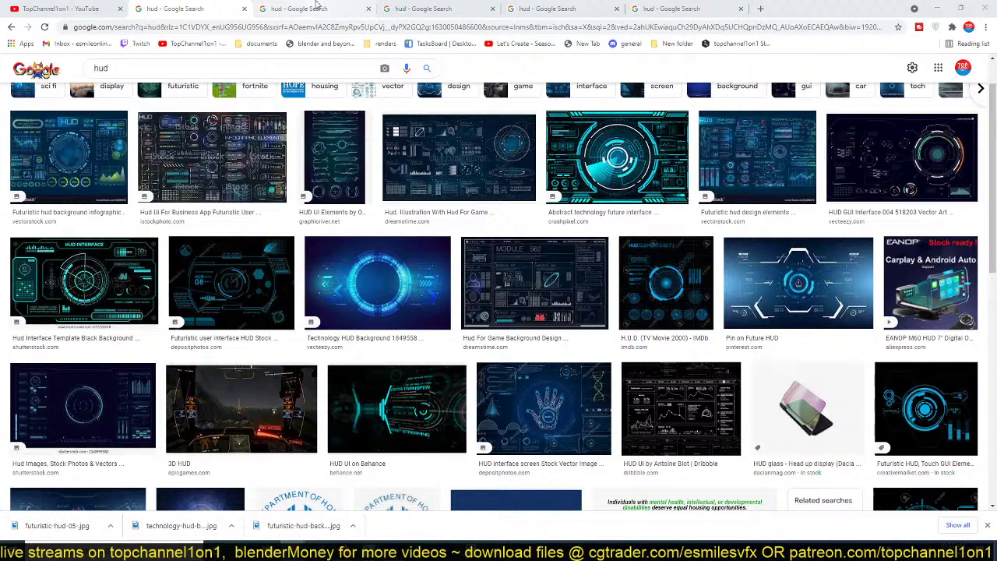
- Bring up the Technology HUD Background image found in the browser's hud image search
{"action": "left_click", "coordinate": [316, 8]}
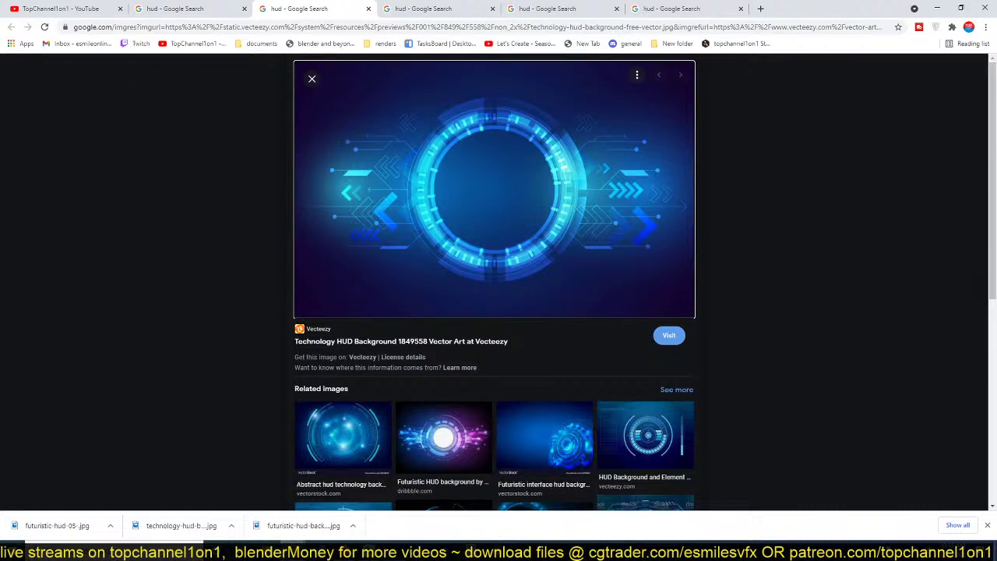
{"action": "key", "text": "alt+Tab"}
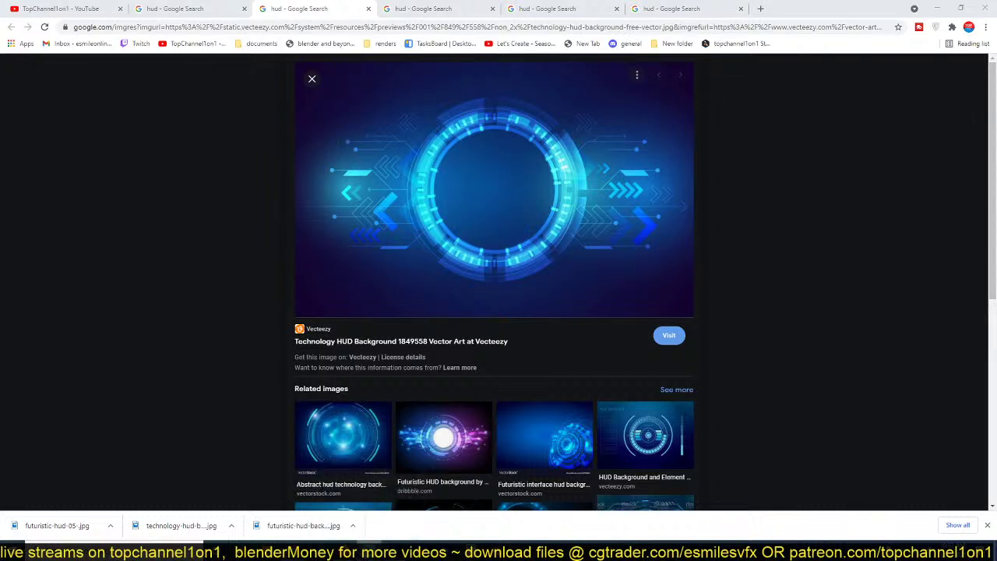
- Launch a new Blender window, maximize it, dismiss the splash screen and set the main viewport to top view
{"action": "mouse_move", "coordinate": [343, 555]}
{"action": "right_click", "coordinate": [557, 553]}
{"action": "left_click", "coordinate": [605, 508]}
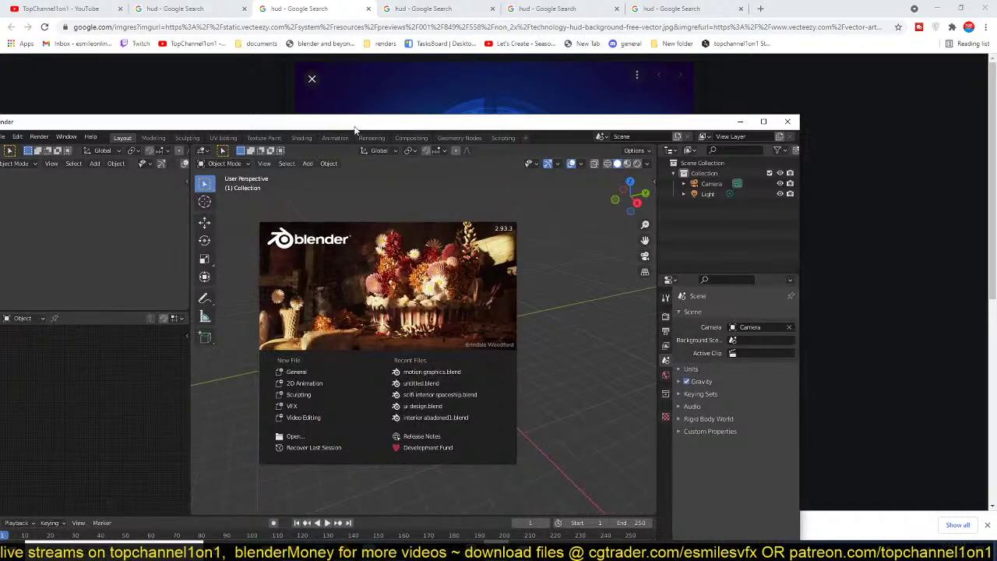
{"action": "double_click", "coordinate": [371, 122]}
{"action": "left_click", "coordinate": [741, 177]}
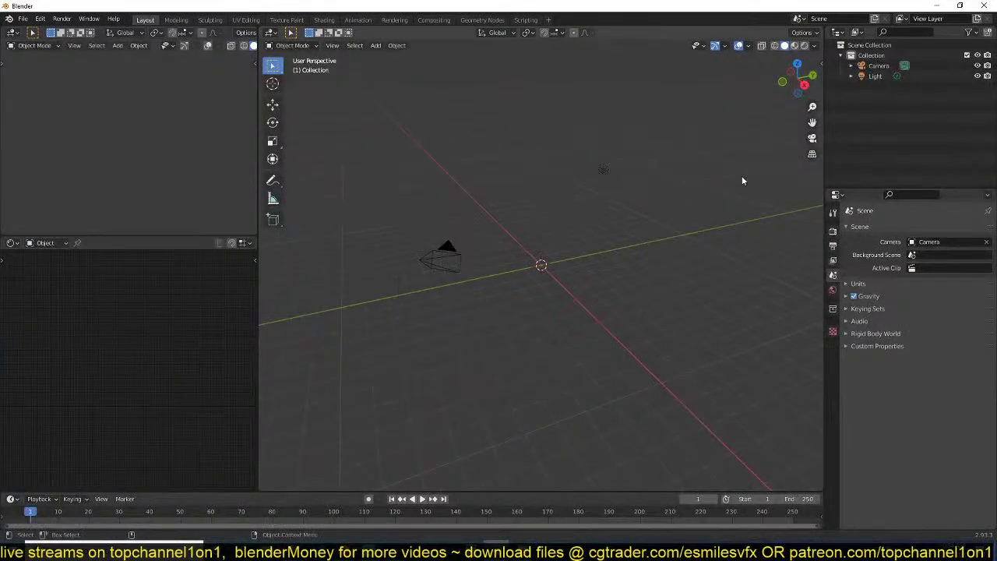
{"action": "key", "text": "KP_7"}
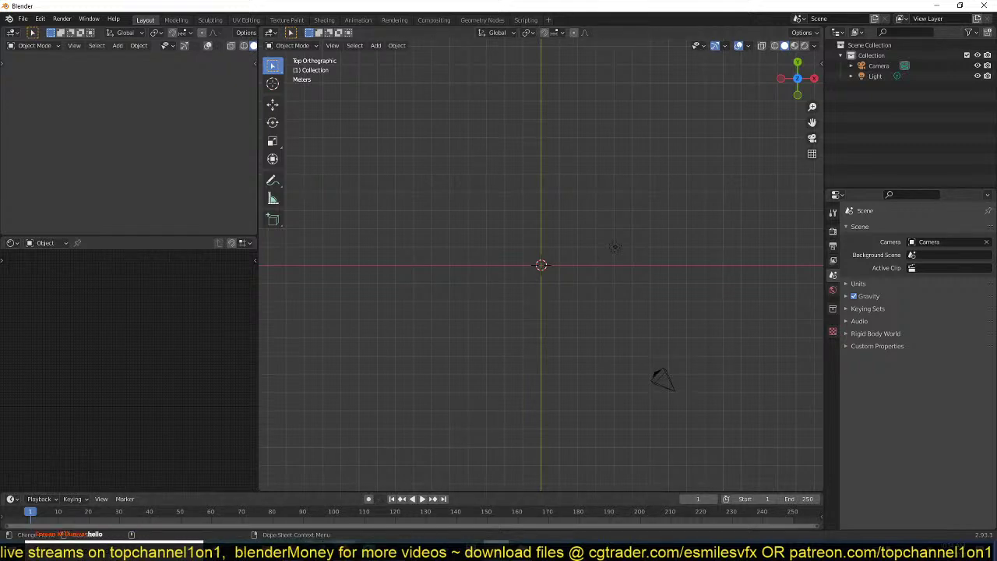
- Close the Firefox window showing YouTube
{"action": "mouse_move", "coordinate": [343, 550]}
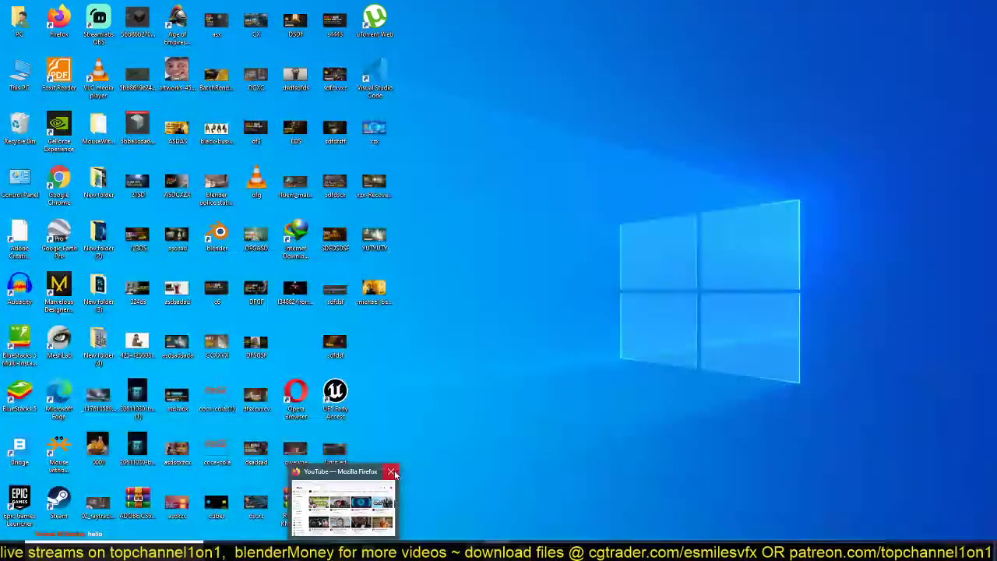
{"action": "left_click", "coordinate": [392, 472]}
- Switch to Chrome and save the Technology HUD Background image as technology-hud-background-free-vector (1) in New folder (2)
{"action": "mouse_move", "coordinate": [289, 546]}
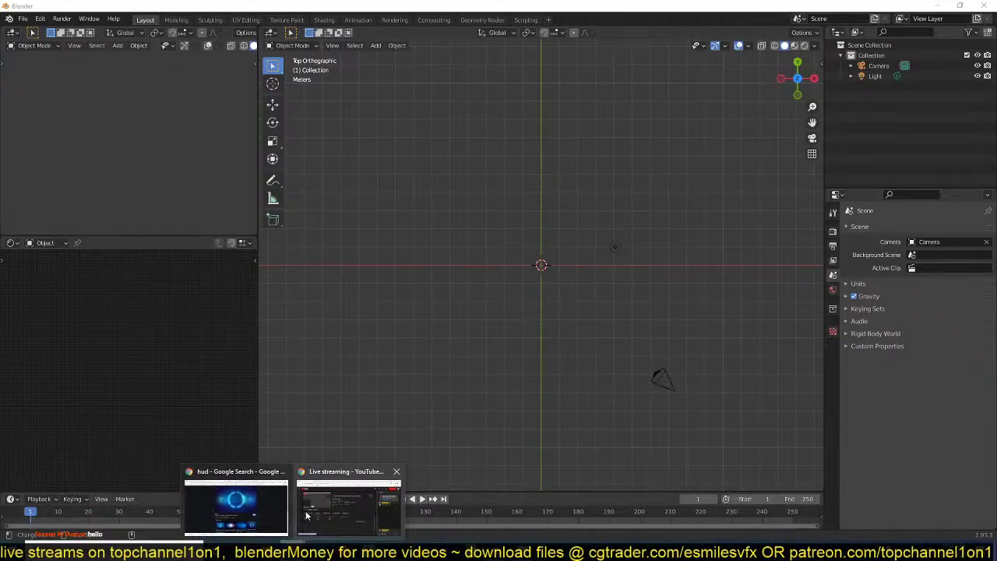
{"action": "left_click", "coordinate": [273, 511]}
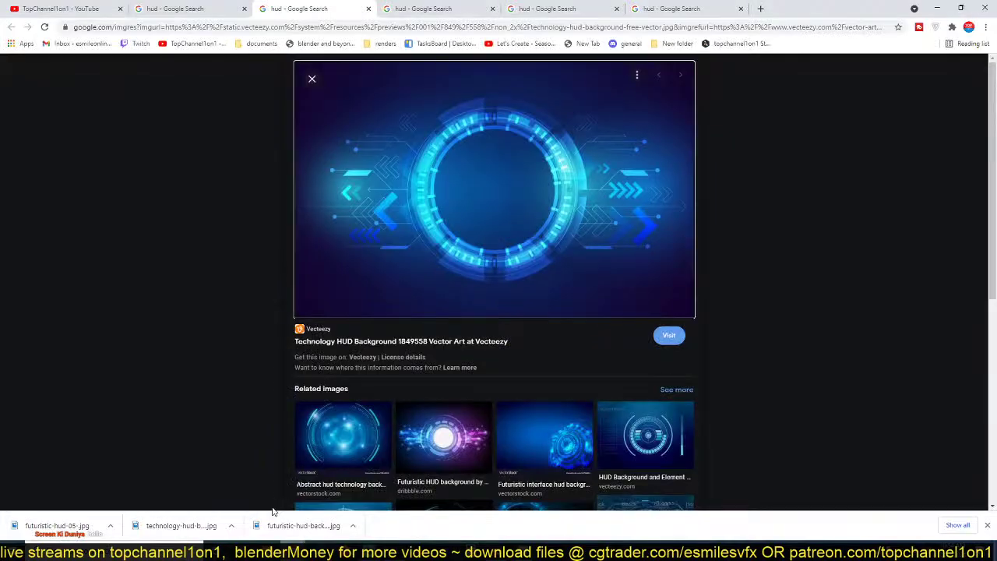
{"action": "right_click", "coordinate": [422, 117]}
{"action": "left_click", "coordinate": [468, 238]}
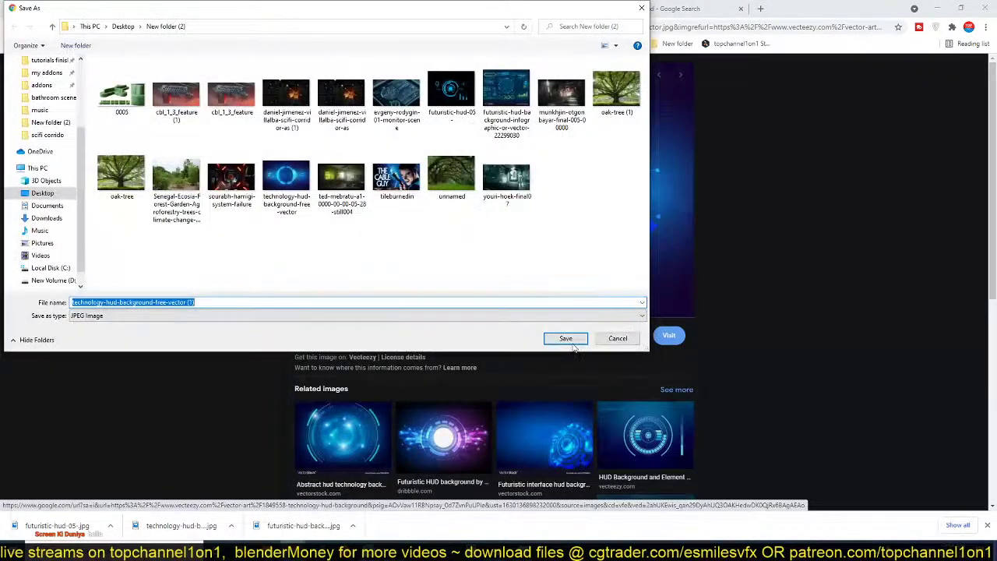
{"action": "left_click", "coordinate": [567, 340]}
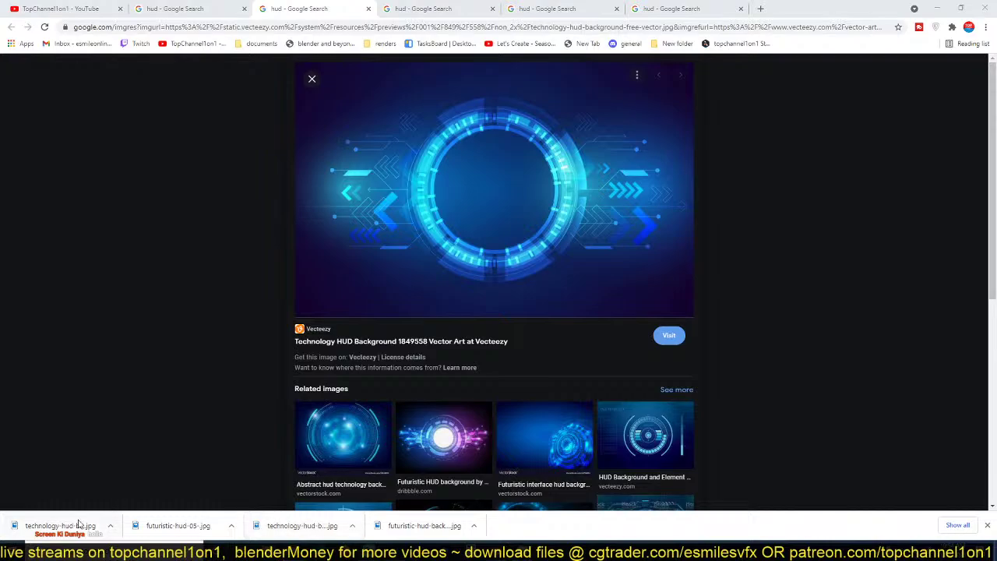
- Switch to Blender and change the Outliner area into an Image Editor
{"action": "left_click", "coordinate": [497, 548]}
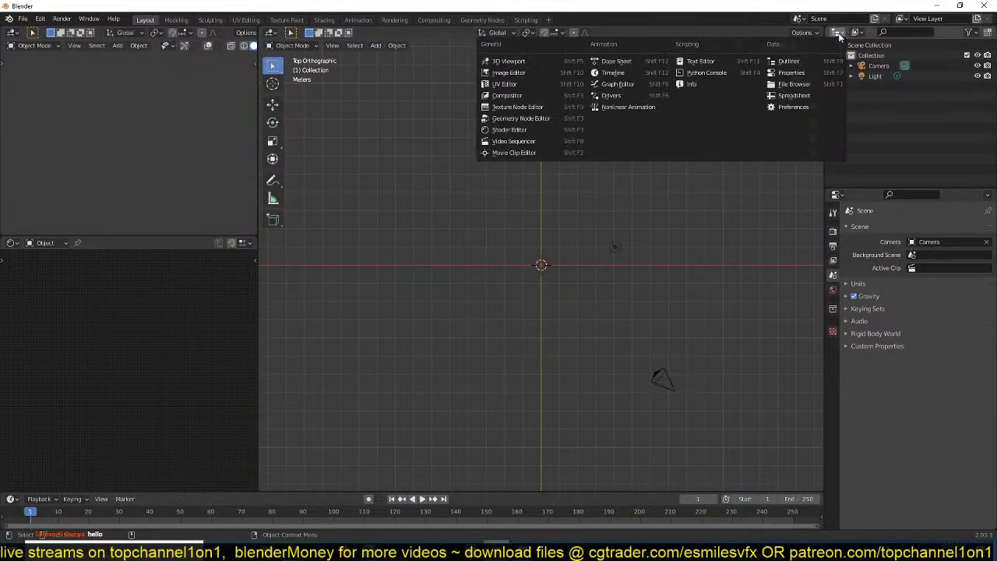
{"action": "left_click", "coordinate": [838, 32]}
{"action": "left_click", "coordinate": [544, 73]}
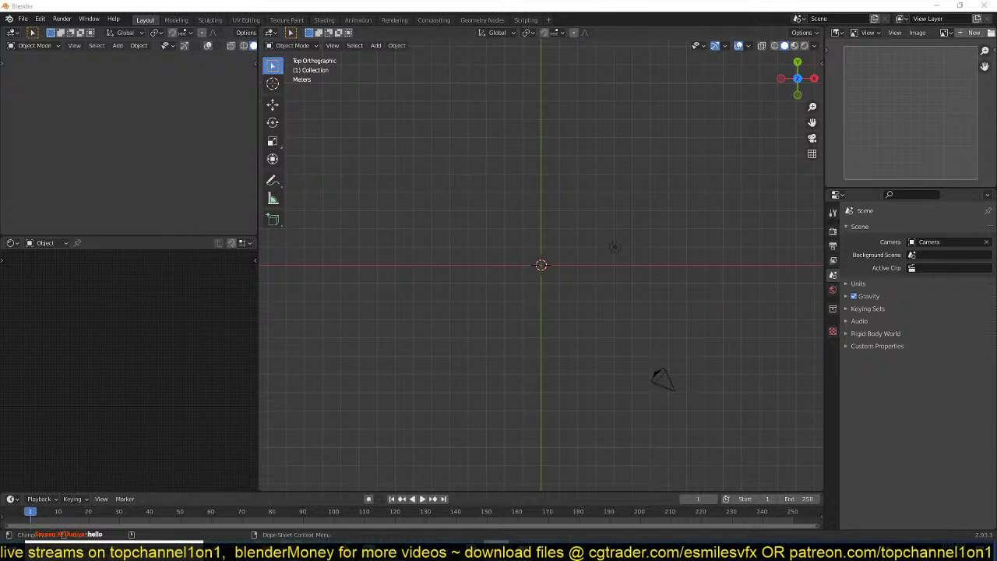
- Load the downloaded technology-hud-background-free-vector (1).jpg from Chrome into the Image Editor and widen that area
{"action": "mouse_move", "coordinate": [302, 553]}
{"action": "left_click", "coordinate": [212, 483]}
{"action": "left_click_drag", "start_coordinate": [87, 518], "coordinate": [917, 100]}
{"action": "scroll", "coordinate": [898, 161], "scroll_direction": "down", "scroll_amount": 8}
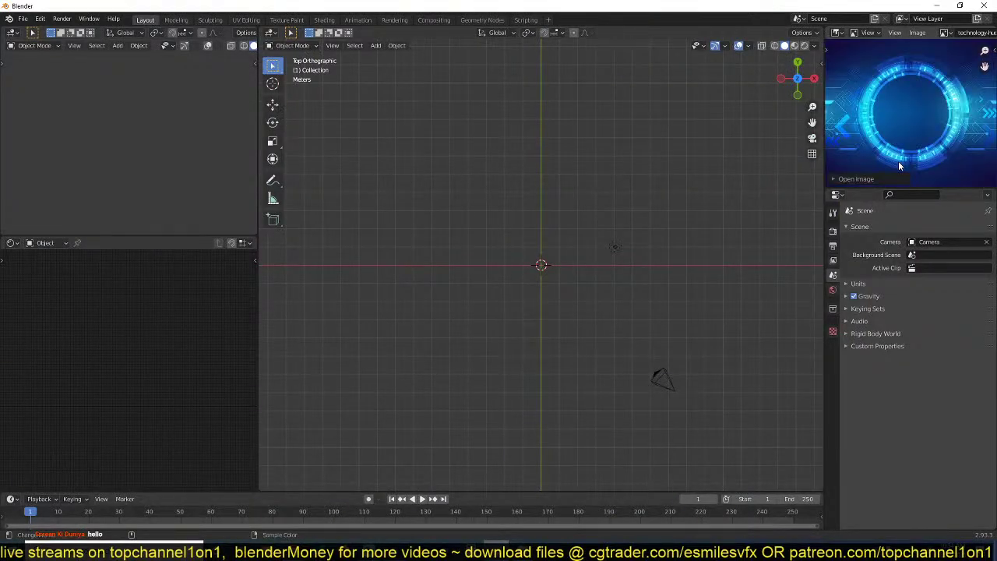
{"action": "left_click_drag", "start_coordinate": [825, 154], "coordinate": [723, 155]}
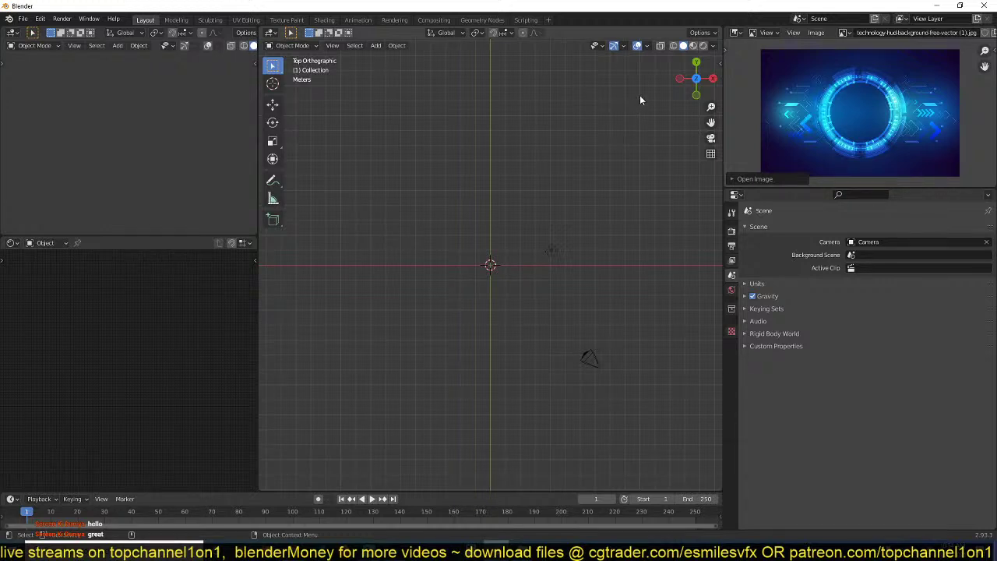
- Start the Shortcut VUr display of keys and mouse actions in the viewport
{"action": "key", "text": "n"}
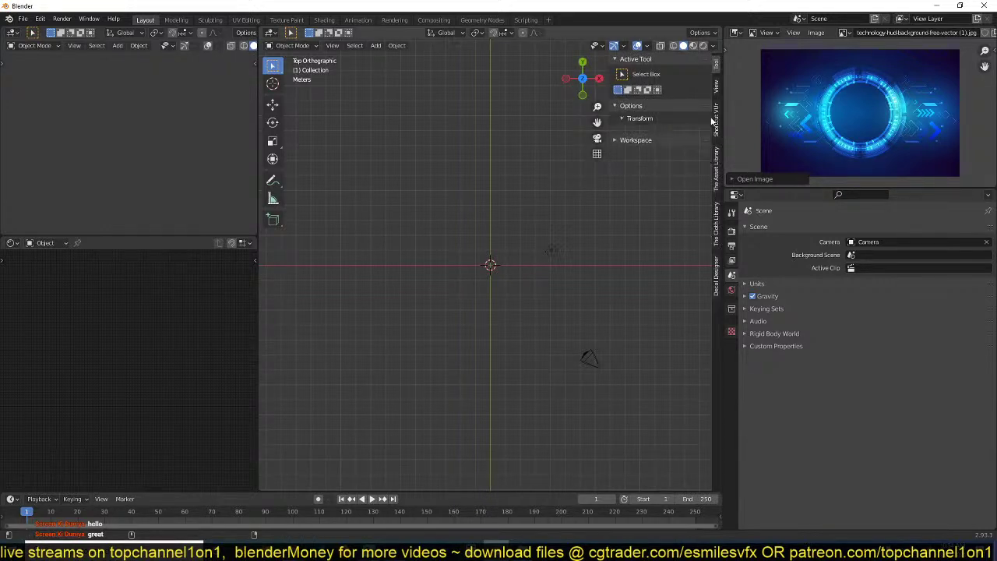
{"action": "left_click", "coordinate": [715, 118]}
{"action": "left_click", "coordinate": [664, 74]}
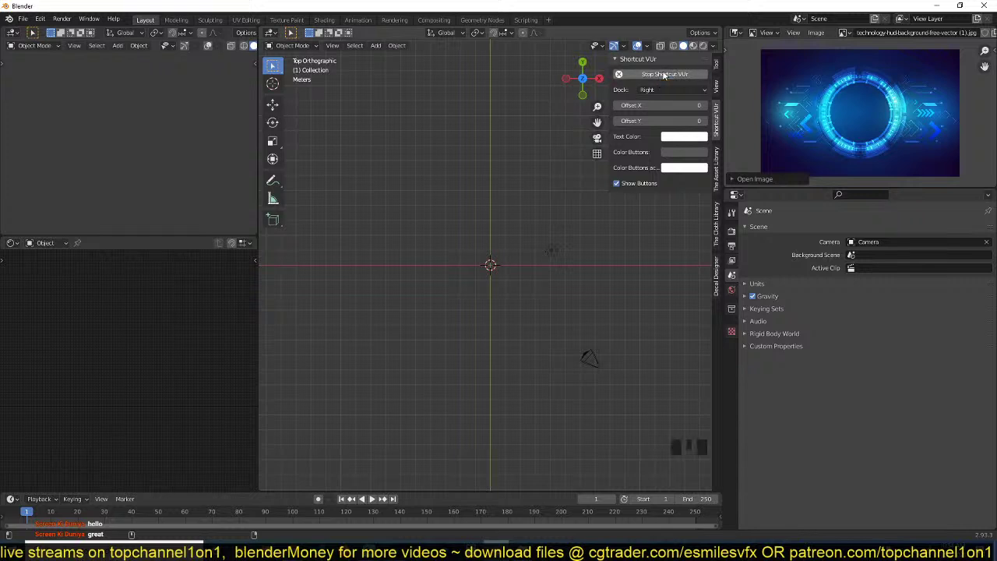
{"action": "key", "text": "n"}
- Make the timeline area taller and set the animation's end frame to 50
{"action": "scroll", "coordinate": [869, 124], "scroll_direction": "down", "scroll_amount": 2}
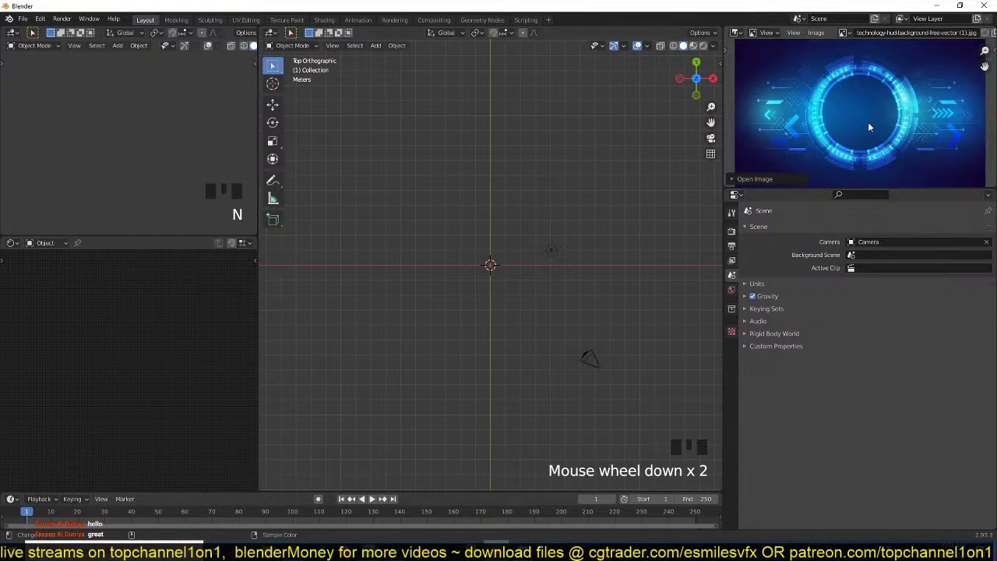
{"action": "left_click_drag", "start_coordinate": [526, 492], "coordinate": [533, 461]}
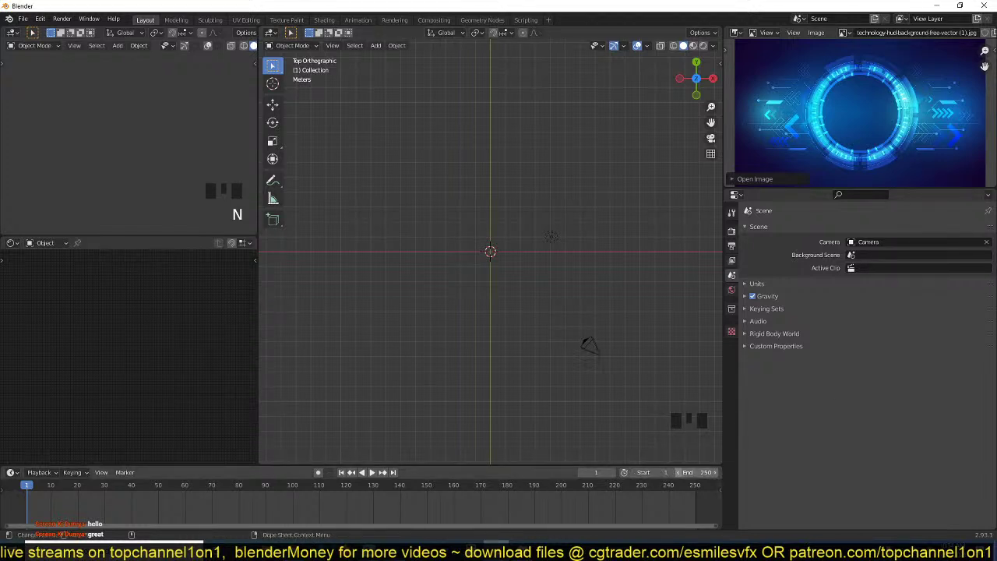
{"action": "left_click", "coordinate": [680, 472]}
{"action": "left_click", "coordinate": [680, 473]}
{"action": "key", "text": "KP_5"}
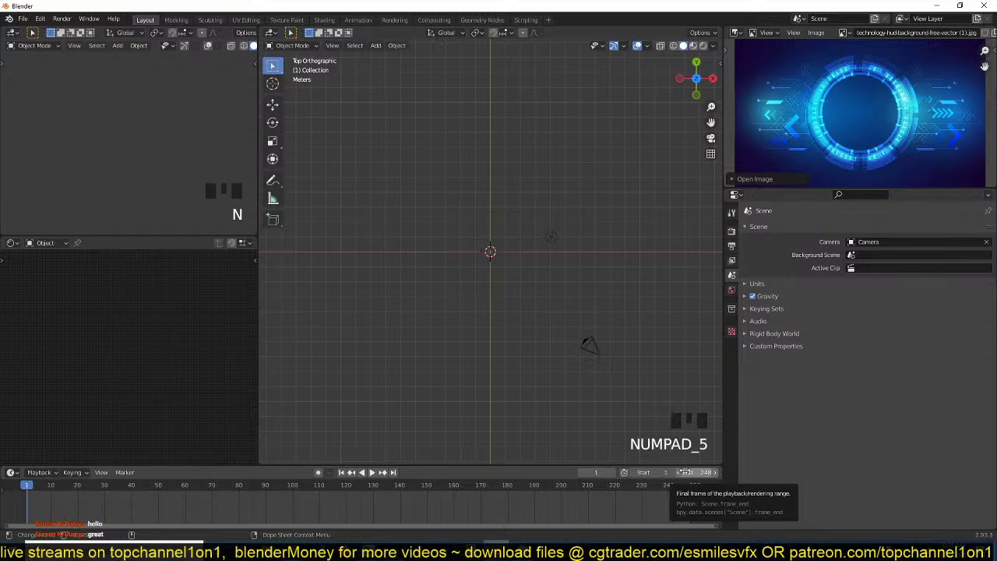
{"action": "left_click", "coordinate": [686, 472]}
{"action": "type", "text": "50"}
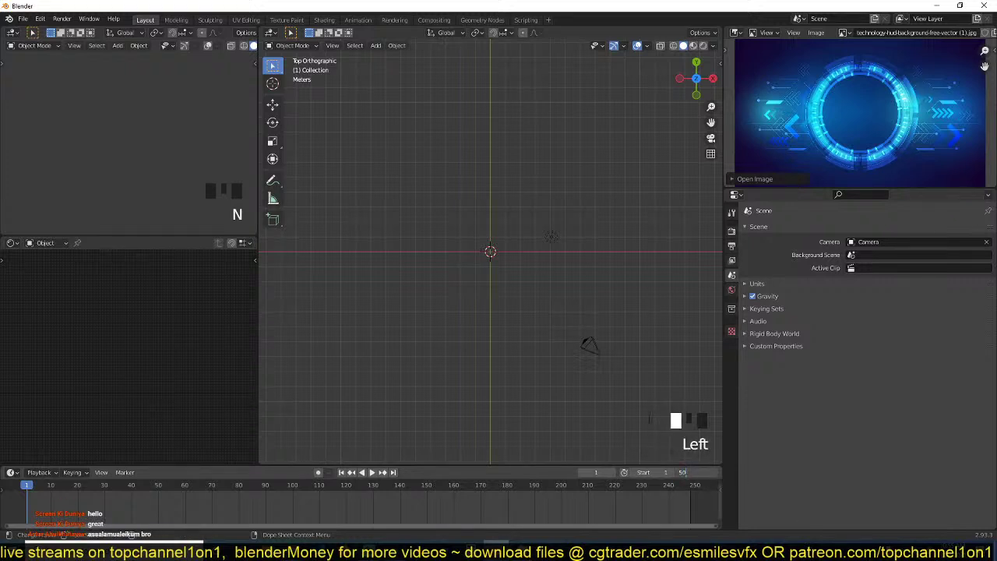
{"action": "left_click", "coordinate": [645, 306]}
- Align the camera to the main viewport's top view and show the camera view in the small viewport too
{"action": "scroll", "coordinate": [880, 172], "scroll_direction": "up", "scroll_amount": 2}
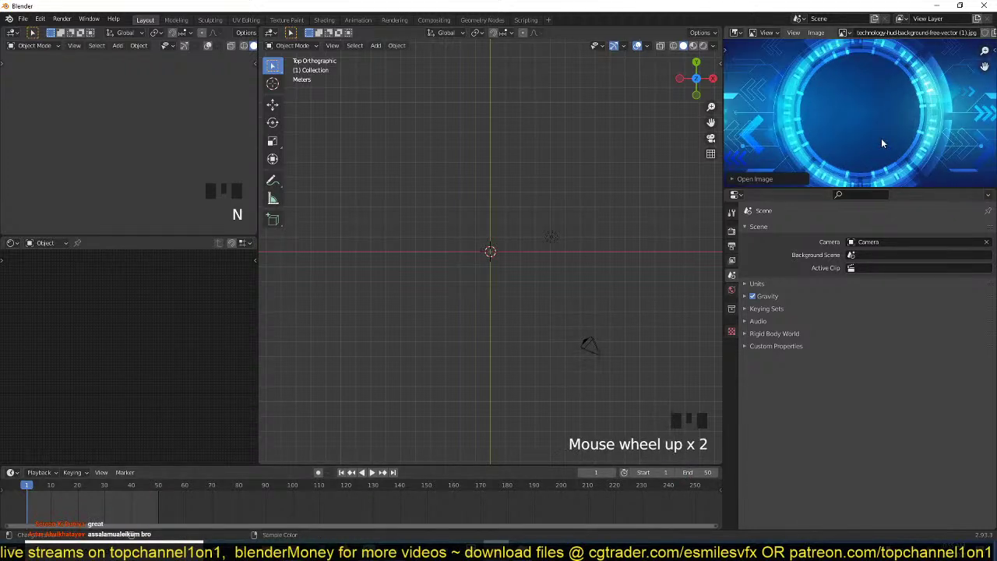
{"action": "scroll", "coordinate": [882, 143], "scroll_direction": "down", "scroll_amount": 3}
{"action": "scroll", "coordinate": [818, 126], "scroll_direction": "up", "scroll_amount": 4}
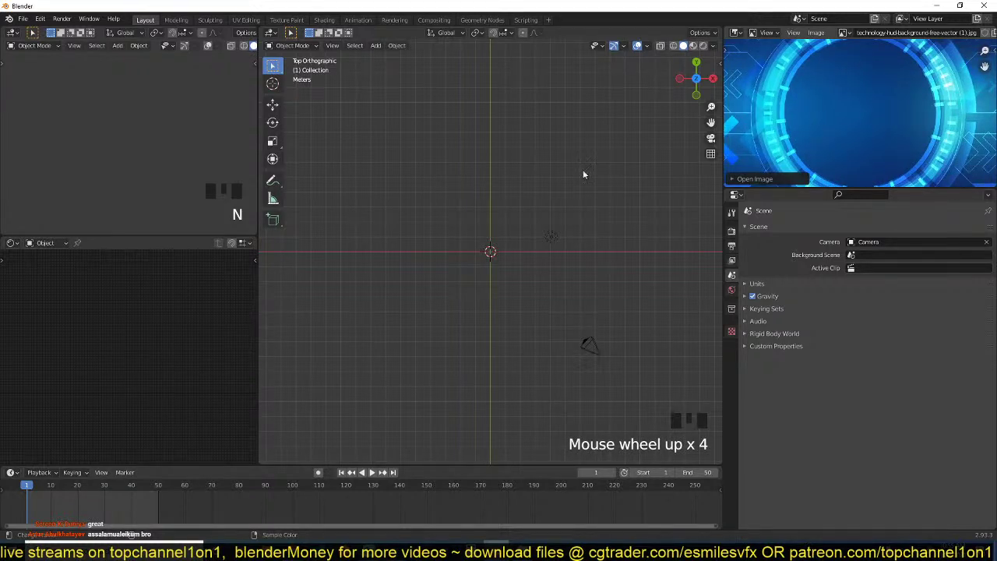
{"action": "left_click", "coordinate": [478, 197]}
{"action": "key", "text": "ctrl+alt+KP_0"}
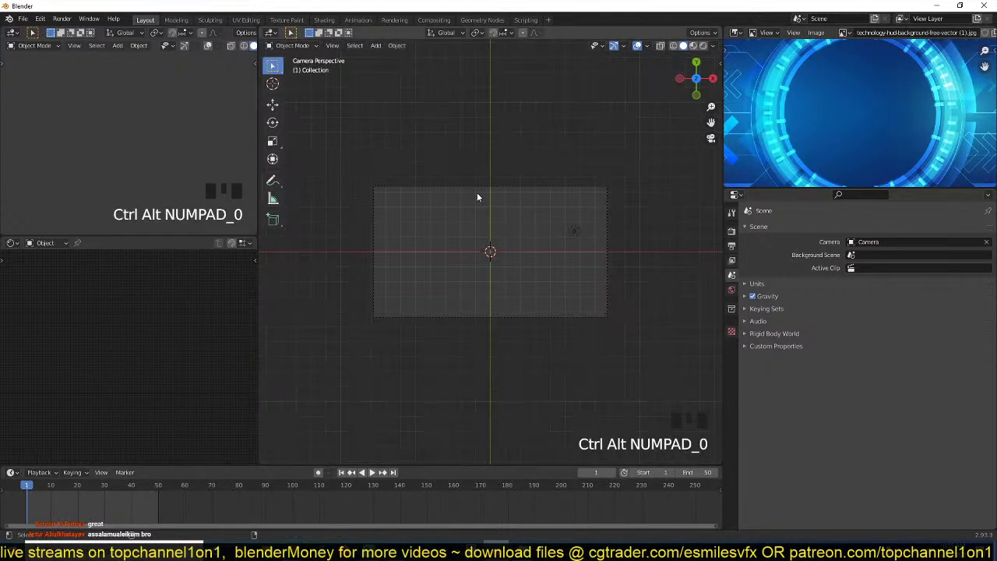
{"action": "left_click", "coordinate": [484, 192]}
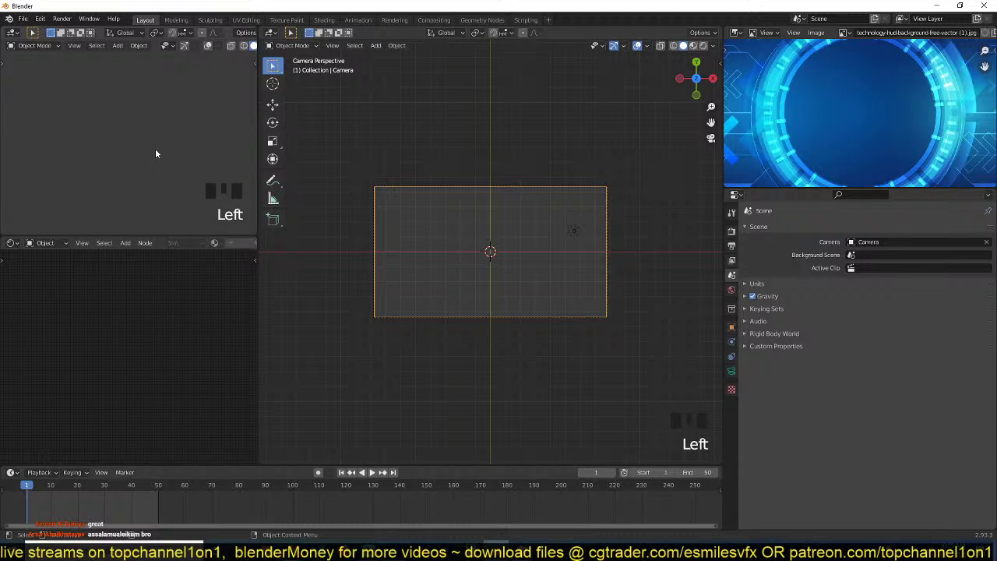
{"action": "key", "text": "KP_0"}
{"action": "scroll", "coordinate": [783, 166], "scroll_direction": "down", "scroll_amount": 3}
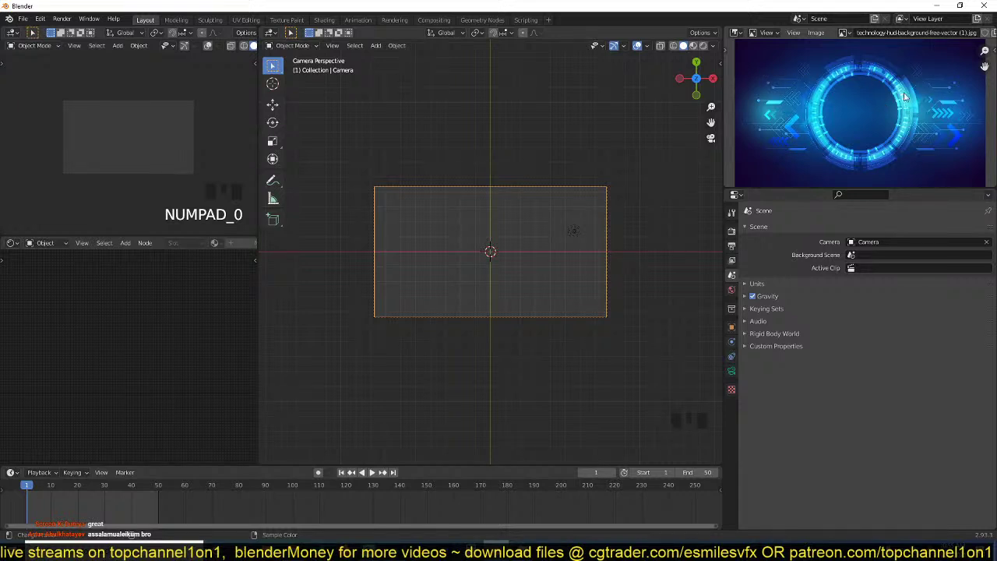
- Add a plane at the origin and scale it up, stretching it along X, until it covers the camera frame
{"action": "key", "text": "shift+a"}
{"action": "left_click", "coordinate": [530, 216]}
{"action": "key", "text": "s"}
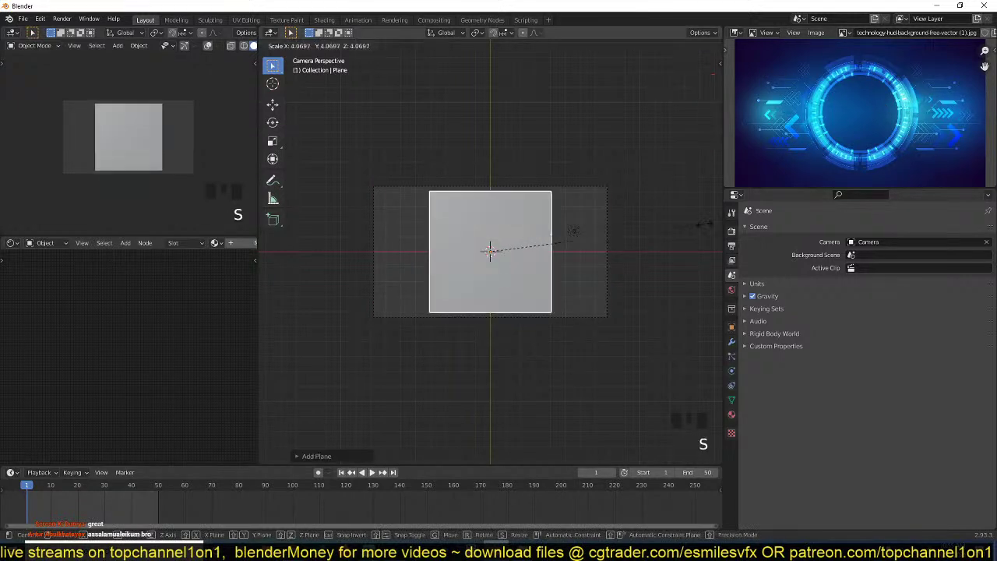
{"action": "left_click", "coordinate": [561, 237]}
{"action": "key", "text": "s"}
{"action": "key", "text": "s"}
{"action": "key", "text": "x"}
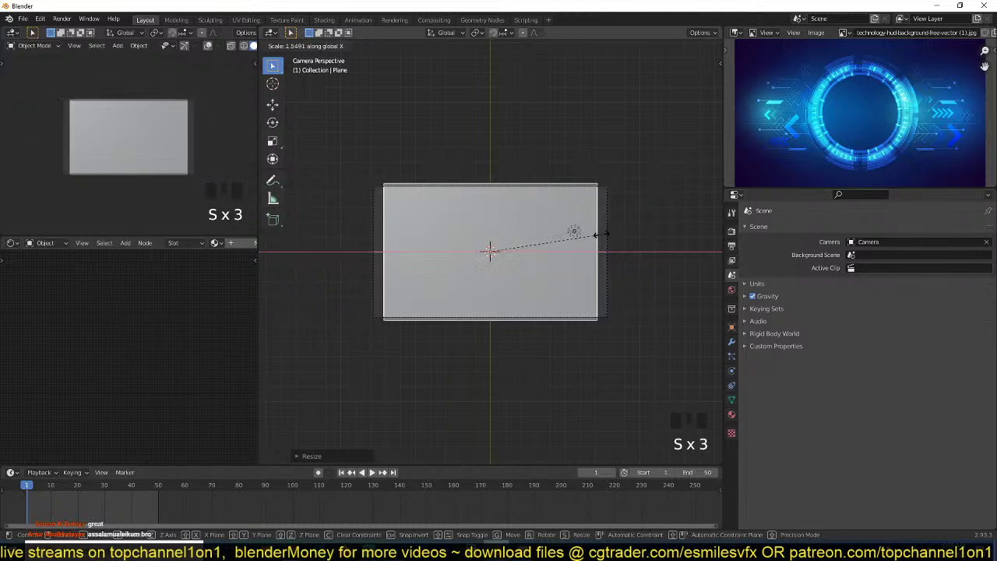
{"action": "left_click", "coordinate": [621, 234]}
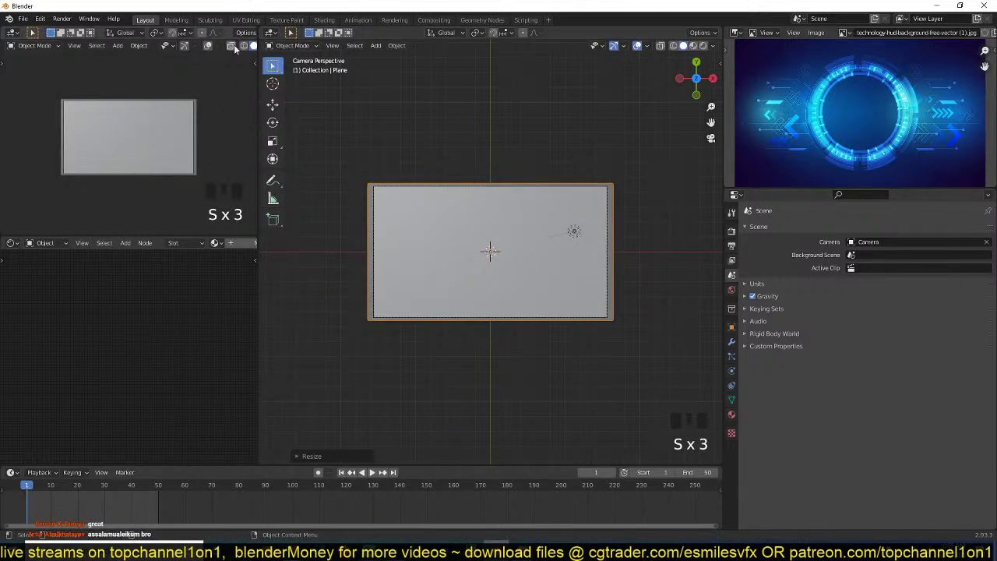
- Raise the camera's passepartout opacity to 1.000 to black out everything outside the frame, and select the plane
{"action": "left_click", "coordinate": [610, 310]}
{"action": "left_click", "coordinate": [612, 315]}
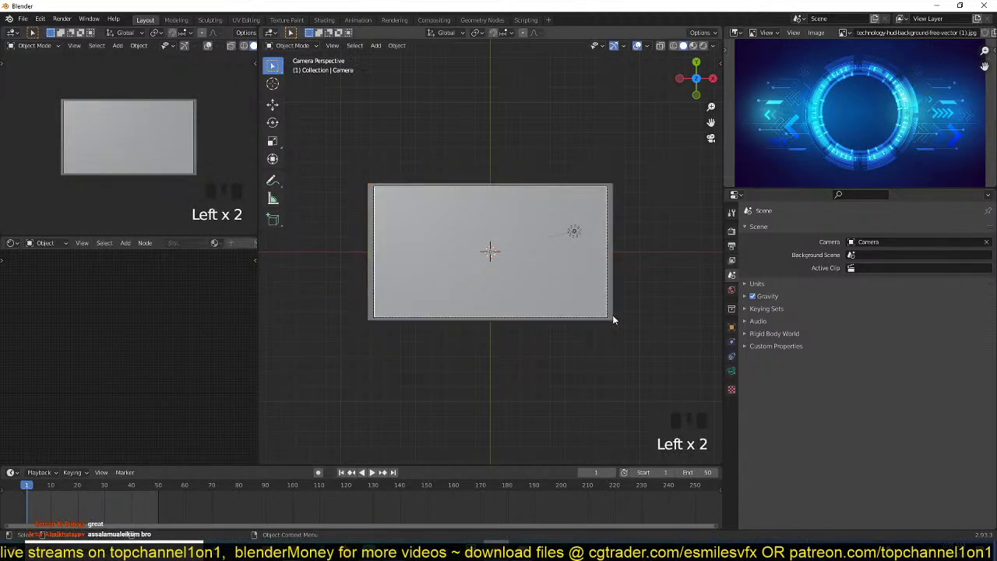
{"action": "left_click", "coordinate": [732, 374]}
{"action": "left_click", "coordinate": [775, 408]}
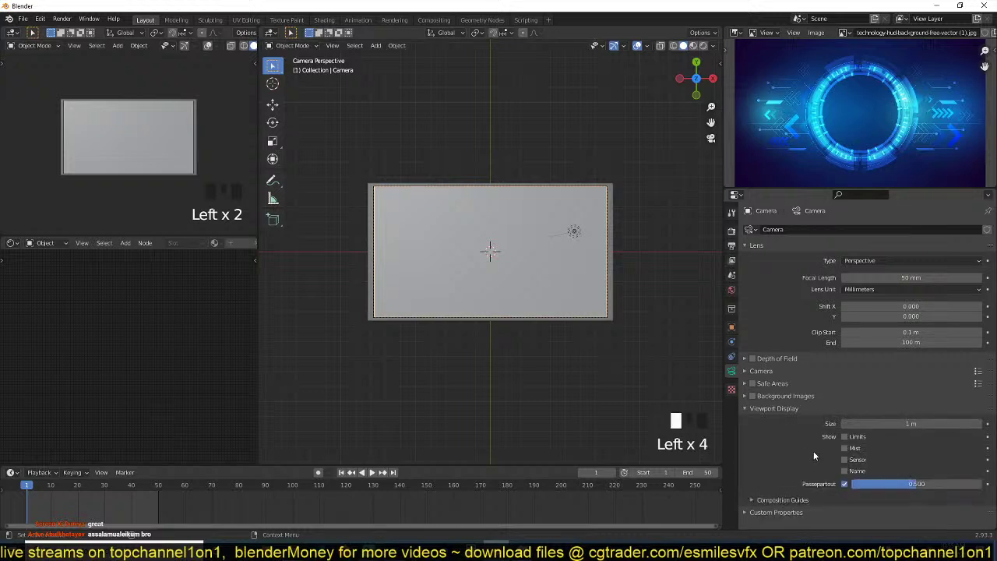
{"action": "left_click_drag", "start_coordinate": [916, 483], "coordinate": [834, 418]}
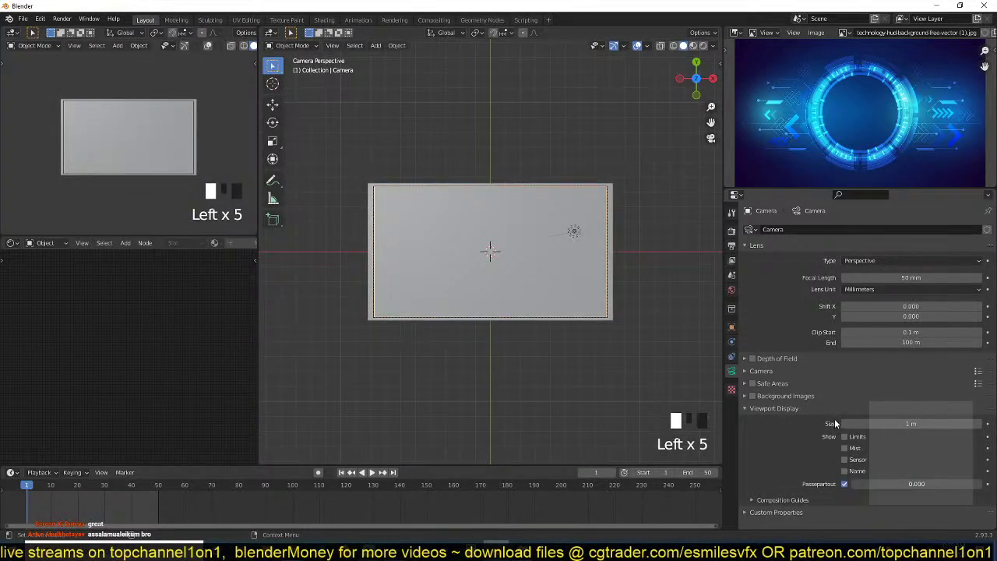
{"action": "right_click", "coordinate": [834, 418]}
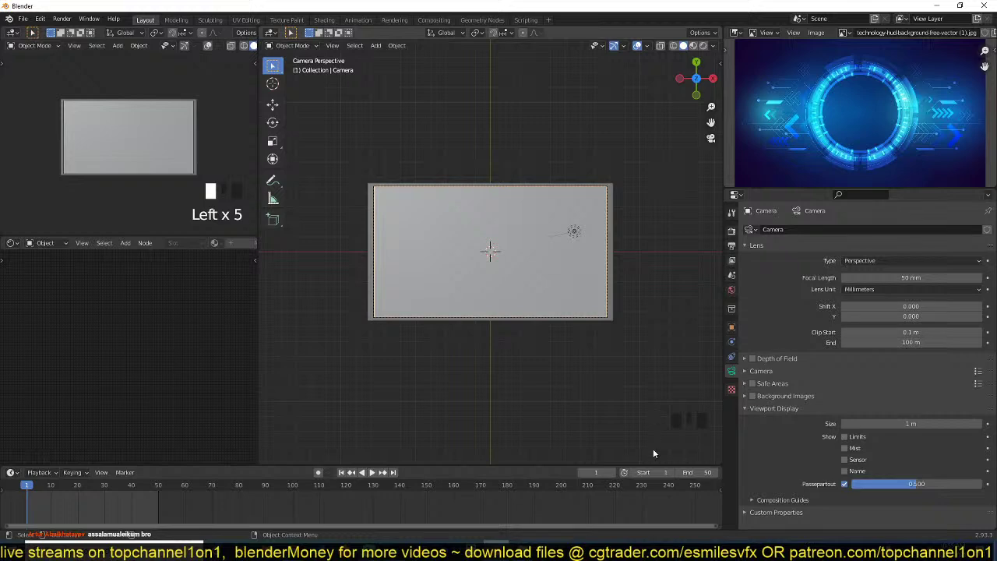
{"action": "left_click_drag", "start_coordinate": [934, 484], "coordinate": [980, 484]}
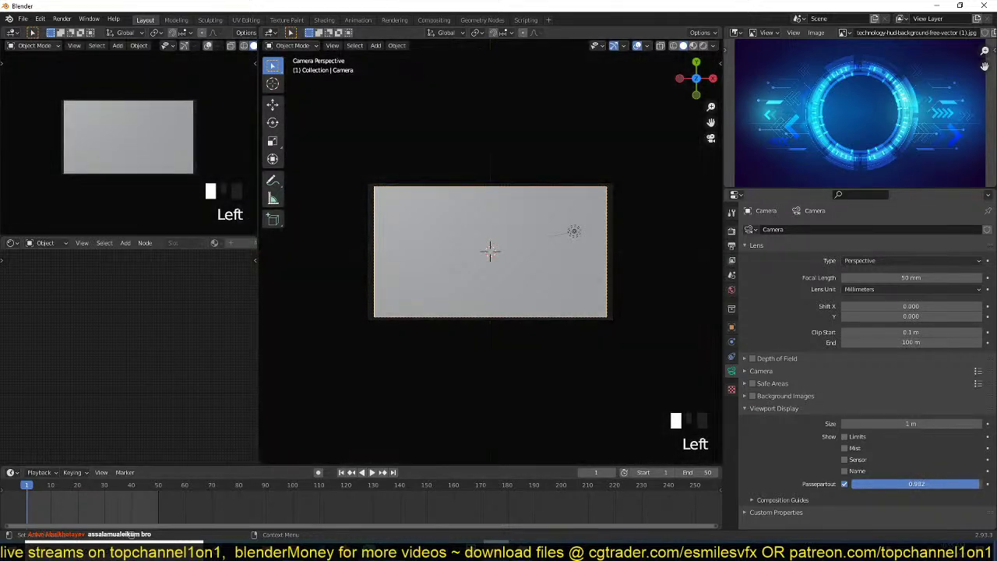
{"action": "left_click", "coordinate": [588, 294]}
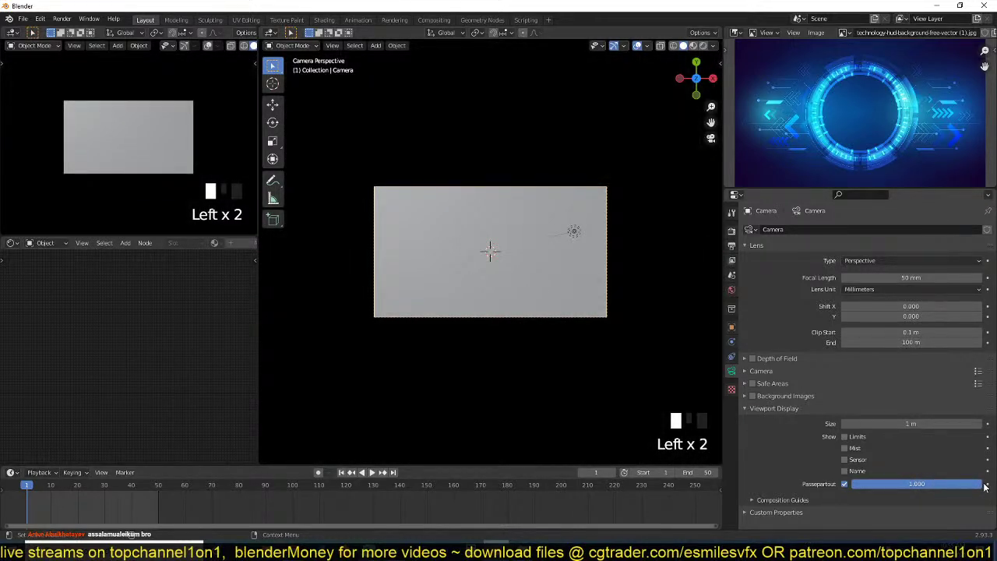
{"action": "left_click", "coordinate": [589, 295]}
{"action": "left_click", "coordinate": [590, 303]}
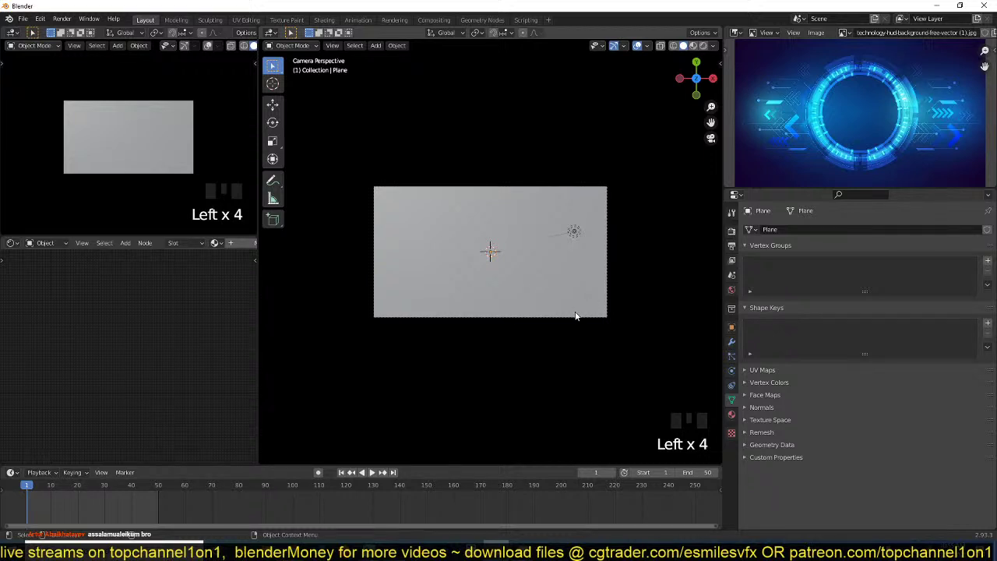
{"action": "left_click", "coordinate": [571, 306]}
{"action": "left_click", "coordinate": [568, 300]}
{"action": "scroll", "coordinate": [508, 247], "scroll_direction": "down", "scroll_amount": 3}
{"action": "key", "text": "grave"}
{"action": "key", "text": "KP_1"}
{"action": "key", "text": "KP_0"}
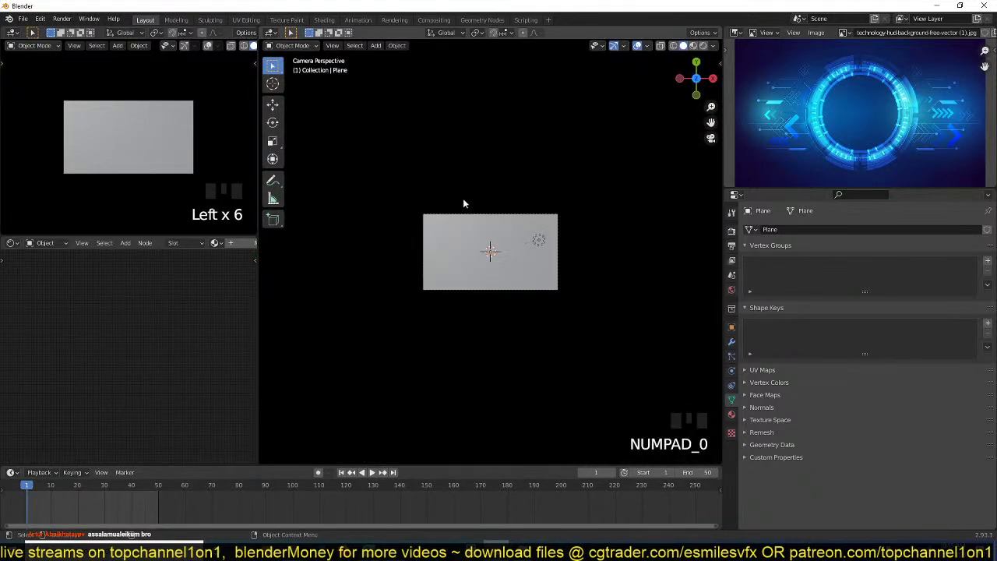
{"action": "scroll", "coordinate": [205, 175], "scroll_direction": "up", "scroll_amount": 3}
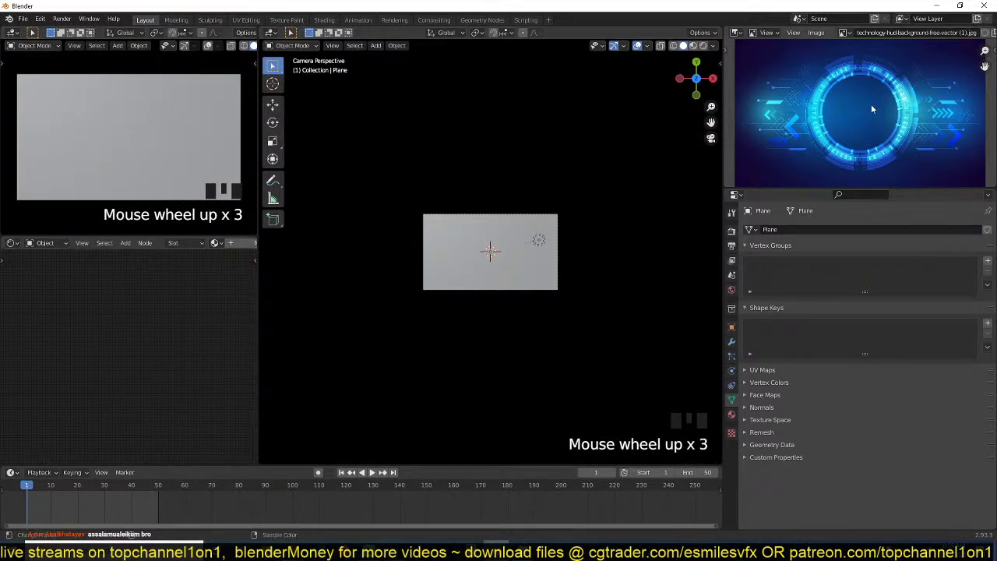
{"action": "scroll", "coordinate": [505, 237], "scroll_direction": "up", "scroll_amount": 4}
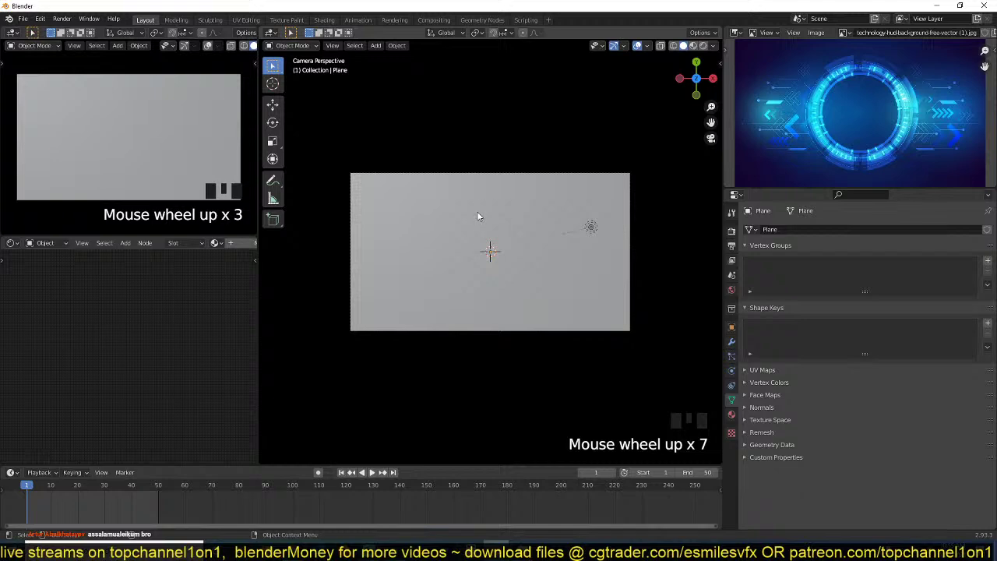
- Show the main viewport in material preview shading from the top view
{"action": "key", "text": "grave"}
{"action": "scroll", "coordinate": [514, 283], "scroll_direction": "up", "scroll_amount": 2}
{"action": "key", "text": "grave"}
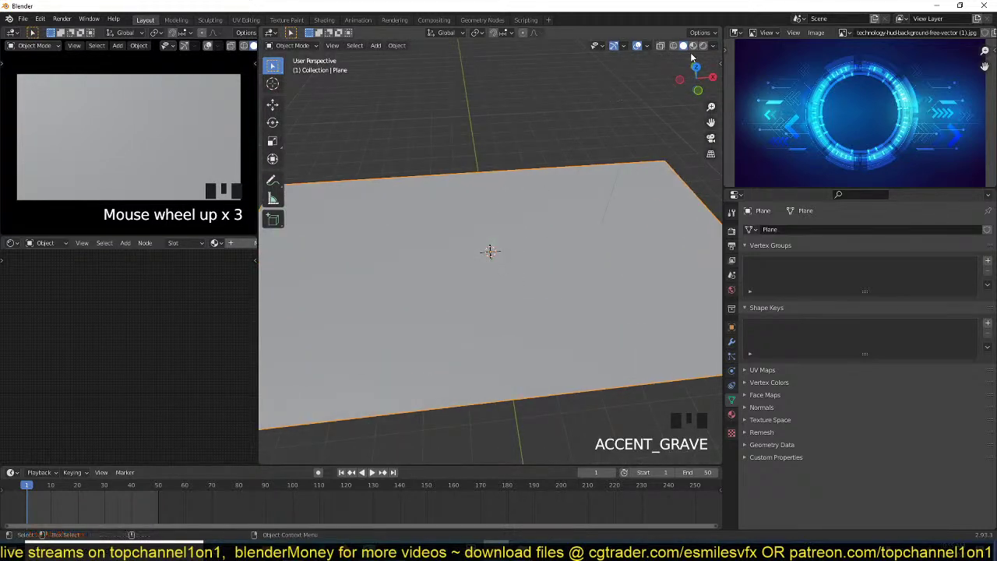
{"action": "scroll", "coordinate": [558, 234], "scroll_direction": "down", "scroll_amount": 4}
{"action": "key", "text": "KP_7"}
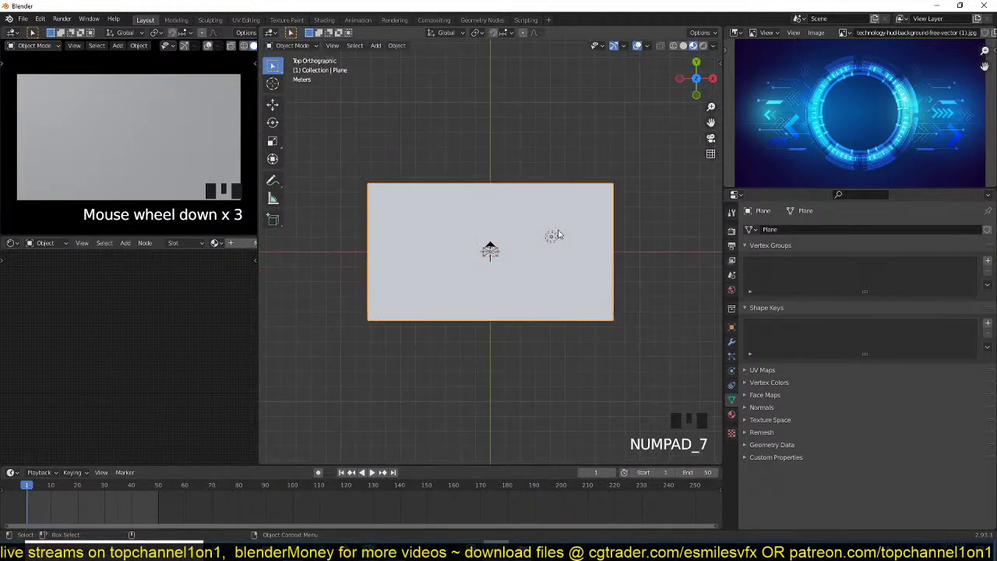
- Select the camera together with the plane and move both along global Y, more than 20 m away from the origin
{"action": "scroll", "coordinate": [557, 232], "scroll_direction": "down", "scroll_amount": 4}
{"action": "left_click", "coordinate": [538, 246], "text": "shift"}
{"action": "middle_click_drag", "start_coordinate": [540, 246], "coordinate": [486, 267], "text": "shift"}
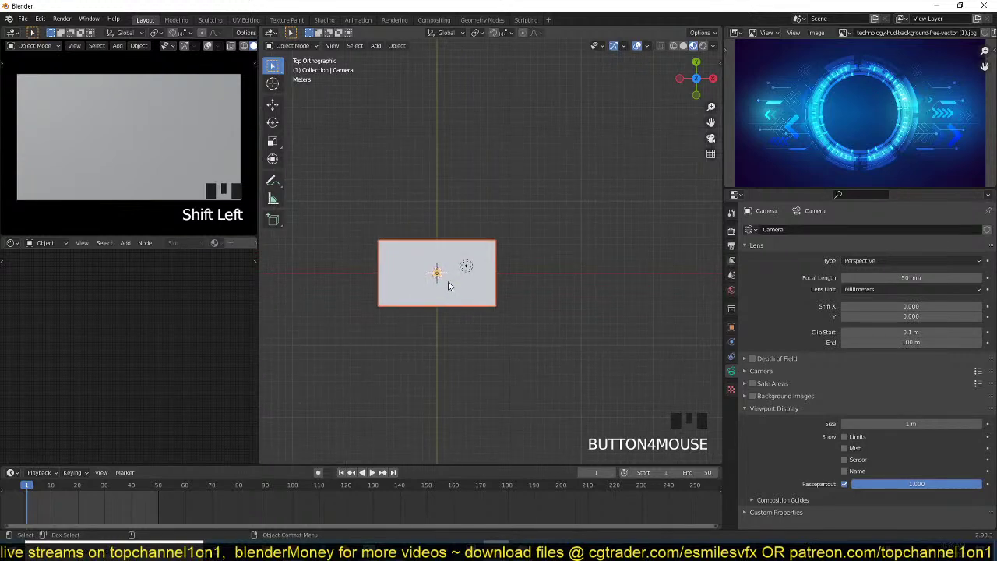
{"action": "key", "text": "g"}
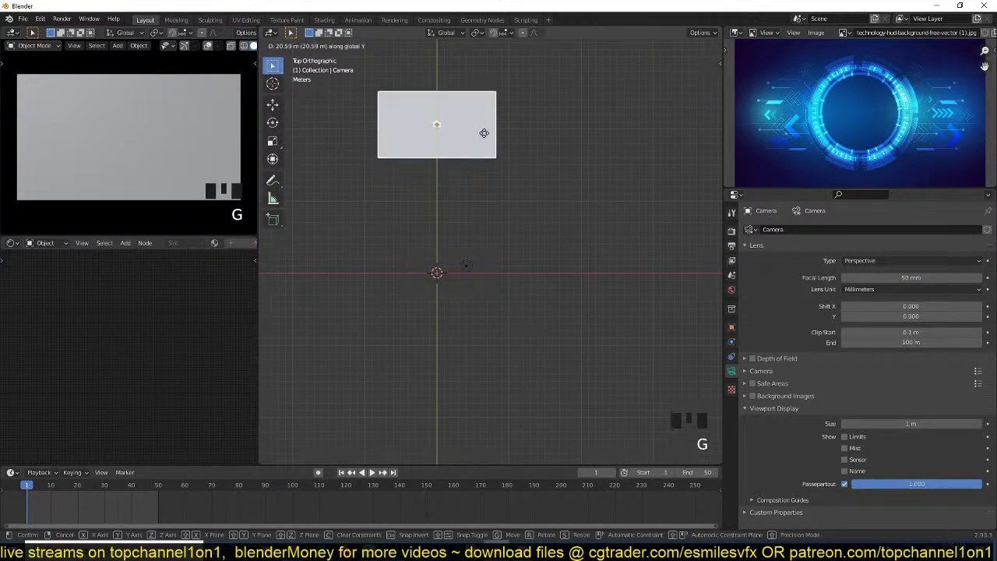
{"action": "left_click", "coordinate": [487, 115]}
{"action": "scroll", "coordinate": [485, 136], "scroll_direction": "up", "scroll_amount": 3}
{"action": "middle_click_drag", "start_coordinate": [486, 135], "coordinate": [554, 156], "text": "shift"}
{"action": "scroll", "coordinate": [517, 310], "scroll_direction": "down", "scroll_amount": 2}
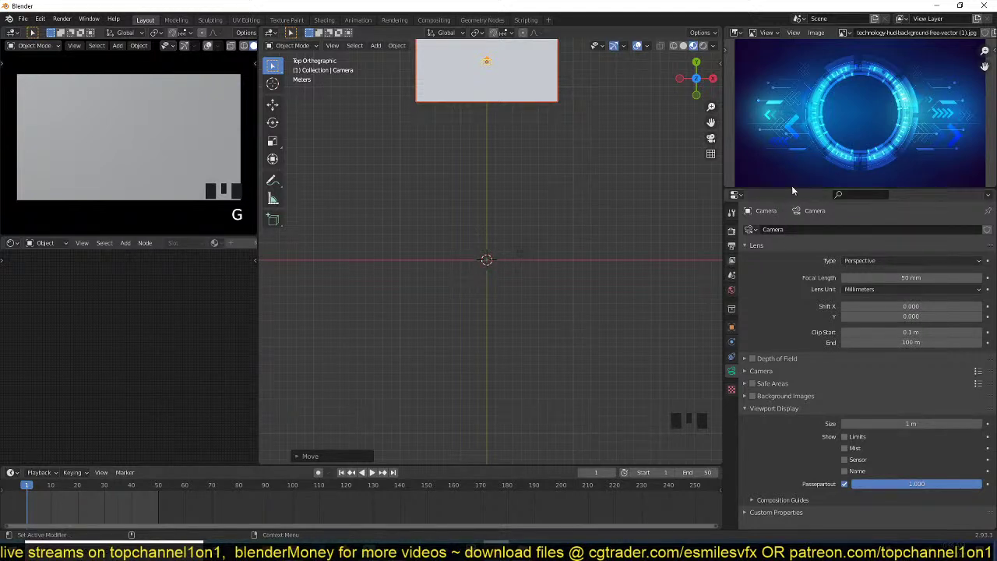
- Split the properties area below the reference image and turn the upper half into an Outliner
{"action": "left_click_drag", "start_coordinate": [994, 191], "coordinate": [962, 318]}
{"action": "left_click", "coordinate": [737, 198]}
{"action": "left_click", "coordinate": [685, 224]}
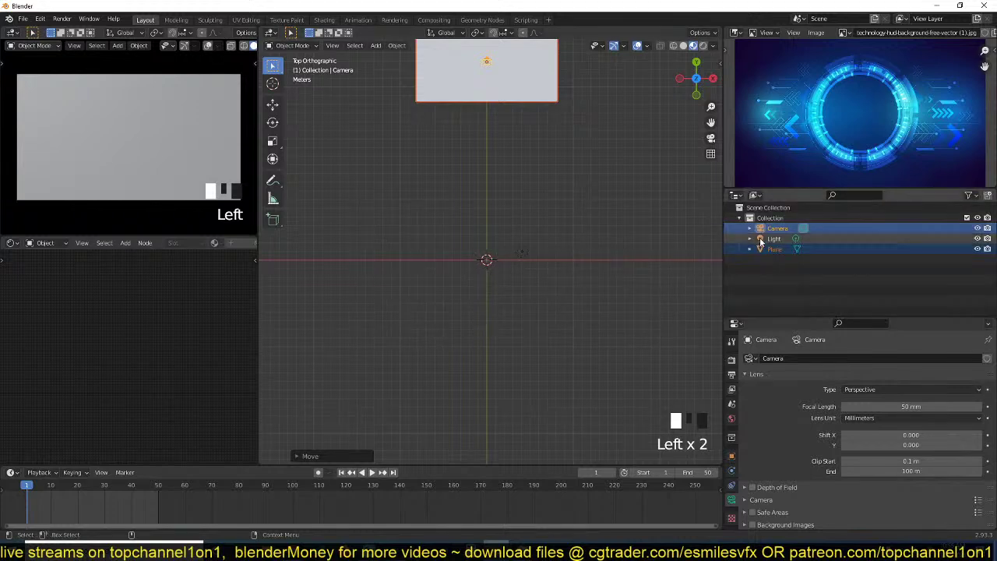
- Select only the plane and create a new material for it in the shader editor
{"action": "scroll", "coordinate": [535, 225], "scroll_direction": "up", "scroll_amount": 2}
{"action": "middle_click_drag", "start_coordinate": [543, 194], "coordinate": [540, 258], "text": "shift"}
{"action": "left_click", "coordinate": [540, 258]}
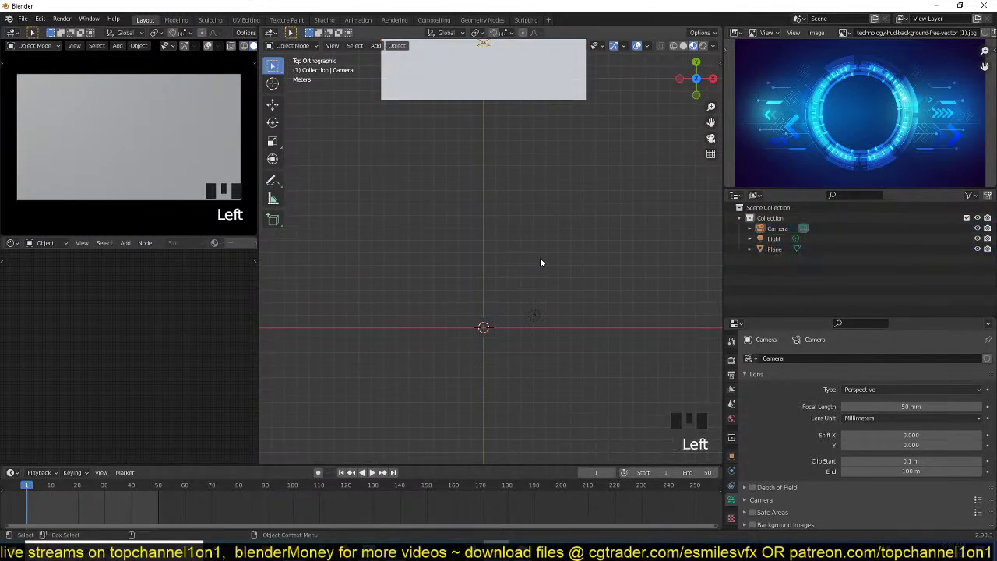
{"action": "middle_click_drag", "start_coordinate": [537, 99], "coordinate": [533, 140], "text": "shift"}
{"action": "left_click", "coordinate": [531, 134]}
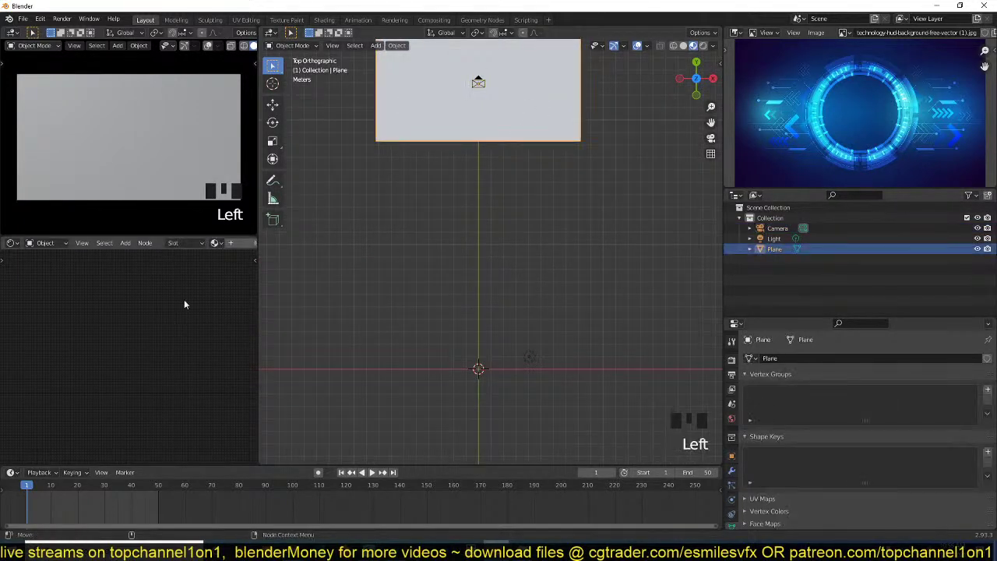
{"action": "left_click", "coordinate": [231, 243]}
{"action": "scroll", "coordinate": [170, 288], "scroll_direction": "up", "scroll_amount": 6}
{"action": "middle_click_drag", "start_coordinate": [170, 288], "coordinate": [139, 333]}
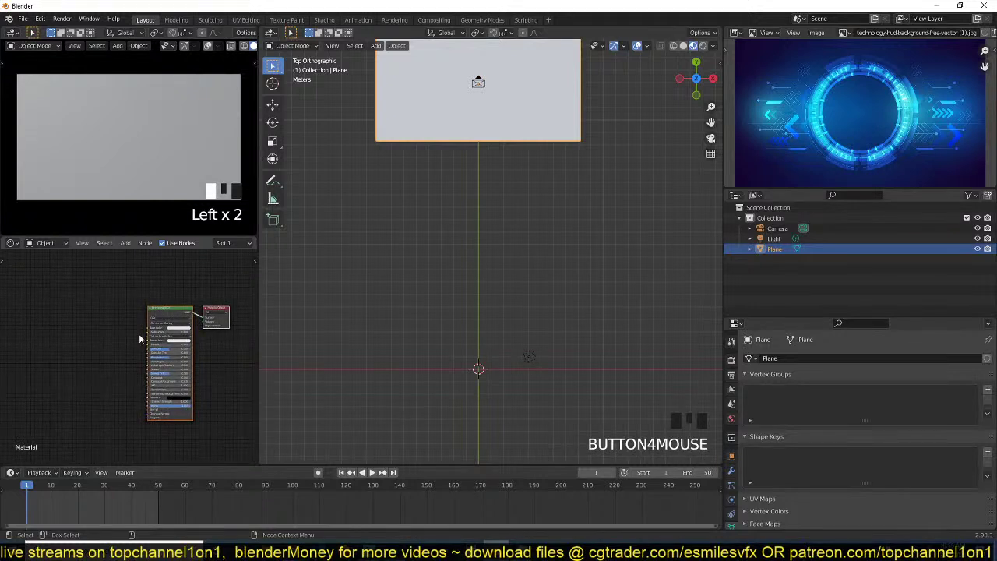
{"action": "scroll", "coordinate": [139, 333], "scroll_direction": "up", "scroll_amount": 4}
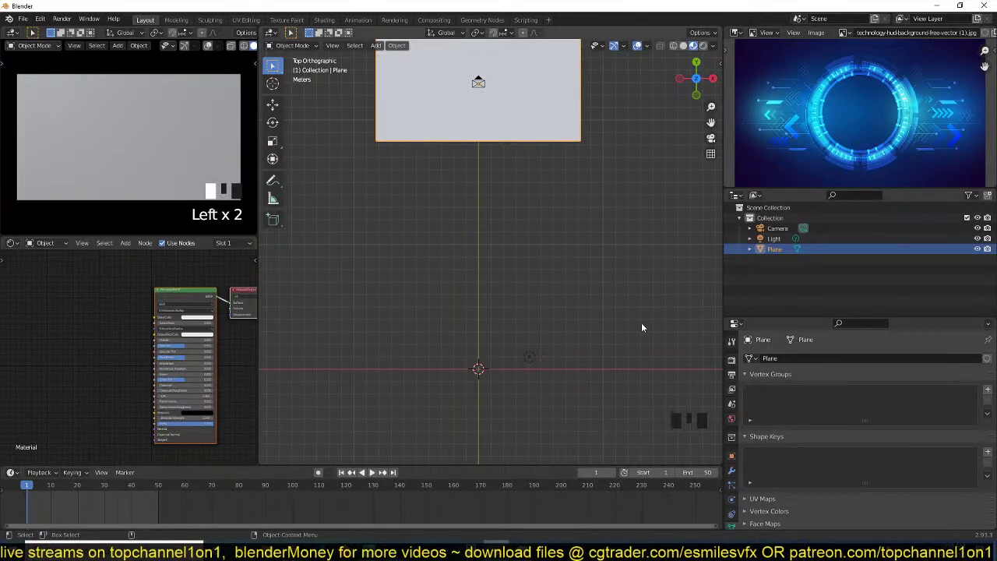
{"action": "scroll", "coordinate": [662, 315], "scroll_direction": "up", "scroll_amount": 1}
{"action": "middle_click_drag", "start_coordinate": [551, 254], "coordinate": [563, 301]}
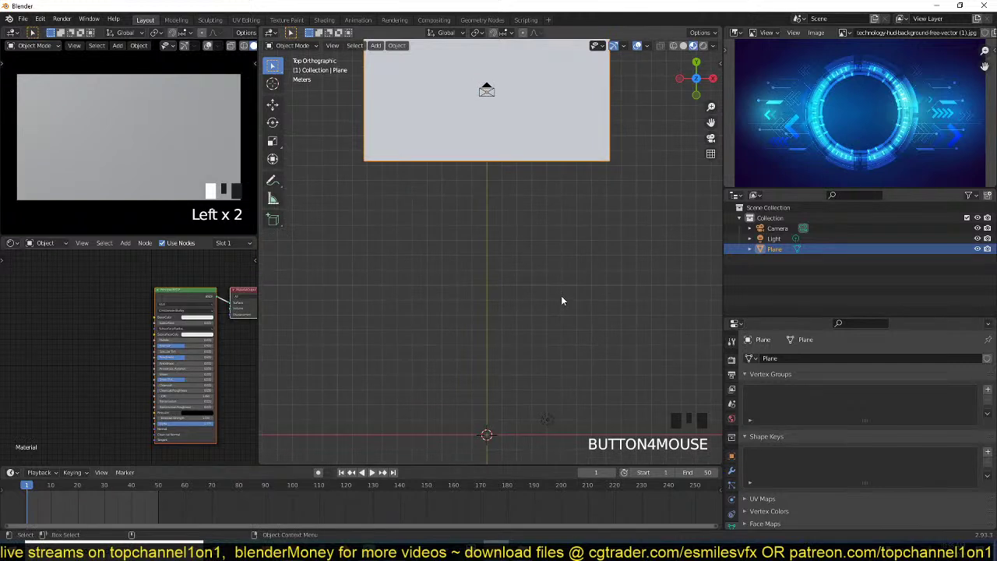
- Add a Gradient Texture node to the plane's material and preview its color output through the viewer
{"action": "left_click", "coordinate": [85, 323]}
{"action": "key", "text": "shift+a"}
{"action": "key", "text": "shift+a"}
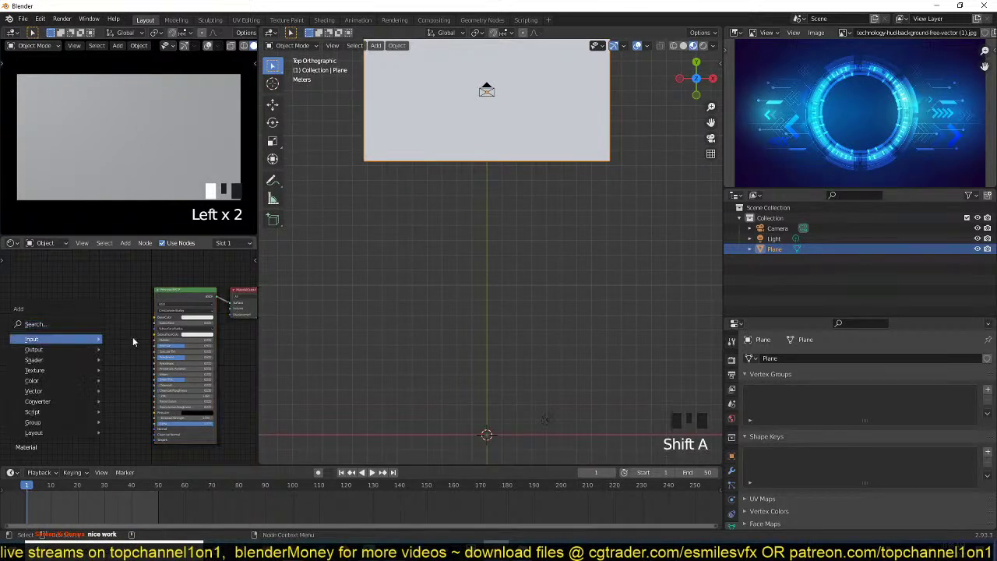
{"action": "mouse_move", "coordinate": [46, 382]}
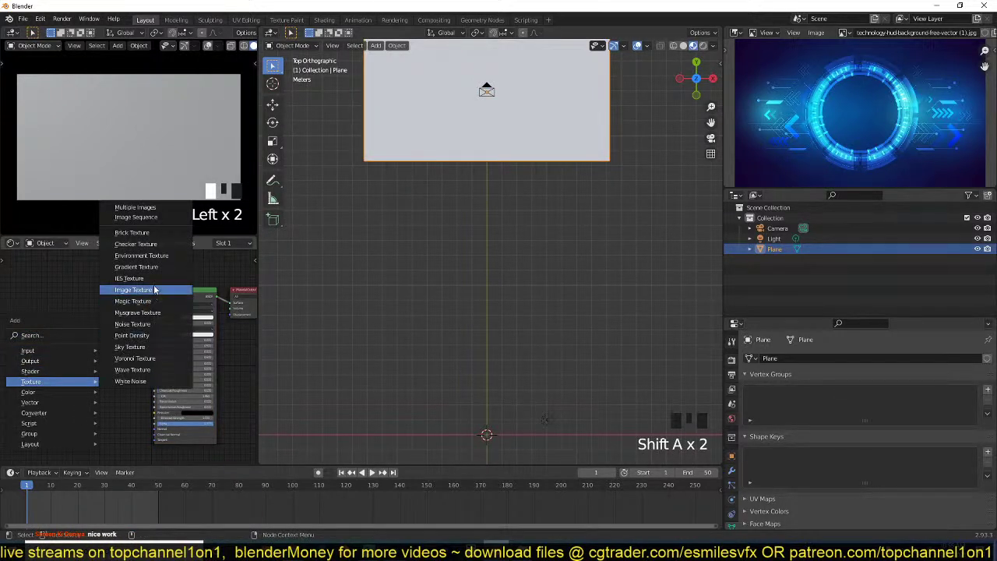
{"action": "left_click", "coordinate": [136, 268]}
{"action": "left_click", "coordinate": [86, 304]}
{"action": "left_click", "coordinate": [81, 300], "text": "ctrl+shift"}
{"action": "scroll", "coordinate": [85, 342], "scroll_direction": "up", "scroll_amount": 3}
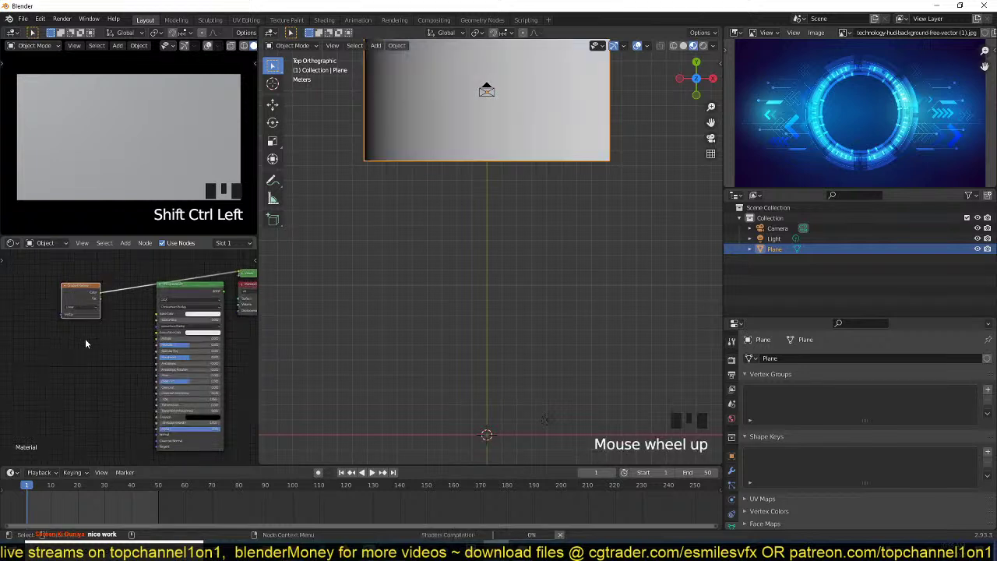
- Add Texture Coordinate and Mapping nodes to the gradient texture and set its gradient type to Spherical
{"action": "scroll", "coordinate": [116, 343], "scroll_direction": "up", "scroll_amount": 5}
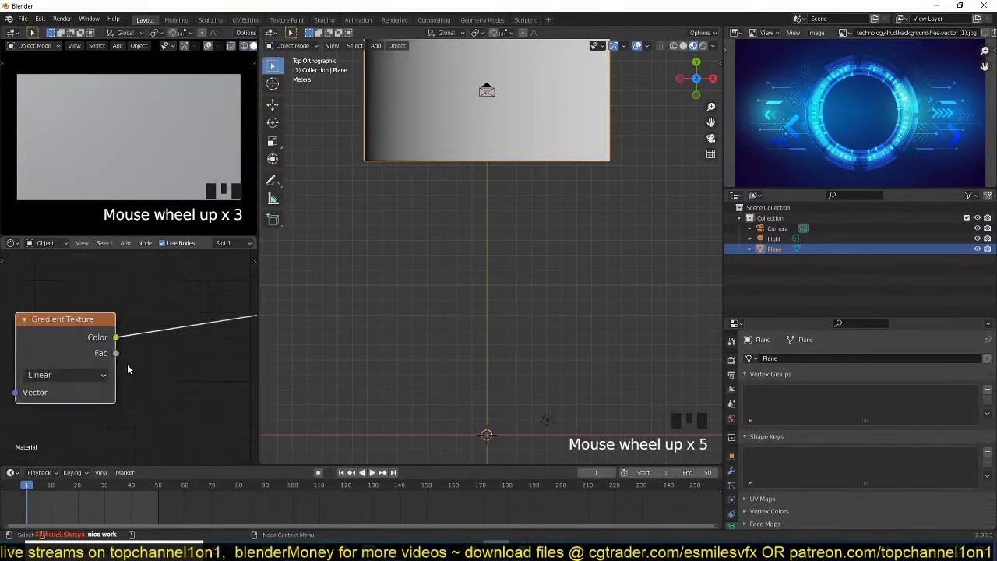
{"action": "scroll", "coordinate": [110, 350], "scroll_direction": "down", "scroll_amount": 2}
{"action": "left_click", "coordinate": [94, 370]}
{"action": "key", "text": "ctrl+t"}
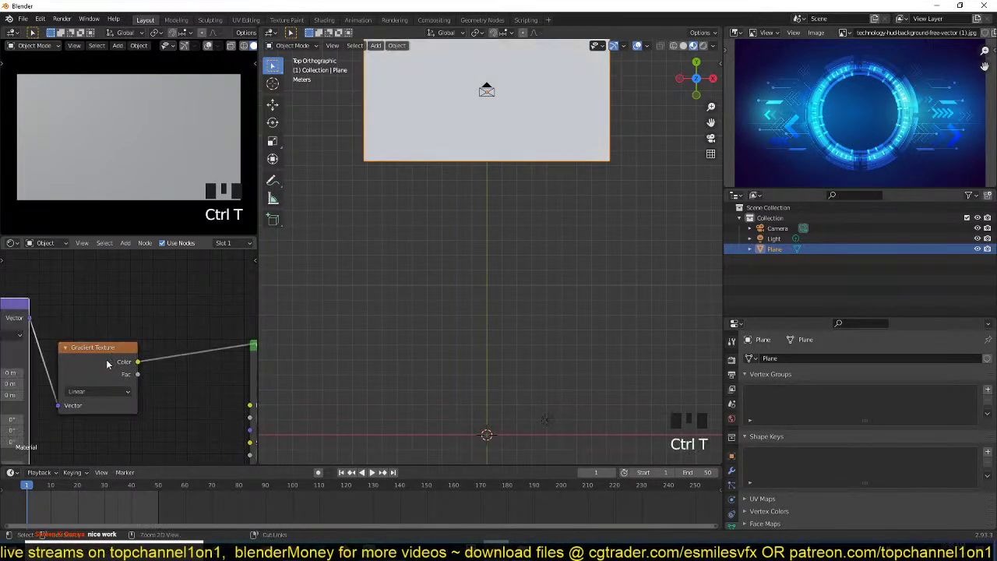
{"action": "left_click", "coordinate": [101, 390]}
{"action": "left_click", "coordinate": [106, 454]}
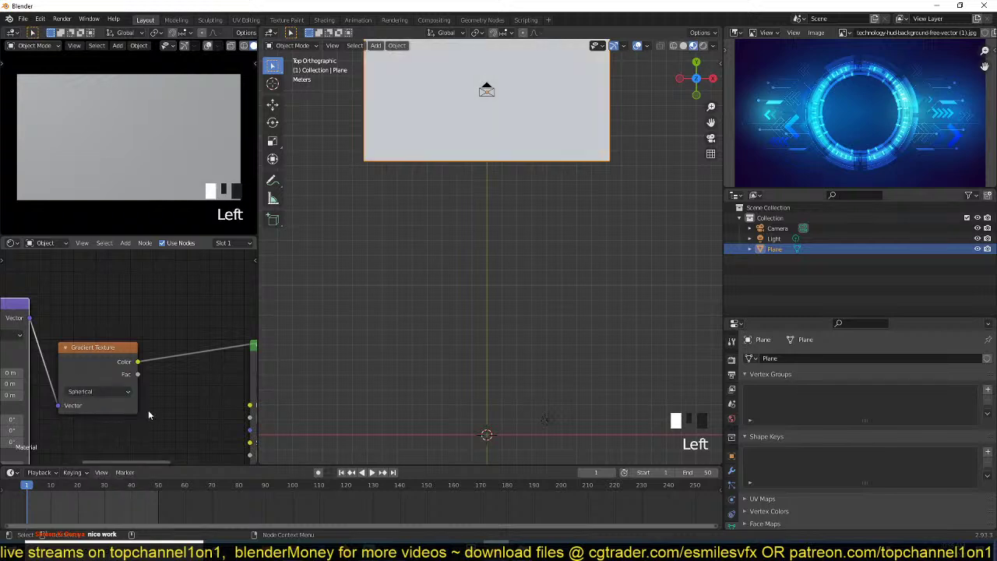
- Apply the plane's scale and feed the Object texture coordinates into the Mapping node's vector to centre the gradient
{"action": "scroll", "coordinate": [434, 213], "scroll_direction": "down", "scroll_amount": 3}
{"action": "key", "text": "ctrl+a"}
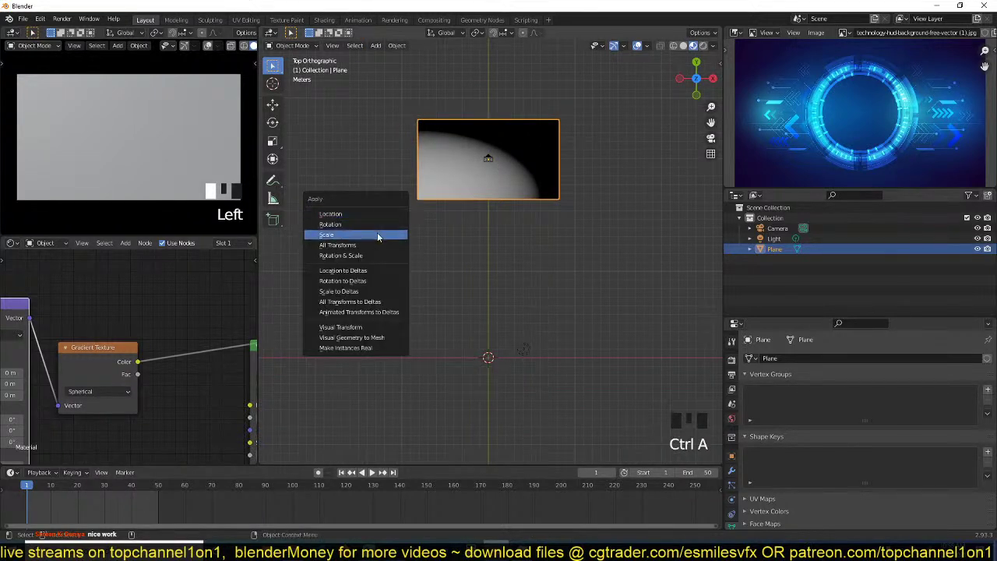
{"action": "left_click", "coordinate": [377, 232]}
{"action": "middle_click_drag", "start_coordinate": [221, 307], "coordinate": [218, 283]}
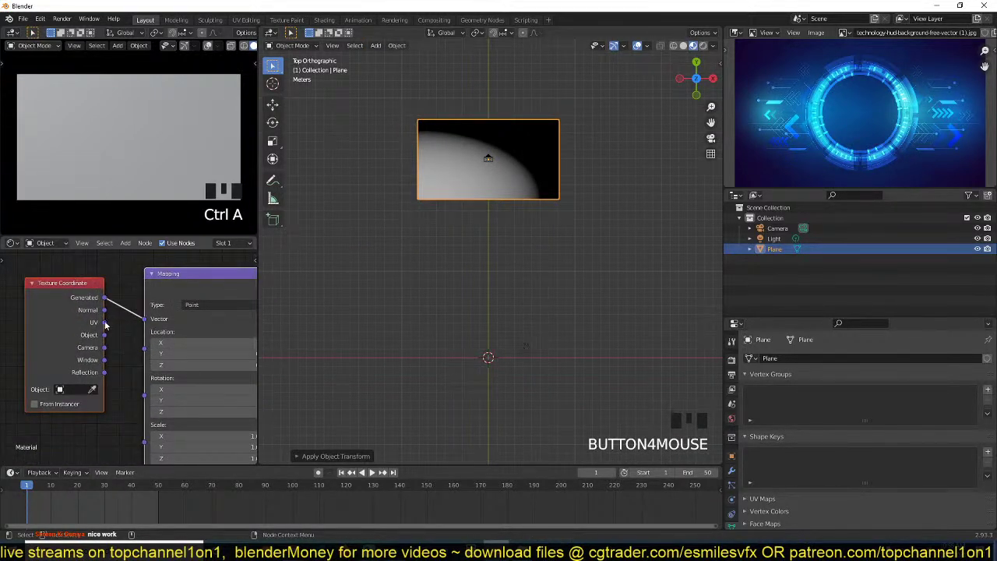
{"action": "left_click_drag", "start_coordinate": [105, 323], "coordinate": [135, 326]}
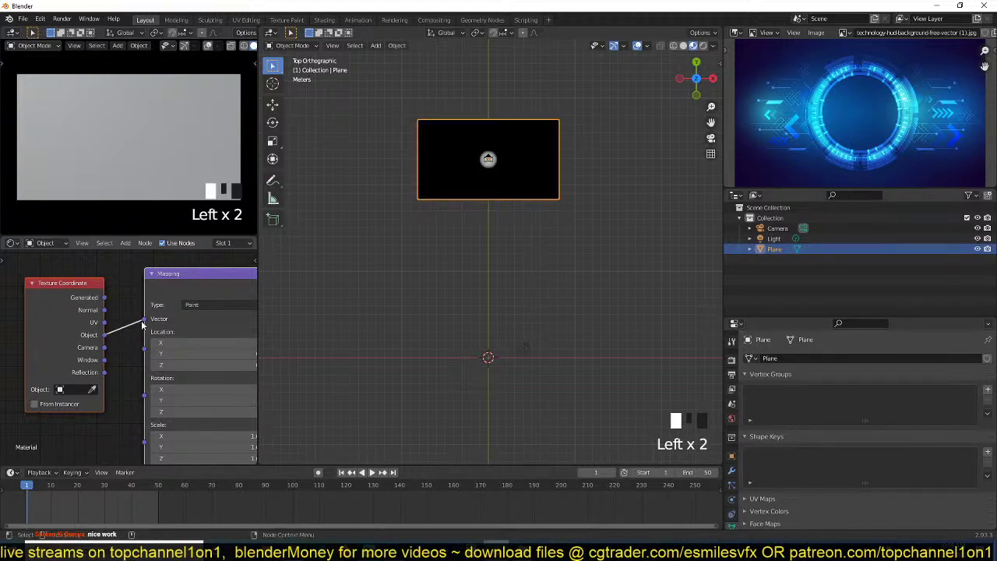
{"action": "scroll", "coordinate": [543, 155], "scroll_direction": "up", "scroll_amount": 3}
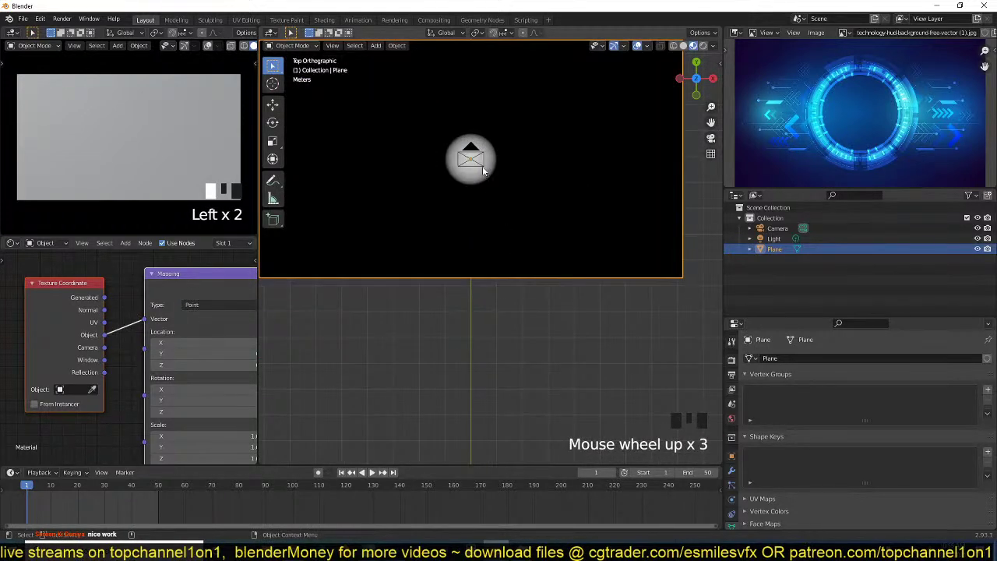
{"action": "scroll", "coordinate": [466, 160], "scroll_direction": "up", "scroll_amount": 4}
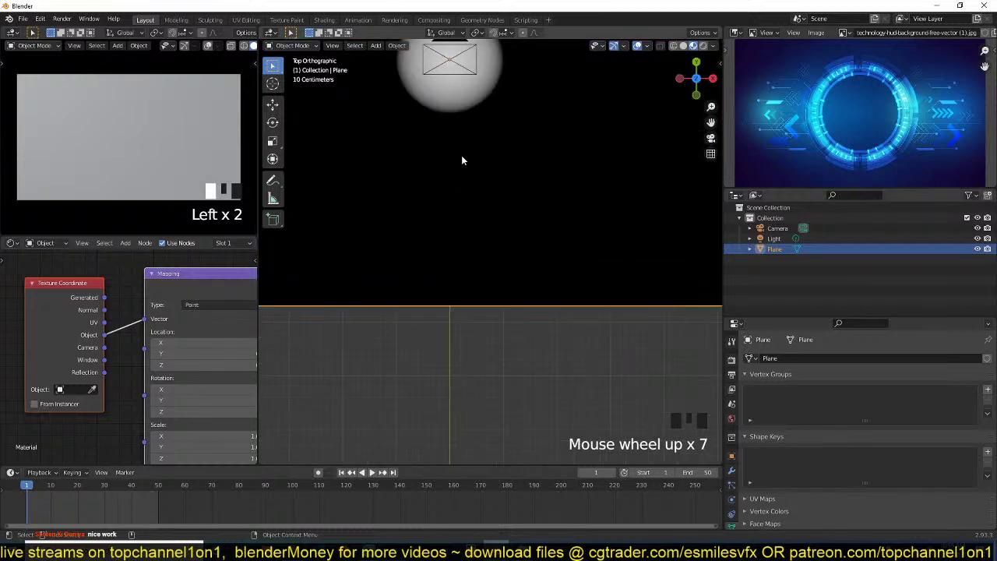
- Set the Mapping node's scale to 0.100 on all three axes and show the small camera viewport in rendered shading
{"action": "scroll", "coordinate": [182, 349], "scroll_direction": "down", "scroll_amount": 10}
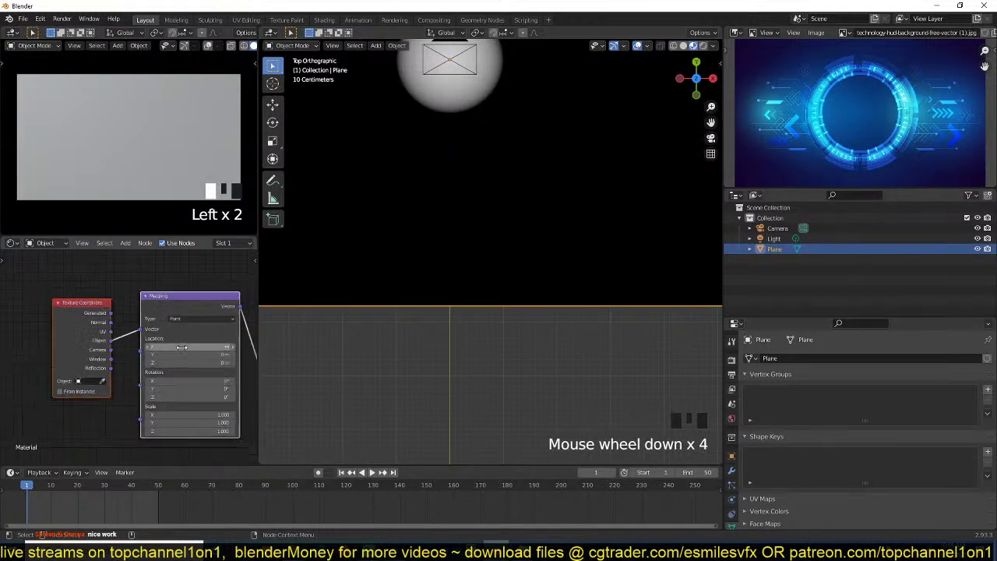
{"action": "scroll", "coordinate": [182, 349], "scroll_direction": "down", "scroll_amount": 1}
{"action": "middle_click_drag", "start_coordinate": [182, 348], "coordinate": [150, 330]}
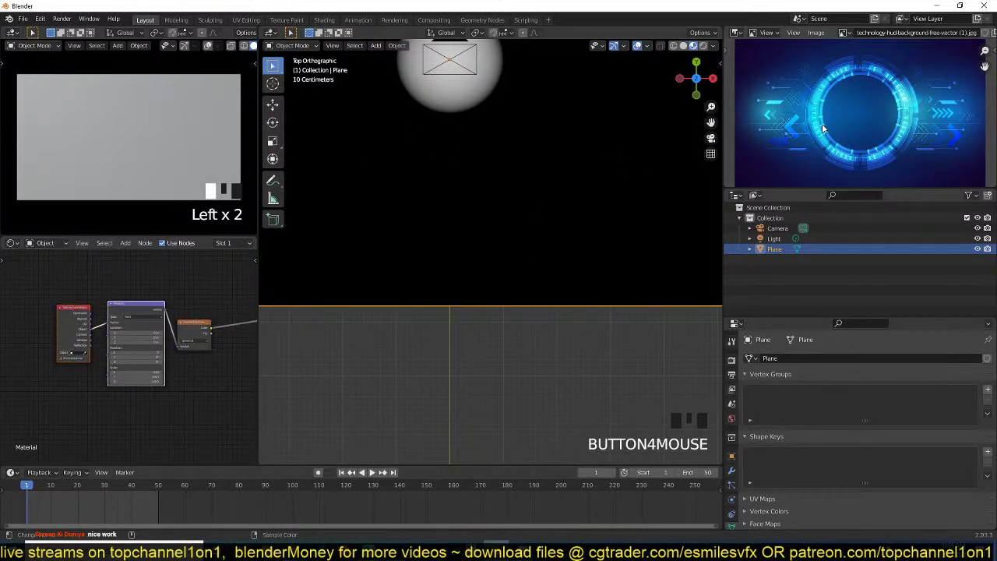
{"action": "scroll", "coordinate": [156, 389], "scroll_direction": "up", "scroll_amount": 6}
{"action": "left_click_drag", "start_coordinate": [157, 381], "coordinate": [89, 396]}
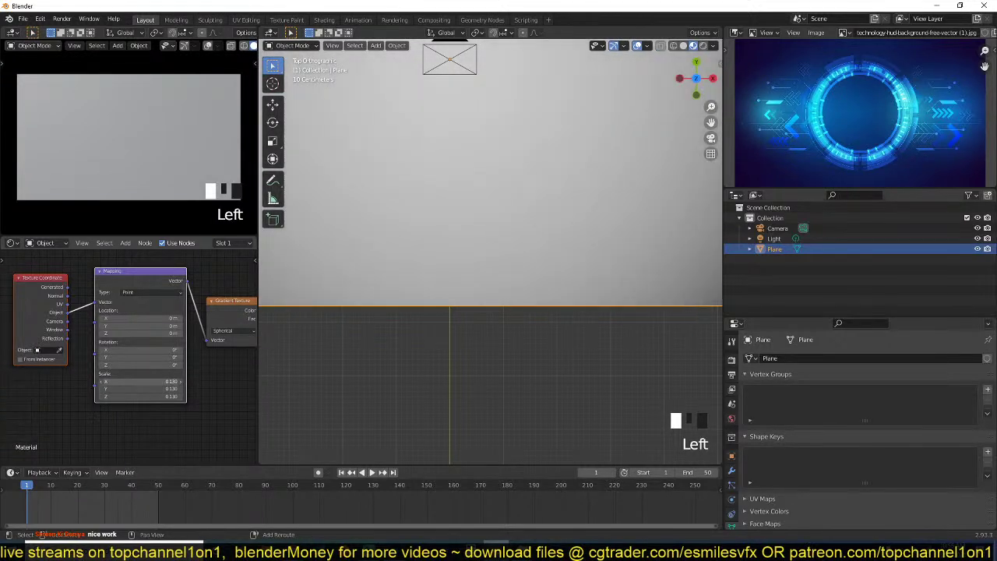
{"action": "scroll", "coordinate": [236, 45], "scroll_direction": "down", "scroll_amount": 3}
{"action": "left_click", "coordinate": [238, 46]}
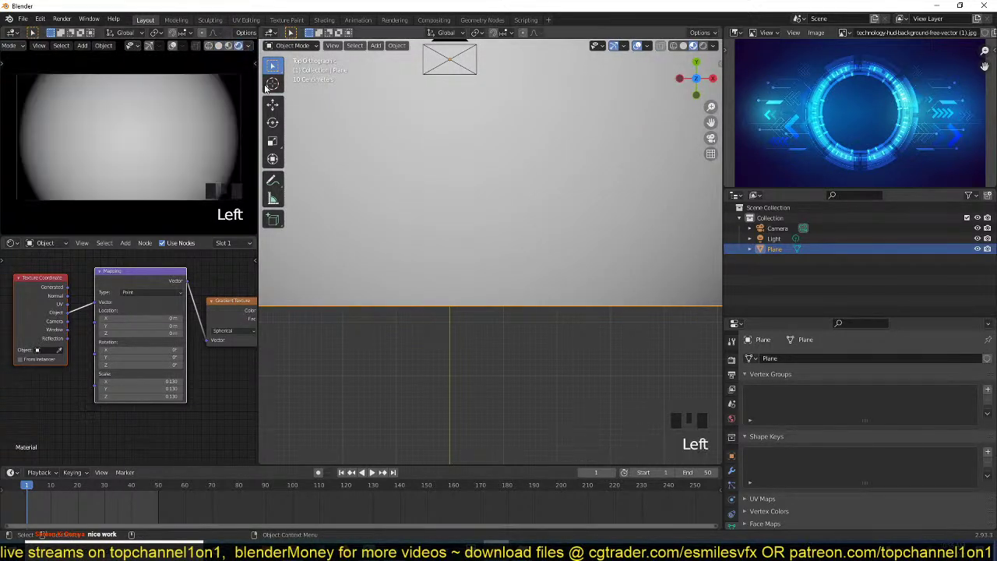
{"action": "double_click", "coordinate": [173, 381]}
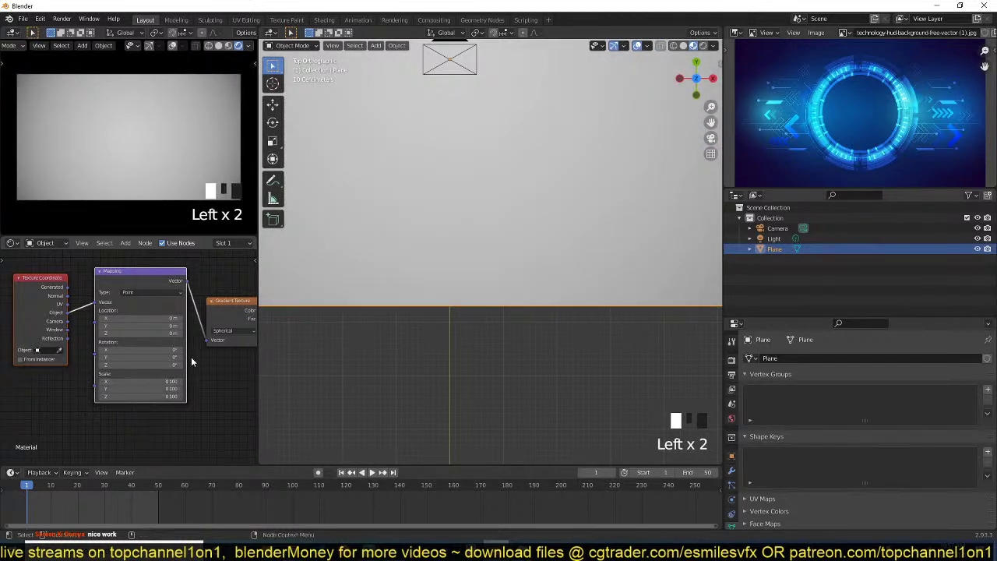
- Insert a ColorRamp node between the gradient texture and the viewer shader
{"action": "scroll", "coordinate": [191, 359], "scroll_direction": "down", "scroll_amount": 6}
{"action": "middle_click_drag", "start_coordinate": [193, 360], "coordinate": [147, 372]}
{"action": "mouse_move", "coordinate": [195, 289]}
{"action": "left_mouse_down"}
{"action": "mouse_move", "coordinate": [123, 336]}
{"action": "mouse_move", "coordinate": [61, 352]}
{"action": "left_mouse_up"}
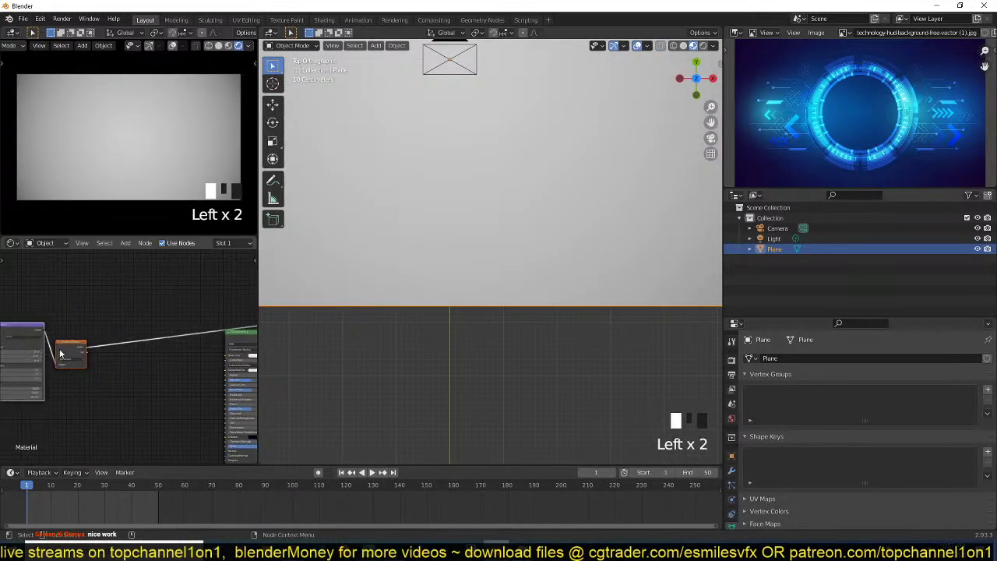
{"action": "key", "text": "shift+a"}
{"action": "mouse_move", "coordinate": [83, 349]}
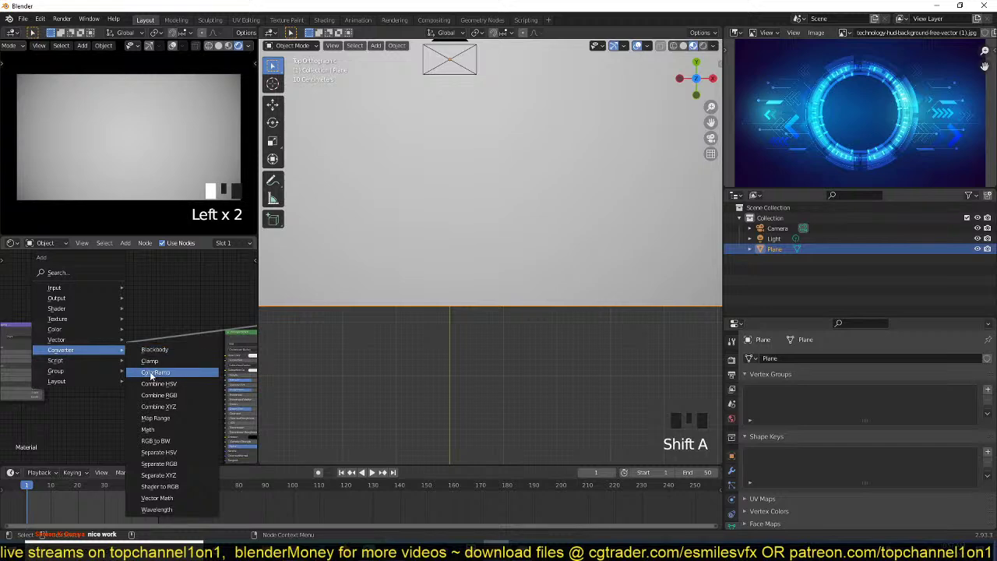
{"action": "left_click", "coordinate": [154, 372]}
{"action": "scroll", "coordinate": [131, 338], "scroll_direction": "up", "scroll_amount": 5}
- Change the ColorRamp's white stop to a dark blue matching the reference image's background
{"action": "left_click", "coordinate": [170, 318]}
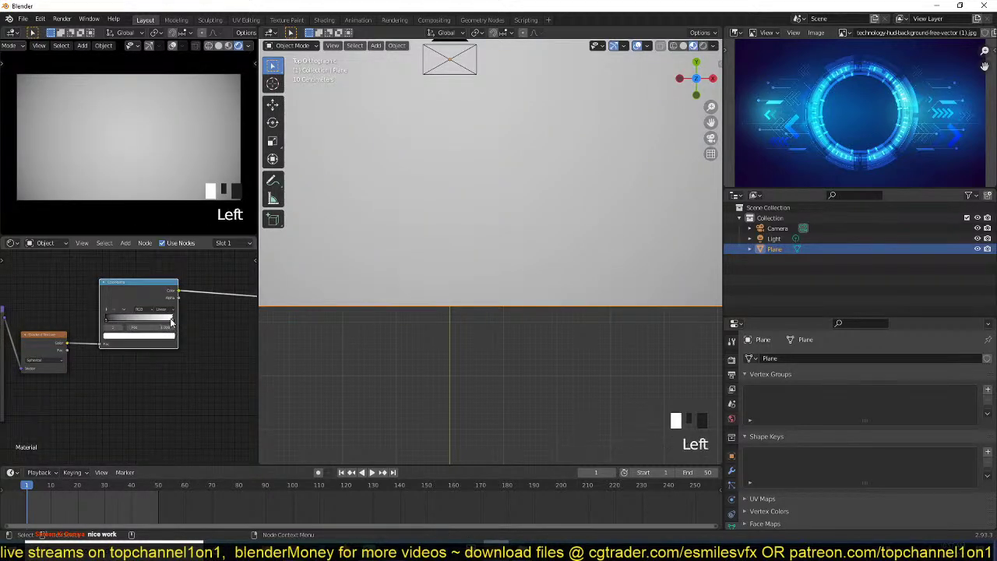
{"action": "left_click", "coordinate": [168, 335]}
{"action": "left_click", "coordinate": [138, 249]}
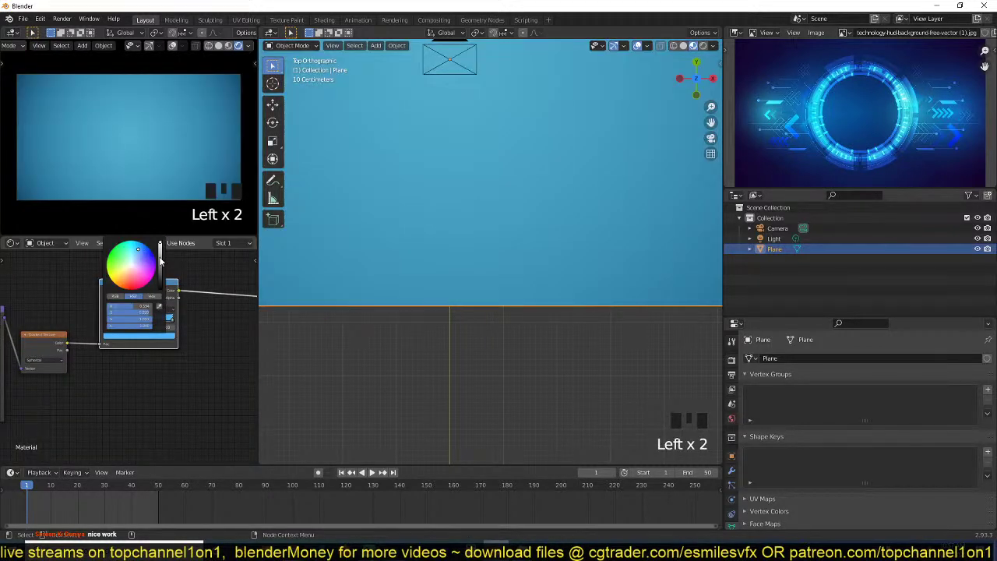
{"action": "left_click_drag", "start_coordinate": [160, 259], "coordinate": [161, 275]}
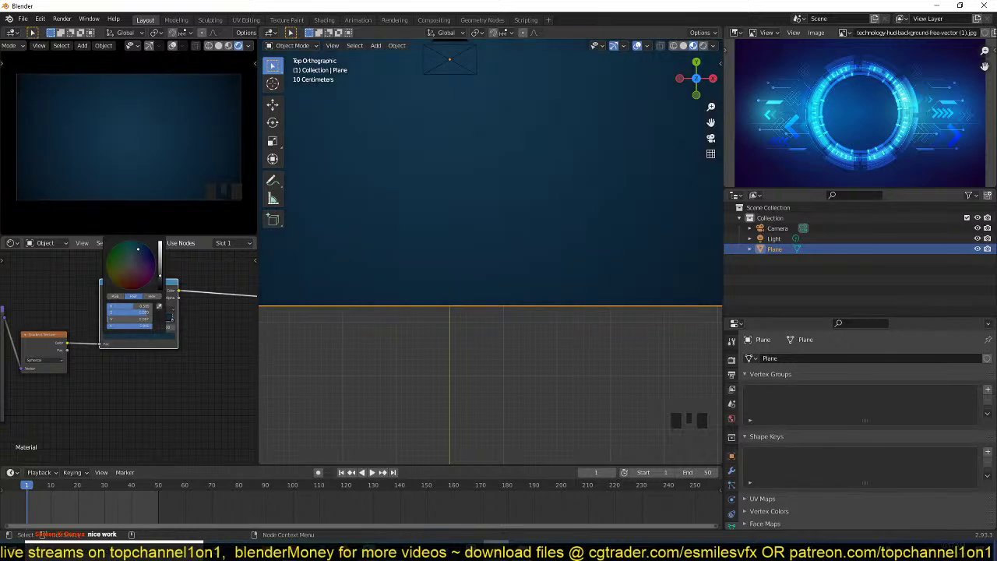
- Add a text object, place the 3D cursor near the camera at the plane's centre, and snap the text to the cursor
{"action": "scroll", "coordinate": [354, 253], "scroll_direction": "down", "scroll_amount": 2}
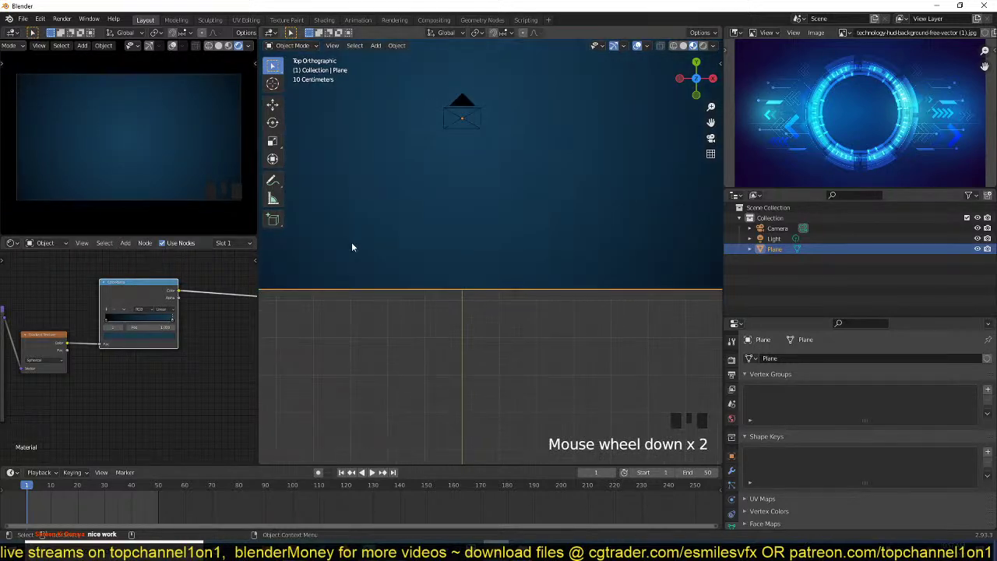
{"action": "key", "text": "alt+a"}
{"action": "scroll", "coordinate": [394, 292], "scroll_direction": "down", "scroll_amount": 3}
{"action": "scroll", "coordinate": [409, 273], "scroll_direction": "up", "scroll_amount": 3}
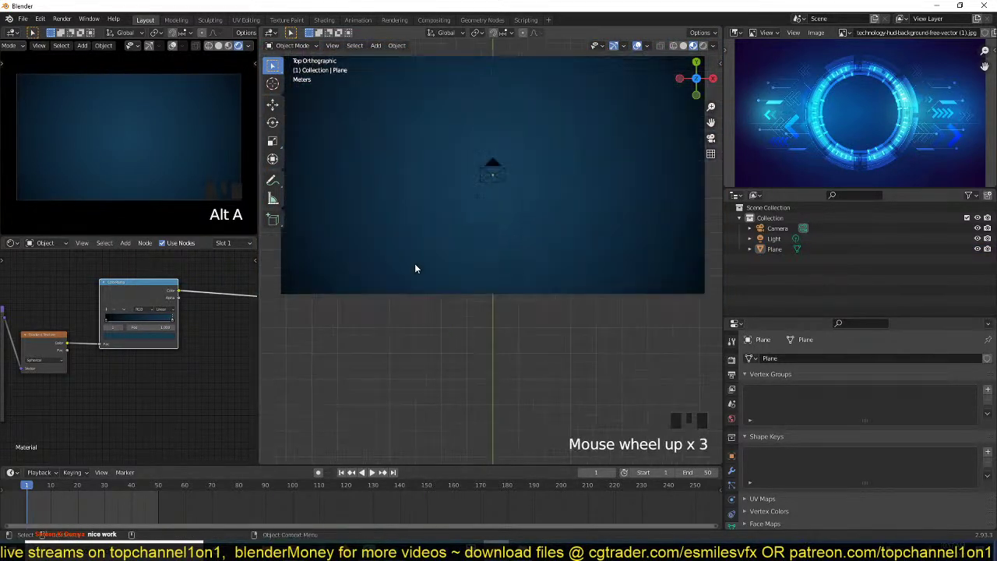
{"action": "scroll", "coordinate": [510, 216], "scroll_direction": "up", "scroll_amount": 3}
{"action": "key", "text": "shift+a"}
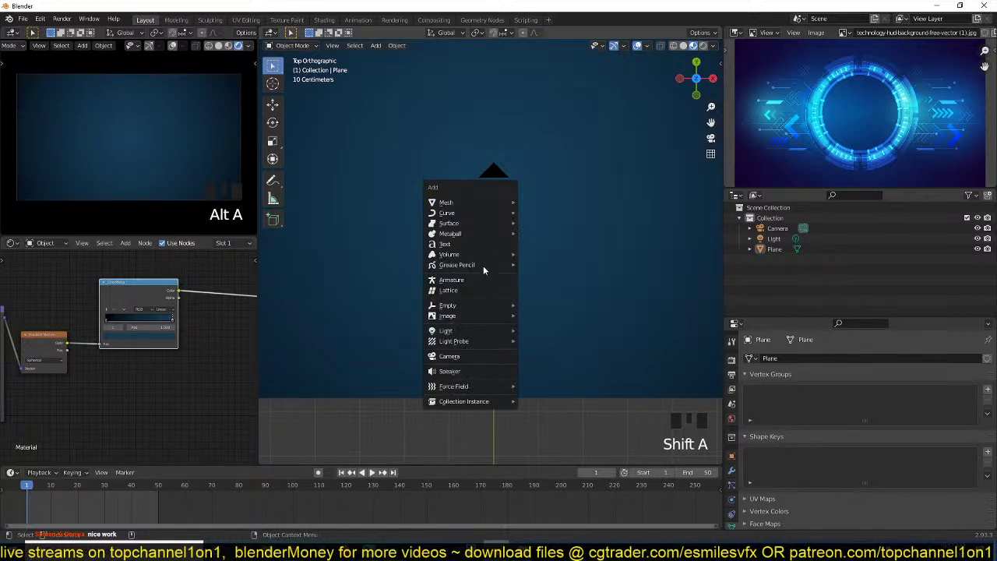
{"action": "scroll", "coordinate": [432, 245], "scroll_direction": "down", "scroll_amount": 5}
{"action": "scroll", "coordinate": [488, 212], "scroll_direction": "up", "scroll_amount": 4}
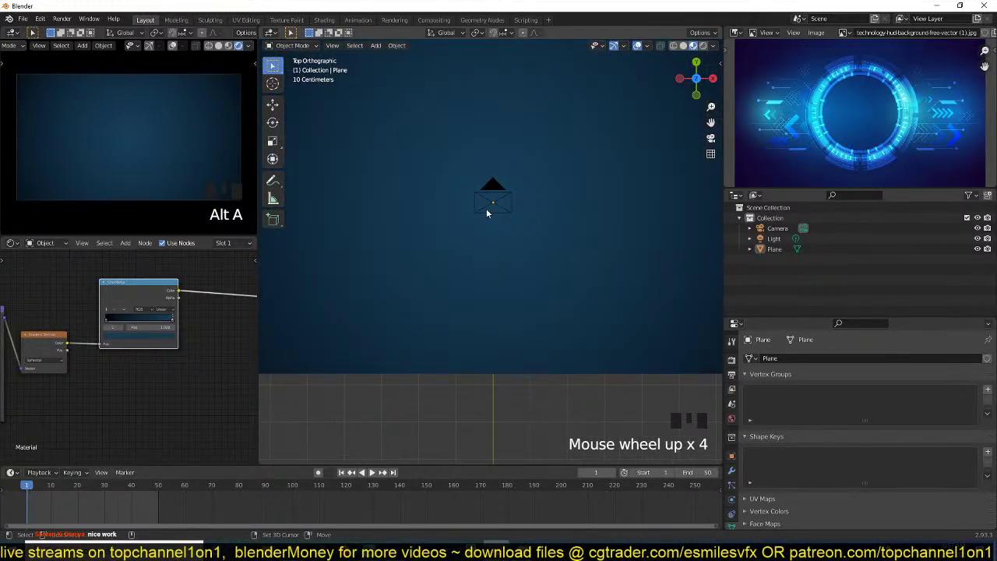
{"action": "key", "text": "shift+a"}
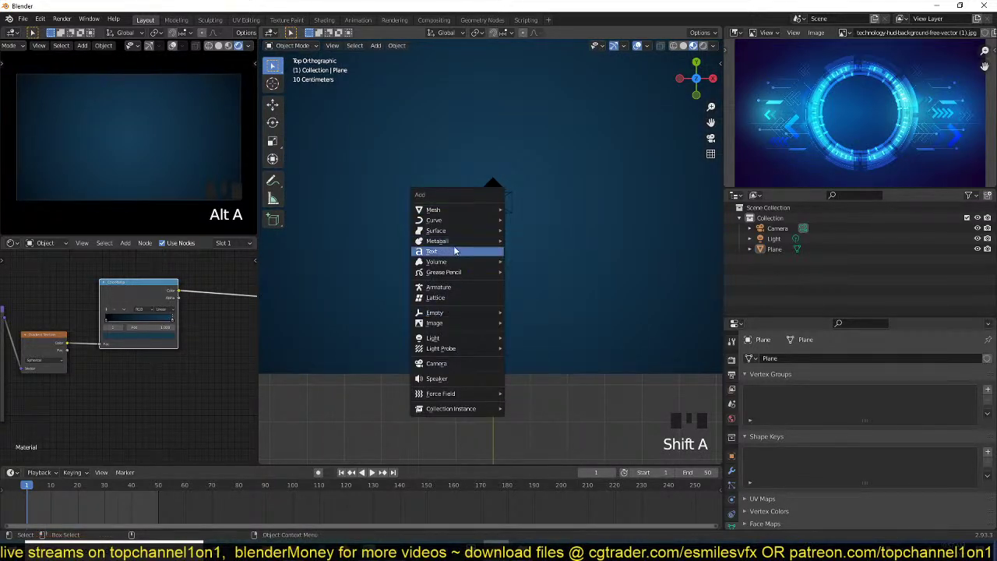
{"action": "left_click", "coordinate": [456, 250]}
{"action": "right_click", "coordinate": [494, 207], "text": "shift"}
{"action": "key", "text": "shift+s"}
{"action": "left_click", "coordinate": [508, 116]}
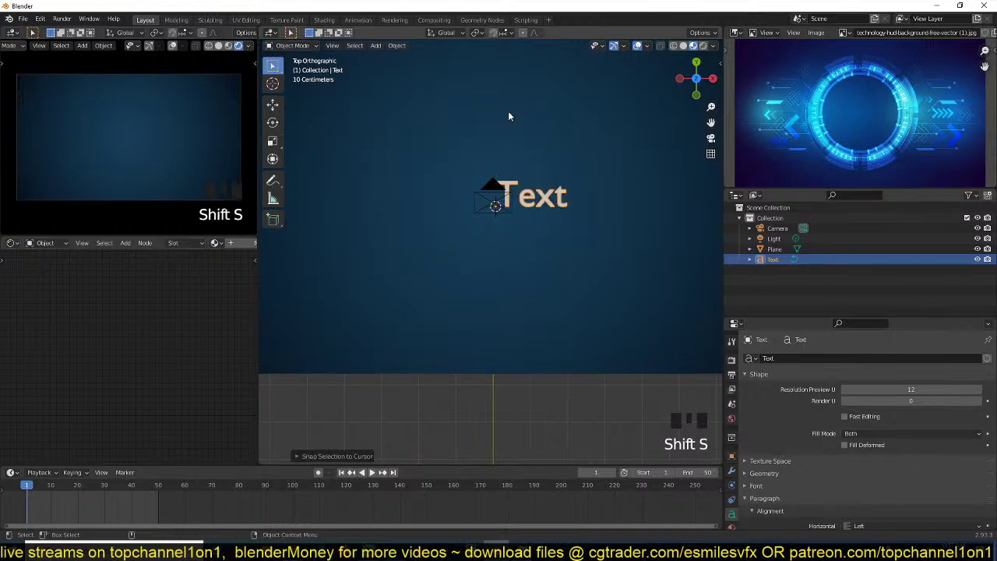
- Reposition the text above the background plane with a free move and a Z-axis move, and view it through the camera
{"action": "scroll", "coordinate": [508, 116], "scroll_direction": "down", "scroll_amount": 4}
{"action": "key", "text": "g"}
{"action": "left_click", "coordinate": [502, 204]}
{"action": "middle_click_drag", "start_coordinate": [503, 204], "coordinate": [481, 289]}
{"action": "scroll", "coordinate": [533, 239], "scroll_direction": "up", "scroll_amount": 7}
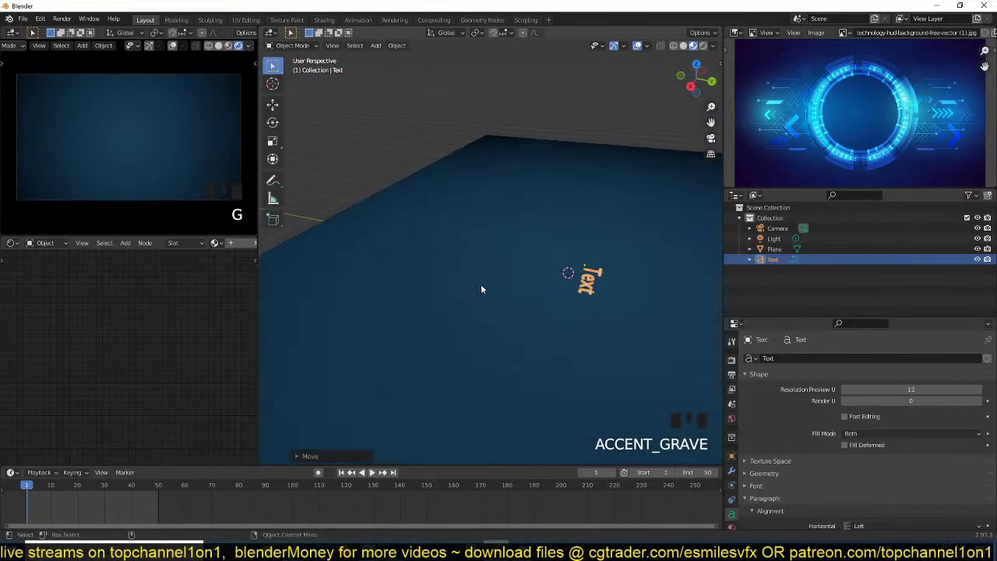
{"action": "key", "text": "g"}
{"action": "key", "text": "z"}
{"action": "left_click", "coordinate": [498, 257]}
{"action": "key", "text": "grave"}
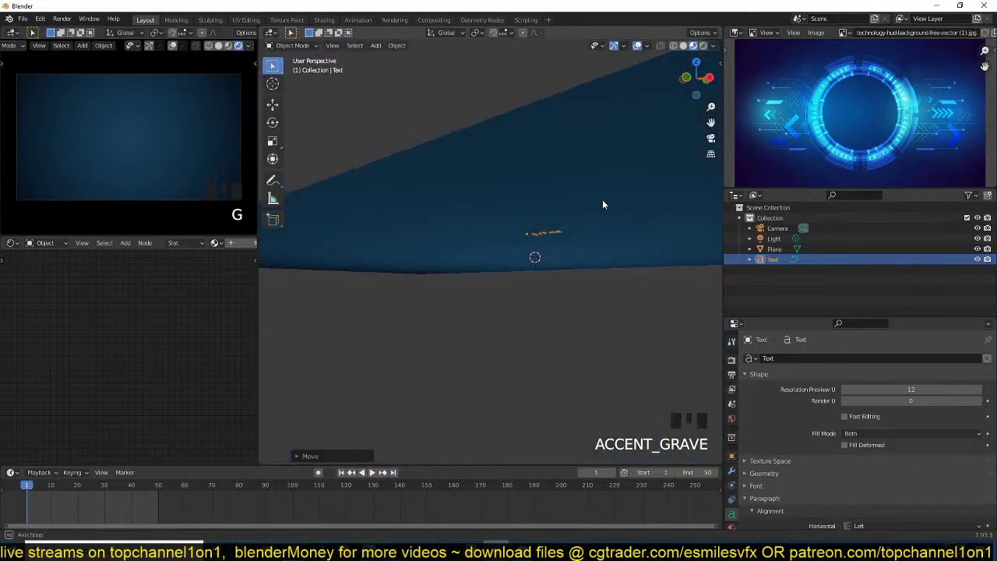
{"action": "key", "text": "KP_0"}
{"action": "scroll", "coordinate": [600, 215], "scroll_direction": "up", "scroll_amount": 9}
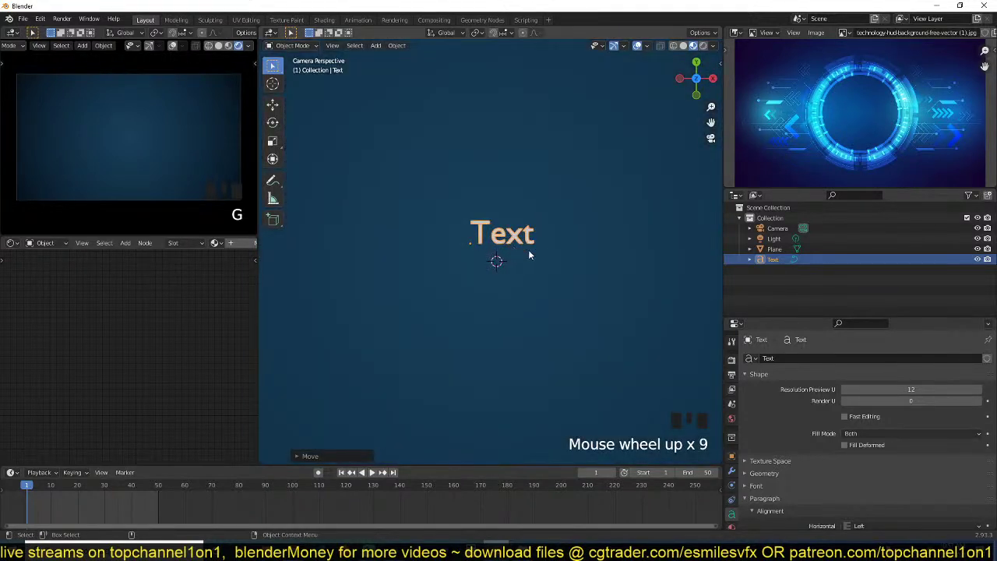
{"action": "key", "text": "s"}
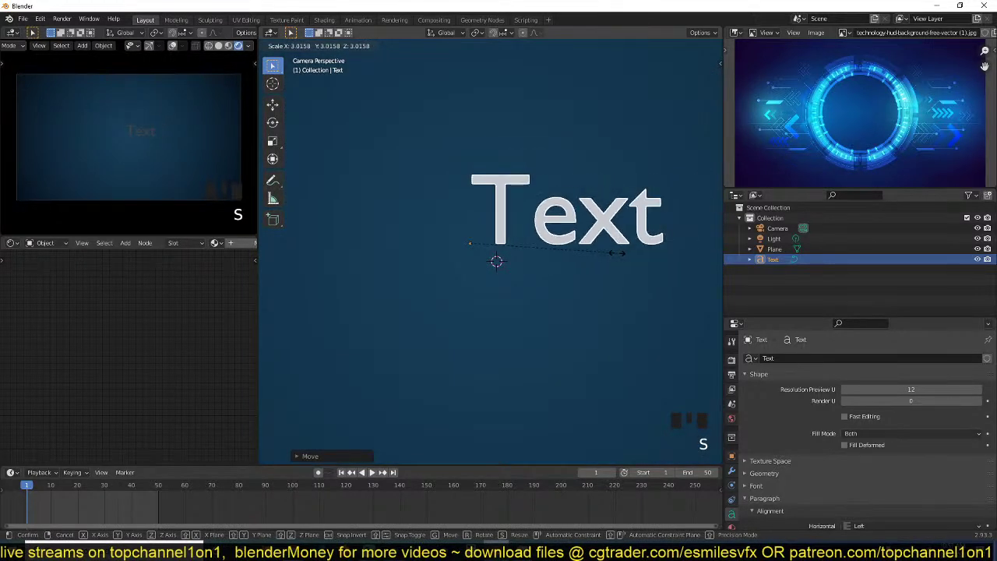
{"action": "right_click", "coordinate": [621, 250]}
{"action": "key", "text": "g"}
{"action": "right_click", "coordinate": [539, 250]}
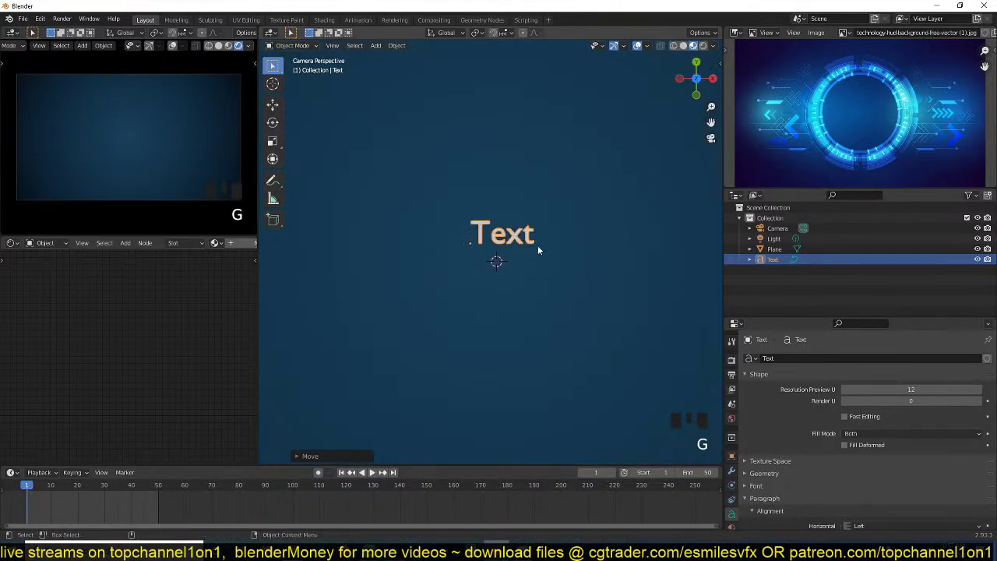
- Create a new material for the text and add an Emission shader to its node tree
{"action": "left_click", "coordinate": [232, 244]}
{"action": "scroll", "coordinate": [167, 311], "scroll_direction": "up", "scroll_amount": 3}
{"action": "key", "text": "KP_Decimal"}
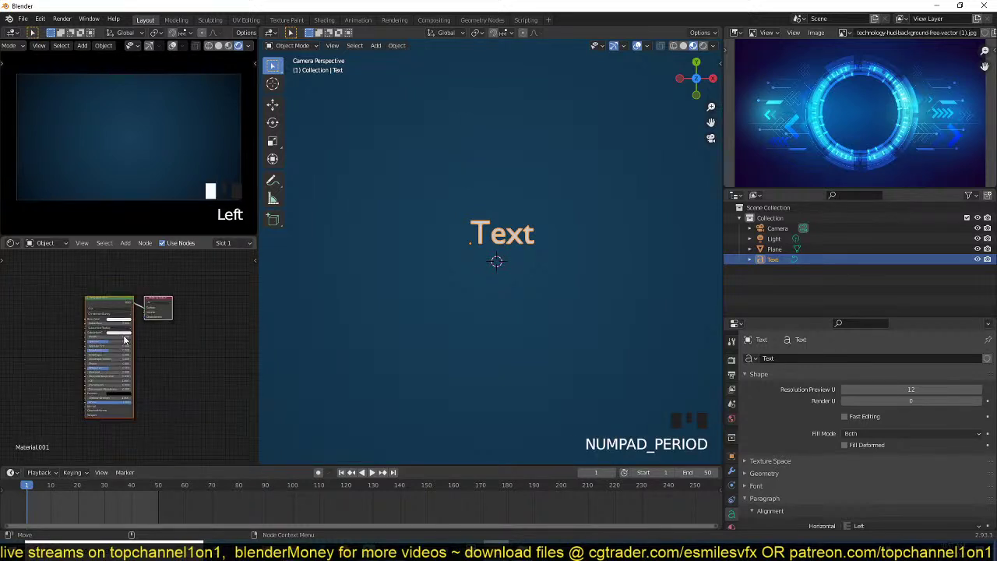
{"action": "left_click", "coordinate": [49, 345]}
{"action": "key", "text": "shift+a"}
{"action": "mouse_move", "coordinate": [60, 401]}
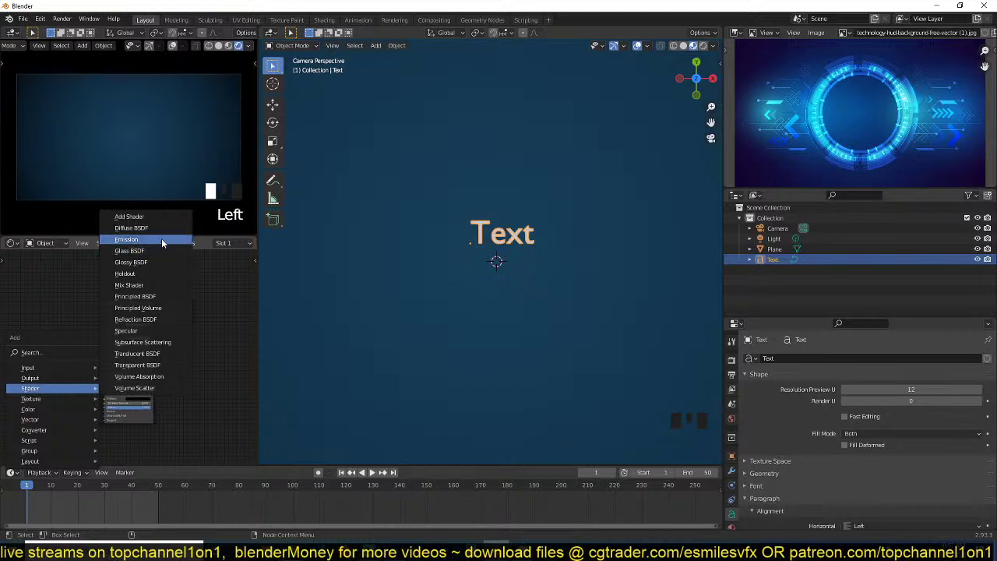
{"action": "left_click", "coordinate": [163, 242]}
- Connect the Emission shader to the Material Output surface and delete the Principled BSDF node
{"action": "left_click", "coordinate": [39, 327]}
{"action": "left_click", "coordinate": [39, 327], "text": "ctrl+shift"}
{"action": "left_click", "coordinate": [123, 312]}
{"action": "key", "text": "Delete"}
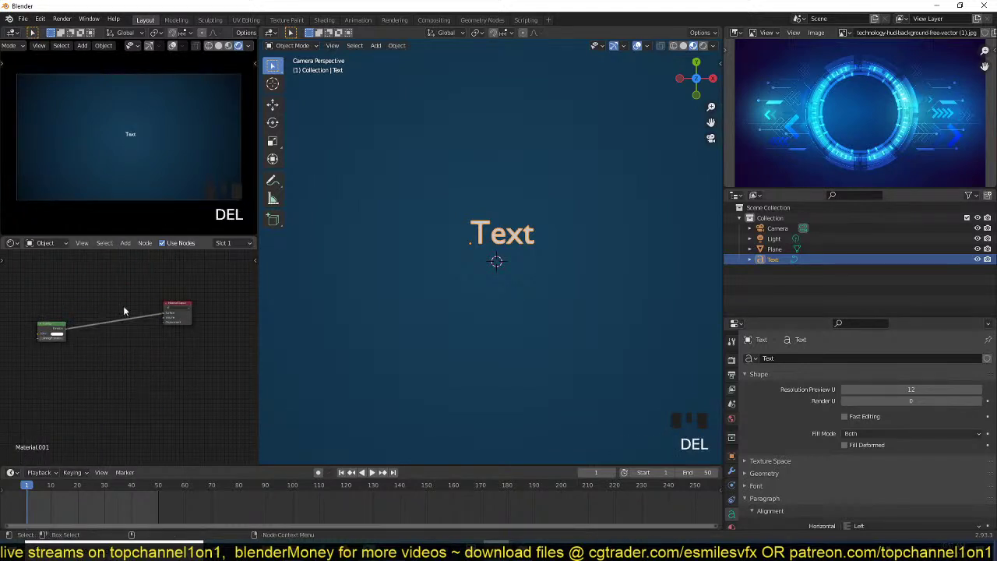
- Replace the text object's default content with the word "Loading"
{"action": "scroll", "coordinate": [486, 228], "scroll_direction": "up", "scroll_amount": 5}
{"action": "scroll", "coordinate": [486, 227], "scroll_direction": "up", "scroll_amount": 3}
{"action": "scroll", "coordinate": [163, 174], "scroll_direction": "up", "scroll_amount": 4}
{"action": "scroll", "coordinate": [164, 174], "scroll_direction": "down", "scroll_amount": 4}
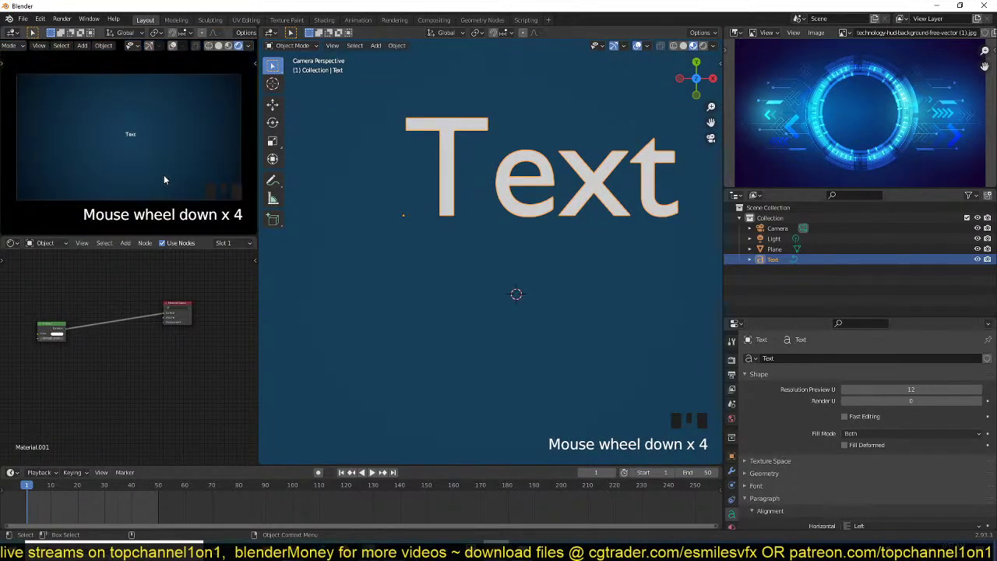
{"action": "scroll", "coordinate": [163, 175], "scroll_direction": "up", "scroll_amount": 1}
{"action": "scroll", "coordinate": [514, 223], "scroll_direction": "down", "scroll_amount": 3}
{"action": "key", "text": "Tab"}
{"action": "key", "text": "ctrl+a"}
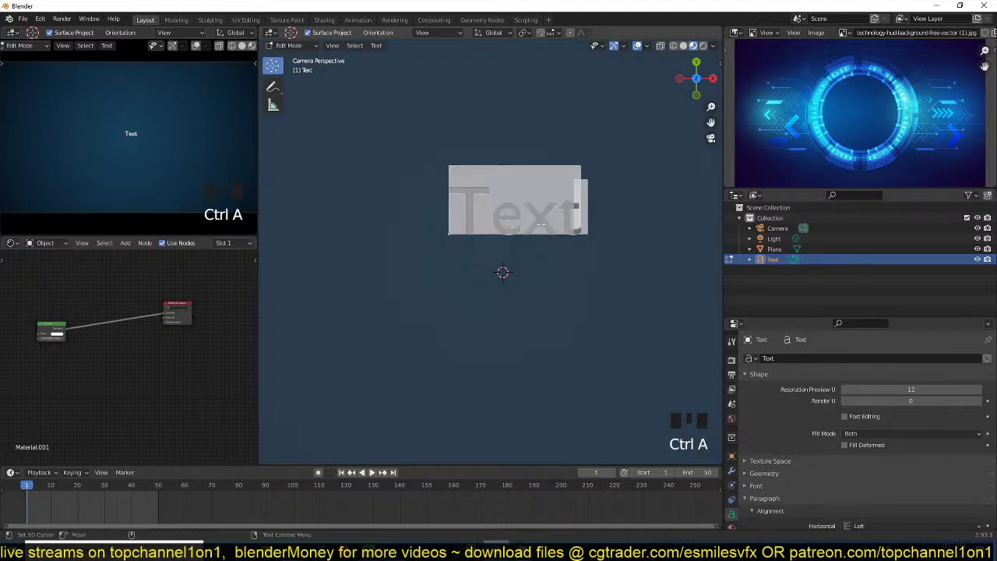
{"action": "type", "text": "Loo"}
{"action": "key", "text": "BackSpace"}
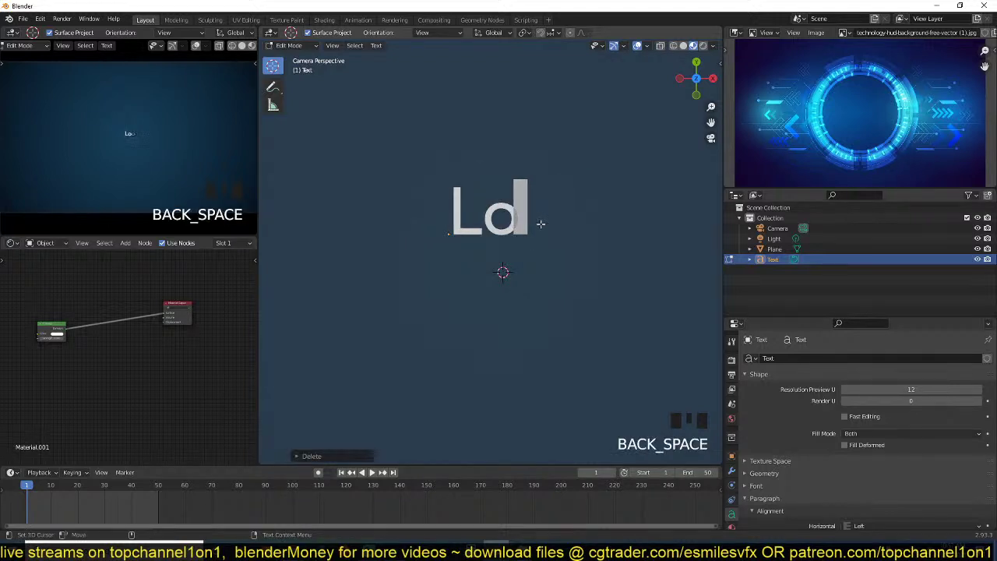
{"action": "type", "text": "ading"}
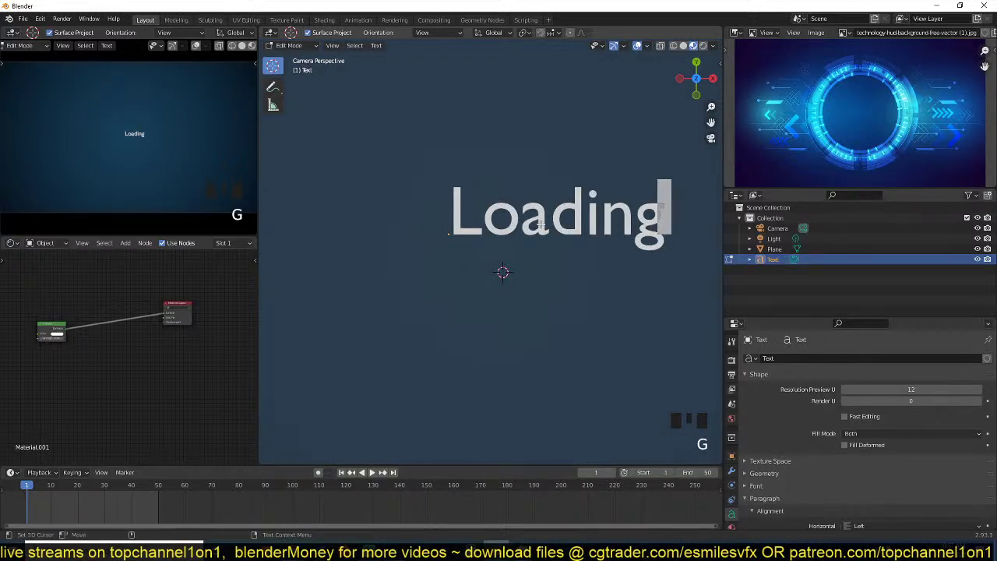
{"action": "key", "text": "Tab"}
- Load BAUHS93.TTF from the Windows fonts folder as the text's regular font
{"action": "scroll", "coordinate": [540, 224], "scroll_direction": "down", "scroll_amount": 5}
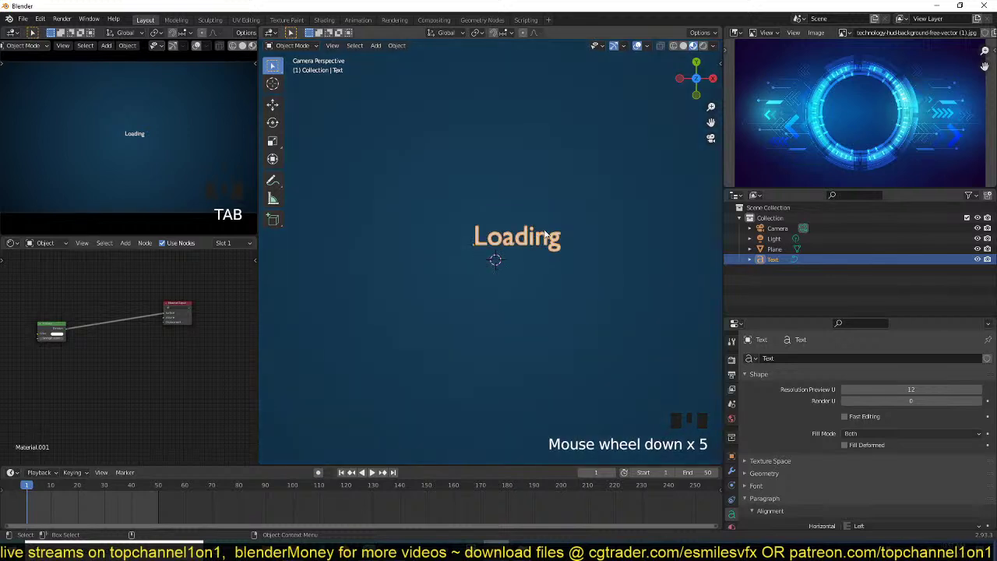
{"action": "scroll", "coordinate": [483, 231], "scroll_direction": "up", "scroll_amount": 2}
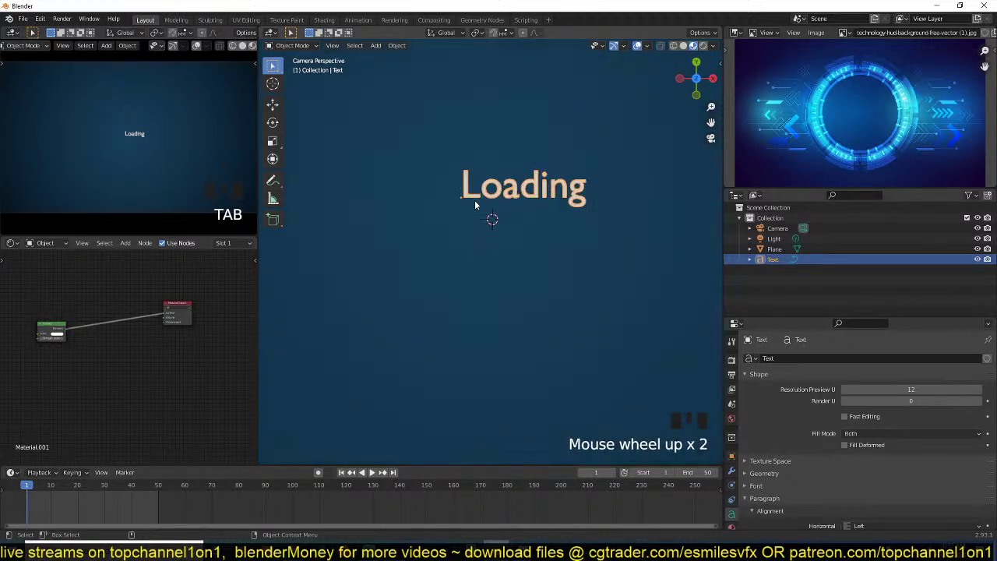
{"action": "scroll", "coordinate": [829, 461], "scroll_direction": "down", "scroll_amount": 4}
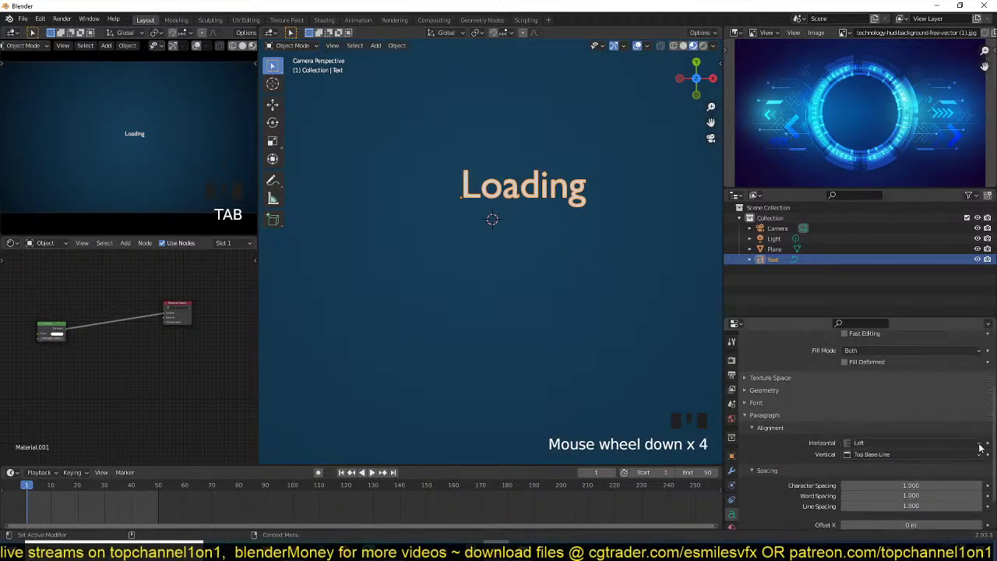
{"action": "left_click", "coordinate": [780, 404]}
{"action": "left_click", "coordinate": [977, 420]}
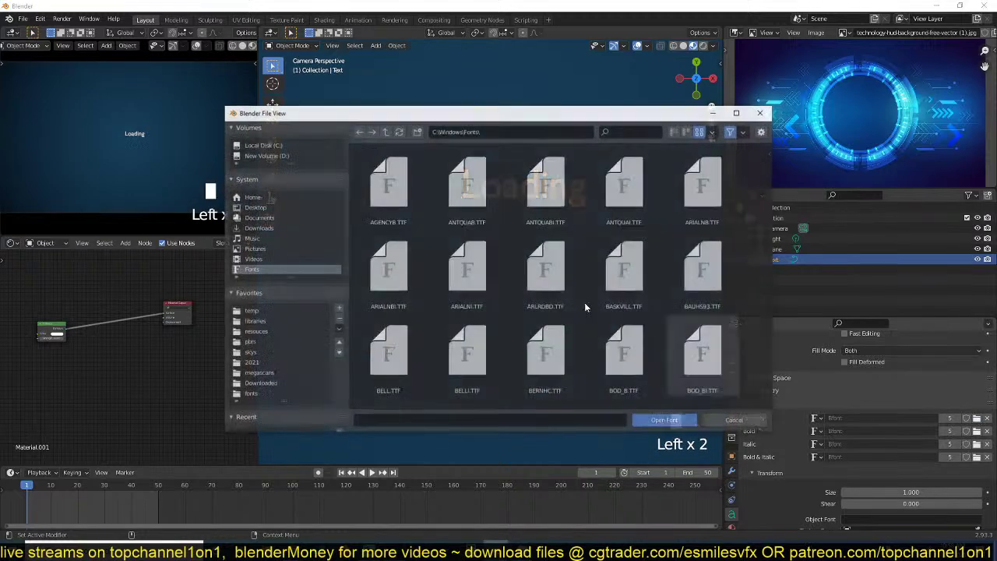
{"action": "double_click", "coordinate": [689, 288]}
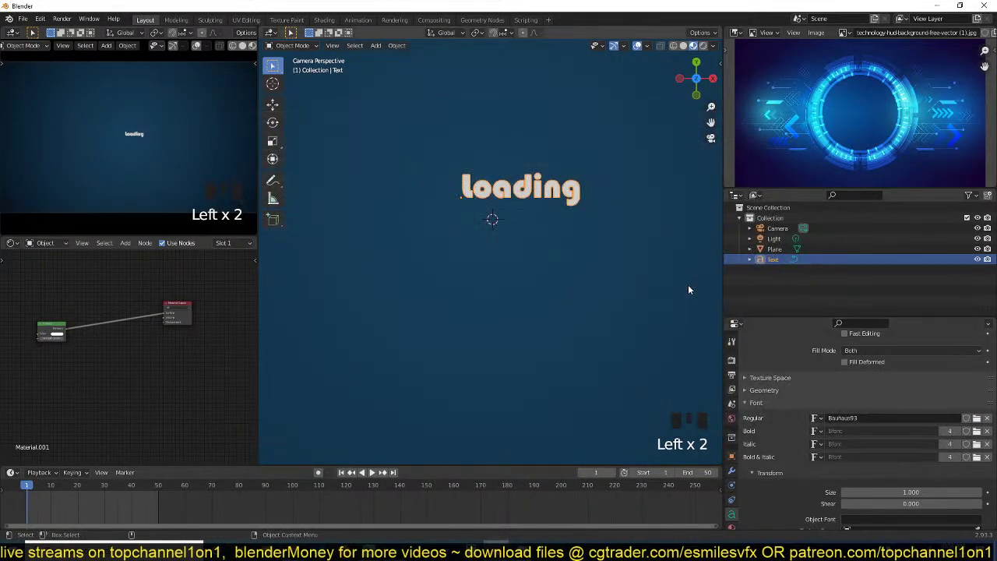
- Replace the text's regular font with the recharge bd.ttf file from D:\fonts
{"action": "left_click", "coordinate": [977, 418]}
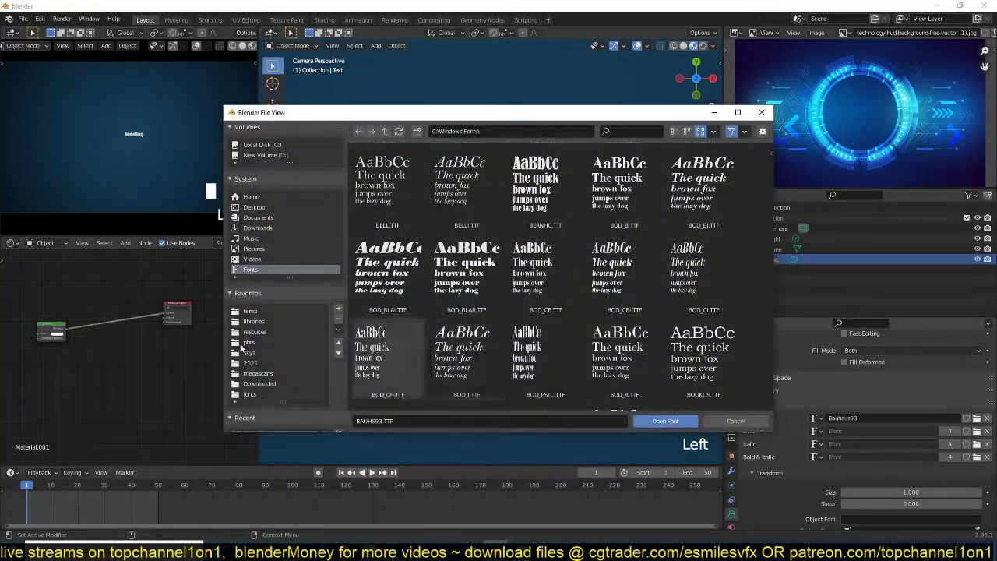
{"action": "left_click", "coordinate": [250, 393]}
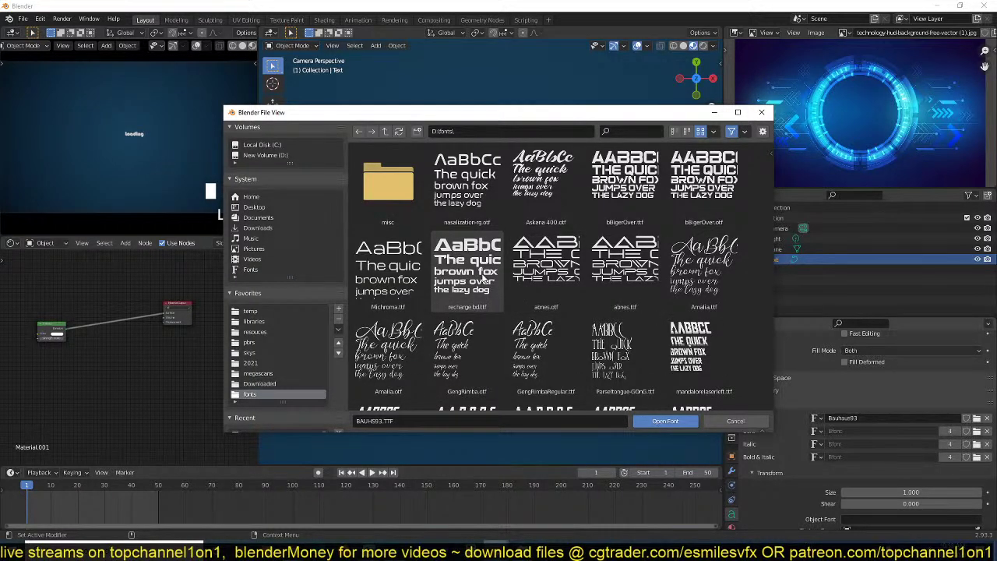
{"action": "double_click", "coordinate": [483, 277]}
{"action": "middle_click_drag", "start_coordinate": [561, 238], "coordinate": [519, 257]}
{"action": "key", "text": "alt+a"}
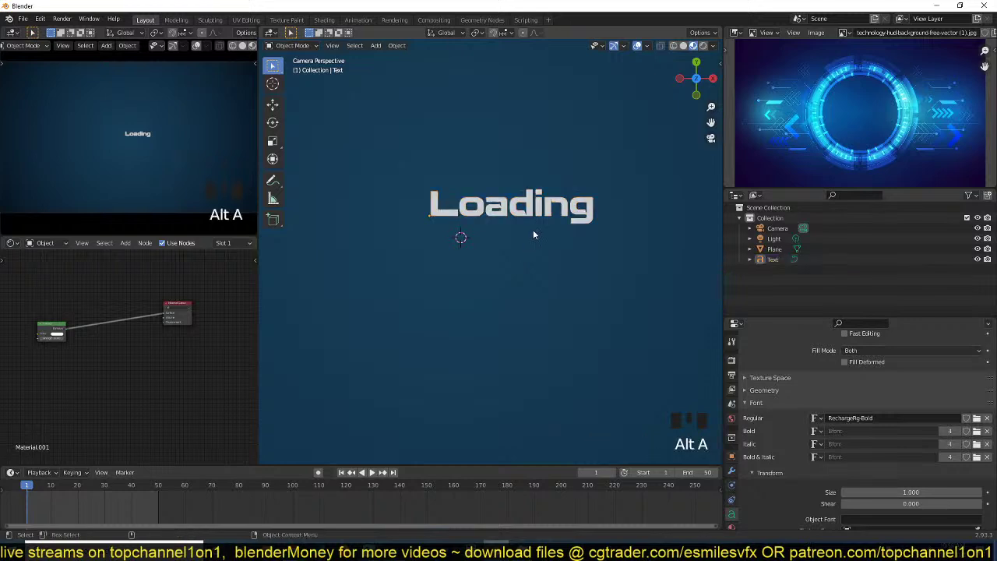
{"action": "left_click", "coordinate": [546, 205]}
{"action": "scroll", "coordinate": [536, 234], "scroll_direction": "down", "scroll_amount": 5}
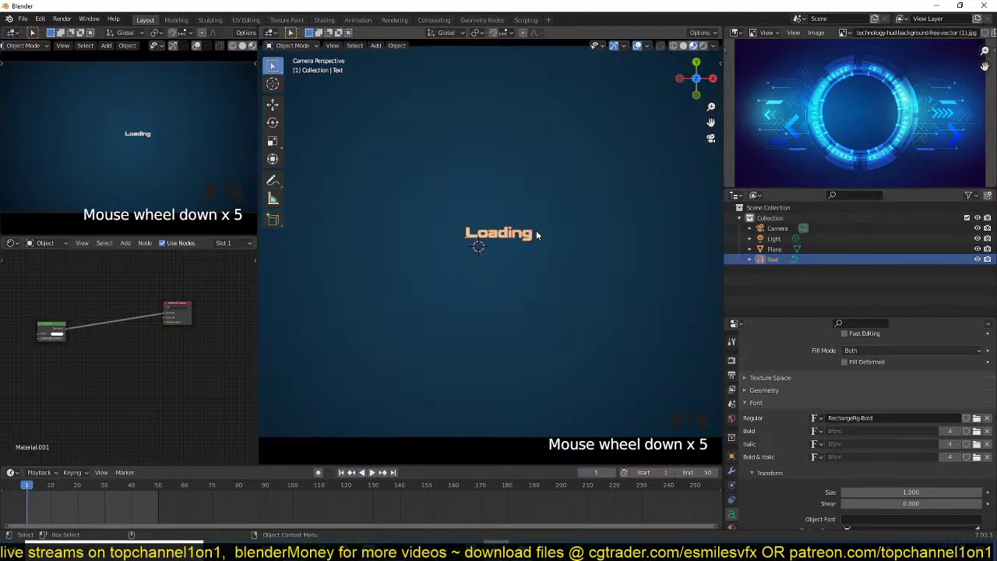
- Snap the 3D cursor to the background plane's origin and move the Loading text onto the cursor
{"action": "left_click", "coordinate": [539, 260]}
{"action": "scroll", "coordinate": [545, 234], "scroll_direction": "down", "scroll_amount": 4}
{"action": "key", "text": "shift+s"}
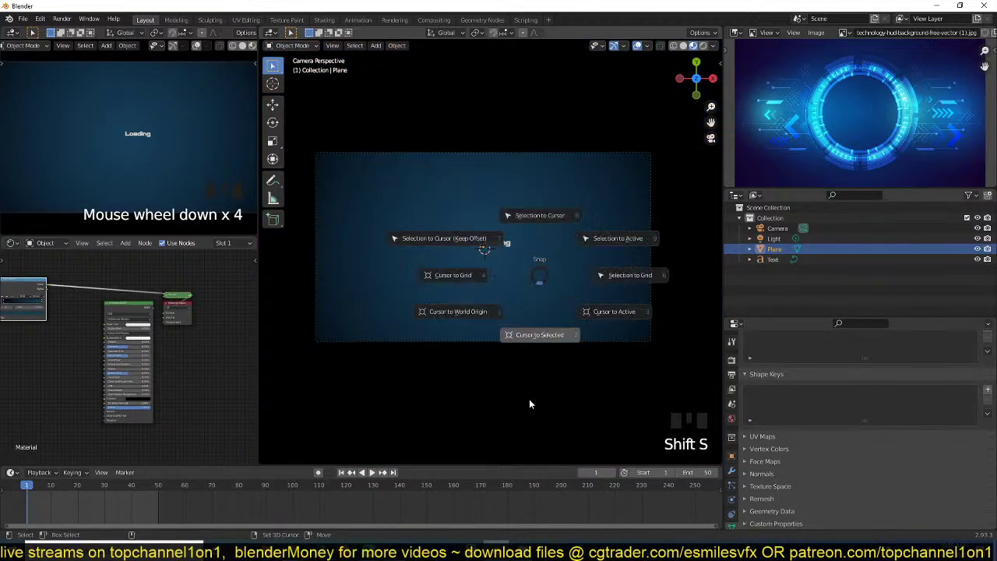
{"action": "left_click", "coordinate": [530, 399]}
{"action": "left_click", "coordinate": [499, 243]}
{"action": "key", "text": "shift+s"}
{"action": "left_click", "coordinate": [494, 176]}
- Scale up the Loading text uniformly in the camera view
{"action": "scroll", "coordinate": [499, 241], "scroll_direction": "up", "scroll_amount": 2}
{"action": "key", "text": "s"}
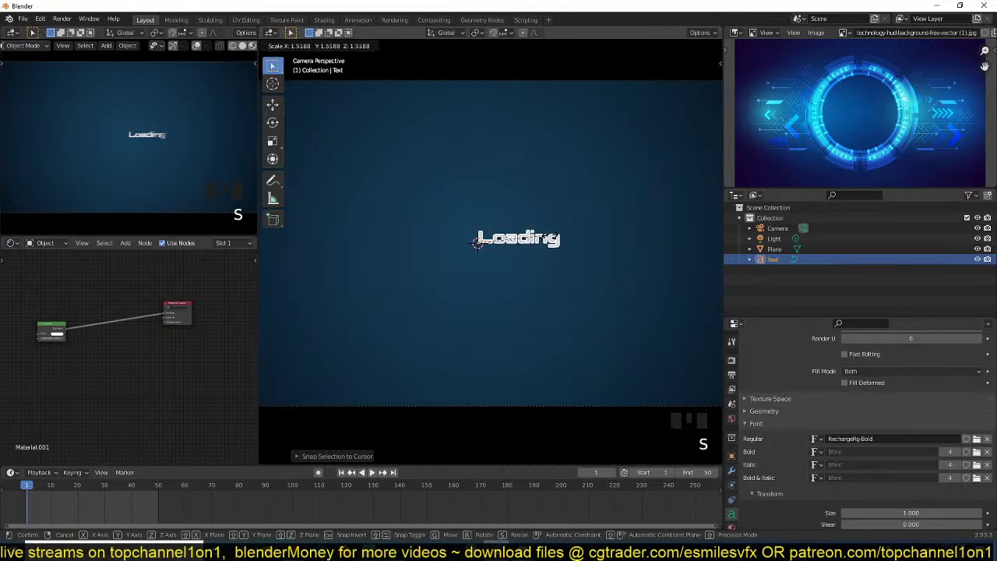
{"action": "left_click", "coordinate": [612, 235]}
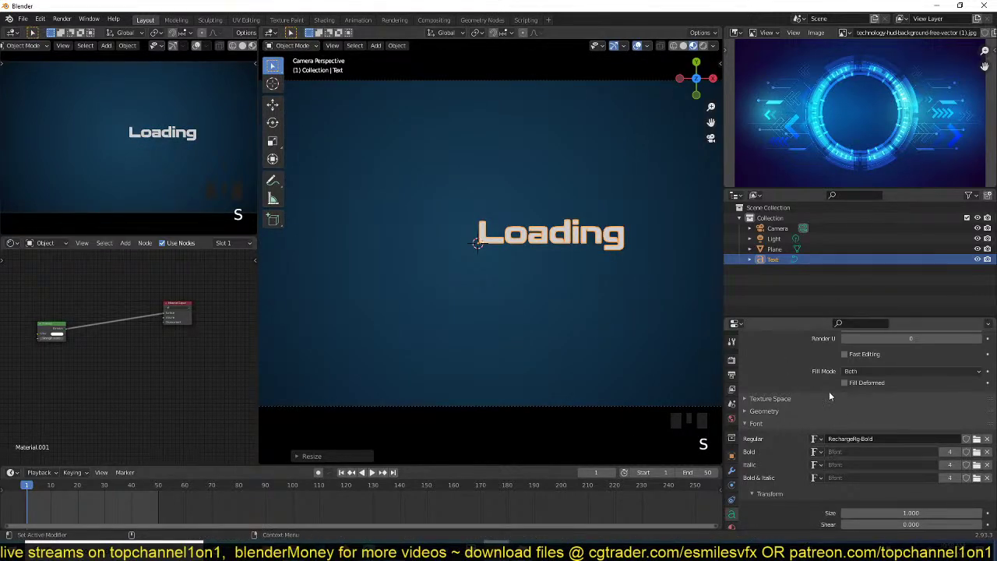
- Set the Loading text's horizontal paragraph alignment to Center
{"action": "scroll", "coordinate": [855, 411], "scroll_direction": "down", "scroll_amount": 3}
{"action": "scroll", "coordinate": [853, 421], "scroll_direction": "up", "scroll_amount": 1}
{"action": "scroll", "coordinate": [851, 431], "scroll_direction": "down", "scroll_amount": 2}
{"action": "scroll", "coordinate": [851, 428], "scroll_direction": "down", "scroll_amount": 15}
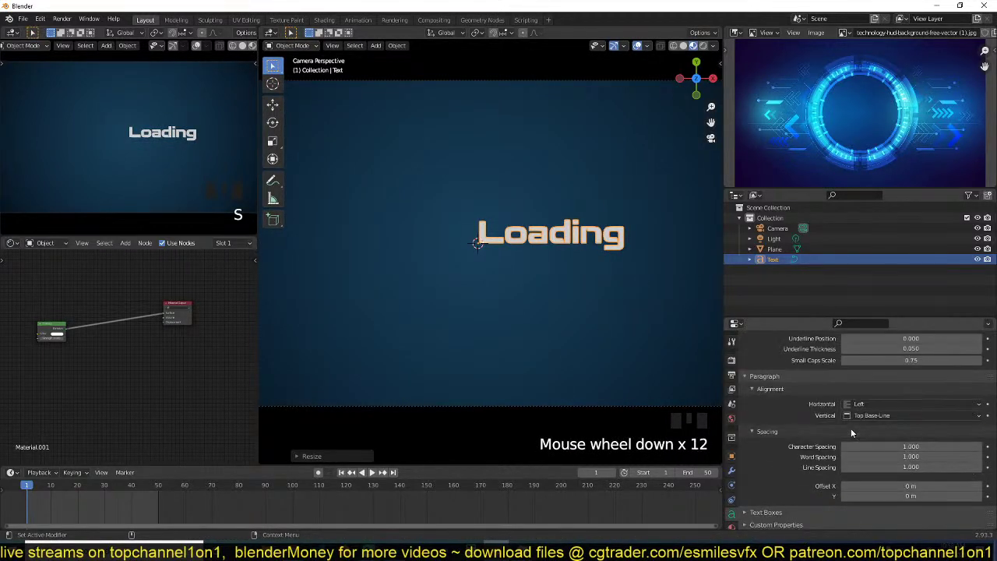
{"action": "left_click_drag", "start_coordinate": [872, 404], "coordinate": [870, 426]}
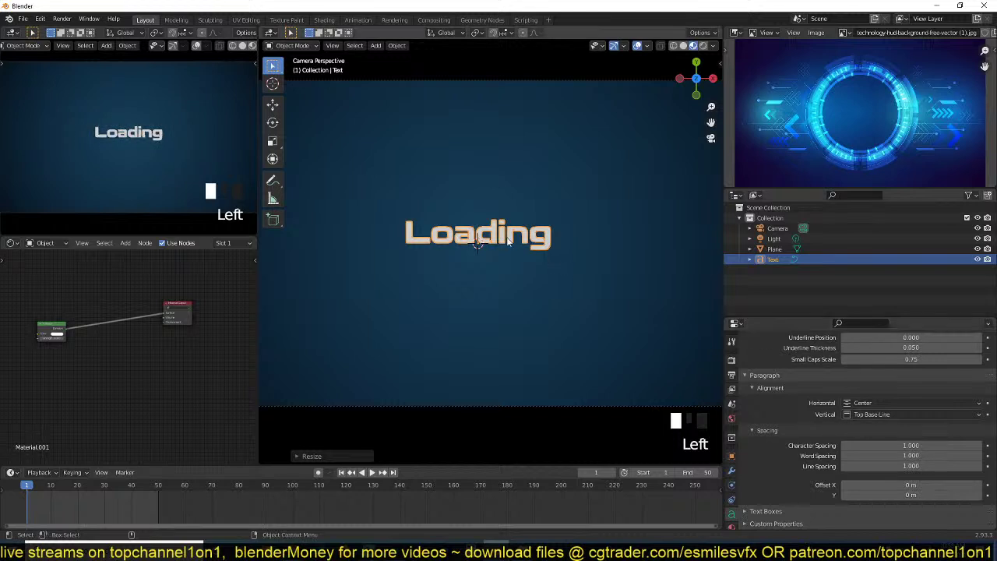
{"action": "scroll", "coordinate": [491, 242], "scroll_direction": "down", "scroll_amount": 6}
{"action": "scroll", "coordinate": [98, 155], "scroll_direction": "down", "scroll_amount": 4}
{"action": "scroll", "coordinate": [98, 154], "scroll_direction": "up", "scroll_amount": 4}
{"action": "scroll", "coordinate": [491, 234], "scroll_direction": "up", "scroll_amount": 7}
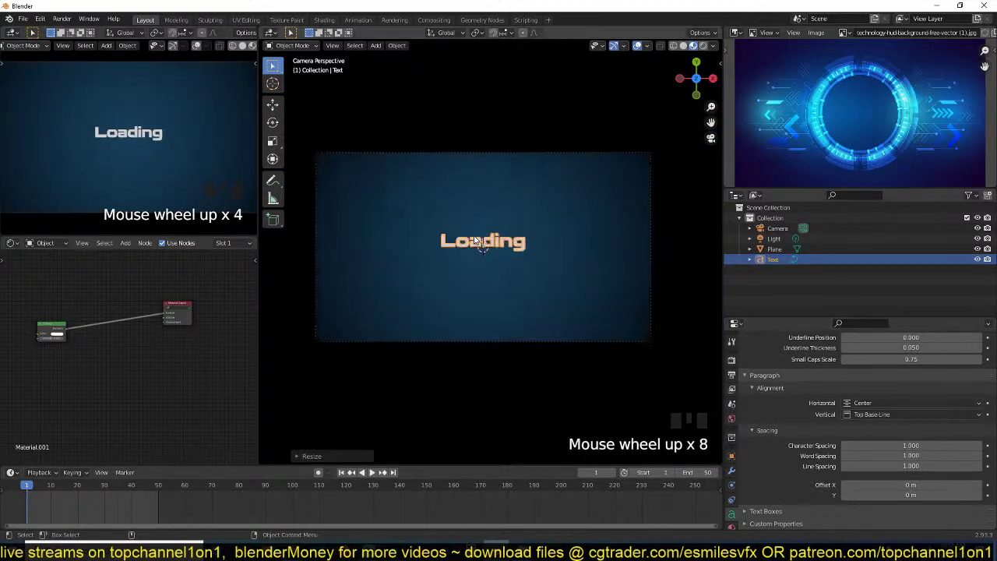
{"action": "scroll", "coordinate": [494, 226], "scroll_direction": "up", "scroll_amount": 1}
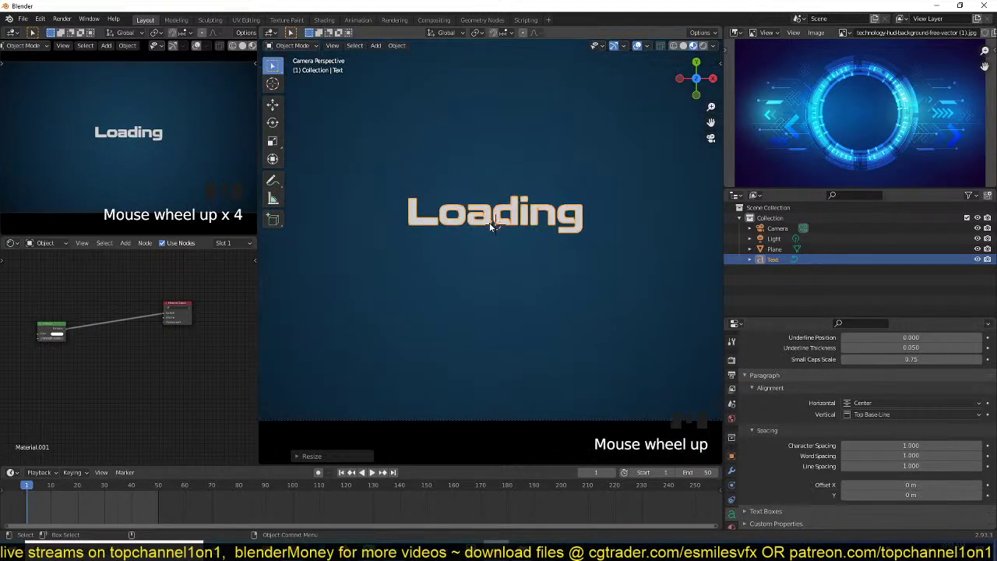
{"action": "scroll", "coordinate": [466, 242], "scroll_direction": "up", "scroll_amount": 3}
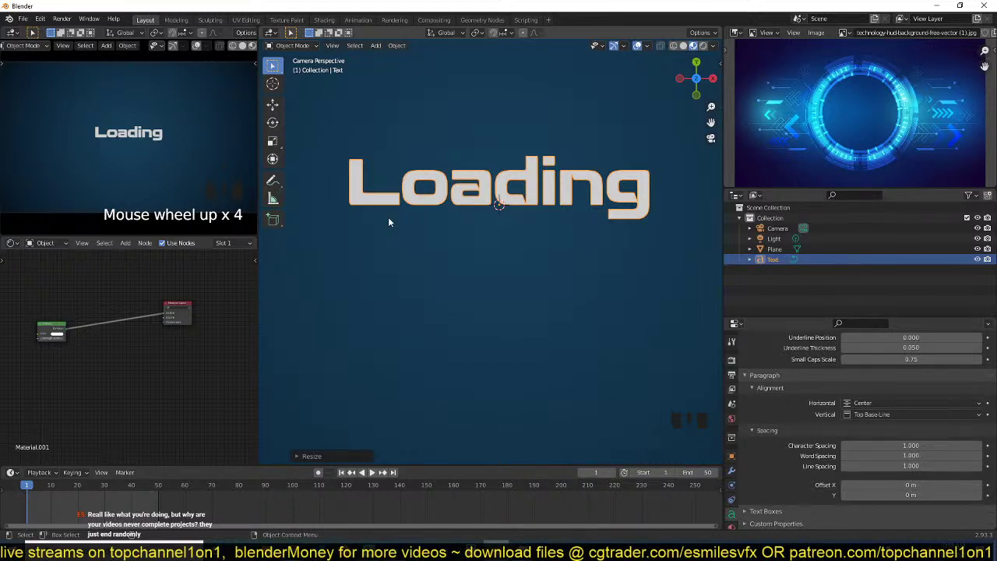
{"action": "middle_click_drag", "start_coordinate": [427, 205], "coordinate": [413, 222], "text": "shift"}
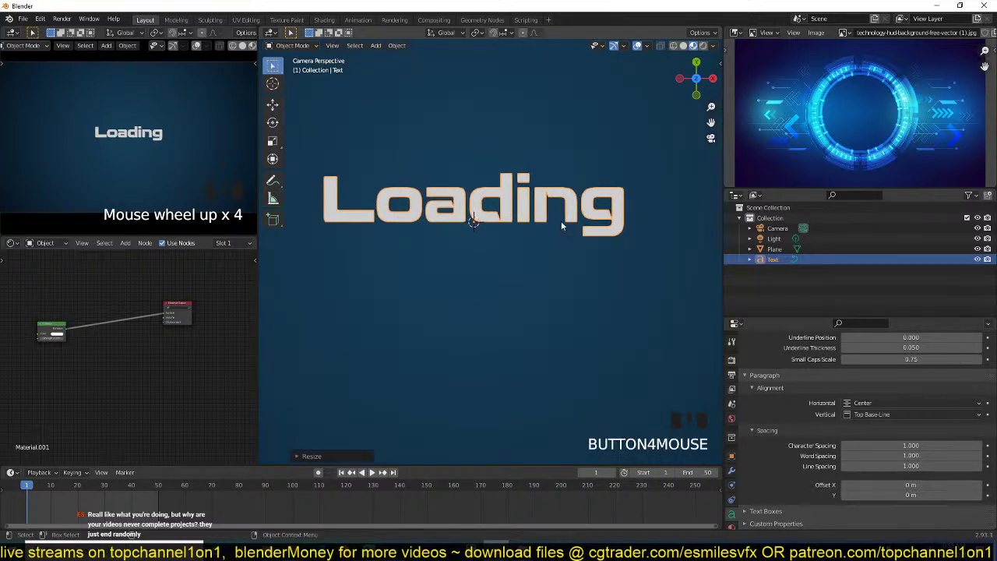
{"action": "scroll", "coordinate": [83, 365], "scroll_direction": "up", "scroll_amount": 5}
{"action": "left_click", "coordinate": [79, 344]}
{"action": "left_click_drag", "start_coordinate": [22, 314], "coordinate": [80, 292]}
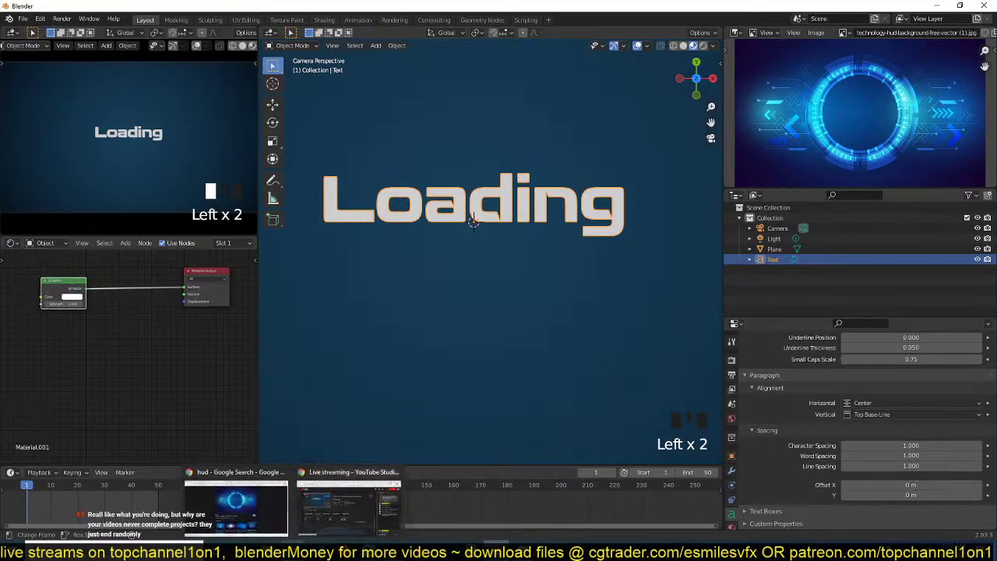
- Switch to the Chrome browser, look through the uploaded videos of the TopChannel1on1 YouTube channel, and return to Blender
{"action": "left_click", "coordinate": [222, 473]}
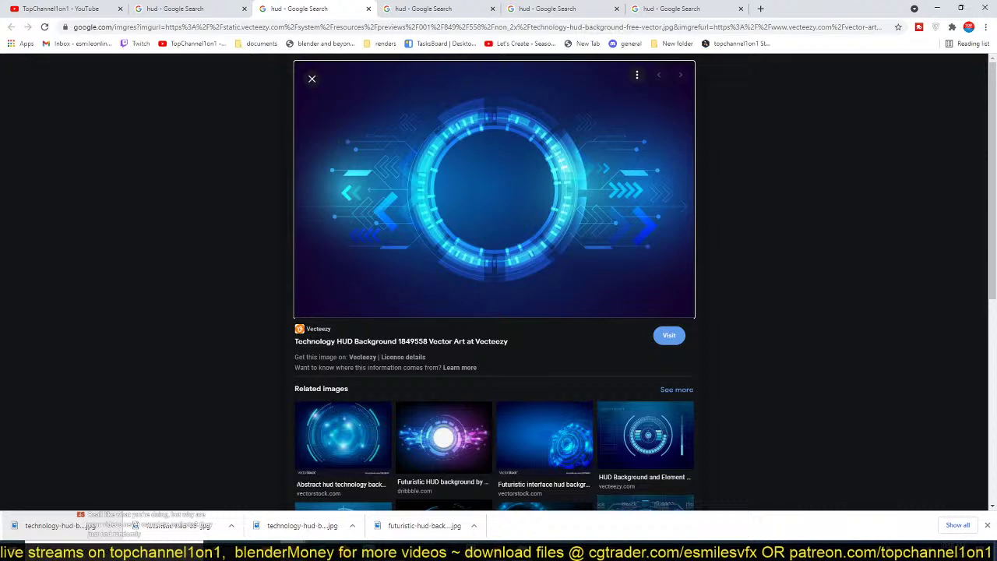
{"action": "left_click_drag", "start_coordinate": [0, 204], "coordinate": [187, 2]}
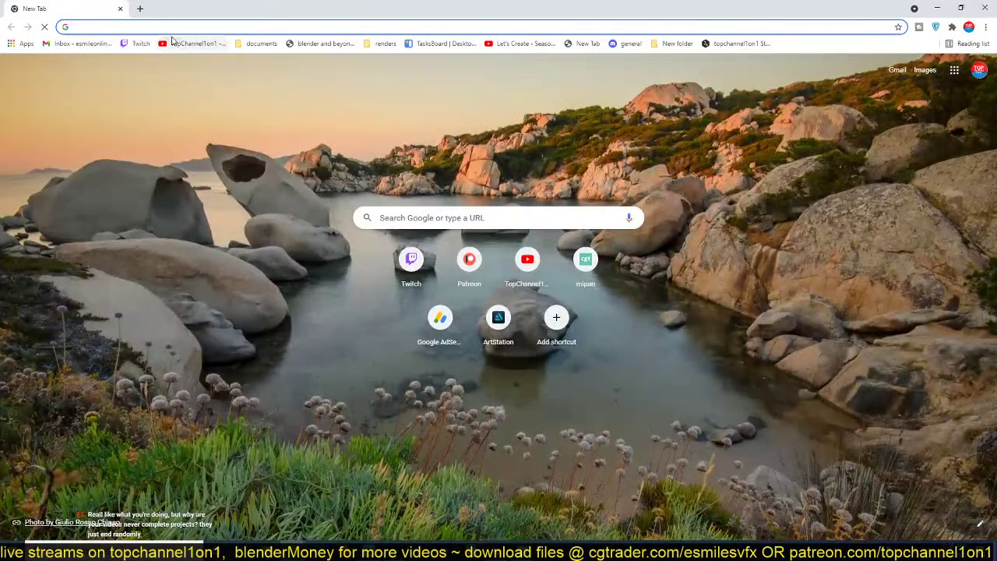
{"action": "left_click", "coordinate": [180, 44]}
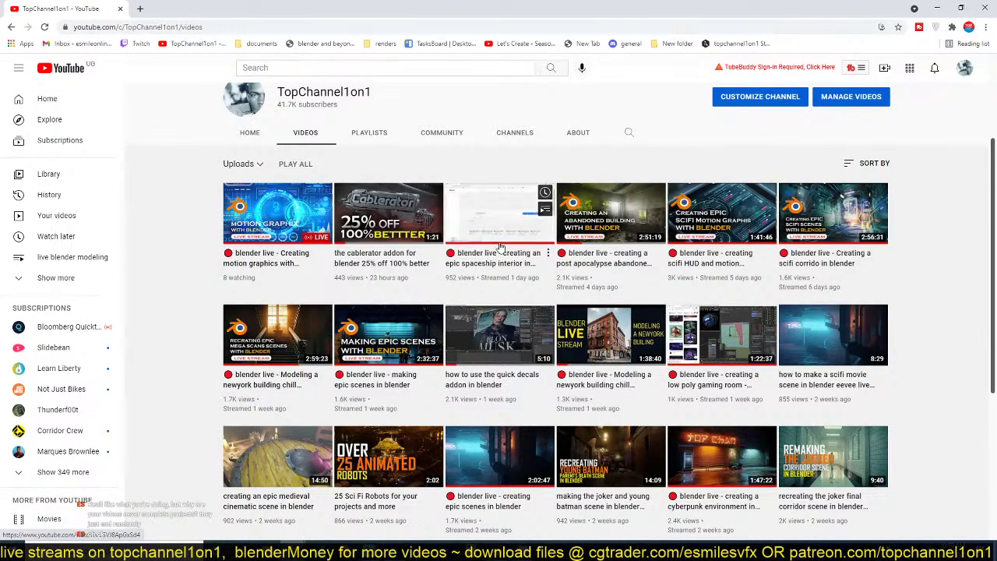
{"action": "scroll", "coordinate": [400, 361], "scroll_direction": "down", "scroll_amount": 3}
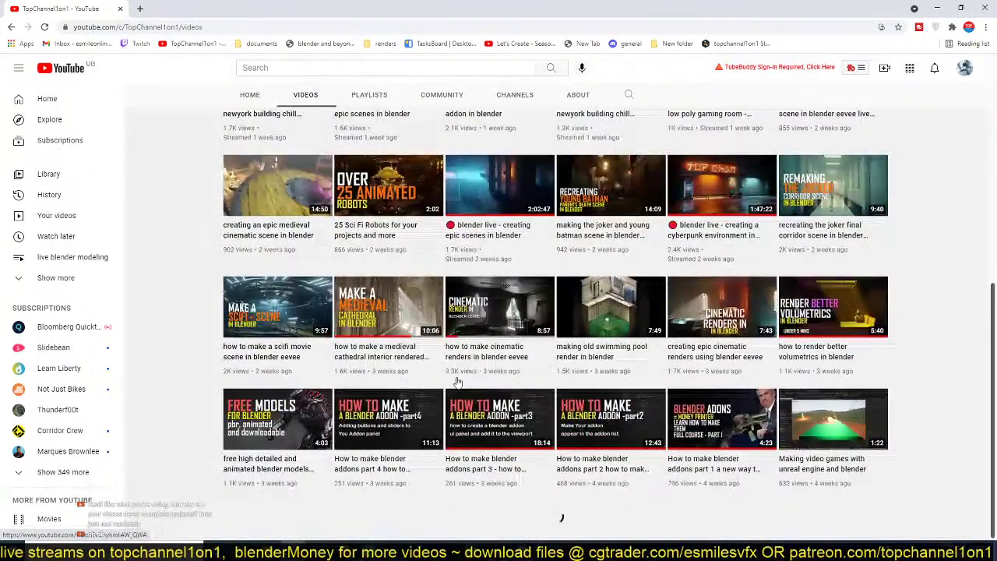
{"action": "scroll", "coordinate": [399, 360], "scroll_direction": "down", "scroll_amount": 2}
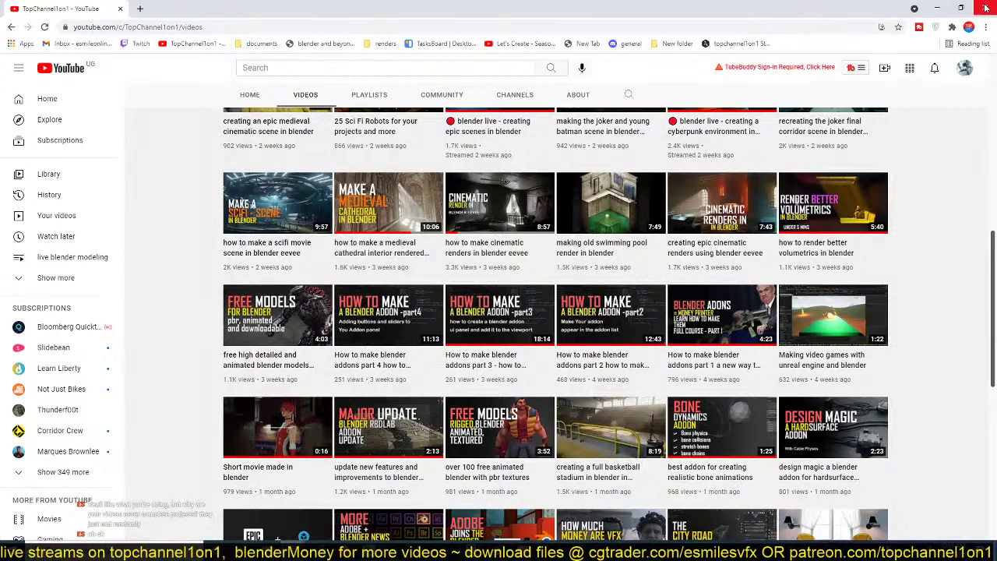
{"action": "left_click", "coordinate": [986, 8]}
{"action": "scroll", "coordinate": [486, 220], "scroll_direction": "down", "scroll_amount": 3}
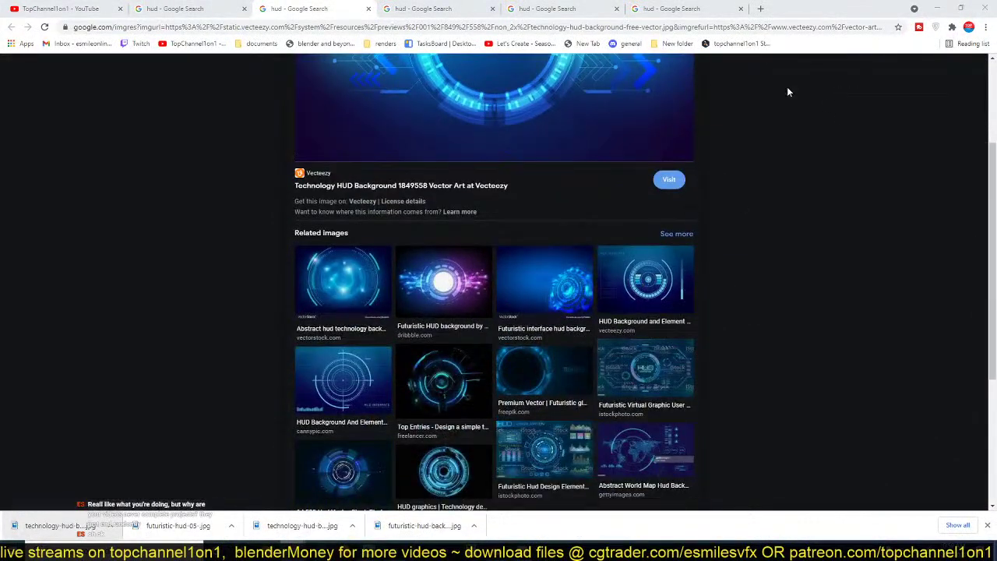
{"action": "left_click", "coordinate": [937, 8]}
- Add a mesh plane, scale it down to a small square and move it along Y to just below the Loading text
{"action": "scroll", "coordinate": [515, 239], "scroll_direction": "up", "scroll_amount": 1}
{"action": "scroll", "coordinate": [417, 244], "scroll_direction": "down", "scroll_amount": 2}
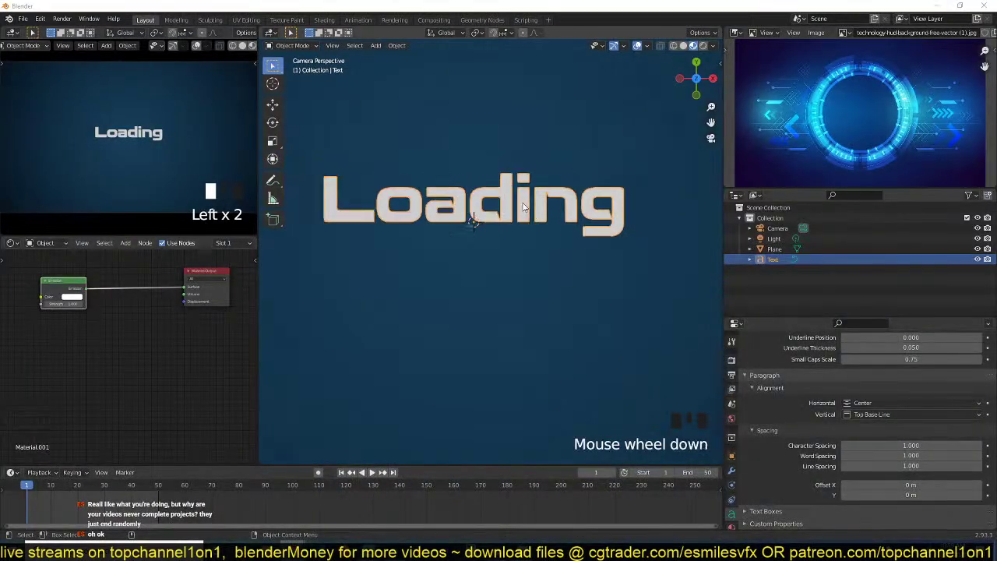
{"action": "scroll", "coordinate": [429, 245], "scroll_direction": "down", "scroll_amount": 1}
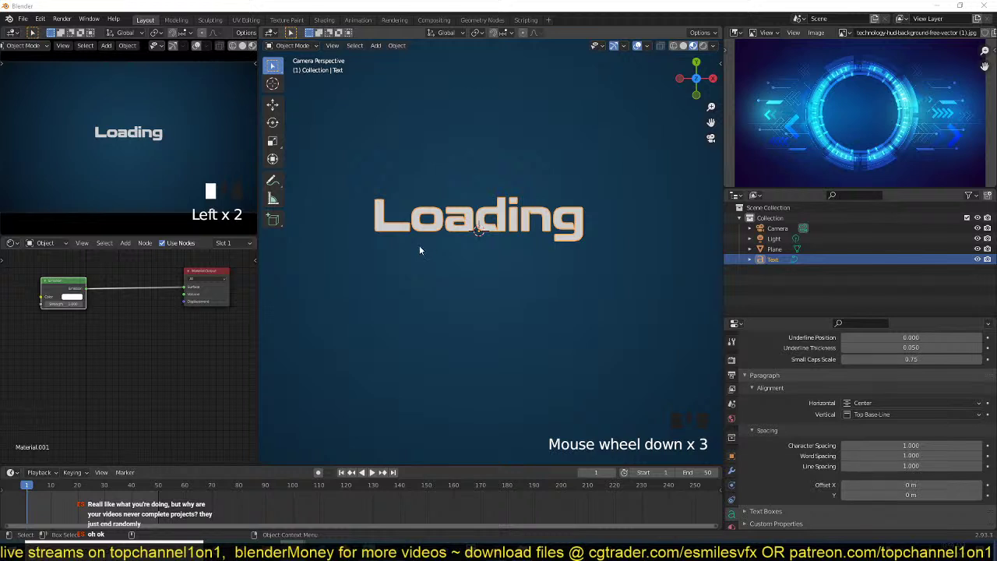
{"action": "right_click", "coordinate": [419, 250]}
{"action": "key", "text": "shift+a"}
{"action": "mouse_move", "coordinate": [443, 246]}
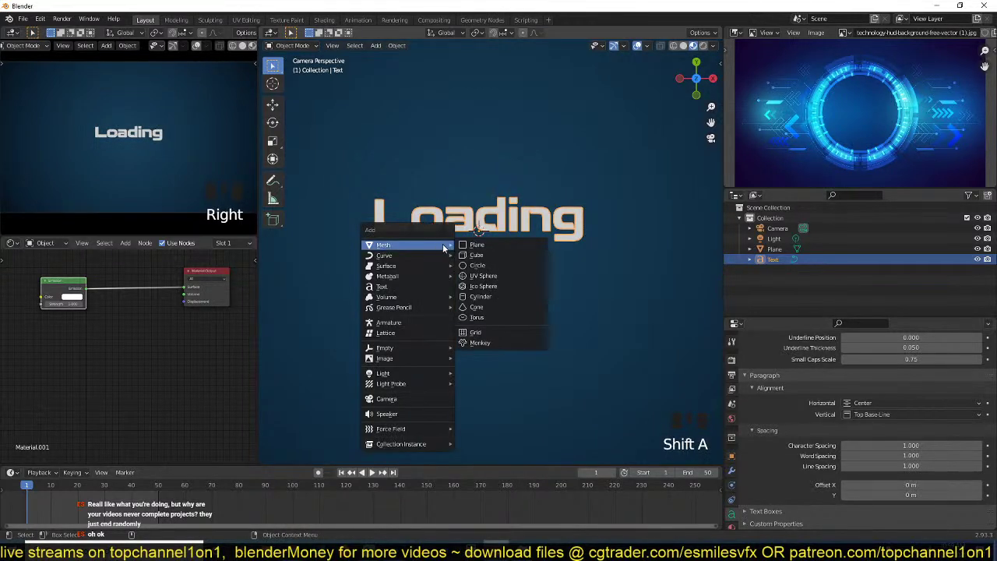
{"action": "left_click", "coordinate": [476, 245]}
{"action": "key", "text": "s"}
{"action": "key", "text": "g"}
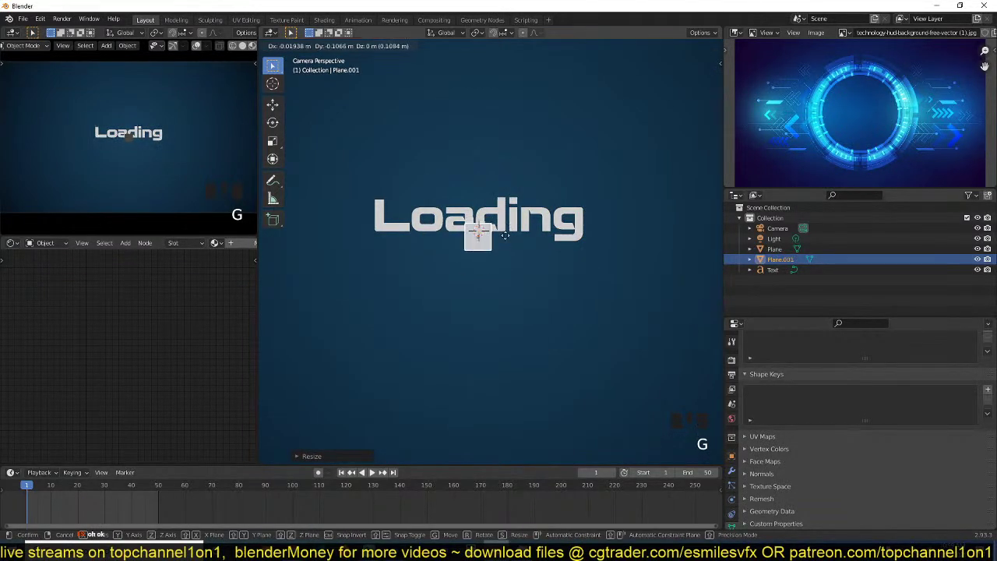
{"action": "key", "text": "y"}
{"action": "left_click", "coordinate": [505, 250]}
- Link the Loading text's emission material to the small plane
{"action": "left_click", "coordinate": [515, 223], "text": "shift"}
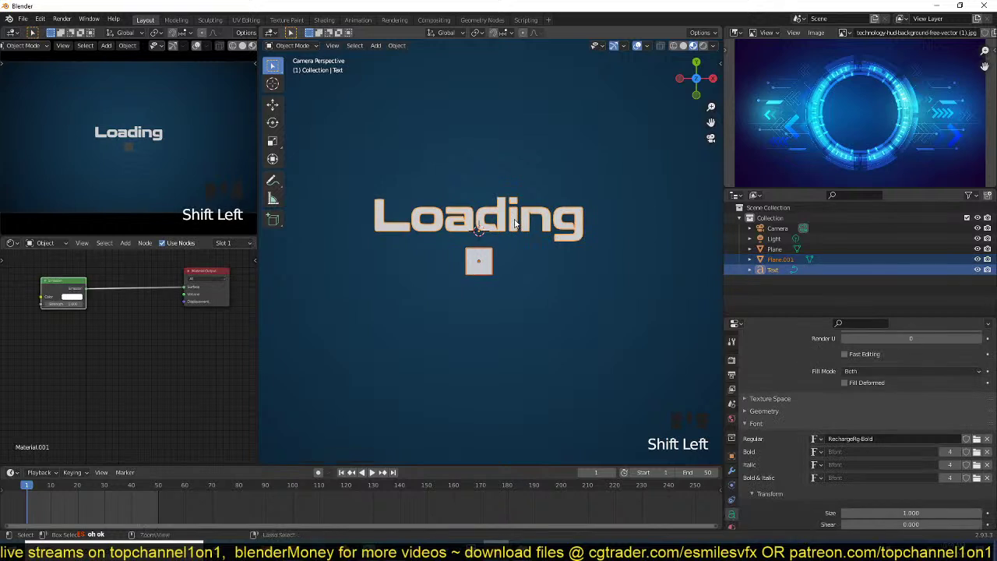
{"action": "key", "text": "ctrl+l"}
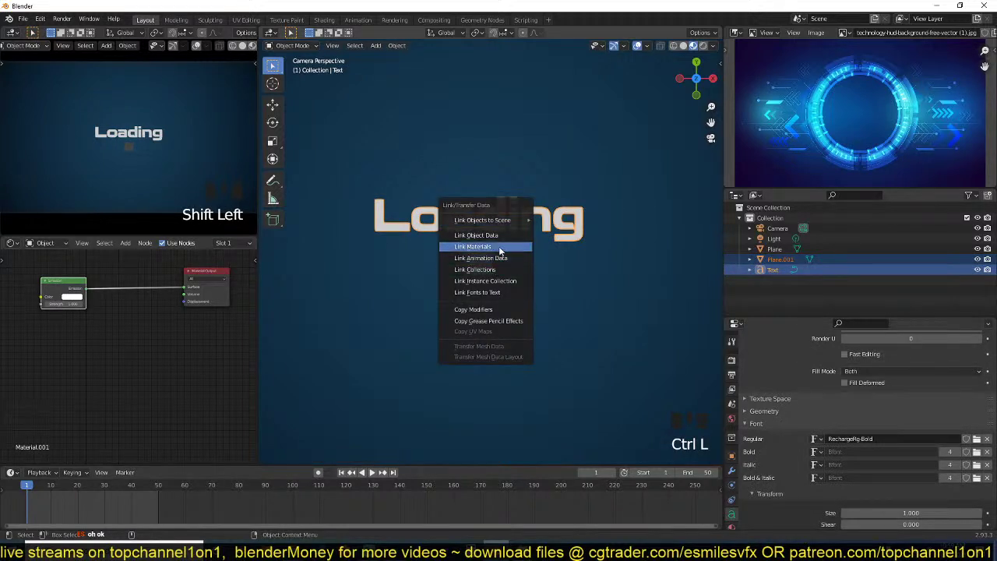
{"action": "left_click", "coordinate": [499, 246]}
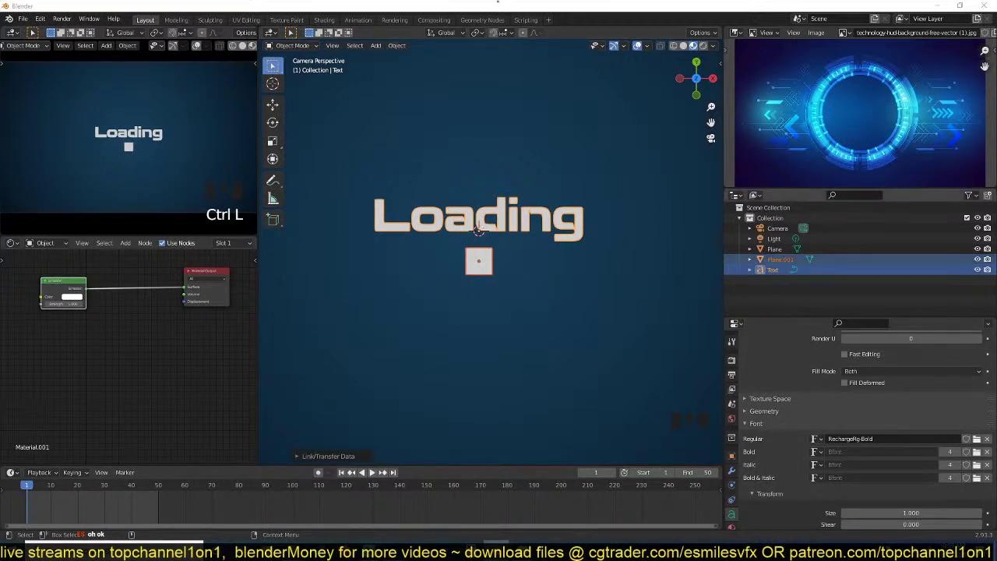
- Shrink the small plane further and move it up along Y, closer to the Loading text
{"action": "left_click", "coordinate": [546, 272]}
{"action": "left_click", "coordinate": [484, 264]}
{"action": "key", "text": "s"}
{"action": "left_click", "coordinate": [527, 252]}
{"action": "key", "text": "g"}
{"action": "key", "text": "y"}
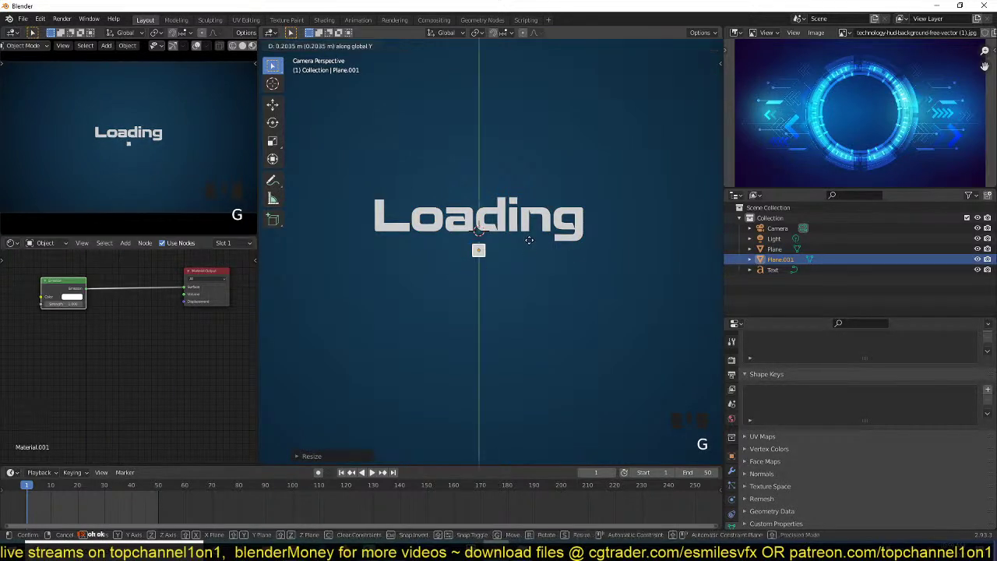
{"action": "left_click", "coordinate": [529, 240]}
- Stretch the small plane along X into a bar as wide as the Loading text
{"action": "scroll", "coordinate": [496, 247], "scroll_direction": "up", "scroll_amount": 2}
{"action": "key", "text": "s"}
{"action": "key", "text": "x"}
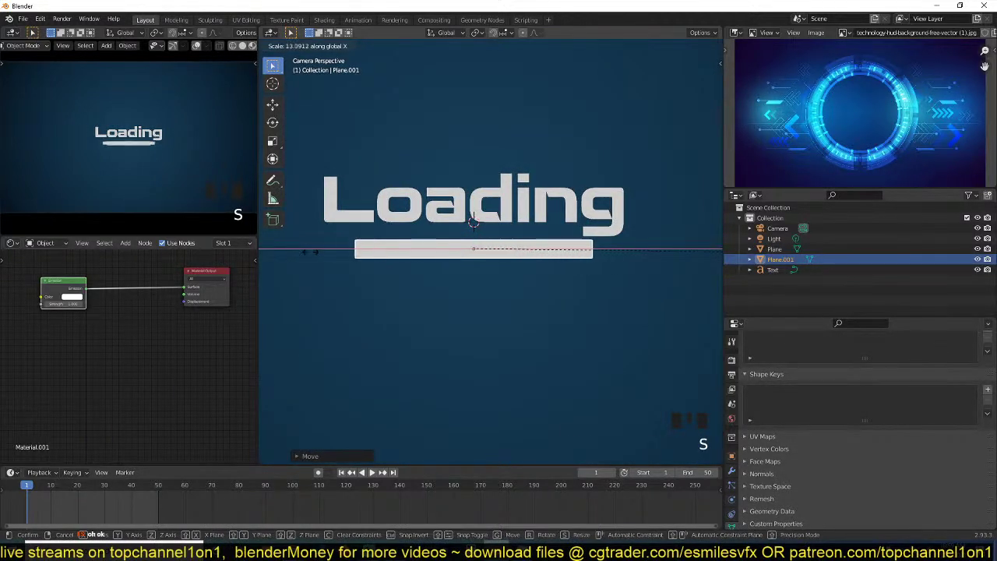
{"action": "left_click", "coordinate": [391, 256]}
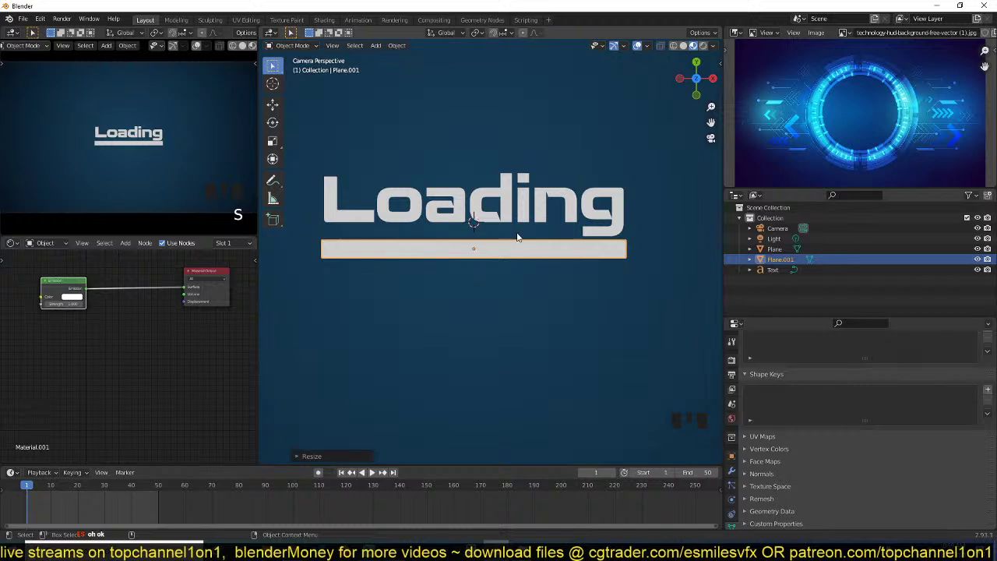
- Apply the scale of the bar below the Loading text
{"action": "scroll", "coordinate": [518, 237], "scroll_direction": "up", "scroll_amount": 2}
{"action": "key", "text": "Tab"}
{"action": "middle_click_drag", "start_coordinate": [460, 205], "coordinate": [418, 223], "text": "shift"}
{"action": "key", "text": "Tab"}
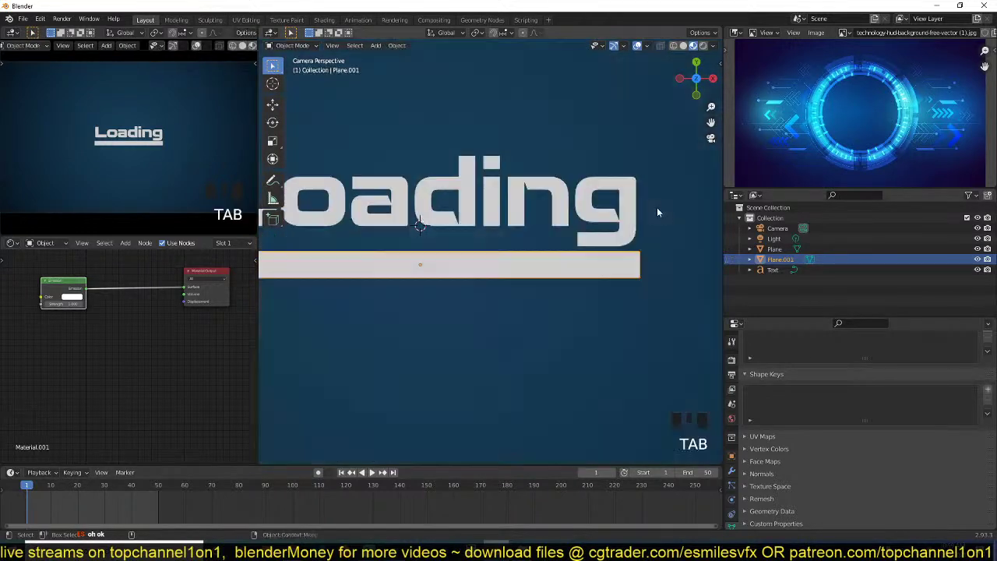
{"action": "key", "text": "ctrl+a"}
{"action": "left_click", "coordinate": [655, 207]}
- Inset the bar's face by about 0.003 m and delete the inner face, leaving a thin rectangular outline
{"action": "scroll", "coordinate": [643, 268], "scroll_direction": "up", "scroll_amount": 2}
{"action": "scroll", "coordinate": [641, 247], "scroll_direction": "down", "scroll_amount": 1}
{"action": "key", "text": "Tab"}
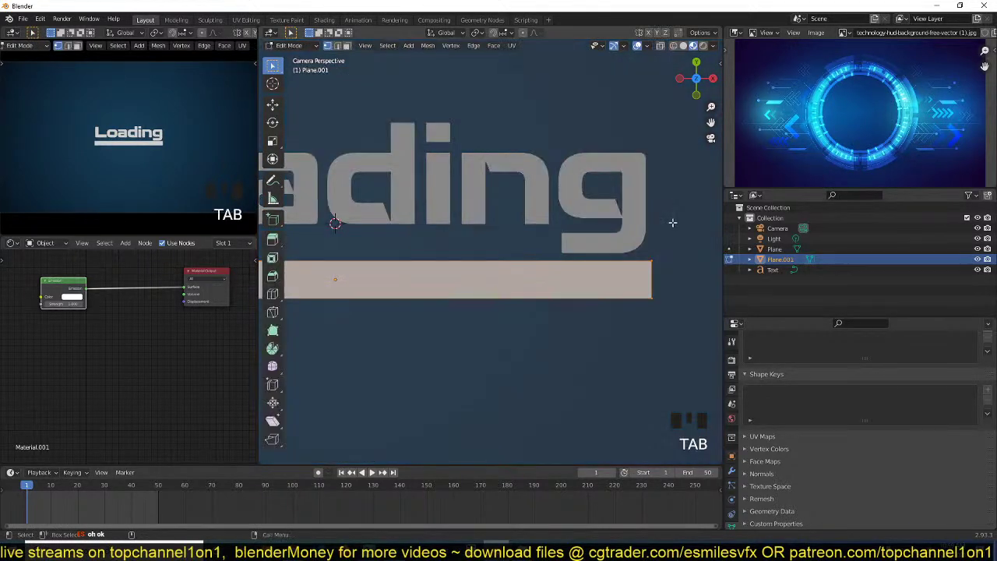
{"action": "key", "text": "i"}
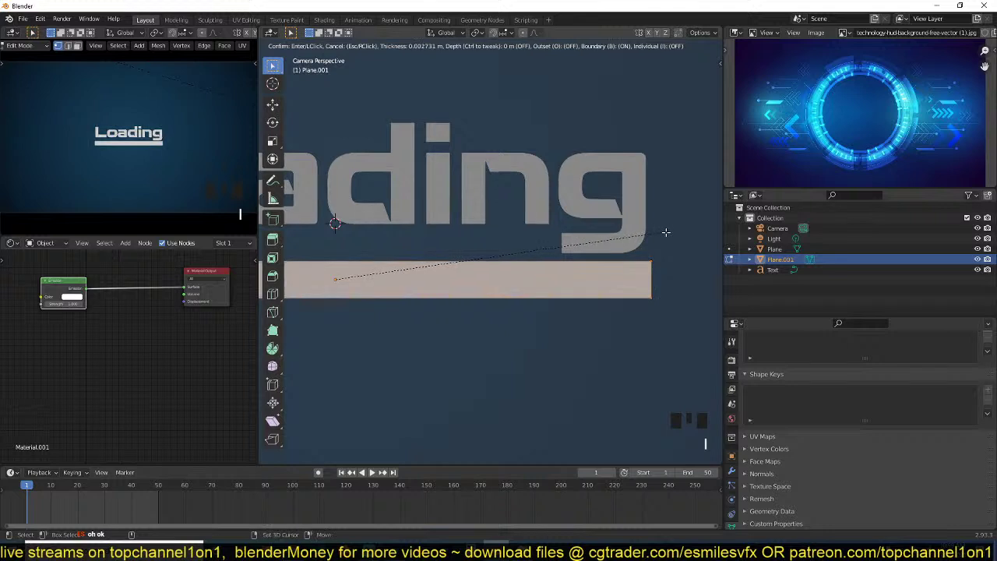
{"action": "left_click", "coordinate": [666, 232]}
{"action": "key", "text": "x"}
{"action": "left_click", "coordinate": [645, 265]}
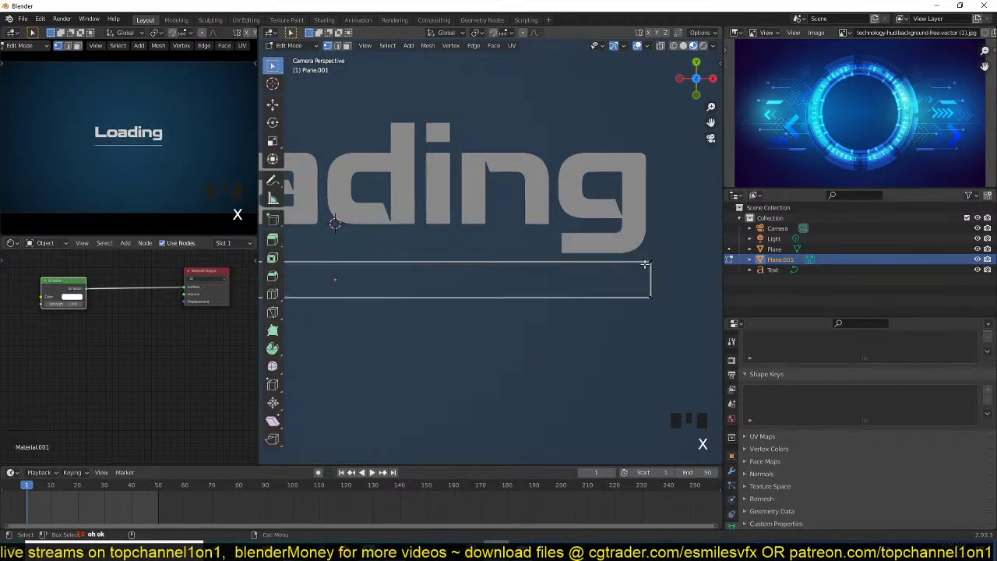
{"action": "key", "text": "Tab"}
{"action": "scroll", "coordinate": [645, 265], "scroll_direction": "down", "scroll_amount": 4}
{"action": "key", "text": "alt+a"}
{"action": "scroll", "coordinate": [86, 302], "scroll_direction": "up", "scroll_amount": 1}
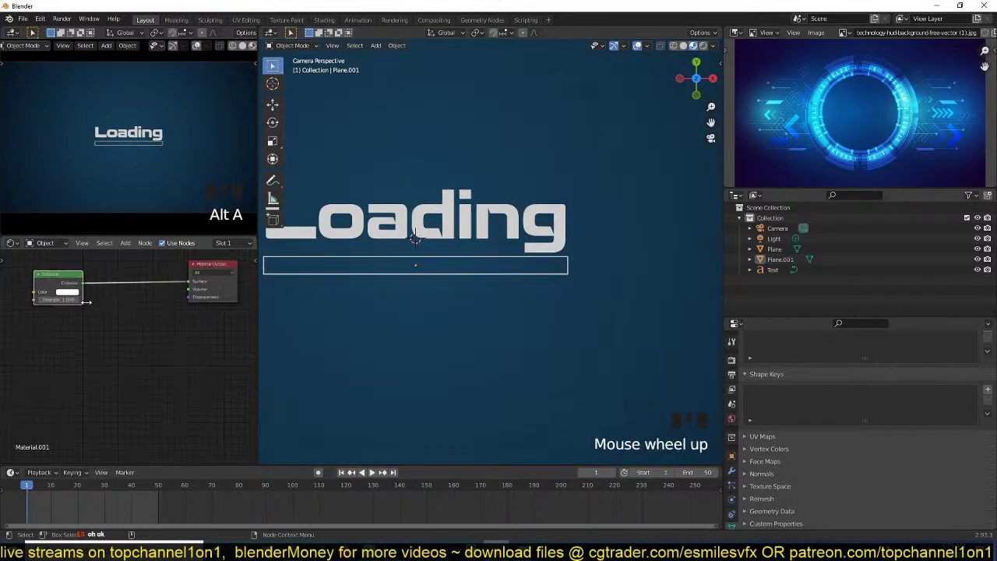
- Change the Emission colour of the shared text and outline material to light blue
{"action": "scroll", "coordinate": [86, 303], "scroll_direction": "up", "scroll_amount": 1}
{"action": "left_click", "coordinate": [68, 294]}
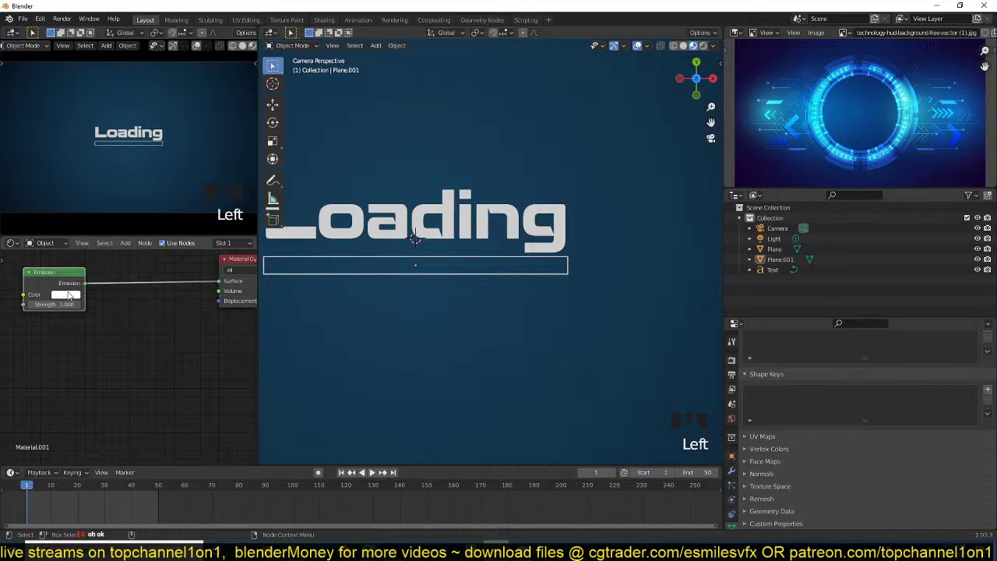
{"action": "left_click", "coordinate": [69, 294]}
{"action": "left_click", "coordinate": [91, 190]}
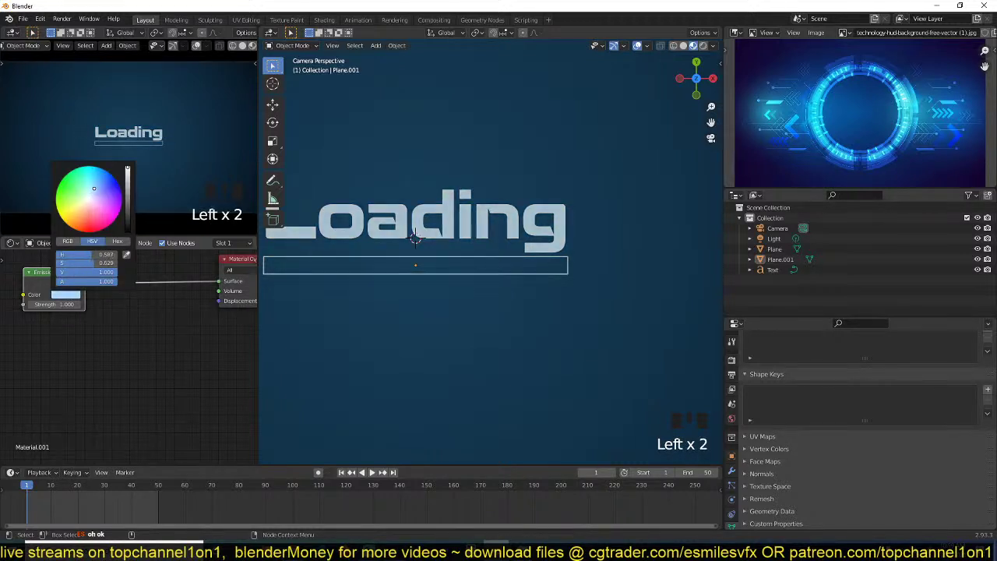
{"action": "left_click_drag", "start_coordinate": [95, 189], "coordinate": [98, 188]}
- Duplicate the bar outline in place and scale the copy down slightly in width so its ends sit inside the original
{"action": "middle_click_drag", "start_coordinate": [528, 268], "coordinate": [557, 266], "text": "shift"}
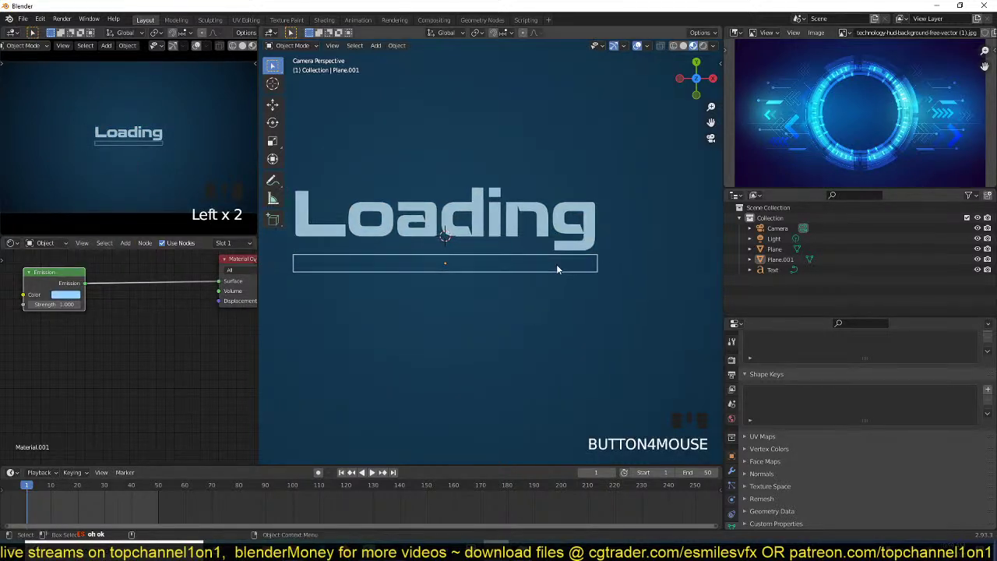
{"action": "left_click", "coordinate": [565, 263]}
{"action": "scroll", "coordinate": [515, 271], "scroll_direction": "up", "scroll_amount": 1}
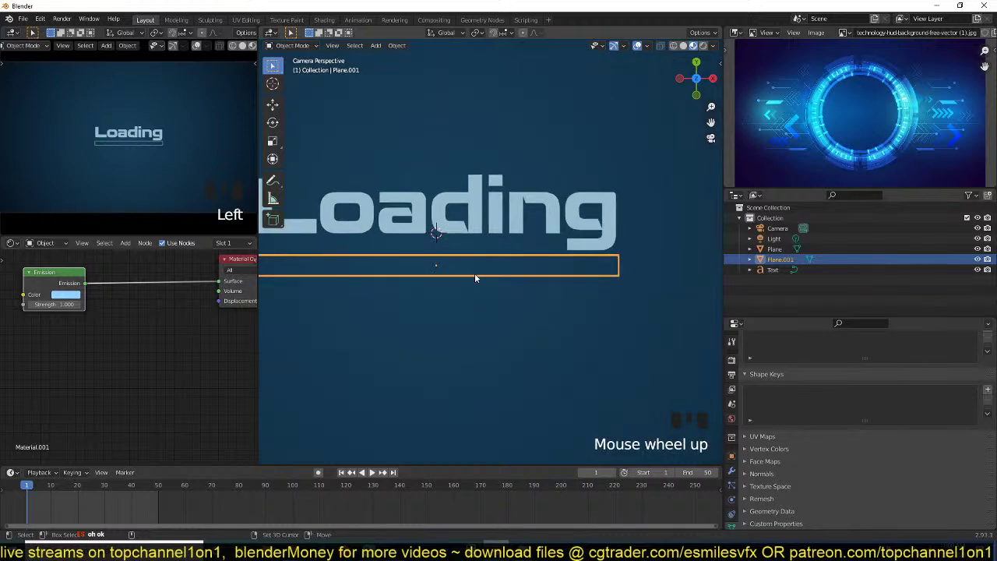
{"action": "key", "text": "shift+d"}
{"action": "key", "text": "s"}
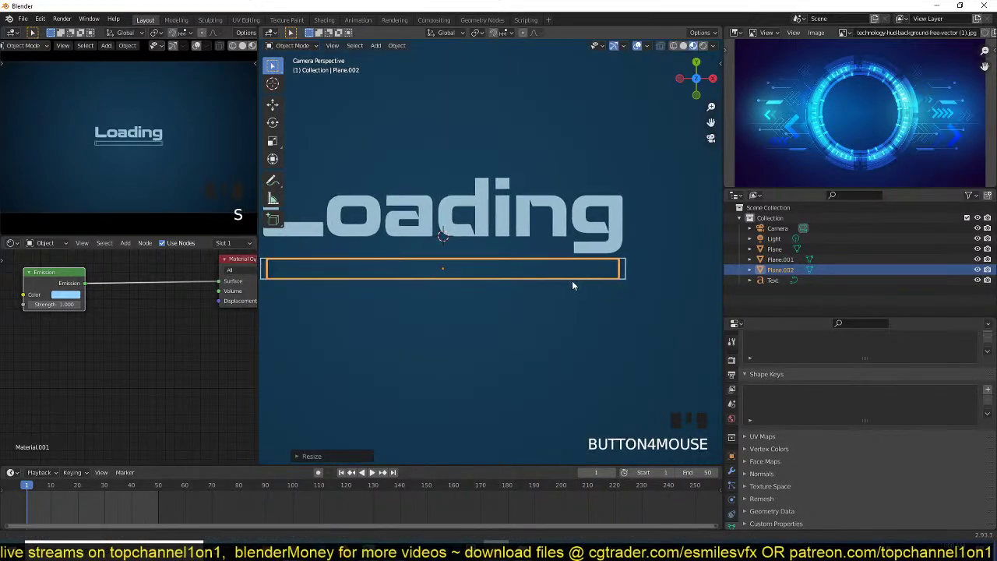
- Fill the duplicated outline's inner edge loop with a face to make a solid loading bar
{"action": "key", "text": "Tab"}
{"action": "key", "text": "1"}
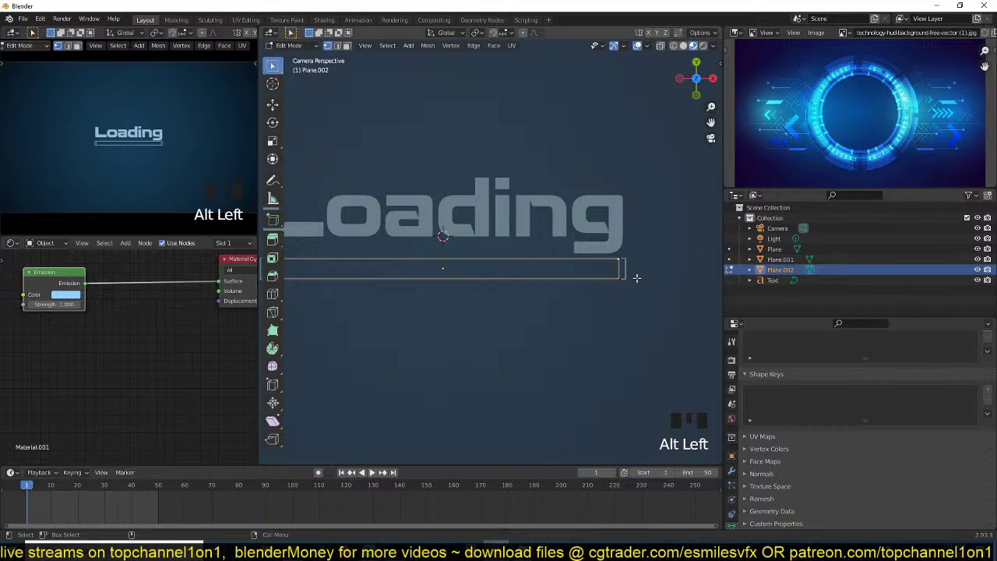
{"action": "key", "text": "f"}
{"action": "key", "text": "Tab"}
- Scale the solid bar down along Y to fit inside the outline and apply its scale
{"action": "key", "text": "s"}
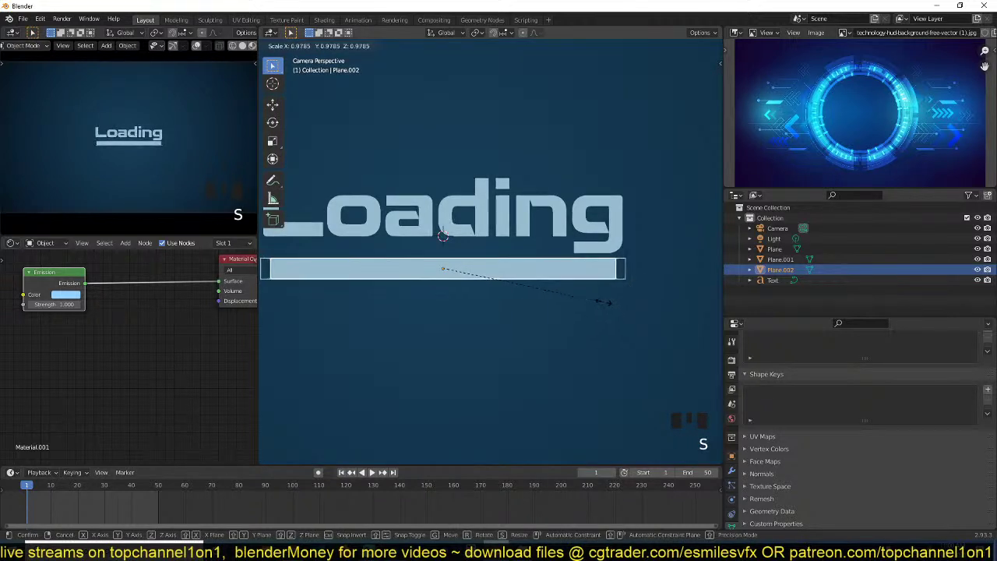
{"action": "key", "text": "y"}
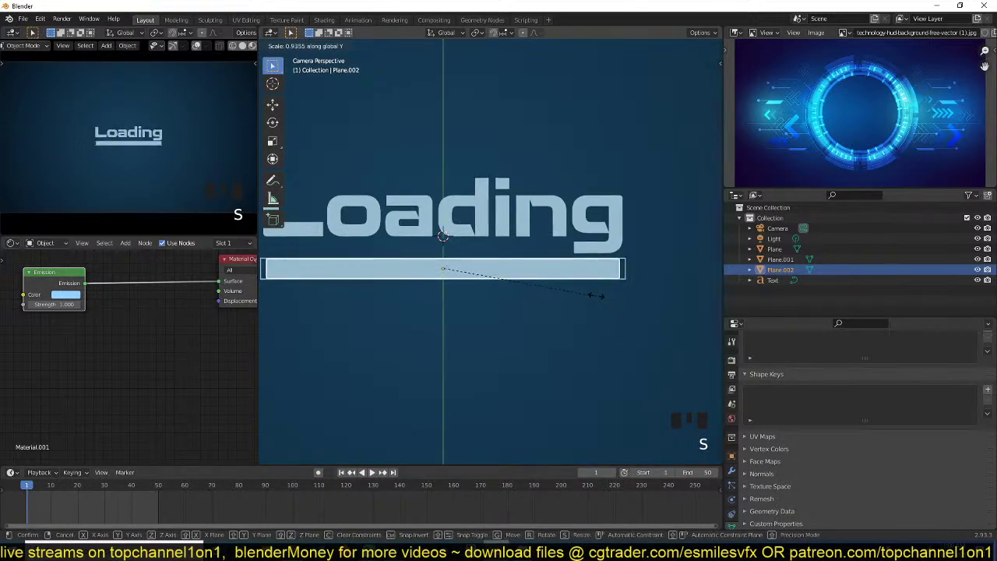
{"action": "left_click", "coordinate": [575, 290]}
{"action": "key", "text": "ctrl+a"}
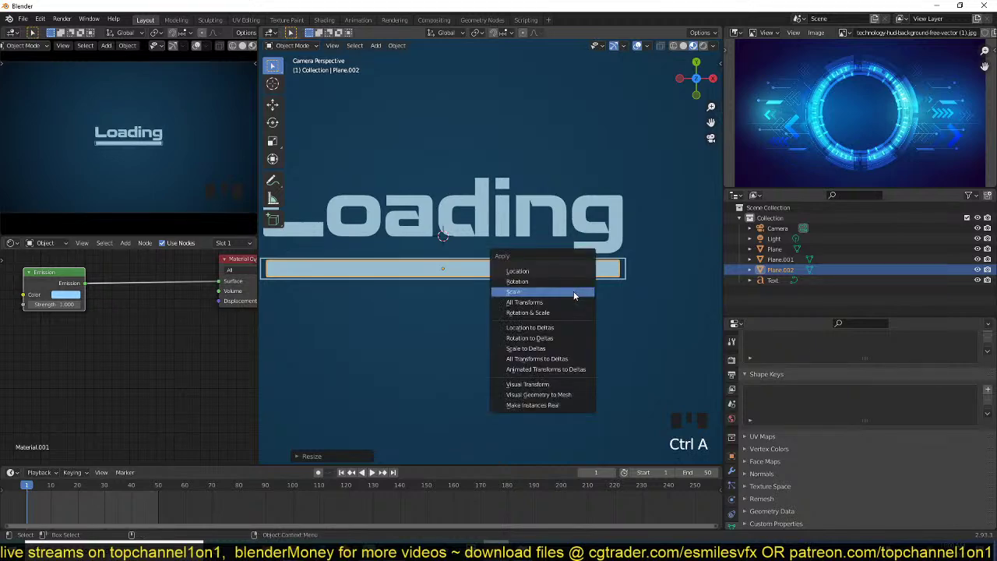
{"action": "left_click", "coordinate": [573, 290]}
- Snap the 3D cursor to the edge at the solid bar's left end
{"action": "key", "text": "Tab"}
{"action": "middle_click_drag", "start_coordinate": [324, 282], "coordinate": [641, 260], "text": "shift"}
{"action": "scroll", "coordinate": [423, 276], "scroll_direction": "up", "scroll_amount": 5}
{"action": "key", "text": "2"}
{"action": "left_click", "coordinate": [448, 263]}
{"action": "key", "text": "shift+s"}
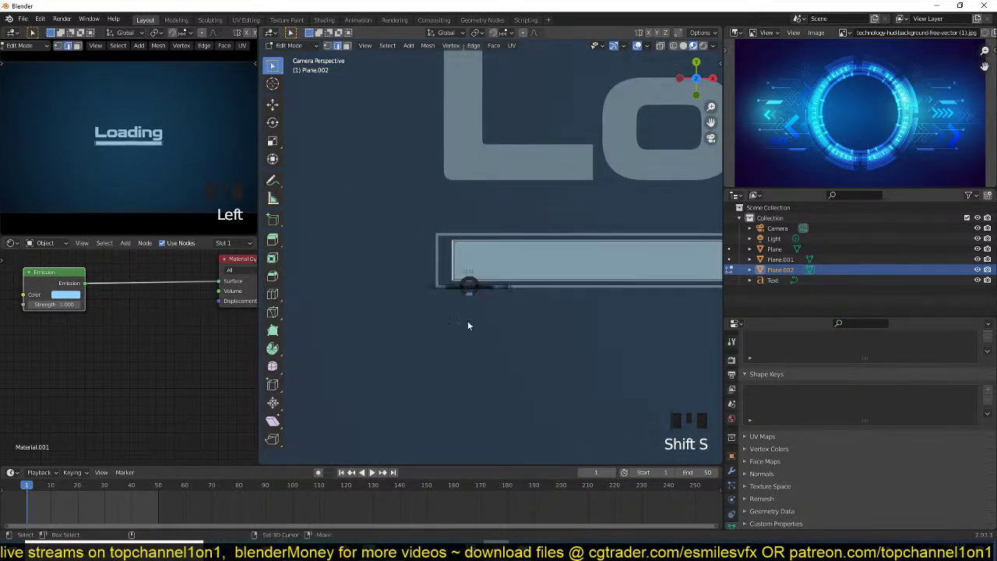
- Set the solid bar's origin to the 3D cursor at its left end
{"action": "key", "text": "Tab"}
{"action": "key", "text": "shift+a"}
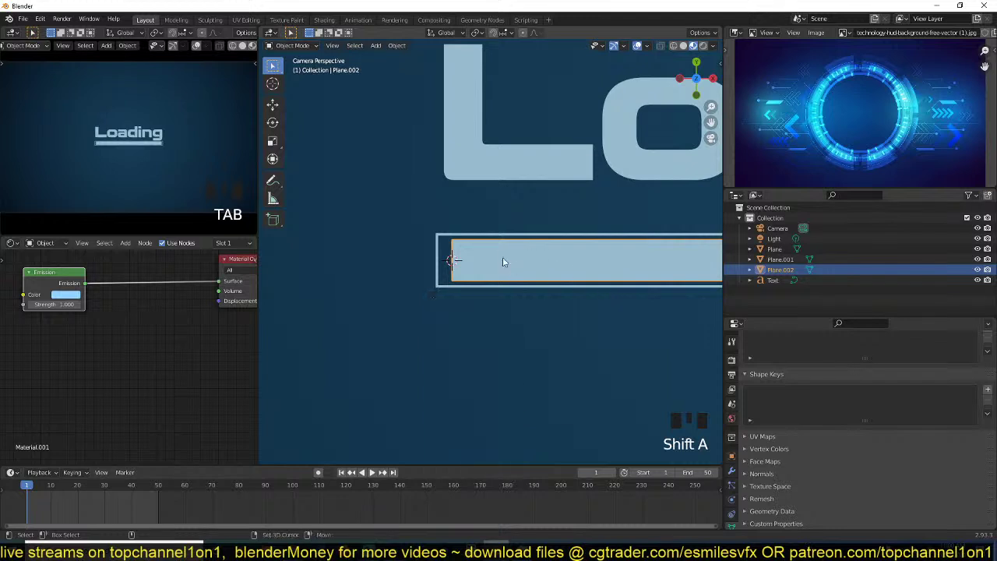
{"action": "key", "text": "shift+a"}
{"action": "right_click", "coordinate": [518, 253]}
{"action": "mouse_move", "coordinate": [507, 297]}
{"action": "left_click", "coordinate": [608, 318]}
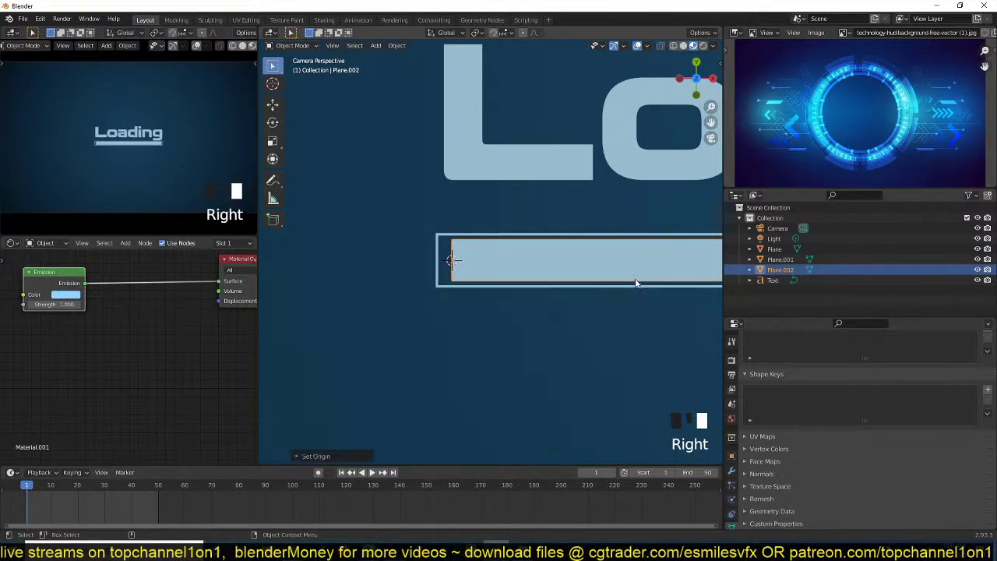
- Move the solid bar about 0.04 m towards the outline's left end along X and scale it down slightly along X
{"action": "key", "text": "g"}
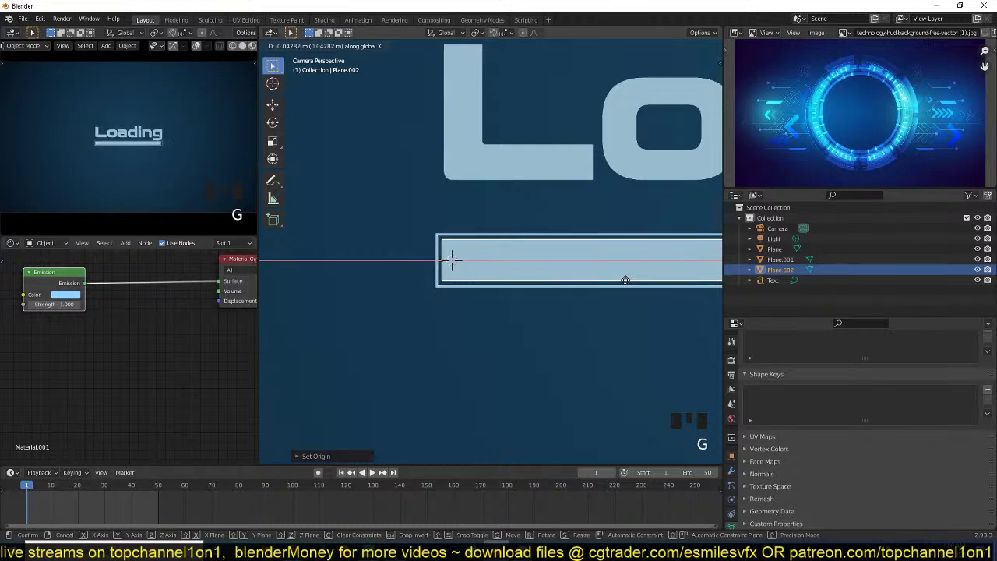
{"action": "left_click", "coordinate": [625, 285]}
{"action": "scroll", "coordinate": [623, 282], "scroll_direction": "down", "scroll_amount": 3}
{"action": "scroll", "coordinate": [560, 324], "scroll_direction": "up", "scroll_amount": 1}
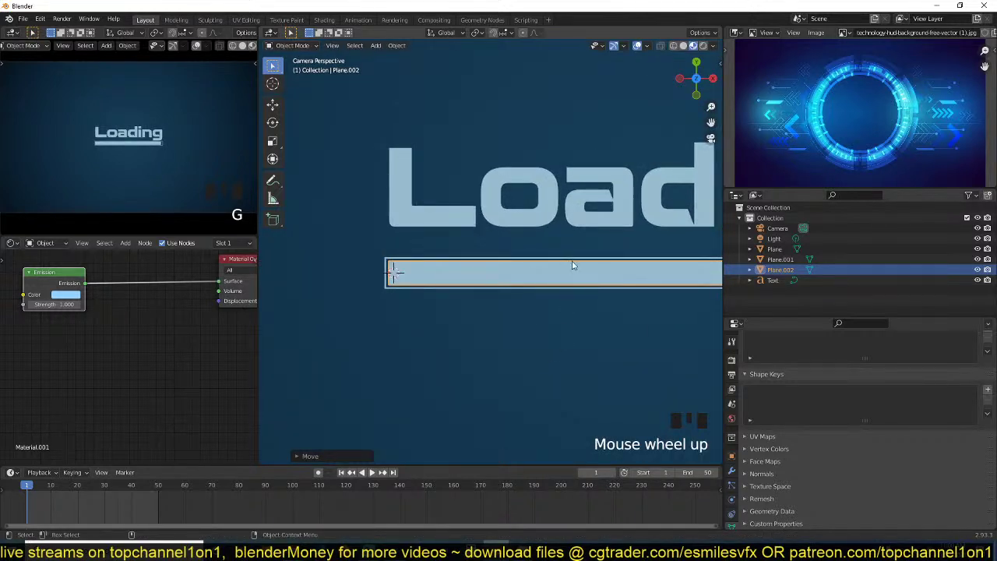
{"action": "scroll", "coordinate": [487, 267], "scroll_direction": "down", "scroll_amount": 2}
{"action": "scroll", "coordinate": [488, 267], "scroll_direction": "down", "scroll_amount": 2}
{"action": "key", "text": "s"}
{"action": "key", "text": "x"}
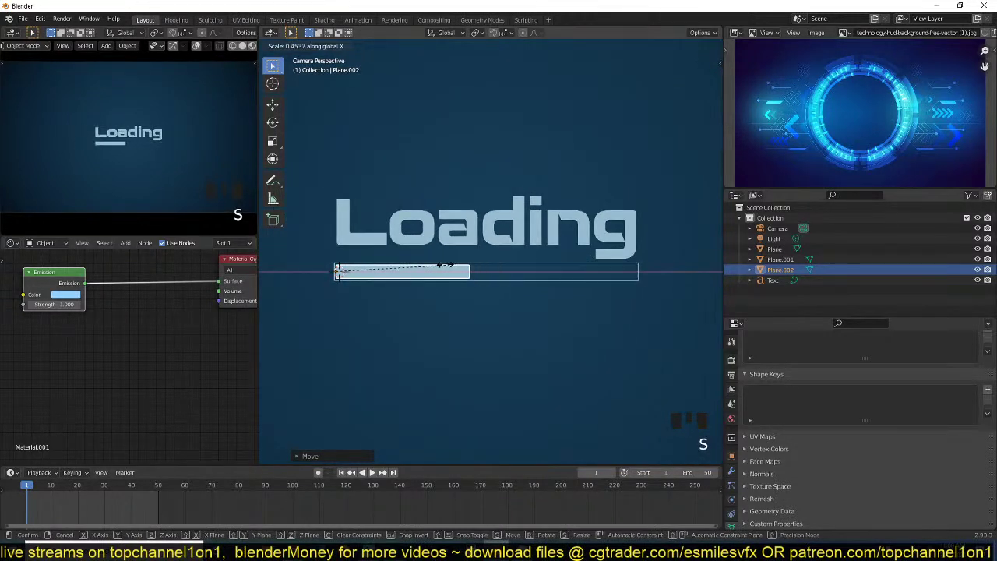
{"action": "left_click", "coordinate": [614, 269]}
{"action": "scroll", "coordinate": [157, 192], "scroll_direction": "up", "scroll_amount": 3}
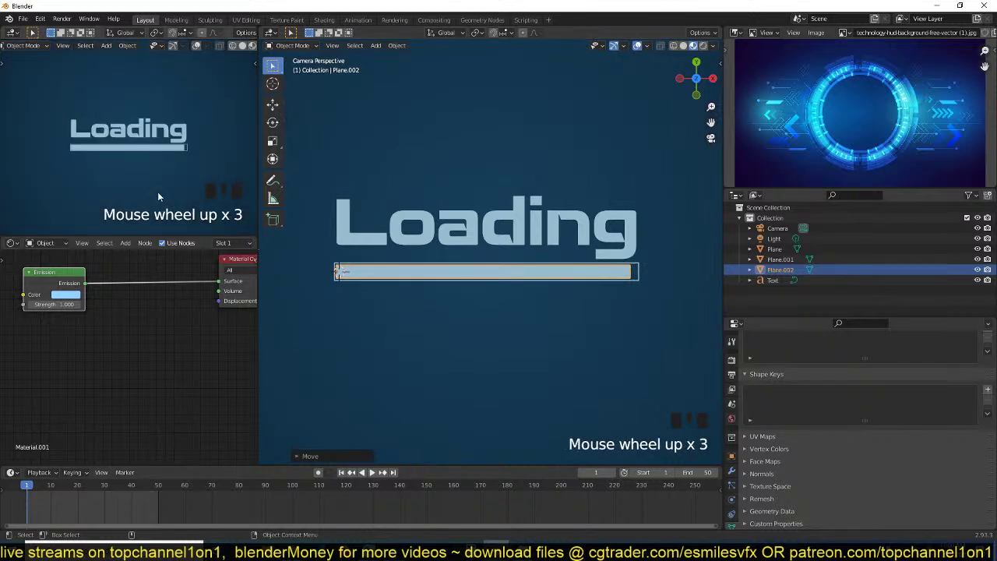
{"action": "scroll", "coordinate": [158, 192], "scroll_direction": "down", "scroll_amount": 1}
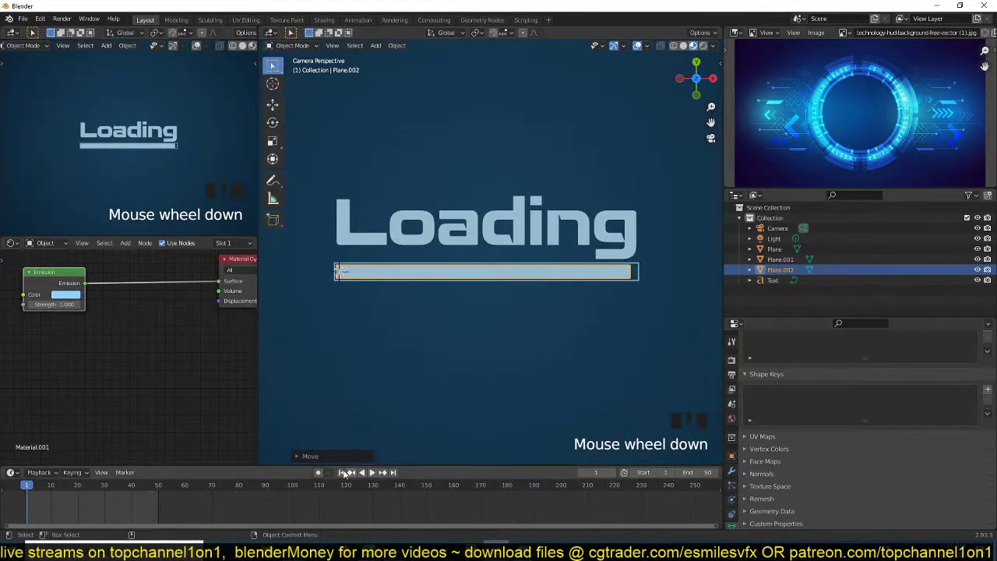
- Enable auto keying and, at frame 1, scale the solid bar along X down to a thin sliver at the outline's left end
{"action": "left_click", "coordinate": [319, 472]}
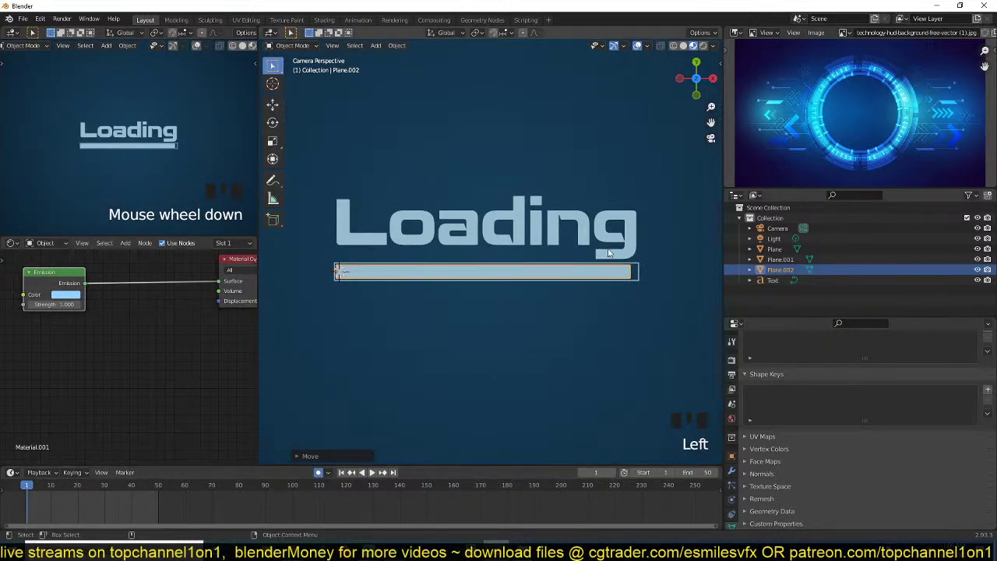
{"action": "key", "text": "s"}
{"action": "key", "text": "x"}
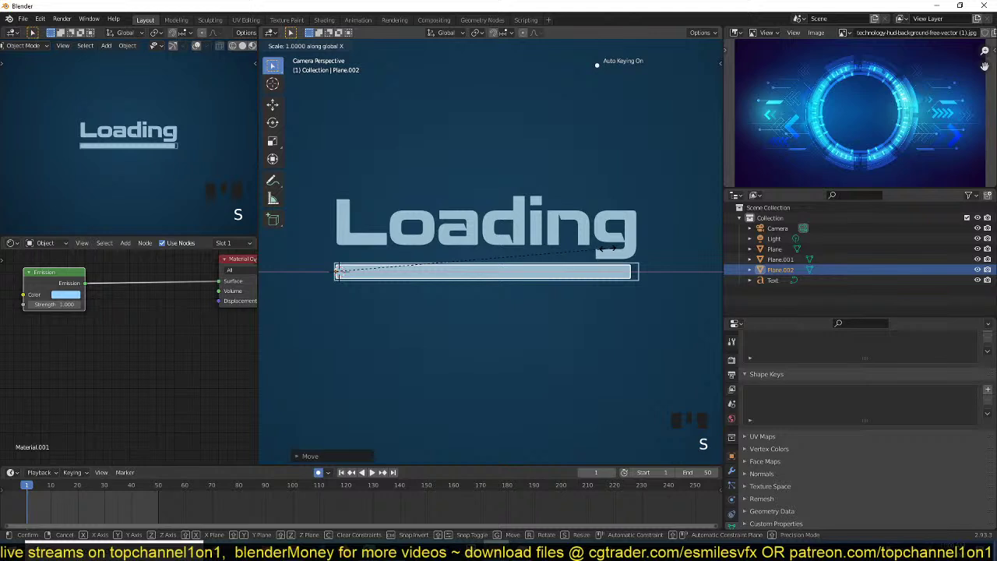
{"action": "left_click", "coordinate": [340, 275]}
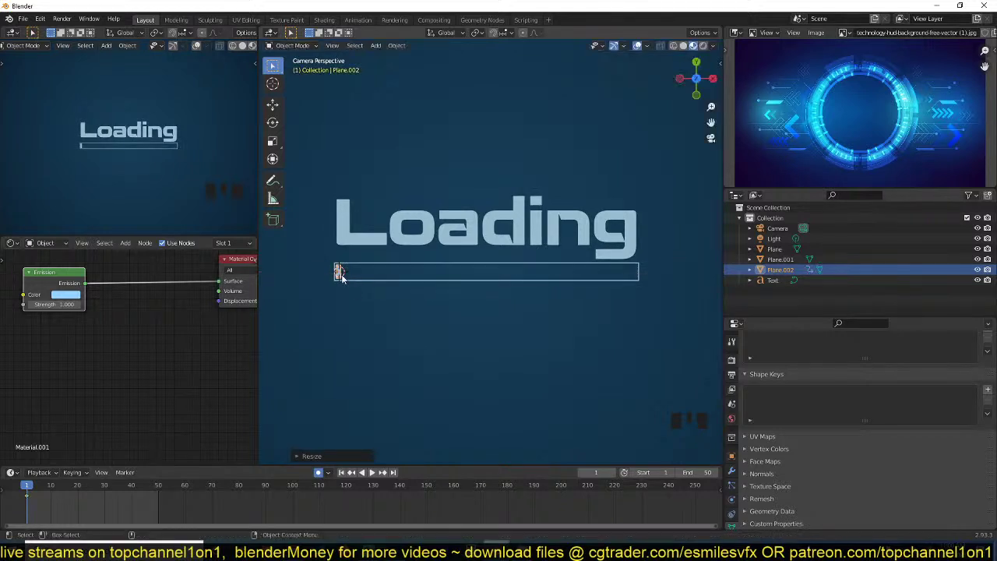
{"action": "scroll", "coordinate": [421, 287], "scroll_direction": "up", "scroll_amount": 4}
{"action": "key", "text": "s"}
{"action": "key", "text": "x"}
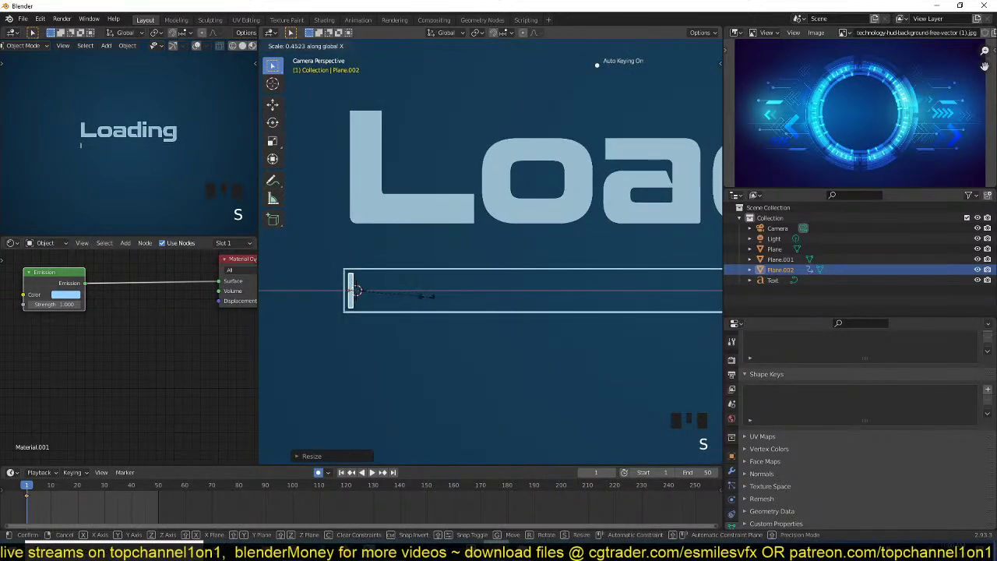
{"action": "left_click", "coordinate": [355, 290]}
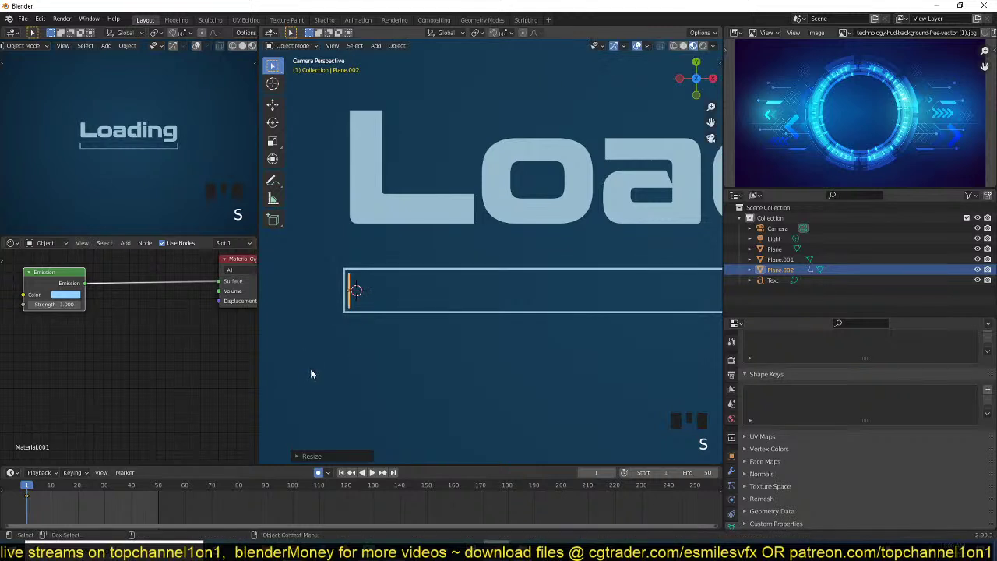
- Go to frame 16 and try to widen the solid bar along X
{"action": "right_click", "coordinate": [68, 492], "text": "shift"}
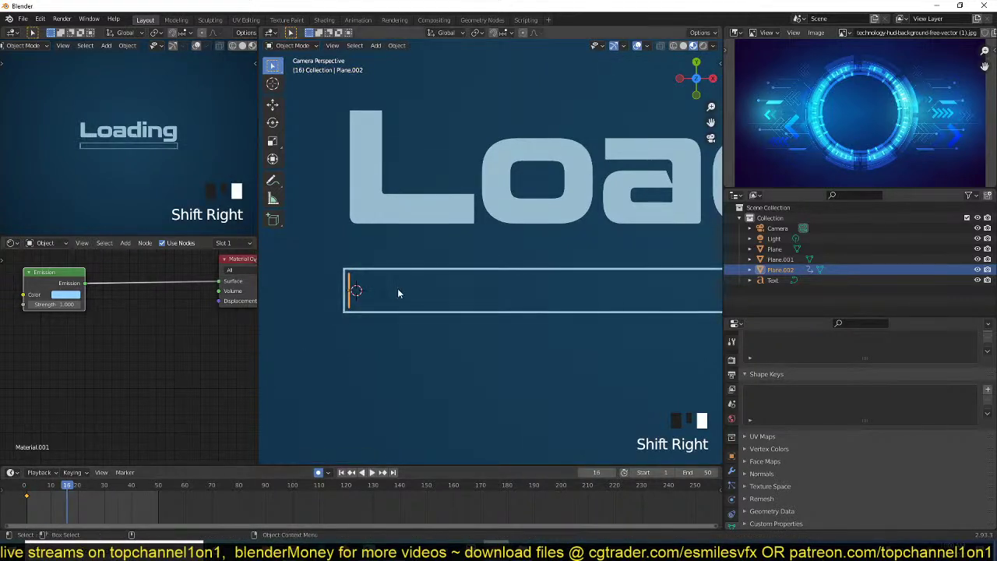
{"action": "scroll", "coordinate": [397, 288], "scroll_direction": "down", "scroll_amount": 4}
{"action": "key", "text": "s"}
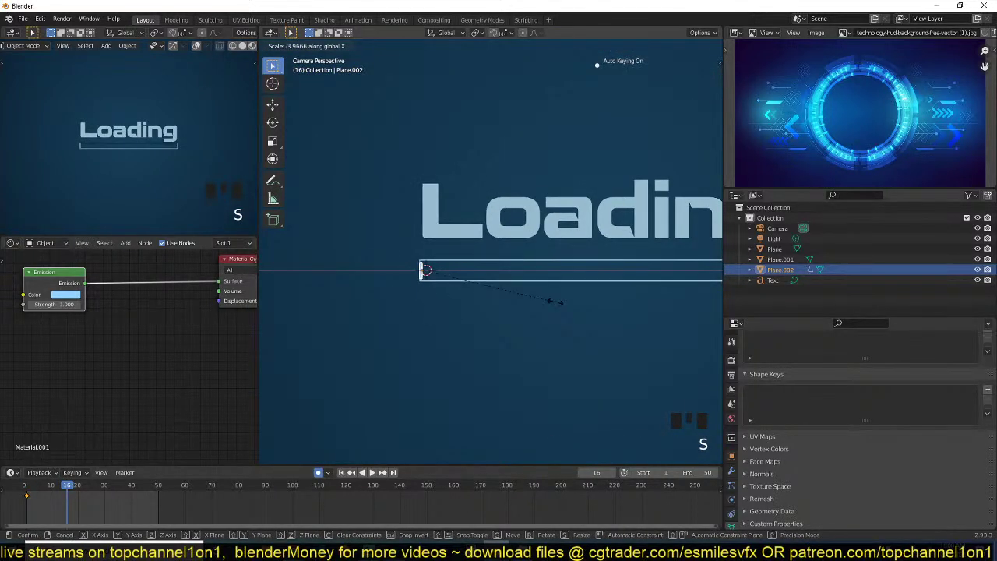
{"action": "left_click", "coordinate": [557, 306]}
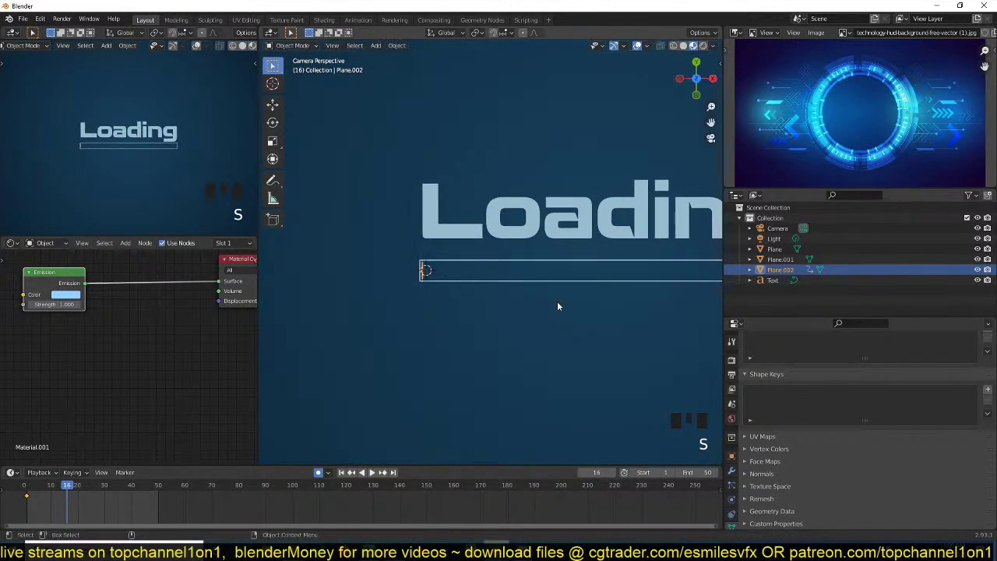
- Set the scene's output frame rate to 60 fps
{"action": "left_click", "coordinate": [732, 359]}
{"action": "scroll", "coordinate": [740, 366], "scroll_direction": "down", "scroll_amount": 2}
{"action": "scroll", "coordinate": [744, 381], "scroll_direction": "up", "scroll_amount": 5}
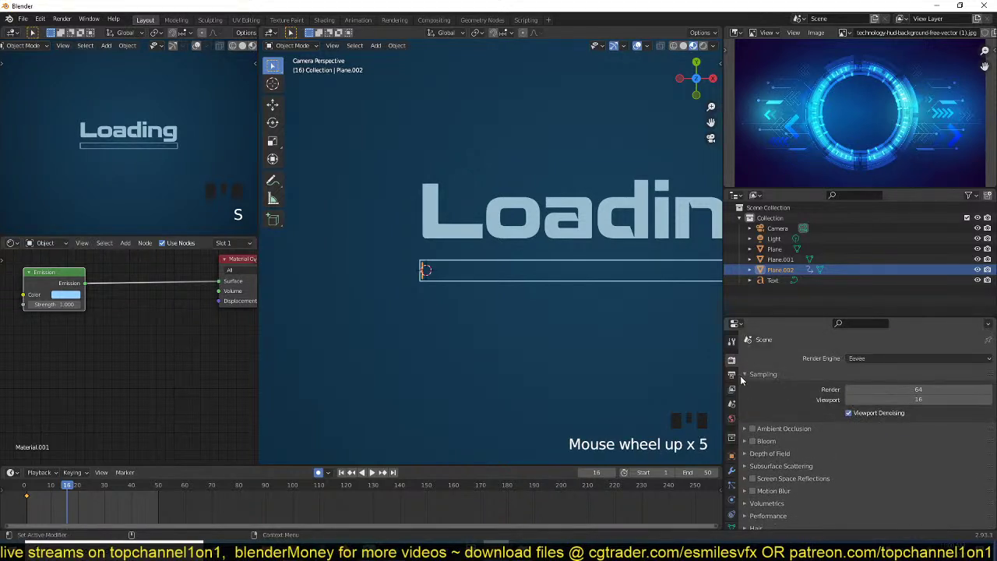
{"action": "left_click", "coordinate": [735, 377]}
{"action": "scroll", "coordinate": [793, 413], "scroll_direction": "down", "scroll_amount": 7}
{"action": "scroll", "coordinate": [842, 401], "scroll_direction": "up", "scroll_amount": 2}
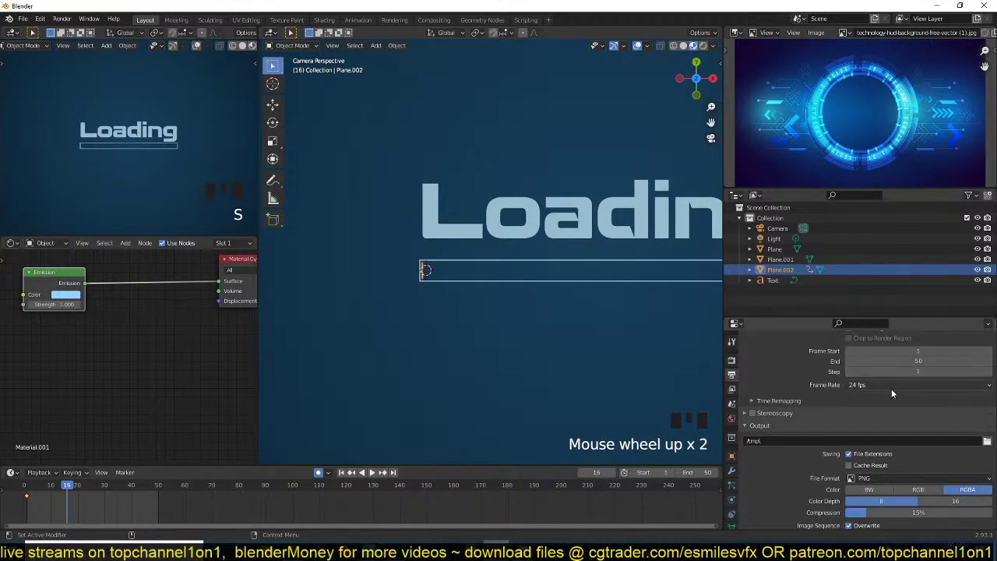
{"action": "left_click", "coordinate": [891, 386]}
{"action": "left_click", "coordinate": [865, 468]}
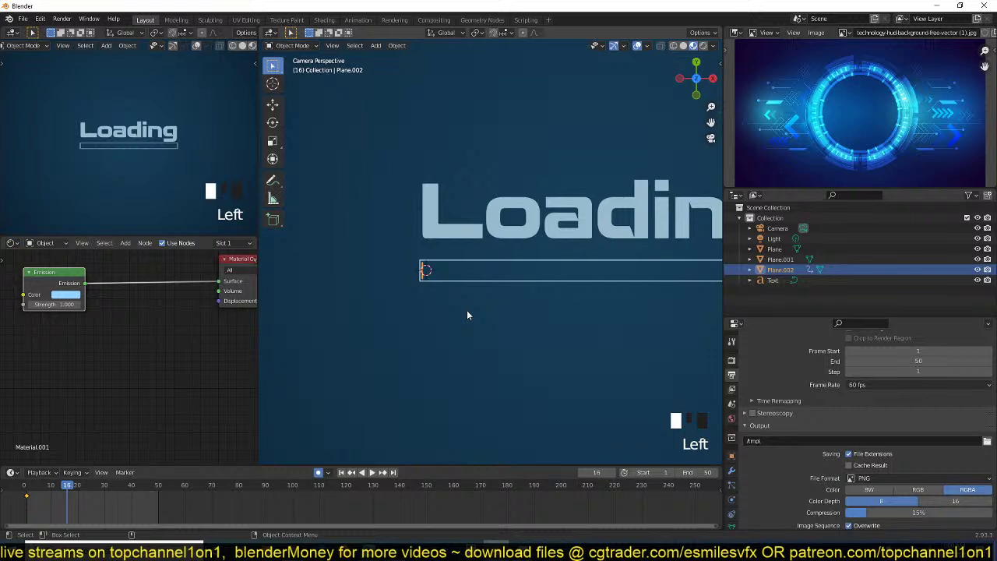
- At frame 16, scale the solid bar up along X until it fills the outline to its right end
{"action": "key", "text": "s"}
{"action": "left_click", "coordinate": [549, 283]}
{"action": "key", "text": "s"}
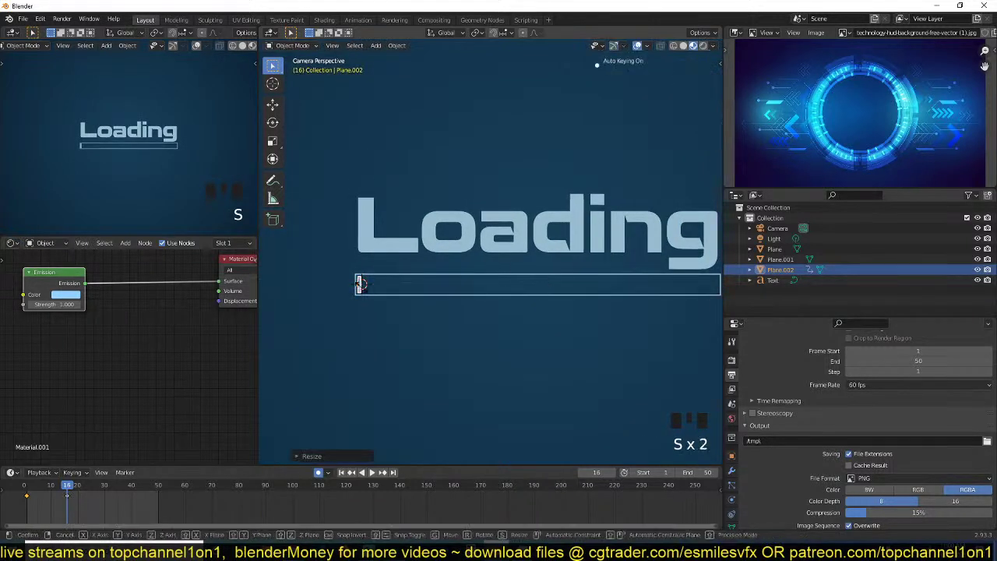
{"action": "key", "text": "x"}
{"action": "left_click", "coordinate": [660, 287]}
{"action": "middle_click_drag", "start_coordinate": [611, 288], "coordinate": [485, 293], "text": "shift"}
{"action": "key", "text": "s"}
{"action": "key", "text": "x"}
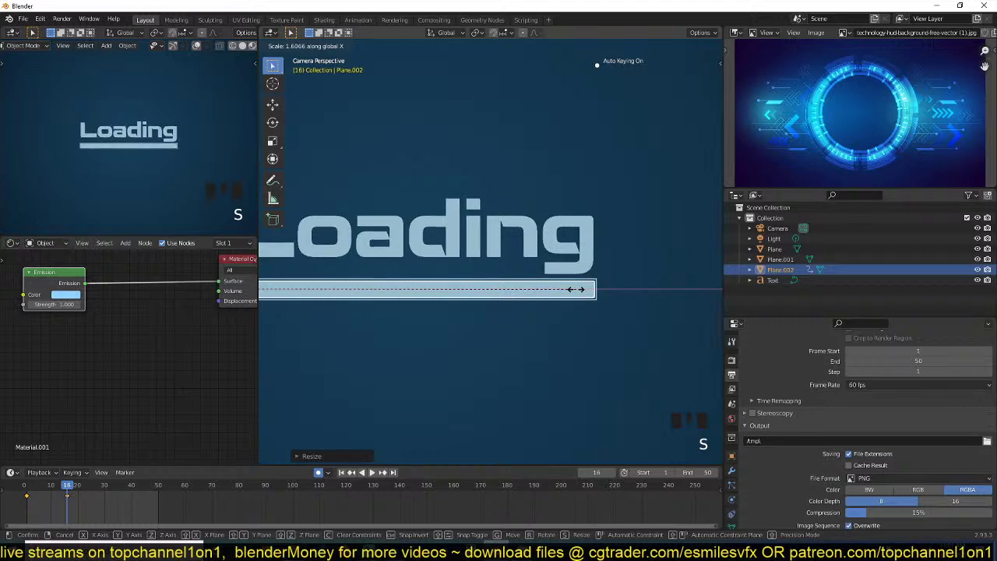
{"action": "left_click", "coordinate": [593, 290]}
- Save the project over the existing motion graphics.blend in the motion graphix 2 folder
{"action": "middle_click_drag", "start_coordinate": [540, 301], "coordinate": [591, 297], "text": "shift"}
{"action": "key", "text": "ctrl+s"}
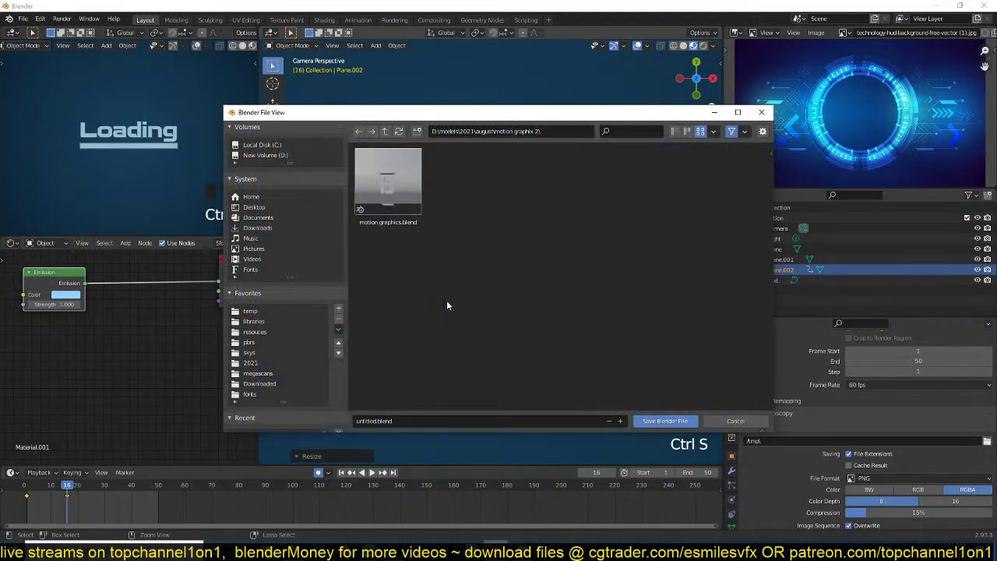
{"action": "double_click", "coordinate": [387, 165]}
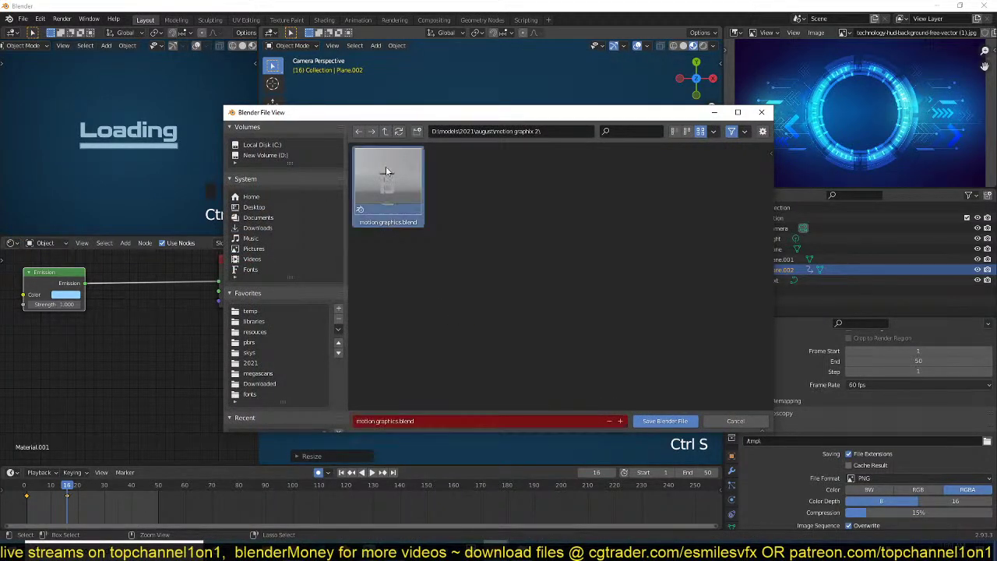
- Return to frame 0 and shift the solid bar's frame 16 keyframe to about frame 43
{"action": "right_click_drag", "start_coordinate": [32, 503], "coordinate": [1, 507], "text": "shift"}
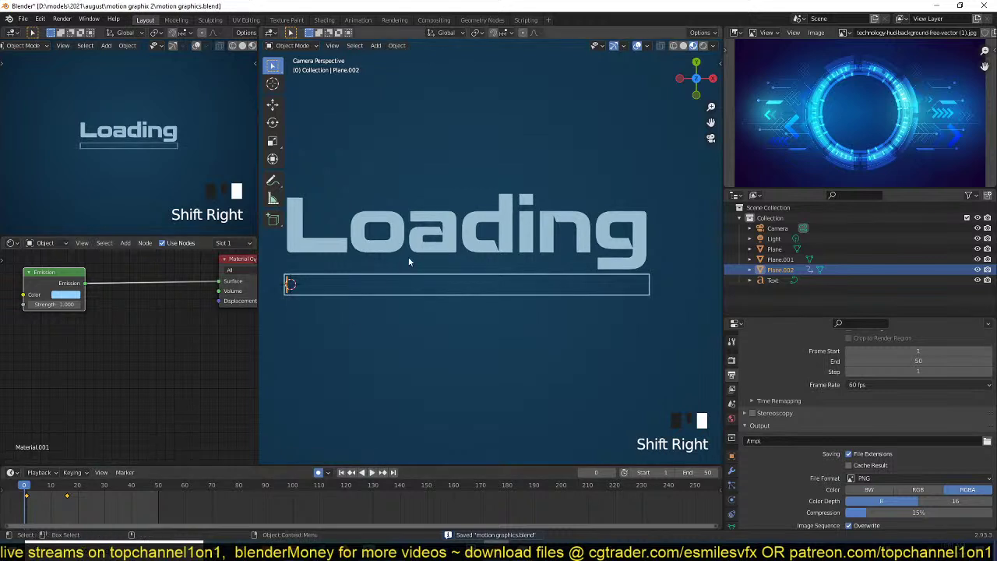
{"action": "key", "text": "space"}
{"action": "key", "text": "Escape"}
{"action": "left_click", "coordinate": [67, 498]}
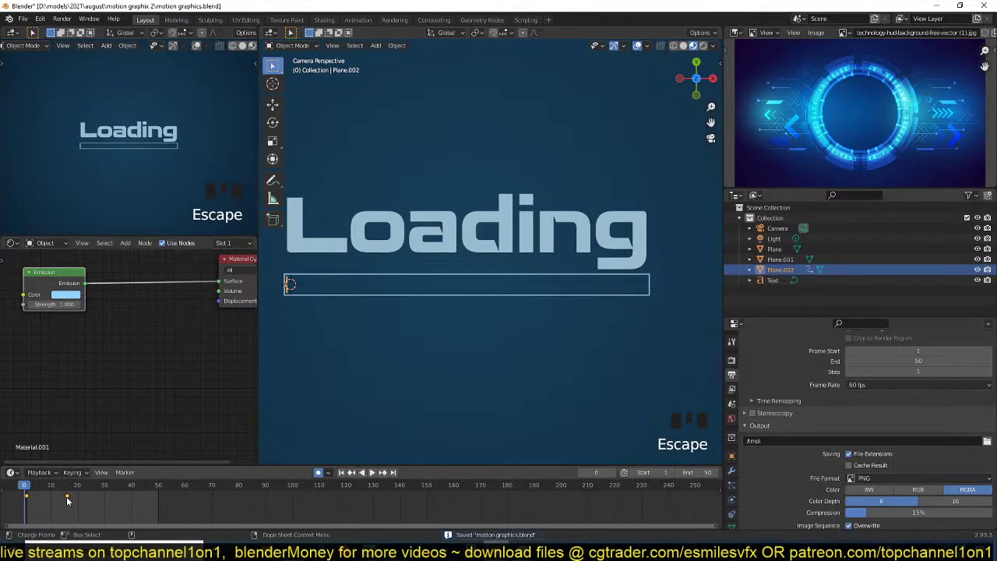
{"action": "key", "text": "g"}
{"action": "left_click", "coordinate": [141, 500]}
- Play back the animation to check the speed and smoothness of the loading bar's fill
{"action": "key", "text": "space"}
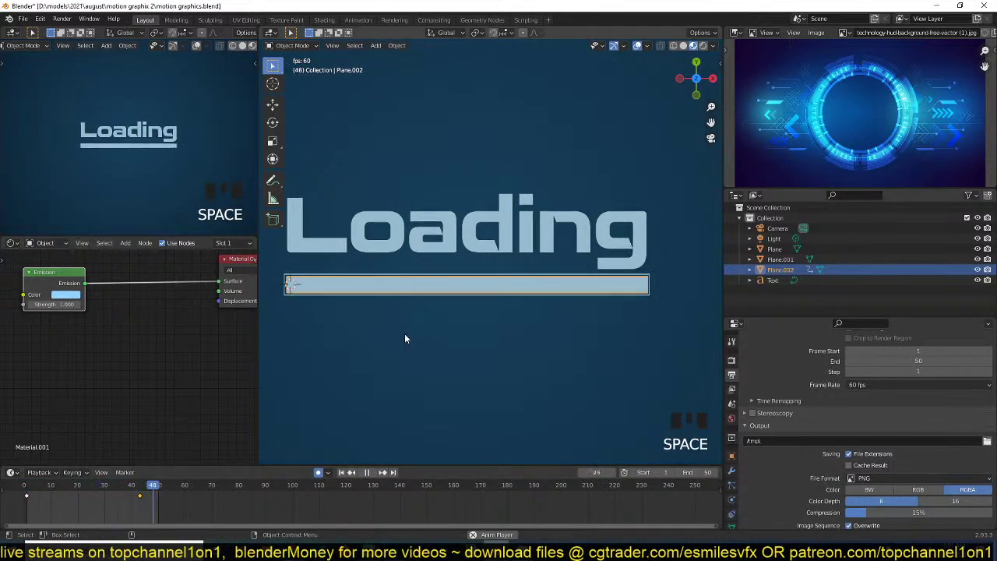
{"action": "key", "text": "Escape"}
{"action": "key", "text": "space"}
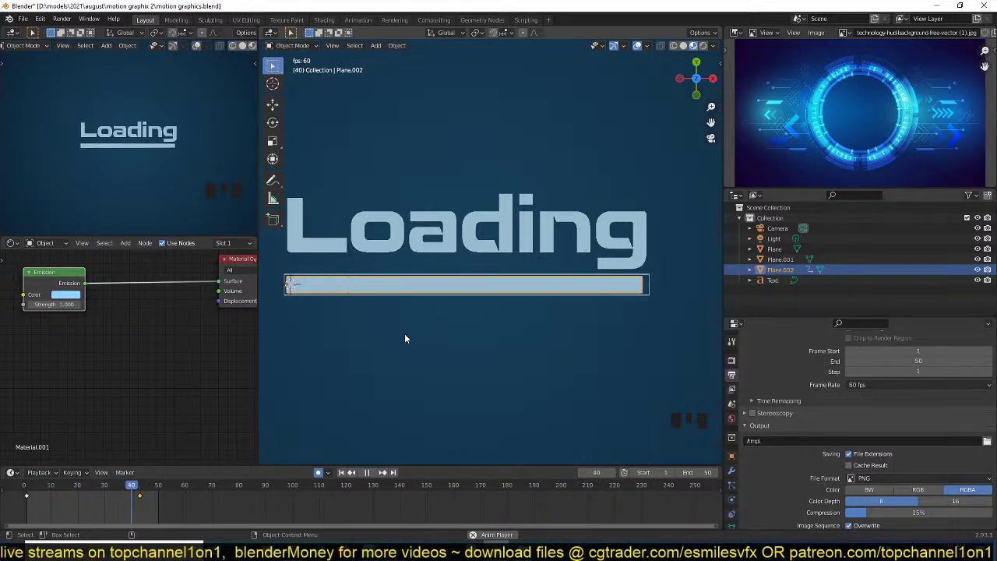
{"action": "key", "text": "Escape"}
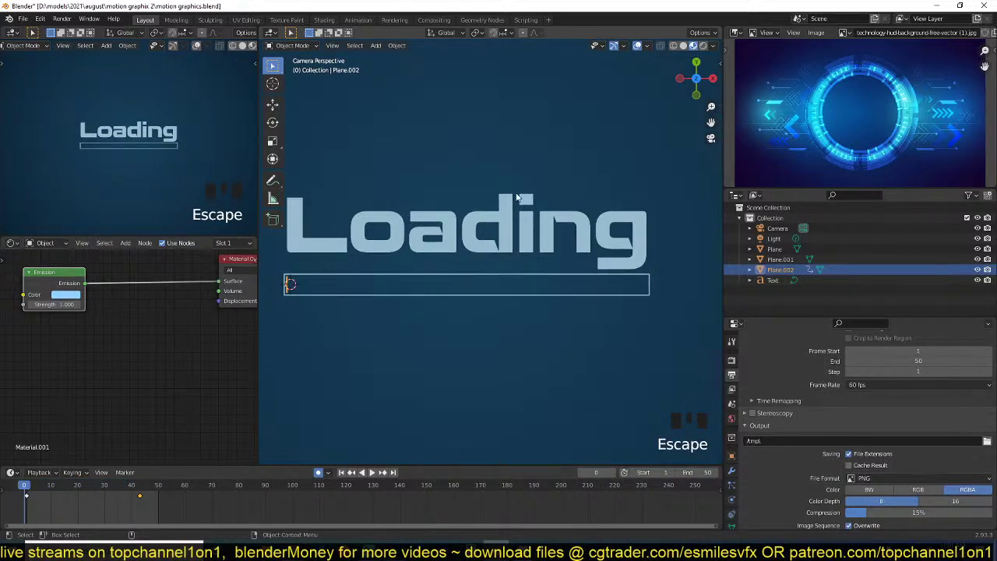
{"action": "key", "text": "space"}
{"action": "key", "text": "space"}
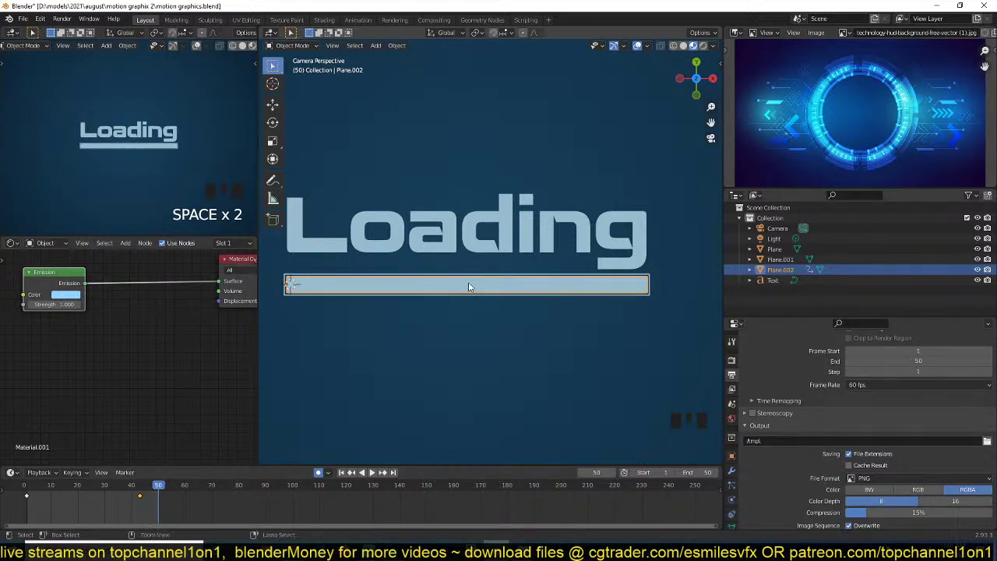
- Deselect all objects and save the file
{"action": "key", "text": "ctrl+s"}
{"action": "key", "text": "alt+a"}
{"action": "scroll", "coordinate": [468, 242], "scroll_direction": "down", "scroll_amount": 3}
{"action": "key", "text": "ctrl+s"}
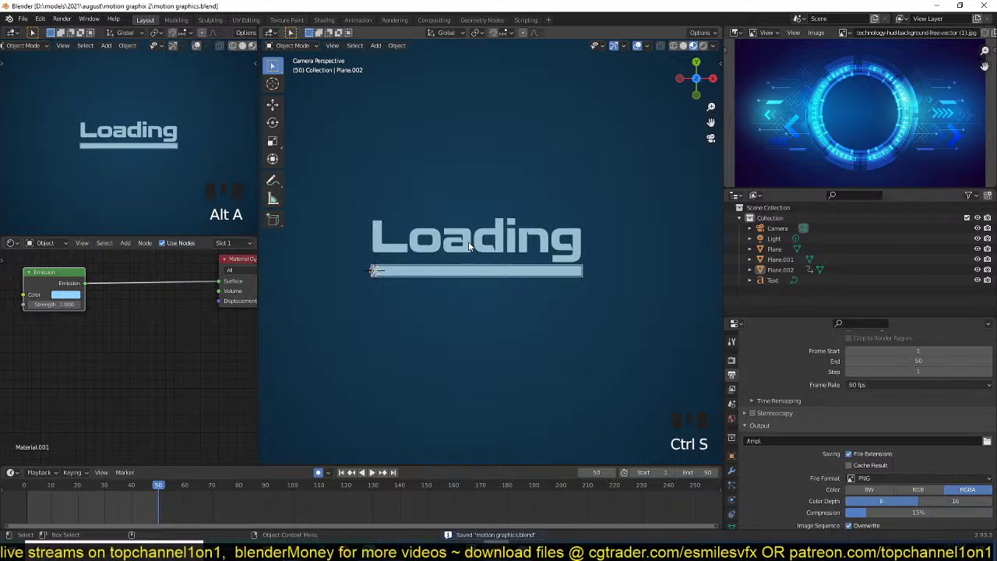
- Add a mesh circle to the scene in the top orthographic view
{"action": "scroll", "coordinate": [468, 241], "scroll_direction": "down", "scroll_amount": 5}
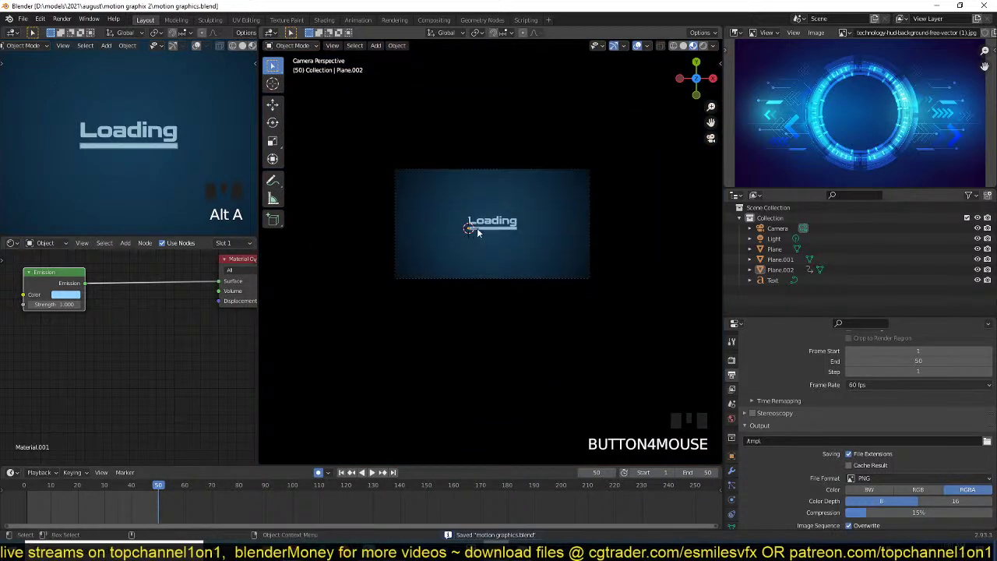
{"action": "key", "text": "grave"}
{"action": "scroll", "coordinate": [511, 208], "scroll_direction": "down", "scroll_amount": 4}
{"action": "key", "text": "KP_7"}
{"action": "scroll", "coordinate": [505, 268], "scroll_direction": "down", "scroll_amount": 5}
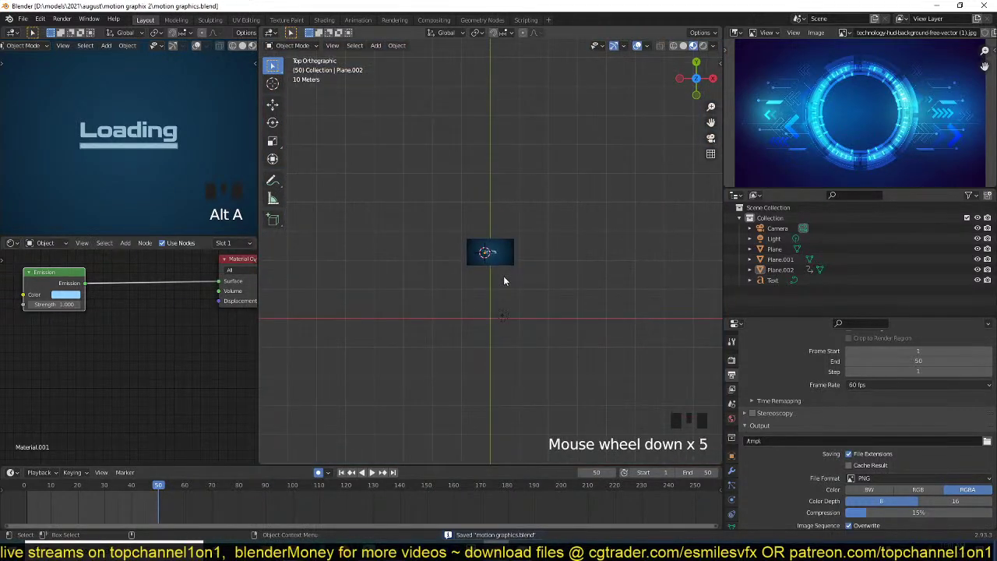
{"action": "scroll", "coordinate": [535, 103], "scroll_direction": "up", "scroll_amount": 5}
{"action": "middle_click_drag", "start_coordinate": [503, 276], "coordinate": [493, 226], "text": "shift"}
{"action": "scroll", "coordinate": [493, 226], "scroll_direction": "up", "scroll_amount": 4}
{"action": "middle_click_drag", "start_coordinate": [566, 102], "coordinate": [524, 206], "text": "shift"}
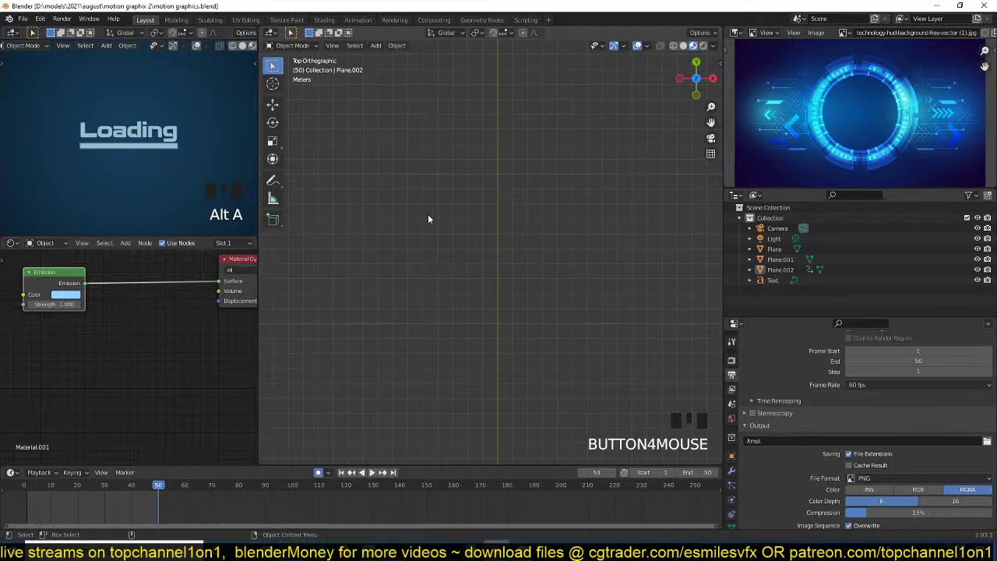
{"action": "middle_click_drag", "start_coordinate": [428, 214], "coordinate": [474, 190], "text": "shift"}
{"action": "key", "text": "shift+a"}
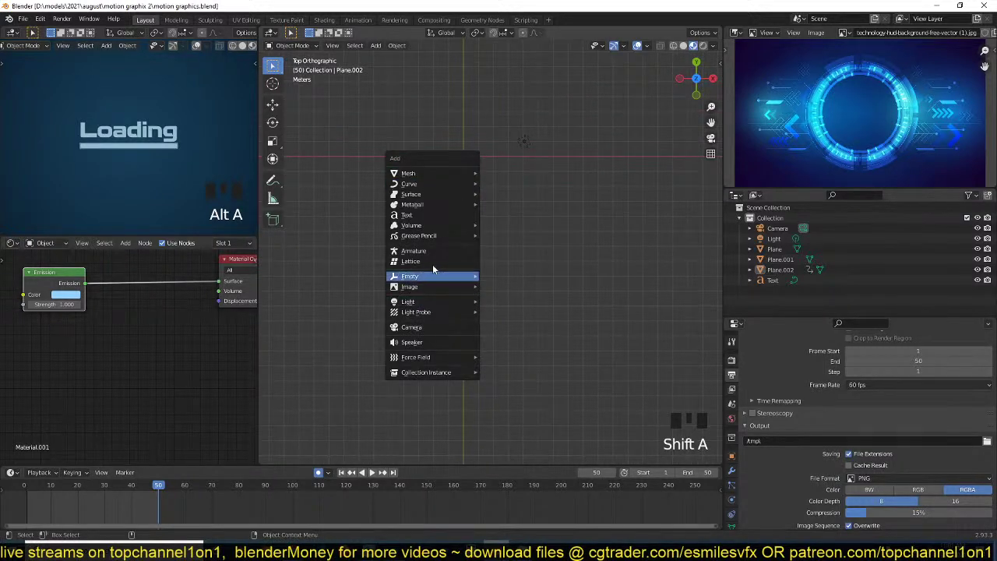
{"action": "key", "text": "shift+a"}
{"action": "mouse_move", "coordinate": [480, 164]}
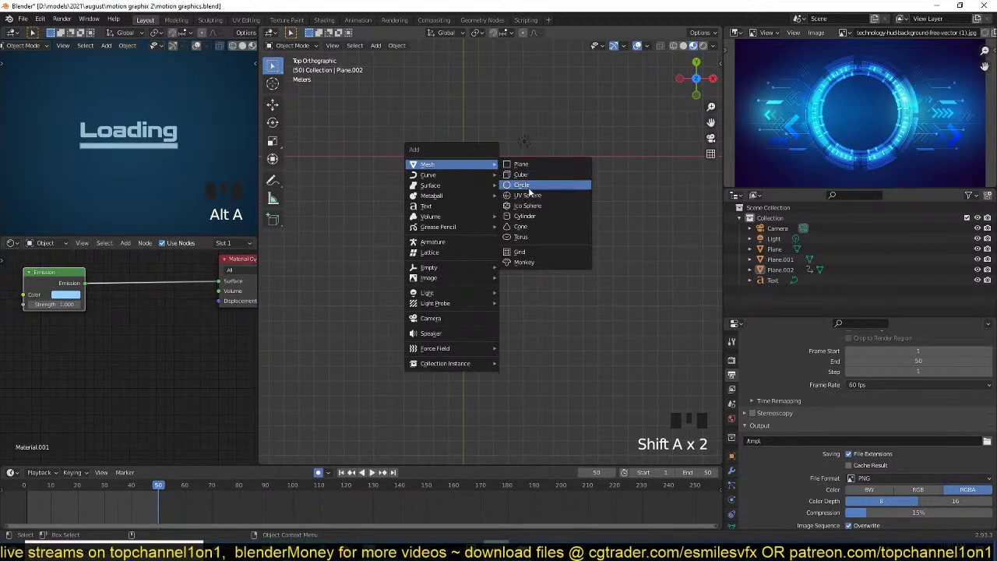
{"action": "left_click", "coordinate": [523, 185]}
- Clear the circle's location so that it sits at the world origin
{"action": "key", "text": "shift+s"}
{"action": "left_click", "coordinate": [520, 89]}
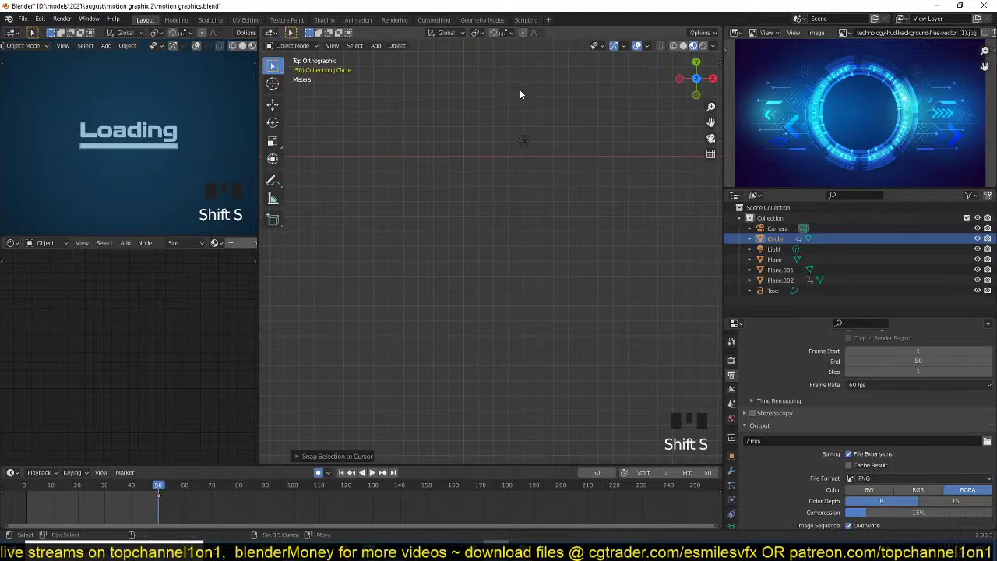
{"action": "key", "text": "shift+g"}
{"action": "key", "text": "alt+g"}
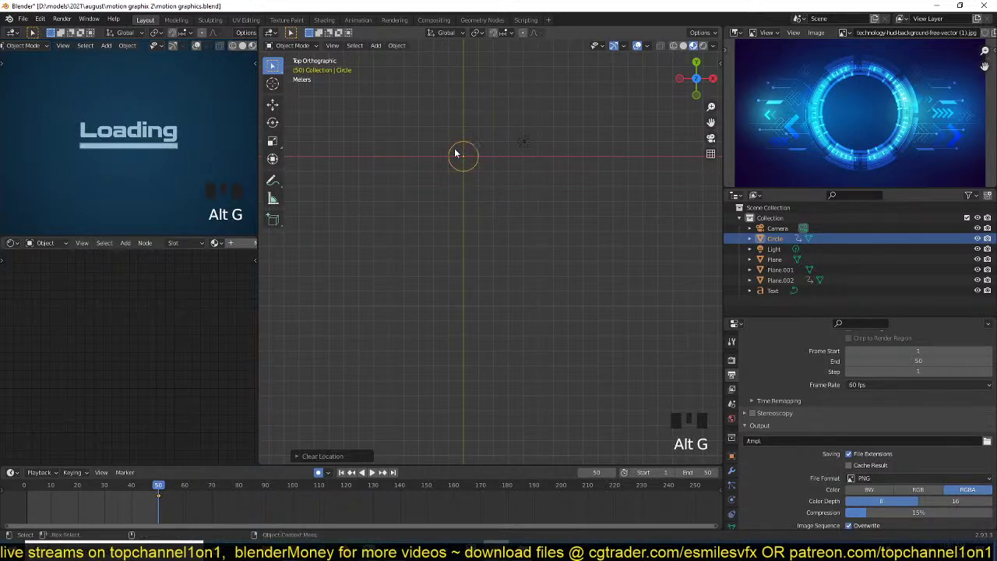
{"action": "scroll", "coordinate": [456, 153], "scroll_direction": "up", "scroll_amount": 4}
{"action": "key", "text": "KP_Decimal"}
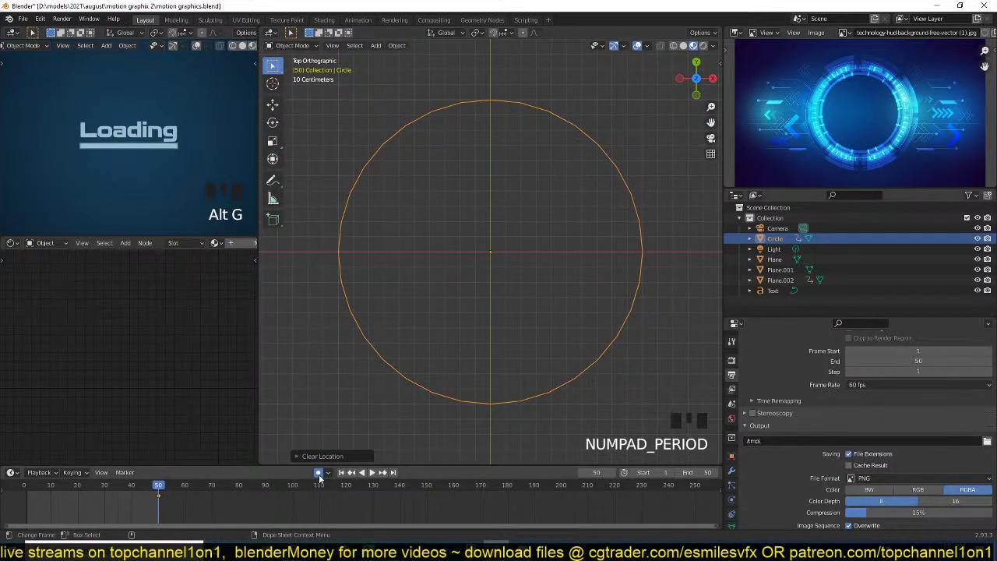
- Move the circle into a new collection named "ring 1"
{"action": "scroll", "coordinate": [555, 243], "scroll_direction": "down", "scroll_amount": 4}
{"action": "key", "text": "m"}
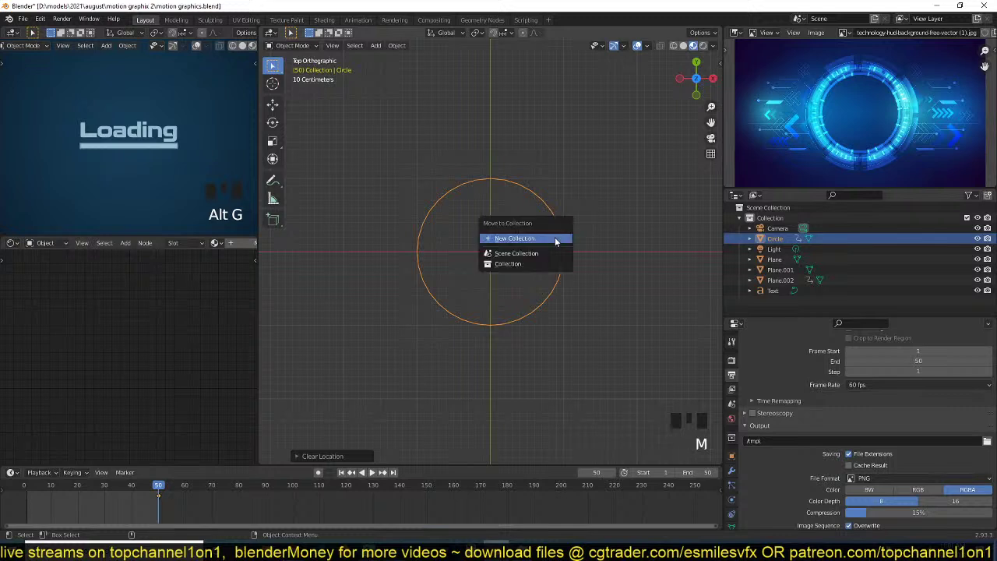
{"action": "left_click", "coordinate": [555, 237]}
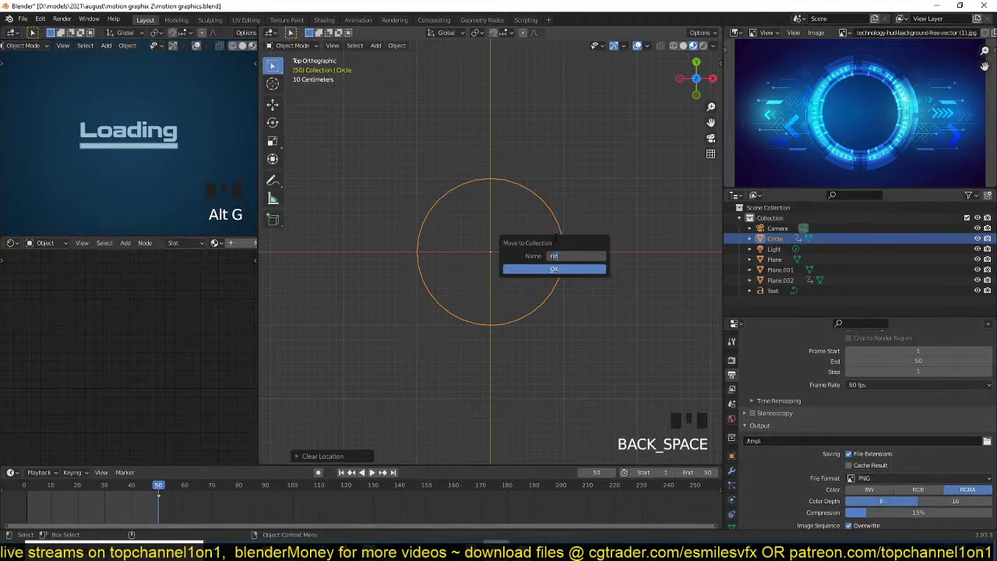
{"action": "type", "text": "ring 1"}
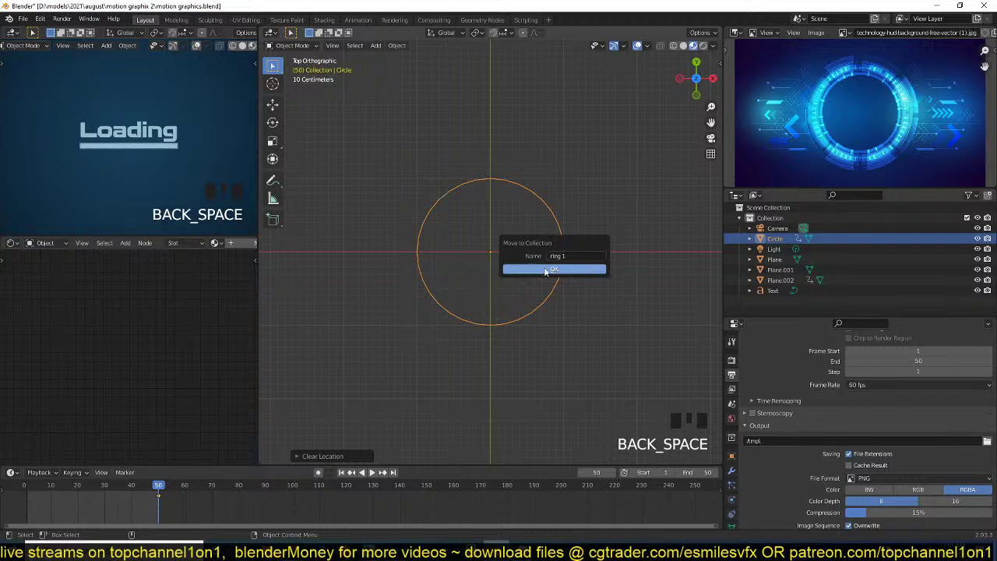
{"action": "left_click", "coordinate": [554, 269]}
- Add an instance of the ring 1 collection at the centre of the blue background plane
{"action": "scroll", "coordinate": [547, 212], "scroll_direction": "down", "scroll_amount": 12}
{"action": "scroll", "coordinate": [525, 178], "scroll_direction": "up", "scroll_amount": 3}
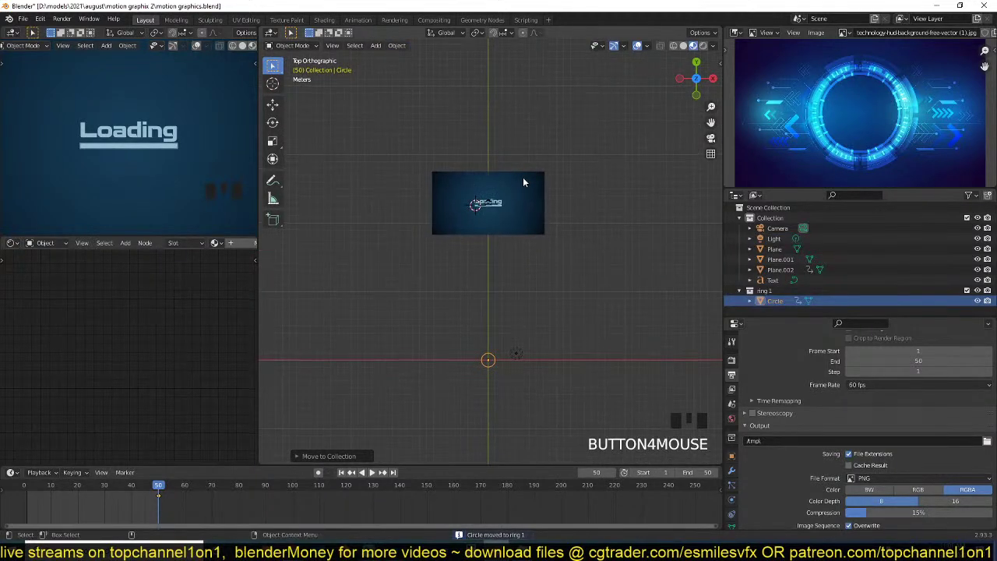
{"action": "left_click", "coordinate": [542, 119]}
{"action": "key", "text": "shift+a"}
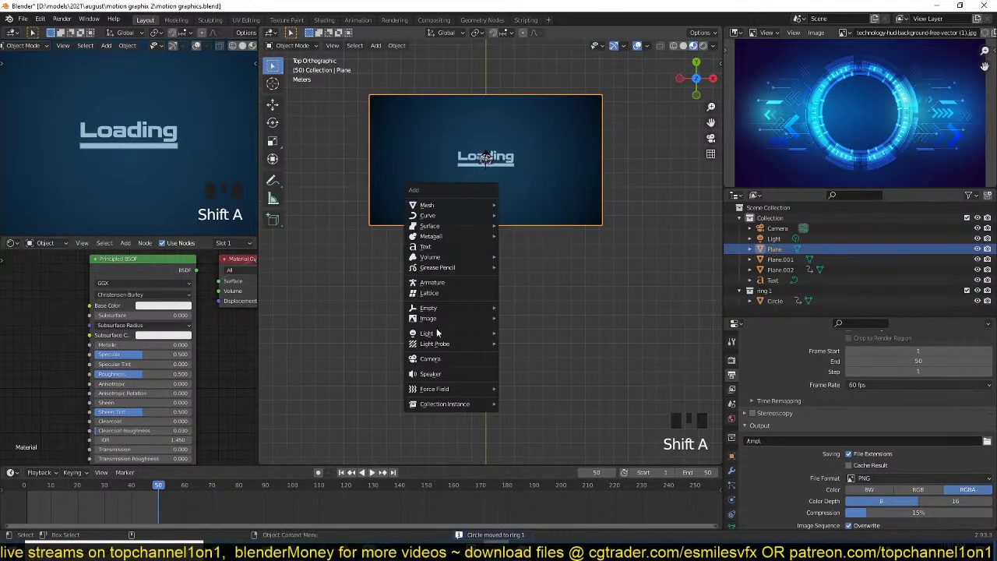
{"action": "mouse_move", "coordinate": [454, 404]}
{"action": "left_click", "coordinate": [546, 403]}
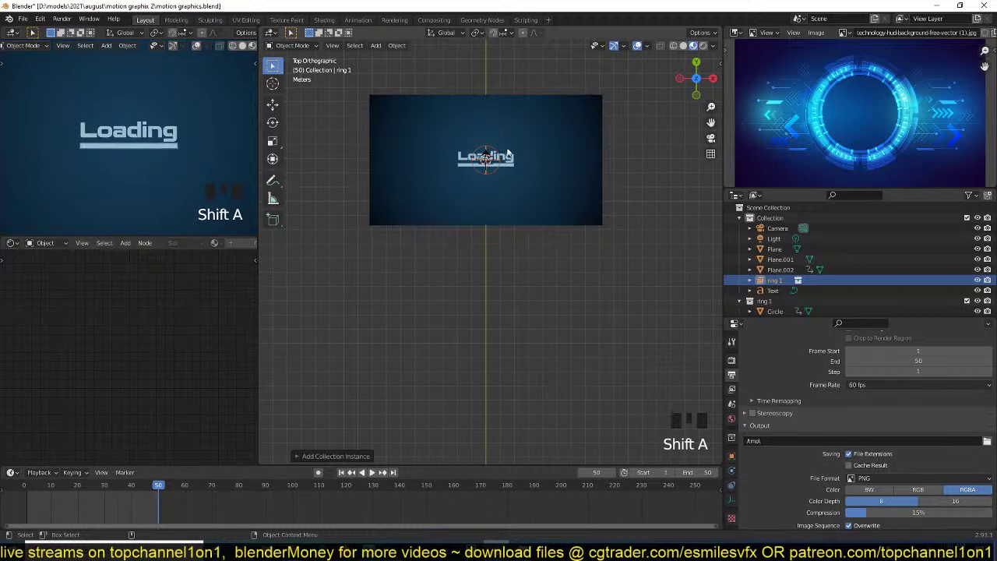
{"action": "scroll", "coordinate": [494, 148], "scroll_direction": "up", "scroll_amount": 5}
{"action": "key", "text": "s"}
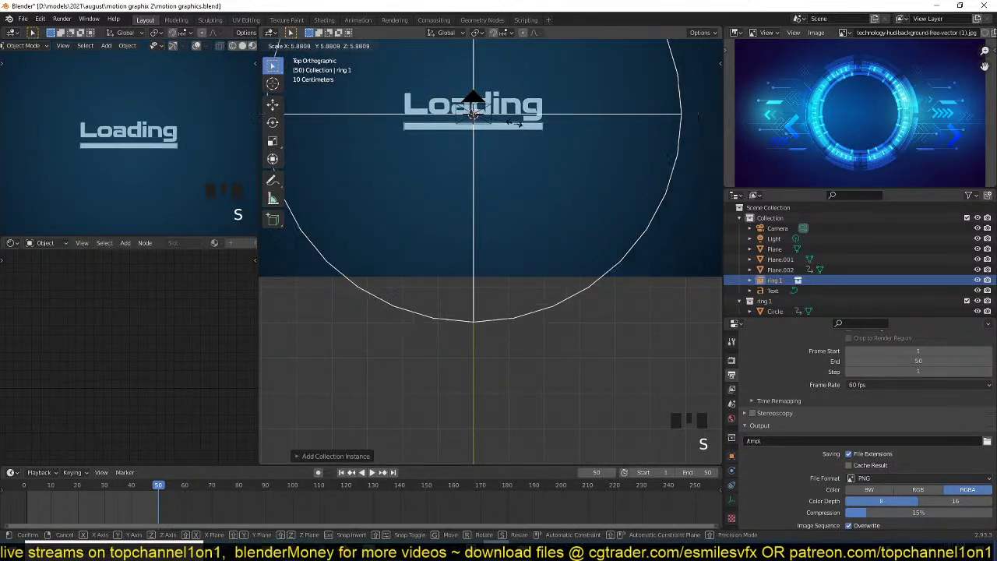
{"action": "key", "text": "Escape"}
- Assign the existing Material.001 to the original circle at the world origin
{"action": "scroll", "coordinate": [511, 245], "scroll_direction": "down", "scroll_amount": 9}
{"action": "left_click", "coordinate": [509, 309]}
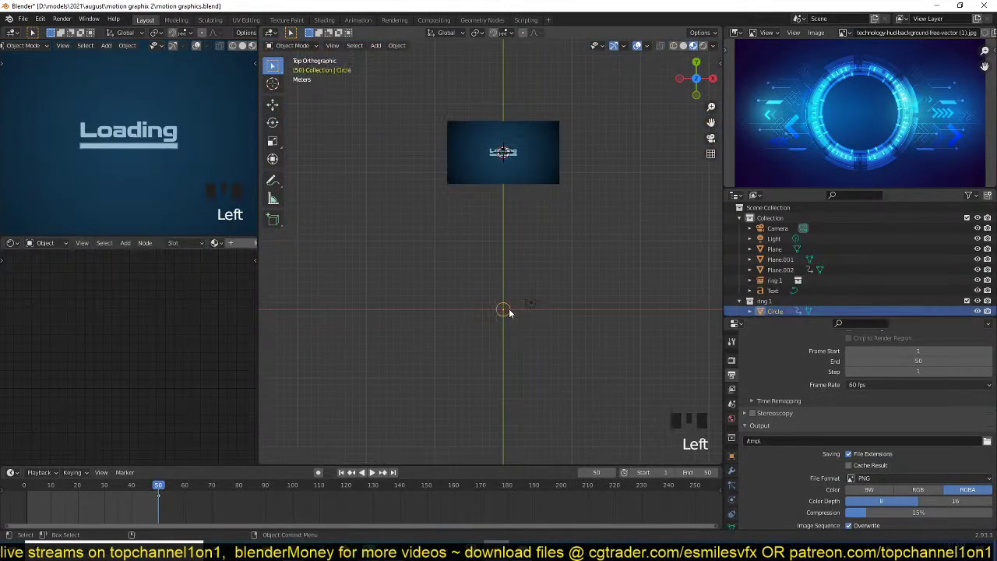
{"action": "key", "text": "KP_Decimal"}
{"action": "left_click", "coordinate": [215, 242]}
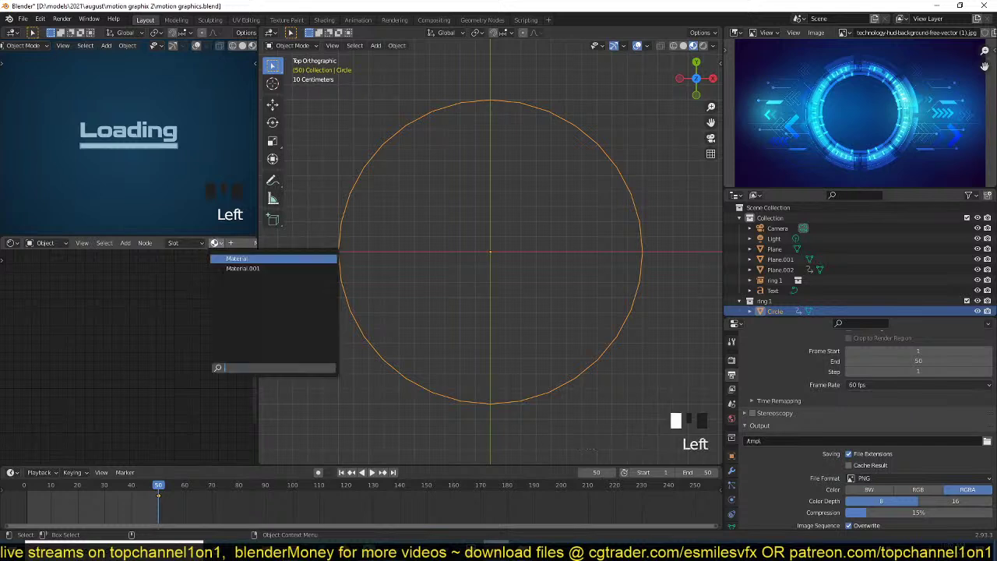
{"action": "left_click", "coordinate": [242, 268]}
- Scale the circle's vertices up slightly in Edit Mode and fill the outline with a face
{"action": "key", "text": "Tab"}
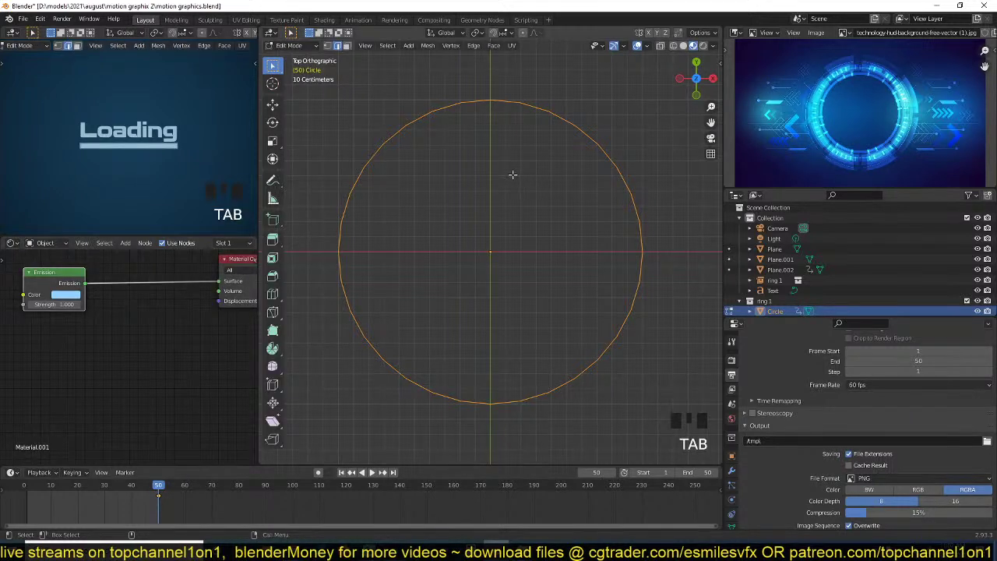
{"action": "key", "text": "1"}
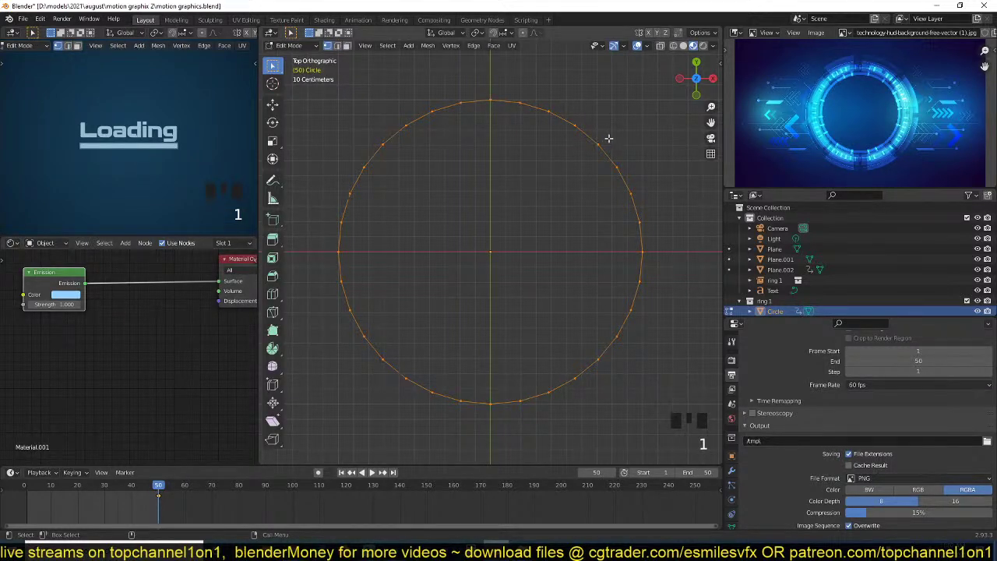
{"action": "key", "text": "s"}
{"action": "left_click", "coordinate": [647, 123]}
{"action": "key", "text": "i"}
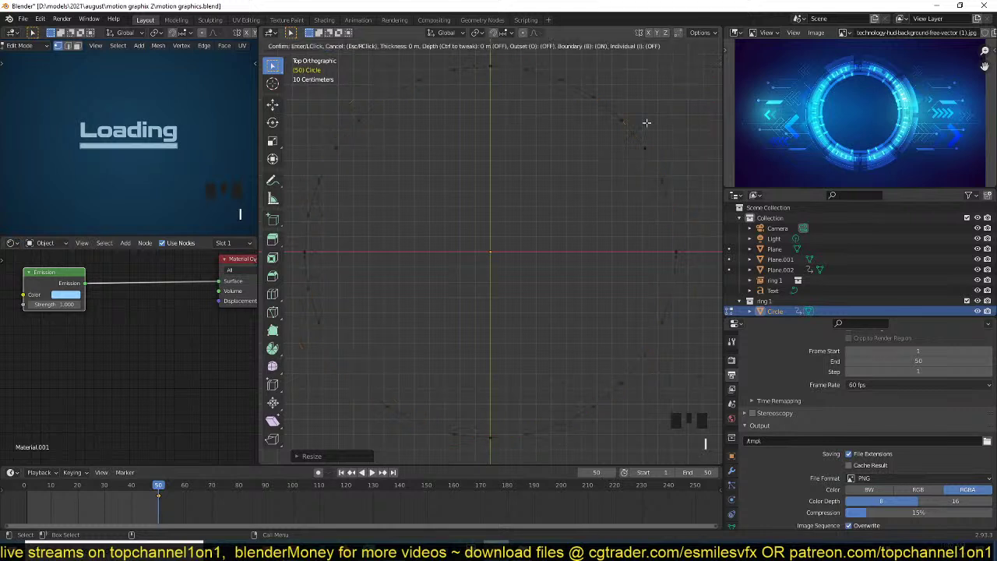
{"action": "key", "text": "Escape"}
{"action": "key", "text": "f"}
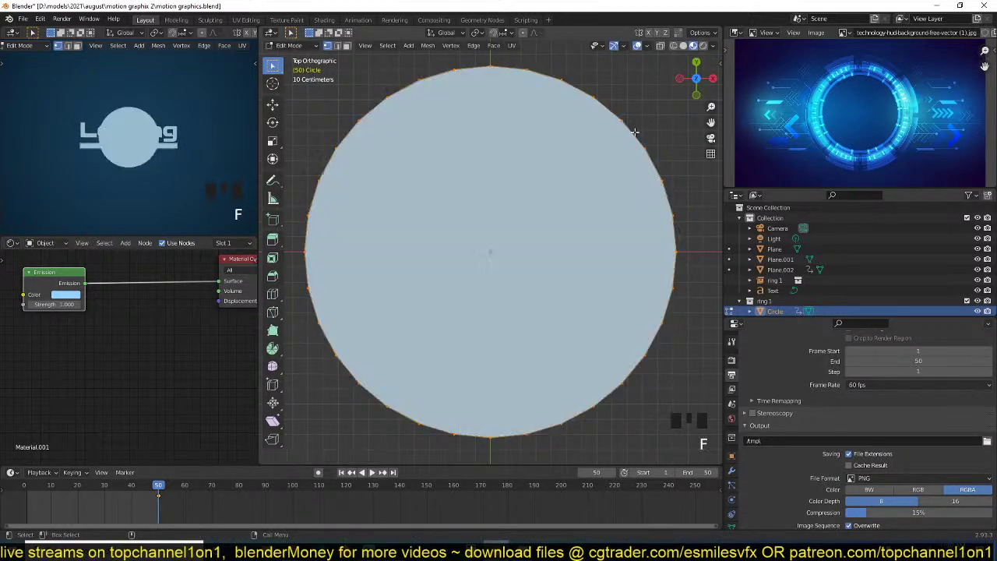
- Turn the disc into a thin ring by insetting it about 0.025 m and deleting the centre, and smooth it with level 2 subdivision
{"action": "key", "text": "i"}
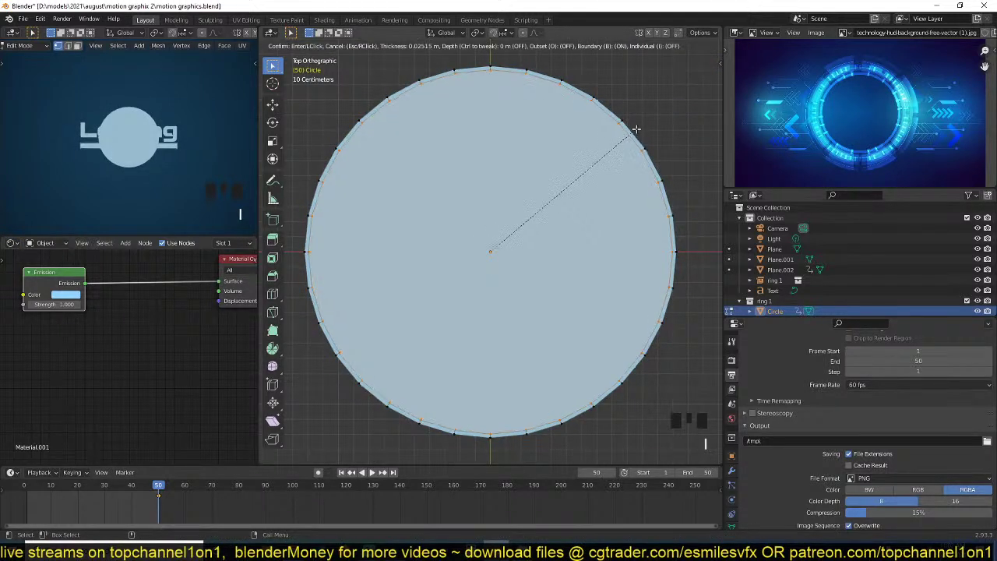
{"action": "key", "text": "Escape"}
{"action": "key", "text": "x"}
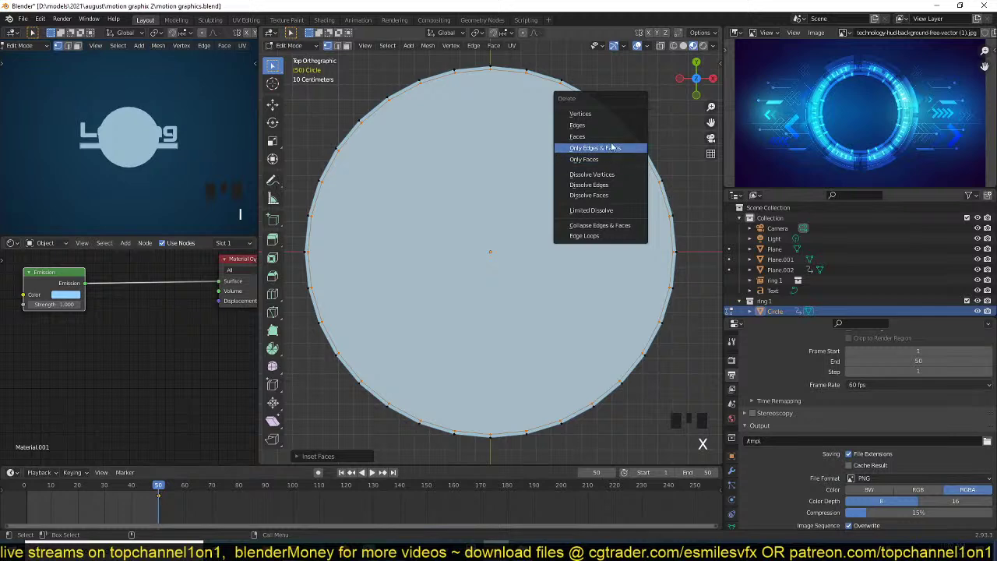
{"action": "left_click", "coordinate": [616, 143]}
{"action": "key", "text": "Tab"}
{"action": "scroll", "coordinate": [612, 175], "scroll_direction": "down", "scroll_amount": 3}
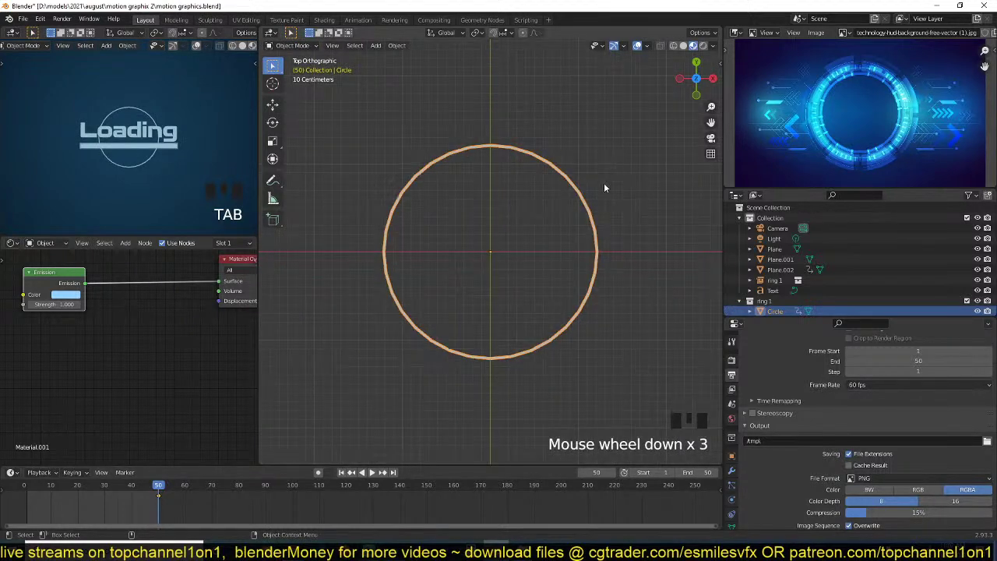
{"action": "key", "text": "ctrl+2"}
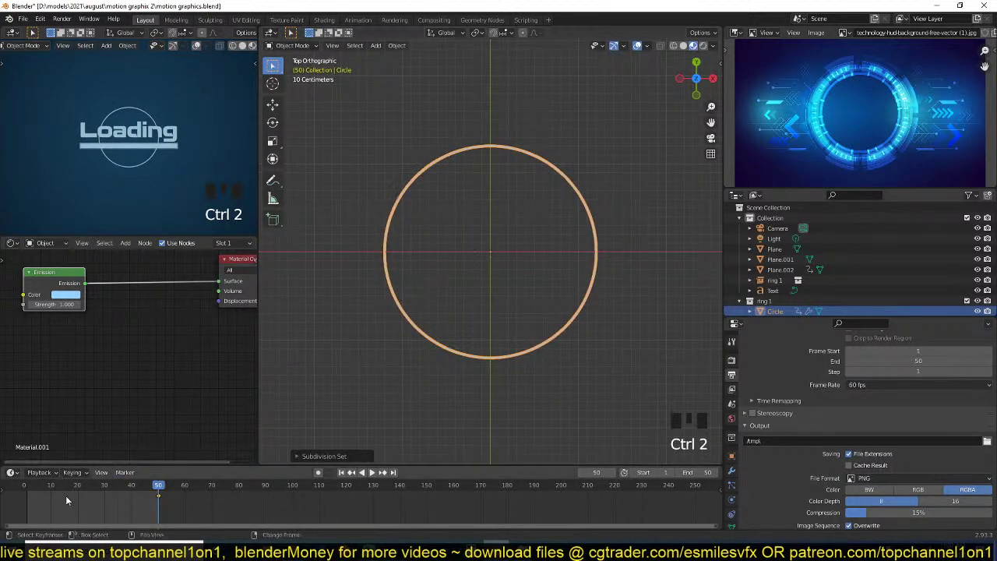
- At frame 35, scale the ring down to a tiny size and record a keyframe with auto keying enabled
{"action": "key", "text": "shift+Right"}
{"action": "key", "text": "space"}
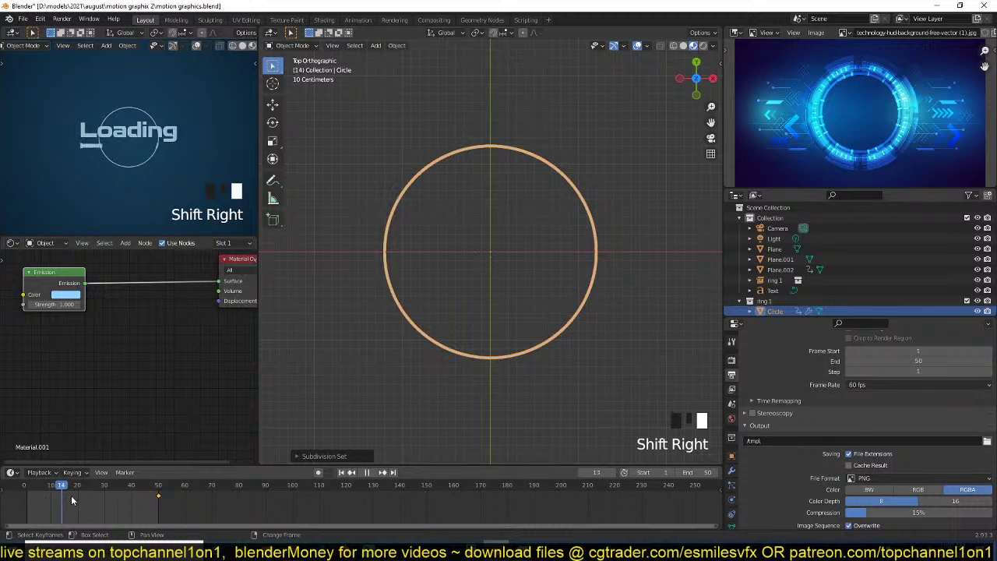
{"action": "key", "text": "space"}
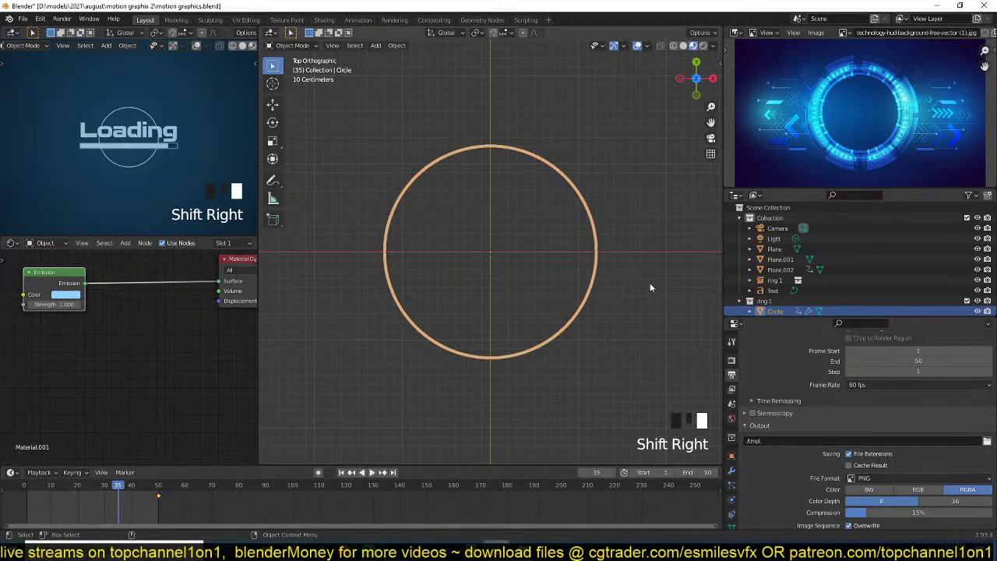
{"action": "scroll", "coordinate": [645, 288], "scroll_direction": "up", "scroll_amount": 2}
{"action": "key", "text": "s"}
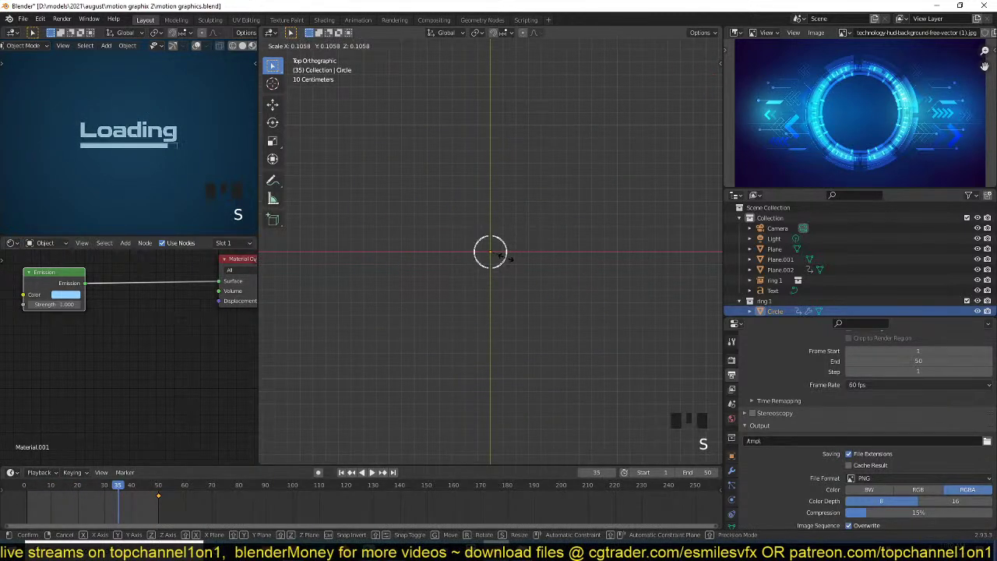
{"action": "left_click", "coordinate": [496, 253]}
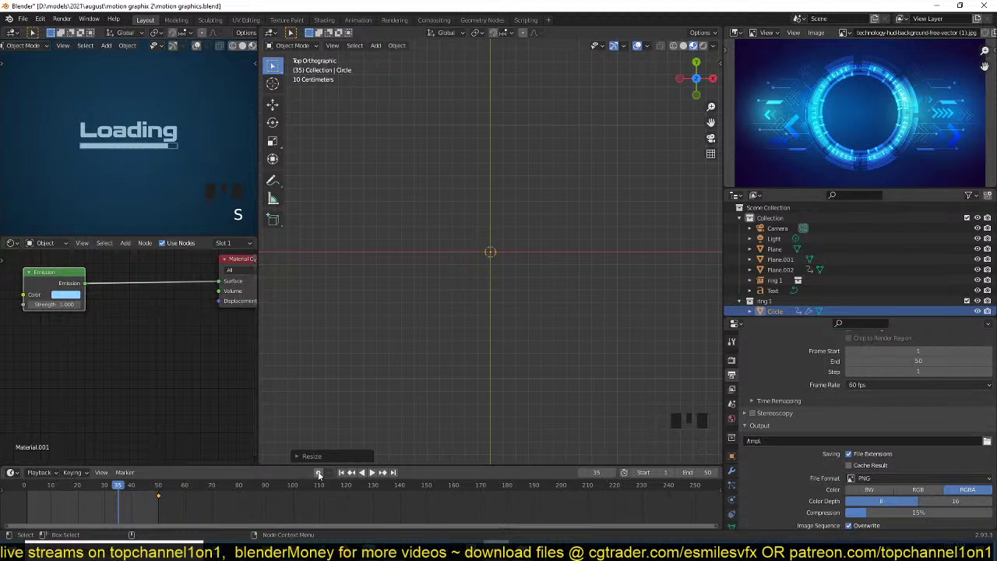
{"action": "scroll", "coordinate": [568, 304], "scroll_direction": "up", "scroll_amount": 5}
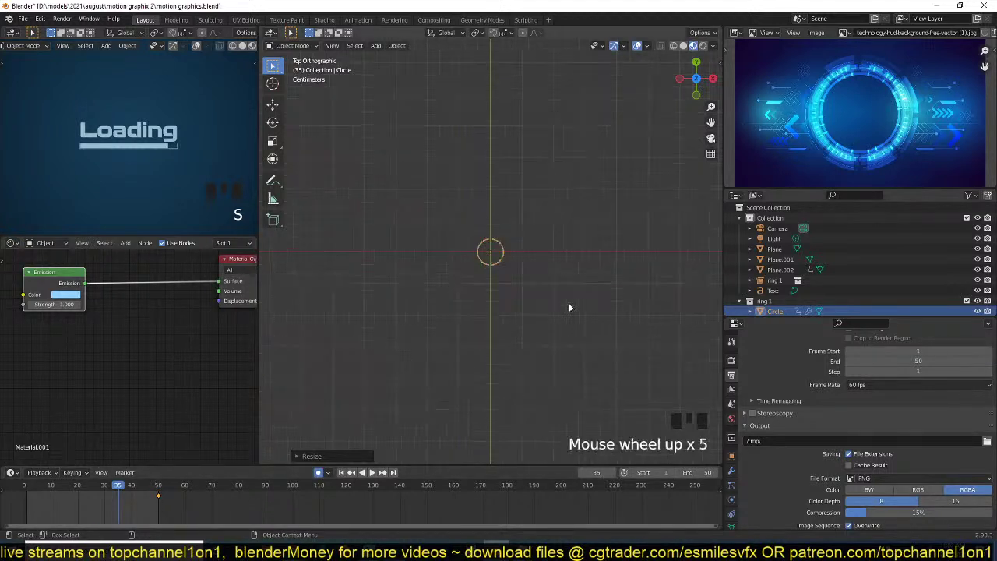
{"action": "key", "text": "s"}
{"action": "left_click", "coordinate": [508, 282]}
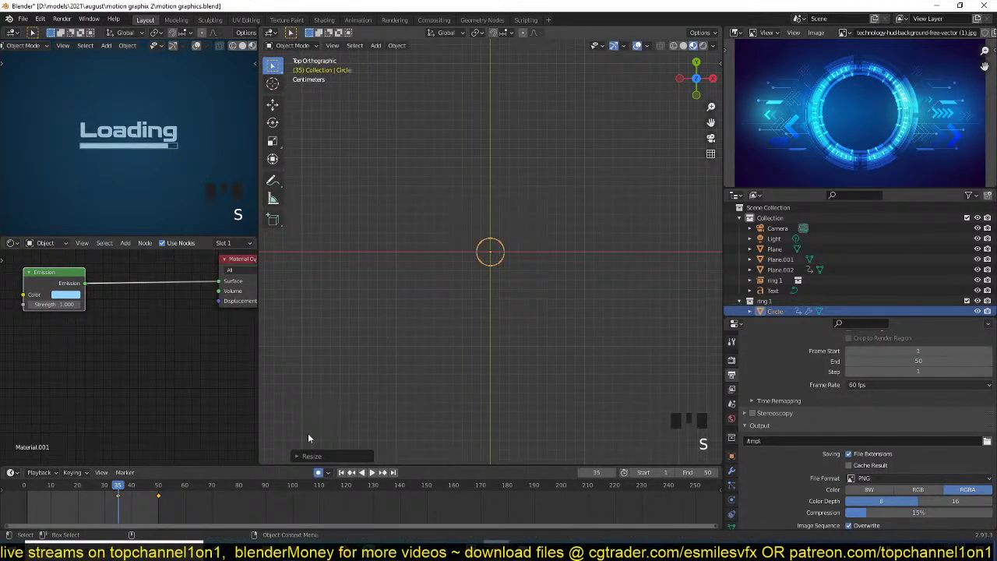
{"action": "left_click", "coordinate": [161, 505]}
{"action": "key", "text": "x"}
{"action": "left_click", "coordinate": [473, 302]}
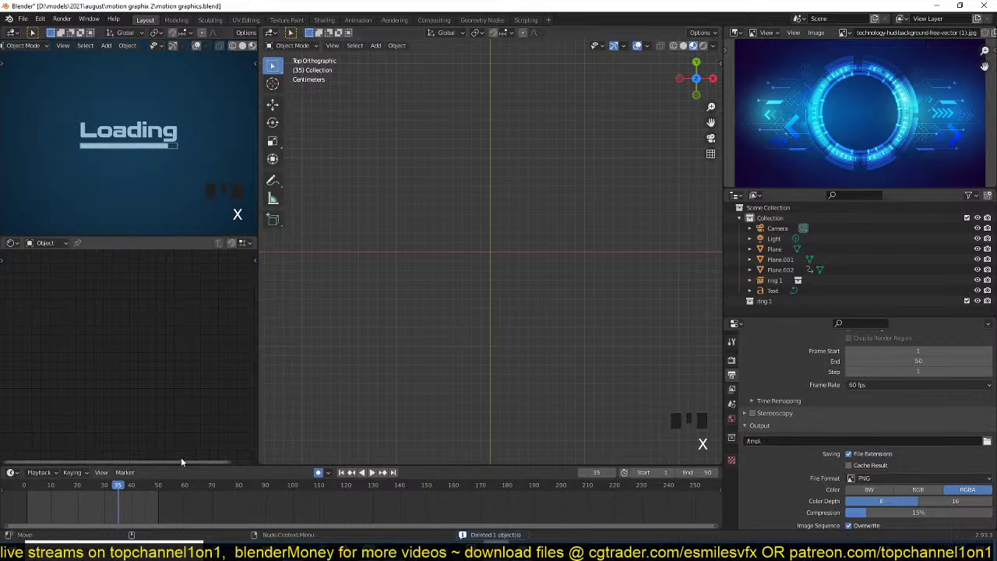
{"action": "key", "text": "ctrl+z"}
- Delete the ring's keyframe at frame 50
{"action": "left_click", "coordinate": [503, 250]}
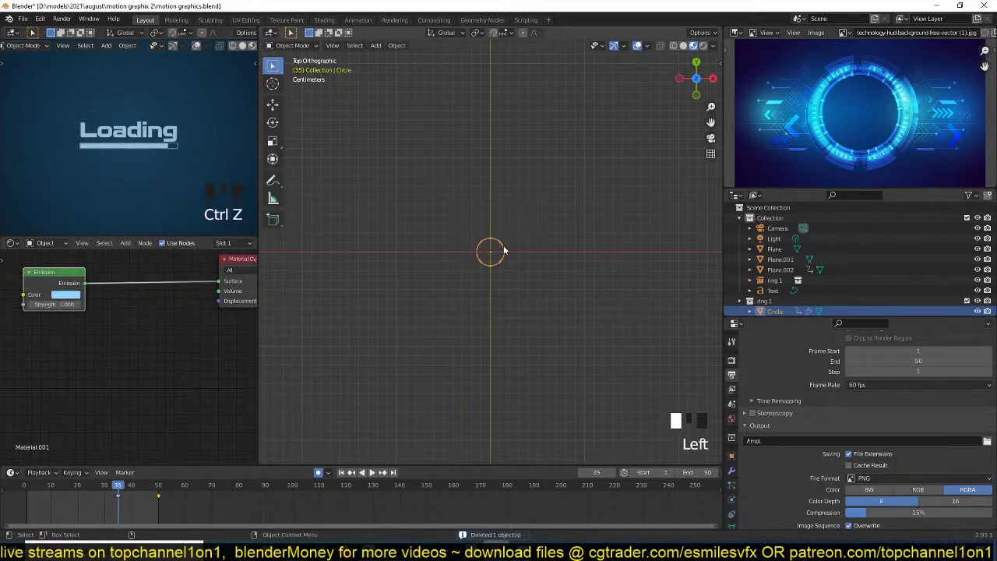
{"action": "left_click", "coordinate": [162, 496]}
{"action": "key", "text": "x"}
{"action": "left_click", "coordinate": [164, 499]}
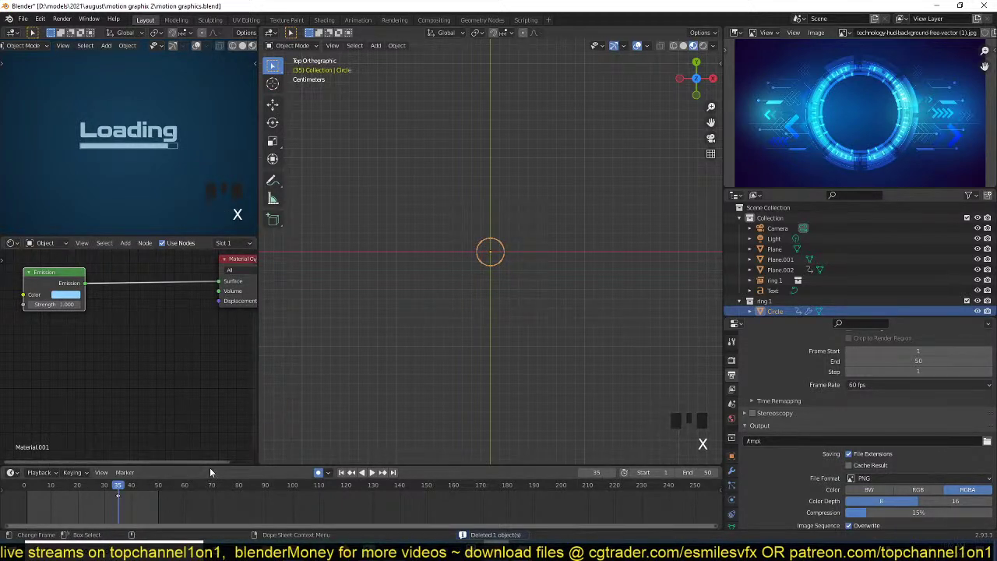
- At frame 44, scale the ring up until it encircles the Loading text with a wide margin, with auto keying recording the keyframe
{"action": "left_click_drag", "start_coordinate": [210, 466], "coordinate": [156, 435]}
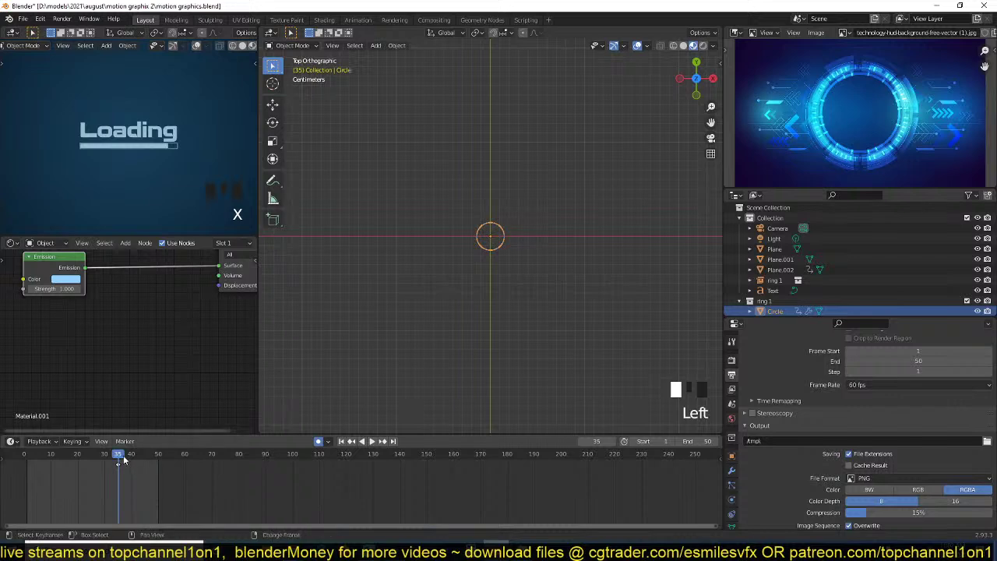
{"action": "right_click_drag", "start_coordinate": [119, 458], "coordinate": [141, 460], "text": "shift"}
{"action": "scroll", "coordinate": [446, 263], "scroll_direction": "down", "scroll_amount": 4}
{"action": "key", "text": "s"}
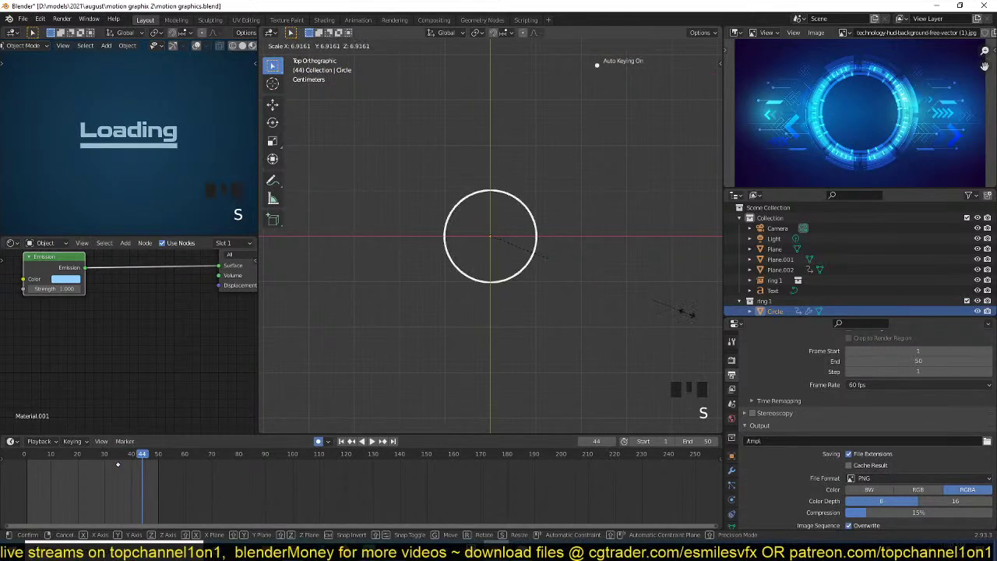
{"action": "left_click", "coordinate": [510, 259]}
{"action": "key", "text": "s"}
{"action": "left_click", "coordinate": [661, 296]}
{"action": "scroll", "coordinate": [661, 296], "scroll_direction": "down", "scroll_amount": 9}
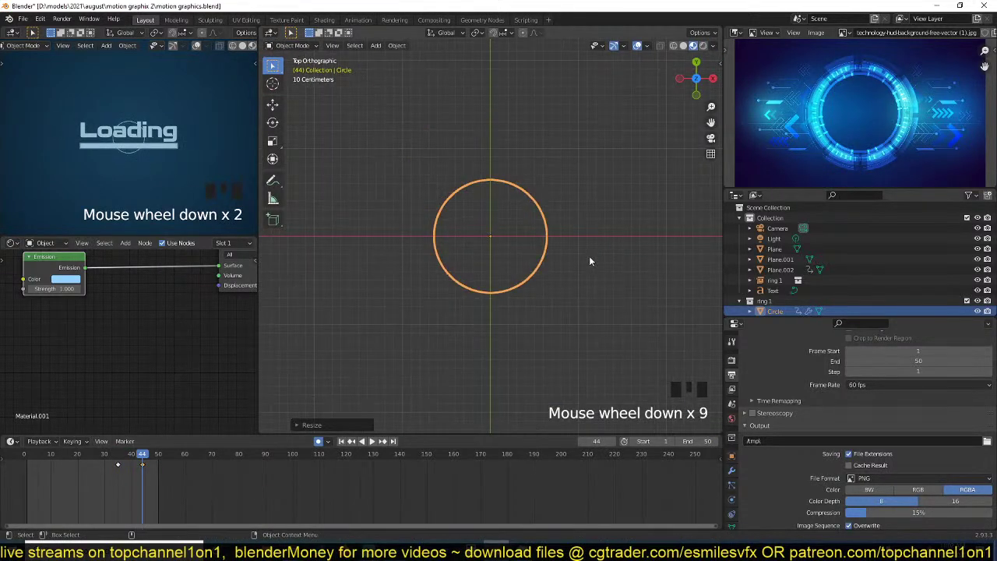
{"action": "key", "text": "s"}
{"action": "left_click", "coordinate": [601, 61]}
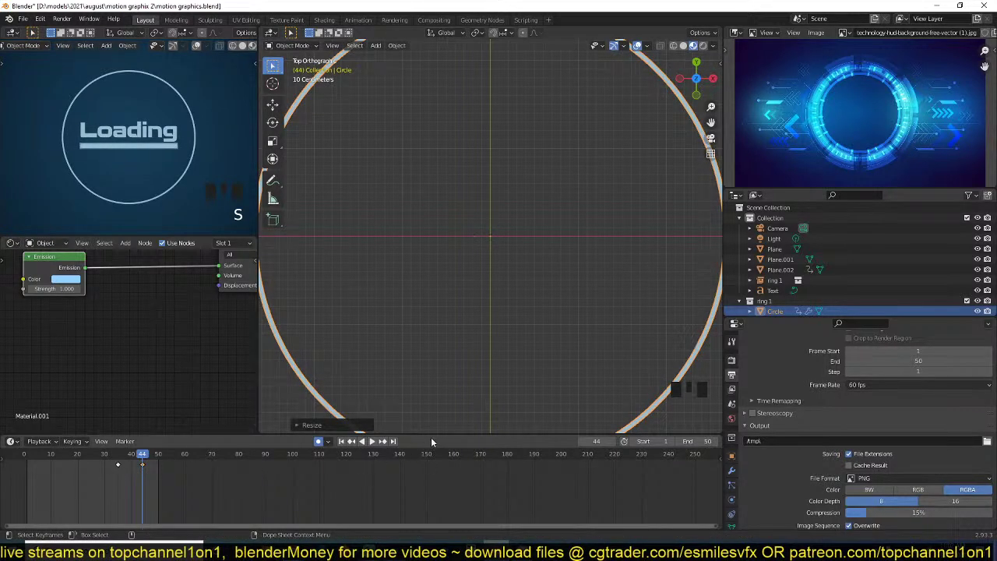
- Split the timeline area in two and switch the new area to the Graph Editor
{"action": "left_click_drag", "start_coordinate": [434, 434], "coordinate": [436, 415]}
{"action": "left_click_drag", "start_coordinate": [721, 418], "coordinate": [357, 441]}
{"action": "left_click", "coordinate": [354, 424]}
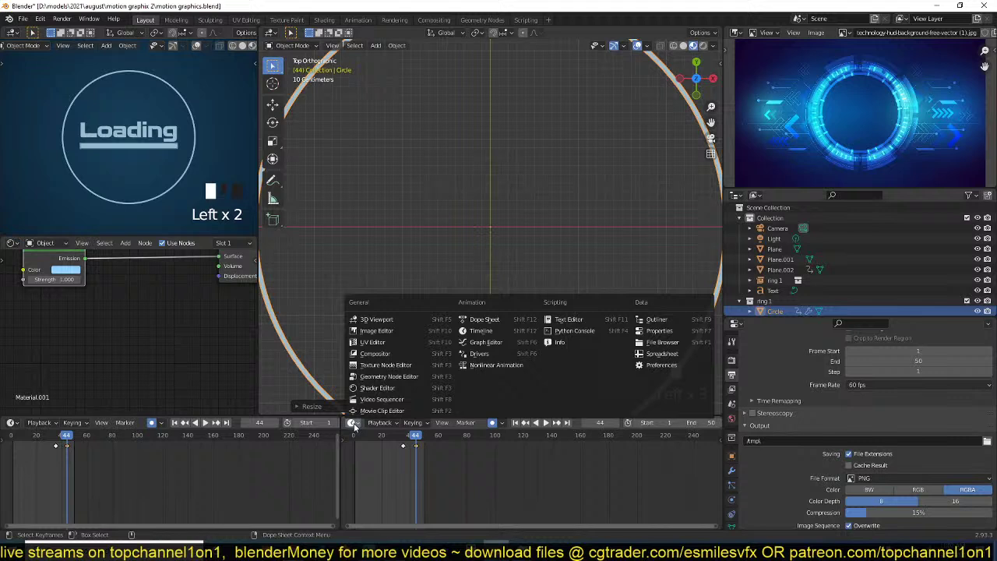
{"action": "left_click", "coordinate": [478, 346]}
- Frame the ring's animation curves, select the rising scale curve and expand the Object Transforms channels
{"action": "key", "text": "a"}
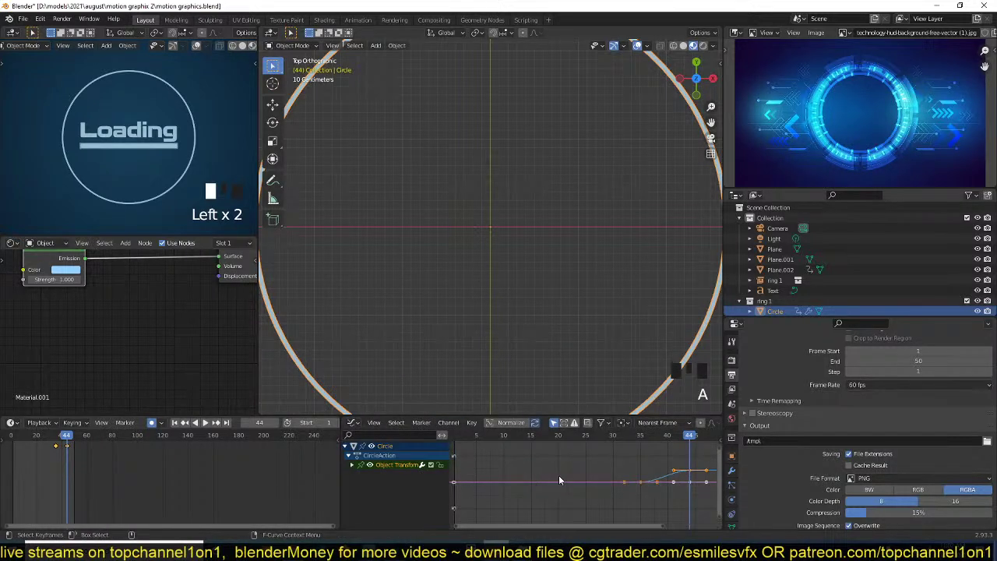
{"action": "key", "text": "KP_Decimal"}
{"action": "scroll", "coordinate": [559, 480], "scroll_direction": "down", "scroll_amount": 9}
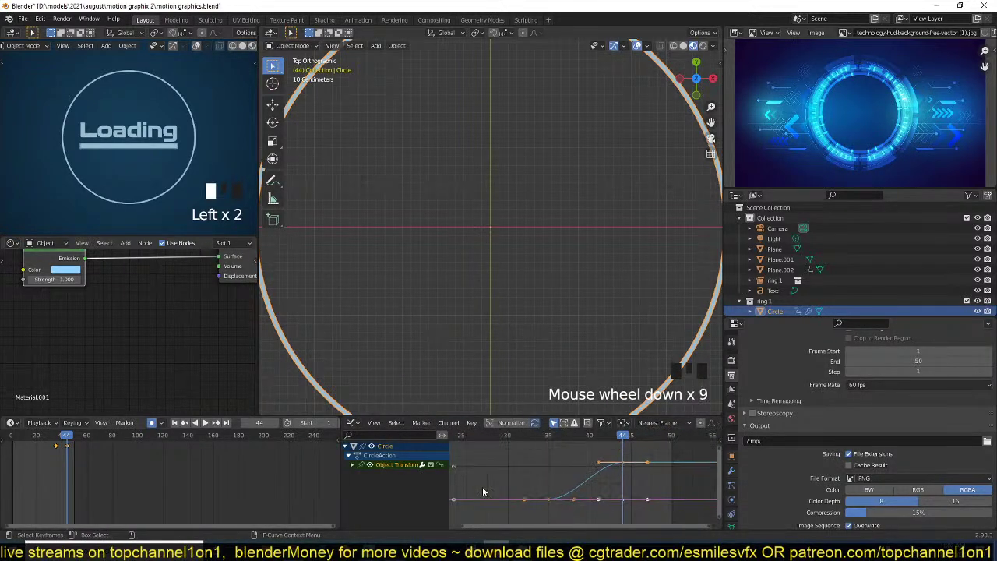
{"action": "left_click", "coordinate": [631, 468]}
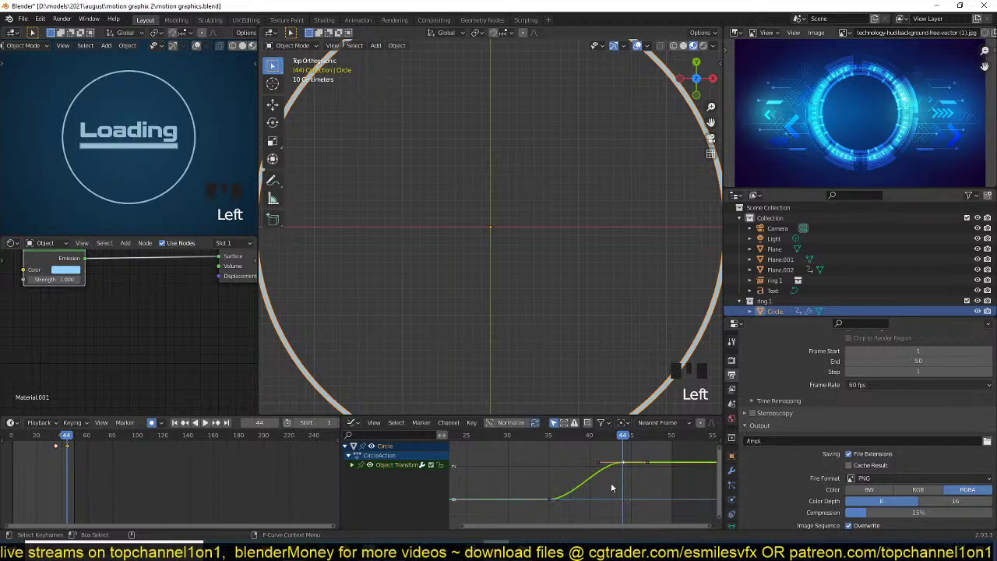
{"action": "left_click", "coordinate": [352, 465]}
{"action": "scroll", "coordinate": [335, 274], "scroll_direction": "down", "scroll_amount": 3}
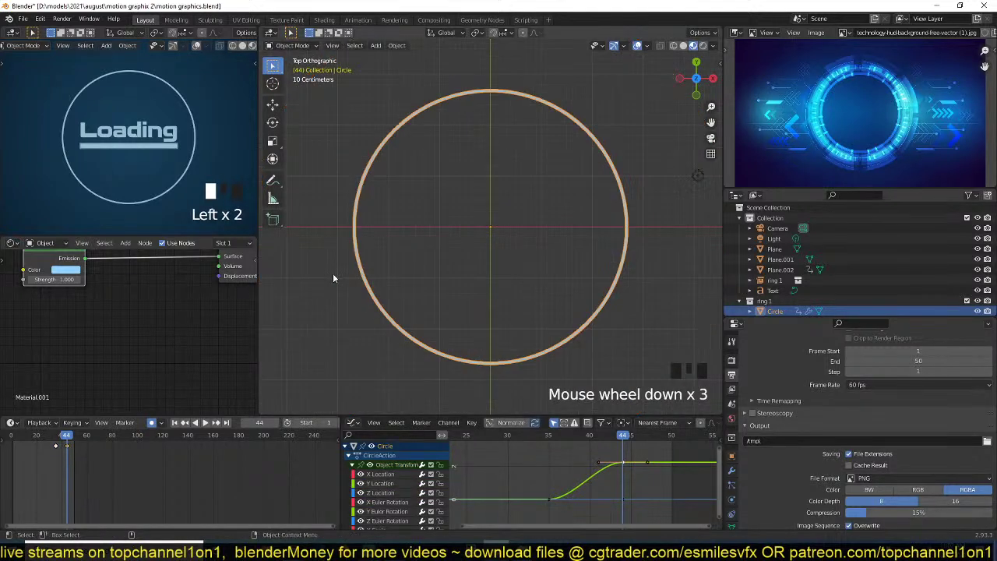
- Delete the ring's location and rotation animation channels, keeping only the scale channels, and frame the scale curves
{"action": "key", "text": "a"}
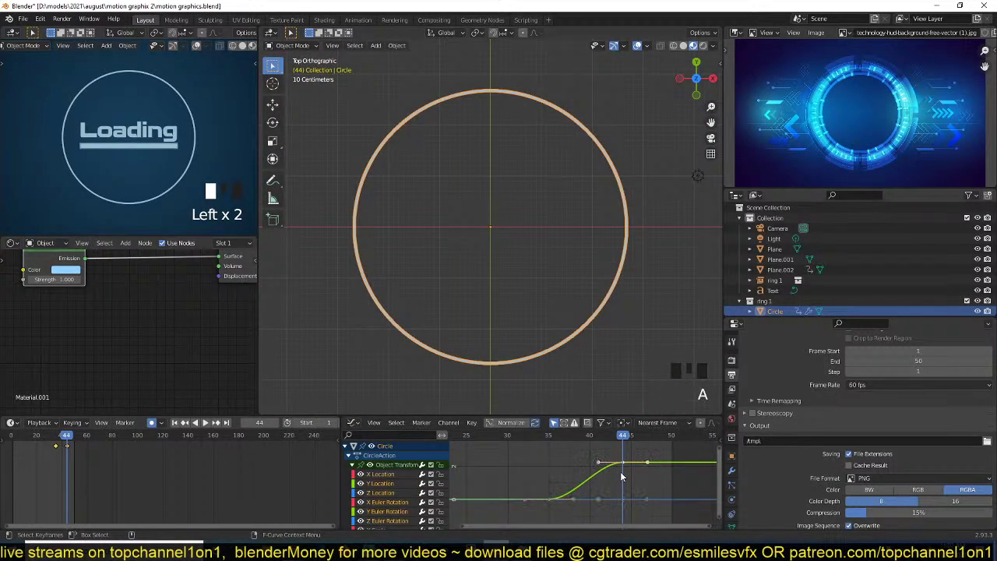
{"action": "left_click", "coordinate": [381, 502]}
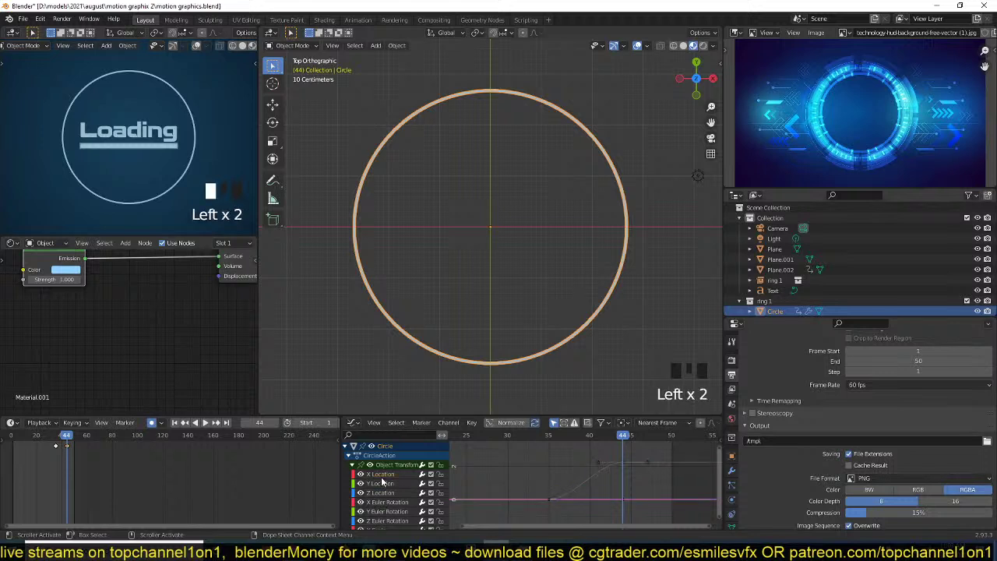
{"action": "scroll", "coordinate": [381, 492], "scroll_direction": "down", "scroll_amount": 1}
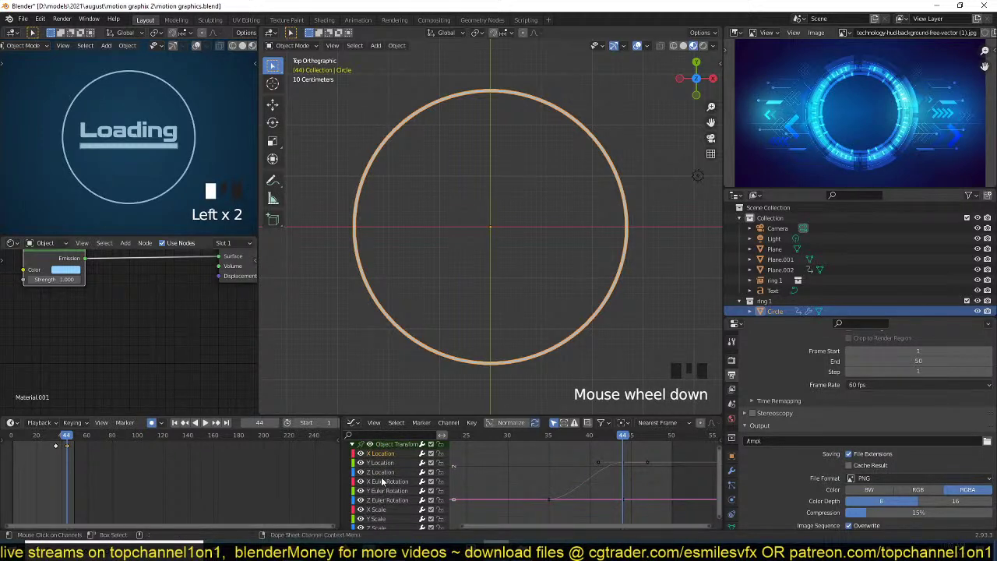
{"action": "key", "text": "b"}
{"action": "left_click_drag", "start_coordinate": [395, 495], "coordinate": [398, 501]}
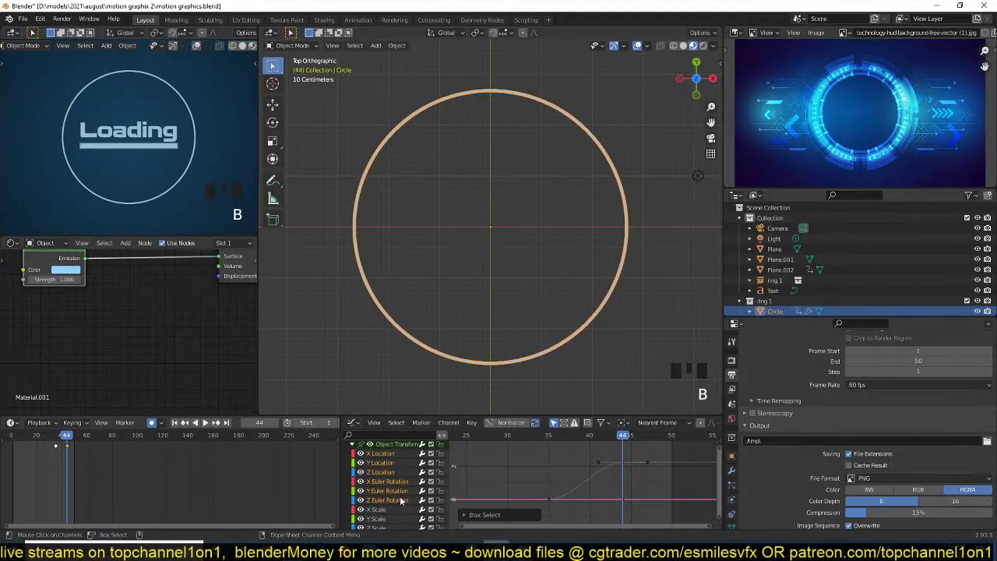
{"action": "key", "text": "Delete"}
{"action": "key", "text": "a"}
{"action": "key", "text": "KP_Decimal"}
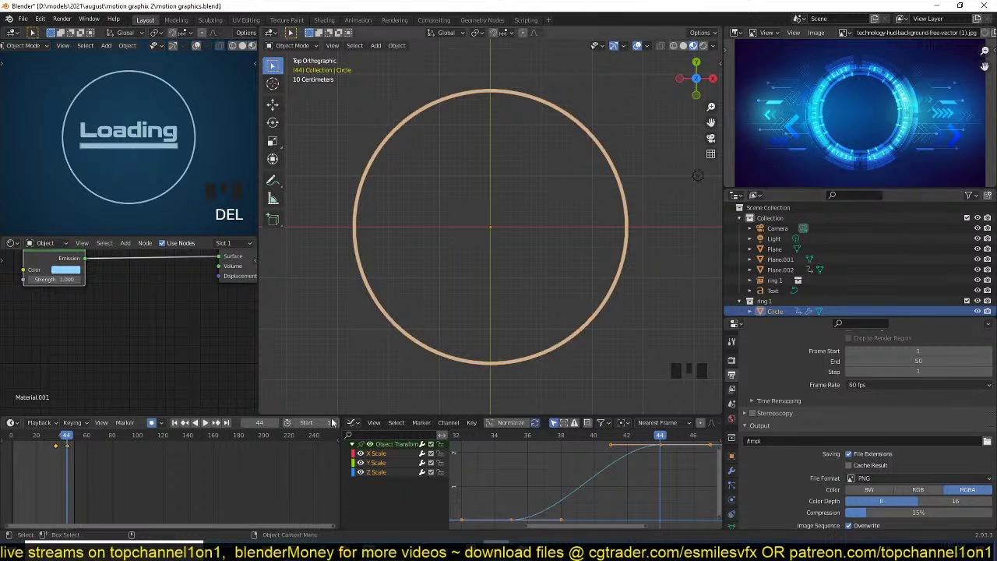
- Play the animation to check how the ring grows around the Loading text
{"action": "left_click", "coordinate": [603, 462]}
{"action": "scroll", "coordinate": [522, 292], "scroll_direction": "down", "scroll_amount": 1}
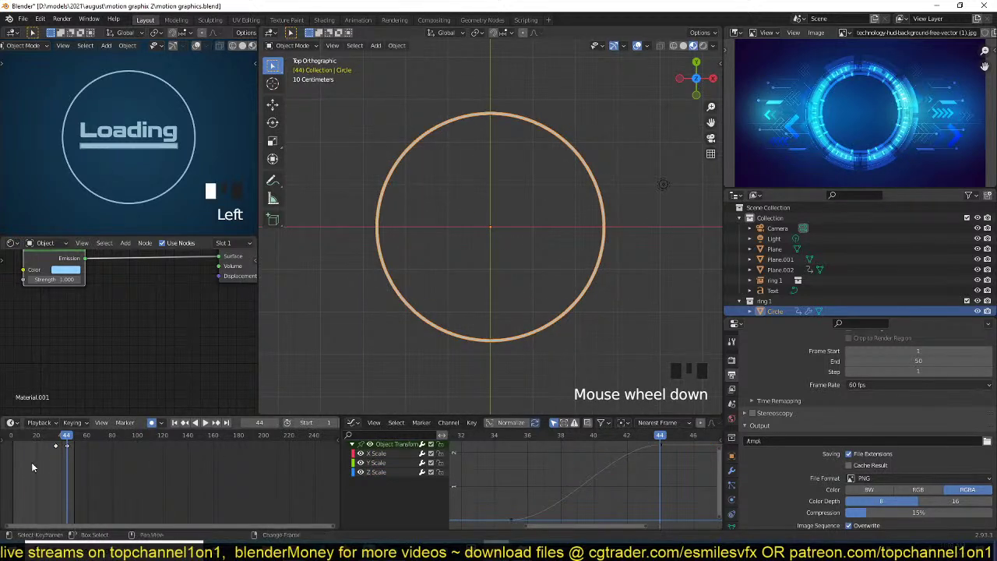
{"action": "key", "text": "shift+Right"}
{"action": "key", "text": "space"}
{"action": "key", "text": "space"}
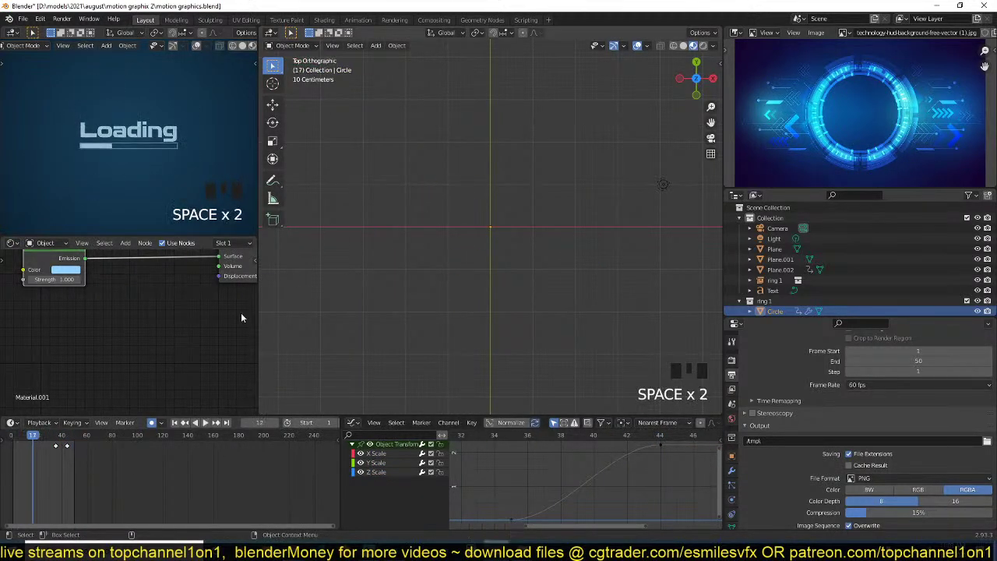
- At frame 48, scale the ring down slightly so auto keying records a settling keyframe, and save the file
{"action": "right_click_drag", "start_coordinate": [61, 448], "coordinate": [71, 450], "text": "shift"}
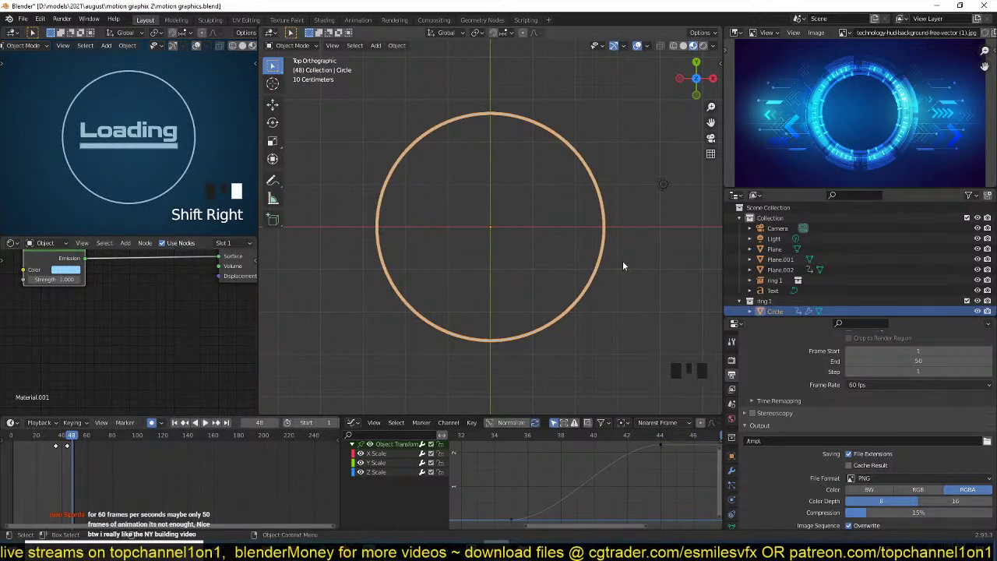
{"action": "scroll", "coordinate": [640, 468], "scroll_direction": "down", "scroll_amount": 3}
{"action": "left_click_drag", "start_coordinate": [611, 466], "coordinate": [623, 445]}
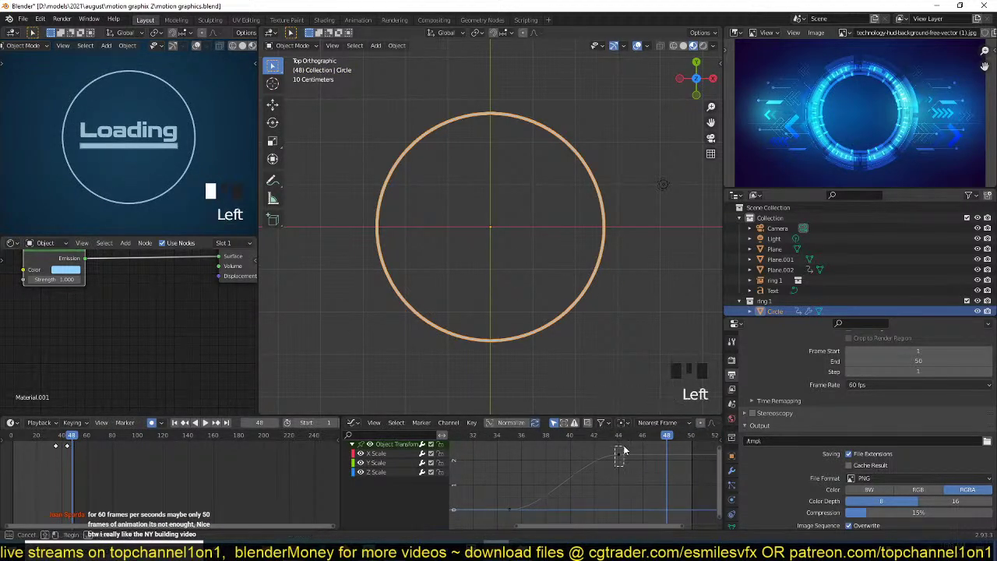
{"action": "left_click", "coordinate": [594, 262]}
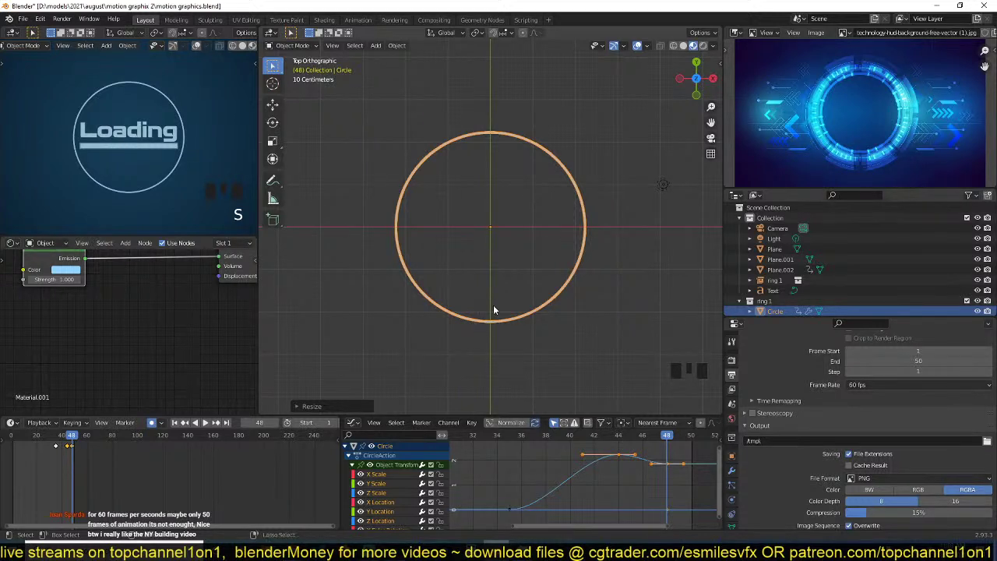
{"action": "key", "text": "ctrl+s"}
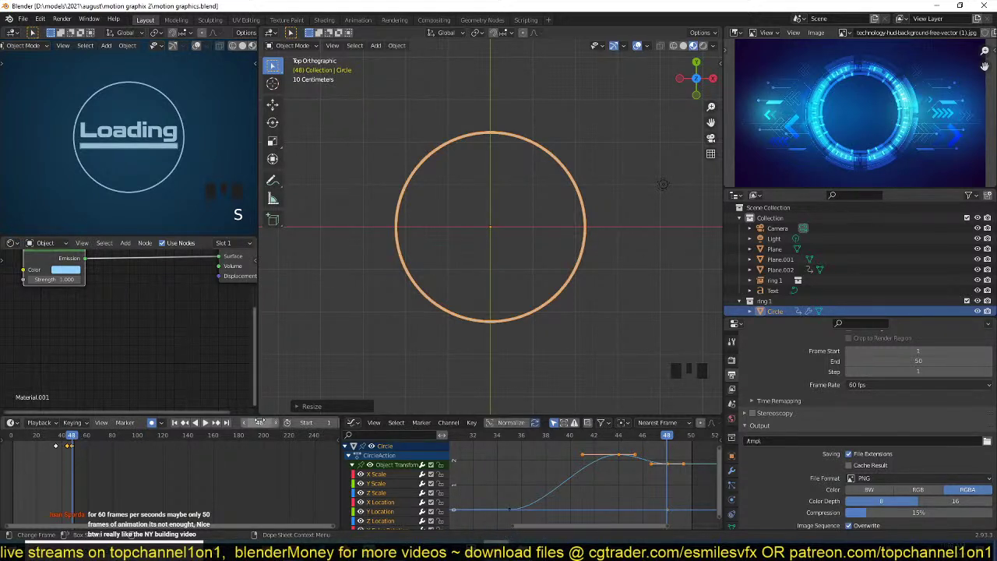
- Play the animation again to review the ring's overshoot and settling motion
{"action": "scroll", "coordinate": [306, 423], "scroll_direction": "down", "scroll_amount": 3}
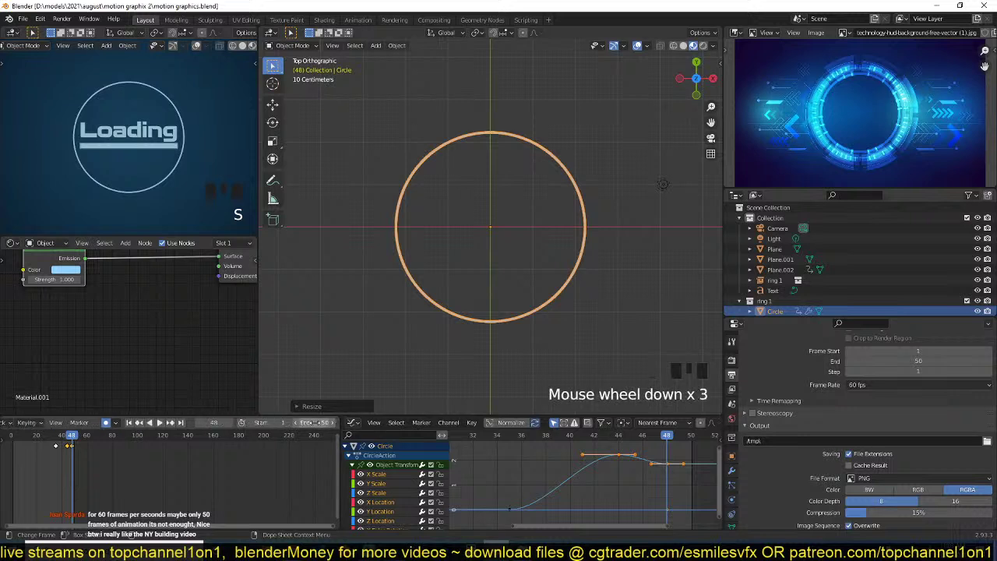
{"action": "key", "text": "space"}
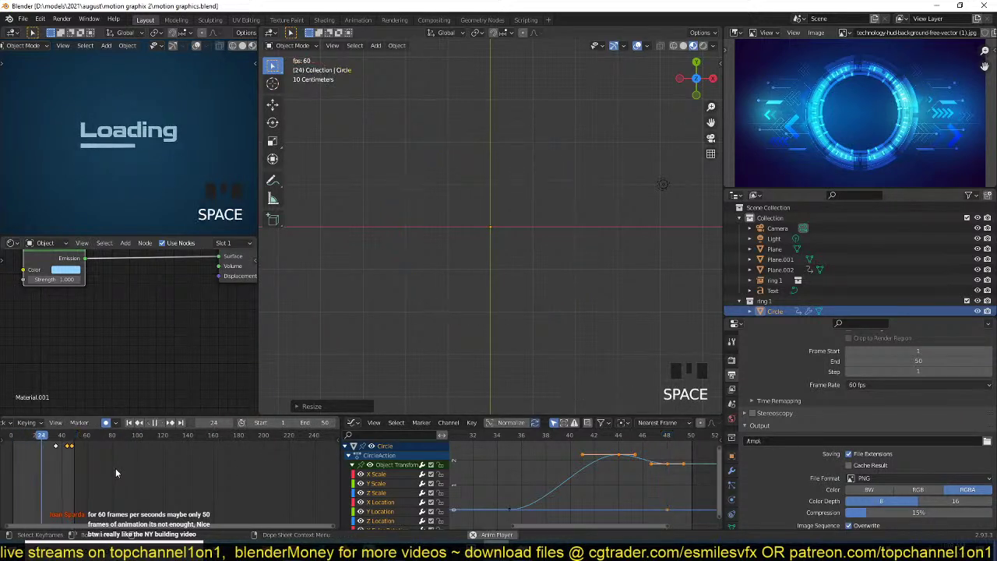
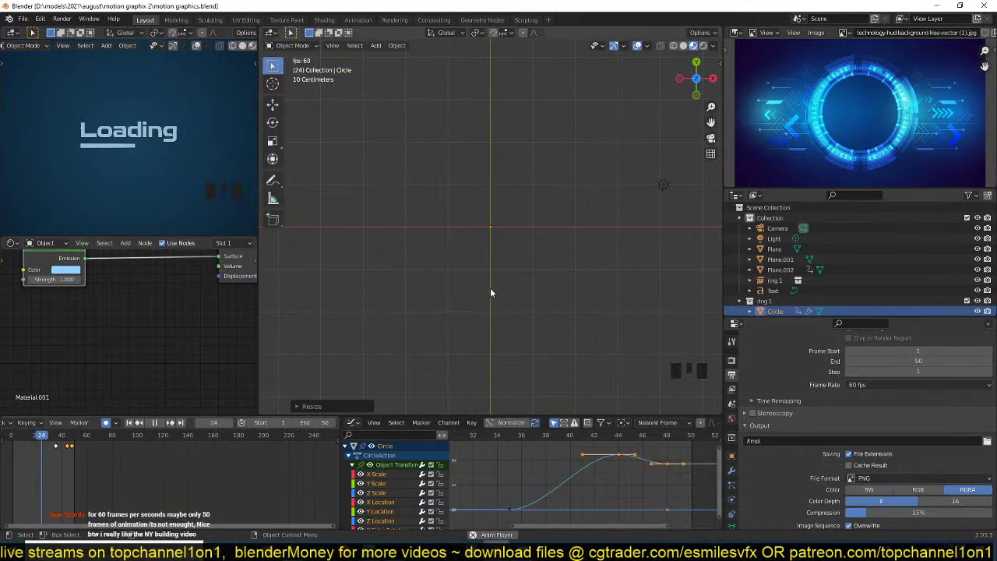
{"action": "key", "text": "Escape"}
{"action": "key", "text": "space"}
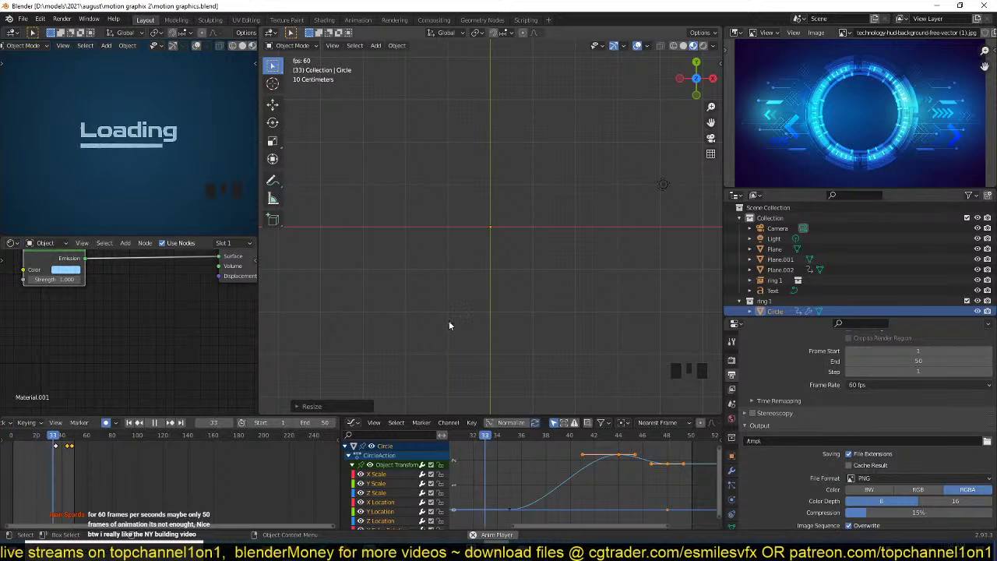
{"action": "key", "text": "Escape"}
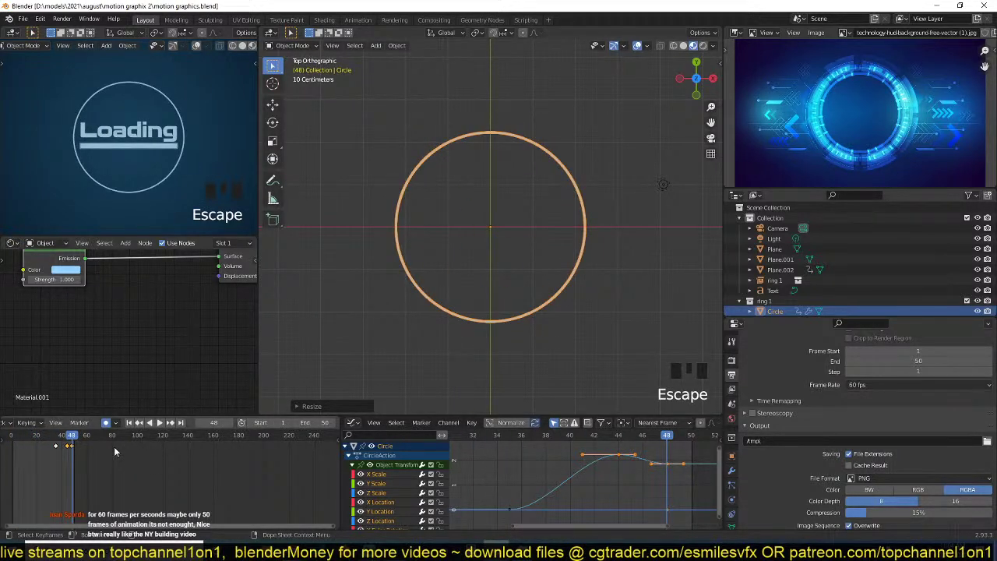
- Move to frame 52, deselect everything and add a Bezier circle
{"action": "right_click", "coordinate": [68, 452], "text": "shift"}
{"action": "right_click", "coordinate": [75, 452], "text": "shift"}
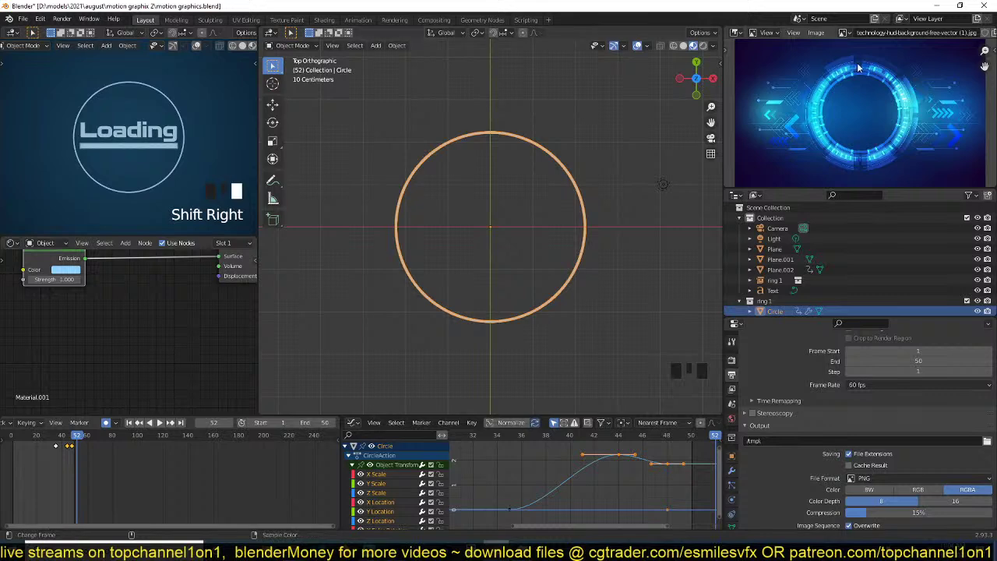
{"action": "key", "text": "alt+a"}
{"action": "scroll", "coordinate": [550, 203], "scroll_direction": "down", "scroll_amount": 1}
{"action": "scroll", "coordinate": [548, 204], "scroll_direction": "up", "scroll_amount": 3}
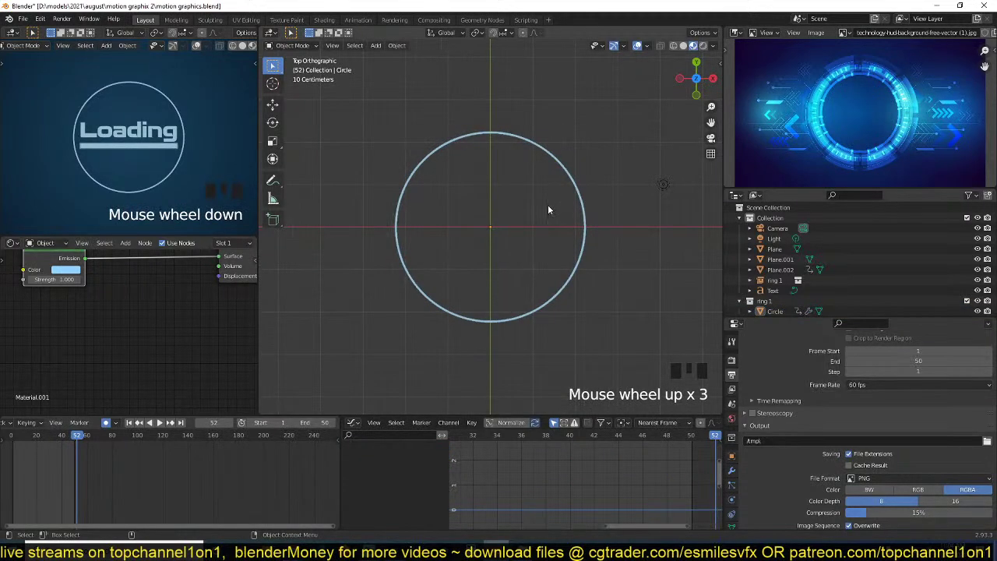
{"action": "key", "text": "shift+a"}
{"action": "mouse_move", "coordinate": [522, 50]}
{"action": "left_click", "coordinate": [584, 56]}
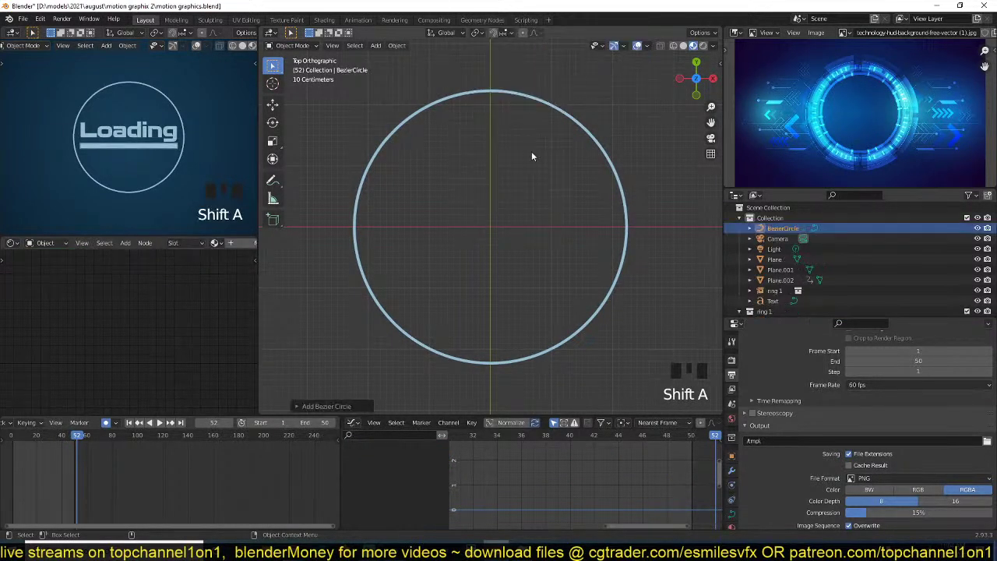
- Clear the Bezier circle's location to centre it on the world origin and delete its automatically recorded keyframe
{"action": "key", "text": "s"}
{"action": "right_click", "coordinate": [579, 156]}
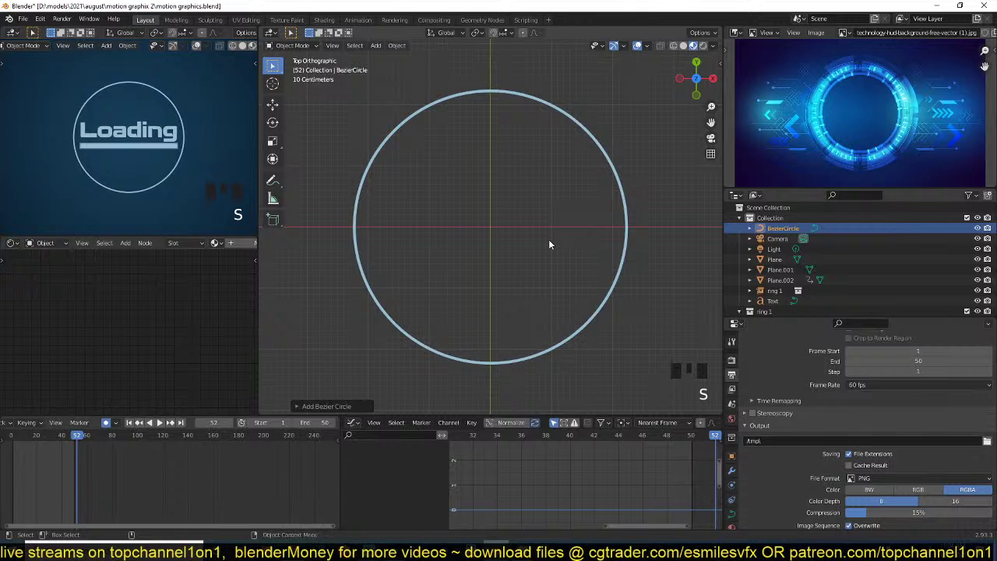
{"action": "key", "text": "alt+g"}
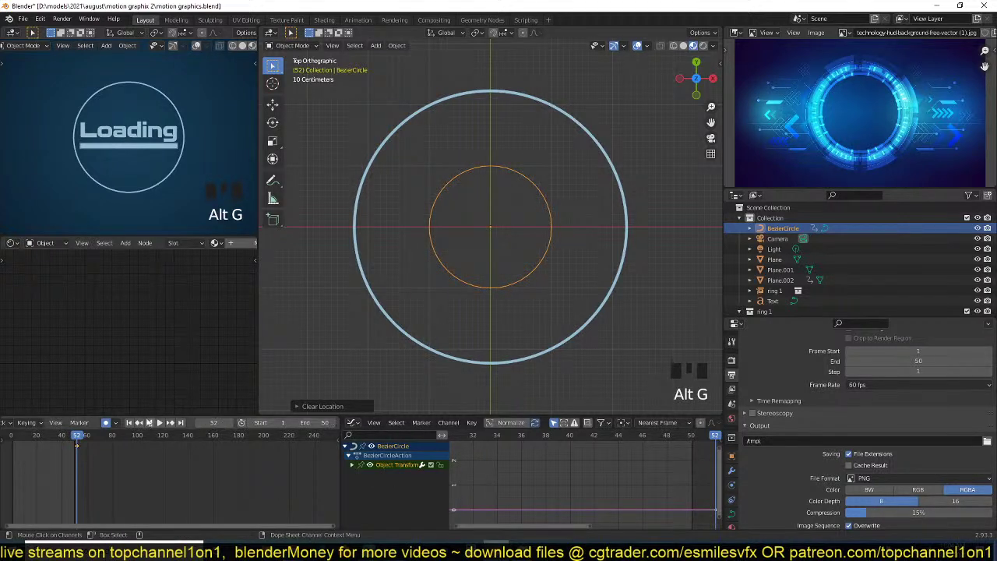
{"action": "key", "text": "x"}
{"action": "left_click", "coordinate": [512, 451]}
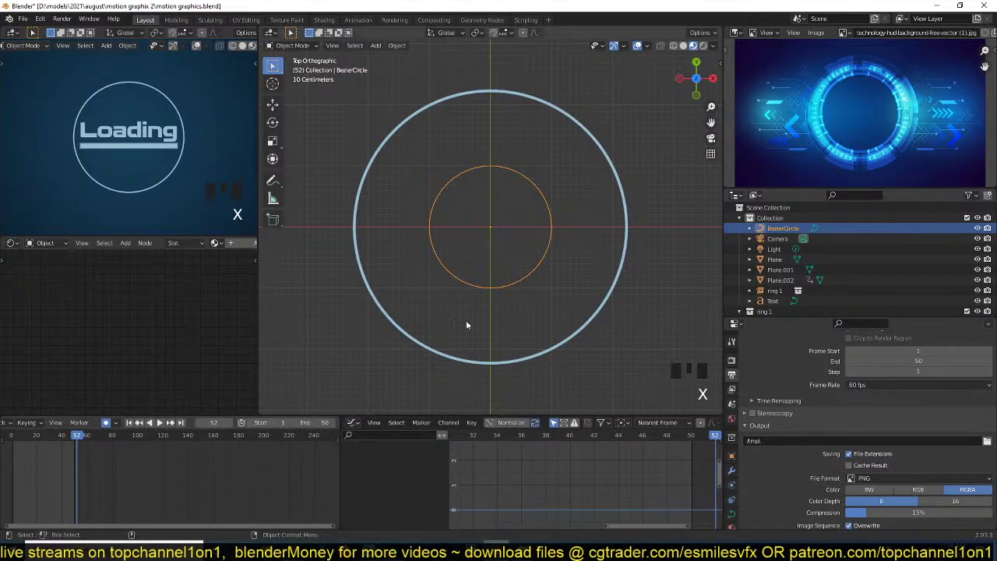
- With auto keying off, scale the Bezier circle up to just inside the ring and snap the 3D cursor to the world origin
{"action": "key", "text": "s"}
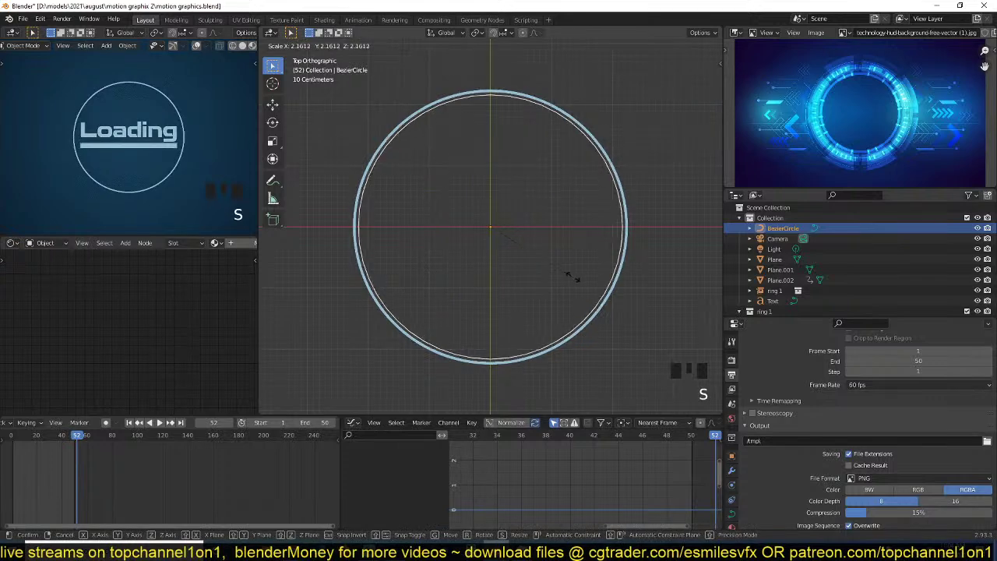
{"action": "left_click", "coordinate": [566, 277]}
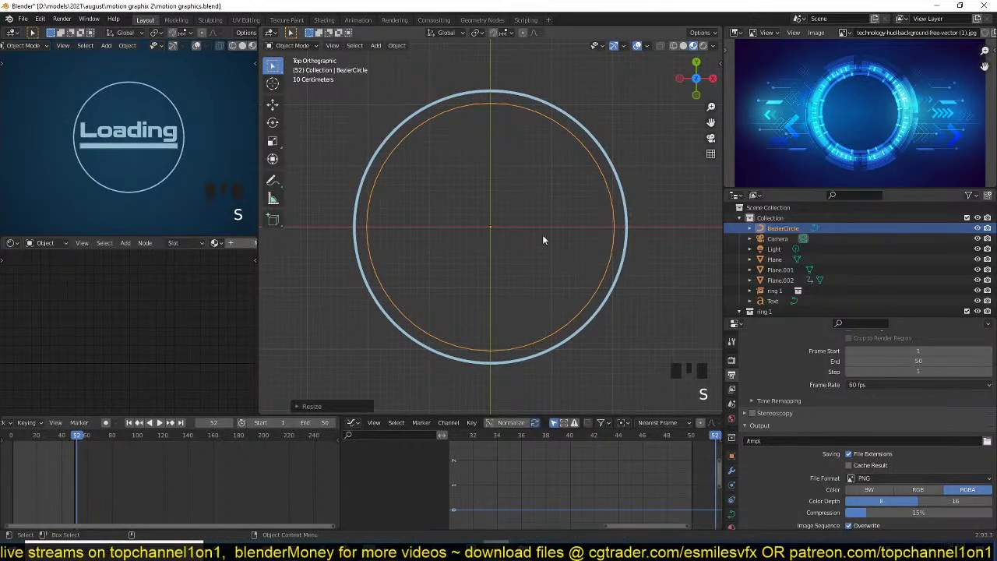
{"action": "key", "text": "shift+a"}
{"action": "key", "text": "shift+s"}
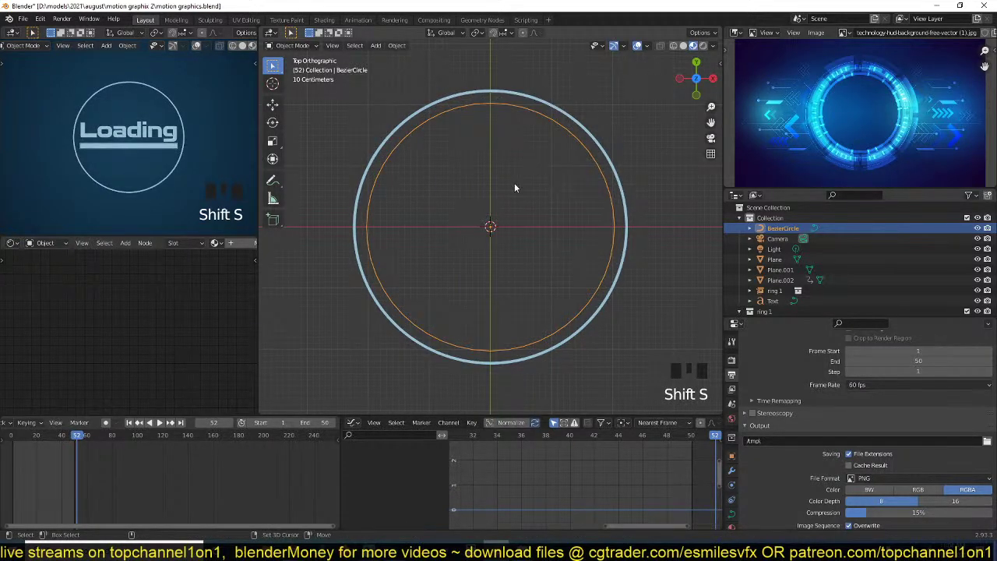
- Add a plane at the world origin and narrow it along X into an upright strip
{"action": "key", "text": "shift+a"}
{"action": "mouse_move", "coordinate": [514, 173]}
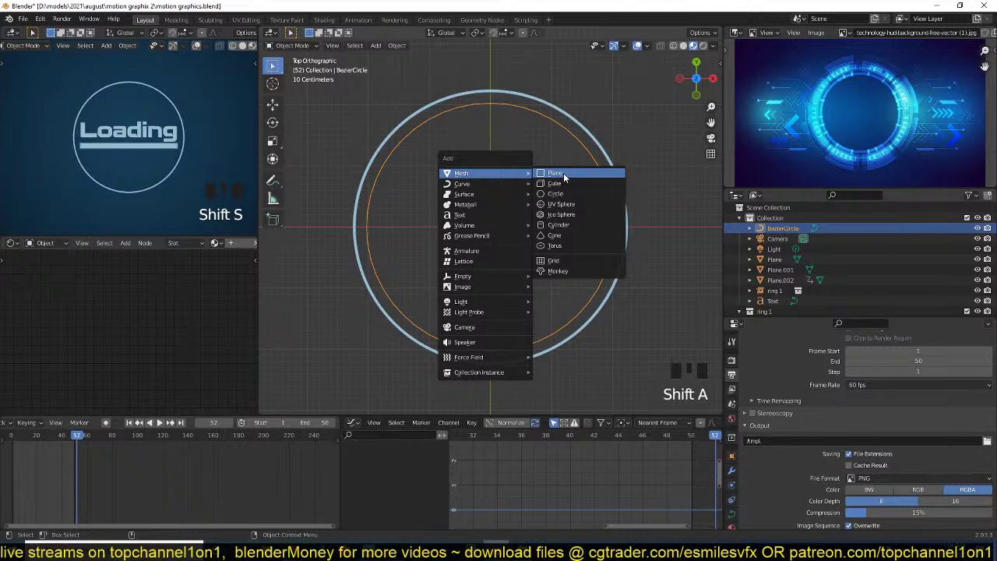
{"action": "left_click", "coordinate": [555, 173]}
{"action": "key", "text": "s"}
{"action": "key", "text": "x"}
- Move the plane and the Bezier circle into the ring 1 collection, leaving only the plane selected
{"action": "left_click", "coordinate": [566, 147], "text": "shift"}
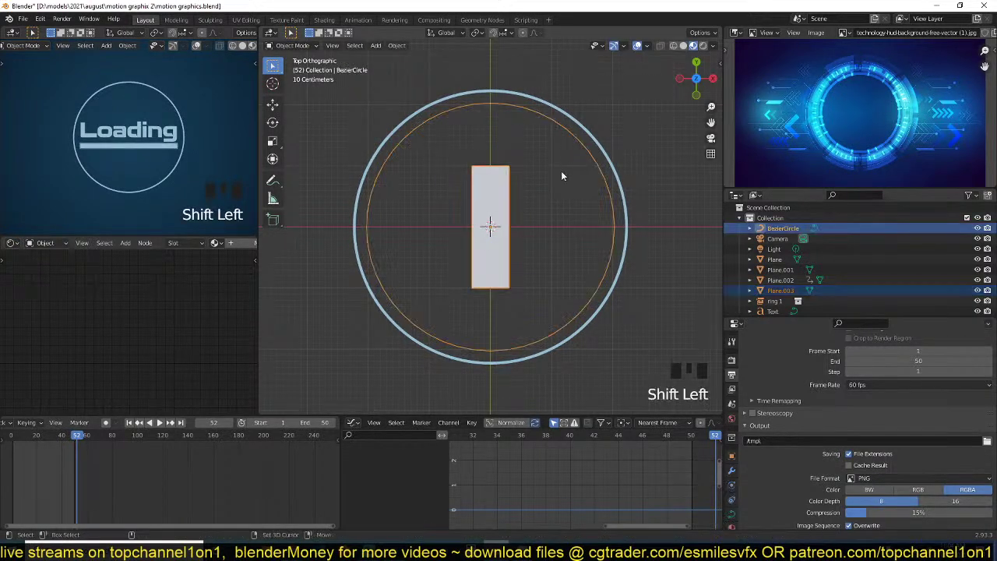
{"action": "key", "text": "m"}
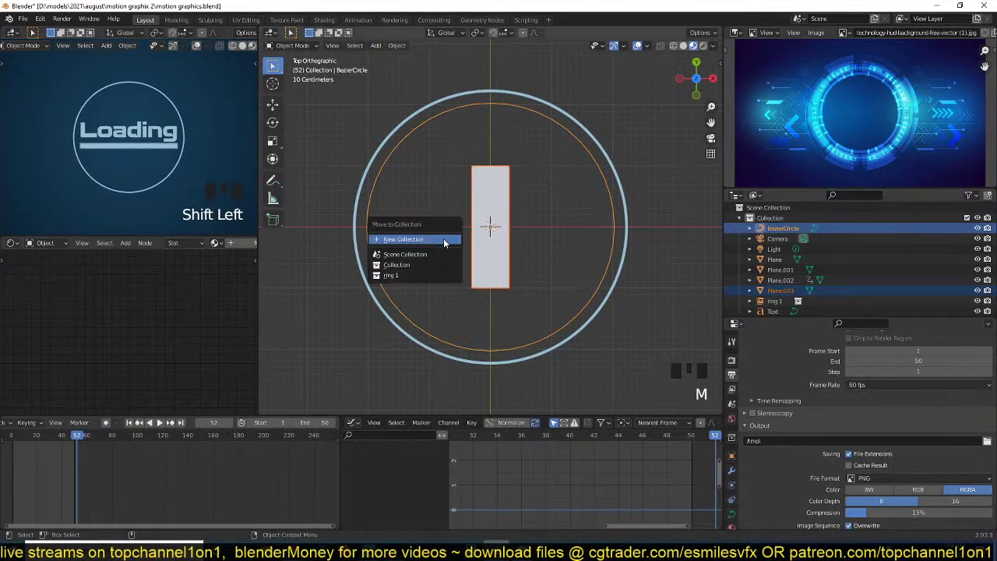
{"action": "left_click", "coordinate": [421, 275]}
{"action": "left_click", "coordinate": [496, 174]}
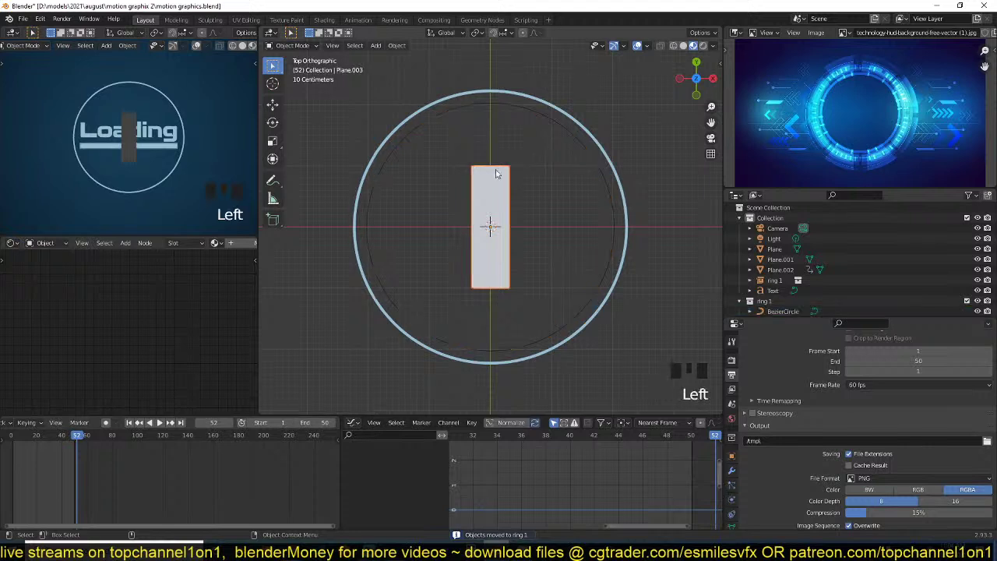
- Play the animation with the whole camera frame in view to check the composition
{"action": "scroll", "coordinate": [117, 117], "scroll_direction": "down", "scroll_amount": 4}
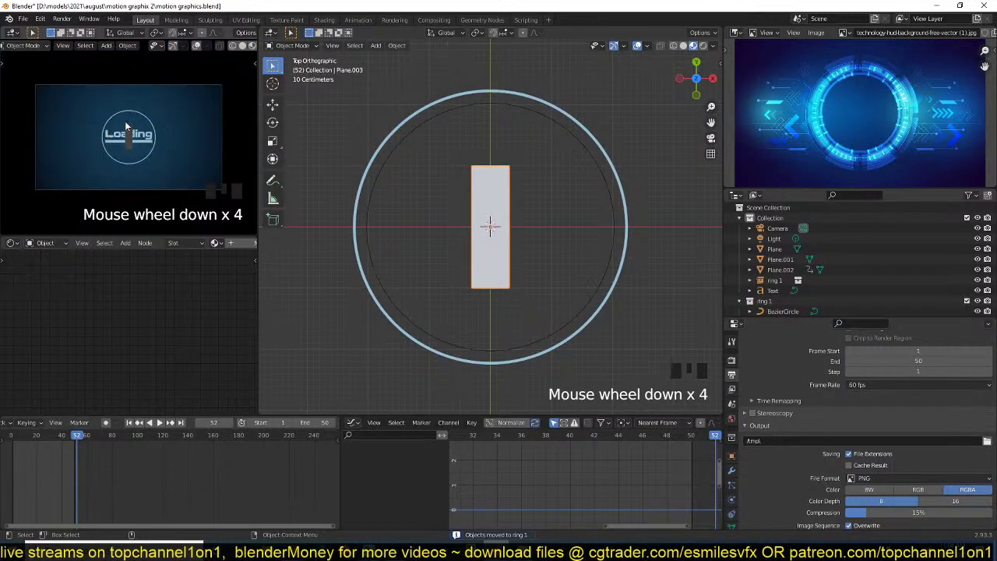
{"action": "scroll", "coordinate": [129, 121], "scroll_direction": "up", "scroll_amount": 1}
{"action": "key", "text": "space"}
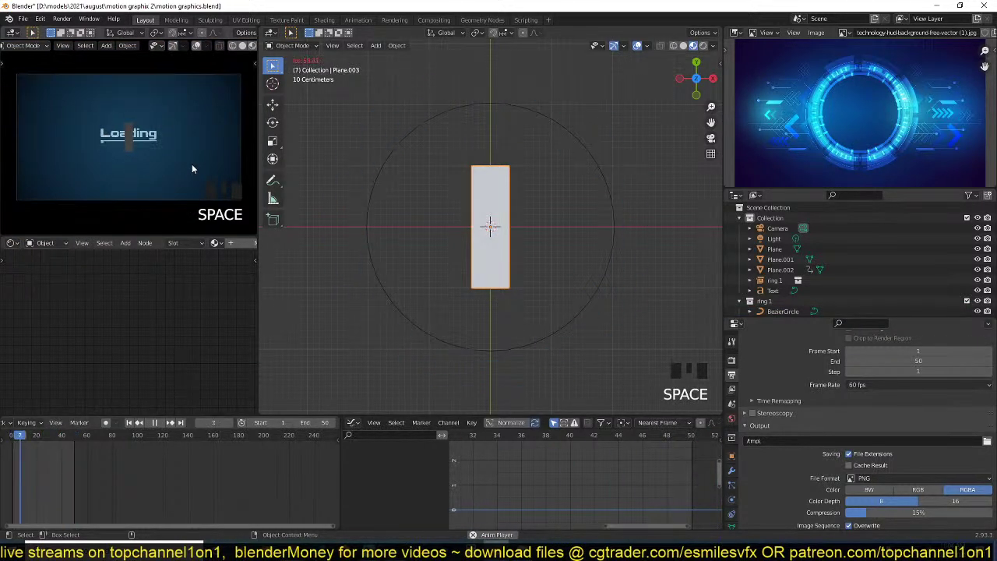
{"action": "key", "text": "Escape"}
- Scale the plane down to a tiny upright bar and link the ring's material to it
{"action": "key", "text": "s"}
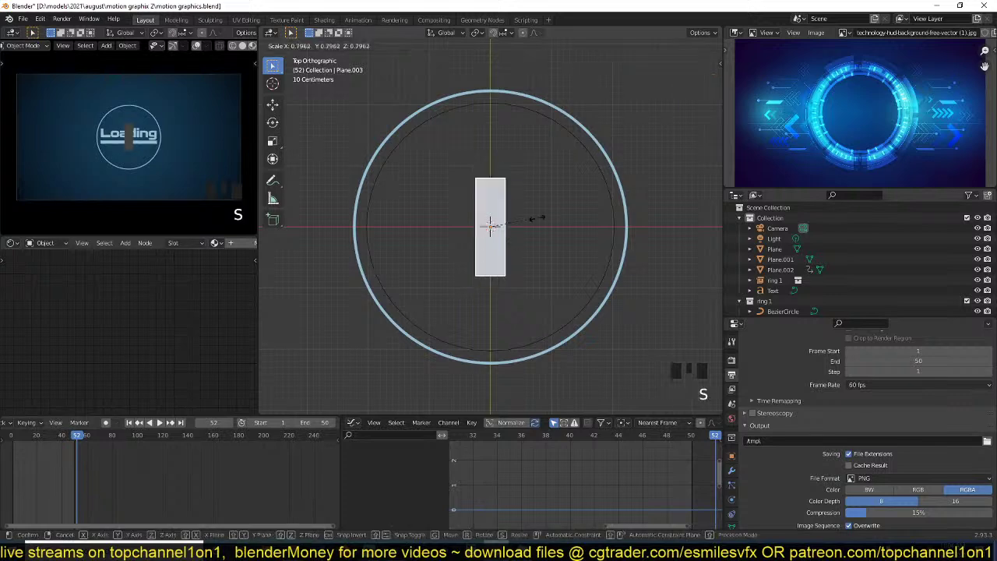
{"action": "left_click", "coordinate": [498, 219]}
{"action": "left_click", "coordinate": [568, 108], "text": "shift"}
{"action": "key", "text": "ctrl+l"}
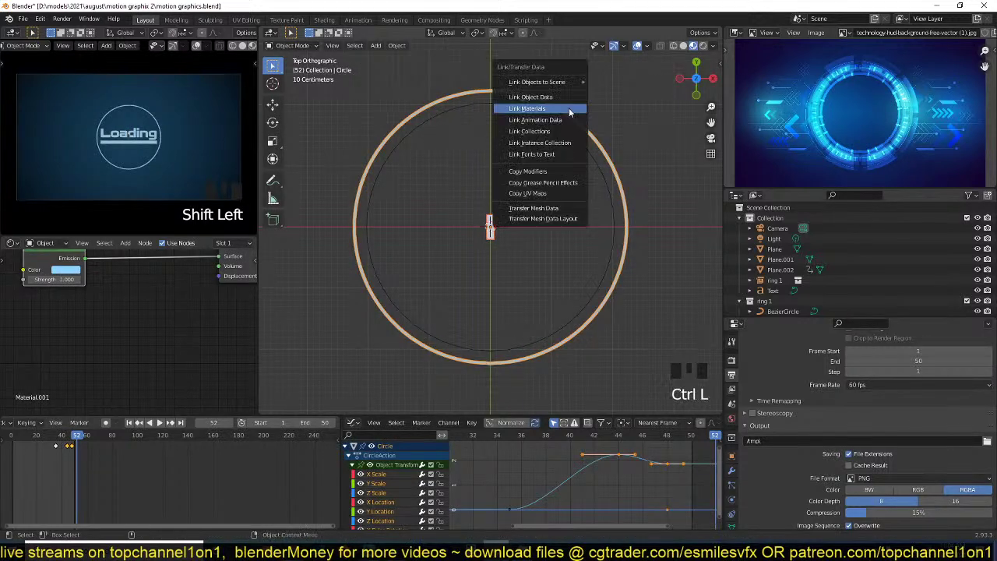
{"action": "left_click", "coordinate": [569, 110]}
- Add an Array modifier to the tiny upright bar at the ring's centre and set its count to 11
{"action": "scroll", "coordinate": [517, 200], "scroll_direction": "up", "scroll_amount": 1}
{"action": "left_click", "coordinate": [488, 227]}
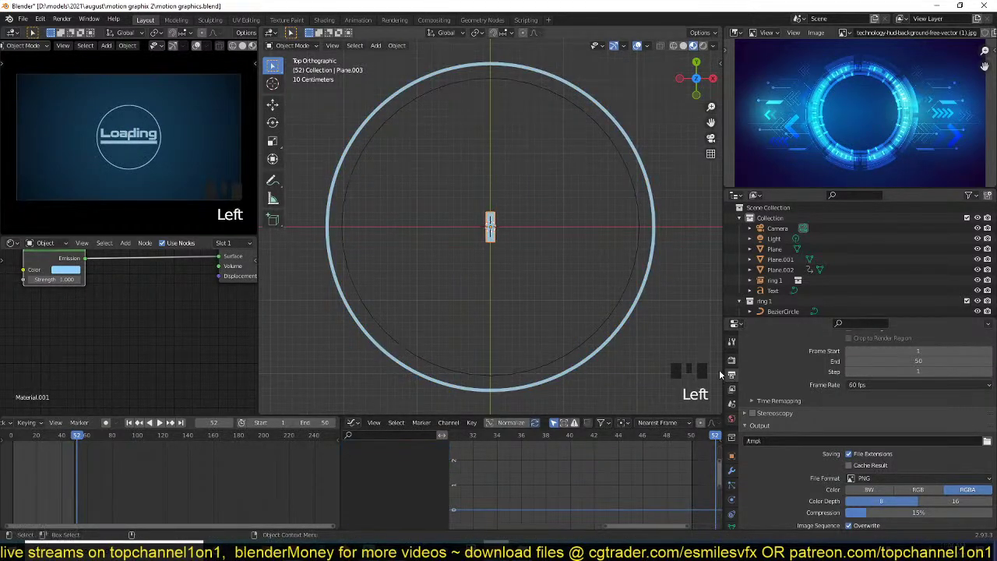
{"action": "left_click", "coordinate": [731, 470]}
{"action": "left_click", "coordinate": [851, 360]}
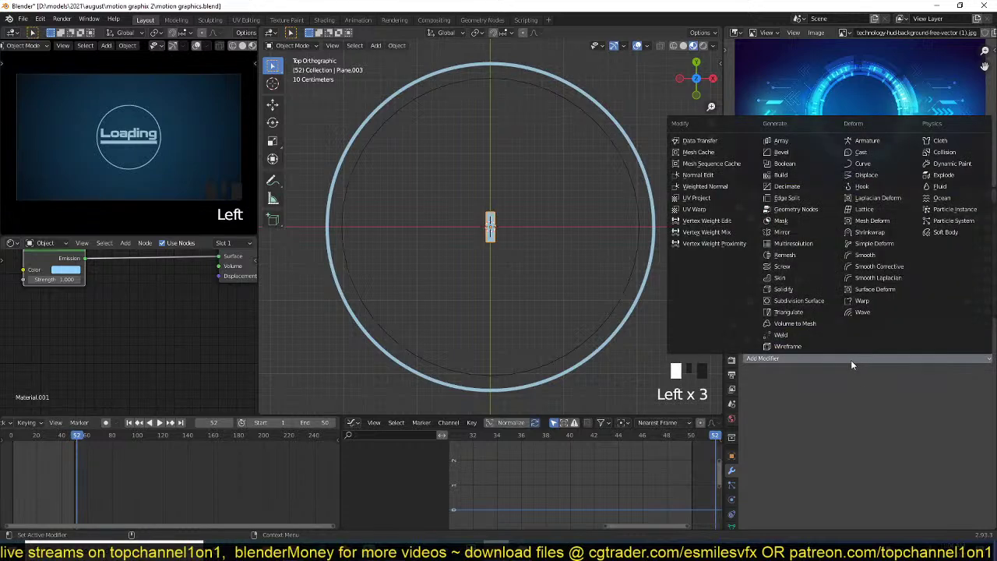
{"action": "left_click", "coordinate": [808, 140]}
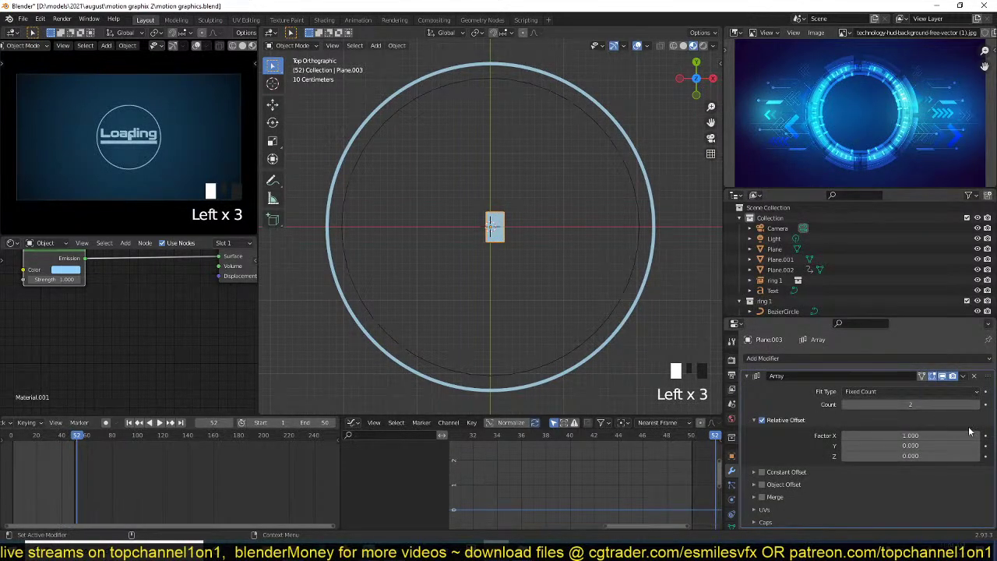
{"action": "left_click_drag", "start_coordinate": [910, 403], "coordinate": [943, 403]}
{"action": "left_click", "coordinate": [888, 391]}
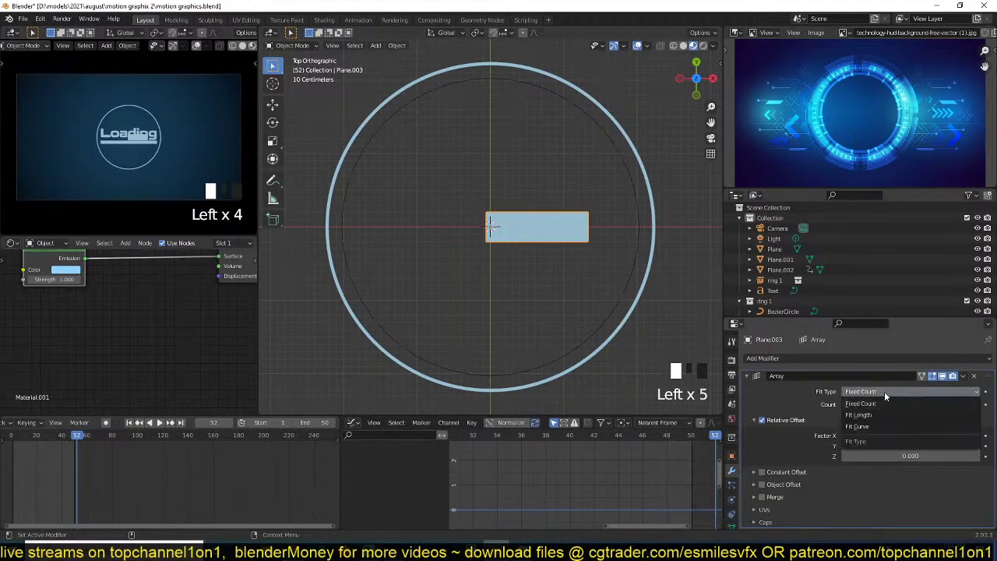
{"action": "left_click", "coordinate": [747, 376]}
- Add a Curve modifier using BezierCircle as the curve object, keeping it below the Array modifier in the stack
{"action": "left_click", "coordinate": [837, 360]}
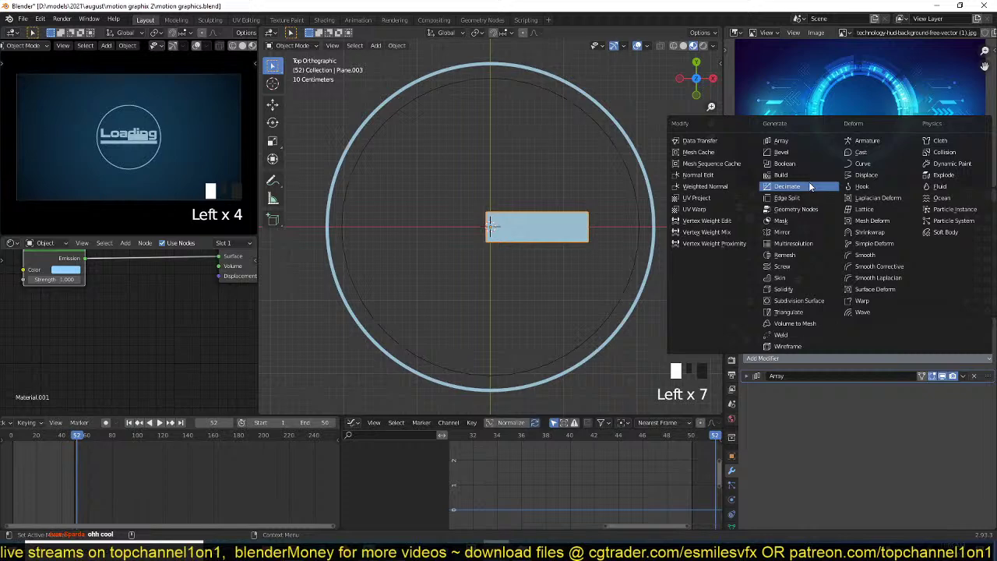
{"action": "left_click", "coordinate": [879, 154]}
{"action": "left_click", "coordinate": [975, 392]}
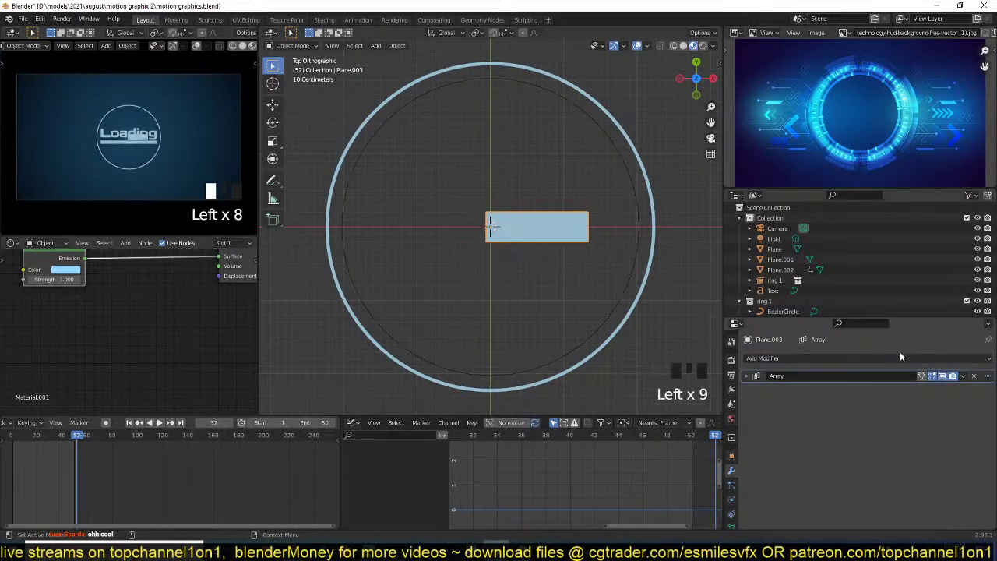
{"action": "left_click", "coordinate": [846, 359]}
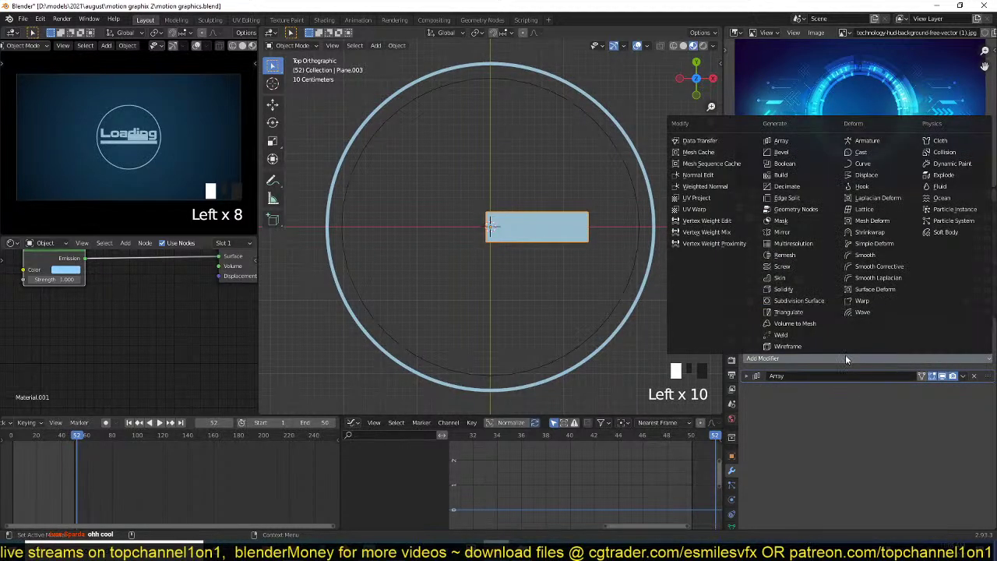
{"action": "left_click", "coordinate": [861, 164]}
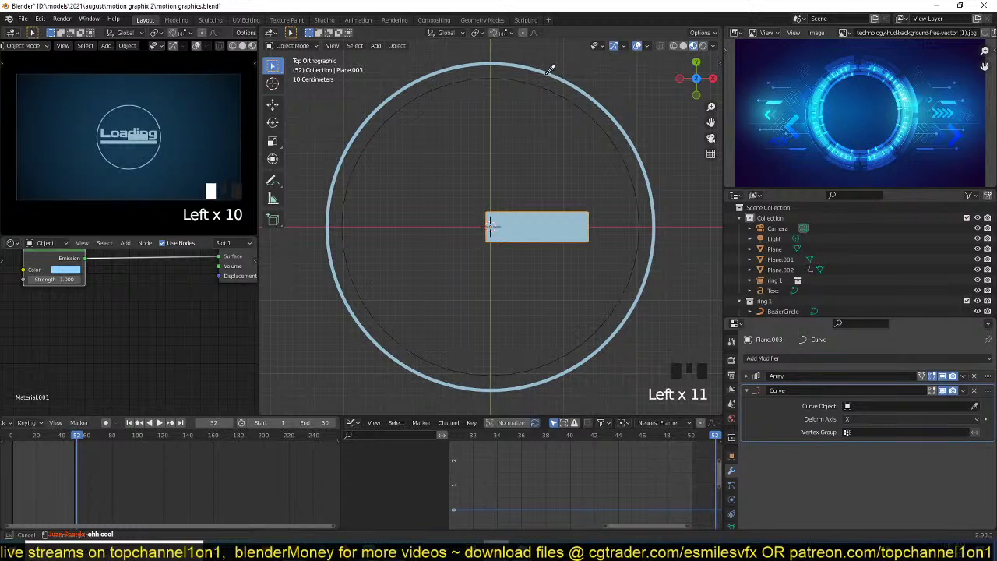
{"action": "left_click", "coordinate": [641, 184]}
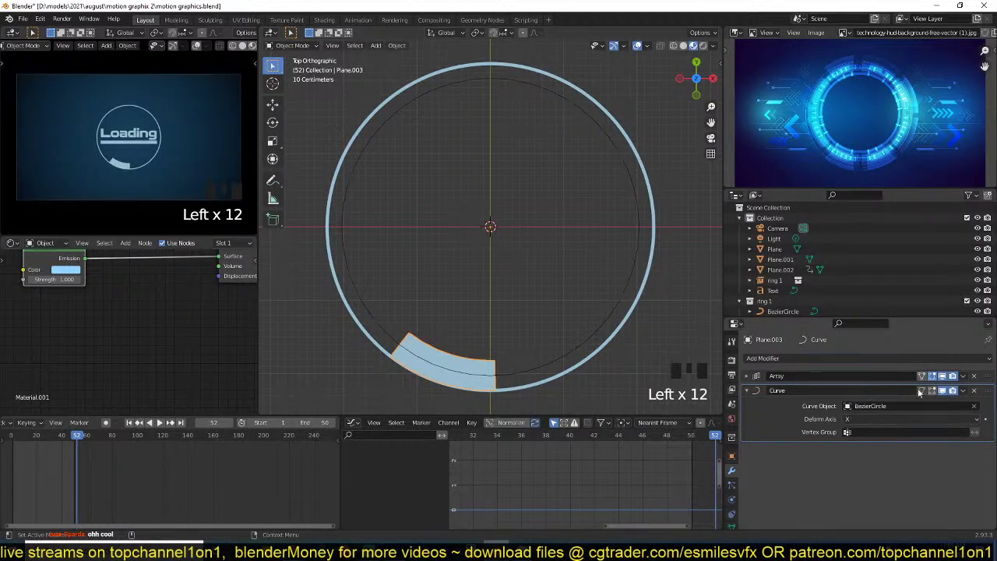
{"action": "left_click_drag", "start_coordinate": [989, 390], "coordinate": [984, 376]}
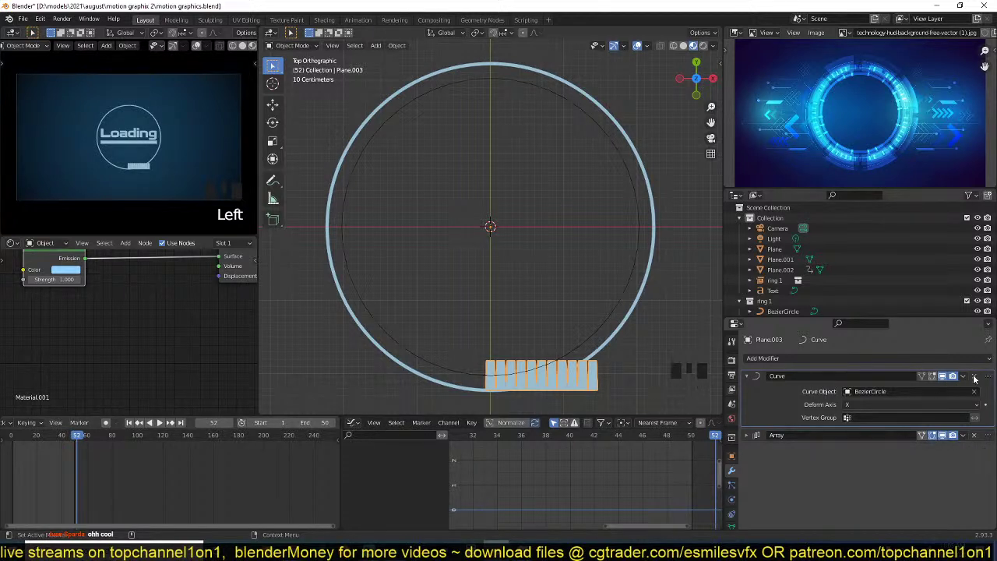
{"action": "left_click_drag", "start_coordinate": [990, 376], "coordinate": [859, 407]}
- Set the Array modifier's relative X offset to 2.5 and its count to 15 to space out the segments
{"action": "left_click", "coordinate": [745, 376]}
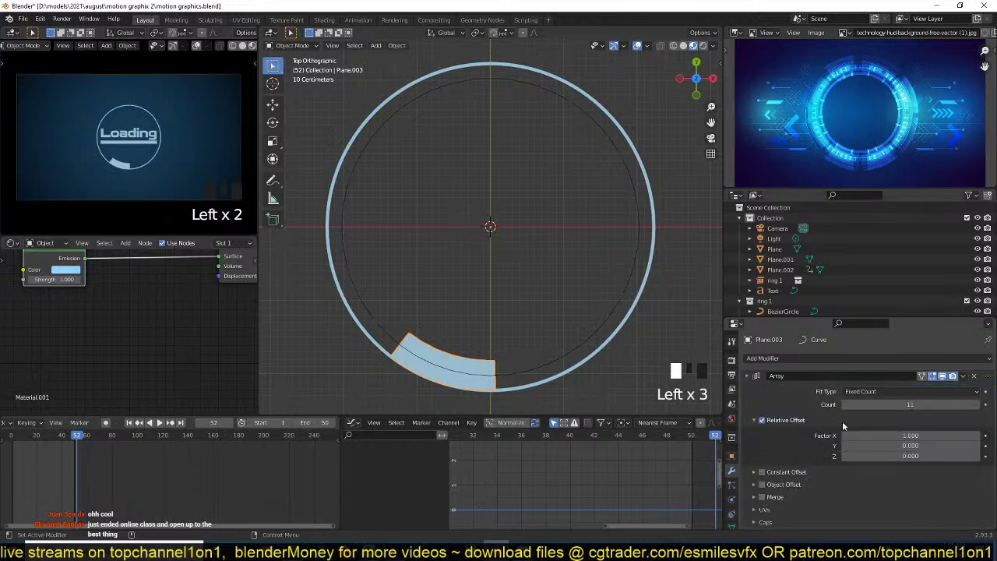
{"action": "left_click_drag", "start_coordinate": [898, 433], "coordinate": [908, 407]}
{"action": "left_click", "coordinate": [918, 411]}
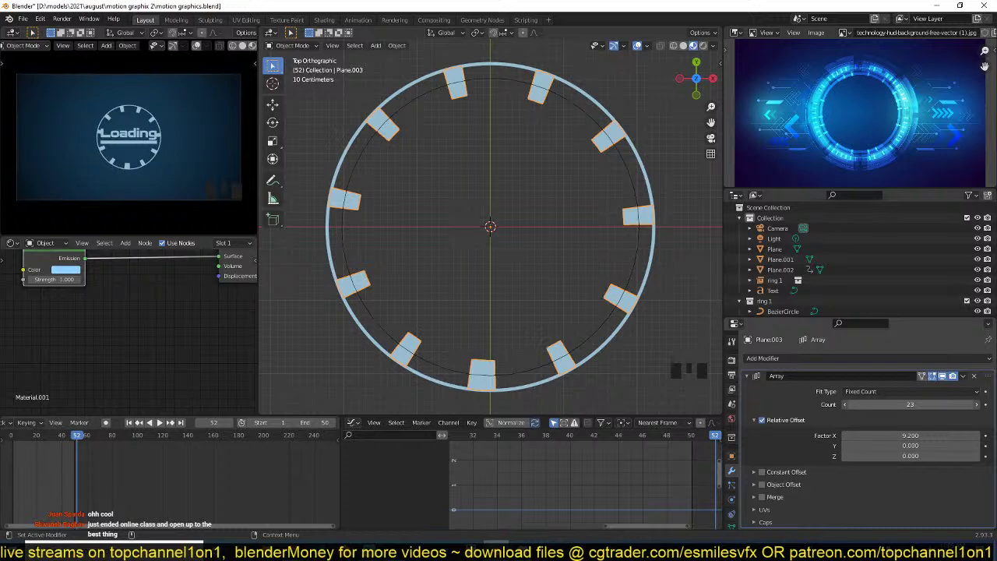
{"action": "key", "text": "g"}
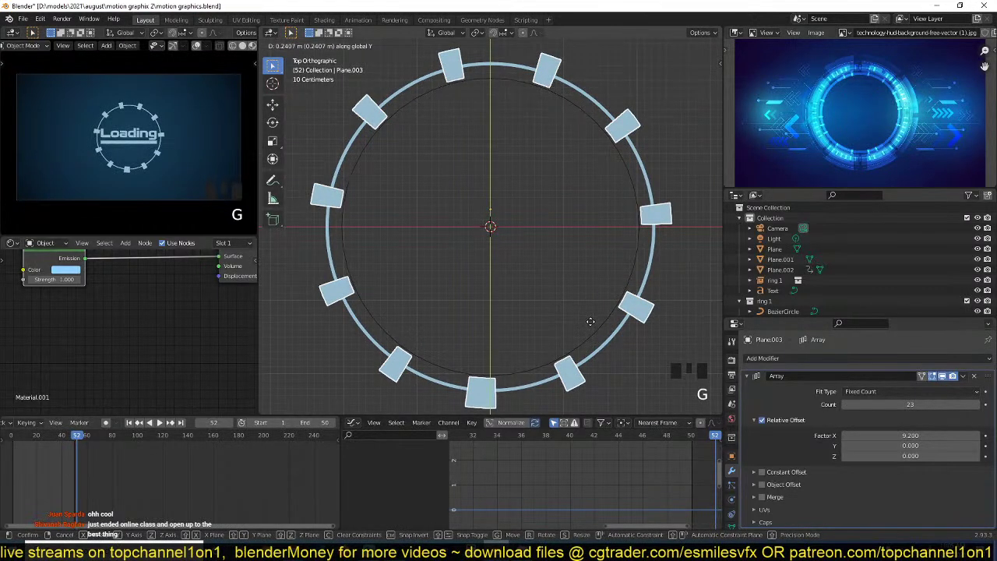
{"action": "right_click", "coordinate": [589, 319]}
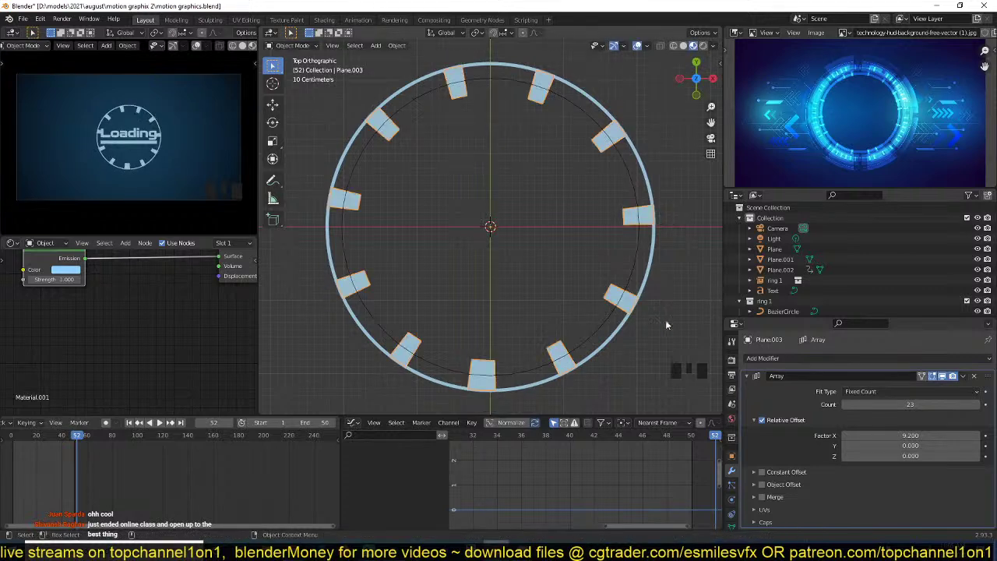
{"action": "left_click_drag", "start_coordinate": [914, 404], "coordinate": [935, 405]}
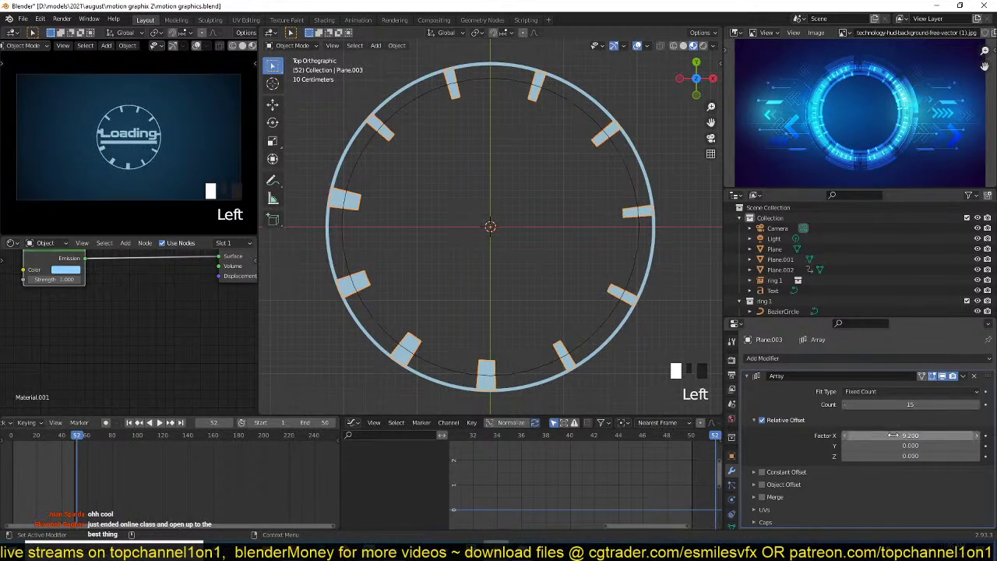
{"action": "left_click_drag", "start_coordinate": [897, 435], "coordinate": [844, 435]}
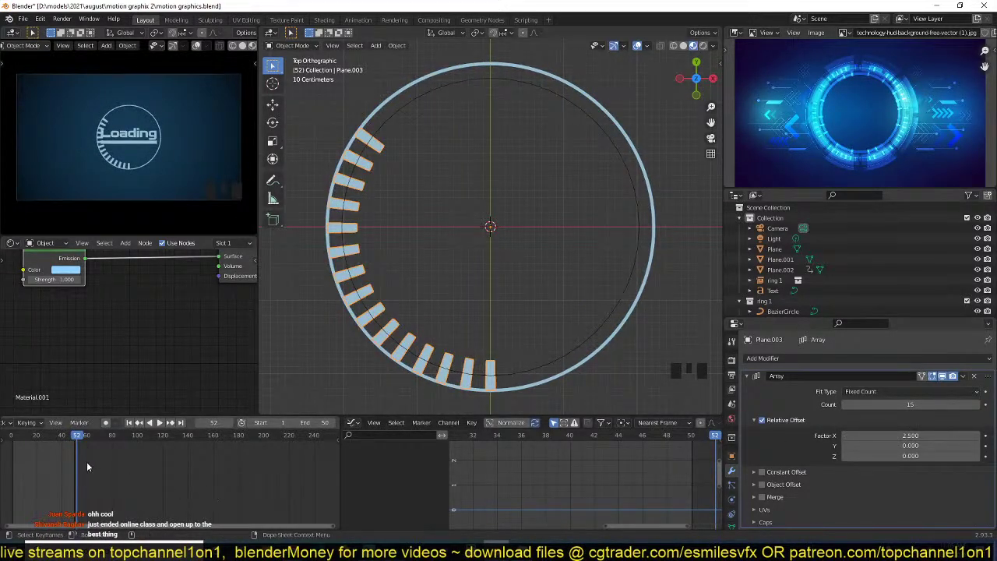
- Keyframe the Array count at 1 on frame 43
{"action": "right_click_drag", "start_coordinate": [87, 467], "coordinate": [66, 467], "text": "shift"}
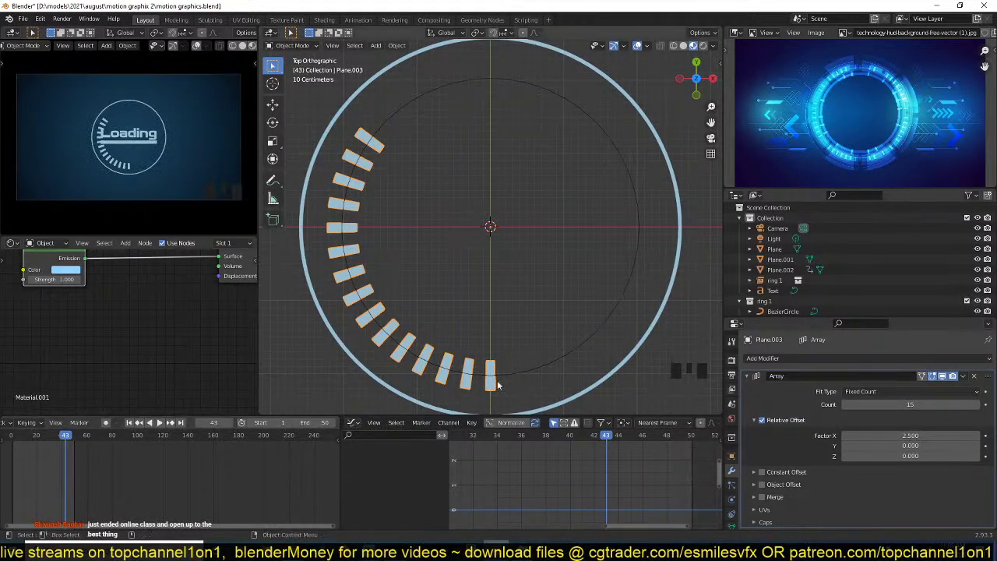
{"action": "left_click", "coordinate": [948, 404]}
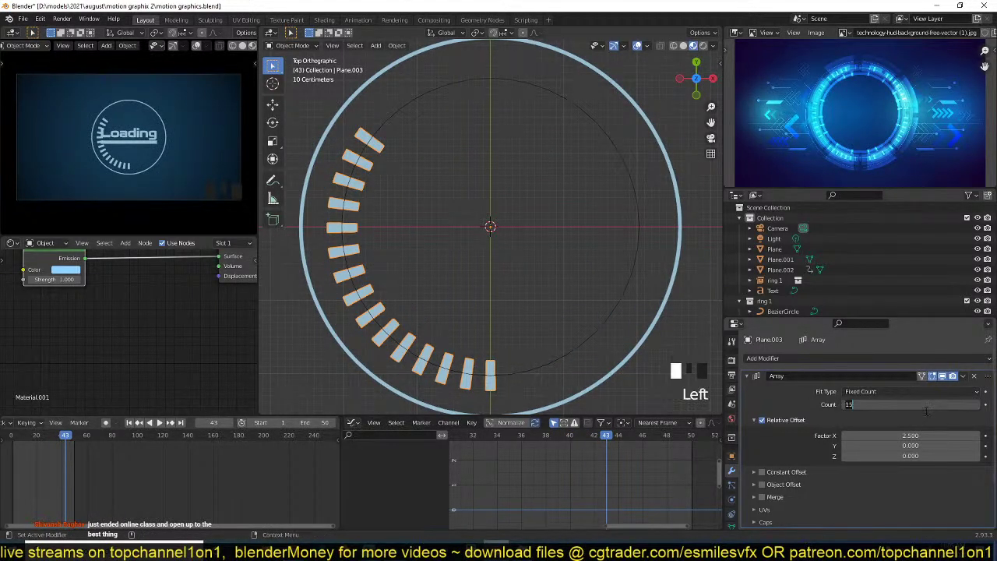
{"action": "type", "text": "1"}
{"action": "key", "text": "Return"}
{"action": "left_click", "coordinate": [984, 405]}
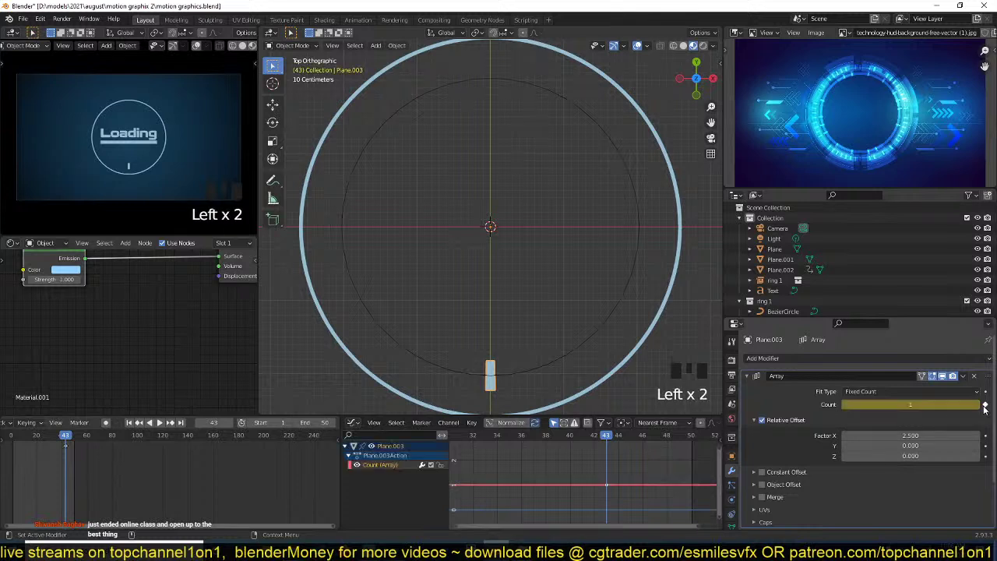
- Extend the end frame to 60 and keyframe the Array count at 40 on frame 59
{"action": "left_click", "coordinate": [71, 438], "text": "shift"}
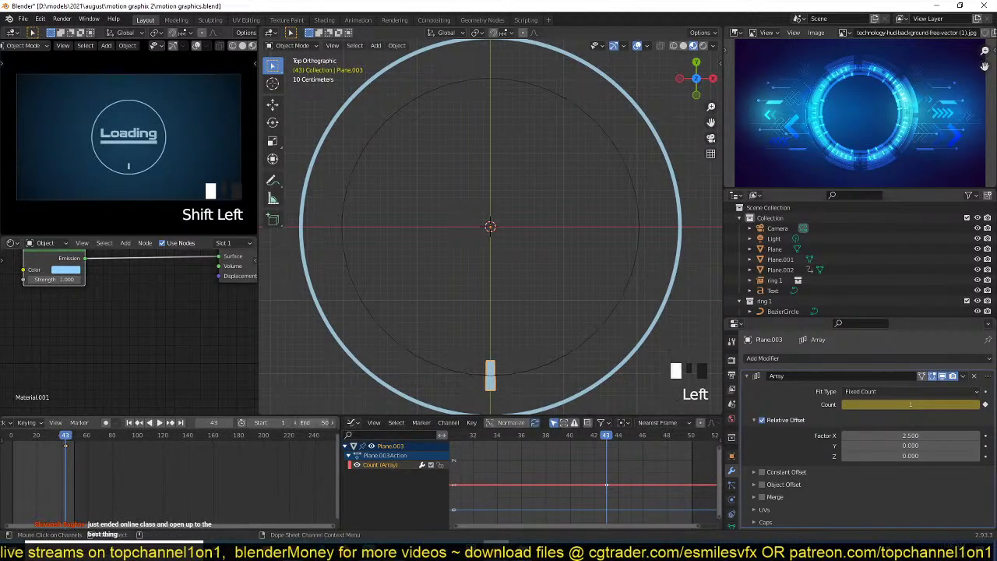
{"action": "type", "text": "60"}
{"action": "key", "text": "Return"}
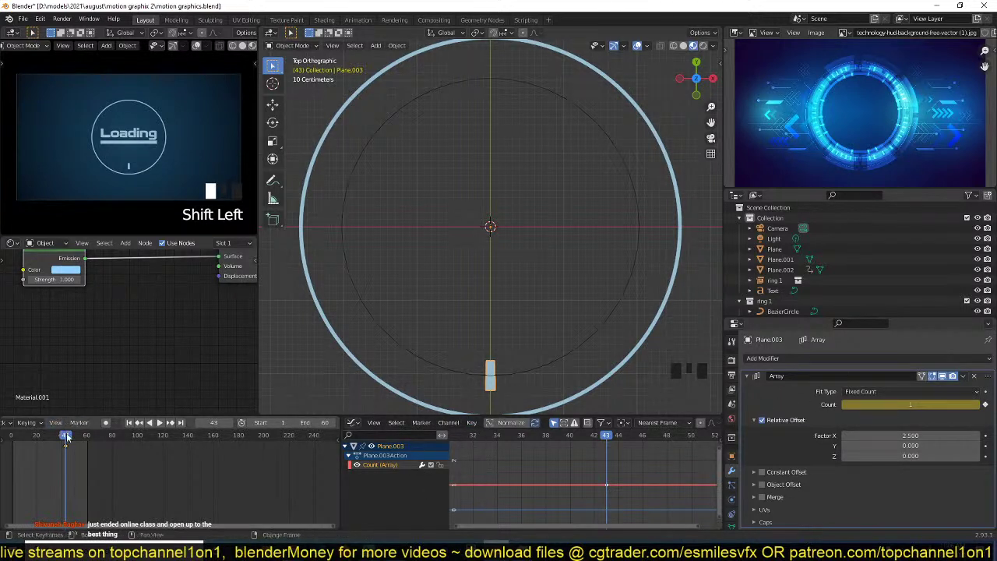
{"action": "right_click_drag", "start_coordinate": [67, 436], "coordinate": [85, 438], "text": "shift"}
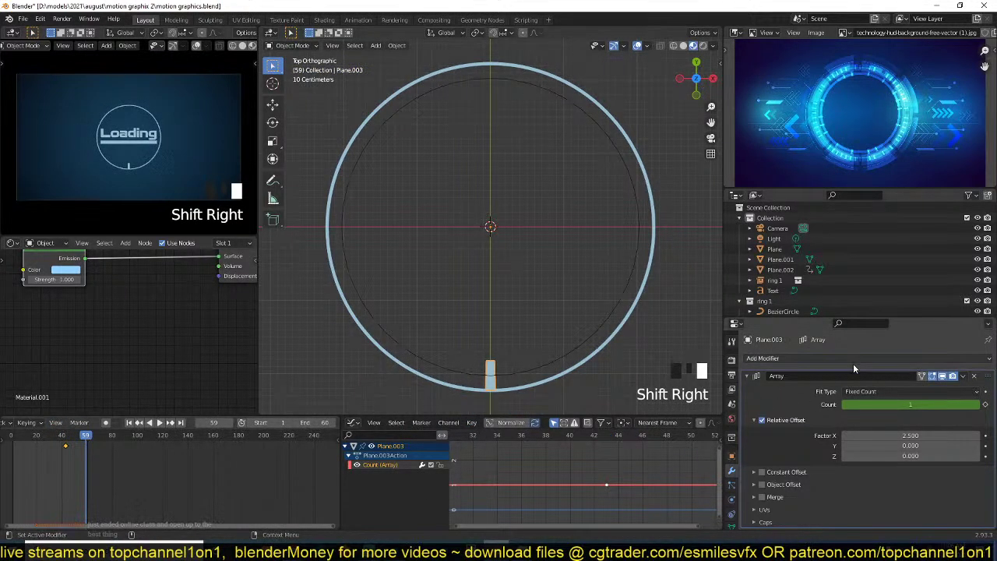
{"action": "left_click_drag", "start_coordinate": [910, 404], "coordinate": [970, 404]}
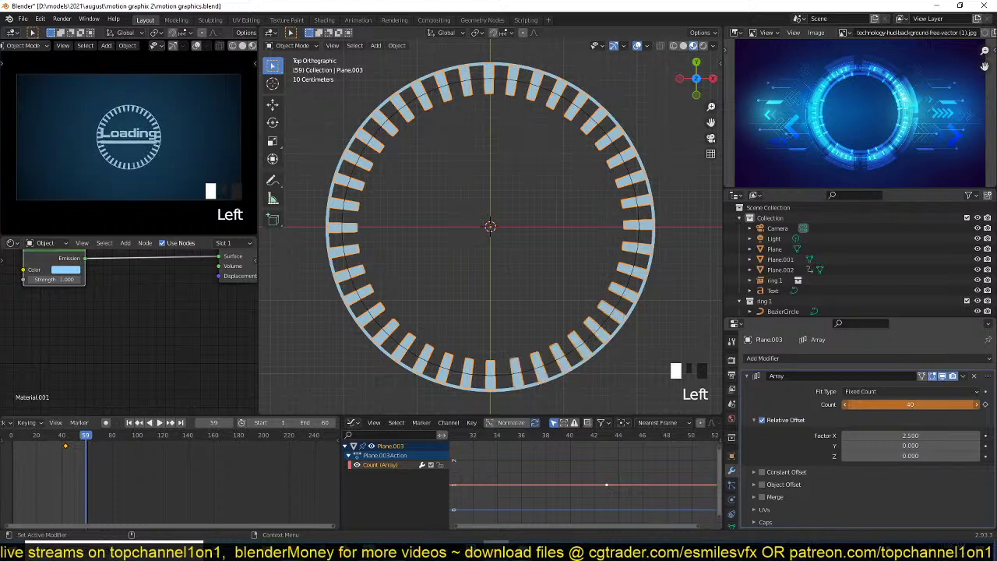
{"action": "left_click", "coordinate": [985, 405]}
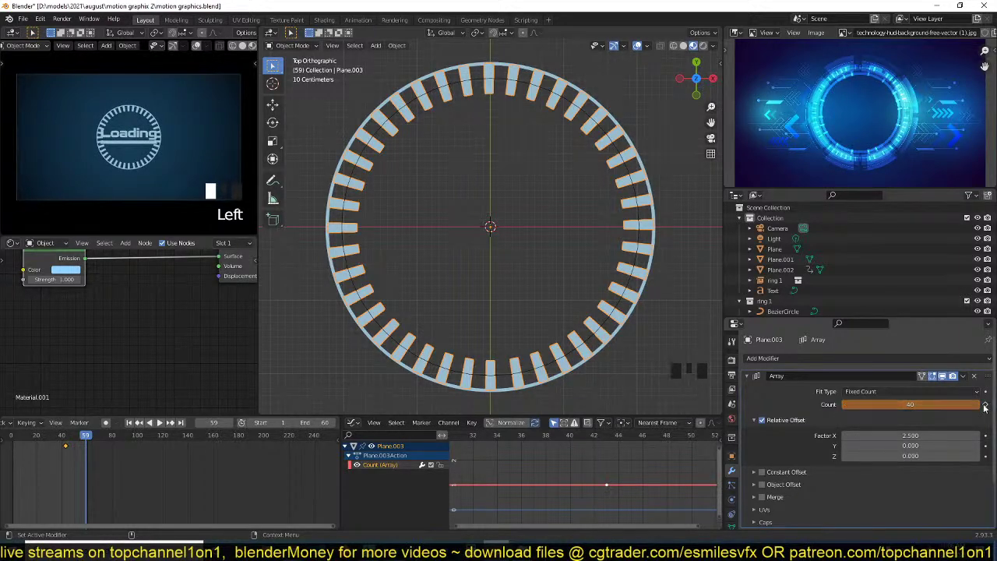
- Move the second count keyframe to about frame 113 and set the animation's end frame to 120
{"action": "key", "text": "space"}
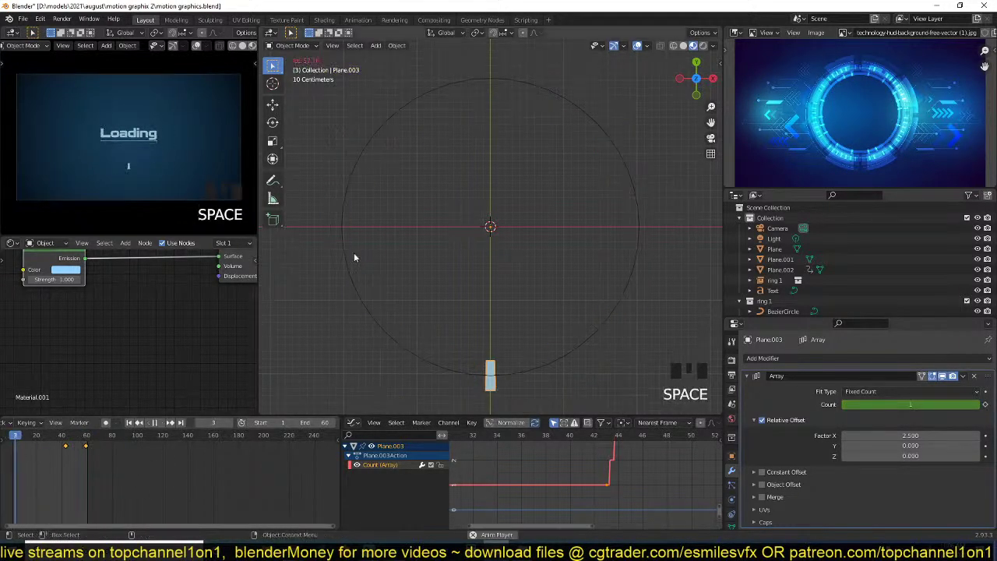
{"action": "key", "text": "space"}
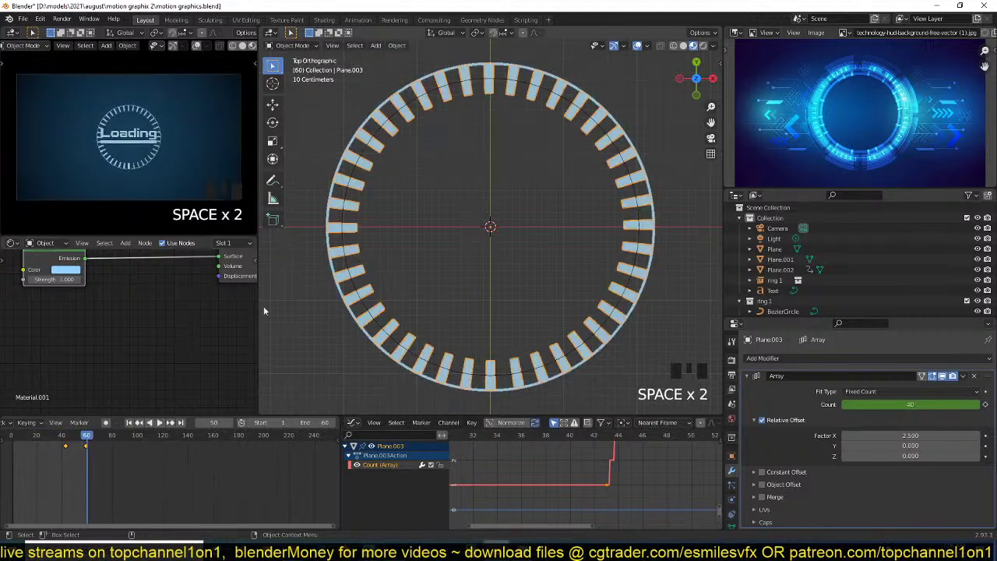
{"action": "key", "text": "g"}
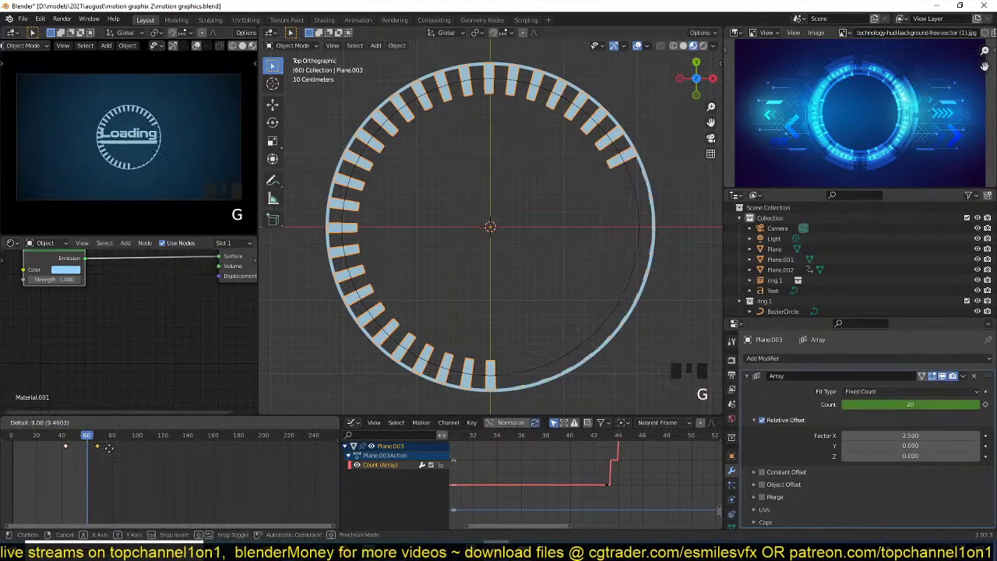
{"action": "left_click", "coordinate": [154, 450]}
{"action": "left_click", "coordinate": [308, 421]}
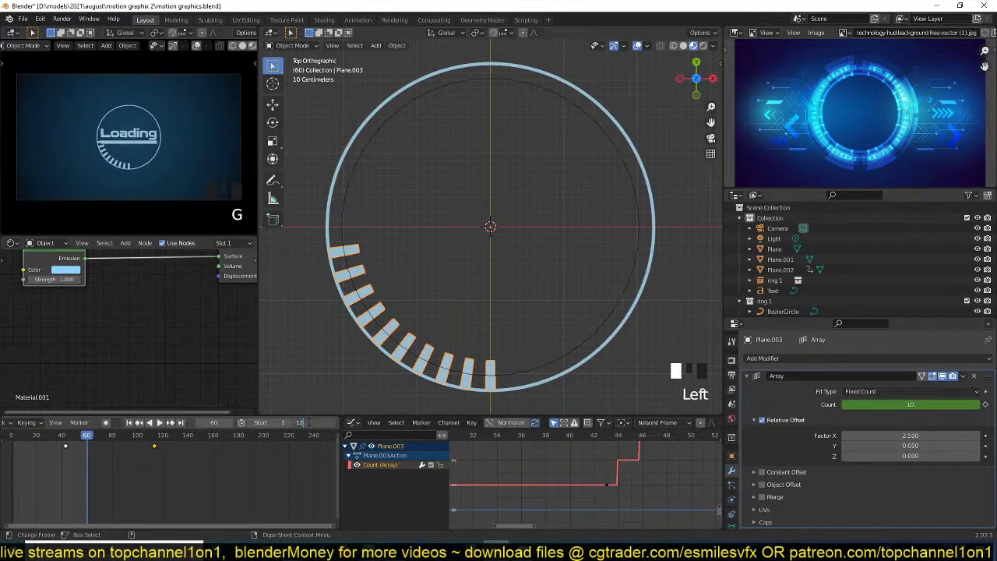
{"action": "key", "text": "KP_Decimal"}
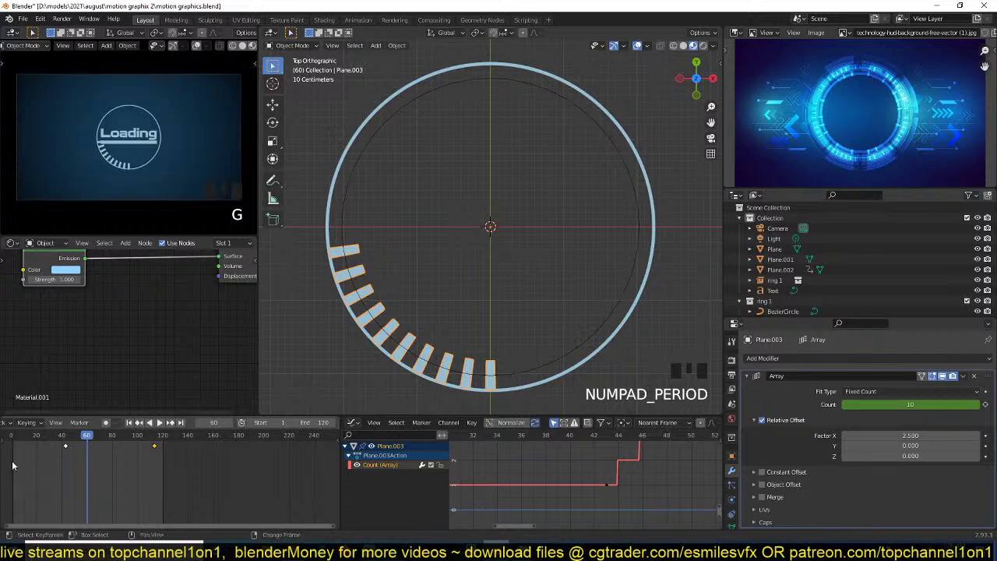
- Play the animation several times from different frames to check how the segments fill in around the ring
{"action": "key", "text": "space"}
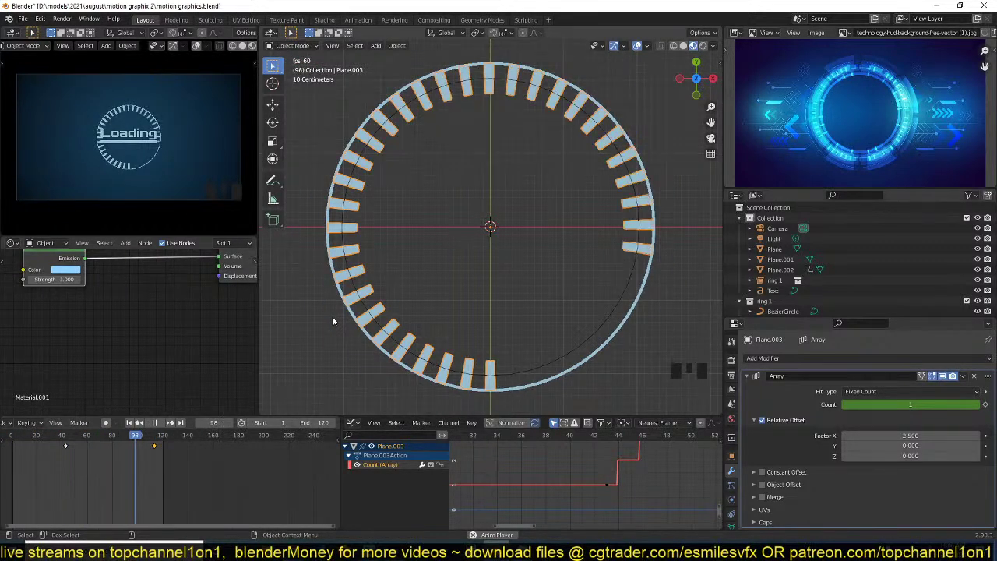
{"action": "key", "text": "space"}
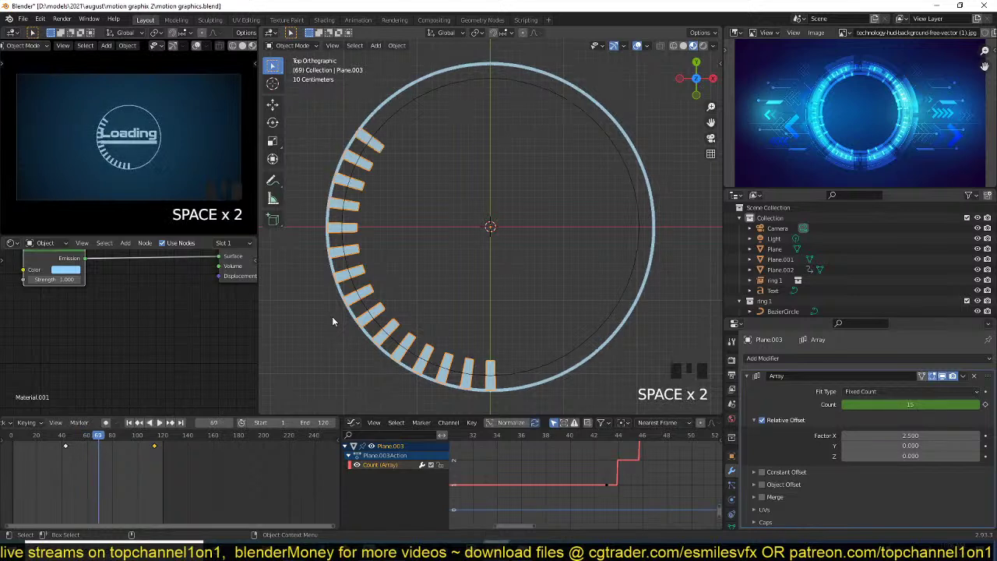
{"action": "right_click", "coordinate": [78, 452], "text": "shift"}
{"action": "key", "text": "space"}
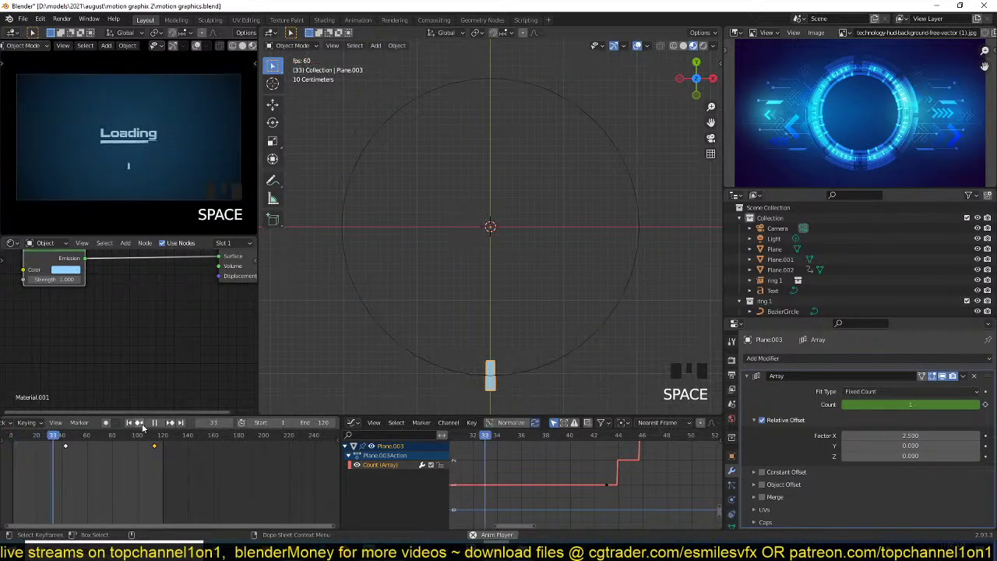
{"action": "key", "text": "space"}
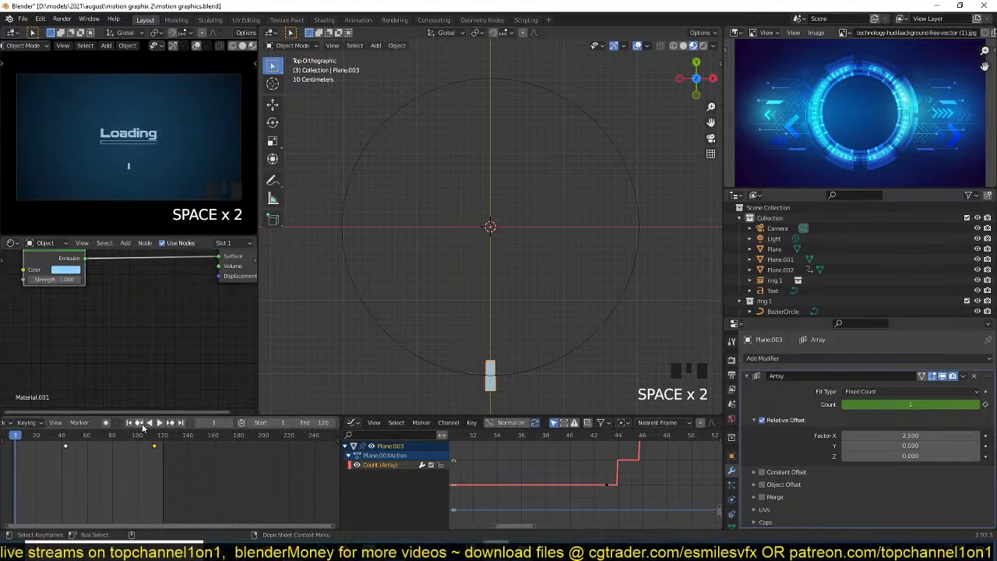
{"action": "key", "text": "space"}
{"action": "key", "text": "space"}
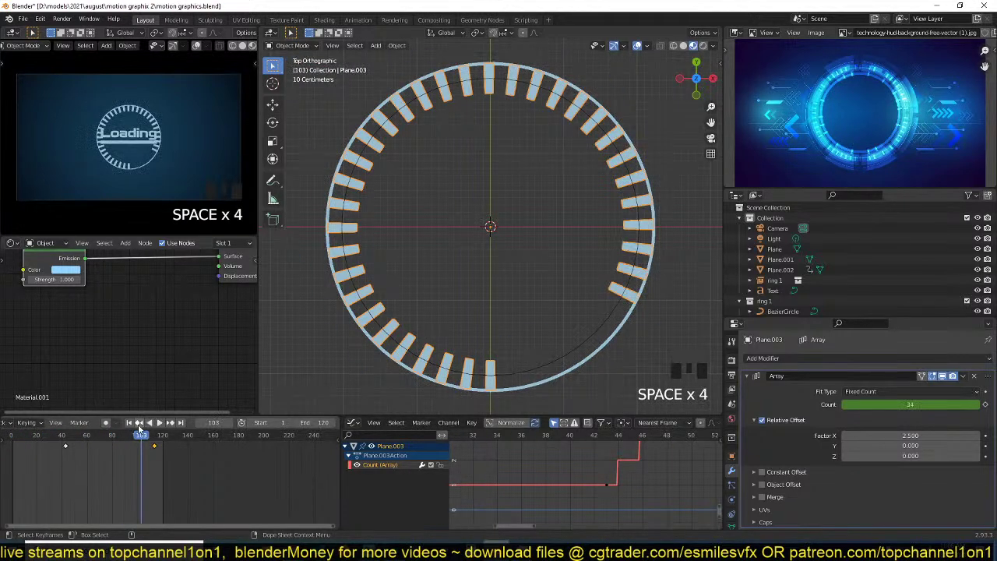
{"action": "right_click", "coordinate": [53, 447], "text": "shift"}
{"action": "key", "text": "space"}
{"action": "key", "text": "space"}
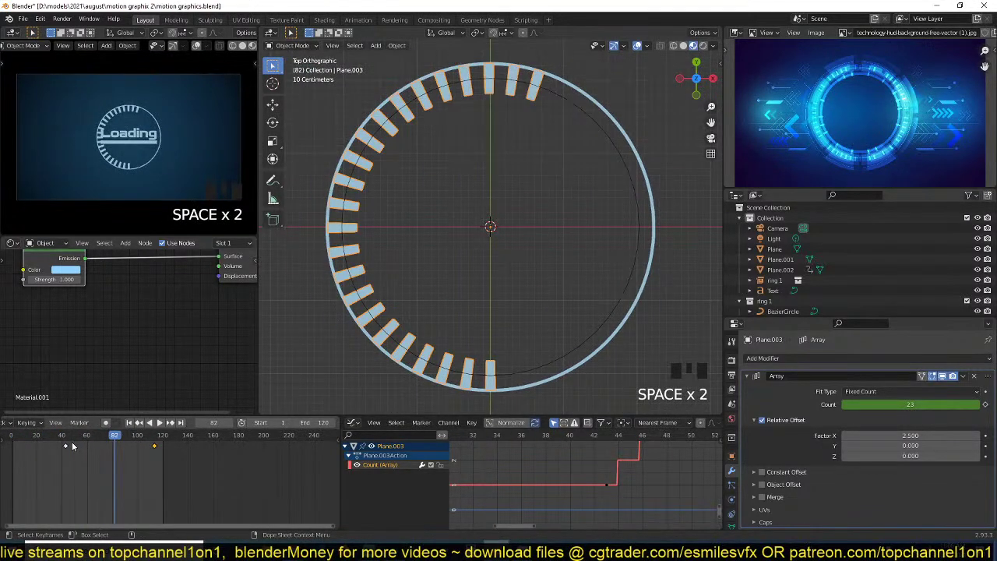
- Duplicate the thin outer ring in place and scale up the copy's mesh to surround the original ring
{"action": "left_click", "coordinate": [651, 262]}
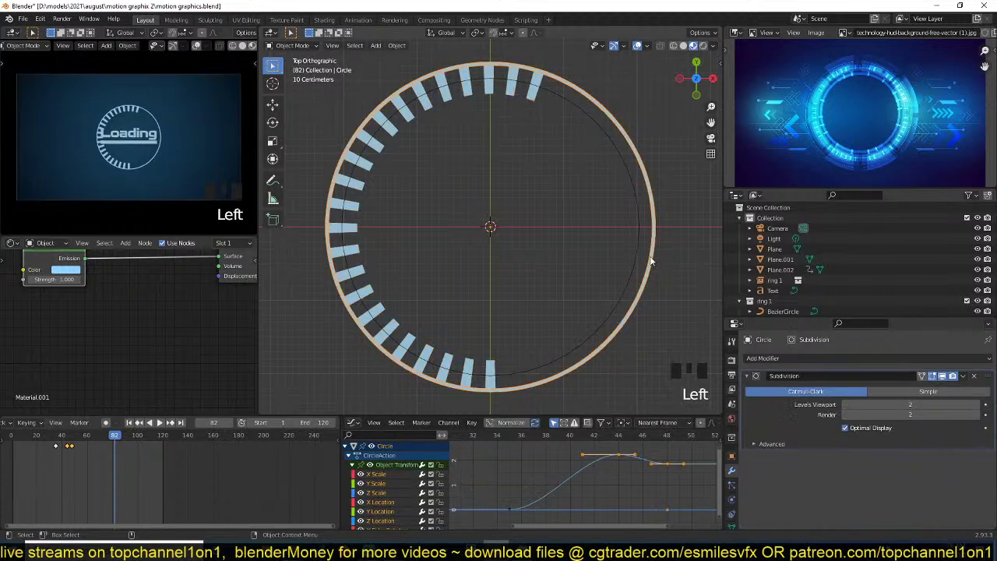
{"action": "key", "text": "shift+d"}
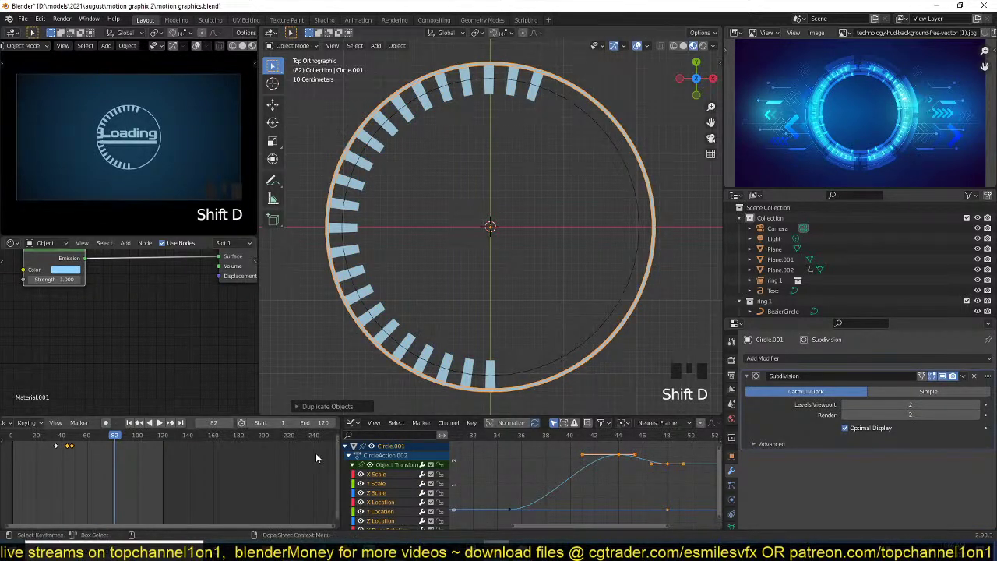
{"action": "key", "text": "Tab"}
{"action": "key", "text": "a"}
{"action": "key", "text": "s"}
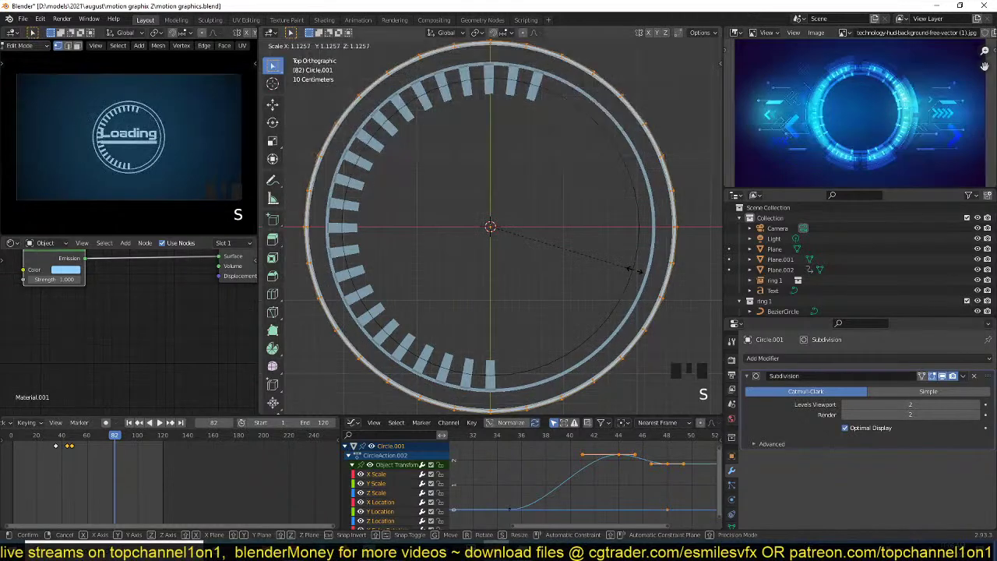
{"action": "left_click", "coordinate": [640, 271]}
- Stretch the spacing of the new ring's keyframes slightly and play the animation to check its timing
{"action": "key", "text": "a"}
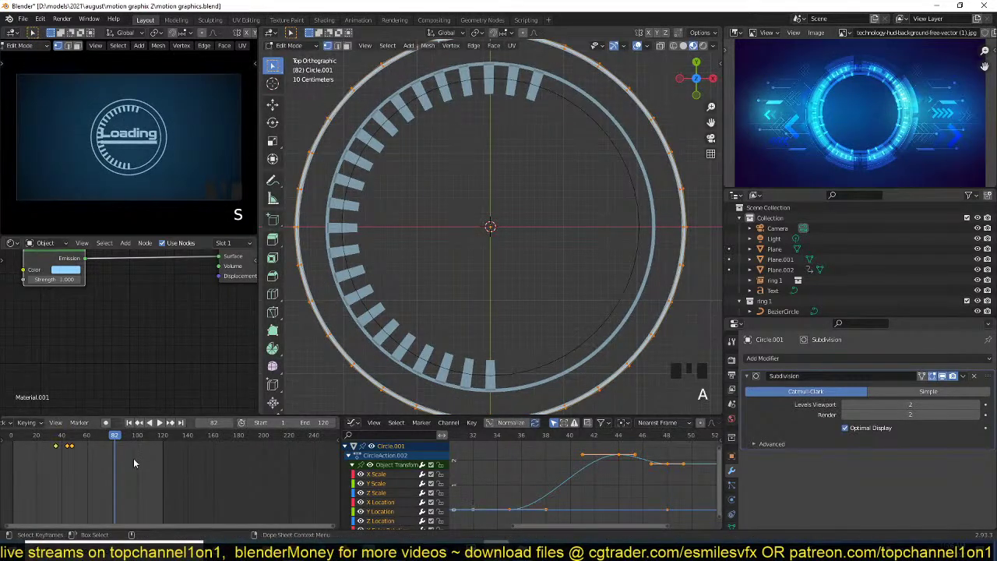
{"action": "key", "text": "Tab"}
{"action": "key", "text": "Tab"}
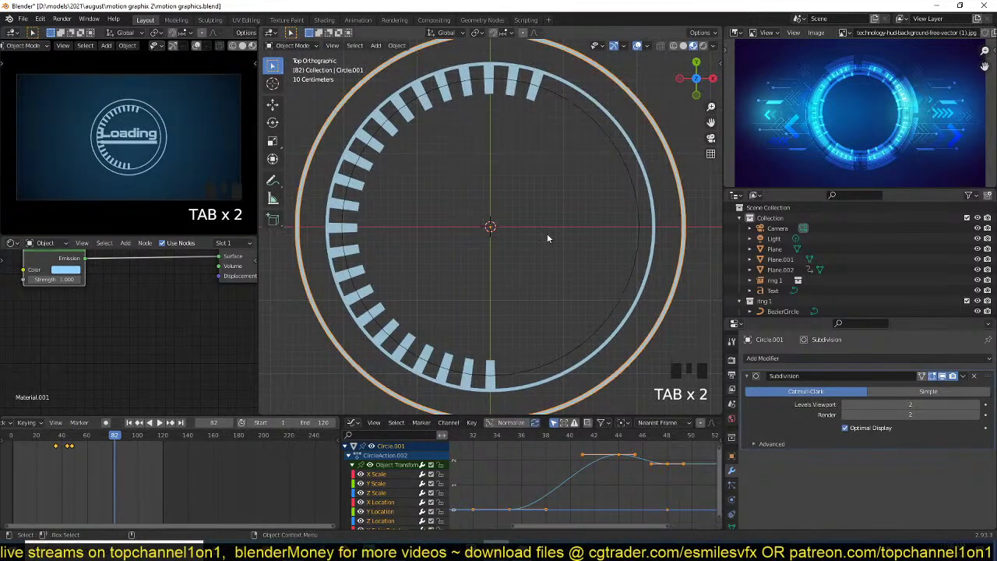
{"action": "key", "text": "s"}
{"action": "right_click", "coordinate": [66, 449], "text": "shift"}
{"action": "key", "text": "s"}
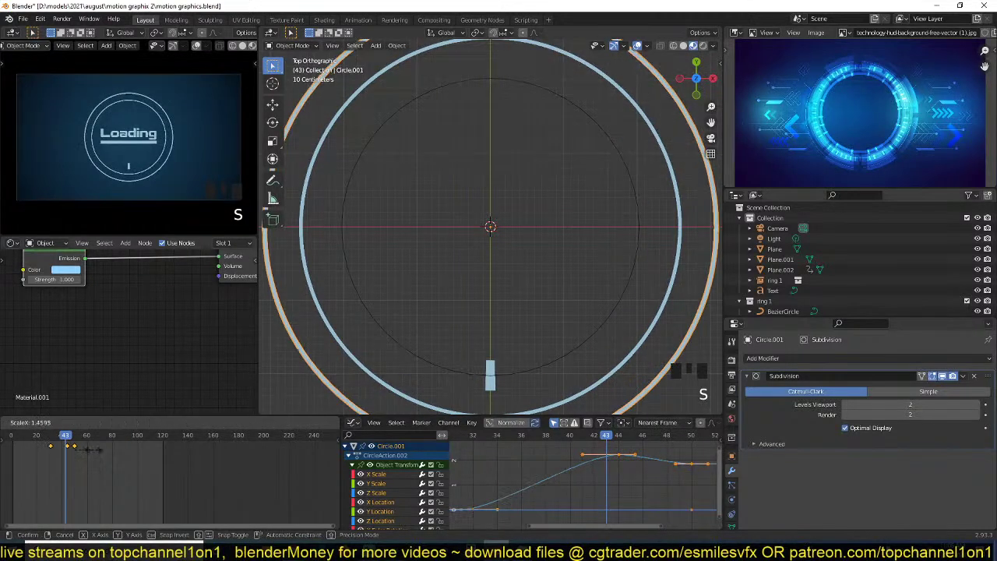
{"action": "right_click", "coordinate": [15, 456], "text": "shift"}
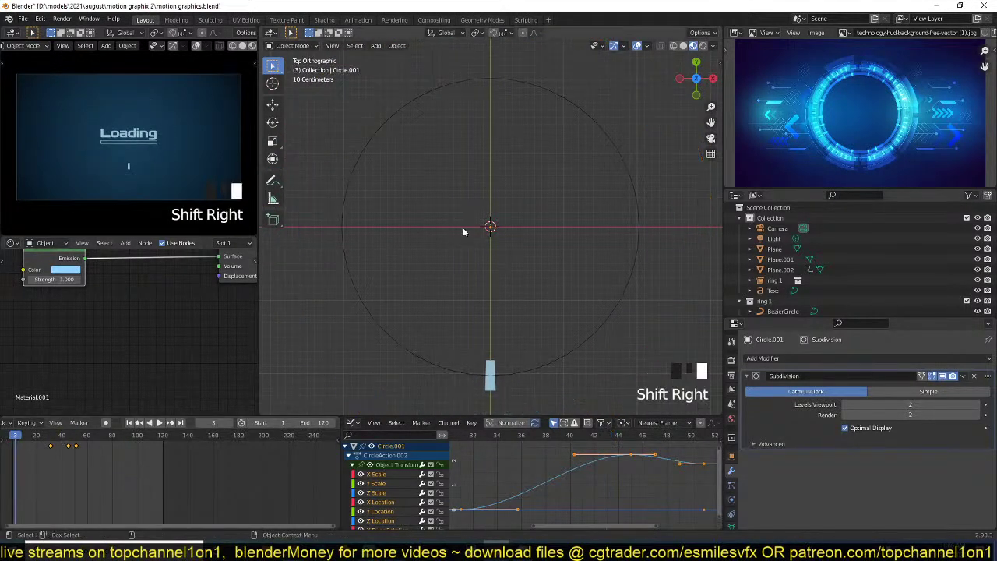
{"action": "key", "text": "space"}
{"action": "key", "text": "space"}
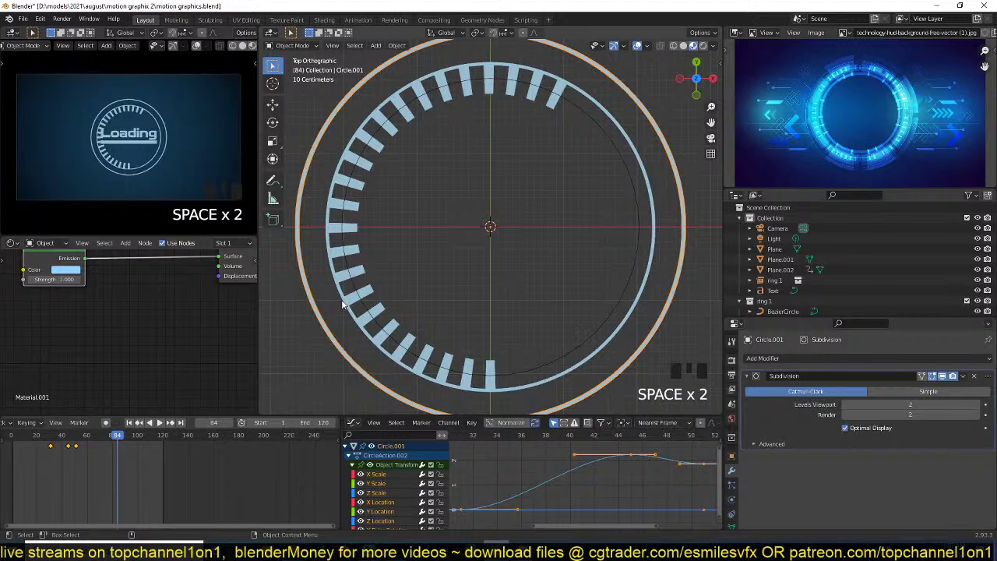
- Delay all of the new ring's keyframes so they start at about frame 42, replaying the animation to check
{"action": "key", "text": "g"}
{"action": "left_click", "coordinate": [89, 451]}
{"action": "right_click", "coordinate": [10, 458], "text": "shift"}
{"action": "key", "text": "space"}
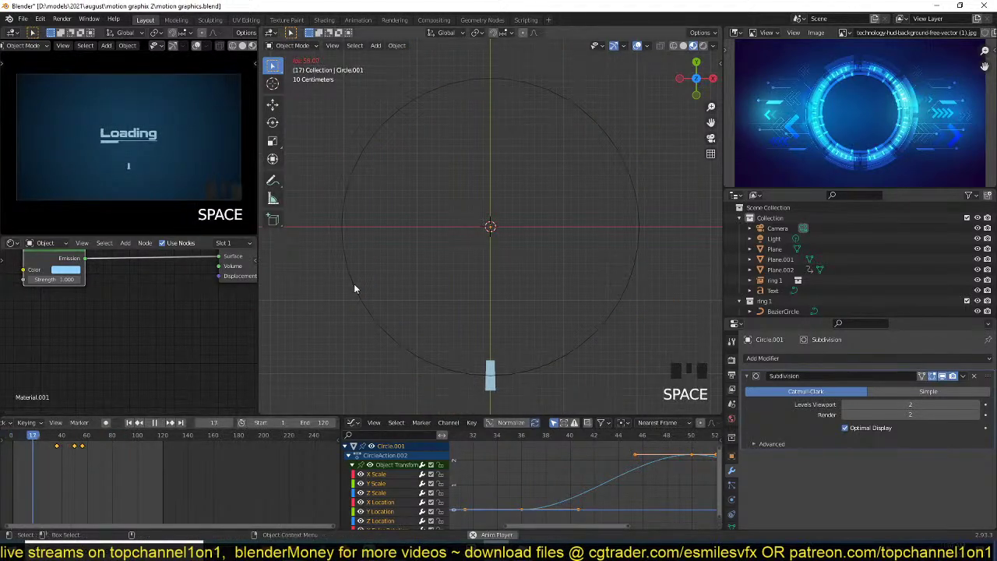
{"action": "key", "text": "Escape"}
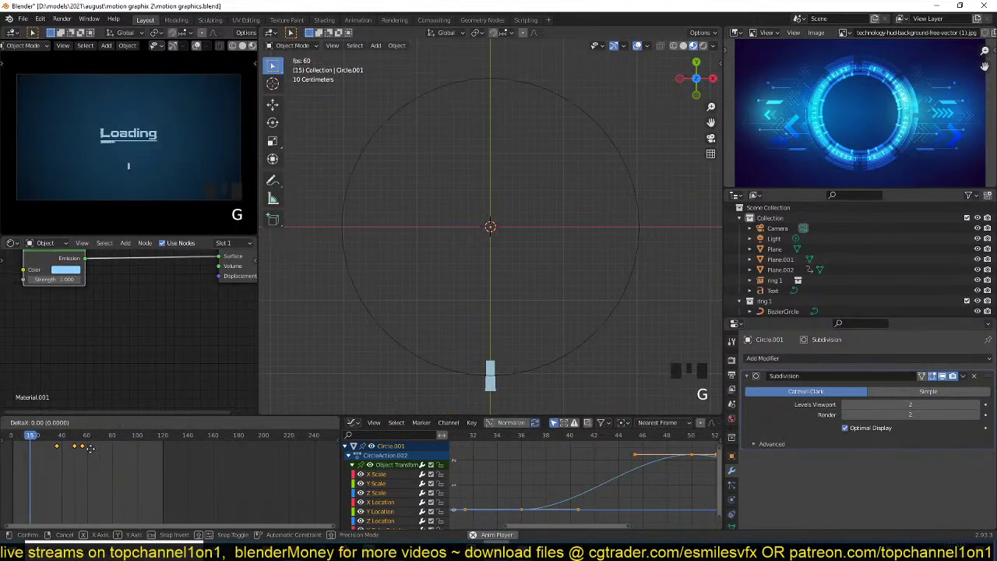
{"action": "left_click", "coordinate": [91, 448]}
{"action": "key", "text": "Escape"}
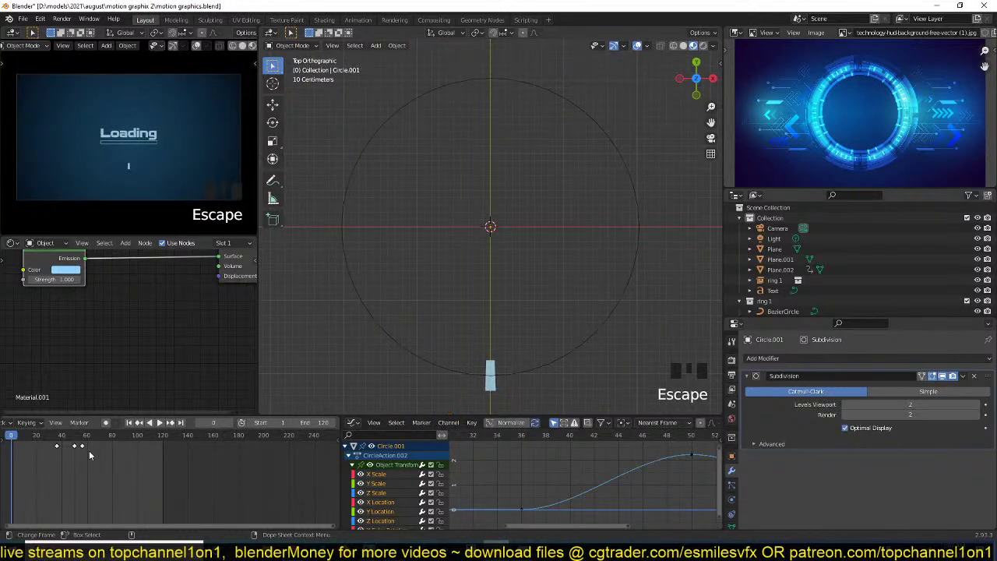
{"action": "key", "text": "a"}
{"action": "key", "text": "g"}
{"action": "left_click", "coordinate": [99, 451]}
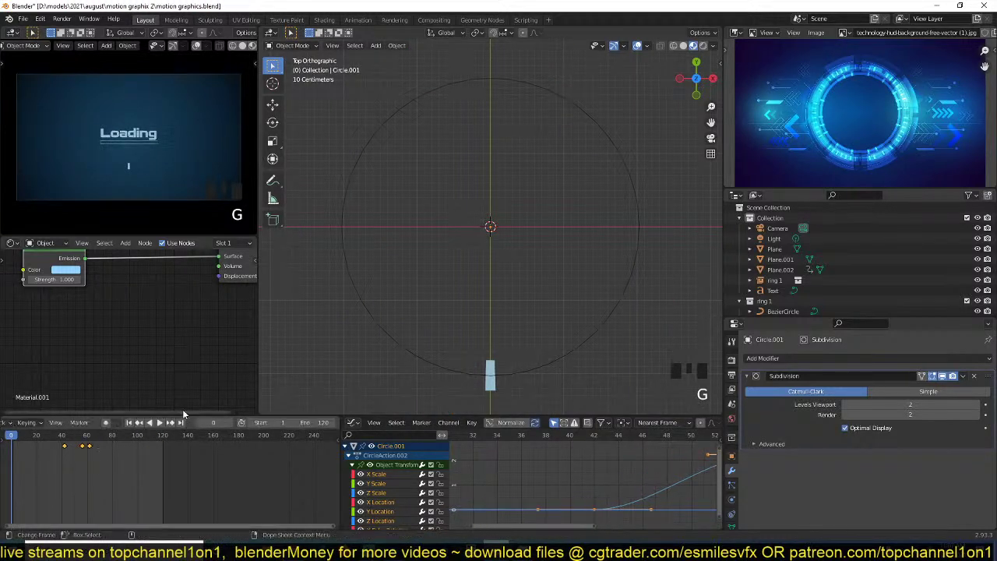
{"action": "key", "text": "space"}
{"action": "key", "text": "space"}
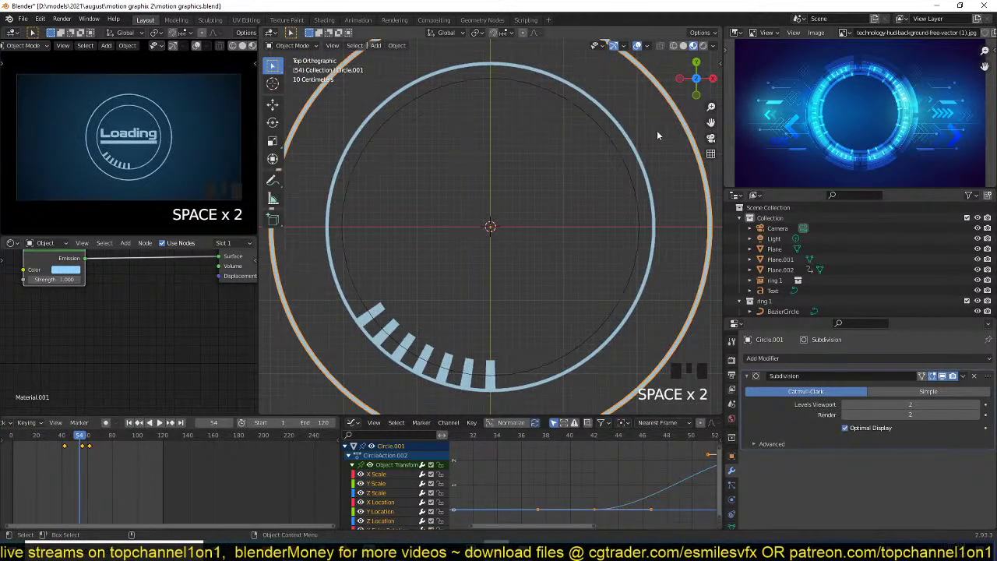
- Thicken the new outer ring by scaling its inner edge loop inwards
{"action": "key", "text": "Tab"}
{"action": "left_click", "coordinate": [684, 141], "text": "alt"}
{"action": "key", "text": "s"}
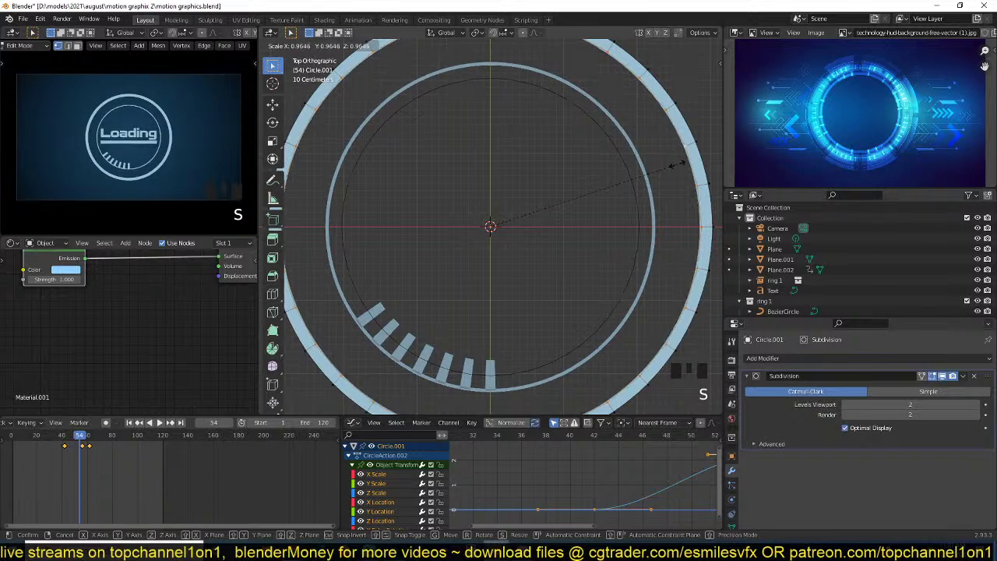
{"action": "left_click", "coordinate": [670, 170]}
{"action": "scroll", "coordinate": [670, 171], "scroll_direction": "down", "scroll_amount": 2}
{"action": "scroll", "coordinate": [670, 171], "scroll_direction": "up", "scroll_amount": 3}
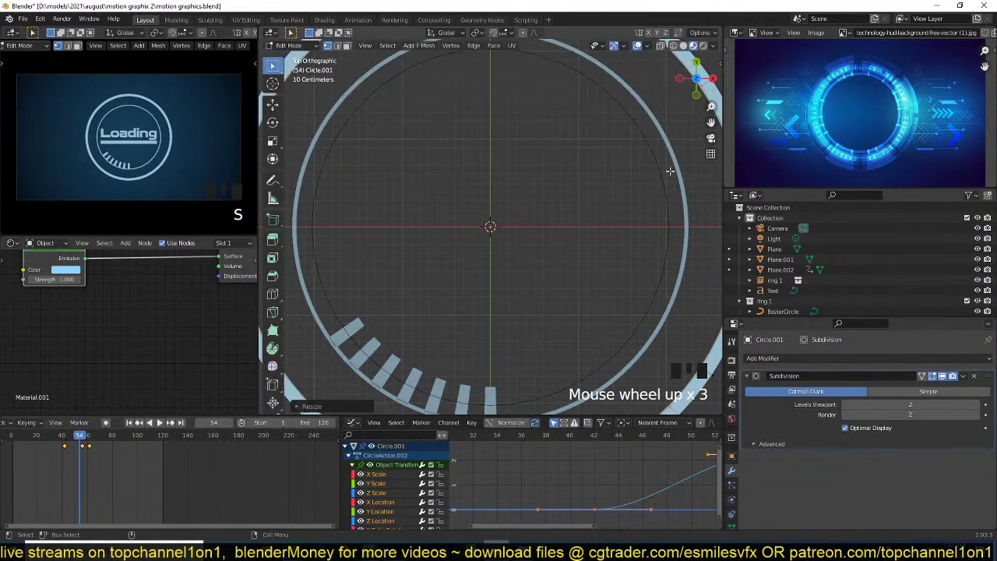
{"action": "scroll", "coordinate": [668, 173], "scroll_direction": "down", "scroll_amount": 2}
- Extrude an inner edge on the ring's upper-right side and scale it towards the 3D Cursor pivot to form a tab
{"action": "key", "text": "Left"}
{"action": "key", "text": "Left"}
{"action": "key", "text": "Left"}
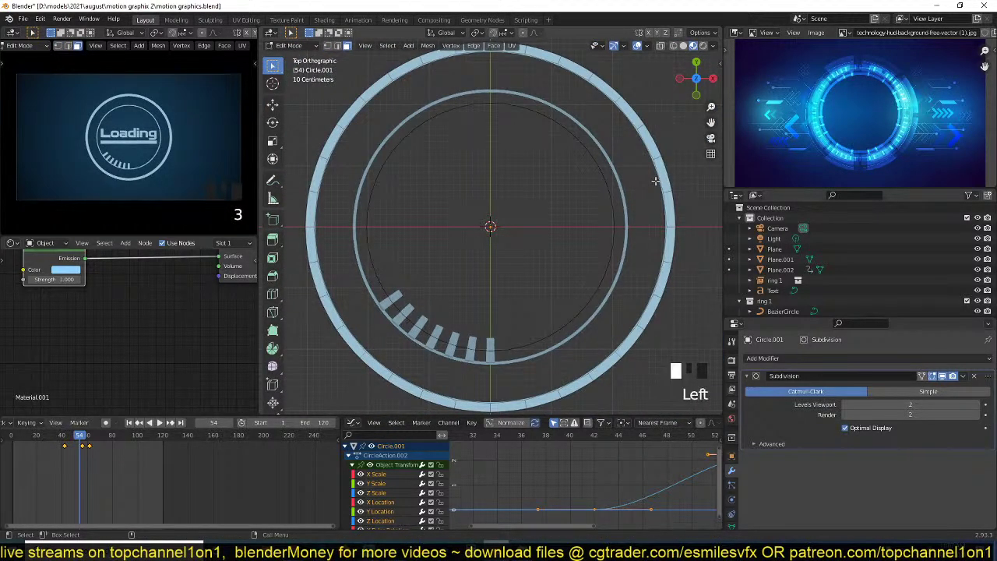
{"action": "key", "text": "Left"}
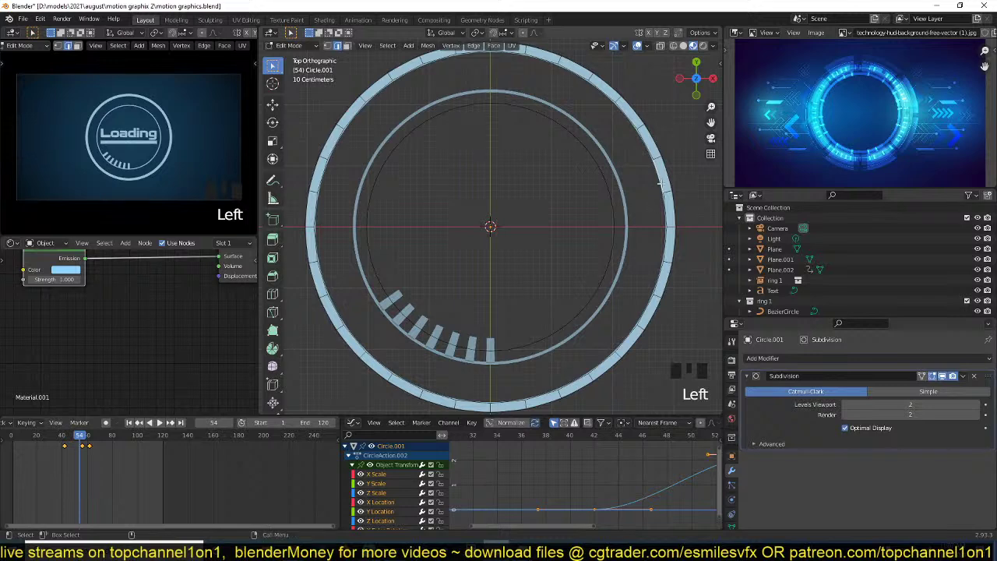
{"action": "key", "text": "e"}
{"action": "key", "text": "s"}
{"action": "left_click", "coordinate": [658, 191]}
{"action": "key", "text": "g"}
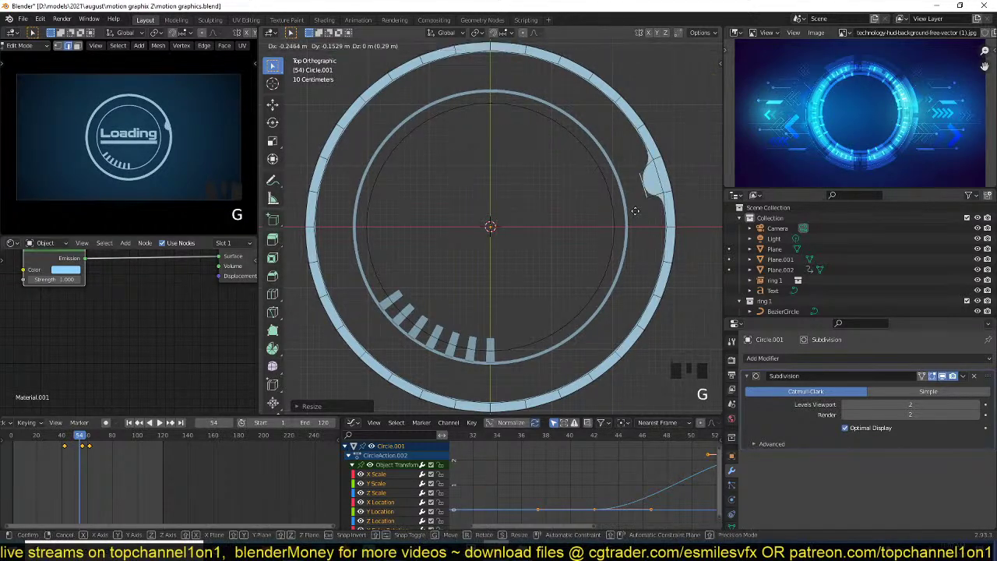
{"action": "right_click", "coordinate": [633, 209]}
{"action": "key", "text": "period"}
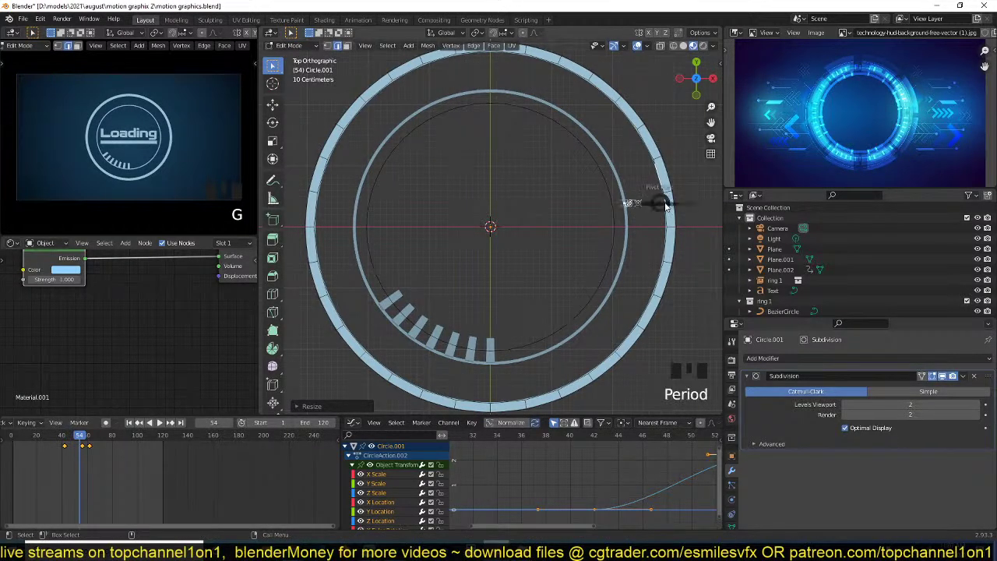
{"action": "key", "text": "s"}
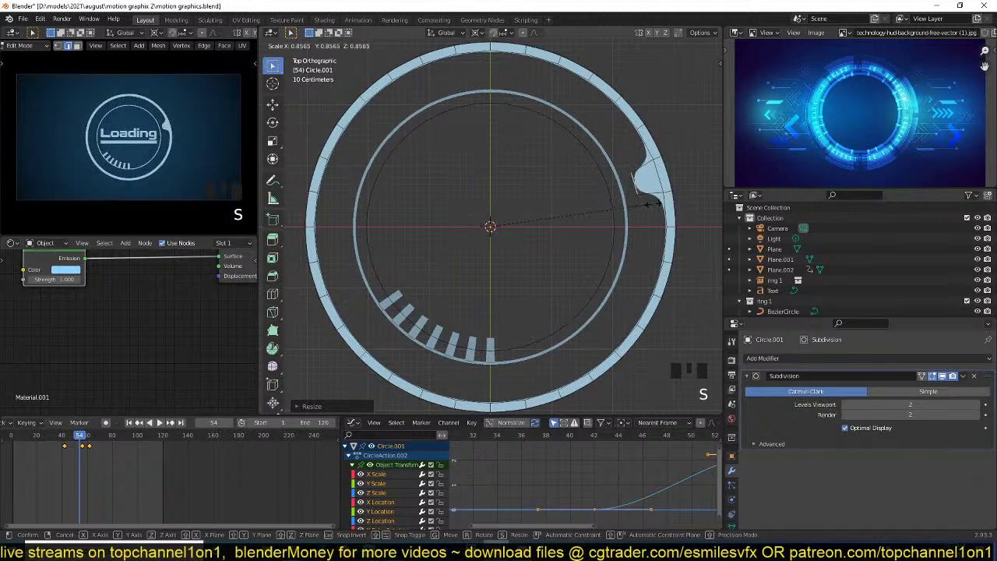
{"action": "left_click", "coordinate": [645, 216]}
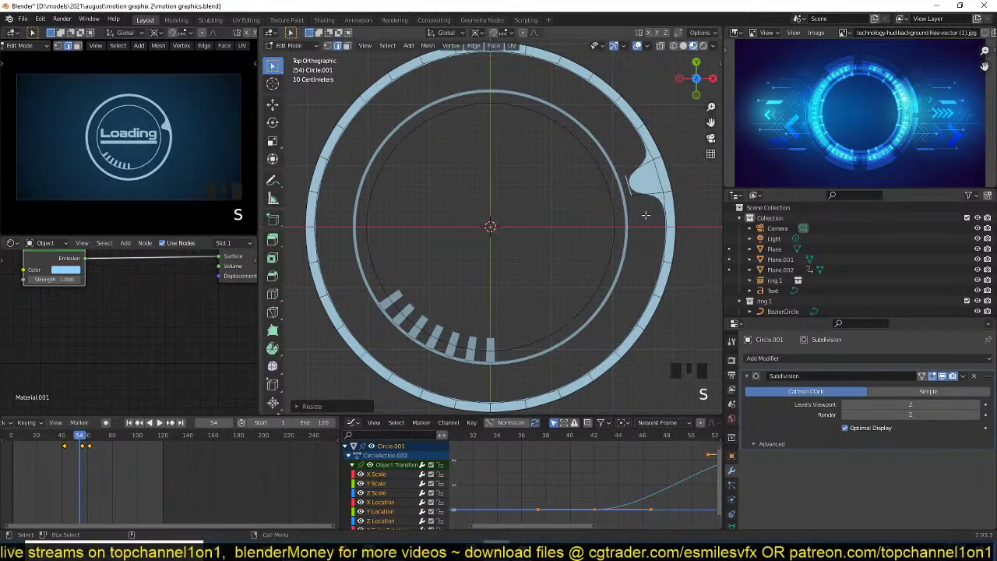
- Extrude an inner edge near the ring's bottom and scale it towards the centre as a second tab
{"action": "left_click", "coordinate": [554, 402]}
{"action": "key", "text": "e"}
{"action": "key", "text": "s"}
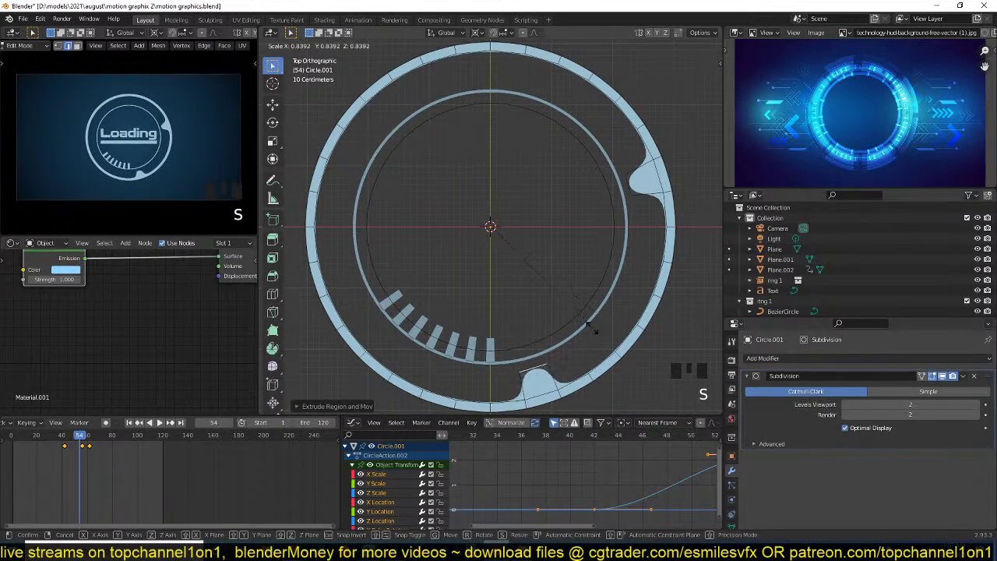
{"action": "key", "text": "s"}
{"action": "left_click", "coordinate": [590, 330]}
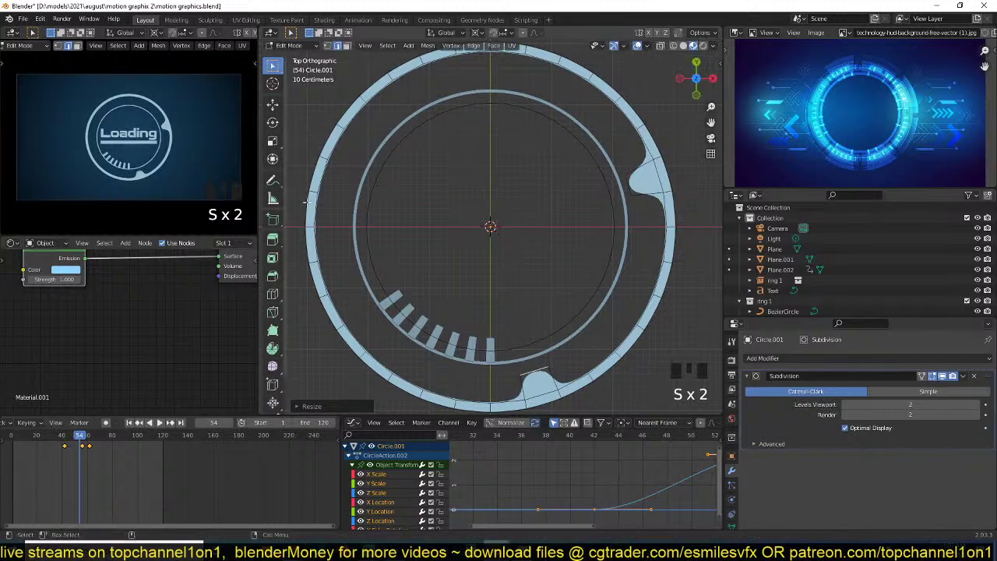
- Extrude an inner edge on the ring's upper-left side and scale it towards the centre as a third tab
{"action": "left_click", "coordinate": [336, 165]}
{"action": "key", "text": "e"}
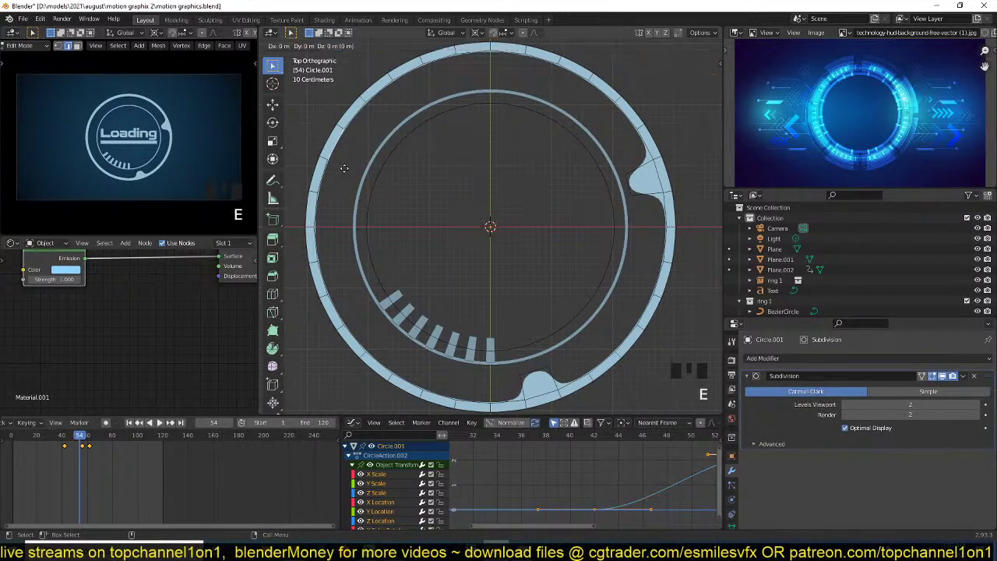
{"action": "key", "text": "s"}
{"action": "key", "text": "s"}
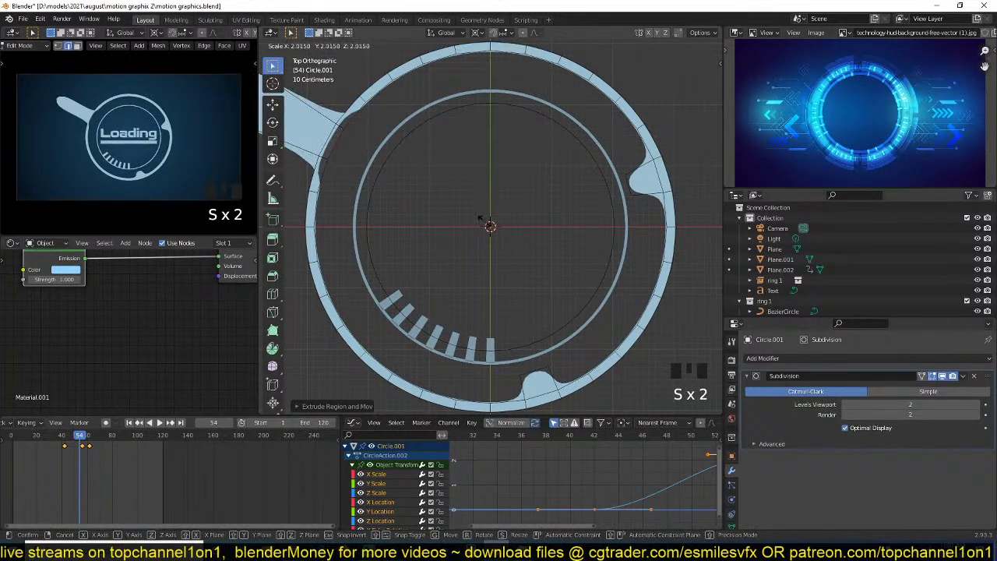
{"action": "left_click", "coordinate": [481, 218]}
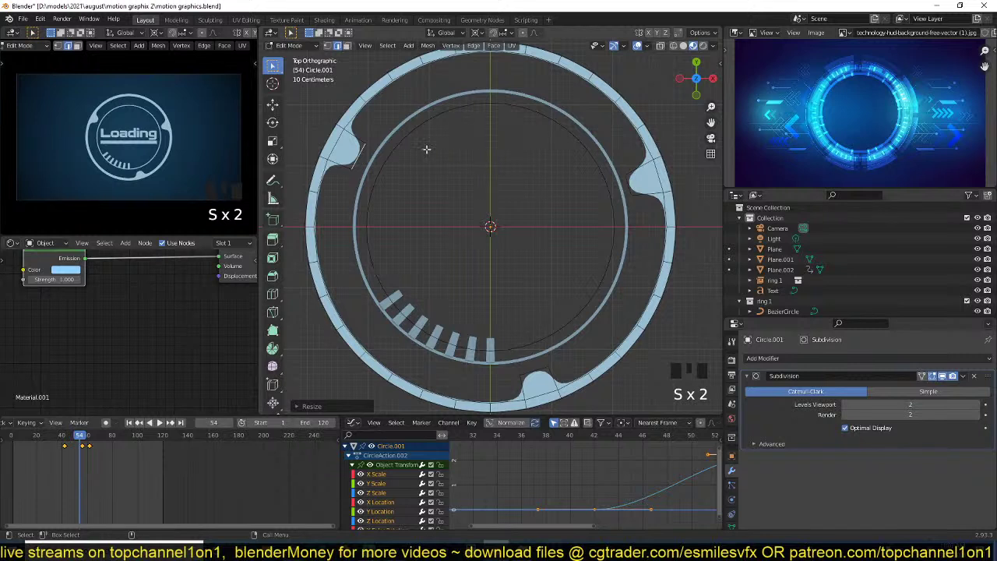
- Set the pivot to Median Point and narrow the tip of the upper-left tab by scaling its end edge
{"action": "left_click", "coordinate": [359, 141]}
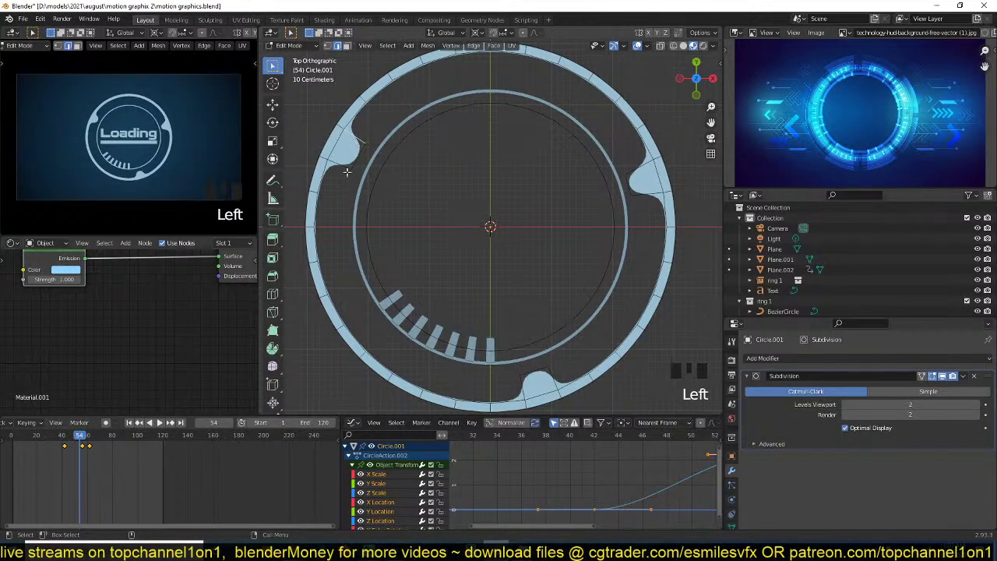
{"action": "left_click", "coordinate": [349, 168], "text": "shift"}
{"action": "left_click", "coordinate": [354, 164]}
{"action": "key", "text": "period"}
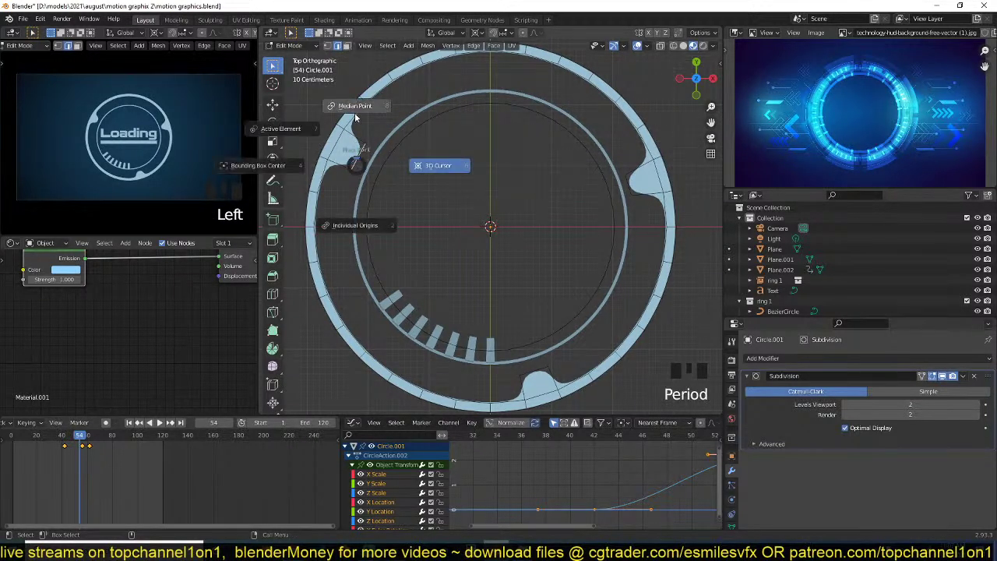
{"action": "left_click", "coordinate": [355, 117]}
{"action": "key", "text": "s"}
{"action": "left_click", "coordinate": [378, 175]}
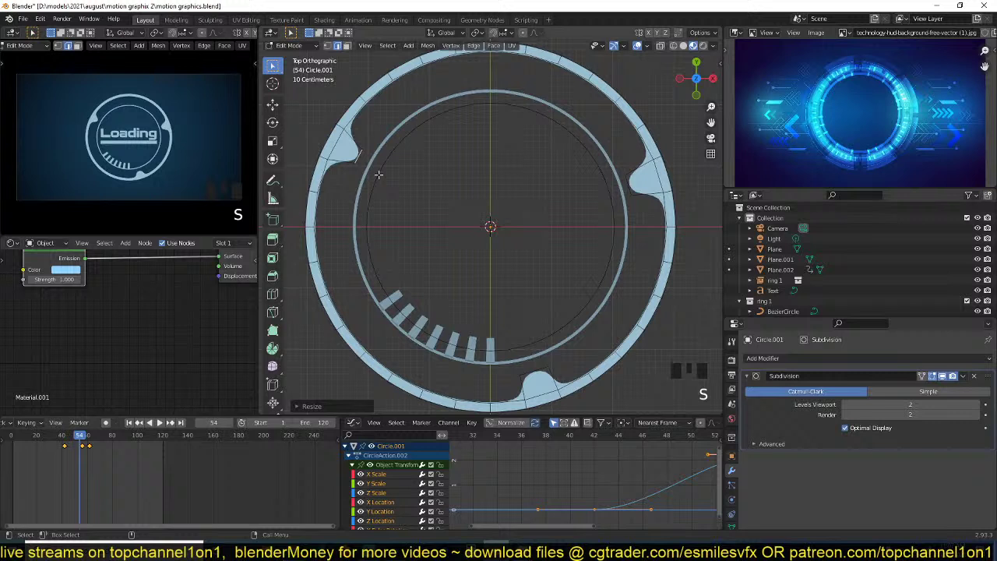
- Select the ring's inner boundary including the outlines of all three tabs, set its edge crease to 1, and return to Object Mode
{"action": "left_click", "coordinate": [354, 140]}
{"action": "left_click", "coordinate": [350, 162], "text": "shift"}
{"action": "left_click", "coordinate": [631, 184], "text": "alt+shift"}
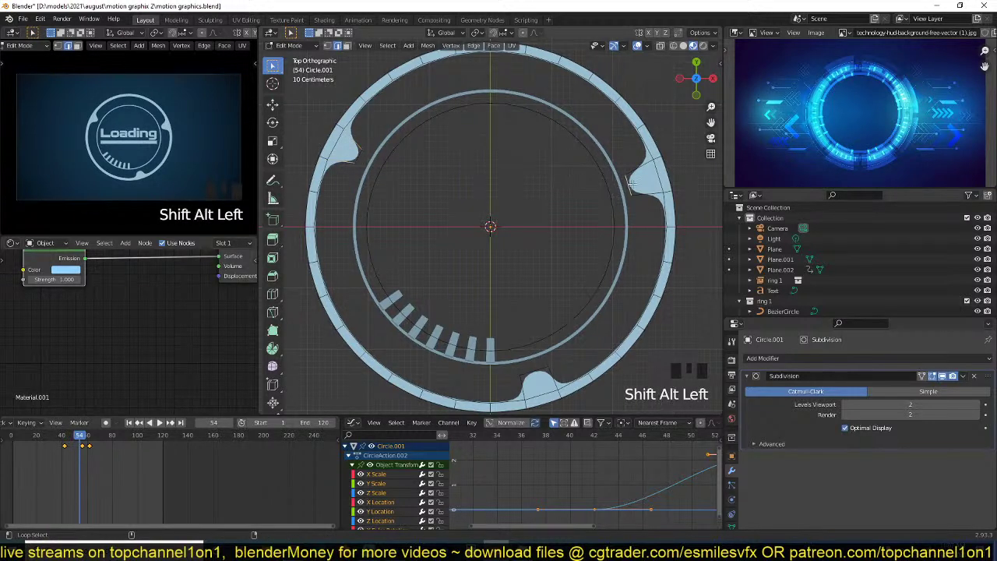
{"action": "left_click", "coordinate": [631, 183], "text": "alt+shift"}
{"action": "left_click", "coordinate": [637, 171], "text": "alt+shift"}
{"action": "left_click", "coordinate": [642, 187], "text": "alt+shift"}
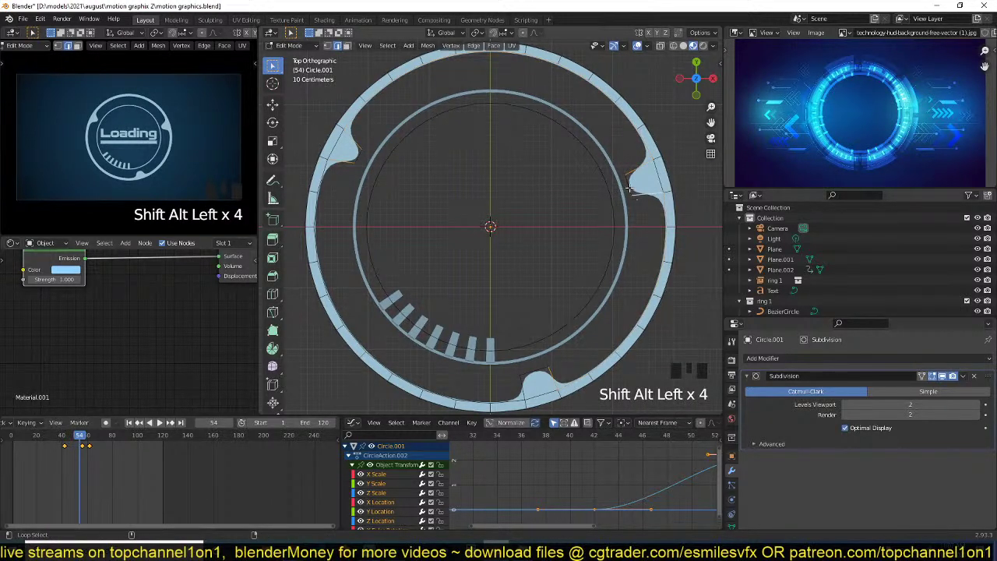
{"action": "left_click", "coordinate": [532, 372], "text": "alt+shift"}
{"action": "left_click", "coordinate": [524, 388], "text": "alt+shift"}
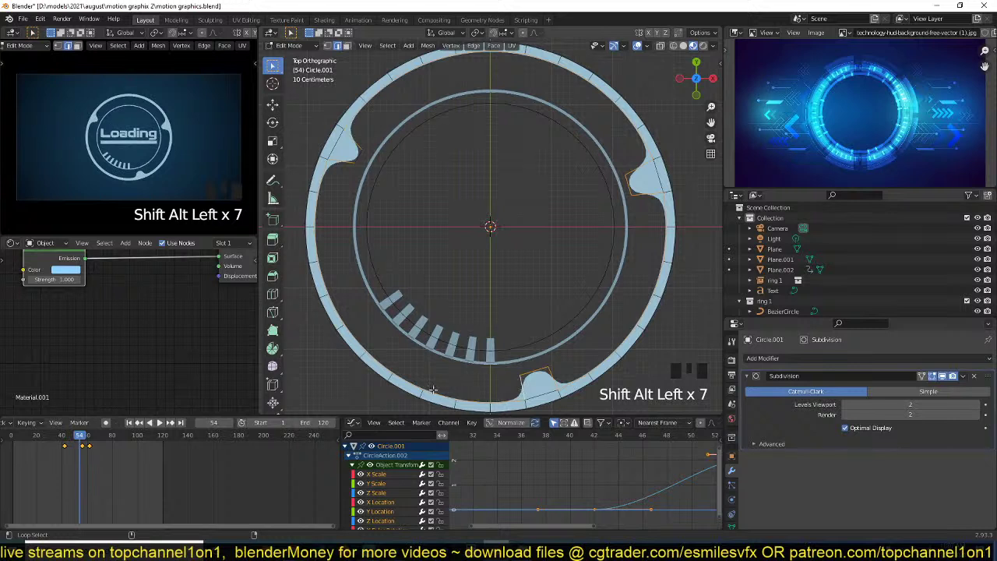
{"action": "left_click", "coordinate": [363, 162], "text": "alt+shift"}
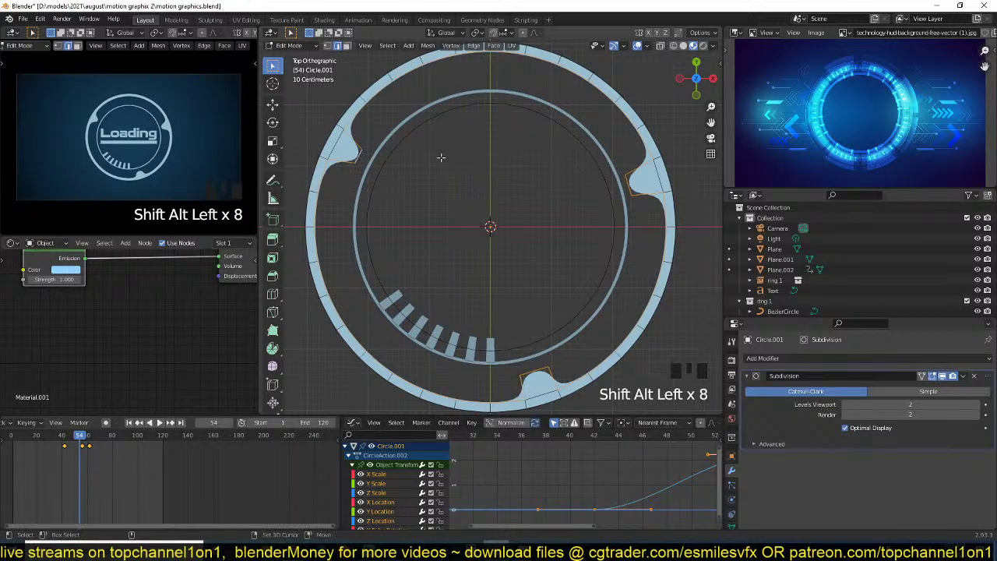
{"action": "key", "text": "shift+e"}
{"action": "type", "text": "1|) = 1"}
{"action": "left_click", "coordinate": [441, 157]}
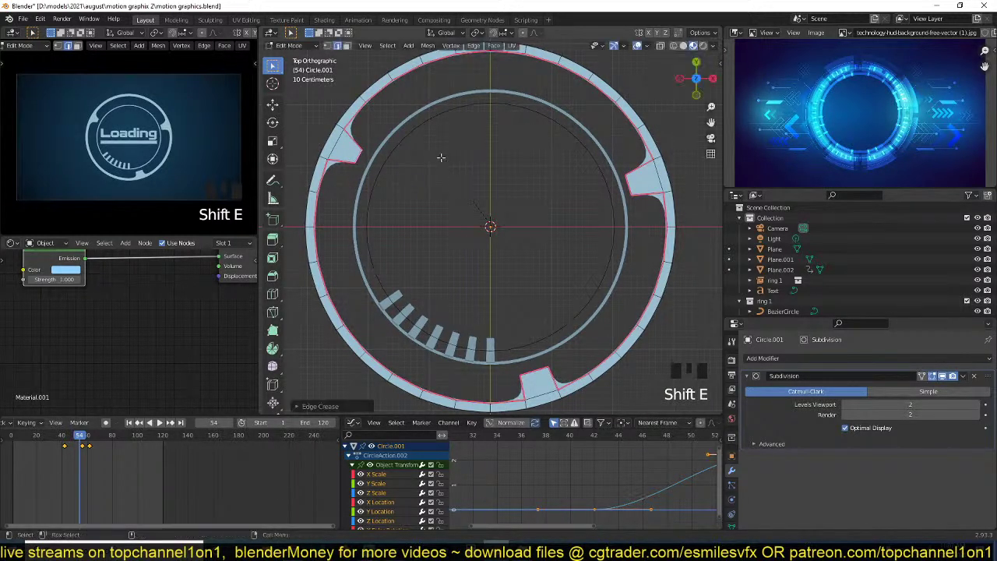
{"action": "key", "text": "Tab"}
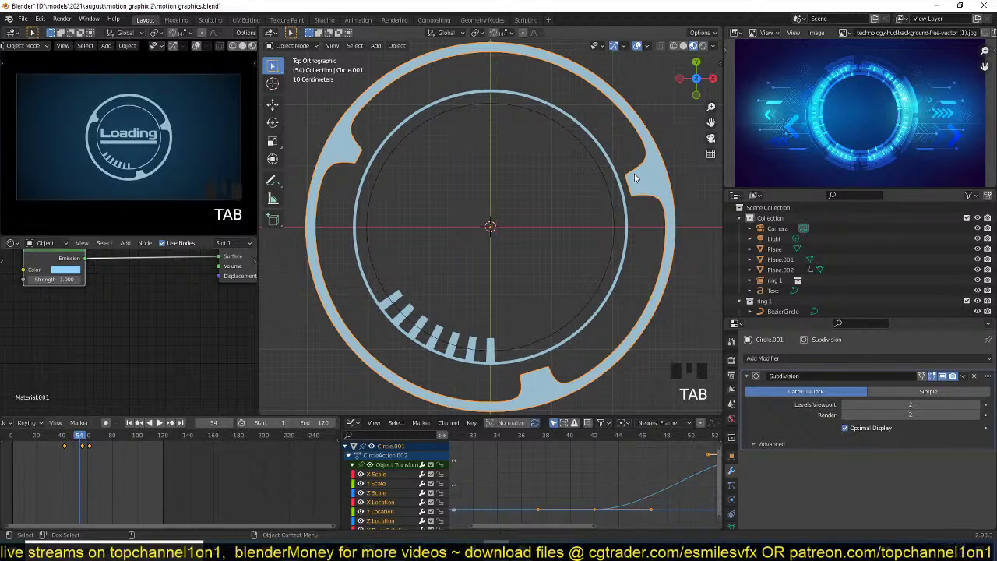
- In Edit Mode, select the edges where the tabs join the outer ring, set their crease to 1, and return to Object Mode
{"action": "key", "text": "Tab"}
{"action": "scroll", "coordinate": [653, 170], "scroll_direction": "up", "scroll_amount": 2}
{"action": "middle_click_drag", "start_coordinate": [650, 168], "coordinate": [588, 195], "text": "shift"}
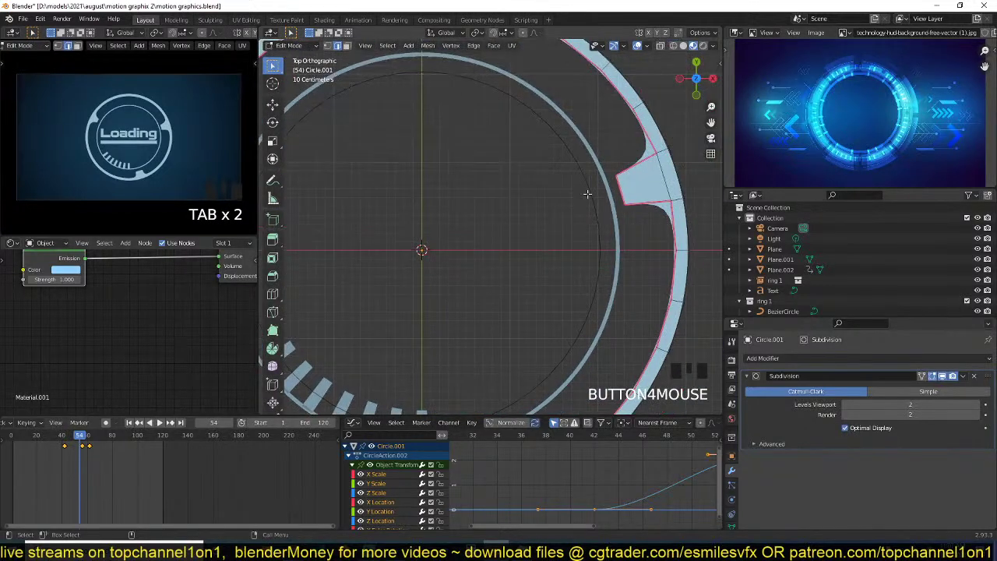
{"action": "left_click", "coordinate": [660, 169]}
{"action": "scroll", "coordinate": [458, 199], "scroll_direction": "down", "scroll_amount": 4}
{"action": "left_click", "coordinate": [477, 364], "text": "shift"}
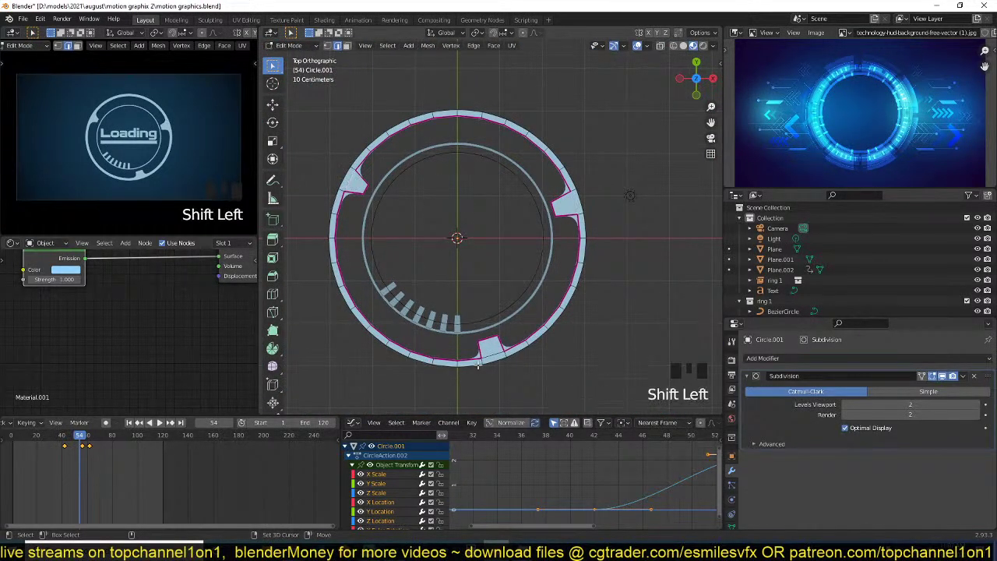
{"action": "left_click", "coordinate": [491, 353], "text": "shift"}
{"action": "key", "text": "shift+e"}
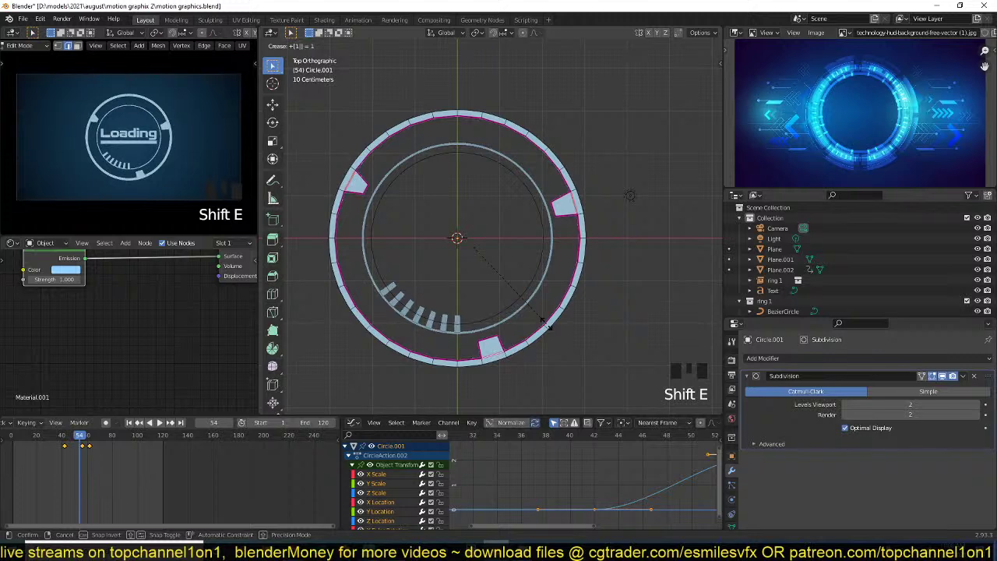
{"action": "key", "text": "Tab"}
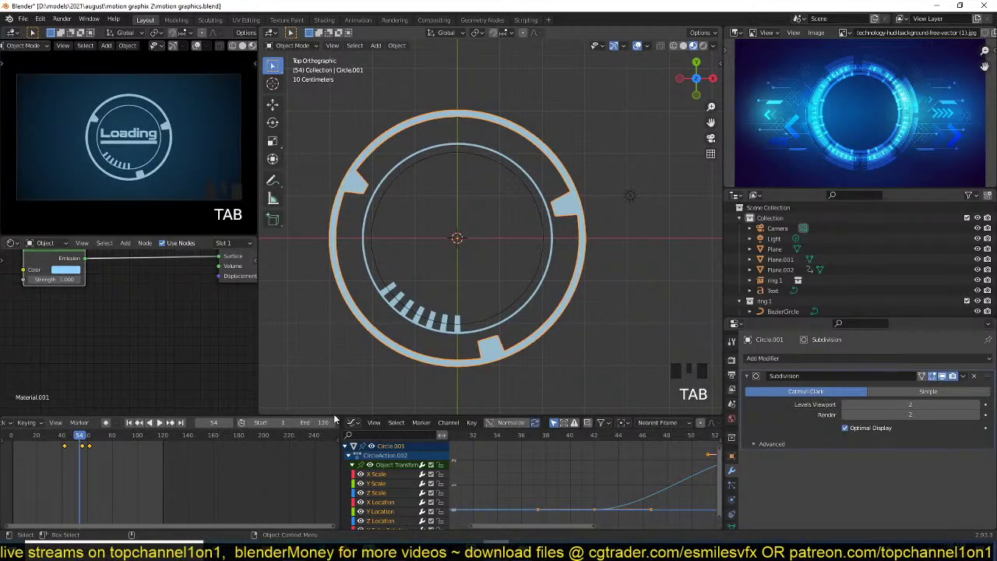
- Rotate the tabbed ring at its frame 56 keyframe and enable auto keying to record the rotation there
{"action": "right_click_drag", "start_coordinate": [90, 442], "coordinate": [67, 447], "text": "shift"}
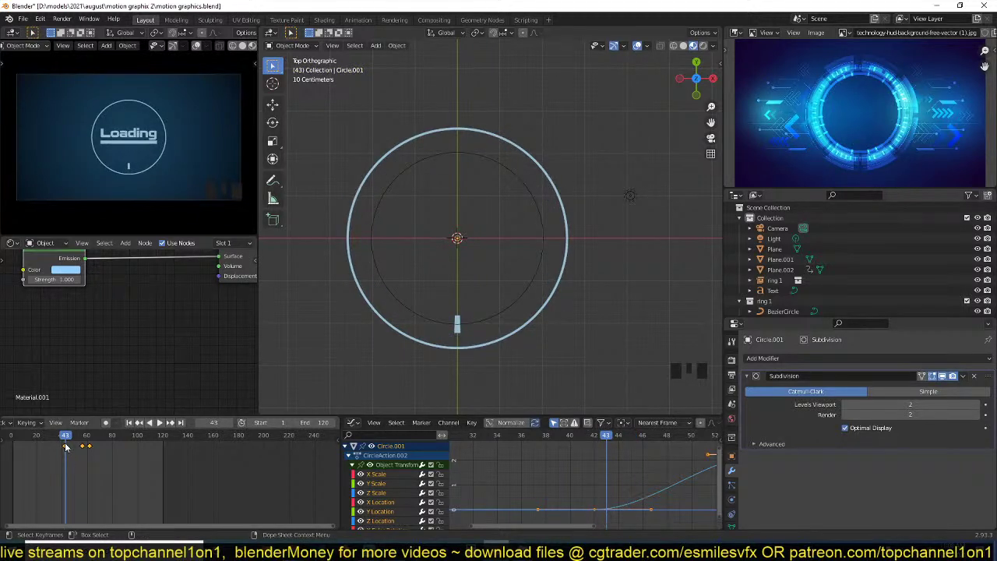
{"action": "key", "text": "Up"}
{"action": "key", "text": "r"}
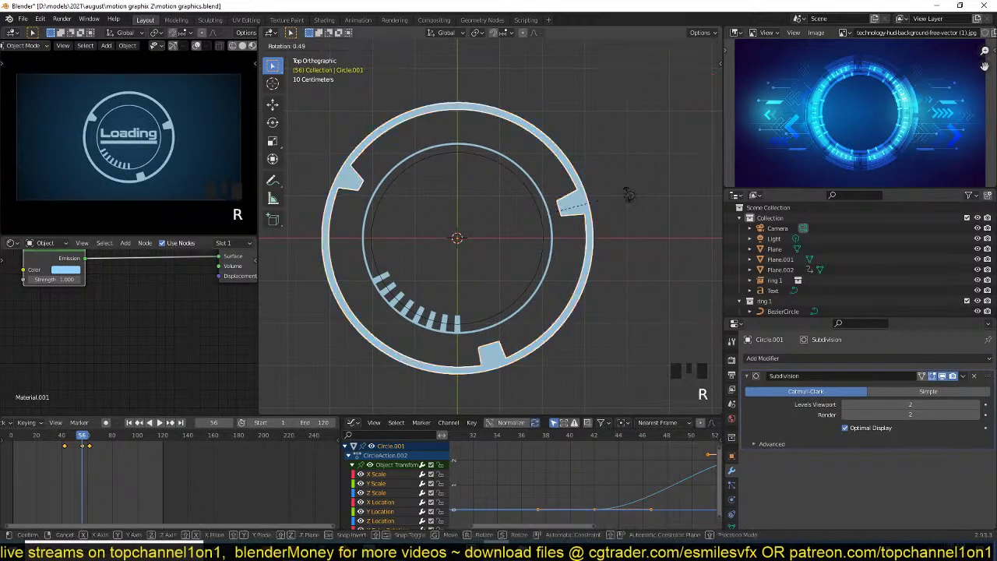
{"action": "left_click", "coordinate": [403, 215]}
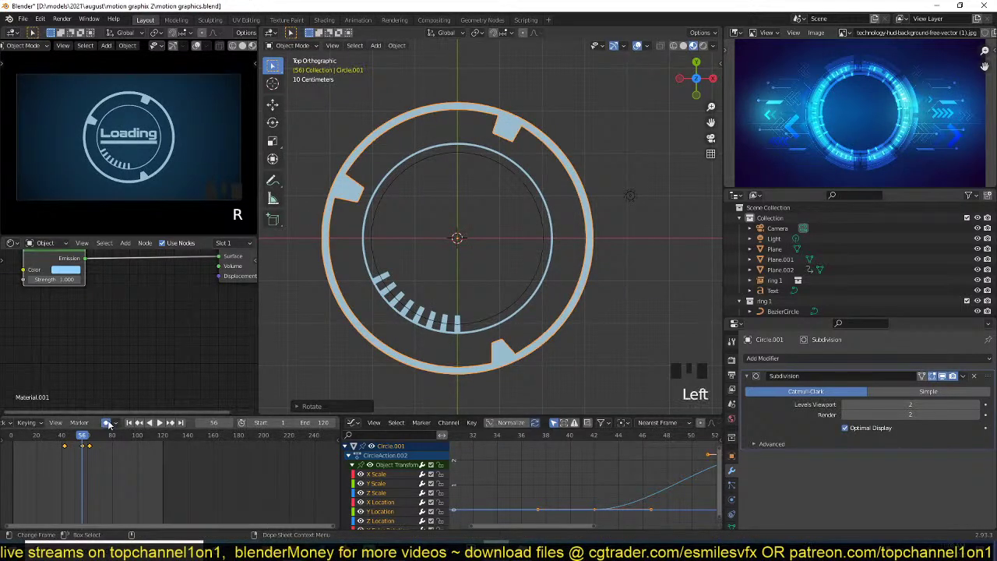
{"action": "key", "text": "g"}
{"action": "left_click", "coordinate": [484, 230]}
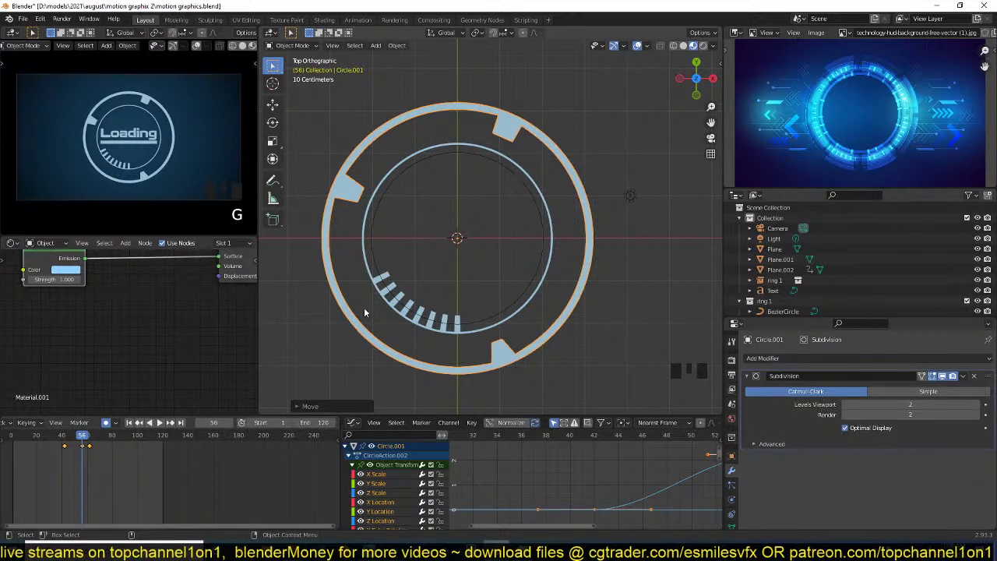
- Play the animation from the first frame to review how the tabbed ring grows and rotates
{"action": "middle_click_drag", "start_coordinate": [364, 307], "coordinate": [396, 284], "text": "shift"}
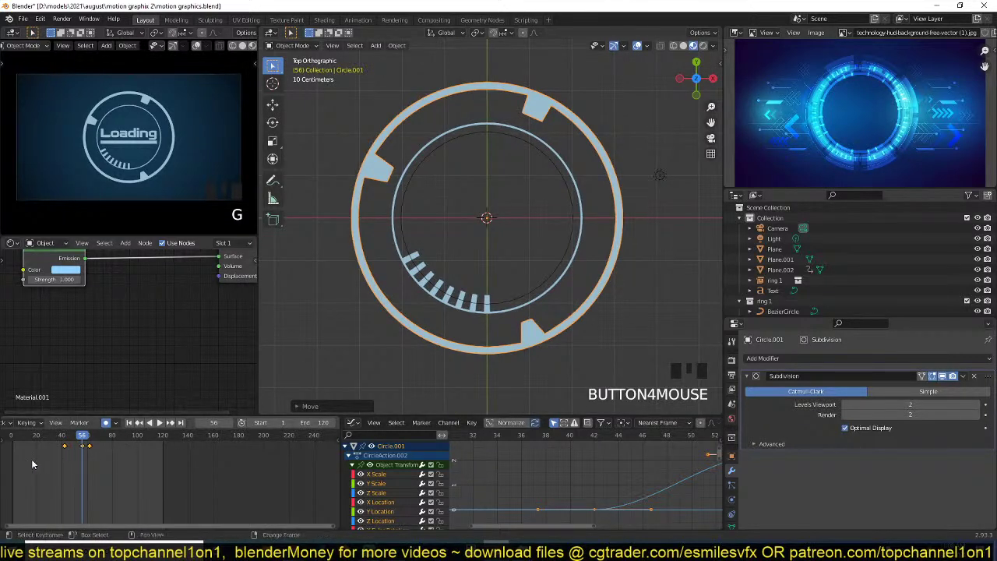
{"action": "key", "text": "shift+Right"}
{"action": "key", "text": "shift+Right"}
{"action": "key", "text": "space"}
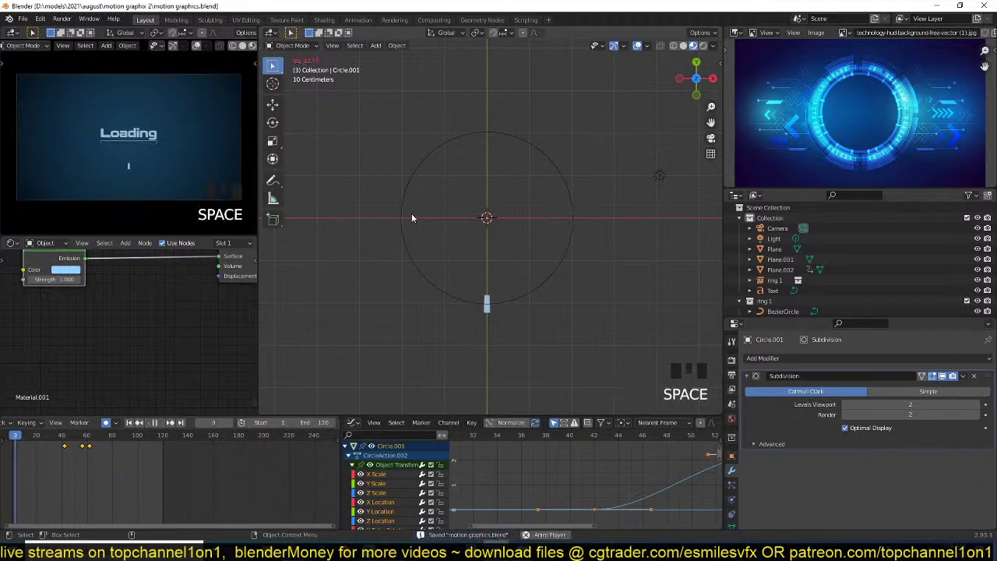
{"action": "key", "text": "Escape"}
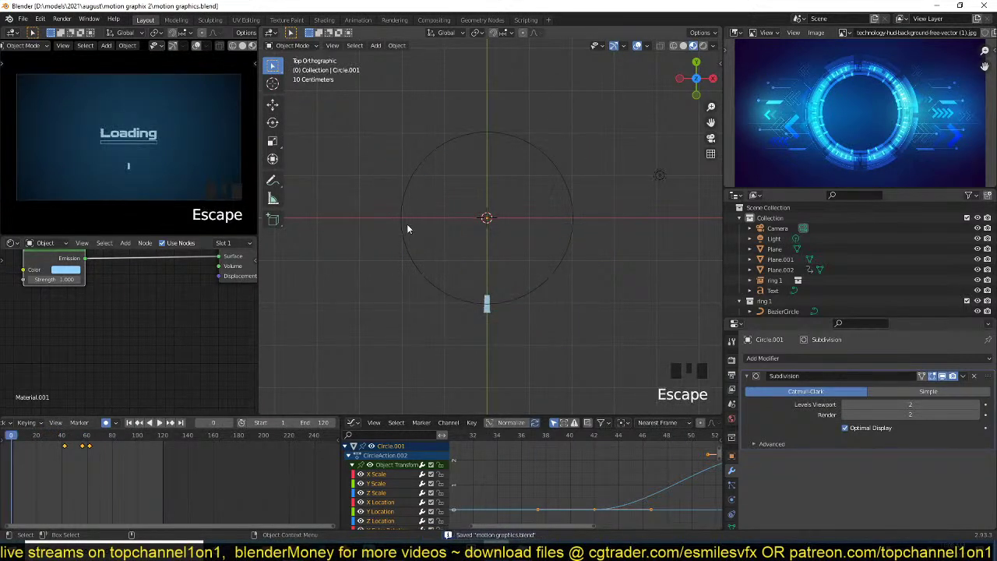
{"action": "key", "text": "space"}
{"action": "key", "text": "space"}
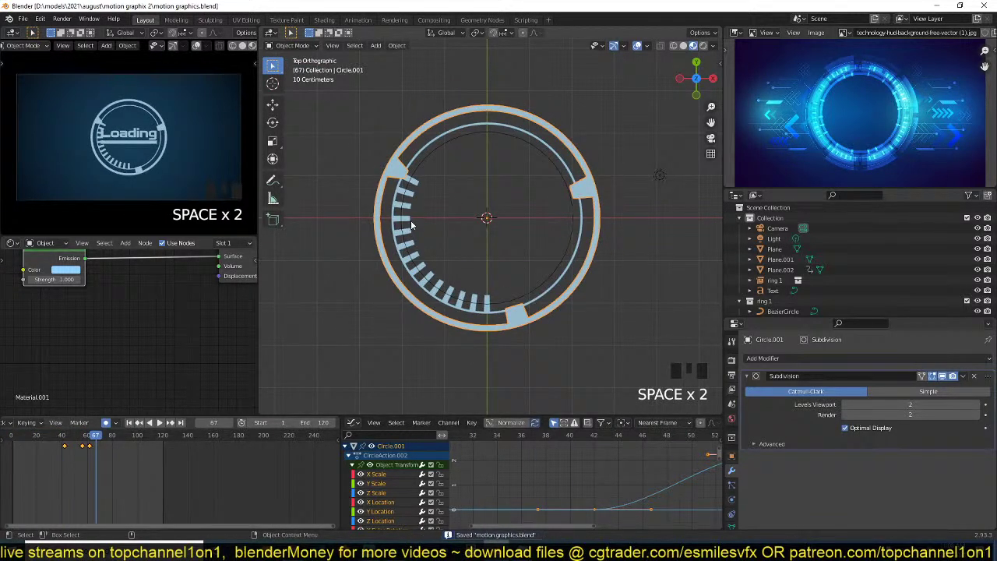
- Try deleting the ring's last keyframe and moving its frame 56 keyframe to about frame 130, and play the result
{"action": "left_click", "coordinate": [89, 447]}
{"action": "left_click", "coordinate": [88, 447]}
{"action": "key", "text": "x"}
{"action": "left_click", "coordinate": [87, 450]}
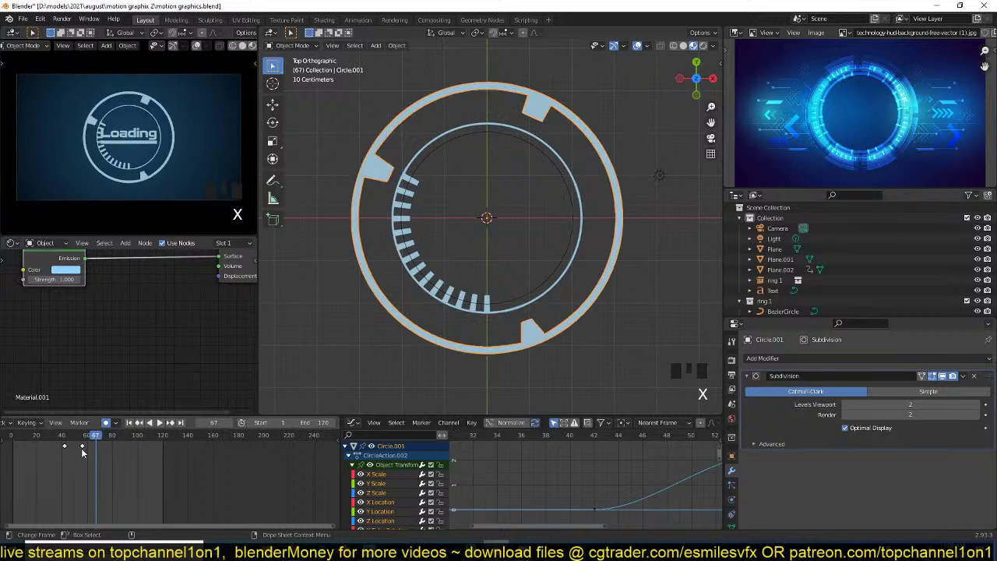
{"action": "left_click", "coordinate": [81, 447]}
{"action": "key", "text": "g"}
{"action": "left_click", "coordinate": [176, 447]}
{"action": "right_click", "coordinate": [8, 471], "text": "shift"}
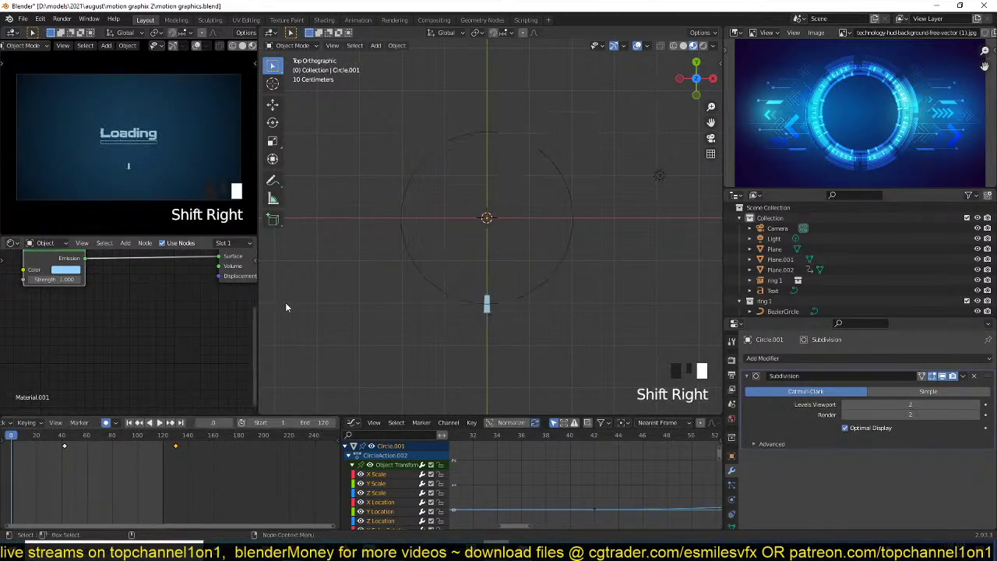
{"action": "key", "text": "space"}
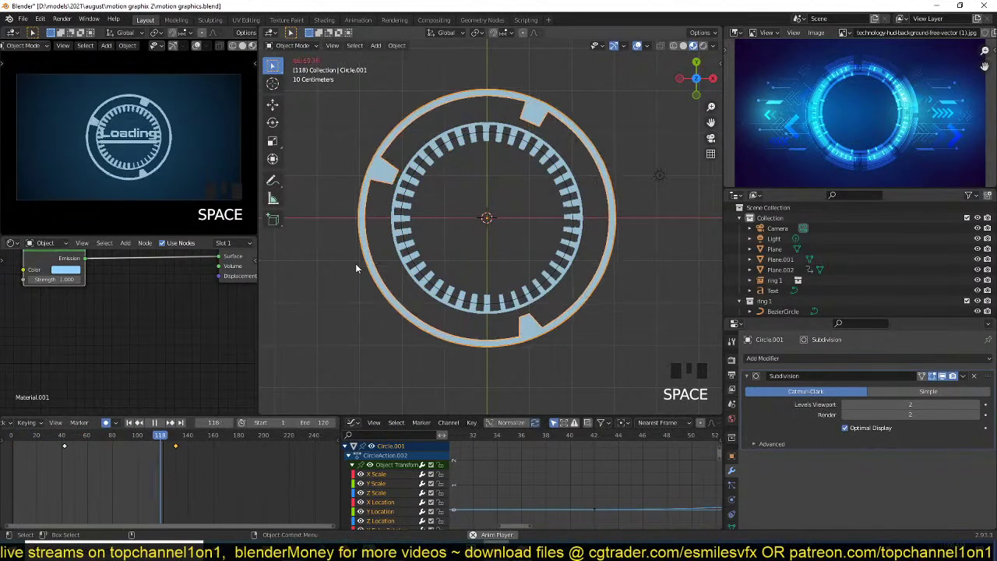
- Undo the keyframe move and deletion, and replay the ring's original timing
{"action": "key", "text": "Escape"}
{"action": "key", "text": "ctrl+z"}
{"action": "key", "text": "ctrl+z"}
{"action": "key", "text": "ctrl+z"}
{"action": "key", "text": "ctrl+z"}
{"action": "key", "text": "ctrl+z"}
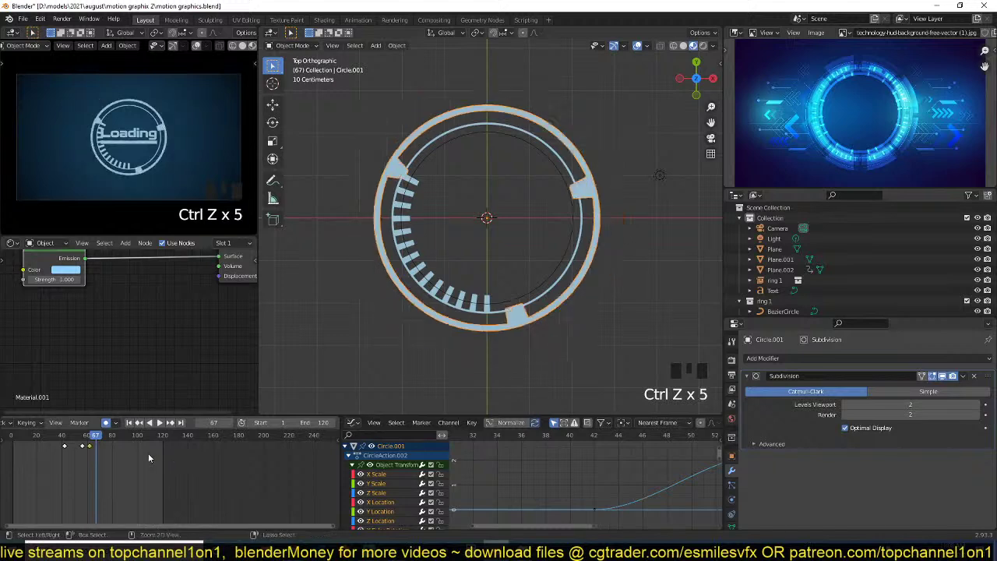
{"action": "key", "text": "space"}
{"action": "key", "text": "space"}
{"action": "key", "text": "space"}
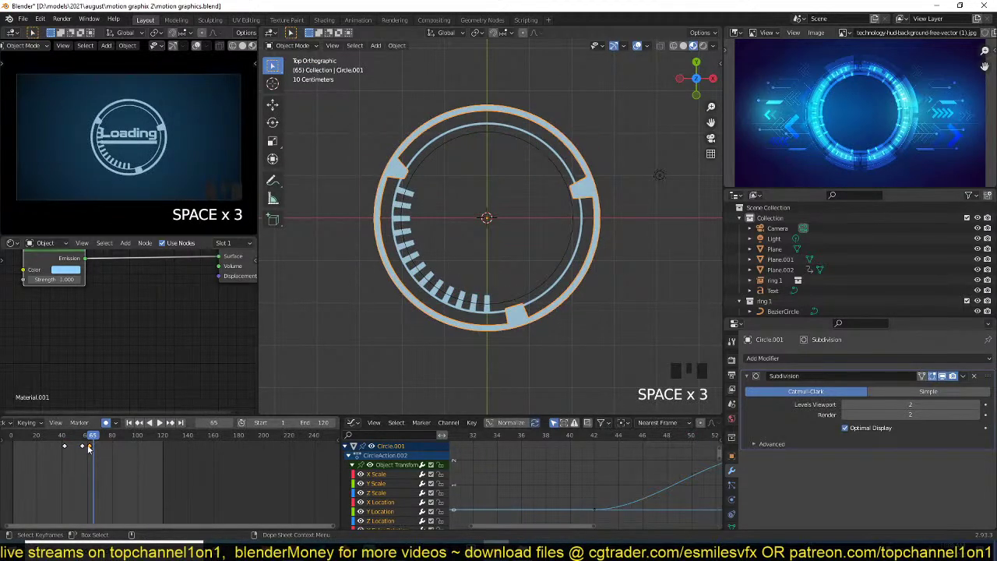
- Delete the ring's last keyframe at about frame 62, and rotate the ring further at its frame 56 keyframe with auto keying
{"action": "double_click", "coordinate": [89, 447]}
{"action": "key", "text": "x"}
{"action": "left_click", "coordinate": [89, 449]}
{"action": "right_click_drag", "start_coordinate": [82, 448], "coordinate": [82, 450], "text": "shift"}
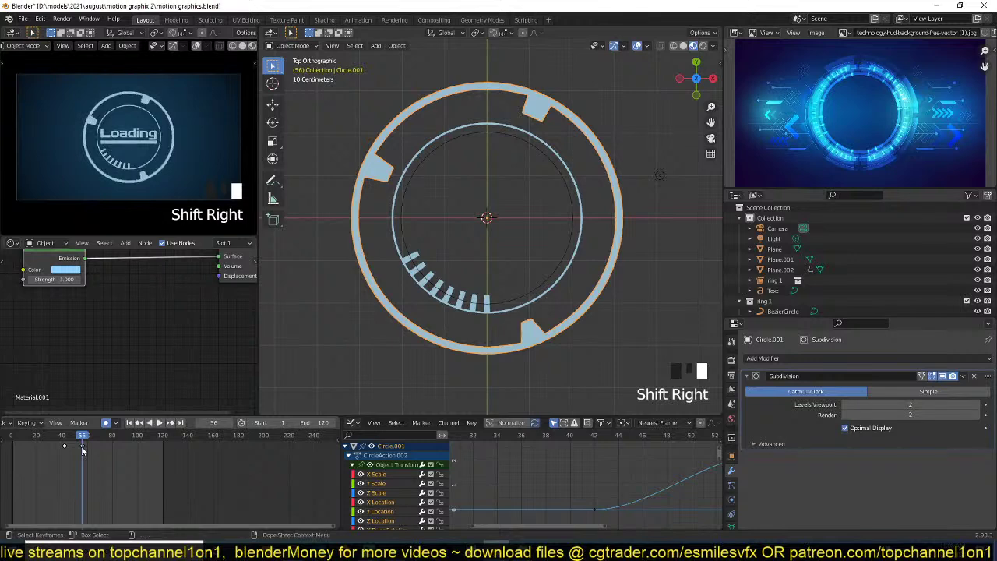
{"action": "key", "text": "r"}
{"action": "left_click", "coordinate": [600, 63]}
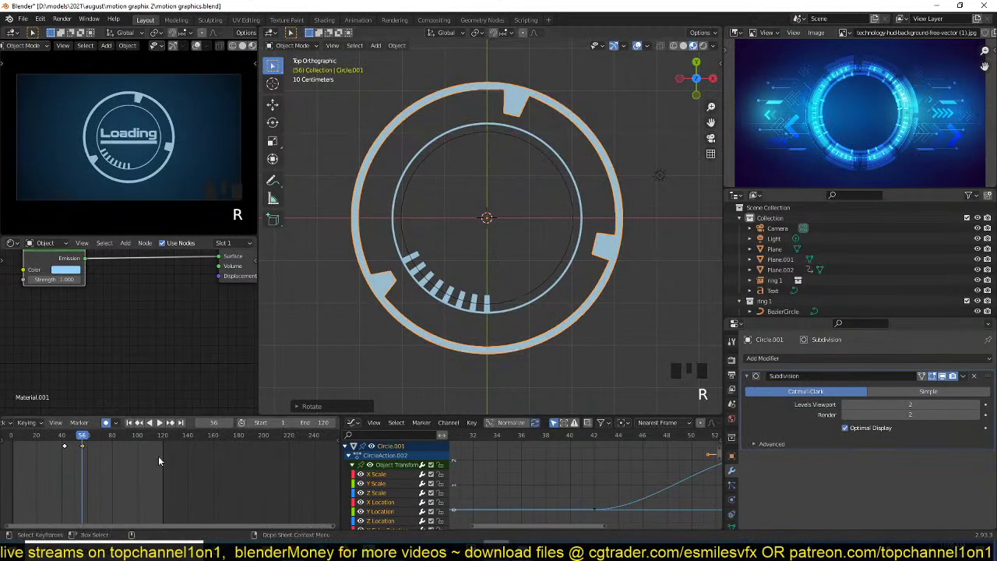
- Play the animation to check the ring's new rotation, and stop at its first keyframe at frame 42
{"action": "key", "text": "shift+Right"}
{"action": "key", "text": "space"}
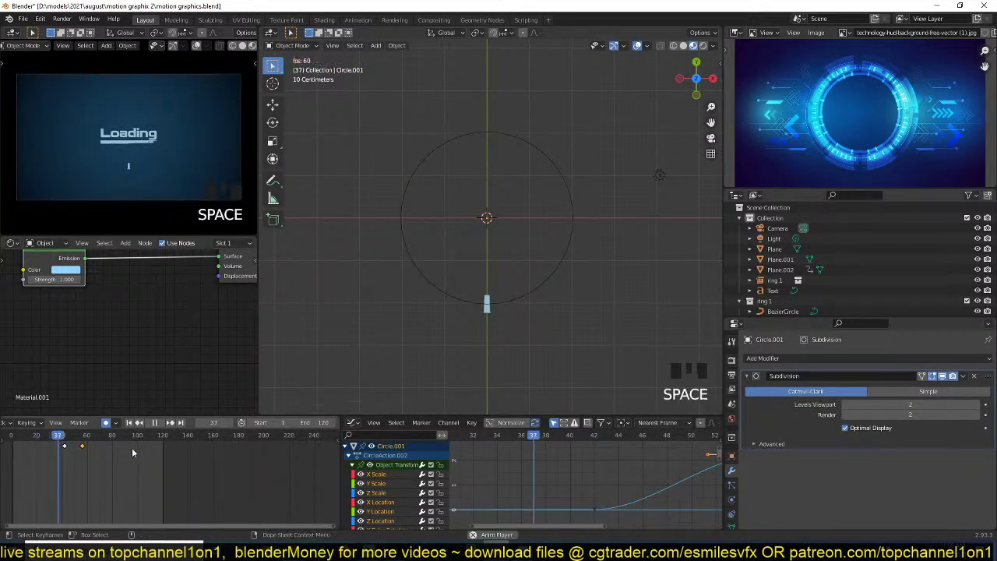
{"action": "key", "text": "Escape"}
{"action": "key", "text": "Up"}
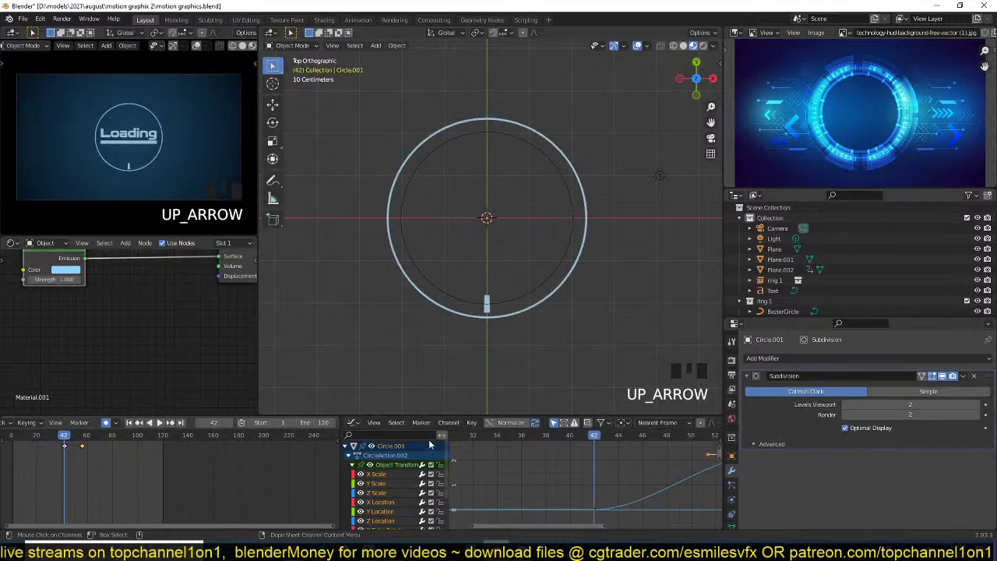
- Enlarge the Graph Editor area and fit all of the ring's animation curves into its view
{"action": "left_click_drag", "start_coordinate": [494, 414], "coordinate": [495, 287]}
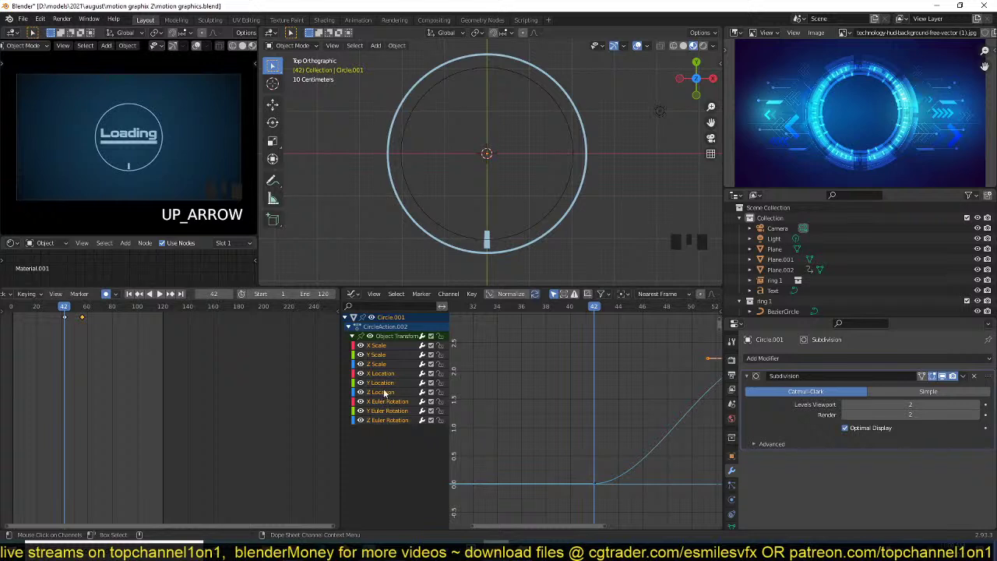
{"action": "key", "text": "grave"}
{"action": "middle_click_drag", "start_coordinate": [554, 95], "coordinate": [535, 52]}
{"action": "key", "text": "KP_7"}
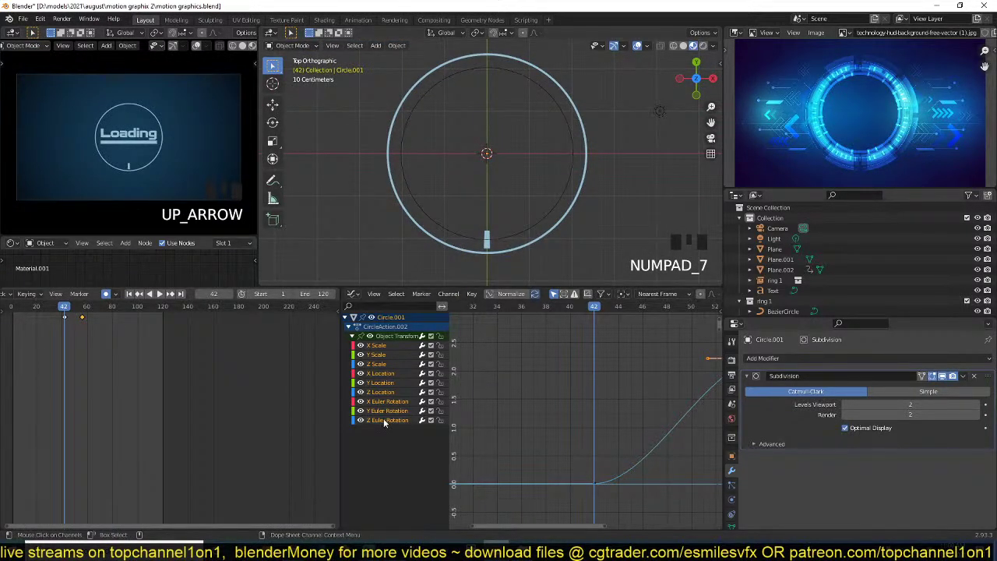
{"action": "left_click", "coordinate": [652, 419]}
{"action": "key", "text": "a"}
{"action": "key", "text": "KP_Decimal"}
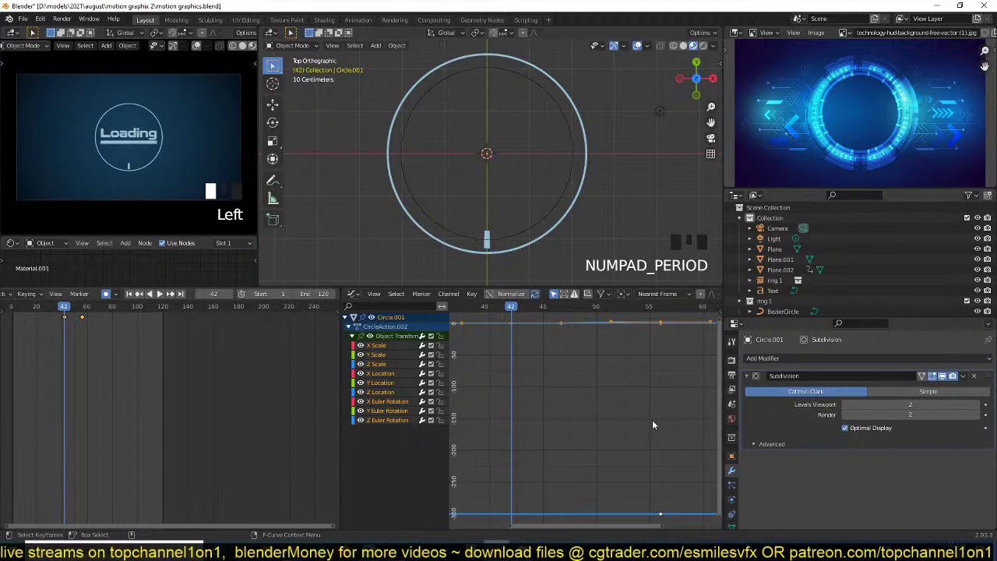
{"action": "key", "text": "KP_Decimal"}
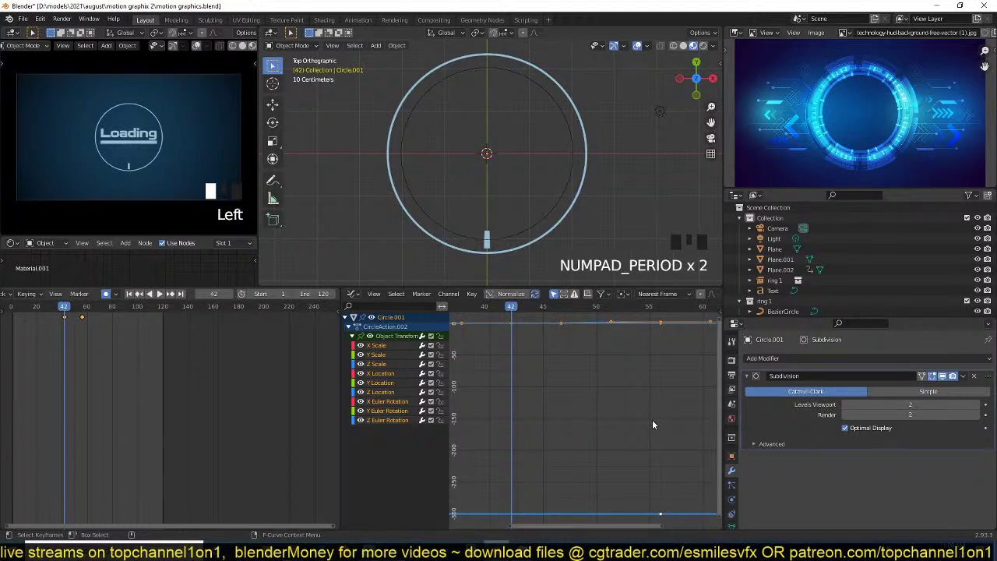
- Try to isolate the ring's Z Euler Rotation curve by hiding the unselected curves, and frame all curves
{"action": "left_click", "coordinate": [395, 421]}
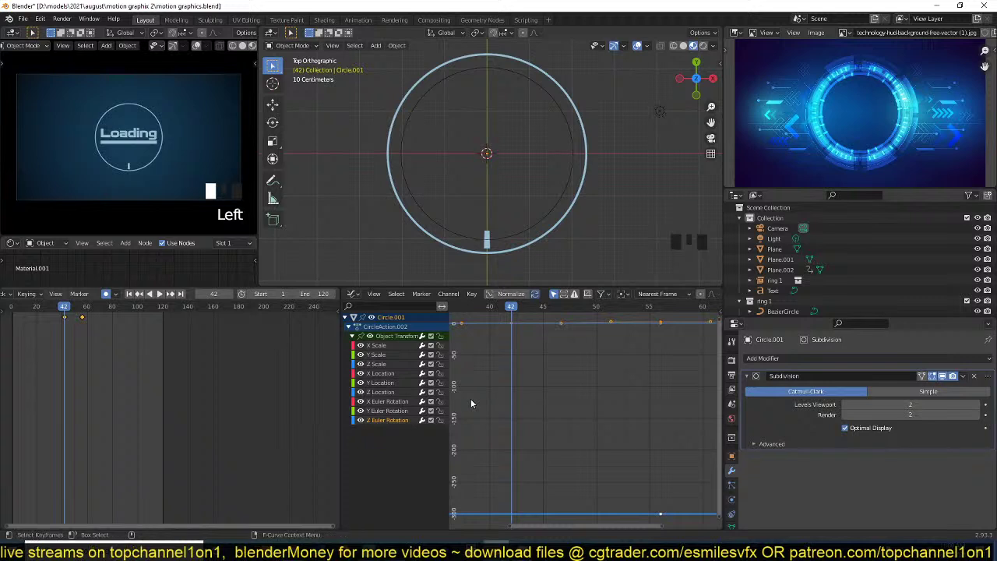
{"action": "left_click", "coordinate": [391, 421]}
{"action": "key", "text": "KP_Decimal"}
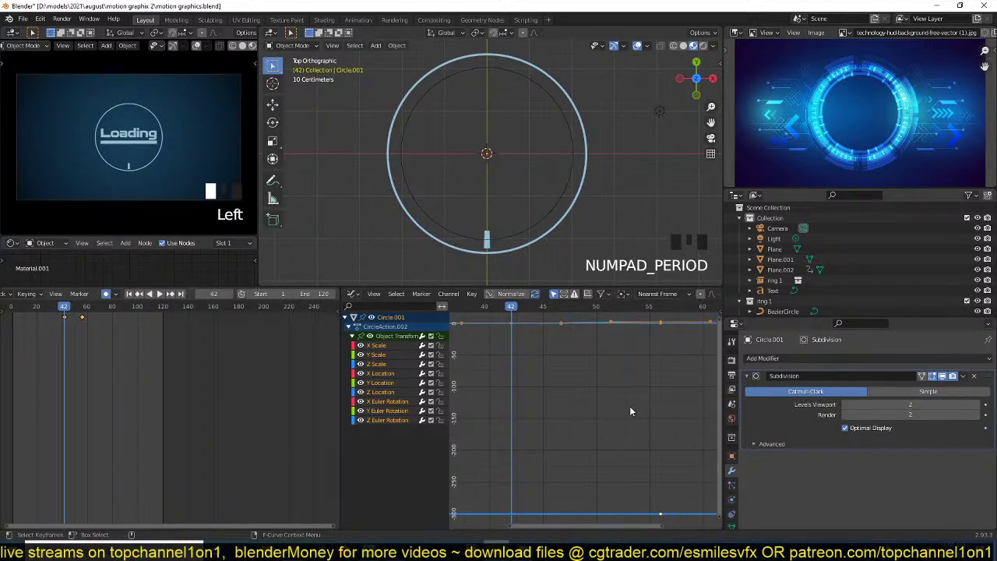
{"action": "key", "text": "shift+h"}
{"action": "key", "text": "KP_Decimal"}
{"action": "scroll", "coordinate": [632, 408], "scroll_direction": "down", "scroll_amount": 7}
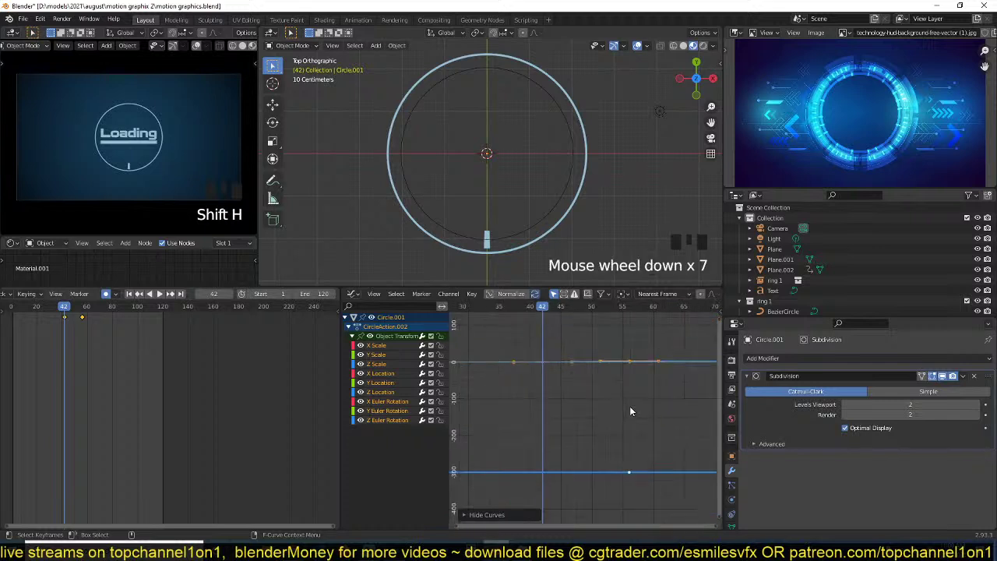
{"action": "scroll", "coordinate": [632, 408], "scroll_direction": "down", "scroll_amount": 12}
{"action": "key", "text": "a"}
{"action": "key", "text": "KP_Decimal"}
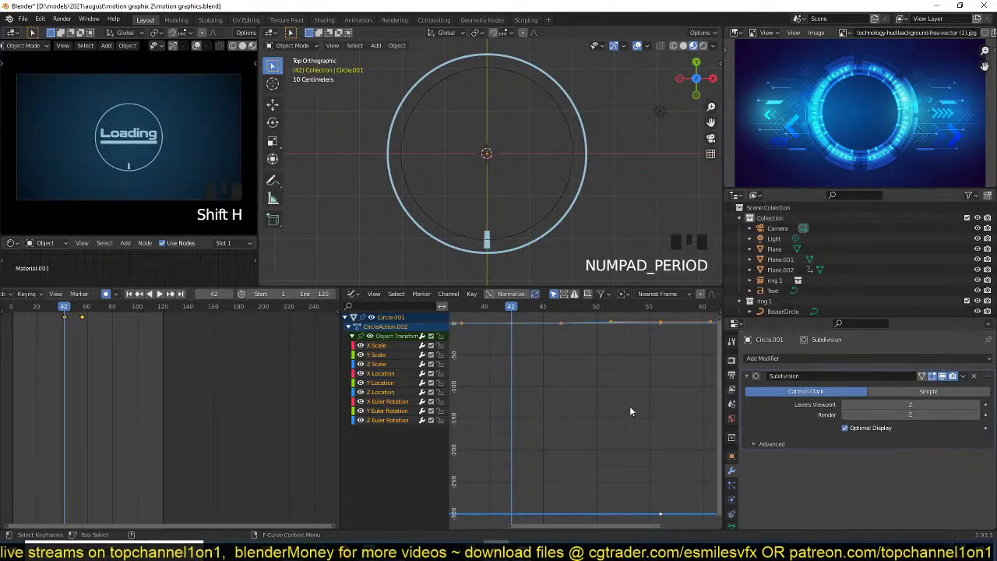
- Deselect all curves, select only the ring's Z Euler Rotation channel, and refit the graph view
{"action": "key", "text": "alt+a"}
{"action": "left_click", "coordinate": [392, 422]}
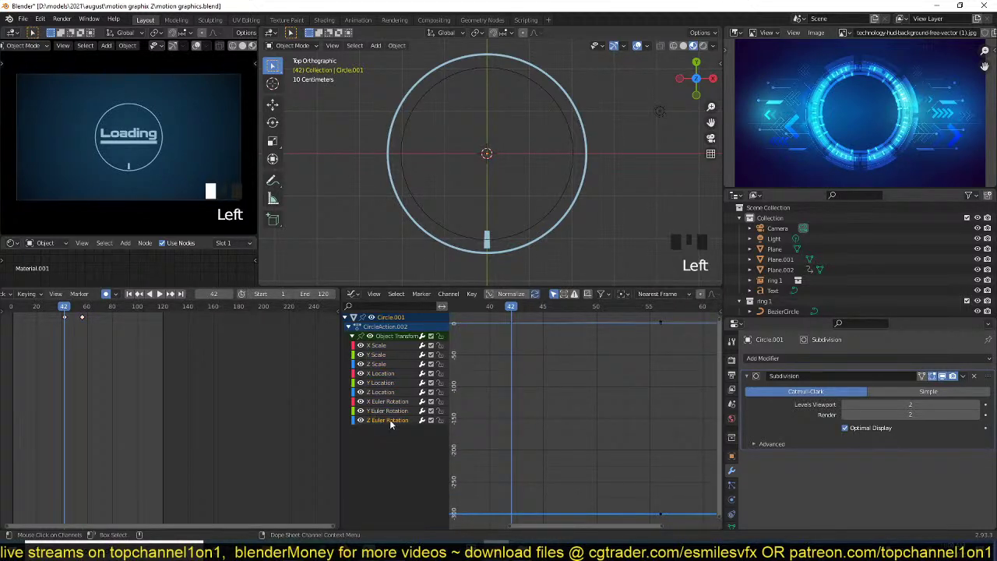
{"action": "key", "text": "alt+a"}
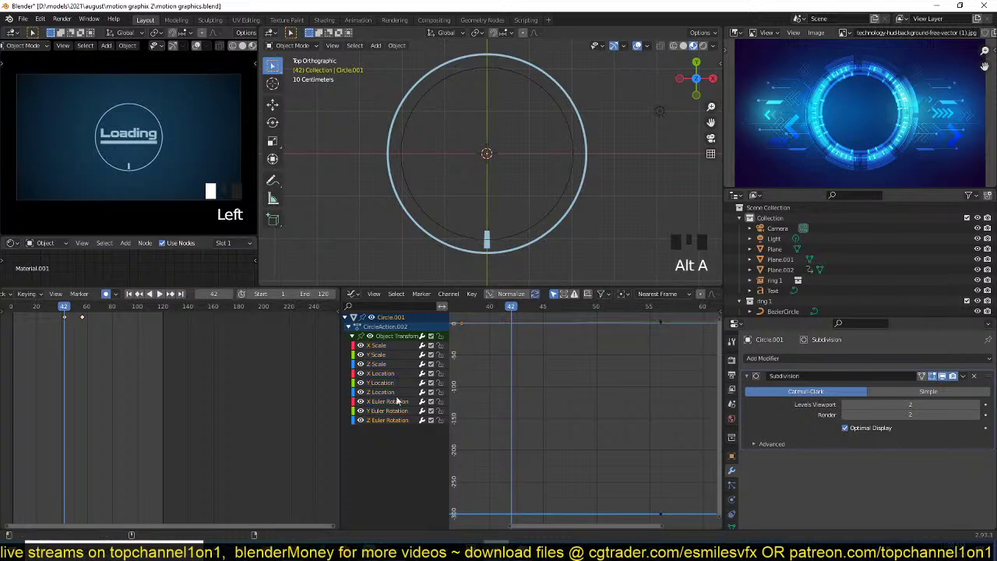
{"action": "left_click", "coordinate": [392, 422]}
{"action": "left_click", "coordinate": [392, 421]}
{"action": "scroll", "coordinate": [597, 389], "scroll_direction": "down", "scroll_amount": 13}
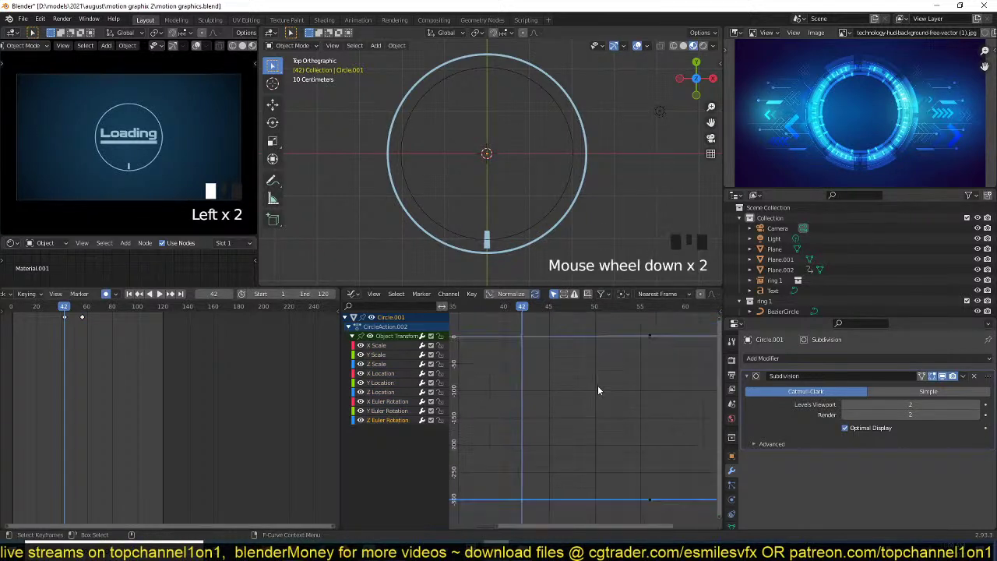
{"action": "key", "text": "KP_Decimal"}
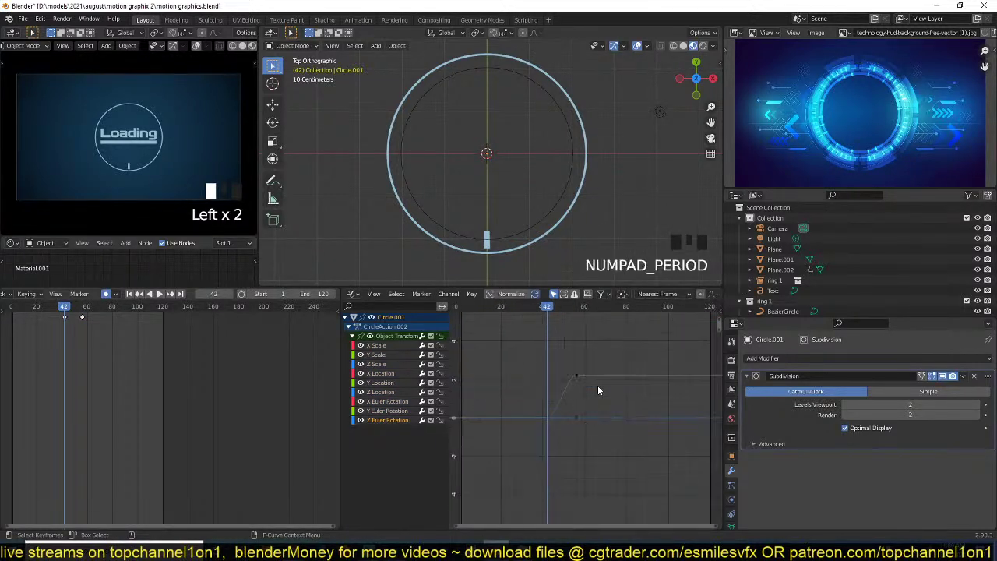
- Box-select the curve keyframes around frames 42 to 56 and frame them in the Graph Editor
{"action": "scroll", "coordinate": [597, 384], "scroll_direction": "up", "scroll_amount": 4}
{"action": "left_click_drag", "start_coordinate": [506, 344], "coordinate": [637, 454]}
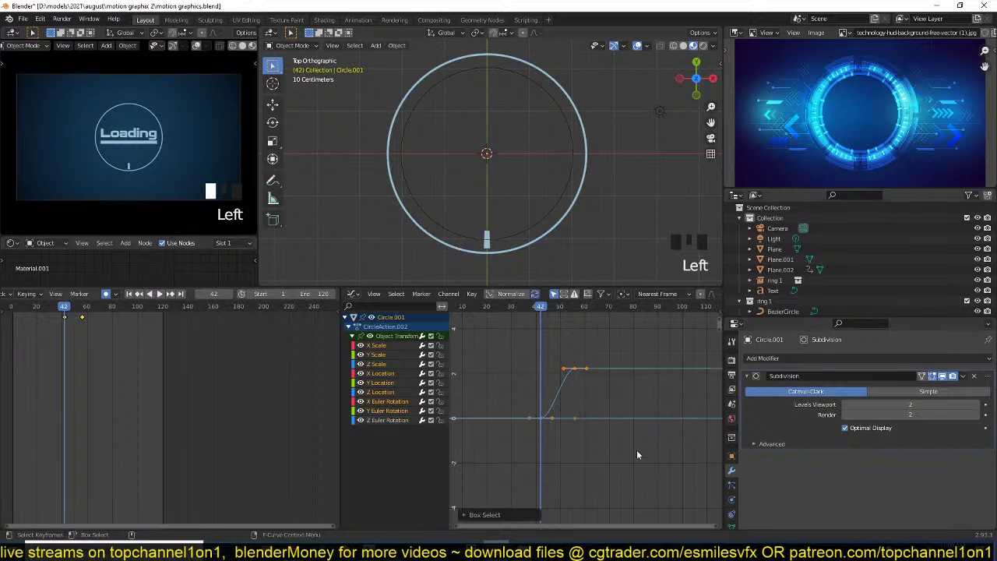
{"action": "key", "text": "KP_Decimal"}
{"action": "scroll", "coordinate": [613, 430], "scroll_direction": "down", "scroll_amount": 1}
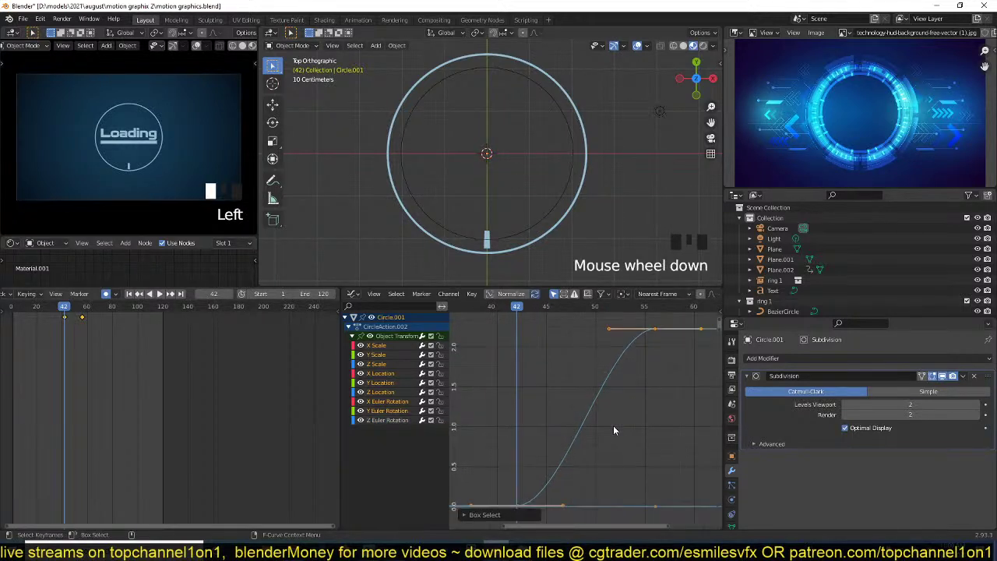
- Try moving the ring's ending scale keyframe up and out to about frame 114, preview the animation, and undo the move
{"action": "key", "text": "KP_Decimal"}
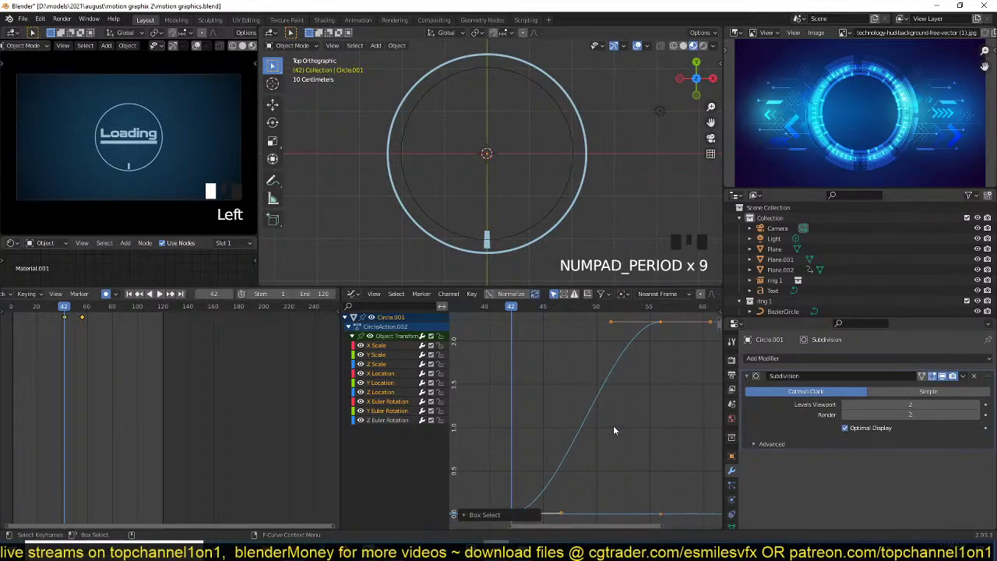
{"action": "scroll", "coordinate": [613, 425], "scroll_direction": "down", "scroll_amount": 15}
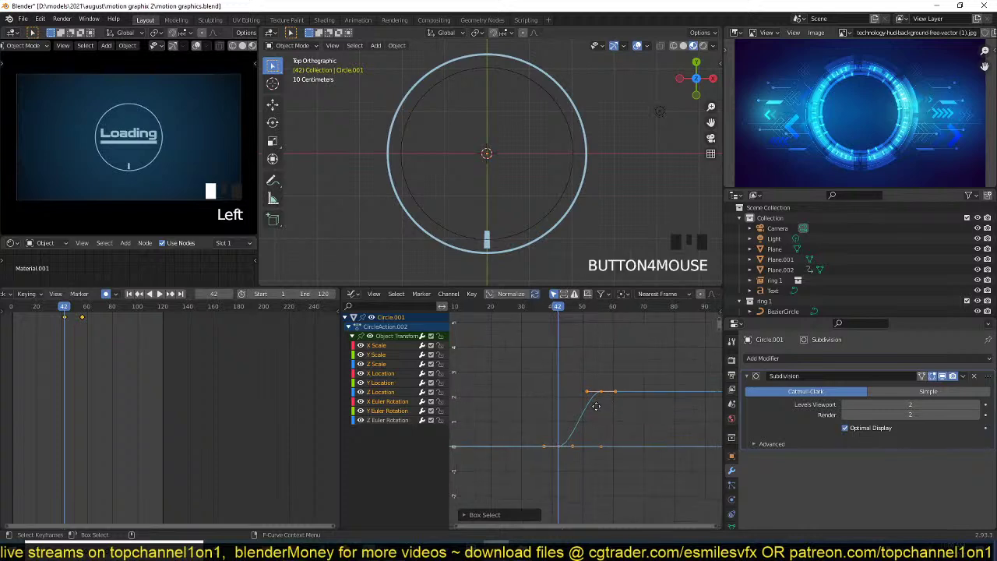
{"action": "left_click", "coordinate": [584, 418]}
{"action": "scroll", "coordinate": [583, 417], "scroll_direction": "down", "scroll_amount": 2}
{"action": "key", "text": "g"}
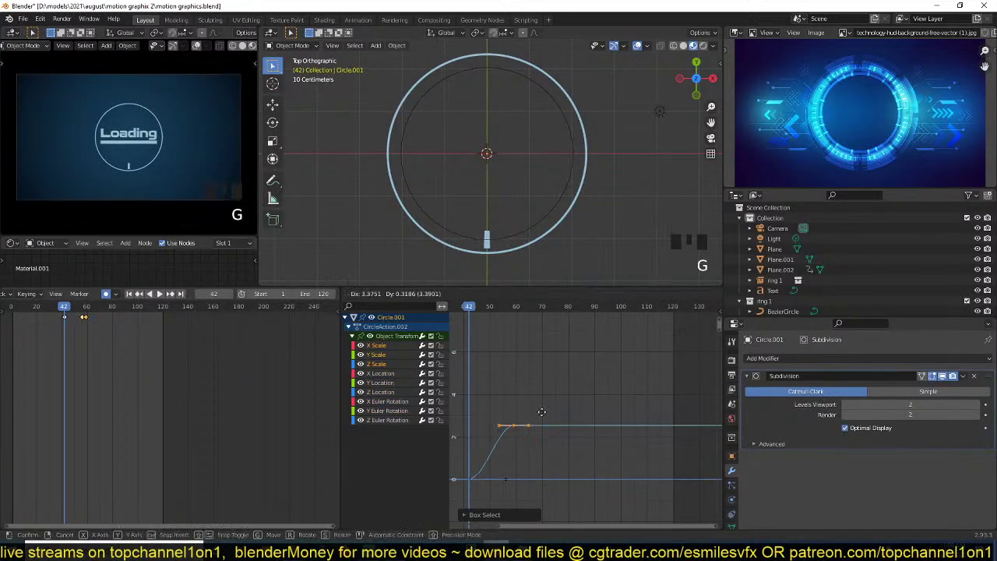
{"action": "left_click", "coordinate": [652, 335]}
{"action": "key", "text": "space"}
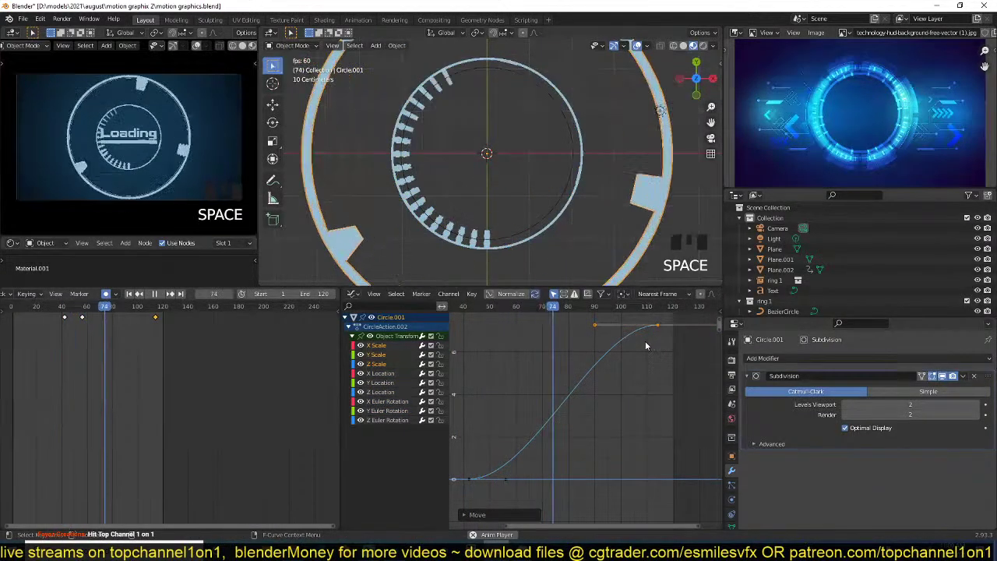
{"action": "key", "text": "Escape"}
{"action": "scroll", "coordinate": [638, 344], "scroll_direction": "down", "scroll_amount": 4}
{"action": "key", "text": "ctrl+z"}
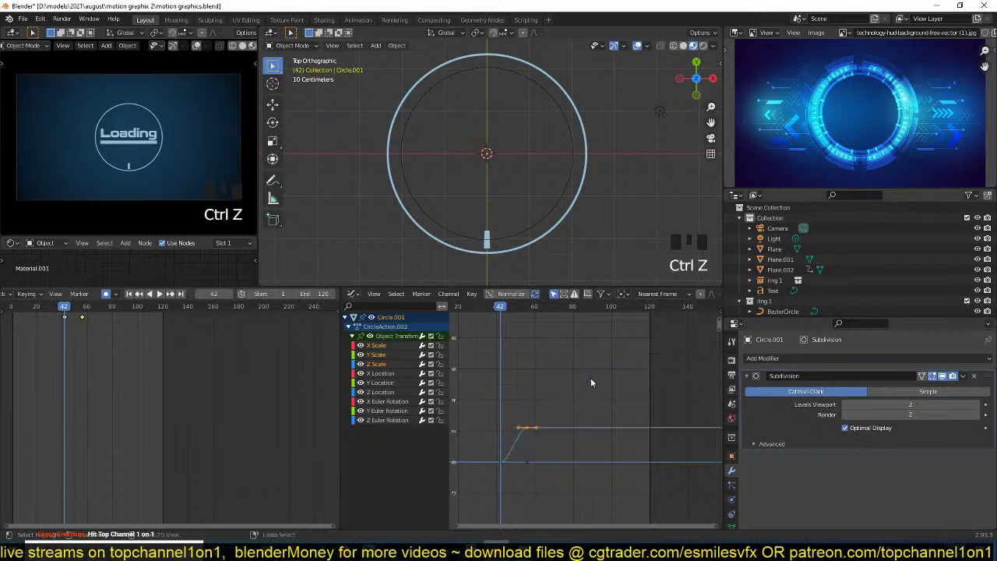
- Isolate the ring's Z Euler Rotation curve by hiding all other curves, and bring its keyframe into view
{"action": "left_click", "coordinate": [382, 421]}
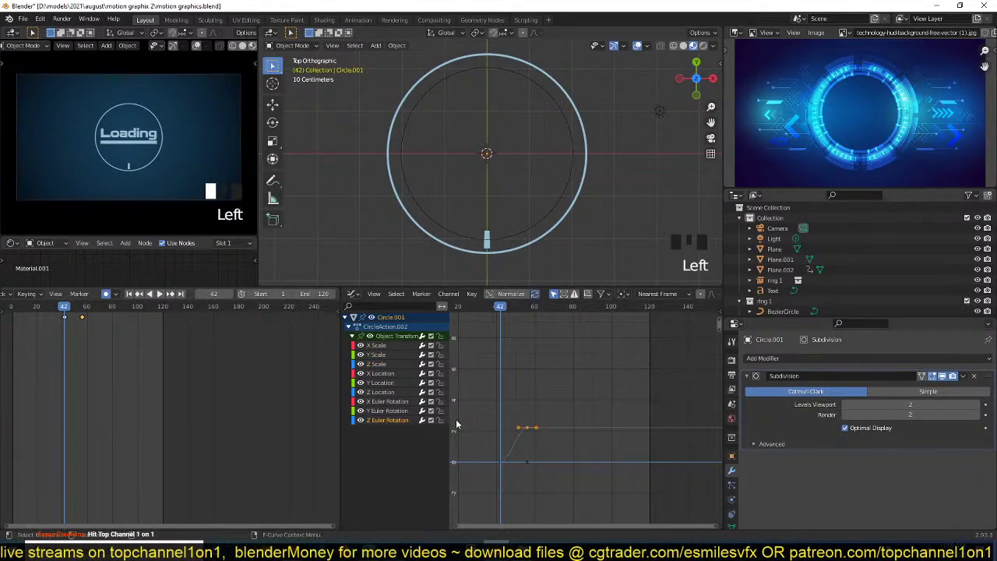
{"action": "left_click", "coordinate": [403, 420]}
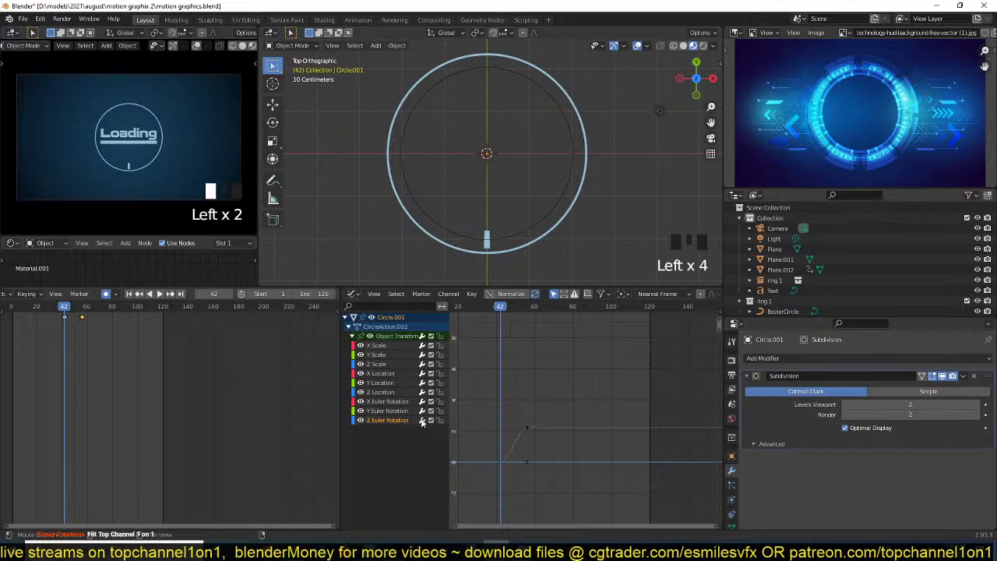
{"action": "key", "text": "shift+h"}
{"action": "key", "text": "a"}
{"action": "key", "text": "KP_Decimal"}
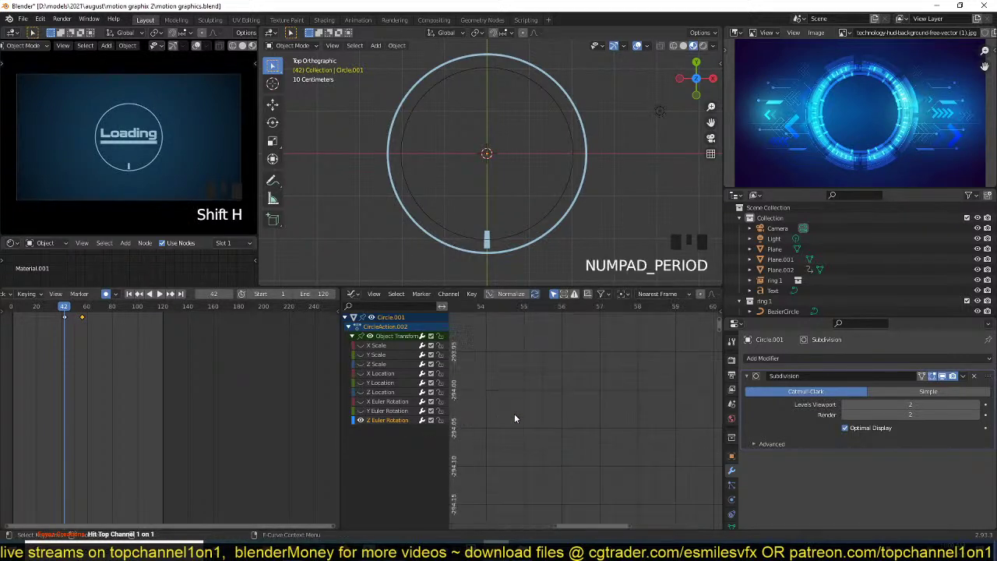
{"action": "scroll", "coordinate": [545, 392], "scroll_direction": "down", "scroll_amount": 11}
{"action": "left_click", "coordinate": [626, 432]}
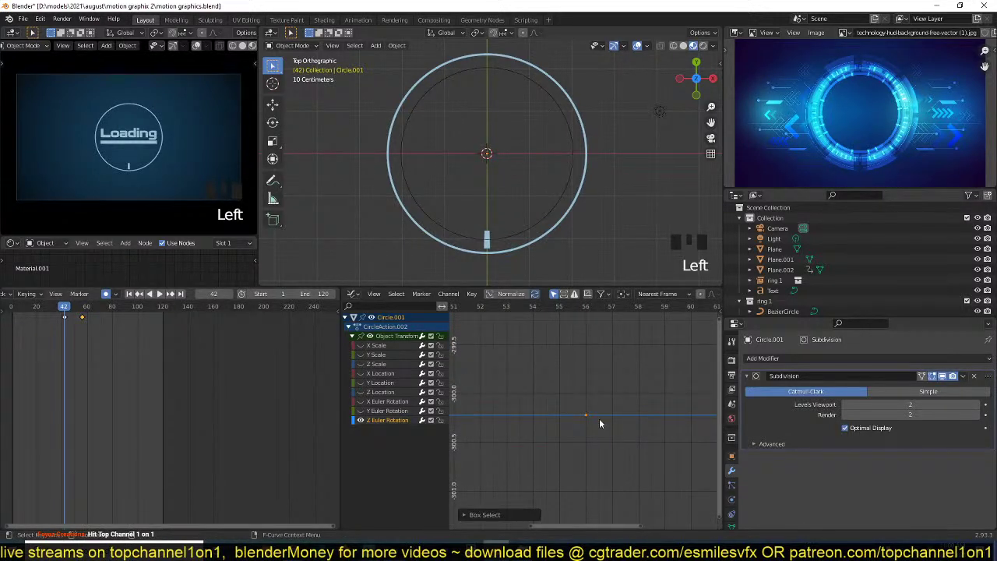
{"action": "scroll", "coordinate": [610, 413], "scroll_direction": "down", "scroll_amount": 20}
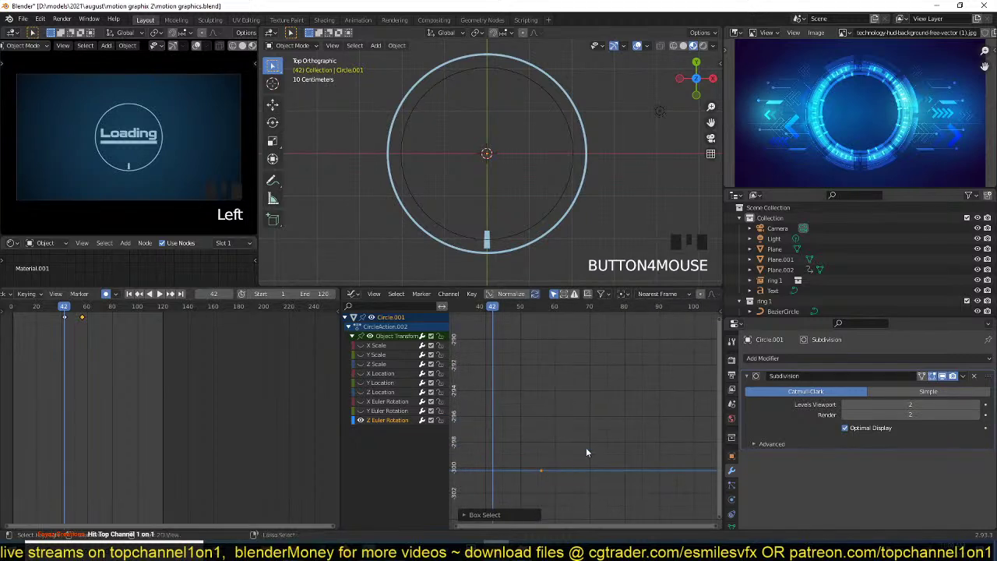
- Move the playhead to frame 86 and insert a keyframe there on only the selected Z Euler Rotation channel
{"action": "right_click", "coordinate": [663, 385], "text": "ctrl"}
{"action": "right_click", "coordinate": [657, 397], "text": "ctrl"}
{"action": "left_click", "coordinate": [608, 435], "text": "ctrl"}
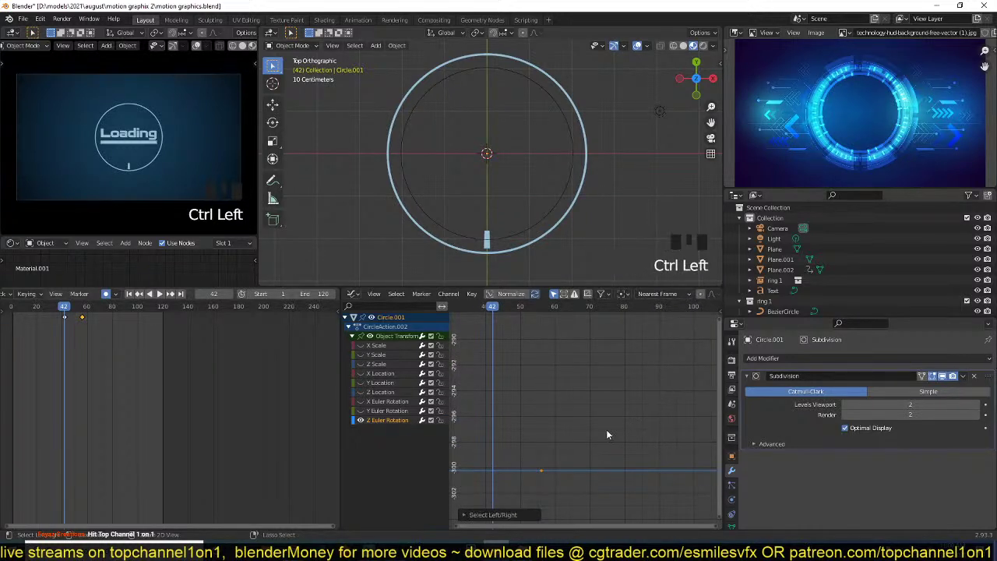
{"action": "key", "text": "Up"}
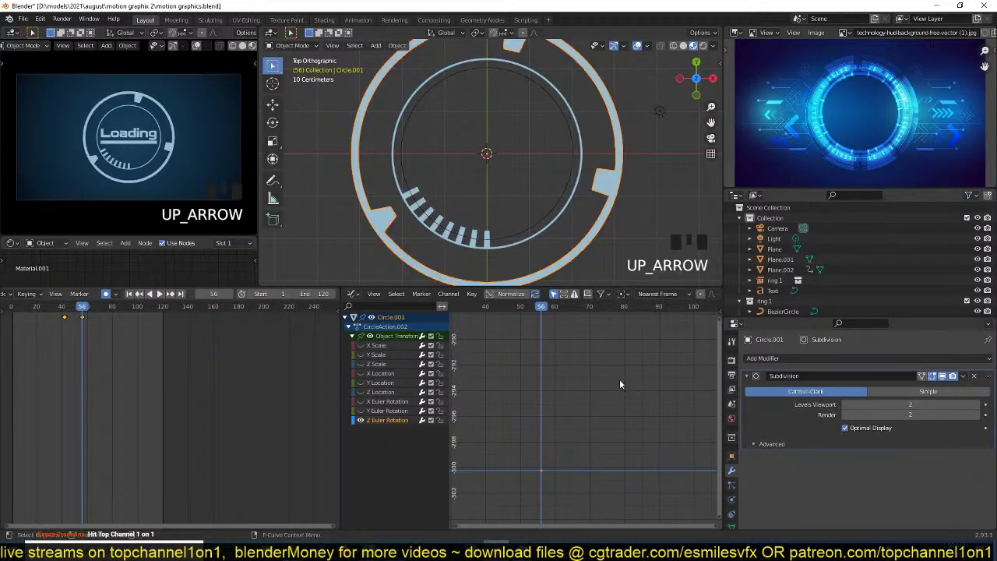
{"action": "right_click", "coordinate": [645, 383], "text": "shift"}
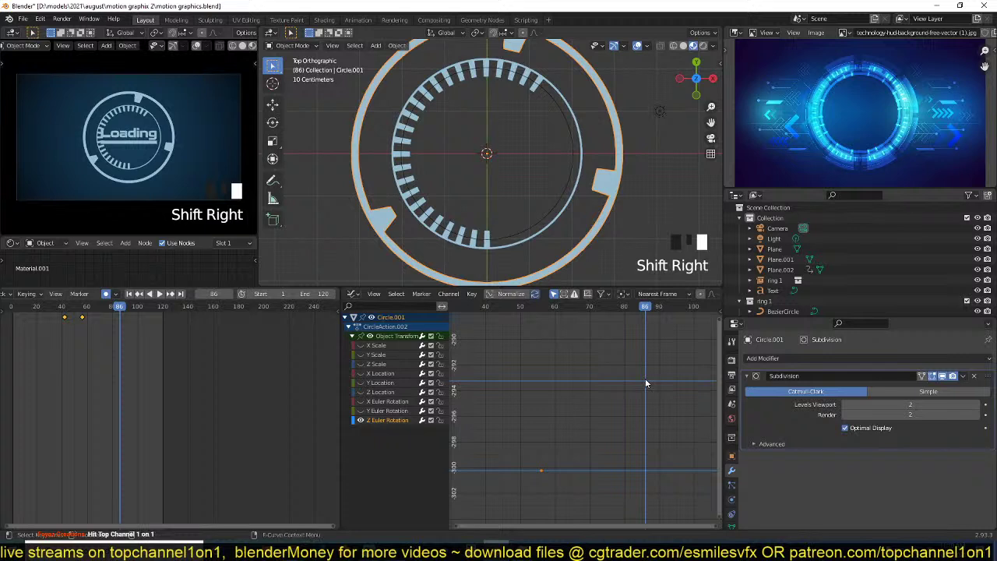
{"action": "key", "text": "i"}
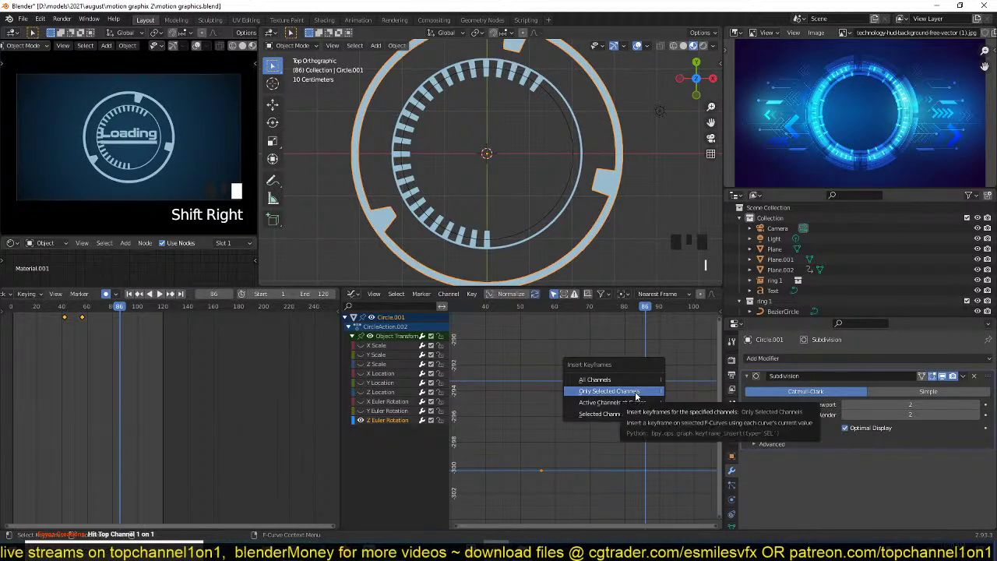
{"action": "left_click", "coordinate": [635, 396]}
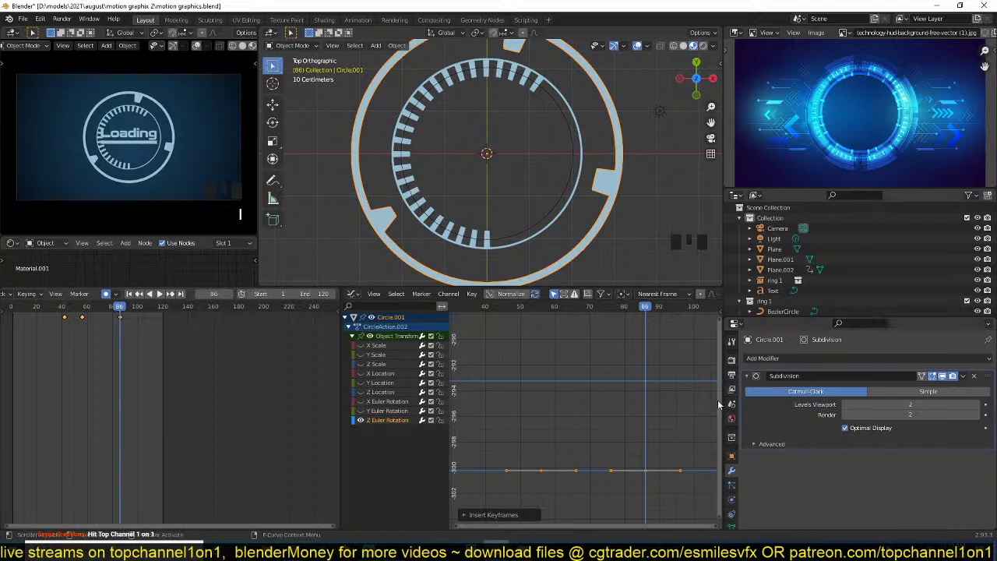
- Select only the Z rotation keyframe at frame 86 and raise its value by about 9.4
{"action": "middle_click_drag", "start_coordinate": [658, 418], "coordinate": [644, 409]}
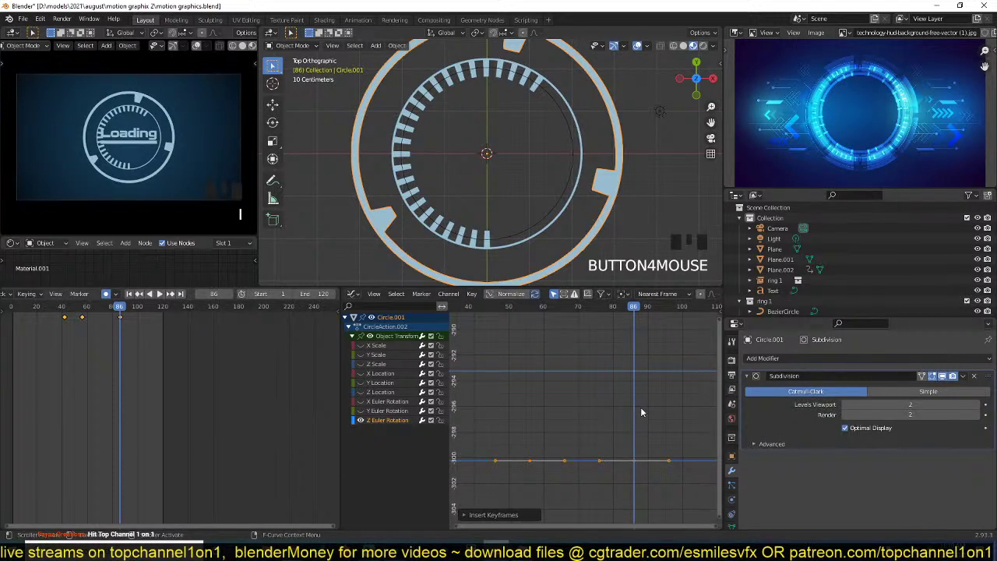
{"action": "scroll", "coordinate": [641, 409], "scroll_direction": "down", "scroll_amount": 4}
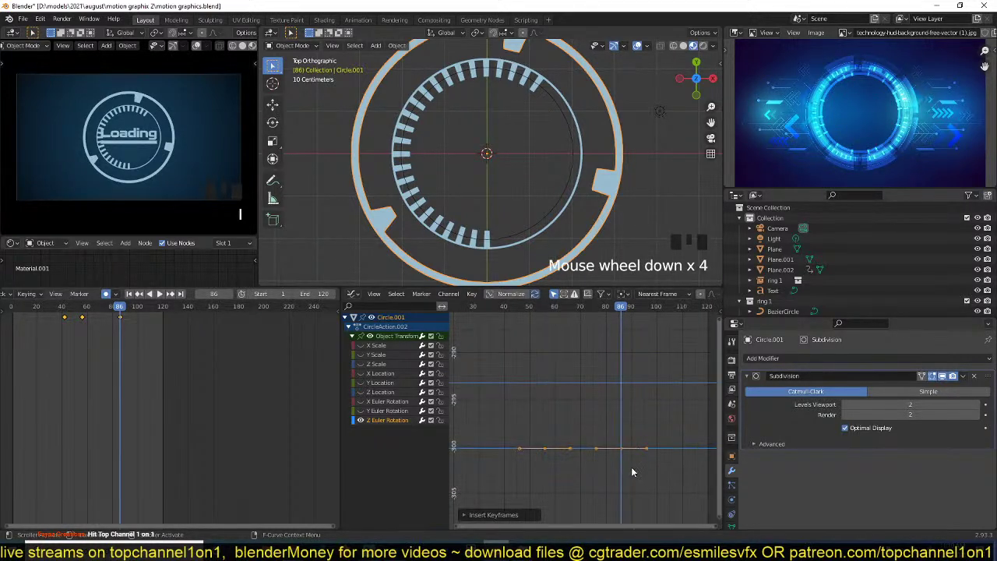
{"action": "key", "text": "g"}
{"action": "left_click", "coordinate": [626, 446]}
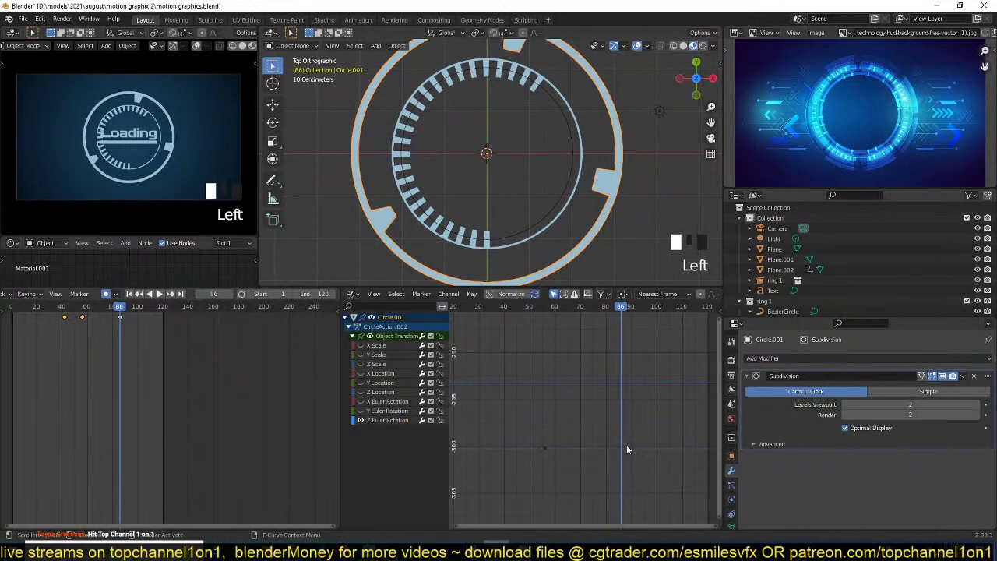
{"action": "left_click", "coordinate": [623, 448]}
{"action": "key", "text": "g"}
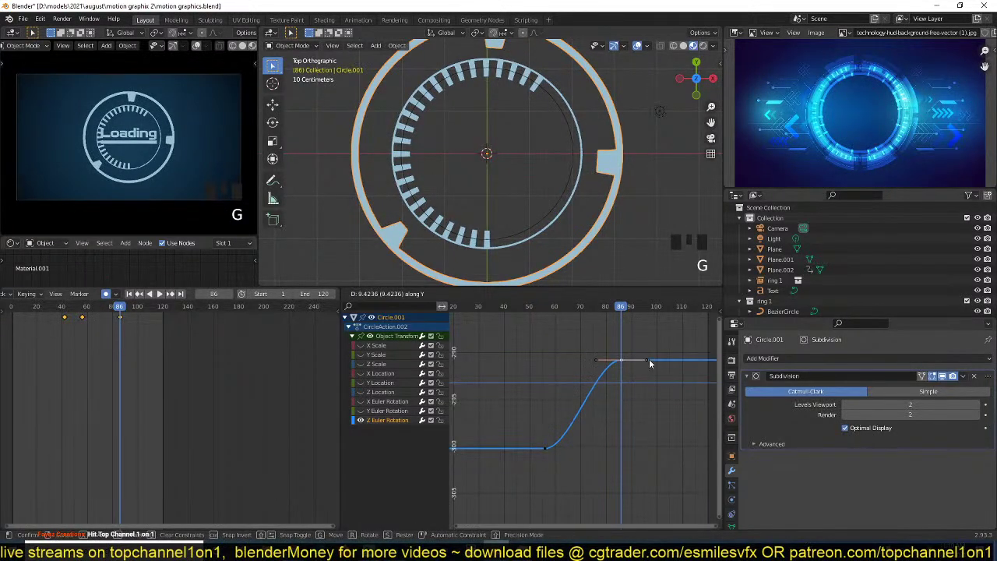
{"action": "left_click", "coordinate": [649, 359]}
- Move the raised Z rotation keyframe to about frame 124 at a value of about -280, and play back the animation
{"action": "scroll", "coordinate": [557, 405], "scroll_direction": "down", "scroll_amount": 1}
{"action": "scroll", "coordinate": [558, 403], "scroll_direction": "down", "scroll_amount": 8}
{"action": "key", "text": "g"}
{"action": "left_click", "coordinate": [601, 362]}
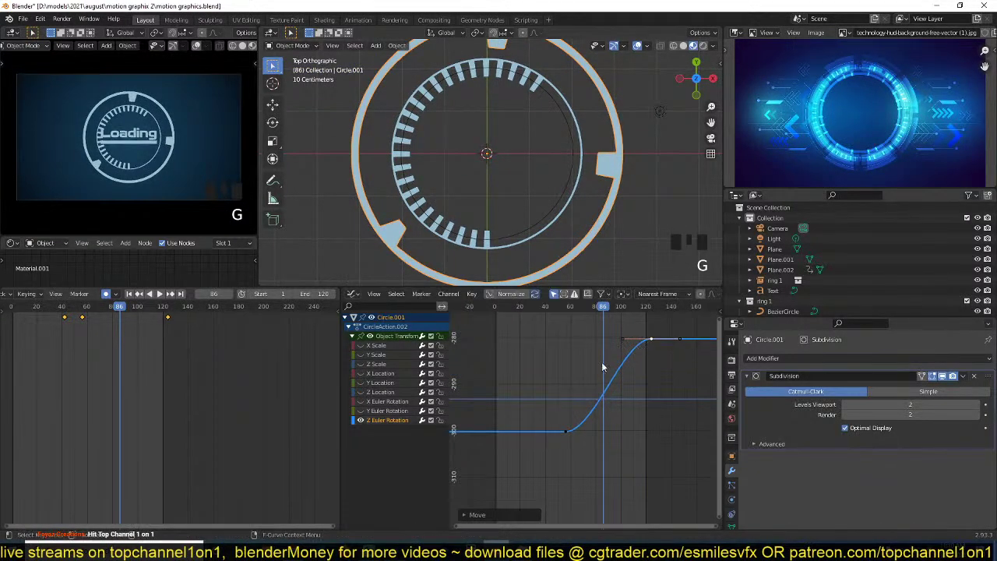
{"action": "right_click", "coordinate": [516, 398], "text": "shift"}
{"action": "key", "text": "space"}
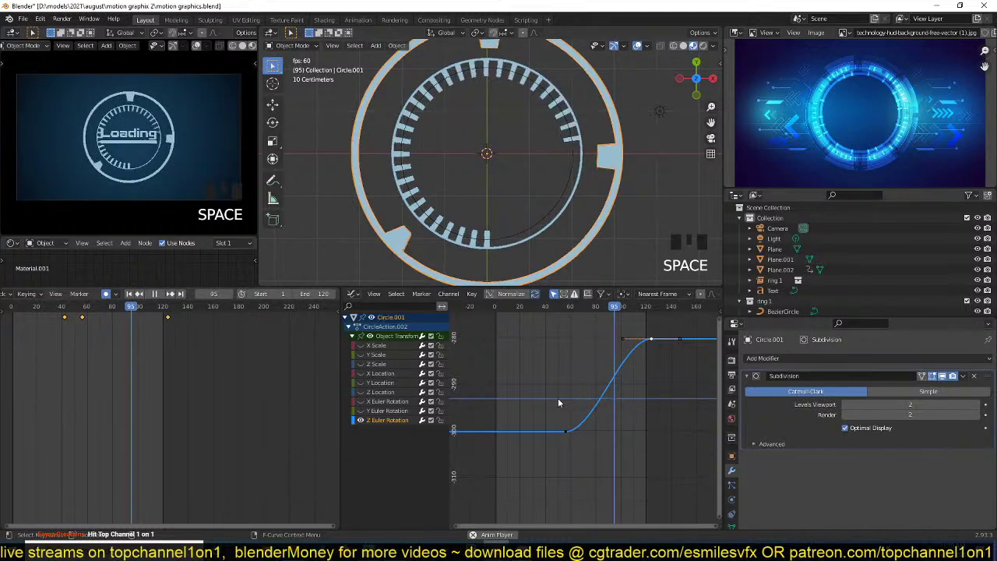
{"action": "key", "text": "Escape"}
{"action": "key", "text": "space"}
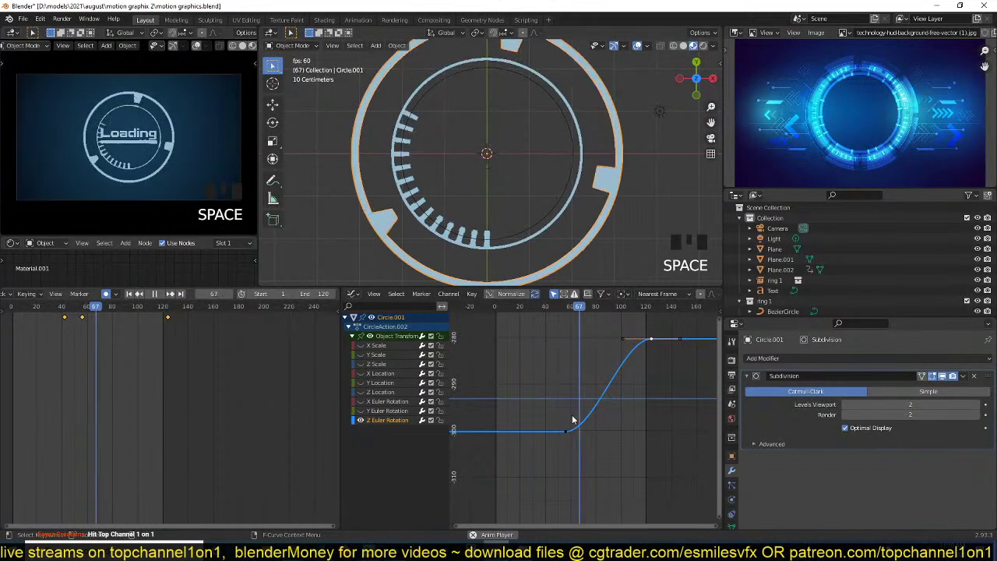
{"action": "key", "text": "space"}
- Set the handle type of both Z rotation keyframes to Vector for a straight transition between them
{"action": "left_click", "coordinate": [567, 432]}
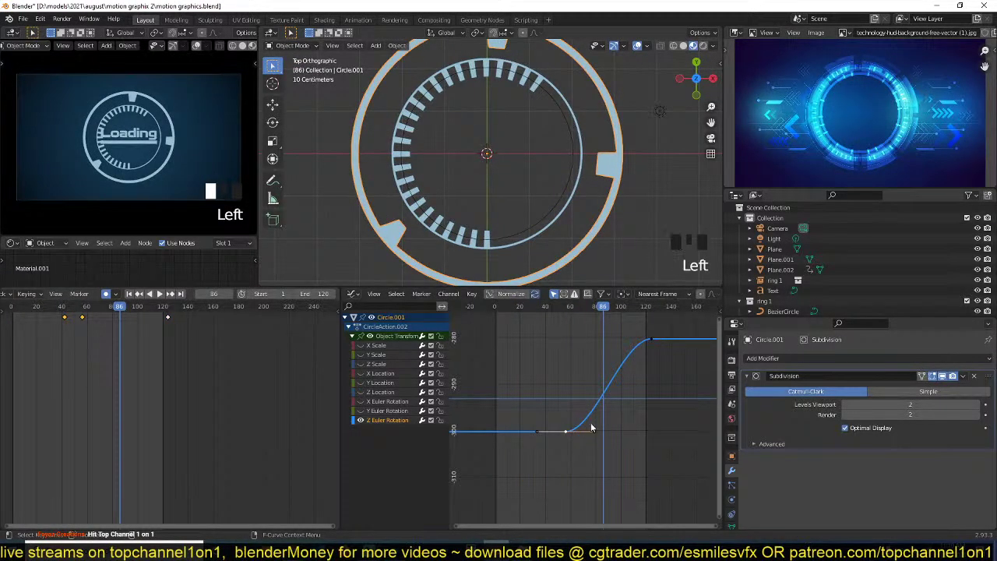
{"action": "key", "text": "v"}
{"action": "left_click", "coordinate": [598, 427]}
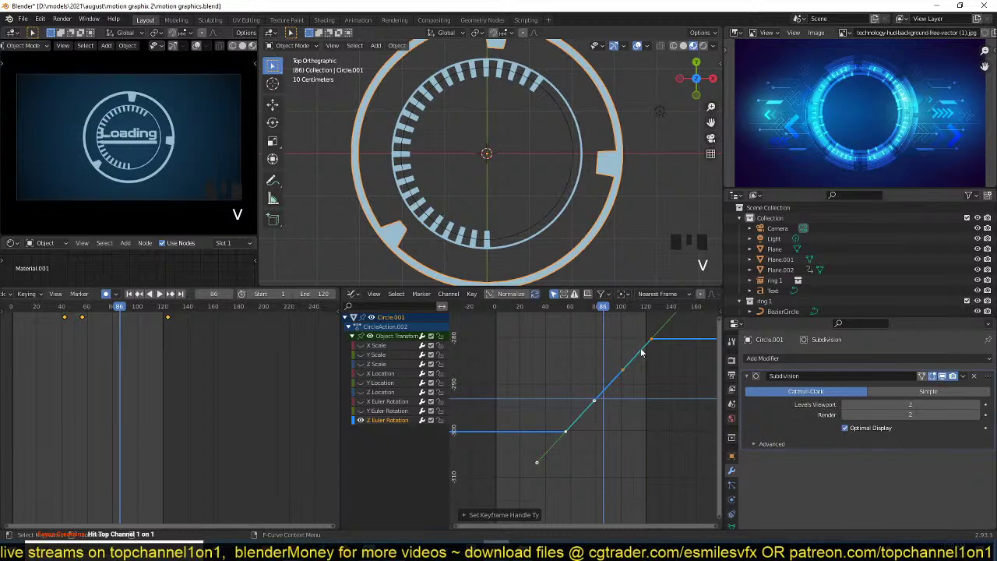
- Pull the frame 56 rotation keyframe's outgoing handle steeply up to about frame 60 for a fast start and slow finish, and preview it
{"action": "left_click", "coordinate": [641, 353]}
{"action": "left_click", "coordinate": [576, 427], "text": "shift"}
{"action": "left_click", "coordinate": [649, 348]}
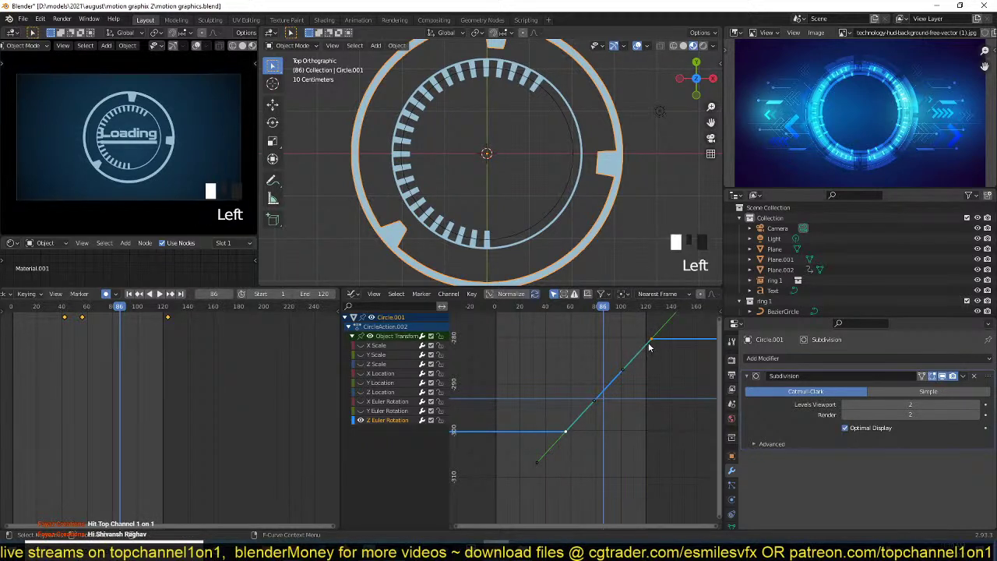
{"action": "left_click", "coordinate": [575, 431], "text": "shift"}
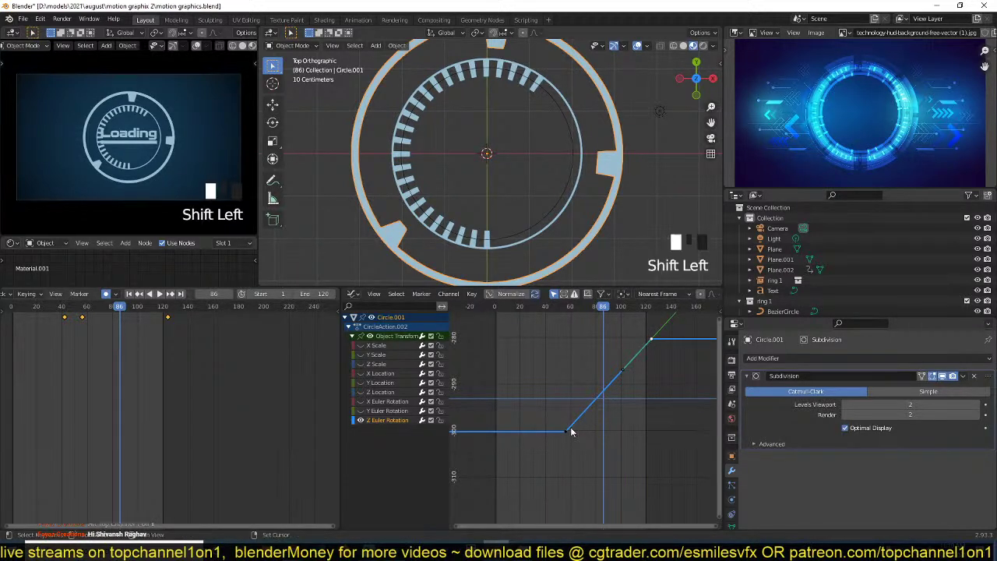
{"action": "left_click", "coordinate": [574, 430]}
{"action": "key", "text": "a"}
{"action": "key", "text": "g"}
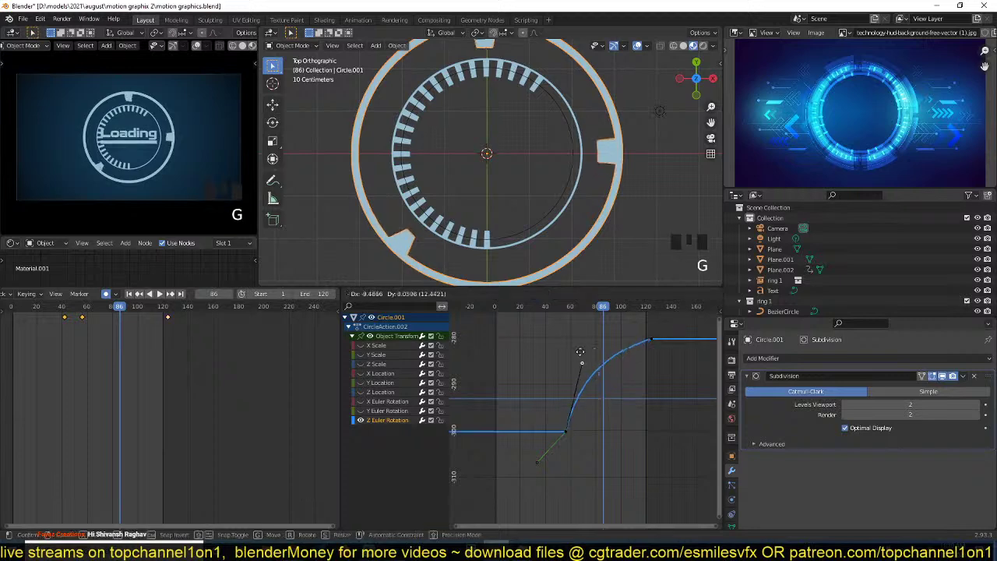
{"action": "left_click", "coordinate": [568, 335]}
{"action": "key", "text": "space"}
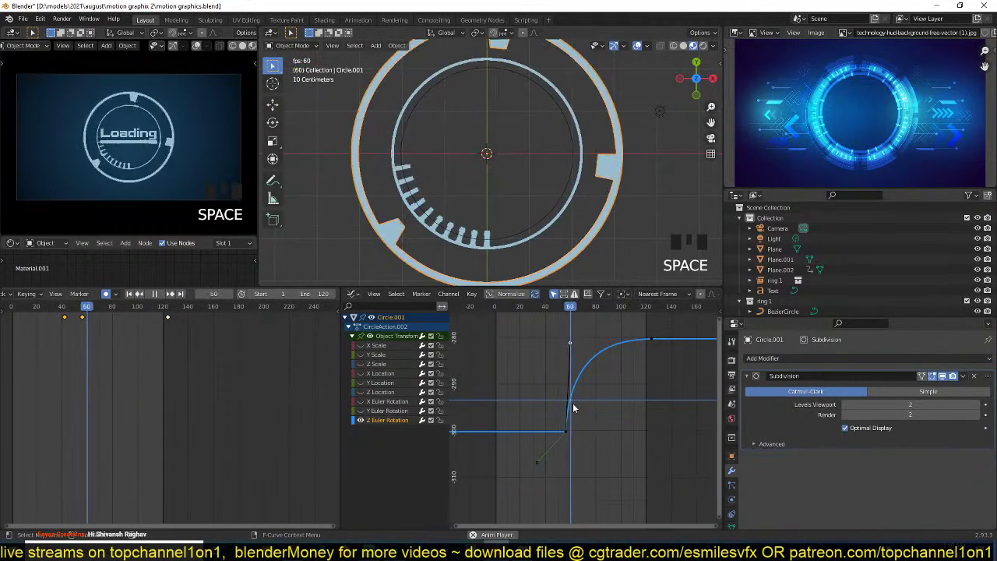
{"action": "key", "text": "Escape"}
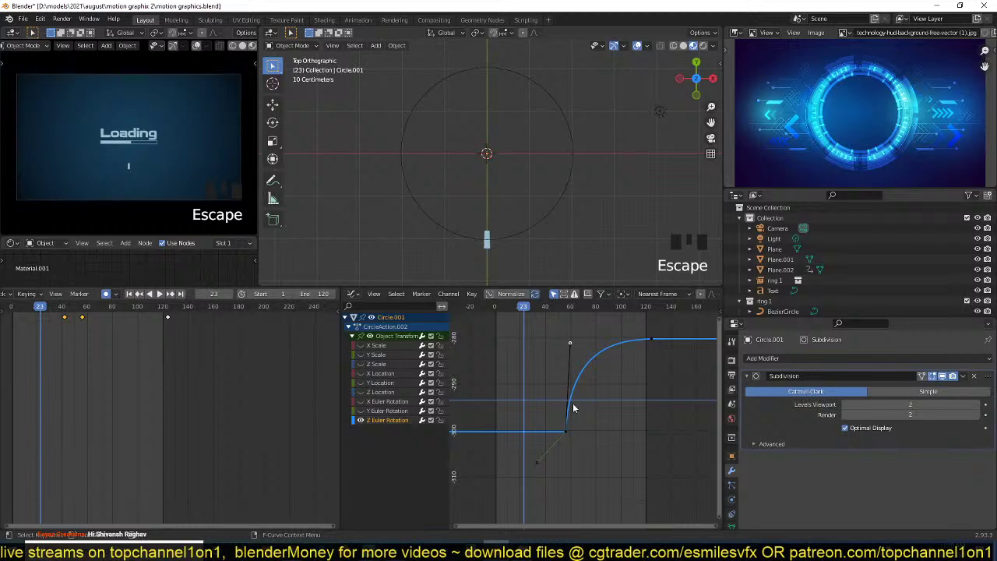
- Preview the animation and extend the scene's end frame to 190
{"action": "key", "text": "space"}
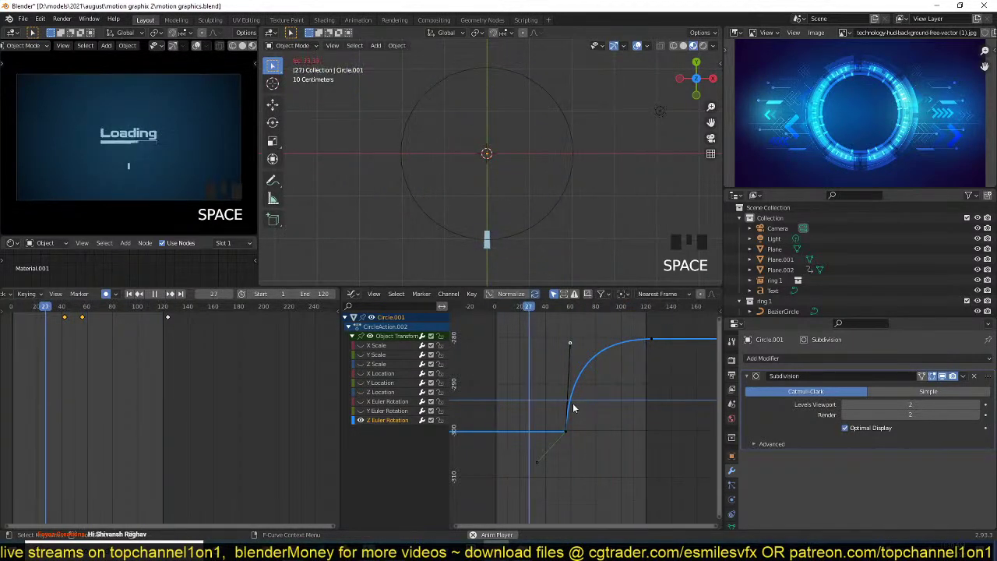
{"action": "key", "text": "Escape"}
{"action": "scroll", "coordinate": [573, 406], "scroll_direction": "down", "scroll_amount": 4}
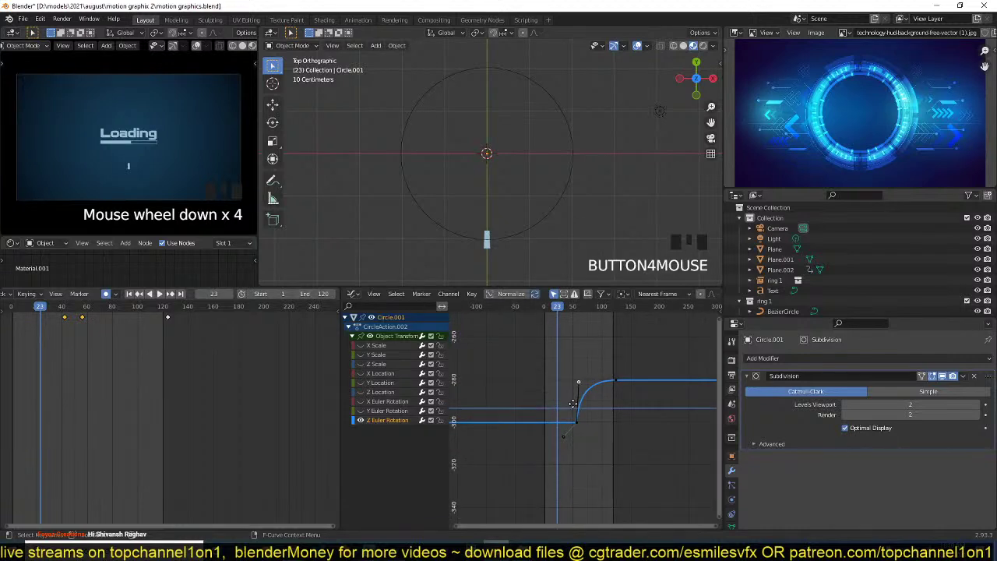
{"action": "middle_click_drag", "start_coordinate": [573, 404], "coordinate": [538, 404]}
{"action": "left_click_drag", "start_coordinate": [312, 294], "coordinate": [454, 294]}
{"action": "scroll", "coordinate": [571, 379], "scroll_direction": "up", "scroll_amount": 2}
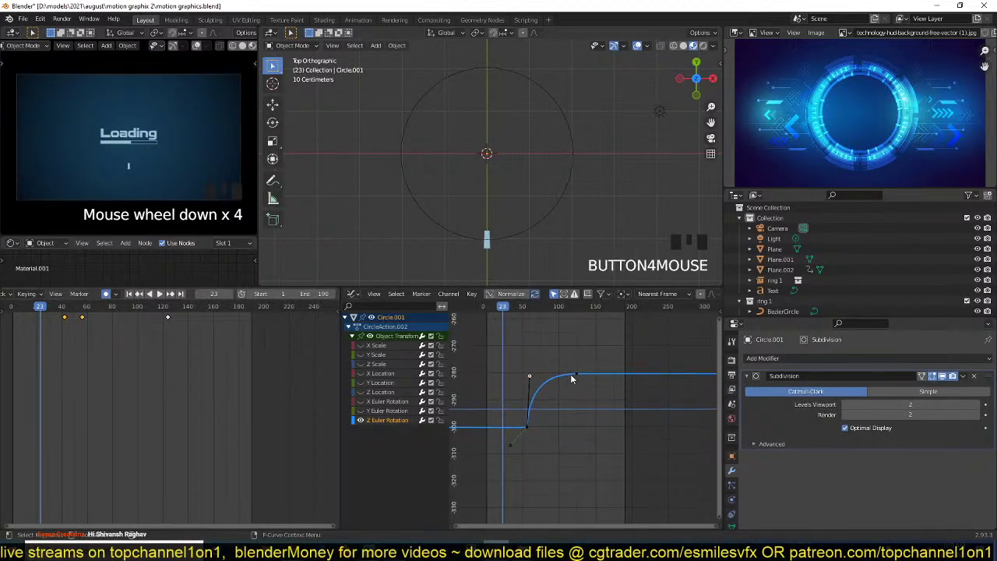
- Insert a Z Euler Rotation keyframe on the curve at about frame 163, level with the curve's starting value of about -300
{"action": "left_click", "coordinate": [576, 376]}
{"action": "right_click", "coordinate": [604, 423], "text": "ctrl"}
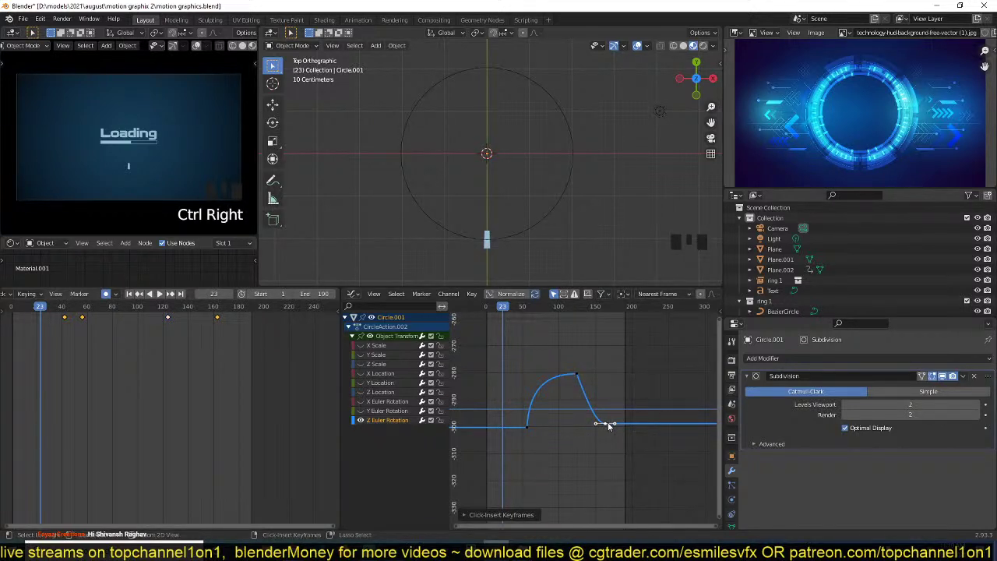
{"action": "key", "text": "g"}
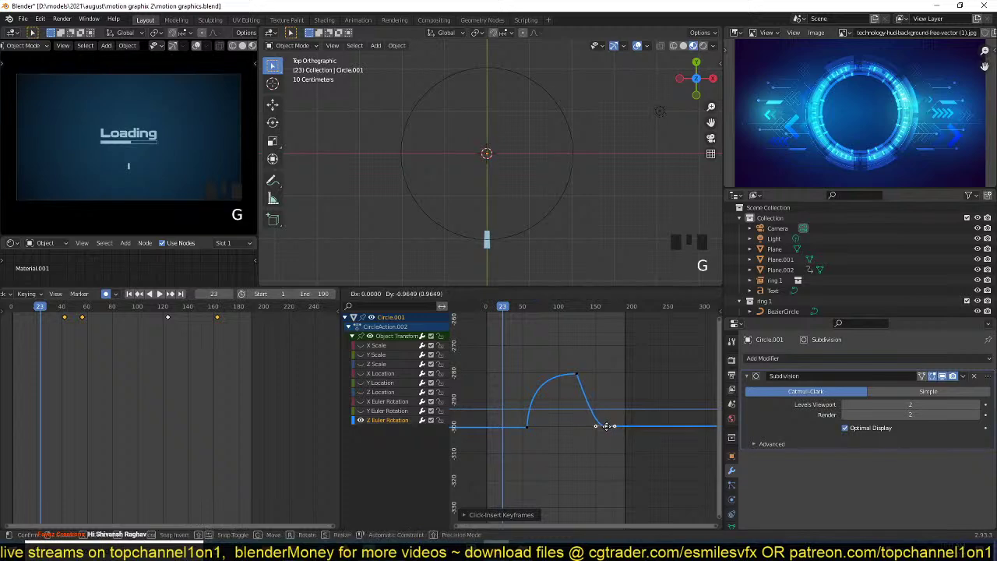
{"action": "left_click", "coordinate": [606, 427]}
- Play back the ring's rotation and scale up the handles of the keyframe near frame 163 to ease its stop
{"action": "key", "text": "space"}
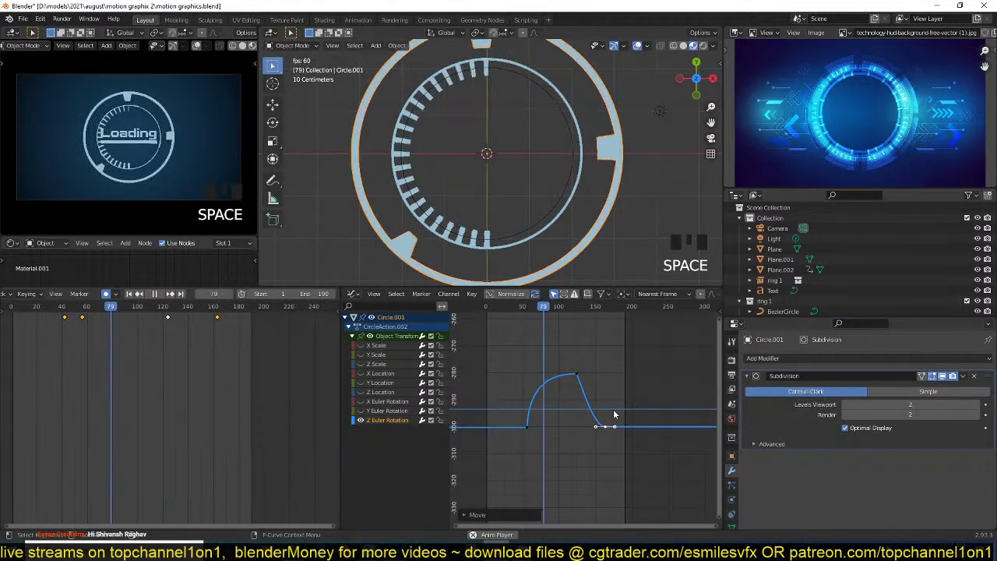
{"action": "key", "text": "Escape"}
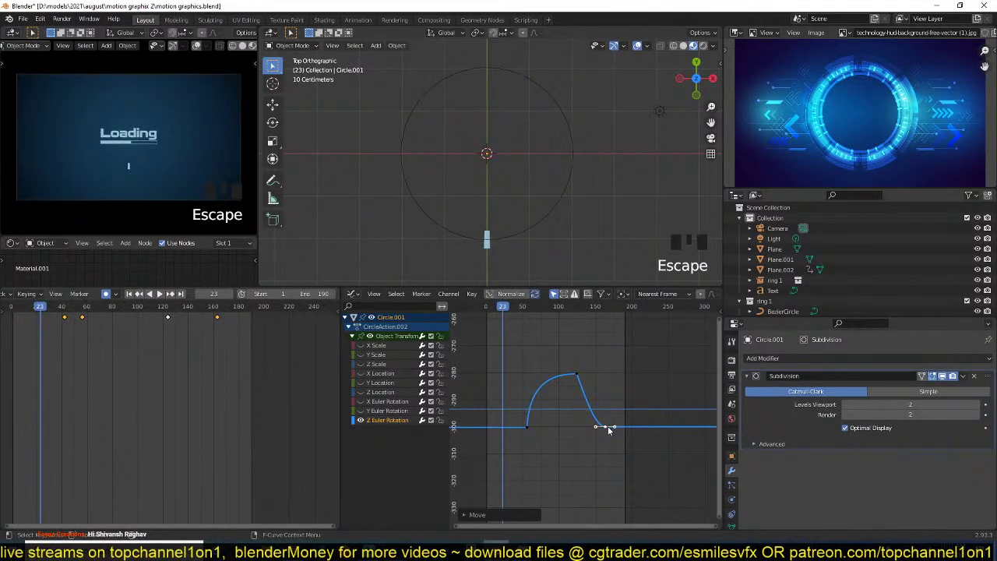
{"action": "key", "text": "space"}
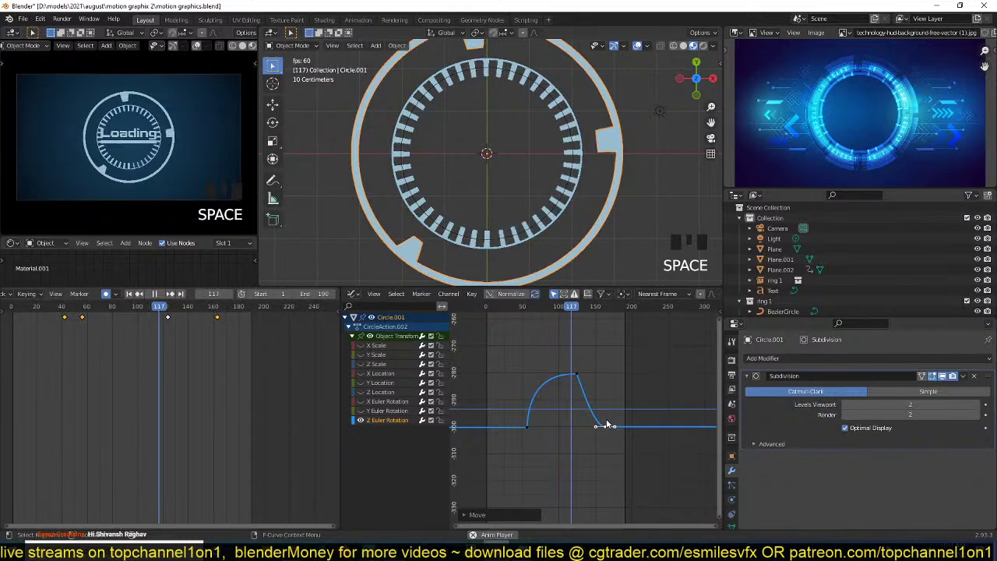
{"action": "key", "text": "space"}
{"action": "key", "text": "s"}
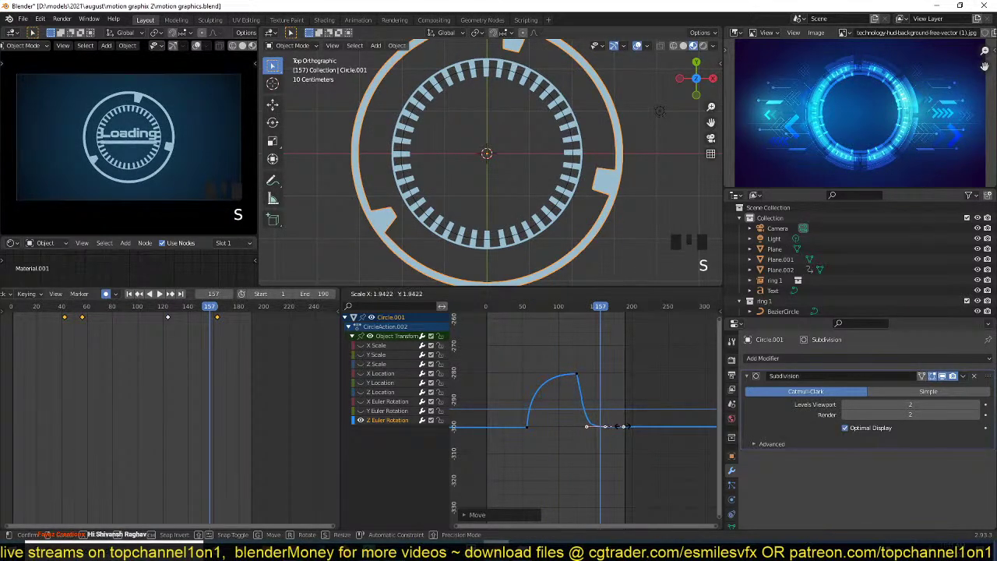
{"action": "left_click", "coordinate": [549, 405]}
- Replay the animation and lengthen the handles of the keyframe near frame 163 further
{"action": "key", "text": "shift+Right"}
{"action": "key", "text": "space"}
{"action": "scroll", "coordinate": [579, 408], "scroll_direction": "up", "scroll_amount": 4}
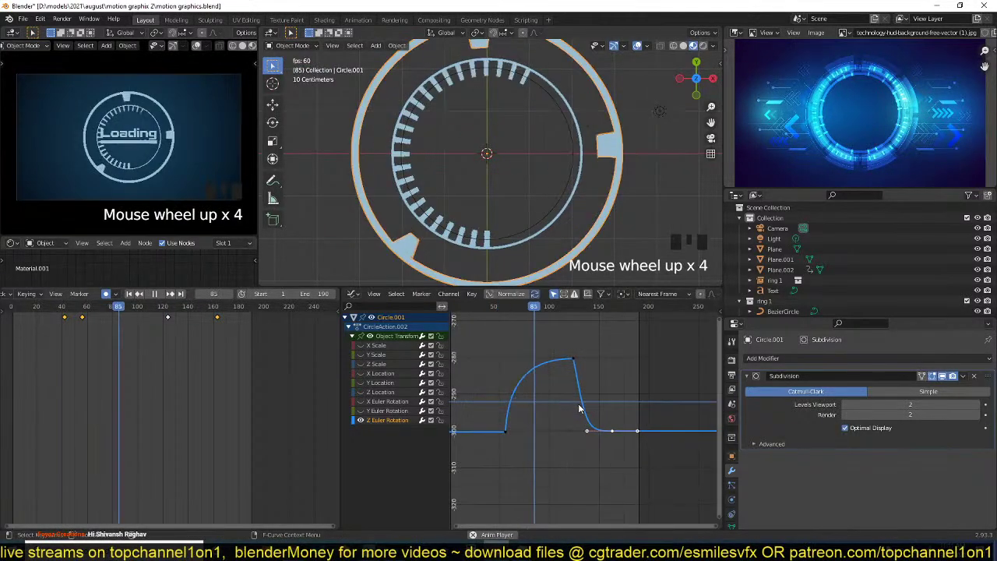
{"action": "key", "text": "Escape"}
{"action": "key", "text": "s"}
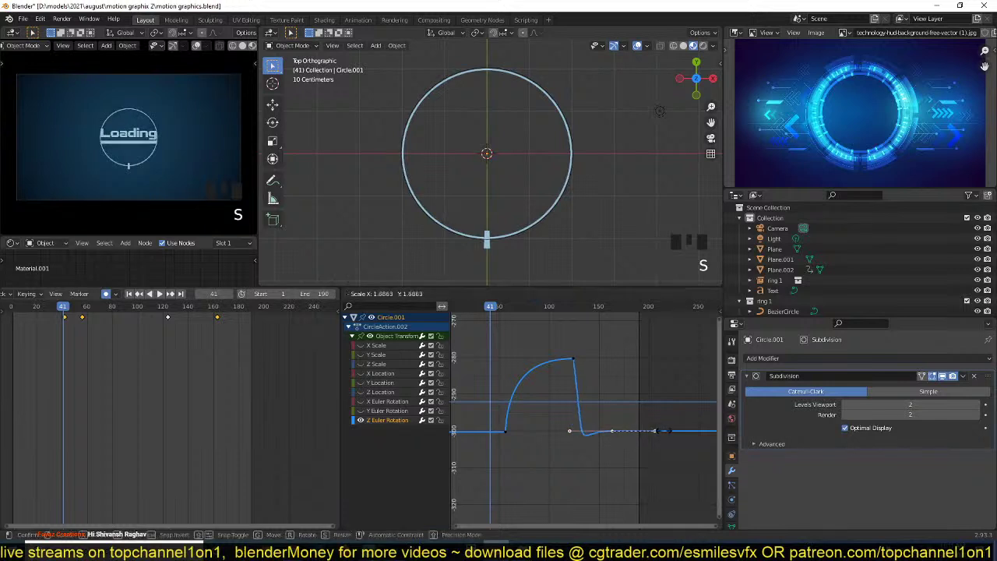
{"action": "left_click", "coordinate": [658, 432]}
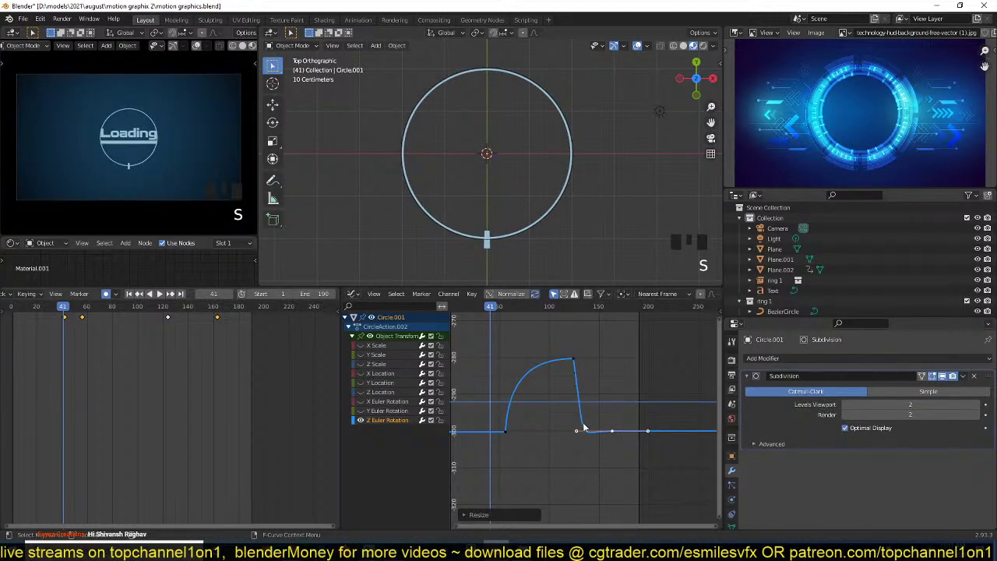
- Raise the outgoing handle of the curve's peak keyframe so the rotation falls steeply and eases out, and play the result
{"action": "scroll", "coordinate": [583, 427], "scroll_direction": "down", "scroll_amount": 3}
{"action": "left_click", "coordinate": [595, 452]}
{"action": "left_click", "coordinate": [585, 461]}
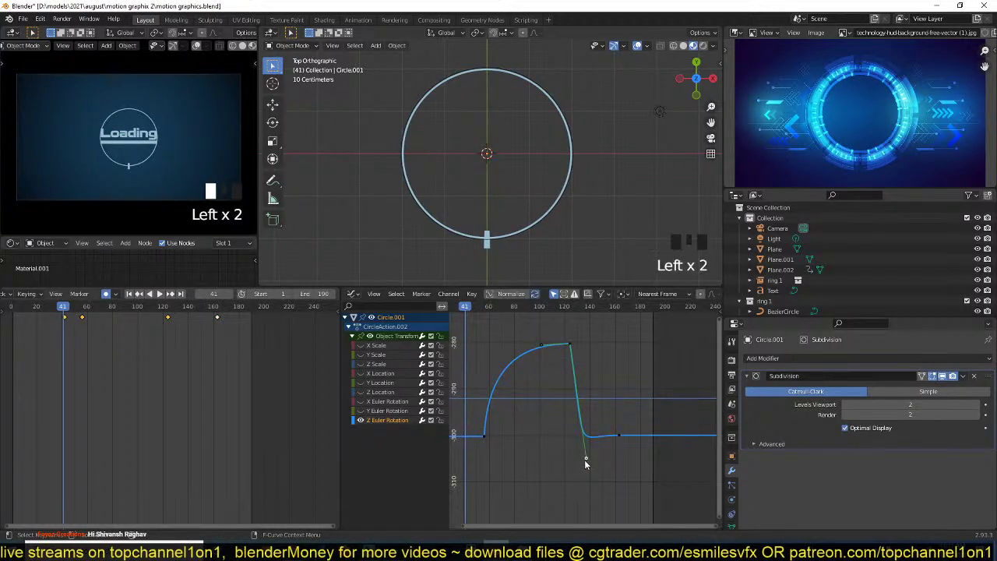
{"action": "key", "text": "g"}
{"action": "left_click", "coordinate": [564, 400]}
{"action": "scroll", "coordinate": [564, 400], "scroll_direction": "down", "scroll_amount": 5}
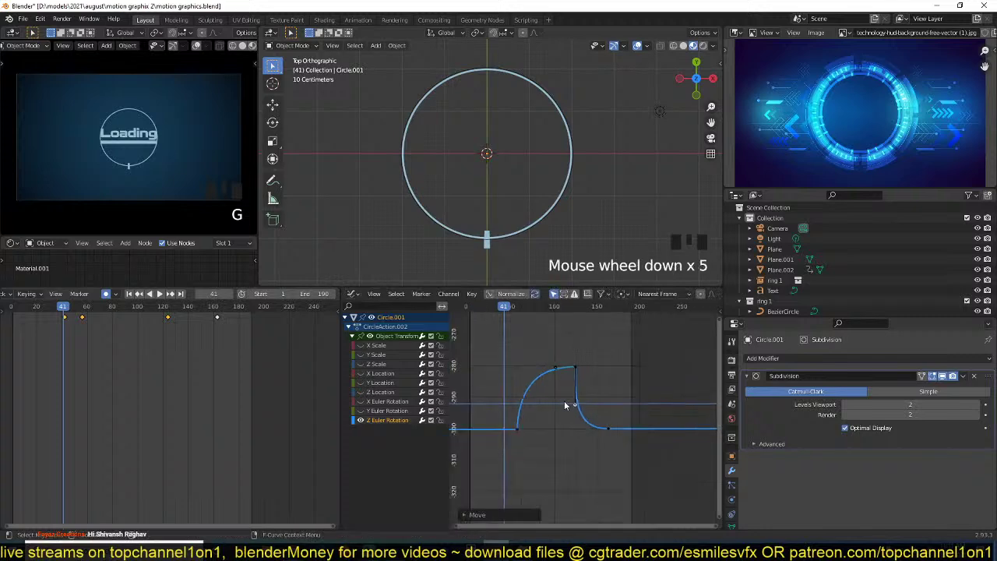
{"action": "key", "text": "space"}
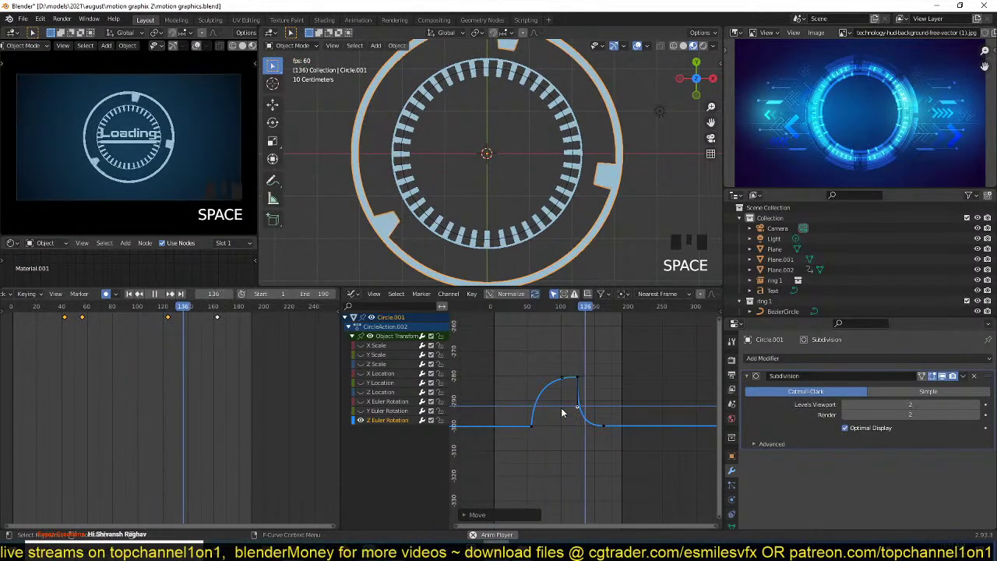
{"action": "key", "text": "Escape"}
- Lower the Z rotation keyframe near frame 163 to about -343 and preview the stronger backward spin
{"action": "left_click", "coordinate": [600, 425]}
{"action": "left_click", "coordinate": [601, 425]}
{"action": "middle_click_drag", "start_coordinate": [582, 410], "coordinate": [557, 383]}
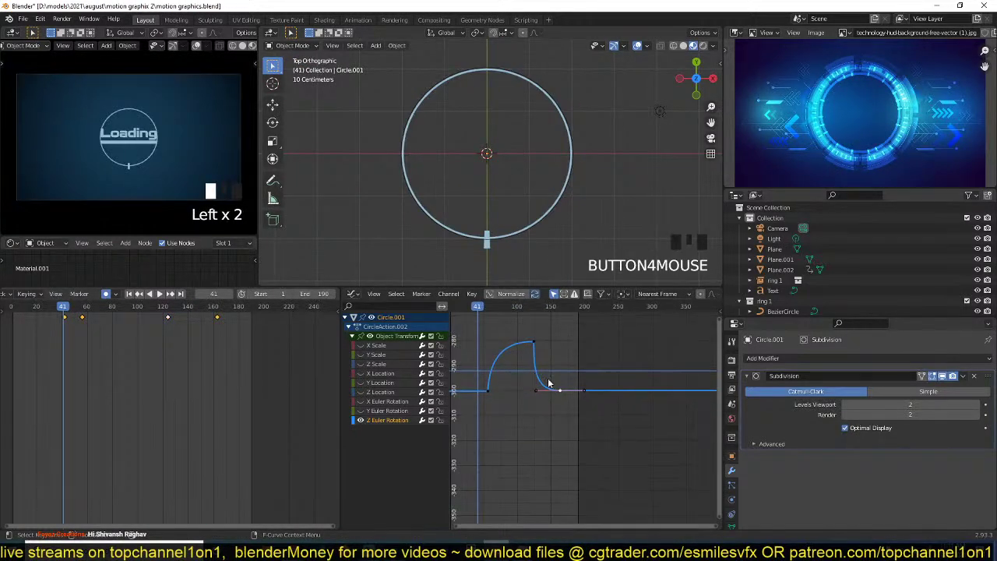
{"action": "key", "text": "g"}
{"action": "left_click", "coordinate": [553, 486]}
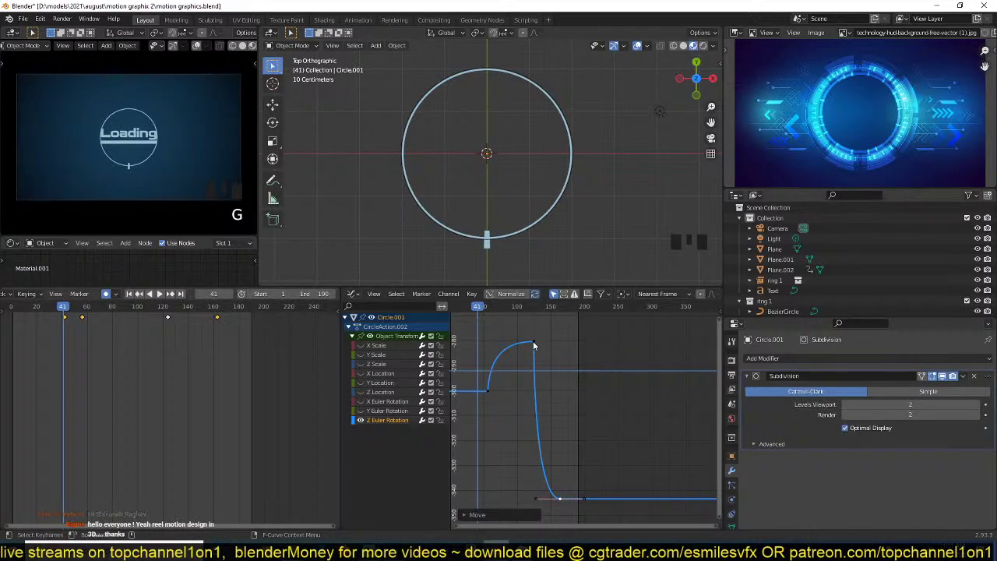
{"action": "key", "text": "space"}
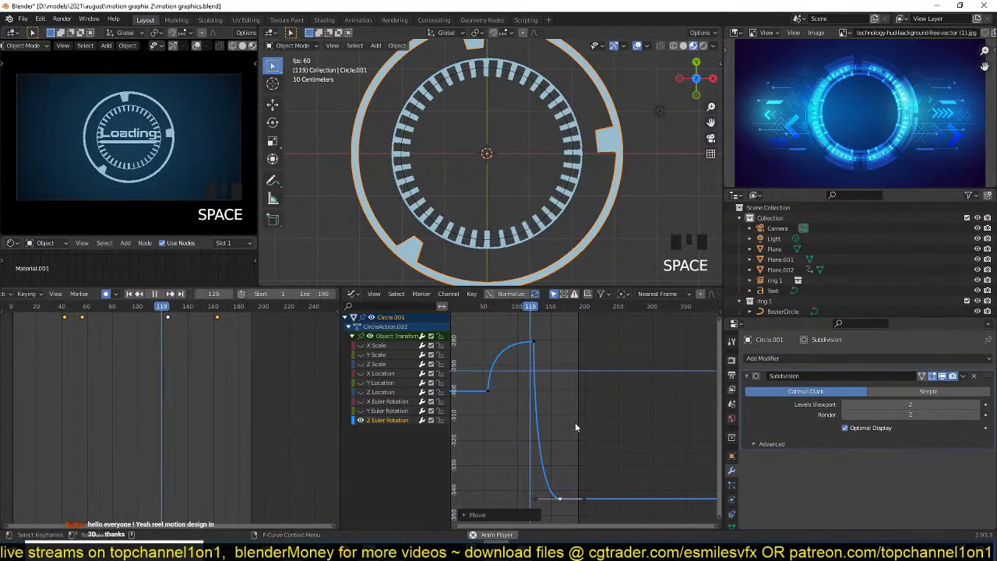
{"action": "key", "text": "Escape"}
{"action": "scroll", "coordinate": [576, 491], "scroll_direction": "down", "scroll_amount": 2}
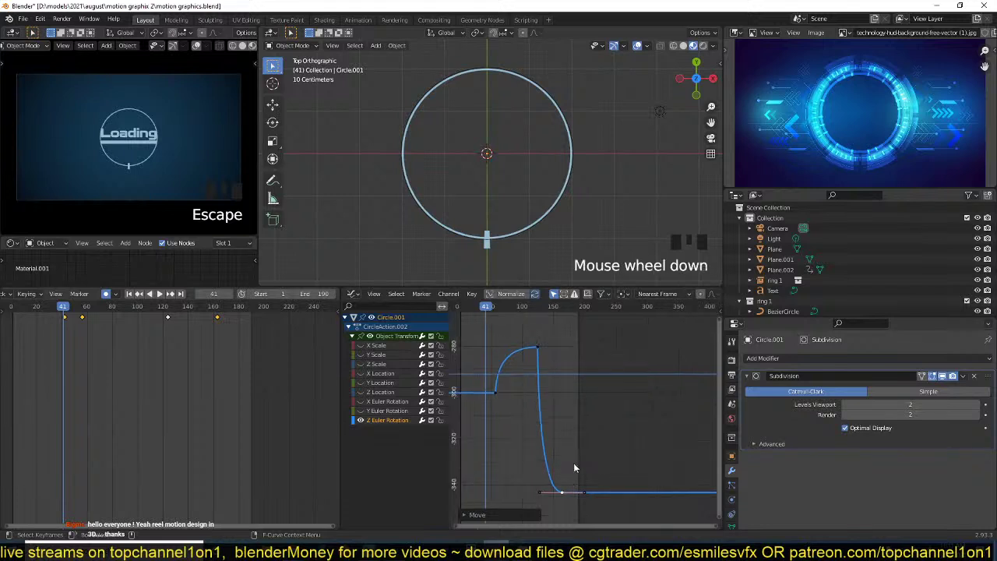
{"action": "scroll", "coordinate": [576, 490], "scroll_direction": "up", "scroll_amount": 2}
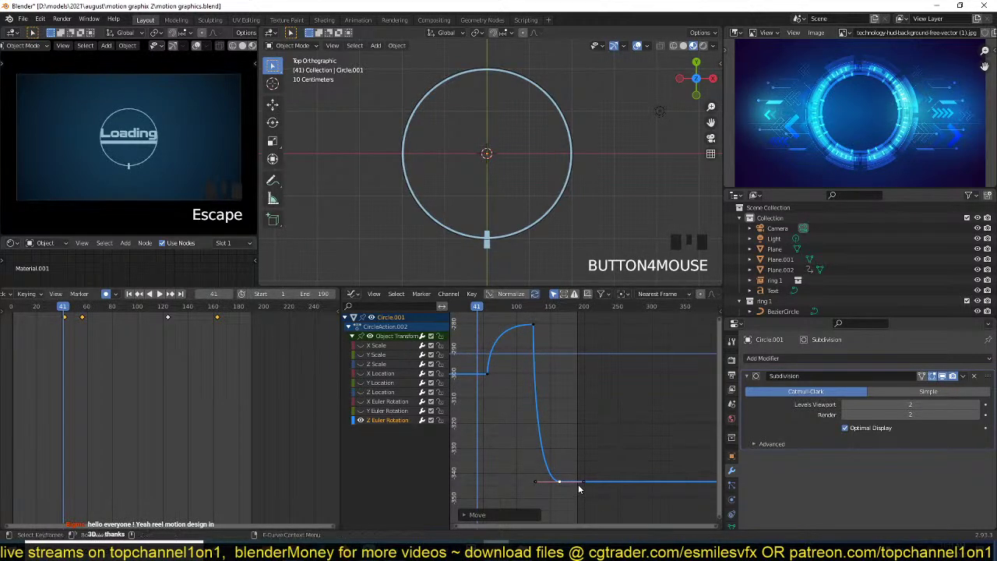
{"action": "scroll", "coordinate": [579, 484], "scroll_direction": "up", "scroll_amount": 2}
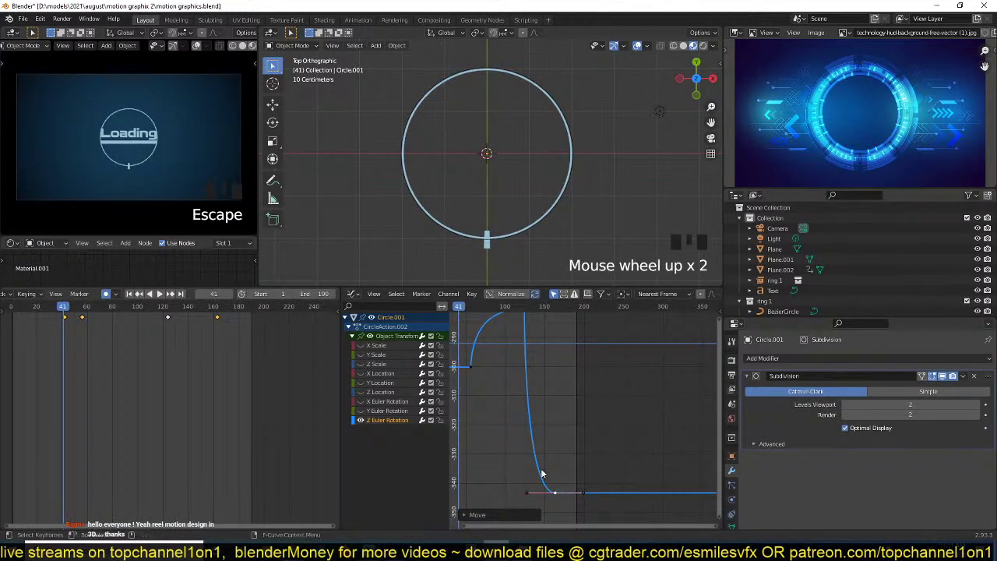
- Duplicate the last rotation keyframe about 40 frames later at the same value and extend the scene's end frame to 256
{"action": "left_click", "coordinate": [538, 490]}
{"action": "left_click_drag", "start_coordinate": [569, 505], "coordinate": [567, 502]}
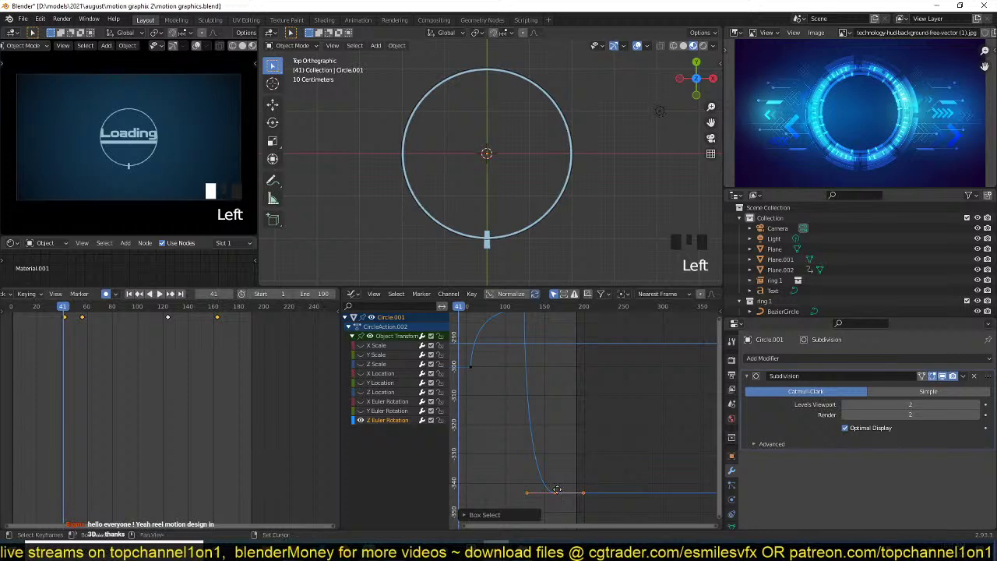
{"action": "key", "text": "shift+d"}
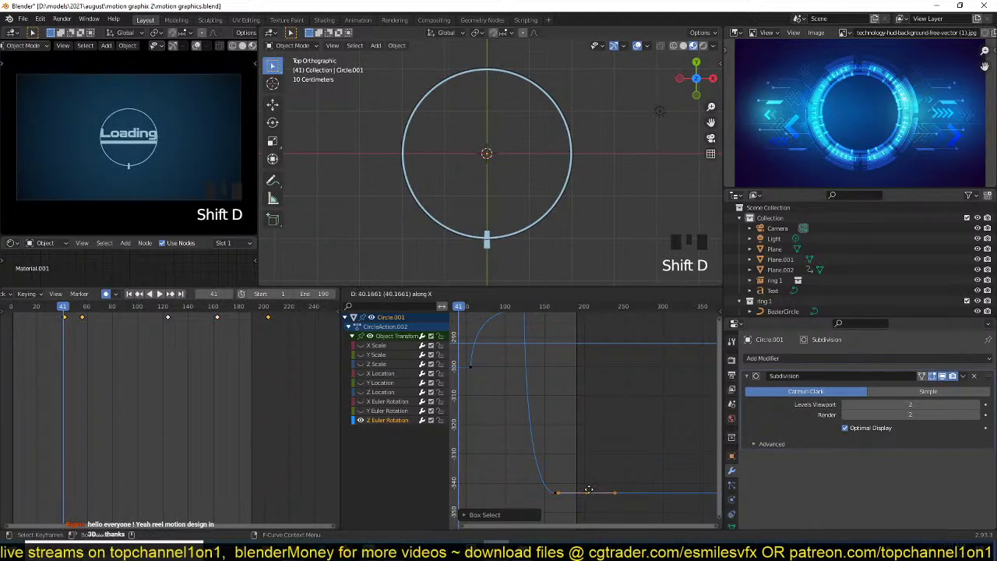
{"action": "left_click", "coordinate": [587, 490]}
{"action": "scroll", "coordinate": [588, 489], "scroll_direction": "down", "scroll_amount": 5}
{"action": "left_click_drag", "start_coordinate": [315, 294], "coordinate": [364, 294]}
{"action": "scroll", "coordinate": [494, 397], "scroll_direction": "down", "scroll_amount": 4}
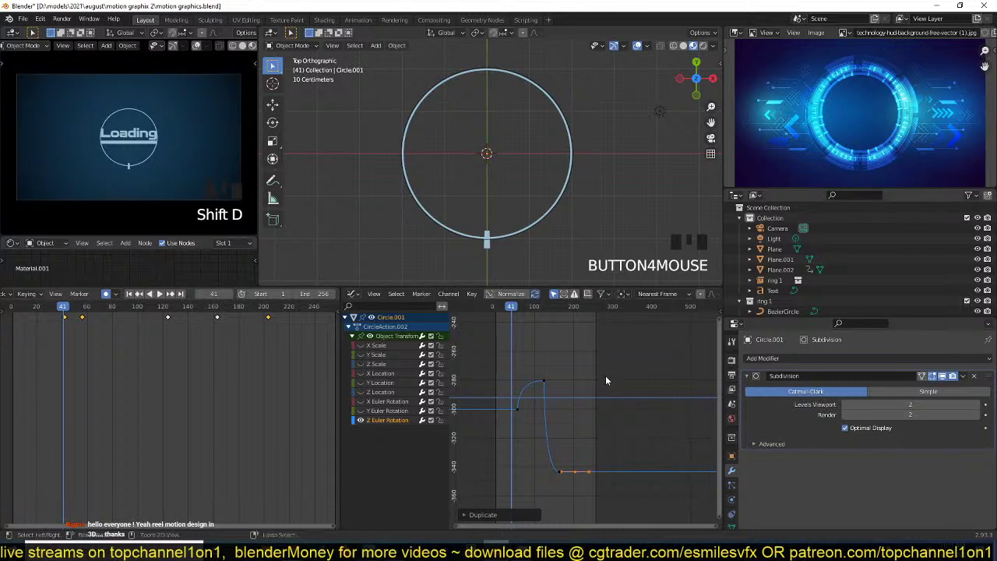
{"action": "key", "text": "ctrl+Right"}
{"action": "key", "text": "ctrl+Right"}
{"action": "key", "text": "ctrl+Right"}
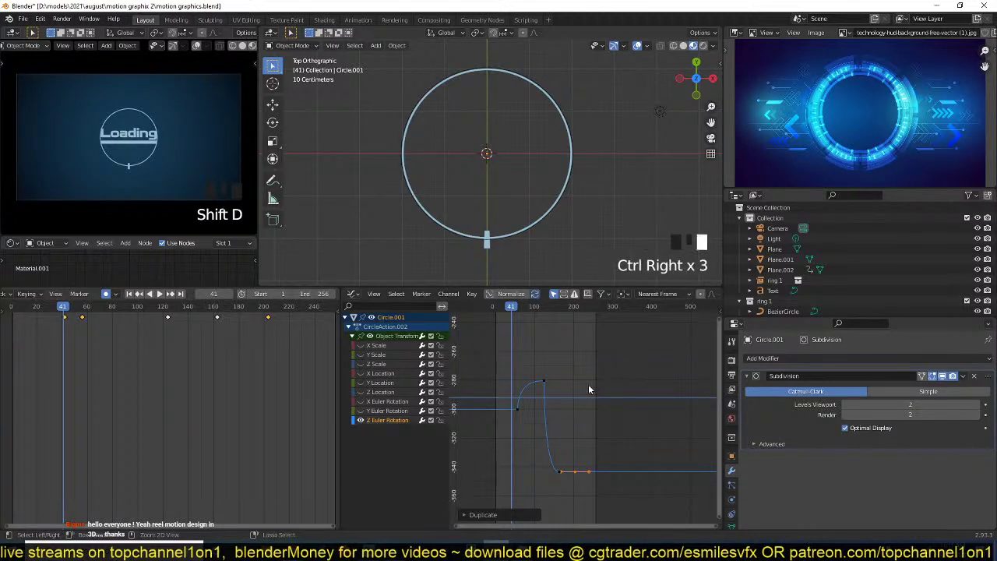
{"action": "key", "text": "ctrl+Right"}
{"action": "key", "text": "ctrl+Right"}
{"action": "key", "text": "ctrl+Left"}
- Duplicate the last keyframe about 40 frames later and raise the copy by about 102 on the Z rotation curve
{"action": "key", "text": "Left"}
{"action": "key", "text": "Left"}
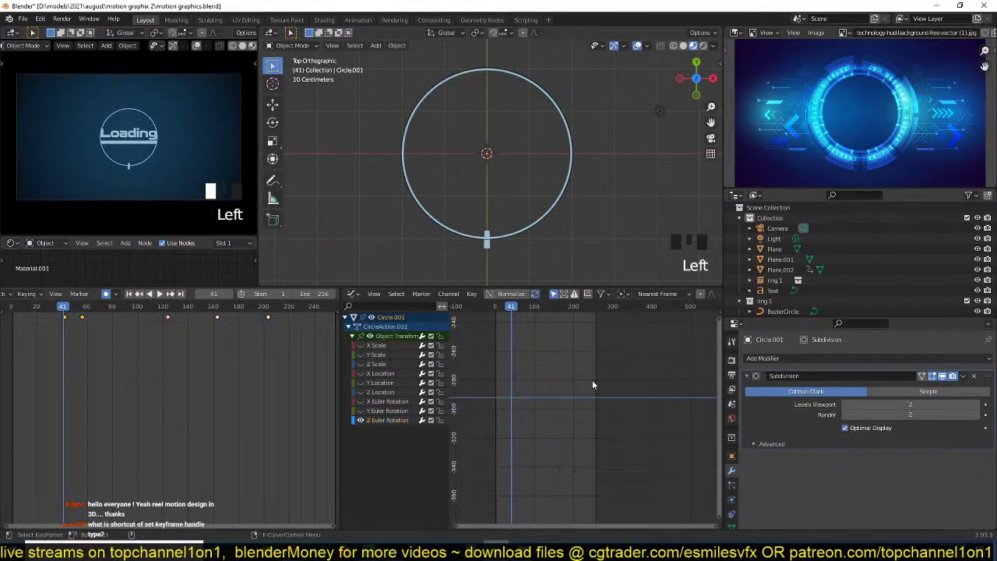
{"action": "key", "text": "Left"}
{"action": "key", "text": "shift+d"}
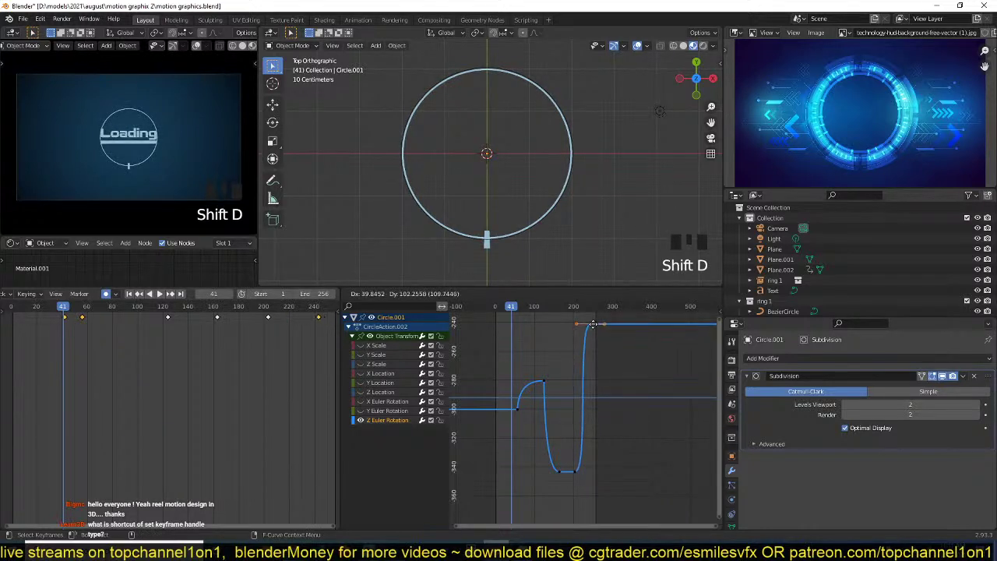
{"action": "left_click", "coordinate": [592, 358]}
- Set the handle type of the keyframe at the end of the low plateau, near frame 203, to Vector
{"action": "left_click", "coordinate": [574, 471]}
{"action": "key", "text": "Left"}
{"action": "key", "text": "Left"}
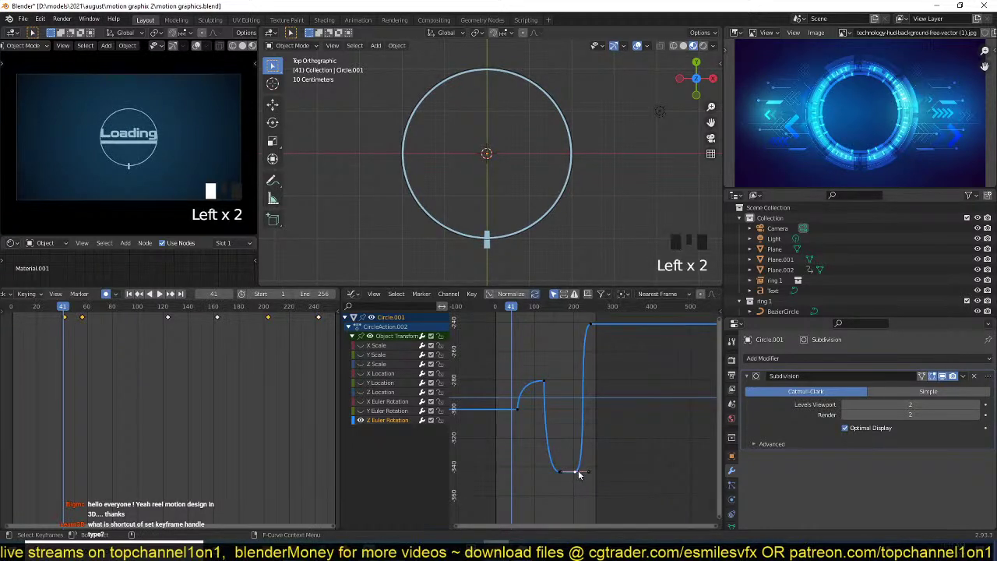
{"action": "scroll", "coordinate": [579, 474], "scroll_direction": "up", "scroll_amount": 3}
{"action": "key", "text": "v"}
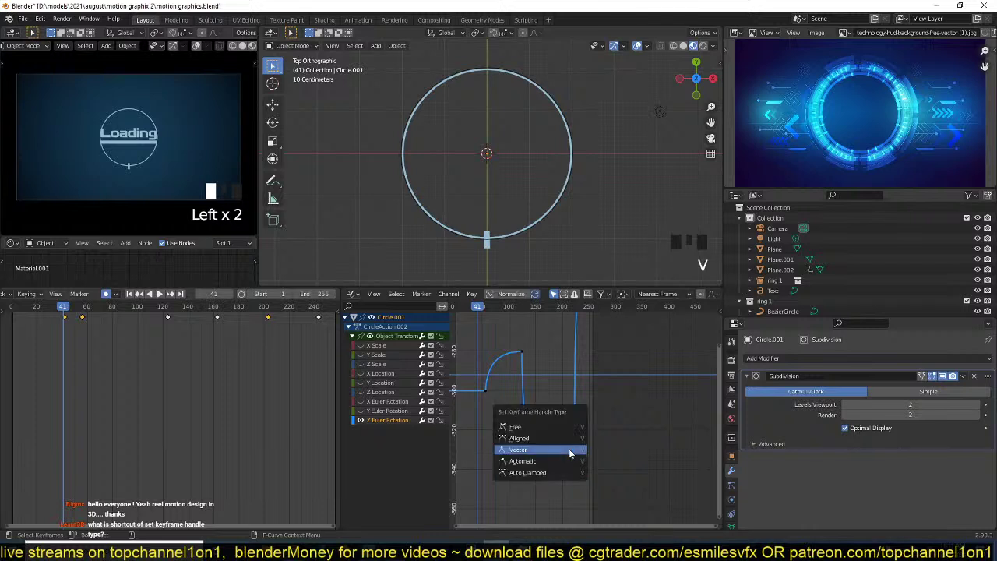
{"action": "left_click", "coordinate": [573, 462]}
{"action": "left_click", "coordinate": [560, 475]}
{"action": "scroll", "coordinate": [581, 435], "scroll_direction": "down", "scroll_amount": 5}
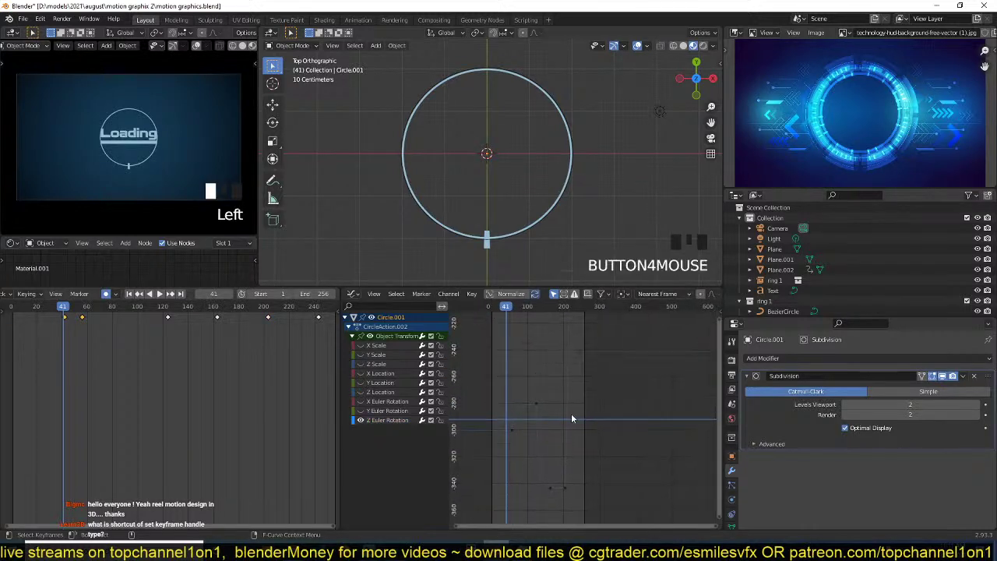
- Select all keyframes of the Z rotation curve, frame them in the graph, and save the file
{"action": "key", "text": "a"}
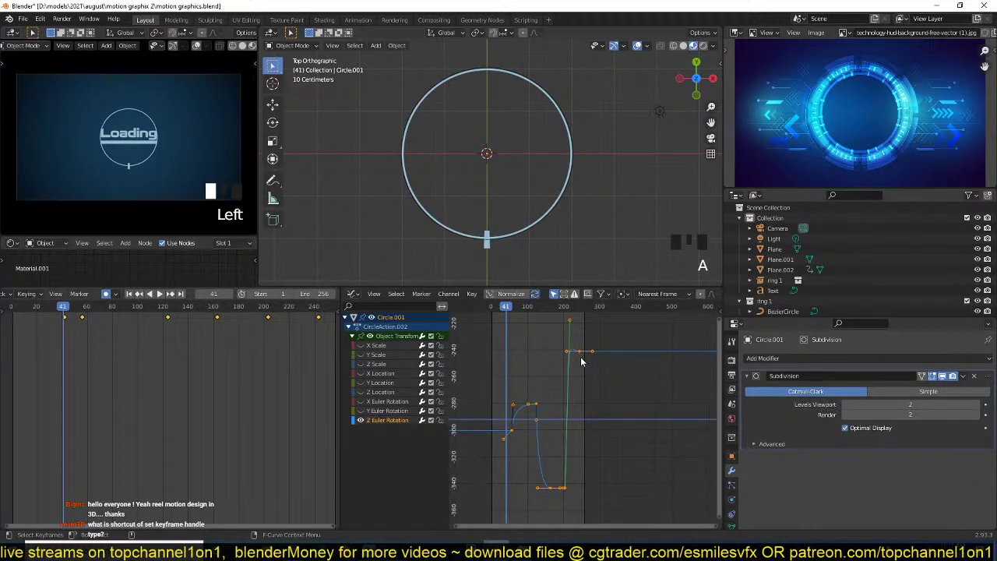
{"action": "key", "text": "KP_Decimal"}
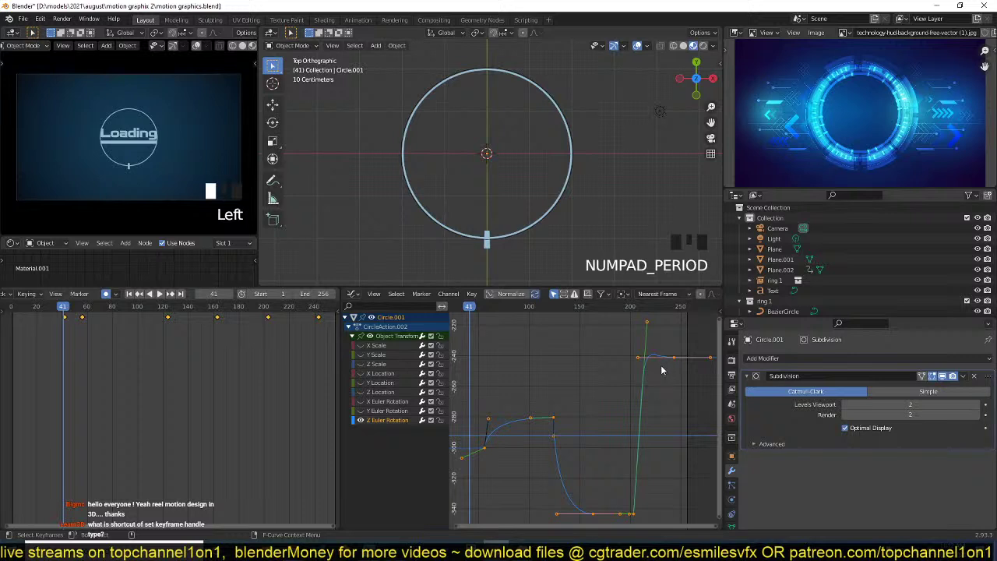
{"action": "key", "text": "ctrl+s"}
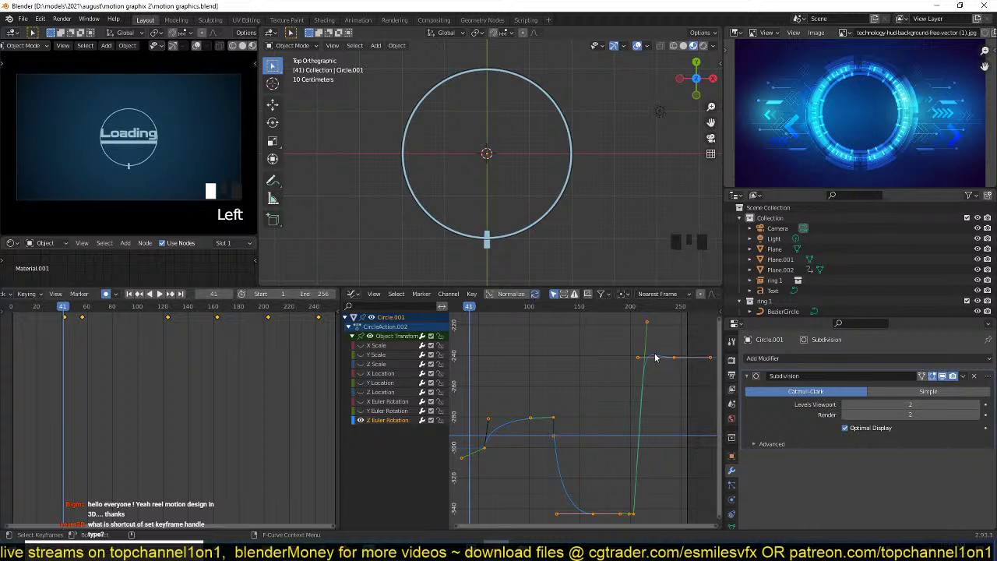
- Set the handle type of all selected keyframes to Free and select the last keyframe on the curve
{"action": "key", "text": "v"}
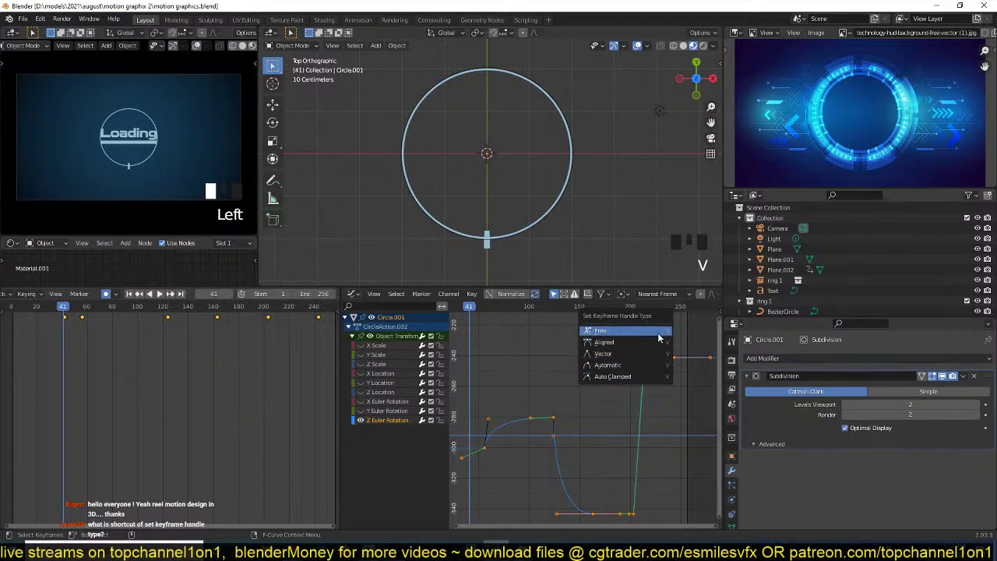
{"action": "left_click", "coordinate": [640, 335]}
{"action": "left_click", "coordinate": [670, 369]}
{"action": "scroll", "coordinate": [670, 368], "scroll_direction": "down", "scroll_amount": 2}
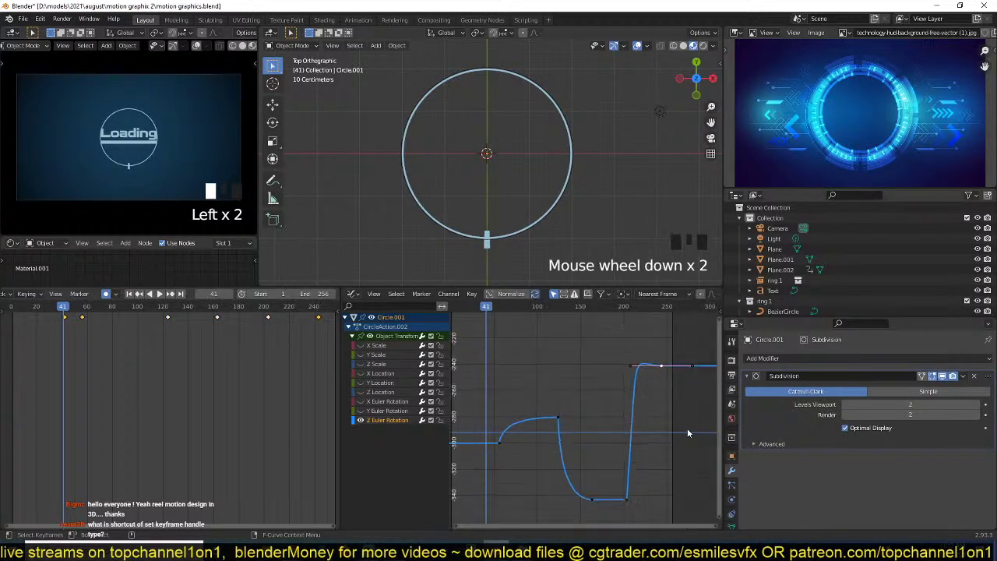
- Reshape the Z rotation curve's last rise by adjusting the final keyframe's handles and pulling up the handle of the keyframe near frame 203
{"action": "key", "text": "s"}
{"action": "left_click", "coordinate": [625, 489]}
{"action": "left_click", "coordinate": [634, 465]}
{"action": "left_click", "coordinate": [626, 496]}
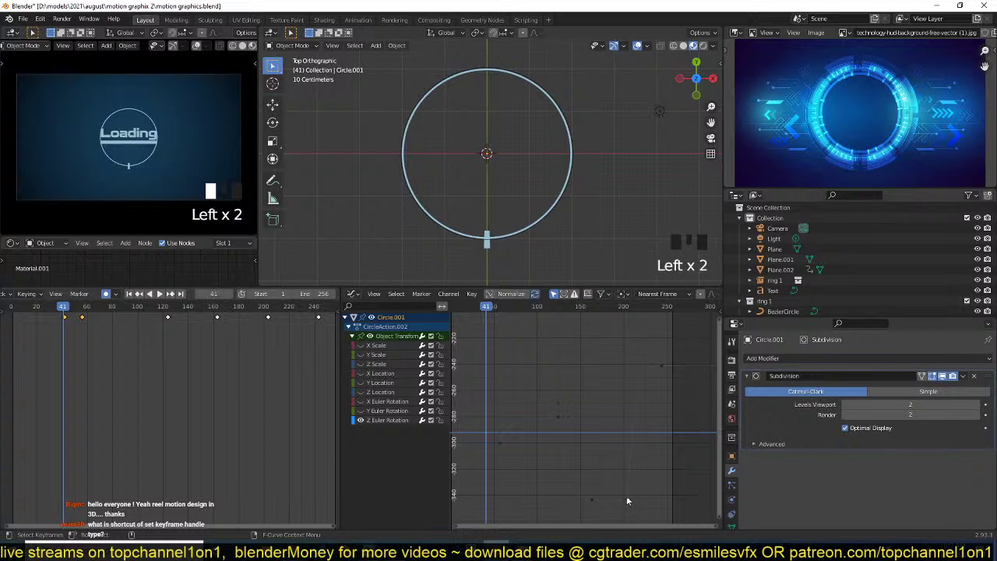
{"action": "left_click", "coordinate": [637, 389]}
{"action": "key", "text": "g"}
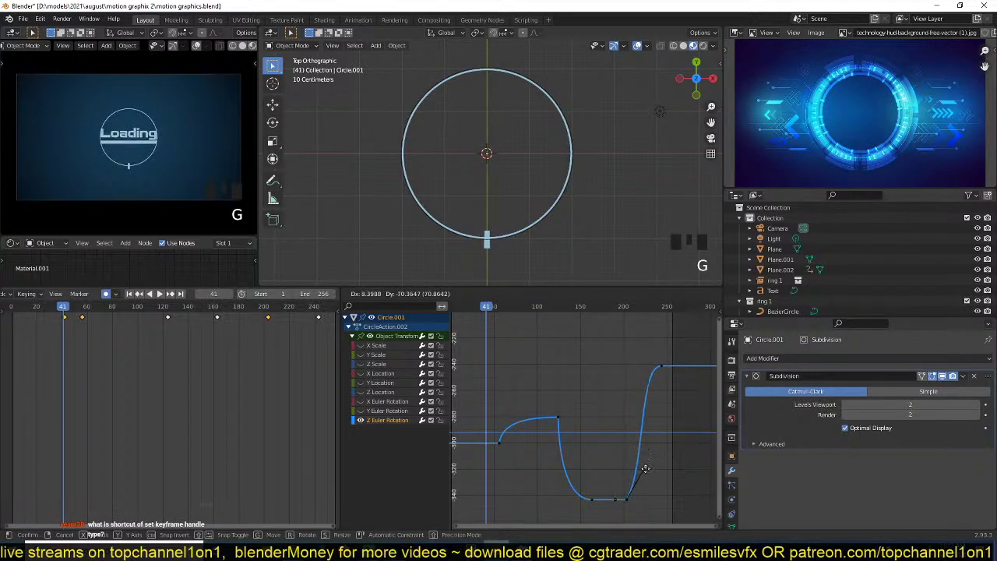
{"action": "left_click", "coordinate": [615, 432]}
{"action": "scroll", "coordinate": [620, 393], "scroll_direction": "down", "scroll_amount": 4}
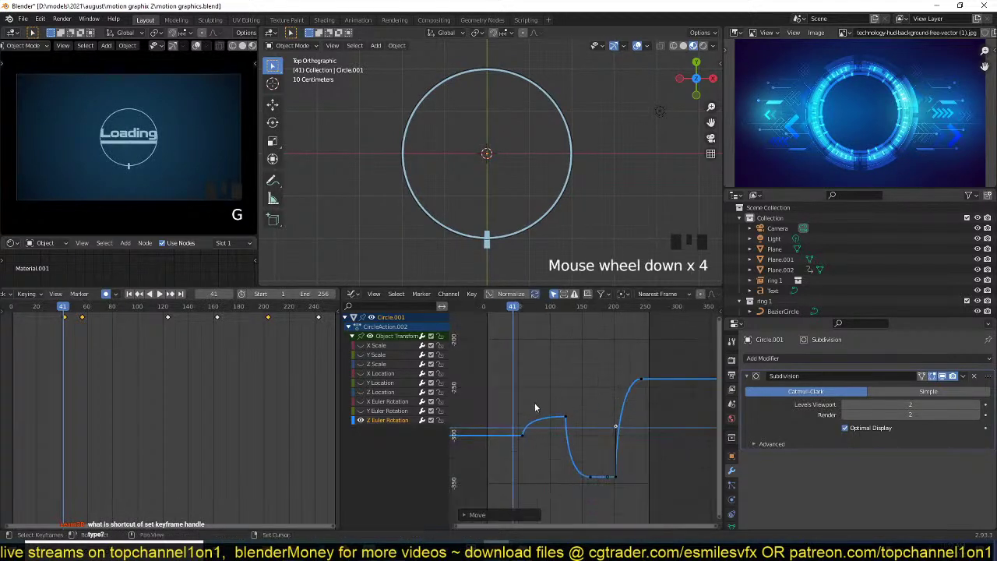
- Play the animation to check the ring's rotation timing
{"action": "key", "text": "shift+Right"}
{"action": "key", "text": "space"}
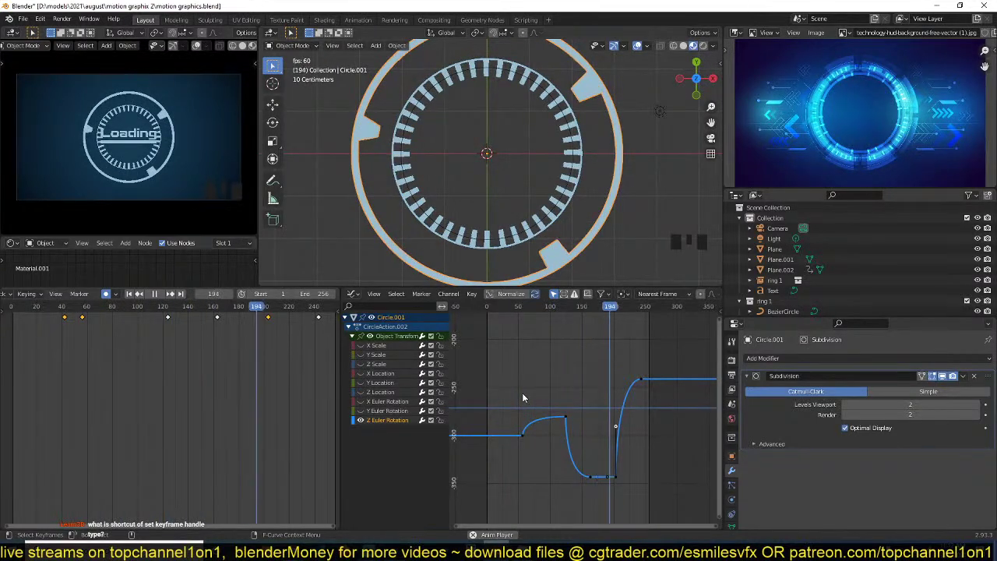
{"action": "key", "text": "Escape"}
- Set the handle type of the last keyframe on the Z rotation curve to Vector
{"action": "left_click", "coordinate": [642, 388]}
{"action": "left_click", "coordinate": [641, 385]}
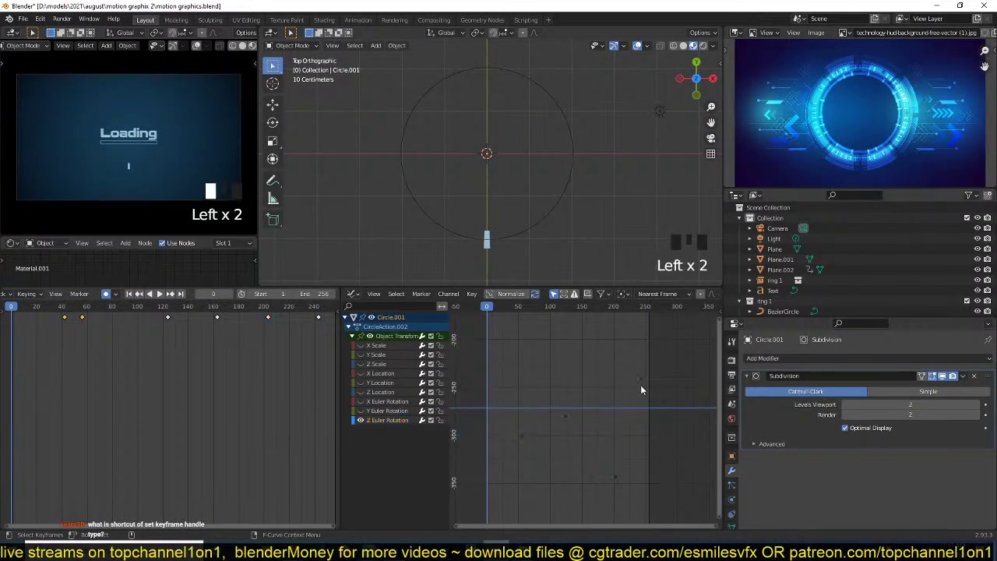
{"action": "left_click", "coordinate": [641, 384]}
{"action": "scroll", "coordinate": [644, 385], "scroll_direction": "down", "scroll_amount": 3}
{"action": "middle_click_drag", "start_coordinate": [650, 387], "coordinate": [631, 441]}
{"action": "key", "text": "v"}
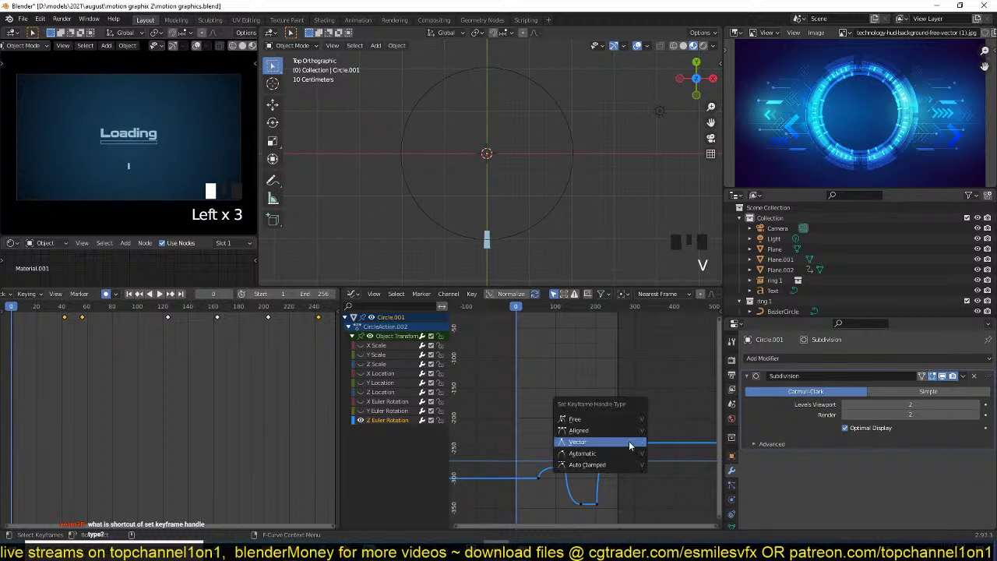
{"action": "left_click", "coordinate": [631, 443]}
- Move the last Z rotation keyframe to about frame 257, raise it to about 275, and save the file
{"action": "scroll", "coordinate": [615, 460], "scroll_direction": "down", "scroll_amount": 5}
{"action": "key", "text": "g"}
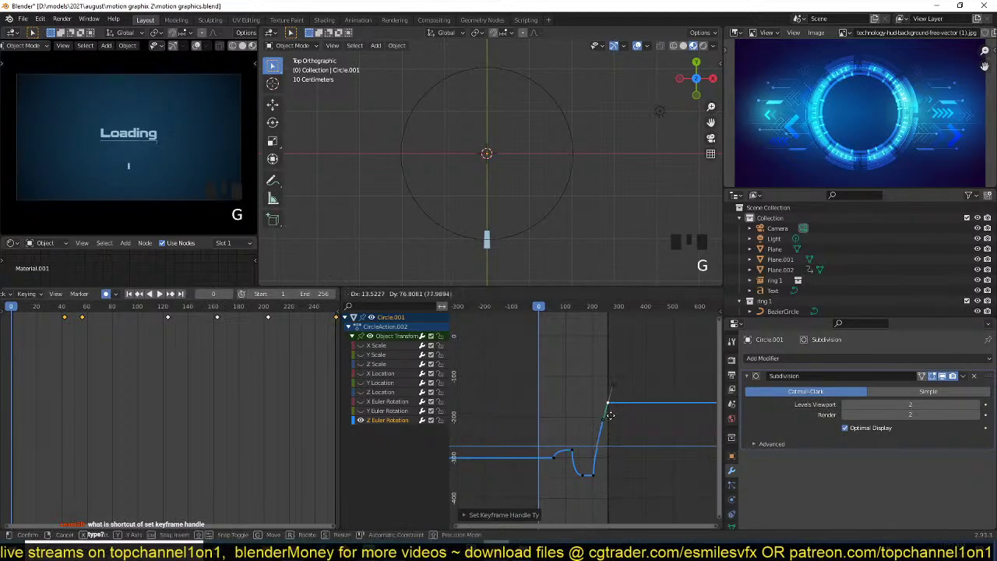
{"action": "left_click", "coordinate": [615, 343]}
{"action": "scroll", "coordinate": [615, 340], "scroll_direction": "down", "scroll_amount": 4}
{"action": "middle_click_drag", "start_coordinate": [615, 340], "coordinate": [583, 417]}
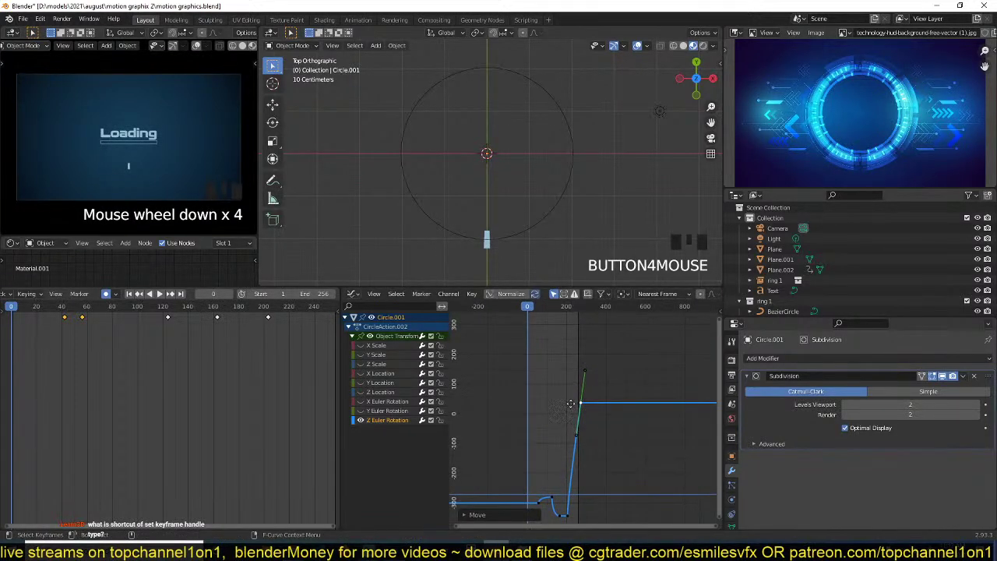
{"action": "key", "text": "g"}
{"action": "left_click", "coordinate": [569, 349]}
{"action": "key", "text": "ctrl+s"}
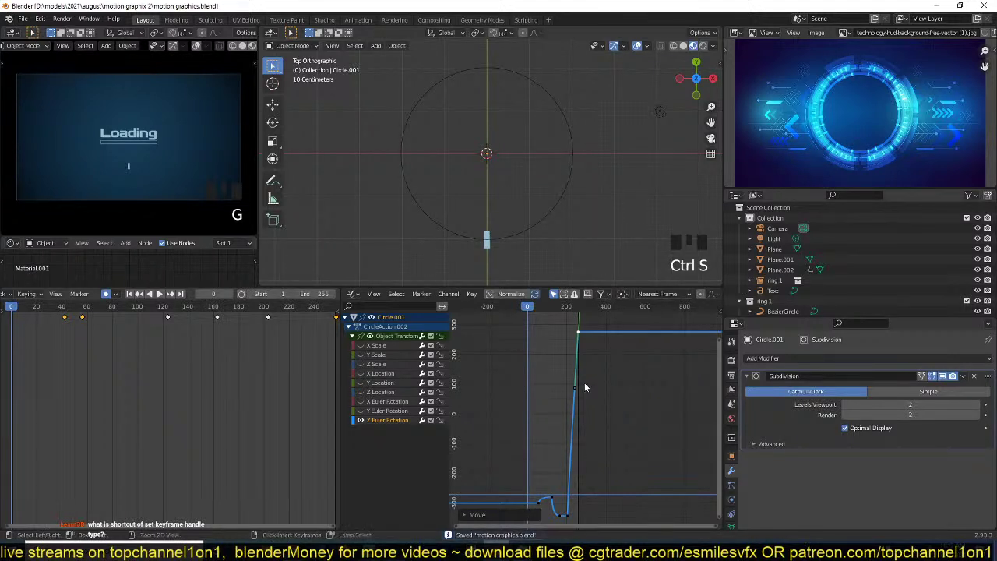
- Play the animation again to review the outer ring's full rotation
{"action": "key", "text": "space"}
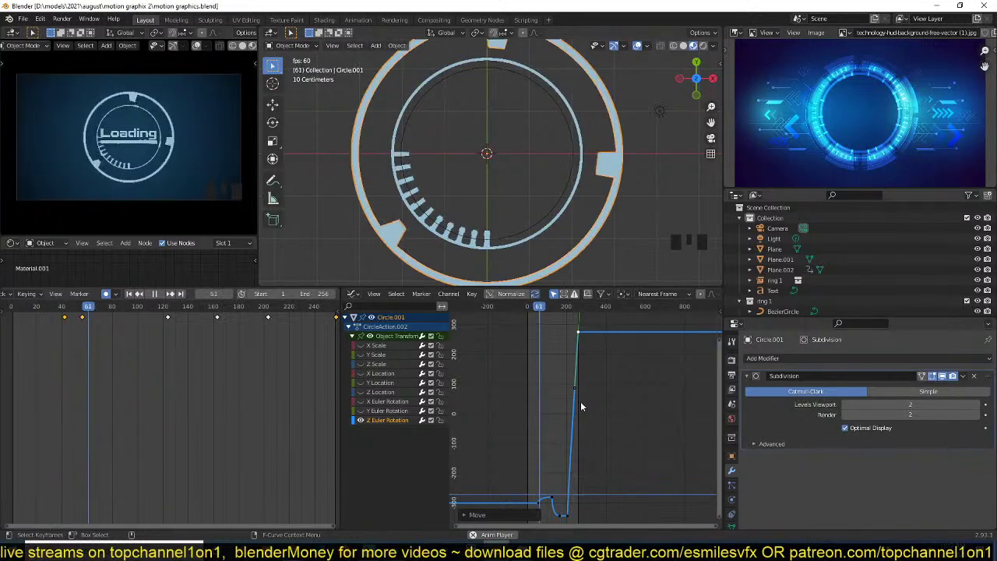
{"action": "key", "text": "Escape"}
{"action": "key", "text": "space"}
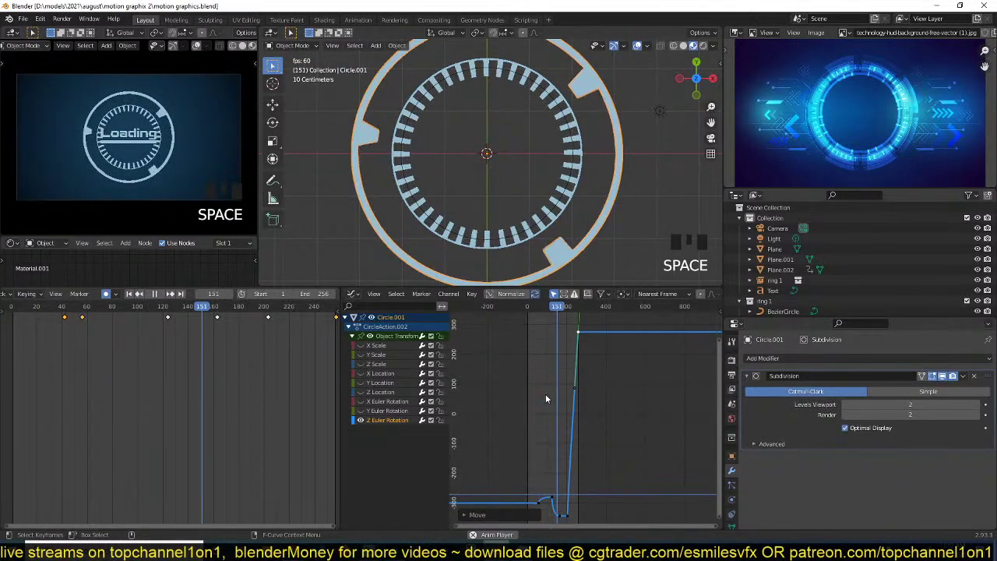
{"action": "key", "text": "space"}
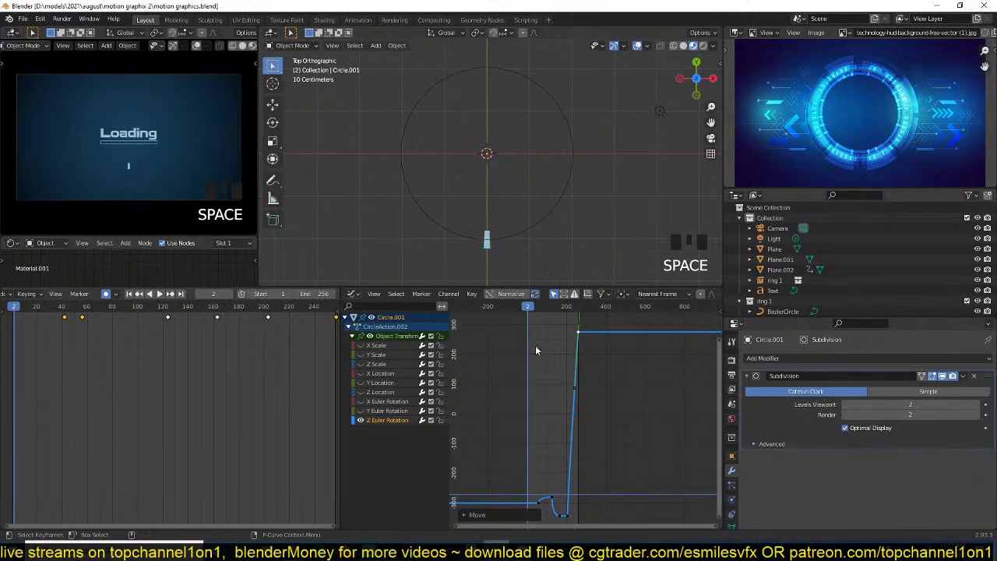
- Select the Loading text together with the progress bar outline beneath it
{"action": "scroll", "coordinate": [525, 184], "scroll_direction": "down", "scroll_amount": 8}
{"action": "scroll", "coordinate": [517, 229], "scroll_direction": "up", "scroll_amount": 4}
{"action": "middle_click_drag", "start_coordinate": [499, 130], "coordinate": [500, 191]}
{"action": "scroll", "coordinate": [497, 246], "scroll_direction": "up", "scroll_amount": 7}
{"action": "left_click", "coordinate": [500, 191]}
{"action": "scroll", "coordinate": [500, 190], "scroll_direction": "up", "scroll_amount": 1}
{"action": "scroll", "coordinate": [500, 189], "scroll_direction": "up", "scroll_amount": 2}
{"action": "left_click", "coordinate": [500, 190]}
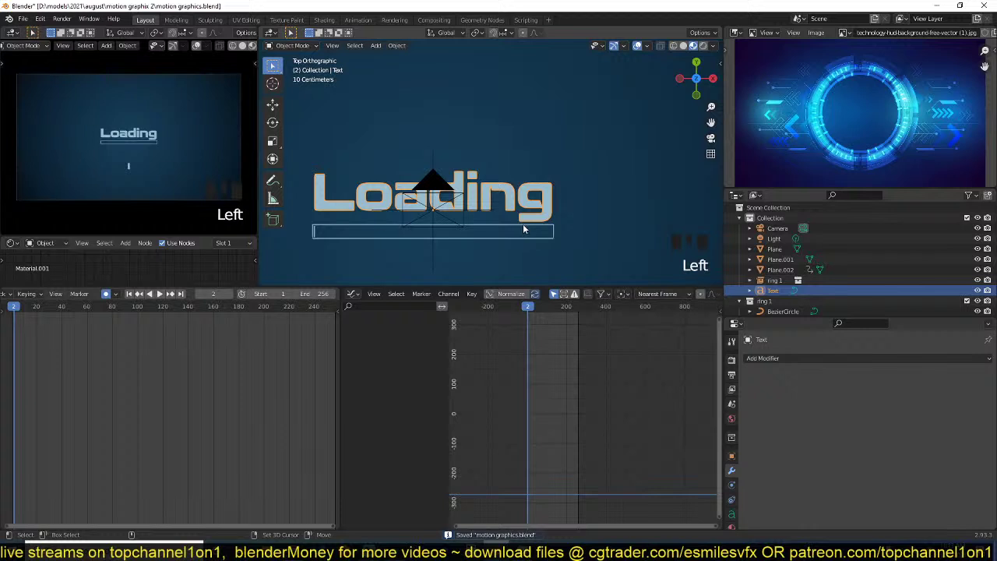
{"action": "middle_click_drag", "start_coordinate": [523, 229], "coordinate": [533, 190]}
{"action": "scroll", "coordinate": [545, 192], "scroll_direction": "up", "scroll_amount": 1}
{"action": "left_click", "coordinate": [554, 201], "text": "shift"}
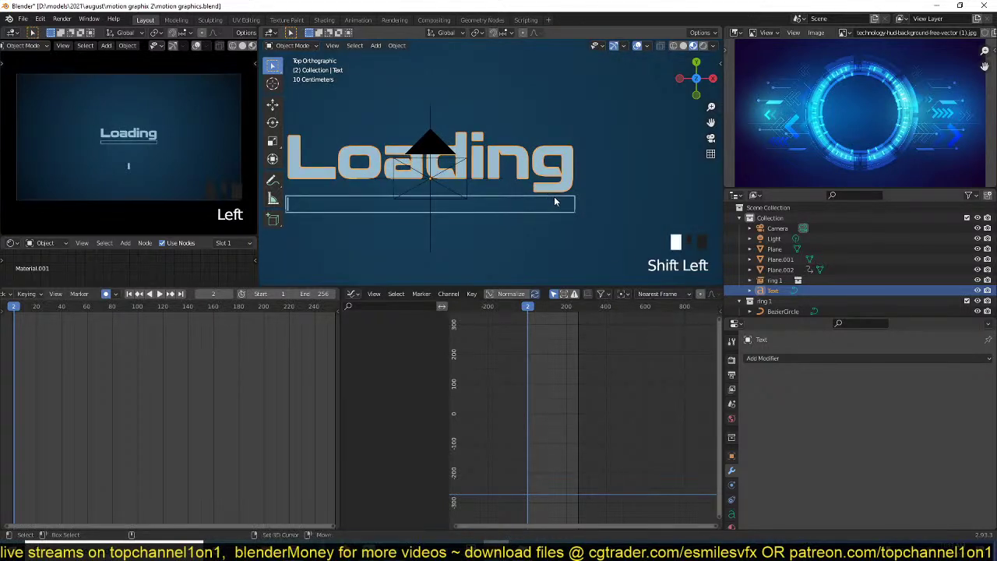
{"action": "left_click", "coordinate": [555, 202], "text": "shift"}
- Advance playback until the bar fill shows, add it to the selection, and move all three objects to a new collection named loading
{"action": "key", "text": "space"}
{"action": "key", "text": "space"}
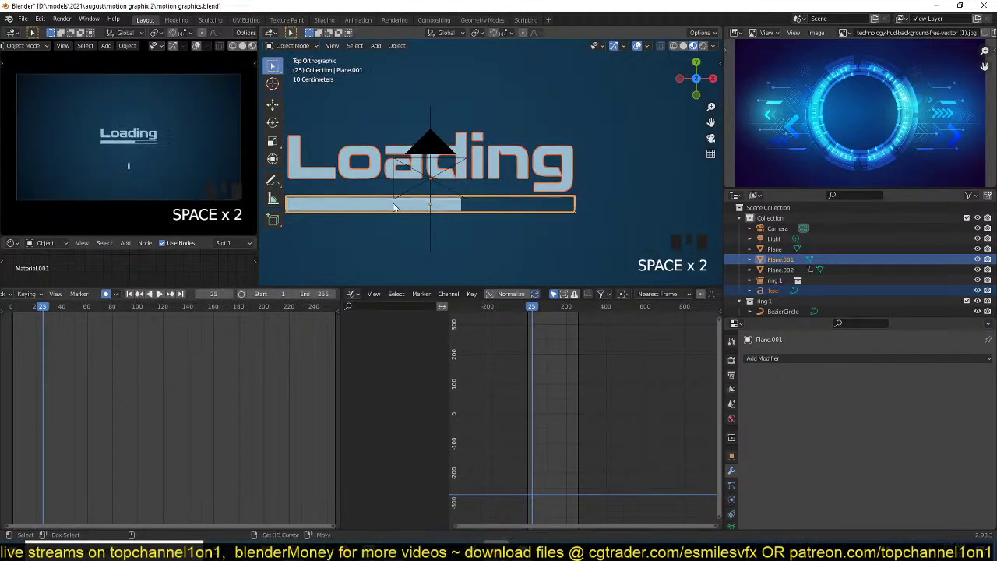
{"action": "left_click", "coordinate": [348, 207], "text": "shift"}
{"action": "key", "text": "m"}
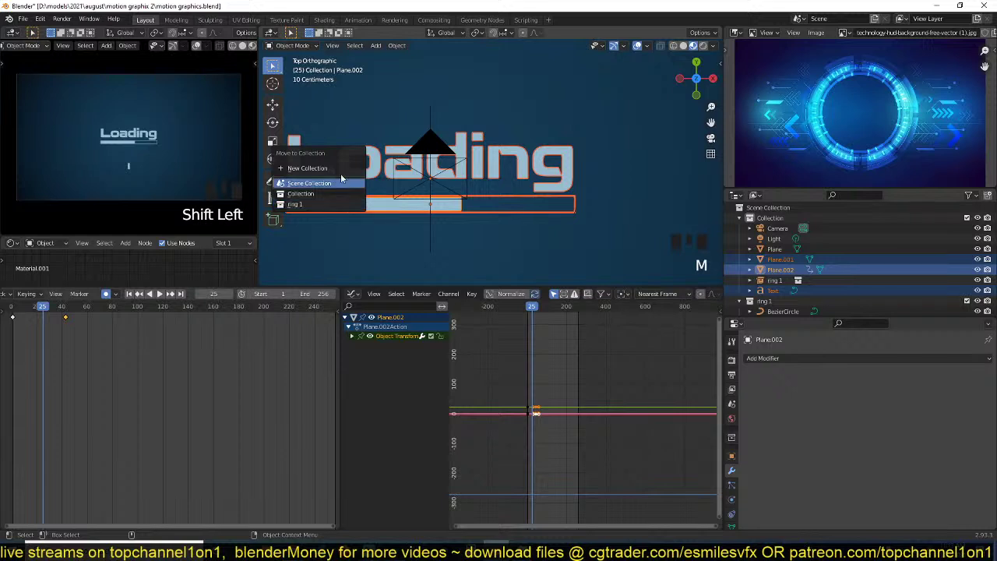
{"action": "left_click", "coordinate": [315, 166]}
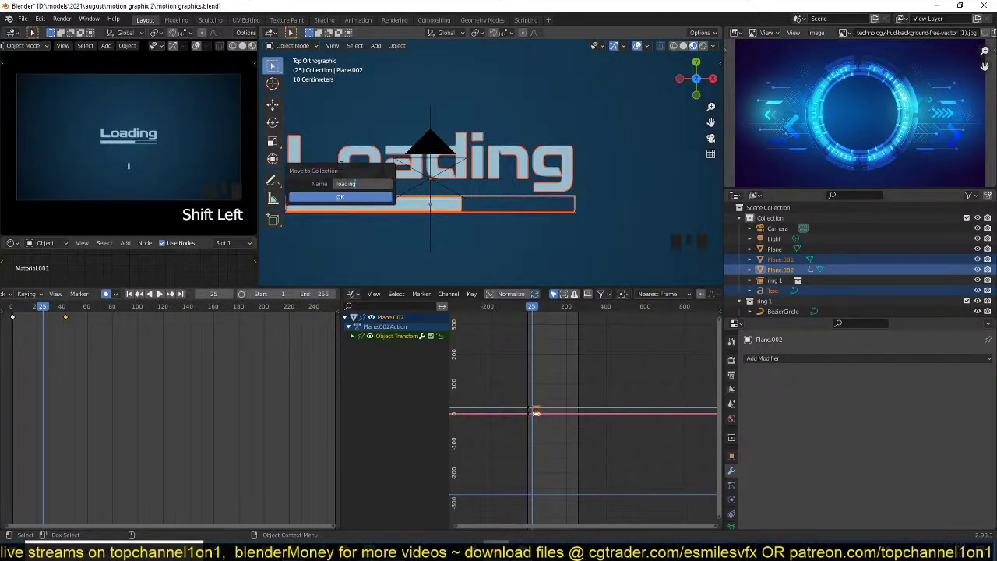
{"action": "key", "text": "Return"}
{"action": "left_click", "coordinate": [335, 196]}
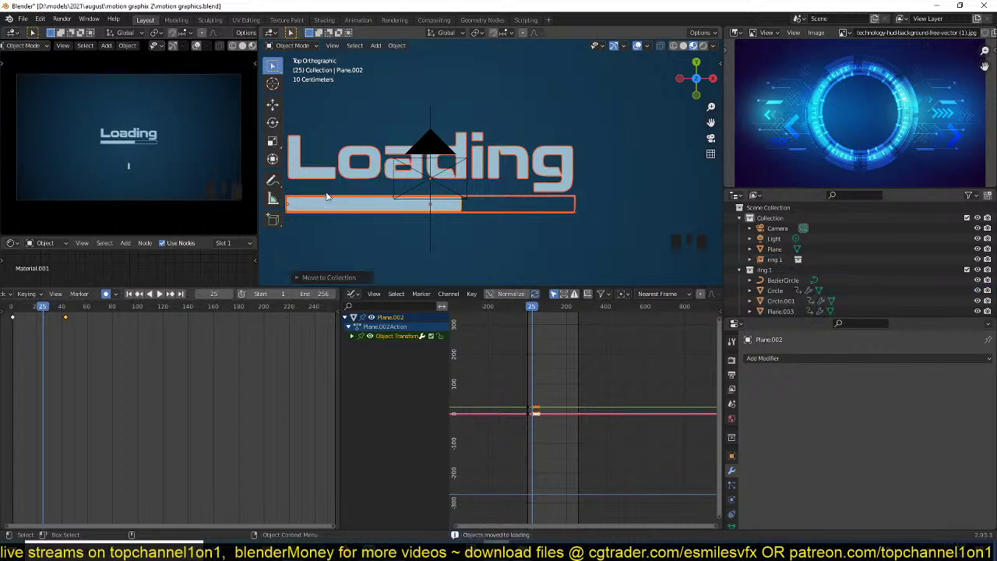
- Try clearing the location of the Loading text and both bar objects, and undo it
{"action": "scroll", "coordinate": [465, 242], "scroll_direction": "down", "scroll_amount": 4}
{"action": "scroll", "coordinate": [779, 269], "scroll_direction": "down", "scroll_amount": 7}
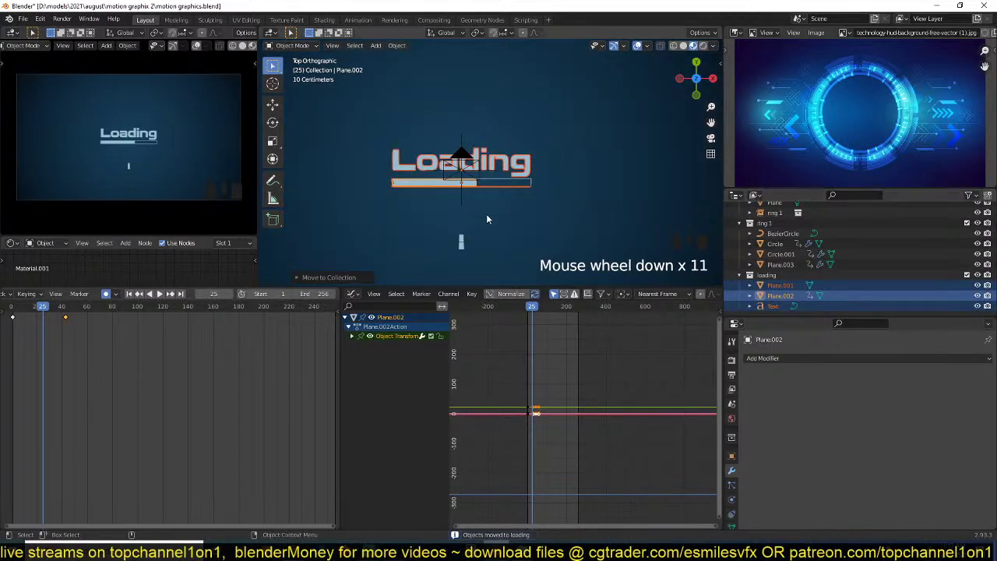
{"action": "scroll", "coordinate": [487, 214], "scroll_direction": "down", "scroll_amount": 6}
{"action": "middle_click_drag", "start_coordinate": [494, 231], "coordinate": [518, 138], "text": "shift"}
{"action": "key", "text": "alt+g"}
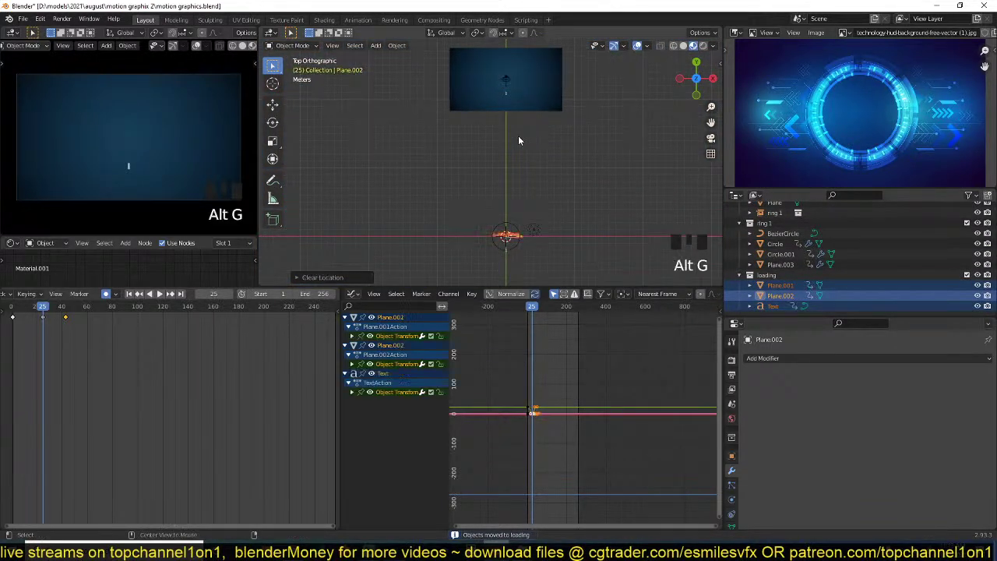
{"action": "scroll", "coordinate": [532, 235], "scroll_direction": "up", "scroll_amount": 2}
{"action": "key", "text": "KP_Decimal"}
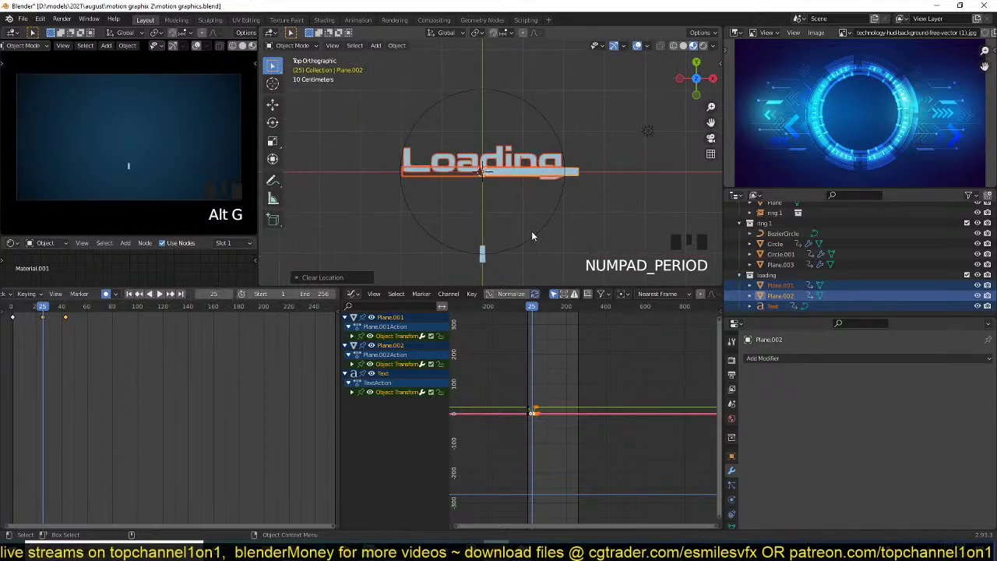
{"action": "left_click", "coordinate": [350, 276]}
{"action": "left_click", "coordinate": [356, 274]}
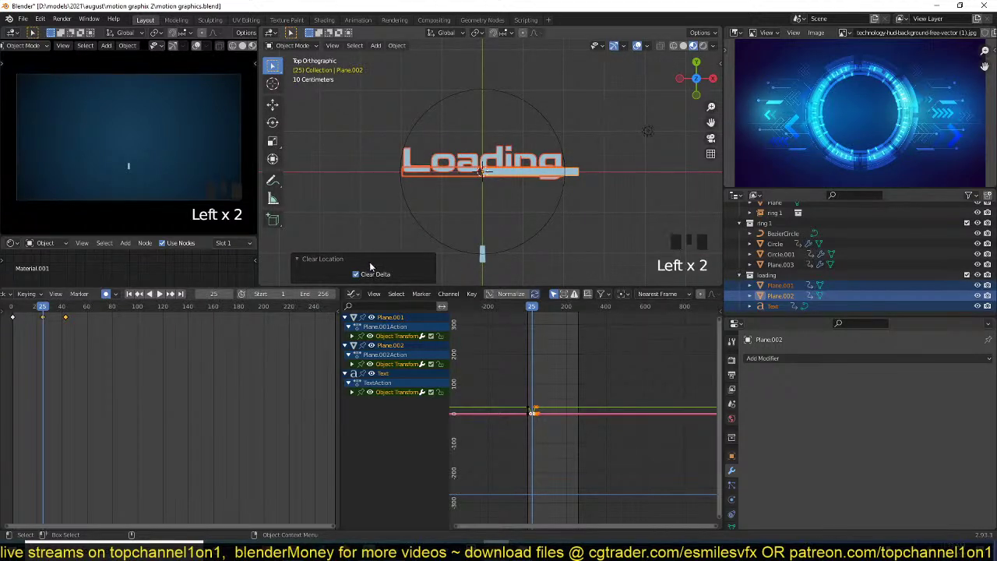
{"action": "key", "text": "ctrl+z"}
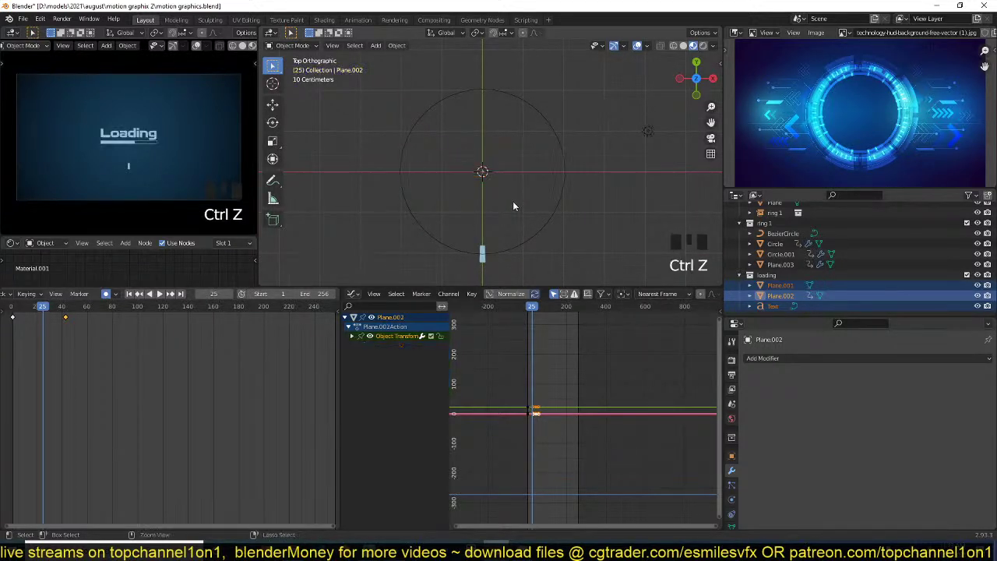
- Turn off auto keying and move the Loading text and bar about -22.8 m along Y to the rings' centre
{"action": "key", "text": "KP_Decimal"}
{"action": "scroll", "coordinate": [513, 201], "scroll_direction": "down", "scroll_amount": 2}
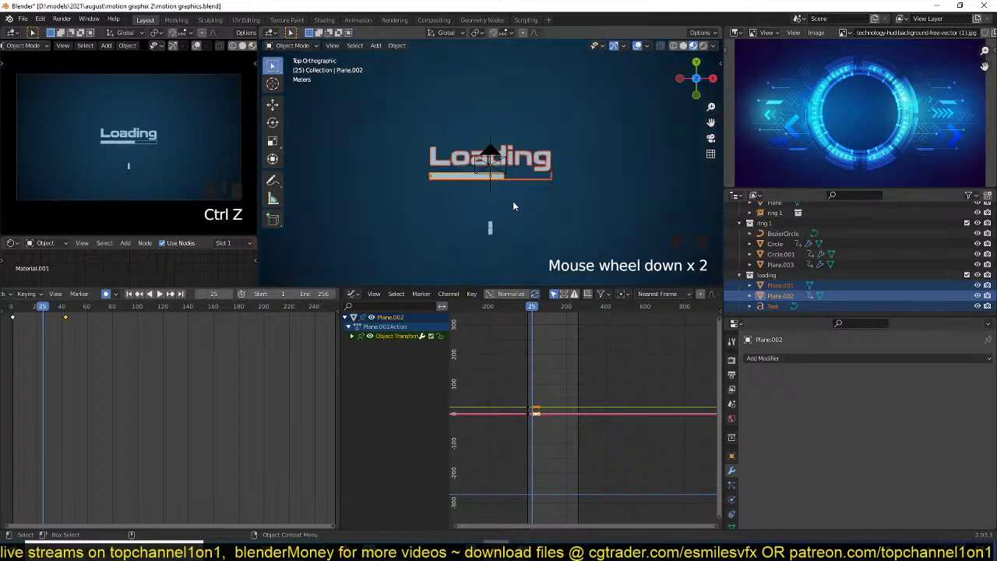
{"action": "middle_click_drag", "start_coordinate": [513, 201], "coordinate": [526, 141], "text": "shift"}
{"action": "scroll", "coordinate": [524, 194], "scroll_direction": "down", "scroll_amount": 8}
{"action": "scroll", "coordinate": [505, 173], "scroll_direction": "down", "scroll_amount": 1}
{"action": "middle_click_drag", "start_coordinate": [506, 173], "coordinate": [516, 138], "text": "shift"}
{"action": "key", "text": "g"}
{"action": "key", "text": "y"}
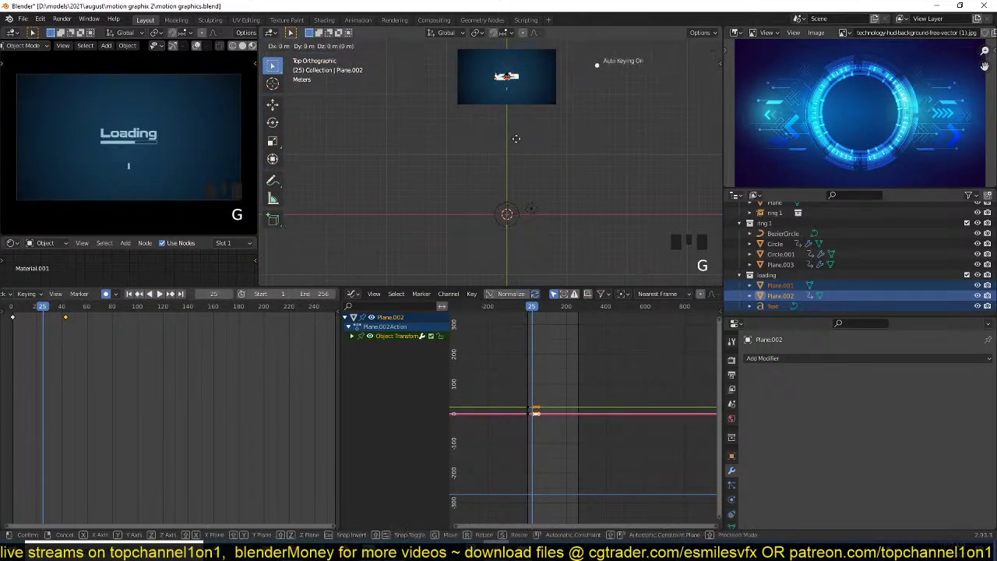
{"action": "right_click", "coordinate": [512, 193]}
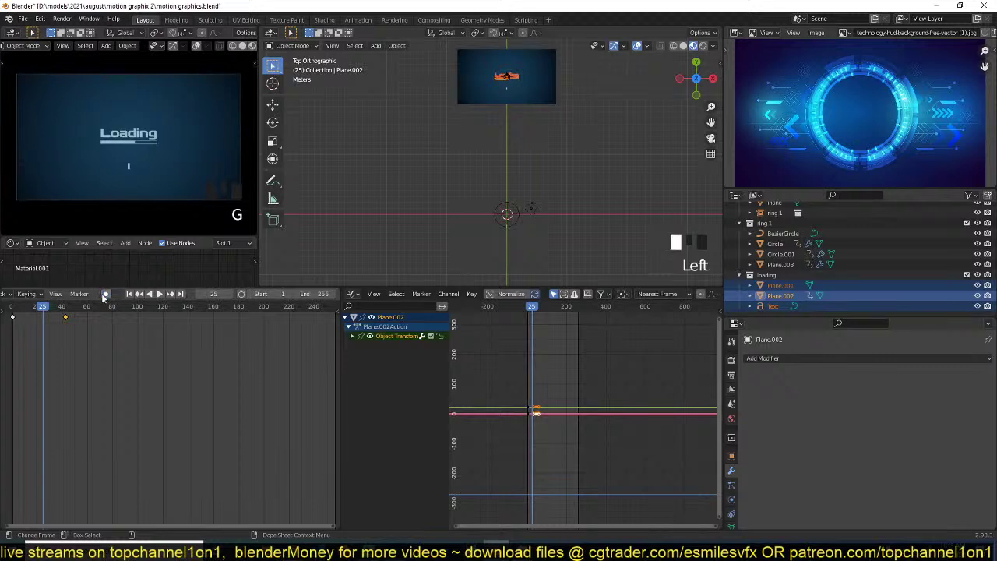
{"action": "key", "text": "g"}
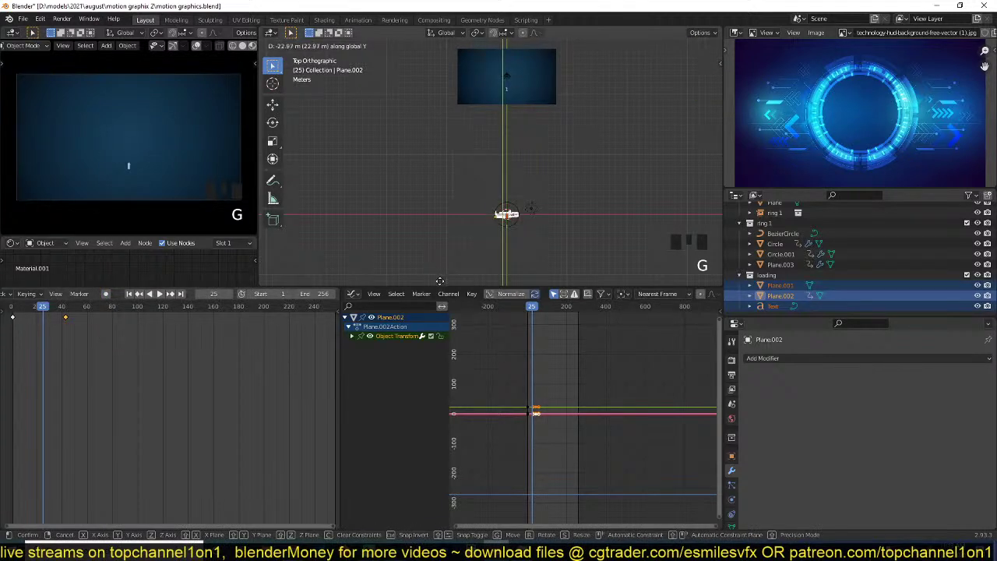
{"action": "left_click", "coordinate": [442, 280]}
- Nudge the Loading text and bar about 0.048 m along Y to centre them inside the ring
{"action": "key", "text": "KP_Decimal"}
{"action": "scroll", "coordinate": [482, 212], "scroll_direction": "up", "scroll_amount": 2}
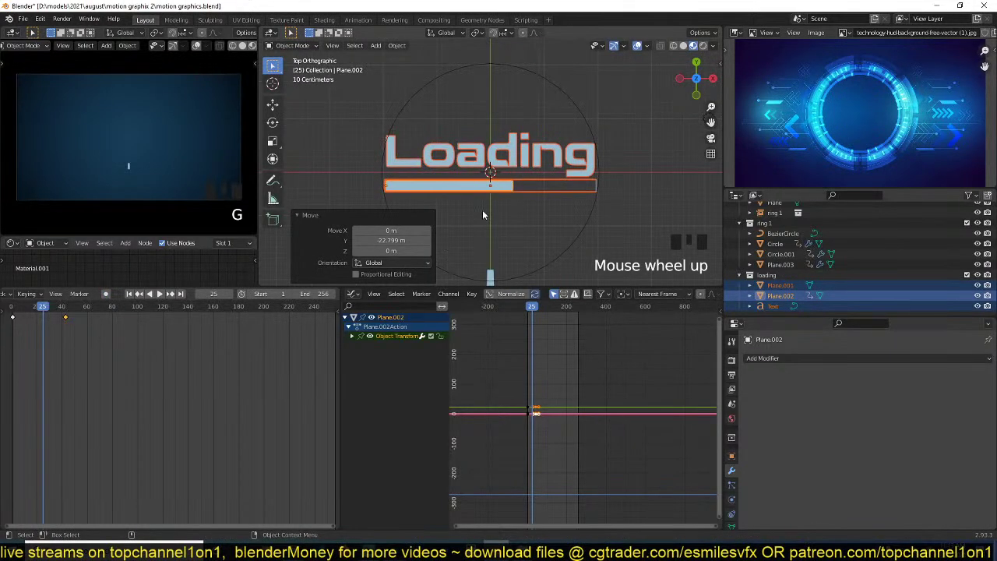
{"action": "key", "text": "g"}
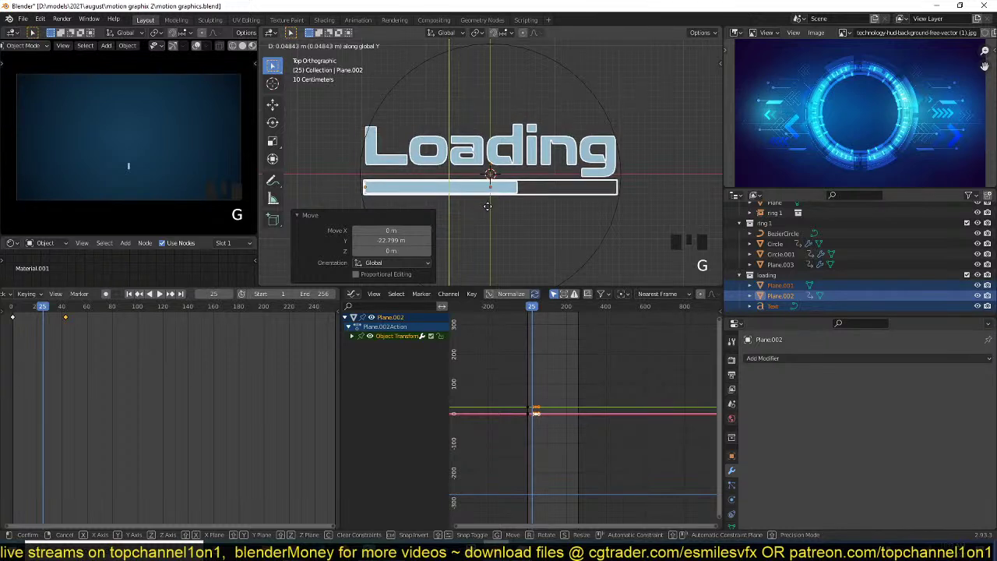
{"action": "left_click", "coordinate": [505, 188]}
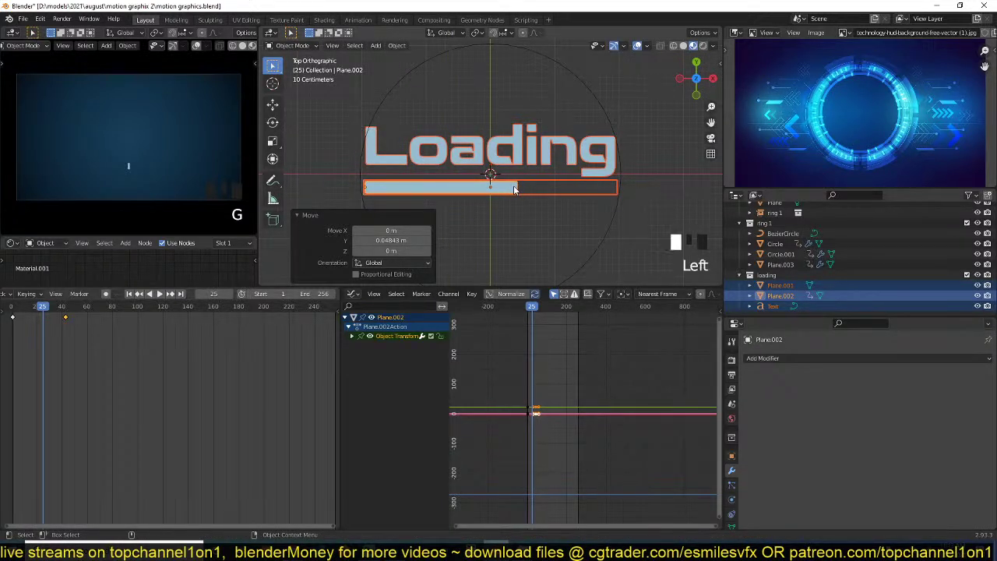
- Delete the Object Transforms animation channels of the progress bar fill and select the bar outline
{"action": "left_click", "coordinate": [515, 189]}
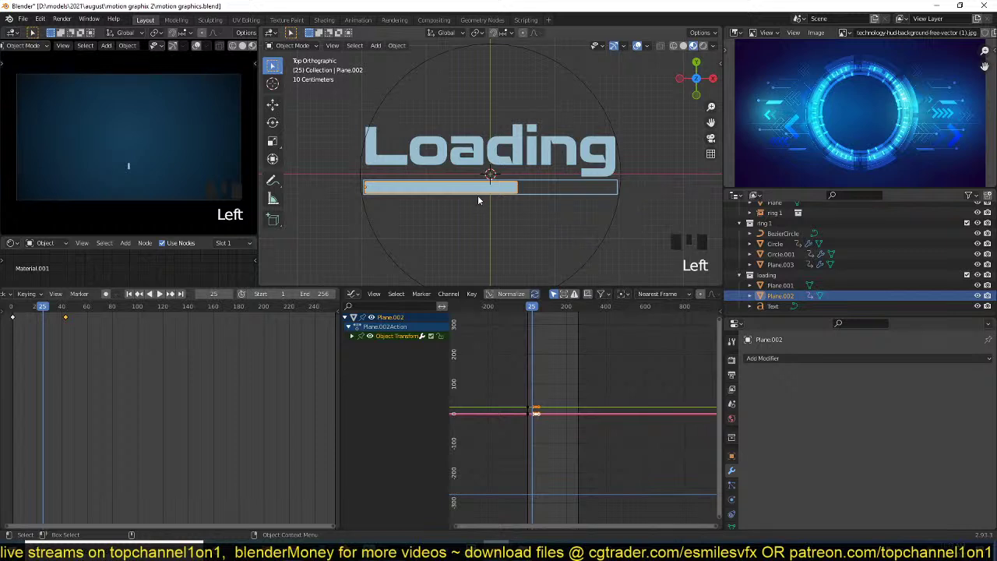
{"action": "left_click", "coordinate": [351, 336]}
{"action": "left_click", "coordinate": [351, 336]}
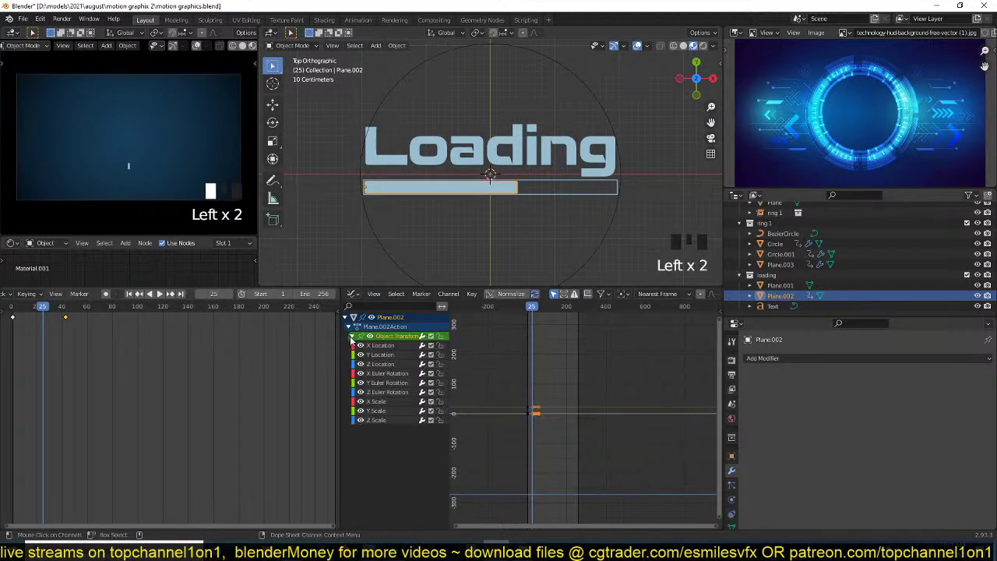
{"action": "key", "text": "b"}
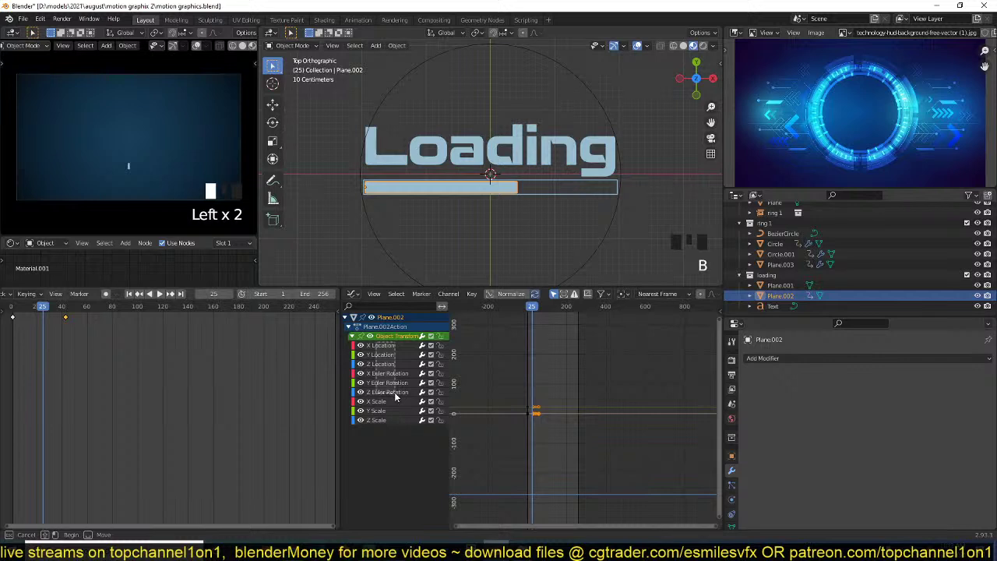
{"action": "left_click_drag", "start_coordinate": [396, 398], "coordinate": [372, 340]}
{"action": "key", "text": "Delete"}
{"action": "left_click", "coordinate": [483, 188]}
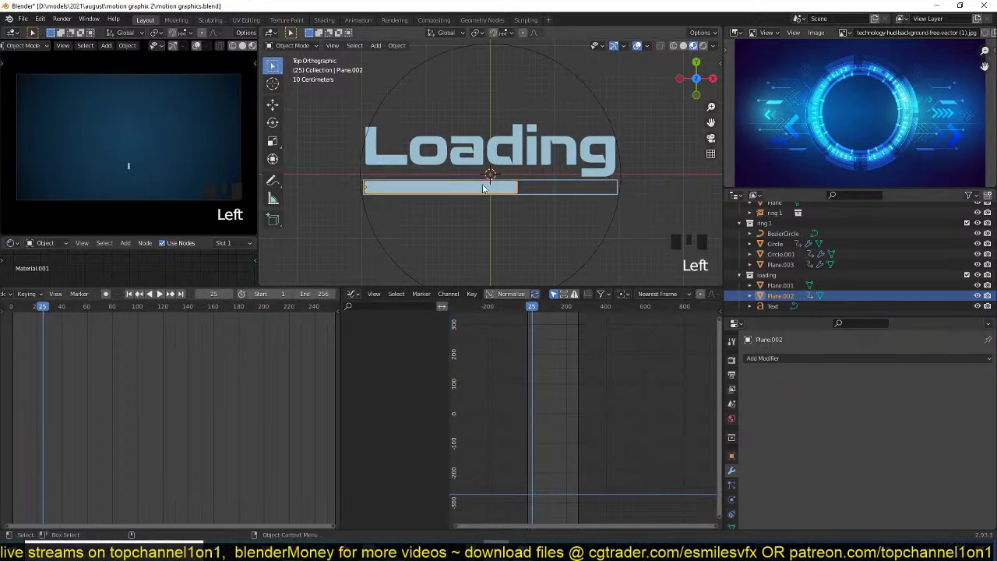
{"action": "left_click", "coordinate": [514, 187]}
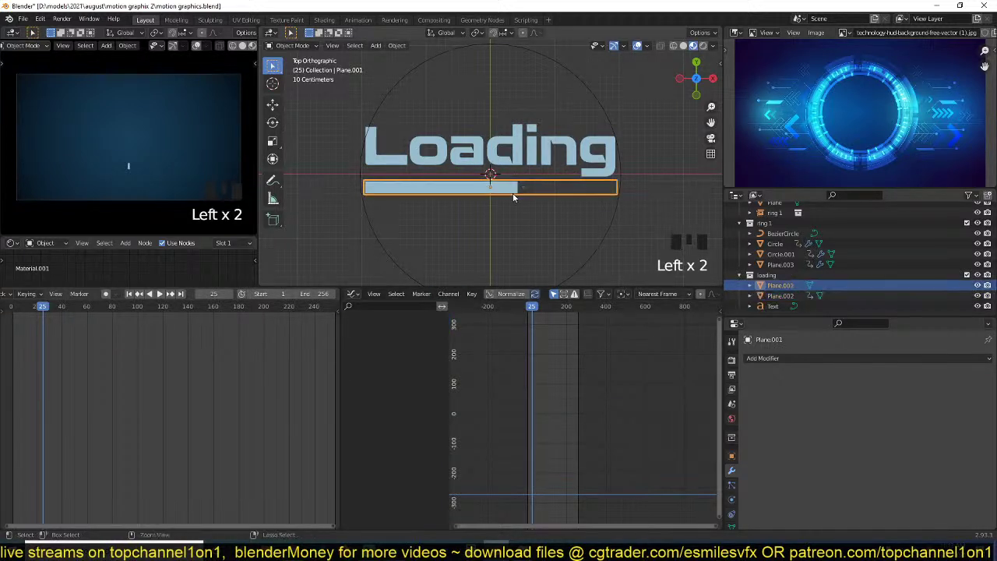
- Undo the bar fill's channel deletion and try deleting only its location and rotation channels, keeping the scale channels
{"action": "key", "text": "ctrl+z"}
{"action": "key", "text": "ctrl+z"}
{"action": "key", "text": "ctrl+z"}
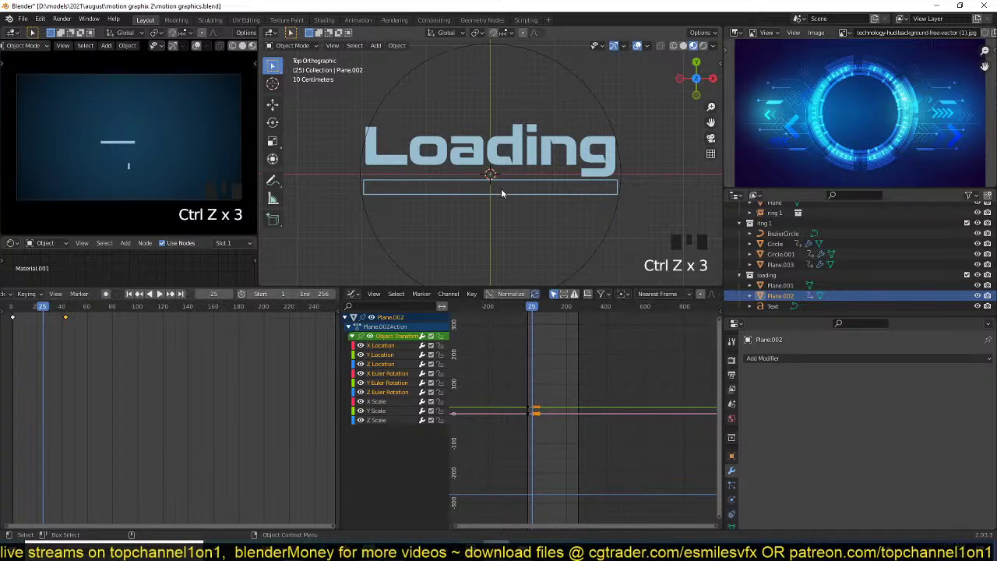
{"action": "left_click", "coordinate": [388, 393]}
{"action": "left_click", "coordinate": [387, 382], "text": "shift"}
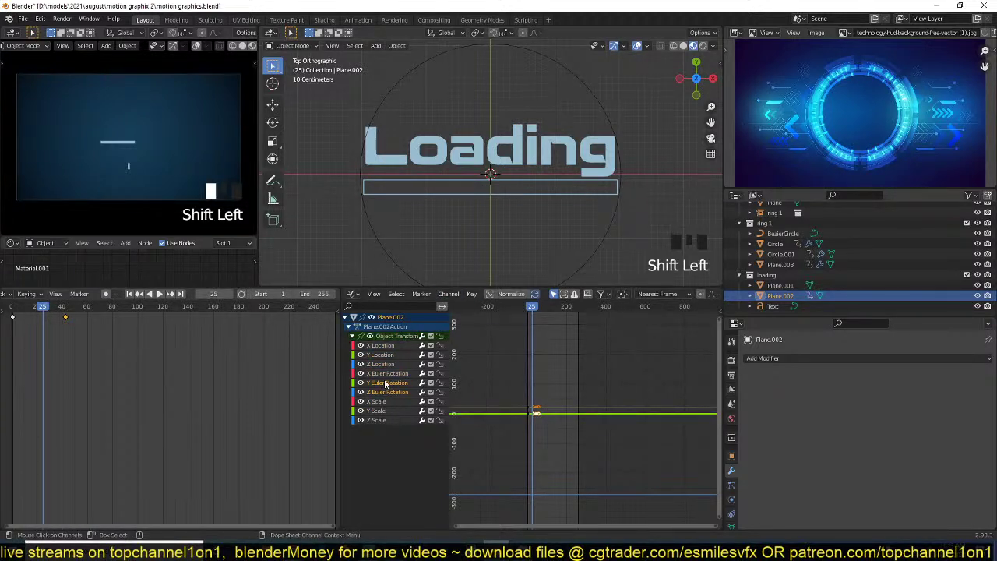
{"action": "left_click", "coordinate": [388, 373], "text": "shift"}
{"action": "left_click", "coordinate": [389, 359], "text": "shift"}
{"action": "left_click", "coordinate": [390, 349], "text": "shift"}
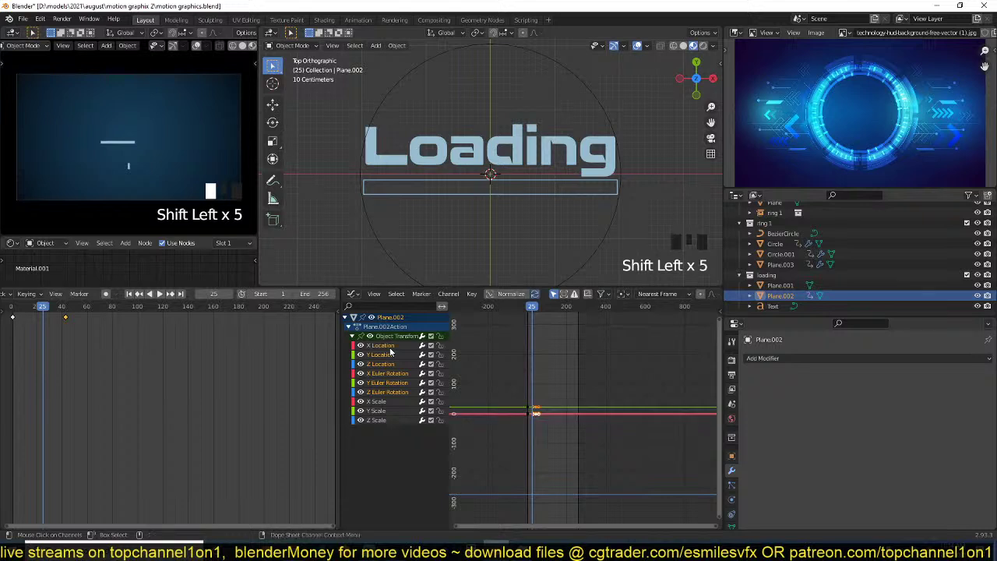
{"action": "key", "text": "Delete"}
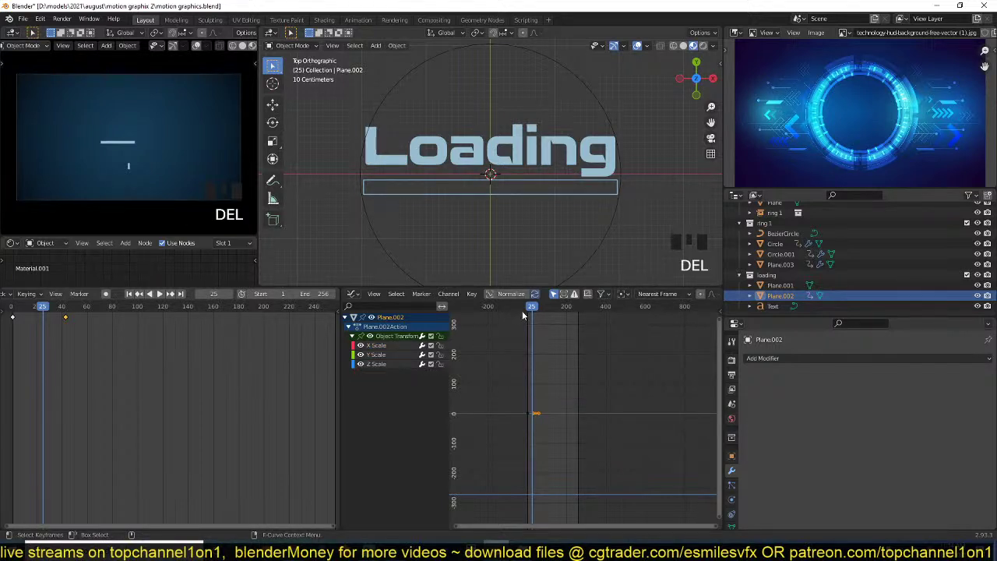
- Play the animation and examine the progress bar and rings in the camera view
{"action": "key", "text": "shift+Left"}
{"action": "left_click_drag", "start_coordinate": [526, 314], "coordinate": [514, 321]}
{"action": "key", "text": "space"}
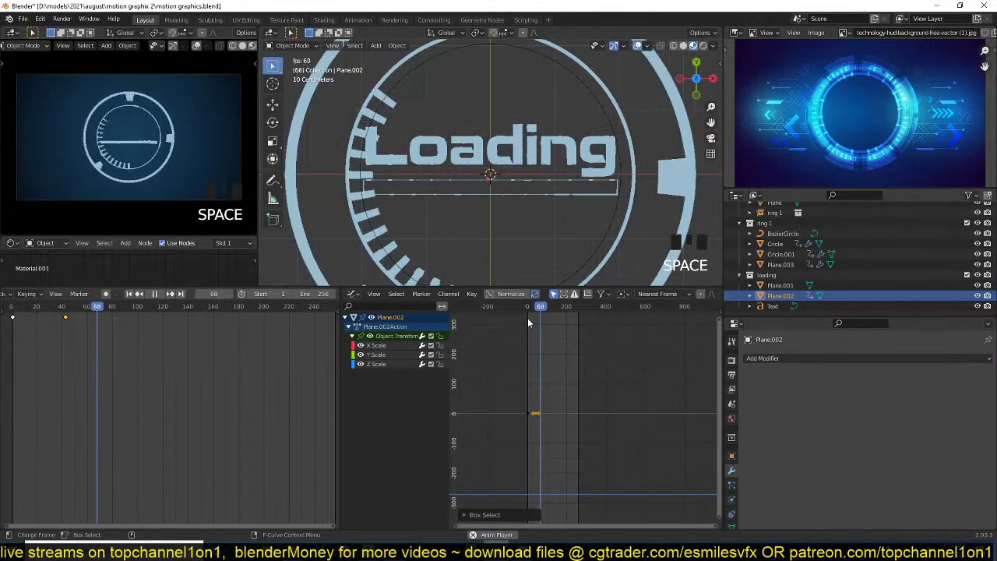
{"action": "key", "text": "shift+Right"}
{"action": "key", "text": "space"}
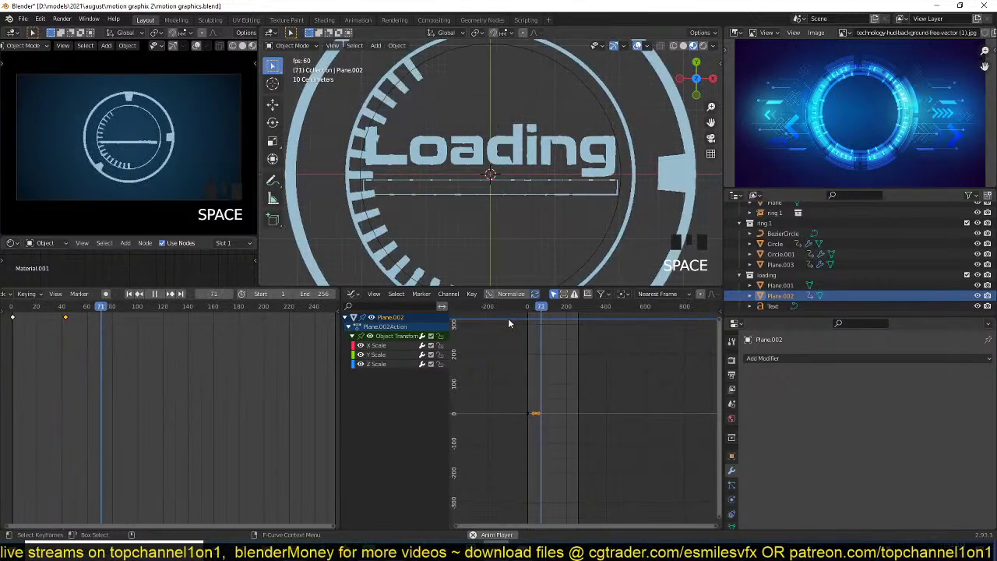
{"action": "key", "text": "space"}
{"action": "scroll", "coordinate": [134, 147], "scroll_direction": "up", "scroll_amount": 6}
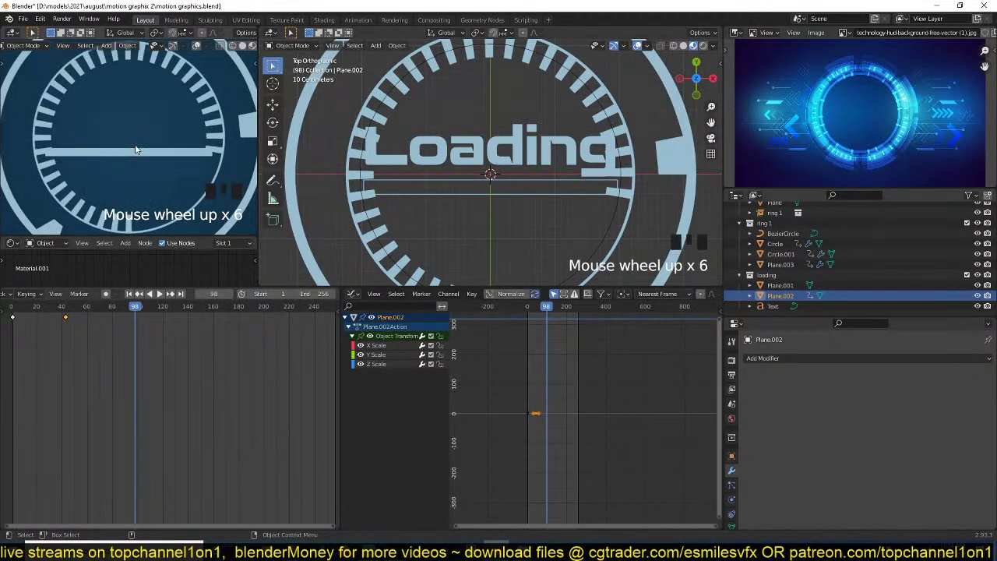
- Undo the bar fill's channel deletions until the fill sits inside its outline again with all its channels present
{"action": "key", "text": "ctrl+z"}
{"action": "key", "text": "ctrl+z"}
{"action": "key", "text": "ctrl+z"}
{"action": "key", "text": "ctrl+z"}
{"action": "key", "text": "ctrl+z"}
{"action": "key", "text": "ctrl+z"}
{"action": "key", "text": "ctrl+z"}
{"action": "key", "text": "ctrl+z"}
{"action": "key", "text": "ctrl+z"}
{"action": "key", "text": "ctrl+z"}
{"action": "key", "text": "ctrl+z"}
{"action": "key", "text": "ctrl+z"}
{"action": "key", "text": "ctrl+z"}
{"action": "key", "text": "ctrl+z"}
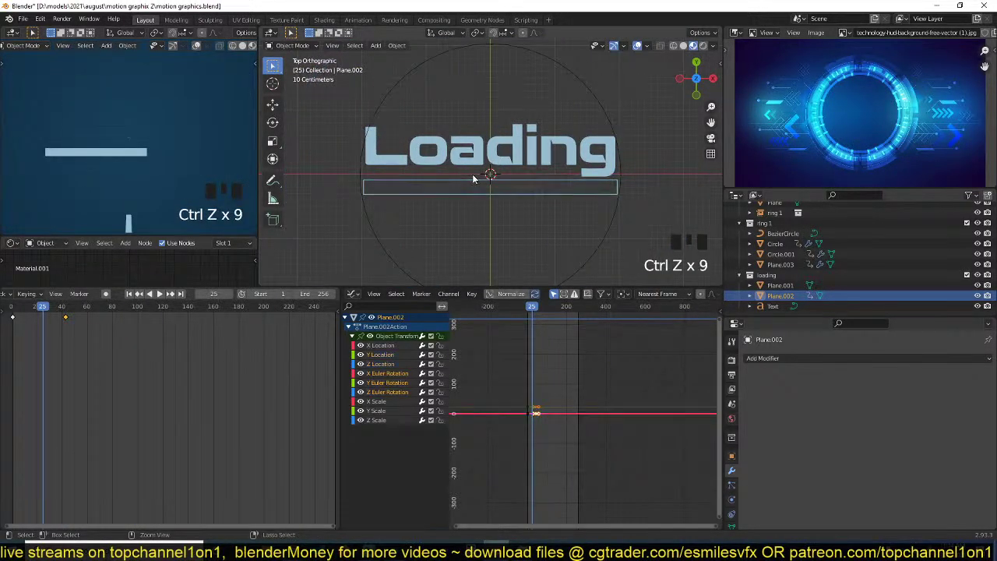
{"action": "key", "text": "ctrl+z"}
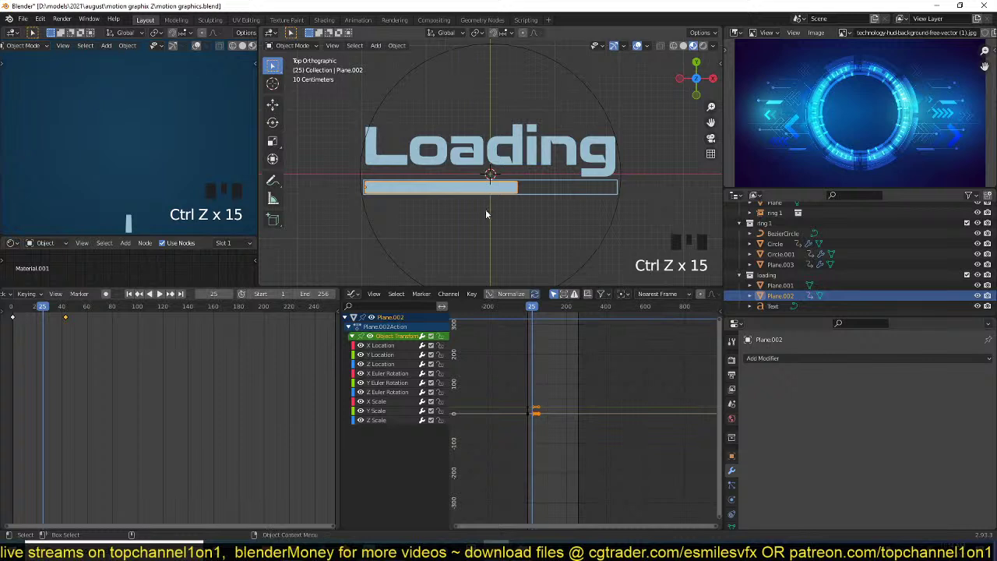
- Delete the X, Y and Z location and rotation channels of the progress bar fill, keeping its scale channels
{"action": "left_click", "coordinate": [379, 382]}
{"action": "left_click", "coordinate": [384, 346]}
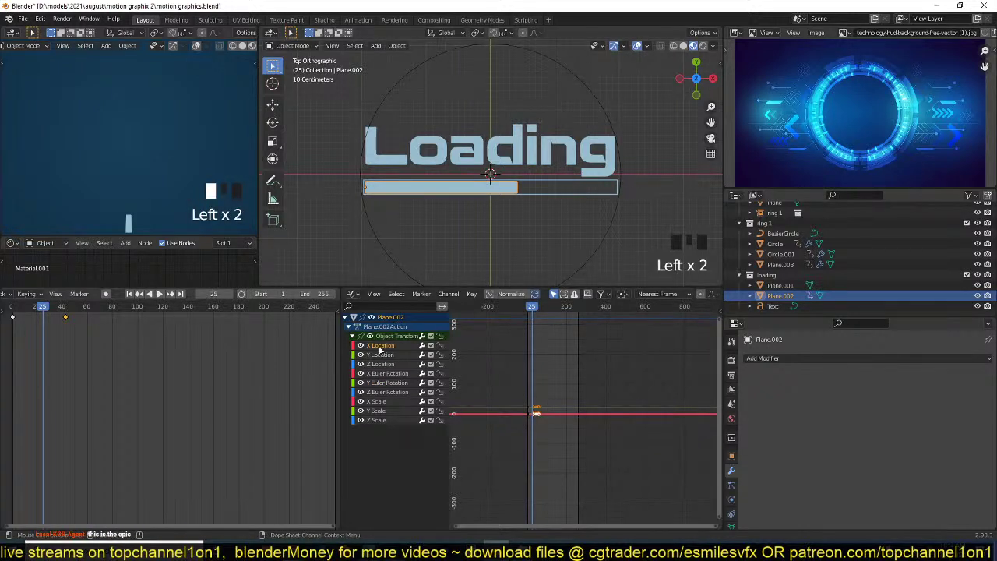
{"action": "key", "text": "b"}
{"action": "left_click_drag", "start_coordinate": [380, 346], "coordinate": [393, 389]}
{"action": "key", "text": "Delete"}
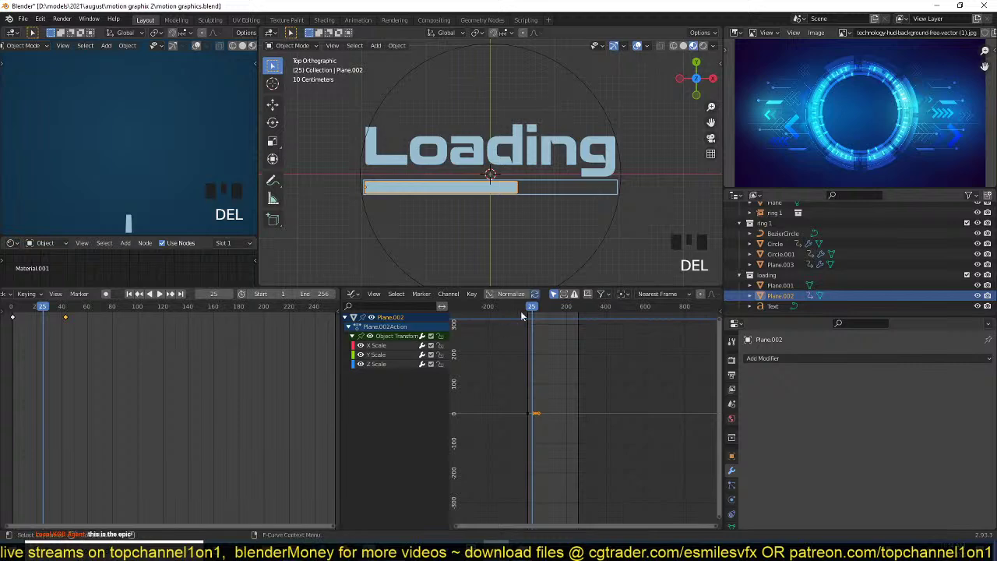
- Play the animation from frame 1 to check how the bar fills inside its outline
{"action": "key", "text": "shift+Left"}
{"action": "key", "text": "shift+Right"}
{"action": "key", "text": "space"}
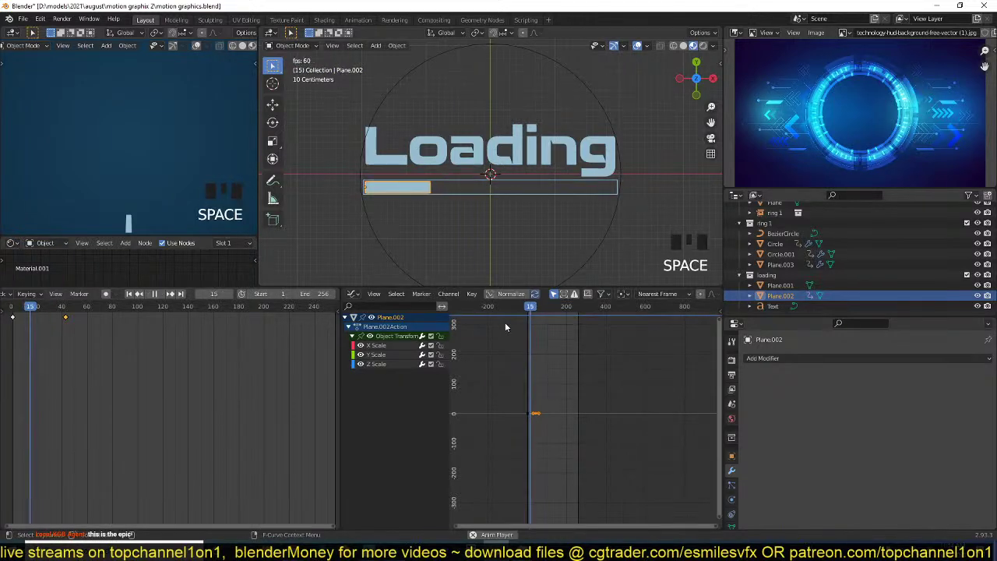
{"action": "key", "text": "space"}
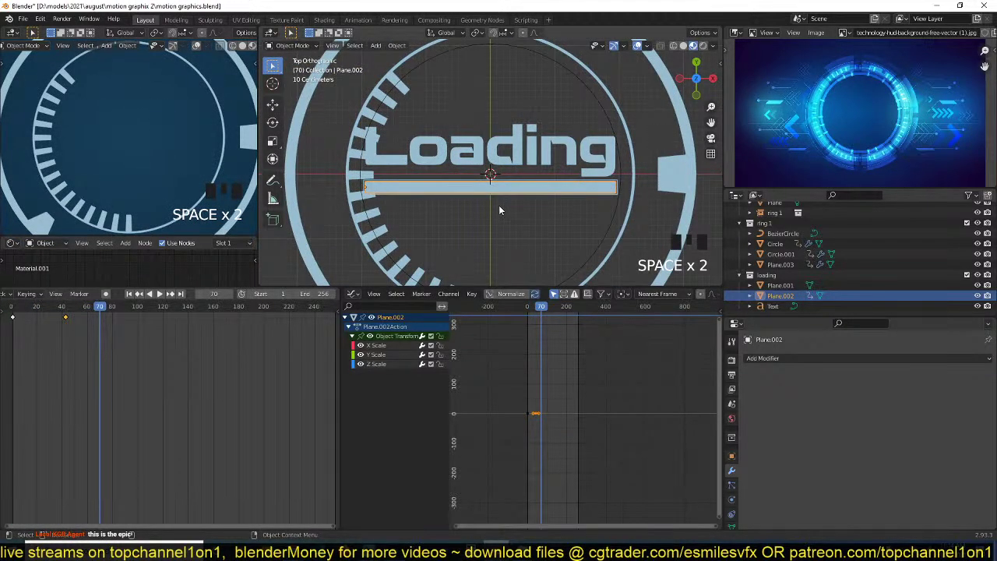
- Collapse the loading collection holding the Loading text and both bar parts, and save the file
{"action": "left_click", "coordinate": [511, 187], "text": "shift"}
{"action": "left_click", "coordinate": [516, 160], "text": "shift"}
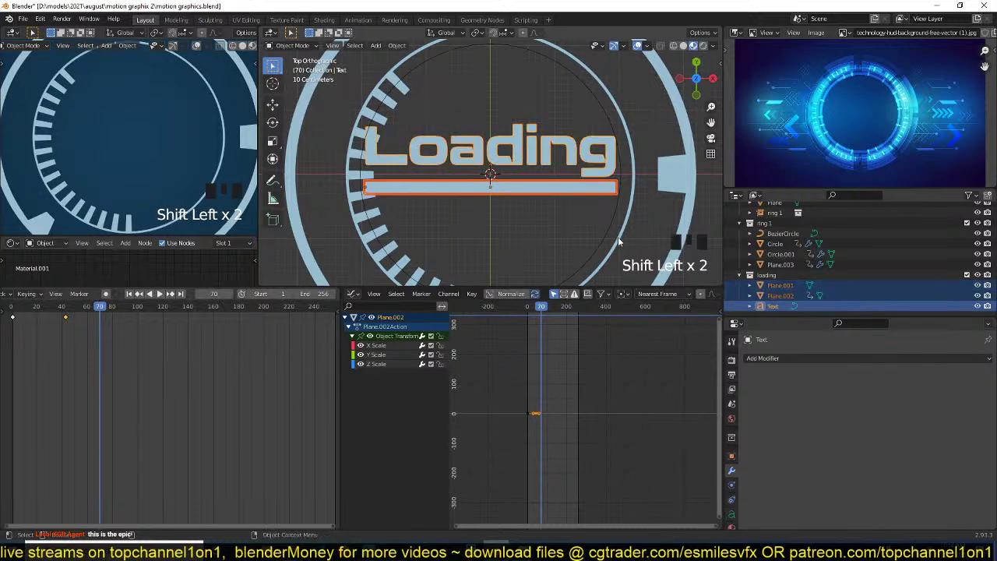
{"action": "left_click", "coordinate": [739, 275]}
{"action": "scroll", "coordinate": [515, 225], "scroll_direction": "down", "scroll_amount": 4}
{"action": "scroll", "coordinate": [523, 206], "scroll_direction": "up", "scroll_amount": 1}
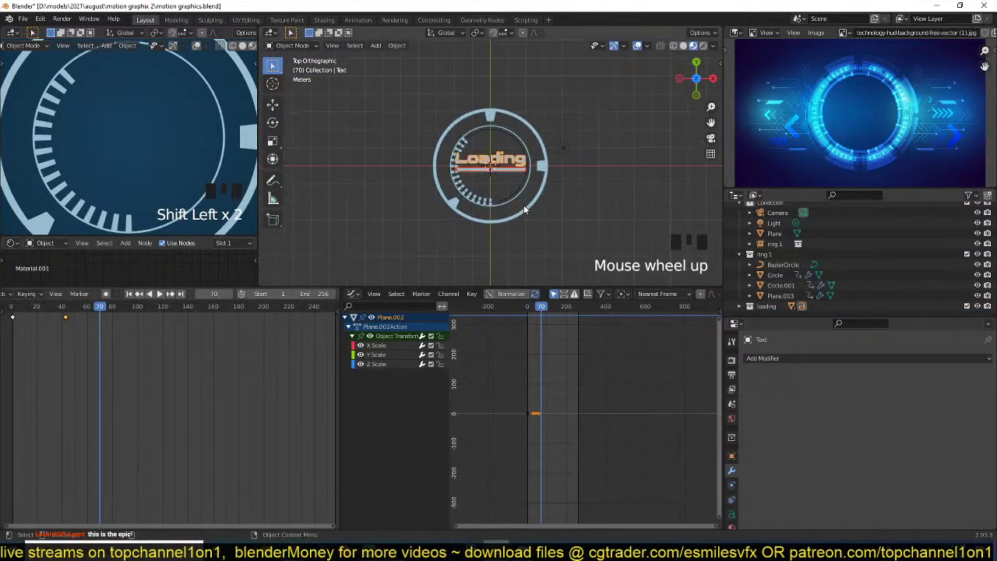
{"action": "scroll", "coordinate": [525, 209], "scroll_direction": "down", "scroll_amount": 11}
{"action": "scroll", "coordinate": [525, 208], "scroll_direction": "up", "scroll_amount": 13}
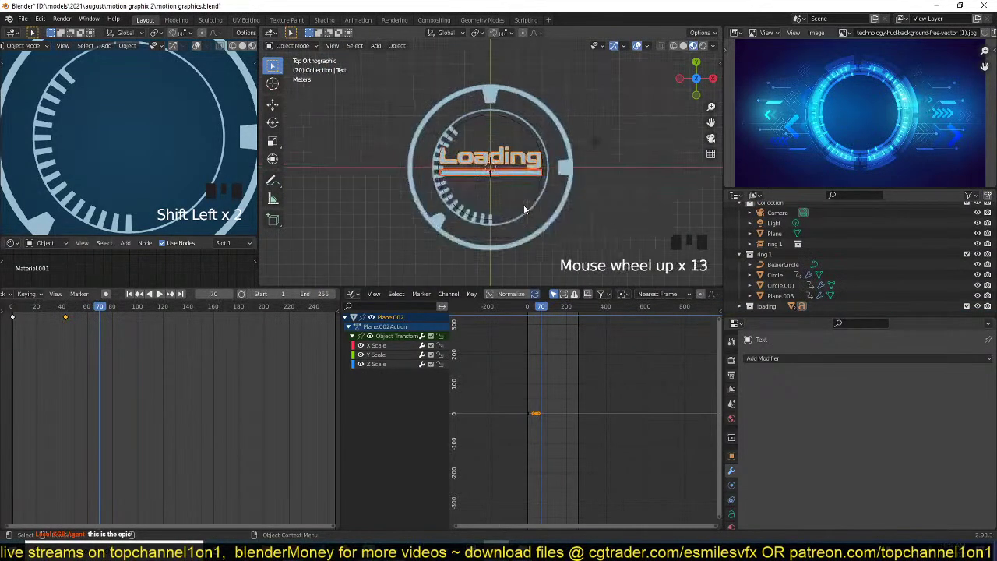
{"action": "scroll", "coordinate": [523, 206], "scroll_direction": "up", "scroll_amount": 3}
{"action": "scroll", "coordinate": [502, 184], "scroll_direction": "down", "scroll_amount": 8}
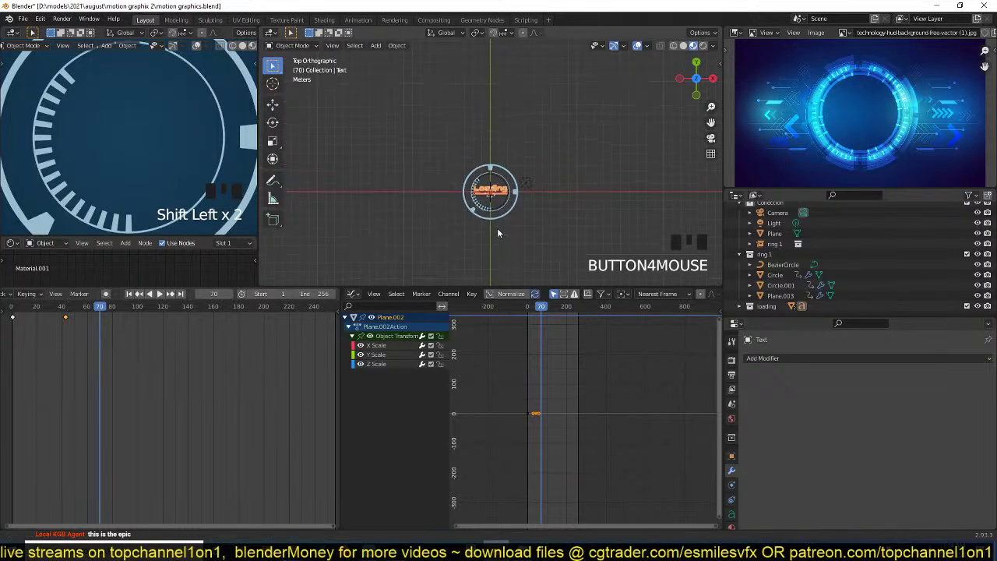
{"action": "key", "text": "ctrl+s"}
- Select the background plane and snap the 3D cursor to its centre in the middle of the instanced rings
{"action": "scroll", "coordinate": [490, 133], "scroll_direction": "up", "scroll_amount": 8}
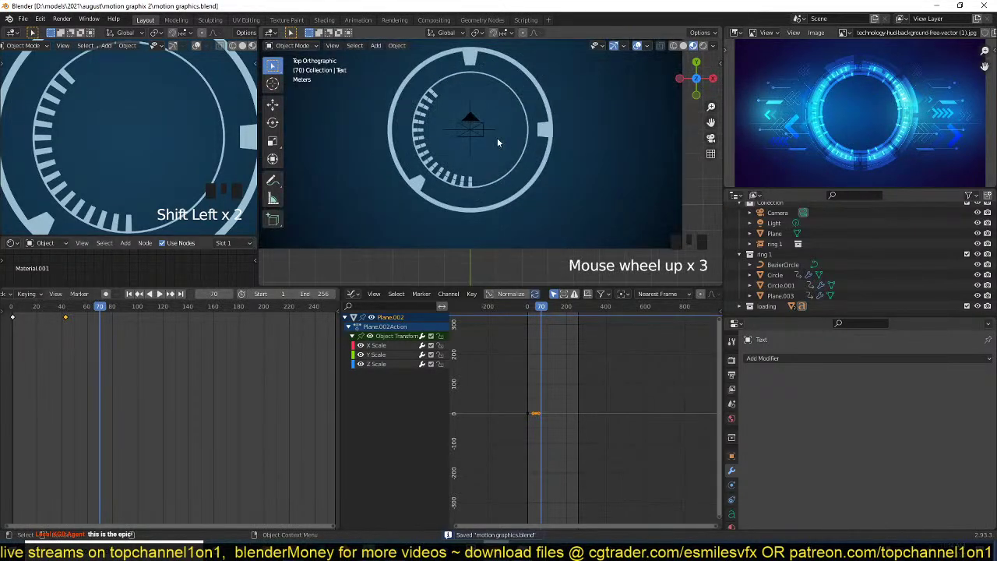
{"action": "middle_click_drag", "start_coordinate": [497, 138], "coordinate": [469, 184]}
{"action": "right_click", "coordinate": [465, 177], "text": "shift"}
{"action": "key", "text": "shift+a"}
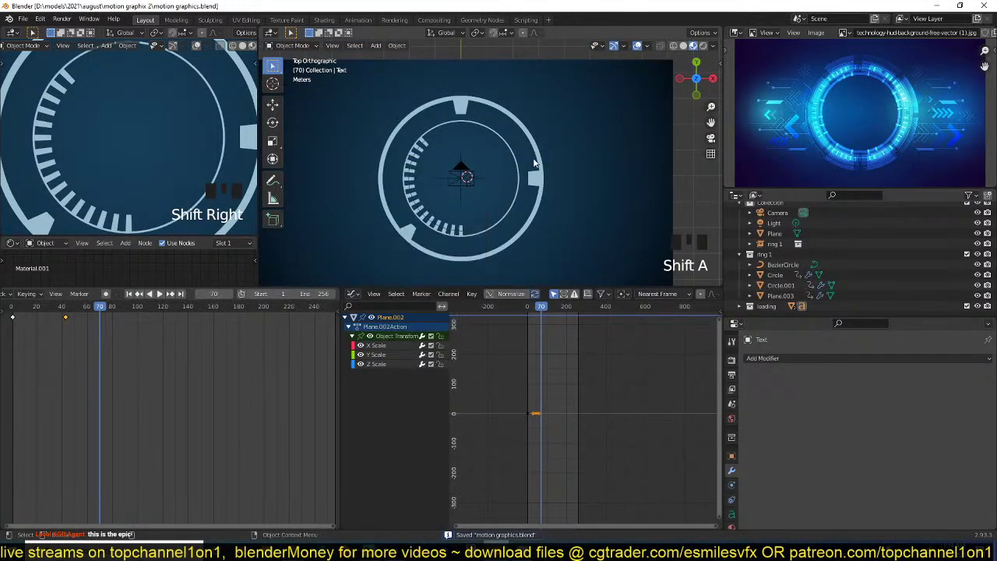
{"action": "left_click", "coordinate": [600, 154]}
{"action": "key", "text": "shift+s"}
- Add a collection instance of loading at the 3D cursor and scale it down to about 0.796
{"action": "key", "text": "shift+a"}
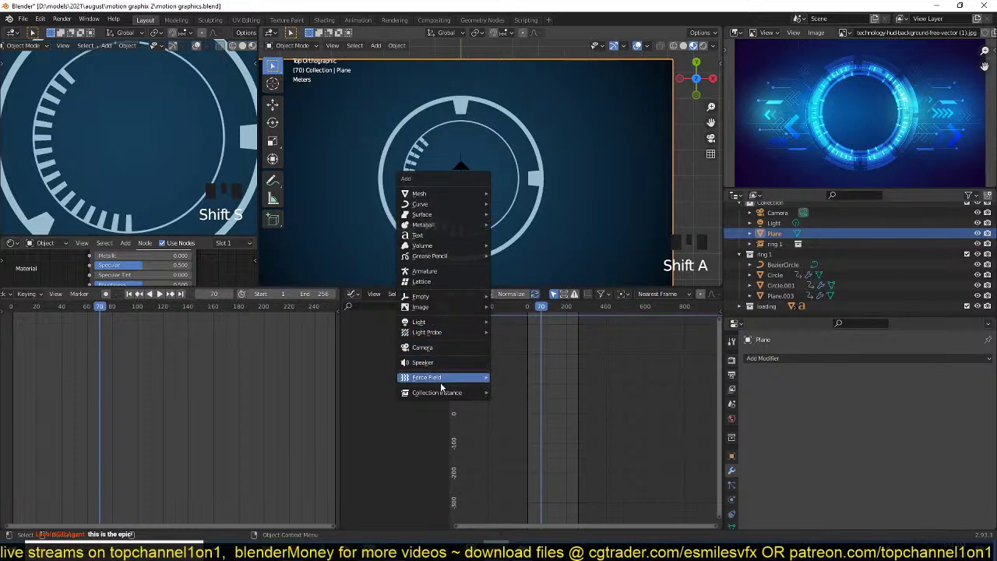
{"action": "mouse_move", "coordinate": [444, 392]}
{"action": "left_click", "coordinate": [522, 403]}
{"action": "scroll", "coordinate": [474, 161], "scroll_direction": "up", "scroll_amount": 3}
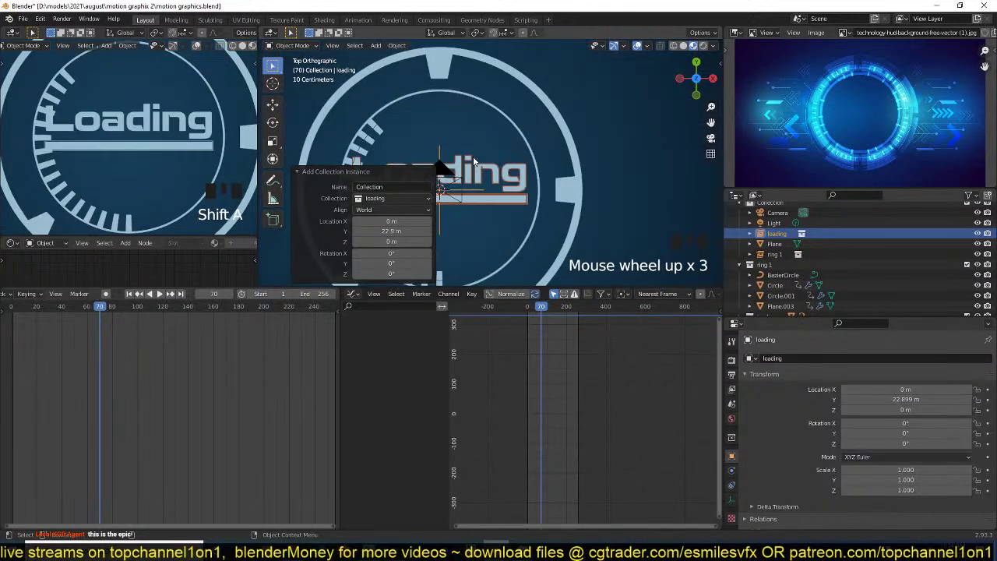
{"action": "scroll", "coordinate": [474, 161], "scroll_direction": "up", "scroll_amount": 3}
{"action": "key", "text": "s"}
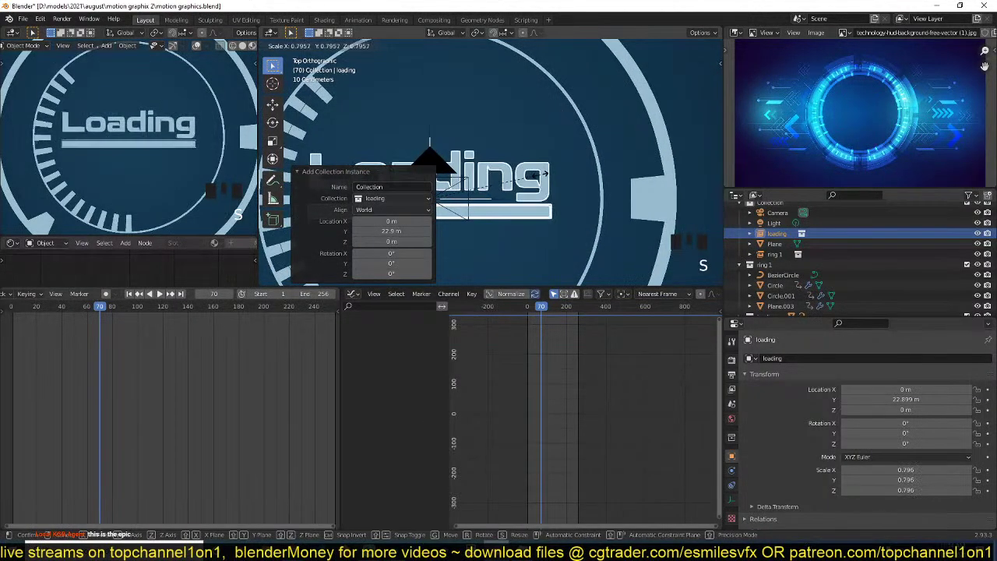
{"action": "left_click", "coordinate": [545, 173]}
- Deselect the loading instance and save the file
{"action": "key", "text": "alt+a"}
{"action": "key", "text": "ctrl+s"}
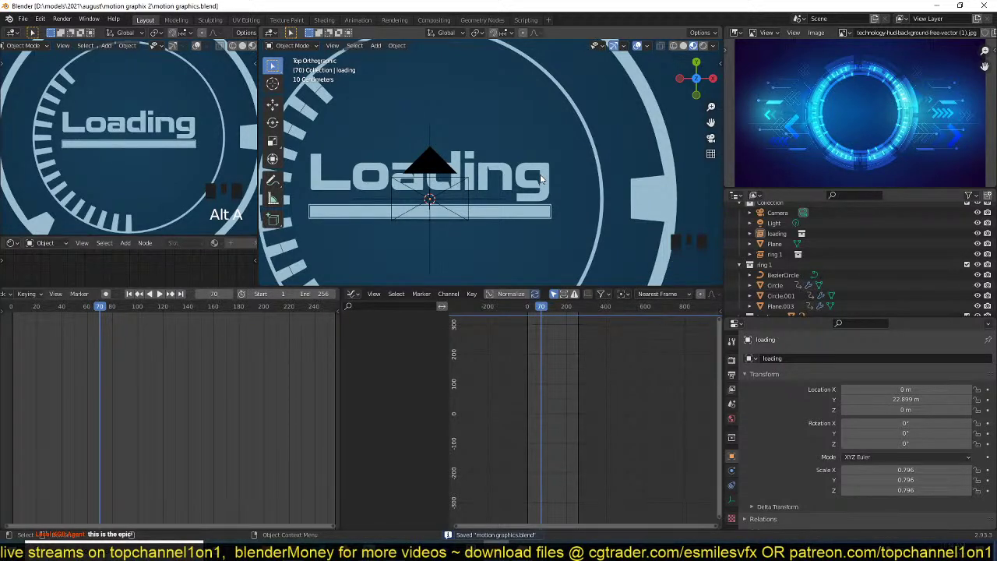
{"action": "key", "text": "ctrl+s"}
- Select the loading instance, then play from frame 1 and scrub the timeline to compare its timing with the rings
{"action": "left_click", "coordinate": [510, 192]}
{"action": "left_click", "coordinate": [549, 216]}
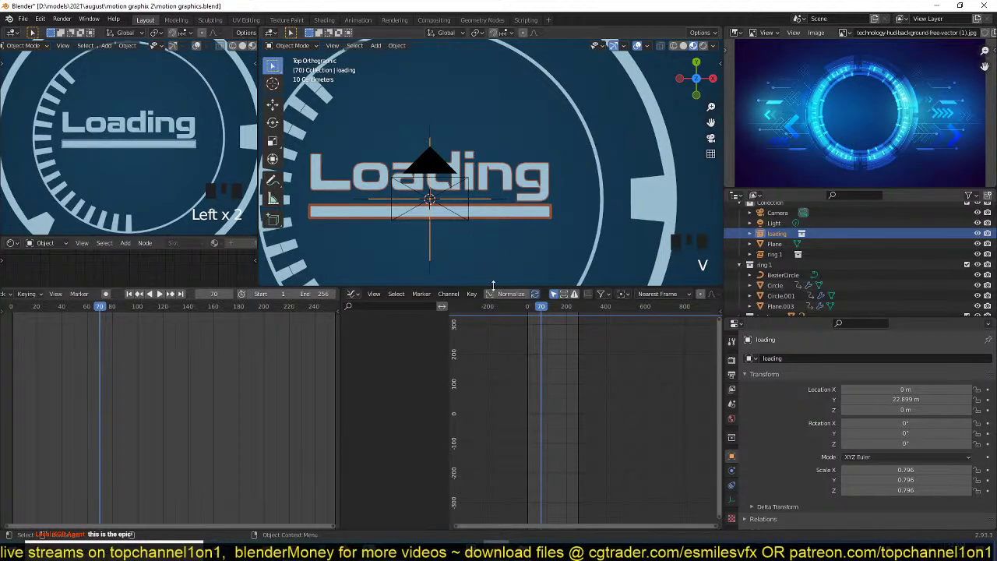
{"action": "key", "text": "shift+Right"}
{"action": "scroll", "coordinate": [431, 139], "scroll_direction": "down", "scroll_amount": 4}
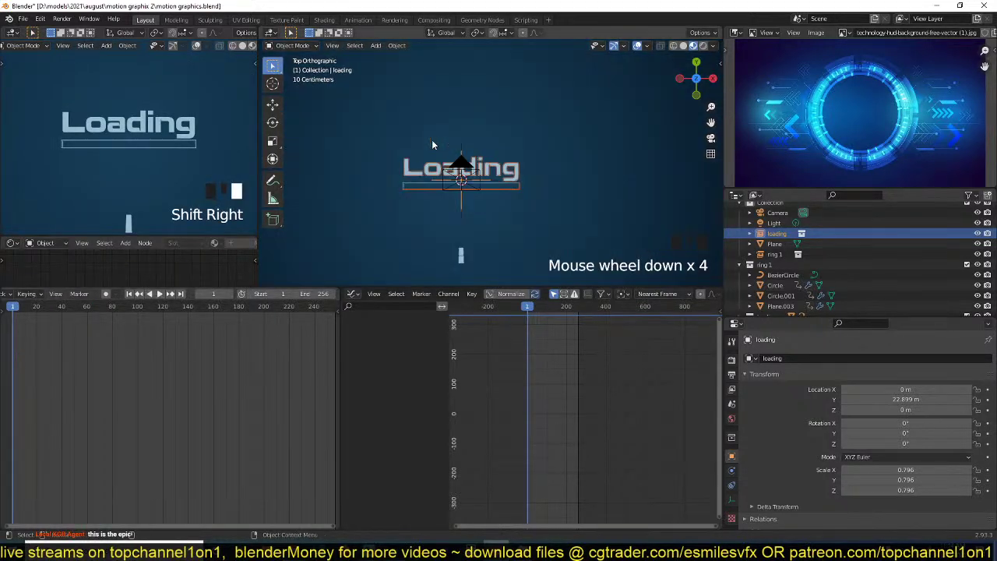
{"action": "key", "text": "space"}
{"action": "key", "text": "space"}
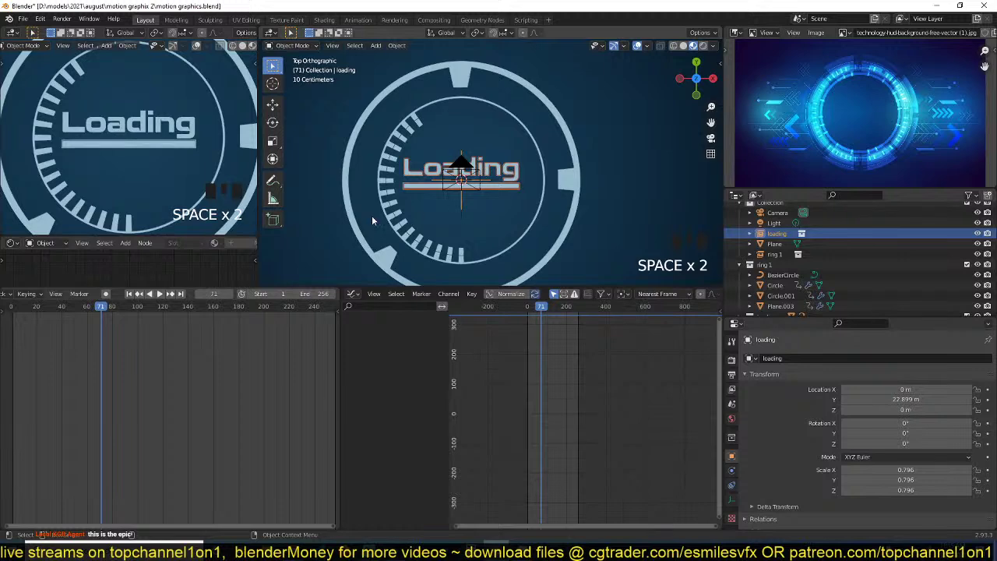
{"action": "key", "text": "shift+Right"}
{"action": "scroll", "coordinate": [141, 174], "scroll_direction": "down", "scroll_amount": 4}
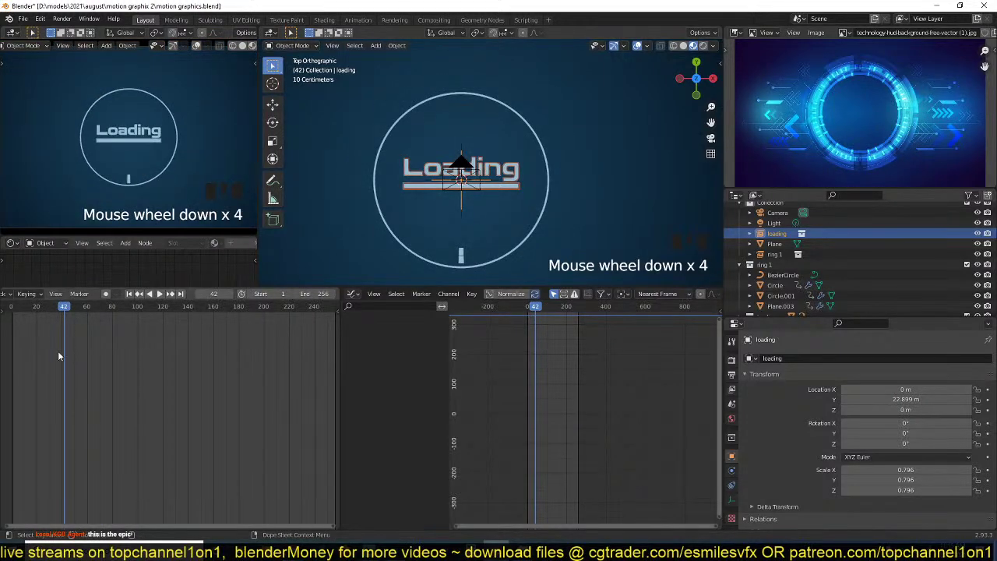
{"action": "right_click_drag", "start_coordinate": [58, 350], "coordinate": [73, 332], "text": "shift"}
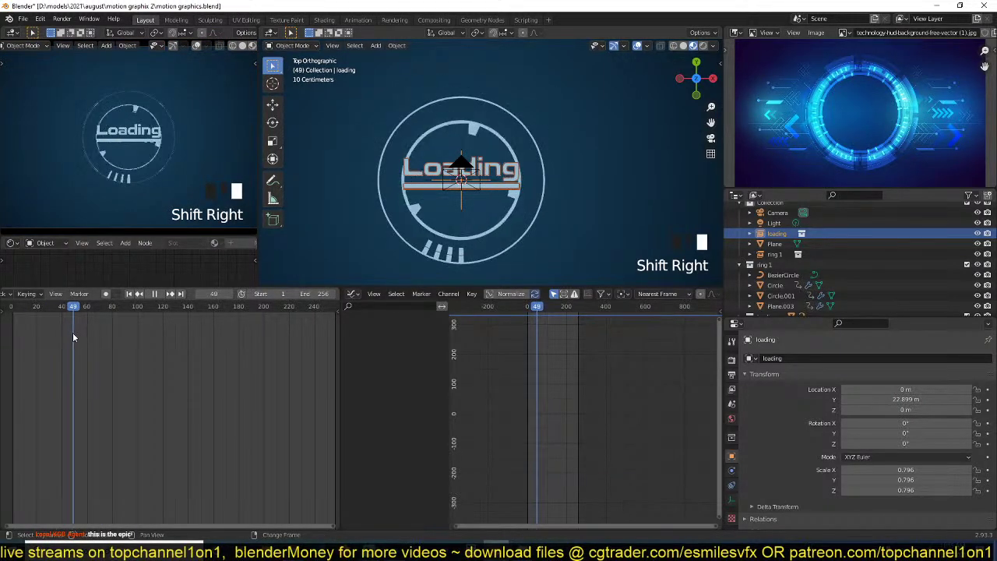
- Enable Bloom in the Eevee render settings and save the file
{"action": "left_click", "coordinate": [731, 360]}
{"action": "left_click", "coordinate": [752, 442]}
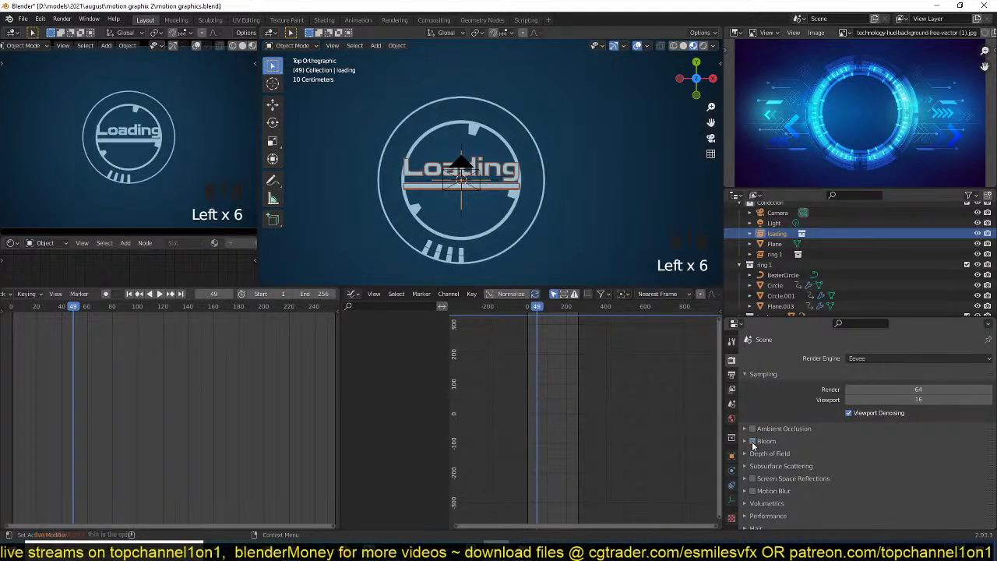
{"action": "scroll", "coordinate": [303, 162], "scroll_direction": "up", "scroll_amount": 1}
{"action": "scroll", "coordinate": [198, 155], "scroll_direction": "up", "scroll_amount": 3}
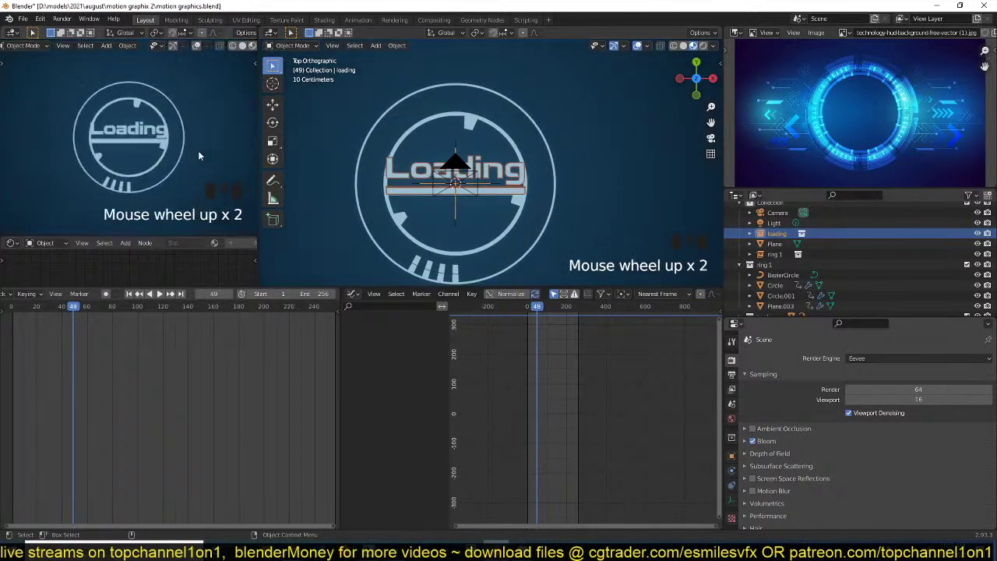
{"action": "key", "text": "ctrl+s"}
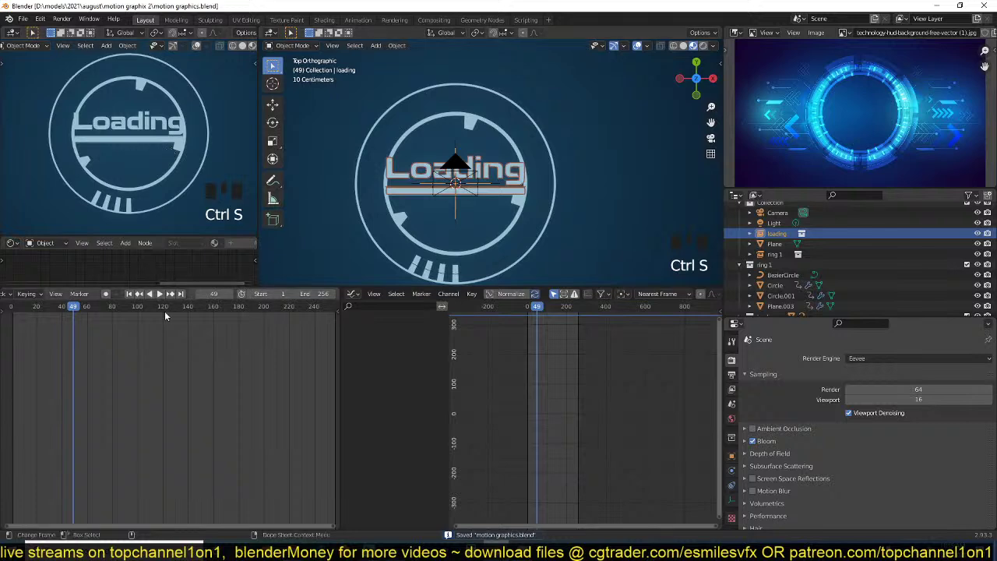
- Turn on auto keying, keyframe the loading instance in place at frame 53, and move on to frame 58
{"action": "right_click_drag", "start_coordinate": [74, 309], "coordinate": [77, 310], "text": "shift"}
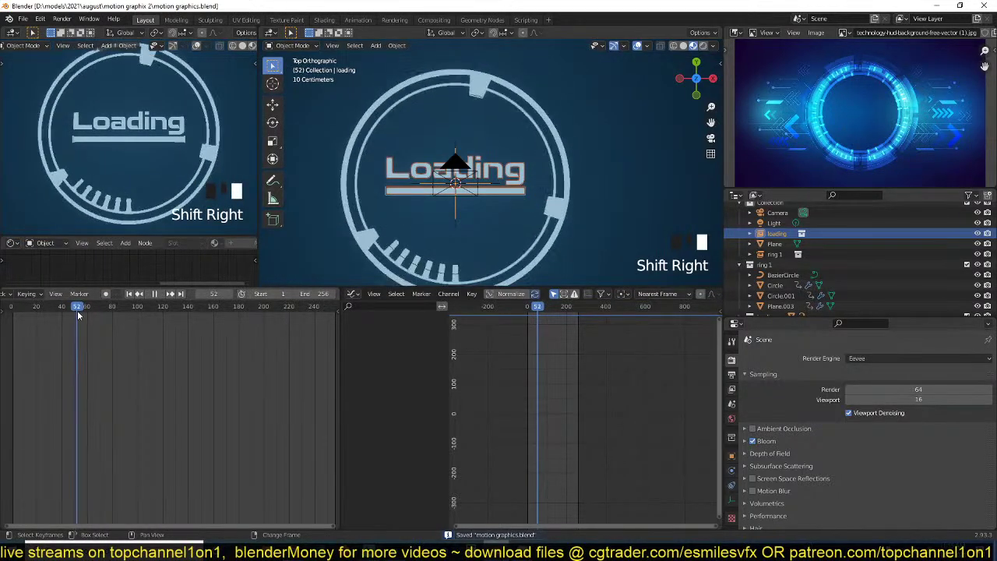
{"action": "scroll", "coordinate": [122, 160], "scroll_direction": "up", "scroll_amount": 3}
{"action": "scroll", "coordinate": [122, 160], "scroll_direction": "down", "scroll_amount": 2}
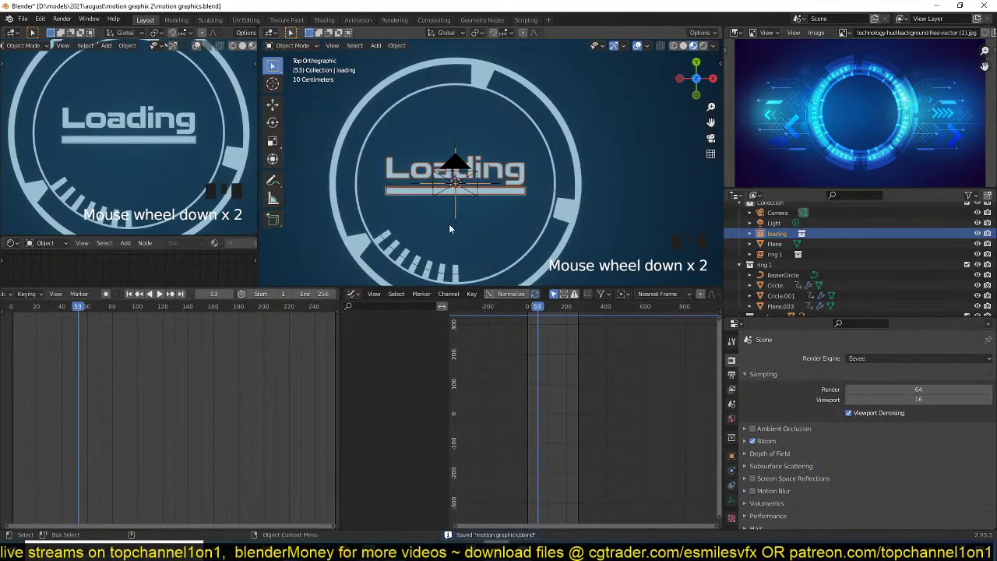
{"action": "left_click", "coordinate": [105, 295]}
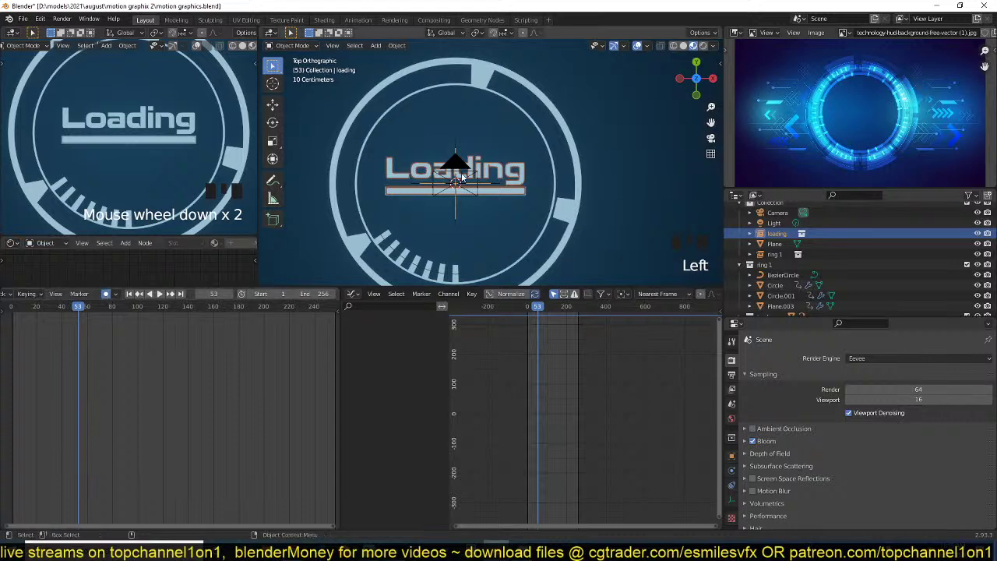
{"action": "key", "text": "g"}
{"action": "right_click", "coordinate": [89, 314], "text": "shift"}
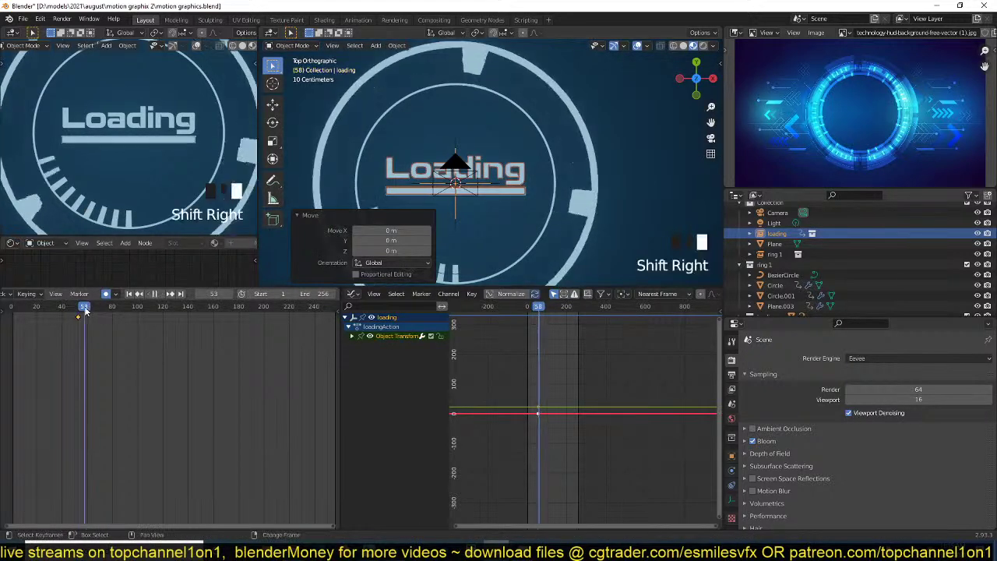
- At frame 62, scale the loading instance to 0.047 and move it -1.6737 m along Y to key its exit pose
{"action": "key", "text": "s"}
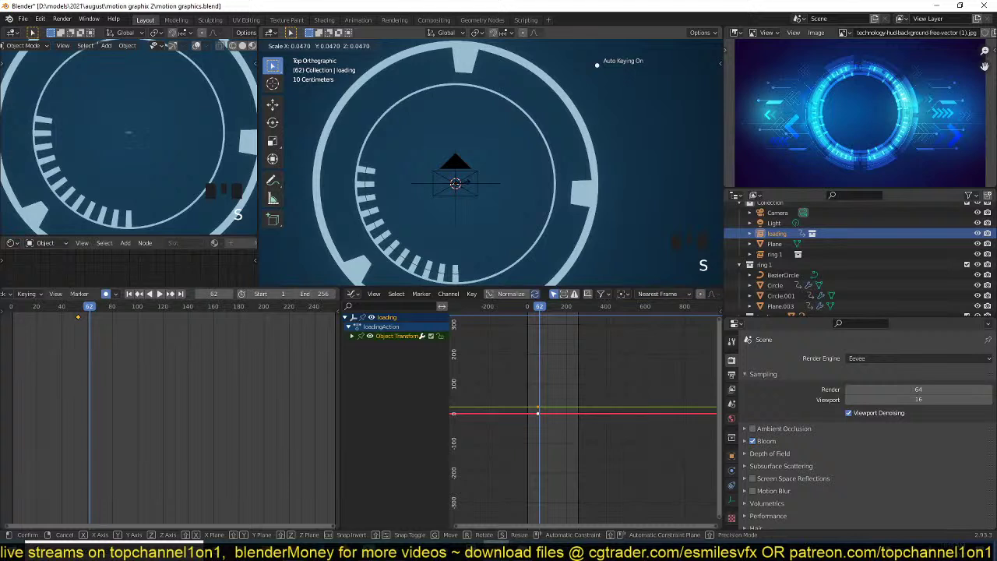
{"action": "left_click", "coordinate": [465, 181]}
{"action": "key", "text": "g"}
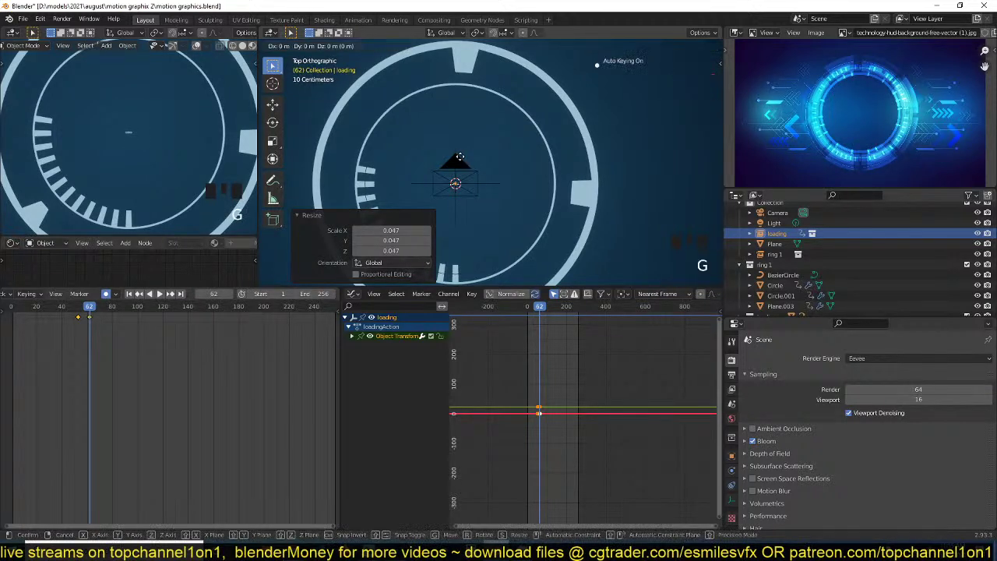
{"action": "key", "text": "g"}
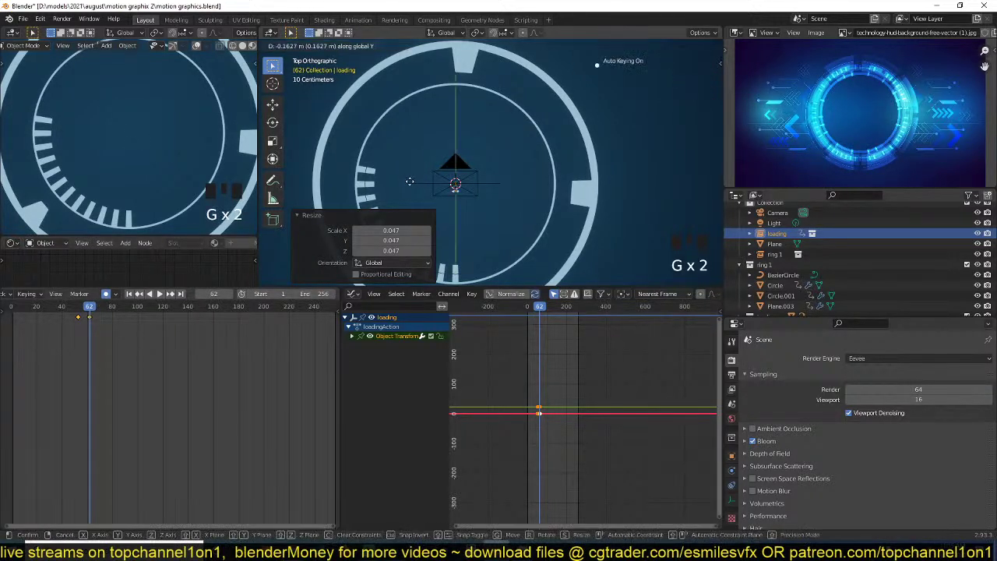
{"action": "left_click", "coordinate": [408, 247]}
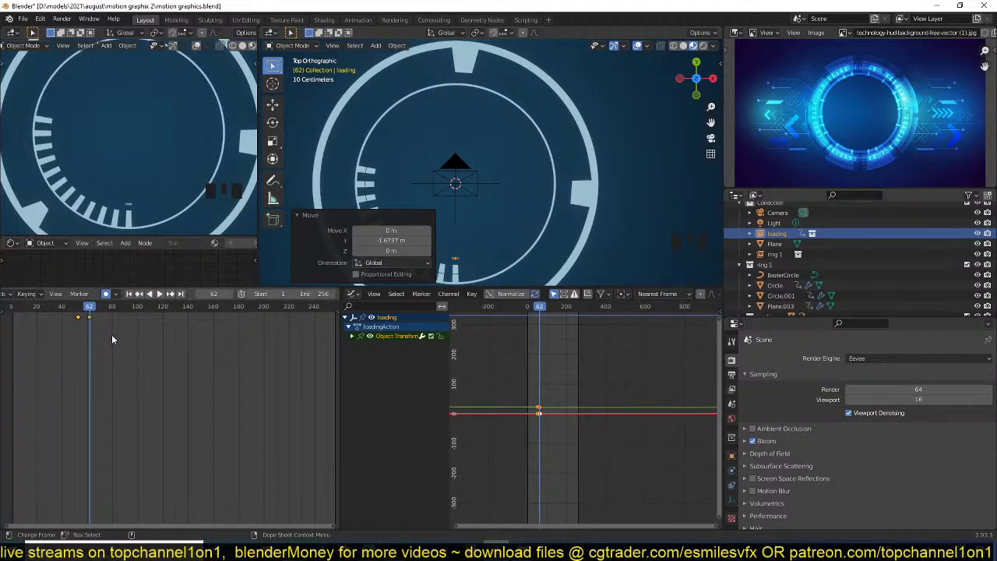
- Frame the loading instance's animation curves and play the animation in the camera view to check the shrinking exit
{"action": "key", "text": "KP_Decimal"}
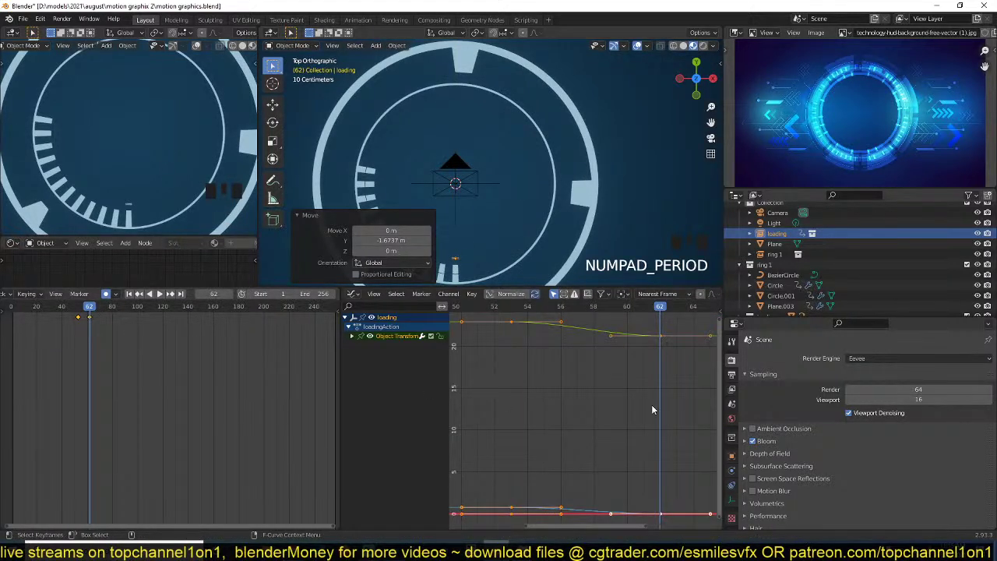
{"action": "scroll", "coordinate": [568, 374], "scroll_direction": "down", "scroll_amount": 19}
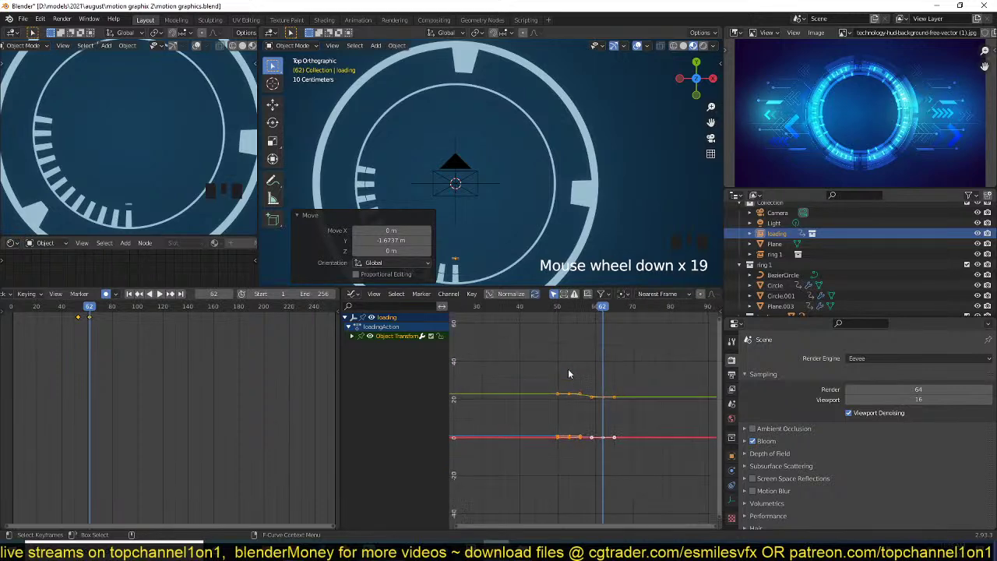
{"action": "scroll", "coordinate": [568, 368], "scroll_direction": "down", "scroll_amount": 12}
{"action": "key", "text": "shift+Right"}
{"action": "key", "text": "space"}
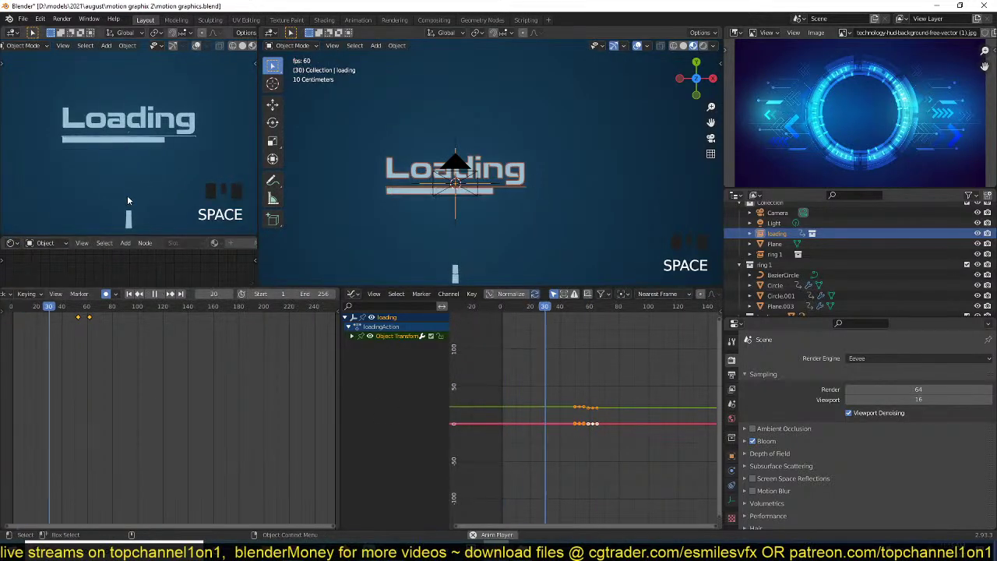
{"action": "scroll", "coordinate": [128, 201], "scroll_direction": "down", "scroll_amount": 5}
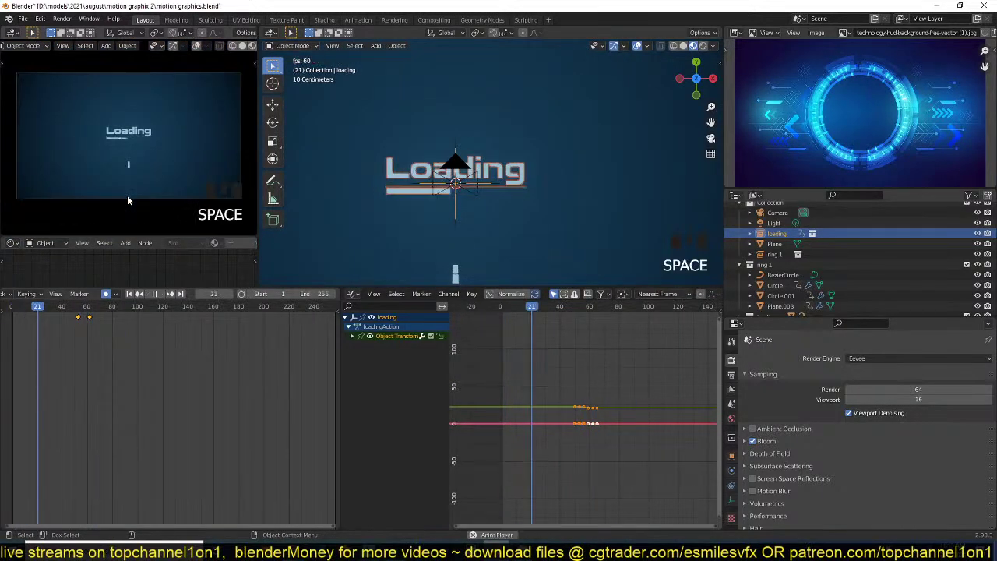
{"action": "scroll", "coordinate": [139, 189], "scroll_direction": "up", "scroll_amount": 3}
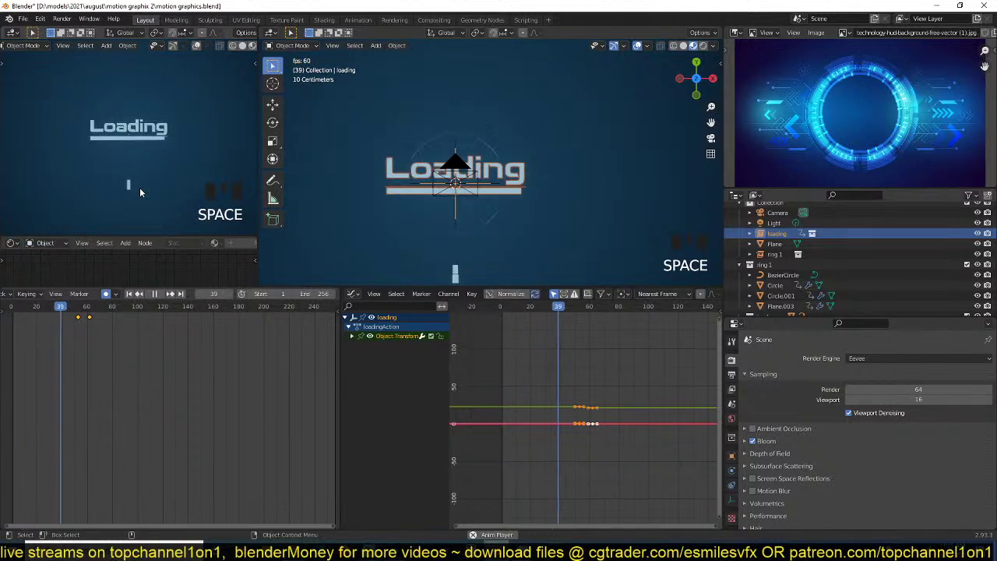
{"action": "key", "text": "Escape"}
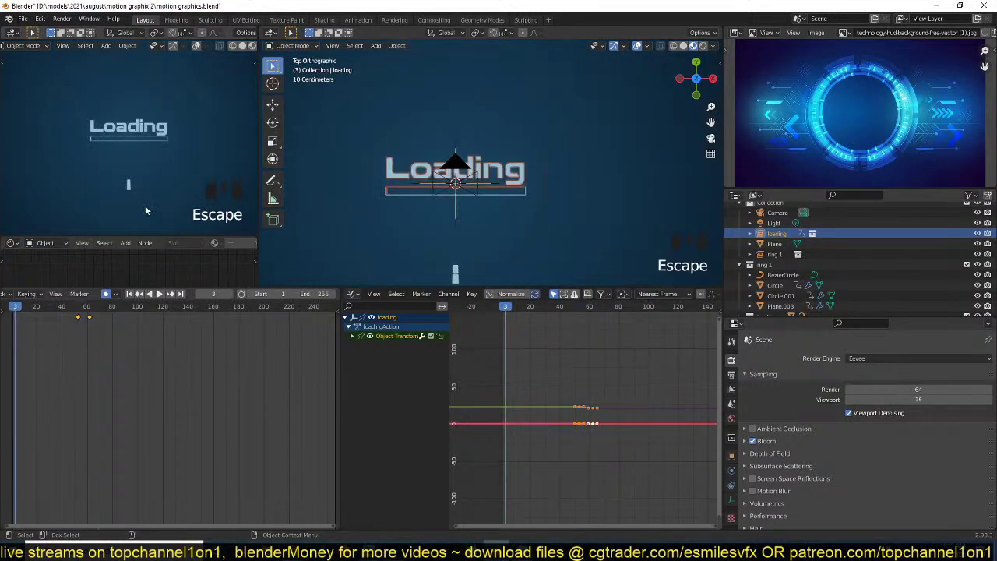
- Shift both loading instance keyframes so the exit starts at frame 60, and play the animation
{"action": "left_click", "coordinate": [89, 319]}
{"action": "left_click", "coordinate": [88, 319]}
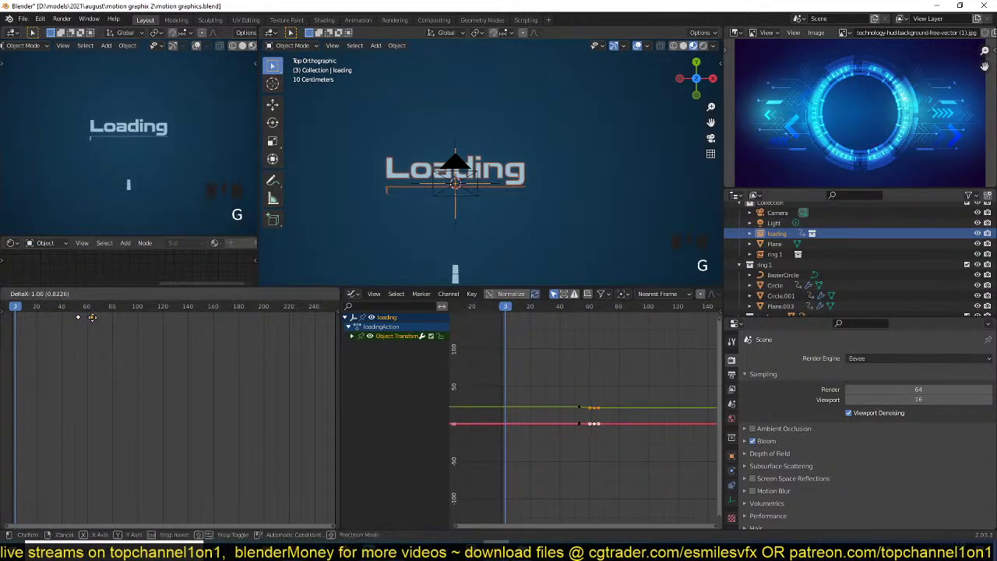
{"action": "left_click_drag", "start_coordinate": [88, 340], "coordinate": [97, 313]}
{"action": "key", "text": "g"}
{"action": "left_click", "coordinate": [107, 319]}
{"action": "key", "text": "space"}
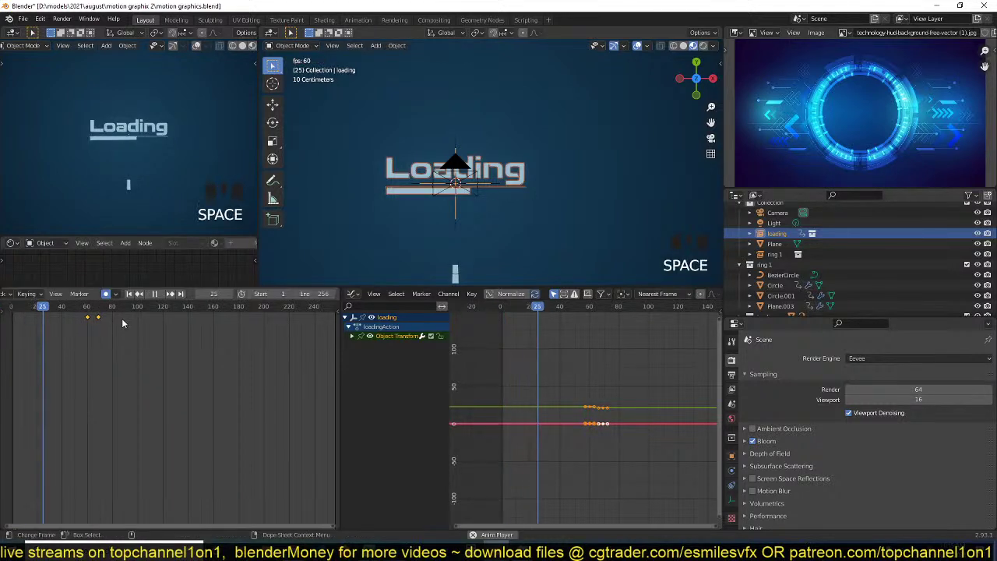
{"action": "key", "text": "space"}
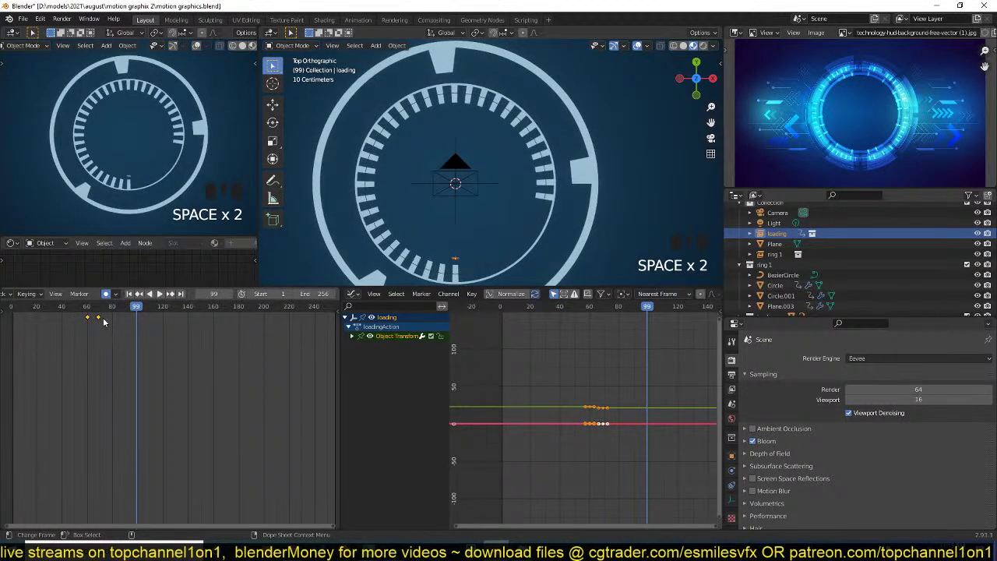
- Slow the exit by moving the loading instance's last keyframe to about frame 79, and return to frame 0
{"action": "key", "text": "g"}
{"action": "left_click", "coordinate": [117, 322]}
{"action": "right_click", "coordinate": [9, 345], "text": "shift"}
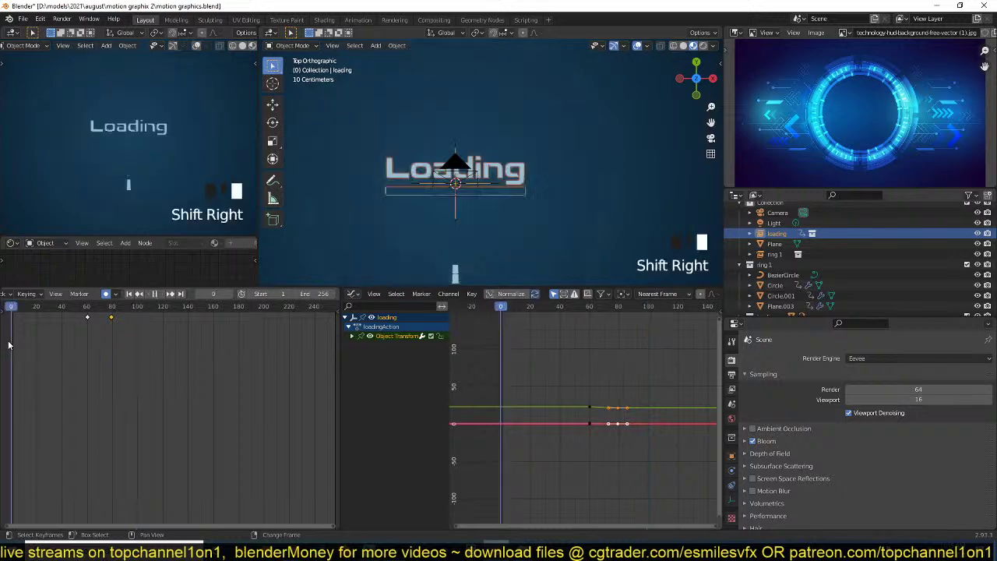
{"action": "key", "text": "space"}
{"action": "key", "text": "Escape"}
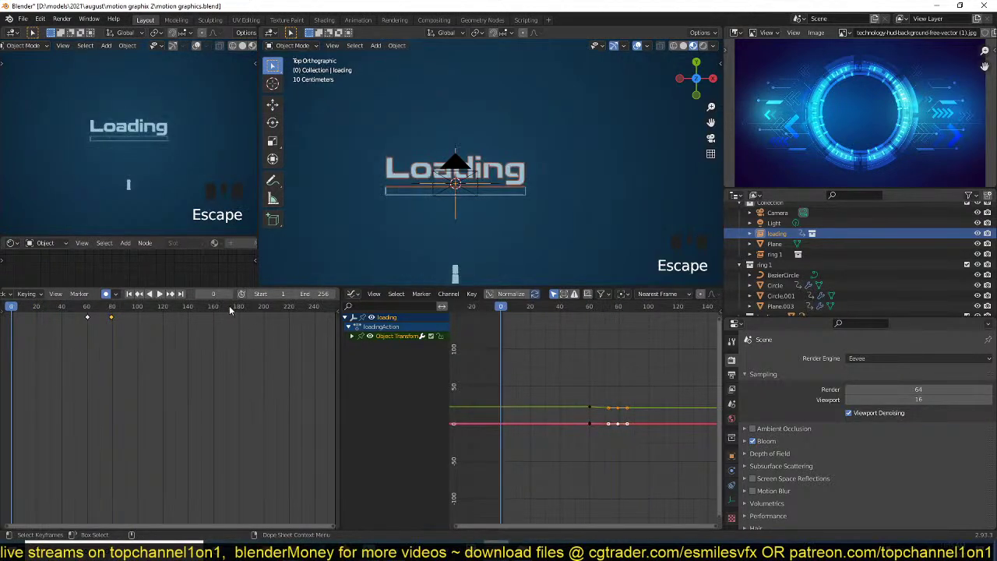
- Set the scene's end frame to 100 and play the shortened animation to check the loading instance's exit
{"action": "left_click", "coordinate": [304, 293]}
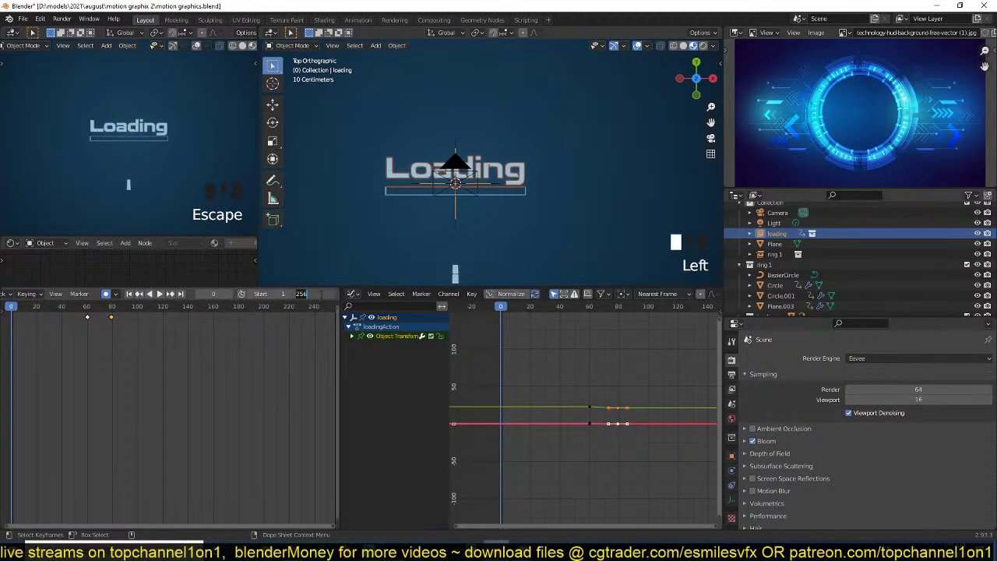
{"action": "type", "text": "100"}
{"action": "key", "text": "Return"}
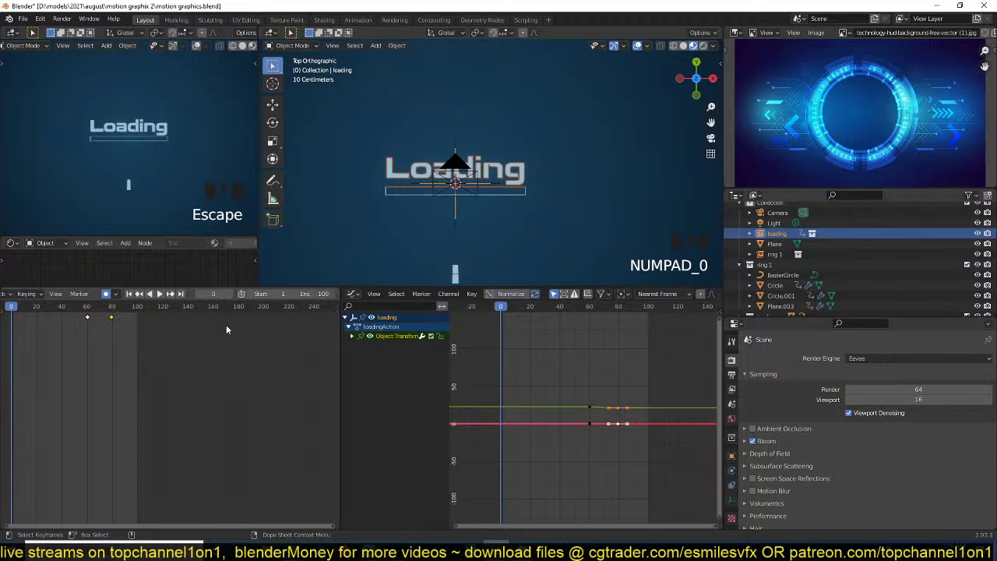
{"action": "key", "text": "space"}
{"action": "key", "text": "Escape"}
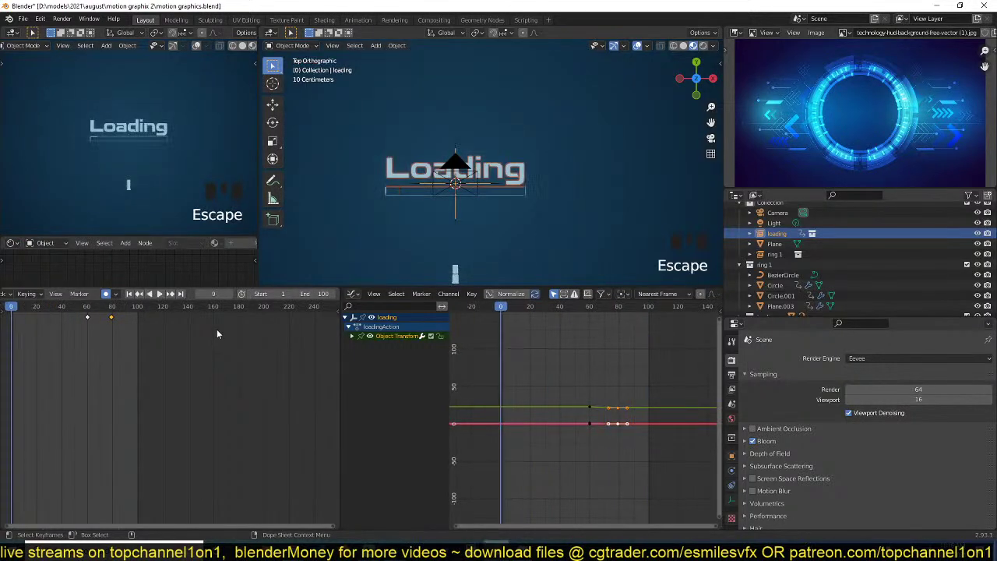
{"action": "key", "text": "space"}
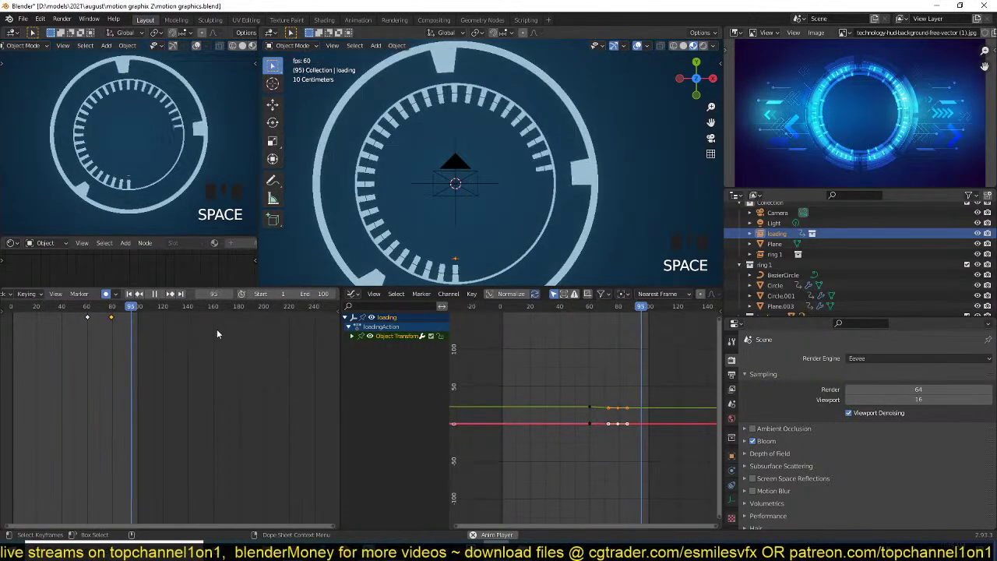
{"action": "key", "text": "space"}
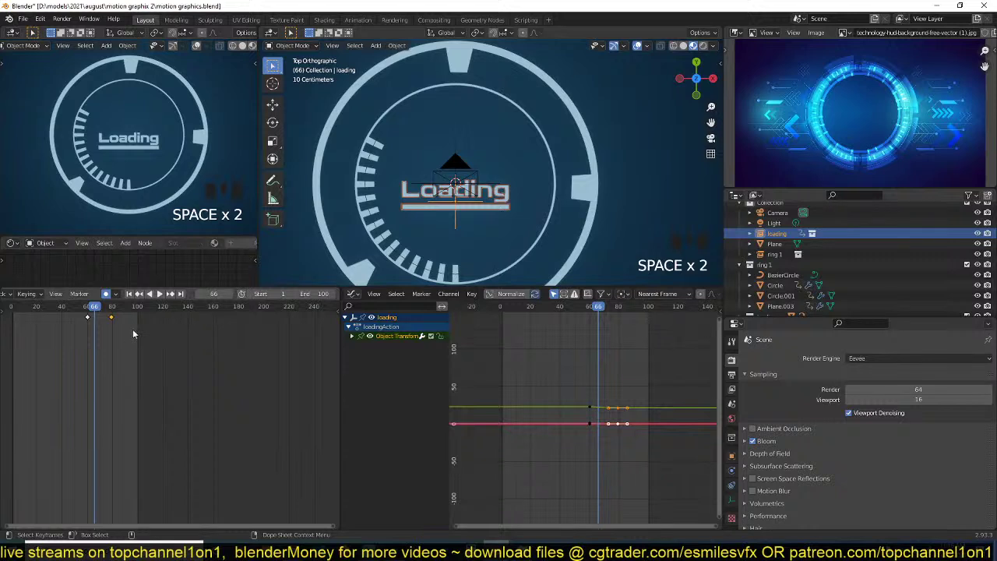
- Go to the keyframe at frame 60, expand the loading instance's Object Transforms channels, and frame all of their curves
{"action": "key", "text": "Down"}
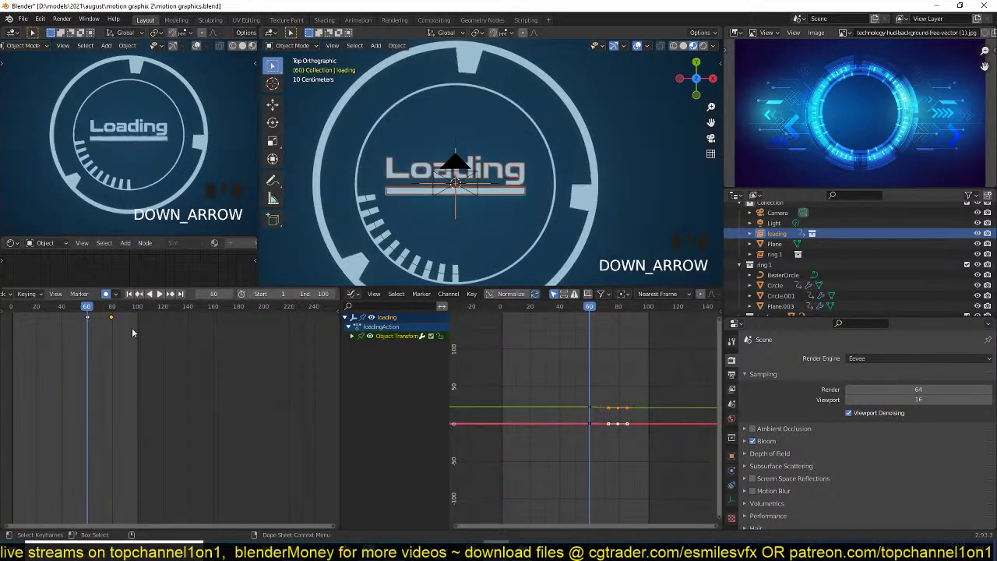
{"action": "left_click", "coordinate": [352, 337]}
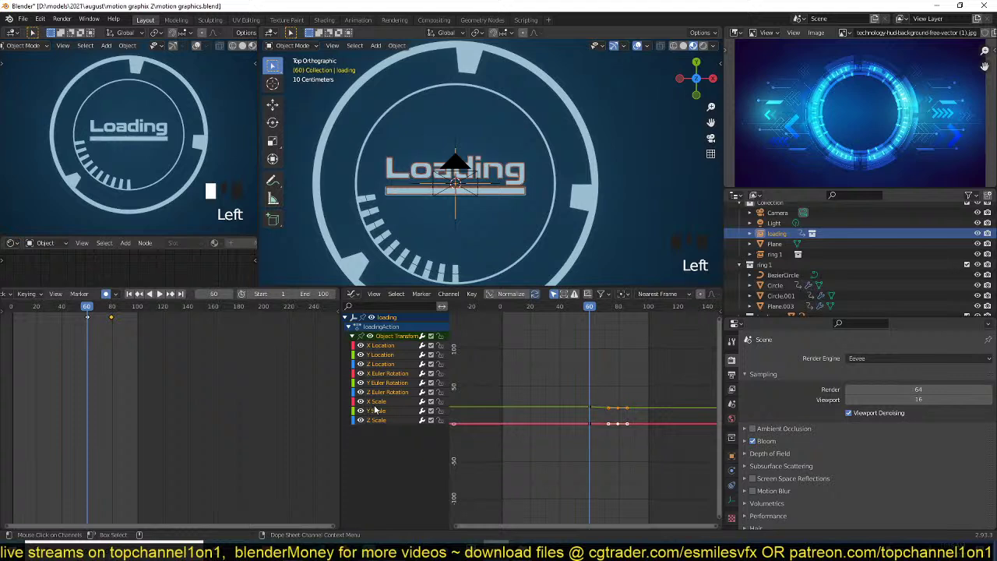
{"action": "left_click", "coordinate": [374, 409]}
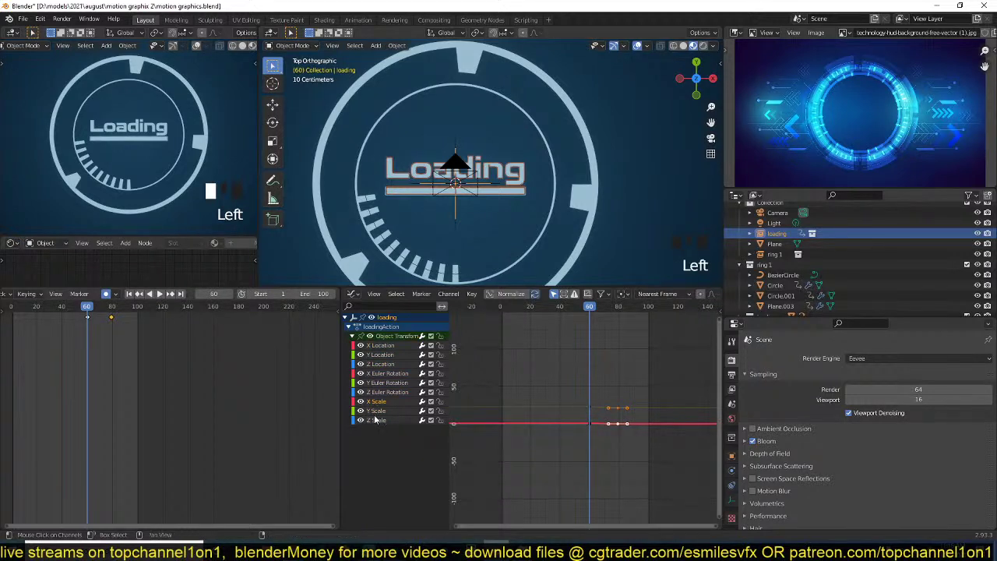
{"action": "left_click", "coordinate": [379, 411], "text": "shift"}
{"action": "left_click", "coordinate": [379, 421], "text": "shift"}
{"action": "key", "text": "a"}
{"action": "key", "text": "KP_Decimal"}
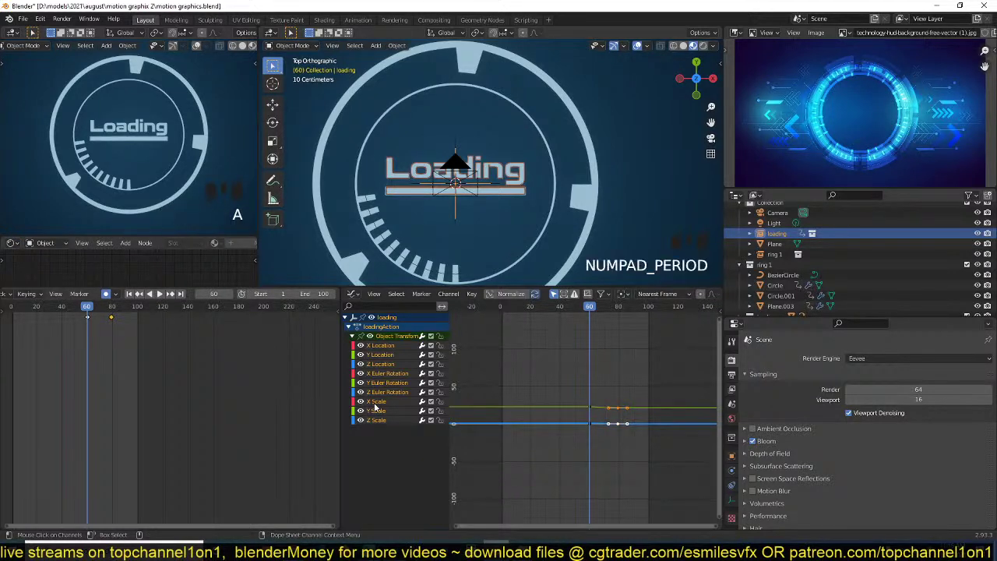
{"action": "key", "text": "KP_Decimal"}
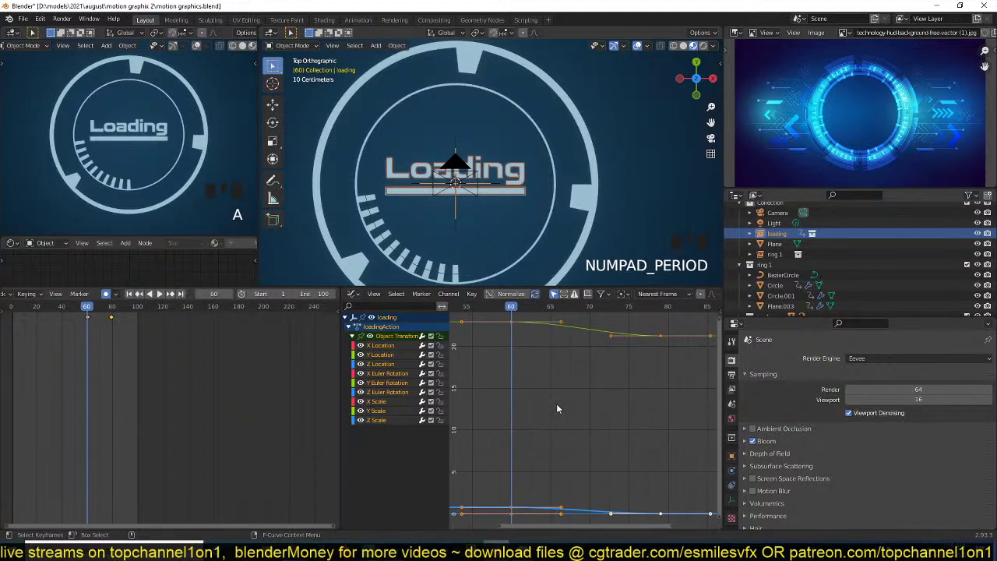
{"action": "scroll", "coordinate": [636, 366], "scroll_direction": "down", "scroll_amount": 3}
{"action": "scroll", "coordinate": [636, 366], "scroll_direction": "down", "scroll_amount": 1}
- Frame the Y Location curve and set the handle type of its last keyframe to Vector
{"action": "left_click", "coordinate": [660, 385]}
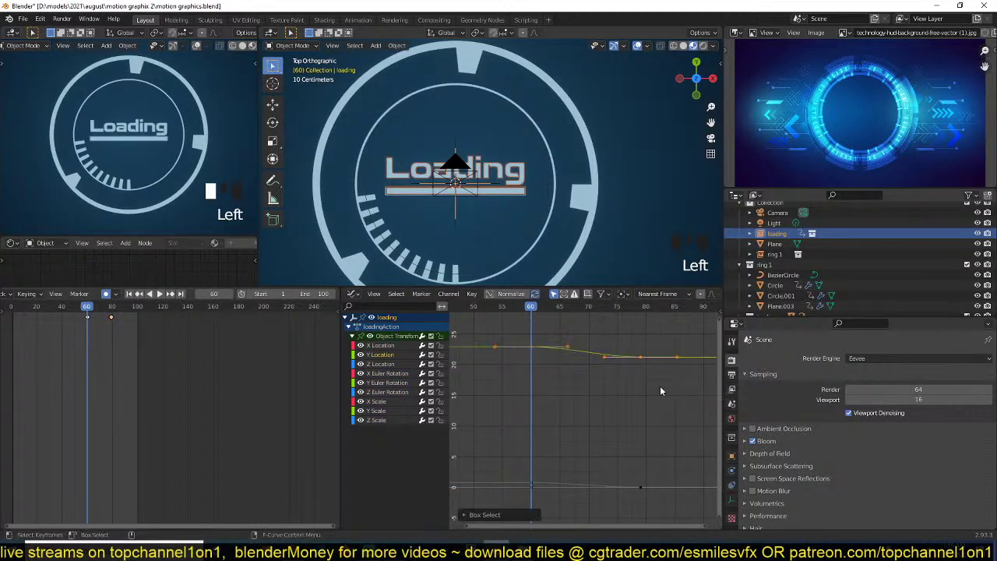
{"action": "key", "text": "KP_Decimal"}
{"action": "scroll", "coordinate": [660, 386], "scroll_direction": "down", "scroll_amount": 3}
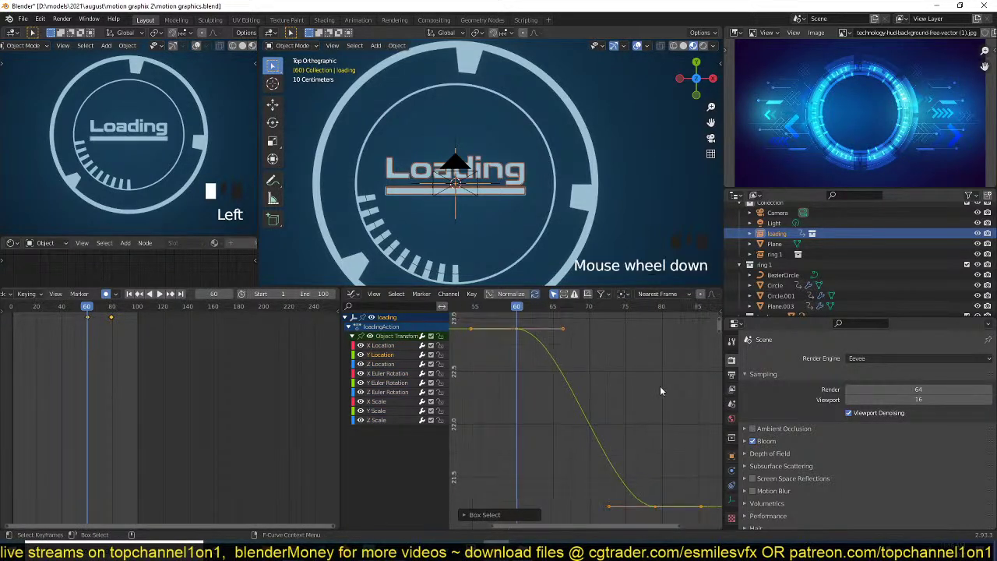
{"action": "left_click", "coordinate": [629, 483]}
{"action": "key", "text": "v"}
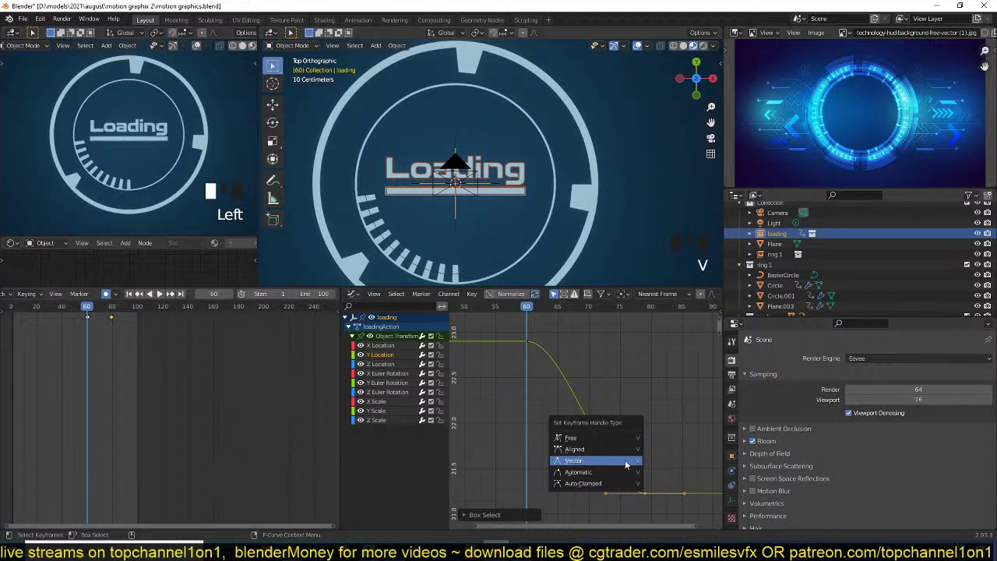
{"action": "left_click", "coordinate": [626, 462]}
- Raise the incoming handle of the last Y Location keyframe vertically to about 22.3 so the drop accelerates at the end
{"action": "left_click", "coordinate": [611, 423]}
{"action": "left_click", "coordinate": [614, 438]}
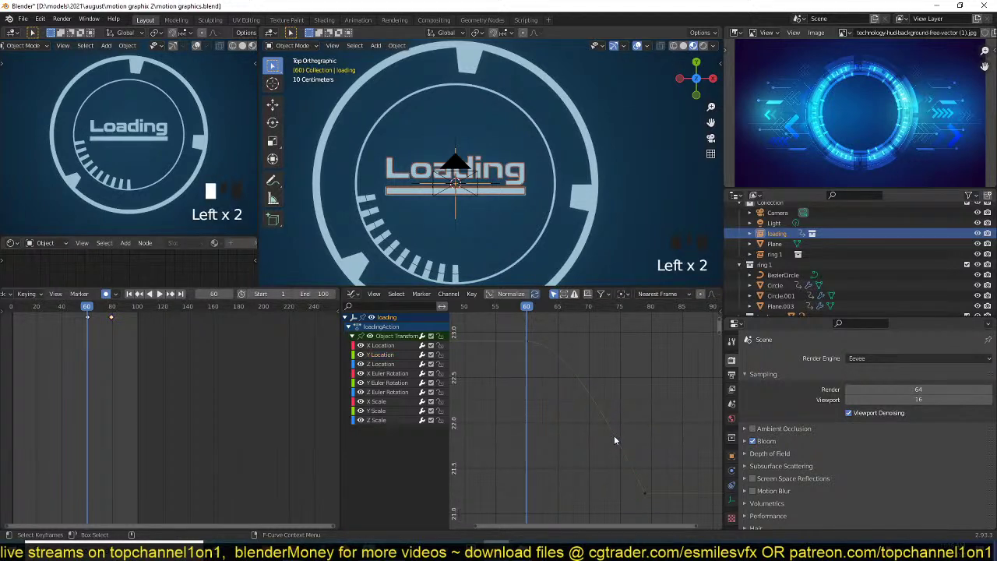
{"action": "left_click", "coordinate": [645, 494]}
{"action": "left_click_drag", "start_coordinate": [610, 425], "coordinate": [644, 396]}
- Play the animation repeatedly from frame 60 to examine the loading instance's accelerated drop
{"action": "key", "text": "space"}
{"action": "key", "text": "Escape"}
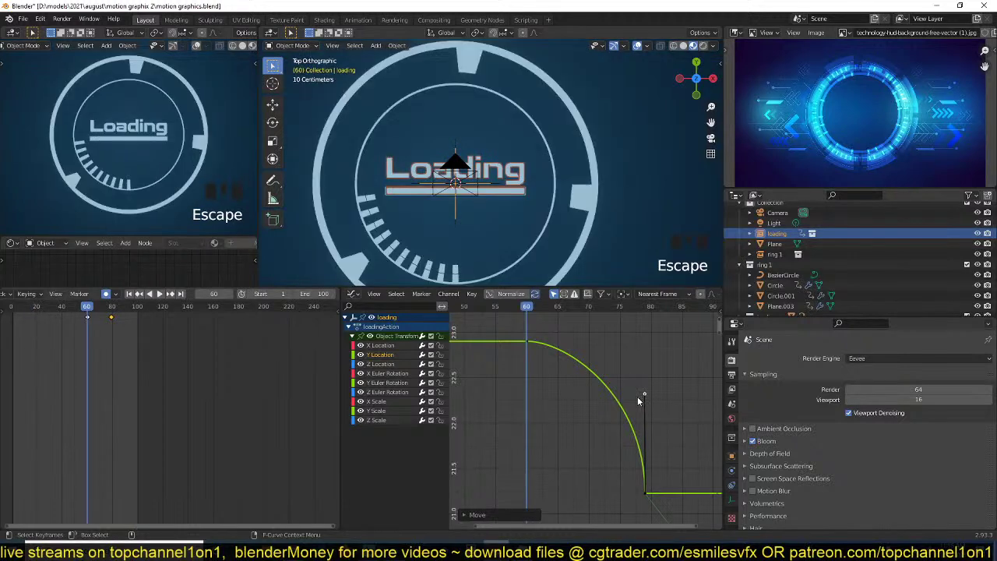
{"action": "key", "text": "space"}
{"action": "key", "text": "Escape"}
{"action": "key", "text": "space"}
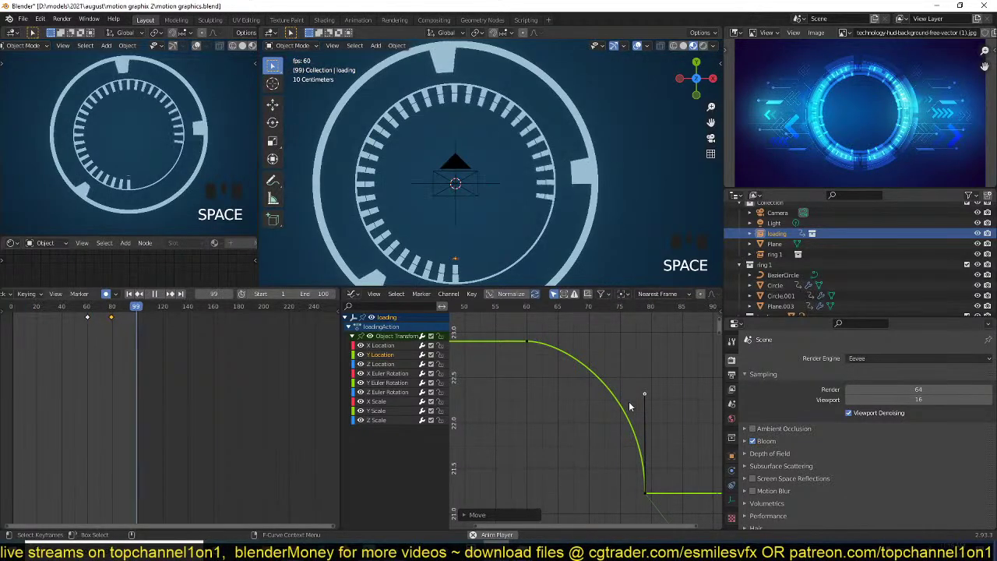
{"action": "key", "text": "Escape"}
{"action": "key", "text": "space"}
{"action": "key", "text": "Escape"}
{"action": "key", "text": "space"}
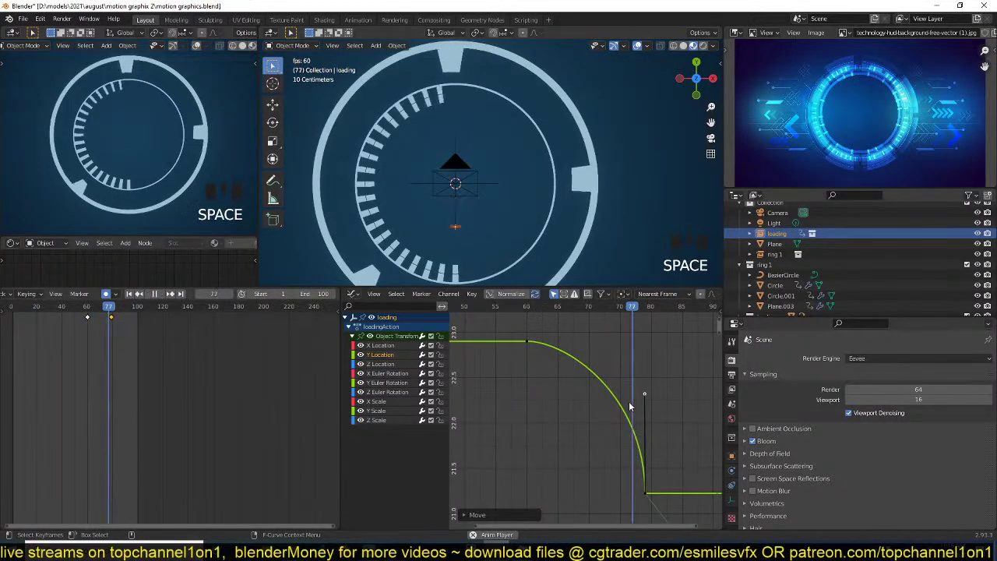
{"action": "key", "text": "Escape"}
{"action": "key", "text": "space"}
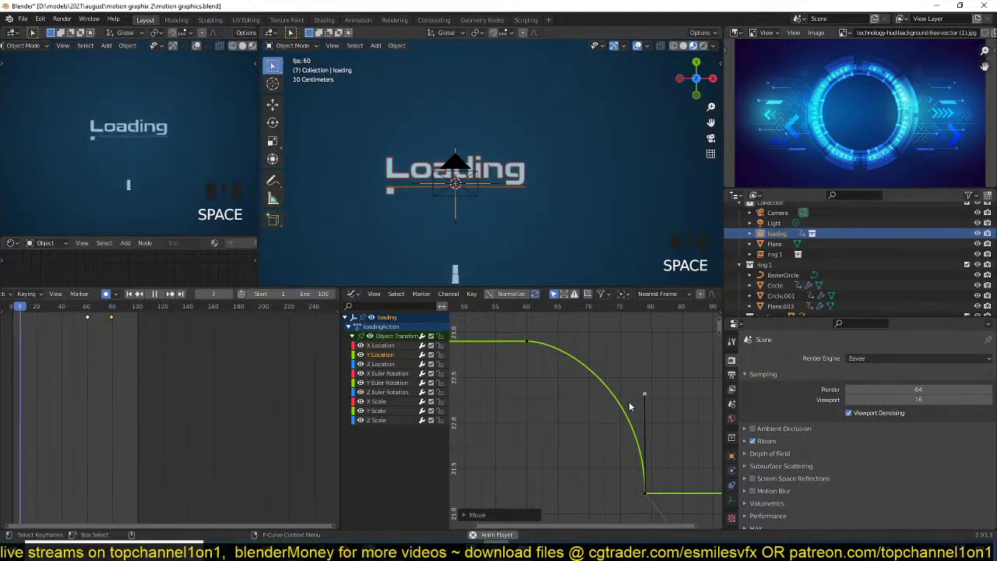
{"action": "key", "text": "Escape"}
- Save the file and replay the loading instance's exit from frame 60
{"action": "key", "text": "ctrl+s"}
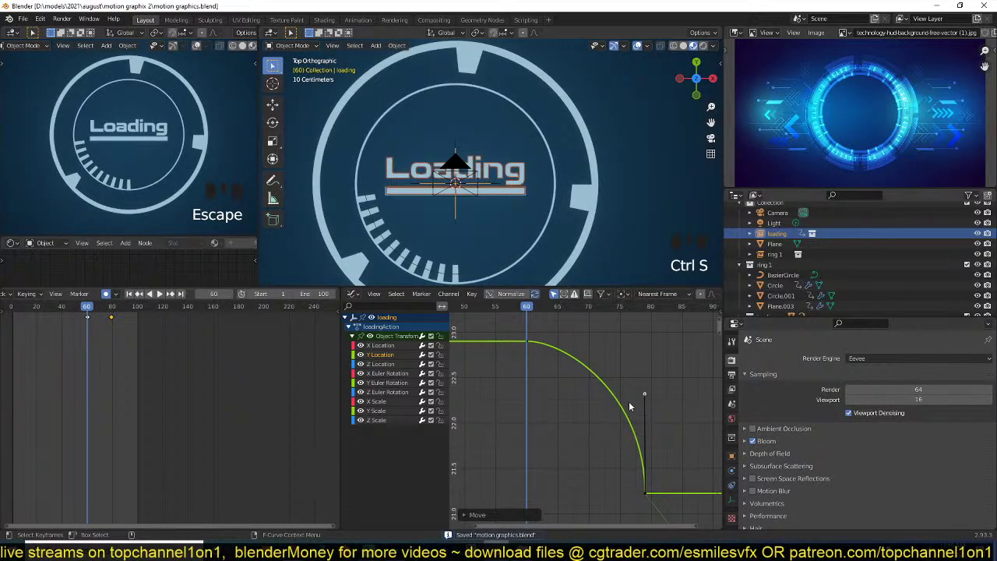
{"action": "key", "text": "space"}
{"action": "key", "text": "Escape"}
{"action": "key", "text": "space"}
{"action": "key", "text": "Escape"}
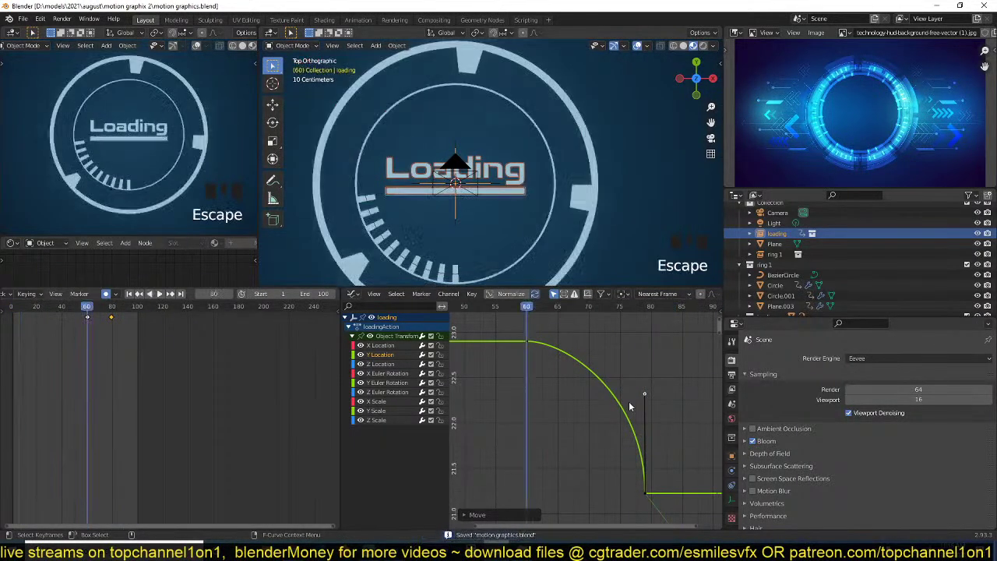
- Clear the selection and replay the loading instance's exit from frame 60 through frame 94
{"action": "key", "text": "space"}
{"action": "key", "text": "Escape"}
{"action": "key", "text": "alt+a"}
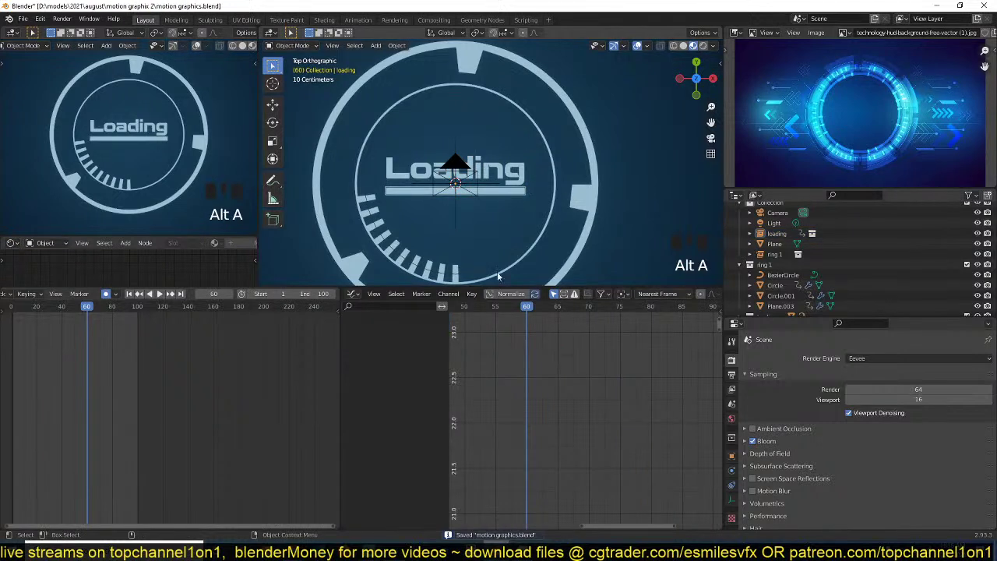
{"action": "key", "text": "space"}
{"action": "key", "text": "space"}
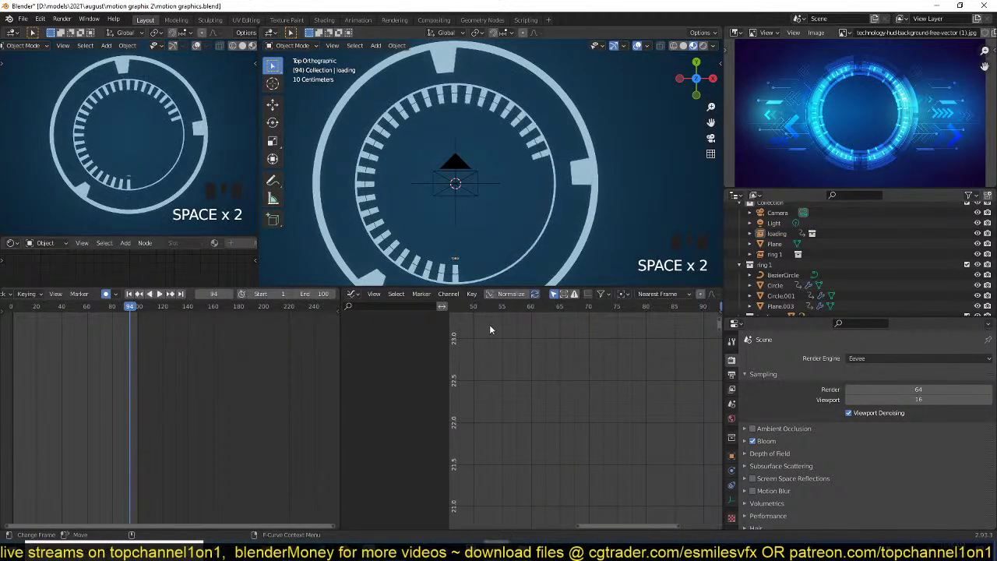
{"action": "scroll", "coordinate": [467, 381], "scroll_direction": "down", "scroll_amount": 9}
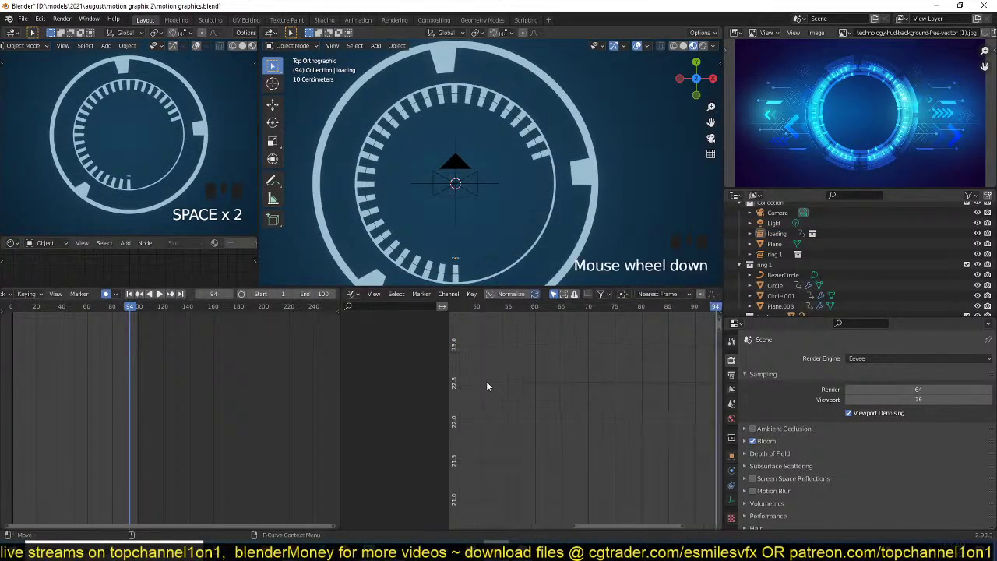
- Save the file and play the animation from the start through frame 61
{"action": "key", "text": "ctrl+s"}
{"action": "key", "text": "shift+Right"}
{"action": "key", "text": "shift+Right"}
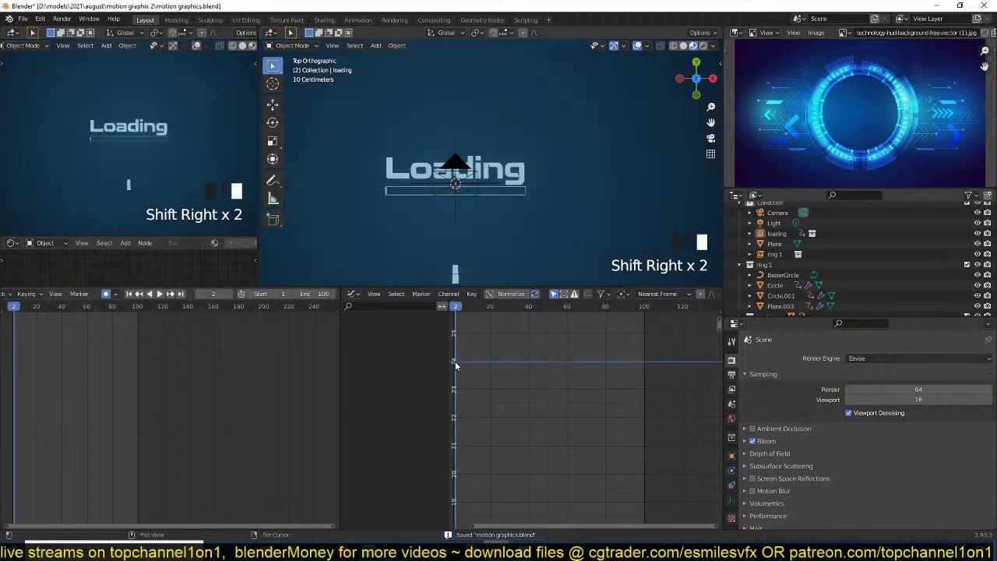
{"action": "key", "text": "ctrl+s"}
{"action": "key", "text": "space"}
{"action": "key", "text": "space"}
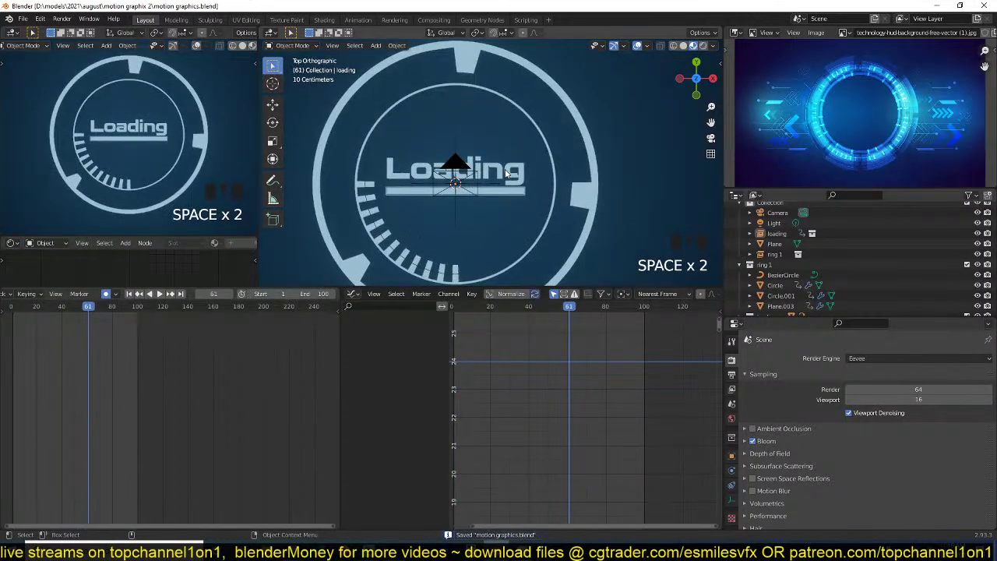
- Examine the reference image's glowing ring and arrow details and compare them with the HUD composition in the scene
{"action": "scroll", "coordinate": [866, 113], "scroll_direction": "up", "scroll_amount": 3}
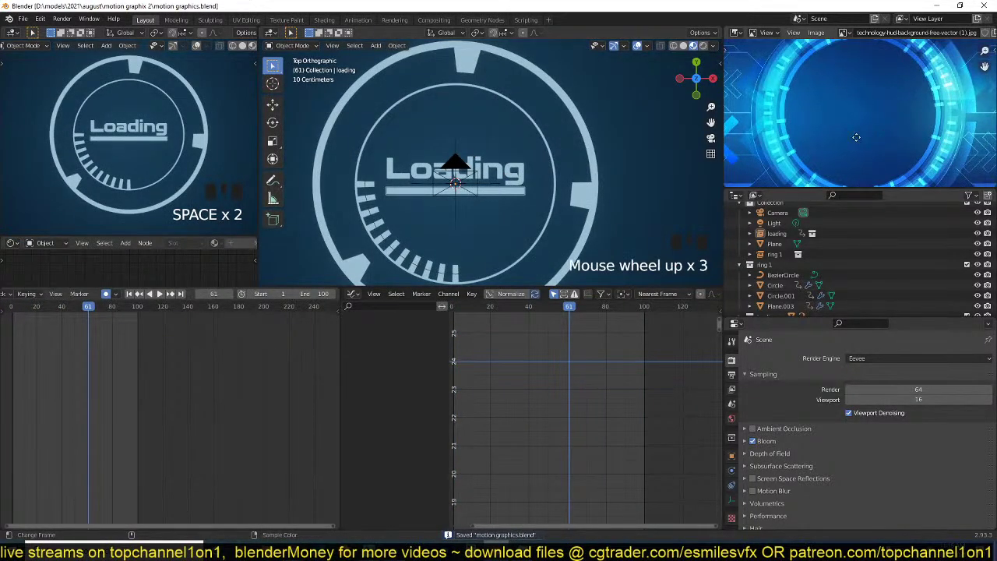
{"action": "middle_click_drag", "start_coordinate": [857, 138], "coordinate": [941, 117]}
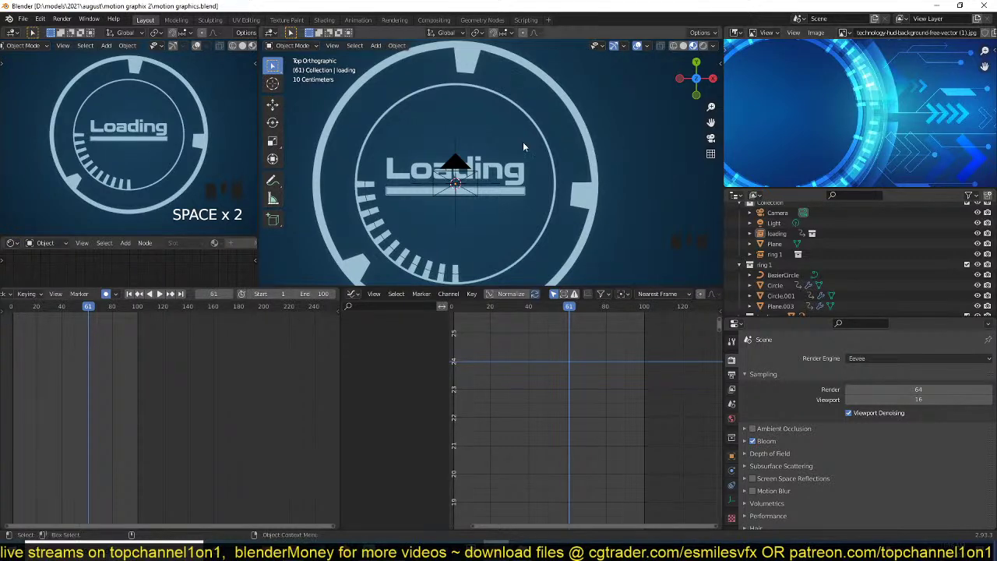
{"action": "scroll", "coordinate": [524, 146], "scroll_direction": "down", "scroll_amount": 3}
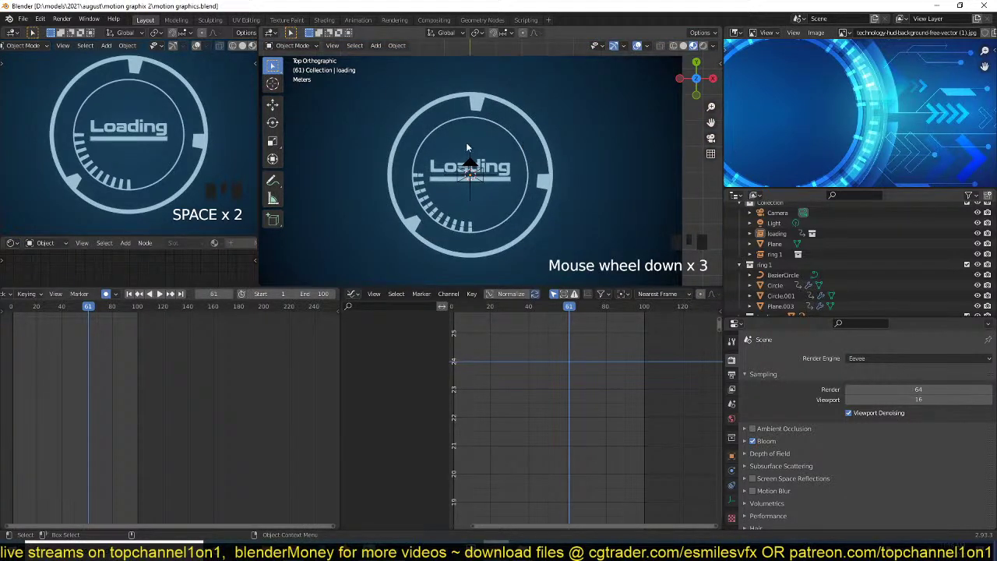
{"action": "scroll", "coordinate": [477, 150], "scroll_direction": "up", "scroll_amount": 2}
{"action": "scroll", "coordinate": [483, 151], "scroll_direction": "down", "scroll_amount": 2}
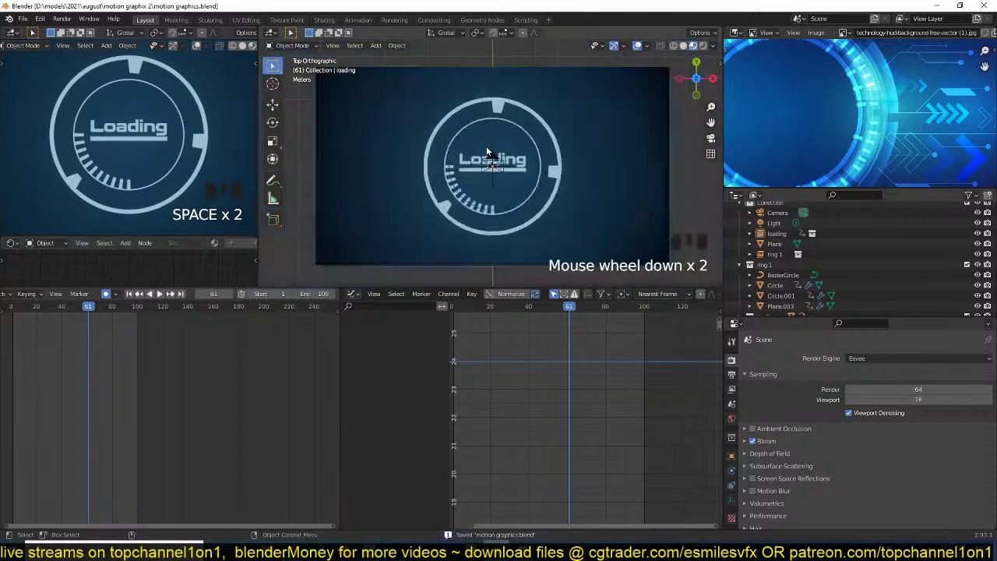
{"action": "scroll", "coordinate": [487, 151], "scroll_direction": "down", "scroll_amount": 5}
{"action": "scroll", "coordinate": [477, 219], "scroll_direction": "up", "scroll_amount": 5}
{"action": "scroll", "coordinate": [478, 215], "scroll_direction": "down", "scroll_amount": 4}
{"action": "scroll", "coordinate": [510, 180], "scroll_direction": "down", "scroll_amount": 2}
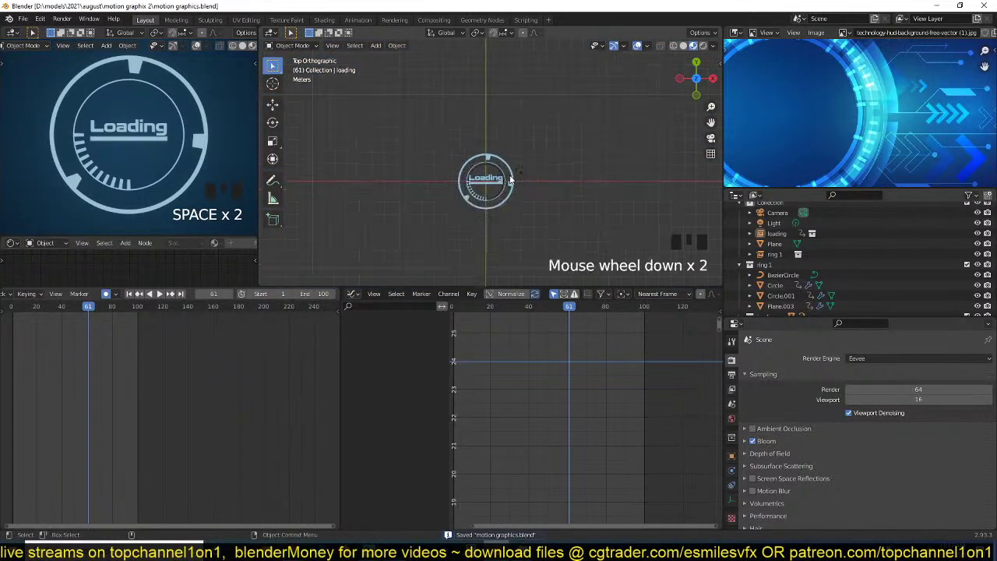
{"action": "scroll", "coordinate": [511, 180], "scroll_direction": "up", "scroll_amount": 4}
{"action": "scroll", "coordinate": [537, 167], "scroll_direction": "up", "scroll_amount": 1}
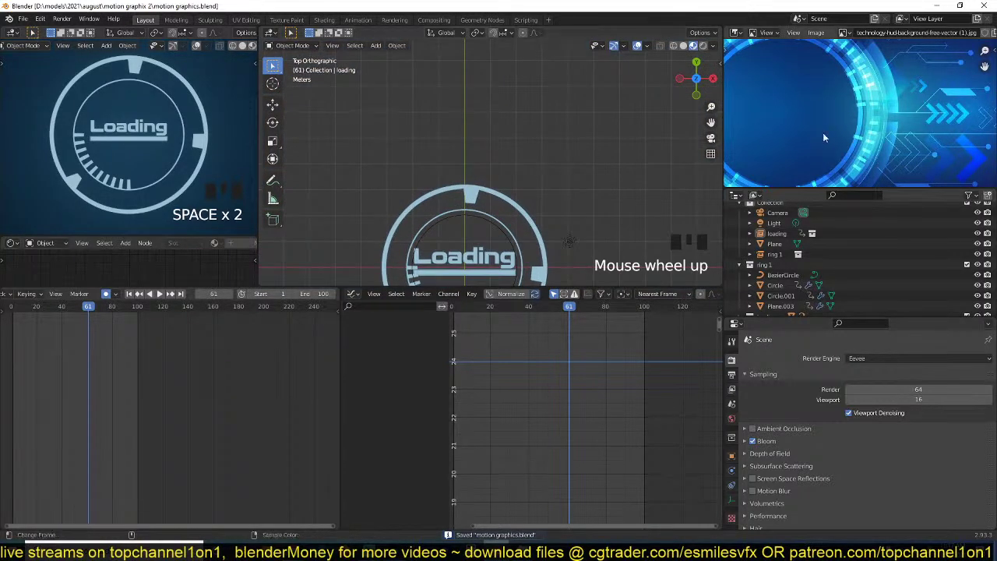
{"action": "scroll", "coordinate": [838, 135], "scroll_direction": "down", "scroll_amount": 2}
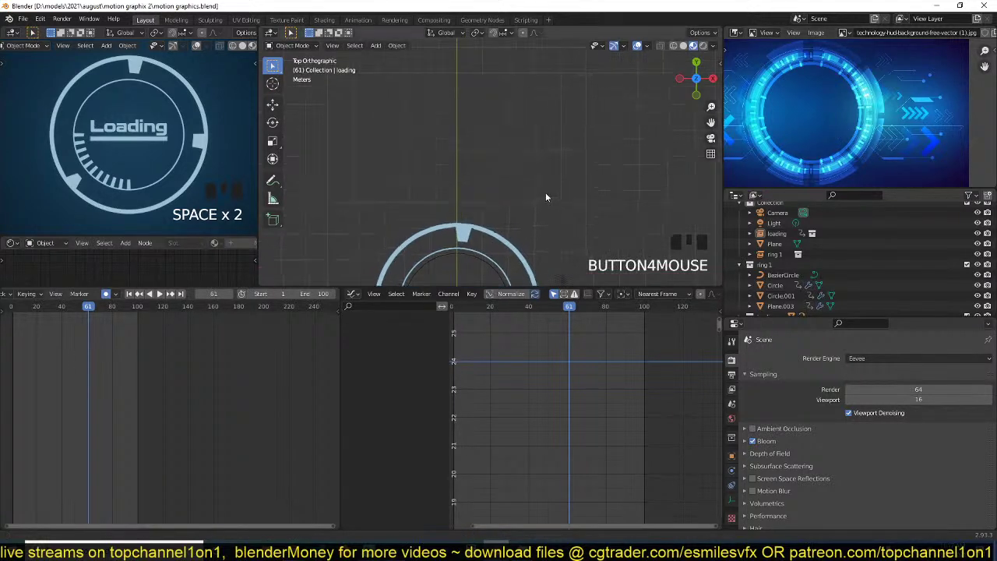
{"action": "scroll", "coordinate": [545, 192], "scroll_direction": "down", "scroll_amount": 4}
{"action": "scroll", "coordinate": [582, 138], "scroll_direction": "down", "scroll_amount": 2}
{"action": "middle_click_drag", "start_coordinate": [566, 160], "coordinate": [529, 199], "text": "shift"}
{"action": "scroll", "coordinate": [538, 185], "scroll_direction": "up", "scroll_amount": 4}
{"action": "scroll", "coordinate": [134, 180], "scroll_direction": "down", "scroll_amount": 5}
{"action": "scroll", "coordinate": [132, 181], "scroll_direction": "up", "scroll_amount": 2}
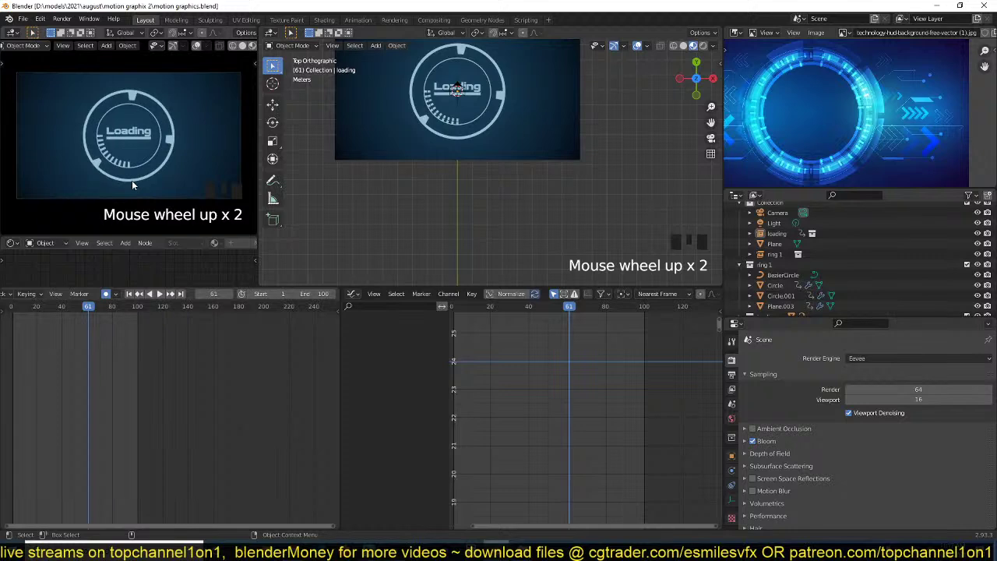
- Select the background plane and enlarge the shader editor to show its material's ColorRamp node
{"action": "key", "text": "space"}
{"action": "key", "text": "space"}
{"action": "left_click", "coordinate": [529, 105]}
{"action": "scroll", "coordinate": [158, 338], "scroll_direction": "down", "scroll_amount": 7}
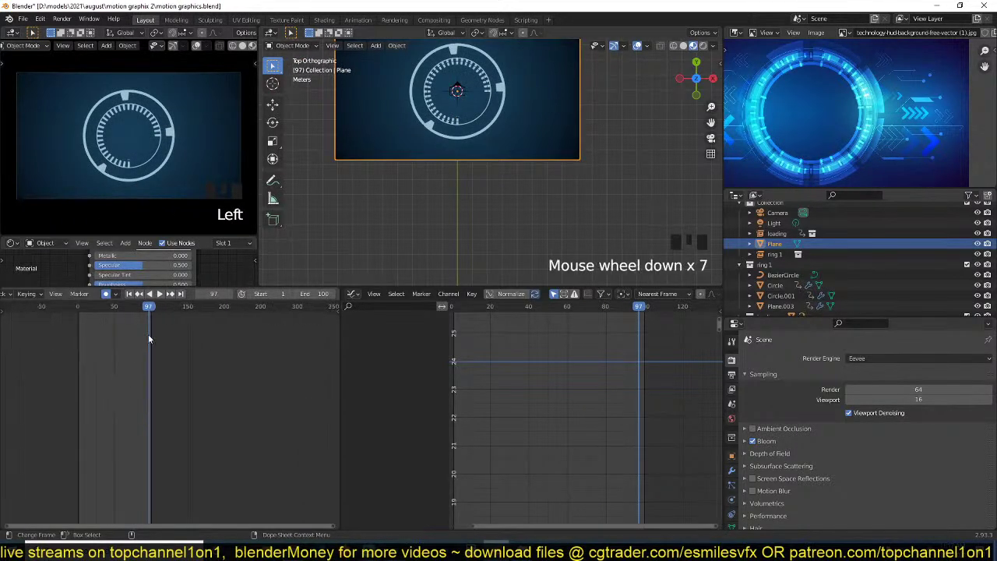
{"action": "left_click_drag", "start_coordinate": [194, 286], "coordinate": [196, 426]}
{"action": "scroll", "coordinate": [206, 340], "scroll_direction": "down", "scroll_amount": 1}
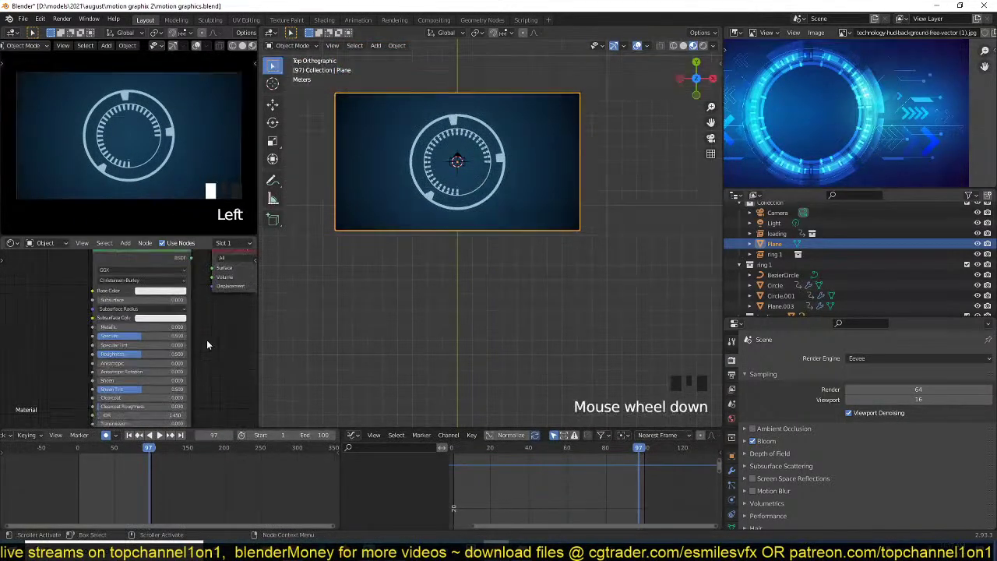
{"action": "scroll", "coordinate": [220, 318], "scroll_direction": "up", "scroll_amount": 5}
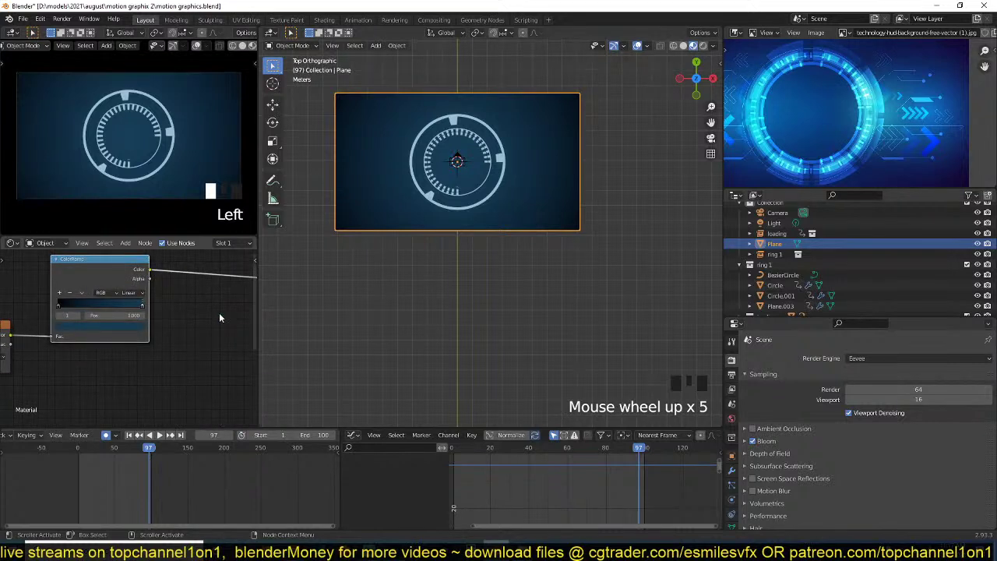
- Change the ColorRamp's end stop to a brighter blue, clear the selection and save the file
{"action": "left_click", "coordinate": [137, 334]}
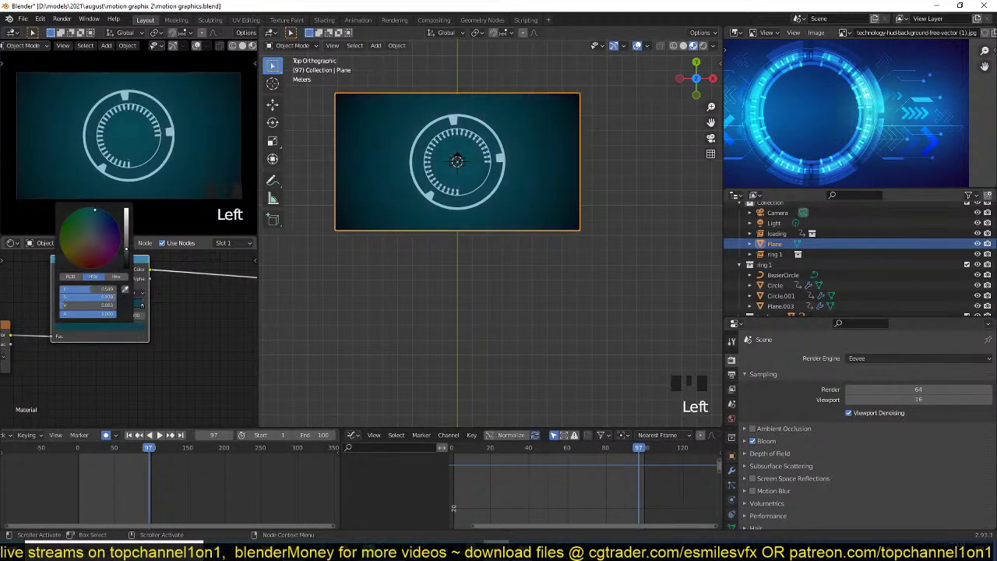
{"action": "left_click_drag", "start_coordinate": [94, 210], "coordinate": [99, 210]}
{"action": "left_click_drag", "start_coordinate": [126, 255], "coordinate": [127, 233]}
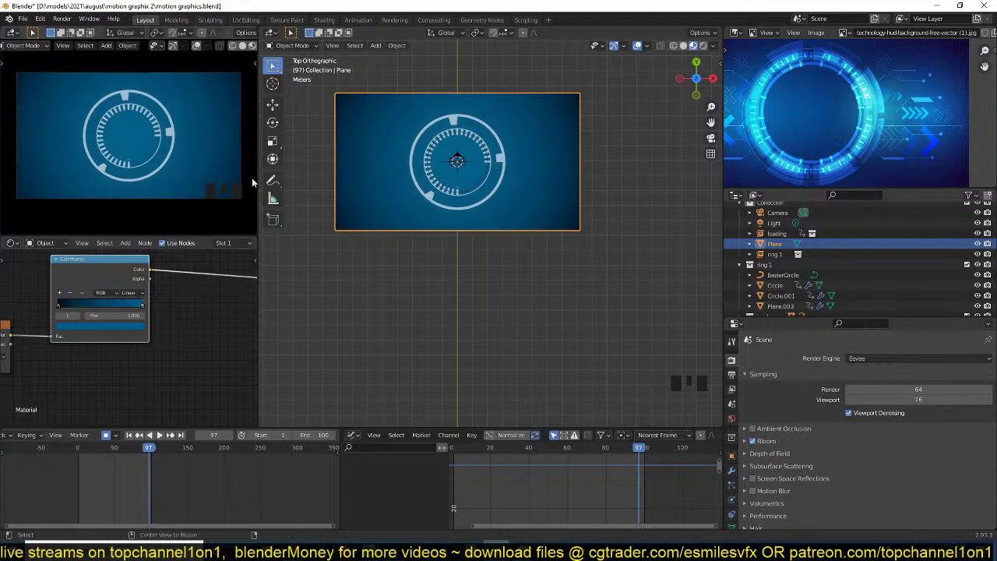
{"action": "key", "text": "alt+a"}
{"action": "key", "text": "ctrl+s"}
- Recolor the ColorRamp's black stop at position 0 to a deep, saturated blue
{"action": "left_click", "coordinate": [60, 306]}
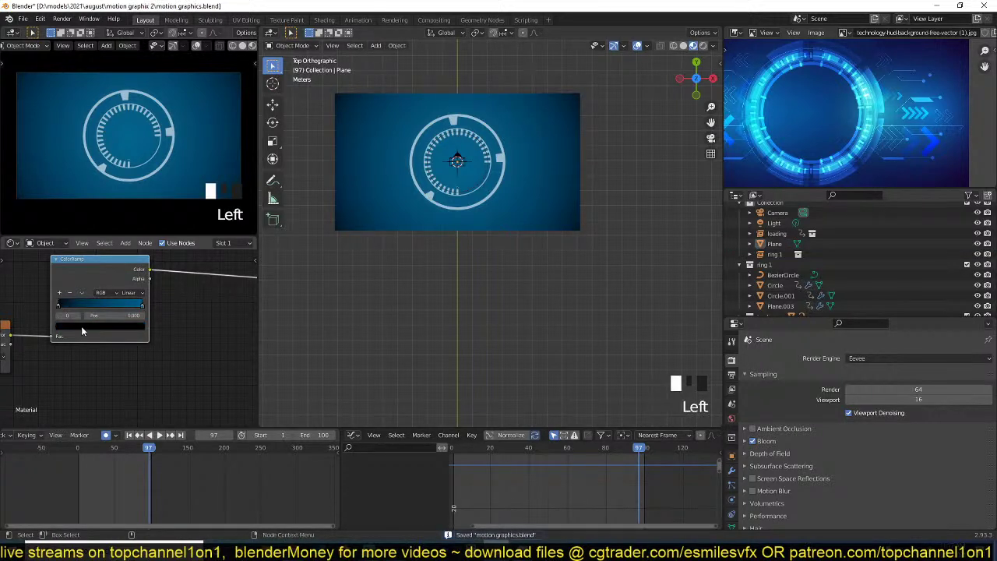
{"action": "left_click", "coordinate": [82, 328]}
{"action": "mouse_move", "coordinate": [126, 243]}
{"action": "left_mouse_down"}
{"action": "mouse_move", "coordinate": [126, 218]}
{"action": "mouse_move", "coordinate": [127, 257]}
{"action": "left_mouse_up"}
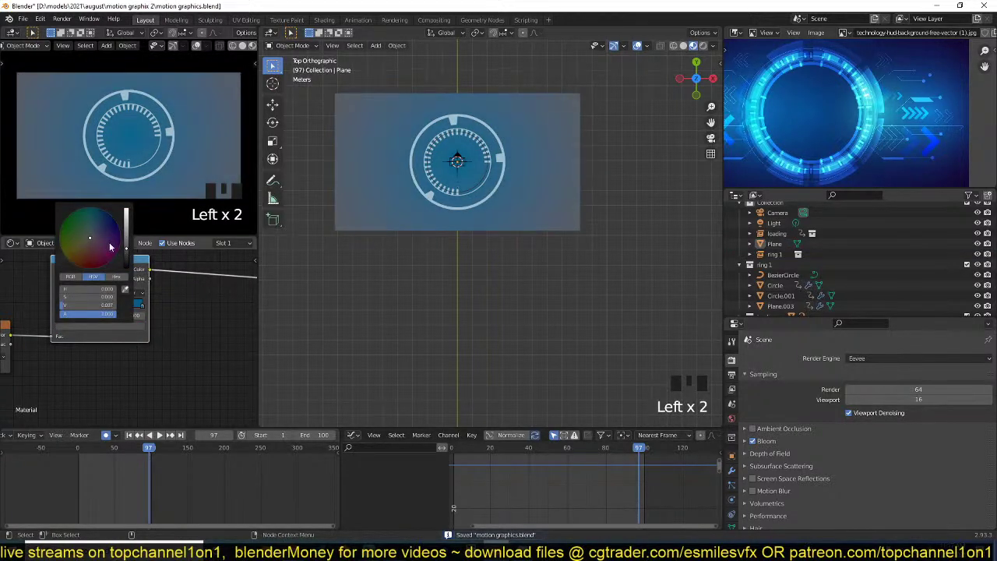
{"action": "left_click", "coordinate": [102, 214]}
{"action": "mouse_move", "coordinate": [105, 211]}
{"action": "left_mouse_down"}
{"action": "mouse_move", "coordinate": [115, 222]}
{"action": "mouse_move", "coordinate": [73, 211]}
{"action": "mouse_move", "coordinate": [109, 213]}
{"action": "left_mouse_up"}
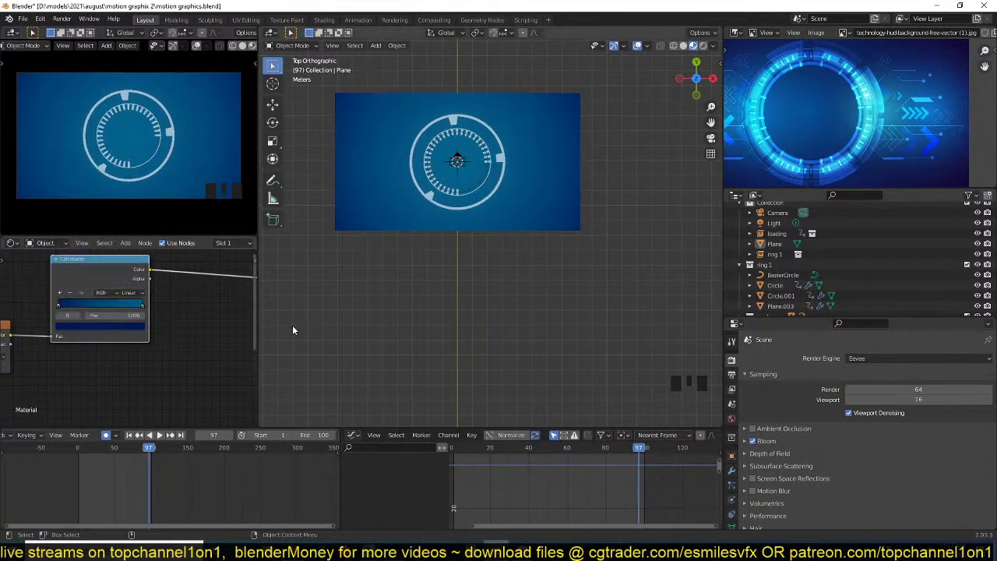
- Play the animation against the recolored background and examine the full composition
{"action": "key", "text": "space"}
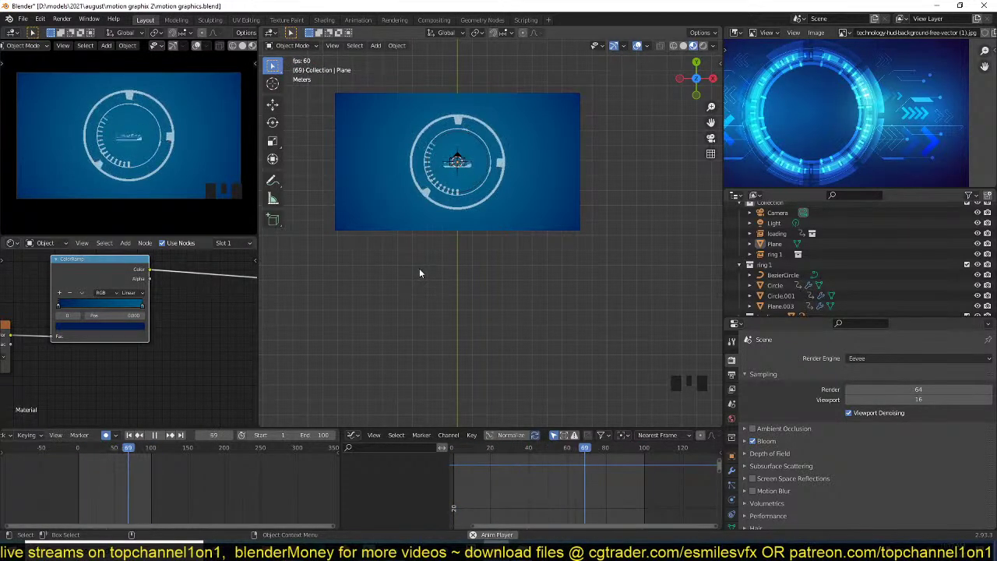
{"action": "scroll", "coordinate": [433, 223], "scroll_direction": "up", "scroll_amount": 3}
{"action": "middle_click_drag", "start_coordinate": [436, 211], "coordinate": [461, 320]}
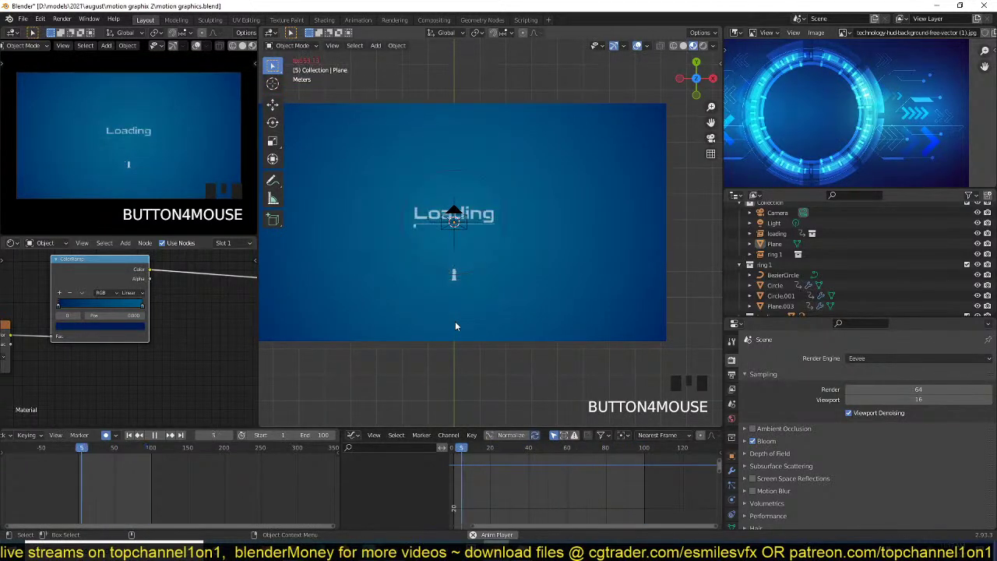
{"action": "middle_click_drag", "start_coordinate": [469, 250], "coordinate": [504, 187], "text": "shift"}
{"action": "scroll", "coordinate": [487, 229], "scroll_direction": "down", "scroll_amount": 2}
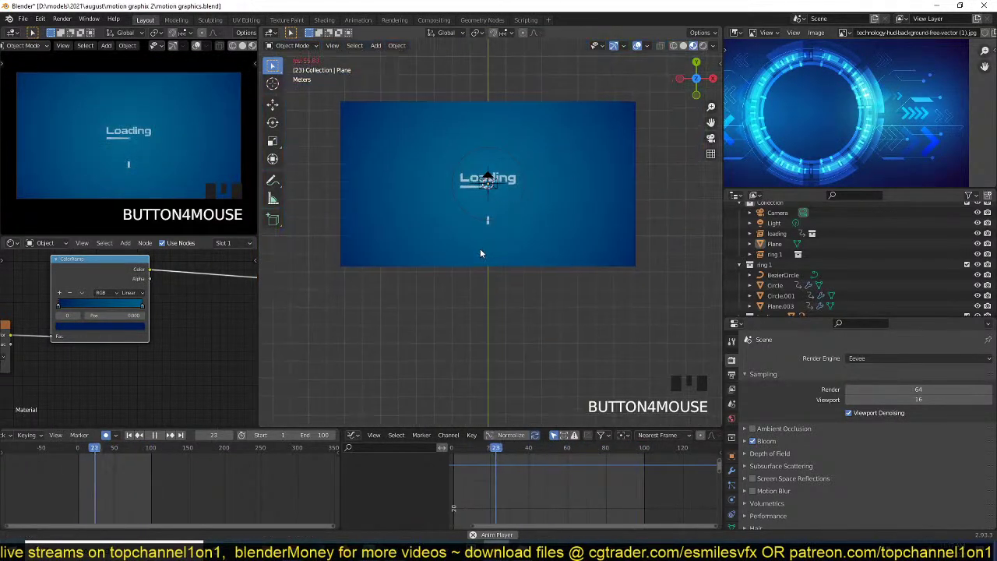
{"action": "middle_click_drag", "start_coordinate": [480, 248], "coordinate": [426, 261], "text": "shift"}
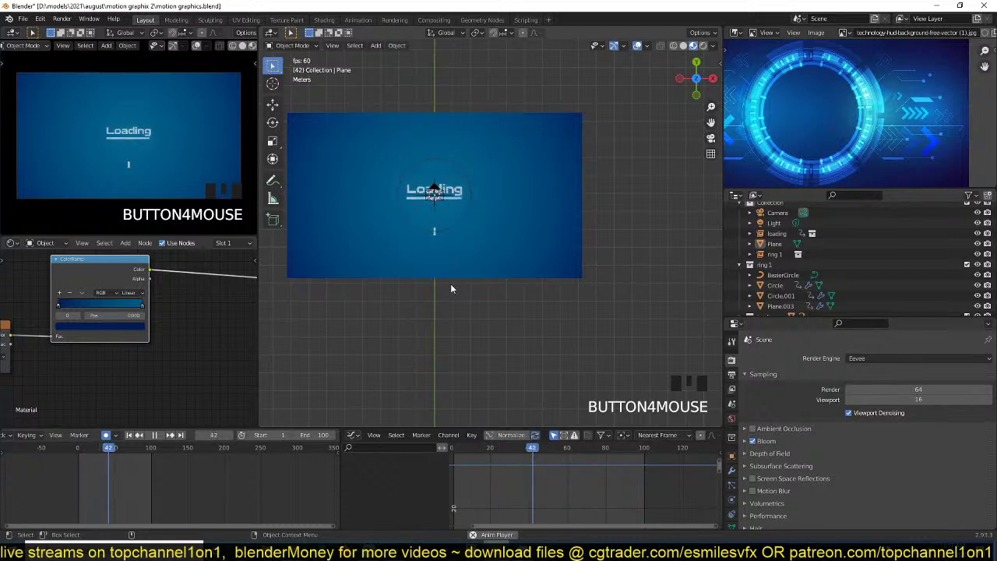
{"action": "scroll", "coordinate": [450, 289], "scroll_direction": "up", "scroll_amount": 4}
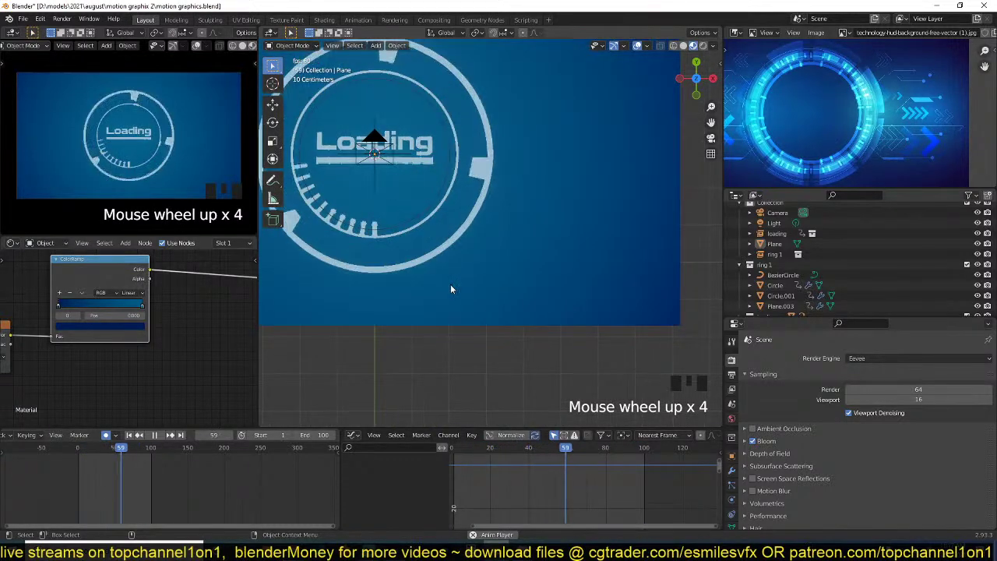
{"action": "key", "text": "space"}
- Select the ring 1 instance and replay the ring reveal up to frame 60
{"action": "left_click", "coordinate": [356, 225]}
{"action": "scroll", "coordinate": [420, 259], "scroll_direction": "up", "scroll_amount": 1}
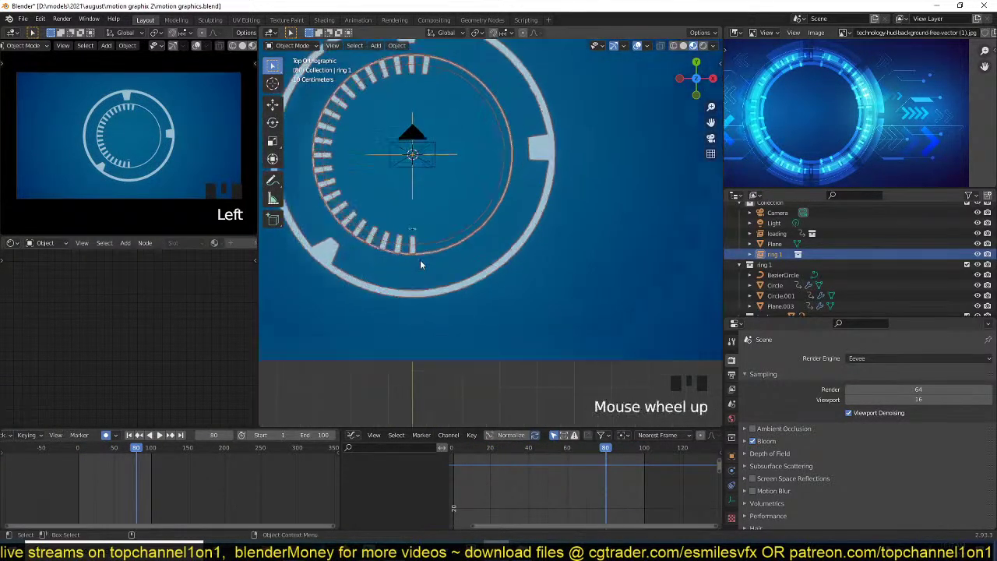
{"action": "scroll", "coordinate": [530, 322], "scroll_direction": "down", "scroll_amount": 5}
{"action": "scroll", "coordinate": [531, 322], "scroll_direction": "up", "scroll_amount": 4}
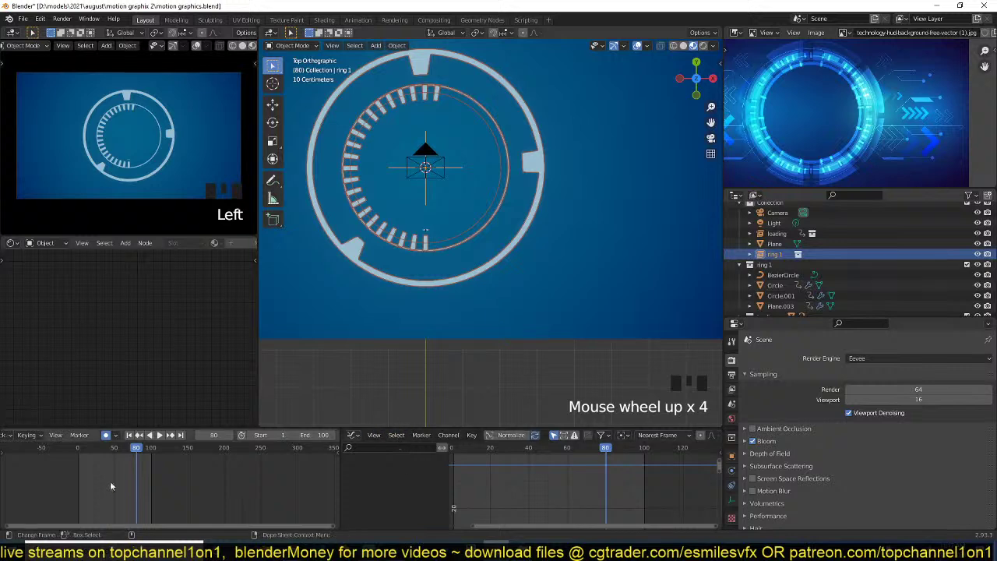
{"action": "key", "text": "shift+Right"}
{"action": "key", "text": "space"}
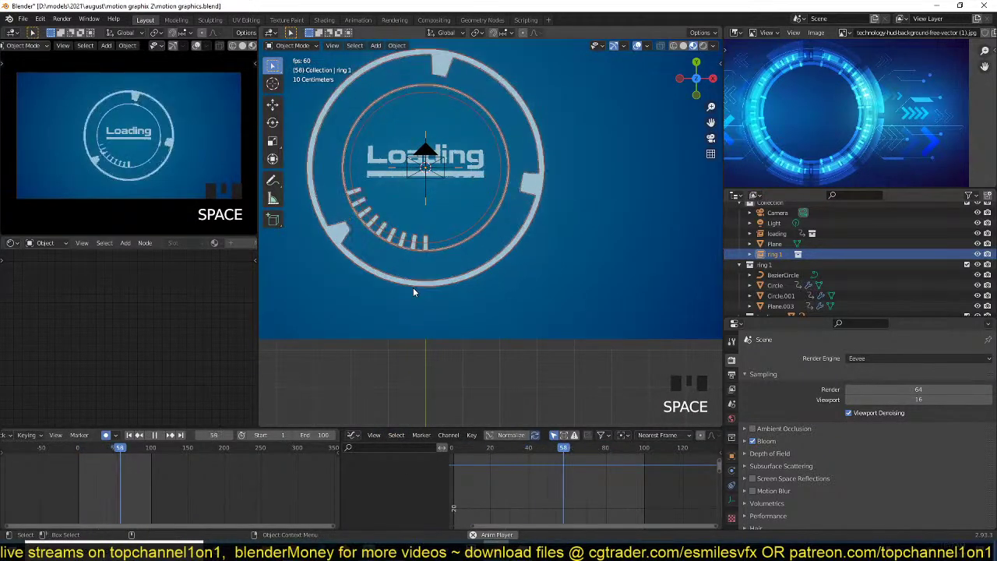
{"action": "scroll", "coordinate": [414, 292], "scroll_direction": "up", "scroll_amount": 3}
{"action": "scroll", "coordinate": [413, 291], "scroll_direction": "down", "scroll_amount": 3}
{"action": "key", "text": "space"}
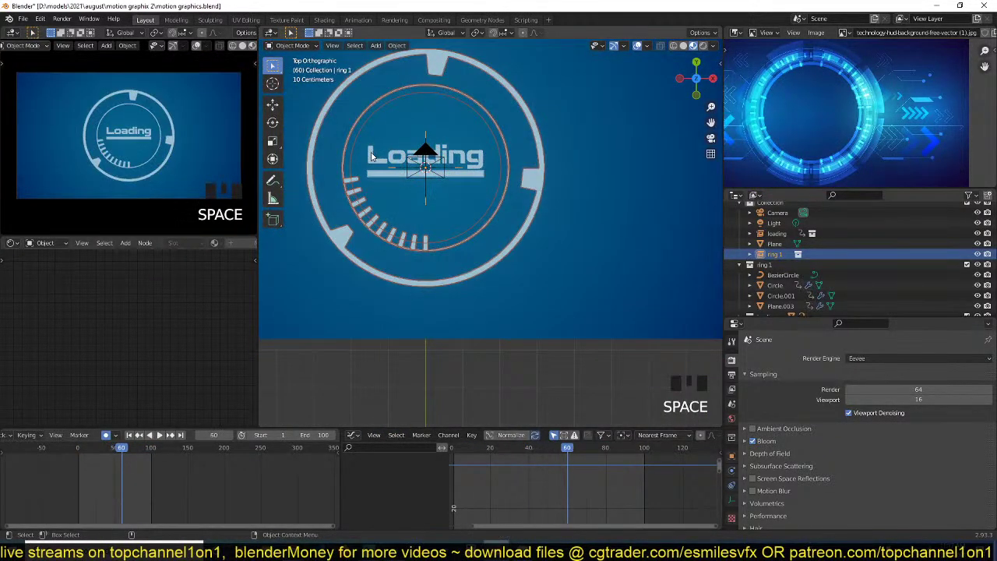
{"action": "key", "text": "space"}
{"action": "key", "text": "space"}
{"action": "key", "text": "r"}
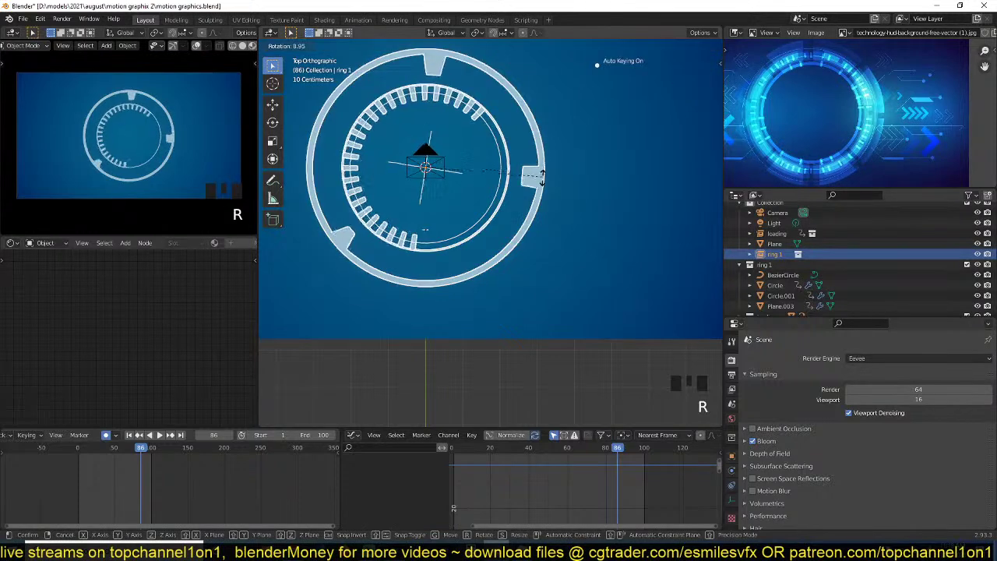
{"action": "right_click", "coordinate": [538, 203]}
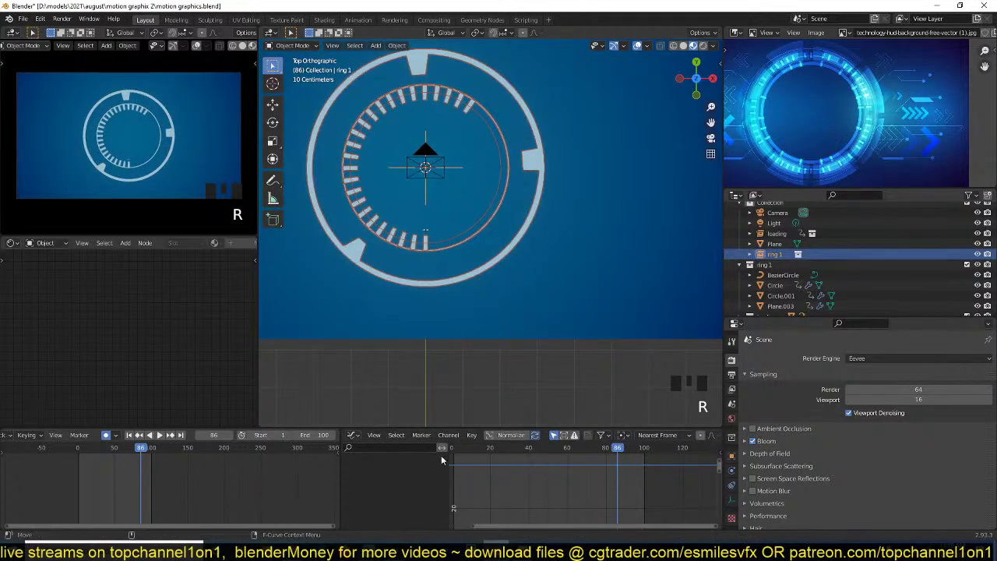
- Auto-key ring 1's starting transform at frame 0 with a zero-distance move
{"action": "right_click", "coordinate": [82, 466], "text": "shift"}
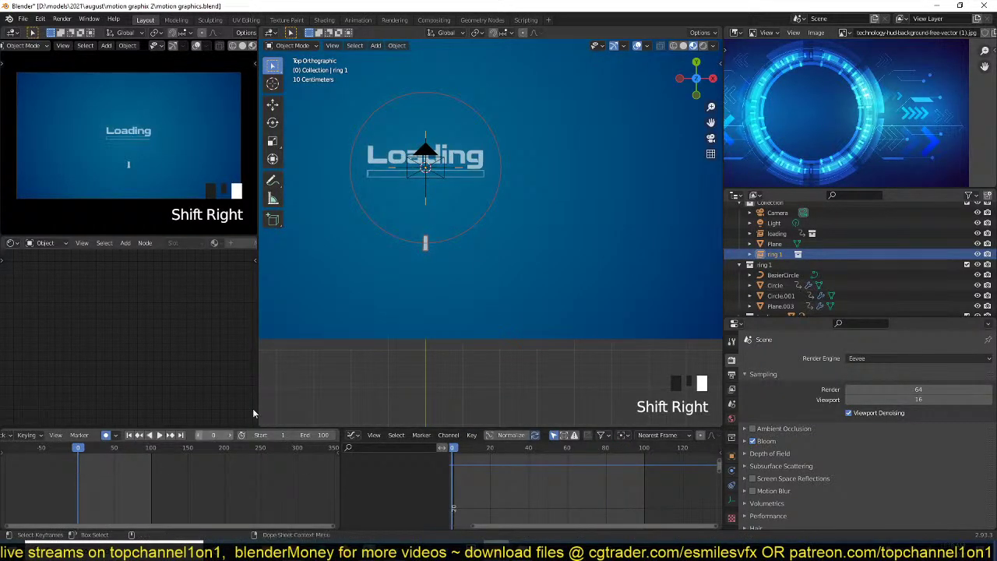
{"action": "key", "text": "g"}
{"action": "left_click", "coordinate": [424, 252]}
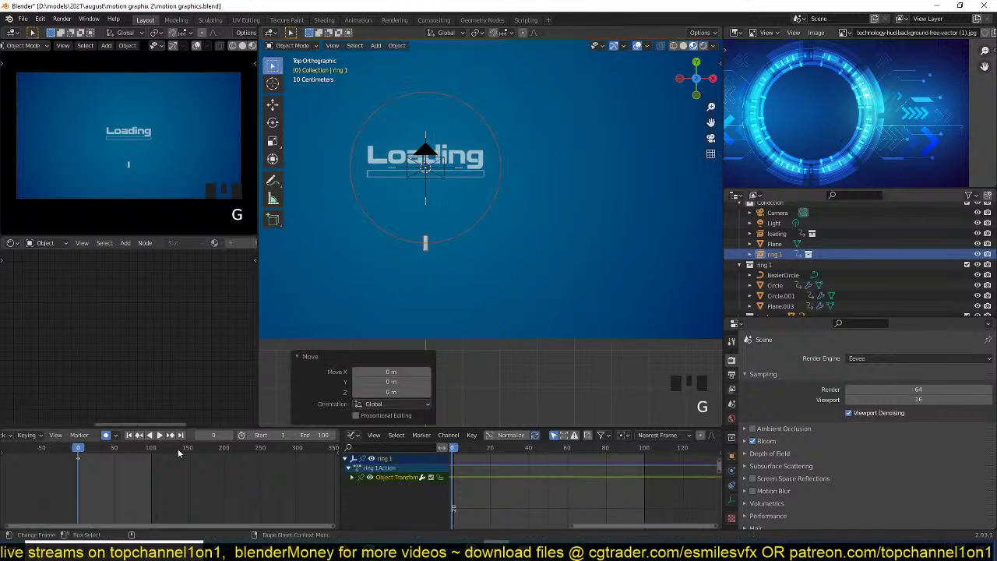
- Rotate ring 1 about 29° around Z at frame 100 to record its second keyframe
{"action": "key", "text": "shift+Right"}
{"action": "key", "text": "r"}
{"action": "left_click", "coordinate": [583, 268]}
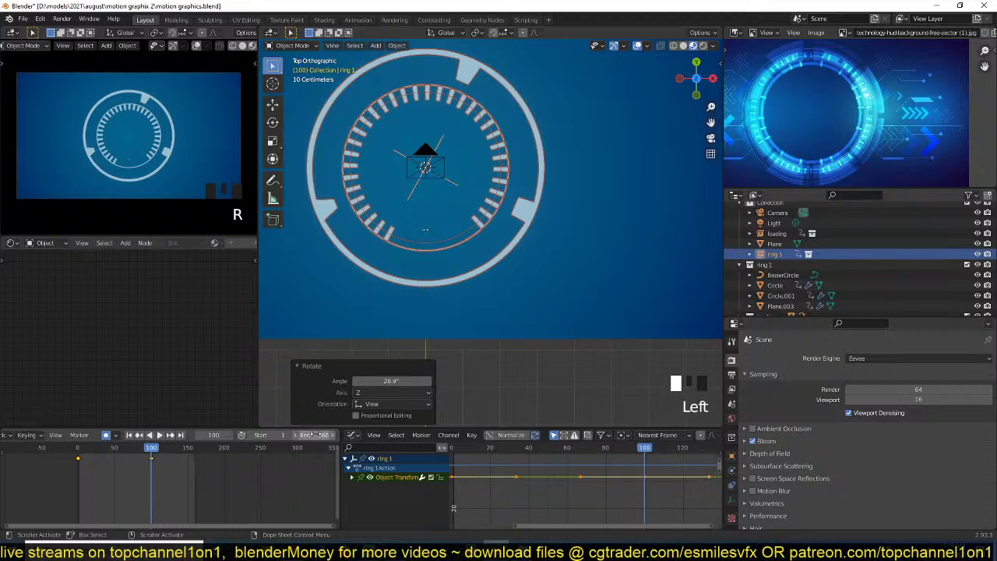
- Move ring 1's second rotation keyframe to about frame 160 and change the handle type of all its keyframes
{"action": "left_click", "coordinate": [151, 460]}
{"action": "key", "text": "g"}
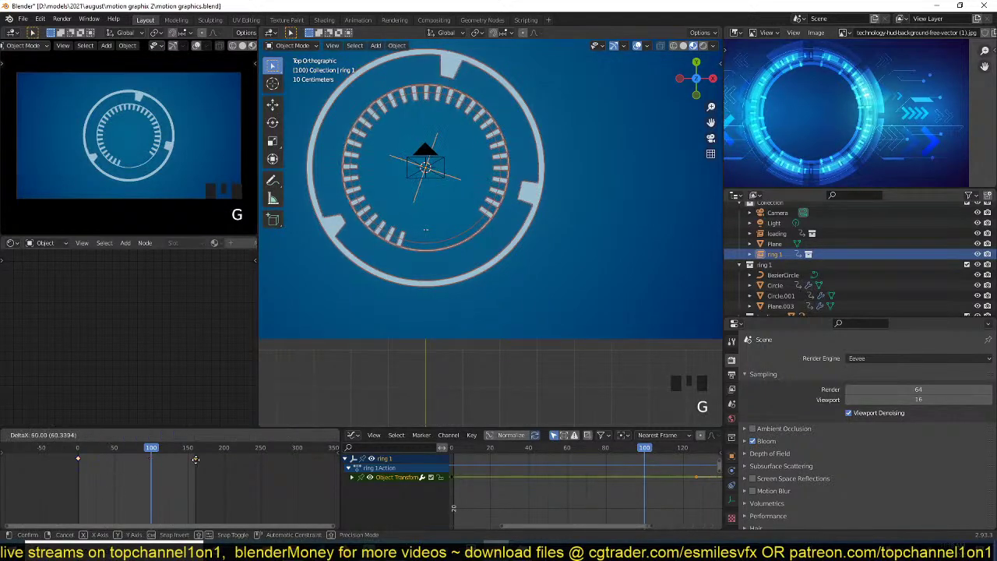
{"action": "left_click", "coordinate": [197, 463]}
{"action": "key", "text": "a"}
{"action": "key", "text": "v"}
{"action": "left_click", "coordinate": [196, 463]}
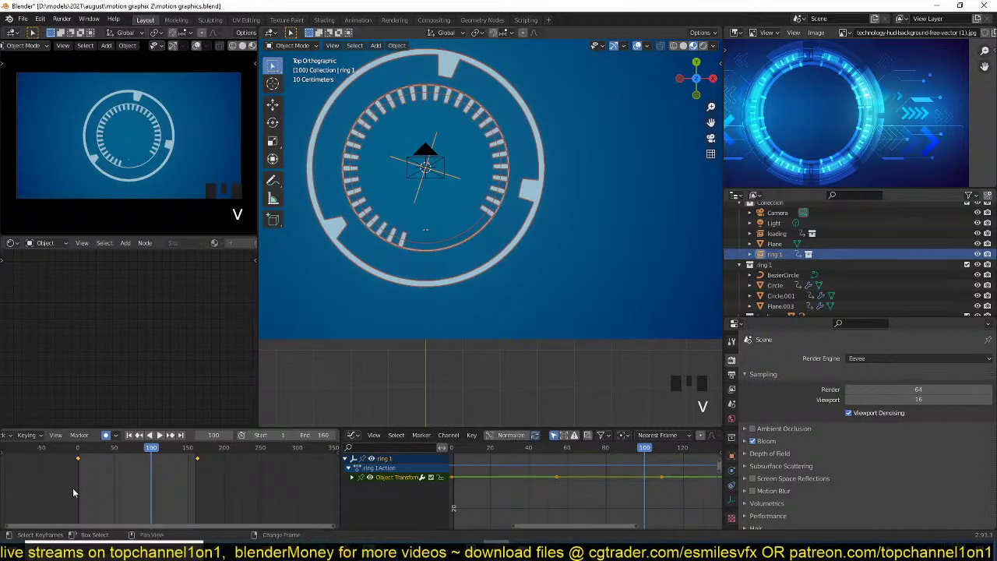
- Play the animation and examine the rotation of ring 1 in the camera view
{"action": "key", "text": "space"}
{"action": "key", "text": "alt+a"}
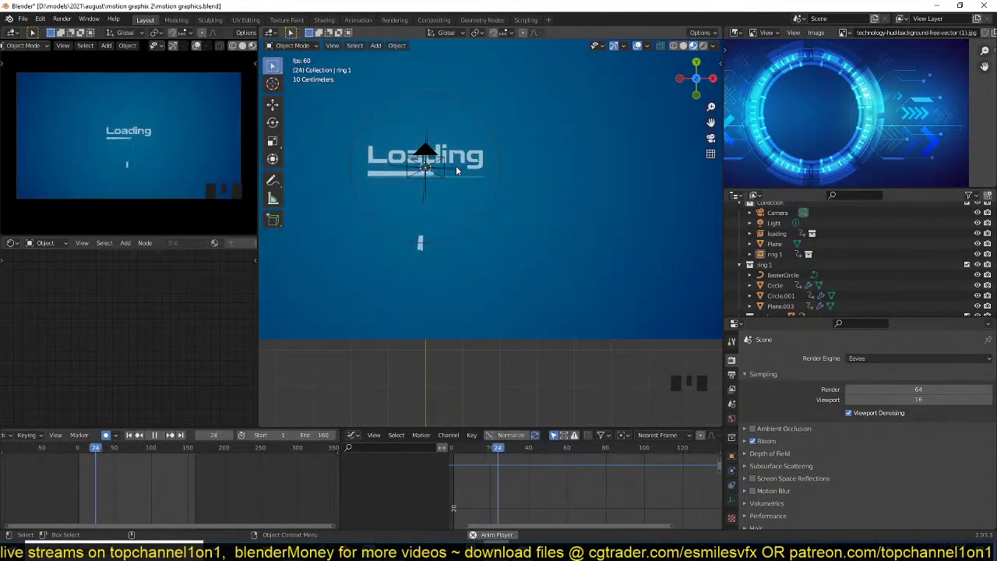
{"action": "scroll", "coordinate": [140, 121], "scroll_direction": "up", "scroll_amount": 3}
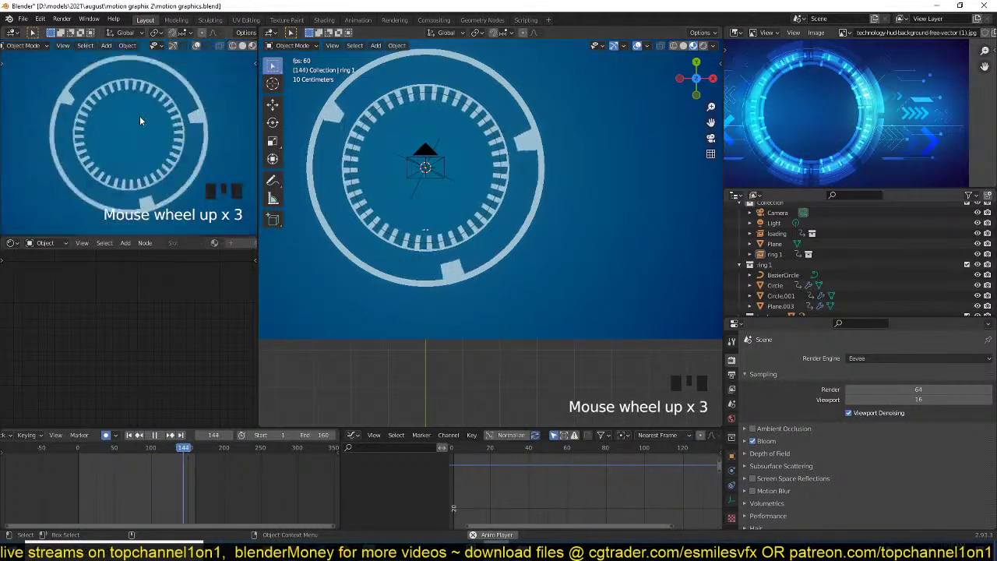
{"action": "scroll", "coordinate": [140, 119], "scroll_direction": "up", "scroll_amount": 1}
{"action": "scroll", "coordinate": [140, 119], "scroll_direction": "down", "scroll_amount": 3}
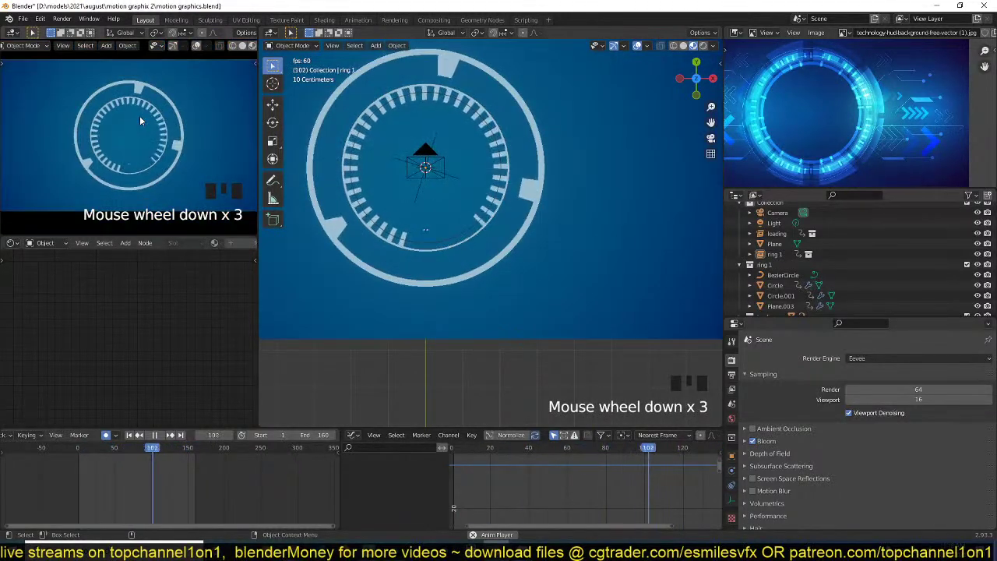
{"action": "scroll", "coordinate": [140, 121], "scroll_direction": "down", "scroll_amount": 1}
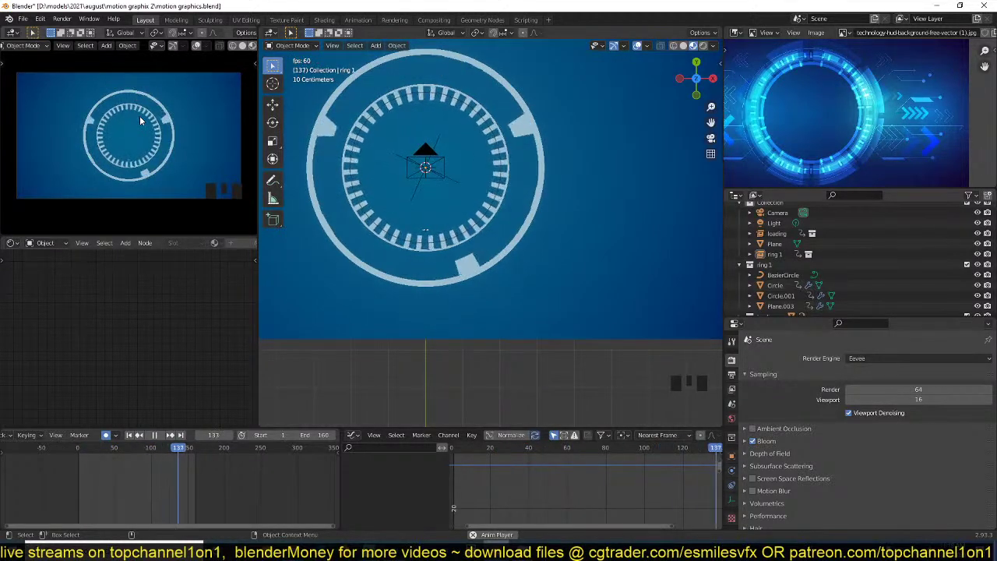
{"action": "key", "text": "Escape"}
- Play the original ring assembly, pause at frame 66 and select the notched outer ring
{"action": "scroll", "coordinate": [402, 234], "scroll_direction": "down", "scroll_amount": 4}
{"action": "scroll", "coordinate": [402, 233], "scroll_direction": "up", "scroll_amount": 2}
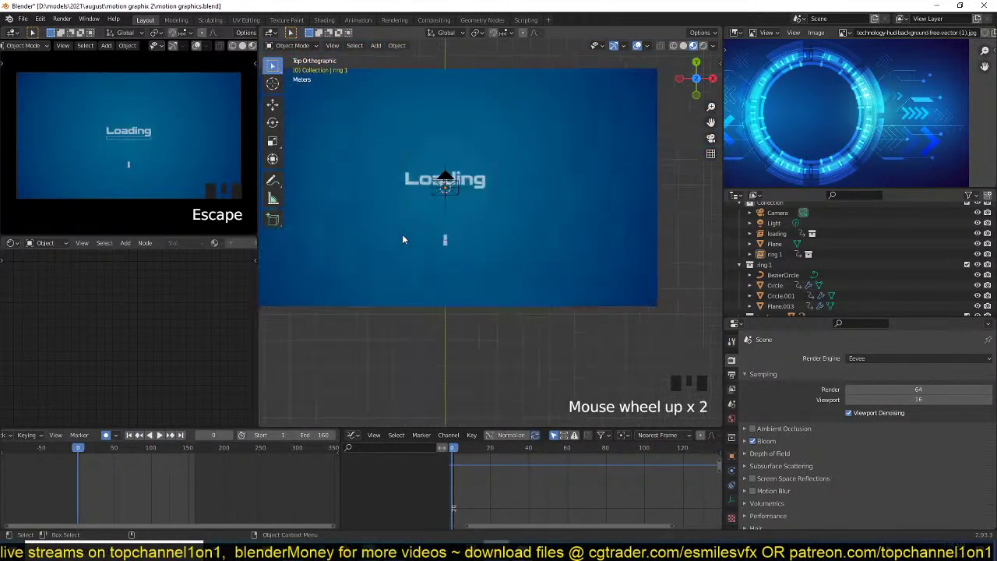
{"action": "scroll", "coordinate": [402, 234], "scroll_direction": "down", "scroll_amount": 11}
{"action": "scroll", "coordinate": [425, 196], "scroll_direction": "up", "scroll_amount": 11}
{"action": "middle_click_drag", "start_coordinate": [422, 263], "coordinate": [481, 117], "text": "shift"}
{"action": "key", "text": "space"}
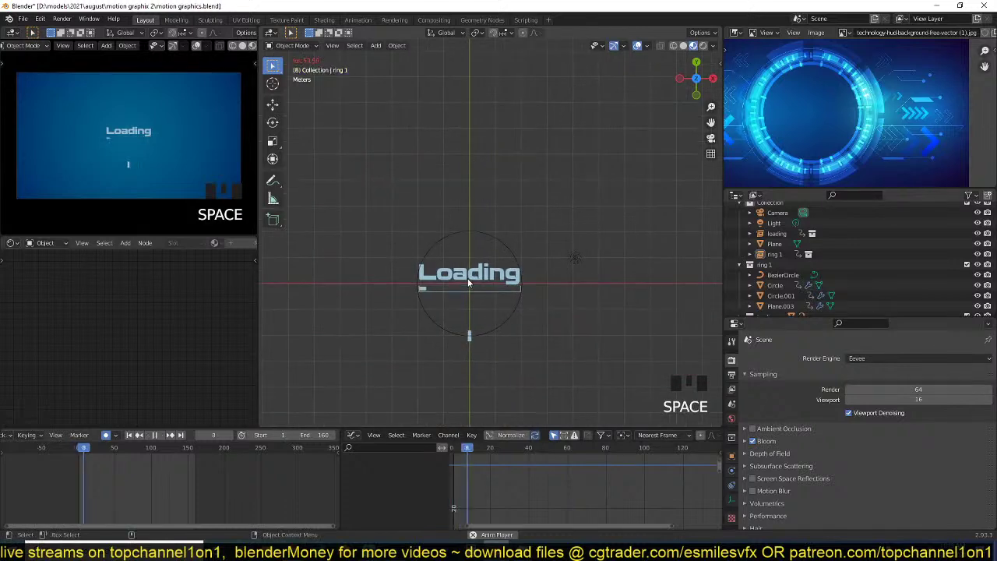
{"action": "scroll", "coordinate": [469, 274], "scroll_direction": "up", "scroll_amount": 6}
{"action": "key", "text": "space"}
{"action": "left_click", "coordinate": [443, 110]}
{"action": "scroll", "coordinate": [552, 295], "scroll_direction": "down", "scroll_amount": 2}
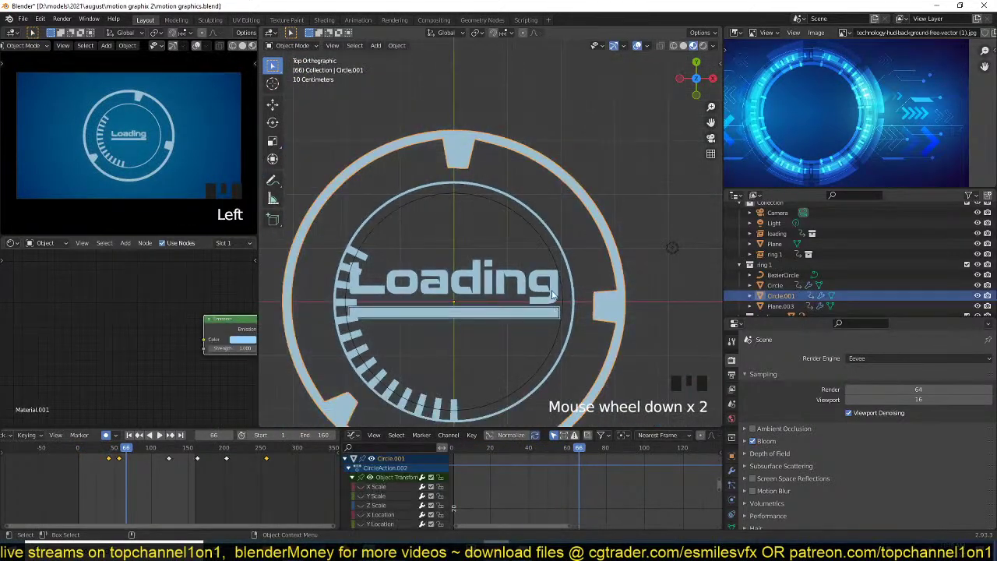
{"action": "scroll", "coordinate": [552, 295], "scroll_direction": "down", "scroll_amount": 1}
{"action": "middle_click_drag", "start_coordinate": [552, 295], "coordinate": [553, 194], "text": "shift"}
{"action": "key", "text": "Tab"}
{"action": "key", "text": "3"}
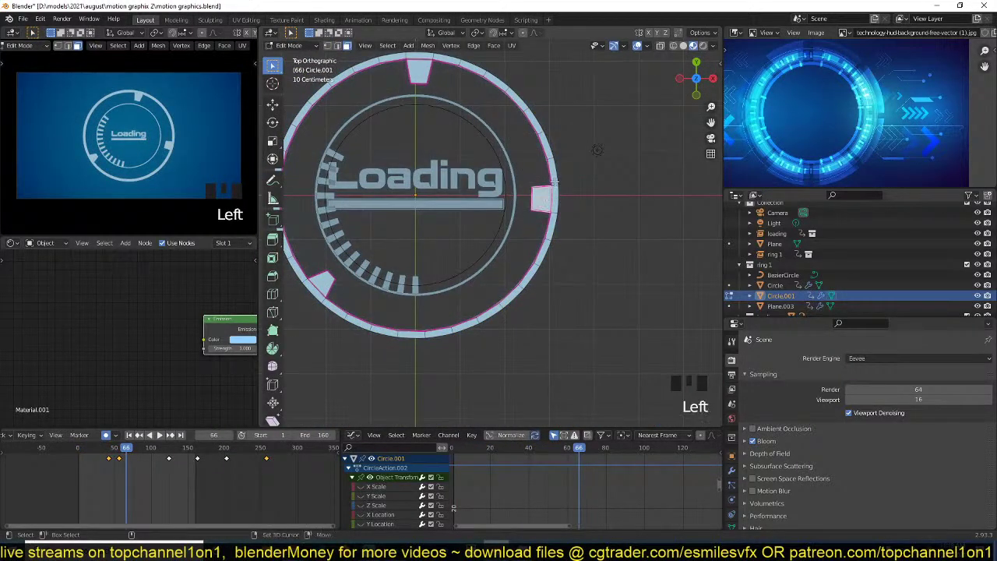
{"action": "key", "text": "Tab"}
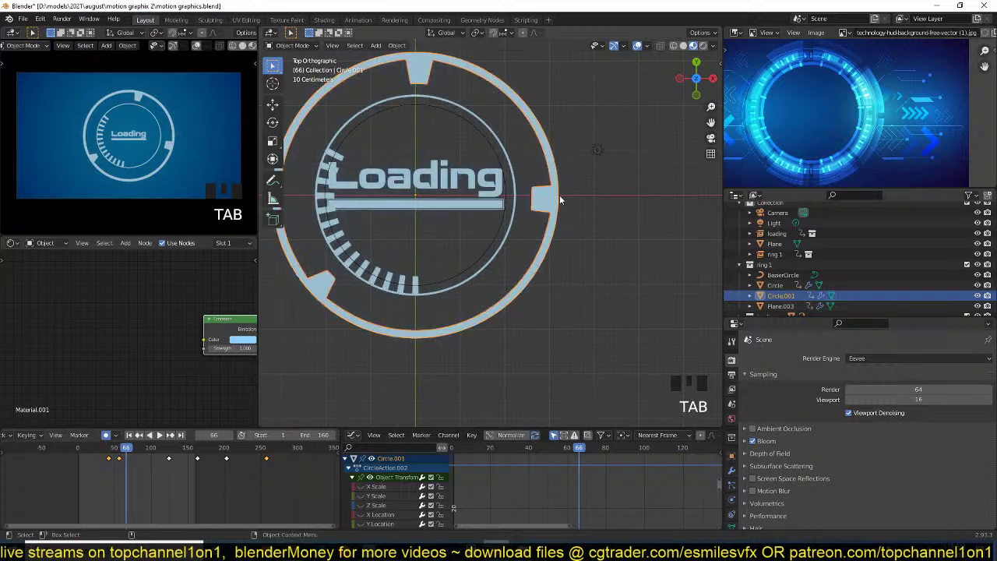
- Place the 3D cursor at the outer ring's right-hand notch and add a cube empty there
{"action": "right_click", "coordinate": [559, 195], "text": "shift"}
{"action": "key", "text": "shift+a"}
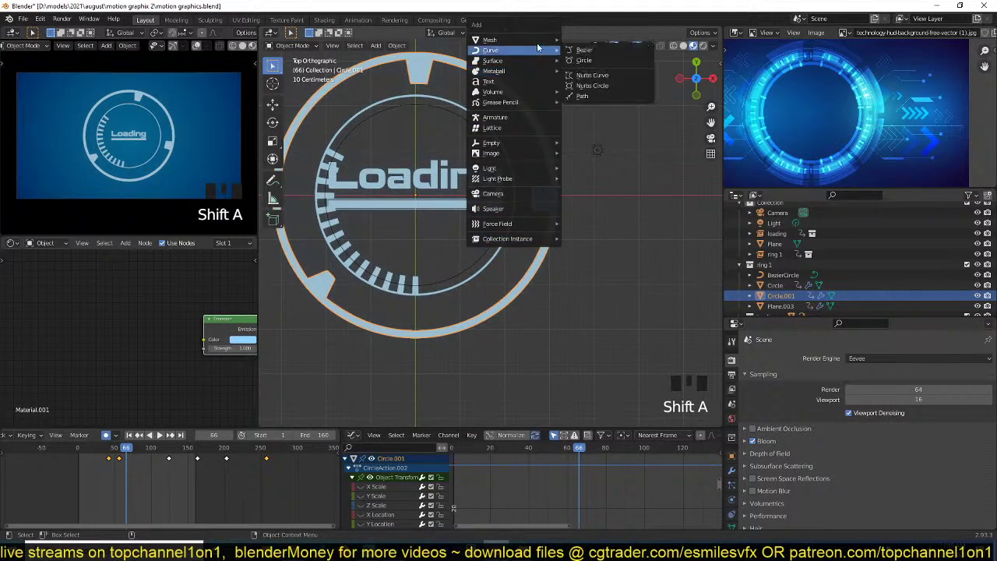
{"action": "mouse_move", "coordinate": [544, 38]}
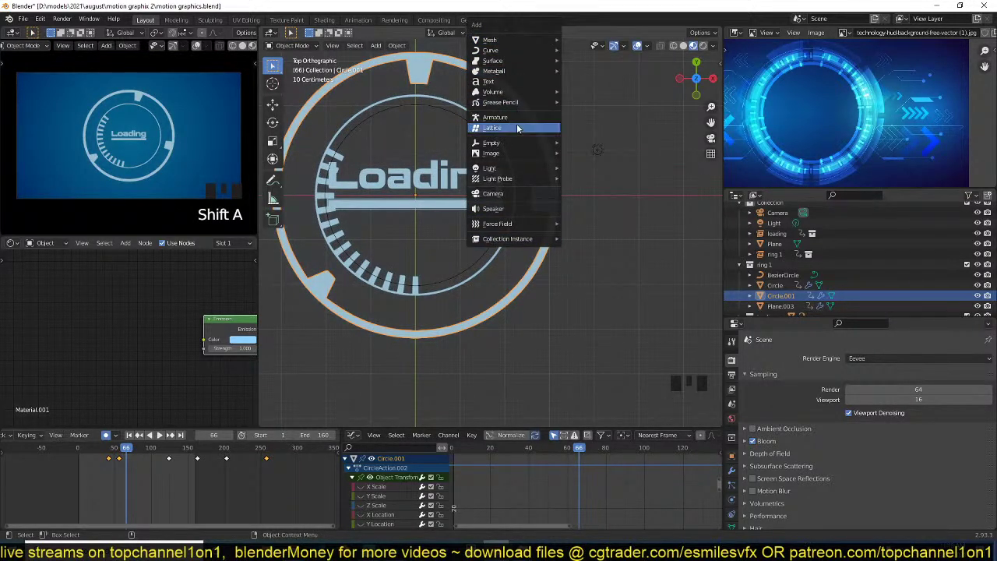
{"action": "mouse_move", "coordinate": [550, 145]}
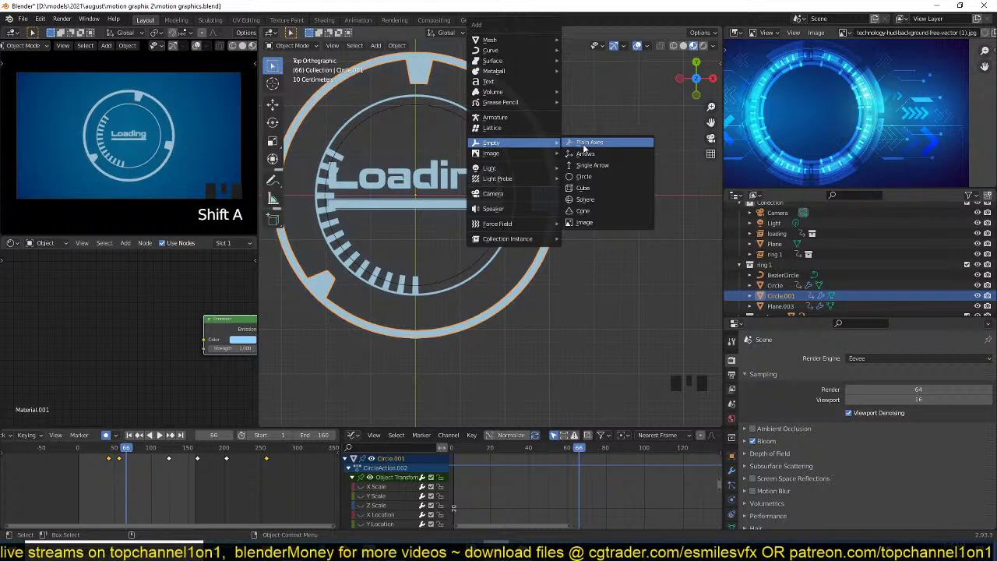
{"action": "left_click", "coordinate": [586, 190]}
- Scale the cube empty to about 0.494 and delete its recorded keyframe
{"action": "key", "text": "s"}
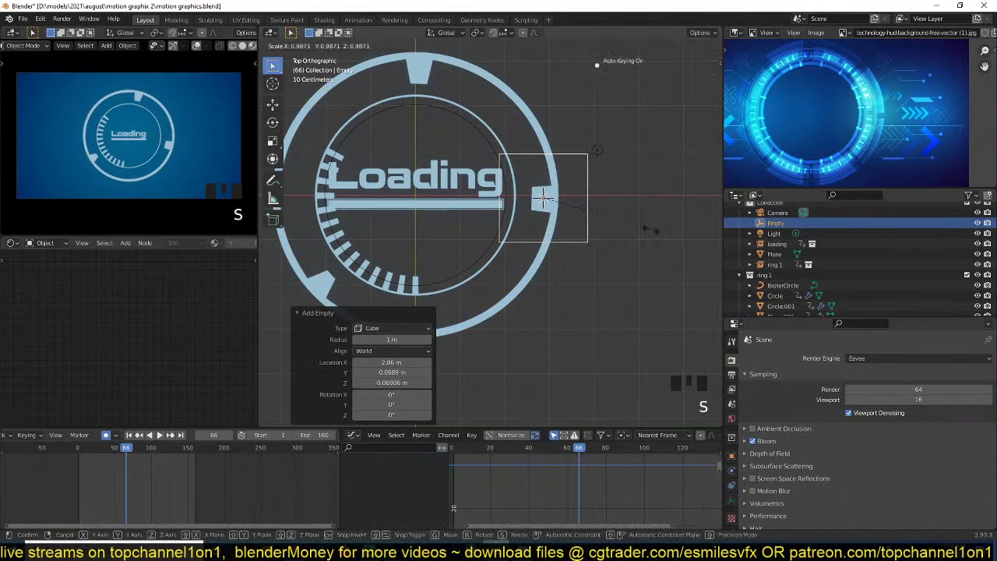
{"action": "left_click", "coordinate": [600, 212]}
{"action": "key", "text": "x"}
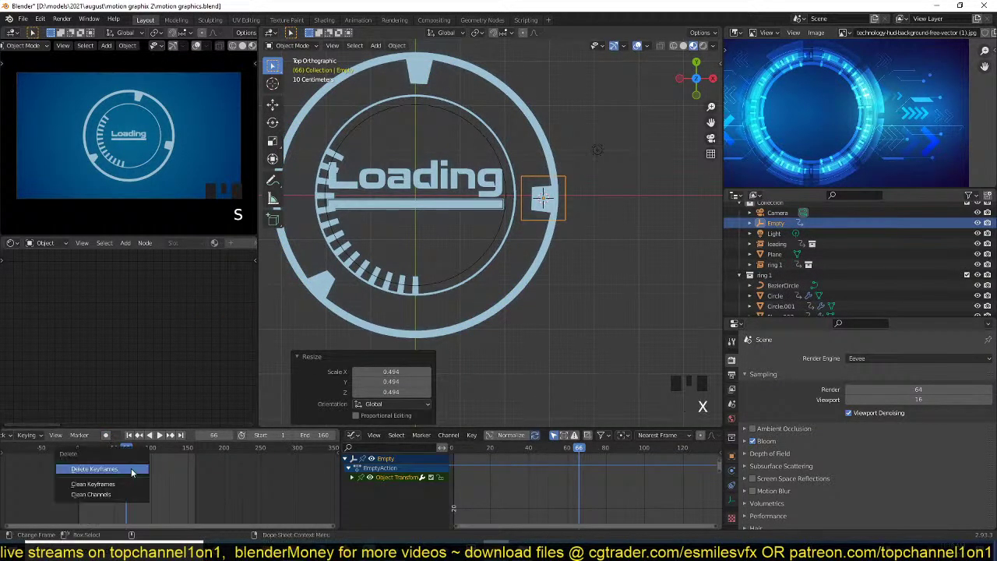
{"action": "left_click", "coordinate": [117, 472]}
- Parent the cube empty to the outer ring with the Vertex (Triangle) option
{"action": "scroll", "coordinate": [512, 249], "scroll_direction": "up", "scroll_amount": 3}
{"action": "left_click", "coordinate": [590, 198]}
{"action": "key", "text": "Tab"}
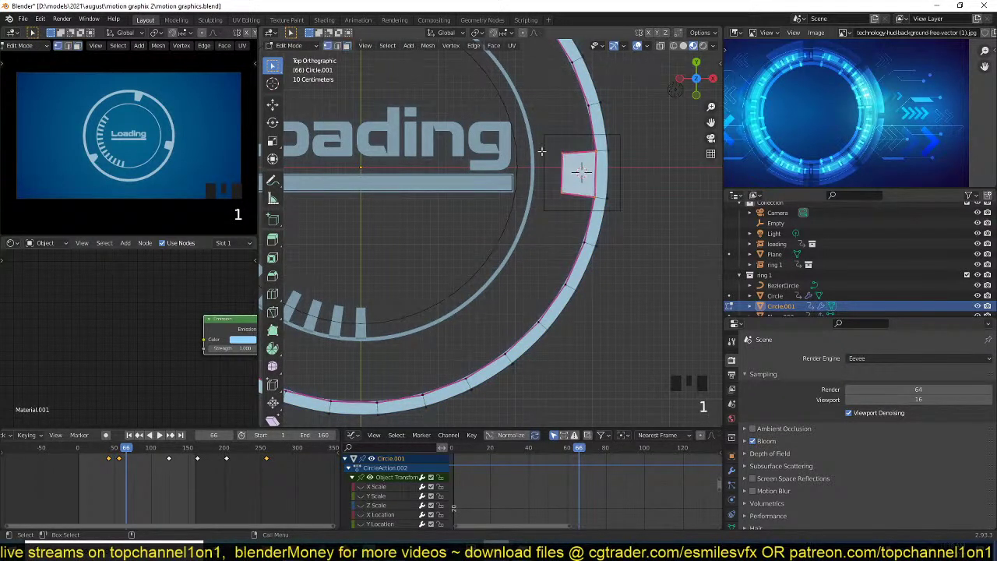
{"action": "key", "text": "Tab"}
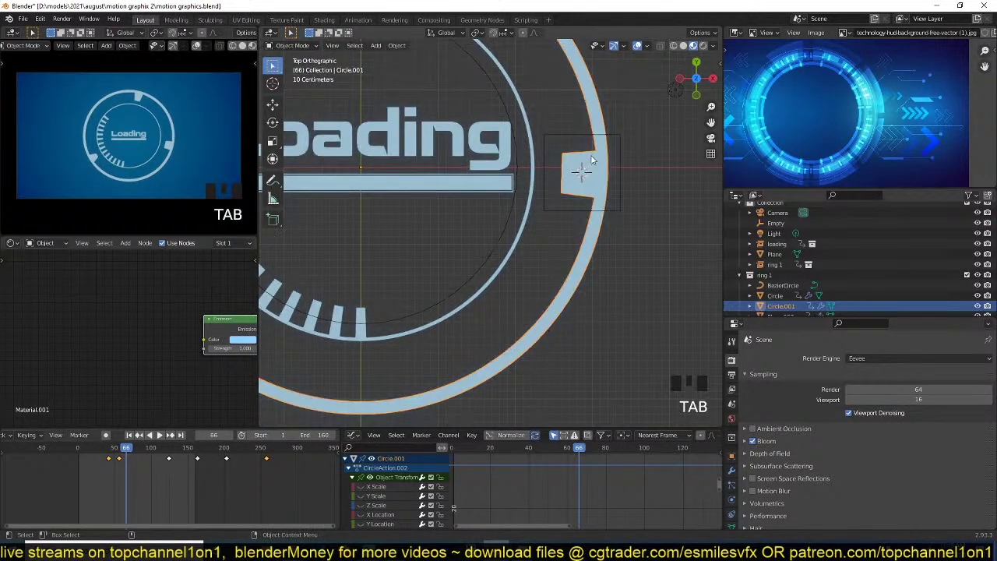
{"action": "left_click", "coordinate": [616, 135], "text": "shift"}
{"action": "left_click", "coordinate": [616, 137]}
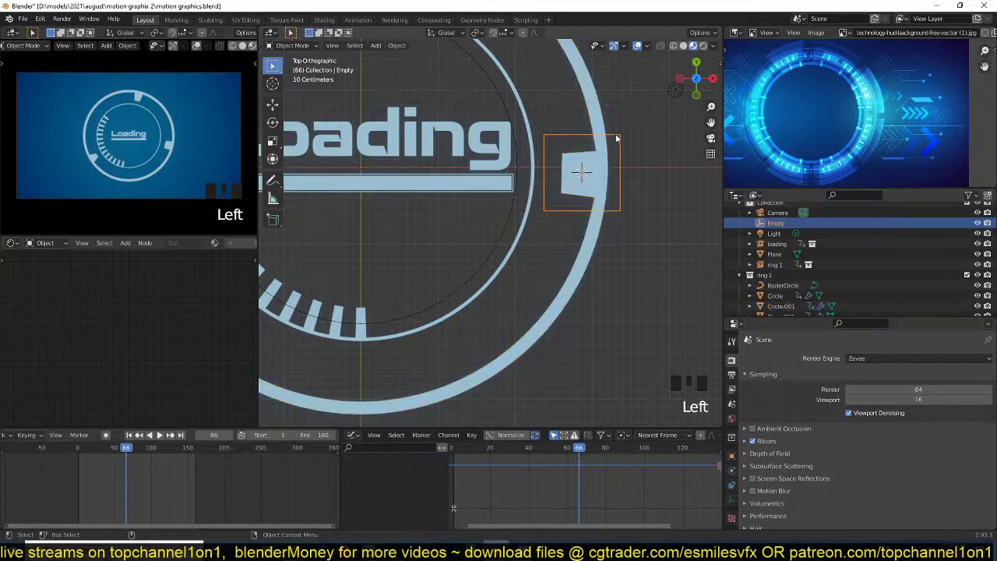
{"action": "left_click", "coordinate": [607, 153], "text": "shift"}
{"action": "key", "text": "ctrl+p"}
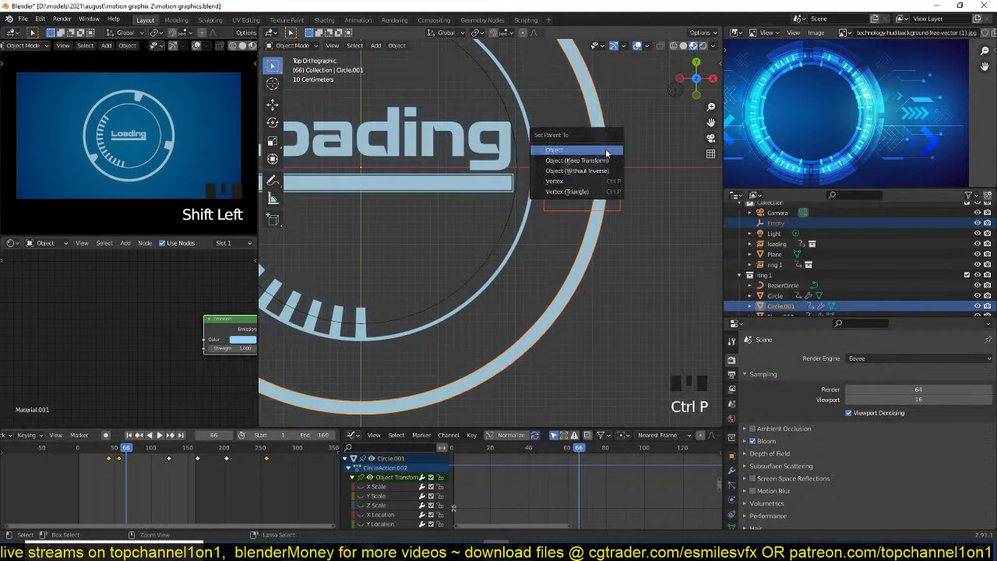
{"action": "left_click", "coordinate": [592, 192]}
- Play the animation to check that the cube empty follows the outer ring's notch, pausing at frame 96
{"action": "scroll", "coordinate": [617, 157], "scroll_direction": "down", "scroll_amount": 5}
{"action": "key", "text": "space"}
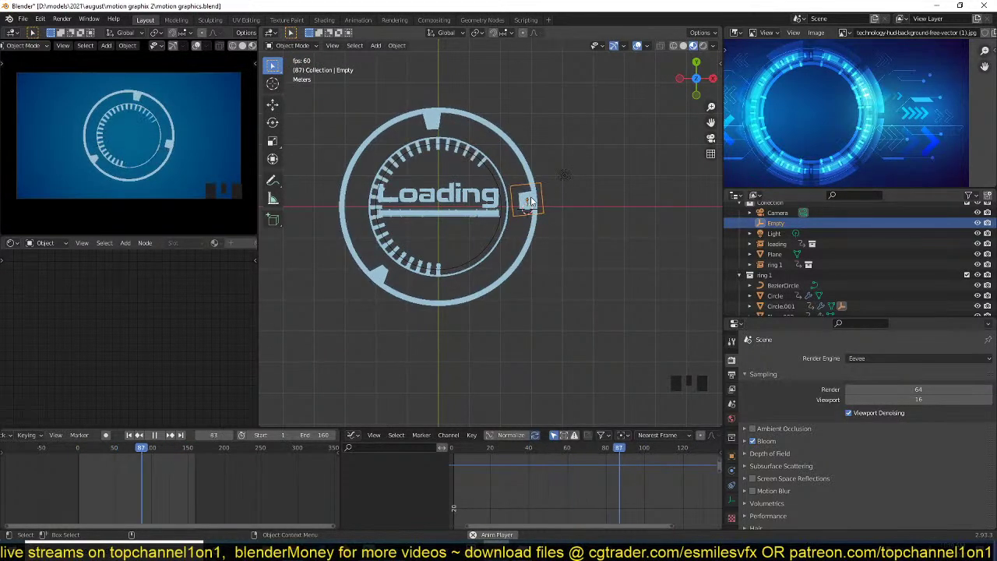
{"action": "key", "text": "space"}
{"action": "key", "text": "space"}
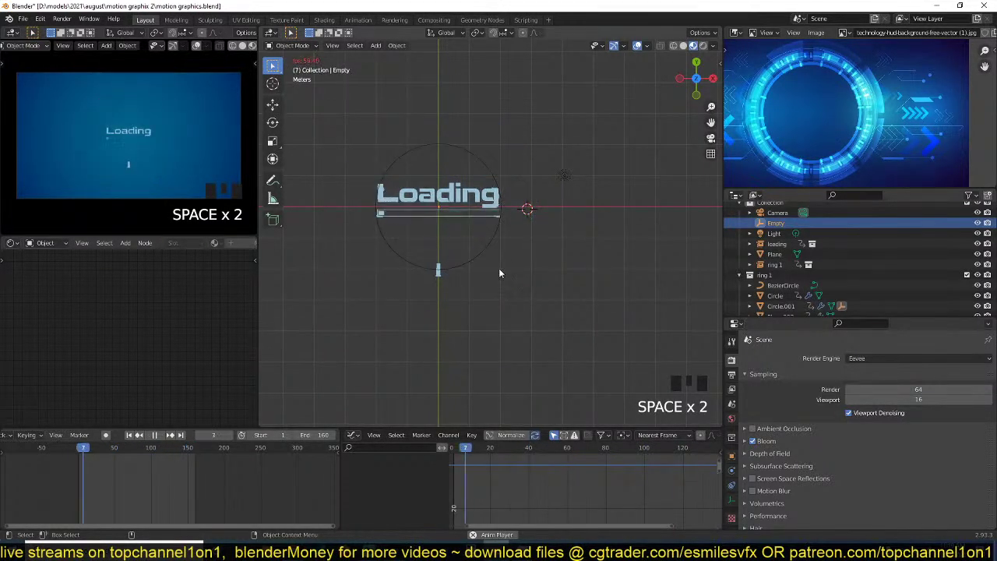
{"action": "key", "text": "space"}
- Add a Bezier curve, scale it down and move it about 2.98 m in X and 3.6 m in Y, clear of the ring
{"action": "scroll", "coordinate": [530, 222], "scroll_direction": "up", "scroll_amount": 5}
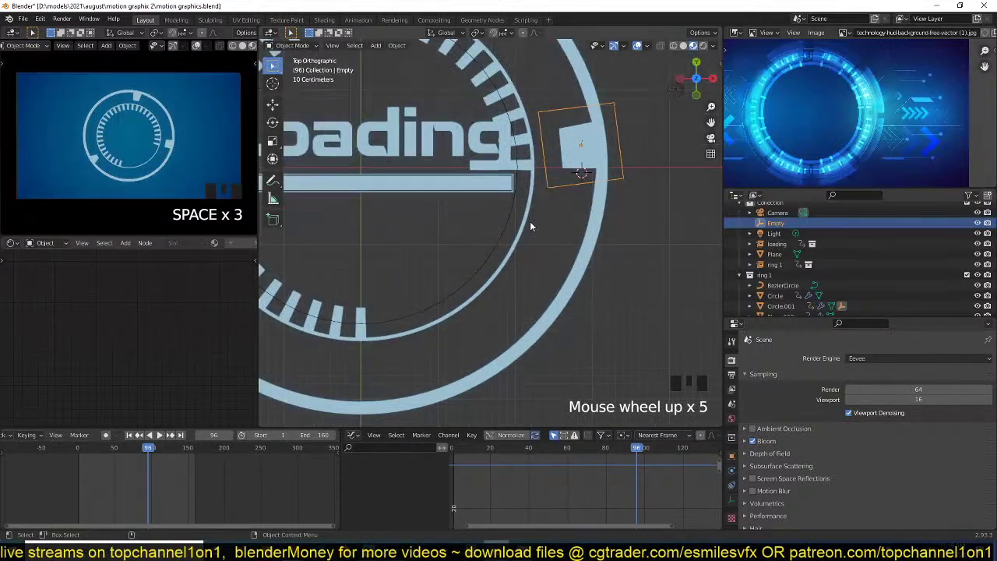
{"action": "scroll", "coordinate": [498, 263], "scroll_direction": "down", "scroll_amount": 4}
{"action": "scroll", "coordinate": [499, 250], "scroll_direction": "up", "scroll_amount": 2}
{"action": "scroll", "coordinate": [499, 250], "scroll_direction": "up", "scroll_amount": 1}
{"action": "middle_click_drag", "start_coordinate": [509, 219], "coordinate": [478, 261], "text": "shift"}
{"action": "scroll", "coordinate": [513, 227], "scroll_direction": "down", "scroll_amount": 1}
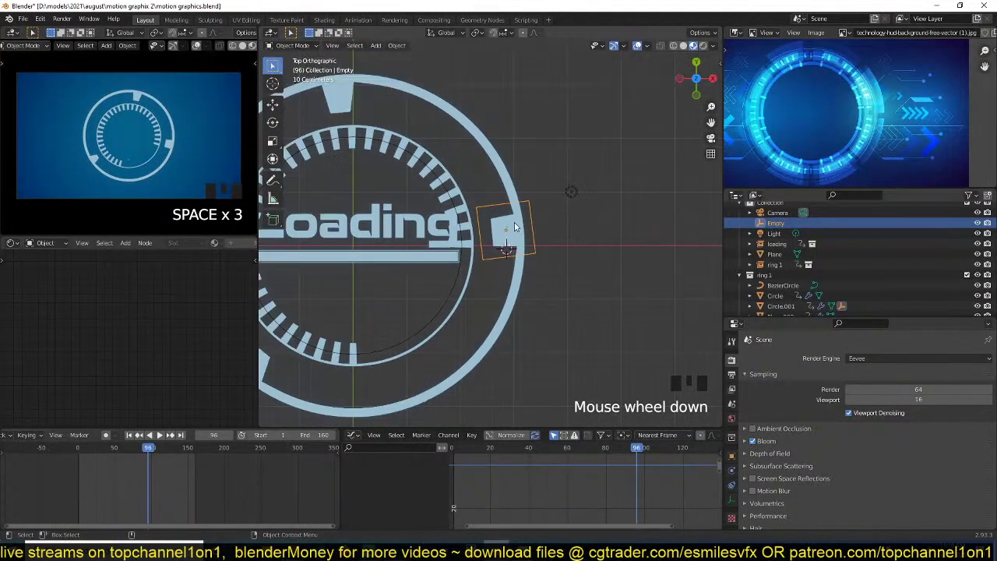
{"action": "scroll", "coordinate": [536, 185], "scroll_direction": "down", "scroll_amount": 3}
{"action": "middle_click_drag", "start_coordinate": [536, 184], "coordinate": [481, 229], "text": "shift"}
{"action": "scroll", "coordinate": [545, 194], "scroll_direction": "up", "scroll_amount": 3}
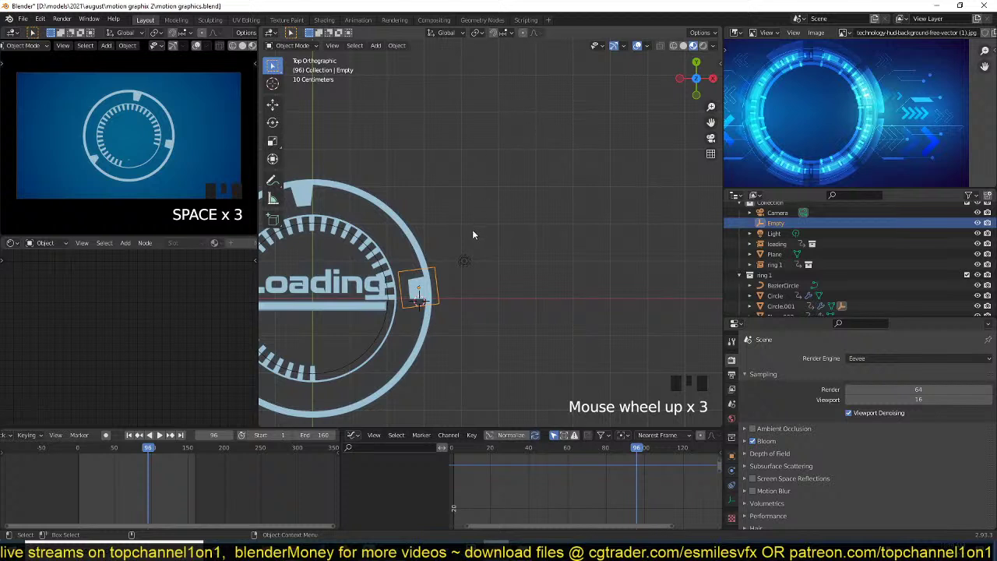
{"action": "key", "text": "shift+a"}
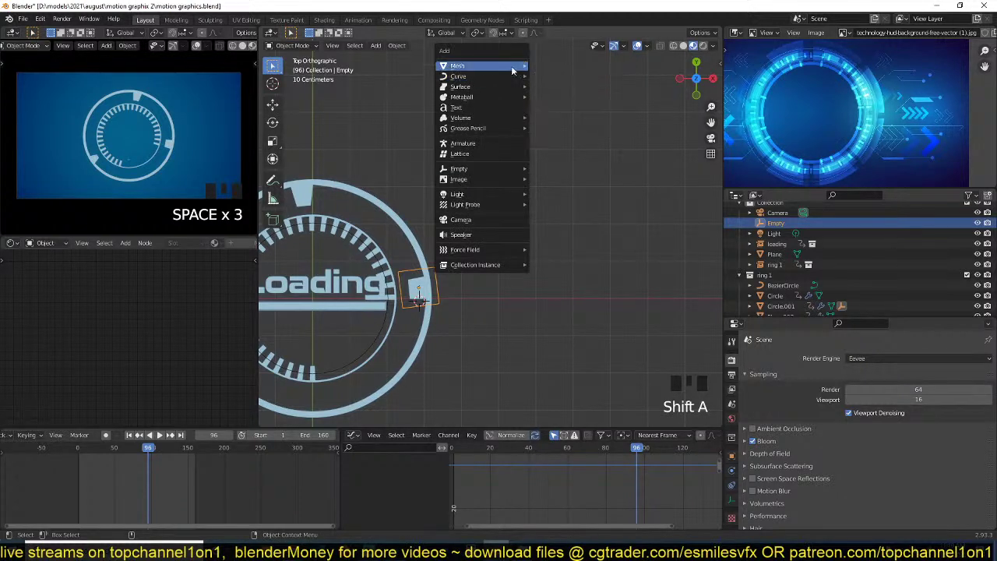
{"action": "mouse_move", "coordinate": [495, 76]}
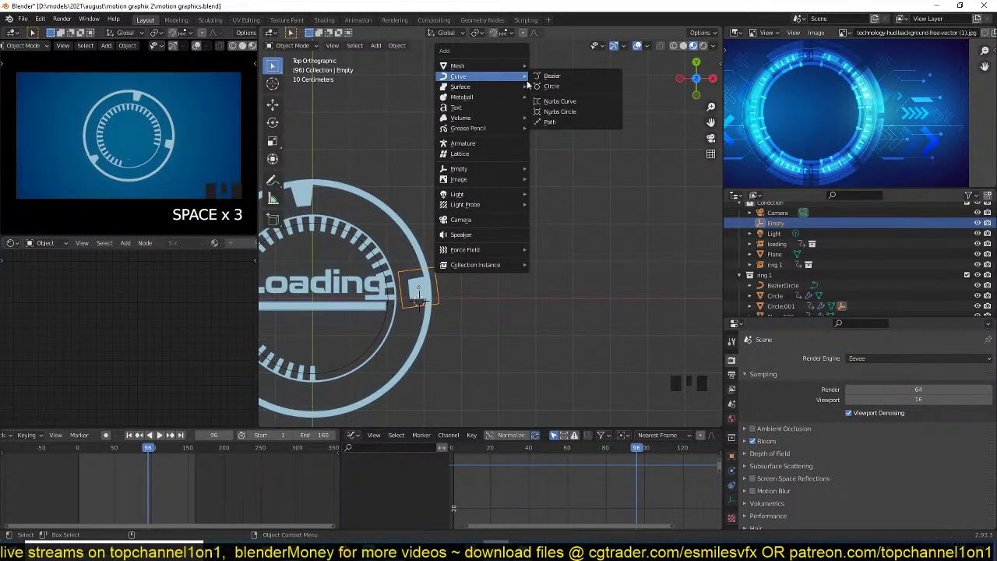
{"action": "left_click", "coordinate": [552, 75]}
{"action": "key", "text": "s"}
{"action": "left_click", "coordinate": [474, 240]}
{"action": "key", "text": "g"}
{"action": "left_click", "coordinate": [581, 119]}
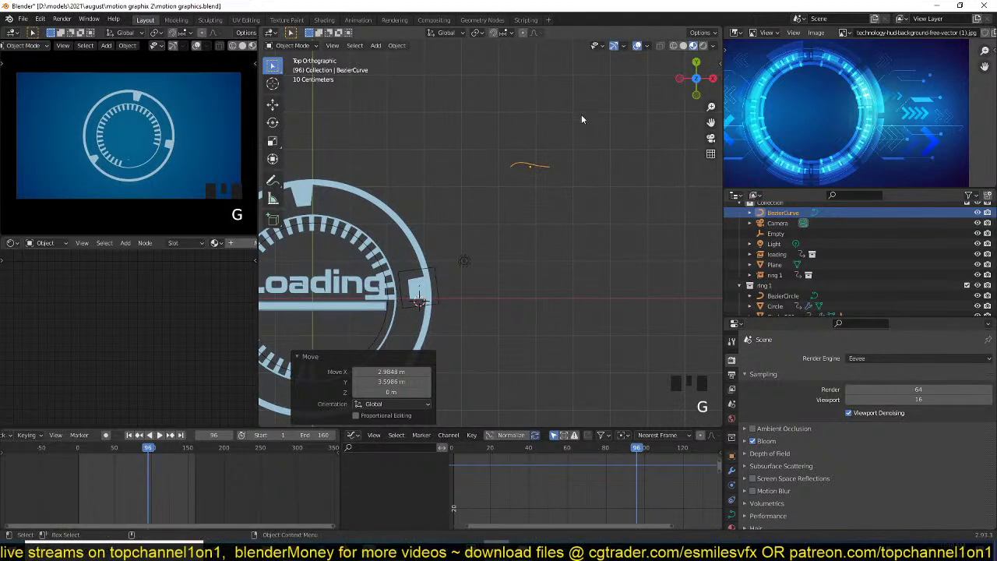
- Straighten the Bezier curve by setting its handles to Vector
{"action": "key", "text": "q"}
{"action": "key", "text": "Tab"}
{"action": "key", "text": "v"}
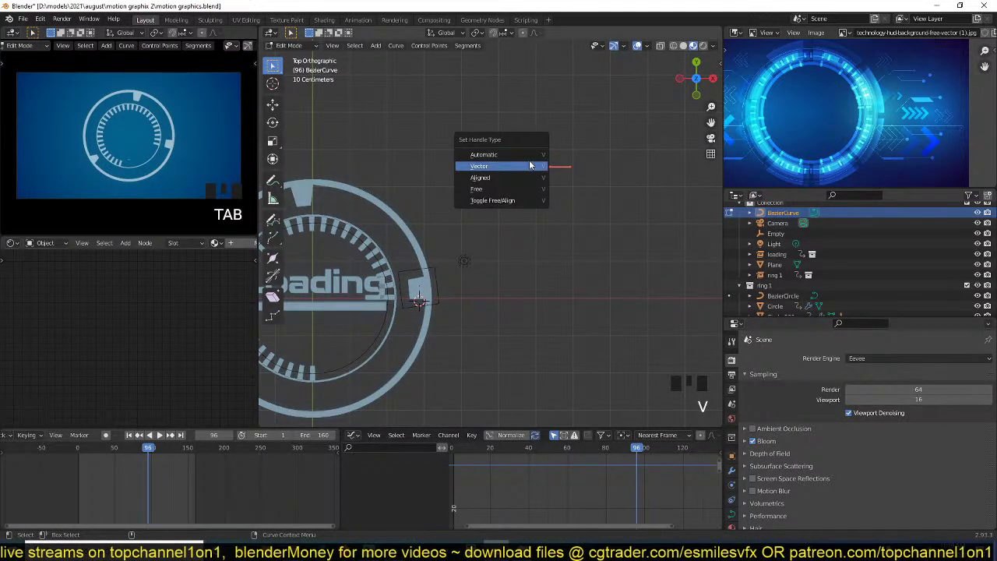
{"action": "left_click", "coordinate": [526, 154]}
{"action": "key", "text": "v"}
{"action": "key", "text": "Tab"}
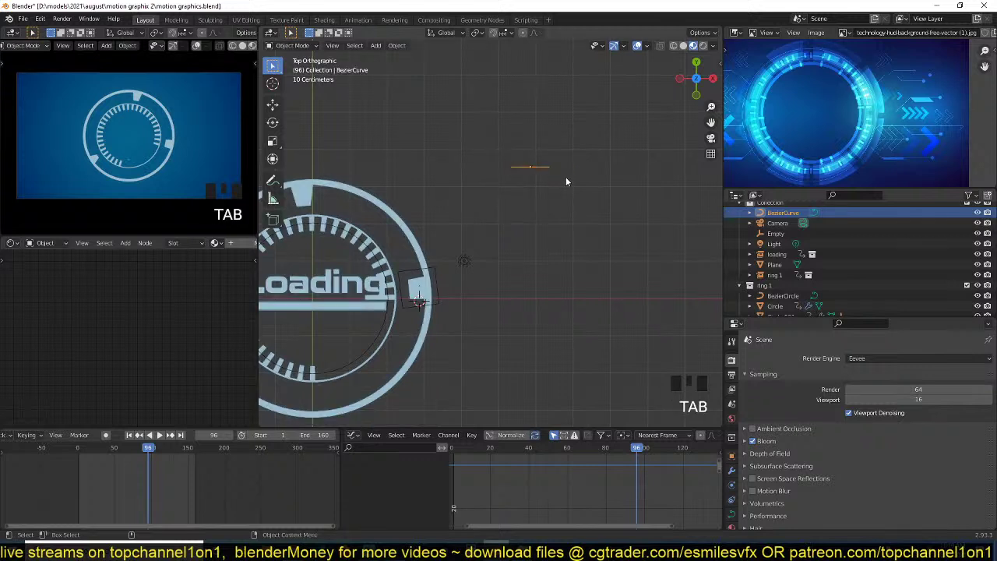
- Extrude the curve's left end point diagonally down to the empty on the outer ring's notch
{"action": "key", "text": "Tab"}
{"action": "left_click", "coordinate": [517, 168]}
{"action": "key", "text": "e"}
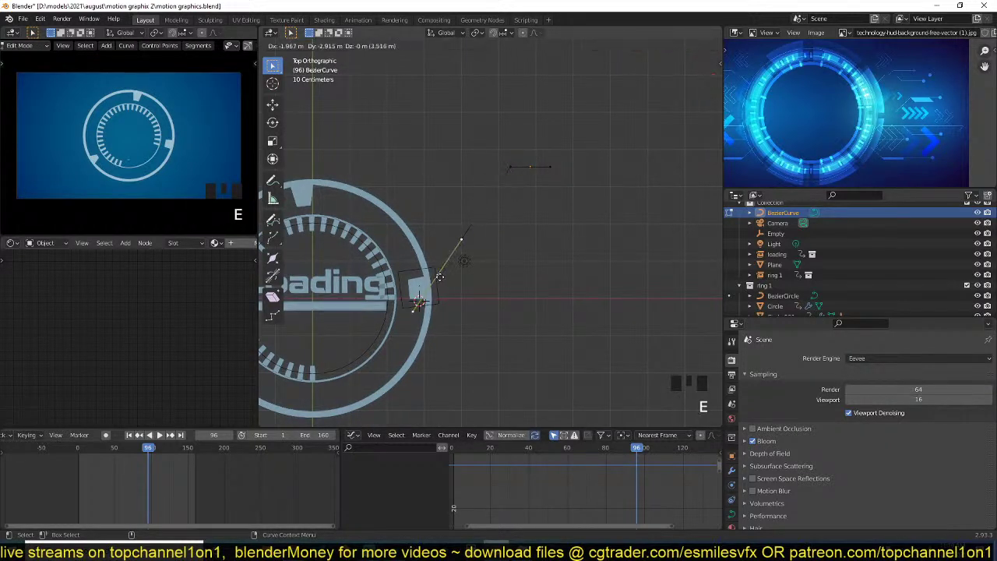
{"action": "left_click", "coordinate": [433, 280]}
- Raise the curve's upper segment and reposition its corner point to lengthen the diagonal and horizontal parts
{"action": "left_click", "coordinate": [531, 166]}
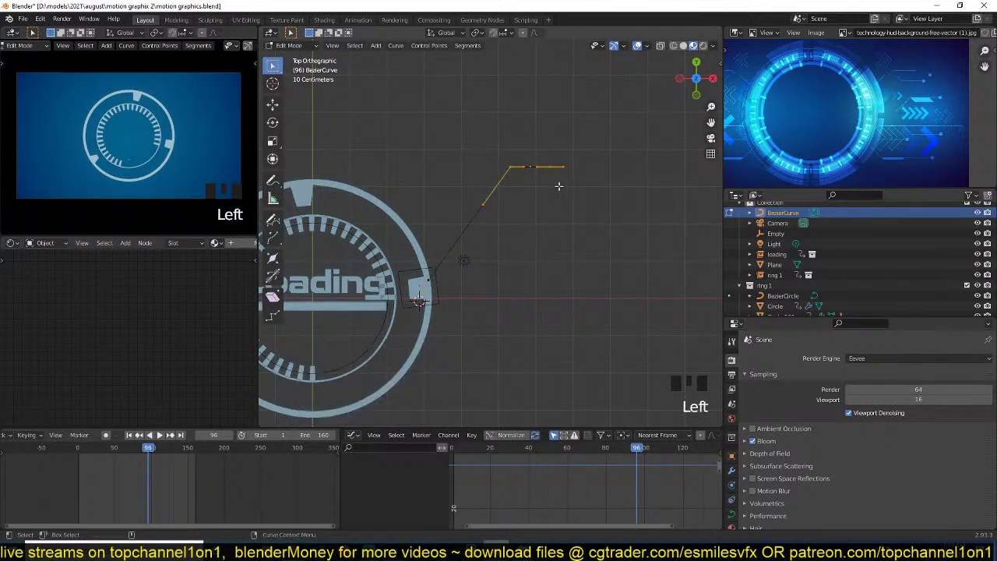
{"action": "key", "text": "g"}
{"action": "left_click", "coordinate": [568, 130]}
{"action": "key", "text": "g"}
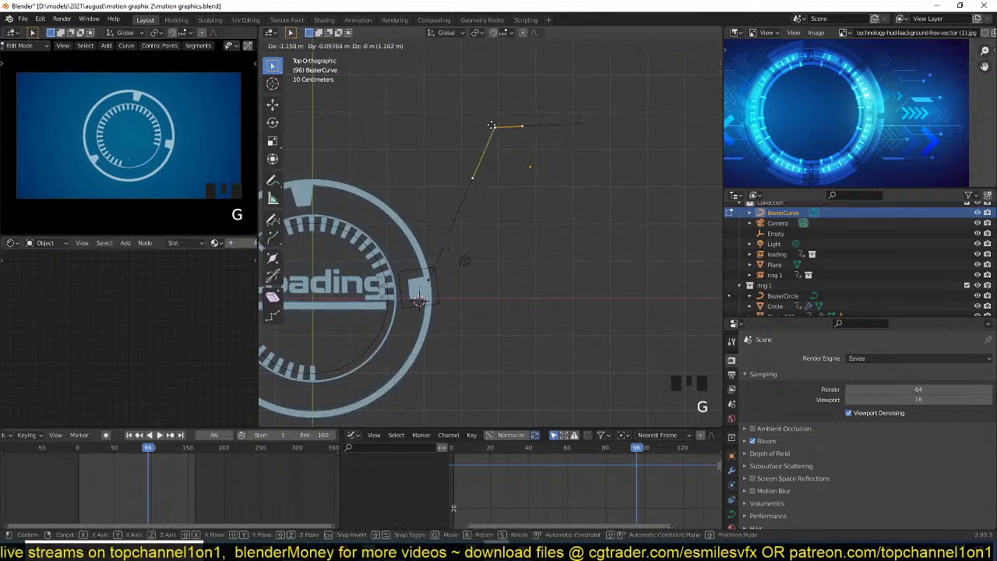
{"action": "left_click", "coordinate": [506, 122]}
- Move the curve's right end point about 0.24 m along X to lengthen the horizontal segment
{"action": "left_click", "coordinate": [578, 123]}
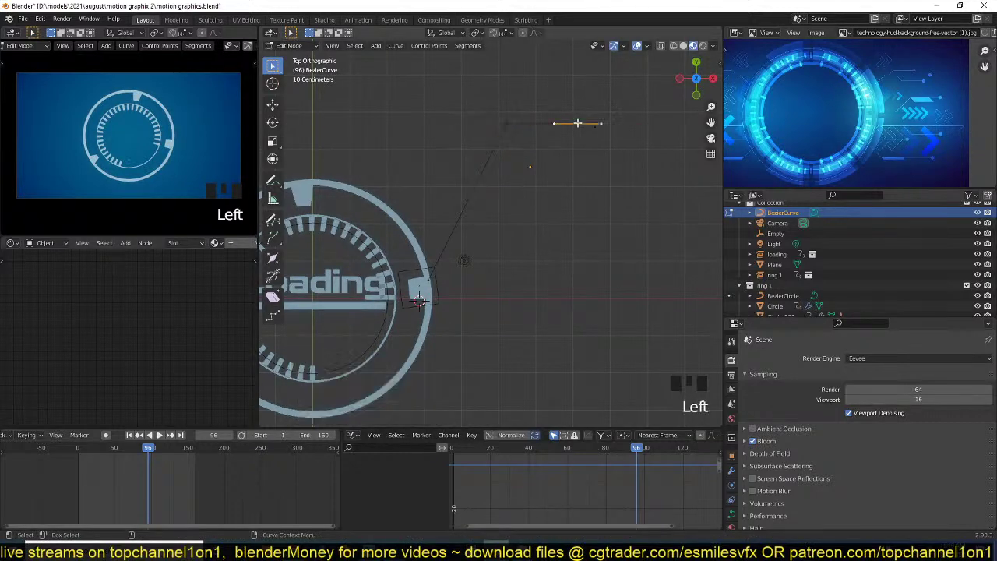
{"action": "key", "text": "g"}
{"action": "key", "text": "y"}
{"action": "left_click", "coordinate": [578, 123]}
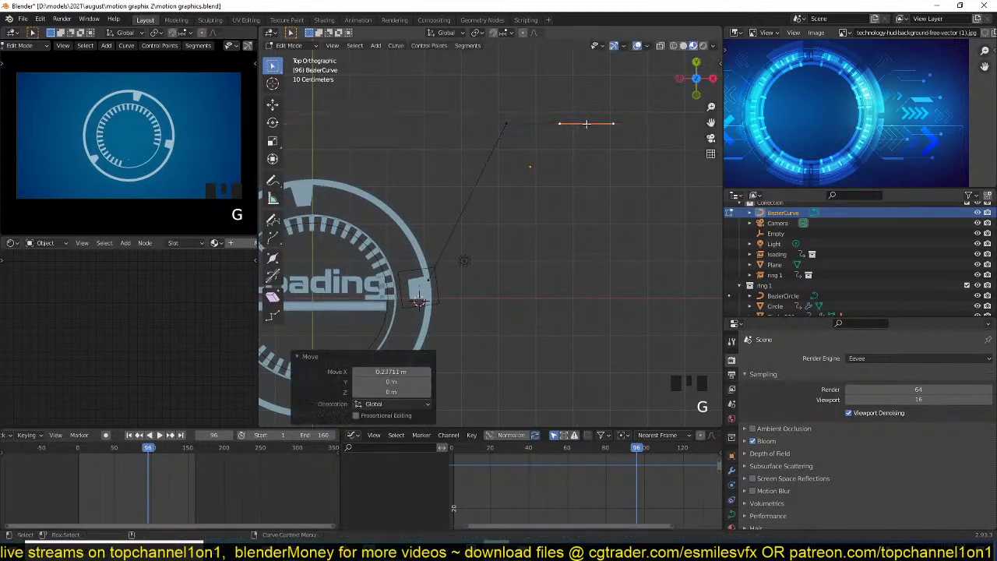
- Move the callout curve's right end point slightly outward along X to lengthen the horizontal segment
{"action": "key", "text": "Tab"}
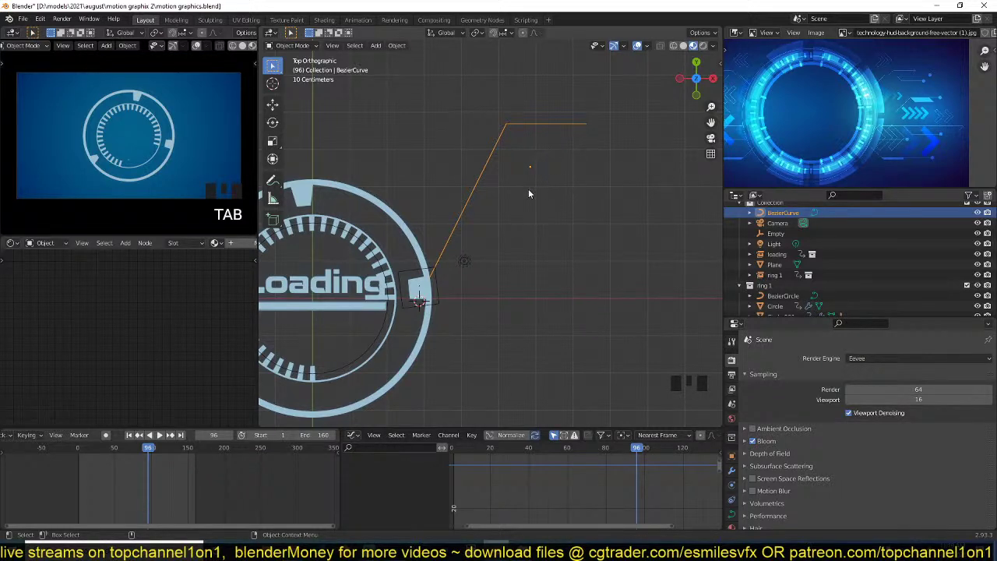
{"action": "middle_click_drag", "start_coordinate": [528, 188], "coordinate": [549, 177]}
{"action": "key", "text": "Tab"}
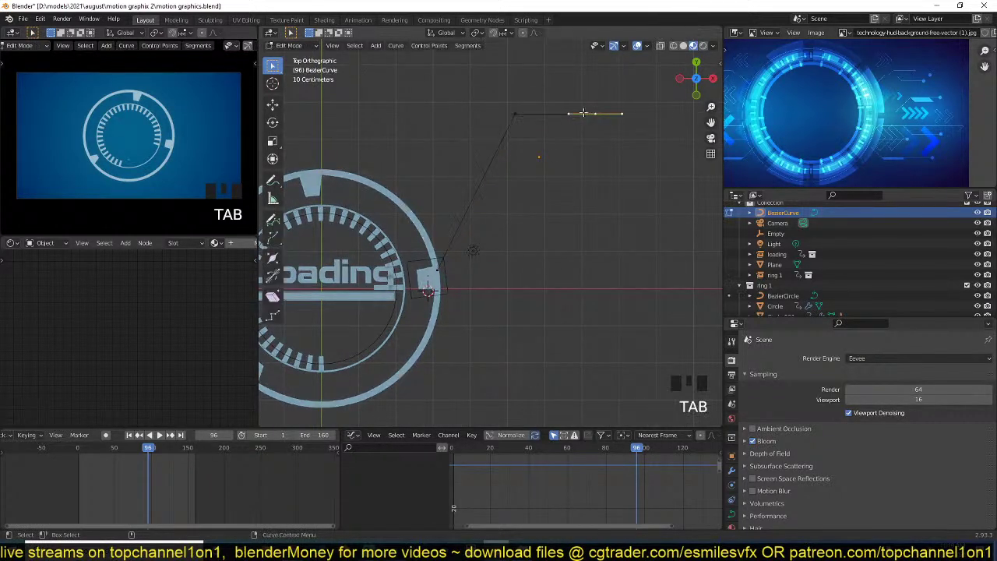
{"action": "left_click", "coordinate": [594, 114]}
{"action": "key", "text": "g"}
{"action": "key", "text": "x"}
{"action": "left_click", "coordinate": [598, 175]}
{"action": "key", "text": "Tab"}
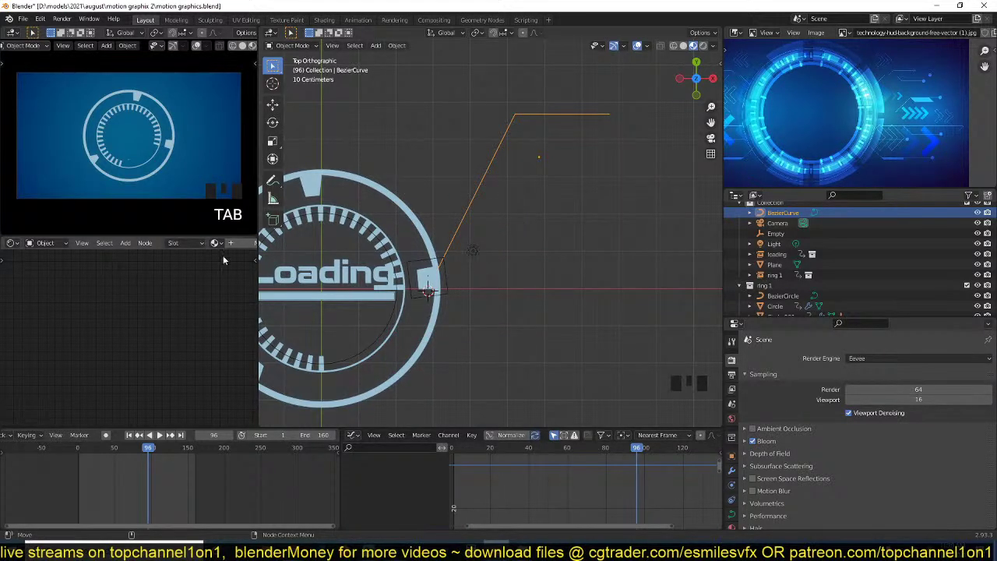
- Give the callout curve a round bevel depth of 0.03 m and assign it Material.001
{"action": "middle_click_drag", "start_coordinate": [465, 178], "coordinate": [466, 190], "text": "shift"}
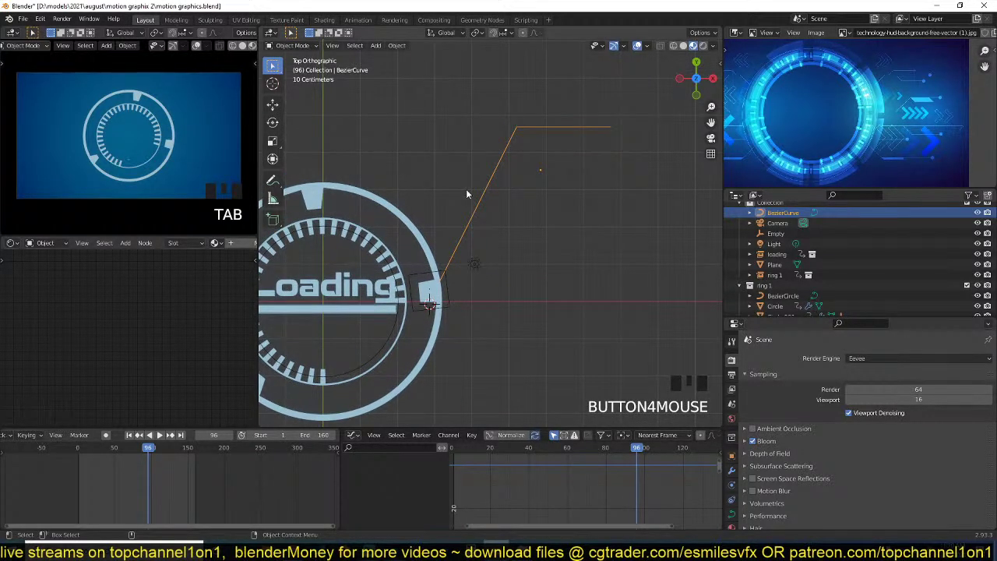
{"action": "middle_click_drag", "start_coordinate": [467, 193], "coordinate": [446, 229]}
{"action": "middle_click", "coordinate": [441, 232]}
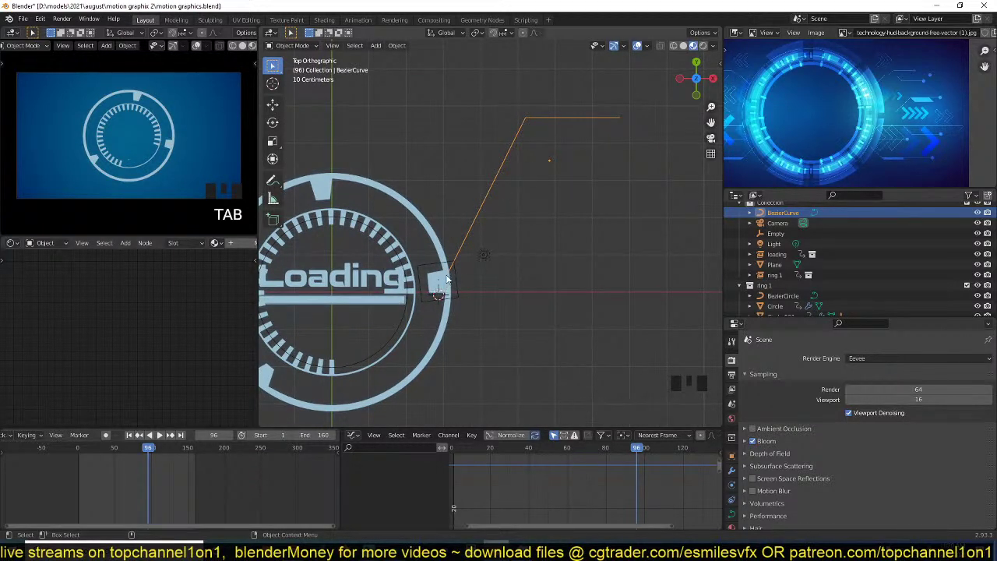
{"action": "left_click", "coordinate": [733, 470]}
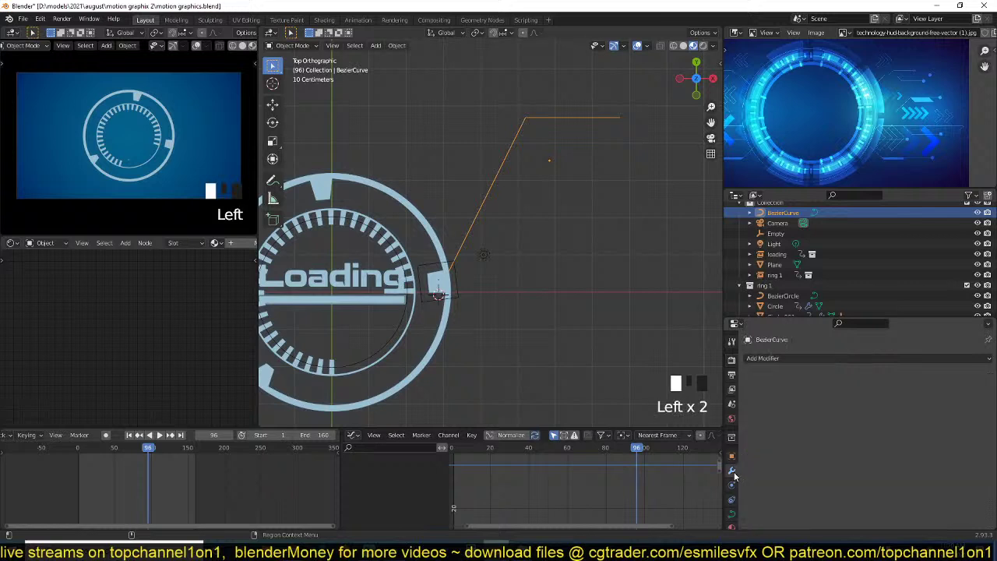
{"action": "left_click", "coordinate": [732, 500]}
{"action": "left_click", "coordinate": [731, 513]}
{"action": "scroll", "coordinate": [875, 454], "scroll_direction": "down", "scroll_amount": 3}
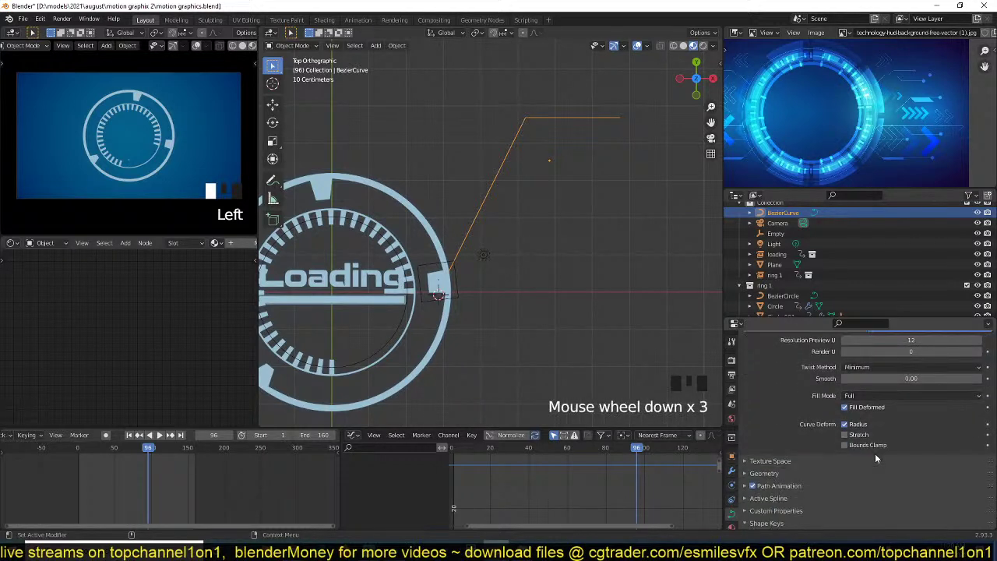
{"action": "left_click", "coordinate": [779, 473]}
{"action": "scroll", "coordinate": [820, 478], "scroll_direction": "down", "scroll_amount": 3}
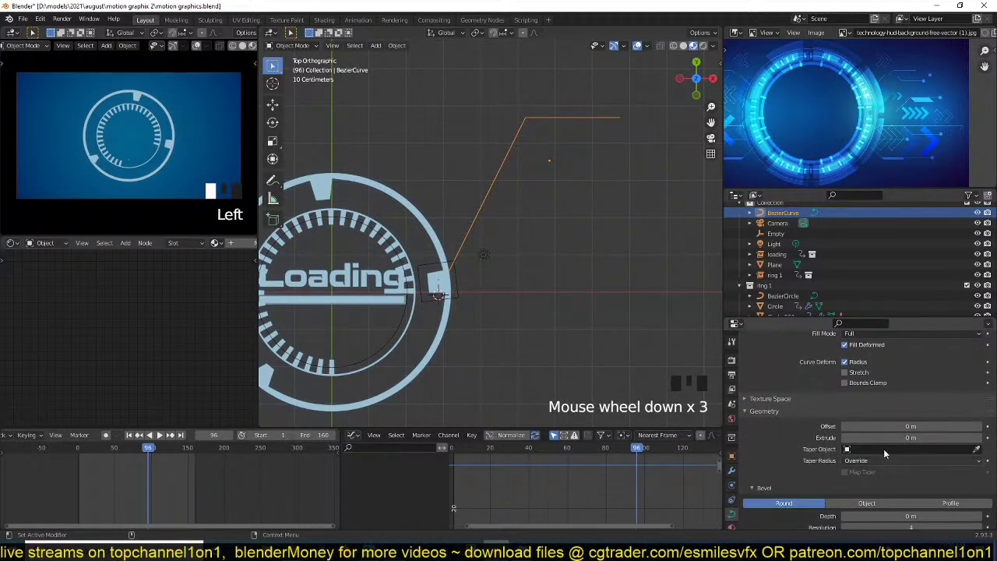
{"action": "left_click", "coordinate": [888, 516], "text": "shift"}
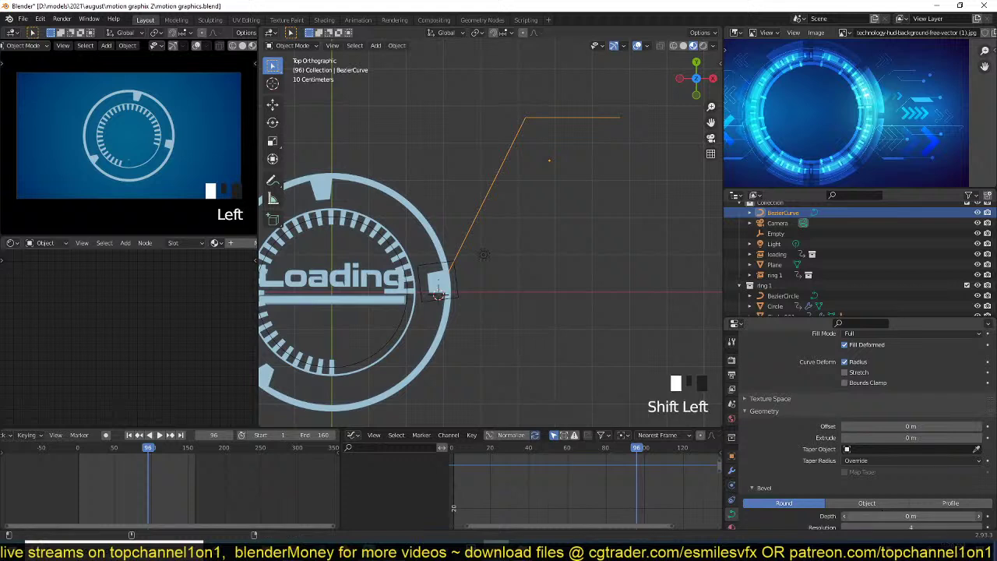
{"action": "left_click_drag", "start_coordinate": [888, 516], "coordinate": [907, 516], "text": "shift"}
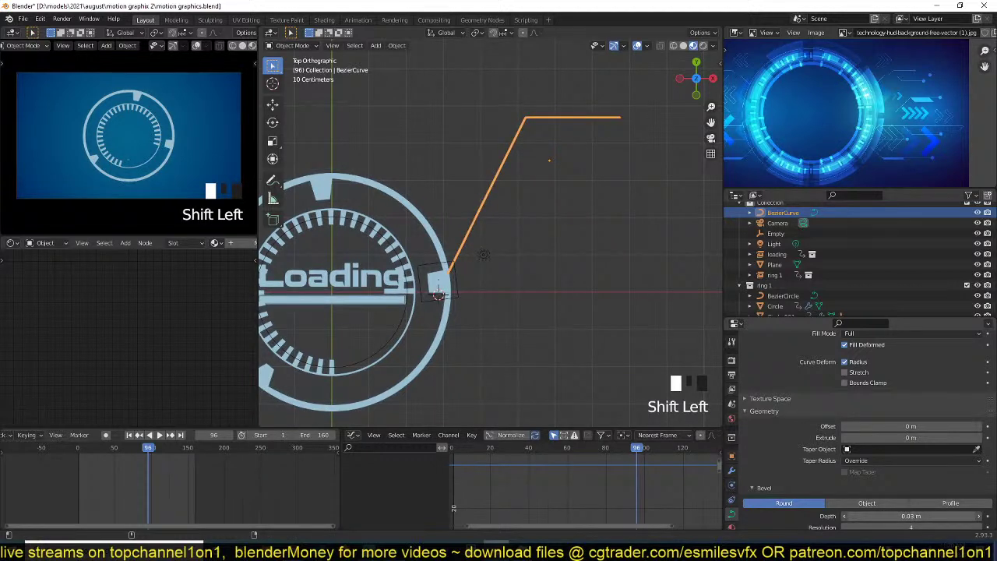
{"action": "left_click", "coordinate": [215, 243]}
{"action": "left_click", "coordinate": [244, 265]}
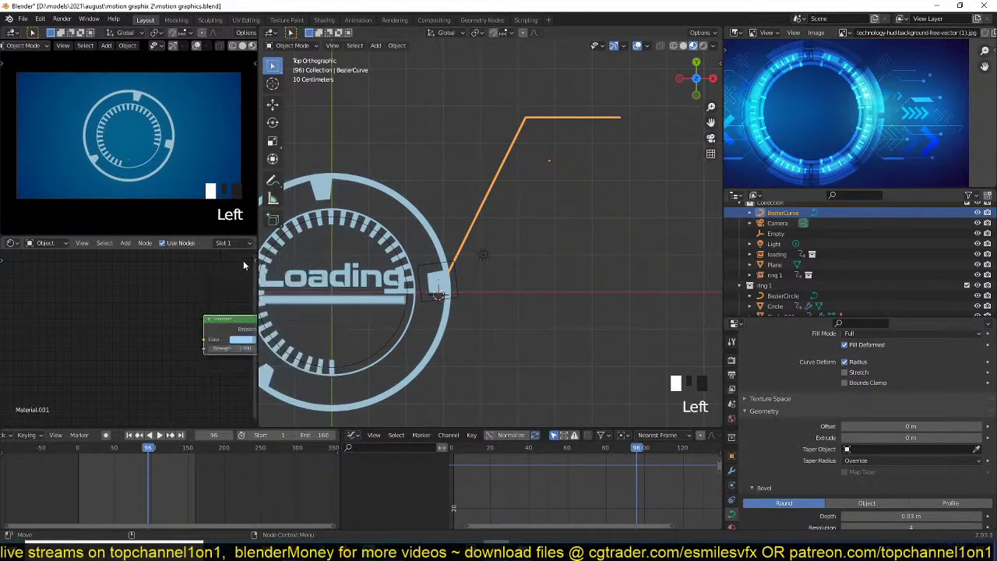
- Move the callout curve into the ring 1 collection
{"action": "scroll", "coordinate": [516, 201], "scroll_direction": "up", "scroll_amount": 2}
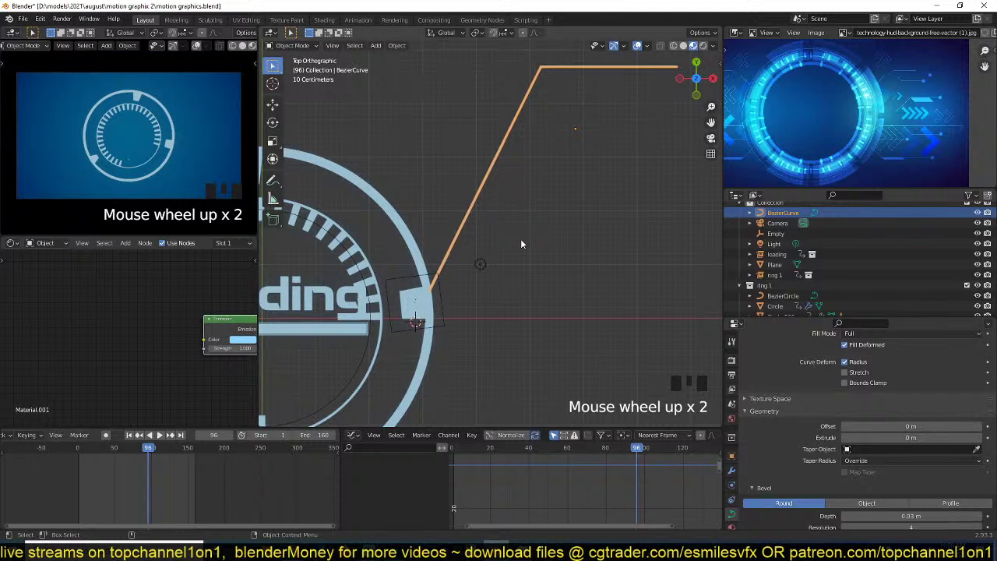
{"action": "key", "text": "m"}
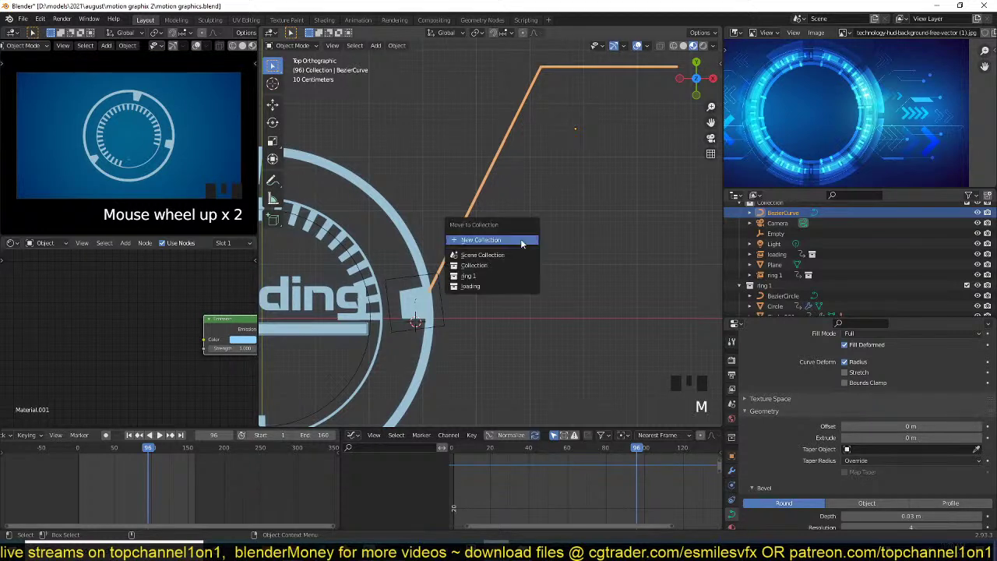
{"action": "left_click", "coordinate": [496, 278]}
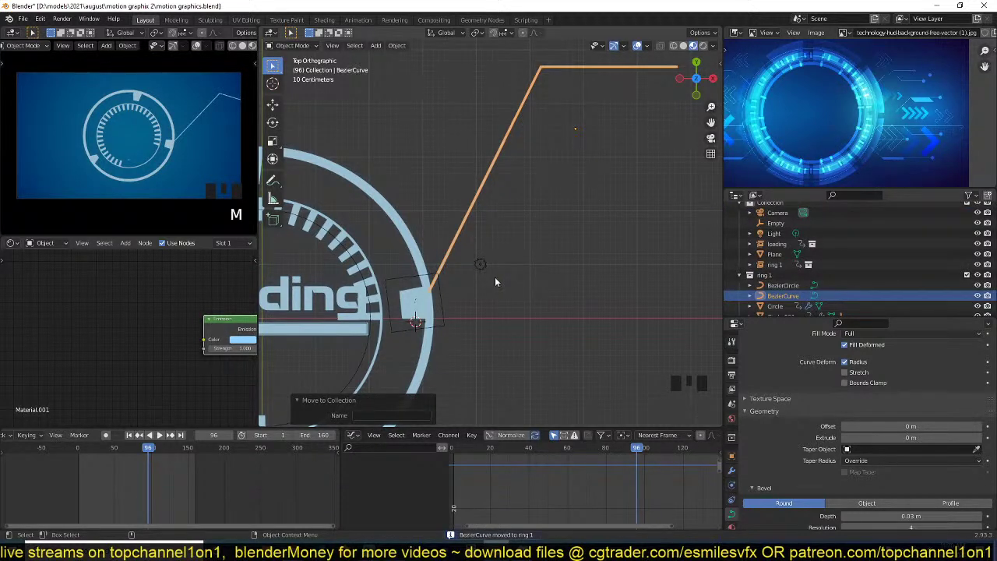
- Move the callout curve to the Scene Collection
{"action": "key", "text": "m"}
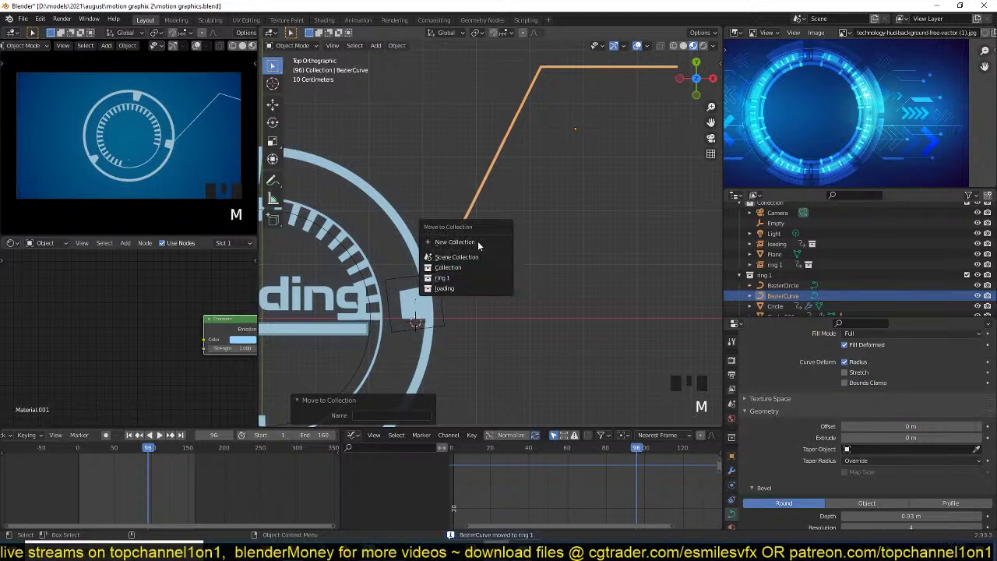
{"action": "key", "text": "m"}
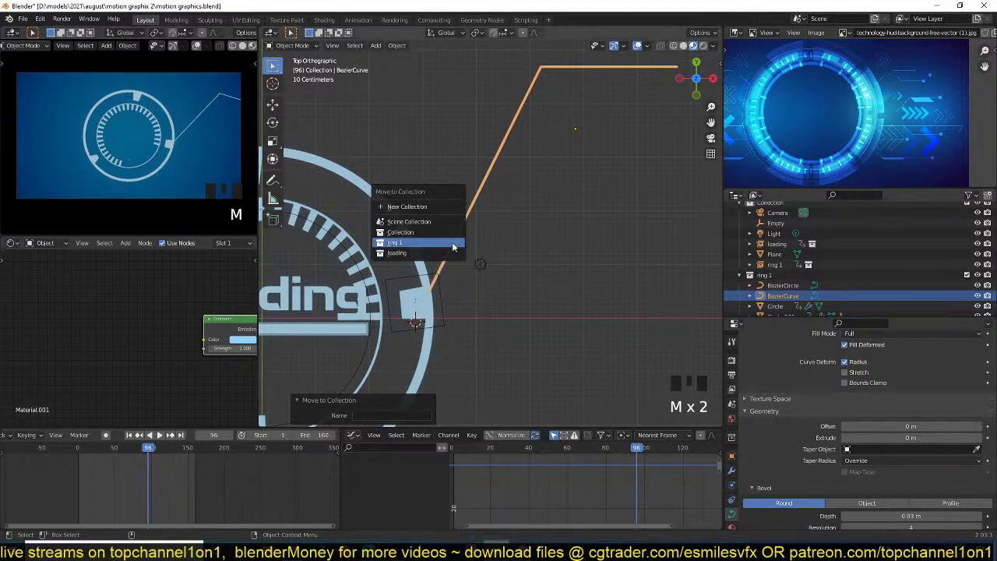
{"action": "left_click", "coordinate": [413, 226]}
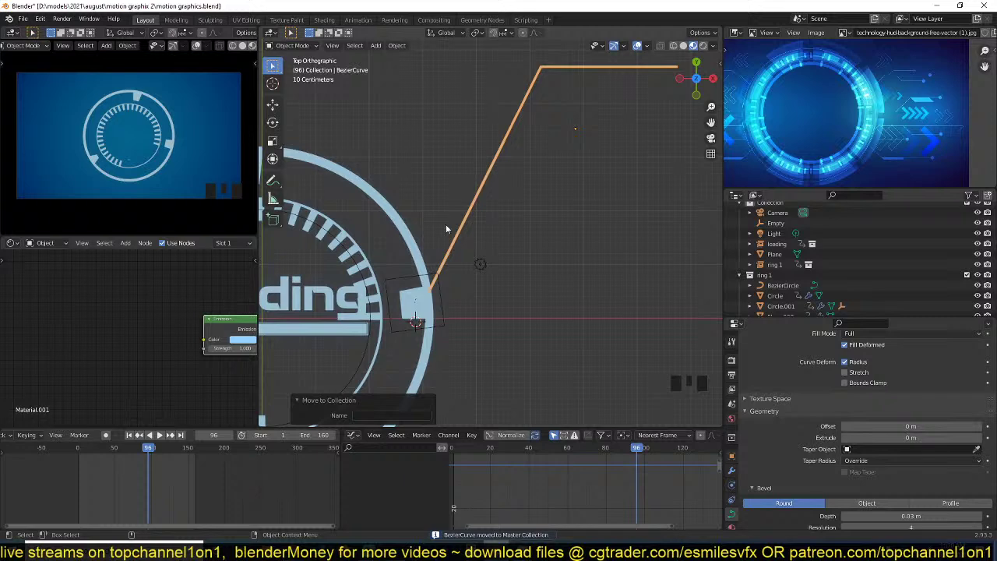
- Delete the keyframes of the ring 1 collection instance on the blue background plane
{"action": "key", "text": "space"}
{"action": "key", "text": "space"}
{"action": "scroll", "coordinate": [459, 231], "scroll_direction": "down", "scroll_amount": 3}
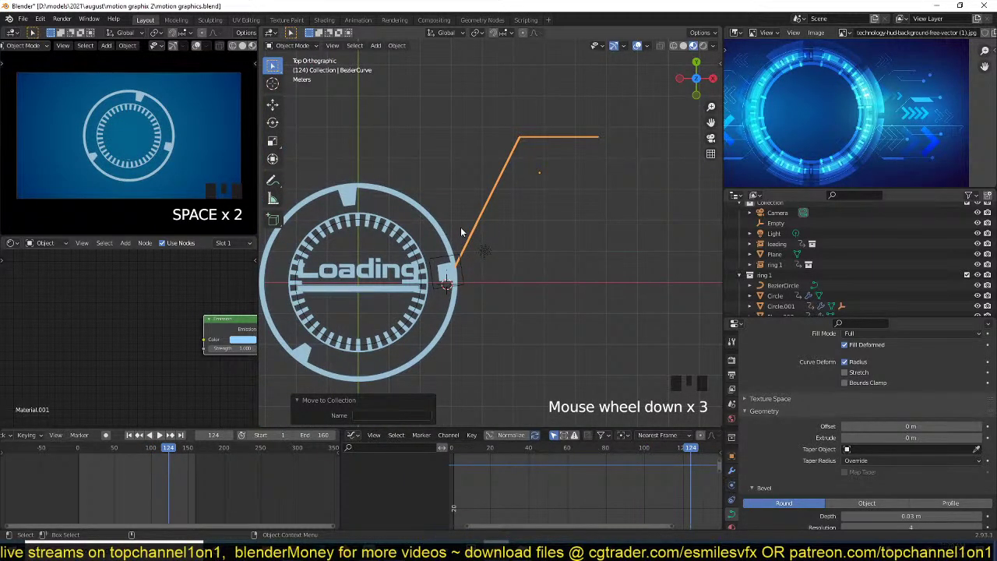
{"action": "scroll", "coordinate": [469, 232], "scroll_direction": "down", "scroll_amount": 14}
{"action": "middle_click_drag", "start_coordinate": [472, 237], "coordinate": [502, 292], "text": "shift"}
{"action": "scroll", "coordinate": [482, 230], "scroll_direction": "up", "scroll_amount": 10}
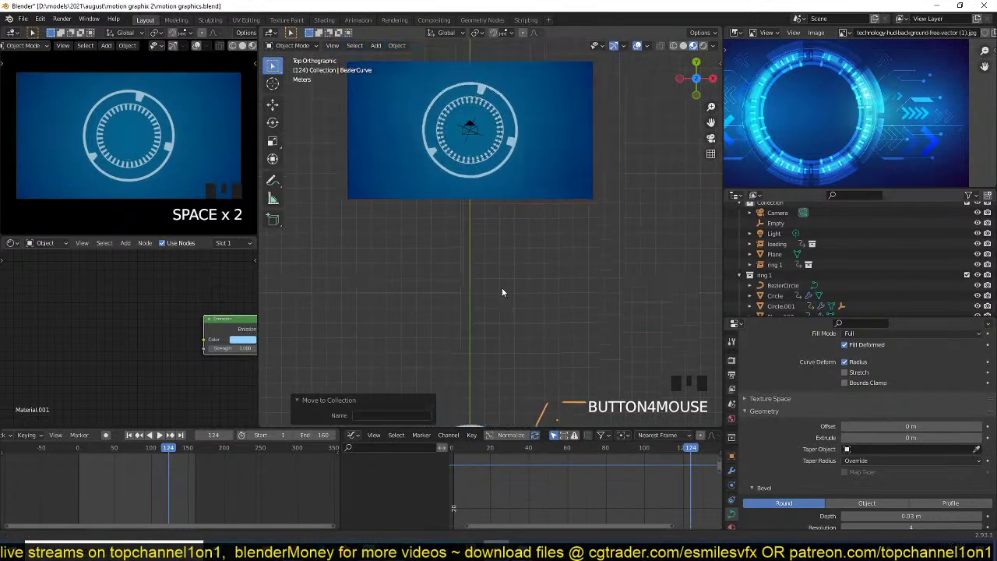
{"action": "scroll", "coordinate": [501, 292], "scroll_direction": "up", "scroll_amount": 4}
{"action": "middle_click_drag", "start_coordinate": [496, 167], "coordinate": [496, 265], "text": "shift"}
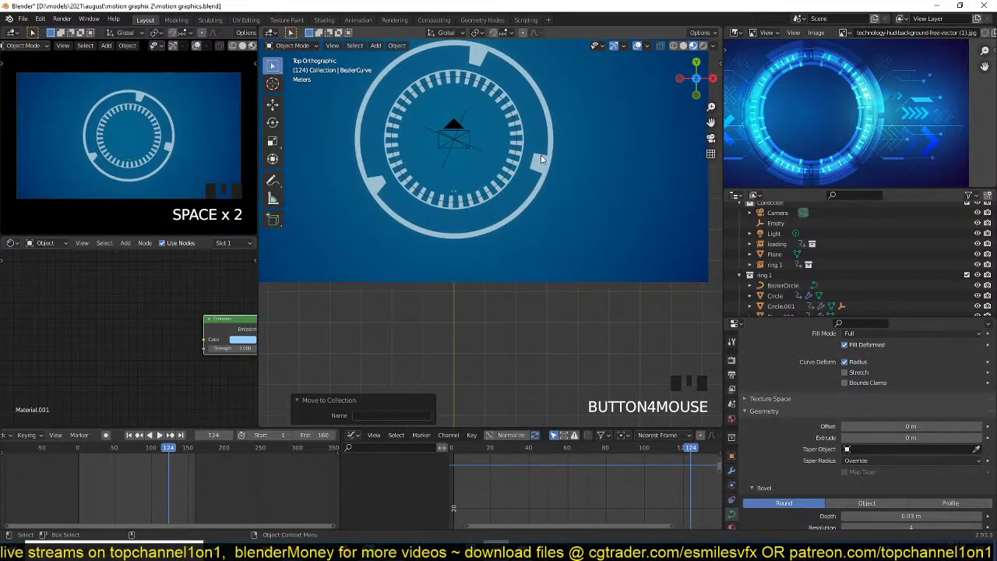
{"action": "left_click", "coordinate": [543, 160]}
{"action": "right_click", "coordinate": [166, 473]}
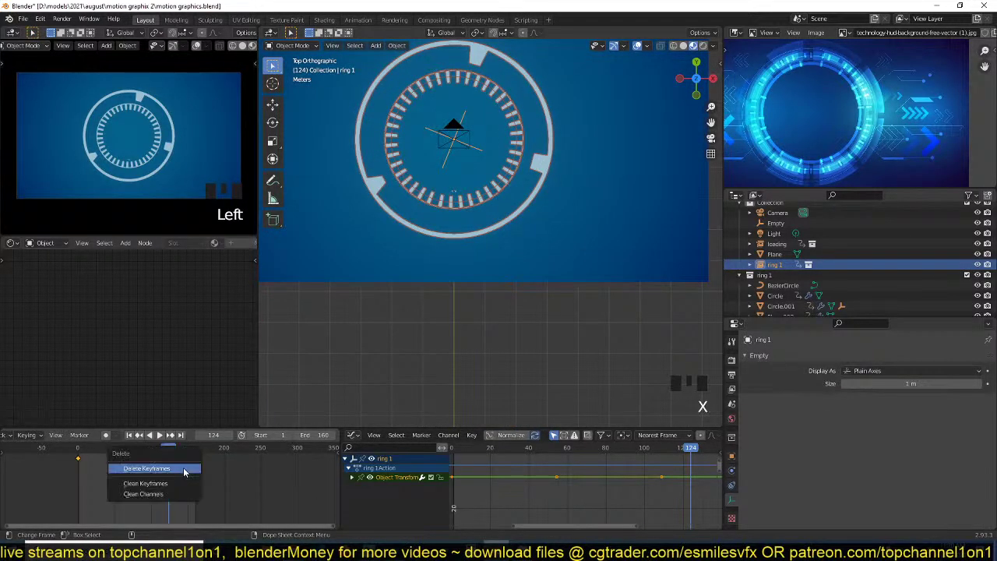
{"action": "right_click", "coordinate": [44, 489], "text": "shift"}
{"action": "key", "text": "x"}
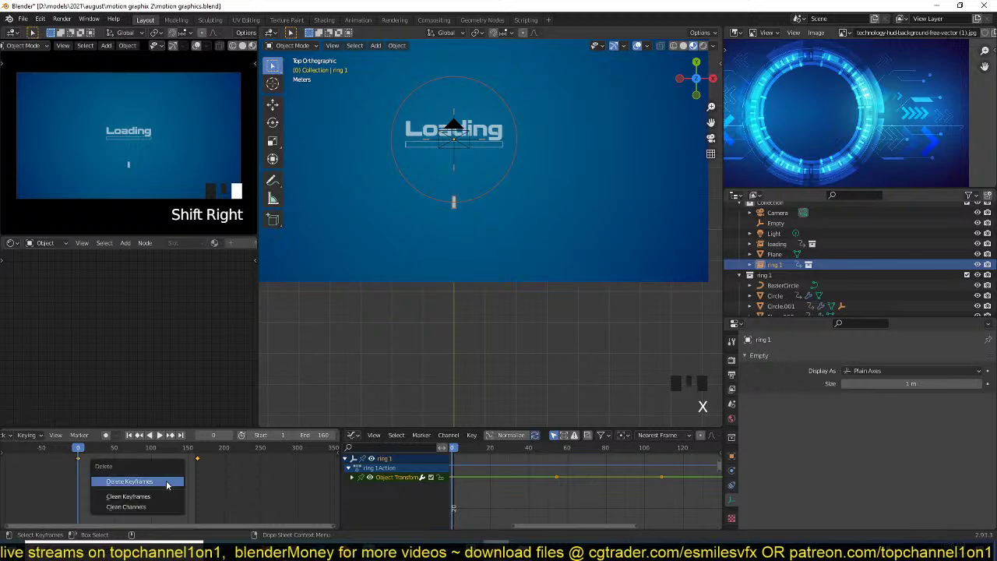
{"action": "left_click", "coordinate": [165, 480]}
- Play back the animation to check the ring 1 instance and the original rings
{"action": "scroll", "coordinate": [482, 295], "scroll_direction": "down", "scroll_amount": 9}
{"action": "key", "text": "space"}
{"action": "scroll", "coordinate": [504, 320], "scroll_direction": "up", "scroll_amount": 4}
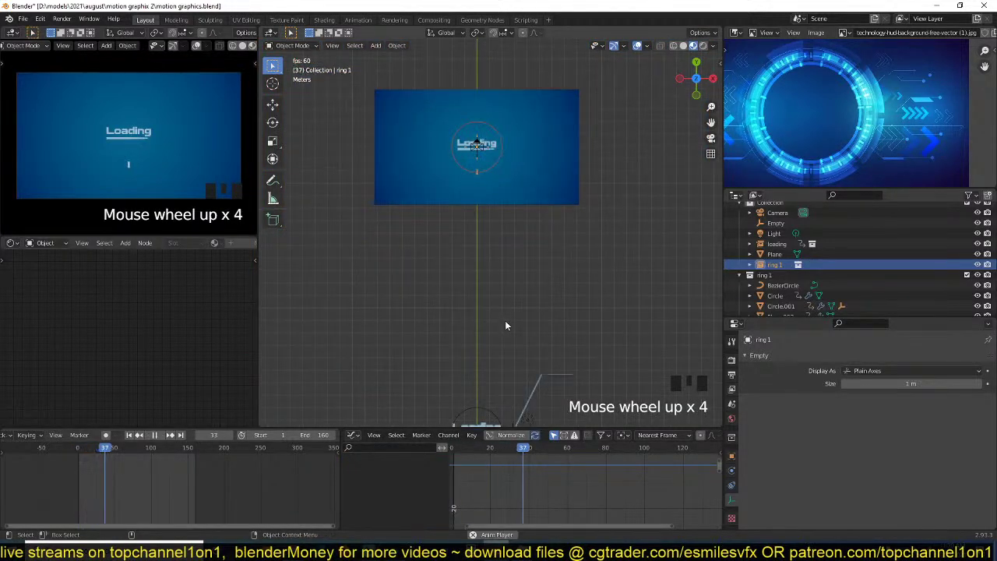
{"action": "key", "text": "space"}
{"action": "scroll", "coordinate": [501, 229], "scroll_direction": "up", "scroll_amount": 2}
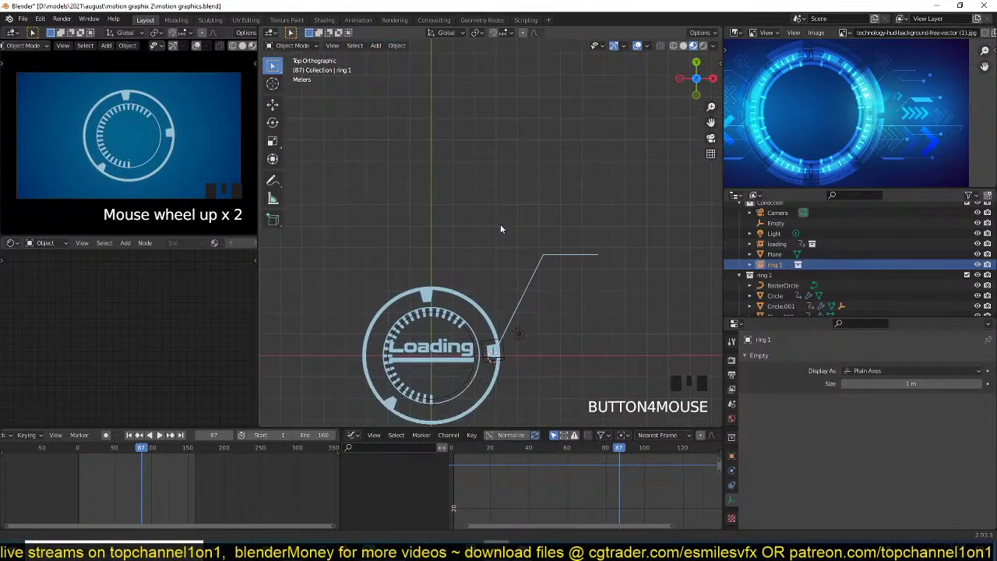
- Select the callout curve and save the file
{"action": "left_click", "coordinate": [525, 288]}
{"action": "scroll", "coordinate": [519, 243], "scroll_direction": "up", "scroll_amount": 5}
{"action": "scroll", "coordinate": [483, 214], "scroll_direction": "up", "scroll_amount": 1}
{"action": "key", "text": "ctrl+s"}
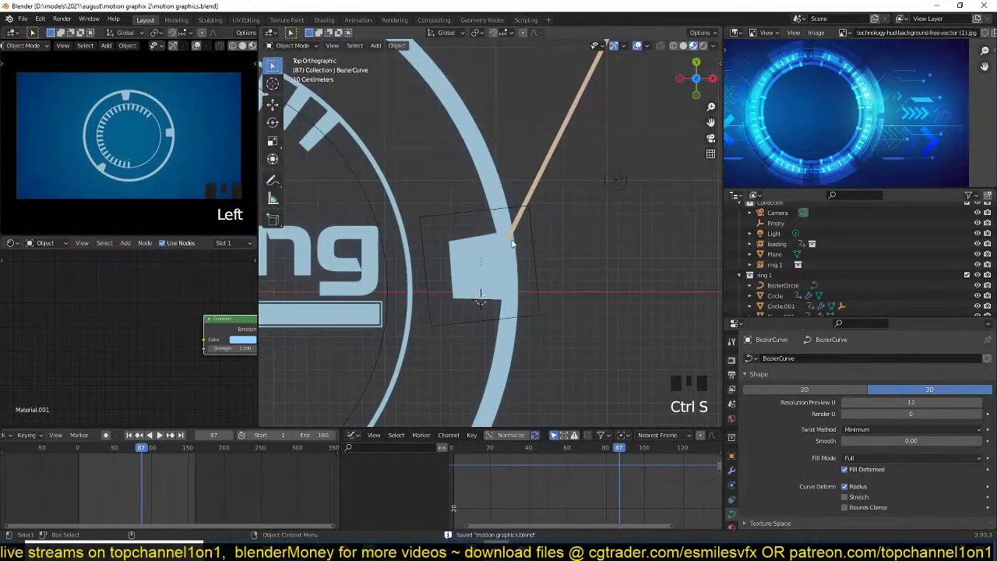
- Nudge the callout curve's lower end point at the upper corner of the outer ring's notch
{"action": "scroll", "coordinate": [494, 234], "scroll_direction": "up", "scroll_amount": 2}
{"action": "key", "text": "Tab"}
{"action": "key", "text": "Tab"}
{"action": "key", "text": "Tab"}
{"action": "left_click", "coordinate": [504, 247]}
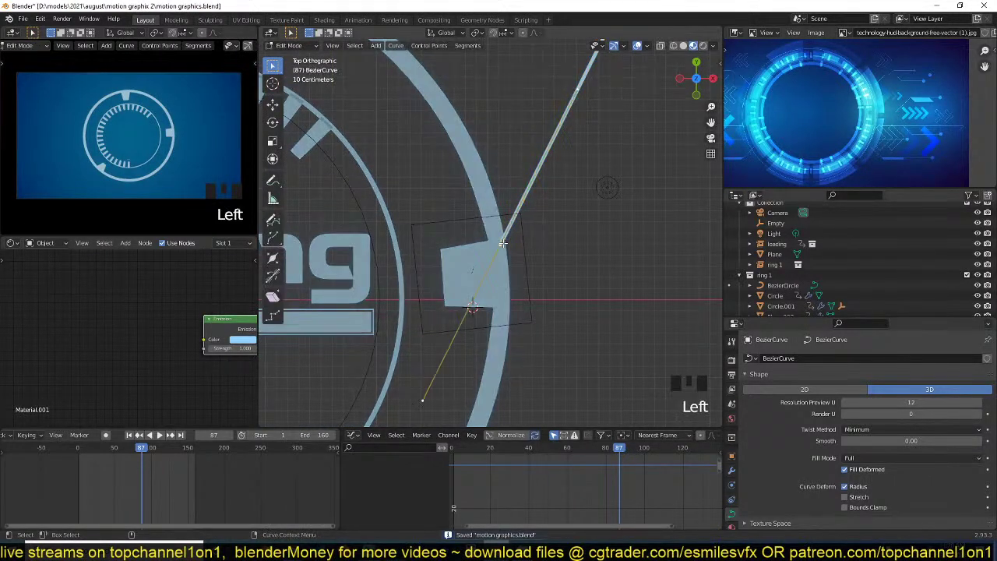
{"action": "key", "text": "g"}
{"action": "key", "text": "Tab"}
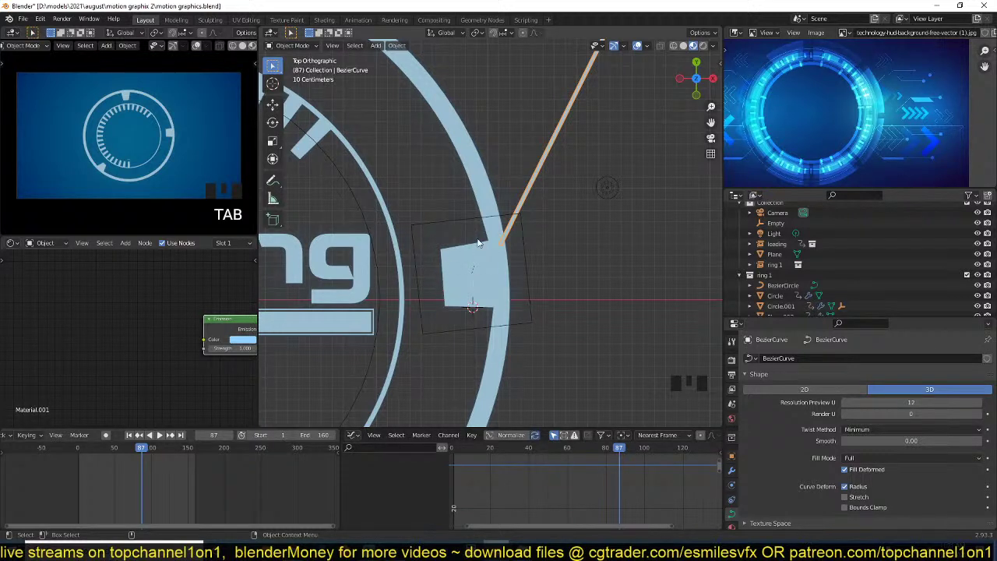
- Add a Hook modifier to the callout curve with the Empty as its object
{"action": "left_click", "coordinate": [731, 455]}
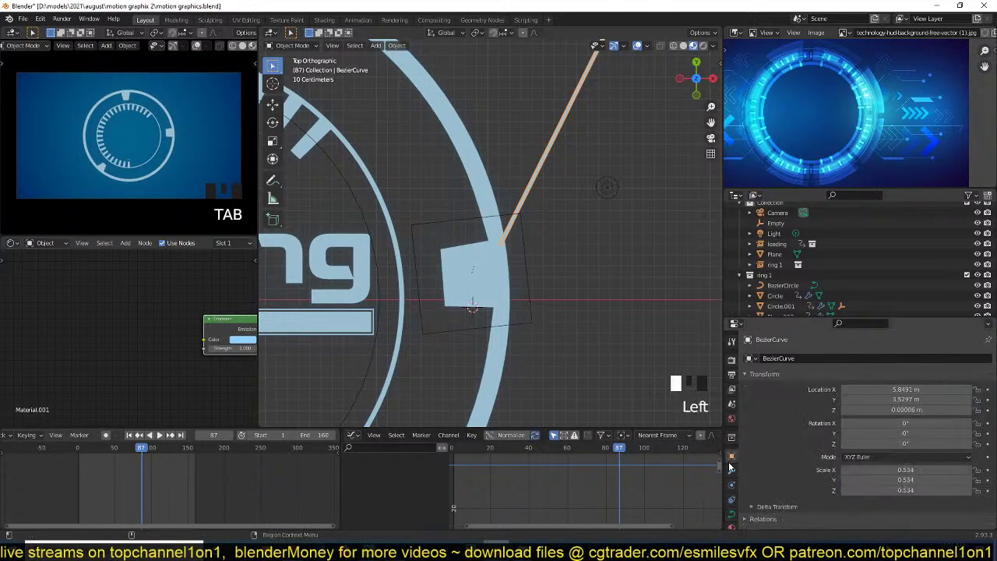
{"action": "left_click", "coordinate": [732, 470]}
{"action": "left_click", "coordinate": [840, 358]}
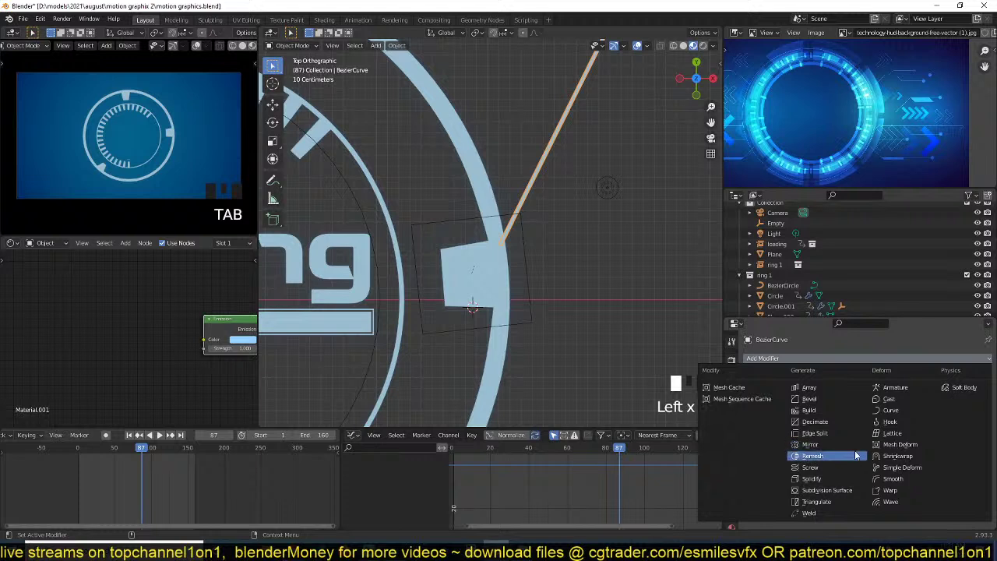
{"action": "left_click", "coordinate": [890, 421]}
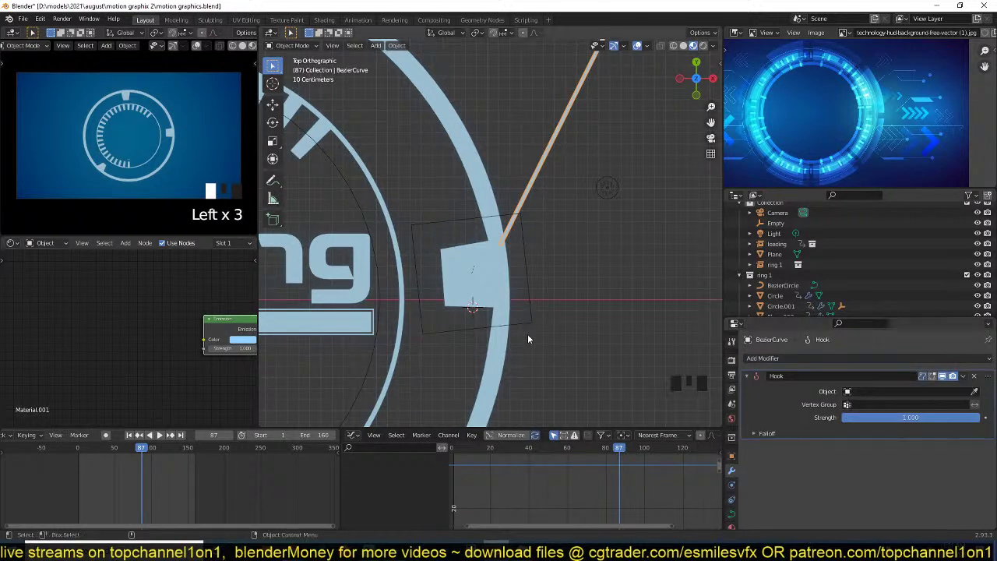
{"action": "left_click", "coordinate": [977, 393]}
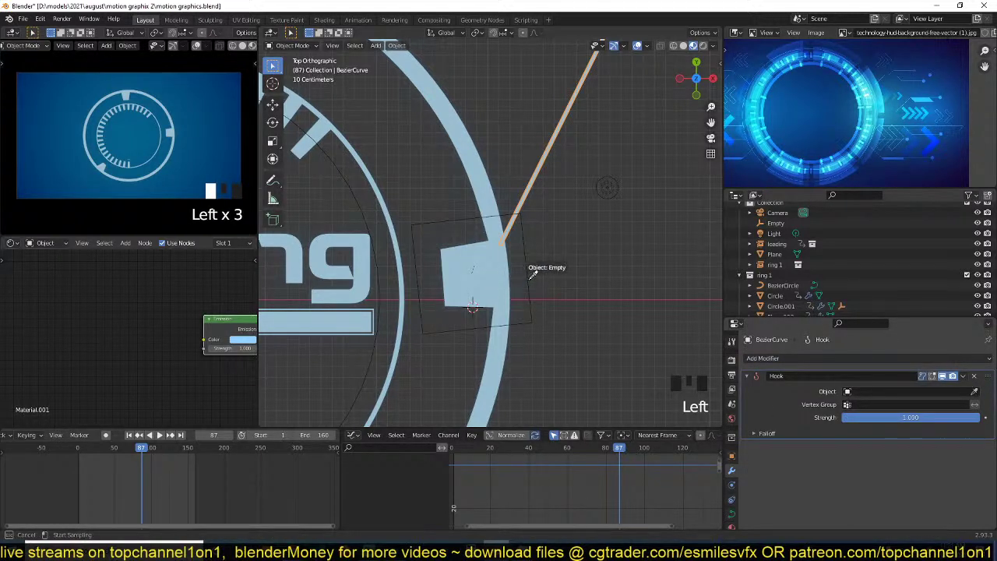
{"action": "left_click", "coordinate": [528, 279]}
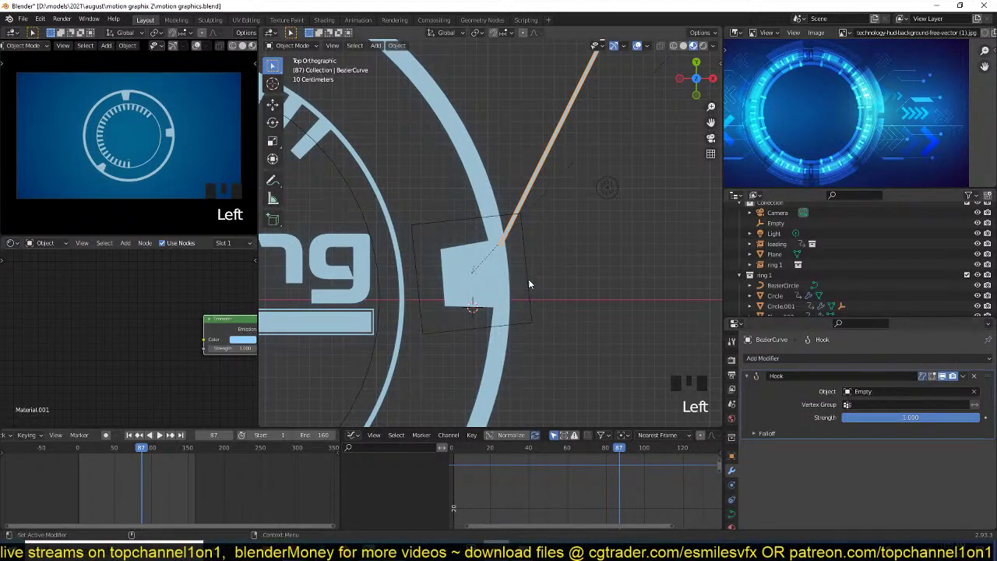
- Assign the curve's lower end point to the Hook modifier and play back the animation to check it
{"action": "left_click", "coordinate": [507, 216]}
{"action": "left_click", "coordinate": [529, 201]}
{"action": "key", "text": "Tab"}
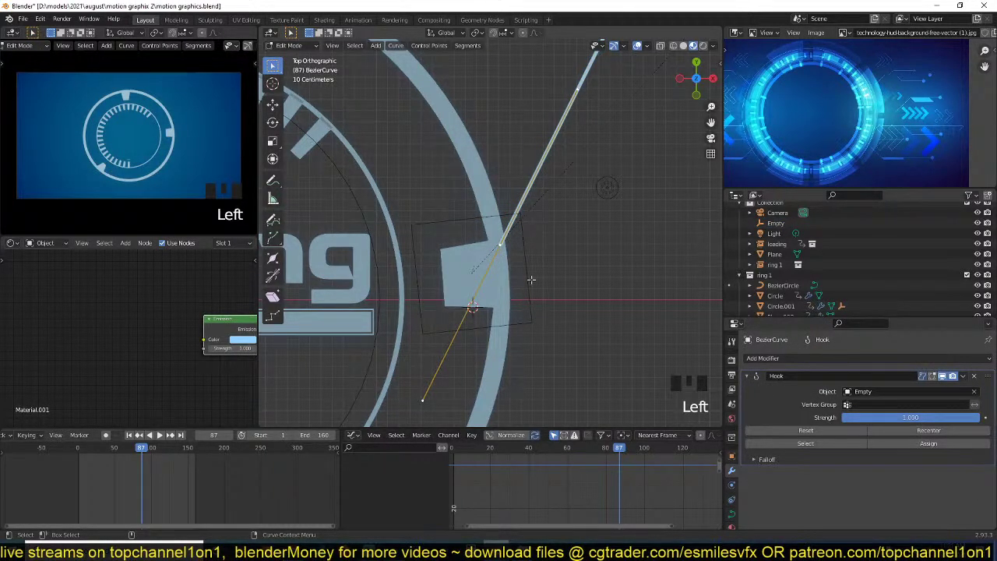
{"action": "scroll", "coordinate": [538, 273], "scroll_direction": "down", "scroll_amount": 1}
{"action": "left_click", "coordinate": [919, 446]}
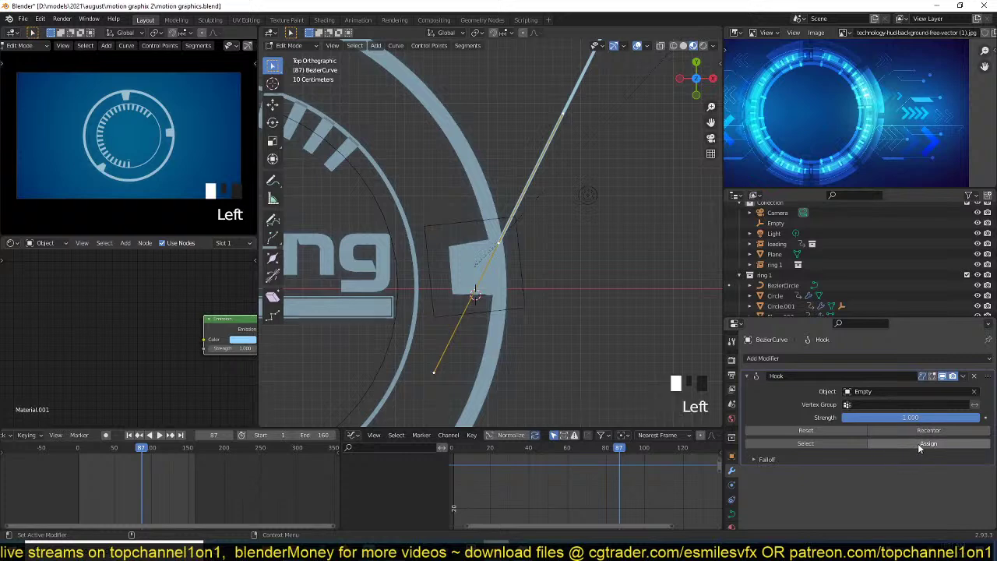
{"action": "key", "text": "Tab"}
{"action": "scroll", "coordinate": [533, 296], "scroll_direction": "down", "scroll_amount": 4}
{"action": "key", "text": "space"}
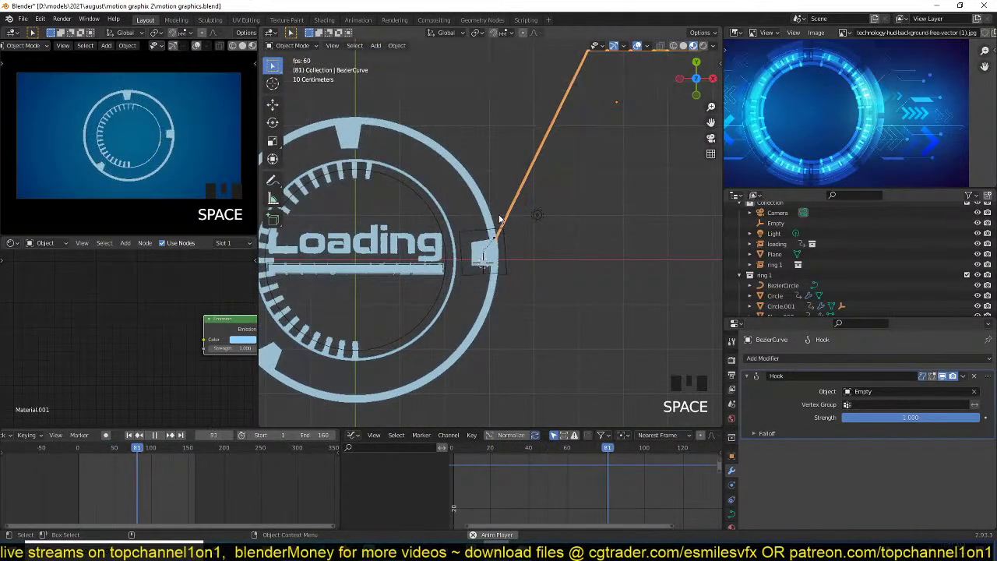
- Stop the playback, place the 3D cursor at the callout line's free upper end, and add a small scaled-down plane there
{"action": "scroll", "coordinate": [468, 272], "scroll_direction": "down", "scroll_amount": 2}
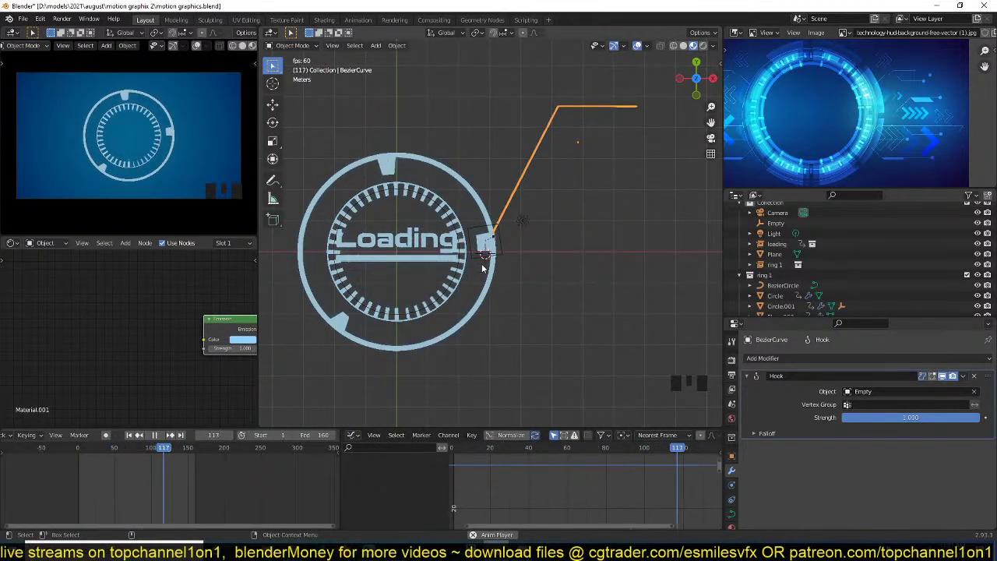
{"action": "key", "text": "Escape"}
{"action": "scroll", "coordinate": [520, 208], "scroll_direction": "up", "scroll_amount": 2}
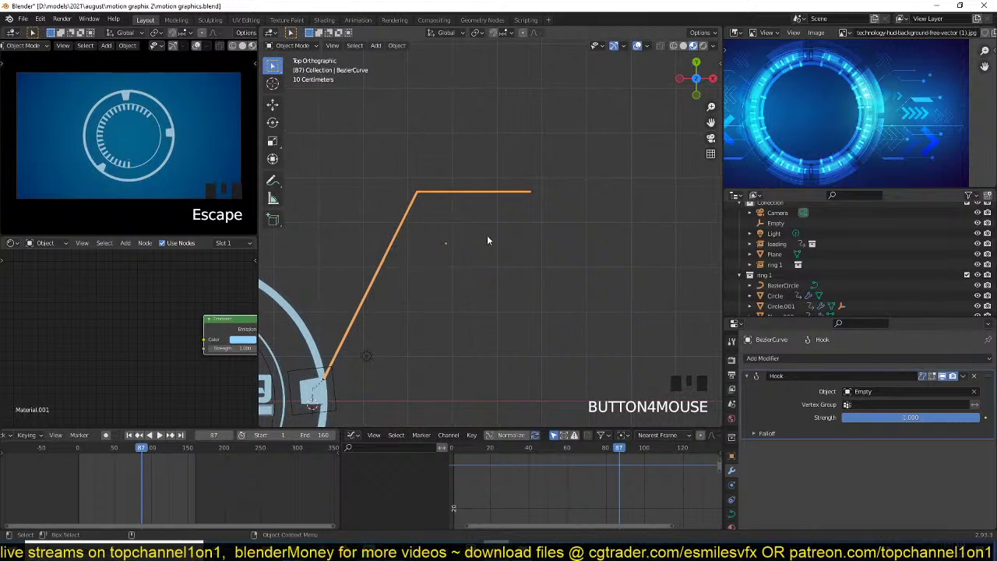
{"action": "key", "text": "alt+a"}
{"action": "key", "text": "shift+Right"}
{"action": "key", "text": "shift+Right"}
{"action": "key", "text": "shift+Right"}
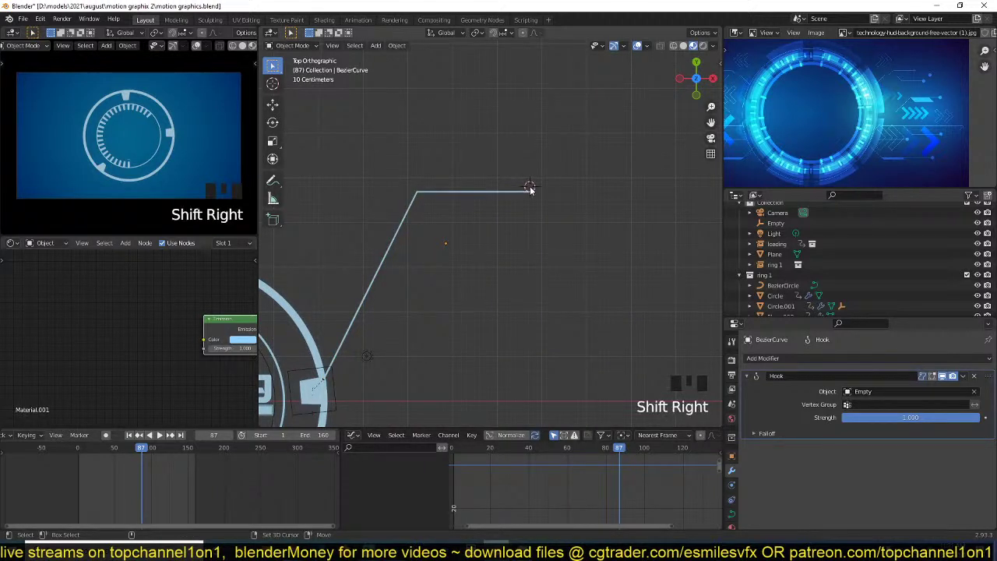
{"action": "key", "text": "shift+a"}
{"action": "mouse_move", "coordinate": [542, 180]}
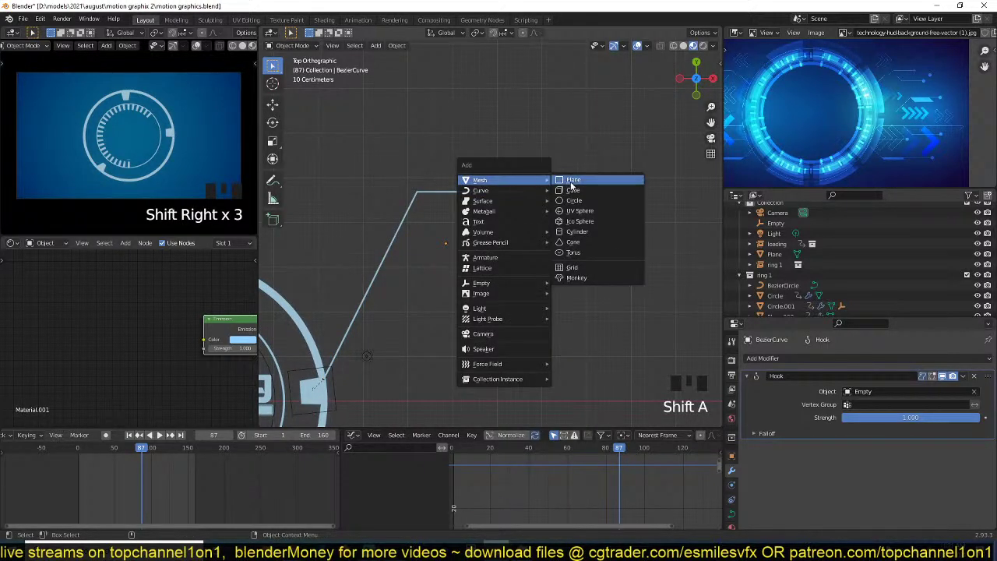
{"action": "left_click", "coordinate": [573, 180]}
{"action": "key", "text": "s"}
{"action": "left_click", "coordinate": [458, 227]}
- Link the callout curve's material to the small plane and deselect everything
{"action": "left_click", "coordinate": [478, 191], "text": "shift"}
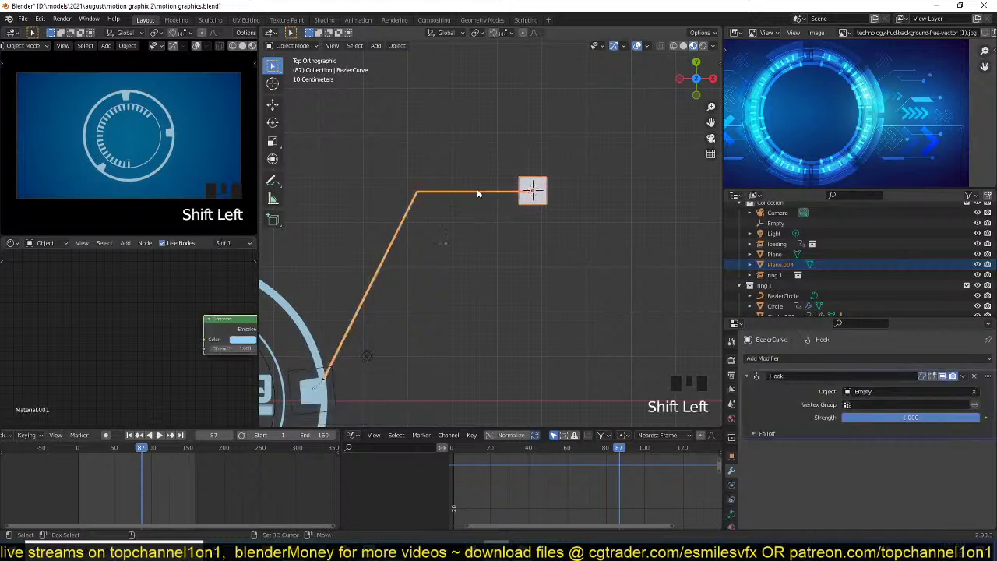
{"action": "key", "text": "ctrl+l"}
{"action": "left_click", "coordinate": [477, 189]}
{"action": "key", "text": "alt+a"}
- Add a second Hook modifier to the callout curve with the small plane, Plane.004, as its object
{"action": "scroll", "coordinate": [538, 183], "scroll_direction": "up", "scroll_amount": 3}
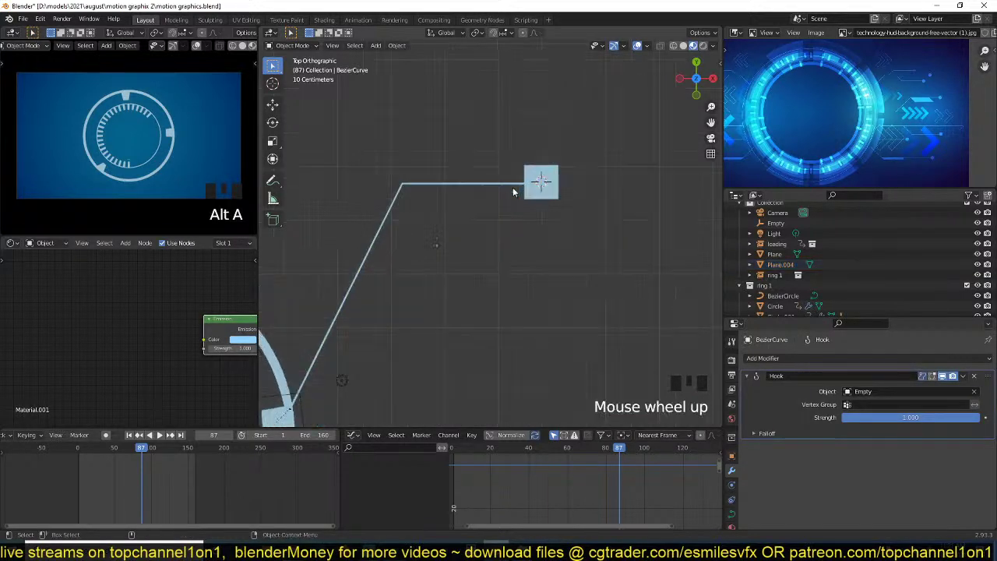
{"action": "left_click", "coordinate": [550, 172]}
{"action": "left_click", "coordinate": [547, 162]}
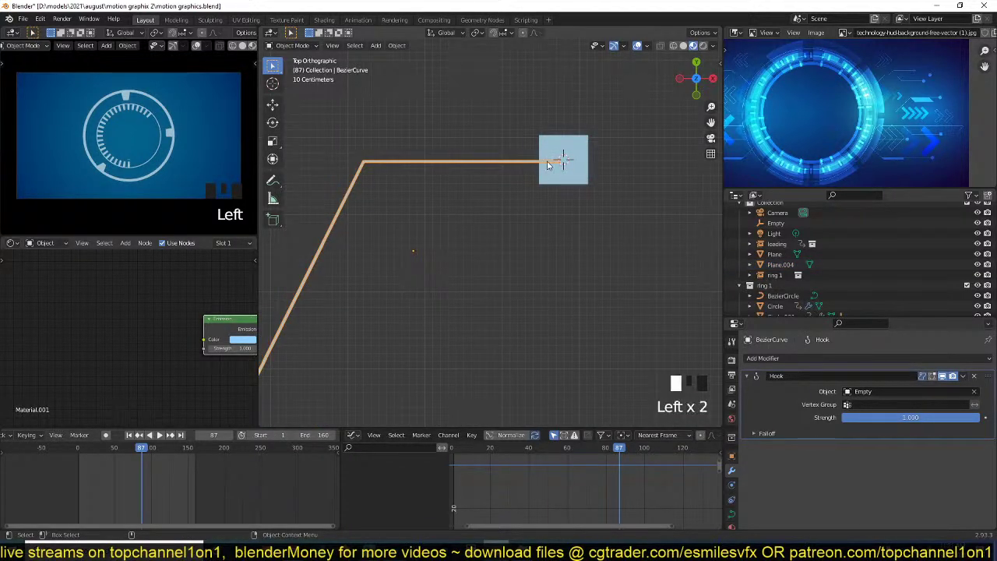
{"action": "key", "text": "Tab"}
{"action": "key", "text": "Tab"}
{"action": "left_click", "coordinate": [347, 189]}
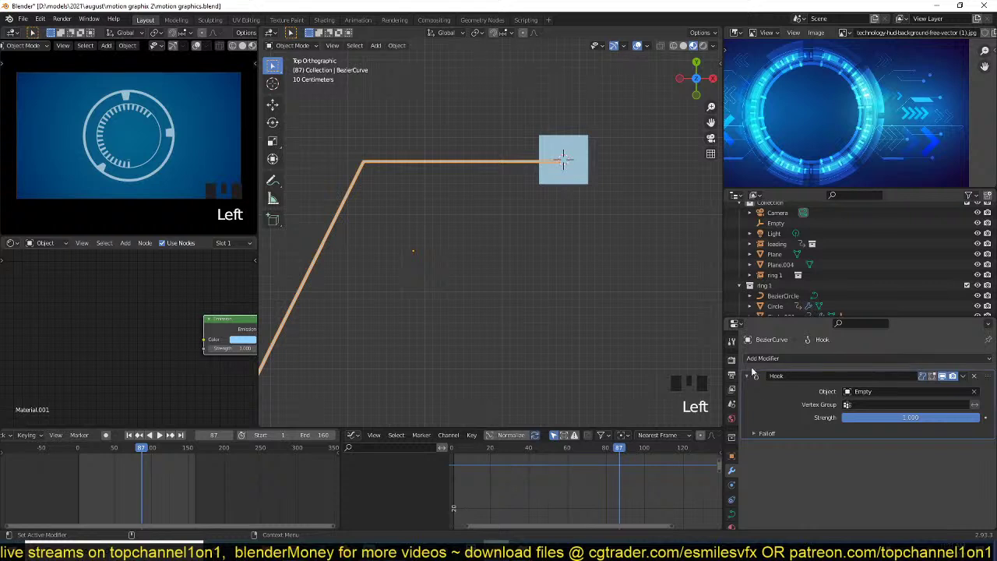
{"action": "left_click", "coordinate": [744, 377]}
{"action": "left_click", "coordinate": [792, 357]}
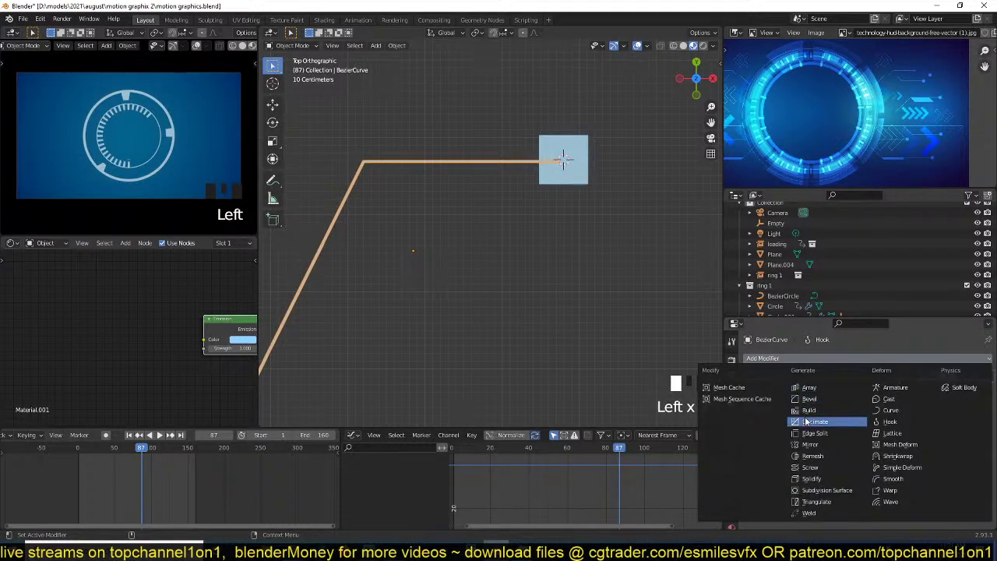
{"action": "left_click", "coordinate": [890, 422]}
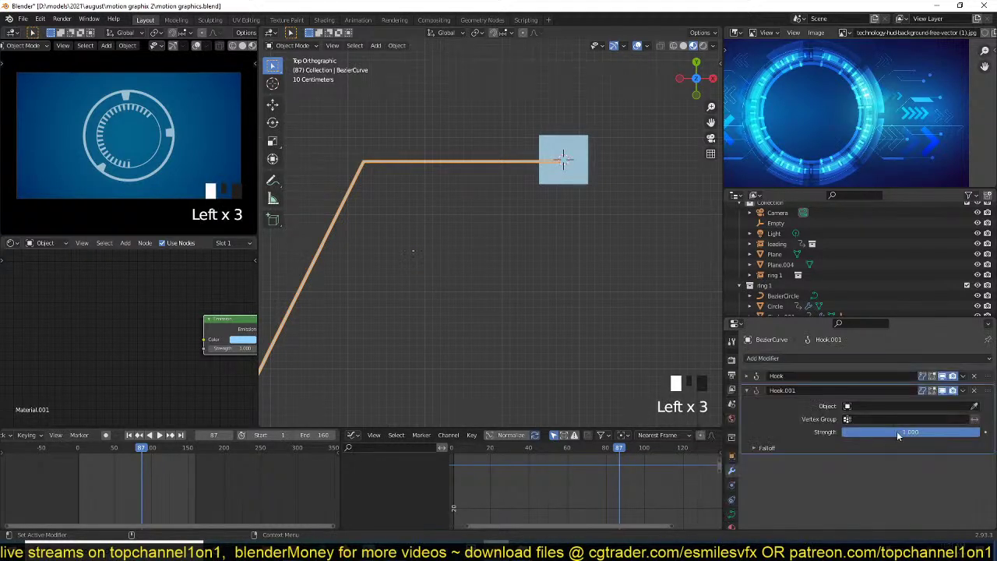
{"action": "left_click", "coordinate": [974, 408]}
{"action": "left_click", "coordinate": [563, 158]}
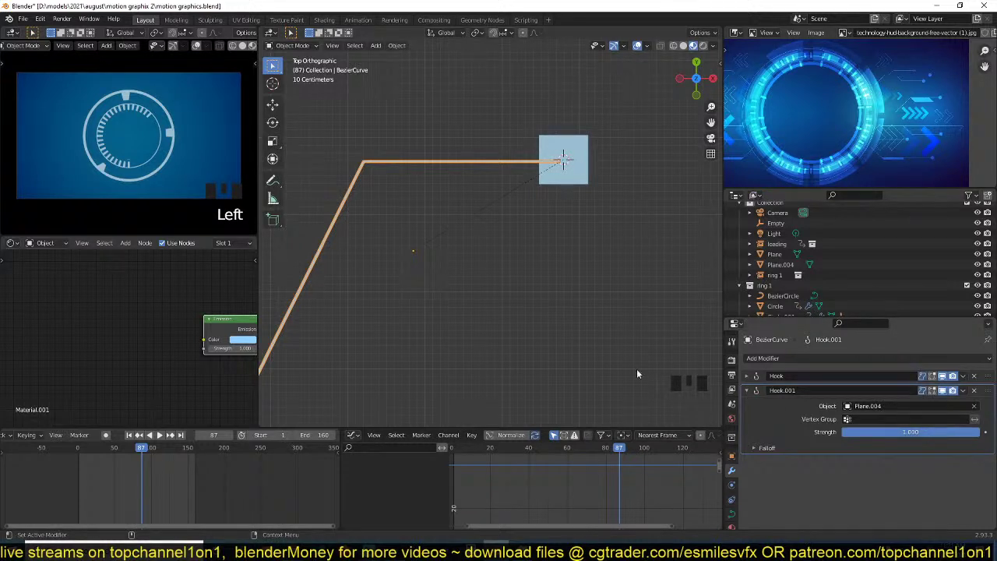
- Assign the curve's end point inside the small plane to the second Hook modifier
{"action": "key", "text": "Tab"}
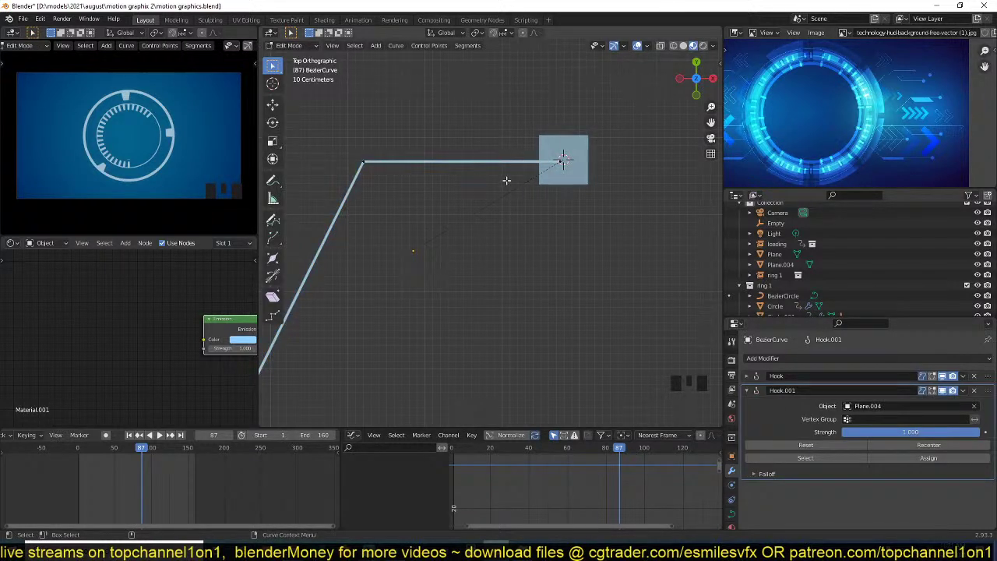
{"action": "left_click", "coordinate": [563, 162]}
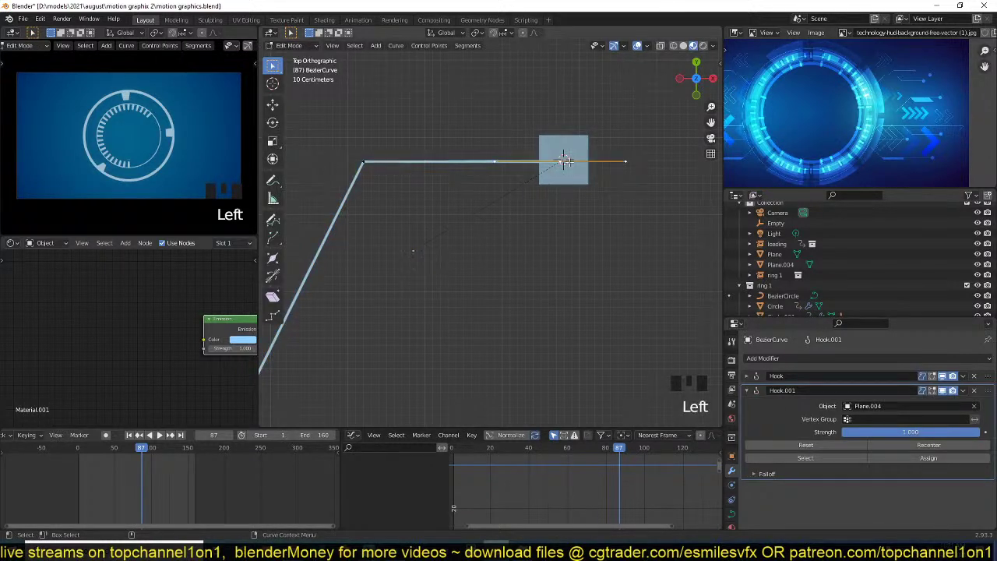
{"action": "left_click", "coordinate": [905, 457]}
{"action": "key", "text": "Tab"}
- Try moving the small plane freely and along the X axis to test the hooked end of the line
{"action": "left_click", "coordinate": [561, 158]}
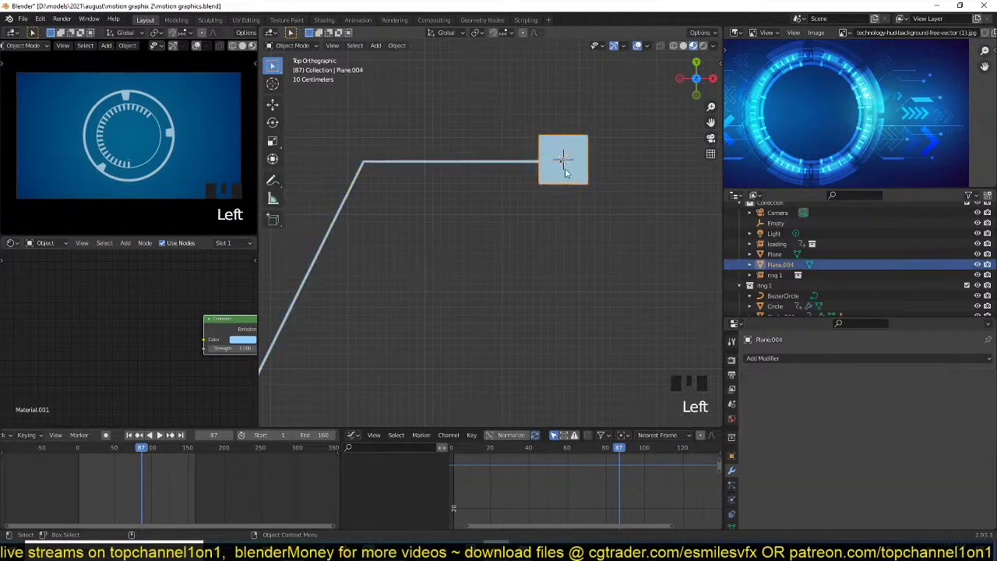
{"action": "key", "text": "g"}
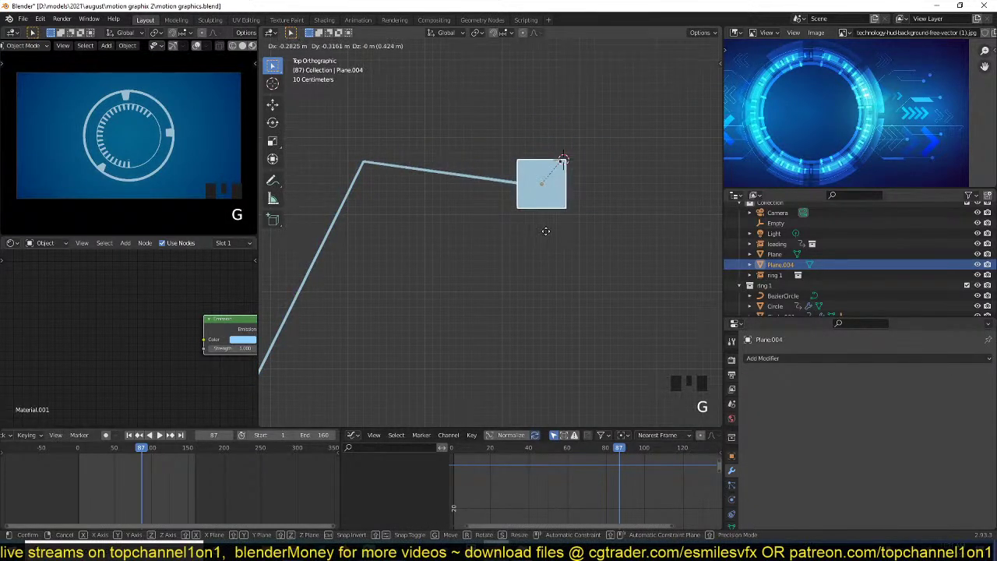
{"action": "left_click", "coordinate": [548, 231]}
{"action": "scroll", "coordinate": [451, 267], "scroll_direction": "down", "scroll_amount": 2}
{"action": "scroll", "coordinate": [529, 237], "scroll_direction": "up", "scroll_amount": 1}
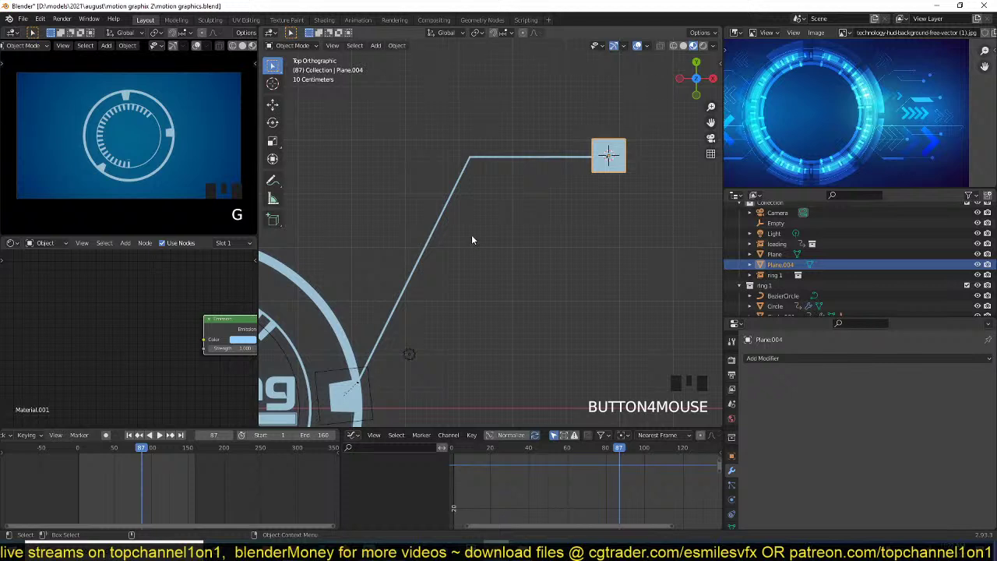
{"action": "key", "text": "g"}
{"action": "key", "text": "x"}
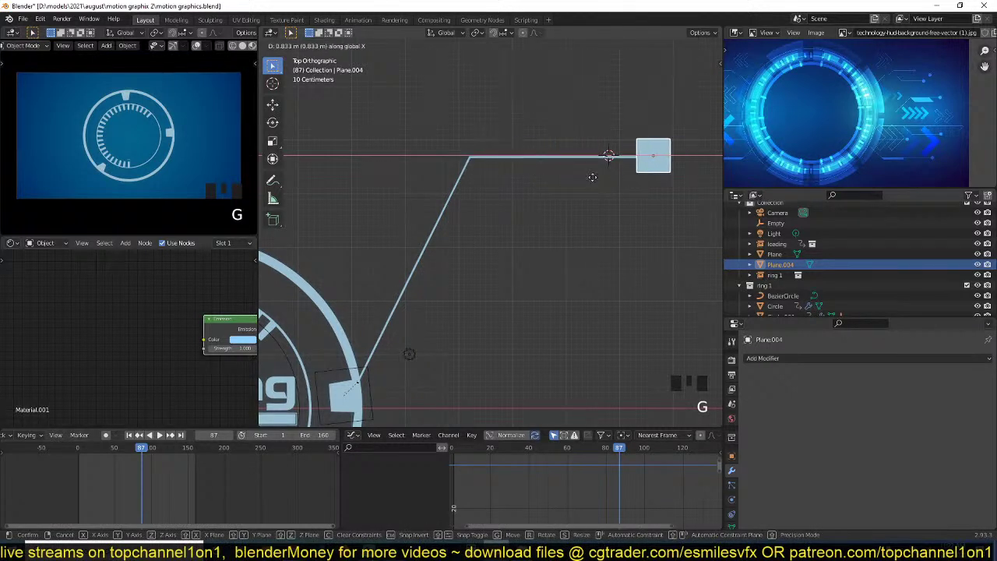
{"action": "left_click", "coordinate": [522, 184]}
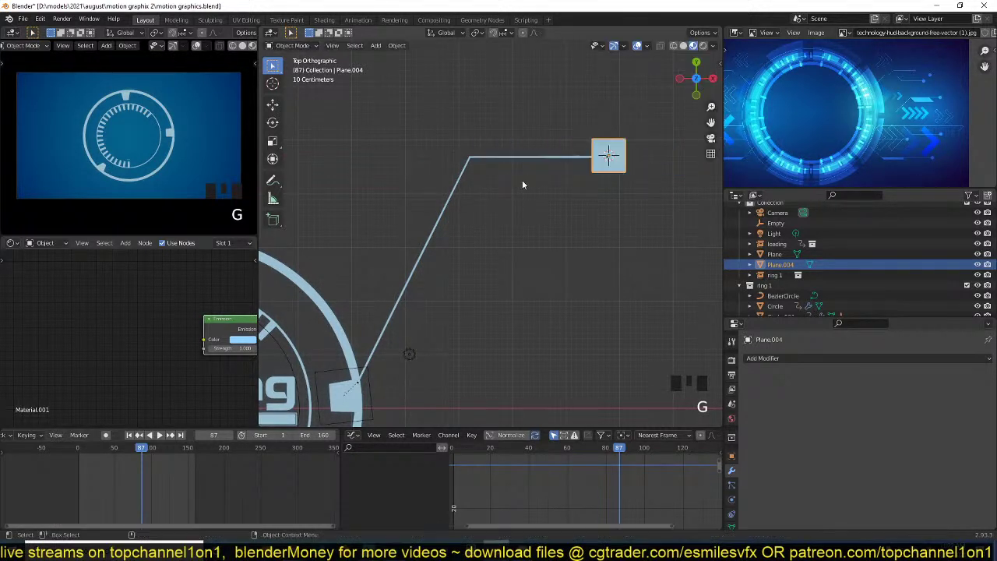
- Hook the callout curve's corner control point to a new empty and select that empty
{"action": "key", "text": "Tab"}
{"action": "left_click", "coordinate": [477, 167]}
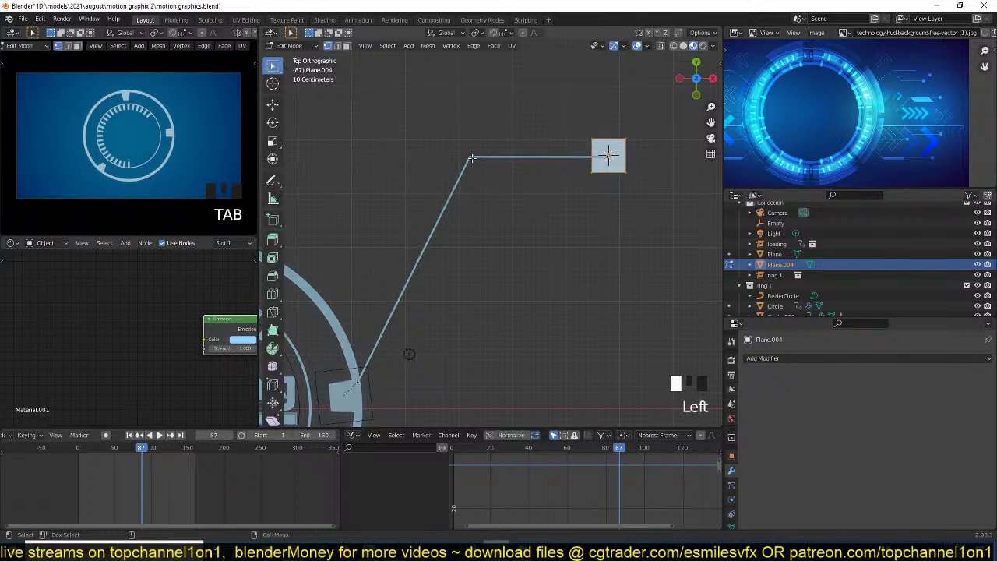
{"action": "key", "text": "Tab"}
{"action": "left_click", "coordinate": [478, 166]}
{"action": "key", "text": "Tab"}
{"action": "left_click", "coordinate": [475, 167]}
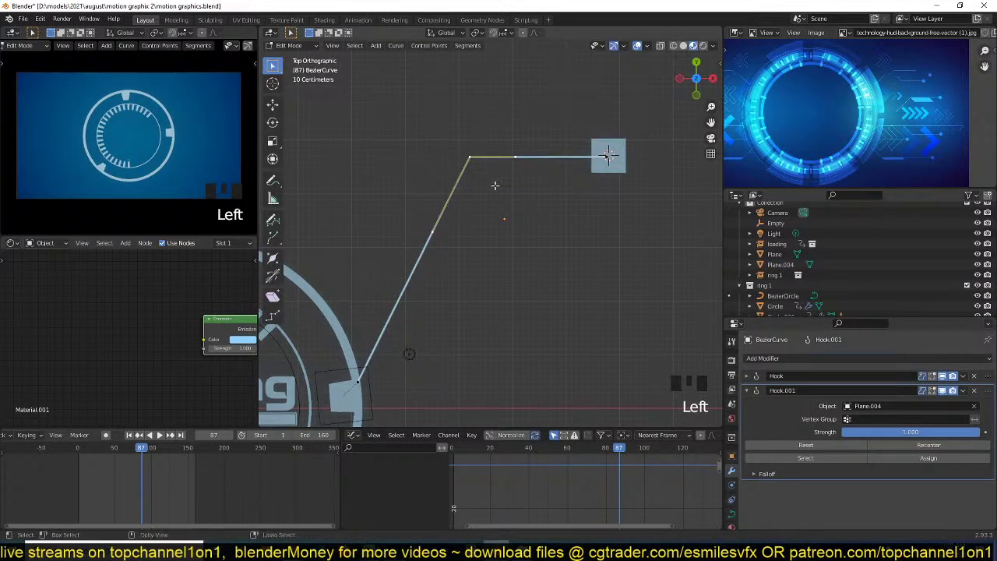
{"action": "key", "text": "ctrl+h"}
{"action": "key", "text": "Tab"}
{"action": "left_click", "coordinate": [479, 184]}
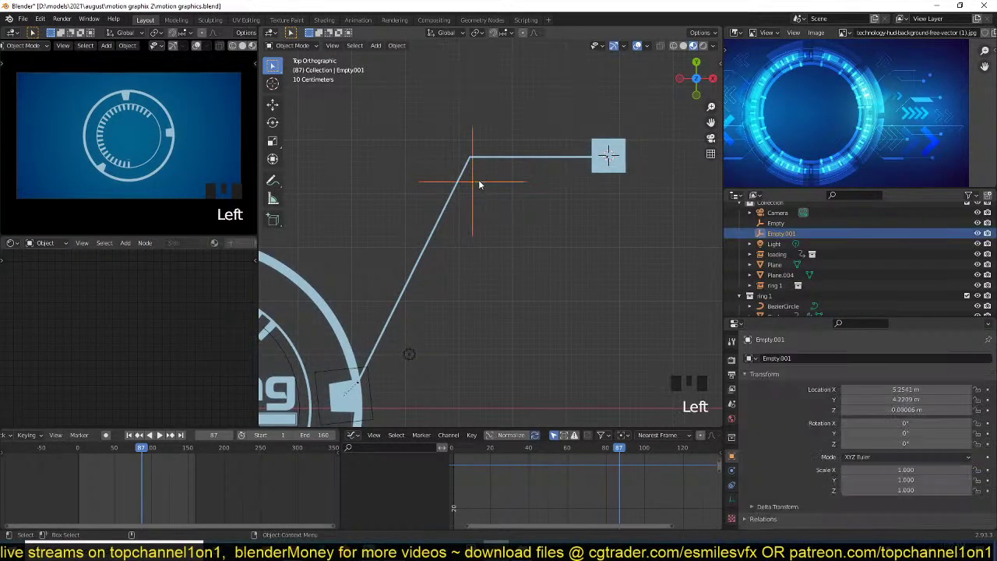
- Collapse the curve's Hook.001 modifier and recenter the Hook-Empty.001 modifier
{"action": "left_click", "coordinate": [490, 160]}
{"action": "scroll", "coordinate": [811, 475], "scroll_direction": "down", "scroll_amount": 4}
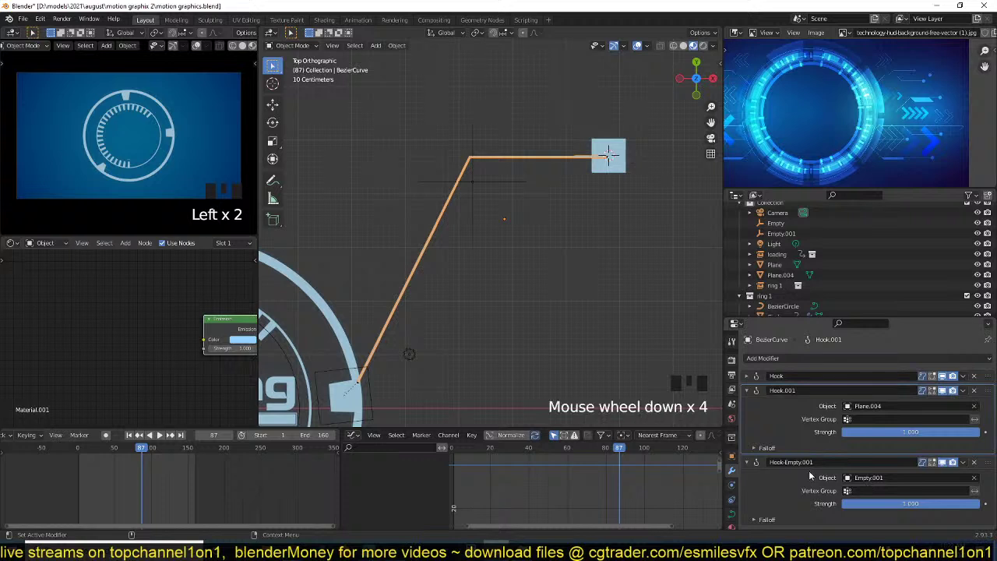
{"action": "left_click", "coordinate": [746, 390]}
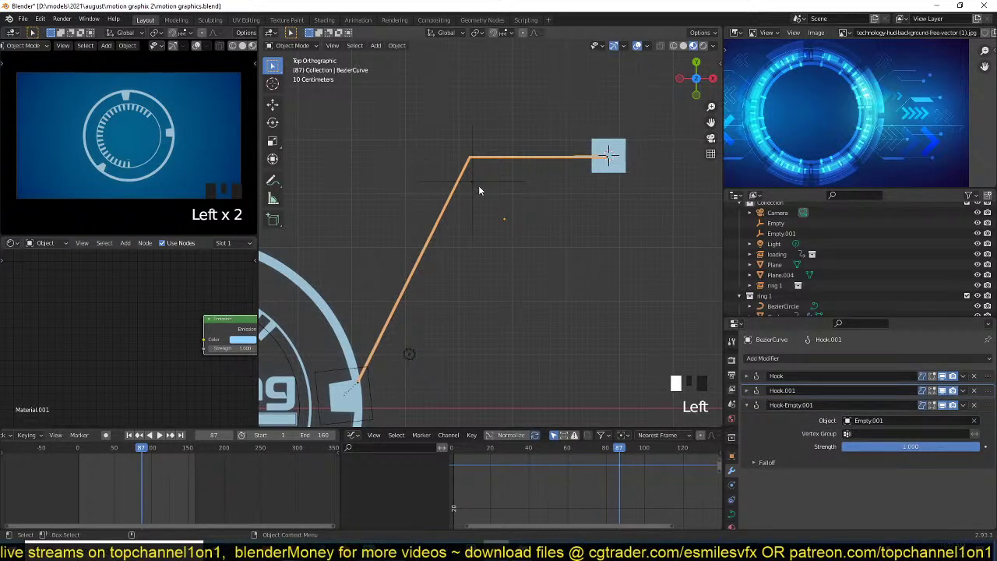
{"action": "key", "text": "Tab"}
{"action": "left_click", "coordinate": [894, 459]}
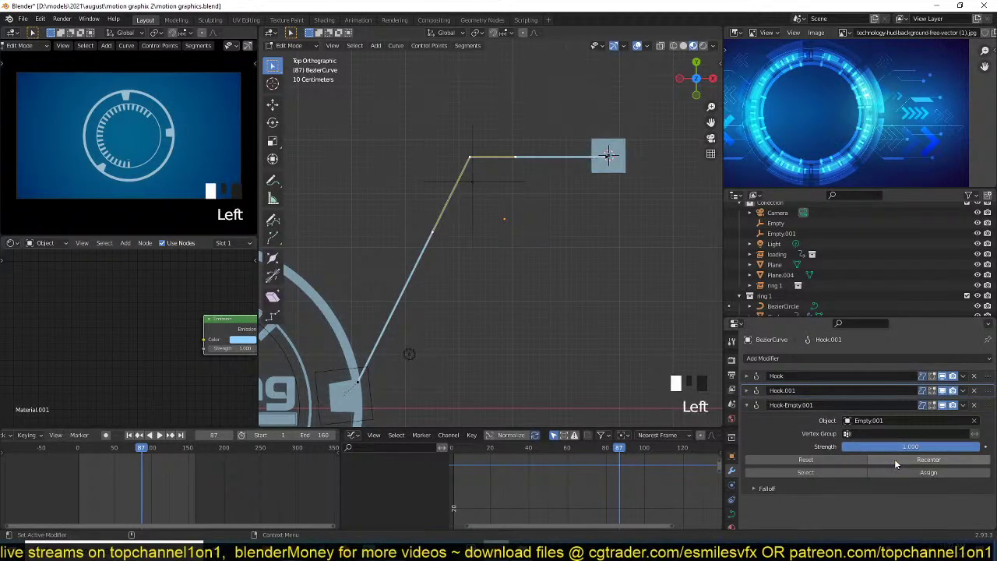
{"action": "key", "text": "Tab"}
- Try moving the corner empty to test how the callout line's bend follows it
{"action": "left_click", "coordinate": [489, 183]}
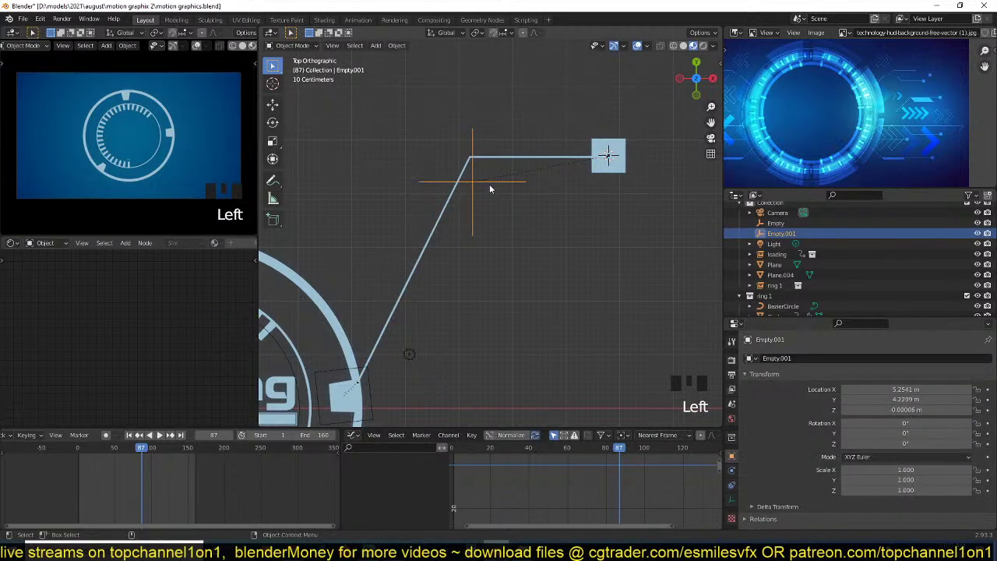
{"action": "key", "text": "g"}
{"action": "key", "text": "g"}
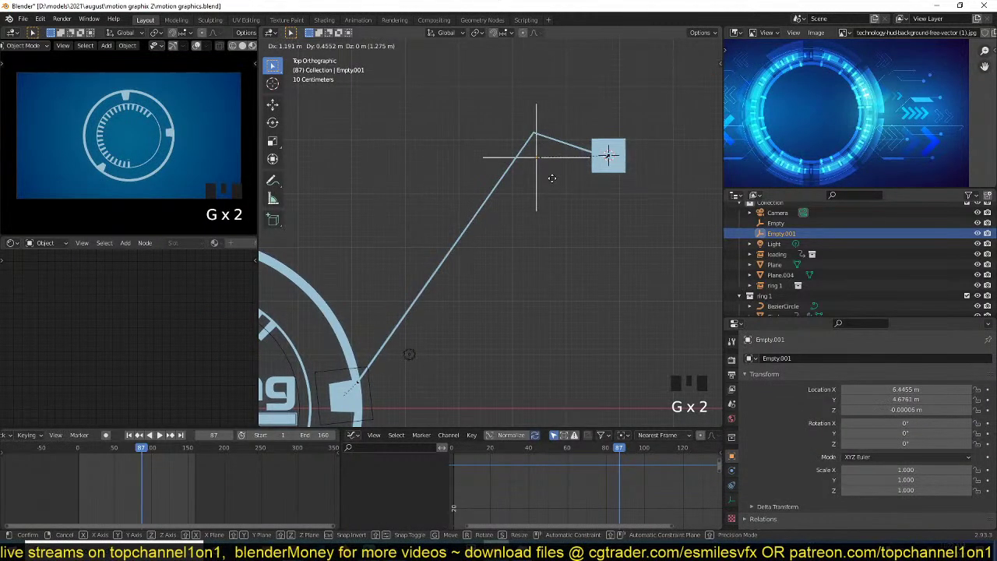
{"action": "left_click", "coordinate": [489, 203]}
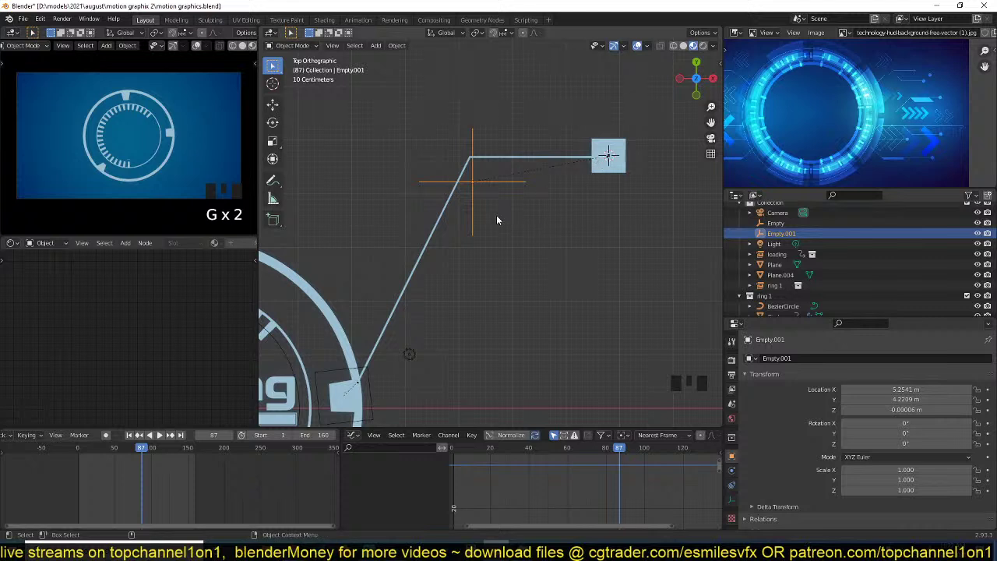
- Parent the small plane to the corner empty and test-move the empty without keeping the move
{"action": "left_click", "coordinate": [607, 149]}
{"action": "key", "text": "g"}
{"action": "key", "text": "Escape"}
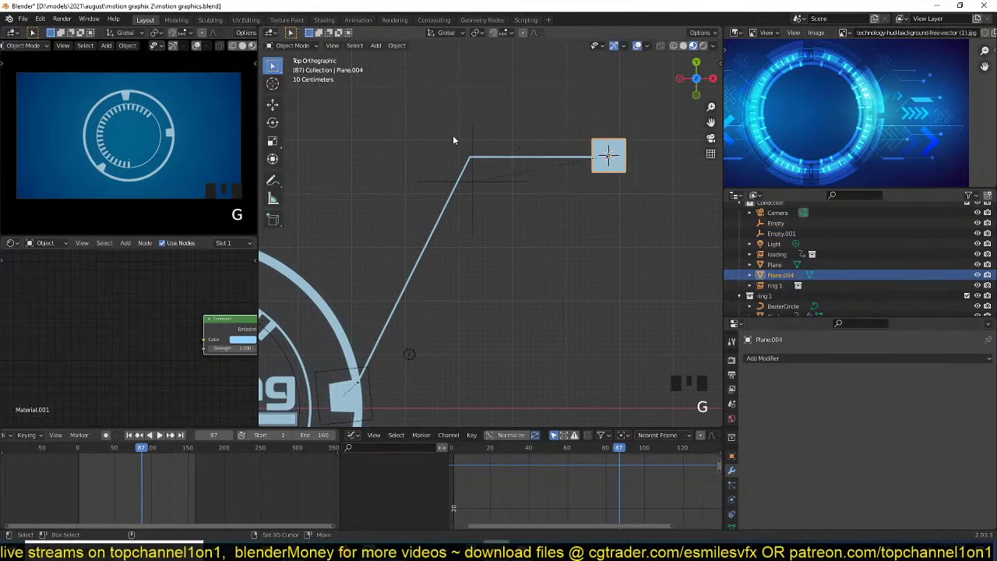
{"action": "left_click", "coordinate": [475, 146], "text": "shift"}
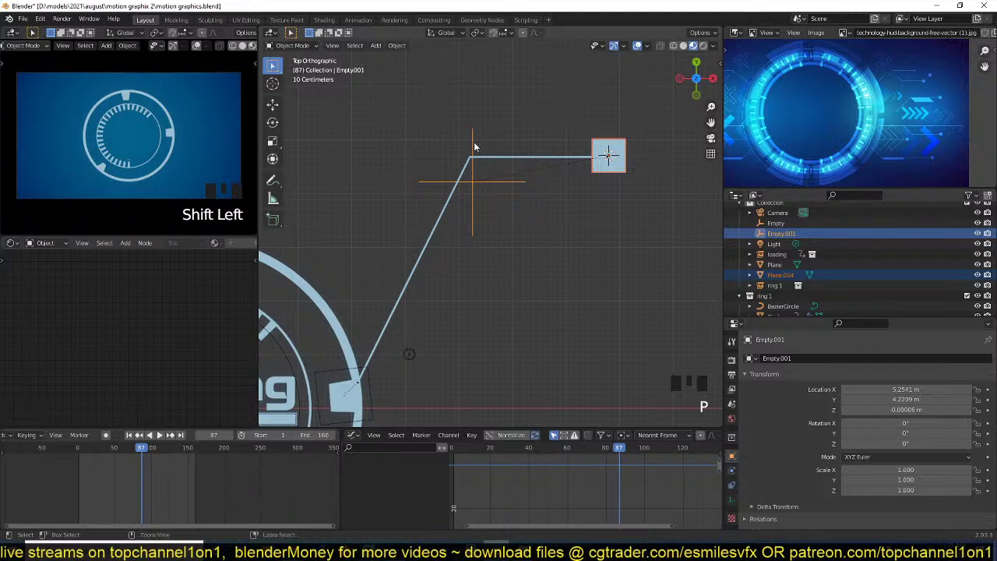
{"action": "key", "text": "ctrl+p"}
{"action": "left_click", "coordinate": [470, 137]}
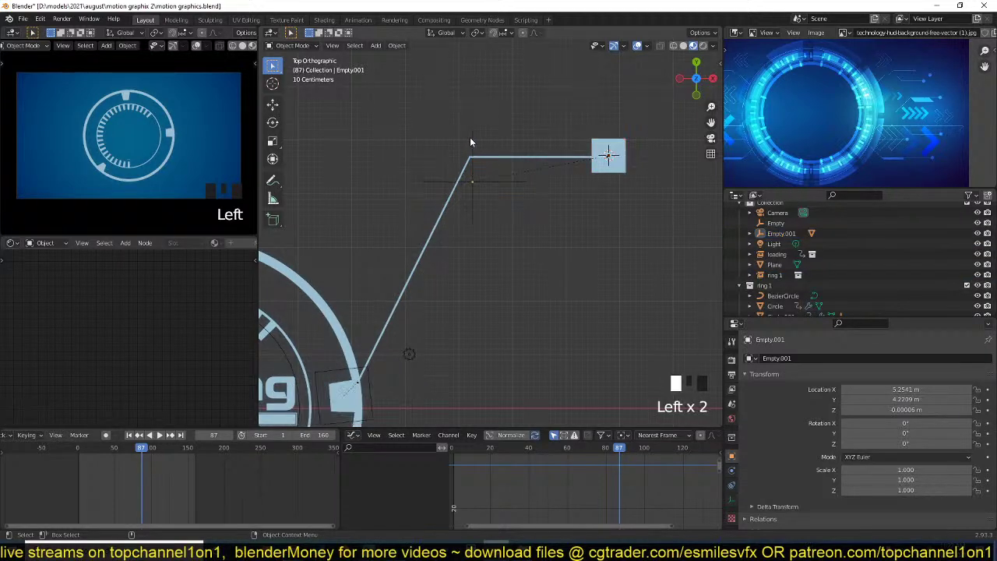
{"action": "key", "text": "g"}
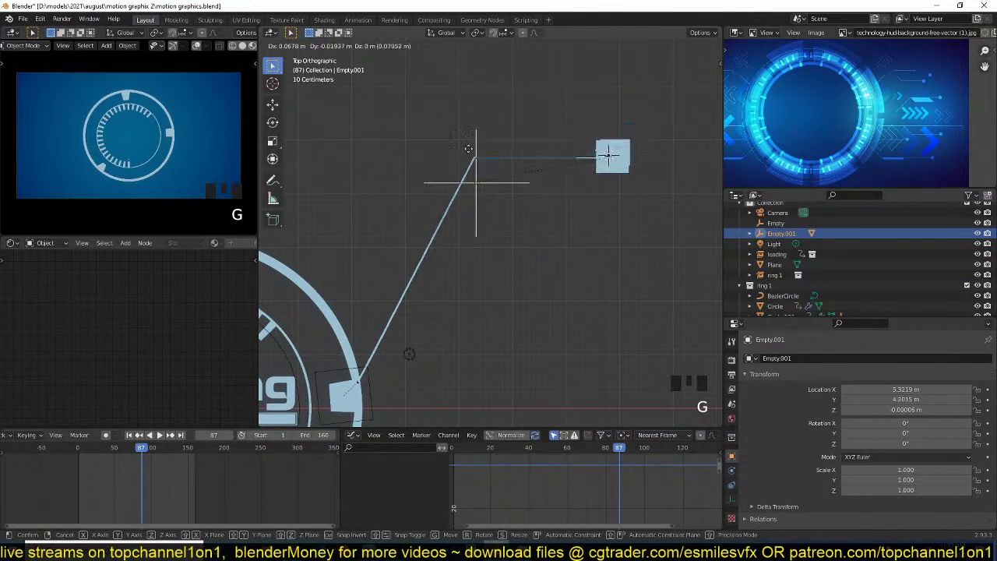
{"action": "right_click", "coordinate": [432, 238]}
- Select the callout curve and save the file
{"action": "scroll", "coordinate": [431, 236], "scroll_direction": "down", "scroll_amount": 3}
{"action": "middle_click_drag", "start_coordinate": [432, 236], "coordinate": [457, 208], "text": "shift"}
{"action": "scroll", "coordinate": [475, 259], "scroll_direction": "up", "scroll_amount": 1}
{"action": "left_click", "coordinate": [474, 207]}
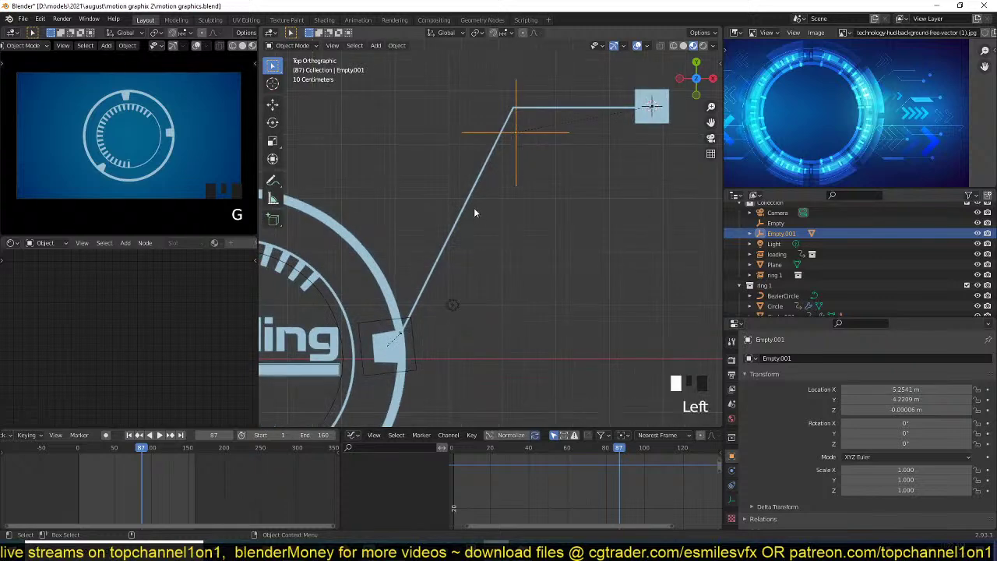
{"action": "left_click", "coordinate": [476, 210]}
{"action": "scroll", "coordinate": [504, 271], "scroll_direction": "up", "scroll_amount": 1}
{"action": "key", "text": "ctrl+s"}
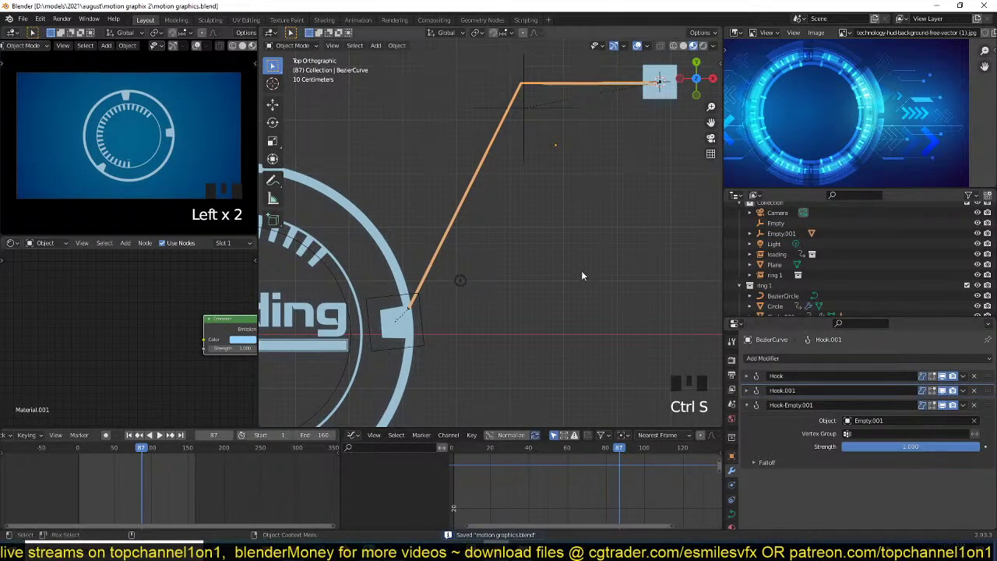
- Open the callout curve's Geometry and Bevel settings
{"action": "middle_click_drag", "start_coordinate": [567, 294], "coordinate": [491, 271], "text": "shift"}
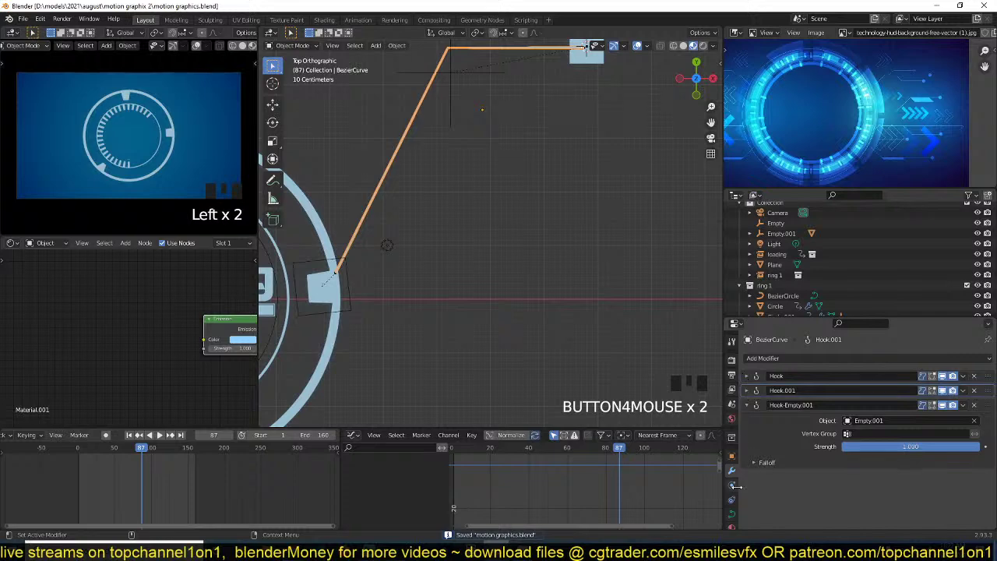
{"action": "left_click", "coordinate": [732, 515]}
{"action": "scroll", "coordinate": [810, 420], "scroll_direction": "down", "scroll_amount": 8}
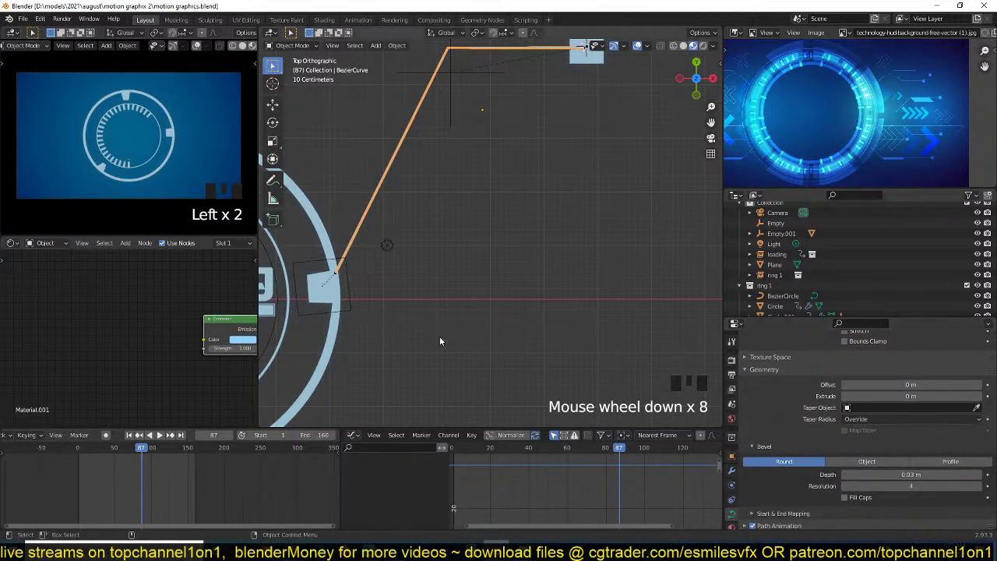
- Add a Bezier curve in the empty space beside the outer ring
{"action": "middle_click_drag", "start_coordinate": [439, 341], "coordinate": [411, 290], "text": "shift"}
{"action": "right_click", "coordinate": [435, 244], "text": "shift"}
{"action": "key", "text": "shift+a"}
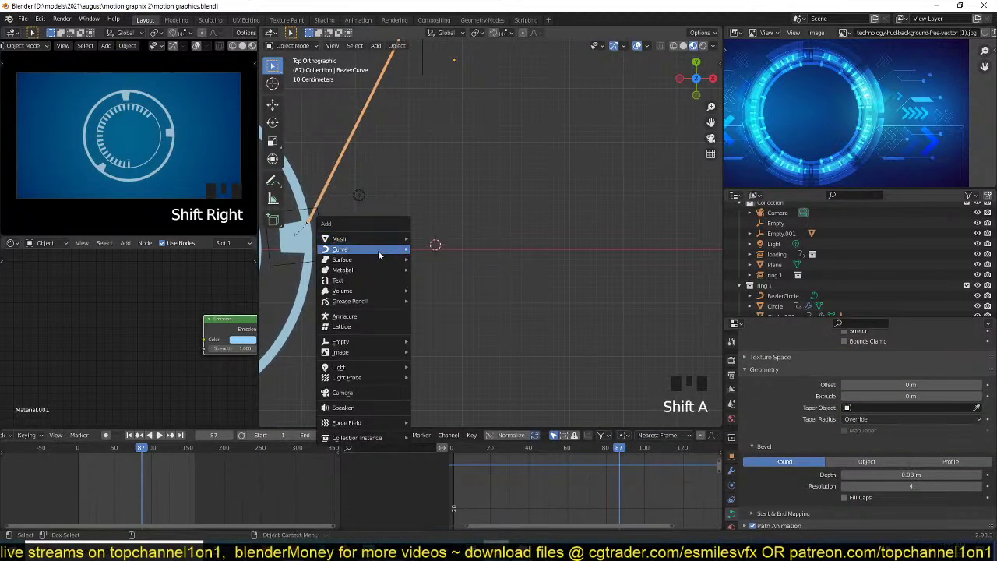
{"action": "mouse_move", "coordinate": [400, 249]}
{"action": "left_click", "coordinate": [431, 250]}
{"action": "key", "text": "r"}
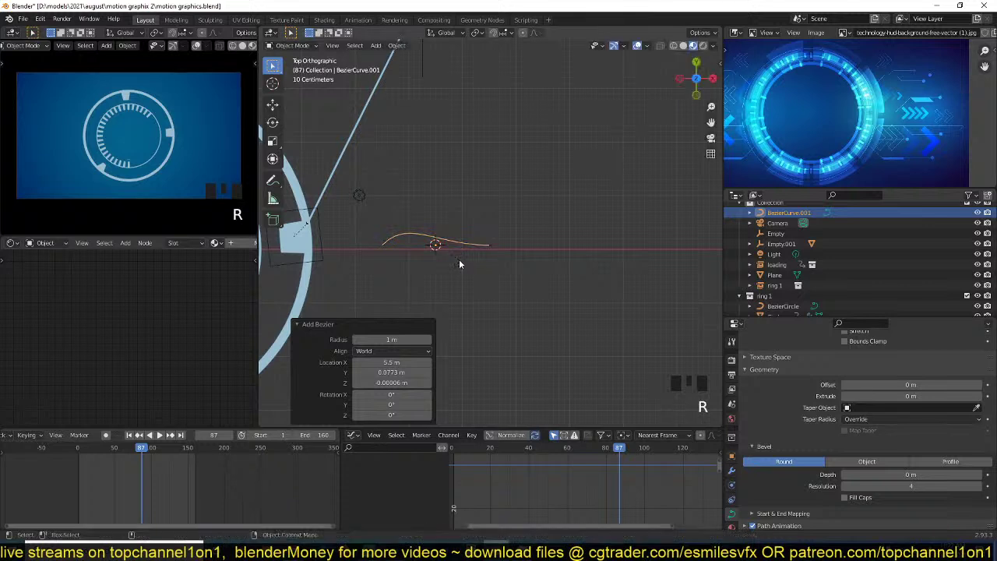
- Straighten the new Bezier curve with Vector handles and shift its points slightly upward
{"action": "key", "text": "Tab"}
{"action": "left_click", "coordinate": [509, 241]}
{"action": "key", "text": "v"}
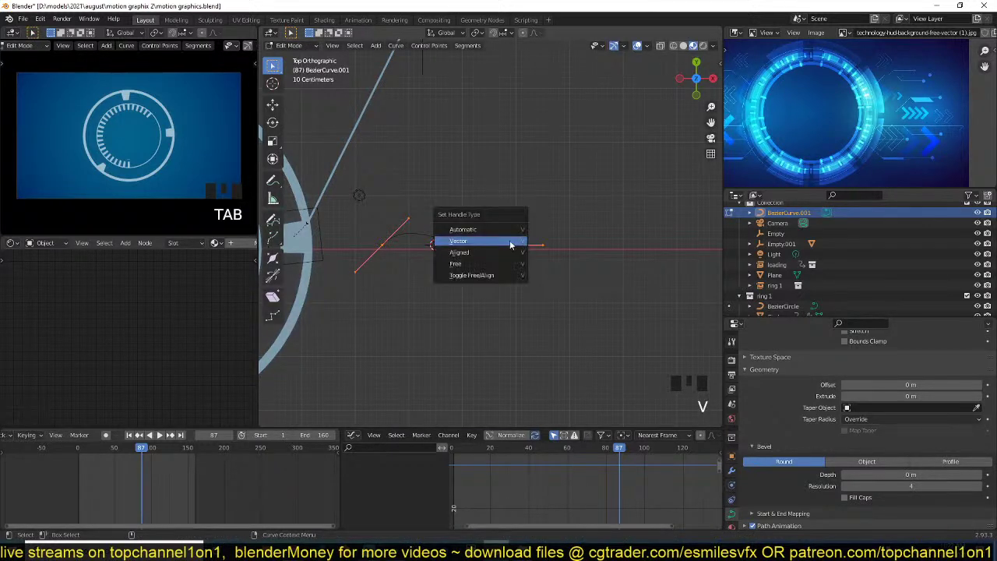
{"action": "left_click", "coordinate": [511, 245]}
{"action": "middle_click_drag", "start_coordinate": [377, 247], "coordinate": [398, 249], "text": "shift"}
{"action": "left_click", "coordinate": [516, 249]}
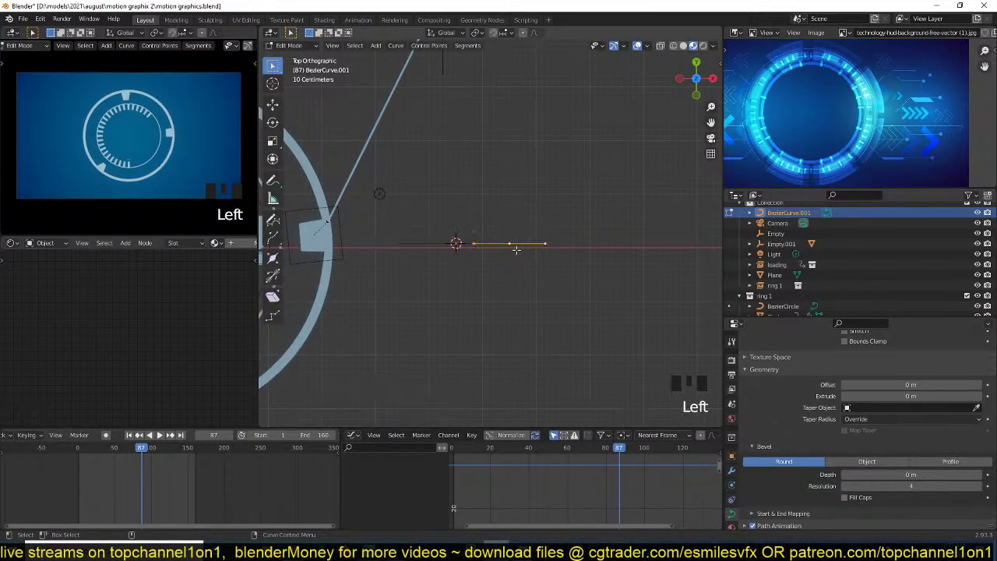
{"action": "key", "text": "g"}
{"action": "left_click", "coordinate": [489, 242]}
{"action": "key", "text": "Tab"}
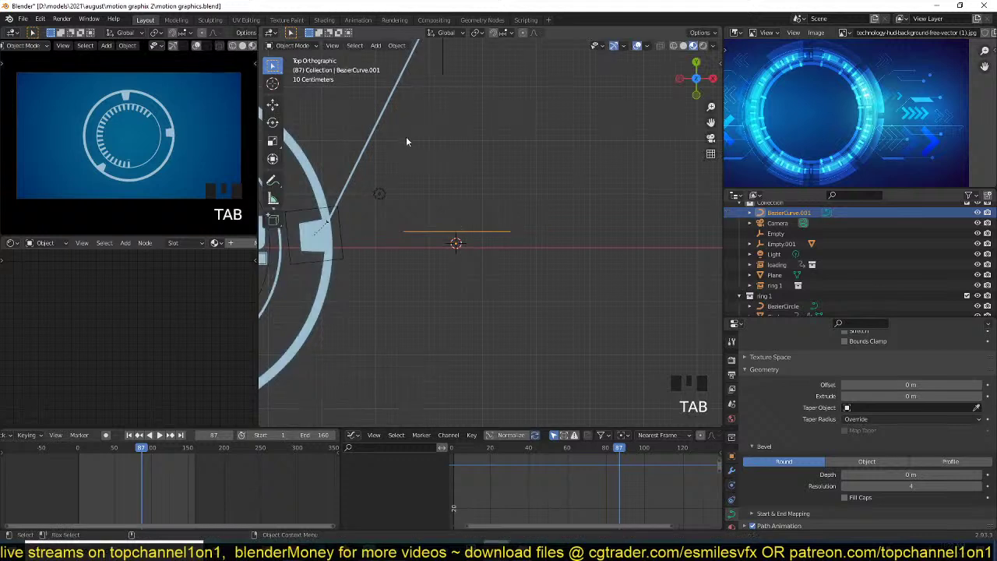
- Expand the callout curve's Start & End Mapping settings and try lowering its End factor to about 0.806
{"action": "left_click", "coordinate": [389, 137]}
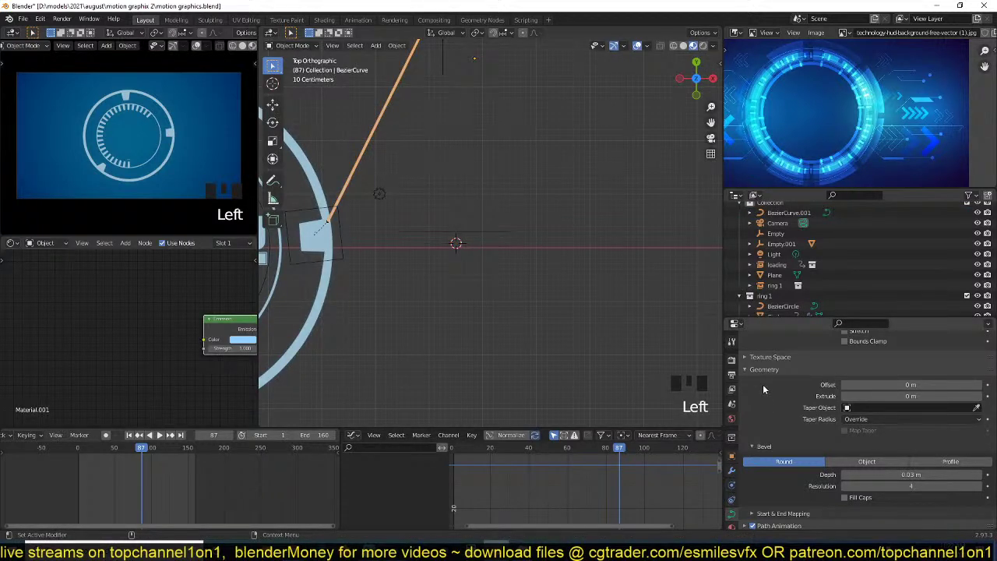
{"action": "scroll", "coordinate": [859, 442], "scroll_direction": "down", "scroll_amount": 4}
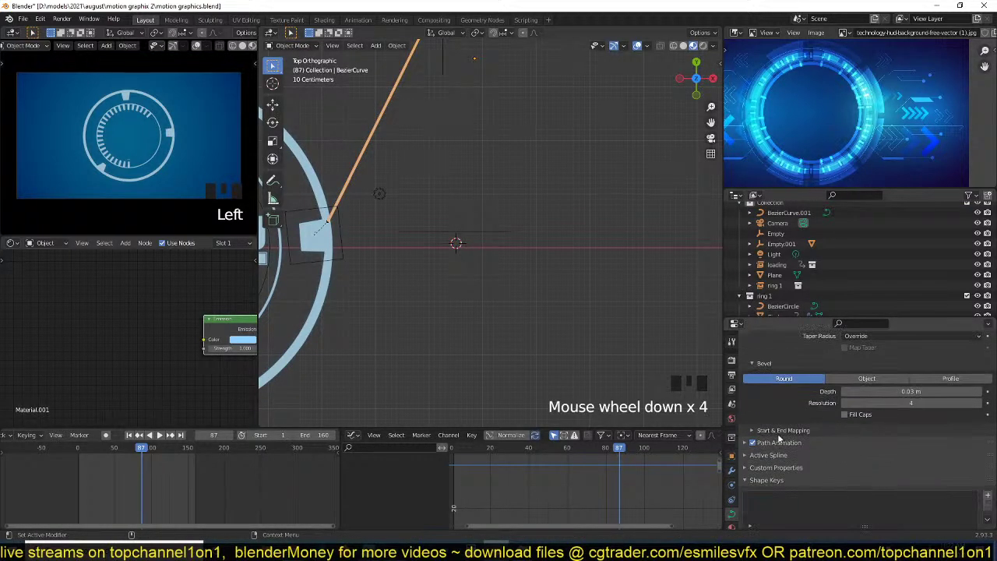
{"action": "scroll", "coordinate": [783, 441], "scroll_direction": "up", "scroll_amount": 3}
{"action": "scroll", "coordinate": [791, 448], "scroll_direction": "down", "scroll_amount": 3}
{"action": "scroll", "coordinate": [782, 461], "scroll_direction": "up", "scroll_amount": 4}
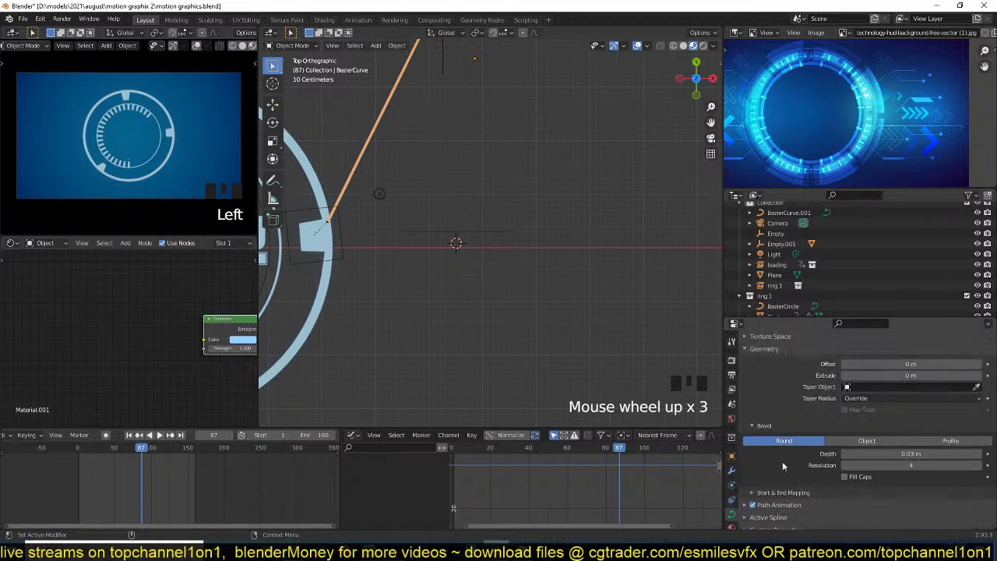
{"action": "scroll", "coordinate": [838, 460], "scroll_direction": "down", "scroll_amount": 1}
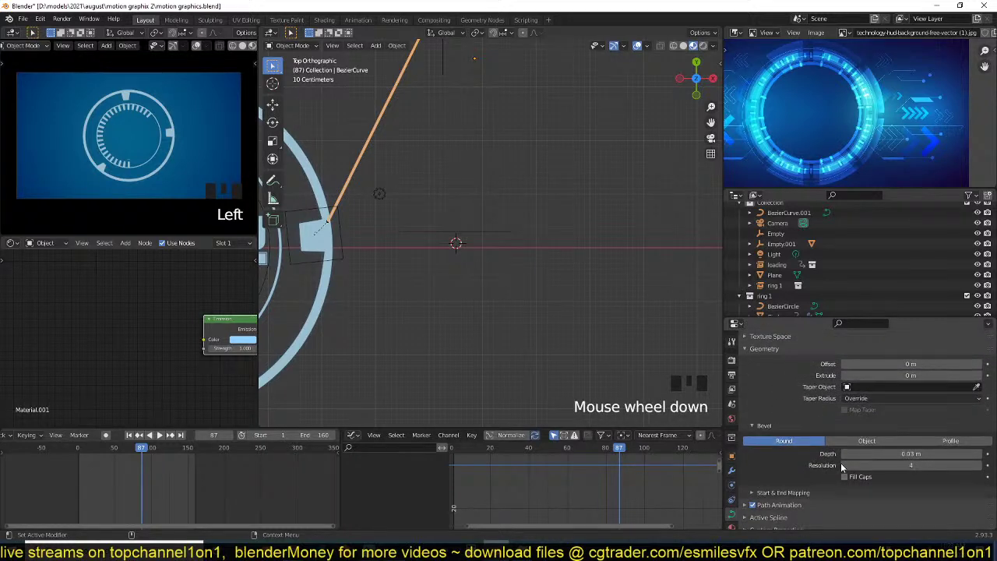
{"action": "left_click", "coordinate": [809, 490]}
{"action": "scroll", "coordinate": [808, 489], "scroll_direction": "down", "scroll_amount": 3}
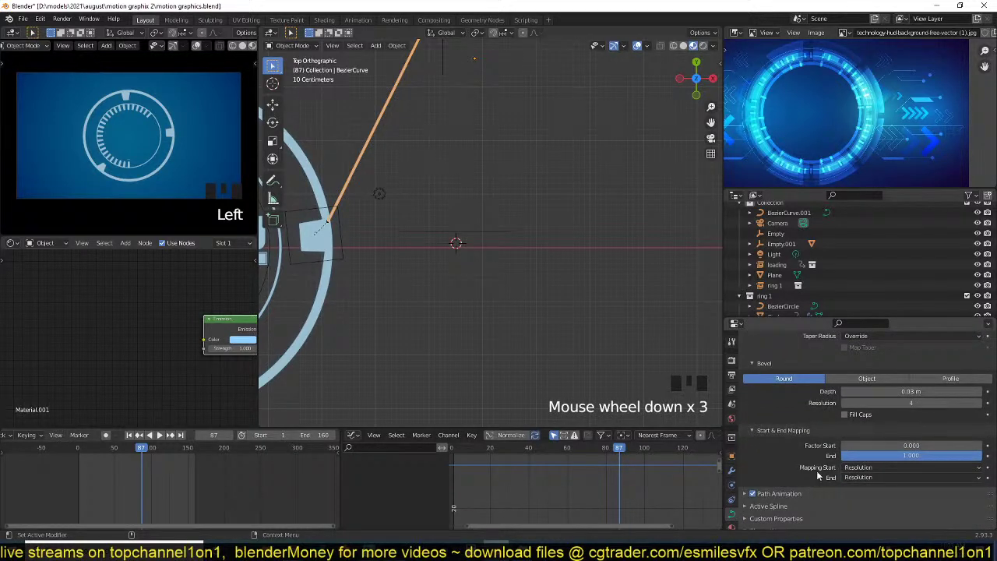
{"action": "left_click_drag", "start_coordinate": [921, 457], "coordinate": [893, 457]}
{"action": "scroll", "coordinate": [456, 321], "scroll_direction": "down", "scroll_amount": 3}
{"action": "middle_click_drag", "start_coordinate": [435, 303], "coordinate": [426, 335], "text": "shift"}
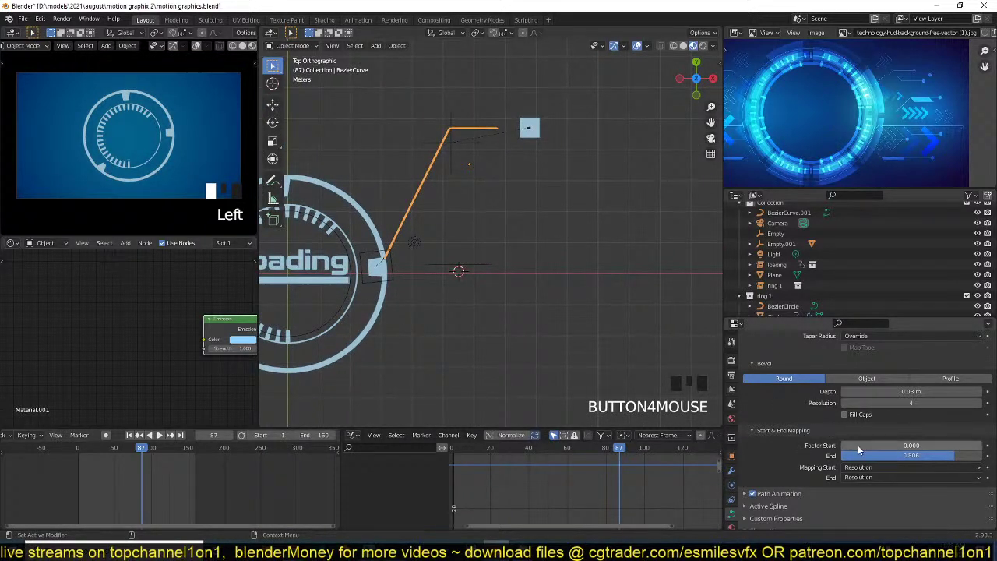
- Delete the extra straight curve beside the ring
{"action": "left_click", "coordinate": [483, 270]}
{"action": "key", "text": "x"}
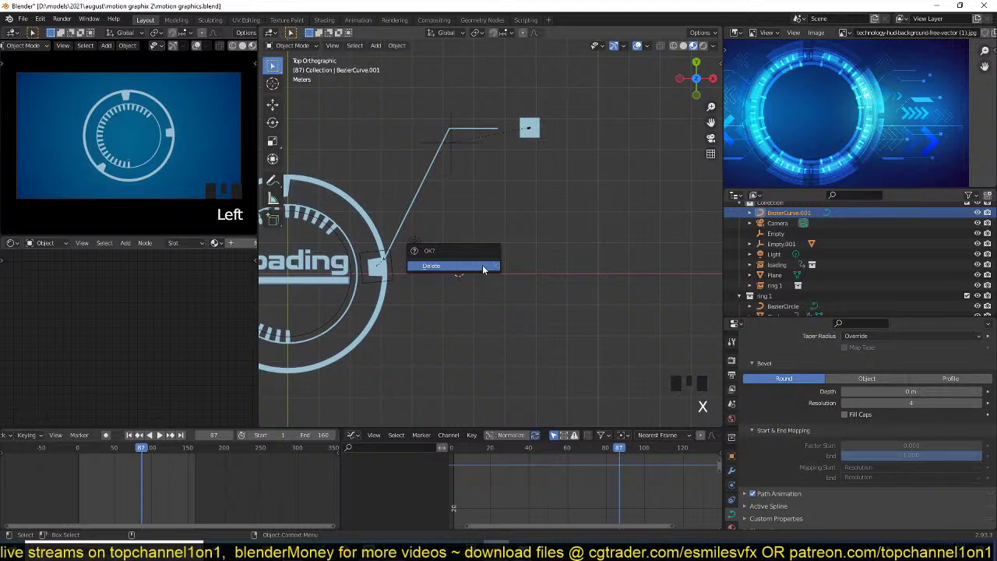
{"action": "left_click", "coordinate": [483, 266]}
- Test shortening the callout line by lowering its End factor to about 0.297, and restore it to 1
{"action": "left_click", "coordinate": [502, 277]}
{"action": "scroll", "coordinate": [904, 487], "scroll_direction": "down", "scroll_amount": 4}
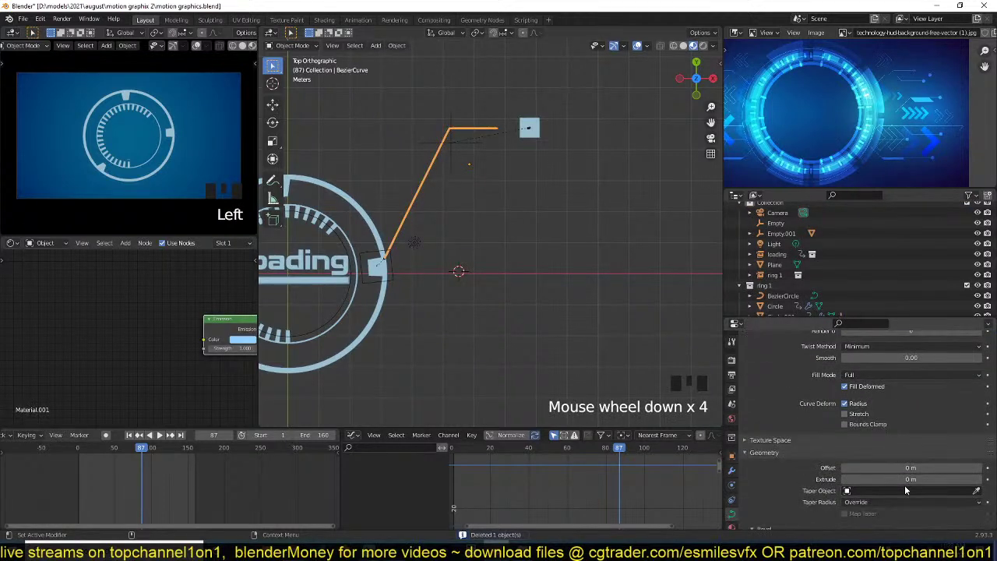
{"action": "scroll", "coordinate": [896, 487], "scroll_direction": "down", "scroll_amount": 9}
{"action": "mouse_move", "coordinate": [896, 434]}
{"action": "left_mouse_down"}
{"action": "mouse_move", "coordinate": [849, 434]}
{"action": "mouse_move", "coordinate": [951, 434]}
{"action": "mouse_move", "coordinate": [843, 434]}
{"action": "mouse_move", "coordinate": [892, 434]}
{"action": "left_mouse_up"}
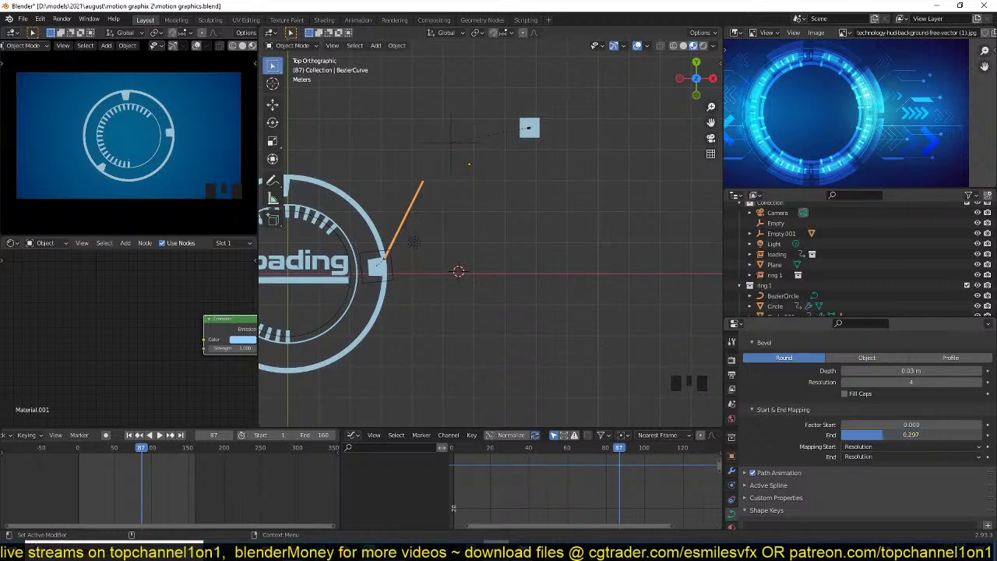
{"action": "scroll", "coordinate": [452, 264], "scroll_direction": "up", "scroll_amount": 4}
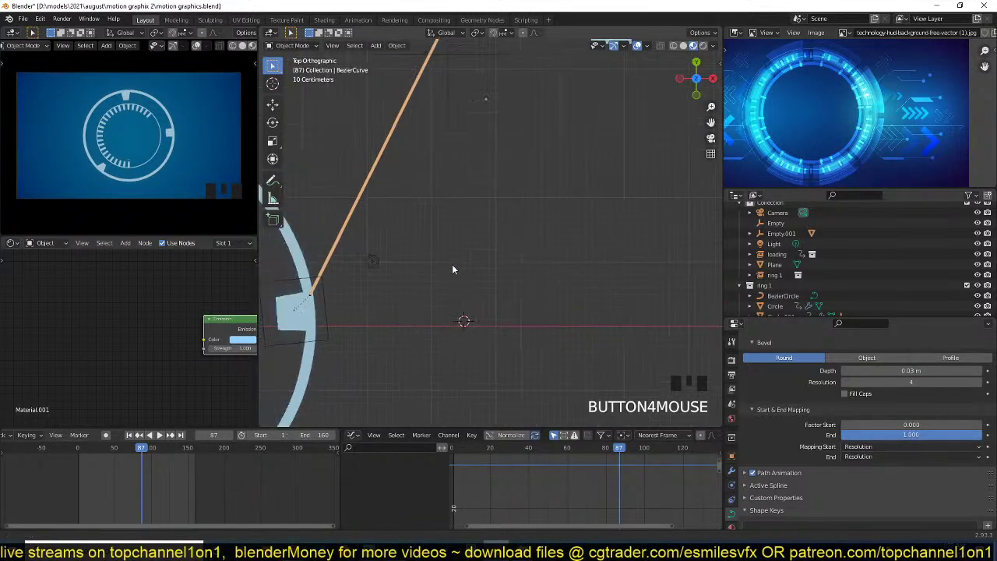
{"action": "scroll", "coordinate": [452, 264], "scroll_direction": "down", "scroll_amount": 2}
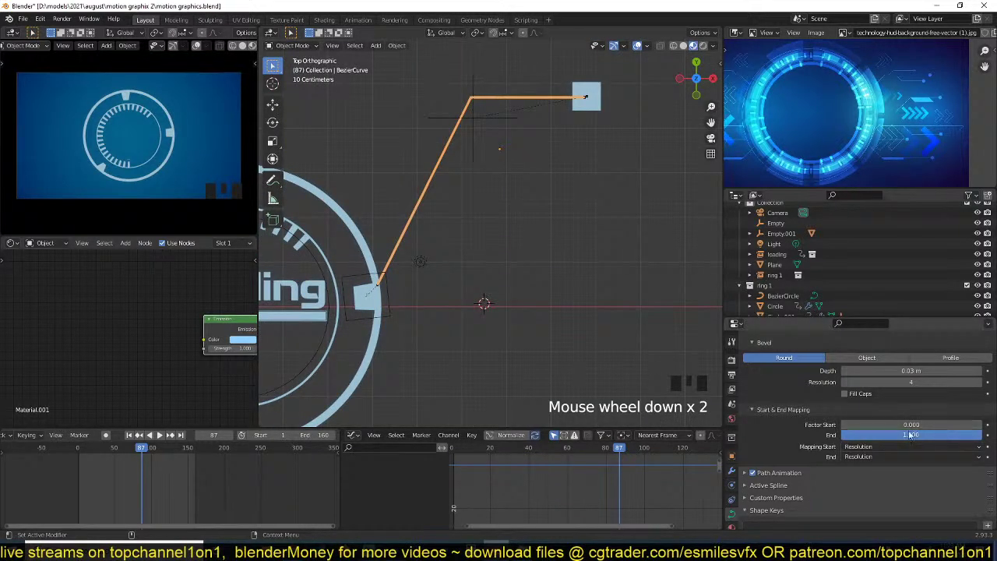
- Set the callout curve's End factor to 0 at frame 59 and keyframe it
{"action": "scroll", "coordinate": [331, 370], "scroll_direction": "down", "scroll_amount": 3}
{"action": "middle_click_drag", "start_coordinate": [374, 360], "coordinate": [431, 348], "text": "shift"}
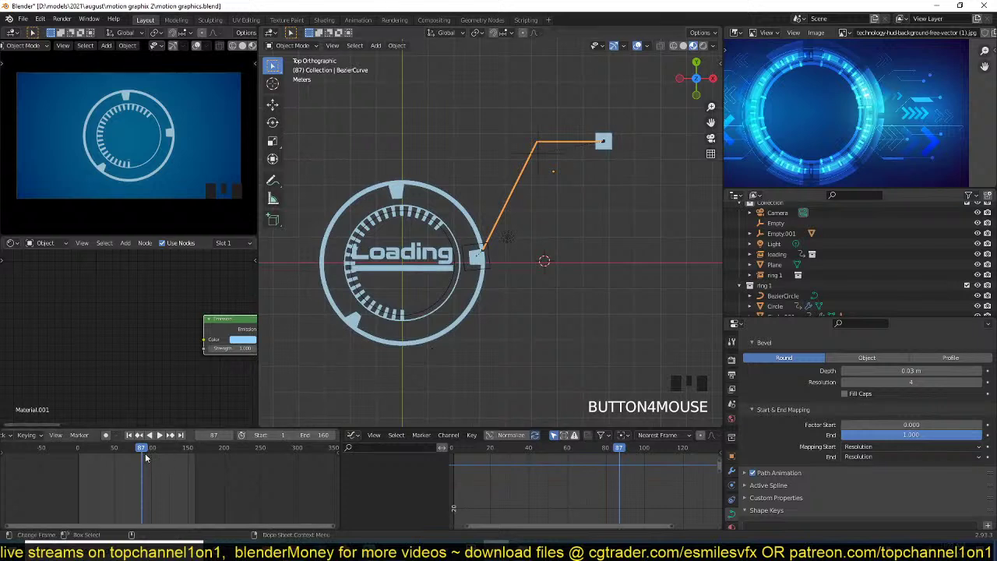
{"action": "left_click_drag", "start_coordinate": [145, 457], "coordinate": [121, 457]}
{"action": "left_click_drag", "start_coordinate": [968, 438], "coordinate": [907, 438]}
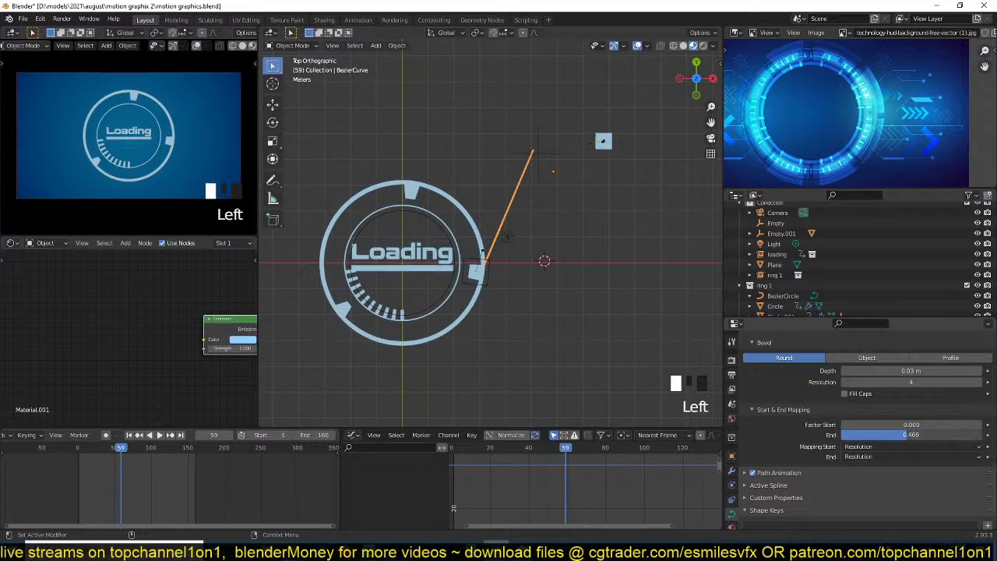
{"action": "left_click", "coordinate": [988, 434]}
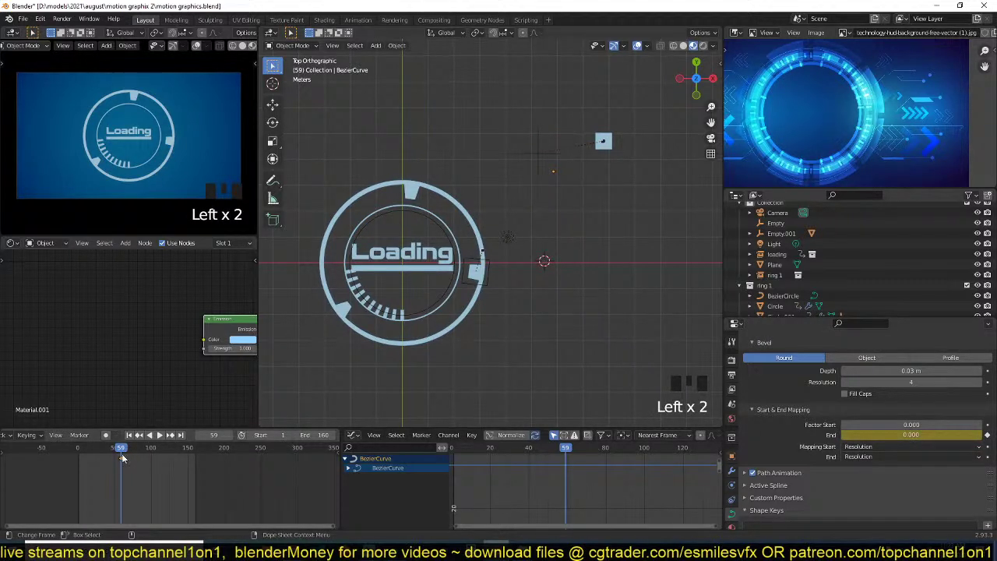
- Set the callout curve's End factor to 1 at frame 104 and keyframe it
{"action": "left_click_drag", "start_coordinate": [121, 453], "coordinate": [155, 450]}
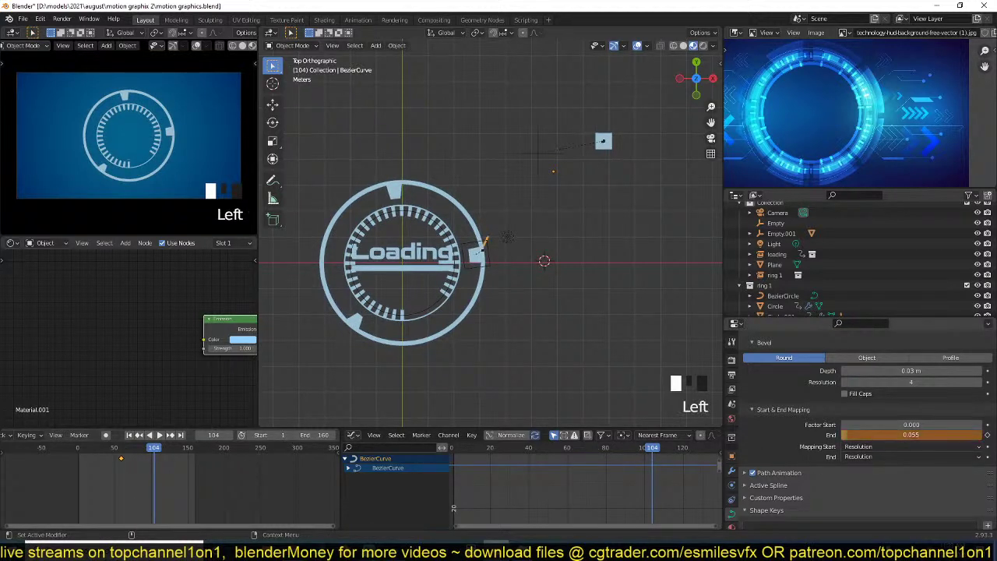
{"action": "mouse_move", "coordinate": [957, 435]}
{"action": "left_mouse_down"}
{"action": "mouse_move", "coordinate": [983, 434]}
{"action": "mouse_move", "coordinate": [967, 436]}
{"action": "left_mouse_up"}
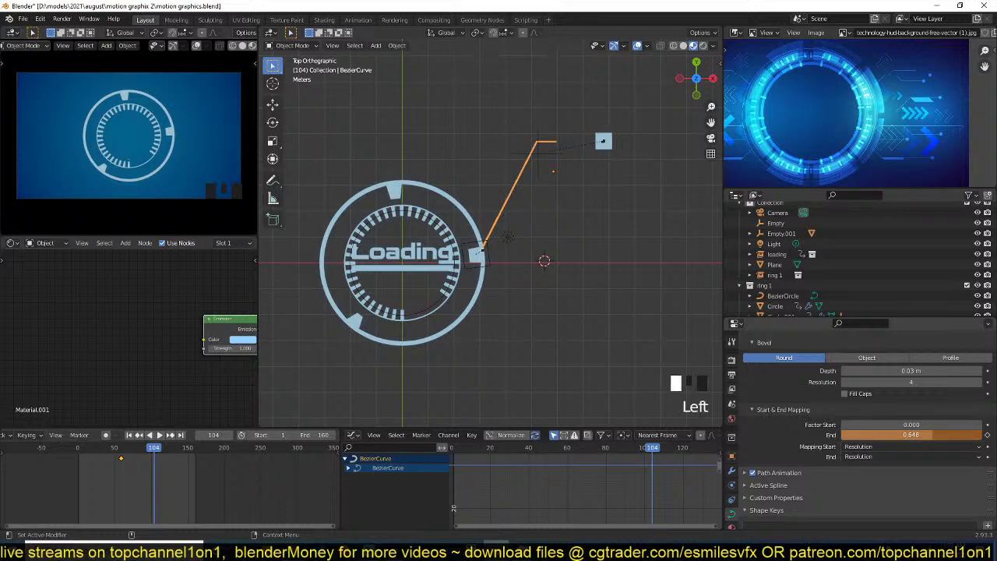
{"action": "type", "text": "1"}
{"action": "key", "text": "Return"}
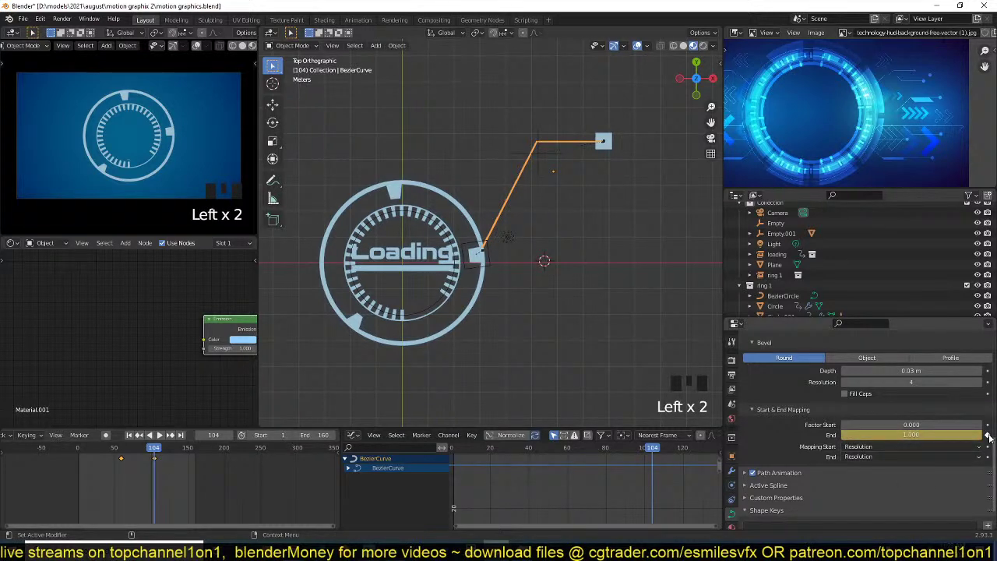
- Turn on auto keying and record the square end plane's full size as a keyframe at about frame 116
{"action": "left_click", "coordinate": [605, 142]}
{"action": "scroll", "coordinate": [573, 186], "scroll_direction": "up", "scroll_amount": 2}
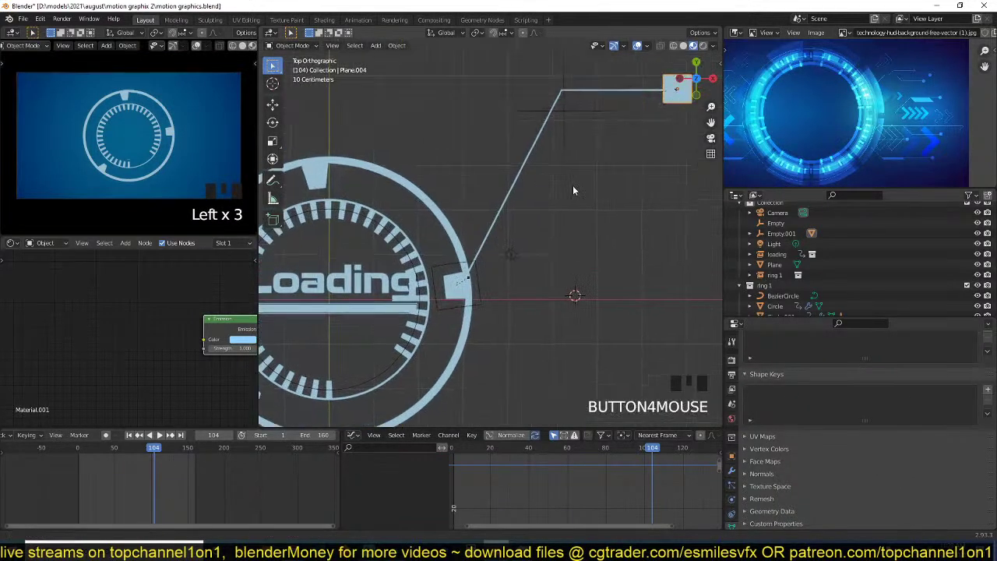
{"action": "scroll", "coordinate": [572, 227], "scroll_direction": "up", "scroll_amount": 3}
{"action": "scroll", "coordinate": [575, 234], "scroll_direction": "up", "scroll_amount": 3}
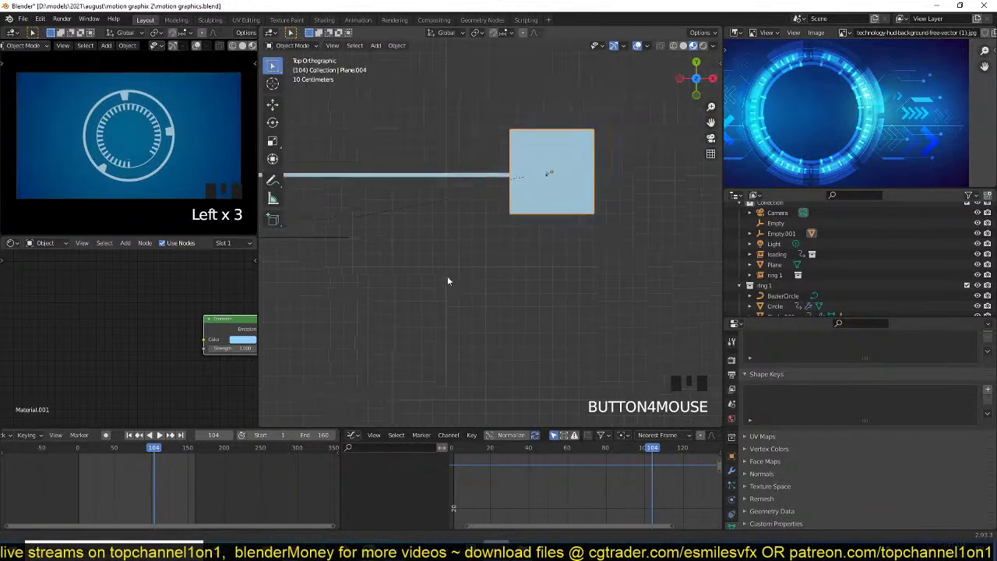
{"action": "key", "text": "s"}
{"action": "right_click", "coordinate": [570, 234]}
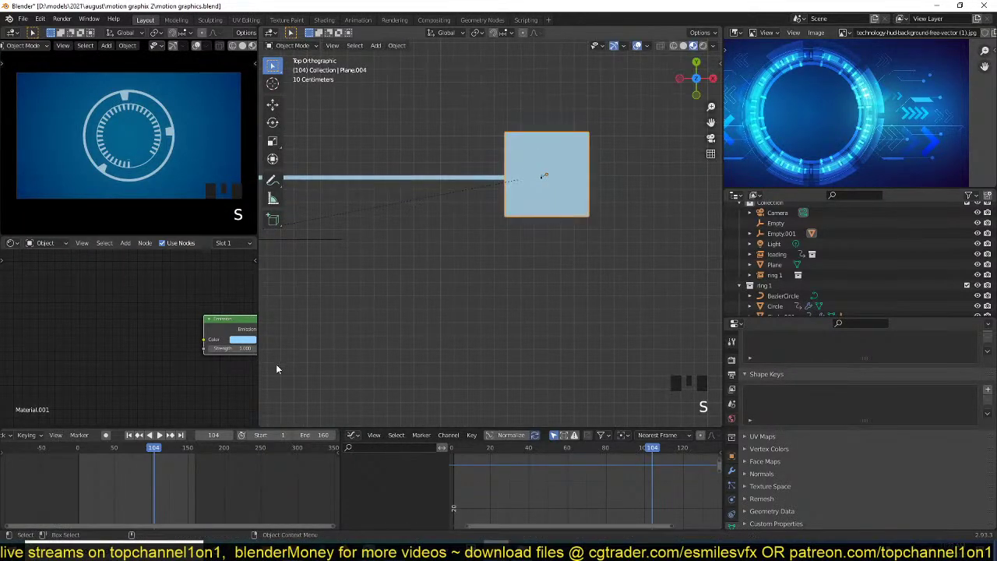
{"action": "left_click", "coordinate": [106, 435]}
{"action": "key", "text": "g"}
{"action": "left_click", "coordinate": [496, 275]}
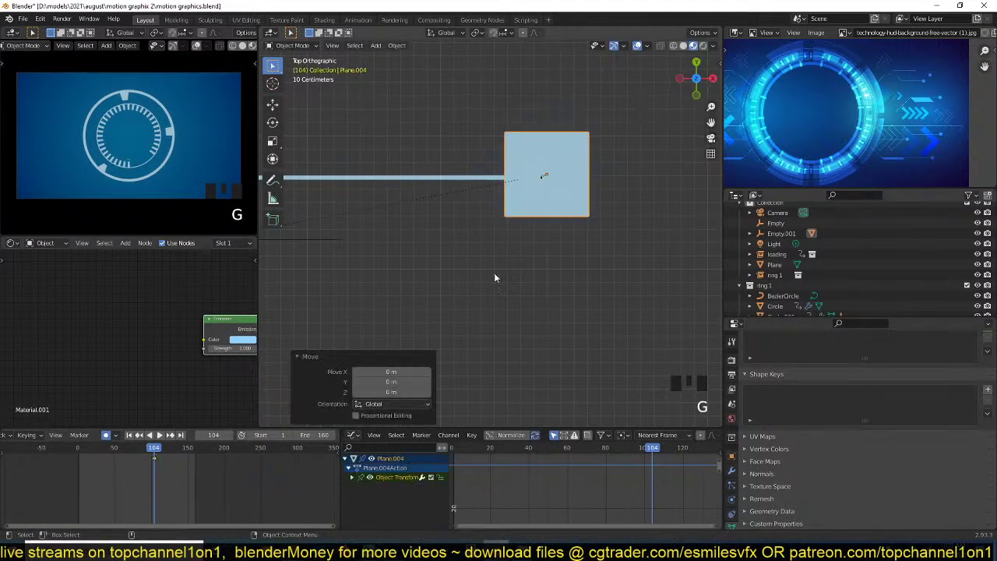
{"action": "key", "text": "g"}
{"action": "left_click", "coordinate": [163, 463]}
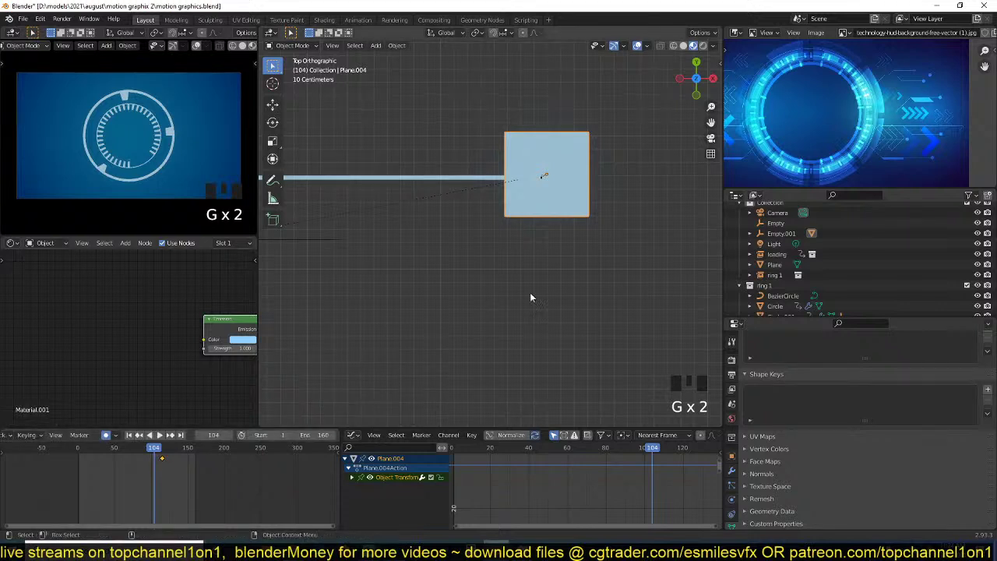
- Scale the square end plane down to about 0.048 of its size at frame 104
{"action": "key", "text": "s"}
{"action": "left_click", "coordinate": [544, 177]}
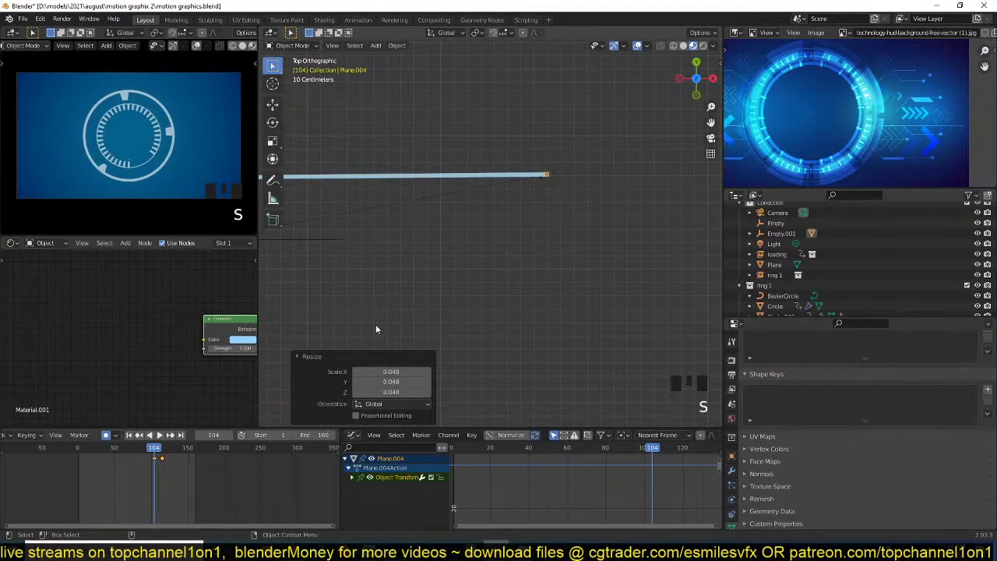
{"action": "left_click", "coordinate": [160, 455], "text": "shift"}
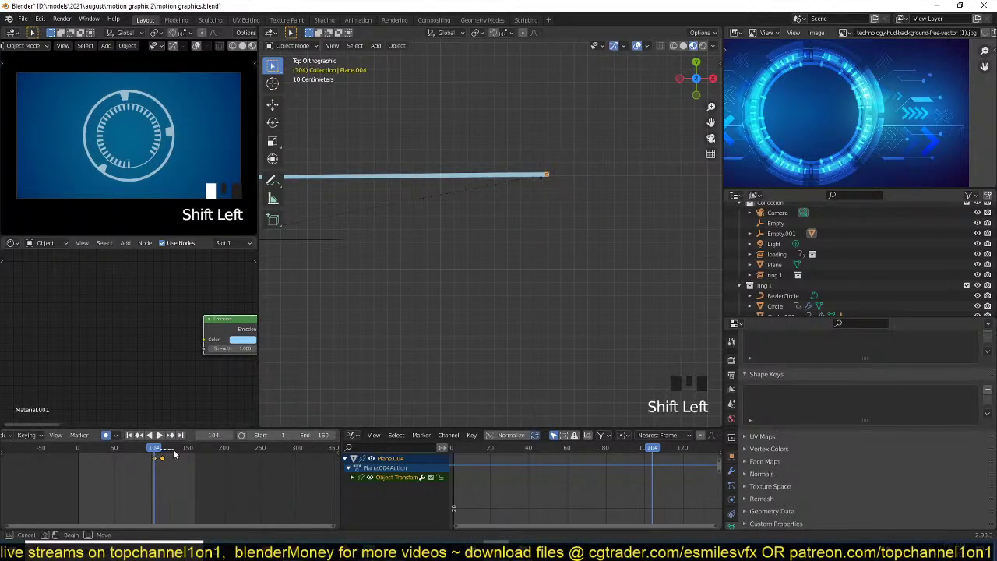
- Keyframe the end plane scaled down slightly at frame 121 and scaled by about 0.938 at frame 131
{"action": "left_click_drag", "start_coordinate": [156, 456], "coordinate": [164, 453]}
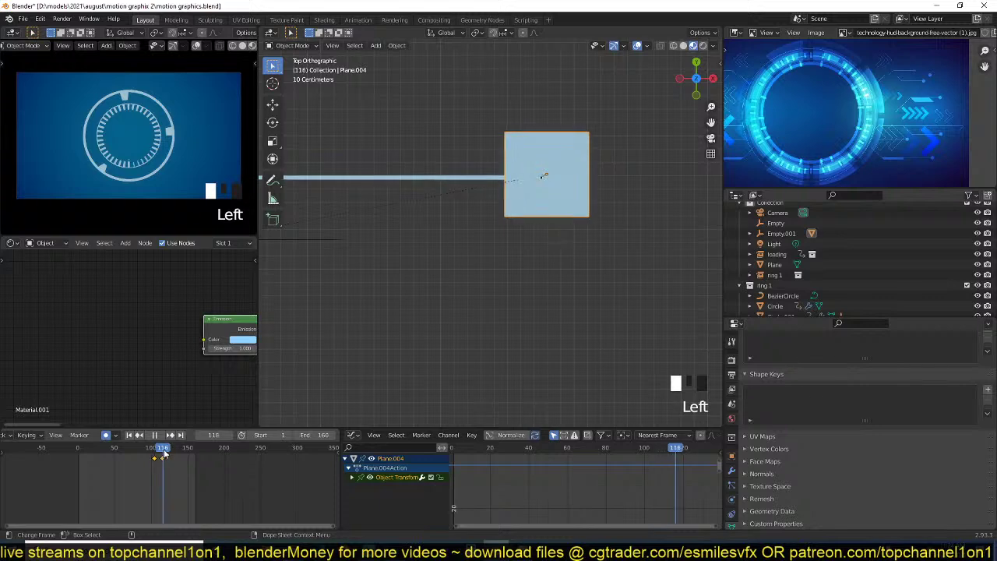
{"action": "key", "text": "s"}
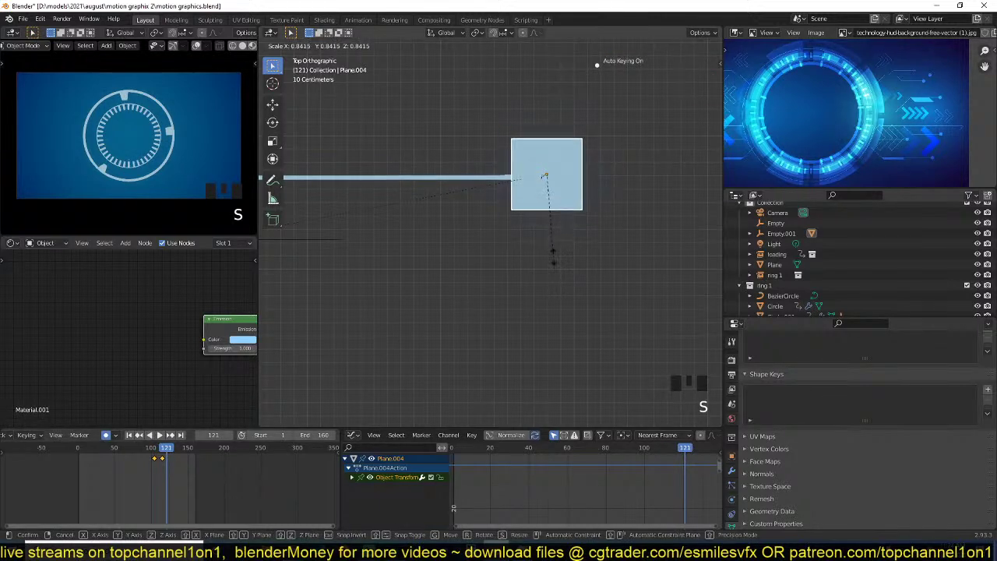
{"action": "left_click", "coordinate": [552, 241]}
{"action": "left_click", "coordinate": [173, 459]}
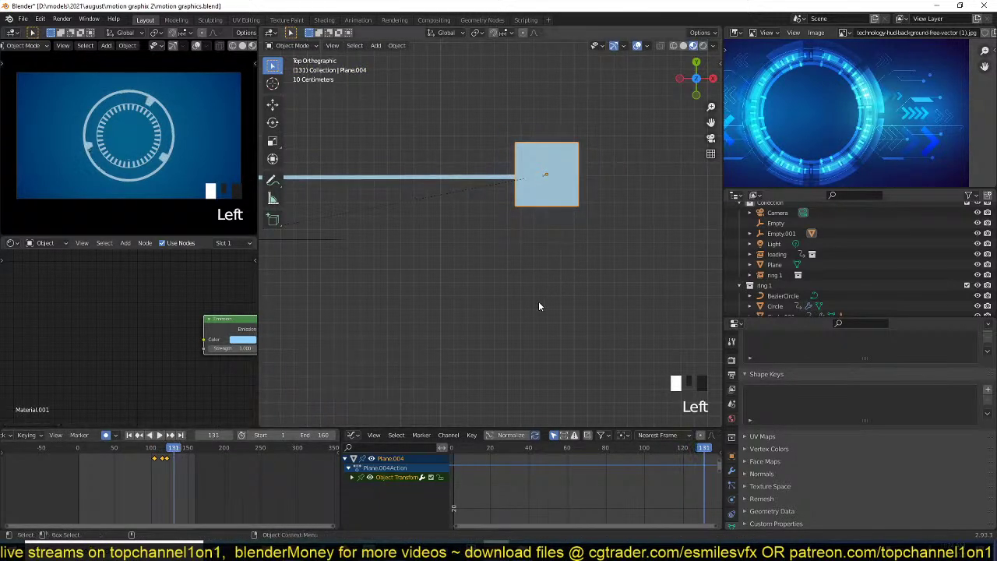
{"action": "key", "text": "s"}
{"action": "left_click", "coordinate": [567, 296]}
{"action": "scroll", "coordinate": [542, 314], "scroll_direction": "down", "scroll_amount": 3}
{"action": "middle_click_drag", "start_coordinate": [542, 314], "coordinate": [635, 237], "text": "shift"}
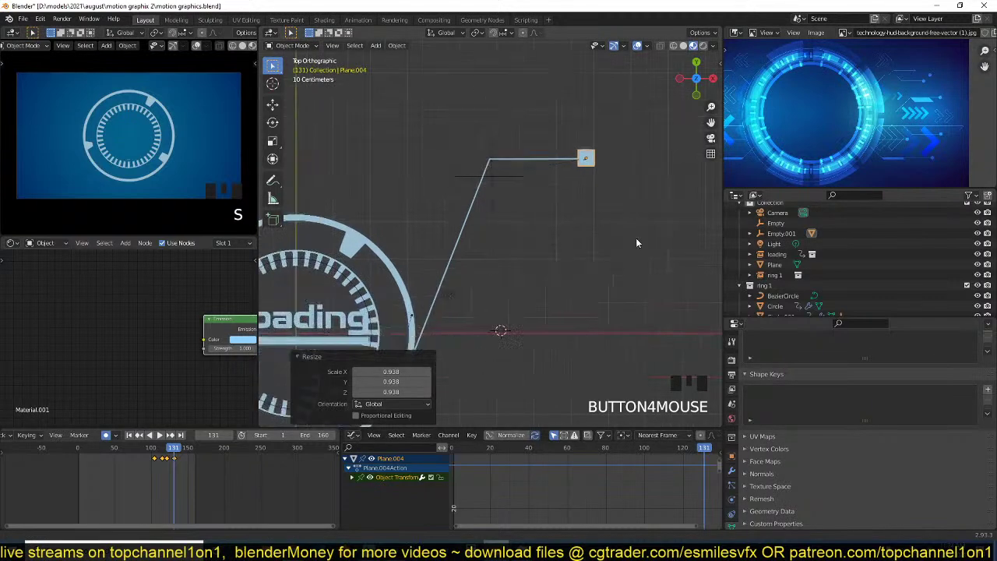
- Play back the animation to check how the square end plane pops in at the end of the callout line
{"action": "key", "text": "alt+a"}
{"action": "scroll", "coordinate": [460, 268], "scroll_direction": "down", "scroll_amount": 3}
{"action": "key", "text": "space"}
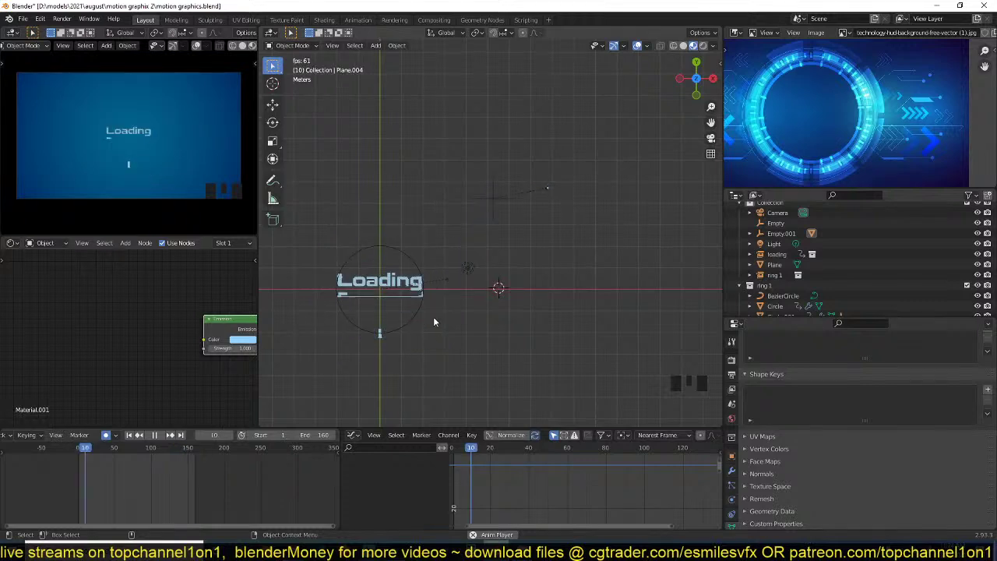
{"action": "key", "text": "Escape"}
- Try subdividing the slanted segment of the callout curve at frame 106
{"action": "scroll", "coordinate": [477, 241], "scroll_direction": "up", "scroll_amount": 1}
{"action": "right_click_drag", "start_coordinate": [136, 465], "coordinate": [155, 467], "text": "shift"}
{"action": "key", "text": "Tab"}
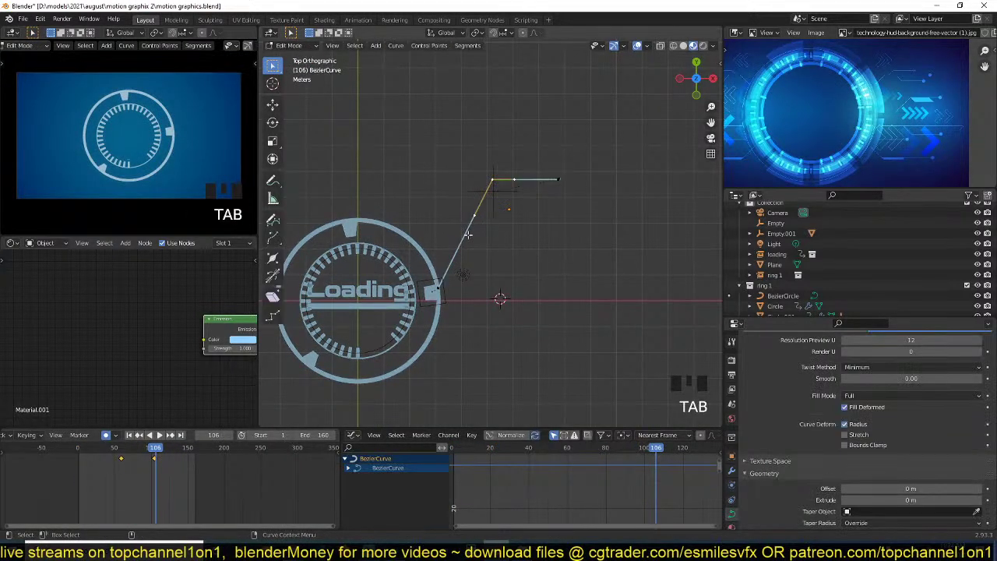
{"action": "scroll", "coordinate": [499, 133], "scroll_direction": "up", "scroll_amount": 4}
{"action": "right_click", "coordinate": [484, 178]}
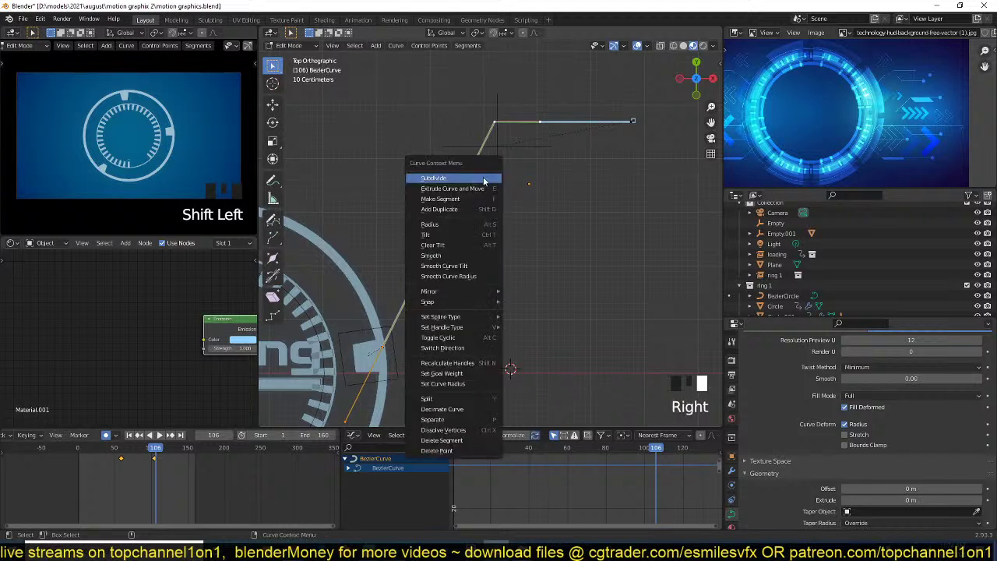
{"action": "left_click", "coordinate": [483, 177]}
{"action": "left_click", "coordinate": [442, 236]}
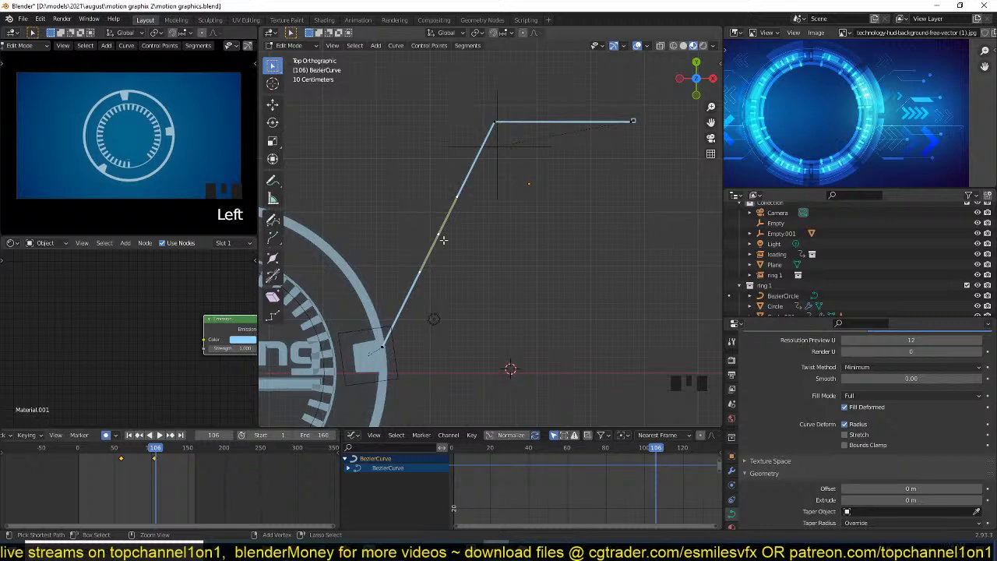
{"action": "key", "text": "Tab"}
{"action": "key", "text": "space"}
{"action": "key", "text": "Escape"}
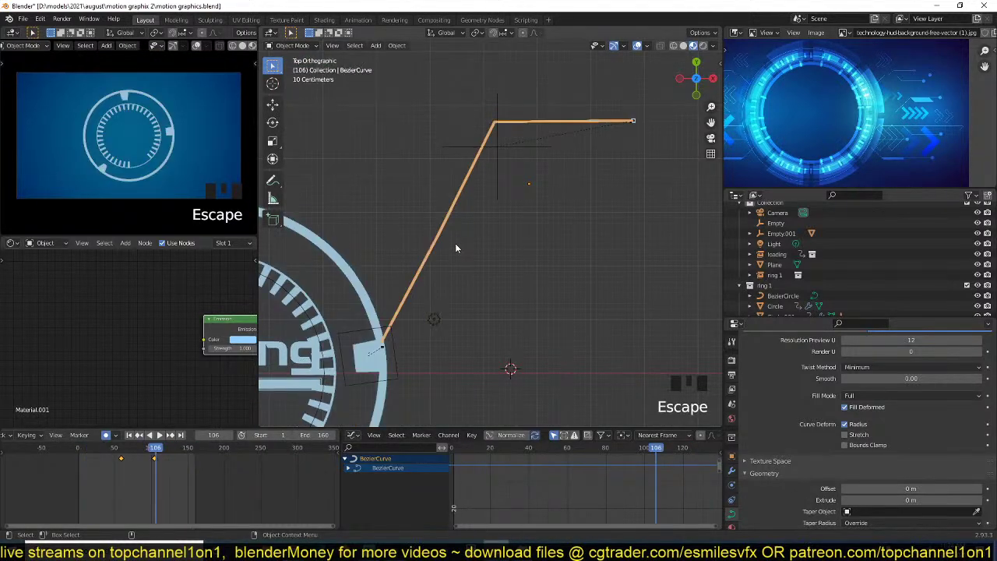
- Dissolve the extra point in the middle of the callout curve's slanted segment
{"action": "key", "text": "Tab"}
{"action": "left_click", "coordinate": [436, 232]}
{"action": "key", "text": "ctrl+x"}
{"action": "key", "text": "Tab"}
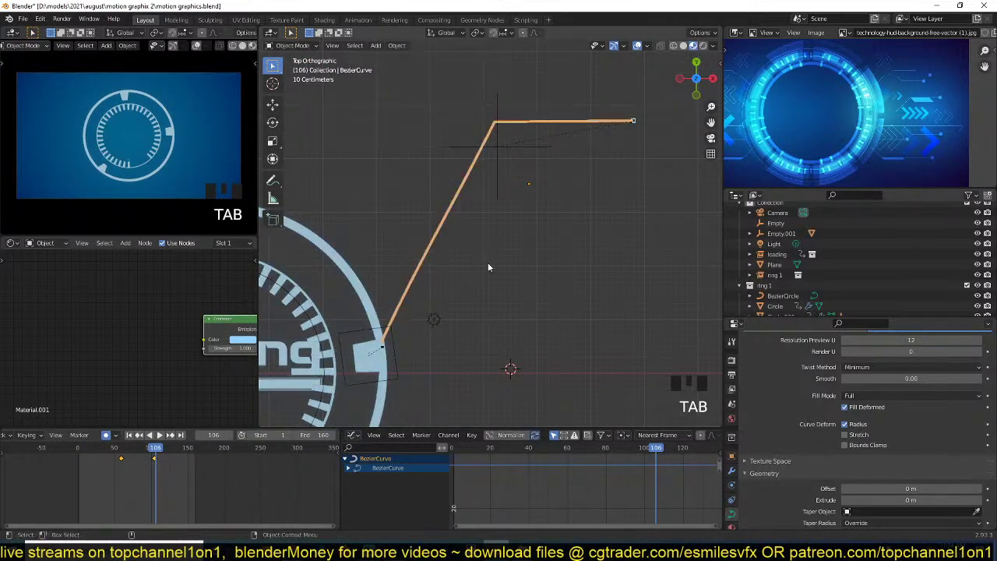
- Replay the callout line's growth within the whole scene and save the file
{"action": "scroll", "coordinate": [488, 267], "scroll_direction": "down", "scroll_amount": 4}
{"action": "key", "text": "space"}
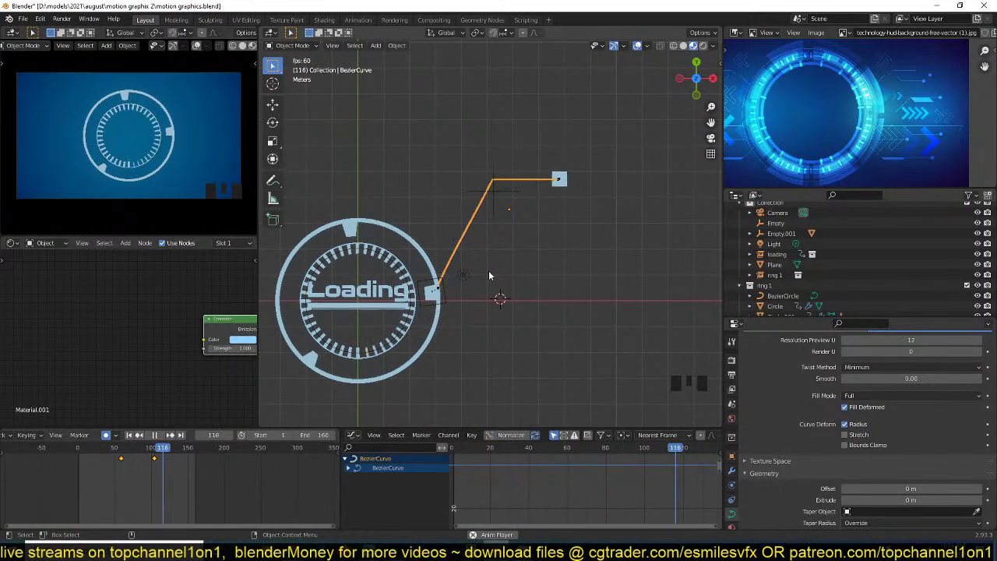
{"action": "scroll", "coordinate": [489, 275], "scroll_direction": "down", "scroll_amount": 3}
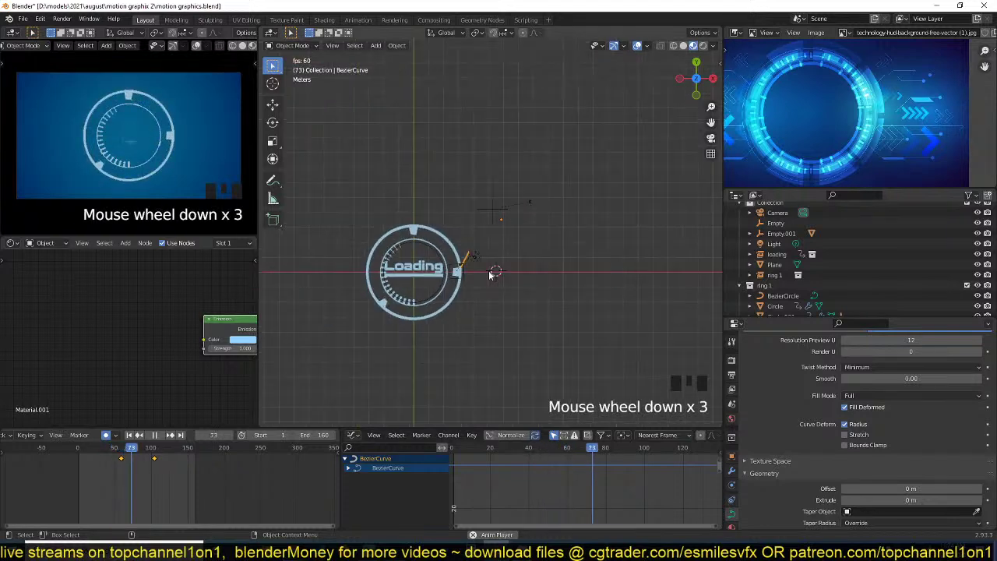
{"action": "key", "text": "space"}
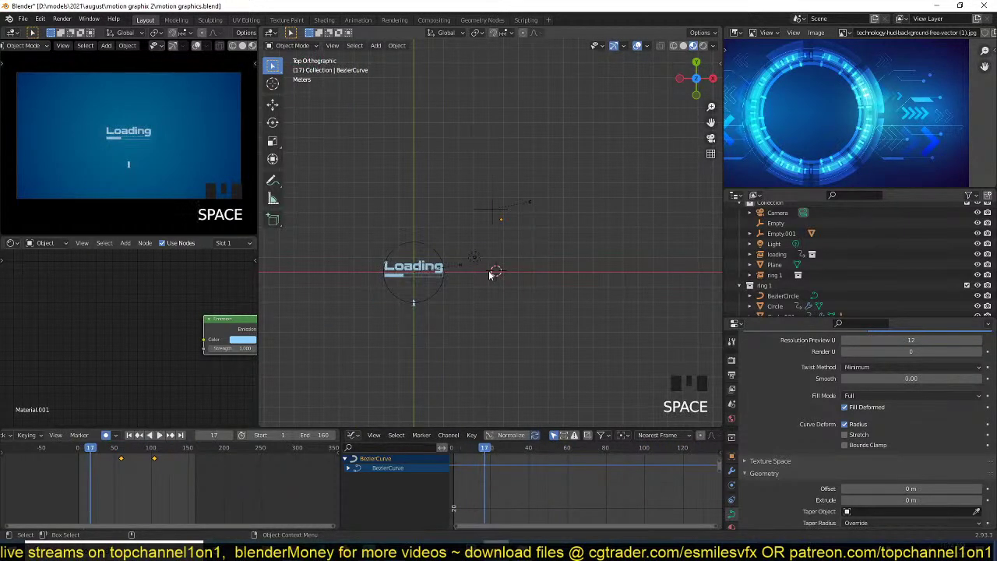
{"action": "key", "text": "space"}
{"action": "key", "text": "space"}
{"action": "scroll", "coordinate": [471, 281], "scroll_direction": "down", "scroll_amount": 5}
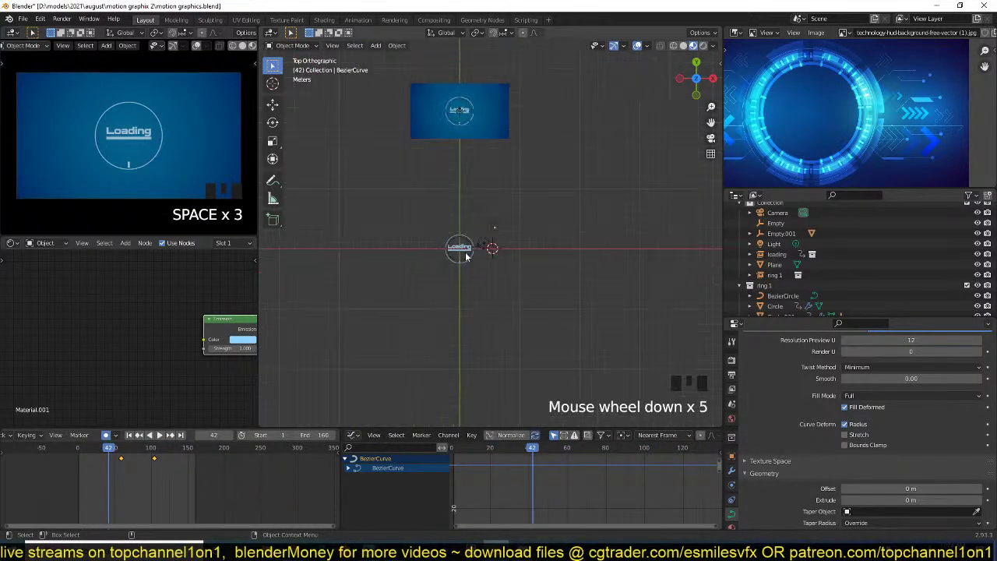
{"action": "key", "text": "ctrl+s"}
- Scrub and replay the animation, stop at frame 108 with the callout line drawn, and save the file again
{"action": "right_click_drag", "start_coordinate": [97, 468], "coordinate": [187, 476], "text": "shift"}
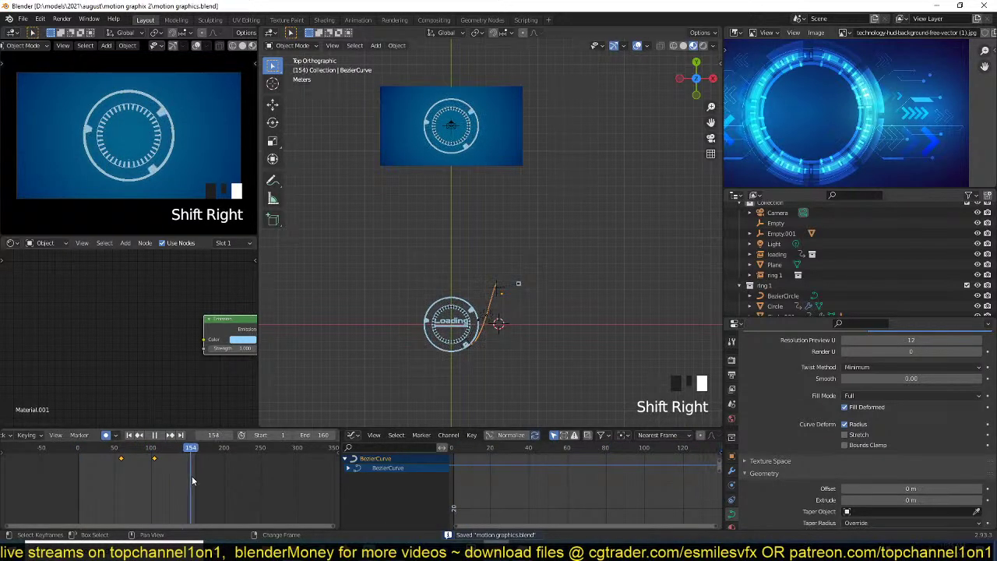
{"action": "key", "text": "space"}
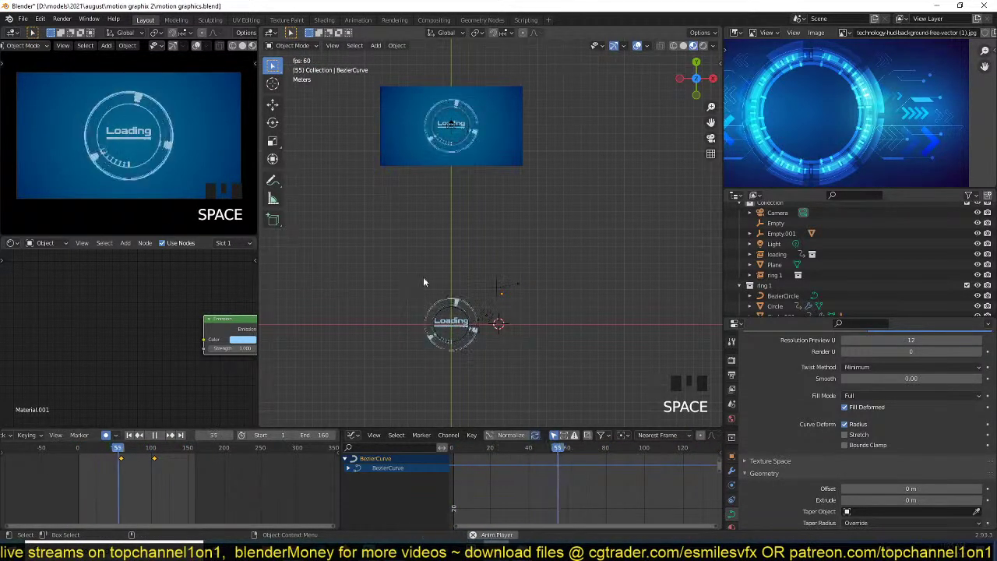
{"action": "key", "text": "space"}
{"action": "scroll", "coordinate": [439, 257], "scroll_direction": "up", "scroll_amount": 7}
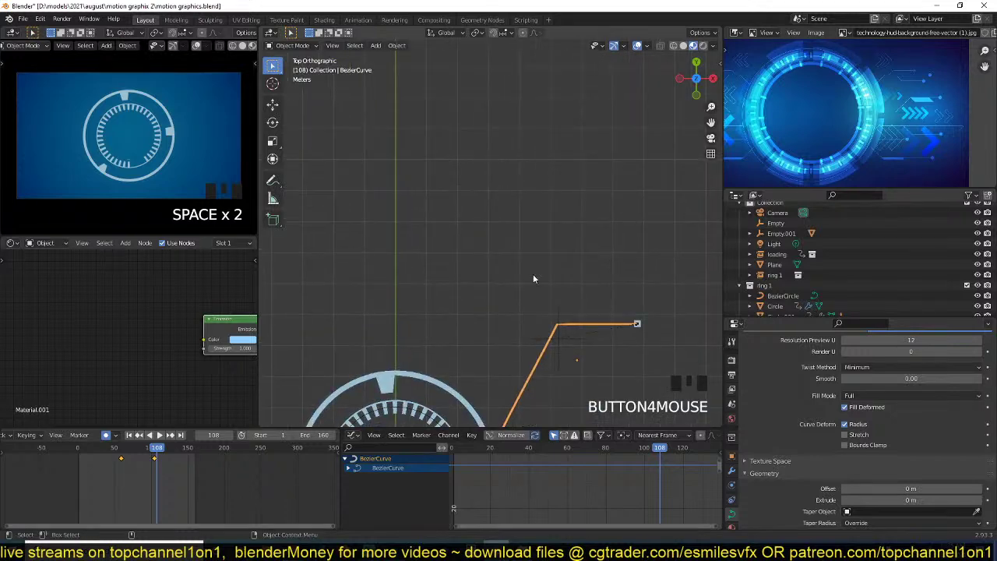
{"action": "key", "text": "ctrl+s"}
- Move the callout curve, its two empties and the square end plane into a new collection named pointer
{"action": "scroll", "coordinate": [549, 216], "scroll_direction": "up", "scroll_amount": 3}
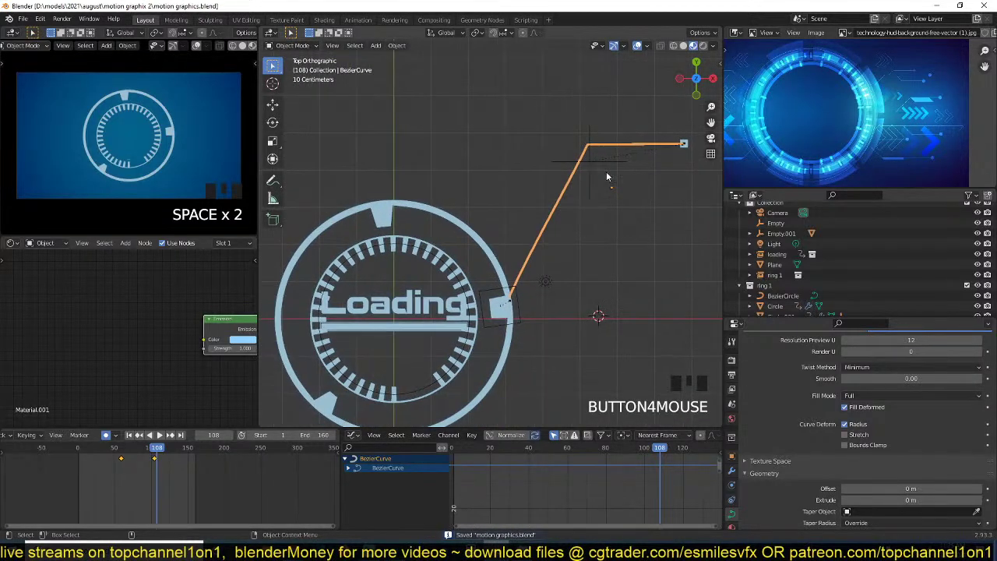
{"action": "left_click", "coordinate": [587, 169]}
{"action": "left_click", "coordinate": [622, 146], "text": "shift"}
{"action": "middle_click_drag", "start_coordinate": [601, 191], "coordinate": [520, 205], "text": "shift"}
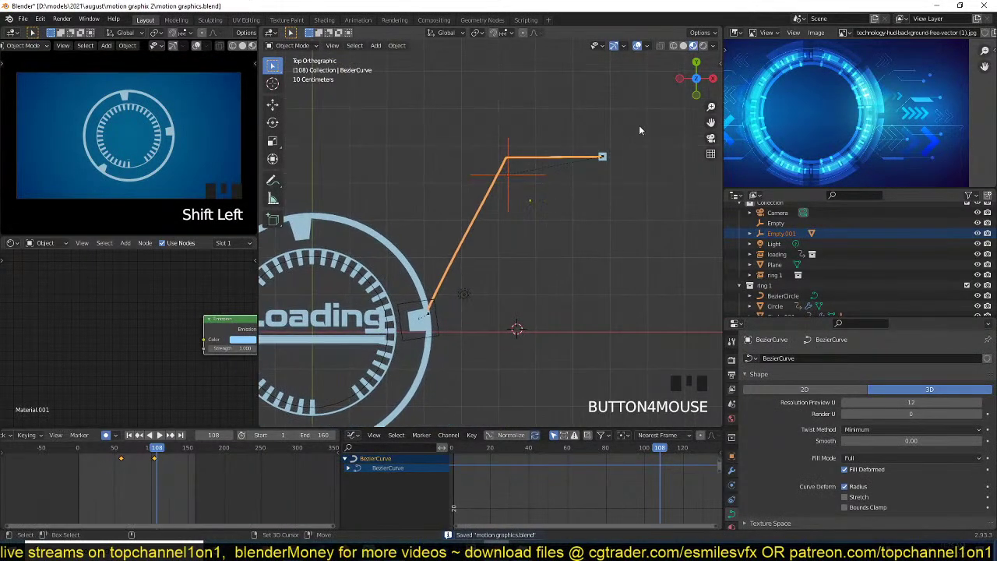
{"action": "left_click_drag", "start_coordinate": [637, 130], "coordinate": [502, 224], "text": "shift"}
{"action": "scroll", "coordinate": [499, 229], "scroll_direction": "up", "scroll_amount": 3}
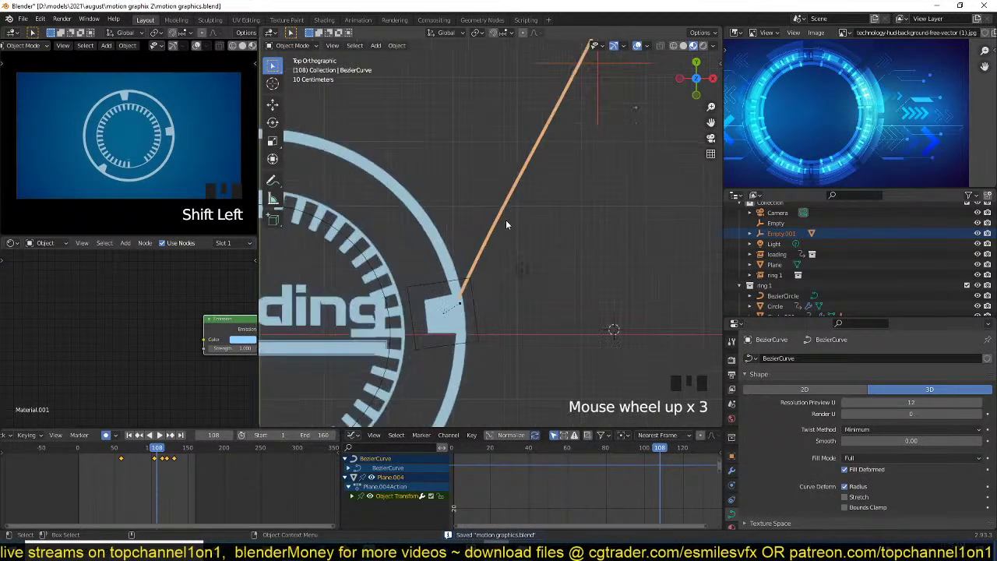
{"action": "left_click", "coordinate": [476, 317], "text": "shift"}
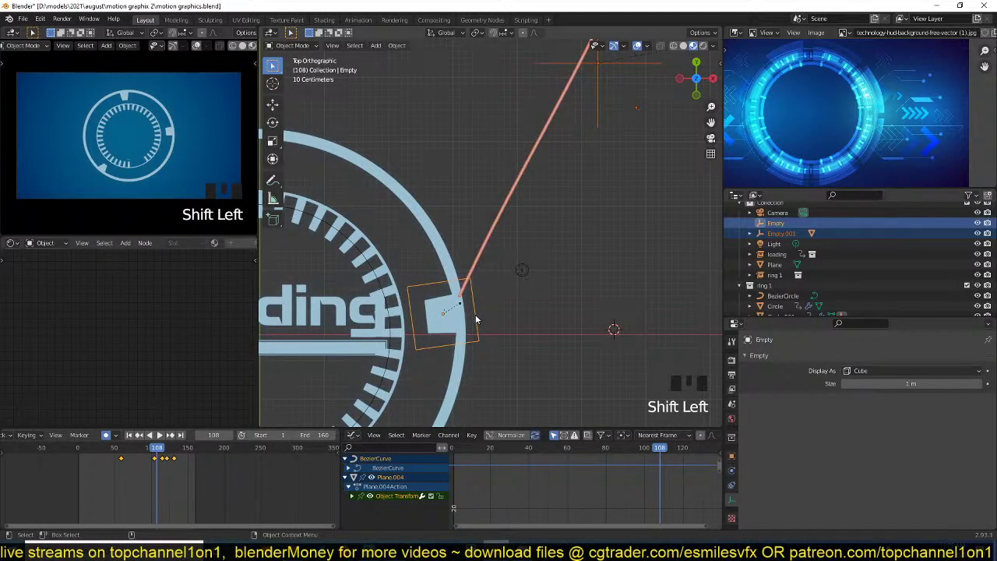
{"action": "key", "text": "m"}
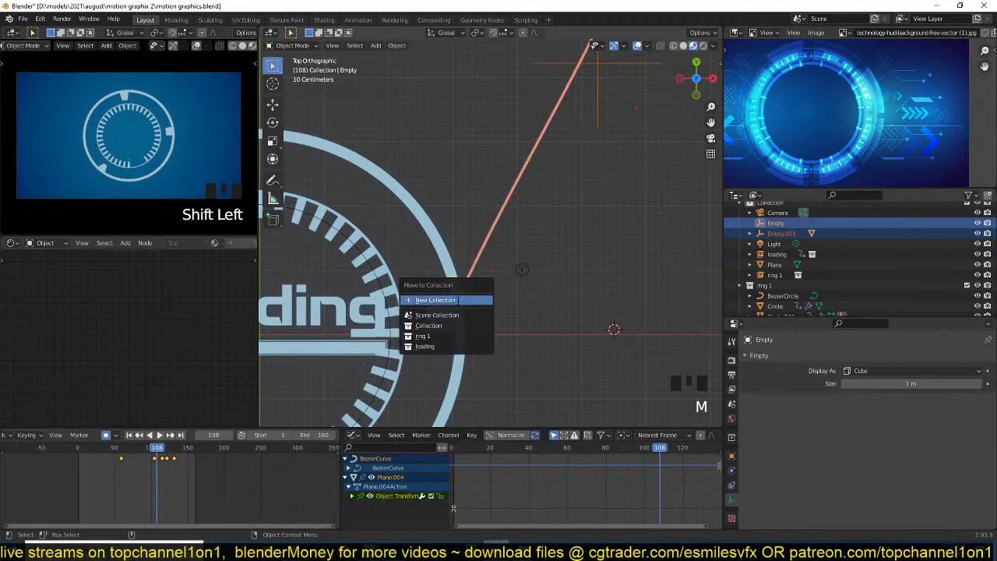
{"action": "left_click", "coordinate": [436, 300]}
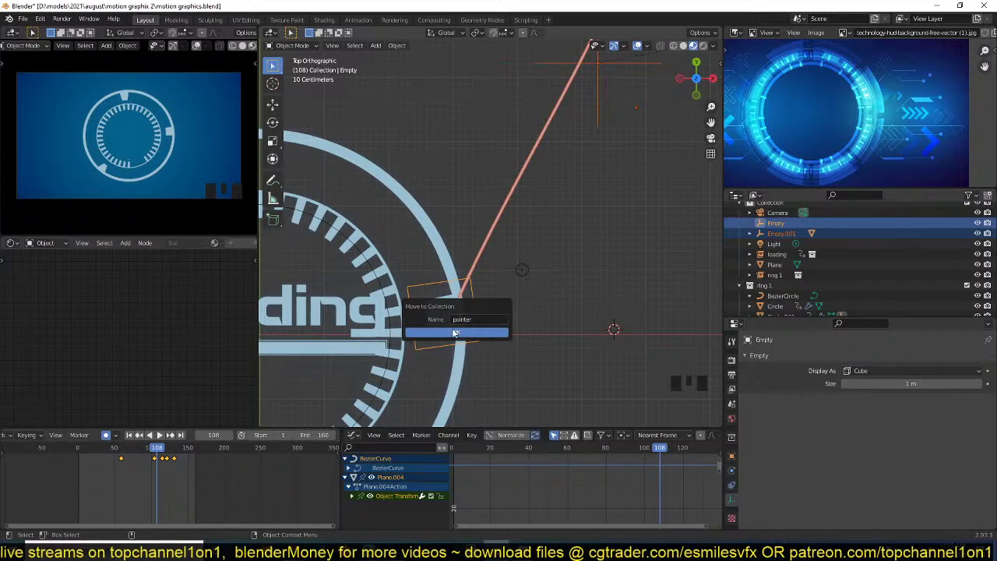
{"action": "left_click", "coordinate": [456, 332]}
- Save the file and collapse the pointer collection in the outliner
{"action": "scroll", "coordinate": [556, 258], "scroll_direction": "down", "scroll_amount": 16}
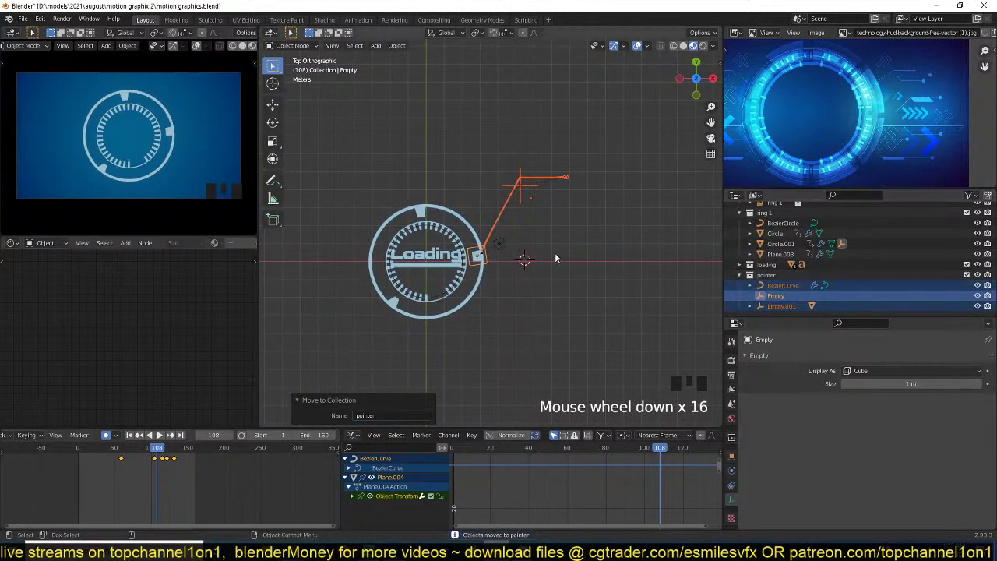
{"action": "scroll", "coordinate": [556, 258], "scroll_direction": "up", "scroll_amount": 4}
{"action": "key", "text": "ctrl+s"}
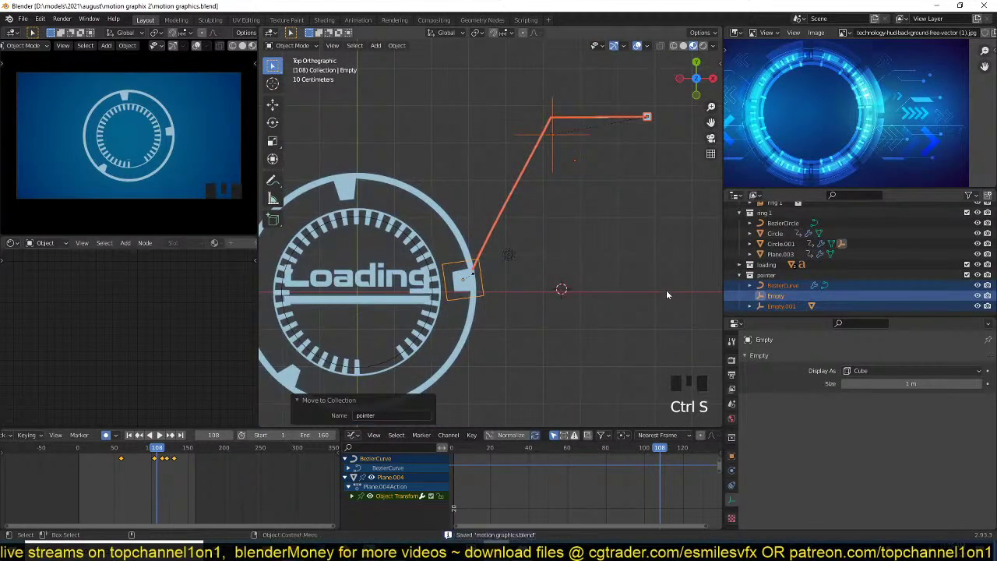
{"action": "left_click", "coordinate": [740, 276]}
- Snap the 3D cursor to the blue background plane and add an instance of the pointer collection there
{"action": "scroll", "coordinate": [594, 275], "scroll_direction": "down", "scroll_amount": 11}
{"action": "scroll", "coordinate": [583, 269], "scroll_direction": "up", "scroll_amount": 4}
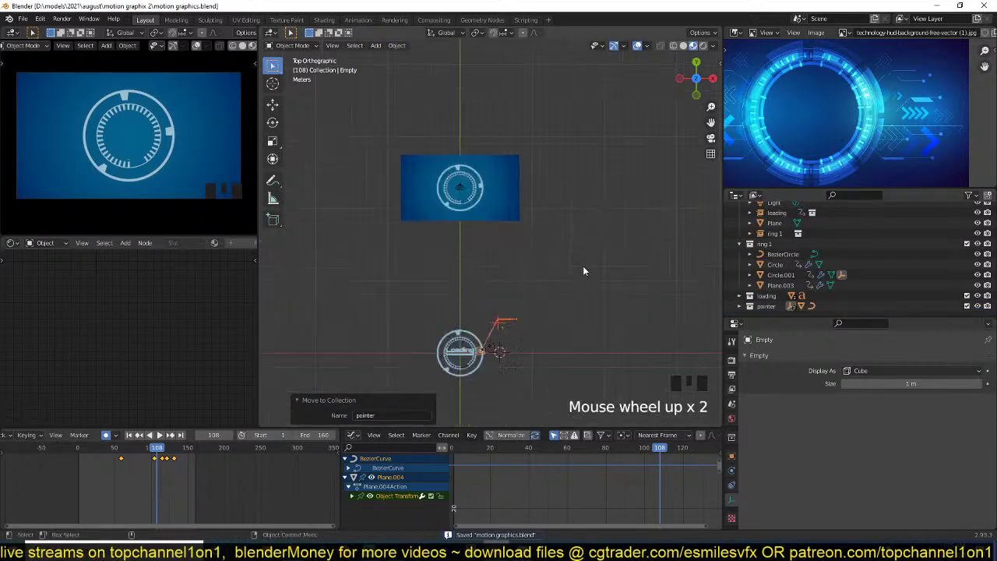
{"action": "scroll", "coordinate": [487, 284], "scroll_direction": "up", "scroll_amount": 3}
{"action": "left_click", "coordinate": [510, 216]}
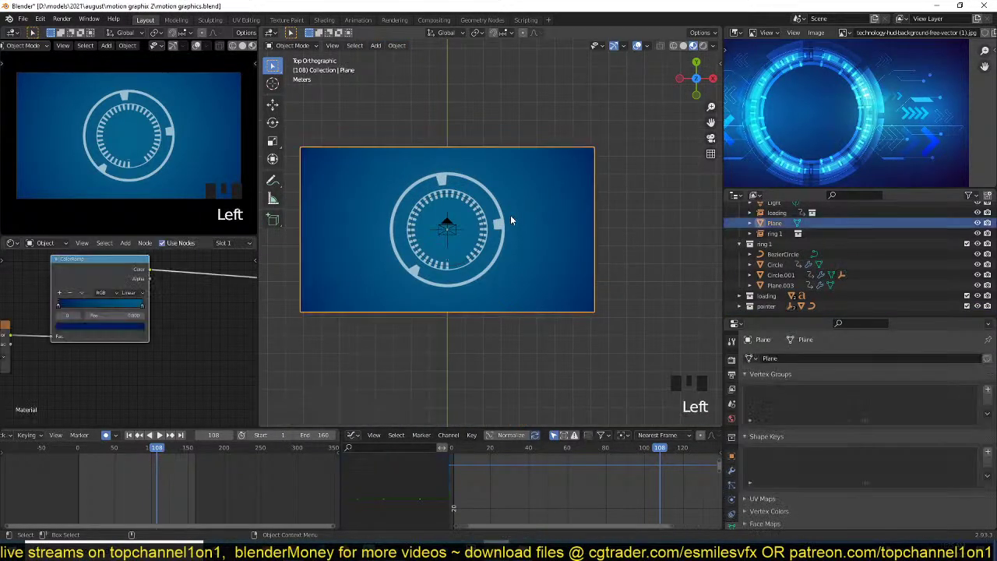
{"action": "key", "text": "shift+a"}
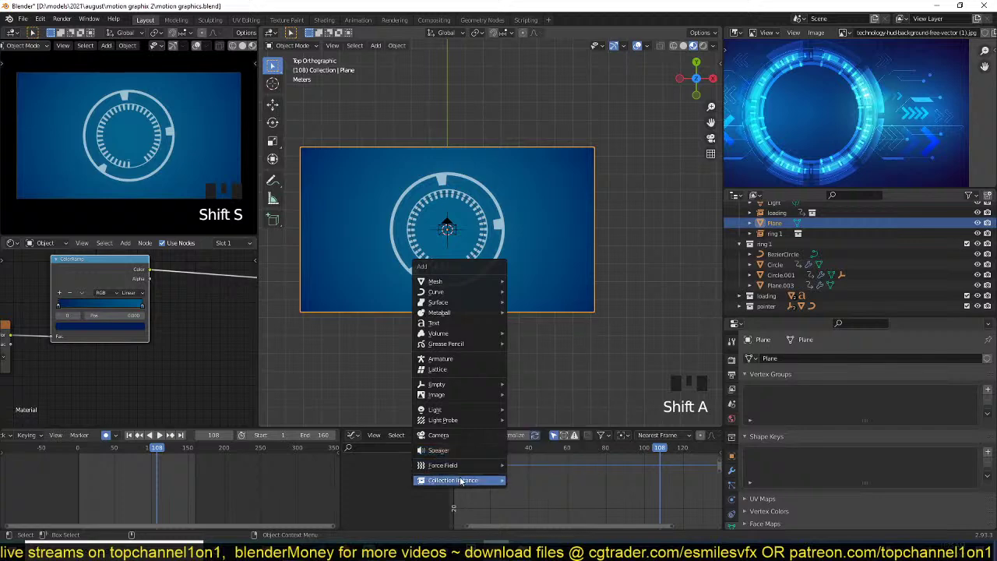
{"action": "mouse_move", "coordinate": [468, 480]}
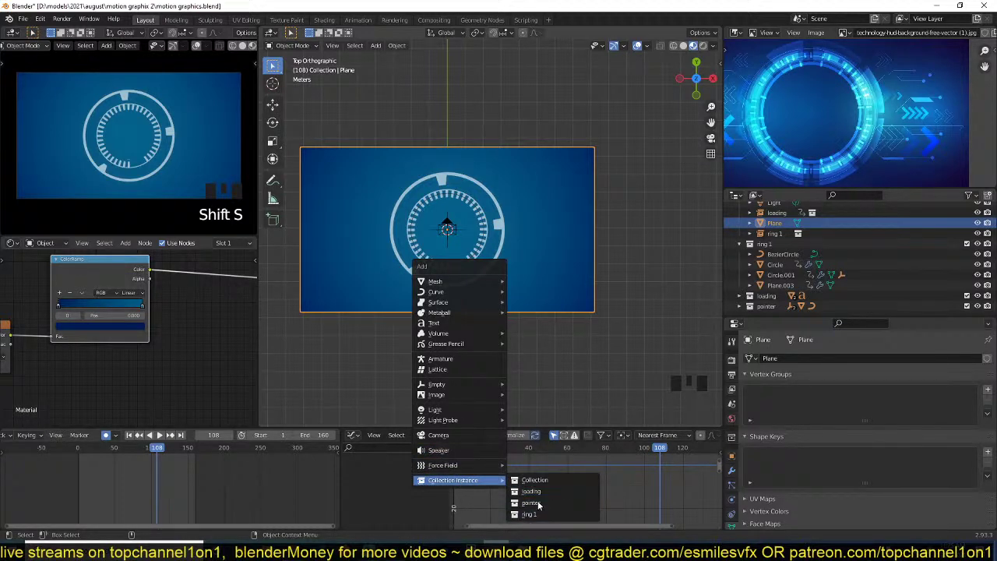
{"action": "left_click", "coordinate": [538, 505]}
{"action": "key", "text": "g"}
{"action": "key", "text": "Escape"}
{"action": "scroll", "coordinate": [543, 253], "scroll_direction": "up", "scroll_amount": 3}
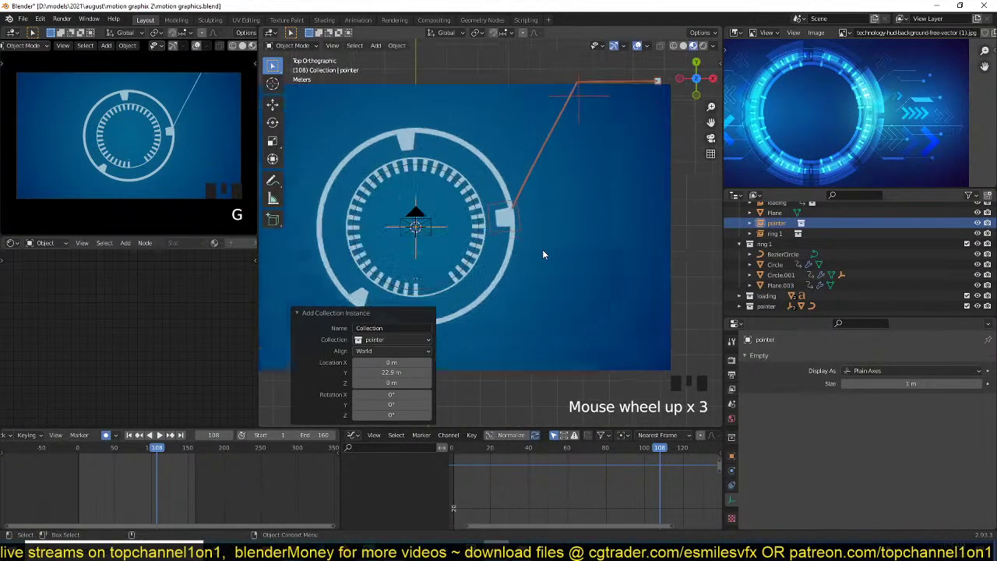
- At frame 154, turn off auto keying and move the empty at the callout's bend about -0.725 m in X and -2.357 m in Y
{"action": "key", "text": "space"}
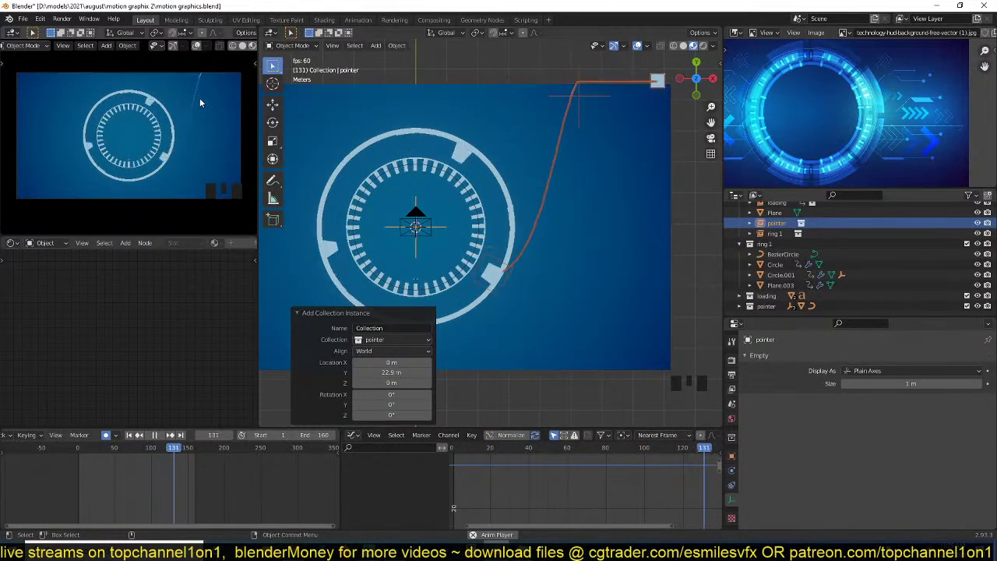
{"action": "key", "text": "space"}
{"action": "scroll", "coordinate": [520, 195], "scroll_direction": "down", "scroll_amount": 7}
{"action": "middle_click_drag", "start_coordinate": [525, 377], "coordinate": [476, 163], "text": "shift"}
{"action": "scroll", "coordinate": [536, 276], "scroll_direction": "up", "scroll_amount": 4}
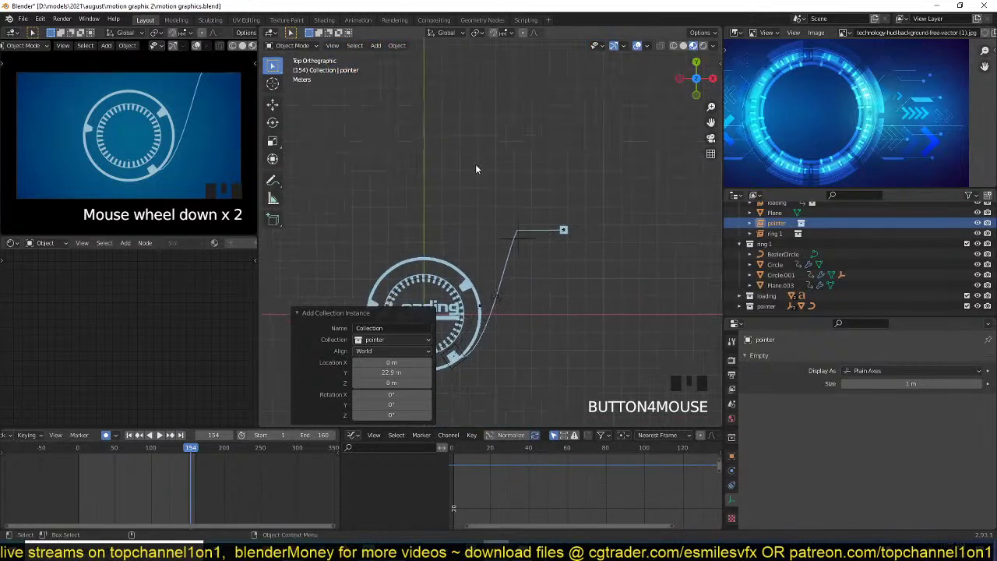
{"action": "scroll", "coordinate": [543, 280], "scroll_direction": "up", "scroll_amount": 2}
{"action": "double_click", "coordinate": [535, 263]}
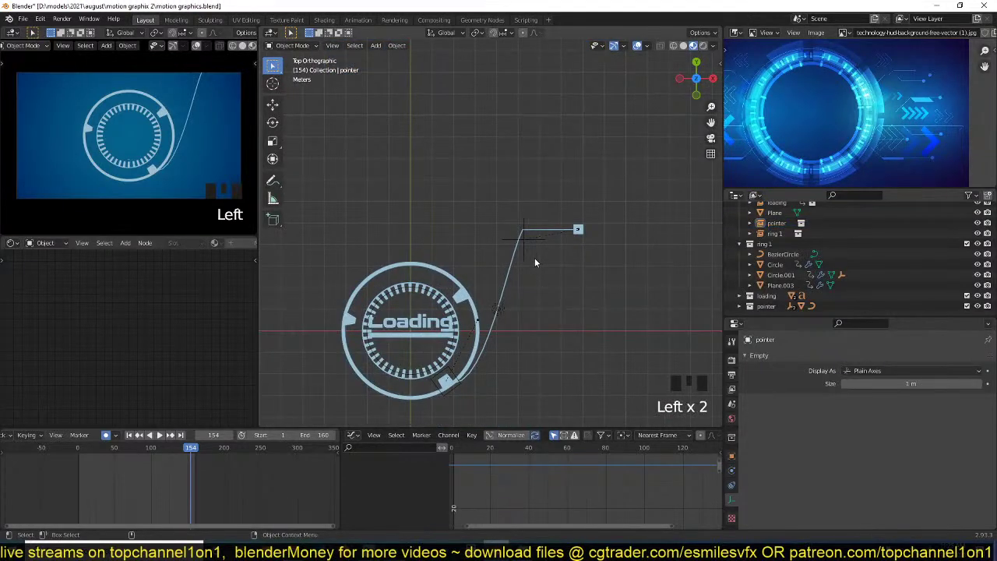
{"action": "left_click", "coordinate": [107, 439]}
{"action": "scroll", "coordinate": [576, 241], "scroll_direction": "up", "scroll_amount": 3}
{"action": "key", "text": "g"}
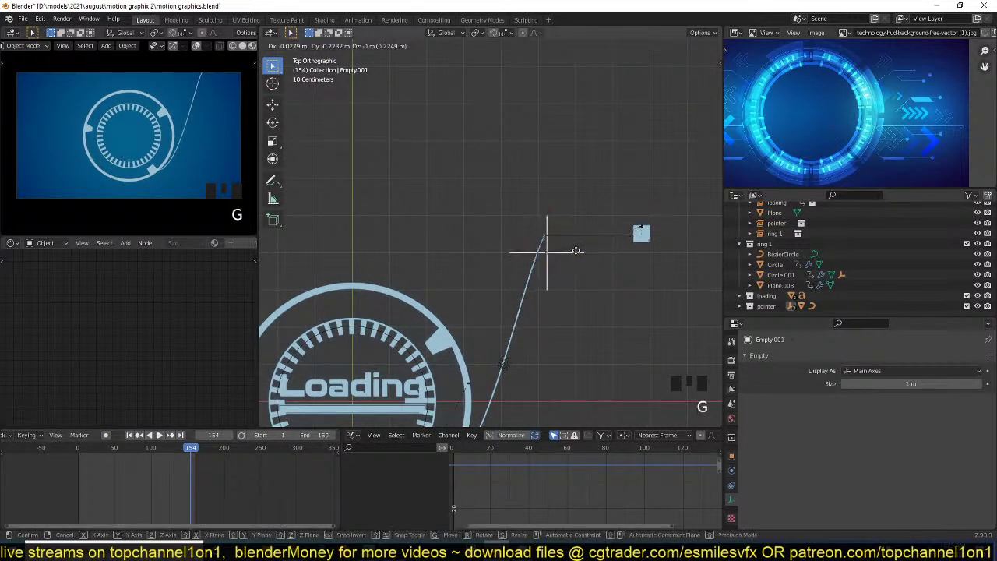
{"action": "left_click", "coordinate": [551, 332]}
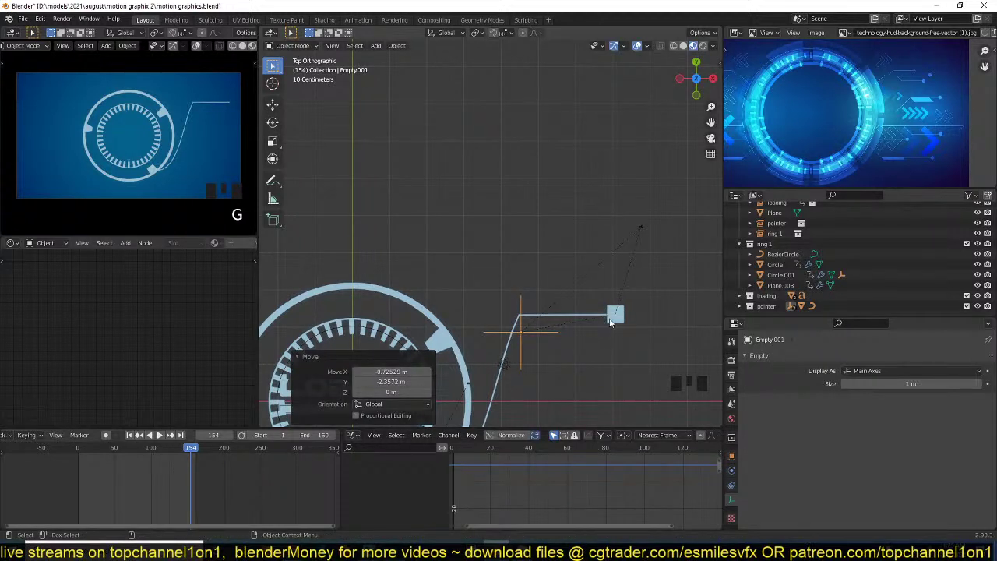
- Try to move the square end plane about -0.92 m along X to shorten the callout's horizontal part, and replay the animation
{"action": "left_click", "coordinate": [613, 319]}
{"action": "left_click", "coordinate": [617, 314]}
{"action": "key", "text": "g"}
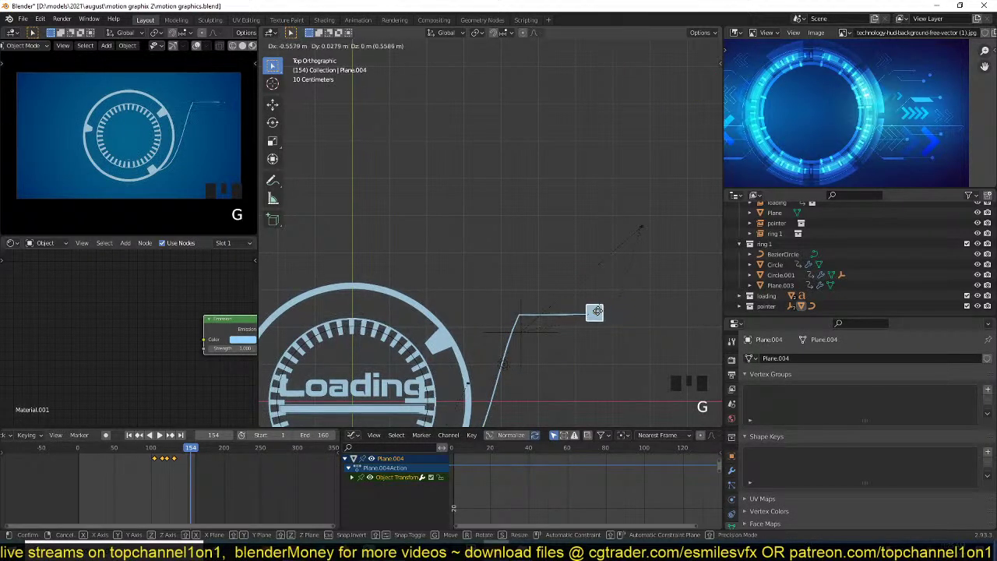
{"action": "key", "text": "x"}
{"action": "left_click", "coordinate": [584, 313]}
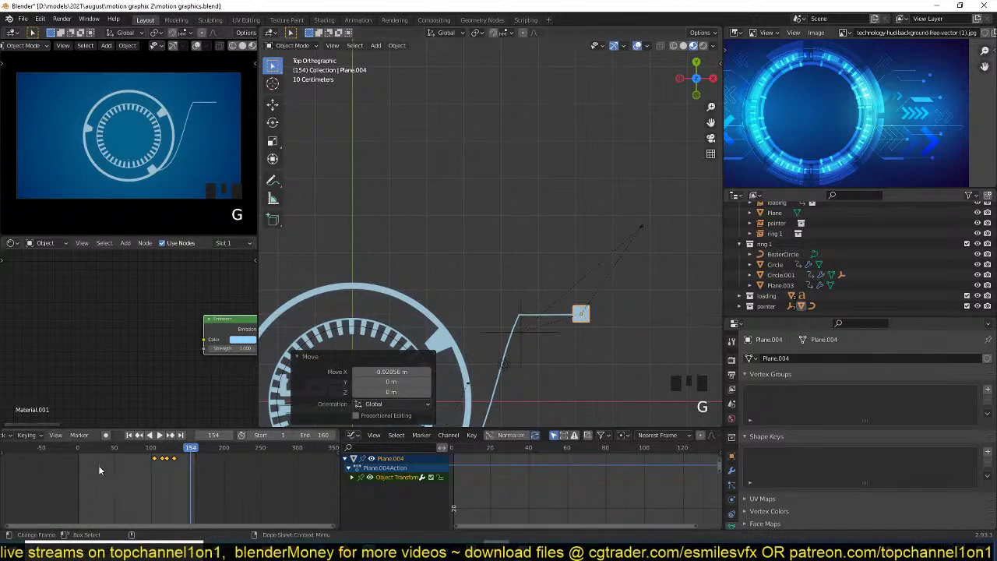
{"action": "key", "text": "space"}
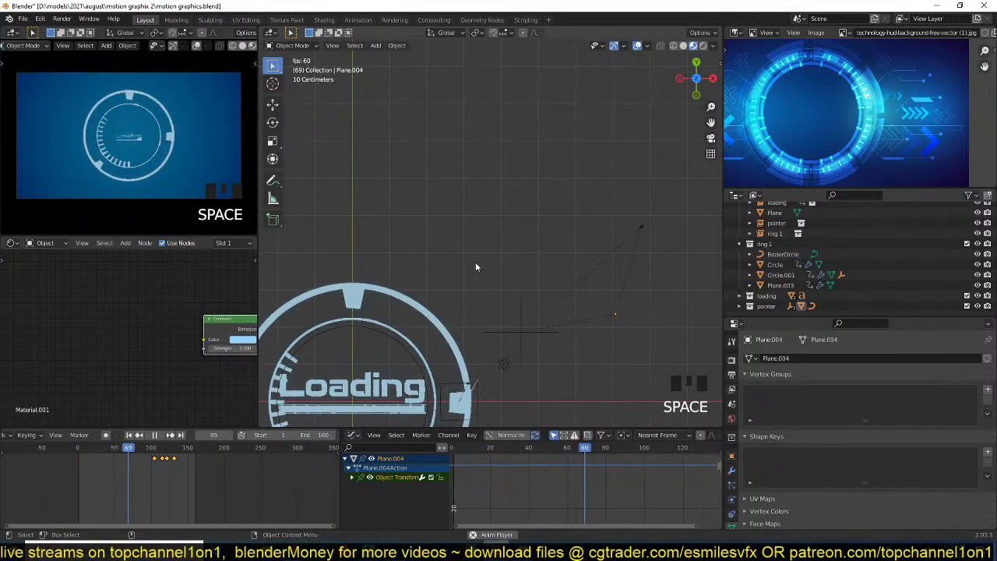
{"action": "key", "text": "space"}
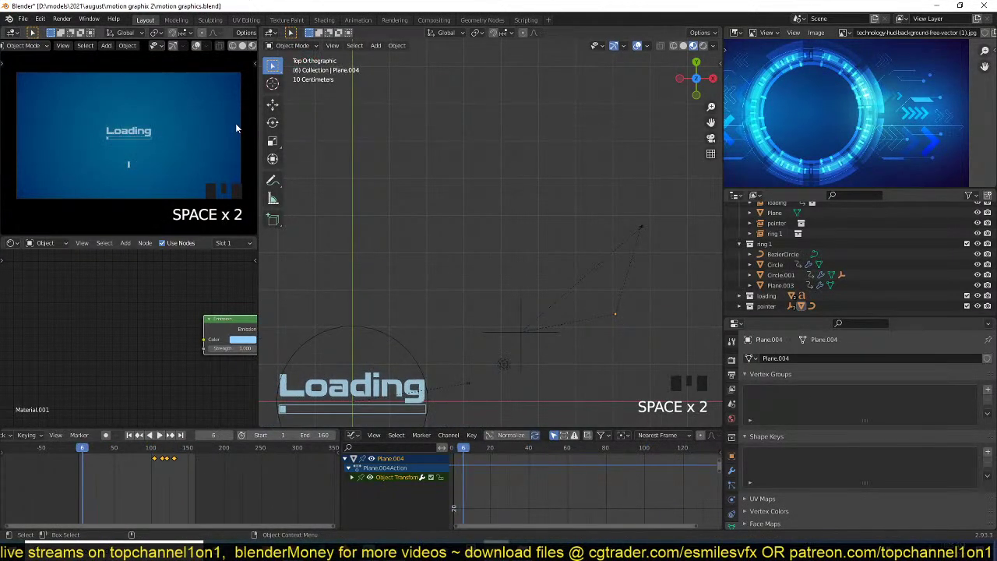
- Set the handles of all the callout curve's control points to Vector so its segments run straight
{"action": "scroll", "coordinate": [237, 128], "scroll_direction": "up", "scroll_amount": 2}
{"action": "key", "text": "space"}
{"action": "scroll", "coordinate": [237, 127], "scroll_direction": "down", "scroll_amount": 3}
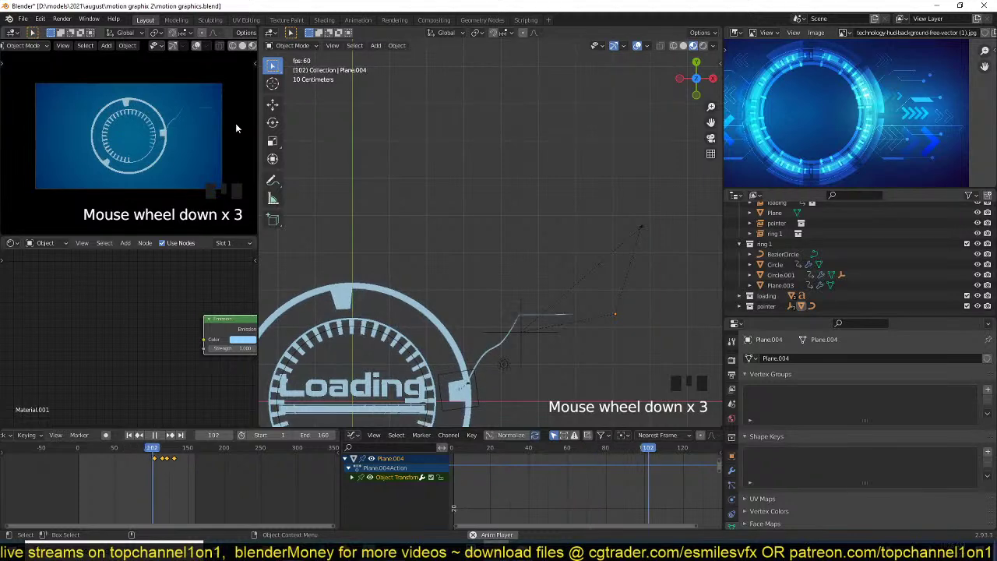
{"action": "key", "text": "space"}
{"action": "scroll", "coordinate": [515, 253], "scroll_direction": "up", "scroll_amount": 3}
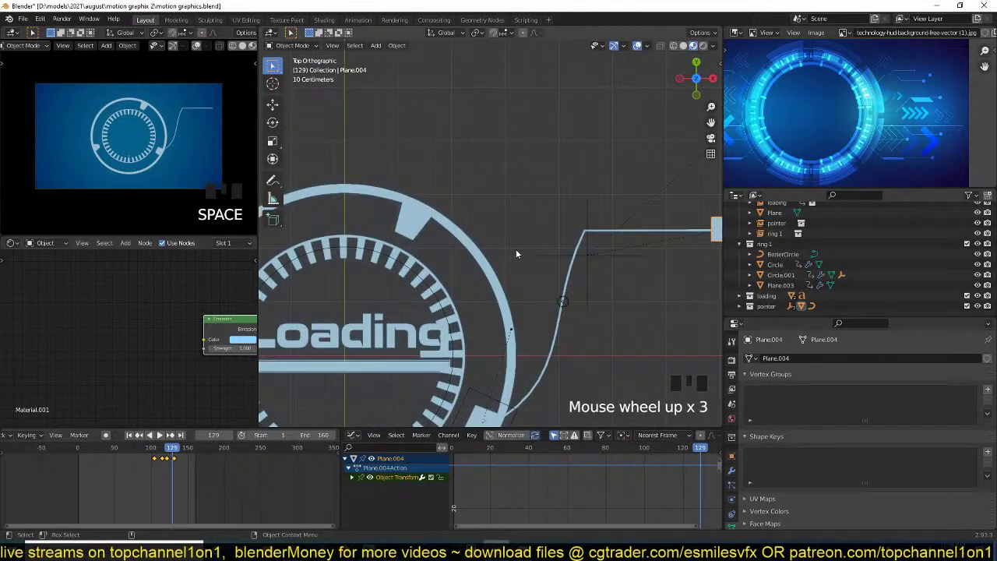
{"action": "left_click", "coordinate": [558, 275]}
{"action": "left_click", "coordinate": [559, 275]}
{"action": "key", "text": "Tab"}
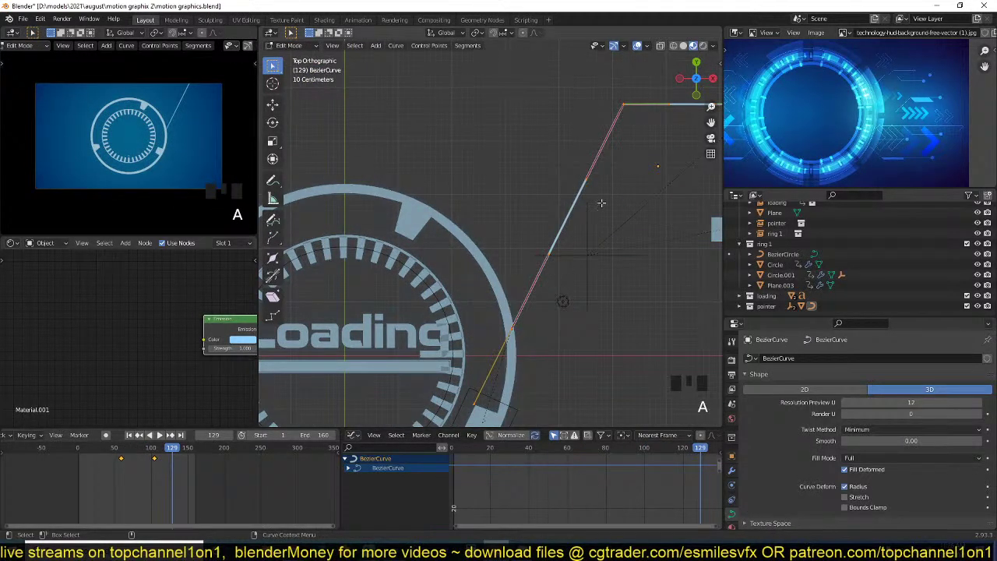
{"action": "key", "text": "v"}
{"action": "key", "text": "v"}
{"action": "key", "text": "Tab"}
- Play the animation in the maximized camera view, and check the straightened callout line and its square end in the scene
{"action": "key", "text": "space"}
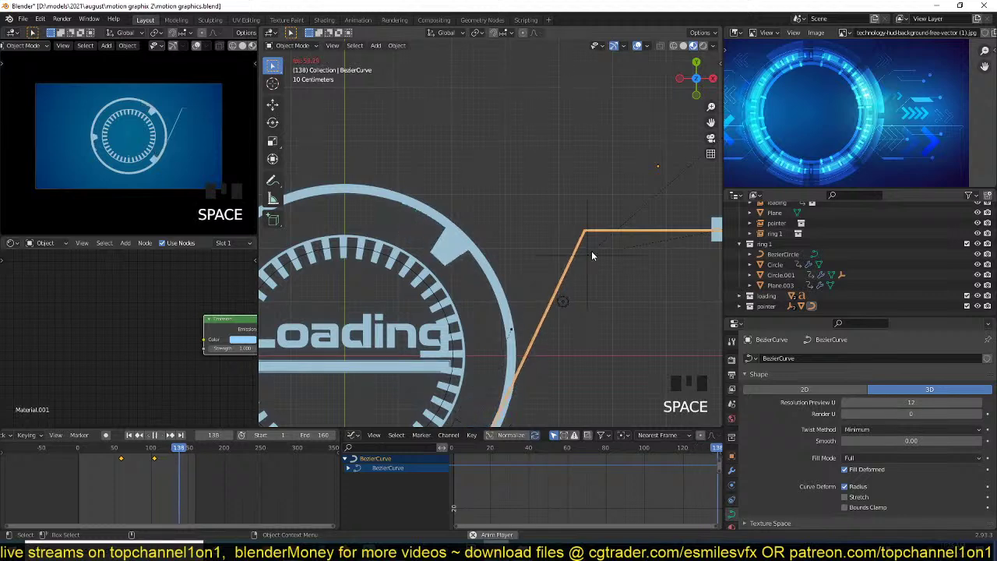
{"action": "scroll", "coordinate": [180, 155], "scroll_direction": "up", "scroll_amount": 2}
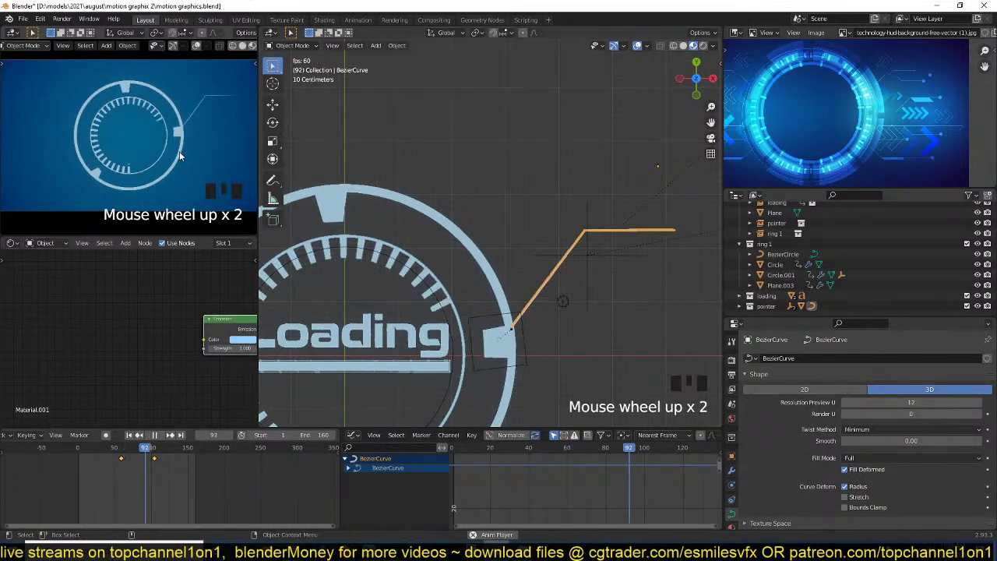
{"action": "key", "text": "ctrl+space"}
{"action": "scroll", "coordinate": [200, 152], "scroll_direction": "down", "scroll_amount": 3}
{"action": "key", "text": "space"}
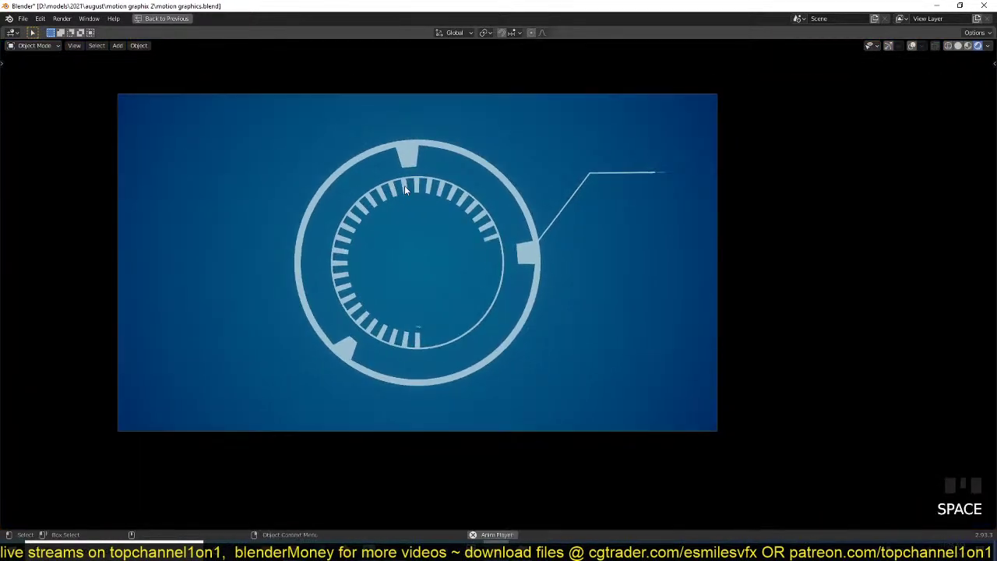
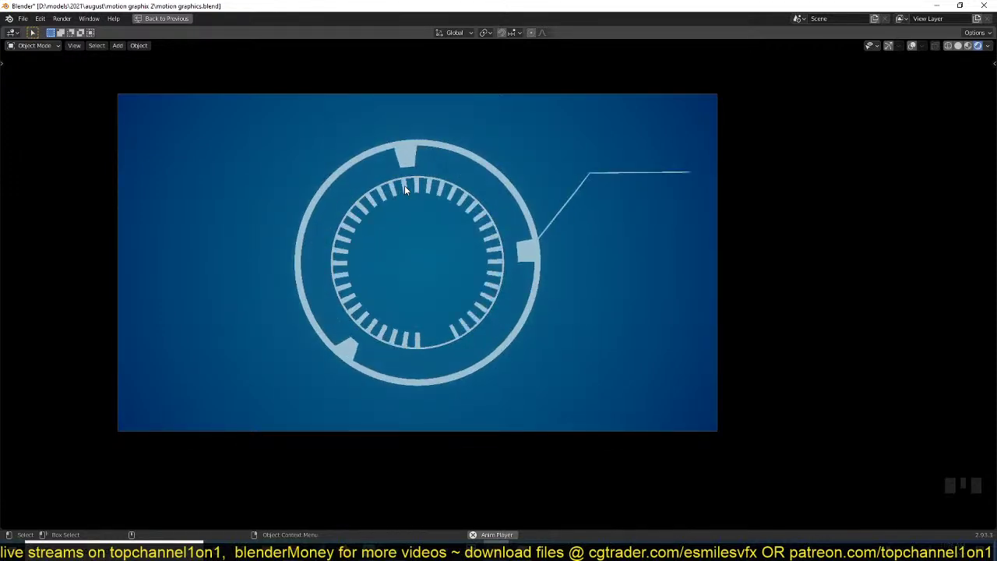
{"action": "key", "text": "space"}
{"action": "key", "text": "ctrl+space"}
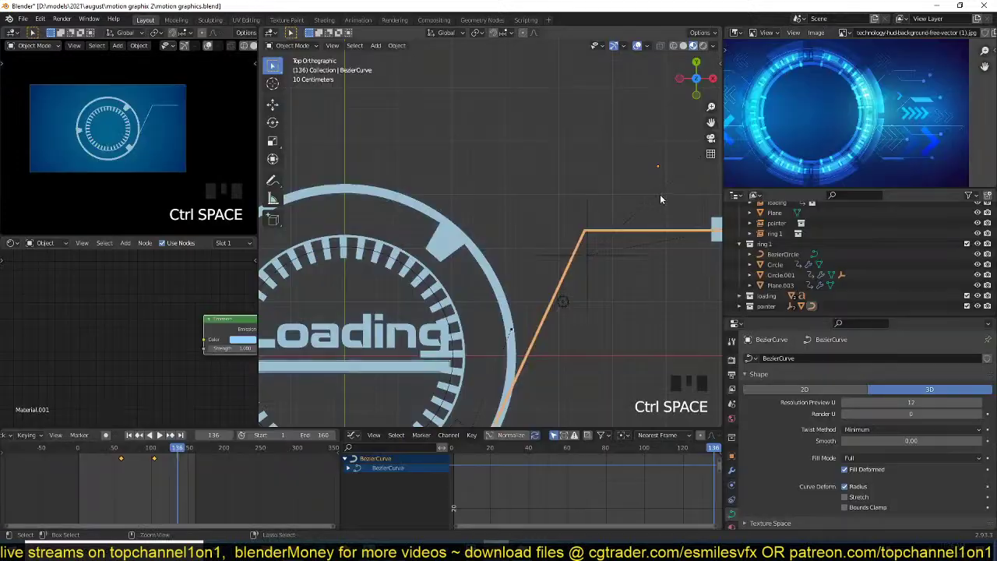
{"action": "scroll", "coordinate": [634, 238], "scroll_direction": "up", "scroll_amount": 3}
{"action": "key", "text": "alt+a"}
{"action": "key", "text": "space"}
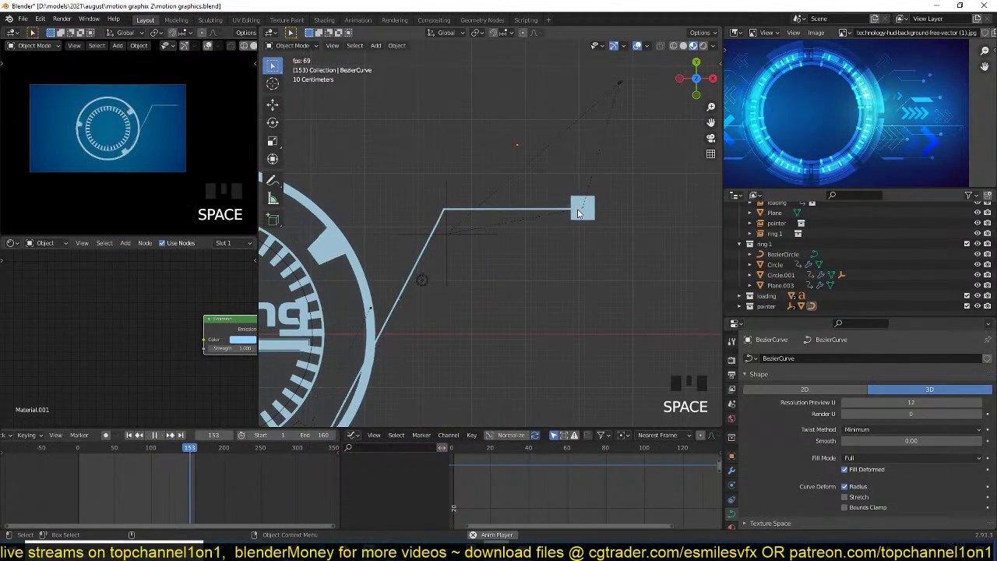
- Delete the X, Y and Z Location animation channels of the callout's square end plane, keeping its rotation and scale channels
{"action": "left_click", "coordinate": [546, 209]}
{"action": "key", "text": "grave"}
{"action": "scroll", "coordinate": [558, 249], "scroll_direction": "up", "scroll_amount": 2}
{"action": "scroll", "coordinate": [576, 254], "scroll_direction": "up", "scroll_amount": 1}
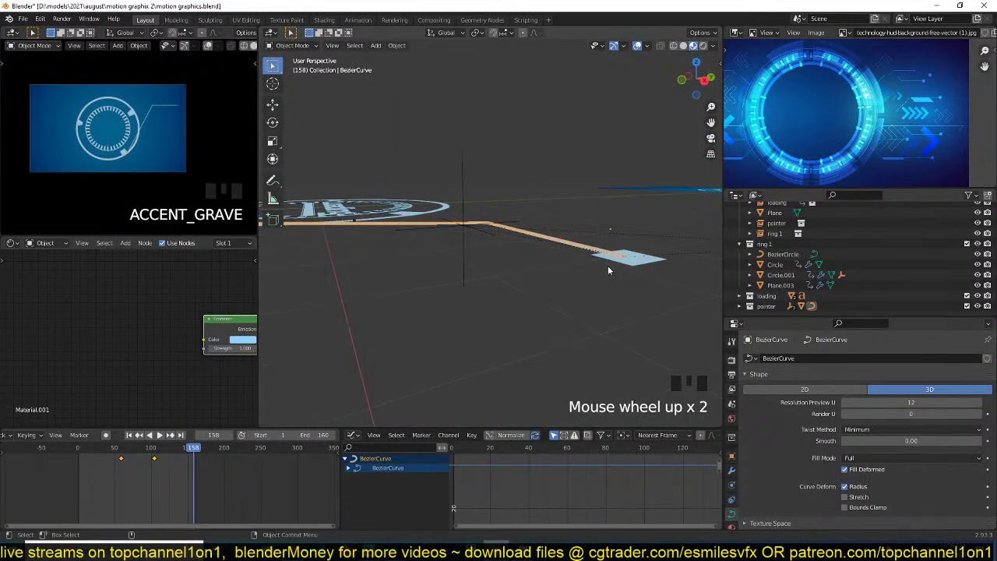
{"action": "left_click", "coordinate": [620, 266]}
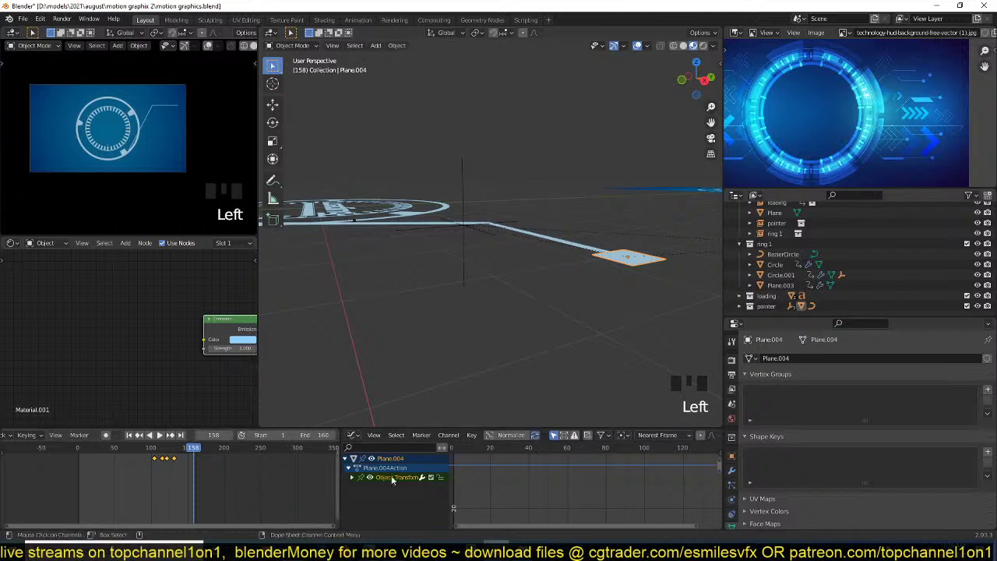
{"action": "left_click", "coordinate": [353, 478]}
{"action": "scroll", "coordinate": [384, 495], "scroll_direction": "down", "scroll_amount": 2}
{"action": "scroll", "coordinate": [384, 498], "scroll_direction": "up", "scroll_amount": 2}
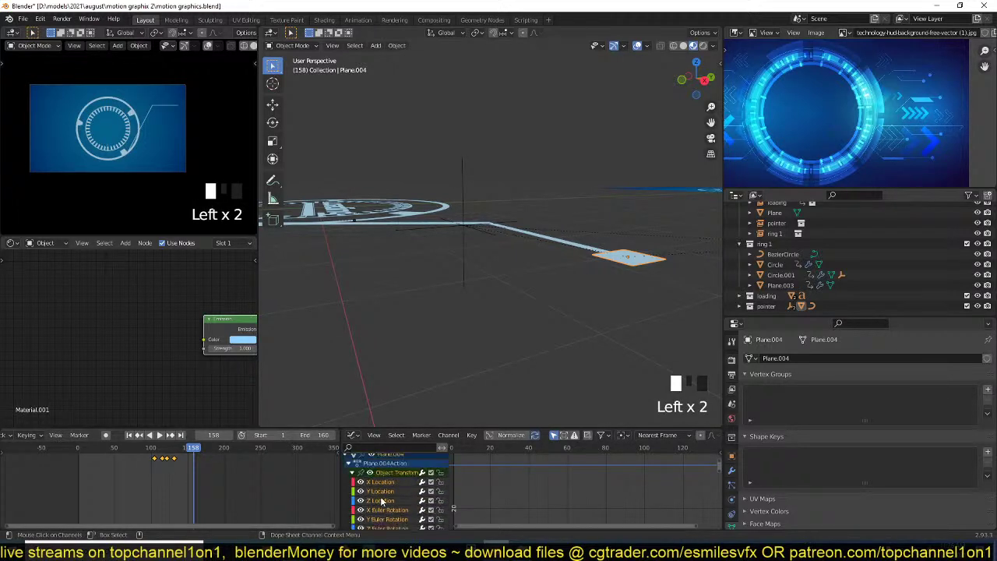
{"action": "key", "text": "ctrl+space"}
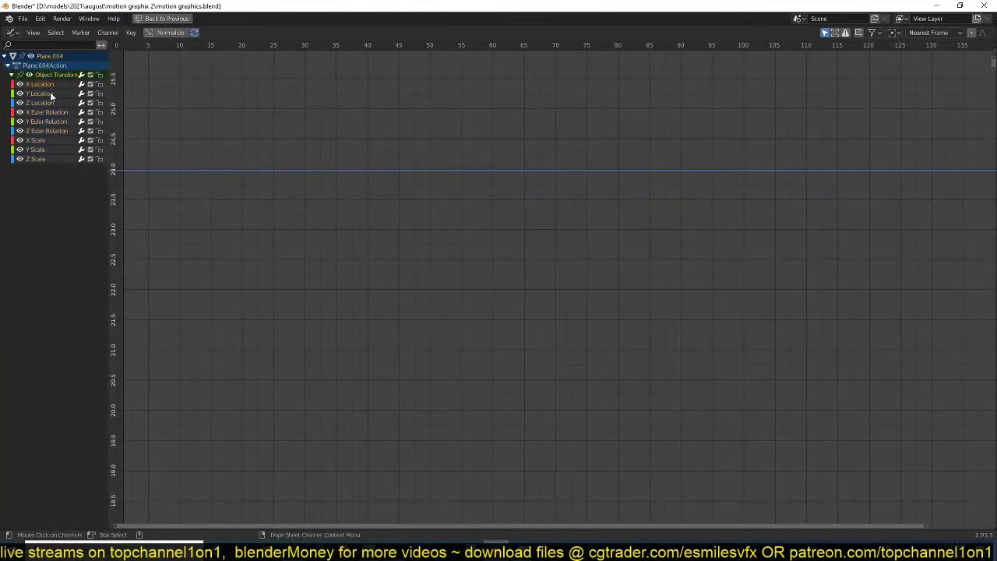
{"action": "key", "text": "b"}
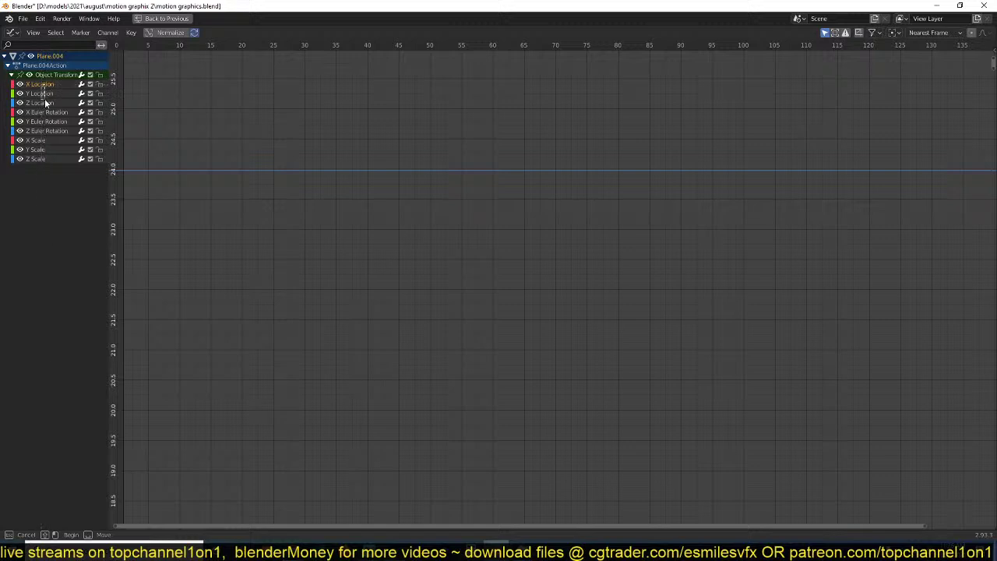
{"action": "left_click", "coordinate": [45, 102]}
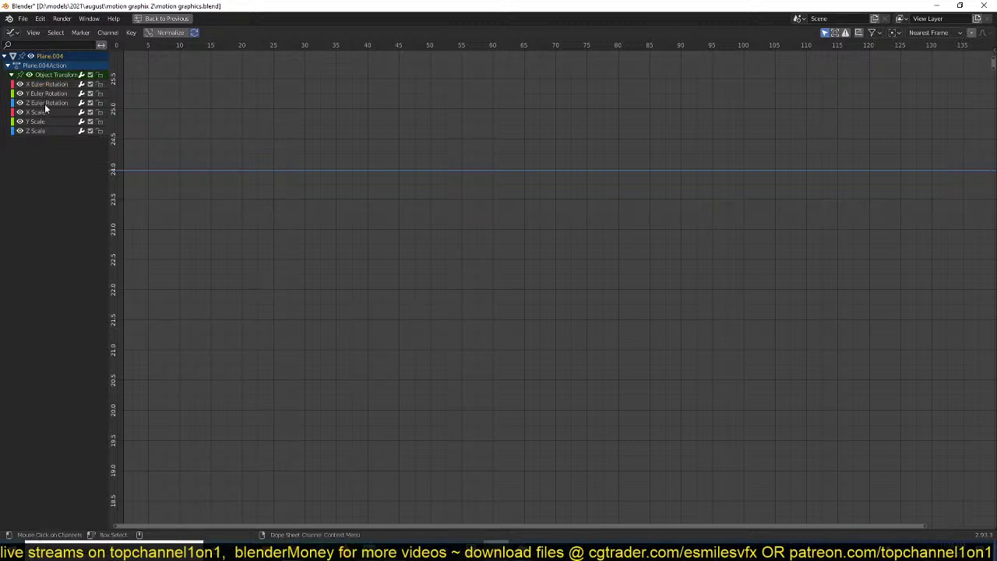
{"action": "key", "text": "ctrl+space"}
- Raise the square end plane about 0.02 m along Z and replay the animation from the start
{"action": "key", "text": "g"}
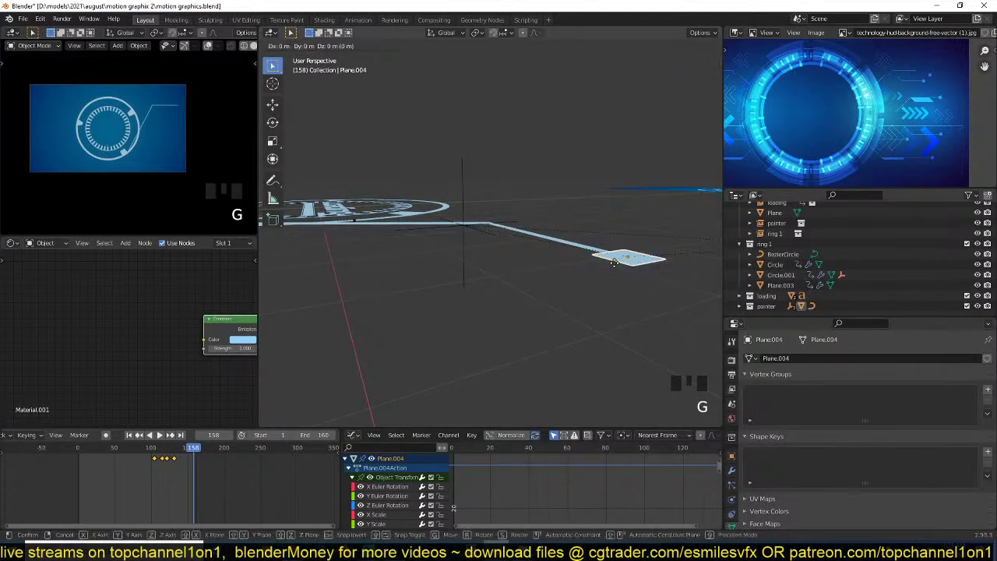
{"action": "key", "text": "z"}
{"action": "left_click", "coordinate": [615, 259]}
{"action": "key", "text": "shift+Right"}
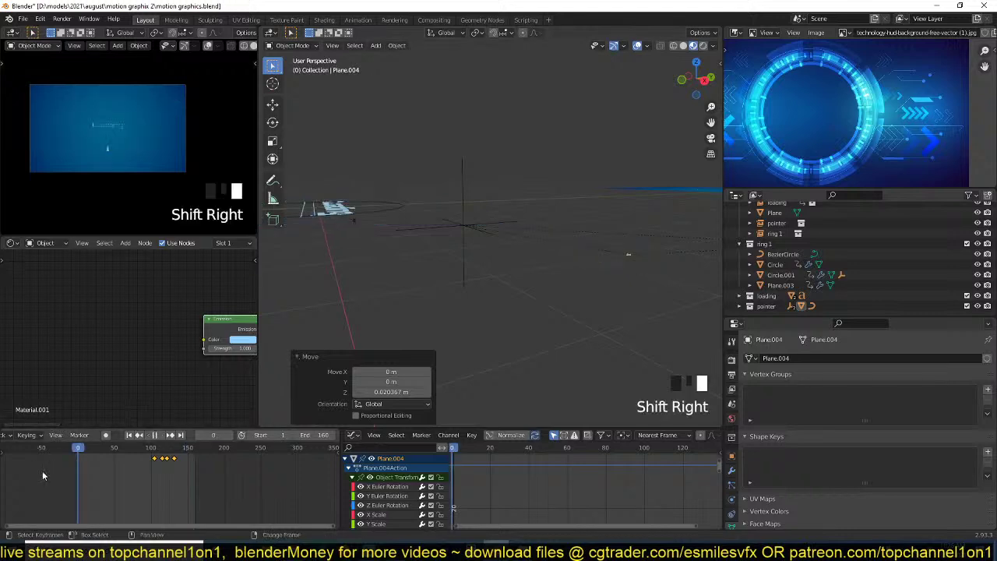
{"action": "key", "text": "space"}
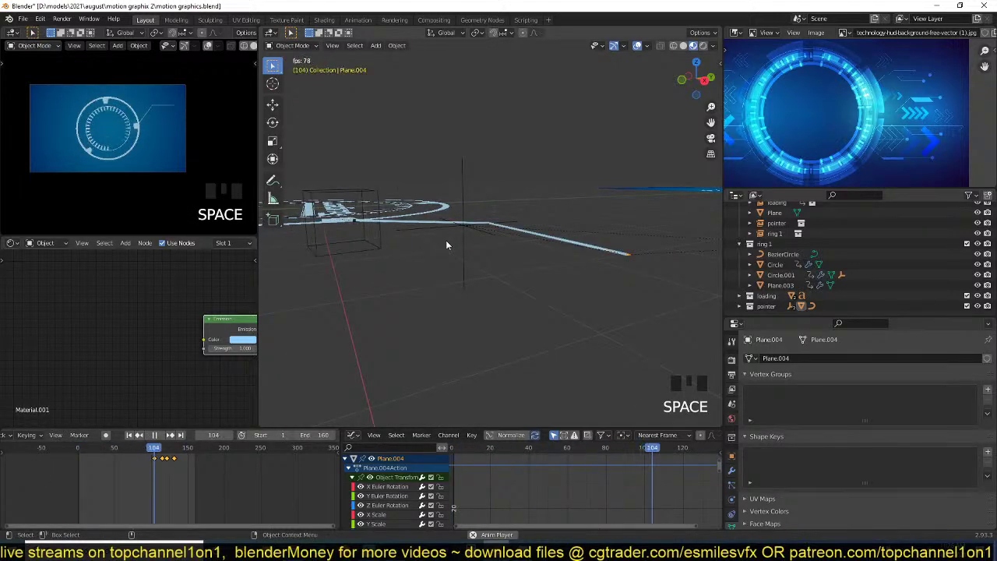
{"action": "key", "text": "Escape"}
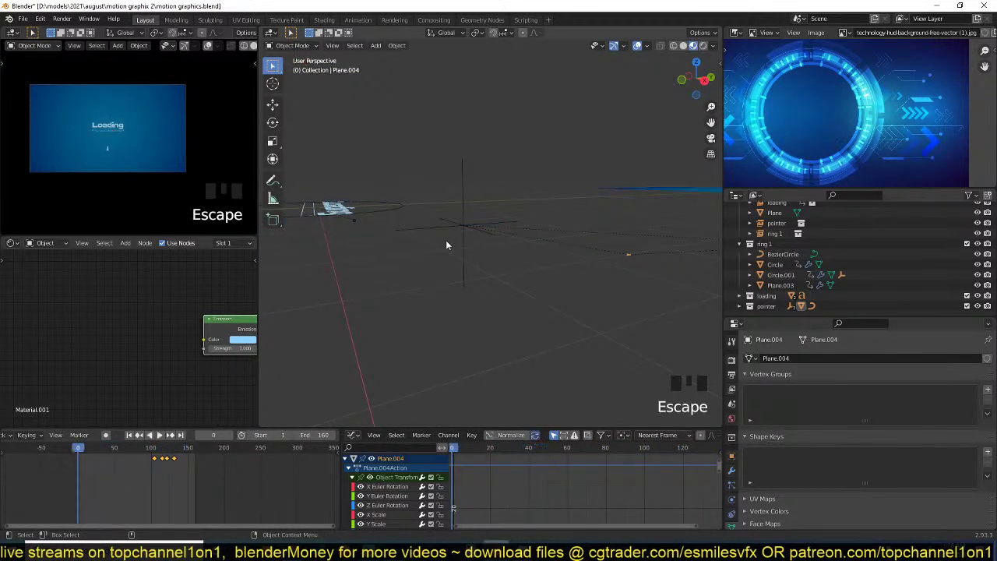
- In top view, play to frame 122 and place the 3D cursor just above the instanced callout's horizontal line
{"action": "key", "text": "KP_7"}
{"action": "scroll", "coordinate": [446, 245], "scroll_direction": "down", "scroll_amount": 11}
{"action": "middle_click_drag", "start_coordinate": [553, 70], "coordinate": [531, 249]}
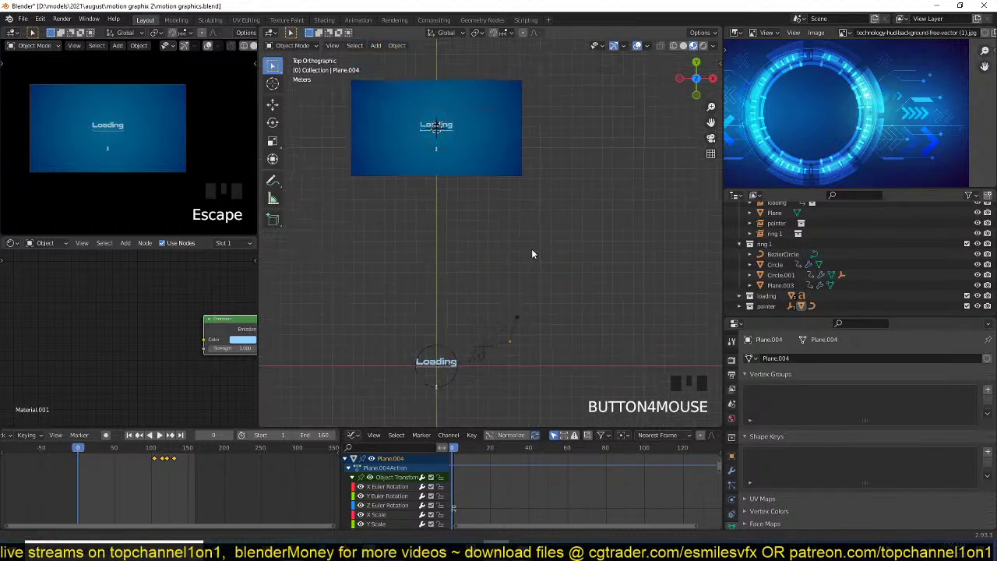
{"action": "scroll", "coordinate": [533, 203], "scroll_direction": "up", "scroll_amount": 4}
{"action": "scroll", "coordinate": [536, 304], "scroll_direction": "up", "scroll_amount": 2}
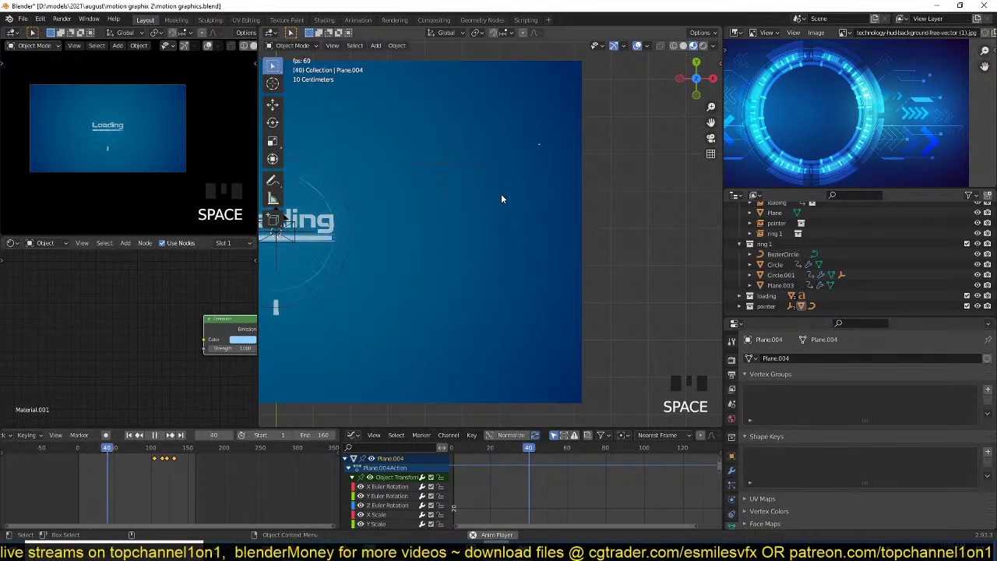
{"action": "key", "text": "space"}
{"action": "scroll", "coordinate": [476, 227], "scroll_direction": "down", "scroll_amount": 1}
{"action": "scroll", "coordinate": [477, 232], "scroll_direction": "up", "scroll_amount": 3}
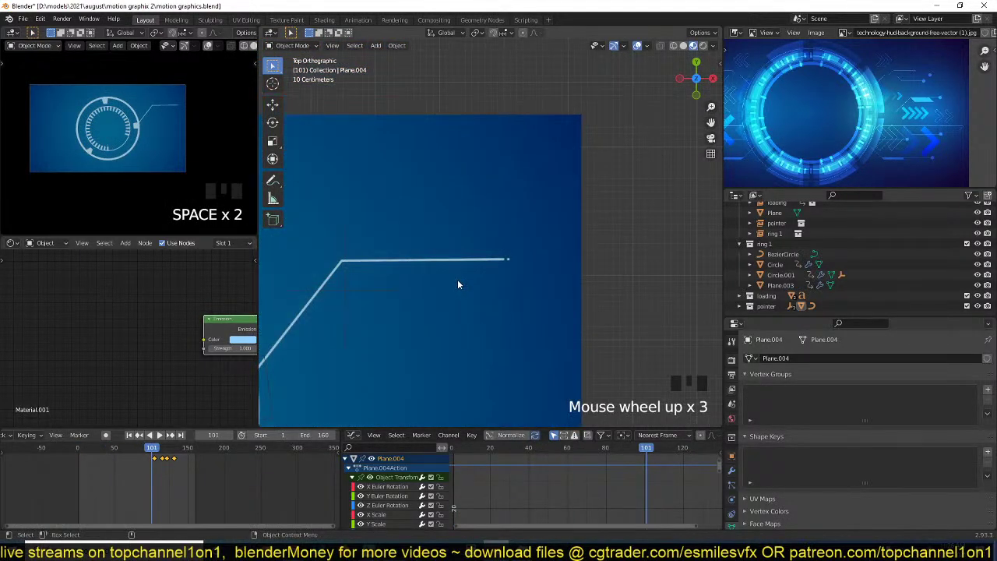
{"action": "key", "text": "space"}
{"action": "key", "text": "space"}
{"action": "key", "text": "shift+Right"}
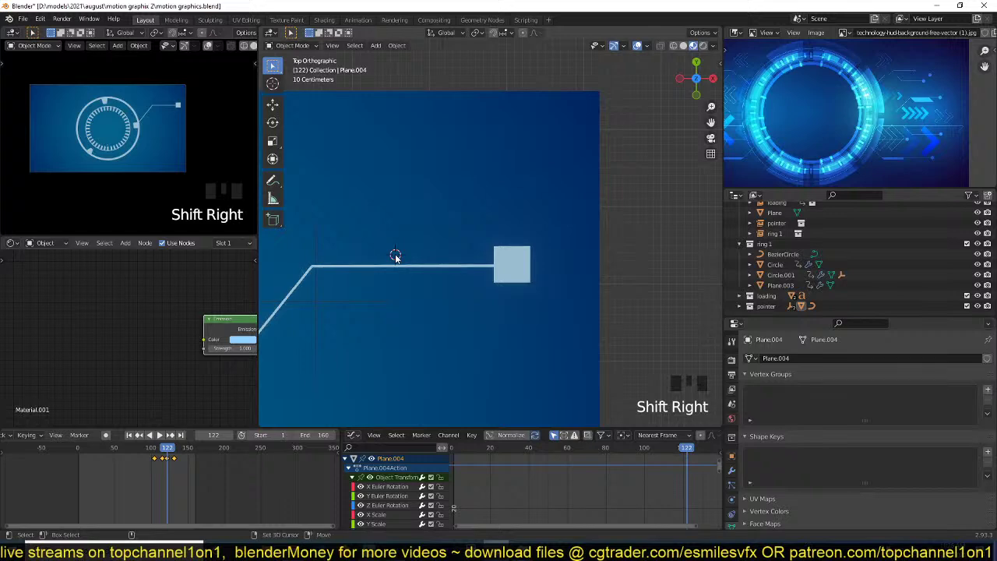
{"action": "key", "text": "shift+a"}
{"action": "left_click", "coordinate": [359, 134]}
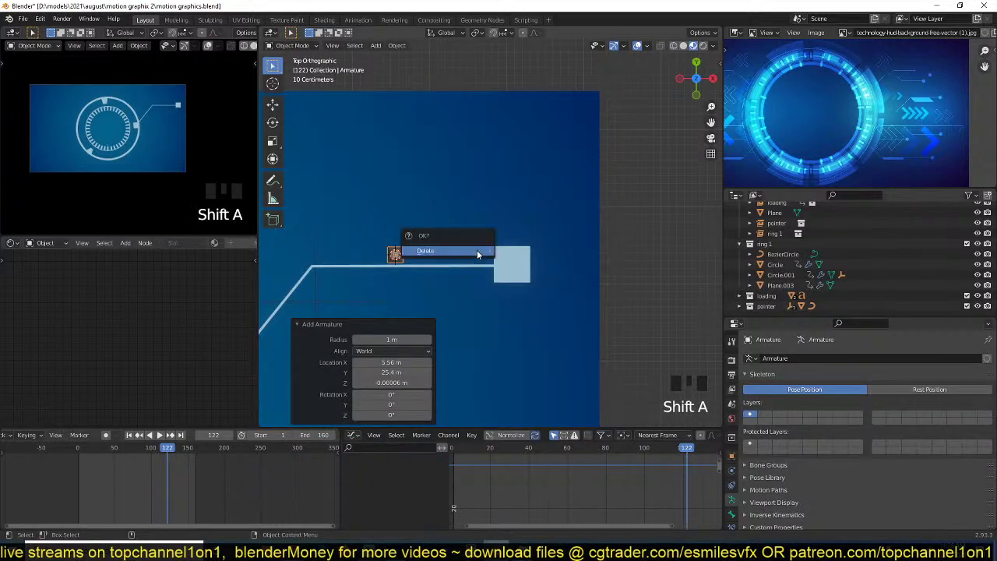
{"action": "left_click", "coordinate": [478, 255]}
- Add a text object at the 3D cursor, scale it to about 0.39 and move it about -0.094 m in X and -0.081 m in Y
{"action": "key", "text": "shift+a"}
{"action": "left_click", "coordinate": [389, 212]}
{"action": "key", "text": "s"}
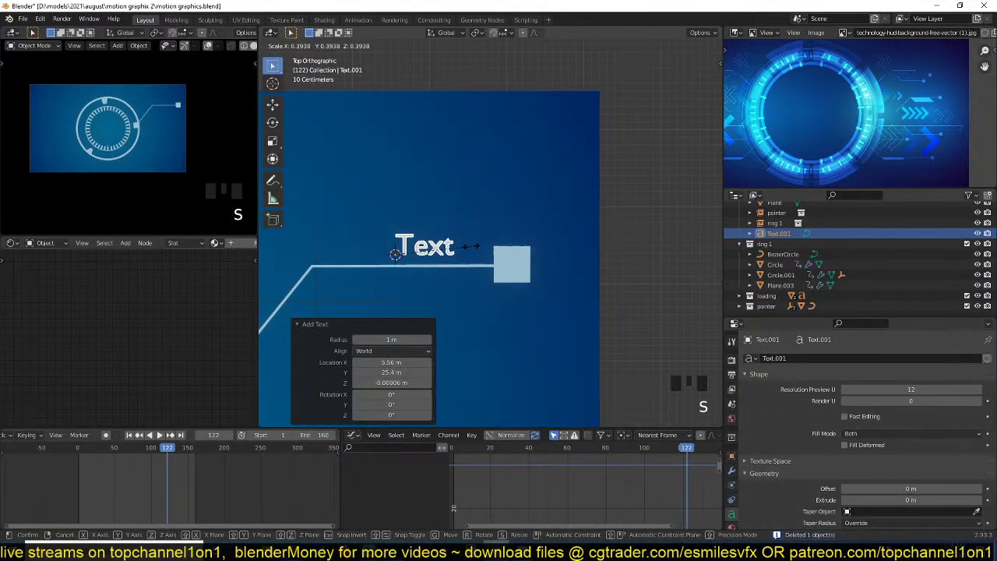
{"action": "left_click", "coordinate": [470, 246]}
{"action": "key", "text": "g"}
{"action": "left_click", "coordinate": [464, 257]}
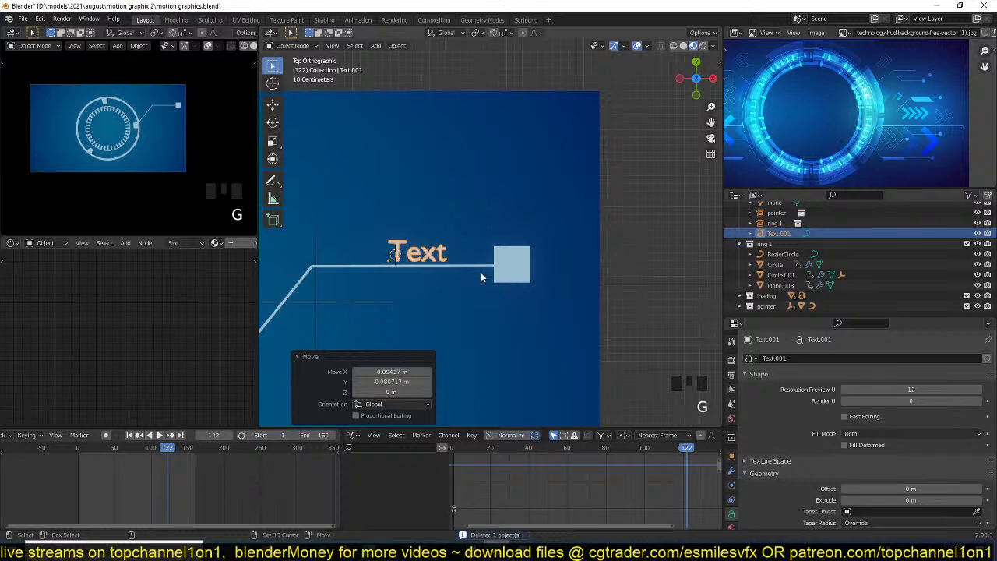
- Select only the new text object and open the list of existing materials for it
{"action": "left_click", "coordinate": [497, 266], "text": "shift"}
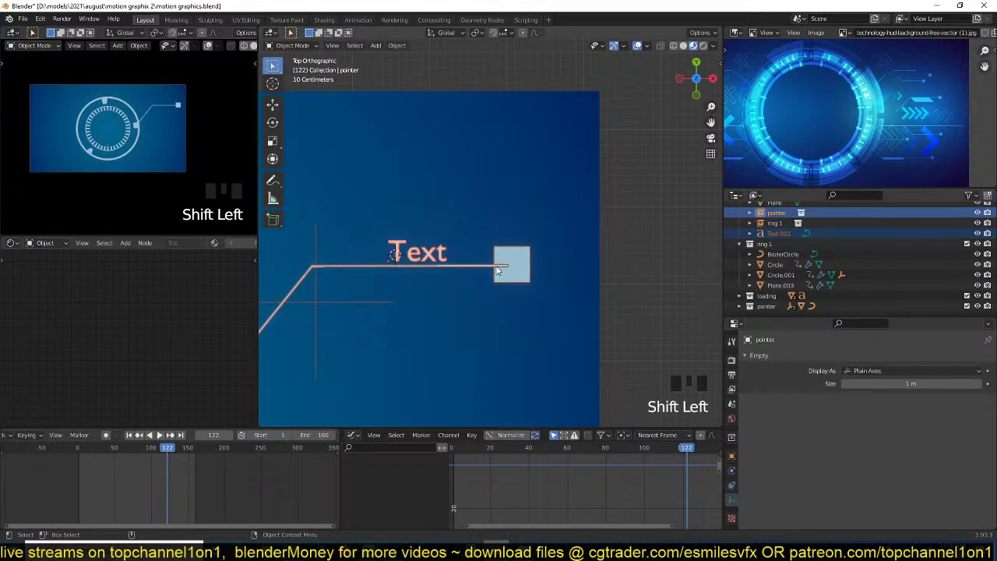
{"action": "left_click", "coordinate": [429, 253]}
{"action": "left_click", "coordinate": [216, 242]}
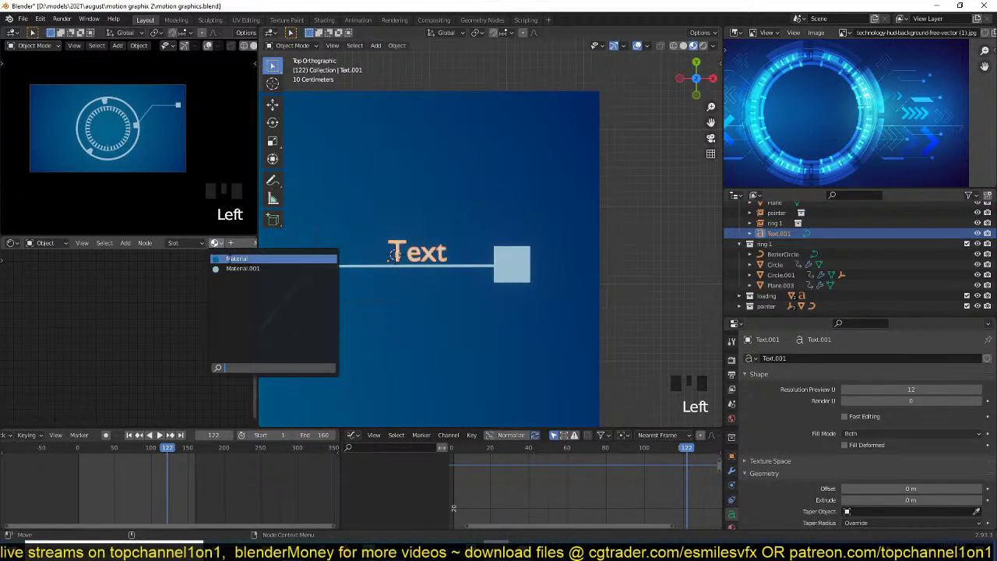
- Assign Material.001 to the text object and raise it about 0.02 m along Z above the background
{"action": "left_click", "coordinate": [242, 268]}
{"action": "scroll", "coordinate": [463, 235], "scroll_direction": "up", "scroll_amount": 3}
{"action": "middle_click_drag", "start_coordinate": [462, 236], "coordinate": [426, 158]}
{"action": "key", "text": "g"}
{"action": "left_click", "coordinate": [451, 206]}
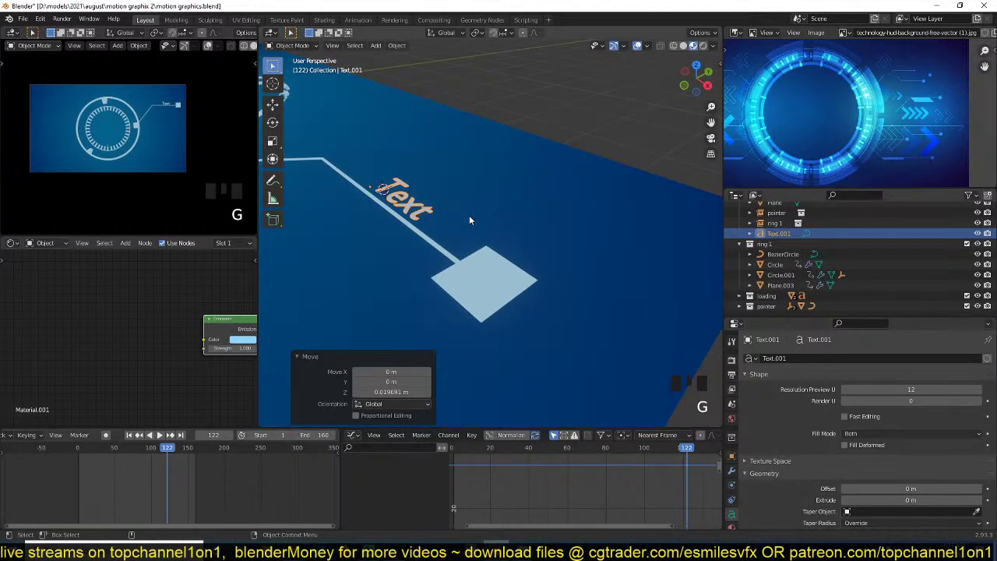
- Replace the text object's content with "AS3XX - LOADED" from the top view
{"action": "key", "text": "KP_7"}
{"action": "key", "text": "Tab"}
{"action": "key", "text": "ctrl+a"}
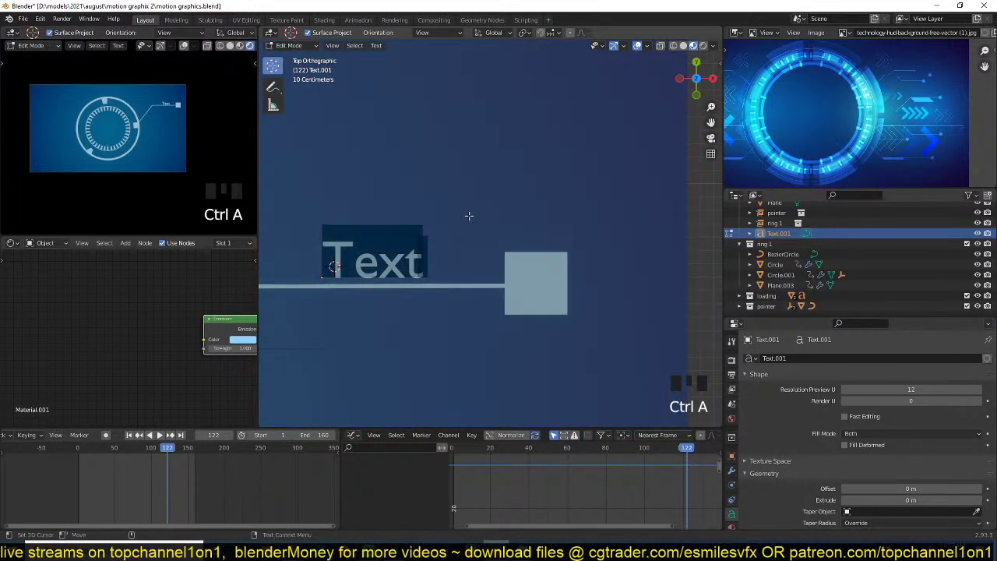
{"action": "type", "text": "A"}
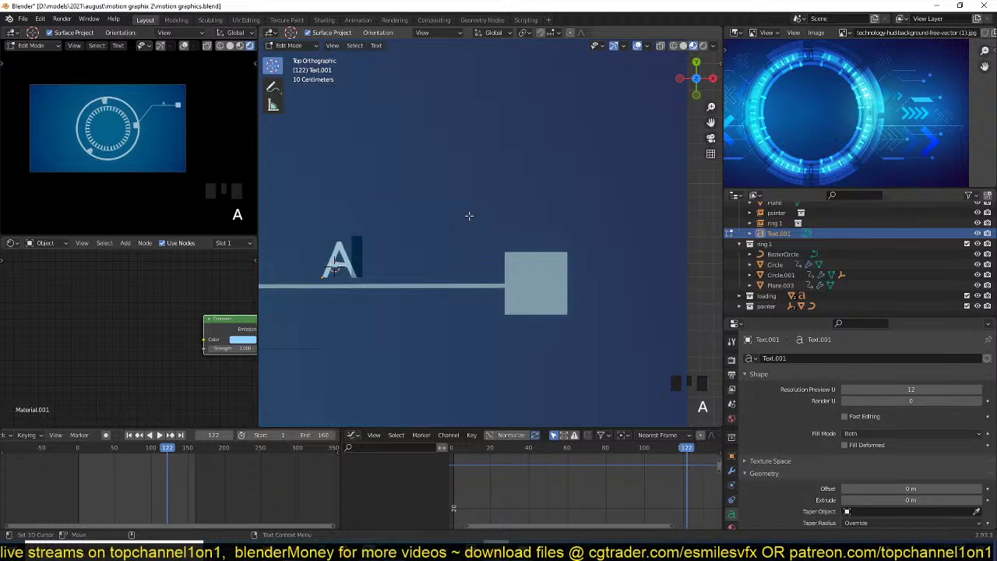
{"action": "type", "text": "S3XX"}
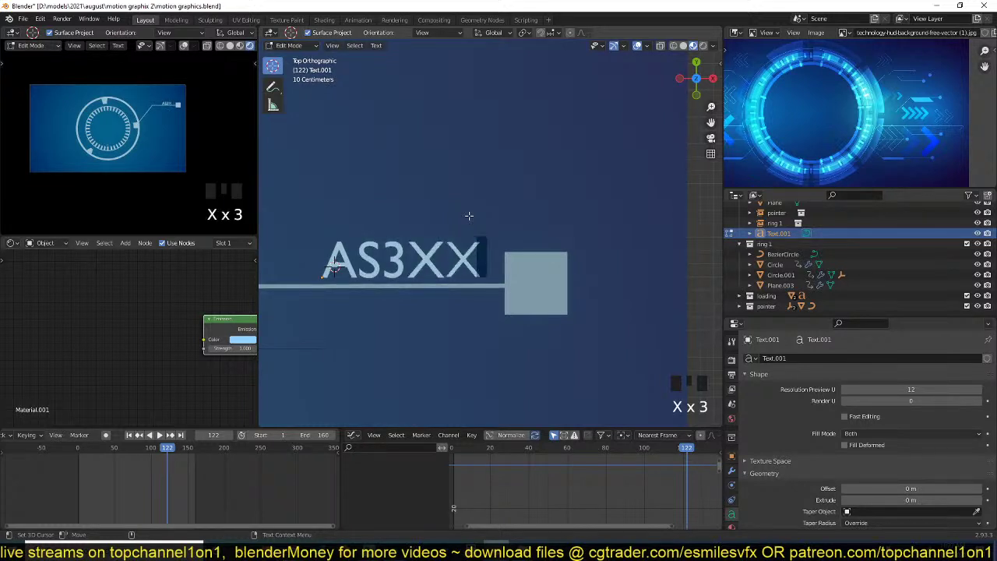
{"action": "type", "text": " - LO"}
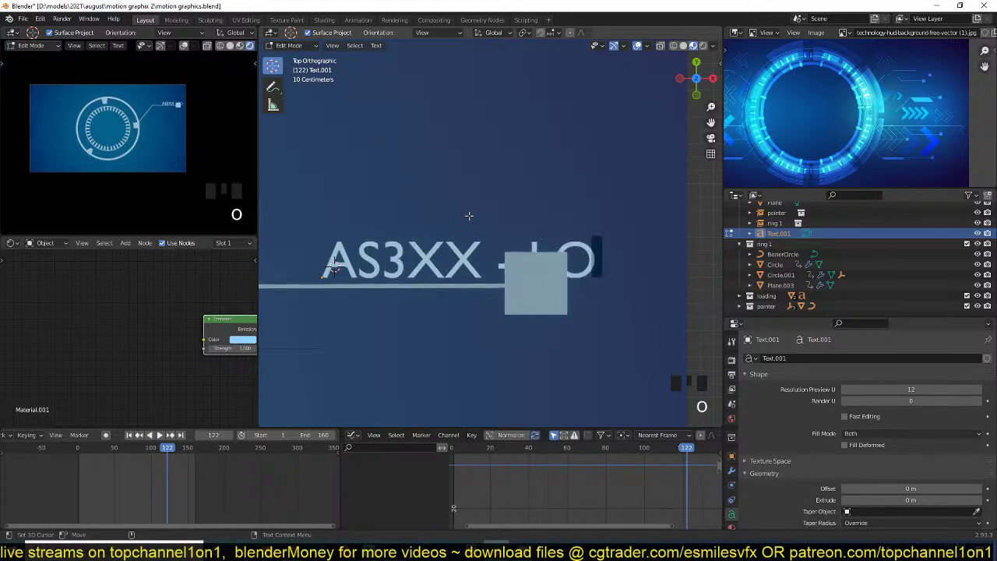
{"action": "type", "text": "ADED"}
{"action": "key", "text": "Tab"}
- Scale the text down to about 0.467 and place it above the pointer's horizontal line, beside the end square
{"action": "scroll", "coordinate": [469, 222], "scroll_direction": "down", "scroll_amount": 4}
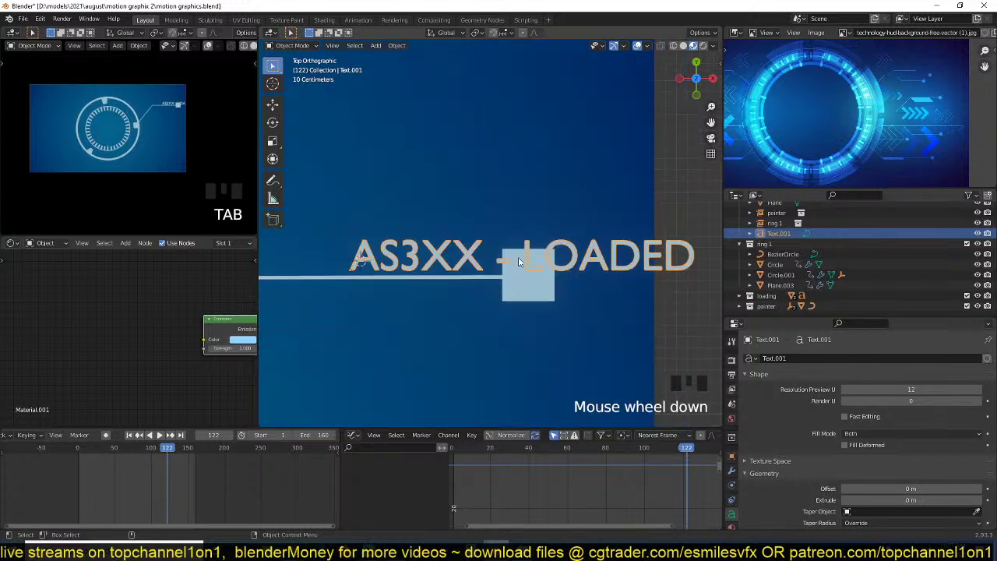
{"action": "key", "text": "s"}
{"action": "left_click", "coordinate": [502, 244]}
{"action": "key", "text": "g"}
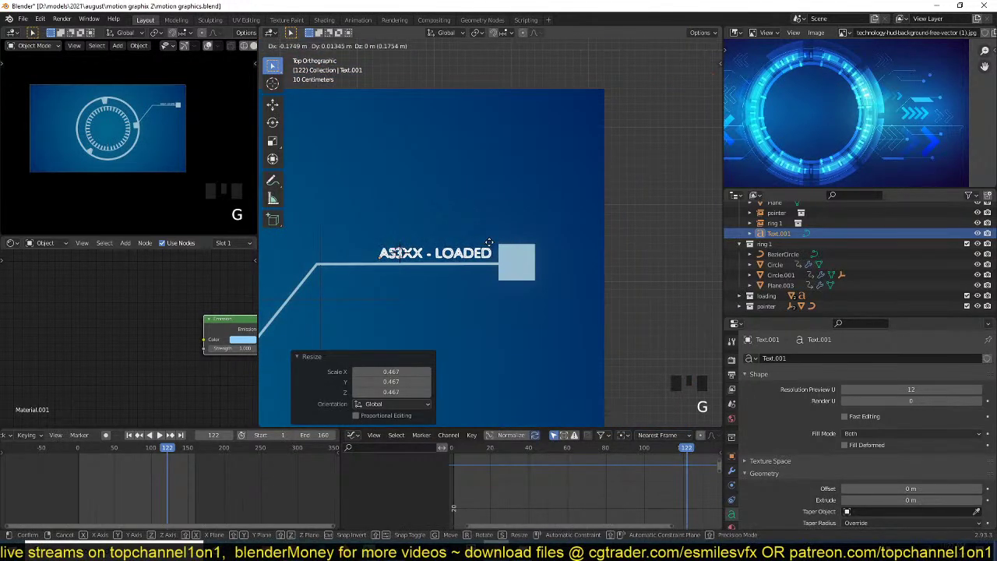
{"action": "left_click", "coordinate": [489, 244]}
- Load abnes-Regular from the fonts folder as the text's regular font
{"action": "scroll", "coordinate": [787, 465], "scroll_direction": "down", "scroll_amount": 3}
{"action": "scroll", "coordinate": [805, 484], "scroll_direction": "down", "scroll_amount": 1}
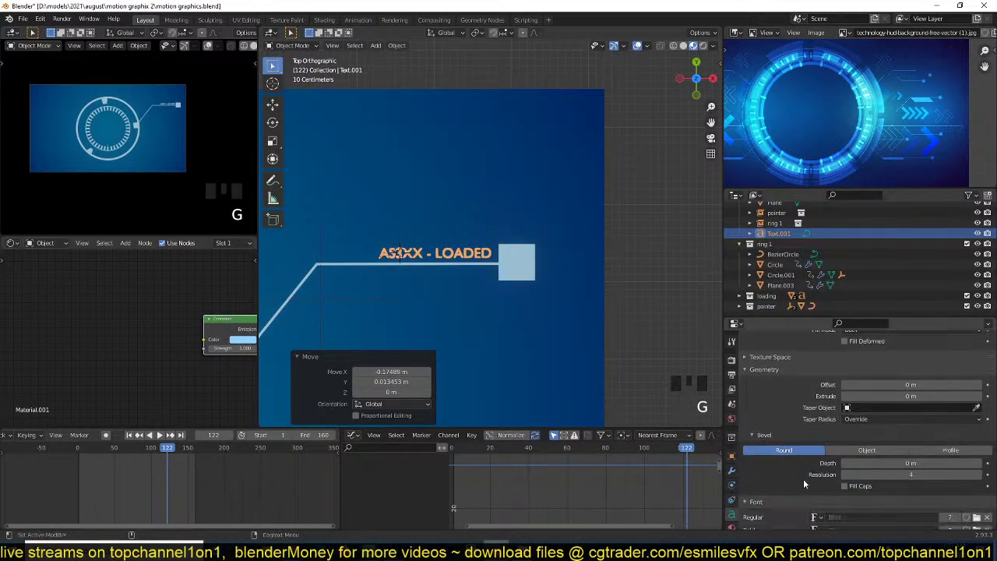
{"action": "scroll", "coordinate": [916, 438], "scroll_direction": "down", "scroll_amount": 3}
{"action": "left_click", "coordinate": [976, 435]}
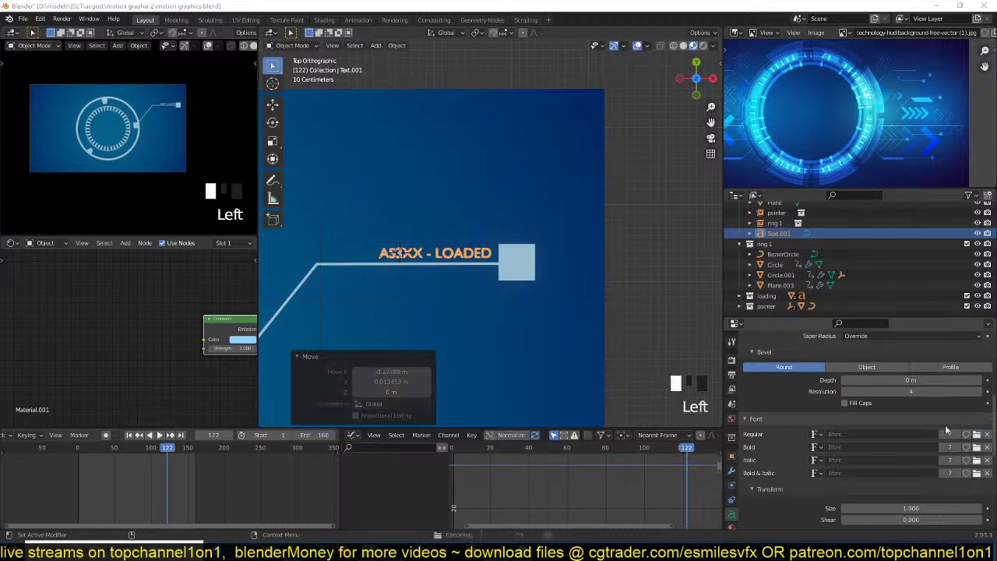
{"action": "left_click", "coordinate": [251, 395]}
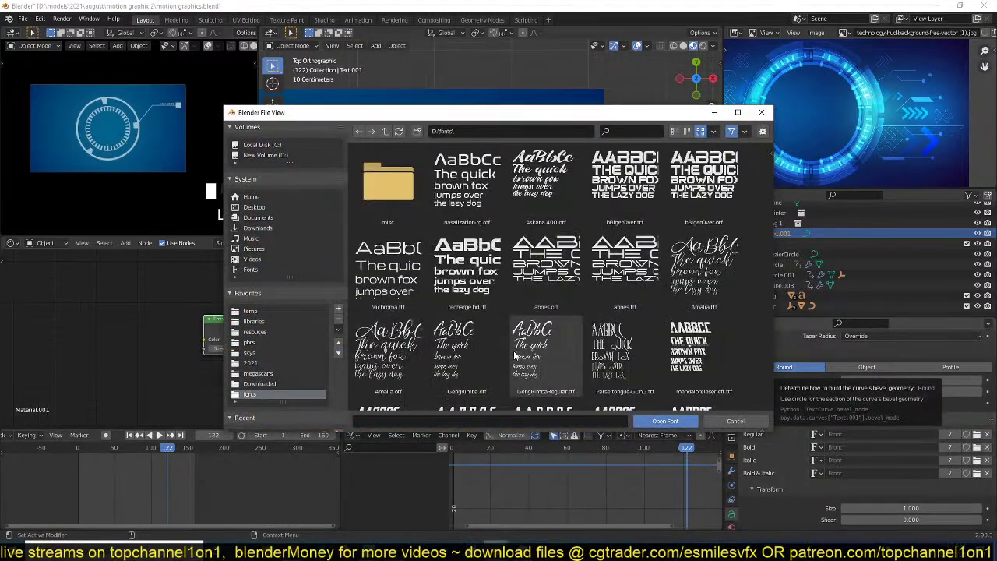
{"action": "scroll", "coordinate": [623, 249], "scroll_direction": "down", "scroll_amount": 3}
{"action": "double_click", "coordinate": [626, 220]}
- Scale the text by about 0.606 and shift it about 0.04 m along X so it fits above the pointer line
{"action": "scroll", "coordinate": [529, 290], "scroll_direction": "up", "scroll_amount": 4}
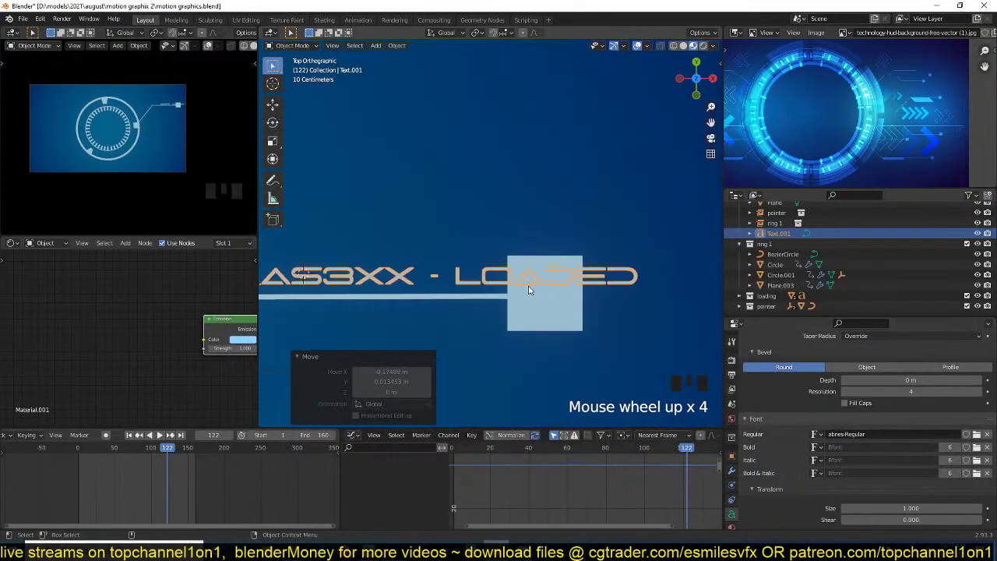
{"action": "key", "text": "s"}
{"action": "left_click", "coordinate": [423, 280]}
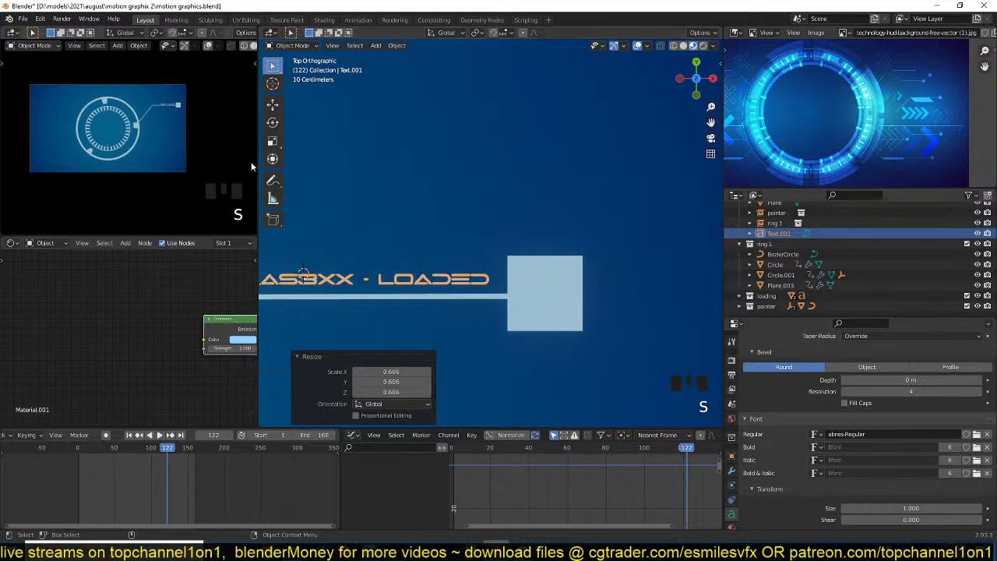
{"action": "scroll", "coordinate": [201, 160], "scroll_direction": "up", "scroll_amount": 2}
{"action": "key", "text": "g"}
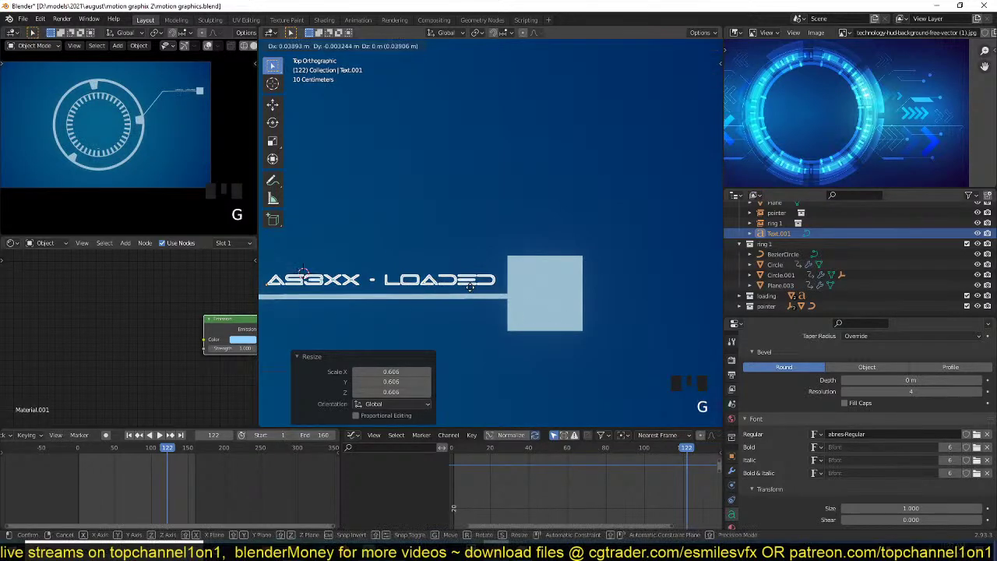
{"action": "left_click", "coordinate": [470, 287]}
- Move the text down along Y to the original pointer outside the background and align it just above its line, left of the end square
{"action": "scroll", "coordinate": [490, 334], "scroll_direction": "down", "scroll_amount": 12}
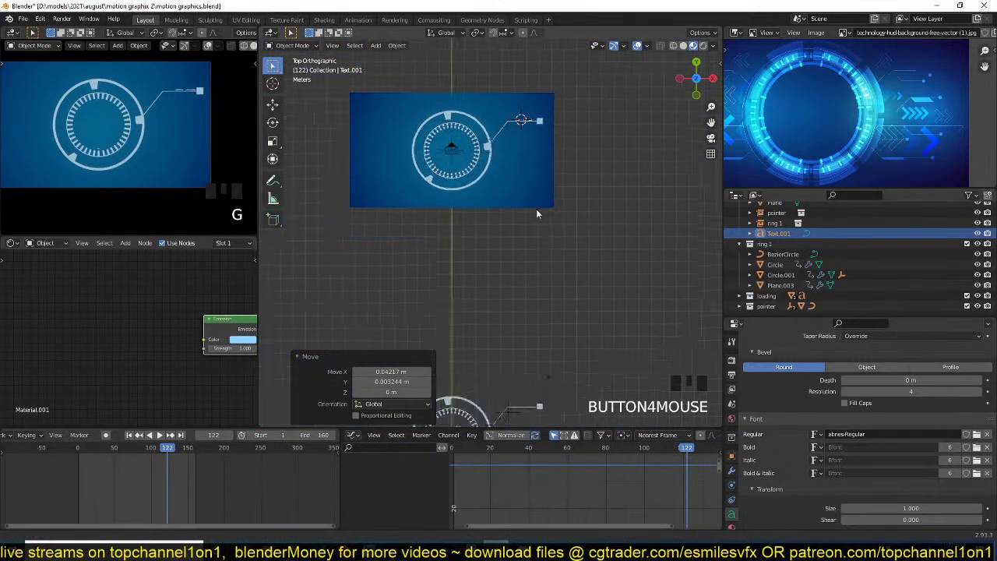
{"action": "scroll", "coordinate": [538, 209], "scroll_direction": "down", "scroll_amount": 5}
{"action": "scroll", "coordinate": [537, 209], "scroll_direction": "up", "scroll_amount": 1}
{"action": "key", "text": "g"}
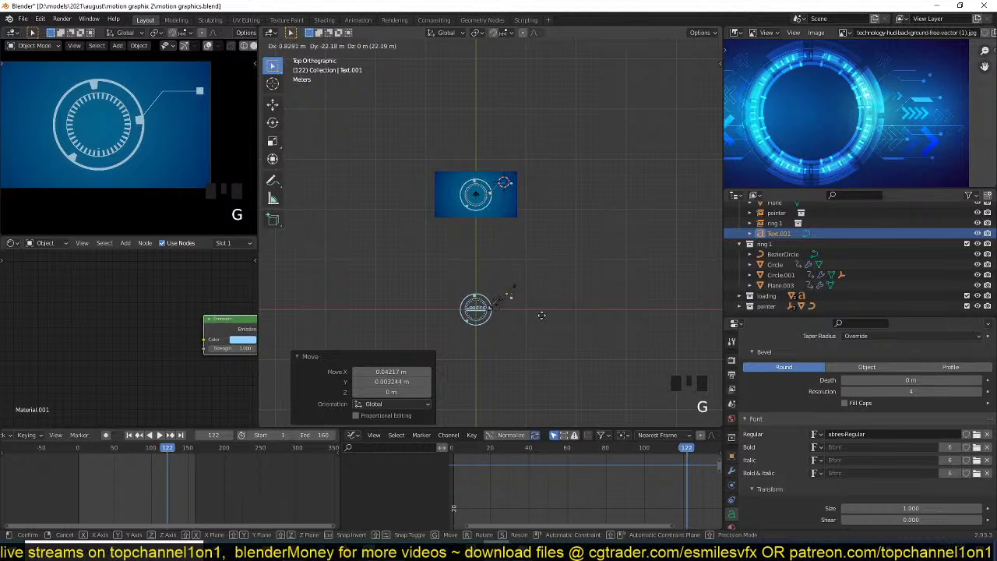
{"action": "key", "text": "KP_Decimal"}
{"action": "scroll", "coordinate": [502, 310], "scroll_direction": "up", "scroll_amount": 1}
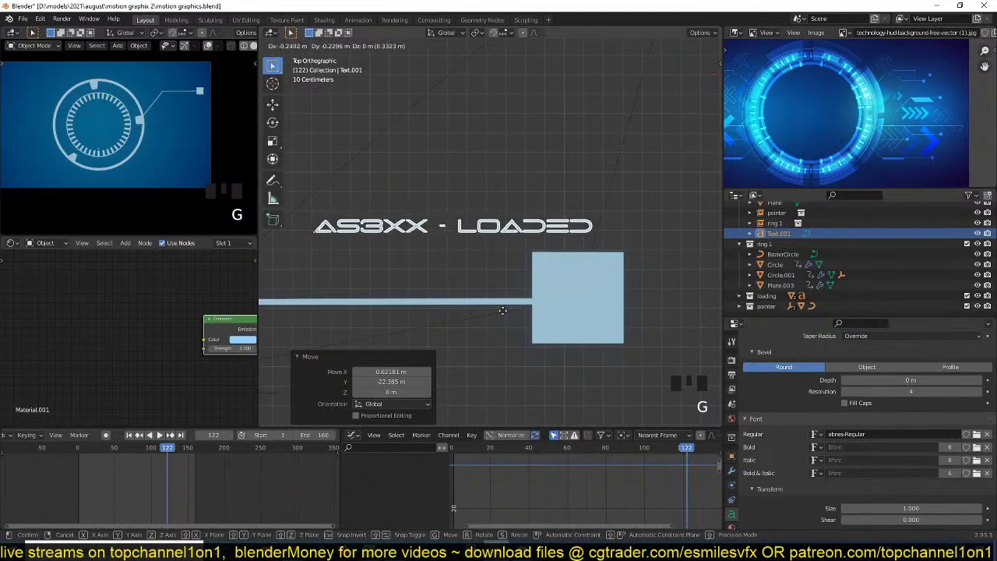
{"action": "left_click", "coordinate": [444, 362]}
{"action": "middle_click_drag", "start_coordinate": [445, 362], "coordinate": [492, 338], "text": "shift"}
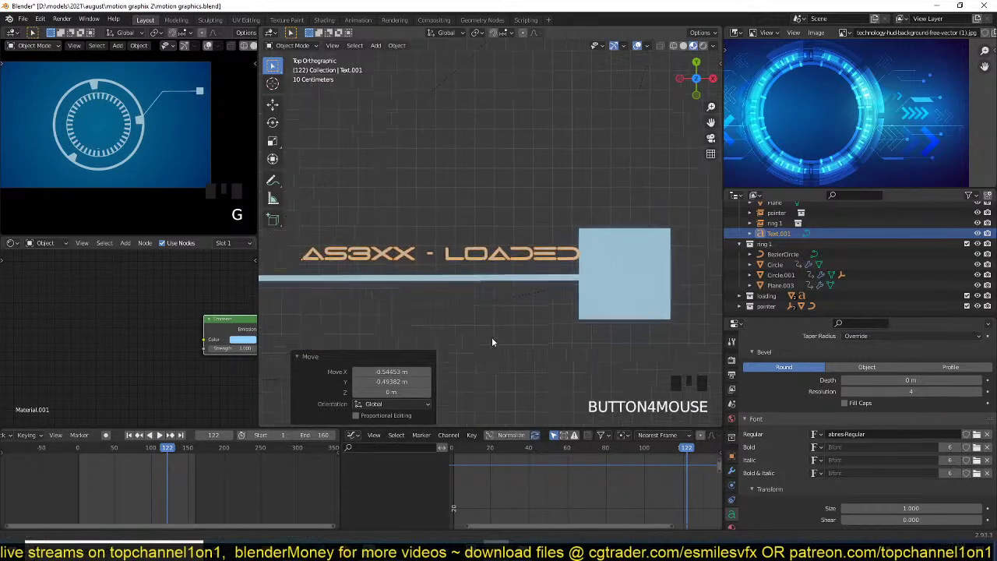
{"action": "key", "text": "g"}
{"action": "left_click", "coordinate": [498, 328]}
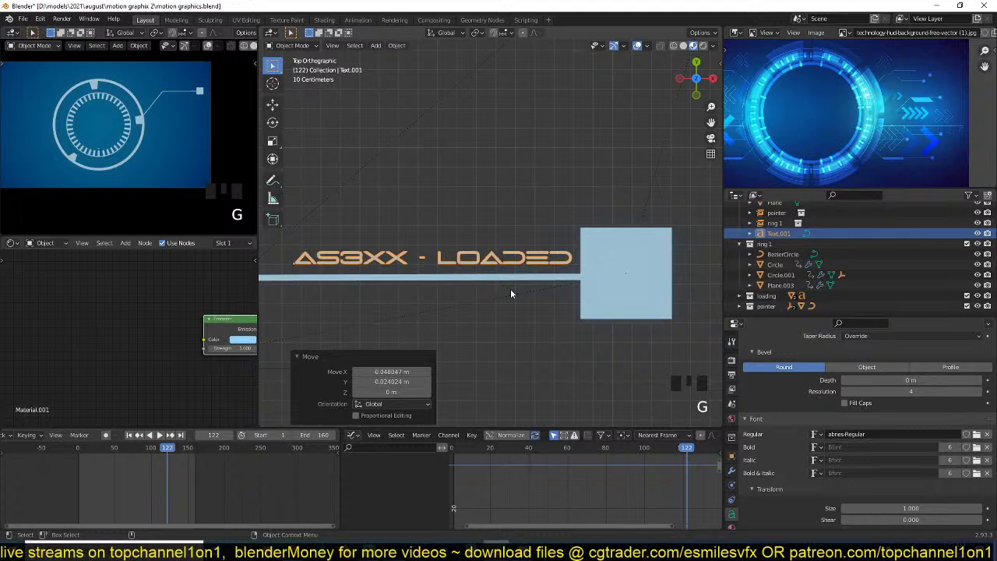
- Move the AS3XX - LOADED text object into the pointer collection
{"action": "scroll", "coordinate": [752, 271], "scroll_direction": "up", "scroll_amount": 3}
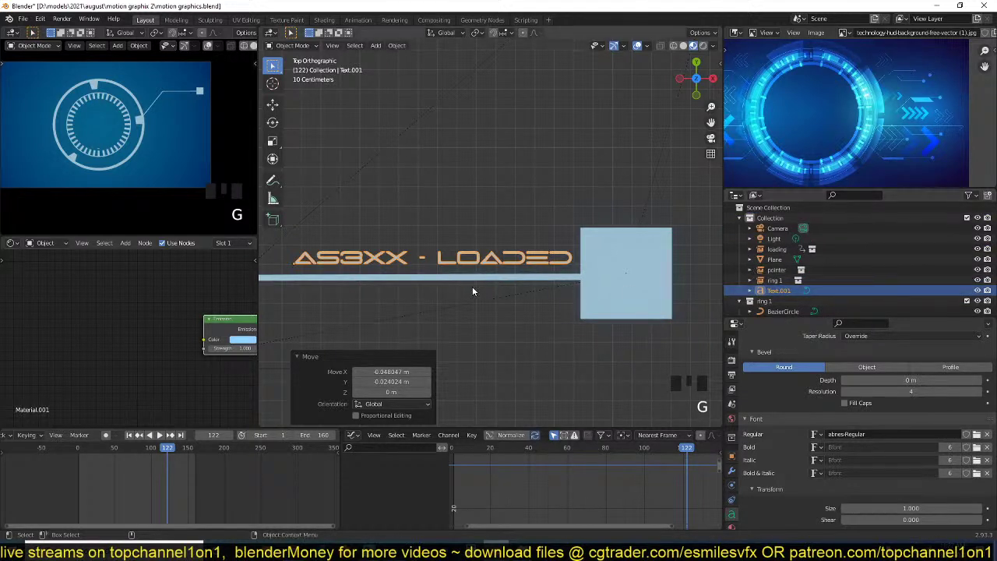
{"action": "left_click", "coordinate": [613, 277]}
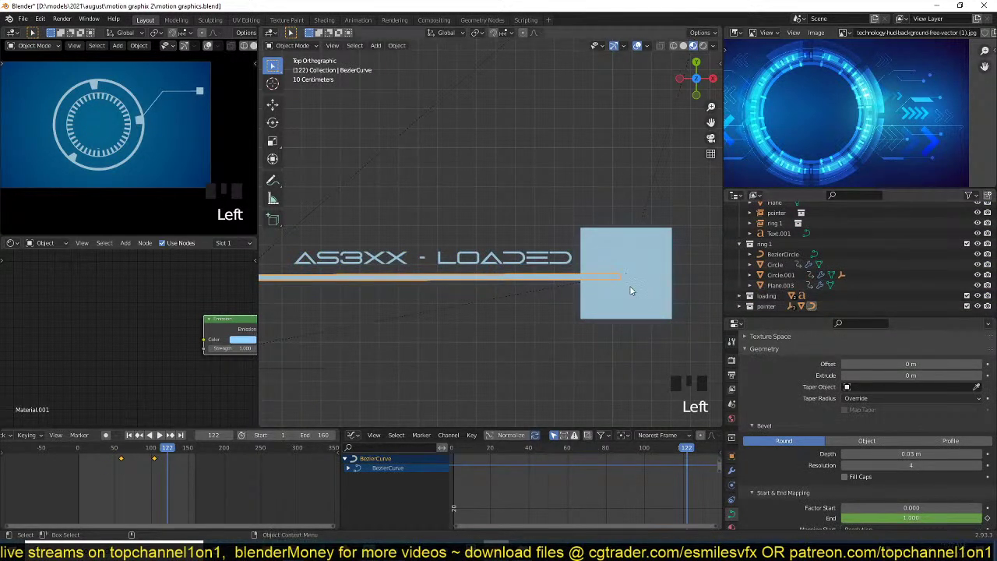
{"action": "left_click", "coordinate": [526, 265]}
{"action": "key", "text": "n"}
{"action": "key", "text": "n"}
{"action": "key", "text": "m"}
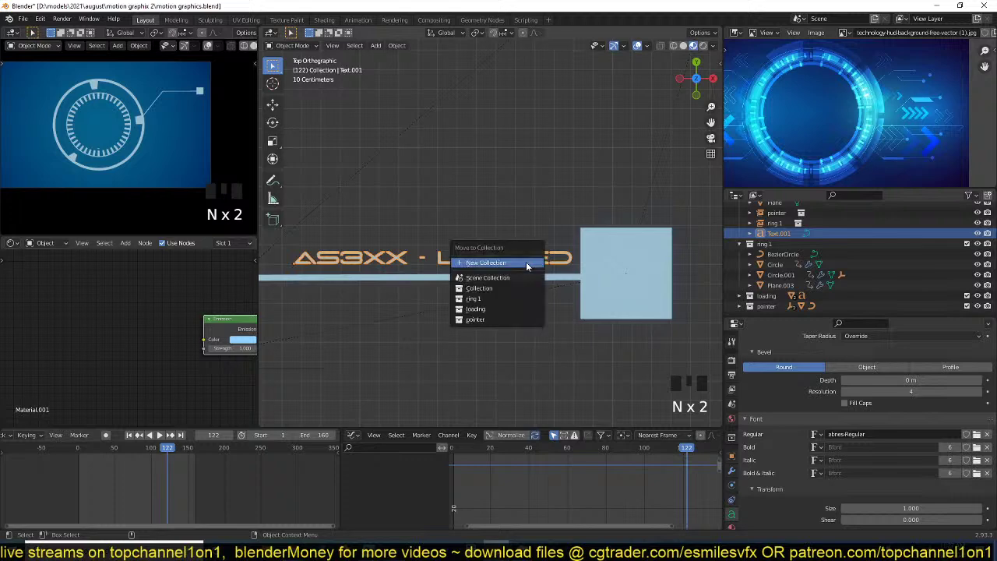
{"action": "left_click", "coordinate": [512, 320]}
- Parent the AS3XX - LOADED text to the pointer's end square, and leave only the text selected
{"action": "left_click", "coordinate": [611, 247], "text": "shift"}
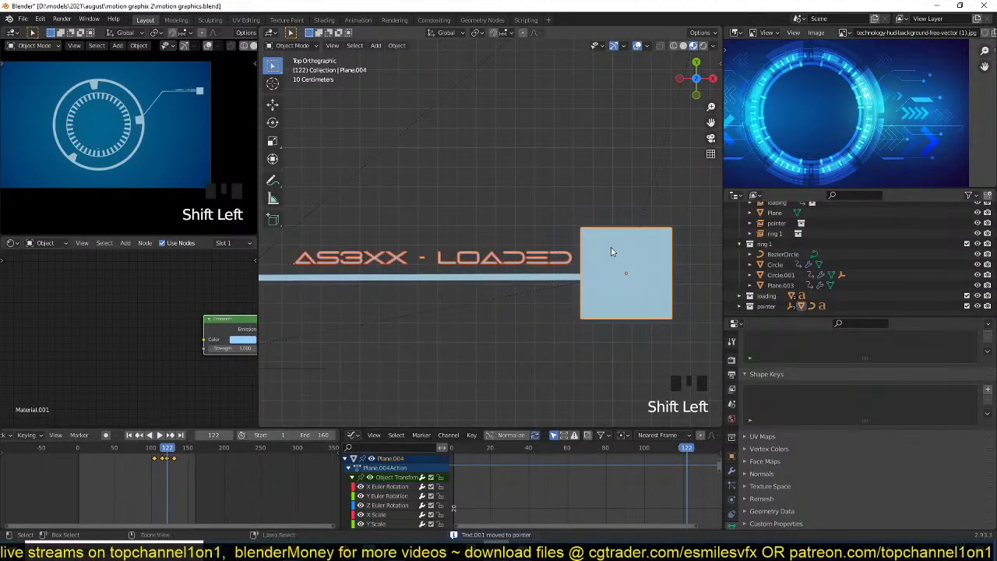
{"action": "key", "text": "ctrl+p"}
{"action": "left_click", "coordinate": [612, 251]}
{"action": "left_click", "coordinate": [568, 262]}
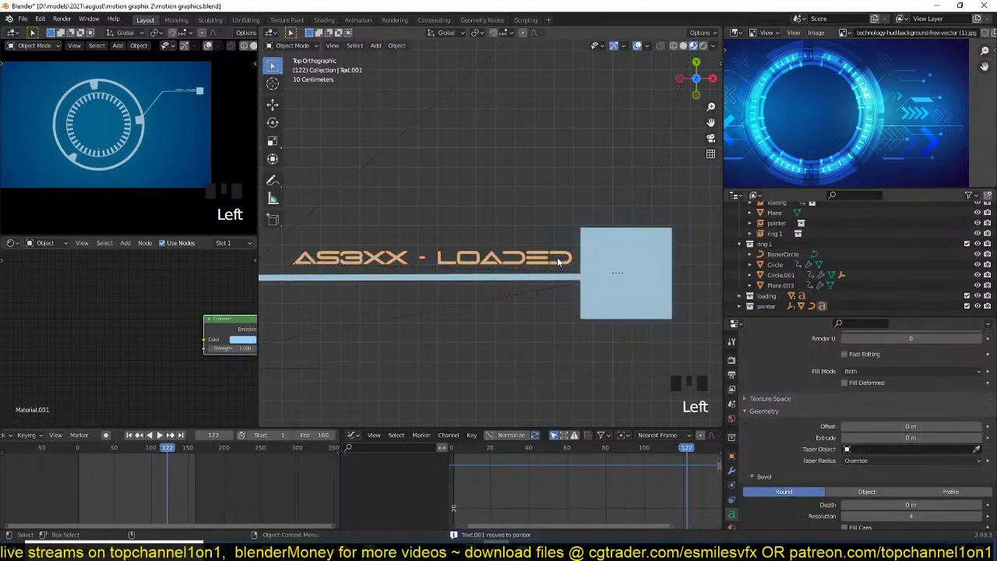
{"action": "key", "text": "s"}
{"action": "key", "text": "g"}
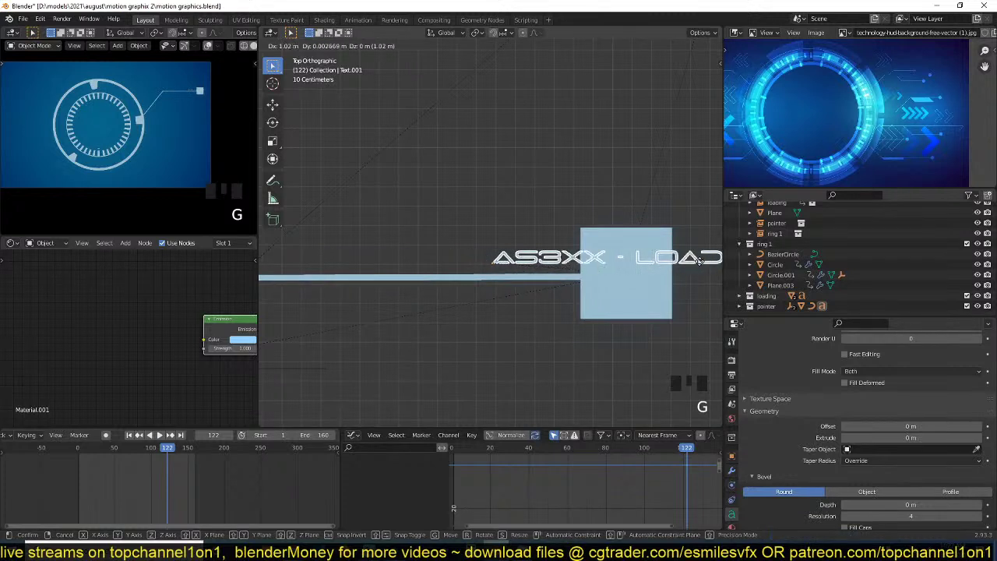
{"action": "right_click", "coordinate": [713, 261]}
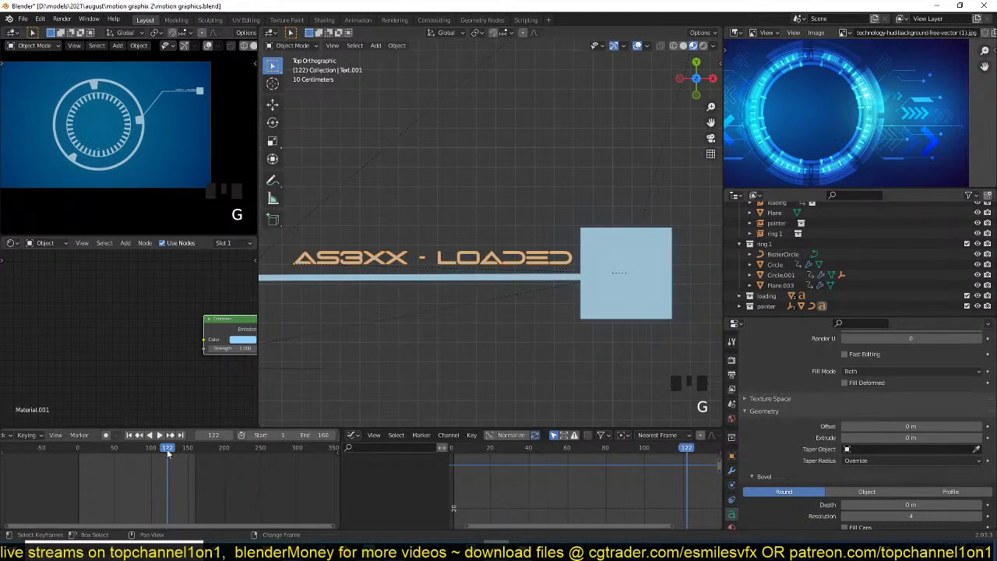
- At frame 111, turn on auto keying, record a transform keyframe for the text, and shift that keyframe to about frame 124
{"action": "mouse_move", "coordinate": [167, 453]}
{"action": "right_mouse_down", "text": "shift"}
{"action": "mouse_move", "coordinate": [145, 455]}
{"action": "mouse_move", "coordinate": [159, 456]}
{"action": "right_mouse_up", "text": "shift"}
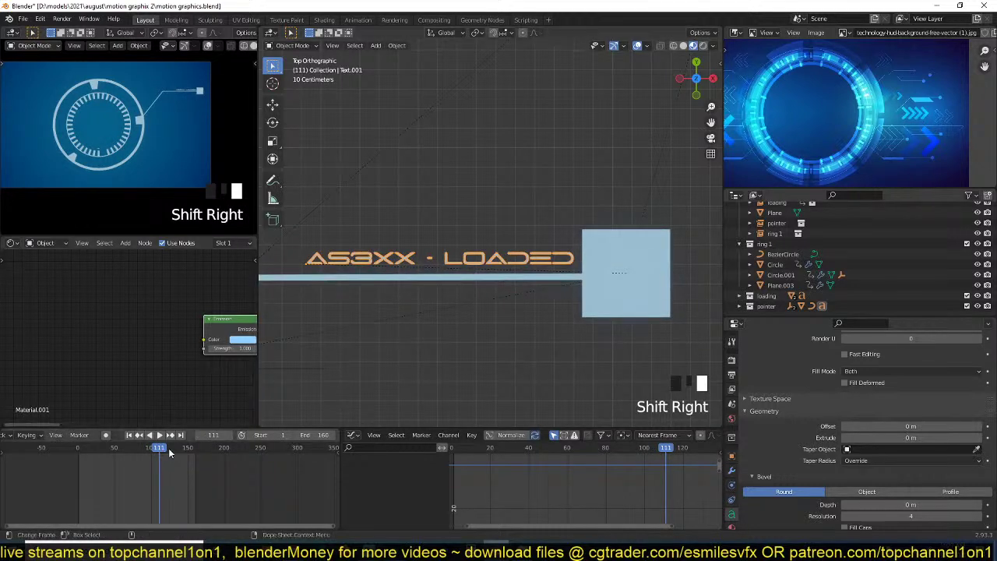
{"action": "left_click", "coordinate": [105, 436]}
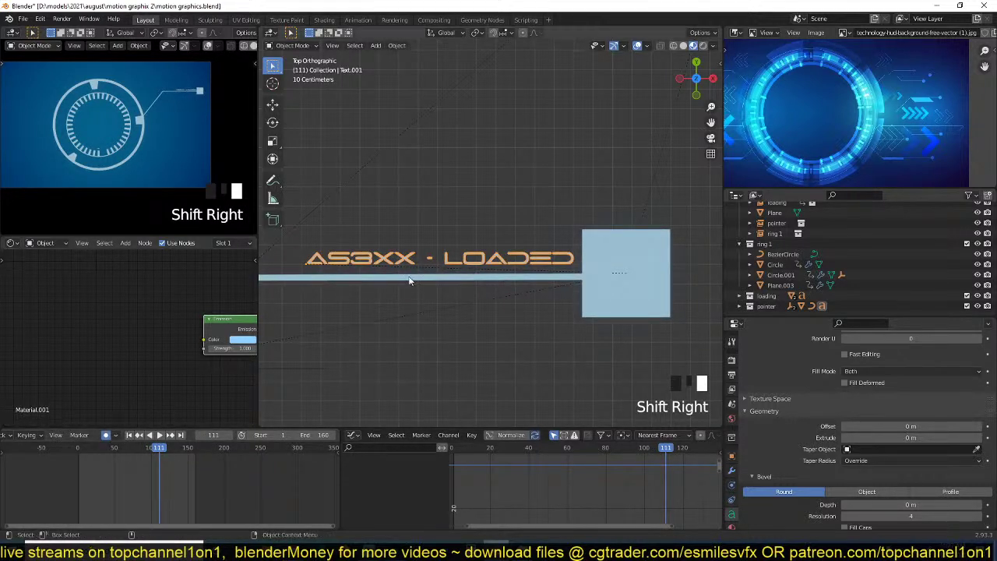
{"action": "key", "text": "g"}
{"action": "left_click", "coordinate": [105, 437]}
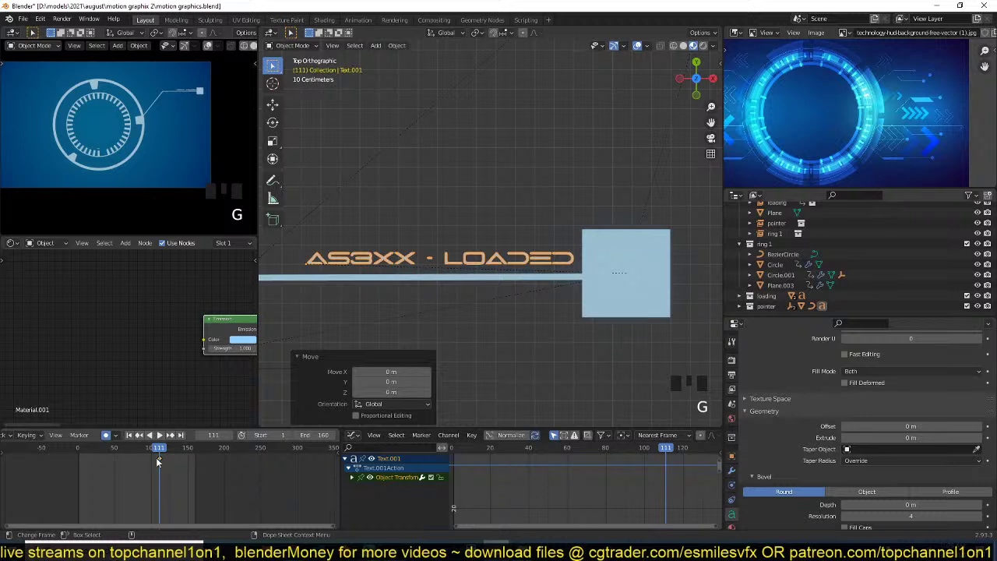
{"action": "key", "text": "g"}
{"action": "left_click", "coordinate": [169, 462]}
- At frame 111, key the text squashed along X to almost no width and moved about 1.49 m along X into the square
{"action": "key", "text": "s"}
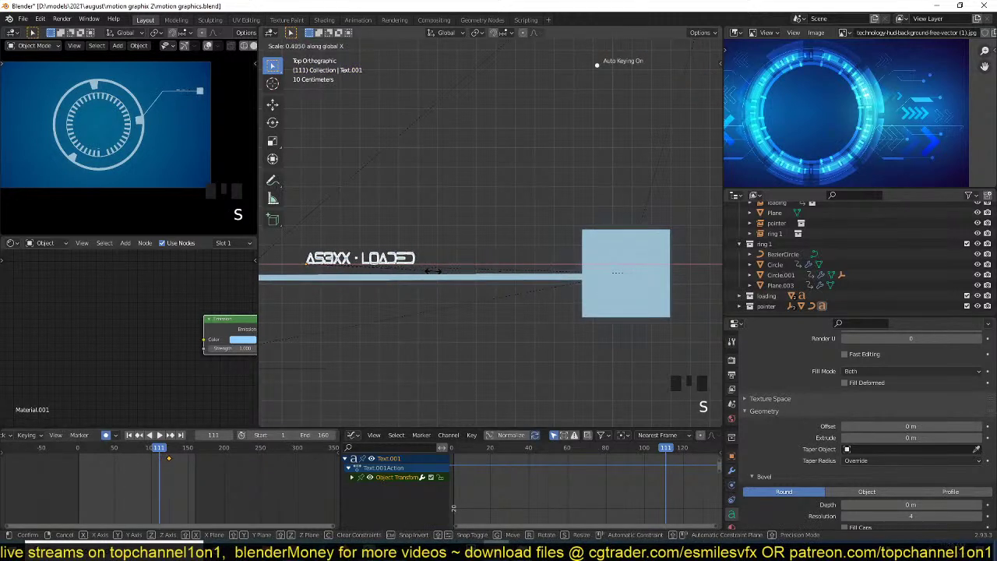
{"action": "left_click", "coordinate": [313, 259]}
{"action": "key", "text": "s"}
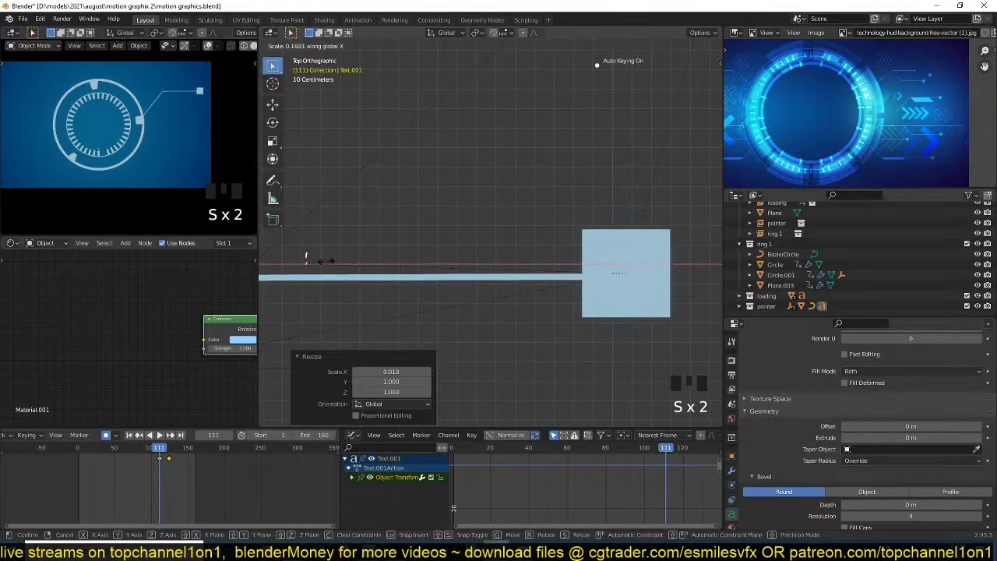
{"action": "left_click", "coordinate": [319, 262]}
{"action": "key", "text": "g"}
{"action": "left_click", "coordinate": [624, 264]}
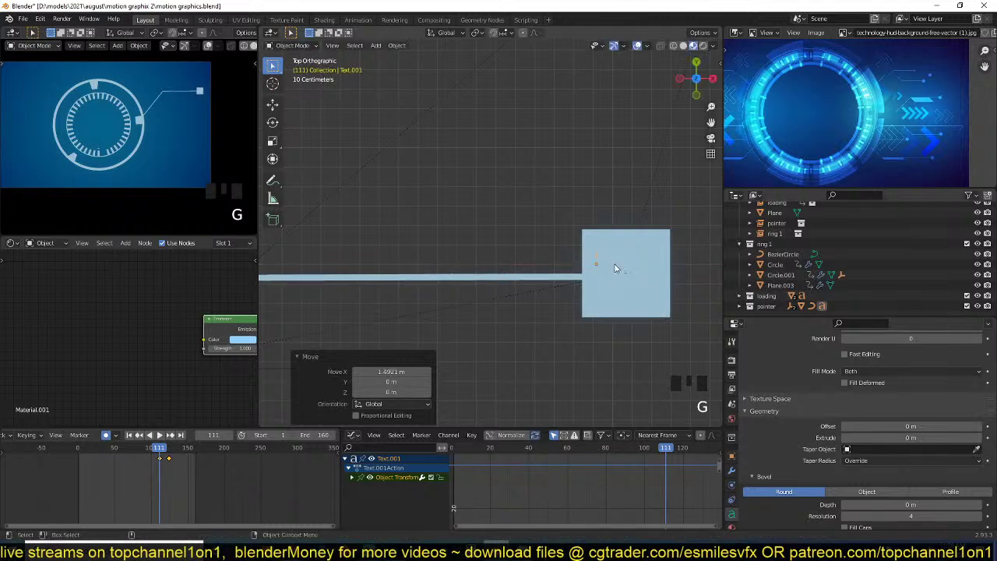
- Play the animation and review the text reveal in the maximized camera view, then restore the layout
{"action": "scroll", "coordinate": [578, 286], "scroll_direction": "down", "scroll_amount": 3}
{"action": "key", "text": "space"}
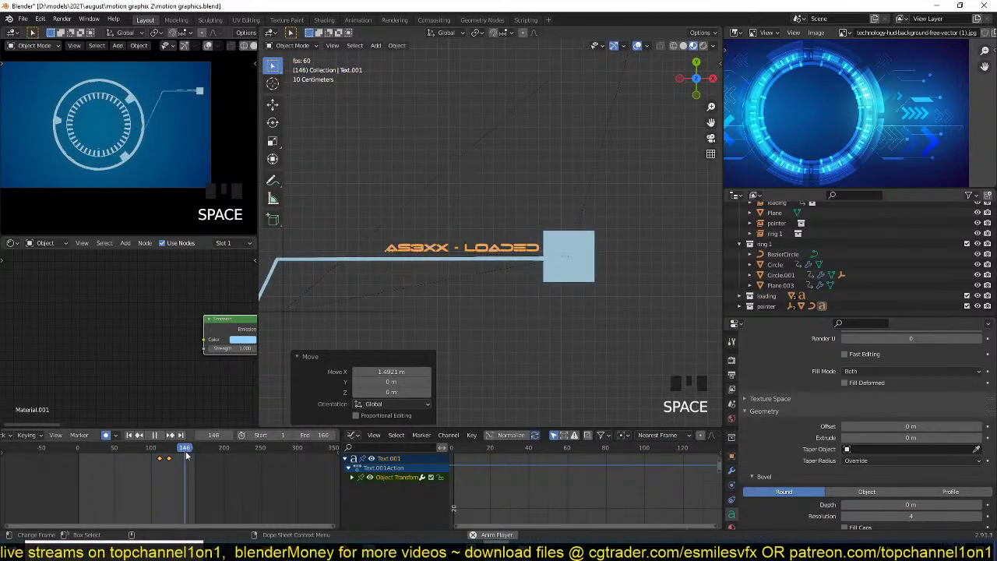
{"action": "key", "text": "ctrl+space"}
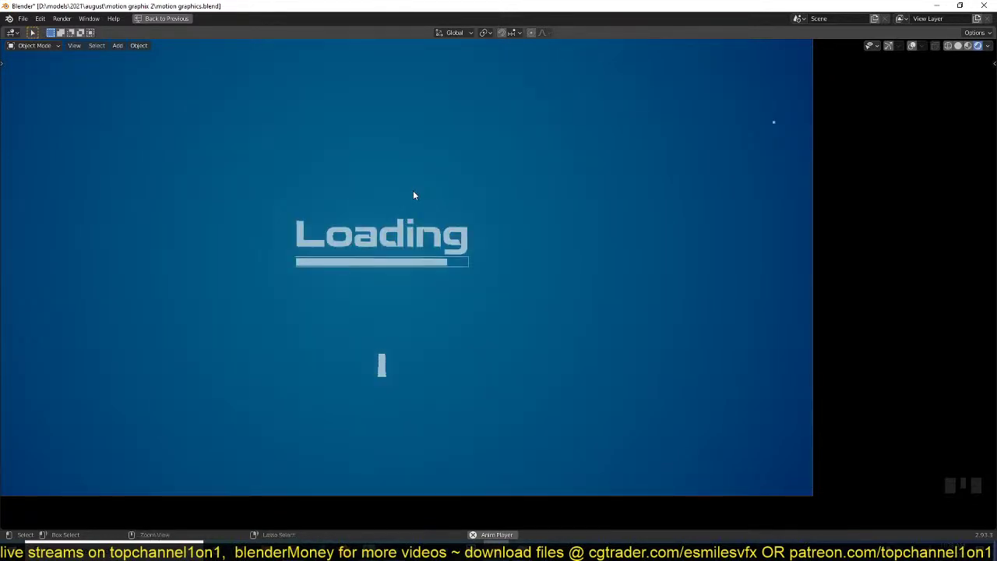
{"action": "key", "text": "ctrl+space"}
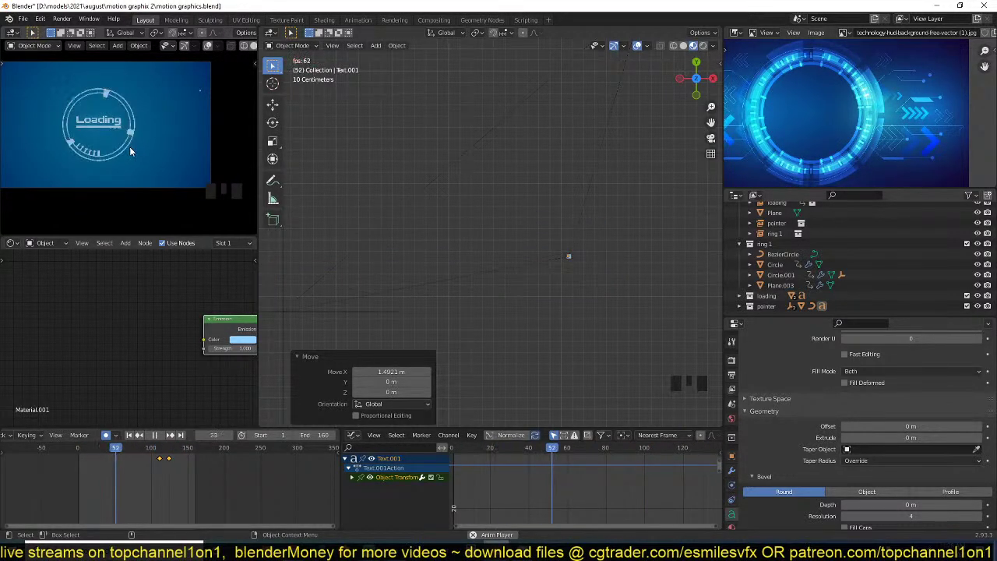
{"action": "scroll", "coordinate": [332, 191], "scroll_direction": "down", "scroll_amount": 7}
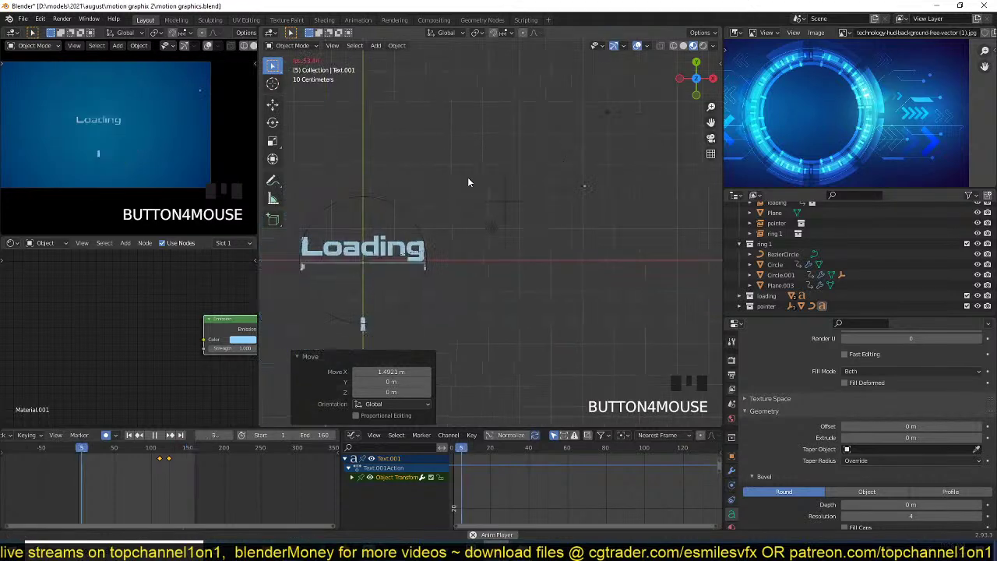
- Finish reviewing the playing HUD animation in the top view, stop playback, and save the file
{"action": "scroll", "coordinate": [459, 248], "scroll_direction": "up", "scroll_amount": 2}
{"action": "scroll", "coordinate": [458, 252], "scroll_direction": "up", "scroll_amount": 3}
{"action": "scroll", "coordinate": [505, 238], "scroll_direction": "down", "scroll_amount": 3}
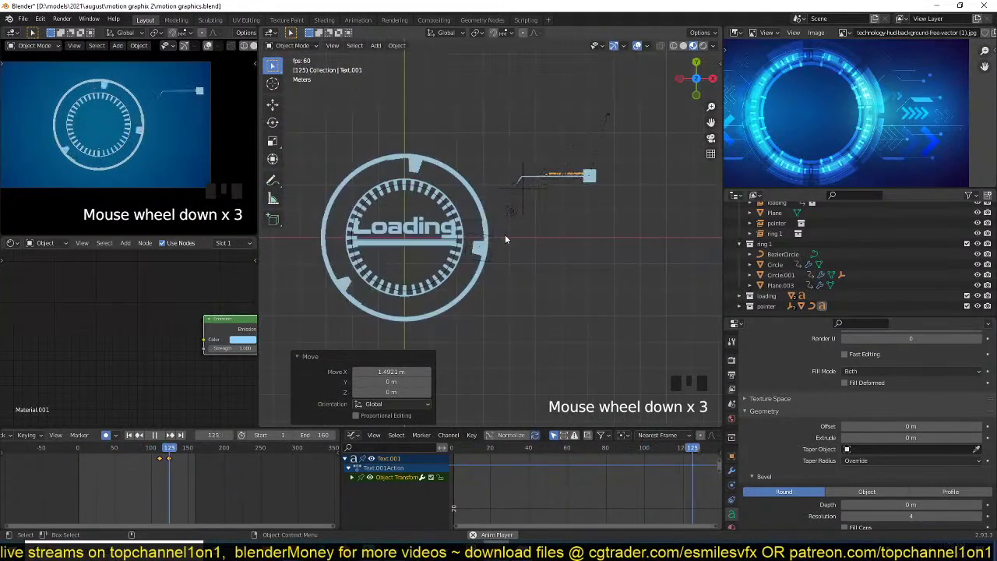
{"action": "key", "text": "space"}
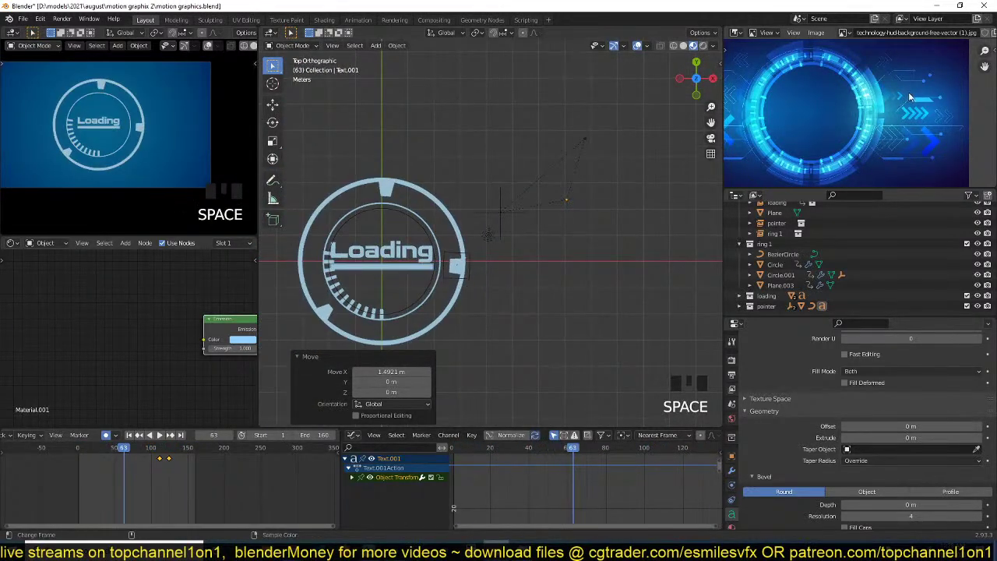
{"action": "scroll", "coordinate": [435, 222], "scroll_direction": "up", "scroll_amount": 1}
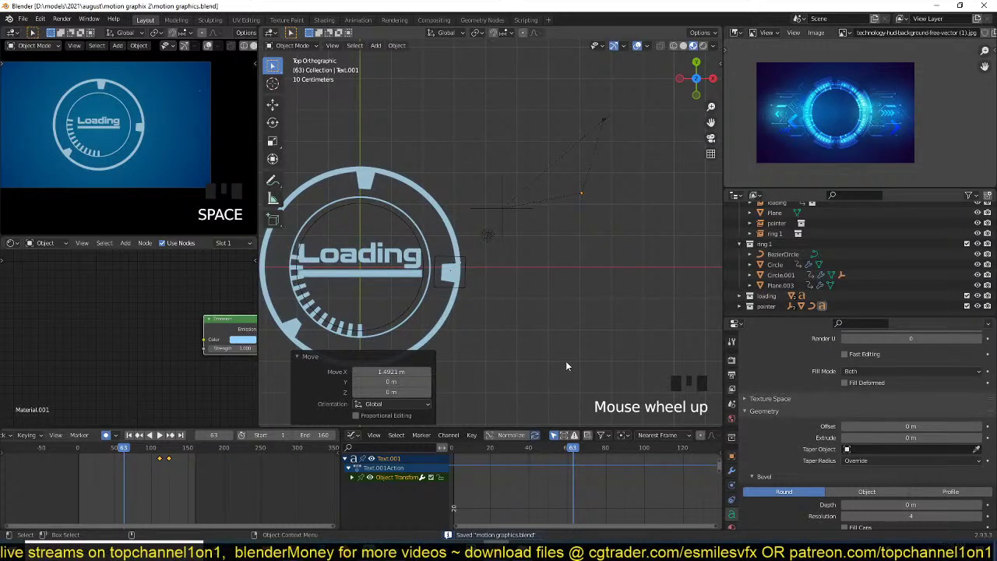
- Switch to Chrome and compare the open HUD reference images, returning to the VectorStock futuristic HUD infographic
{"action": "mouse_move", "coordinate": [295, 552]}
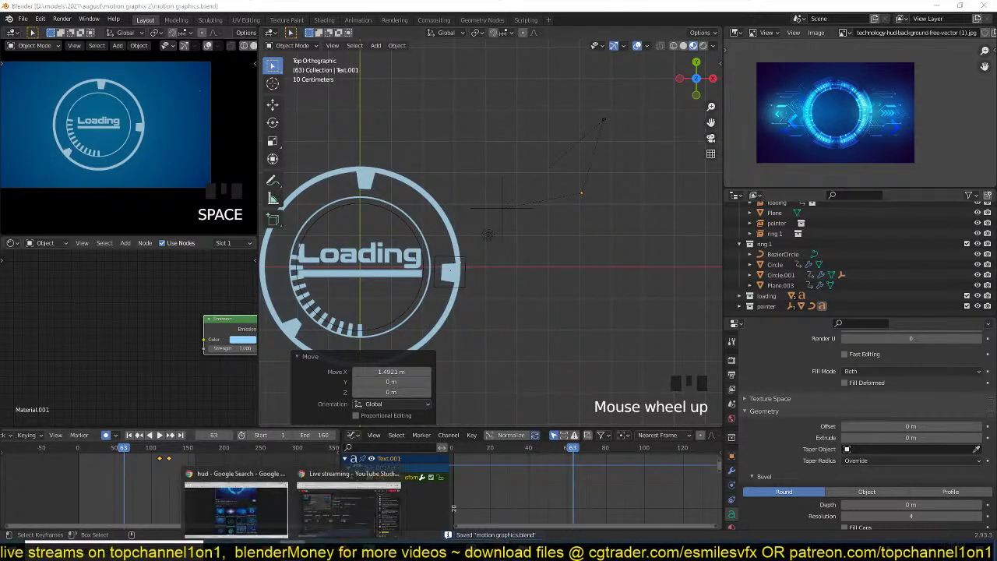
{"action": "left_click", "coordinate": [276, 507]}
{"action": "left_click", "coordinate": [423, 8]}
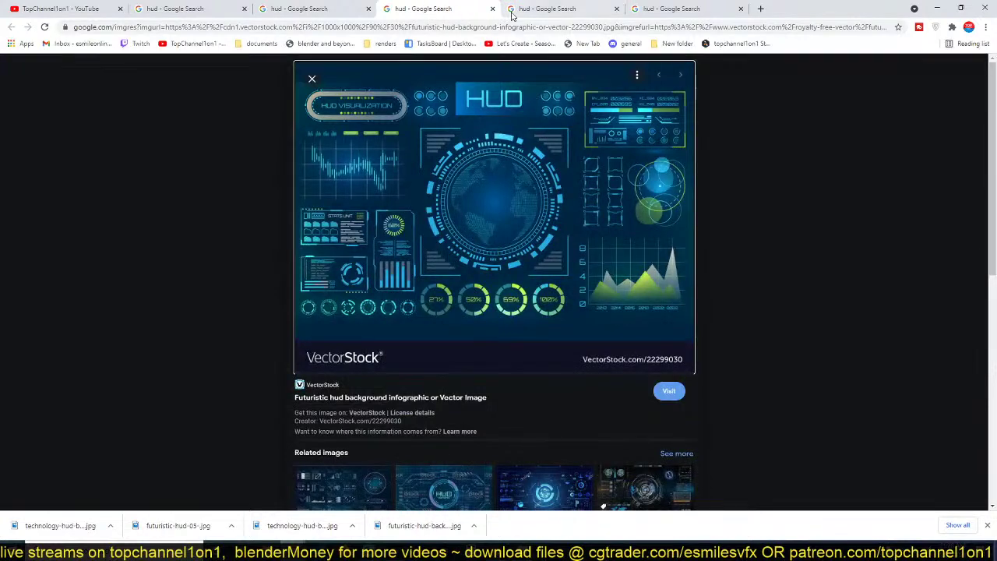
{"action": "left_click", "coordinate": [545, 9]}
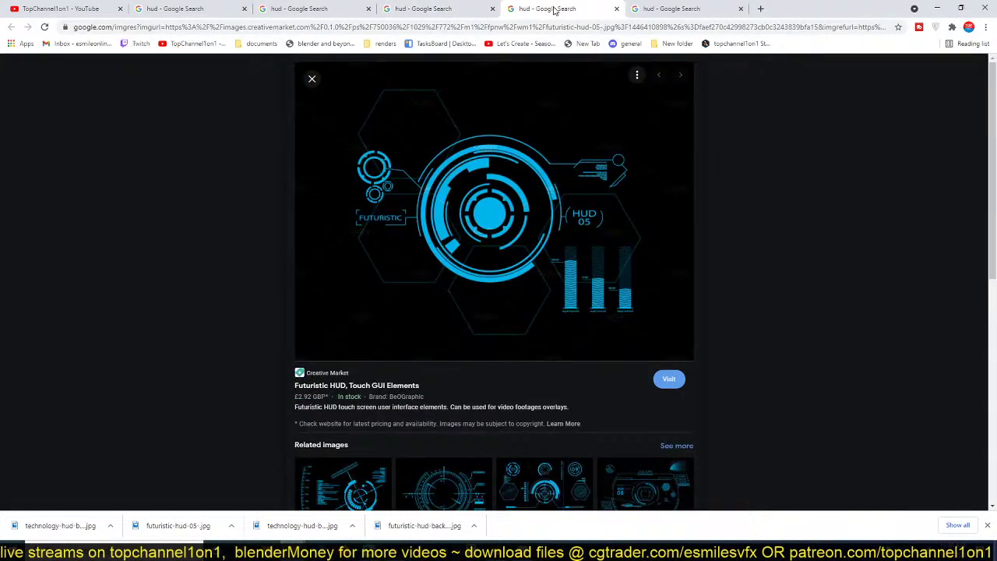
{"action": "left_click", "coordinate": [682, 8]}
{"action": "left_click", "coordinate": [537, 8]}
{"action": "left_click", "coordinate": [663, 9]}
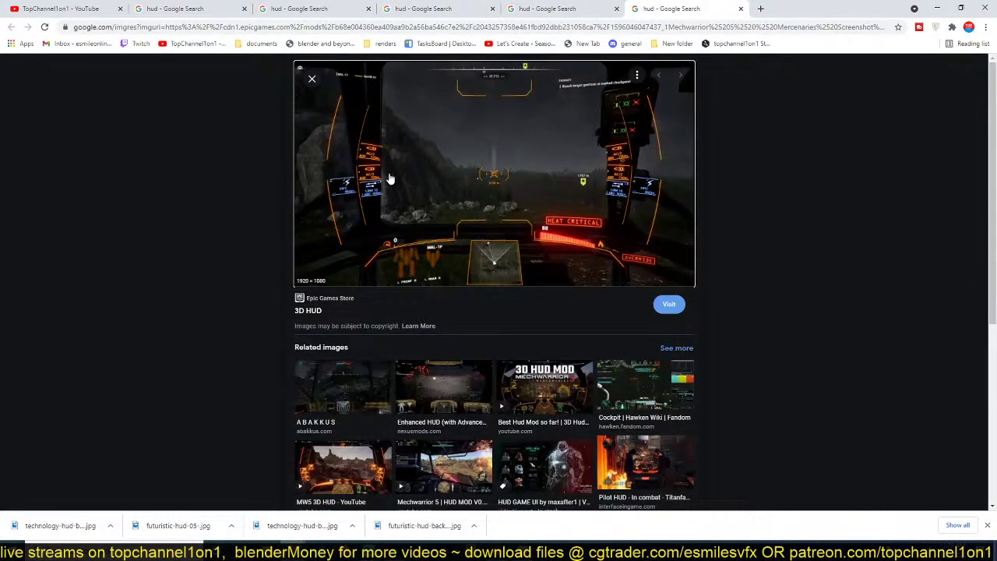
{"action": "left_click", "coordinate": [417, 9]}
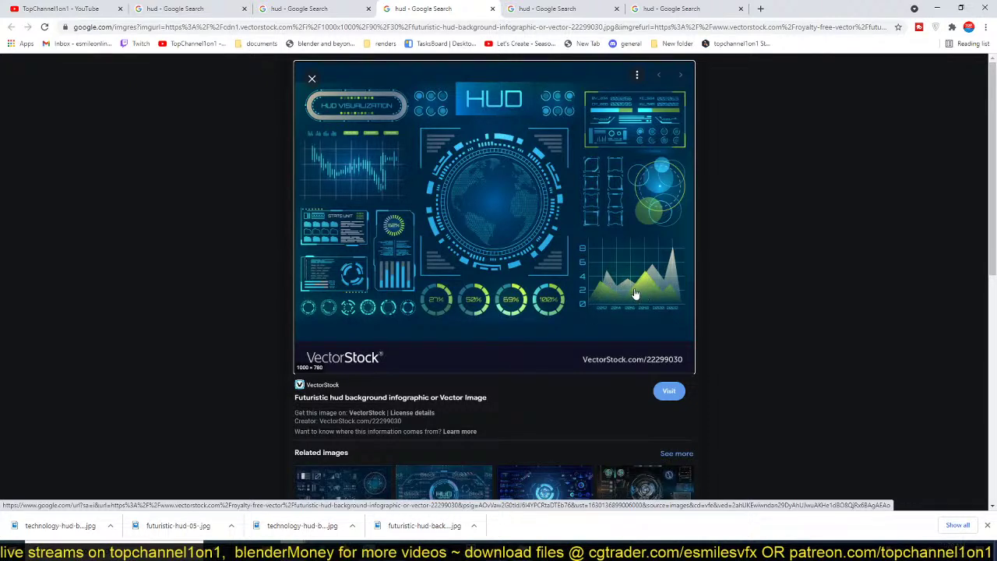
- Download the VectorStock HUD infographic image and load it as the reference in Blender's image editor
{"action": "right_click", "coordinate": [578, 153]}
{"action": "left_click", "coordinate": [623, 275]}
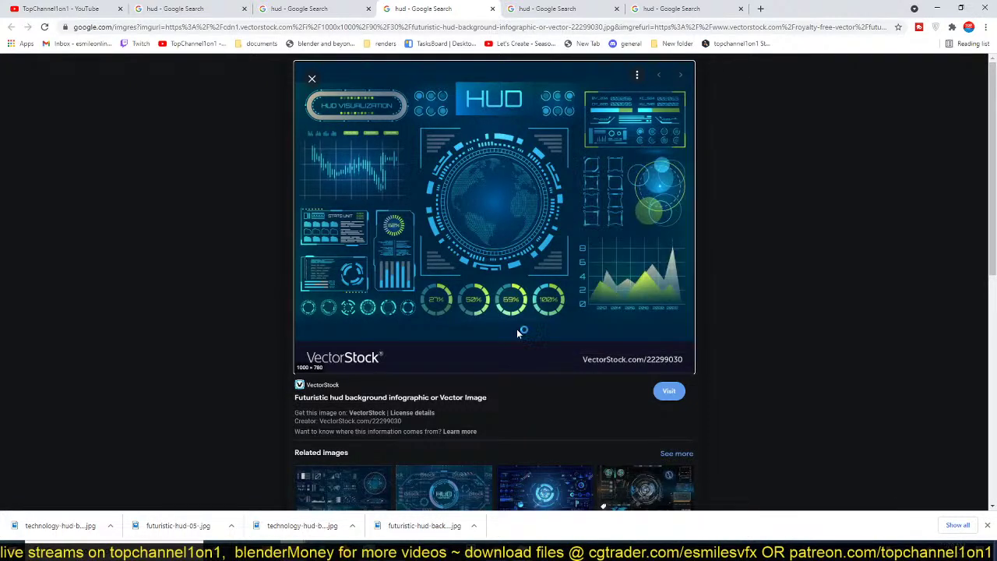
{"action": "key", "text": "Return"}
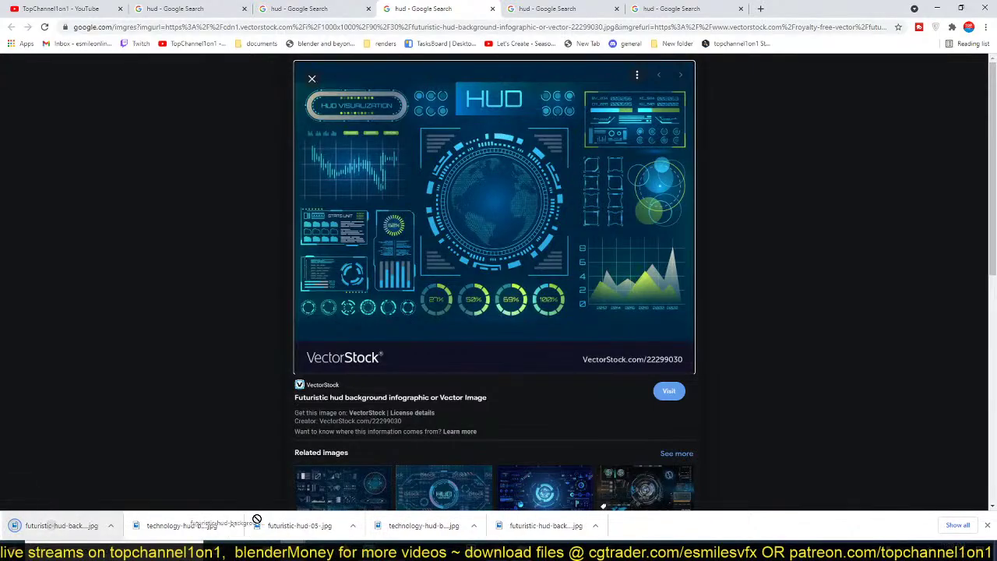
{"action": "left_click_drag", "start_coordinate": [497, 551], "coordinate": [585, 468]}
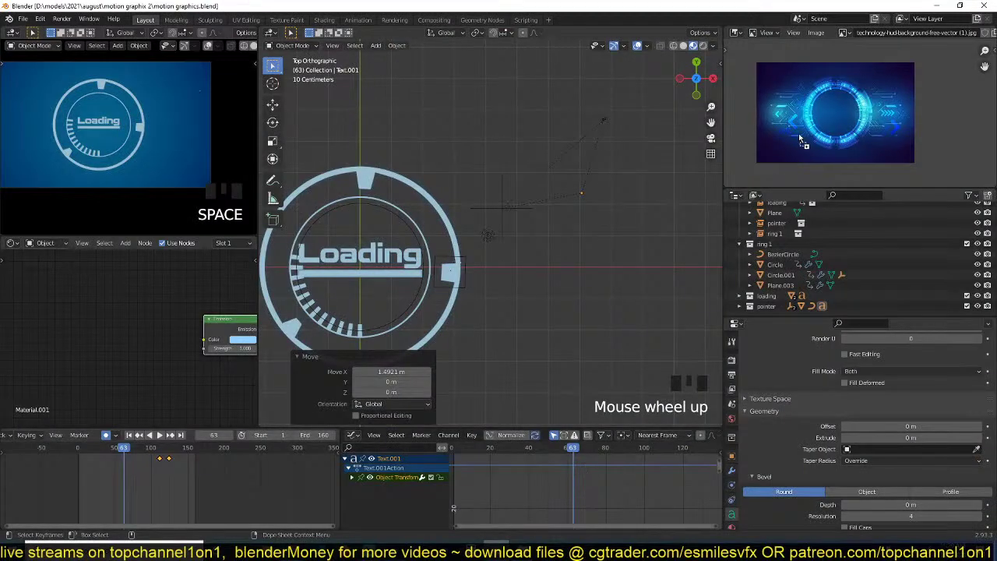
{"action": "left_click_drag", "start_coordinate": [801, 138], "coordinate": [803, 140]}
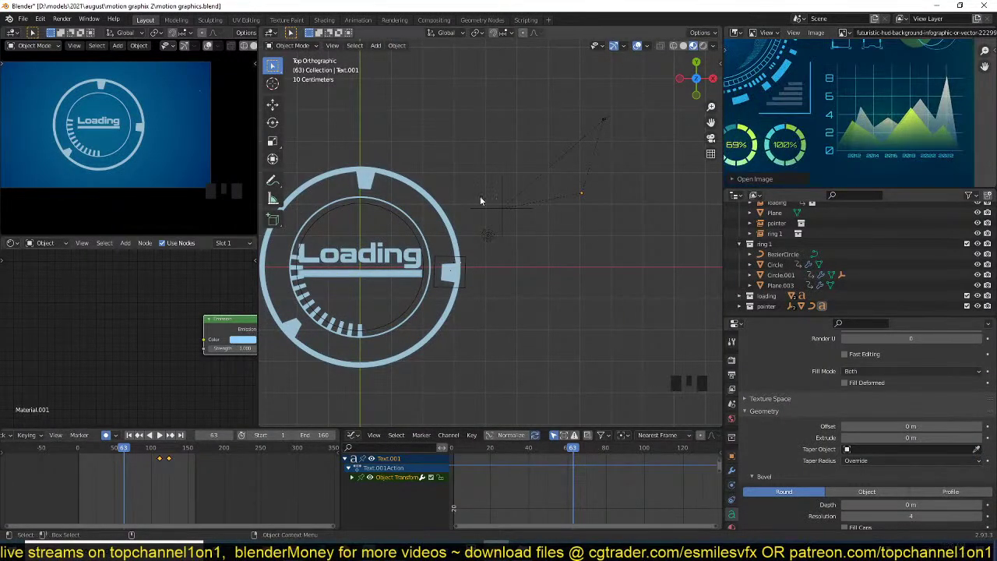
- Add a plane in the empty area beyond the pointer and scale it up by about 1.974
{"action": "scroll", "coordinate": [480, 201], "scroll_direction": "down", "scroll_amount": 4}
{"action": "middle_click_drag", "start_coordinate": [480, 201], "coordinate": [403, 178], "text": "shift"}
{"action": "scroll", "coordinate": [483, 207], "scroll_direction": "up", "scroll_amount": 3}
{"action": "middle_click_drag", "start_coordinate": [483, 207], "coordinate": [456, 210], "text": "shift"}
{"action": "middle_click_drag", "start_coordinate": [534, 210], "coordinate": [459, 219], "text": "shift"}
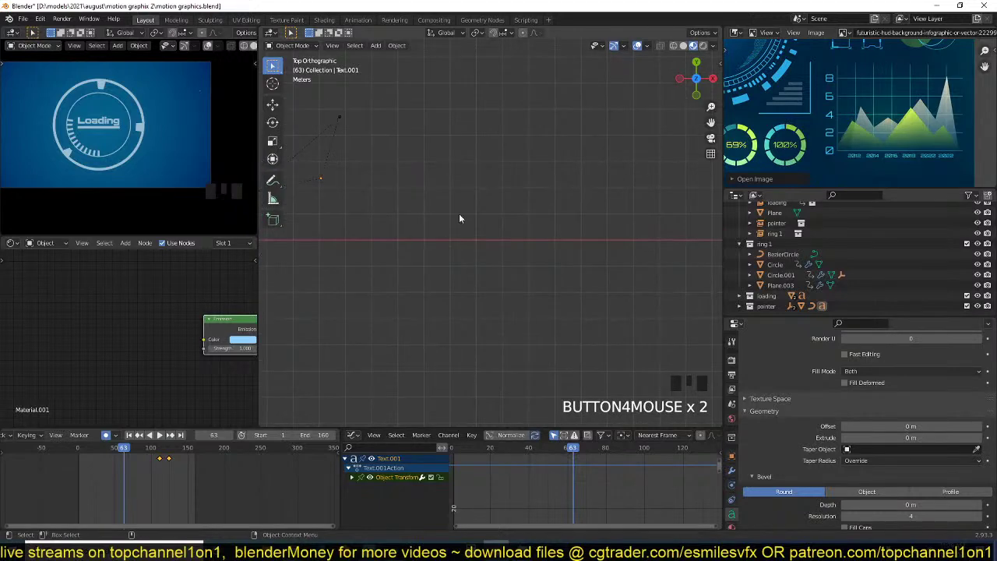
{"action": "right_click", "coordinate": [459, 219]}
{"action": "right_click", "coordinate": [505, 147], "text": "shift"}
{"action": "key", "text": "shift+a"}
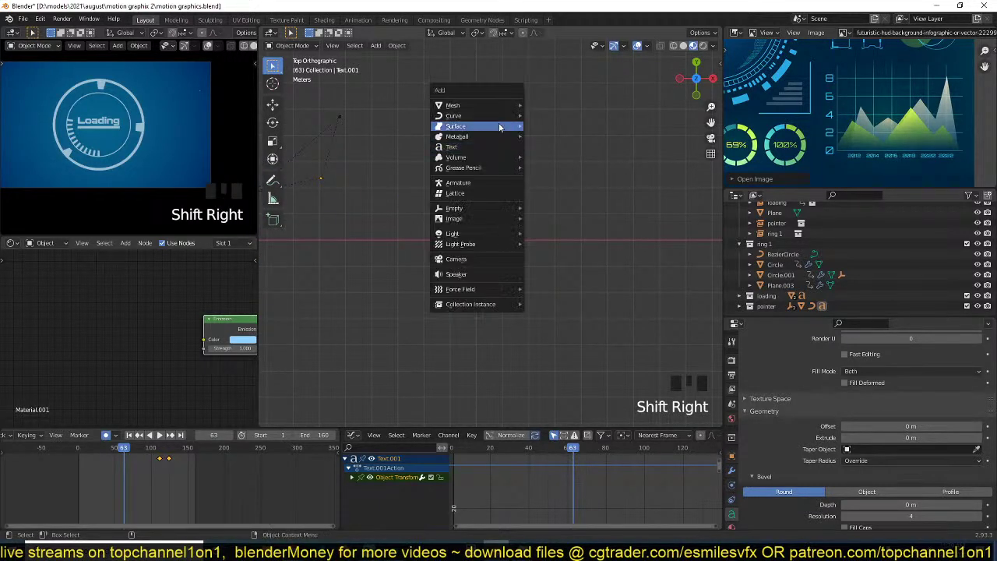
{"action": "mouse_move", "coordinate": [498, 105]}
{"action": "left_click", "coordinate": [548, 106]}
{"action": "key", "text": "s"}
{"action": "left_click", "coordinate": [549, 187]}
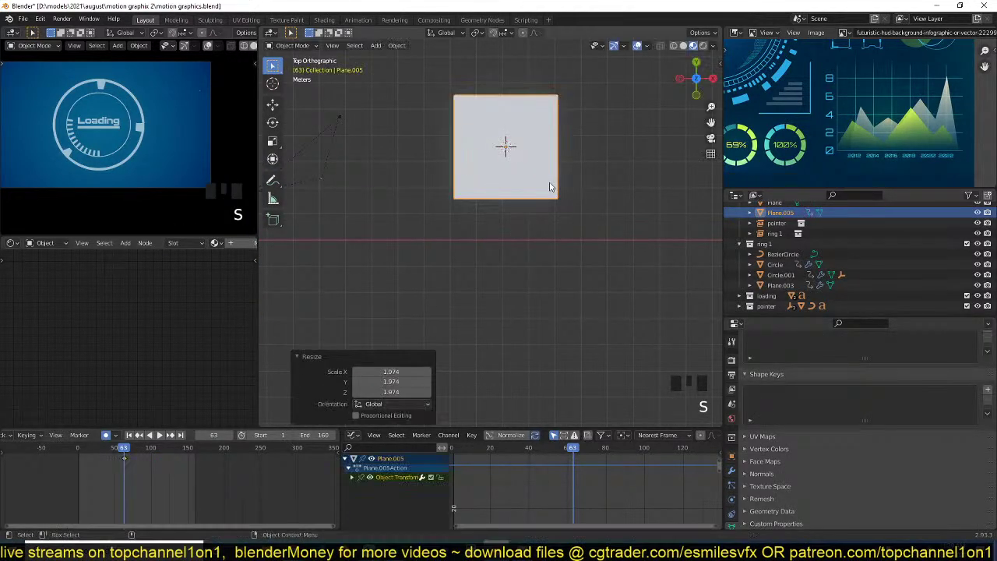
- Move the new plane to a new collection named GRID MODULE and save the file
{"action": "key", "text": "m"}
{"action": "left_click", "coordinate": [520, 128]}
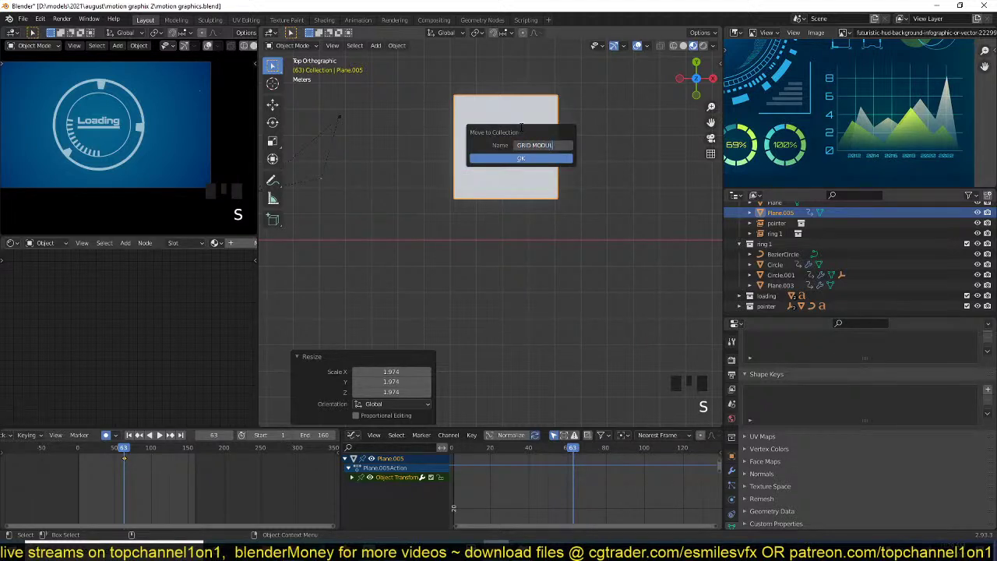
{"action": "left_click", "coordinate": [519, 159]}
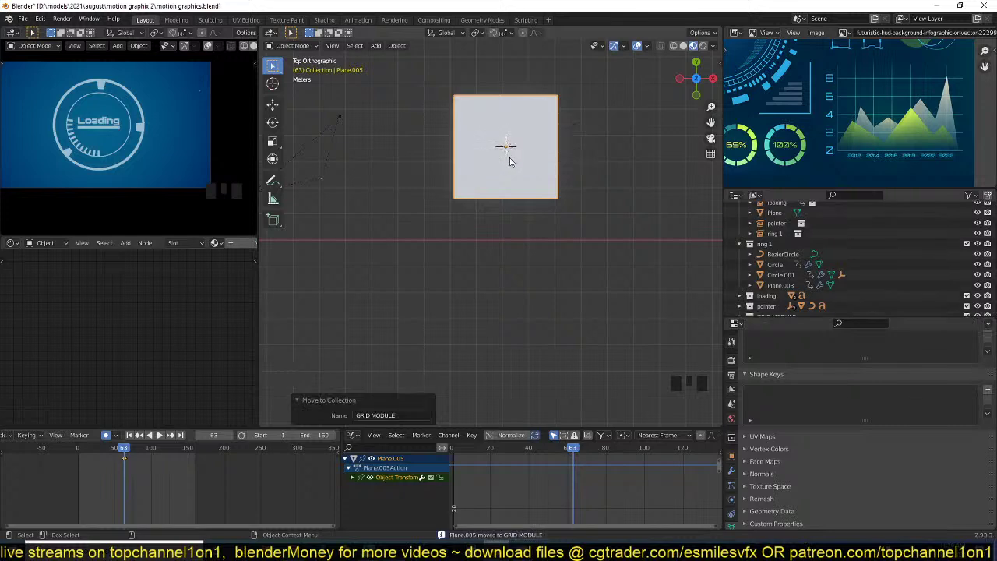
{"action": "scroll", "coordinate": [511, 160], "scroll_direction": "down", "scroll_amount": 9}
{"action": "scroll", "coordinate": [482, 180], "scroll_direction": "up", "scroll_amount": 5}
{"action": "key", "text": "ctrl+s"}
{"action": "middle_click_drag", "start_coordinate": [481, 180], "coordinate": [528, 165], "text": "shift"}
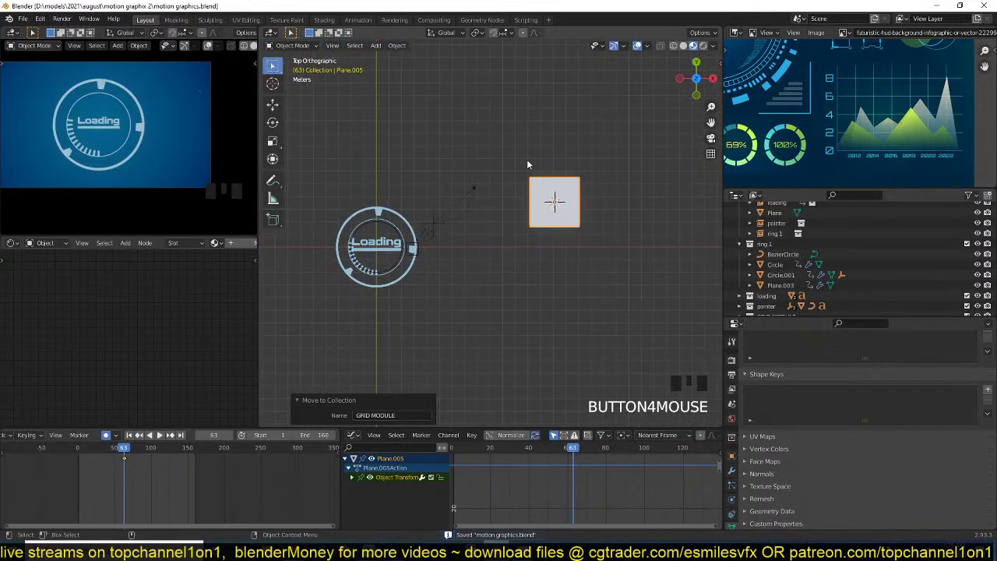
- Exclude the ring 1, loading and pointer collections from the view layer, keeping GRID MODULE enabled
{"action": "left_click", "coordinate": [560, 201]}
{"action": "left_click", "coordinate": [363, 238]}
{"action": "scroll", "coordinate": [879, 262], "scroll_direction": "down", "scroll_amount": 1}
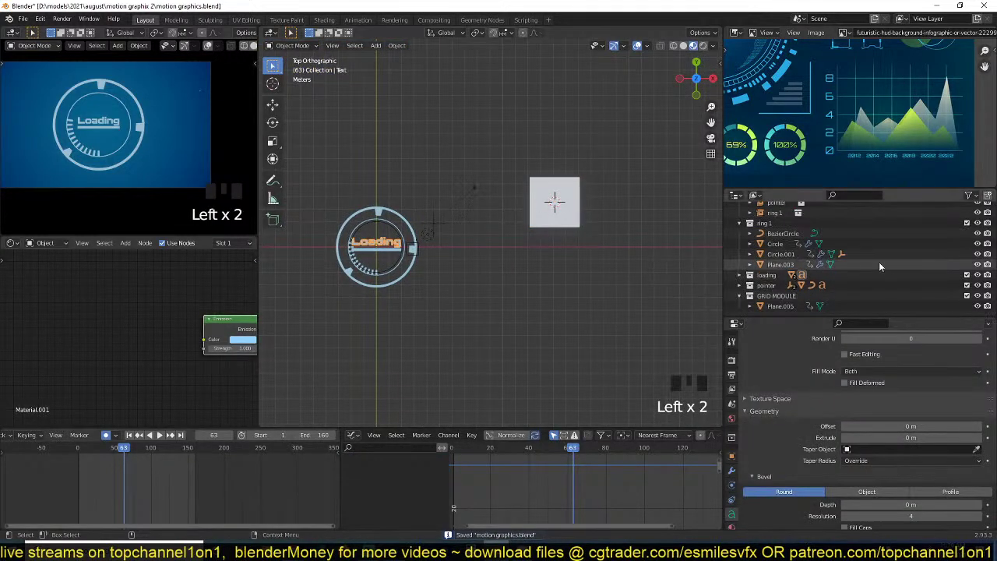
{"action": "left_click", "coordinate": [967, 295]}
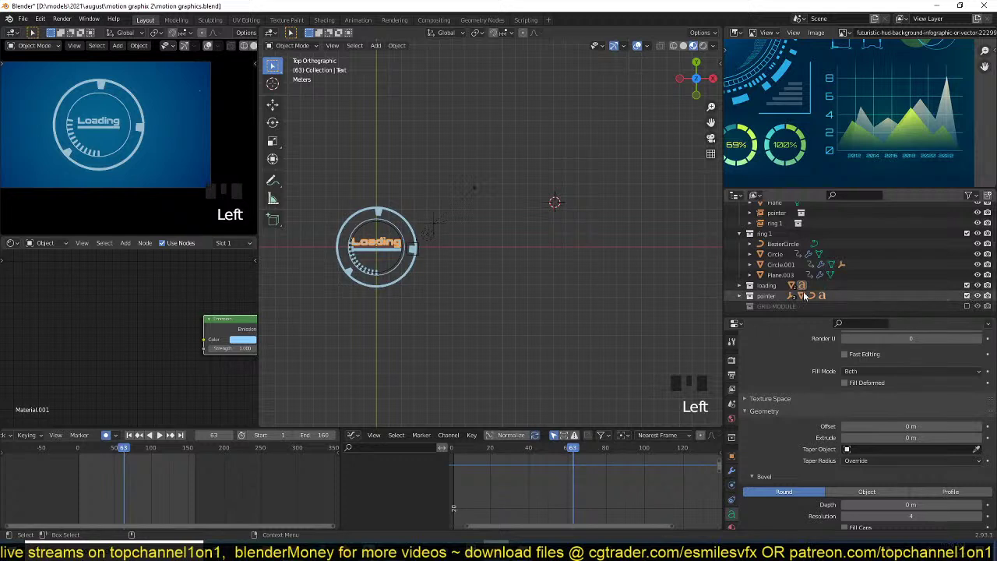
{"action": "left_click", "coordinate": [966, 233]}
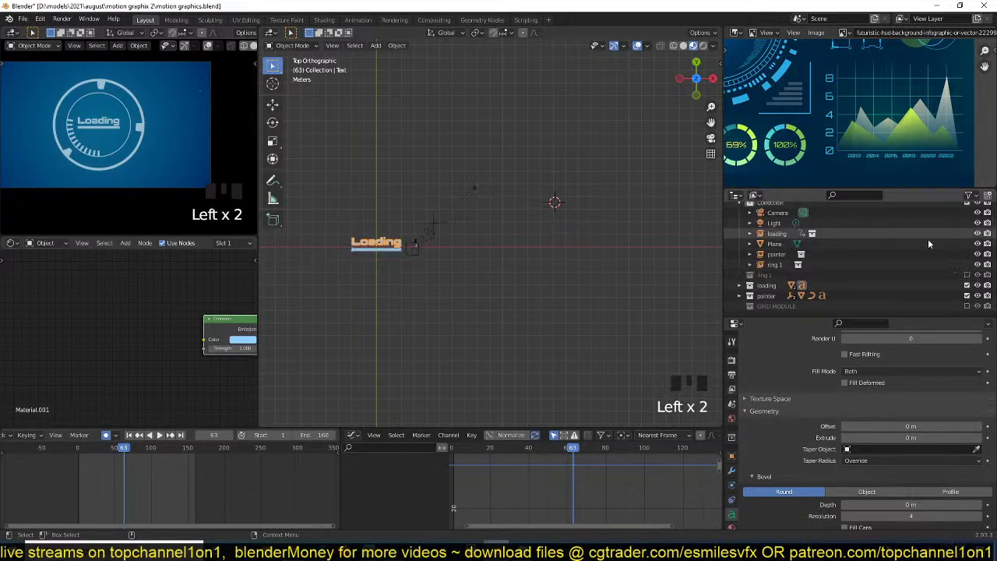
{"action": "left_click", "coordinate": [967, 286]}
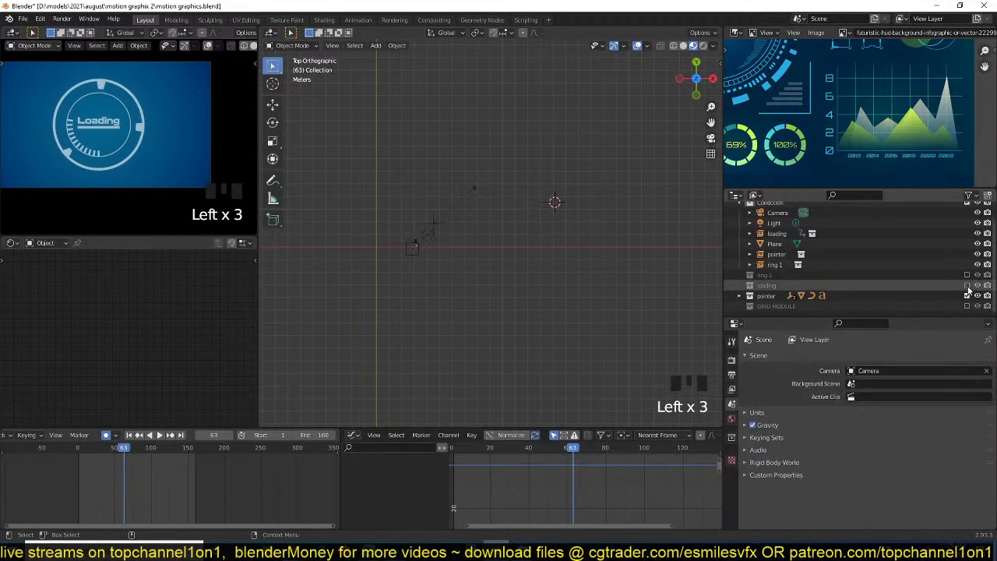
{"action": "left_click", "coordinate": [968, 296]}
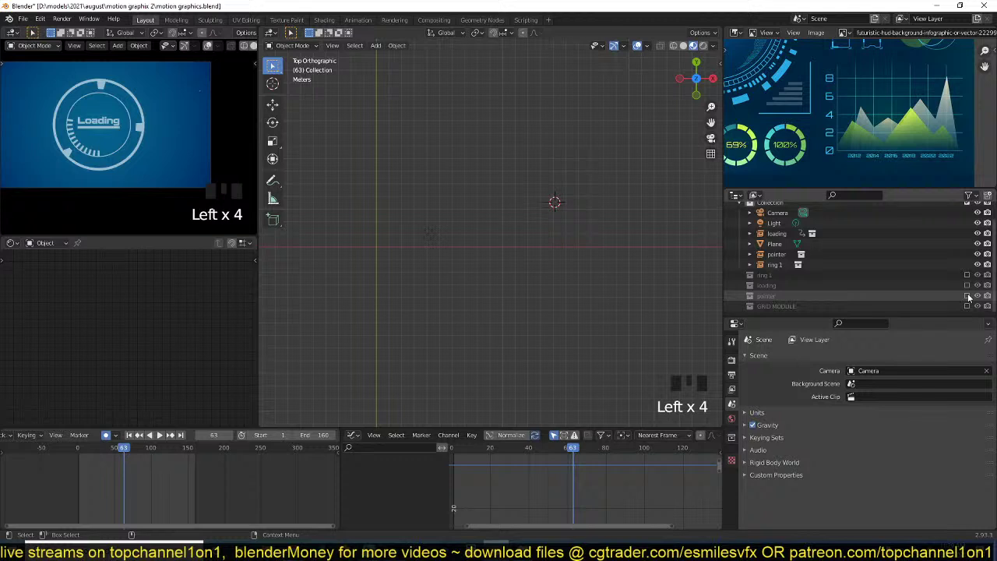
{"action": "scroll", "coordinate": [837, 285], "scroll_direction": "up", "scroll_amount": 1}
{"action": "scroll", "coordinate": [836, 286], "scroll_direction": "down", "scroll_amount": 1}
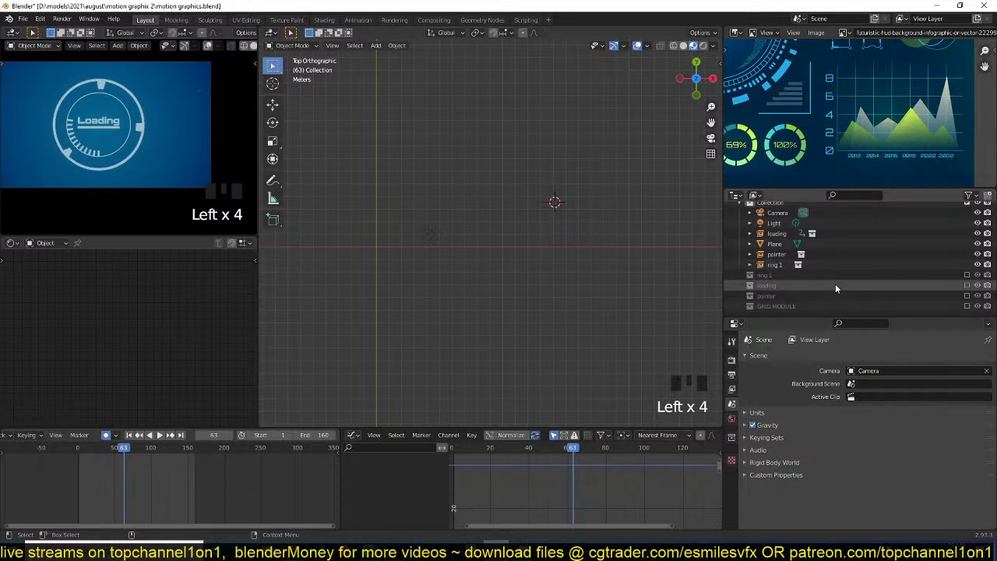
{"action": "left_click", "coordinate": [967, 306]}
- Clear the GRID MODULE plane's location so it sits at the world origin
{"action": "left_click", "coordinate": [556, 203]}
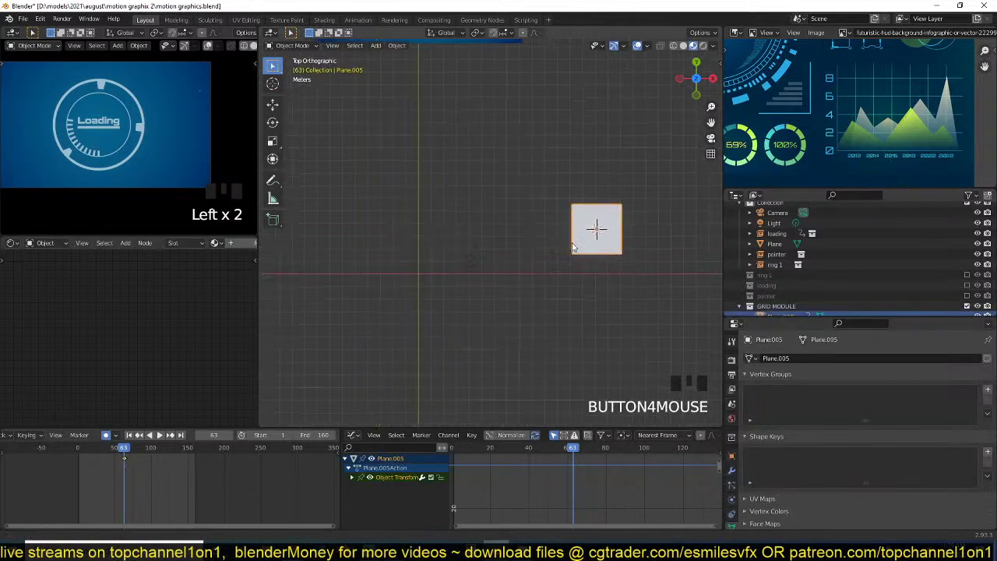
{"action": "scroll", "coordinate": [573, 241], "scroll_direction": "up", "scroll_amount": 1}
{"action": "key", "text": "alt+g"}
- Place the 3D cursor in the lower-right area of the blue background and add a GRID MODULE collection instance there
{"action": "scroll", "coordinate": [506, 233], "scroll_direction": "up", "scroll_amount": 10}
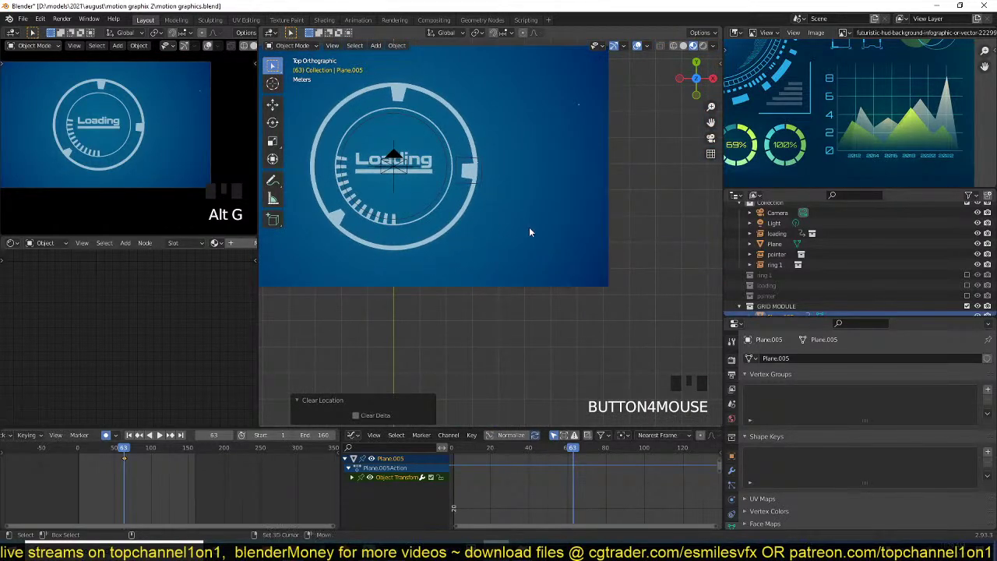
{"action": "right_click", "coordinate": [530, 227], "text": "shift"}
{"action": "right_click", "coordinate": [548, 231], "text": "shift"}
{"action": "key", "text": "shift+a"}
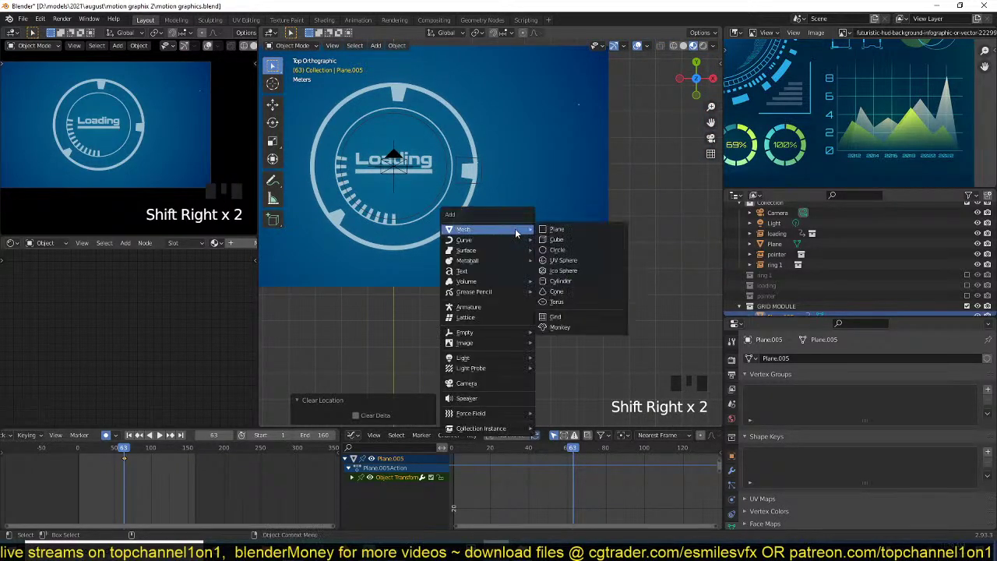
{"action": "mouse_move", "coordinate": [510, 429]}
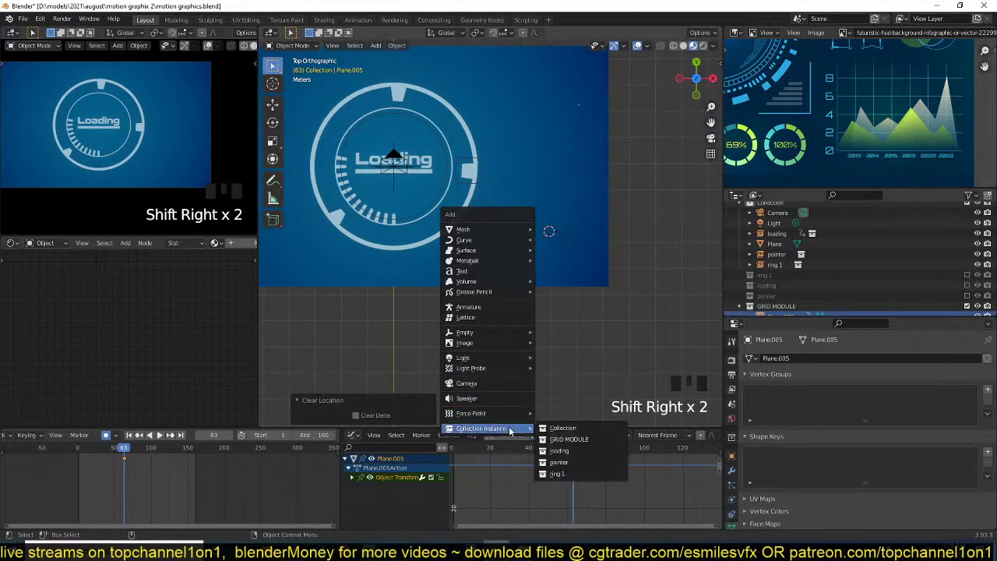
{"action": "left_click", "coordinate": [569, 439]}
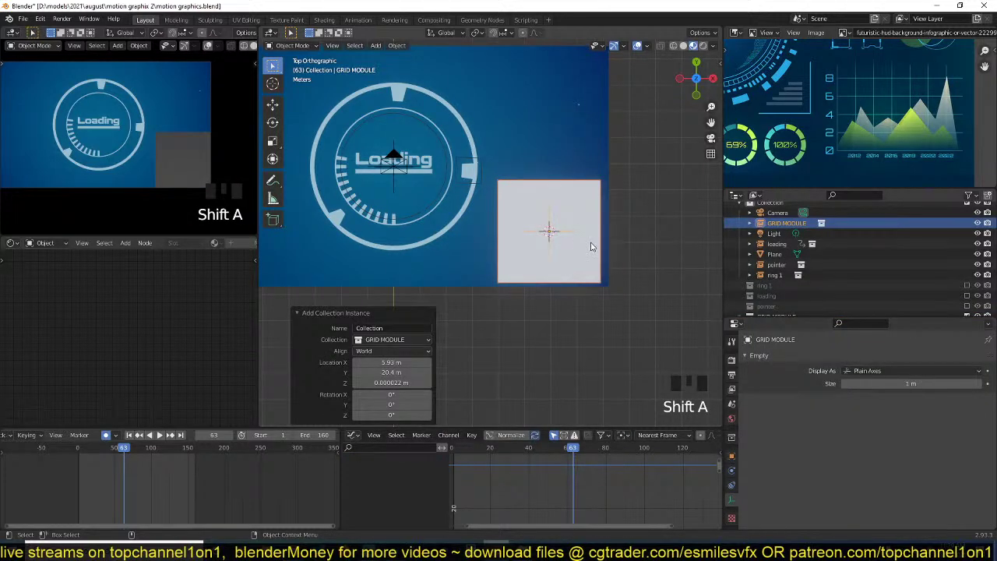
- Scale the GRID MODULE instance to about 0.77, delete its keyframe, and turn off auto keying
{"action": "key", "text": "s"}
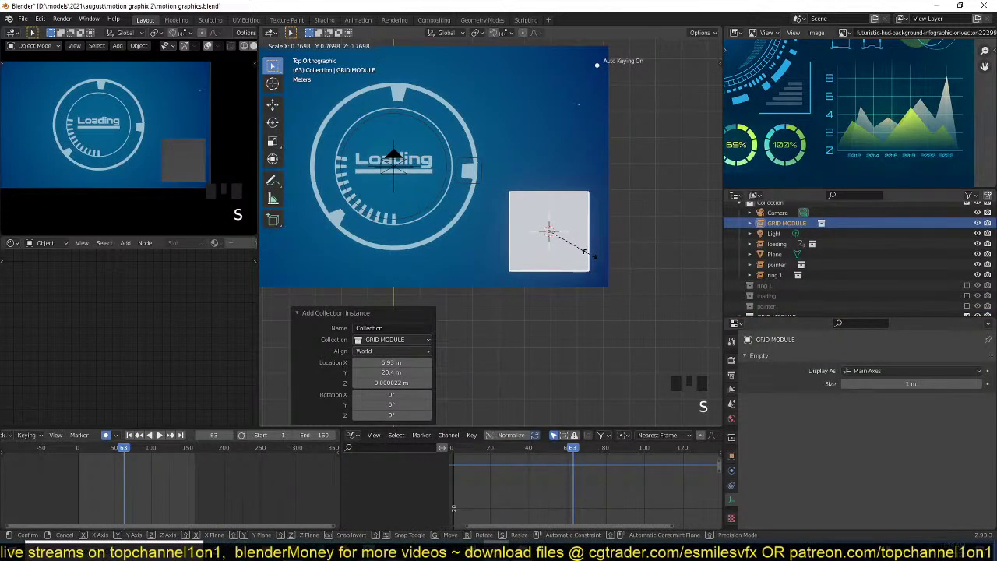
{"action": "left_click", "coordinate": [586, 253]}
{"action": "key", "text": "x"}
{"action": "left_click", "coordinate": [160, 467]}
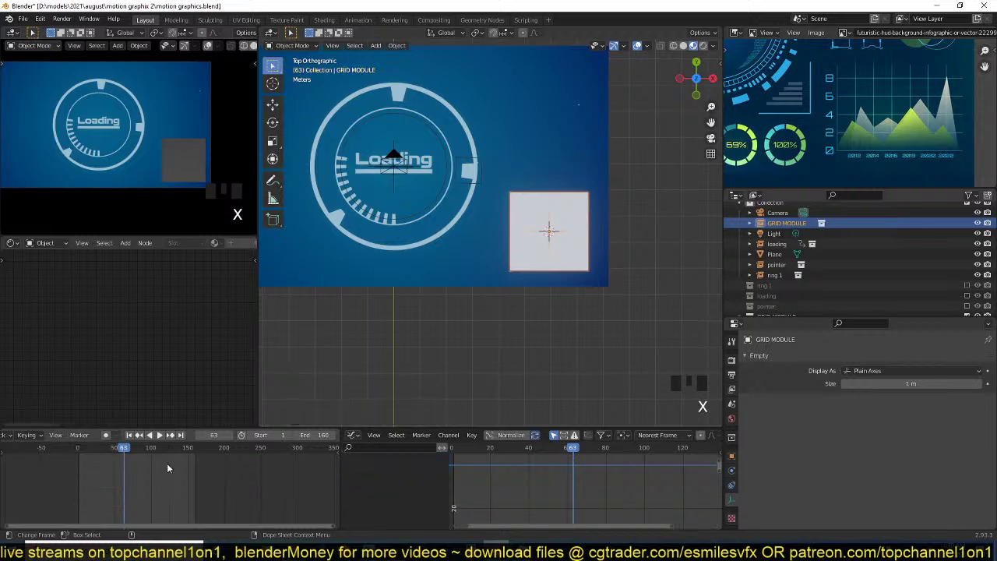
- Save the file, select the original GRID MODULE plane at the origin, and assign it the existing light-blue emission material Material.001
{"action": "scroll", "coordinate": [558, 300], "scroll_direction": "down", "scroll_amount": 4}
{"action": "middle_click_drag", "start_coordinate": [560, 296], "coordinate": [565, 243], "text": "shift"}
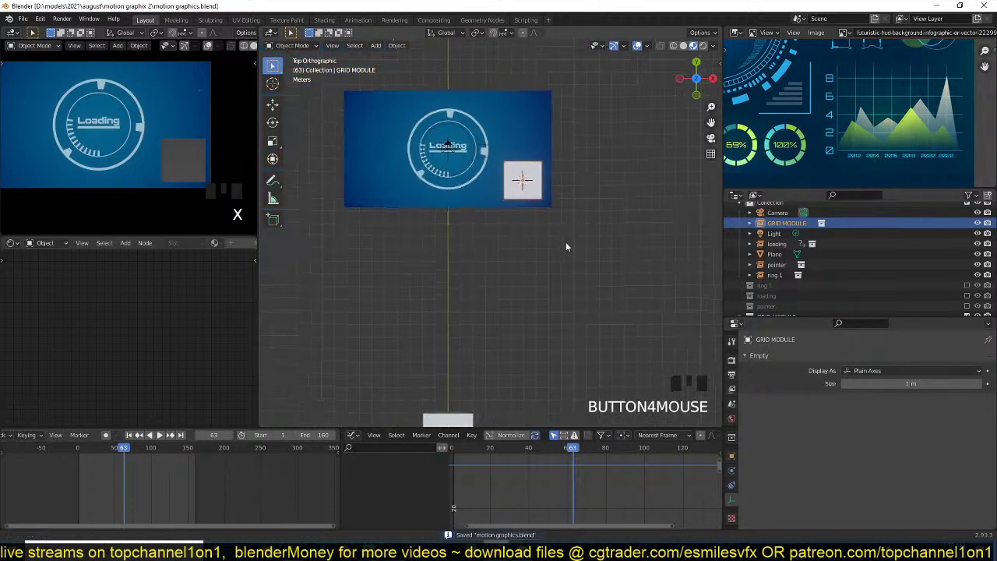
{"action": "scroll", "coordinate": [561, 338], "scroll_direction": "down", "scroll_amount": 1}
{"action": "middle_click_drag", "start_coordinate": [561, 338], "coordinate": [576, 243], "text": "shift"}
{"action": "middle_click_drag", "start_coordinate": [484, 311], "coordinate": [499, 215]}
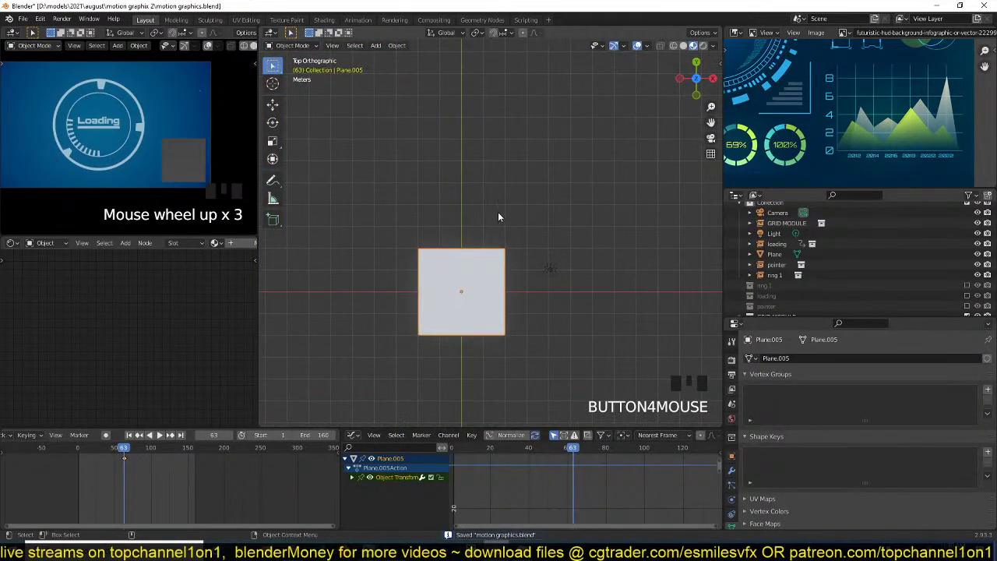
{"action": "left_click", "coordinate": [215, 242]}
{"action": "left_click", "coordinate": [291, 272]}
{"action": "scroll", "coordinate": [631, 269], "scroll_direction": "up", "scroll_amount": 1}
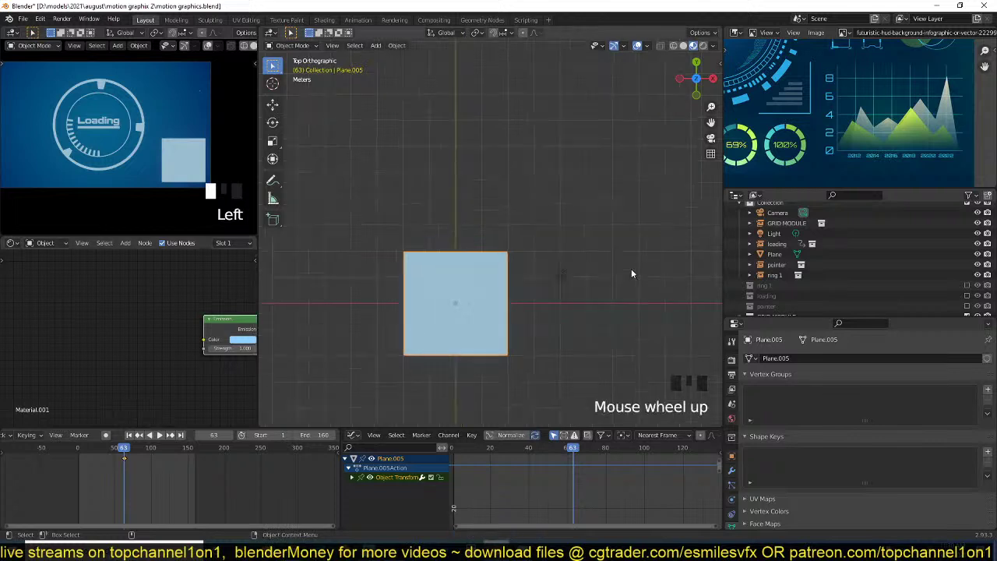
{"action": "middle_click_drag", "start_coordinate": [597, 271], "coordinate": [550, 226]}
{"action": "key", "text": "s"}
{"action": "right_click", "coordinate": [438, 245]}
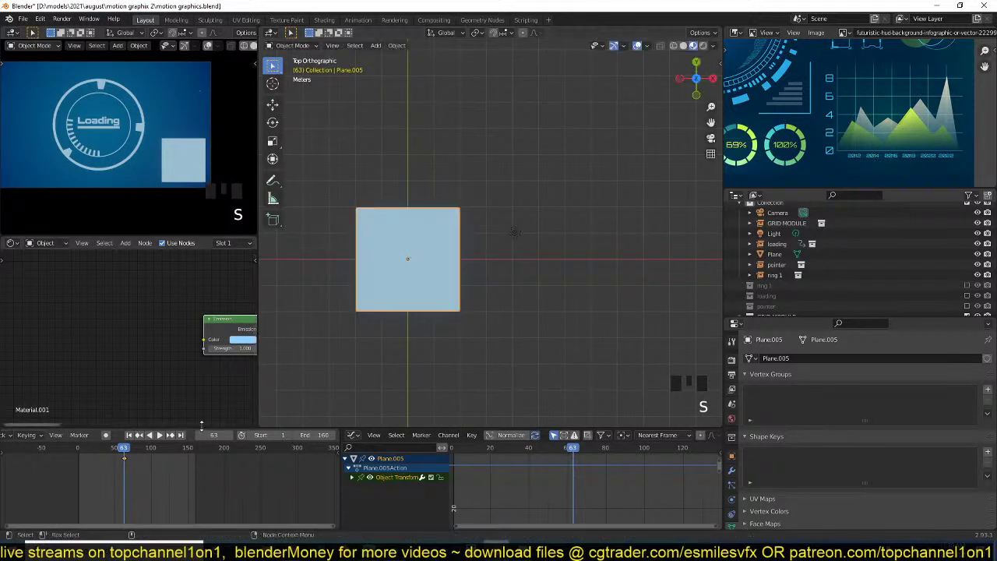
- Widen the GRID MODULE plane along X by a factor of about 1.576 and apply its scale
{"action": "key", "text": "s"}
{"action": "key", "text": "x"}
{"action": "left_click", "coordinate": [491, 310]}
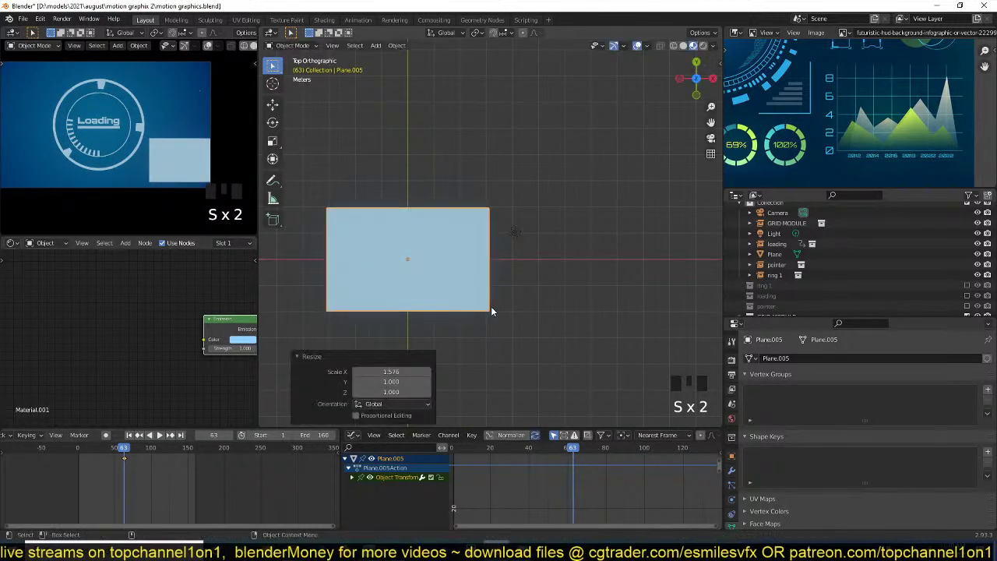
{"action": "key", "text": "ctrl+a"}
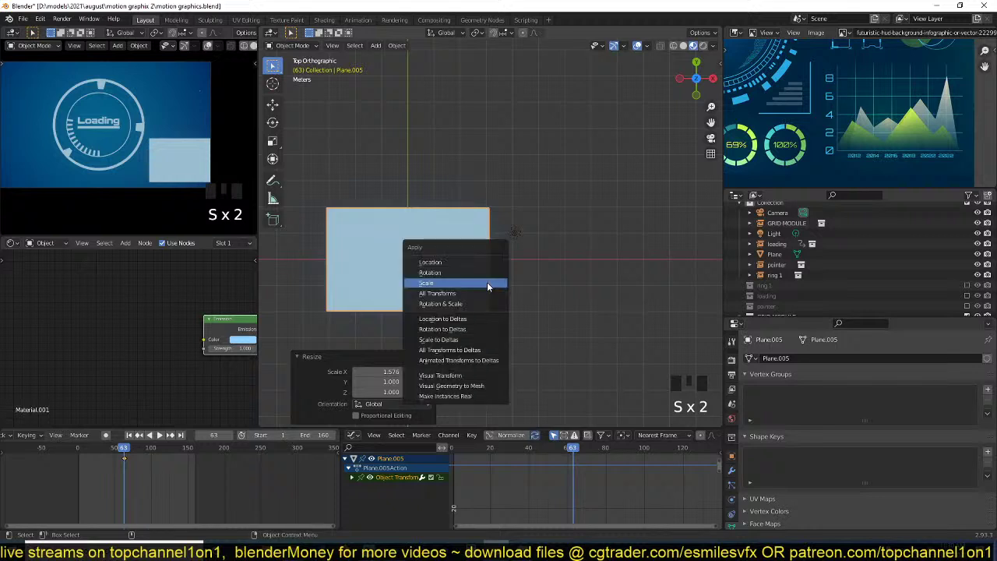
{"action": "left_click", "coordinate": [487, 283]}
- Move the plane about 3.09 m in X and 1.92 m in Y, placing its lower-left corner at the world origin
{"action": "key", "text": "g"}
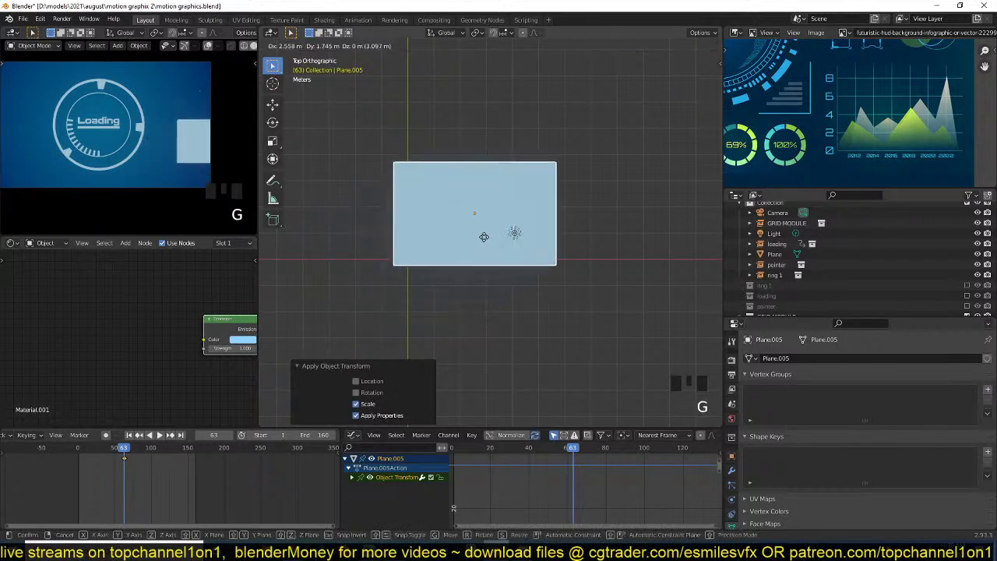
{"action": "left_click", "coordinate": [497, 233]}
{"action": "scroll", "coordinate": [538, 211], "scroll_direction": "down", "scroll_amount": 4}
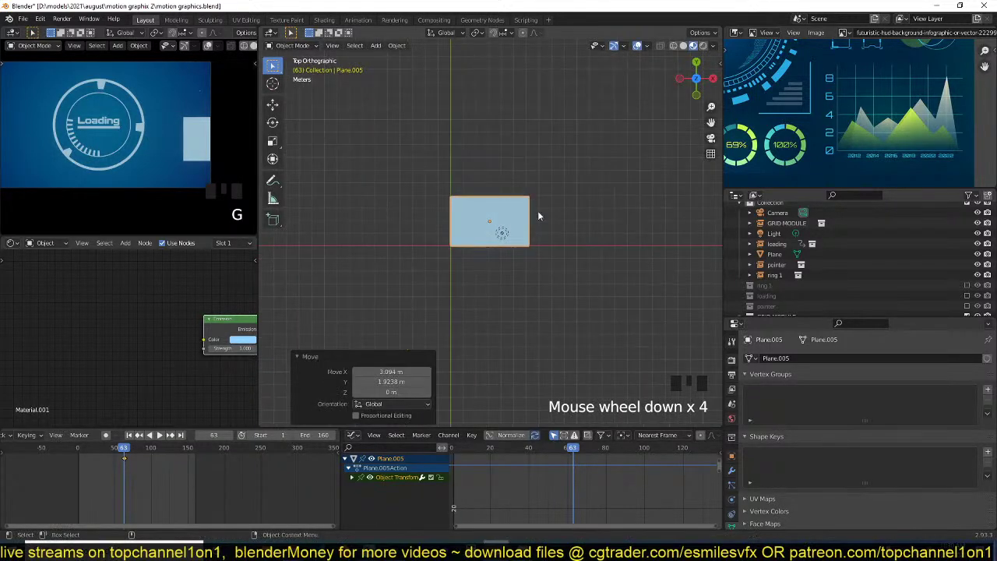
- Add a Wireframe modifier to the plane
{"action": "left_click", "coordinate": [733, 471]}
{"action": "left_click", "coordinate": [820, 358]}
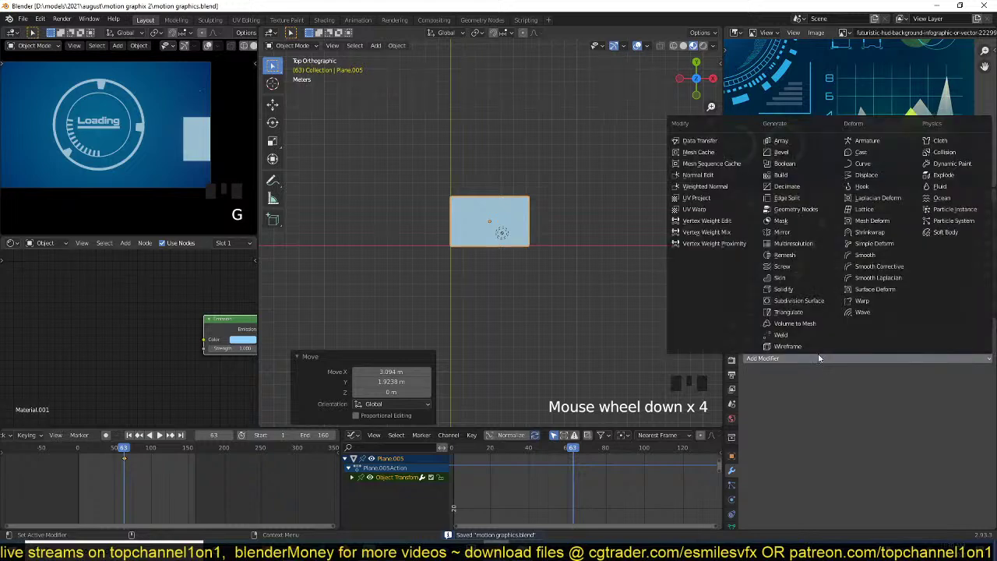
{"action": "left_click", "coordinate": [788, 346]}
{"action": "scroll", "coordinate": [463, 257], "scroll_direction": "up", "scroll_amount": 4}
- Subdivide the plane's mesh three times with one cut each to form an 8 by 8 grid, and return to Object Mode
{"action": "key", "text": "Tab"}
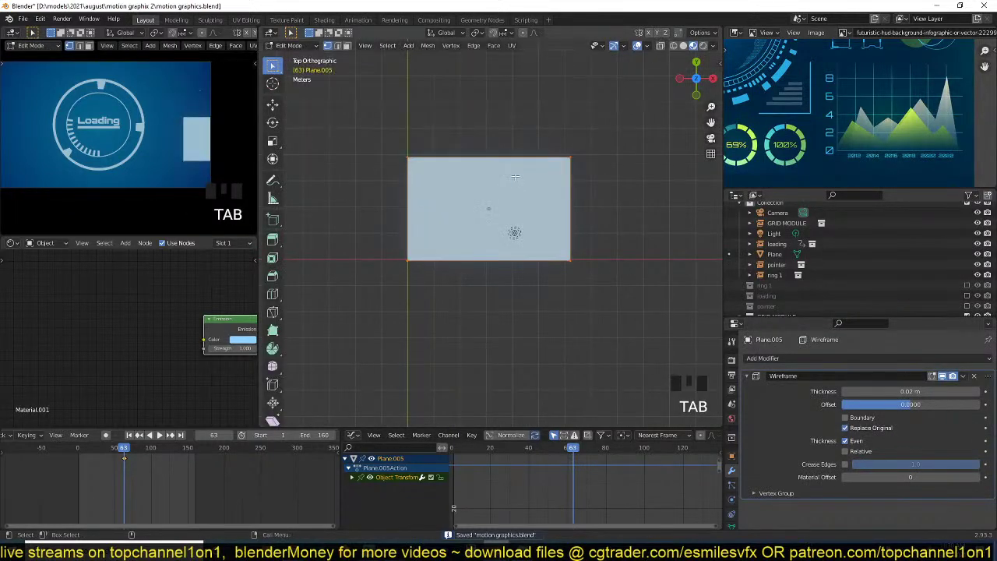
{"action": "right_click", "coordinate": [515, 171]}
{"action": "left_click", "coordinate": [515, 176]}
{"action": "right_click", "coordinate": [515, 175]}
{"action": "left_click", "coordinate": [515, 176]}
{"action": "right_click", "coordinate": [515, 174]}
{"action": "left_click", "coordinate": [515, 176]}
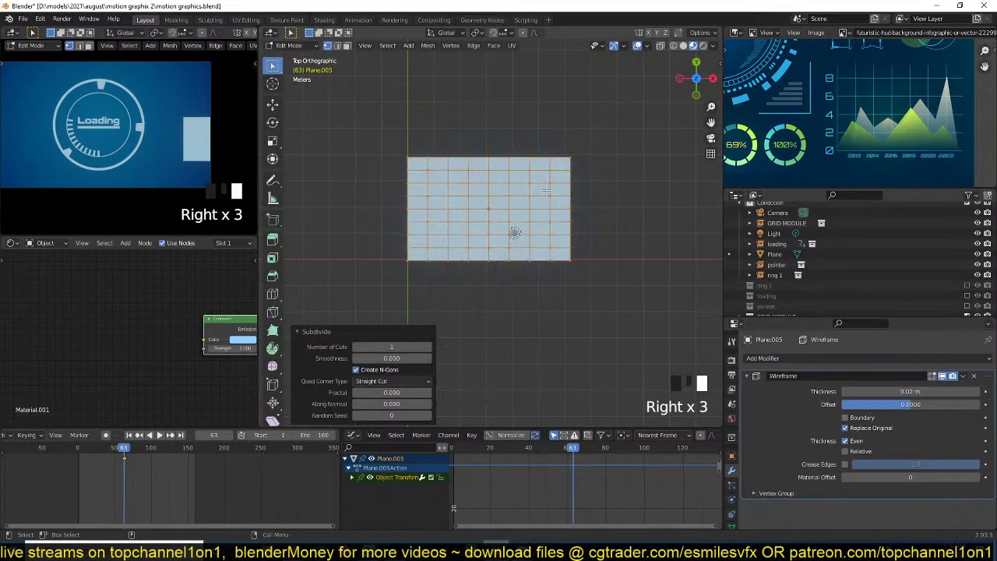
{"action": "key", "text": "Tab"}
{"action": "scroll", "coordinate": [555, 218], "scroll_direction": "up", "scroll_amount": 2}
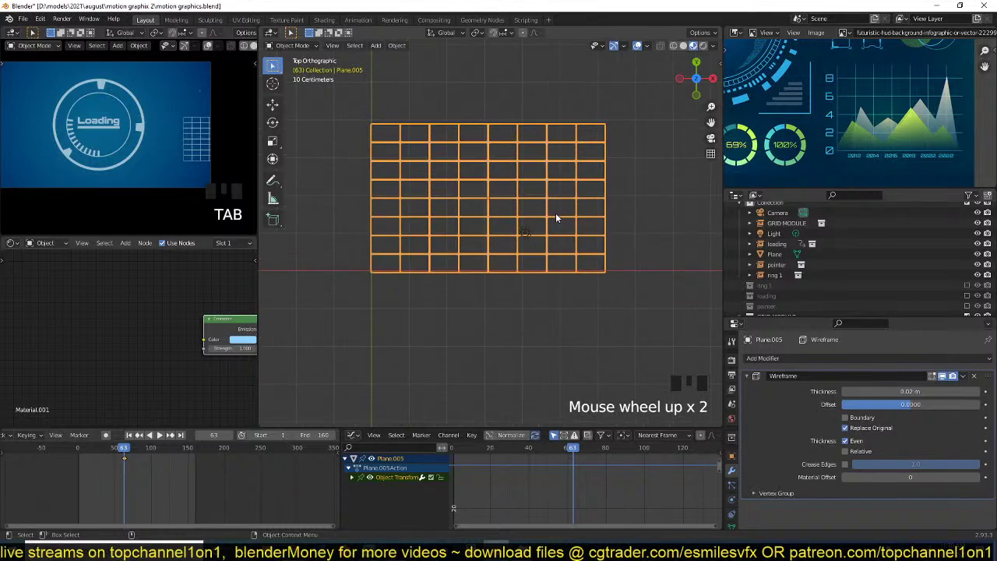
- Save the file and apply the grid plane's scale
{"action": "key", "text": "ctrl+s"}
{"action": "key", "text": "ctrl+a"}
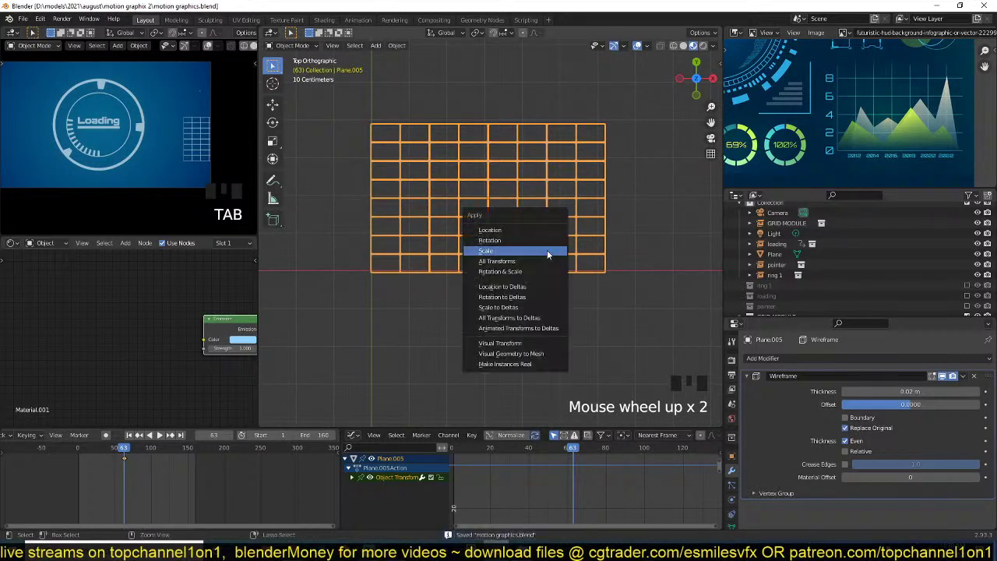
{"action": "left_click", "coordinate": [547, 250]}
- Scale the GRID MODULE instance by about 0.71 and move it inside the lower-right area of the blue background
{"action": "scroll", "coordinate": [547, 255], "scroll_direction": "up", "scroll_amount": 1}
{"action": "scroll", "coordinate": [544, 242], "scroll_direction": "down", "scroll_amount": 11}
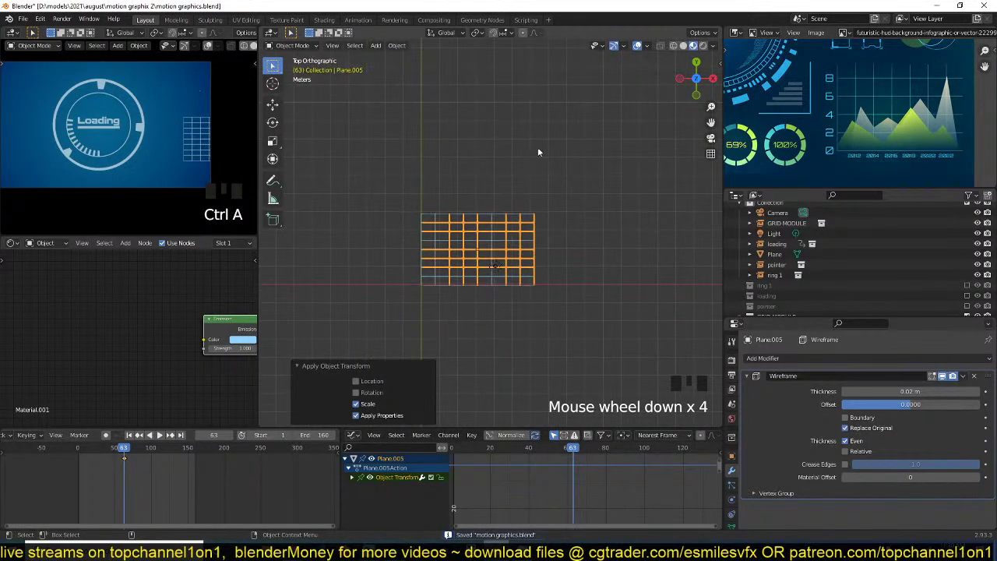
{"action": "scroll", "coordinate": [514, 229], "scroll_direction": "up", "scroll_amount": 9}
{"action": "scroll", "coordinate": [513, 228], "scroll_direction": "up", "scroll_amount": 1}
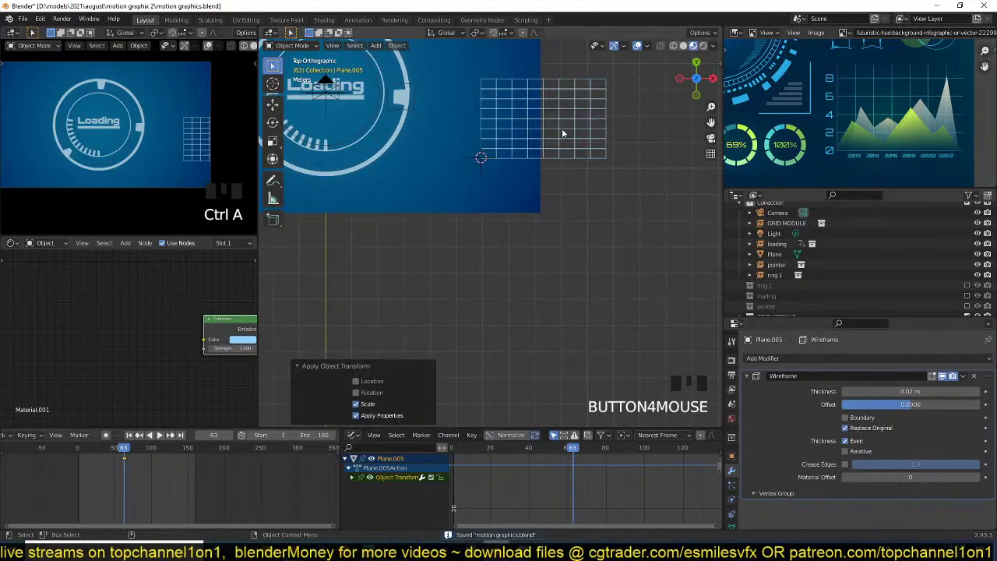
{"action": "left_click", "coordinate": [585, 141]}
{"action": "key", "text": "s"}
{"action": "left_click", "coordinate": [555, 148]}
{"action": "key", "text": "g"}
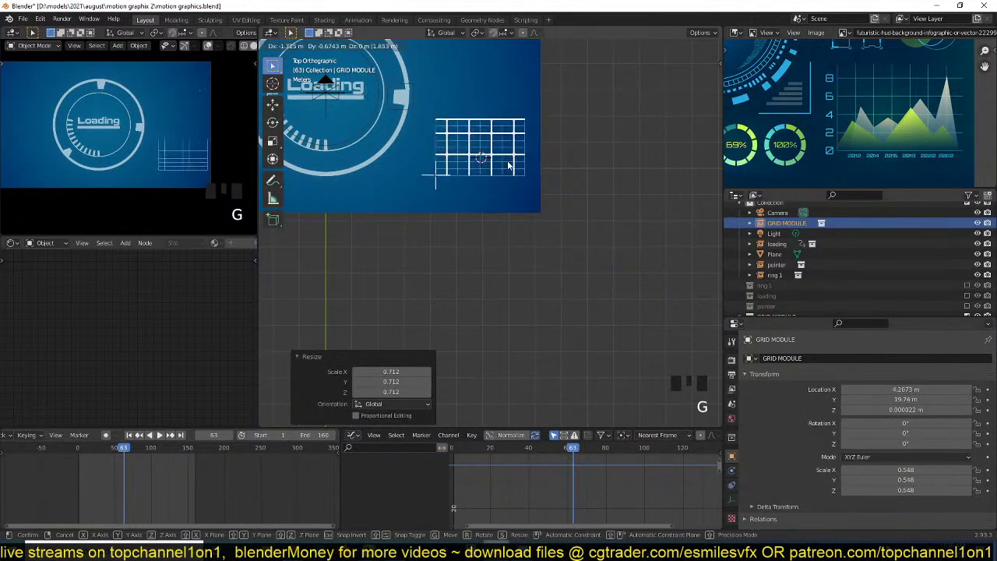
{"action": "left_click", "coordinate": [511, 165]}
- Shrink the GRID MODULE instance to a scale of about 0.482, place it nearer the background's lower-right corner, and deselect it
{"action": "key", "text": "s"}
{"action": "left_click", "coordinate": [448, 181]}
{"action": "key", "text": "g"}
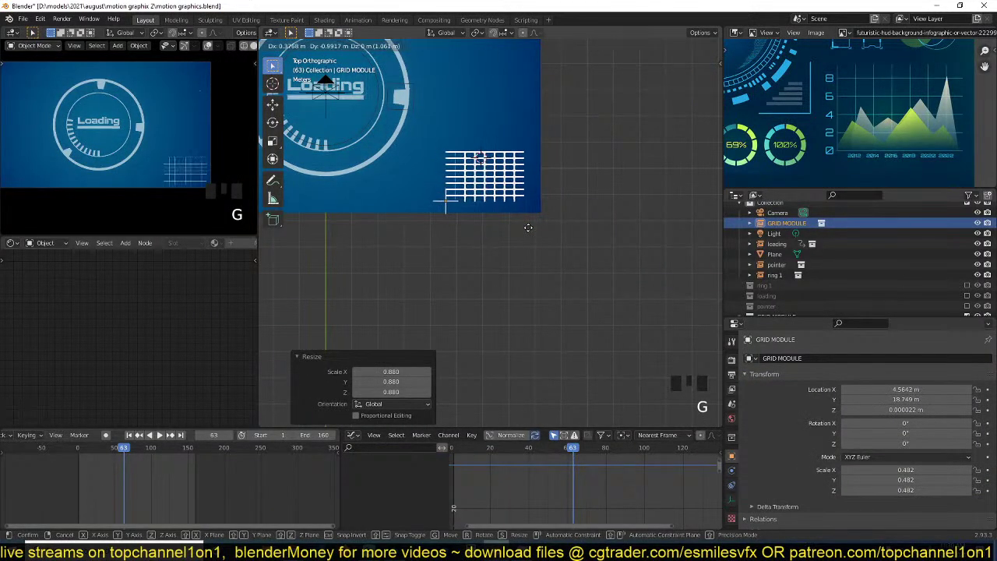
{"action": "left_click", "coordinate": [528, 232]}
{"action": "key", "text": "g"}
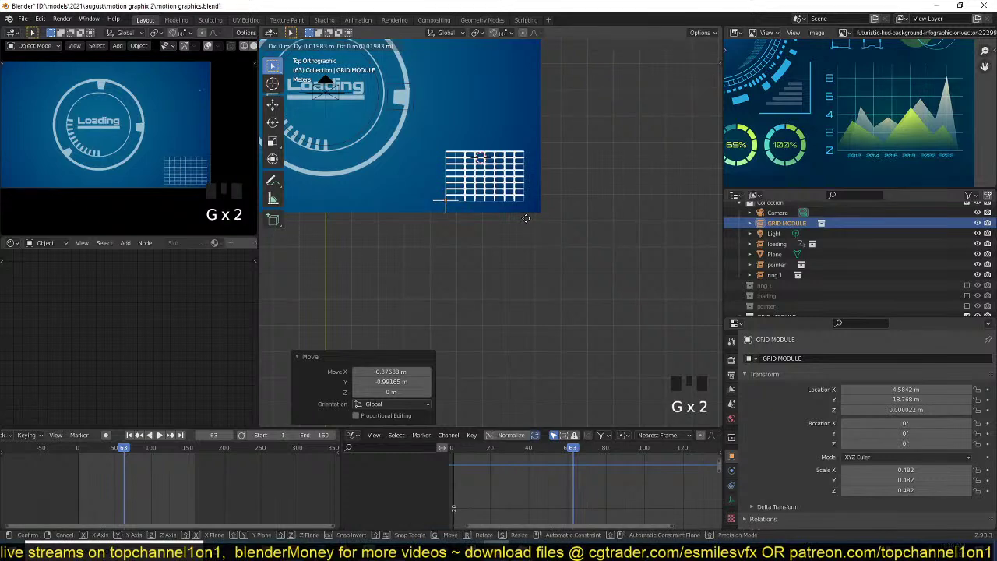
{"action": "left_click", "coordinate": [527, 219]}
{"action": "key", "text": "alt+a"}
- Try to delete the edge loop along the upper boundary of the original grid plane's mesh
{"action": "scroll", "coordinate": [522, 271], "scroll_direction": "down", "scroll_amount": 4}
{"action": "scroll", "coordinate": [525, 138], "scroll_direction": "up", "scroll_amount": 8}
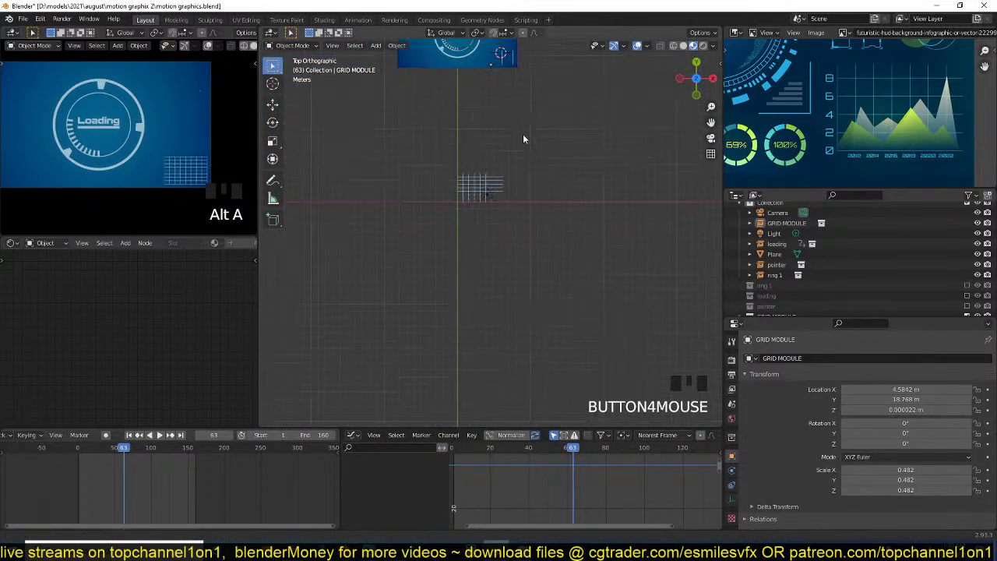
{"action": "scroll", "coordinate": [531, 292], "scroll_direction": "up", "scroll_amount": 2}
{"action": "left_click", "coordinate": [497, 161]}
{"action": "left_click", "coordinate": [471, 147]}
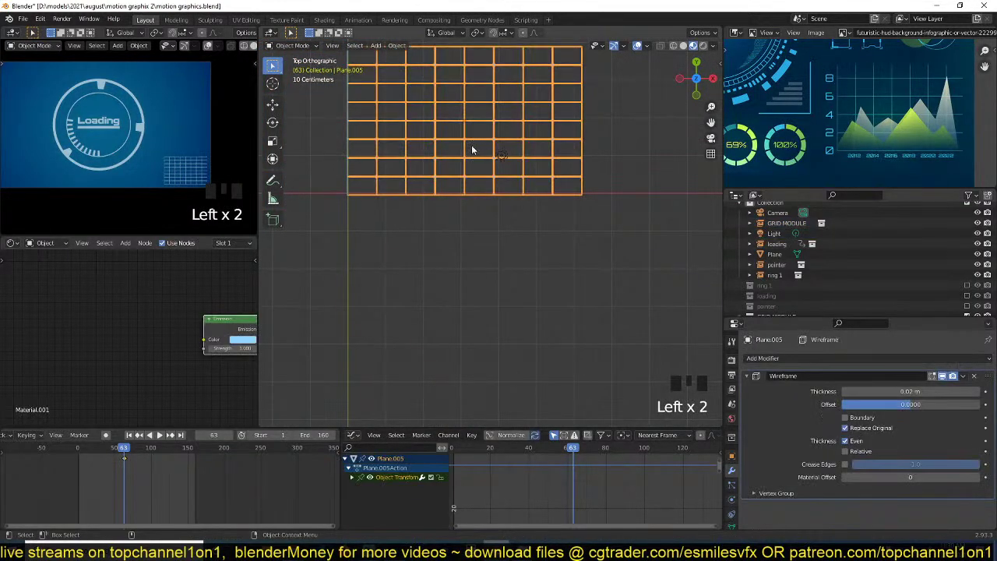
{"action": "middle_click_drag", "start_coordinate": [471, 150], "coordinate": [478, 220], "text": "shift"}
{"action": "scroll", "coordinate": [477, 235], "scroll_direction": "up", "scroll_amount": 3}
{"action": "key", "text": "Tab"}
{"action": "middle_click_drag", "start_coordinate": [520, 165], "coordinate": [503, 306], "text": "shift"}
{"action": "key", "text": "2"}
{"action": "left_click", "coordinate": [565, 175]}
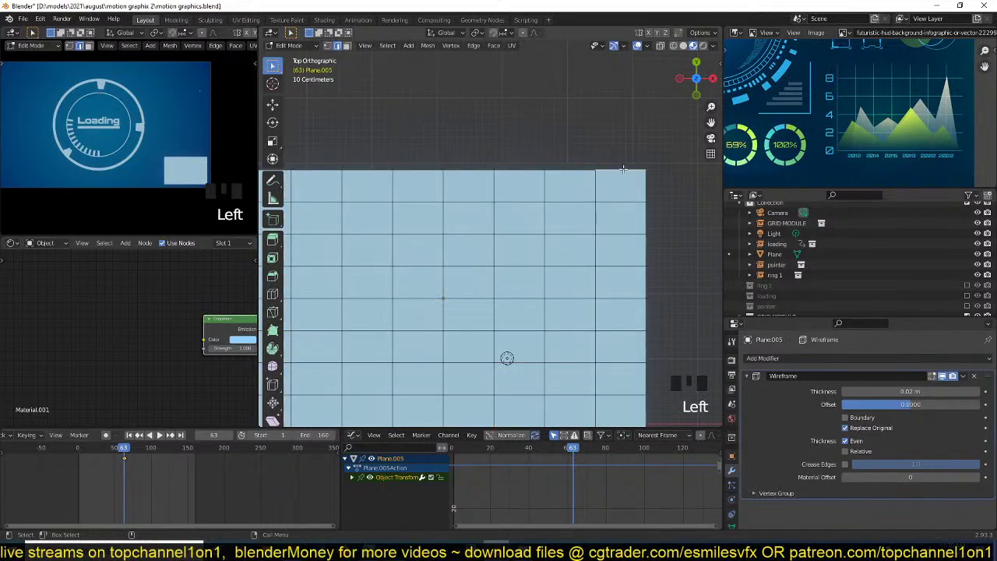
{"action": "left_click", "coordinate": [455, 169], "text": "alt"}
{"action": "middle_click_drag", "start_coordinate": [455, 169], "coordinate": [510, 161], "text": "shift"}
{"action": "key", "text": "x"}
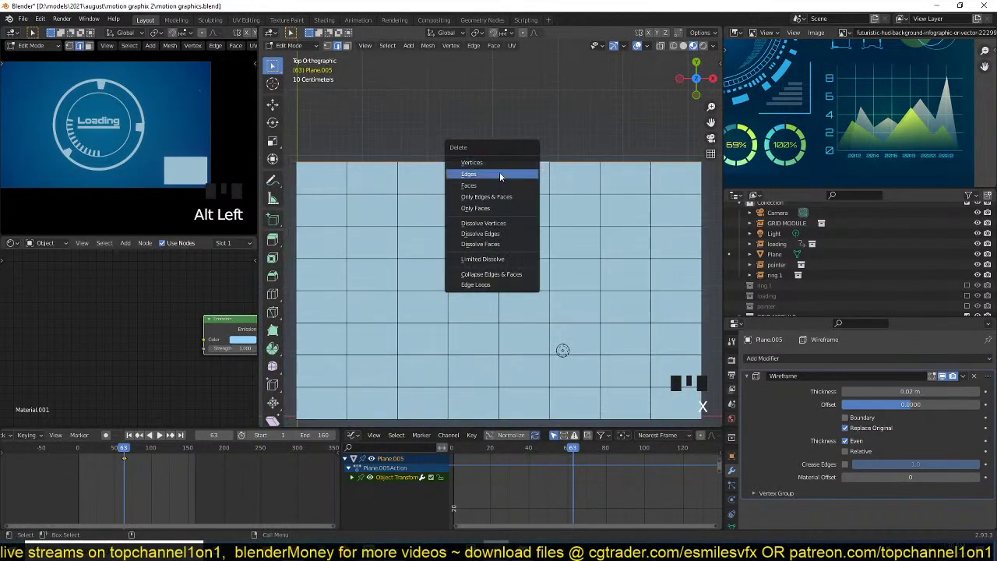
{"action": "left_click", "coordinate": [495, 178]}
{"action": "key", "text": "Tab"}
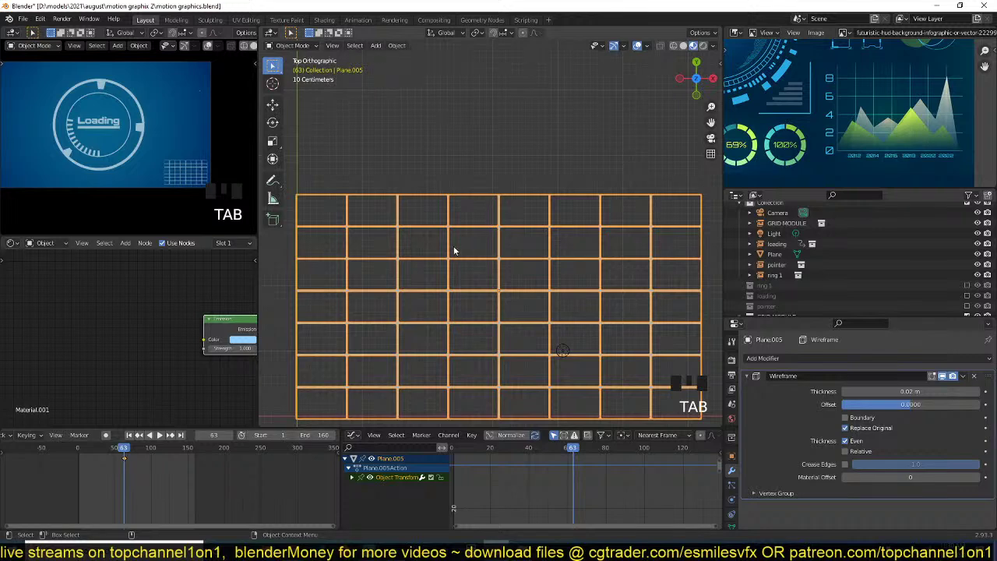
- Check the whole grid mesh for leftover edges, undo the edge deletion, and deselect everything
{"action": "scroll", "coordinate": [187, 189], "scroll_direction": "up", "scroll_amount": 4}
{"action": "key", "text": "Tab"}
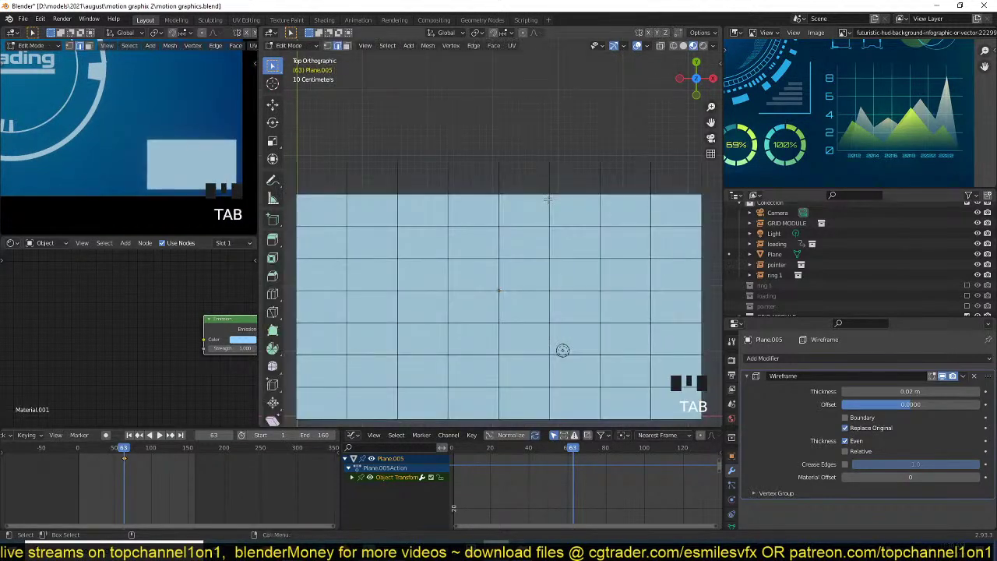
{"action": "key", "text": "a"}
{"action": "scroll", "coordinate": [558, 179], "scroll_direction": "up", "scroll_amount": 1}
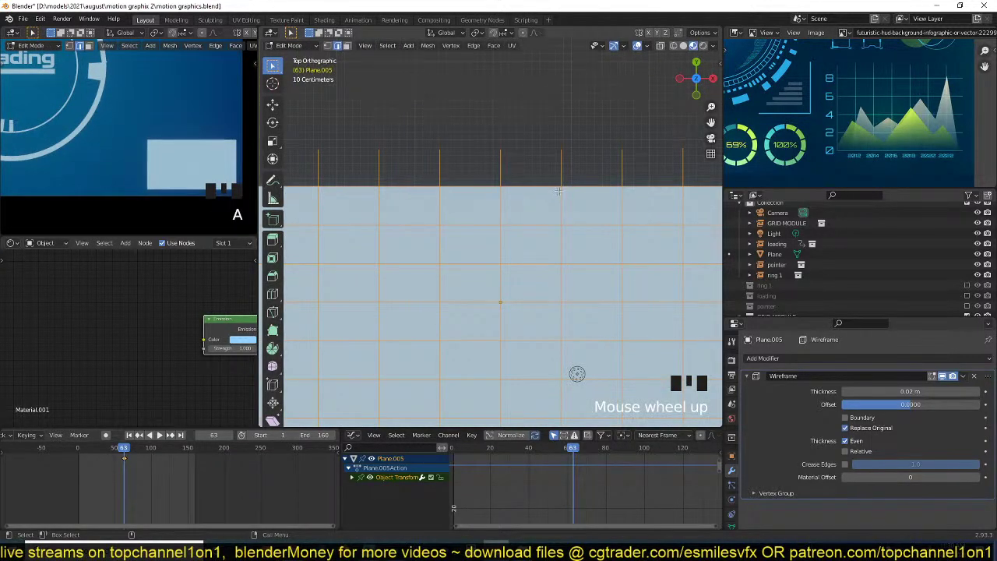
{"action": "key", "text": "ctrl+z"}
{"action": "key", "text": "ctrl+z"}
{"action": "key", "text": "ctrl+z"}
{"action": "key", "text": "ctrl+z"}
{"action": "key", "text": "ctrl+z"}
{"action": "key", "text": "ctrl+z"}
{"action": "scroll", "coordinate": [558, 191], "scroll_direction": "down", "scroll_amount": 4}
{"action": "key", "text": "alt+a"}
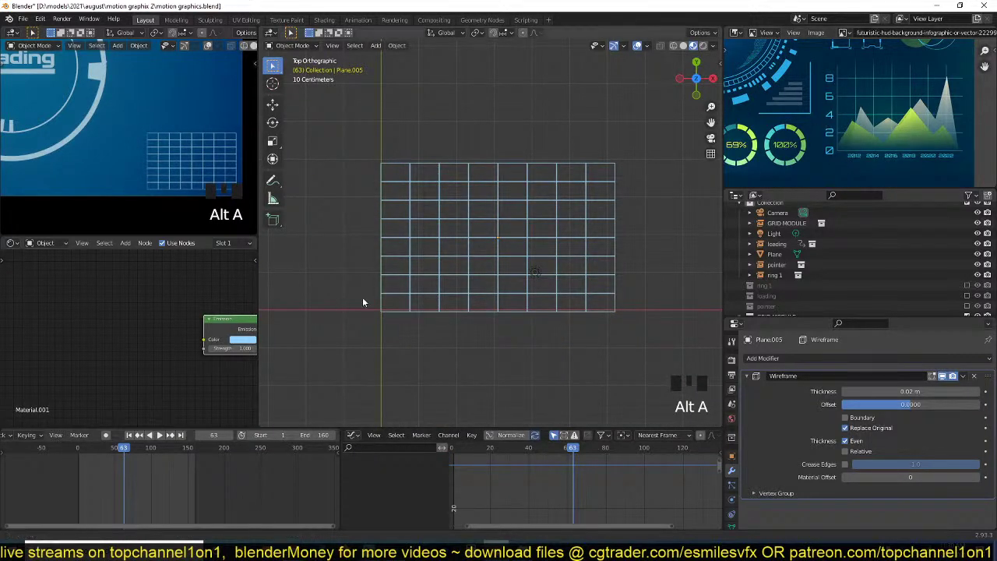
- Add a text object just outside the grid's lower-left corner and scale it to about 0.429
{"action": "scroll", "coordinate": [388, 302], "scroll_direction": "up", "scroll_amount": 3}
{"action": "middle_click_drag", "start_coordinate": [387, 302], "coordinate": [409, 284]}
{"action": "right_click", "coordinate": [383, 326], "text": "shift"}
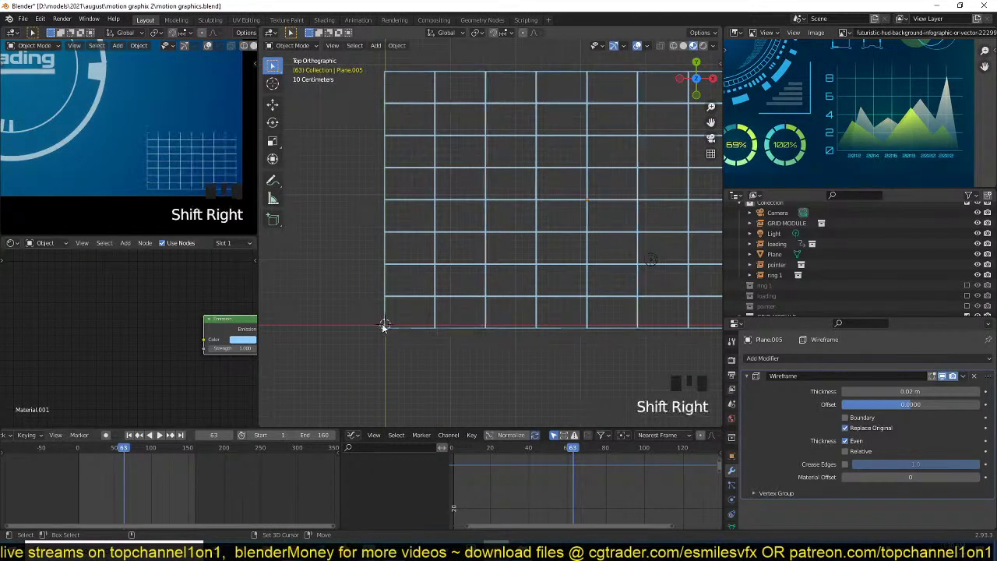
{"action": "right_click", "coordinate": [372, 330], "text": "shift"}
{"action": "key", "text": "shift+a"}
{"action": "mouse_move", "coordinate": [345, 242]}
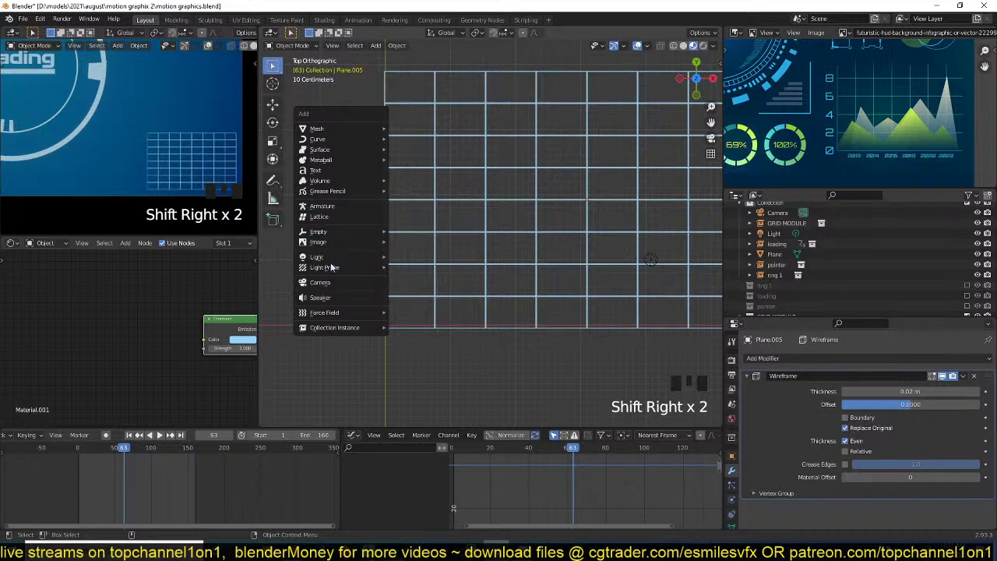
{"action": "left_click", "coordinate": [346, 169]}
{"action": "key", "text": "s"}
{"action": "left_click", "coordinate": [442, 310]}
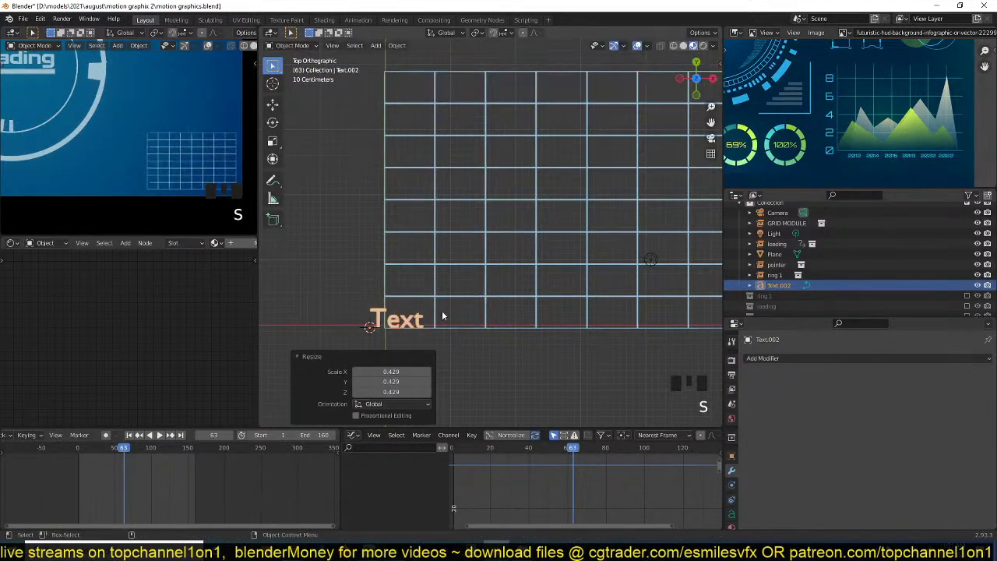
{"action": "middle_click_drag", "start_coordinate": [442, 310], "coordinate": [457, 269]}
- Enter text editing and examine the text's geometry, font, transform, and paragraph alignment and spacing settings
{"action": "left_click", "coordinate": [733, 514]}
{"action": "scroll", "coordinate": [779, 483], "scroll_direction": "down", "scroll_amount": 5}
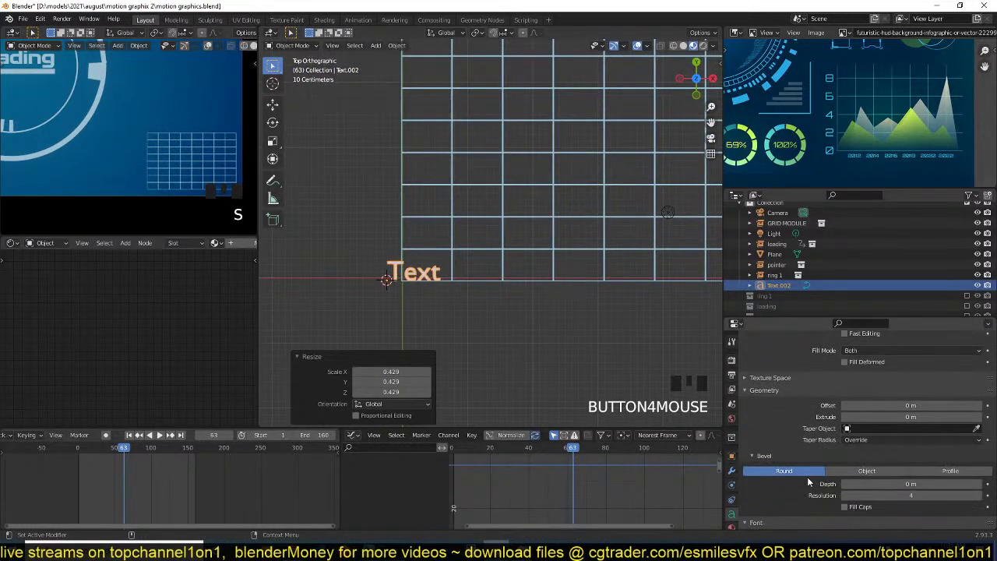
{"action": "key", "text": "Tab"}
{"action": "scroll", "coordinate": [837, 410], "scroll_direction": "down", "scroll_amount": 2}
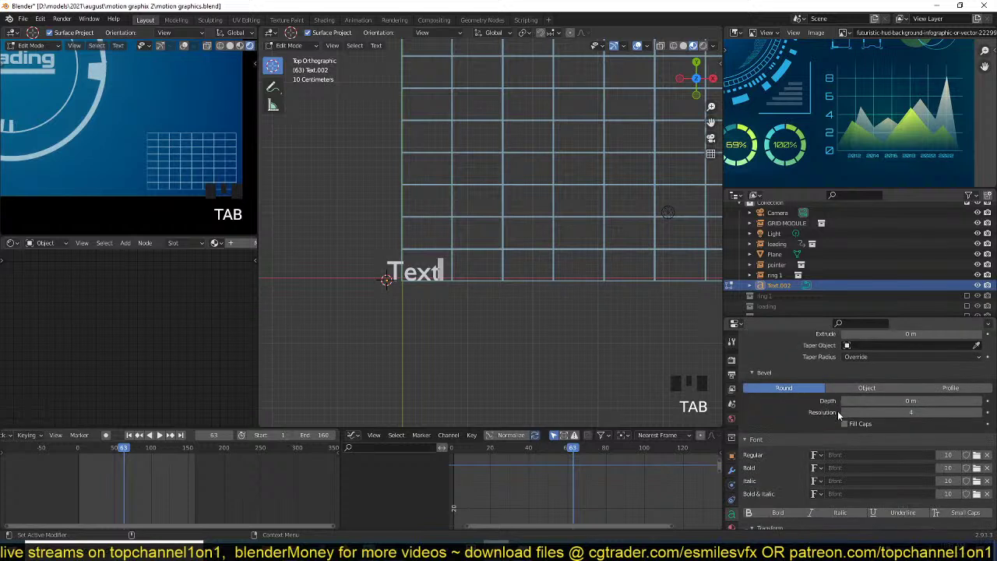
{"action": "scroll", "coordinate": [838, 411], "scroll_direction": "up", "scroll_amount": 2}
{"action": "scroll", "coordinate": [815, 438], "scroll_direction": "down", "scroll_amount": 2}
{"action": "scroll", "coordinate": [816, 438], "scroll_direction": "down", "scroll_amount": 6}
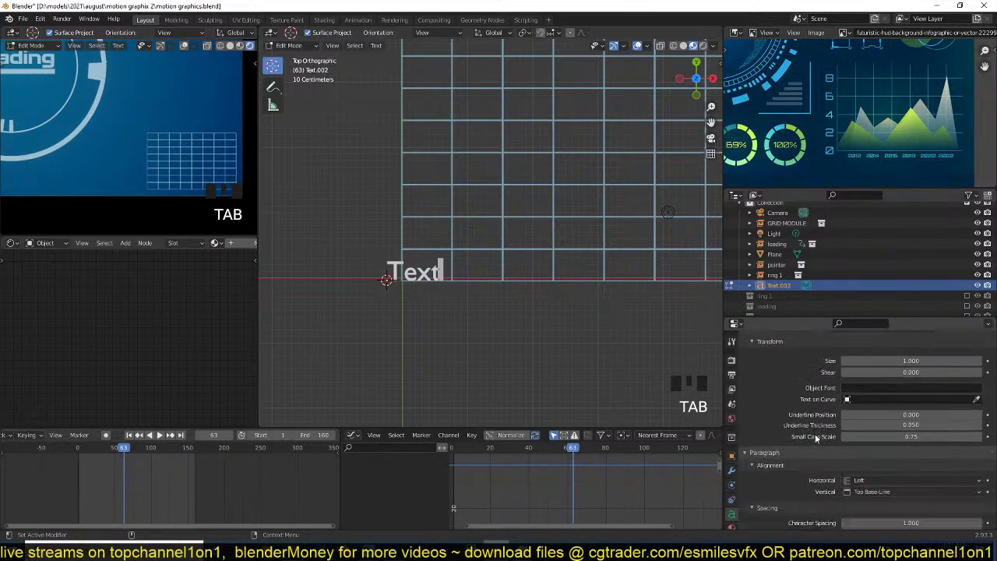
{"action": "left_click", "coordinate": [864, 471]}
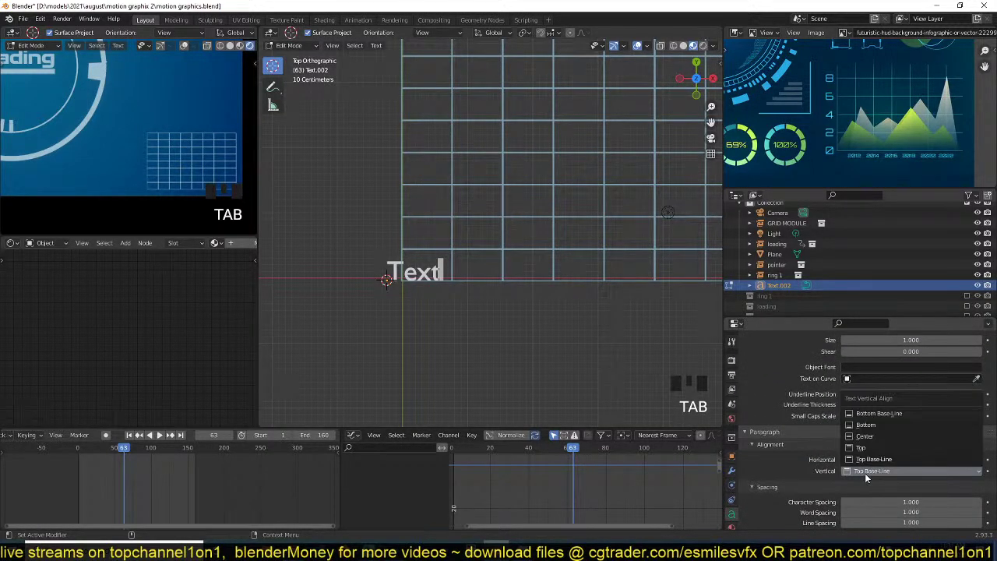
{"action": "left_click", "coordinate": [856, 474]}
{"action": "scroll", "coordinate": [815, 469], "scroll_direction": "down", "scroll_amount": 2}
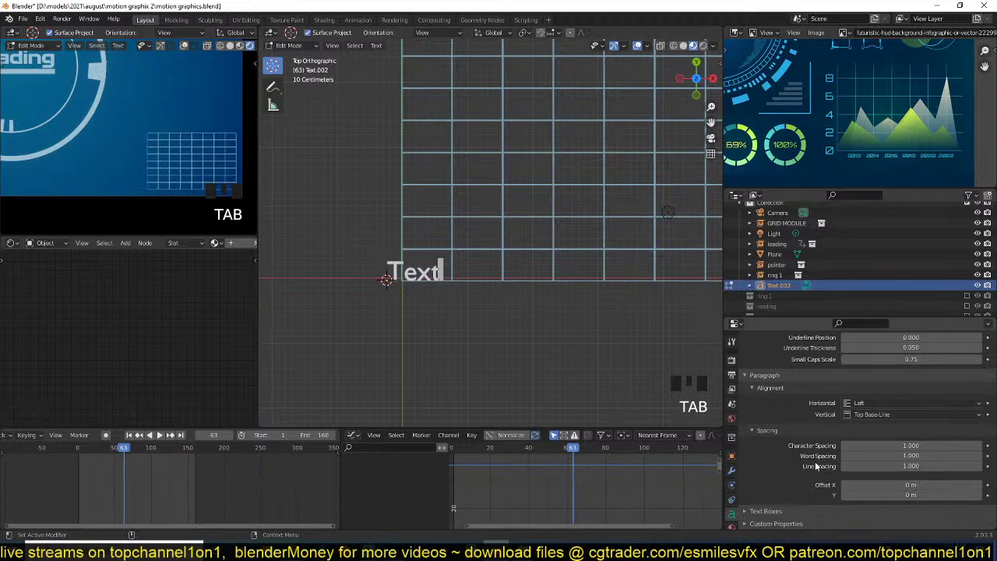
{"action": "scroll", "coordinate": [802, 471], "scroll_direction": "up", "scroll_amount": 5}
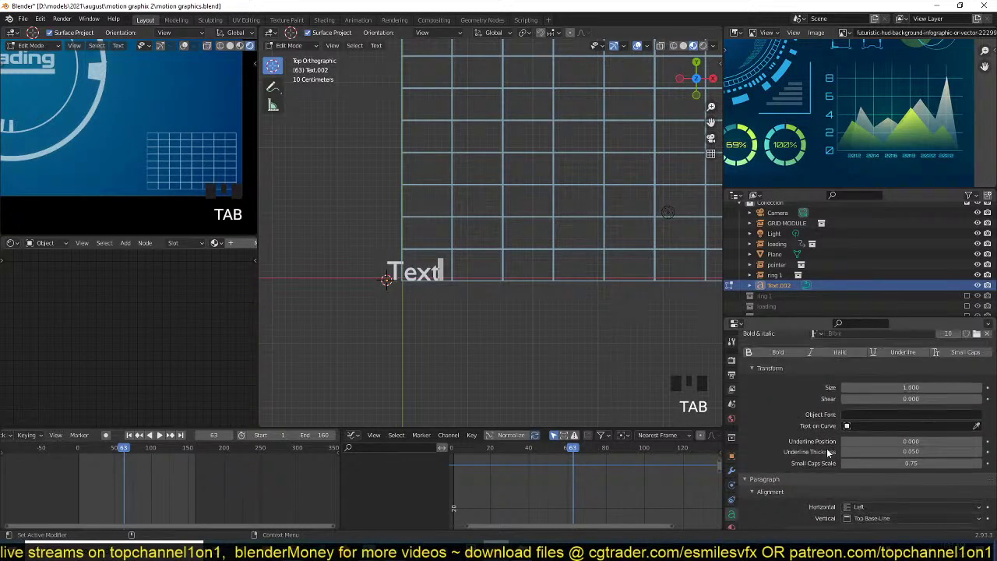
{"action": "scroll", "coordinate": [848, 435], "scroll_direction": "up", "scroll_amount": 6}
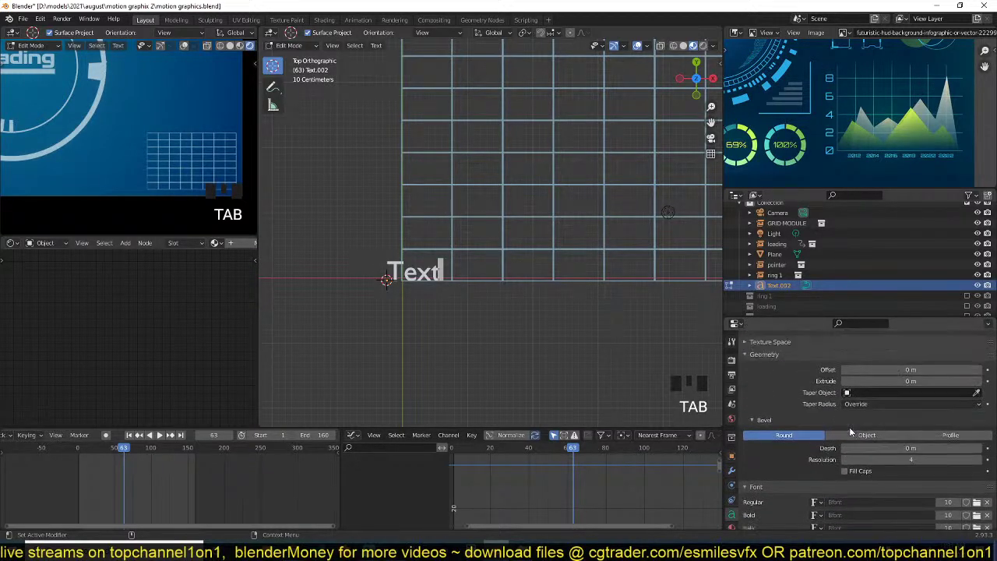
{"action": "scroll", "coordinate": [850, 427], "scroll_direction": "down", "scroll_amount": 6}
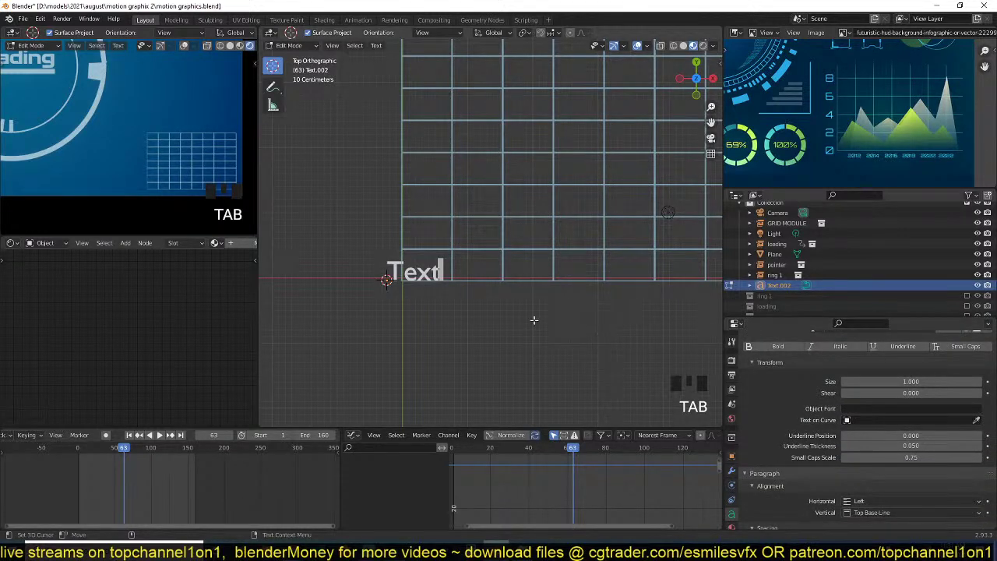
- Replace the text object's content with the numbers 8 down to 1, each on its own line
{"action": "key", "text": "ctrl+a"}
{"action": "type", "text": "0"}
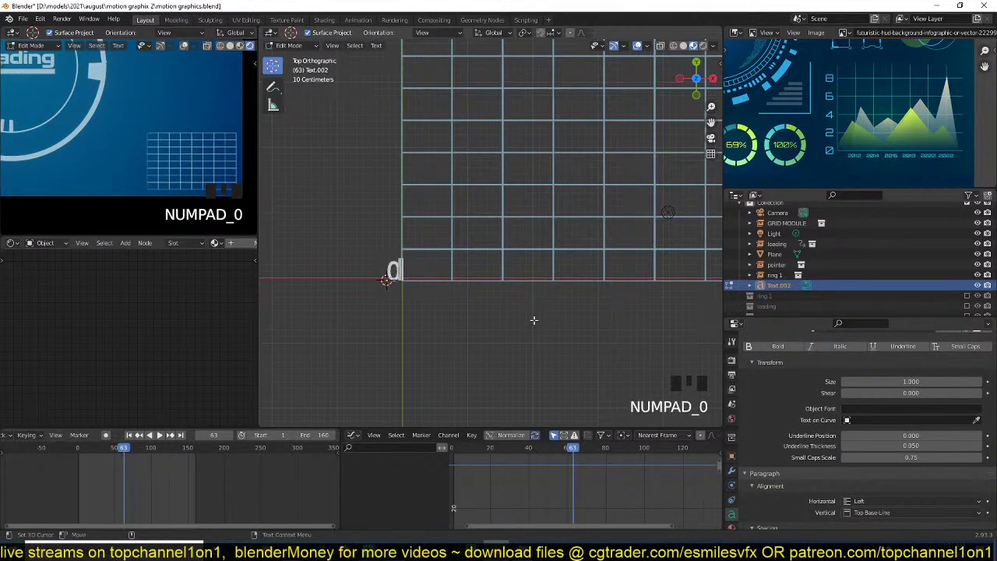
{"action": "key", "text": "BackSpace"}
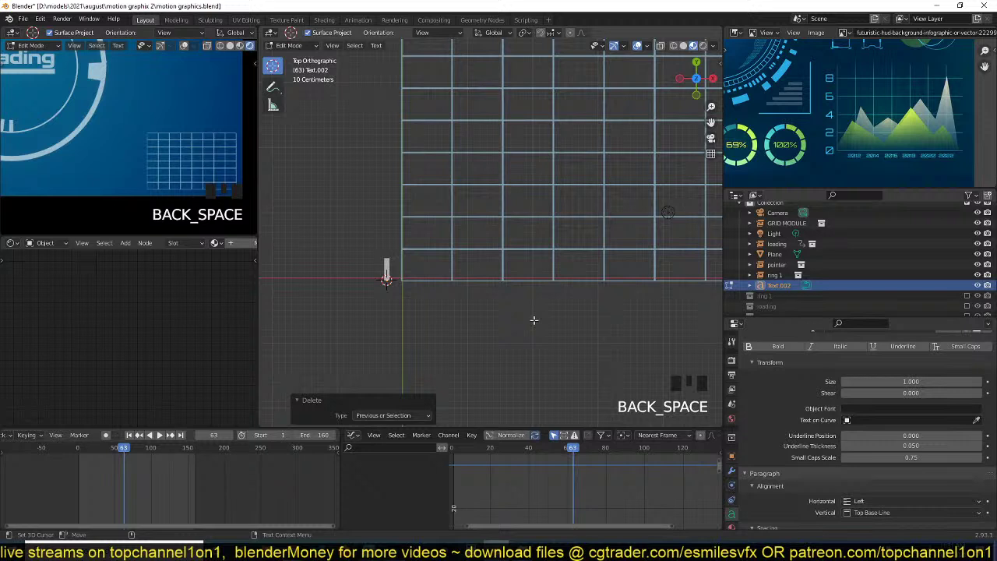
{"action": "type", "text": "8"}
{"action": "key", "text": "Return"}
{"action": "type", "text": "7 "}
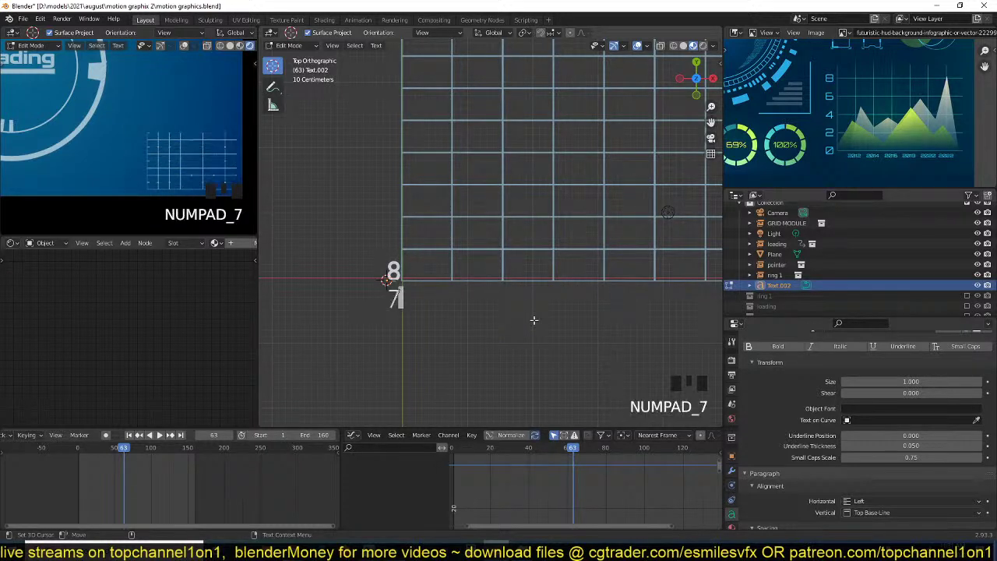
{"action": "type", "text": "6"}
{"action": "key", "text": "Return"}
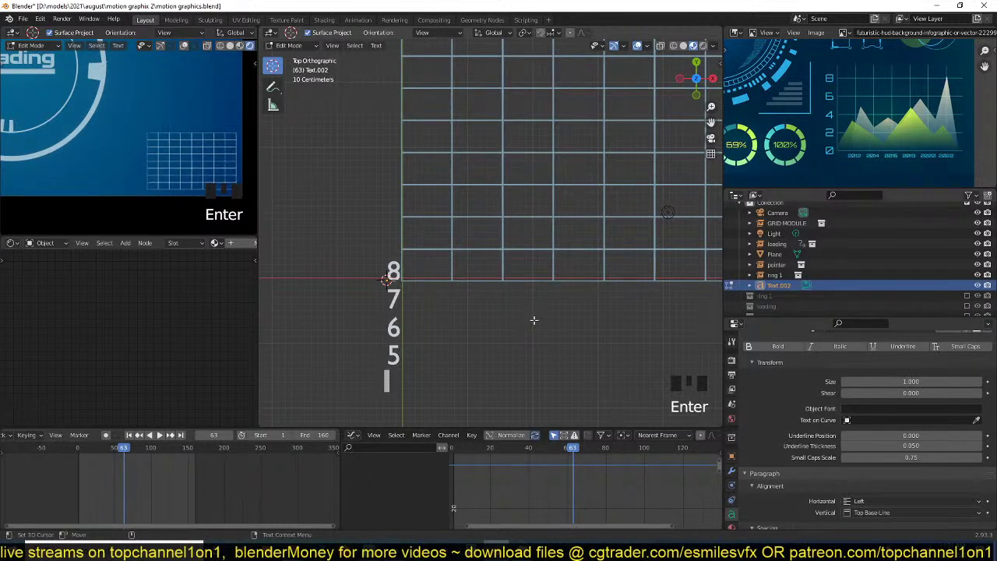
{"action": "key", "text": "BackSpace"}
{"action": "type", "text": "4"}
{"action": "key", "text": "Return"}
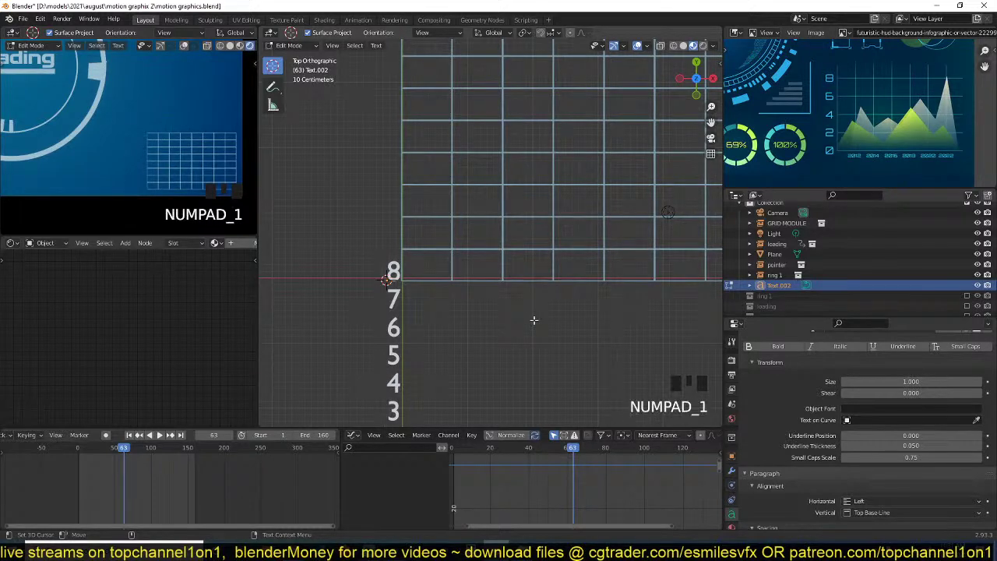
{"action": "key", "text": "Tab"}
- Scale the number column down by about 0.661 and again by about 0.703, and move it up beside the grid's left edge
{"action": "scroll", "coordinate": [534, 319], "scroll_direction": "down", "scroll_amount": 5}
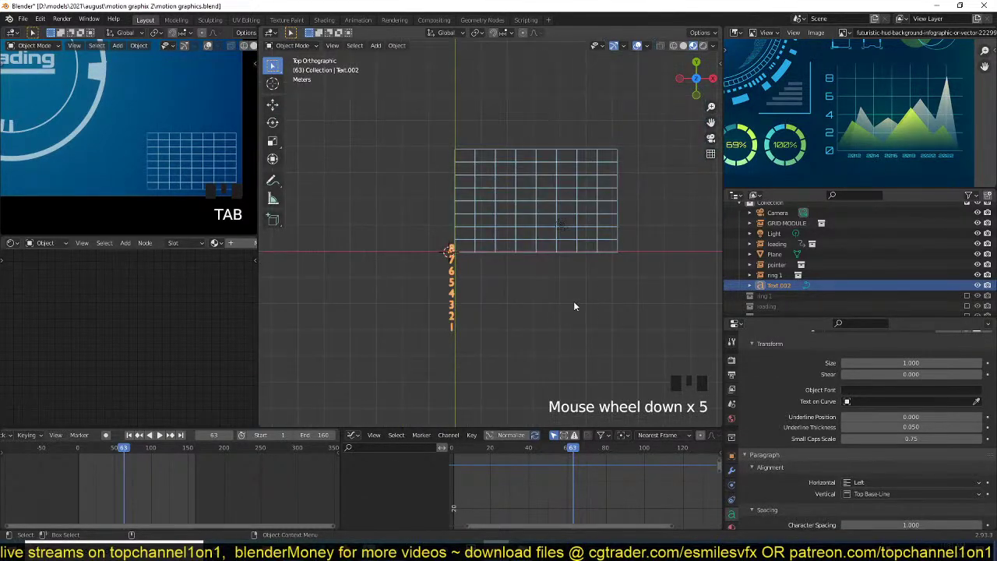
{"action": "key", "text": "s"}
{"action": "left_click", "coordinate": [484, 307]}
{"action": "key", "text": "g"}
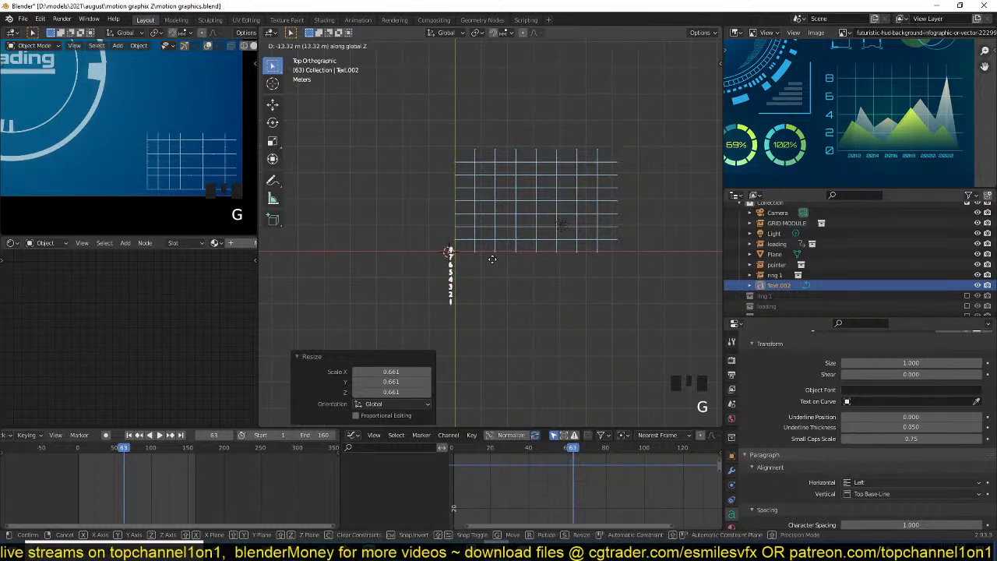
{"action": "right_click", "coordinate": [482, 264]}
{"action": "scroll", "coordinate": [479, 266], "scroll_direction": "up", "scroll_amount": 4}
{"action": "key", "text": "s"}
{"action": "key", "text": "g"}
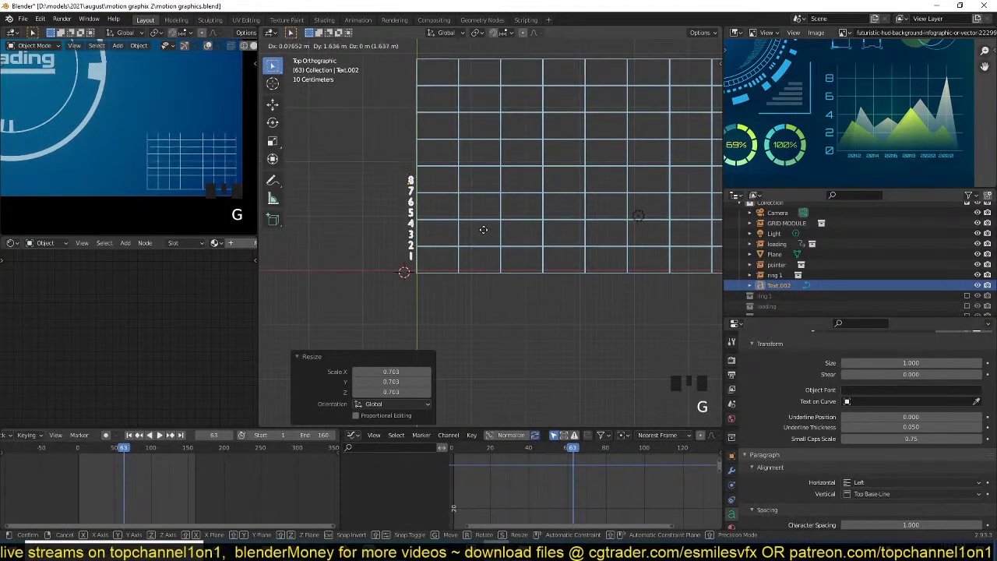
{"action": "left_click", "coordinate": [486, 240]}
{"action": "scroll", "coordinate": [464, 263], "scroll_direction": "up", "scroll_amount": 3}
- Add a 0 as the last line of the number column, below the 1
{"action": "key", "text": "Tab"}
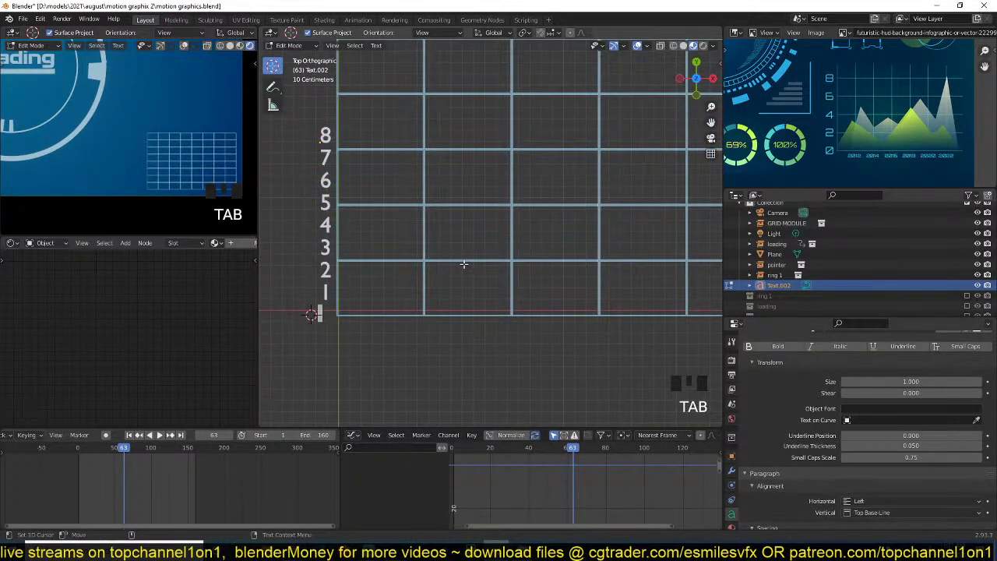
{"action": "key", "text": "Tab"}
{"action": "scroll", "coordinate": [820, 472], "scroll_direction": "down", "scroll_amount": 3}
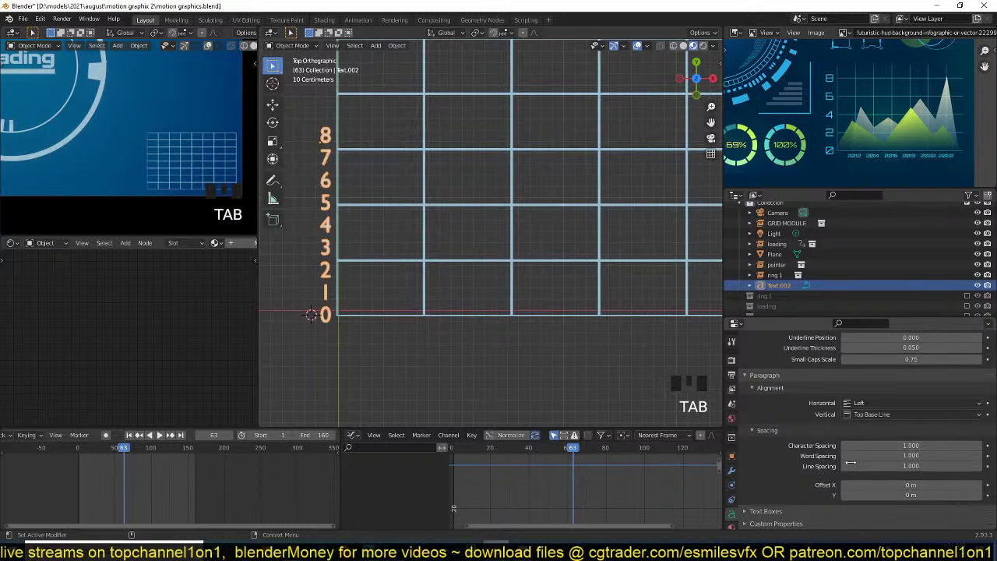
- Link the grid's material to the number text and deselect everything
{"action": "middle_click_drag", "start_coordinate": [446, 286], "coordinate": [452, 257]}
{"action": "left_click", "coordinate": [452, 271], "text": "shift"}
{"action": "key", "text": "ctrl+l"}
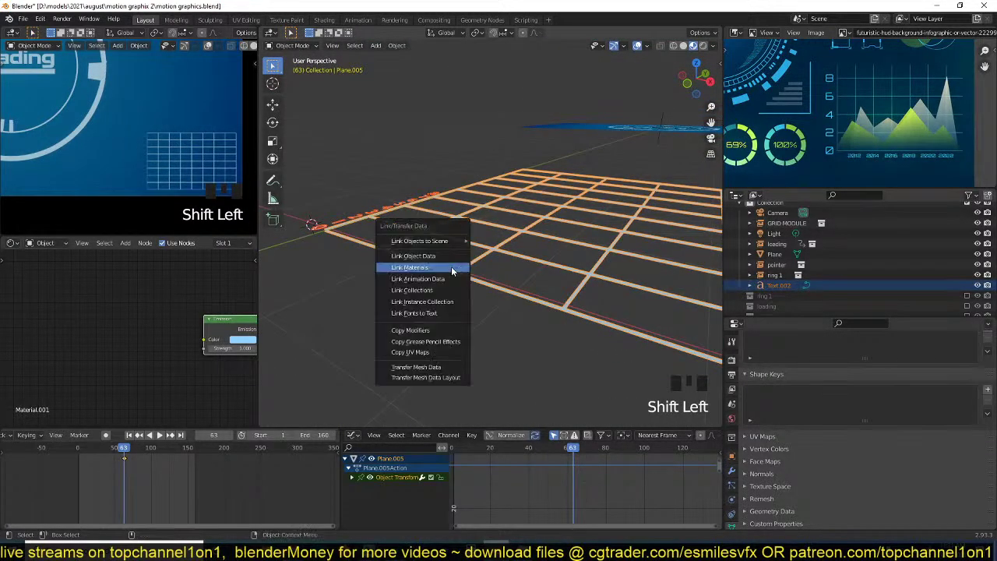
{"action": "left_click", "coordinate": [451, 268]}
{"action": "key", "text": "alt+a"}
- Try to nudge the number text along Z and move it into the GRID MODULE collection
{"action": "left_click", "coordinate": [335, 222]}
{"action": "key", "text": "g"}
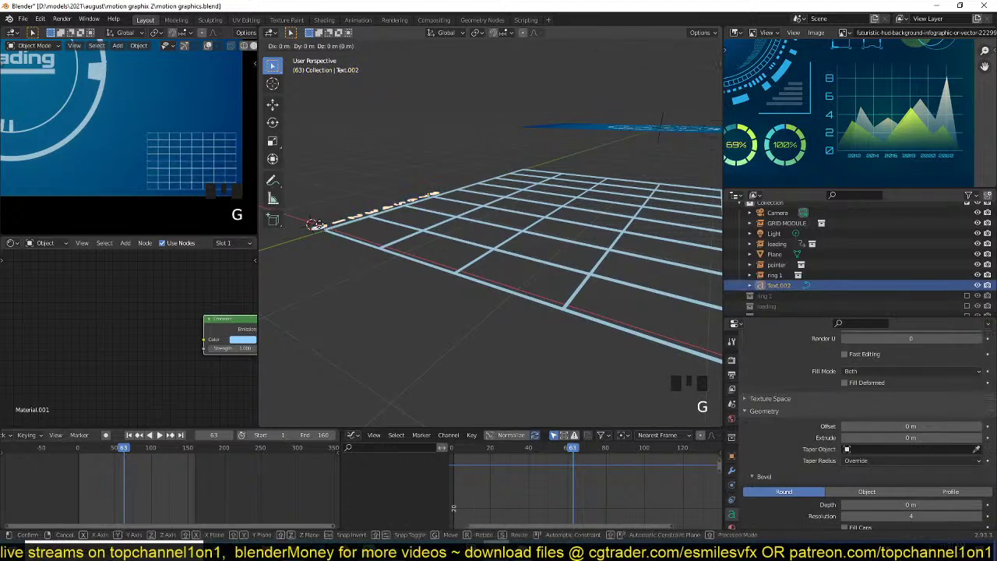
{"action": "key", "text": "z"}
{"action": "left_click", "coordinate": [325, 221]}
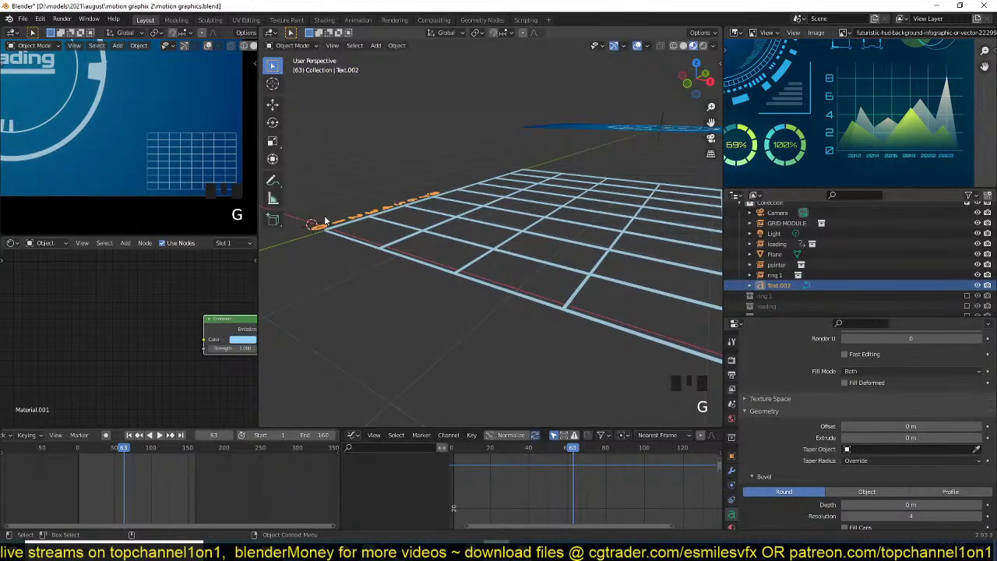
{"action": "key", "text": "m"}
{"action": "left_click", "coordinate": [303, 286]}
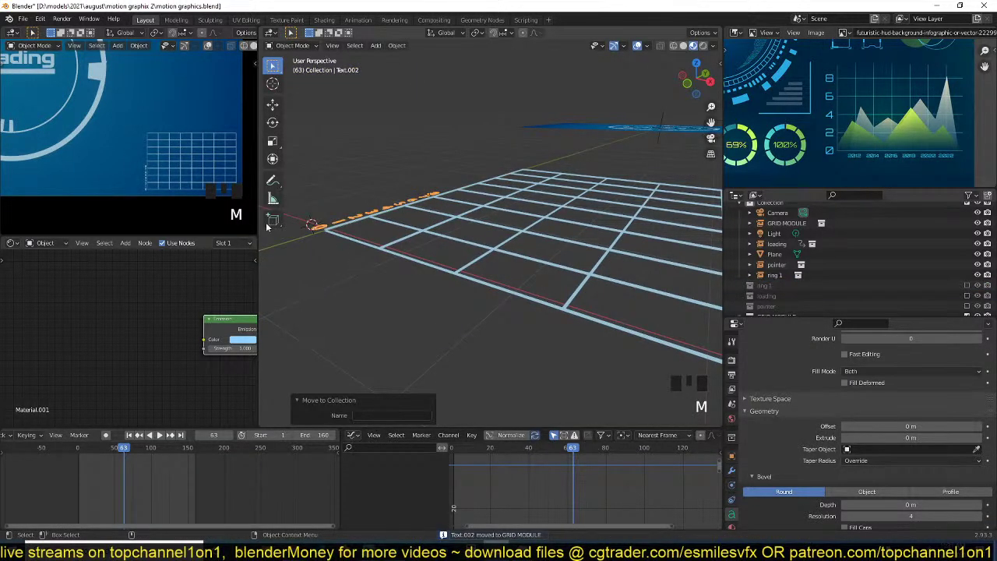
- Preview the animation in the camera view, and undo moving the number text into the GRID MODULE collection
{"action": "scroll", "coordinate": [183, 150], "scroll_direction": "up", "scroll_amount": 4}
{"action": "scroll", "coordinate": [183, 150], "scroll_direction": "down", "scroll_amount": 7}
{"action": "scroll", "coordinate": [174, 155], "scroll_direction": "up", "scroll_amount": 3}
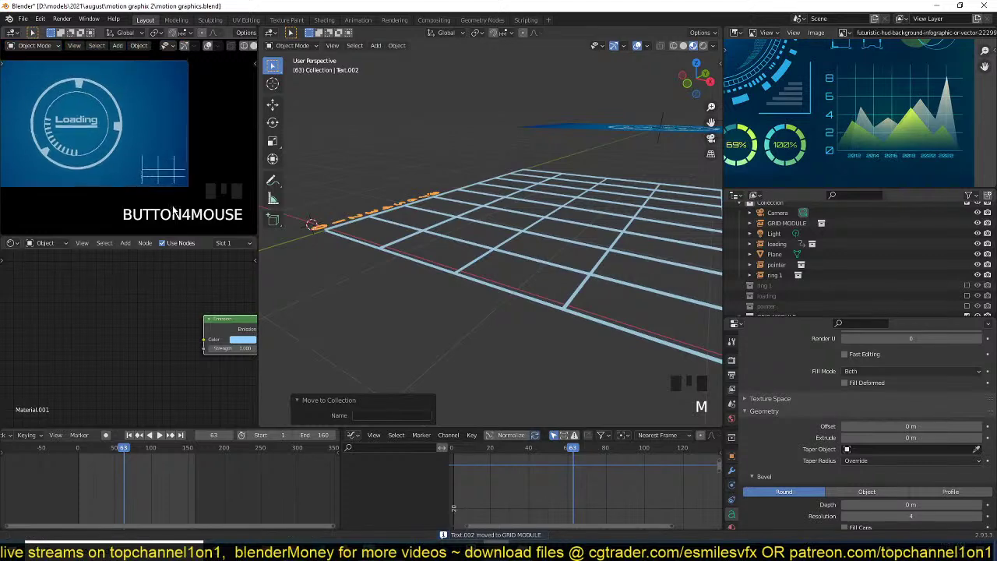
{"action": "key", "text": "space"}
{"action": "key", "text": "Escape"}
{"action": "scroll", "coordinate": [442, 231], "scroll_direction": "down", "scroll_amount": 7}
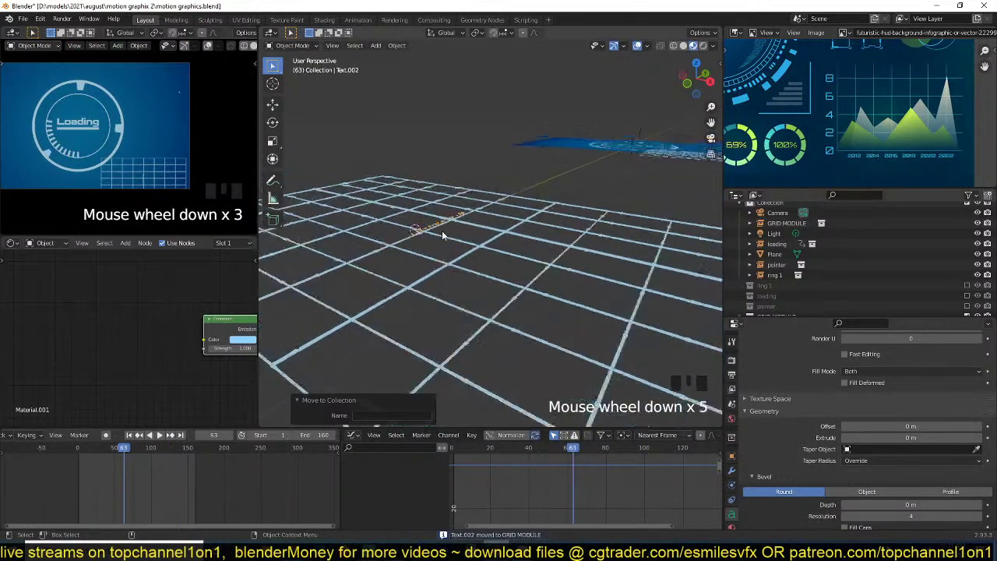
{"action": "key", "text": "KP_7"}
{"action": "key", "text": "ctrl+z"}
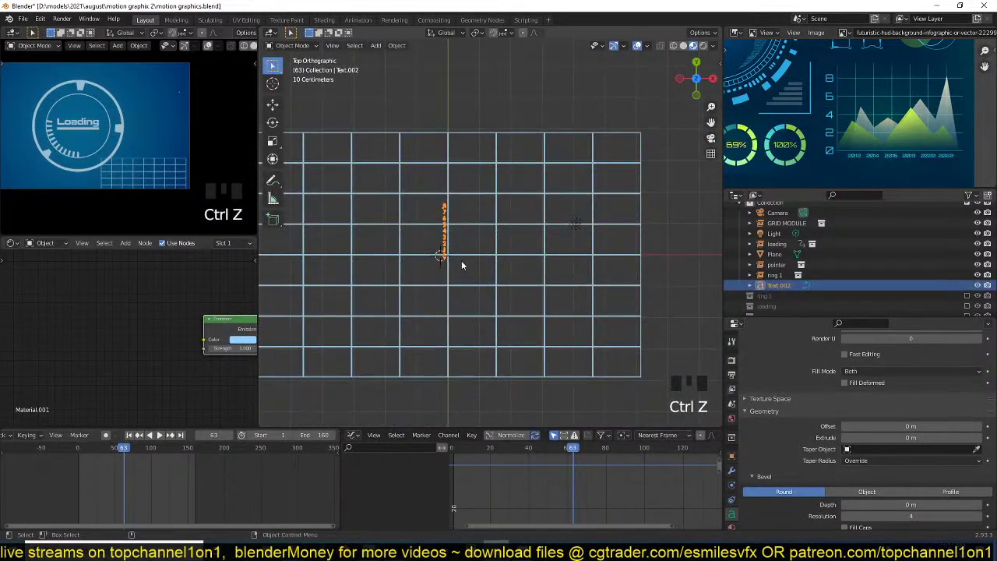
{"action": "key", "text": "ctrl+z"}
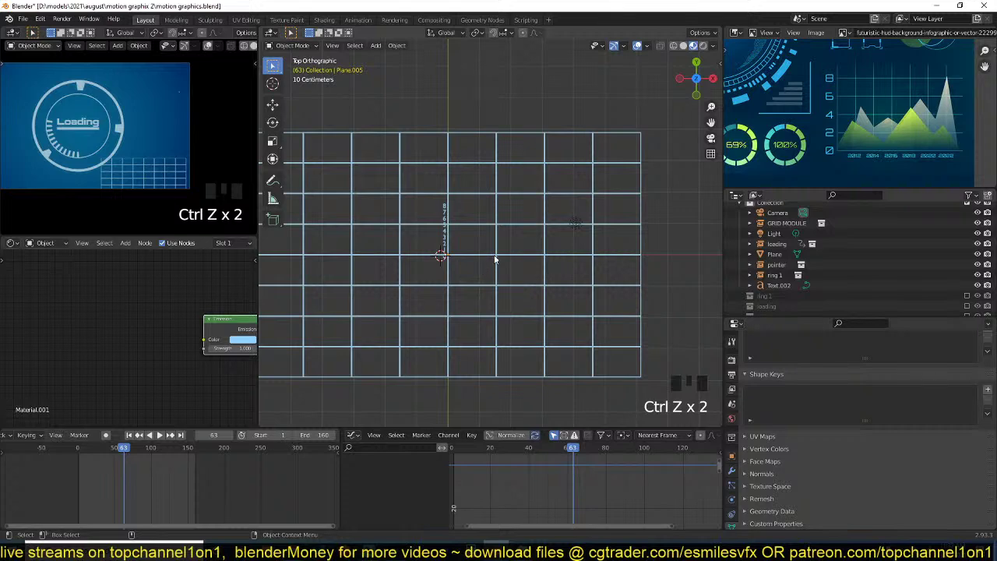
- Delete the grid's keyframes and move it about 6.15 m in X and 3.83 m in Y, with its lower-left corner at the origin
{"action": "left_click", "coordinate": [496, 258]}
{"action": "key", "text": "x"}
{"action": "left_click", "coordinate": [173, 481]}
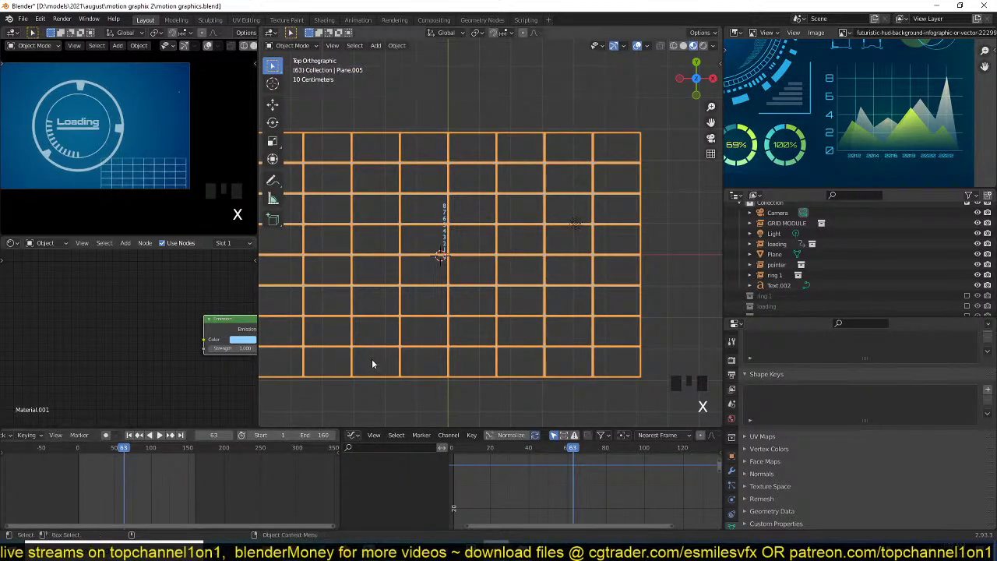
{"action": "key", "text": "g"}
{"action": "left_click", "coordinate": [441, 255]}
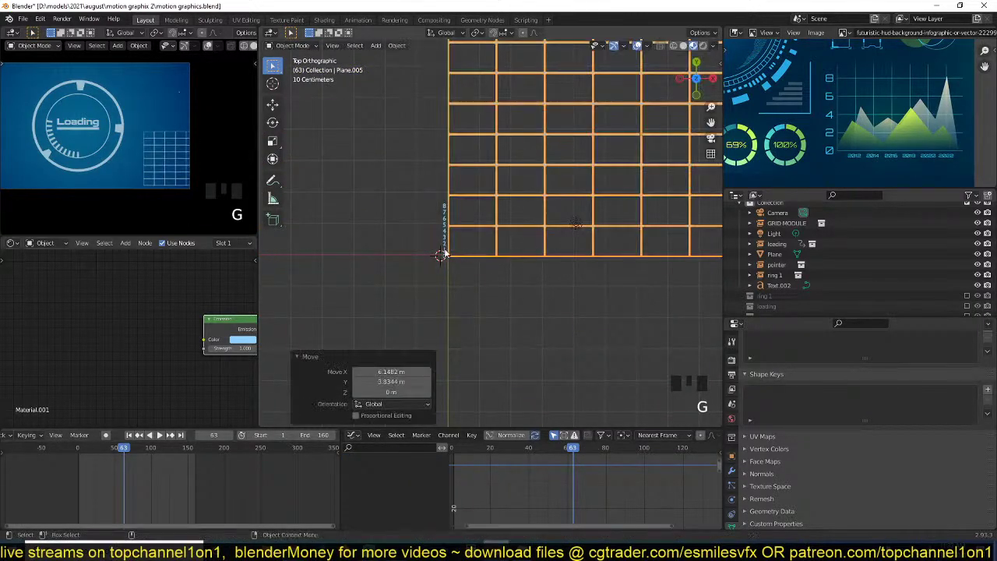
- Select the number text and load Michroma.ttf from the fonts folder as its regular font
{"action": "left_click", "coordinate": [443, 254]}
{"action": "key", "text": "s"}
{"action": "key", "text": "Escape"}
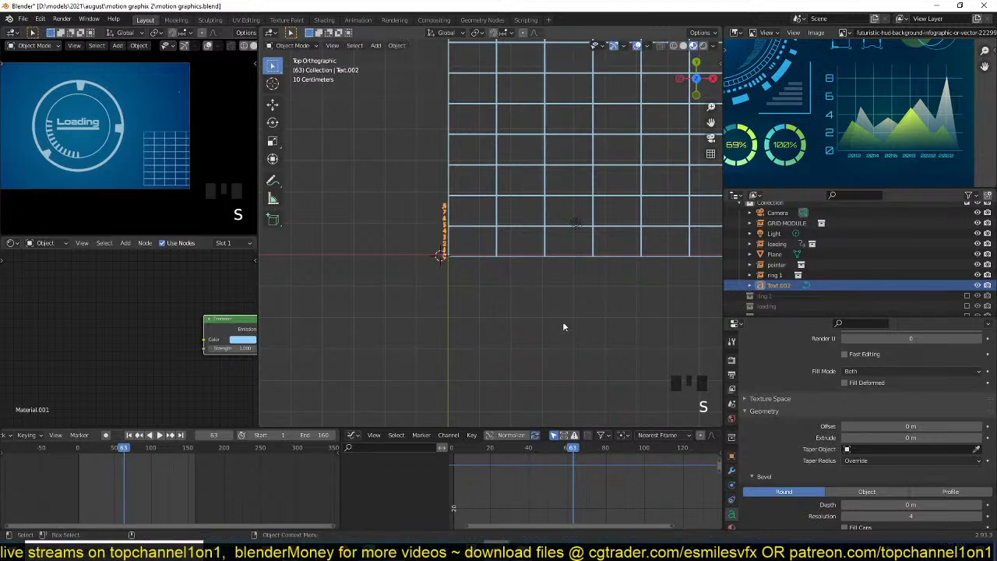
{"action": "scroll", "coordinate": [857, 429], "scroll_direction": "down", "scroll_amount": 3}
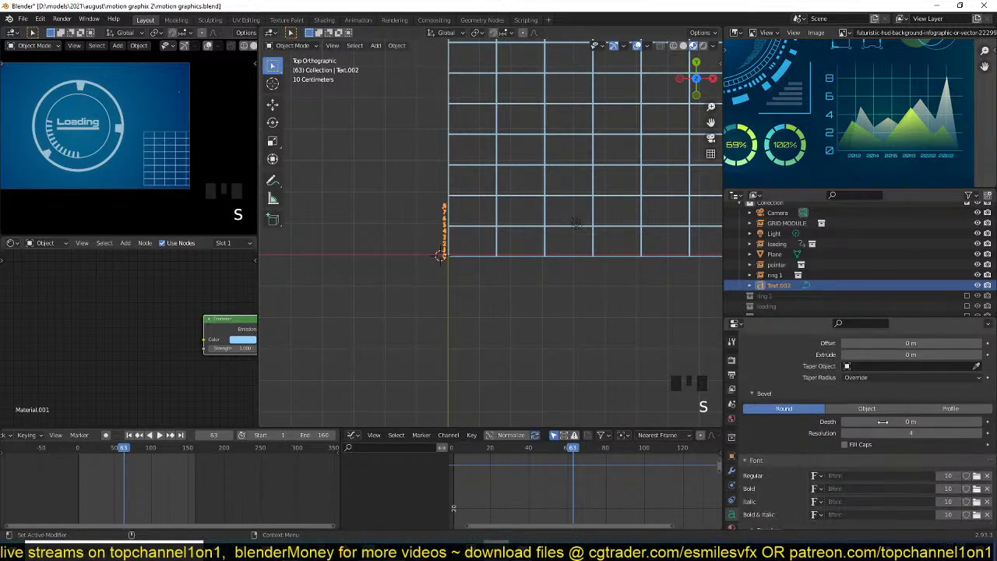
{"action": "left_click", "coordinate": [976, 476]}
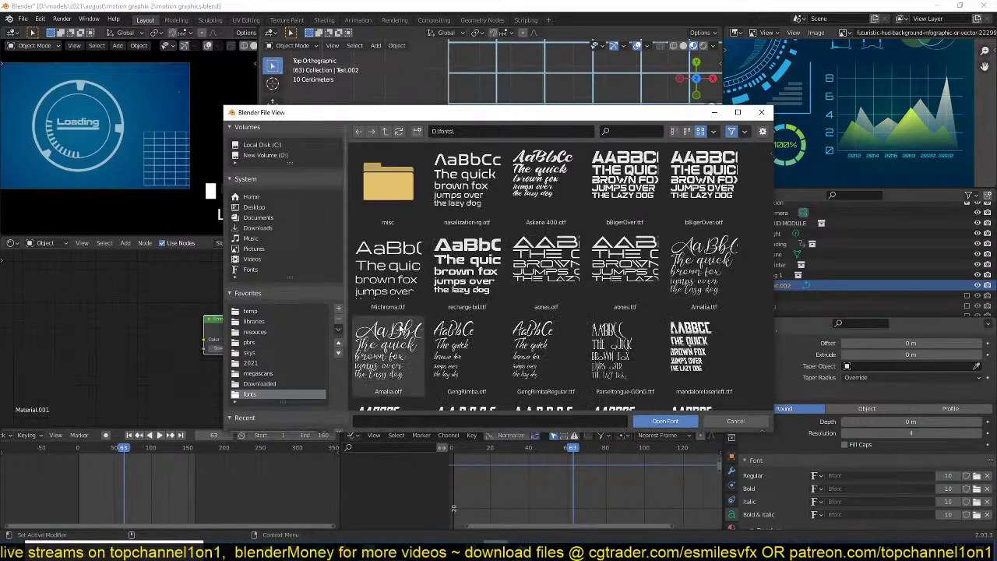
{"action": "double_click", "coordinate": [389, 266]}
- Enlarge the number column by about 1.83 and move it about 3.53 m up along Y beside the grid's left edge
{"action": "scroll", "coordinate": [400, 266], "scroll_direction": "up", "scroll_amount": 4}
{"action": "key", "text": "s"}
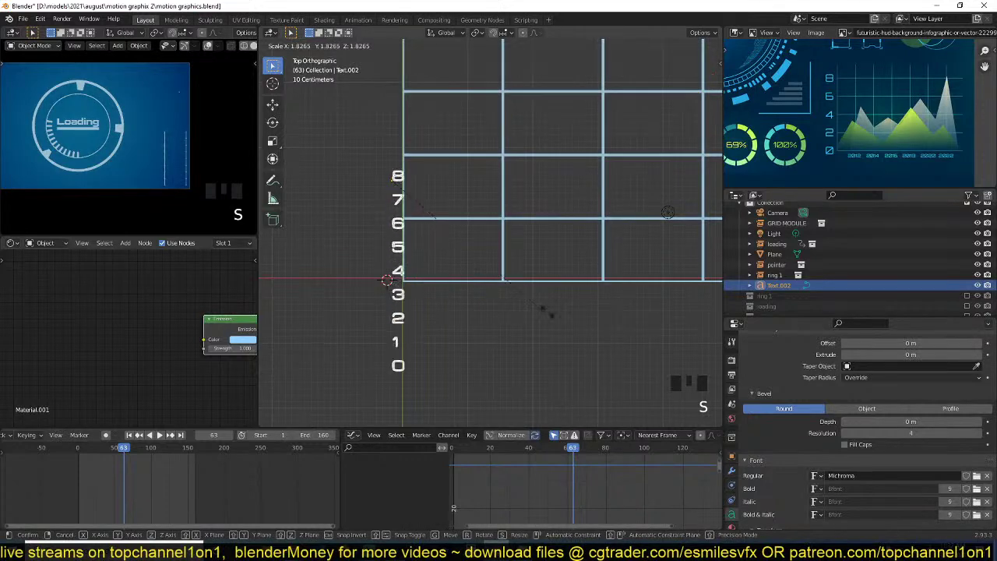
{"action": "left_click", "coordinate": [550, 314]}
{"action": "scroll", "coordinate": [563, 327], "scroll_direction": "down", "scroll_amount": 2}
{"action": "key", "text": "g"}
{"action": "left_click", "coordinate": [520, 223]}
- Enlarge the number column by about 1.39 and again by 1.125, repositioning it so the 0 lines up with the grid's lower edge
{"action": "key", "text": "s"}
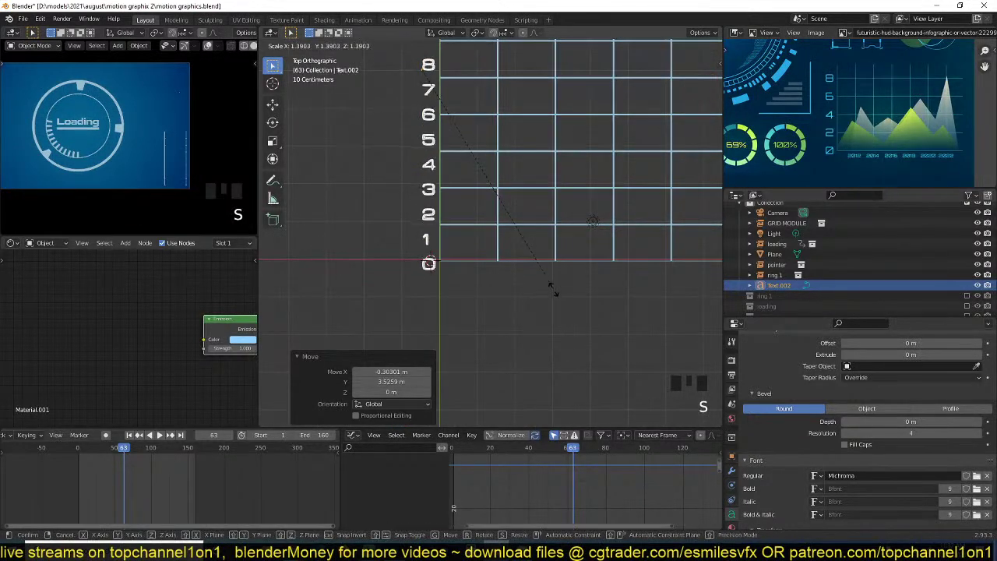
{"action": "left_click", "coordinate": [553, 288]}
{"action": "key", "text": "g"}
{"action": "left_click", "coordinate": [526, 262]}
{"action": "key", "text": "s"}
{"action": "left_click", "coordinate": [533, 287]}
{"action": "key", "text": "g"}
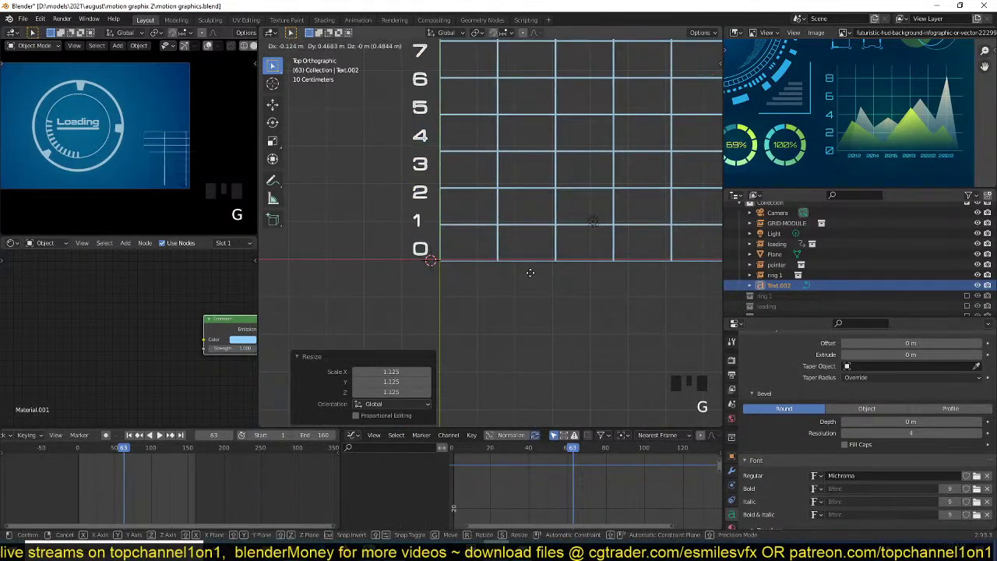
{"action": "left_click", "coordinate": [485, 263]}
- Scale the number column by about 1.21 and move it about 1.29 m up so 0 to 8 spans the grid's full height
{"action": "scroll", "coordinate": [476, 230], "scroll_direction": "down", "scroll_amount": 4}
{"action": "key", "text": "s"}
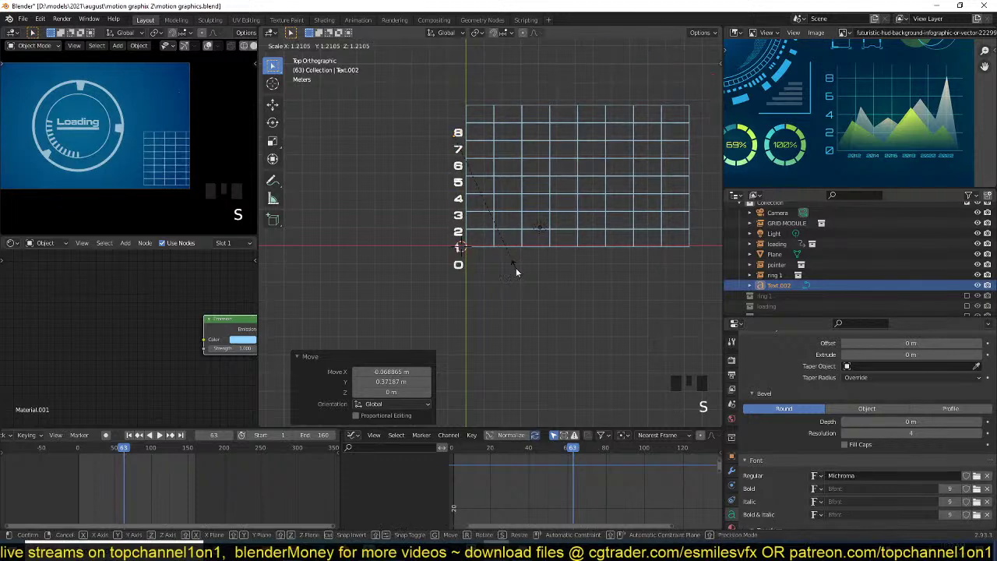
{"action": "left_click", "coordinate": [516, 267]}
{"action": "key", "text": "g"}
{"action": "left_click", "coordinate": [515, 248]}
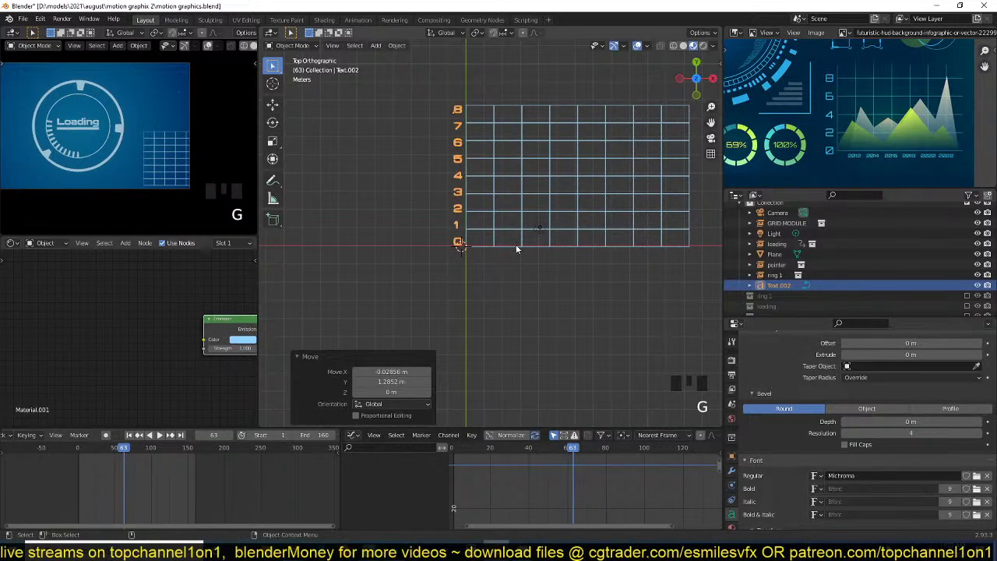
- Move the number text into the GRID MODULE collection
{"action": "key", "text": "m"}
{"action": "left_click", "coordinate": [516, 244]}
{"action": "scroll", "coordinate": [511, 270], "scroll_direction": "up", "scroll_amount": 1}
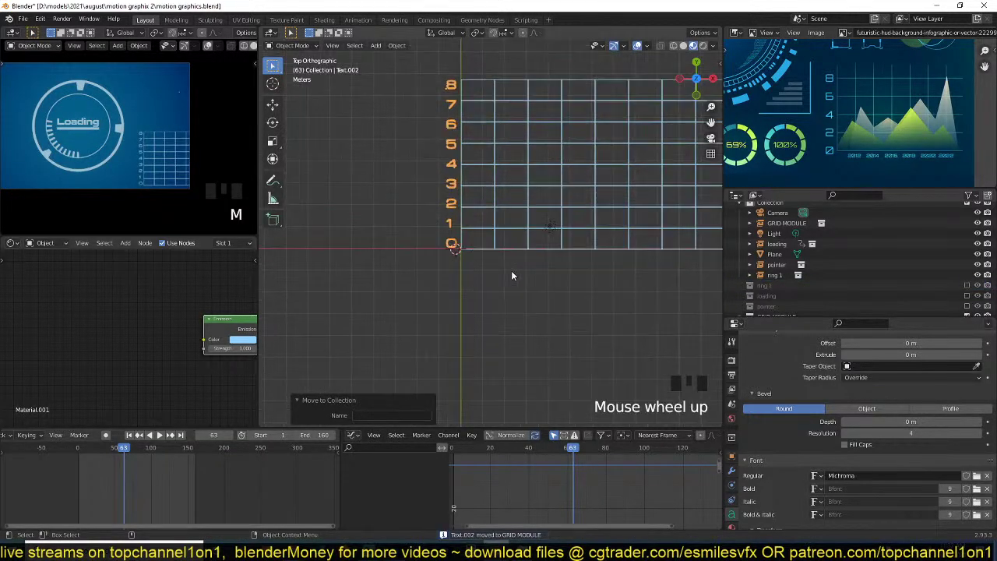
- Scale the GRID MODULE instance on the background down to about 0.46
{"action": "middle_click_drag", "start_coordinate": [511, 270], "coordinate": [478, 265], "text": "shift"}
{"action": "scroll", "coordinate": [499, 253], "scroll_direction": "down", "scroll_amount": 7}
{"action": "middle_click_drag", "start_coordinate": [546, 221], "coordinate": [528, 301], "text": "shift"}
{"action": "scroll", "coordinate": [545, 241], "scroll_direction": "up", "scroll_amount": 4}
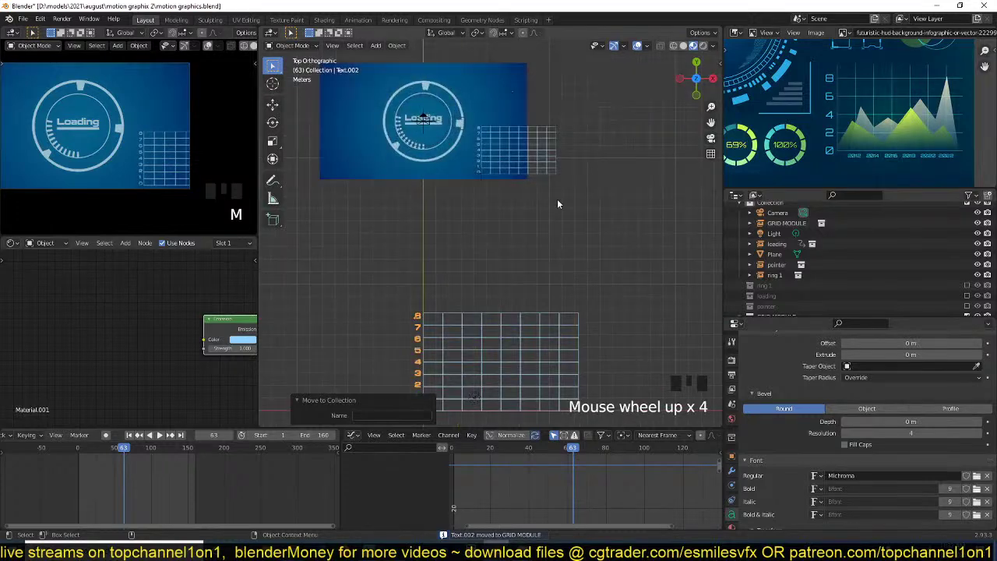
{"action": "double_click", "coordinate": [555, 171]}
{"action": "key", "text": "s"}
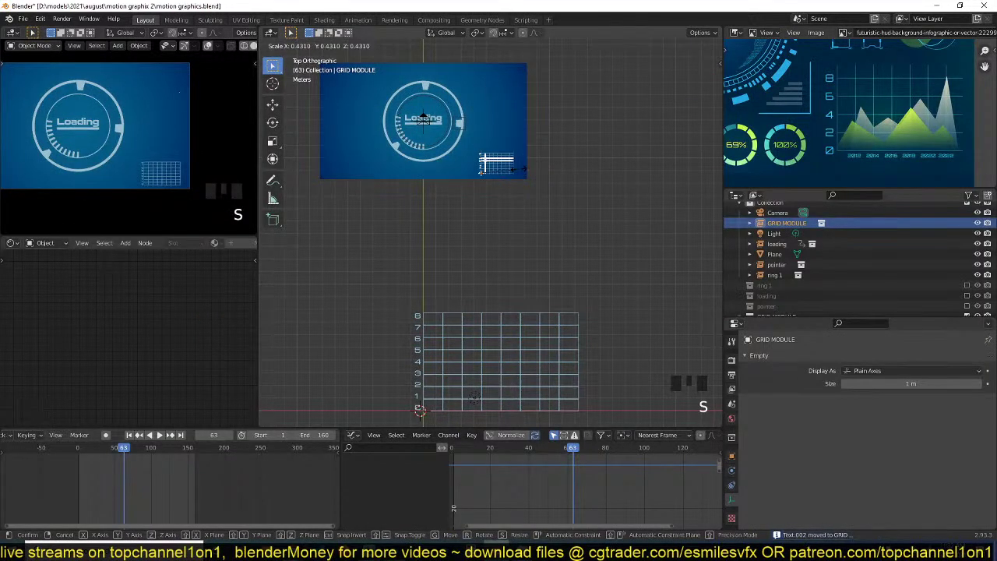
{"action": "left_click", "coordinate": [521, 210]}
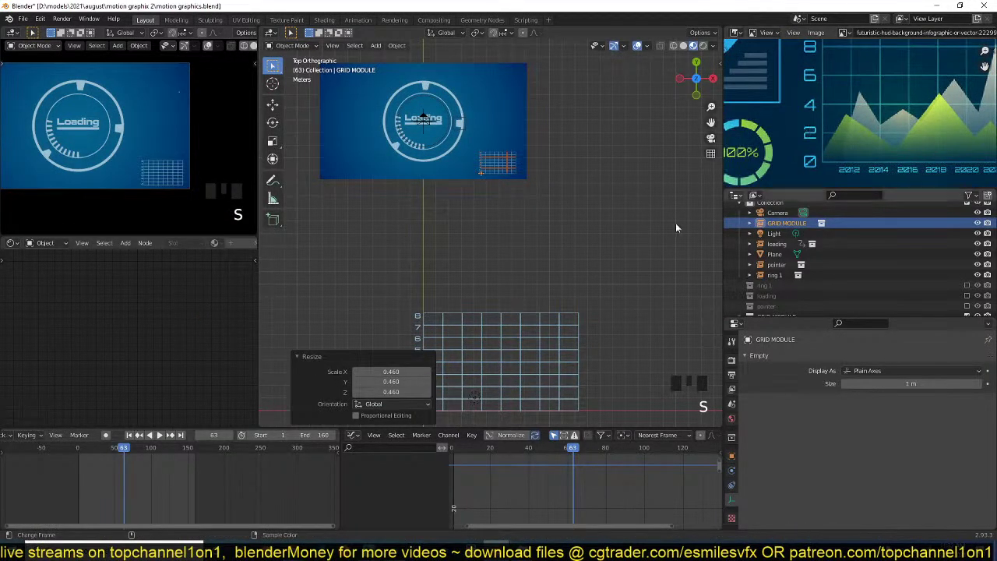
- Deselect the GRID MODULE instance and save the file
{"action": "middle_click_drag", "start_coordinate": [445, 345], "coordinate": [455, 261], "text": "shift"}
{"action": "left_click", "coordinate": [511, 294]}
{"action": "middle_click_drag", "start_coordinate": [514, 298], "coordinate": [472, 283], "text": "shift"}
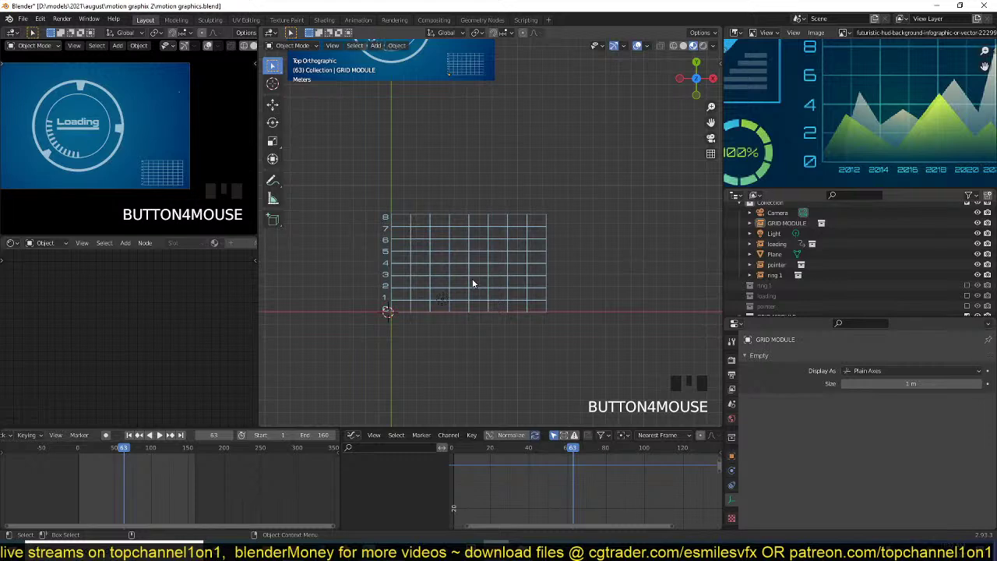
{"action": "scroll", "coordinate": [440, 257], "scroll_direction": "up", "scroll_amount": 3}
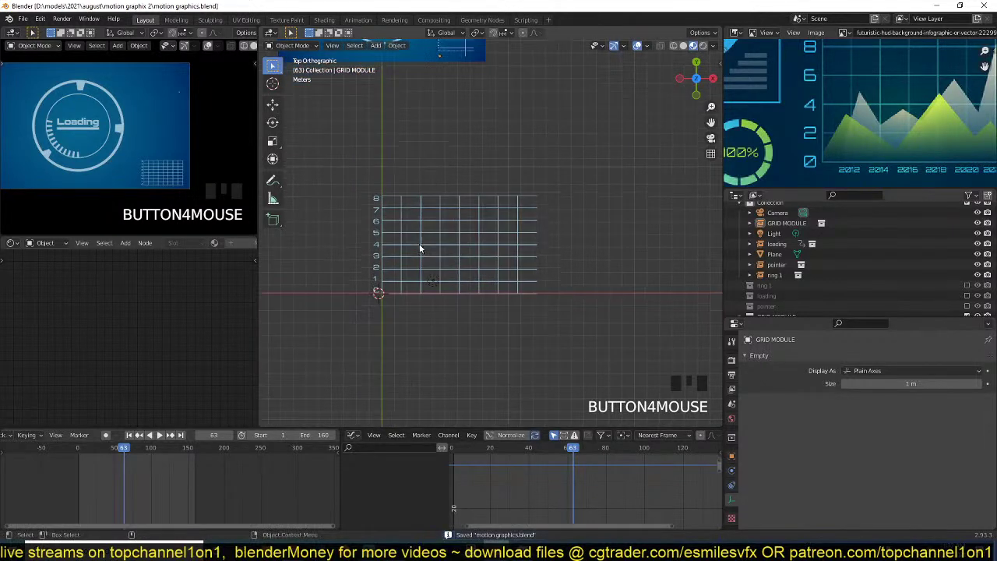
- Place the 3D cursor on the original grid's lower edge, just inside its lower-left corner
{"action": "middle_click_drag", "start_coordinate": [415, 244], "coordinate": [433, 216], "text": "shift"}
{"action": "right_click", "coordinate": [360, 304], "text": "shift"}
{"action": "scroll", "coordinate": [368, 309], "scroll_direction": "down", "scroll_amount": 3}
{"action": "middle_click_drag", "start_coordinate": [374, 303], "coordinate": [340, 316], "text": "shift"}
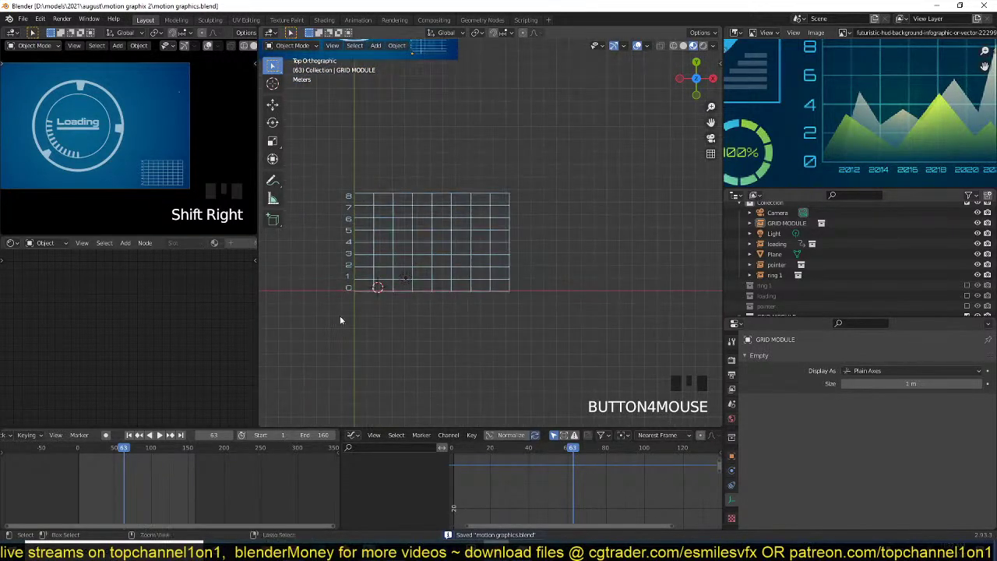
- Add an enlarged plane over the grid's lower-left area, about four columns wide, and move it into the GRID MODULE collection
{"action": "key", "text": "ctrl+s"}
{"action": "key", "text": "shift+a"}
{"action": "mouse_move", "coordinate": [368, 239]}
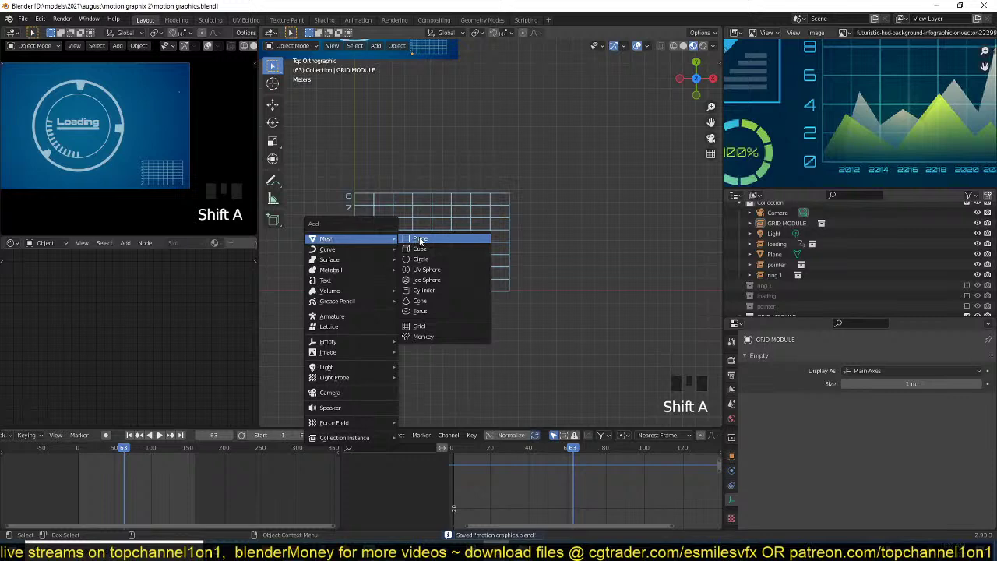
{"action": "left_click", "coordinate": [422, 240]}
{"action": "key", "text": "s"}
{"action": "left_click", "coordinate": [549, 291]}
{"action": "key", "text": "g"}
{"action": "left_click", "coordinate": [483, 265]}
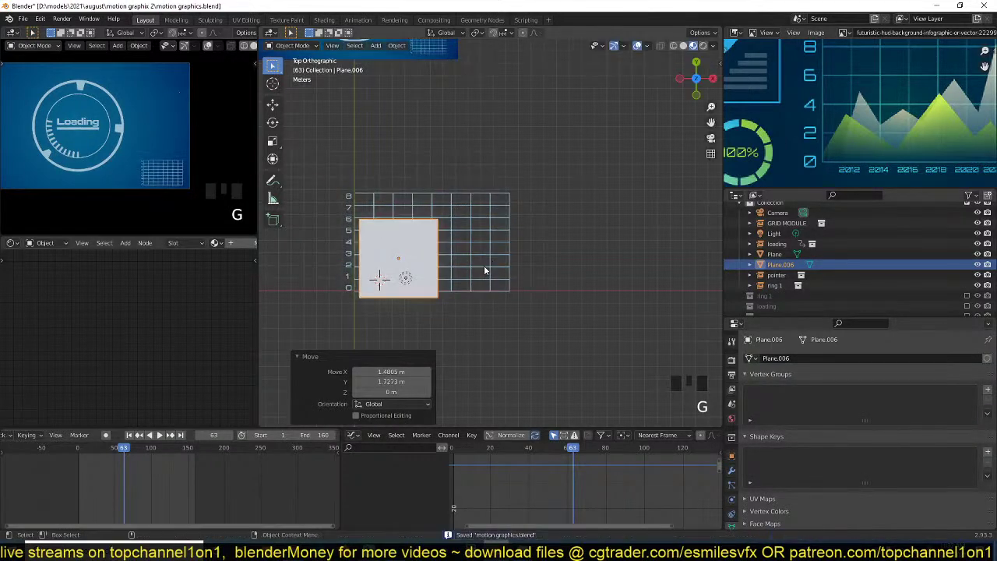
{"action": "key", "text": "m"}
{"action": "left_click", "coordinate": [479, 268]}
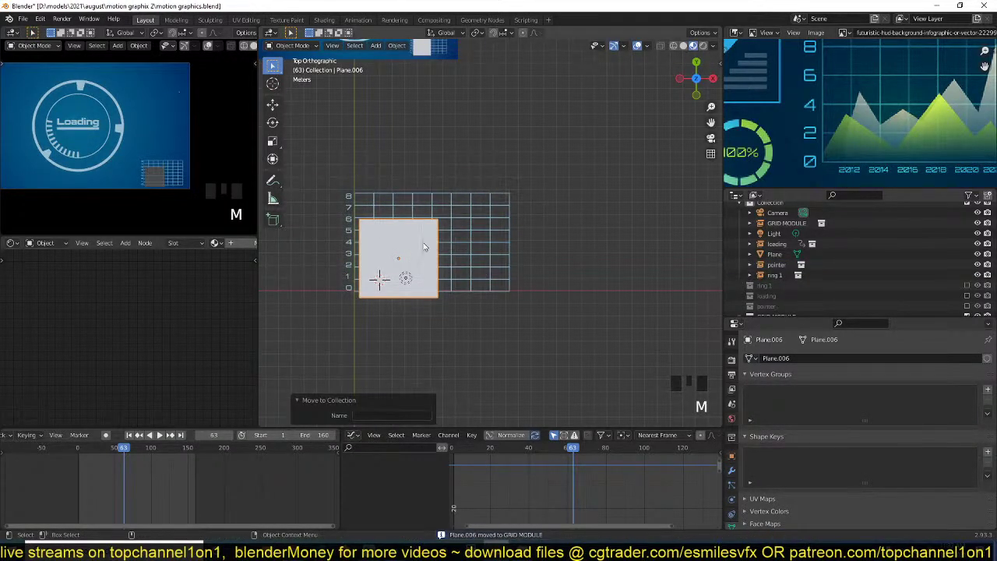
- Create a new material for the plane and delete its Principled BSDF node
{"action": "left_click", "coordinate": [242, 242]}
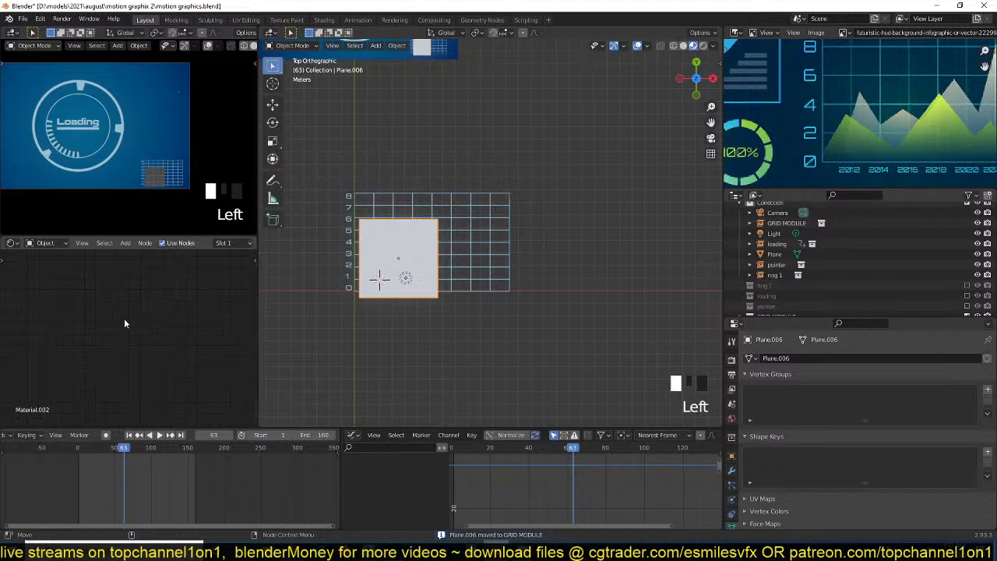
{"action": "scroll", "coordinate": [148, 312], "scroll_direction": "up", "scroll_amount": 2}
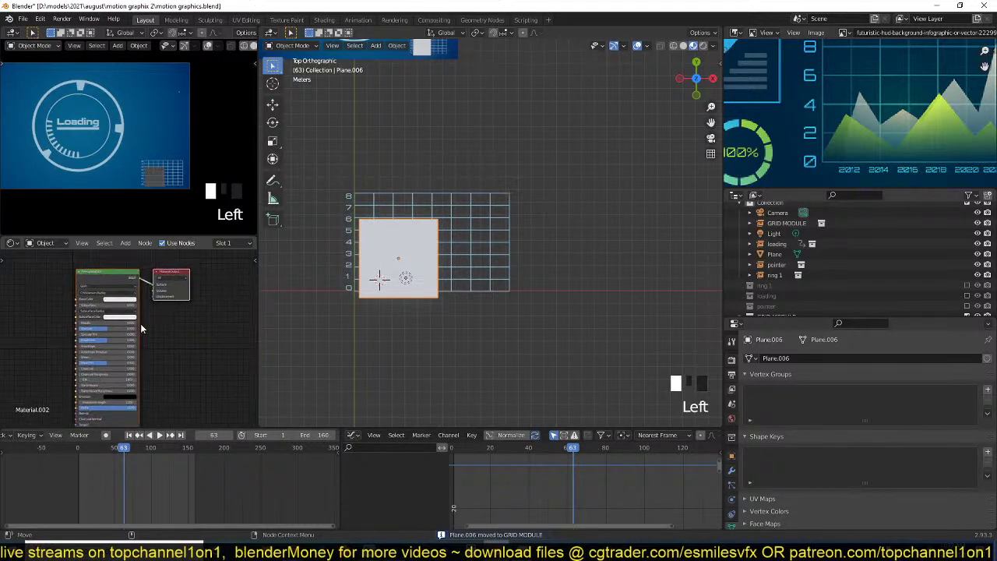
{"action": "middle_click_drag", "start_coordinate": [116, 318], "coordinate": [166, 326]}
{"action": "scroll", "coordinate": [164, 326], "scroll_direction": "up", "scroll_amount": 3}
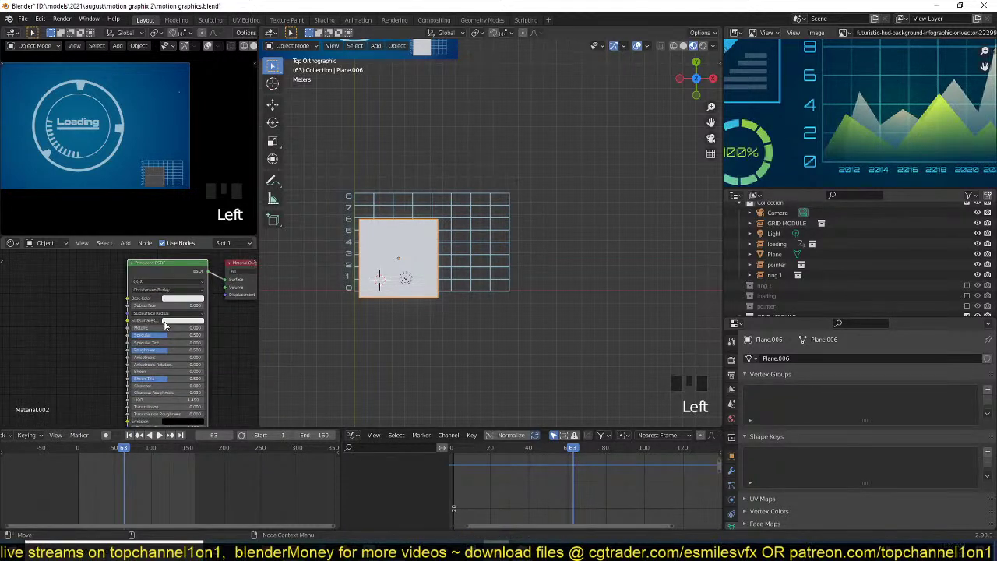
{"action": "key", "text": "Delete"}
- Mix new Emission and Transparent BSDF shaders with a Mix Shader and connect it to the Material Output's Surface
{"action": "key", "text": "shift+a"}
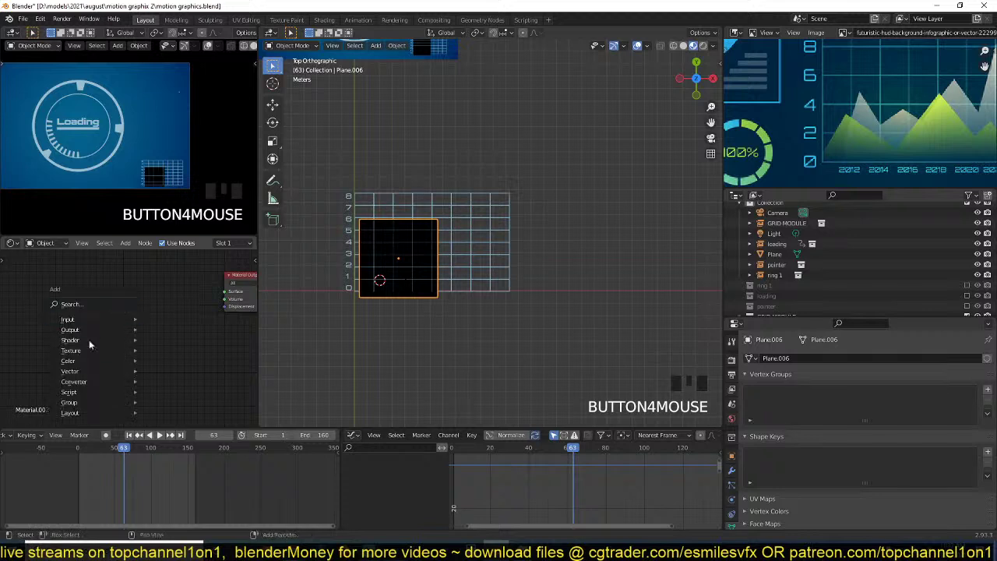
{"action": "mouse_move", "coordinate": [93, 343]}
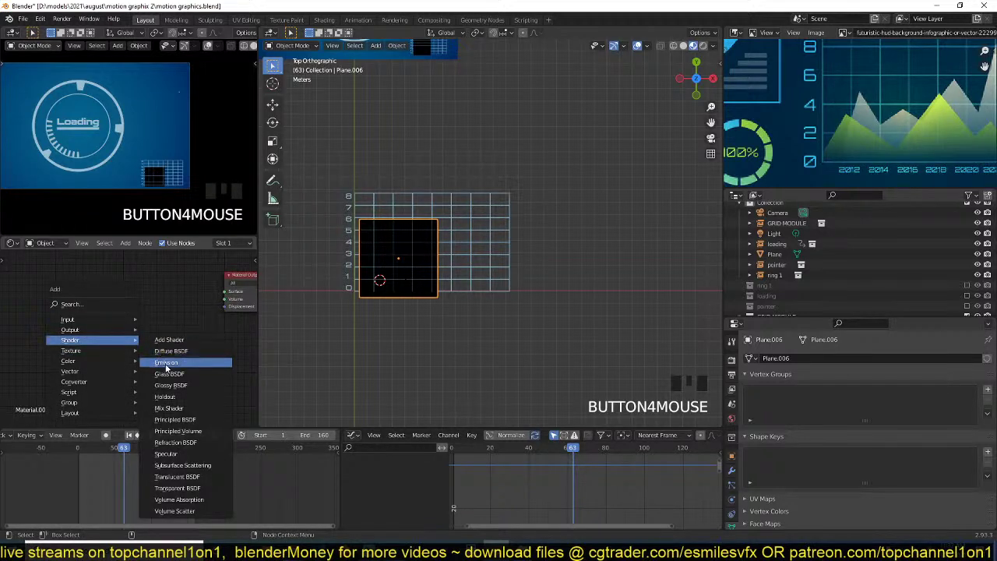
{"action": "left_click", "coordinate": [166, 365]}
{"action": "left_click", "coordinate": [71, 294]}
{"action": "key", "text": "shift+a"}
{"action": "mouse_move", "coordinate": [70, 296]}
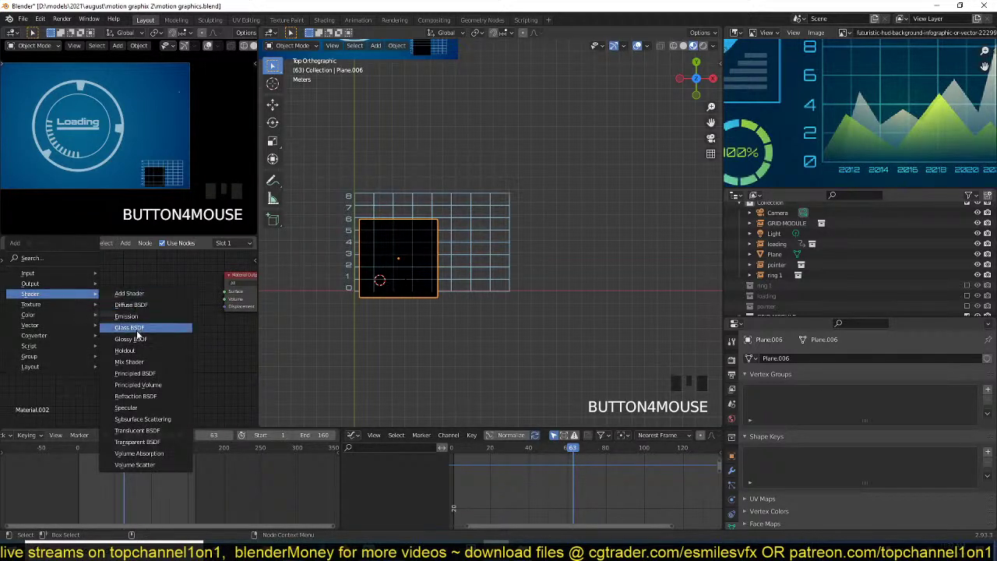
{"action": "left_click", "coordinate": [129, 443]}
{"action": "right_click_drag", "start_coordinate": [95, 354], "coordinate": [97, 313], "text": "ctrl+shift"}
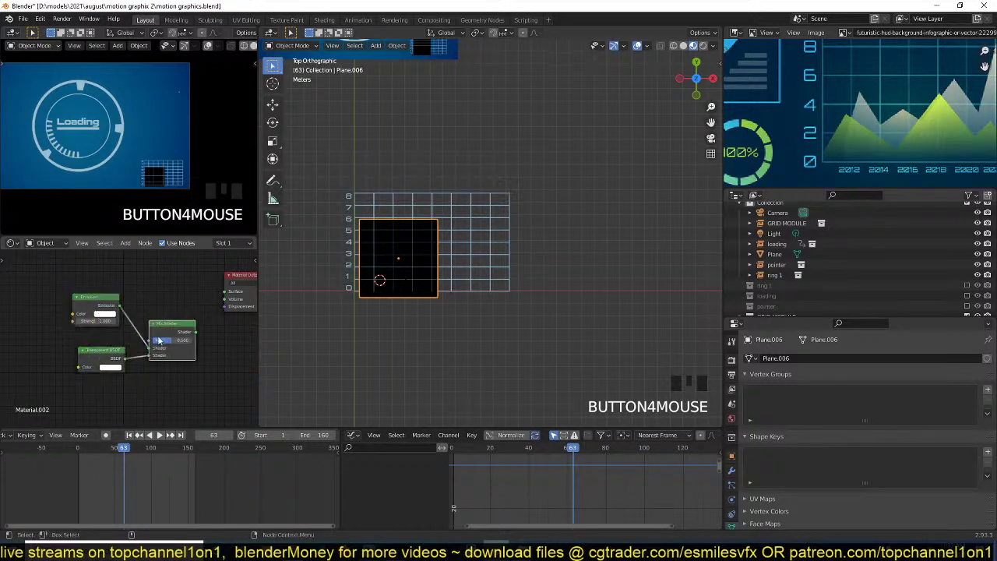
{"action": "left_click_drag", "start_coordinate": [169, 336], "coordinate": [161, 302]}
{"action": "left_click_drag", "start_coordinate": [226, 297], "coordinate": [226, 293]}
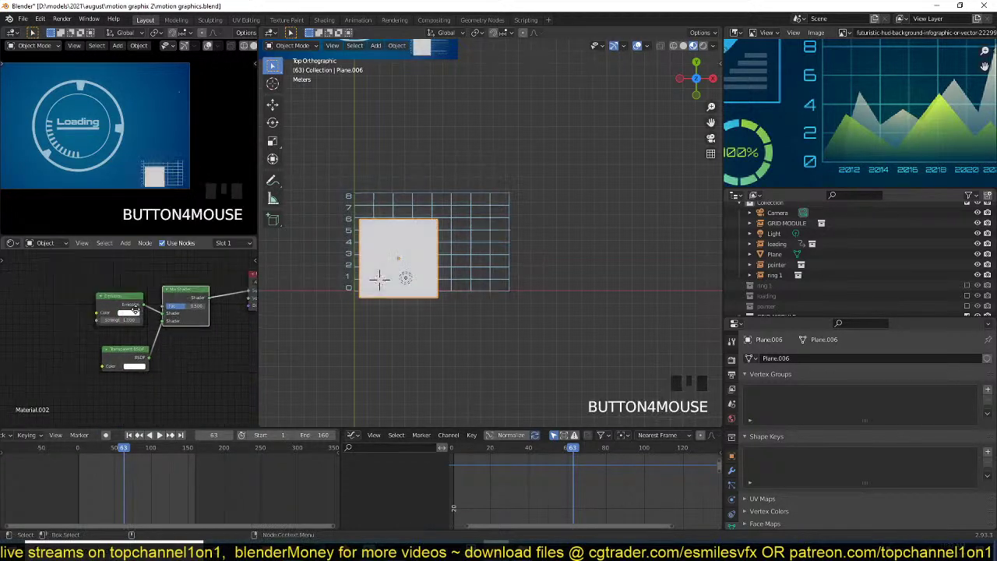
- Set the material's Shadow Mode to None and Blend Mode to Alpha Blend, and raise the Clip Threshold slightly
{"action": "scroll", "coordinate": [156, 327], "scroll_direction": "up", "scroll_amount": 2}
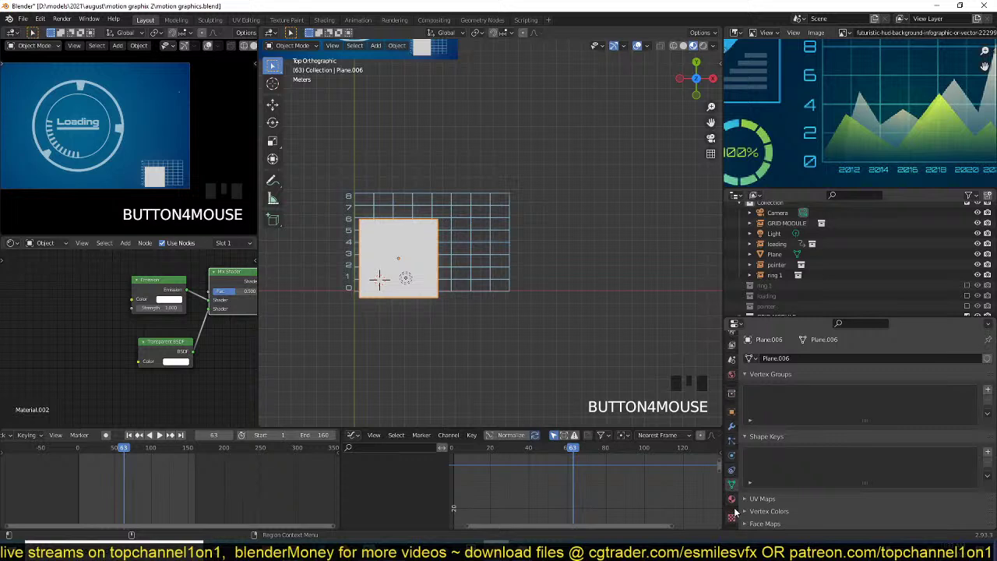
{"action": "left_click", "coordinate": [732, 498]}
{"action": "left_click", "coordinate": [803, 488]}
{"action": "scroll", "coordinate": [866, 463], "scroll_direction": "down", "scroll_amount": 3}
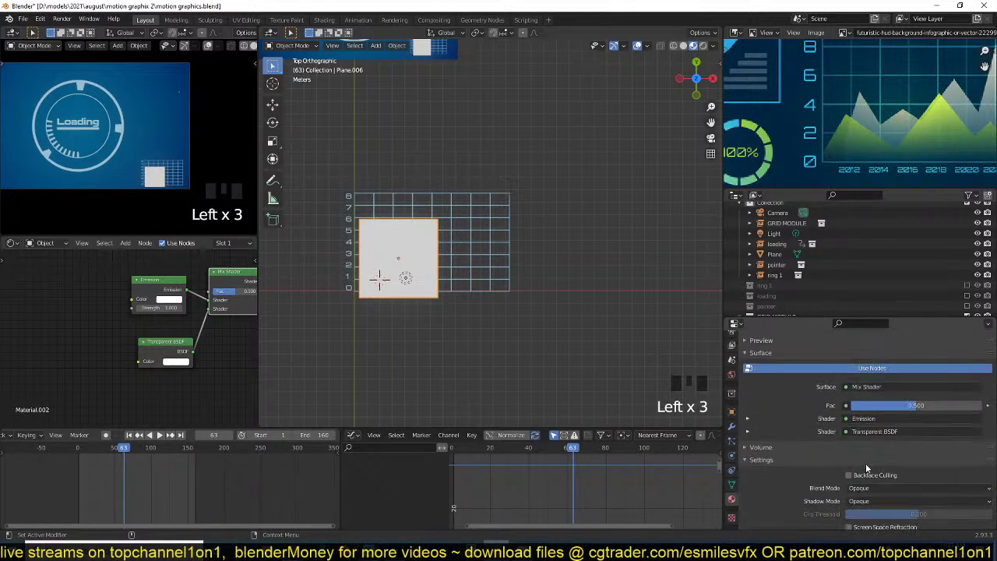
{"action": "left_click", "coordinate": [897, 419]}
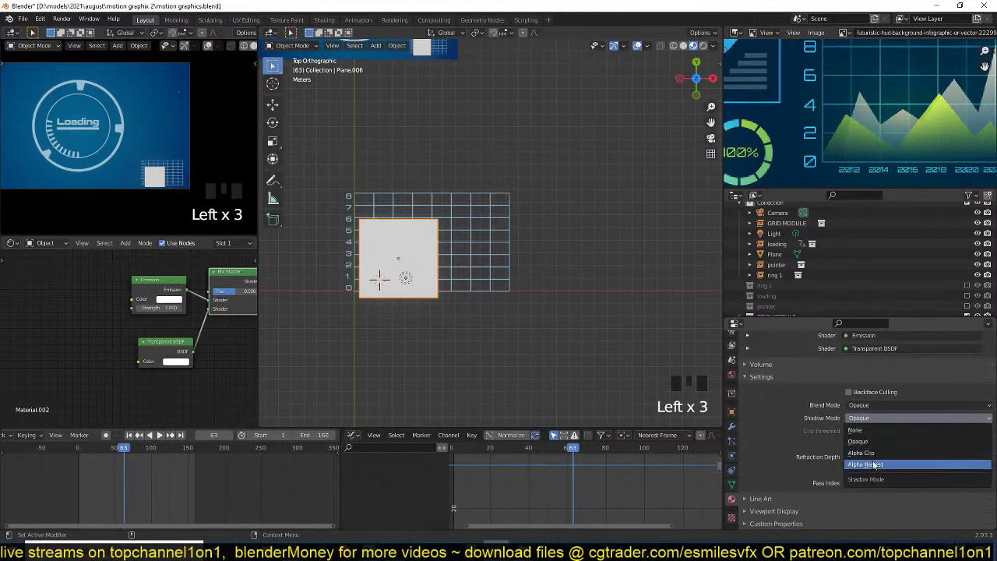
{"action": "left_click", "coordinate": [882, 430]}
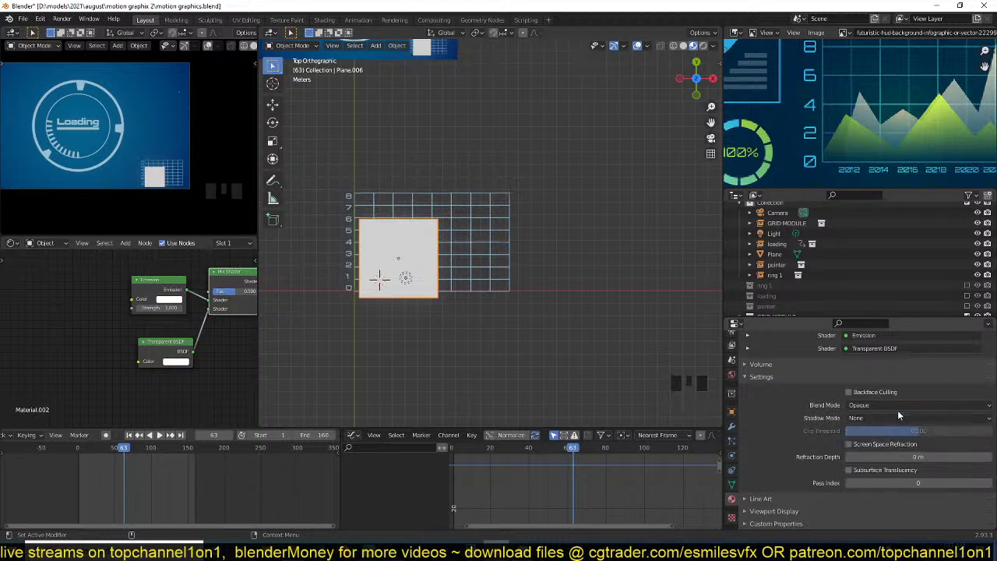
{"action": "left_click", "coordinate": [898, 407]}
{"action": "left_click", "coordinate": [876, 450]}
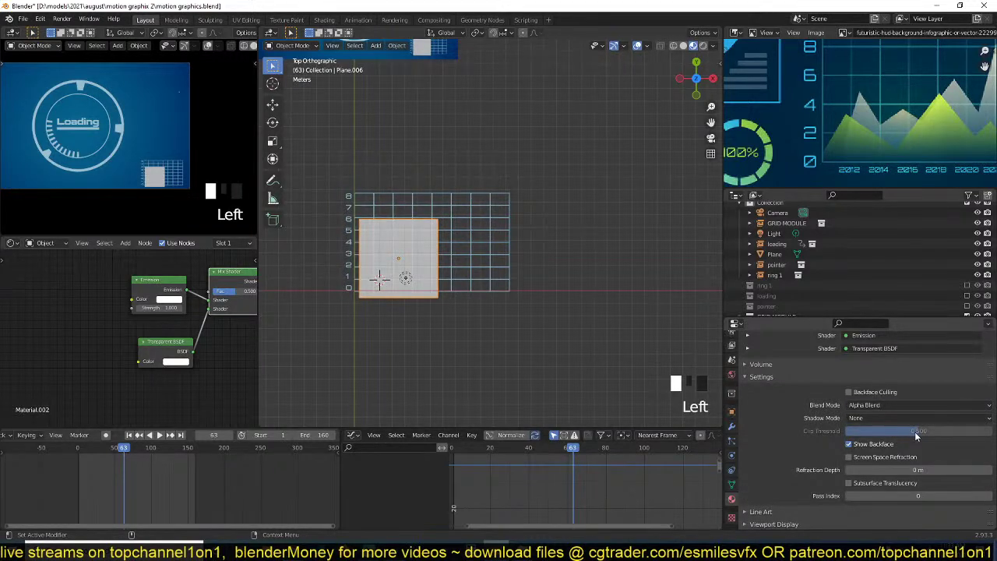
{"action": "left_click_drag", "start_coordinate": [874, 431], "coordinate": [943, 431]}
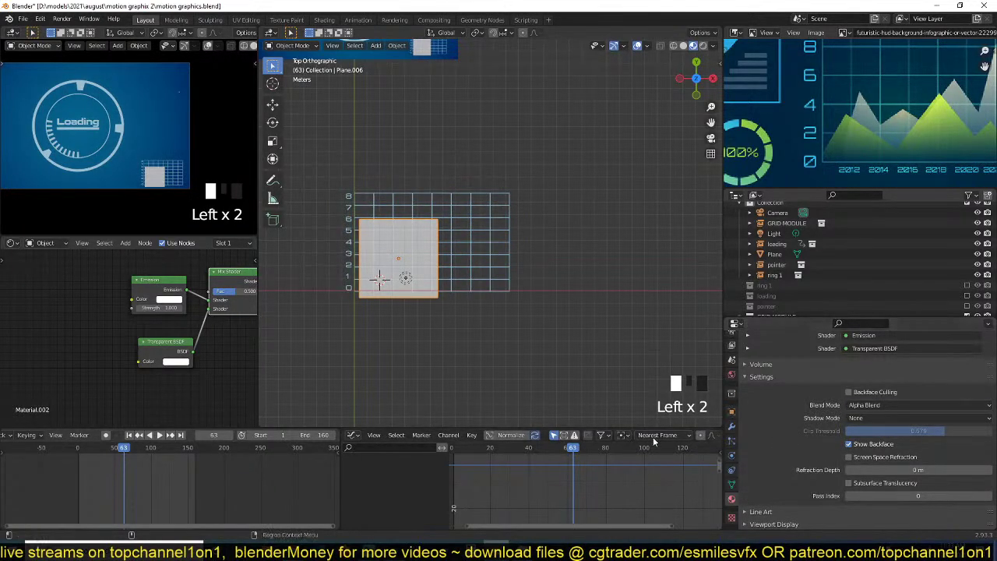
- Raise the Mix Shader factor to about 0.742 and make the Emission colour bright green
{"action": "scroll", "coordinate": [156, 363], "scroll_direction": "up", "scroll_amount": 2}
{"action": "left_click_drag", "start_coordinate": [155, 364], "coordinate": [140, 342]}
{"action": "left_click_drag", "start_coordinate": [217, 301], "coordinate": [233, 301]}
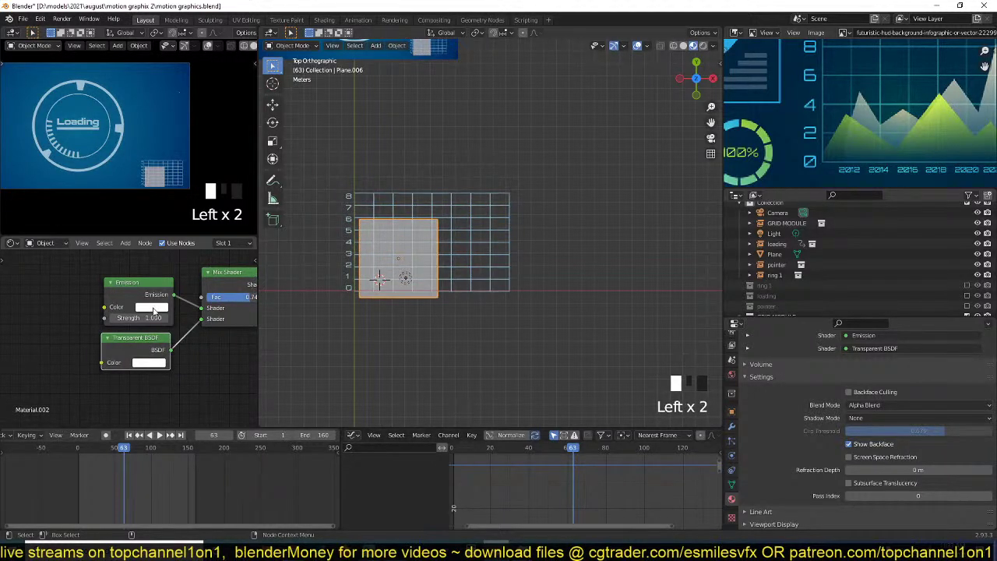
{"action": "left_click", "coordinate": [153, 308]}
{"action": "left_click", "coordinate": [173, 188]}
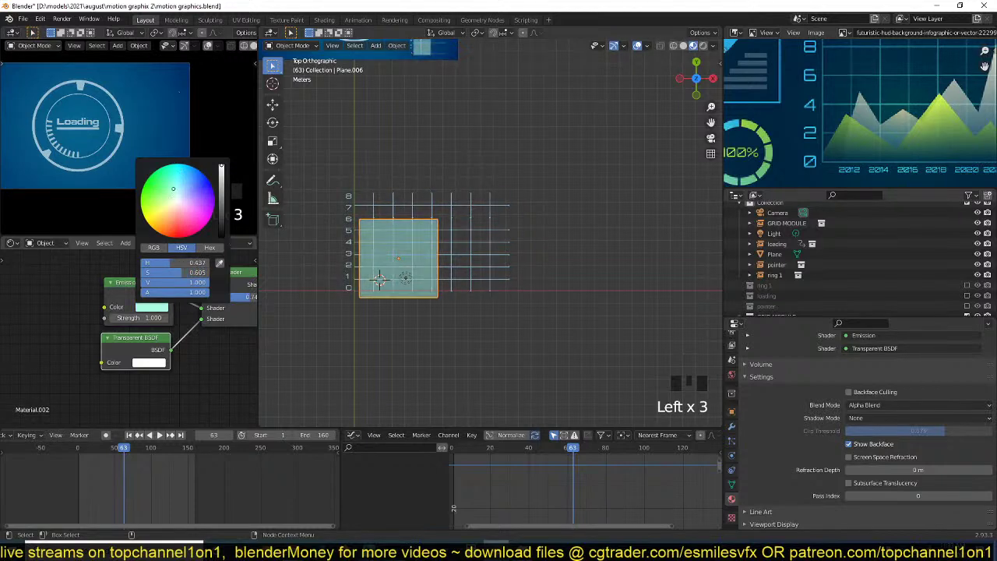
{"action": "left_click_drag", "start_coordinate": [173, 189], "coordinate": [152, 176]}
- Raise the green plane about 0.57 m along Z above the grid and return to the top view
{"action": "scroll", "coordinate": [487, 263], "scroll_direction": "up", "scroll_amount": 2}
{"action": "middle_click_drag", "start_coordinate": [423, 272], "coordinate": [416, 238]}
{"action": "key", "text": "grave"}
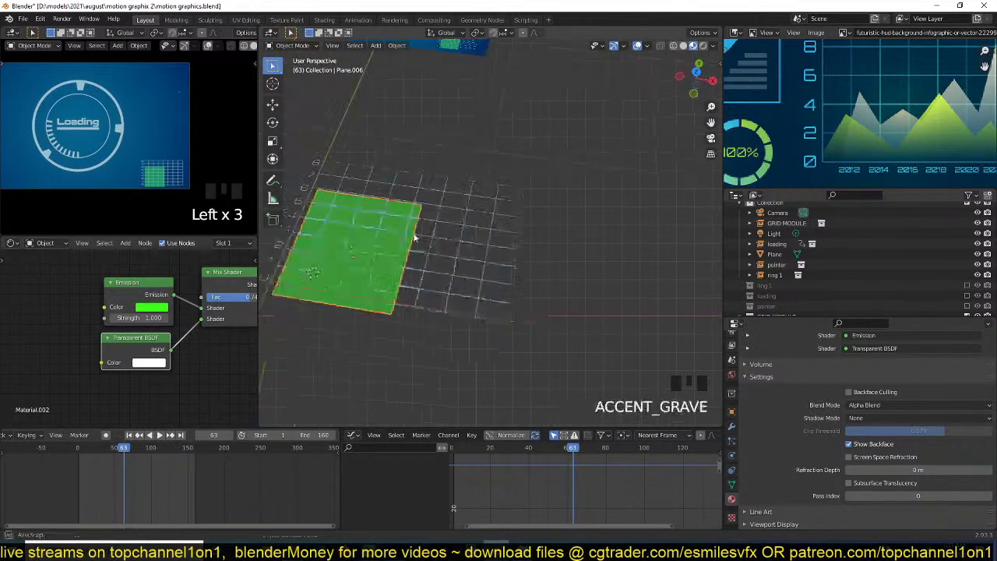
{"action": "key", "text": "g"}
{"action": "key", "text": "z"}
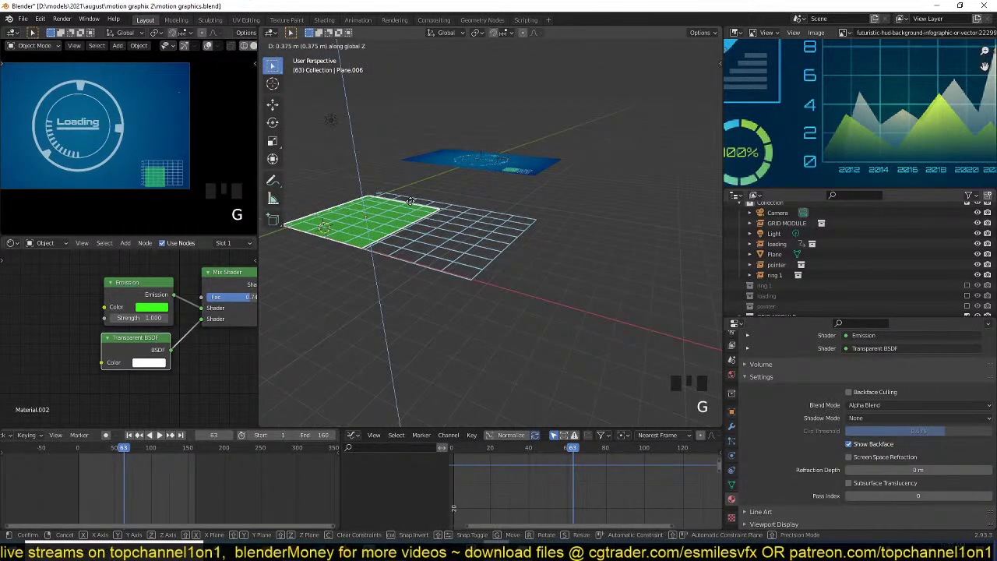
{"action": "left_click", "coordinate": [419, 201]}
{"action": "key", "text": "KP_7"}
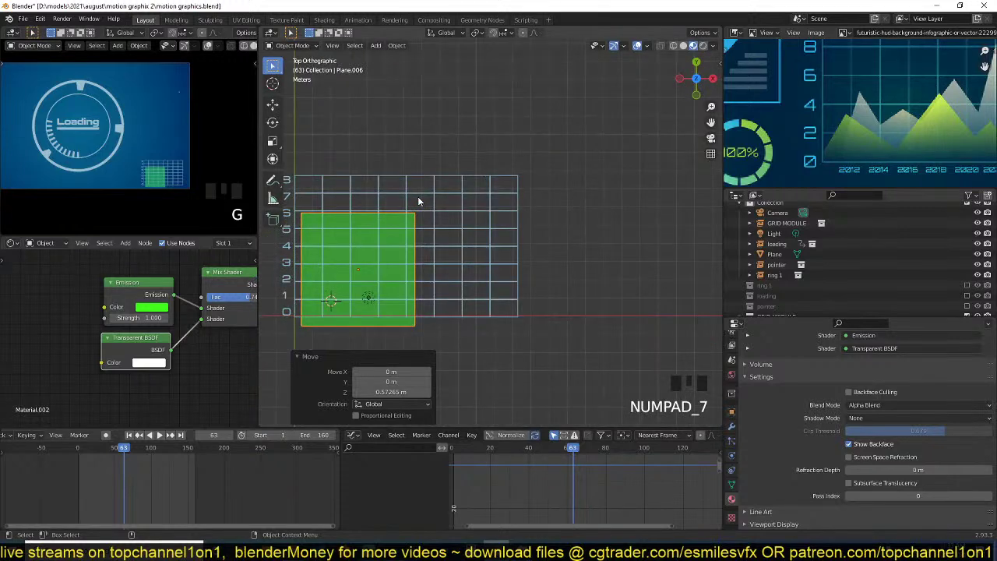
- Scale the green plane to about 0.815 and place its lower-left corner on the grid's origin corner
{"action": "scroll", "coordinate": [413, 210], "scroll_direction": "up", "scroll_amount": 2}
{"action": "key", "text": "s"}
{"action": "left_click", "coordinate": [440, 286]}
{"action": "key", "text": "g"}
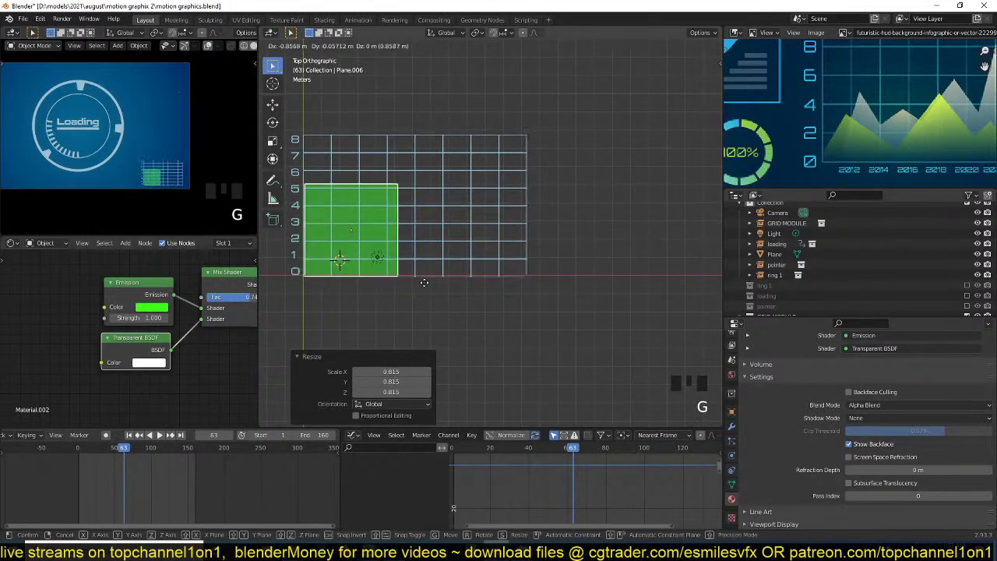
{"action": "left_click", "coordinate": [423, 281]}
- Move the plane's right edge about 7.05 m along X to the grid's right border
{"action": "key", "text": "Tab"}
{"action": "key", "text": "1"}
{"action": "left_click", "coordinate": [398, 207], "text": "alt"}
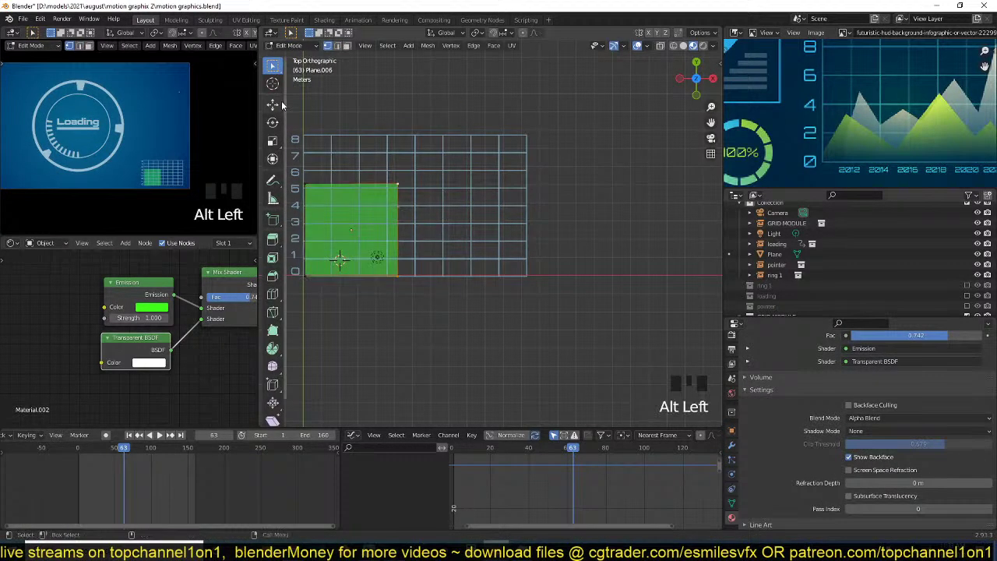
{"action": "left_click", "coordinate": [271, 104]}
{"action": "left_click_drag", "start_coordinate": [432, 229], "coordinate": [560, 230]}
{"action": "scroll", "coordinate": [884, 138], "scroll_direction": "down", "scroll_amount": 4}
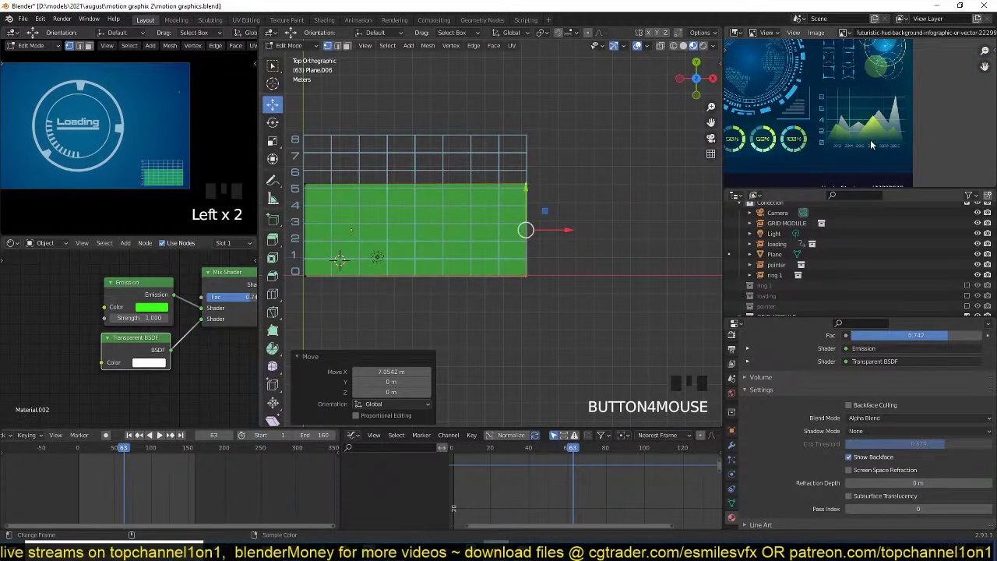
{"action": "key", "text": "ctrl+r"}
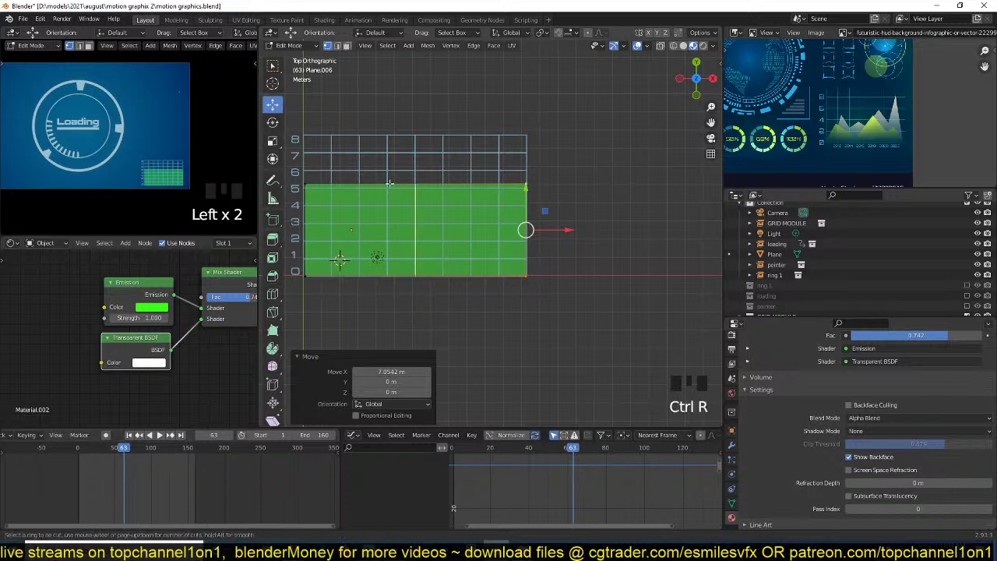
{"action": "scroll", "coordinate": [390, 183], "scroll_direction": "up", "scroll_amount": 4}
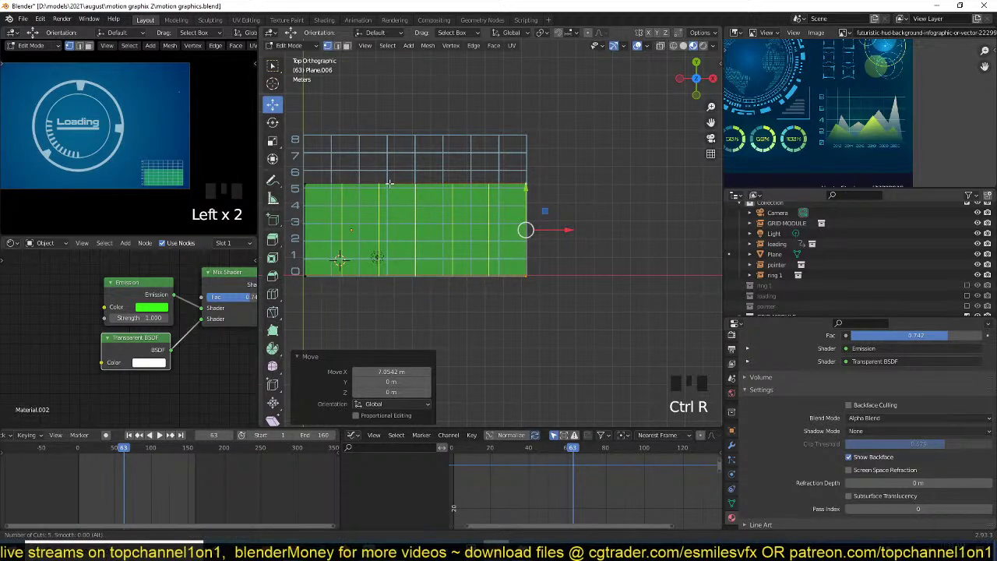
{"action": "scroll", "coordinate": [390, 183], "scroll_direction": "up", "scroll_amount": 1}
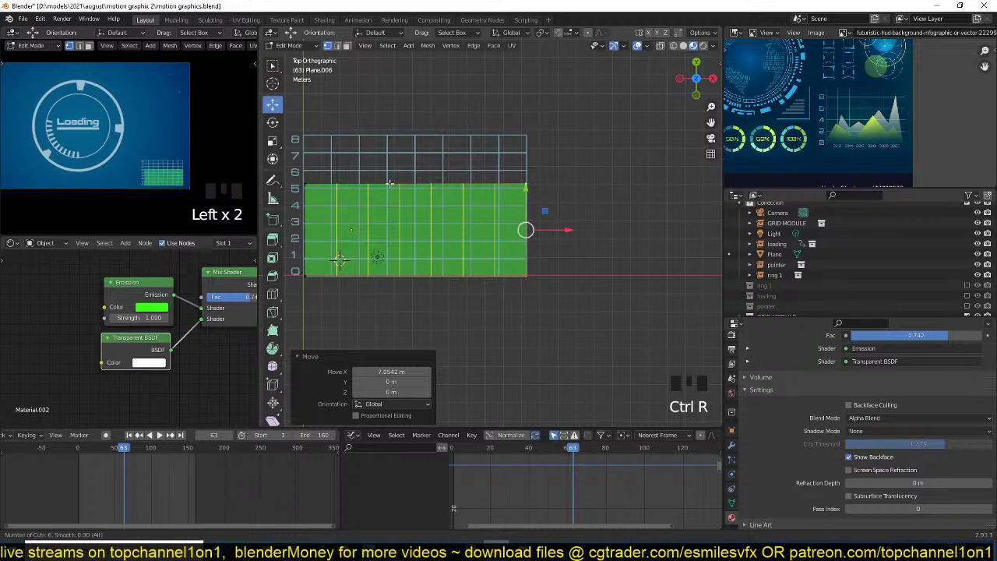
- Subdivide the plane's upper edge repeatedly into eight equal segments and switch back to vertex selection
{"action": "key", "text": "2"}
{"action": "right_click", "coordinate": [390, 183]}
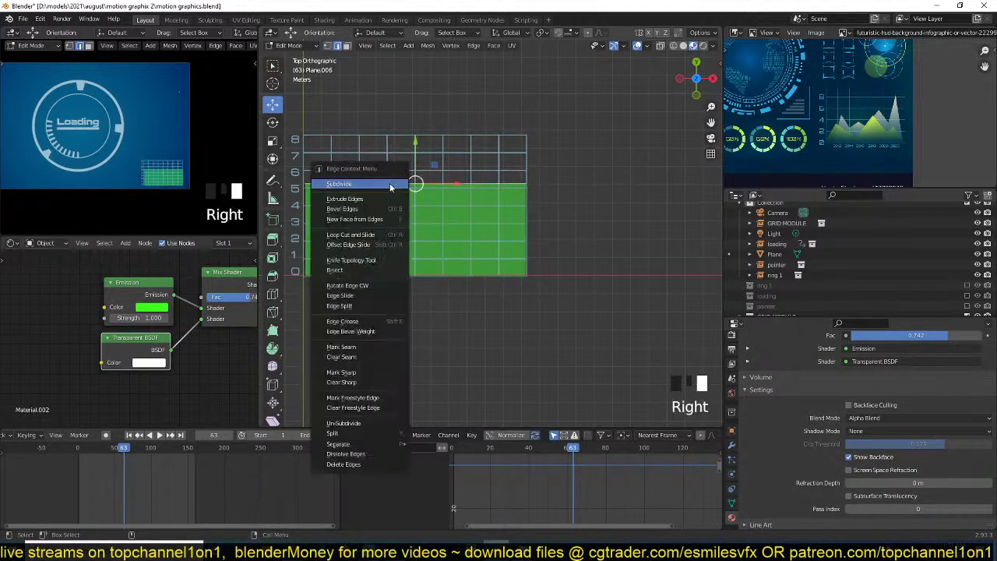
{"action": "right_click", "coordinate": [390, 183]}
{"action": "right_click", "coordinate": [389, 183]}
{"action": "key", "text": "1"}
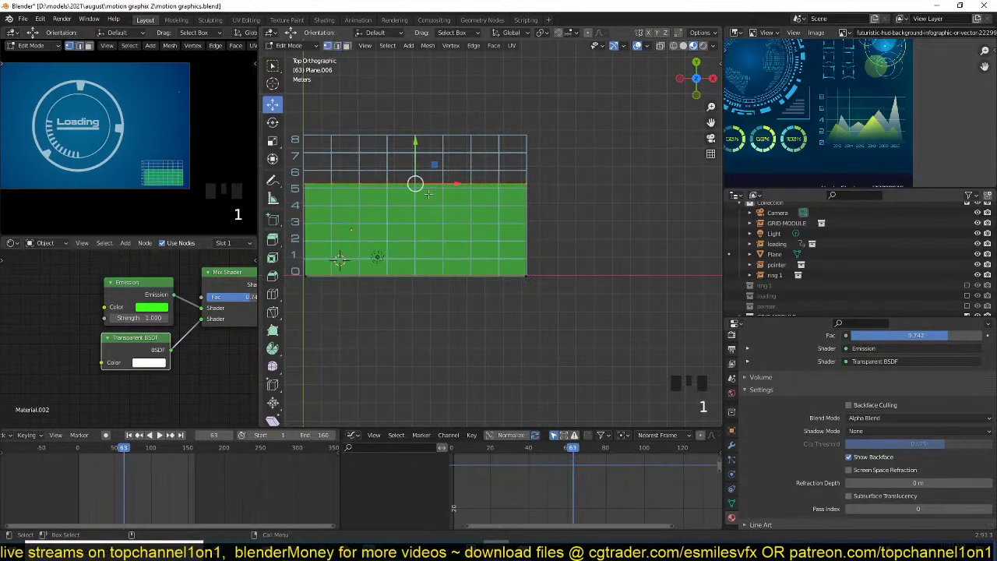
- Shift the plane's whole mesh about 0.095 m in negative X to line up with the grid's left border
{"action": "scroll", "coordinate": [474, 188], "scroll_direction": "up", "scroll_amount": 1}
{"action": "key", "text": "a"}
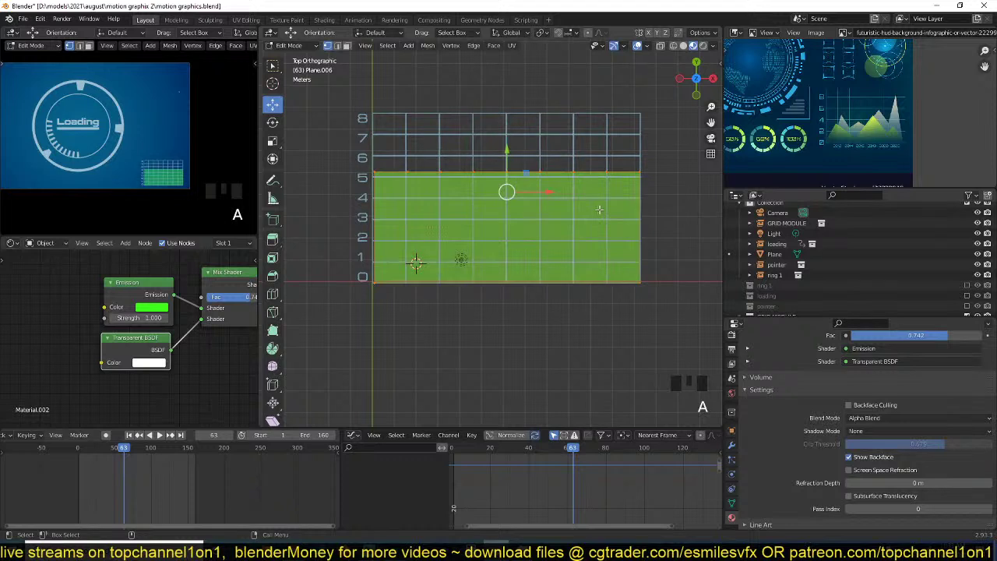
{"action": "key", "text": "g"}
{"action": "left_click", "coordinate": [474, 194]}
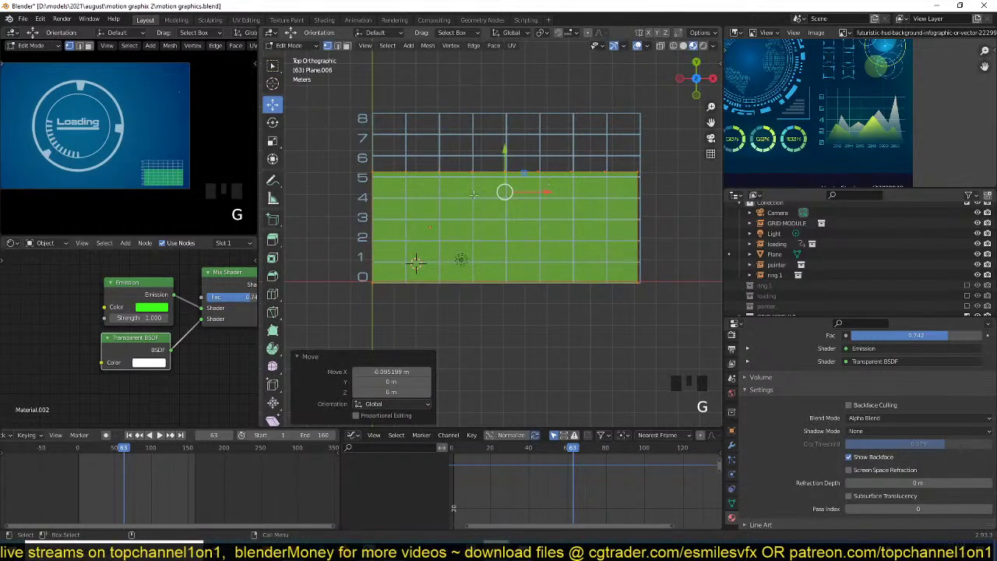
- Check the individual subdivision vertices along the plane's upper edge against the grid's vertical lines
{"action": "left_click", "coordinate": [608, 172]}
{"action": "left_click", "coordinate": [573, 172]}
{"action": "left_click", "coordinate": [406, 172]}
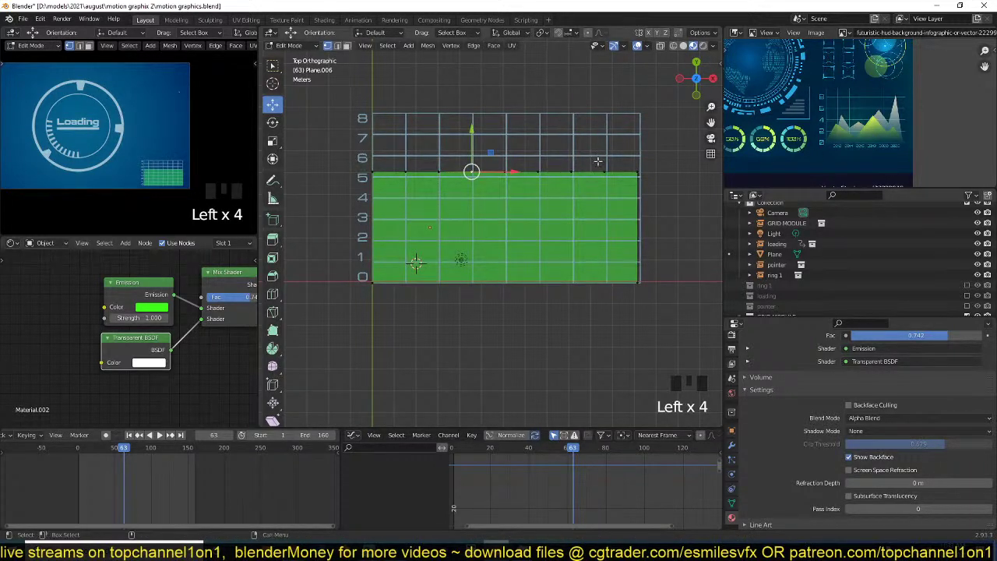
{"action": "left_click", "coordinate": [405, 172]}
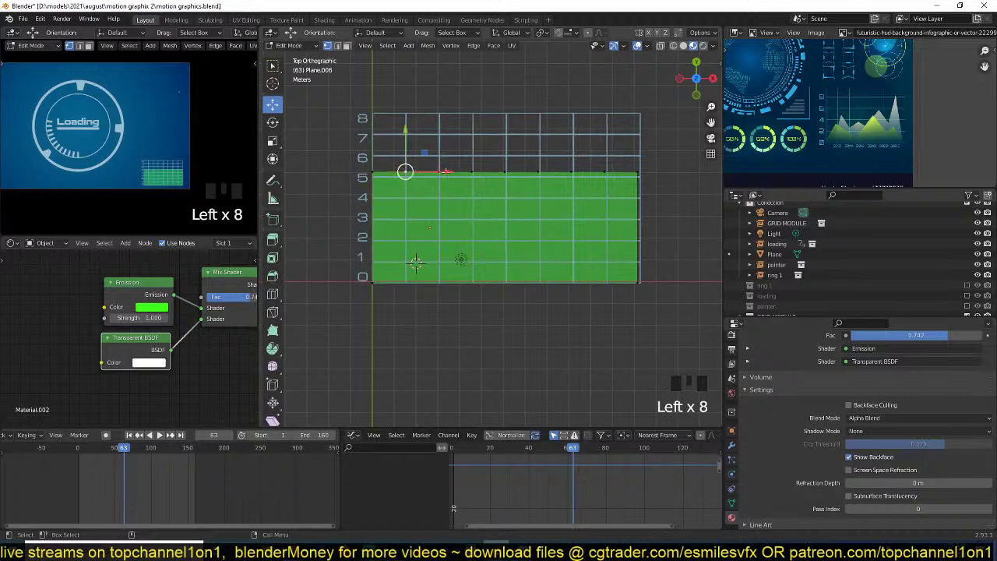
{"action": "left_click", "coordinate": [438, 171]}
{"action": "left_click", "coordinate": [505, 172]}
{"action": "left_click", "coordinate": [573, 171]}
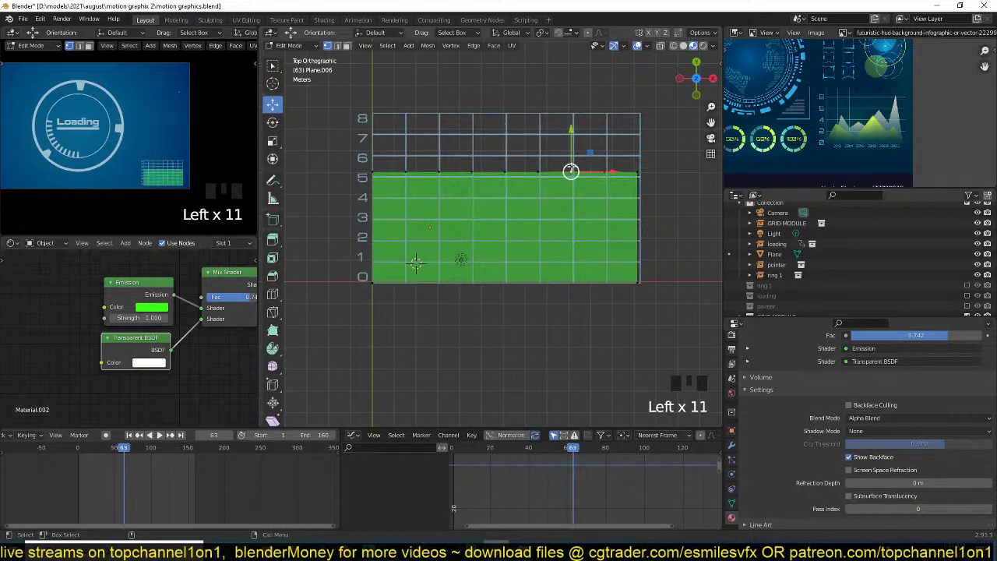
- Hook the first two vertices at the left end of the plane's upper edge to new objects, one empty each
{"action": "left_click", "coordinate": [539, 168]}
{"action": "left_click", "coordinate": [338, 174]}
{"action": "scroll", "coordinate": [427, 185], "scroll_direction": "up", "scroll_amount": 2}
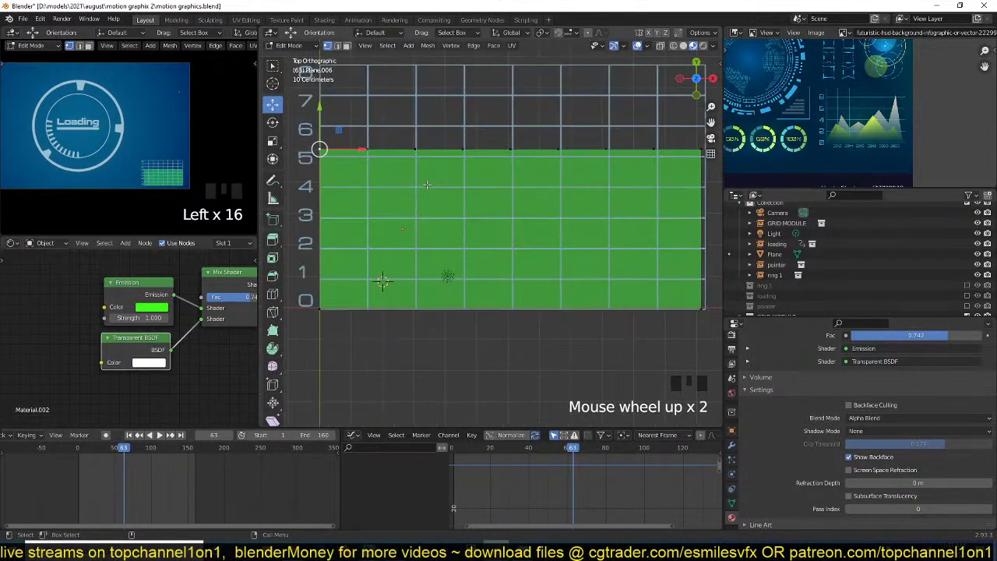
{"action": "middle_click_drag", "start_coordinate": [348, 181], "coordinate": [355, 192], "text": "shift"}
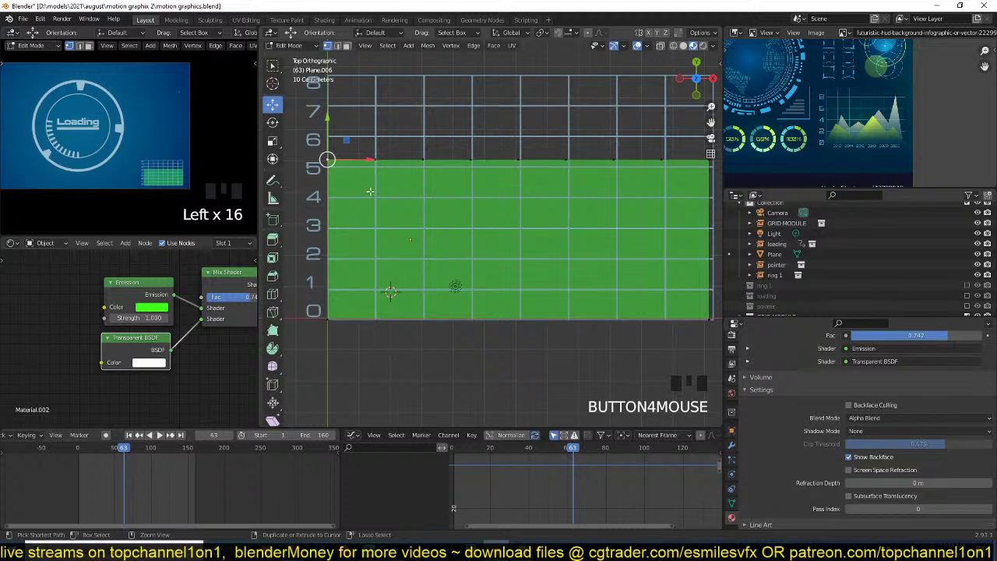
{"action": "key", "text": "ctrl+h"}
{"action": "left_click", "coordinate": [381, 187]}
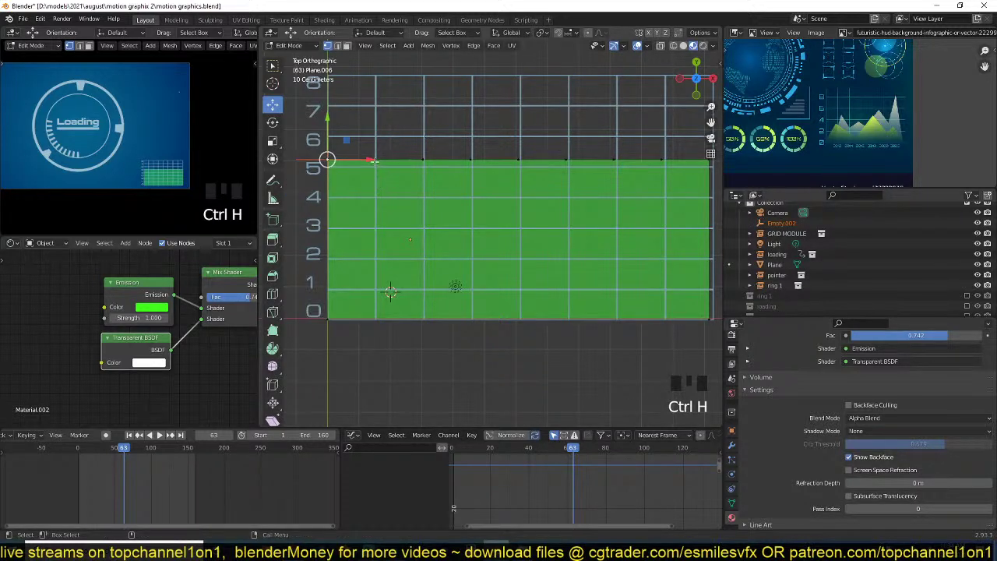
{"action": "left_click", "coordinate": [375, 161]}
{"action": "key", "text": "ctrl+h"}
{"action": "left_click", "coordinate": [408, 174]}
- Hook the third, fourth and fifth vertices along the plane's upper edge to their own new objects
{"action": "left_click", "coordinate": [422, 160]}
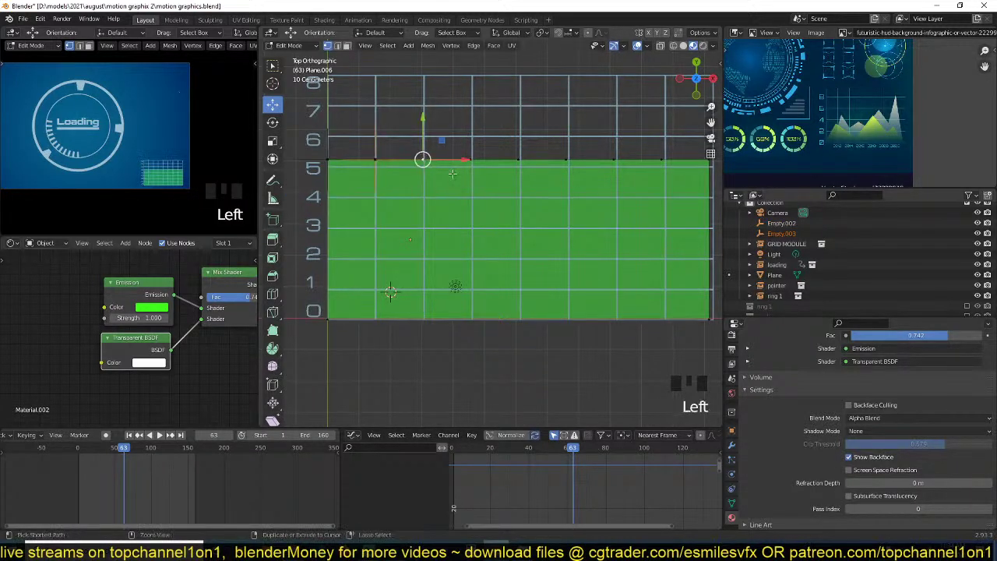
{"action": "key", "text": "ctrl+h"}
{"action": "left_click", "coordinate": [425, 177]}
{"action": "left_click", "coordinate": [470, 162]}
{"action": "key", "text": "ctrl+h"}
{"action": "left_click", "coordinate": [472, 163]}
{"action": "left_click", "coordinate": [519, 162]}
{"action": "key", "text": "ctrl+h"}
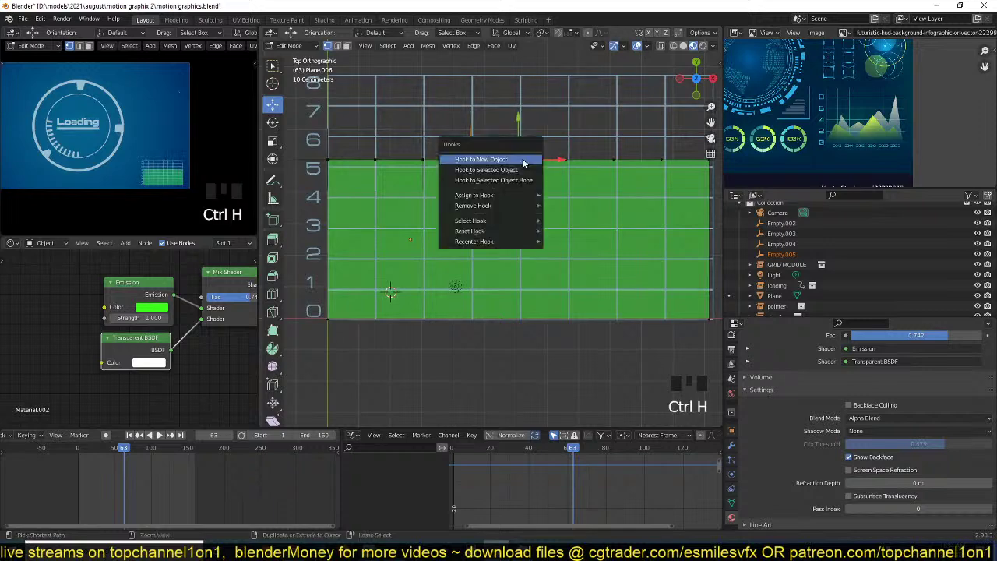
{"action": "left_click", "coordinate": [525, 163]}
- Hook the remaining four upper-edge vertices through the right corner to separate new objects and return to Object Mode
{"action": "middle_click_drag", "start_coordinate": [542, 190], "coordinate": [500, 208], "text": "shift"}
{"action": "left_click", "coordinate": [529, 177]}
{"action": "key", "text": "ctrl+h"}
{"action": "left_click", "coordinate": [529, 178]}
{"action": "left_click", "coordinate": [573, 176]}
{"action": "key", "text": "ctrl+h"}
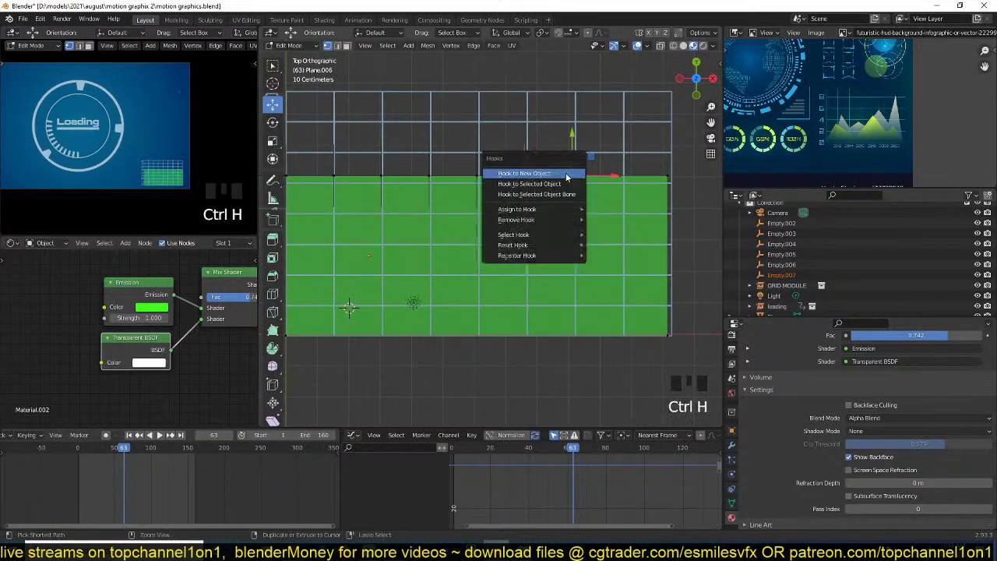
{"action": "left_click", "coordinate": [570, 177]}
{"action": "left_click", "coordinate": [621, 177]}
{"action": "key", "text": "ctrl+h"}
{"action": "left_click", "coordinate": [615, 180]}
{"action": "left_click", "coordinate": [668, 173]}
{"action": "key", "text": "ctrl+h"}
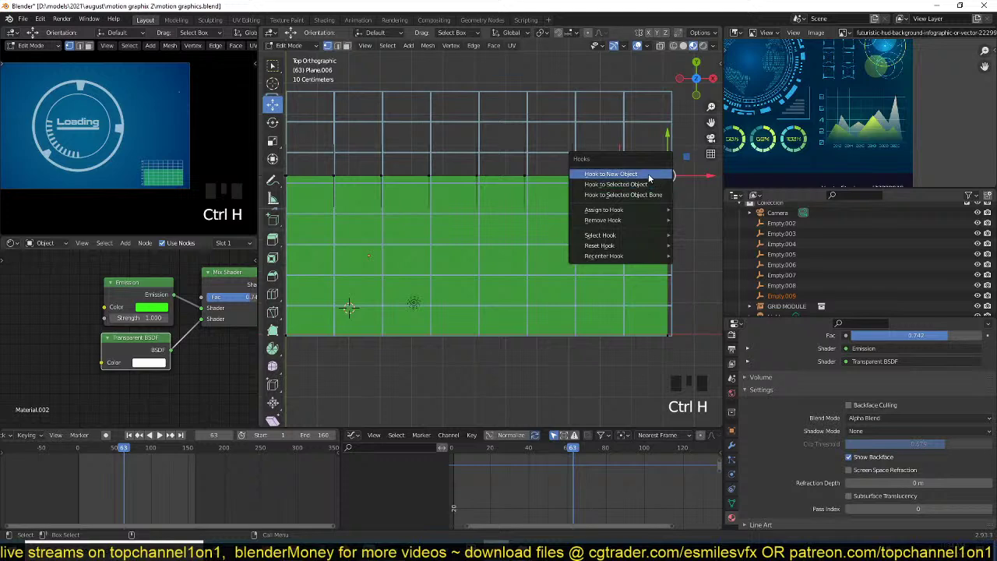
{"action": "left_click", "coordinate": [632, 178]}
{"action": "key", "text": "Tab"}
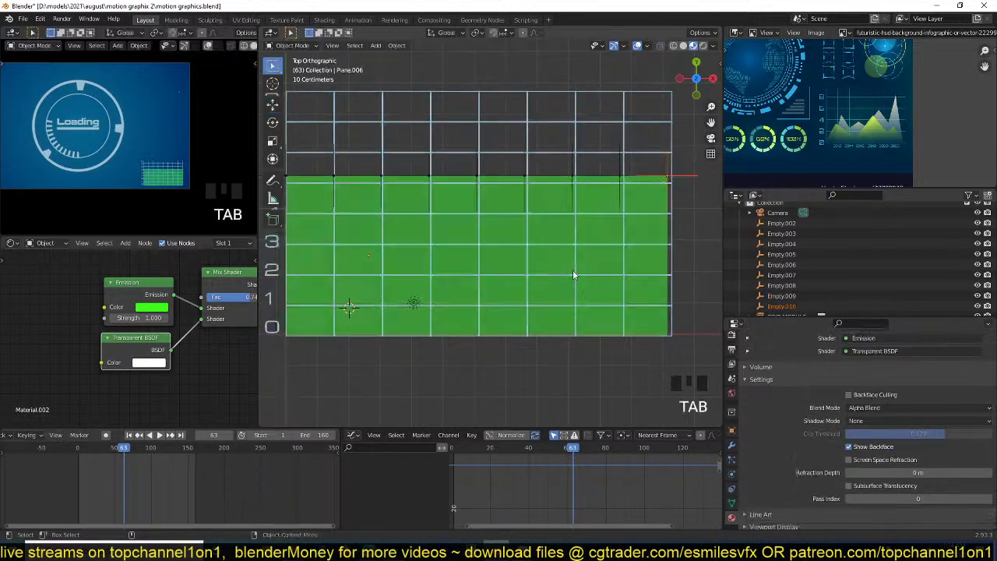
- Hide the wireframe grid so that the green plane and its hook empties are easy to select
{"action": "scroll", "coordinate": [557, 251], "scroll_direction": "down", "scroll_amount": 3}
{"action": "left_click", "coordinate": [539, 187]}
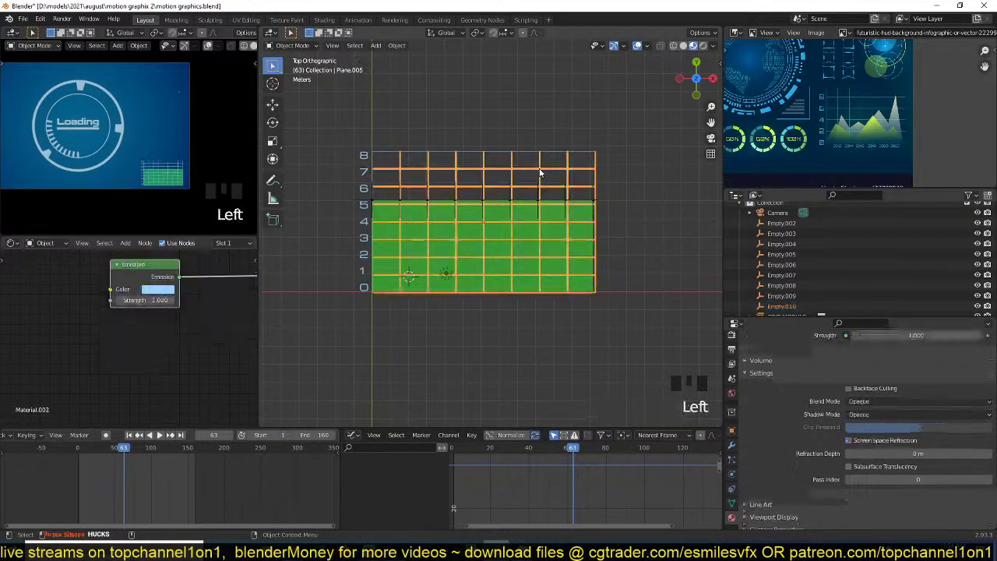
{"action": "key", "text": "h"}
- Try moving the leftmost hook empty upward to test how it deforms the plane's corner
{"action": "left_click_drag", "start_coordinate": [616, 177], "coordinate": [385, 208]}
{"action": "left_click", "coordinate": [374, 191]}
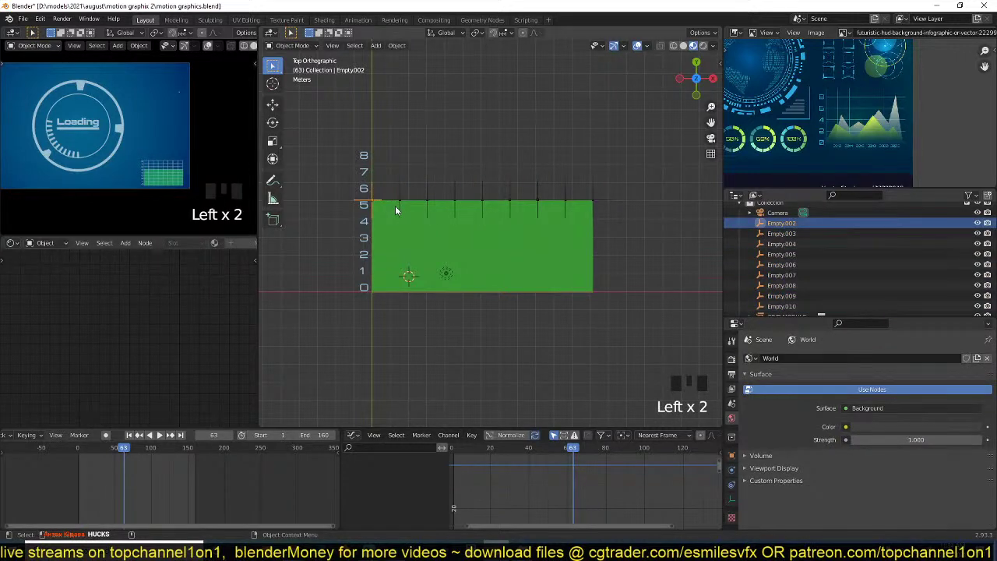
{"action": "key", "text": "g"}
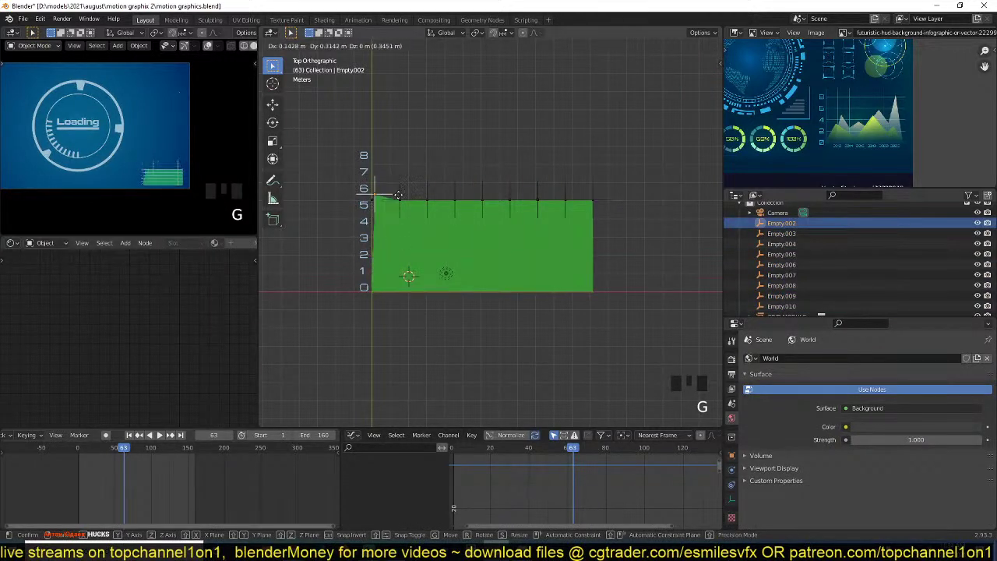
{"action": "key", "text": "g"}
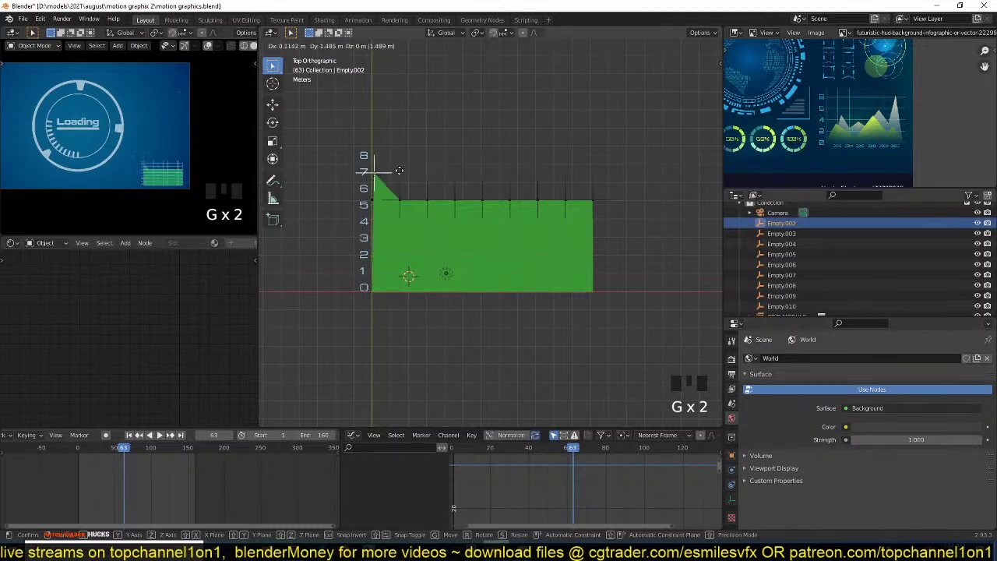
{"action": "right_click", "coordinate": [396, 173]}
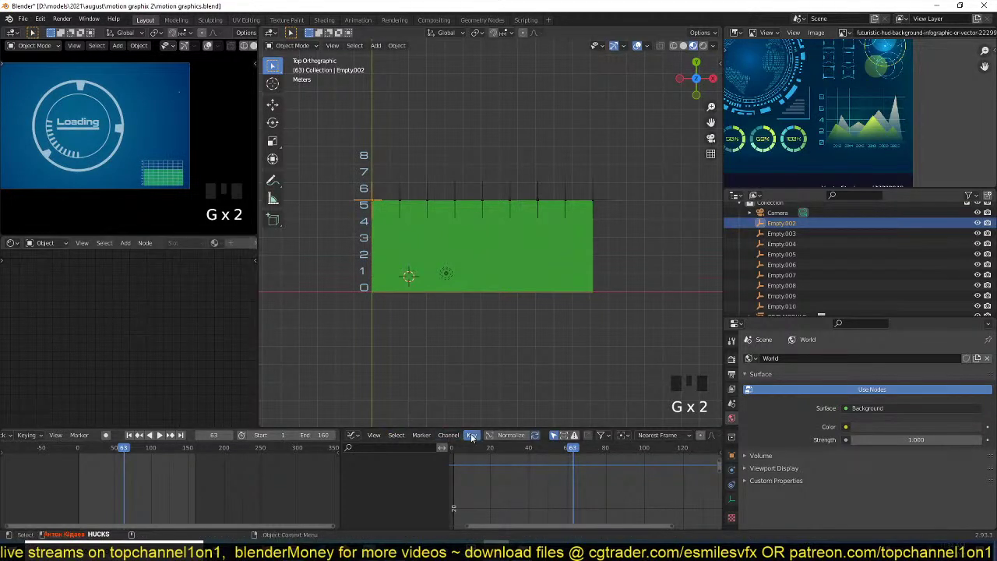
- Enlarge the animation editors, turn on auto keying at frame 0 and save the file
{"action": "left_click_drag", "start_coordinate": [480, 427], "coordinate": [480, 381]}
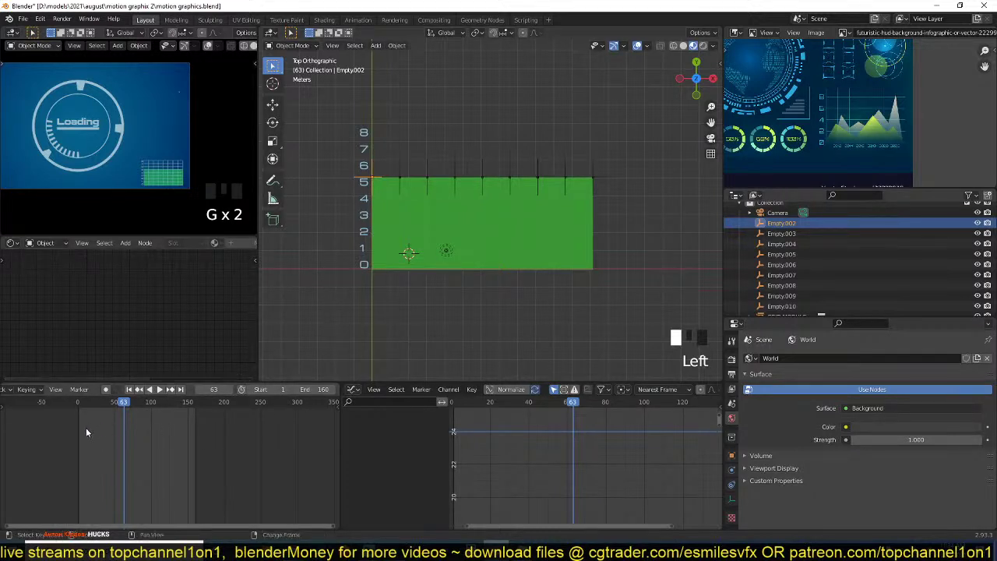
{"action": "right_click_drag", "start_coordinate": [86, 430], "coordinate": [72, 430], "text": "shift"}
{"action": "middle_click_drag", "start_coordinate": [436, 249], "coordinate": [439, 255], "text": "shift"}
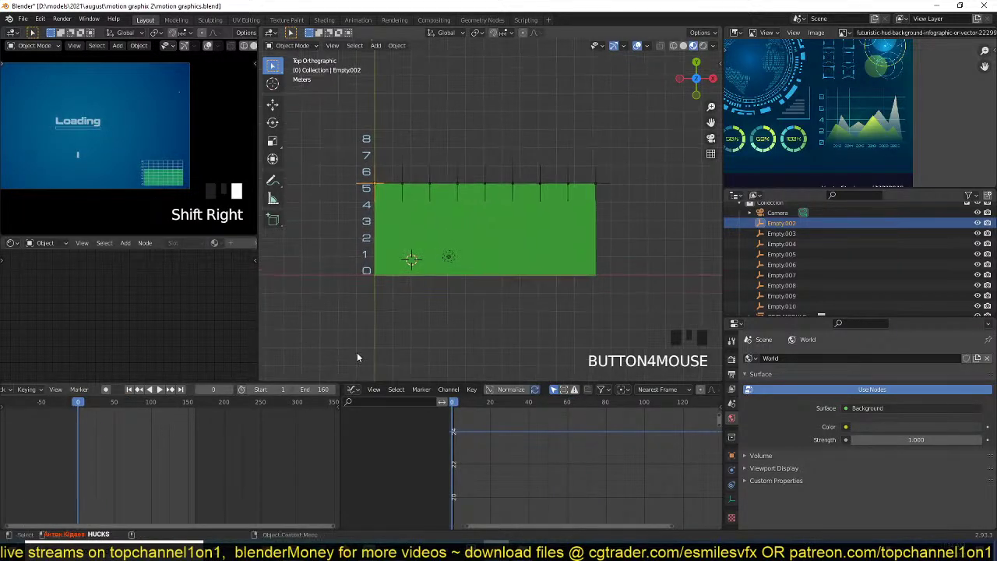
{"action": "key", "text": "ctrl+s"}
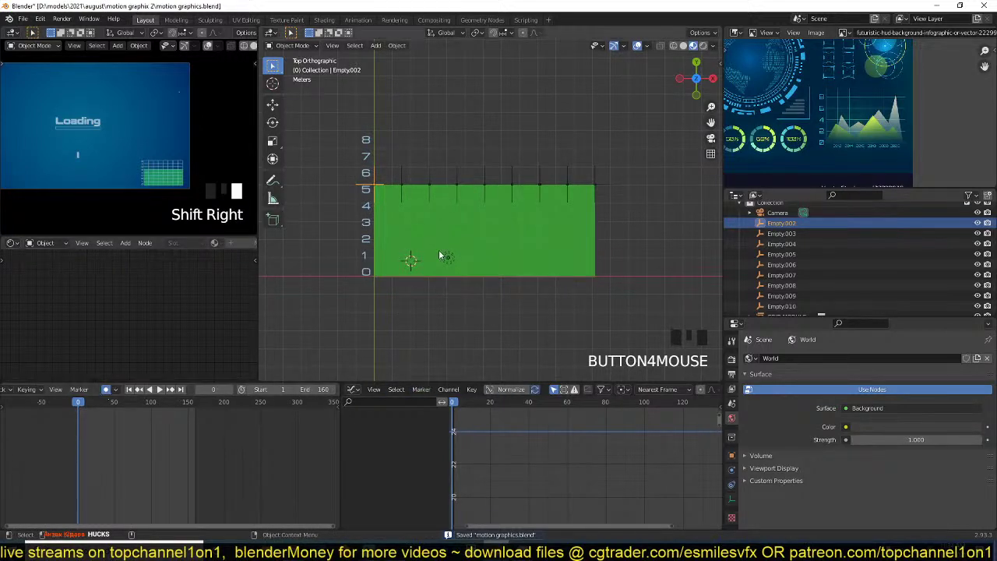
- Keyframe the leftmost hook empty at frame 0 without displacing it
{"action": "middle_click_drag", "start_coordinate": [439, 249], "coordinate": [442, 255], "text": "shift"}
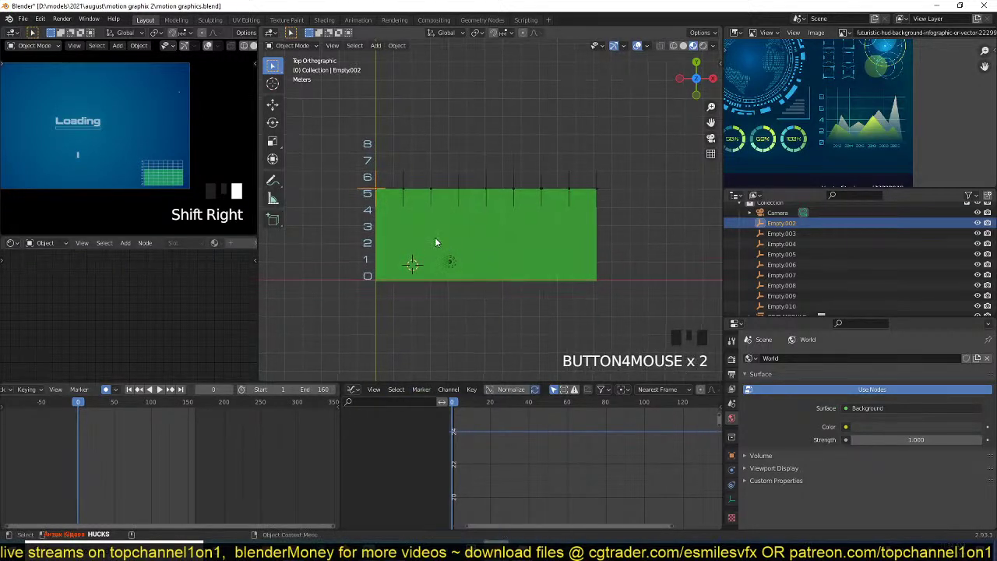
{"action": "key", "text": "g"}
{"action": "left_click", "coordinate": [434, 236]}
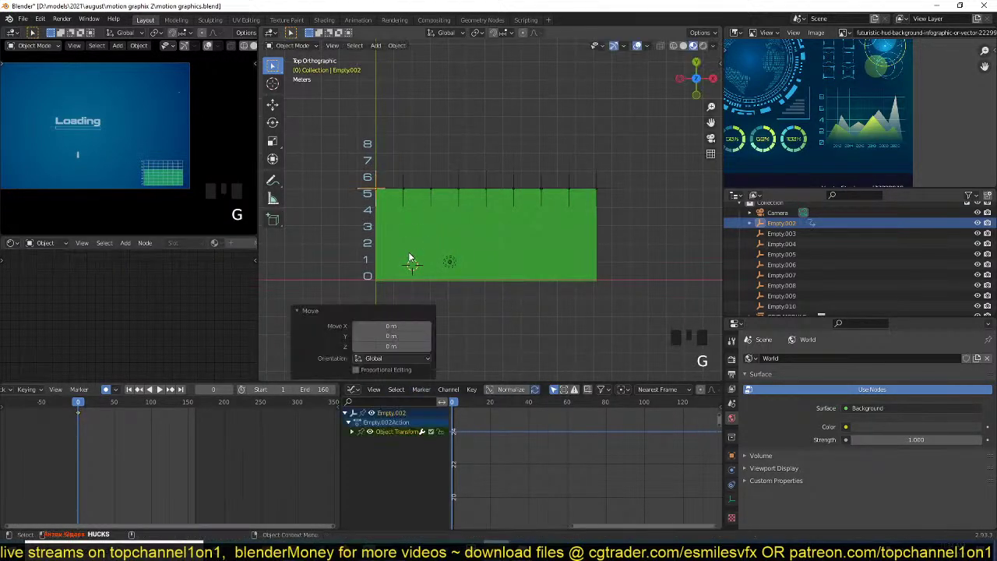
- Delete all of the leftmost empty's animation channels except Y Location and frame that curve in the Graph Editor
{"action": "left_click", "coordinate": [353, 432]}
{"action": "key", "text": "g"}
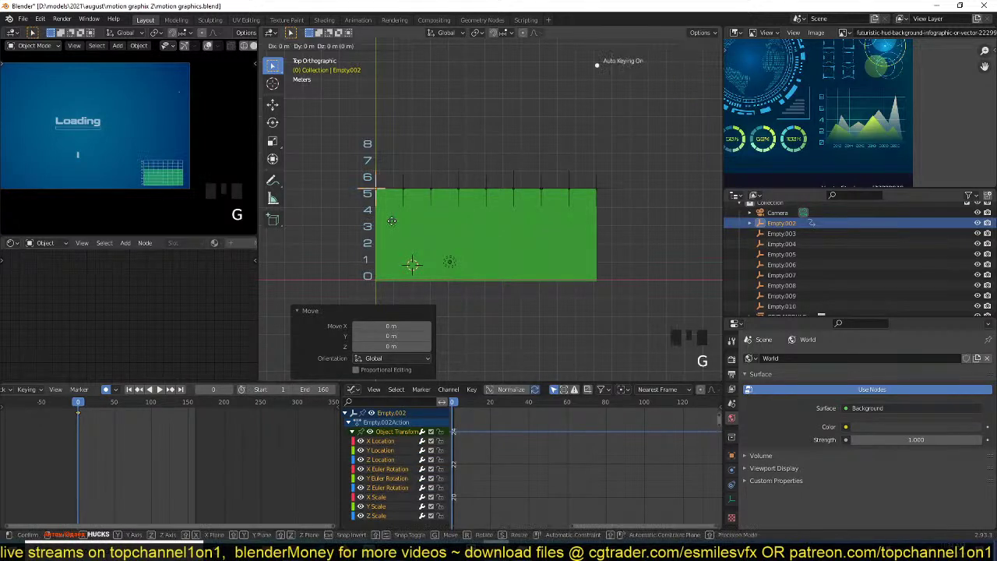
{"action": "key", "text": "Escape"}
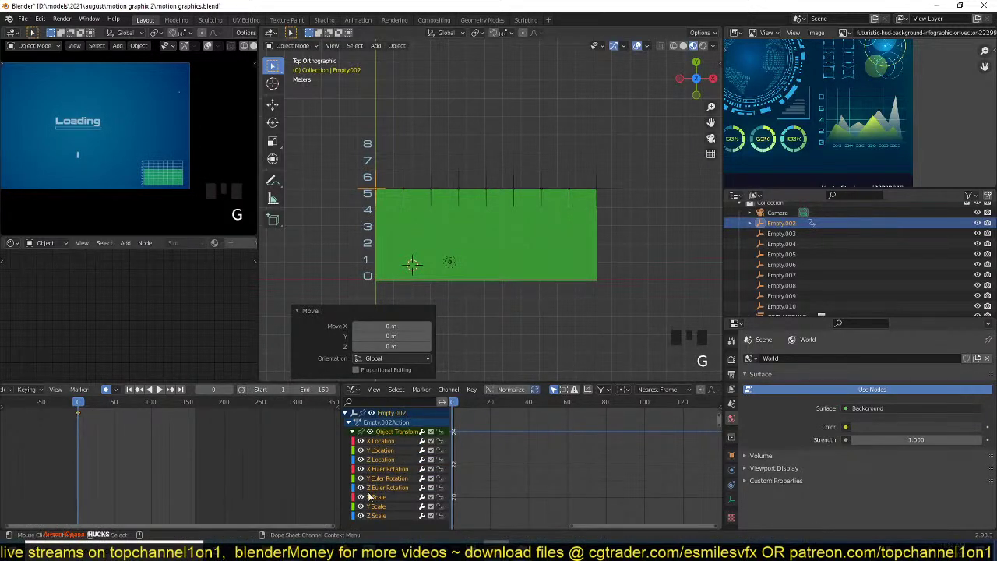
{"action": "left_click_drag", "start_coordinate": [368, 520], "coordinate": [391, 455]}
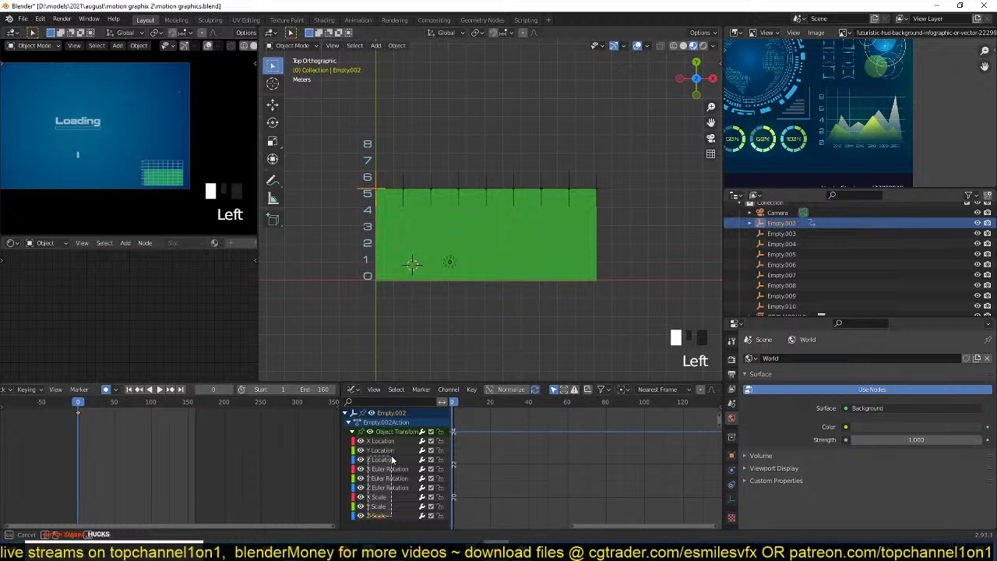
{"action": "key", "text": "Delete"}
{"action": "left_click", "coordinate": [395, 441]}
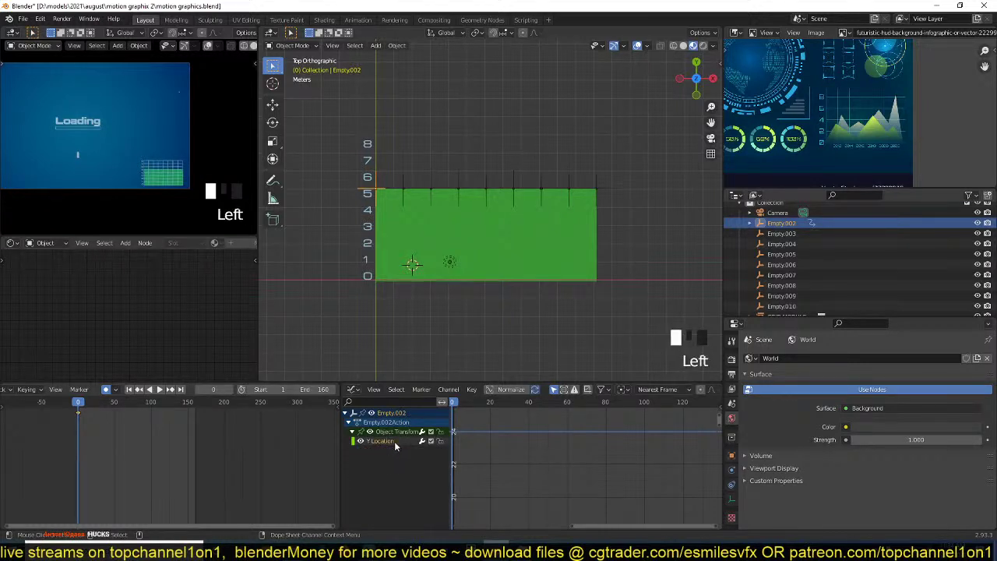
{"action": "key", "text": "Home"}
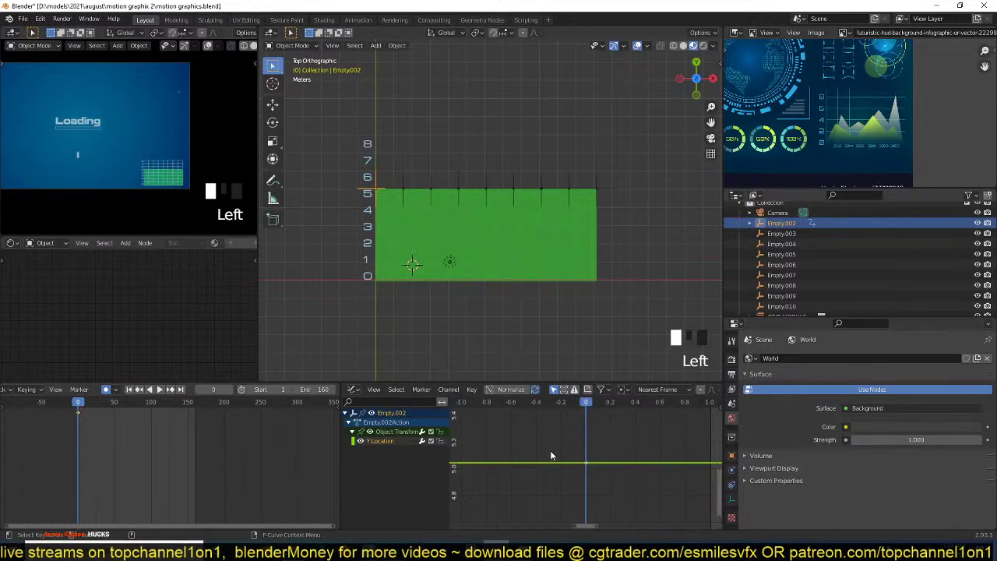
- Add a Noise modifier to the leftmost empty's Y Location curve and play the animation
{"action": "key", "text": "n"}
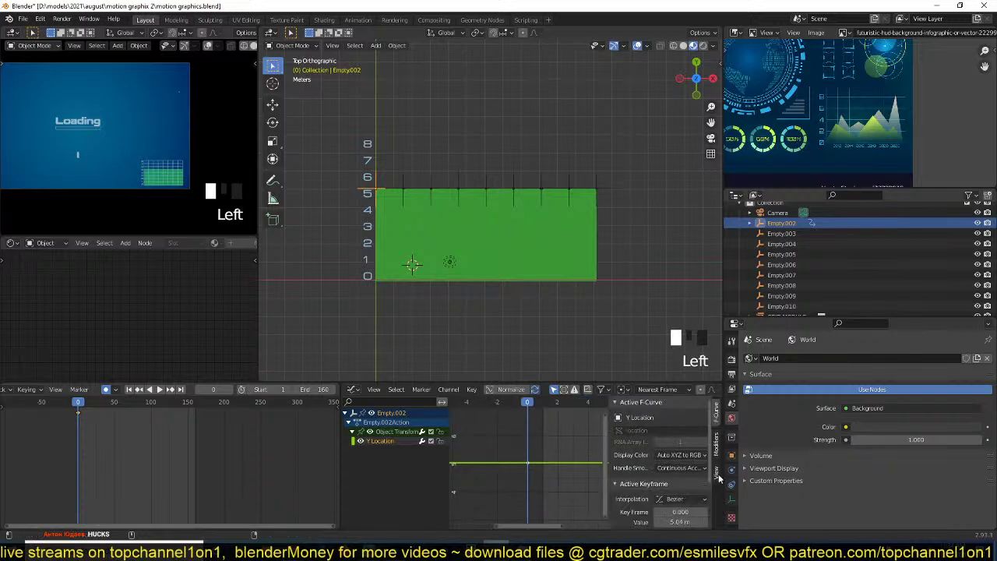
{"action": "left_click", "coordinate": [716, 452]}
{"action": "left_click", "coordinate": [657, 406]}
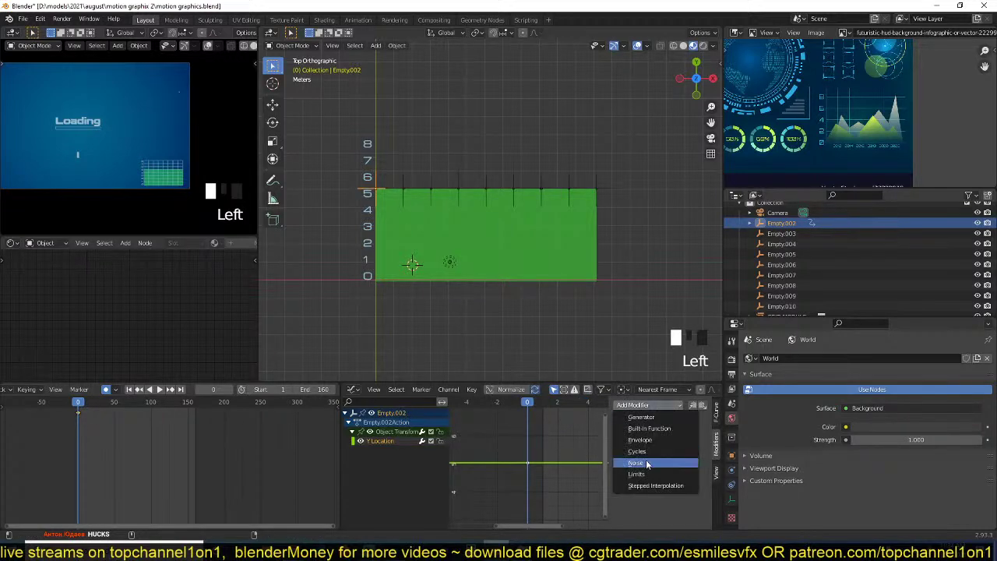
{"action": "left_click", "coordinate": [646, 461]}
{"action": "key", "text": "space"}
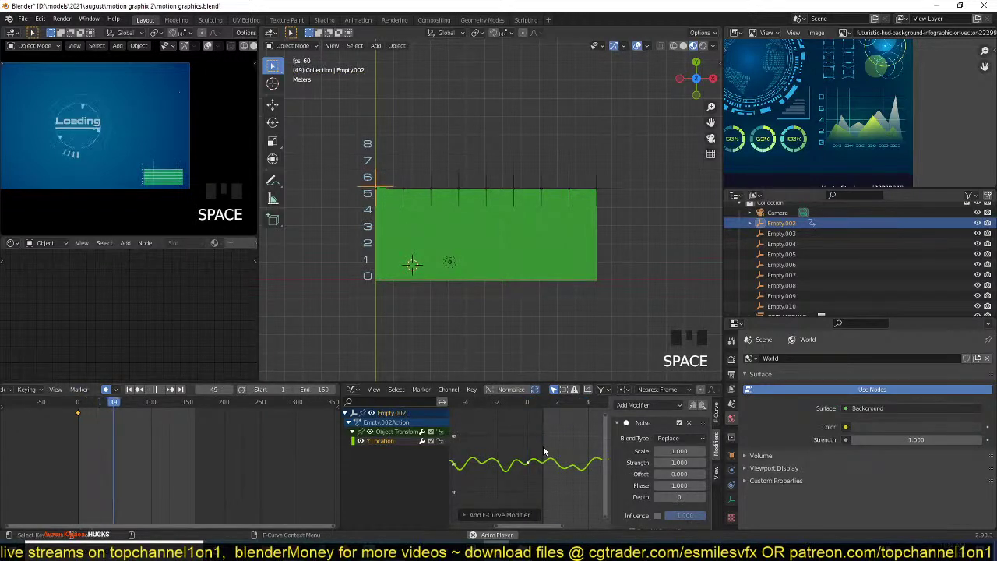
{"action": "scroll", "coordinate": [434, 273], "scroll_direction": "up", "scroll_amount": 2}
{"action": "scroll", "coordinate": [359, 206], "scroll_direction": "up", "scroll_amount": 2}
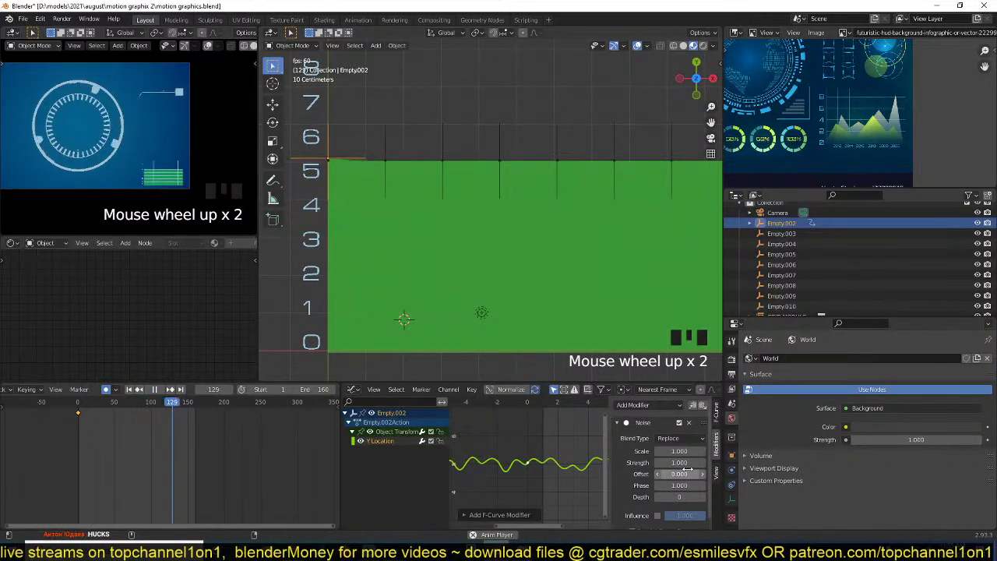
- Set the Noise modifier's strength to 10.5 and its scale to 13.4
{"action": "left_click_drag", "start_coordinate": [680, 451], "coordinate": [736, 463]}
{"action": "scroll", "coordinate": [512, 436], "scroll_direction": "down", "scroll_amount": 20}
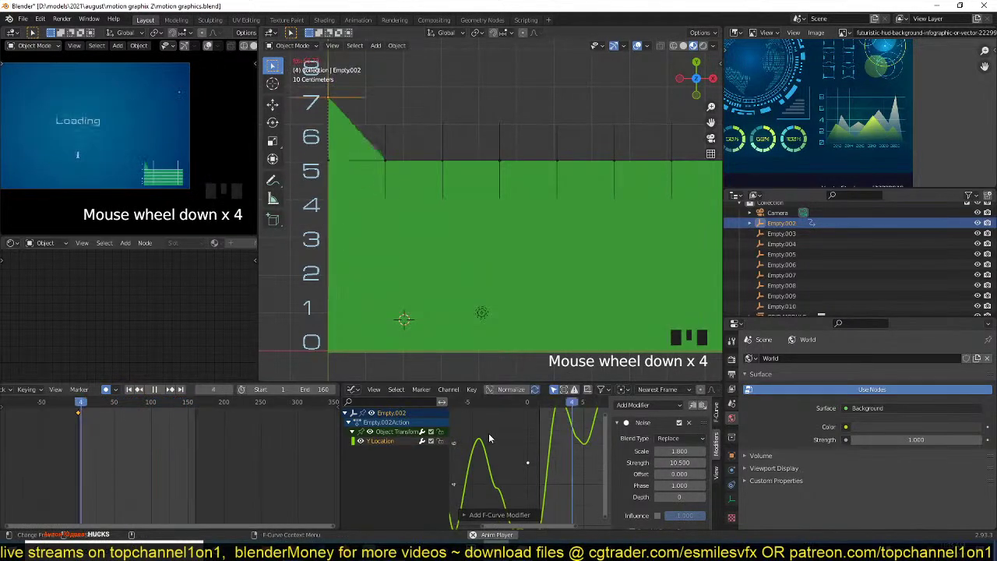
{"action": "scroll", "coordinate": [512, 441], "scroll_direction": "down", "scroll_amount": 7}
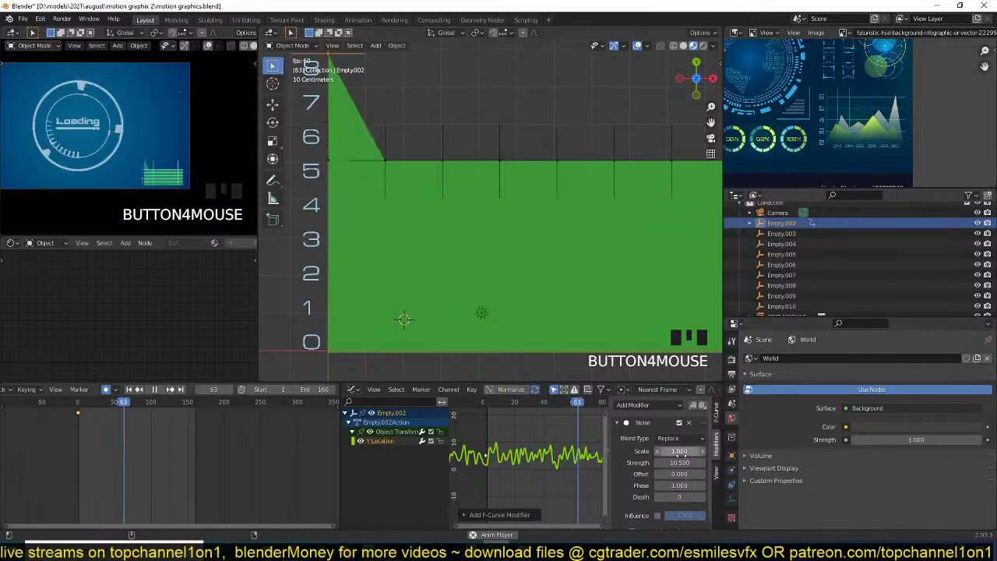
{"action": "left_click_drag", "start_coordinate": [661, 456], "coordinate": [720, 456]}
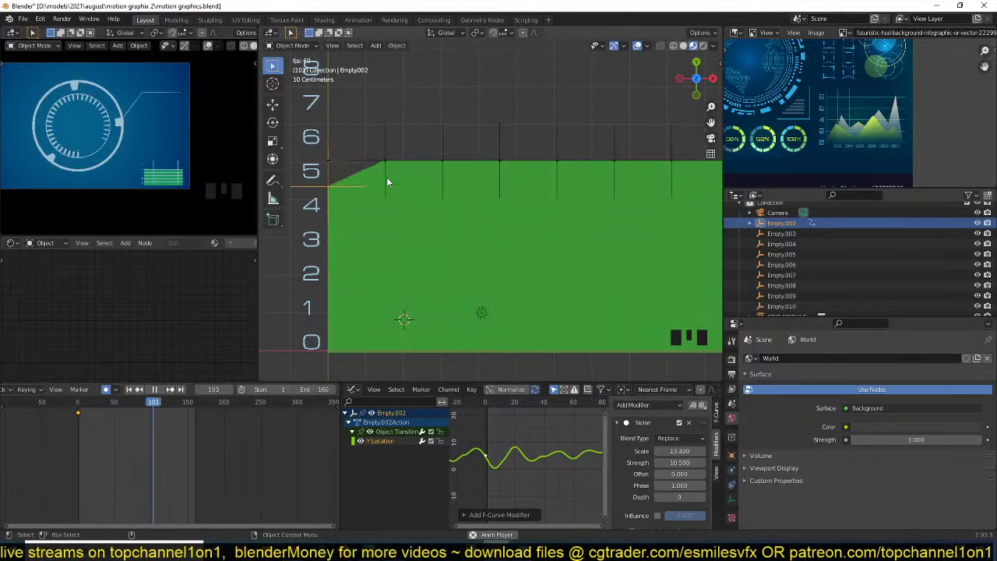
- Copy the Y Location curve's Noise modifier and stop the playback
{"action": "left_click", "coordinate": [695, 406]}
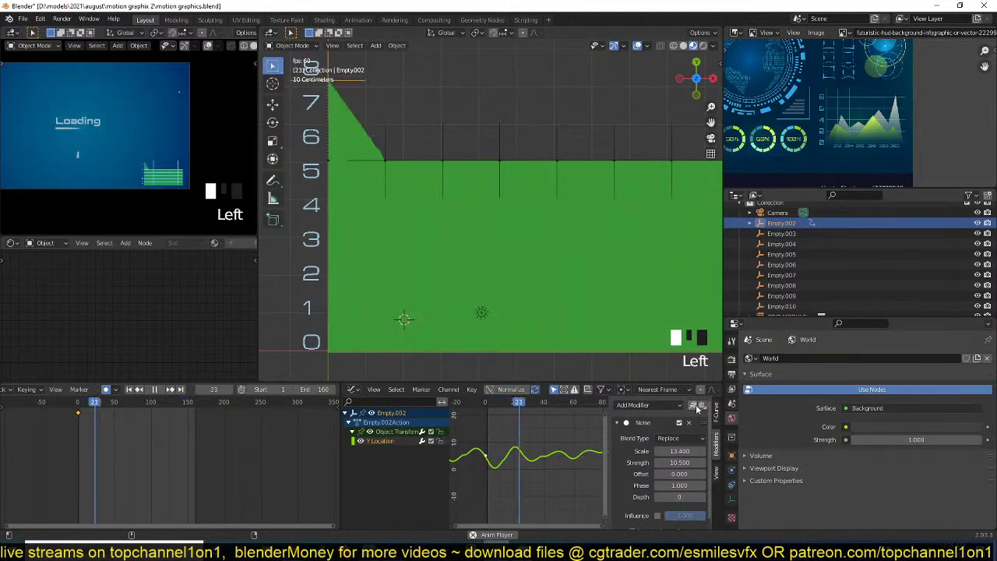
{"action": "key", "text": "space"}
{"action": "scroll", "coordinate": [514, 128], "scroll_direction": "down", "scroll_amount": 2}
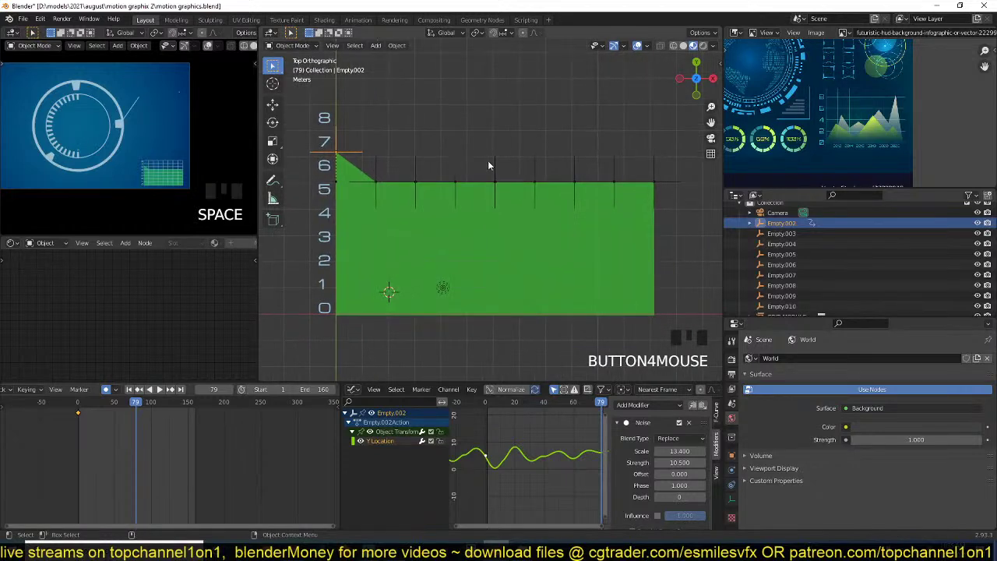
- Keyframe the other eight hook empties together at frame 79 without displacing them
{"action": "left_click_drag", "start_coordinate": [679, 153], "coordinate": [373, 171]}
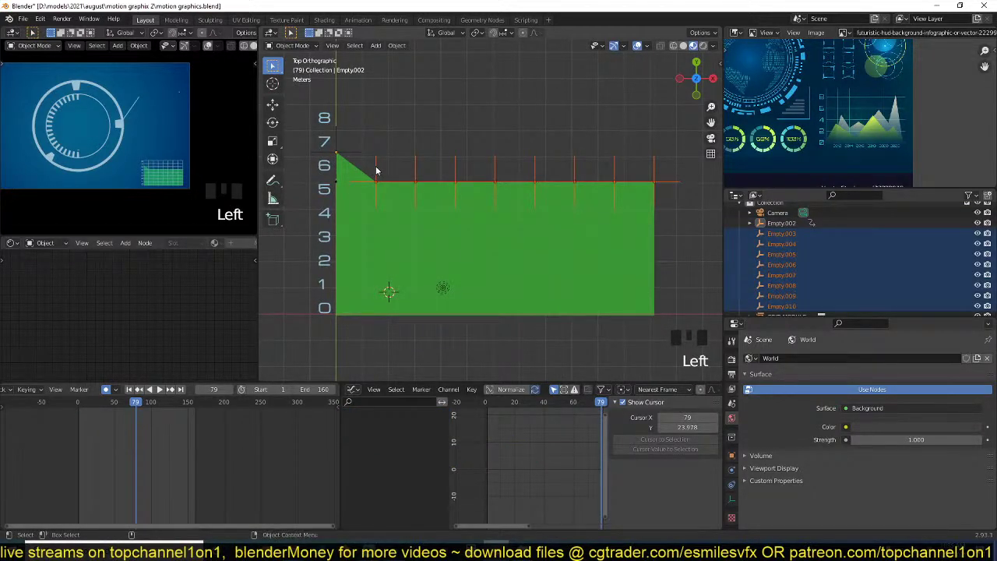
{"action": "key", "text": "g"}
{"action": "left_click", "coordinate": [435, 191]}
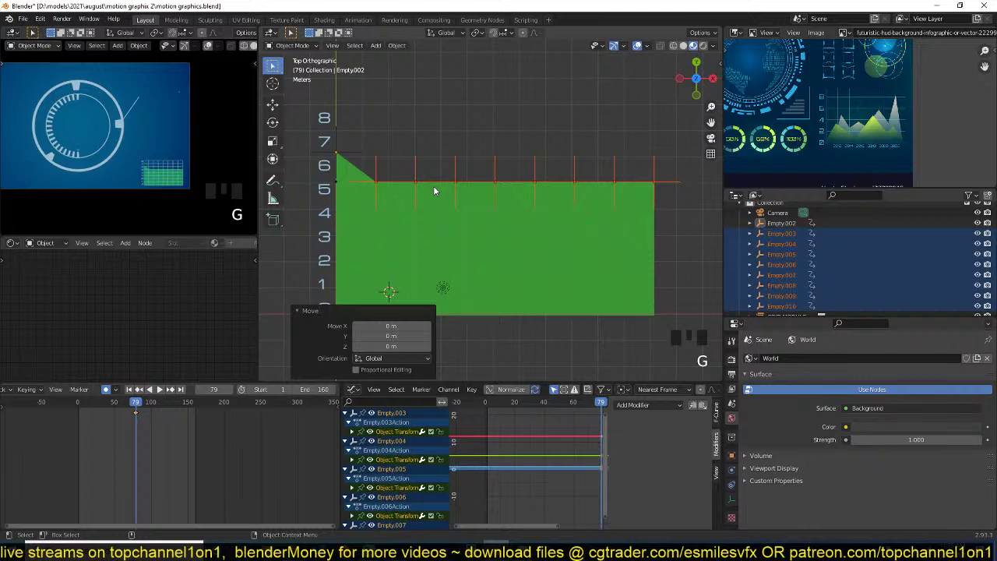
- Delete every animation channel of the second empty from the left except its Y Location
{"action": "left_click", "coordinate": [379, 168]}
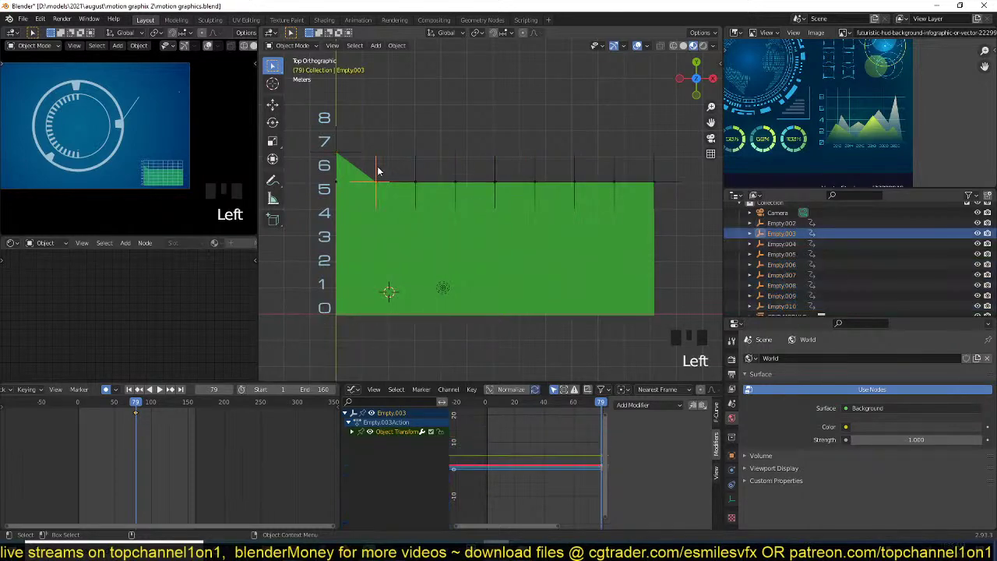
{"action": "left_click", "coordinate": [352, 433]}
{"action": "key", "text": "ctrl+space"}
{"action": "left_click_drag", "start_coordinate": [29, 230], "coordinate": [54, 107]}
{"action": "left_click", "coordinate": [55, 106]}
{"action": "left_click_drag", "start_coordinate": [34, 174], "coordinate": [48, 99]}
{"action": "key", "text": "Delete"}
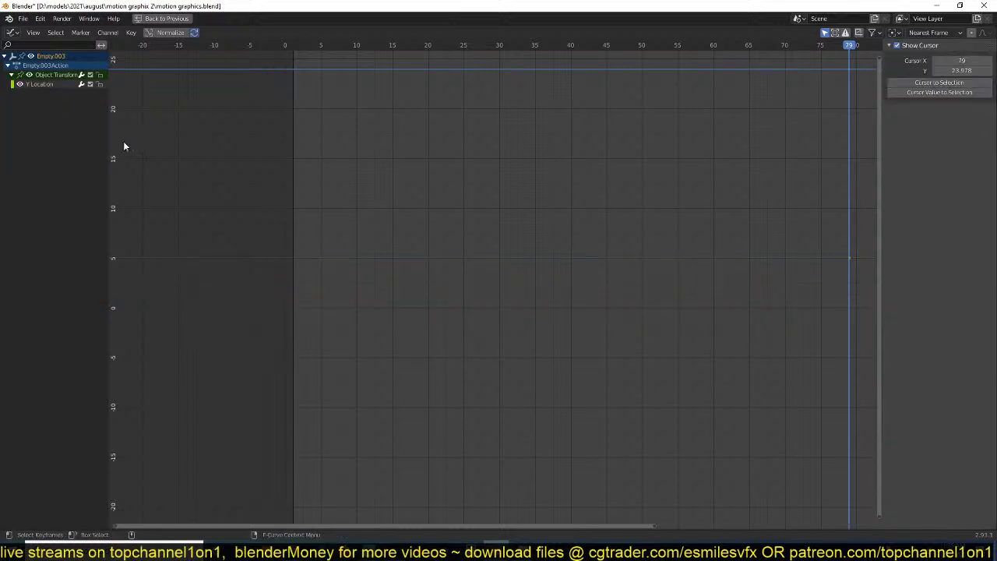
{"action": "key", "text": "ctrl+space"}
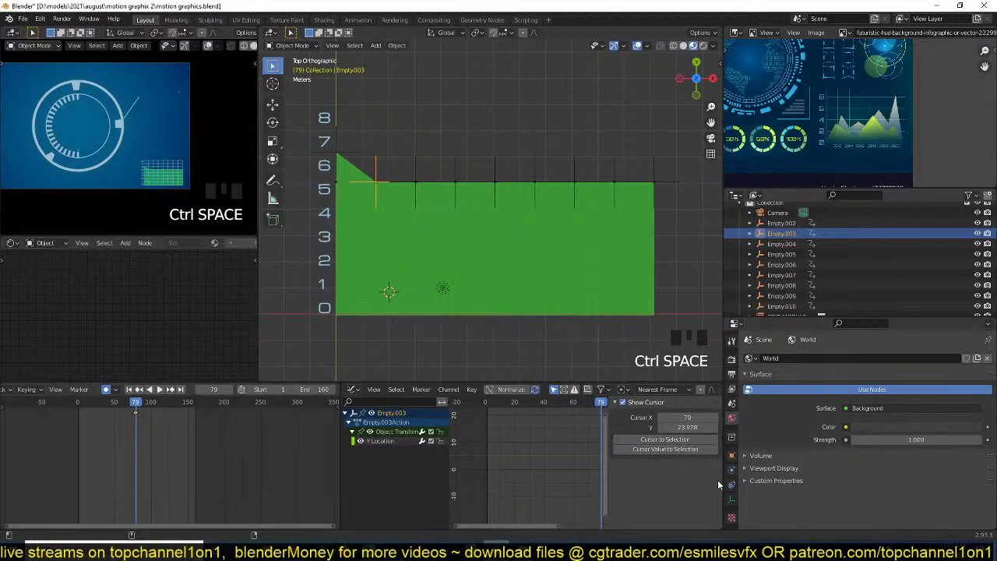
- Paste the copied Noise modifier onto the second empty's Y Location curve and preview the animation
{"action": "left_click", "coordinate": [399, 432]}
{"action": "left_click", "coordinate": [716, 438]}
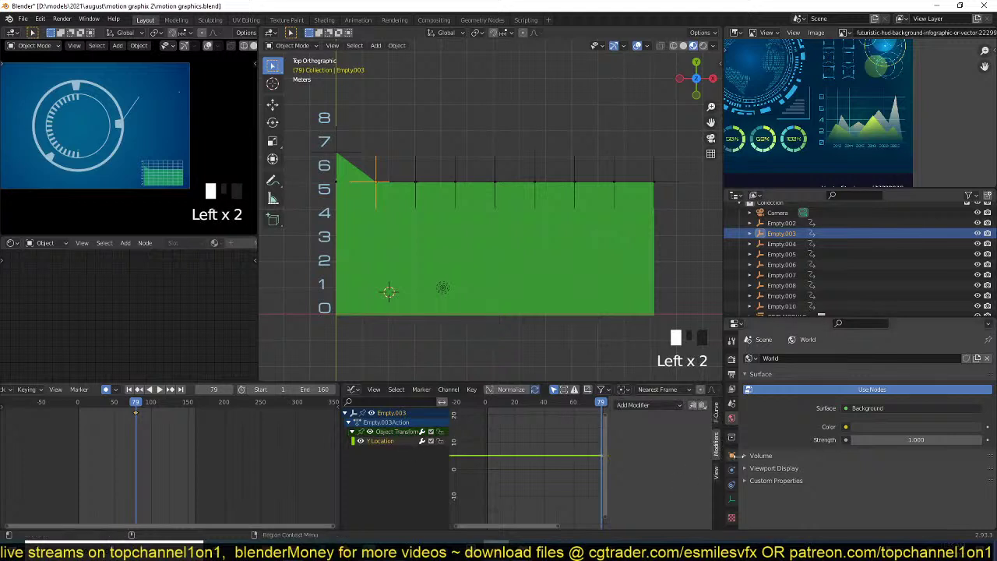
{"action": "left_click", "coordinate": [702, 406]}
{"action": "key", "text": "space"}
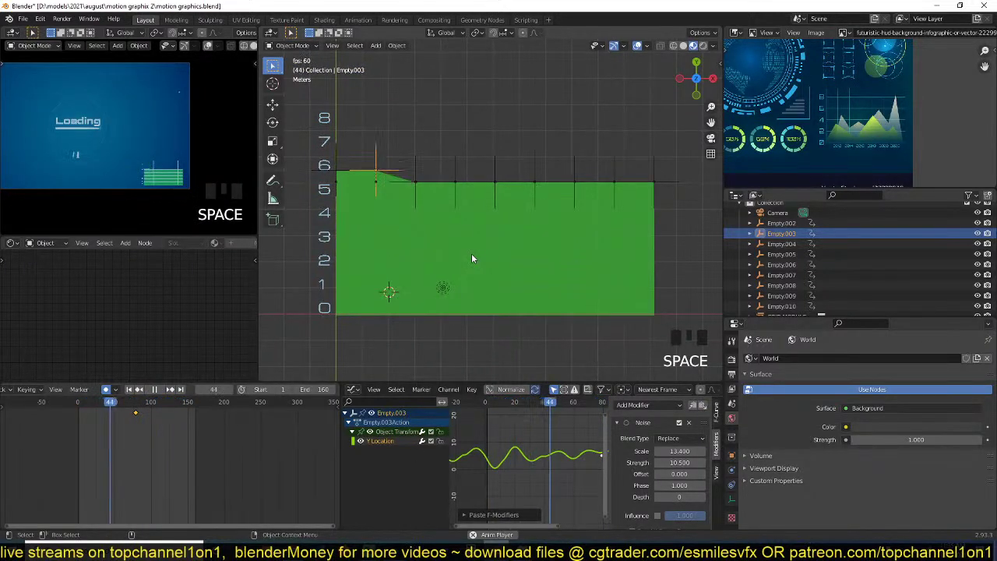
{"action": "key", "text": "space"}
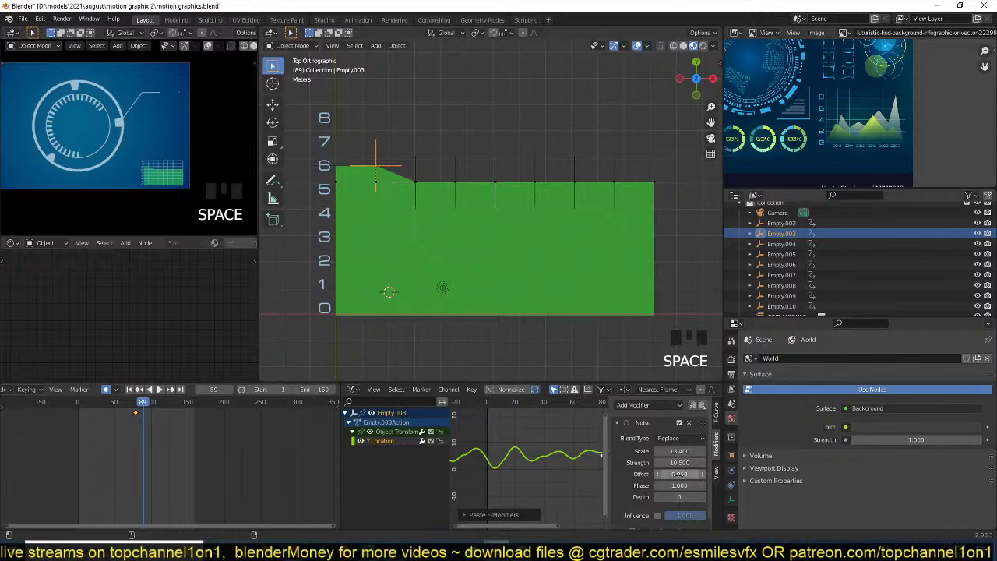
- Set the second empty's Noise modifier phase to 9.4 and preview the animation
{"action": "left_click_drag", "start_coordinate": [679, 484], "coordinate": [733, 484]}
{"action": "key", "text": "space"}
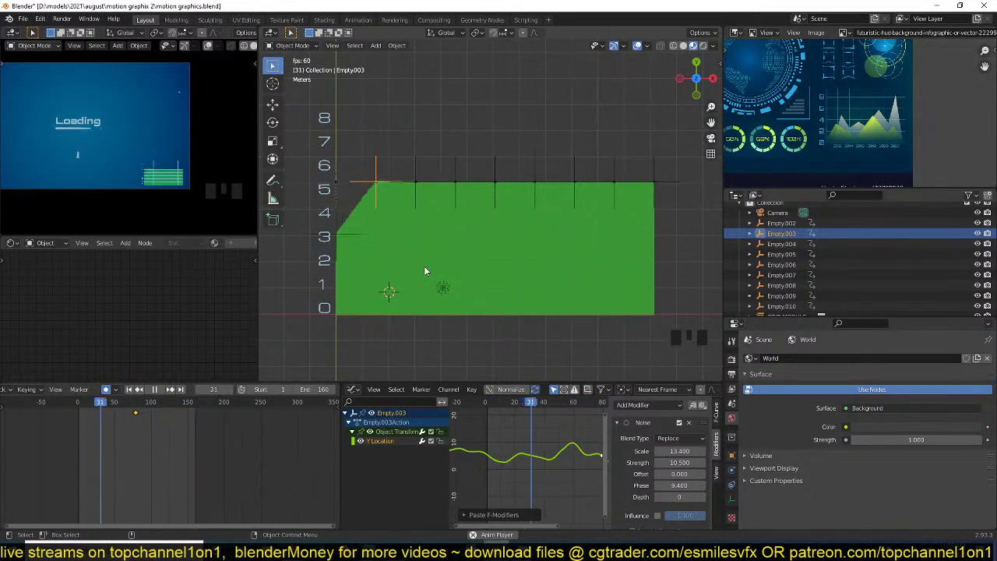
{"action": "key", "text": "space"}
- Select the third empty from the left and expand its object transform channels
{"action": "key", "text": "Left"}
{"action": "left_click", "coordinate": [415, 184]}
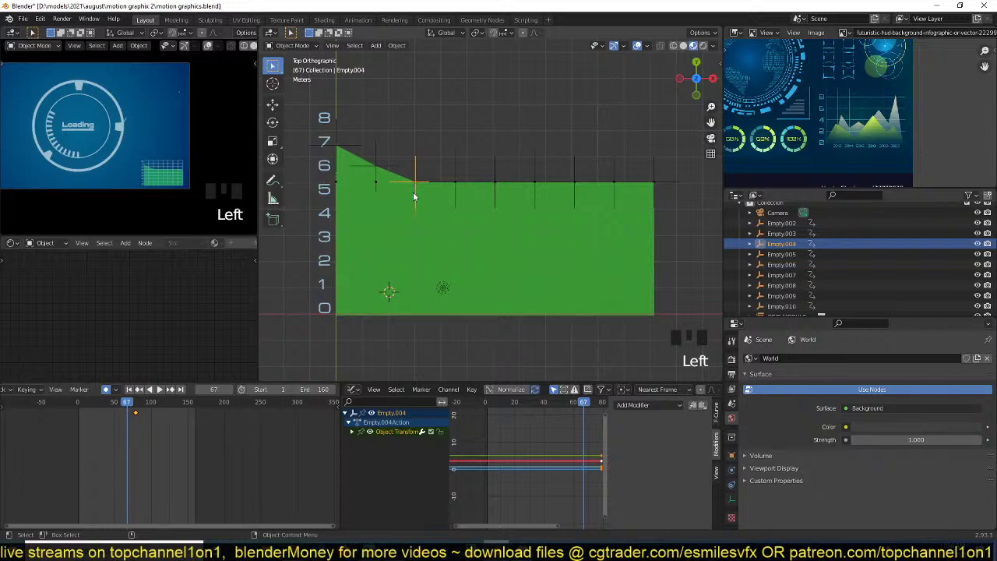
{"action": "left_click", "coordinate": [351, 433]}
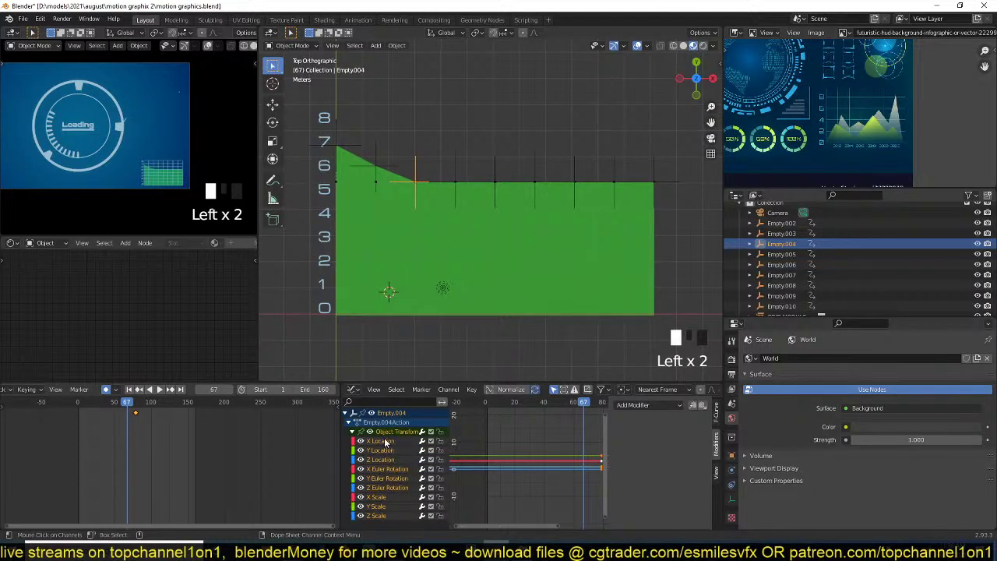
{"action": "key", "text": "ctrl+i"}
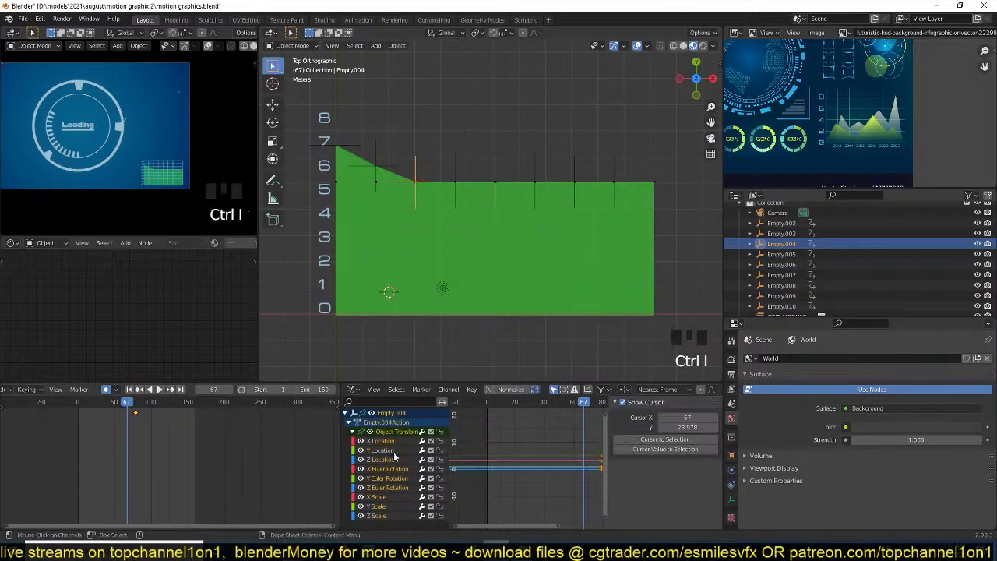
{"action": "key", "text": "x"}
{"action": "key", "text": "ctrl+z"}
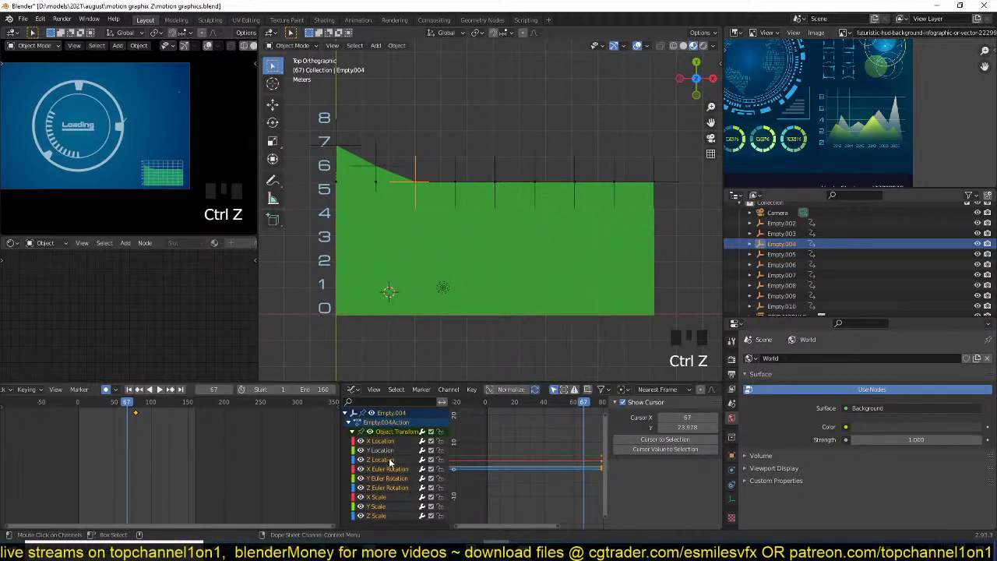
{"action": "left_click", "coordinate": [398, 438], "text": "shift"}
{"action": "left_click", "coordinate": [400, 431], "text": "shift"}
{"action": "left_click", "coordinate": [400, 414], "text": "shift"}
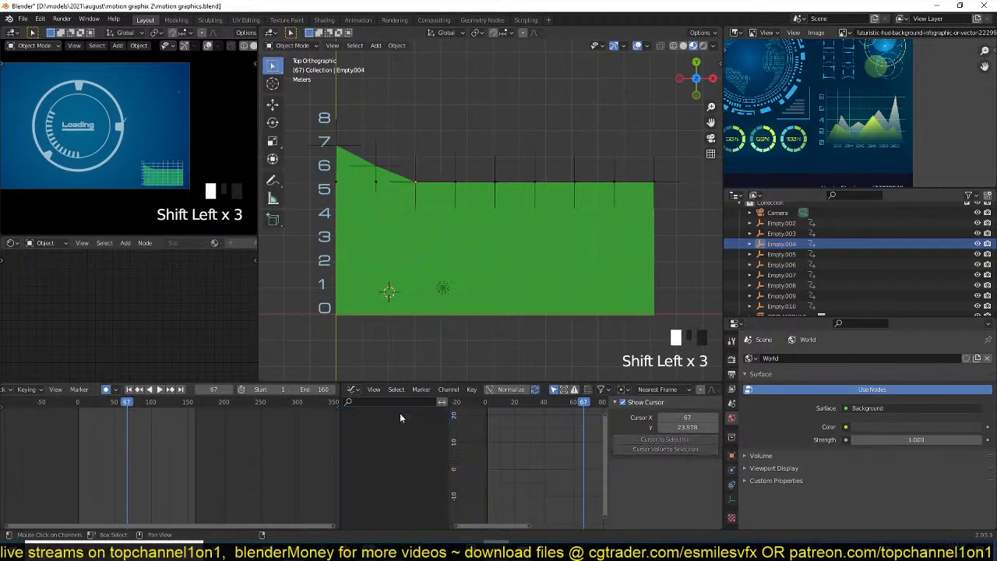
{"action": "left_click", "coordinate": [401, 162]}
{"action": "left_click", "coordinate": [417, 169]}
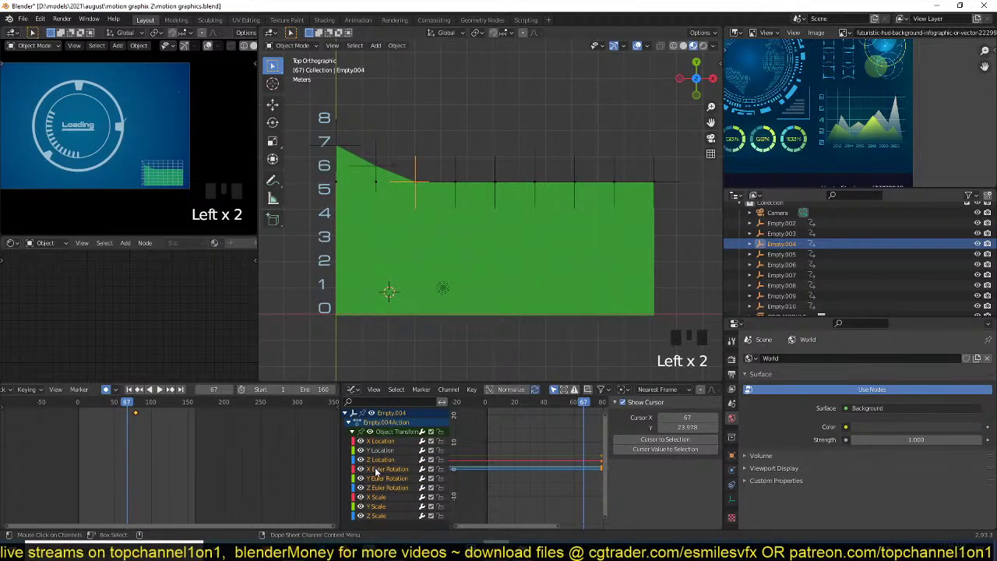
{"action": "key", "text": "b"}
{"action": "left_click", "coordinate": [403, 430]}
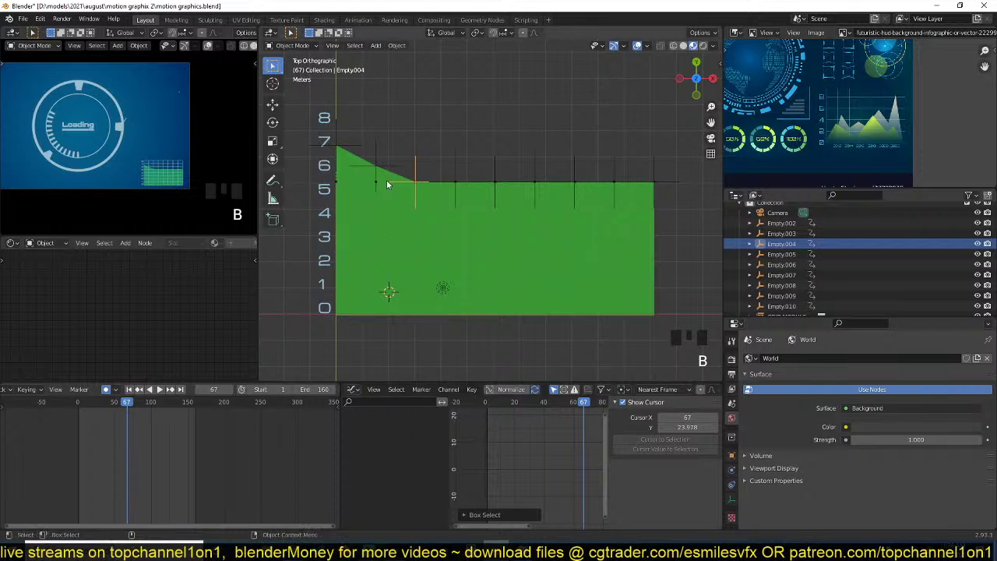
- Reselect the third empty and delete all its animation channels except Y Location
{"action": "left_click", "coordinate": [413, 165]}
{"action": "left_click", "coordinate": [382, 452]}
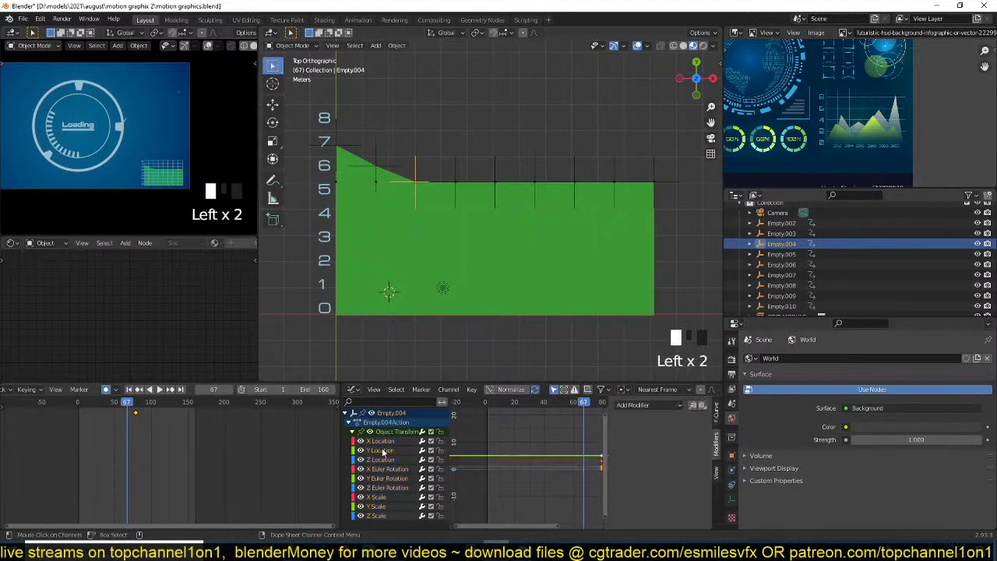
{"action": "left_click", "coordinate": [394, 461]}
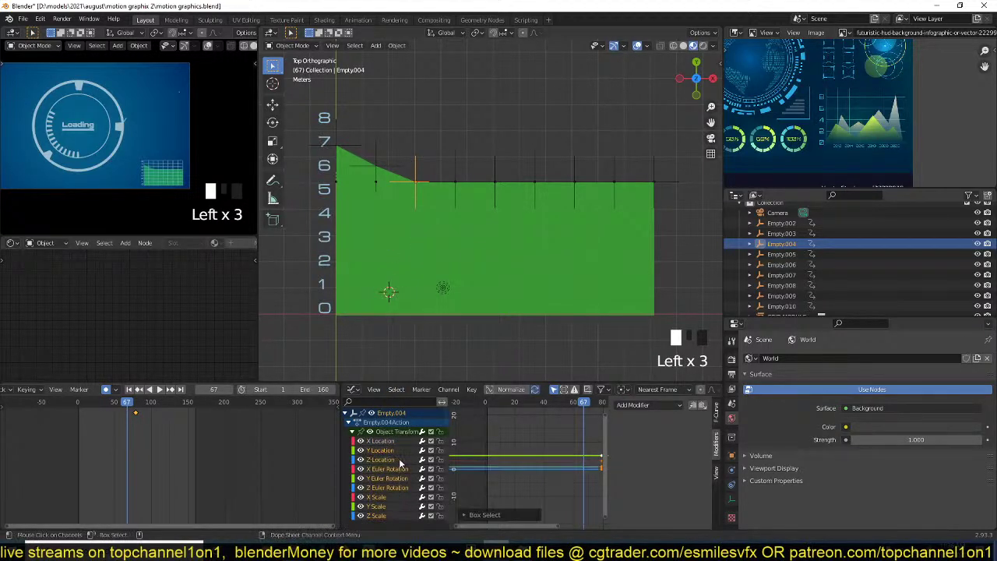
{"action": "left_click", "coordinate": [393, 461]}
{"action": "key", "text": "b"}
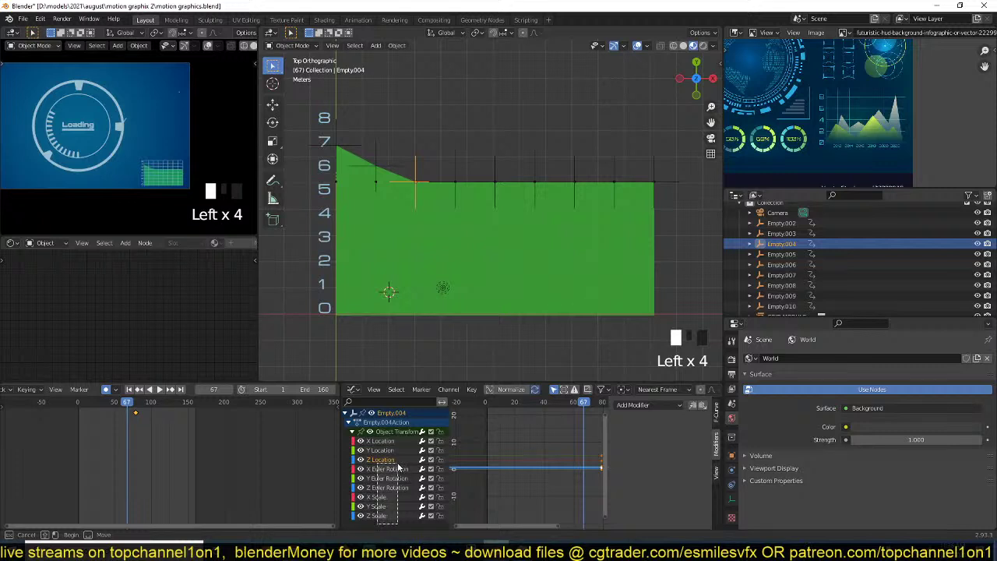
{"action": "left_click_drag", "start_coordinate": [398, 465], "coordinate": [398, 464]}
{"action": "key", "text": "x"}
{"action": "left_click", "coordinate": [396, 441]}
{"action": "key", "text": "x"}
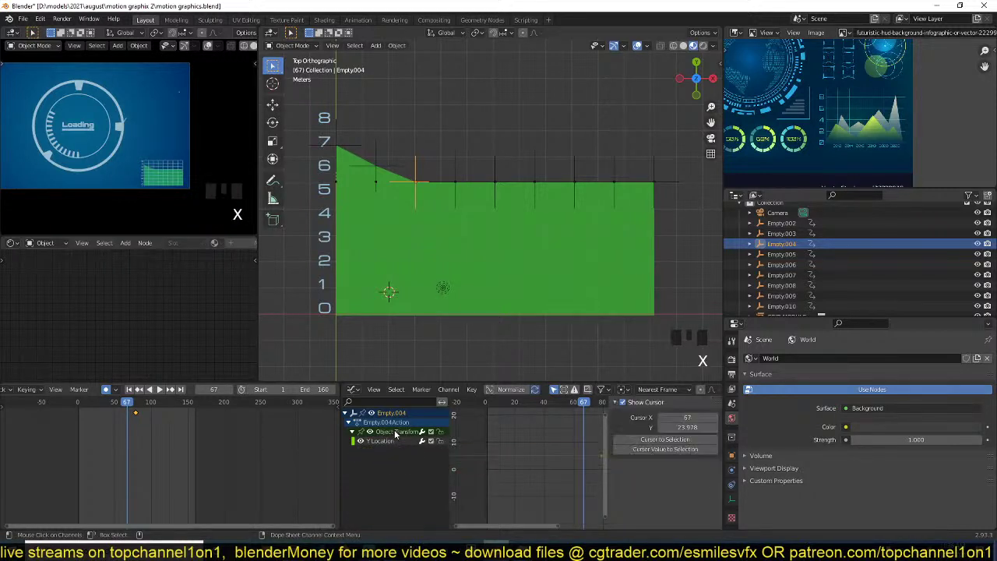
- Paste the Noise modifier onto the third empty's Y Location curve with a phase of 6.4, and preview the animation
{"action": "left_click", "coordinate": [400, 448]}
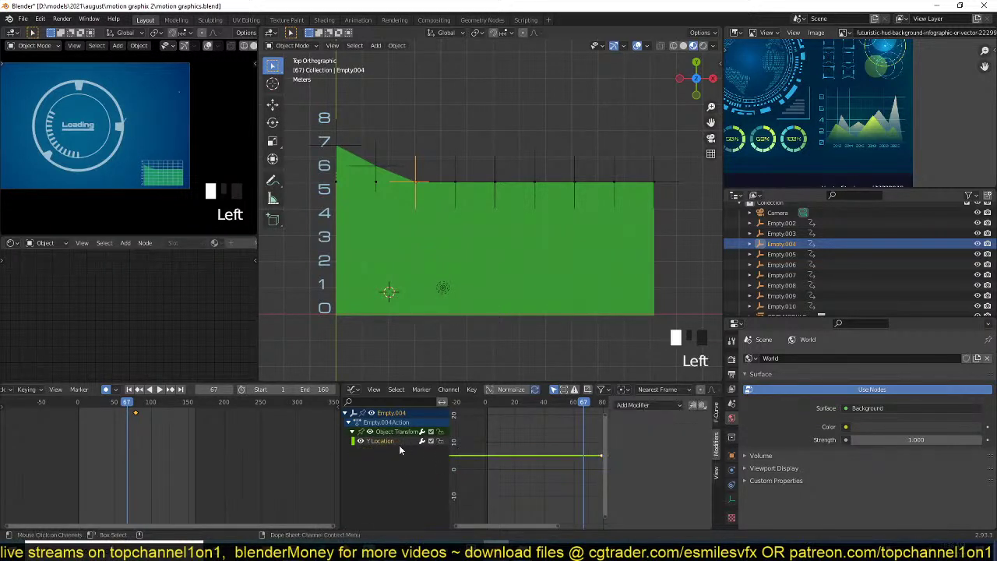
{"action": "left_click", "coordinate": [704, 406]}
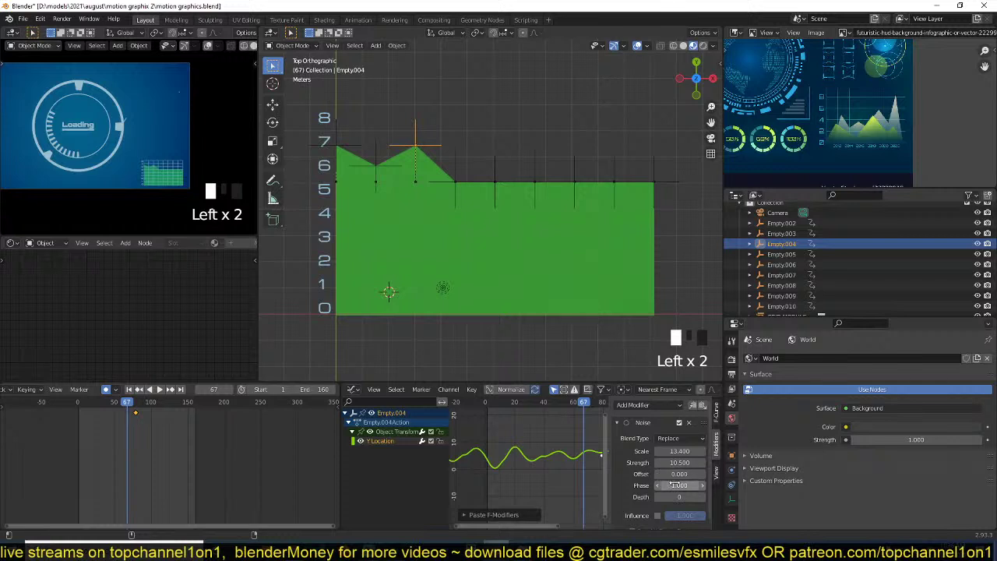
{"action": "left_click_drag", "start_coordinate": [670, 485], "coordinate": [717, 485]}
{"action": "key", "text": "space"}
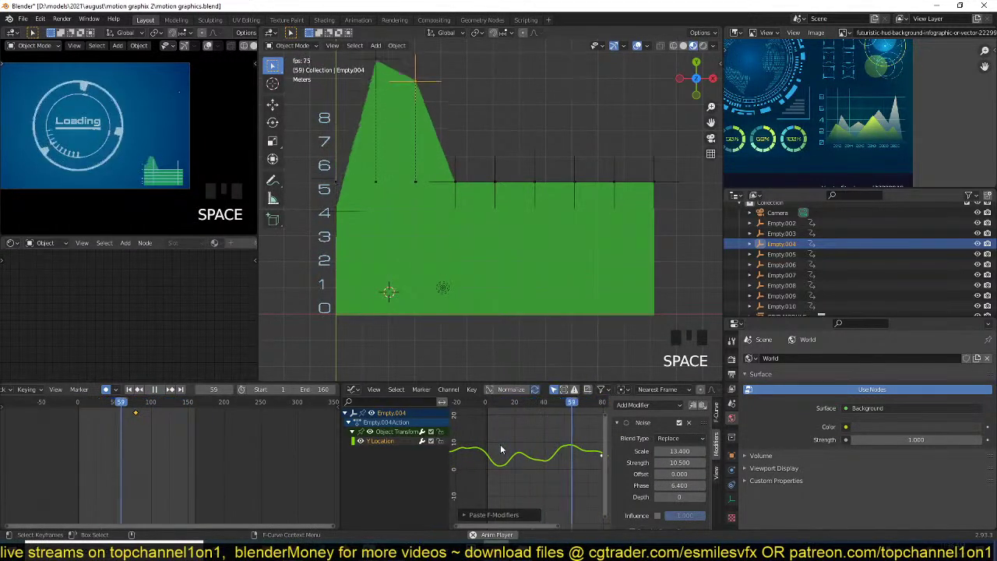
{"action": "key", "text": "space"}
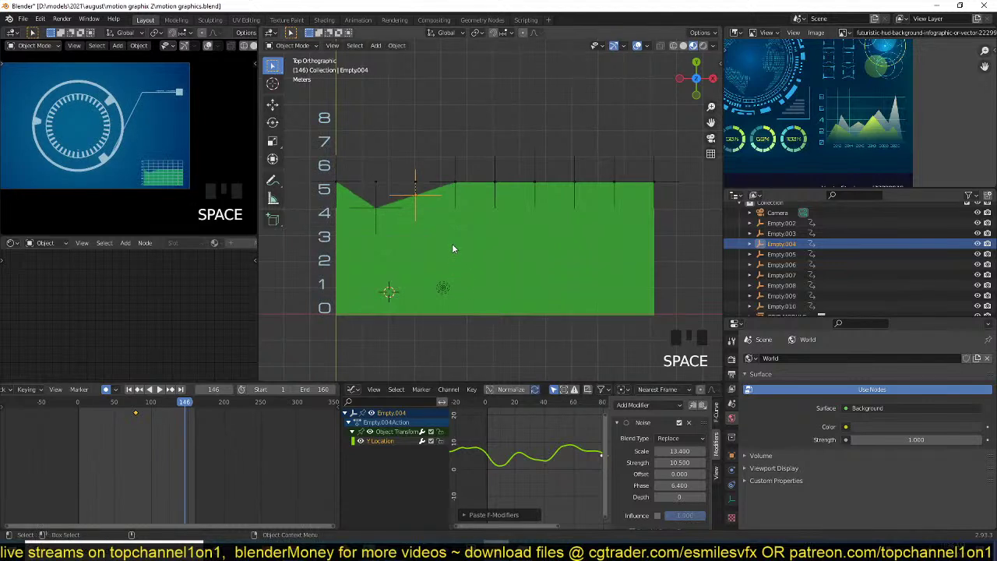
- Delete all of the fourth empty's channels except Y Location and paste the Noise modifier onto that curve
{"action": "left_click", "coordinate": [461, 169]}
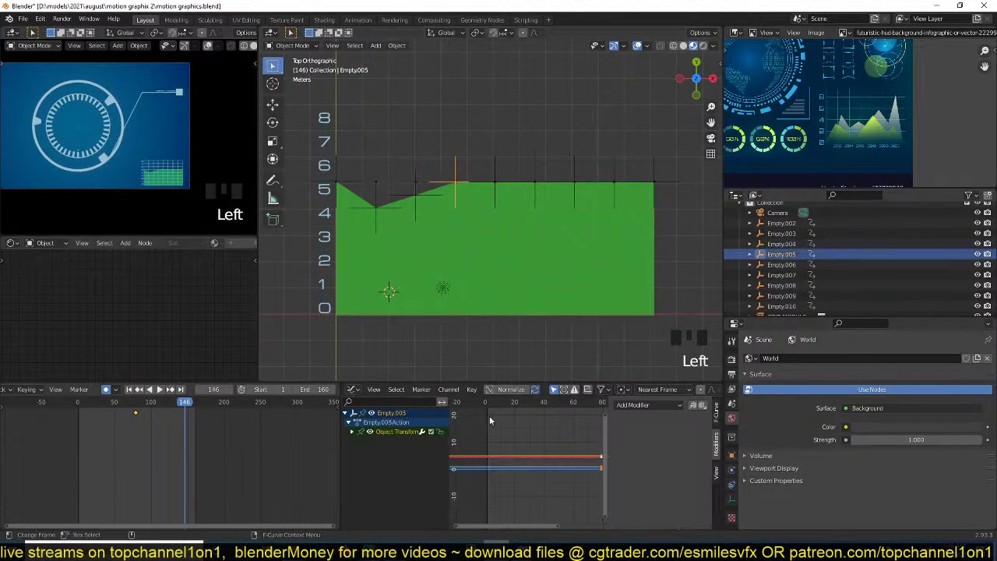
{"action": "left_click", "coordinate": [354, 432]}
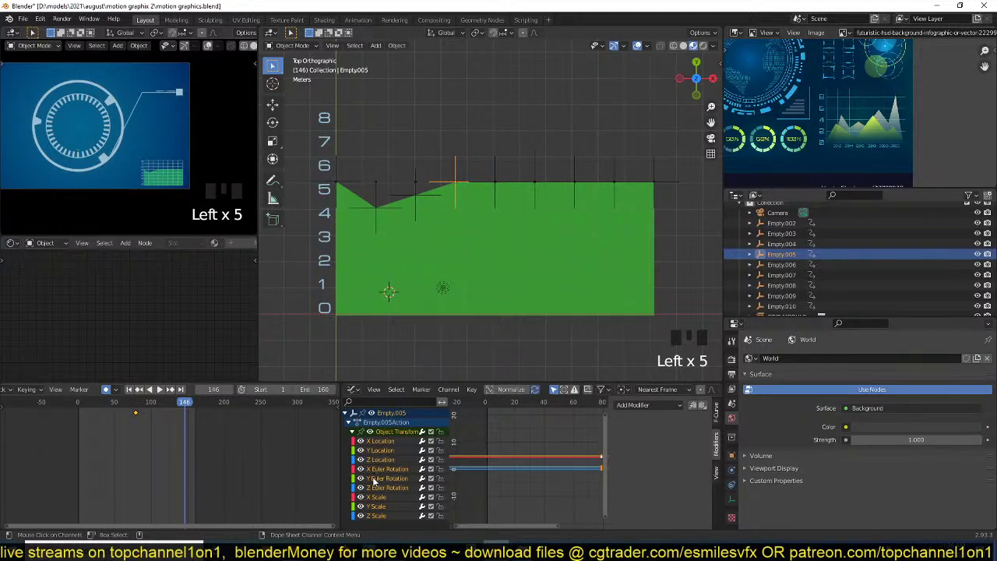
{"action": "key", "text": "Left"}
{"action": "key", "text": "shift+Left"}
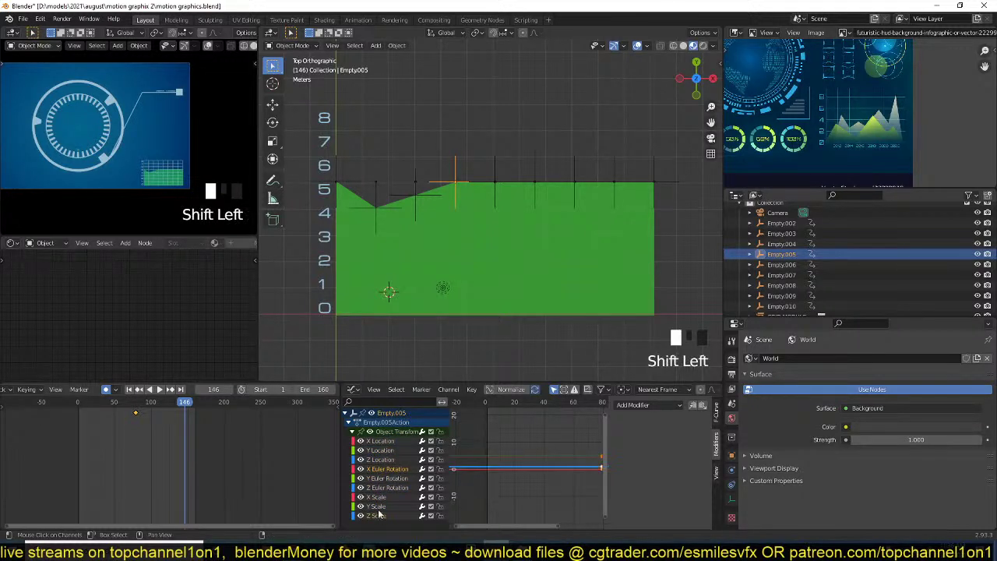
{"action": "key", "text": "b"}
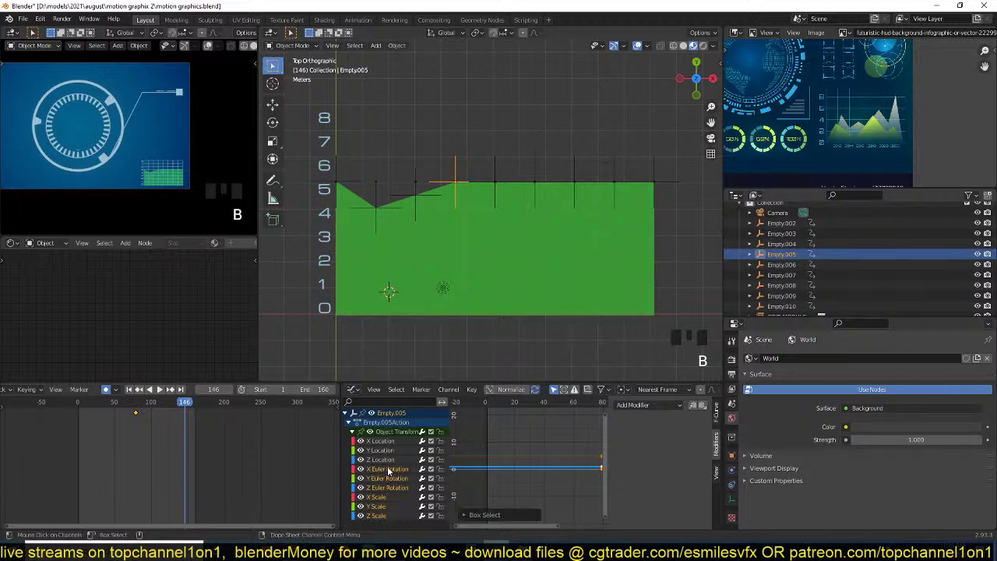
{"action": "key", "text": "Delete"}
{"action": "left_click", "coordinate": [382, 459]}
{"action": "key", "text": "Delete"}
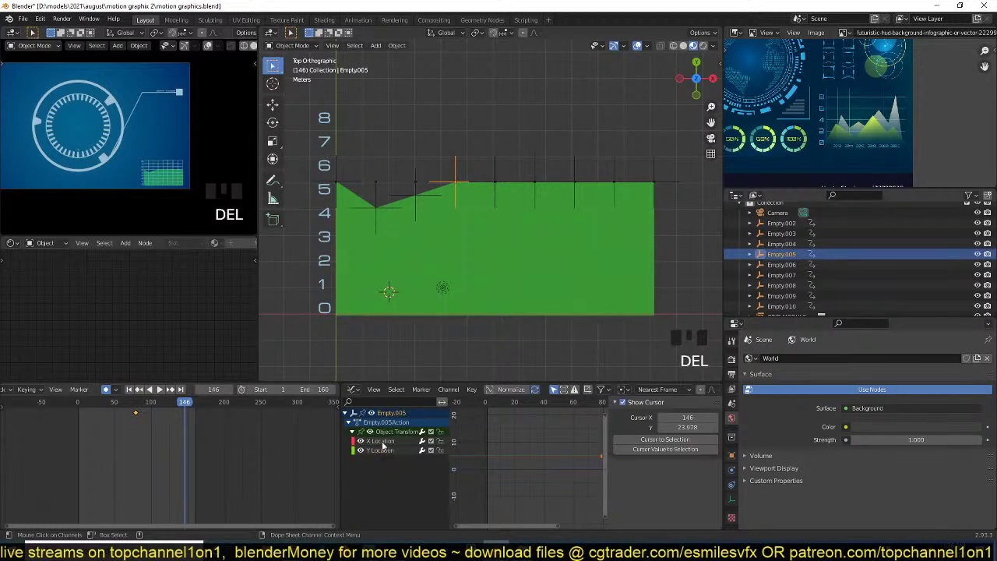
{"action": "left_click", "coordinate": [382, 442]}
{"action": "key", "text": "Delete"}
{"action": "left_click", "coordinate": [381, 442]}
{"action": "left_click", "coordinate": [704, 407]}
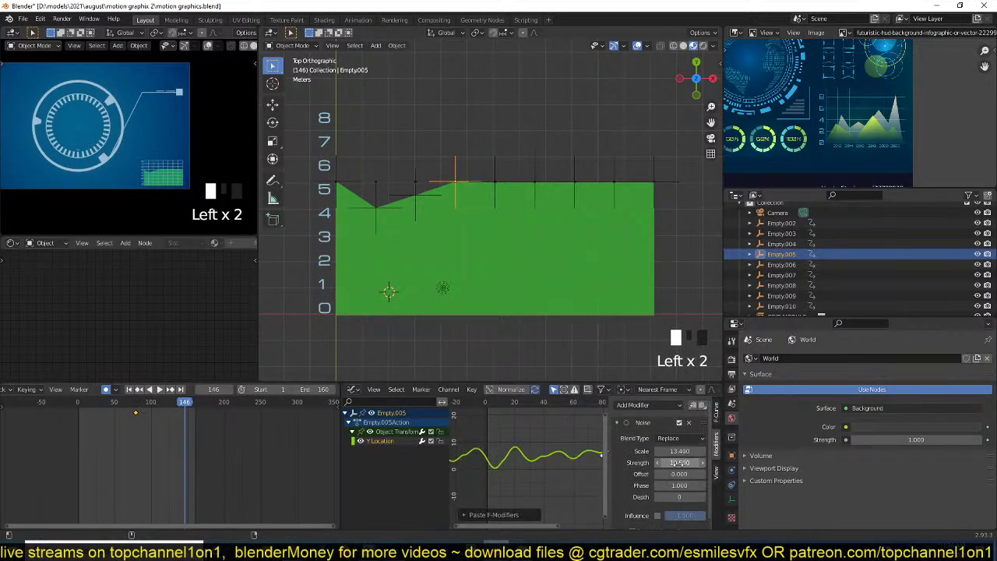
- Remove the fifth empty's animation channels other than Y Location
{"action": "left_click", "coordinate": [492, 175]}
{"action": "left_click", "coordinate": [368, 446]}
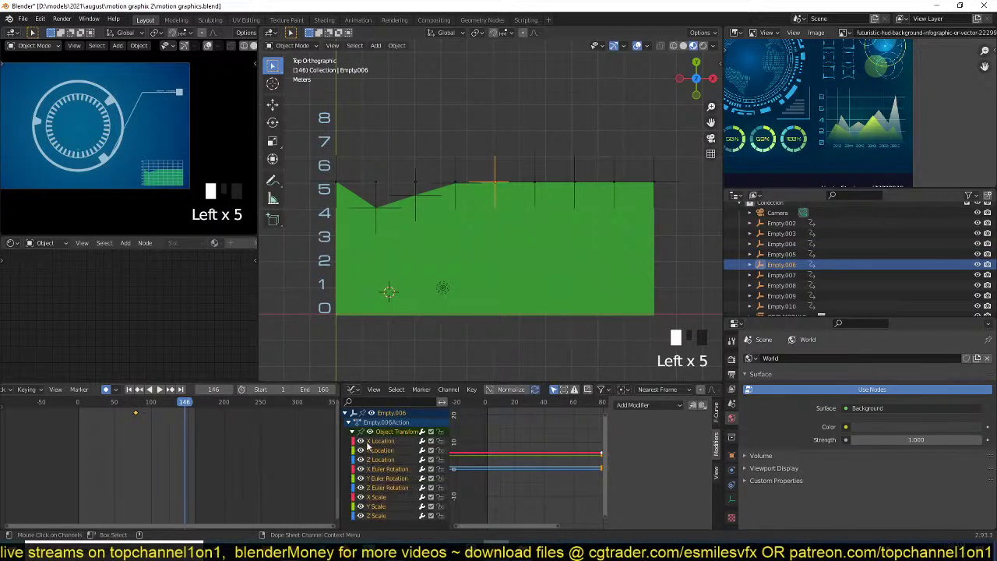
{"action": "left_click", "coordinate": [391, 445]}
{"action": "key", "text": "Delete"}
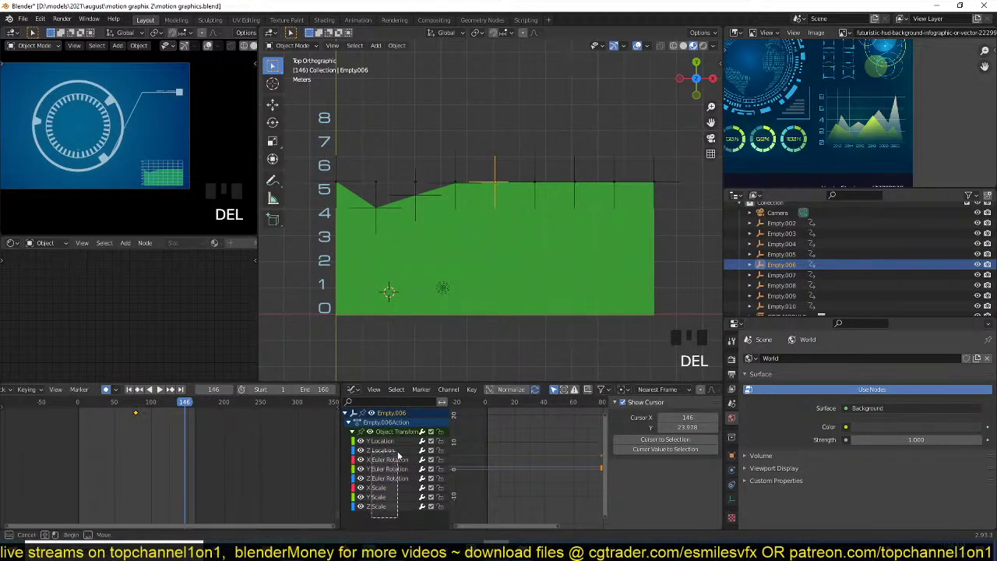
- Paste the Noise modifier onto the fifth empty's Y Location curve and set its phase to -0.8
{"action": "left_click", "coordinate": [657, 446]}
{"action": "left_click", "coordinate": [702, 406]}
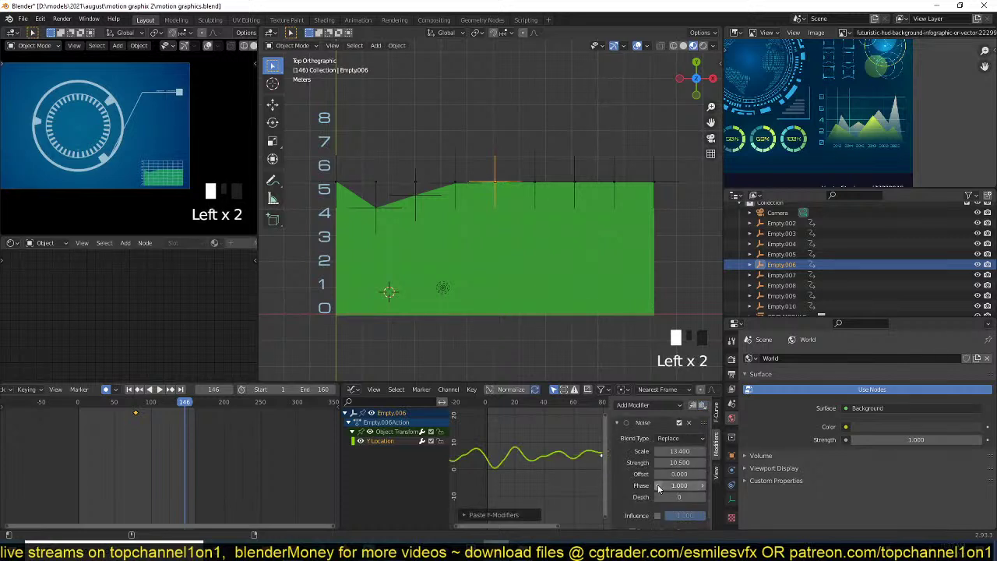
{"action": "left_click", "coordinate": [659, 485]}
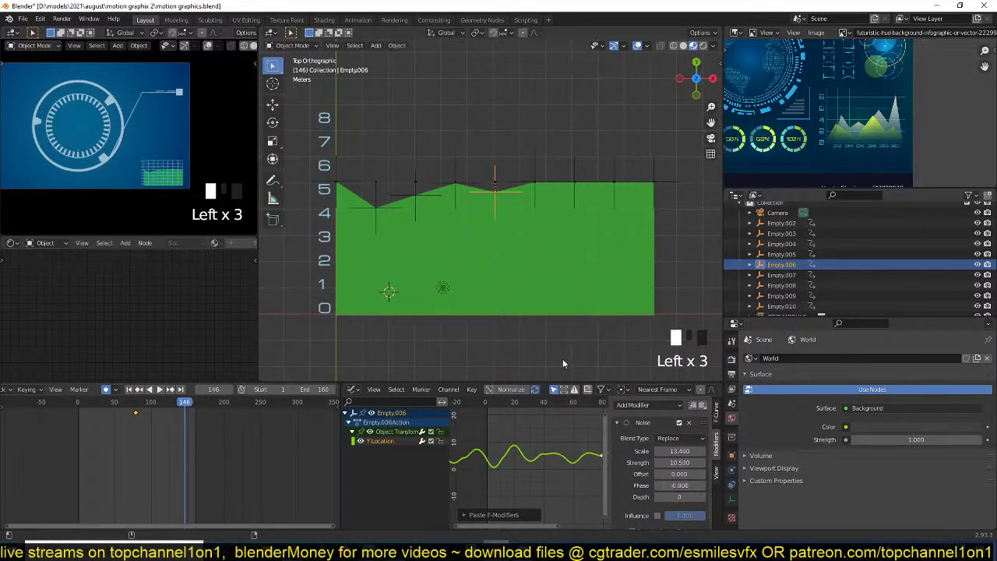
- Keep only the sixth empty's Y Location channel, deleting the others, and paste the Noise modifier onto it
{"action": "left_click", "coordinate": [527, 160]}
{"action": "left_click", "coordinate": [527, 159]}
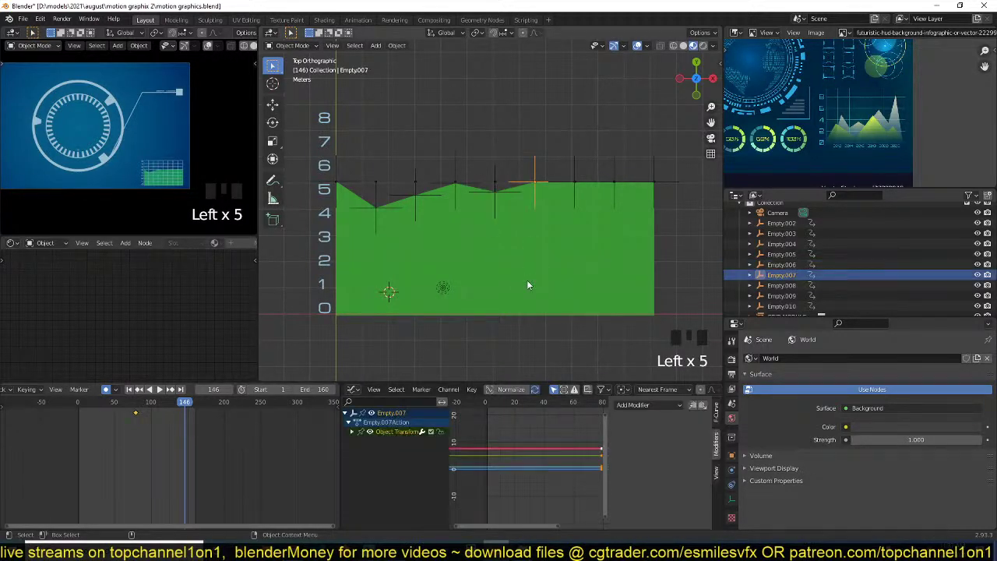
{"action": "left_click", "coordinate": [353, 433]}
{"action": "left_click_drag", "start_coordinate": [372, 524], "coordinate": [394, 468]}
{"action": "left_click", "coordinate": [387, 491]}
{"action": "left_click_drag", "start_coordinate": [377, 526], "coordinate": [395, 458]}
{"action": "key", "text": "x"}
{"action": "left_click", "coordinate": [394, 443]}
{"action": "key", "text": "Delete"}
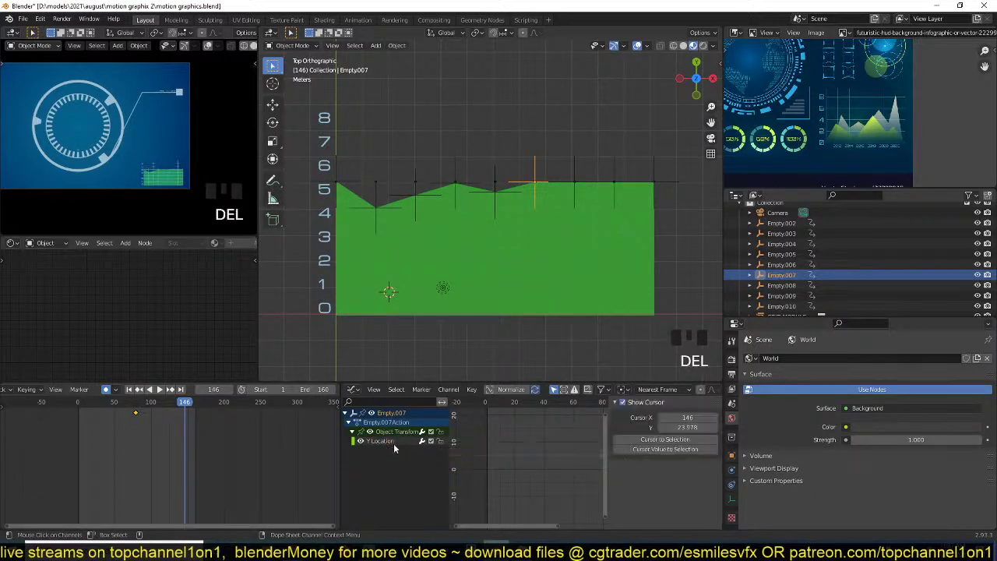
{"action": "left_click", "coordinate": [389, 441]}
{"action": "left_click", "coordinate": [702, 405]}
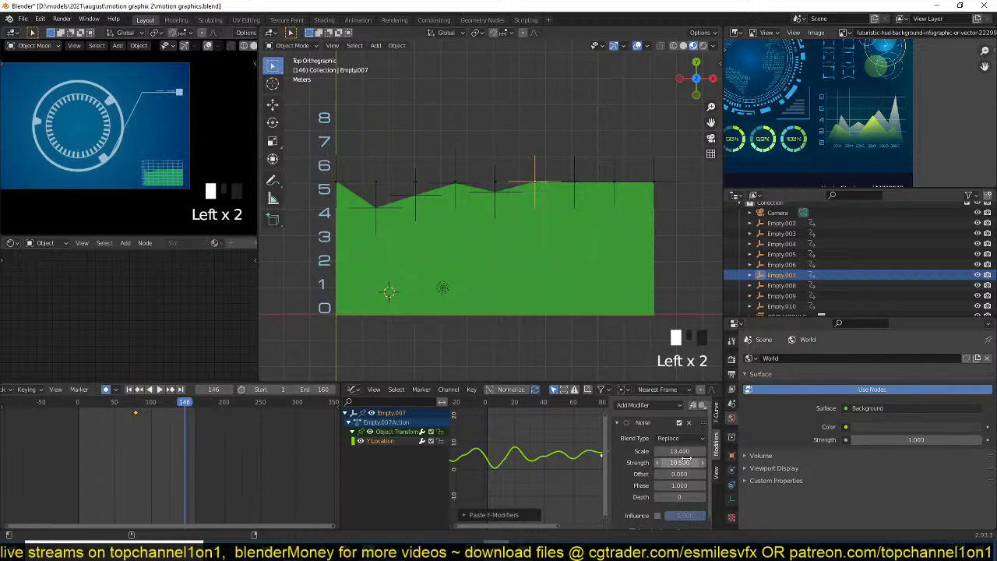
- Set the phase of the sixth empty's Noise modifier to 18.5
{"action": "mouse_move", "coordinate": [678, 486]}
{"action": "left_mouse_down"}
{"action": "mouse_move", "coordinate": [757, 485]}
{"action": "mouse_move", "coordinate": [748, 486]}
{"action": "left_mouse_up"}
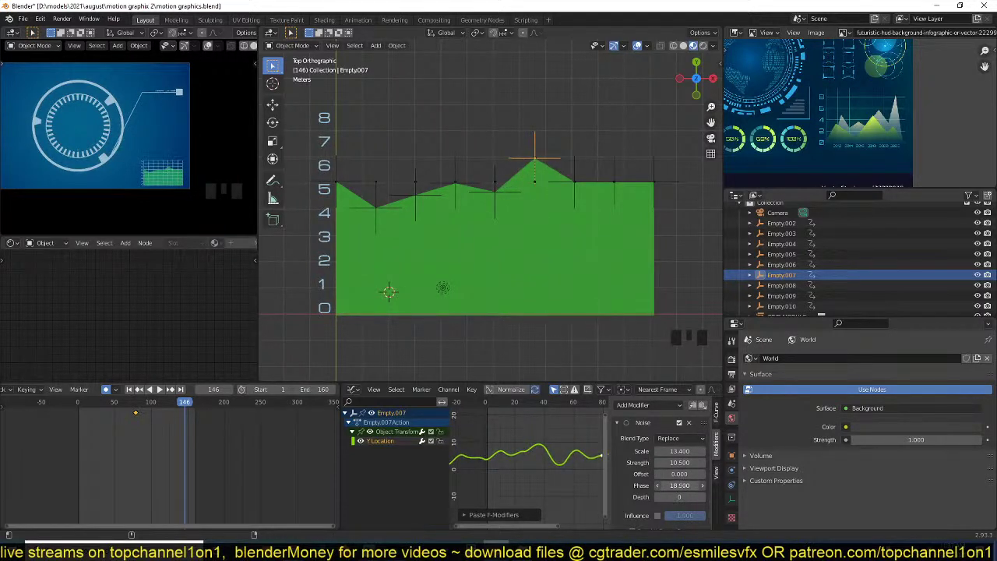
- Delete all of the seventh empty's animation channels except Y Location
{"action": "left_click", "coordinate": [576, 179]}
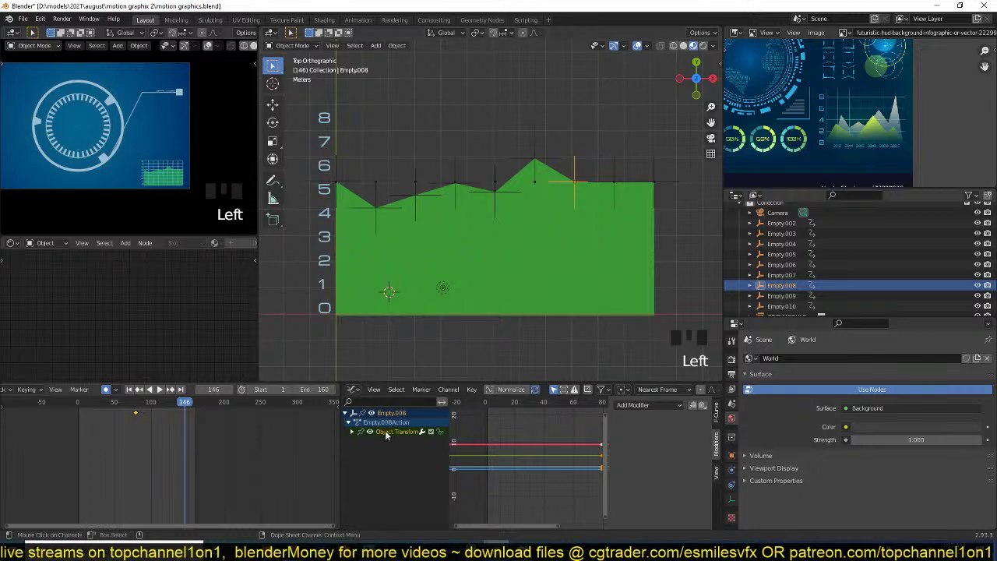
{"action": "left_click", "coordinate": [353, 432]}
{"action": "double_click", "coordinate": [380, 521]}
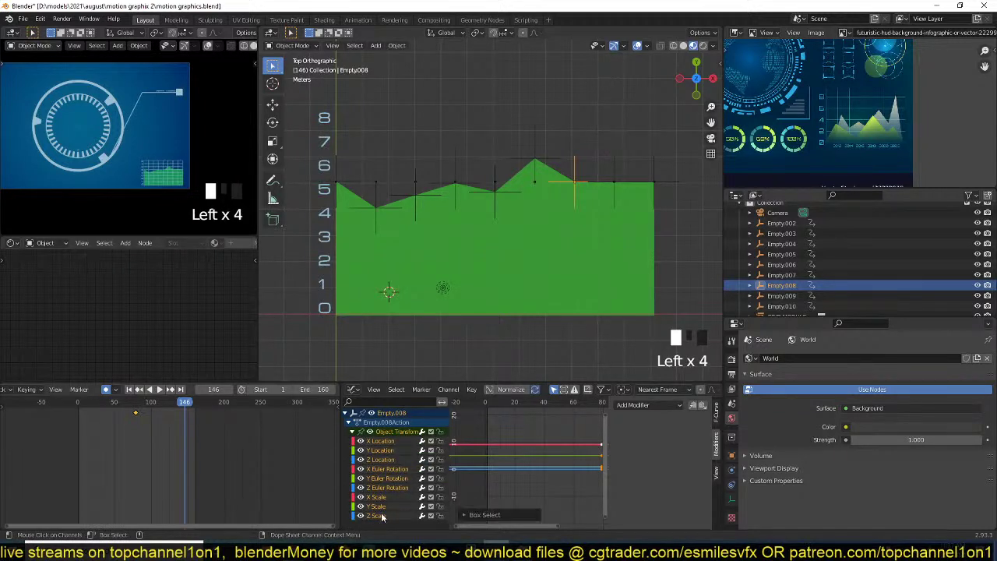
{"action": "left_click", "coordinate": [378, 511]}
{"action": "left_click_drag", "start_coordinate": [375, 521], "coordinate": [399, 461]}
{"action": "key", "text": "Delete"}
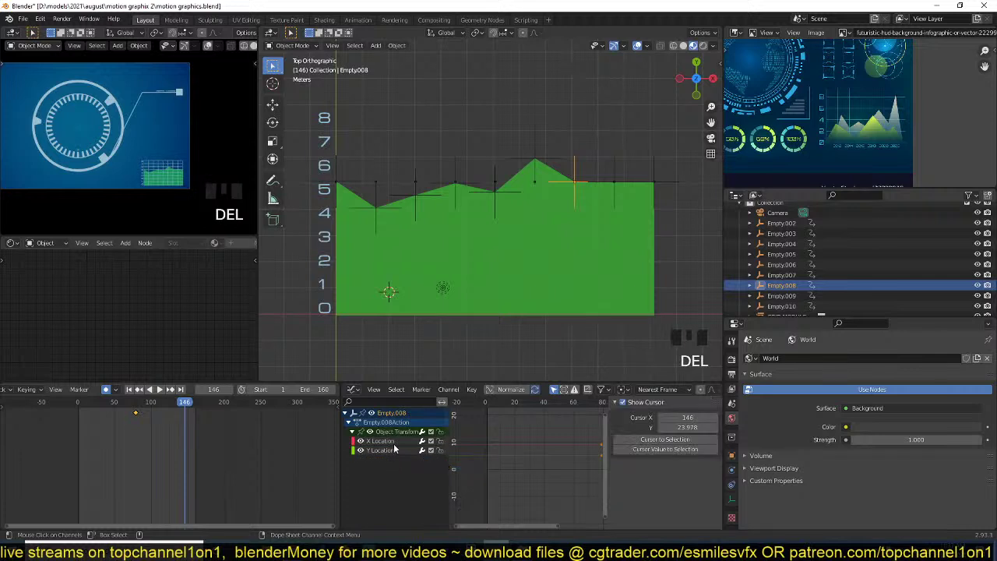
{"action": "left_click", "coordinate": [381, 441]}
{"action": "key", "text": "Delete"}
- Paste the Noise modifier onto the seventh empty's Y Location curve and set its phase to 4.1
{"action": "left_click", "coordinate": [395, 445]}
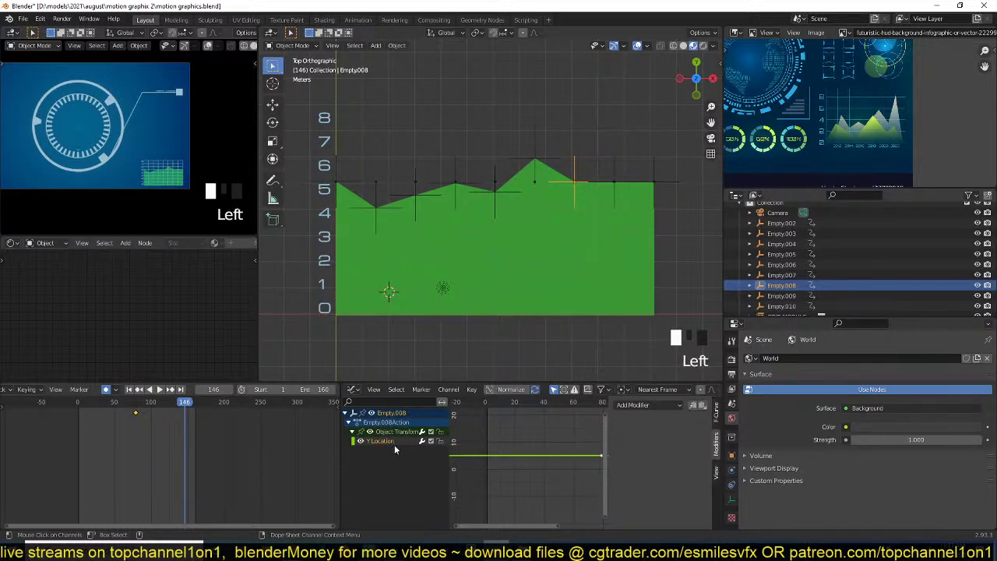
{"action": "left_click", "coordinate": [678, 405]}
{"action": "left_click", "coordinate": [658, 455]}
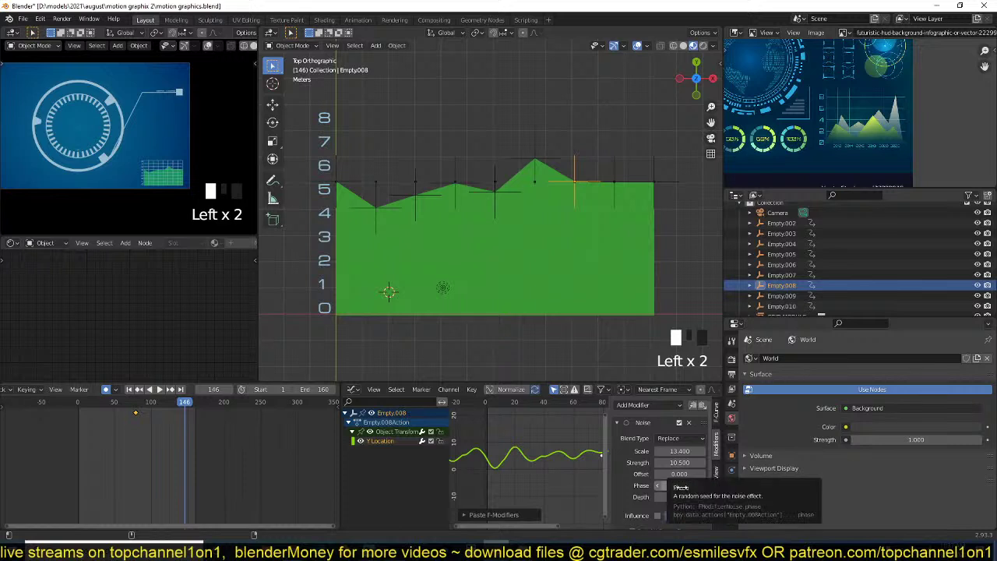
{"action": "left_click_drag", "start_coordinate": [680, 486], "coordinate": [731, 486]}
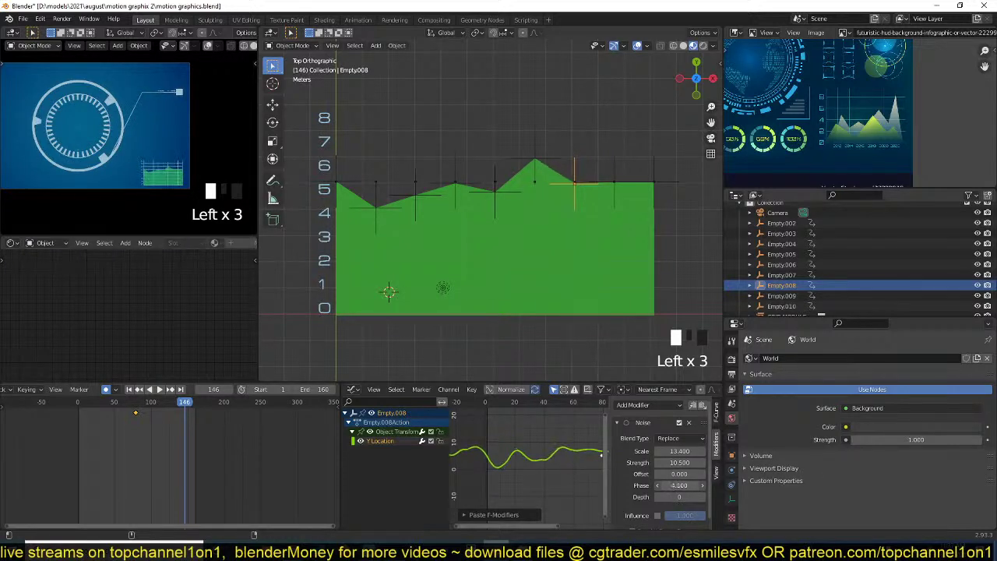
- Remove every animation channel of the eighth empty other than Y Location
{"action": "left_click", "coordinate": [611, 158]}
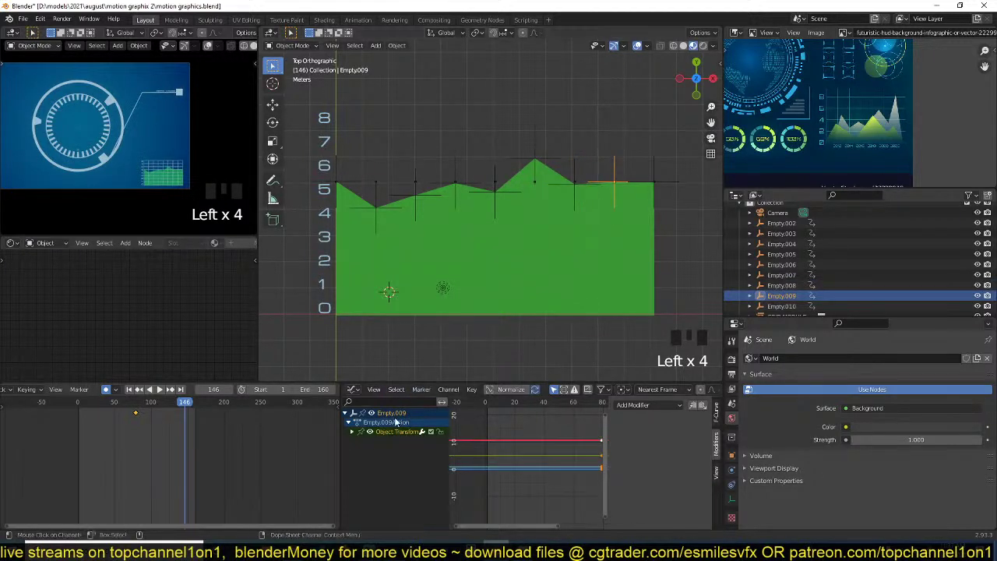
{"action": "left_click", "coordinate": [351, 432]}
{"action": "left_click", "coordinate": [380, 516]}
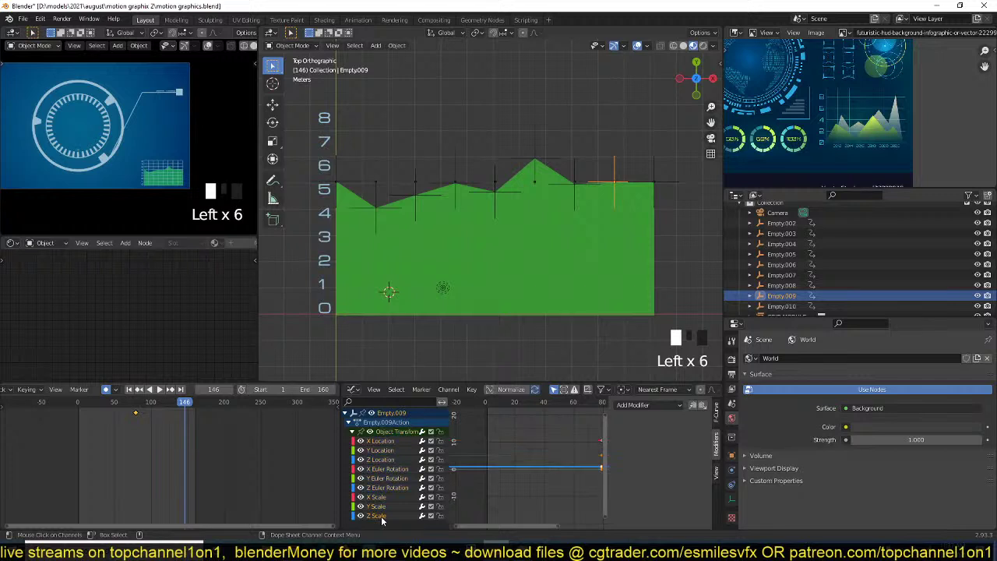
{"action": "left_click_drag", "start_coordinate": [380, 523], "coordinate": [392, 459]}
{"action": "key", "text": "Delete"}
{"action": "left_click", "coordinate": [393, 442]}
{"action": "key", "text": "Delete"}
- Paste the Noise modifier onto the eighth empty's Y Location curve and set its phase to 8.4
{"action": "left_click", "coordinate": [393, 442]}
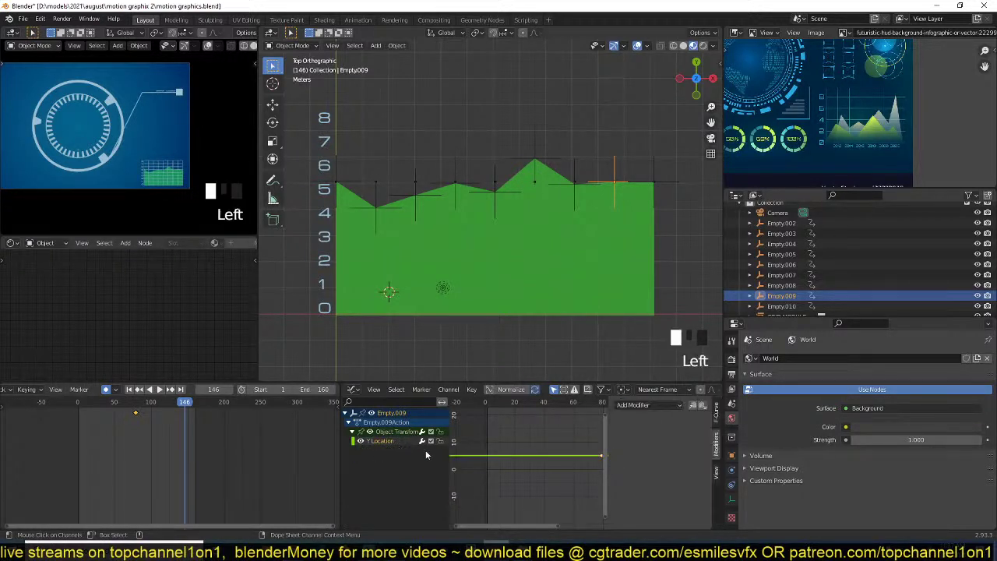
{"action": "left_click", "coordinate": [703, 406]}
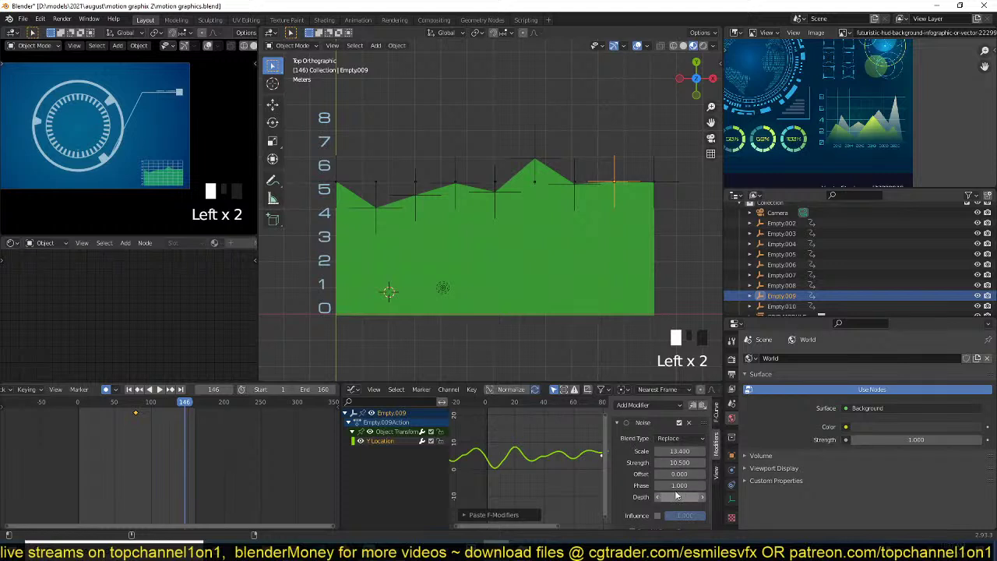
{"action": "left_click_drag", "start_coordinate": [679, 486], "coordinate": [704, 486]}
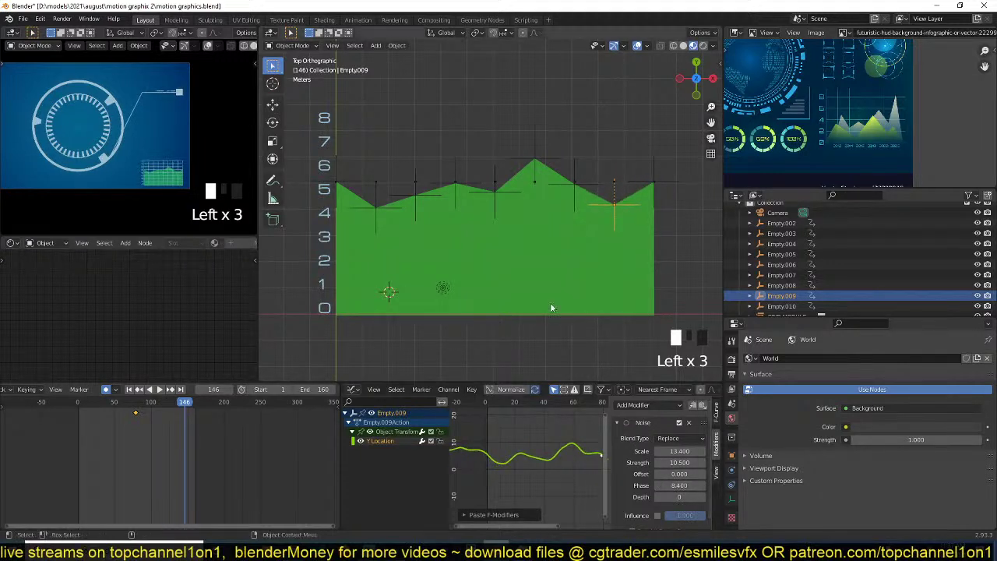
- Keep only the Y Location channel of the last empty, Empty.010, deleting its other channels
{"action": "left_click", "coordinate": [654, 181]}
{"action": "left_click", "coordinate": [352, 432]}
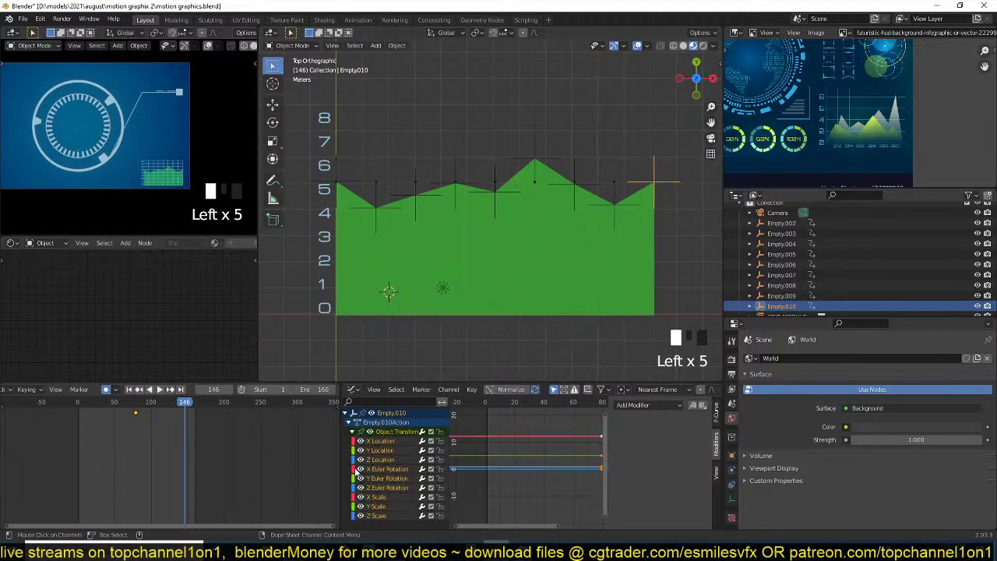
{"action": "left_click", "coordinate": [369, 519]}
{"action": "left_click_drag", "start_coordinate": [379, 522], "coordinate": [396, 469]}
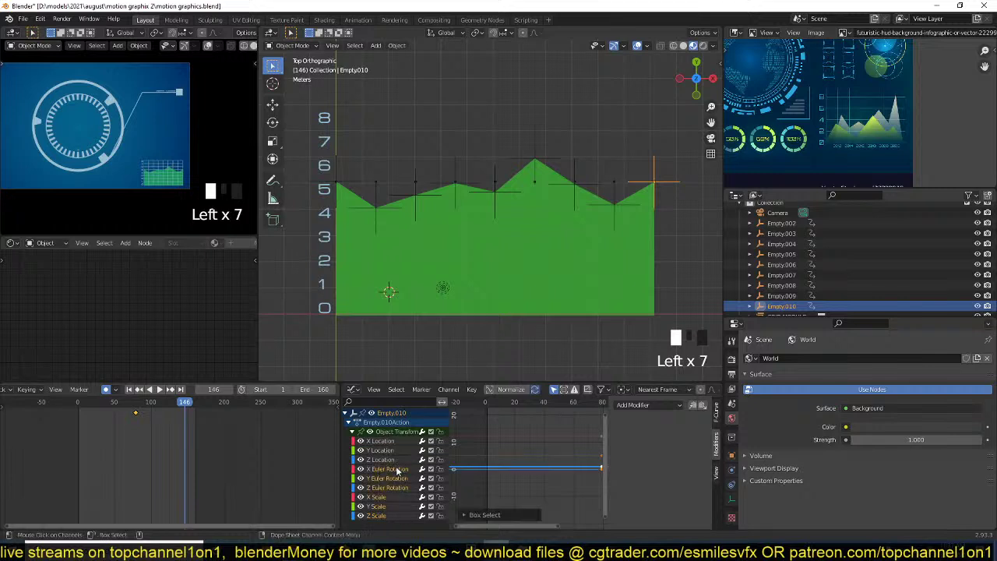
{"action": "key", "text": "Delete"}
{"action": "left_click", "coordinate": [382, 459]}
{"action": "key", "text": "Delete"}
{"action": "left_click", "coordinate": [387, 441]}
{"action": "key", "text": "Delete"}
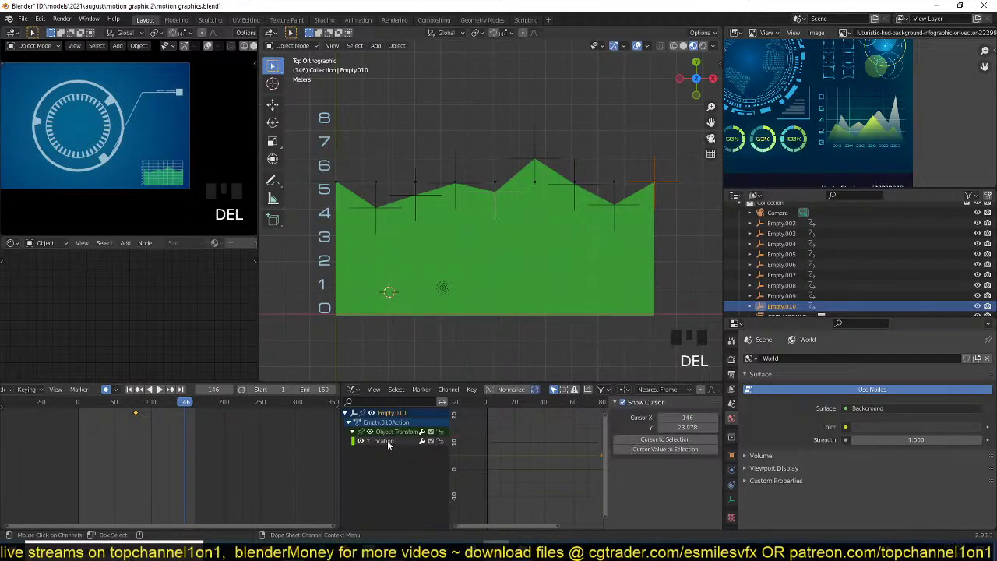
- Paste the Noise modifier onto the last empty's Y Location curve and set its phase to 4.8
{"action": "left_click", "coordinate": [387, 441]}
{"action": "left_click", "coordinate": [703, 406]}
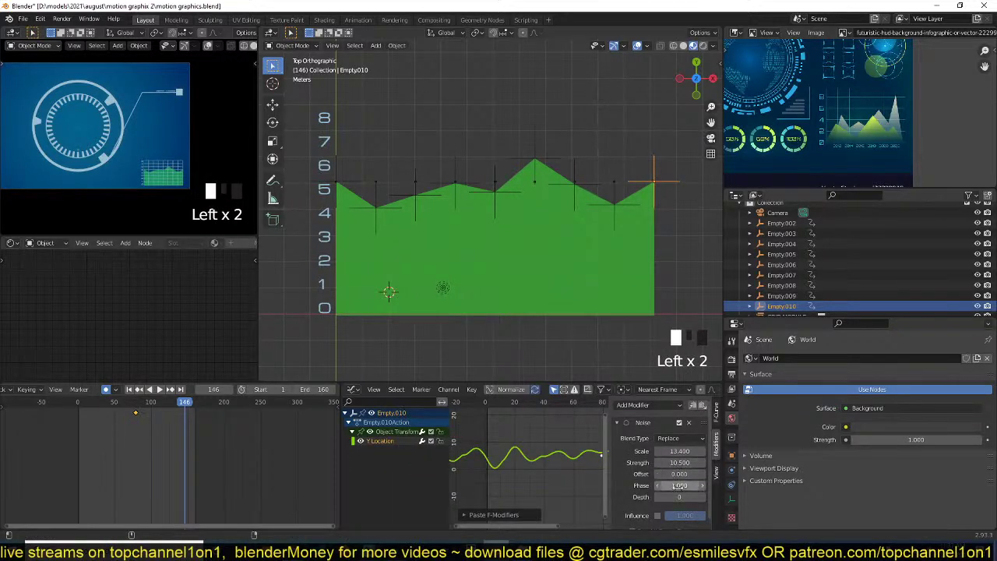
{"action": "left_click_drag", "start_coordinate": [678, 486], "coordinate": [699, 486]}
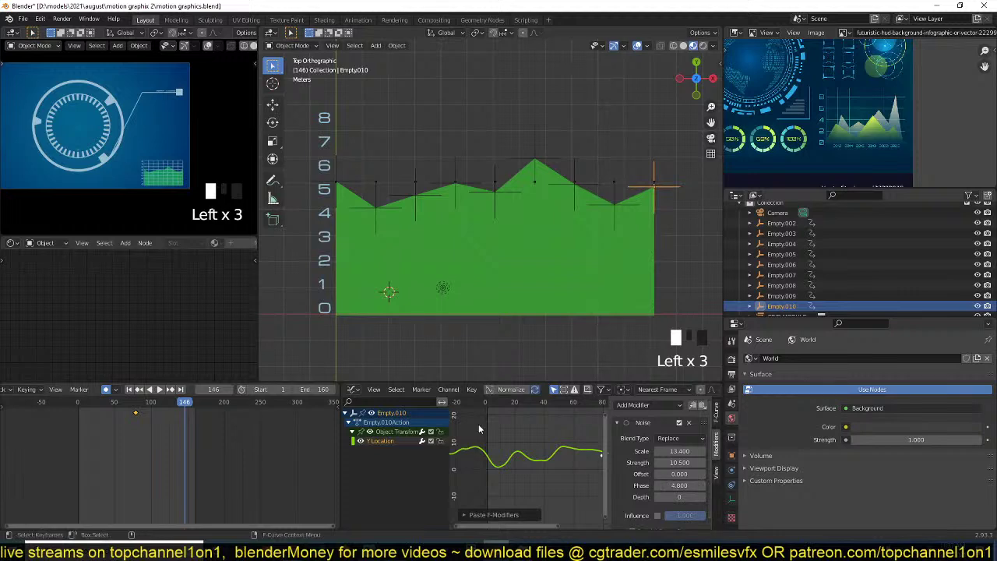
- Play the animation to check how the green area chart moves
{"action": "key", "text": "shift+Right"}
{"action": "key", "text": "space"}
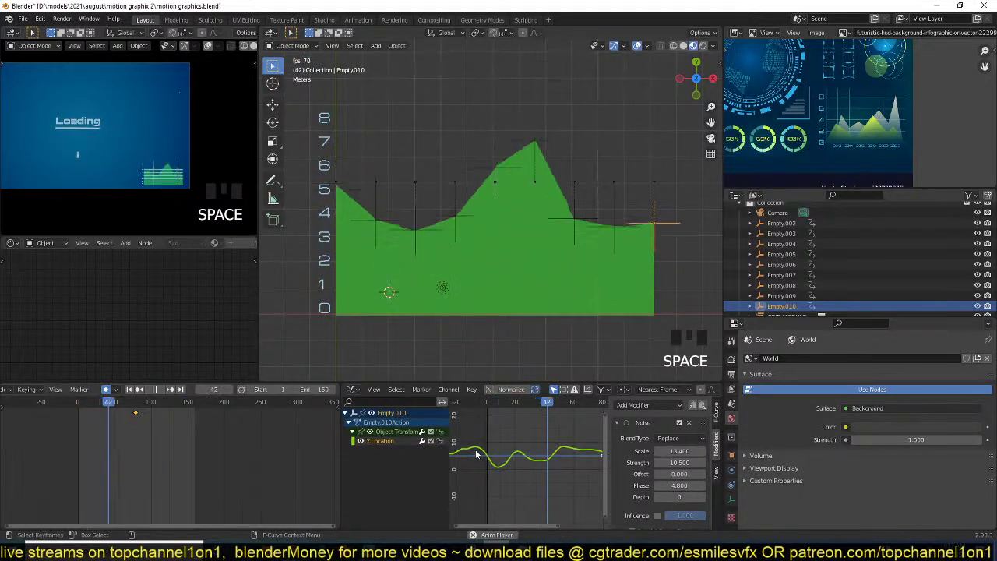
{"action": "key", "text": "space"}
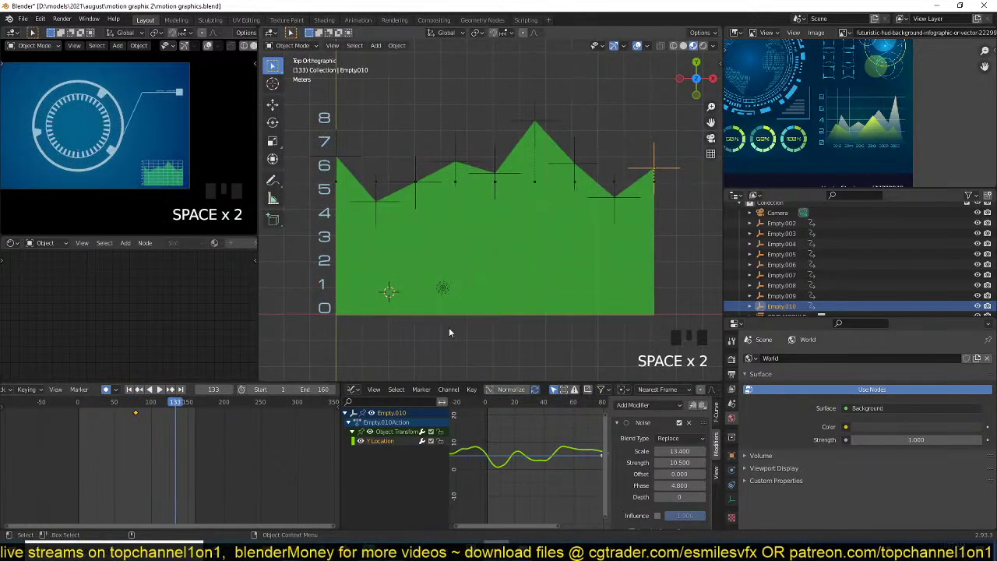
{"action": "key", "text": "grave"}
{"action": "key", "text": "slash"}
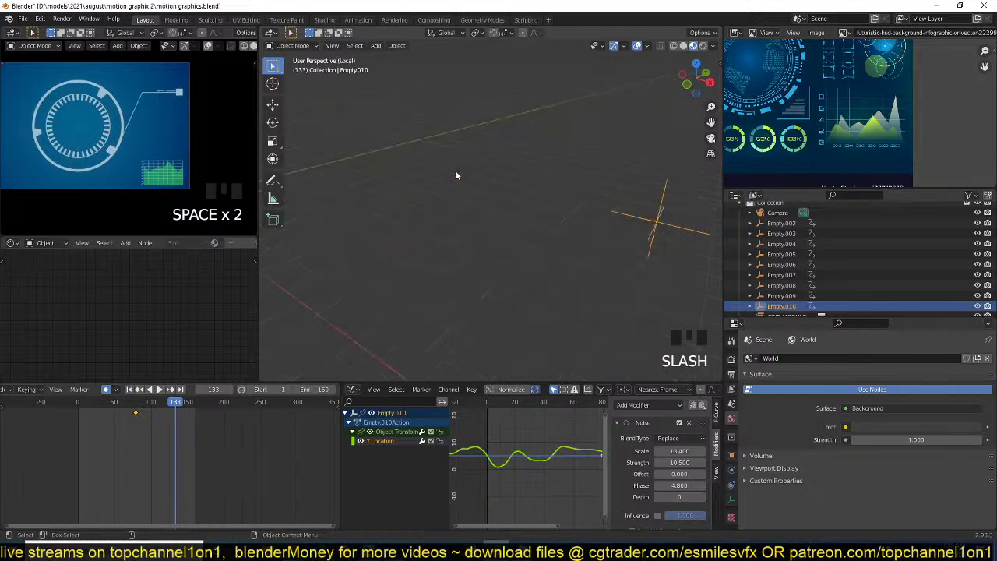
{"action": "key", "text": "slash"}
- Select the chart's grid plane and thin its lines by setting the Wireframe modifier's thickness to 0.0032 m
{"action": "middle_click_drag", "start_coordinate": [455, 170], "coordinate": [548, 267]}
{"action": "key", "text": "alt+h"}
{"action": "key", "text": "alt+a"}
{"action": "left_click", "coordinate": [609, 320]}
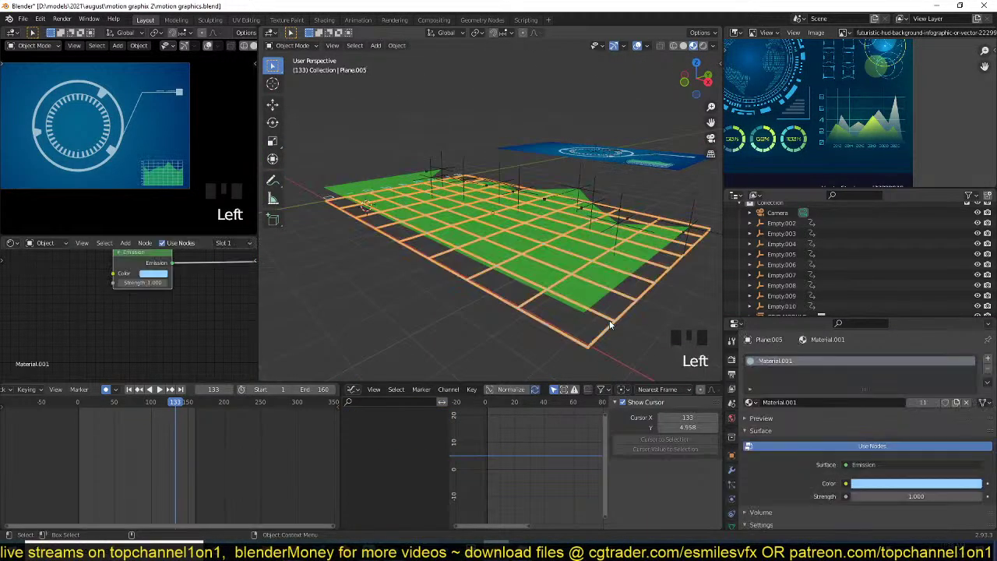
{"action": "key", "text": "grave"}
{"action": "scroll", "coordinate": [194, 294], "scroll_direction": "down", "scroll_amount": 4}
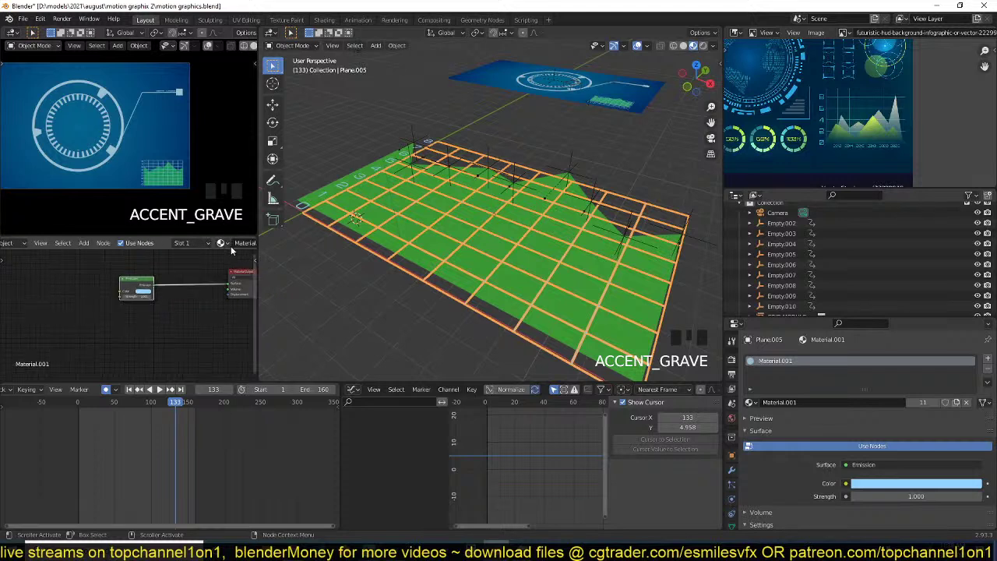
{"action": "scroll", "coordinate": [768, 446], "scroll_direction": "down", "scroll_amount": 5}
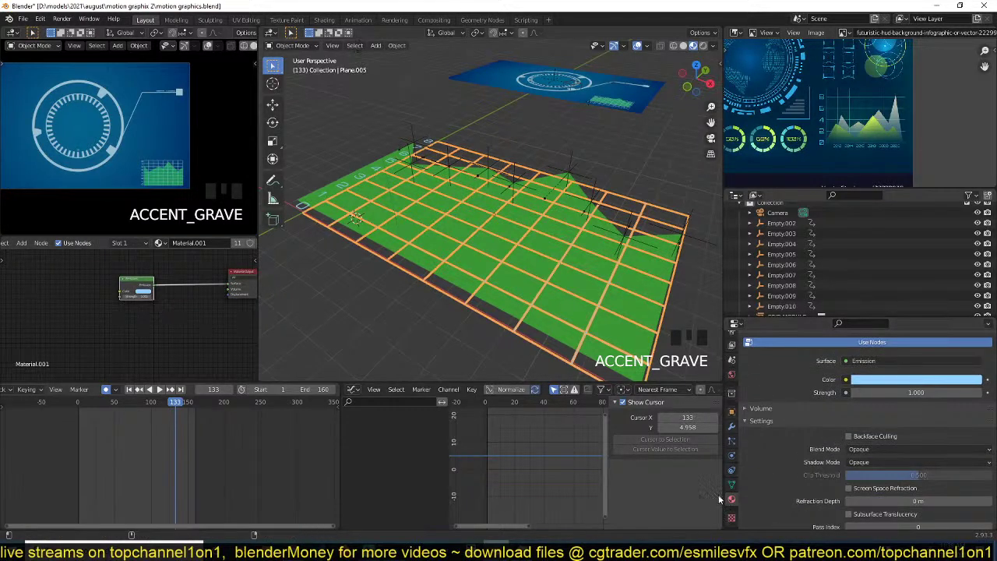
{"action": "left_click", "coordinate": [731, 485]}
{"action": "left_click", "coordinate": [732, 440]}
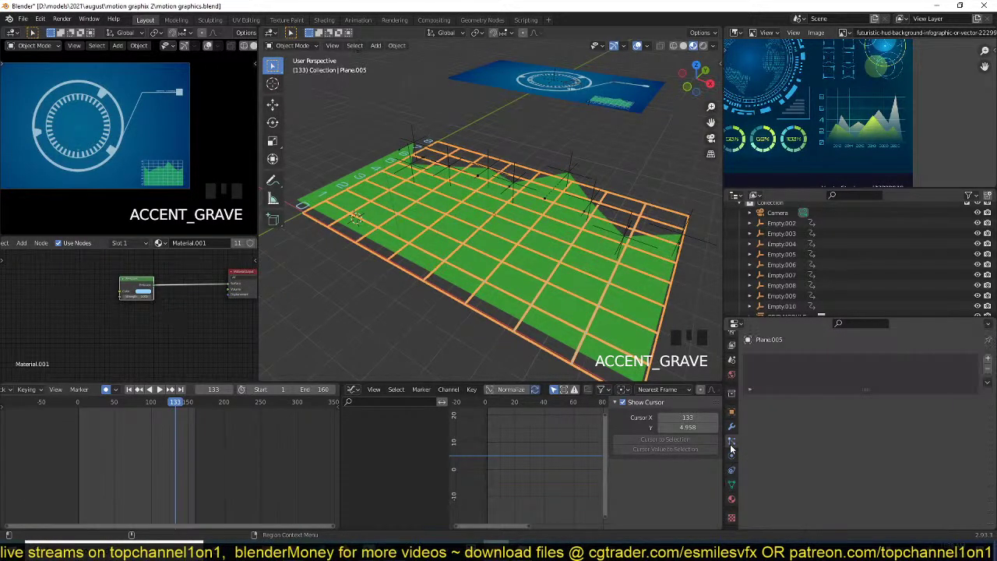
{"action": "left_click", "coordinate": [732, 427]}
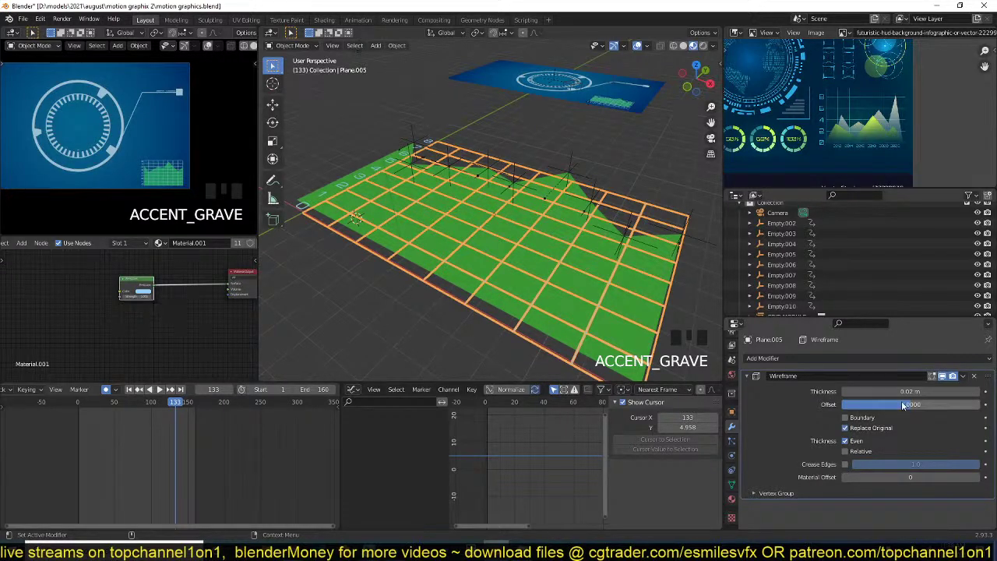
{"action": "mouse_move", "coordinate": [910, 392]}
{"action": "left_mouse_down", "text": "shift"}
{"action": "mouse_move", "coordinate": [880, 392]}
{"action": "mouse_move", "coordinate": [896, 392]}
{"action": "left_mouse_up", "text": "shift"}
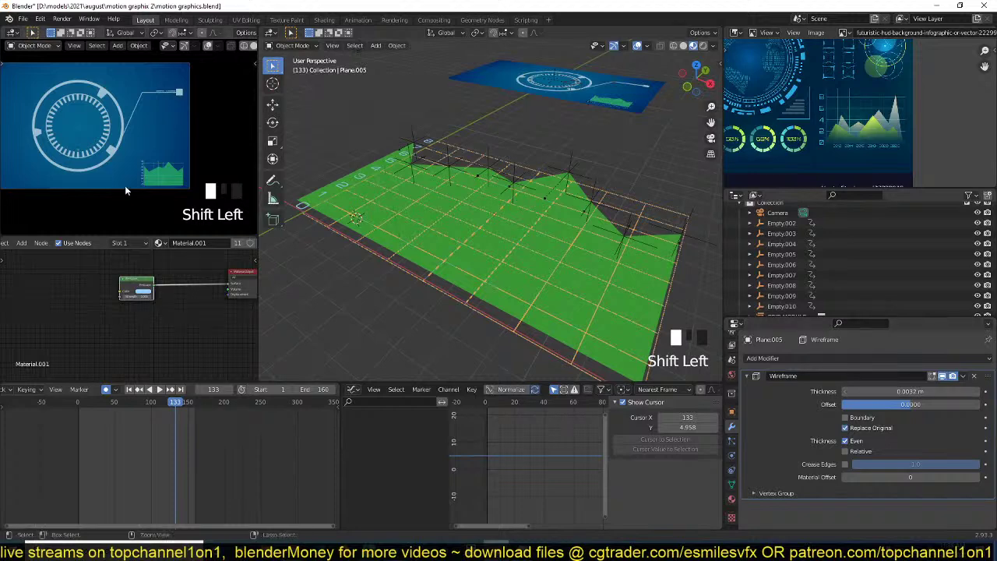
- Check the thinner grid in the maximized camera view and save the file
{"action": "key", "text": "ctrl+space"}
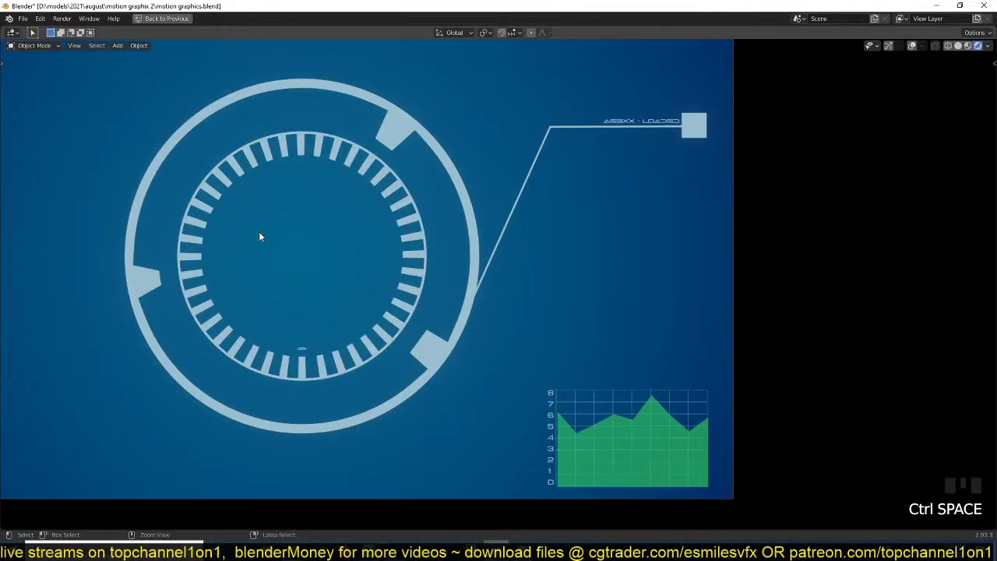
{"action": "key", "text": "ctrl+space"}
{"action": "left_click", "coordinate": [367, 296]}
{"action": "key", "text": "ctrl+s"}
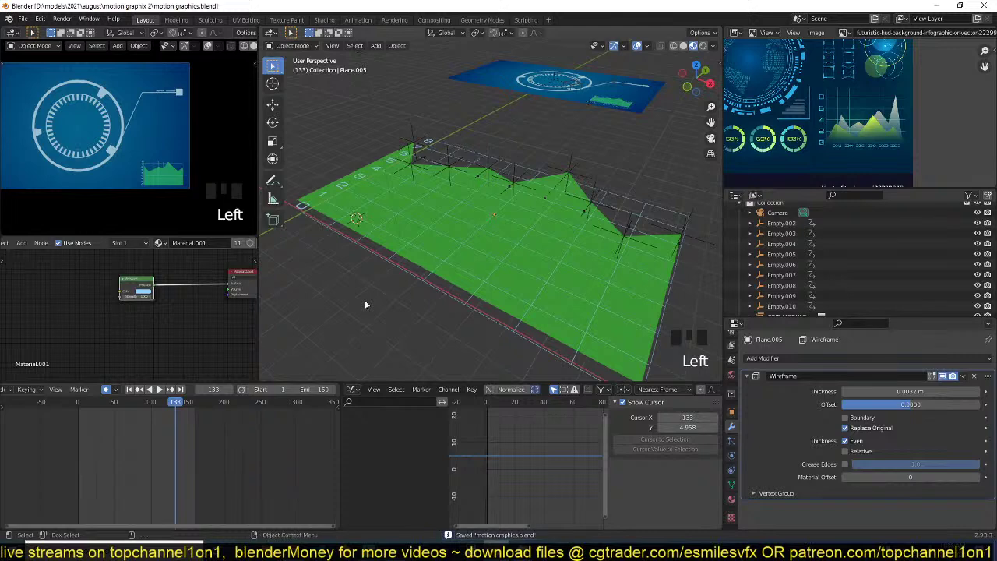
- Play the animation and inspect the chart and its grid from a low side angle
{"action": "key", "text": "space"}
{"action": "key", "text": "space"}
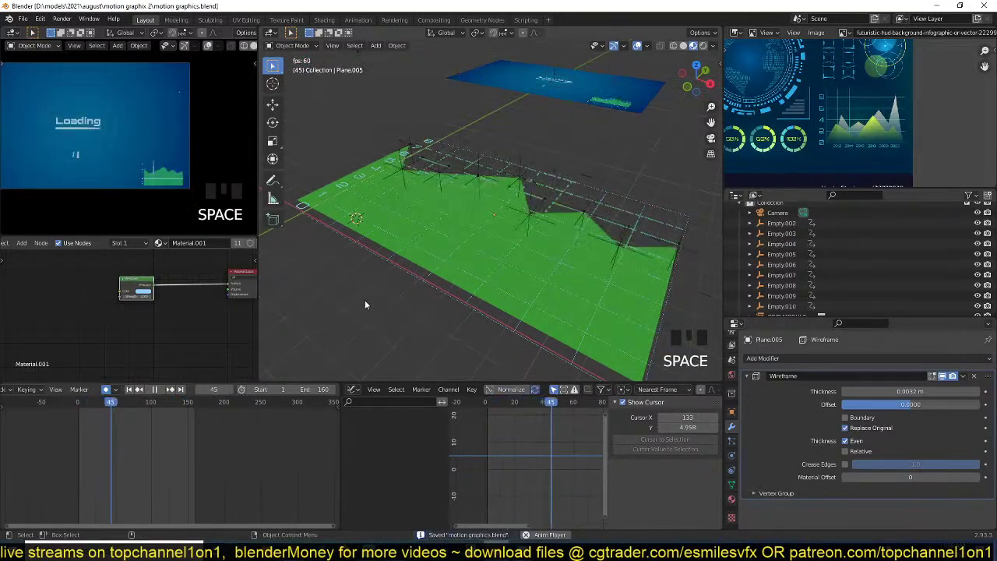
{"action": "middle_click_drag", "start_coordinate": [364, 304], "coordinate": [577, 178]}
{"action": "key", "text": "grave"}
{"action": "key", "text": "grave"}
- Make the green chart more transparent by raising its Mix Shader factor to about 0.9, and play the animation
{"action": "left_click", "coordinate": [475, 217]}
{"action": "key", "text": "grave"}
{"action": "key", "text": "grave"}
{"action": "scroll", "coordinate": [167, 313], "scroll_direction": "up", "scroll_amount": 7}
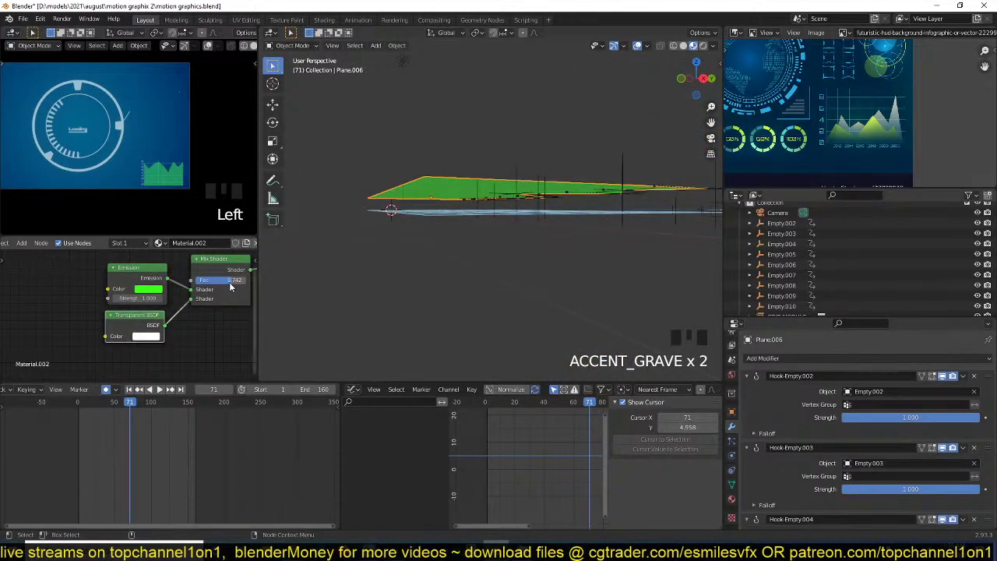
{"action": "mouse_move", "coordinate": [230, 282]}
{"action": "left_mouse_down"}
{"action": "mouse_move", "coordinate": [220, 282]}
{"action": "mouse_move", "coordinate": [242, 282]}
{"action": "left_mouse_up"}
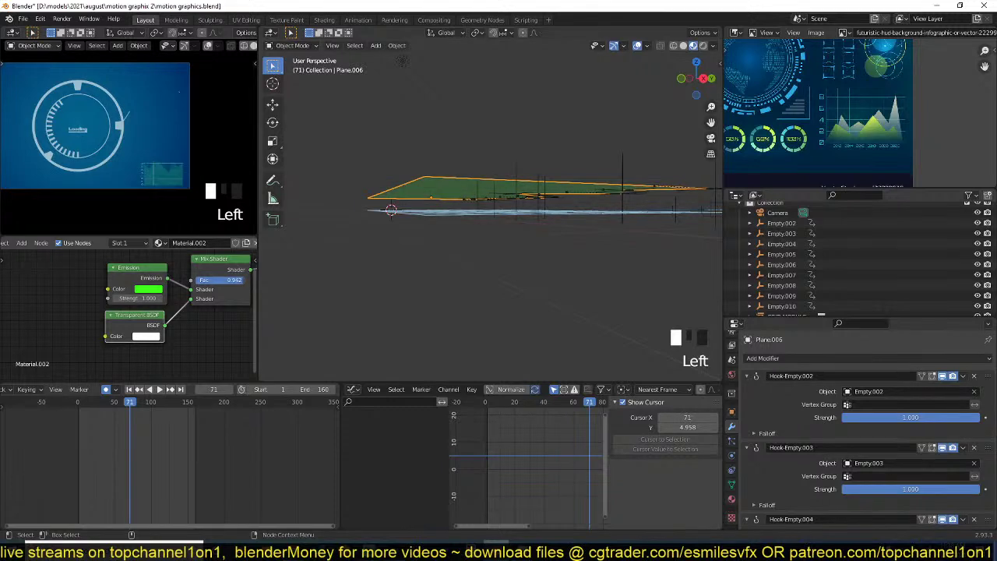
{"action": "key", "text": "space"}
{"action": "key", "text": "space"}
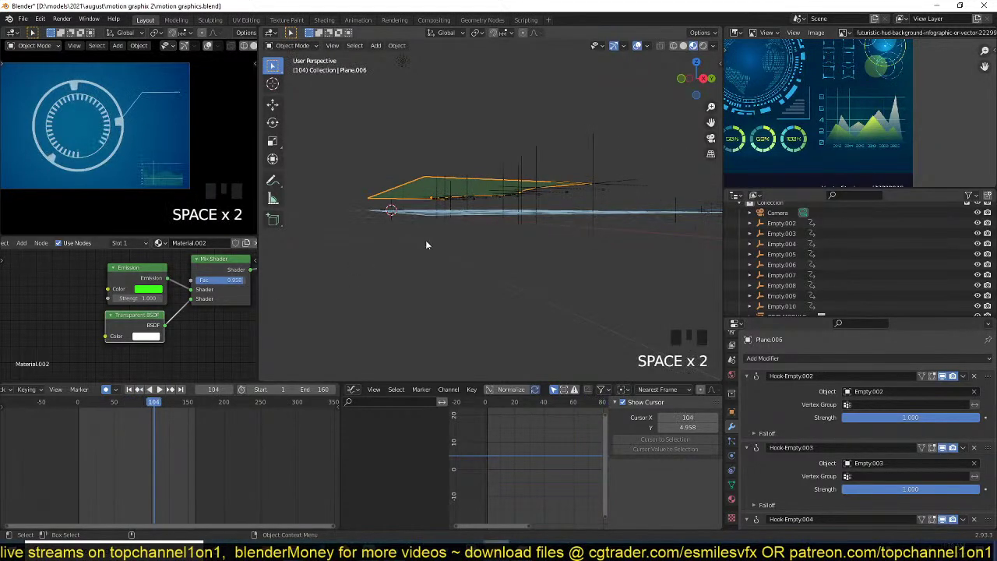
- Delete the leftover light above the chart, working in the side wireframe view
{"action": "key", "text": "KP_1"}
{"action": "key", "text": "z"}
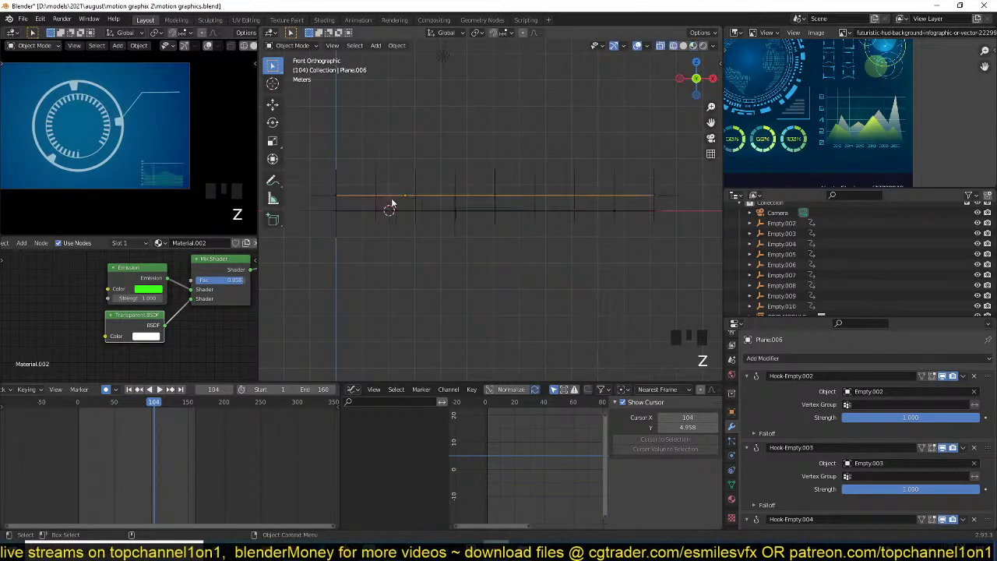
{"action": "key", "text": "KP_3"}
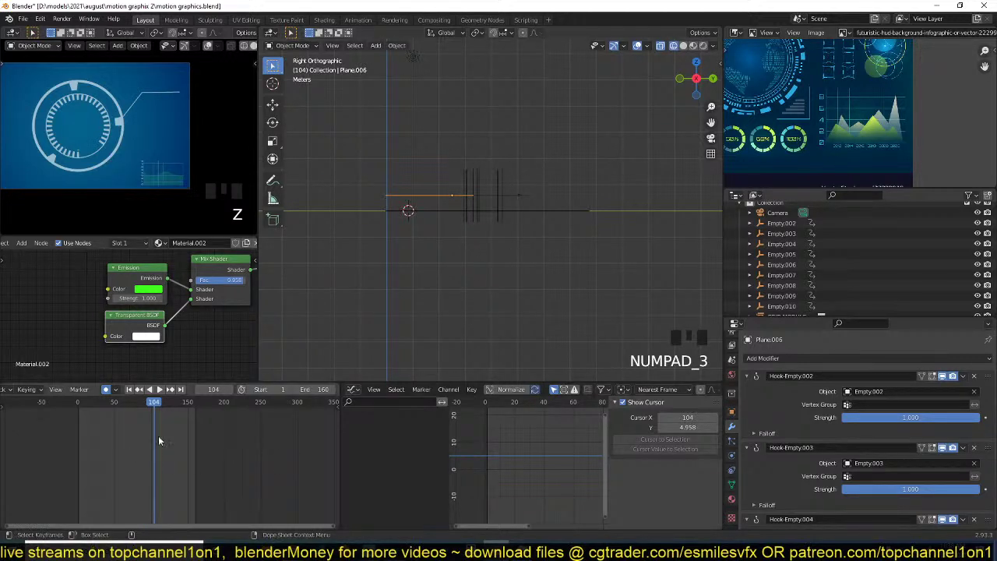
{"action": "left_click_drag", "start_coordinate": [534, 173], "coordinate": [333, 205]}
{"action": "middle_click_drag", "start_coordinate": [386, 131], "coordinate": [378, 177], "text": "shift"}
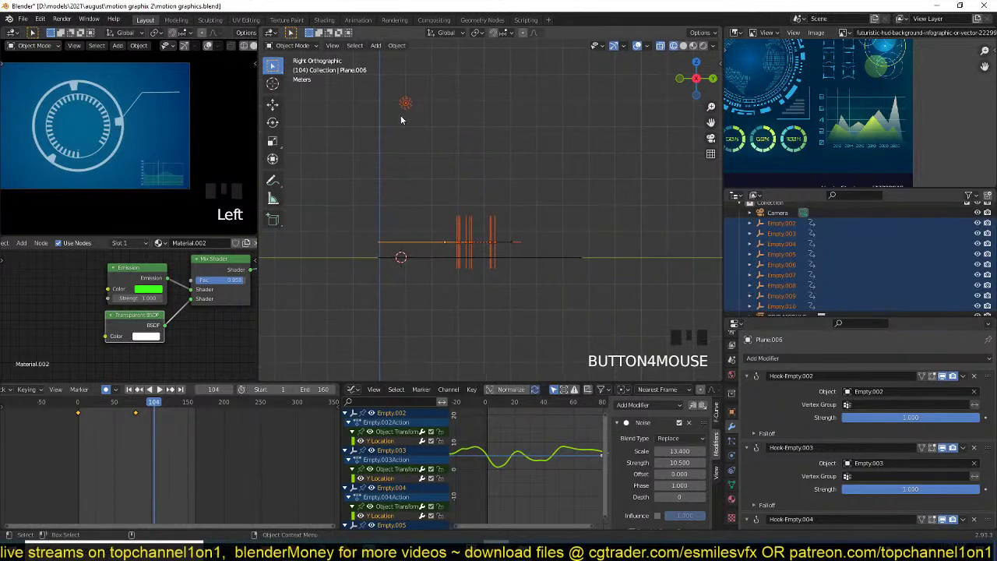
{"action": "left_click", "coordinate": [403, 105]}
{"action": "key", "text": "x"}
{"action": "left_click", "coordinate": [403, 105]}
- Select the green chart with all its hook empties, save the file, and duplicate them 0.1515 m upward along Z
{"action": "left_click_drag", "start_coordinate": [586, 212], "coordinate": [296, 247]}
{"action": "scroll", "coordinate": [435, 280], "scroll_direction": "up", "scroll_amount": 2}
{"action": "key", "text": "ctrl+s"}
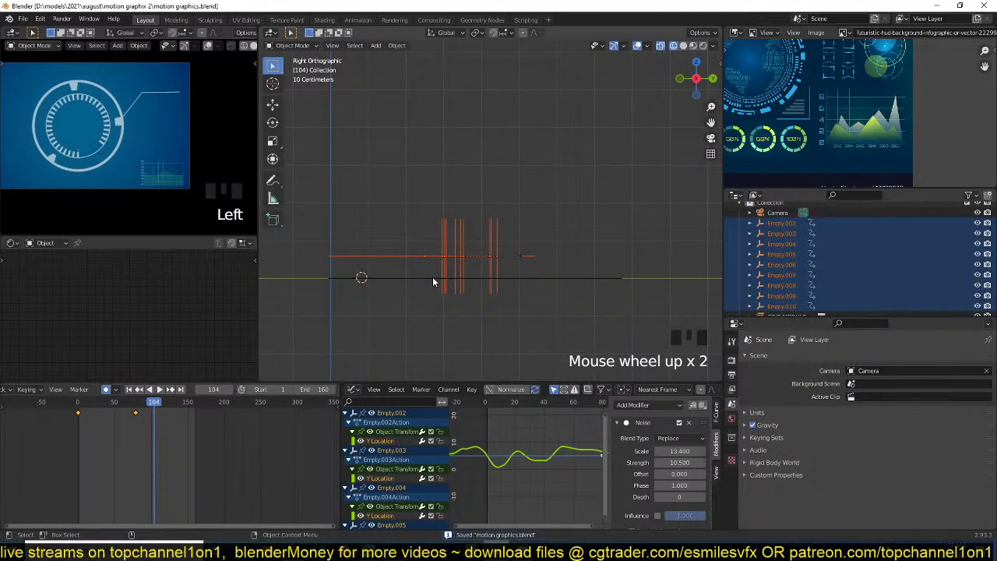
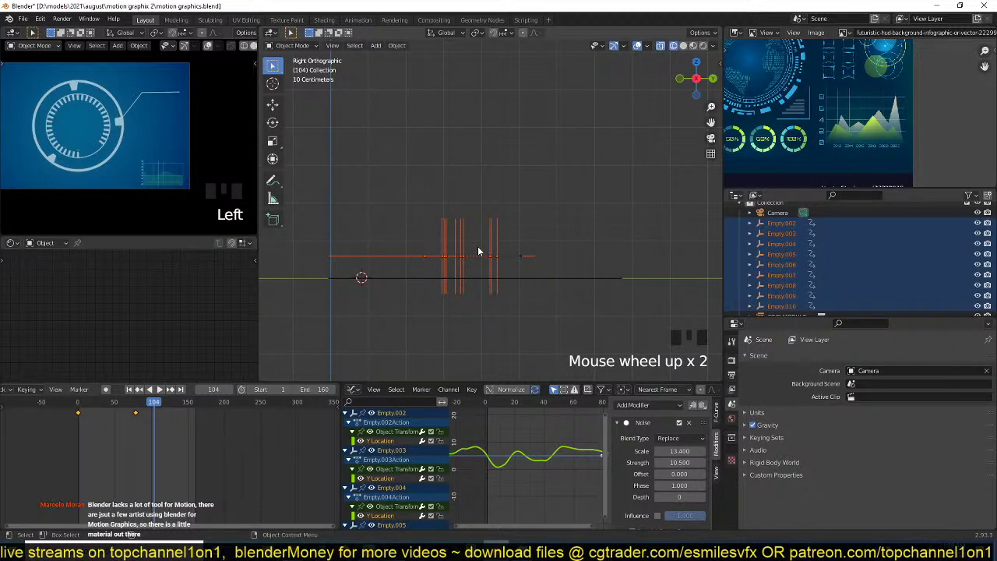
{"action": "key", "text": "shift+d"}
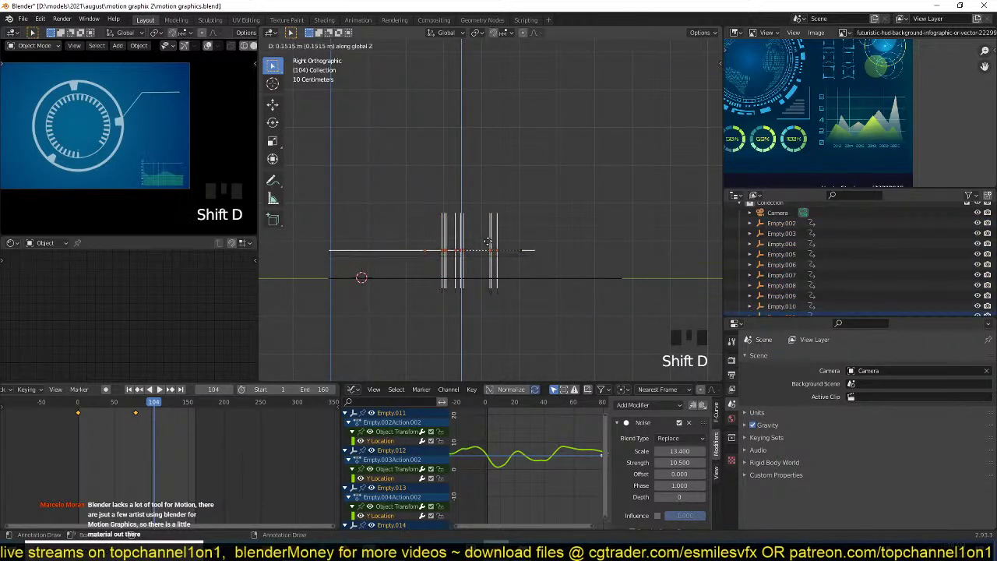
{"action": "left_click", "coordinate": [488, 244]}
- Give the duplicated chart its own copy of the green material and change the emission color to light blue, hue about 0.57
{"action": "key", "text": "KP_7"}
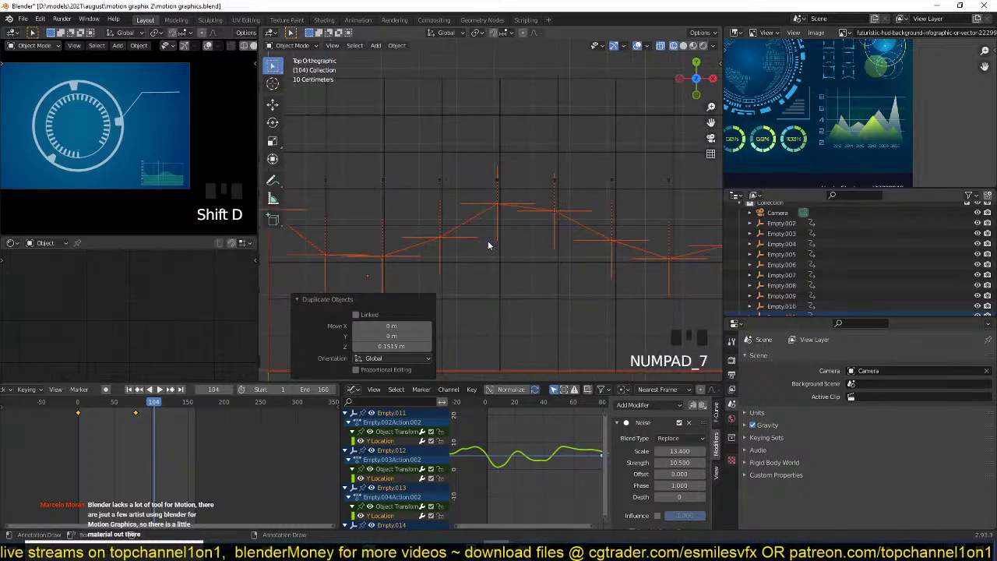
{"action": "key", "text": "z"}
{"action": "key", "text": "grave"}
{"action": "mouse_move", "coordinate": [567, 251]}
{"action": "middle_mouse_down"}
{"action": "mouse_move", "coordinate": [543, 240]}
{"action": "mouse_move", "coordinate": [548, 167]}
{"action": "middle_mouse_up"}
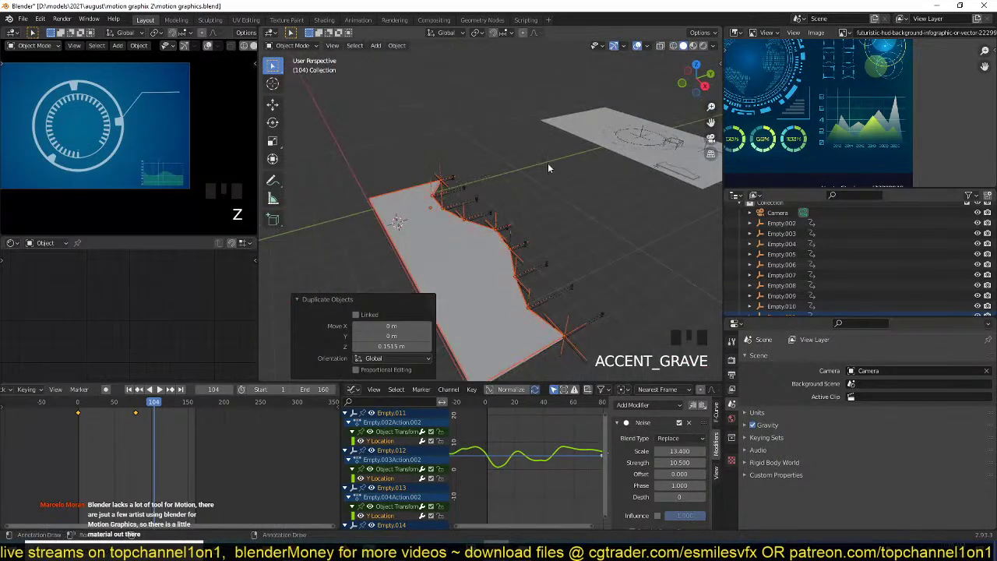
{"action": "left_click", "coordinate": [467, 282]}
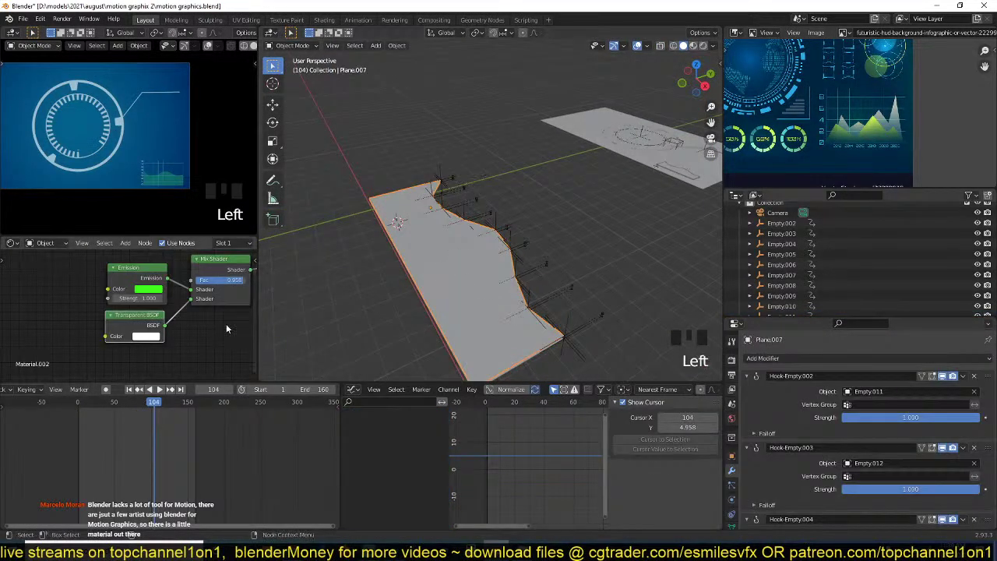
{"action": "left_click", "coordinate": [201, 244]}
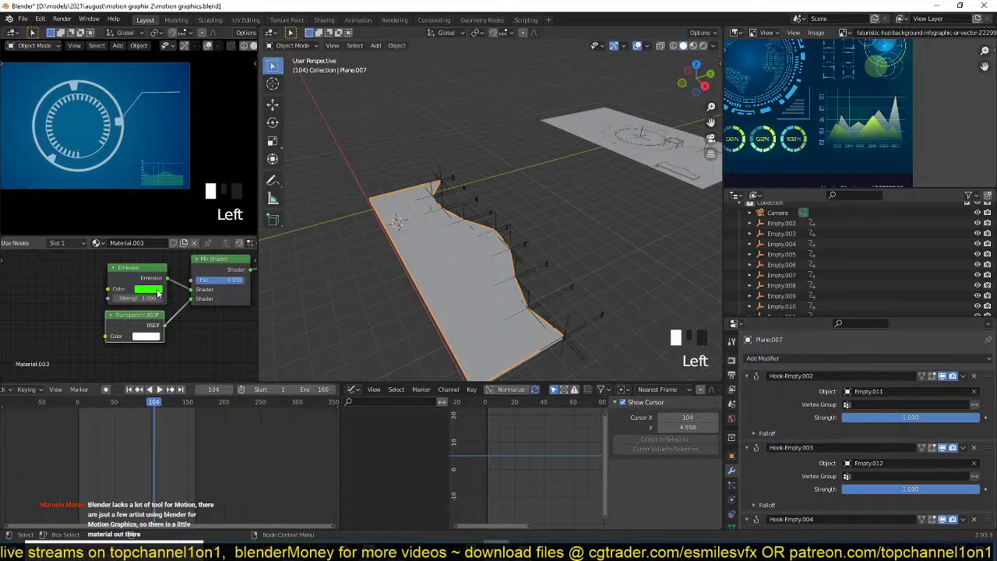
{"action": "left_click", "coordinate": [148, 289]}
{"action": "left_click_drag", "start_coordinate": [175, 184], "coordinate": [175, 176]}
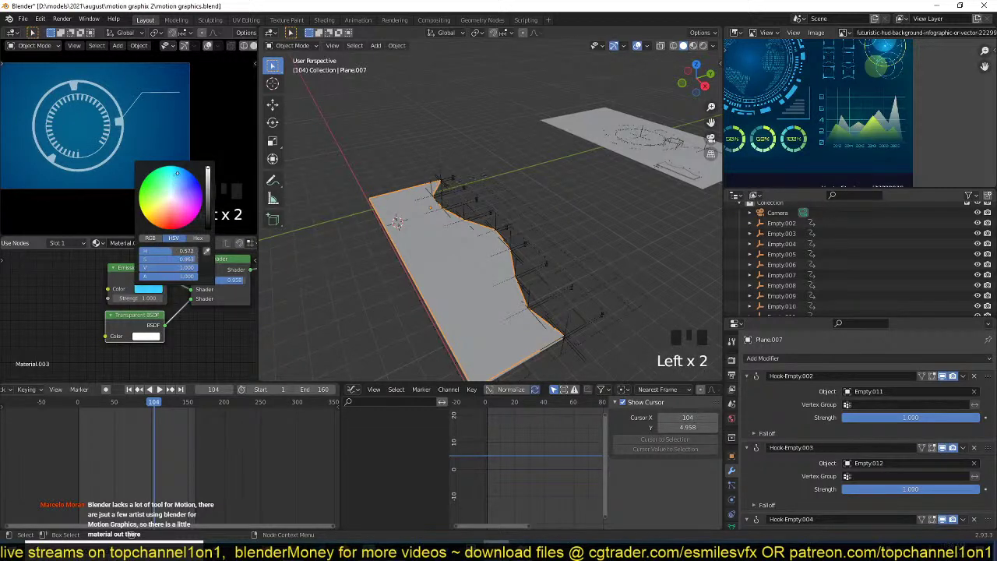
- Switch the viewport to Material Preview and examine the two overlapping charts from the side, above and at an angle
{"action": "key", "text": "grave"}
{"action": "middle_click_drag", "start_coordinate": [463, 224], "coordinate": [421, 174]}
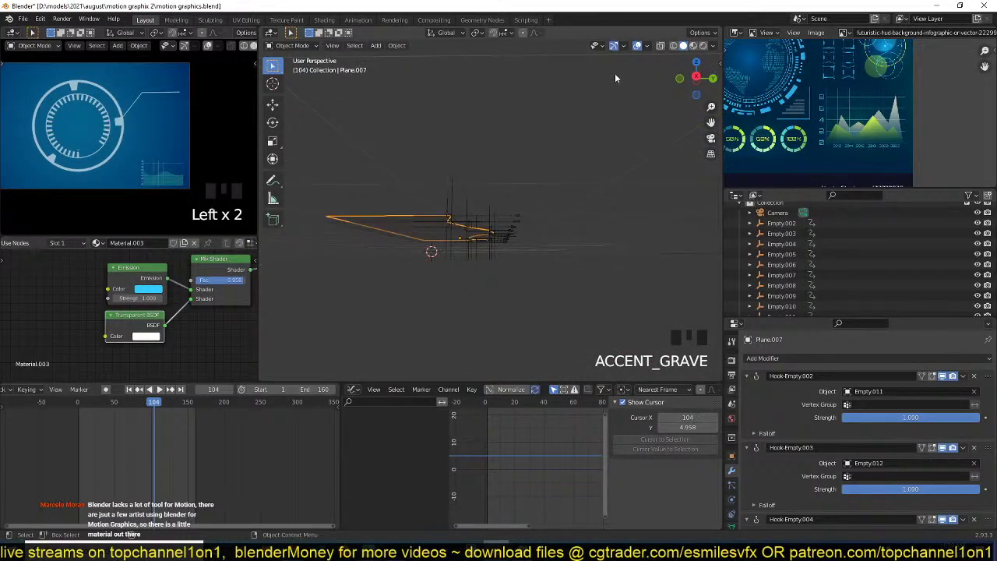
{"action": "left_click", "coordinate": [691, 46]}
{"action": "key", "text": "grave"}
{"action": "middle_click_drag", "start_coordinate": [561, 143], "coordinate": [517, 221]}
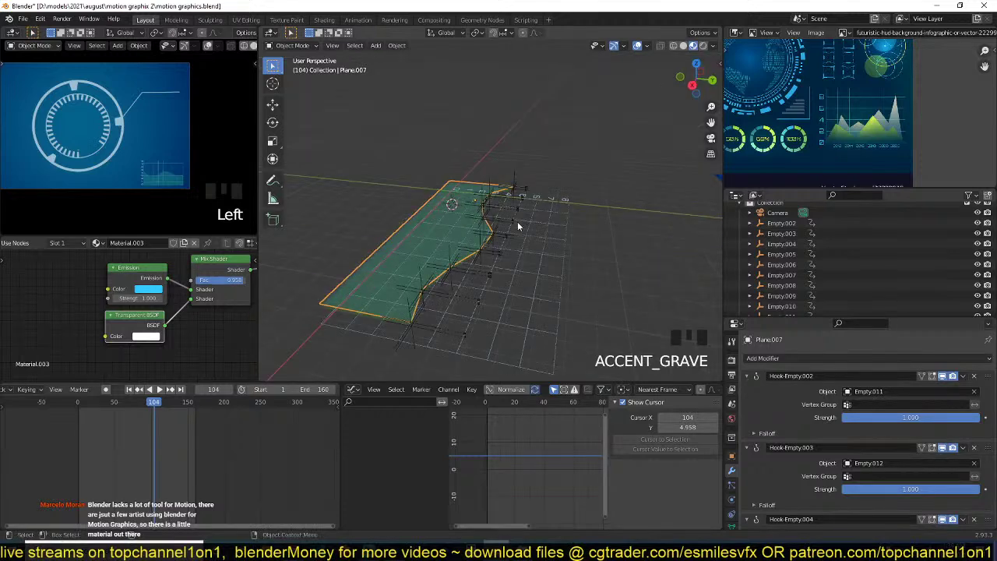
{"action": "scroll", "coordinate": [440, 255], "scroll_direction": "up", "scroll_amount": 3}
{"action": "key", "text": "KP_7"}
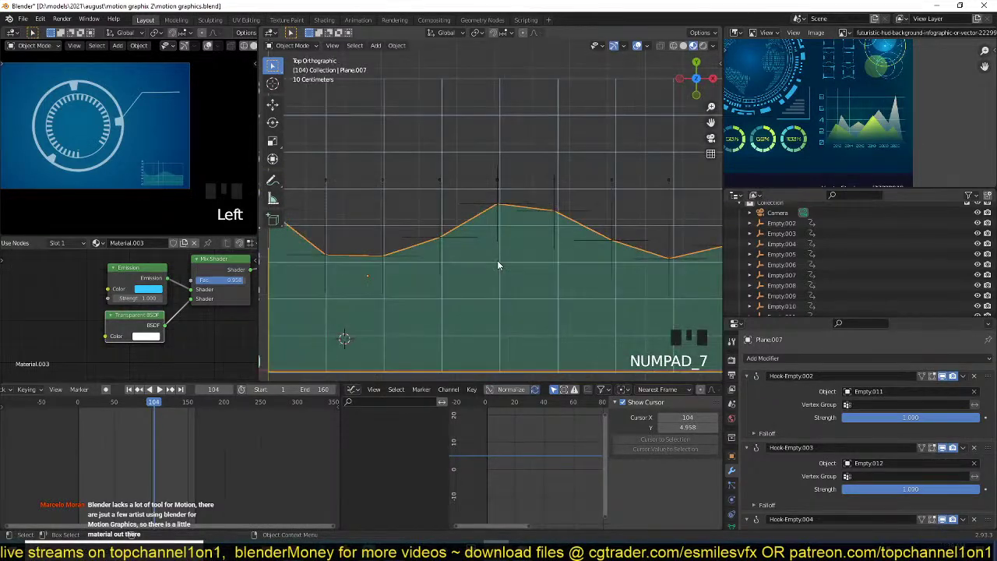
{"action": "key", "text": "grave"}
{"action": "middle_click_drag", "start_coordinate": [464, 243], "coordinate": [394, 158]}
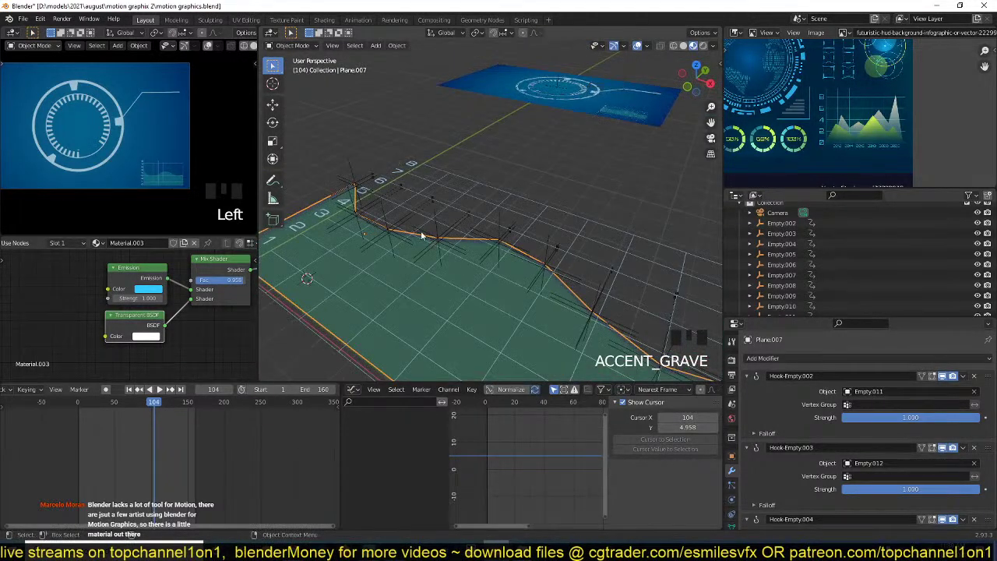
- Select the duplicated chart's hook empty Empty.015 and set its Noise modifier's phase to 10.1
{"action": "key", "text": "grave"}
{"action": "middle_click_drag", "start_coordinate": [421, 231], "coordinate": [445, 217]}
{"action": "left_click", "coordinate": [432, 189]}
{"action": "key", "text": "grave"}
{"action": "key", "text": "grave"}
{"action": "left_click", "coordinate": [426, 224]}
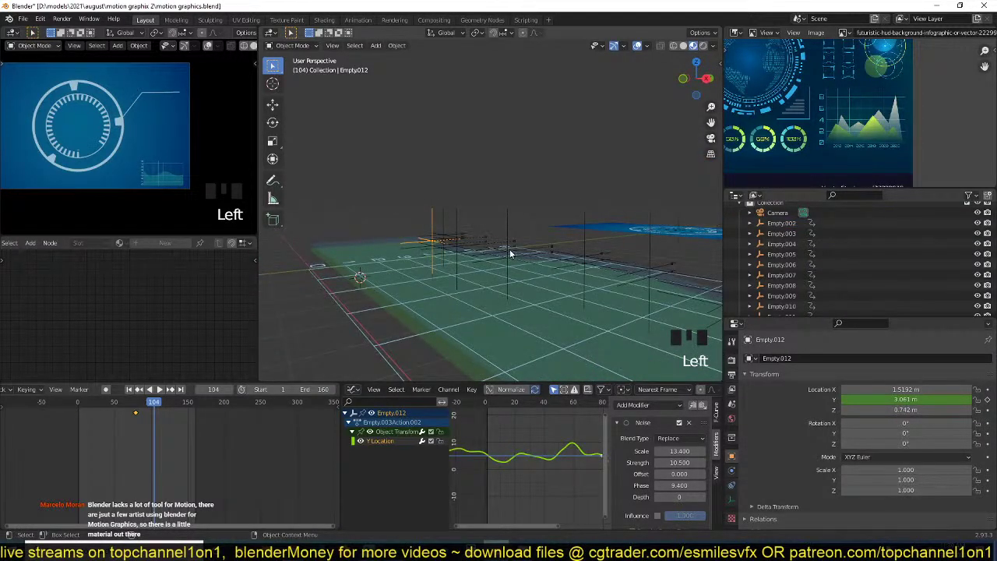
{"action": "key", "text": "KP_1"}
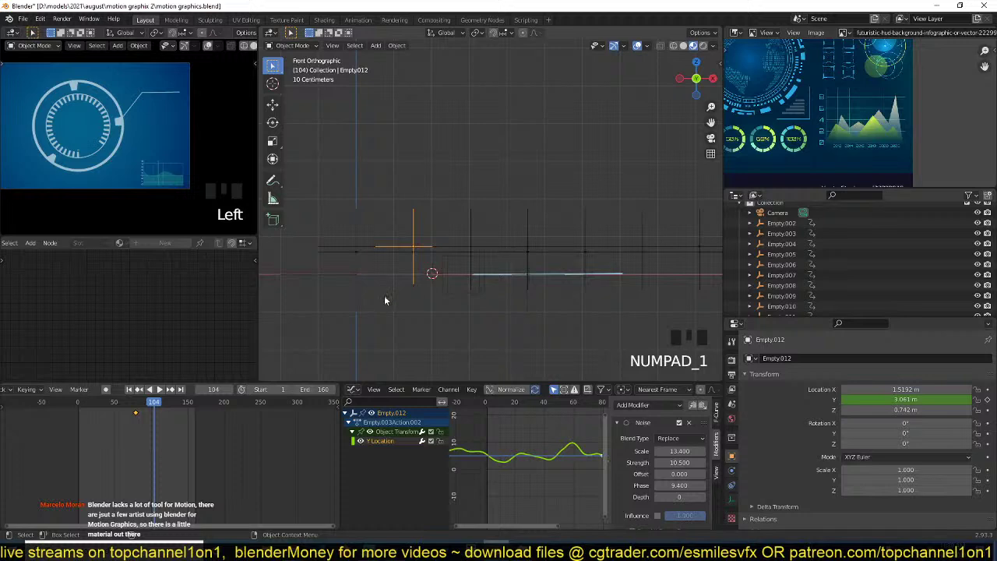
{"action": "key", "text": "grave"}
{"action": "middle_click_drag", "start_coordinate": [426, 282], "coordinate": [512, 278]}
{"action": "scroll", "coordinate": [552, 269], "scroll_direction": "up", "scroll_amount": 2}
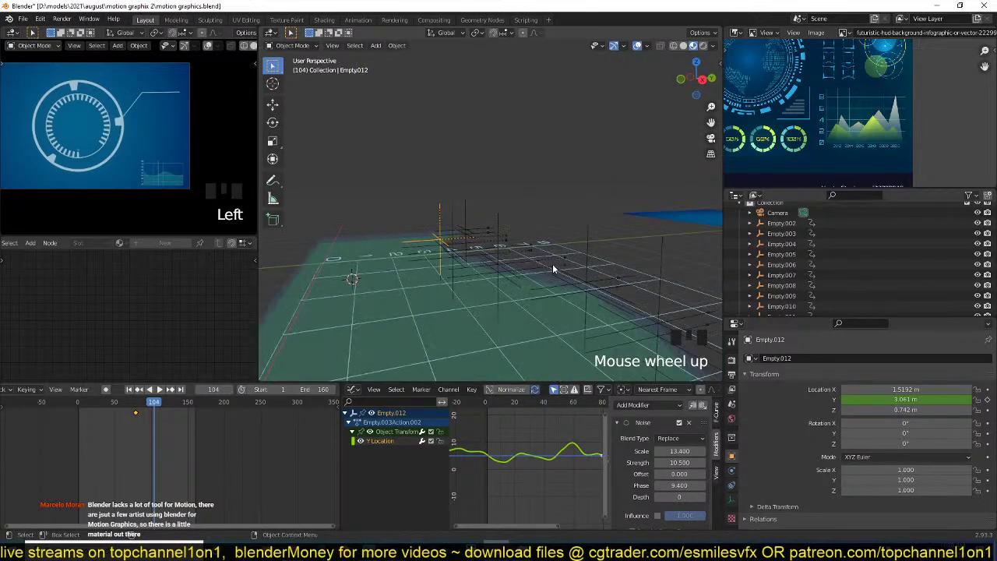
{"action": "left_click", "coordinate": [588, 253]}
{"action": "left_click_drag", "start_coordinate": [677, 486], "coordinate": [742, 486]}
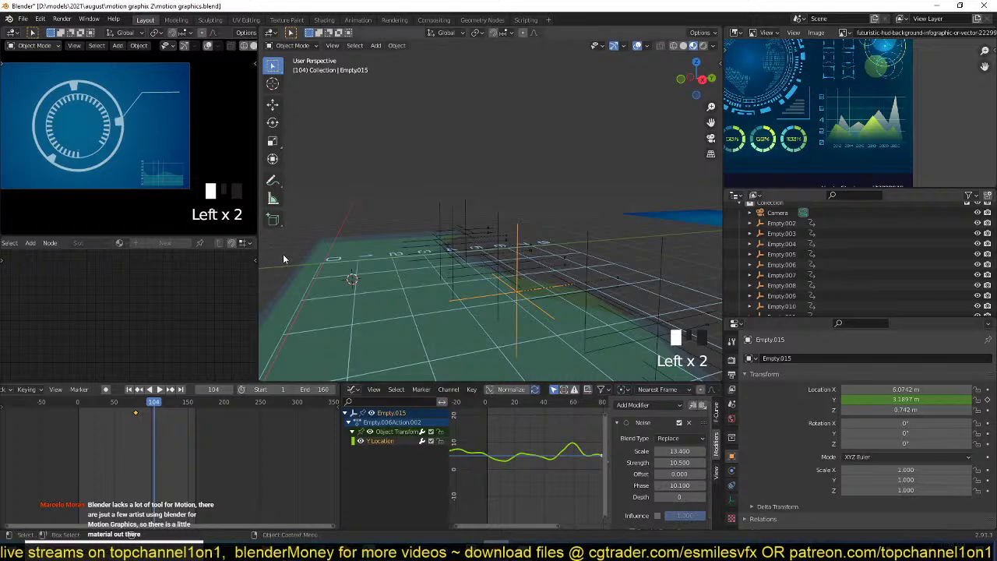
- Make the blue chart more visible by lowering its Mix Shader factor to about 0.82
{"action": "left_click", "coordinate": [492, 320]}
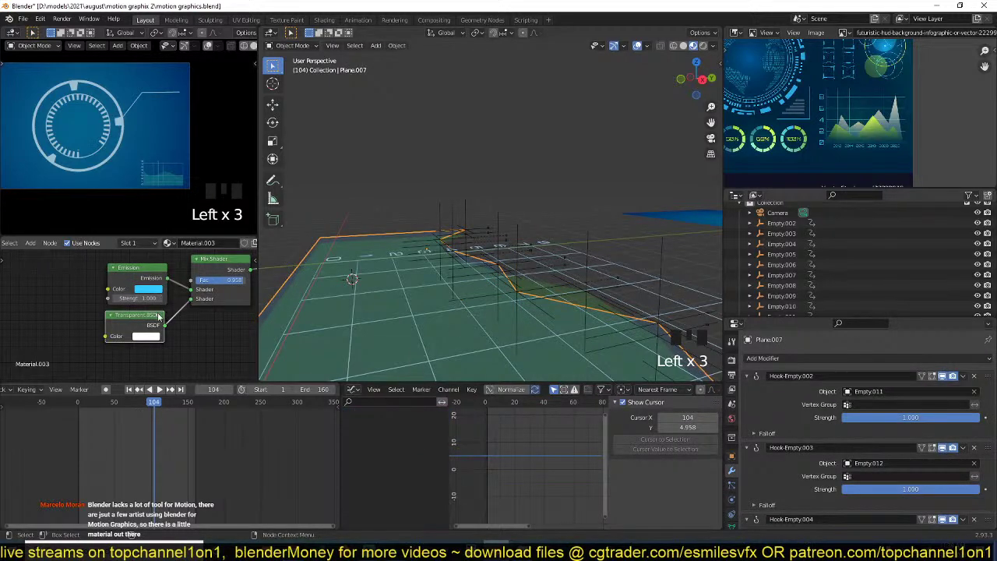
{"action": "left_click_drag", "start_coordinate": [224, 281], "coordinate": [204, 281]}
{"action": "middle_click_drag", "start_coordinate": [377, 282], "coordinate": [455, 244]}
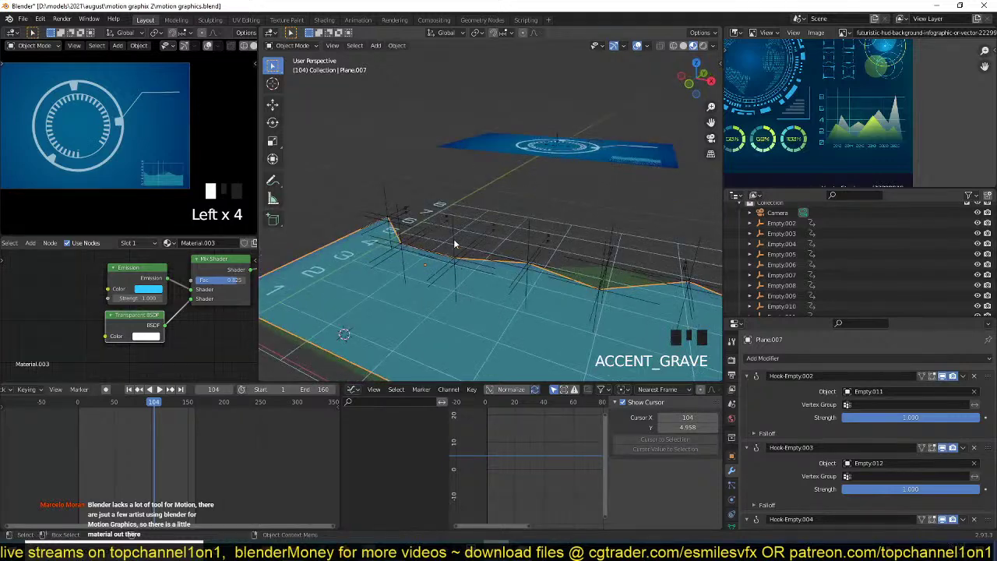
- Set the Noise modifier of the blue chart's Empty.013 to phase -1.2 and scale 16.8
{"action": "left_click", "coordinate": [451, 220]}
{"action": "key", "text": "grave"}
{"action": "left_click", "coordinate": [457, 244]}
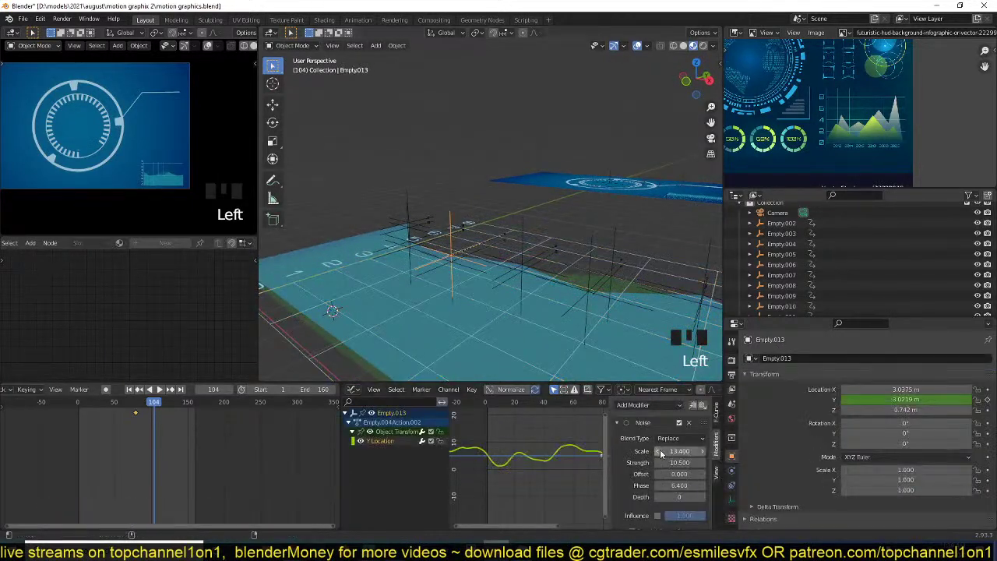
{"action": "left_click_drag", "start_coordinate": [679, 485], "coordinate": [655, 485]}
{"action": "left_click_drag", "start_coordinate": [679, 452], "coordinate": [701, 451]}
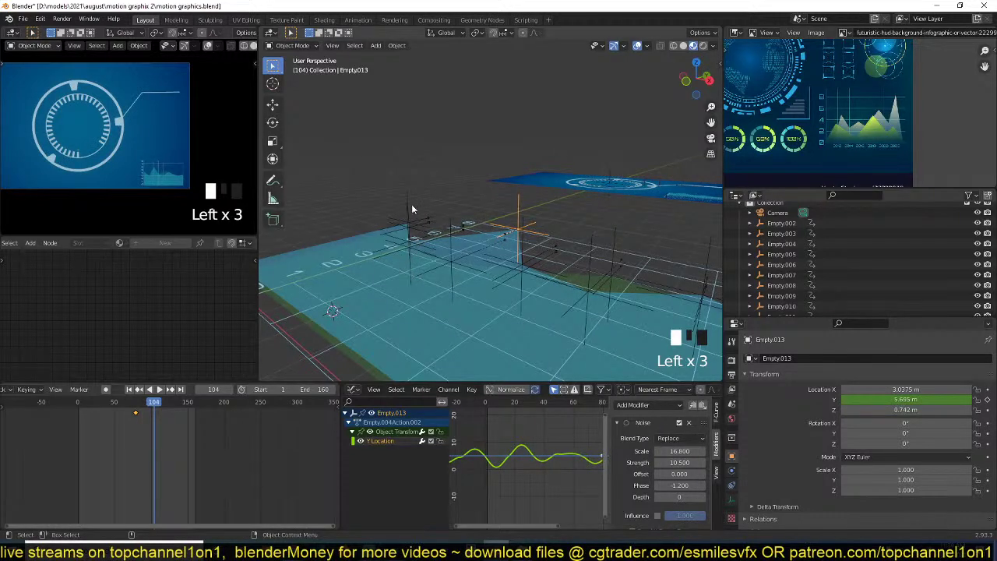
- Set the Noise modifier of the blue chart's Empty.012 to strength 19 and phase 11.6
{"action": "key", "text": "grave"}
{"action": "left_click", "coordinate": [392, 226]}
{"action": "left_click", "coordinate": [392, 231]}
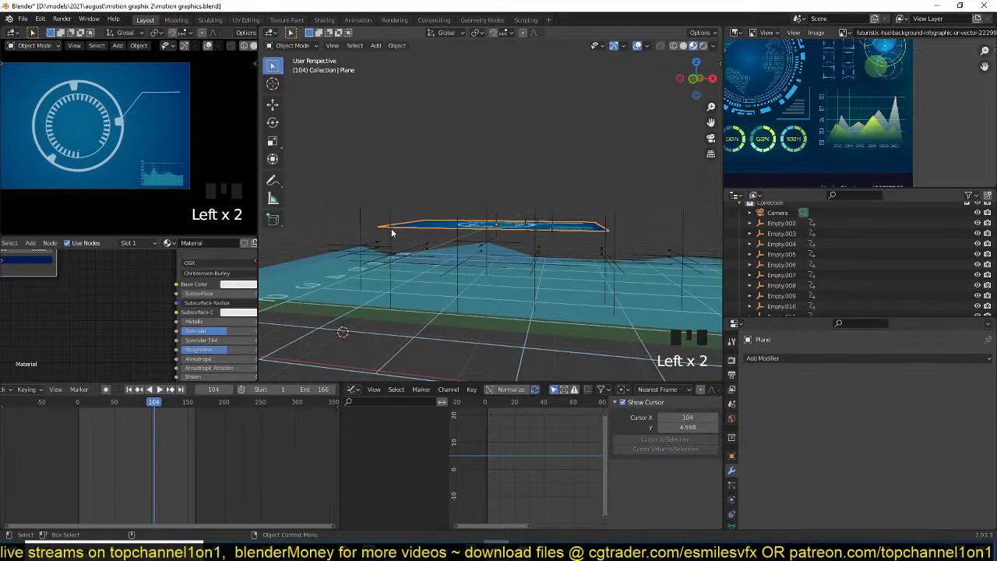
{"action": "left_click", "coordinate": [392, 232]}
{"action": "left_click", "coordinate": [392, 232]}
{"action": "left_click", "coordinate": [392, 232]}
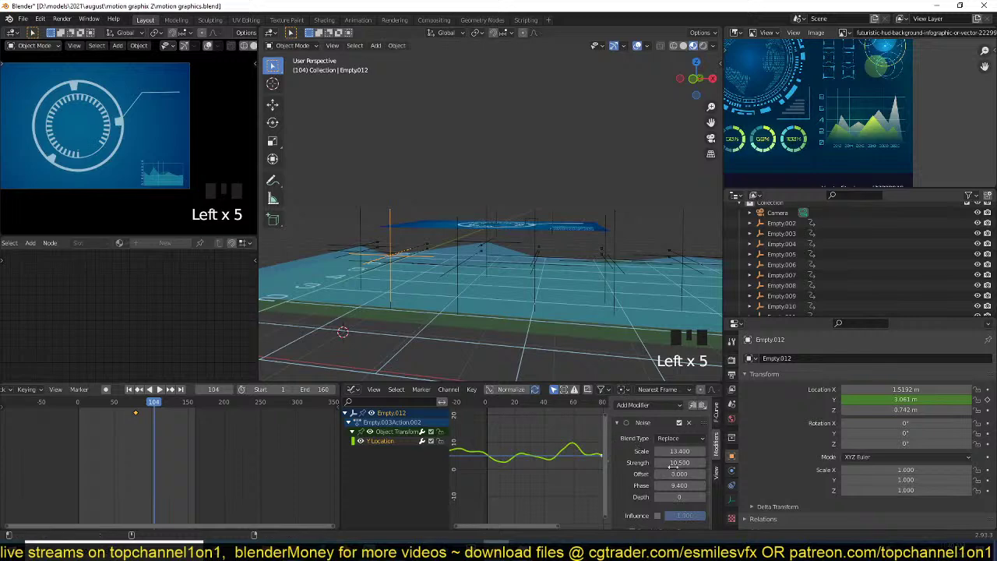
{"action": "left_click_drag", "start_coordinate": [680, 463], "coordinate": [699, 463]}
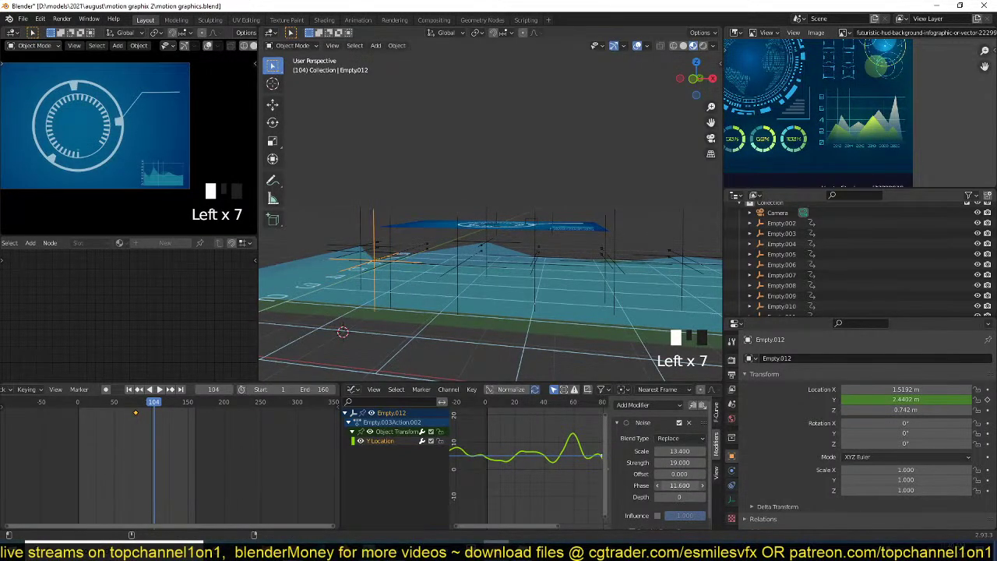
- Set the Noise modifier of the blue chart's Empty.015 to phase 19.4 and strength 20
{"action": "middle_click_drag", "start_coordinate": [559, 279], "coordinate": [576, 295]}
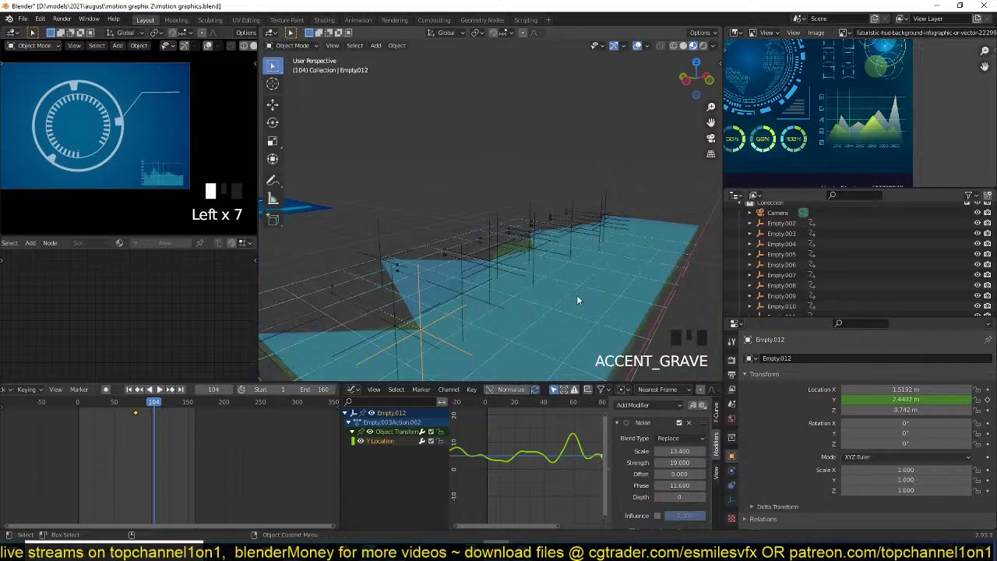
{"action": "left_click", "coordinate": [534, 237]}
{"action": "left_click", "coordinate": [535, 243]}
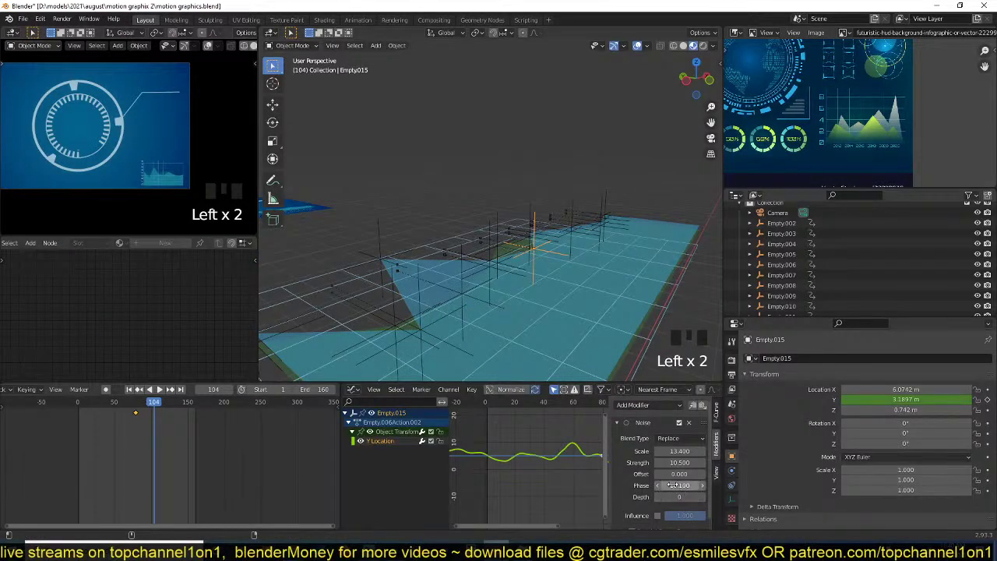
{"action": "left_click_drag", "start_coordinate": [671, 485], "coordinate": [686, 485]}
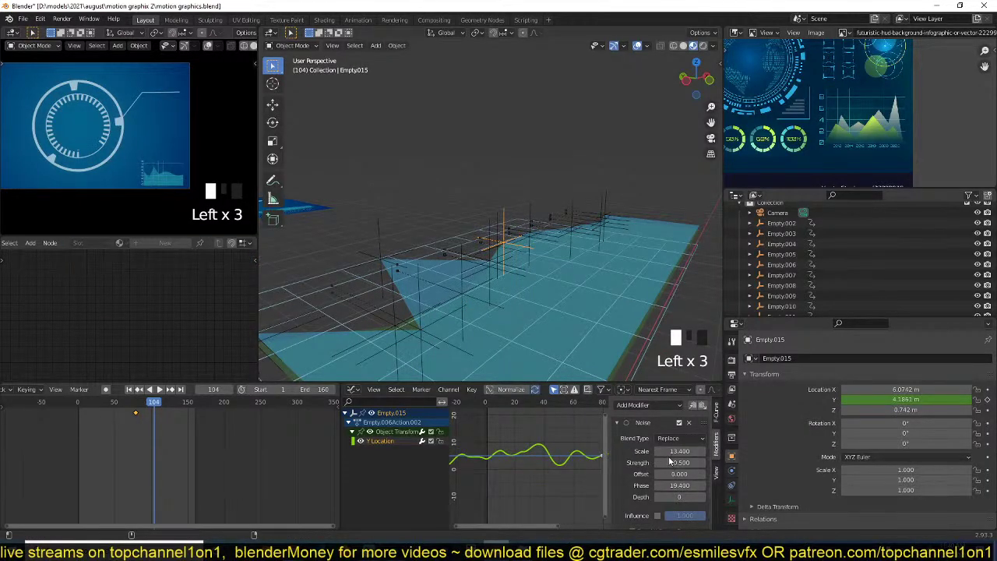
{"action": "middle_click_drag", "start_coordinate": [537, 251], "coordinate": [549, 211]}
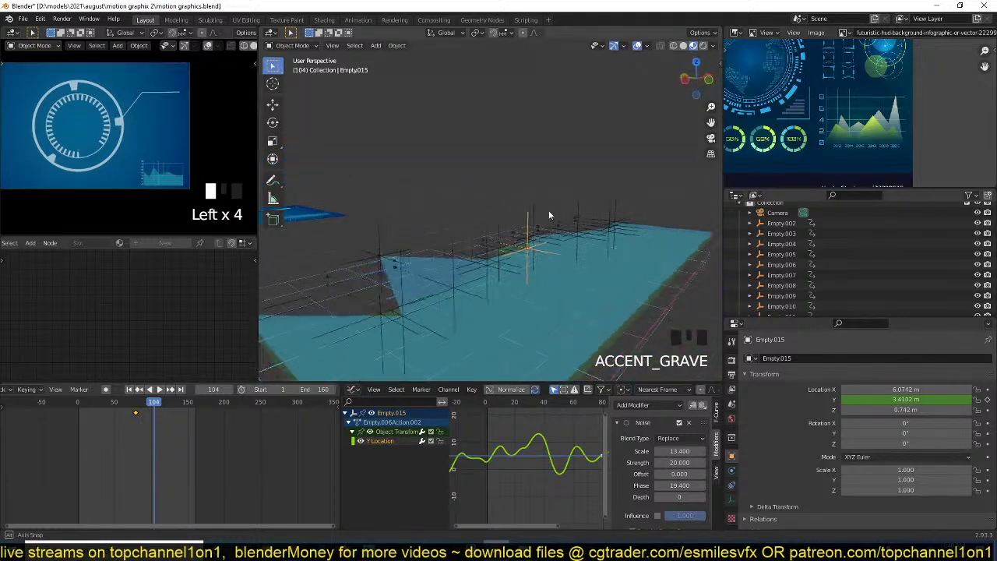
- Set the noise phase of Empty.008 to 9.2 and play the animation to check both charts moving
{"action": "left_click", "coordinate": [579, 213]}
{"action": "left_click_drag", "start_coordinate": [671, 485], "coordinate": [689, 485]}
{"action": "key", "text": "space"}
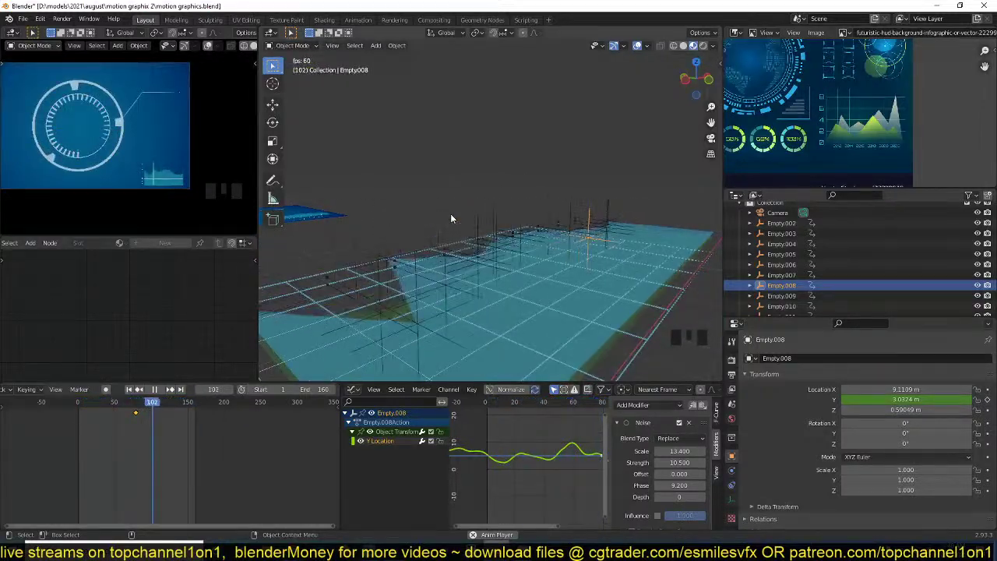
{"action": "key", "text": "space"}
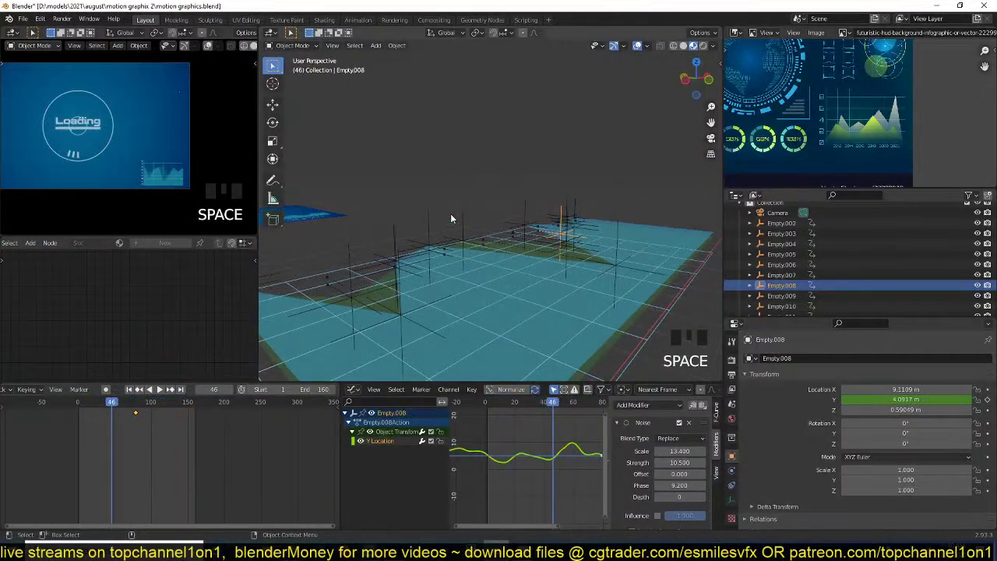
- Save the file and look over the blue and green charts from the top view
{"action": "key", "text": "grave"}
{"action": "middle_click_drag", "start_coordinate": [444, 228], "coordinate": [432, 189]}
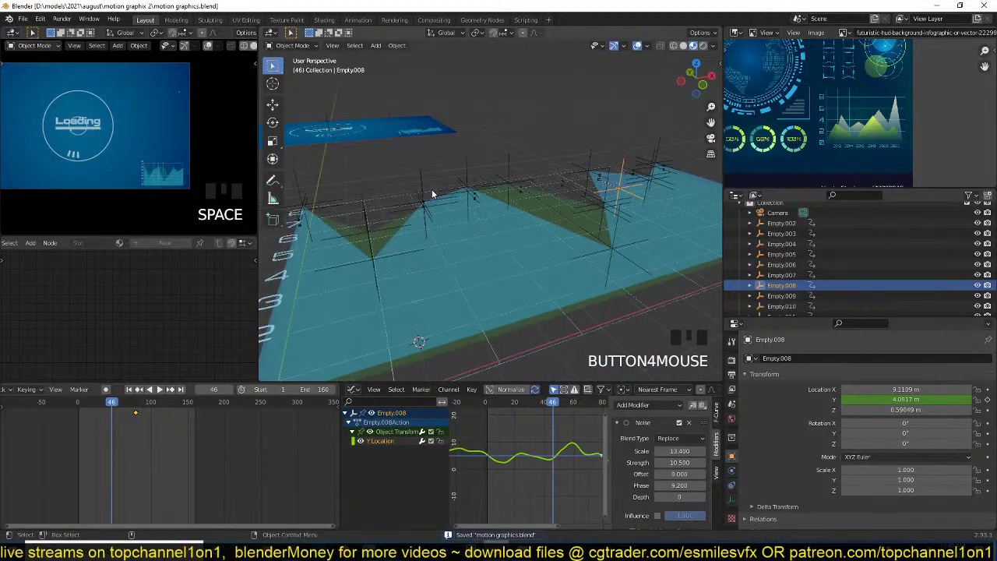
{"action": "scroll", "coordinate": [434, 234], "scroll_direction": "down", "scroll_amount": 4}
{"action": "key", "text": "KP_7"}
{"action": "scroll", "coordinate": [429, 242], "scroll_direction": "up", "scroll_amount": 3}
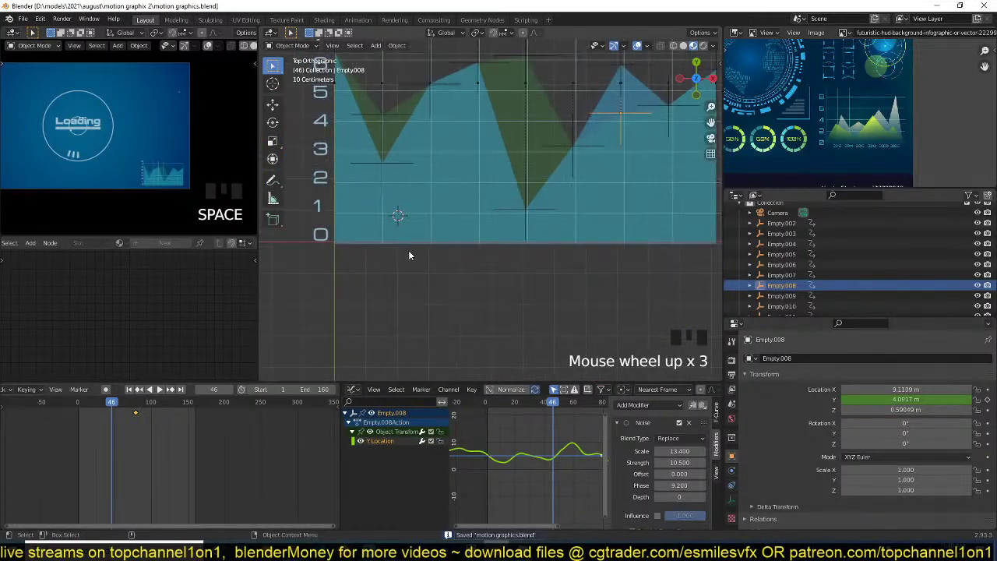
{"action": "right_click", "coordinate": [782, 223]}
{"action": "scroll", "coordinate": [561, 226], "scroll_direction": "down", "scroll_amount": 8}
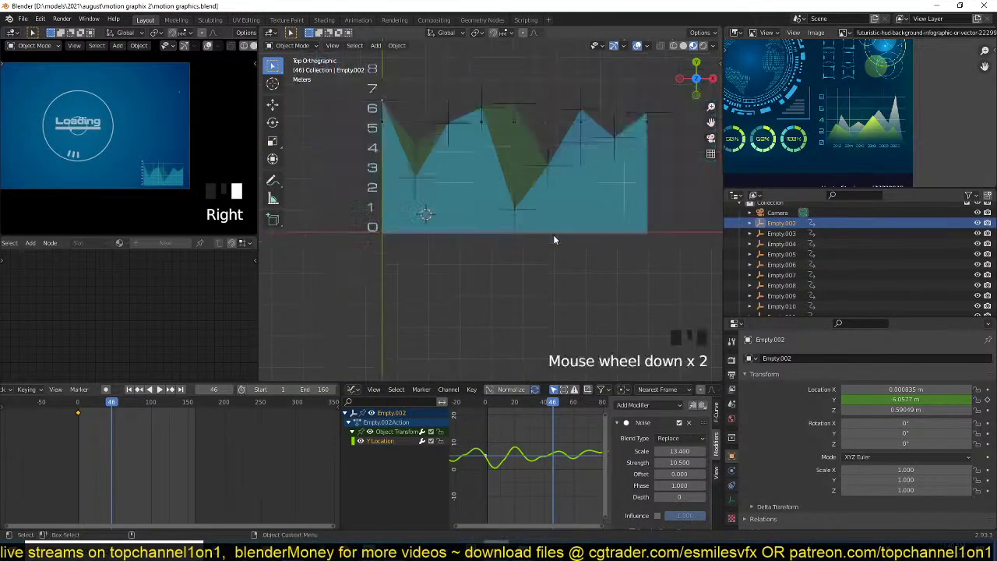
{"action": "left_click", "coordinate": [536, 225]}
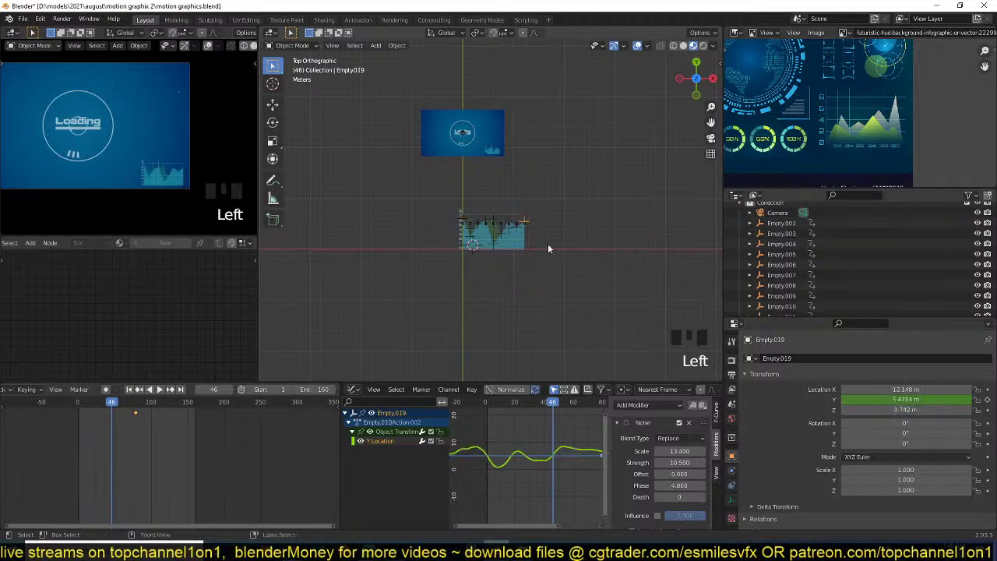
{"action": "left_click", "coordinate": [517, 243]}
{"action": "scroll", "coordinate": [553, 157], "scroll_direction": "down", "scroll_amount": 3}
{"action": "scroll", "coordinate": [554, 277], "scroll_direction": "up", "scroll_amount": 5}
{"action": "middle_click_drag", "start_coordinate": [553, 158], "coordinate": [587, 119], "text": "shift"}
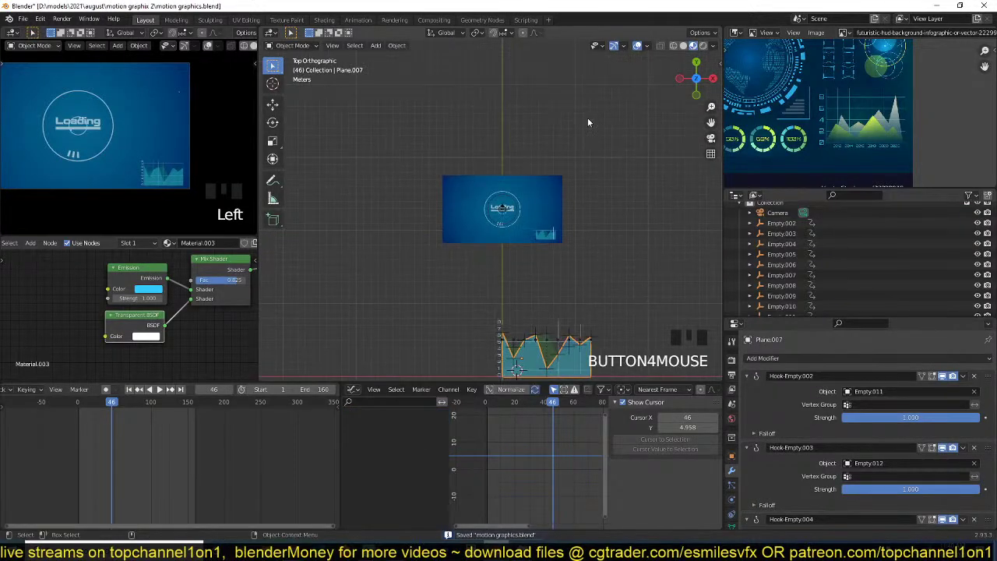
- Duplicate the grid module chart on the HUD screen and place the copy about -6.74 m in X and 4.80 m in Y away, near the loading text
{"action": "scroll", "coordinate": [588, 118], "scroll_direction": "up", "scroll_amount": 4}
{"action": "left_click", "coordinate": [597, 266]}
{"action": "scroll", "coordinate": [612, 285], "scroll_direction": "up", "scroll_amount": 3}
{"action": "middle_click_drag", "start_coordinate": [613, 285], "coordinate": [580, 290], "text": "shift"}
{"action": "key", "text": "shift+d"}
{"action": "left_click", "coordinate": [408, 166]}
{"action": "middle_click_drag", "start_coordinate": [407, 167], "coordinate": [522, 229], "text": "shift"}
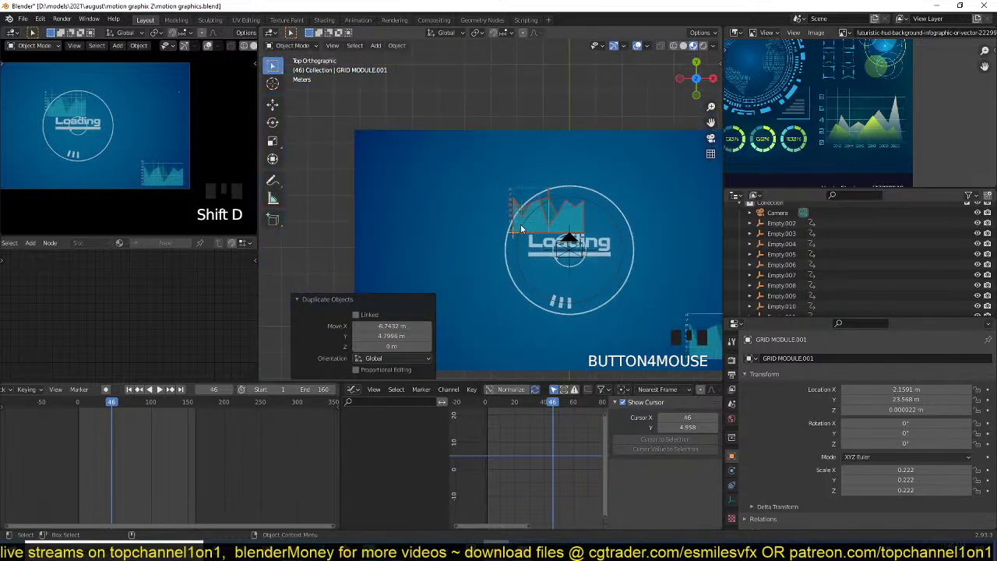
- Scale the copied grid module by 0.650, stretch it by about 6.818 along X and flatten it by 0.576 along Y
{"action": "key", "text": "s"}
{"action": "left_click", "coordinate": [533, 234]}
{"action": "scroll", "coordinate": [533, 233], "scroll_direction": "up", "scroll_amount": 2}
{"action": "key", "text": "s"}
{"action": "key", "text": "x"}
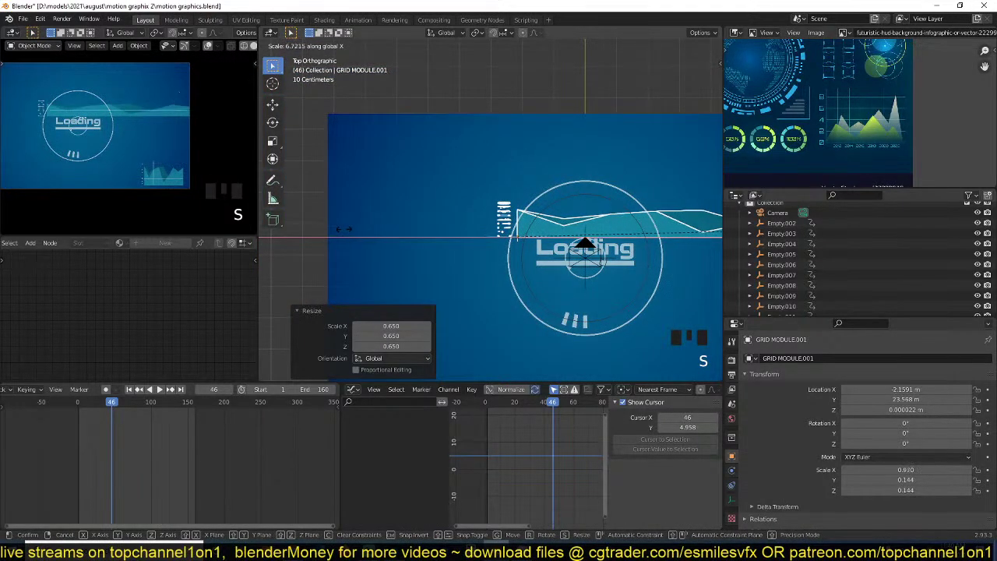
{"action": "key", "text": "s"}
{"action": "left_click", "coordinate": [517, 241]}
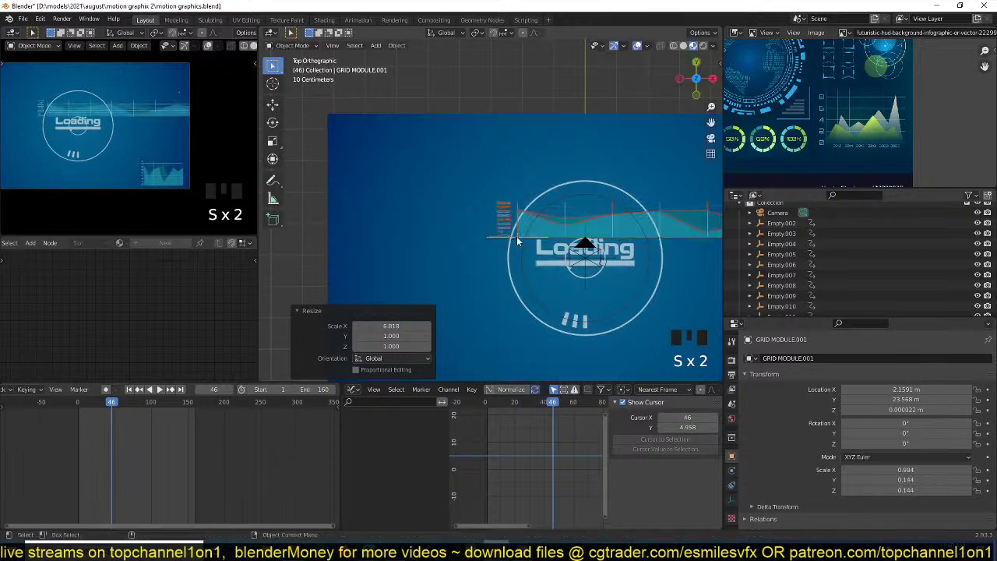
{"action": "key", "text": "s"}
{"action": "key", "text": "y"}
{"action": "left_click", "coordinate": [505, 199]}
{"action": "scroll", "coordinate": [503, 196], "scroll_direction": "down", "scroll_amount": 3}
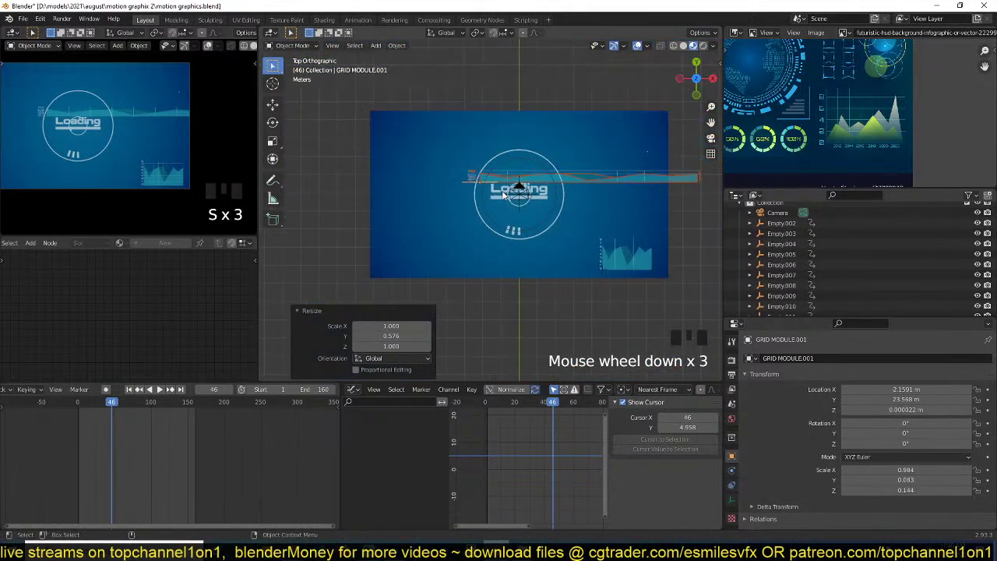
- Move the flattened chart strip to the HUD screen's lower-left edge, about X -7.61 m and Y 19.03 m, and scale it by 0.914
{"action": "key", "text": "g"}
{"action": "left_click", "coordinate": [414, 274]}
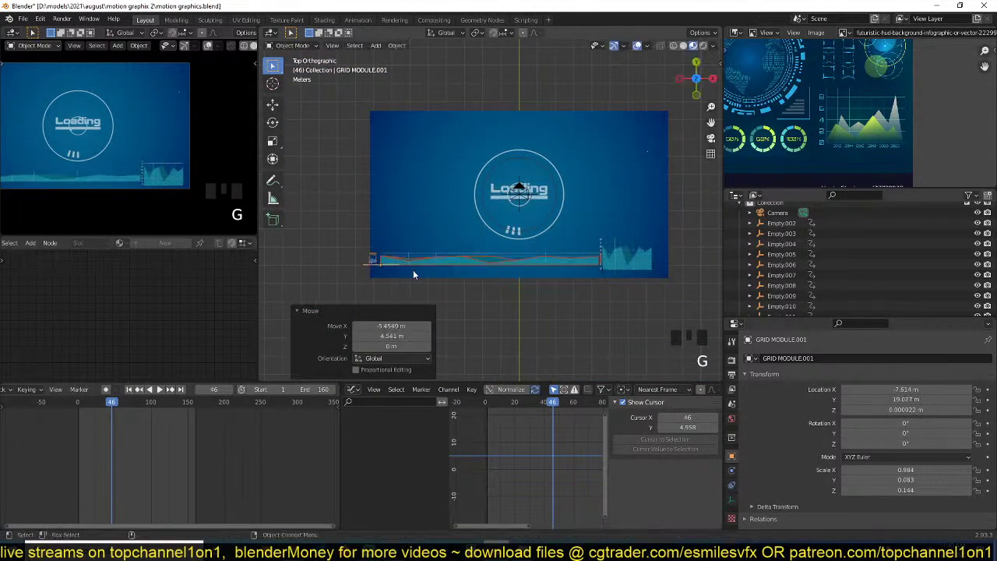
{"action": "key", "text": "s"}
{"action": "left_click", "coordinate": [541, 266]}
{"action": "middle_click_drag", "start_coordinate": [458, 255], "coordinate": [489, 277], "text": "shift"}
{"action": "key", "text": "g"}
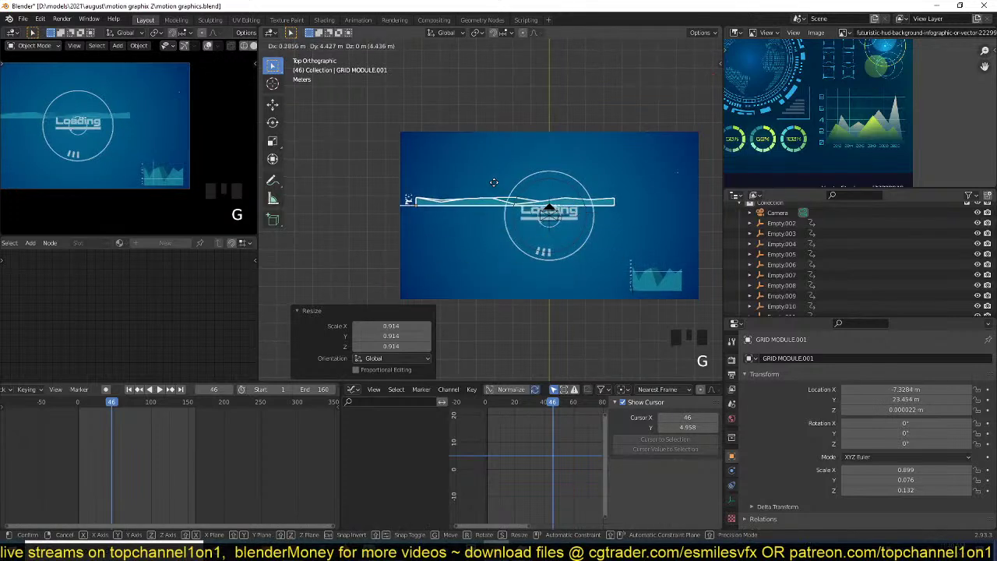
{"action": "key", "text": "Escape"}
- Mirror the chart strip along Y and move it to the HUD screen's upper edge, about X -5.56 m and Y 27.14 m
{"action": "key", "text": "ctrl+m"}
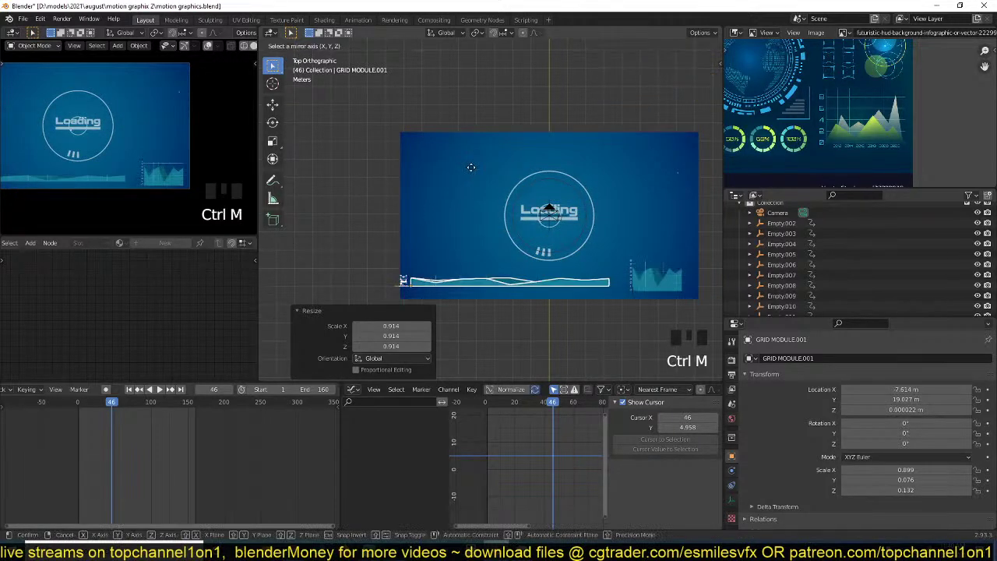
{"action": "key", "text": "y"}
{"action": "left_click", "coordinate": [481, 183]}
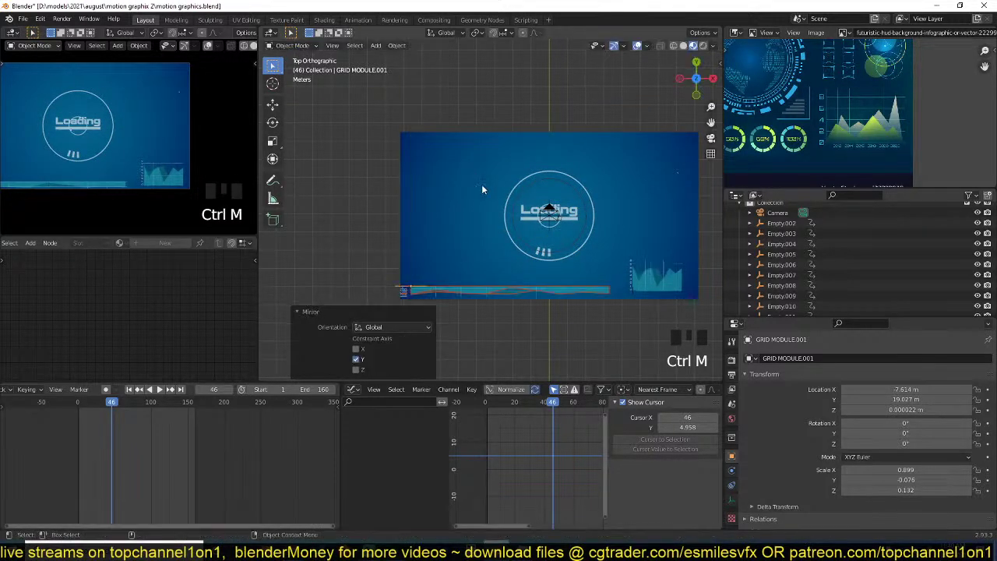
{"action": "key", "text": "t"}
{"action": "key", "text": "g"}
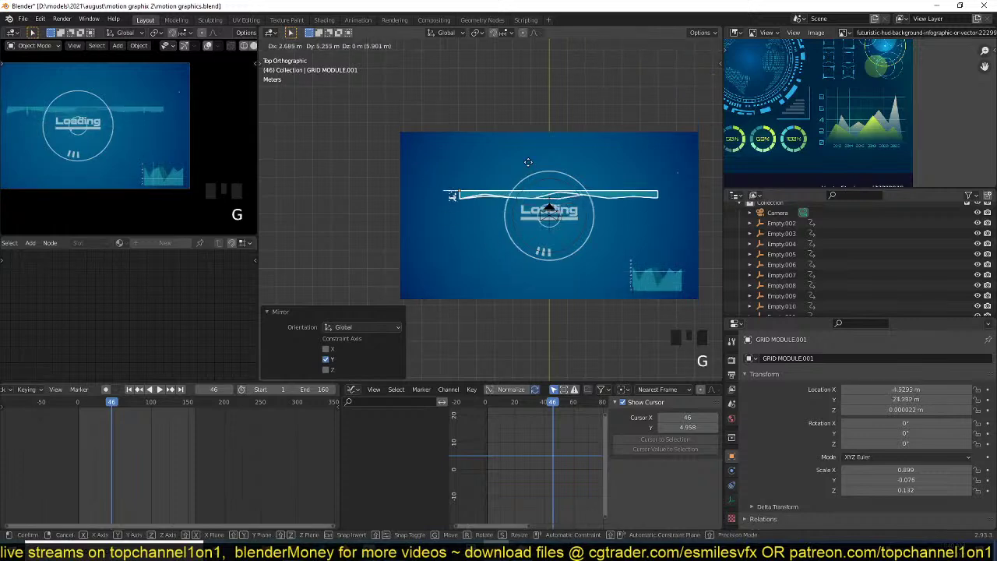
{"action": "left_click", "coordinate": [516, 113]}
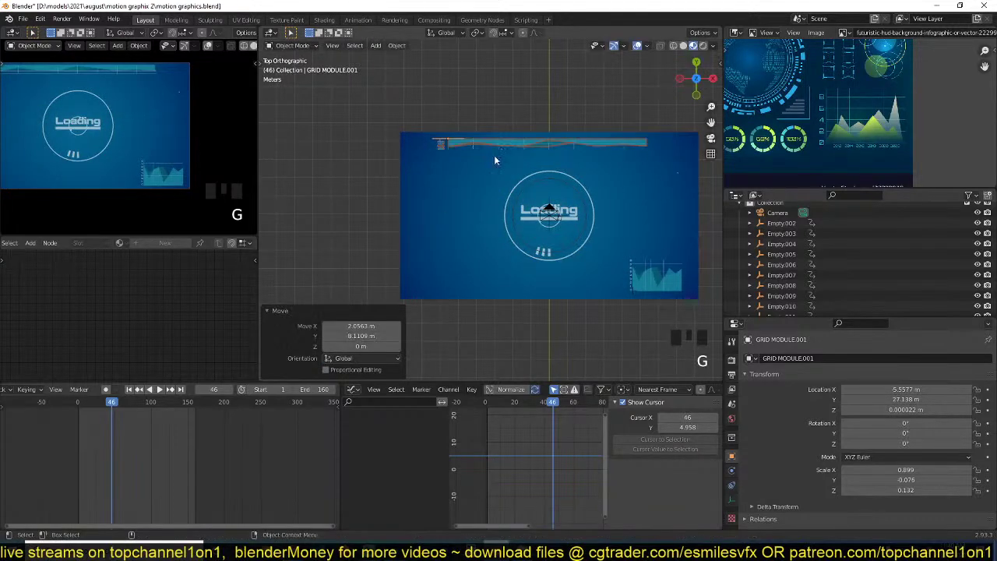
- Stretch the mirrored chart strip by 1.149 along X and shift it to about X -5.43 m, Y 27.34 m
{"action": "scroll", "coordinate": [496, 163], "scroll_direction": "down", "scroll_amount": 2}
{"action": "key", "text": "s"}
{"action": "key", "text": "x"}
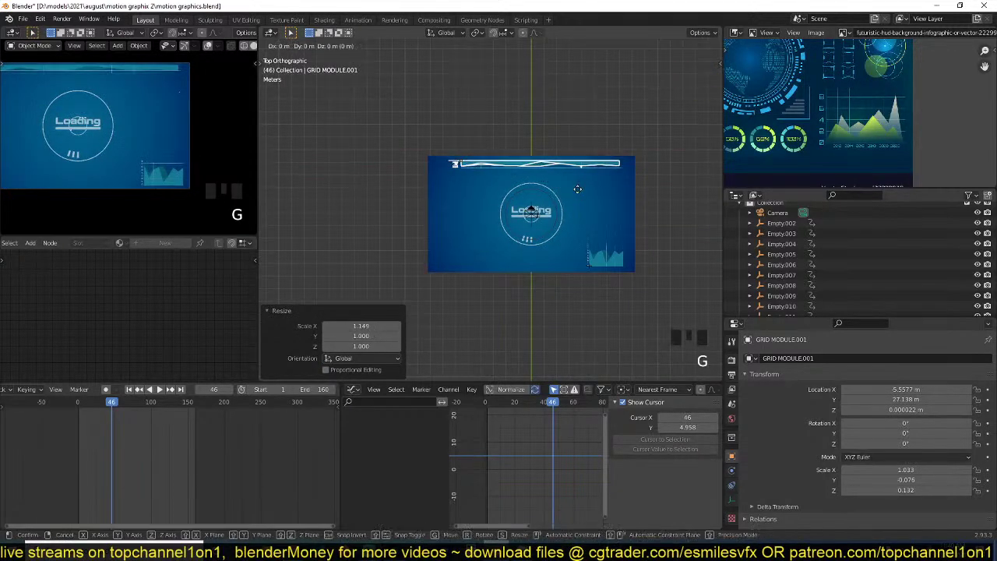
{"action": "left_click", "coordinate": [578, 185]}
{"action": "key", "text": "alt+a"}
{"action": "scroll", "coordinate": [177, 190], "scroll_direction": "down", "scroll_amount": 2}
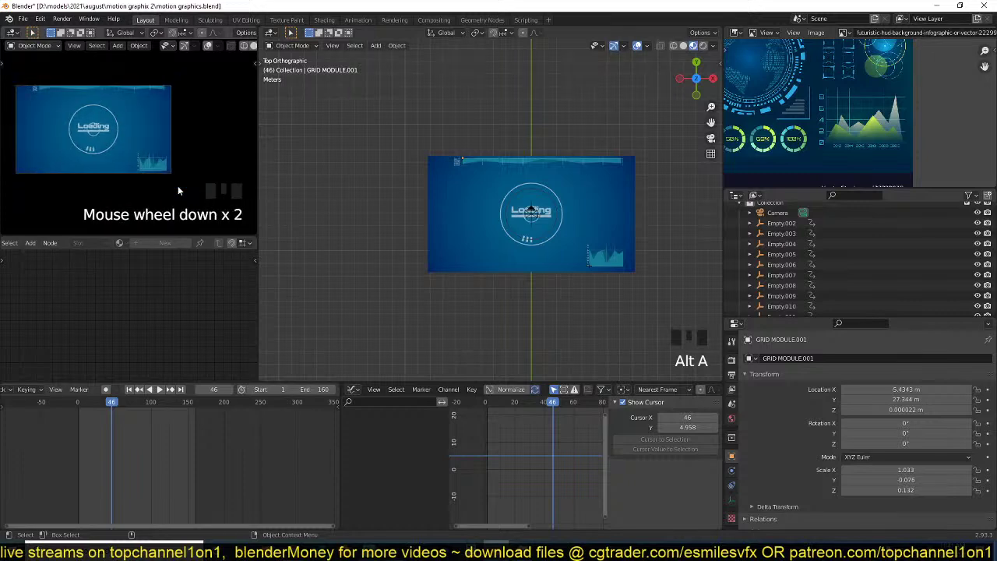
- Lower the chart strip along Y to about 27.23 m and play the animation to check its movement
{"action": "scroll", "coordinate": [577, 153], "scroll_direction": "up", "scroll_amount": 2}
{"action": "left_click", "coordinate": [554, 138]}
{"action": "key", "text": "g"}
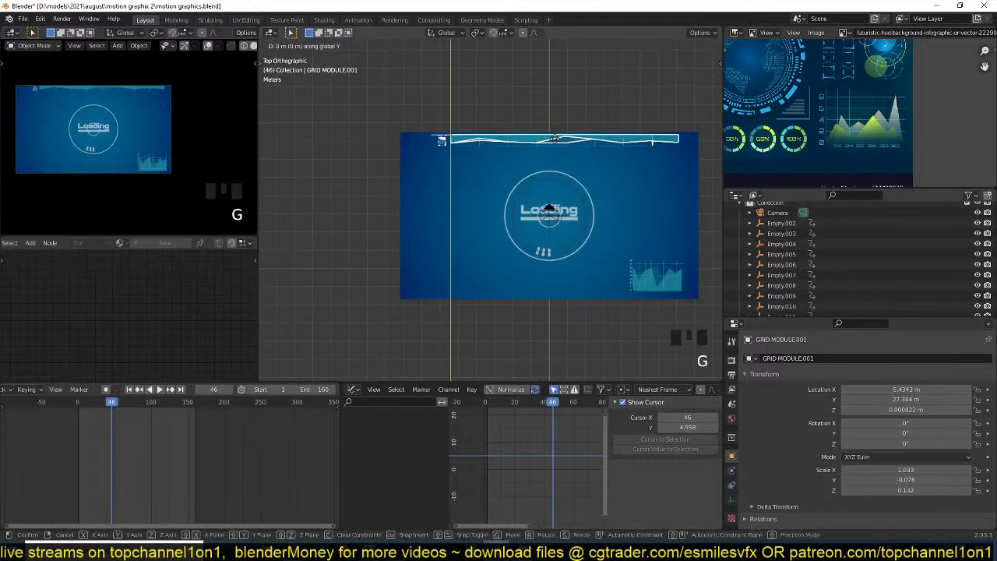
{"action": "key", "text": "y"}
{"action": "left_click", "coordinate": [555, 142]}
{"action": "key", "text": "g"}
{"action": "key", "text": "y"}
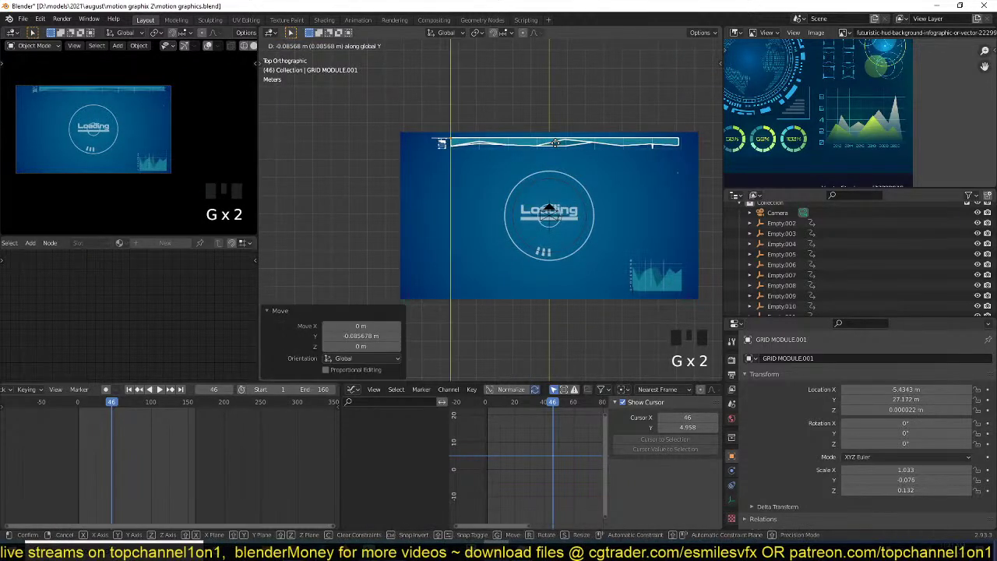
{"action": "left_click", "coordinate": [556, 143]}
{"action": "key", "text": "space"}
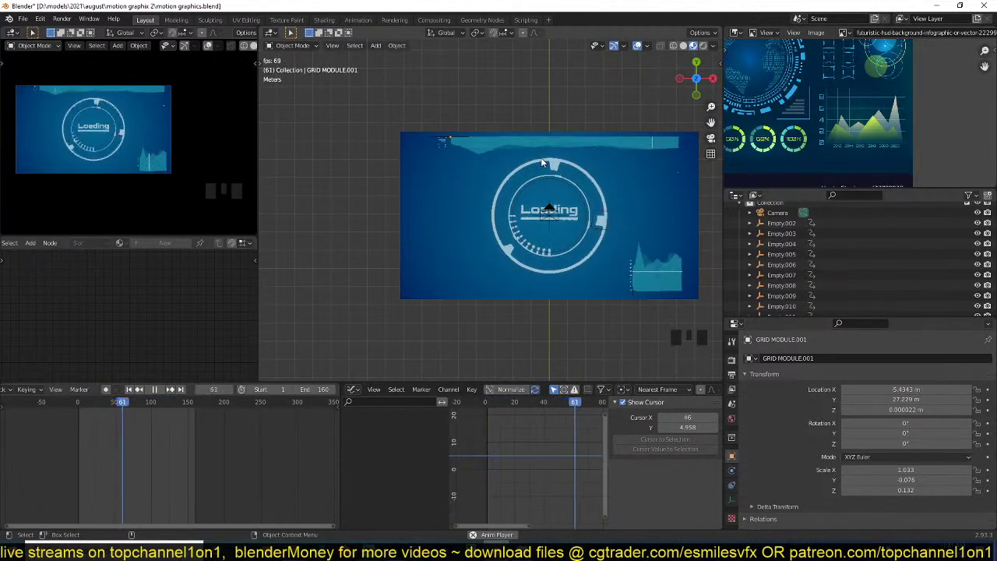
{"action": "key", "text": "space"}
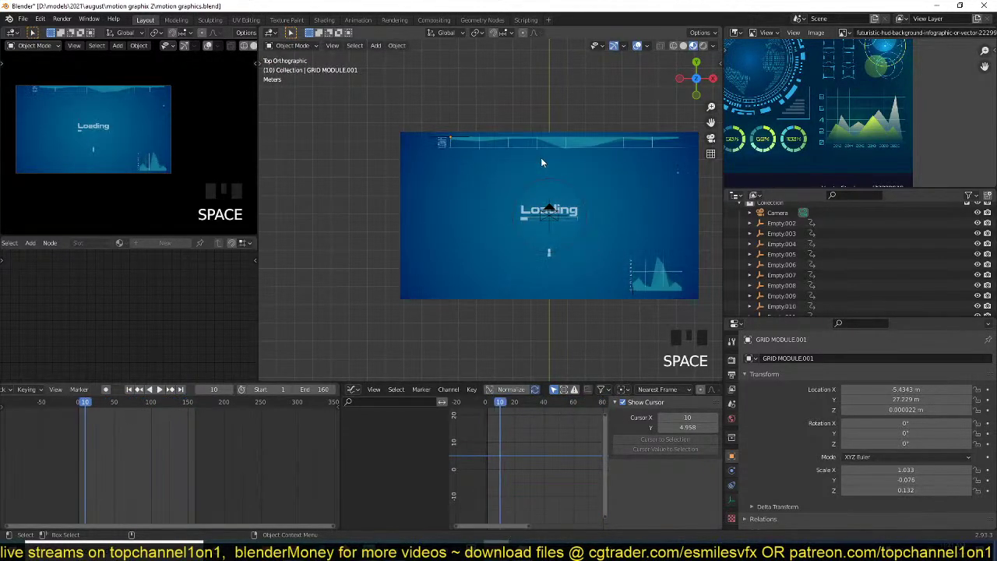
- Shift the chart strip to about X -5.95 m, Y 27.29 m and play back the animation with the enlarged camera preview
{"action": "key", "text": "Left"}
{"action": "key", "text": "g"}
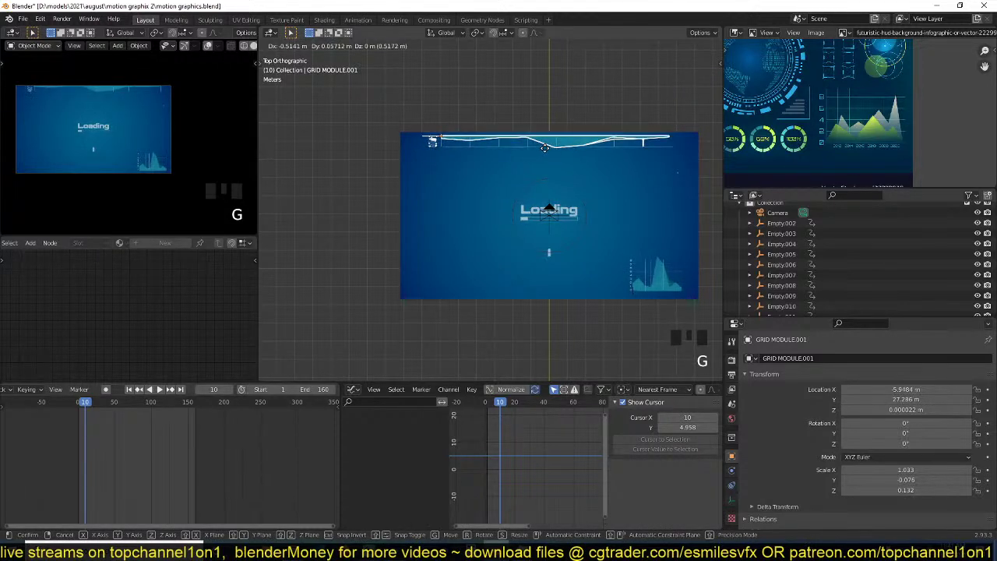
{"action": "left_click", "coordinate": [551, 167]}
{"action": "key", "text": "space"}
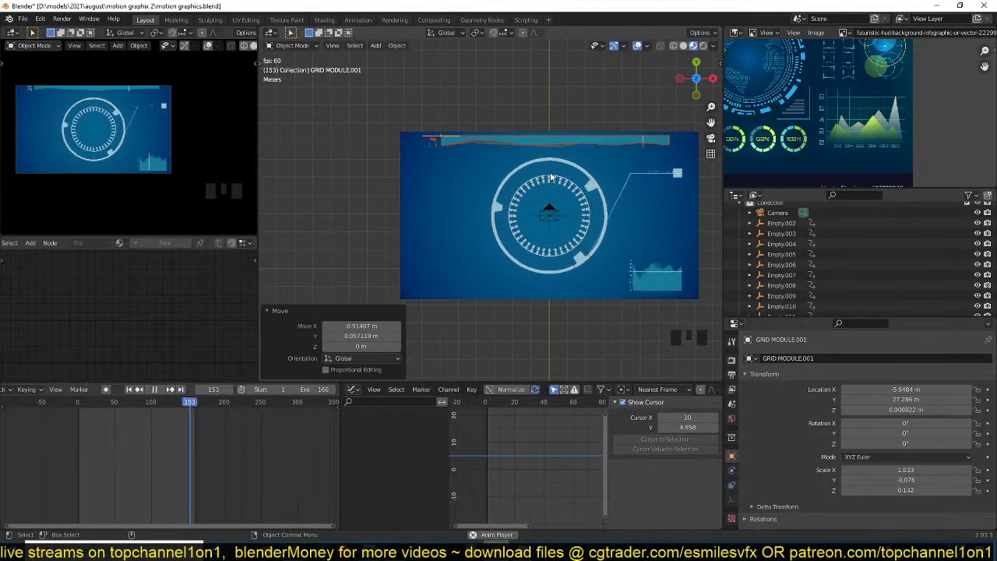
{"action": "key", "text": "space"}
{"action": "key", "text": "alt+a"}
{"action": "key", "text": "space"}
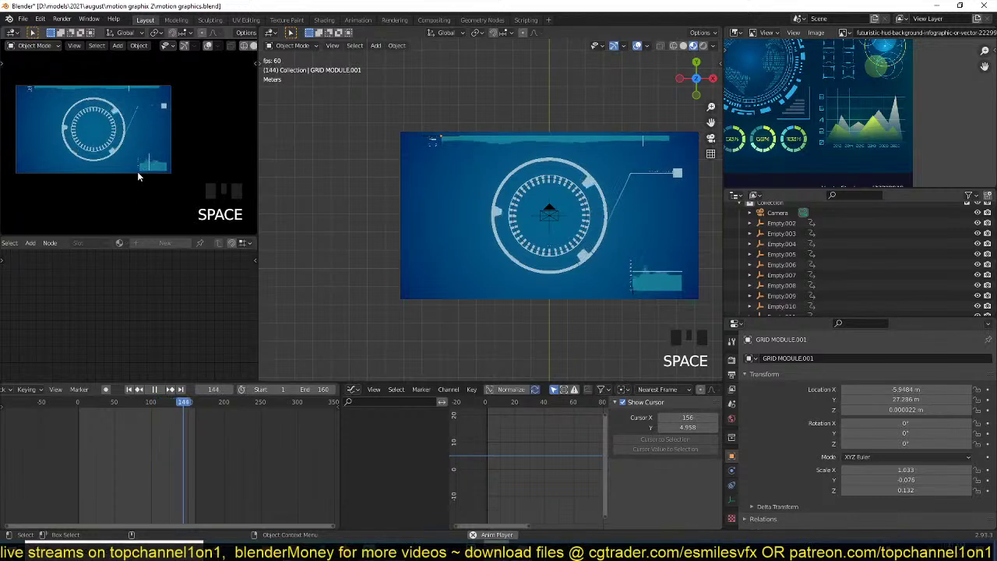
{"action": "scroll", "coordinate": [103, 160], "scroll_direction": "up", "scroll_amount": 2}
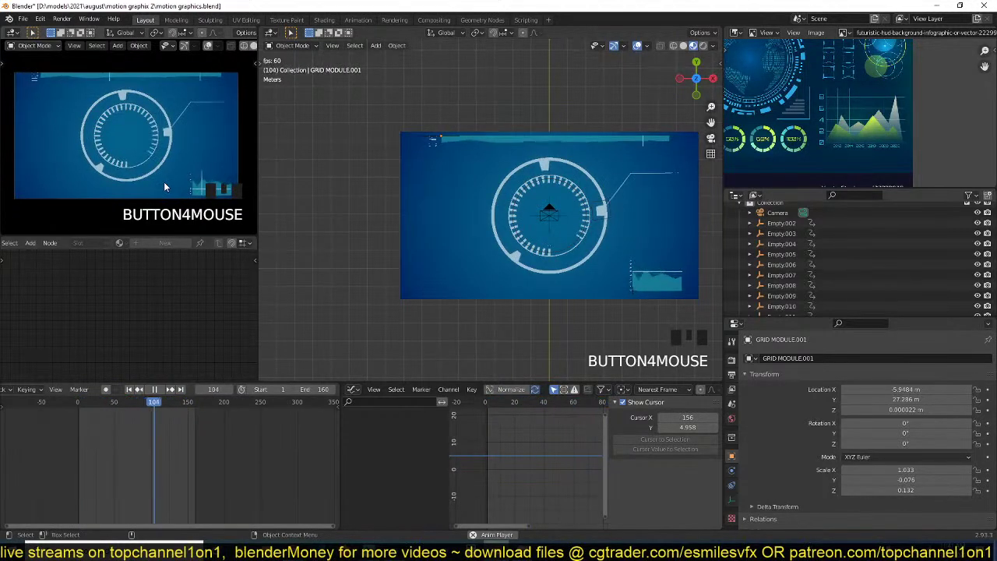
{"action": "key", "text": "space"}
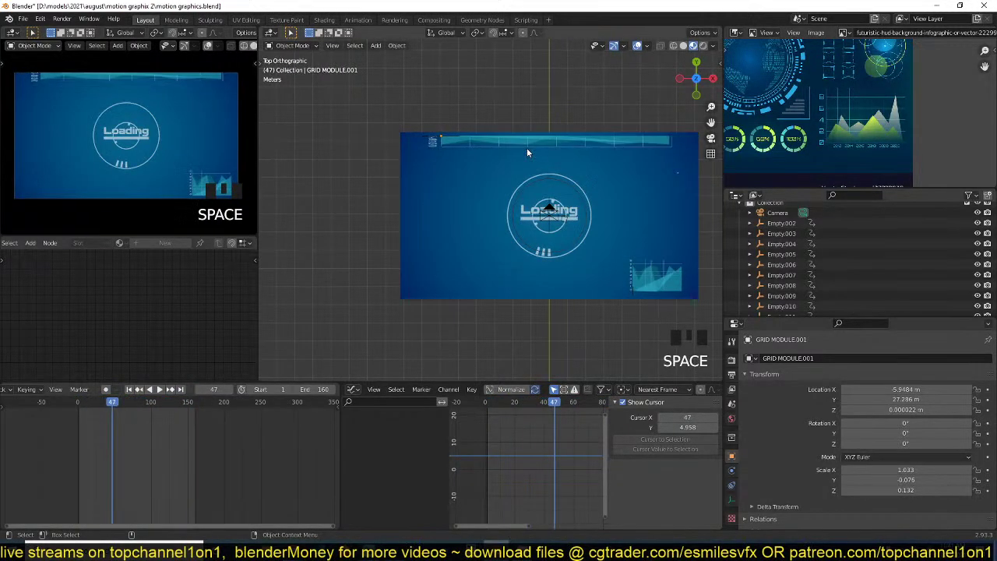
- At frame 57, turn on auto keying and move the original lower-right grid module about 3.54 m down in Y, below the HUD screen
{"action": "key", "text": "Left"}
{"action": "scroll", "coordinate": [124, 447], "scroll_direction": "up", "scroll_amount": 5}
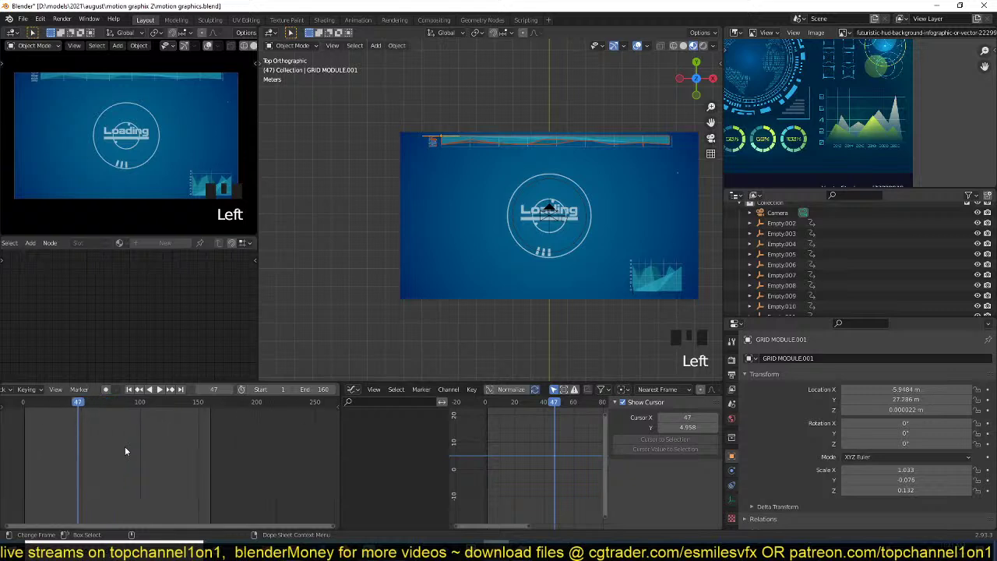
{"action": "mouse_move", "coordinate": [148, 405]}
{"action": "left_mouse_down"}
{"action": "mouse_move", "coordinate": [99, 411]}
{"action": "mouse_move", "coordinate": [164, 410]}
{"action": "left_mouse_up"}
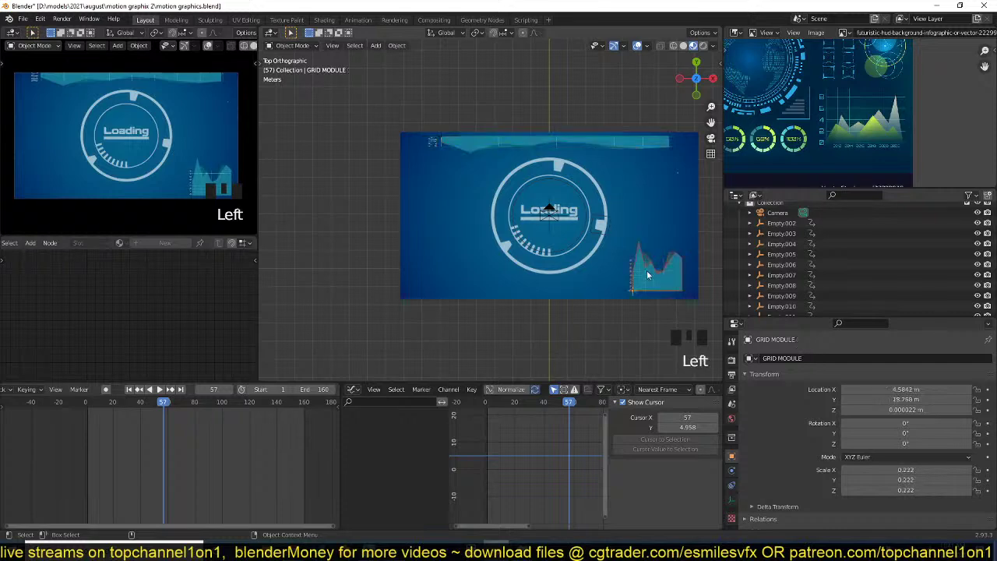
{"action": "scroll", "coordinate": [511, 257], "scroll_direction": "up", "scroll_amount": 3}
{"action": "left_click_drag", "start_coordinate": [142, 409], "coordinate": [163, 412]}
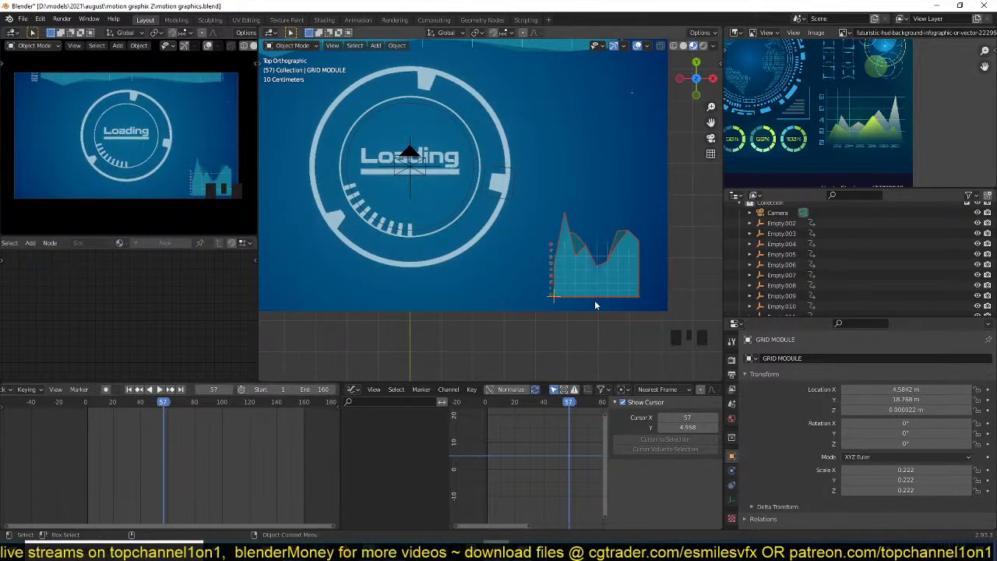
{"action": "left_click", "coordinate": [106, 389]}
{"action": "key", "text": "g"}
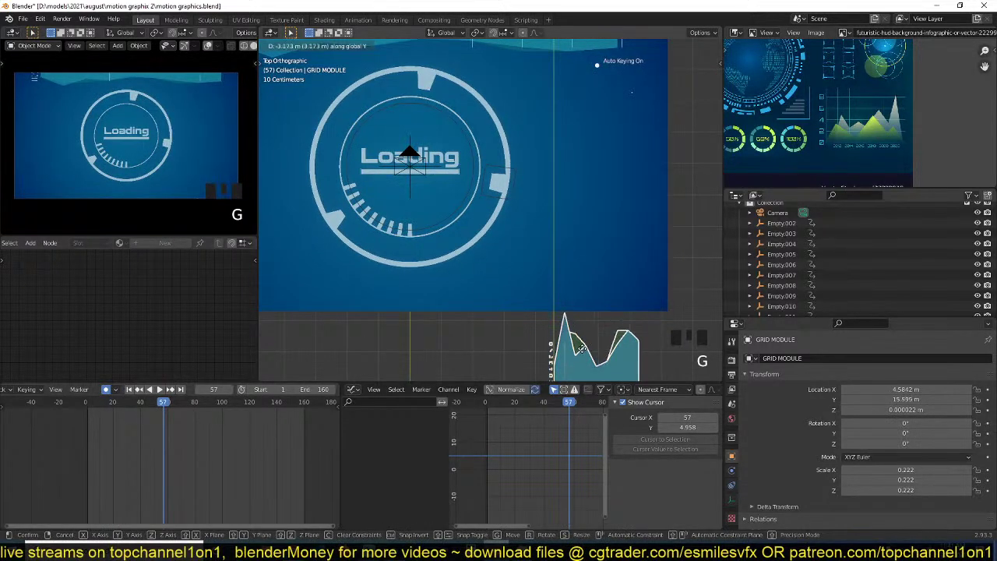
{"action": "left_click", "coordinate": [583, 363]}
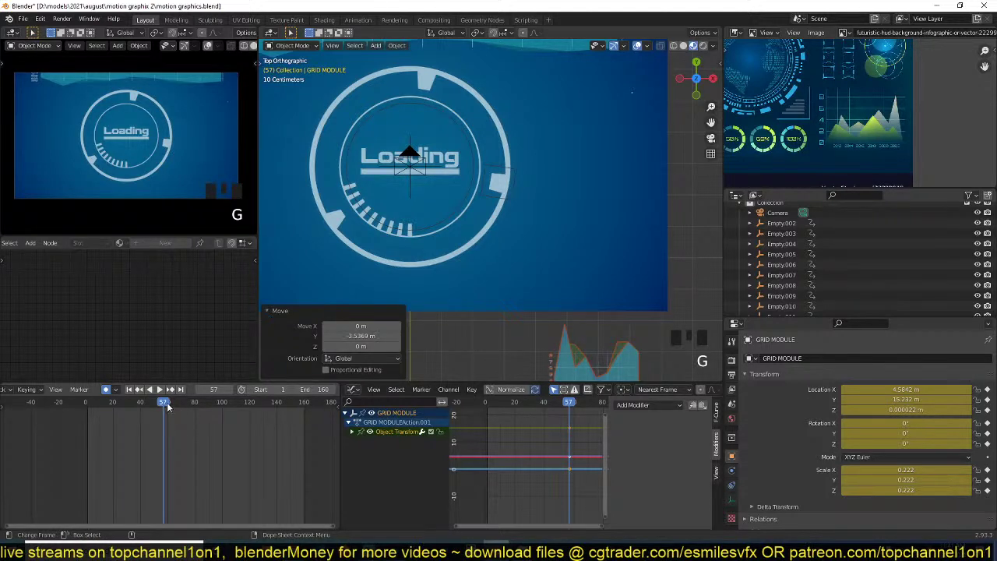
- At frame 79, move the original grid module about 3.74 m up in Y, into the HUD screen's lower-right corner
{"action": "left_click_drag", "start_coordinate": [167, 407], "coordinate": [188, 427]}
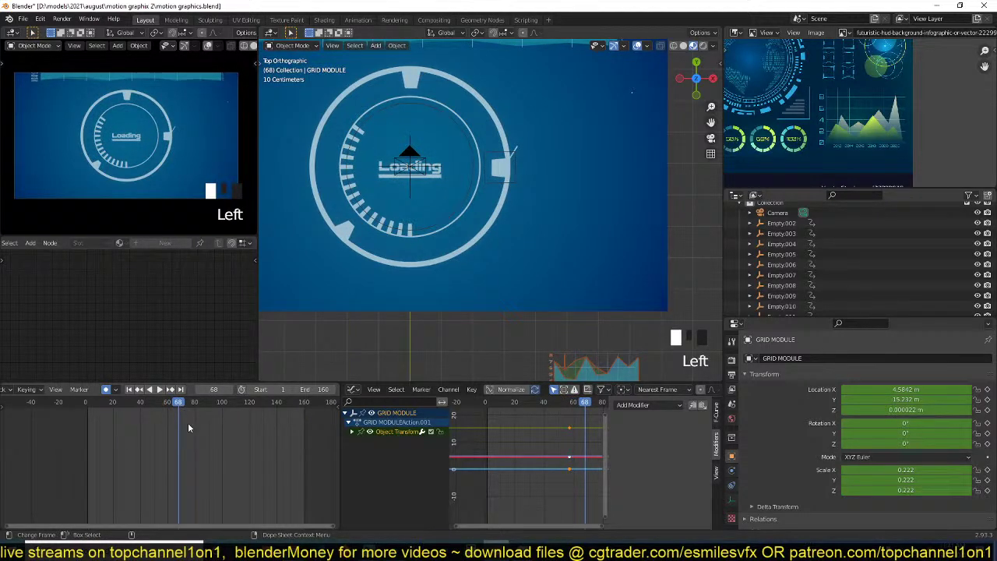
{"action": "middle_click_drag", "start_coordinate": [188, 425], "coordinate": [194, 425]}
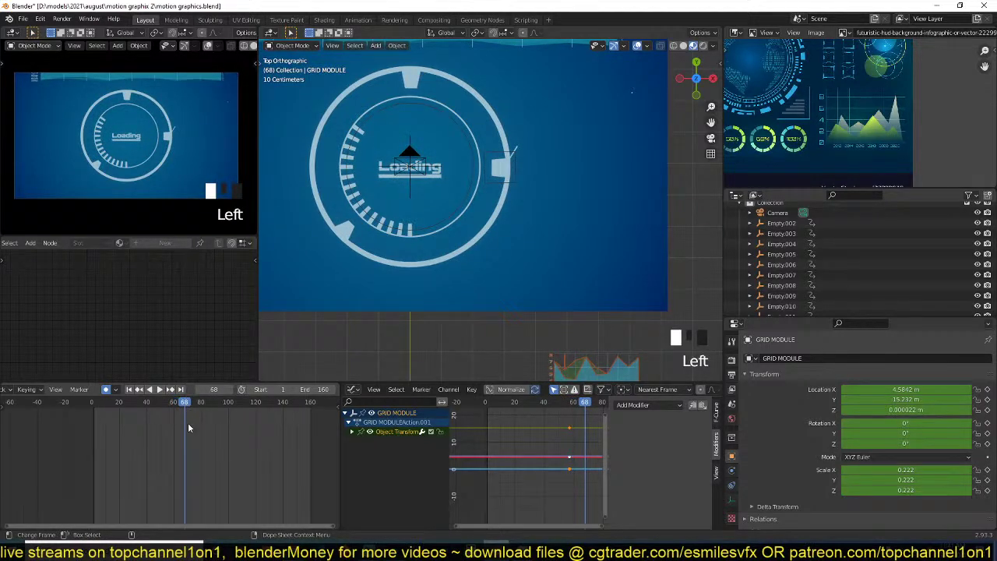
{"action": "left_click", "coordinate": [5, 413]}
{"action": "left_click", "coordinate": [5, 413]}
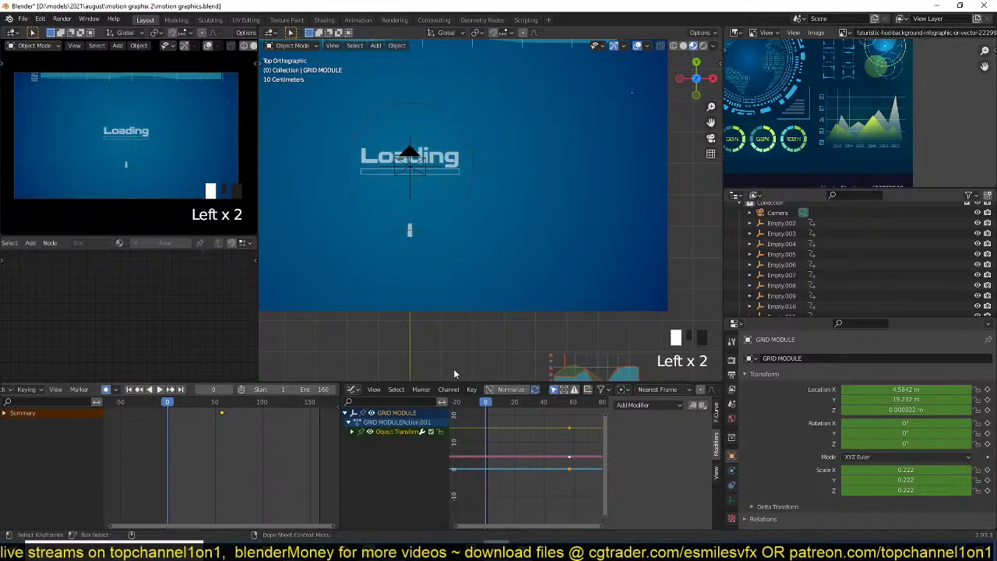
{"action": "scroll", "coordinate": [454, 373], "scroll_direction": "down", "scroll_amount": 2}
{"action": "key", "text": "shift+Right"}
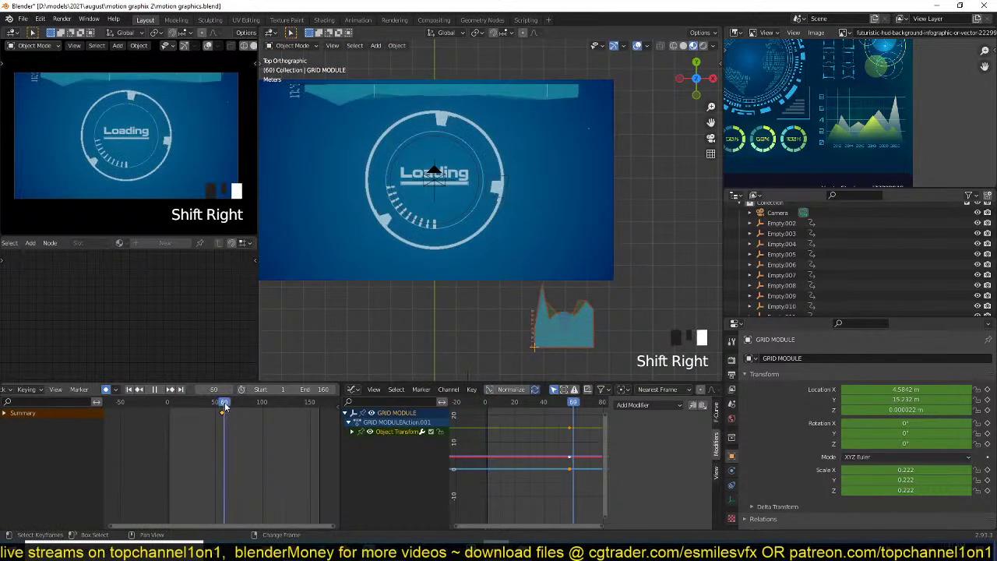
{"action": "key", "text": "g"}
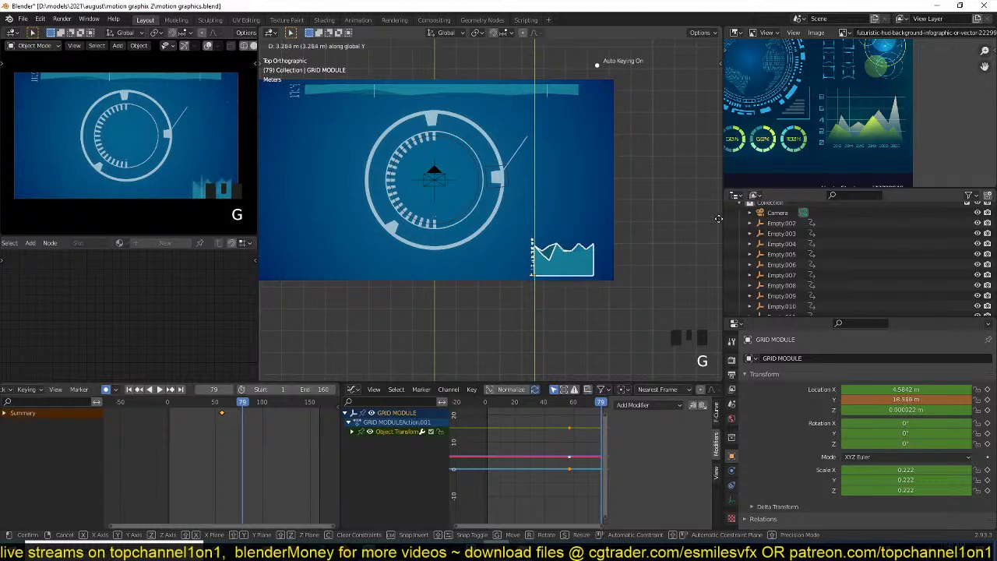
{"action": "left_click", "coordinate": [715, 208]}
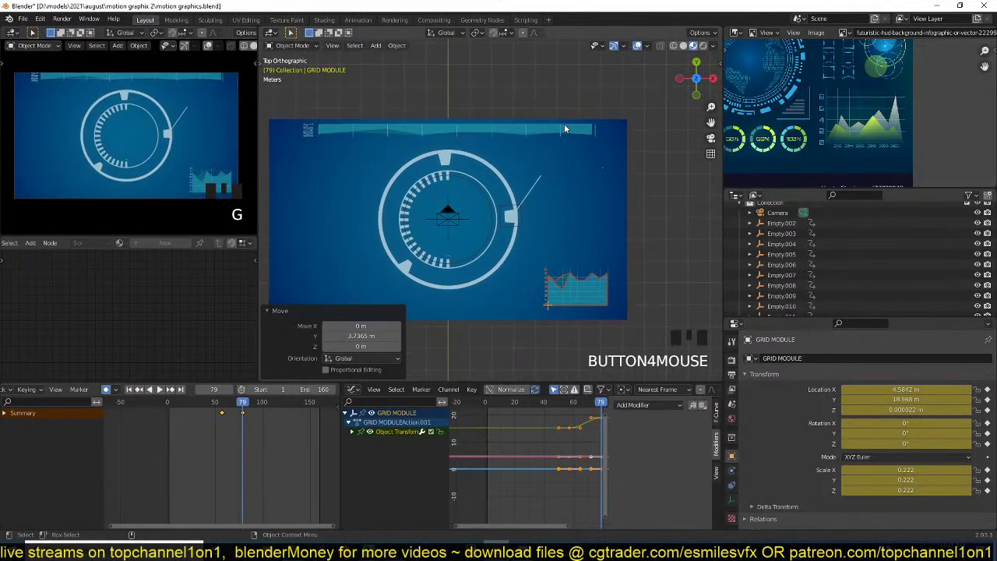
- At frame 72, raise the mirrored chart strip about 0.95 m in Y, above the HUD screen, and check the timing from the start
{"action": "left_click", "coordinate": [338, 317]}
{"action": "mouse_move", "coordinate": [240, 407]}
{"action": "left_mouse_down"}
{"action": "mouse_move", "coordinate": [223, 409]}
{"action": "mouse_move", "coordinate": [236, 405]}
{"action": "left_mouse_up"}
{"action": "key", "text": "g"}
{"action": "left_click", "coordinate": [476, 238]}
{"action": "key", "text": "g"}
{"action": "key", "text": "y"}
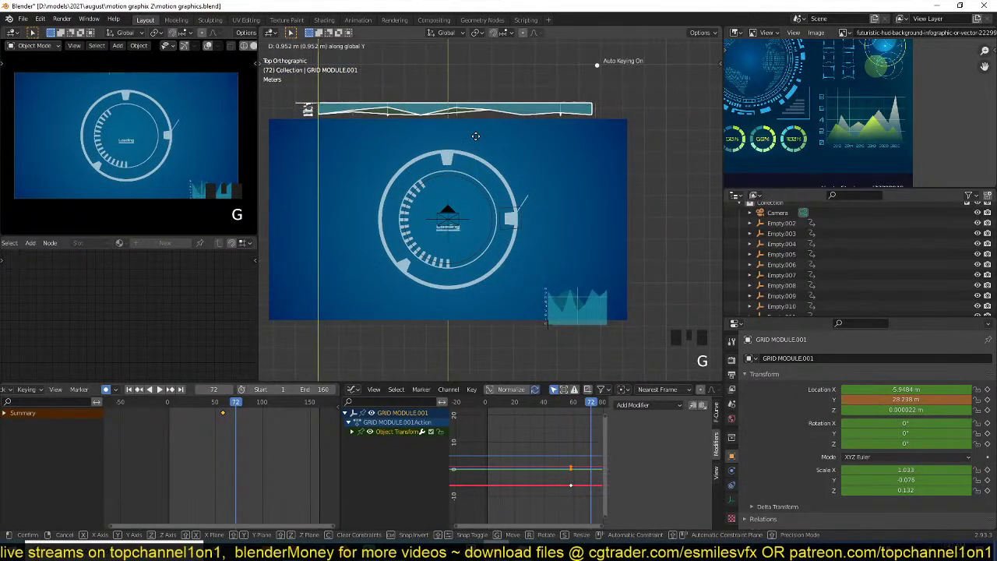
{"action": "left_click", "coordinate": [475, 134]}
{"action": "right_click", "coordinate": [161, 434], "text": "shift"}
{"action": "key", "text": "alt+a"}
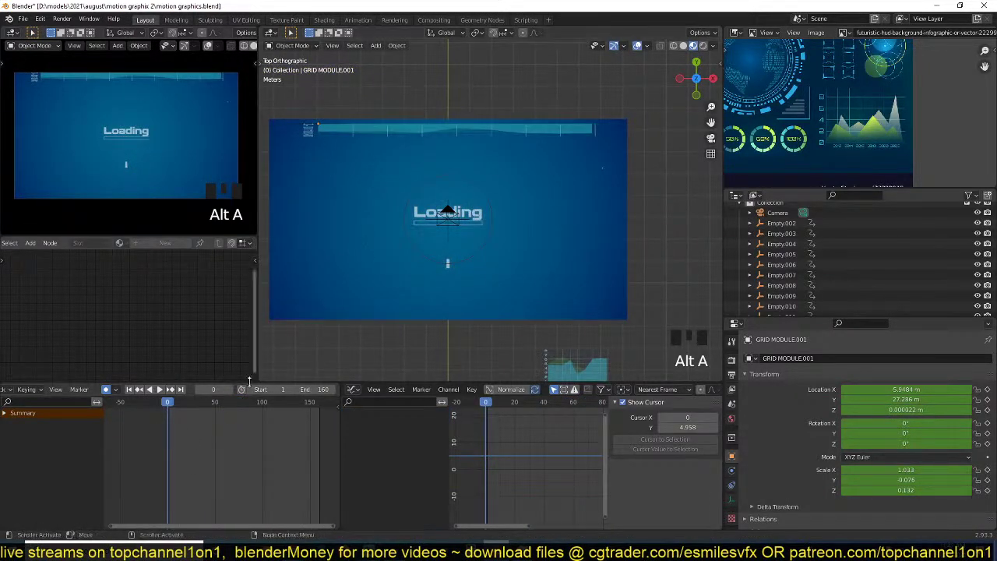
{"action": "key", "text": "Left"}
{"action": "key", "text": "space"}
{"action": "key", "text": "Escape"}
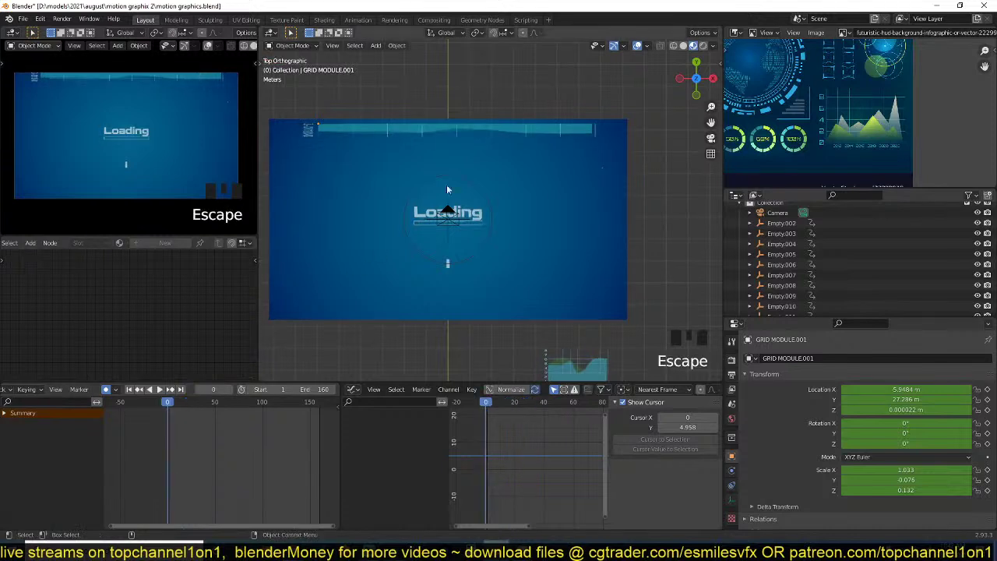
- At the strip's frame 58 keyframe, move it about 1.33 m up in Y, off the HUD screen, and play the animation
{"action": "left_click", "coordinate": [483, 129]}
{"action": "key", "text": "Left"}
{"action": "key", "text": "Up"}
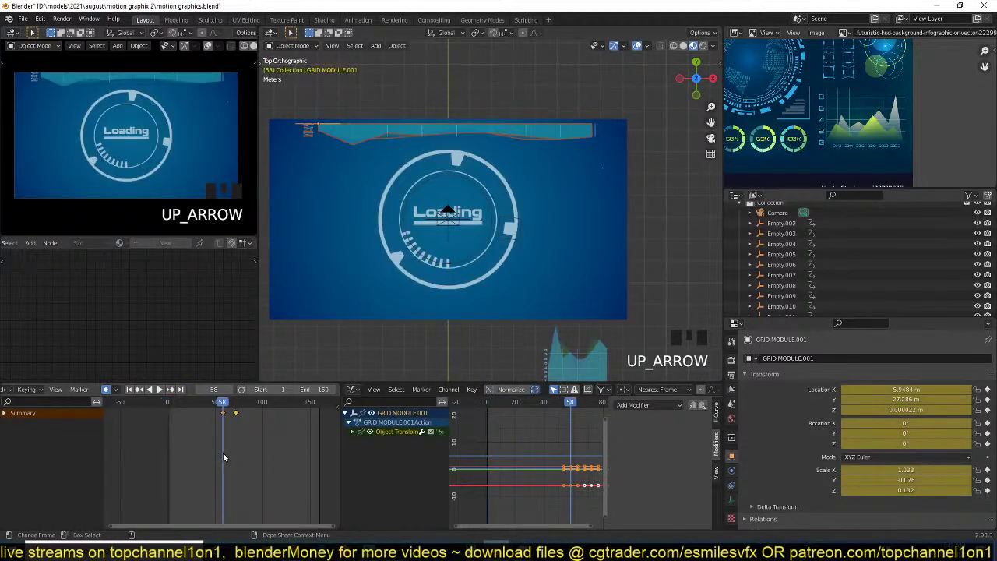
{"action": "key", "text": "h"}
{"action": "key", "text": "alt+h"}
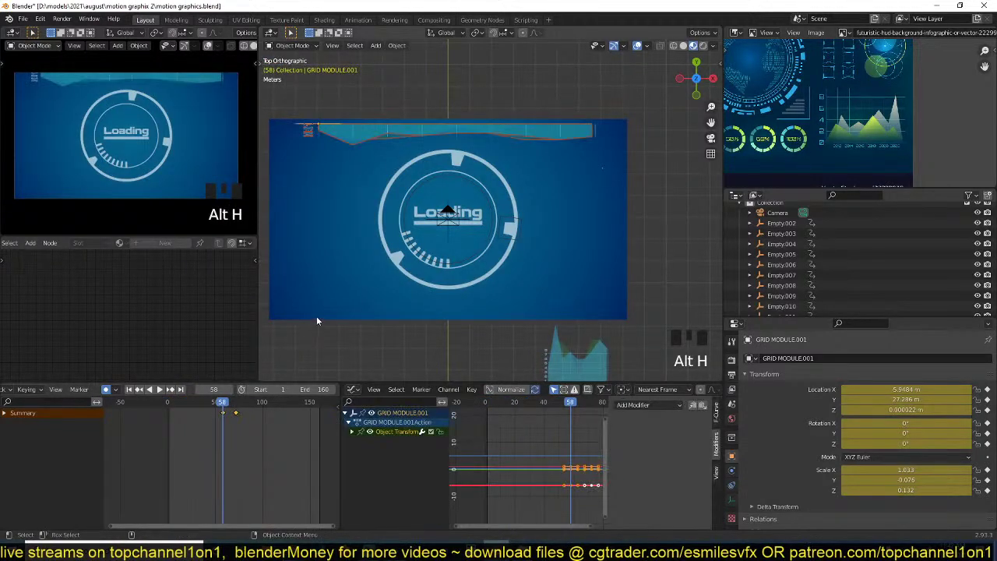
{"action": "key", "text": "g"}
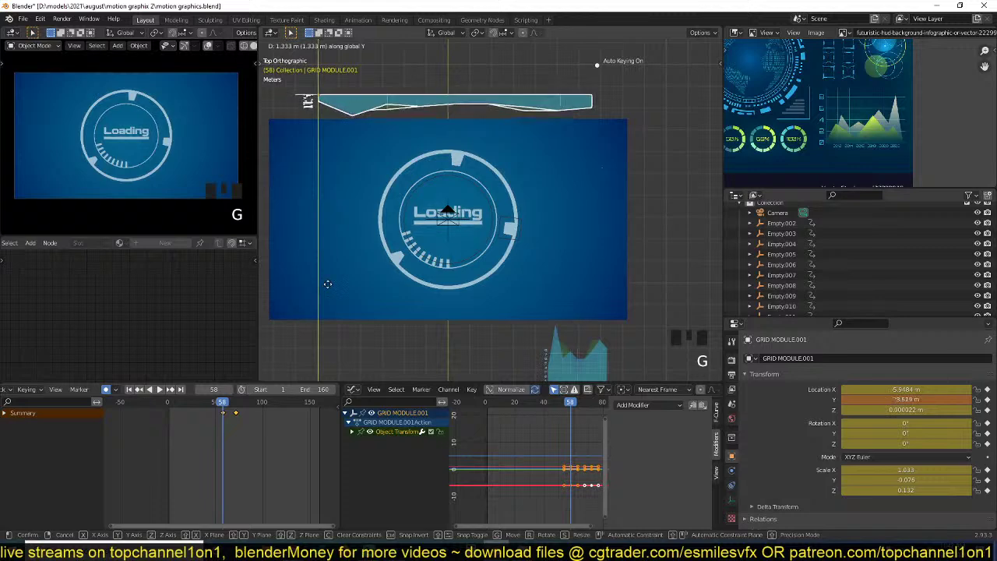
{"action": "left_click", "coordinate": [322, 285]}
{"action": "key", "text": "space"}
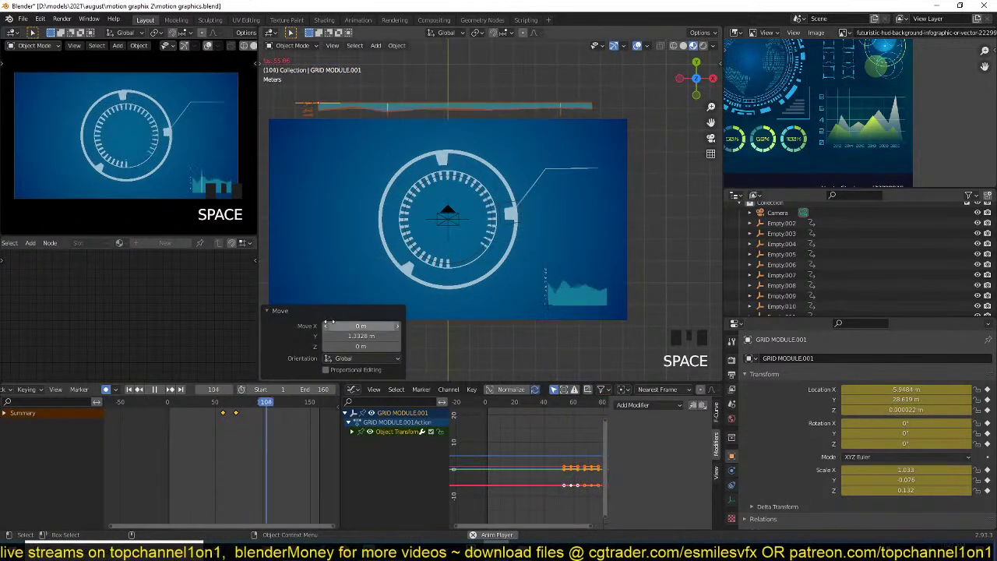
{"action": "key", "text": "space"}
- At the frame 72 keyframe, lower the chart strip along Y onto the HUD screen's upper edge and save the file
{"action": "key", "text": "Down"}
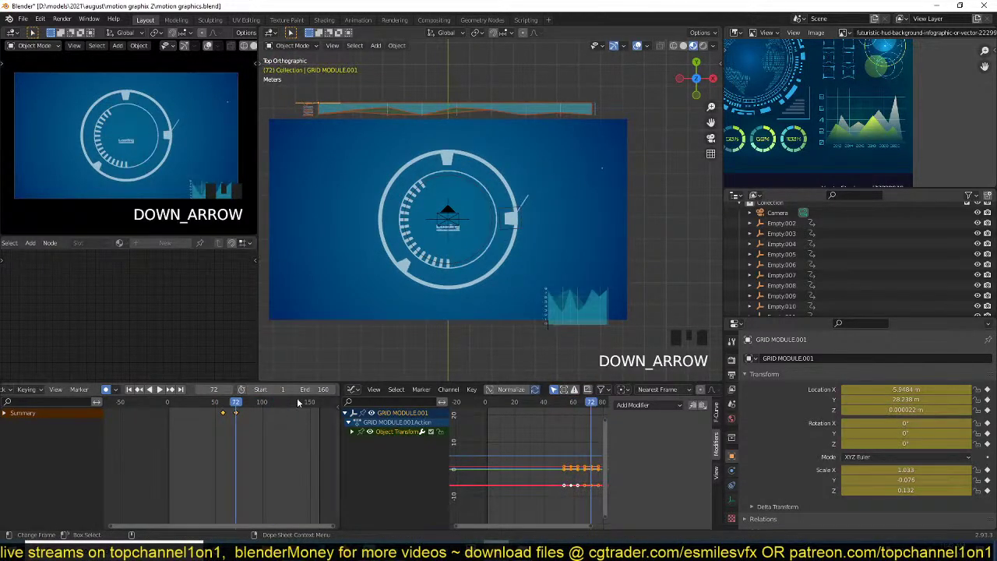
{"action": "key", "text": "g"}
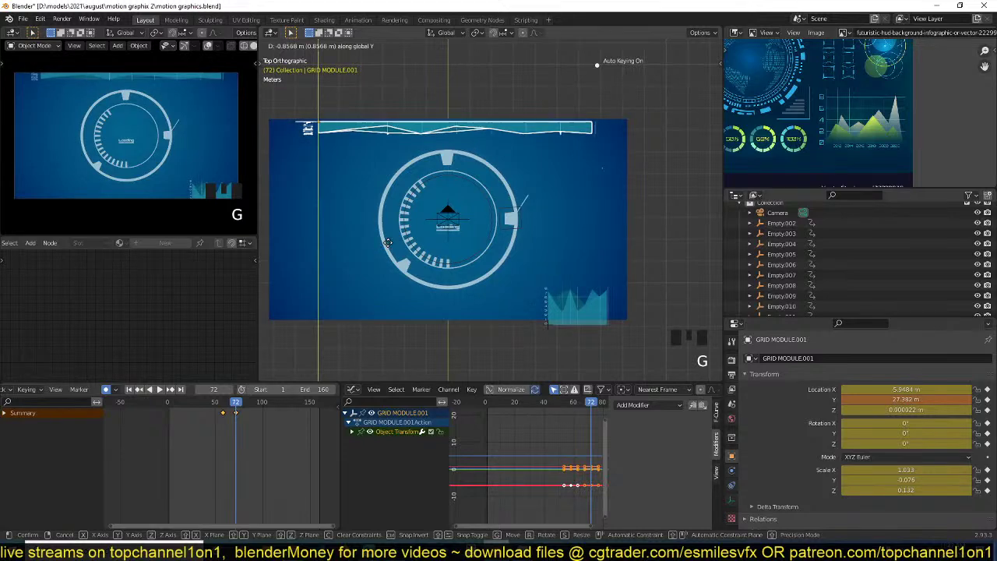
{"action": "left_click", "coordinate": [381, 245]}
{"action": "key", "text": "ctrl+s"}
- Play back the animation to check the entrances of both charts, and save the file again
{"action": "key", "text": "space"}
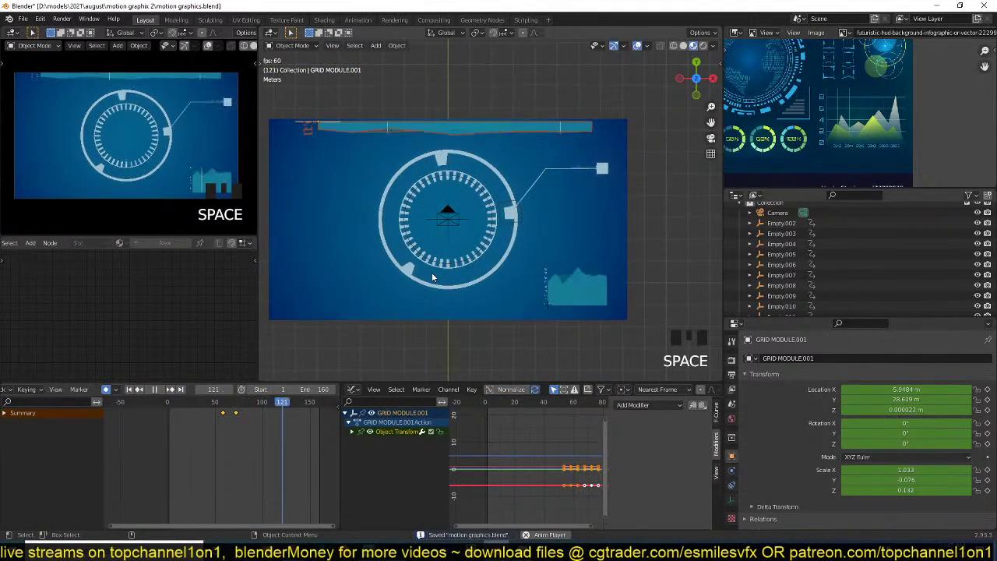
{"action": "key", "text": "space"}
{"action": "key", "text": "space"}
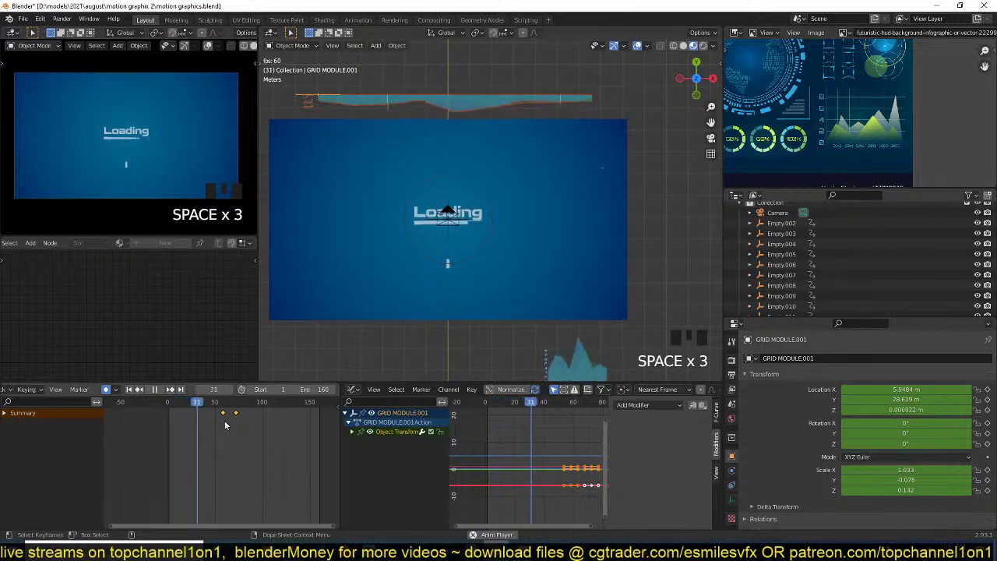
{"action": "key", "text": "space"}
{"action": "left_click", "coordinate": [481, 249]}
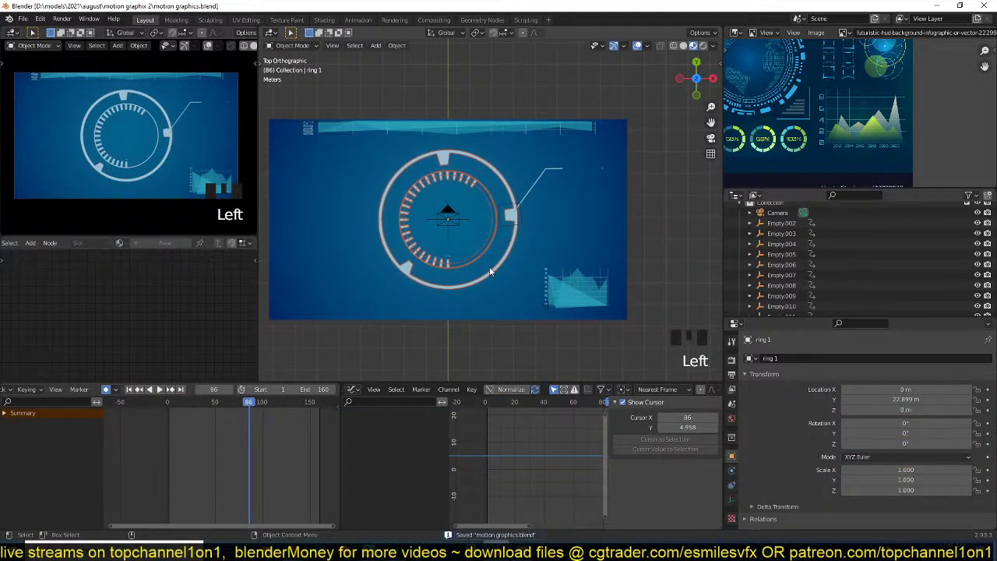
{"action": "key", "text": "space"}
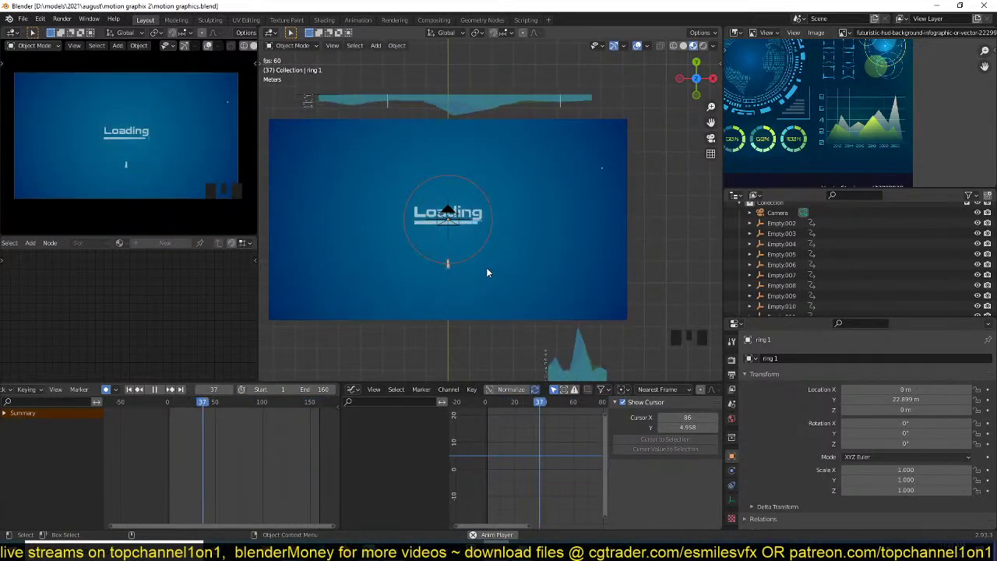
{"action": "key", "text": "space"}
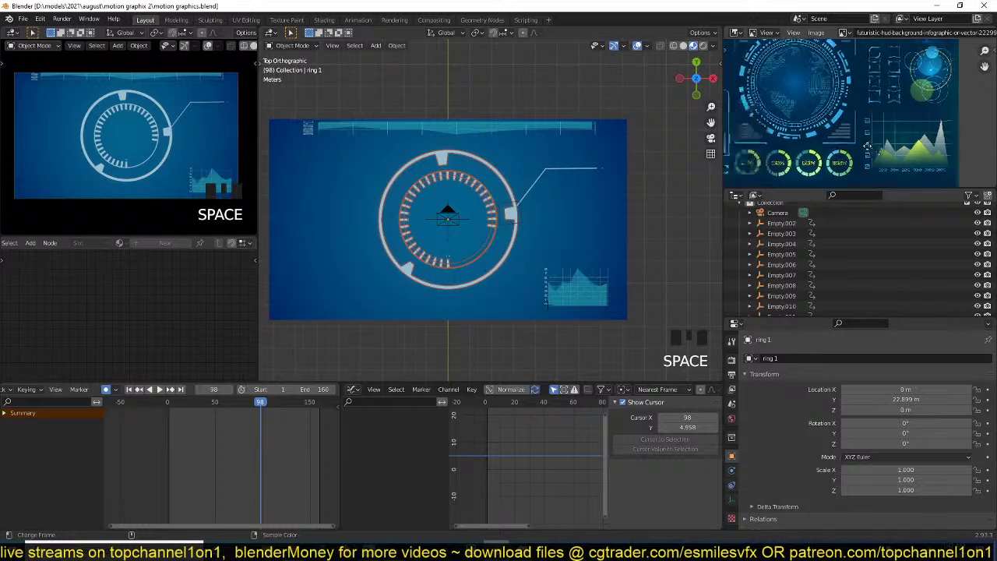
{"action": "key", "text": "ctrl+s"}
- Following the percentage ring gauges in the reference image, add a 32-vertex mesh circle of 1 m radius in the empty space beside the full-size grid chart
{"action": "scroll", "coordinate": [829, 147], "scroll_direction": "up", "scroll_amount": 5}
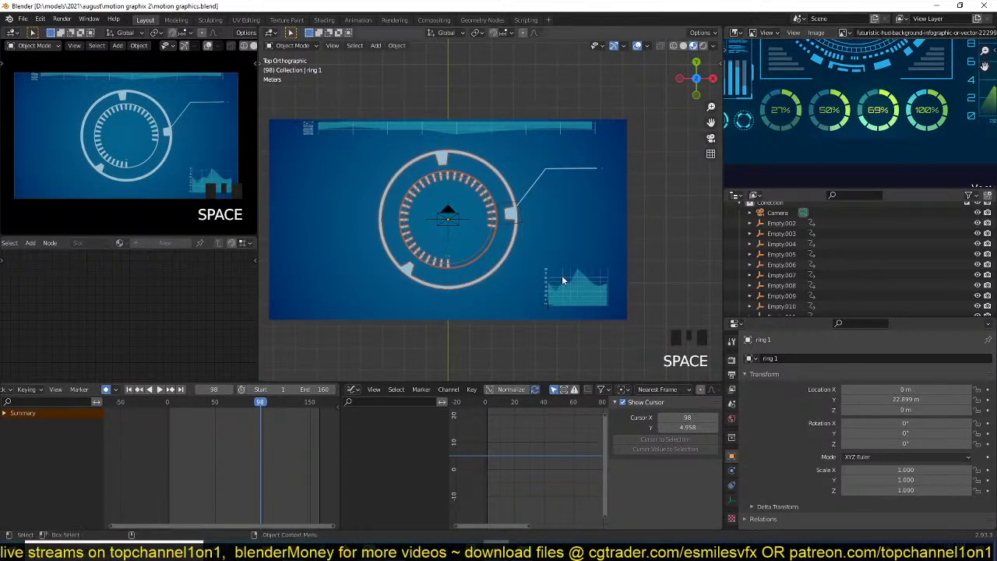
{"action": "scroll", "coordinate": [562, 275], "scroll_direction": "up", "scroll_amount": 4}
{"action": "key", "text": "alt+a"}
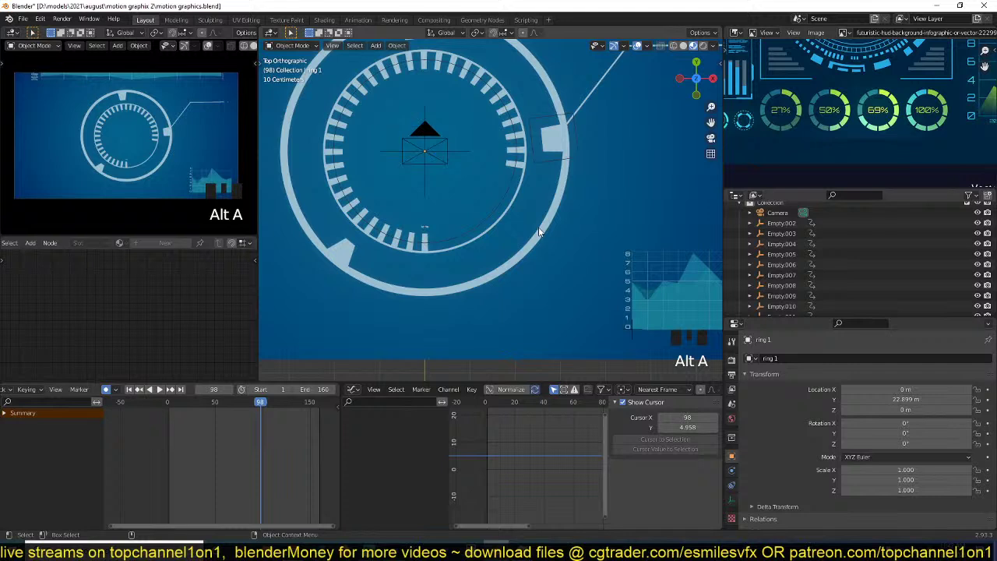
{"action": "scroll", "coordinate": [828, 130], "scroll_direction": "up", "scroll_amount": 3}
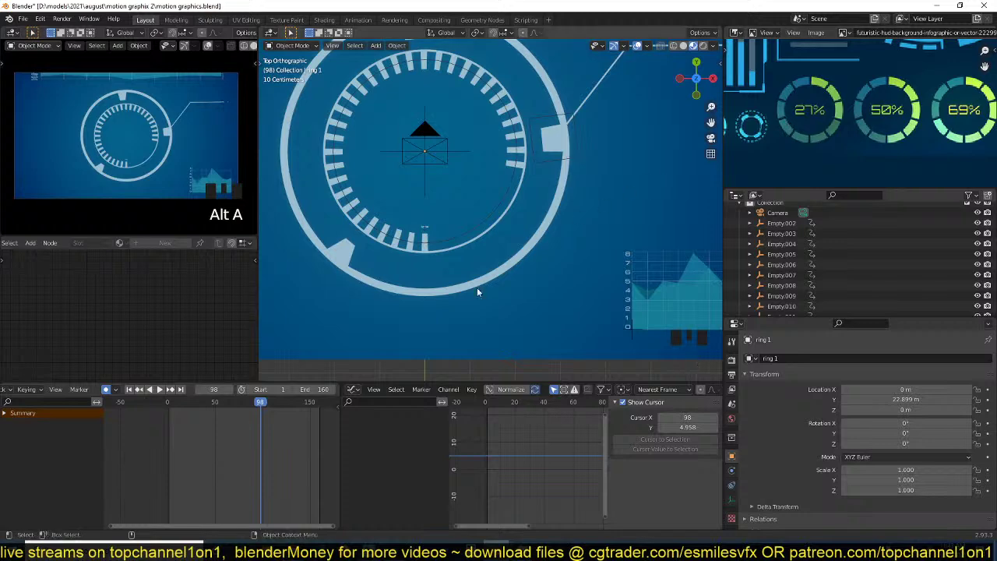
{"action": "scroll", "coordinate": [477, 288], "scroll_direction": "down", "scroll_amount": 11}
{"action": "middle_click_drag", "start_coordinate": [517, 297], "coordinate": [460, 237], "text": "shift"}
{"action": "scroll", "coordinate": [510, 241], "scroll_direction": "up", "scroll_amount": 3}
{"action": "middle_click_drag", "start_coordinate": [630, 229], "coordinate": [522, 244], "text": "shift"}
{"action": "key", "text": "shift+a"}
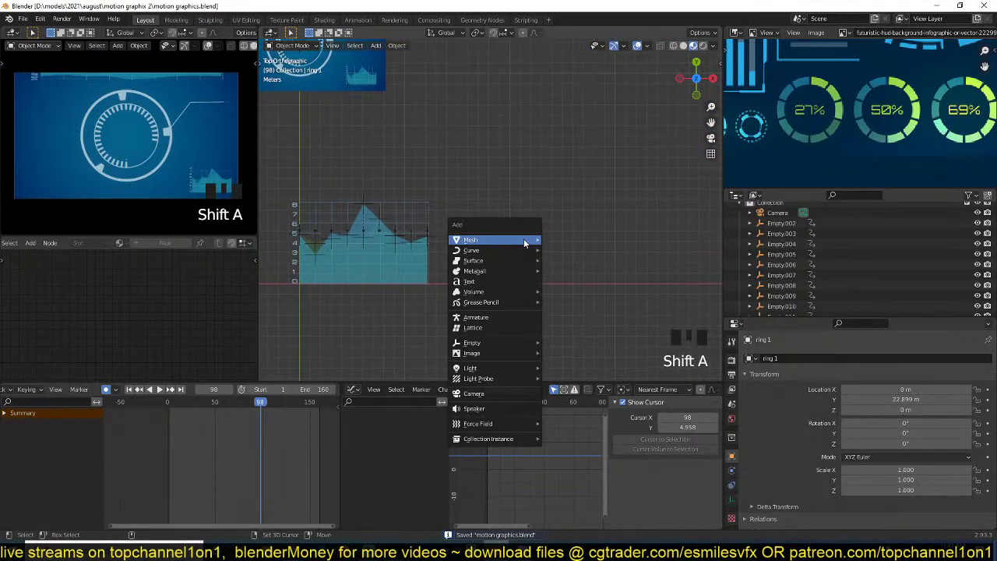
{"action": "mouse_move", "coordinate": [523, 238]}
{"action": "left_click", "coordinate": [586, 261]}
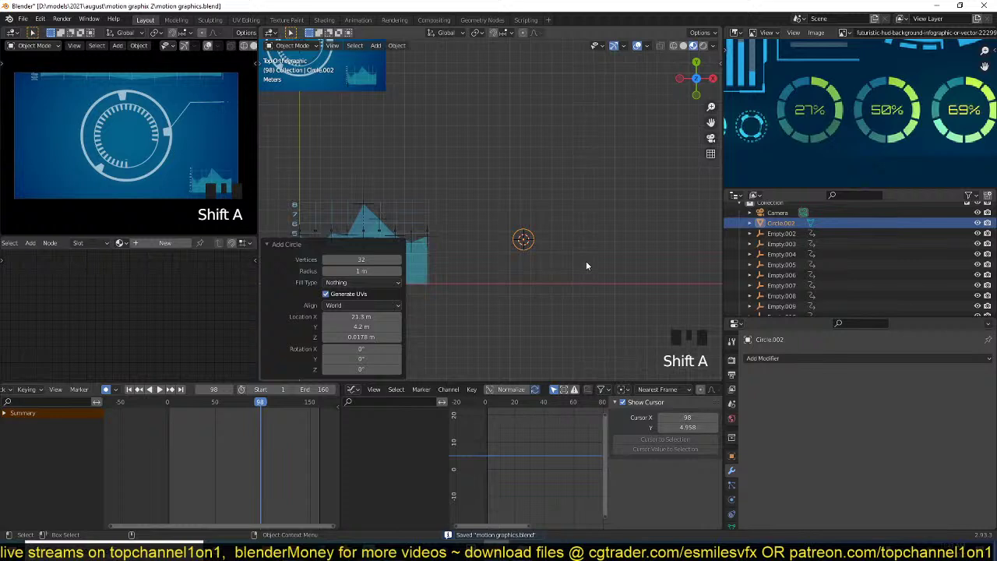
- Move the new circle into a new collection named RING 2
{"action": "key", "text": "m"}
{"action": "left_click", "coordinate": [574, 192]}
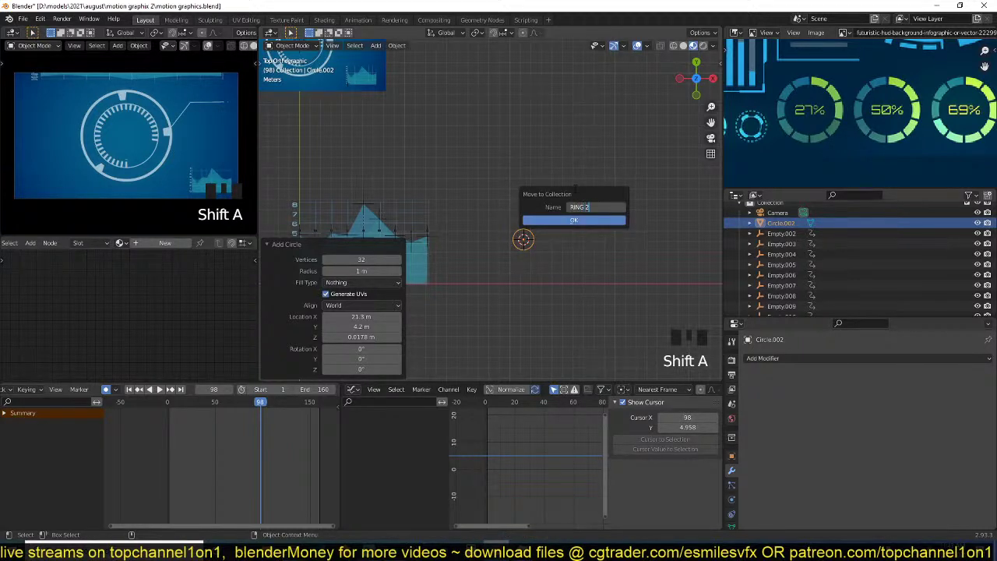
{"action": "left_click", "coordinate": [573, 221]}
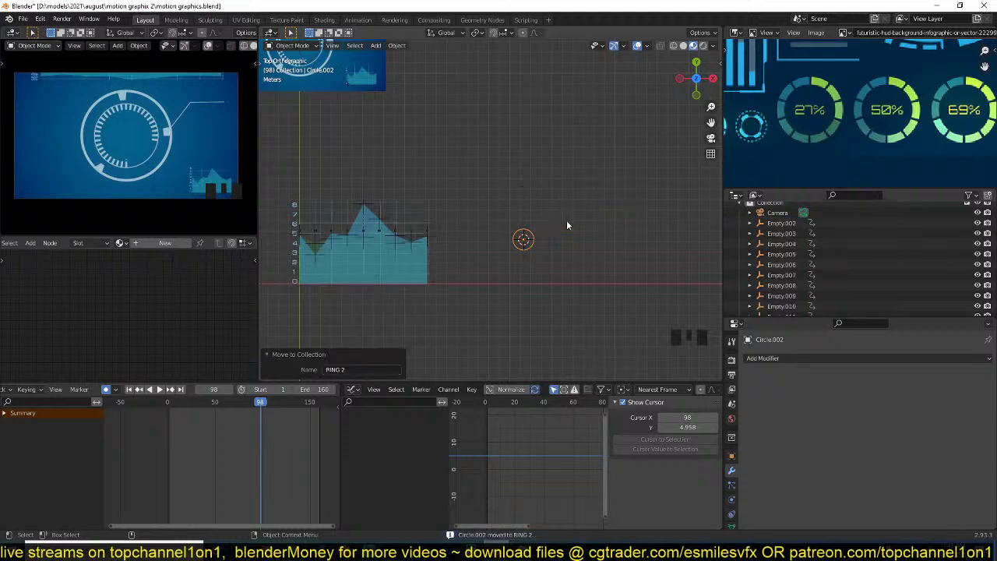
- Fill the circle with a face, inset it about 0.2 m, and delete the inner face to leave a flat ring
{"action": "key", "text": "KP_Decimal"}
{"action": "key", "text": "Tab"}
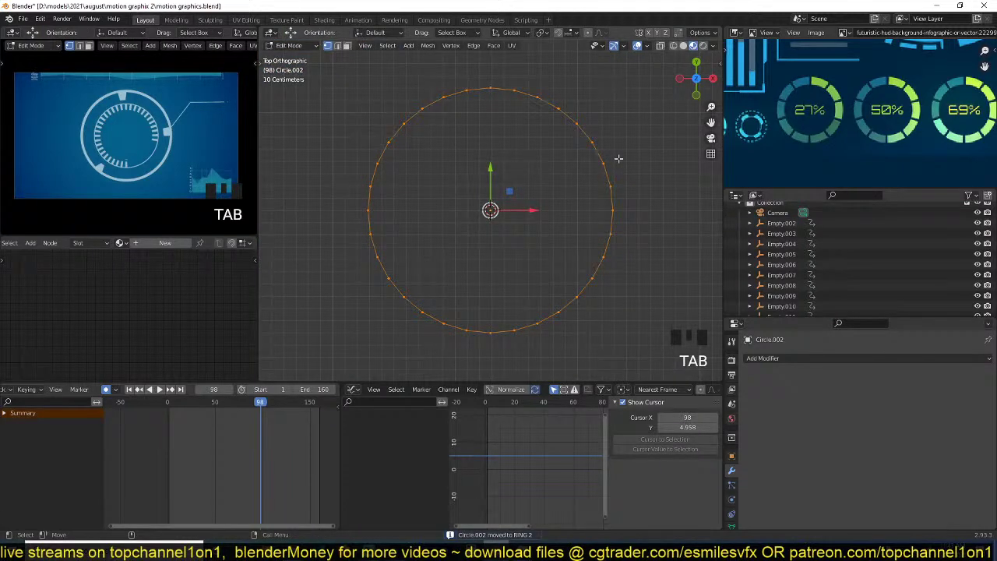
{"action": "key", "text": "f"}
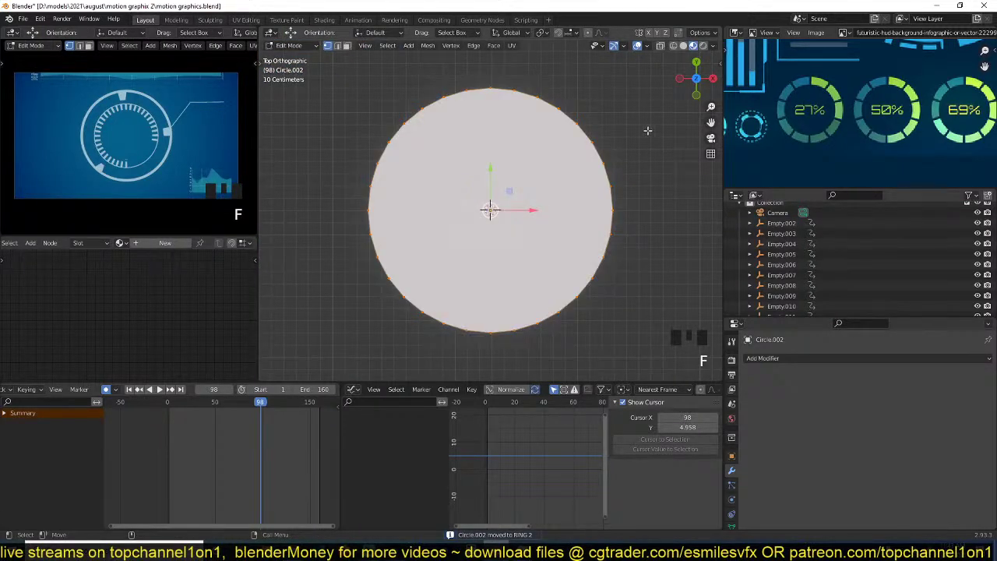
{"action": "key", "text": "i"}
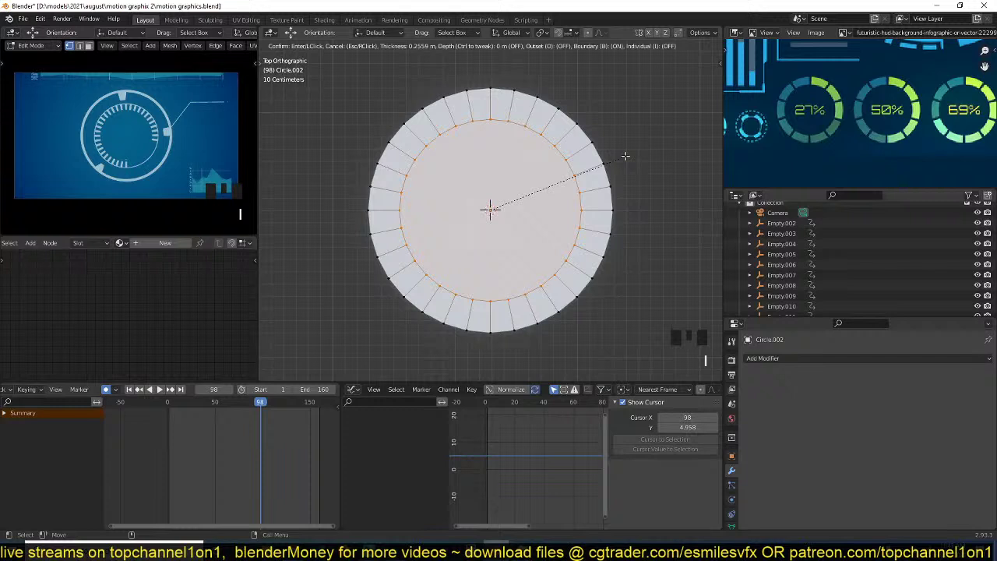
{"action": "left_click", "coordinate": [628, 154]}
{"action": "key", "text": "x"}
{"action": "left_click", "coordinate": [603, 166]}
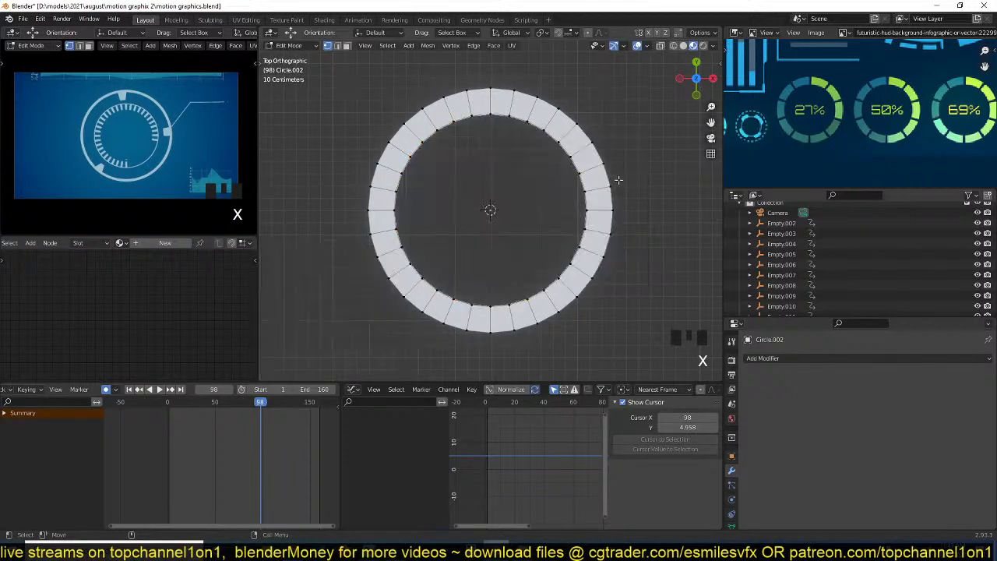
{"action": "key", "text": "Tab"}
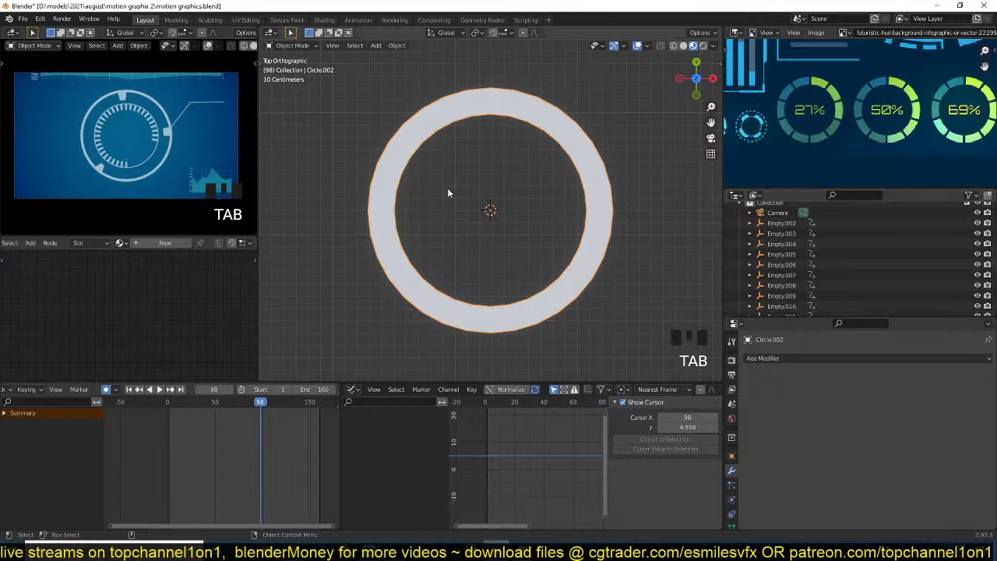
- In Edit Mode with solid shading, select every third radial edge around the ring, starting from the uppermost edge
{"action": "key", "text": "Tab"}
{"action": "key", "text": "3"}
{"action": "key", "text": "2"}
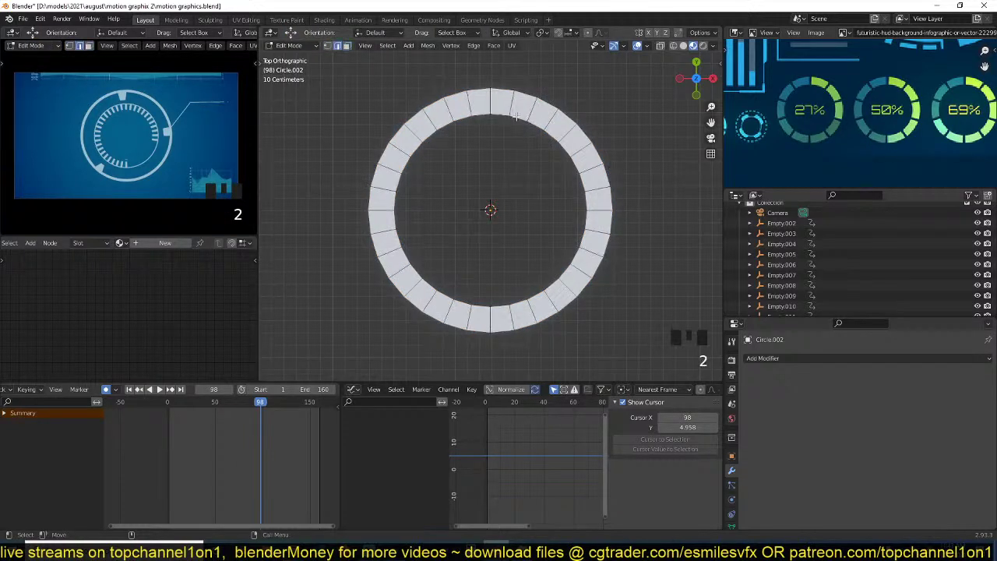
{"action": "key", "text": "2"}
{"action": "key", "text": "2"}
{"action": "left_click", "coordinate": [533, 118], "text": "alt"}
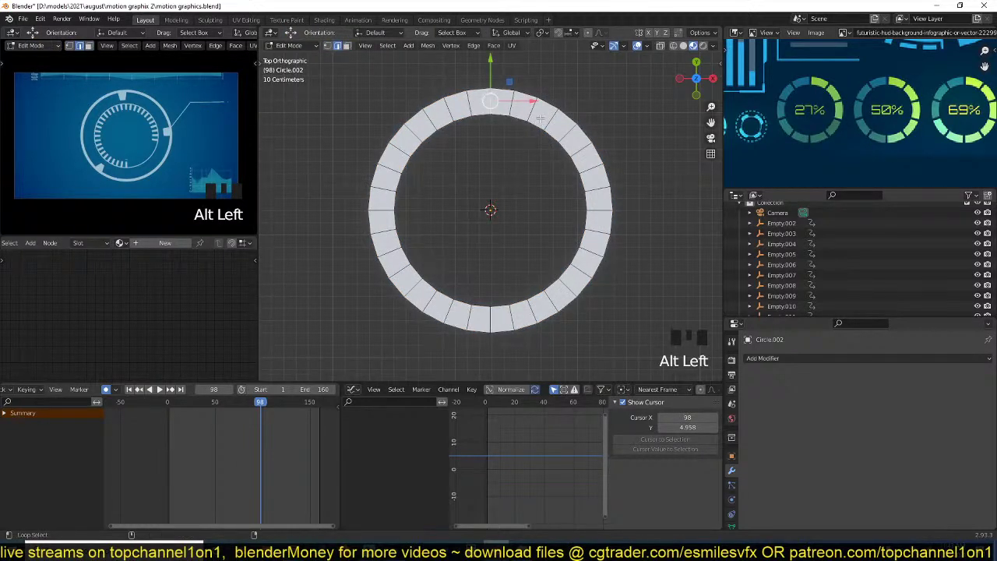
{"action": "left_click", "coordinate": [553, 126], "text": "alt+shift"}
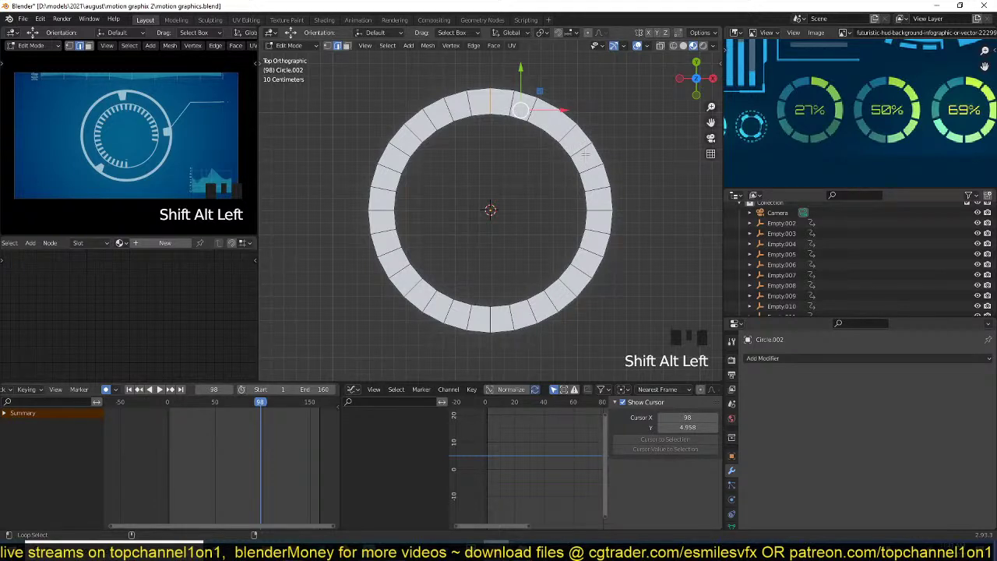
{"action": "key", "text": "z"}
{"action": "left_click", "coordinate": [627, 160]}
{"action": "left_click", "coordinate": [591, 171], "text": "alt+shift"}
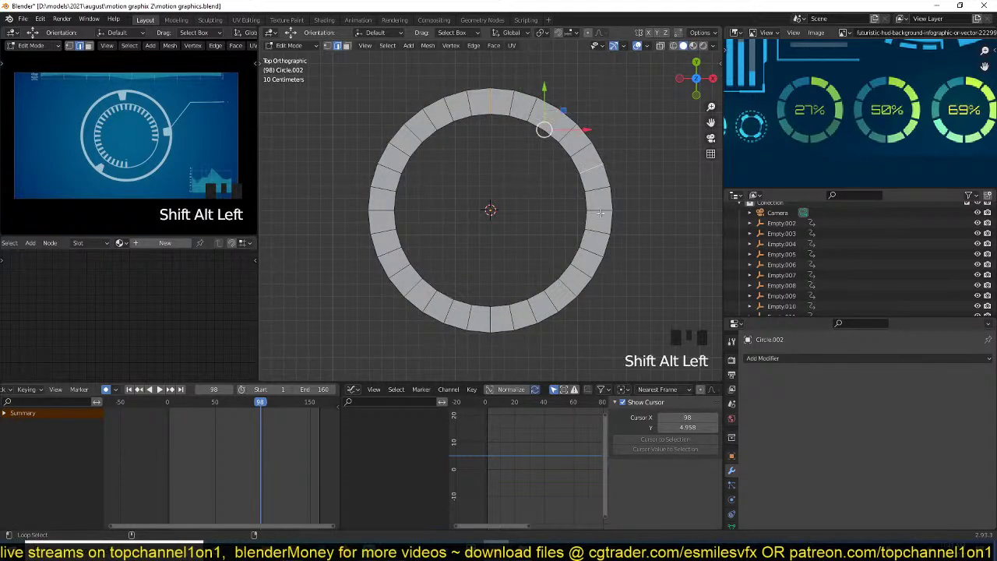
{"action": "left_click", "coordinate": [598, 230], "text": "alt+shift"}
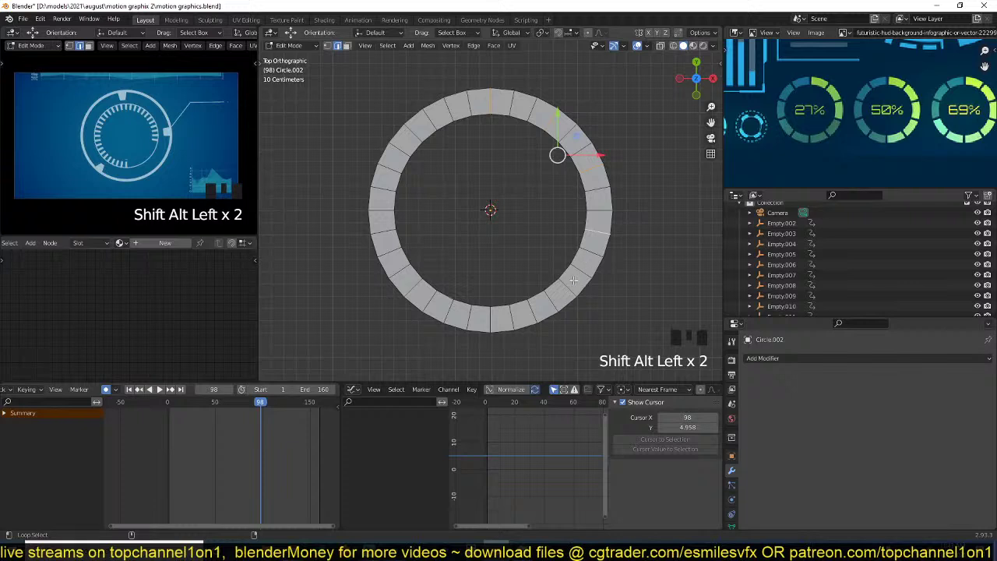
{"action": "left_click", "coordinate": [570, 285], "text": "alt+shift"}
{"action": "left_click", "coordinate": [510, 314], "text": "alt+shift"}
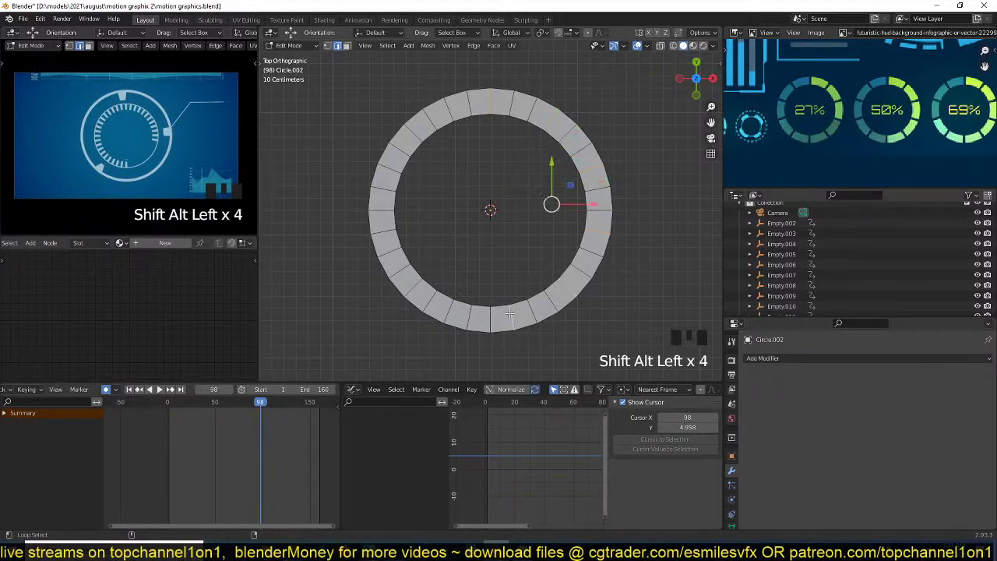
{"action": "left_click", "coordinate": [450, 311], "text": "alt+shift"}
{"action": "left_click", "coordinate": [388, 243], "text": "alt+shift"}
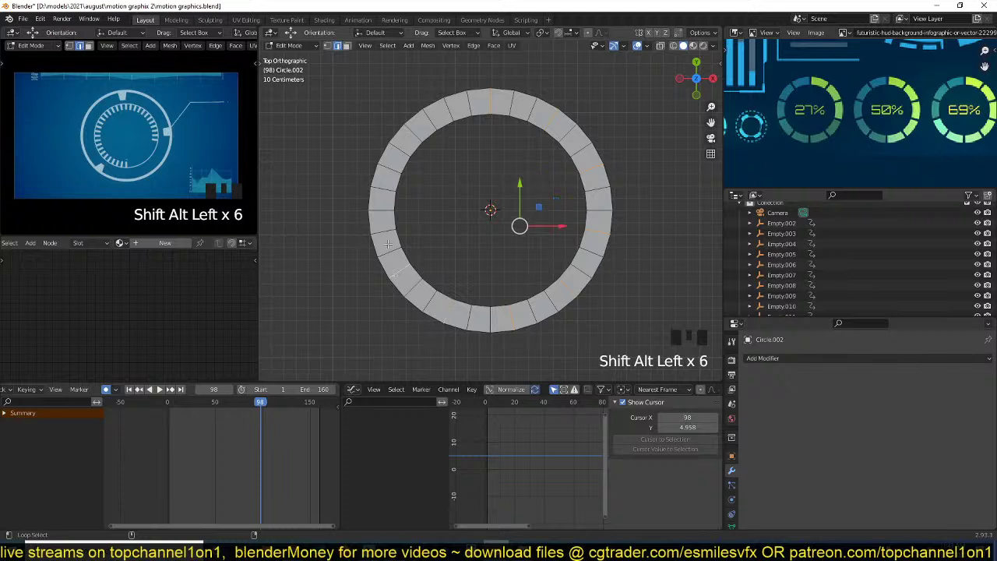
{"action": "left_click", "coordinate": [388, 211], "text": "alt+shift"}
{"action": "left_click", "coordinate": [402, 155], "text": "alt+shift"}
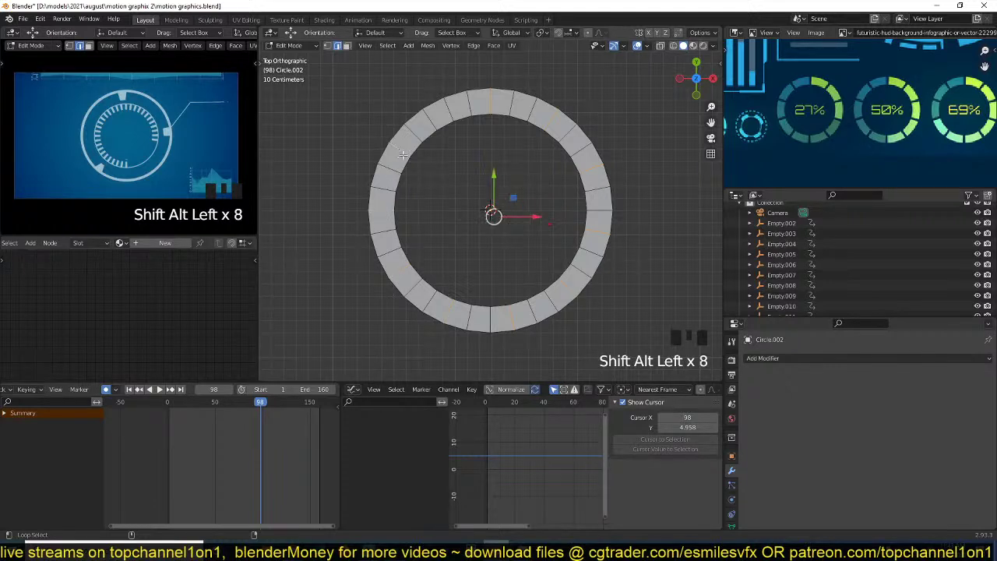
- Add another crosswise edge of the ring to the selection and bevel all selected edges into narrow strips
{"action": "left_click", "coordinate": [444, 112], "text": "alt+shift"}
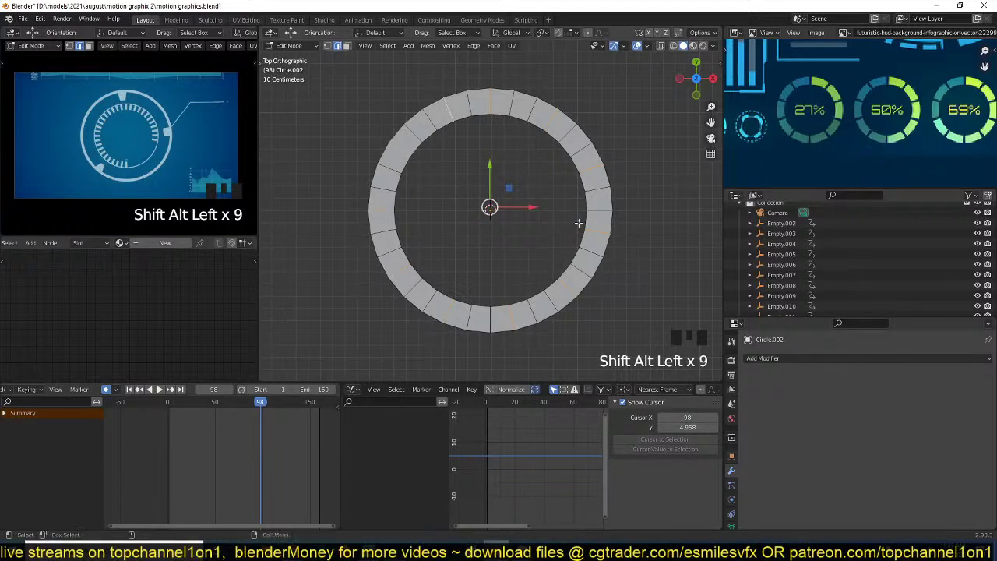
{"action": "key", "text": "ctrl+b"}
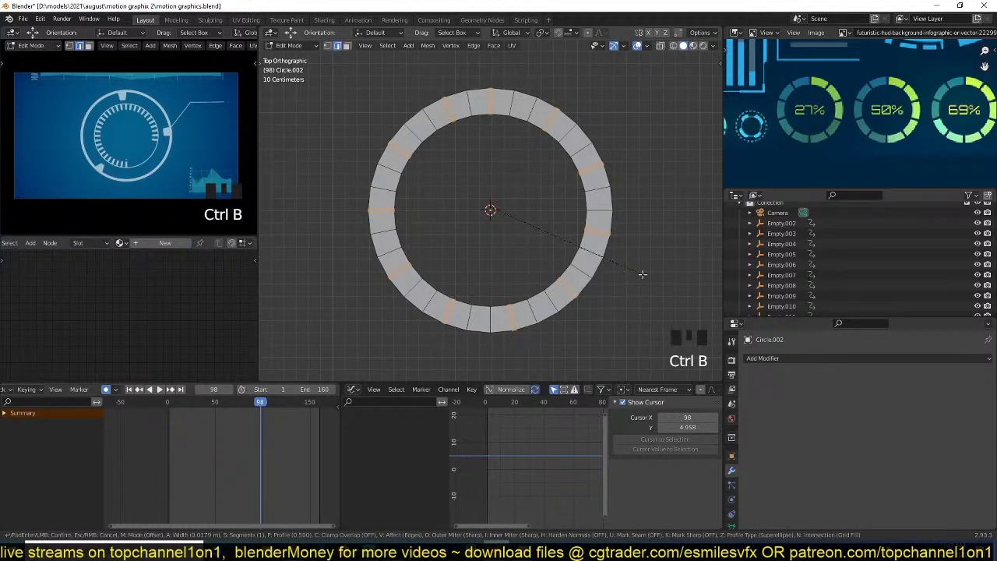
{"action": "left_click", "coordinate": [643, 274]}
- Try deleting the narrow bevelled faces to split the ring into separate segments, and inspect the resulting mesh
{"action": "key", "text": "x"}
{"action": "left_click", "coordinate": [643, 275]}
{"action": "key", "text": "Tab"}
{"action": "scroll", "coordinate": [589, 263], "scroll_direction": "down", "scroll_amount": 4}
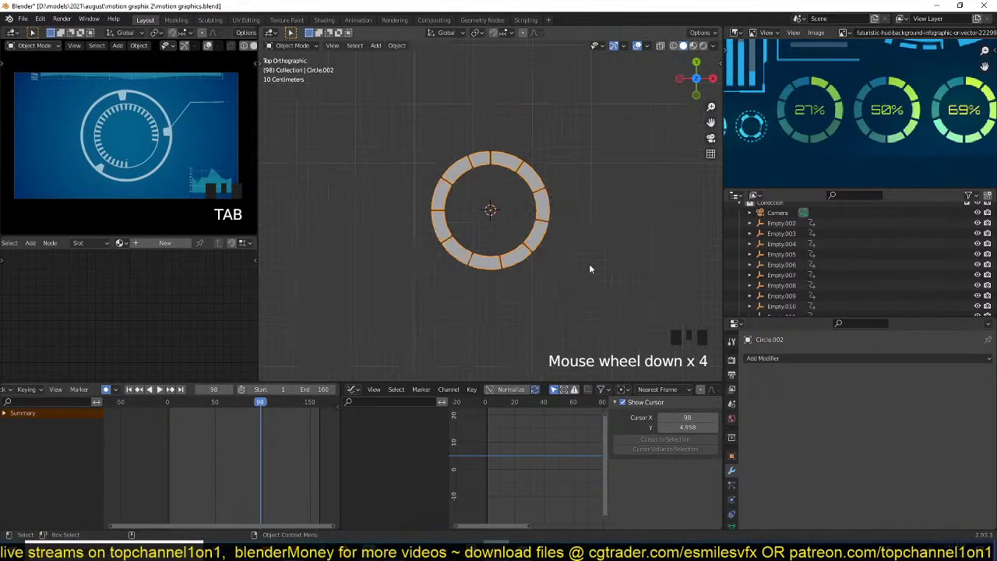
{"action": "key", "text": "alt+a"}
{"action": "scroll", "coordinate": [590, 269], "scroll_direction": "up", "scroll_amount": 3}
{"action": "key", "text": "Tab"}
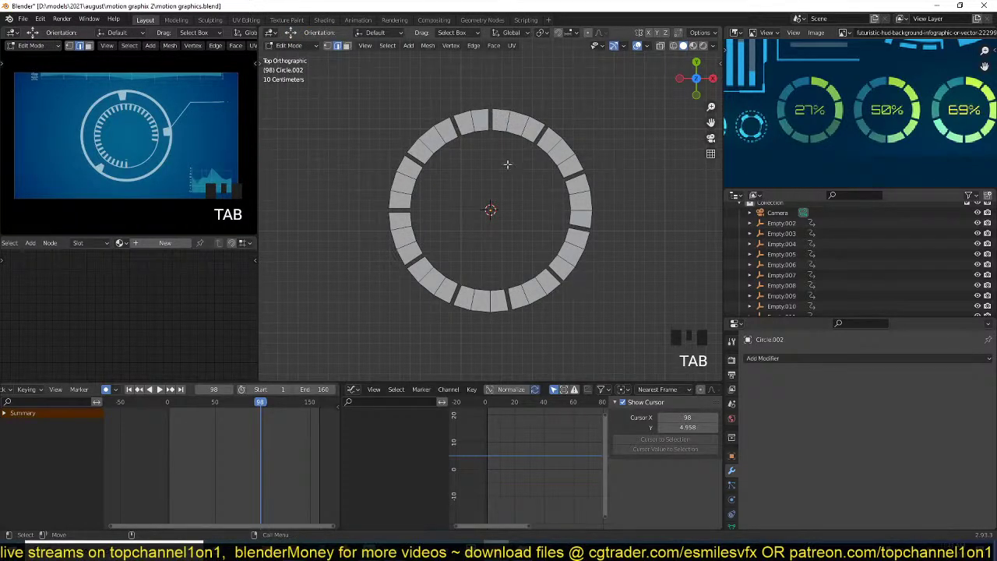
{"action": "key", "text": "Tab"}
{"action": "scroll", "coordinate": [543, 277], "scroll_direction": "down", "scroll_amount": 4}
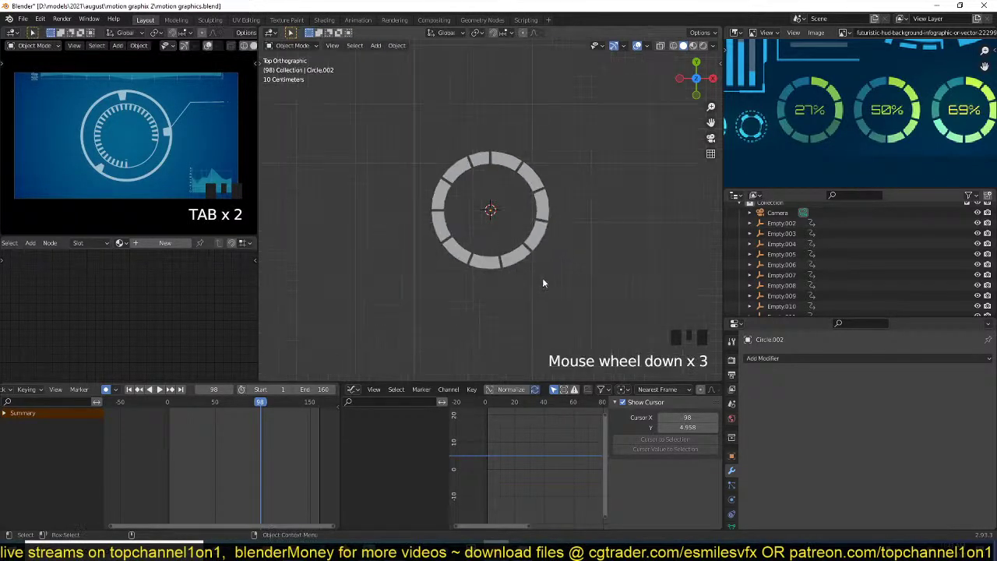
{"action": "scroll", "coordinate": [532, 210], "scroll_direction": "up", "scroll_amount": 5}
{"action": "middle_click_drag", "start_coordinate": [531, 223], "coordinate": [518, 236], "text": "shift"}
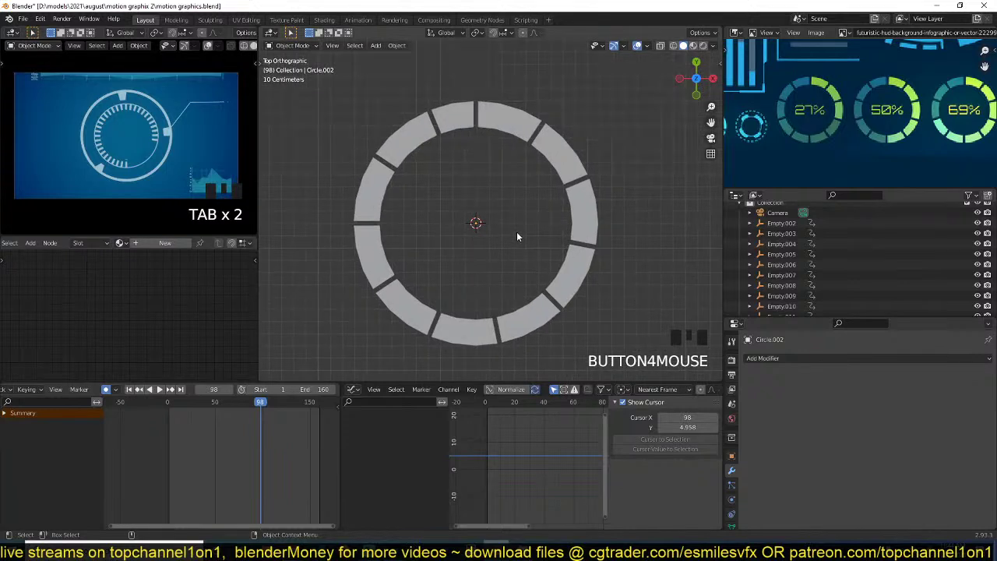
{"action": "key", "text": "Tab"}
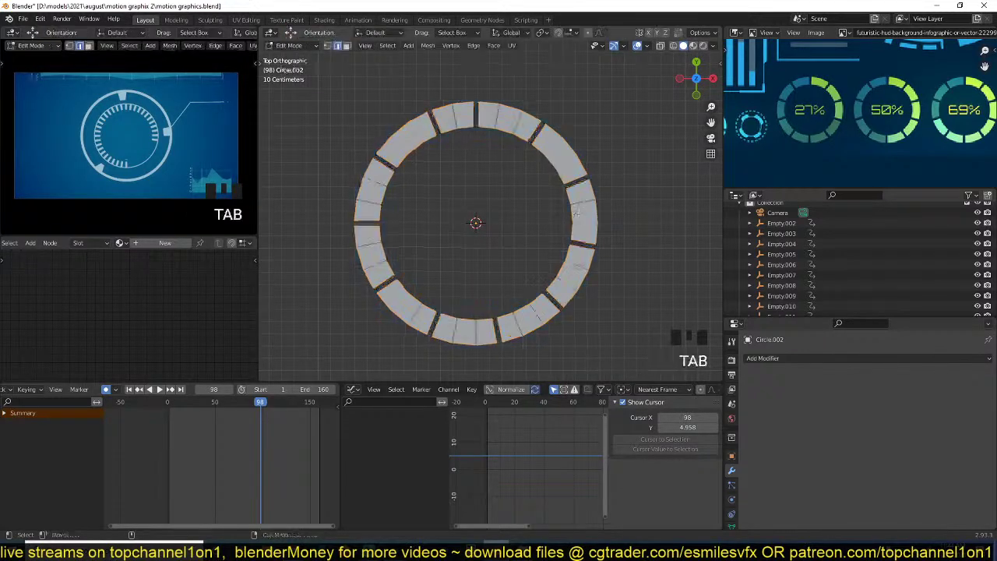
{"action": "key", "text": "a"}
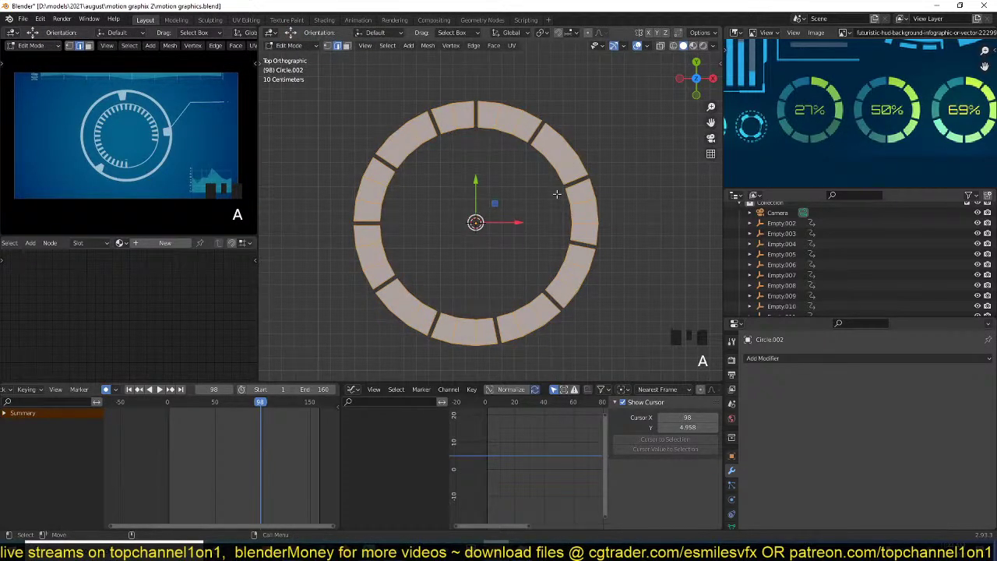
- Undo the deletion of the narrow strips, going back to the bevelled ring with the strips selected
{"action": "key", "text": "ctrl+z"}
{"action": "key", "text": "ctrl+z"}
{"action": "key", "text": "ctrl+z"}
{"action": "key", "text": "ctrl+z"}
{"action": "key", "text": "ctrl+z"}
{"action": "key", "text": "ctrl+z"}
{"action": "key", "text": "ctrl+z"}
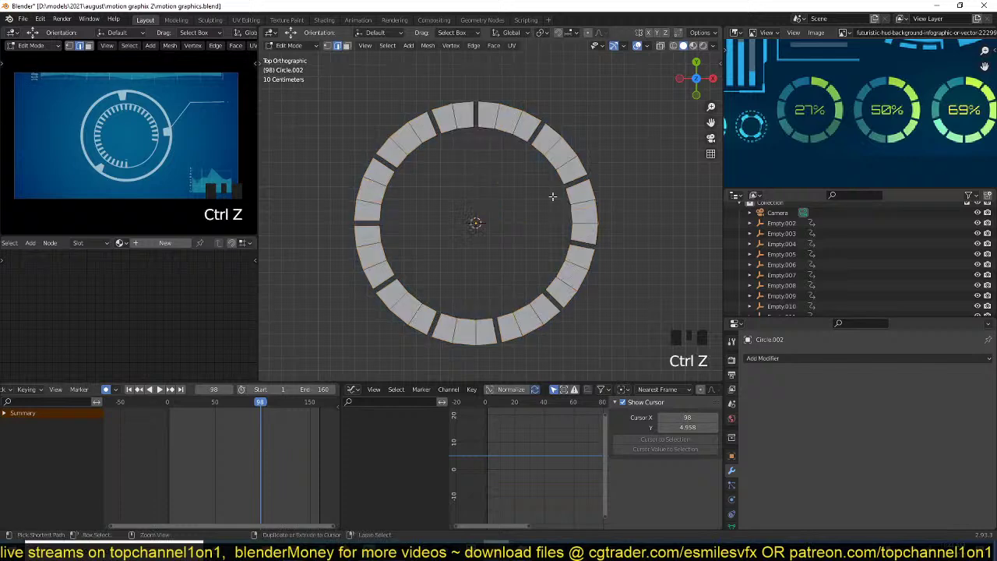
{"action": "key", "text": "ctrl+z"}
{"action": "key", "text": "ctrl+z"}
{"action": "key", "text": "ctrl+z"}
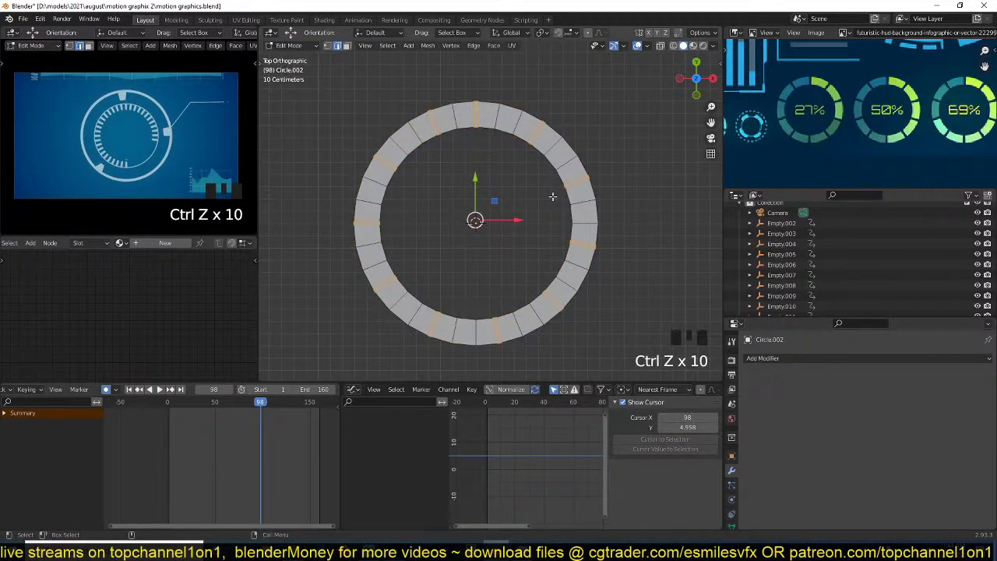
- Switch the ring to Vertex Paint mode, setting the mesh selection to faces in Edit Mode
{"action": "key", "text": "Tab"}
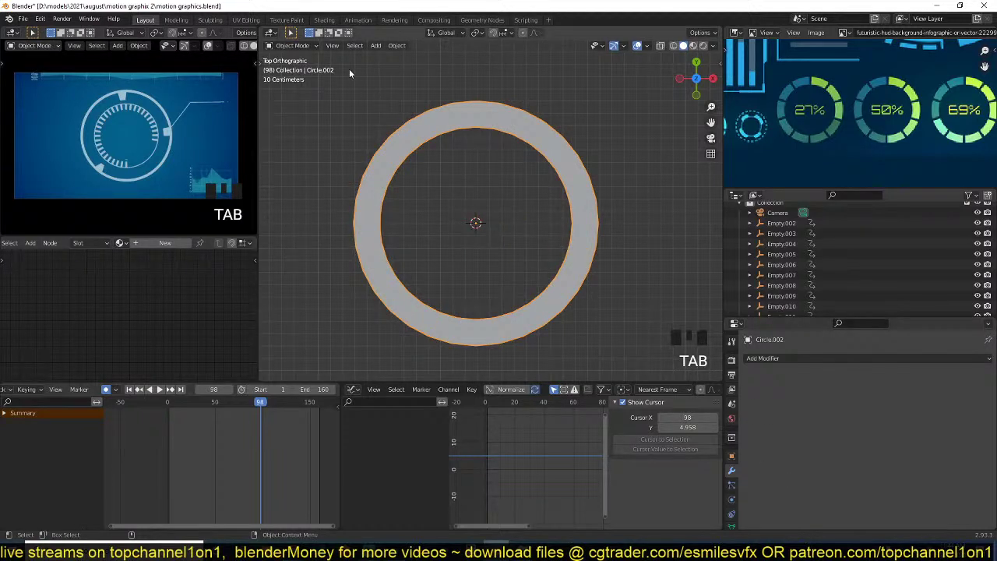
{"action": "left_click", "coordinate": [307, 47]}
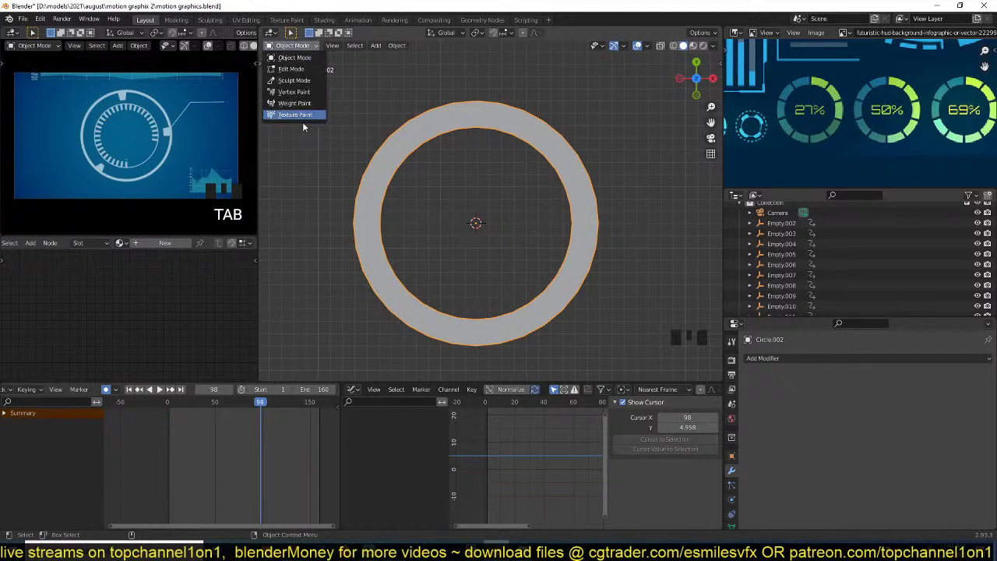
{"action": "left_click", "coordinate": [312, 81]}
{"action": "key", "text": "Tab"}
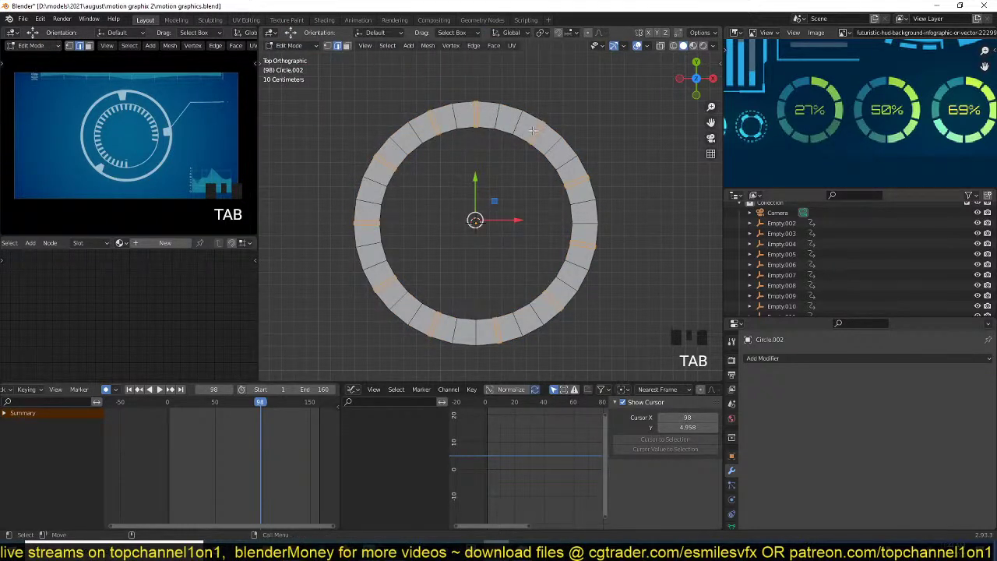
{"action": "key", "text": "3"}
{"action": "key", "text": "Tab"}
- Fill the ring with white vertex colour and turn on the face selection mask for painting
{"action": "left_click", "coordinate": [377, 46]}
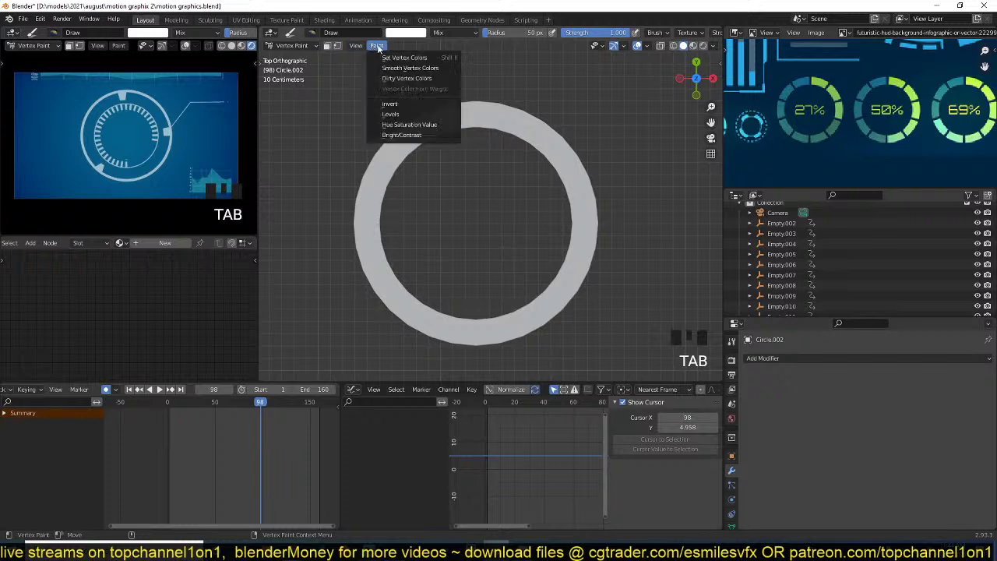
{"action": "left_click", "coordinate": [389, 58]}
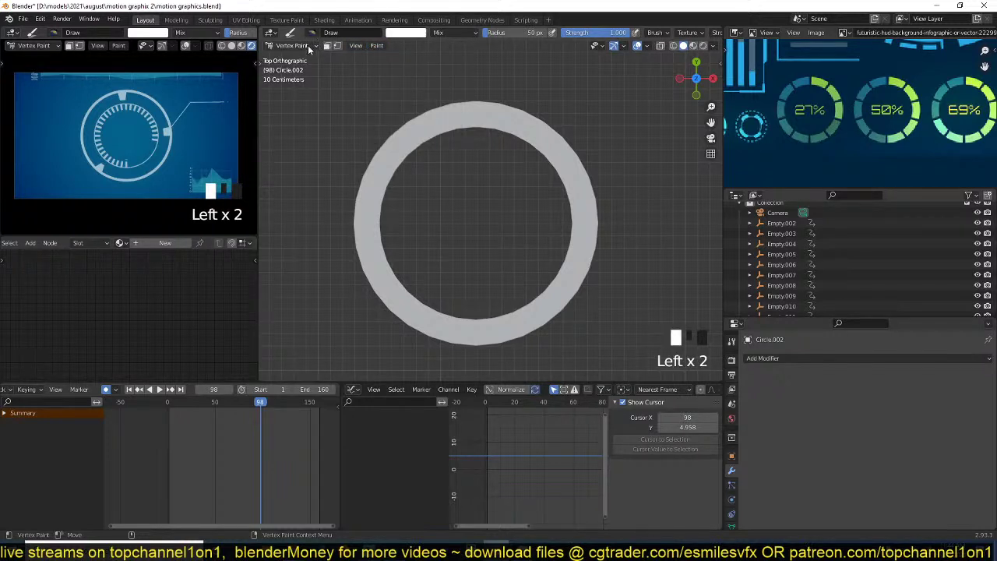
{"action": "left_click", "coordinate": [328, 46]}
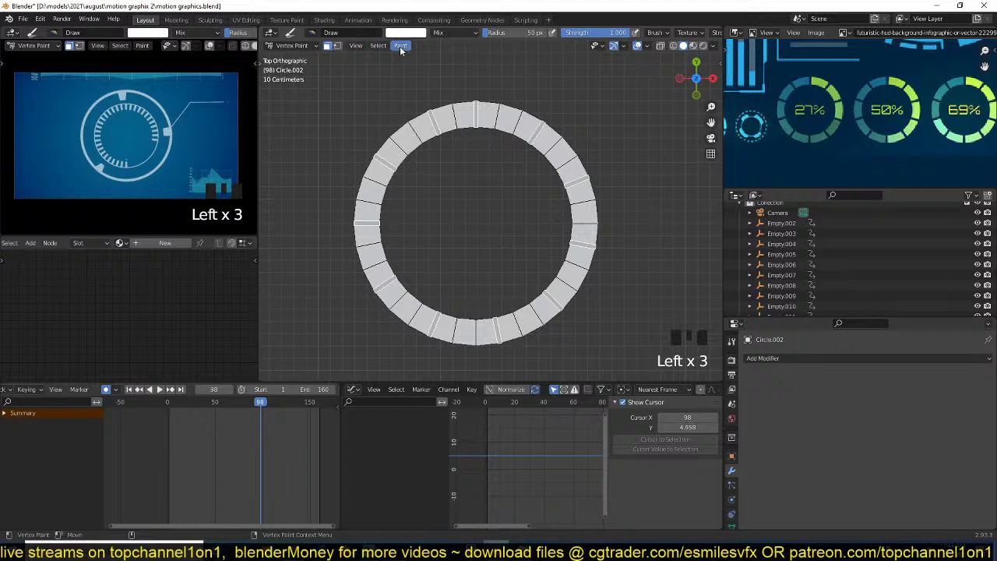
{"action": "left_click", "coordinate": [401, 50]}
{"action": "left_click", "coordinate": [457, 57]}
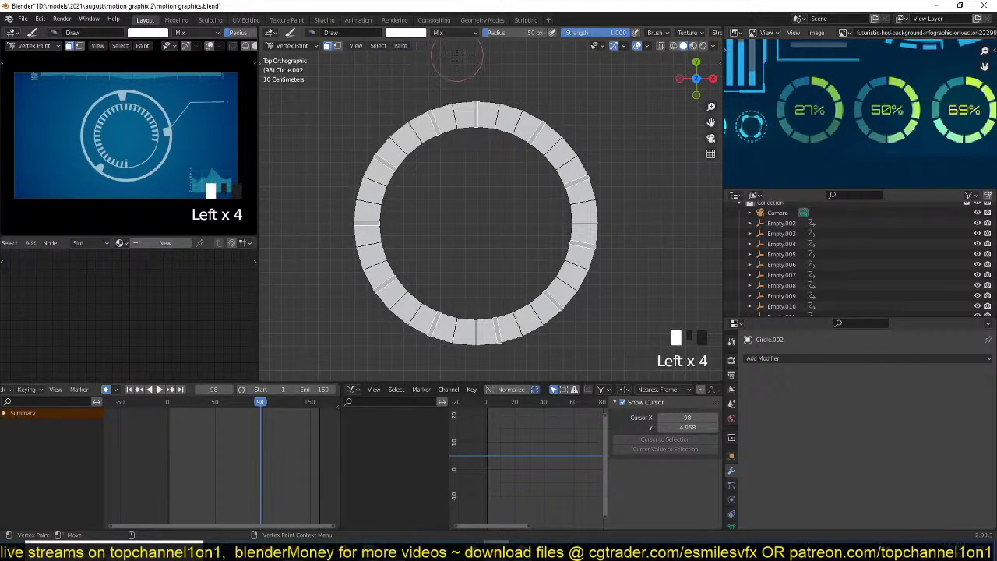
- Set the paint colour to black, fill the selected narrow strips with it, and return to Object Mode
{"action": "left_click", "coordinate": [418, 34]}
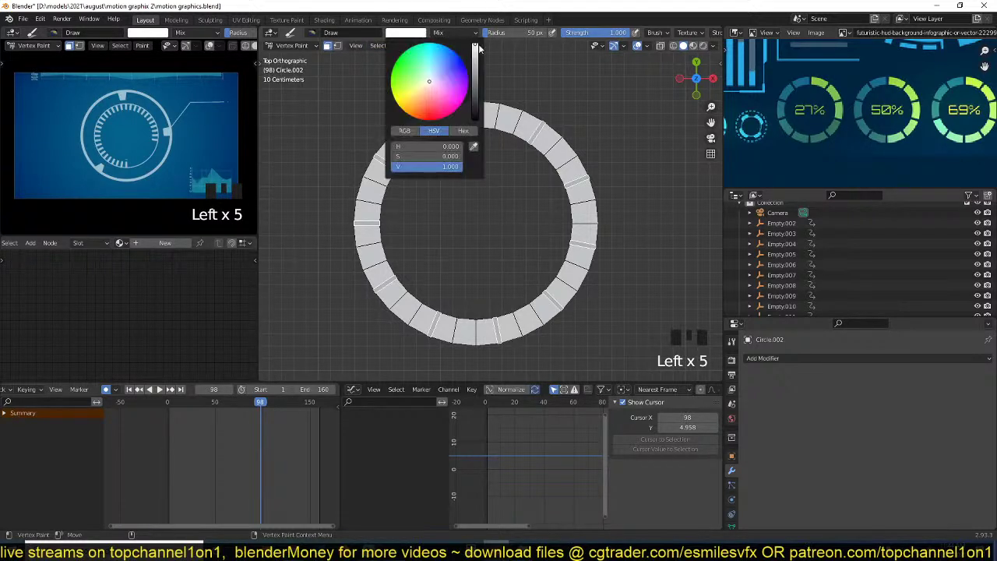
{"action": "left_click_drag", "start_coordinate": [479, 48], "coordinate": [476, 121]}
{"action": "left_click", "coordinate": [398, 47]}
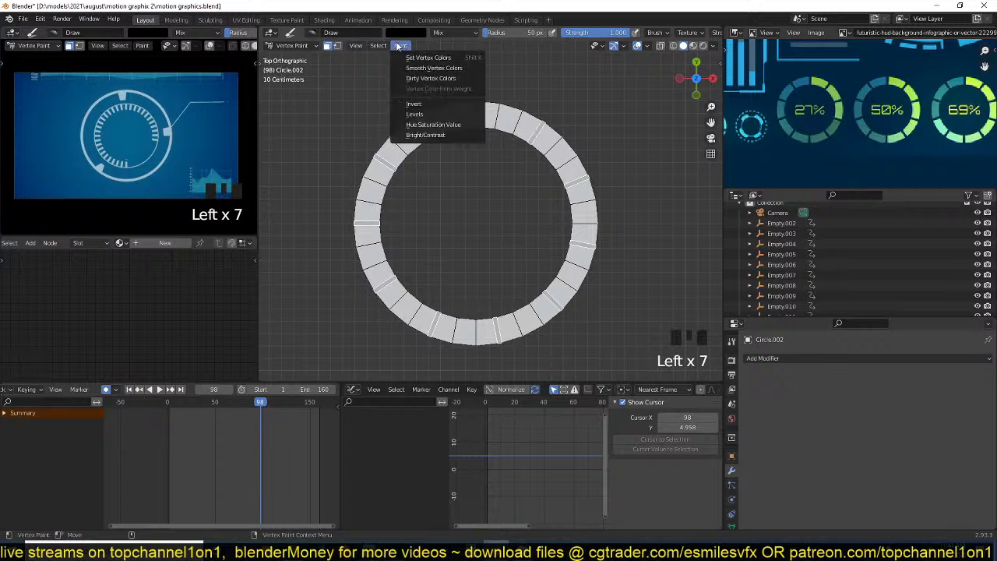
{"action": "left_click", "coordinate": [467, 58]}
{"action": "key", "text": "Tab"}
{"action": "key", "text": "Tab"}
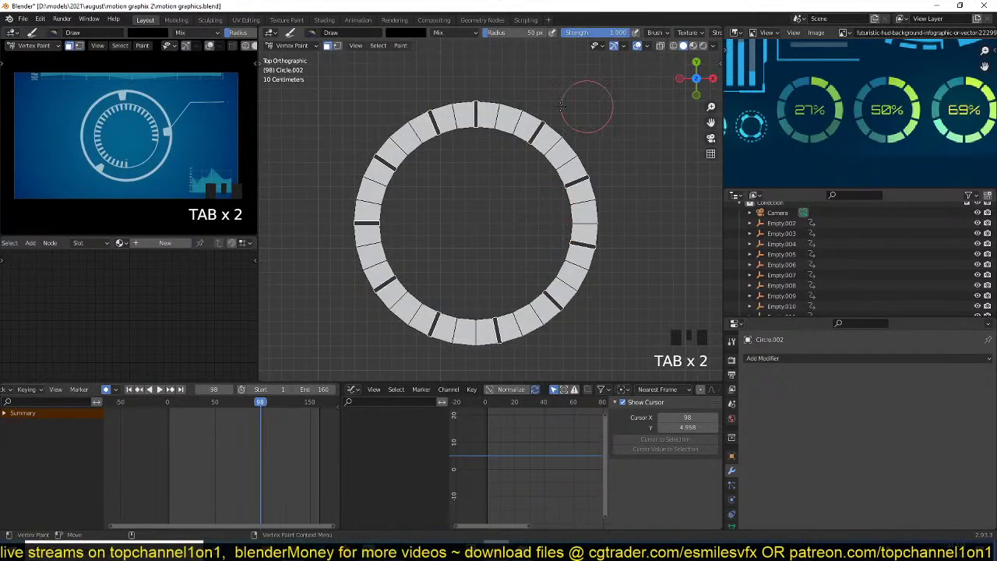
{"action": "left_click", "coordinate": [284, 46]}
{"action": "left_click", "coordinate": [290, 59]}
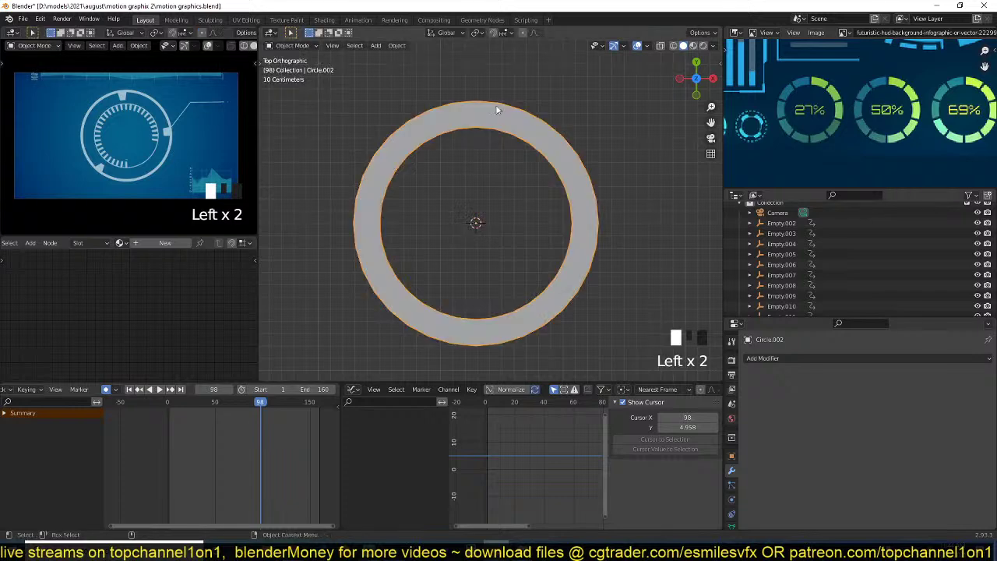
{"action": "key", "text": "Tab"}
{"action": "key", "text": "Tab"}
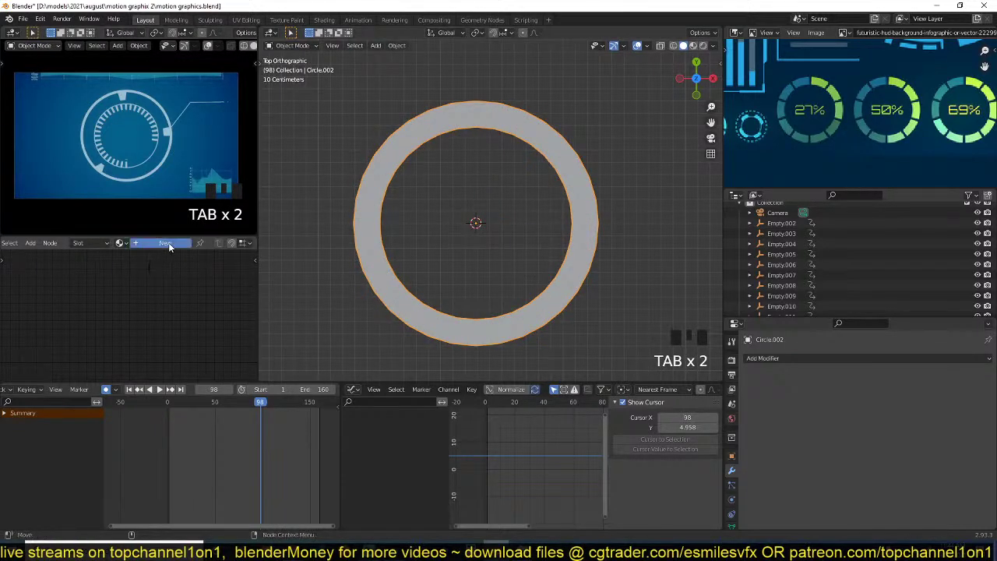
- Create a new material for the ring, show it in Material Preview, and remove its Principled BSDF node
{"action": "left_click", "coordinate": [167, 242]}
{"action": "left_click", "coordinate": [693, 45]}
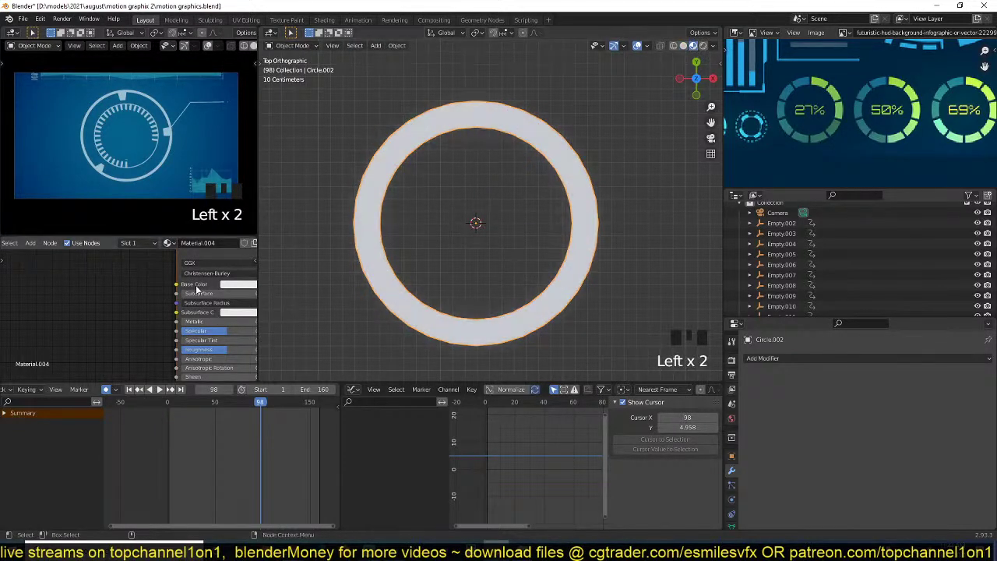
{"action": "scroll", "coordinate": [181, 294], "scroll_direction": "down", "scroll_amount": 3}
{"action": "left_click", "coordinate": [191, 294]}
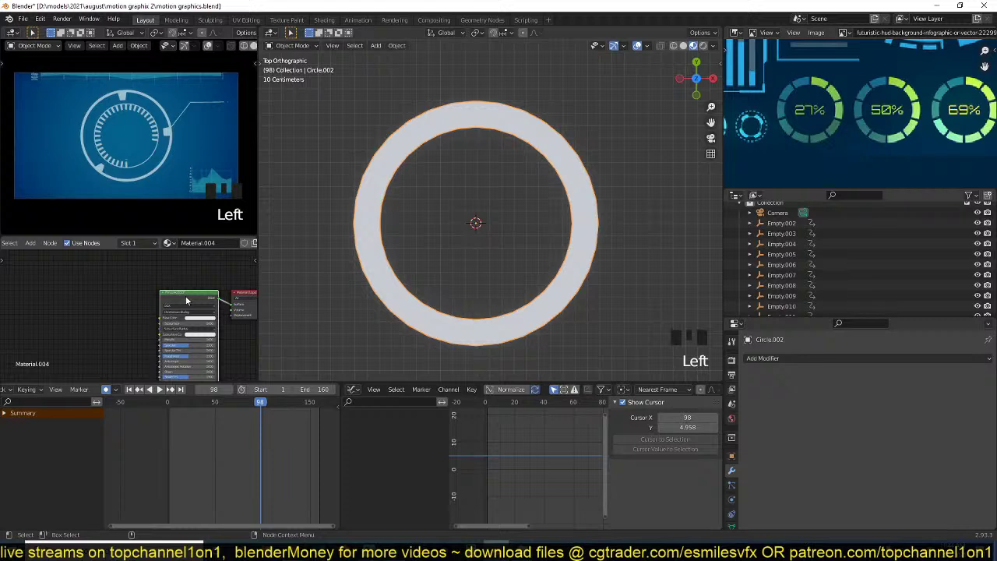
{"action": "key", "text": "Delete"}
- Add an Emission shader and a Transparent BSDF to the ring's material, placing one above the other
{"action": "key", "text": "shift+a"}
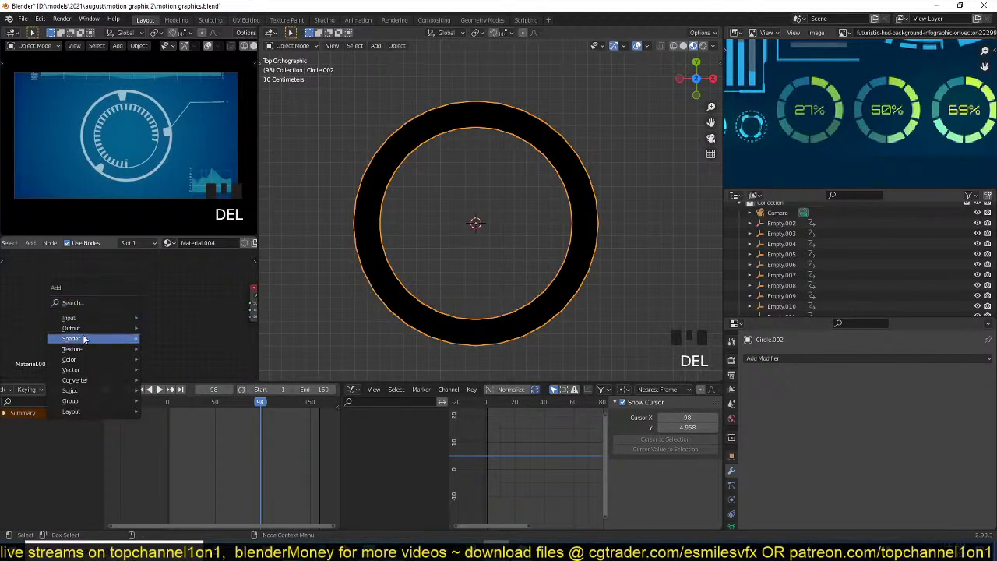
{"action": "mouse_move", "coordinate": [82, 354]}
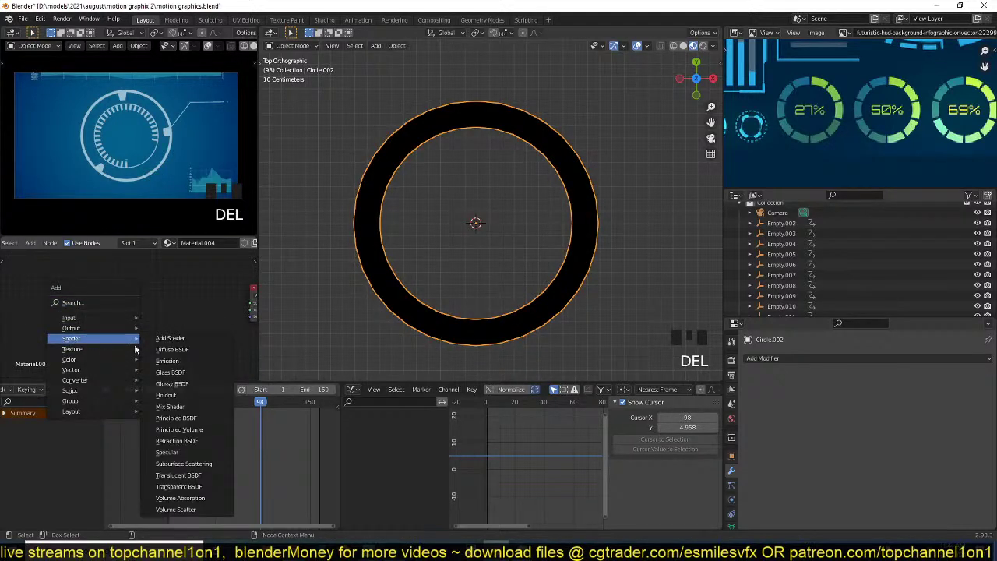
{"action": "left_click", "coordinate": [167, 361]}
{"action": "left_click", "coordinate": [167, 306]}
{"action": "key", "text": "shift+a"}
{"action": "mouse_move", "coordinate": [110, 298]}
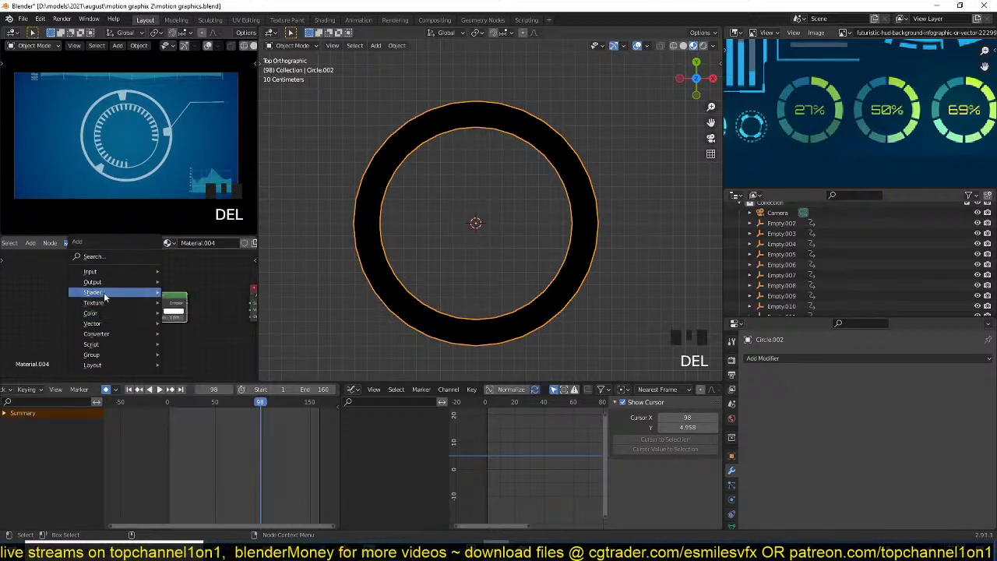
{"action": "left_click", "coordinate": [198, 440]}
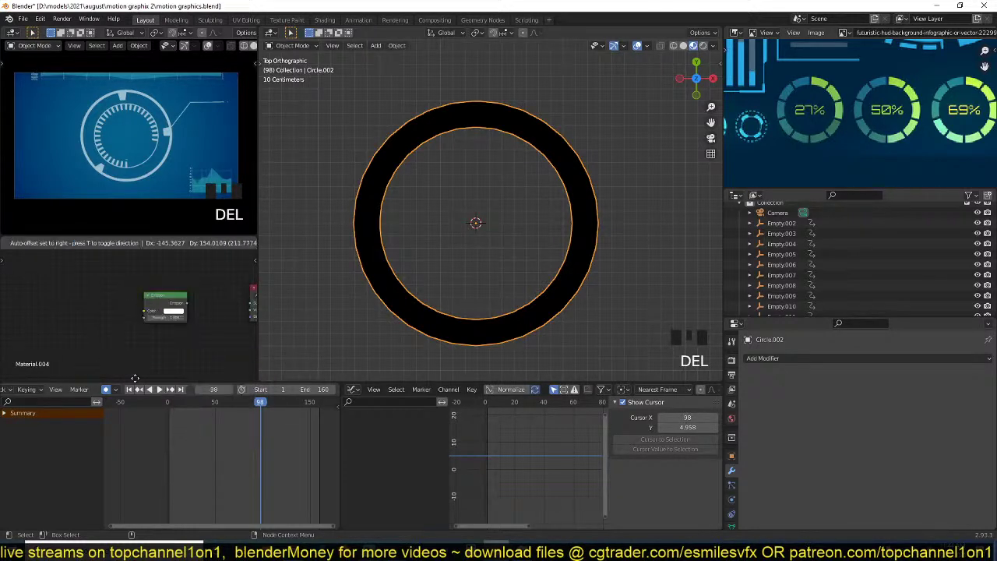
{"action": "left_click", "coordinate": [144, 342]}
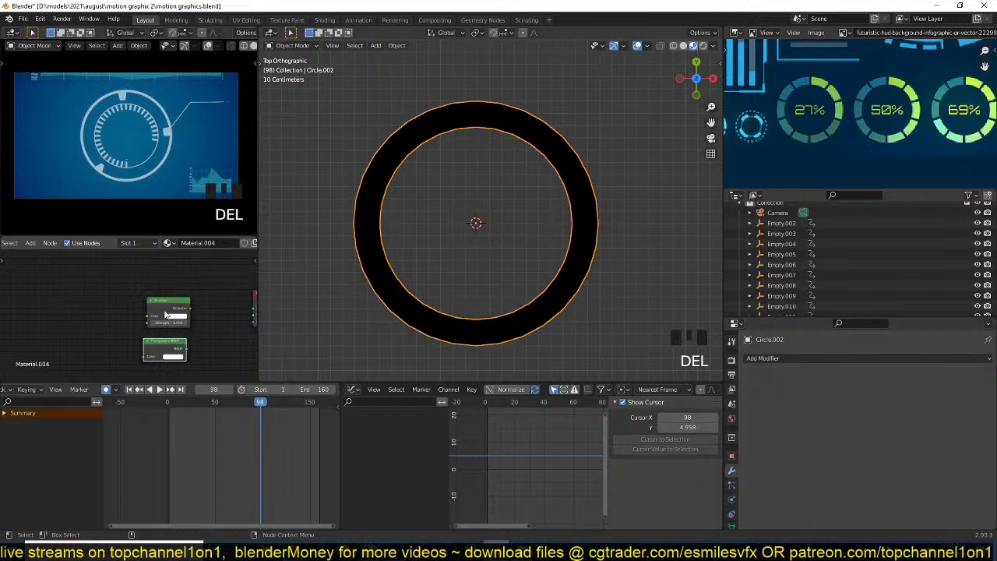
{"action": "left_click_drag", "start_coordinate": [165, 315], "coordinate": [159, 312]}
- Combine the Emission and Transparent BSDF nodes in a Mix Shader and connect it to the Material Output
{"action": "right_click_drag", "start_coordinate": [161, 348], "coordinate": [164, 302], "text": "ctrl+shift"}
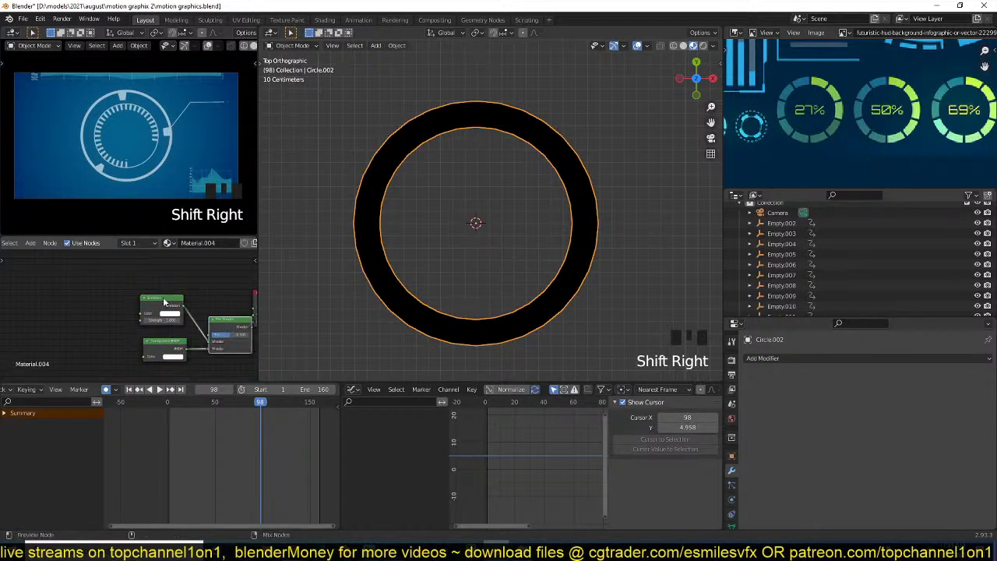
{"action": "middle_click_drag", "start_coordinate": [187, 319], "coordinate": [128, 311]}
{"action": "left_click_drag", "start_coordinate": [174, 313], "coordinate": [158, 293]}
{"action": "left_click", "coordinate": [157, 294], "text": "ctrl+shift"}
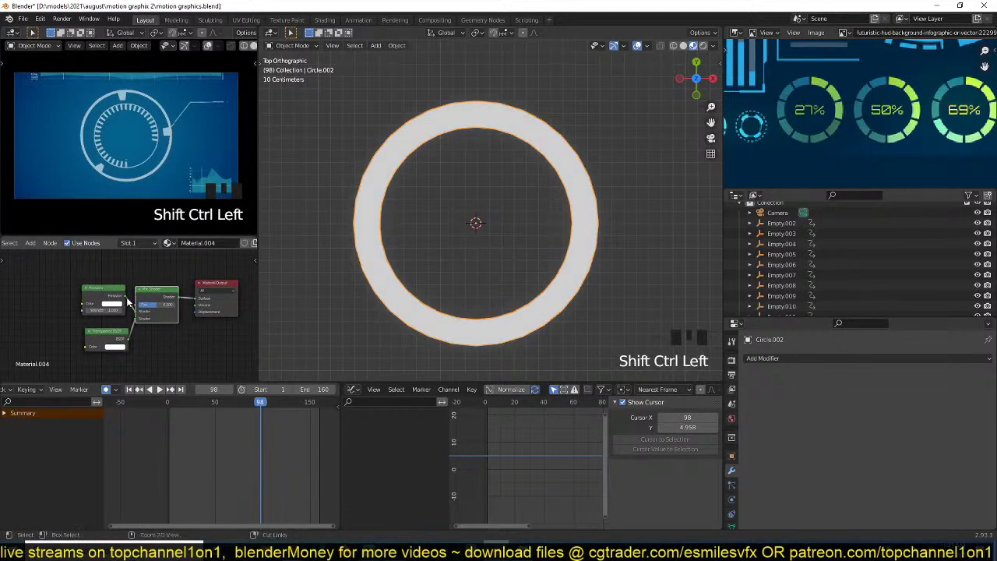
- Add an Attribute node for the vertex colour layer Col, preview it on the ring, and place it clear of the shaders
{"action": "middle_click_drag", "start_coordinate": [88, 308], "coordinate": [71, 296]}
{"action": "left_click", "coordinate": [58, 298]}
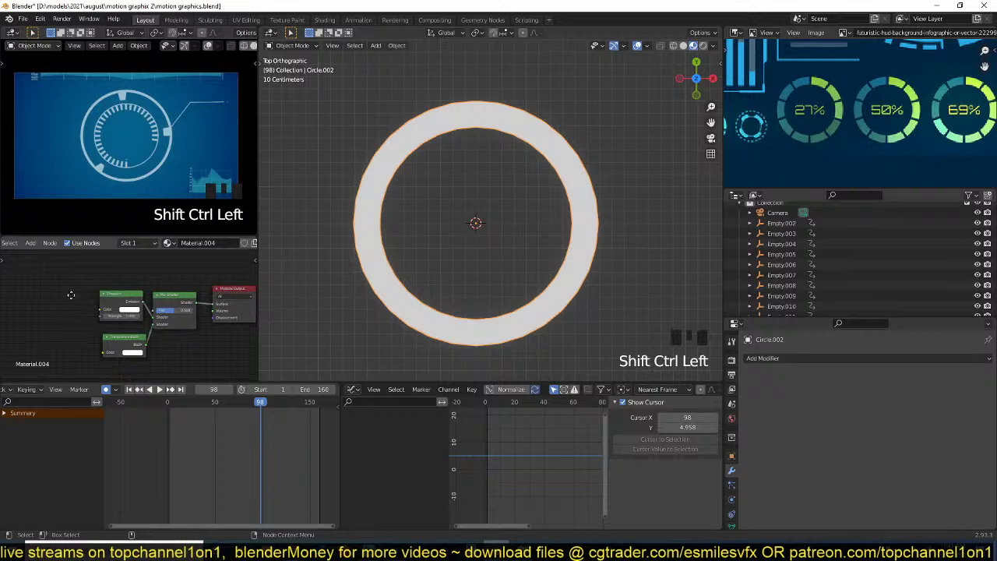
{"action": "key", "text": "shift+a"}
{"action": "mouse_move", "coordinate": [46, 277]}
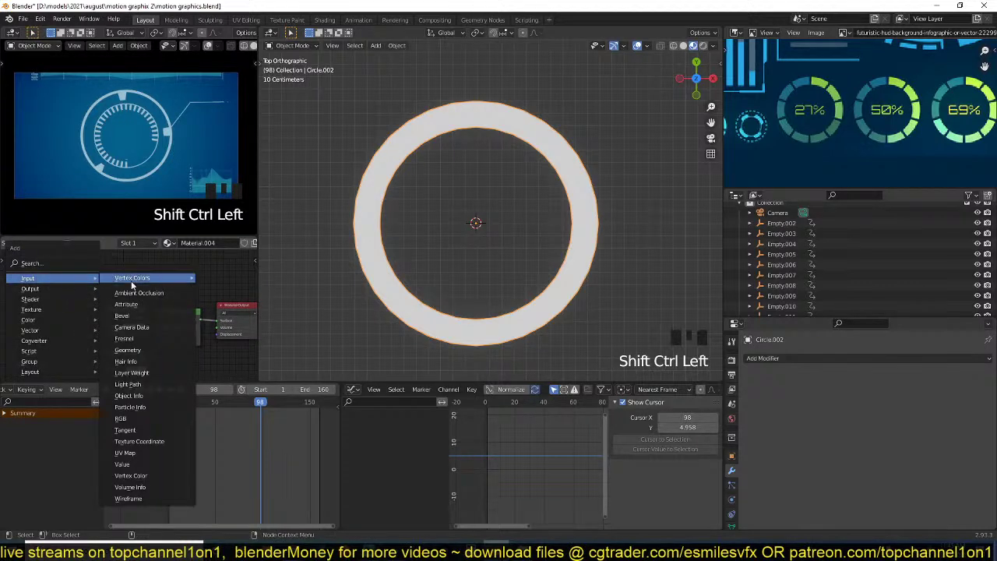
{"action": "left_click", "coordinate": [126, 304]}
{"action": "left_click", "coordinate": [109, 285]}
{"action": "left_click", "coordinate": [109, 286], "text": "ctrl+shift"}
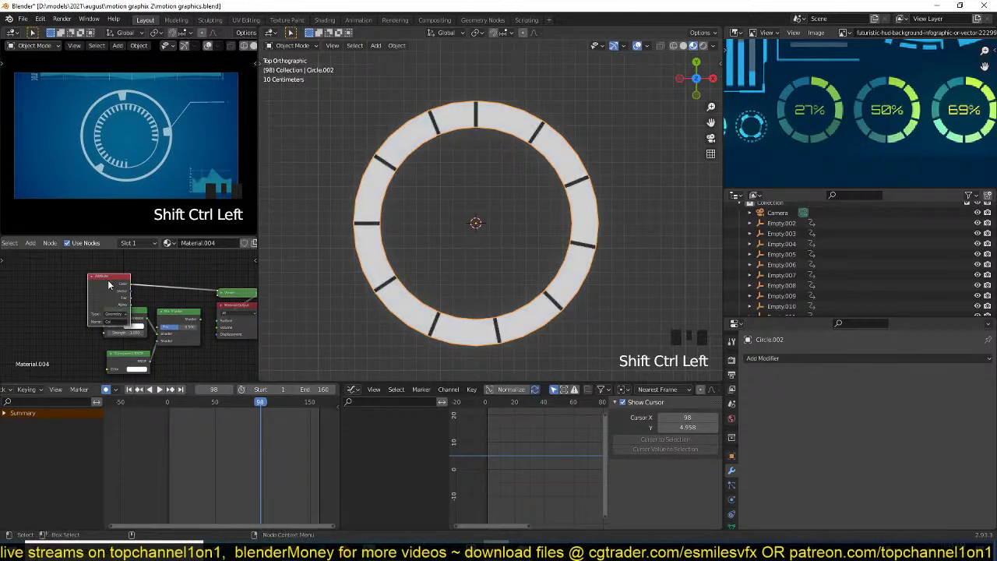
{"action": "left_click_drag", "start_coordinate": [109, 285], "coordinate": [38, 283]}
{"action": "middle_click_drag", "start_coordinate": [67, 285], "coordinate": [61, 272]}
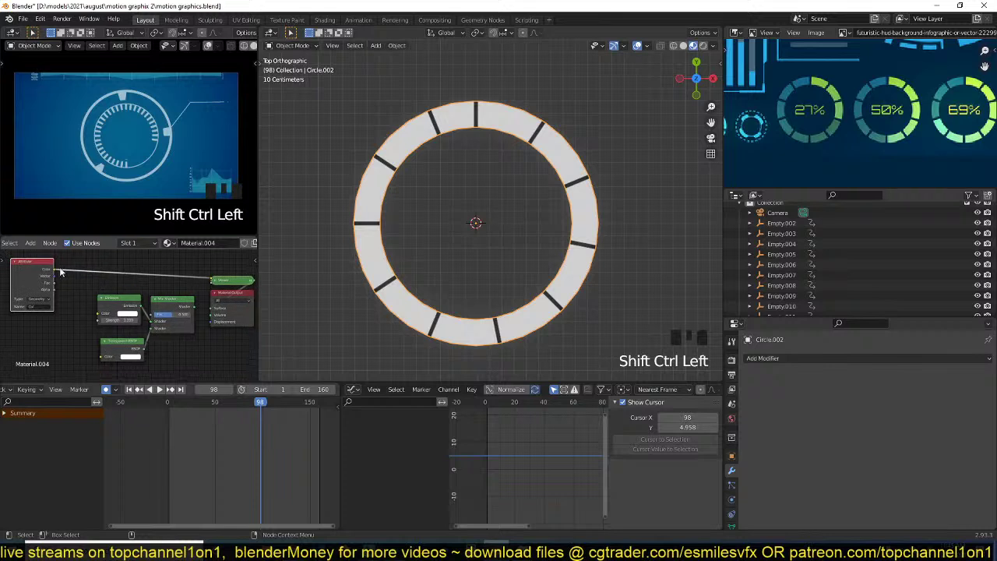
- Drive the Mix Shader's factor with the Attribute colour and swap its shader inputs so Transparent BSDF is first and Emission second
{"action": "left_click_drag", "start_coordinate": [60, 270], "coordinate": [85, 288]}
{"action": "left_click_drag", "start_coordinate": [138, 323], "coordinate": [153, 313]}
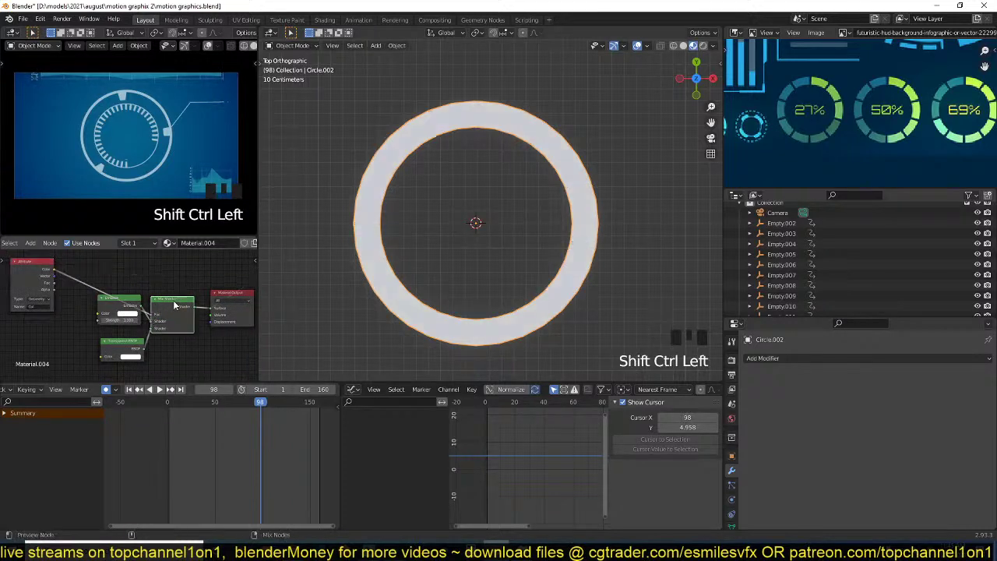
{"action": "middle_click_drag", "start_coordinate": [117, 310], "coordinate": [123, 288]}
{"action": "left_click_drag", "start_coordinate": [122, 288], "coordinate": [87, 333]}
{"action": "left_click_drag", "start_coordinate": [155, 306], "coordinate": [158, 299]}
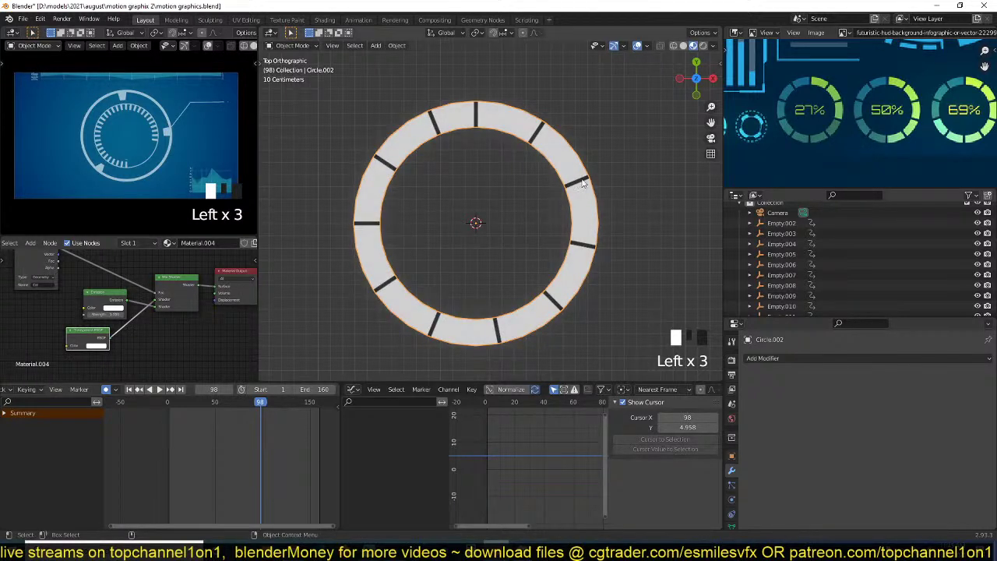
- Set the ring material's Blend Mode to Alpha Blend
{"action": "scroll", "coordinate": [732, 436], "scroll_direction": "down", "scroll_amount": 2}
{"action": "left_click", "coordinate": [734, 497]}
{"action": "scroll", "coordinate": [800, 479], "scroll_direction": "down", "scroll_amount": 8}
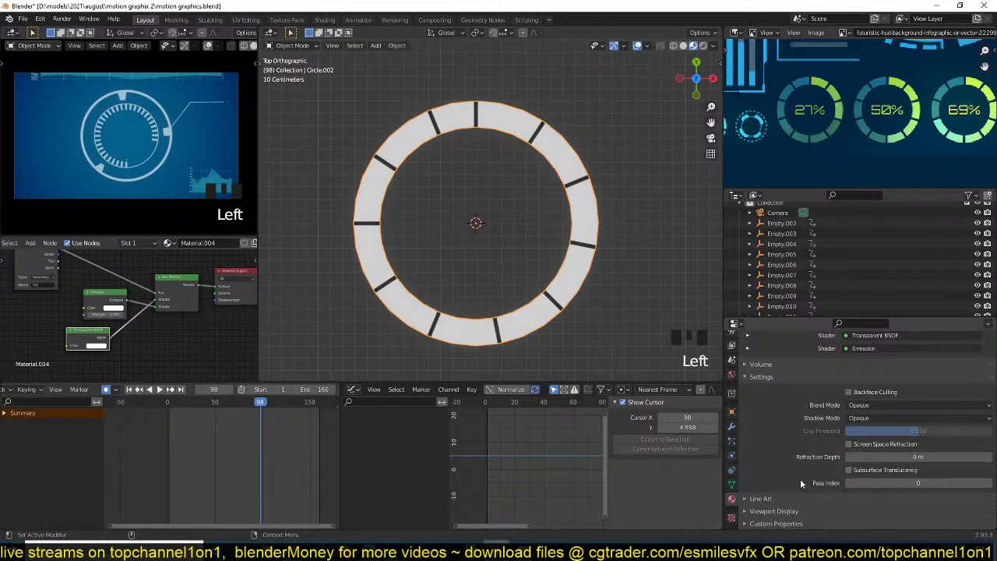
{"action": "left_click", "coordinate": [894, 406]}
{"action": "left_click", "coordinate": [876, 452]}
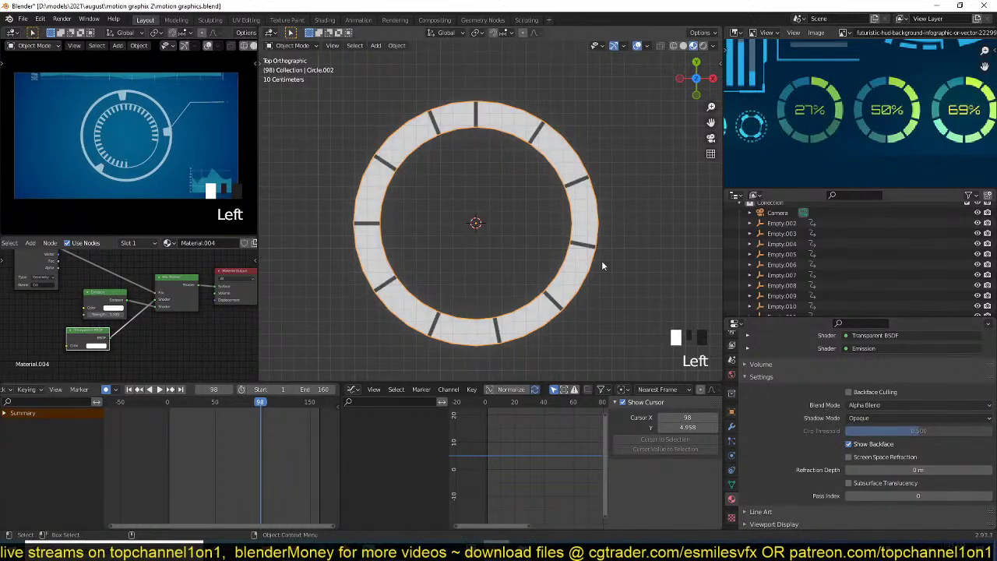
- Inspect the ring's transparent gaps with the viewport overlays hidden and shown again
{"action": "left_click", "coordinate": [638, 46]}
{"action": "scroll", "coordinate": [601, 167], "scroll_direction": "up", "scroll_amount": 2}
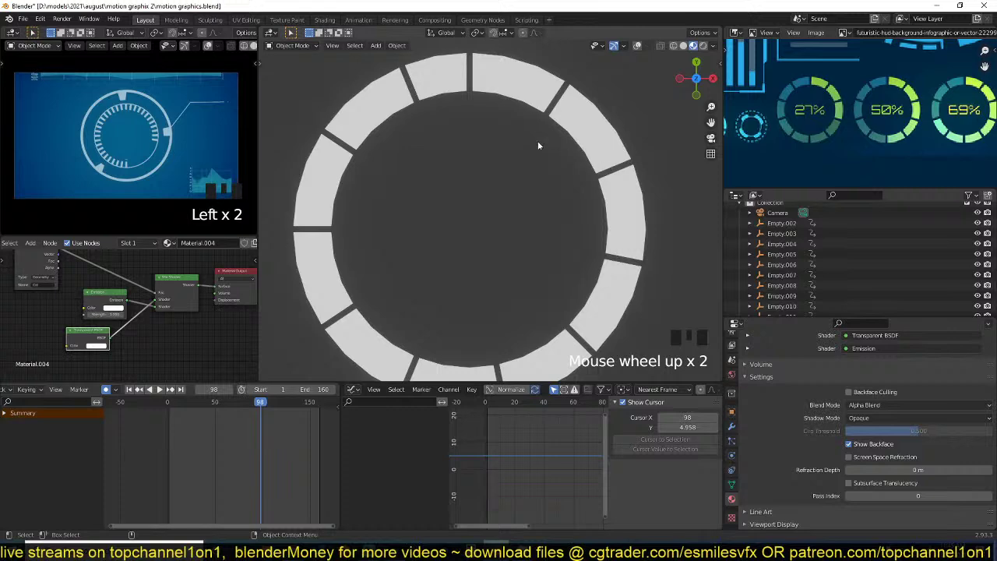
{"action": "key", "text": "Tab"}
{"action": "key", "text": "Tab"}
{"action": "left_click", "coordinate": [635, 47]}
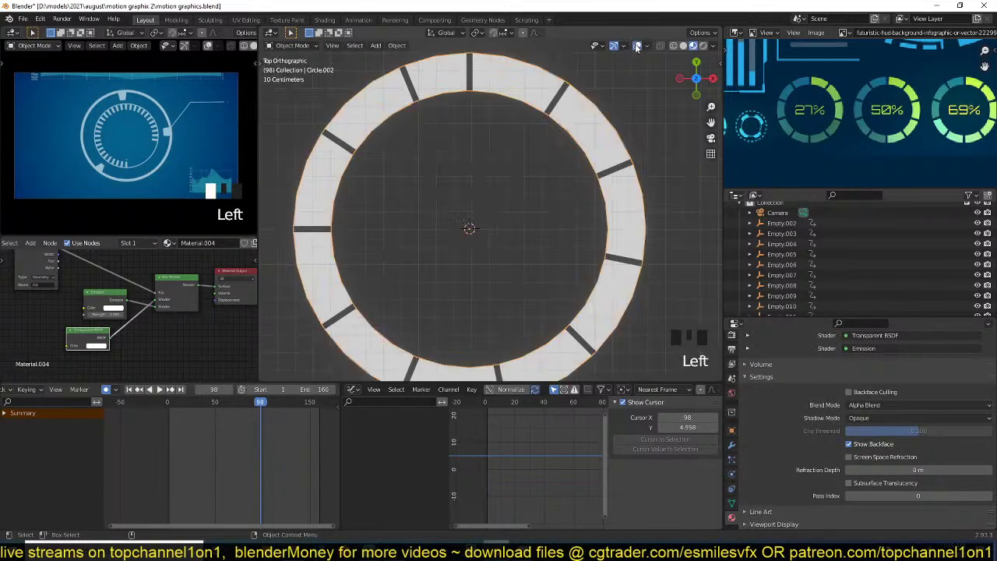
{"action": "key", "text": "Tab"}
{"action": "key", "text": "Tab"}
{"action": "key", "text": "Tab"}
{"action": "key", "text": "Tab"}
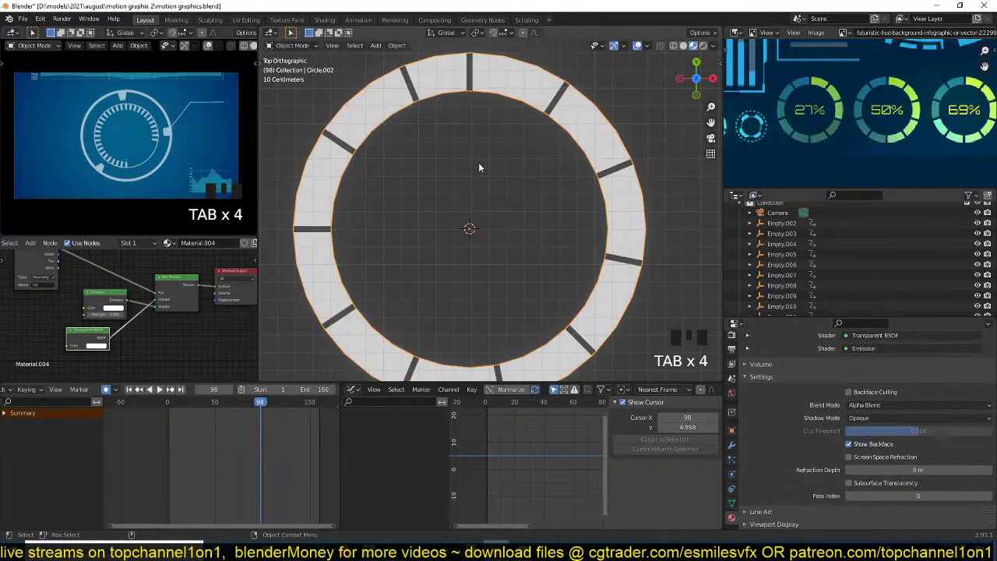
{"action": "scroll", "coordinate": [483, 160], "scroll_direction": "down", "scroll_amount": 1}
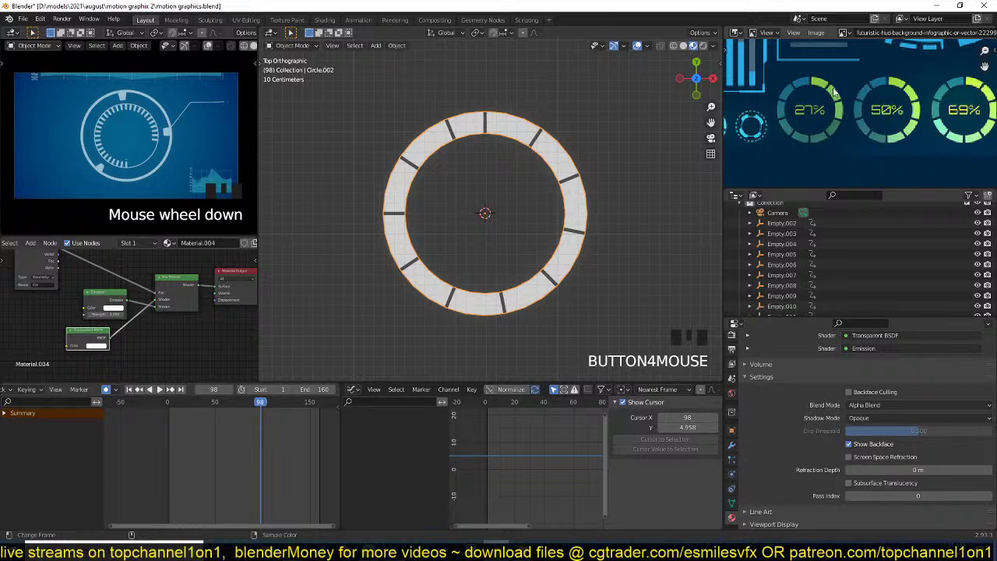
- Open a UV Editor beside the reference image, with all of the ring's faces selected in Edit Mode
{"action": "key", "text": "Tab"}
{"action": "key", "text": "a"}
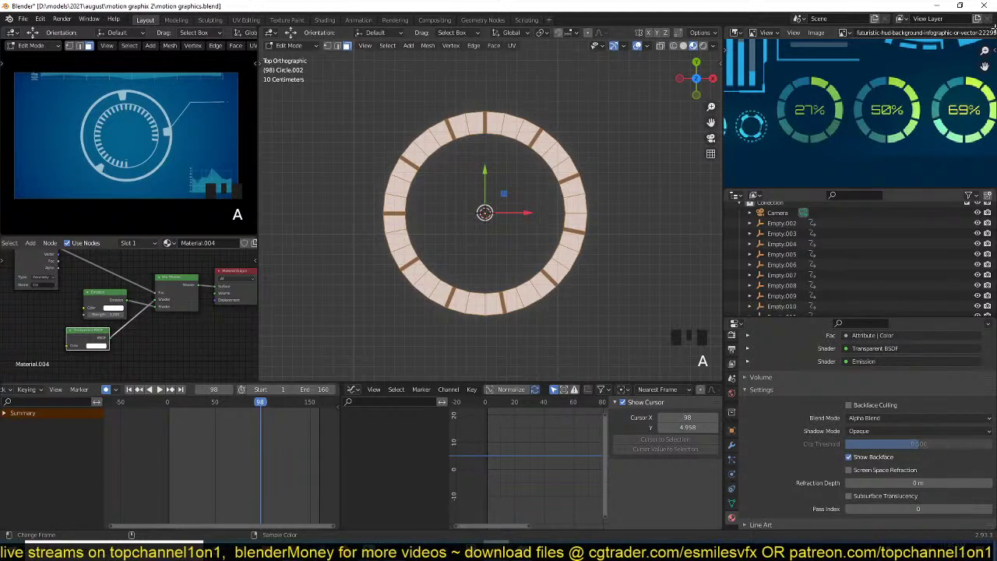
{"action": "left_click_drag", "start_coordinate": [966, 33], "coordinate": [911, 35]}
{"action": "left_click", "coordinate": [923, 34]}
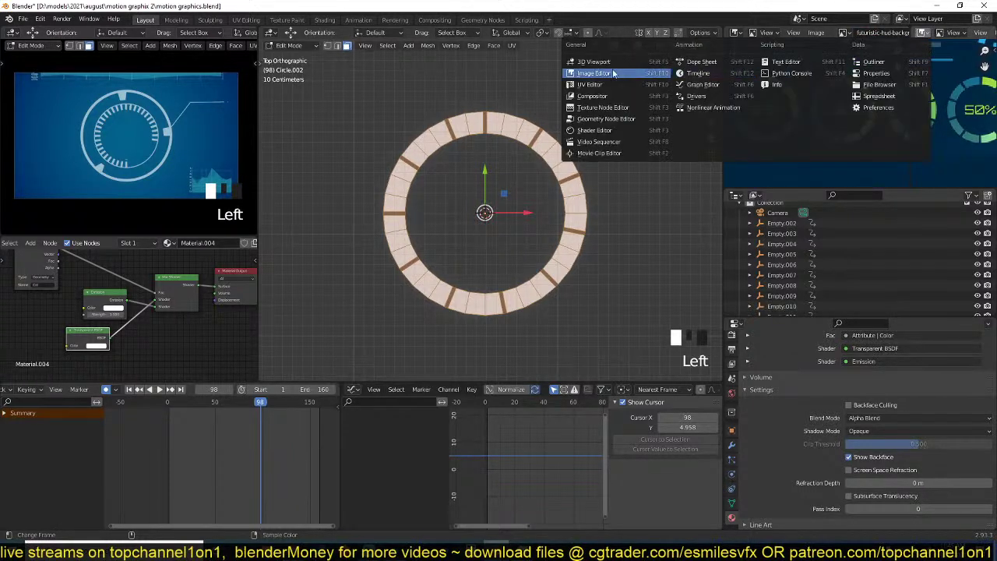
{"action": "left_click", "coordinate": [611, 84]}
{"action": "scroll", "coordinate": [950, 111], "scroll_direction": "down", "scroll_amount": 4}
{"action": "middle_click_drag", "start_coordinate": [951, 111], "coordinate": [928, 144]}
{"action": "key", "text": "a"}
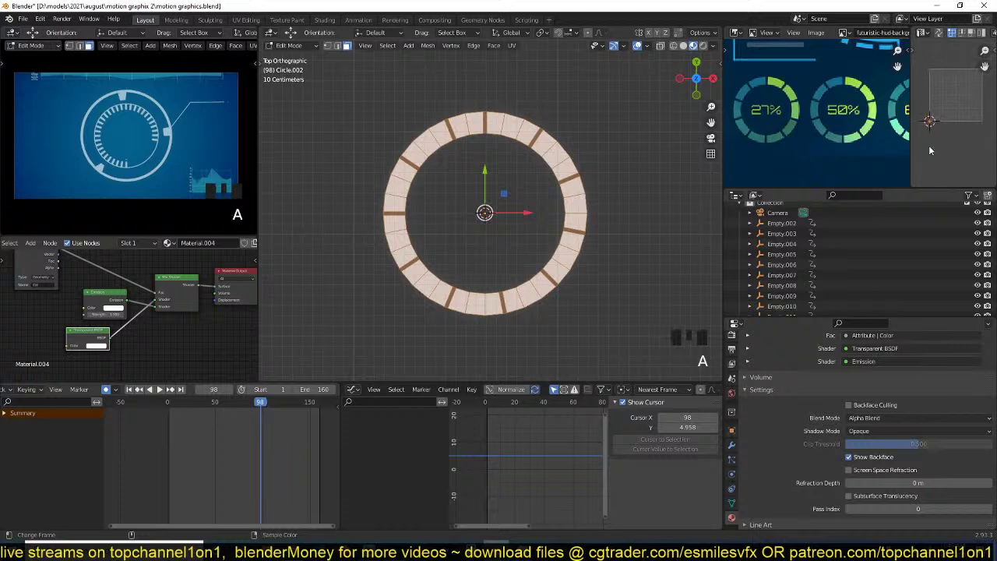
- Try unwrapping the whole ring and laying it out with Follow Active Quads, using the face beside the ring's uppermost gap as the active quad
{"action": "key", "text": "u"}
{"action": "left_click", "coordinate": [518, 173]}
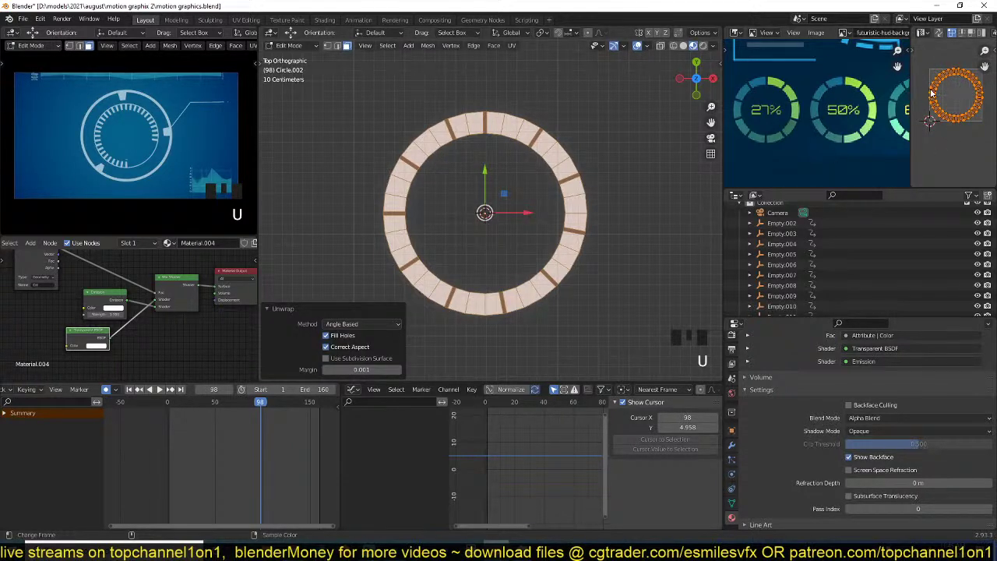
{"action": "left_click", "coordinate": [494, 122]}
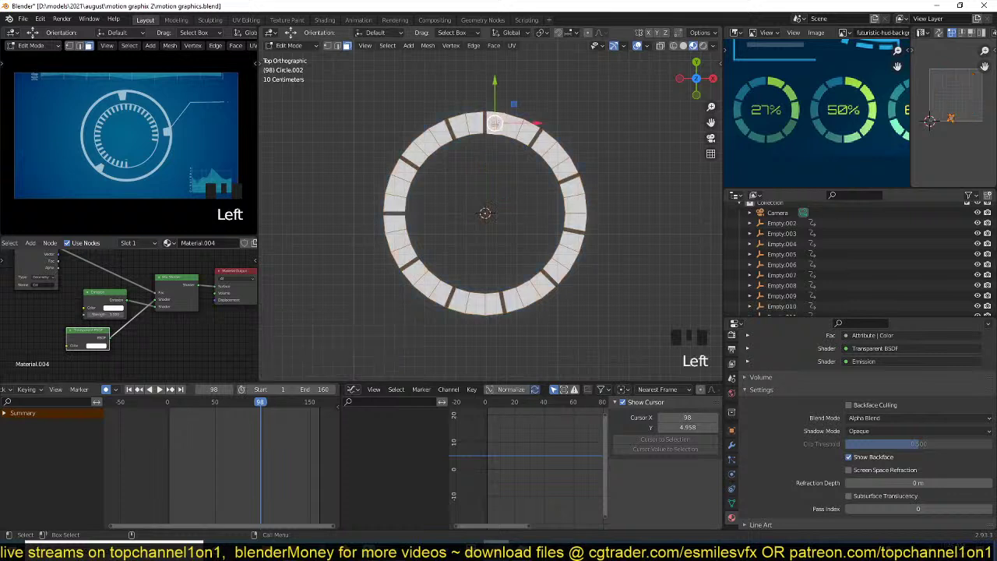
{"action": "key", "text": "a"}
{"action": "key", "text": "u"}
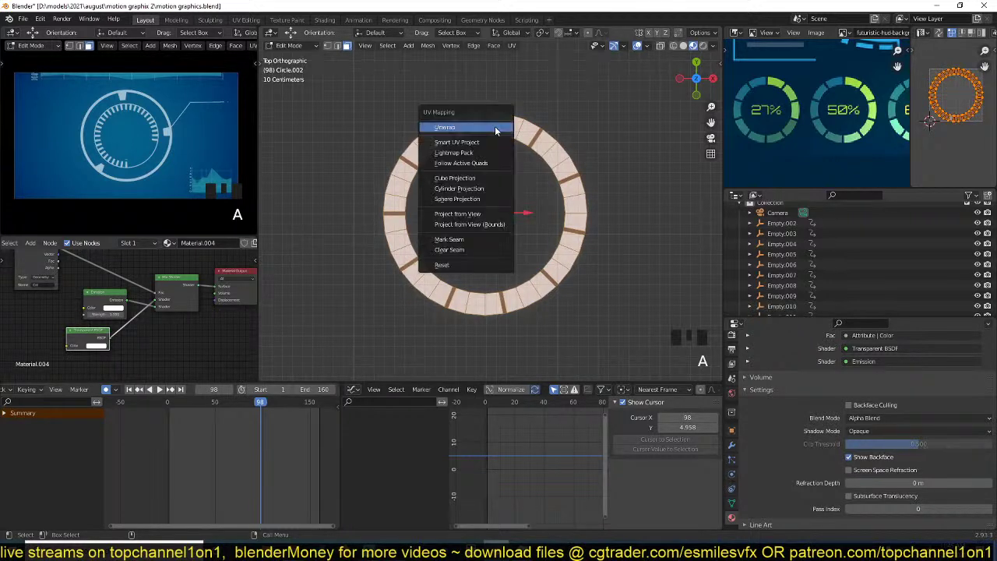
{"action": "left_click", "coordinate": [473, 163]}
{"action": "left_click", "coordinate": [468, 190]}
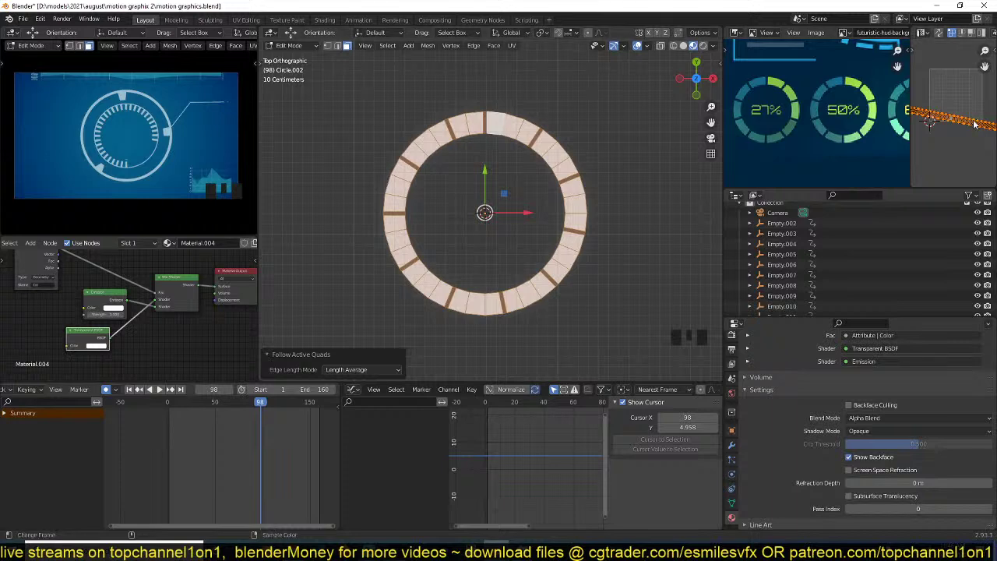
{"action": "key", "text": "ctrl+space"}
{"action": "key", "text": "ctrl+space"}
{"action": "key", "text": "ctrl+space"}
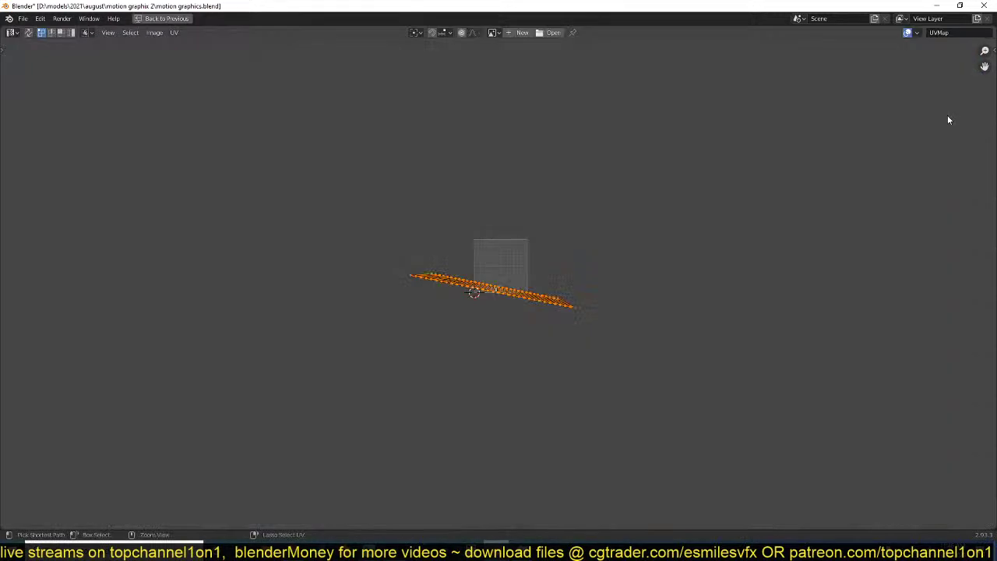
{"action": "scroll", "coordinate": [493, 300], "scroll_direction": "up", "scroll_amount": 5}
{"action": "key", "text": "ctrl+space"}
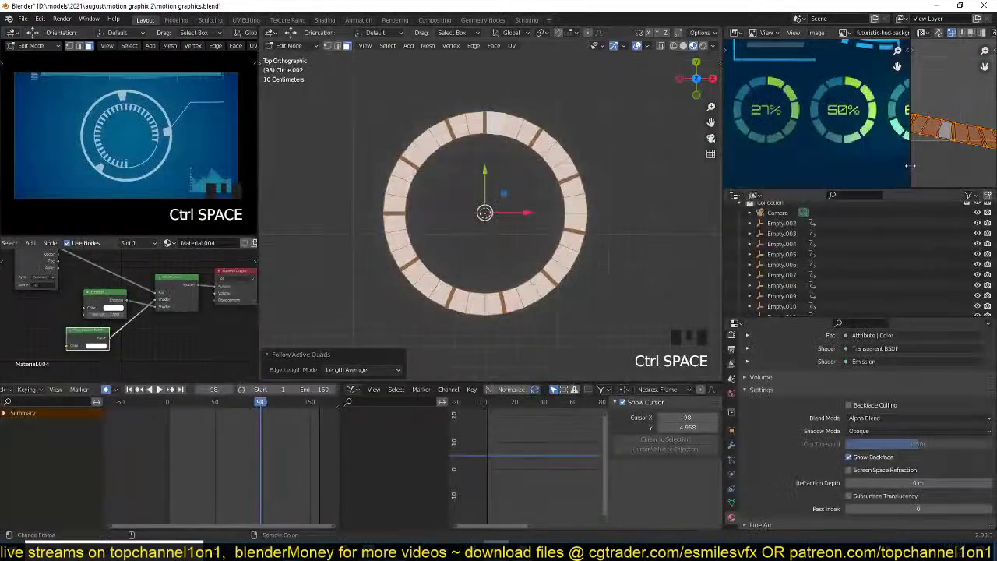
{"action": "key", "text": "u"}
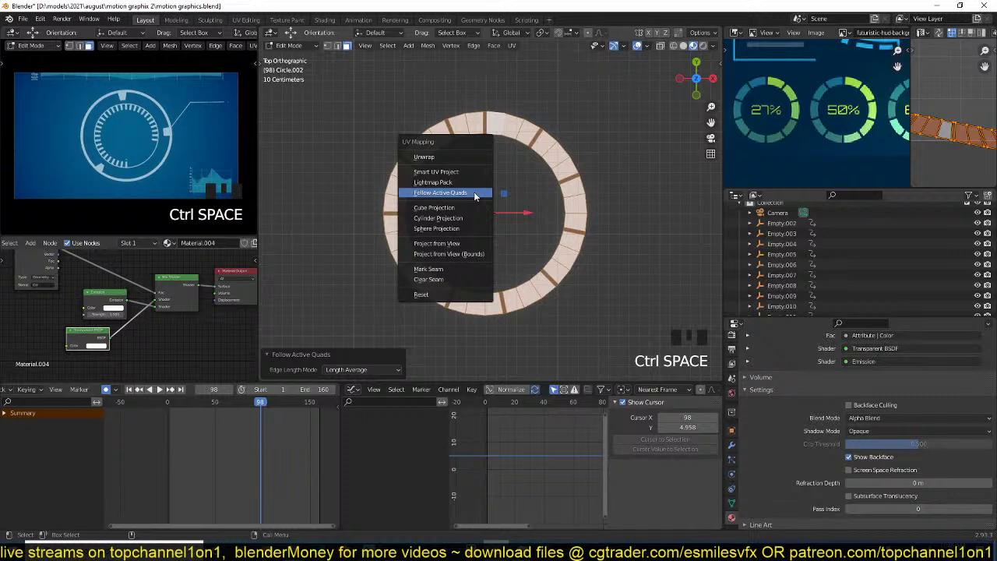
{"action": "left_click", "coordinate": [475, 196]}
{"action": "scroll", "coordinate": [534, 109], "scroll_direction": "up", "scroll_amount": 3}
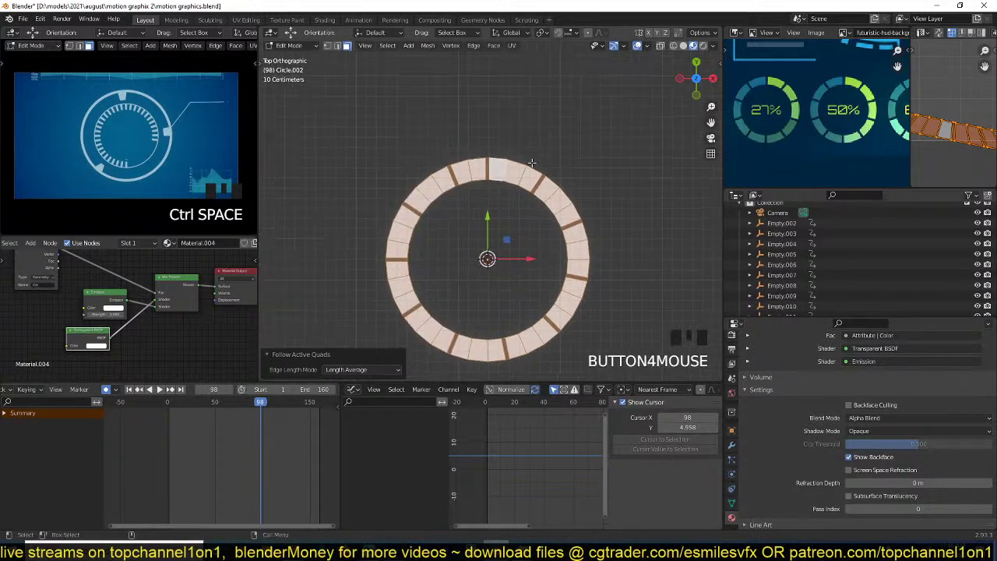
- Make the thin gap face on the ring's left side active and apply Follow Active Quads to all faces with Length Average
{"action": "left_click", "coordinate": [326, 296]}
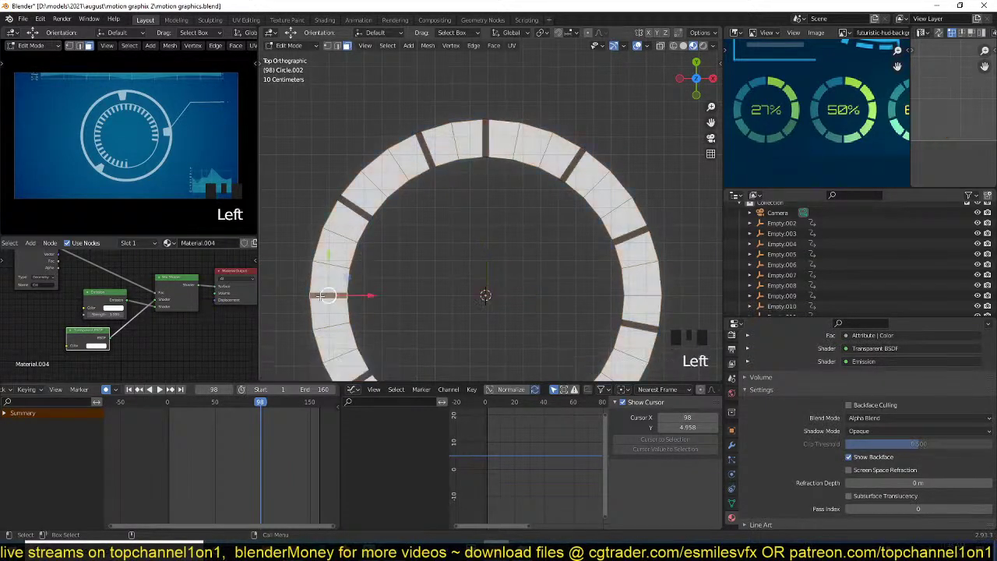
{"action": "key", "text": "a"}
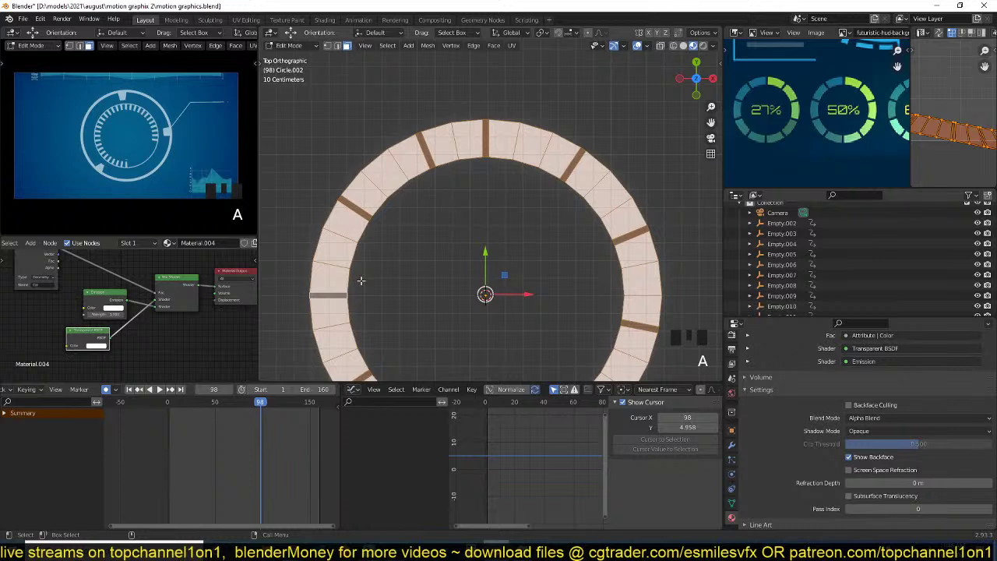
{"action": "key", "text": "u"}
{"action": "left_click", "coordinate": [361, 280]}
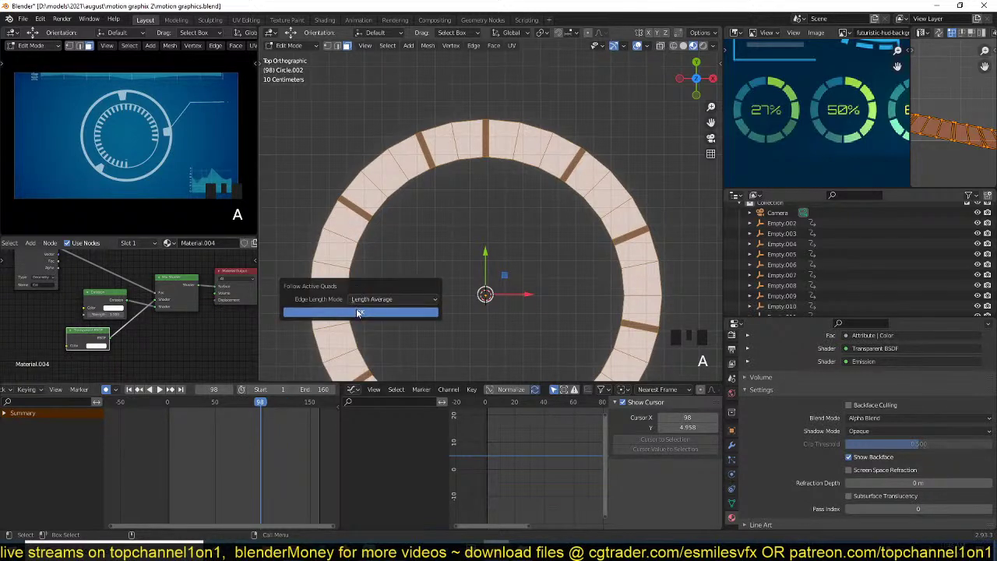
{"action": "left_click", "coordinate": [357, 312]}
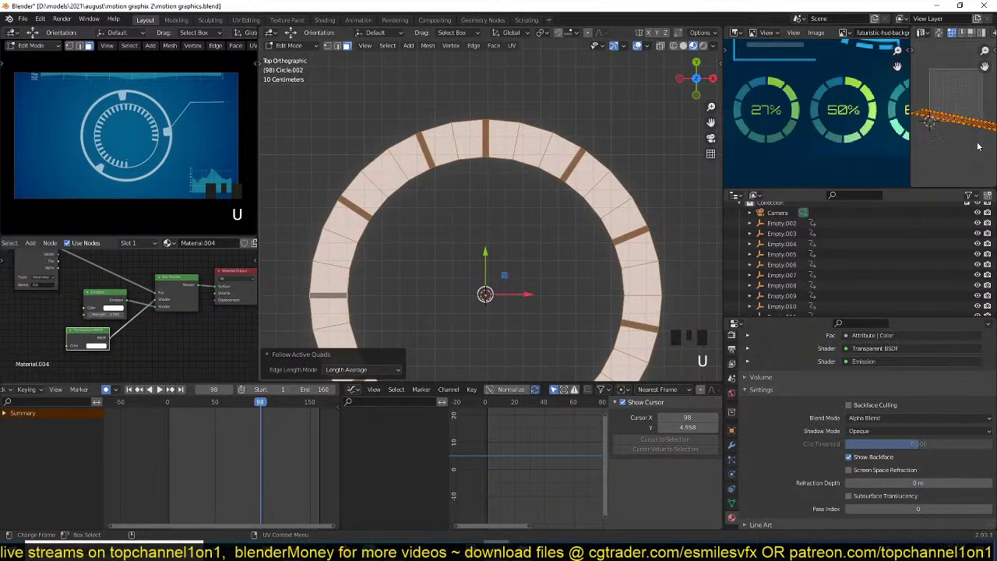
{"action": "scroll", "coordinate": [967, 126], "scroll_direction": "up", "scroll_amount": 2}
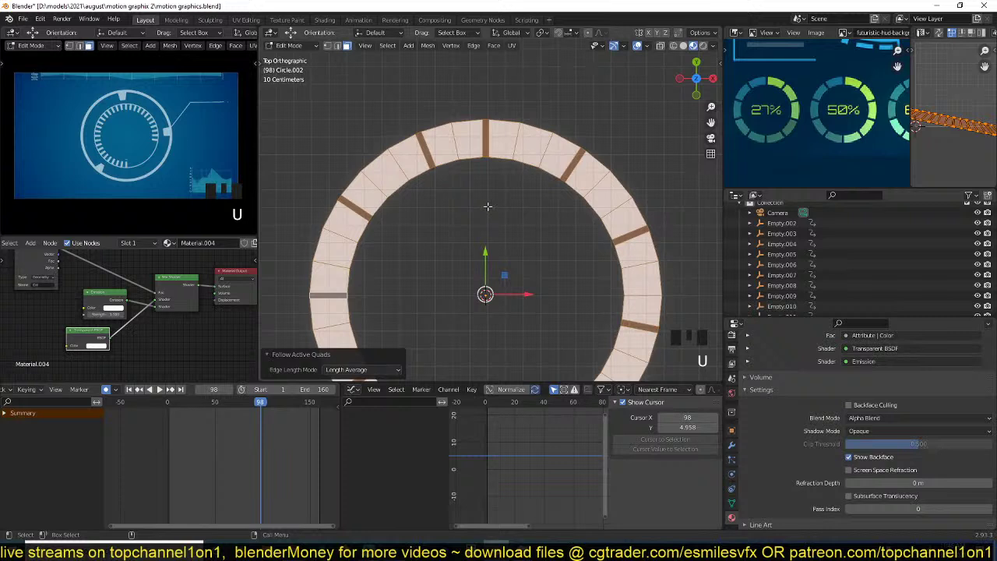
- Unwrap all ring faces with Smart UV Project at a 66° angle limit
{"action": "key", "text": "u"}
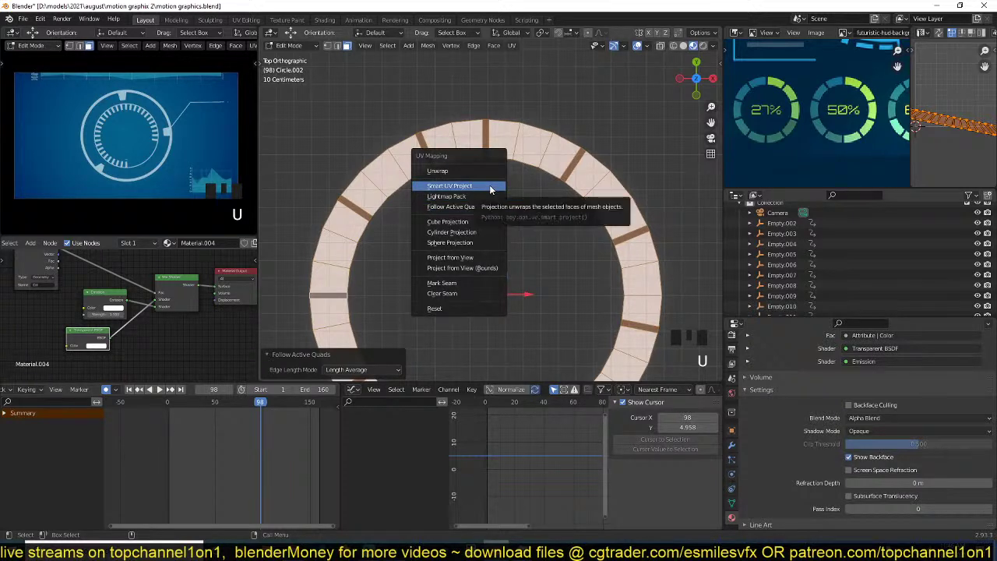
{"action": "left_click", "coordinate": [490, 188]}
{"action": "left_click", "coordinate": [480, 267]}
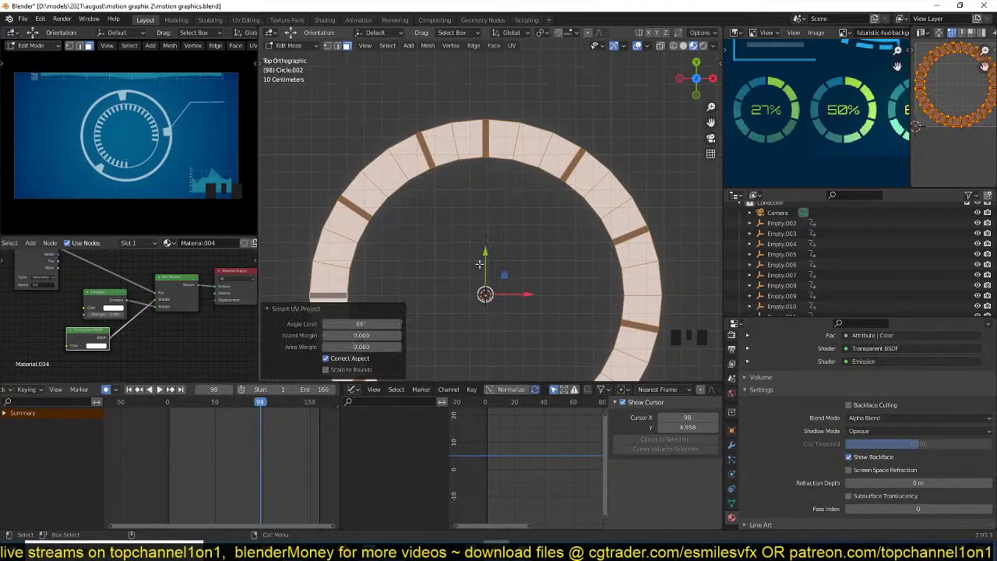
- Straighten the projected UVs into an even strip with Follow Active Quads, using Length Average
{"action": "key", "text": "u"}
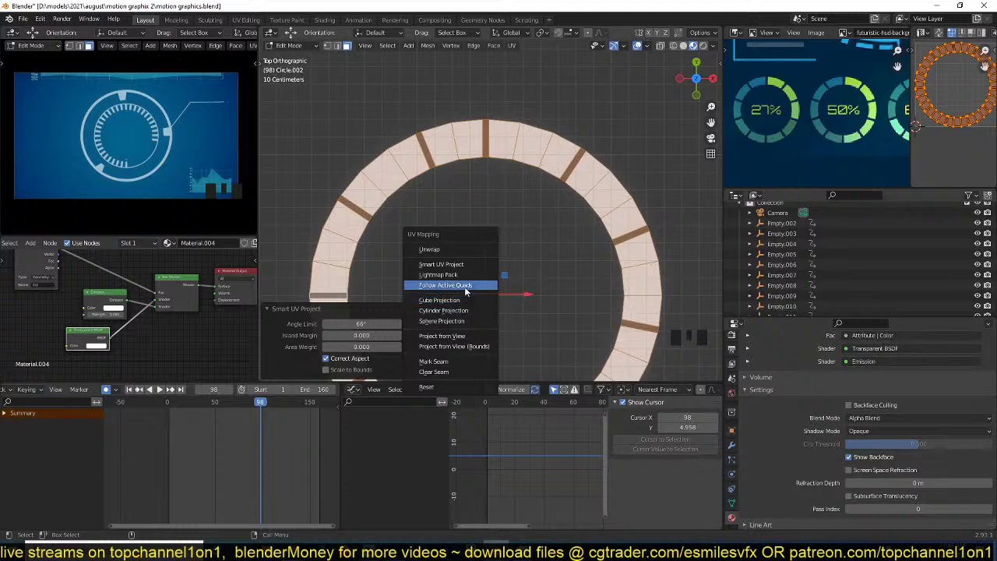
{"action": "left_click", "coordinate": [466, 285]}
{"action": "left_click", "coordinate": [470, 314]}
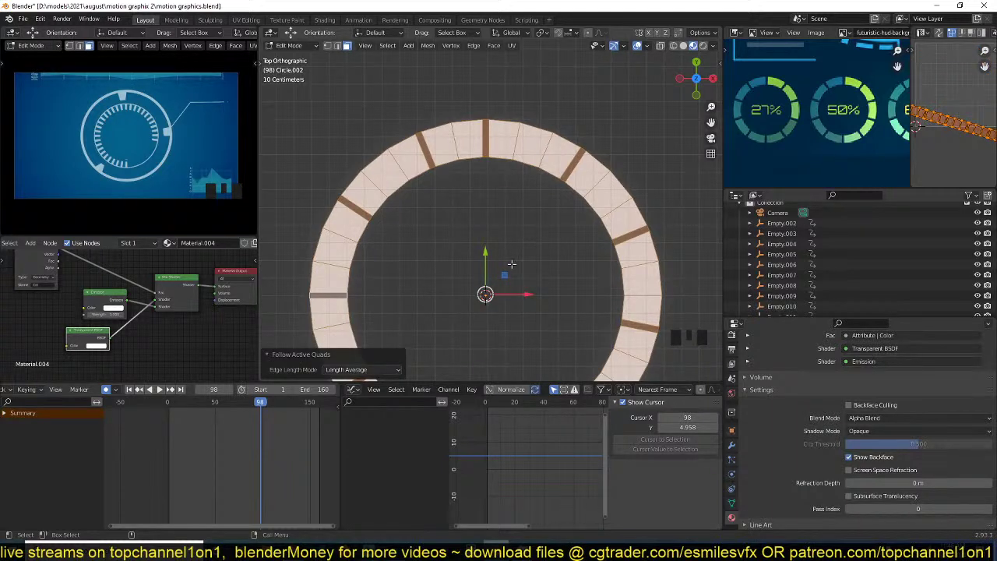
{"action": "scroll", "coordinate": [511, 264], "scroll_direction": "down", "scroll_amount": 1}
{"action": "key", "text": "Tab"}
{"action": "key", "text": "Tab"}
{"action": "key", "text": "Tab"}
- Maximize the UV Editor and rotate the slanted UV strip until it lies horizontal
{"action": "key", "text": "ctrl+space"}
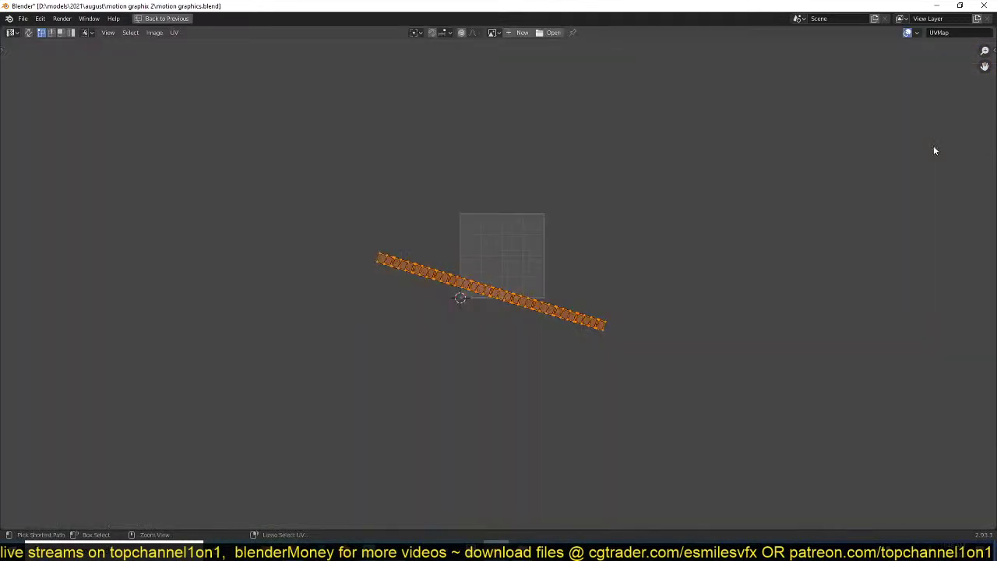
{"action": "scroll", "coordinate": [683, 223], "scroll_direction": "up", "scroll_amount": 3}
{"action": "key", "text": "r"}
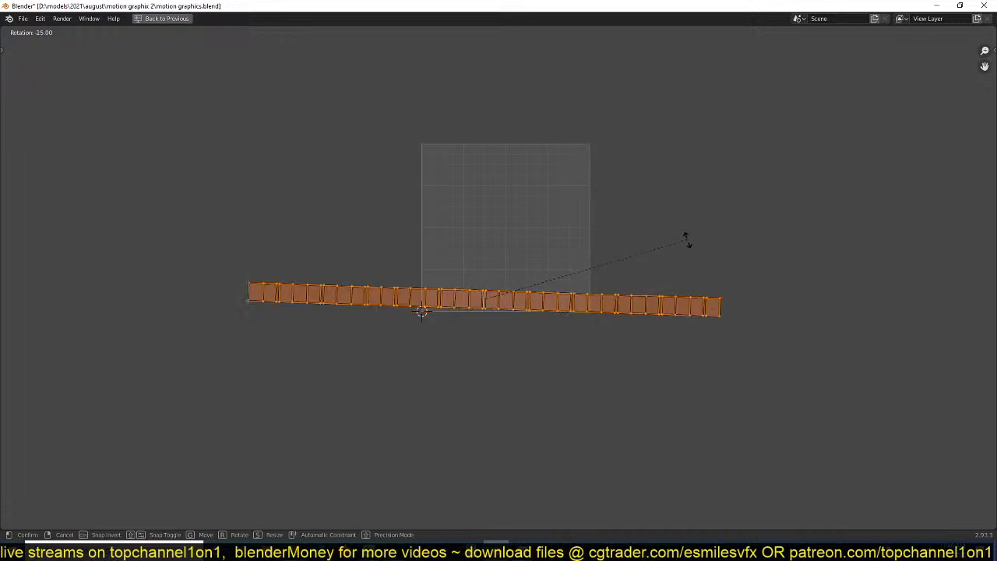
{"action": "left_click", "coordinate": [688, 230]}
{"action": "scroll", "coordinate": [634, 279], "scroll_direction": "up", "scroll_amount": 4}
- Scale and move the UV strip so it spans the full width of the UV square, and deselect it
{"action": "key", "text": "s"}
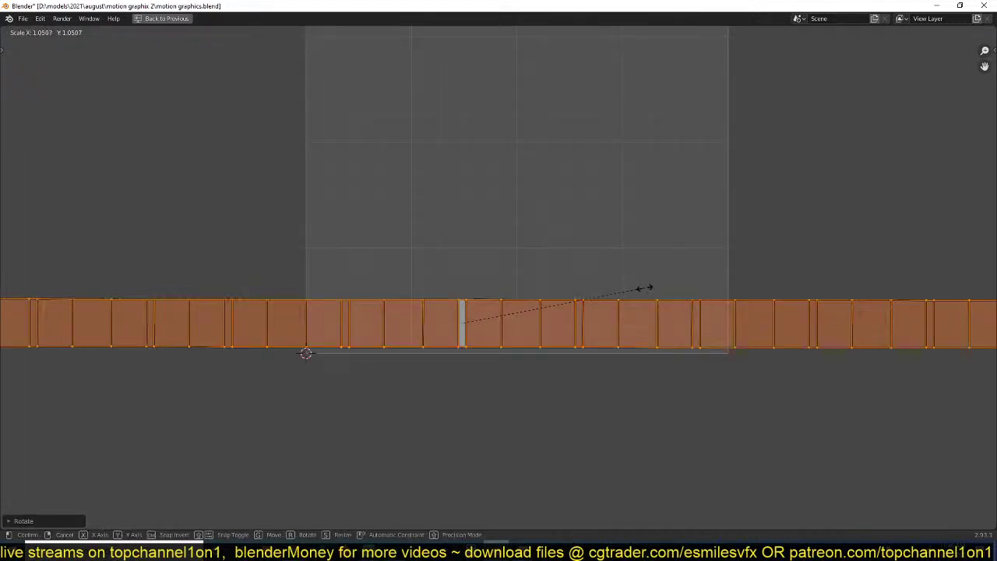
{"action": "left_click", "coordinate": [737, 308]}
{"action": "scroll", "coordinate": [764, 310], "scroll_direction": "down", "scroll_amount": 3}
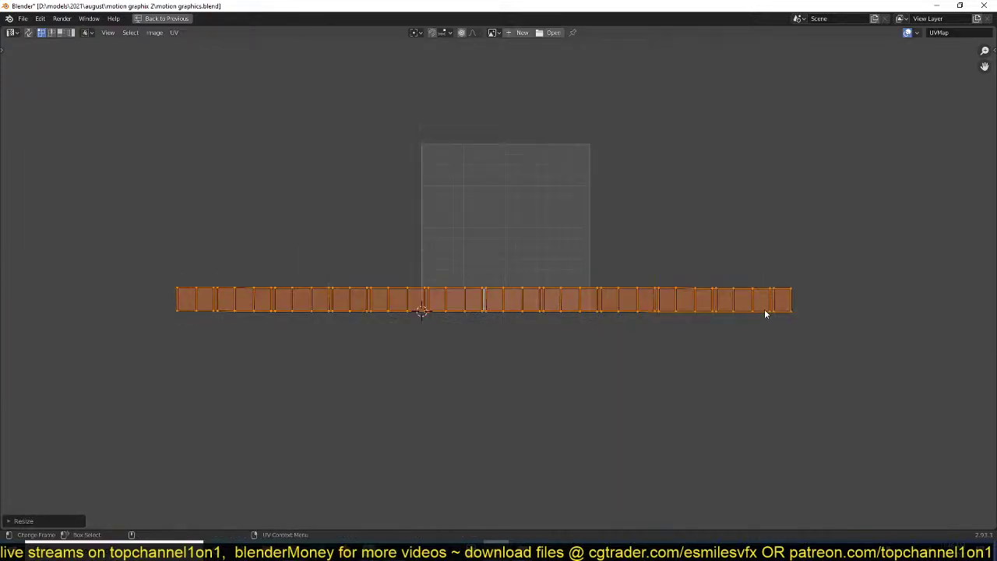
{"action": "key", "text": "s"}
{"action": "left_click", "coordinate": [561, 291]}
{"action": "key", "text": "g"}
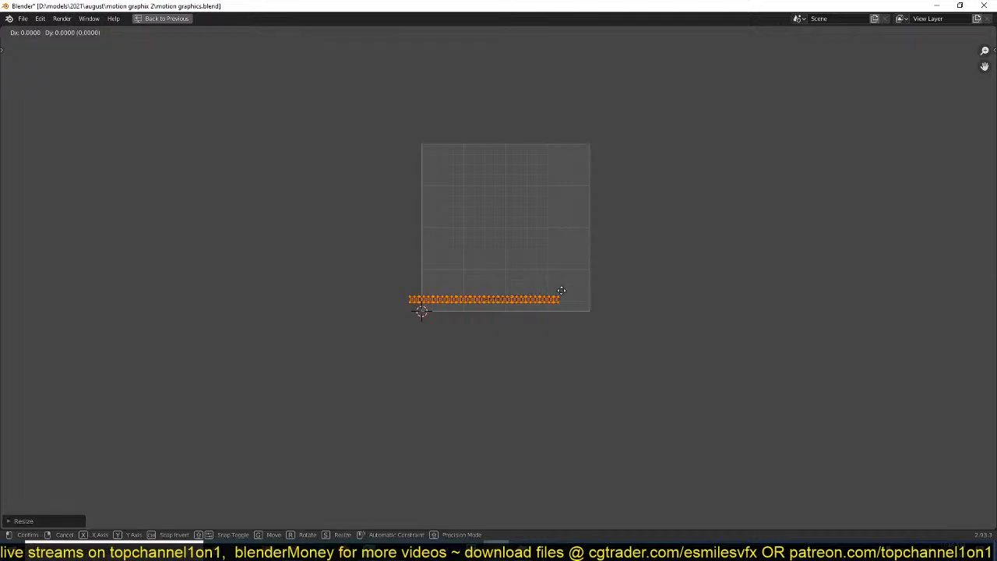
{"action": "left_click", "coordinate": [585, 280]}
{"action": "scroll", "coordinate": [585, 283], "scroll_direction": "up", "scroll_amount": 1}
{"action": "key", "text": "s"}
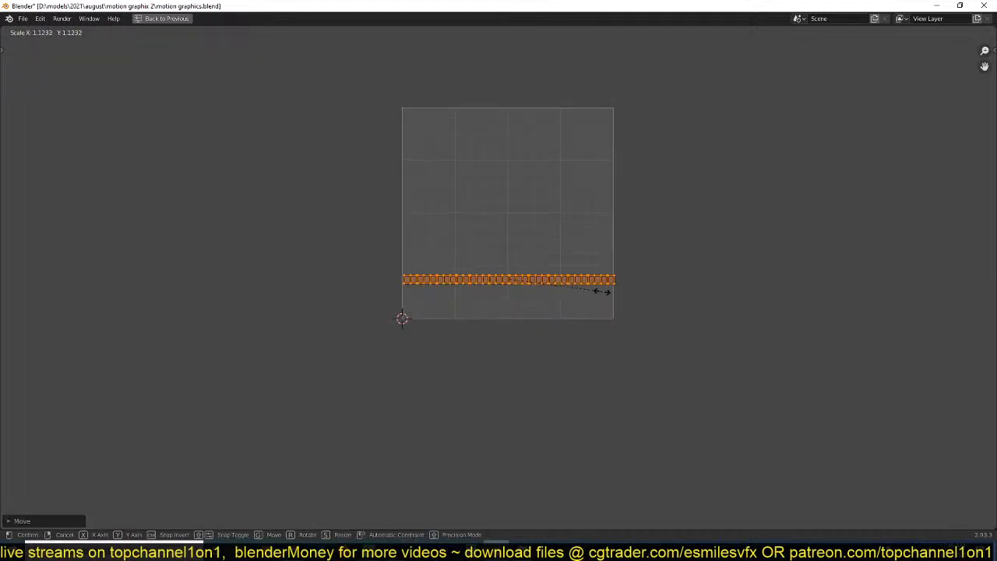
{"action": "left_click", "coordinate": [601, 287]}
{"action": "key", "text": "alt+a"}
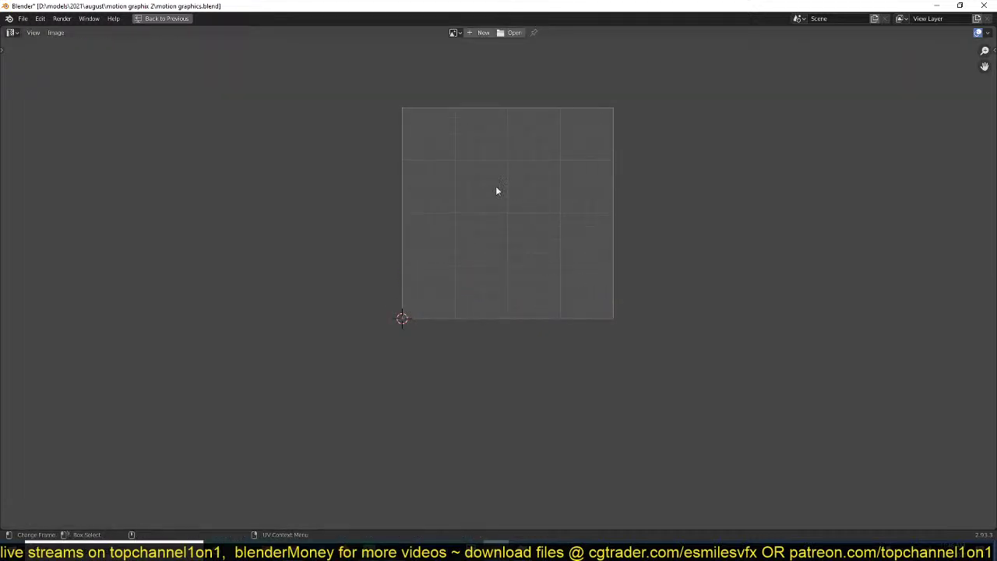
- Restore the full workspace layout and move the Emission node away from the Mix Shader in the ring material
{"action": "key", "text": "ctrl+space"}
{"action": "scroll", "coordinate": [421, 310], "scroll_direction": "down", "scroll_amount": 2}
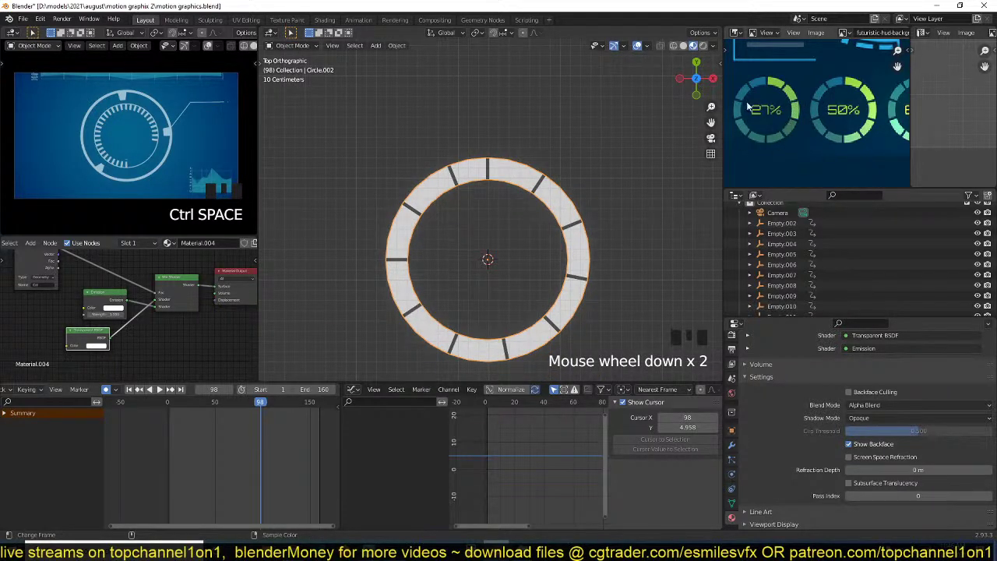
{"action": "scroll", "coordinate": [185, 265], "scroll_direction": "down", "scroll_amount": 4}
{"action": "middle_click_drag", "start_coordinate": [181, 276], "coordinate": [233, 272]}
{"action": "scroll", "coordinate": [216, 279], "scroll_direction": "up", "scroll_amount": 4}
{"action": "left_click_drag", "start_coordinate": [134, 314], "coordinate": [106, 314]}
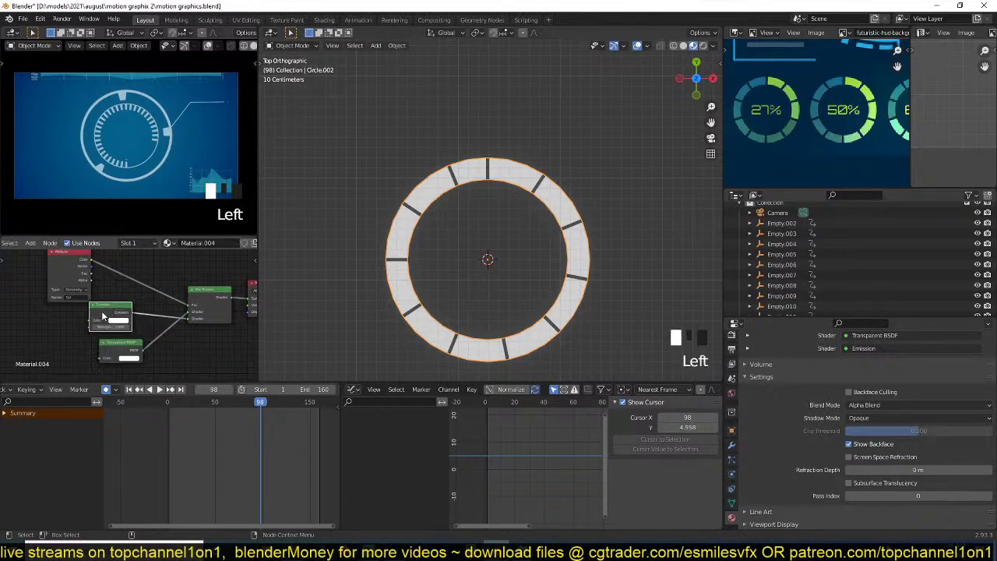
- Add a Gradient Texture node to the ring material and preview it on the ring
{"action": "middle_click_drag", "start_coordinate": [106, 313], "coordinate": [151, 299]}
{"action": "key", "text": "shift+a"}
{"action": "mouse_move", "coordinate": [35, 340]}
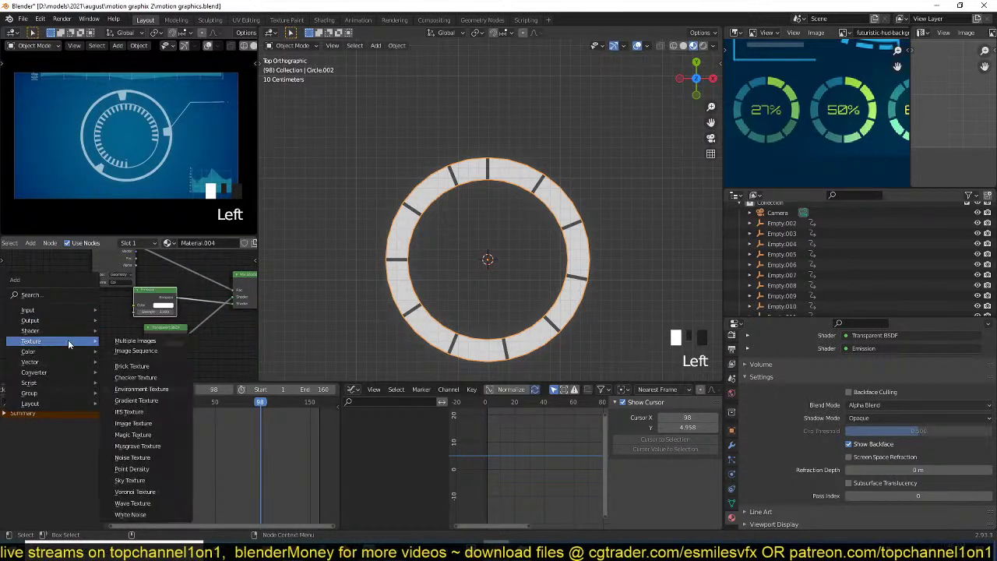
{"action": "left_click", "coordinate": [127, 402]}
{"action": "left_click", "coordinate": [66, 313], "text": "ctrl+shift"}
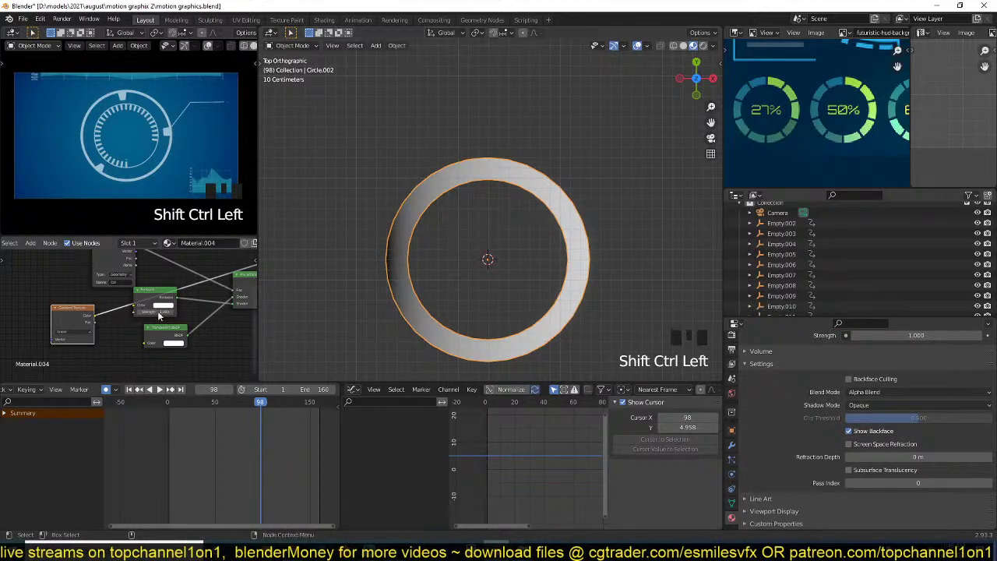
- Add Texture Coordinate and Mapping nodes to the Gradient Texture and feed the mapping from the UV output
{"action": "middle_click_drag", "start_coordinate": [120, 328], "coordinate": [210, 325]}
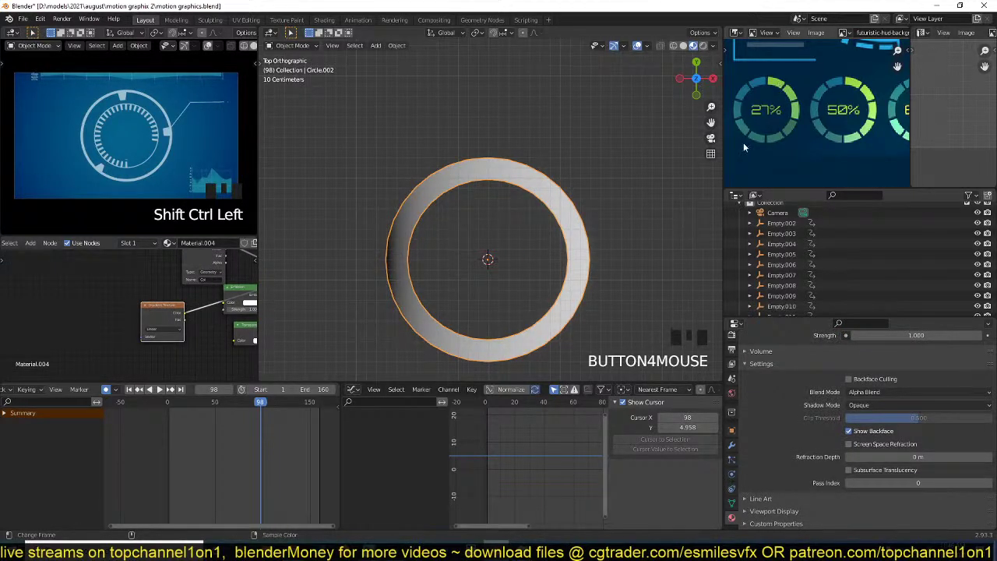
{"action": "scroll", "coordinate": [148, 316], "scroll_direction": "up", "scroll_amount": 1}
{"action": "left_click", "coordinate": [157, 314]}
{"action": "key", "text": "ctrl+t"}
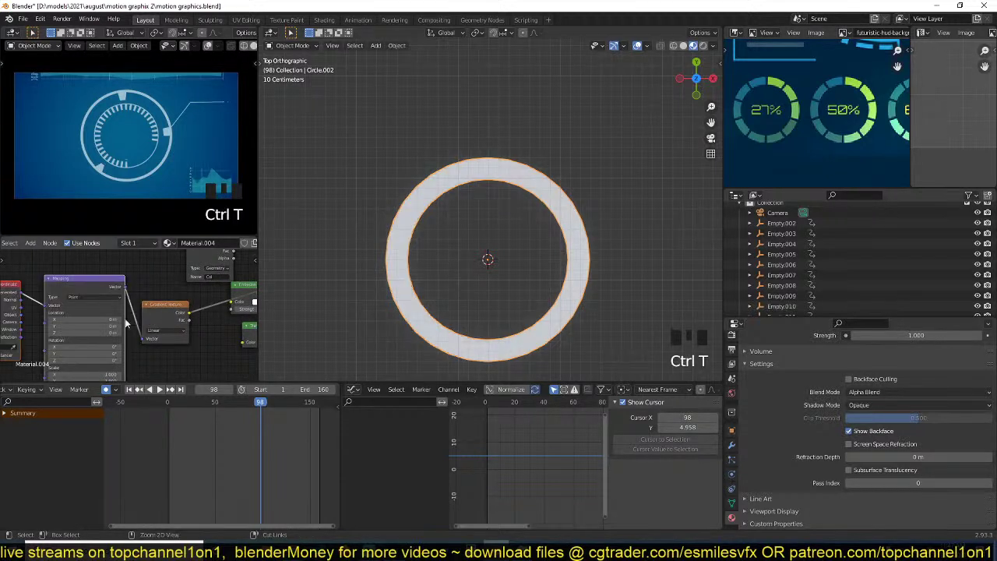
{"action": "left_click_drag", "start_coordinate": [87, 300], "coordinate": [93, 297]}
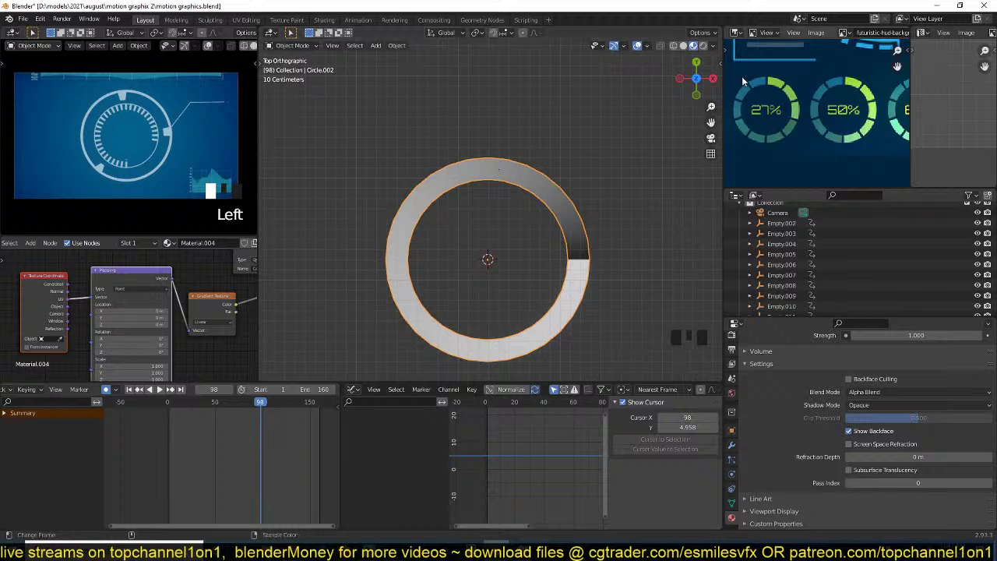
- Try out different location and rotation values in the gradient's Mapping node and undo them
{"action": "middle_click_drag", "start_coordinate": [70, 305], "coordinate": [128, 294]}
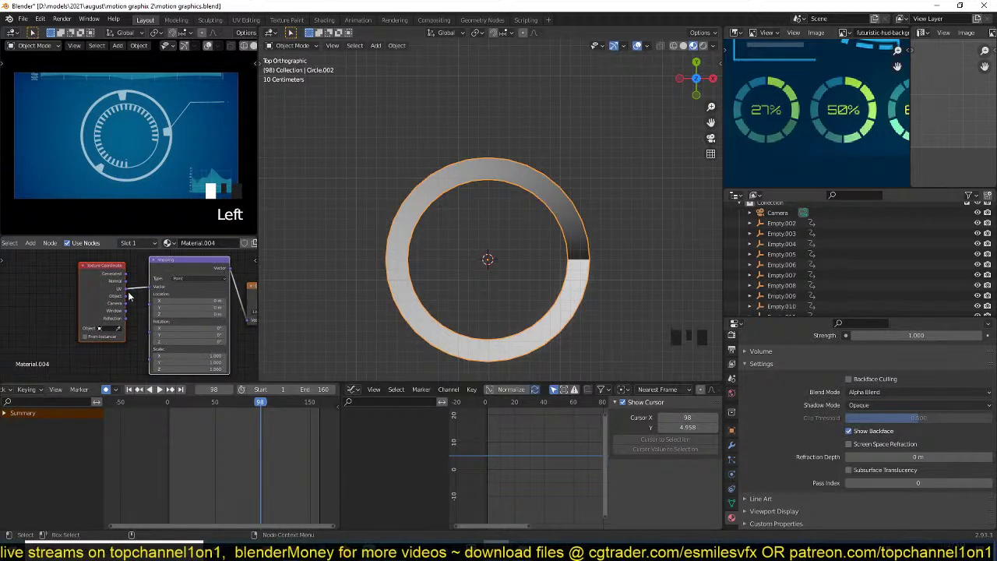
{"action": "left_click", "coordinate": [95, 296]}
{"action": "left_click", "coordinate": [221, 340]}
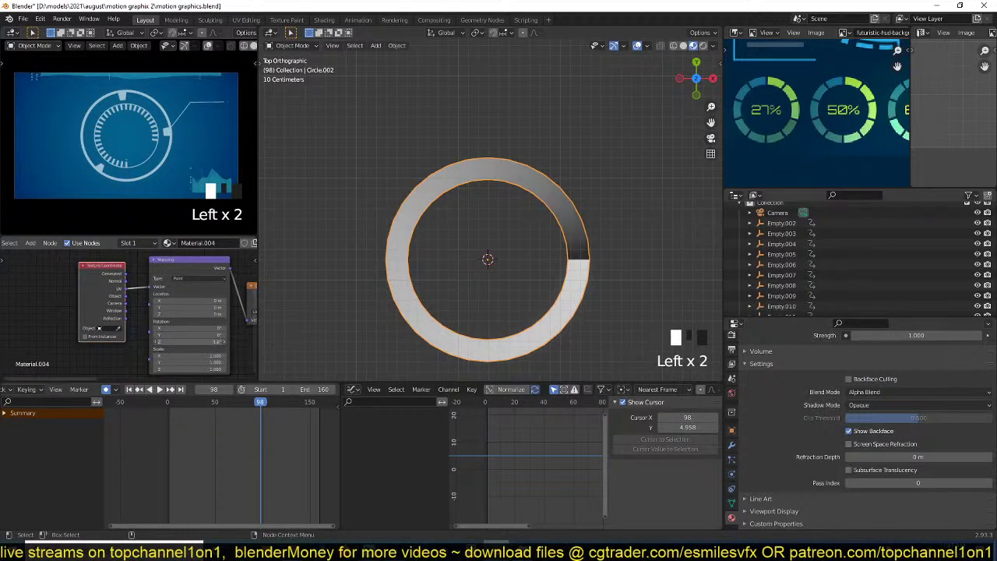
{"action": "key", "text": "ctrl+z"}
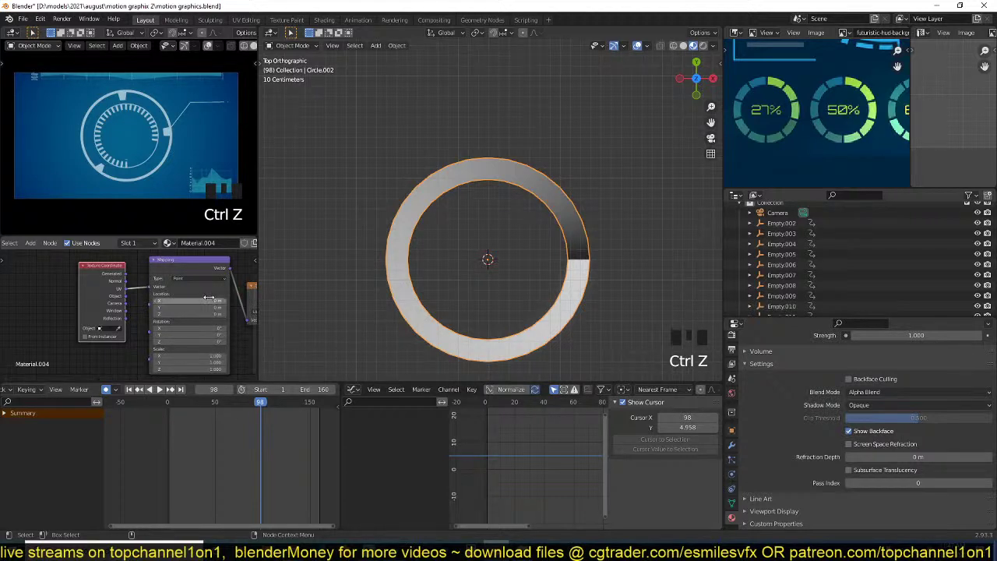
{"action": "left_click_drag", "start_coordinate": [211, 300], "coordinate": [206, 343]}
{"action": "key", "text": "ctrl+z"}
{"action": "key", "text": "ctrl+z"}
{"action": "key", "text": "ctrl+z"}
{"action": "key", "text": "ctrl+z"}
{"action": "key", "text": "ctrl+z"}
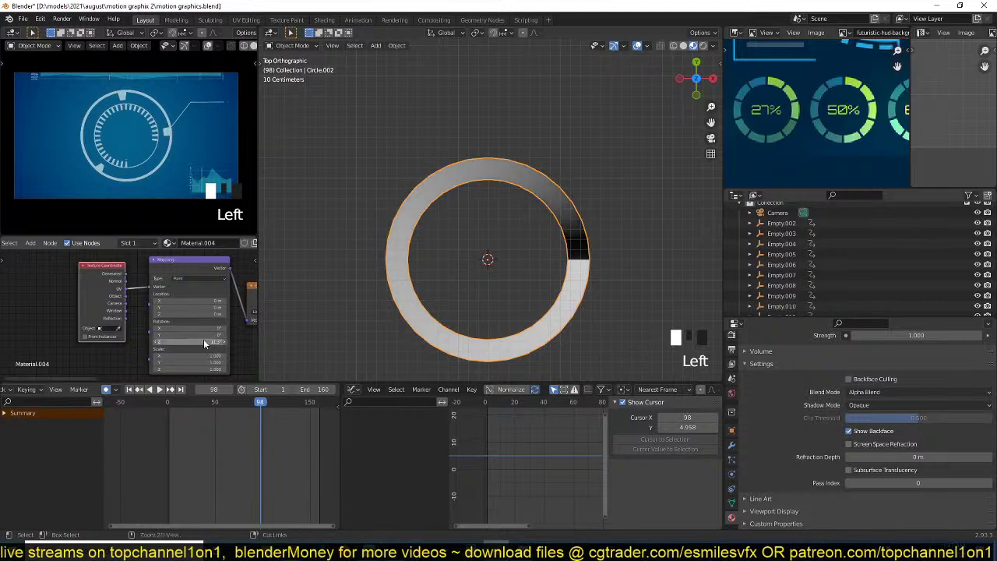
{"action": "key", "text": "ctrl+z"}
{"action": "middle_click_drag", "start_coordinate": [185, 348], "coordinate": [136, 347]}
- Try moving the UV strip along X and Y and rotating it against the gradient
{"action": "key", "text": "Tab"}
{"action": "key", "text": "Tab"}
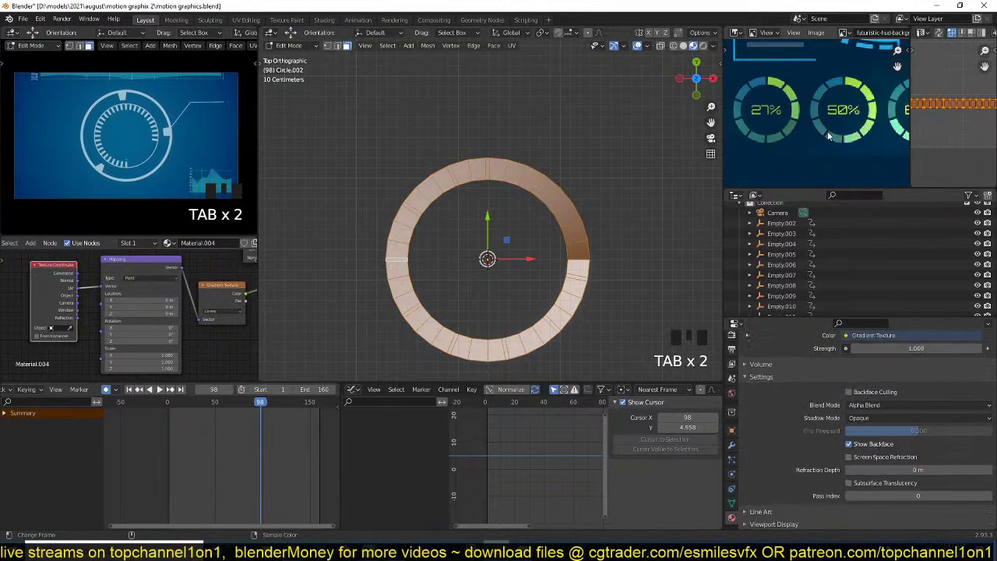
{"action": "key", "text": "g"}
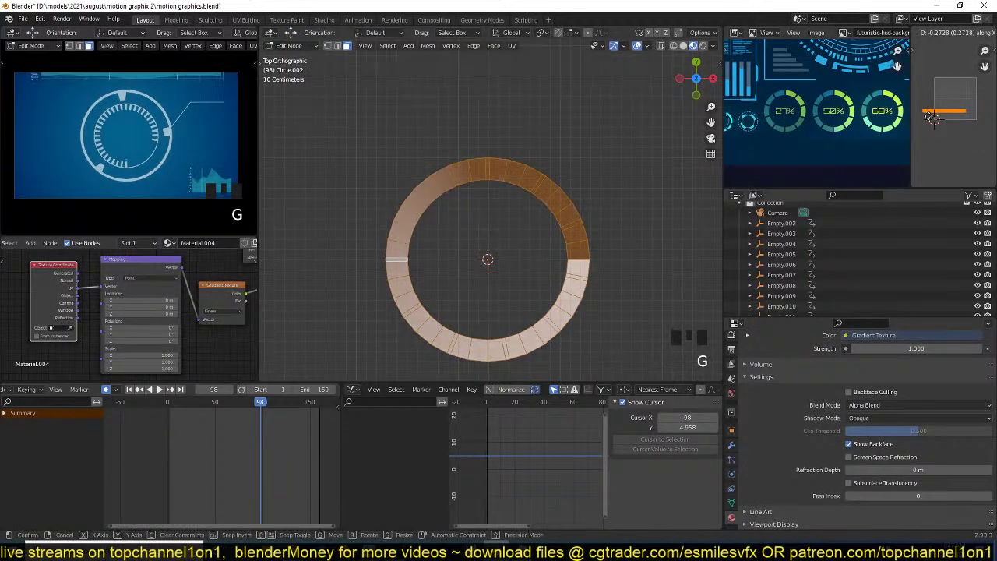
{"action": "key", "text": "g"}
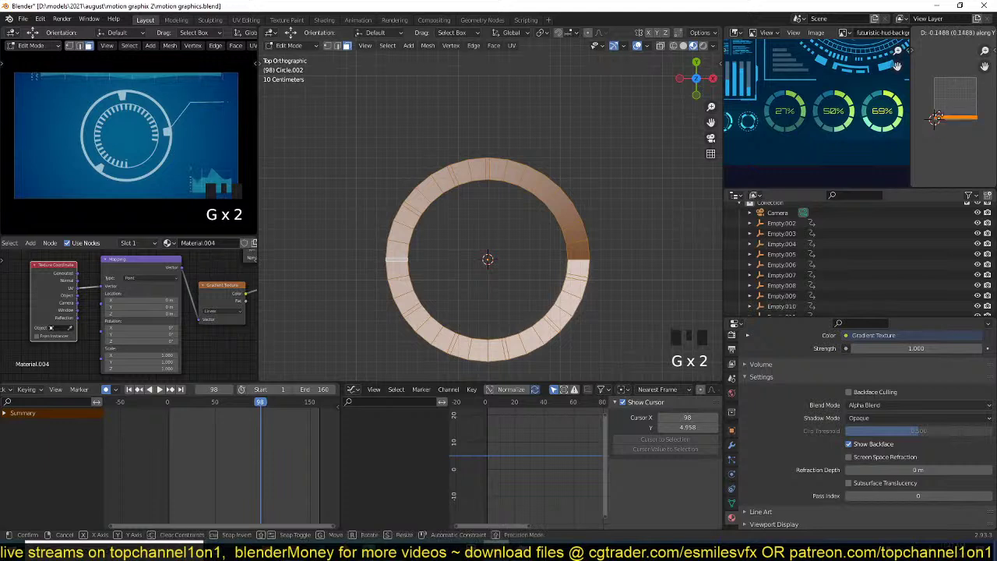
{"action": "key", "text": "r"}
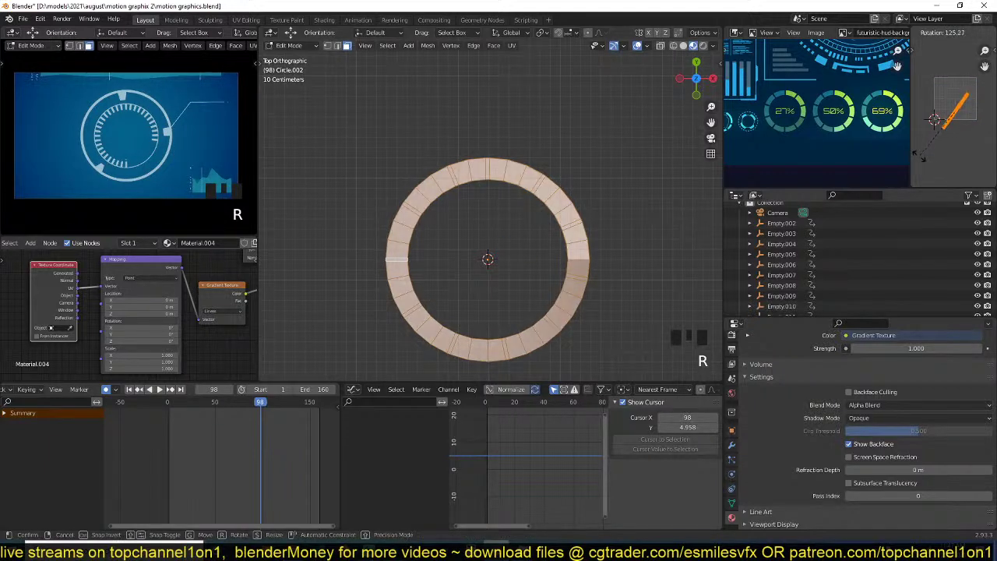
{"action": "left_click", "coordinate": [919, 156]}
{"action": "key", "text": "Tab"}
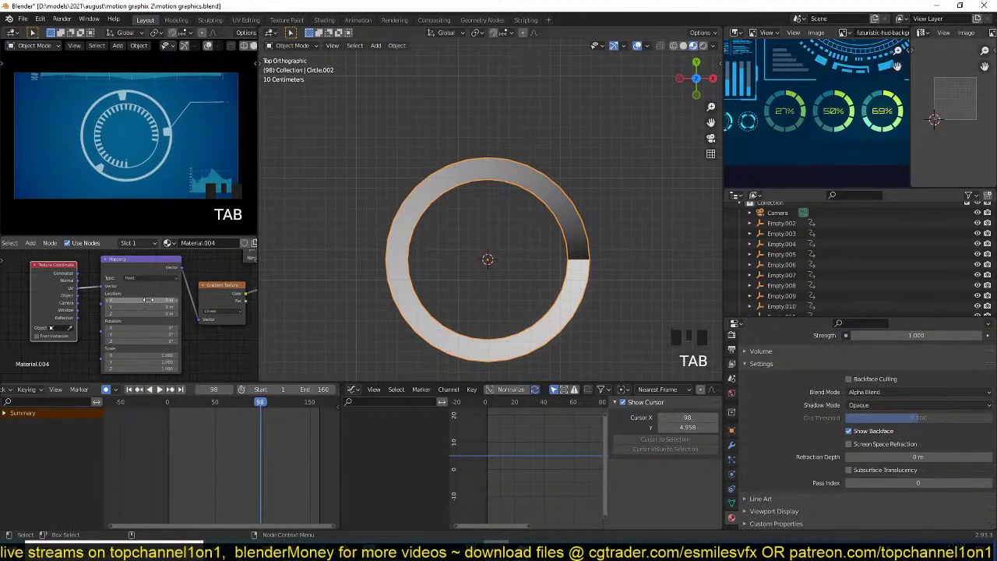
- Fill the ring's inner edge loop with a face, and delete that face again
{"action": "key", "text": "Tab"}
{"action": "key", "text": "2"}
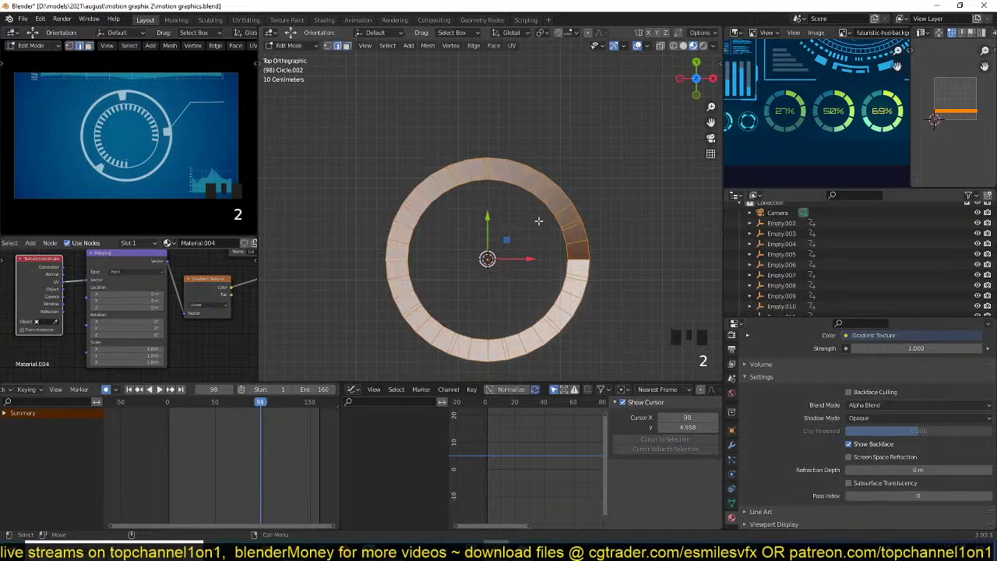
{"action": "left_click", "coordinate": [538, 222], "text": "alt"}
{"action": "key", "text": "f"}
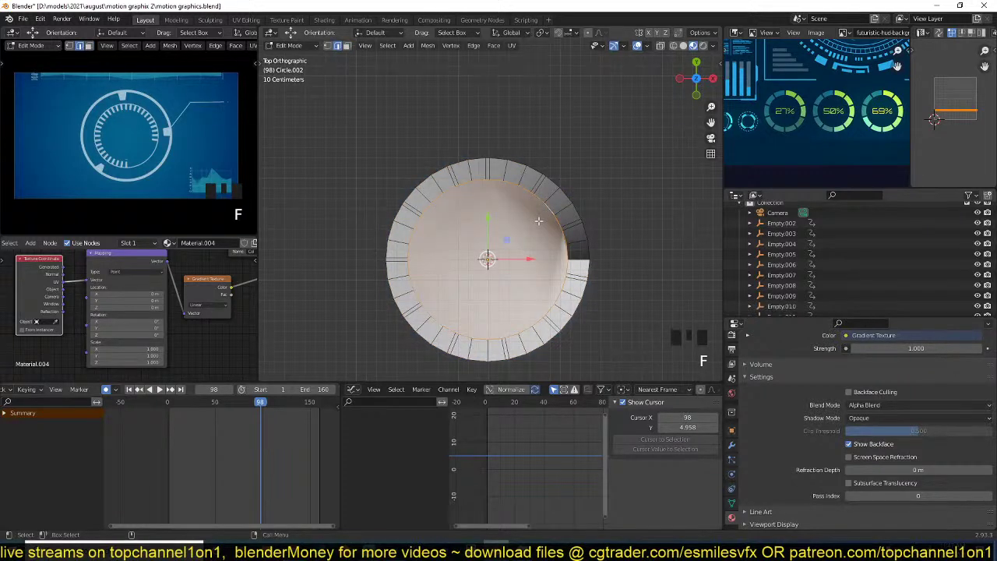
{"action": "key", "text": "x"}
{"action": "left_click", "coordinate": [540, 224]}
{"action": "key", "text": "Tab"}
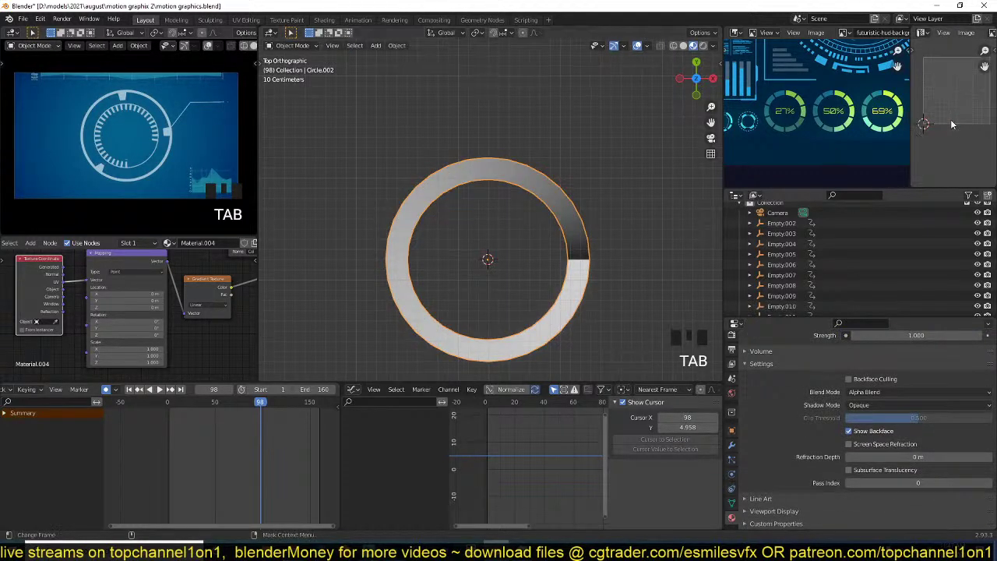
- Select the whole ring mesh and try scaling and rotating its UV strip
{"action": "key", "text": "Tab"}
{"action": "key", "text": "a"}
{"action": "key", "text": "a"}
{"action": "key", "text": "a"}
{"action": "key", "text": "a"}
{"action": "key", "text": "a"}
{"action": "key", "text": "a"}
{"action": "key", "text": "a"}
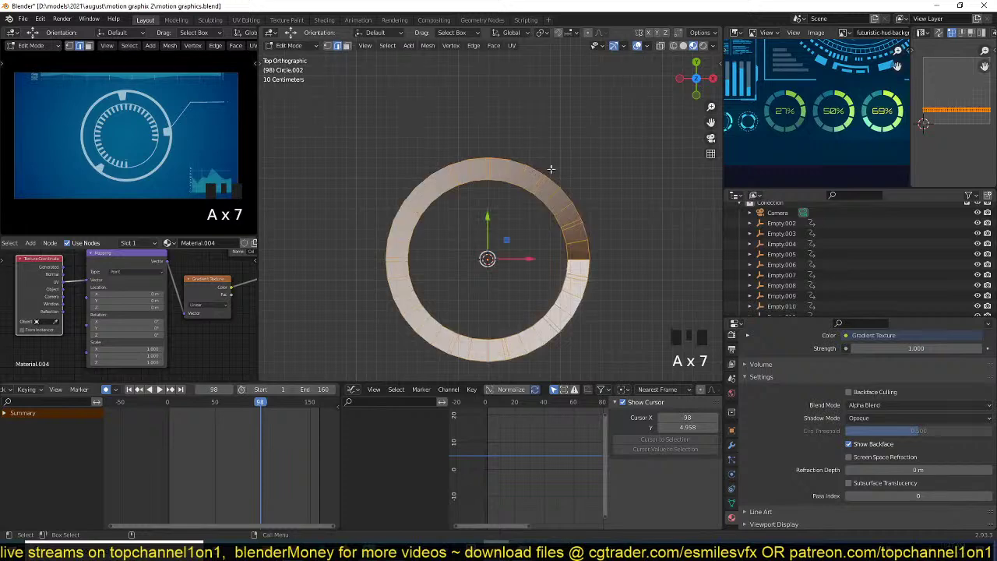
{"action": "key", "text": "s"}
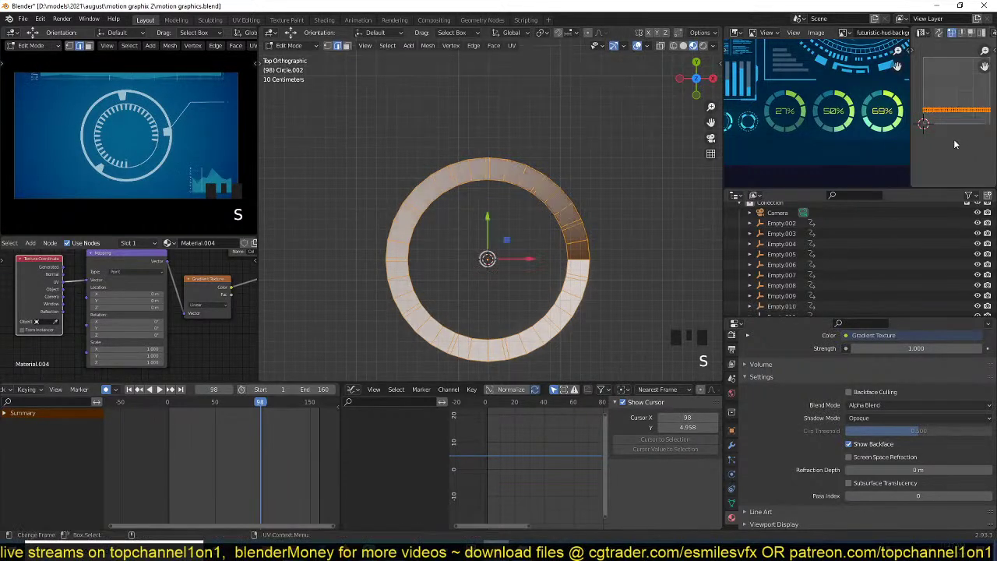
{"action": "key", "text": "r"}
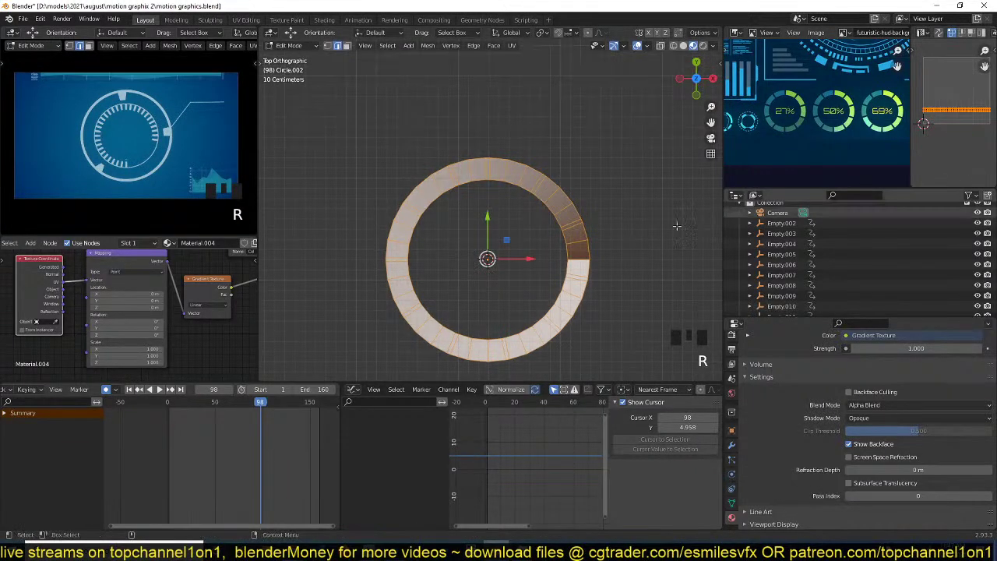
{"action": "key", "text": "Tab"}
- Try changing the Mapping node's rotation values for the gradient and undo the changes
{"action": "scroll", "coordinate": [150, 321], "scroll_direction": "up", "scroll_amount": 3}
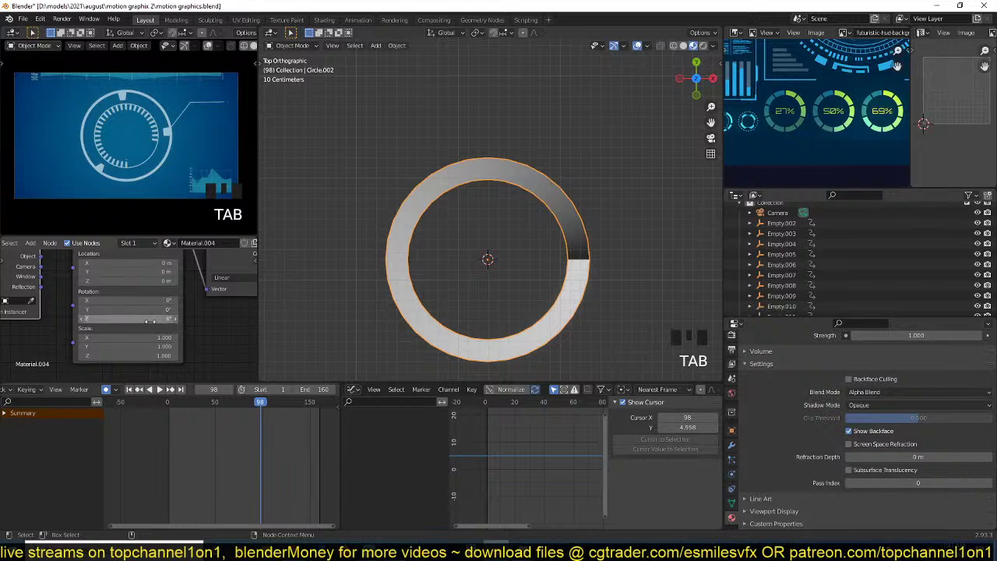
{"action": "middle_click_drag", "start_coordinate": [154, 318], "coordinate": [156, 346]}
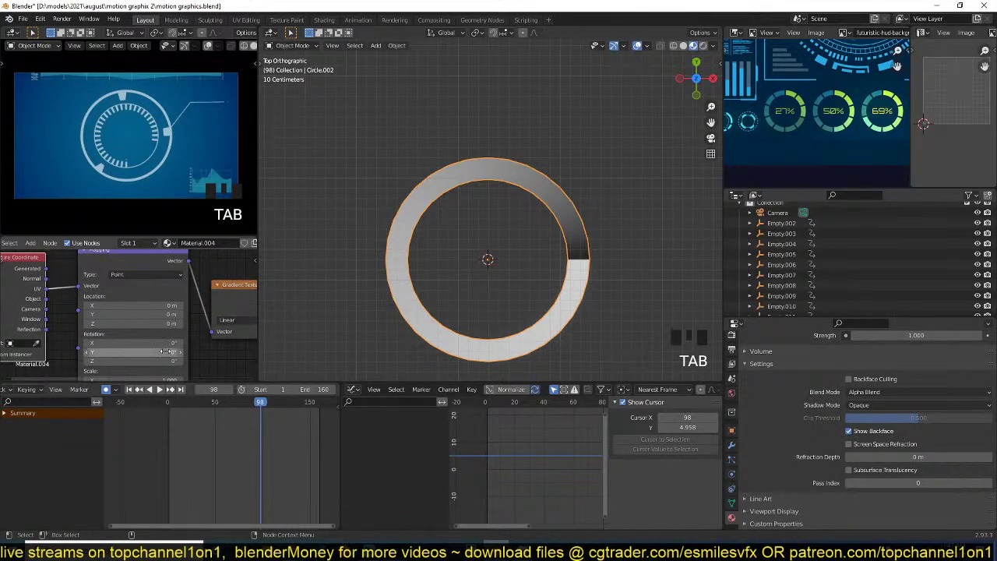
{"action": "left_click_drag", "start_coordinate": [169, 344], "coordinate": [151, 361]}
{"action": "key", "text": "ctrl+z"}
{"action": "key", "text": "ctrl+z"}
{"action": "scroll", "coordinate": [214, 339], "scroll_direction": "down", "scroll_amount": 2}
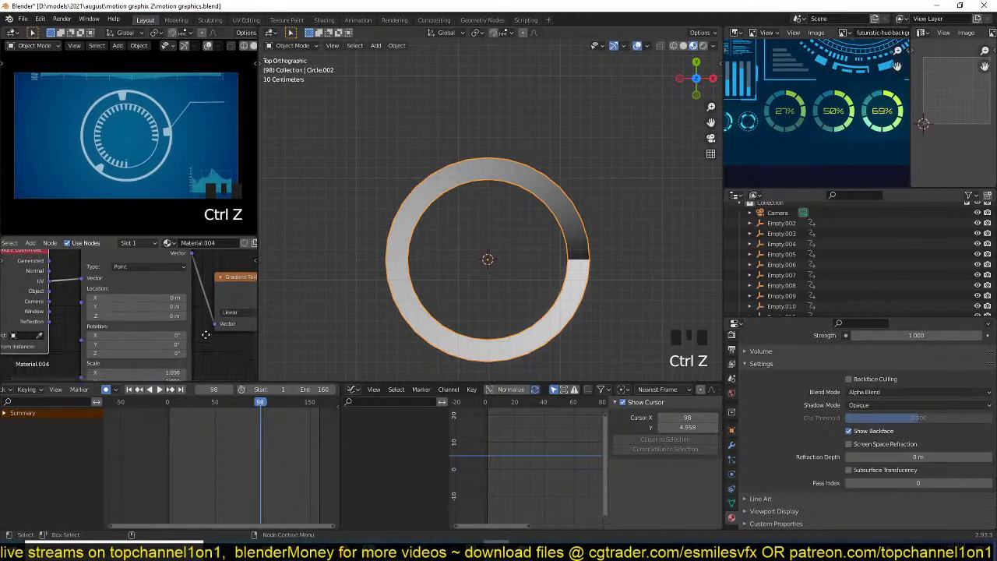
- Shift the gradient around the ring by setting the Mapping node's X location to about -0.17 m
{"action": "scroll", "coordinate": [148, 335], "scroll_direction": "up", "scroll_amount": 2}
{"action": "left_click", "coordinate": [101, 293]}
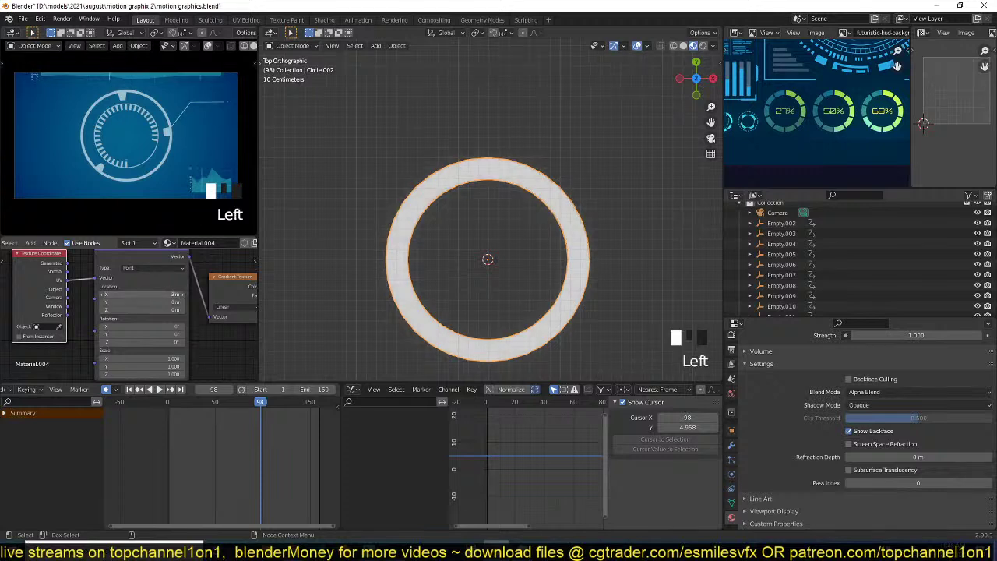
{"action": "mouse_move", "coordinate": [142, 294]}
{"action": "left_mouse_down"}
{"action": "mouse_move", "coordinate": [156, 295]}
{"action": "mouse_move", "coordinate": [90, 295]}
{"action": "mouse_move", "coordinate": [147, 294]}
{"action": "mouse_move", "coordinate": [136, 294]}
{"action": "left_mouse_up"}
- Try sliding the UV strip along X with the gradient offset in place, and cancel the move
{"action": "key", "text": "Tab"}
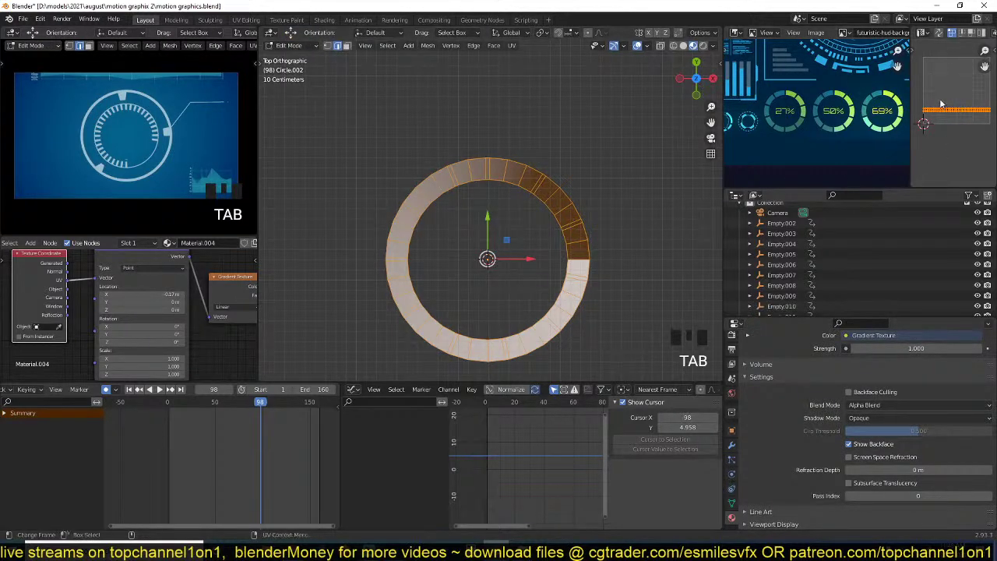
{"action": "key", "text": "g"}
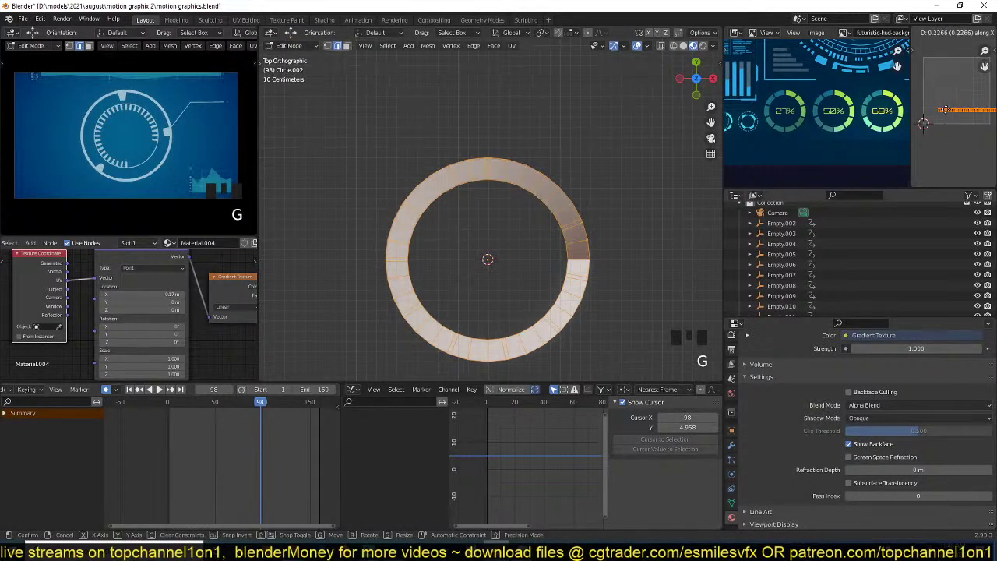
{"action": "right_click", "coordinate": [929, 109]}
{"action": "key", "text": "Tab"}
{"action": "scroll", "coordinate": [506, 222], "scroll_direction": "up", "scroll_amount": 1}
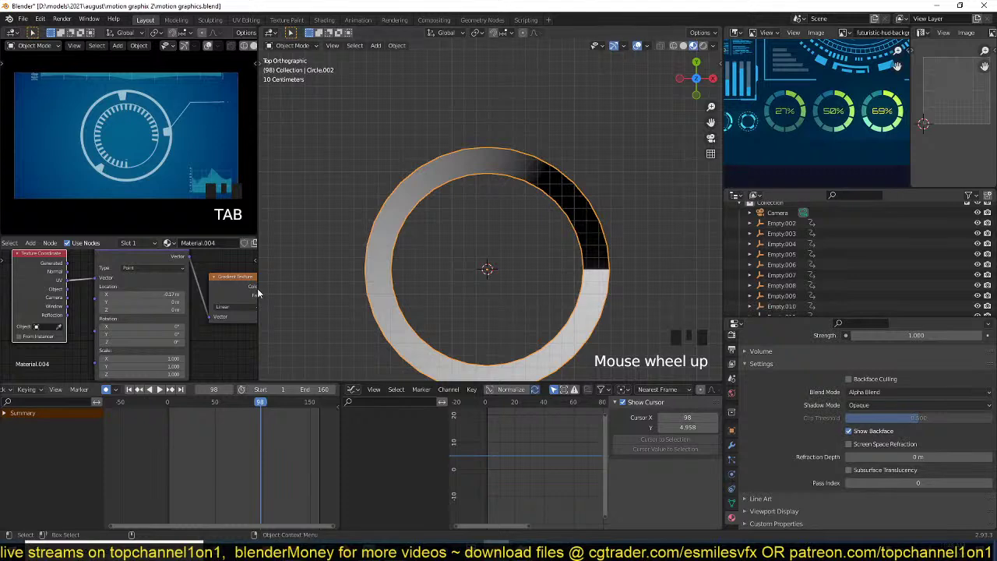
- Move the gradient and mapping nodes aside and insert a ColorRamp node after the Gradient Texture
{"action": "scroll", "coordinate": [148, 338], "scroll_direction": "down", "scroll_amount": 2}
{"action": "scroll", "coordinate": [151, 346], "scroll_direction": "down", "scroll_amount": 1}
{"action": "left_click_drag", "start_coordinate": [203, 328], "coordinate": [94, 284]}
{"action": "key", "text": "g"}
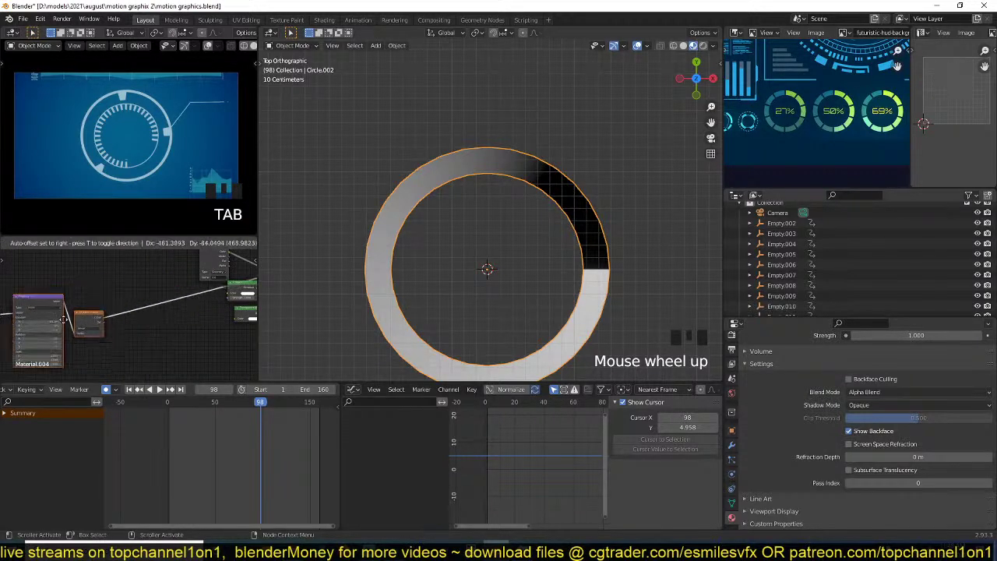
{"action": "left_click", "coordinate": [55, 319]}
{"action": "key", "text": "shift+a"}
{"action": "mouse_move", "coordinate": [146, 358]}
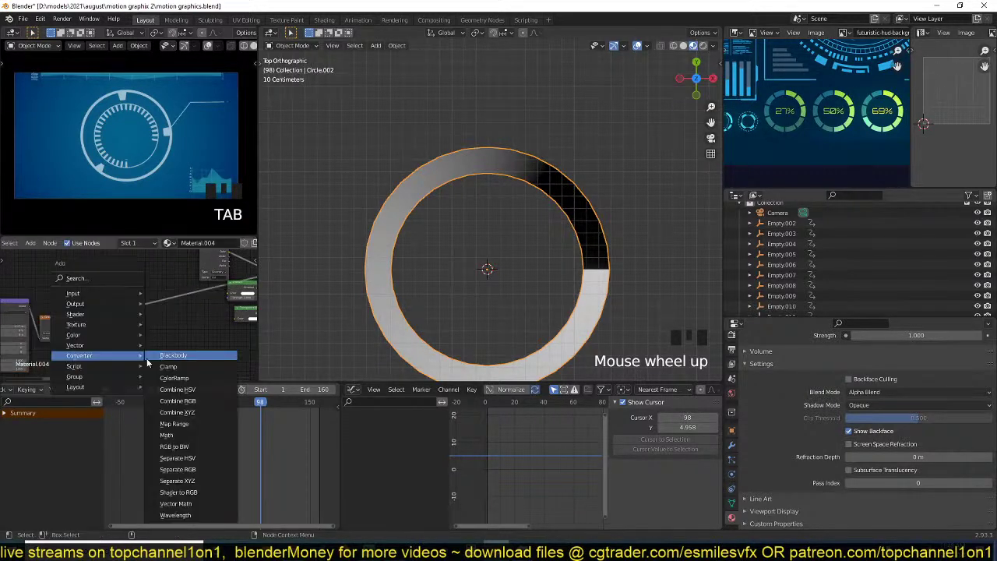
{"action": "left_click", "coordinate": [175, 378]}
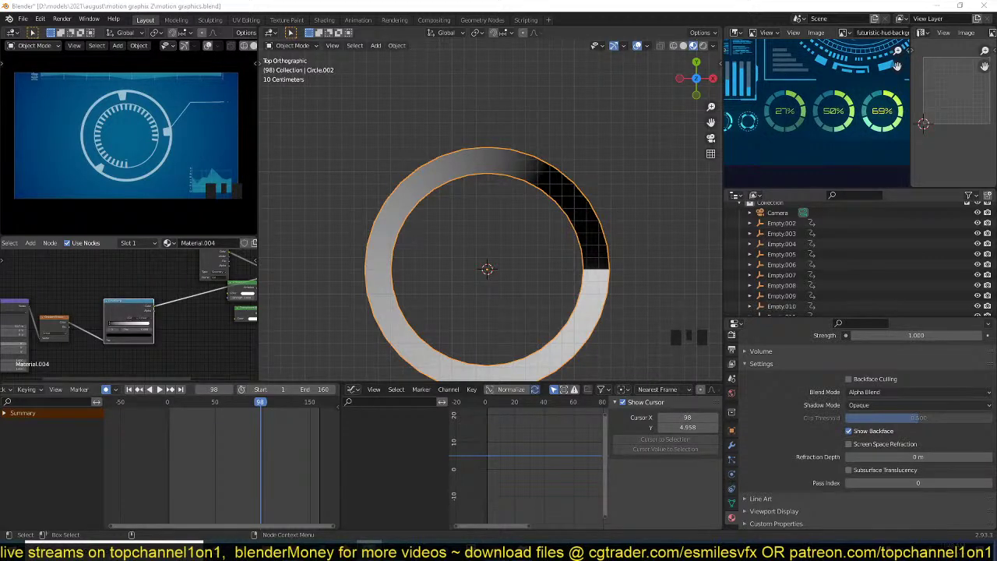
- Colour the ColorRamp's white end stop bright blue and select its black start stop
{"action": "scroll", "coordinate": [158, 299], "scroll_direction": "up", "scroll_amount": 3}
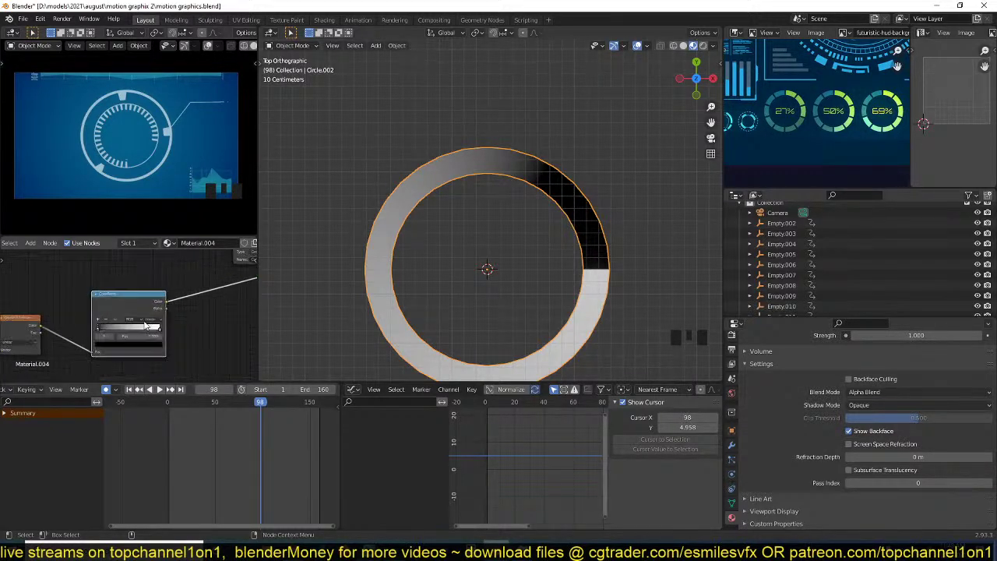
{"action": "scroll", "coordinate": [157, 300], "scroll_direction": "up", "scroll_amount": 3}
{"action": "middle_click_drag", "start_coordinate": [148, 318], "coordinate": [150, 296]}
{"action": "left_click", "coordinate": [176, 314]}
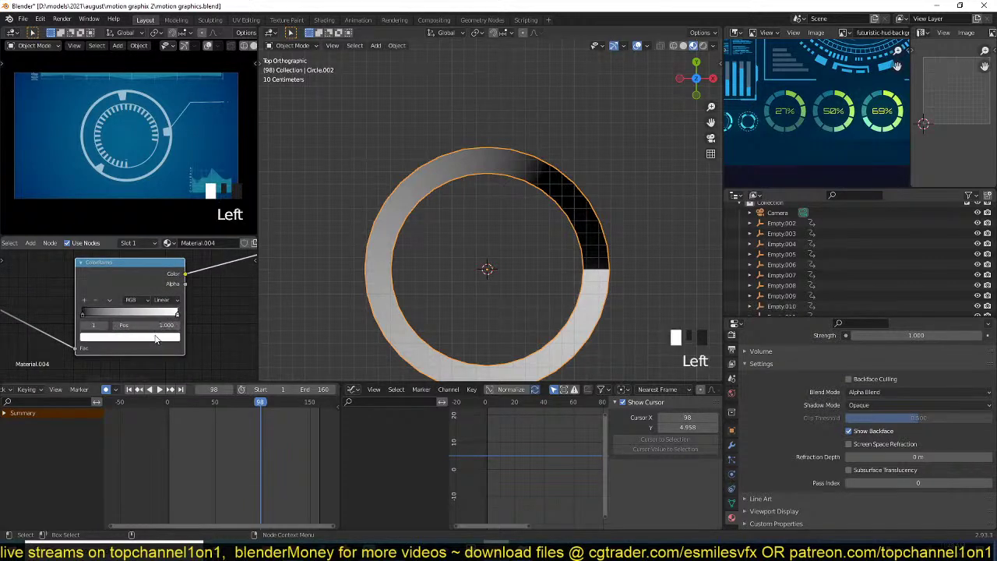
{"action": "left_click", "coordinate": [156, 337]}
{"action": "left_click_drag", "start_coordinate": [153, 242], "coordinate": [131, 211]}
{"action": "left_click", "coordinate": [83, 313]}
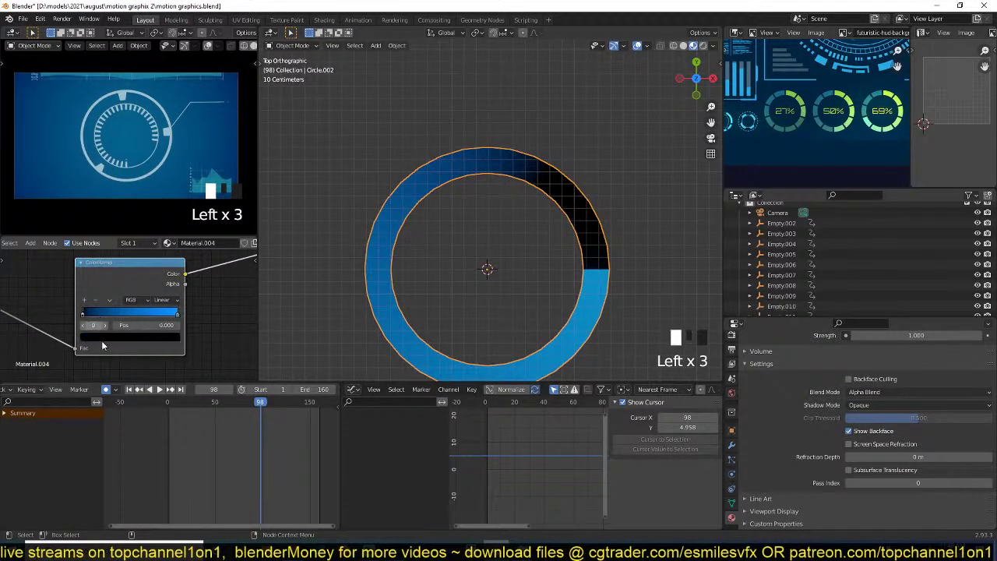
- Colour the ColorRamp's black start stop fully saturated green so the gradient runs from green to blue
{"action": "left_click", "coordinate": [109, 339]}
{"action": "left_click", "coordinate": [109, 343]}
{"action": "left_click", "coordinate": [159, 218]}
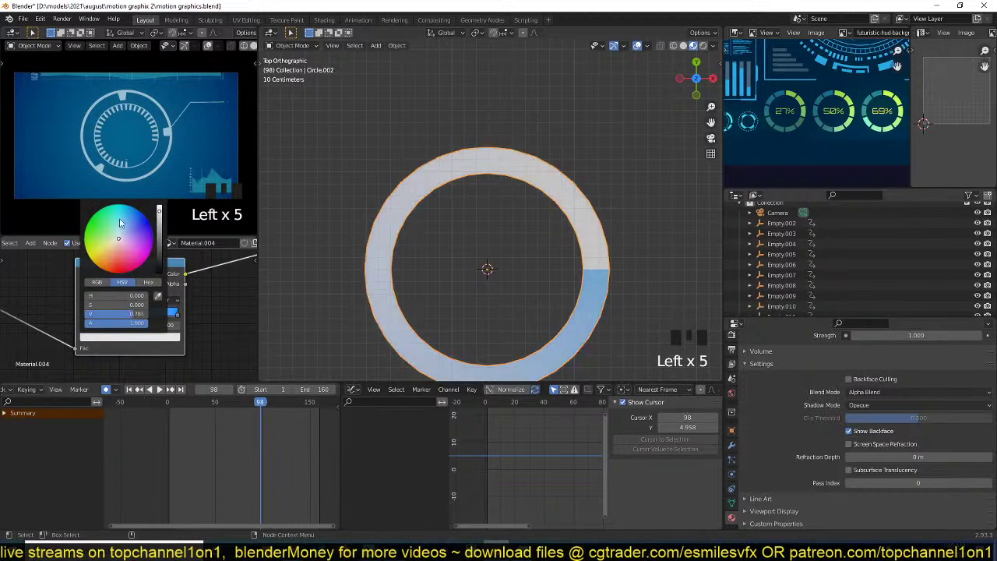
{"action": "left_click_drag", "start_coordinate": [88, 221], "coordinate": [91, 218]}
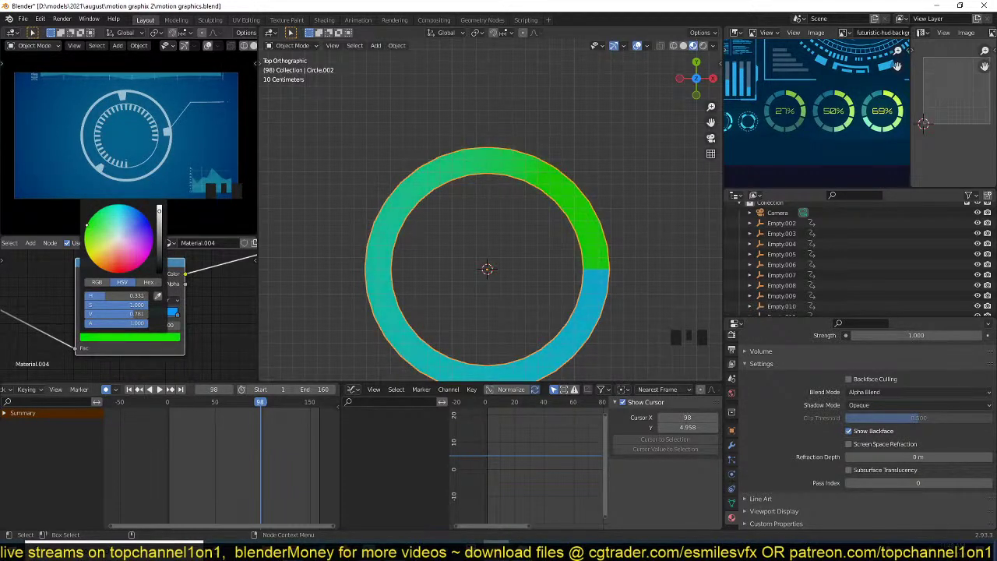
{"action": "scroll", "coordinate": [222, 337], "scroll_direction": "down", "scroll_amount": 6}
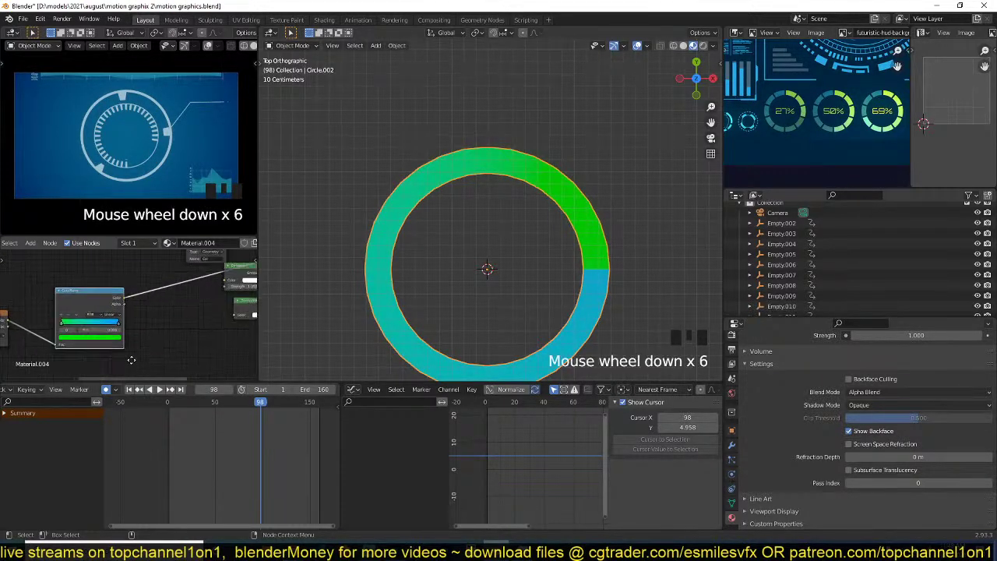
- Link the ColorRamp's Color output to the Emission colour and feed the Mix Shader into the Material Output
{"action": "scroll", "coordinate": [105, 379], "scroll_direction": "up", "scroll_amount": 3}
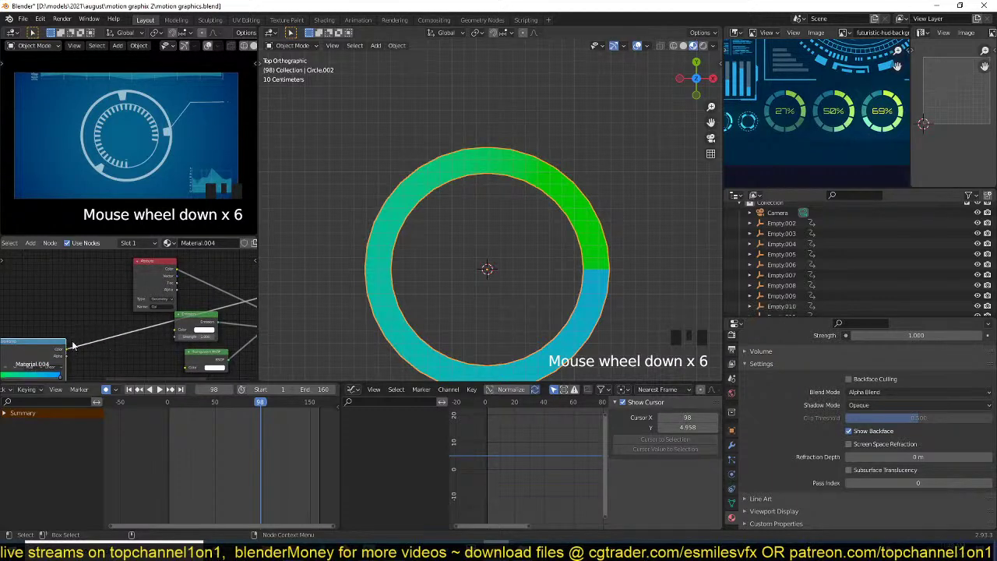
{"action": "left_click_drag", "start_coordinate": [66, 350], "coordinate": [175, 329]}
{"action": "middle_click_drag", "start_coordinate": [250, 328], "coordinate": [161, 334]}
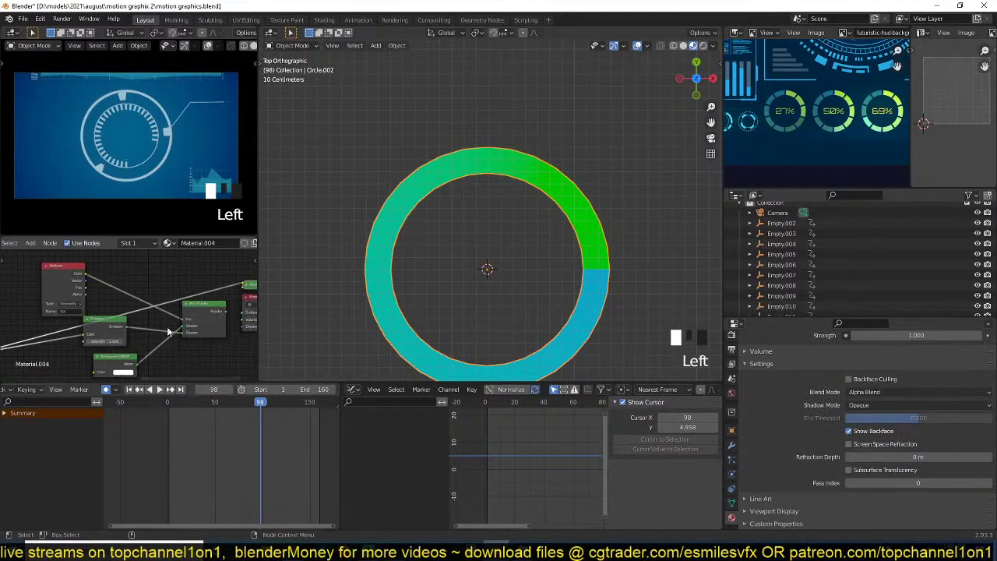
{"action": "left_click", "coordinate": [219, 314], "text": "ctrl+shift"}
{"action": "key", "text": "alt+a"}
{"action": "scroll", "coordinate": [539, 294], "scroll_direction": "down", "scroll_amount": 3}
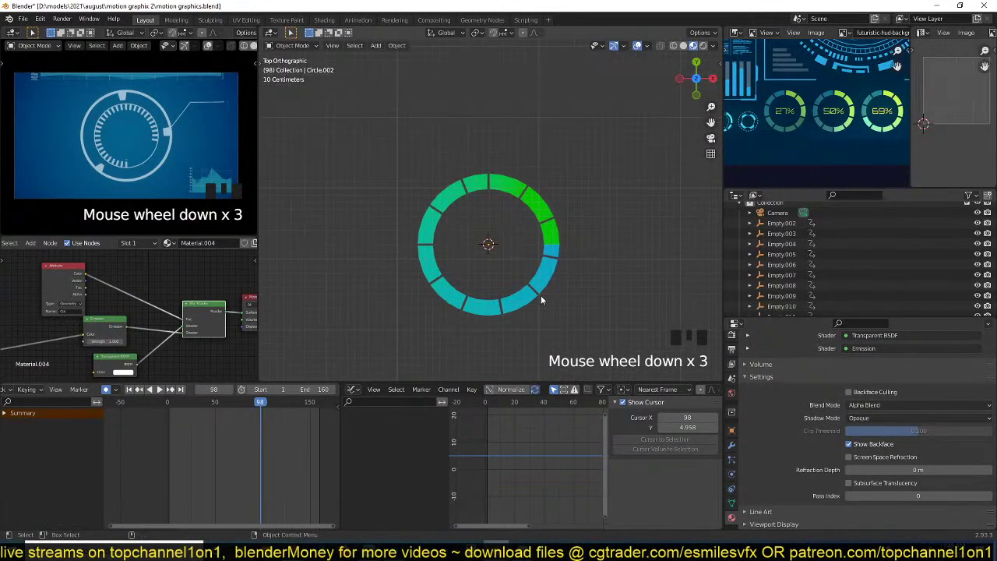
{"action": "scroll", "coordinate": [562, 258], "scroll_direction": "up", "scroll_amount": 2}
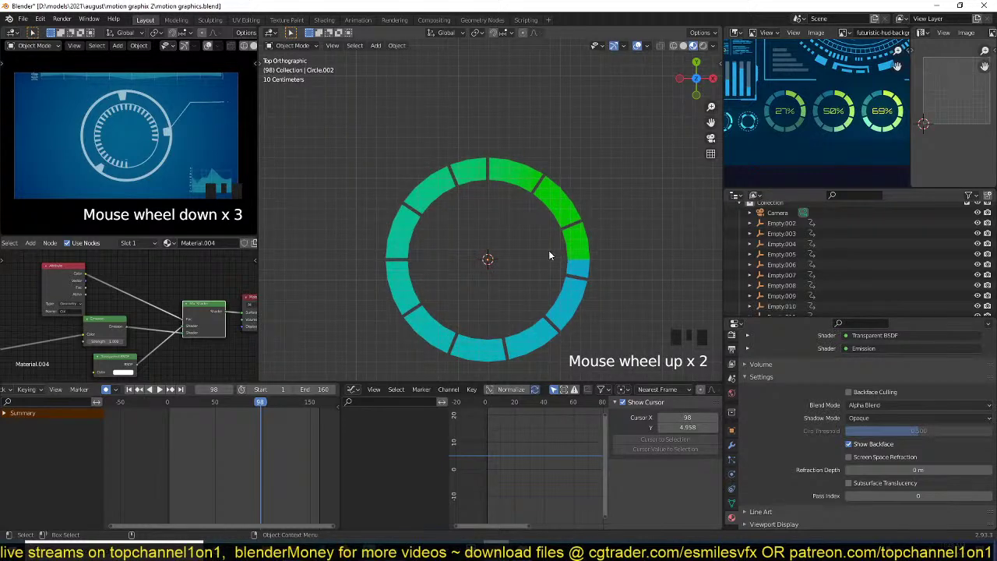
- Select the edge where green meets blue on the ring and examine the seam in Edit and Object Mode
{"action": "scroll", "coordinate": [560, 255], "scroll_direction": "up", "scroll_amount": 1}
{"action": "left_click", "coordinate": [580, 286]}
{"action": "key", "text": "Tab"}
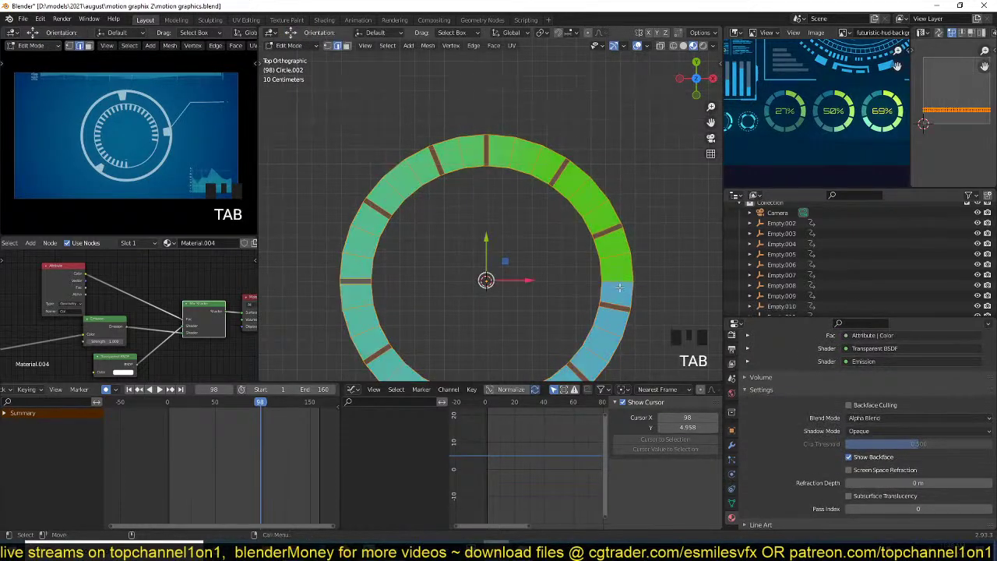
{"action": "left_click", "coordinate": [618, 285]}
{"action": "left_click", "coordinate": [616, 285]}
{"action": "scroll", "coordinate": [624, 303], "scroll_direction": "up", "scroll_amount": 1}
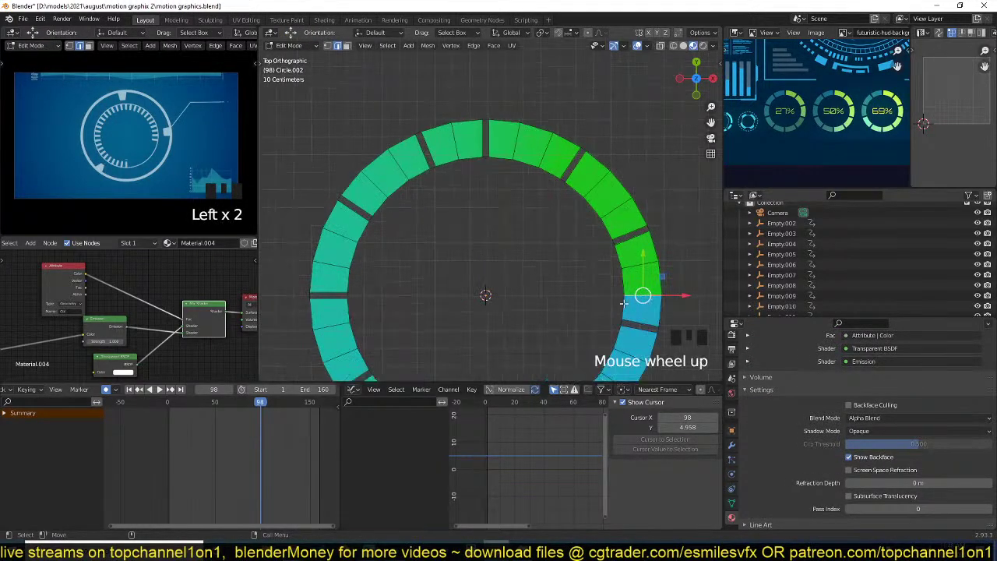
{"action": "key", "text": "Tab"}
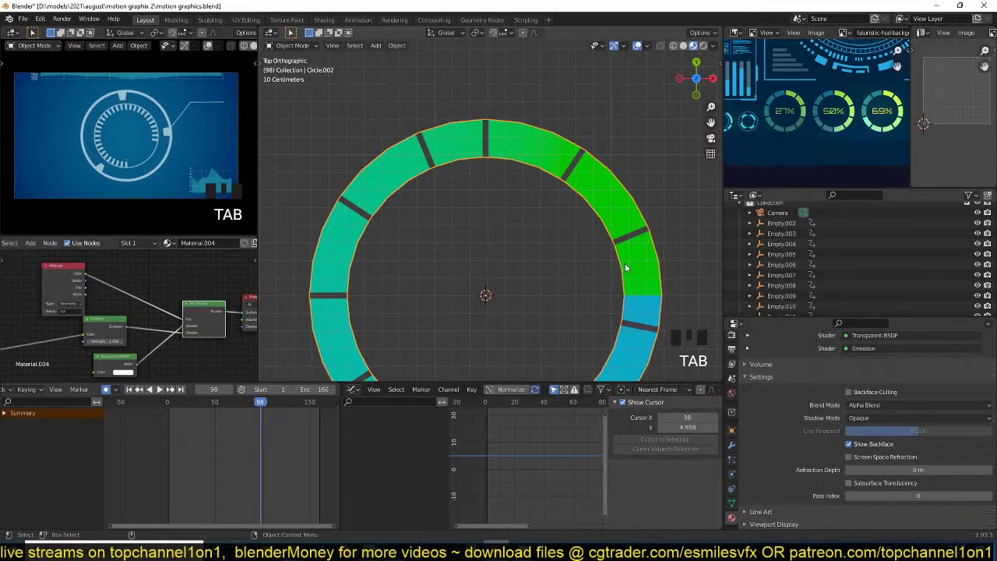
{"action": "key", "text": "Tab"}
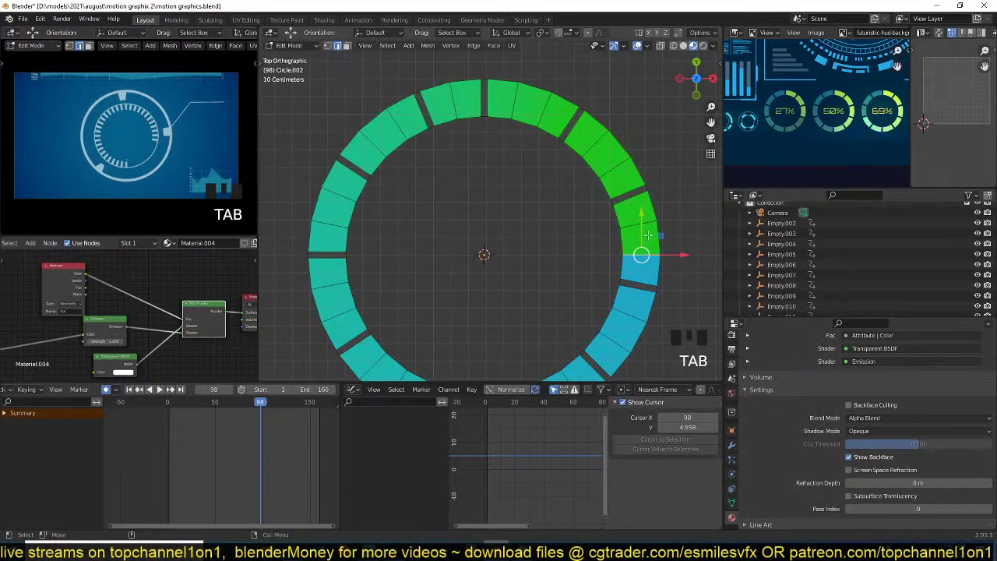
- Select the ring's whole mesh and widen the UV editor to examine its UV strip up close
{"action": "key", "text": "a"}
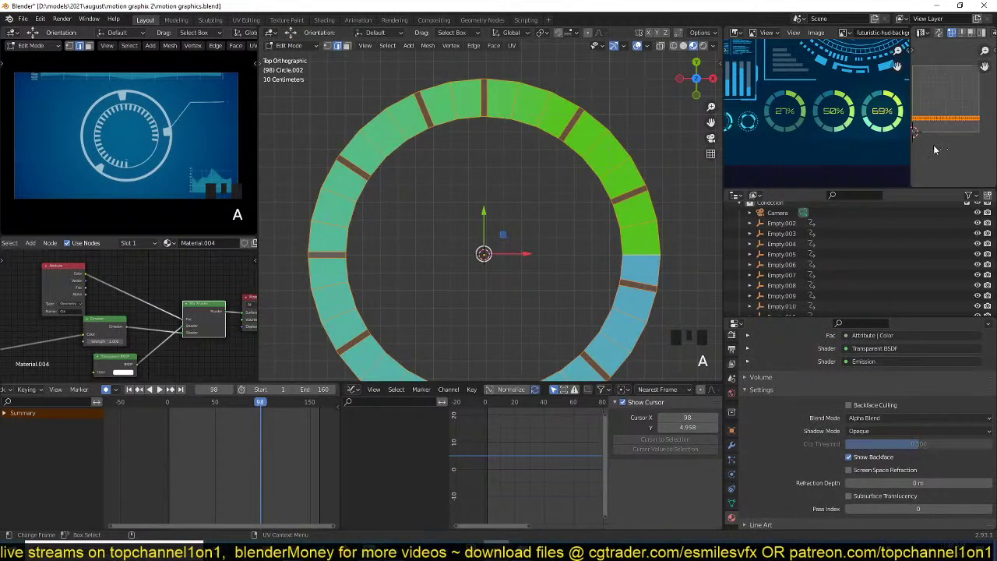
{"action": "left_click_drag", "start_coordinate": [911, 137], "coordinate": [796, 134]}
{"action": "scroll", "coordinate": [970, 141], "scroll_direction": "up", "scroll_amount": 3}
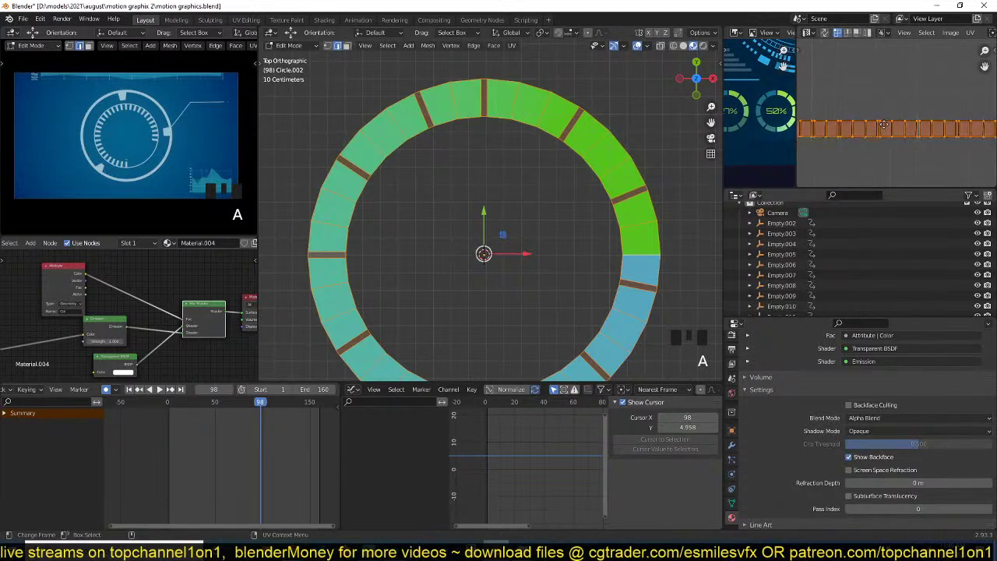
{"action": "middle_click_drag", "start_coordinate": [970, 142], "coordinate": [959, 75]}
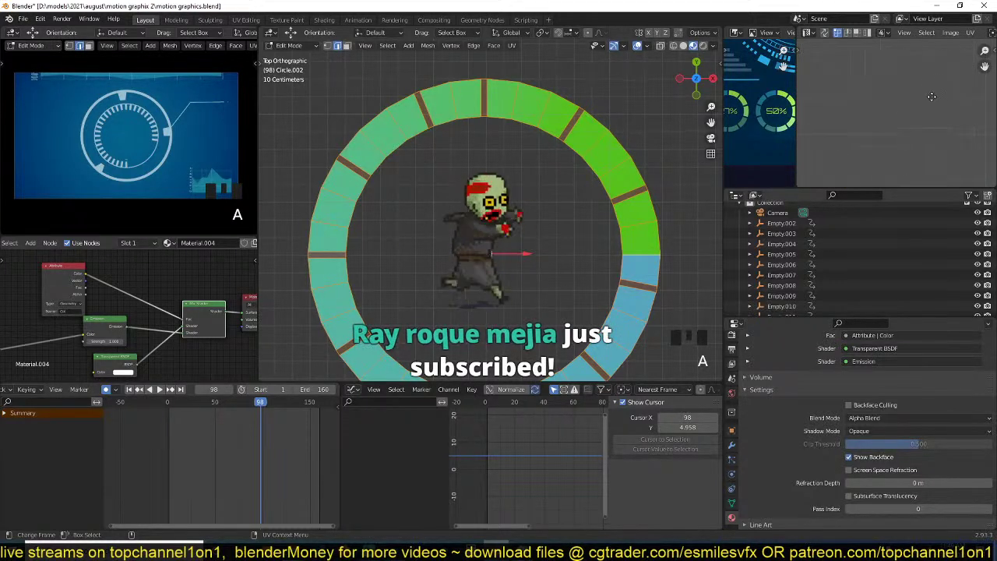
{"action": "middle_click_drag", "start_coordinate": [962, 109], "coordinate": [876, 116]}
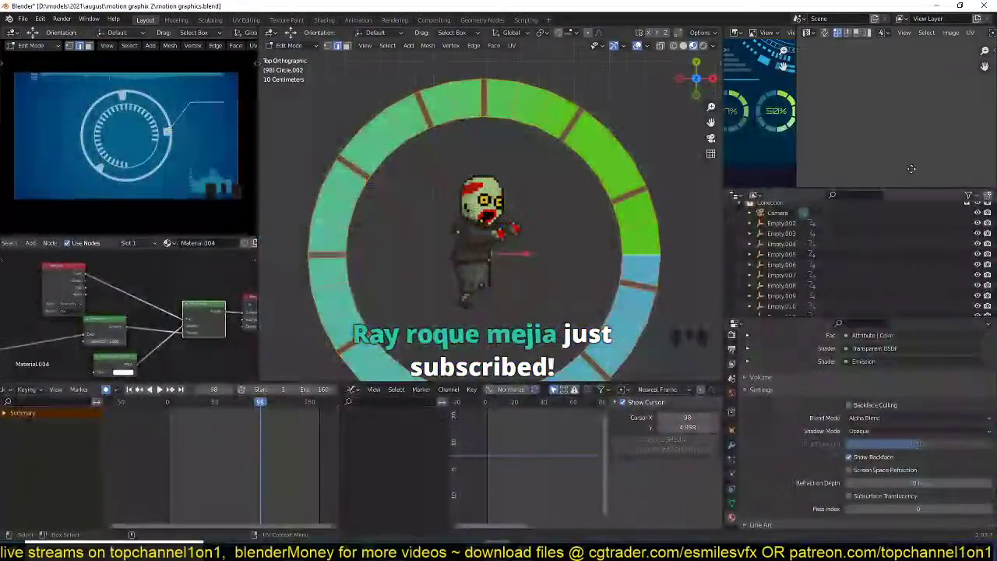
{"action": "middle_click_drag", "start_coordinate": [912, 169], "coordinate": [863, 110]}
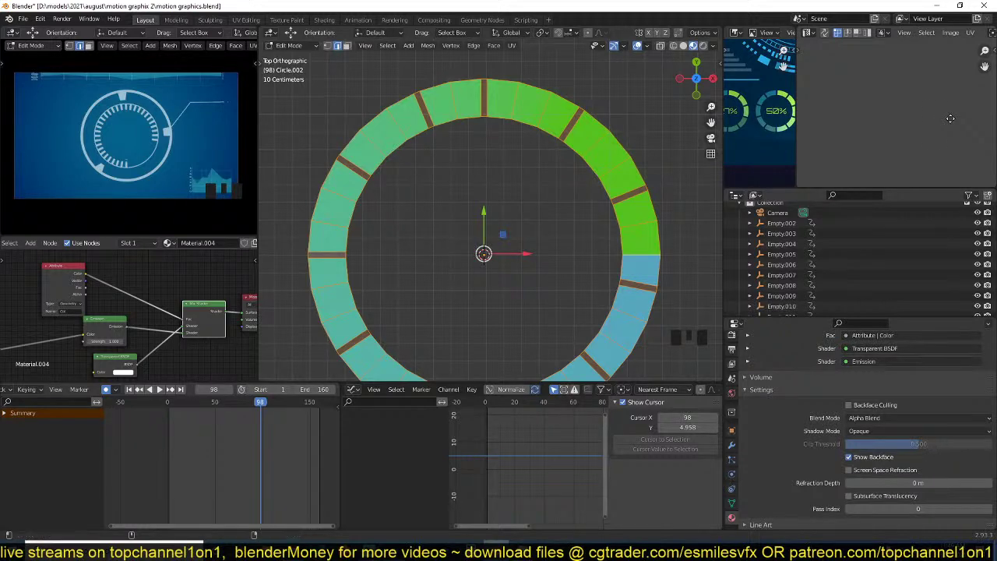
- Try to quit Blender, cancel the save prompt, and request quitting again
{"action": "key", "text": "super"}
{"action": "key", "text": "super"}
{"action": "left_click", "coordinate": [499, 5]}
{"action": "key", "text": "ctrl+q"}
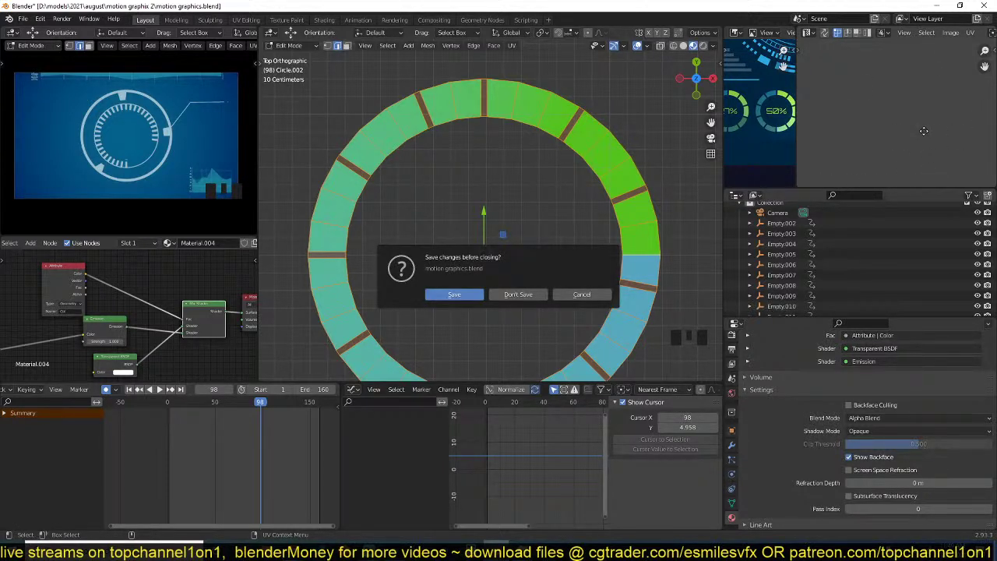
{"action": "left_click", "coordinate": [499, 5]}
{"action": "key", "text": "Escape"}
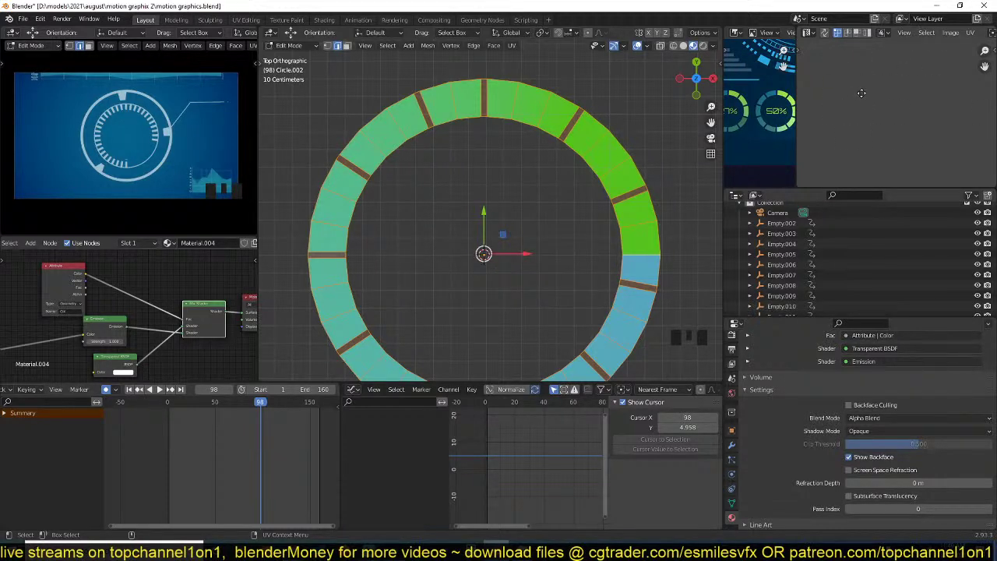
{"action": "key", "text": "ctrl+q"}
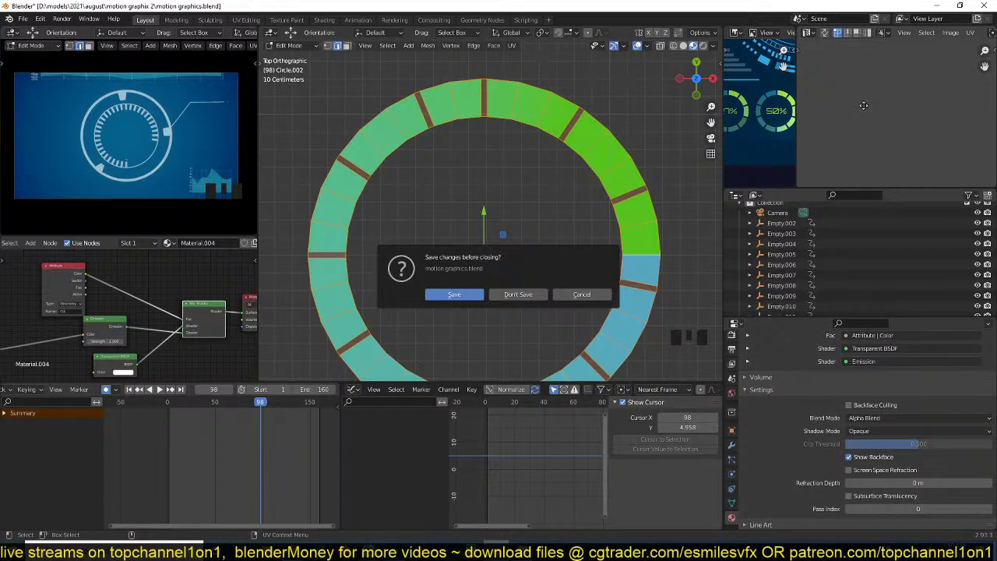
- Switch to the Chrome window and open the Mouse without Borders settings
{"action": "key", "text": "alt+Tab"}
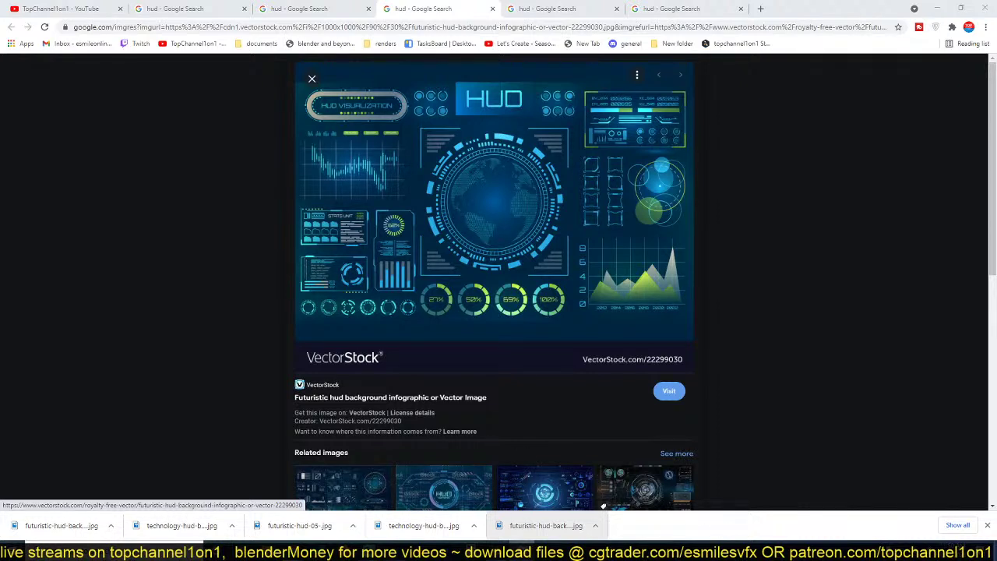
{"action": "left_click", "coordinate": [878, 541]}
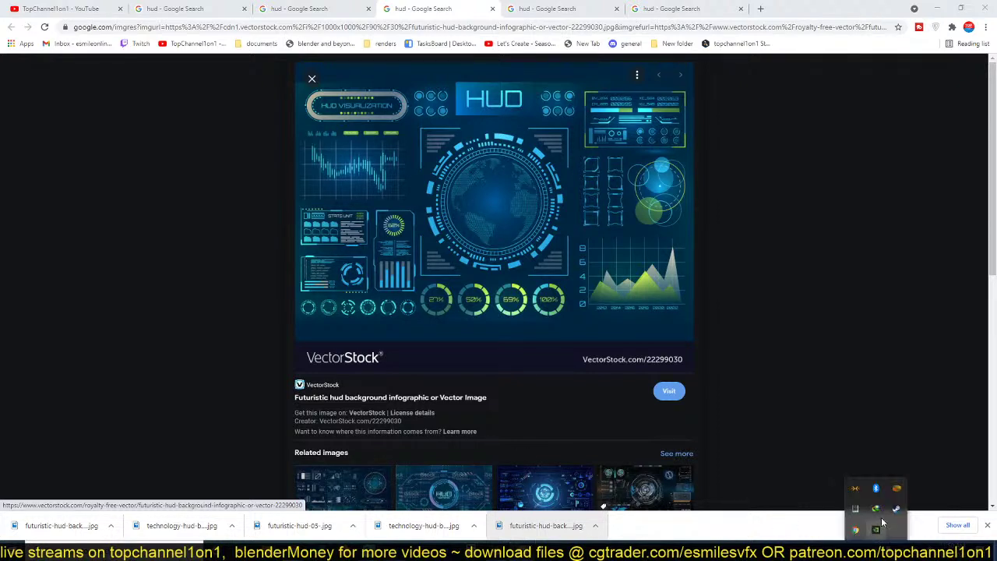
{"action": "left_click", "coordinate": [856, 491]}
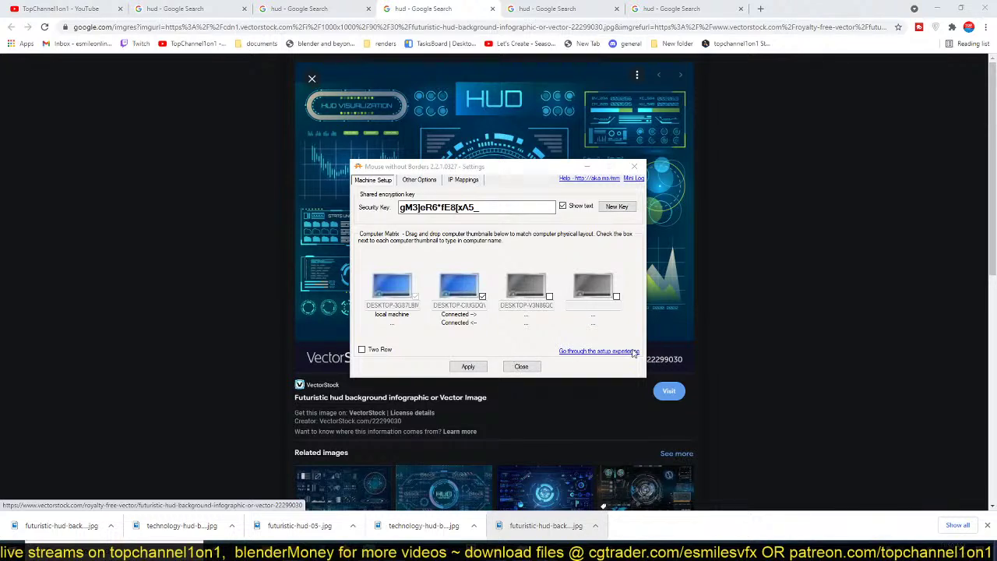
- Show the desktop, launch File Explorer by running "explorer", and close its window again
{"action": "key", "text": "super+d"}
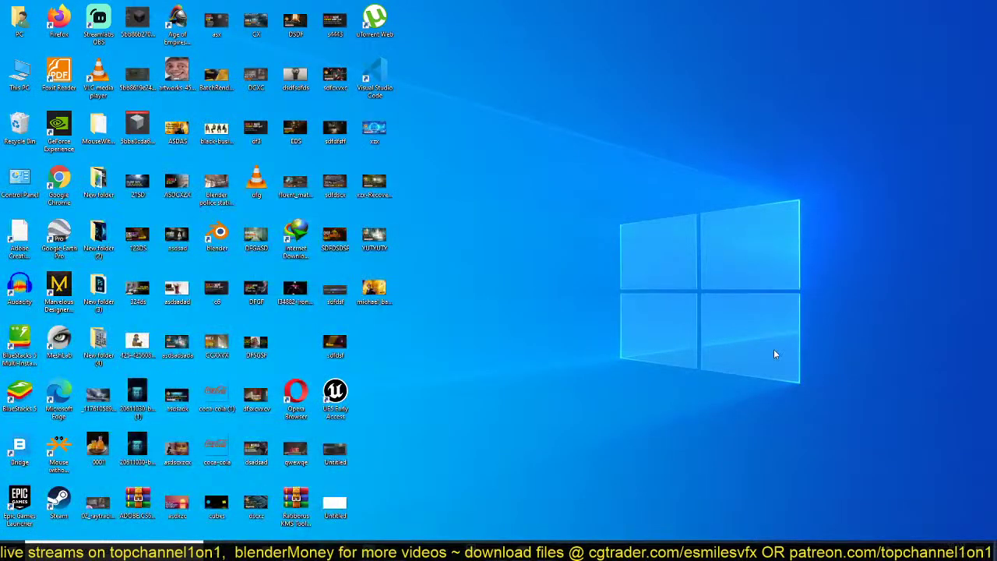
{"action": "key", "text": "F5"}
{"action": "key", "text": "super+r"}
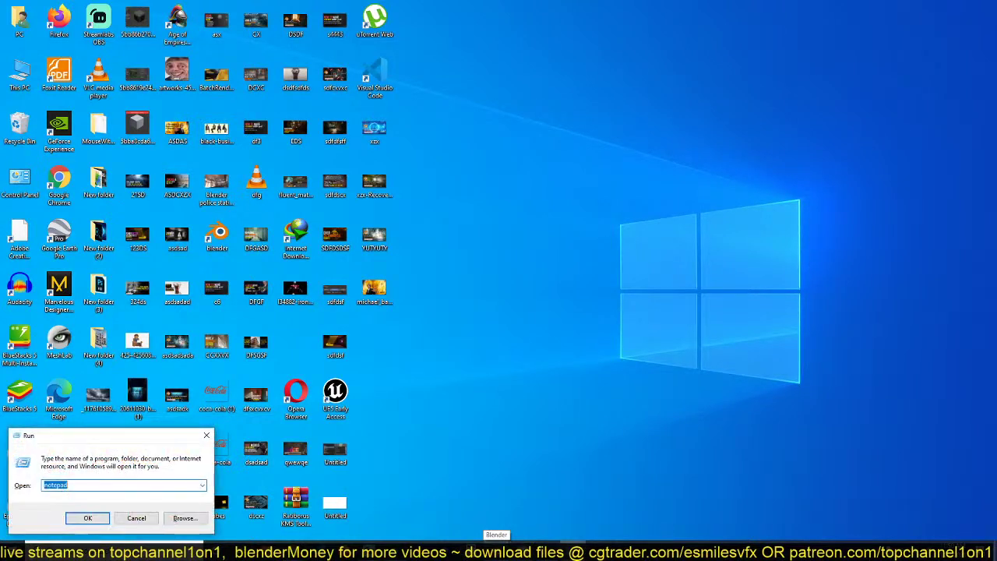
{"action": "type", "text": "EXPLORER"}
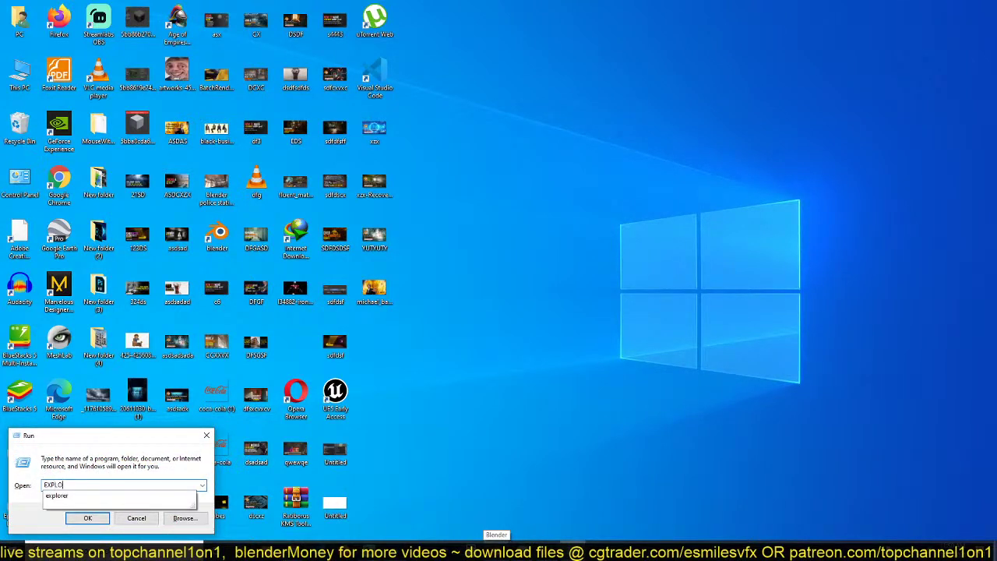
{"action": "key", "text": "Return"}
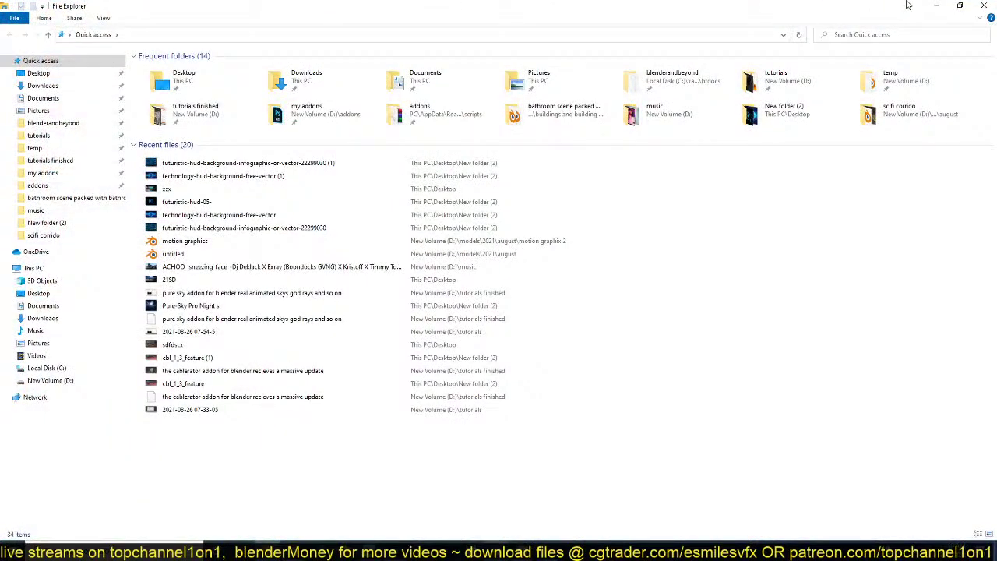
{"action": "left_click", "coordinate": [984, 5]}
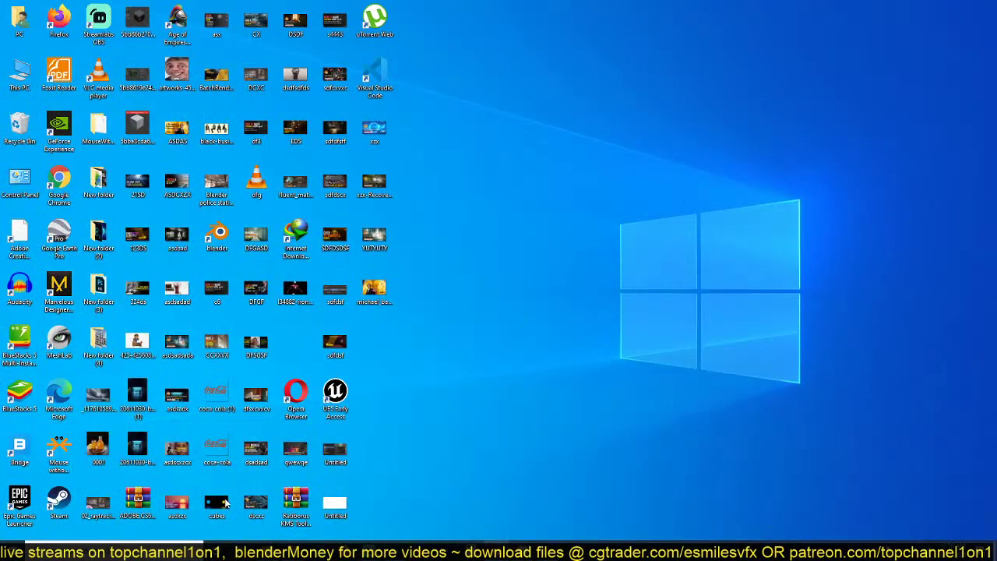
{"action": "mouse_move", "coordinate": [266, 549]}
{"action": "key", "text": "alt+Tab"}
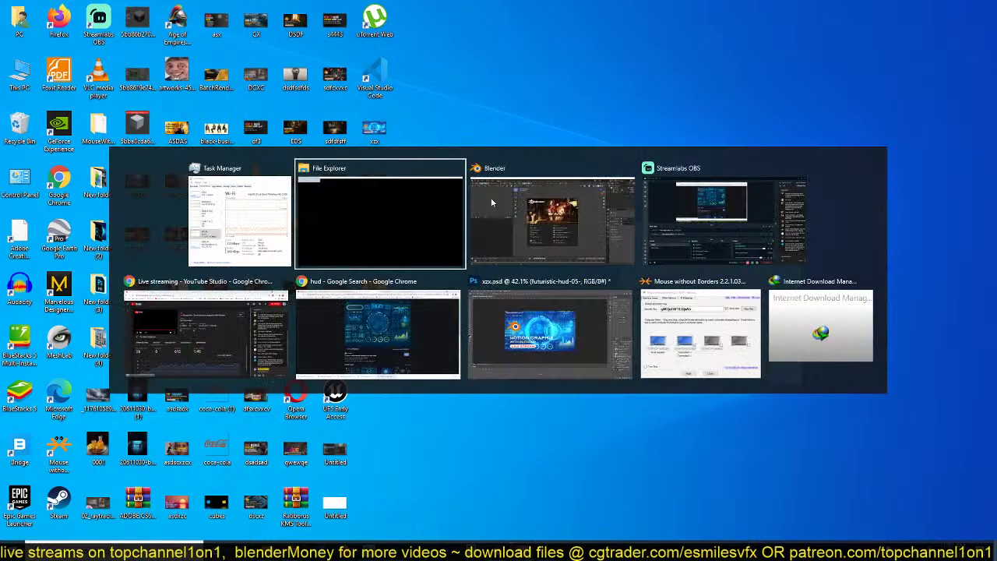
{"action": "key", "text": "alt+Tab"}
{"action": "key", "text": "alt+Tab"}
{"action": "key", "text": "Escape"}
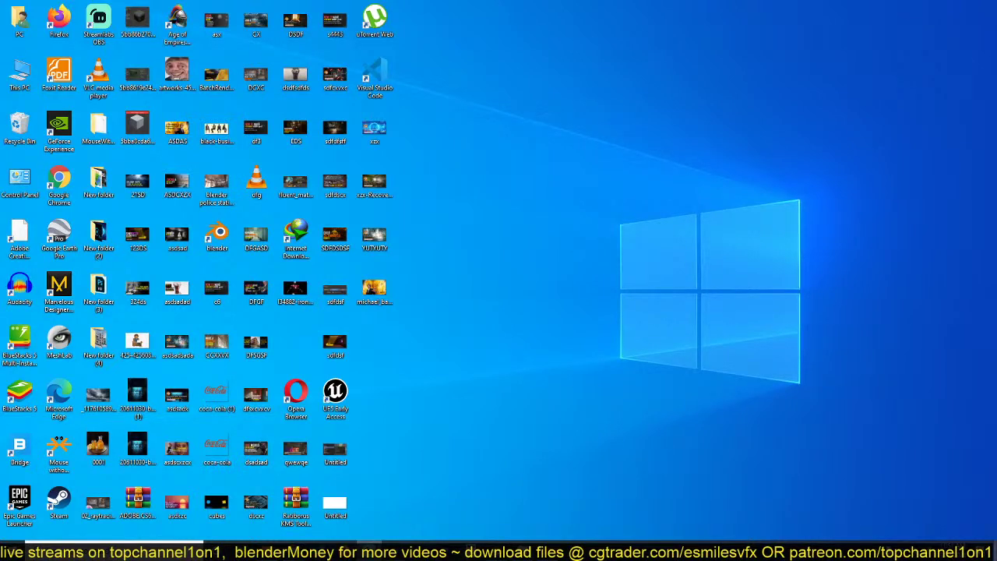
{"action": "key", "text": "alt+Tab"}
{"action": "key", "text": "Escape"}
{"action": "right_click", "coordinate": [450, 234]}
{"action": "left_click", "coordinate": [461, 260]}
{"action": "right_click", "coordinate": [448, 215]}
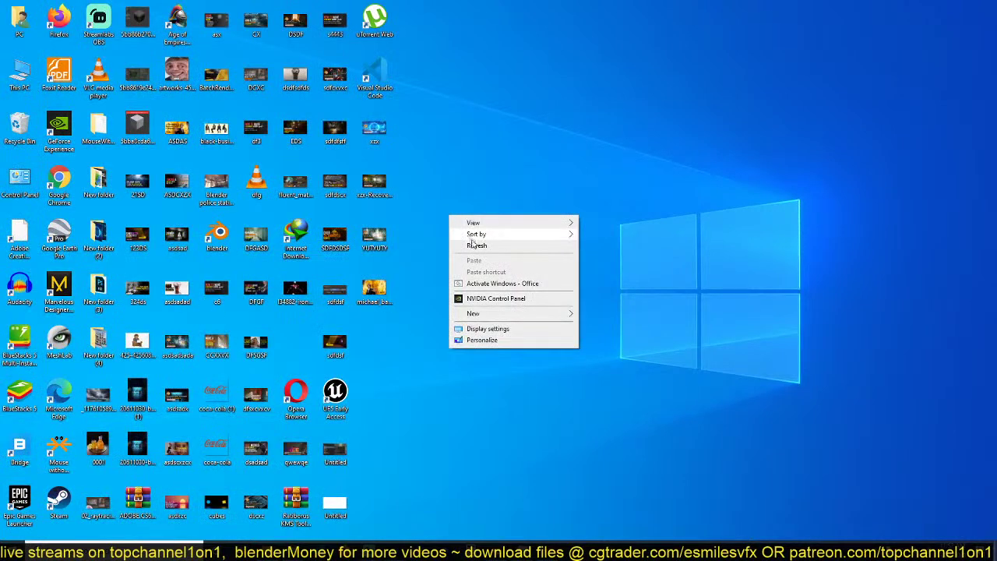
{"action": "left_click", "coordinate": [462, 243]}
{"action": "right_click", "coordinate": [450, 226]}
{"action": "left_click", "coordinate": [499, 257]}
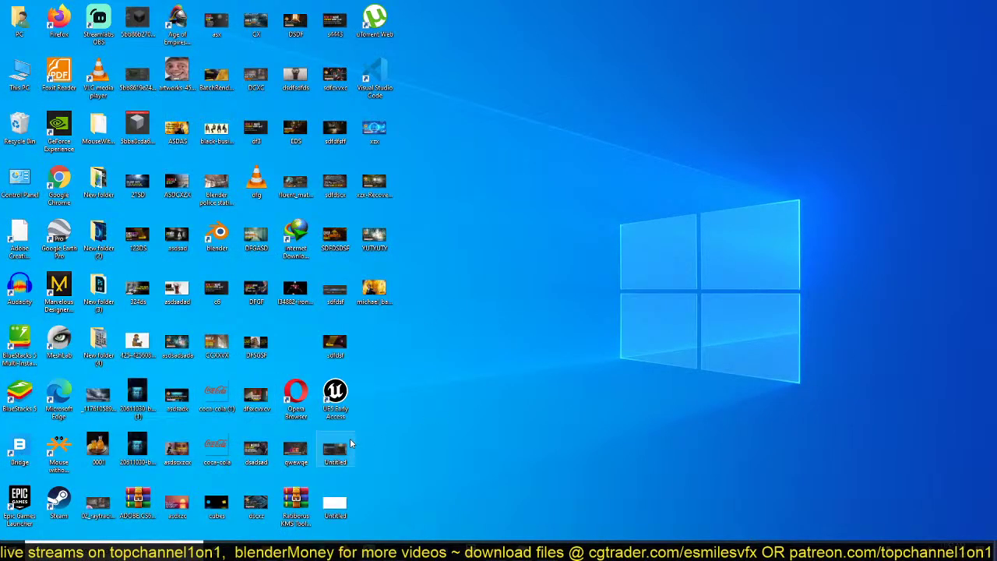
- Switch to the newly launched Blender window, maximize it and dismiss the splash screen
{"action": "mouse_move", "coordinate": [292, 550]}
{"action": "left_click", "coordinate": [266, 511]}
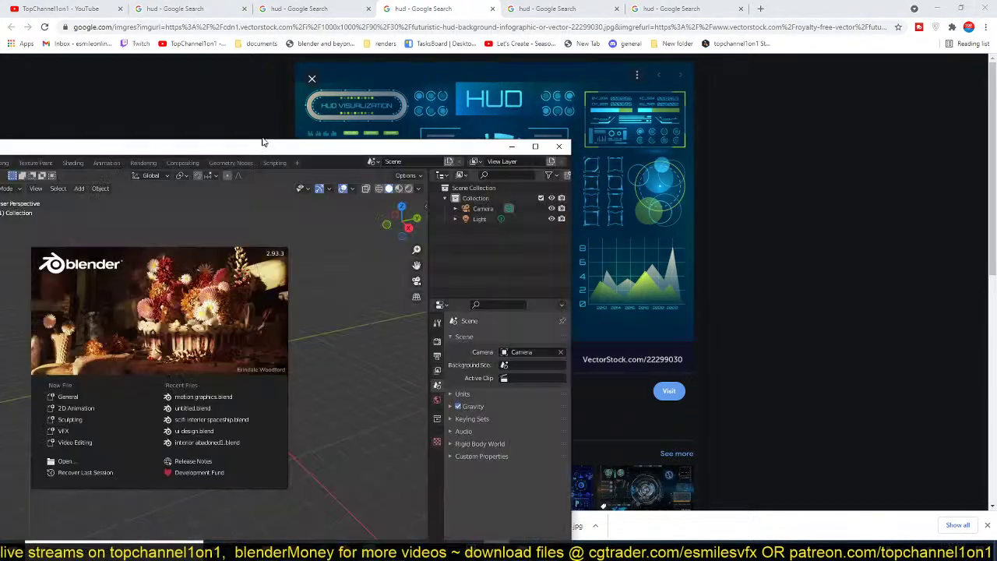
{"action": "left_click_drag", "start_coordinate": [265, 146], "coordinate": [345, 112]}
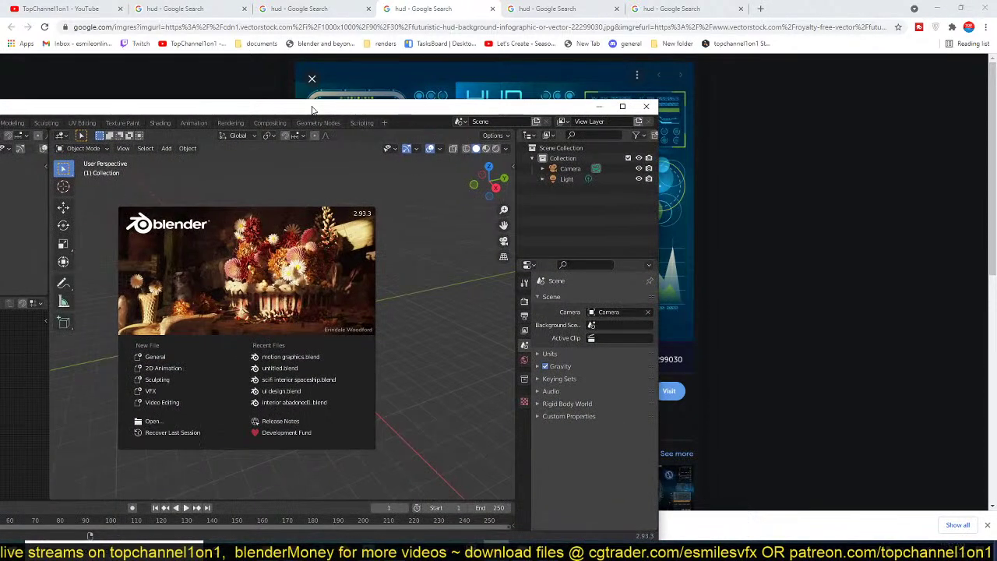
{"action": "double_click", "coordinate": [313, 107]}
{"action": "left_click", "coordinate": [702, 280]}
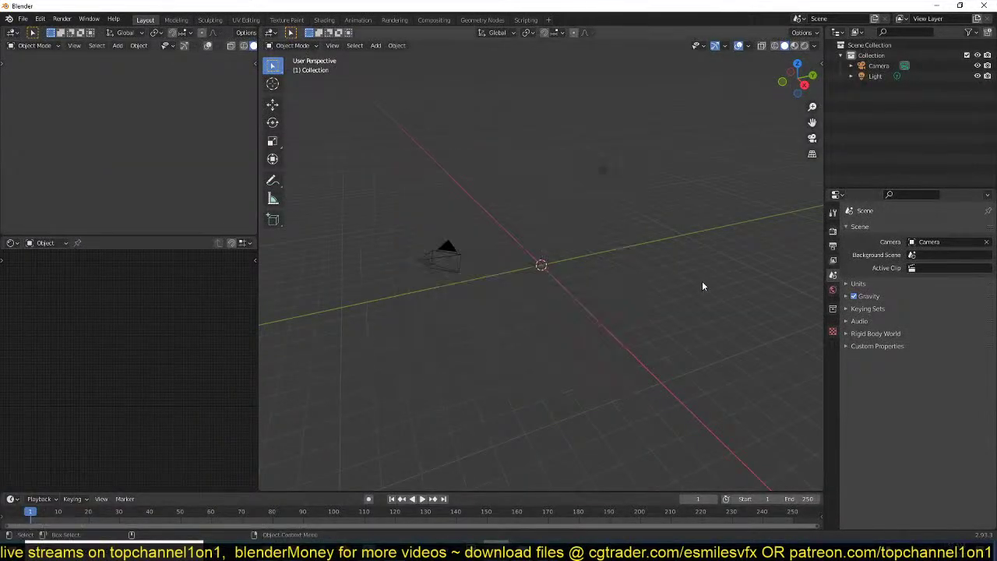
- Open the recent file motion graphics.blend
{"action": "left_click", "coordinate": [22, 19]}
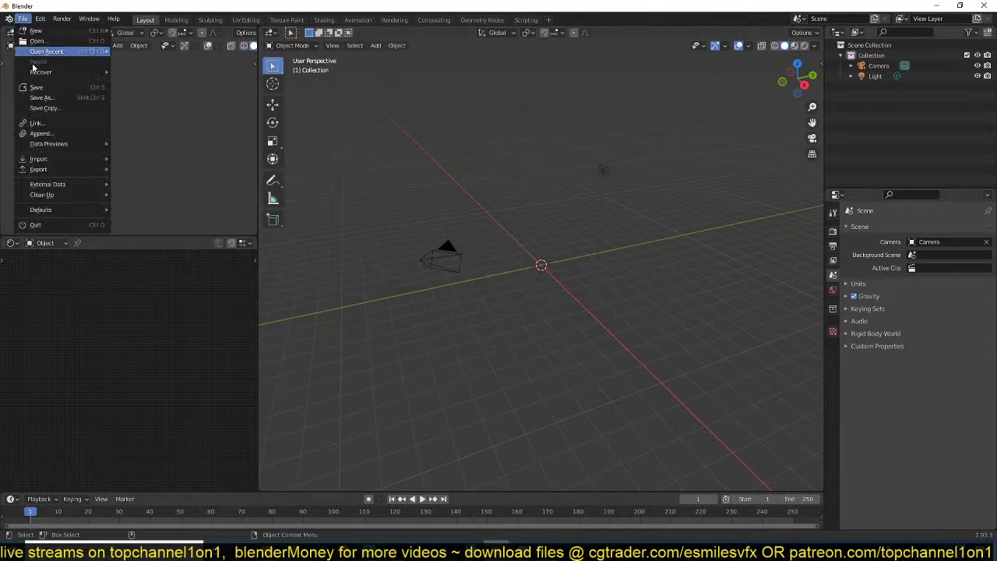
{"action": "mouse_move", "coordinate": [48, 51]}
{"action": "left_click", "coordinate": [164, 51]}
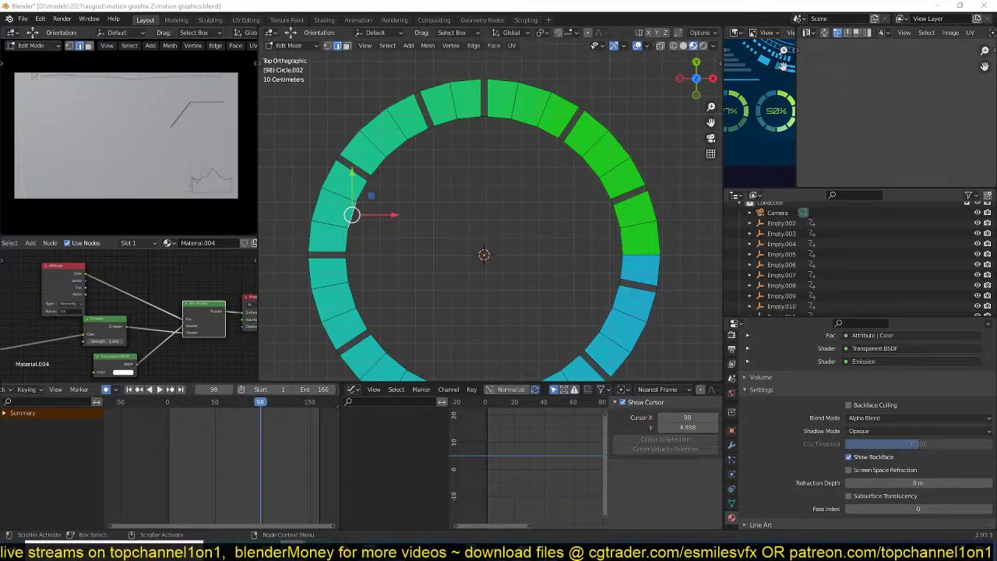
- Leave the ring's Edit Mode and set the camera preview viewport to rendered shading
{"action": "key", "text": "Tab"}
{"action": "scroll", "coordinate": [553, 250], "scroll_direction": "down", "scroll_amount": 4}
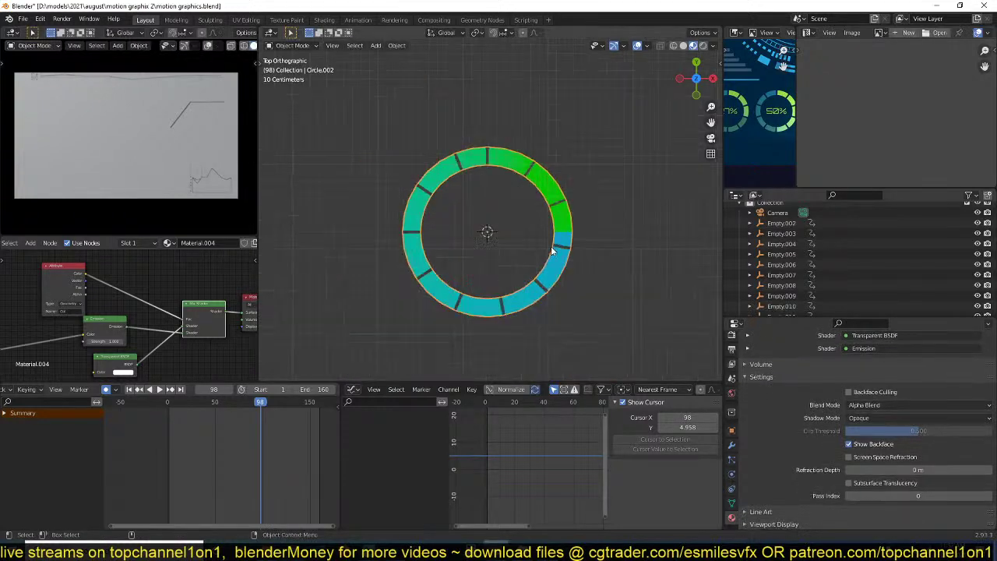
{"action": "scroll", "coordinate": [243, 36], "scroll_direction": "down", "scroll_amount": 3}
{"action": "left_click", "coordinate": [239, 45]}
{"action": "scroll", "coordinate": [492, 214], "scroll_direction": "up", "scroll_amount": 2}
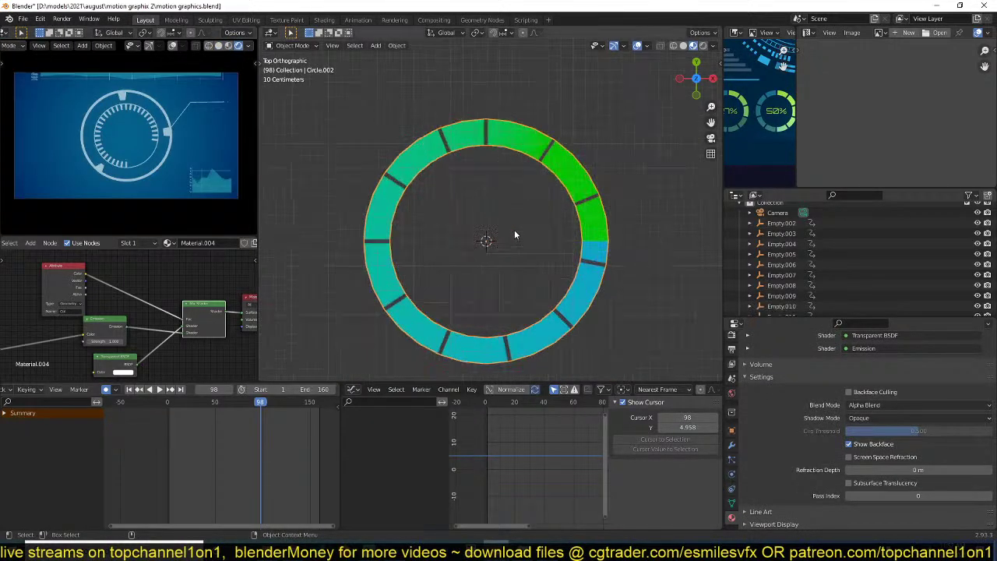
{"action": "scroll", "coordinate": [538, 210], "scroll_direction": "down", "scroll_amount": 3}
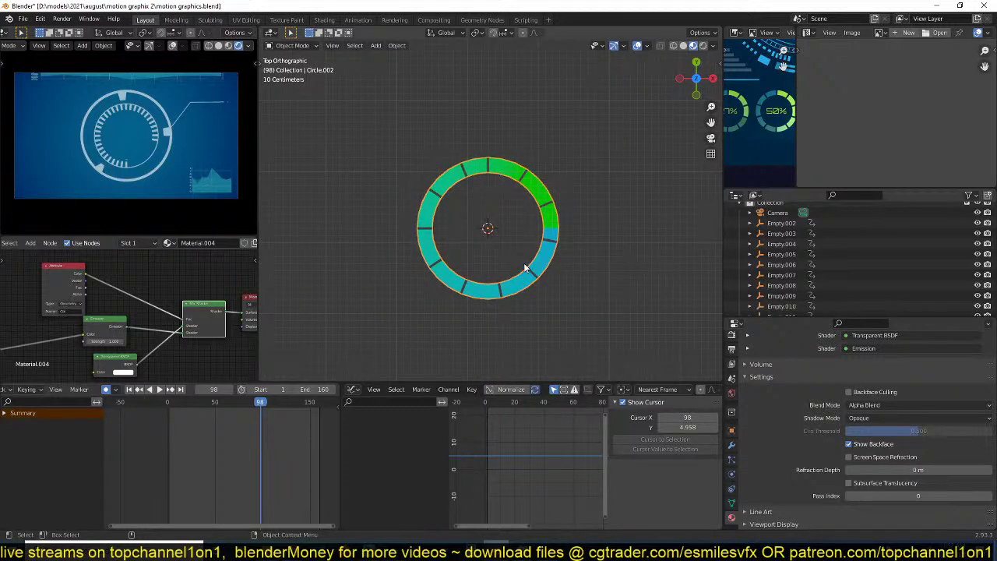
{"action": "right_click", "coordinate": [525, 268]}
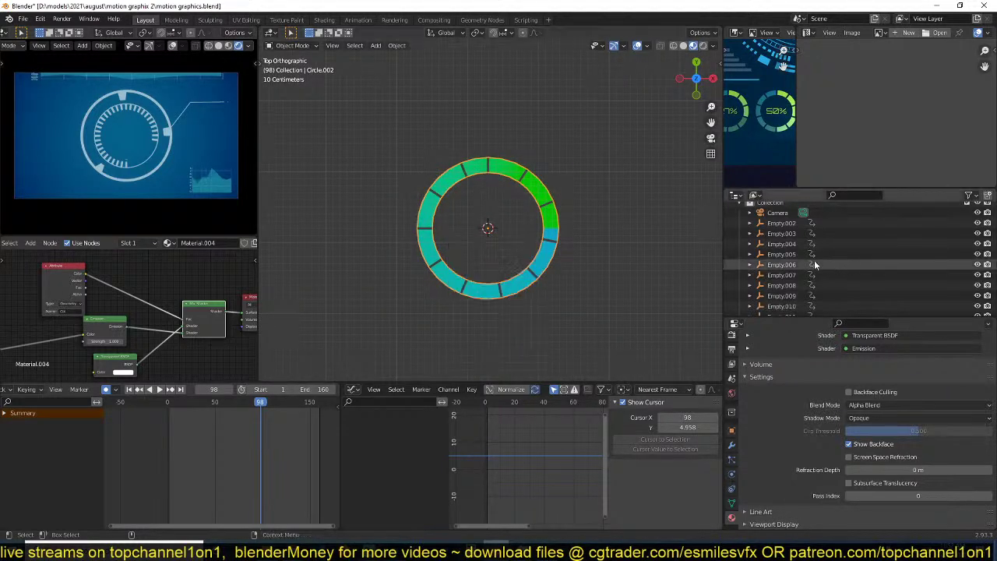
- Place the 3D cursor on the lower-left area of the blue HUD panel
{"action": "scroll", "coordinate": [390, 167], "scroll_direction": "down", "scroll_amount": 3}
{"action": "scroll", "coordinate": [390, 172], "scroll_direction": "down", "scroll_amount": 4}
{"action": "middle_click_drag", "start_coordinate": [410, 162], "coordinate": [494, 332], "text": "shift"}
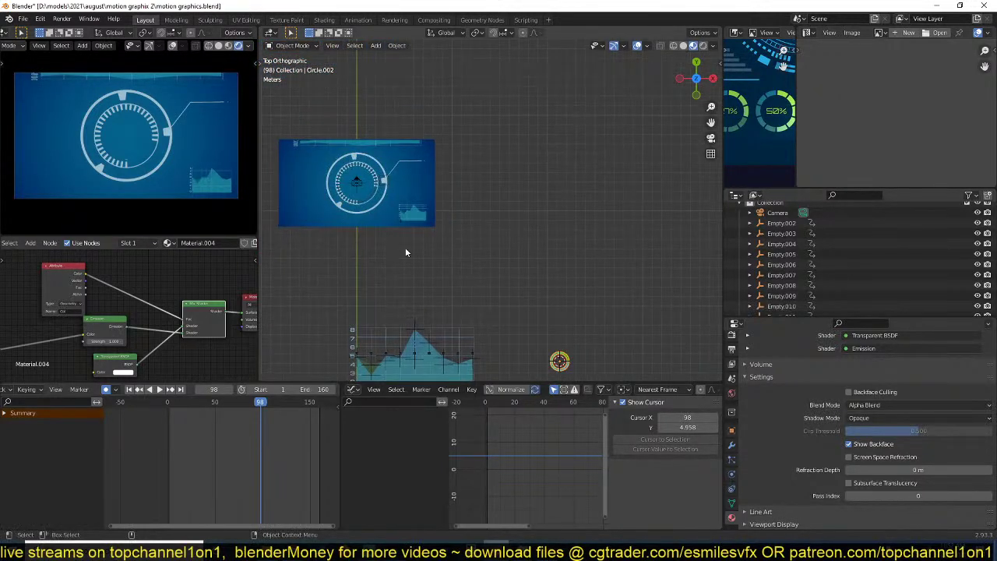
{"action": "scroll", "coordinate": [483, 250], "scroll_direction": "up", "scroll_amount": 1}
{"action": "middle_click_drag", "start_coordinate": [483, 246], "coordinate": [526, 244], "text": "shift"}
{"action": "scroll", "coordinate": [526, 244], "scroll_direction": "up", "scroll_amount": 2}
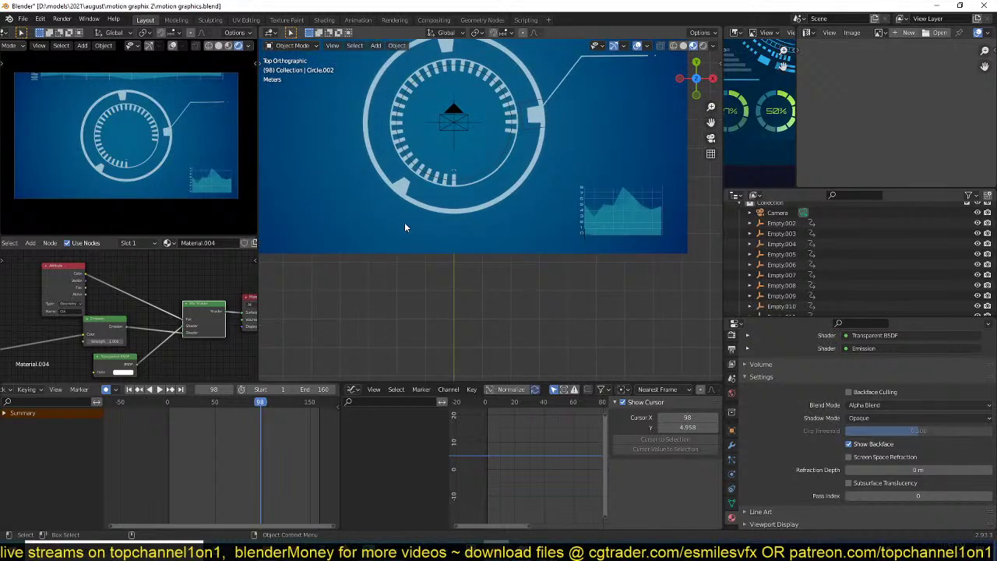
{"action": "middle_click_drag", "start_coordinate": [404, 227], "coordinate": [507, 229], "text": "shift"}
{"action": "right_click", "coordinate": [444, 225], "text": "shift"}
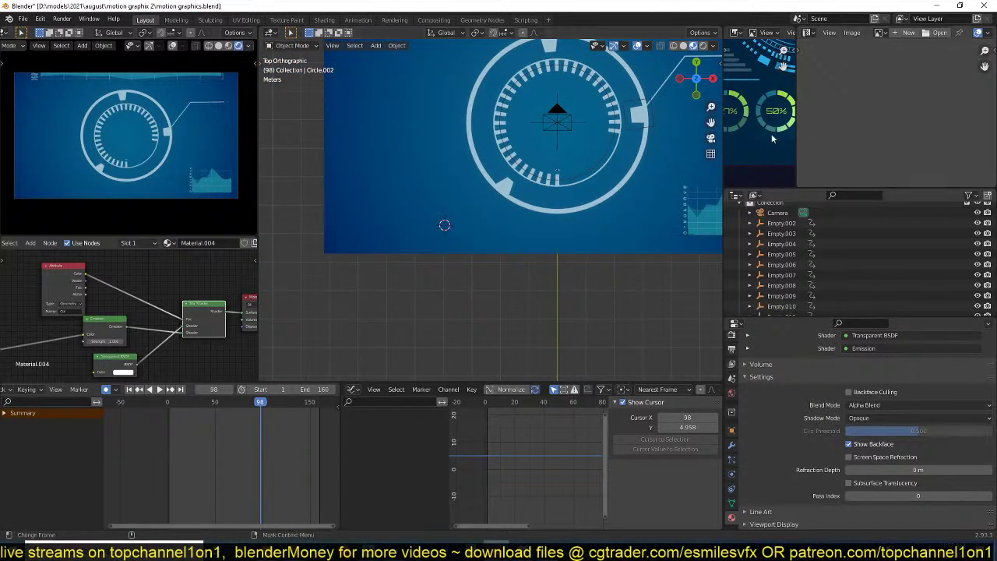
- Place the 3D cursor above the HUD panel's area chart and add a collection instance of RING 2 there
{"action": "scroll", "coordinate": [740, 137], "scroll_direction": "down", "scroll_amount": 3}
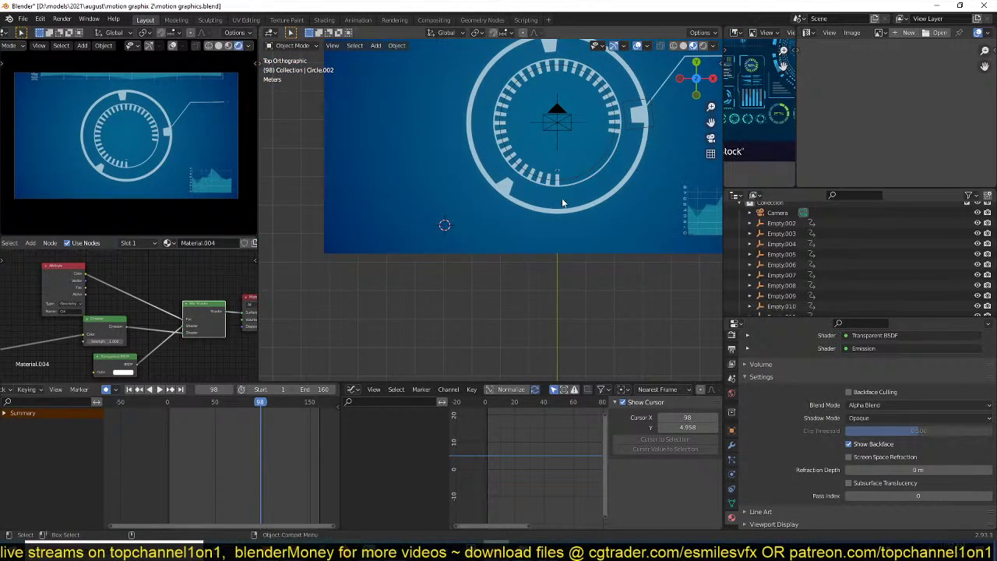
{"action": "middle_click_drag", "start_coordinate": [562, 202], "coordinate": [479, 195], "text": "shift"}
{"action": "middle_click_drag", "start_coordinate": [535, 182], "coordinate": [410, 183], "text": "shift"}
{"action": "scroll", "coordinate": [445, 169], "scroll_direction": "up", "scroll_amount": 3}
{"action": "right_click", "coordinate": [483, 116], "text": "shift"}
{"action": "key", "text": "shift+a"}
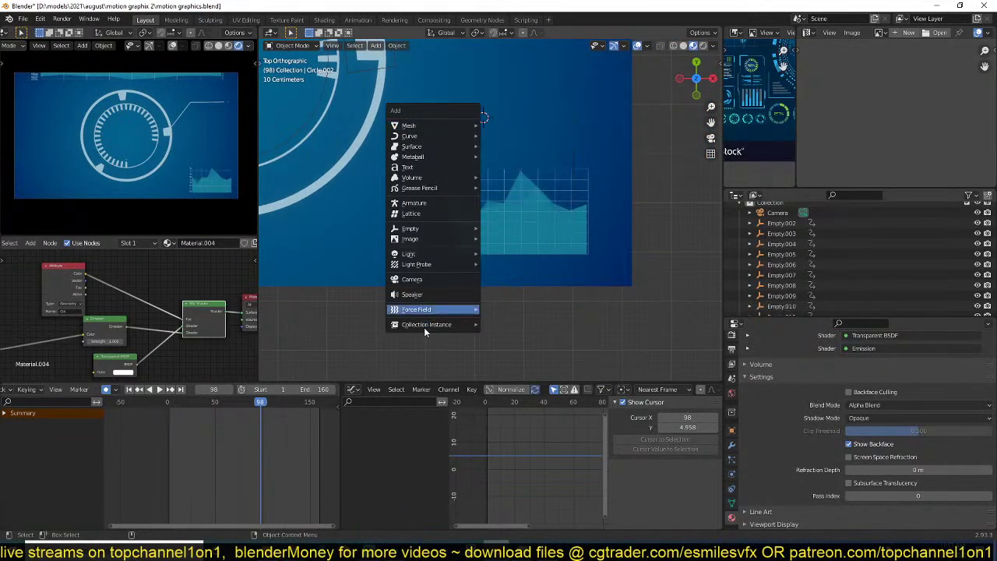
{"action": "mouse_move", "coordinate": [426, 325]}
{"action": "left_click", "coordinate": [546, 381]}
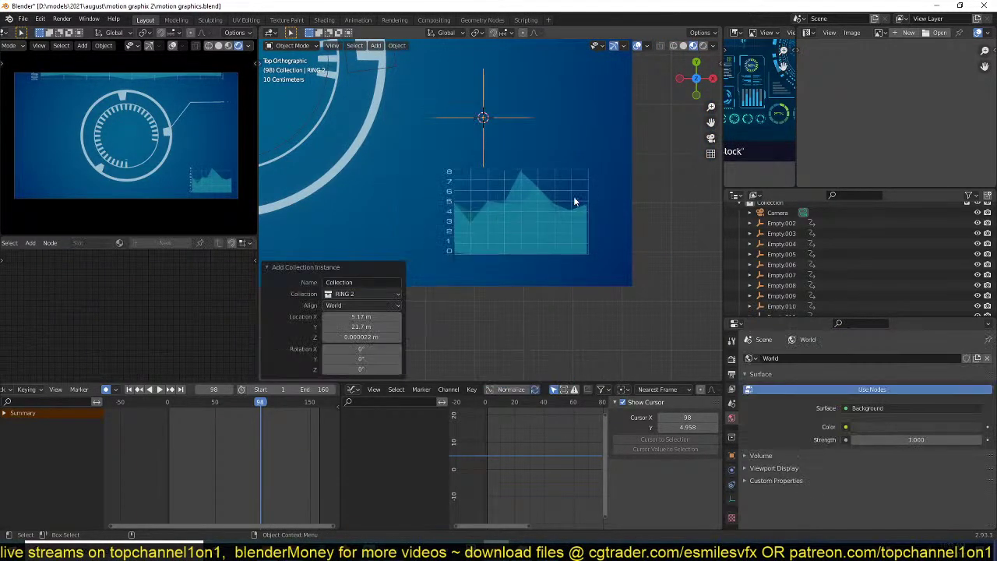
- Raise the RING 2 instance about 0.7 m along Z above the HUD panel
{"action": "scroll", "coordinate": [575, 202], "scroll_direction": "down", "scroll_amount": 2}
{"action": "middle_click_drag", "start_coordinate": [556, 226], "coordinate": [527, 187]}
{"action": "key", "text": "g"}
{"action": "key", "text": "z"}
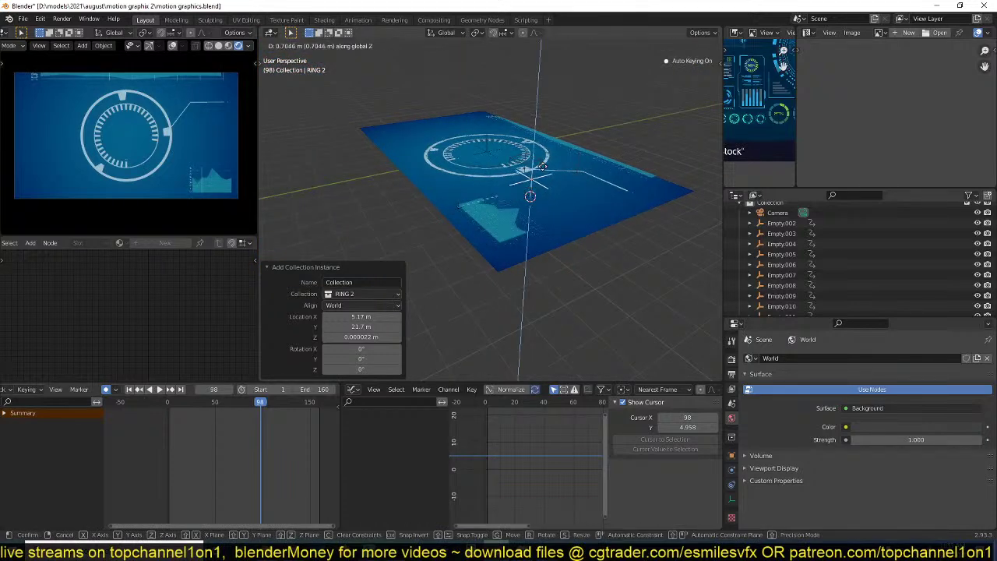
{"action": "left_click", "coordinate": [543, 166]}
- Delete the RING 2 collection instance
{"action": "scroll", "coordinate": [526, 225], "scroll_direction": "up", "scroll_amount": 4}
{"action": "middle_click_drag", "start_coordinate": [527, 225], "coordinate": [521, 369]}
{"action": "key", "text": "x"}
{"action": "left_click", "coordinate": [539, 223]}
{"action": "scroll", "coordinate": [535, 231], "scroll_direction": "down", "scroll_amount": 3}
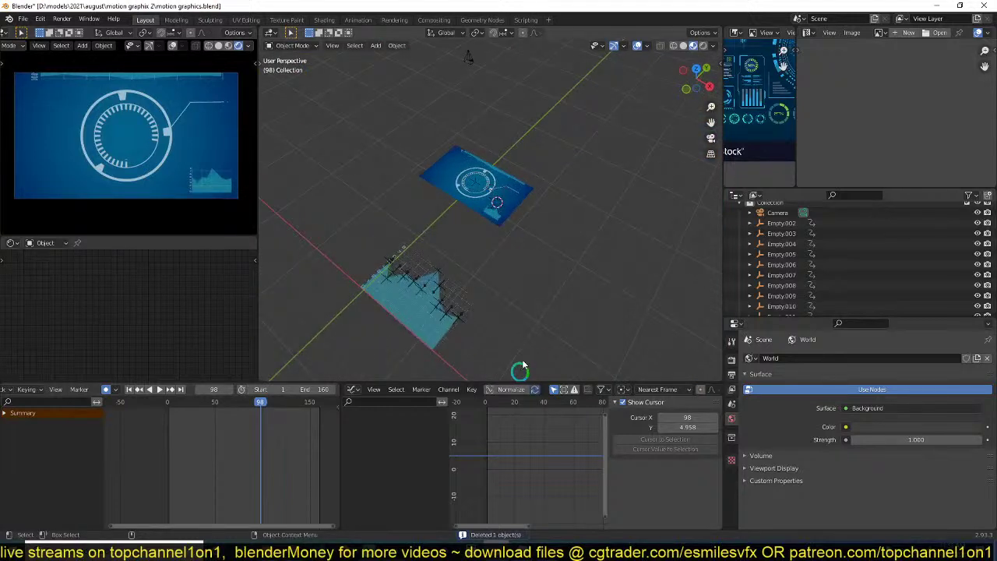
- Select the green-blue segmented ring and play the animation to review the HUD's motion, stopping playback at frame 99
{"action": "left_click", "coordinate": [523, 365]}
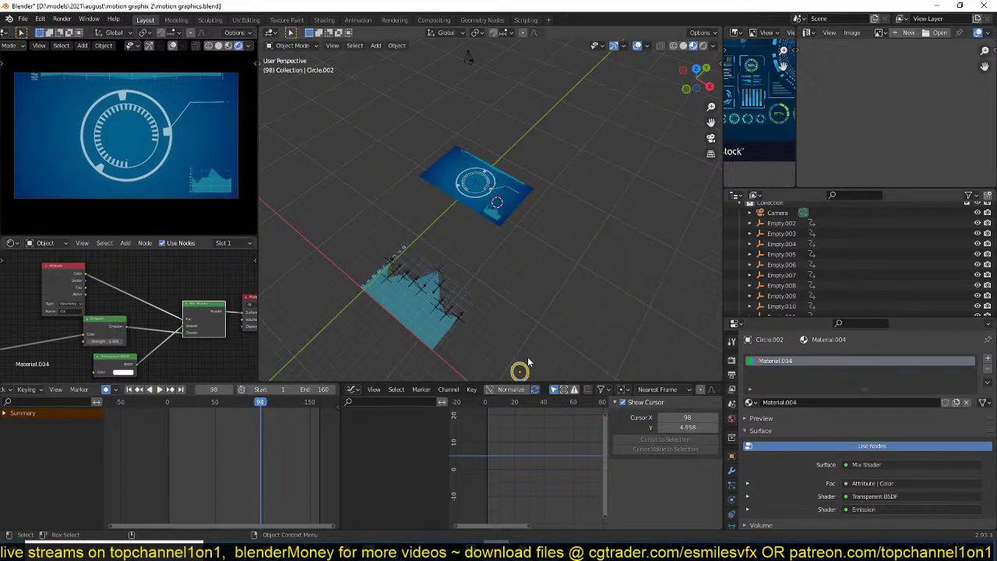
{"action": "key", "text": "space"}
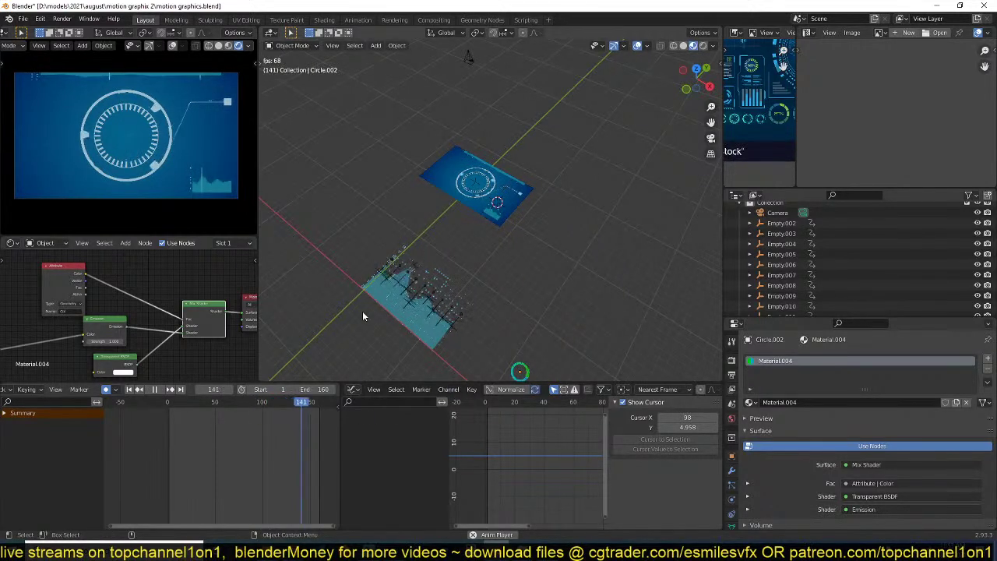
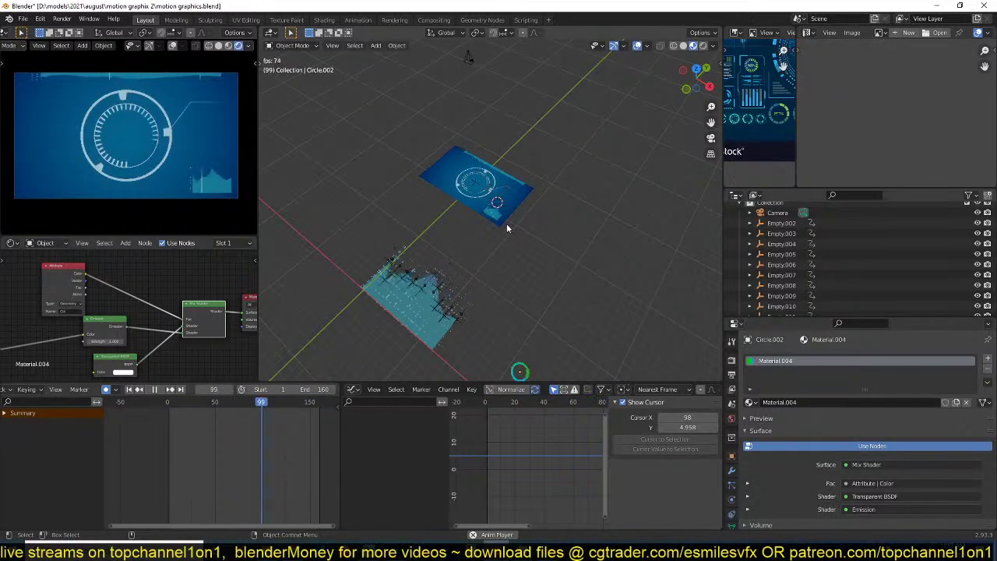
{"action": "middle_click_drag", "start_coordinate": [540, 208], "coordinate": [543, 164], "text": "shift"}
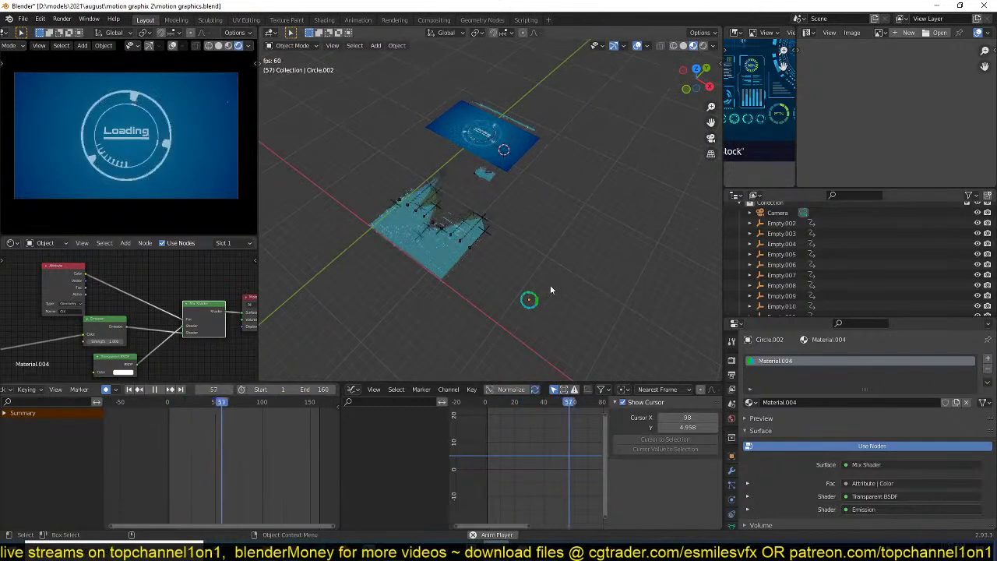
{"action": "left_click", "coordinate": [536, 296]}
{"action": "key", "text": "space"}
{"action": "middle_click_drag", "start_coordinate": [551, 244], "coordinate": [558, 229], "text": "shift"}
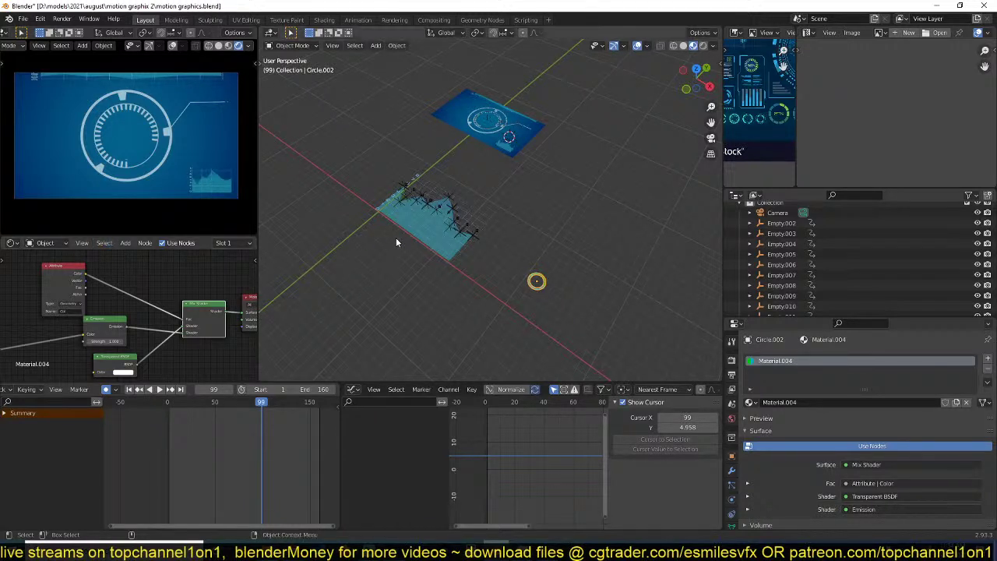
- Switch to top view, frame the segmented ring and enter Edit Mode with its whole mesh selected
{"action": "key", "text": "KP_7"}
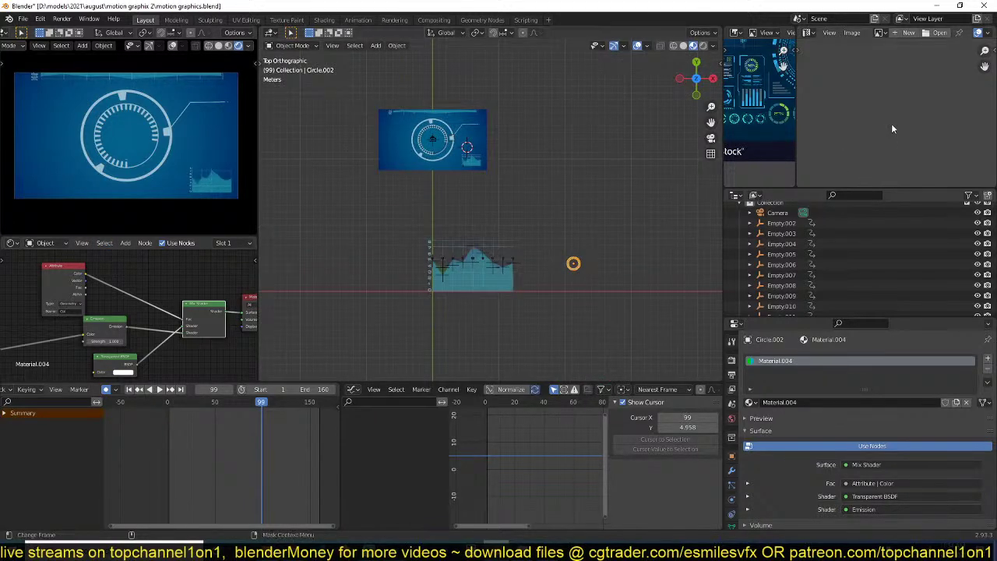
{"action": "key", "text": "Tab"}
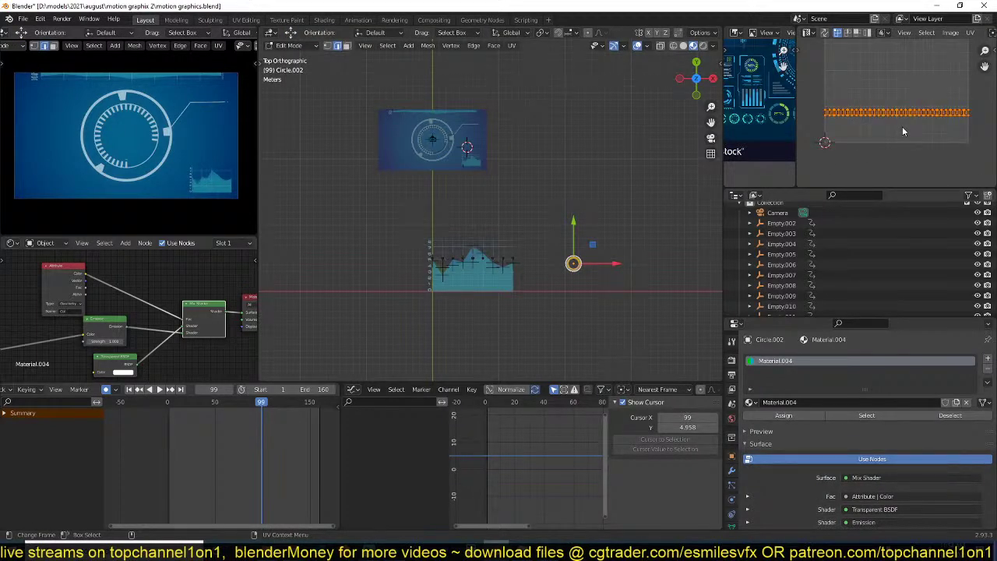
{"action": "key", "text": "Tab"}
{"action": "scroll", "coordinate": [557, 232], "scroll_direction": "up", "scroll_amount": 5}
{"action": "middle_click_drag", "start_coordinate": [572, 237], "coordinate": [549, 127], "text": "shift"}
{"action": "scroll", "coordinate": [563, 155], "scroll_direction": "up", "scroll_amount": 4}
{"action": "middle_click_drag", "start_coordinate": [570, 177], "coordinate": [399, 156], "text": "shift"}
{"action": "scroll", "coordinate": [576, 194], "scroll_direction": "up", "scroll_amount": 1}
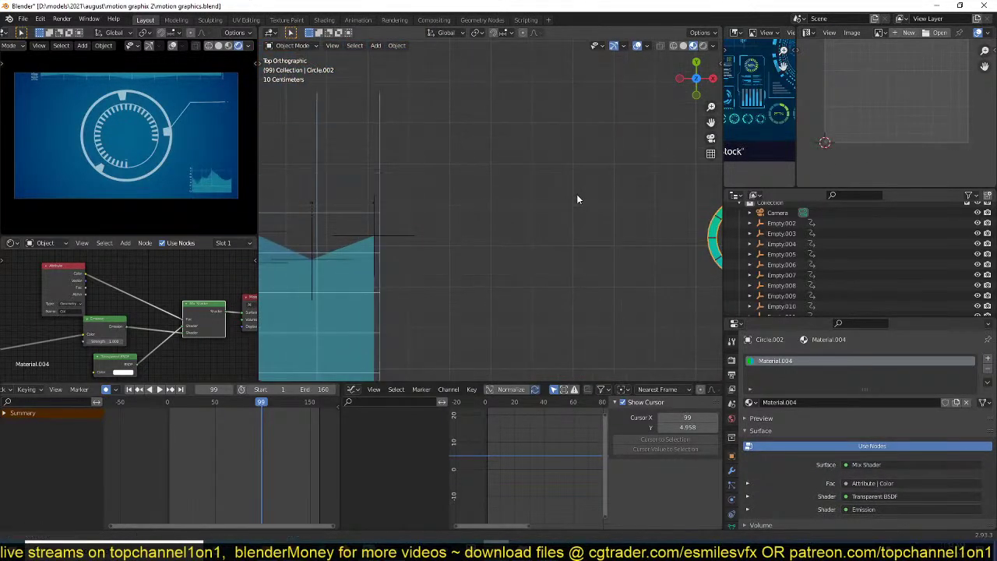
{"action": "key", "text": "KP_Decimal"}
{"action": "scroll", "coordinate": [589, 229], "scroll_direction": "up", "scroll_amount": 4}
{"action": "key", "text": "Tab"}
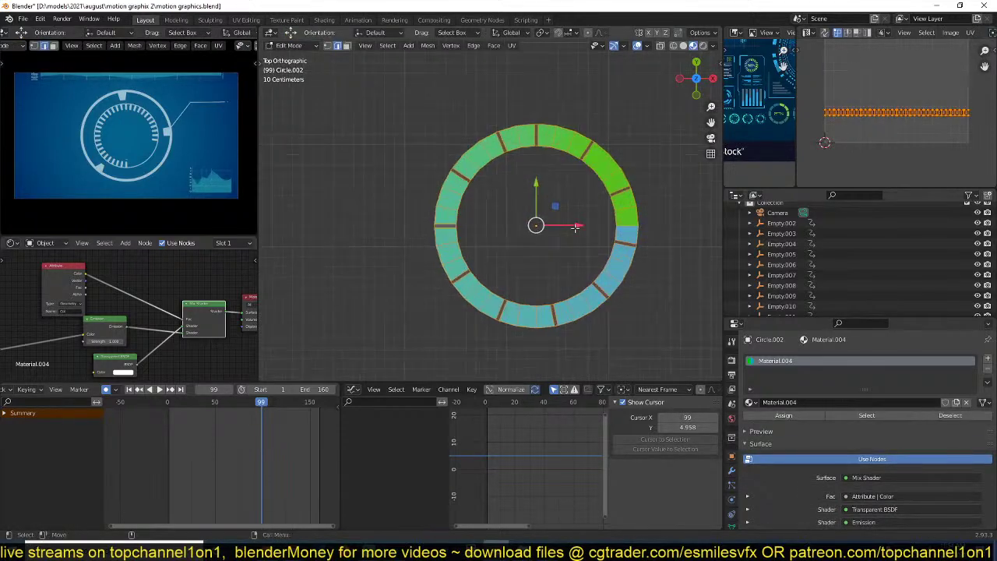
{"action": "key", "text": "Tab"}
{"action": "key", "text": "Tab"}
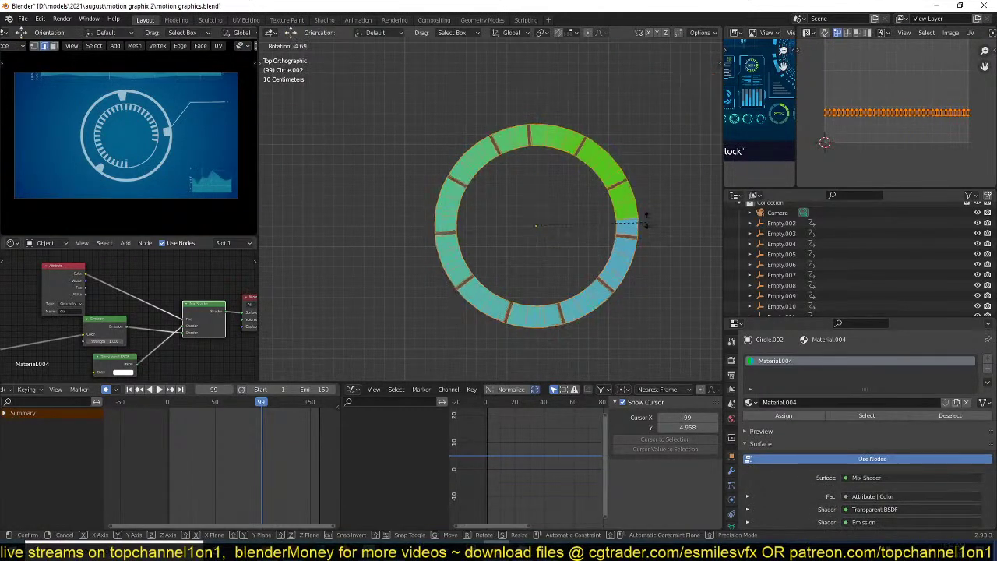
{"action": "key", "text": "r"}
{"action": "right_click", "coordinate": [585, 159]}
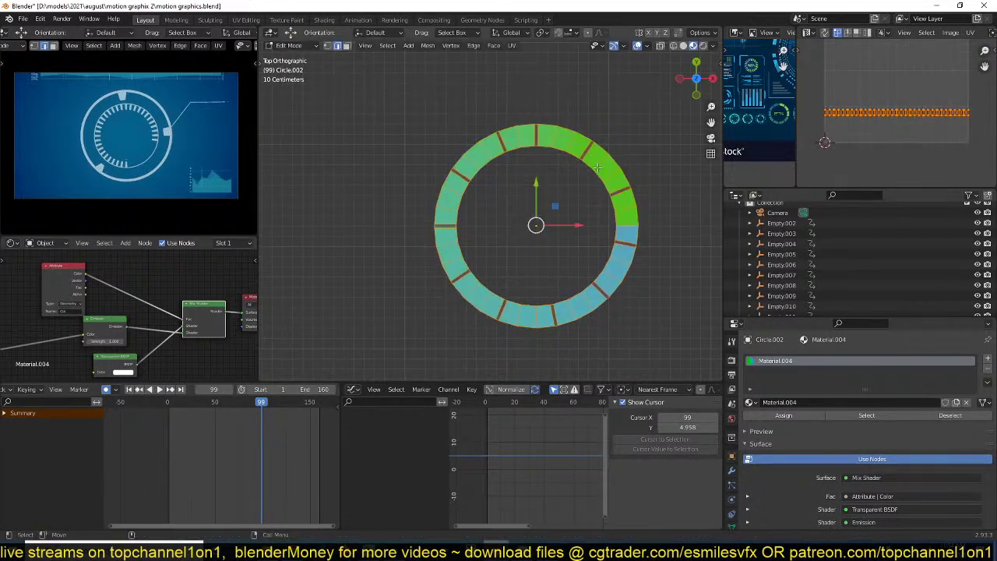
{"action": "key", "text": "r"}
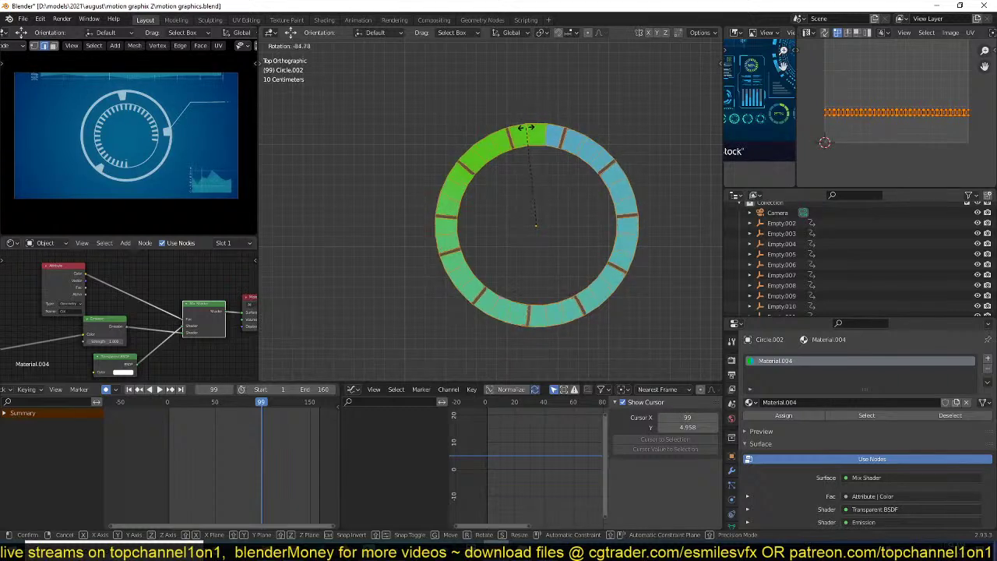
{"action": "right_click", "coordinate": [528, 127]}
- Rotate the ring's mesh by -90° in top view and return to Object Mode
{"action": "type", "text": "r90"}
{"action": "key", "text": "Return"}
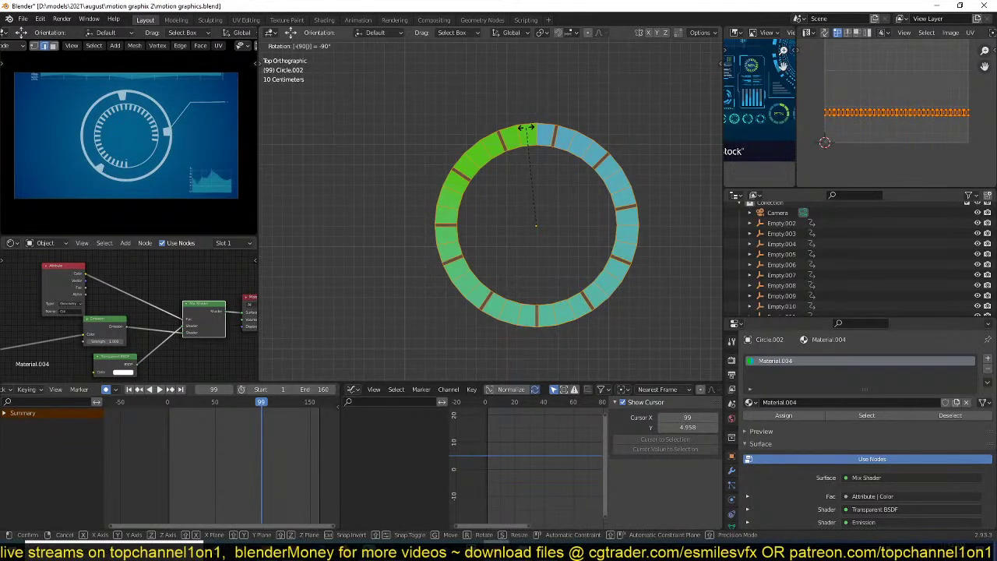
{"action": "key", "text": "Tab"}
- Compare the ring with the reference gauges and mirror its UV strip along X to reverse the gradient direction
{"action": "scroll", "coordinate": [787, 115], "scroll_direction": "up", "scroll_amount": 3}
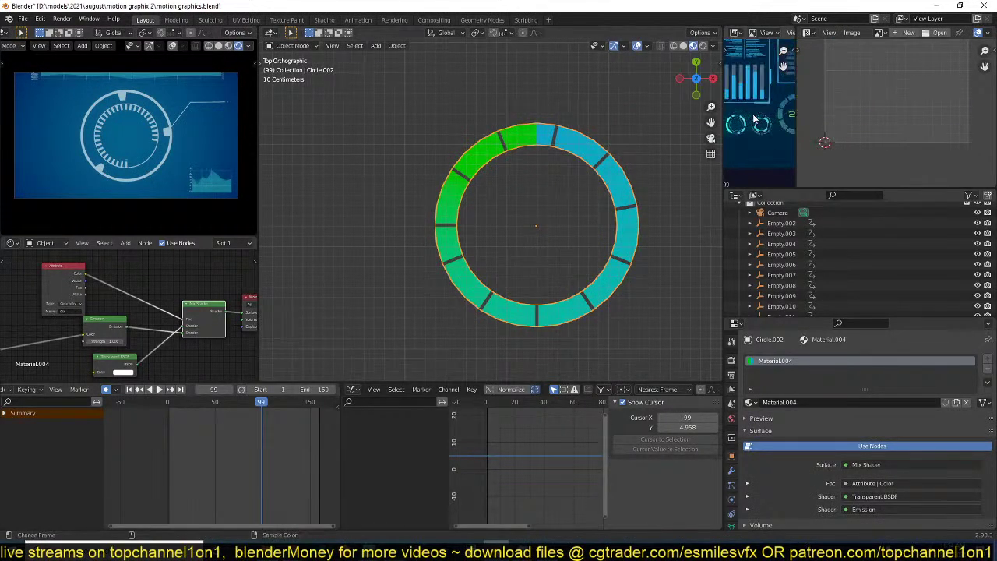
{"action": "middle_click_drag", "start_coordinate": [788, 114], "coordinate": [770, 105]}
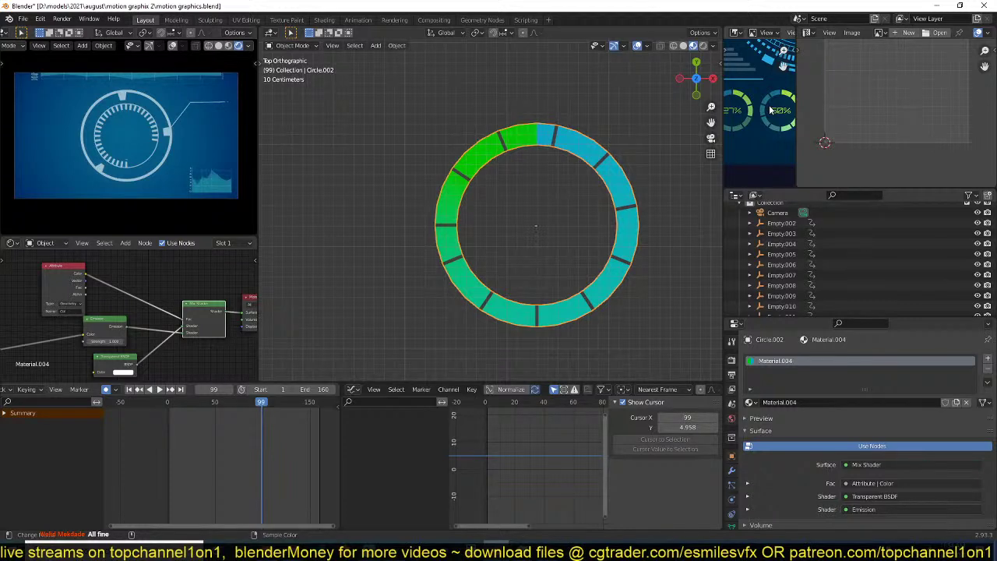
{"action": "key", "text": "Tab"}
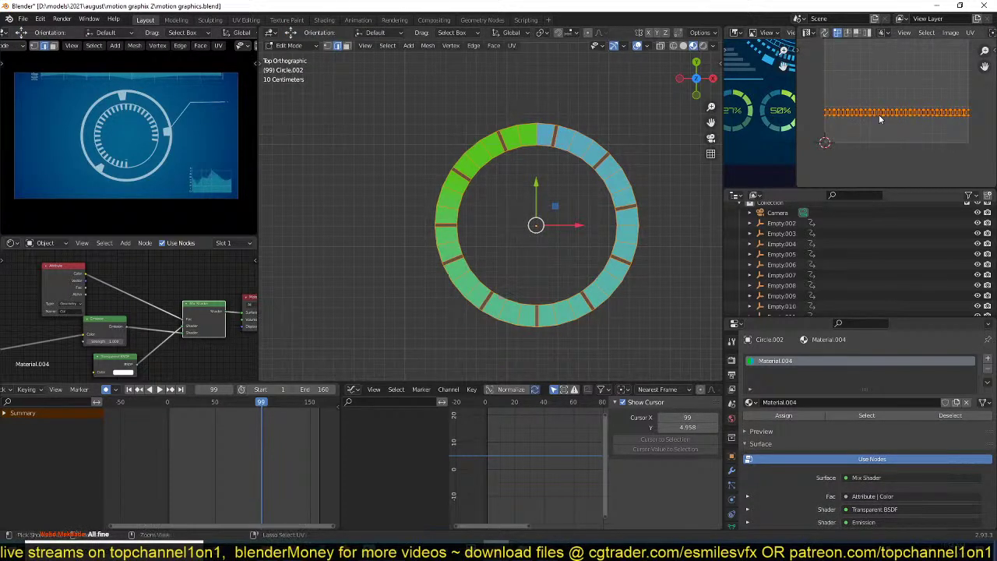
{"action": "key", "text": "ctrl+m"}
{"action": "key", "text": "x"}
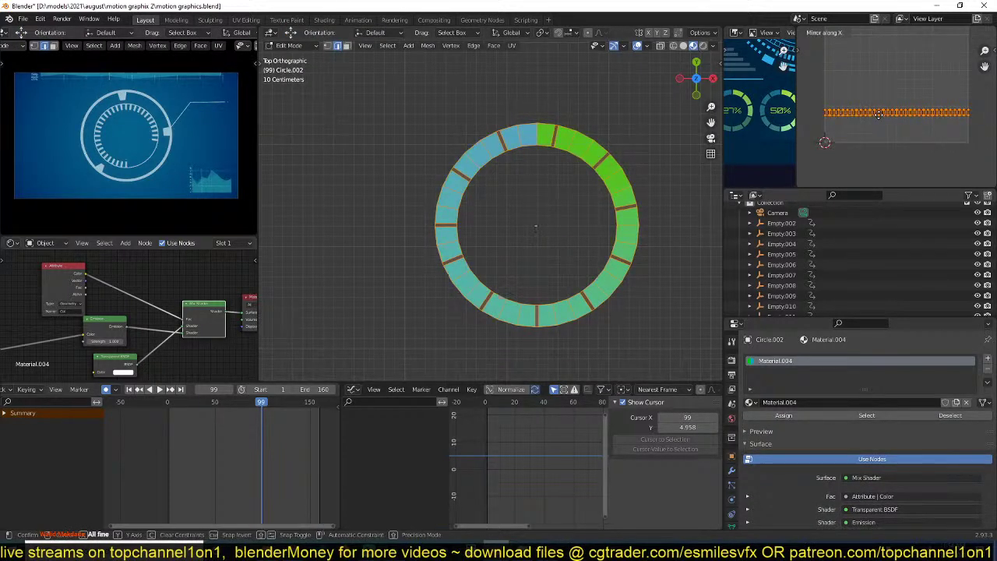
{"action": "left_click", "coordinate": [879, 115]}
- Shift the ring's mirrored UV strip along X to balance the green and blue, and return to Object Mode
{"action": "key", "text": "g"}
{"action": "key", "text": "x"}
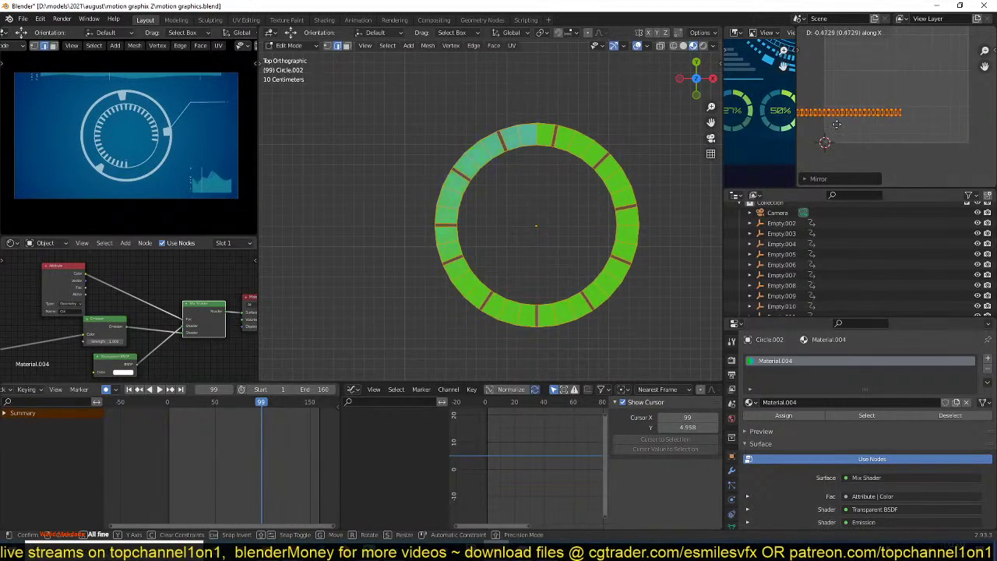
{"action": "left_click", "coordinate": [858, 125]}
{"action": "key", "text": "Tab"}
- Set the X location of the Mapping node in the ring's material to -0.47 m
{"action": "scroll", "coordinate": [150, 304], "scroll_direction": "up", "scroll_amount": 4}
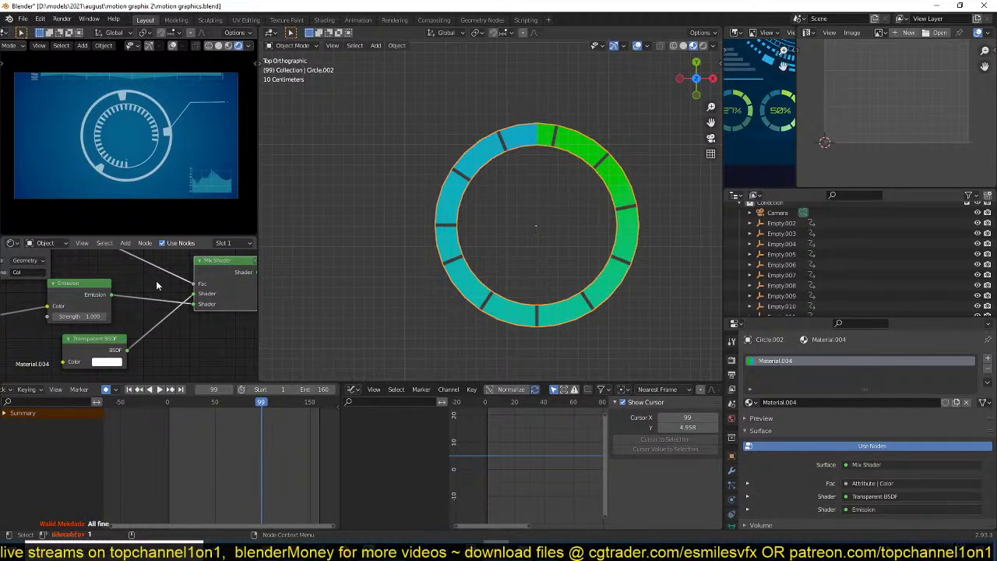
{"action": "scroll", "coordinate": [156, 282], "scroll_direction": "down", "scroll_amount": 2}
{"action": "middle_click_drag", "start_coordinate": [42, 306], "coordinate": [178, 311]}
{"action": "scroll", "coordinate": [159, 314], "scroll_direction": "down", "scroll_amount": 1}
{"action": "middle_click_drag", "start_coordinate": [82, 328], "coordinate": [143, 312]}
{"action": "scroll", "coordinate": [142, 311], "scroll_direction": "up", "scroll_amount": 1}
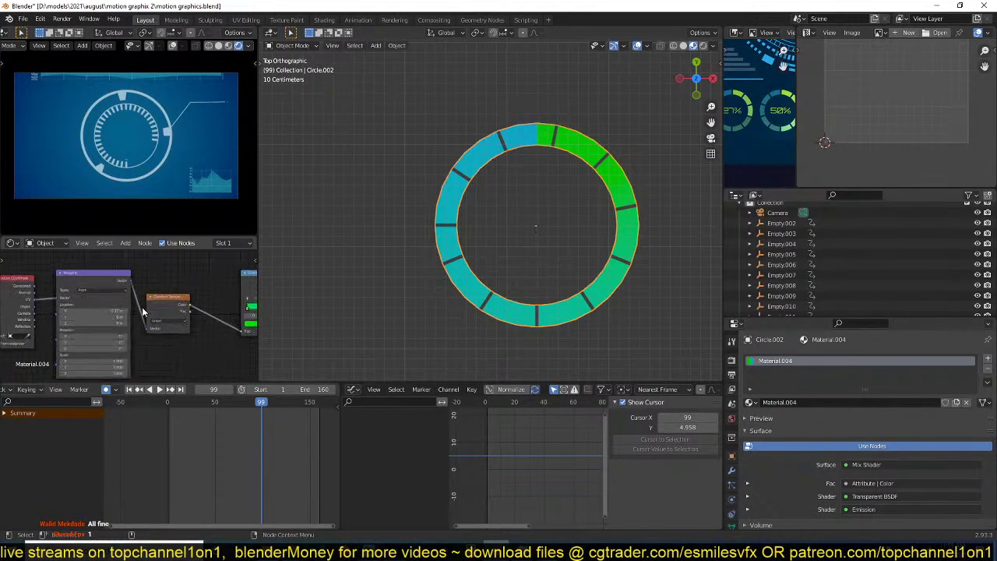
{"action": "scroll", "coordinate": [143, 312], "scroll_direction": "up", "scroll_amount": 3}
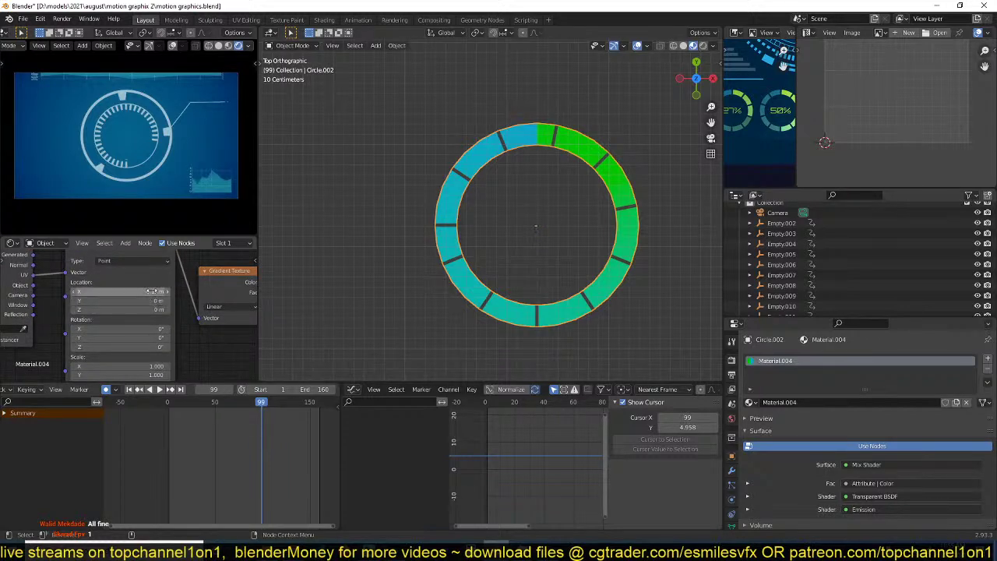
{"action": "left_click_drag", "start_coordinate": [152, 291], "coordinate": [179, 292]}
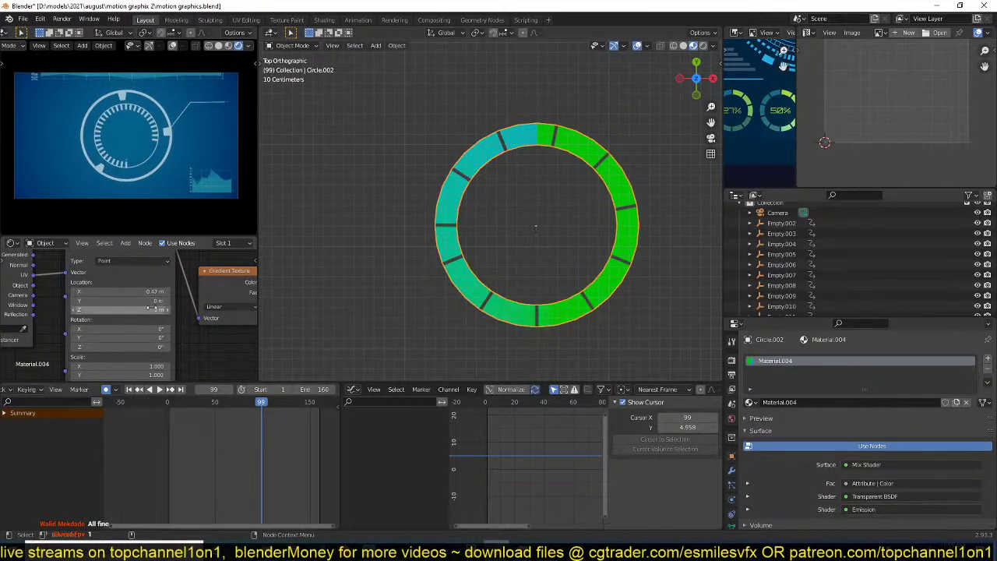
{"action": "scroll", "coordinate": [119, 306], "scroll_direction": "down", "scroll_amount": 2}
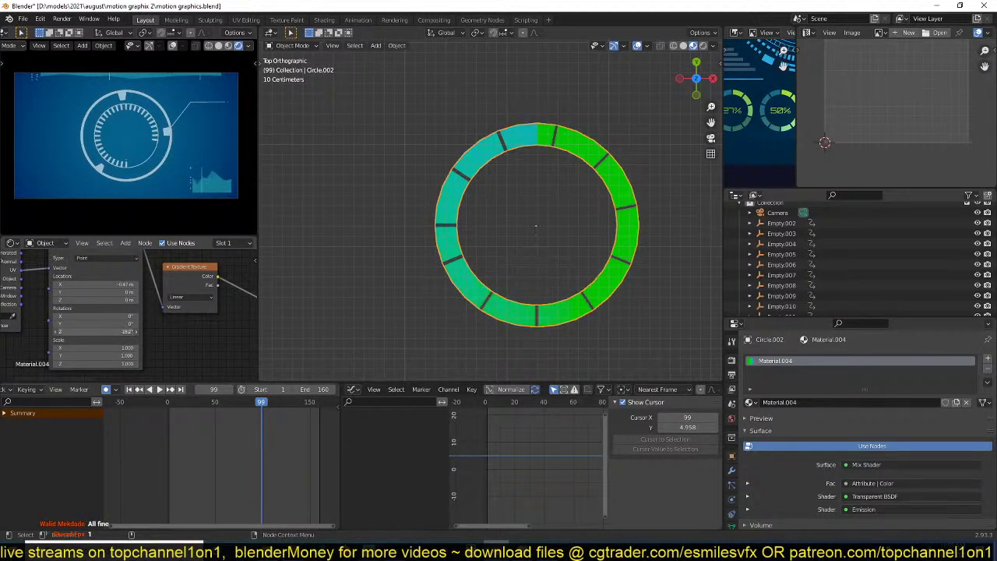
{"action": "scroll", "coordinate": [151, 333], "scroll_direction": "down", "scroll_amount": 2}
{"action": "middle_click_drag", "start_coordinate": [206, 327], "coordinate": [176, 332]}
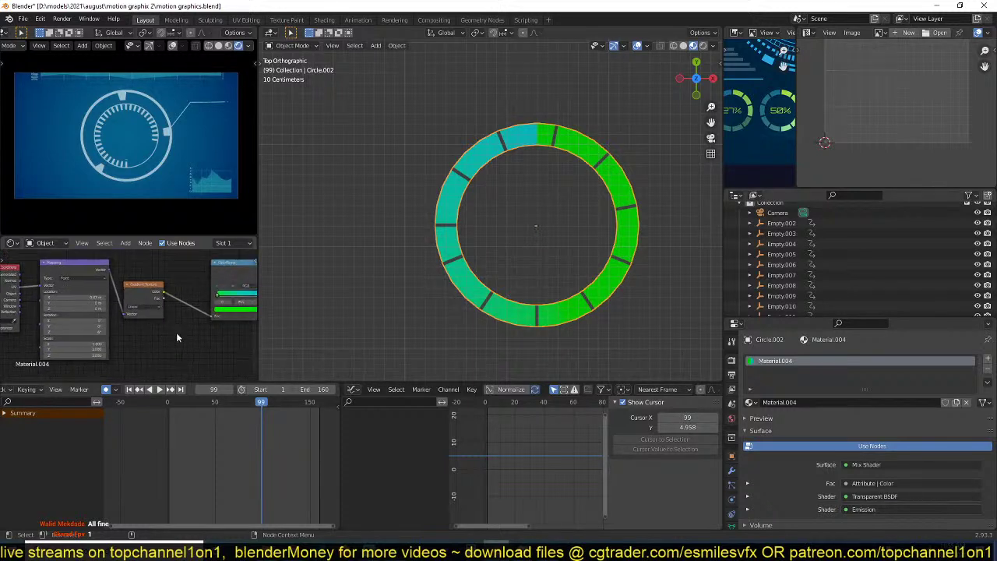
- Move the segmented ring into the RING 2 collection
{"action": "scroll", "coordinate": [569, 210], "scroll_direction": "down", "scroll_amount": 8}
{"action": "key", "text": "m"}
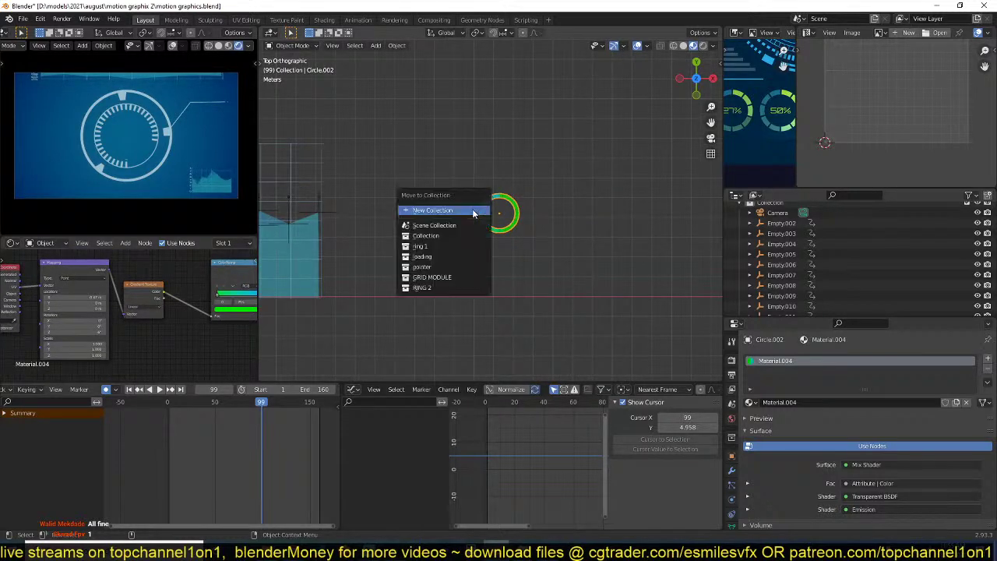
{"action": "left_click", "coordinate": [447, 288]}
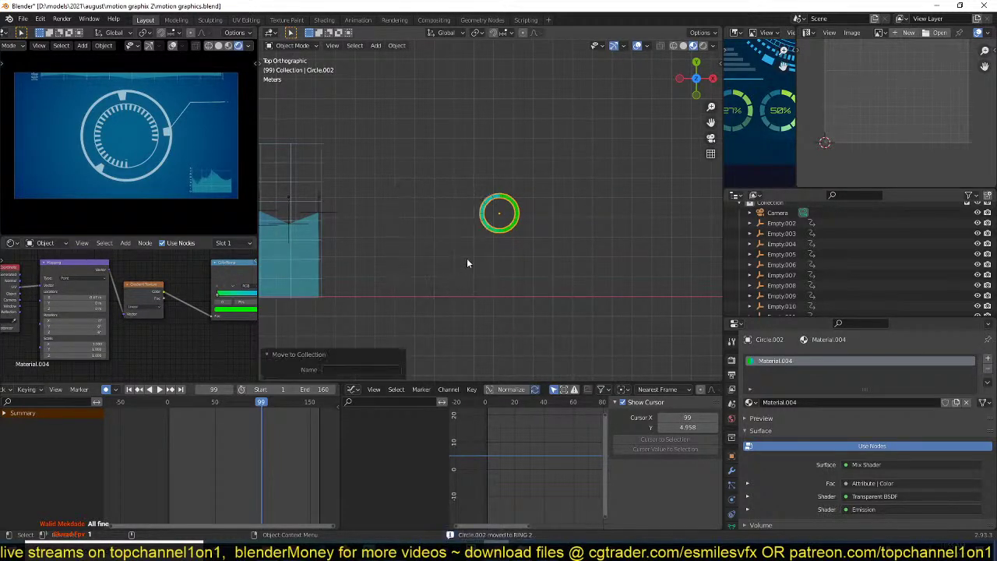
- Clear the segmented ring's location so it sits at the world origin, and save the file
{"action": "scroll", "coordinate": [466, 249], "scroll_direction": "up", "scroll_amount": 3}
{"action": "scroll", "coordinate": [459, 222], "scroll_direction": "down", "scroll_amount": 6}
{"action": "scroll", "coordinate": [447, 197], "scroll_direction": "up", "scroll_amount": 3}
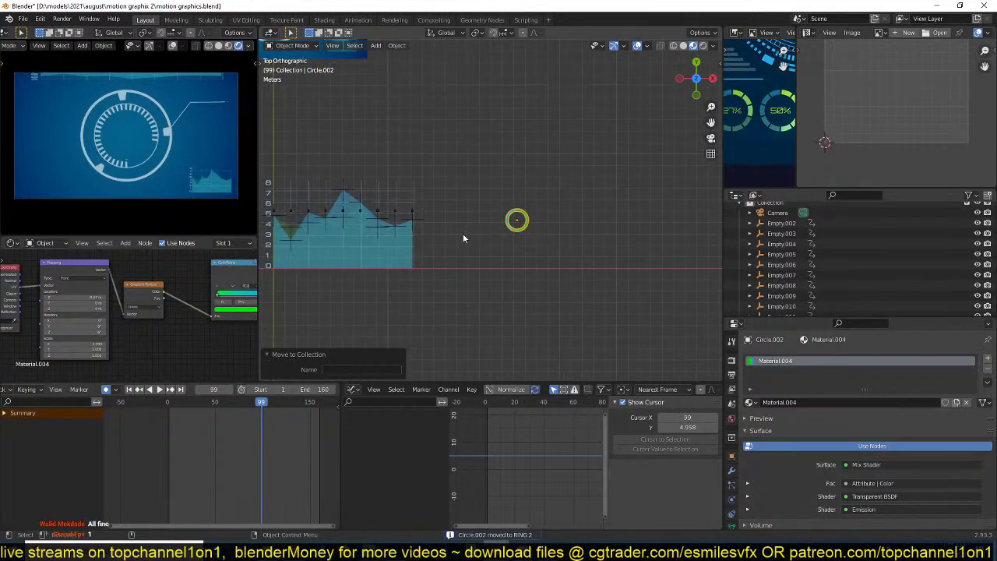
{"action": "middle_click_drag", "start_coordinate": [462, 233], "coordinate": [510, 220], "text": "shift"}
{"action": "key", "text": "alt+g"}
{"action": "middle_click_drag", "start_coordinate": [433, 232], "coordinate": [532, 221], "text": "shift"}
{"action": "scroll", "coordinate": [532, 221], "scroll_direction": "up", "scroll_amount": 2}
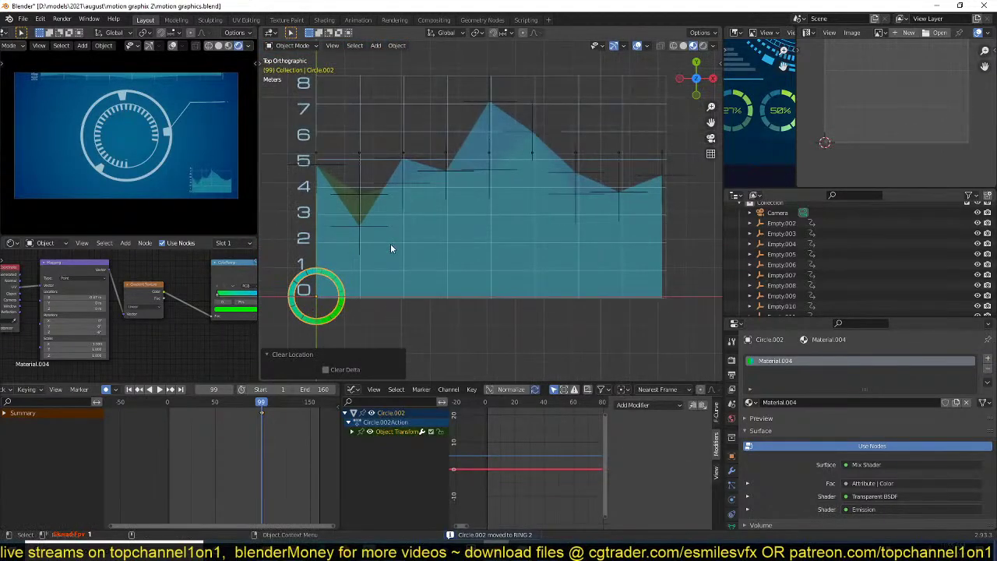
{"action": "scroll", "coordinate": [464, 220], "scroll_direction": "down", "scroll_amount": 5}
{"action": "key", "text": "ctrl+s"}
- Add a collection instance of RING 2 at the centre of the HUD's large dial
{"action": "middle_click_drag", "start_coordinate": [426, 169], "coordinate": [440, 280], "text": "shift"}
{"action": "scroll", "coordinate": [441, 273], "scroll_direction": "up", "scroll_amount": 9}
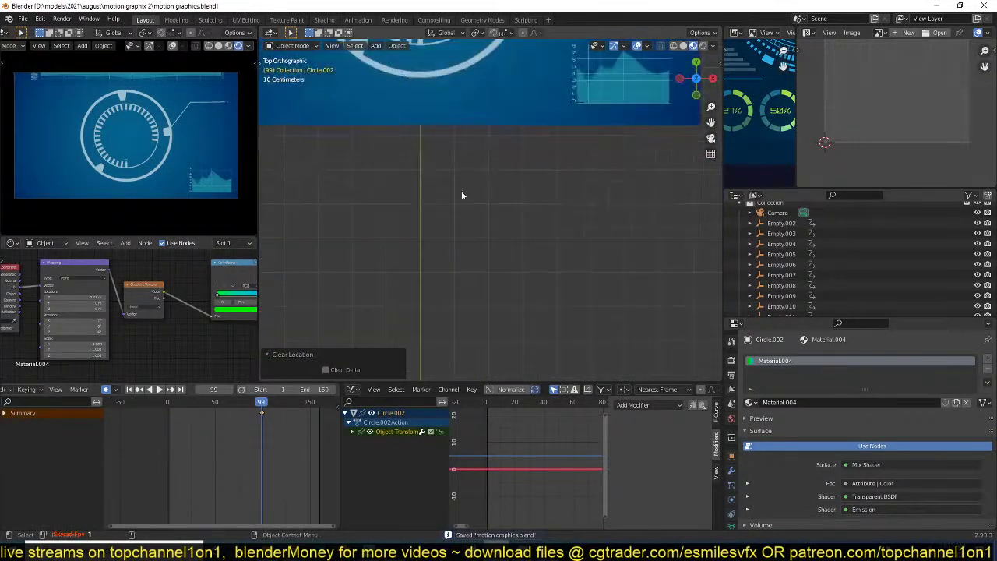
{"action": "middle_click_drag", "start_coordinate": [461, 191], "coordinate": [477, 262], "text": "shift"}
{"action": "middle_click_drag", "start_coordinate": [459, 105], "coordinate": [483, 204], "text": "shift"}
{"action": "key", "text": "shift+a"}
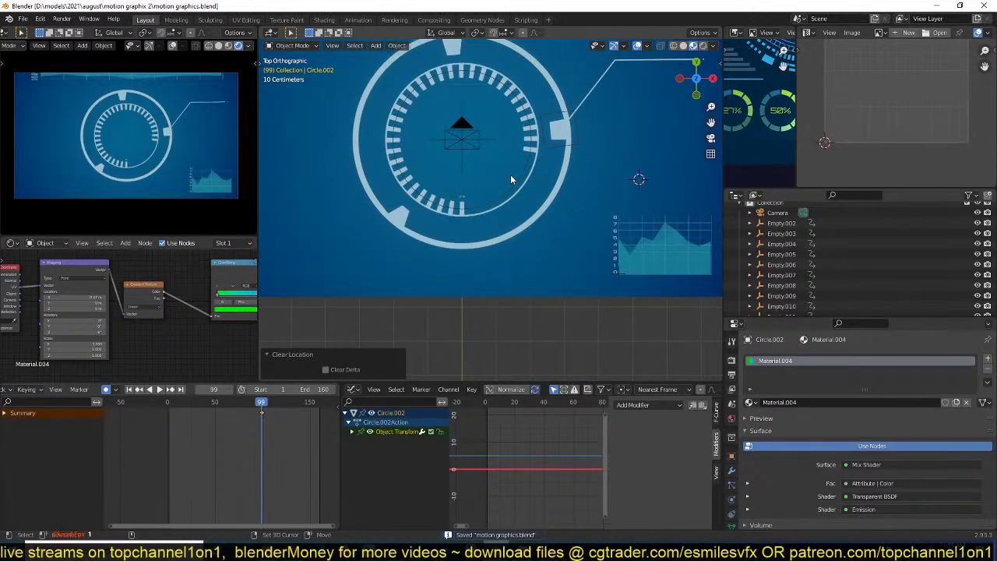
{"action": "left_click", "coordinate": [502, 139]}
{"action": "key", "text": "shift+a"}
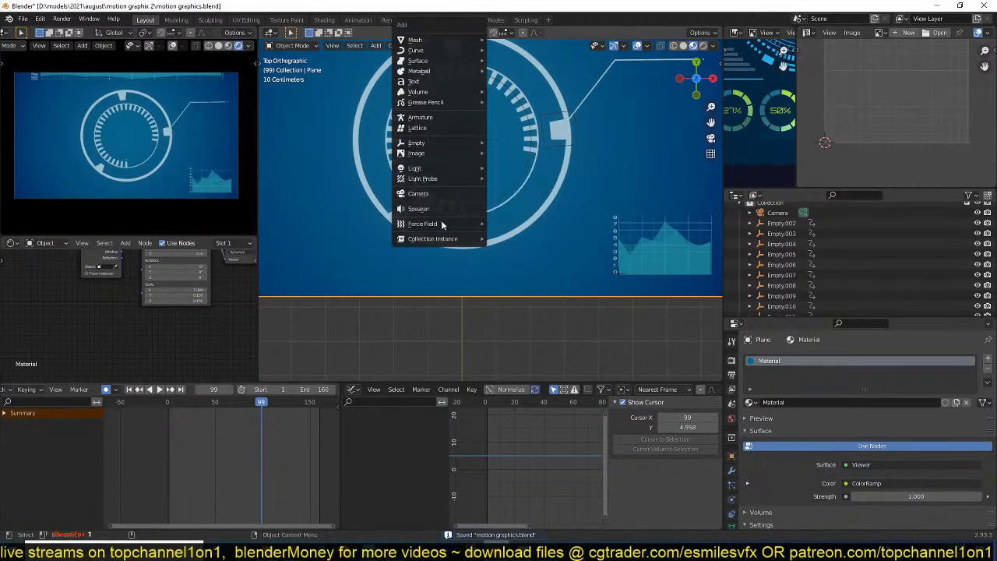
{"action": "mouse_move", "coordinate": [481, 244]}
{"action": "left_click", "coordinate": [519, 297]}
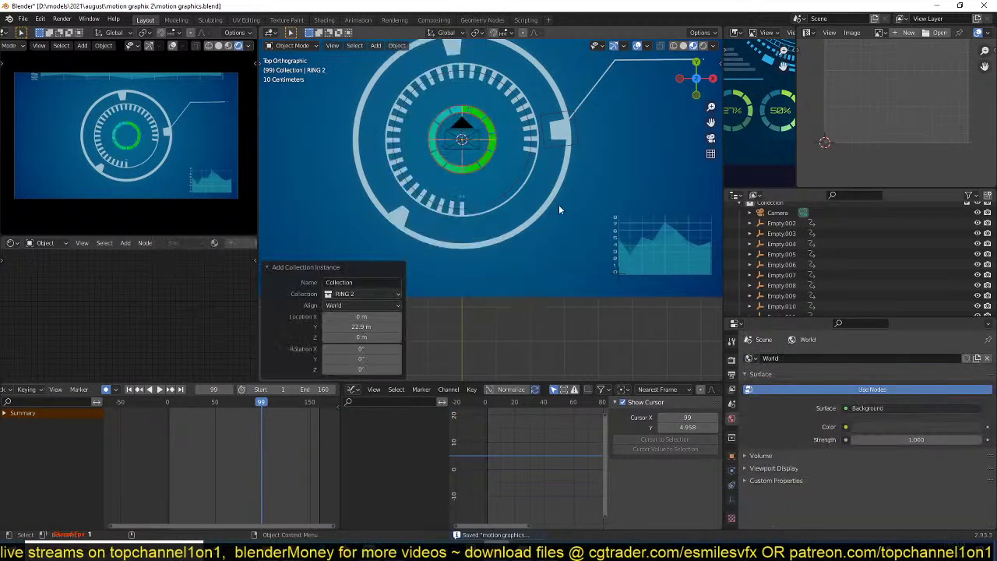
- Scale the ring instance to about 0.368 and move it about 4.7 m in X and -1.43 m in Y, above the area graph
{"action": "key", "text": "s"}
{"action": "left_click", "coordinate": [494, 164]}
{"action": "middle_click_drag", "start_coordinate": [476, 170], "coordinate": [401, 171], "text": "shift"}
{"action": "key", "text": "g"}
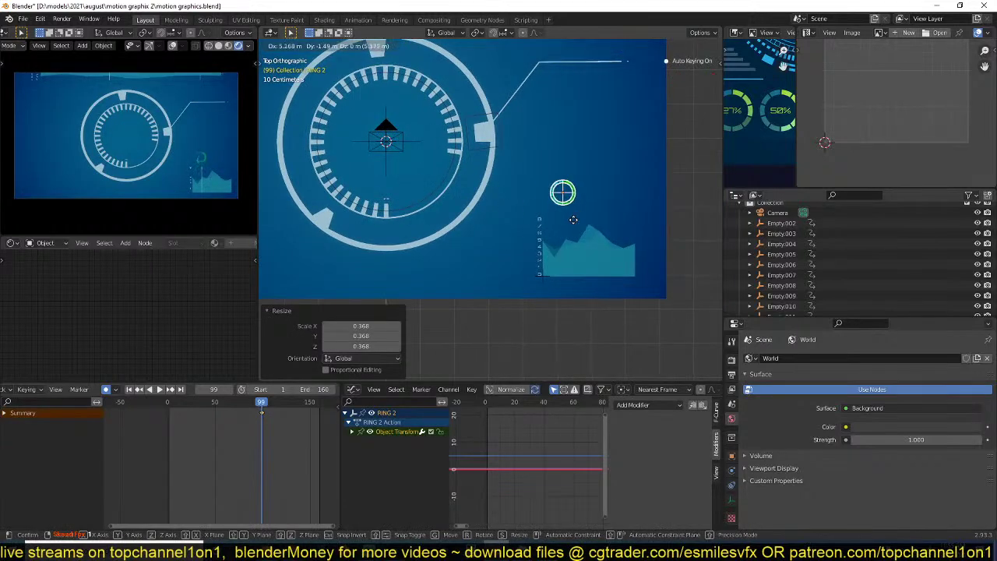
{"action": "left_click", "coordinate": [561, 216]}
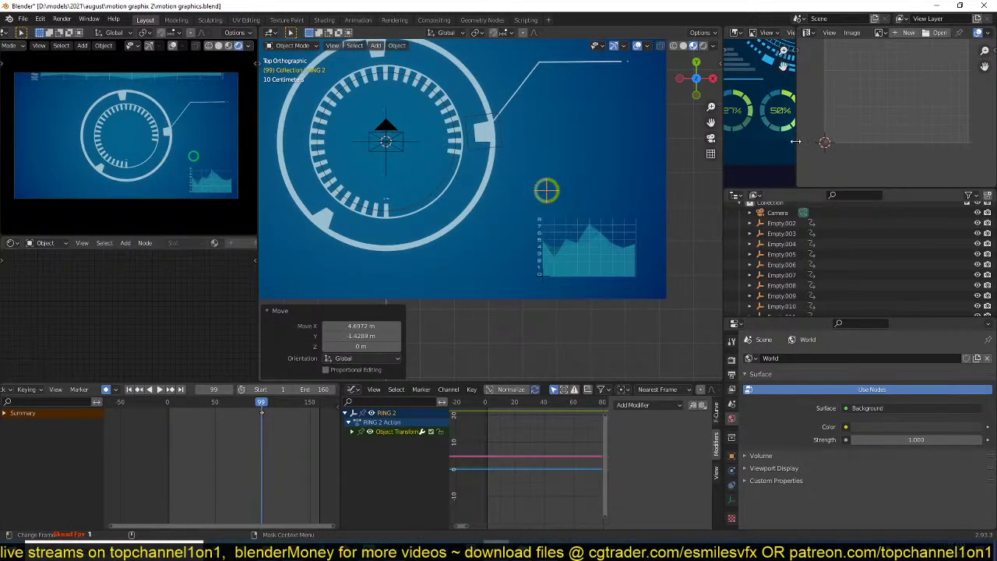
- Widen the reference image view to show the full row of percentage gauges beside the framed ring instance
{"action": "left_click_drag", "start_coordinate": [796, 141], "coordinate": [879, 145]}
{"action": "scroll", "coordinate": [631, 214], "scroll_direction": "up", "scroll_amount": 3}
{"action": "middle_click_drag", "start_coordinate": [631, 213], "coordinate": [543, 234], "text": "shift"}
{"action": "scroll", "coordinate": [826, 134], "scroll_direction": "down", "scroll_amount": 2}
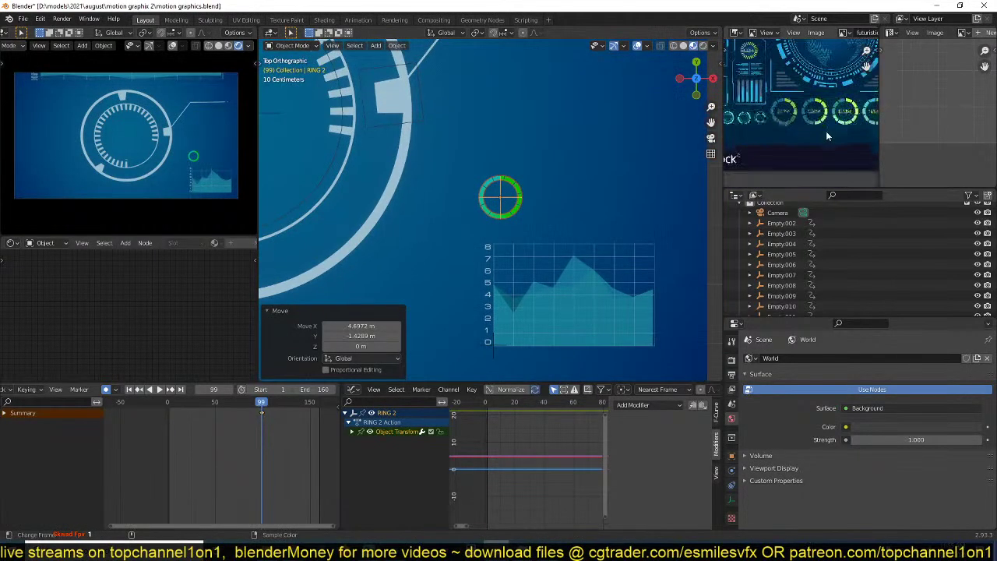
{"action": "scroll", "coordinate": [827, 136], "scroll_direction": "down", "scroll_amount": 2}
{"action": "scroll", "coordinate": [561, 210], "scroll_direction": "up", "scroll_amount": 3}
- Resize the ring instance above the graph to suit the proportions of the reference gauges
{"action": "key", "text": "s"}
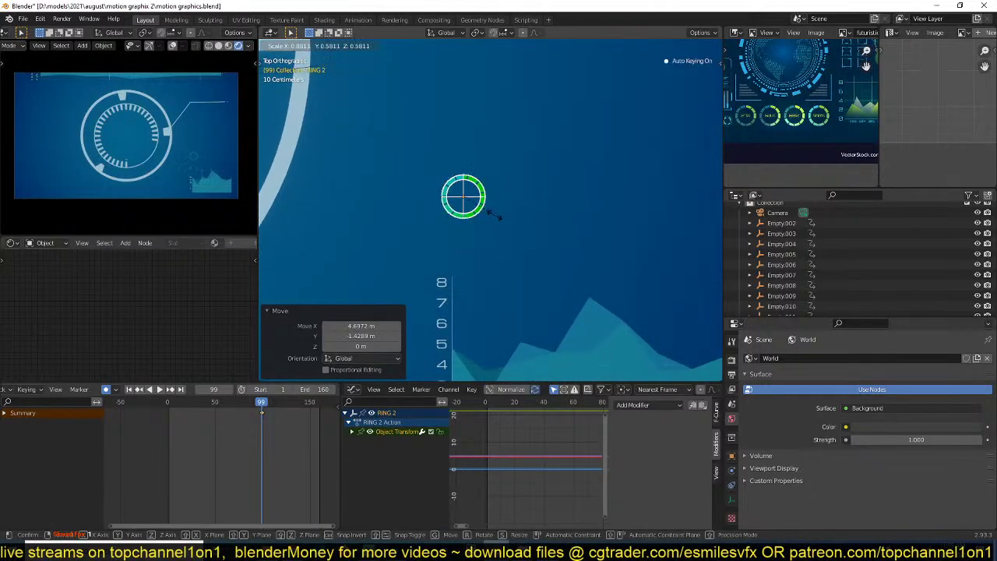
{"action": "left_click", "coordinate": [494, 217]}
{"action": "key", "text": "s"}
{"action": "left_click", "coordinate": [553, 228]}
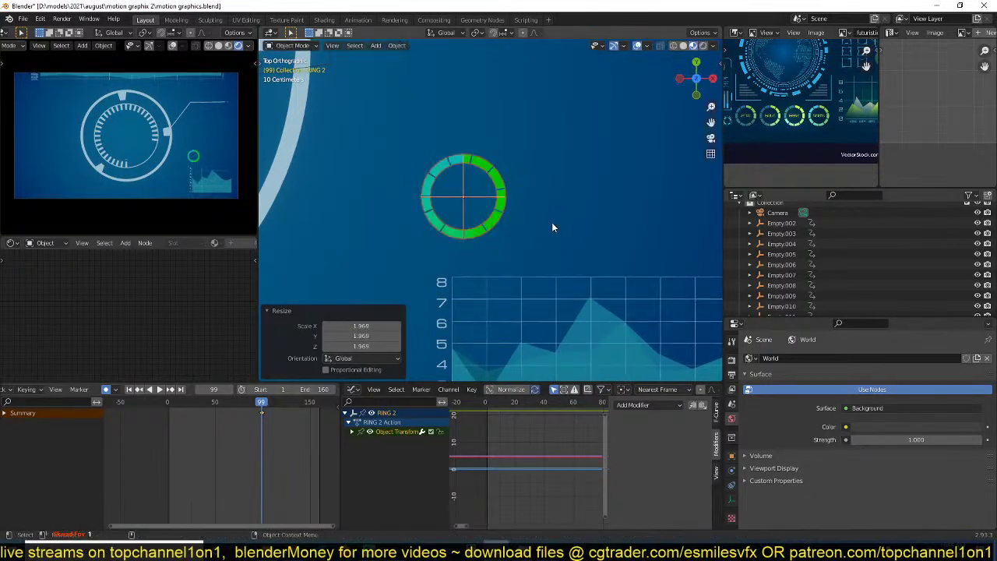
{"action": "key", "text": "s"}
{"action": "left_click", "coordinate": [556, 229]}
- Delete the ring instance's keyframes at frame 99 and turn off auto keying
{"action": "key", "text": "x"}
{"action": "left_click", "coordinate": [231, 429]}
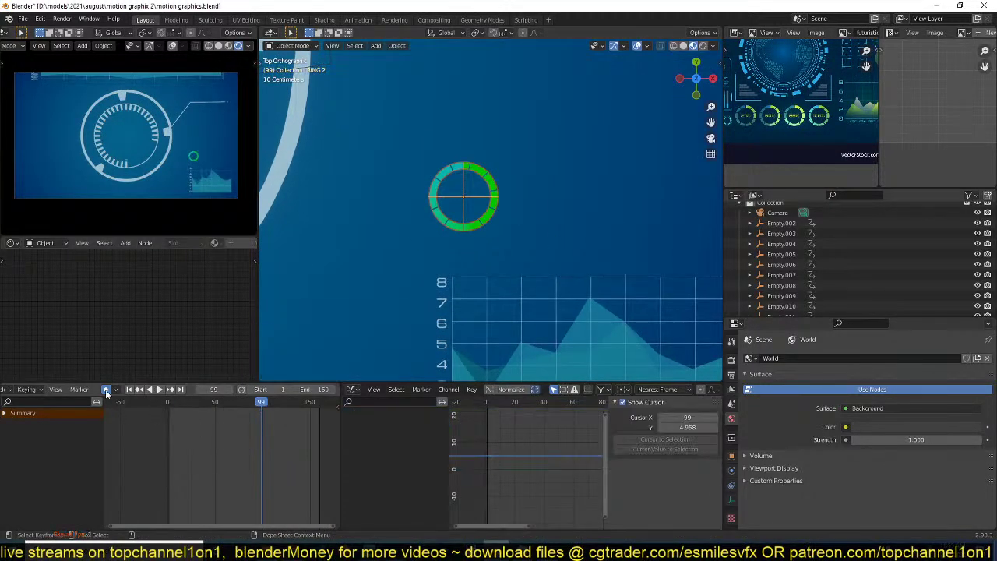
- Duplicate the ring instance about 0.92 m along its local X and repeat the duplication to make a row of four
{"action": "scroll", "coordinate": [512, 262], "scroll_direction": "down", "scroll_amount": 2}
{"action": "key", "text": "shift+d"}
{"action": "key", "text": "x"}
{"action": "key", "text": "x"}
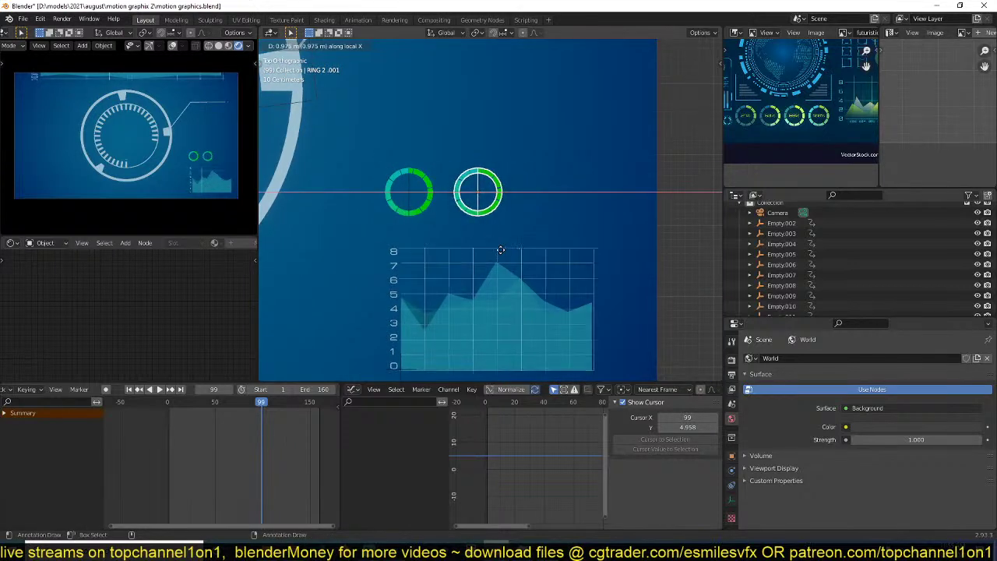
{"action": "left_click", "coordinate": [500, 249]}
{"action": "key", "text": "shift+r"}
{"action": "key", "text": "shift+r"}
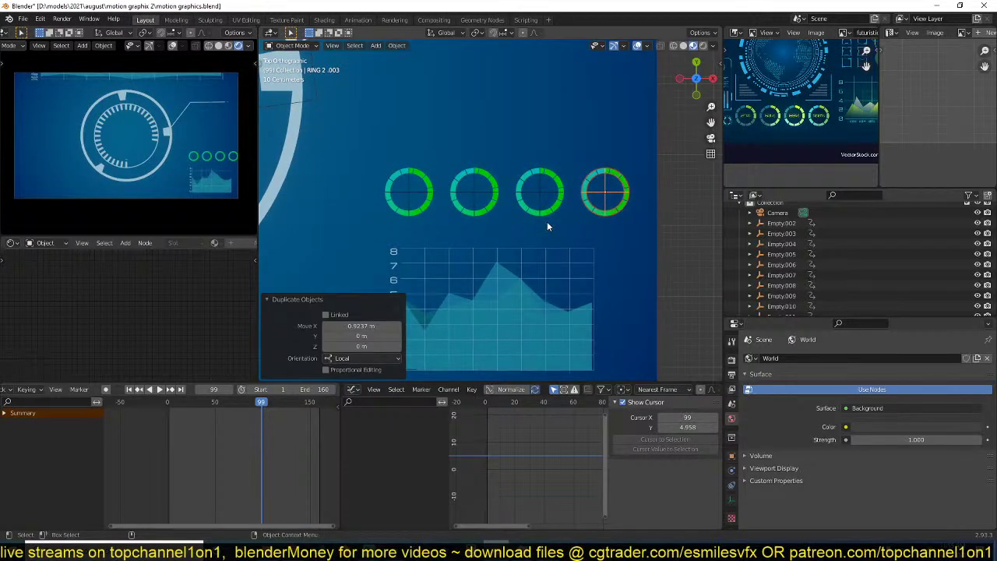
- Move the fourth, third and second rings along X to space the row evenly above the graph
{"action": "key", "text": "g"}
{"action": "key", "text": "x"}
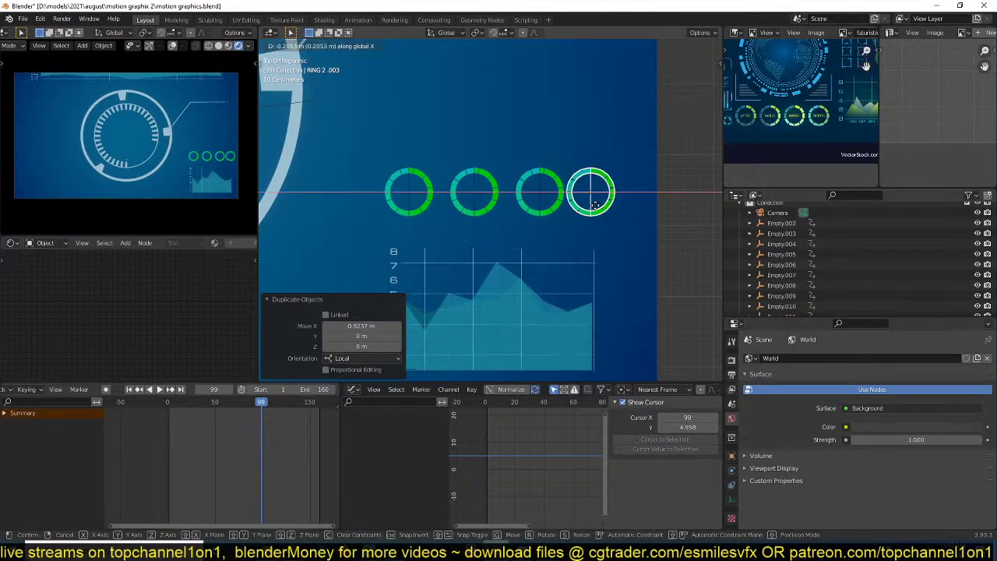
{"action": "left_click", "coordinate": [555, 210]}
{"action": "left_click", "coordinate": [551, 208]}
{"action": "key", "text": "g"}
{"action": "key", "text": "x"}
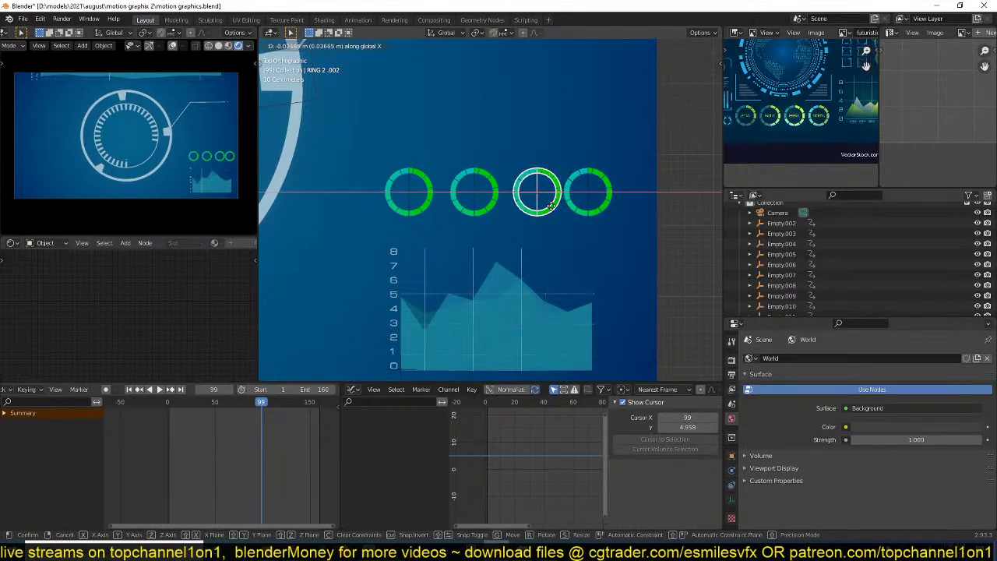
{"action": "left_click", "coordinate": [526, 211]}
{"action": "key", "text": "g"}
{"action": "key", "text": "x"}
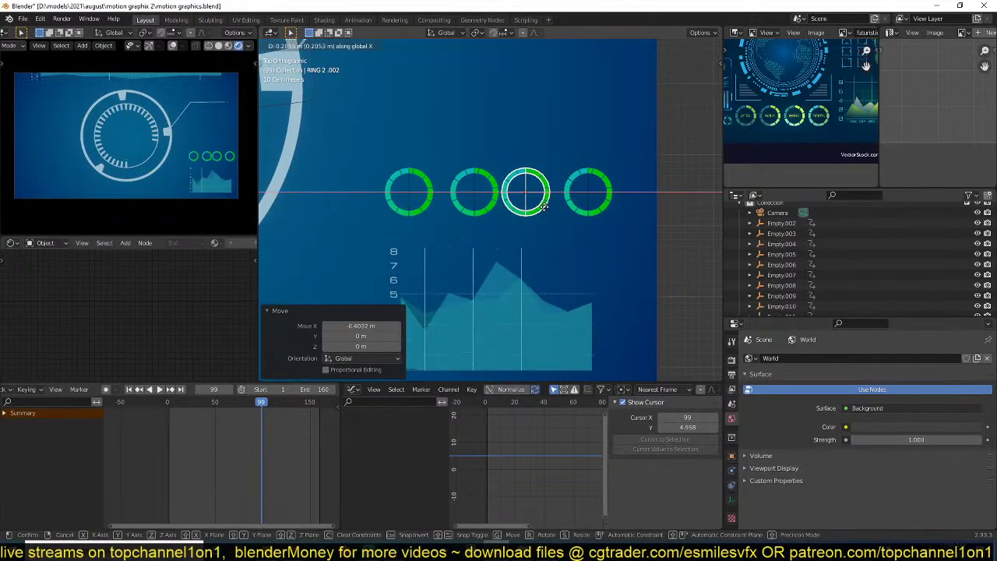
{"action": "left_click", "coordinate": [541, 210]}
{"action": "left_click", "coordinate": [495, 210]}
{"action": "key", "text": "g"}
{"action": "key", "text": "x"}
{"action": "left_click", "coordinate": [488, 208]}
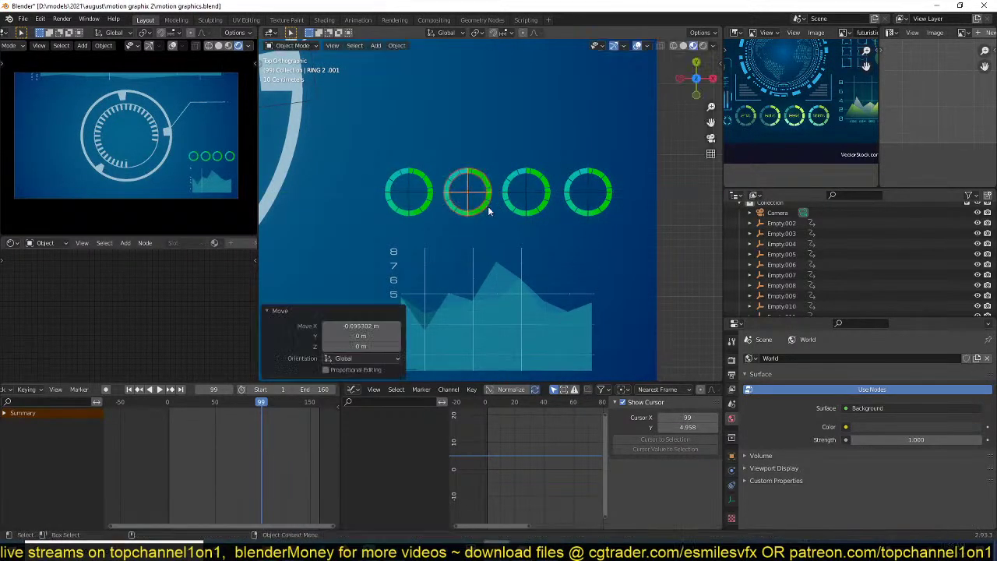
- Deselect the rings and save the file
{"action": "left_click", "coordinate": [454, 224]}
{"action": "middle_click_drag", "start_coordinate": [454, 223], "coordinate": [461, 226], "text": "shift"}
{"action": "scroll", "coordinate": [462, 222], "scroll_direction": "up", "scroll_amount": 3}
{"action": "key", "text": "ctrl+s"}
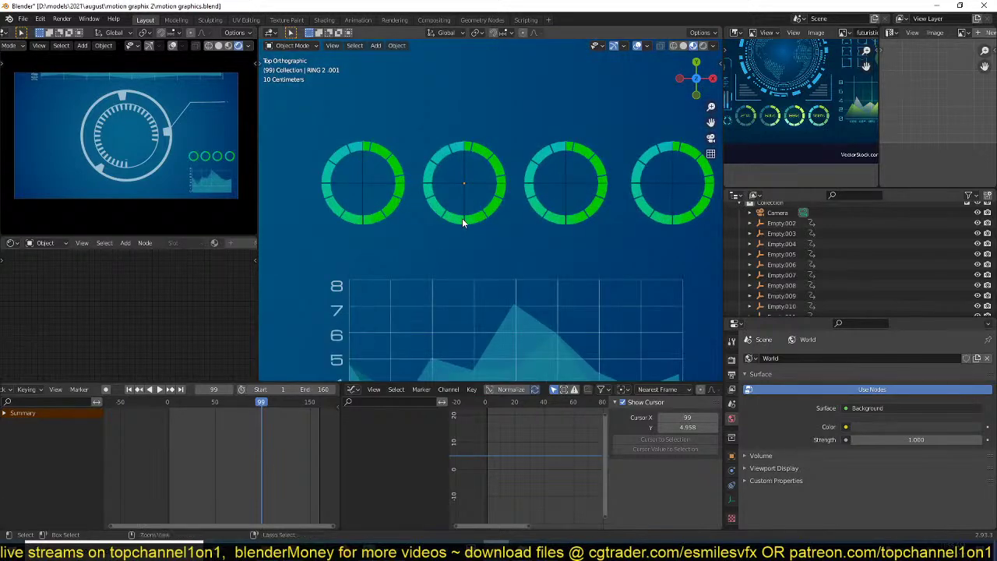
- Add a text object at the centre of the first ring, scale it down and position it inside the ring
{"action": "scroll", "coordinate": [438, 232], "scroll_direction": "up", "scroll_amount": 2}
{"action": "right_click", "coordinate": [398, 188], "text": "shift"}
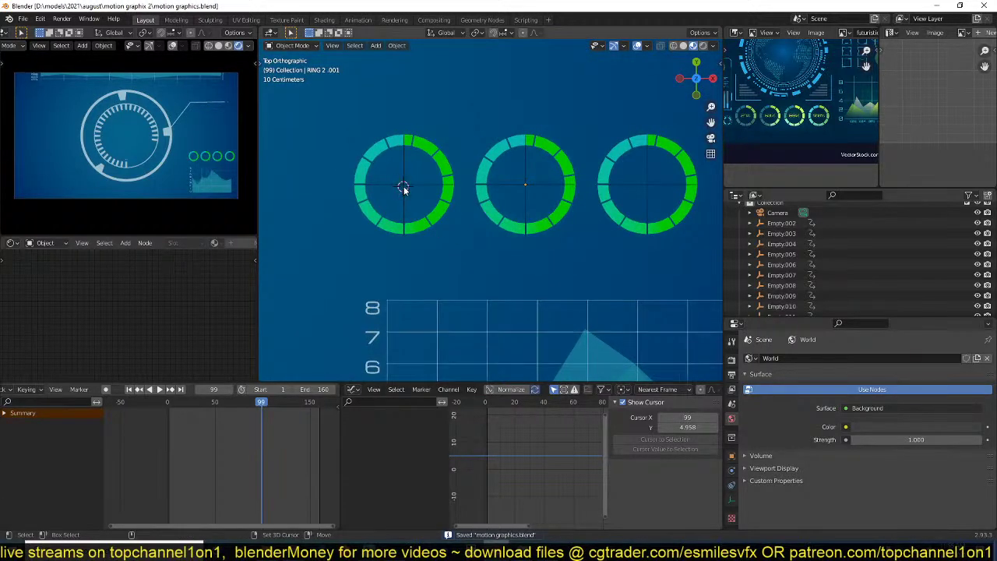
{"action": "key", "text": "shift+a"}
{"action": "left_click", "coordinate": [377, 113]}
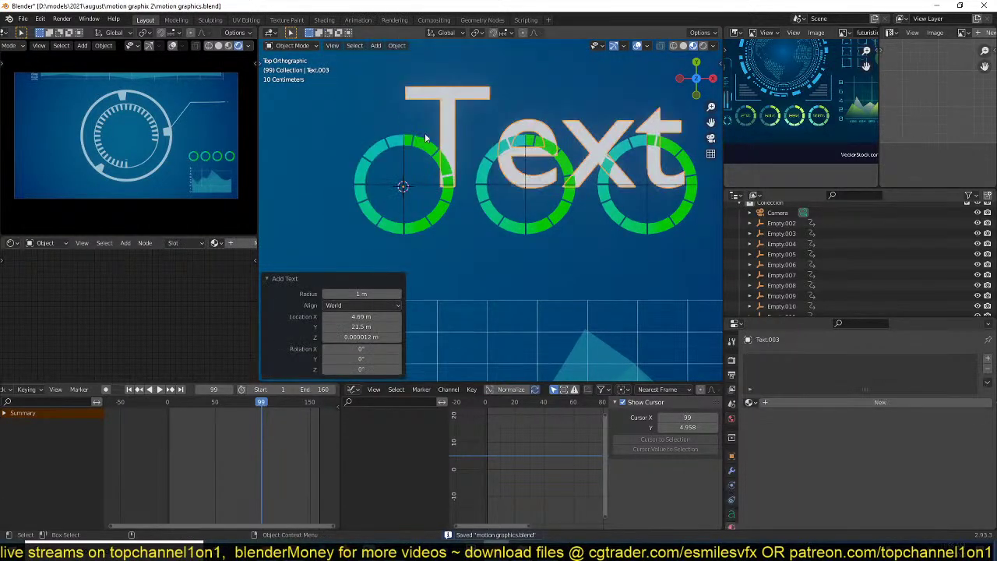
{"action": "key", "text": "s"}
{"action": "left_click", "coordinate": [497, 165]}
{"action": "key", "text": "g"}
{"action": "left_click", "coordinate": [465, 169]}
- Replace the new text's content with "25%" and return to Object Mode
{"action": "key", "text": "Tab"}
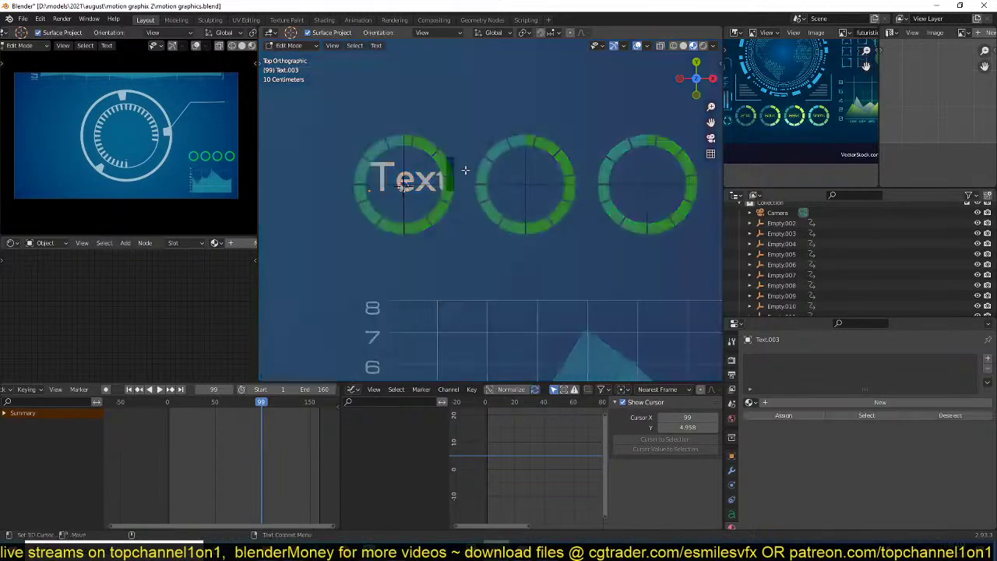
{"action": "key", "text": "ctrl+a"}
{"action": "type", "text": "25"}
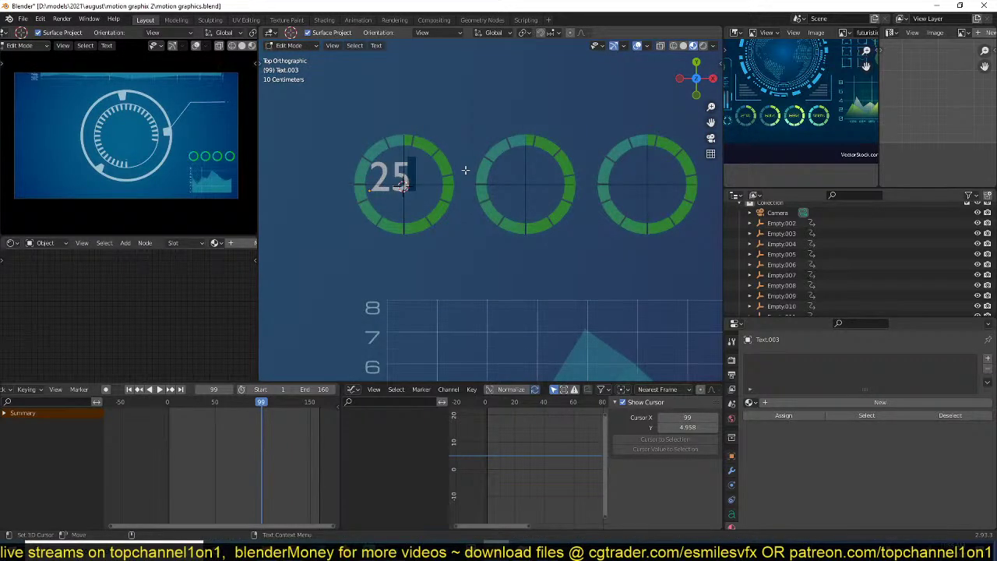
{"action": "key", "text": "Tab"}
- Scale the 25% text by 0.91 and move it about -0.028 m along Y to centre it in the ring
{"action": "key", "text": "s"}
{"action": "left_click", "coordinate": [456, 174]}
{"action": "key", "text": "g"}
{"action": "key", "text": "y"}
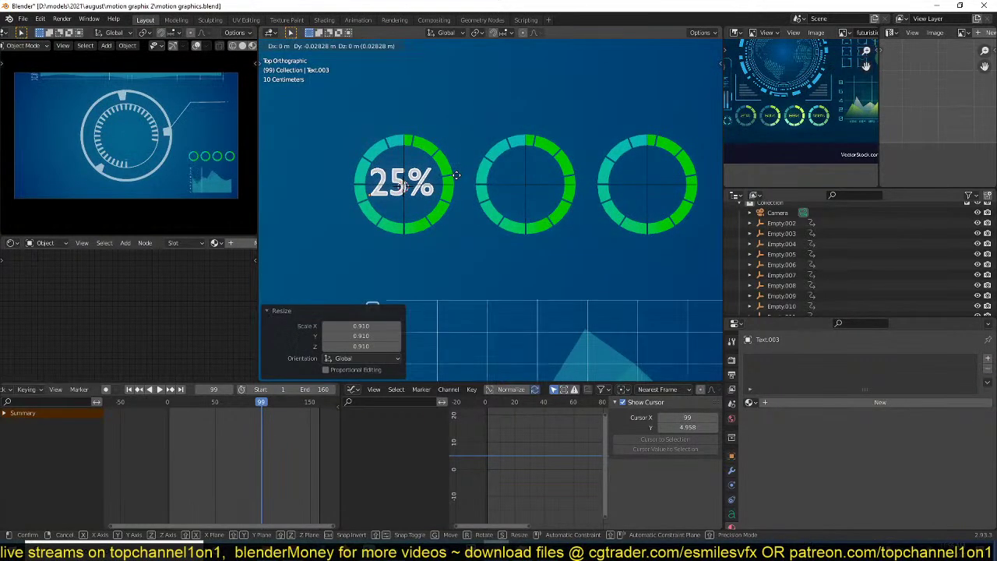
{"action": "left_click", "coordinate": [453, 181]}
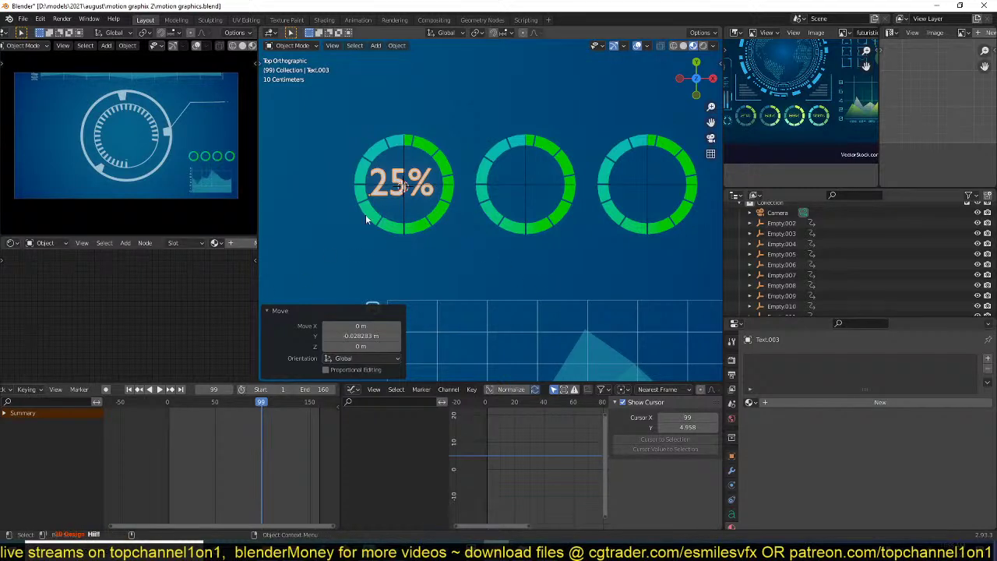
- Create a new material for the 25% text
{"action": "left_click", "coordinate": [234, 242]}
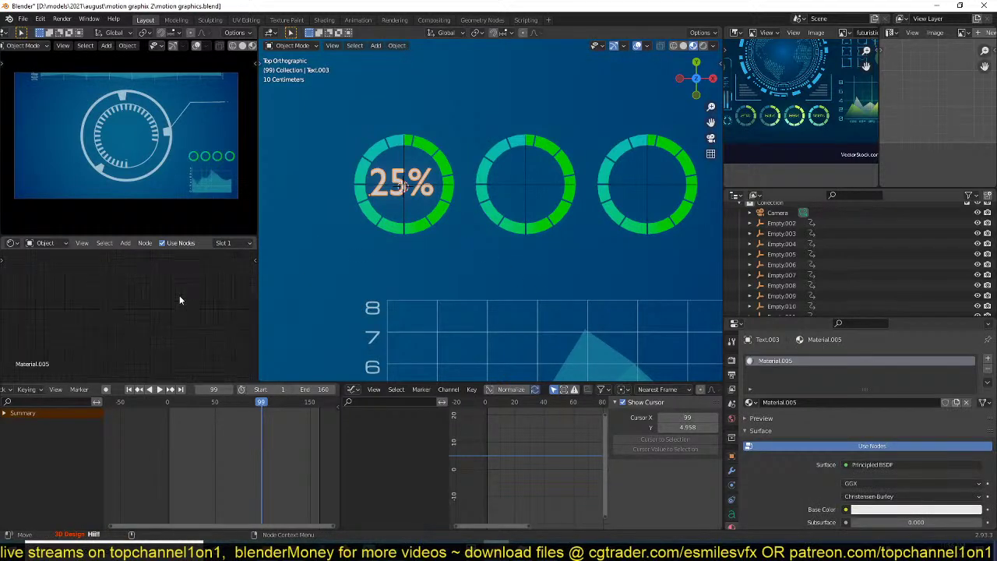
- Replace the text material's Principled BSDF with an Emission shader connected to the Material Output's Surface
{"action": "key", "text": "Home"}
{"action": "scroll", "coordinate": [150, 309], "scroll_direction": "up", "scroll_amount": 2}
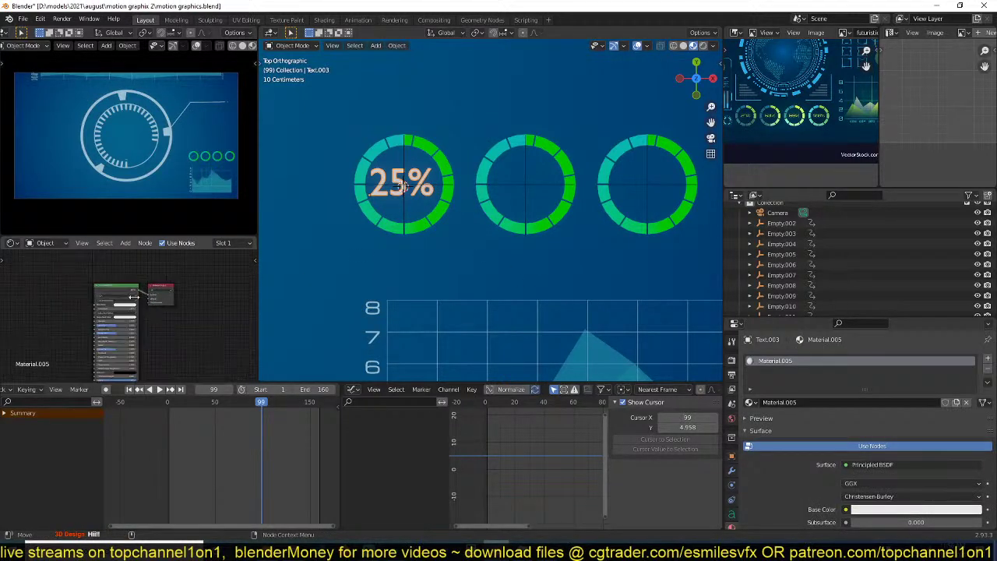
{"action": "key", "text": "shift+a"}
{"action": "mouse_move", "coordinate": [86, 332]}
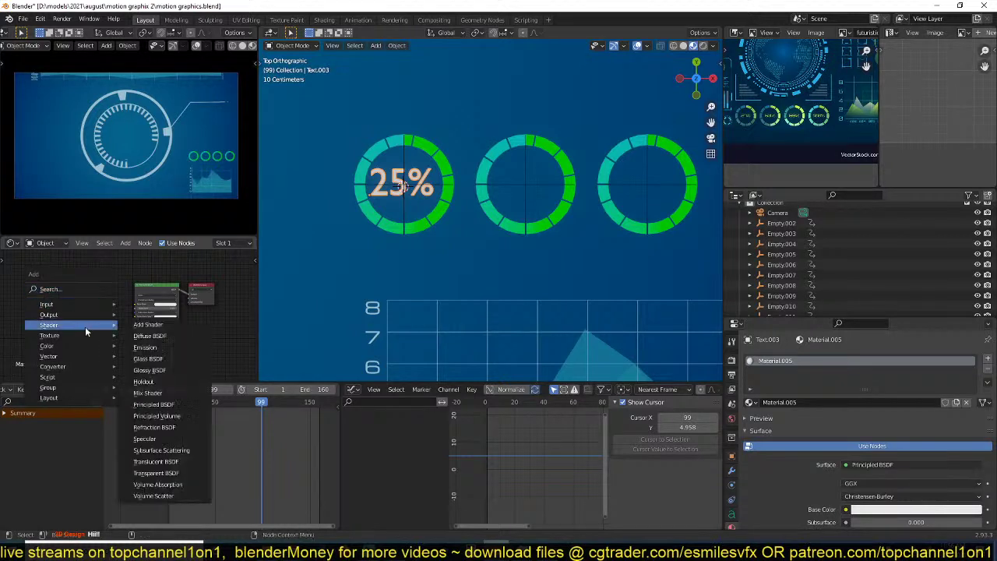
{"action": "left_click", "coordinate": [145, 347]}
{"action": "left_click", "coordinate": [78, 300]}
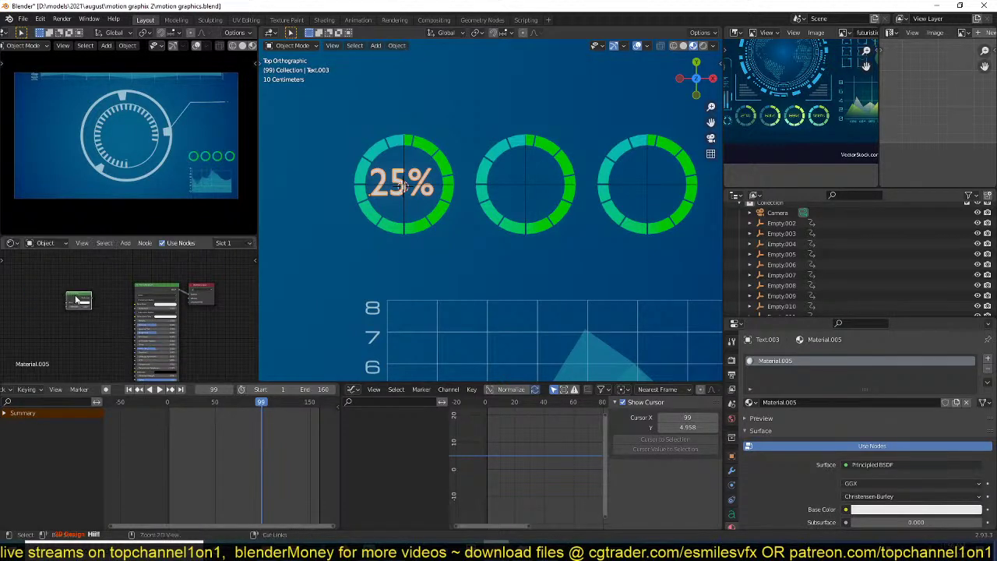
{"action": "left_click", "coordinate": [157, 295]}
{"action": "key", "text": "x"}
{"action": "scroll", "coordinate": [131, 303], "scroll_direction": "up", "scroll_amount": 4}
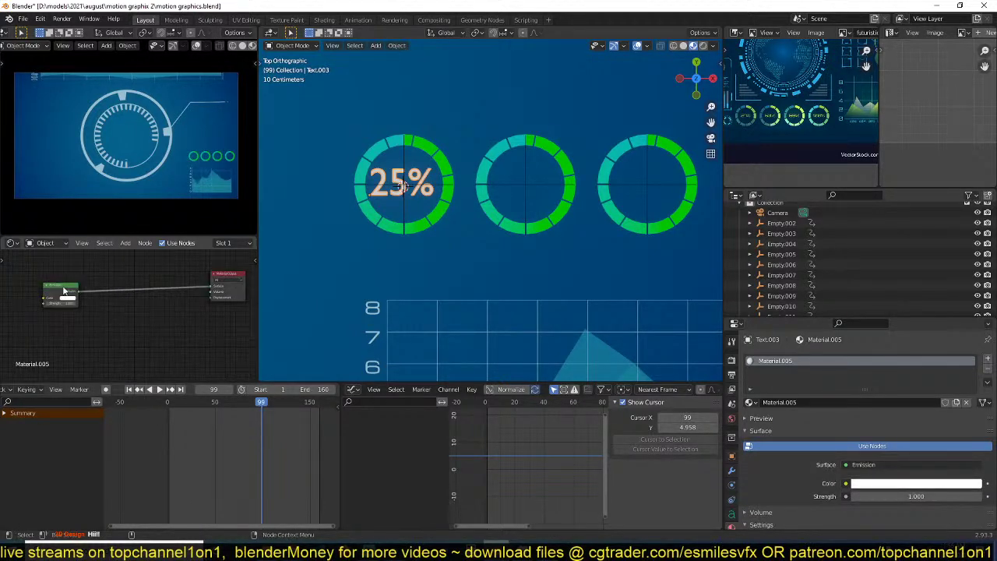
{"action": "left_click_drag", "start_coordinate": [63, 289], "coordinate": [171, 278]}
{"action": "scroll", "coordinate": [163, 281], "scroll_direction": "up", "scroll_amount": 5}
{"action": "scroll", "coordinate": [162, 281], "scroll_direction": "down", "scroll_amount": 3}
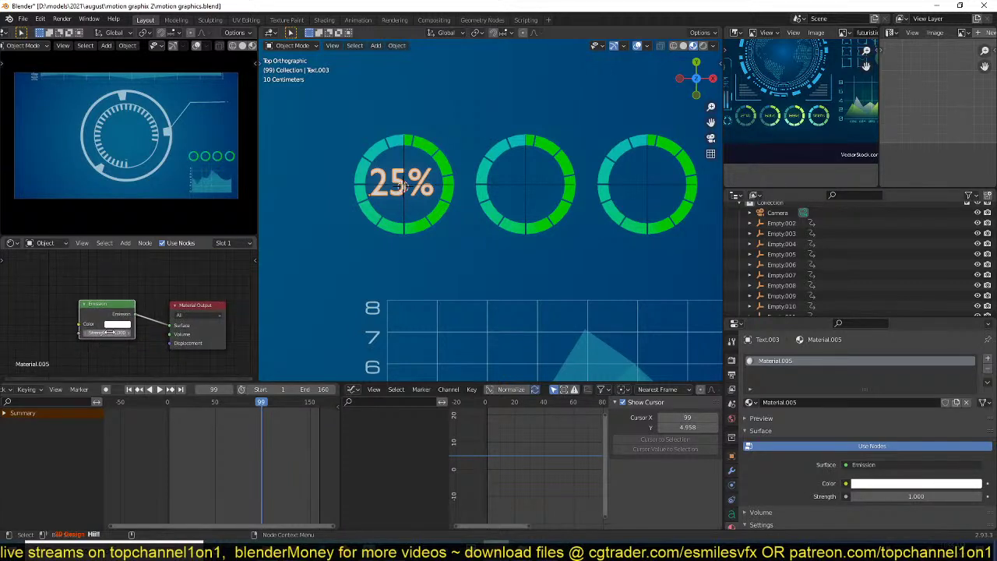
- Set the Emission colour of the 25% text's material to bright green
{"action": "left_click", "coordinate": [116, 324]}
{"action": "left_click", "coordinate": [133, 225]}
{"action": "left_click_drag", "start_coordinate": [133, 225], "coordinate": [122, 217]}
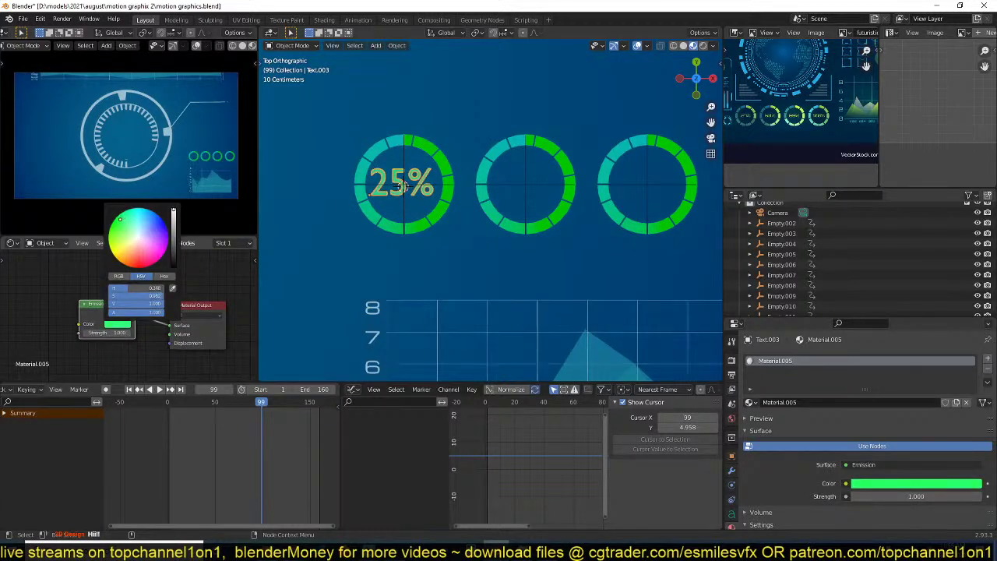
- Raise the 25% text and all four ring gauges about 0.0028 m along Z above the background, and clear the selection
{"action": "middle_click_drag", "start_coordinate": [486, 231], "coordinate": [469, 187]}
{"action": "key", "text": "KP_Decimal"}
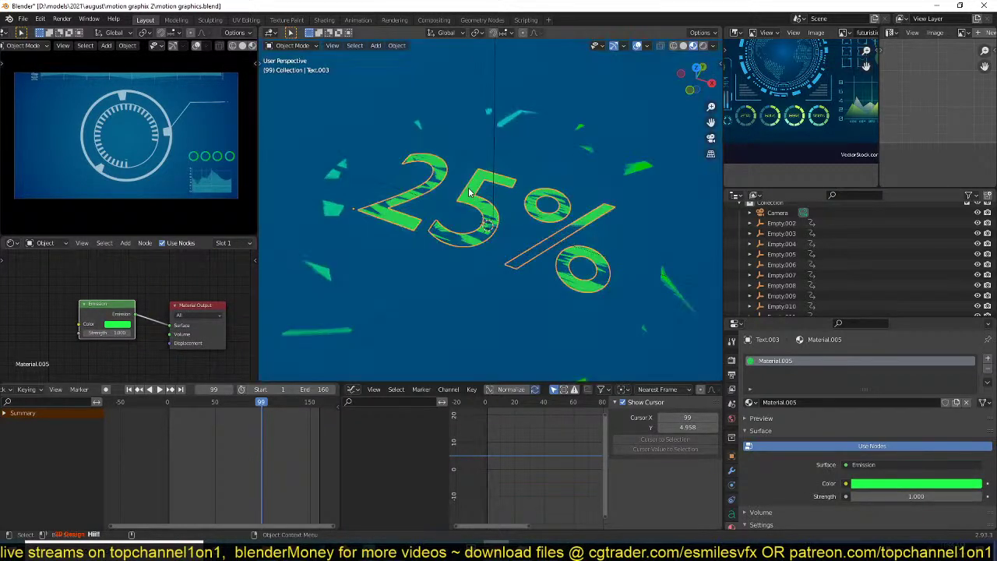
{"action": "scroll", "coordinate": [468, 187], "scroll_direction": "down", "scroll_amount": 3}
{"action": "mouse_move", "coordinate": [517, 244]}
{"action": "middle_mouse_down"}
{"action": "mouse_move", "coordinate": [489, 240]}
{"action": "mouse_move", "coordinate": [590, 207]}
{"action": "mouse_move", "coordinate": [575, 187]}
{"action": "mouse_move", "coordinate": [523, 223]}
{"action": "mouse_move", "coordinate": [531, 239]}
{"action": "middle_mouse_up"}
{"action": "scroll", "coordinate": [133, 164], "scroll_direction": "up", "scroll_amount": 3}
{"action": "scroll", "coordinate": [129, 178], "scroll_direction": "down", "scroll_amount": 1}
{"action": "scroll", "coordinate": [522, 216], "scroll_direction": "down", "scroll_amount": 3}
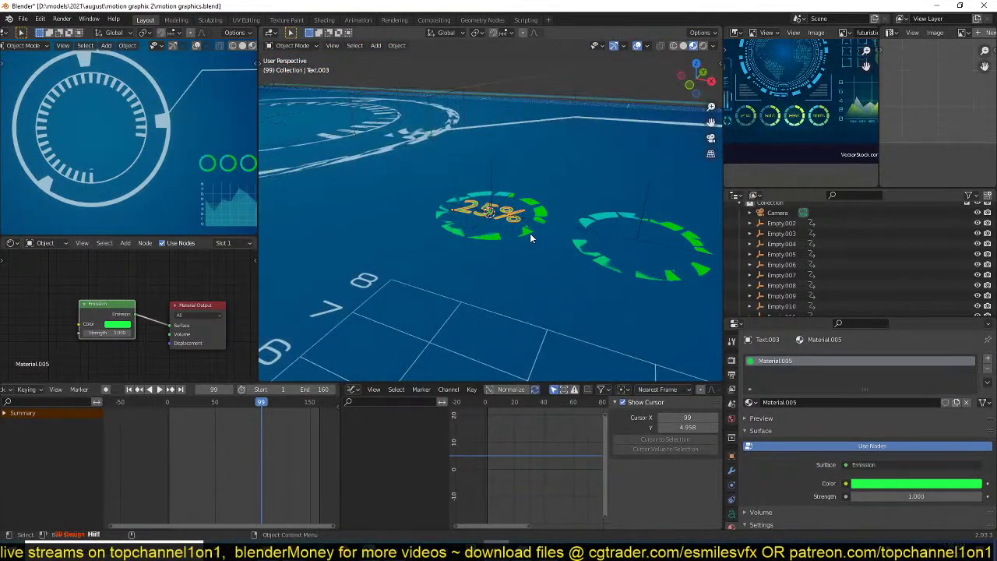
{"action": "key", "text": "KP_7"}
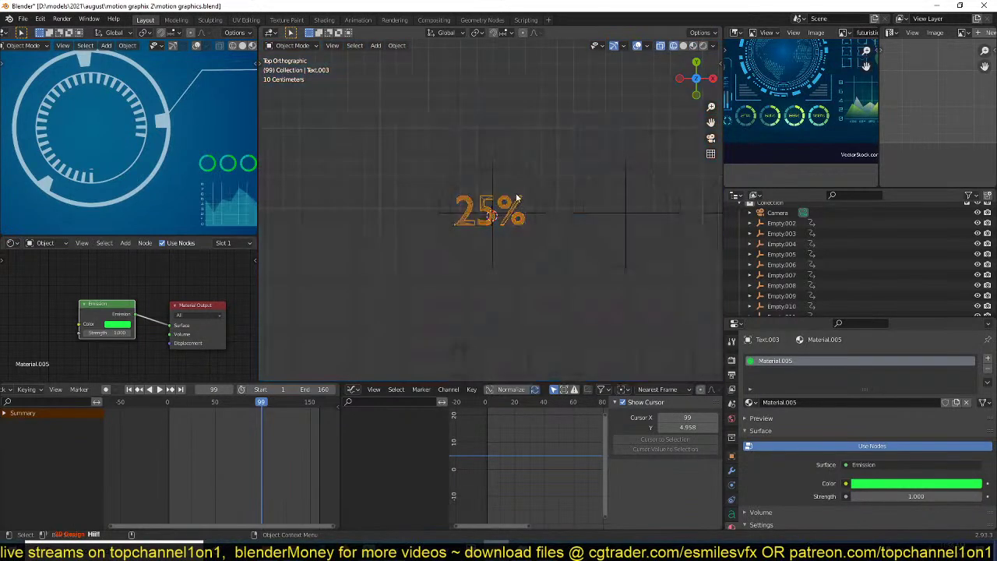
{"action": "left_click", "coordinate": [525, 180]}
{"action": "scroll", "coordinate": [577, 189], "scroll_direction": "down", "scroll_amount": 2}
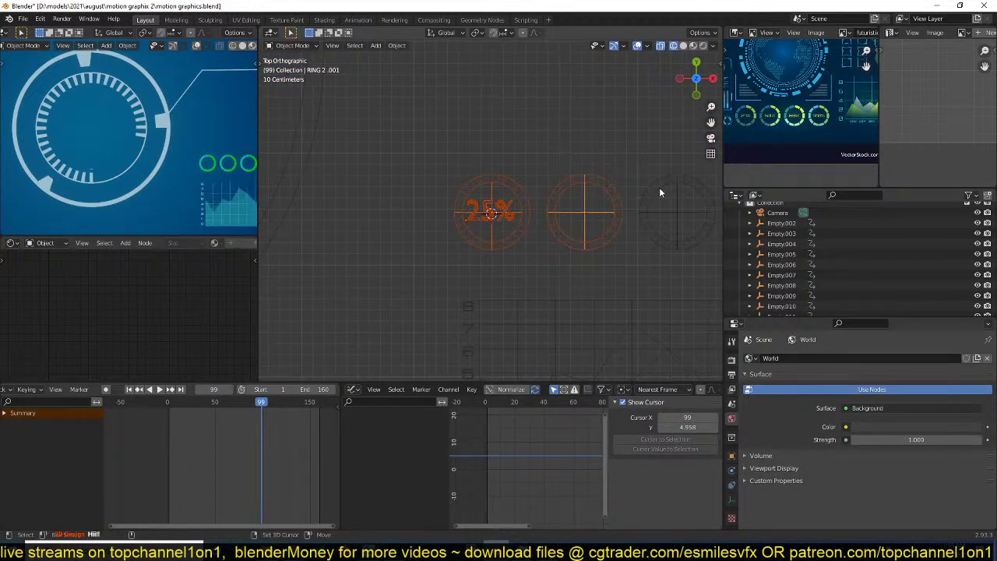
{"action": "middle_click_drag", "start_coordinate": [659, 192], "coordinate": [572, 222], "text": "shift"}
{"action": "key", "text": "z"}
{"action": "left_click", "coordinate": [687, 228]}
{"action": "middle_click_drag", "start_coordinate": [687, 228], "coordinate": [529, 148]}
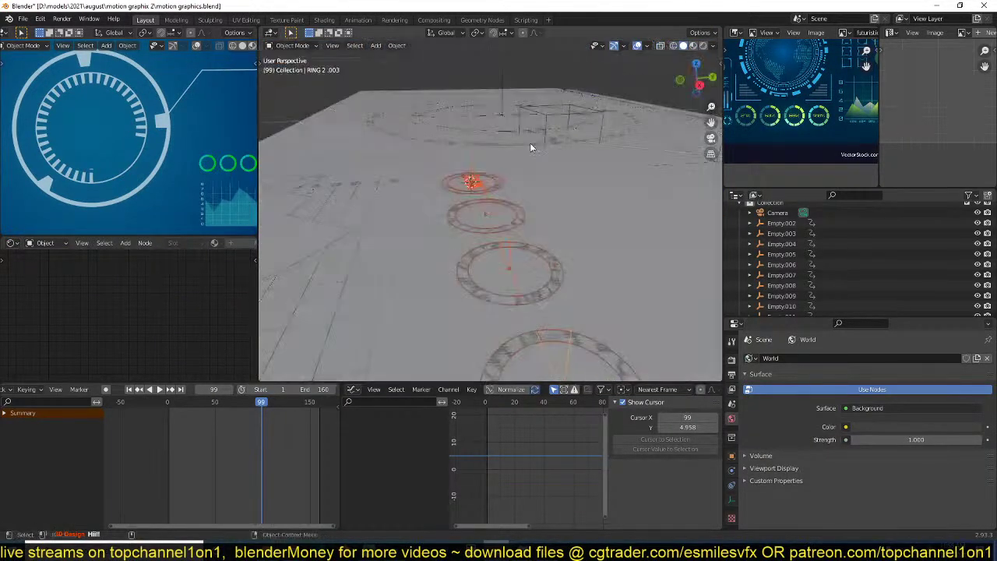
{"action": "left_click", "coordinate": [692, 45]}
{"action": "key", "text": "g"}
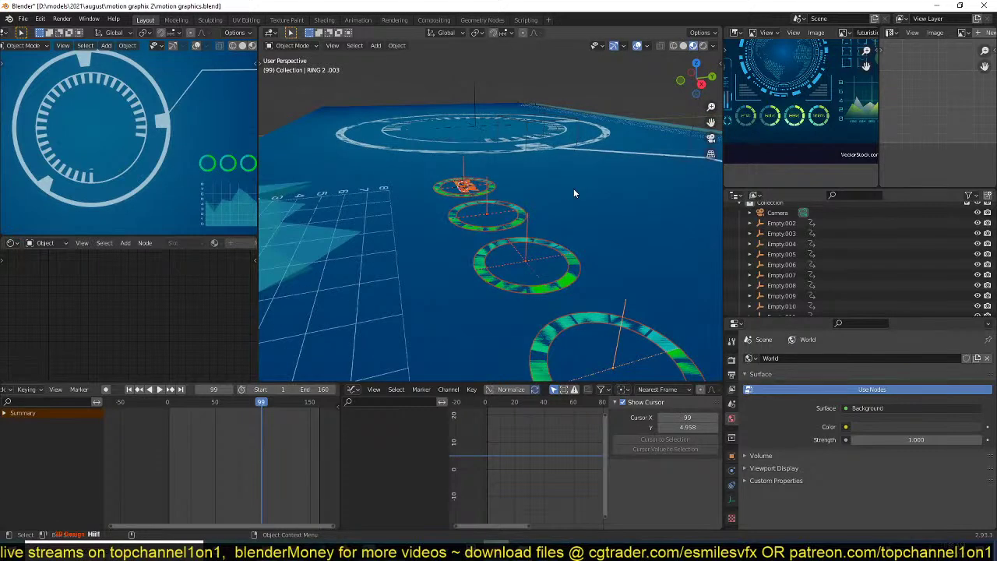
{"action": "key", "text": "z"}
{"action": "left_click", "coordinate": [575, 187]}
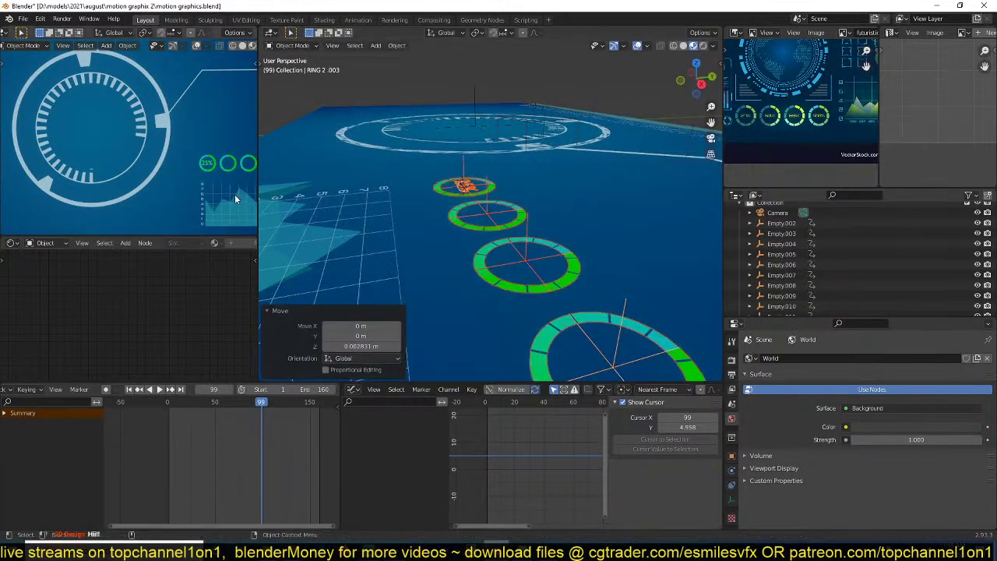
{"action": "scroll", "coordinate": [236, 195], "scroll_direction": "down", "scroll_amount": 1}
{"action": "left_click", "coordinate": [396, 191]}
- From the top view, move the 25% text about 0.014 m along X to centre it in the first ring
{"action": "key", "text": "KP_7"}
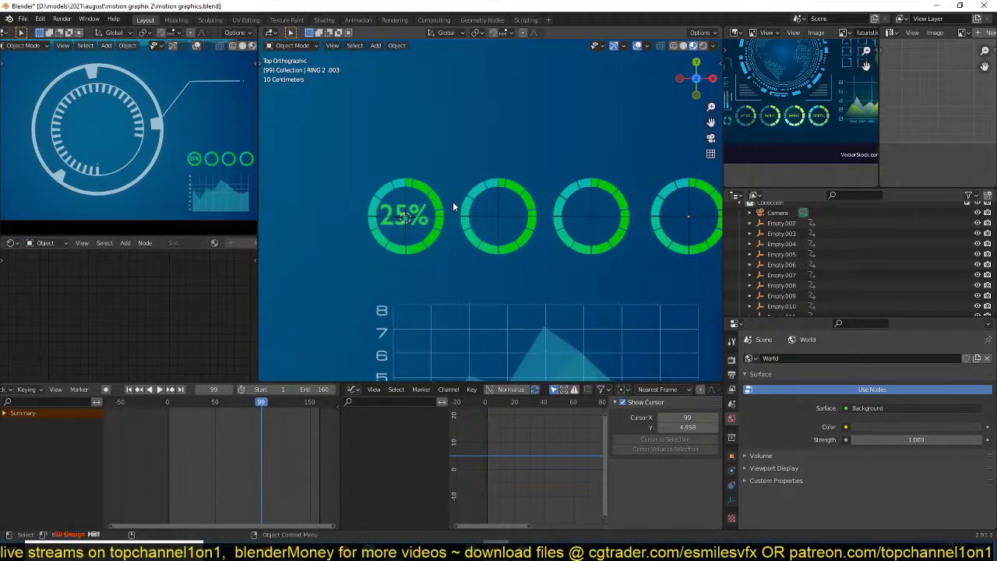
{"action": "left_click", "coordinate": [406, 218]}
{"action": "key", "text": "g"}
{"action": "key", "text": "x"}
{"action": "left_click", "coordinate": [409, 217]}
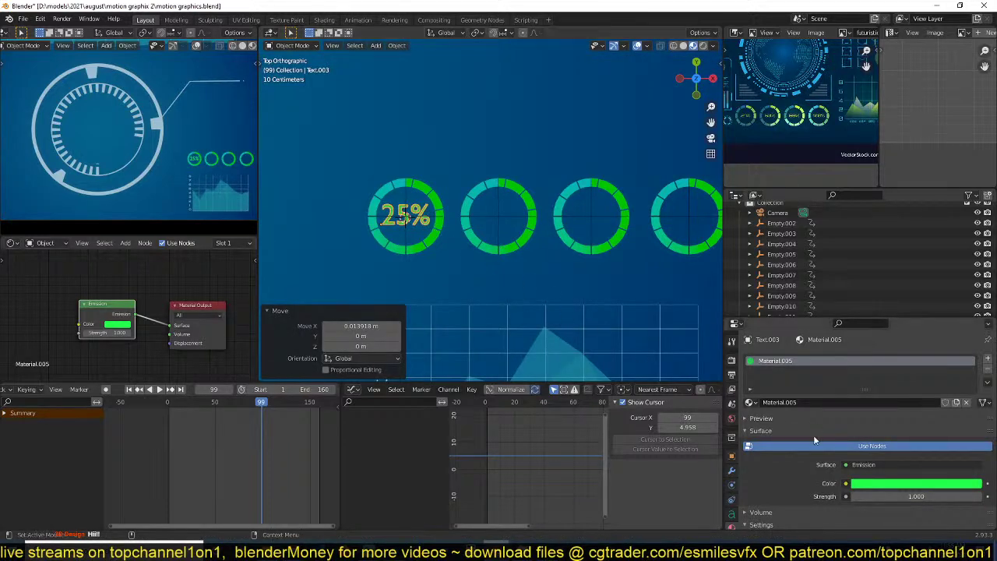
- Bring up the font settings of the 25% text and save the file
{"action": "left_click", "coordinate": [731, 513]}
{"action": "scroll", "coordinate": [946, 432], "scroll_direction": "down", "scroll_amount": 8}
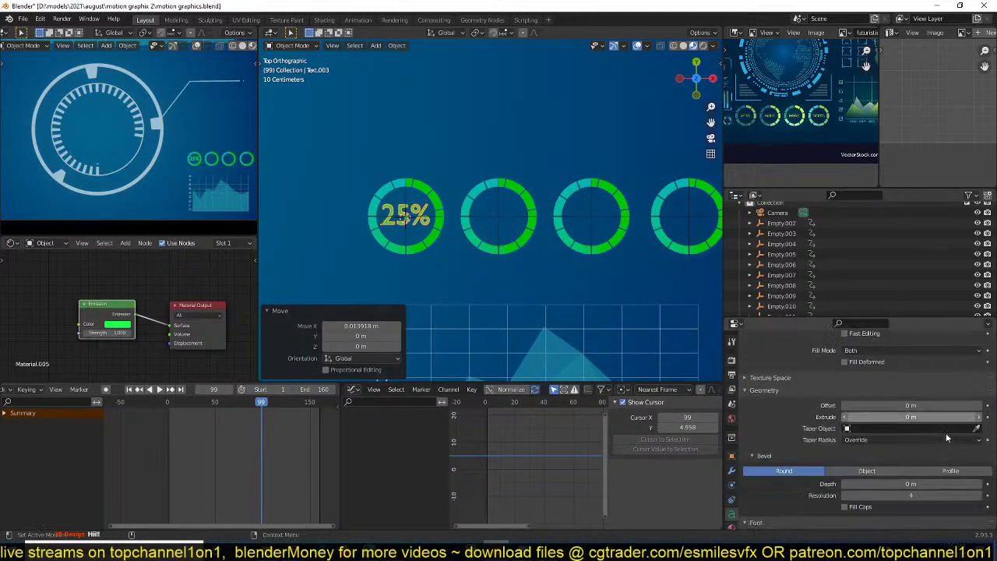
{"action": "scroll", "coordinate": [425, 253], "scroll_direction": "up", "scroll_amount": 6}
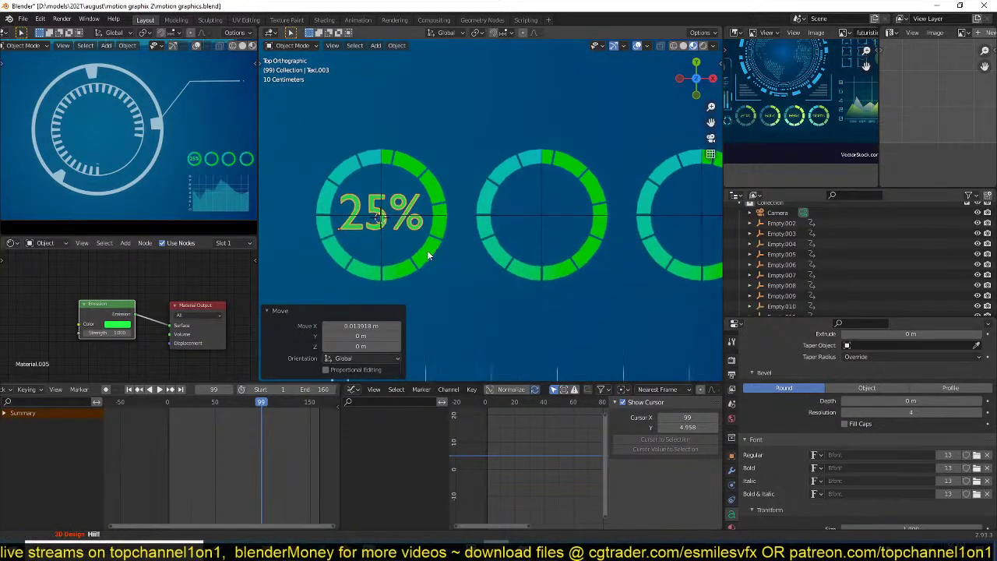
{"action": "key", "text": "ctrl+s"}
{"action": "middle_click_drag", "start_coordinate": [493, 225], "coordinate": [516, 221], "text": "shift"}
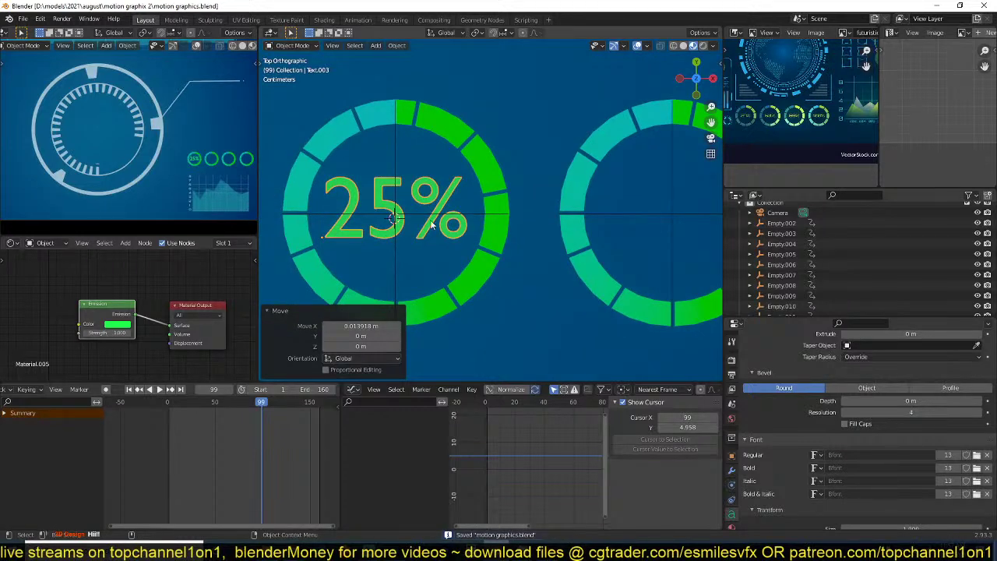
{"action": "scroll", "coordinate": [757, 117], "scroll_direction": "up", "scroll_amount": 3}
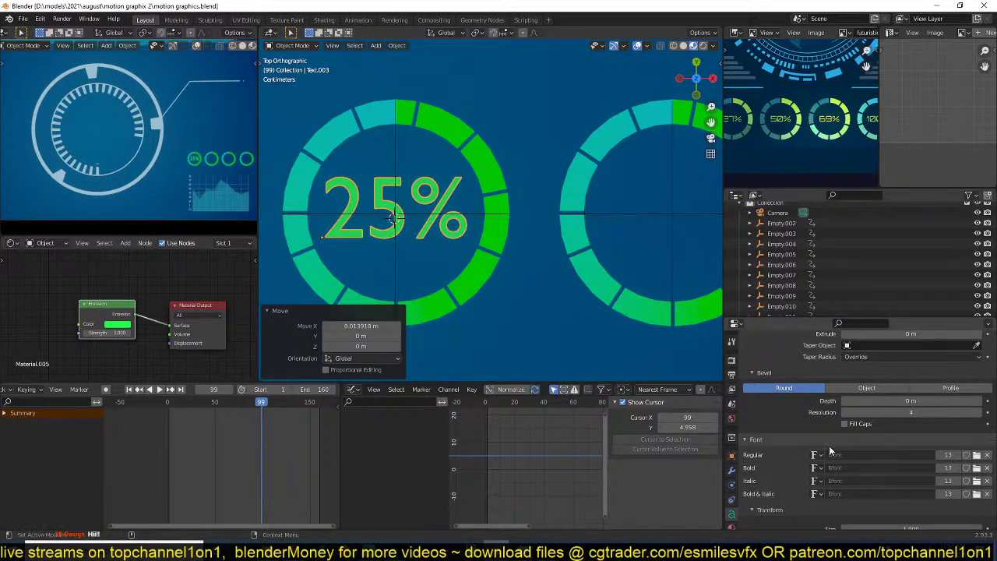
- Load recharge bd.ttf from the D:\fonts folder as the 25% text's regular font
{"action": "left_click", "coordinate": [976, 455]}
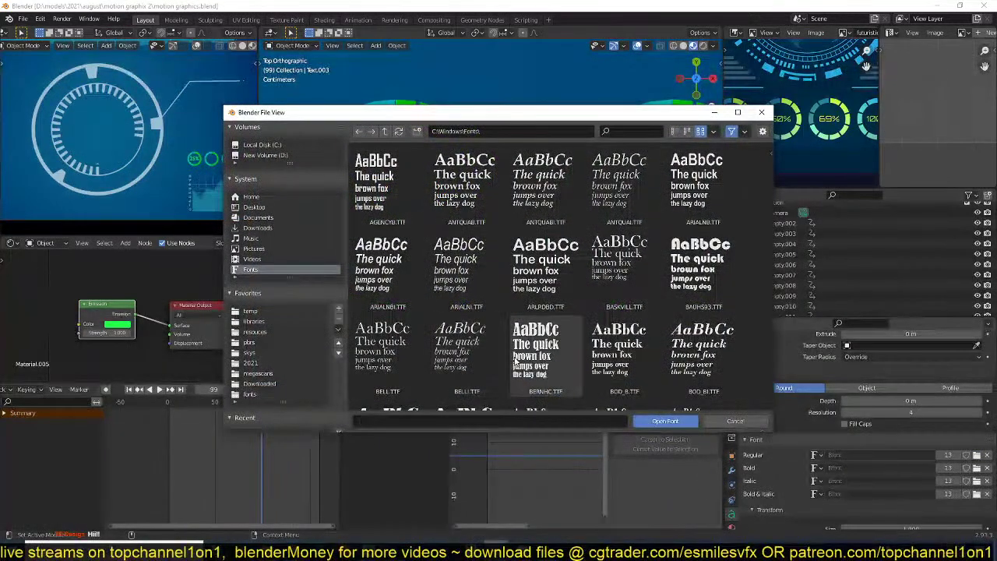
{"action": "scroll", "coordinate": [242, 362], "scroll_direction": "down", "scroll_amount": 1}
{"action": "left_click", "coordinate": [251, 312]}
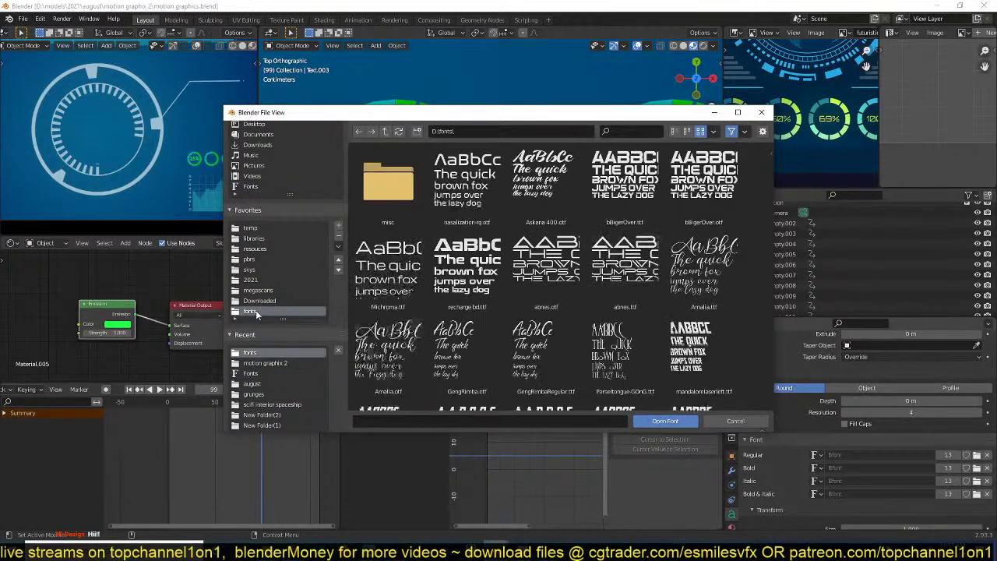
{"action": "double_click", "coordinate": [448, 298]}
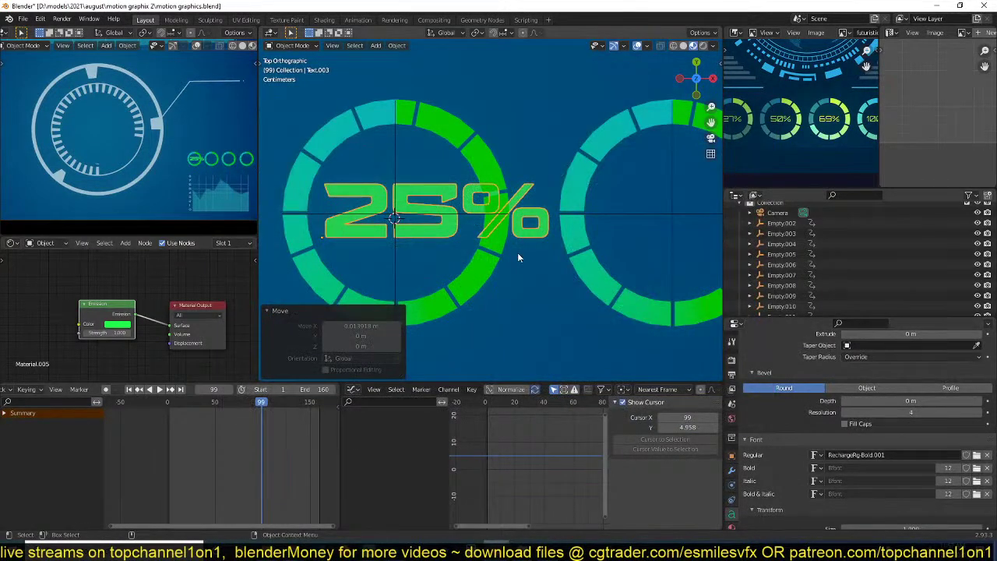
- Scale the 25% text down and reposition it so it fits inside the first ring
{"action": "key", "text": "s"}
{"action": "left_click", "coordinate": [438, 220]}
{"action": "key", "text": "g"}
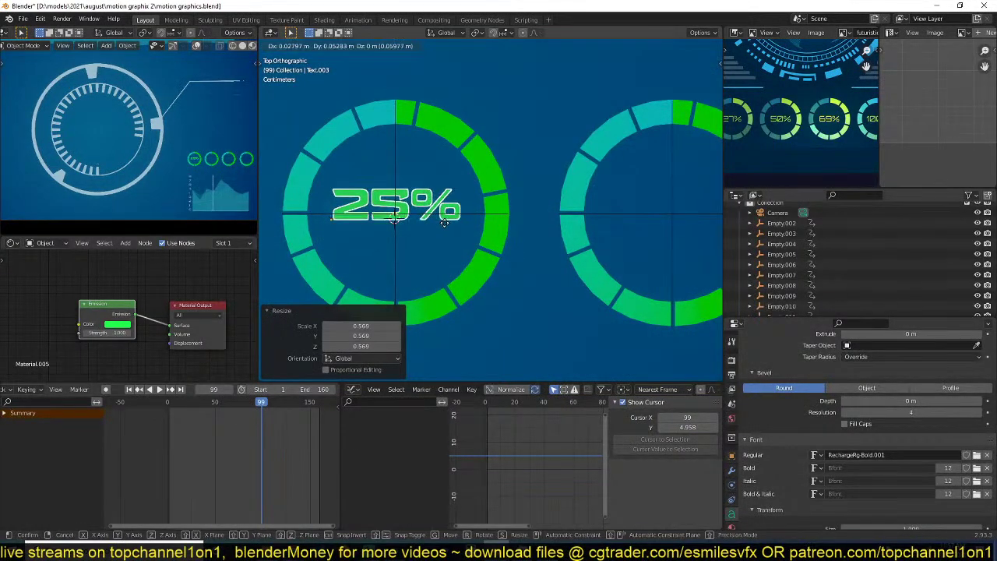
{"action": "left_click", "coordinate": [450, 236]}
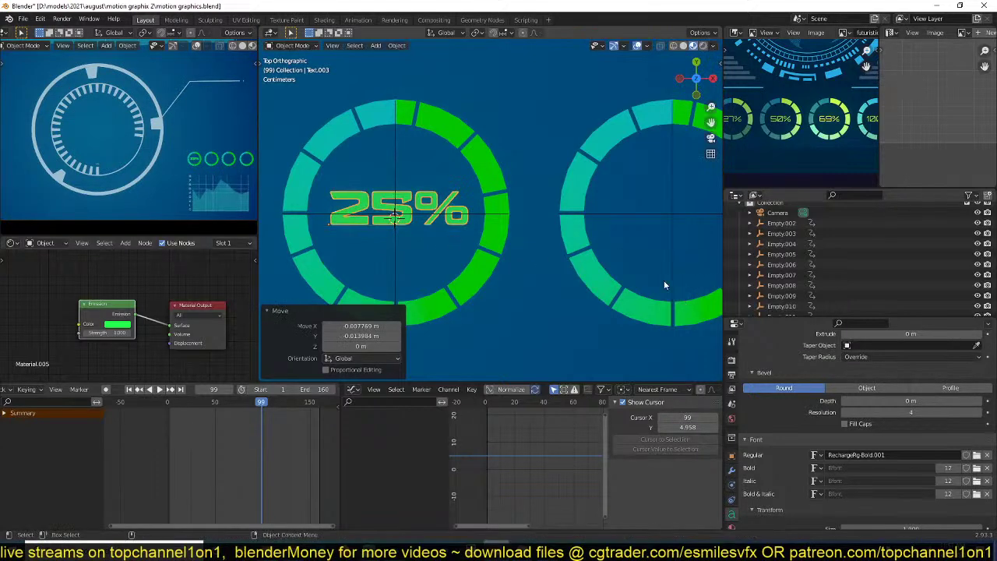
- Change the text's regular font to Michroma.ttf and scale the text up to fill the ring's interior
{"action": "left_click", "coordinate": [977, 456]}
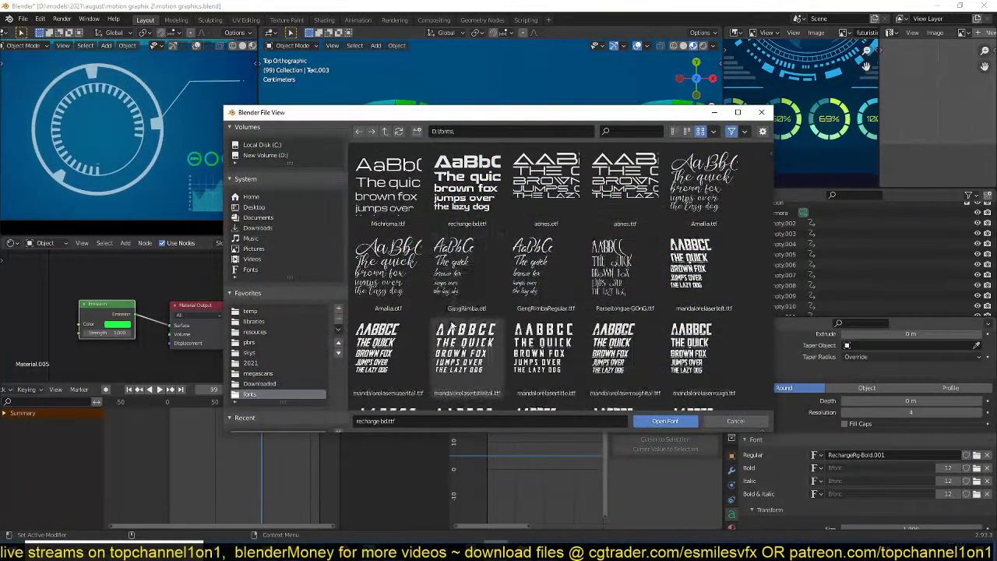
{"action": "double_click", "coordinate": [388, 187]}
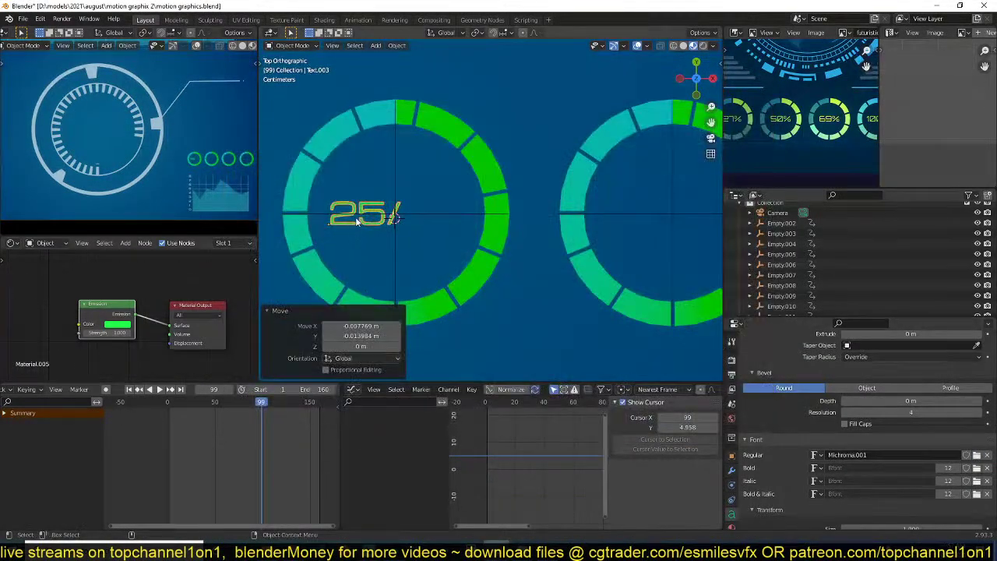
{"action": "key", "text": "s"}
{"action": "left_click", "coordinate": [395, 218]}
- Try an extra "/" at the end of the first ring's label, delete it and return to Object Mode
{"action": "key", "text": "Tab"}
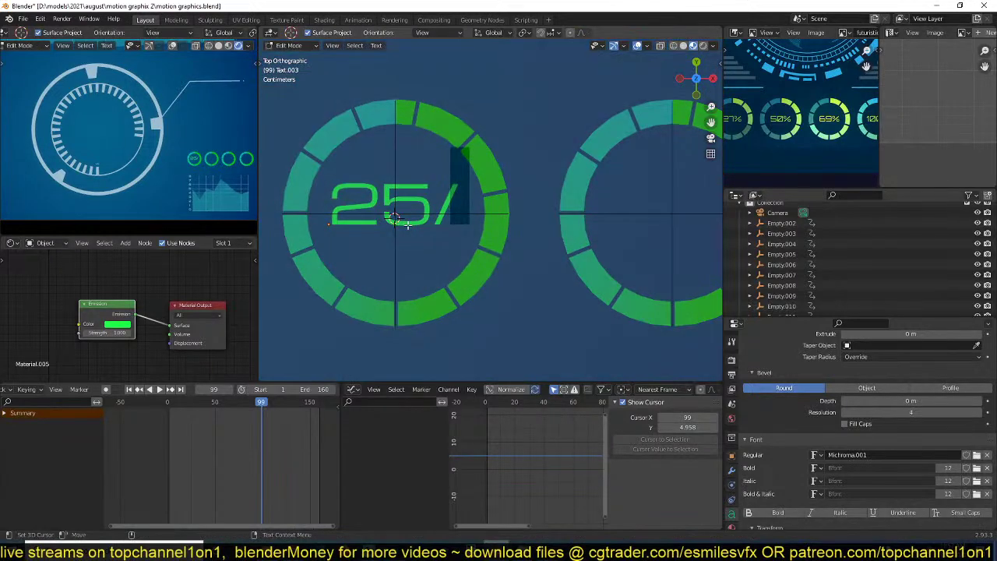
{"action": "type", "text": "/"}
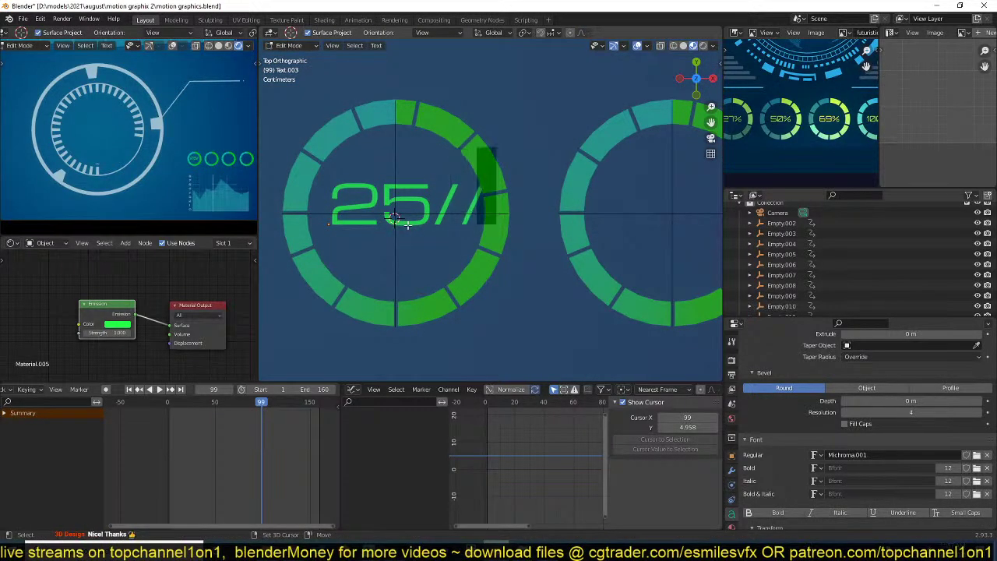
{"action": "key", "text": "BackSpace"}
{"action": "key", "text": "Tab"}
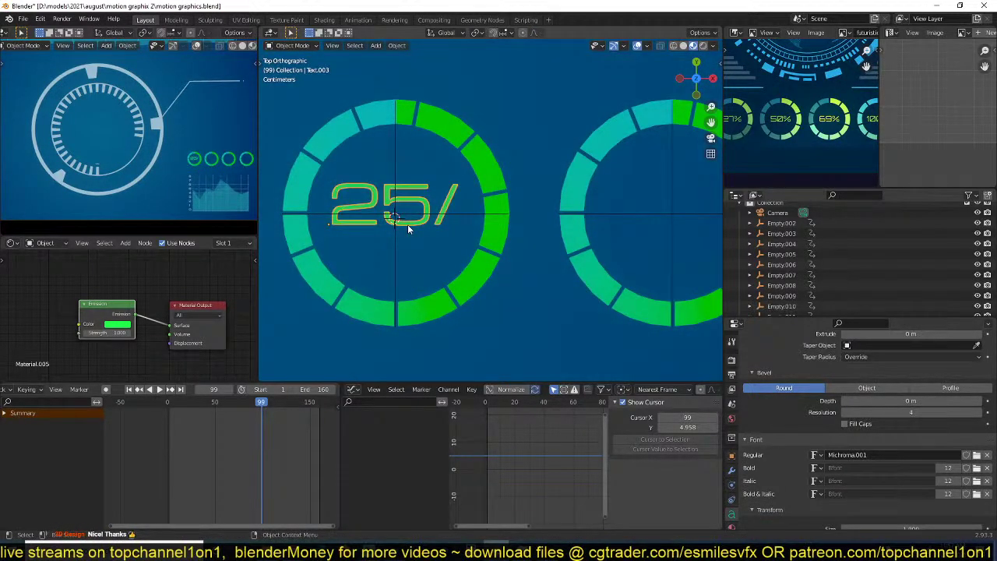
- Move the first ring's label about -0.017 m along Y to centre it vertically, and save the file
{"action": "key", "text": "g"}
{"action": "key", "text": "z"}
{"action": "key", "text": "y"}
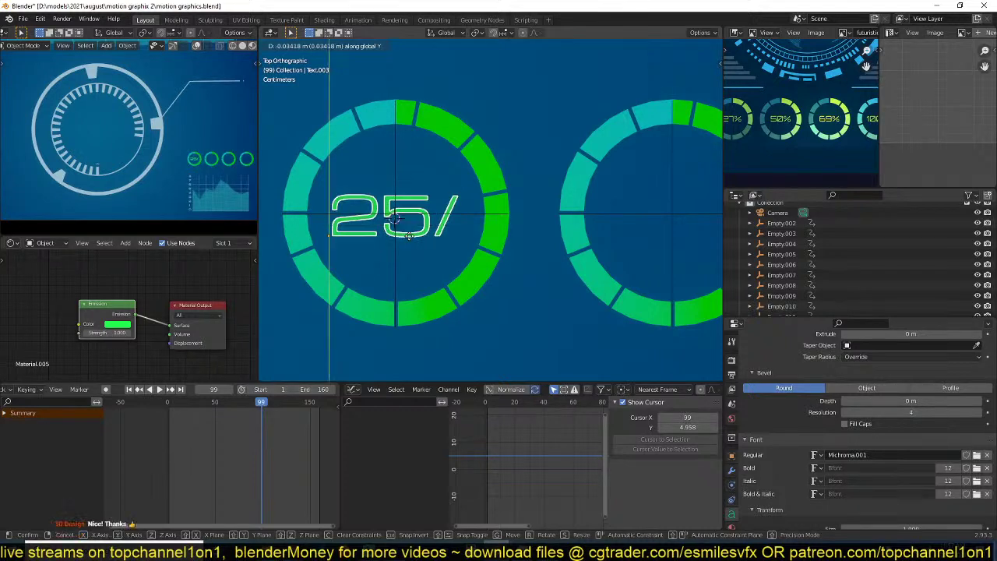
{"action": "left_click", "coordinate": [418, 233]}
{"action": "key", "text": "ctrl+s"}
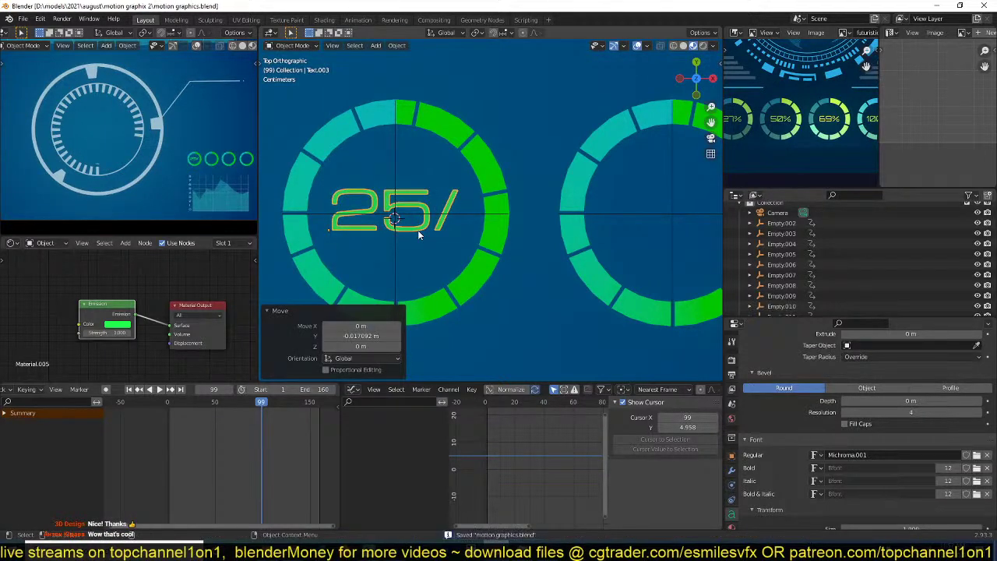
- Duplicate the label about 0.824 m along X into the second ring
{"action": "scroll", "coordinate": [417, 230], "scroll_direction": "down", "scroll_amount": 2}
{"action": "middle_click_drag", "start_coordinate": [383, 240], "coordinate": [355, 240], "text": "shift"}
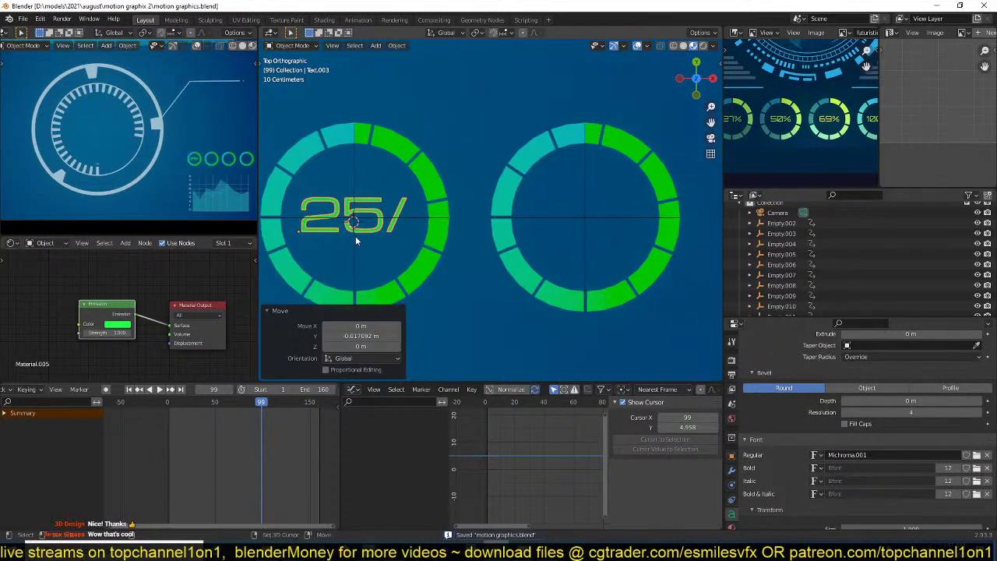
{"action": "key", "text": "shift+d"}
{"action": "key", "text": "x"}
{"action": "left_click", "coordinate": [585, 238]}
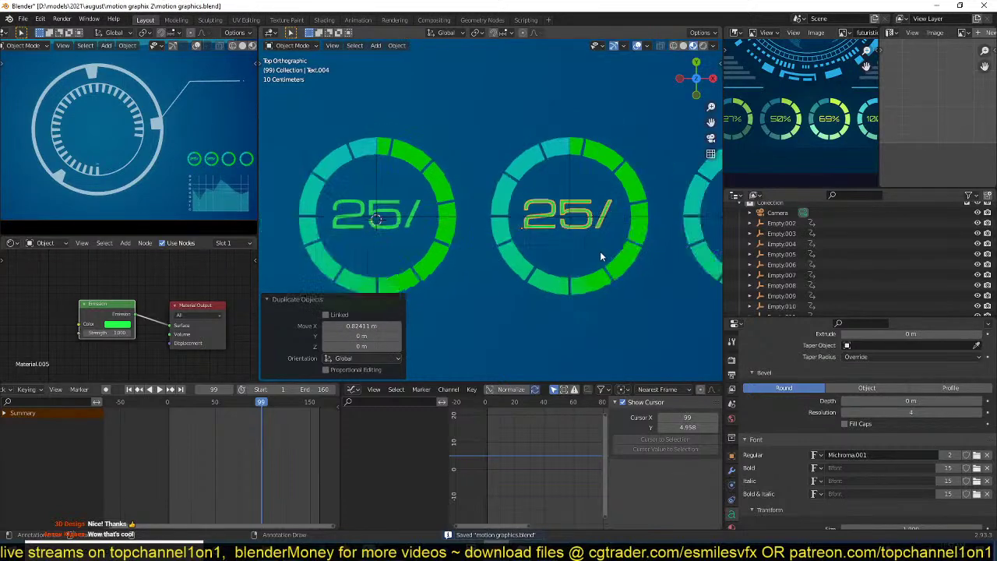
- Duplicate the second ring's label about 0.826 m along X into the third ring
{"action": "scroll", "coordinate": [600, 251], "scroll_direction": "down", "scroll_amount": 4}
{"action": "scroll", "coordinate": [498, 248], "scroll_direction": "up", "scroll_amount": 3}
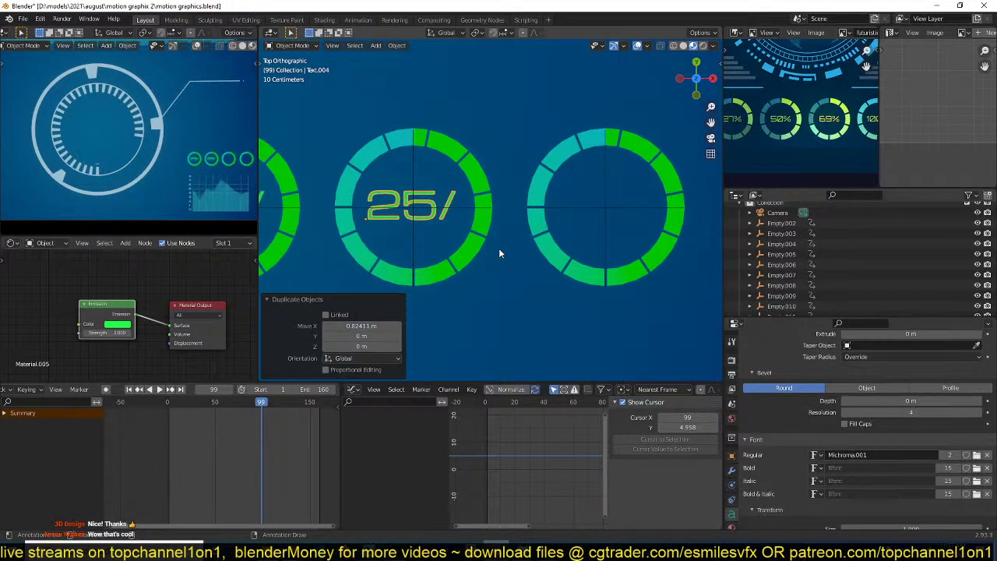
{"action": "key", "text": "shift+d"}
{"action": "key", "text": "x"}
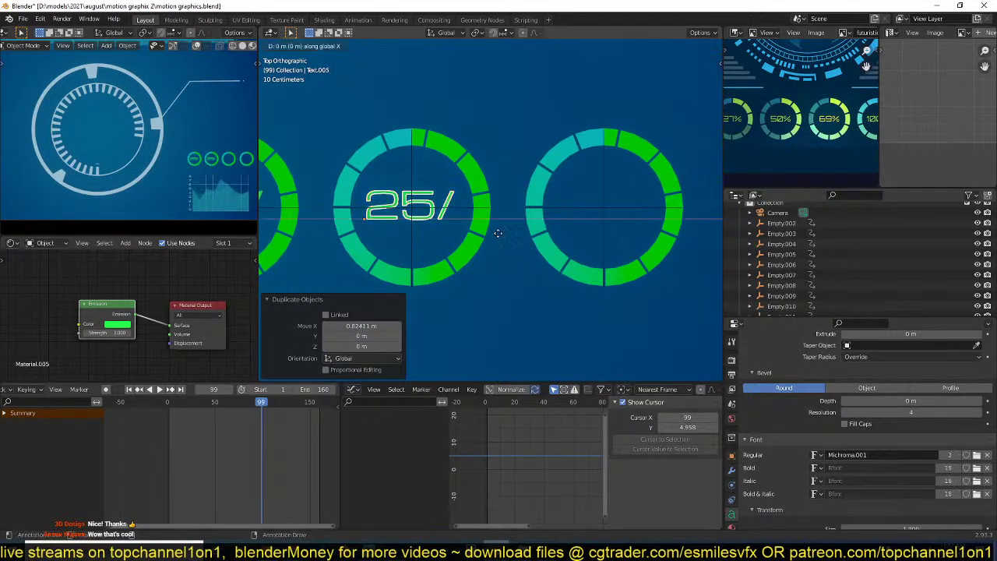
{"action": "left_click", "coordinate": [690, 235]}
{"action": "scroll", "coordinate": [592, 245], "scroll_direction": "down", "scroll_amount": 2}
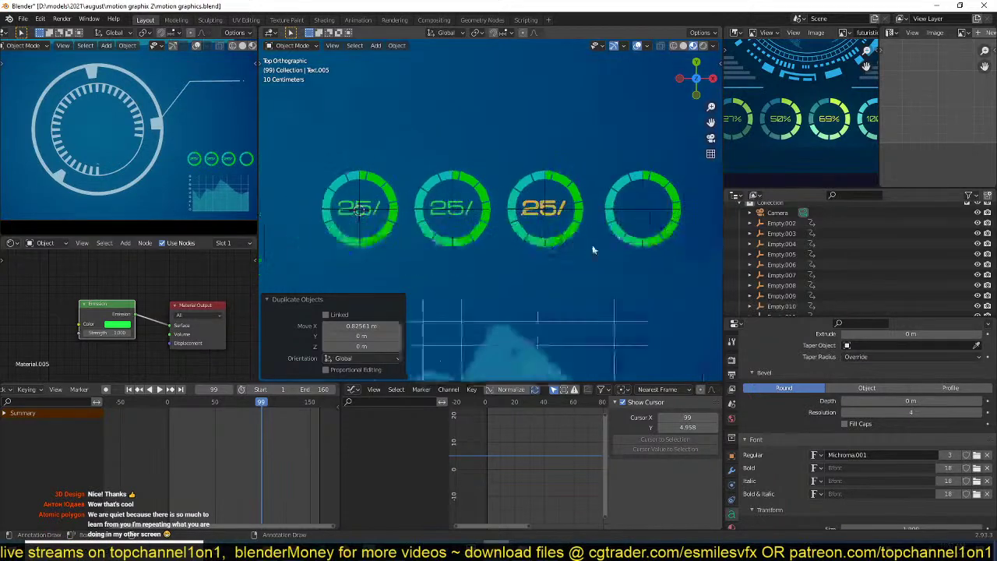
- Move the third ring's label about 0.023 m along X to centre it in the ring, and save the file
{"action": "middle_click_drag", "start_coordinate": [563, 210], "coordinate": [498, 216], "text": "shift"}
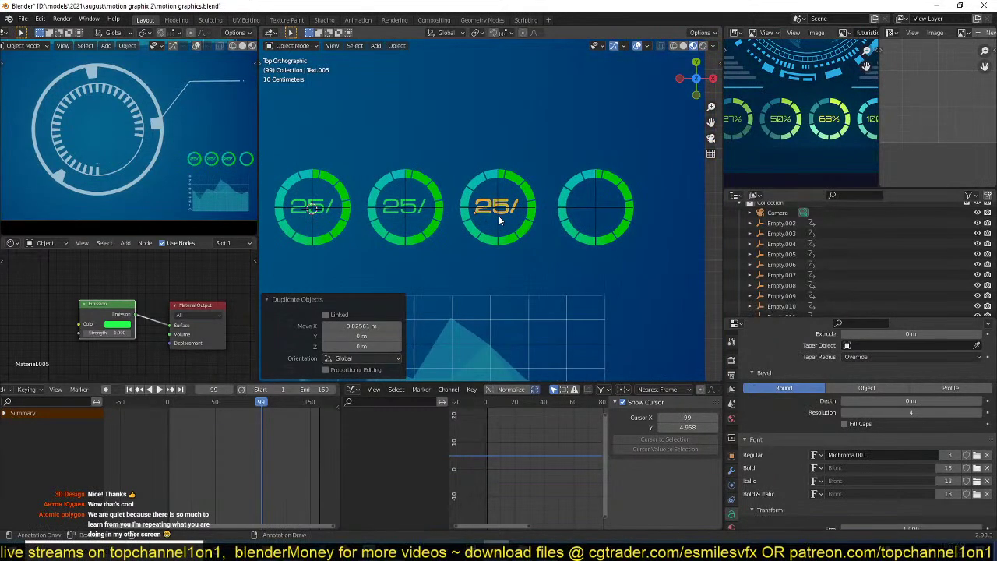
{"action": "key", "text": "g"}
{"action": "key", "text": "x"}
{"action": "left_click", "coordinate": [502, 222]}
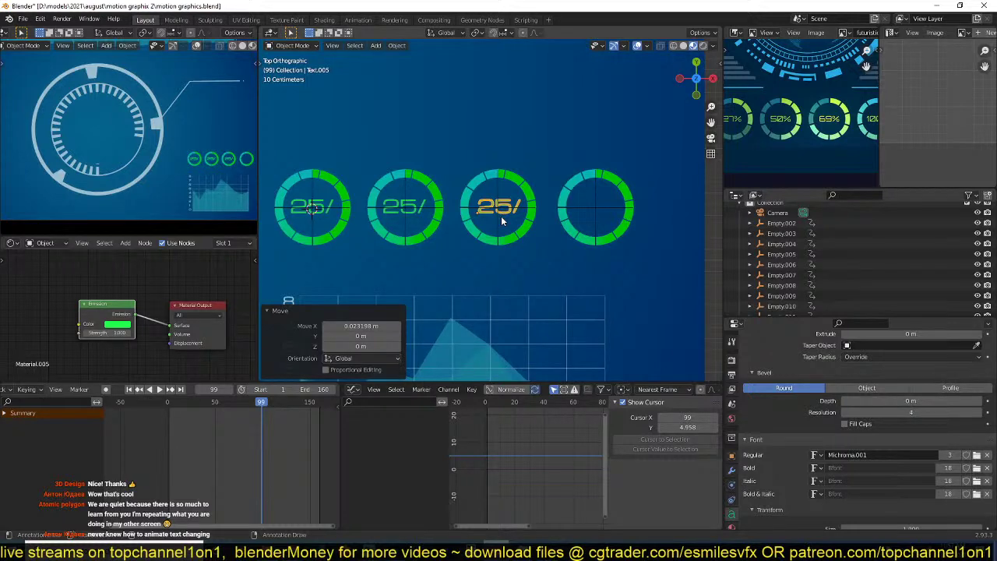
{"action": "scroll", "coordinate": [464, 213], "scroll_direction": "up", "scroll_amount": 2}
{"action": "key", "text": "ctrl+s"}
- Change the third ring's label text to "50/"
{"action": "key", "text": "Tab"}
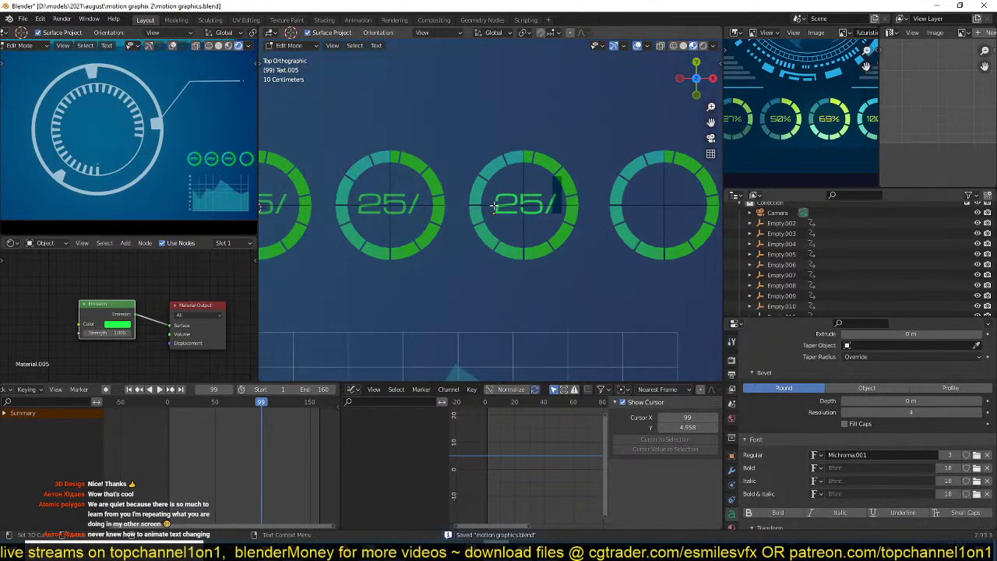
{"action": "key", "text": "Left"}
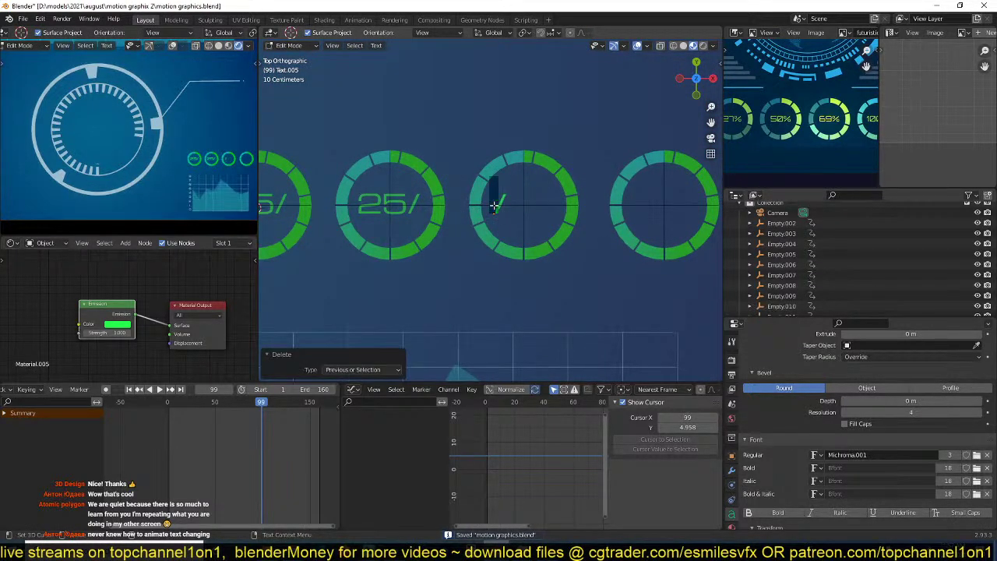
{"action": "type", "text": "50"}
{"action": "key", "text": "Tab"}
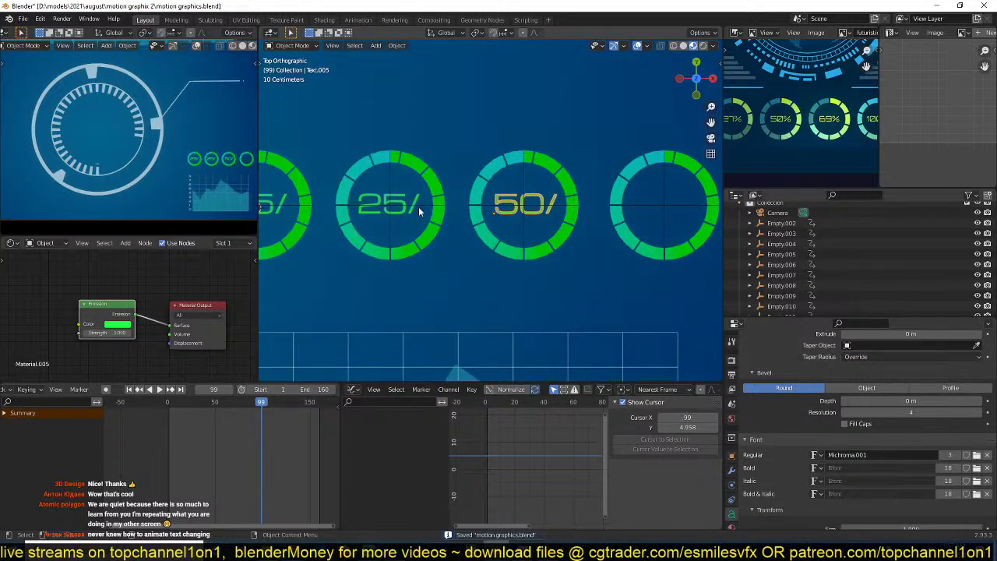
- Change the second ring's label text to "10/" and shift it slightly along X to centre it in the ring
{"action": "key", "text": "Tab"}
{"action": "key", "text": "Left"}
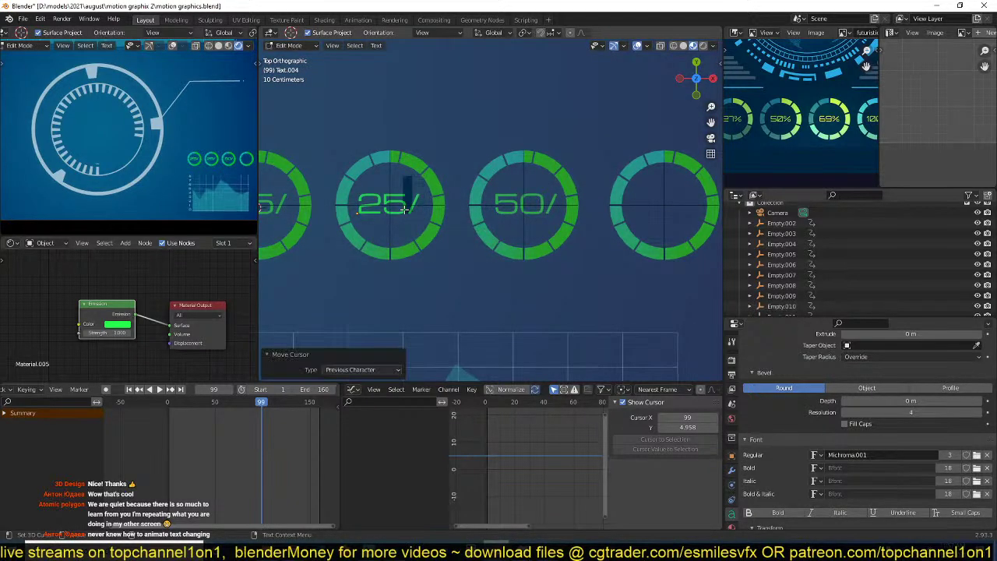
{"action": "type", "text": "10/"}
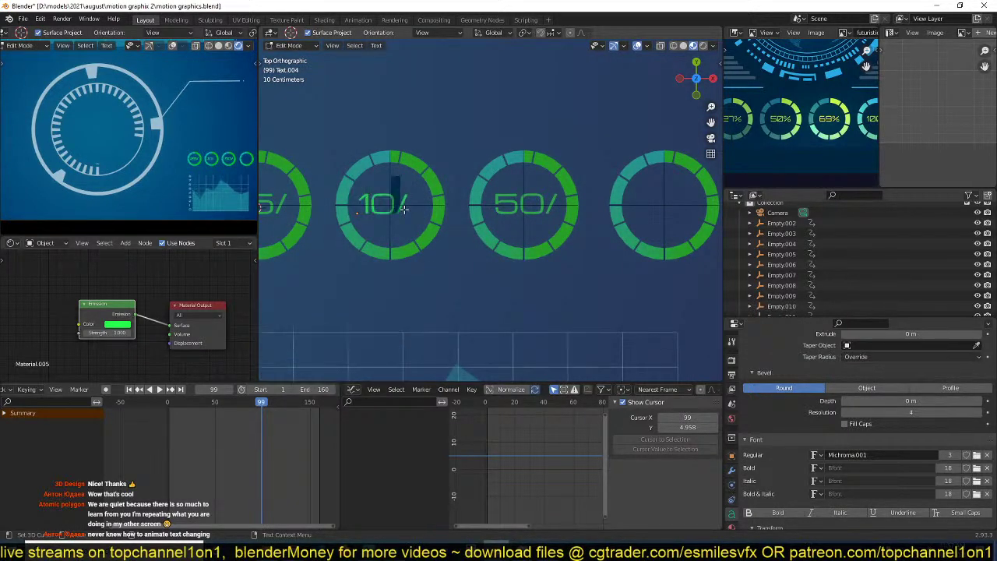
{"action": "key", "text": "Tab"}
{"action": "key", "text": "g"}
{"action": "key", "text": "x"}
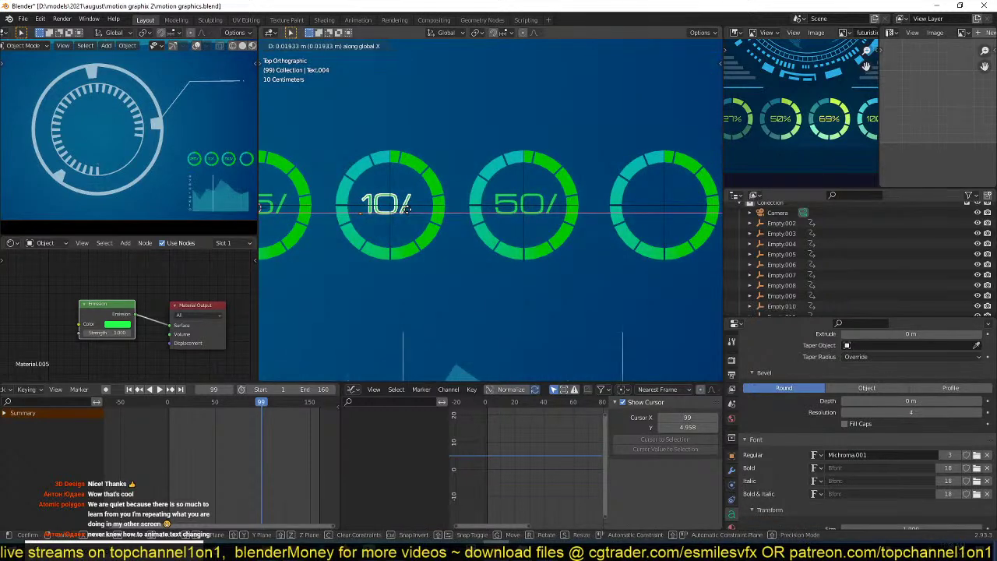
{"action": "left_click", "coordinate": [493, 208]}
- Duplicate the "50/" label along X into the fourth ring
{"action": "left_click", "coordinate": [521, 211]}
{"action": "key", "text": "shift+d"}
{"action": "key", "text": "x"}
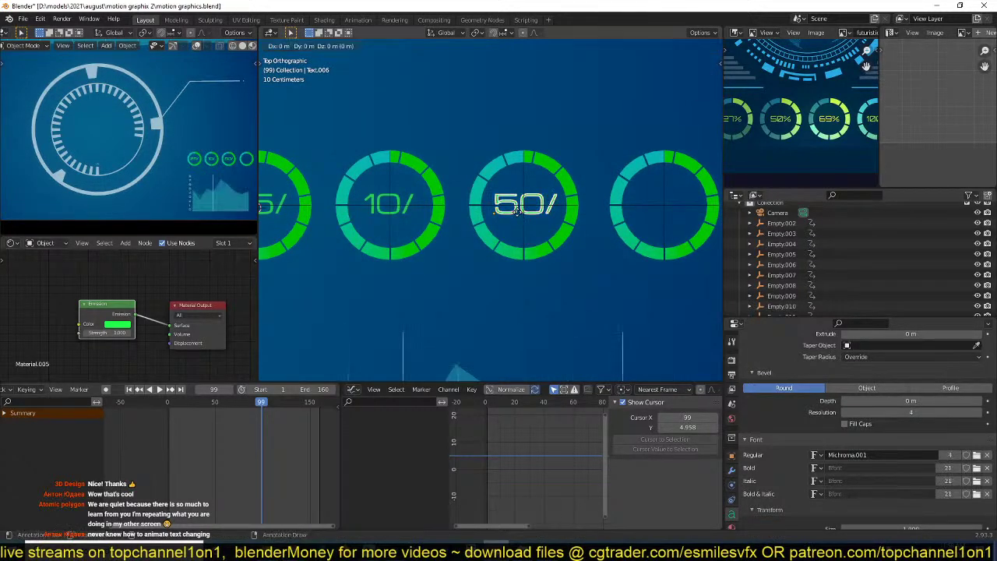
{"action": "left_click", "coordinate": [661, 216]}
- Change the fourth ring's label text to "69/"
{"action": "key", "text": "Tab"}
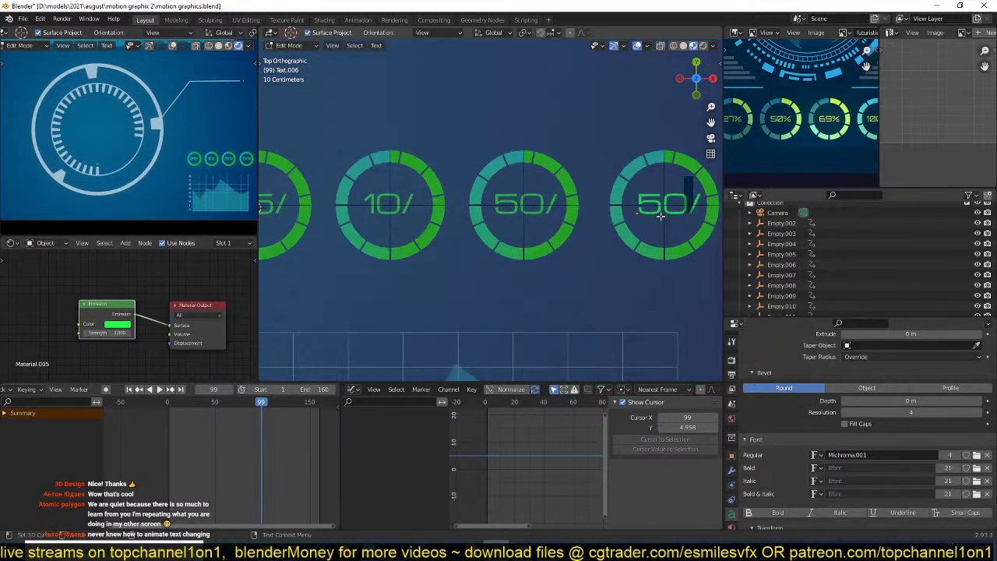
{"action": "key", "text": "Left"}
{"action": "key", "text": "BackSpace"}
{"action": "key", "text": "BackSpace"}
{"action": "type", "text": "6"}
{"action": "key", "text": "Tab"}
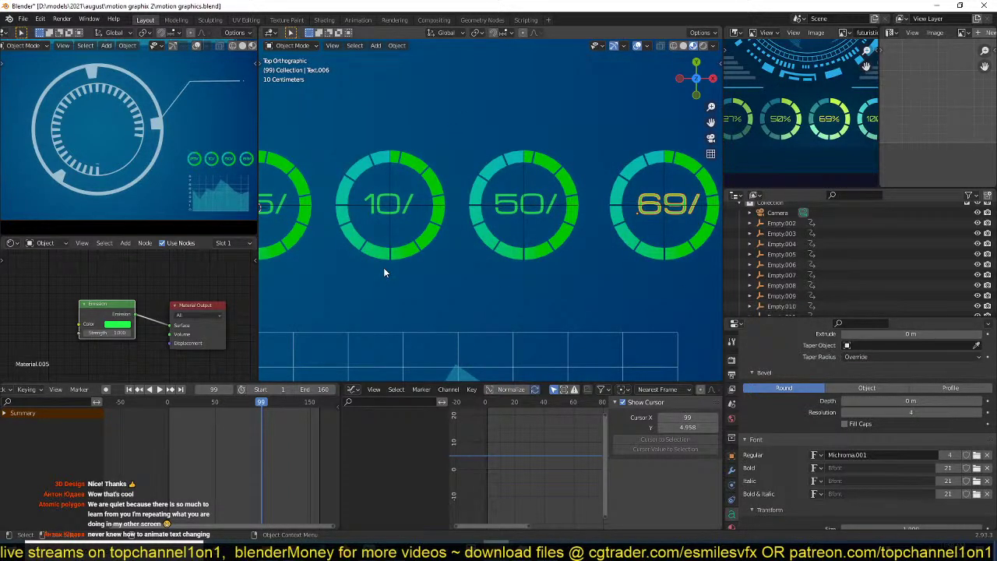
- Save the file and play the animation to check the labelled ring gauges against the reference image
{"action": "left_click", "coordinate": [445, 263]}
{"action": "scroll", "coordinate": [446, 262], "scroll_direction": "down", "scroll_amount": 5}
{"action": "key", "text": "ctrl+s"}
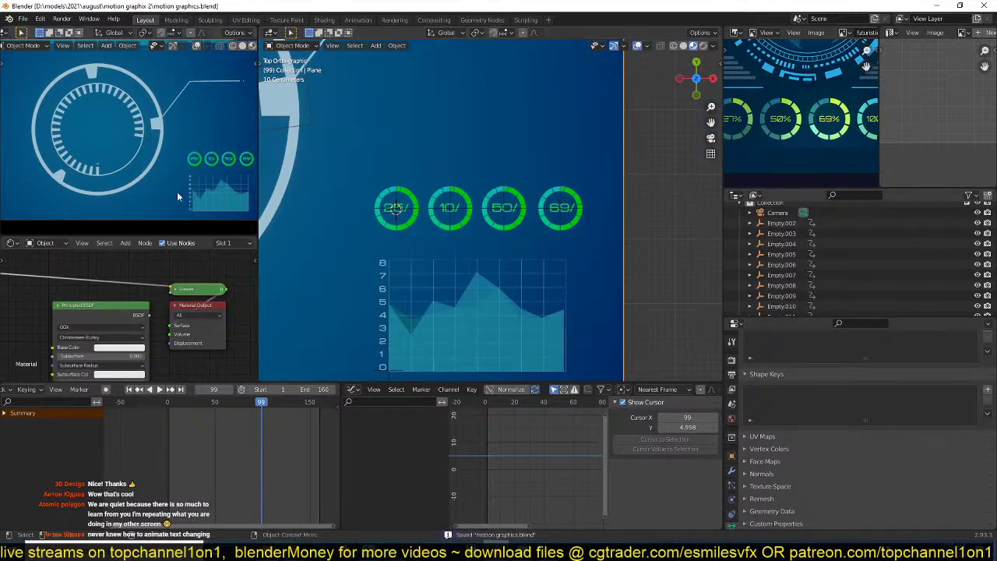
{"action": "scroll", "coordinate": [795, 131], "scroll_direction": "down", "scroll_amount": 4}
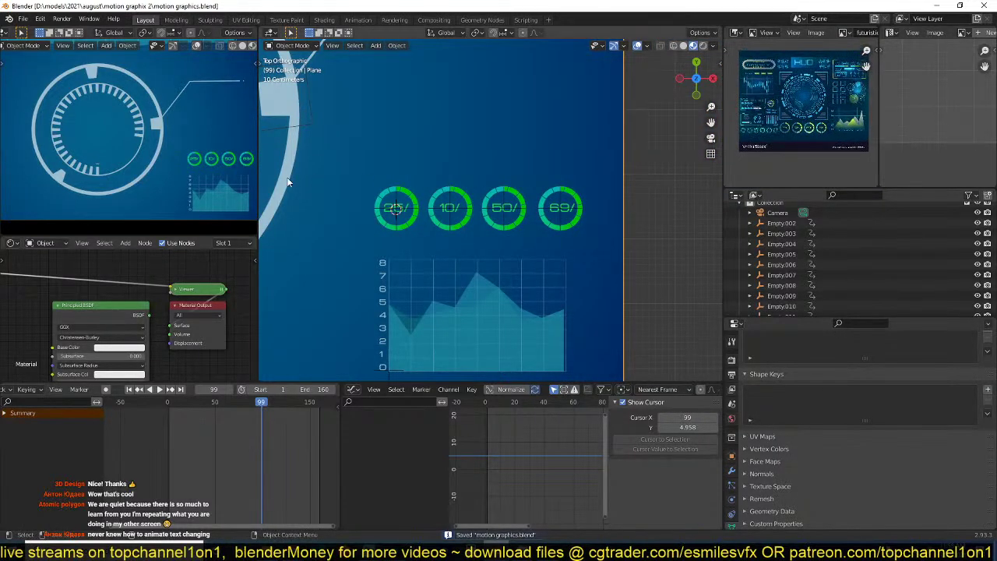
{"action": "key", "text": "KP_0"}
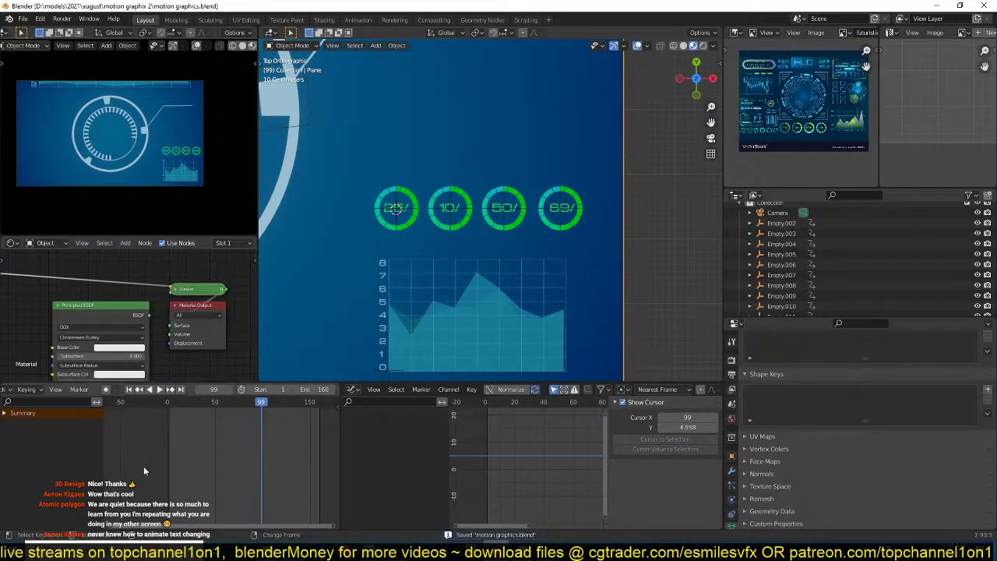
{"action": "key", "text": "space"}
{"action": "scroll", "coordinate": [452, 230], "scroll_direction": "up", "scroll_amount": 3}
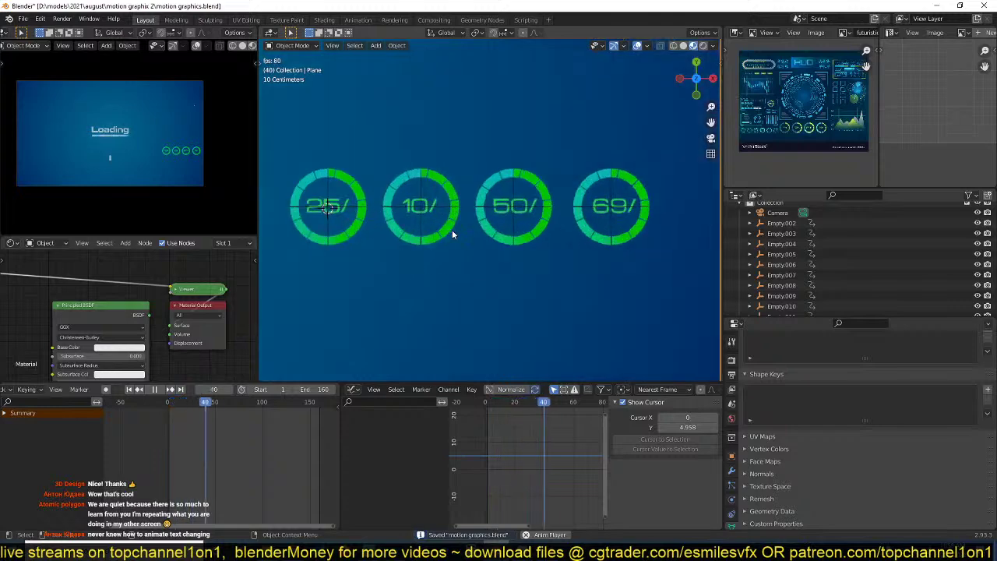
- Stop playback and select the empties of all four ring gauges together
{"action": "left_click", "coordinate": [344, 207]}
{"action": "key", "text": "space"}
{"action": "scroll", "coordinate": [368, 248], "scroll_direction": "up", "scroll_amount": 1}
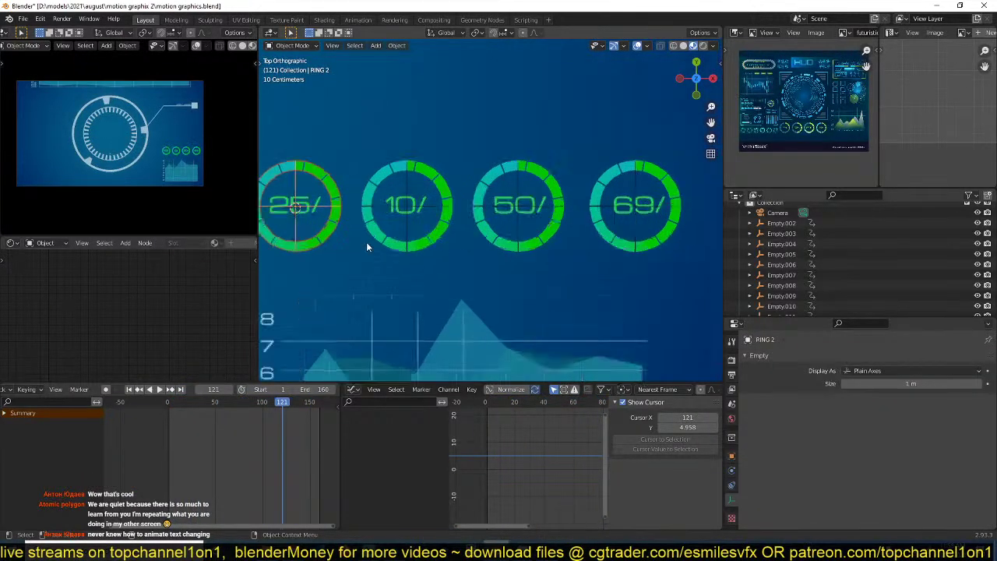
{"action": "scroll", "coordinate": [367, 243], "scroll_direction": "up", "scroll_amount": 2}
{"action": "middle_click_drag", "start_coordinate": [367, 243], "coordinate": [510, 241], "text": "shift"}
{"action": "right_click_drag", "start_coordinate": [267, 457], "coordinate": [247, 453], "text": "shift"}
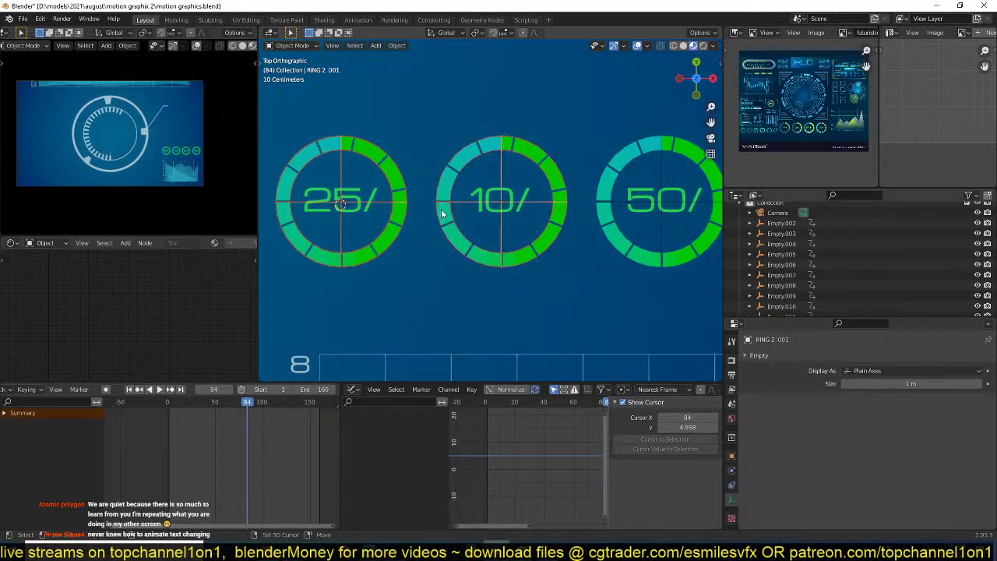
{"action": "middle_click_drag", "start_coordinate": [629, 202], "coordinate": [543, 205], "text": "shift"}
{"action": "scroll", "coordinate": [506, 227], "scroll_direction": "down", "scroll_amount": 3}
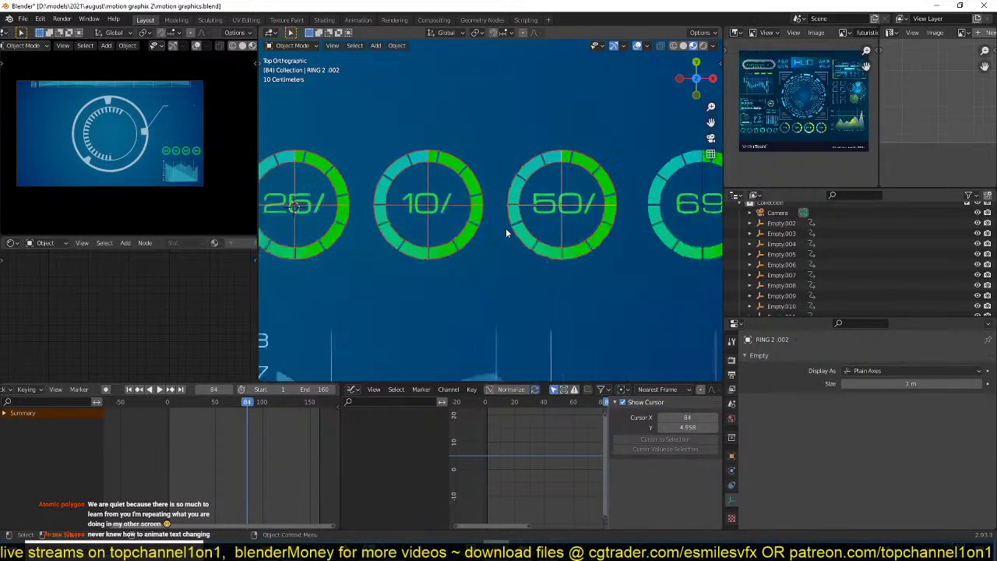
{"action": "left_click", "coordinate": [603, 207], "text": "shift"}
- Go to frame 49, set the pivot point to individual origins and test scaling the four rings
{"action": "right_click_drag", "start_coordinate": [248, 407], "coordinate": [215, 402], "text": "shift"}
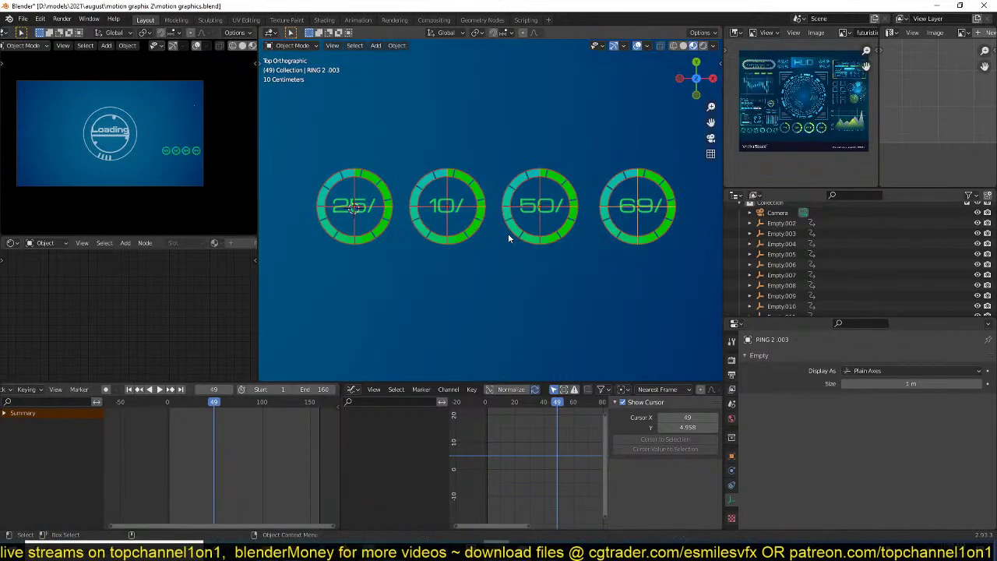
{"action": "key", "text": "period"}
{"action": "left_click", "coordinate": [518, 293]}
{"action": "key", "text": "s"}
{"action": "right_click", "coordinate": [539, 240]}
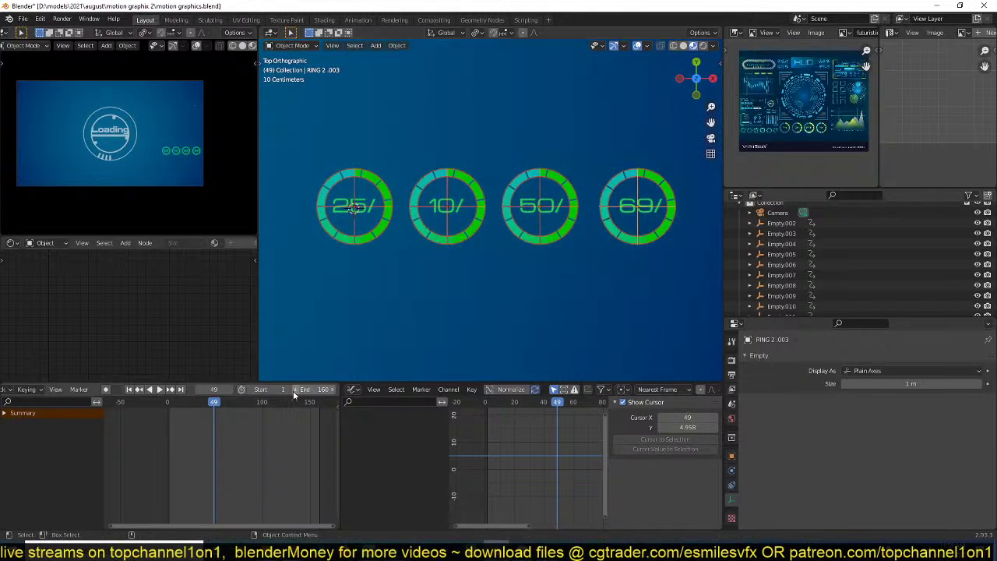
- Keyframe the four rings at their full size on frame 82 with auto keying enabled
{"action": "right_click", "coordinate": [216, 407], "text": "shift"}
{"action": "key", "text": "space"}
{"action": "right_click_drag", "start_coordinate": [227, 407], "coordinate": [246, 407], "text": "shift"}
{"action": "key", "text": "space"}
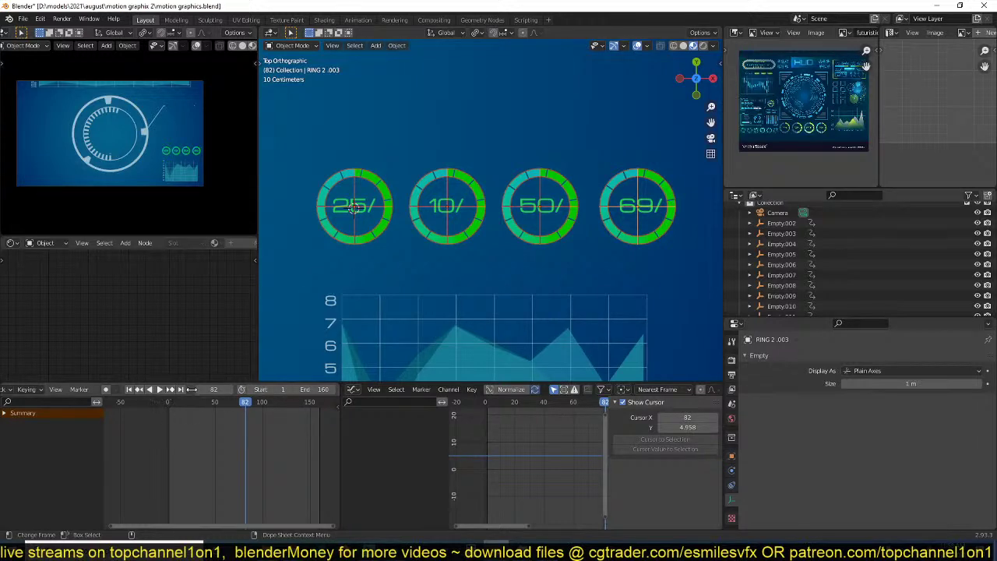
{"action": "key", "text": "g"}
{"action": "left_click", "coordinate": [518, 247]}
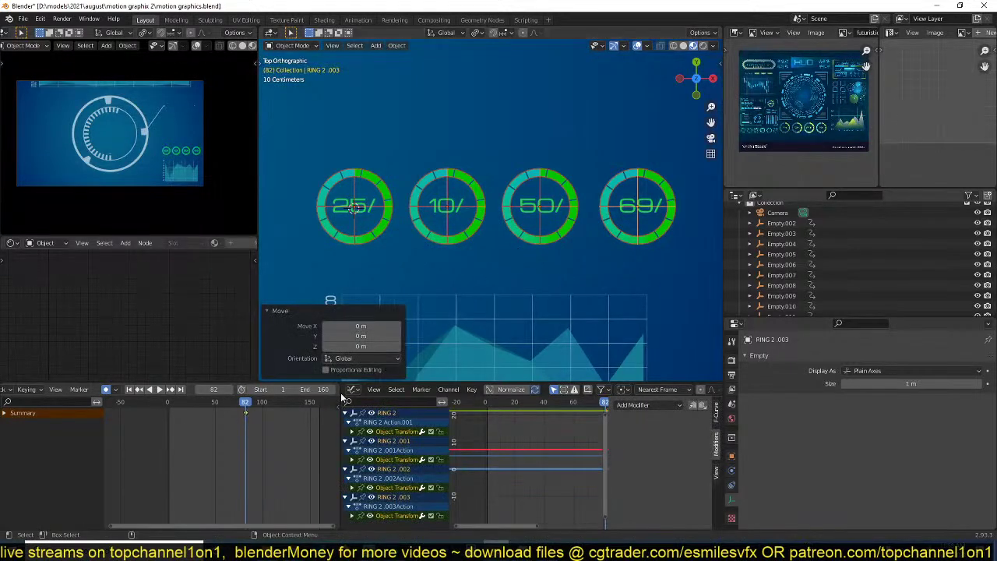
- Scale the four rings to 0 at frame 49 with auto keying on to keyframe their hidden start
{"action": "left_click_drag", "start_coordinate": [247, 404], "coordinate": [215, 404]}
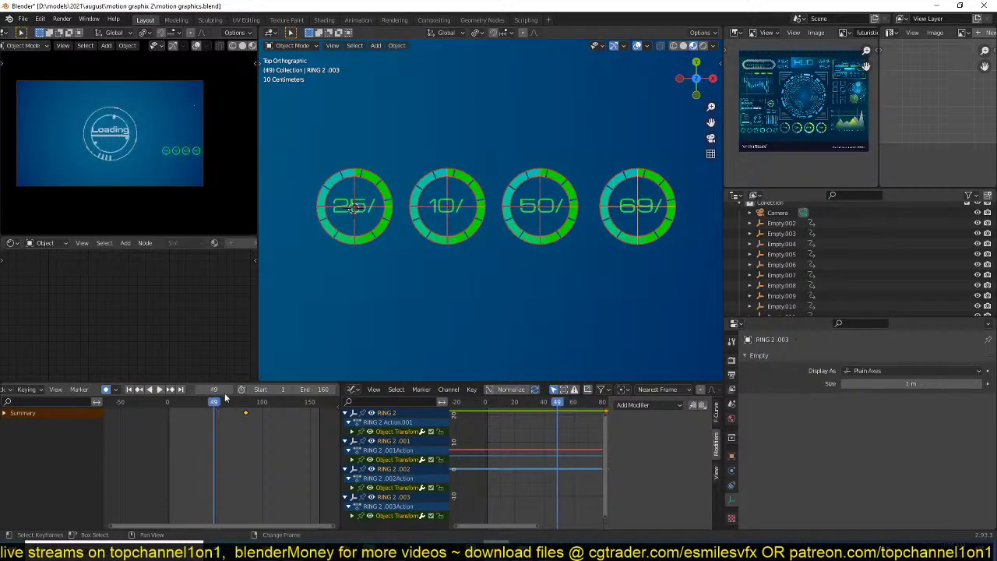
{"action": "key", "text": "s"}
{"action": "key", "text": "0"}
{"action": "left_click", "coordinate": [567, 154]}
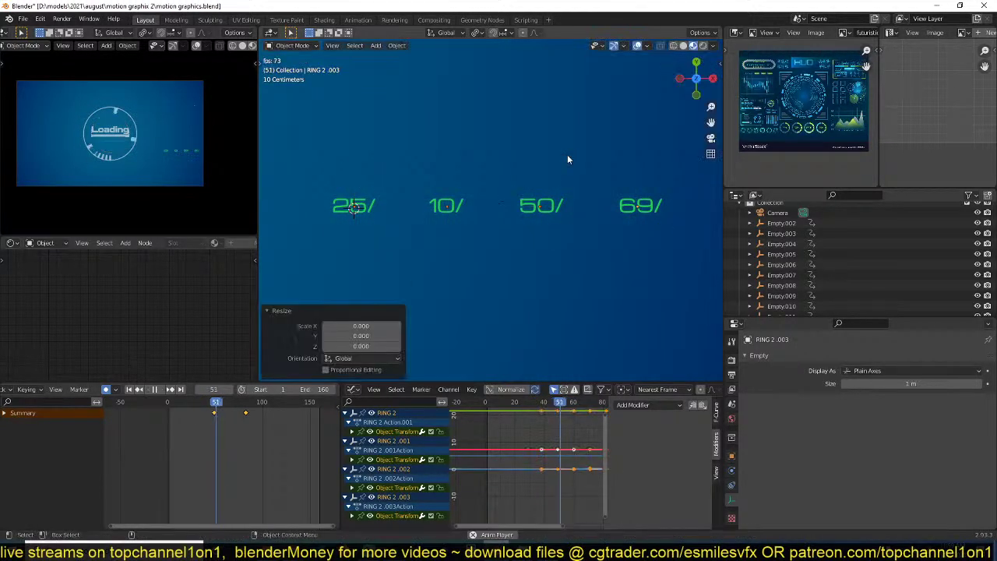
- Play back the animation to check how the rings grow from nothing to full size
{"action": "key", "text": "space"}
{"action": "key", "text": "Escape"}
{"action": "key", "text": "space"}
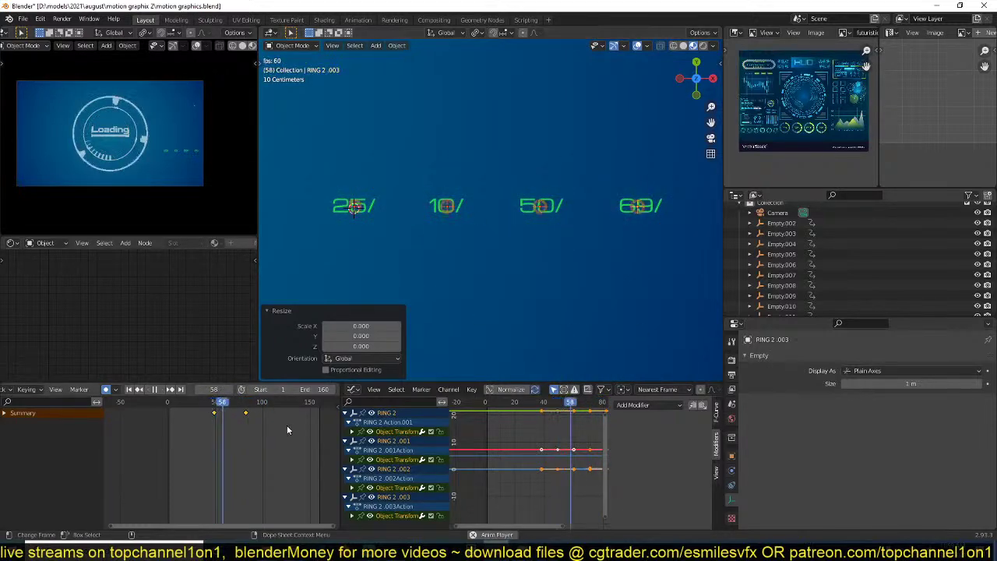
{"action": "key", "text": "space"}
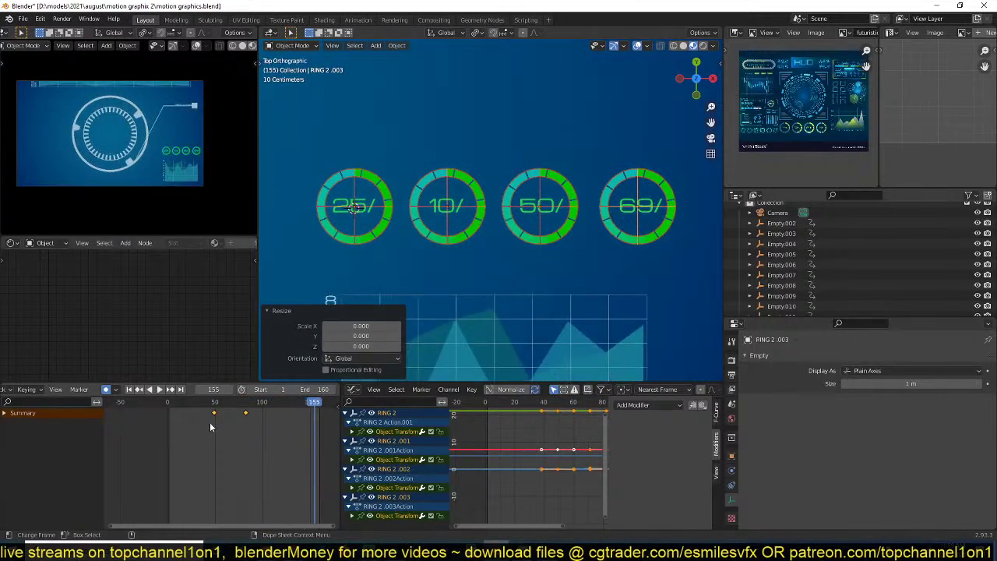
{"action": "right_click", "coordinate": [211, 426], "text": "shift"}
{"action": "key", "text": "space"}
{"action": "key", "text": "space"}
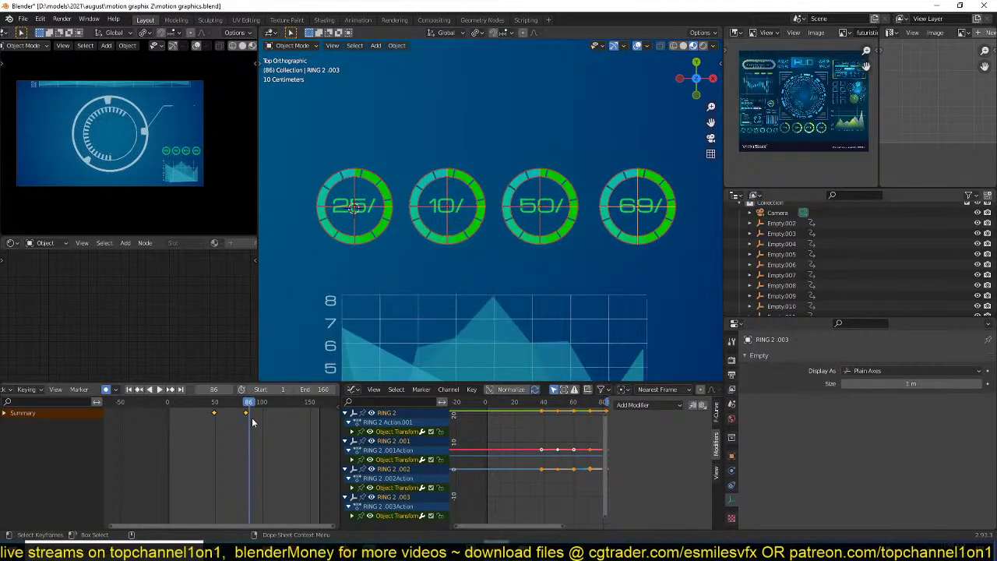
- Move the rings' full-size keyframe earlier to about frame 66 and play back the faster growth
{"action": "left_click_drag", "start_coordinate": [251, 412], "coordinate": [250, 411]}
{"action": "key", "text": "g"}
{"action": "left_click", "coordinate": [233, 413]}
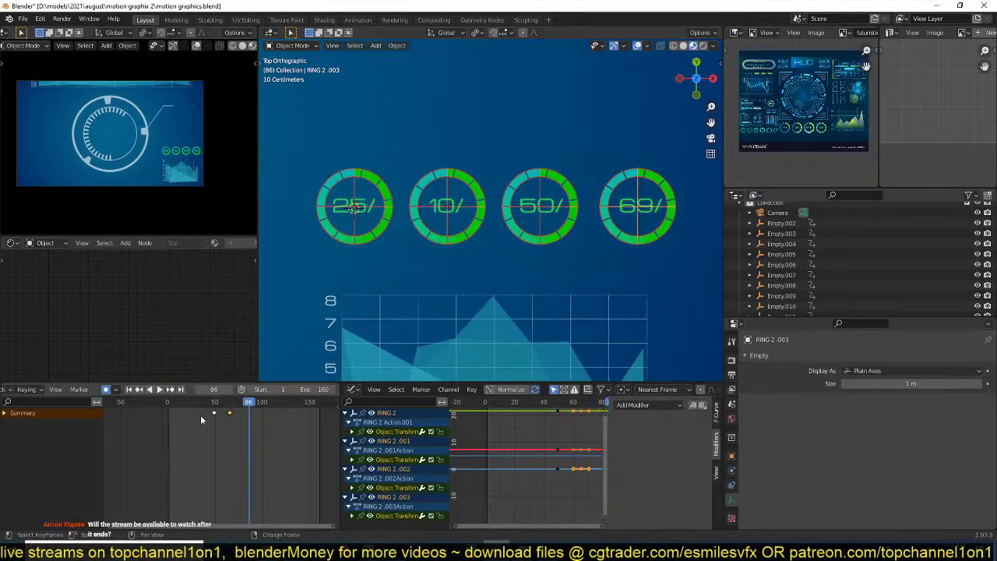
{"action": "right_click", "coordinate": [200, 417], "text": "shift"}
{"action": "key", "text": "space"}
{"action": "key", "text": "space"}
- Scale the four rings up to about 1.15 times at frame 68 to keyframe an overshoot, and play on to frame 72
{"action": "right_click_drag", "start_coordinate": [206, 422], "coordinate": [230, 415], "text": "shift"}
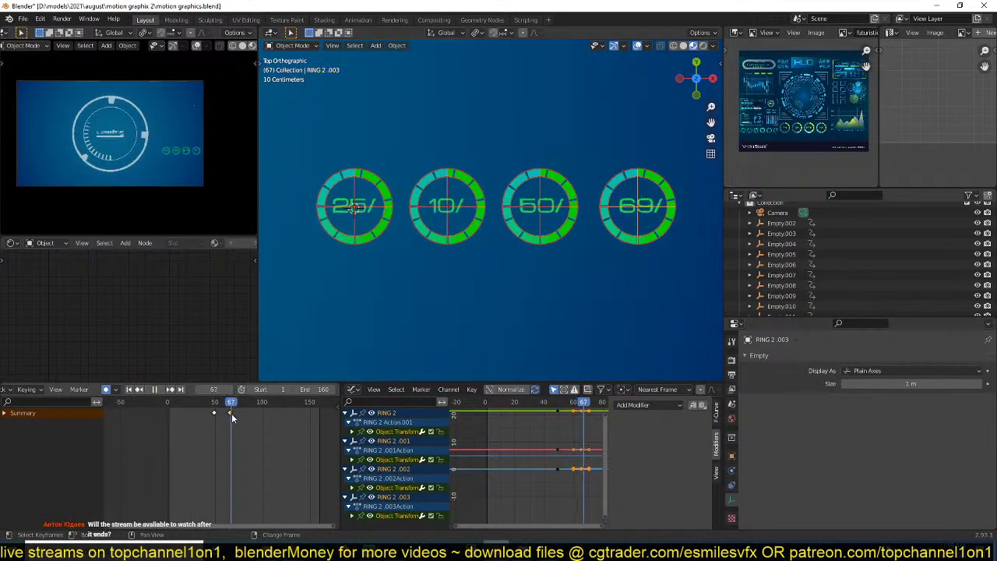
{"action": "key", "text": "space"}
{"action": "key", "text": "s"}
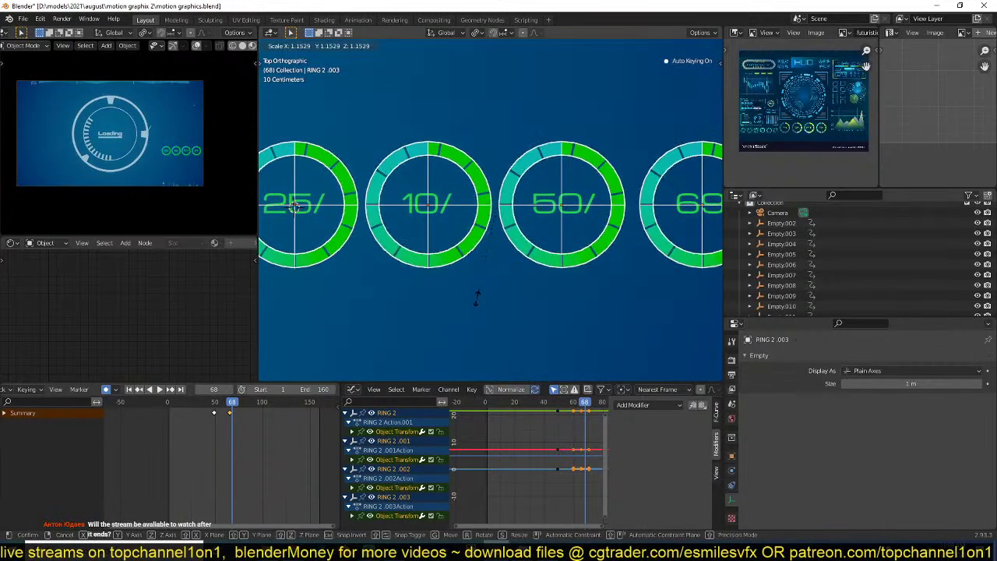
{"action": "left_click", "coordinate": [477, 297]}
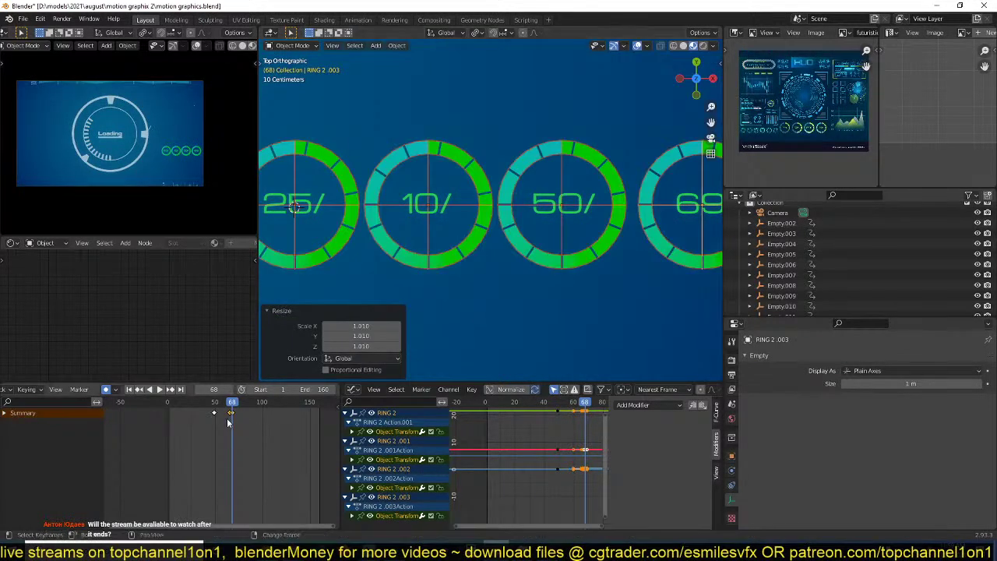
{"action": "key", "text": "space"}
{"action": "key", "text": "space"}
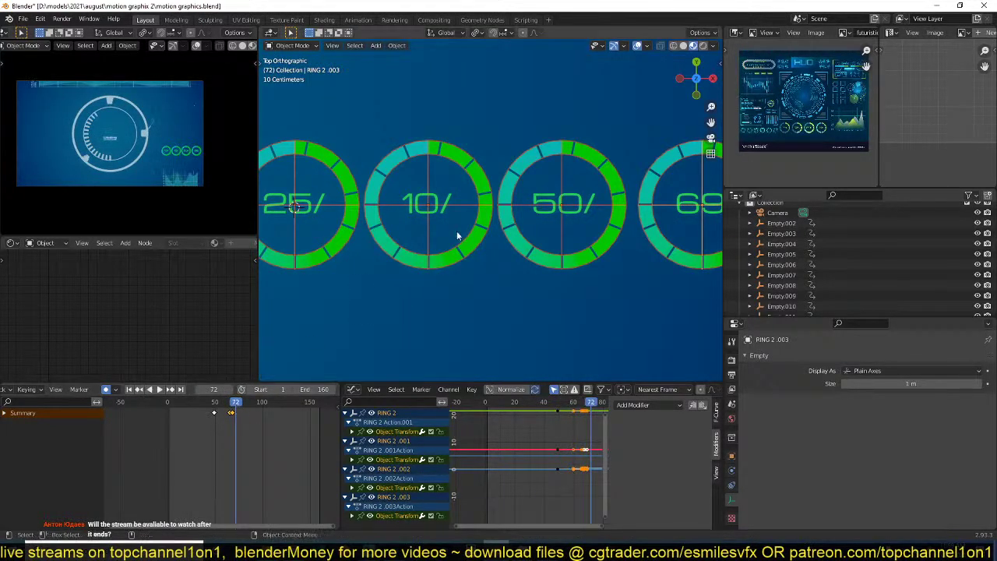
- Scale the four rings down to about 0.872 at frame 72 to keyframe them settling after the overshoot
{"action": "key", "text": "s"}
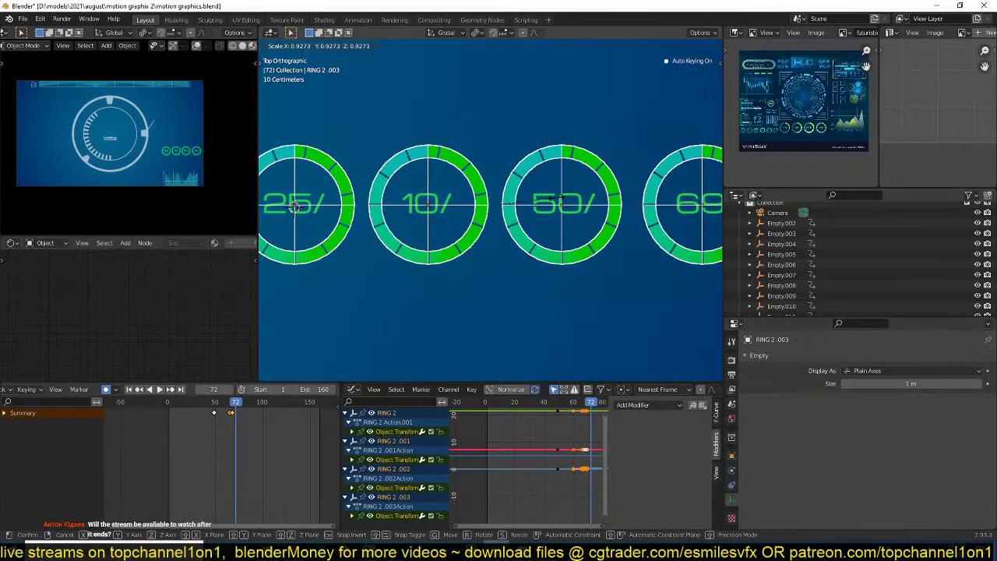
{"action": "left_click", "coordinate": [452, 275]}
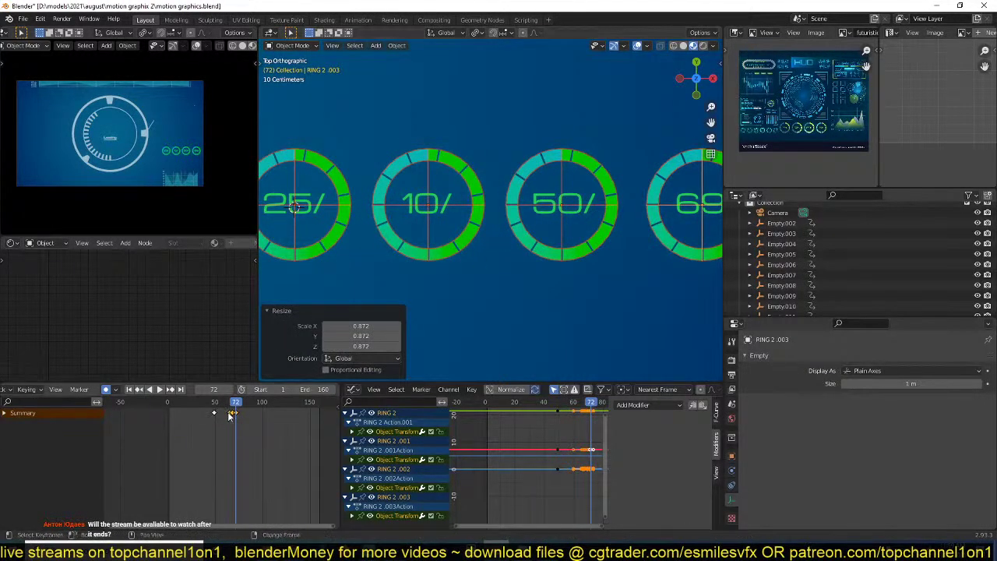
{"action": "key", "text": "Left"}
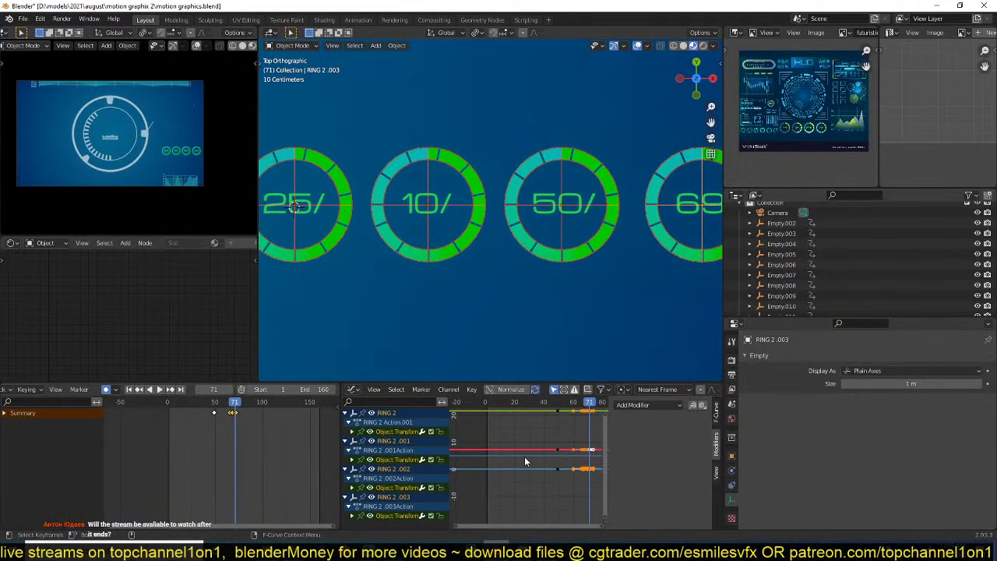
{"action": "key", "text": "Home"}
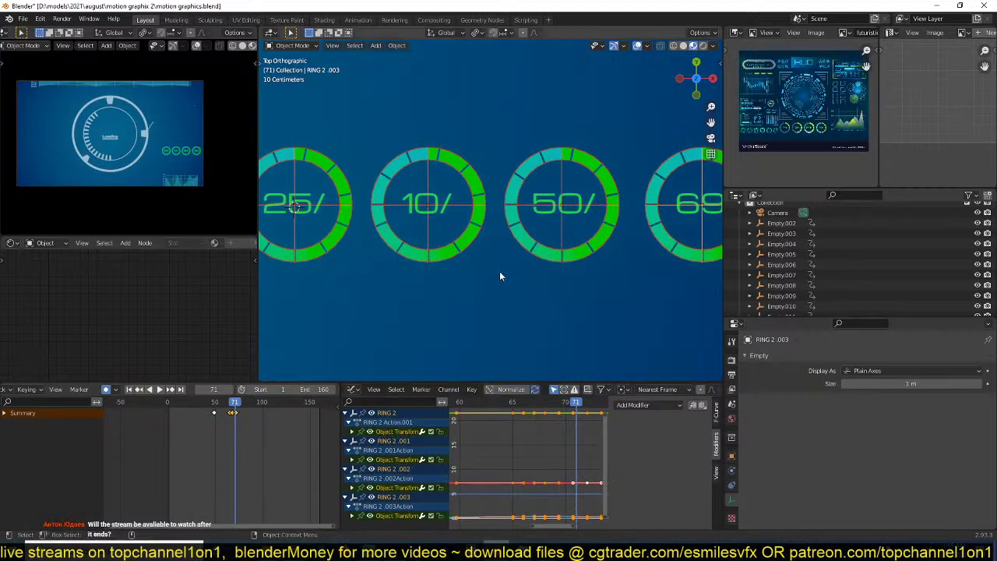
- Play back the ring animation to check the bounce, and save the file
{"action": "key", "text": "space"}
{"action": "key", "text": "ctrl+s"}
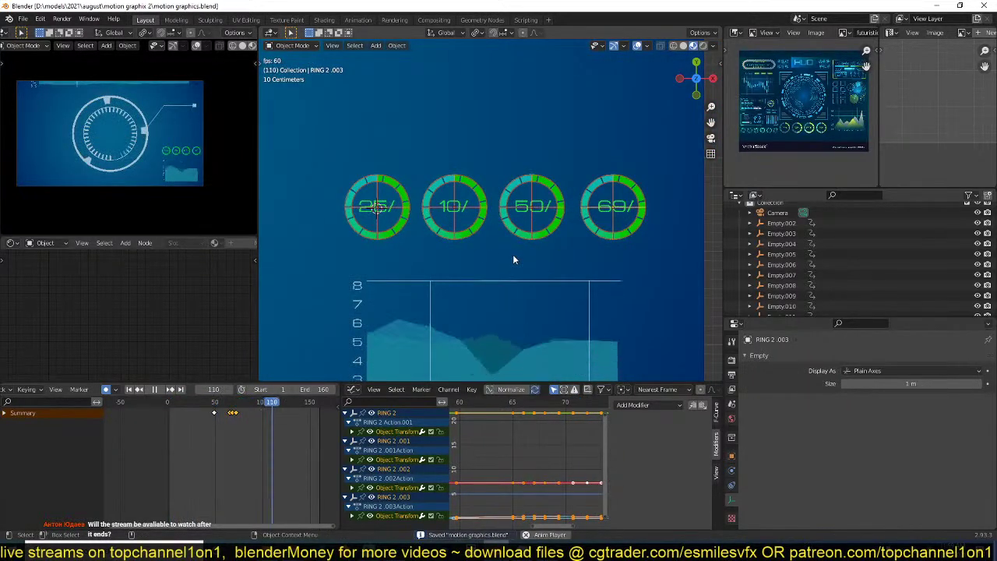
{"action": "key", "text": "space"}
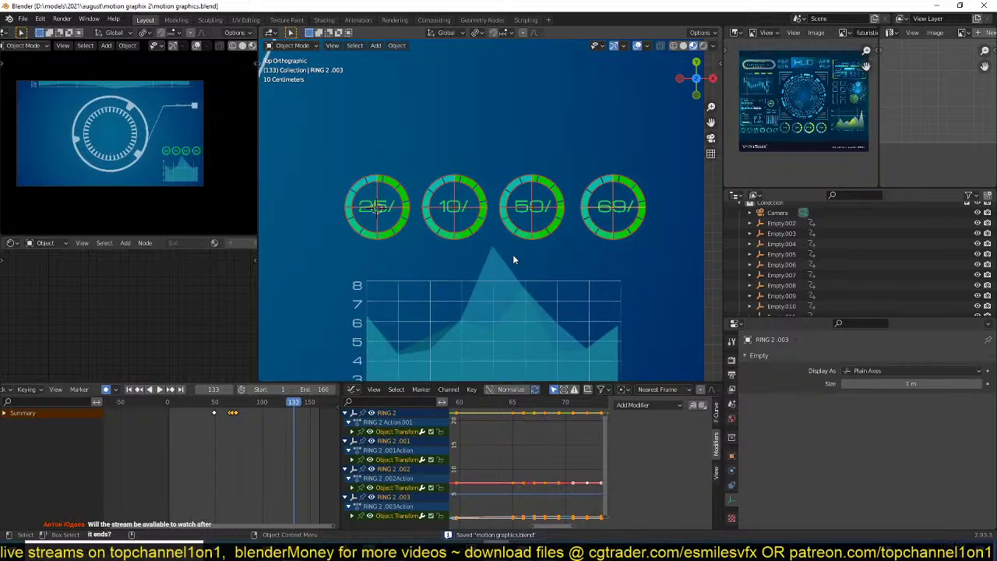
{"action": "left_click", "coordinate": [196, 402]}
{"action": "key", "text": "space"}
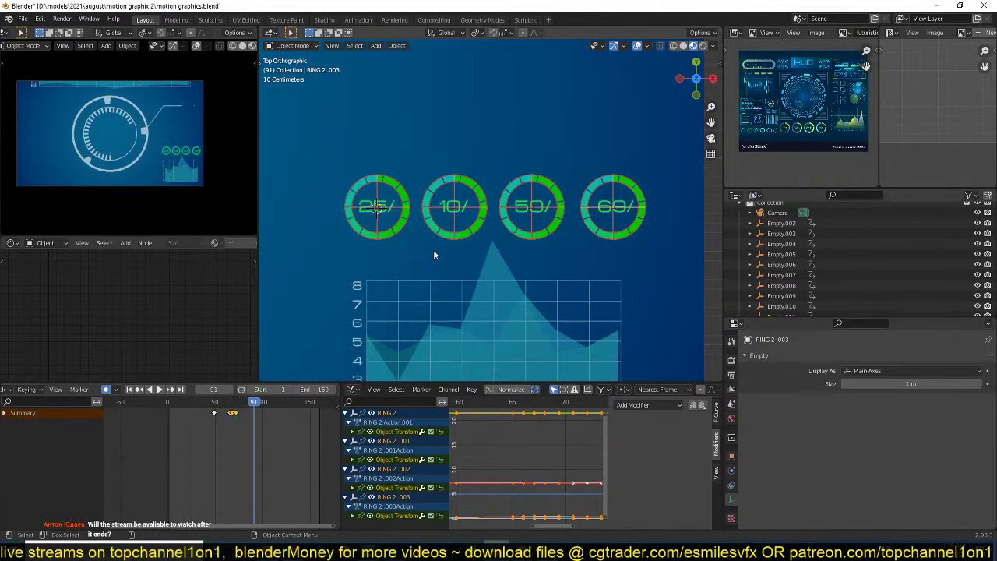
{"action": "key", "text": "space"}
- Delay the 10/, 50/ and 69/ rings by shifting their keyframes to start at about frame 63, and play back the offset
{"action": "scroll", "coordinate": [487, 233], "scroll_direction": "up", "scroll_amount": 2}
{"action": "left_click", "coordinate": [451, 218]}
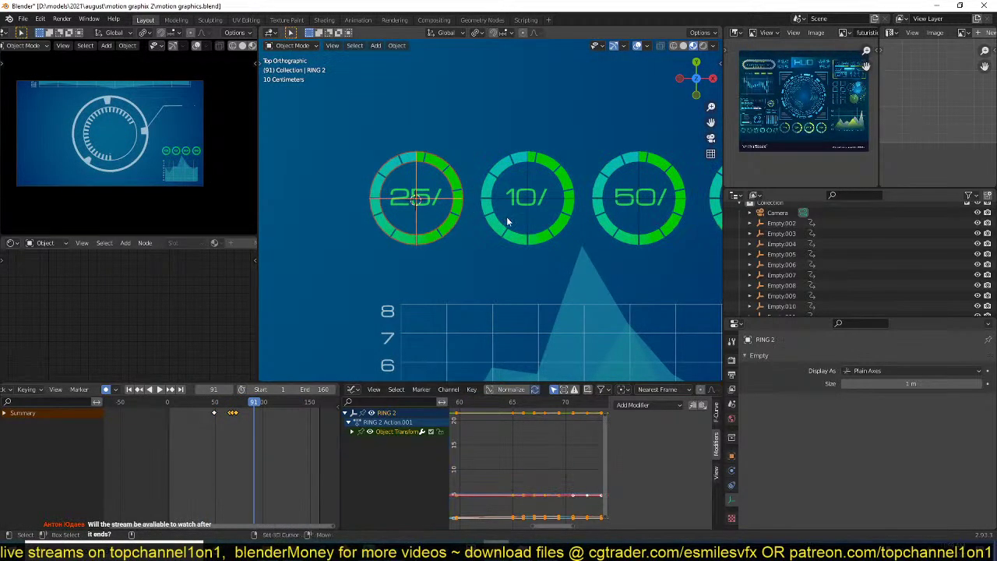
{"action": "left_click", "coordinate": [507, 236], "text": "shift"}
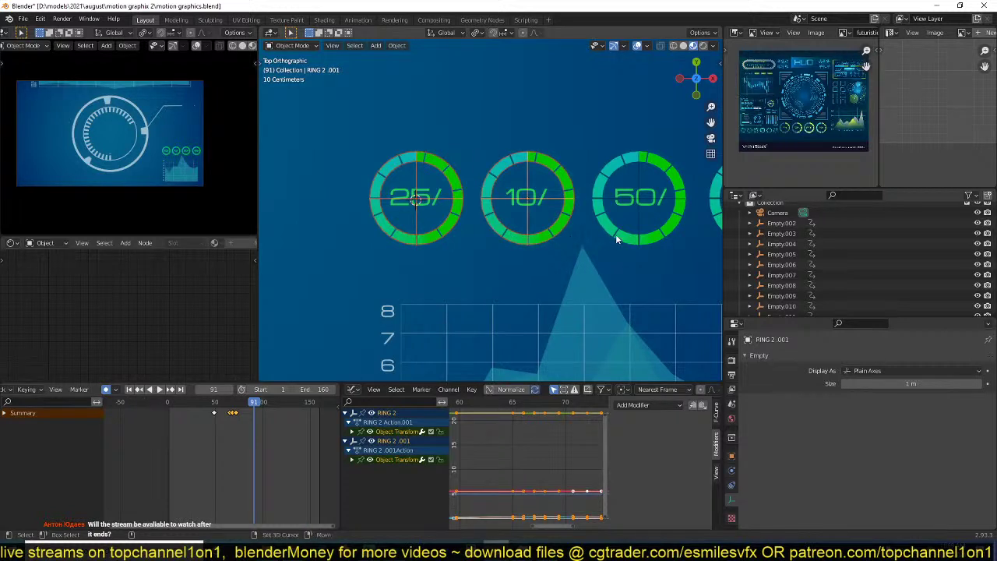
{"action": "left_click", "coordinate": [615, 238], "text": "shift"}
{"action": "scroll", "coordinate": [662, 223], "scroll_direction": "down", "scroll_amount": 3, "text": "ctrl"}
{"action": "left_click", "coordinate": [636, 223], "text": "shift"}
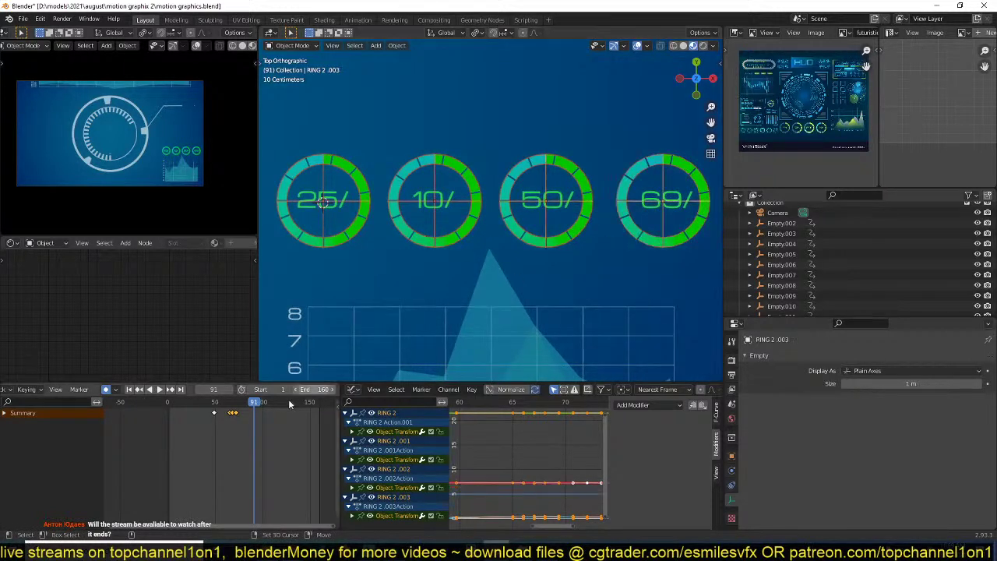
{"action": "scroll", "coordinate": [453, 442], "scroll_direction": "down", "scroll_amount": 5}
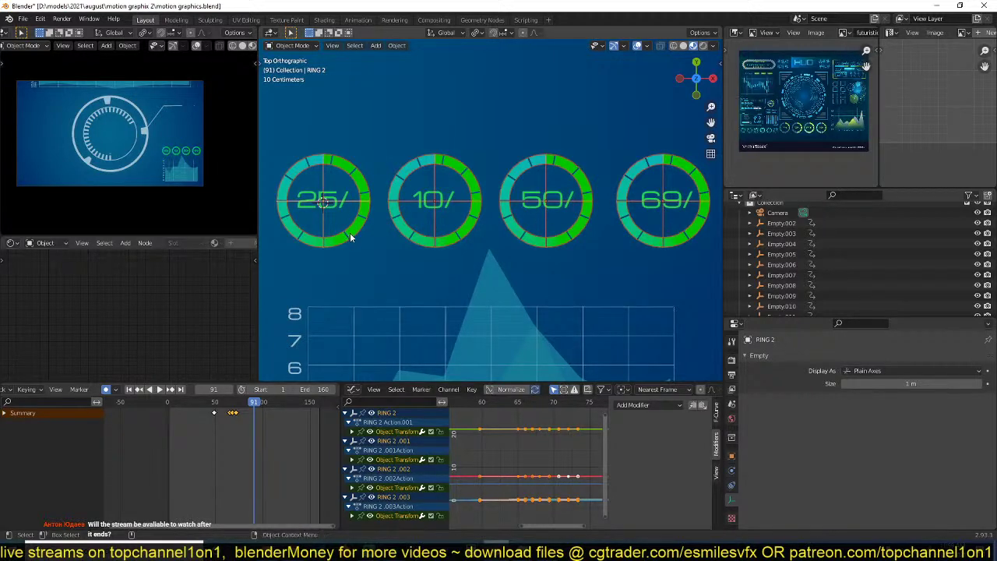
{"action": "left_click", "coordinate": [312, 155], "text": "shift"}
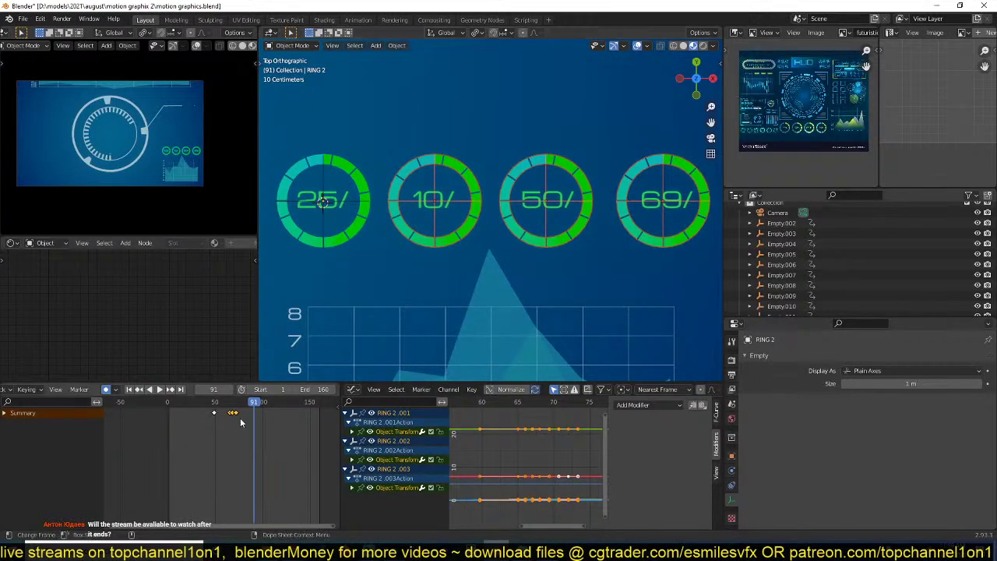
{"action": "scroll", "coordinate": [225, 423], "scroll_direction": "up", "scroll_amount": 1}
{"action": "key", "text": "g"}
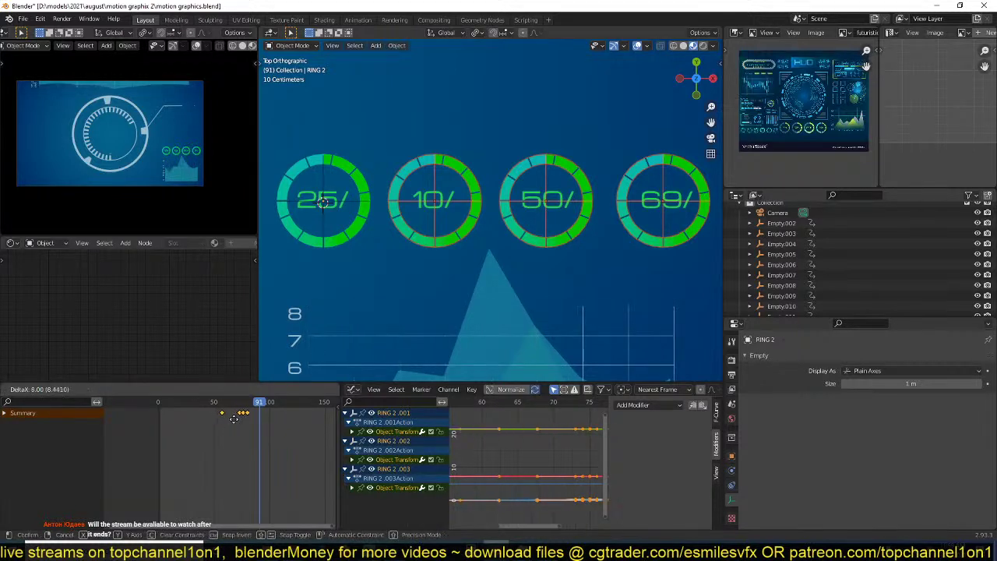
{"action": "left_click", "coordinate": [241, 420]}
{"action": "key", "text": "space"}
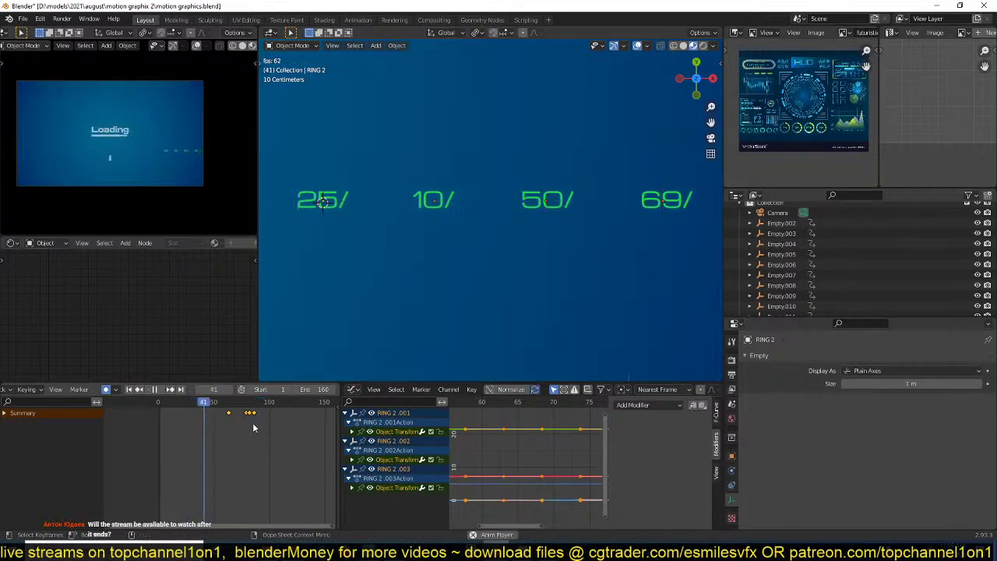
{"action": "key", "text": "space"}
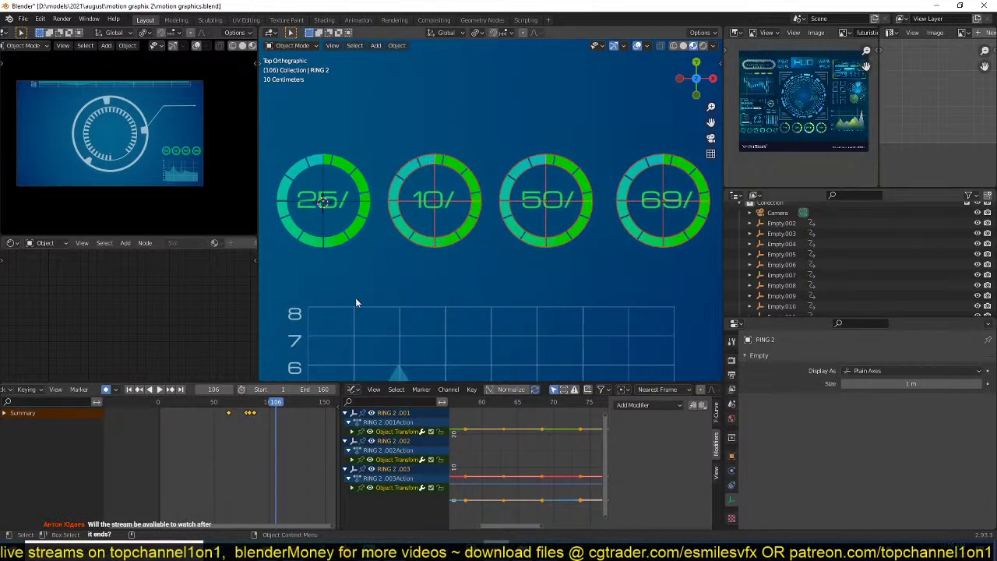
- Shift the keyframes of the 50/ and 69/ rings to start at about frame 84, and play back the stagger
{"action": "left_click_drag", "start_coordinate": [387, 141], "coordinate": [452, 264], "text": "ctrl"}
{"action": "key", "text": "g"}
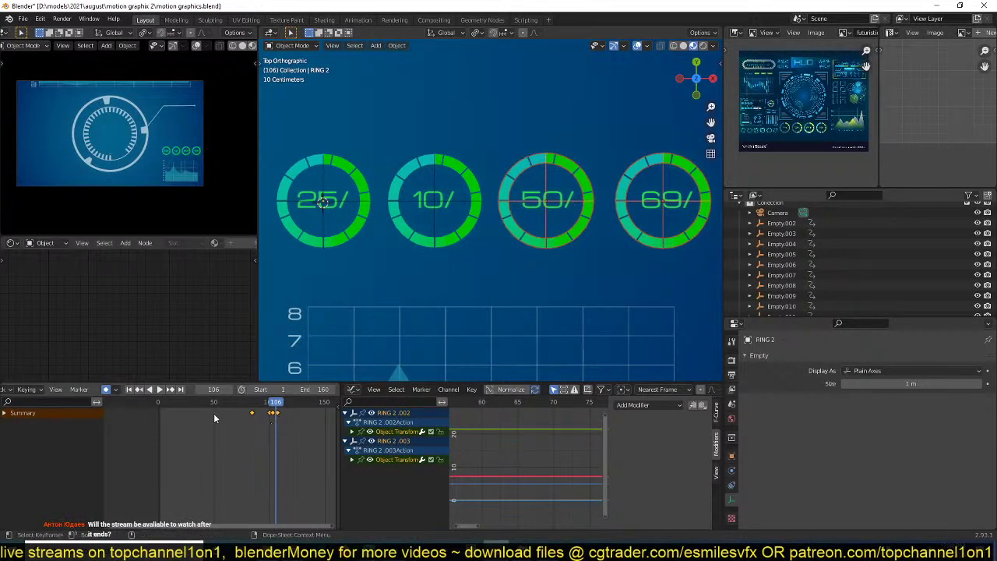
{"action": "key", "text": "space"}
{"action": "scroll", "coordinate": [452, 273], "scroll_direction": "down", "scroll_amount": 8}
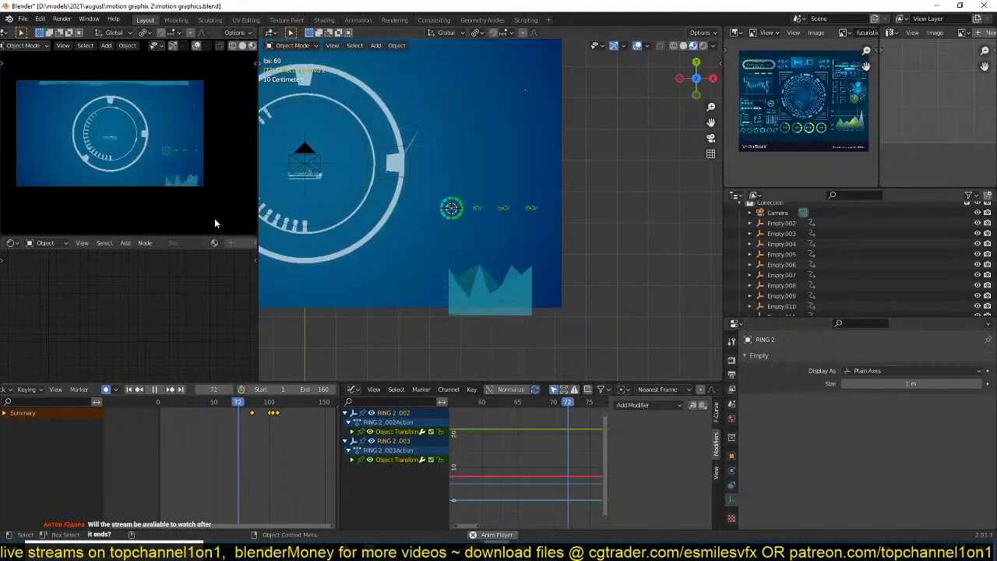
{"action": "key", "text": "space"}
- Shift the 69/ ring's keyframes to start at about frame 115
{"action": "scroll", "coordinate": [515, 224], "scroll_direction": "up", "scroll_amount": 5}
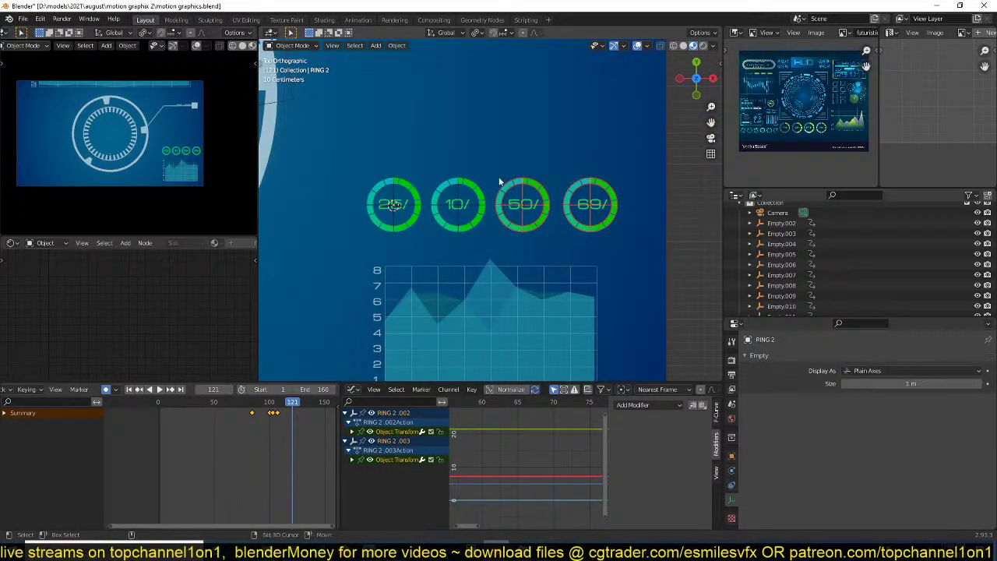
{"action": "key", "text": "b"}
{"action": "middle_click_drag", "start_coordinate": [497, 148], "coordinate": [532, 238]}
{"action": "scroll", "coordinate": [248, 419], "scroll_direction": "up", "scroll_amount": 2}
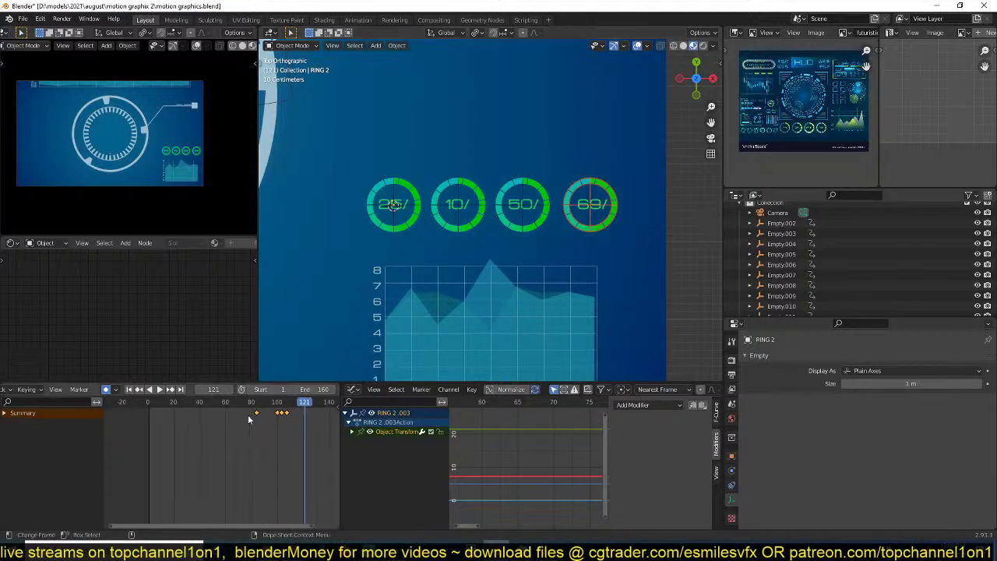
{"action": "key", "text": "g"}
{"action": "left_click", "coordinate": [251, 431]}
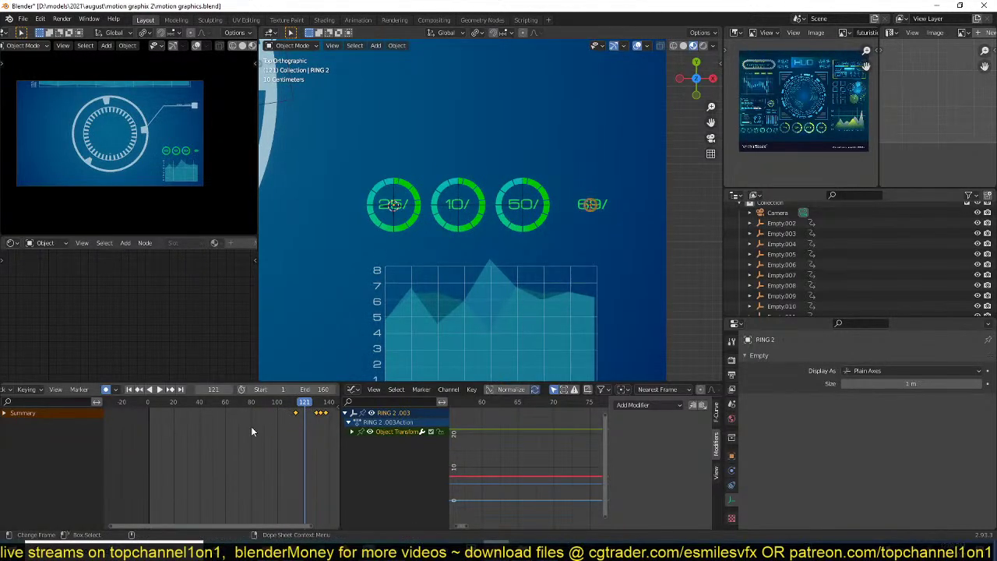
- Hide the viewport overlays, play back the staggered rings from near the start, and save the file
{"action": "right_click", "coordinate": [151, 430], "text": "shift"}
{"action": "scroll", "coordinate": [493, 223], "scroll_direction": "down", "scroll_amount": 2}
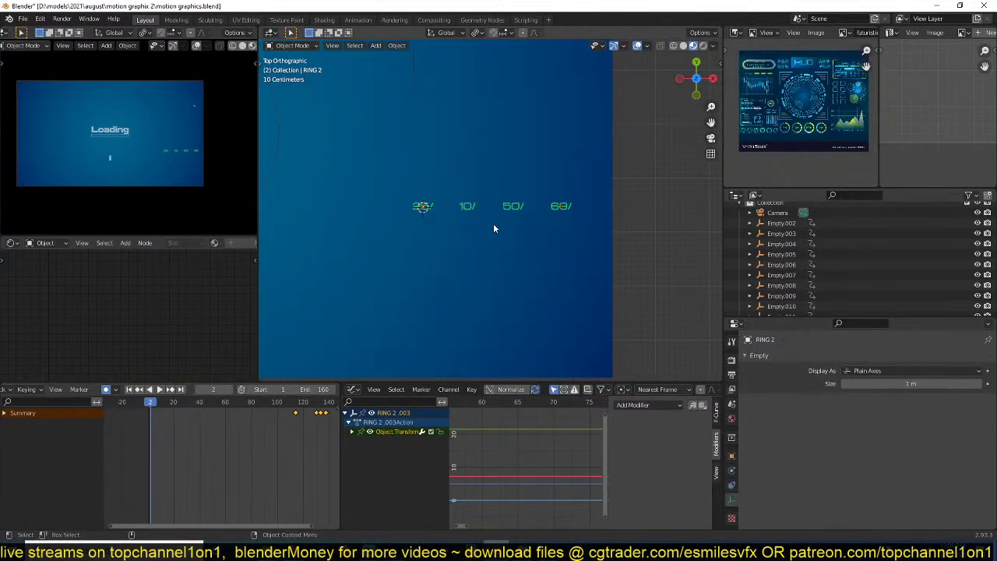
{"action": "left_click", "coordinate": [638, 46]}
{"action": "key", "text": "space"}
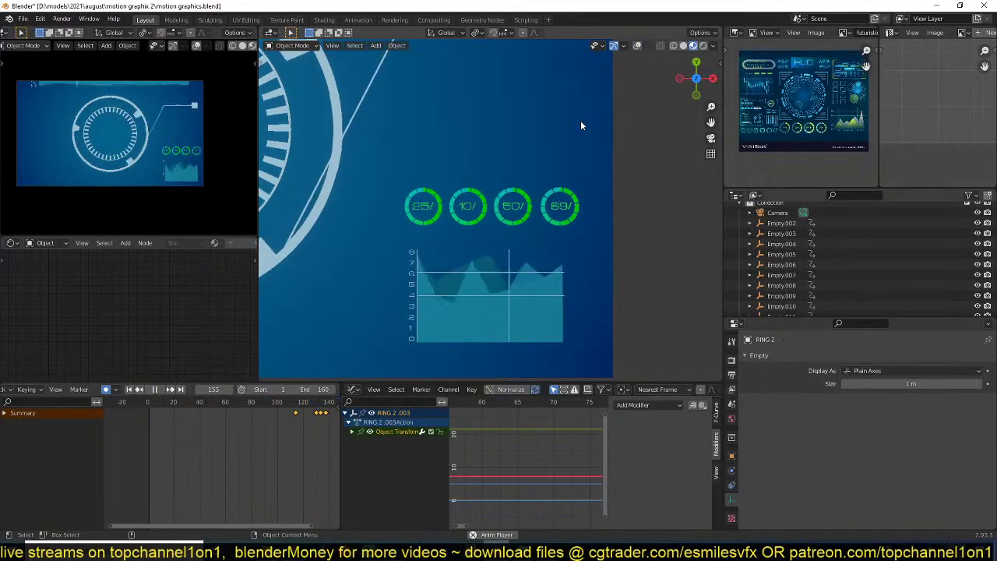
{"action": "key", "text": "space"}
{"action": "scroll", "coordinate": [568, 144], "scroll_direction": "up", "scroll_amount": 3}
{"action": "key", "text": "ctrl+s"}
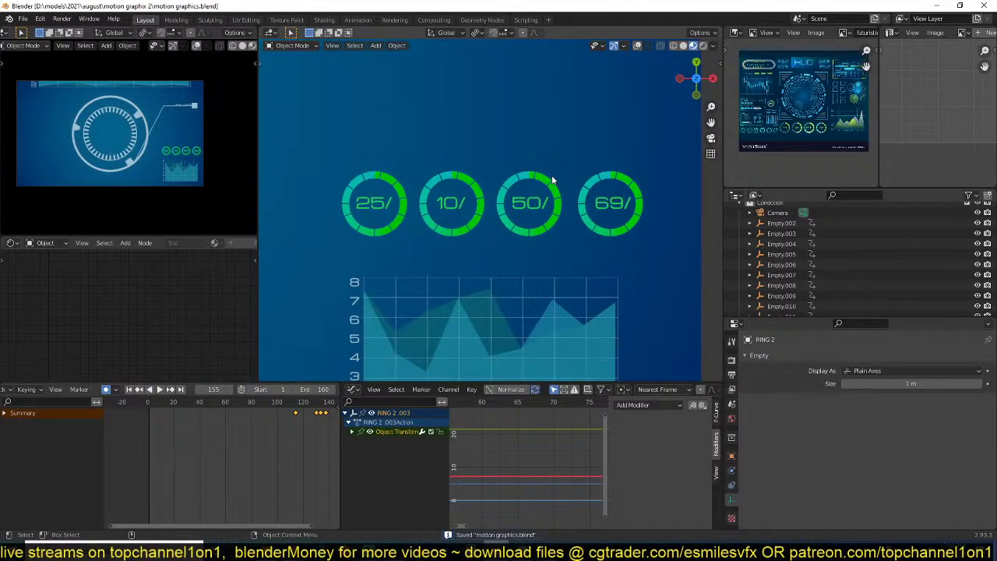
- Select the four percentage labels in wireframe view and go to frame 49
{"action": "left_click", "coordinate": [379, 208]}
{"action": "key", "text": "shift+z"}
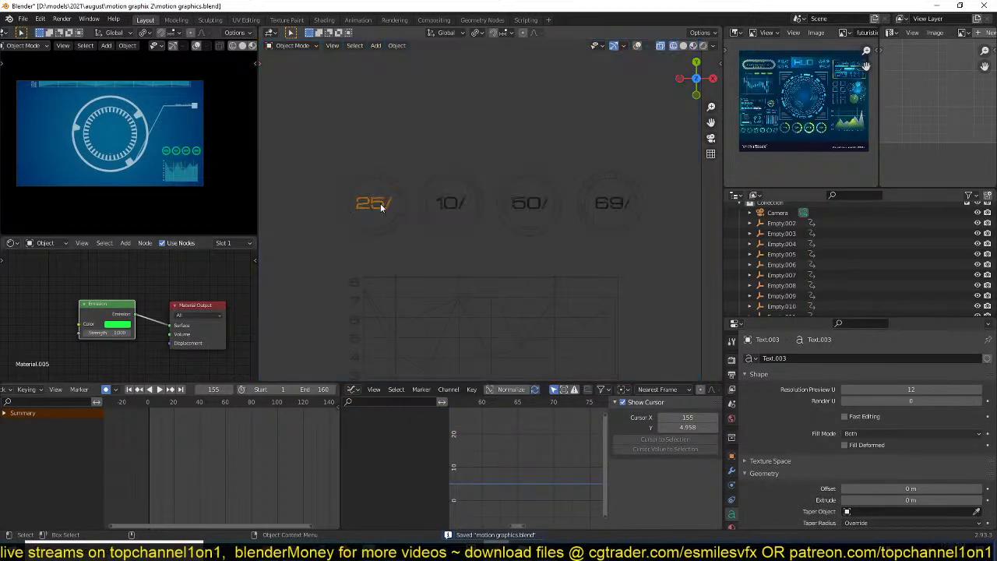
{"action": "left_click", "coordinate": [525, 201], "text": "shift"}
{"action": "left_click", "coordinate": [591, 204], "text": "shift"}
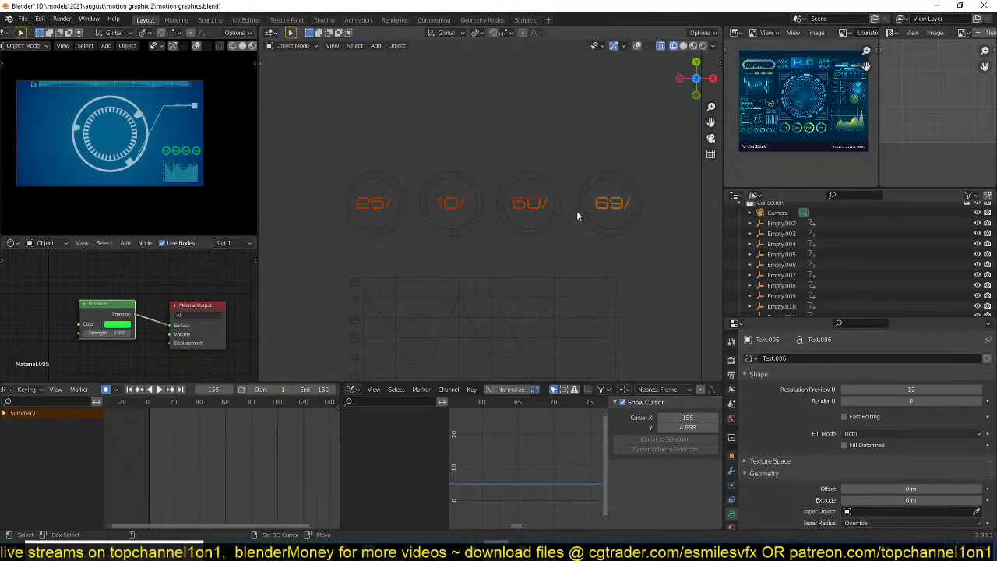
{"action": "right_click_drag", "start_coordinate": [324, 415], "coordinate": [213, 410], "text": "shift"}
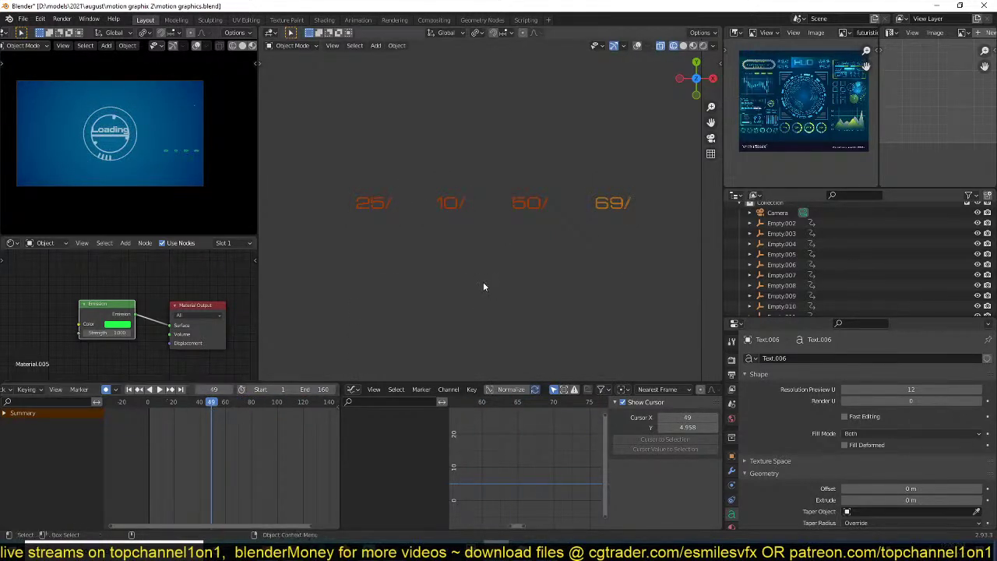
- Show the viewport in solid shading with random object colors and overlays on, and save the file
{"action": "key", "text": "z"}
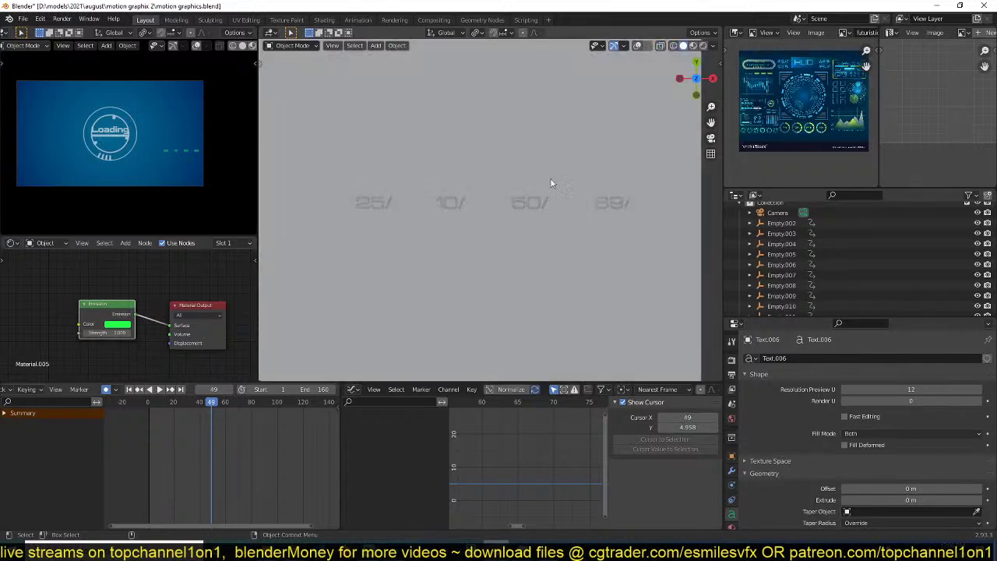
{"action": "left_click", "coordinate": [712, 46]}
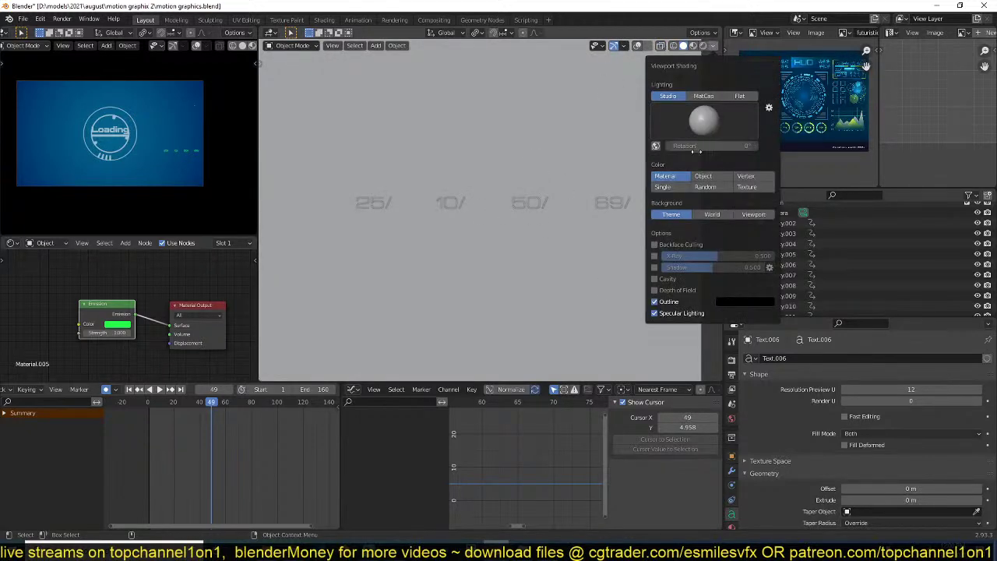
{"action": "left_click", "coordinate": [713, 190]}
{"action": "key", "text": "ctrl+s"}
{"action": "key", "text": "z"}
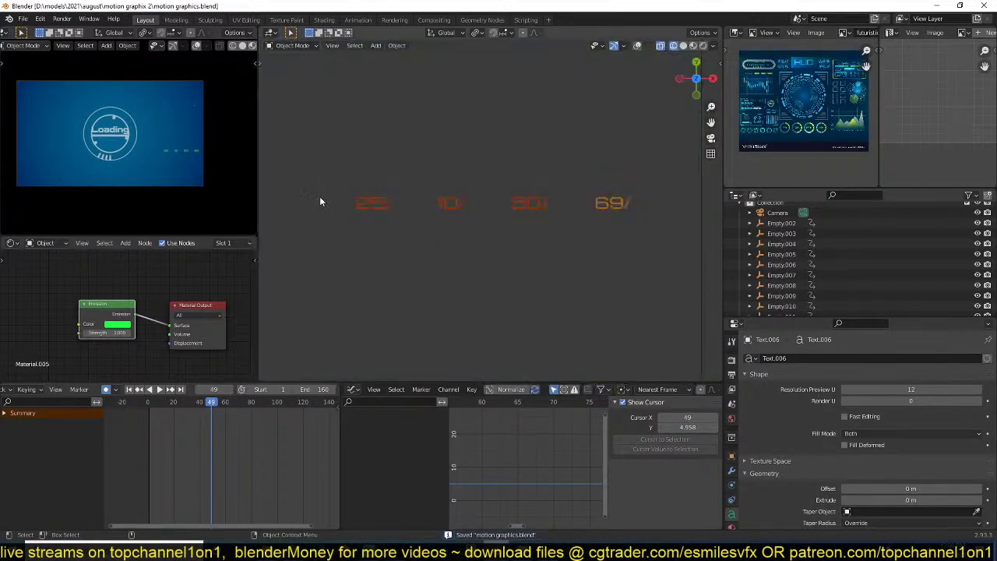
{"action": "left_click", "coordinate": [637, 46]}
{"action": "key", "text": "z"}
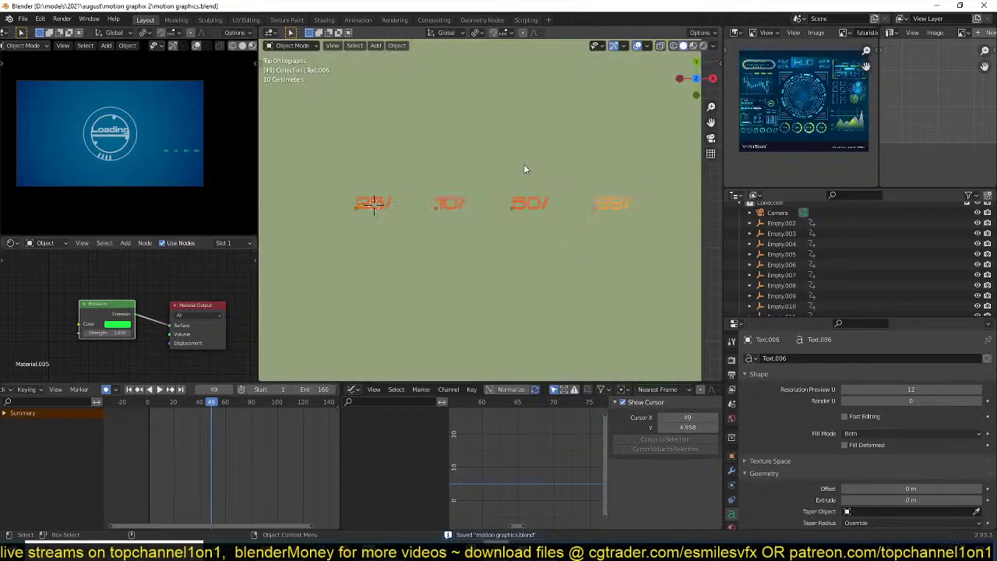
- Keyframe the four percentage labels in place at frames 49 and 136 by confirming zero-distance moves with auto keying
{"action": "key", "text": "g"}
{"action": "left_click", "coordinate": [524, 166]}
{"action": "left_click_drag", "start_coordinate": [214, 404], "coordinate": [325, 399]}
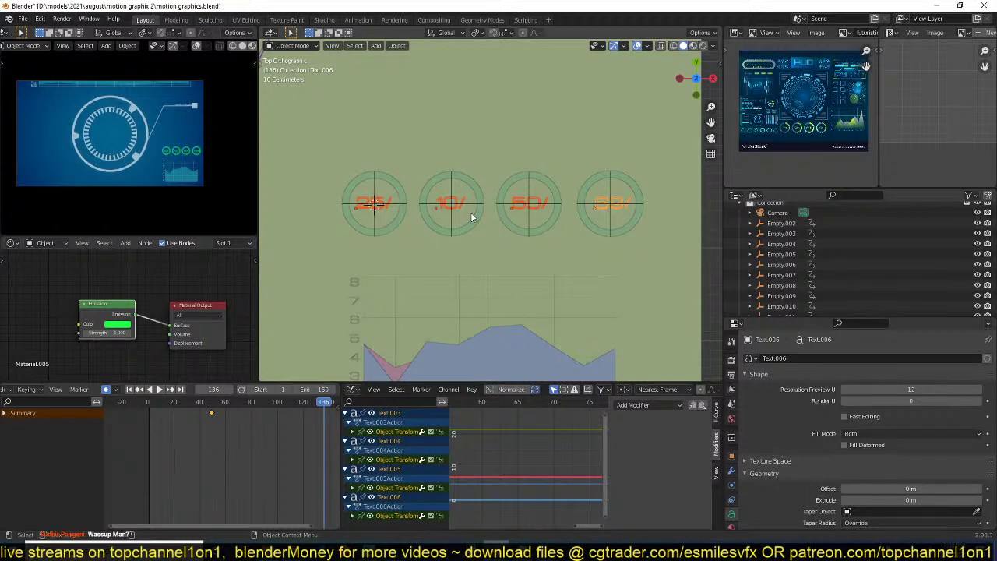
{"action": "key", "text": "g"}
{"action": "left_click", "coordinate": [438, 183]}
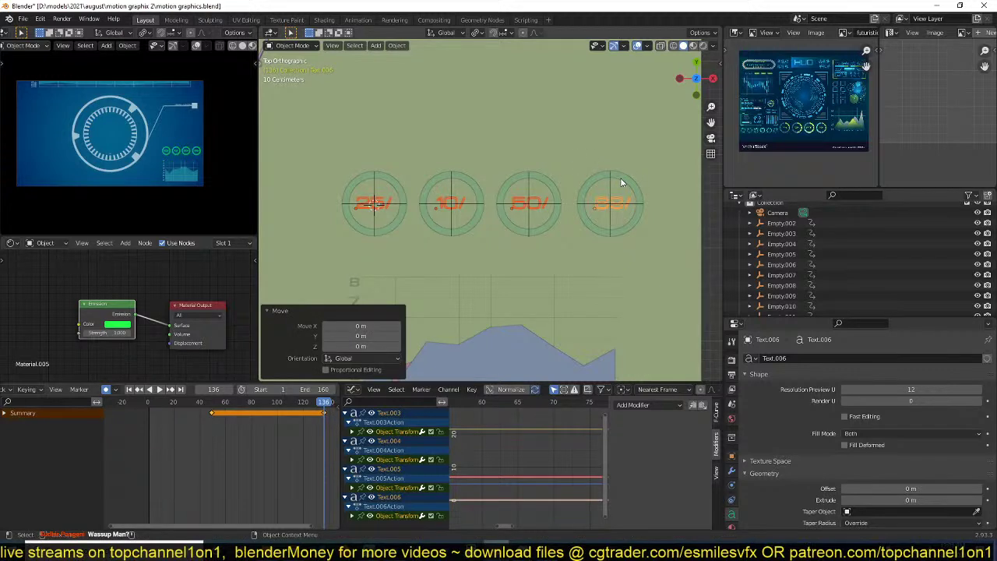
- Move the labels' first keyframe to about frame 112
{"action": "left_click", "coordinate": [213, 416]}
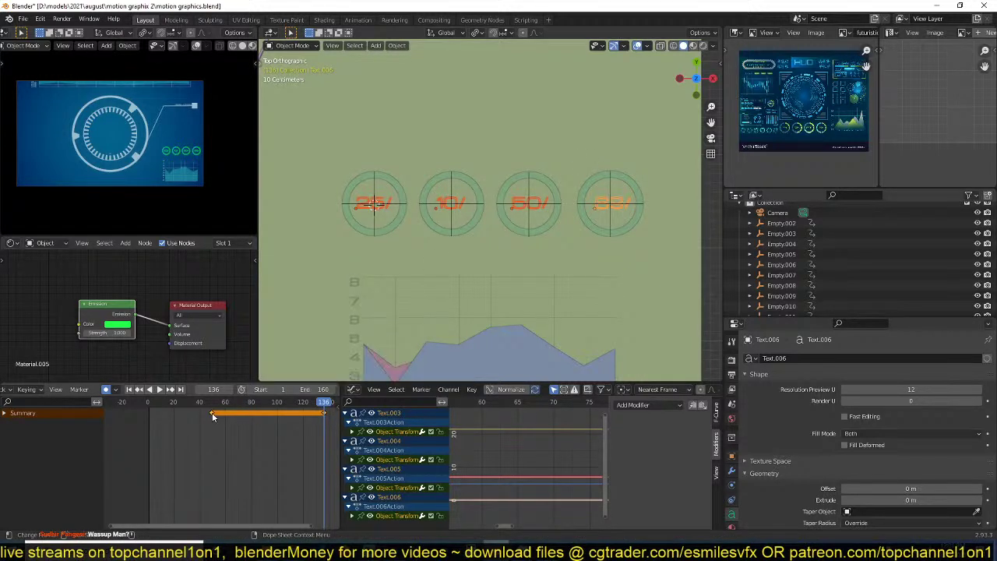
{"action": "key", "text": "g"}
{"action": "left_click", "coordinate": [293, 415]}
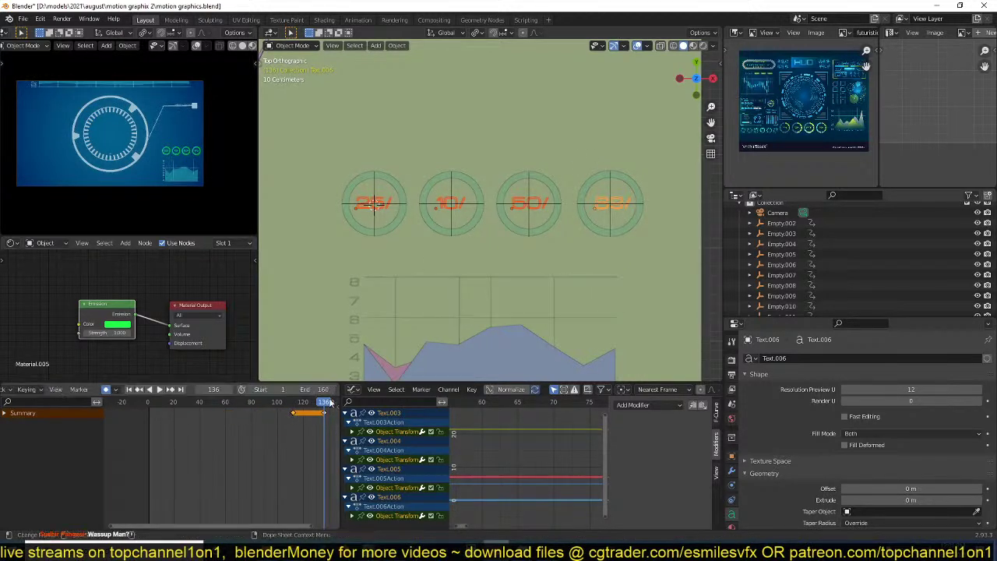
- Keyframe the four percentage labels scaled to 0 at frame 136 and scrub back to frame 124
{"action": "key", "text": "s"}
{"action": "key", "text": "0"}
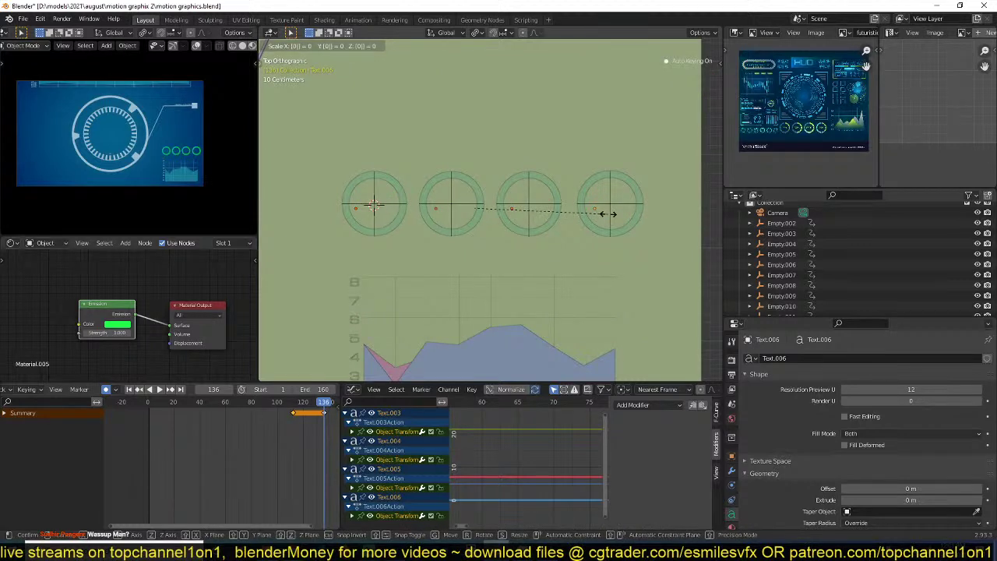
{"action": "key", "text": "Return"}
{"action": "left_click_drag", "start_coordinate": [324, 406], "coordinate": [309, 408]}
- Set the text's horizontal alignment to Center and copy that setting to the other selected percentage labels
{"action": "scroll", "coordinate": [840, 450], "scroll_direction": "down", "scroll_amount": 10}
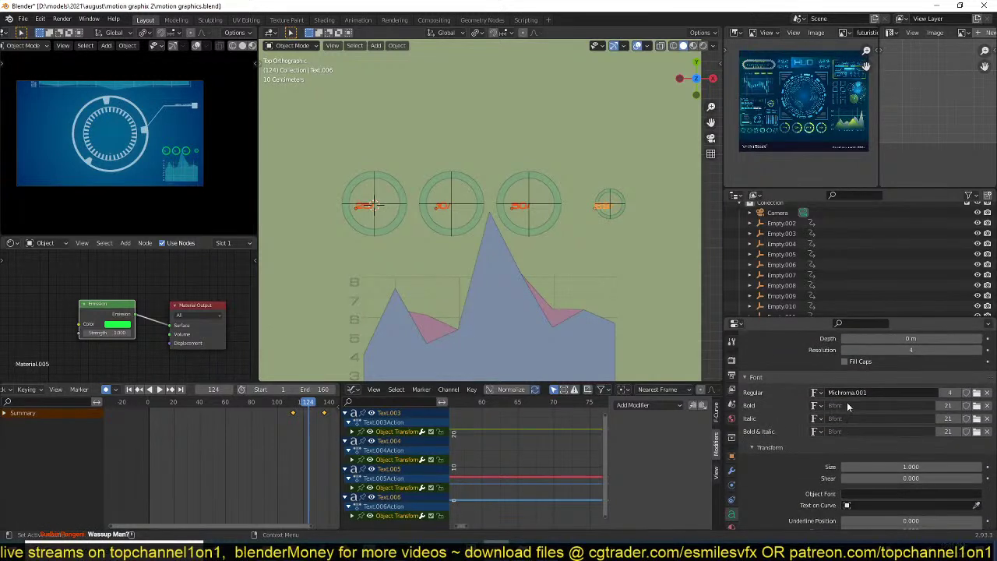
{"action": "scroll", "coordinate": [838, 430], "scroll_direction": "down", "scroll_amount": 5}
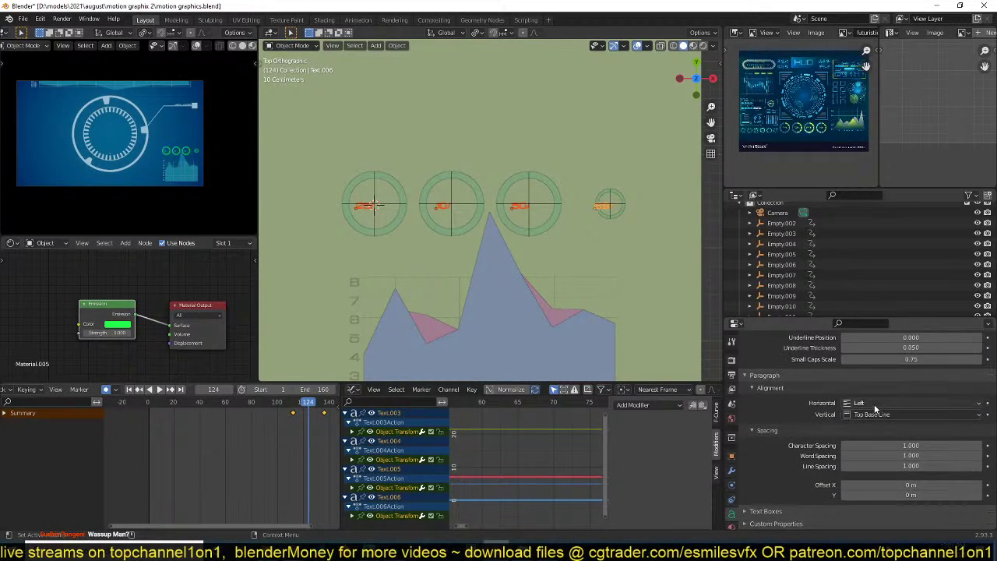
{"action": "left_click", "coordinate": [868, 404]}
{"action": "left_click", "coordinate": [866, 428]}
{"action": "right_click", "coordinate": [874, 405]}
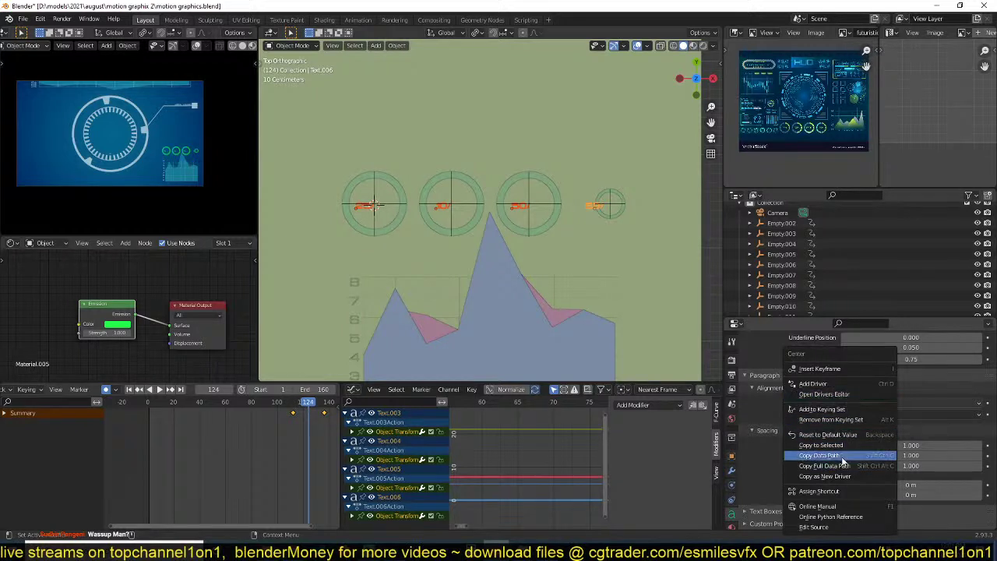
{"action": "left_click", "coordinate": [848, 444]}
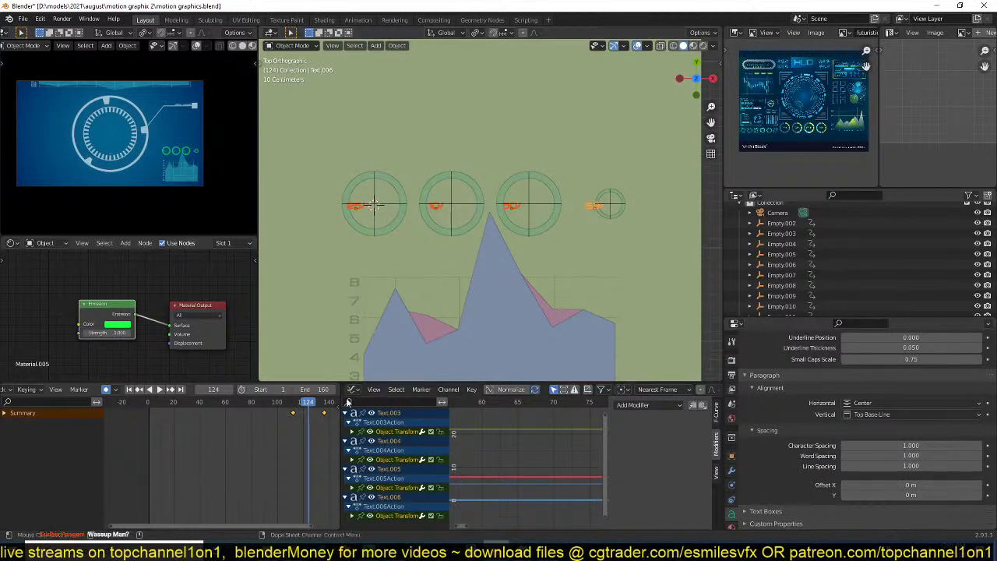
- At frame 112, move the four percentage labels about 0.18 m along X so they sit centered in their rings
{"action": "right_click", "coordinate": [312, 403]}
{"action": "right_click", "coordinate": [309, 386]}
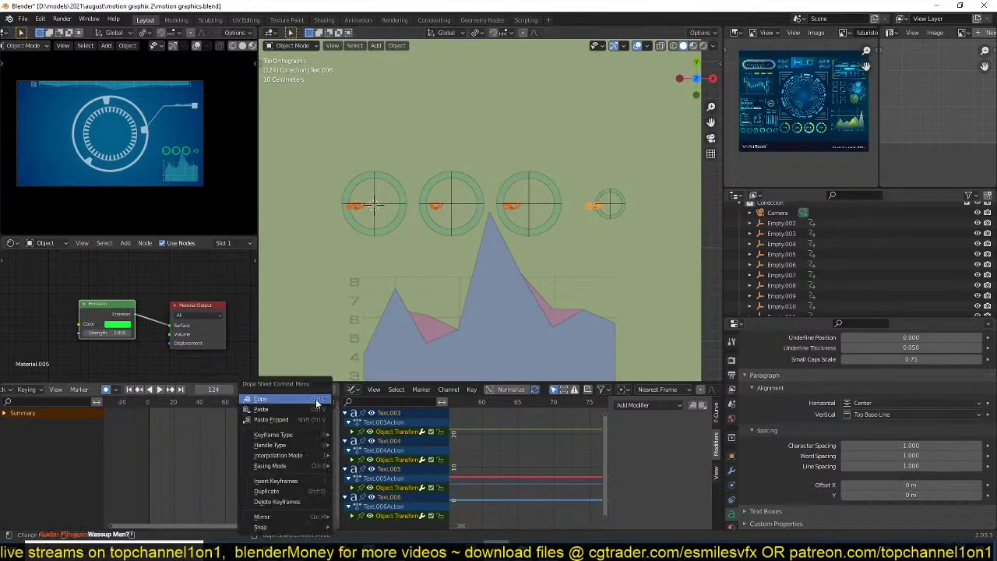
{"action": "key", "text": "space"}
{"action": "left_click_drag", "start_coordinate": [324, 403], "coordinate": [293, 409]}
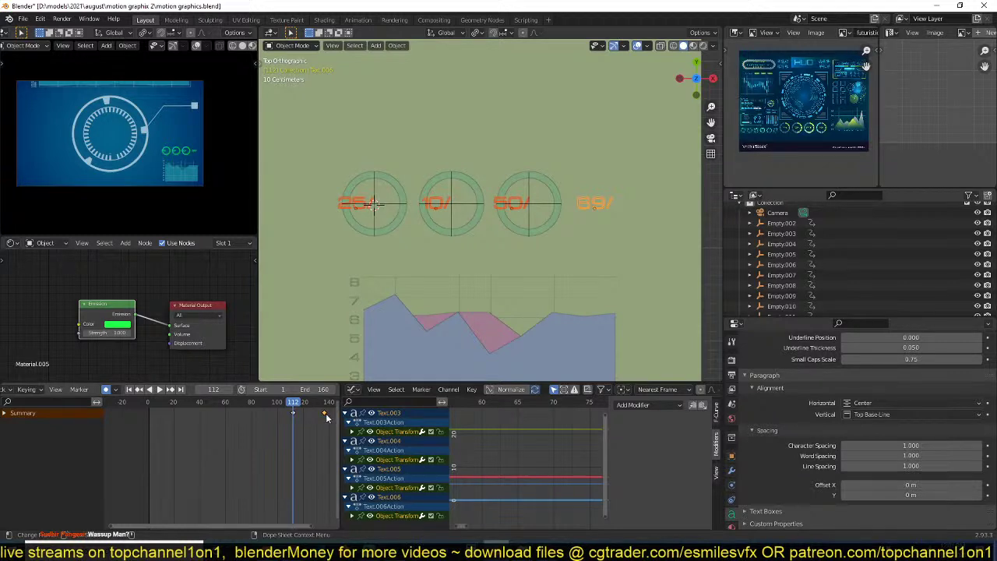
{"action": "key", "text": "g"}
{"action": "key", "text": "x"}
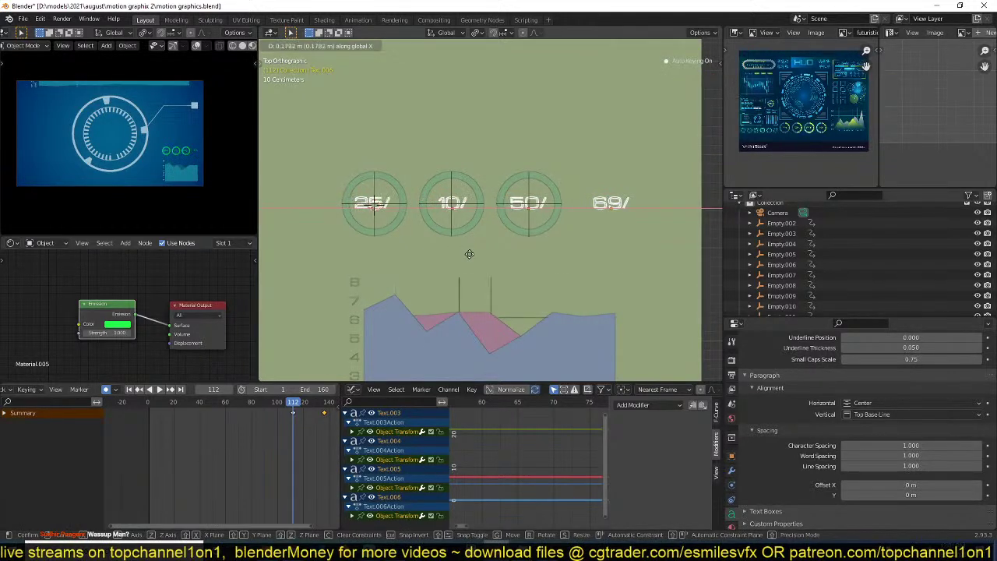
{"action": "left_click", "coordinate": [471, 254]}
- Delete the percentage labels' keyframes at frame 136
{"action": "left_click_drag", "start_coordinate": [303, 434], "coordinate": [337, 411]}
{"action": "key", "text": "x"}
{"action": "left_click", "coordinate": [335, 411]}
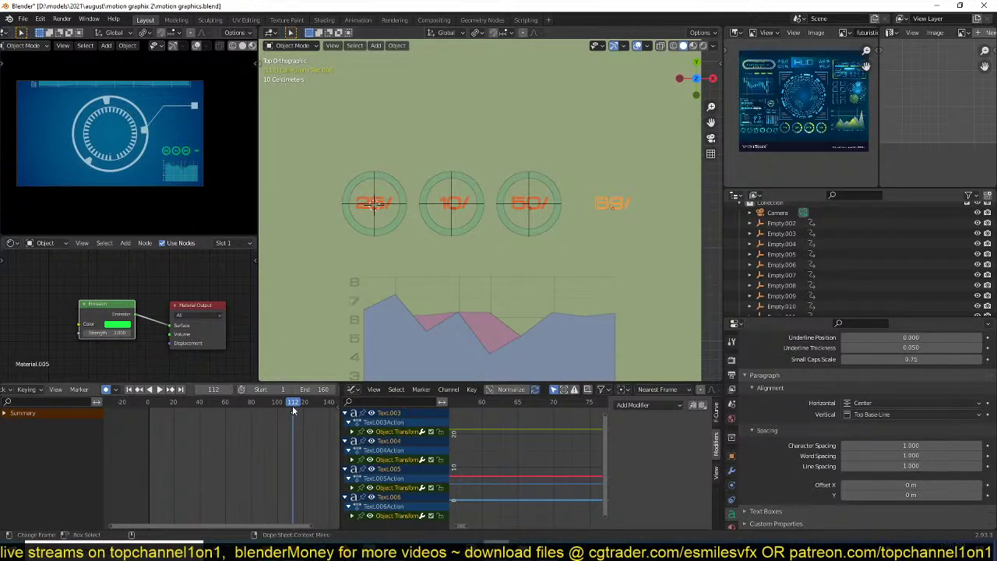
- Keyframe the four percentage labels scaled to 0 at frame 88
{"action": "right_click_drag", "start_coordinate": [293, 409], "coordinate": [262, 409], "text": "shift"}
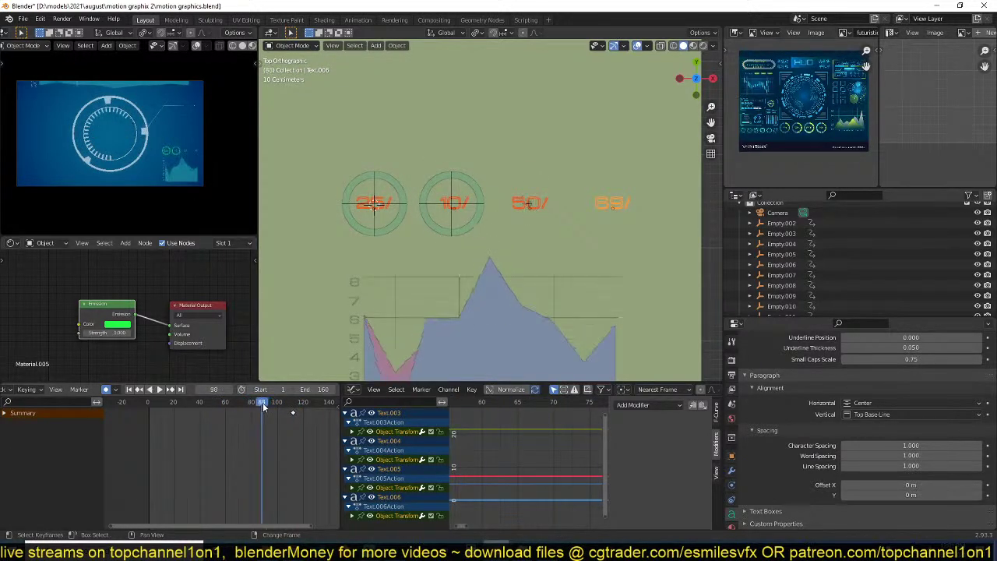
{"action": "key", "text": "s"}
{"action": "key", "text": "0"}
{"action": "key", "text": "Return"}
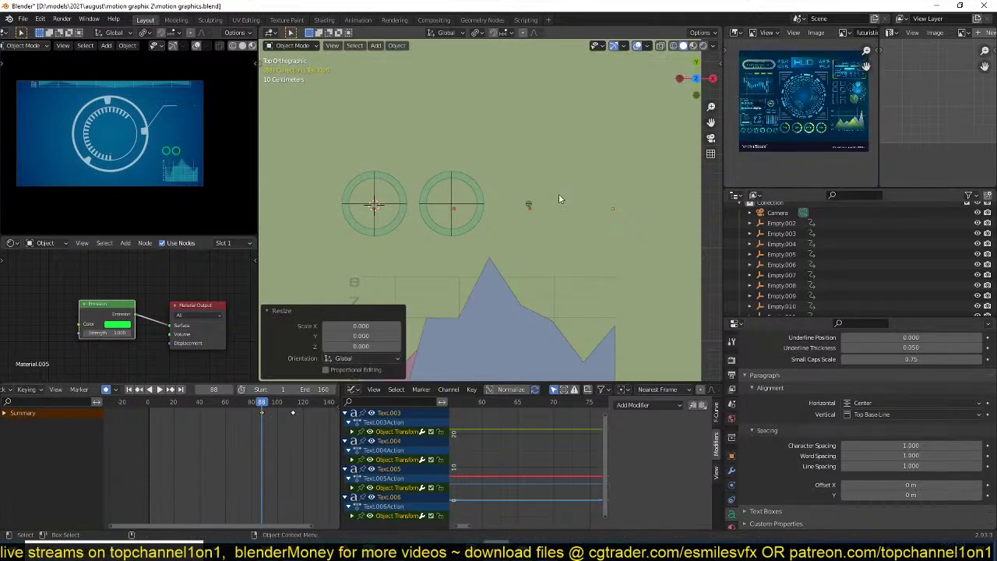
- Keyframe a label overshoot by scaling by about 1.241 at frame 117 and about 0.799 at frame 122, and preview it
{"action": "right_click_drag", "start_coordinate": [263, 406], "coordinate": [299, 406], "text": "shift"}
{"action": "key", "text": "s"}
{"action": "left_click", "coordinate": [551, 255]}
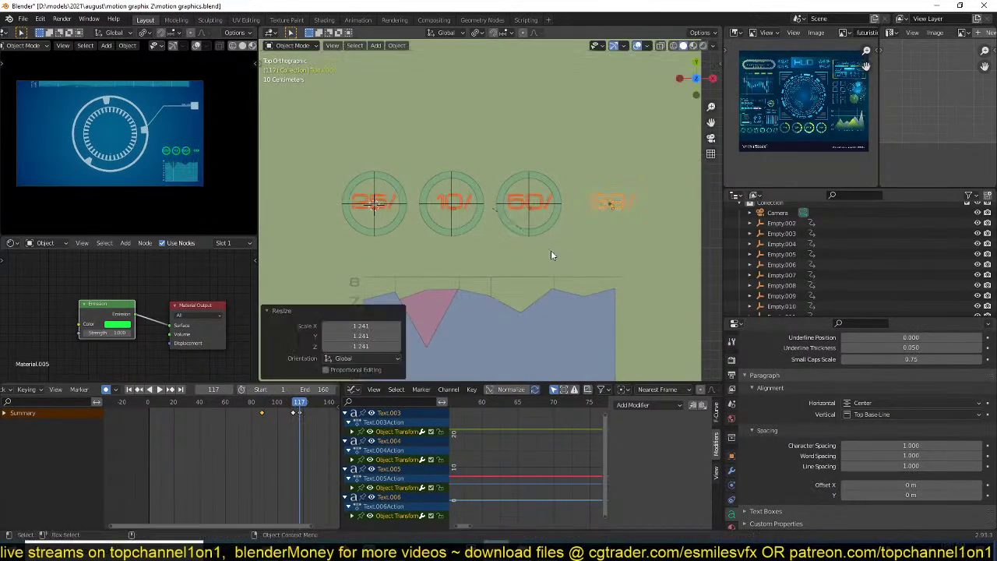
{"action": "left_click", "coordinate": [306, 402]}
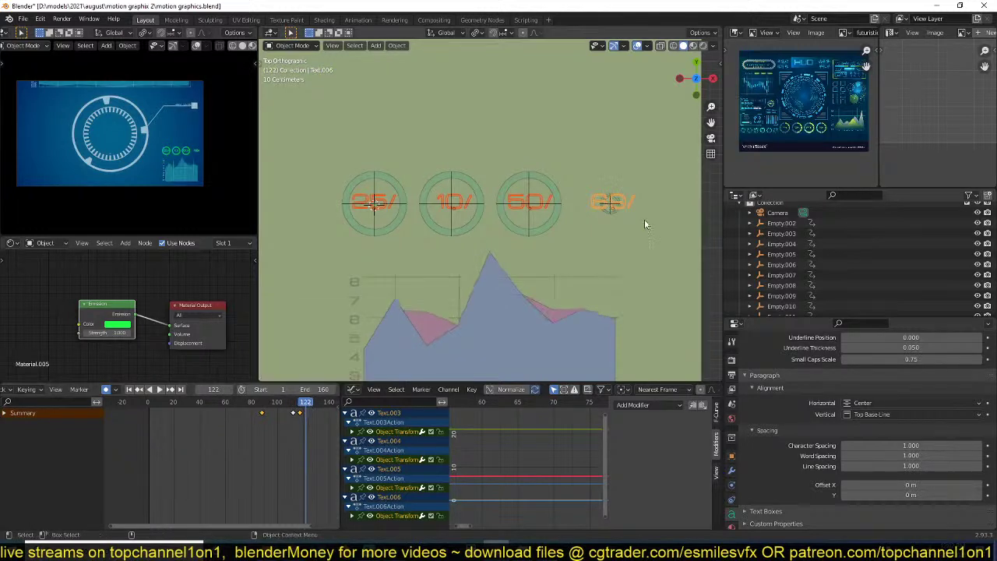
{"action": "key", "text": "s"}
{"action": "left_click", "coordinate": [615, 219]}
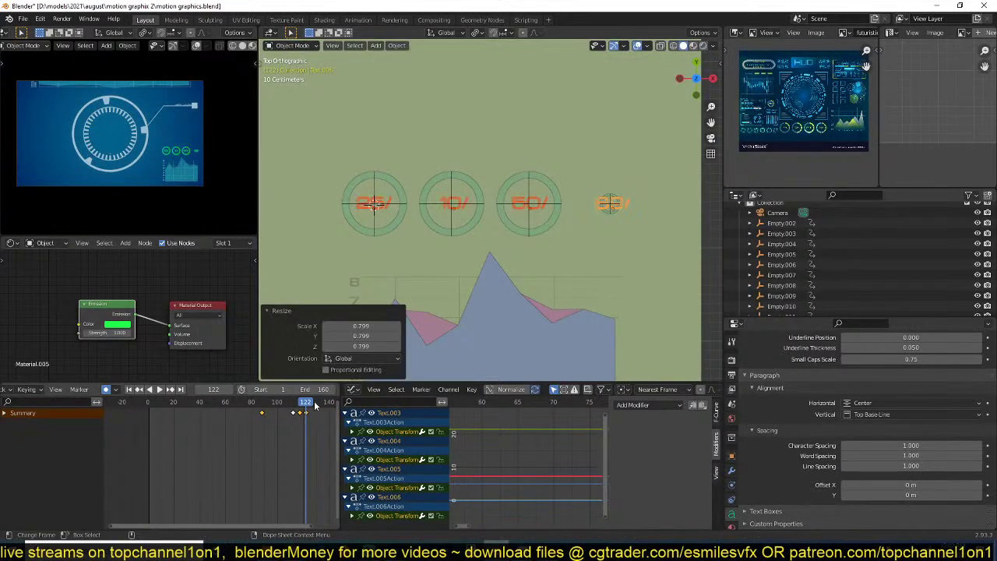
{"action": "key", "text": "space"}
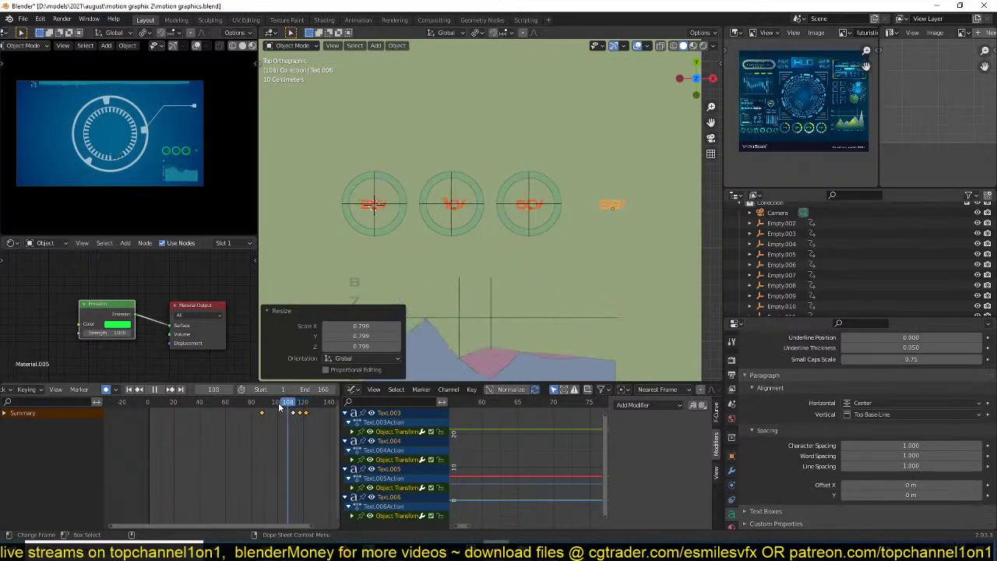
{"action": "left_click_drag", "start_coordinate": [320, 407], "coordinate": [260, 410]}
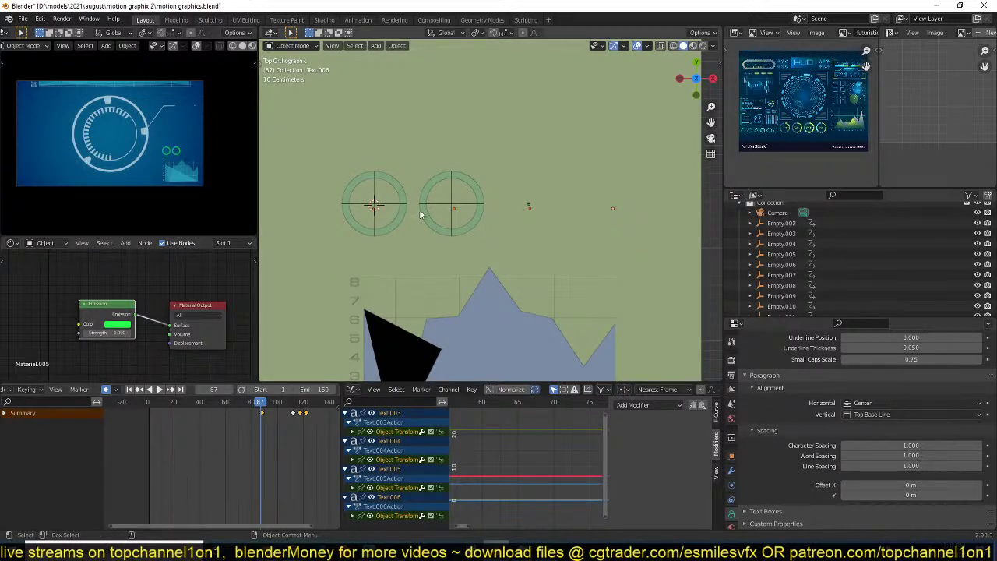
{"action": "left_click", "coordinate": [301, 420]}
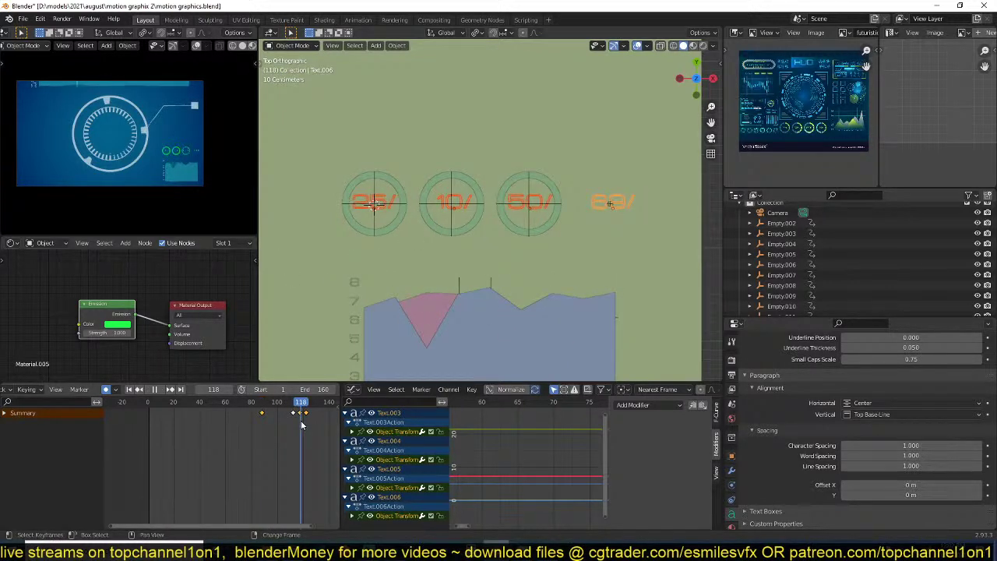
- Select the 25/ label, switch the viewport to material preview shading, and check when its ring scales in, around frame 65
{"action": "left_click", "coordinate": [386, 211]}
{"action": "scroll", "coordinate": [383, 223], "scroll_direction": "up", "scroll_amount": 2}
{"action": "middle_click_drag", "start_coordinate": [529, 119], "coordinate": [548, 118], "text": "shift"}
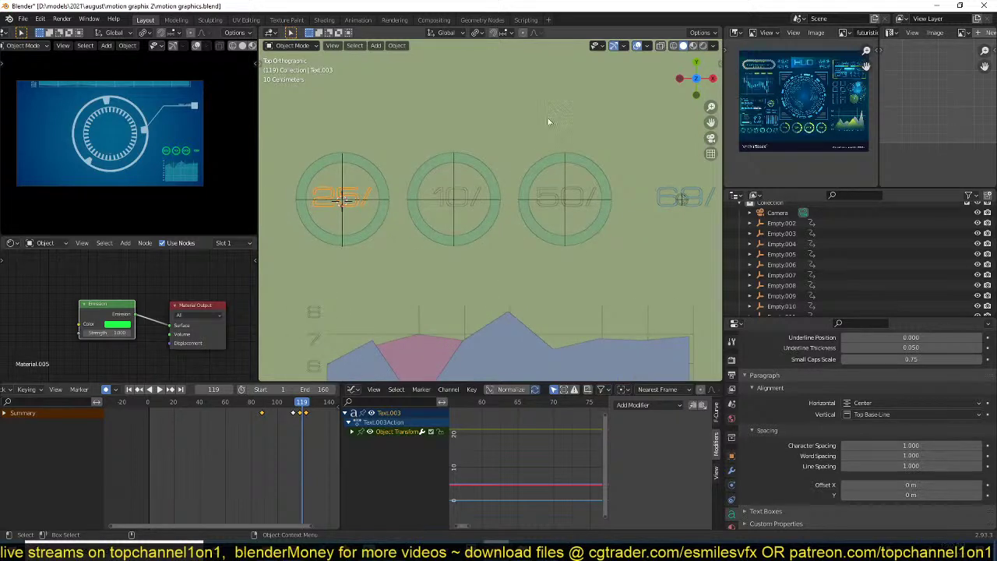
{"action": "left_click", "coordinate": [693, 46]}
{"action": "right_click_drag", "start_coordinate": [296, 410], "coordinate": [185, 414], "text": "shift"}
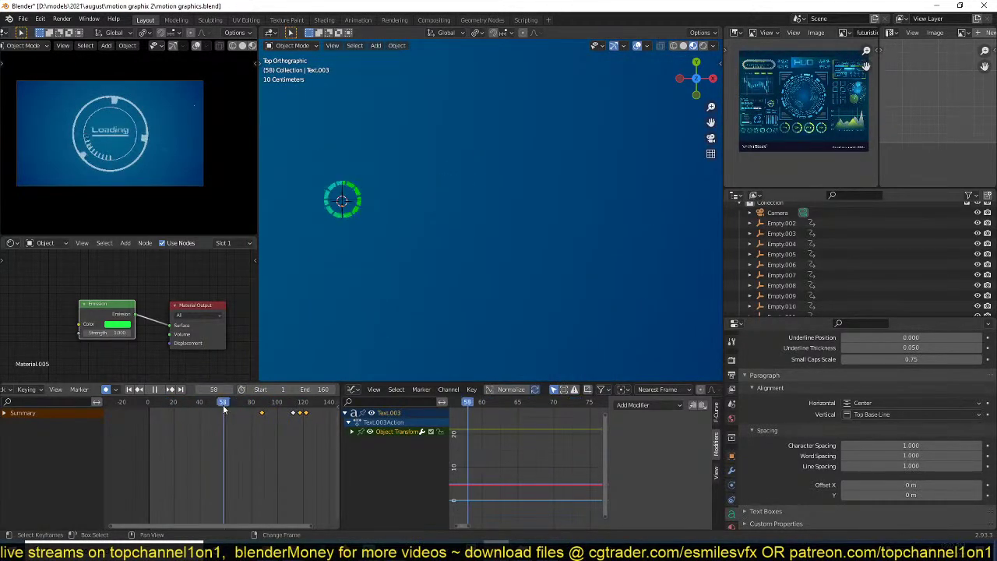
{"action": "key", "text": "space"}
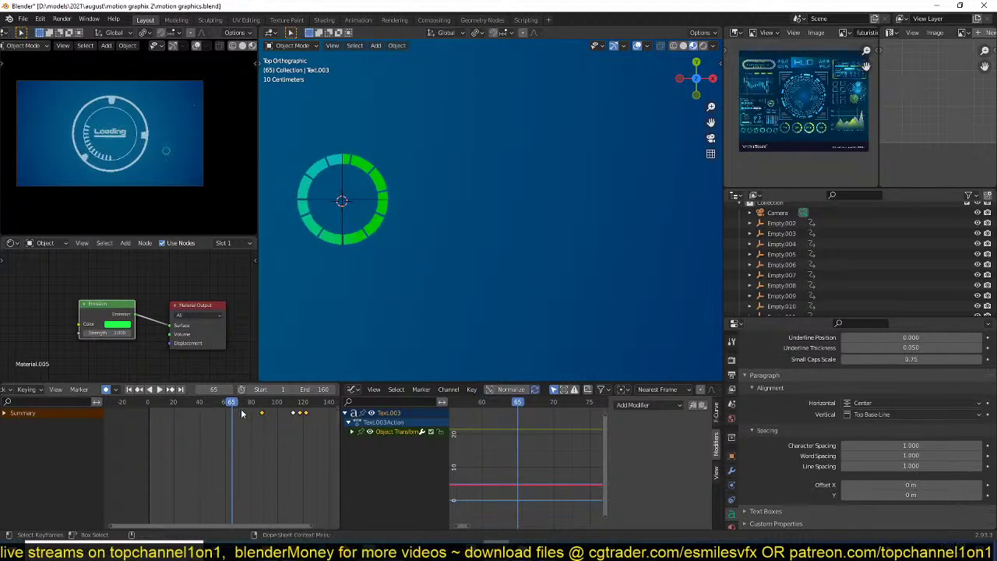
- Try moving the 25/ label's keyframes earlier to start at about frame 51, and play the animation
{"action": "left_click_drag", "start_coordinate": [304, 419], "coordinate": [252, 417]}
{"action": "key", "text": "shift+Left"}
{"action": "key", "text": "space"}
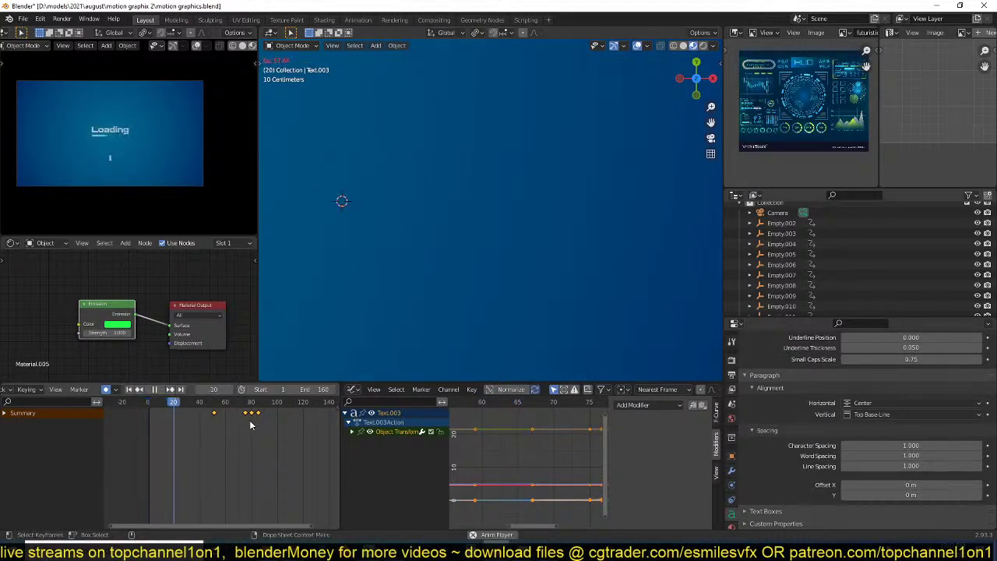
{"action": "key", "text": "space"}
- Try starting the 25/ label's keyframes at about frame 76, and play the animation from the beginning
{"action": "key", "text": "g"}
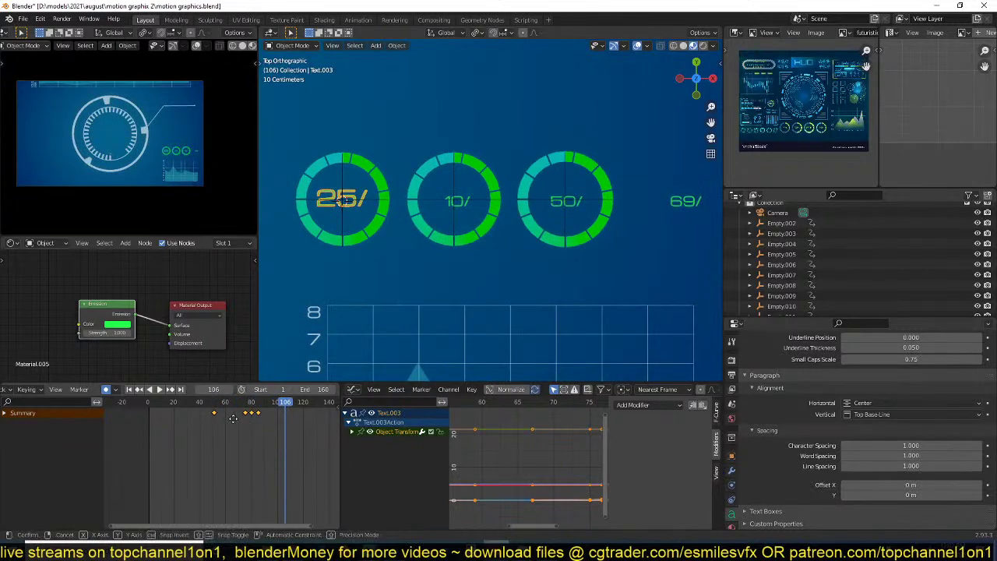
{"action": "left_click", "coordinate": [246, 424]}
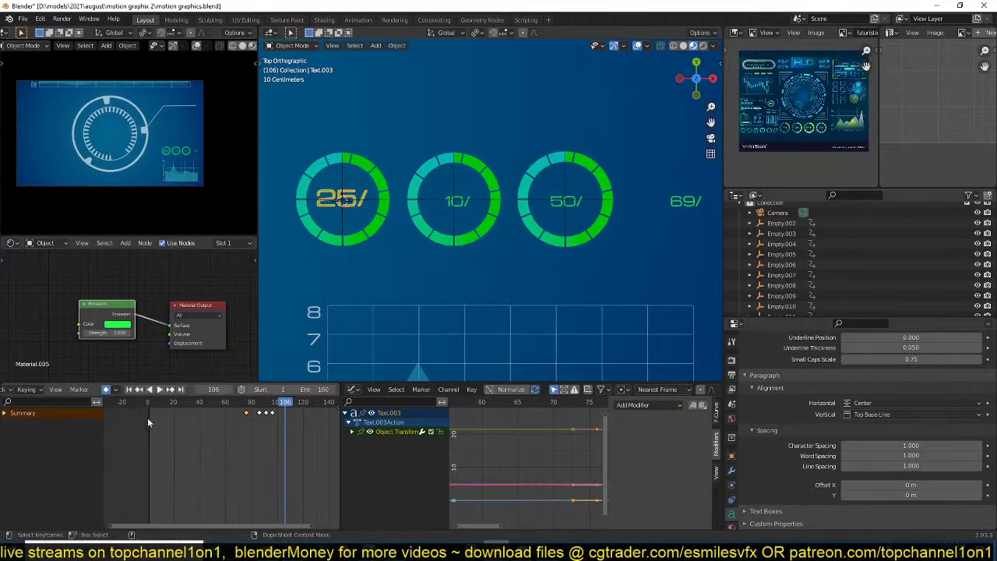
{"action": "key", "text": "shift+Left"}
{"action": "key", "text": "space"}
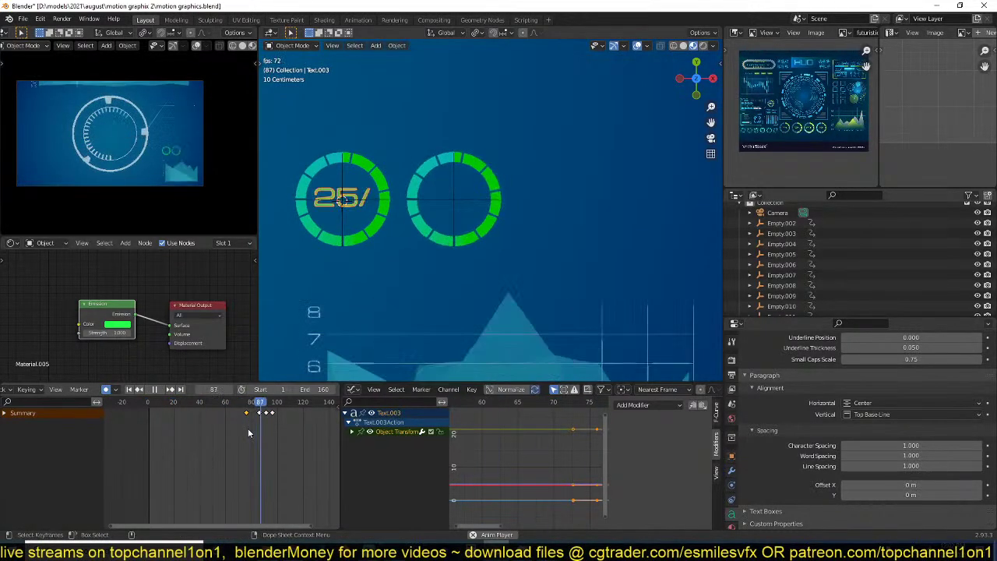
{"action": "key", "text": "space"}
- Try shifting all of the 25/ label's keyframes to start at about frame 84, and replay the animation
{"action": "key", "text": "a"}
{"action": "key", "text": "s"}
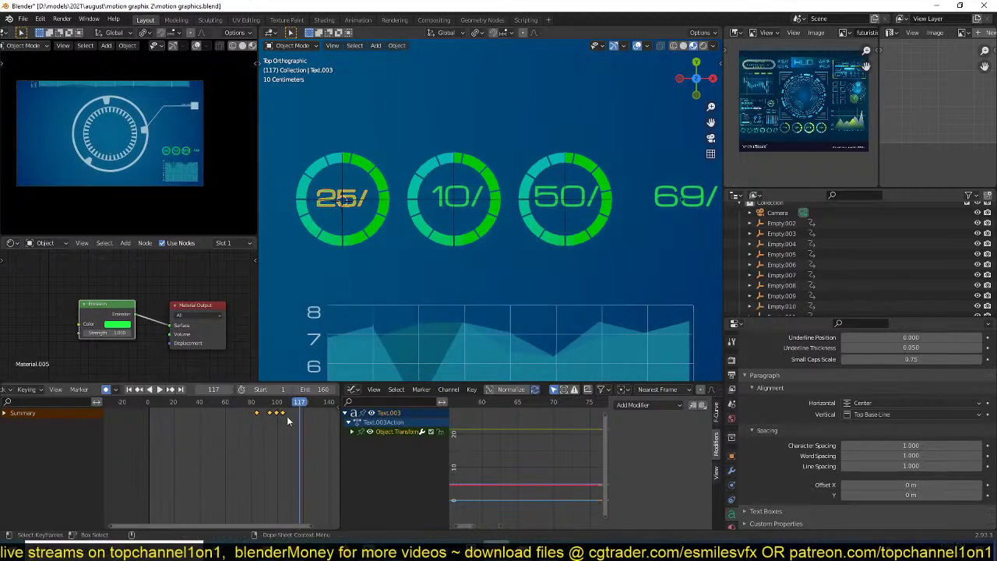
{"action": "left_click", "coordinate": [280, 426]}
{"action": "key", "text": "shift+Left"}
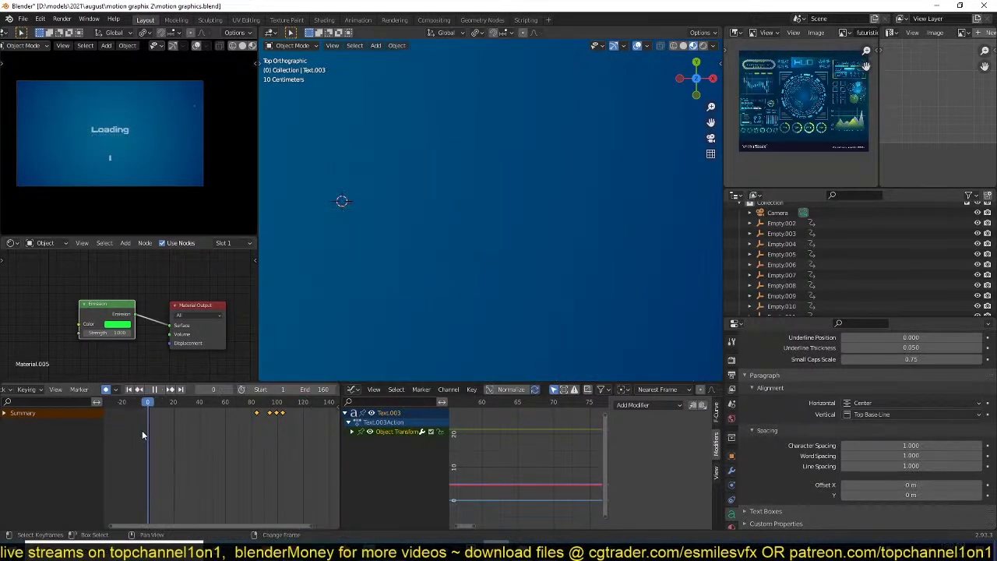
{"action": "key", "text": "space"}
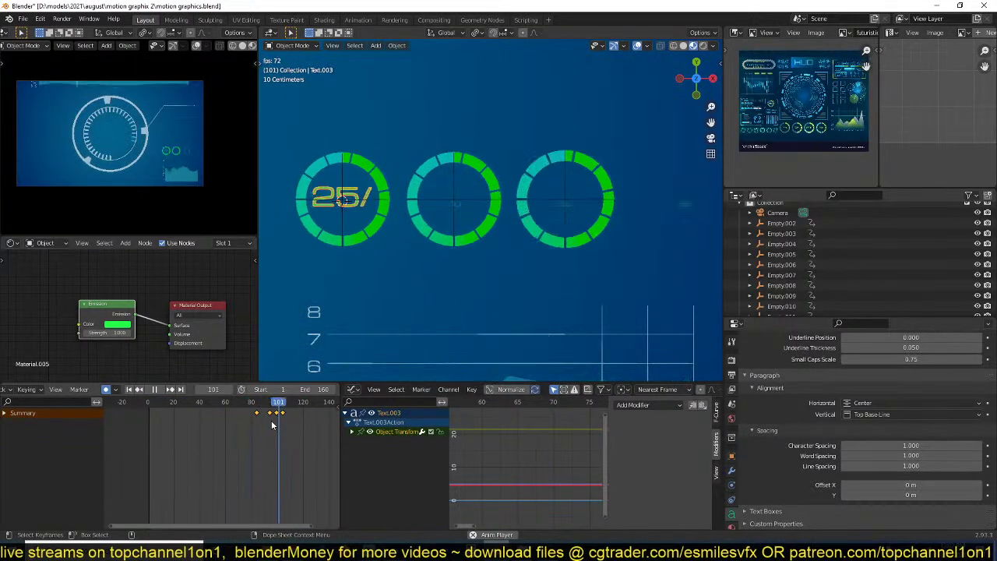
- Move the 25/ label's keyframes earlier, tighten their spacing to span about frames 78 to 94, and preview the timing
{"action": "key", "text": "g"}
{"action": "left_click", "coordinate": [259, 414]}
{"action": "left_click", "coordinate": [260, 402]}
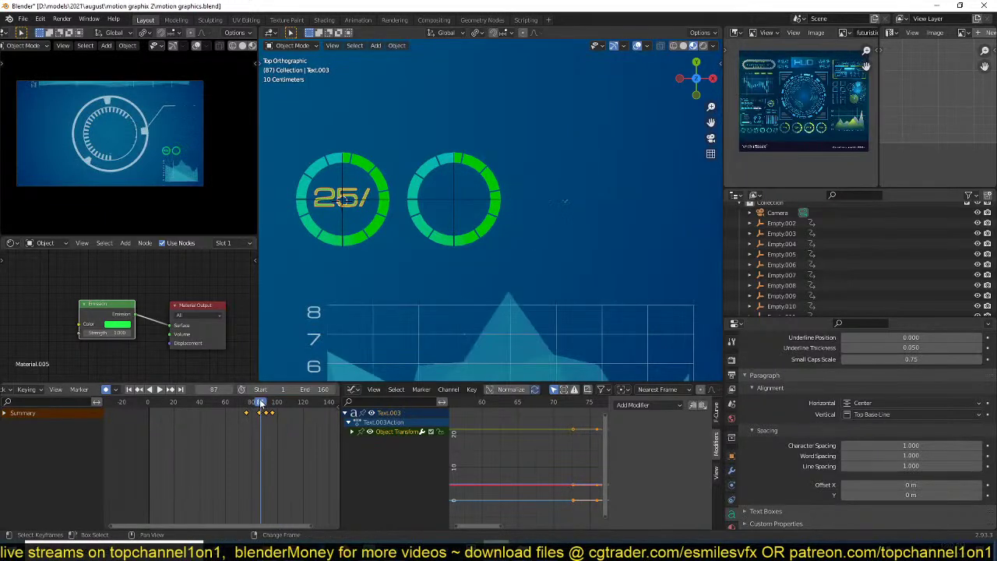
{"action": "key", "text": "s"}
{"action": "left_click", "coordinate": [267, 417]}
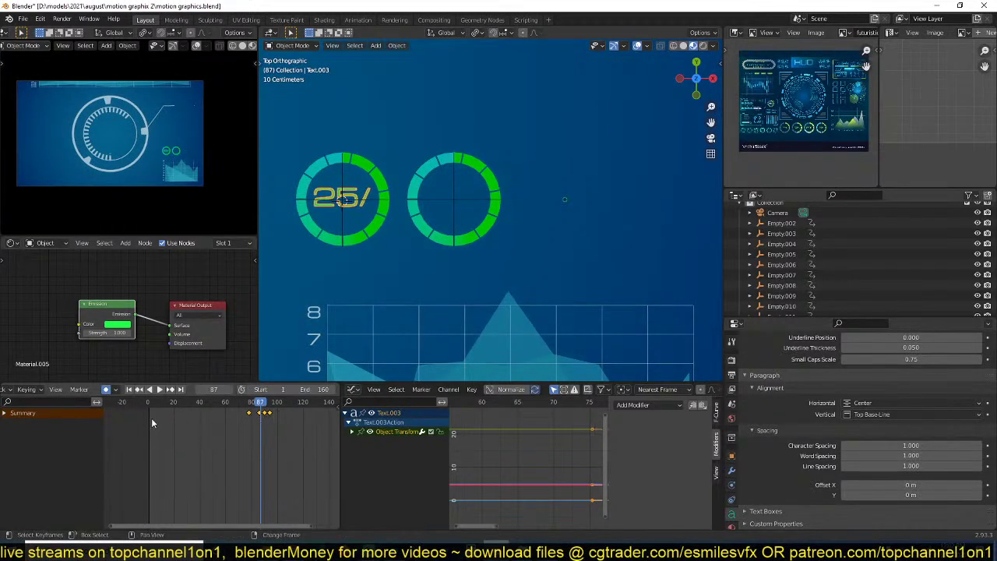
{"action": "left_click", "coordinate": [147, 402]}
{"action": "key", "text": "space"}
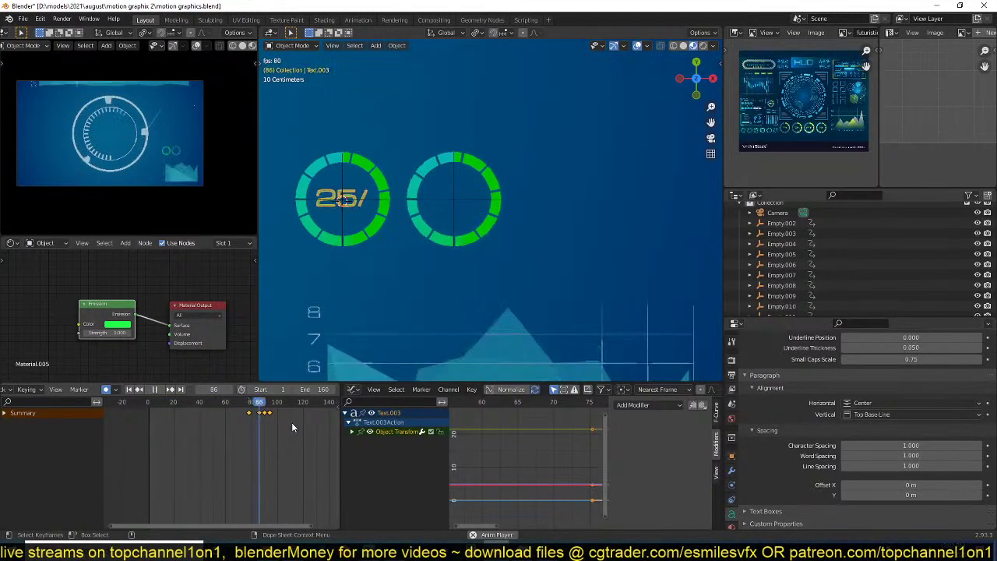
{"action": "key", "text": "space"}
- Move the 25/ label's keyframes earlier to start at about frame 68, checking the timing in playback
{"action": "left_click", "coordinate": [240, 404]}
{"action": "mouse_move", "coordinate": [240, 405]}
{"action": "left_mouse_down"}
{"action": "mouse_move", "coordinate": [249, 408]}
{"action": "mouse_move", "coordinate": [237, 407]}
{"action": "left_mouse_up"}
{"action": "key", "text": "g"}
{"action": "left_click", "coordinate": [254, 420]}
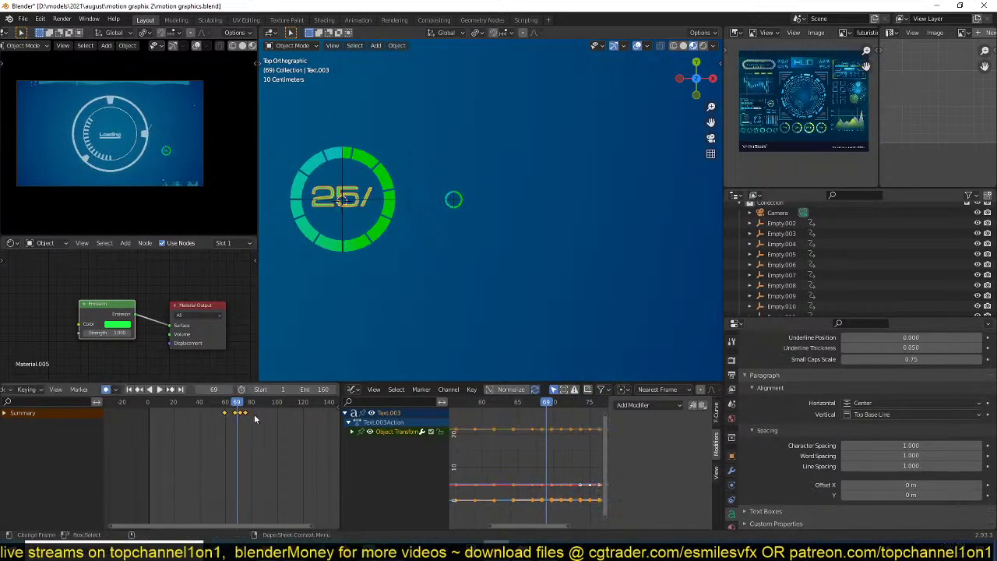
{"action": "key", "text": "shift+Left"}
{"action": "key", "text": "space"}
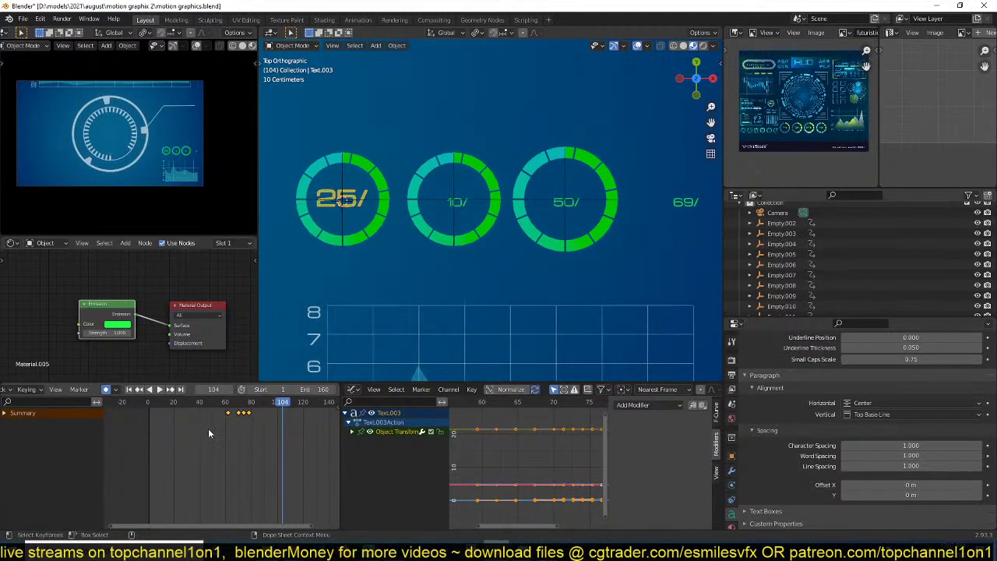
{"action": "key", "text": "Escape"}
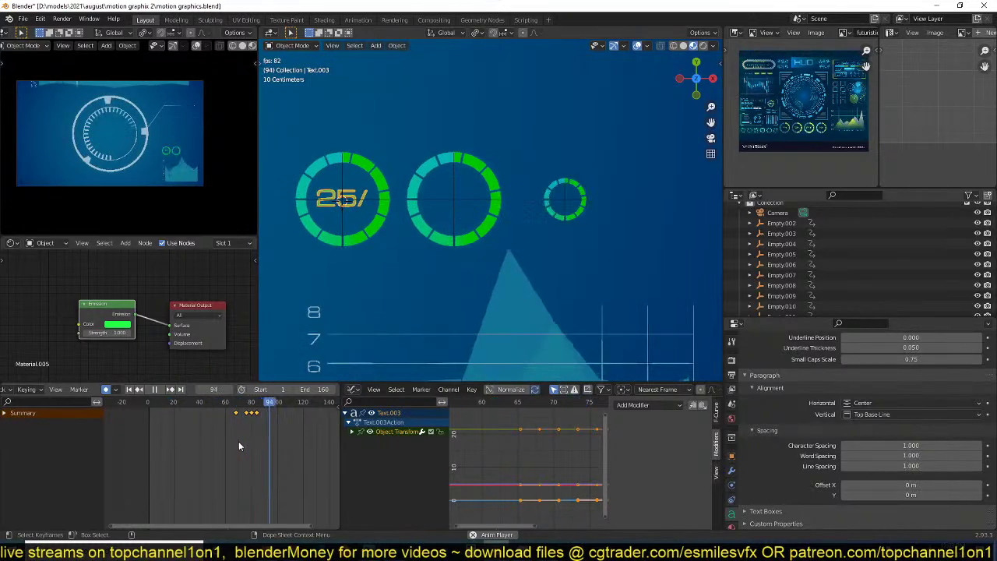
{"action": "key", "text": "space"}
- Select the 10/ label, compress its keyframes to span about frames 100 to 112, and preview the animation
{"action": "left_click", "coordinate": [462, 208]}
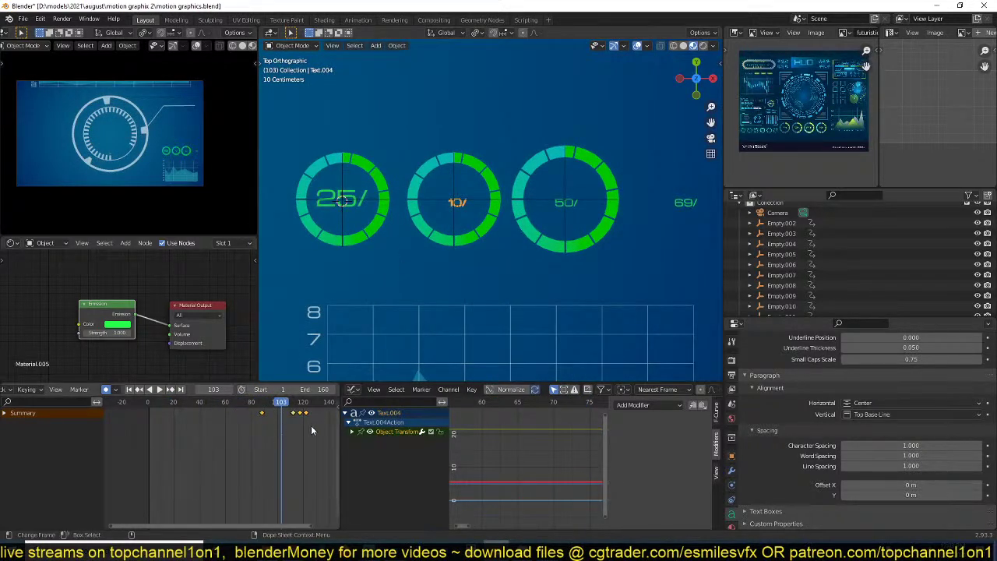
{"action": "key", "text": "s"}
{"action": "left_click", "coordinate": [271, 420]}
{"action": "left_click_drag", "start_coordinate": [275, 415], "coordinate": [296, 407]}
{"action": "key", "text": "space"}
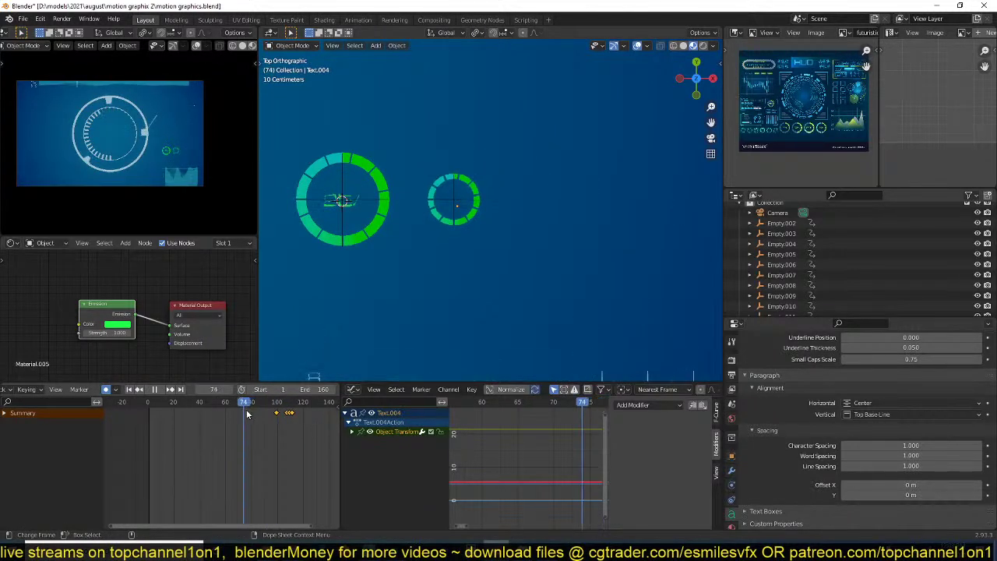
- Move the 10/ label's keyframes 22 frames earlier to start at about frame 78, and preview the timing
{"action": "key", "text": "g"}
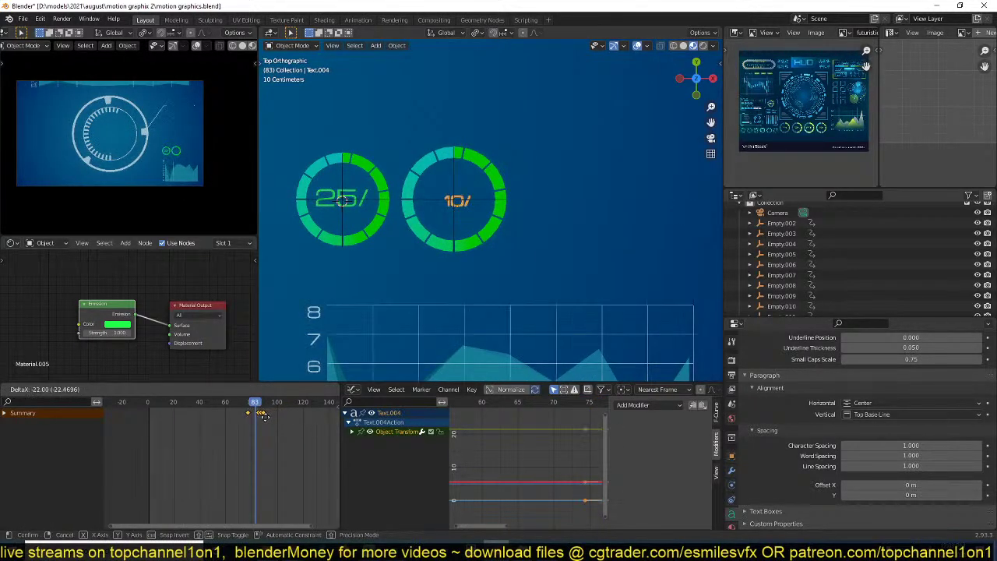
{"action": "left_click", "coordinate": [264, 416]}
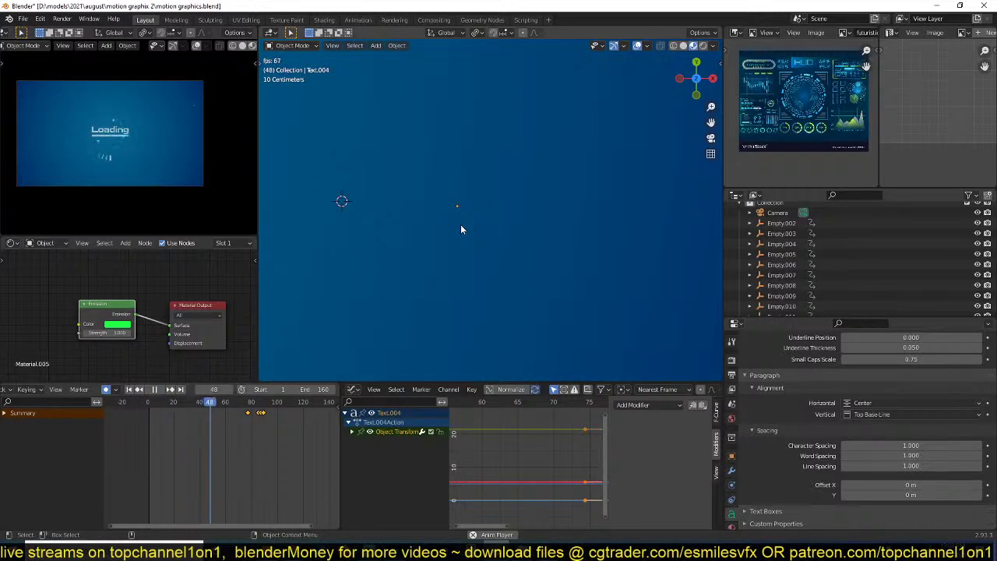
{"action": "key", "text": "space"}
- Select the 50/ label, replay the animation to check all four ring gauges, and save the file
{"action": "left_click", "coordinate": [518, 221]}
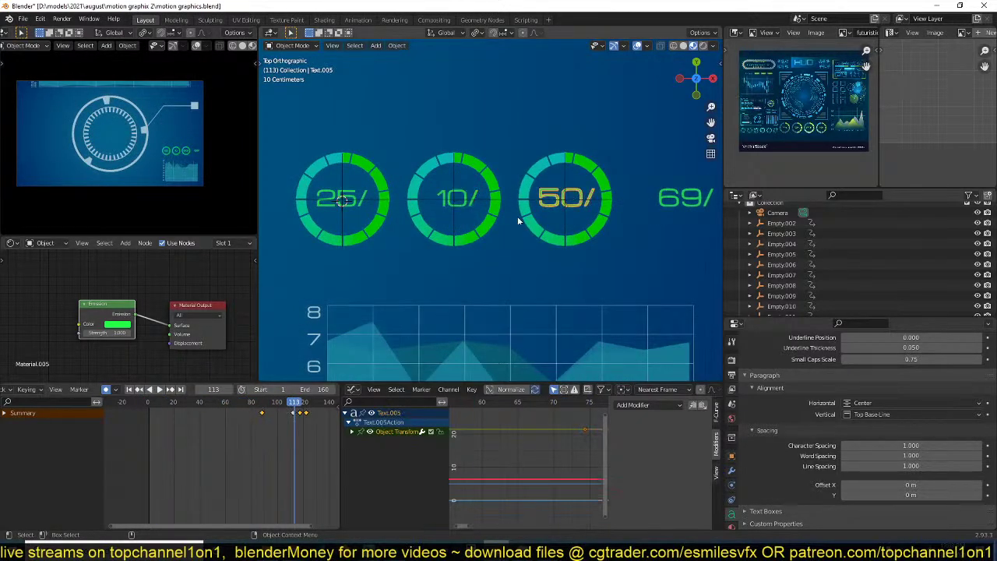
{"action": "key", "text": "shift+Left"}
{"action": "key", "text": "space"}
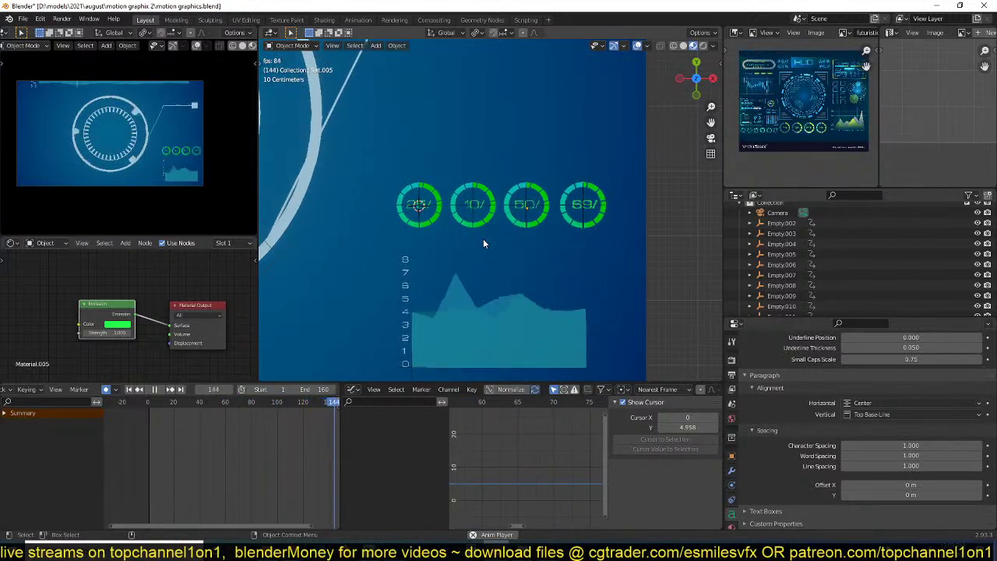
{"action": "key", "text": "space"}
{"action": "key", "text": "ctrl+s"}
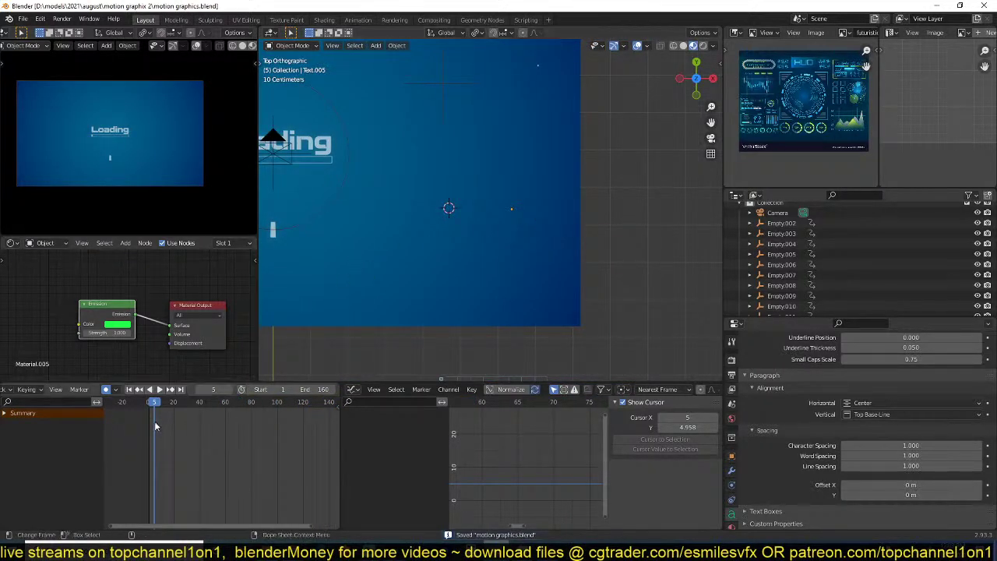
- Play the animation in a maximized camera view, restore the layout, and save the file
{"action": "key", "text": "space"}
{"action": "key", "text": "ctrl+space"}
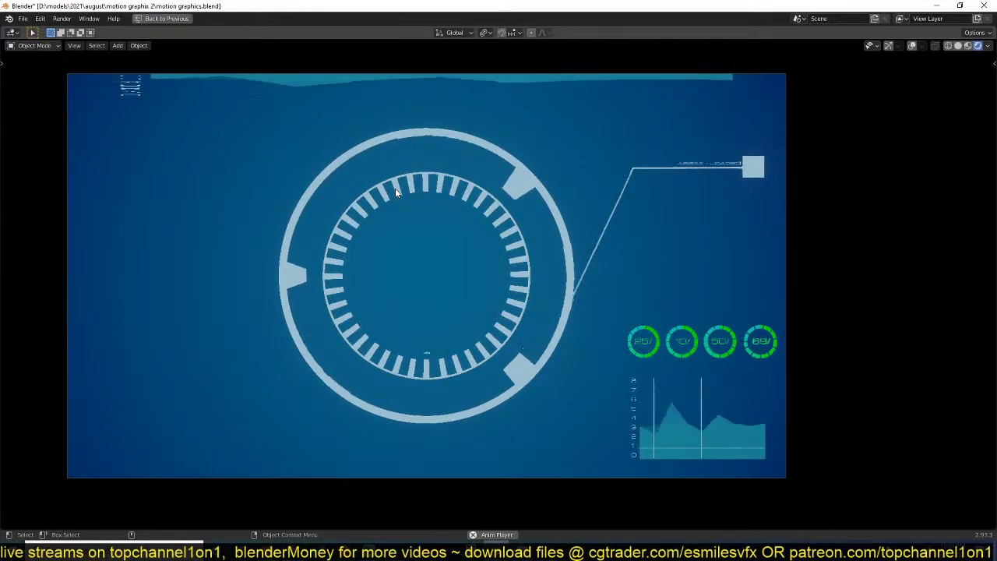
{"action": "key", "text": "ctrl+space"}
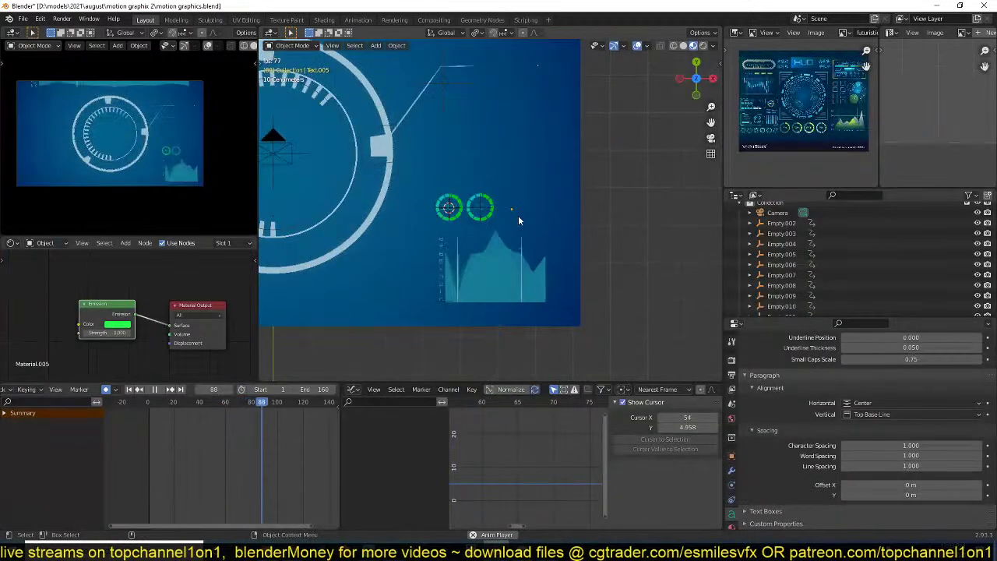
{"action": "key", "text": "space"}
{"action": "scroll", "coordinate": [518, 217], "scroll_direction": "down", "scroll_amount": 4}
{"action": "key", "text": "ctrl+s"}
- Add a monkey mesh in the empty area beside the central ring, rotate it freely, and enlarge it by a factor of 1.303
{"action": "scroll", "coordinate": [379, 222], "scroll_direction": "up", "scroll_amount": 3}
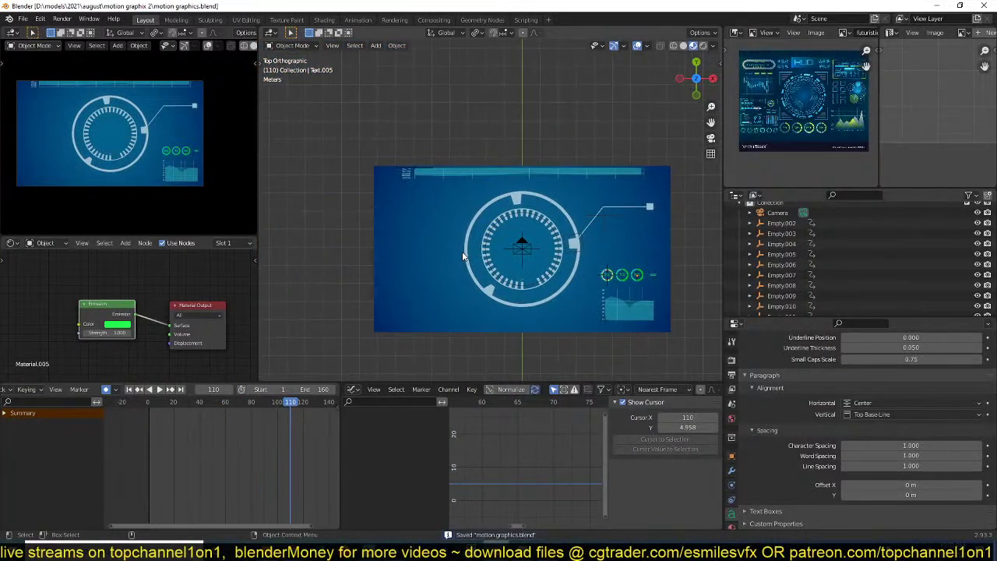
{"action": "middle_click_drag", "start_coordinate": [448, 251], "coordinate": [436, 223], "text": "shift"}
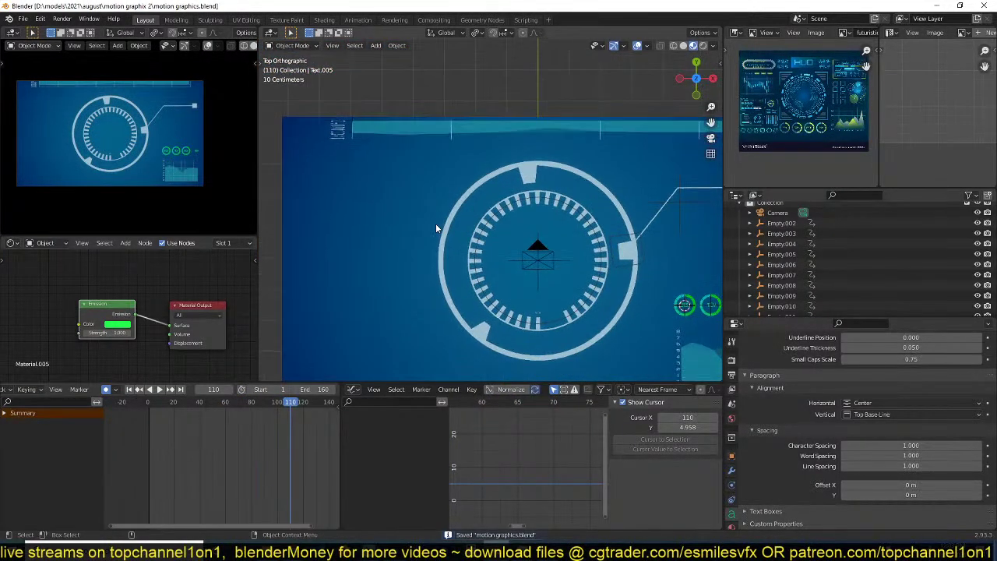
{"action": "key", "text": "shift+a"}
{"action": "mouse_move", "coordinate": [371, 217]}
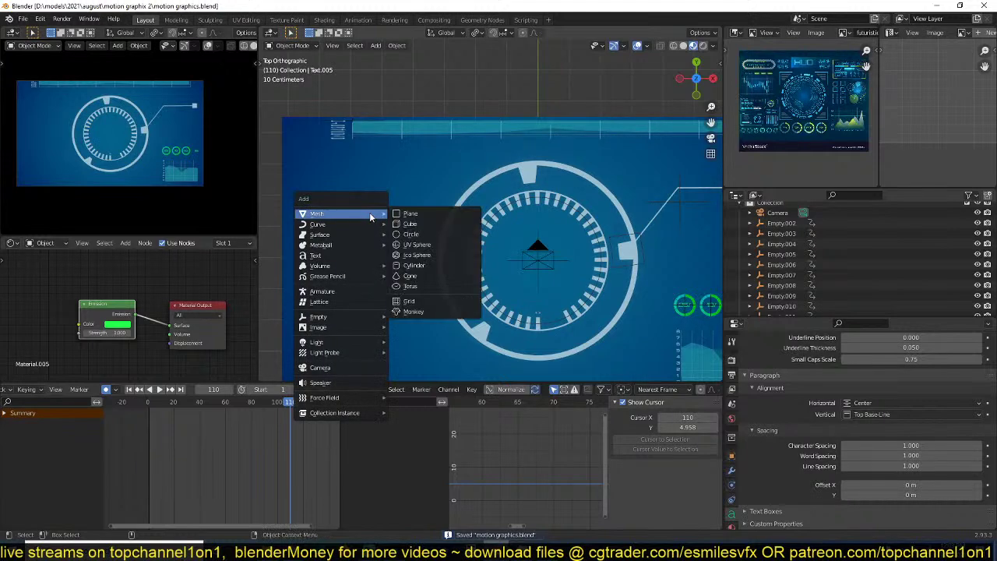
{"action": "left_click", "coordinate": [429, 312]}
{"action": "key", "text": "r"}
{"action": "key", "text": "r"}
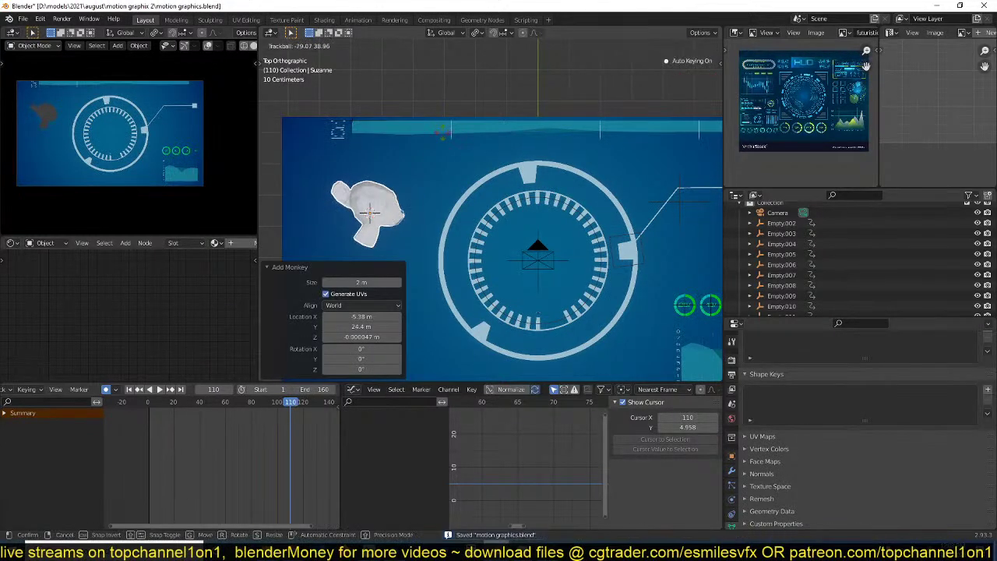
{"action": "left_click", "coordinate": [441, 135]}
{"action": "key", "text": "s"}
{"action": "left_click", "coordinate": [473, 140]}
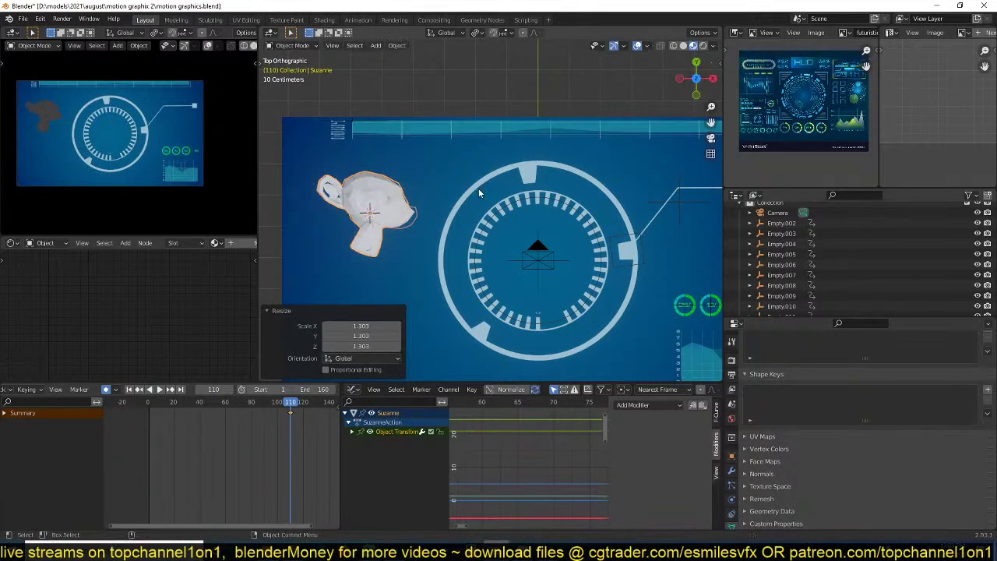
- Delete the monkey's keyframes at frame 110 and assign it a new material
{"action": "key", "text": "x"}
{"action": "left_click", "coordinate": [272, 413]}
{"action": "left_click", "coordinate": [241, 243]}
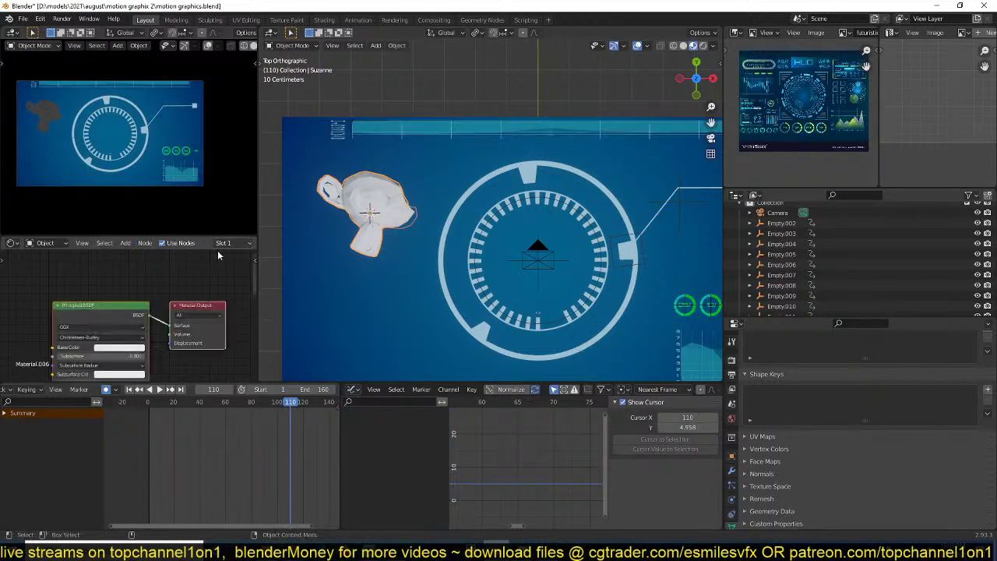
{"action": "scroll", "coordinate": [117, 311], "scroll_direction": "up", "scroll_amount": 3}
{"action": "middle_click_drag", "start_coordinate": [65, 288], "coordinate": [132, 281]}
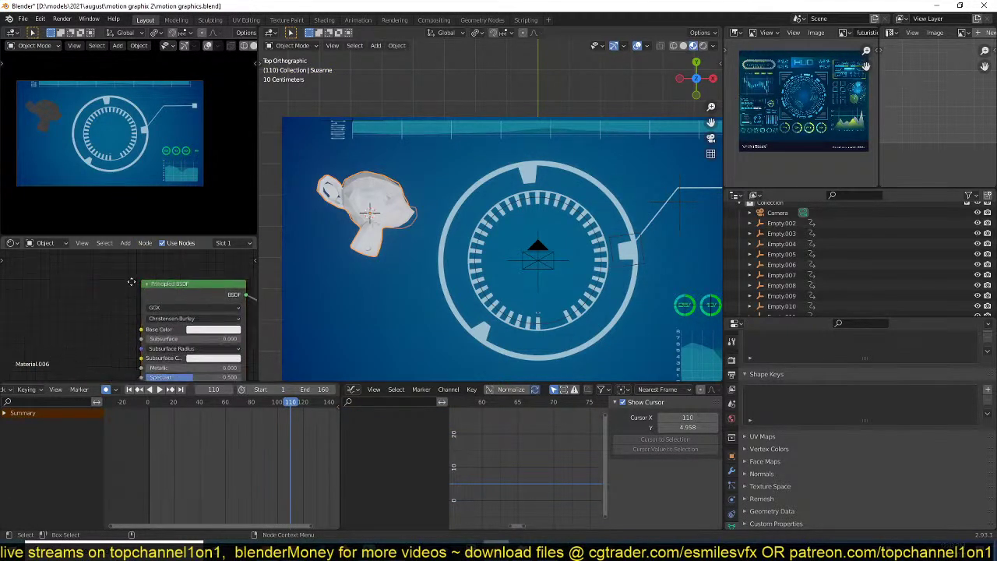
{"action": "scroll", "coordinate": [136, 283], "scroll_direction": "up", "scroll_amount": 1}
- Shade the monkey smooth and save the file
{"action": "right_click", "coordinate": [347, 201]}
{"action": "left_click", "coordinate": [327, 201]}
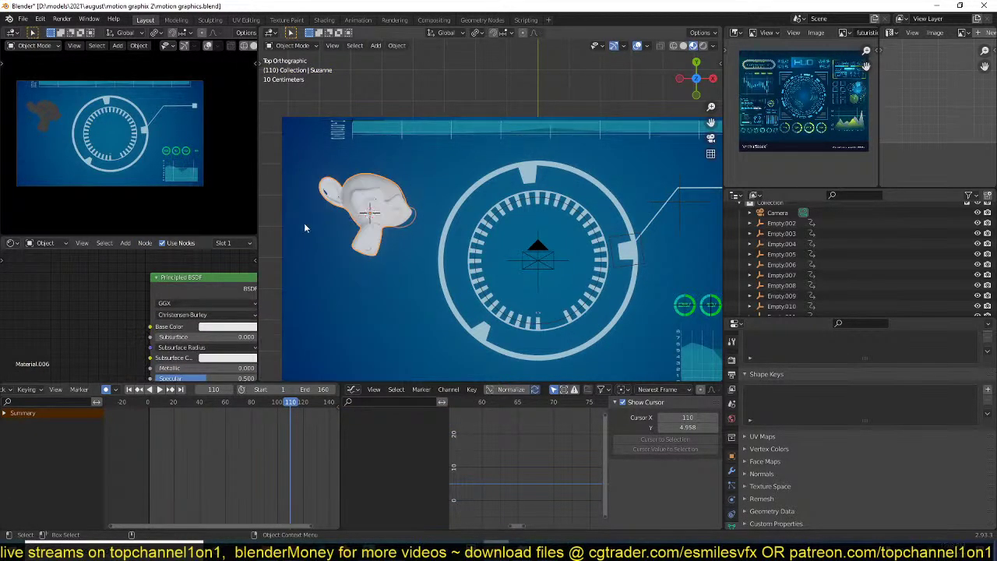
{"action": "scroll", "coordinate": [322, 250], "scroll_direction": "up", "scroll_amount": 3}
{"action": "key", "text": "ctrl+s"}
{"action": "middle_click_drag", "start_coordinate": [71, 287], "coordinate": [106, 286]}
{"action": "key", "text": "shift+a"}
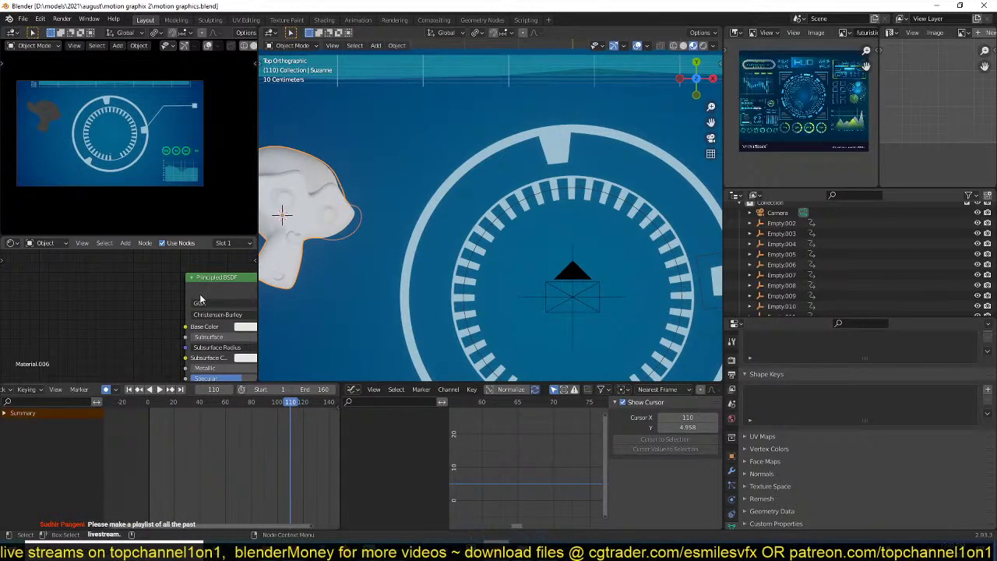
{"action": "middle_click_drag", "start_coordinate": [159, 294], "coordinate": [141, 282]}
{"action": "key", "text": "ctrl+s"}
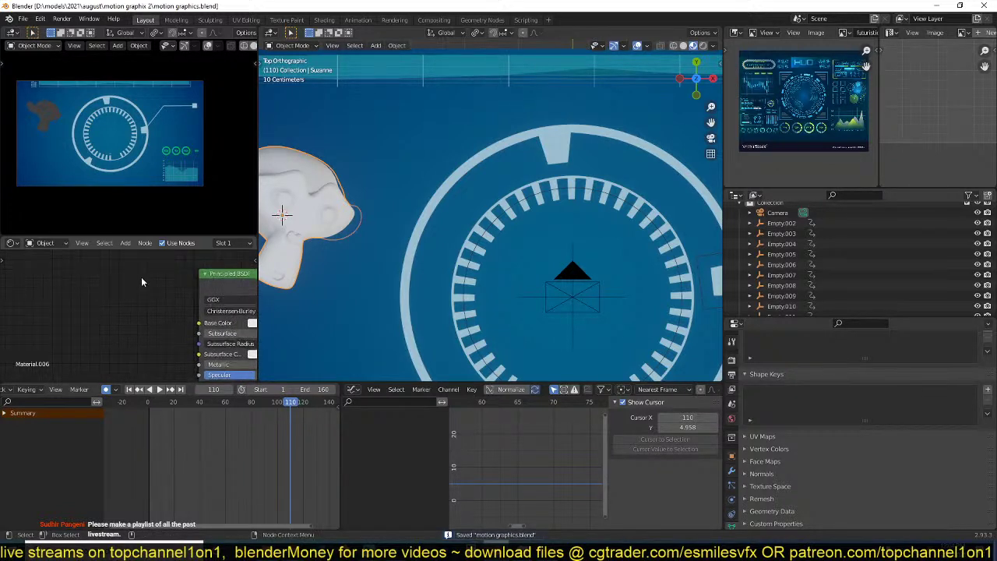
- Replace the monkey material's Principled BSDF with an Emission shader connected to the material output
{"action": "key", "text": "shift+a"}
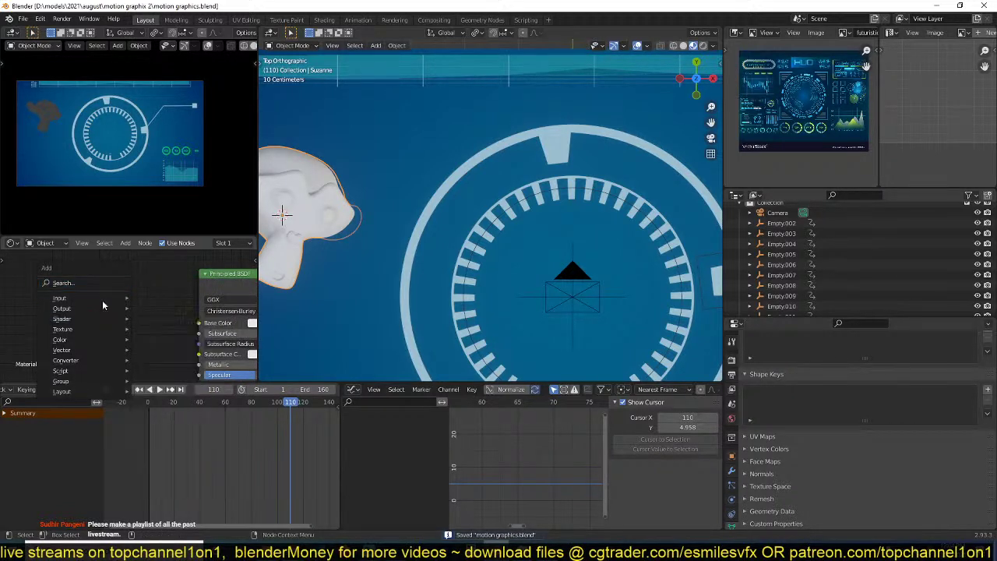
{"action": "mouse_move", "coordinate": [100, 319]}
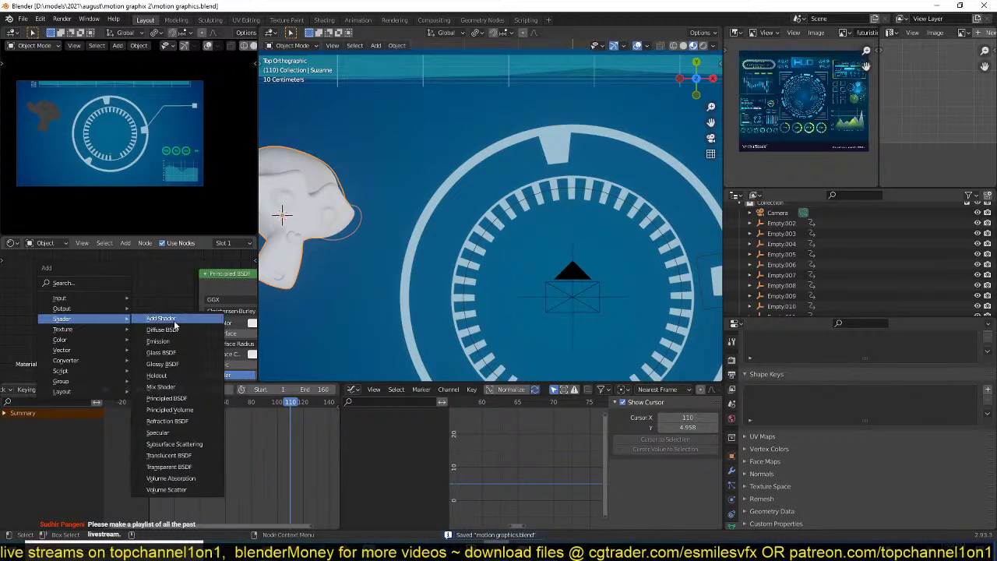
{"action": "left_click", "coordinate": [170, 344]}
{"action": "left_click", "coordinate": [123, 293]}
{"action": "left_click", "coordinate": [223, 289]}
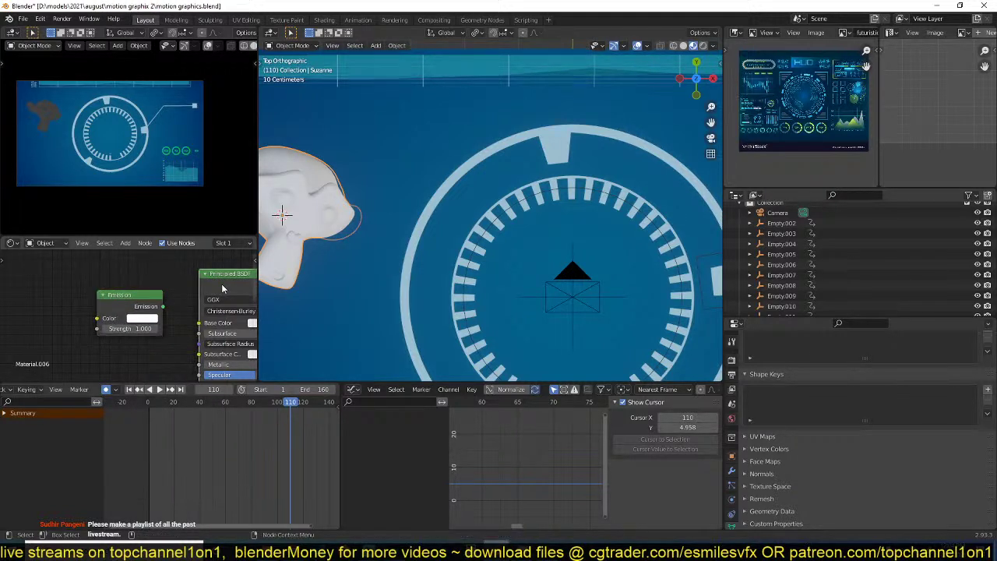
{"action": "key", "text": "x"}
{"action": "left_click", "coordinate": [141, 302], "text": "ctrl+shift"}
{"action": "left_click_drag", "start_coordinate": [112, 313], "coordinate": [130, 302]}
{"action": "scroll", "coordinate": [109, 299], "scroll_direction": "down", "scroll_amount": 3}
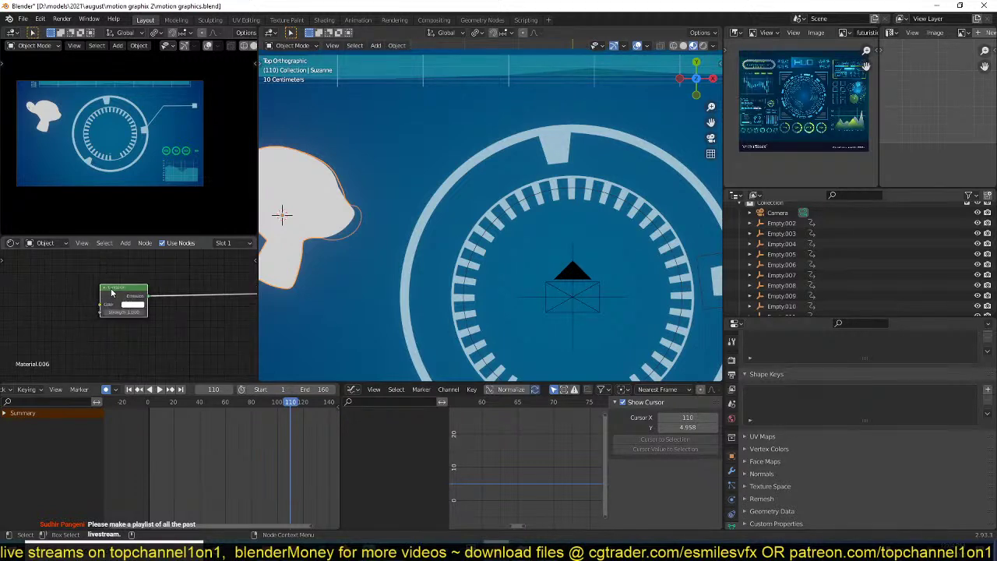
- Add a Shader to RGB node to the monkey's material and feed the Emission shader into it
{"action": "key", "text": "shift+a"}
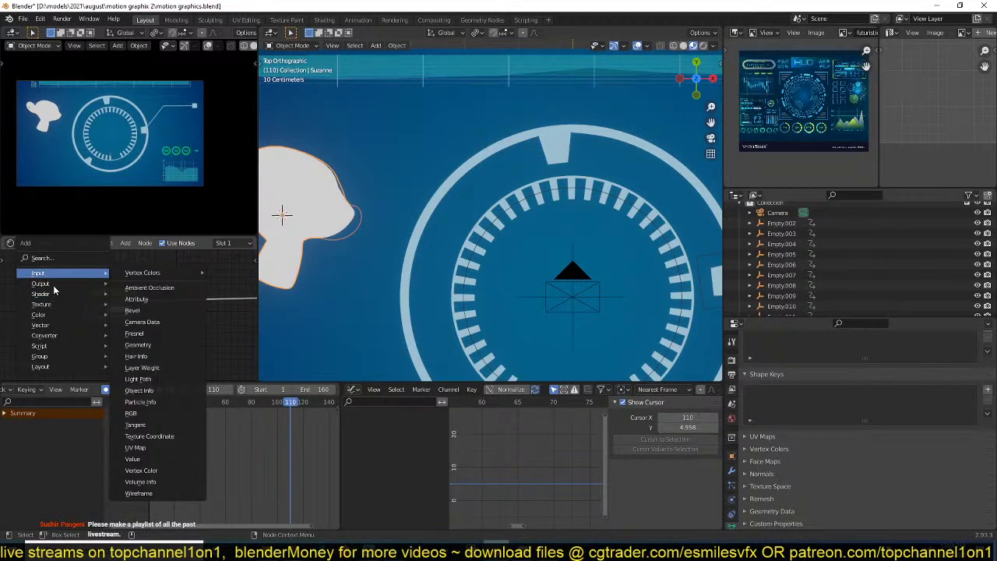
{"action": "mouse_move", "coordinate": [64, 301]}
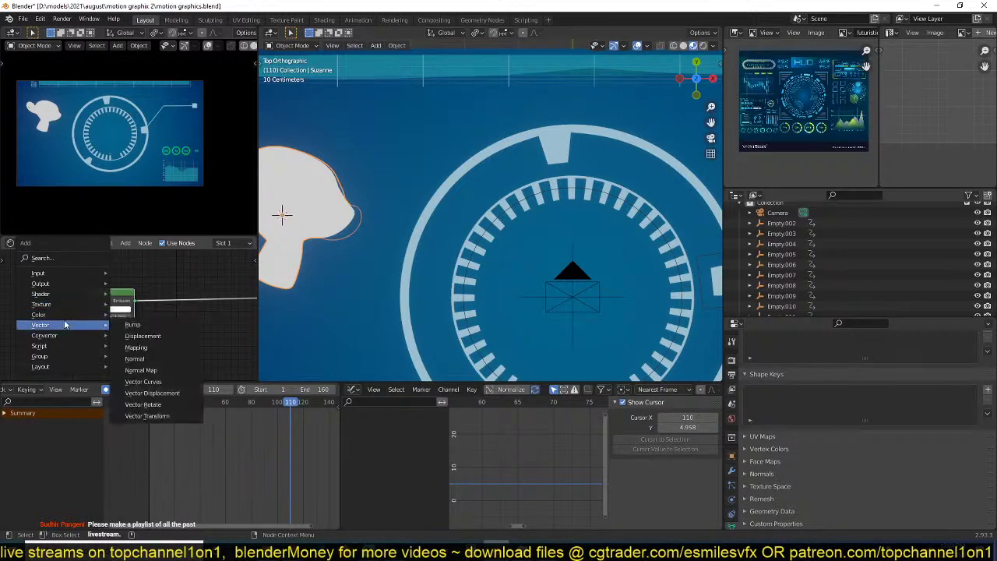
{"action": "mouse_move", "coordinate": [71, 335]}
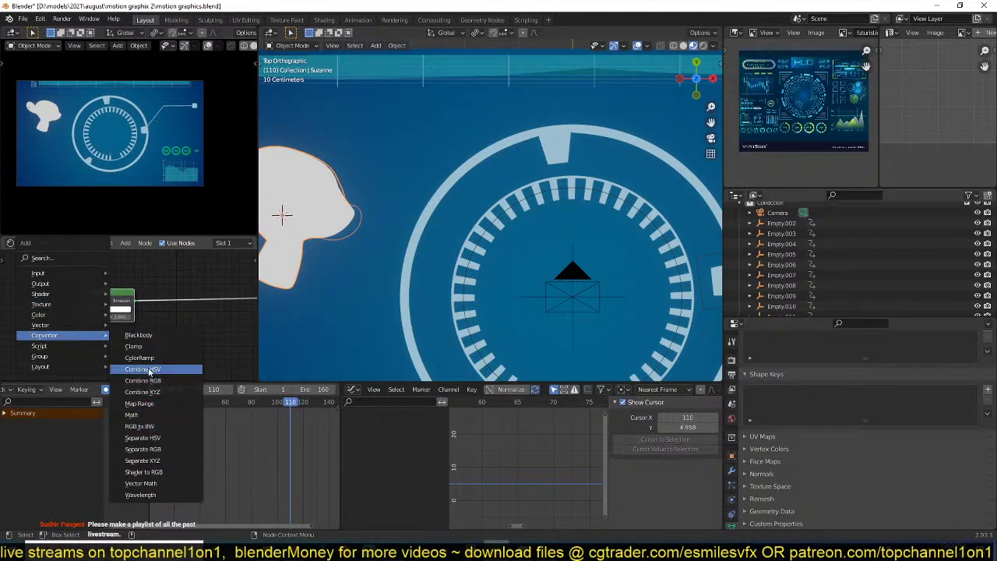
{"action": "left_click", "coordinate": [148, 472]}
{"action": "left_click", "coordinate": [166, 320]}
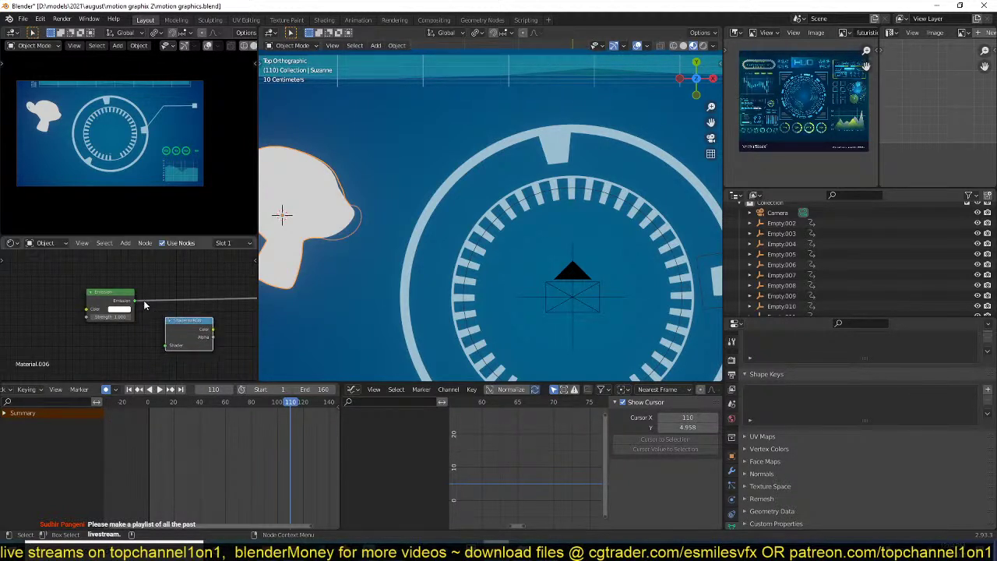
{"action": "left_click_drag", "start_coordinate": [136, 301], "coordinate": [168, 346]}
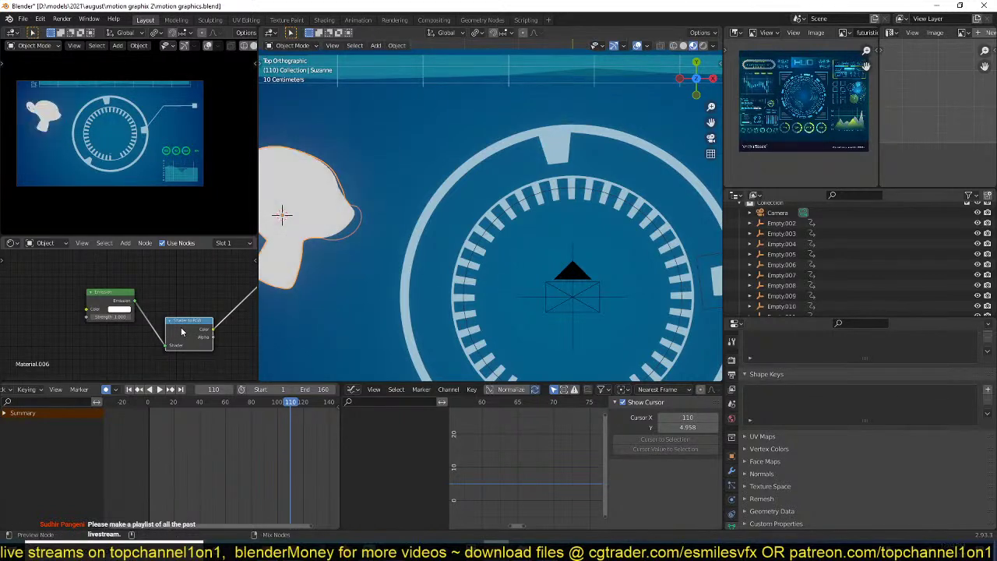
- Try a Glass BSDF in place of Emission as the Shader to RGB input and preview the result on the monkey
{"action": "middle_click_drag", "start_coordinate": [104, 336], "coordinate": [127, 334]}
{"action": "left_click_drag", "start_coordinate": [124, 306], "coordinate": [97, 286]}
{"action": "key", "text": "shift+a"}
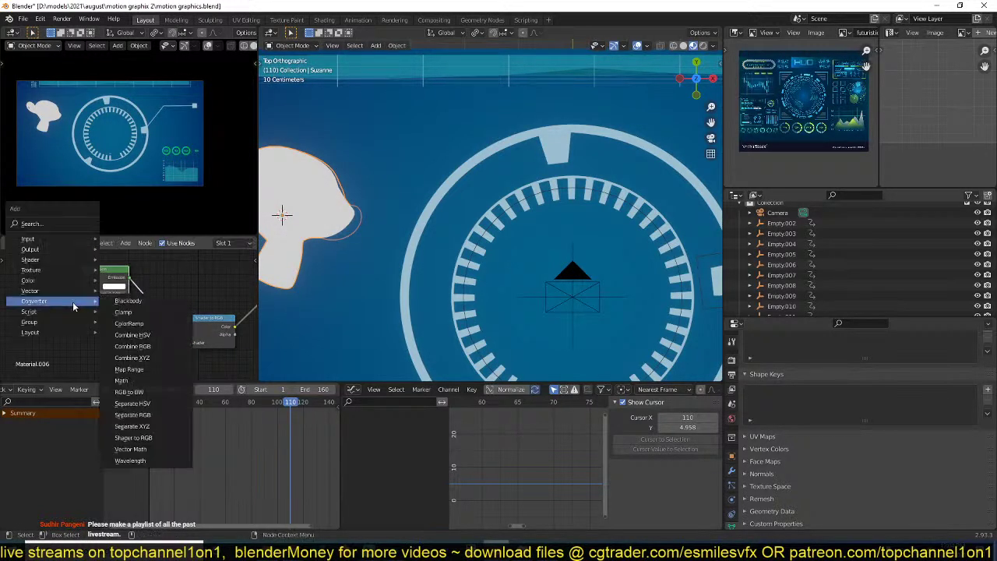
{"action": "mouse_move", "coordinate": [39, 260]}
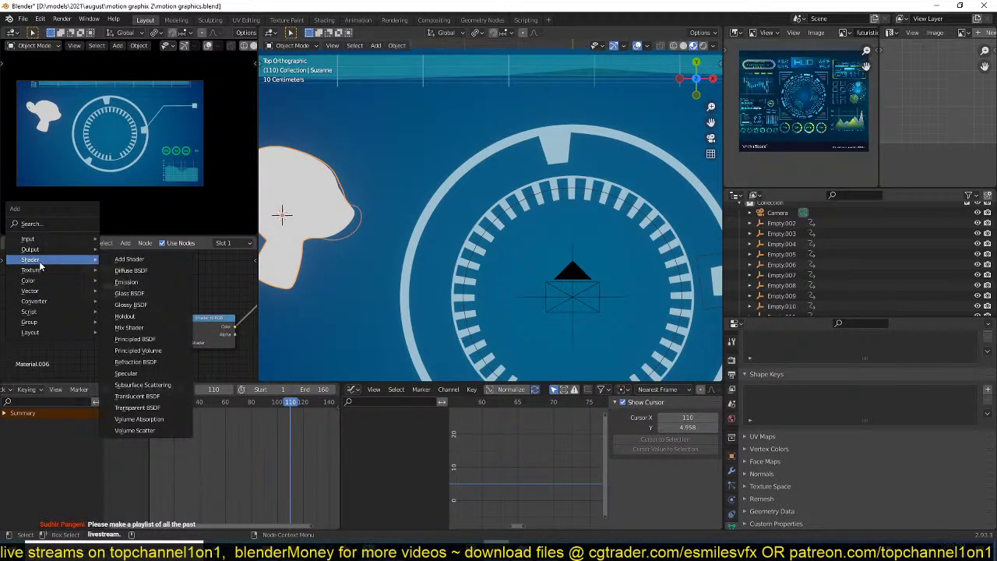
{"action": "left_click", "coordinate": [131, 294]}
{"action": "left_click", "coordinate": [76, 323]}
{"action": "left_click_drag", "start_coordinate": [124, 327], "coordinate": [193, 344]}
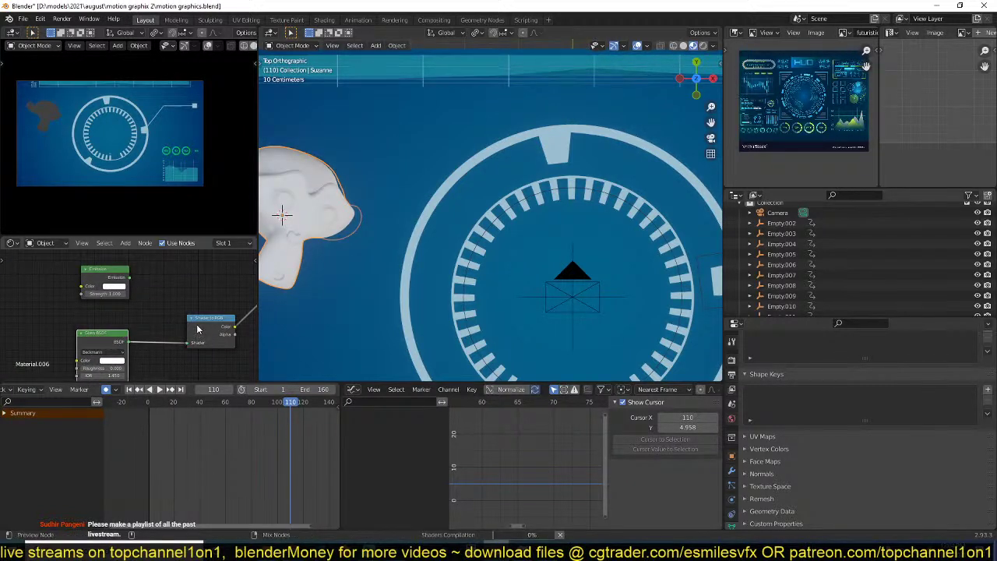
{"action": "left_click", "coordinate": [197, 329], "text": "ctrl+shift"}
{"action": "scroll", "coordinate": [335, 259], "scroll_direction": "down", "scroll_amount": 2}
{"action": "middle_click_drag", "start_coordinate": [335, 259], "coordinate": [426, 197], "text": "shift"}
{"action": "middle_click_drag", "start_coordinate": [114, 360], "coordinate": [134, 330]}
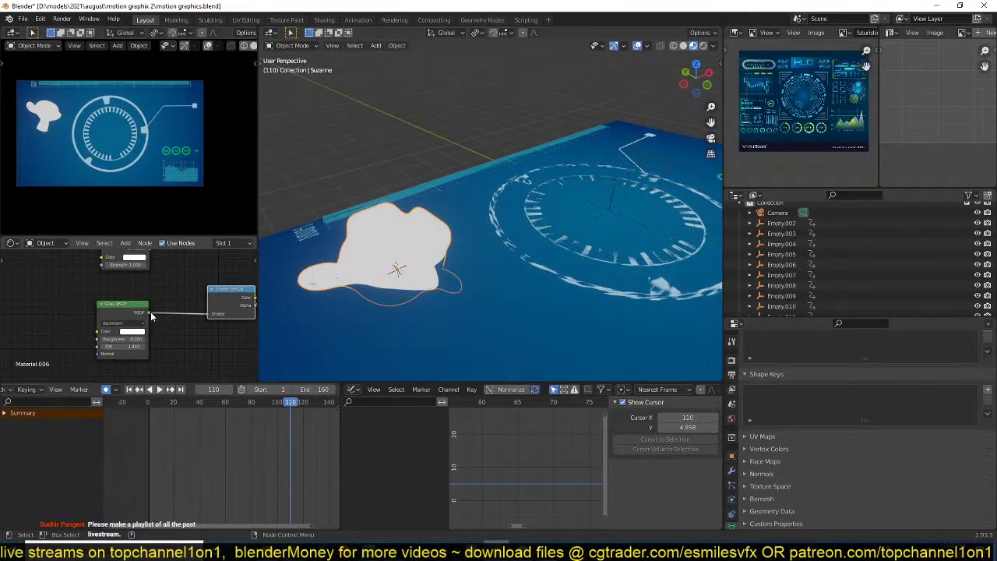
- Delete the Glass BSDF node from the monkey's material
{"action": "key", "text": "x"}
{"action": "middle_click_drag", "start_coordinate": [166, 294], "coordinate": [107, 321]}
{"action": "scroll", "coordinate": [111, 287], "scroll_direction": "up", "scroll_amount": 2}
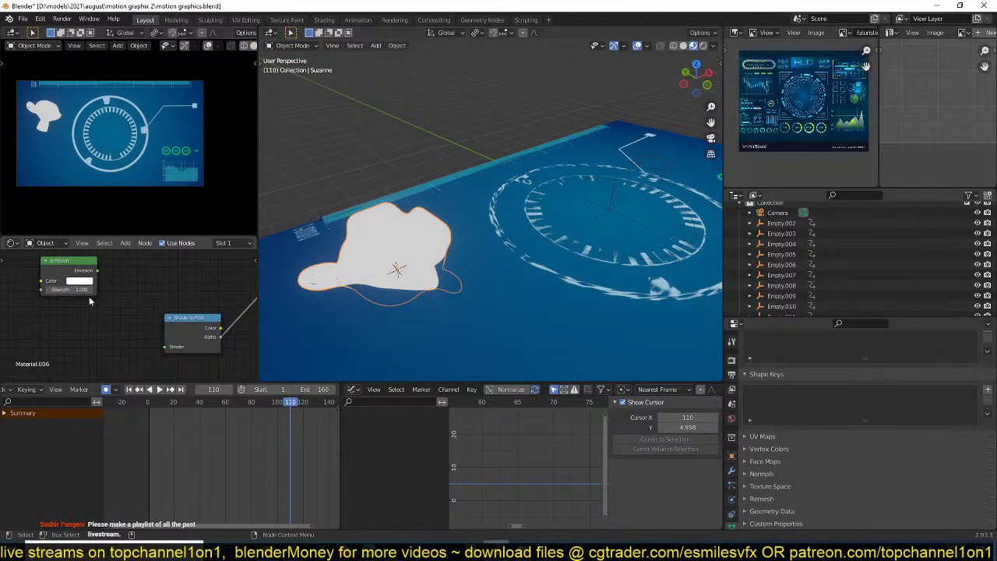
{"action": "key", "text": "shift+a"}
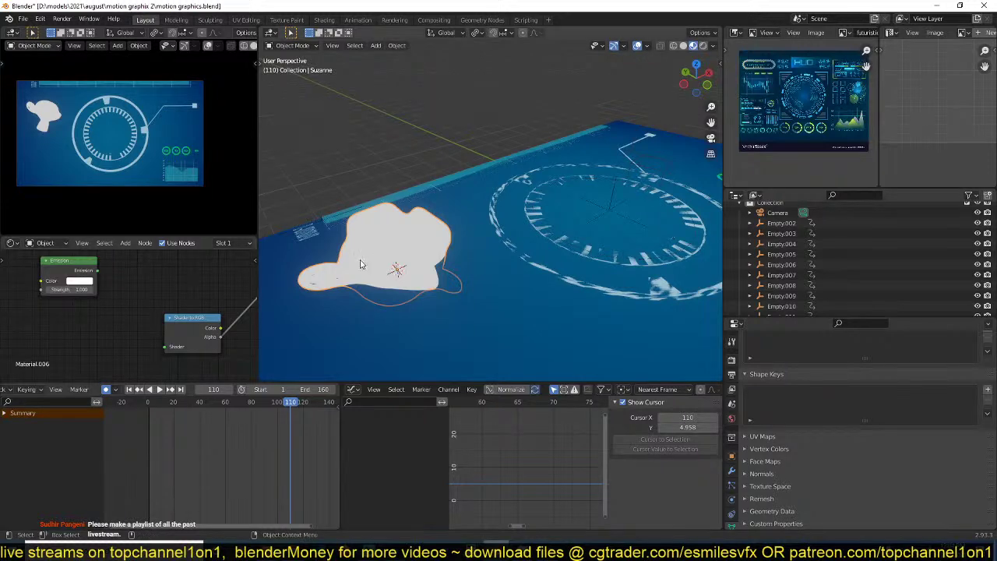
- Try rotating the monkey freely to check how its material shades from other angles
{"action": "middle_click_drag", "start_coordinate": [360, 265], "coordinate": [403, 253]}
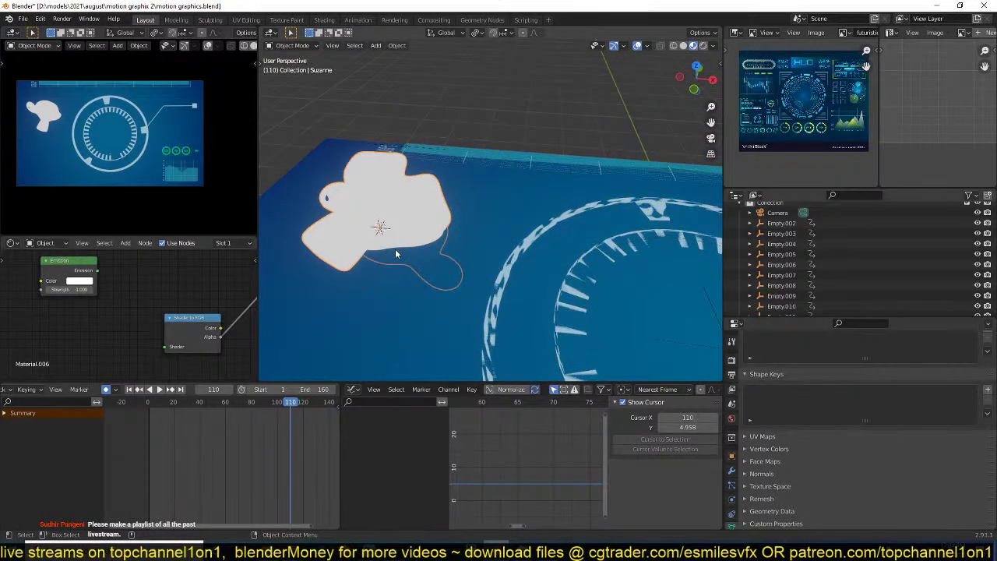
{"action": "key", "text": "r"}
{"action": "key", "text": "r"}
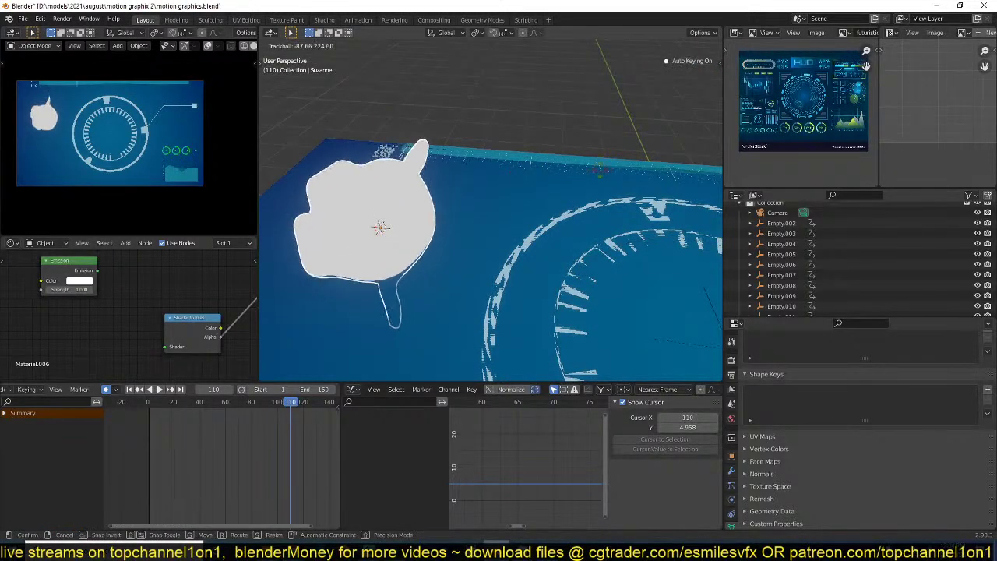
{"action": "left_click", "coordinate": [301, 256]}
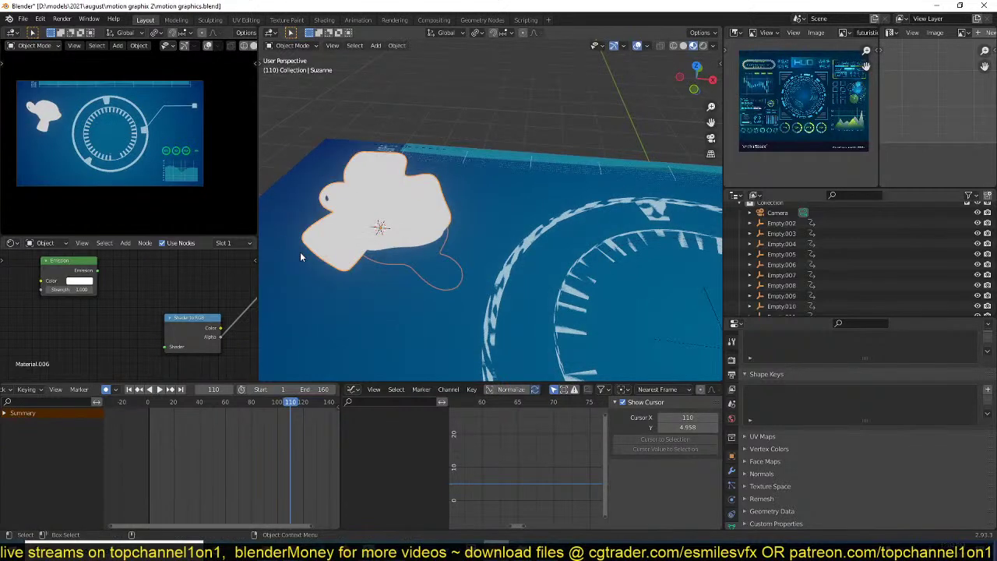
- Auto-key Suzanne's transform at frame 110 by confirming a zero-distance move
{"action": "scroll", "coordinate": [156, 452], "scroll_direction": "down", "scroll_amount": 4}
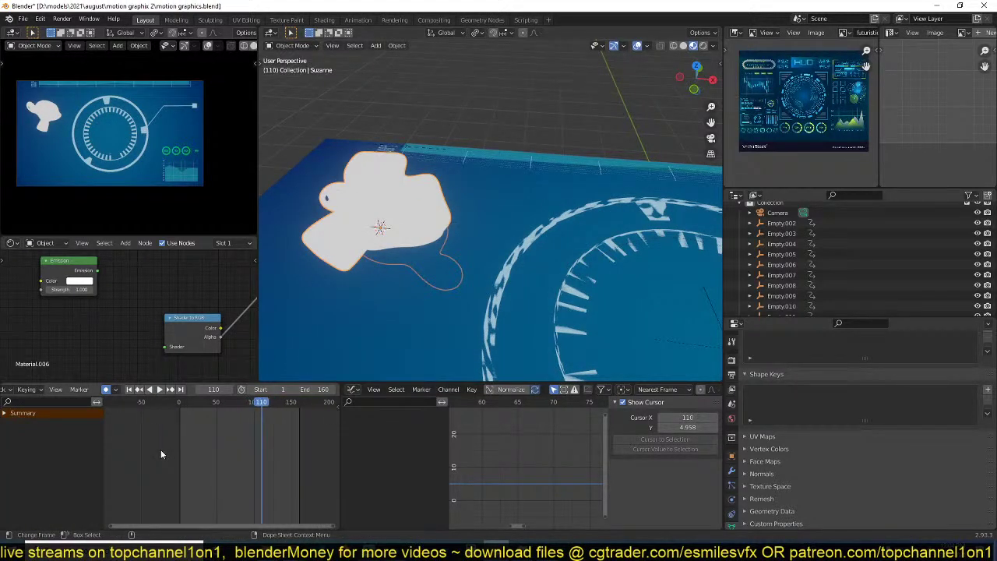
{"action": "key", "text": "g"}
{"action": "left_click", "coordinate": [294, 338]}
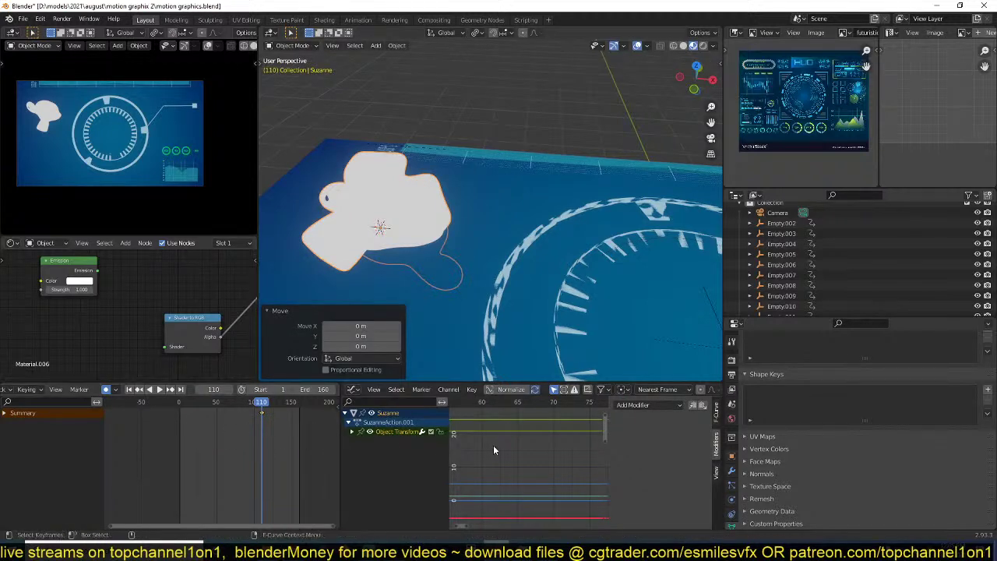
- Add a Noise modifier to Suzanne's X Euler Rotation curve and set its scale to 76.3 during playback
{"action": "left_click", "coordinate": [352, 431]}
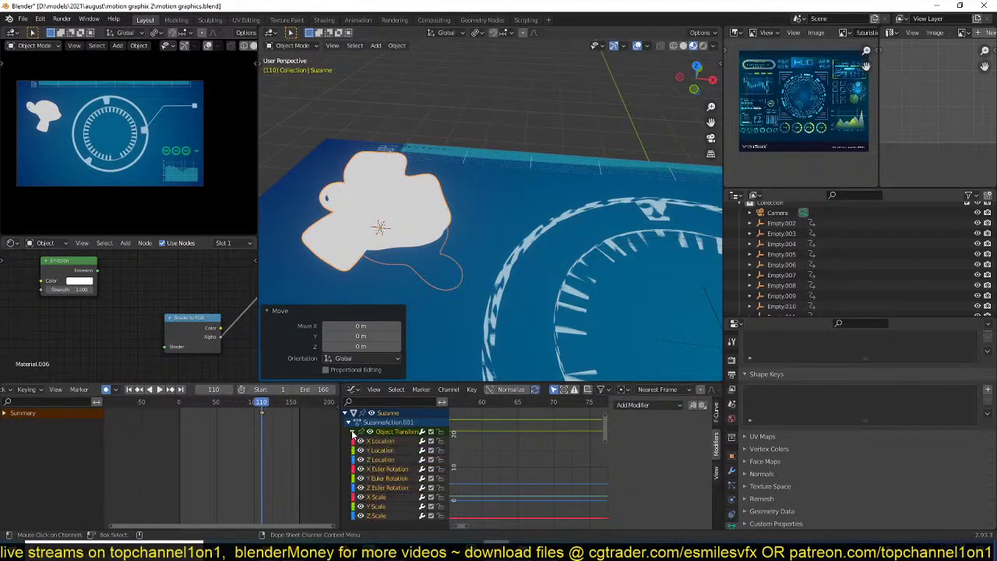
{"action": "left_click", "coordinate": [393, 469]}
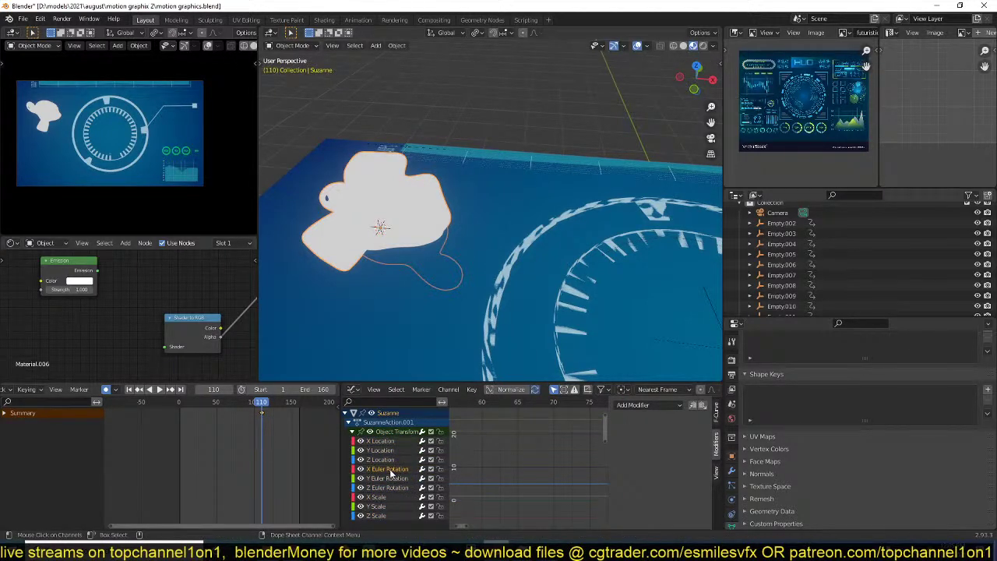
{"action": "left_click", "coordinate": [667, 406]}
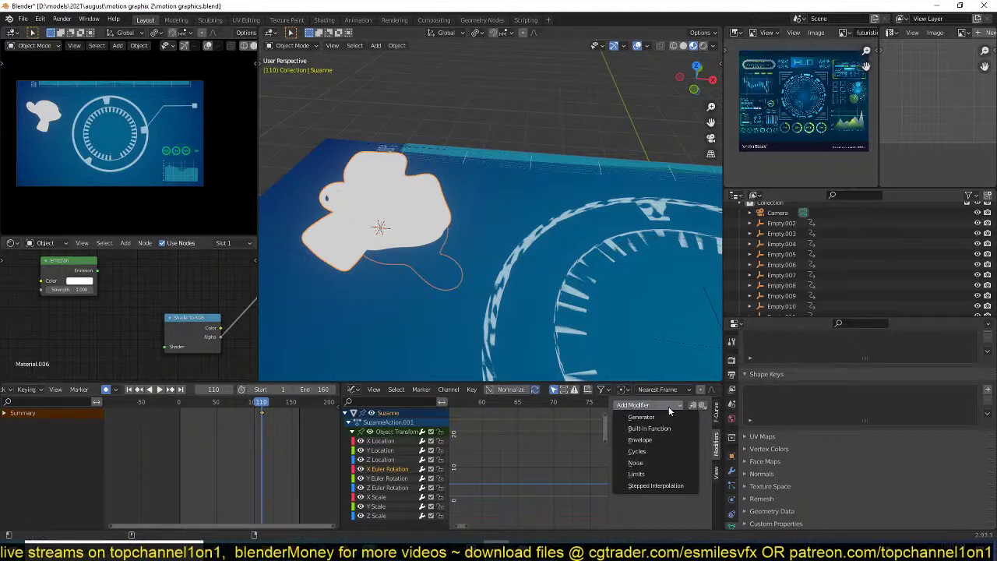
{"action": "left_click", "coordinate": [650, 462]}
{"action": "key", "text": "space"}
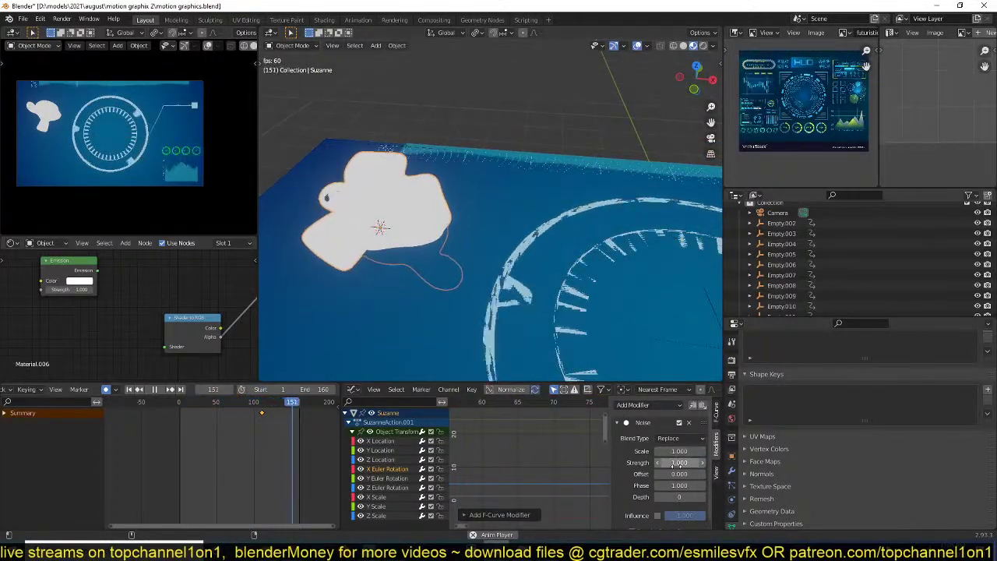
{"action": "left_click_drag", "start_coordinate": [679, 452], "coordinate": [713, 452]}
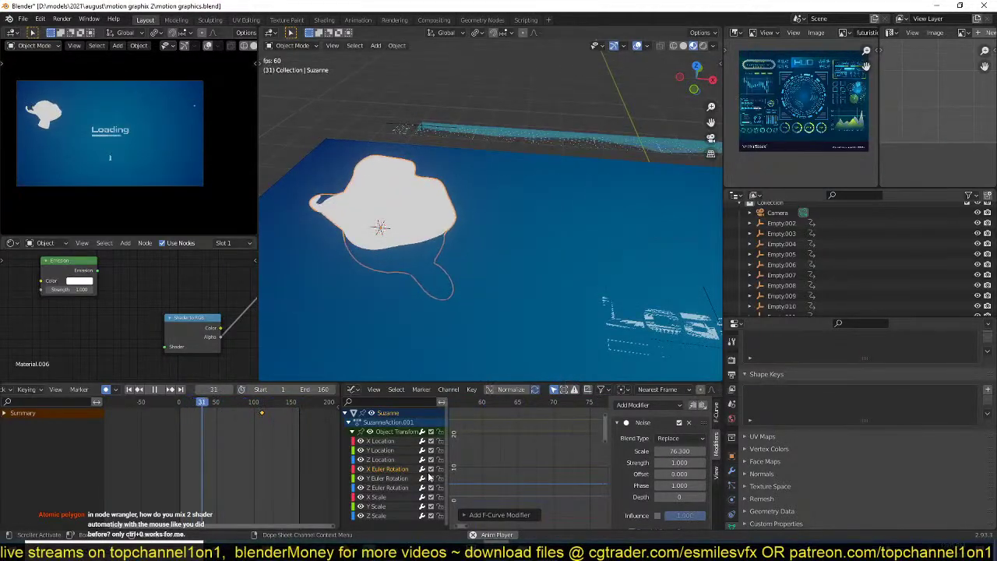
- Add a Diffuse BSDF node below the Emission node in Suzanne's material
{"action": "scroll", "coordinate": [144, 297], "scroll_direction": "down", "scroll_amount": 1}
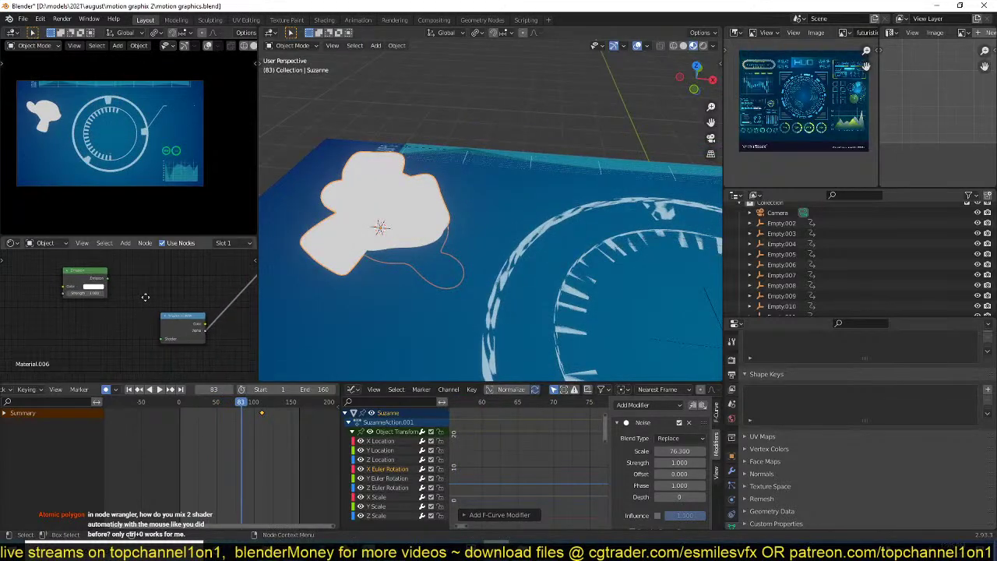
{"action": "middle_click_drag", "start_coordinate": [145, 297], "coordinate": [175, 291]}
{"action": "key", "text": "shift+a"}
{"action": "mouse_move", "coordinate": [104, 314]}
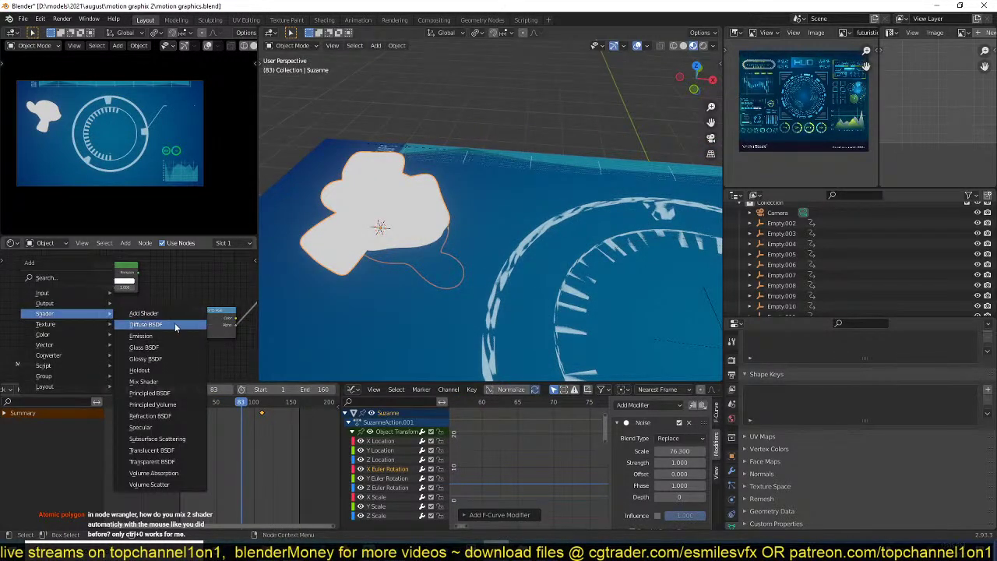
{"action": "left_click", "coordinate": [174, 323]}
{"action": "left_click", "coordinate": [121, 323]}
{"action": "left_click_drag", "start_coordinate": [108, 274], "coordinate": [121, 281]}
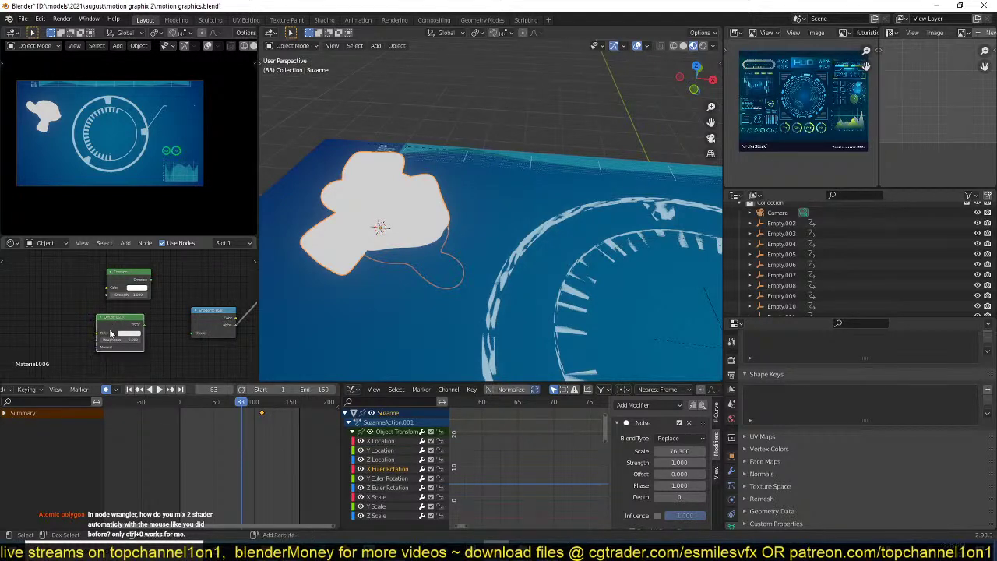
- Try to mix the Diffuse BSDF with the Emission node using Node Wrangler's Lazy Connect
{"action": "left_click", "coordinate": [119, 321]}
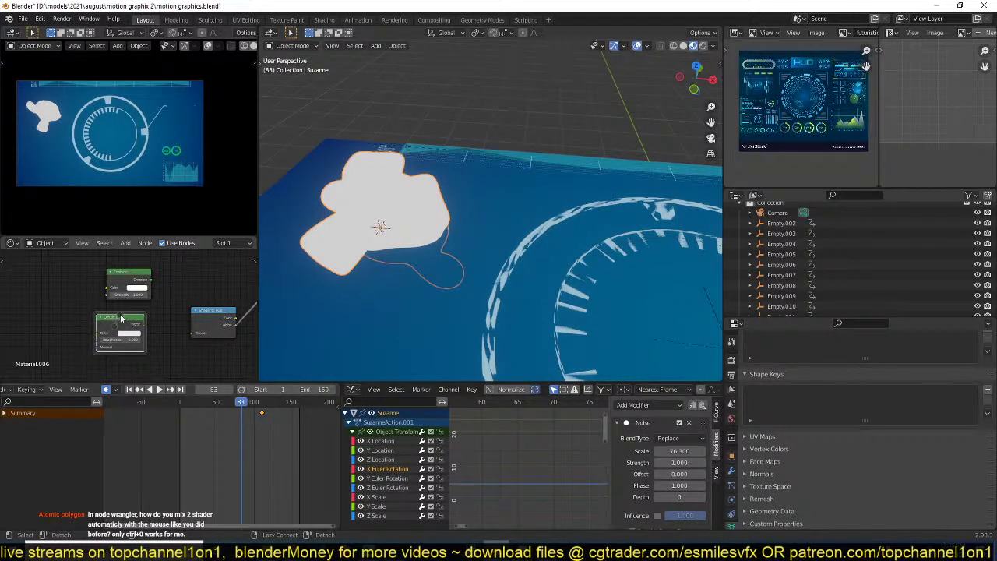
{"action": "right_click_drag", "start_coordinate": [121, 318], "coordinate": [130, 295], "text": "alt"}
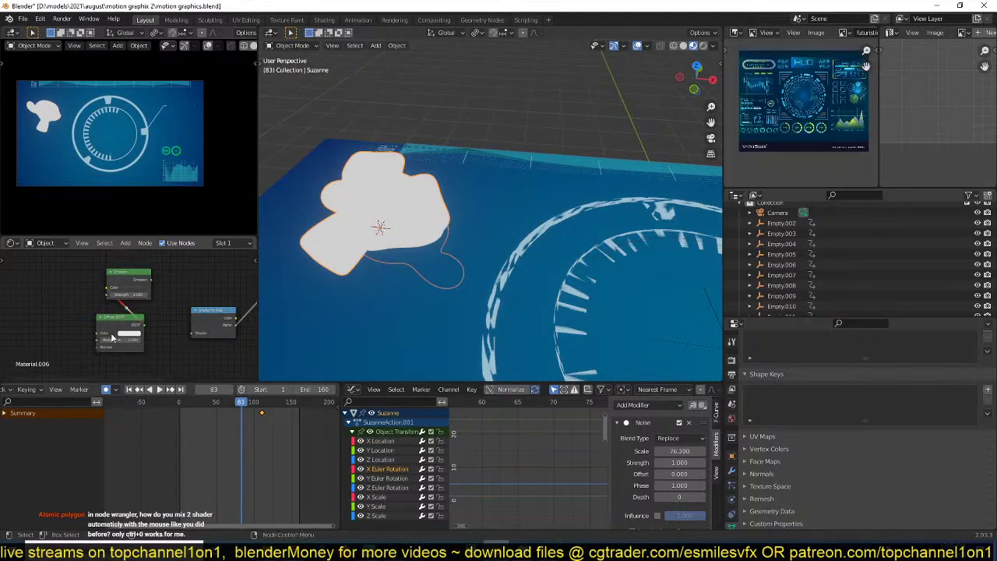
{"action": "right_click_drag", "start_coordinate": [117, 319], "coordinate": [121, 305], "text": "alt"}
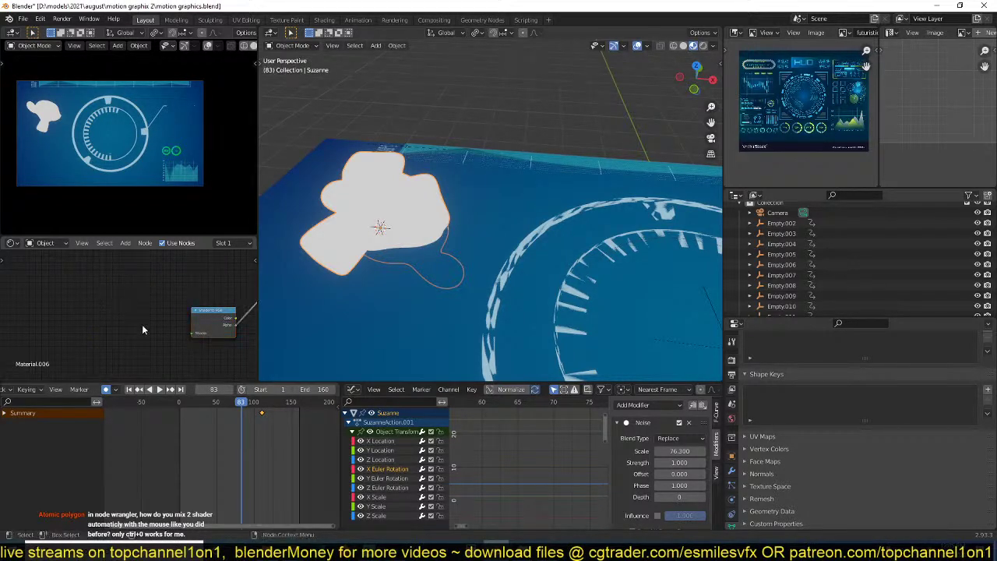
- Add an Add Shader node and place a Diffuse BSDF node below it
{"action": "key", "text": "shift+a"}
{"action": "mouse_move", "coordinate": [108, 316]}
{"action": "left_click", "coordinate": [156, 316]}
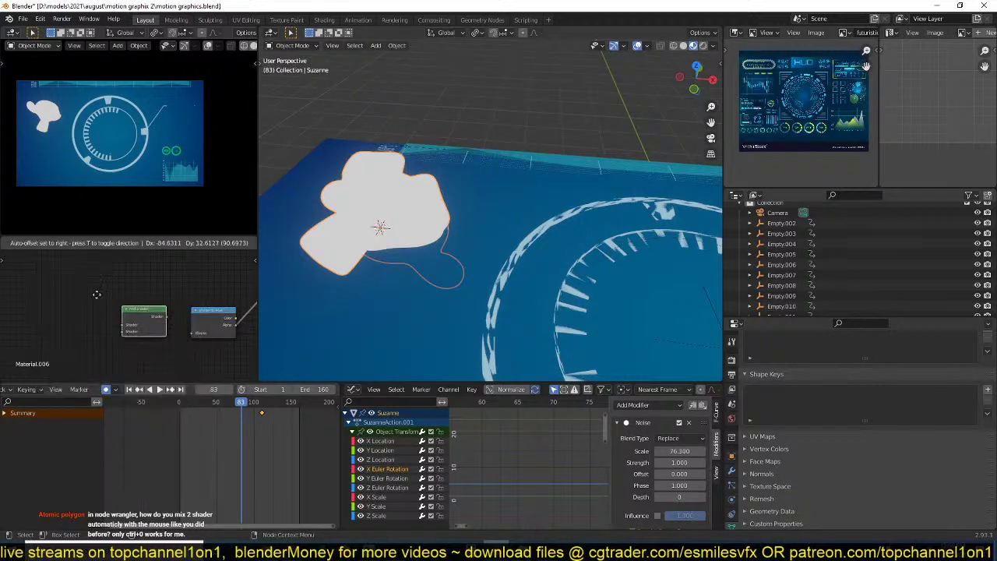
{"action": "left_click", "coordinate": [92, 300]}
{"action": "key", "text": "shift+a"}
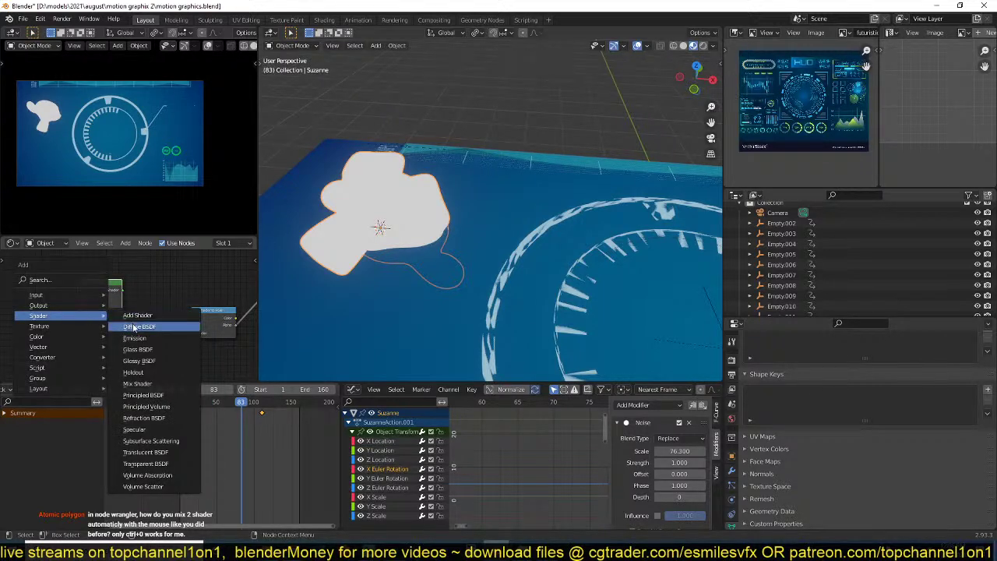
{"action": "left_click", "coordinate": [129, 328]}
{"action": "left_click", "coordinate": [70, 331]}
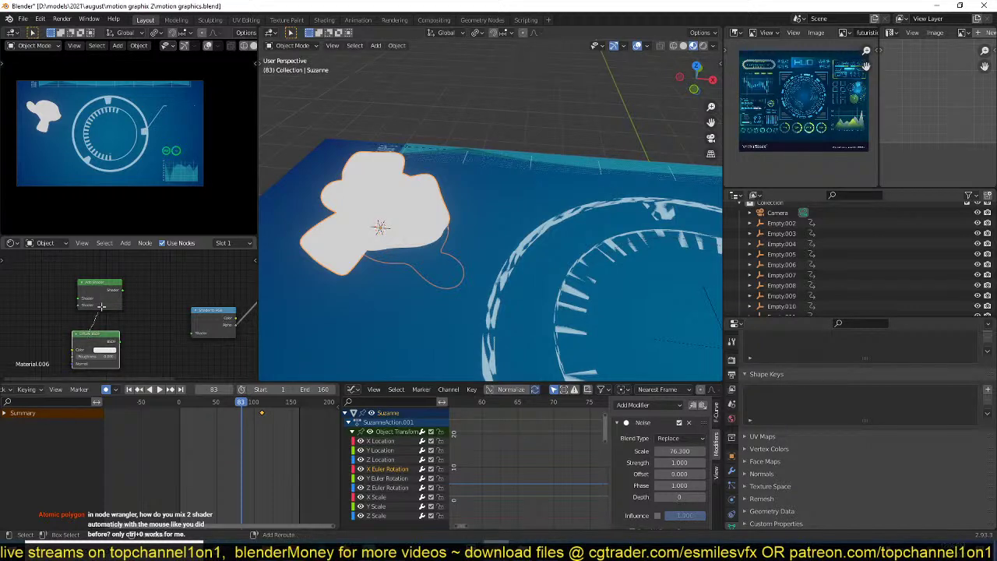
- Try to mix the Diffuse BSDF with the Add Shader node, and delete both nodes
{"action": "right_click_drag", "start_coordinate": [101, 306], "coordinate": [106, 306], "text": "shift"}
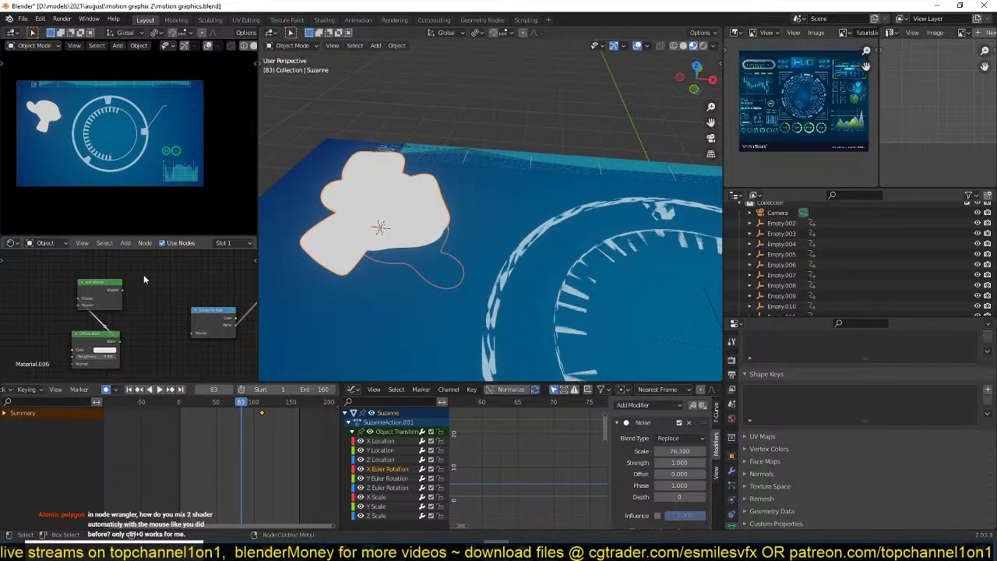
{"action": "left_click_drag", "start_coordinate": [144, 279], "coordinate": [73, 356]}
{"action": "key", "text": "x"}
{"action": "right_click", "coordinate": [76, 312]}
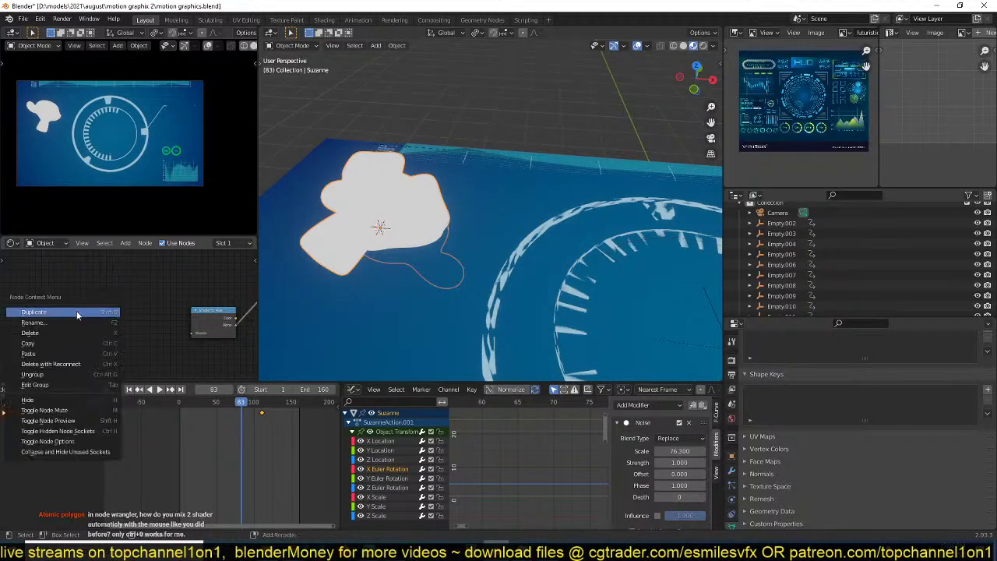
- Add a Diffuse BSDF node and place a duplicate of it underneath
{"action": "key", "text": "shift+a"}
{"action": "mouse_move", "coordinate": [82, 301]}
{"action": "left_click", "coordinate": [169, 309]}
{"action": "left_click", "coordinate": [89, 293]}
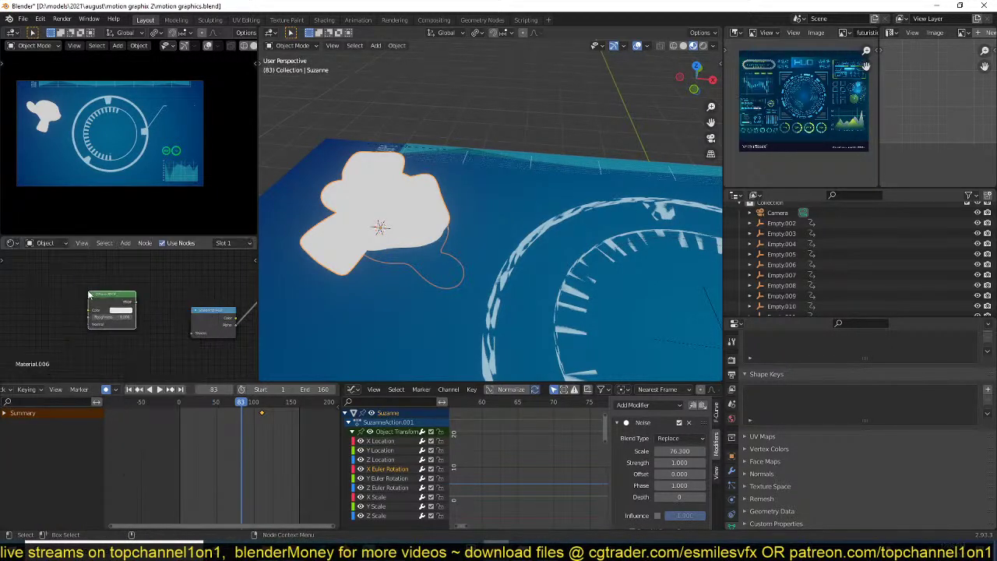
{"action": "key", "text": "shift+d"}
{"action": "left_click", "coordinate": [101, 369]}
- Try to mix the two Diffuse BSDF nodes with a Node Wrangler gesture between them
{"action": "right_click_drag", "start_coordinate": [101, 369], "coordinate": [121, 311], "text": "shift"}
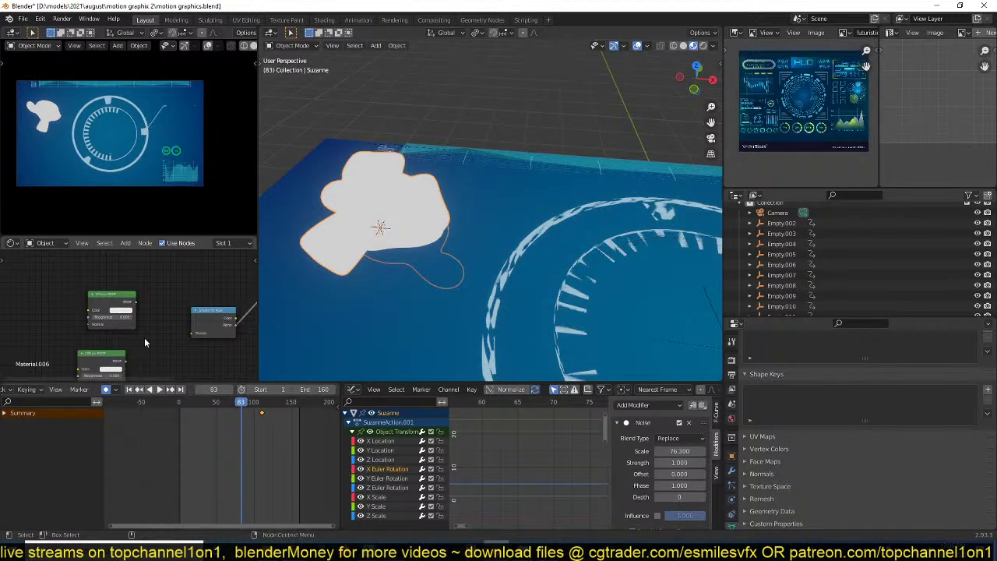
{"action": "right_click", "coordinate": [110, 356]}
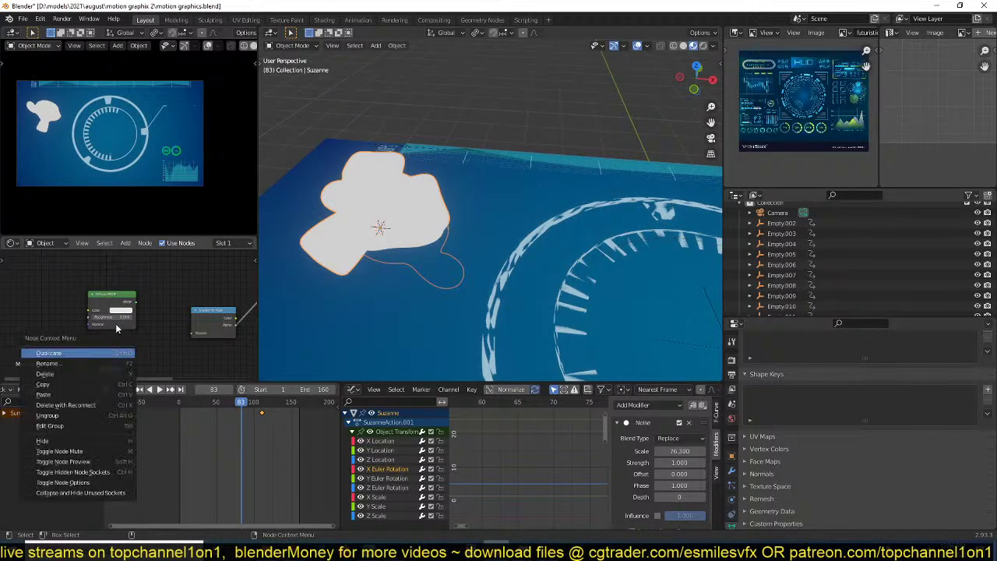
{"action": "key", "text": "Escape"}
{"action": "middle_click_drag", "start_coordinate": [140, 352], "coordinate": [131, 332]}
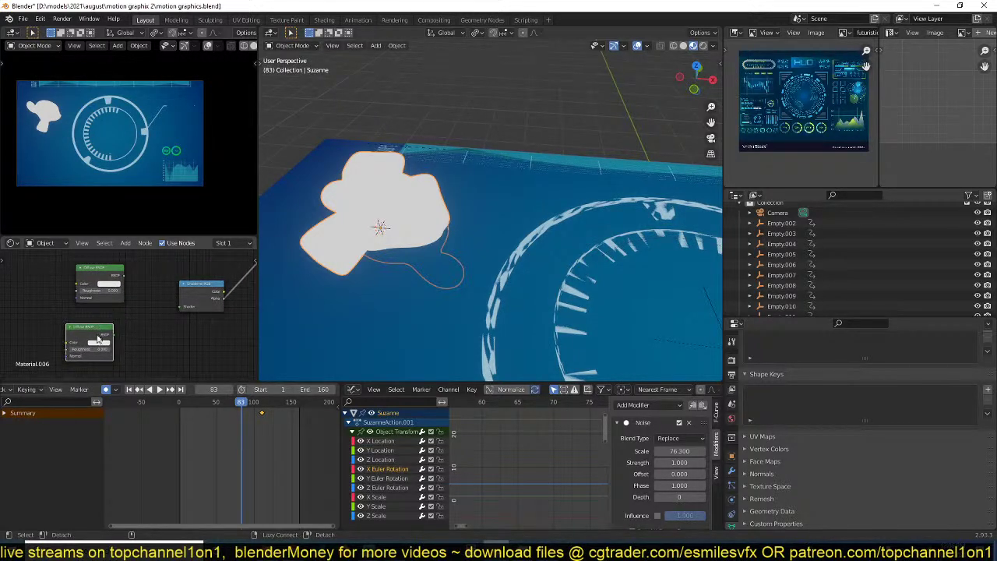
{"action": "mouse_move", "coordinate": [98, 339]}
{"action": "right_mouse_down", "text": "alt"}
{"action": "mouse_move", "coordinate": [117, 288]}
{"action": "mouse_move", "coordinate": [100, 322]}
{"action": "right_mouse_up", "text": "alt"}
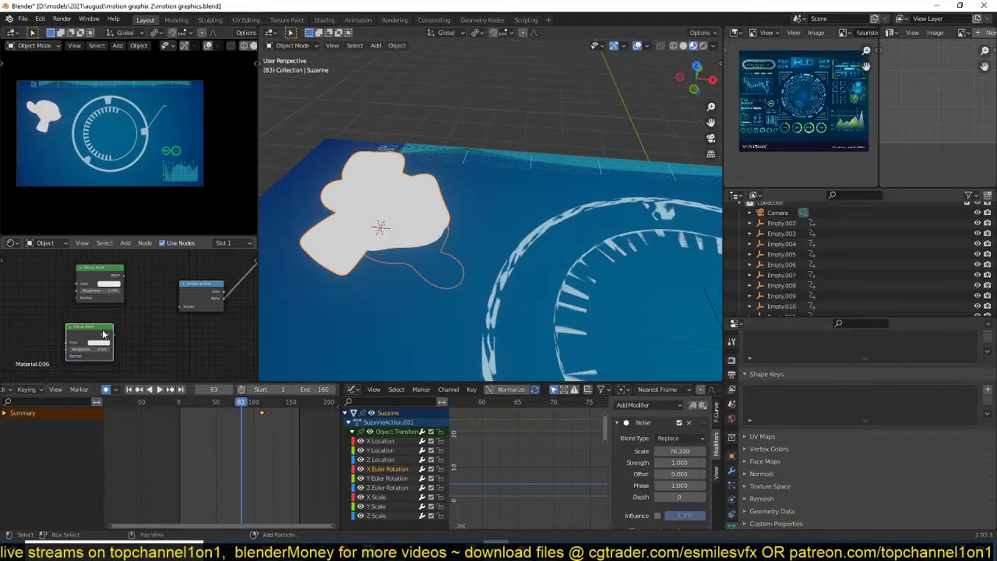
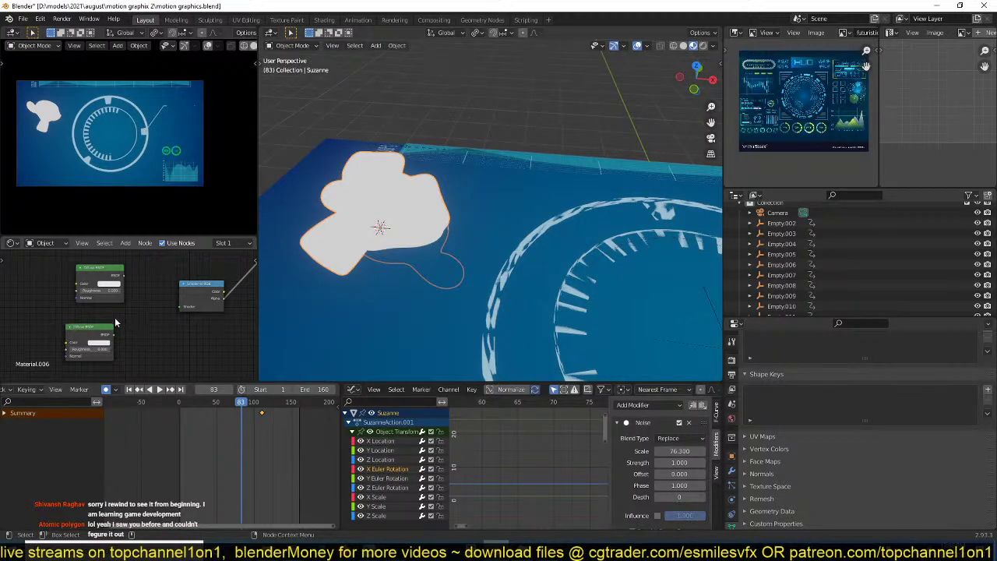
{"action": "middle_click_drag", "start_coordinate": [115, 317], "coordinate": [121, 317]}
{"action": "right_click_drag", "start_coordinate": [100, 327], "coordinate": [106, 289], "text": "shift"}
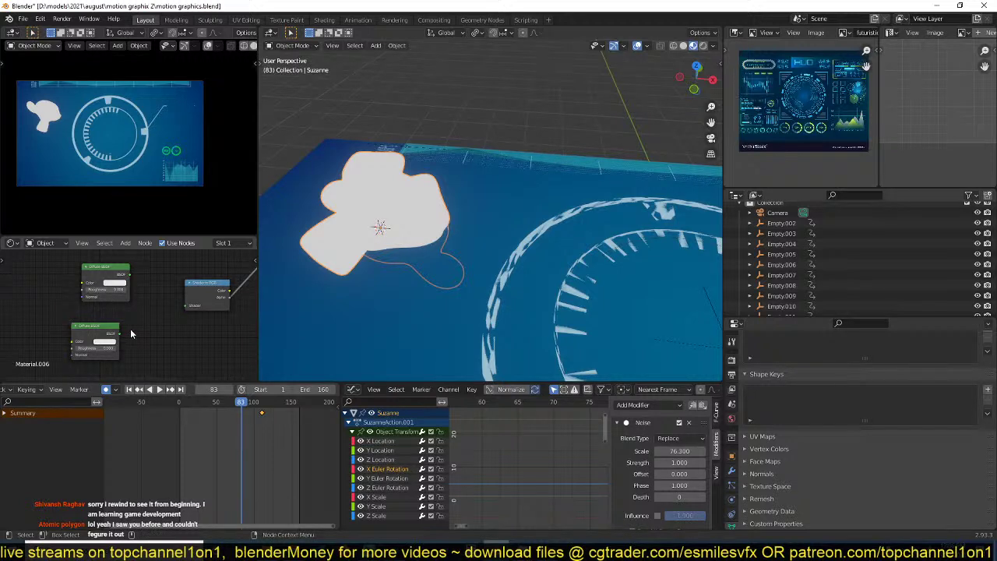
{"action": "middle_click_drag", "start_coordinate": [131, 333], "coordinate": [124, 337]}
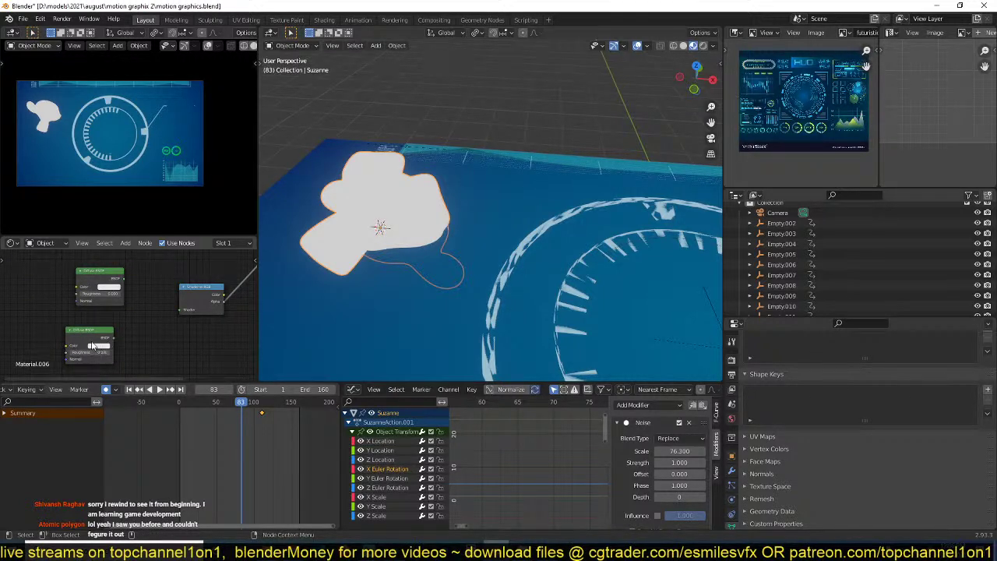
- Lazy-connect the lower Diffuse BSDF's output to the color, roughness and normal inputs of the upper one
{"action": "left_click", "coordinate": [94, 295], "text": "shift"}
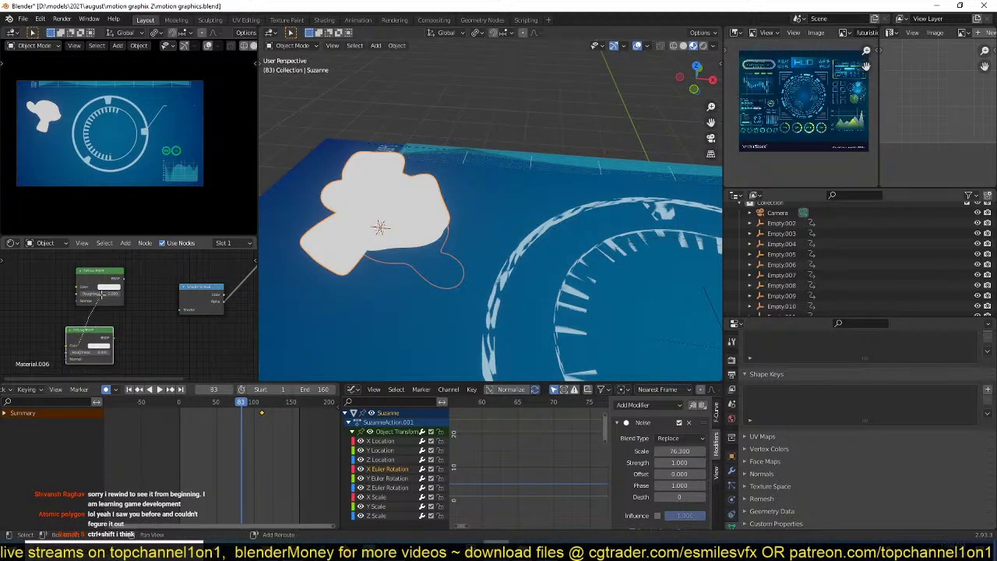
{"action": "right_click_drag", "start_coordinate": [102, 294], "coordinate": [102, 294], "text": "shift"}
{"action": "right_click_drag", "start_coordinate": [84, 340], "coordinate": [95, 296], "text": "alt"}
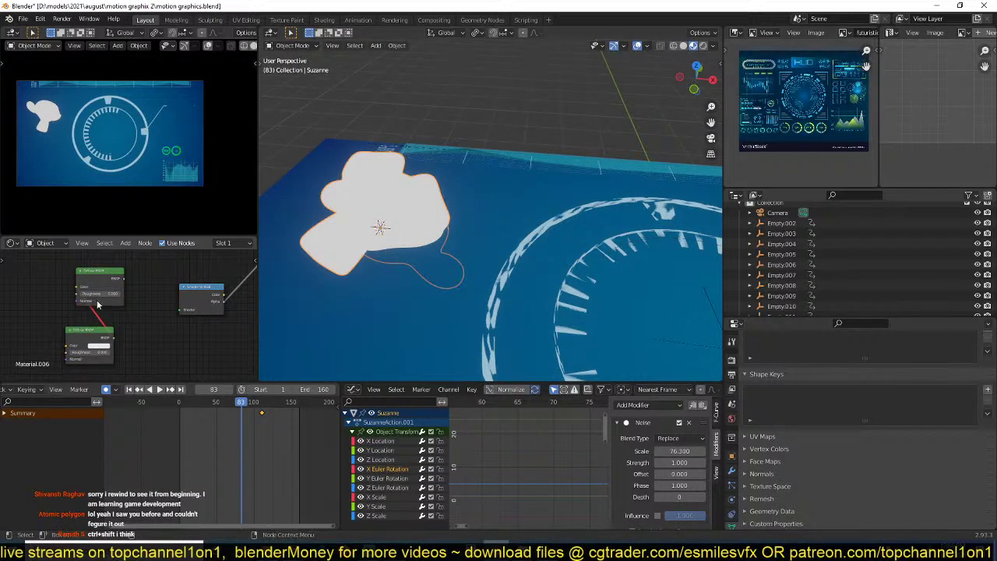
{"action": "right_click_drag", "start_coordinate": [84, 332], "coordinate": [98, 297], "text": "alt"}
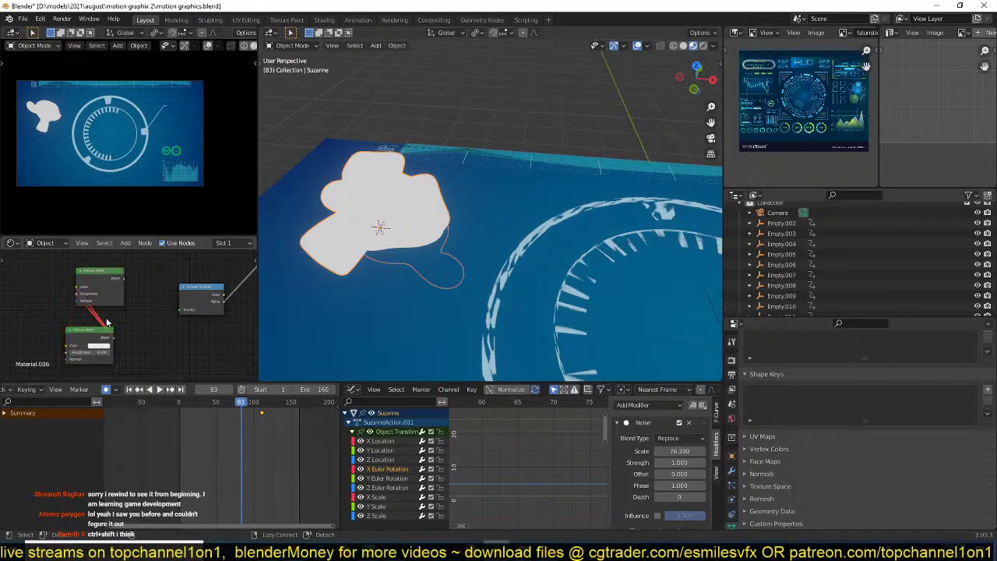
{"action": "right_click_drag", "start_coordinate": [88, 333], "coordinate": [100, 299], "text": "alt"}
{"action": "right_click_drag", "start_coordinate": [90, 325], "coordinate": [102, 291], "text": "alt"}
- Delete the two linked Diffuse BSDF nodes from the material
{"action": "left_click_drag", "start_coordinate": [136, 274], "coordinate": [66, 370]}
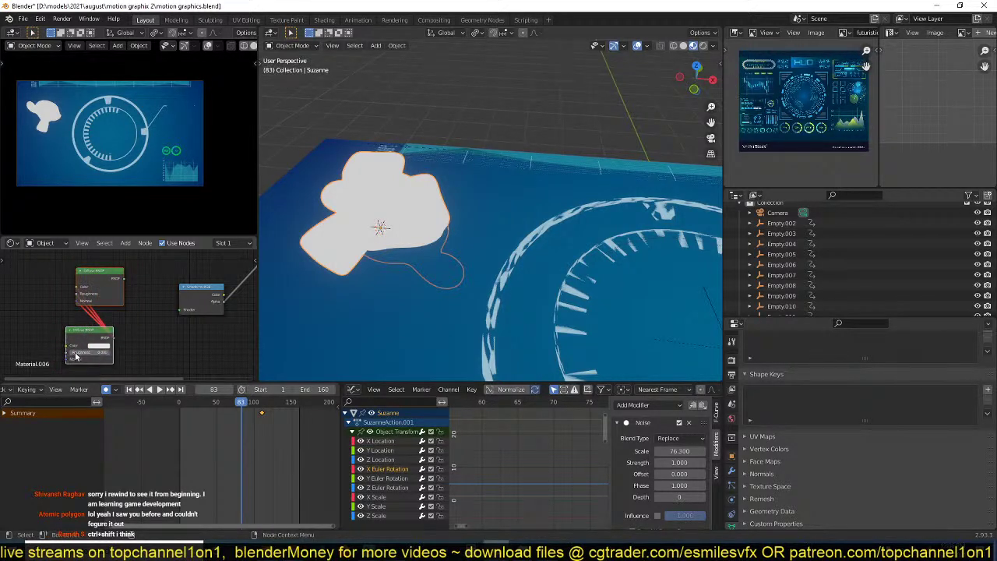
{"action": "key", "text": "x"}
{"action": "middle_click_drag", "start_coordinate": [77, 340], "coordinate": [66, 344]}
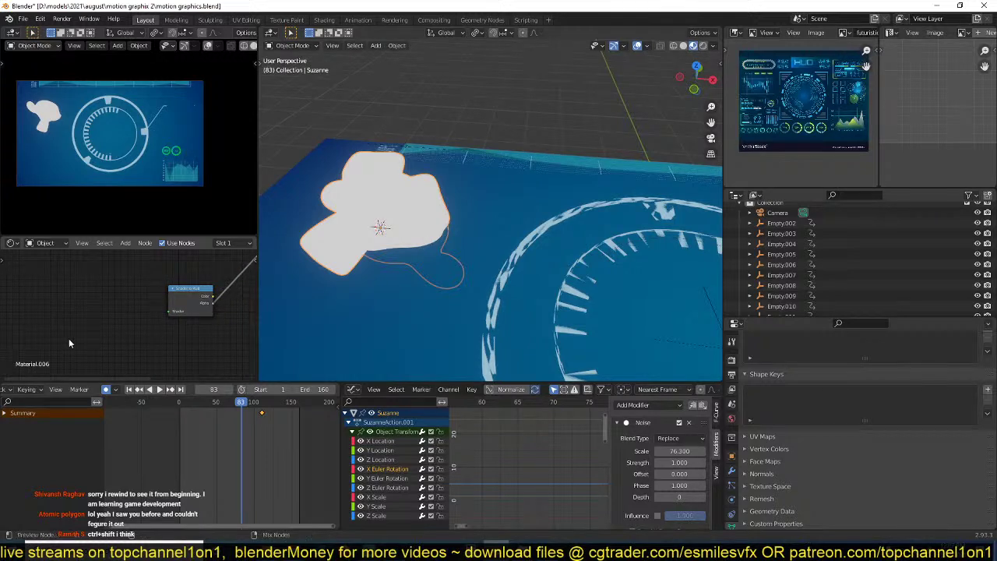
- Add an Add Shader node and place a duplicate of it directly below
{"action": "key", "text": "shift+a"}
{"action": "mouse_move", "coordinate": [63, 315]}
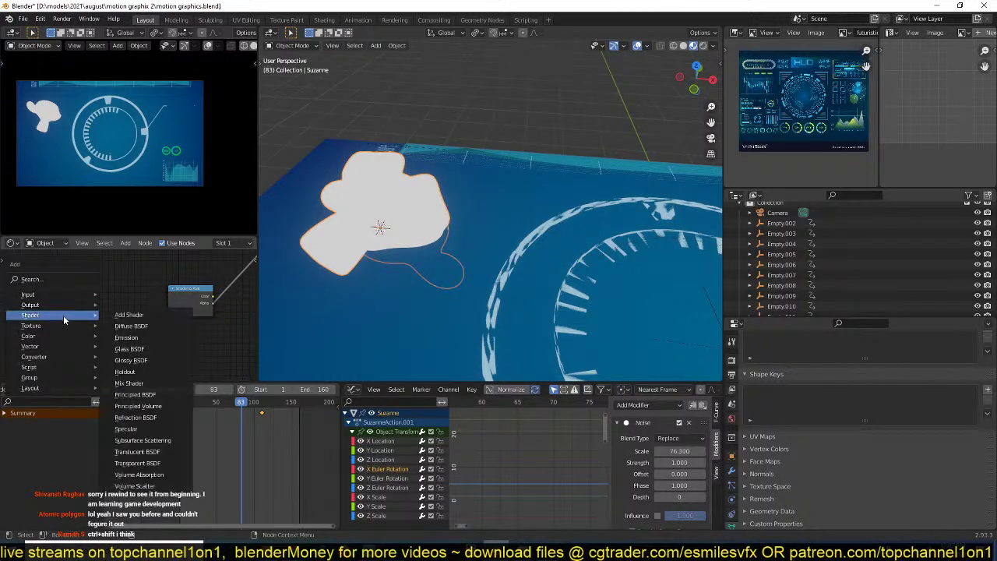
{"action": "left_click", "coordinate": [129, 314]}
{"action": "key", "text": "shift+d"}
{"action": "left_click", "coordinate": [67, 334]}
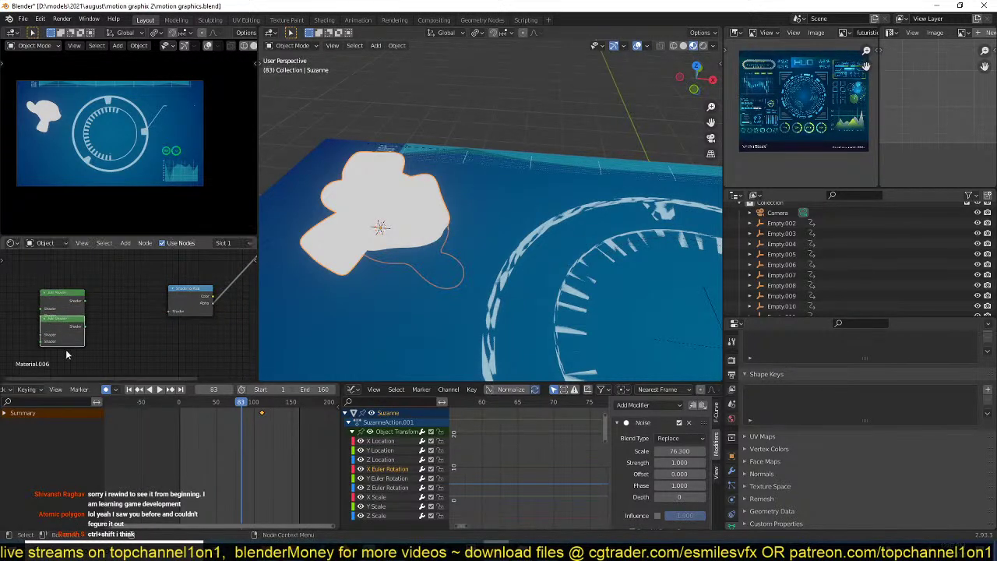
- Space the two Add Shader nodes apart and combine them in a Mix Shader placed before the Shader to RGB node
{"action": "left_click_drag", "start_coordinate": [56, 306], "coordinate": [65, 286]}
{"action": "right_click_drag", "start_coordinate": [56, 335], "coordinate": [75, 285], "text": "ctrl+shift"}
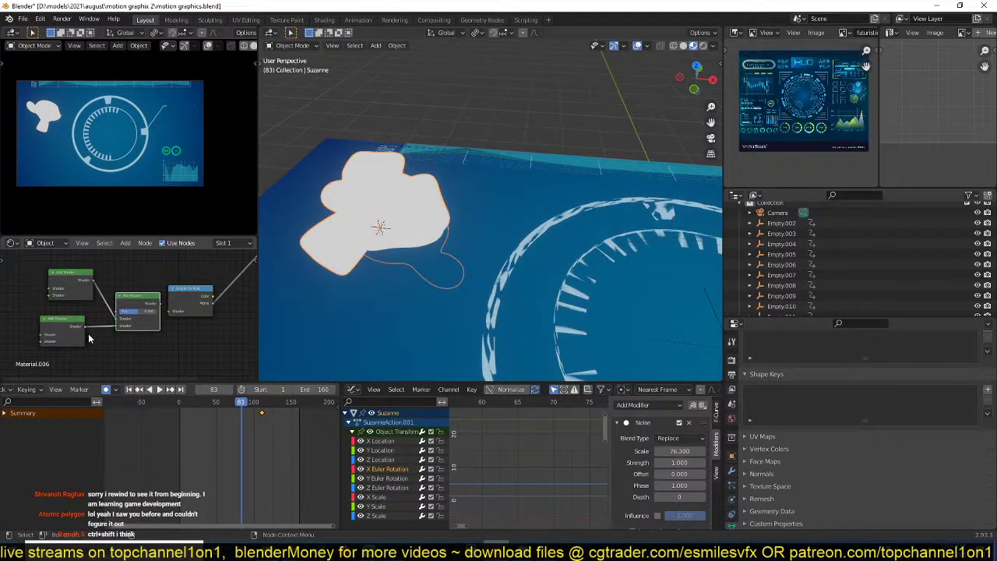
{"action": "left_click_drag", "start_coordinate": [131, 310], "coordinate": [116, 302]}
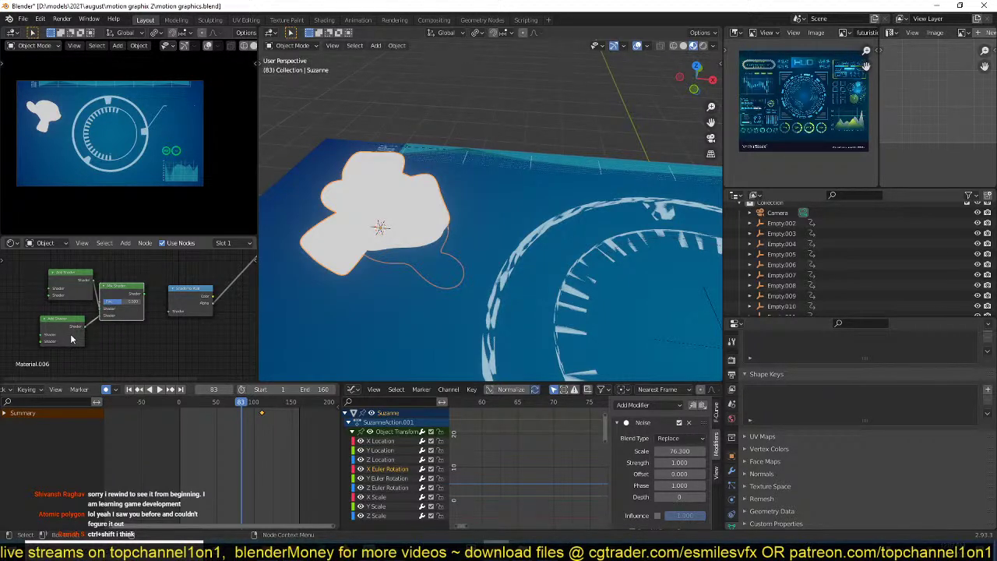
- Delete the Add Shader, Mix Shader and Shader to RGB nodes from Suzanne's material
{"action": "right_click_drag", "start_coordinate": [80, 338], "coordinate": [68, 289], "text": "ctrl+shift"}
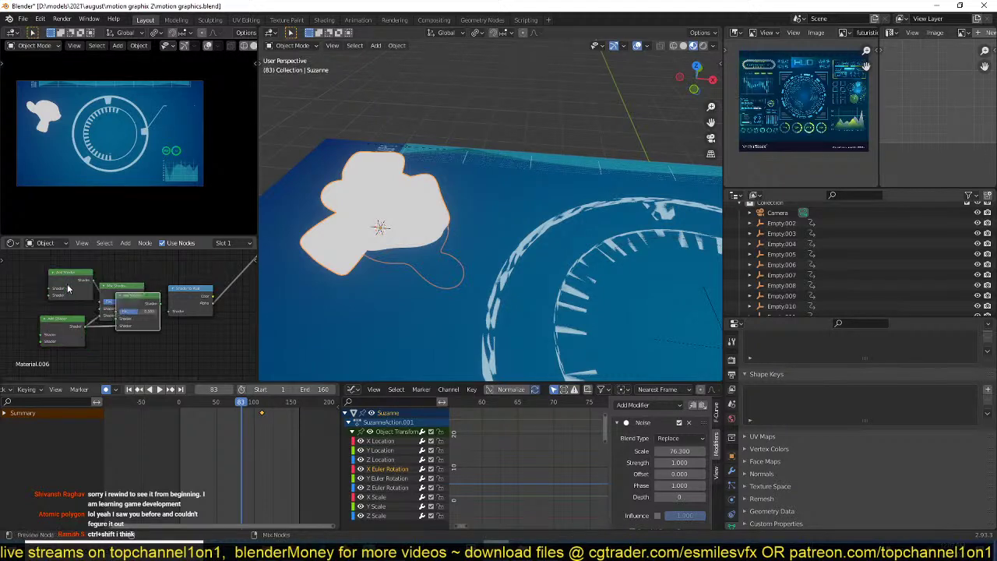
{"action": "left_click_drag", "start_coordinate": [148, 271], "coordinate": [39, 356]}
{"action": "key", "text": "x"}
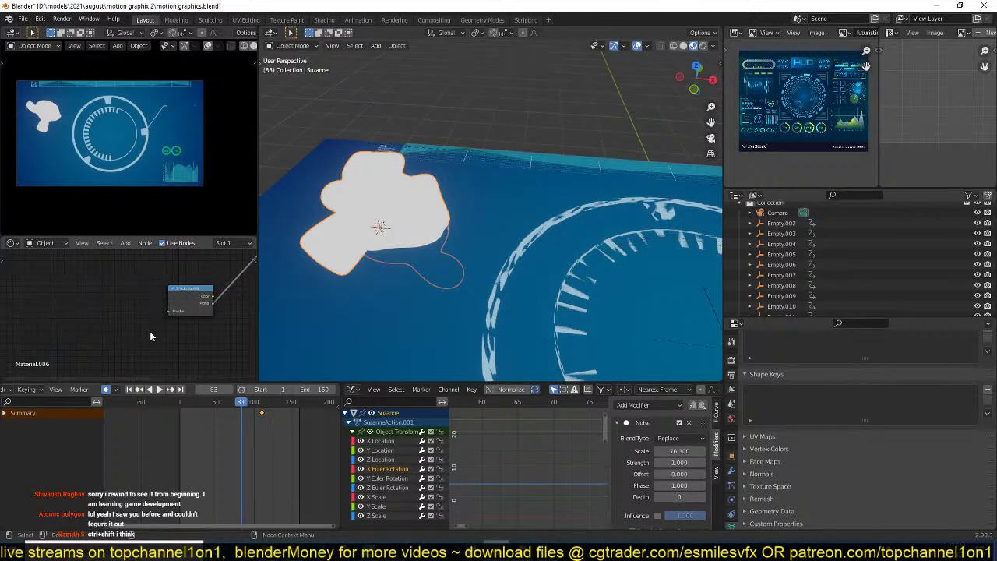
{"action": "middle_click_drag", "start_coordinate": [156, 331], "coordinate": [133, 345]}
{"action": "middle_click_drag", "start_coordinate": [184, 299], "coordinate": [158, 341]}
{"action": "left_click_drag", "start_coordinate": [155, 344], "coordinate": [130, 286]}
{"action": "left_click", "coordinate": [118, 297], "text": "ctrl+shift"}
{"action": "key", "text": "x"}
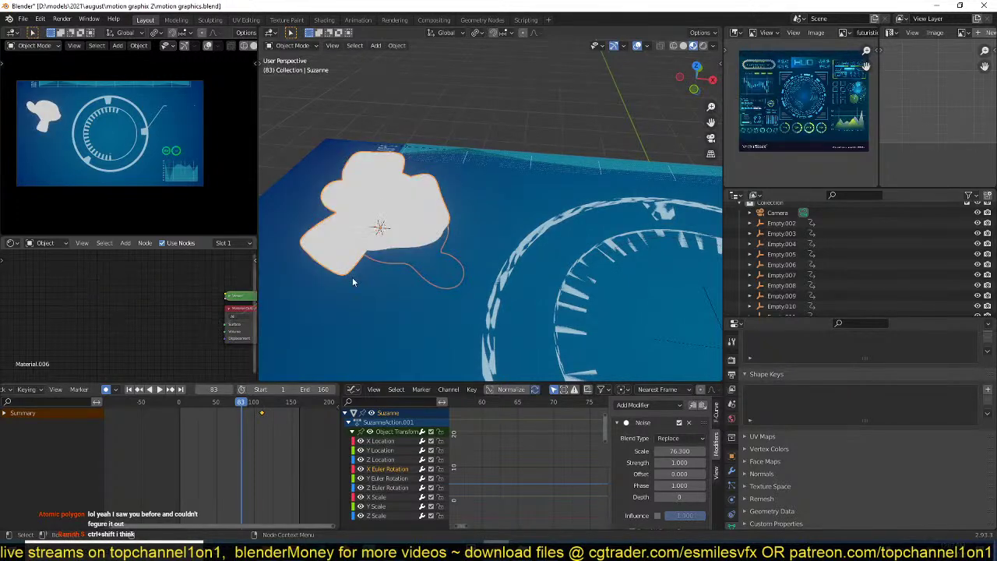
- Try a Glossy BSDF with reduced roughness on Suzanne's material output, and remove it again
{"action": "key", "text": "shift+a"}
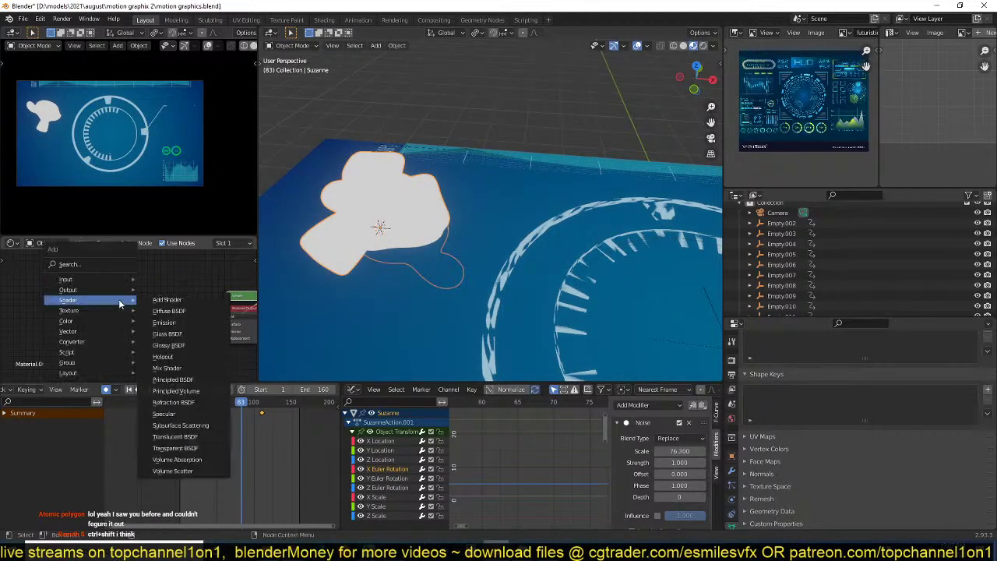
{"action": "key", "text": "shift+a"}
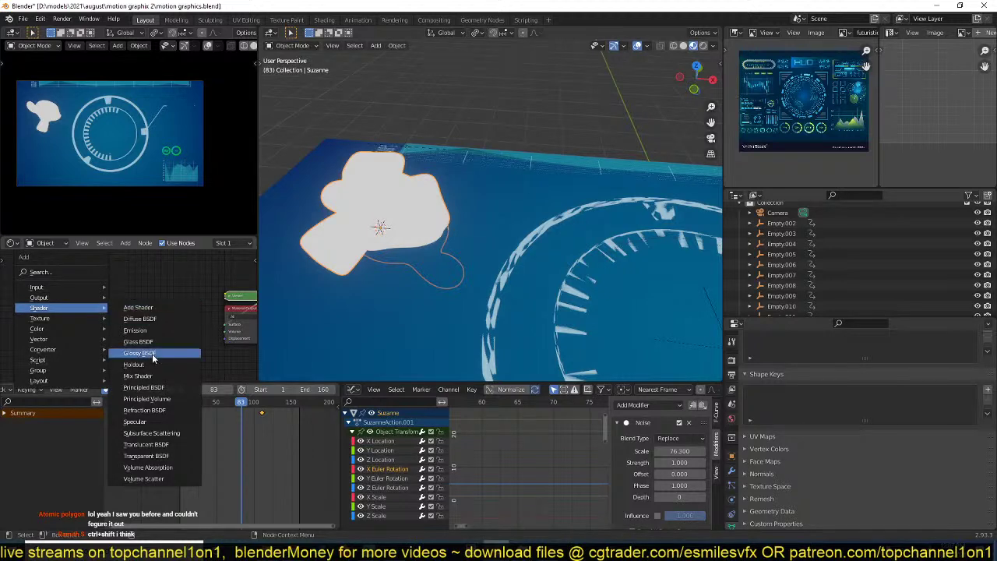
{"action": "left_click", "coordinate": [140, 350]}
{"action": "left_click", "coordinate": [75, 319]}
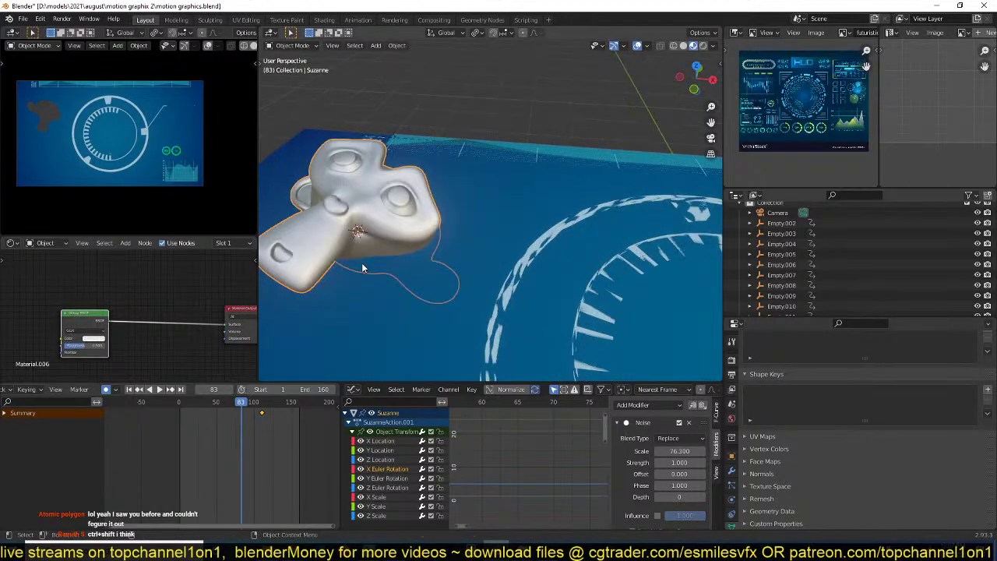
{"action": "middle_click_drag", "start_coordinate": [91, 344], "coordinate": [123, 341]}
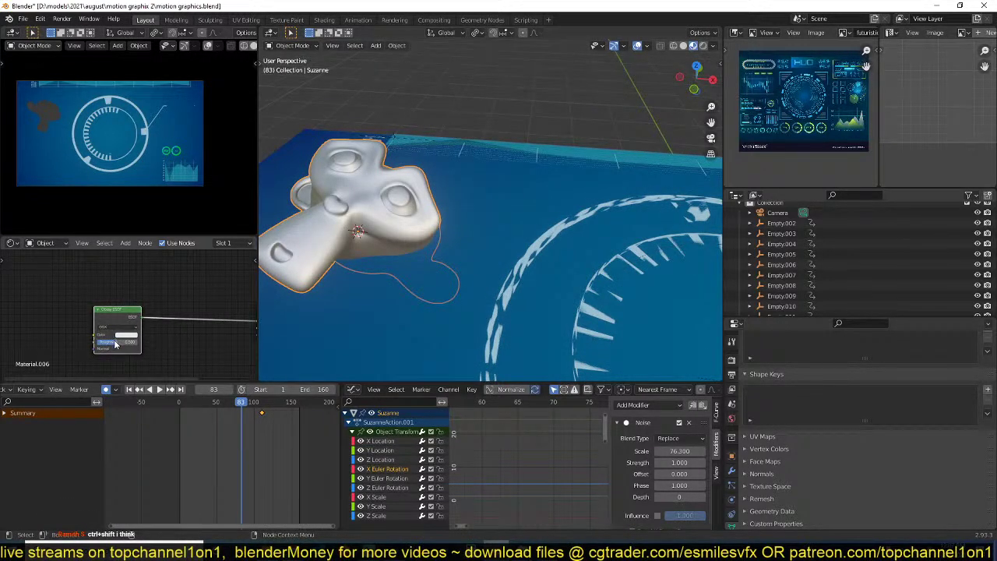
{"action": "left_click_drag", "start_coordinate": [129, 342], "coordinate": [109, 342]}
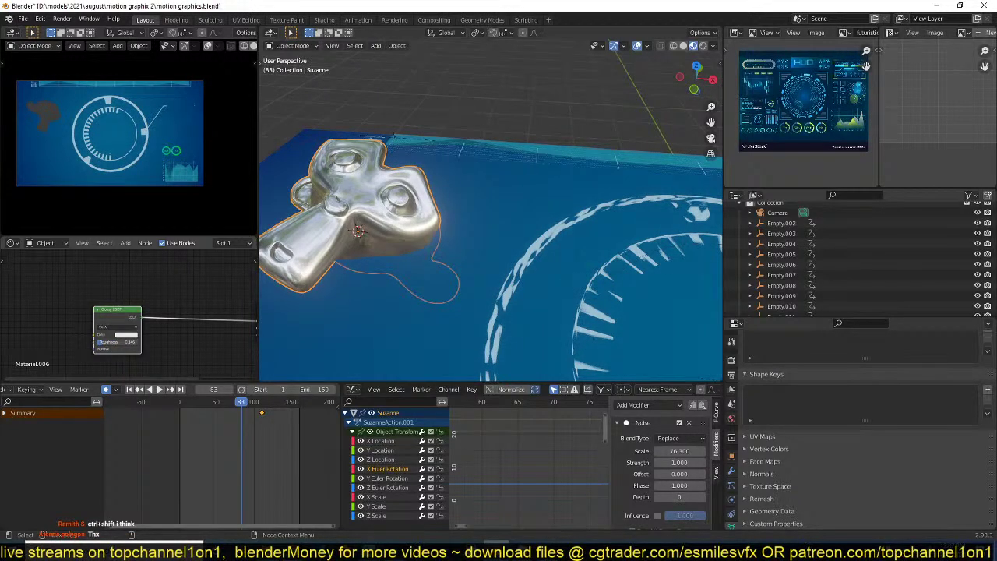
{"action": "key", "text": "x"}
{"action": "key", "text": "shift+a"}
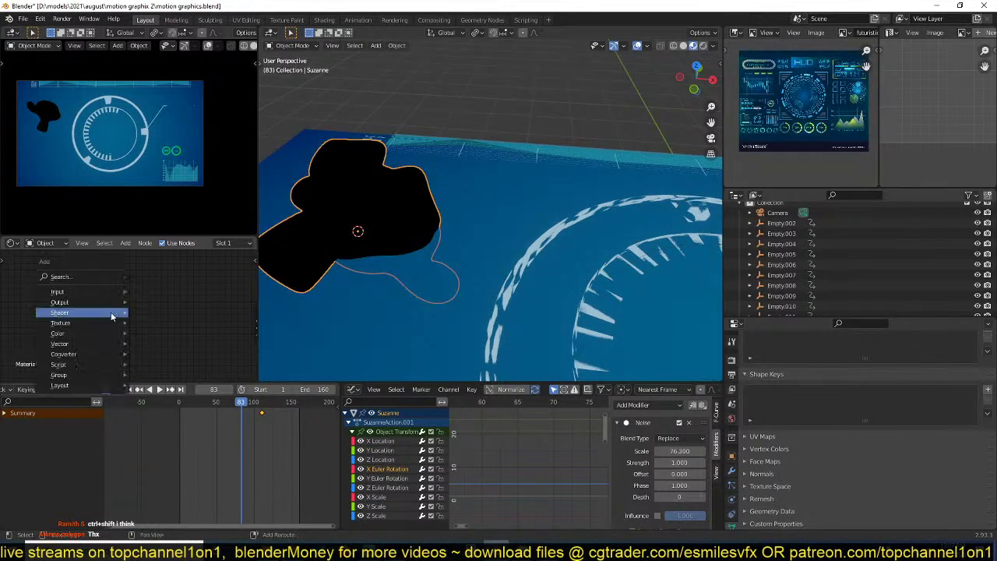
{"action": "mouse_move", "coordinate": [111, 316]}
{"action": "left_click", "coordinate": [156, 334]}
{"action": "left_click", "coordinate": [116, 274]}
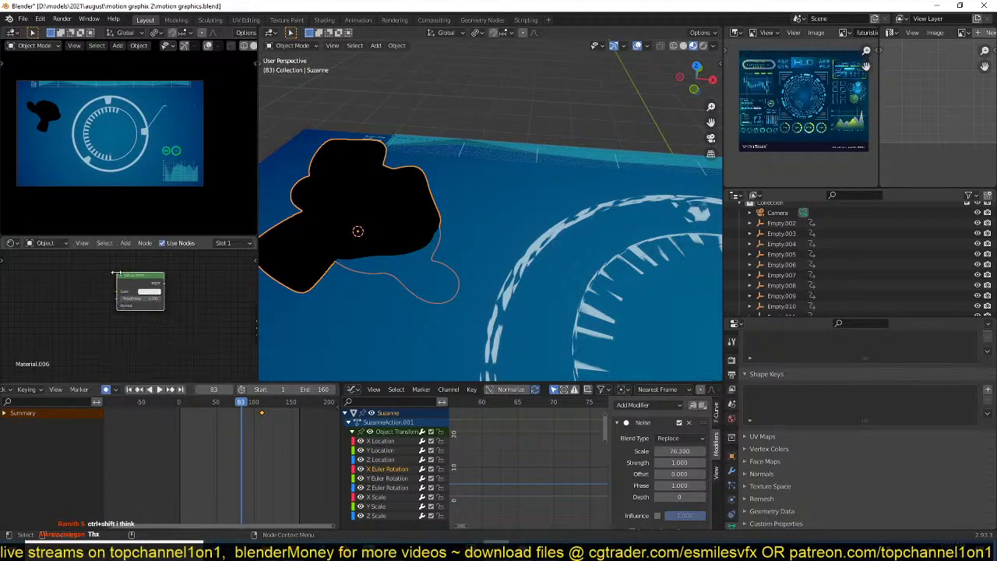
{"action": "key", "text": "x"}
- Add an Emission shader node to Suzanne's material
{"action": "key", "text": "shift+a"}
{"action": "left_click", "coordinate": [151, 280]}
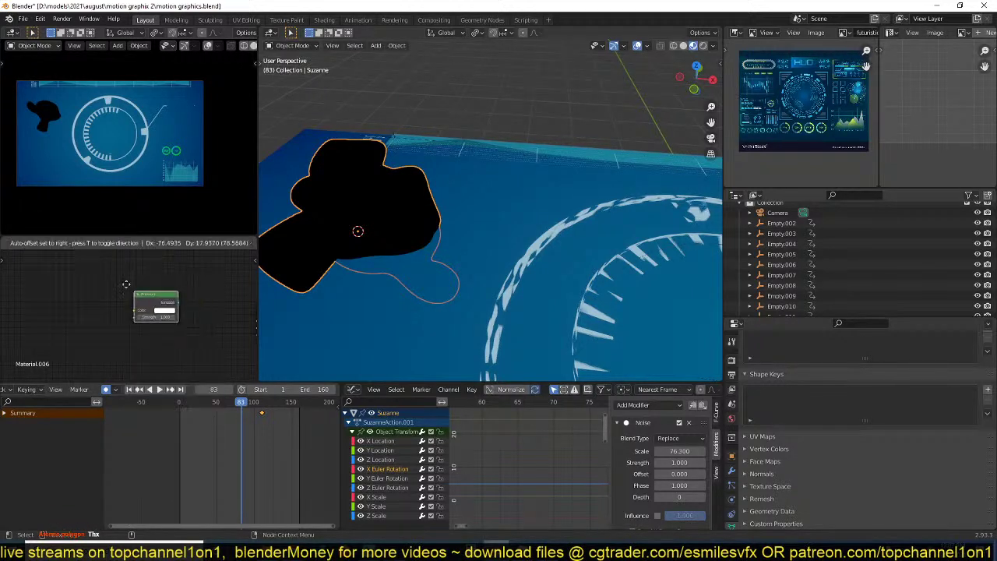
{"action": "left_click", "coordinate": [113, 270]}
- Add a Wireframe input node, place it before the Emission node and preview its output on Suzanne
{"action": "key", "text": "shift+a"}
{"action": "mouse_move", "coordinate": [55, 311]}
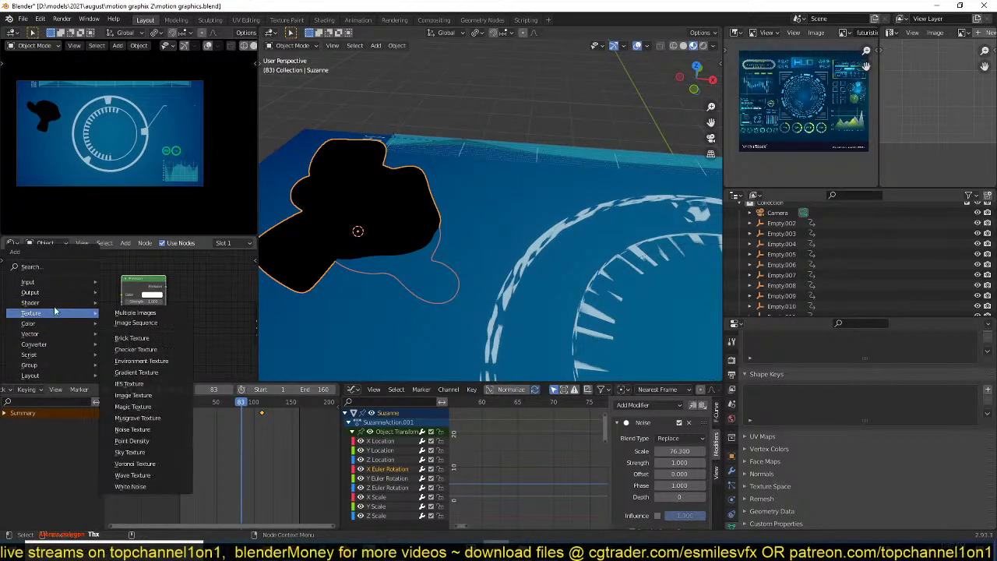
{"action": "mouse_move", "coordinate": [75, 283]}
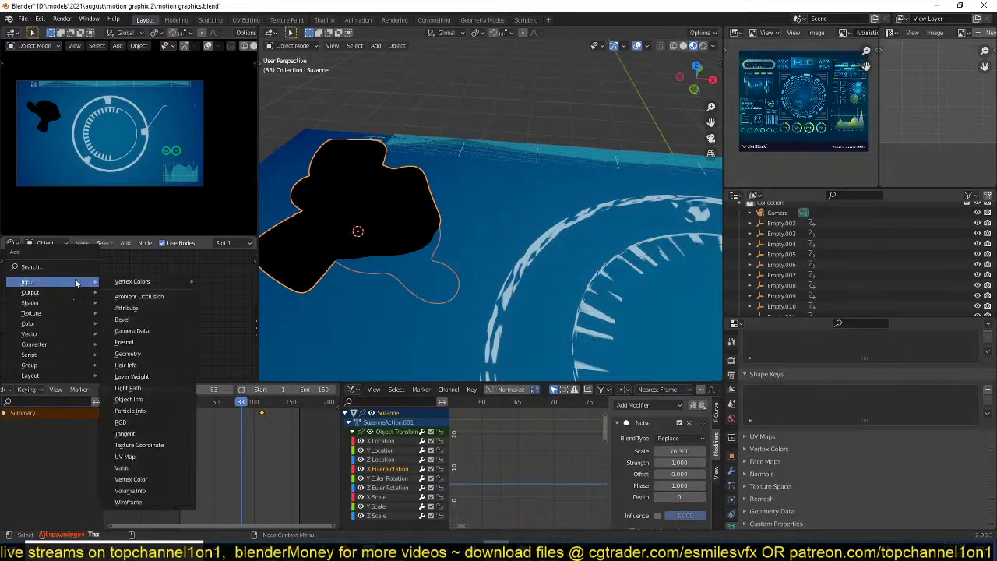
{"action": "left_click", "coordinate": [129, 502]}
{"action": "middle_click_drag", "start_coordinate": [70, 280], "coordinate": [140, 301]}
{"action": "left_click_drag", "start_coordinate": [134, 289], "coordinate": [72, 286]}
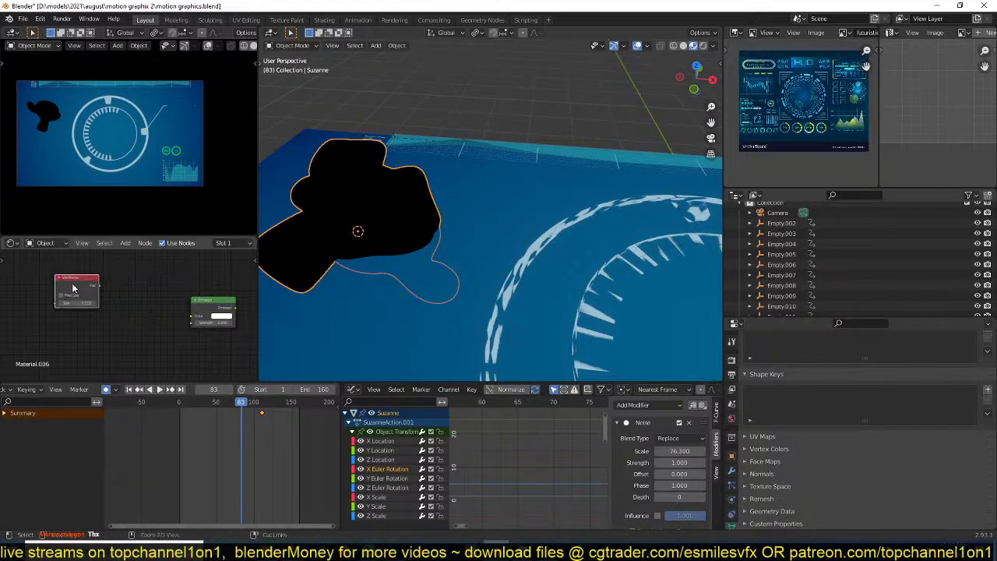
{"action": "left_click", "coordinate": [73, 286], "text": "ctrl+shift"}
{"action": "scroll", "coordinate": [337, 233], "scroll_direction": "up", "scroll_amount": 5}
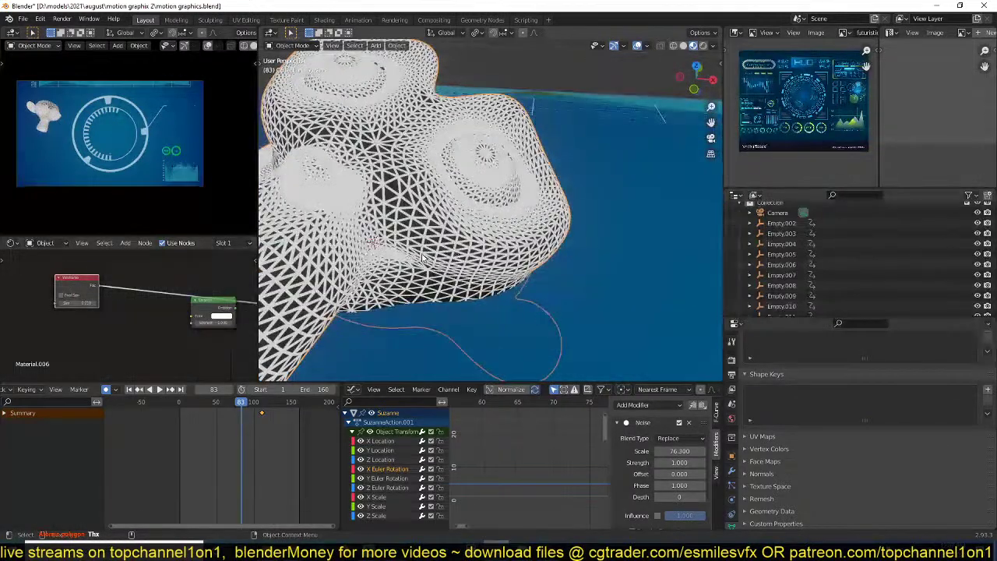
- Enable Pixel Size on the Wireframe node and set its size to about 0.46
{"action": "mouse_move", "coordinate": [83, 302]}
{"action": "left_mouse_down", "text": "shift"}
{"action": "mouse_move", "coordinate": [73, 302]}
{"action": "mouse_move", "coordinate": [89, 302]}
{"action": "left_mouse_up", "text": "shift"}
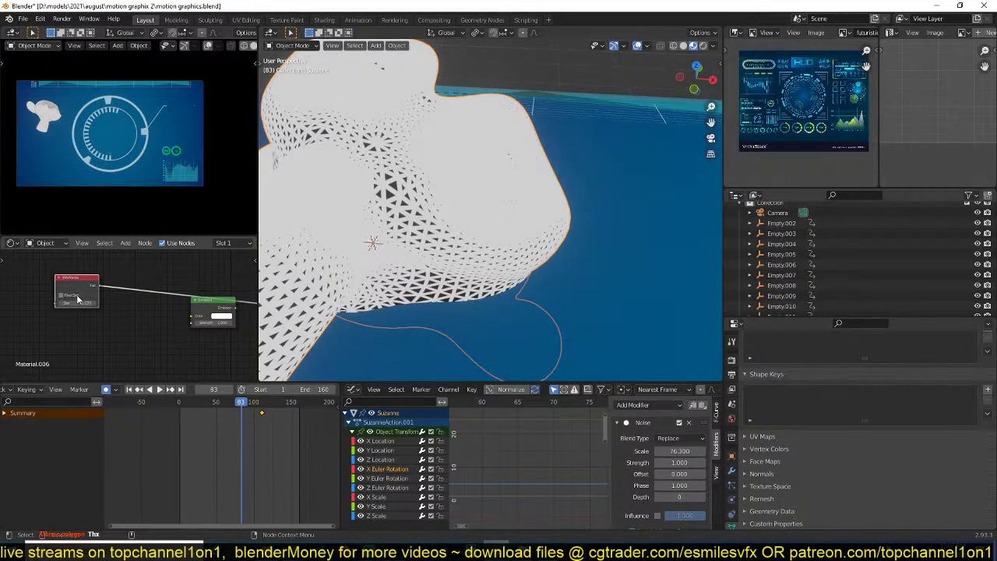
{"action": "left_click", "coordinate": [70, 295]}
{"action": "scroll", "coordinate": [80, 318], "scroll_direction": "up", "scroll_amount": 1}
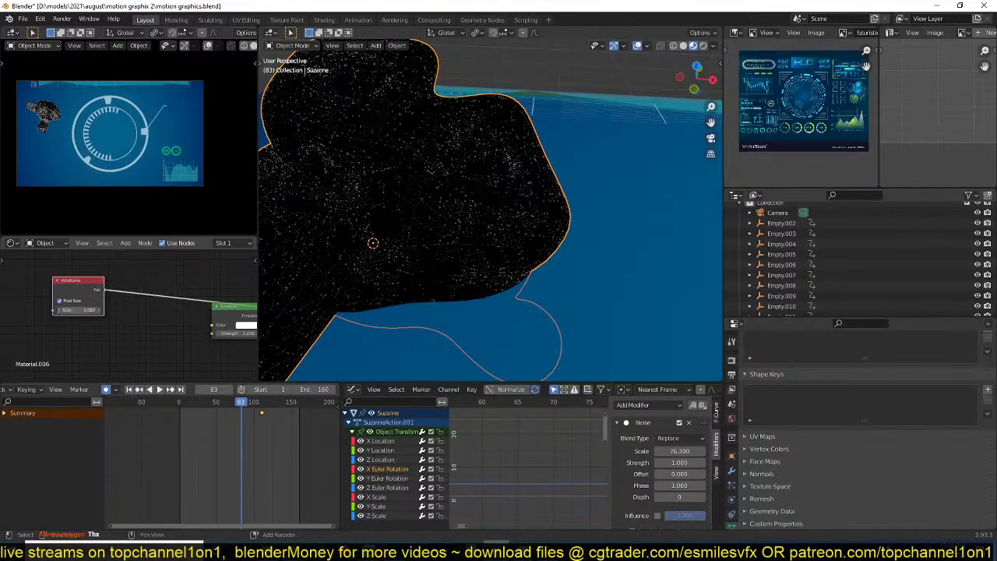
{"action": "left_click_drag", "start_coordinate": [80, 310], "coordinate": [101, 310], "text": "shift"}
{"action": "scroll", "coordinate": [458, 182], "scroll_direction": "down", "scroll_amount": 3}
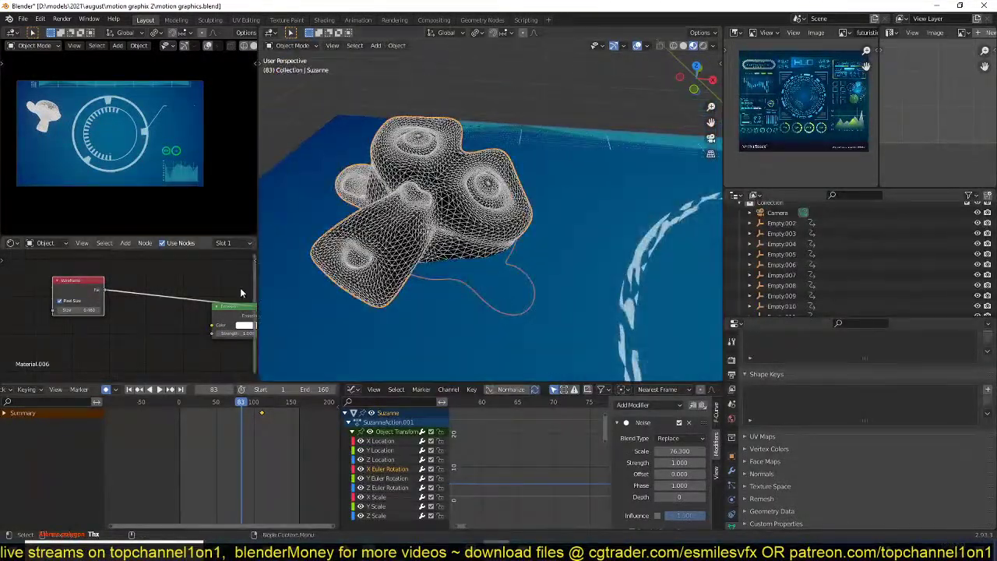
- Move the Emission node below the Wireframe node and place a new Transparent BSDF beside it
{"action": "middle_click_drag", "start_coordinate": [240, 292], "coordinate": [192, 269]}
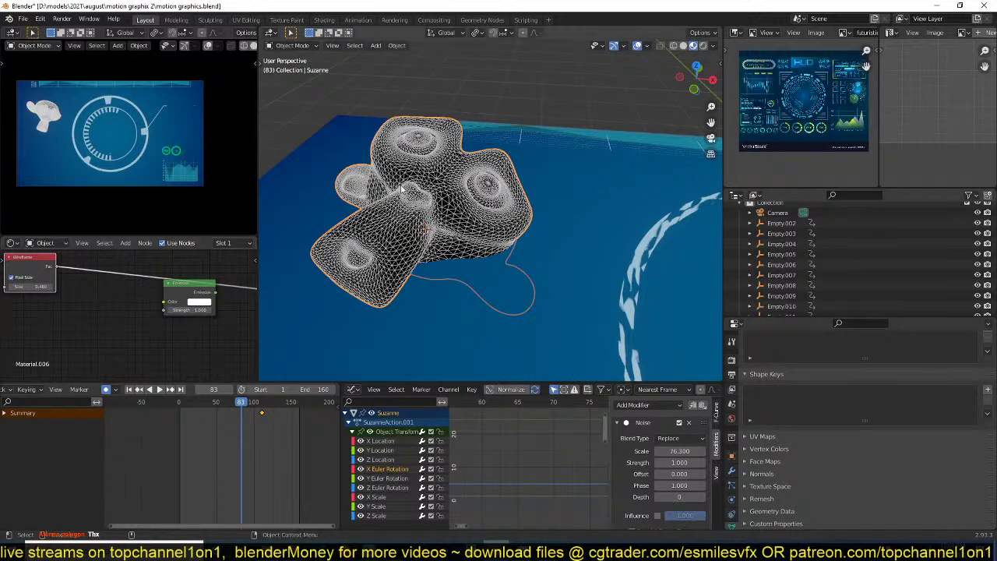
{"action": "left_click_drag", "start_coordinate": [169, 293], "coordinate": [53, 337]}
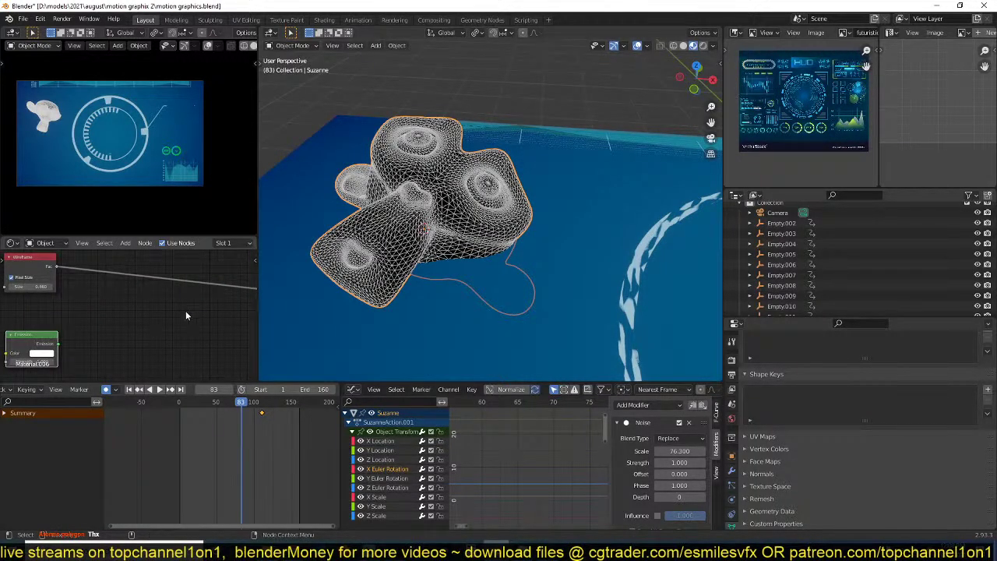
{"action": "key", "text": "shift+a"}
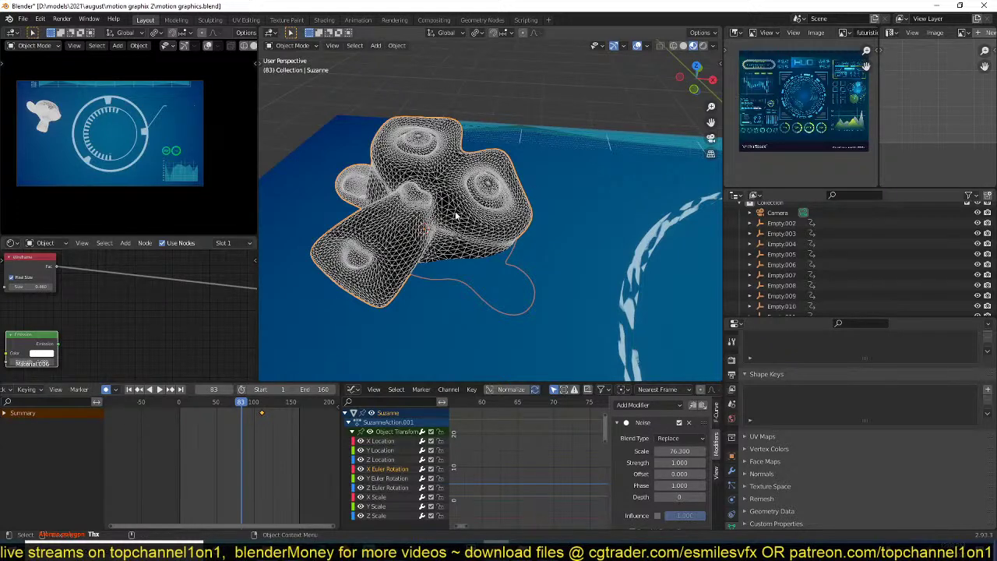
{"action": "key", "text": "shift+a"}
{"action": "mouse_move", "coordinate": [110, 334]}
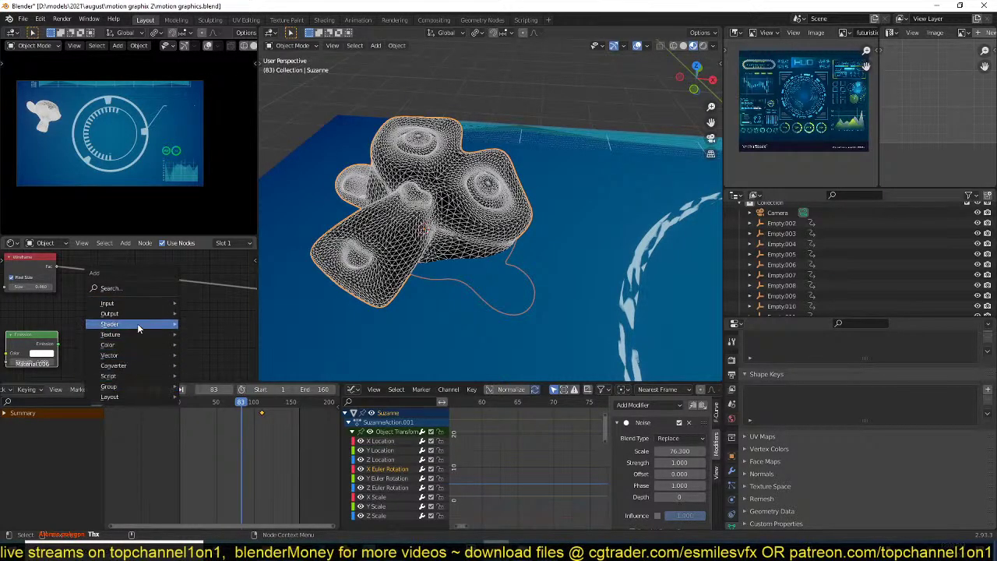
{"action": "mouse_move", "coordinate": [139, 328]}
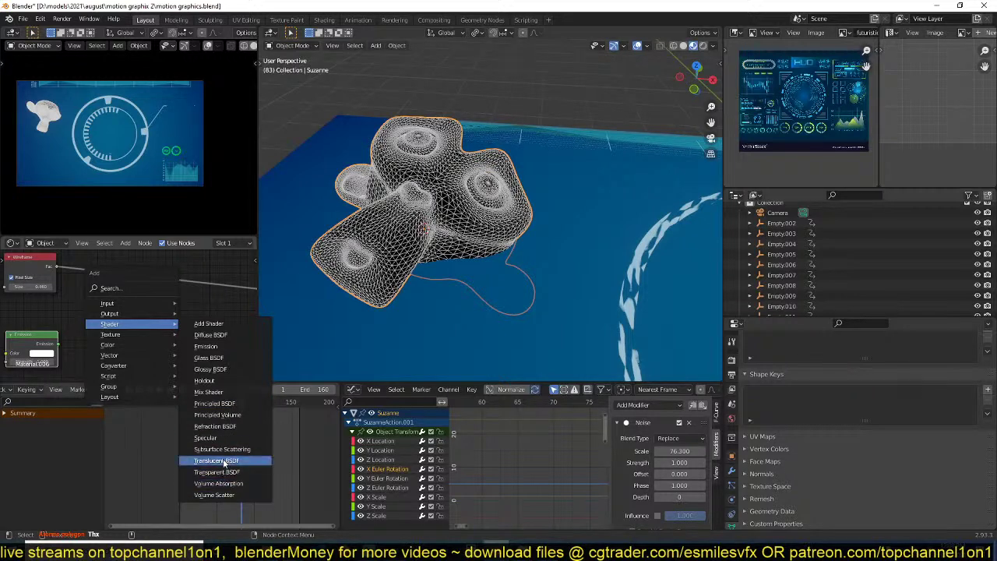
{"action": "left_click", "coordinate": [219, 472]}
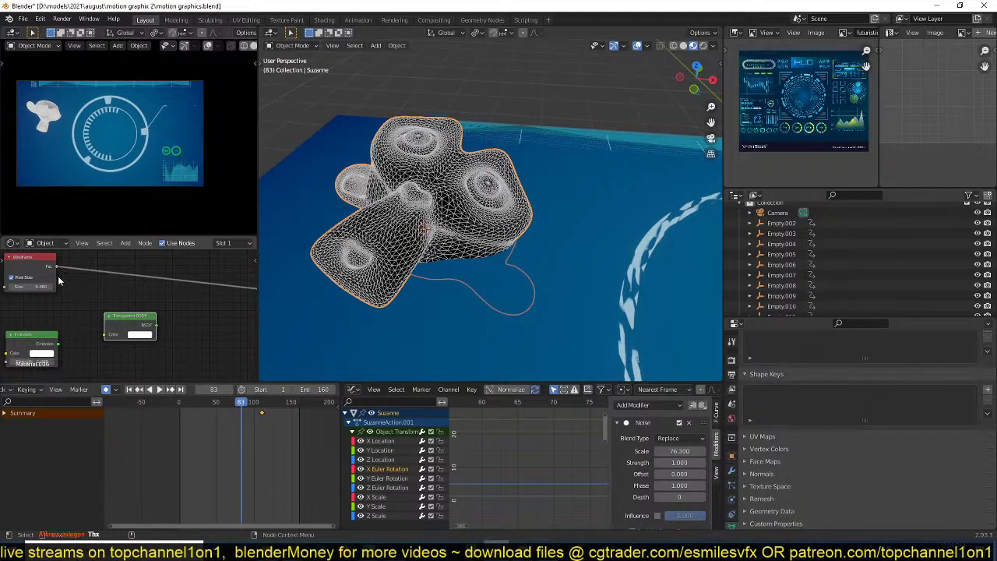
{"action": "left_click_drag", "start_coordinate": [119, 318], "coordinate": [110, 343]}
- Add a Mix Shader node after the Transparent BSDF
{"action": "middle_click_drag", "start_coordinate": [133, 282], "coordinate": [143, 262]}
{"action": "key", "text": "shift+a"}
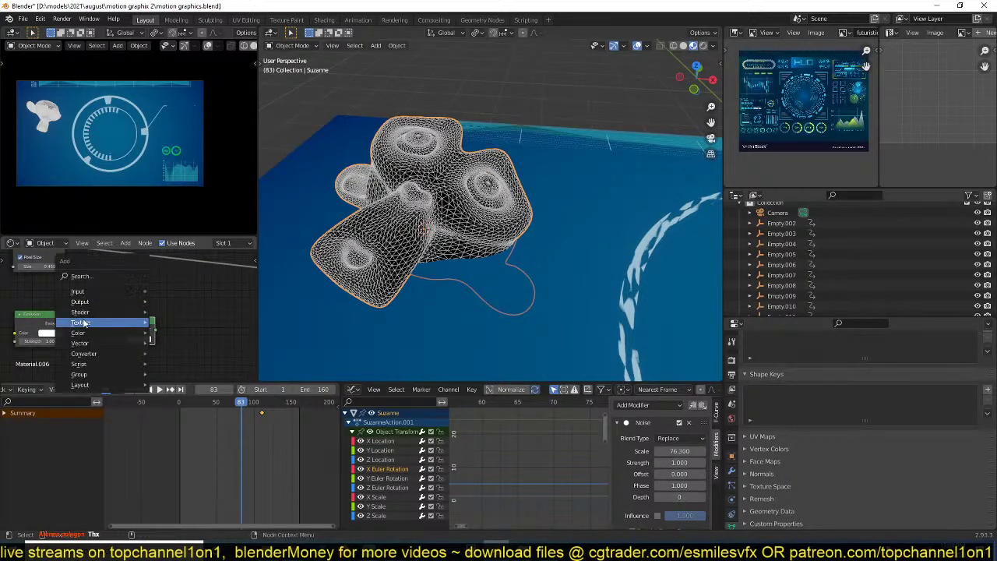
{"action": "mouse_move", "coordinate": [102, 328]}
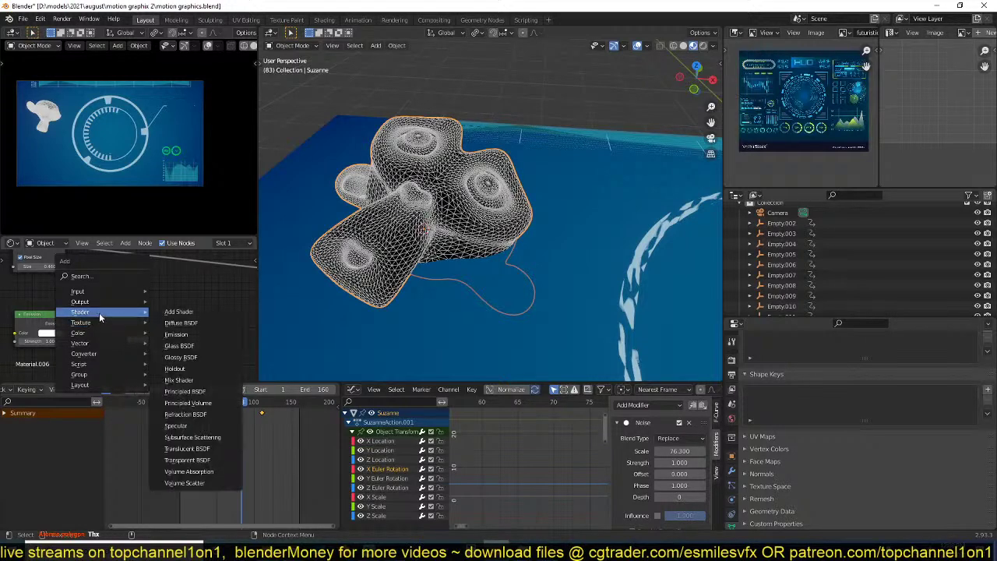
{"action": "left_click", "coordinate": [200, 382]}
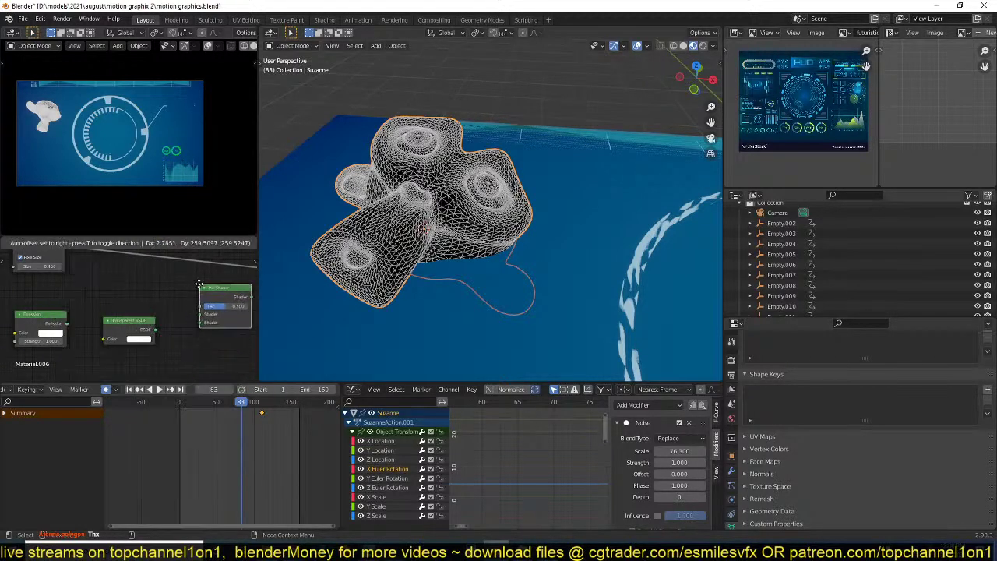
{"action": "left_click", "coordinate": [194, 284]}
- Connect the Wireframe Fac to the Mix Shader's factor and the Transparent BSDF to its first shader input
{"action": "middle_click_drag", "start_coordinate": [73, 254], "coordinate": [67, 267]}
{"action": "left_click_drag", "start_coordinate": [60, 259], "coordinate": [195, 320]}
{"action": "left_click_drag", "start_coordinate": [151, 343], "coordinate": [194, 328]}
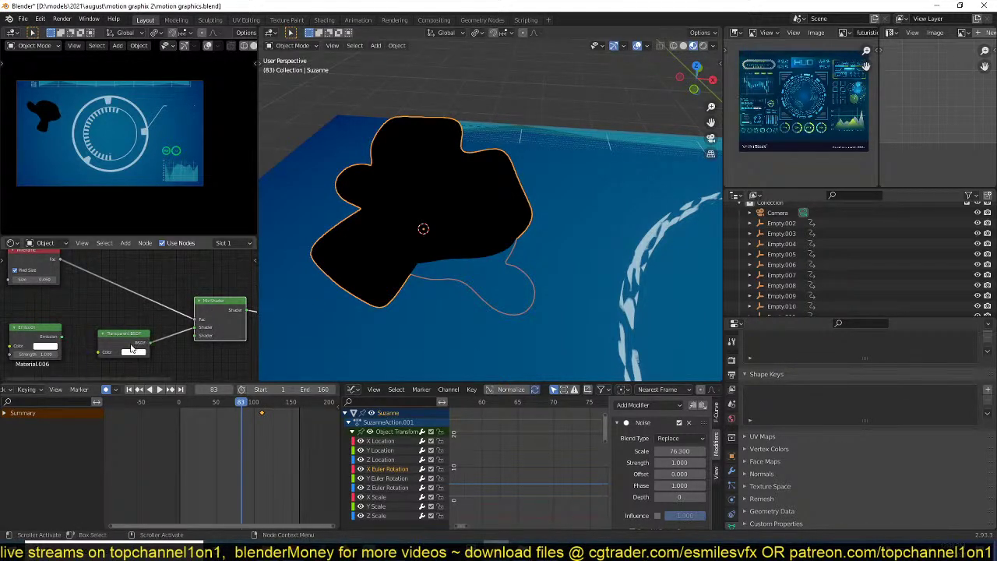
{"action": "left_click_drag", "start_coordinate": [130, 348], "coordinate": [129, 322]}
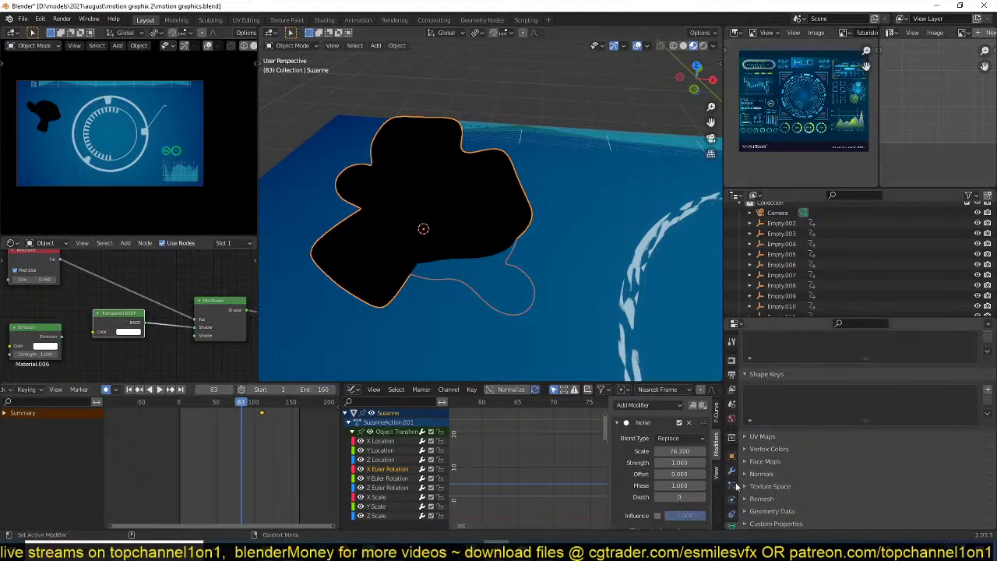
- Set Suzanne's material Blend Mode to Alpha Blend and its Shadow Mode to None
{"action": "left_click", "coordinate": [716, 472]}
{"action": "left_click", "coordinate": [732, 498]}
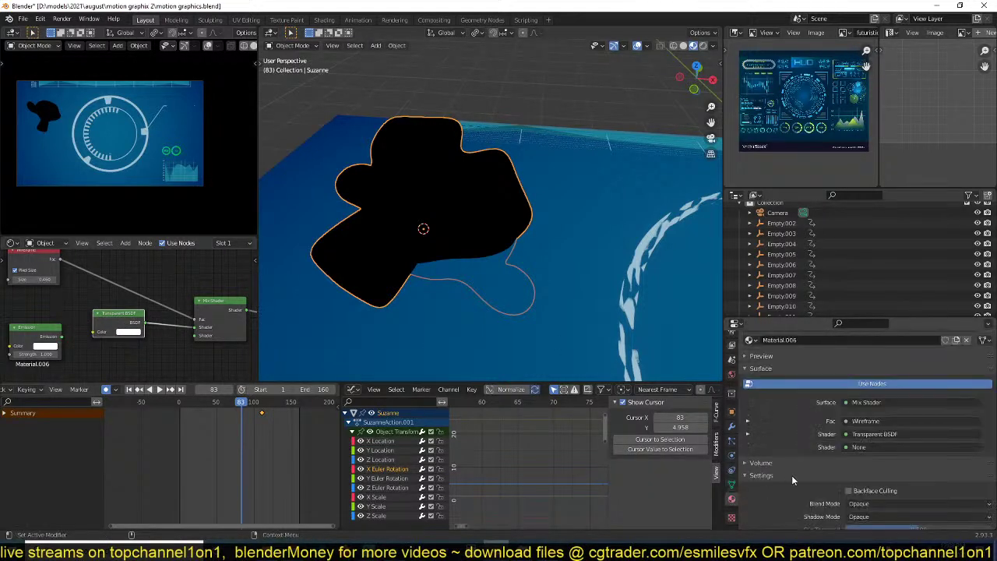
{"action": "scroll", "coordinate": [857, 436], "scroll_direction": "down", "scroll_amount": 5}
{"action": "left_click", "coordinate": [888, 406]}
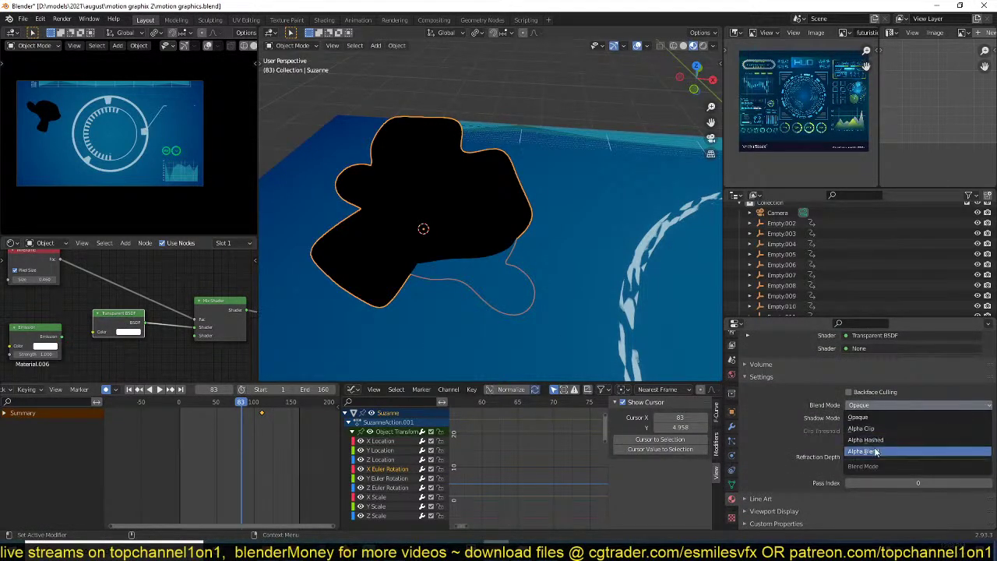
{"action": "left_click", "coordinate": [888, 439]}
{"action": "left_click", "coordinate": [893, 406]}
{"action": "left_click", "coordinate": [879, 433]}
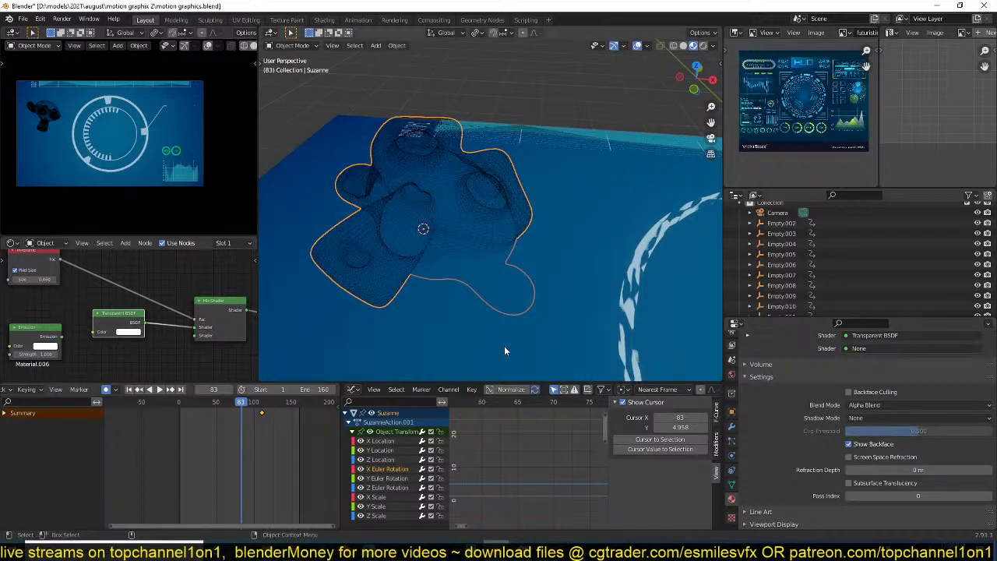
- Reroute the Transparent BSDF from the Mix Shader's first shader input to its second one
{"action": "left_click_drag", "start_coordinate": [109, 315], "coordinate": [107, 327]}
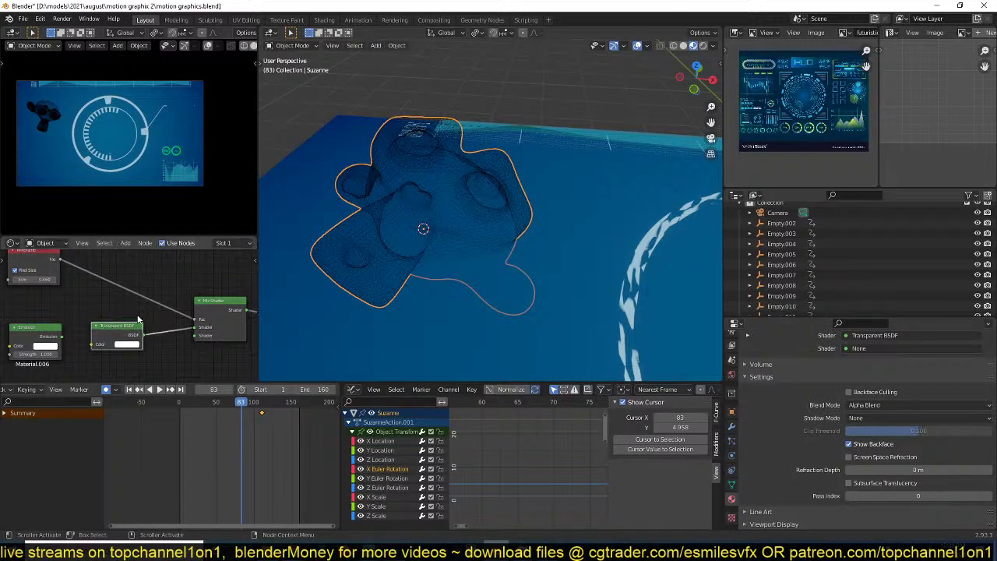
{"action": "left_click_drag", "start_coordinate": [198, 330], "coordinate": [195, 336]}
- Raise Suzanne about 1.11 m along the global Z axis
{"action": "middle_click_drag", "start_coordinate": [434, 216], "coordinate": [470, 194]}
{"action": "key", "text": "g"}
{"action": "key", "text": "z"}
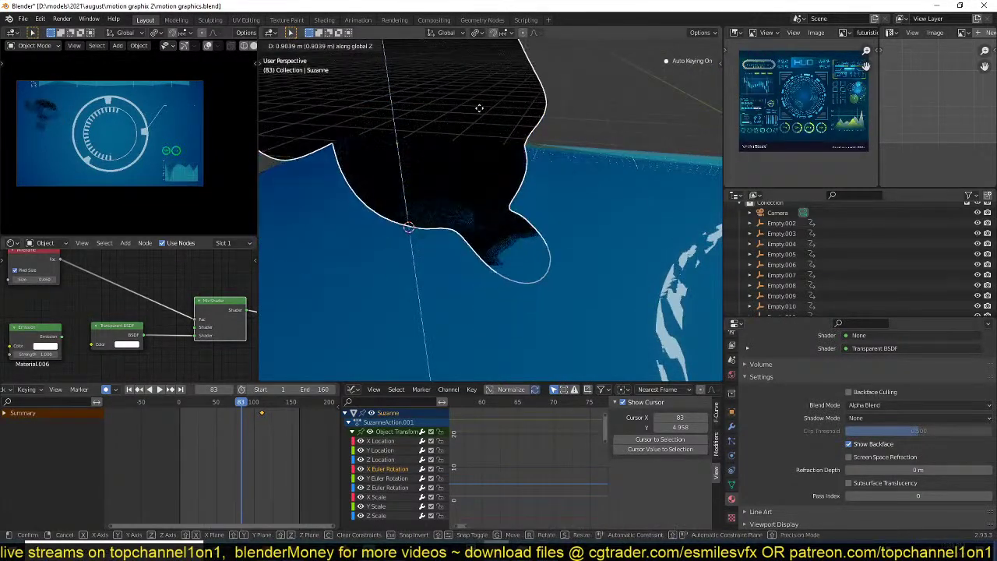
{"action": "left_click", "coordinate": [472, 85]}
{"action": "middle_click_drag", "start_coordinate": [472, 85], "coordinate": [442, 209]}
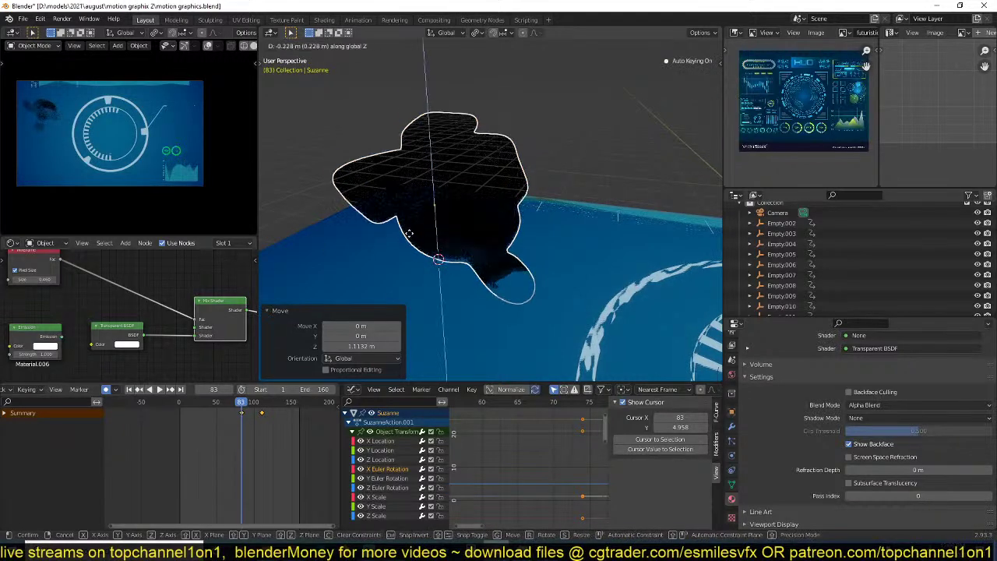
- Move the Transparent BSDF node aside and connect the Emission to the Mix Shader's first shader input
{"action": "middle_click_drag", "start_coordinate": [398, 240], "coordinate": [430, 282]}
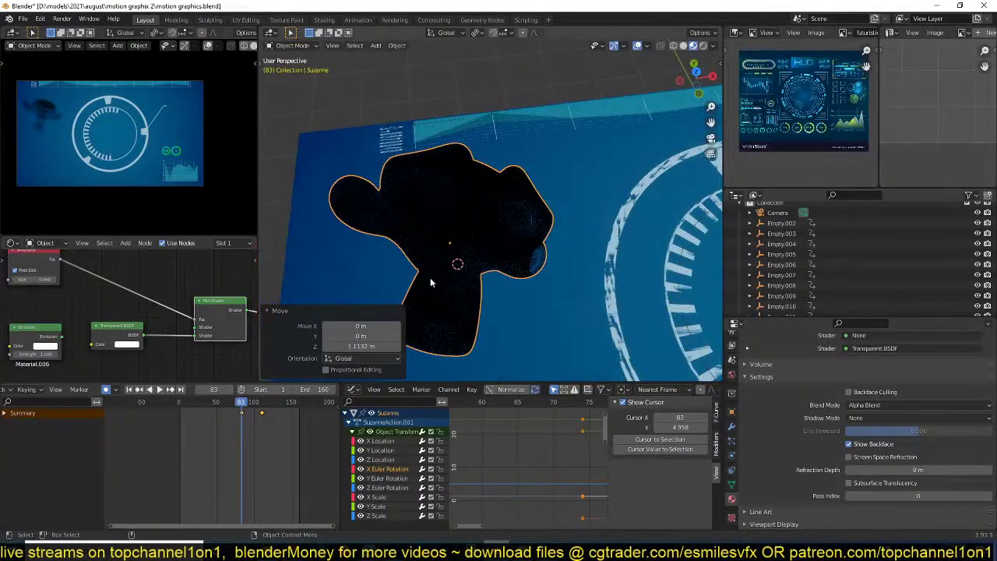
{"action": "scroll", "coordinate": [137, 350], "scroll_direction": "up", "scroll_amount": 2}
{"action": "left_click_drag", "start_coordinate": [115, 335], "coordinate": [117, 371]}
{"action": "scroll", "coordinate": [104, 349], "scroll_direction": "down", "scroll_amount": 4}
{"action": "left_click_drag", "start_coordinate": [66, 335], "coordinate": [195, 331]}
{"action": "scroll", "coordinate": [134, 329], "scroll_direction": "up", "scroll_amount": 1}
- Lower the Emission node's strength to 0.120
{"action": "left_click", "coordinate": [85, 328]}
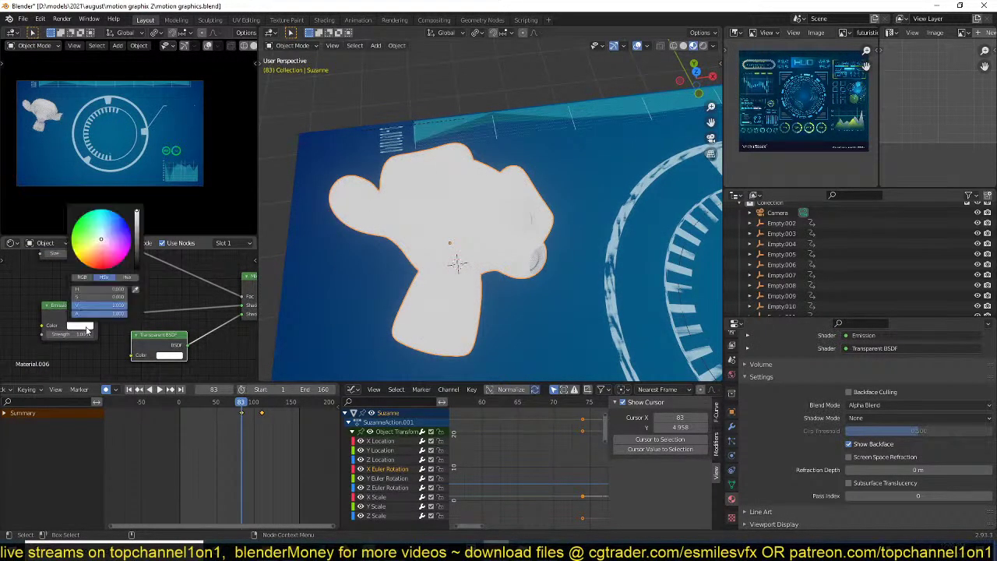
{"action": "left_click_drag", "start_coordinate": [71, 335], "coordinate": [14, 334], "text": "shift"}
{"action": "scroll", "coordinate": [430, 277], "scroll_direction": "up", "scroll_amount": 4}
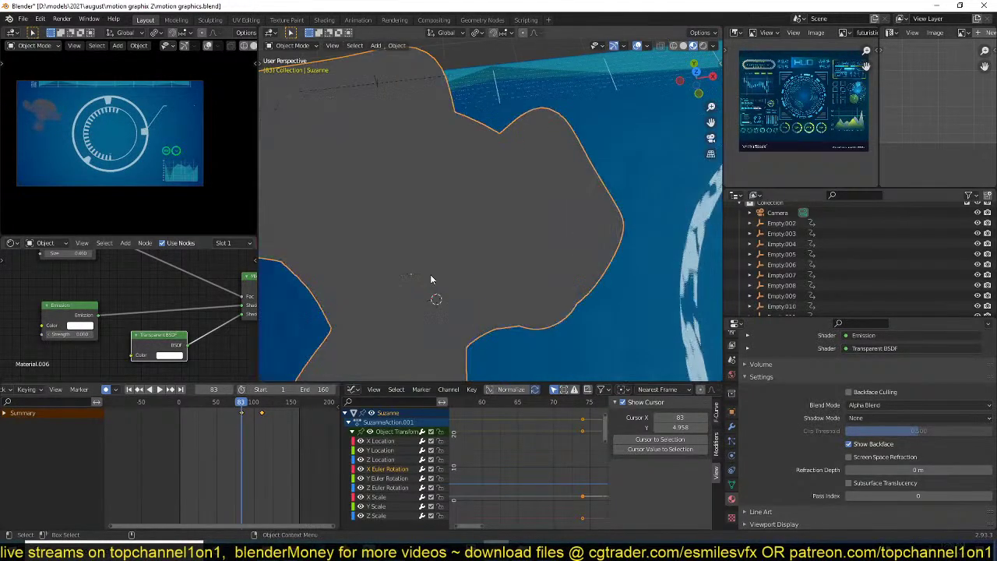
{"action": "middle_click_drag", "start_coordinate": [430, 276], "coordinate": [443, 228]}
{"action": "key", "text": "g"}
{"action": "key", "text": "Escape"}
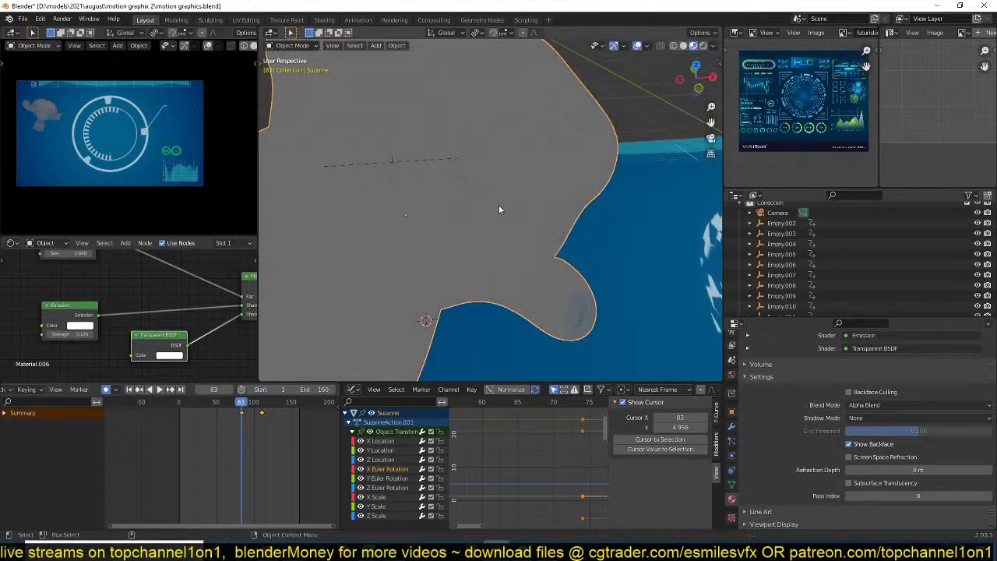
- Isolate Suzanne in local view
{"action": "key", "text": "KP_Divide"}
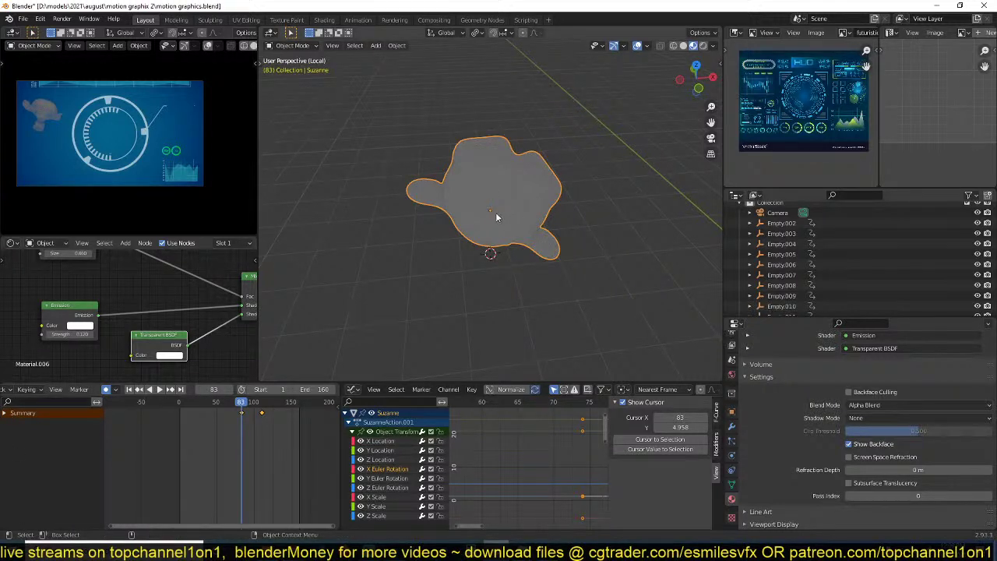
{"action": "middle_click_drag", "start_coordinate": [497, 215], "coordinate": [458, 226]}
{"action": "scroll", "coordinate": [131, 304], "scroll_direction": "down", "scroll_amount": 2}
- Add a Geometry input node above the Wireframe node
{"action": "middle_click_drag", "start_coordinate": [131, 302], "coordinate": [115, 364]}
{"action": "scroll", "coordinate": [113, 333], "scroll_direction": "down", "scroll_amount": 1}
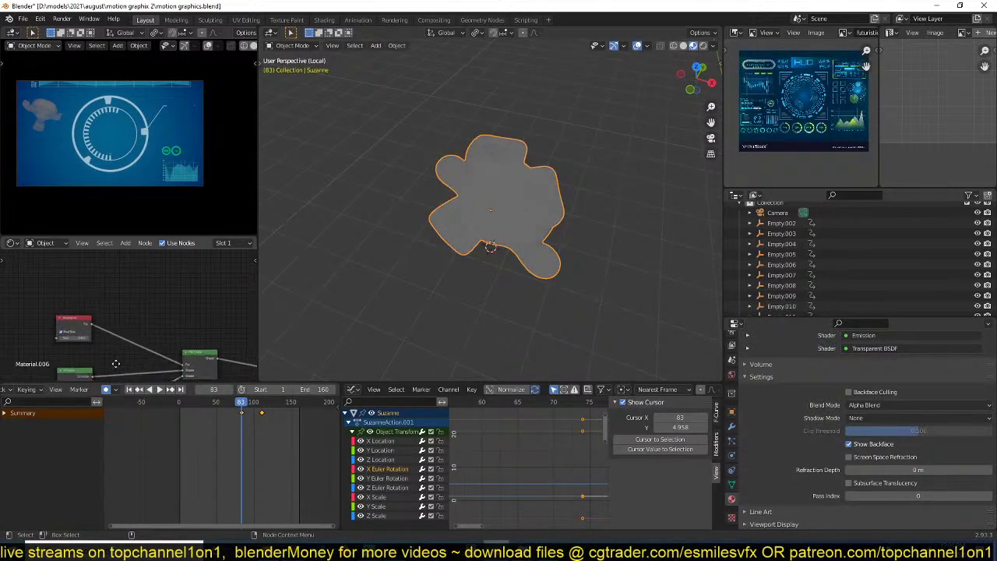
{"action": "key", "text": "shift+a"}
{"action": "mouse_move", "coordinate": [81, 284]}
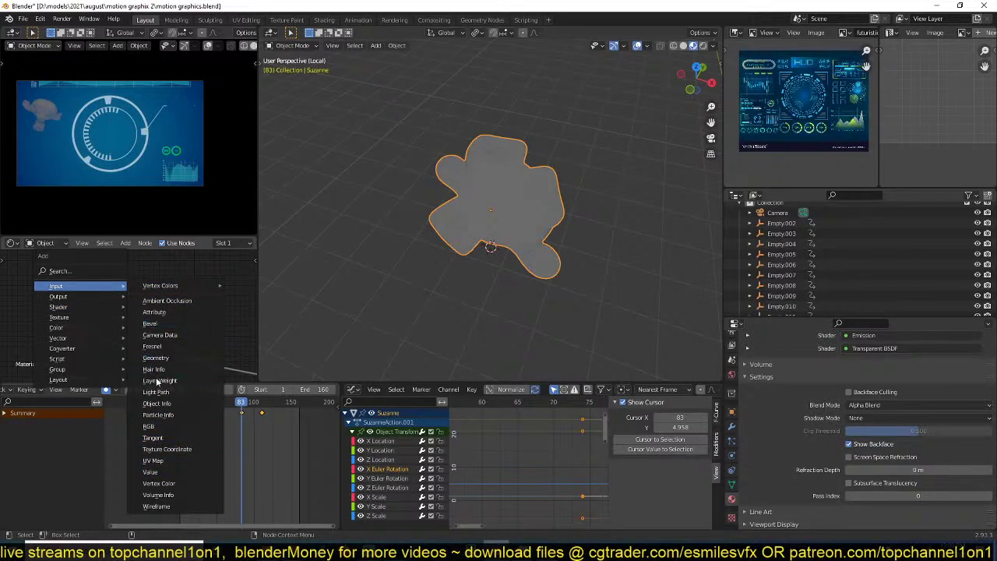
{"action": "left_click", "coordinate": [156, 358]}
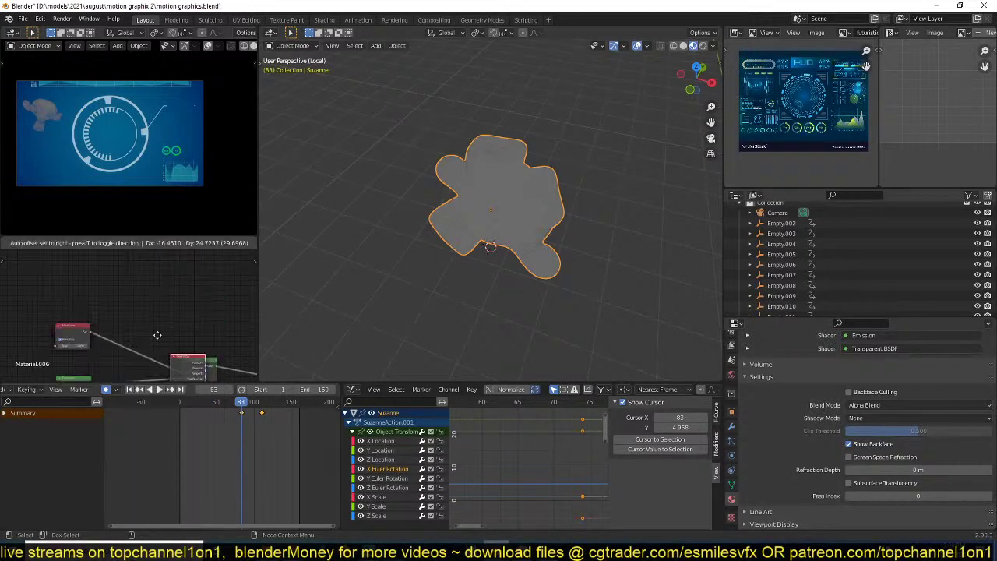
{"action": "left_click", "coordinate": [120, 267]}
- Preview the Geometry node's outputs one after another on Suzanne, up to Backfacing
{"action": "middle_click_drag", "start_coordinate": [137, 256], "coordinate": [150, 276]}
{"action": "scroll", "coordinate": [151, 280], "scroll_direction": "up", "scroll_amount": 2}
{"action": "left_click", "coordinate": [152, 294], "text": "ctrl+shift"}
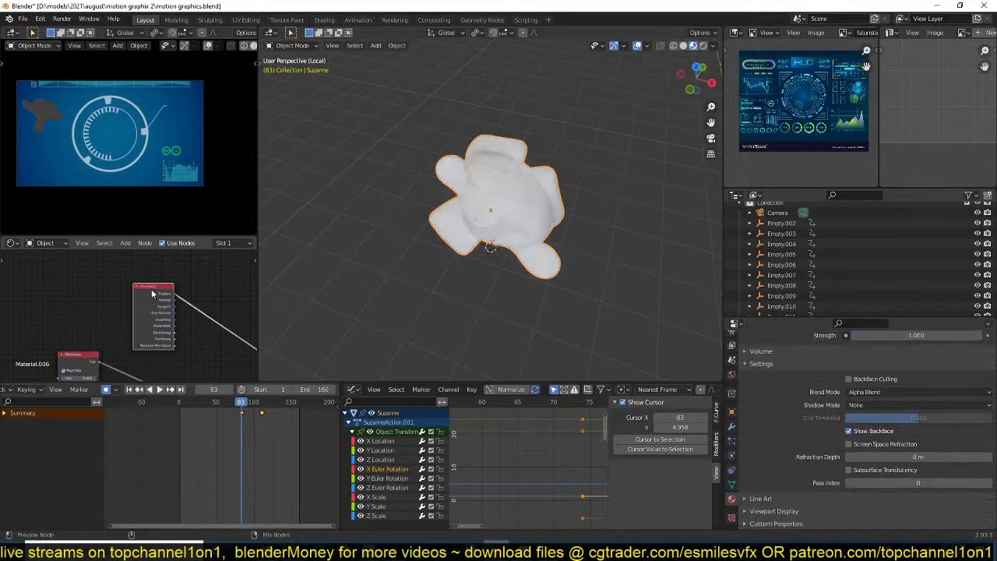
{"action": "left_click", "coordinate": [152, 293], "text": "ctrl+shift"}
{"action": "left_click", "coordinate": [152, 294], "text": "ctrl+shift"}
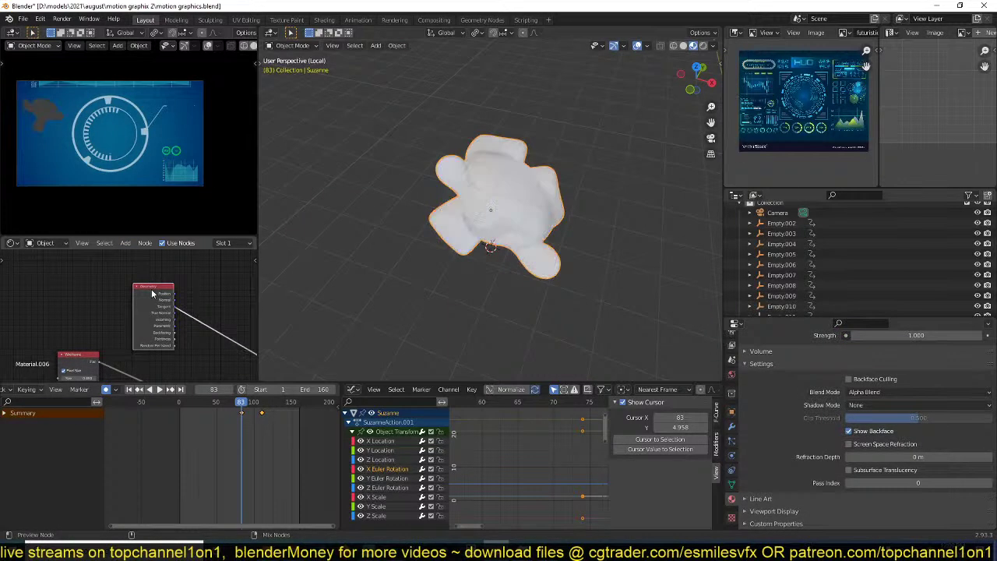
{"action": "scroll", "coordinate": [167, 329], "scroll_direction": "up", "scroll_amount": 6}
{"action": "left_click", "coordinate": [147, 316], "text": "ctrl+shift"}
{"action": "left_click", "coordinate": [147, 315], "text": "ctrl+shift"}
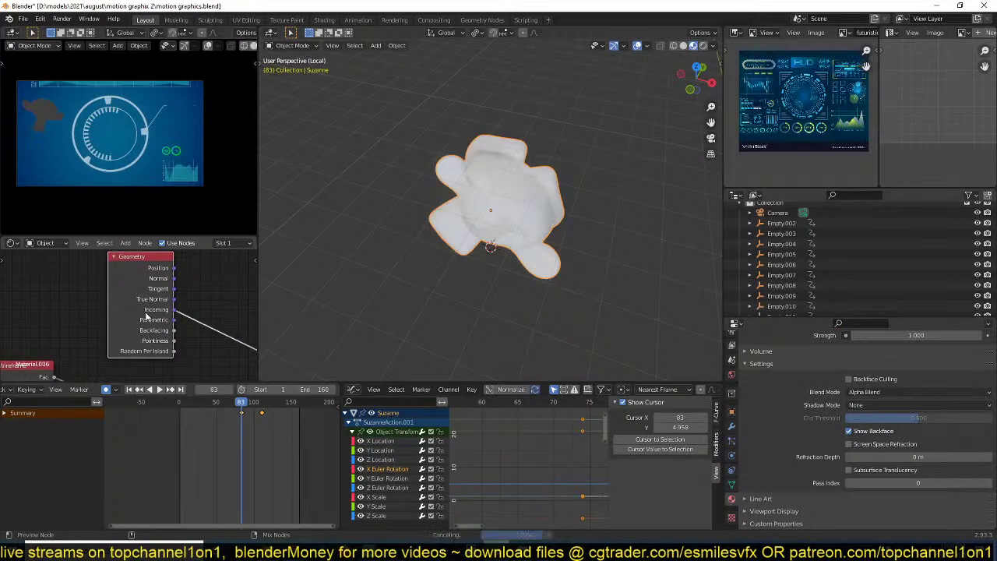
{"action": "left_click", "coordinate": [147, 316], "text": "ctrl+shift"}
{"action": "middle_click_drag", "start_coordinate": [480, 251], "coordinate": [286, 294]}
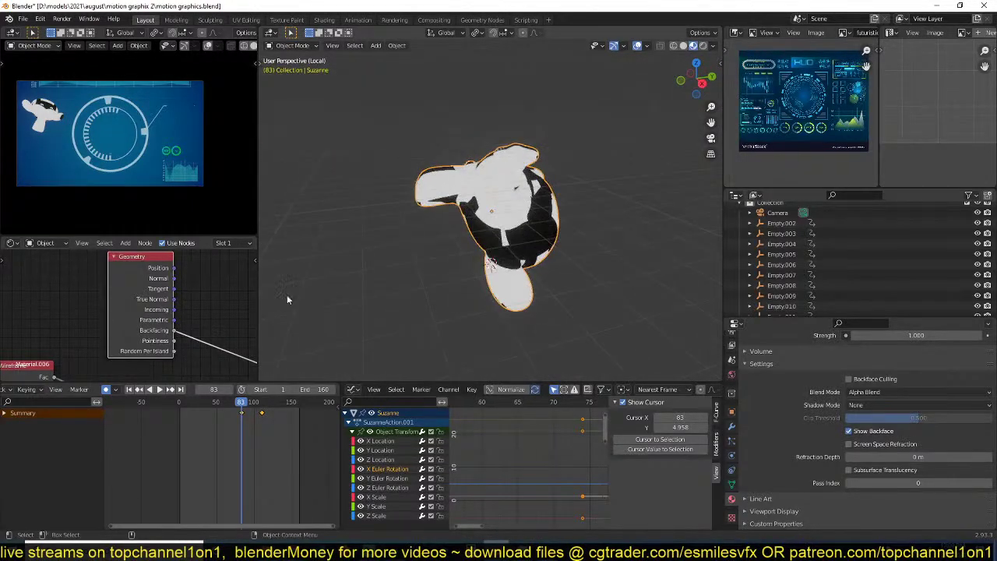
- Set Suzanne's material Blend Mode to Opaque, with Shadow Mode None
{"action": "scroll", "coordinate": [148, 312], "scroll_direction": "down", "scroll_amount": 5}
{"action": "left_click", "coordinate": [880, 406]}
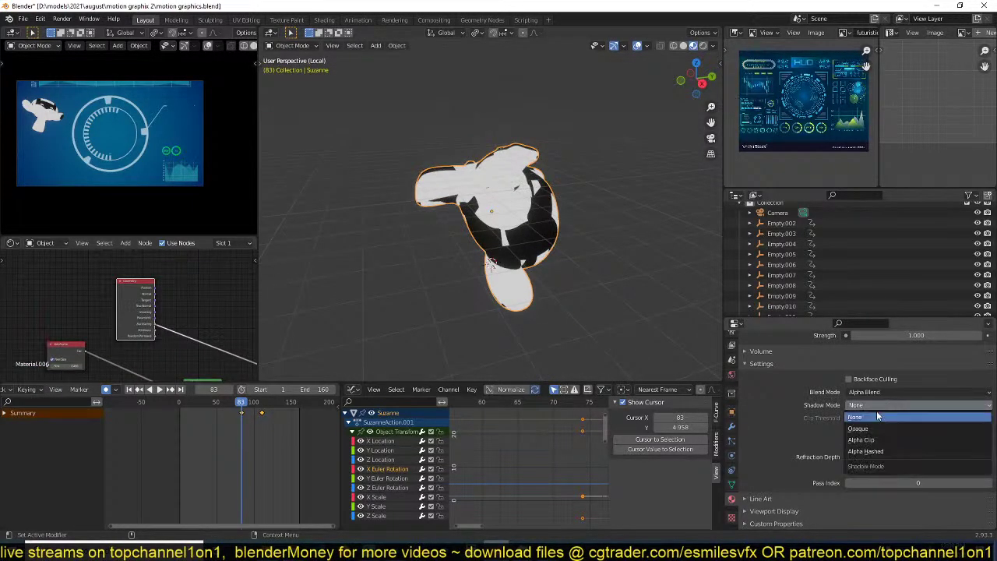
{"action": "left_click", "coordinate": [876, 414]}
{"action": "left_click", "coordinate": [884, 392]}
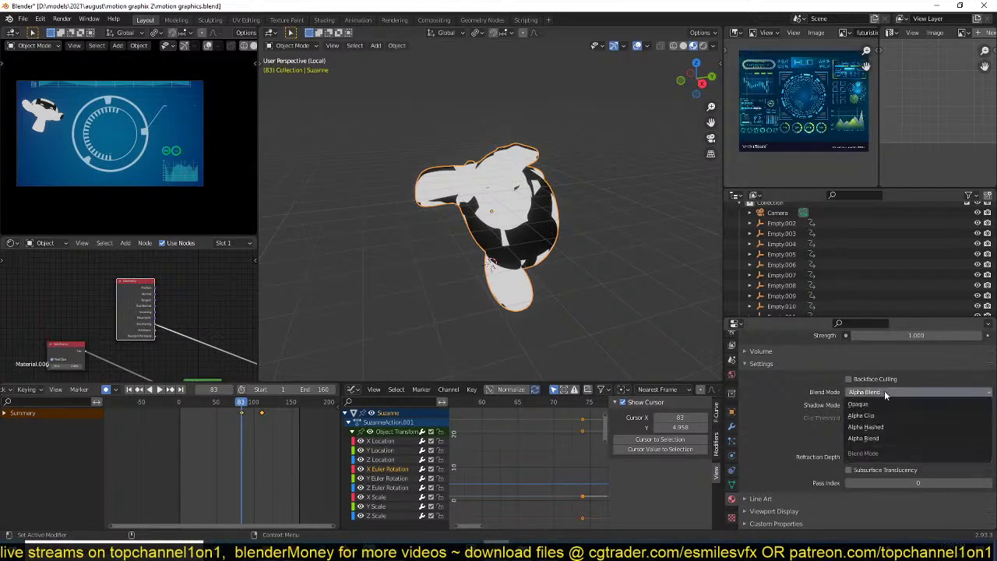
{"action": "left_click", "coordinate": [876, 403]}
{"action": "middle_click_drag", "start_coordinate": [511, 252], "coordinate": [644, 170]}
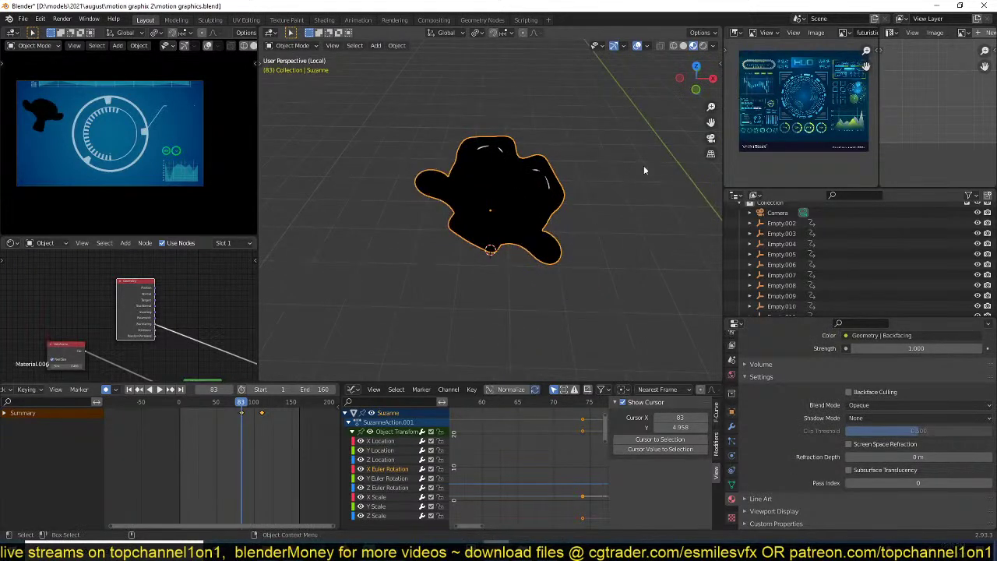
- Check Suzanne's normals by switching the Face Orientation overlay on and off again
{"action": "left_click", "coordinate": [646, 46]}
{"action": "left_click", "coordinate": [592, 246]}
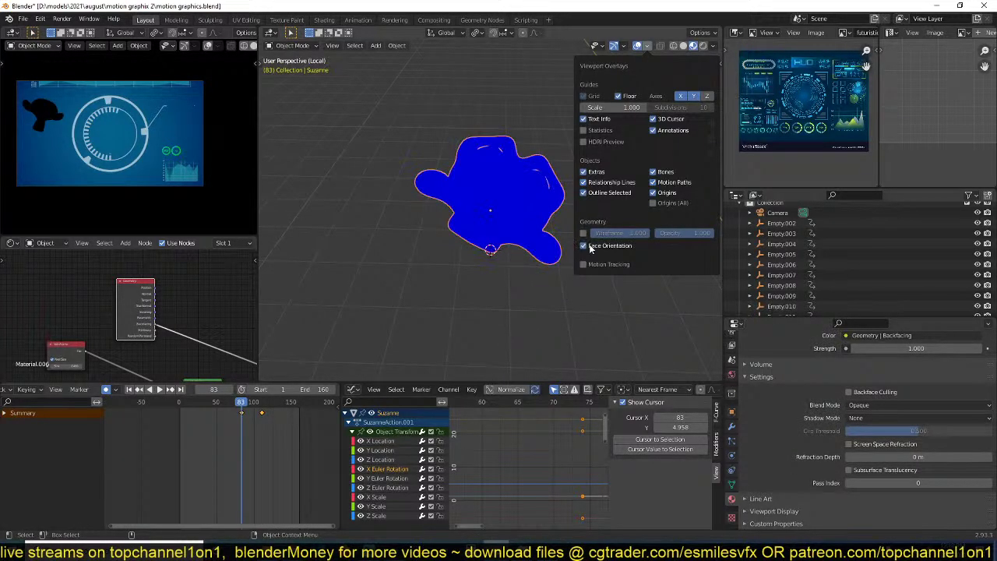
{"action": "left_click", "coordinate": [592, 246]}
{"action": "middle_click_drag", "start_coordinate": [349, 284], "coordinate": [499, 309]}
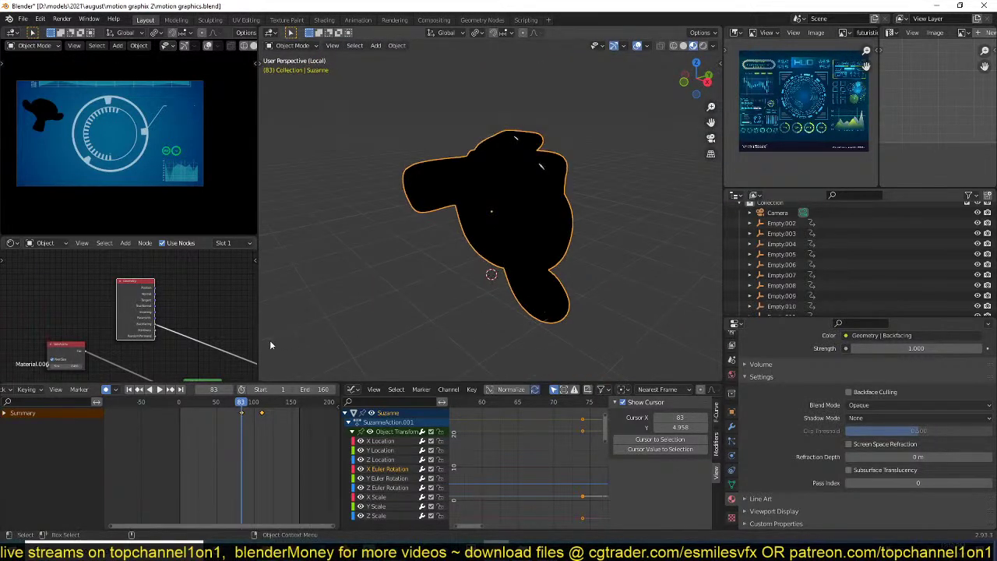
- Move the Mix Shader node closer to the Material Output node
{"action": "scroll", "coordinate": [270, 345], "scroll_direction": "down", "scroll_amount": 2}
{"action": "scroll", "coordinate": [200, 343], "scroll_direction": "down", "scroll_amount": 5}
{"action": "middle_click_drag", "start_coordinate": [164, 332], "coordinate": [133, 300]}
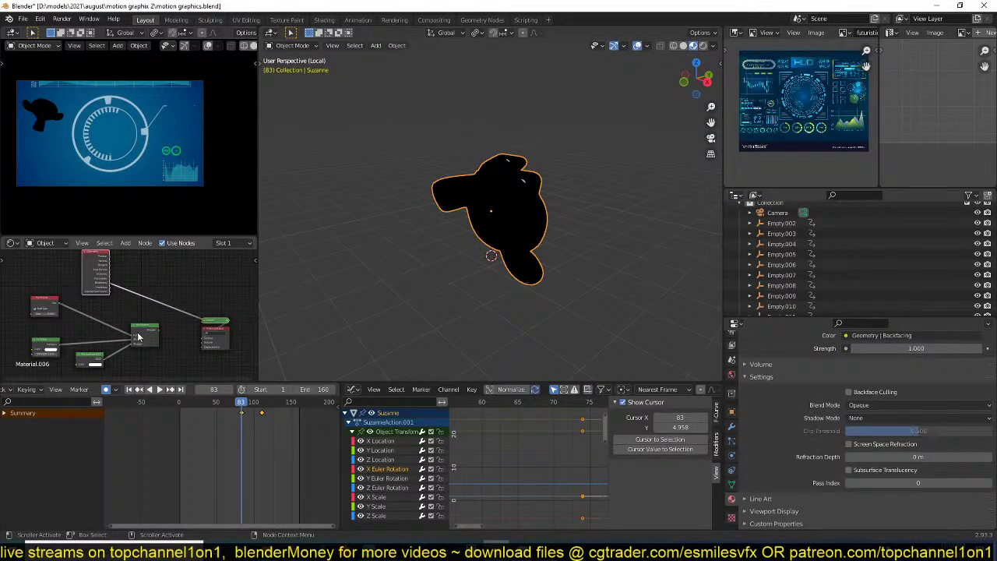
{"action": "left_click_drag", "start_coordinate": [138, 333], "coordinate": [160, 331]}
{"action": "scroll", "coordinate": [76, 317], "scroll_direction": "up", "scroll_amount": 1}
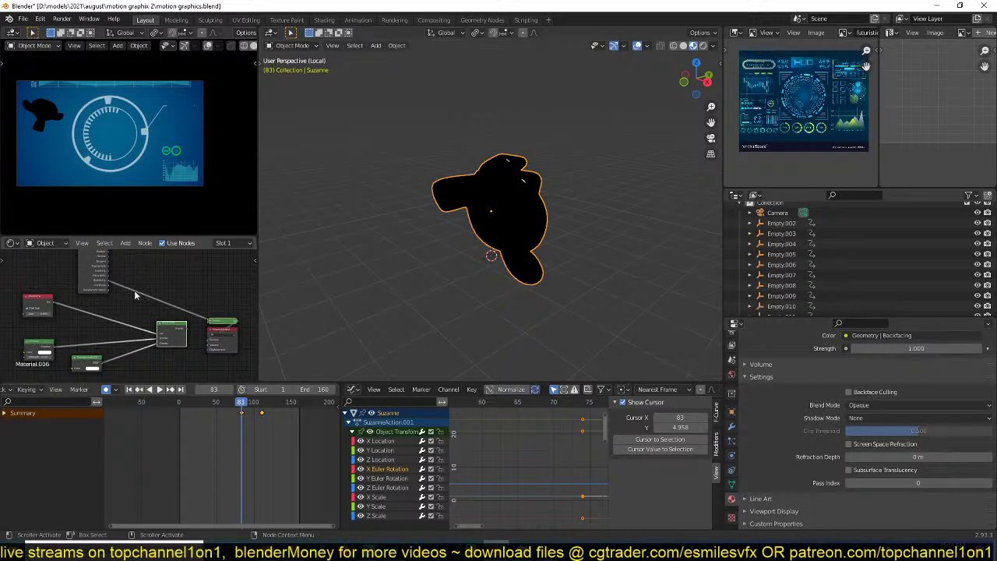
- Preview the Wireframe node's Fac output on Suzanne
{"action": "scroll", "coordinate": [136, 298], "scroll_direction": "up", "scroll_amount": 1}
{"action": "middle_click_drag", "start_coordinate": [117, 303], "coordinate": [155, 300]}
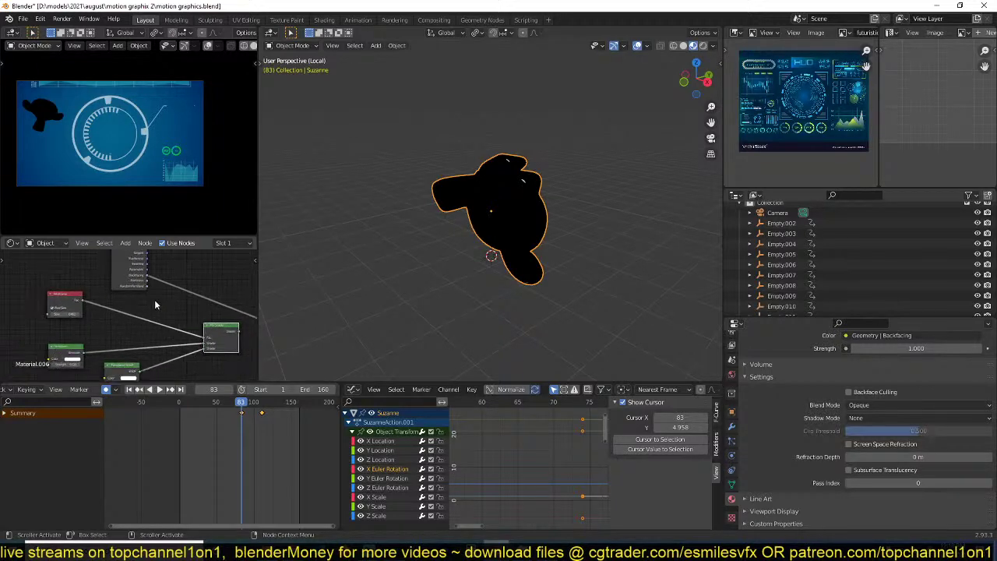
{"action": "left_click", "coordinate": [75, 298], "text": "ctrl+shift"}
{"action": "scroll", "coordinate": [470, 249], "scroll_direction": "up", "scroll_amount": 3}
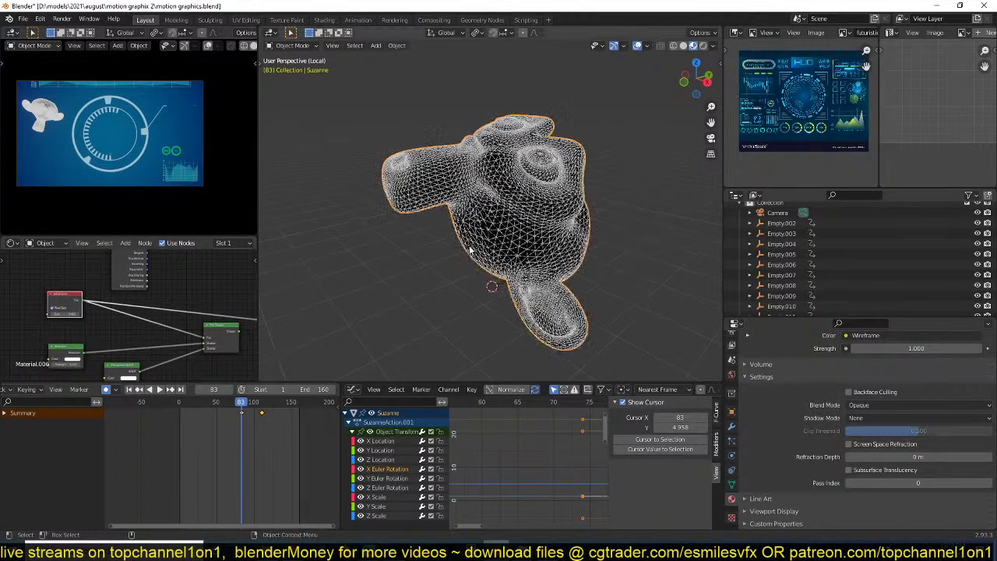
{"action": "middle_click_drag", "start_coordinate": [470, 249], "coordinate": [485, 262]}
- Reposition the Geometry node above the Wireframe node, clear of the links to the Mix Shader
{"action": "middle_click_drag", "start_coordinate": [159, 290], "coordinate": [155, 311]}
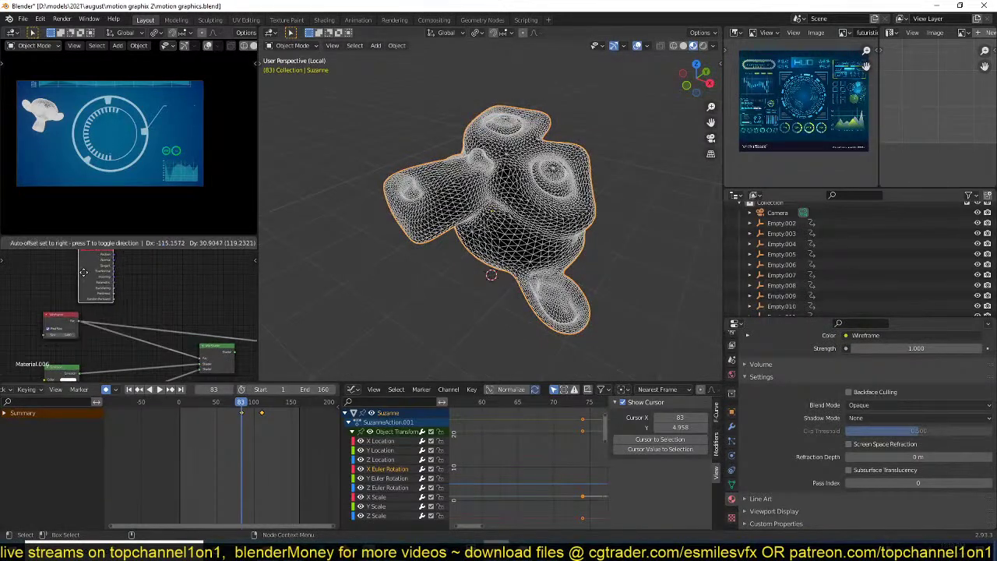
{"action": "left_click_drag", "start_coordinate": [121, 284], "coordinate": [71, 271]}
{"action": "key", "text": "shift+a"}
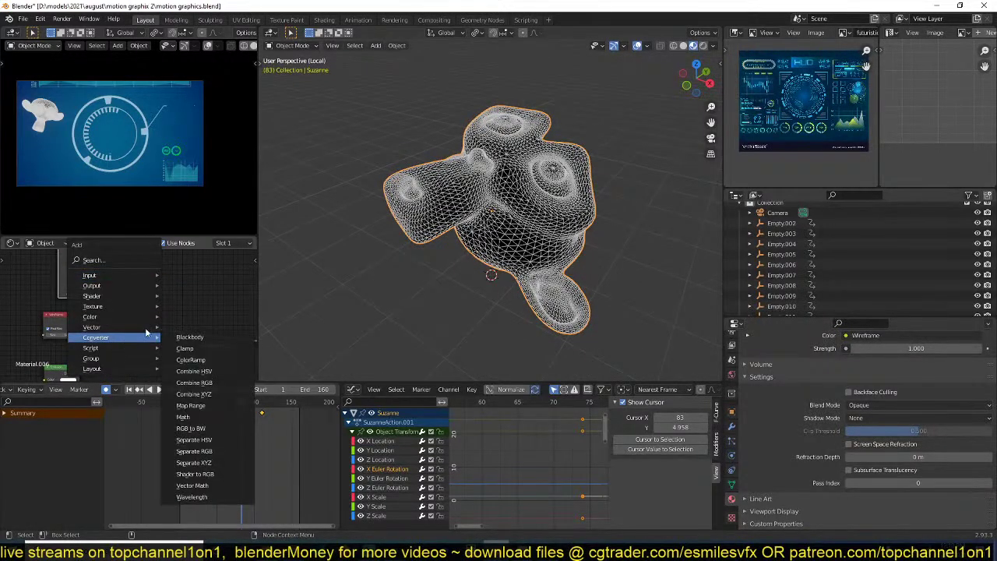
{"action": "key", "text": "Escape"}
{"action": "left_click", "coordinate": [185, 313]}
{"action": "scroll", "coordinate": [184, 313], "scroll_direction": "down", "scroll_amount": 1}
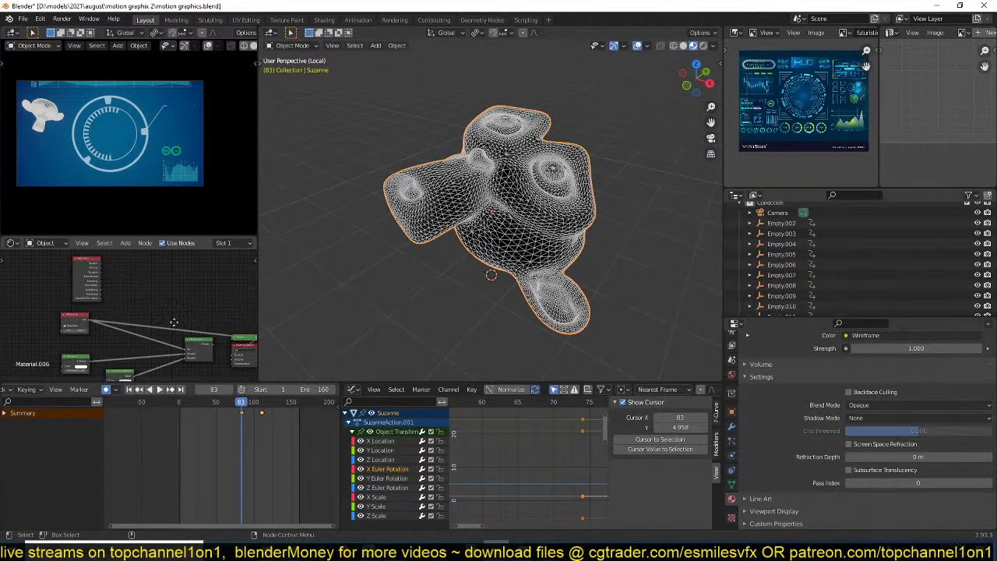
- Preview the Emission node on Suzanne and switch the preview back to the Wireframe node
{"action": "middle_click_drag", "start_coordinate": [175, 324], "coordinate": [193, 307]}
{"action": "scroll", "coordinate": [192, 309], "scroll_direction": "up", "scroll_amount": 1}
{"action": "left_click", "coordinate": [98, 354], "text": "ctrl+shift"}
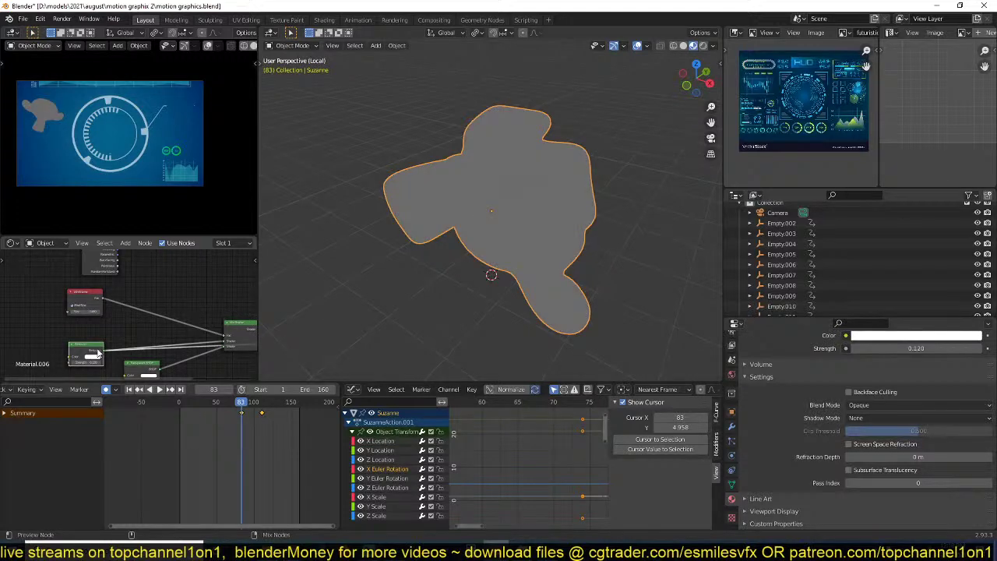
{"action": "left_click", "coordinate": [96, 296], "text": "ctrl+shift"}
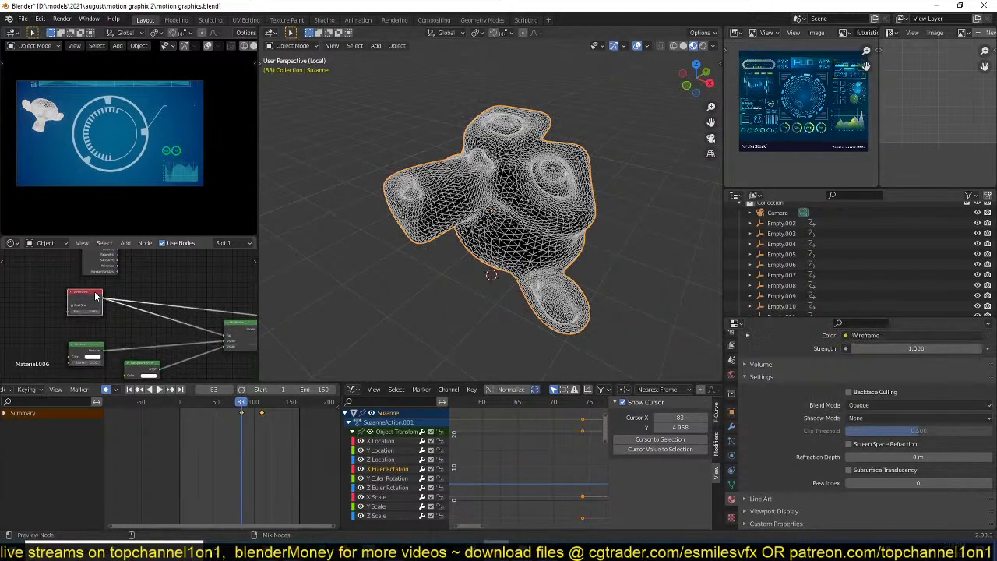
- Preview the Geometry node's Parametric and Backfacing outputs on Suzanne
{"action": "middle_click_drag", "start_coordinate": [203, 317], "coordinate": [157, 305]}
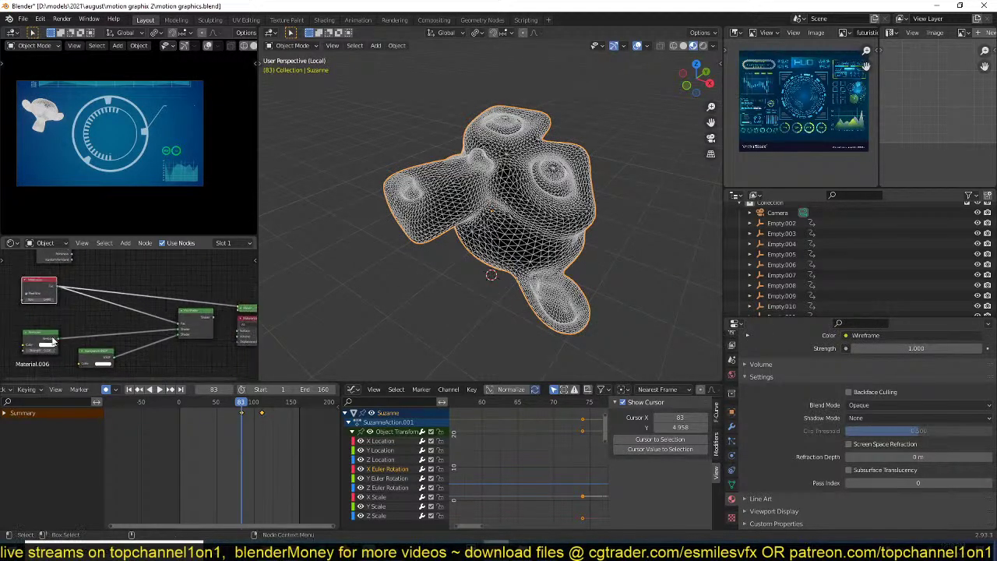
{"action": "middle_click_drag", "start_coordinate": [43, 253], "coordinate": [49, 275]}
{"action": "left_click", "coordinate": [49, 275], "text": "ctrl+shift"}
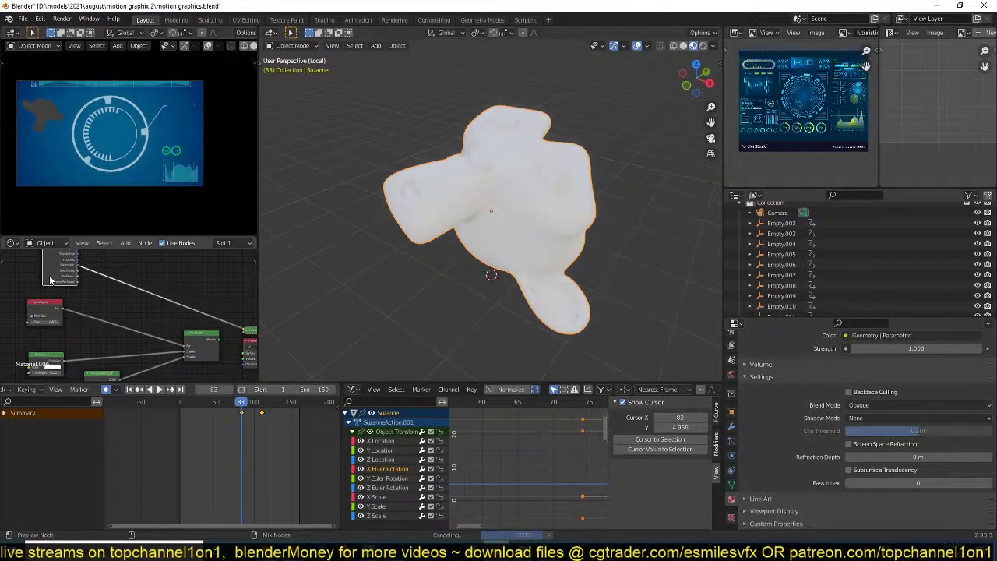
{"action": "left_click", "coordinate": [49, 275], "text": "ctrl+shift"}
{"action": "middle_click_drag", "start_coordinate": [553, 179], "coordinate": [451, 152]}
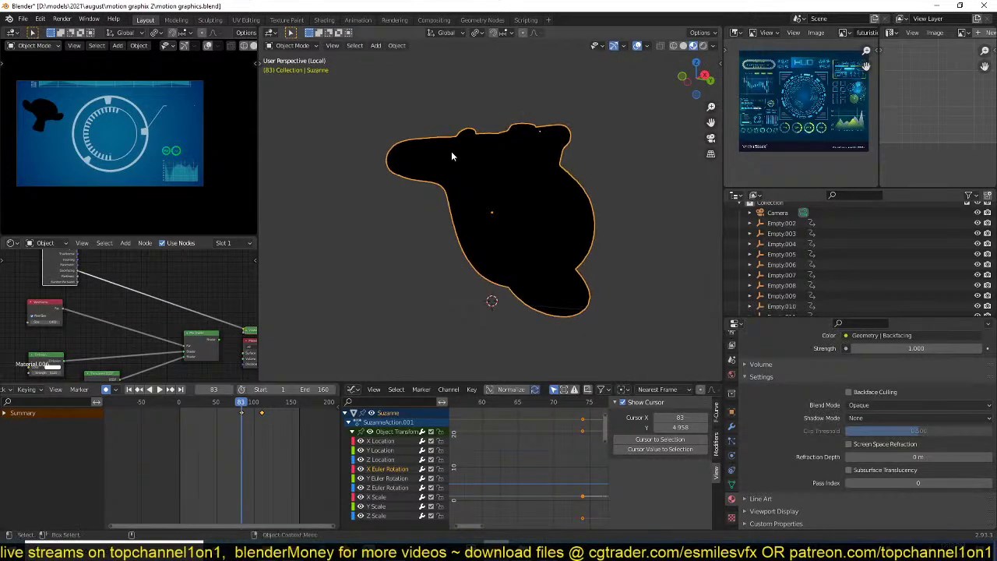
- Delete the Geometry node from Suzanne's material
{"action": "scroll", "coordinate": [186, 317], "scroll_direction": "down", "scroll_amount": 3}
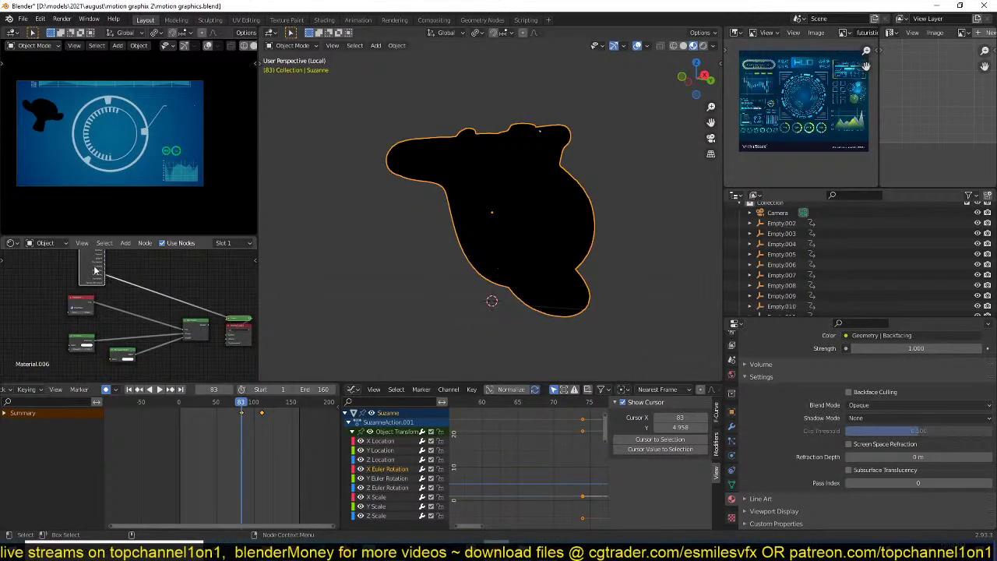
{"action": "left_click", "coordinate": [94, 270], "text": "ctrl+shift"}
{"action": "middle_click_drag", "start_coordinate": [141, 300], "coordinate": [133, 317]}
{"action": "key", "text": "shift+a"}
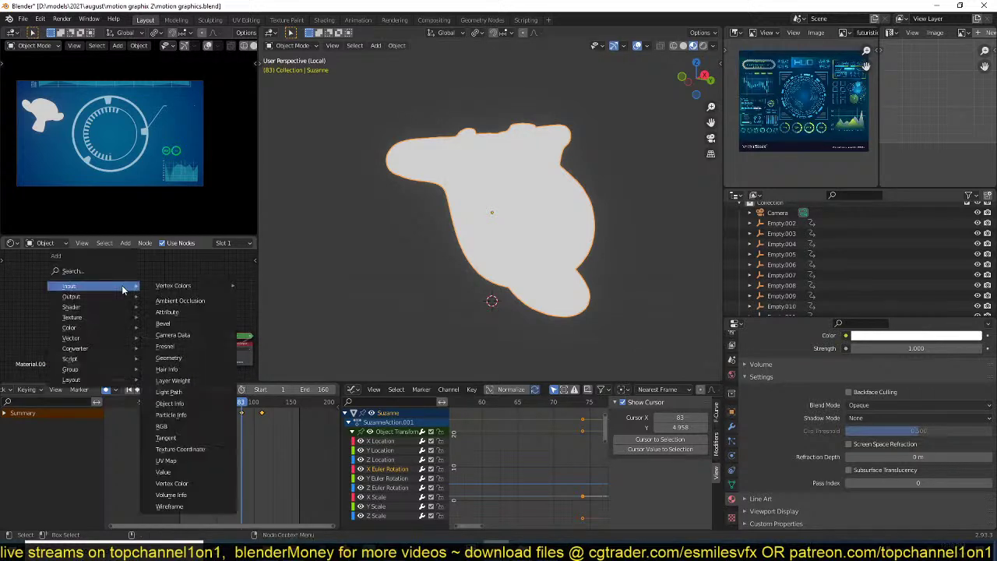
{"action": "mouse_move", "coordinate": [94, 286]}
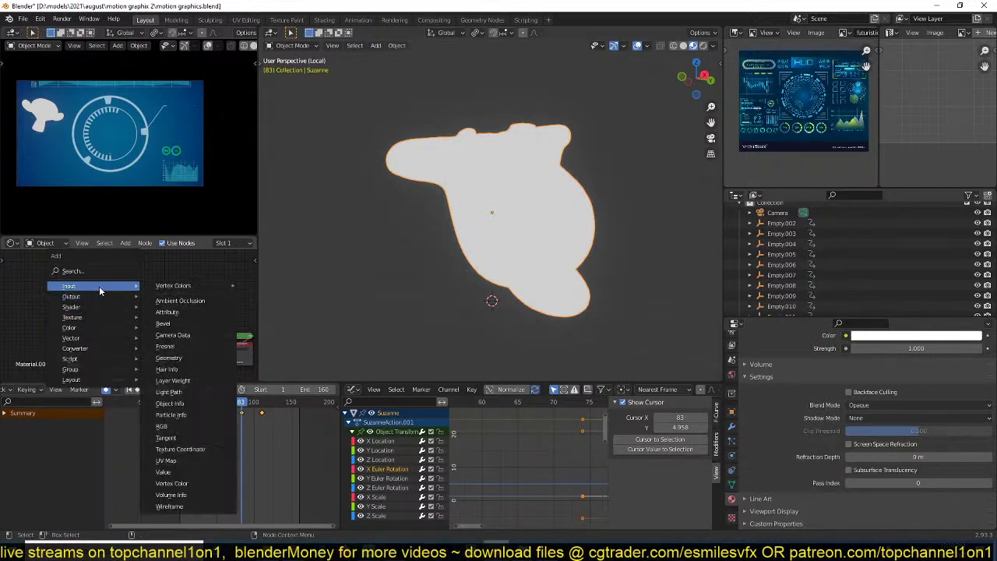
{"action": "left_click", "coordinate": [166, 346]}
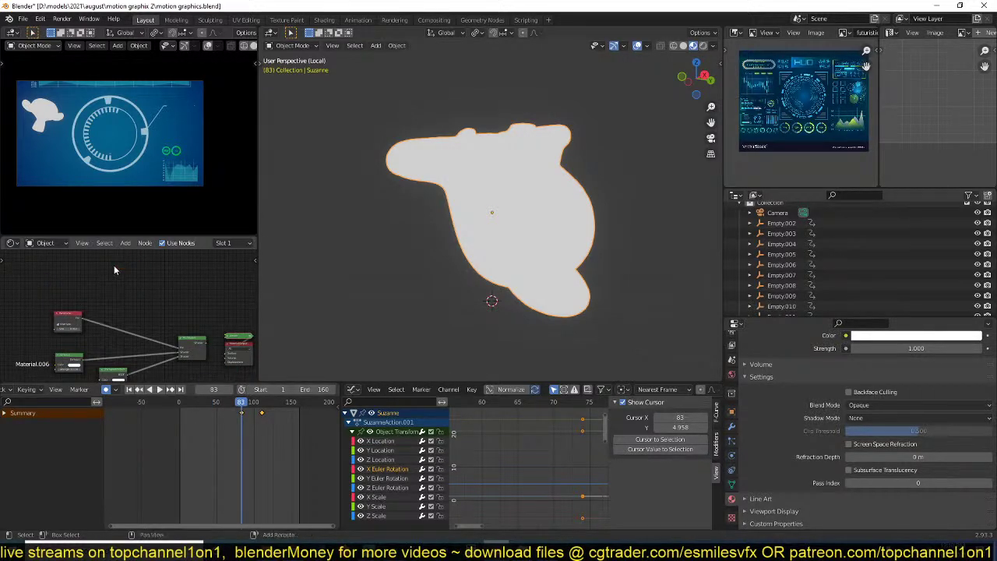
- Add a Layer Weight input node above the link between the Wireframe and the Mix Shader
{"action": "key", "text": "shift+a"}
{"action": "mouse_move", "coordinate": [114, 268]}
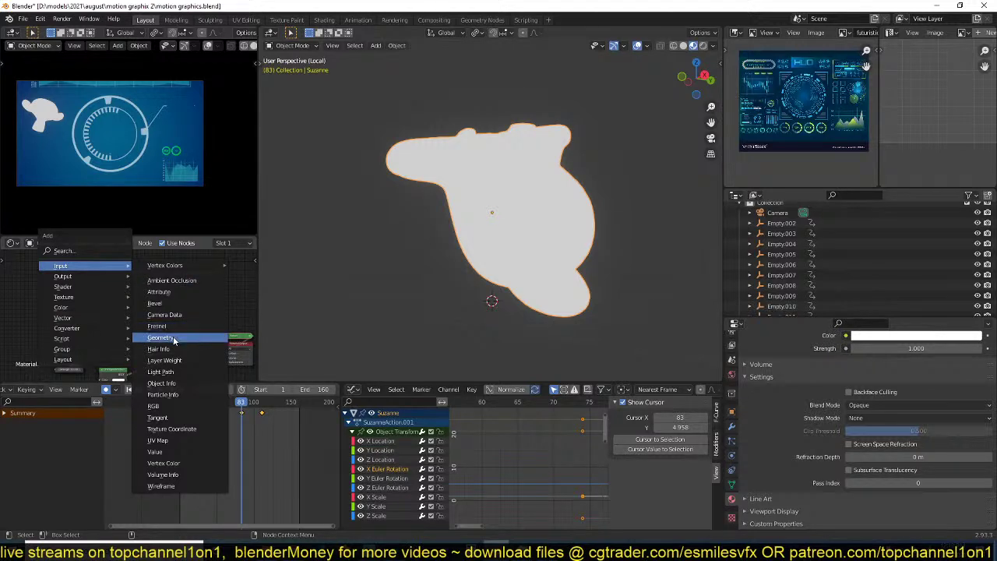
{"action": "left_click", "coordinate": [168, 360]}
{"action": "scroll", "coordinate": [121, 308], "scroll_direction": "up", "scroll_amount": 3}
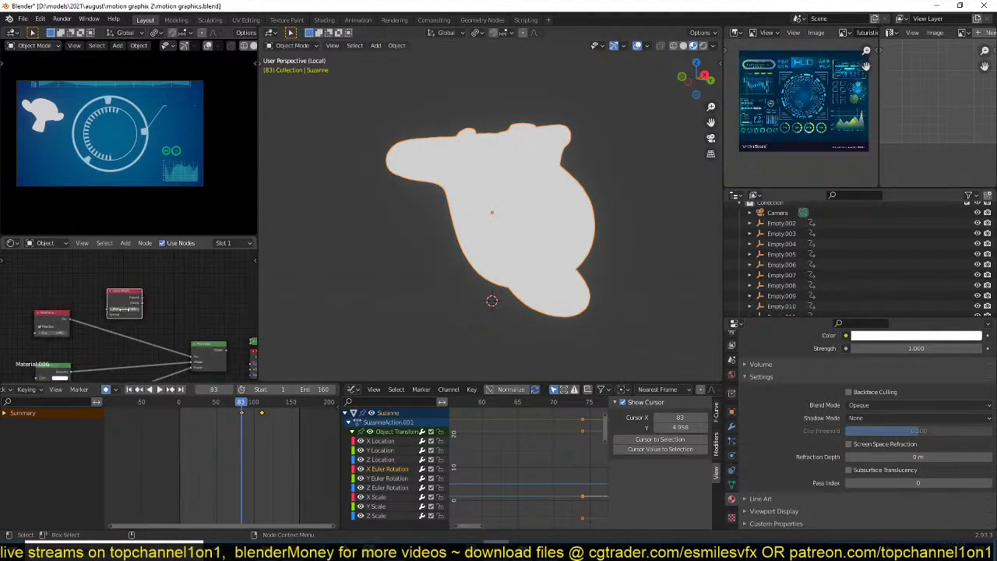
- Preview the Layer Weight node on Suzanne and lower its Blend to about 0.2
{"action": "middle_click_drag", "start_coordinate": [96, 330], "coordinate": [108, 318]}
{"action": "scroll", "coordinate": [124, 298], "scroll_direction": "up", "scroll_amount": 1}
{"action": "scroll", "coordinate": [125, 295], "scroll_direction": "up", "scroll_amount": 1}
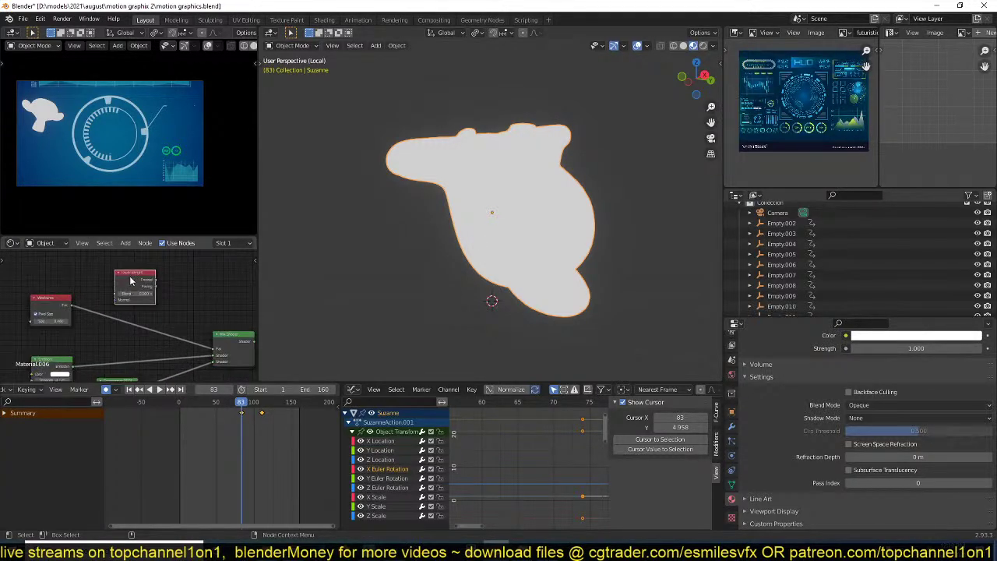
{"action": "left_click", "coordinate": [130, 275], "text": "ctrl+shift"}
{"action": "middle_click_drag", "start_coordinate": [445, 249], "coordinate": [481, 320]}
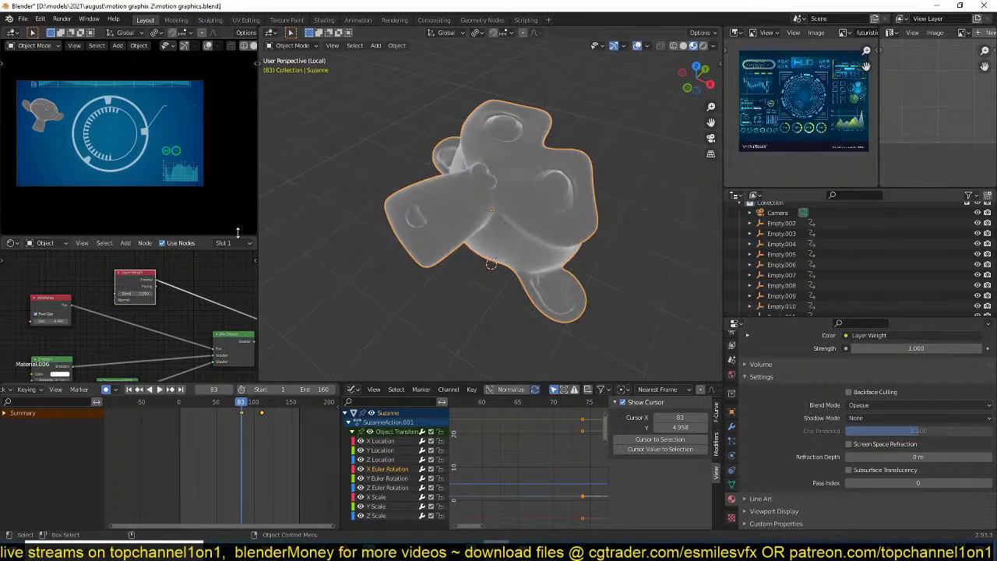
{"action": "left_click_drag", "start_coordinate": [127, 289], "coordinate": [106, 287]}
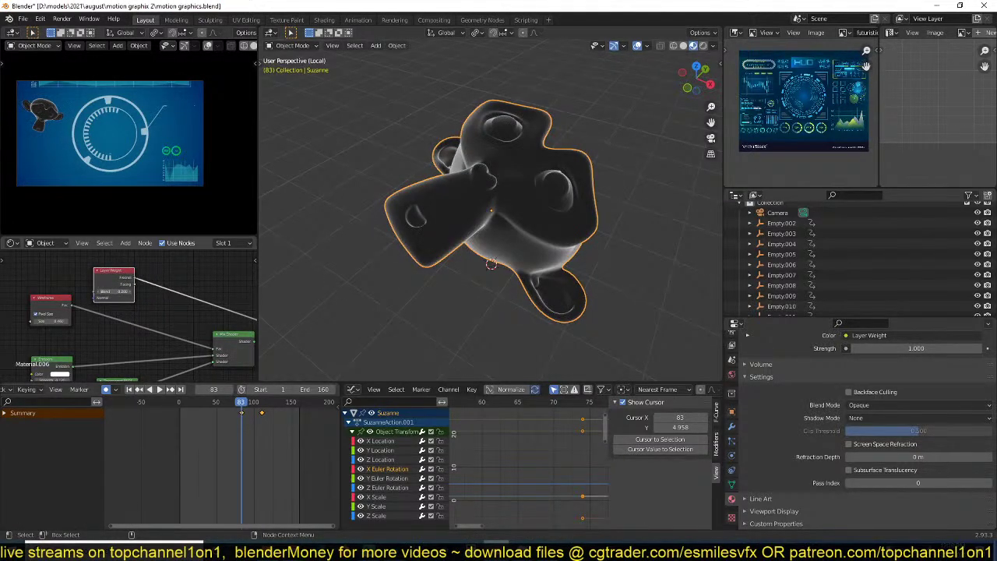
- Combine the Layer Weight and Wireframe nodes through a Mix color node set to Multiply
{"action": "middle_click_drag", "start_coordinate": [109, 320], "coordinate": [133, 308]}
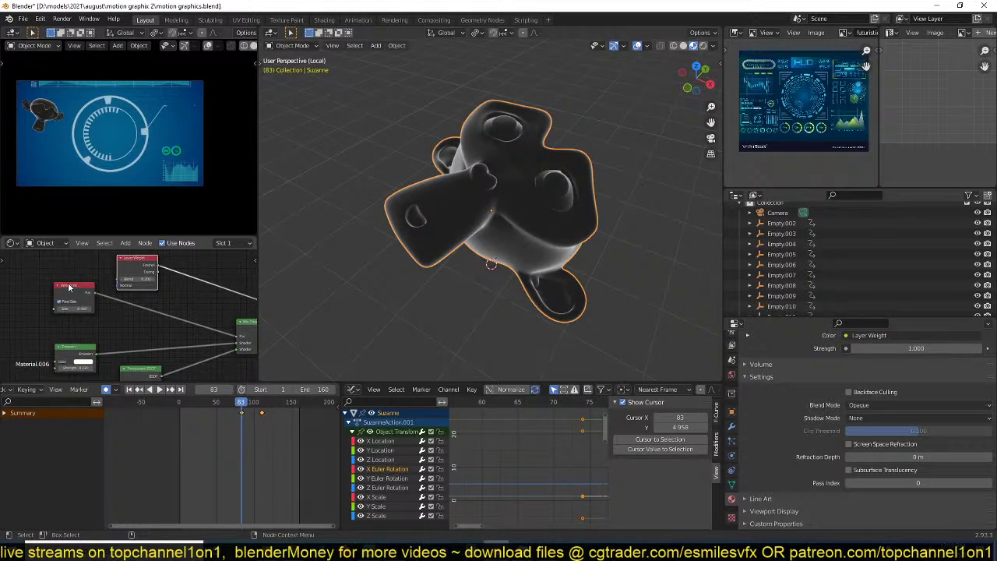
{"action": "left_click_drag", "start_coordinate": [69, 285], "coordinate": [81, 300]}
{"action": "left_click_drag", "start_coordinate": [140, 269], "coordinate": [98, 268]}
{"action": "right_click_drag", "start_coordinate": [91, 318], "coordinate": [111, 283], "text": "ctrl+shift"}
{"action": "left_click", "coordinate": [142, 295]}
{"action": "left_click_drag", "start_coordinate": [143, 295], "coordinate": [209, 303]}
{"action": "left_click", "coordinate": [200, 290]}
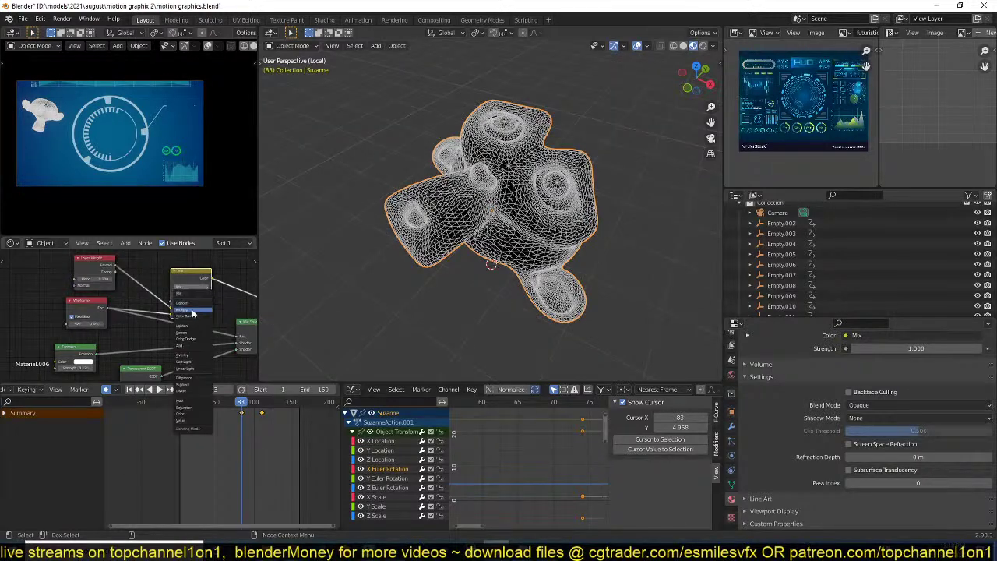
{"action": "left_click", "coordinate": [192, 311]}
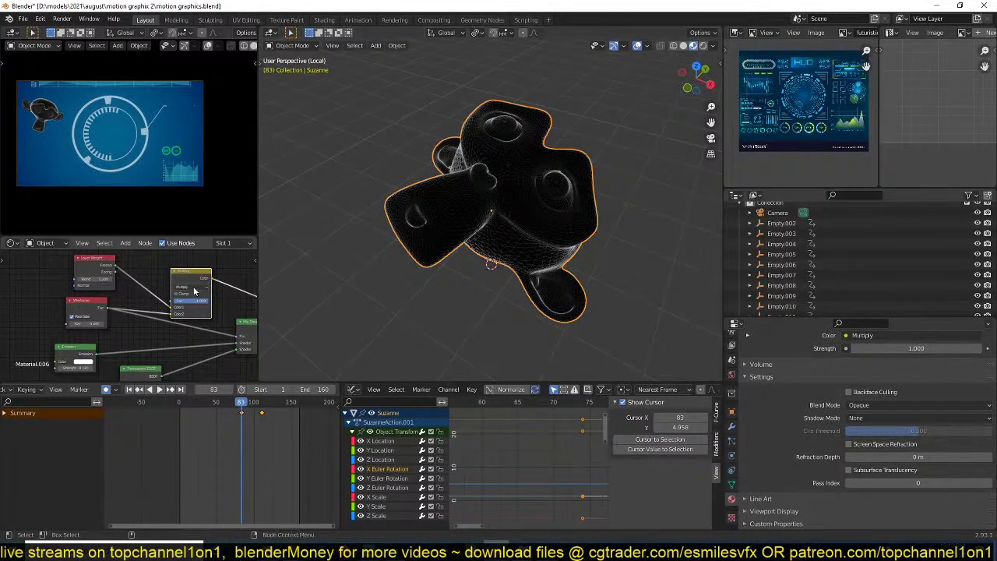
- Insert a Math node set to Power between the Layer Weight and Multiply nodes and raise its exponent
{"action": "scroll", "coordinate": [478, 218], "scroll_direction": "up", "scroll_amount": 2}
{"action": "left_click", "coordinate": [191, 287]}
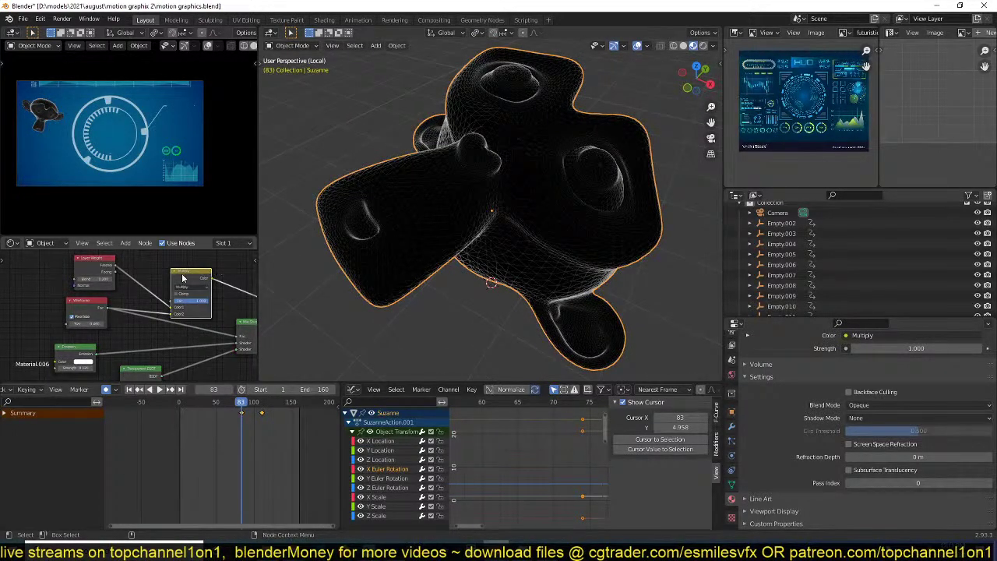
{"action": "left_click_drag", "start_coordinate": [183, 278], "coordinate": [222, 266]}
{"action": "left_click_drag", "start_coordinate": [86, 258], "coordinate": [34, 259]}
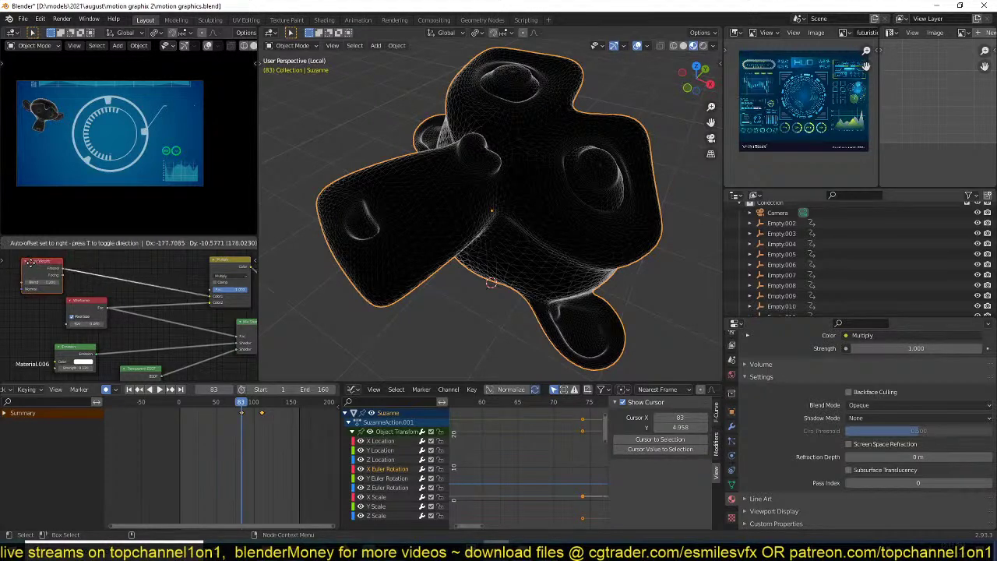
{"action": "key", "text": "shift+a"}
{"action": "mouse_move", "coordinate": [74, 340]}
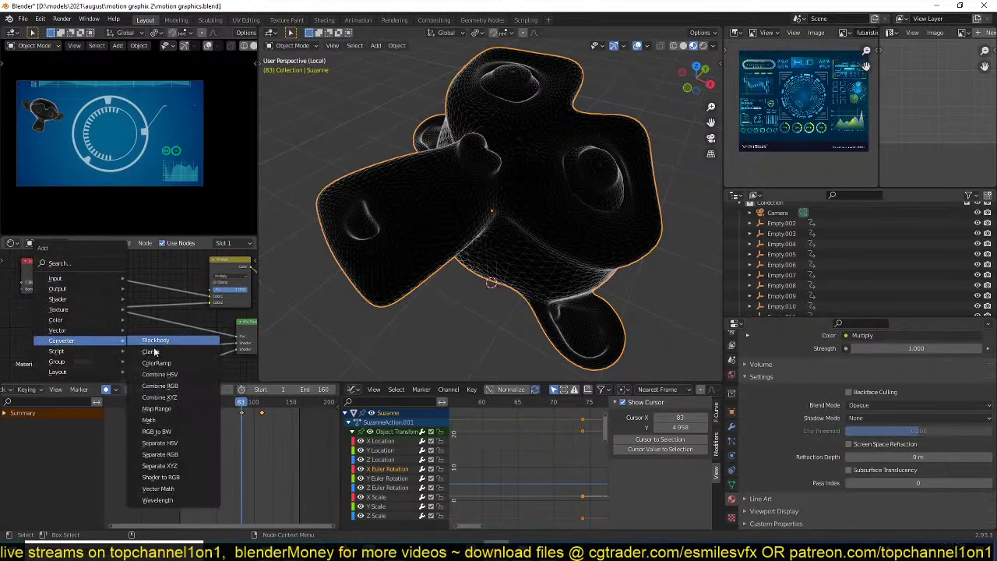
{"action": "left_click", "coordinate": [156, 413]}
{"action": "left_click", "coordinate": [141, 280]}
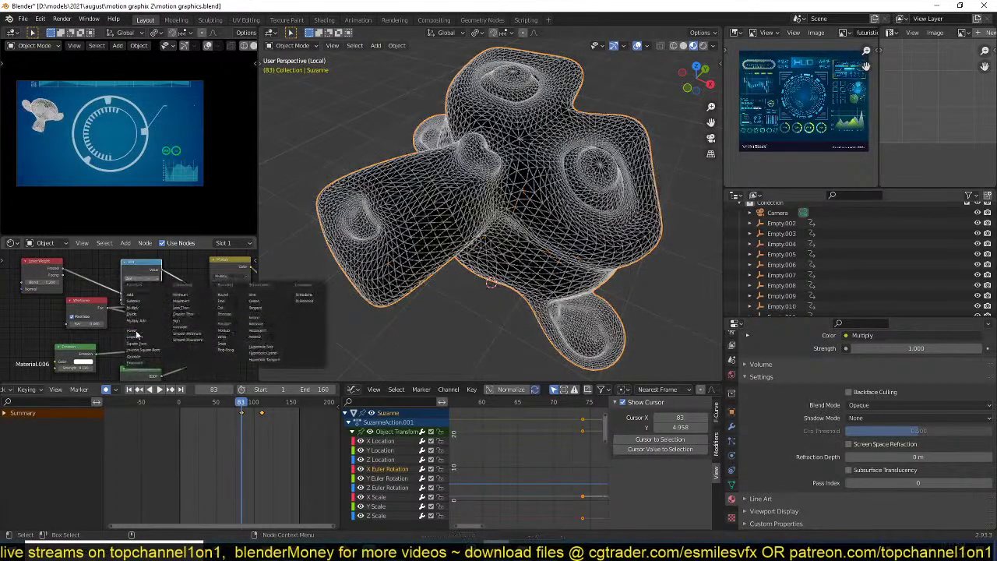
{"action": "left_click", "coordinate": [142, 327]}
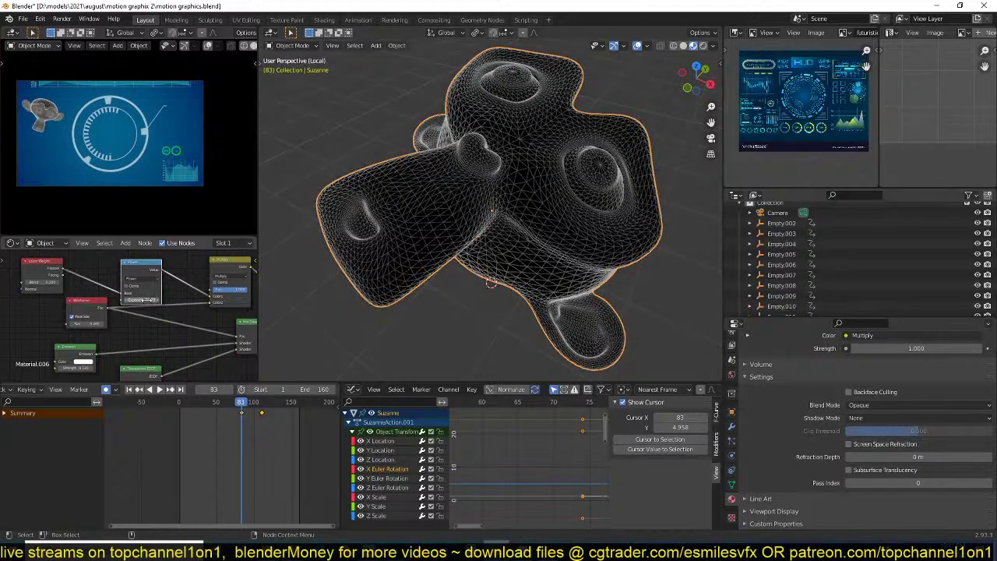
{"action": "left_click_drag", "start_coordinate": [142, 300], "coordinate": [185, 300]}
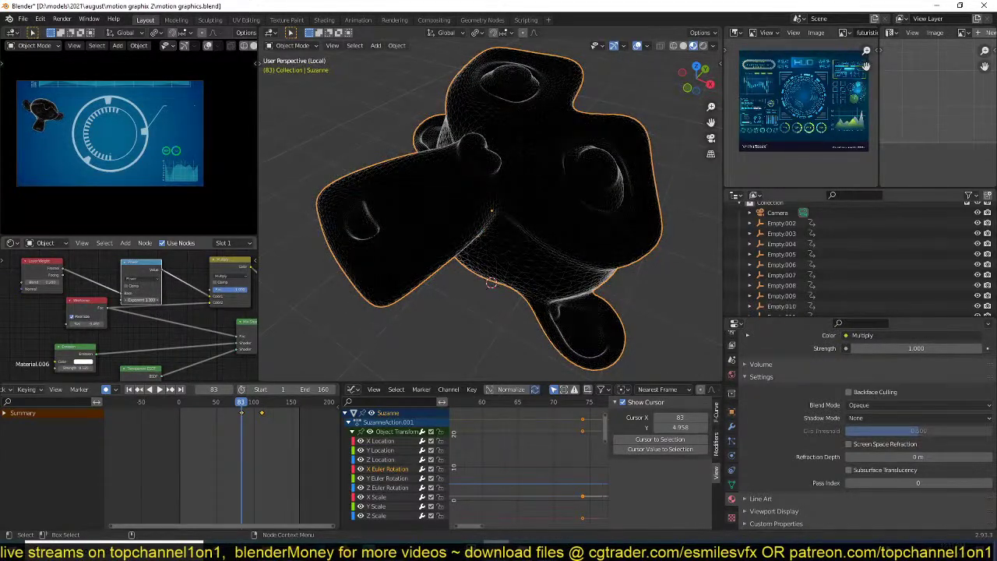
- Try Subtract on the color mixing node, then set its blending mode to Color Burn
{"action": "middle_click_drag", "start_coordinate": [184, 296], "coordinate": [150, 309]}
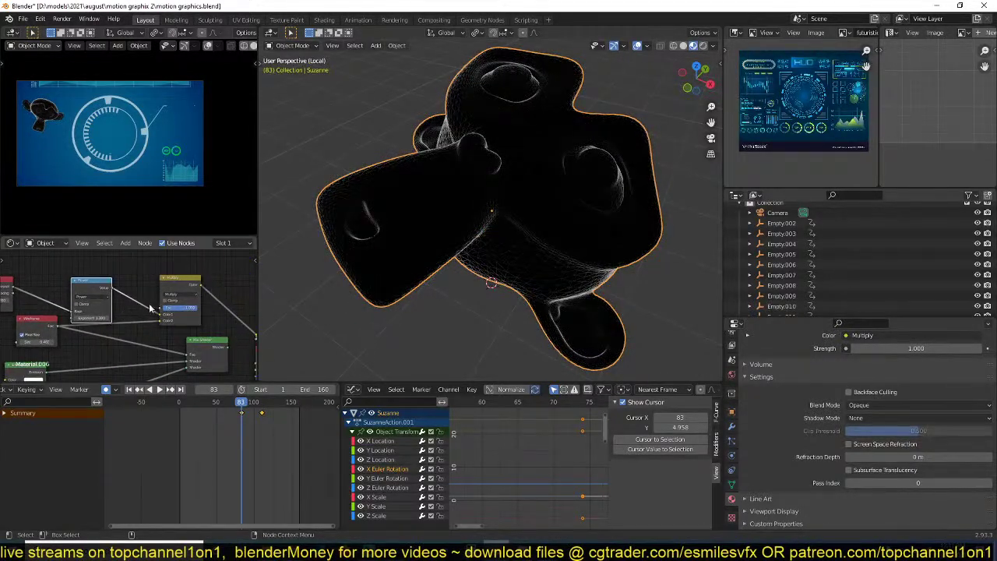
{"action": "left_click", "coordinate": [189, 296]}
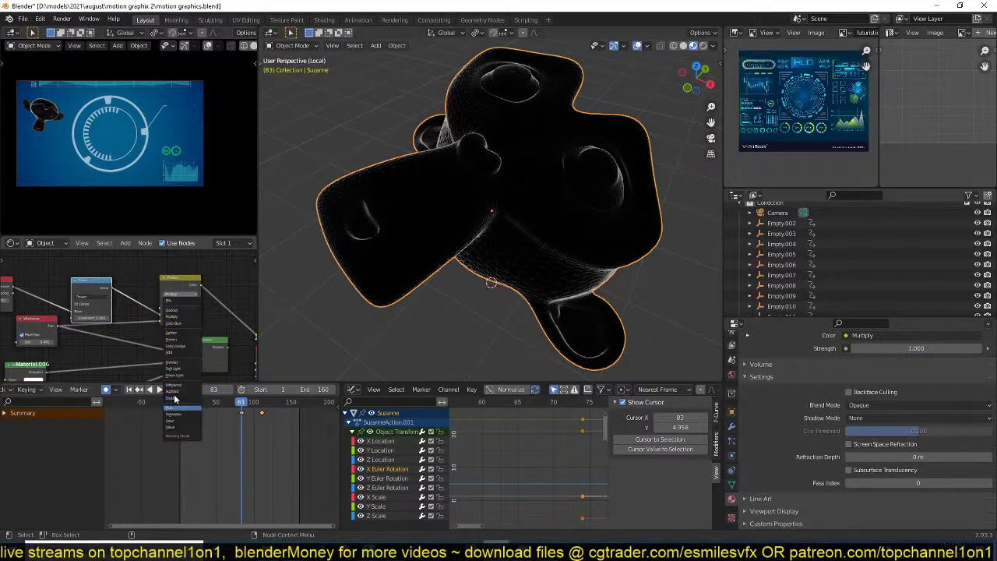
{"action": "left_click", "coordinate": [177, 391]}
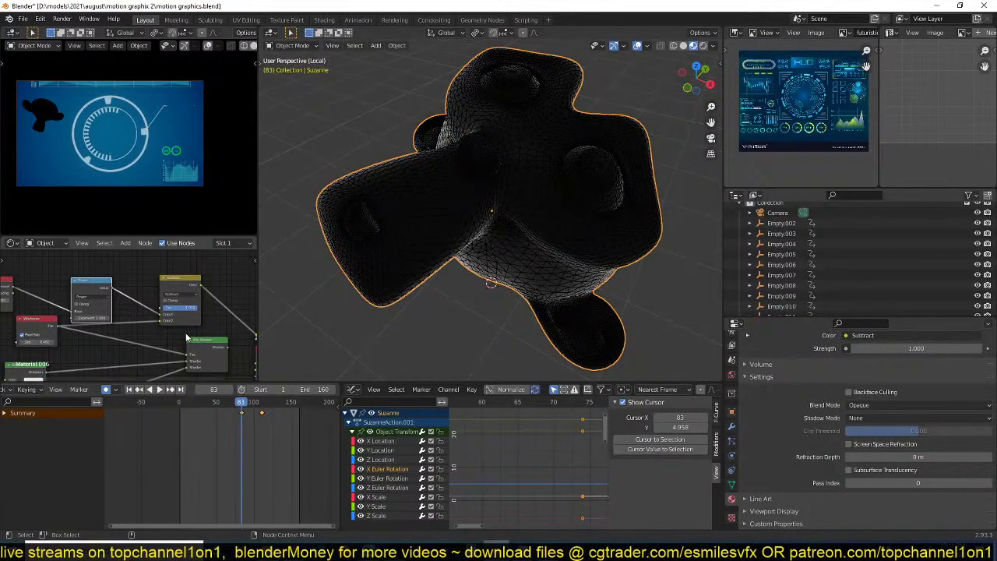
{"action": "left_click", "coordinate": [185, 297]}
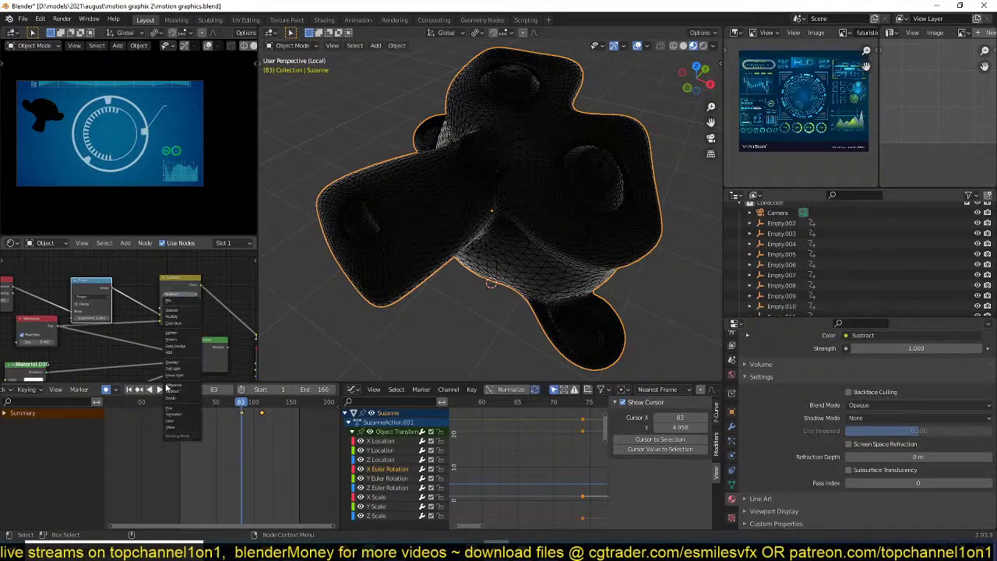
{"action": "left_click", "coordinate": [176, 323]}
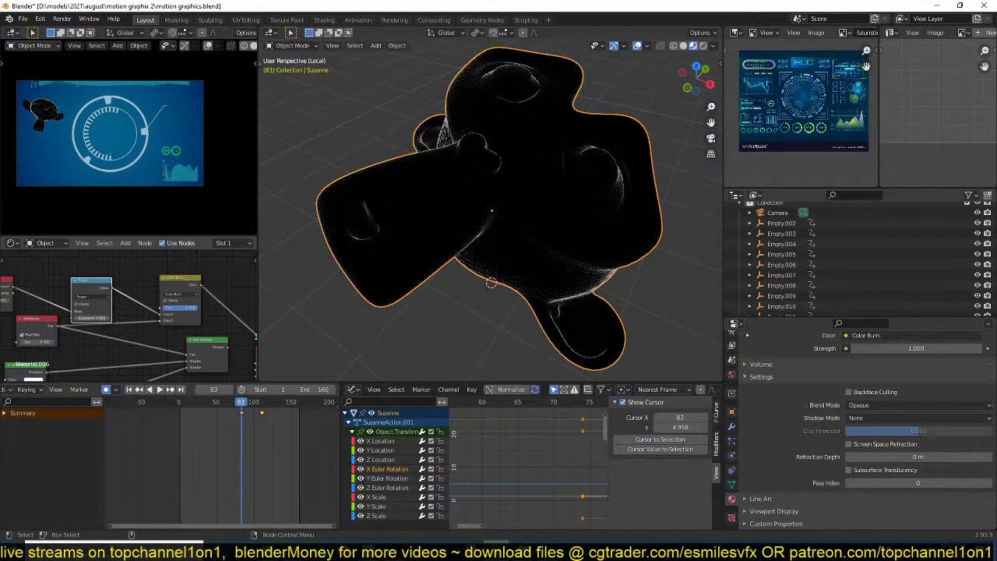
- Duplicate the Power node onto the link between the Wireframe and Color Burn nodes and adjust its exponent
{"action": "left_click_drag", "start_coordinate": [96, 307], "coordinate": [104, 286]}
{"action": "mouse_move", "coordinate": [46, 342]}
{"action": "left_mouse_down"}
{"action": "mouse_move", "coordinate": [56, 342]}
{"action": "mouse_move", "coordinate": [33, 330]}
{"action": "left_mouse_up"}
{"action": "left_click", "coordinate": [89, 267]}
{"action": "key", "text": "shift+d"}
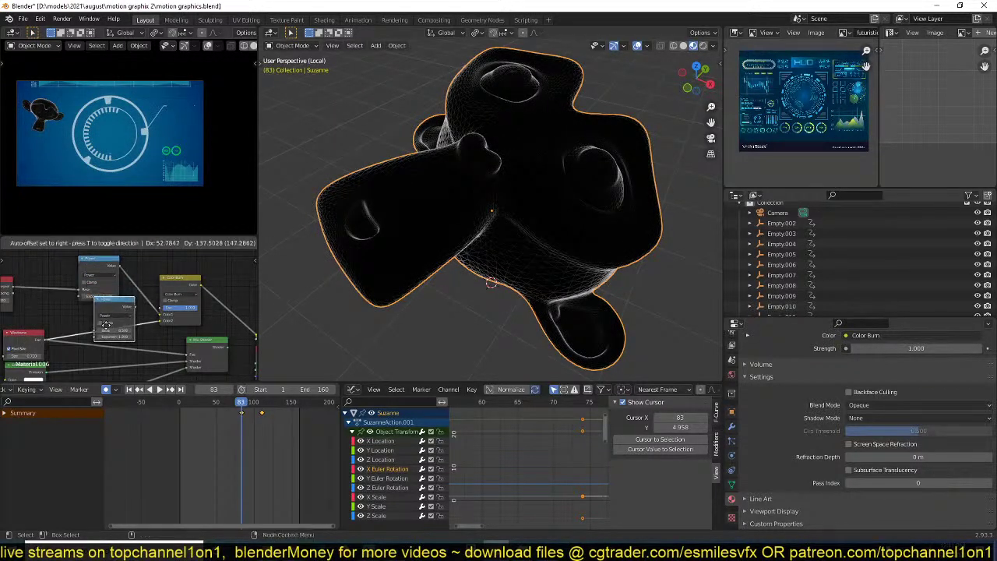
{"action": "left_click", "coordinate": [105, 308]}
{"action": "left_click_drag", "start_coordinate": [115, 336], "coordinate": [120, 337]}
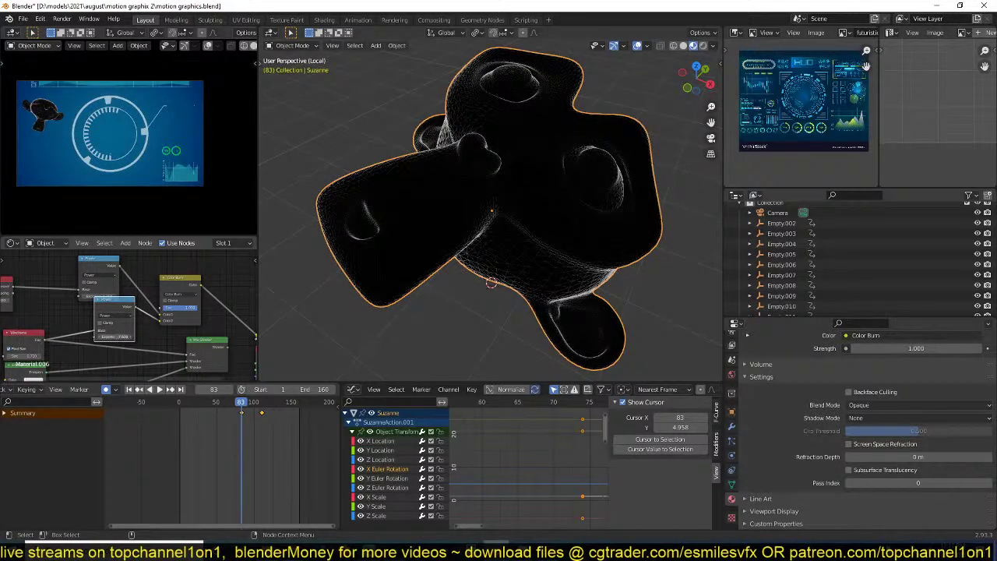
- Try Add with a changed value on the duplicated Math node, then detach that node from its links
{"action": "left_click", "coordinate": [113, 315]}
{"action": "left_click", "coordinate": [115, 336]}
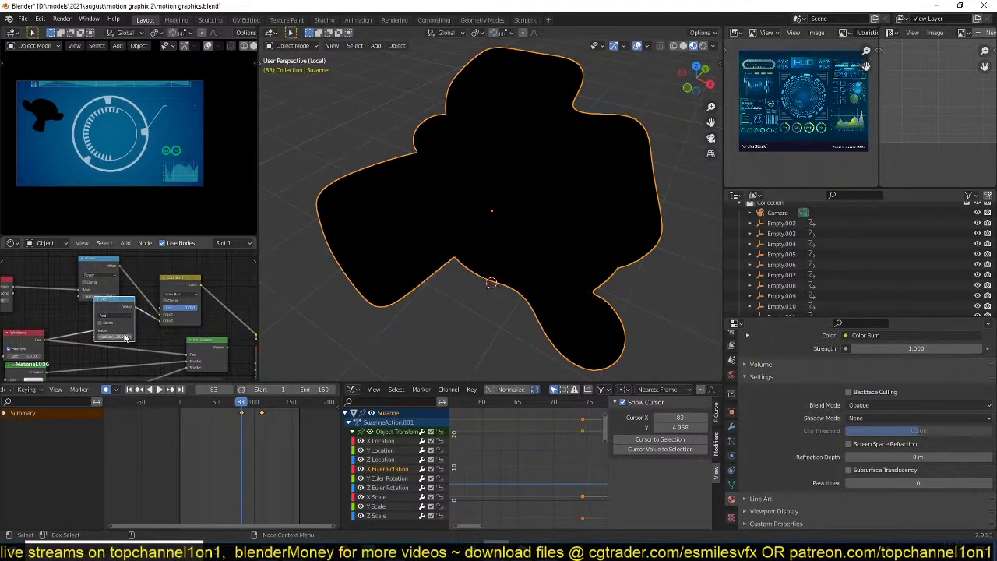
{"action": "mouse_move", "coordinate": [127, 307]}
{"action": "left_mouse_down", "text": "alt"}
{"action": "mouse_move", "coordinate": [255, 306]}
{"action": "mouse_move", "coordinate": [246, 240]}
{"action": "left_mouse_up", "text": "alt"}
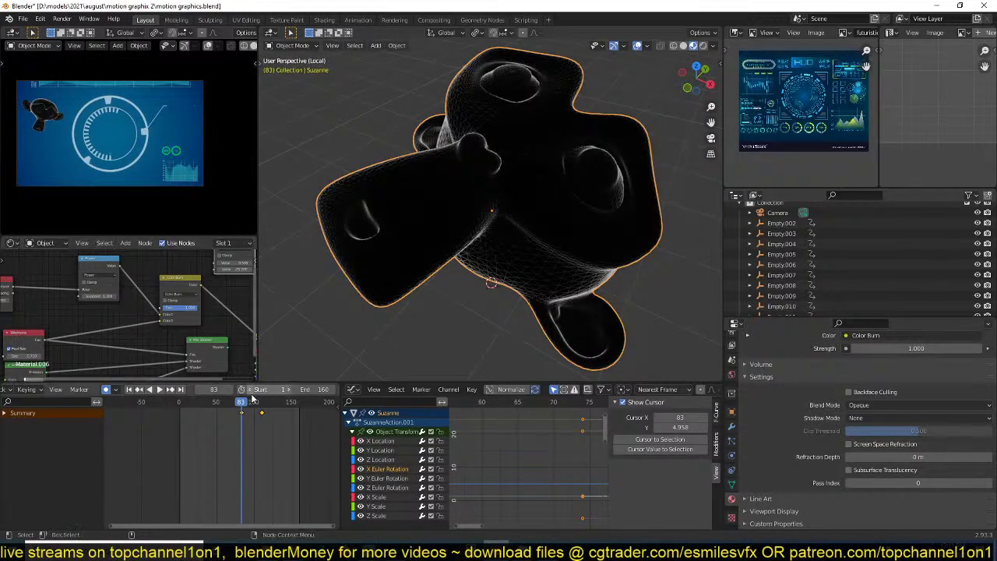
- Move the upstream nodes away from the Mix Shader, connect Color Burn to its factor, and preview the Mix Shader
{"action": "middle_click_drag", "start_coordinate": [464, 172], "coordinate": [546, 206]}
{"action": "scroll", "coordinate": [173, 299], "scroll_direction": "down", "scroll_amount": 3}
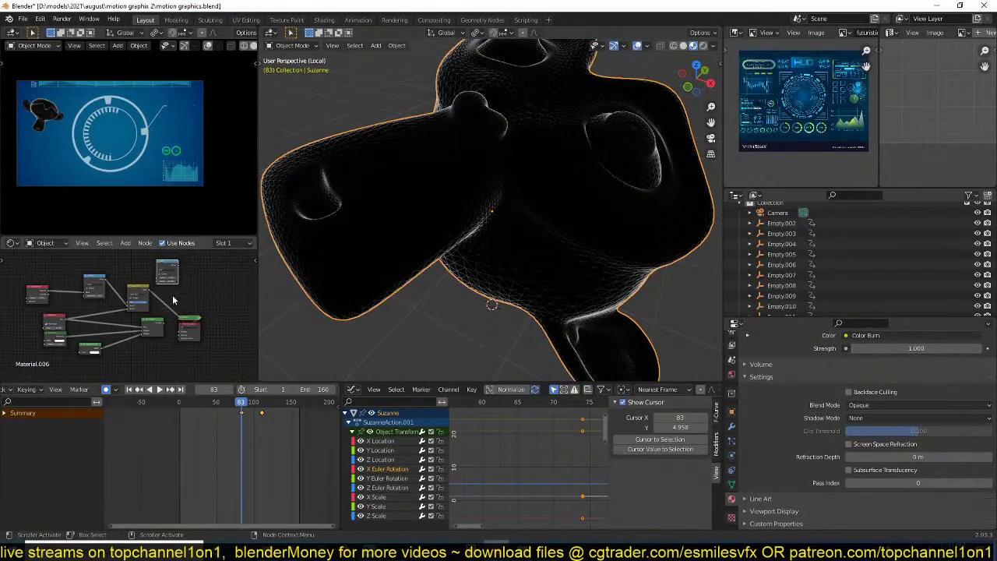
{"action": "middle_click_drag", "start_coordinate": [173, 297], "coordinate": [194, 300]}
{"action": "left_click_drag", "start_coordinate": [169, 281], "coordinate": [55, 324]}
{"action": "left_click_drag", "start_coordinate": [153, 271], "coordinate": [66, 325]}
{"action": "key", "text": "g"}
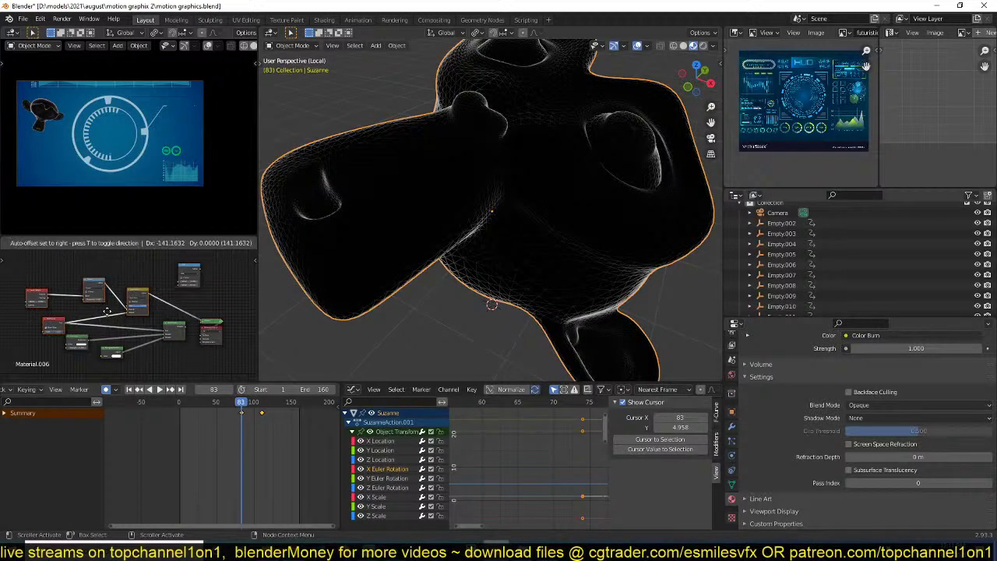
{"action": "left_click", "coordinate": [97, 316]}
{"action": "scroll", "coordinate": [121, 316], "scroll_direction": "up", "scroll_amount": 2}
{"action": "mouse_move", "coordinate": [117, 323]}
{"action": "middle_mouse_down"}
{"action": "mouse_move", "coordinate": [101, 318]}
{"action": "mouse_move", "coordinate": [181, 293]}
{"action": "middle_mouse_up"}
{"action": "left_click", "coordinate": [227, 330], "text": "ctrl+shift"}
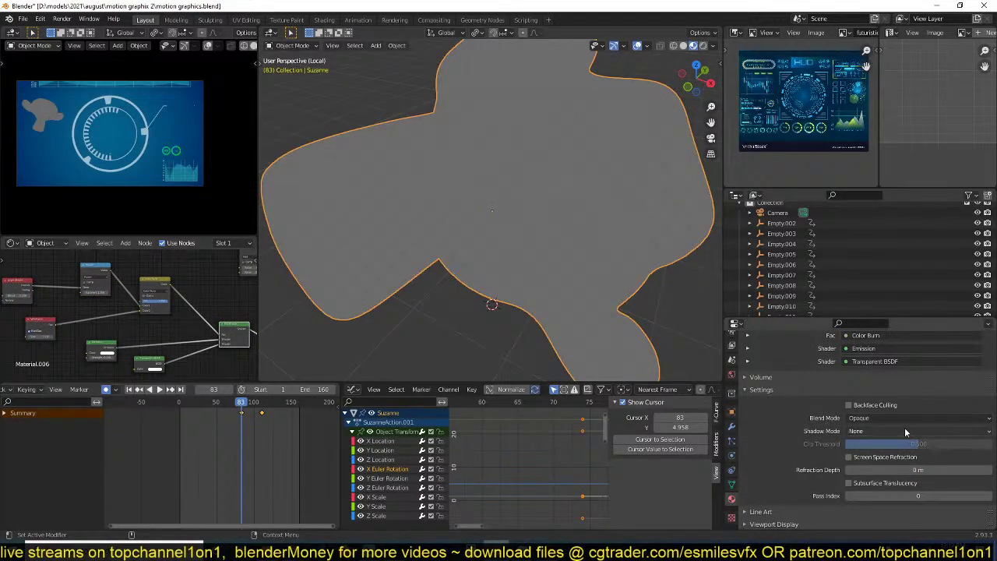
- Set the material's blend mode to Alpha Blend and save the file
{"action": "left_click", "coordinate": [902, 421]}
{"action": "left_click", "coordinate": [889, 463]}
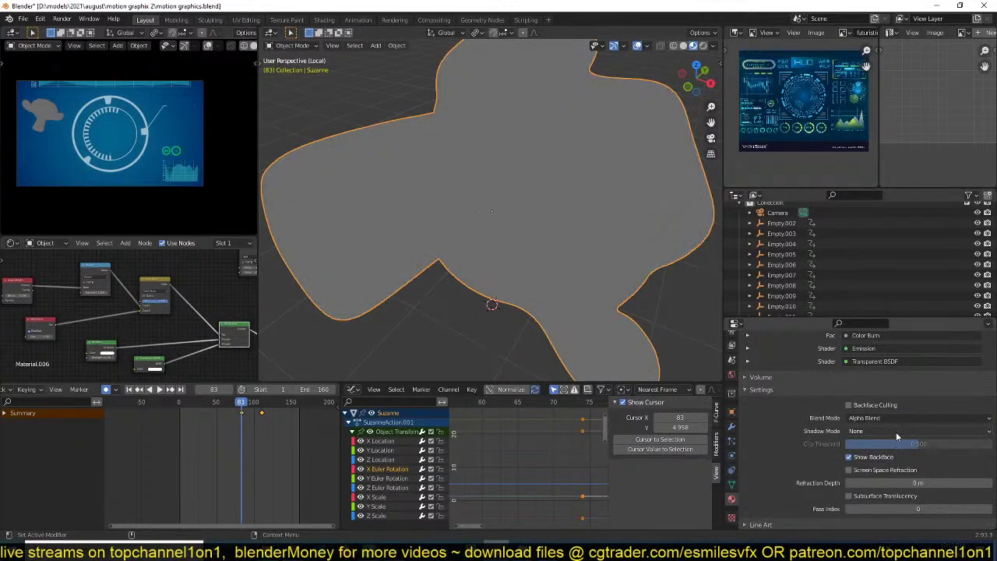
{"action": "middle_click_drag", "start_coordinate": [430, 302], "coordinate": [498, 279]}
{"action": "key", "text": "ctrl+s"}
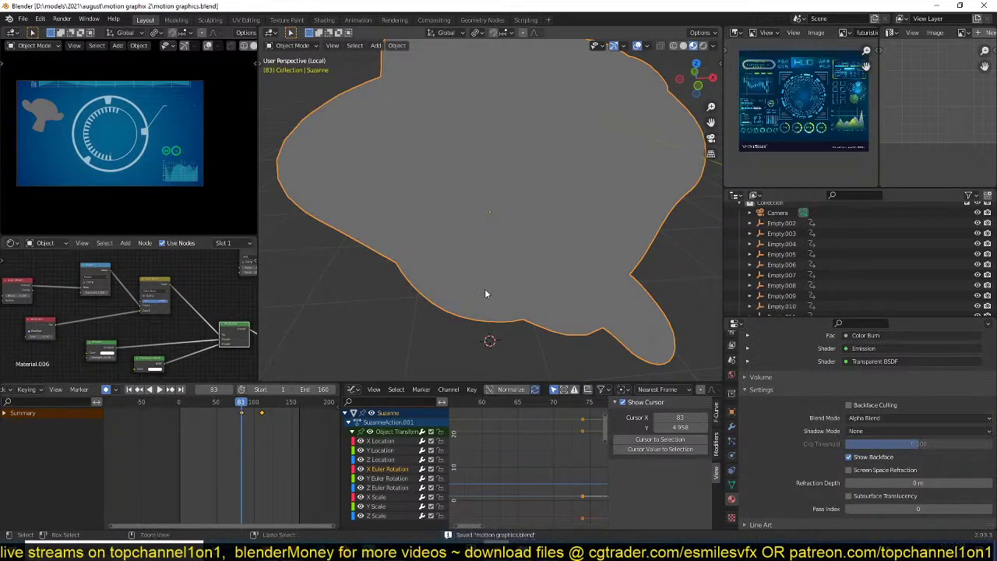
{"action": "middle_click_drag", "start_coordinate": [297, 312], "coordinate": [710, 315]}
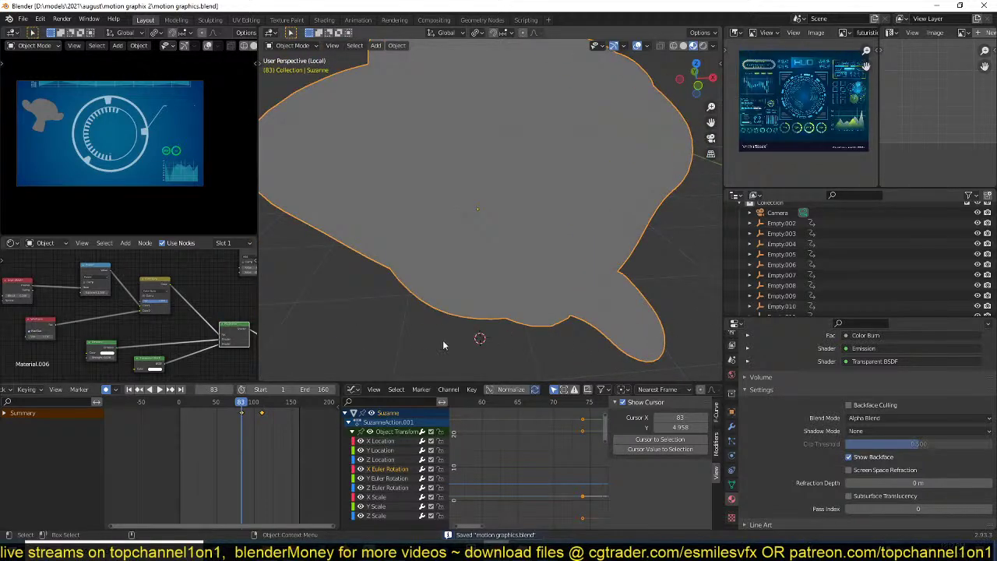
- Preview the Color Burn node on Suzanne and set the material's blend mode to Alpha Hashed
{"action": "left_click", "coordinate": [160, 287], "text": "ctrl+shift"}
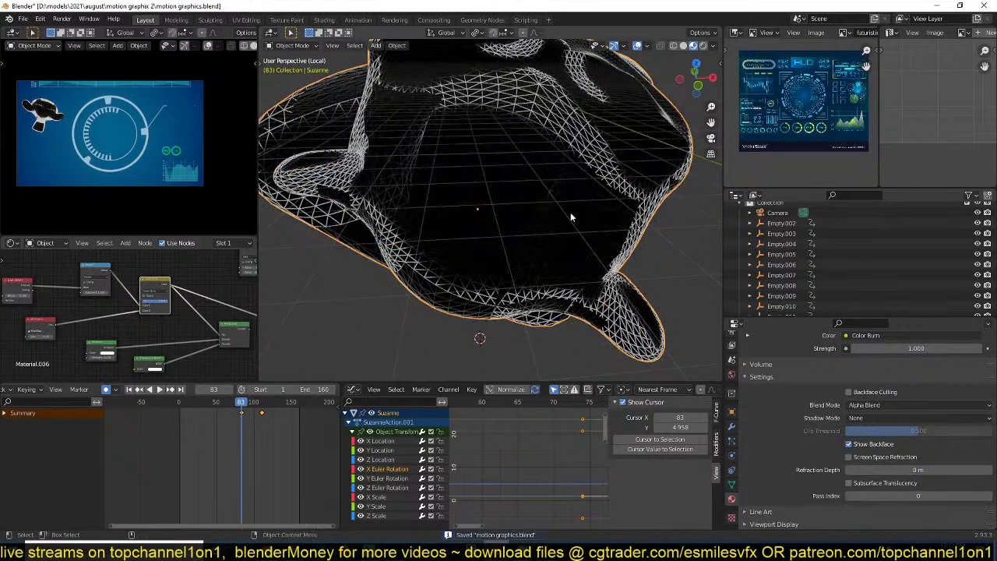
{"action": "middle_click_drag", "start_coordinate": [572, 217], "coordinate": [524, 259]}
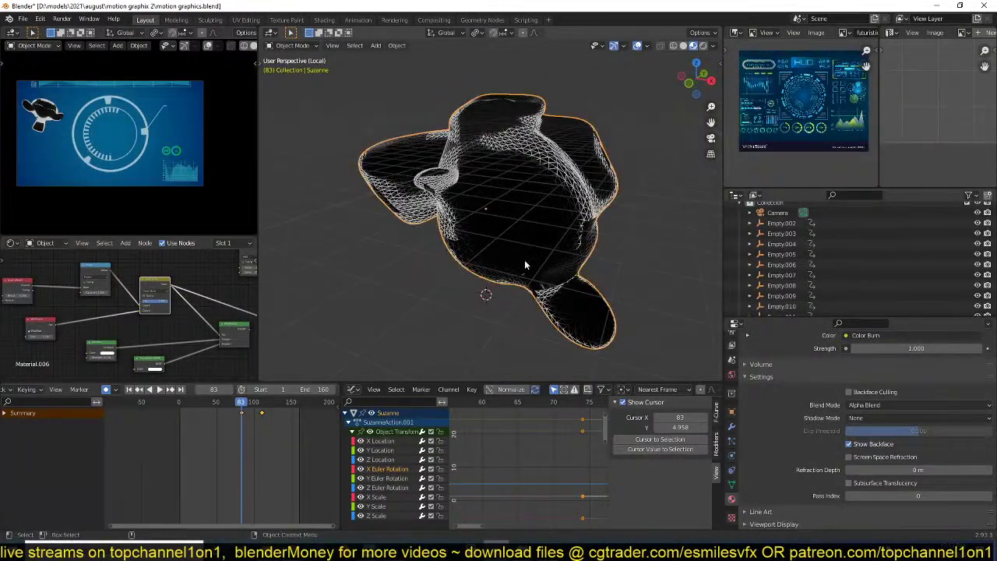
{"action": "left_click", "coordinate": [899, 418]}
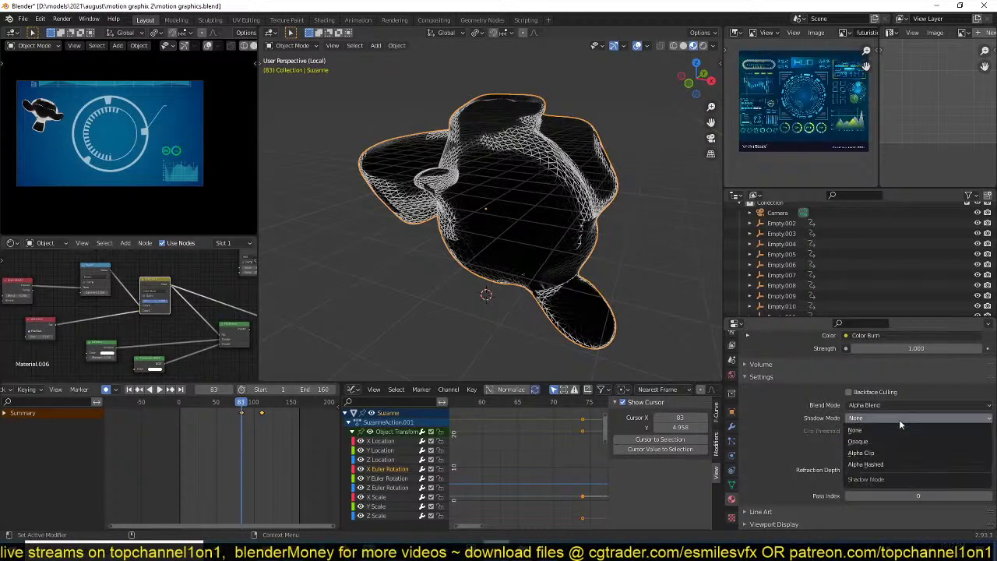
{"action": "left_click", "coordinate": [900, 405]}
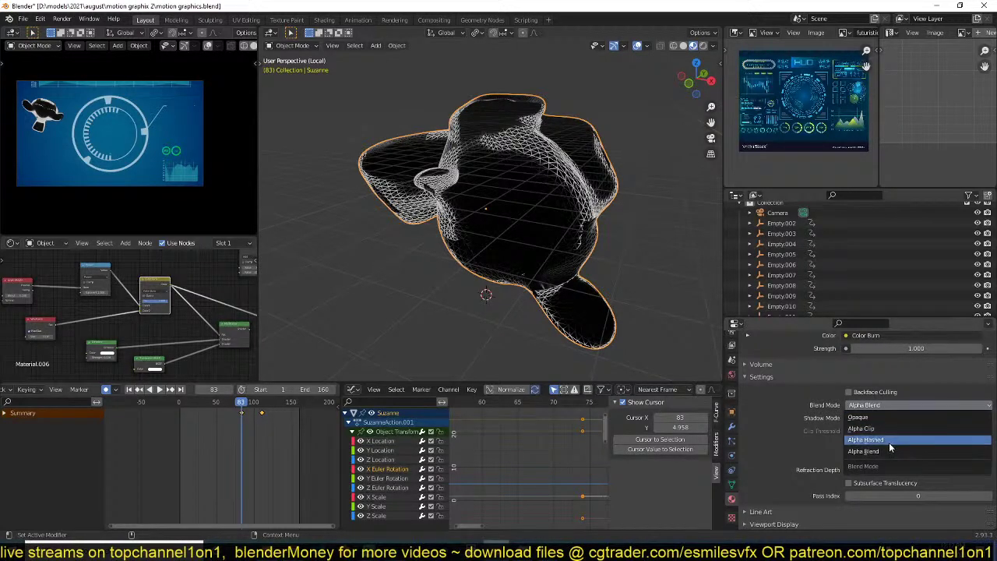
{"action": "left_click", "coordinate": [892, 440]}
{"action": "mouse_move", "coordinate": [543, 246]}
{"action": "middle_mouse_down"}
{"action": "mouse_move", "coordinate": [468, 285]}
{"action": "mouse_move", "coordinate": [448, 218]}
{"action": "mouse_move", "coordinate": [464, 234]}
{"action": "middle_mouse_up"}
- Preview the Mix Shader on Suzanne again and save the file
{"action": "middle_click_drag", "start_coordinate": [166, 333], "coordinate": [147, 328]}
{"action": "left_click", "coordinate": [215, 321], "text": "ctrl+shift"}
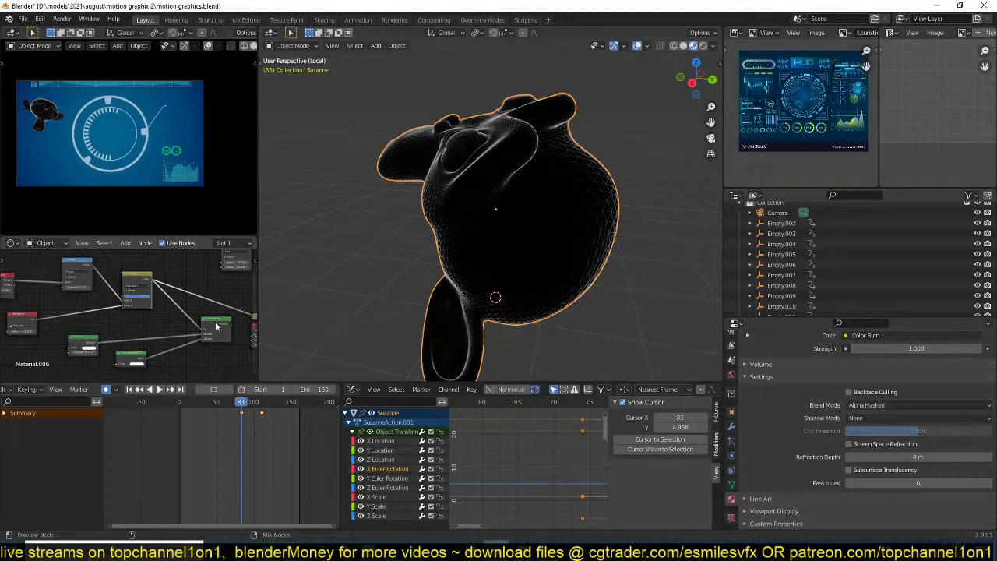
{"action": "middle_click_drag", "start_coordinate": [505, 252], "coordinate": [568, 184]}
{"action": "scroll", "coordinate": [580, 241], "scroll_direction": "up", "scroll_amount": 2}
{"action": "key", "text": "ctrl+s"}
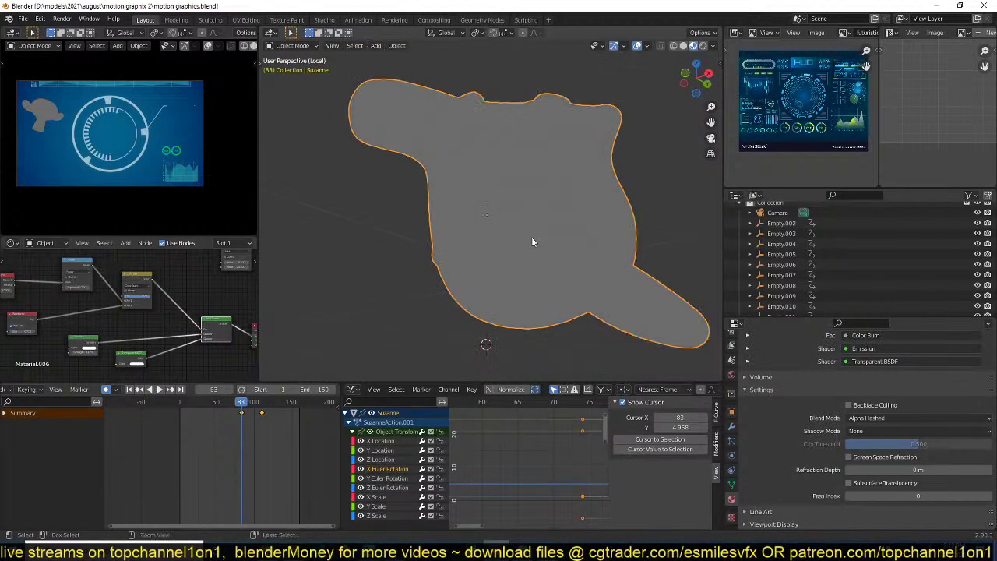
- Inspect Suzanne from another angle, comparing the Color Burn preview with the Mix Shader preview
{"action": "middle_click_drag", "start_coordinate": [534, 241], "coordinate": [523, 173]}
{"action": "scroll", "coordinate": [522, 173], "scroll_direction": "up", "scroll_amount": 5}
{"action": "scroll", "coordinate": [522, 174], "scroll_direction": "down", "scroll_amount": 5}
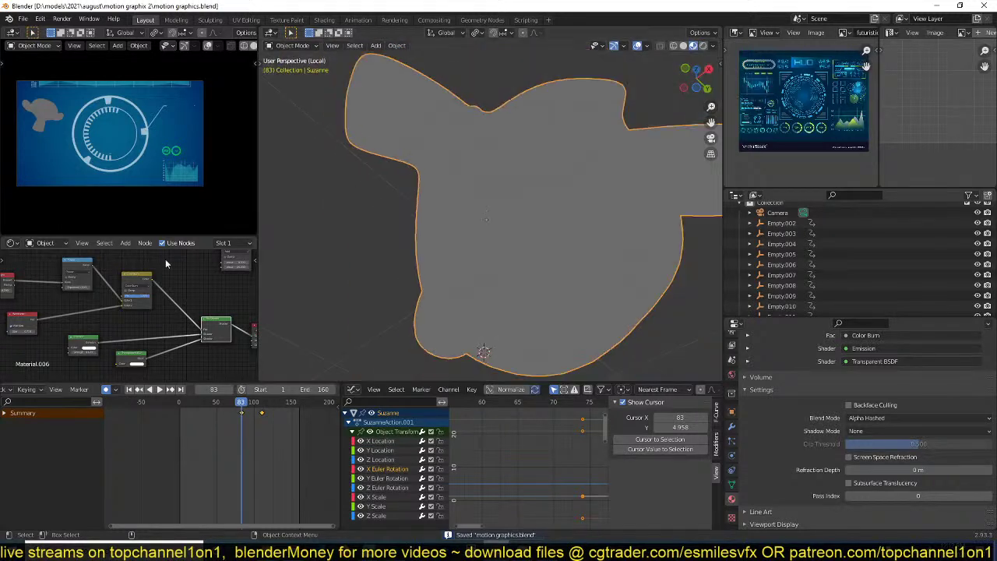
{"action": "left_click", "coordinate": [143, 286], "text": "ctrl+shift"}
{"action": "scroll", "coordinate": [186, 329], "scroll_direction": "up", "scroll_amount": 2}
{"action": "left_click", "coordinate": [234, 325], "text": "ctrl+shift"}
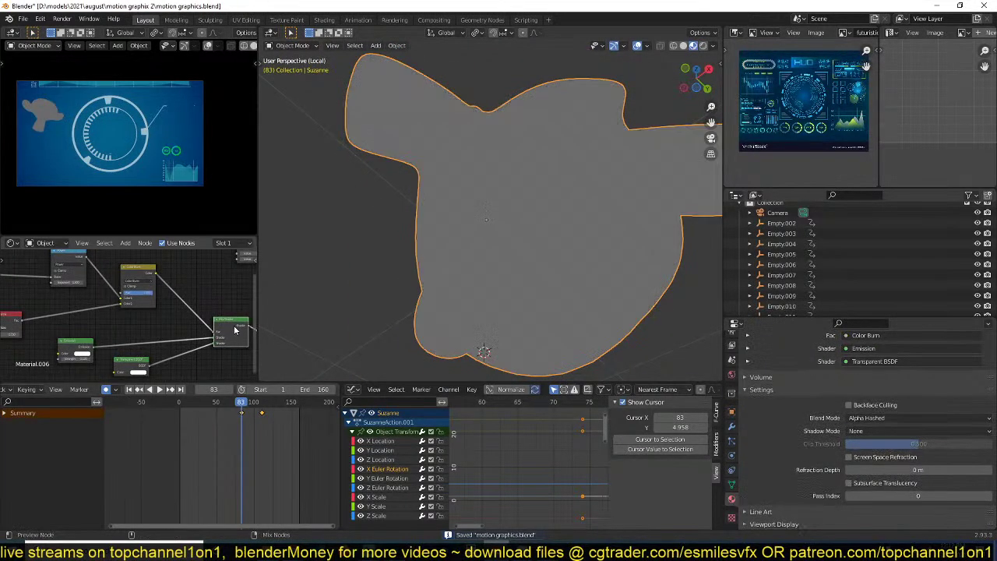
- Disconnect the Emission from the Mix Shader and move the Transparent BSDF link to the first shader input
{"action": "middle_click_drag", "start_coordinate": [143, 333], "coordinate": [157, 283]}
{"action": "scroll", "coordinate": [158, 283], "scroll_direction": "up", "scroll_amount": 1}
{"action": "middle_click_drag", "start_coordinate": [232, 287], "coordinate": [149, 312]}
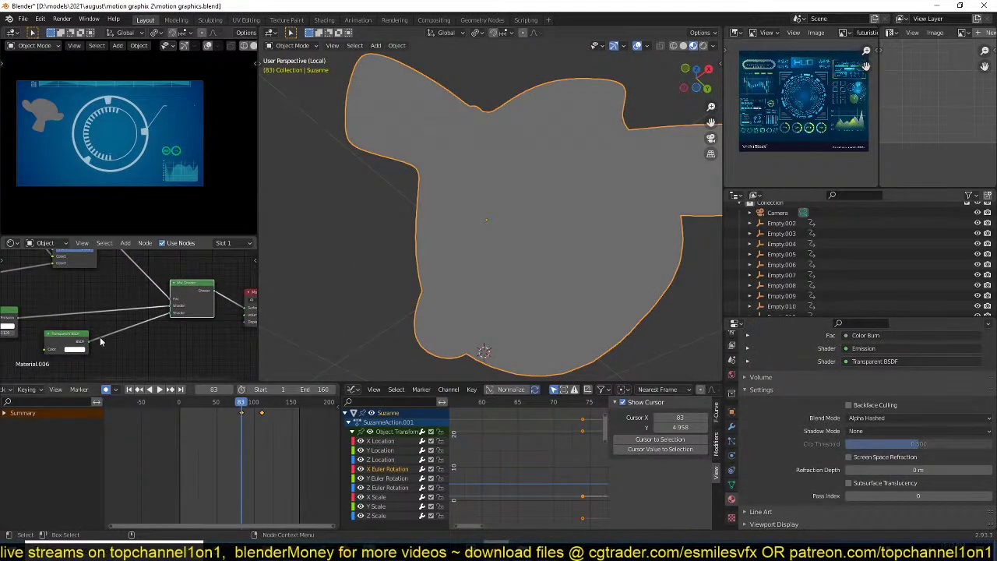
{"action": "scroll", "coordinate": [100, 340], "scroll_direction": "up", "scroll_amount": 1}
{"action": "left_click_drag", "start_coordinate": [177, 304], "coordinate": [159, 315]}
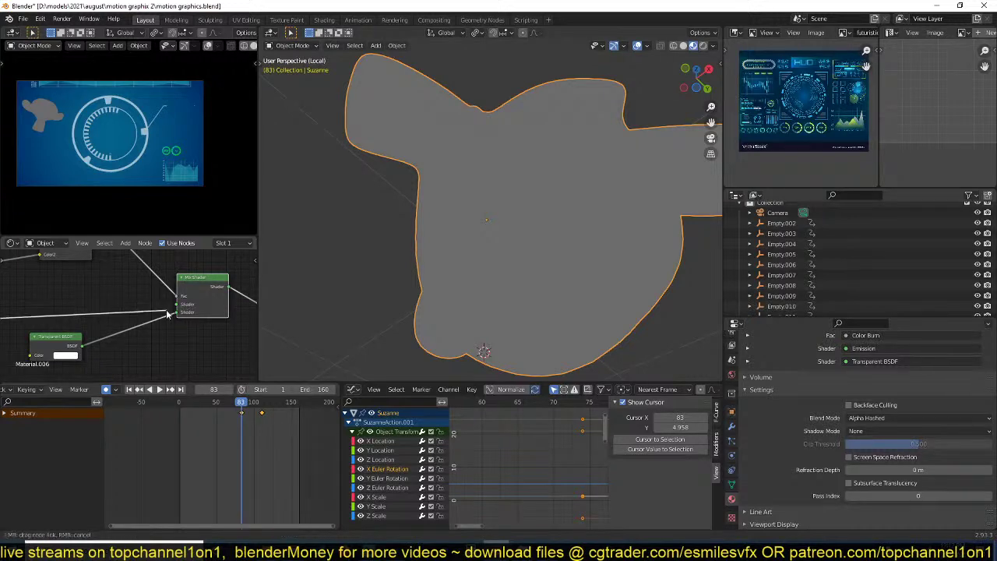
{"action": "scroll", "coordinate": [165, 301], "scroll_direction": "down", "scroll_amount": 1}
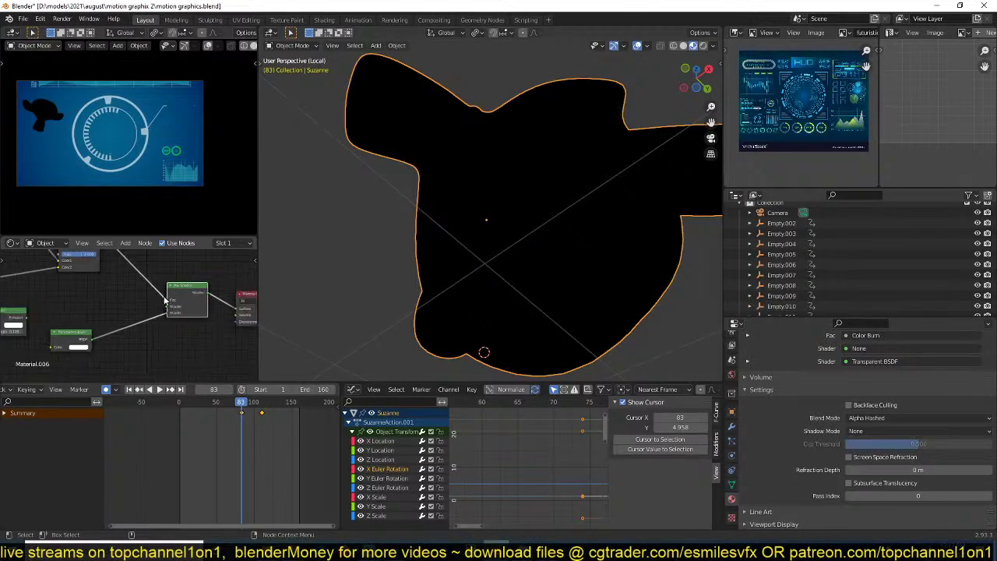
{"action": "left_click_drag", "start_coordinate": [168, 314], "coordinate": [168, 307]}
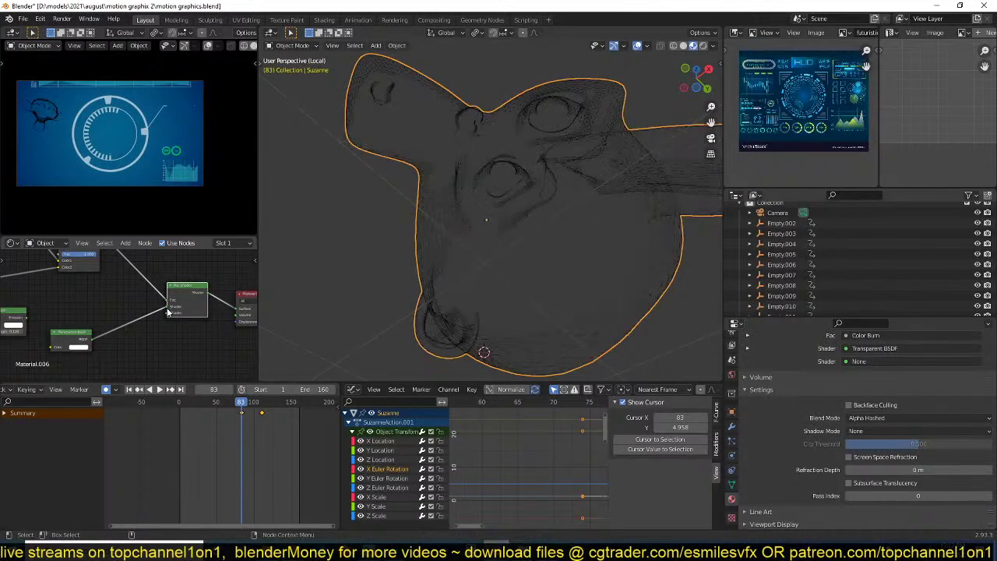
- Place the Emission node below the Transparent BSDF and connect it to the Mix Shader's second shader input
{"action": "scroll", "coordinate": [468, 249], "scroll_direction": "down", "scroll_amount": 6}
{"action": "middle_click_drag", "start_coordinate": [488, 302], "coordinate": [441, 236]}
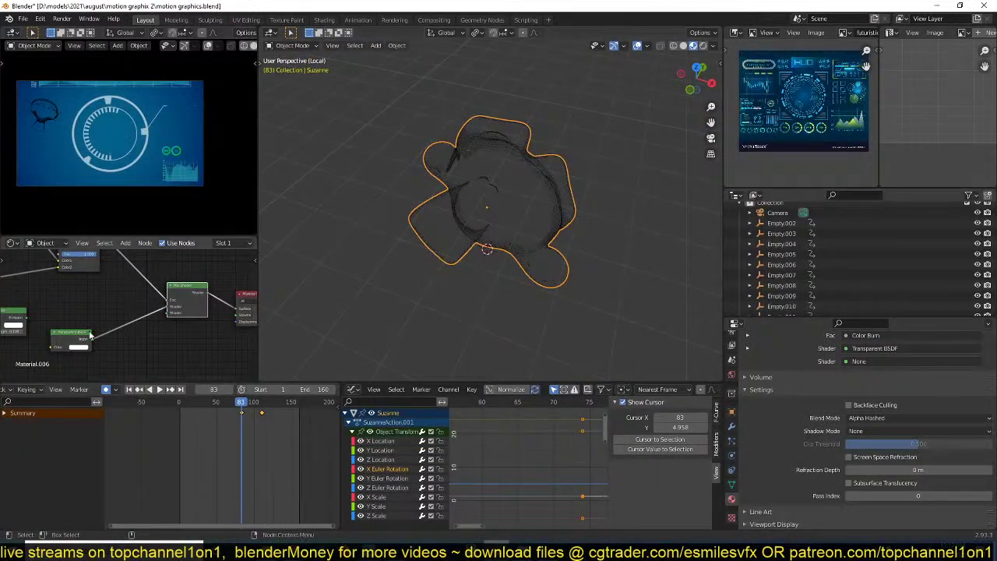
{"action": "left_click_drag", "start_coordinate": [92, 336], "coordinate": [96, 306]}
{"action": "left_click_drag", "start_coordinate": [15, 309], "coordinate": [67, 347]}
{"action": "left_click_drag", "start_coordinate": [191, 296], "coordinate": [198, 308]}
{"action": "left_click_drag", "start_coordinate": [82, 351], "coordinate": [174, 322]}
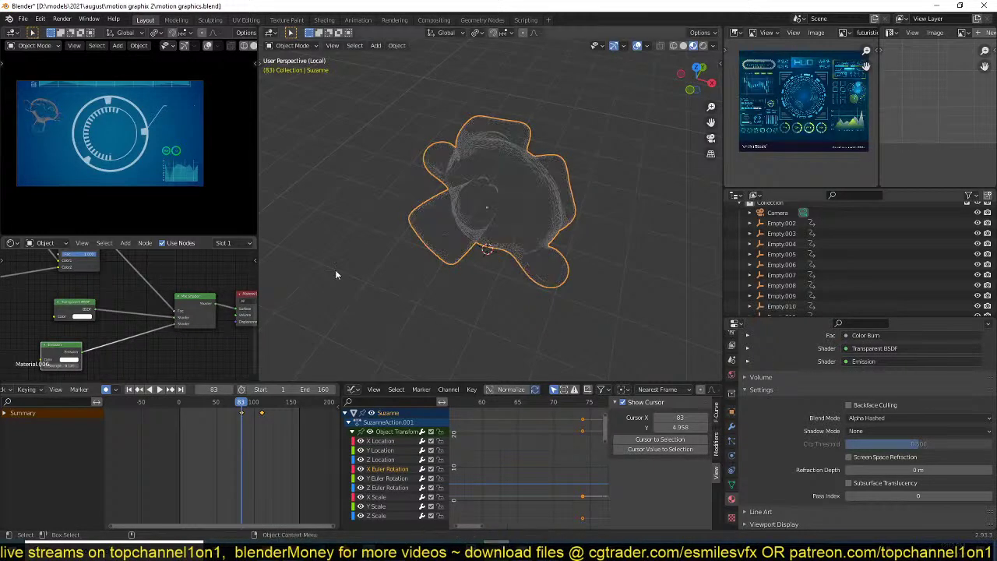
{"action": "middle_click_drag", "start_coordinate": [390, 206], "coordinate": [416, 165]}
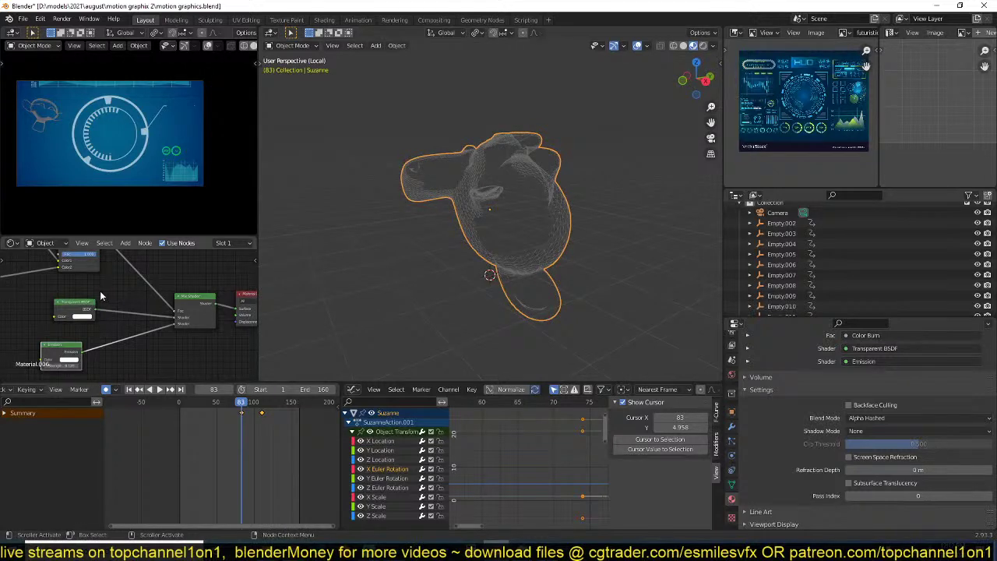
- Increase the Layer Weight node's Blend value to spread the wireframe over more of Suzanne
{"action": "middle_click_drag", "start_coordinate": [99, 290], "coordinate": [143, 316]}
{"action": "middle_click_drag", "start_coordinate": [61, 294], "coordinate": [131, 321]}
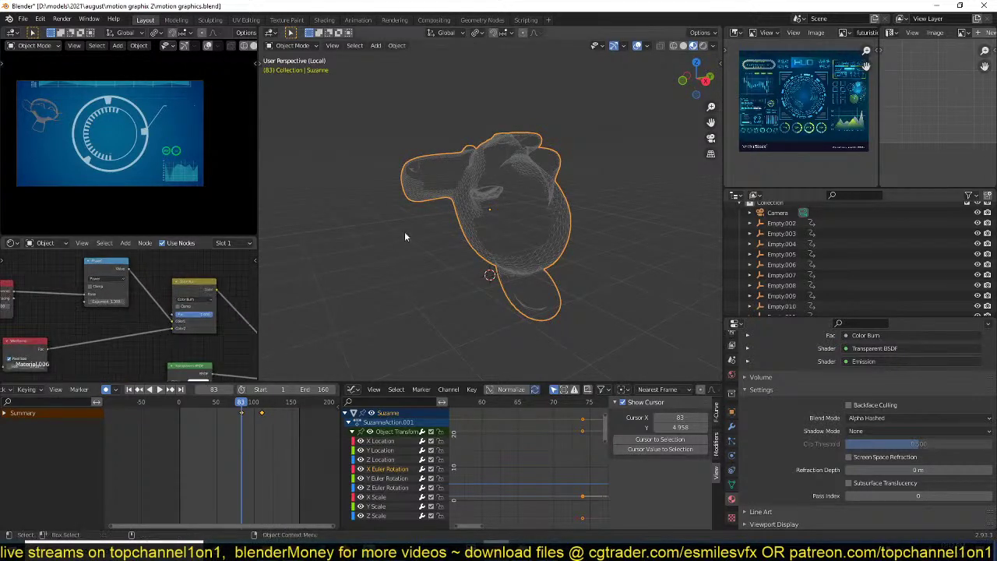
{"action": "middle_click_drag", "start_coordinate": [404, 231], "coordinate": [411, 285]}
{"action": "middle_click_drag", "start_coordinate": [143, 283], "coordinate": [249, 291]}
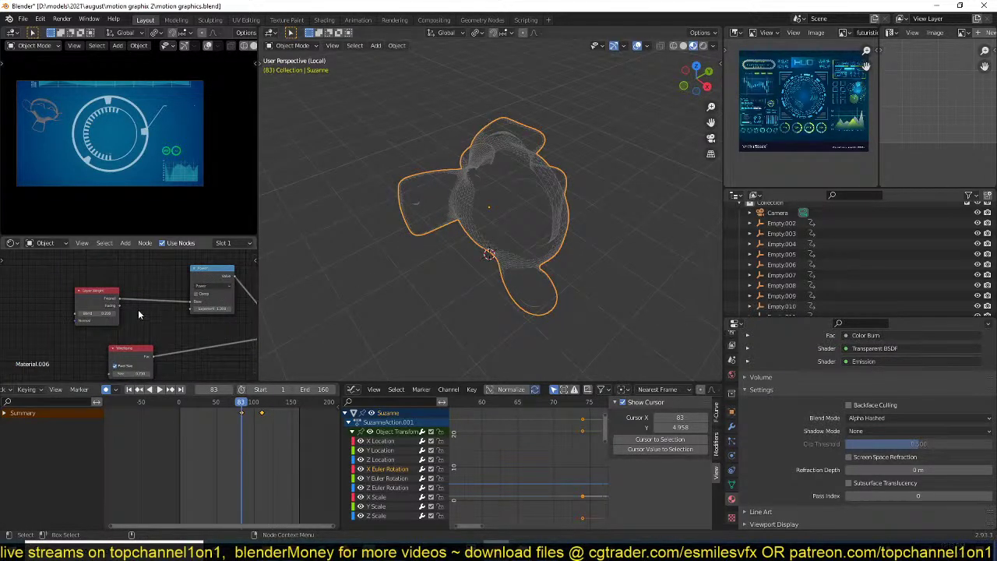
{"action": "mouse_move", "coordinate": [101, 313]}
{"action": "left_mouse_down"}
{"action": "mouse_move", "coordinate": [124, 312]}
{"action": "mouse_move", "coordinate": [109, 312]}
{"action": "left_mouse_up"}
{"action": "middle_click_drag", "start_coordinate": [145, 310], "coordinate": [100, 291]}
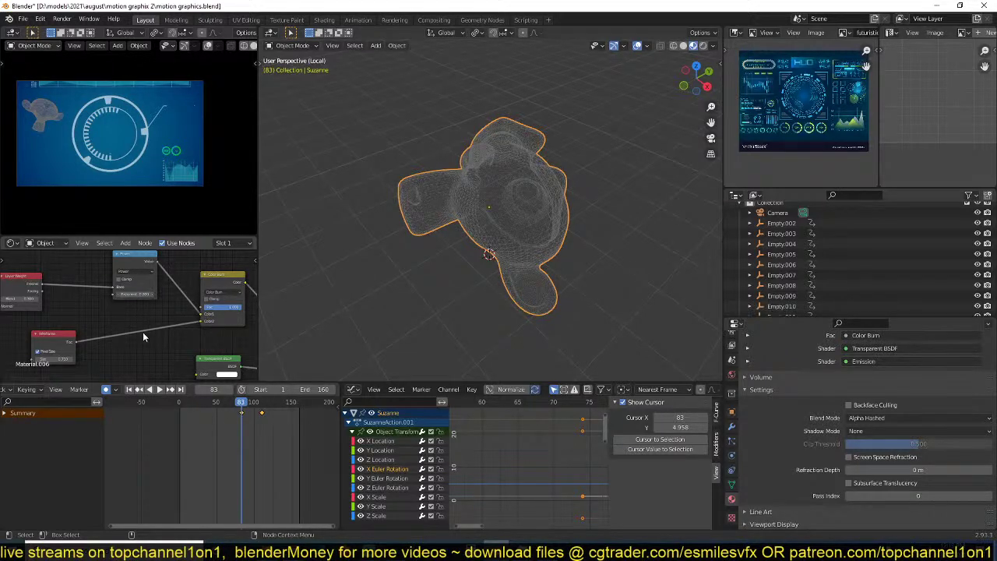
- Set the Emission color to light blue and raise its strength so the wireframe glows brighter
{"action": "middle_click_drag", "start_coordinate": [143, 332], "coordinate": [154, 297]}
{"action": "left_click", "coordinate": [144, 352]}
{"action": "left_click", "coordinate": [159, 266]}
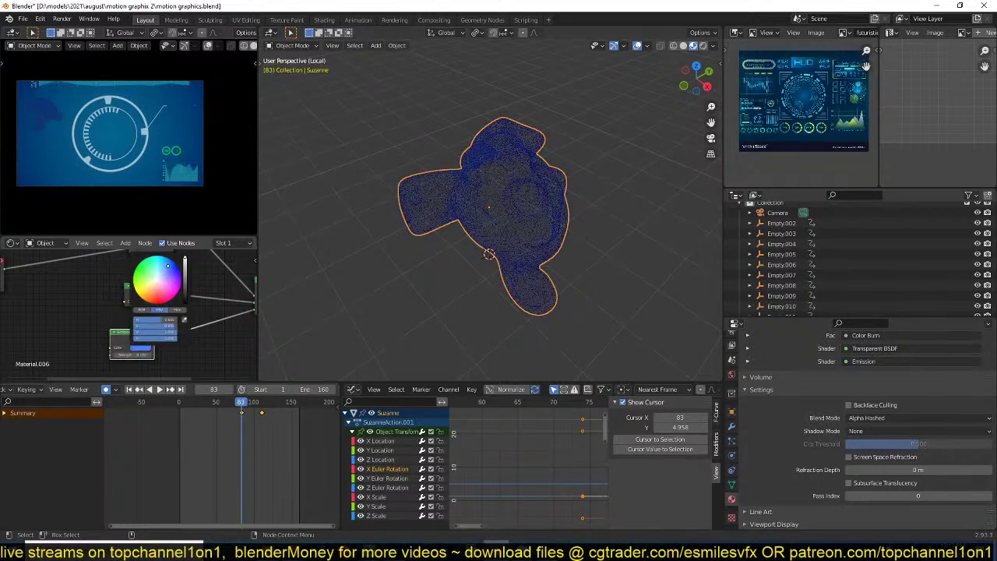
{"action": "left_click_drag", "start_coordinate": [156, 266], "coordinate": [164, 266]}
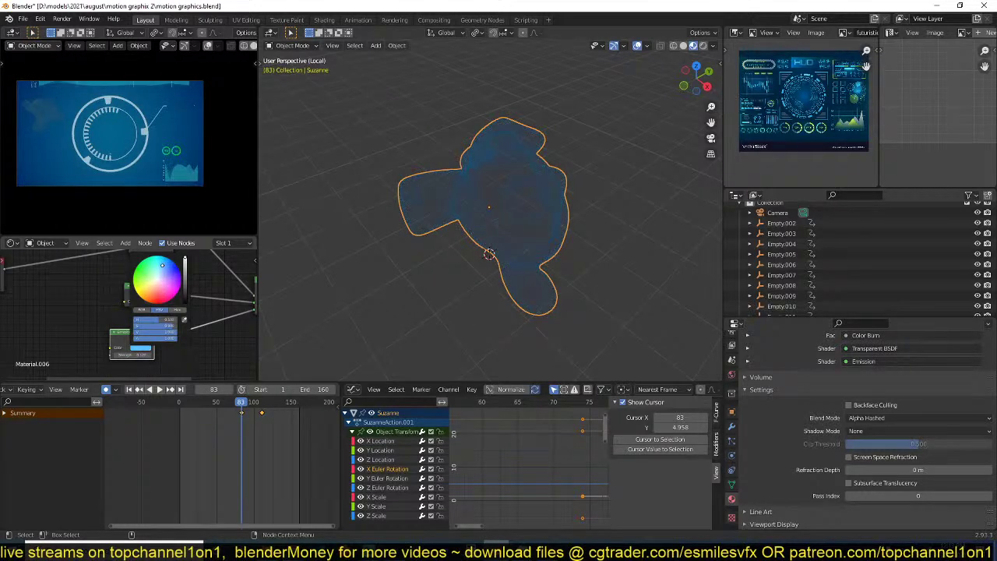
{"action": "left_click_drag", "start_coordinate": [154, 327], "coordinate": [161, 327]}
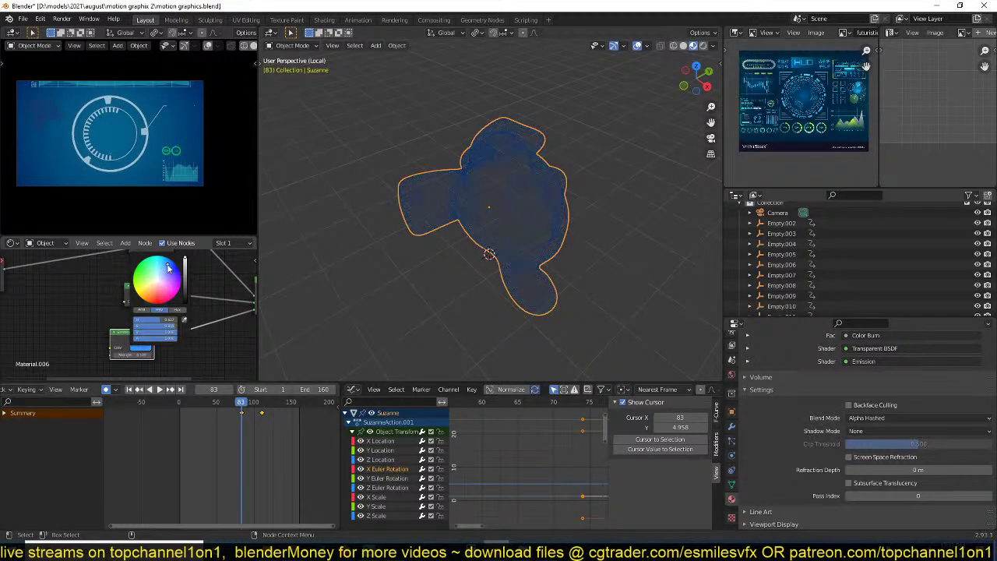
{"action": "left_click_drag", "start_coordinate": [167, 267], "coordinate": [166, 266]}
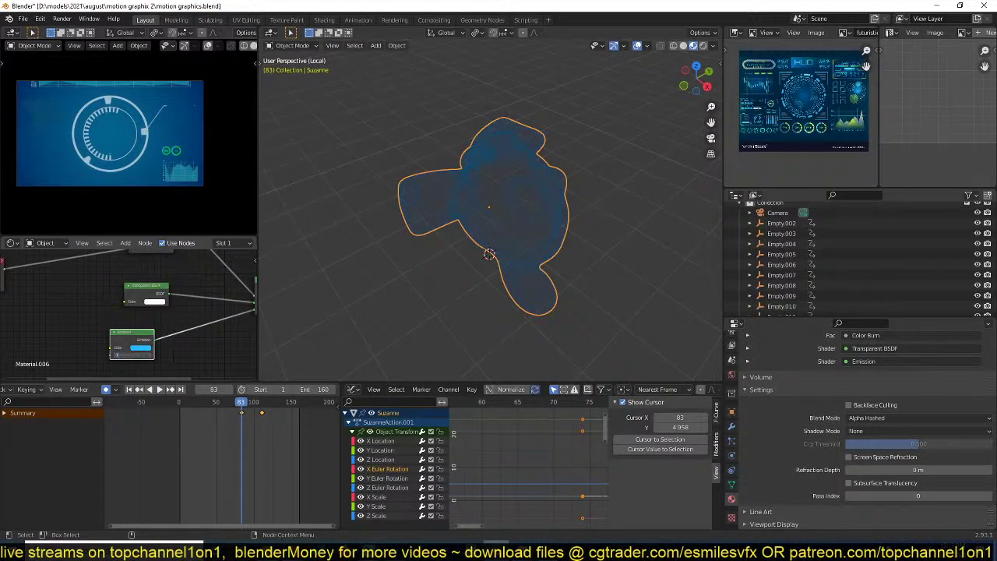
{"action": "middle_click_drag", "start_coordinate": [103, 316], "coordinate": [104, 334]}
{"action": "middle_click_drag", "start_coordinate": [131, 286], "coordinate": [138, 304]}
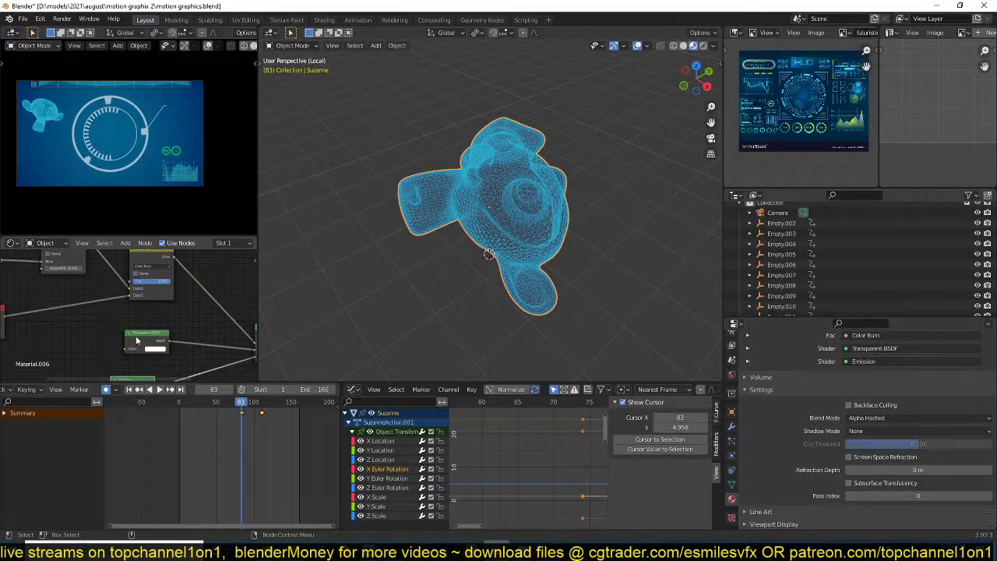
- Increase the Power node's exponent to fade the wireframe toward Suzanne's center
{"action": "middle_click_drag", "start_coordinate": [136, 341], "coordinate": [151, 358]}
{"action": "mouse_move", "coordinate": [168, 297]}
{"action": "left_mouse_down"}
{"action": "mouse_move", "coordinate": [152, 298]}
{"action": "mouse_move", "coordinate": [163, 304]}
{"action": "left_mouse_up"}
{"action": "middle_click_drag", "start_coordinate": [76, 294], "coordinate": [149, 304]}
{"action": "left_click_drag", "start_coordinate": [151, 296], "coordinate": [160, 295]}
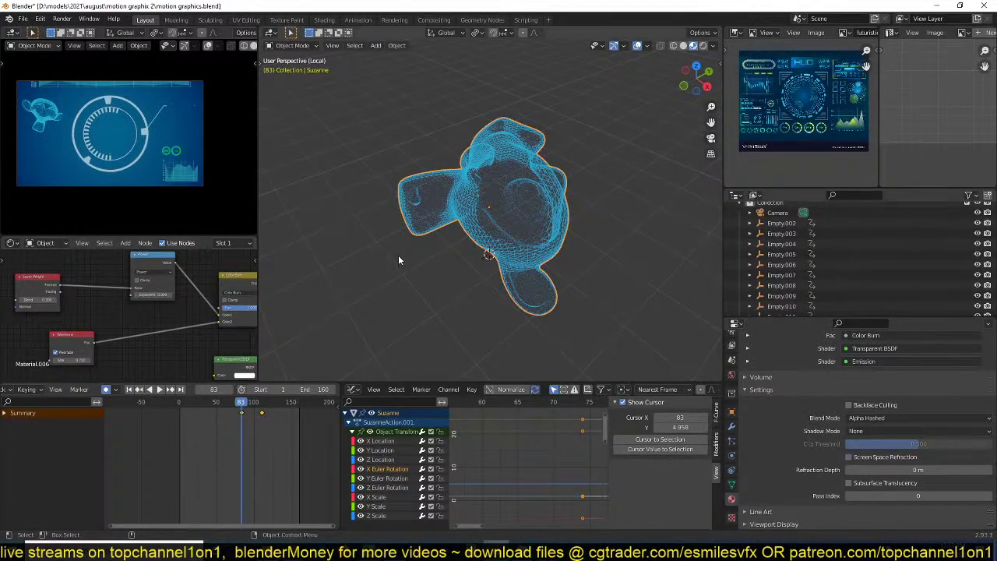
- Delete Suzanne's last keyframe from the timeline and play back the animation
{"action": "key", "text": "space"}
{"action": "key", "text": "Escape"}
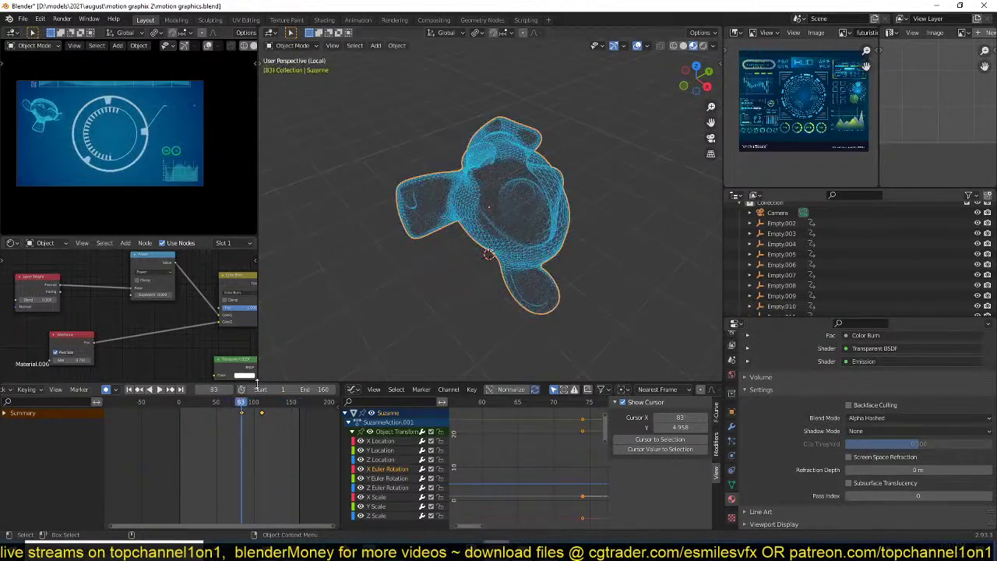
{"action": "key", "text": "x"}
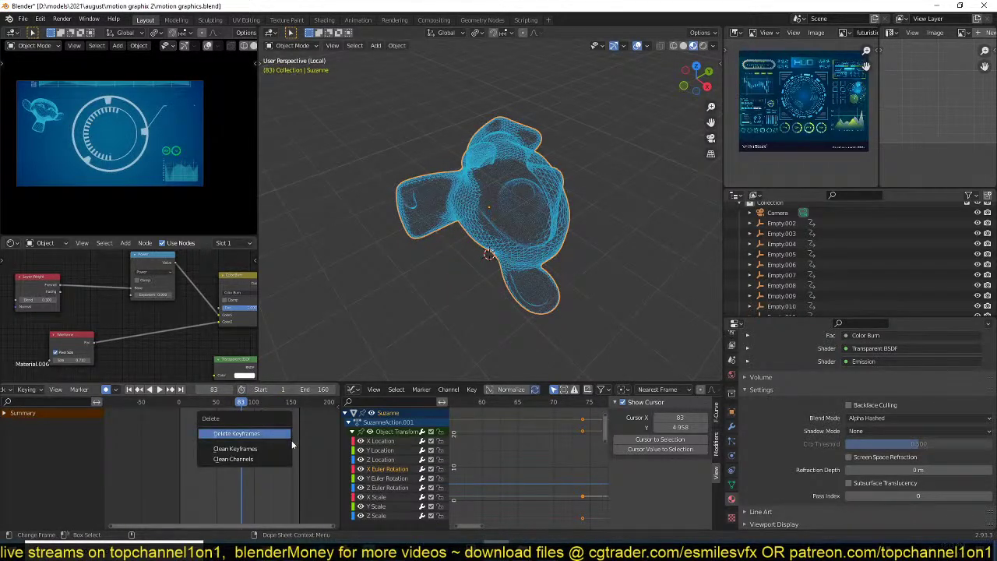
{"action": "left_click", "coordinate": [291, 440]}
{"action": "left_click_drag", "start_coordinate": [269, 416], "coordinate": [282, 410]}
{"action": "right_click", "coordinate": [270, 410]}
{"action": "key", "text": "x"}
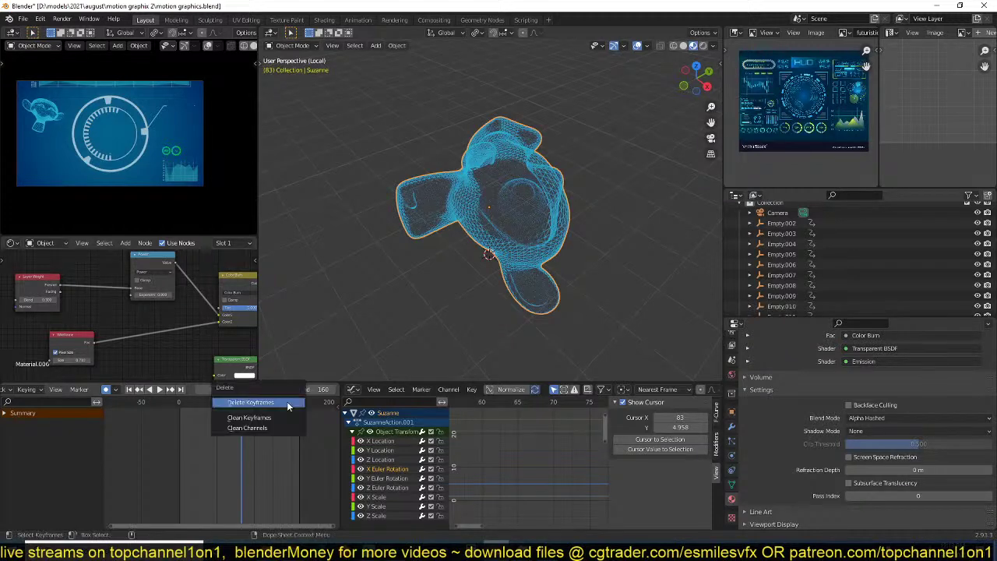
{"action": "left_click", "coordinate": [288, 406]}
{"action": "key", "text": "space"}
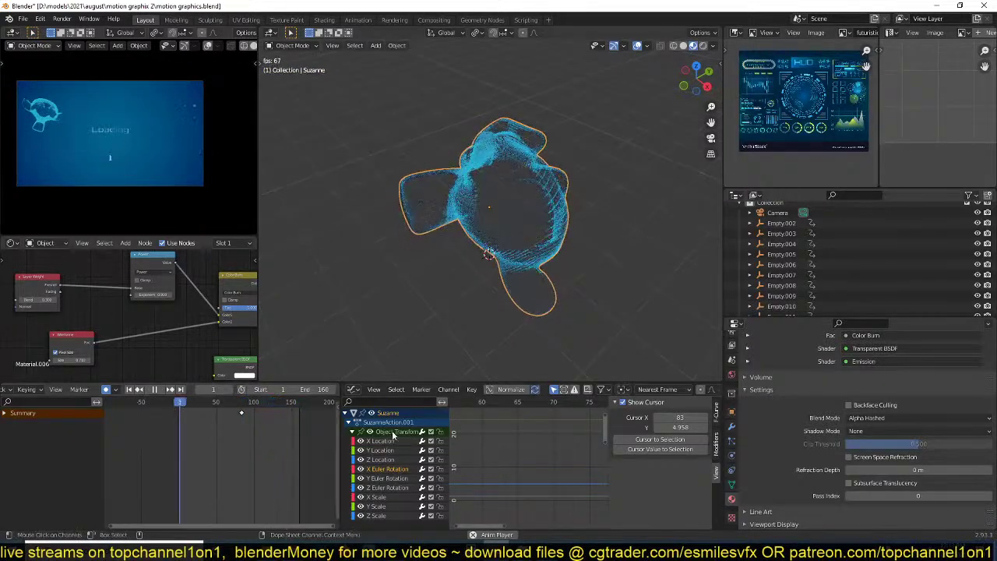
{"action": "key", "text": "space"}
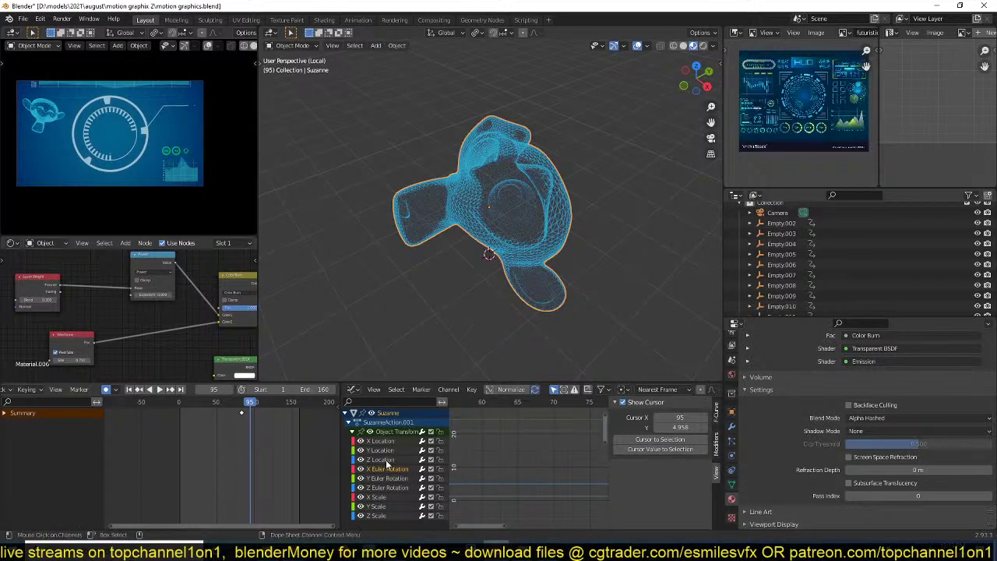
- Add a Cycles modifier to Suzanne's Z Euler Rotation curve and play back the animation
{"action": "left_click", "coordinate": [387, 489]}
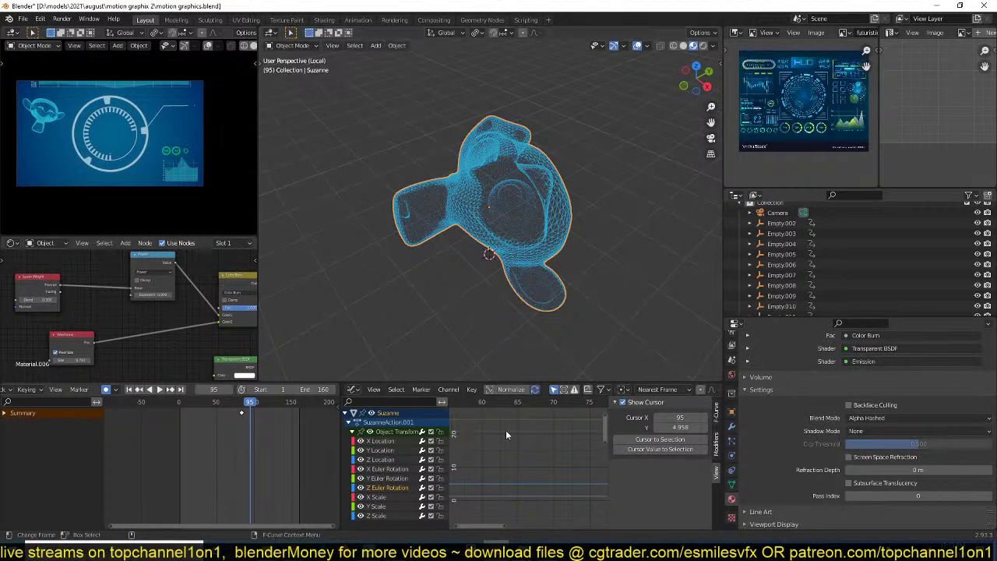
{"action": "scroll", "coordinate": [590, 468], "scroll_direction": "down", "scroll_amount": 1}
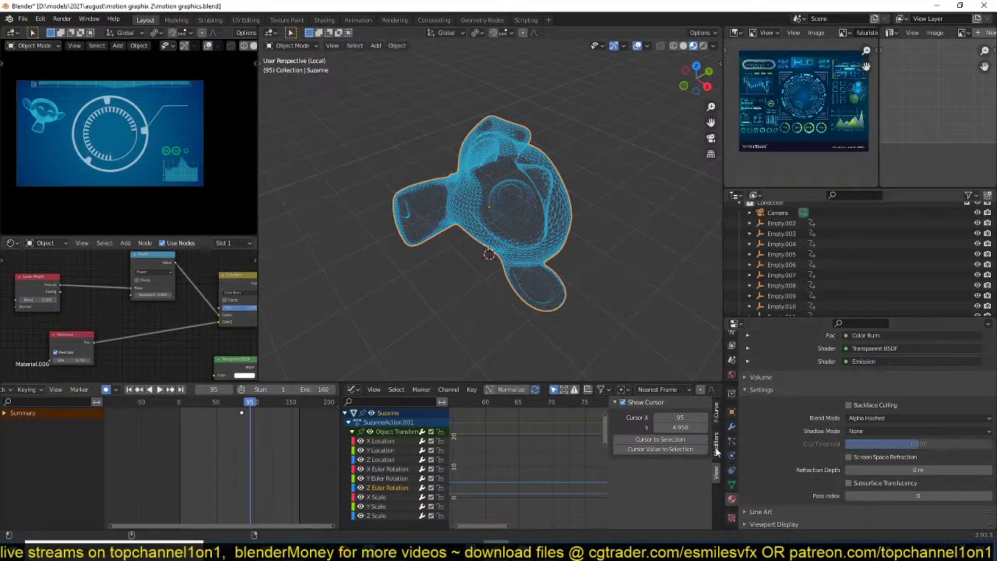
{"action": "left_click", "coordinate": [717, 450]}
{"action": "left_click", "coordinate": [659, 404]}
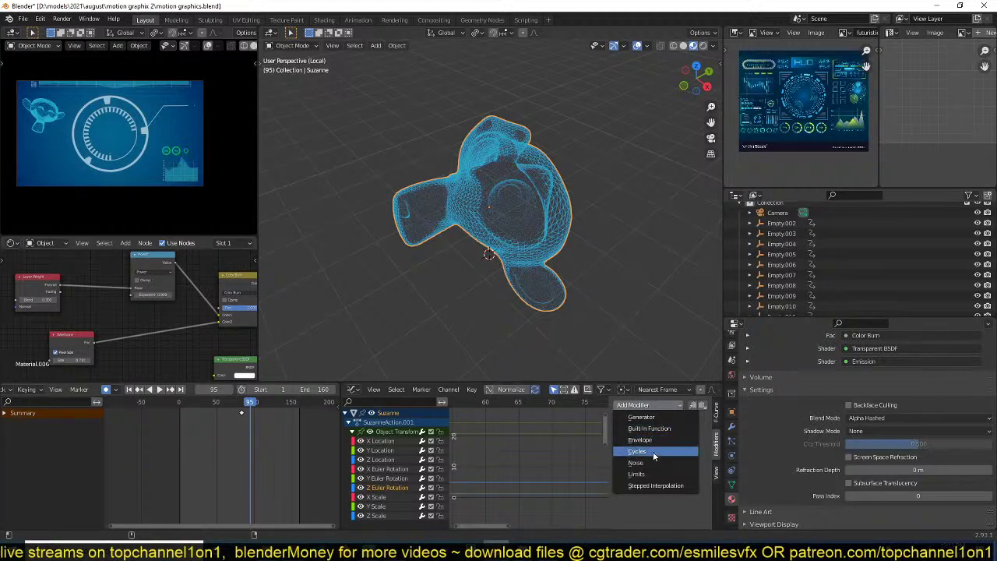
{"action": "left_click", "coordinate": [655, 452]}
{"action": "left_click", "coordinate": [679, 439]}
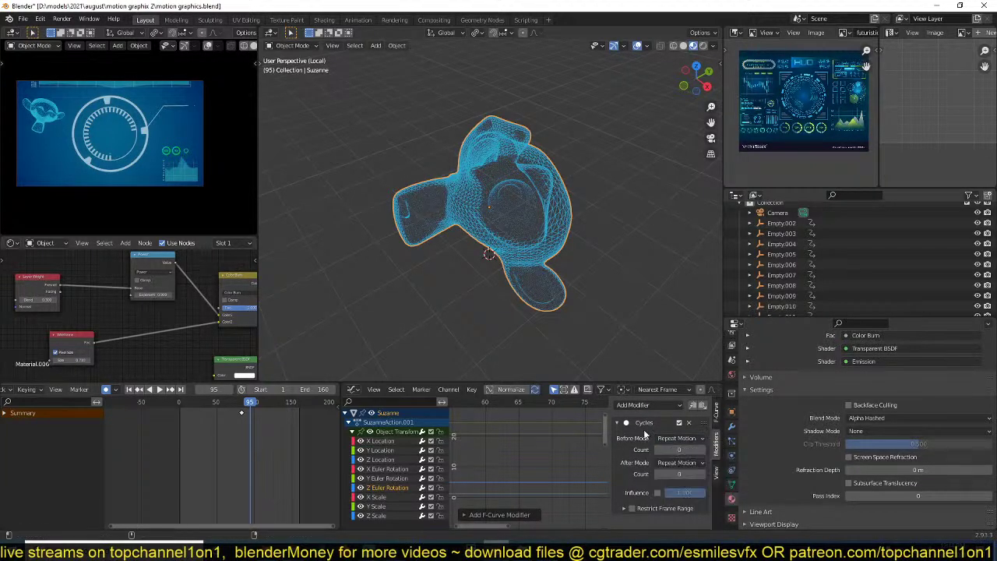
{"action": "key", "text": "ctrl+Tab"}
{"action": "scroll", "coordinate": [507, 462], "scroll_direction": "down", "scroll_amount": 4}
{"action": "key", "text": "space"}
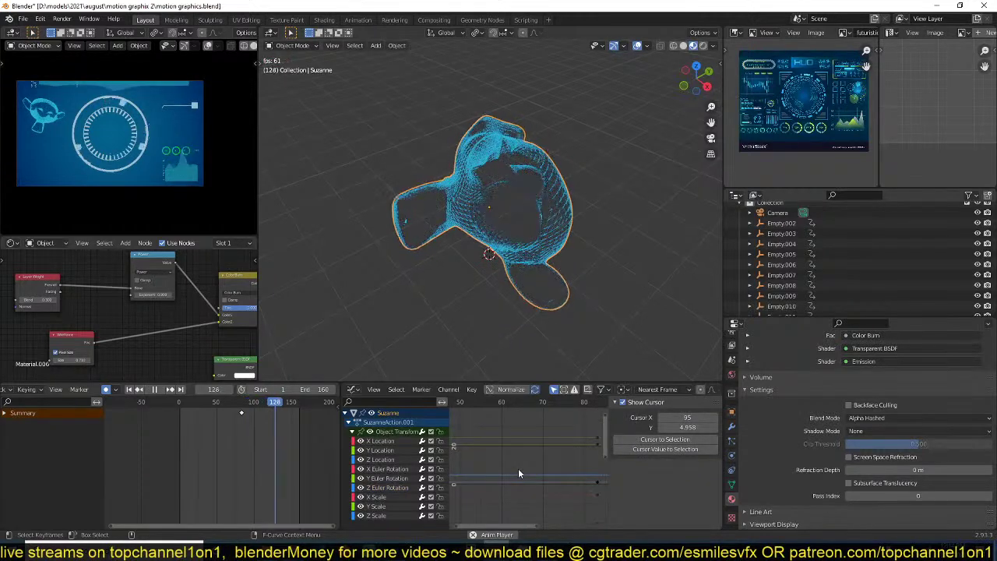
{"action": "scroll", "coordinate": [518, 468], "scroll_direction": "down", "scroll_amount": 4}
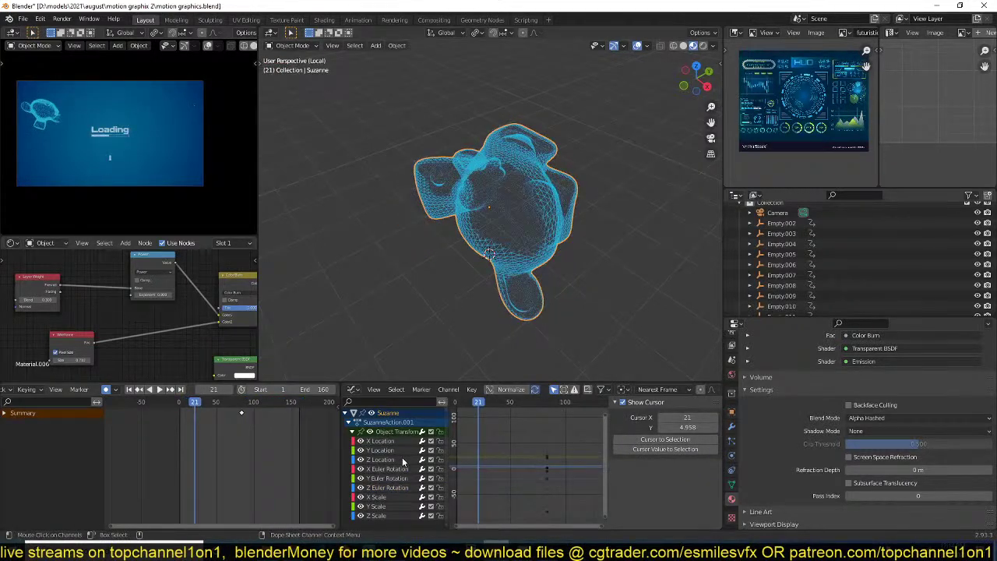
- Isolate the Z Euler Rotation curve by hiding the other curves, and frame it in the graph
{"action": "key", "text": "ctrl+Tab"}
{"action": "left_click", "coordinate": [399, 488]}
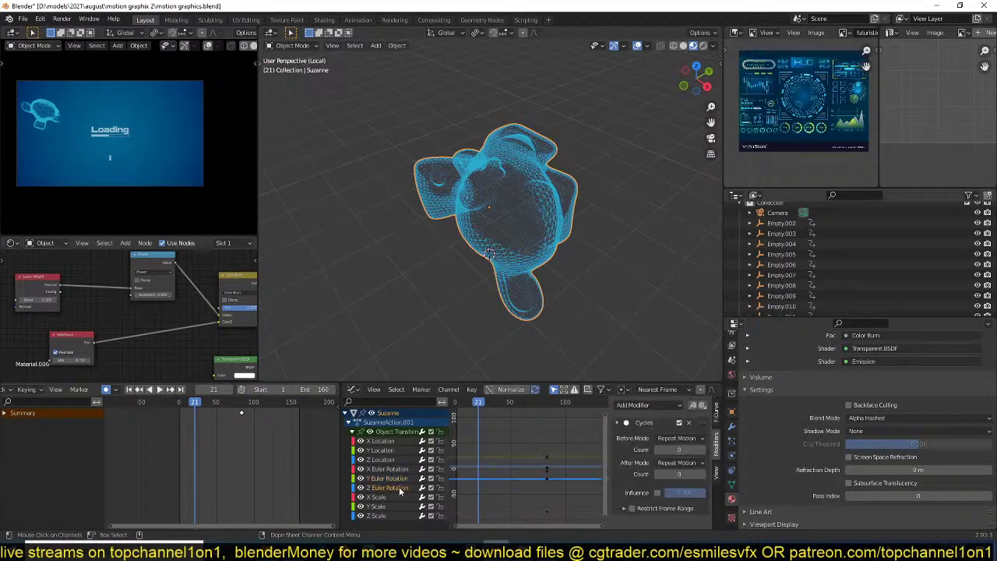
{"action": "key", "text": "shift+h"}
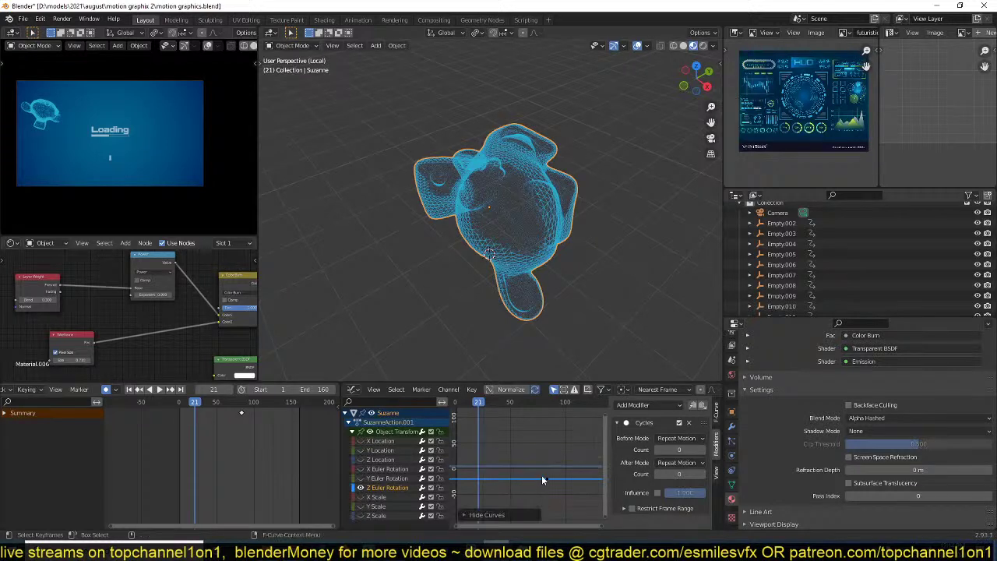
{"action": "key", "text": "Home"}
{"action": "scroll", "coordinate": [543, 474], "scroll_direction": "down", "scroll_amount": 5}
- Insert a new Z Euler Rotation keyframe, move it to about frame 106 and a value of about -21, and play the result
{"action": "right_click", "coordinate": [558, 466], "text": "ctrl"}
{"action": "right_click", "coordinate": [573, 468], "text": "ctrl"}
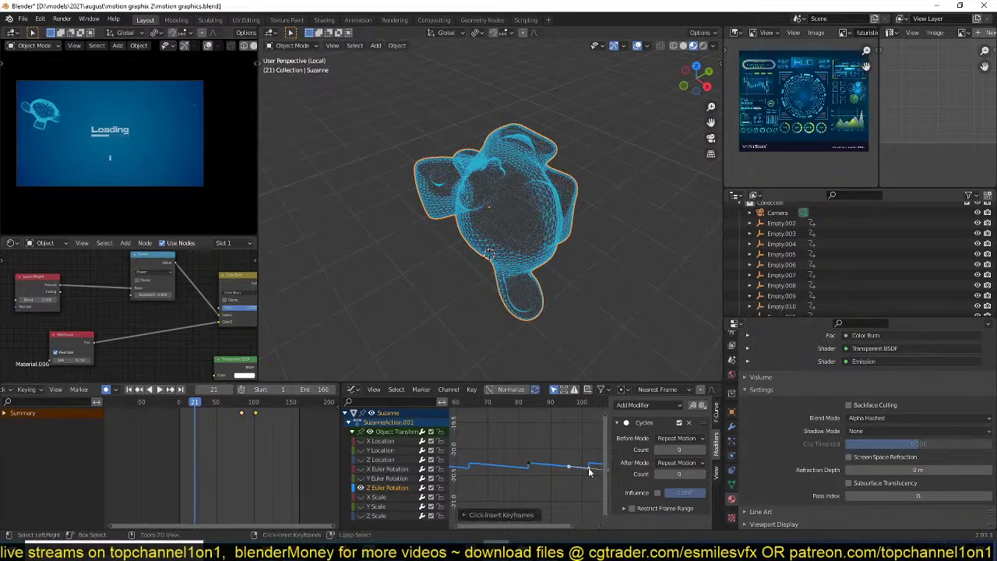
{"action": "right_click", "coordinate": [586, 468], "text": "ctrl"}
{"action": "key", "text": "space"}
{"action": "key", "text": "g"}
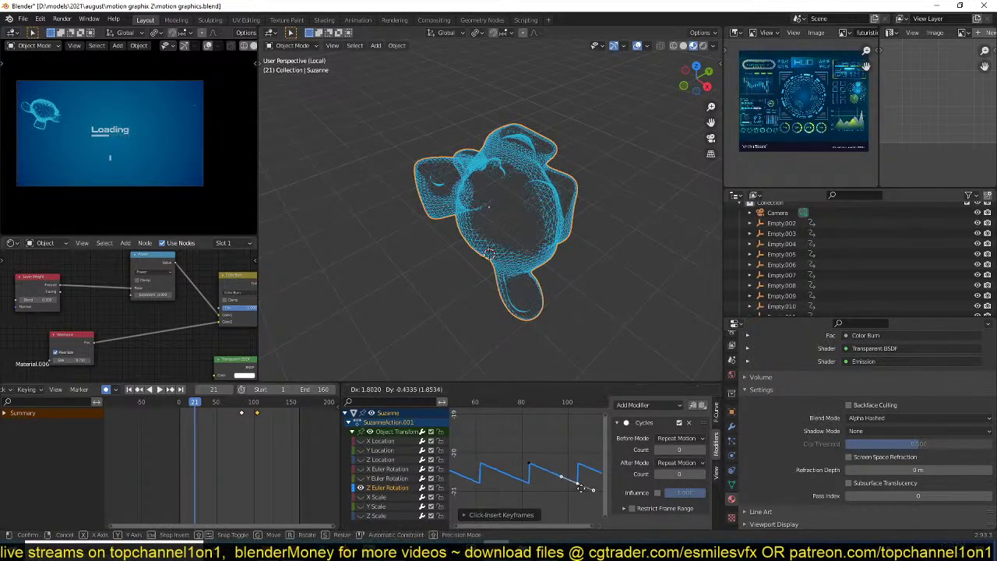
{"action": "left_click", "coordinate": [565, 485]}
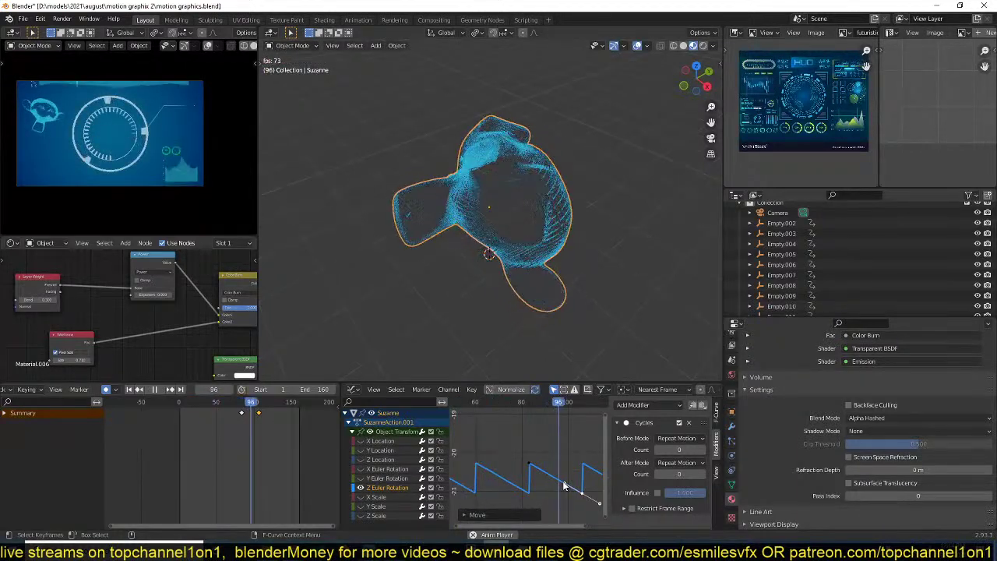
{"action": "key", "text": "Escape"}
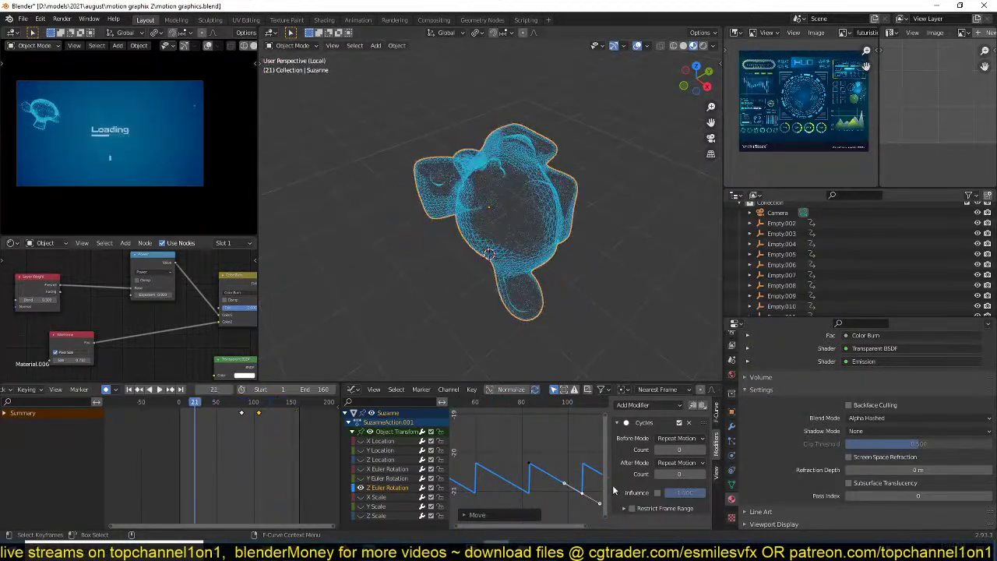
- Set the Z Euler Rotation Cycles modifier's before and after modes to Repeat with Offset and play back the animation
{"action": "left_click", "coordinate": [679, 438]}
{"action": "left_click", "coordinate": [677, 461]}
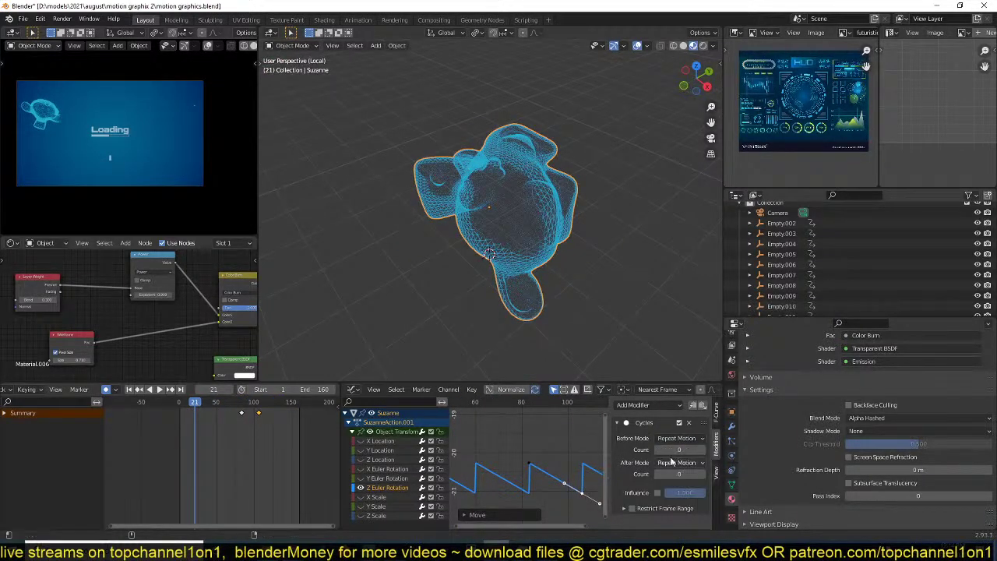
{"action": "left_click", "coordinate": [677, 463]}
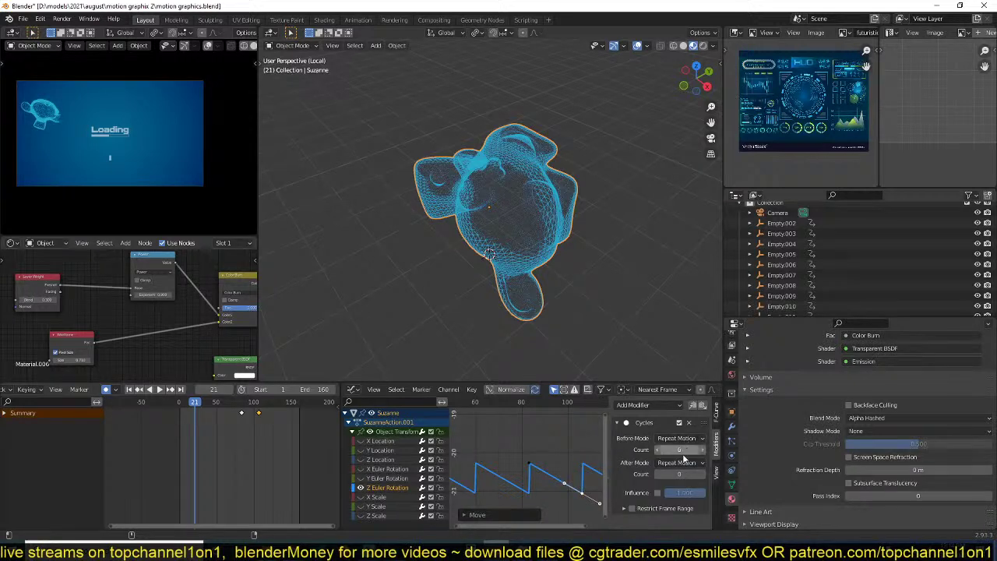
{"action": "left_click", "coordinate": [679, 439]}
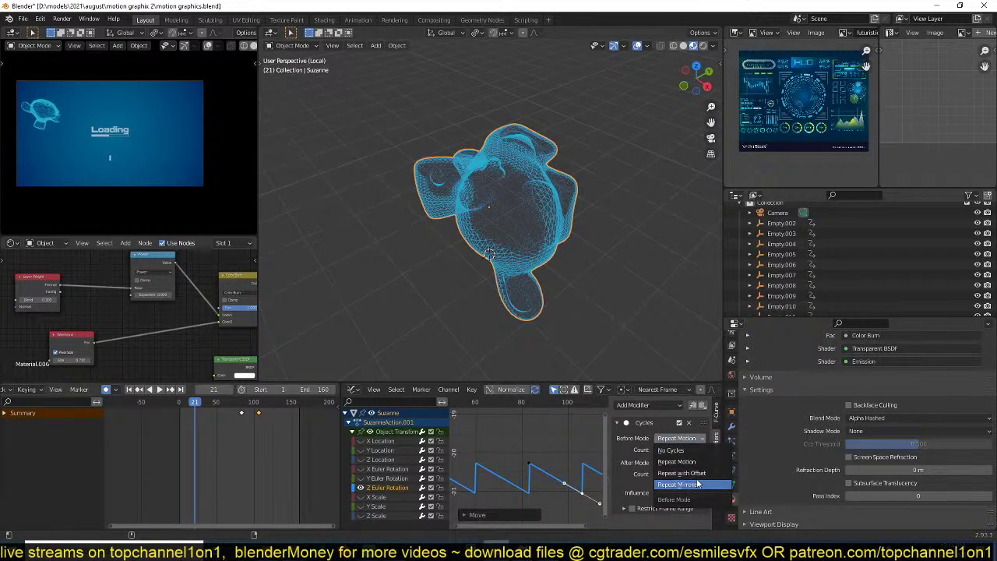
{"action": "left_click", "coordinate": [702, 474]}
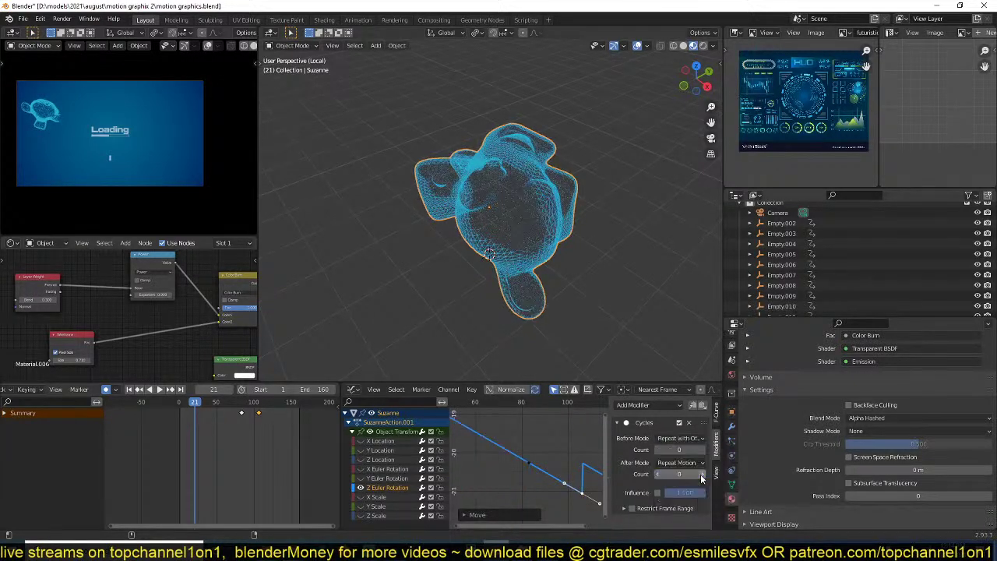
{"action": "left_click", "coordinate": [672, 464]}
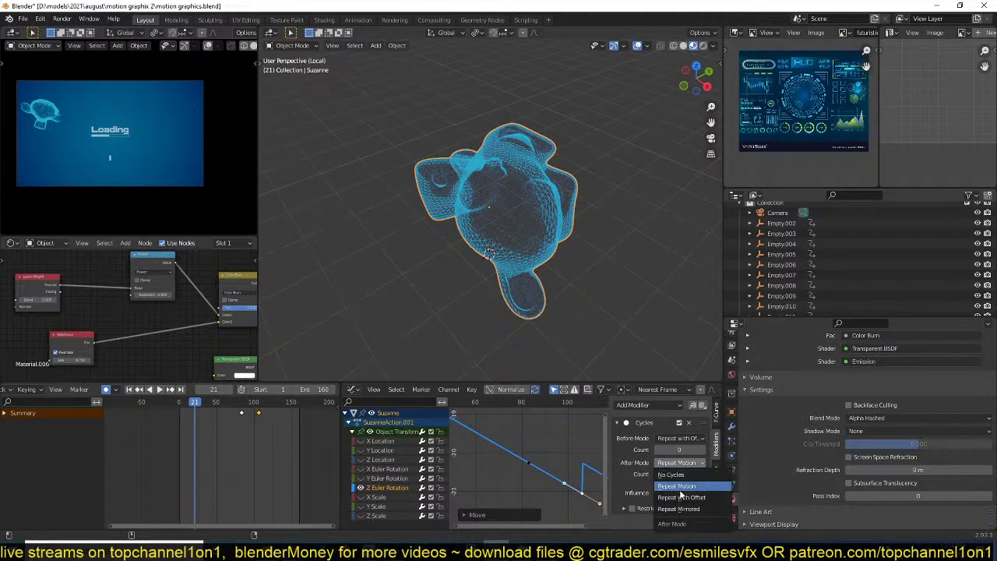
{"action": "left_click", "coordinate": [681, 497]}
{"action": "scroll", "coordinate": [559, 479], "scroll_direction": "down", "scroll_amount": 5}
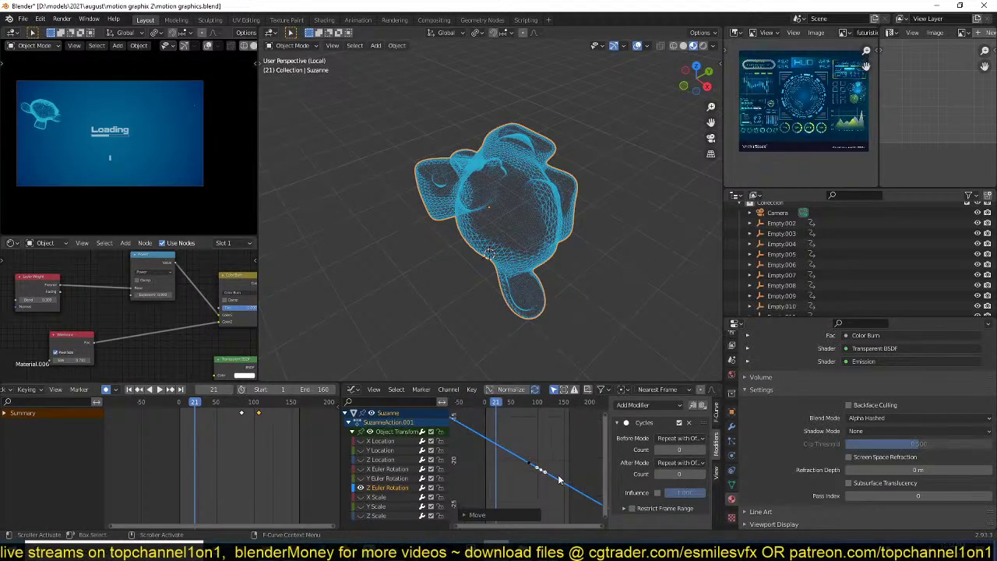
{"action": "key", "text": "space"}
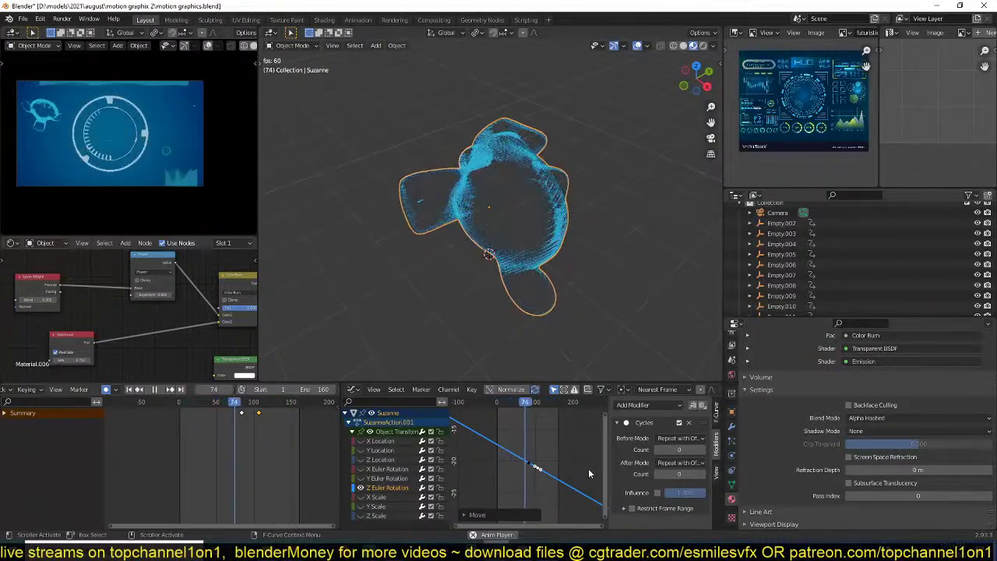
{"action": "key", "text": "t"}
{"action": "key", "text": "Escape"}
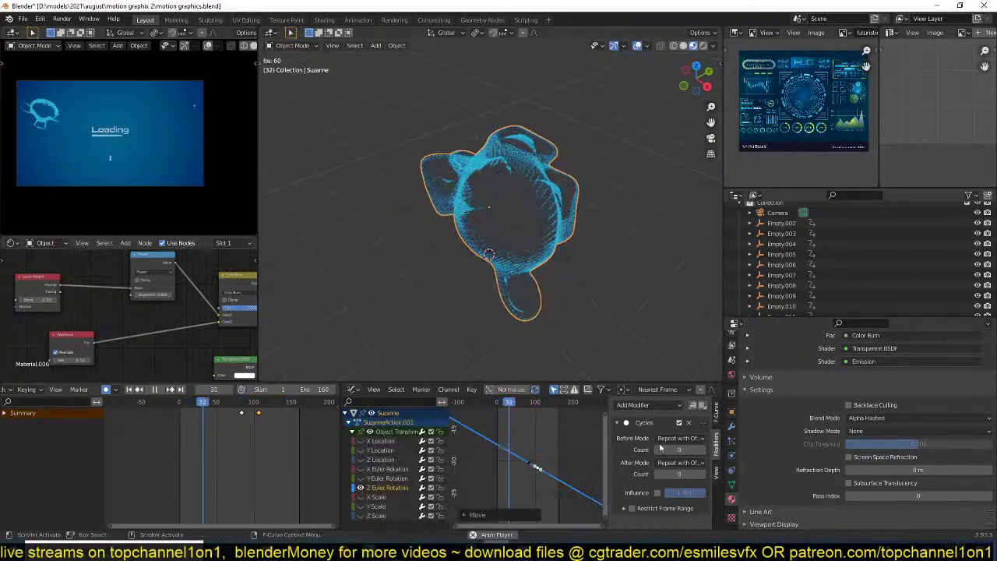
- Move the selected Z Euler Rotation keyframe to about frame 124 and a value of about -25
{"action": "middle_click_drag", "start_coordinate": [543, 490], "coordinate": [537, 452], "text": "ctrl"}
{"action": "key", "text": "g"}
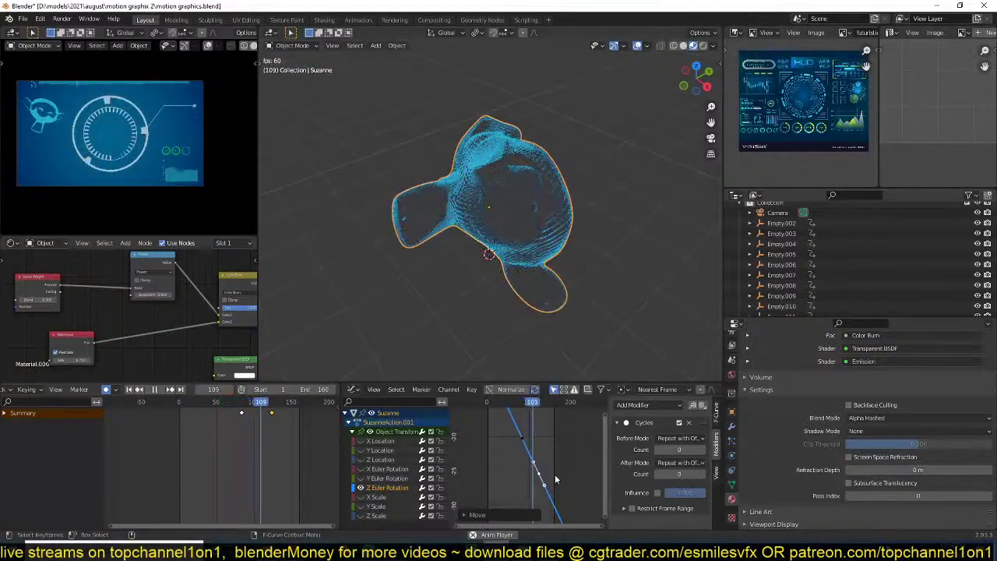
{"action": "left_click", "coordinate": [555, 475]}
{"action": "key", "text": "space"}
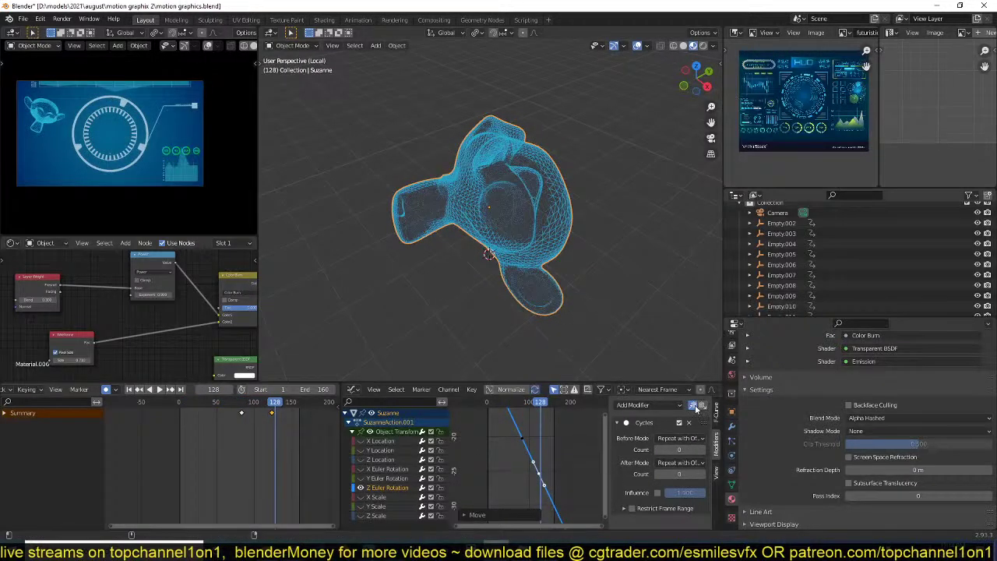
- Copy the Cycles modifier from Z Euler Rotation and paste it onto the Y and X Euler Rotation curves
{"action": "left_click", "coordinate": [380, 480]}
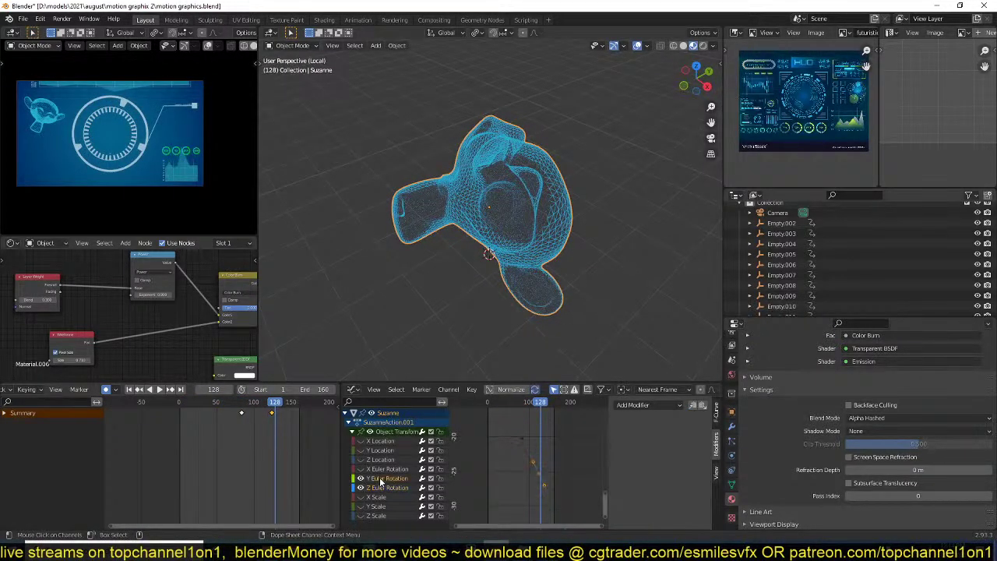
{"action": "left_click", "coordinate": [703, 405]}
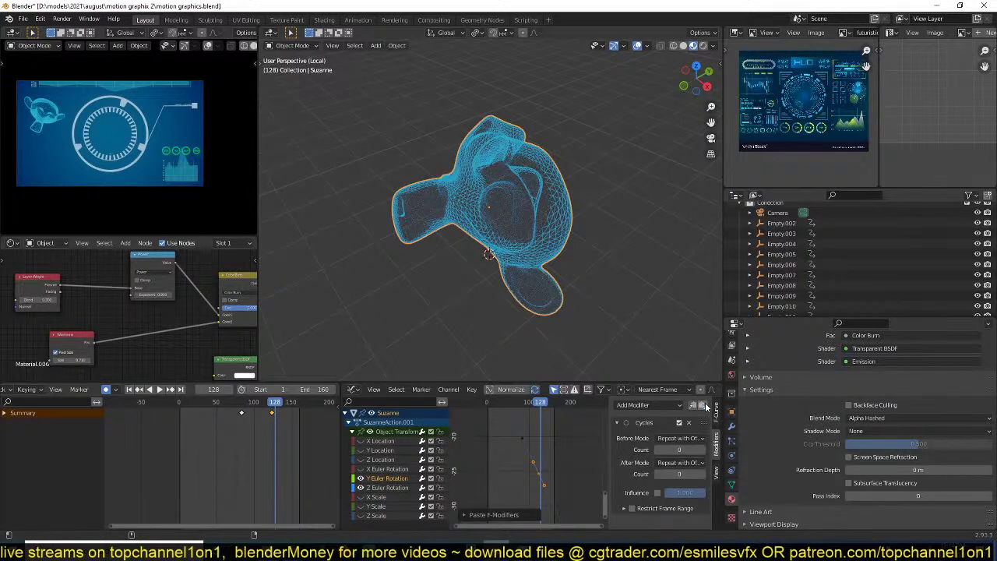
{"action": "left_click", "coordinate": [380, 470]}
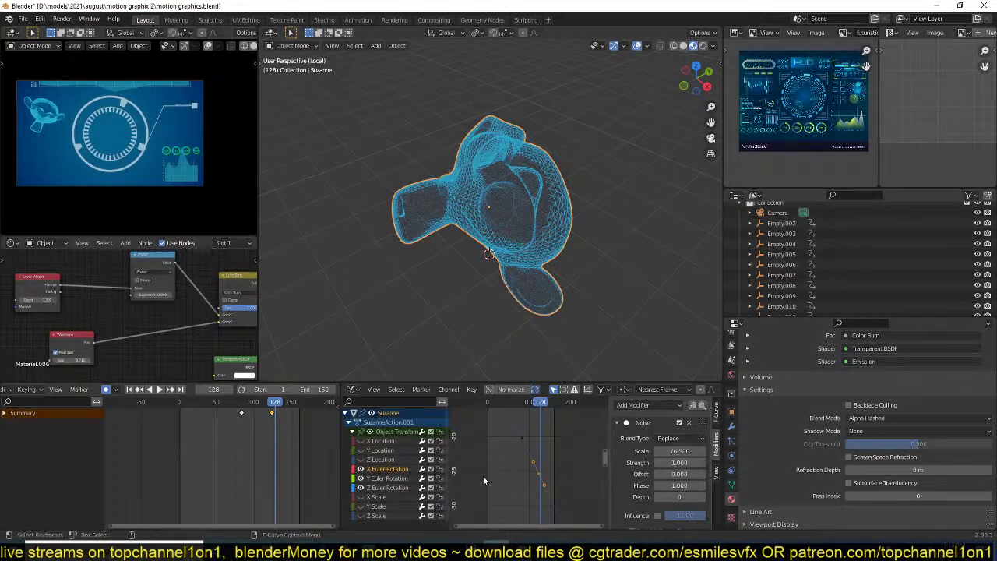
{"action": "left_click", "coordinate": [702, 406]}
{"action": "key", "text": "Home"}
{"action": "scroll", "coordinate": [568, 451], "scroll_direction": "down", "scroll_amount": 9}
{"action": "middle_click_drag", "start_coordinate": [542, 461], "coordinate": [553, 450]}
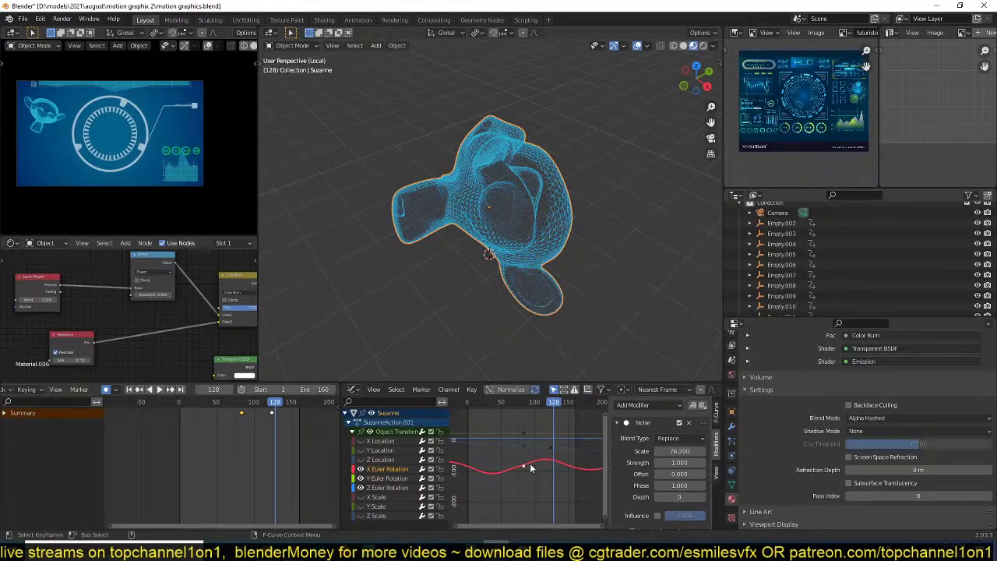
- Insert a second Y Euler Rotation keyframe, move it to about frame 125 and a value of about -75, and play the result
{"action": "left_click", "coordinate": [525, 432]}
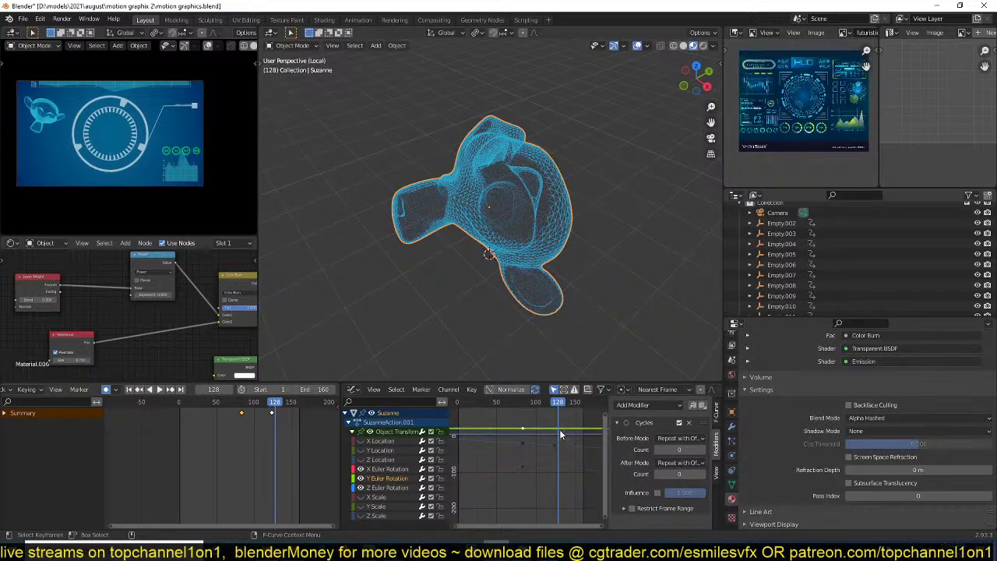
{"action": "right_click", "coordinate": [560, 427], "text": "ctrl"}
{"action": "key", "text": "g"}
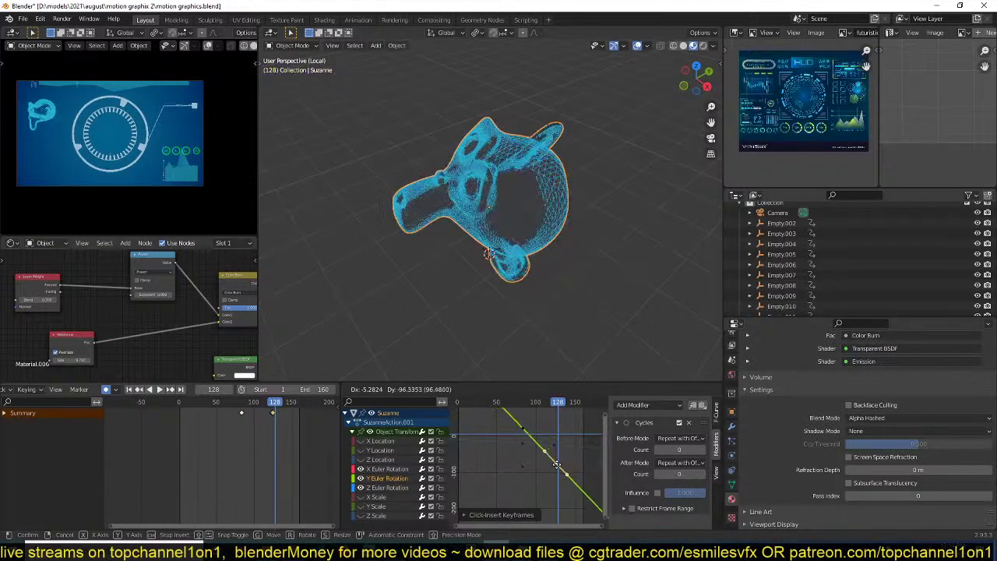
{"action": "left_click", "coordinate": [557, 465]}
{"action": "key", "text": "space"}
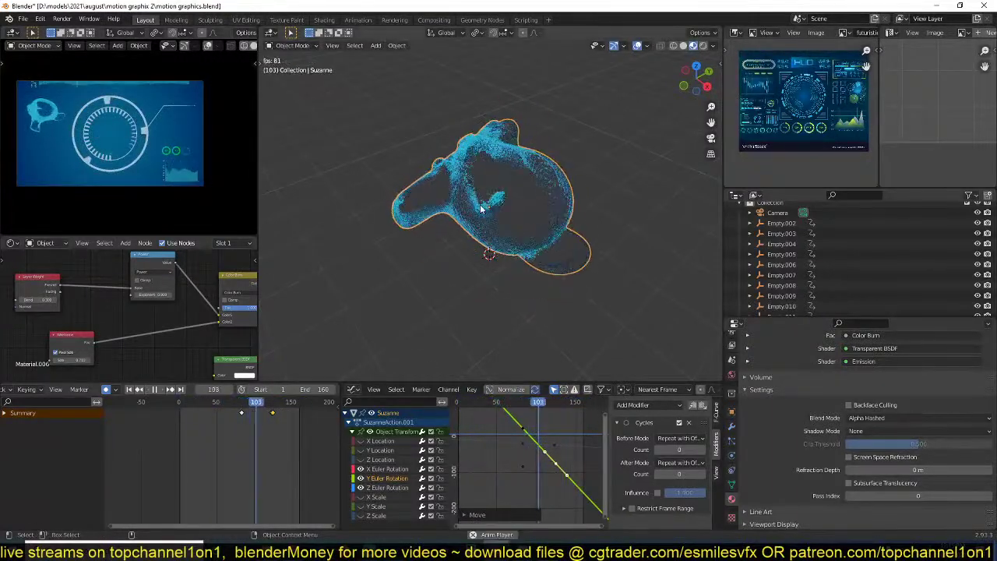
{"action": "key", "text": "space"}
- Examine Suzanne's spin from the top view during playback and compare it with the HUD reference image
{"action": "scroll", "coordinate": [538, 247], "scroll_direction": "down", "scroll_amount": 3}
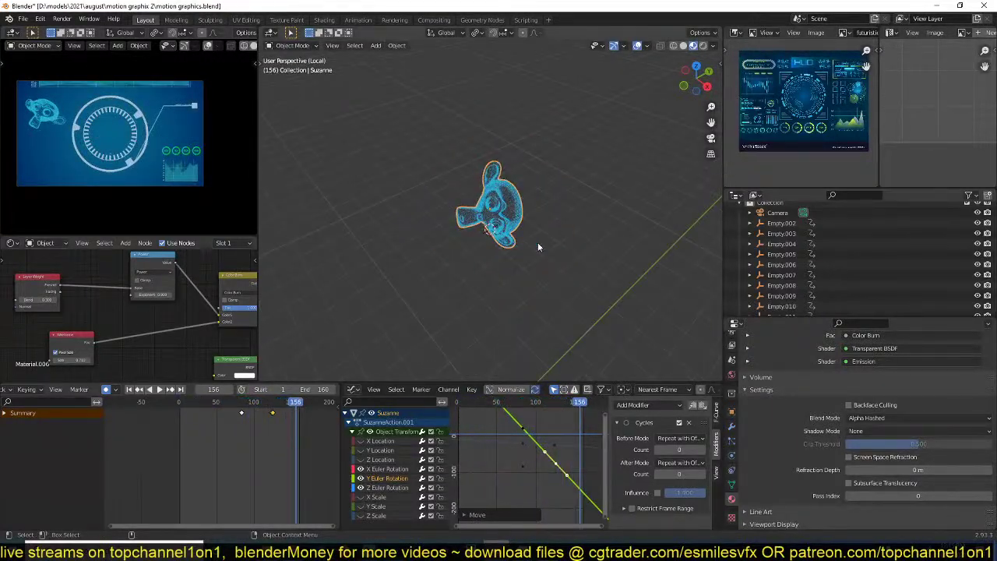
{"action": "key", "text": "KP_7"}
{"action": "scroll", "coordinate": [863, 100], "scroll_direction": "up", "scroll_amount": 4}
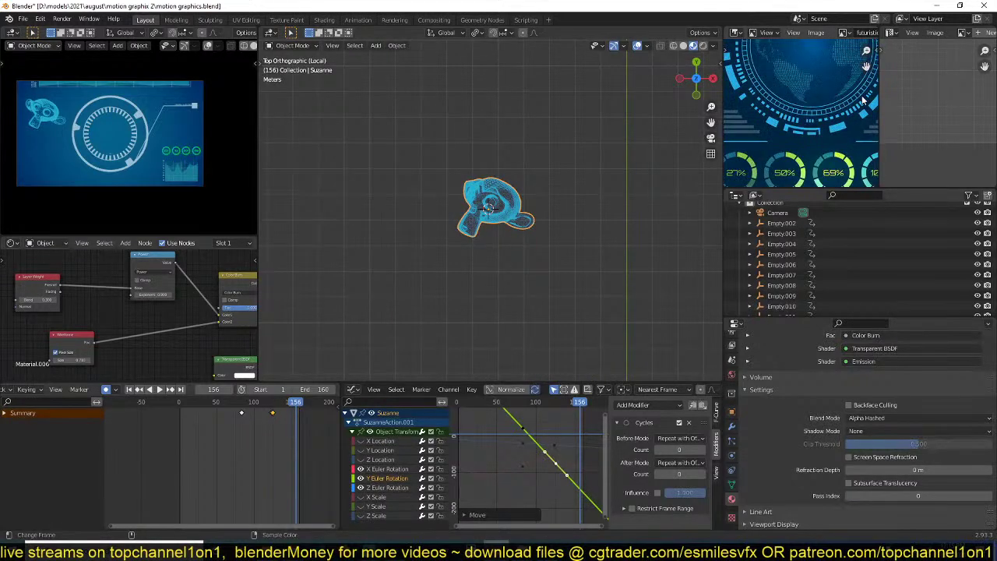
{"action": "scroll", "coordinate": [835, 114], "scroll_direction": "down", "scroll_amount": 3}
{"action": "middle_click_drag", "start_coordinate": [787, 141], "coordinate": [812, 145]}
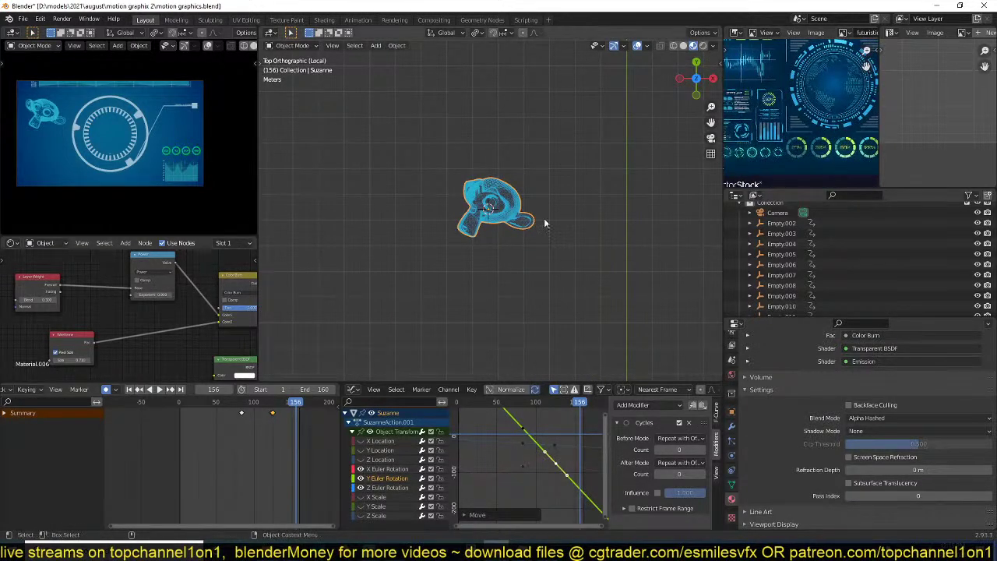
{"action": "key", "text": "space"}
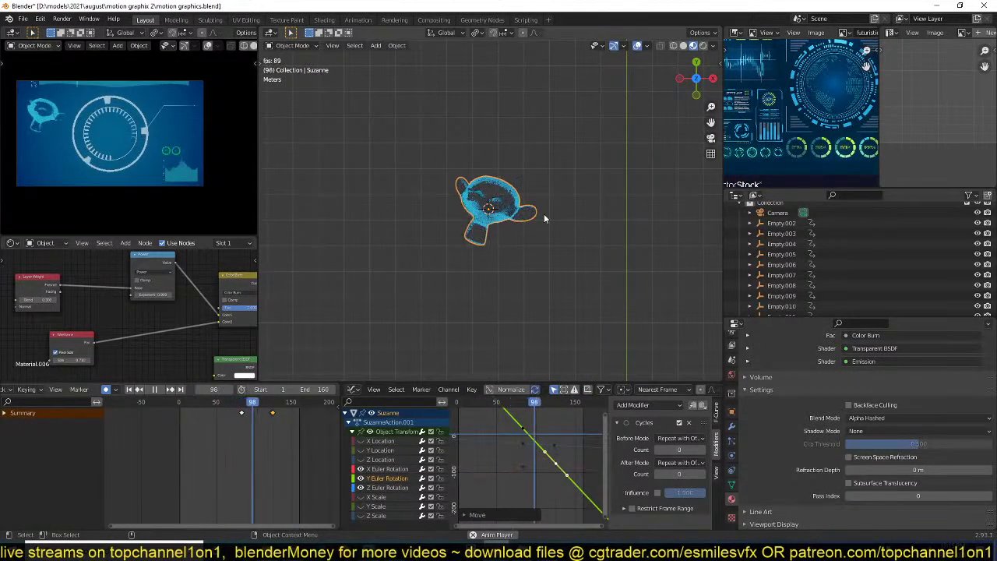
{"action": "key", "text": "space"}
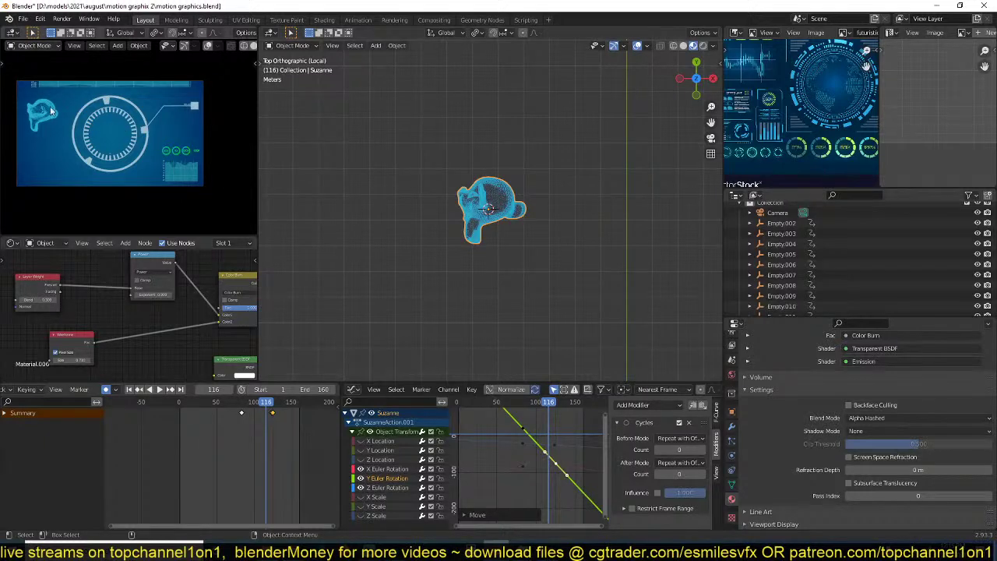
{"action": "scroll", "coordinate": [458, 167], "scroll_direction": "down", "scroll_amount": 6}
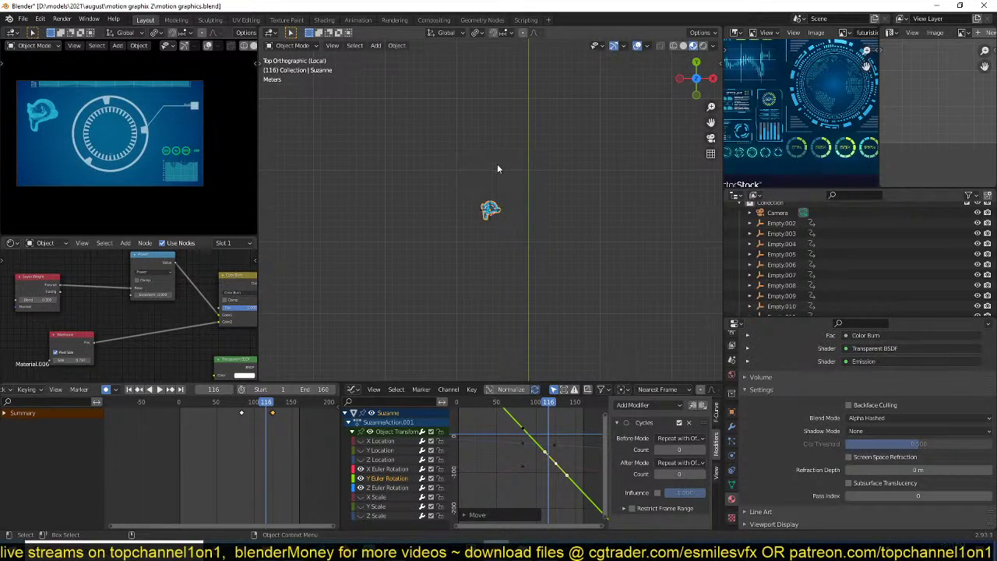
{"action": "scroll", "coordinate": [497, 163], "scroll_direction": "down", "scroll_amount": 3}
{"action": "key", "text": "space"}
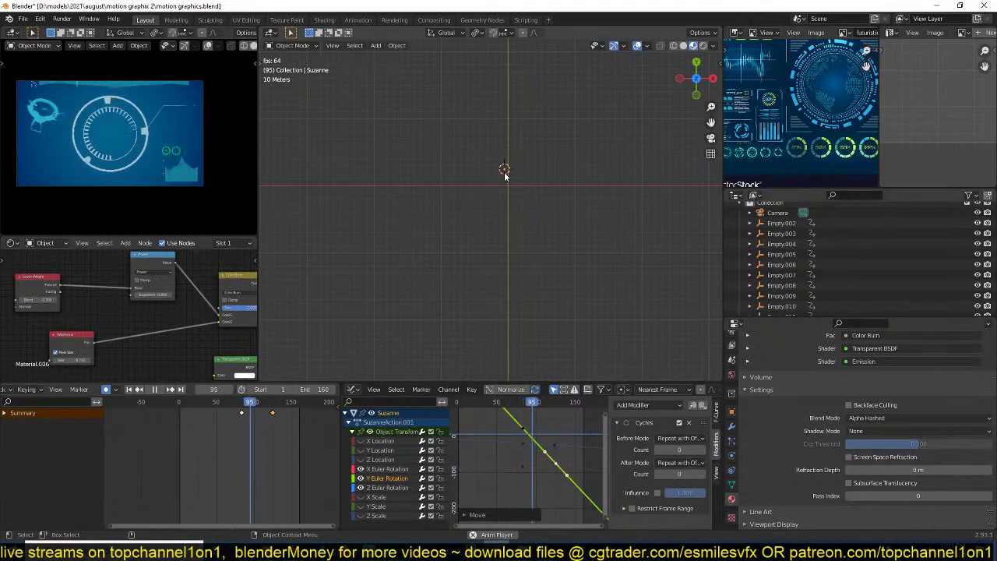
{"action": "key", "text": "space"}
{"action": "scroll", "coordinate": [589, 274], "scroll_direction": "down", "scroll_amount": 5}
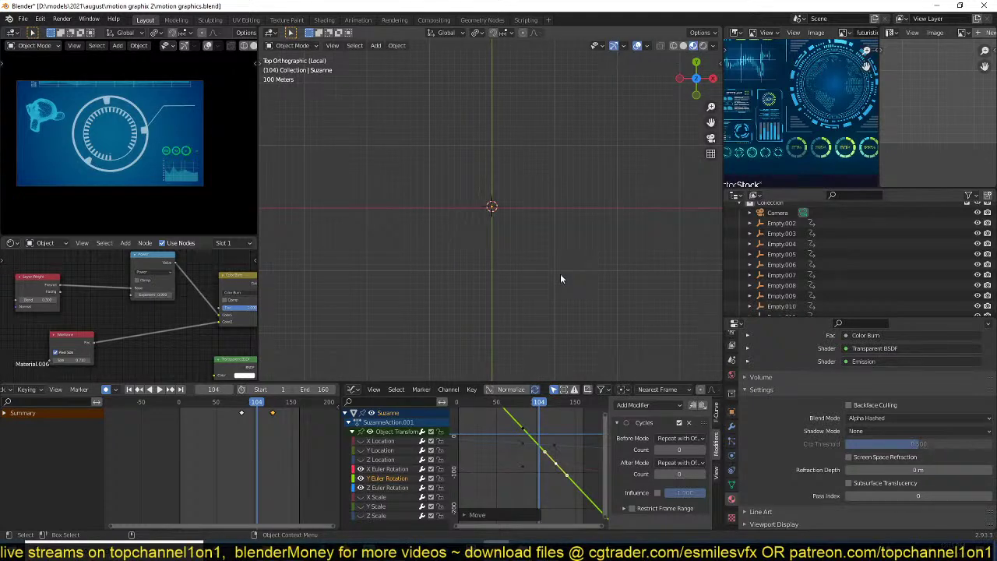
- Exit Suzanne's local view to show the full HUD from above and save the file
{"action": "key", "text": "KP_Divide"}
{"action": "scroll", "coordinate": [493, 240], "scroll_direction": "down", "scroll_amount": 12}
{"action": "key", "text": "KP_4"}
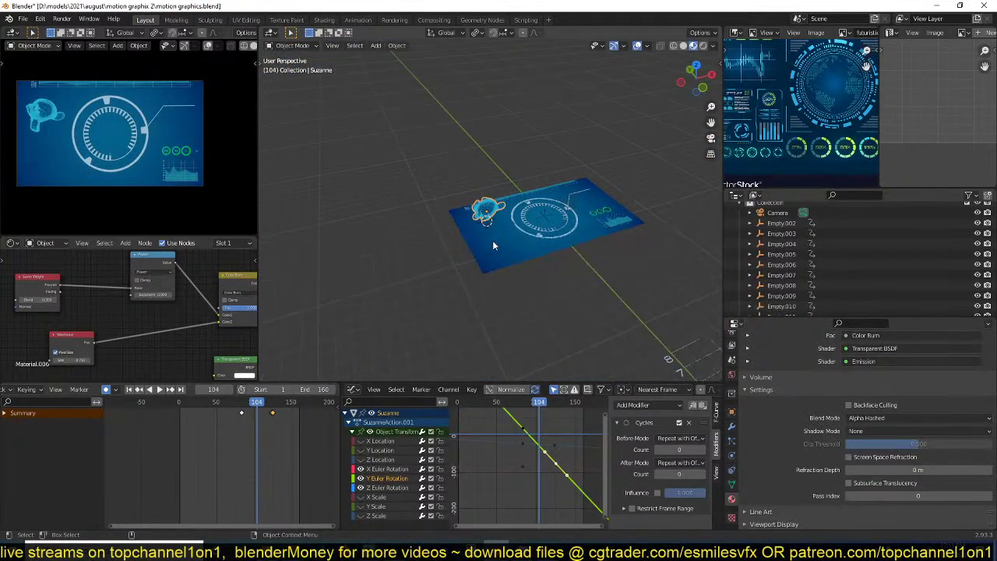
{"action": "key", "text": "KP_7"}
{"action": "middle_click_drag", "start_coordinate": [484, 284], "coordinate": [454, 241], "text": "shift"}
{"action": "key", "text": "ctrl+s"}
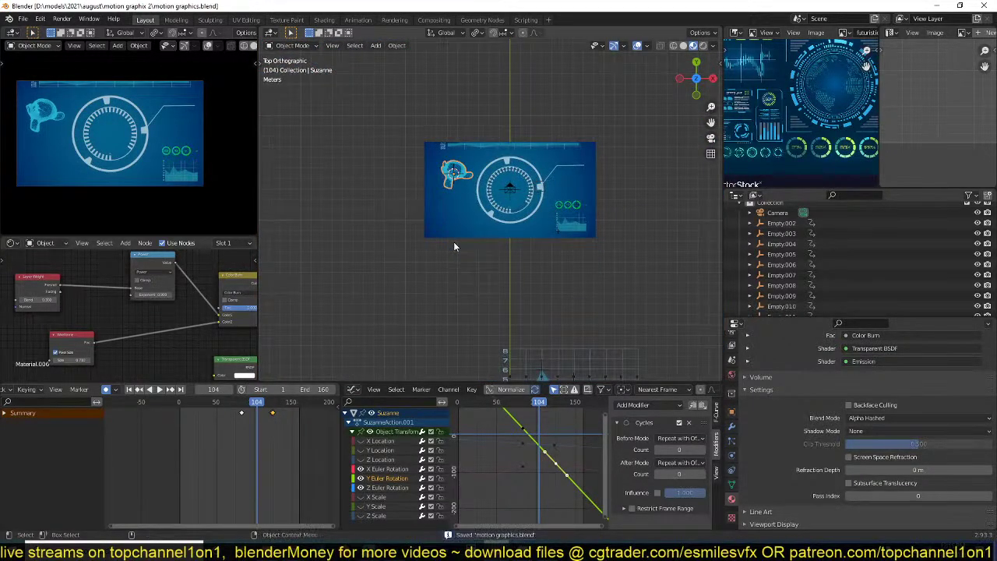
- Select the ring 1 instance on the HUD panel and examine the graph and ring source modules from above
{"action": "scroll", "coordinate": [454, 243], "scroll_direction": "up", "scroll_amount": 6}
{"action": "left_click", "coordinate": [485, 226]}
{"action": "scroll", "coordinate": [482, 271], "scroll_direction": "down", "scroll_amount": 5}
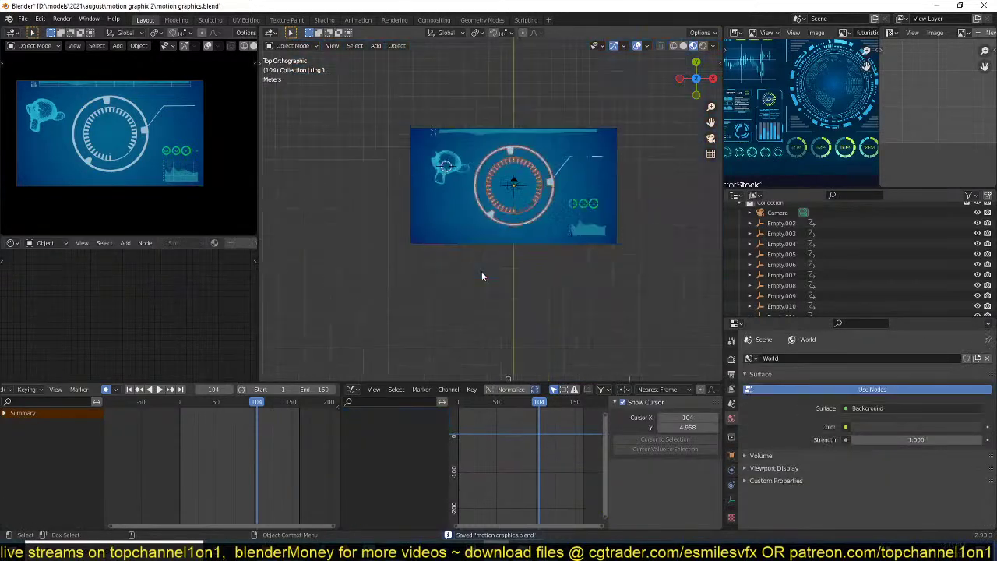
{"action": "scroll", "coordinate": [468, 203], "scroll_direction": "up", "scroll_amount": 8}
{"action": "scroll", "coordinate": [460, 233], "scroll_direction": "down", "scroll_amount": 3}
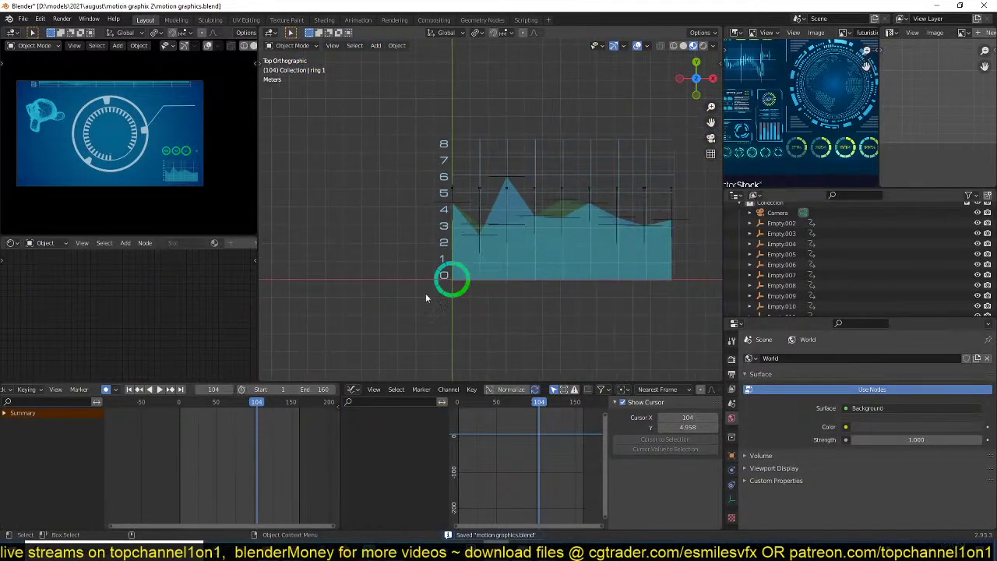
{"action": "scroll", "coordinate": [261, 478], "scroll_direction": "down", "scroll_amount": 2}
{"action": "scroll", "coordinate": [428, 305], "scroll_direction": "down", "scroll_amount": 6}
{"action": "scroll", "coordinate": [624, 266], "scroll_direction": "up", "scroll_amount": 6}
{"action": "scroll", "coordinate": [744, 265], "scroll_direction": "up", "scroll_amount": 1}
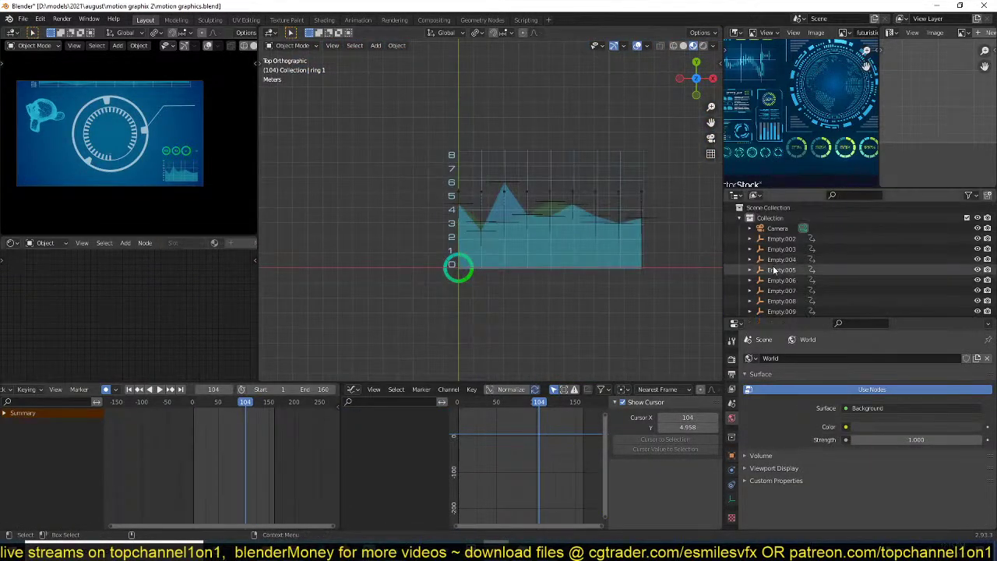
- Collapse the main Collection and GRID MODULE in the outliner and enable the ring 1 collection
{"action": "left_click", "coordinate": [741, 218]}
{"action": "left_click", "coordinate": [740, 258]}
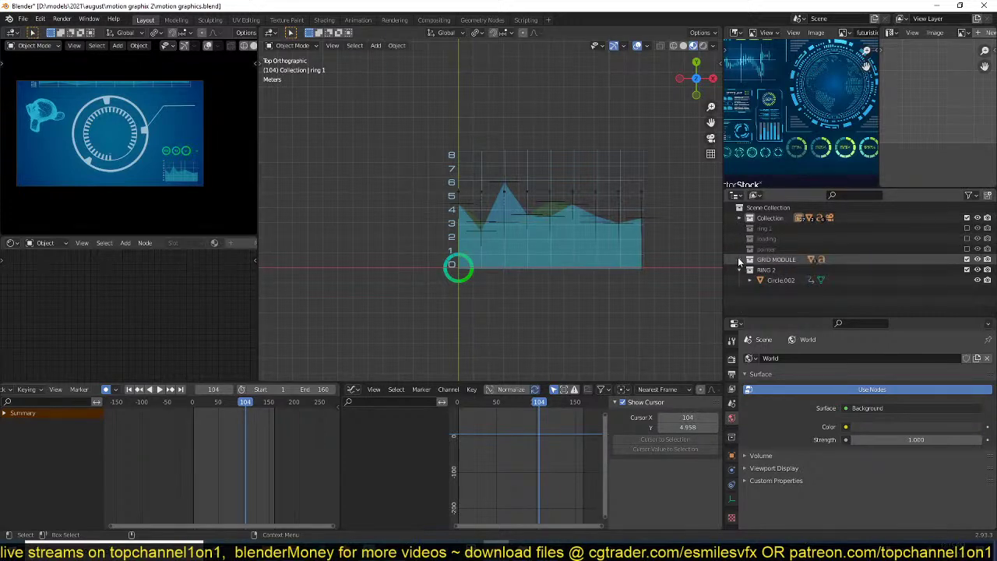
{"action": "left_click", "coordinate": [781, 229]}
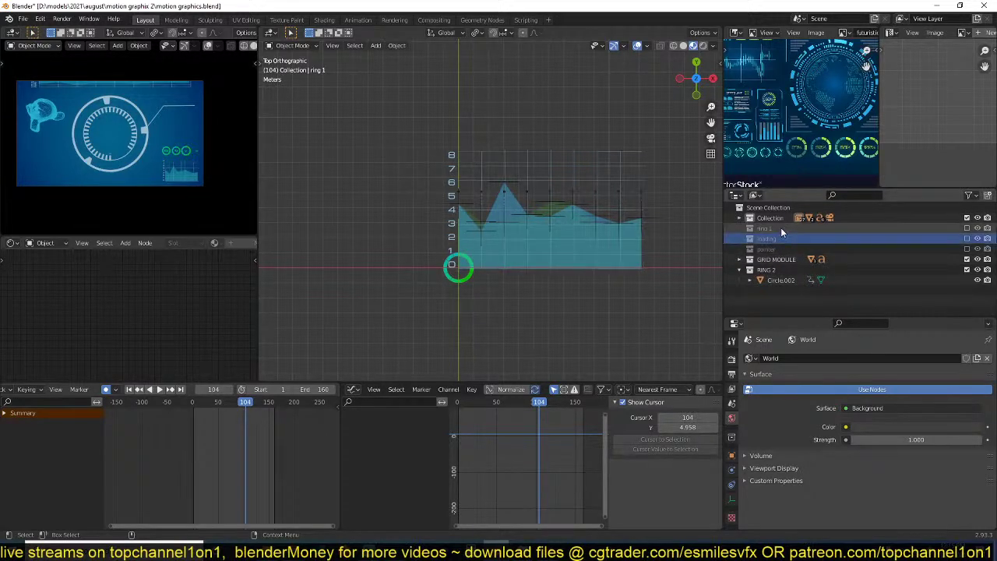
{"action": "left_click", "coordinate": [967, 229]}
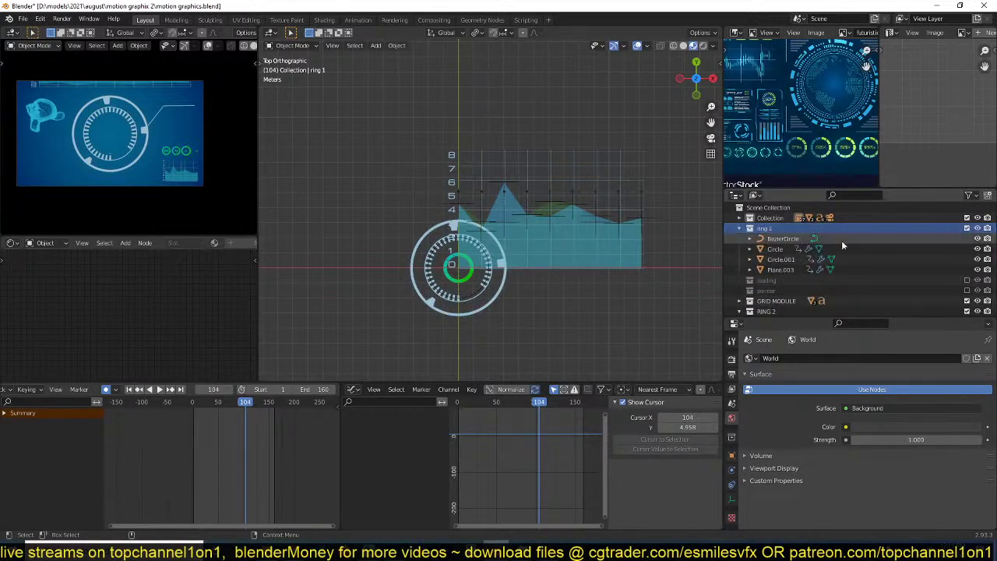
- Play back the animation with the ring 1 source objects shown and collapse the ring 1 collection
{"action": "scroll", "coordinate": [541, 301], "scroll_direction": "up", "scroll_amount": 4}
{"action": "scroll", "coordinate": [541, 302], "scroll_direction": "down", "scroll_amount": 2}
{"action": "key", "text": "space"}
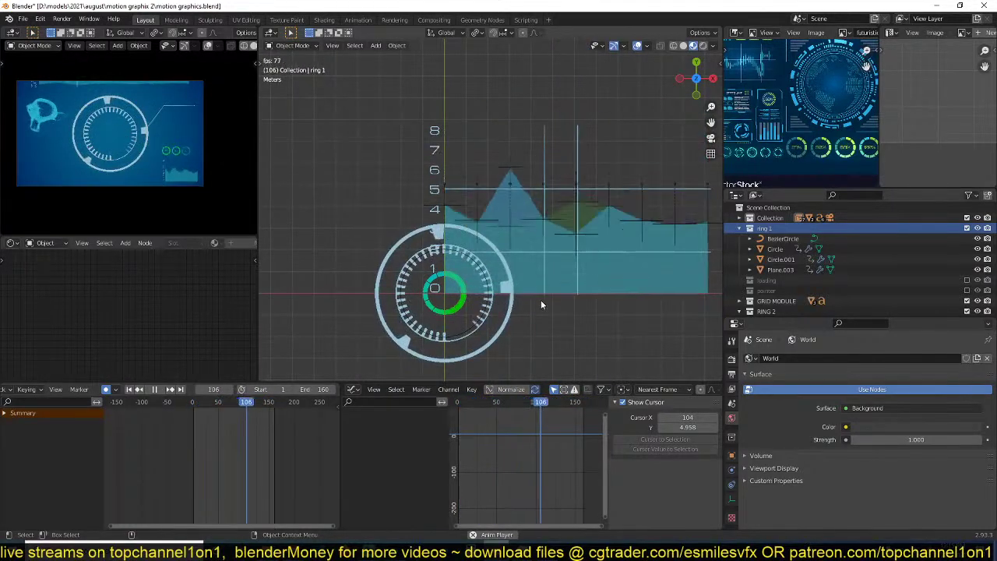
{"action": "key", "text": "space"}
{"action": "left_click", "coordinate": [740, 228]}
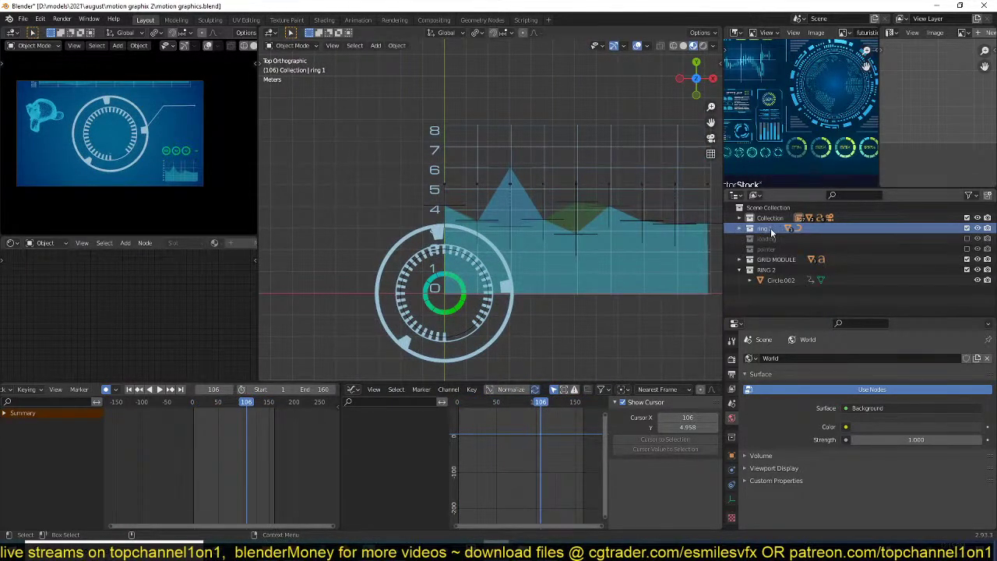
- Duplicate the ring 1 collection and rename the copy ring 3
{"action": "right_click", "coordinate": [772, 231]}
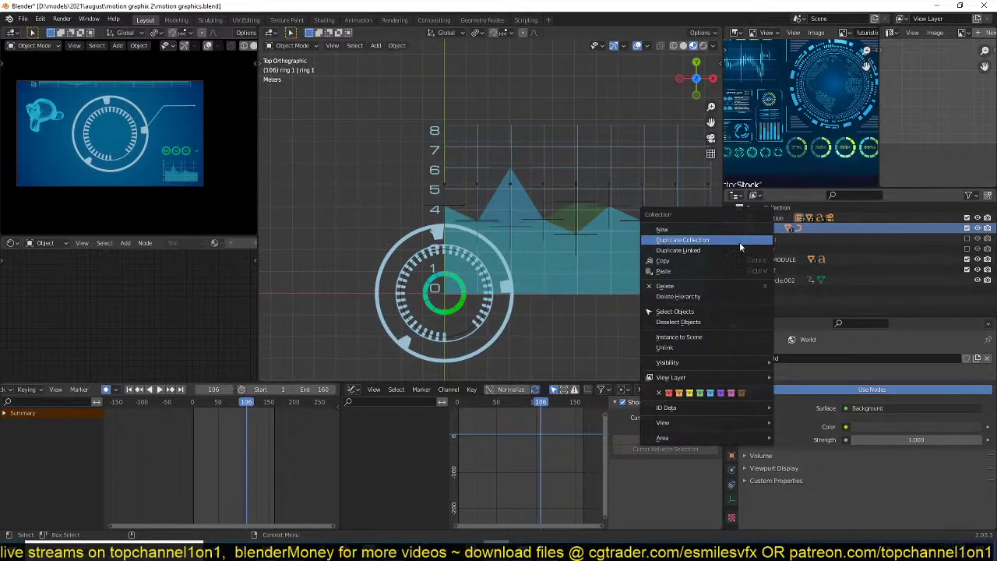
{"action": "left_click", "coordinate": [740, 243]}
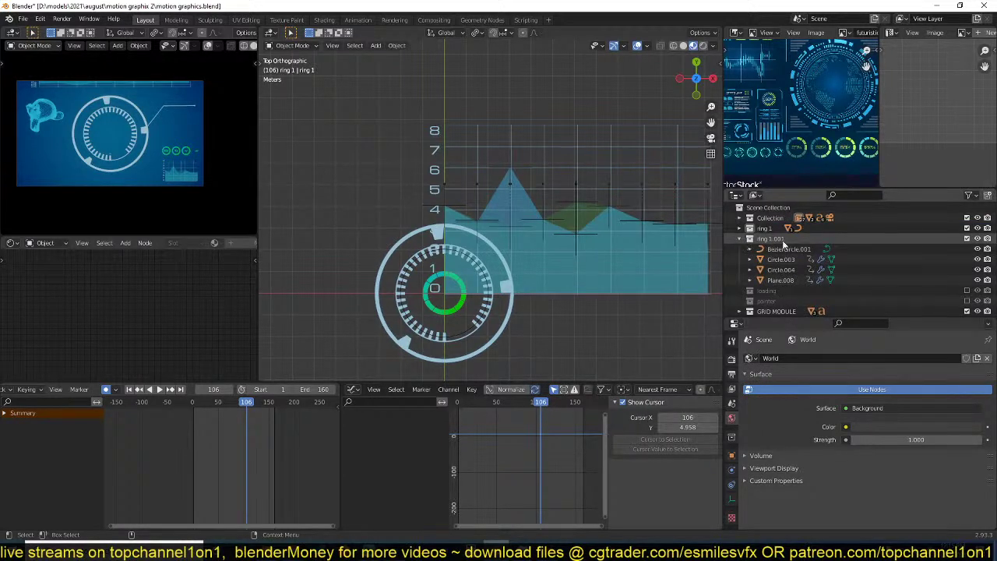
{"action": "double_click", "coordinate": [773, 238]}
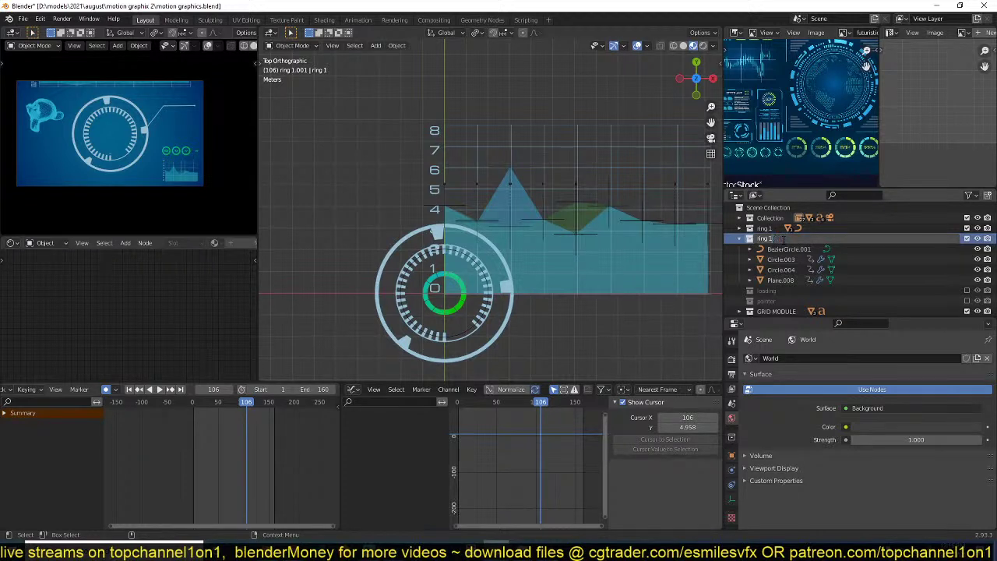
{"action": "type", "text": "3"}
{"action": "key", "text": "Return"}
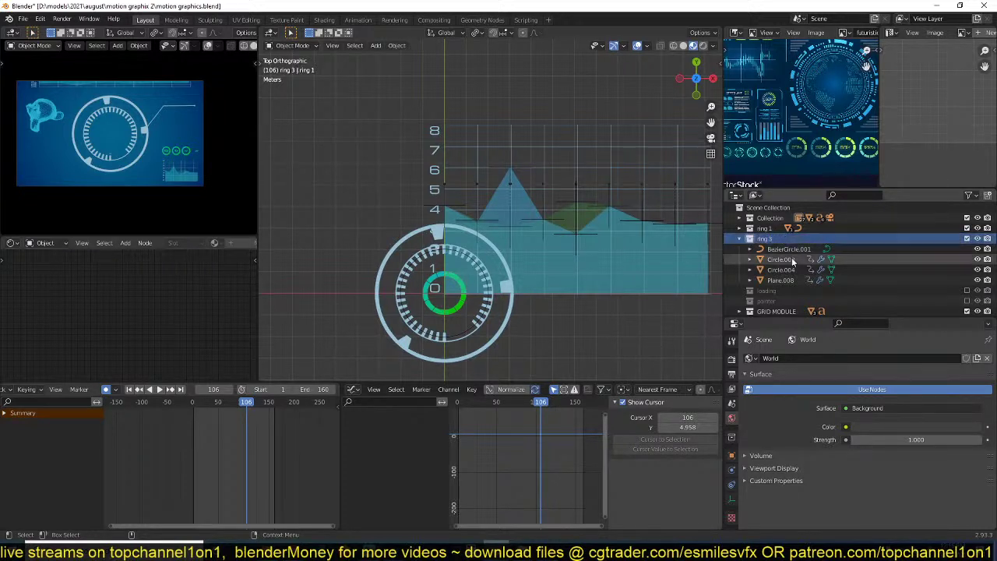
- Exclude the ring 1, GRID MODULE and RING 2 collections from the view layer, keeping ring 3 enabled and collapsed
{"action": "left_click", "coordinate": [740, 241]}
{"action": "left_click", "coordinate": [768, 231]}
{"action": "left_click", "coordinate": [967, 229]}
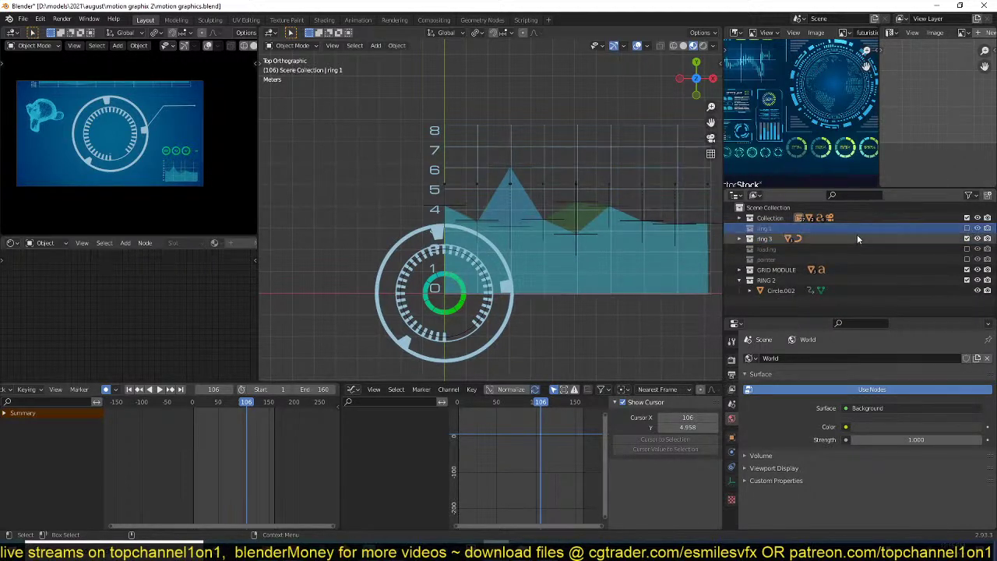
{"action": "left_click", "coordinate": [764, 240]}
{"action": "left_click", "coordinate": [740, 239]}
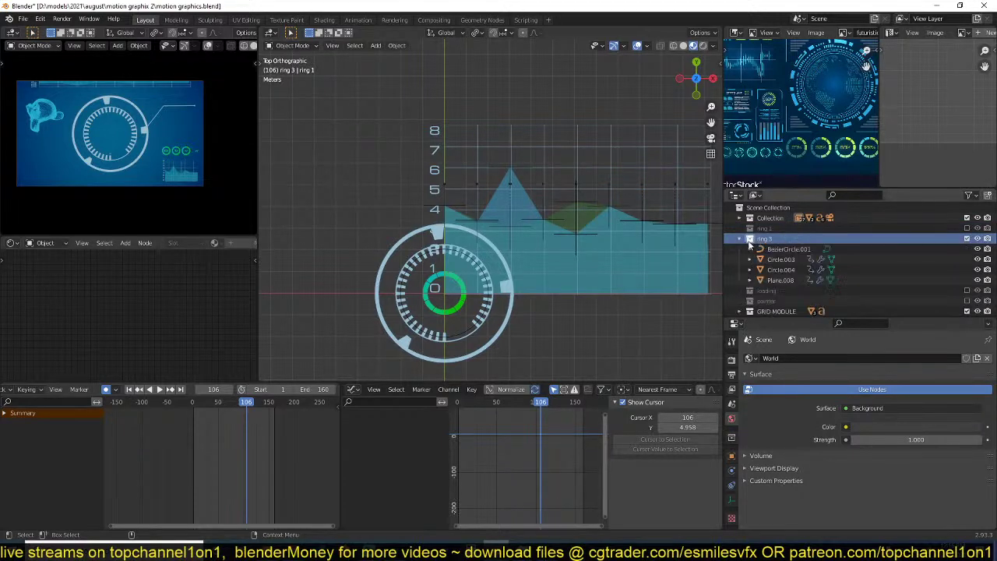
{"action": "left_click", "coordinate": [772, 249]}
{"action": "left_click", "coordinate": [768, 241]}
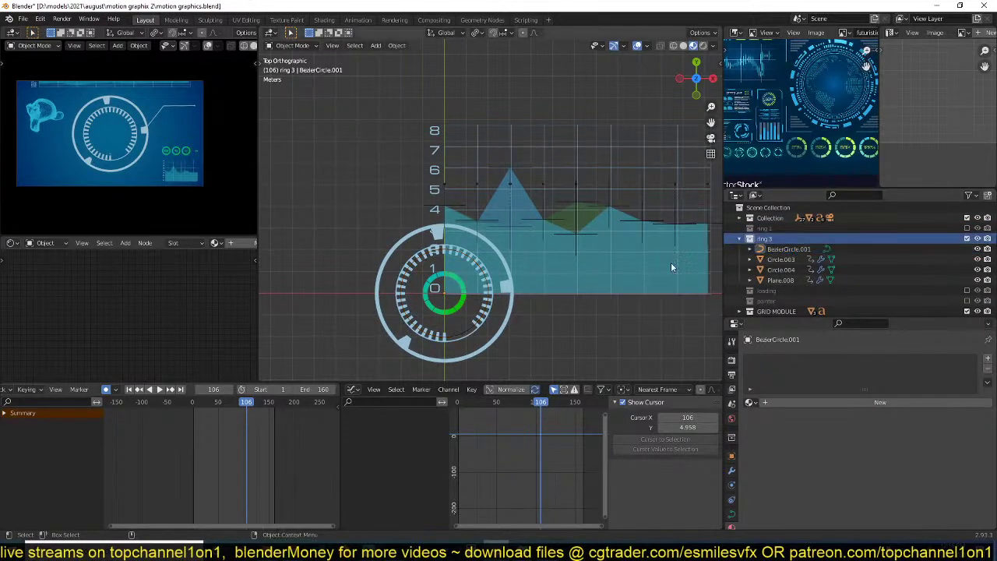
{"action": "left_click", "coordinate": [740, 238]}
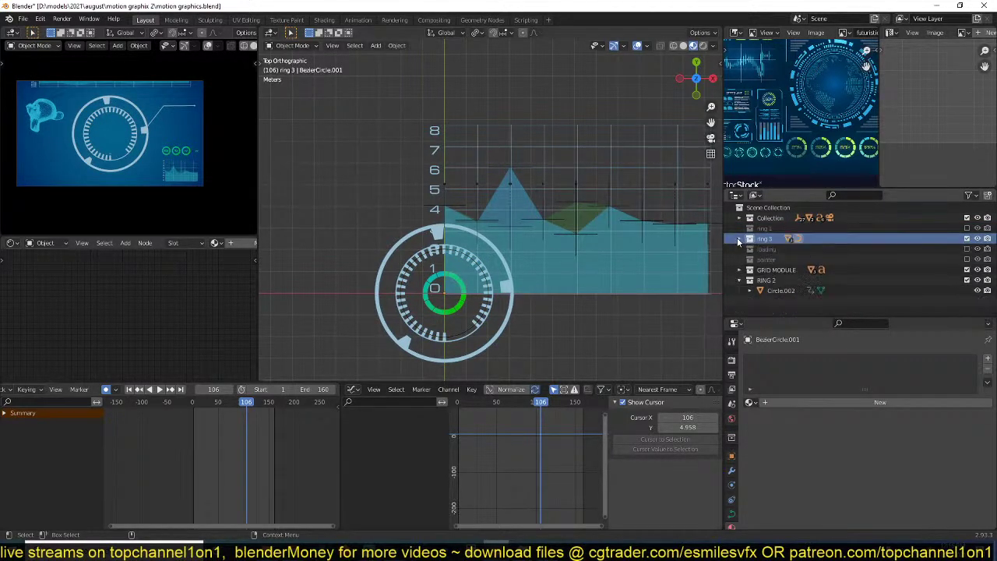
{"action": "left_click", "coordinate": [967, 269]}
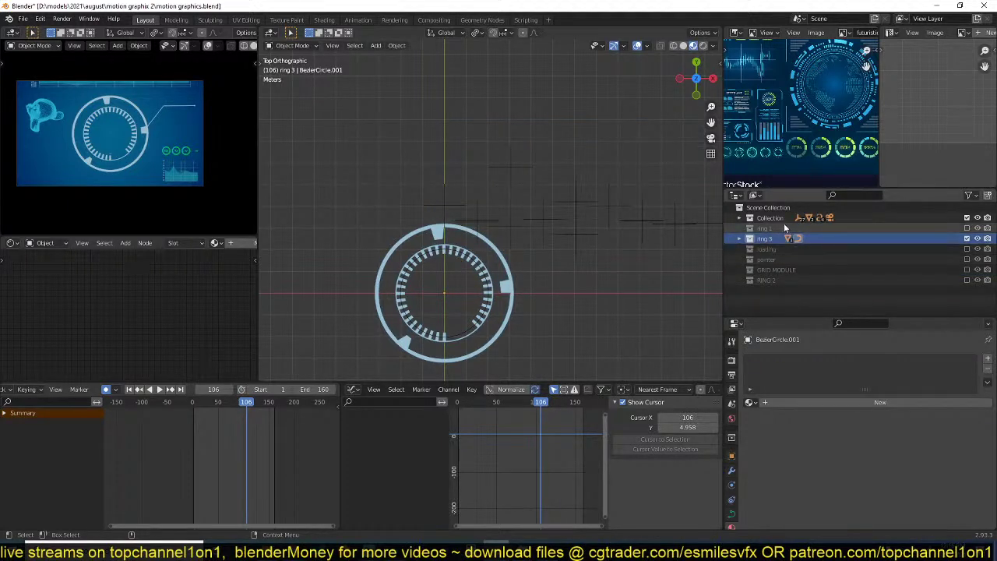
- Select all the graph's empties above the ring source and move them to the GRID MODULE collection
{"action": "left_click_drag", "start_coordinate": [445, 174], "coordinate": [668, 231]}
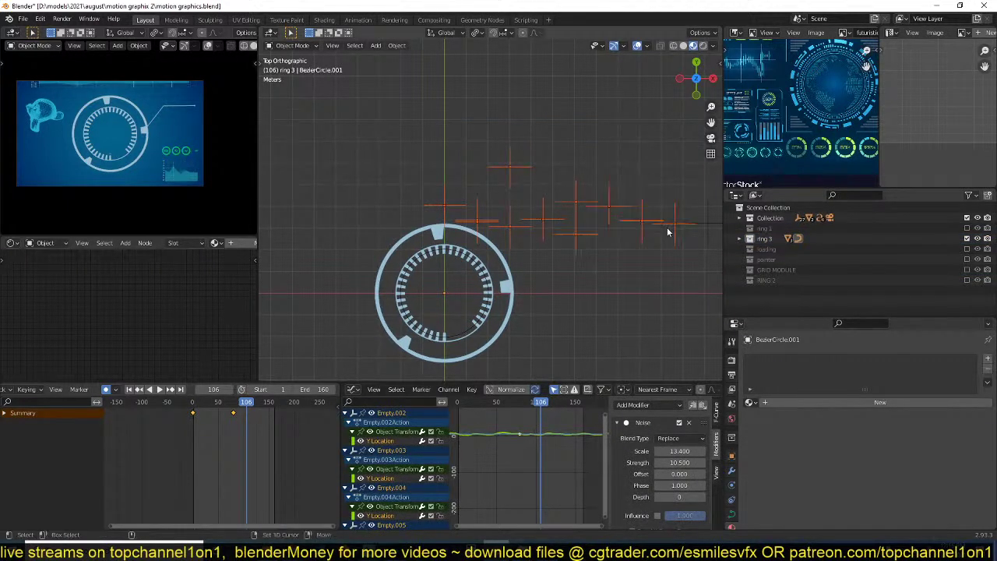
{"action": "middle_click_drag", "start_coordinate": [667, 229], "coordinate": [488, 232], "text": "shift"}
{"action": "left_click_drag", "start_coordinate": [444, 191], "coordinate": [607, 238], "text": "shift"}
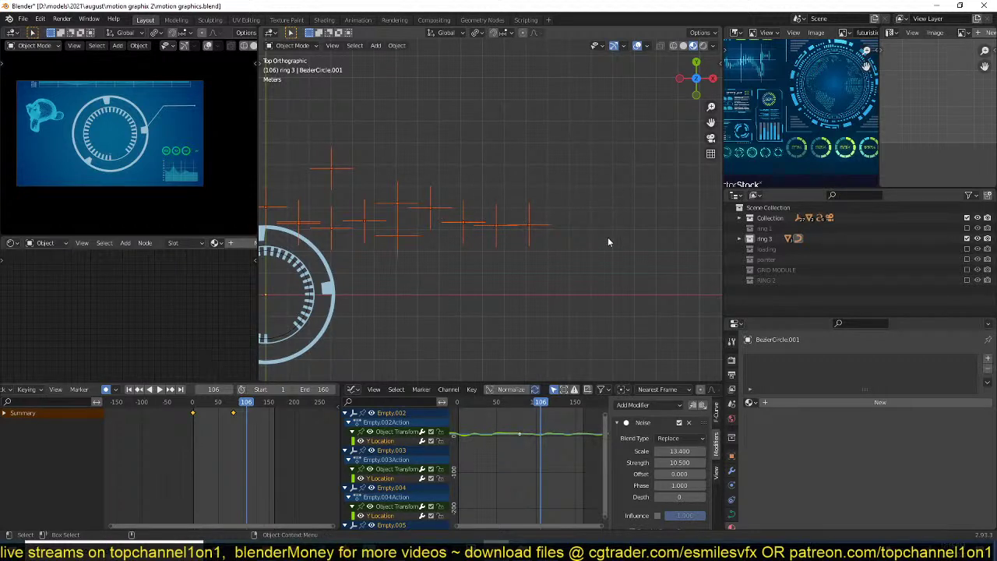
{"action": "key", "text": "m"}
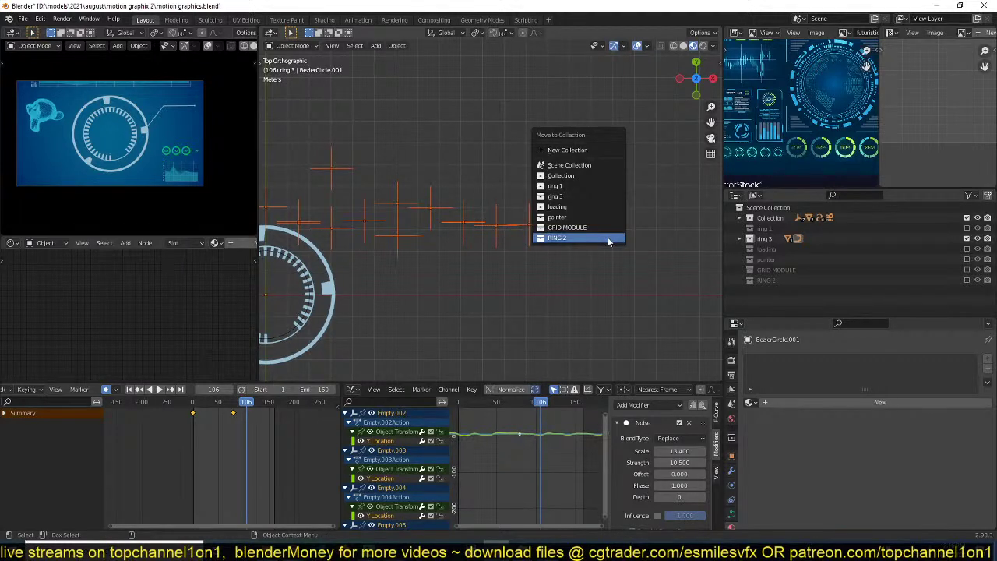
{"action": "left_click", "coordinate": [581, 227]}
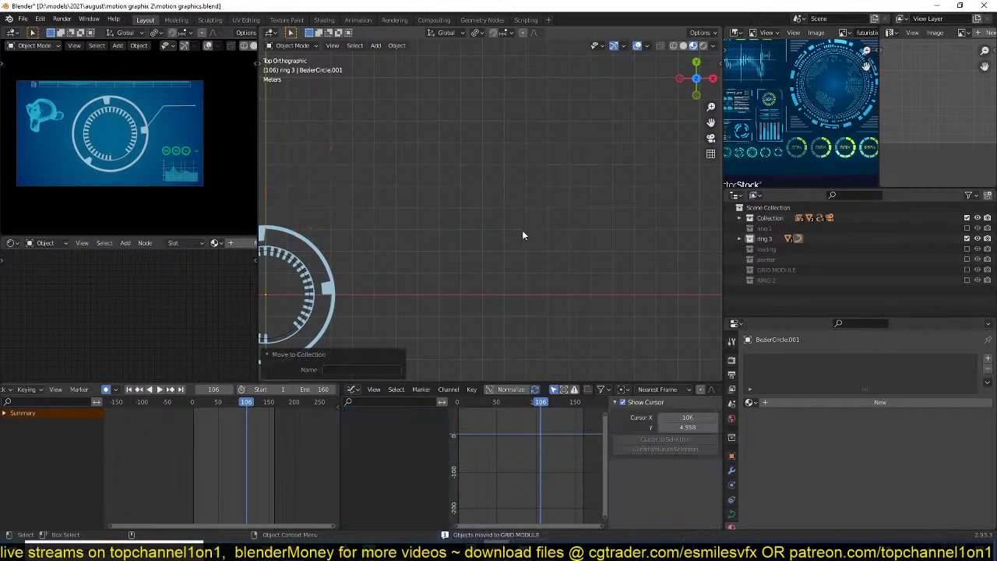
- Select Suzanne on the HUD panel and delete its X, Y and Z location and scale animation channels, keeping the rotation channels
{"action": "middle_click_drag", "start_coordinate": [522, 230], "coordinate": [606, 242], "text": "shift"}
{"action": "scroll", "coordinate": [467, 249], "scroll_direction": "down", "scroll_amount": 6}
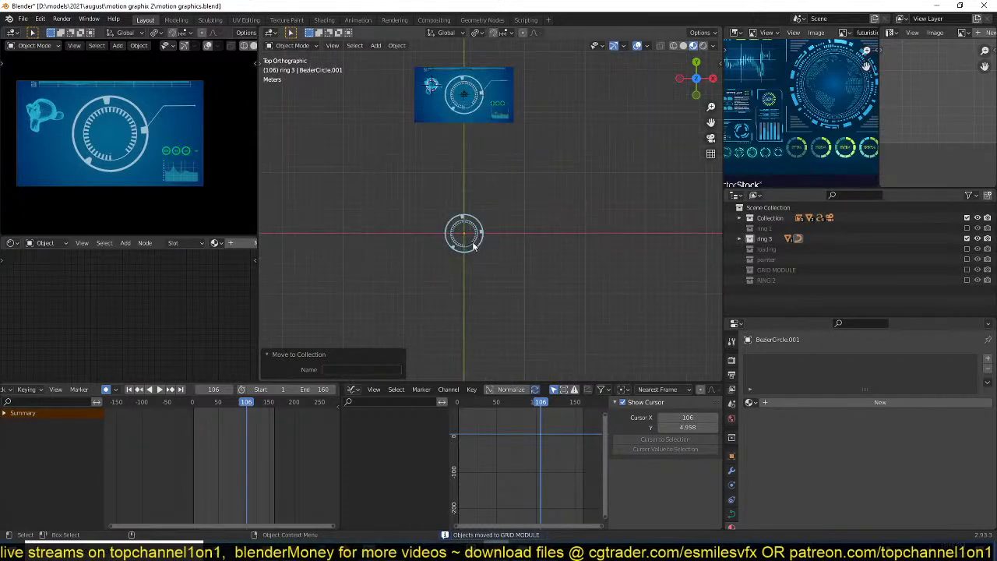
{"action": "middle_click_drag", "start_coordinate": [428, 72], "coordinate": [431, 81], "text": "shift"}
{"action": "left_click", "coordinate": [428, 101]}
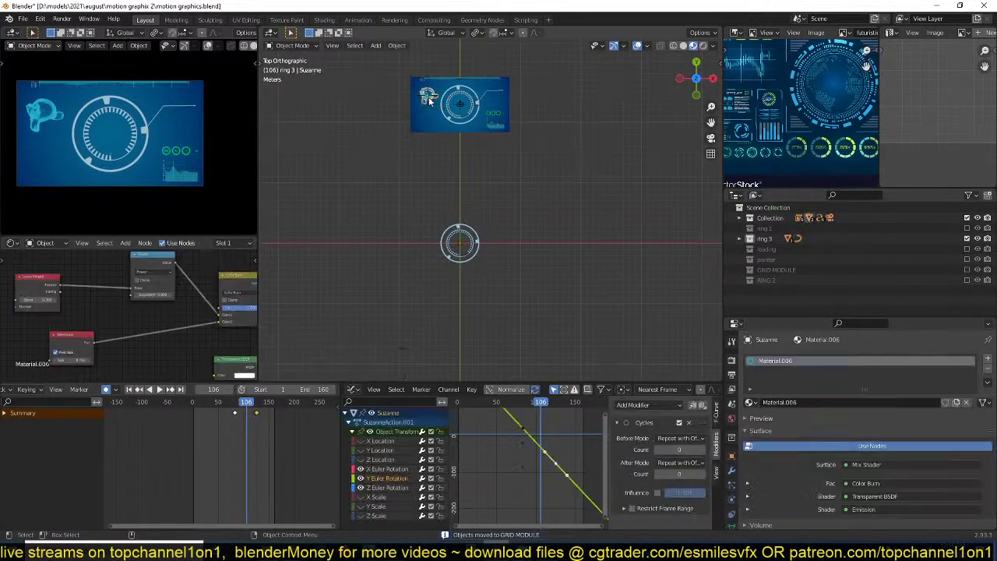
{"action": "left_click", "coordinate": [385, 459]}
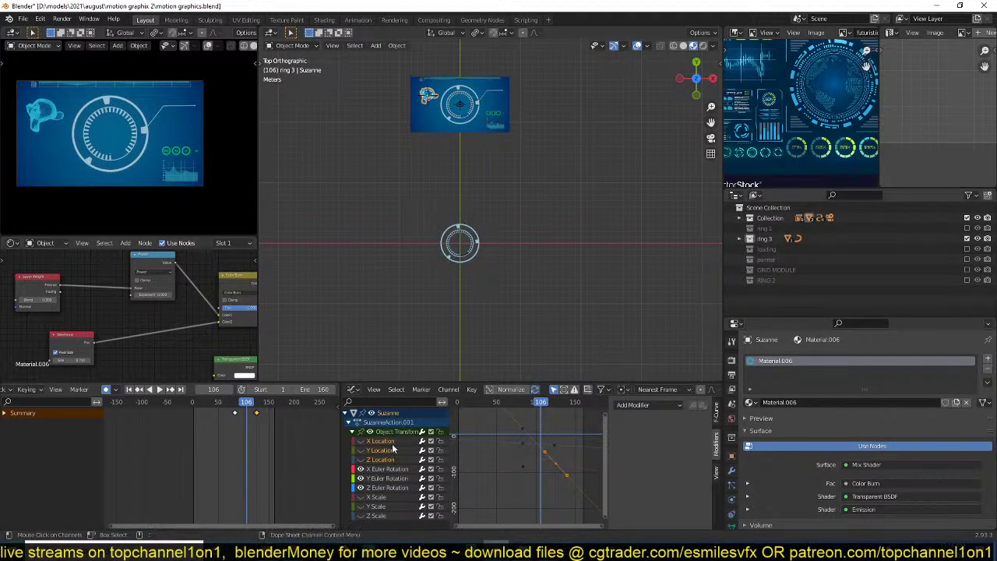
{"action": "key", "text": "x"}
{"action": "left_click", "coordinate": [387, 462]}
{"action": "left_click", "coordinate": [385, 470]}
{"action": "left_click", "coordinate": [385, 477], "text": "shift"}
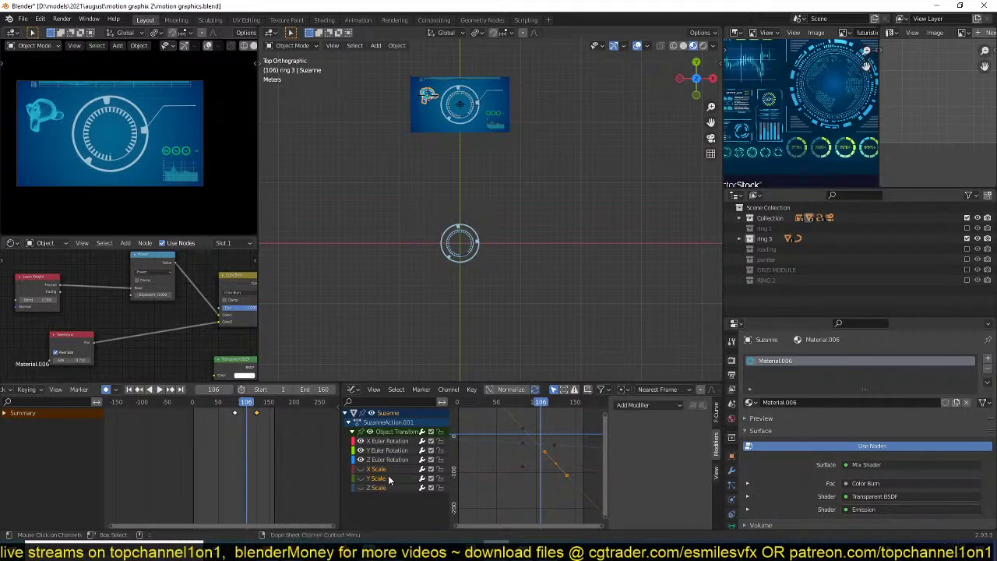
{"action": "key", "text": "x"}
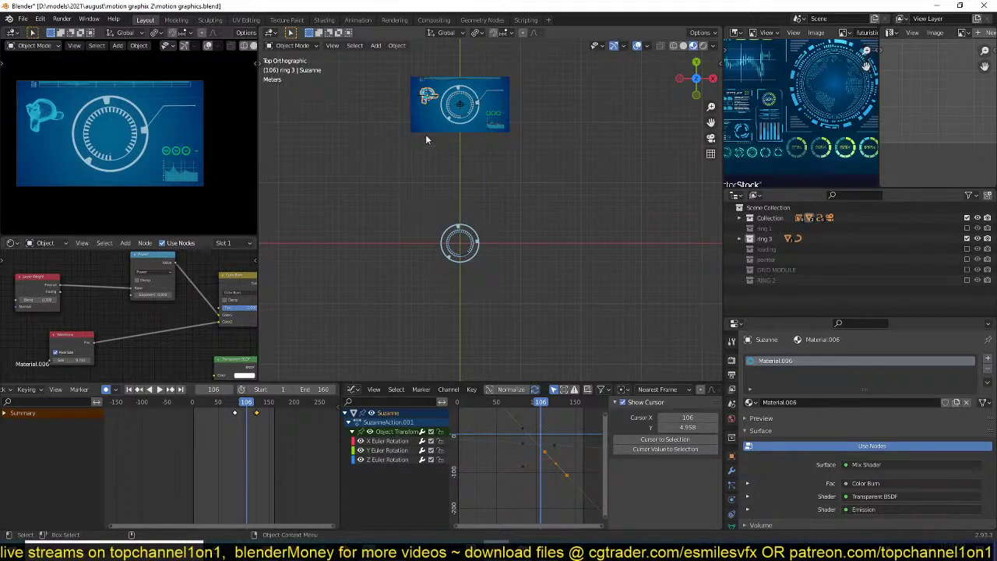
- Move Suzanne about 5.4 m in X and -24.6 m in Y into the centre of the ring 3 source objects
{"action": "key", "text": "g"}
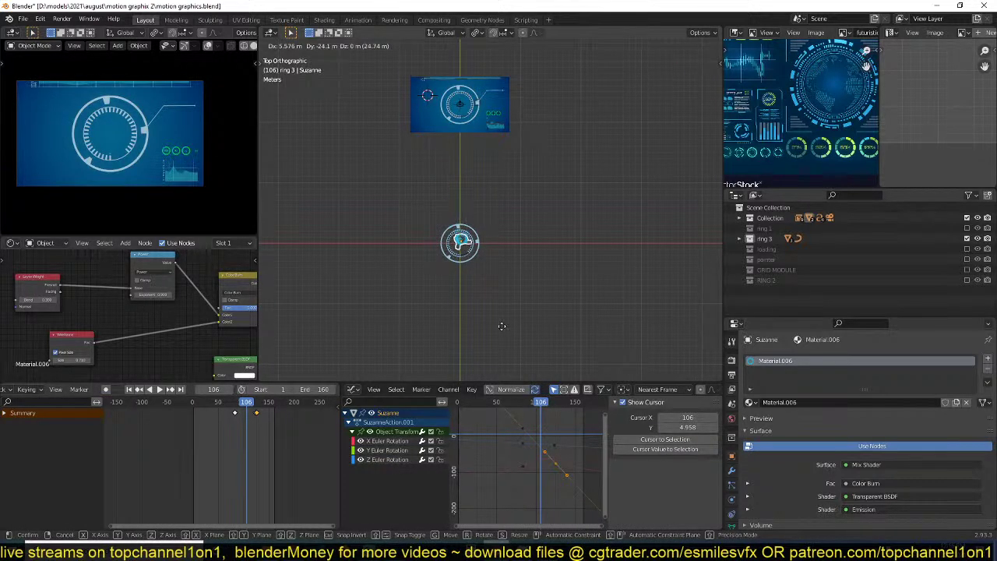
{"action": "left_click", "coordinate": [500, 328]}
{"action": "key", "text": "KP_Decimal"}
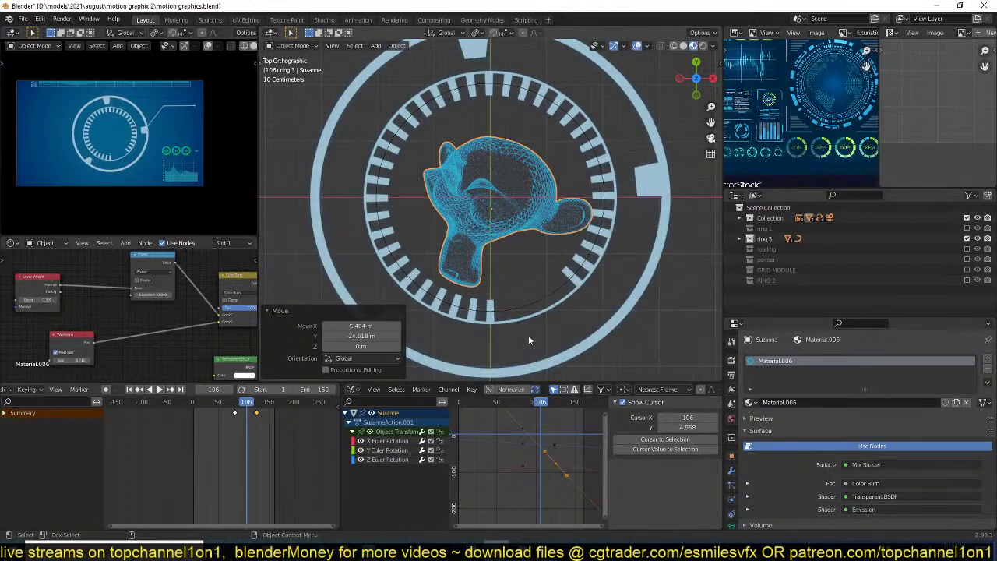
- Play back the animation to examine the timing of the ring around Suzanne, stopping at frame 49
{"action": "key", "text": "space"}
{"action": "scroll", "coordinate": [275, 348], "scroll_direction": "down", "scroll_amount": 5}
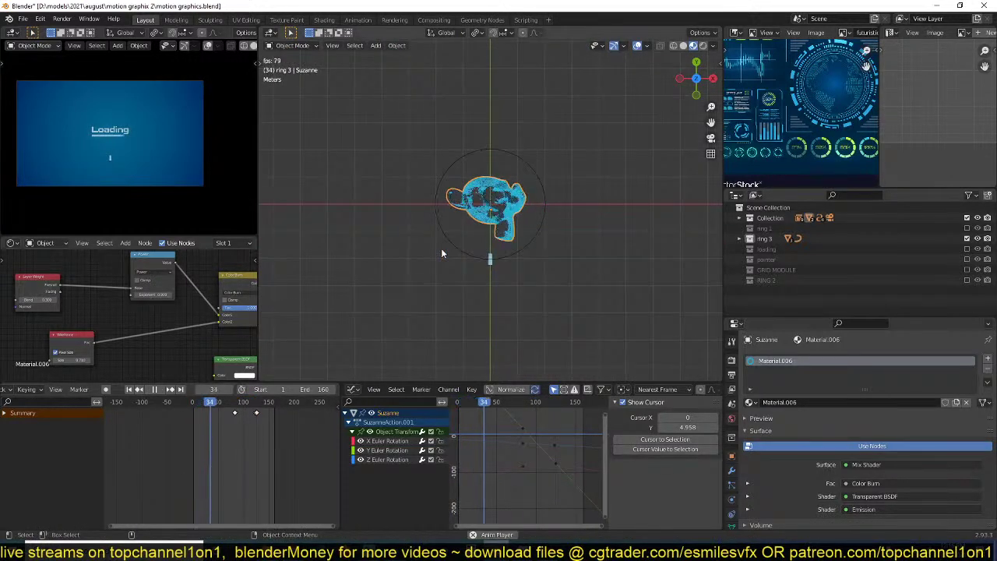
{"action": "key", "text": "space"}
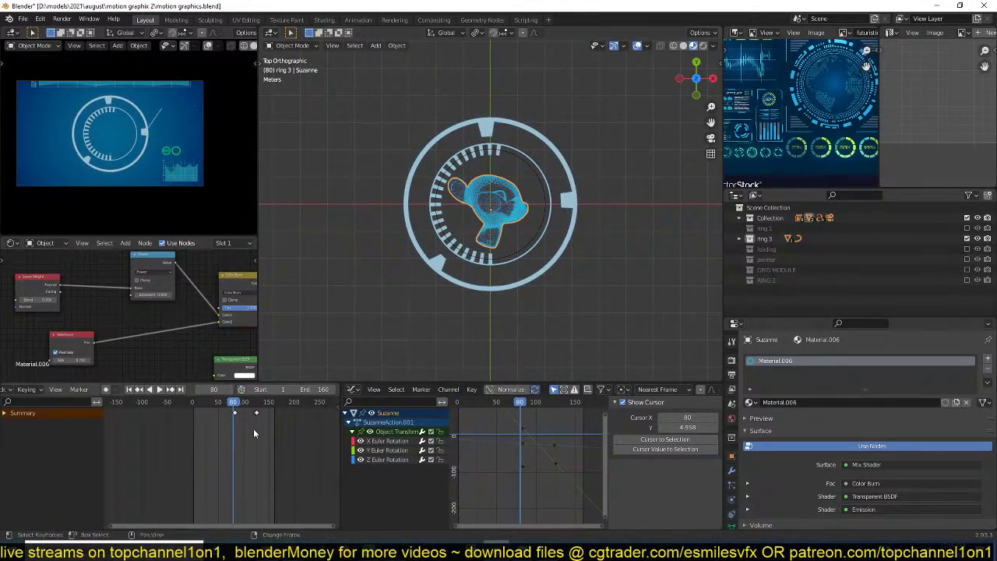
{"action": "key", "text": "space"}
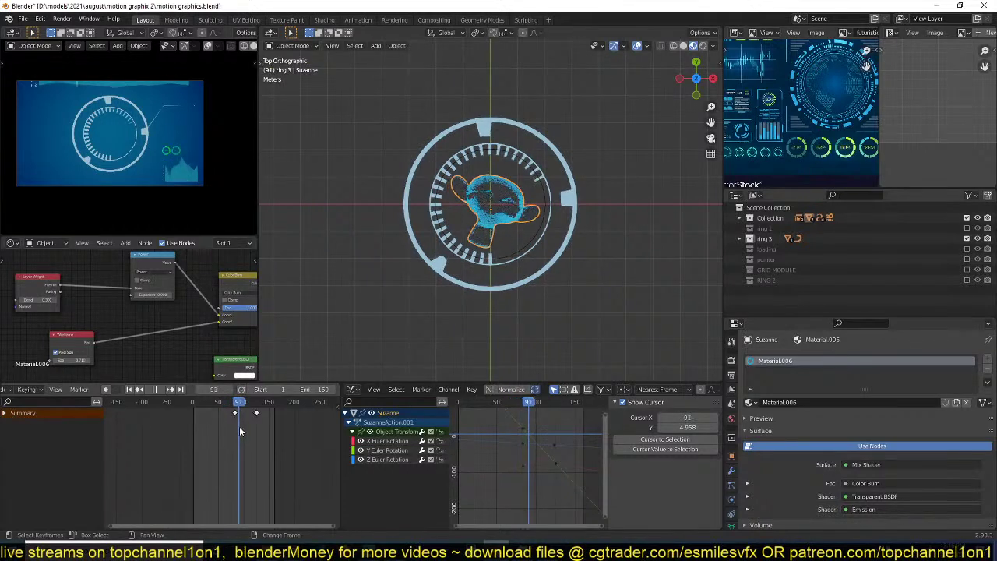
{"action": "key", "text": "space"}
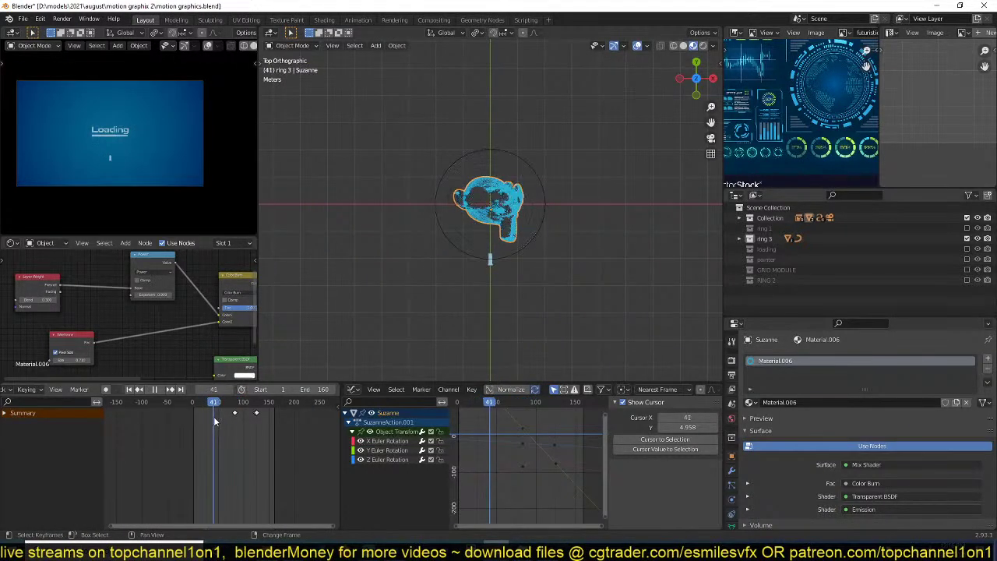
{"action": "key", "text": "space"}
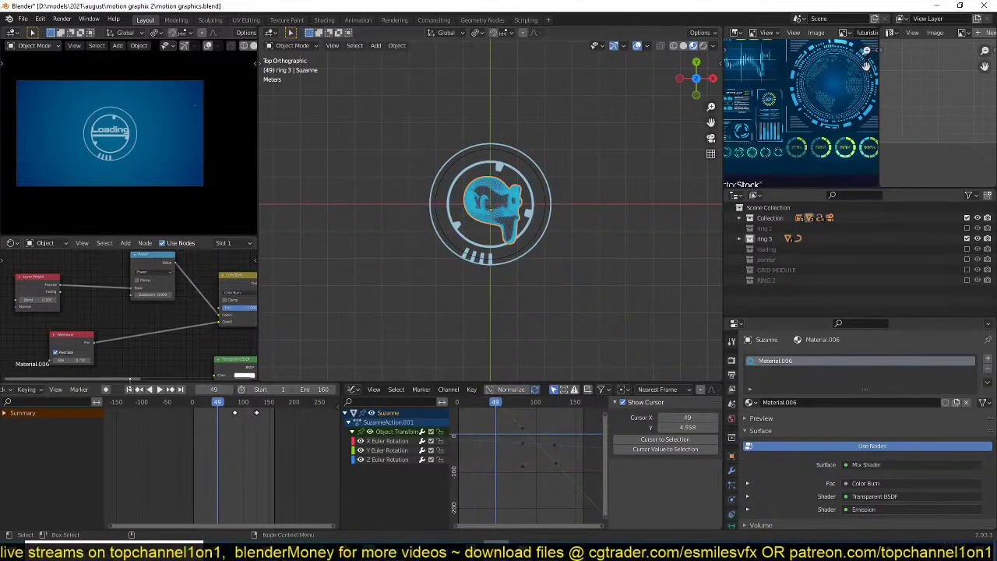
- Enable auto keying, key Suzanne at full size at frame 49, and scale it down to almost nothing at frame 35
{"action": "left_click", "coordinate": [107, 391]}
{"action": "key", "text": "g"}
{"action": "left_click", "coordinate": [312, 335]}
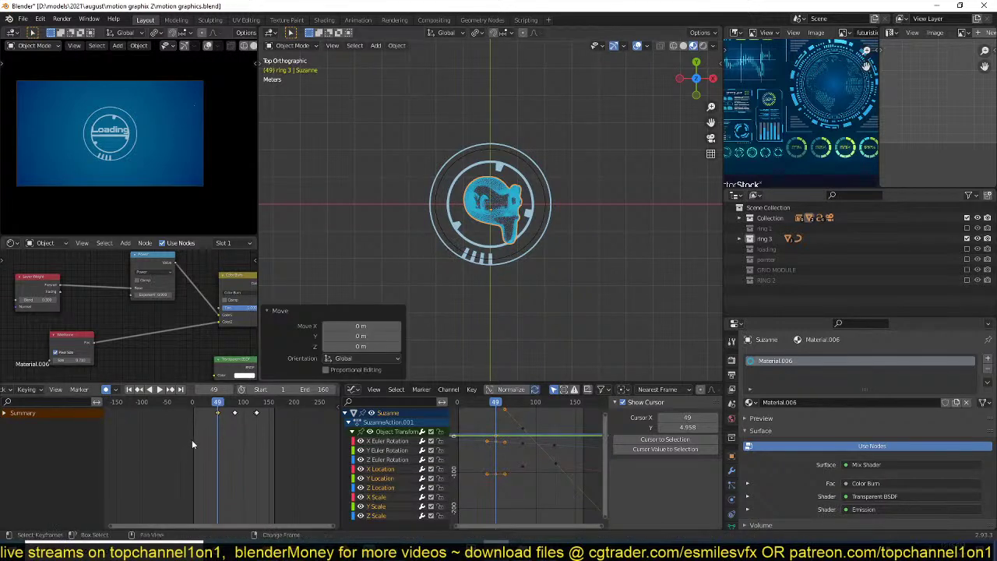
{"action": "left_click", "coordinate": [209, 419]}
{"action": "key", "text": "s"}
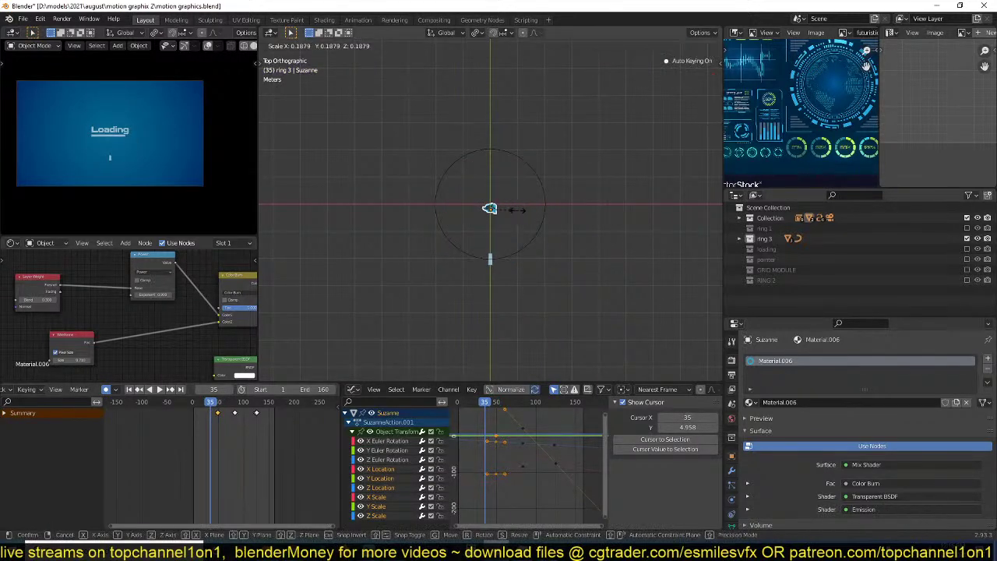
{"action": "left_click", "coordinate": [512, 211]}
{"action": "left_click", "coordinate": [331, 349]}
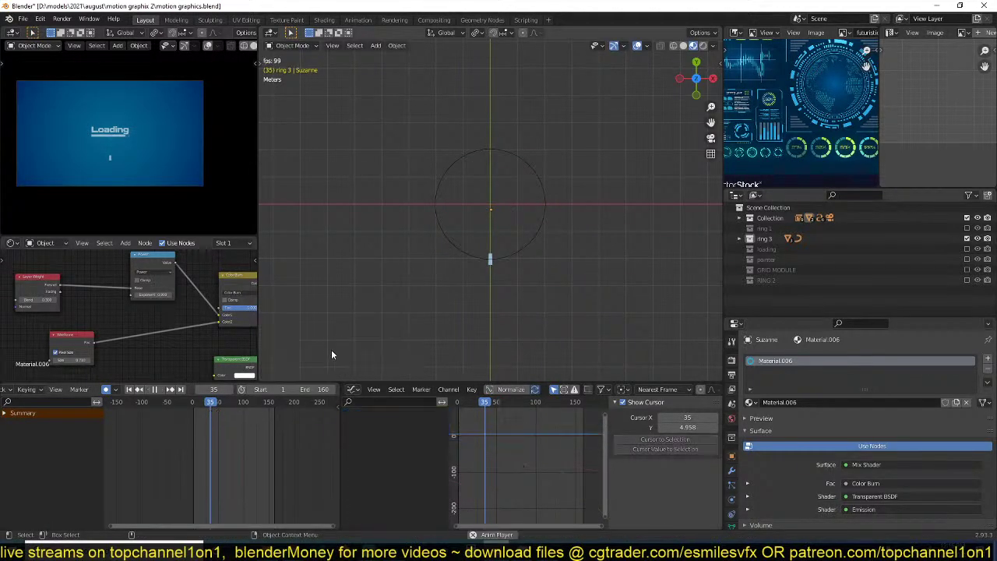
- Play the animation from the start to check Suzanne's scale-in inside the ring
{"action": "key", "text": "space"}
{"action": "key", "text": "space"}
{"action": "left_click", "coordinate": [192, 407]}
{"action": "key", "text": "space"}
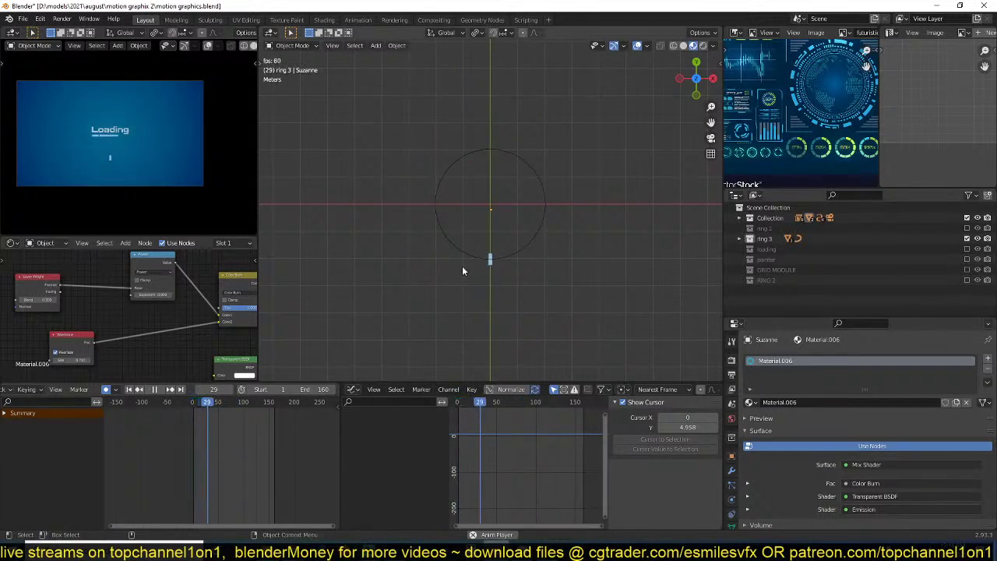
{"action": "key", "text": "space"}
- Select Suzanne together with the ring 3 objects, preview the motion up to frame 70 and save the file
{"action": "left_click", "coordinate": [546, 239]}
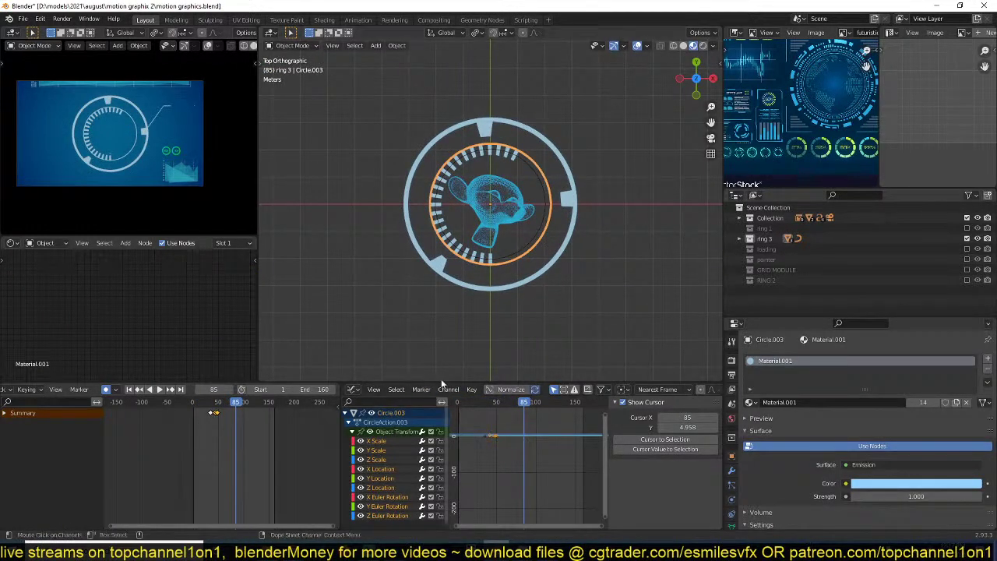
{"action": "left_click_drag", "start_coordinate": [389, 121], "coordinate": [573, 278]}
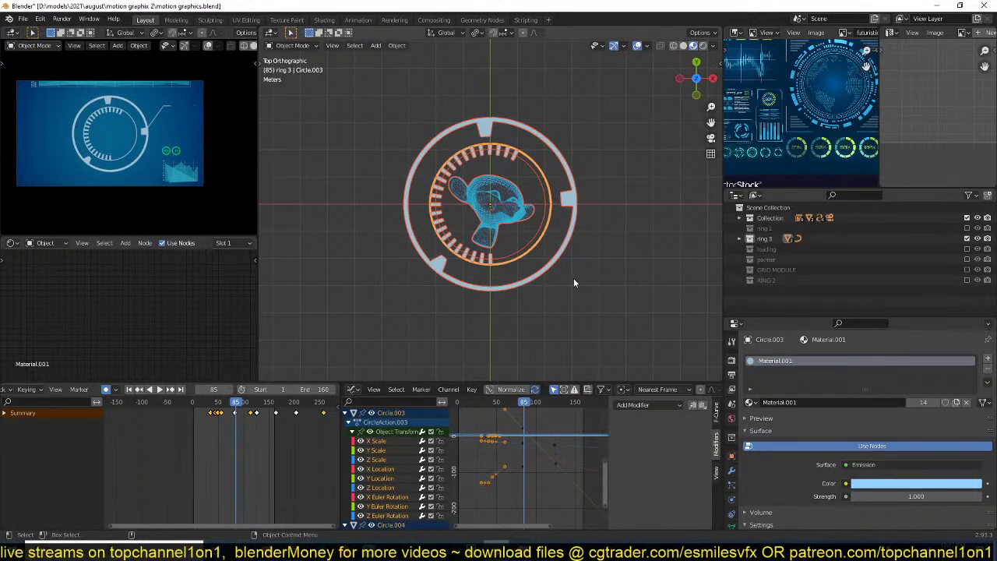
{"action": "scroll", "coordinate": [223, 446], "scroll_direction": "up", "scroll_amount": 2}
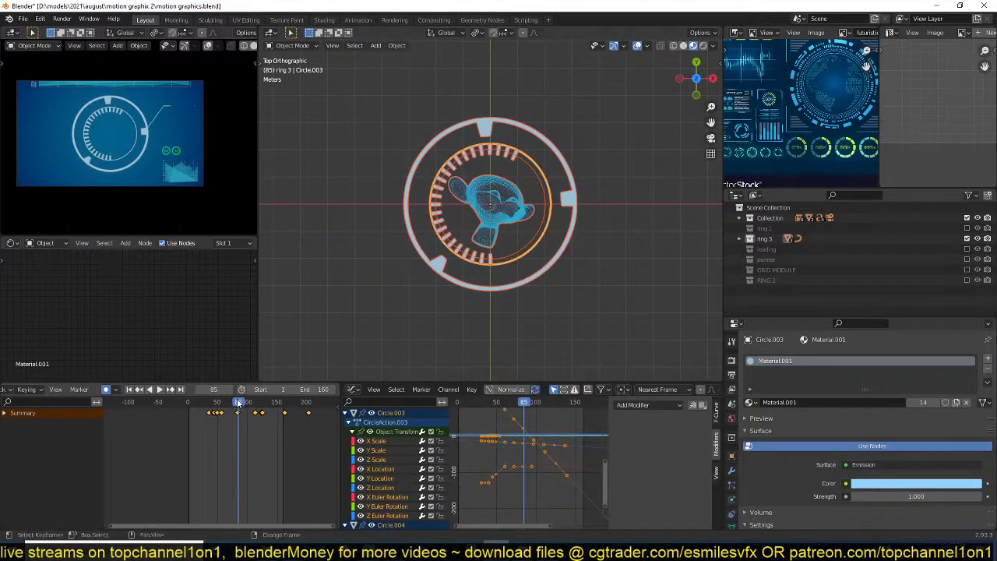
{"action": "right_click_drag", "start_coordinate": [239, 411], "coordinate": [223, 411], "text": "shift"}
{"action": "key", "text": "shift+space"}
{"action": "key", "text": "space"}
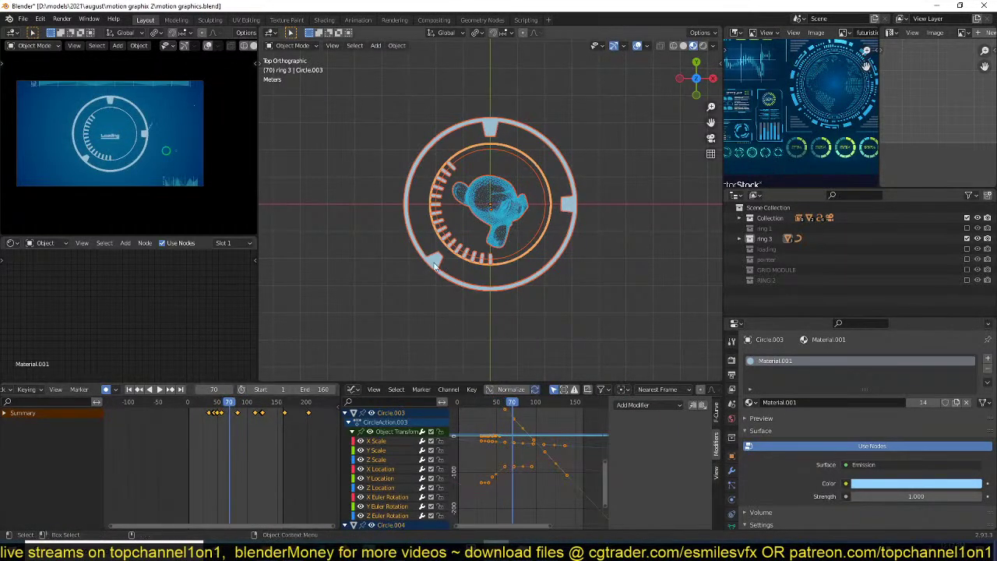
{"action": "key", "text": "ctrl+s"}
- Add a collection instance of ring 3 at the 3D cursor near the HUD background's upper-left corner
{"action": "scroll", "coordinate": [525, 188], "scroll_direction": "down", "scroll_amount": 6}
{"action": "scroll", "coordinate": [525, 190], "scroll_direction": "down", "scroll_amount": 4}
{"action": "middle_click_drag", "start_coordinate": [525, 194], "coordinate": [533, 311], "text": "shift"}
{"action": "scroll", "coordinate": [472, 243], "scroll_direction": "up", "scroll_amount": 8}
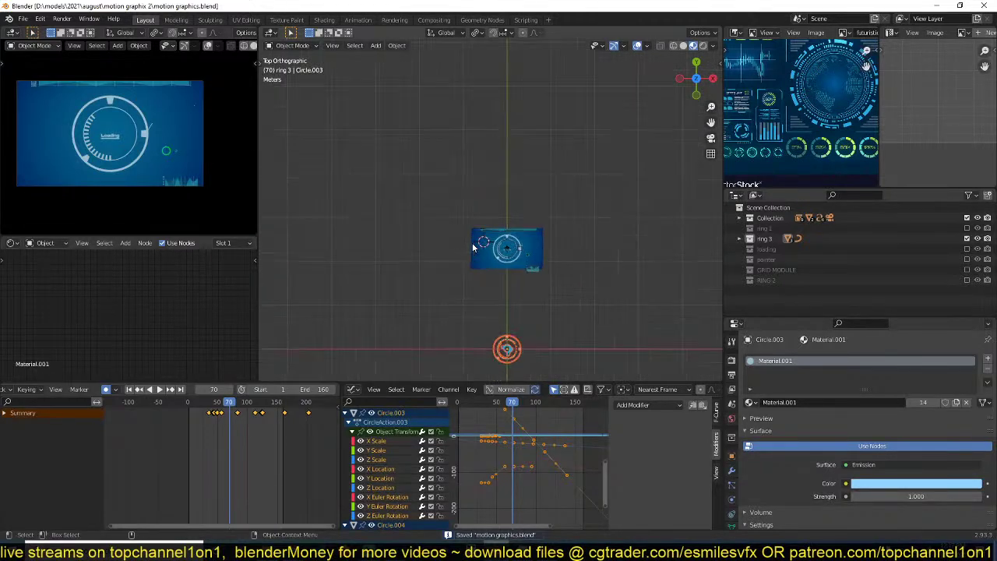
{"action": "middle_click_drag", "start_coordinate": [472, 243], "coordinate": [483, 167], "text": "shift"}
{"action": "key", "text": "shift+a"}
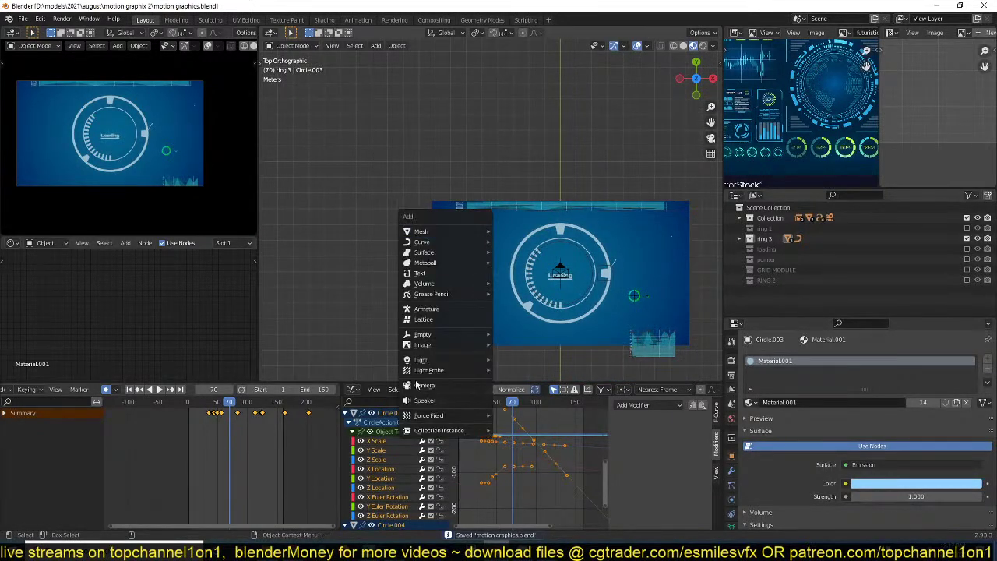
{"action": "mouse_move", "coordinate": [448, 430]}
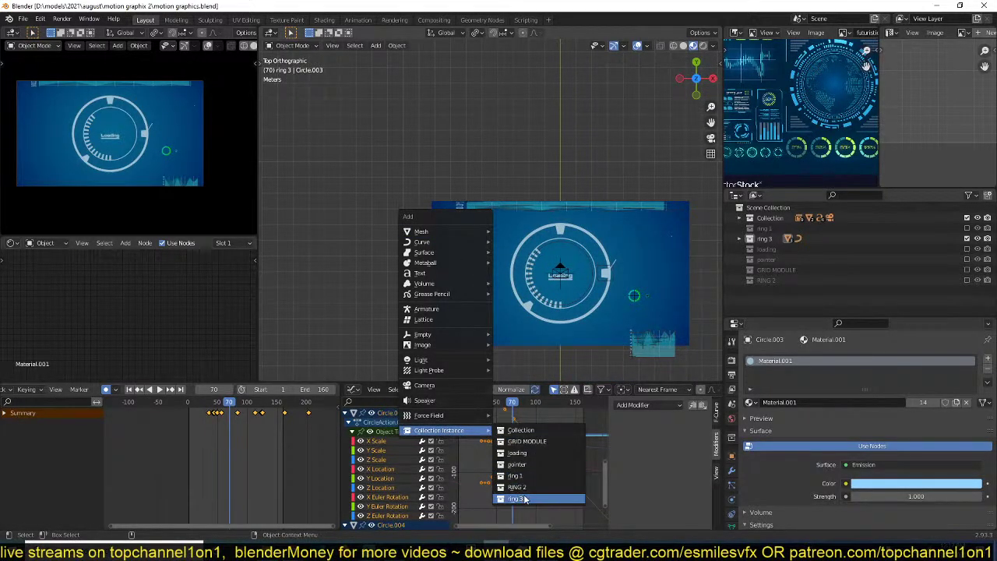
{"action": "left_click", "coordinate": [526, 498]}
{"action": "scroll", "coordinate": [512, 247], "scroll_direction": "up", "scroll_amount": 5}
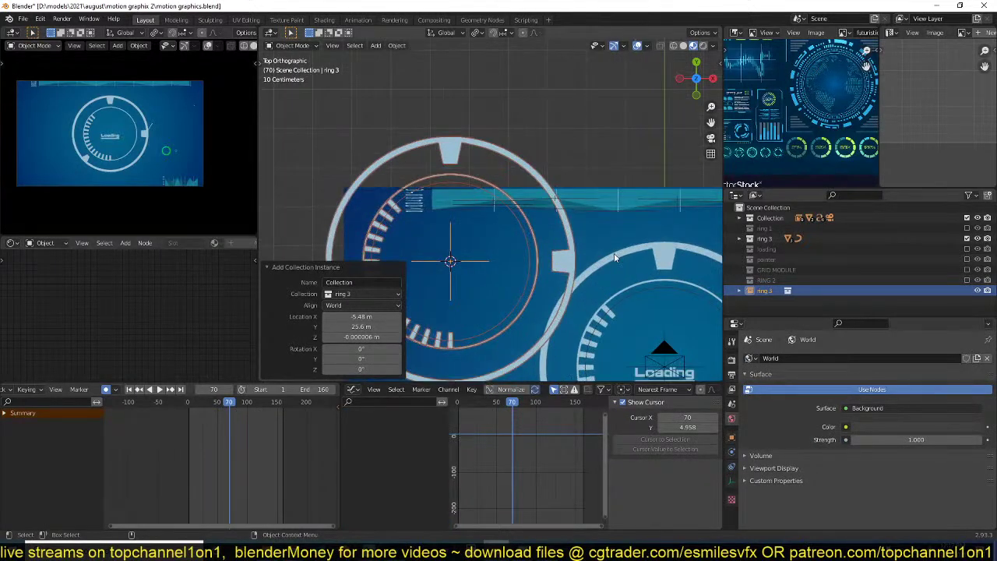
- Disable auto keying and scale the ring 3 instance down to a small ring in the HUD's upper-left corner
{"action": "key", "text": "s"}
{"action": "key", "text": "Escape"}
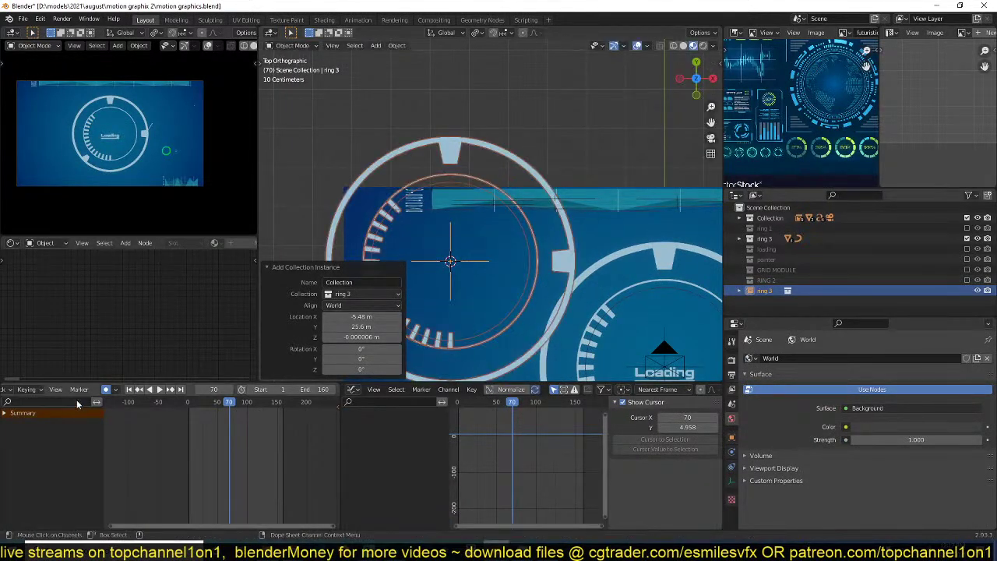
{"action": "key", "text": "s"}
{"action": "left_click", "coordinate": [397, 284]}
{"action": "left_click", "coordinate": [312, 284]}
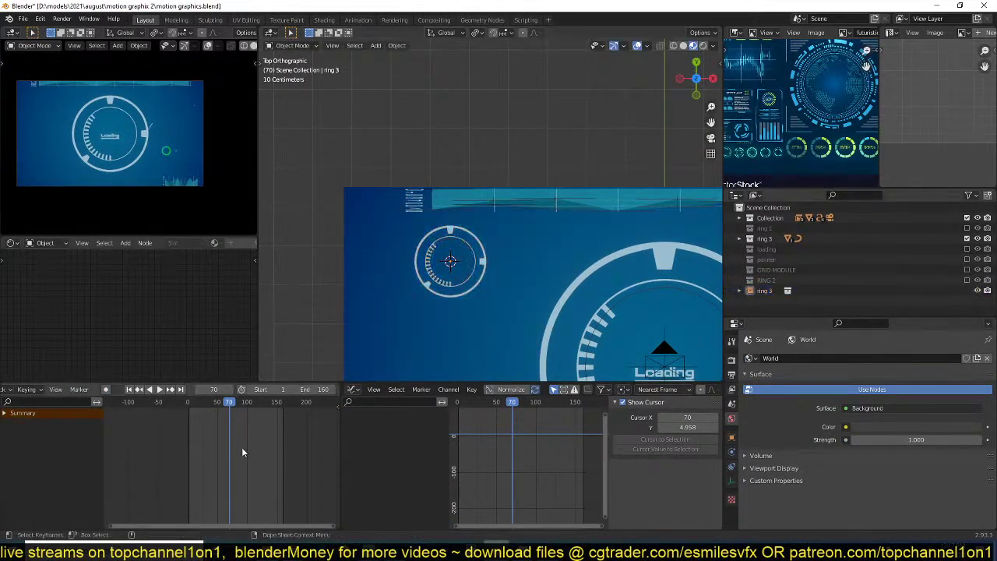
- Play the animation from frame 0 to check the small ring 3 instance on the HUD
{"action": "left_click", "coordinate": [187, 402]}
{"action": "key", "text": "space"}
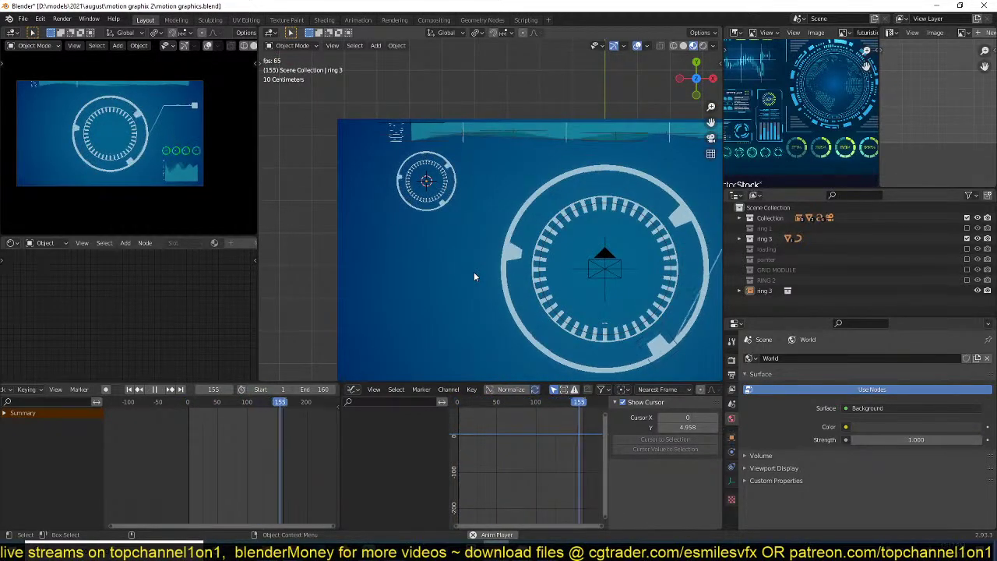
{"action": "key", "text": "space"}
- Select Suzanne in the original ring module and move it into the ring 3 collection
{"action": "left_click", "coordinate": [430, 197]}
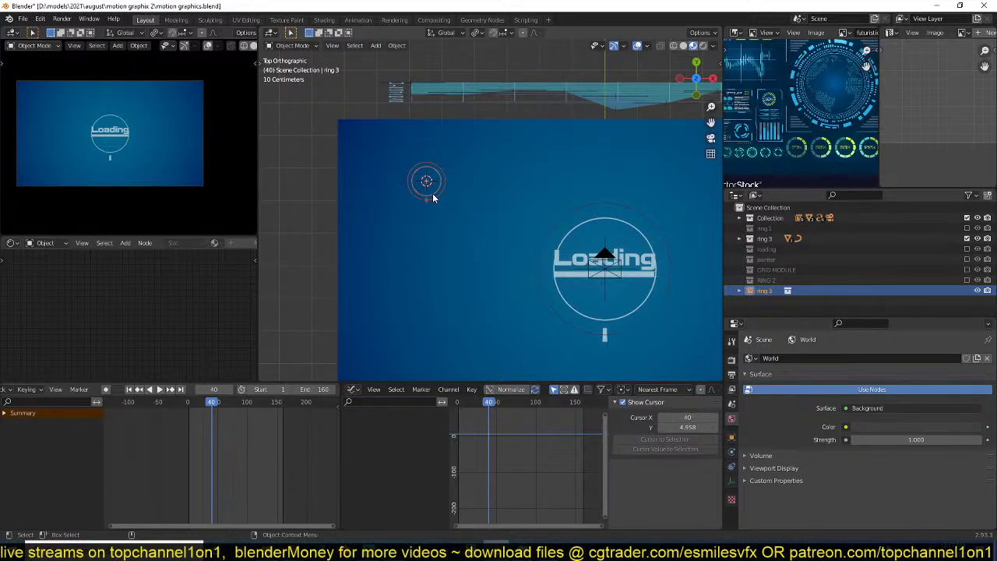
{"action": "scroll", "coordinate": [522, 306], "scroll_direction": "down", "scroll_amount": 10}
{"action": "middle_click_drag", "start_coordinate": [522, 306], "coordinate": [505, 205], "text": "shift"}
{"action": "scroll", "coordinate": [491, 210], "scroll_direction": "up", "scroll_amount": 4}
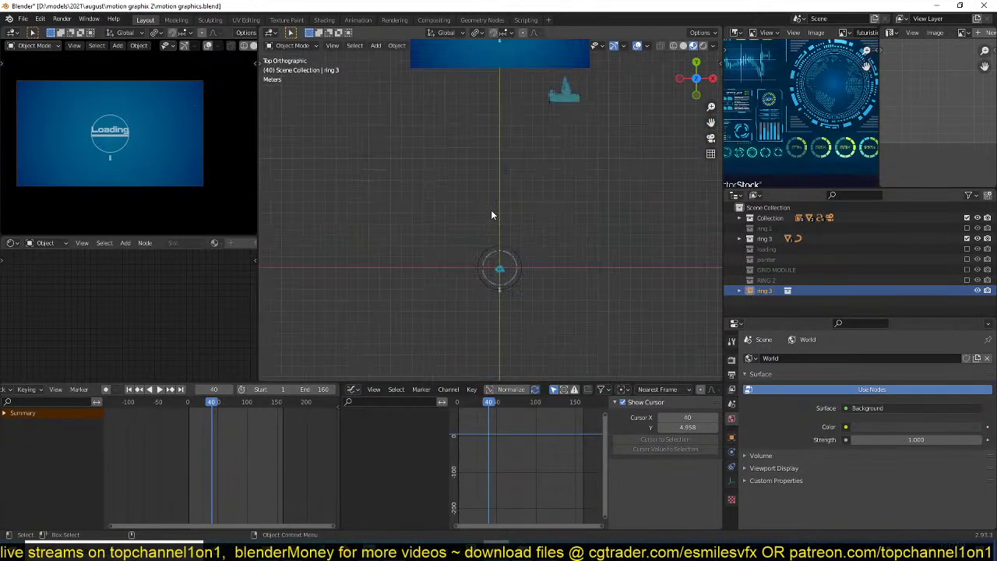
{"action": "key", "text": "space"}
{"action": "left_click", "coordinate": [502, 273]}
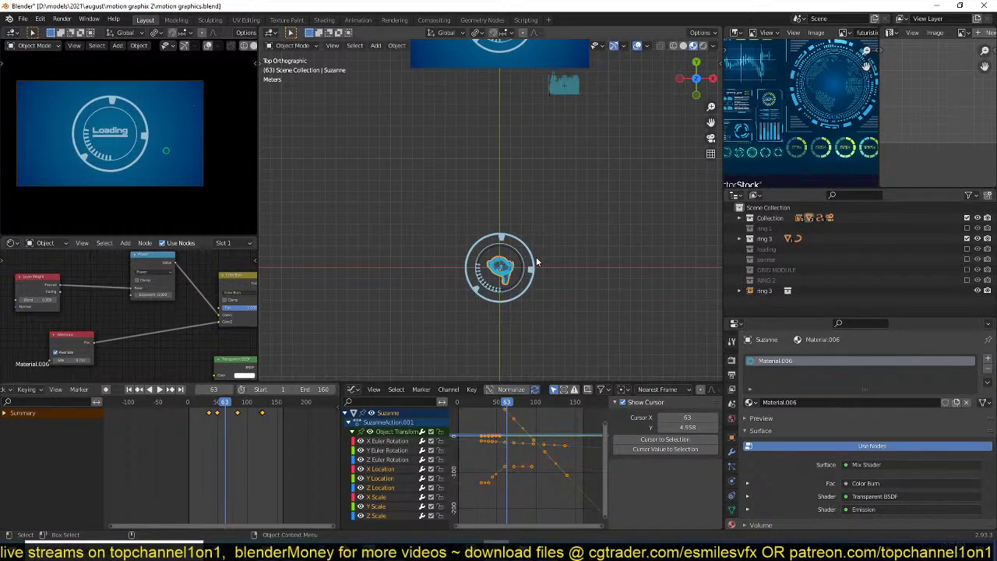
{"action": "key", "text": "m"}
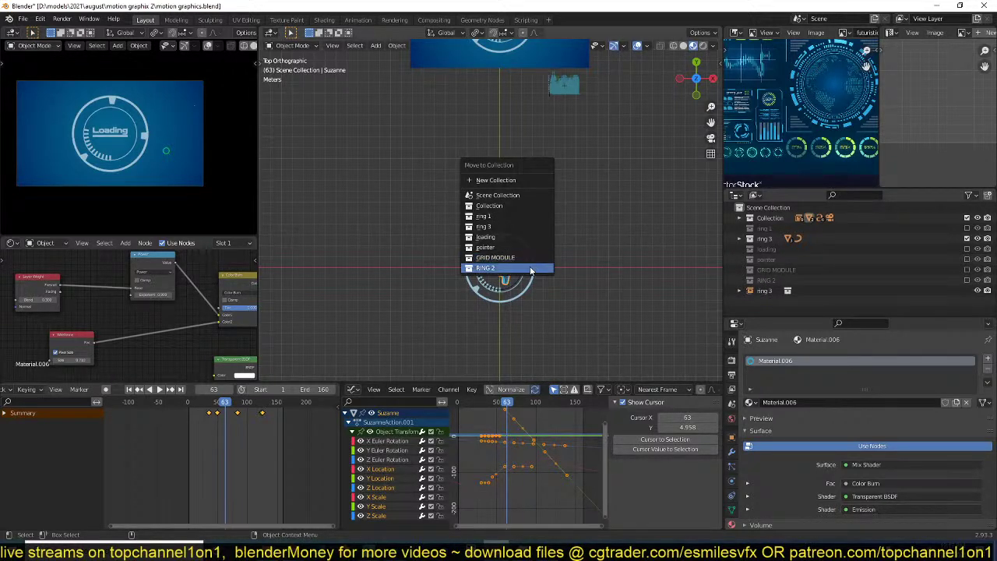
{"action": "left_click", "coordinate": [532, 230]}
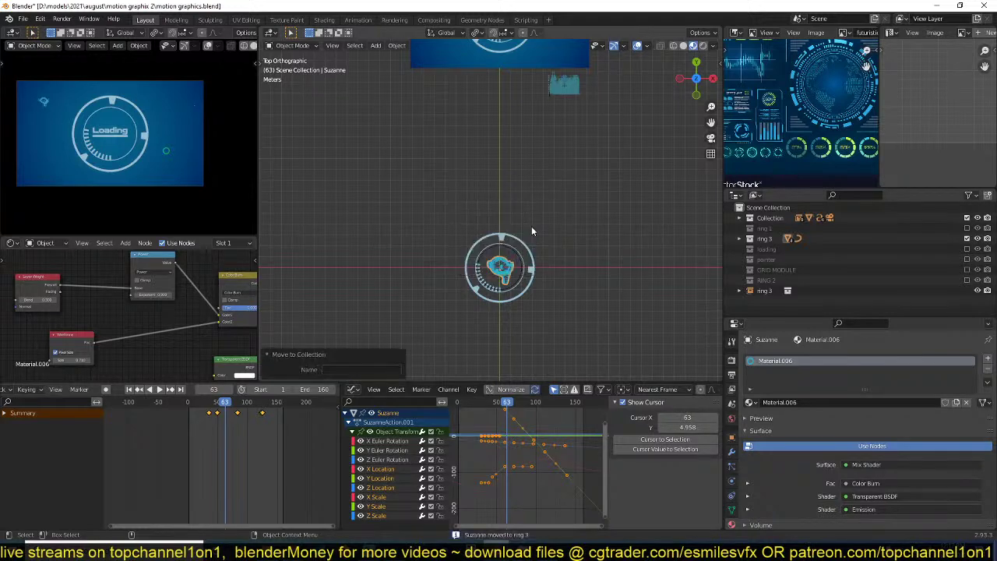
- Play the animation from frame 0 to check Suzanne inside the ring 3 instance, stopping at frame 93
{"action": "scroll", "coordinate": [495, 273], "scroll_direction": "down", "scroll_amount": 3}
{"action": "middle_click_drag", "start_coordinate": [495, 273], "coordinate": [488, 325], "text": "shift"}
{"action": "scroll", "coordinate": [484, 307], "scroll_direction": "up", "scroll_amount": 5}
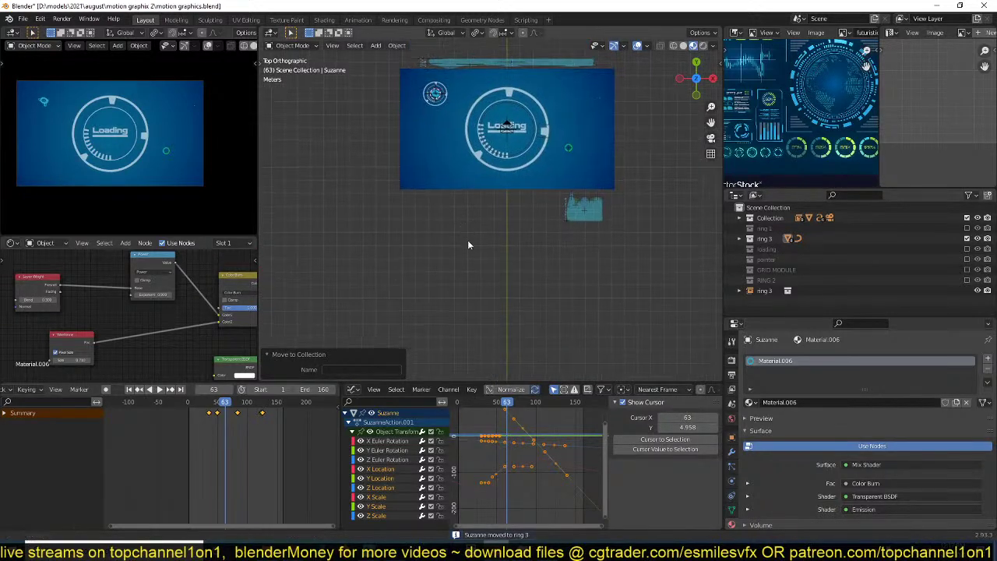
{"action": "middle_click_drag", "start_coordinate": [456, 141], "coordinate": [483, 244], "text": "shift"}
{"action": "scroll", "coordinate": [483, 244], "scroll_direction": "up", "scroll_amount": 4}
{"action": "left_click", "coordinate": [483, 243]}
{"action": "scroll", "coordinate": [479, 240], "scroll_direction": "up", "scroll_amount": 4}
{"action": "key", "text": "space"}
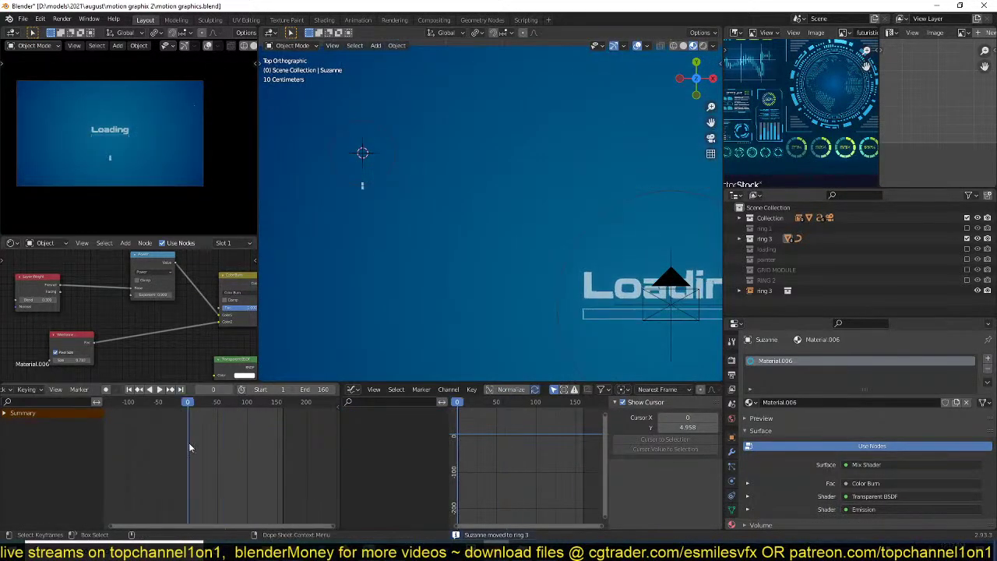
{"action": "key", "text": "space"}
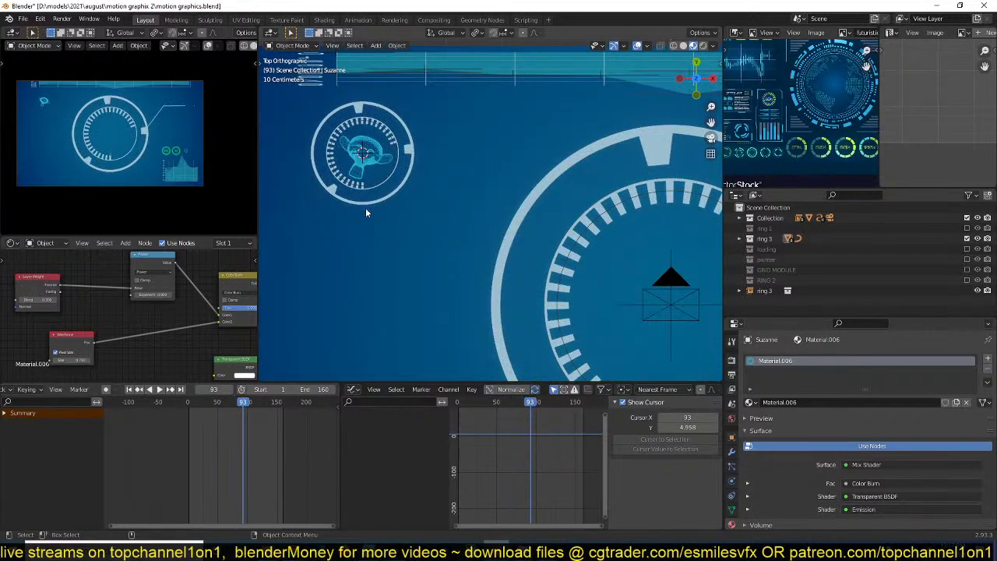
- Raise the ring 3 instance about 0.19 m along Z above the HUD background and save the file
{"action": "middle_click_drag", "start_coordinate": [365, 207], "coordinate": [356, 150]}
{"action": "left_click", "coordinate": [410, 181]}
{"action": "key", "text": "g"}
{"action": "key", "text": "z"}
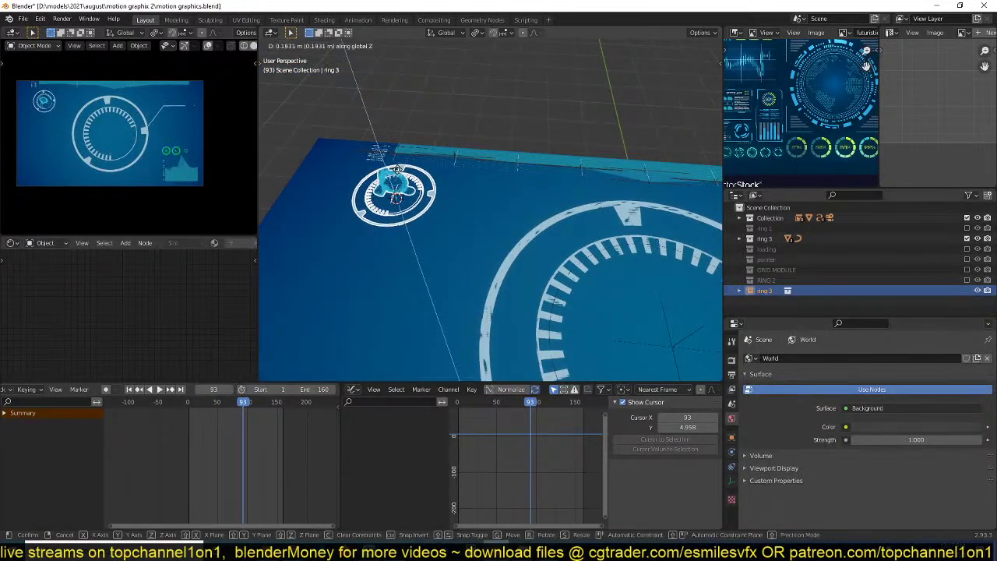
{"action": "left_click", "coordinate": [398, 170]}
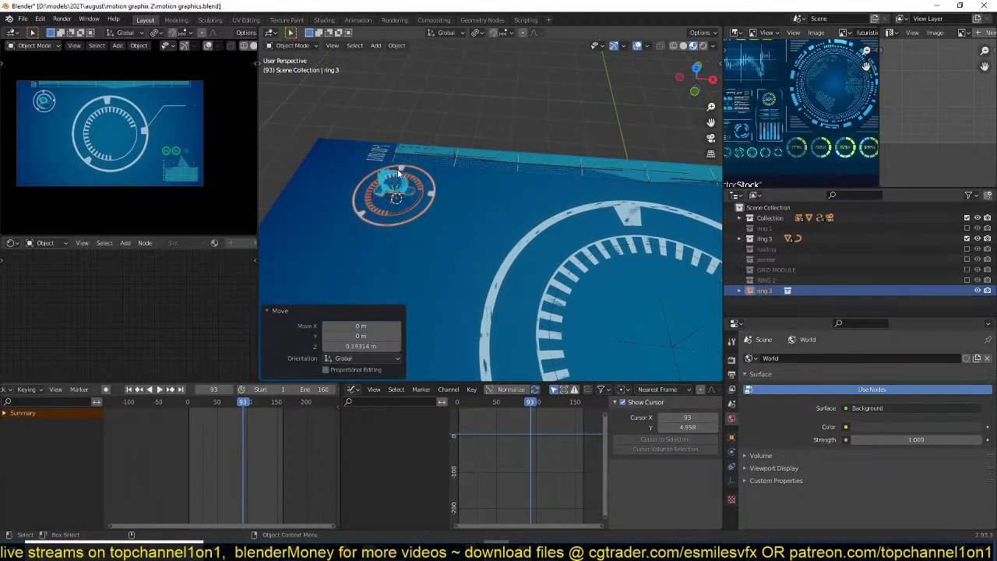
{"action": "key", "text": "KP_7"}
{"action": "key", "text": "ctrl+s"}
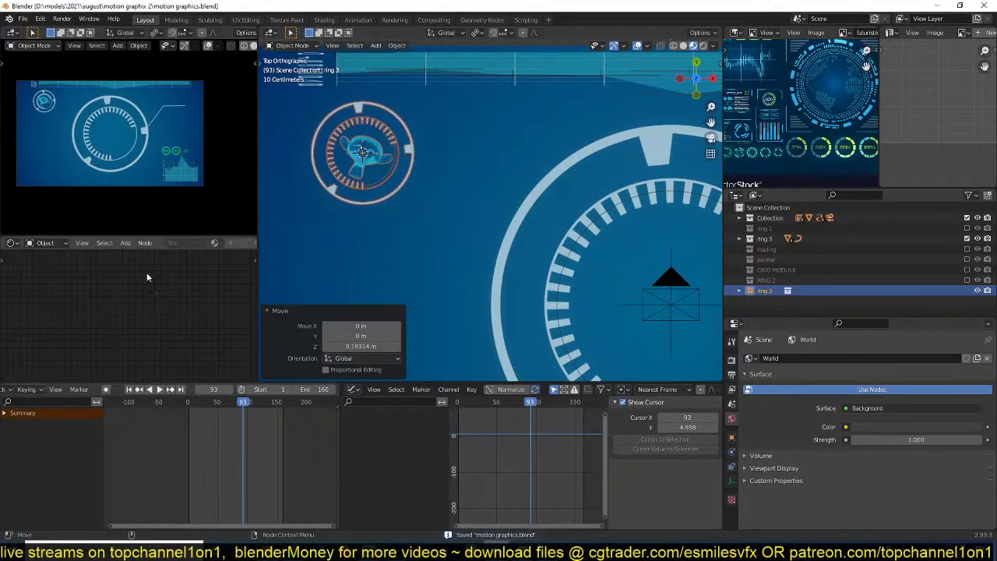
- Replay the animation from frame 0 to check the raised ring 3 instance, stopping at frame 97 with the instance selected
{"action": "left_click", "coordinate": [349, 205]}
{"action": "left_click", "coordinate": [188, 403]}
{"action": "key", "text": "space"}
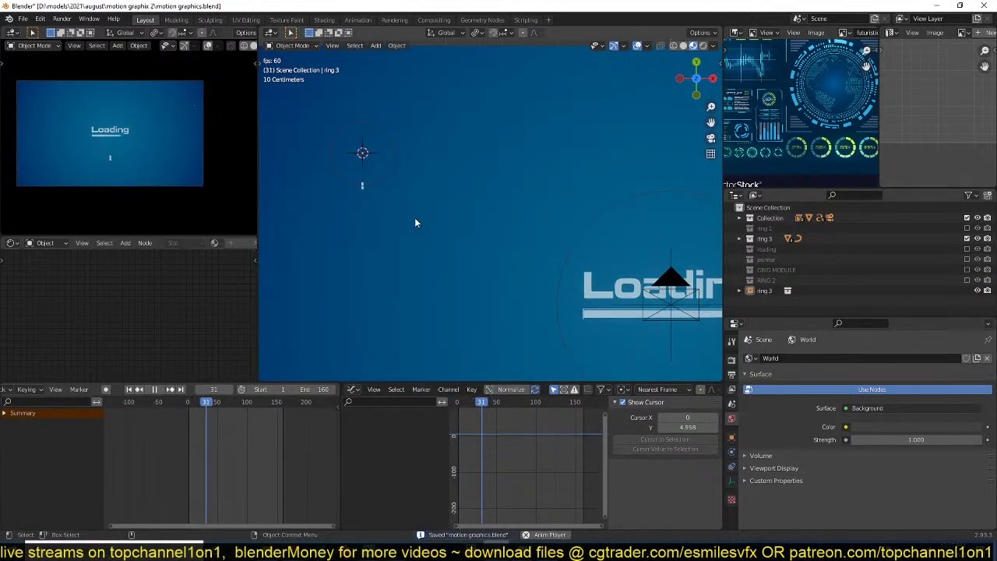
{"action": "left_click", "coordinate": [374, 124]}
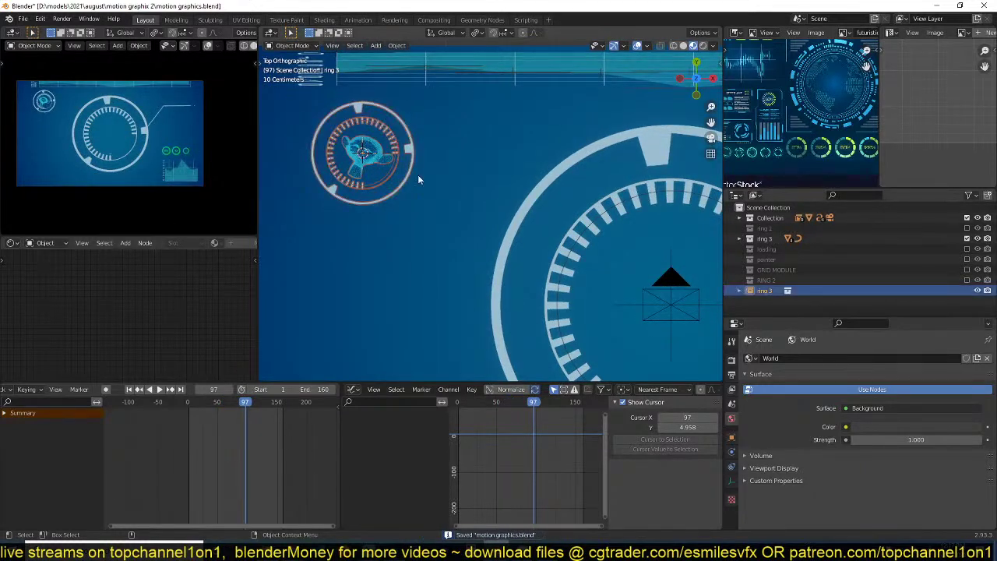
- Examine the ring 3 instance's object data, physics and constraint properties
{"action": "left_click", "coordinate": [732, 481]}
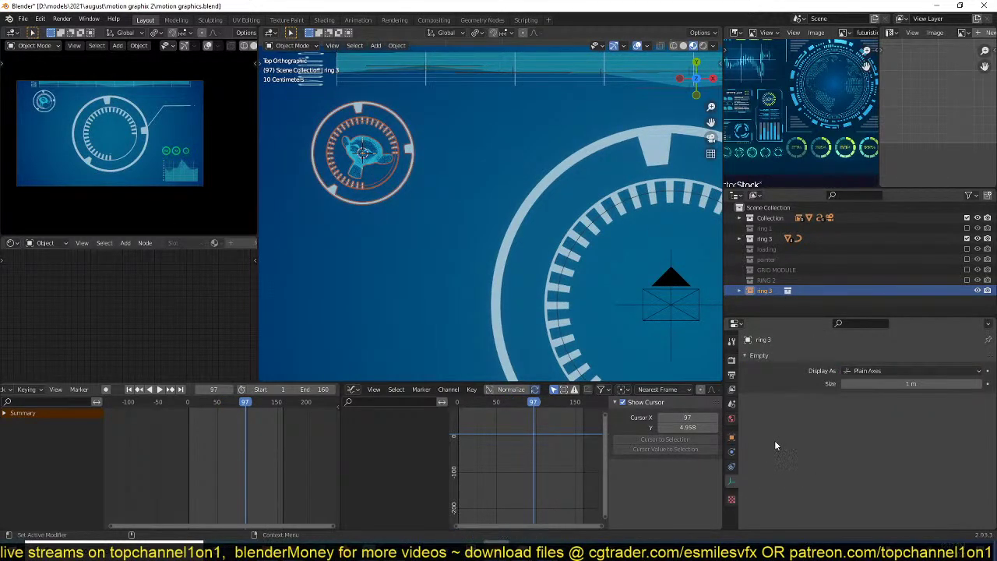
{"action": "left_click", "coordinate": [733, 453]}
{"action": "left_click", "coordinate": [732, 466]}
{"action": "left_click", "coordinate": [733, 481]}
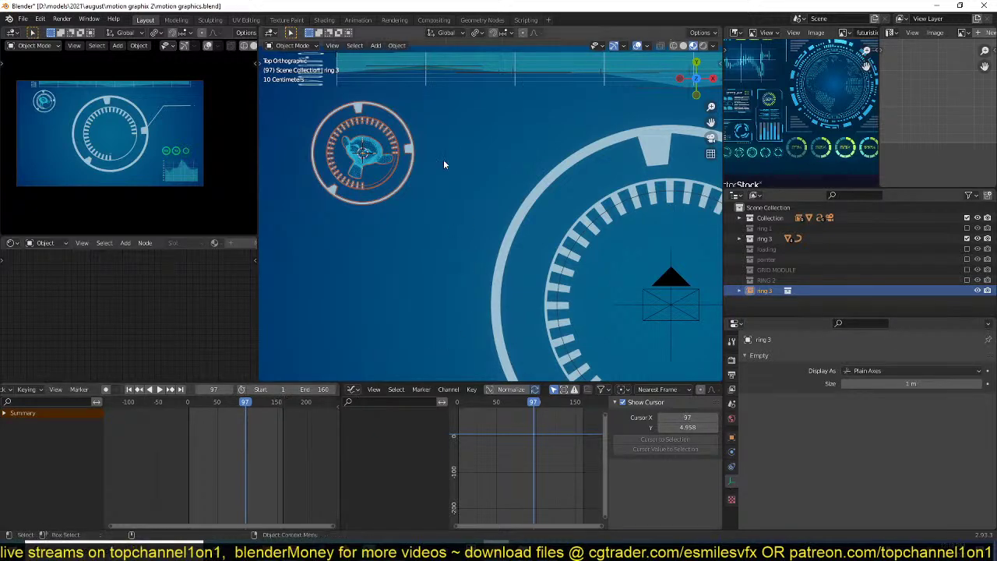
{"action": "scroll", "coordinate": [586, 260], "scroll_direction": "down", "scroll_amount": 4}
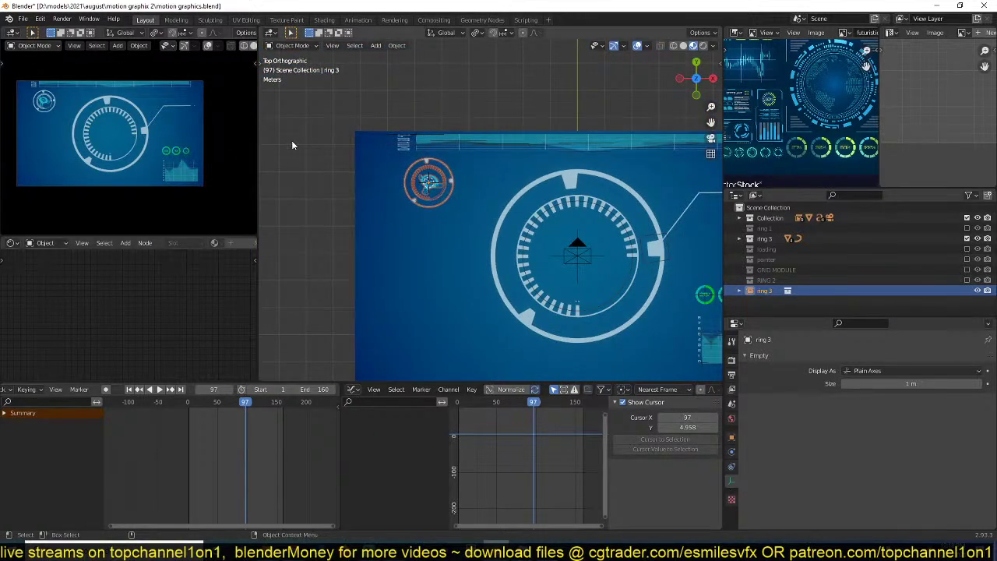
{"action": "scroll", "coordinate": [431, 203], "scroll_direction": "up", "scroll_amount": 4}
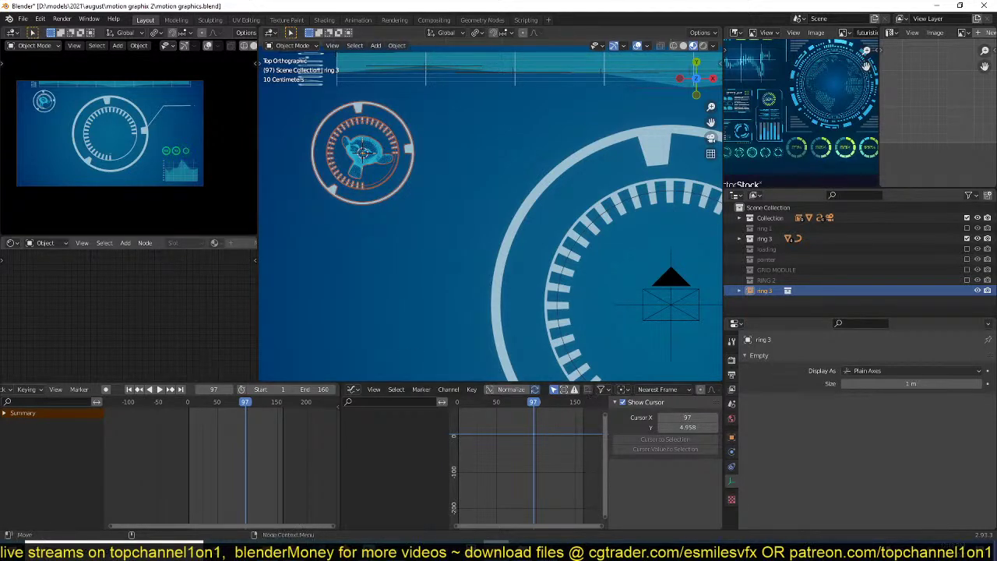
- Switch to Chrome and search Google for "HOW a linked object animation in blender"
{"action": "left_click", "coordinate": [242, 551]}
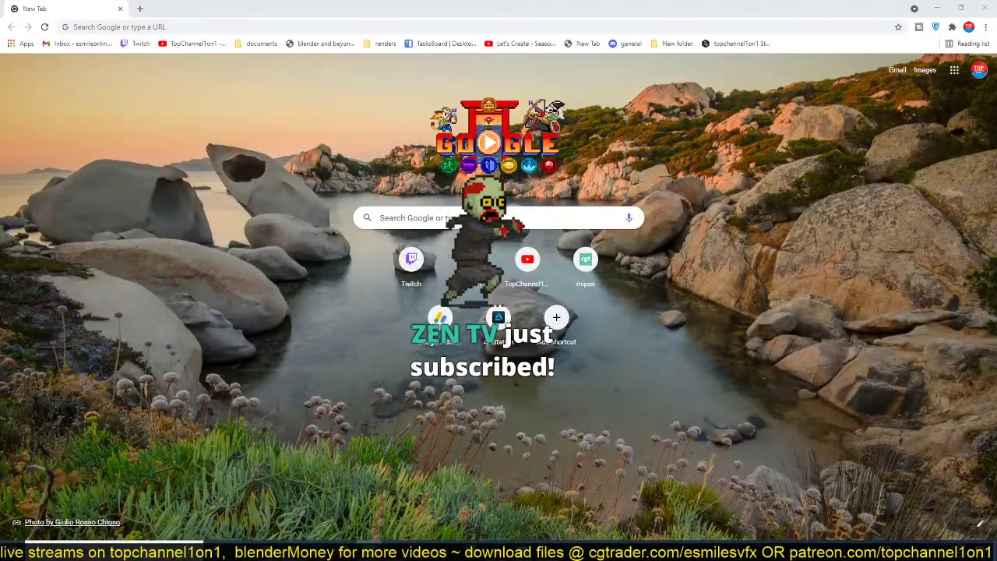
{"action": "left_click", "coordinate": [179, 26]}
{"action": "type", "text": "HOW"}
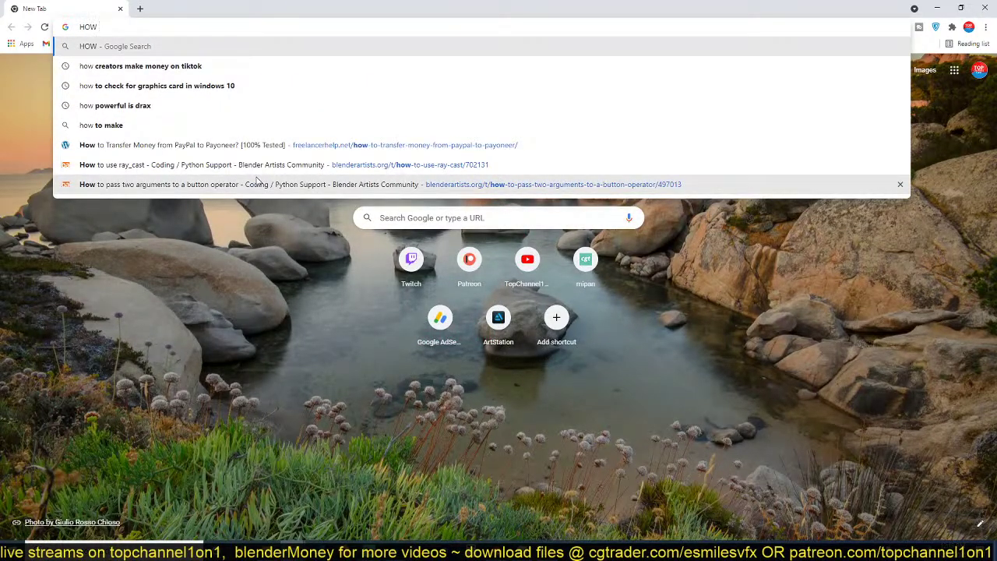
{"action": "type", "text": "a linked objec"}
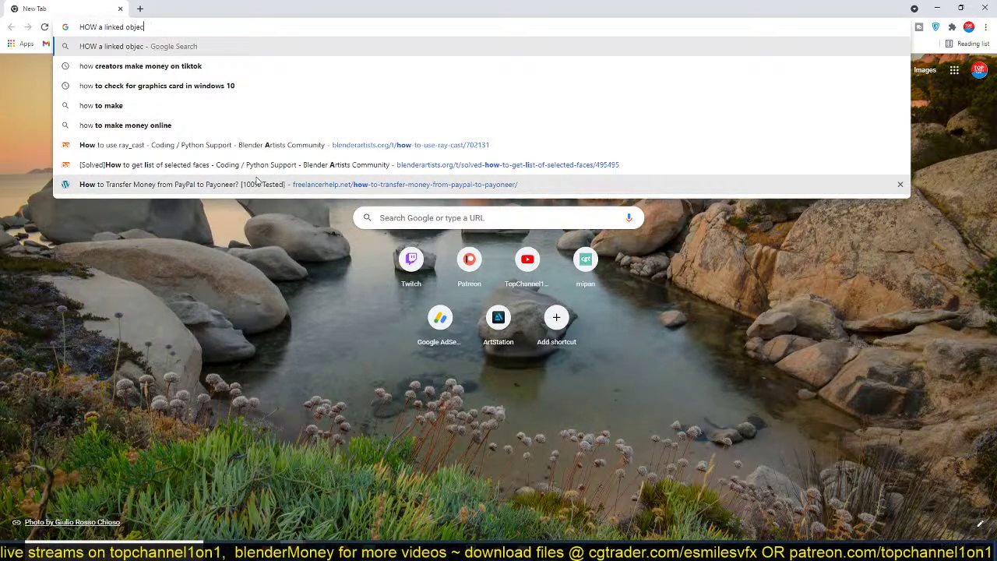
{"action": "type", "text": "t animation in blender"}
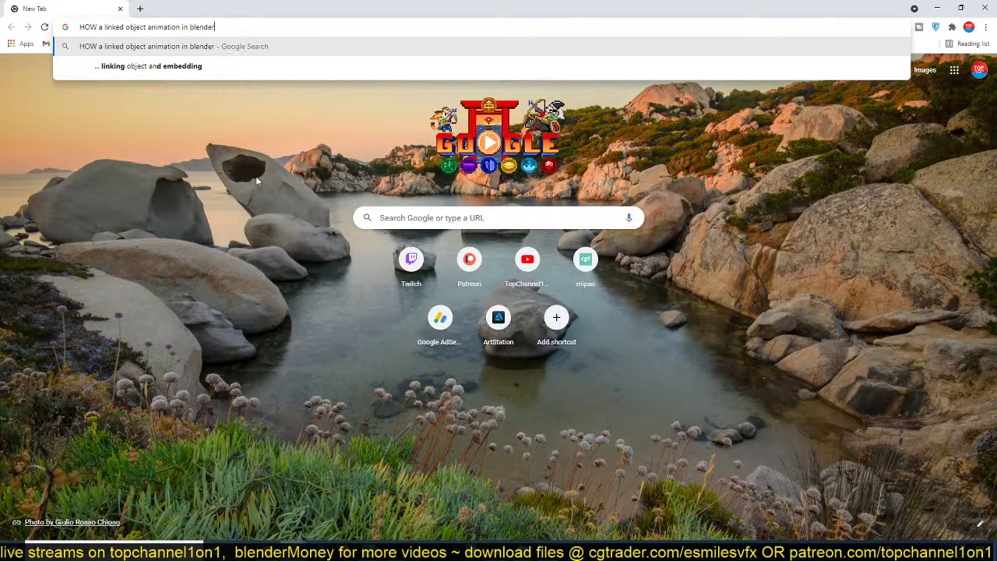
{"action": "key", "text": "Return"}
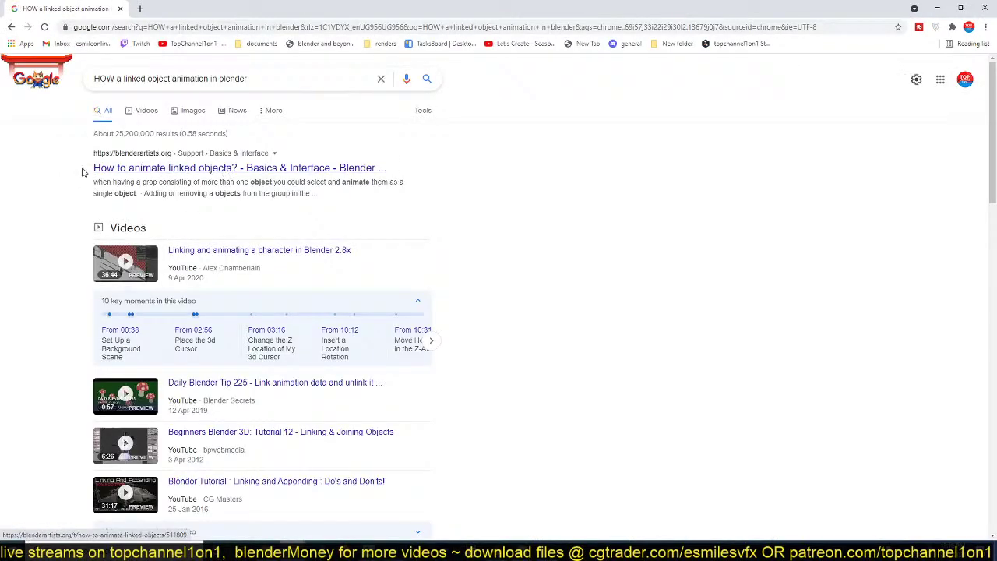
- Look through the search results on animating linked objects, close the browser and return to Blender
{"action": "scroll", "coordinate": [198, 168], "scroll_direction": "down", "scroll_amount": 3}
{"action": "scroll", "coordinate": [234, 234], "scroll_direction": "up", "scroll_amount": 2}
{"action": "scroll", "coordinate": [262, 273], "scroll_direction": "down", "scroll_amount": 5}
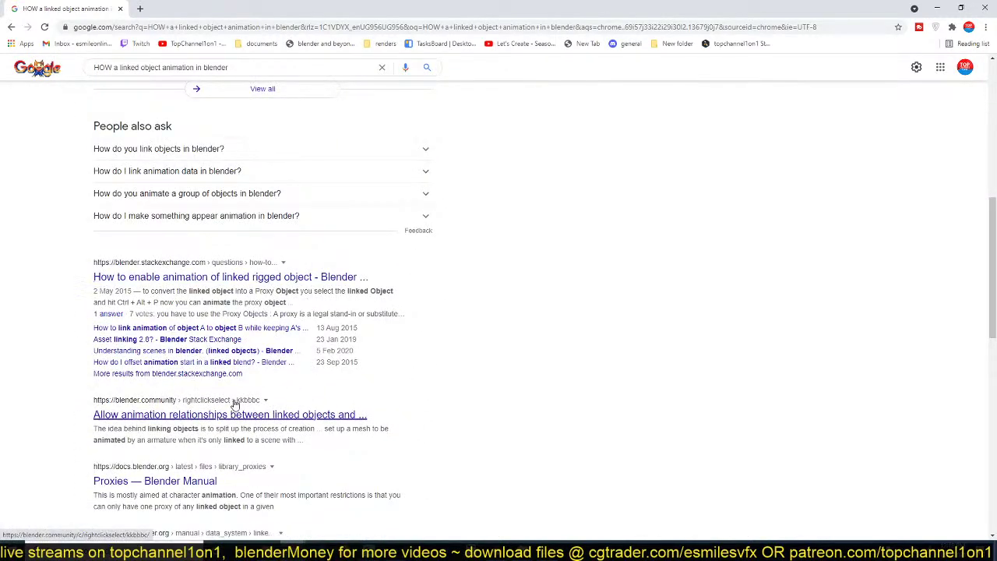
{"action": "scroll", "coordinate": [233, 409], "scroll_direction": "down", "scroll_amount": 2}
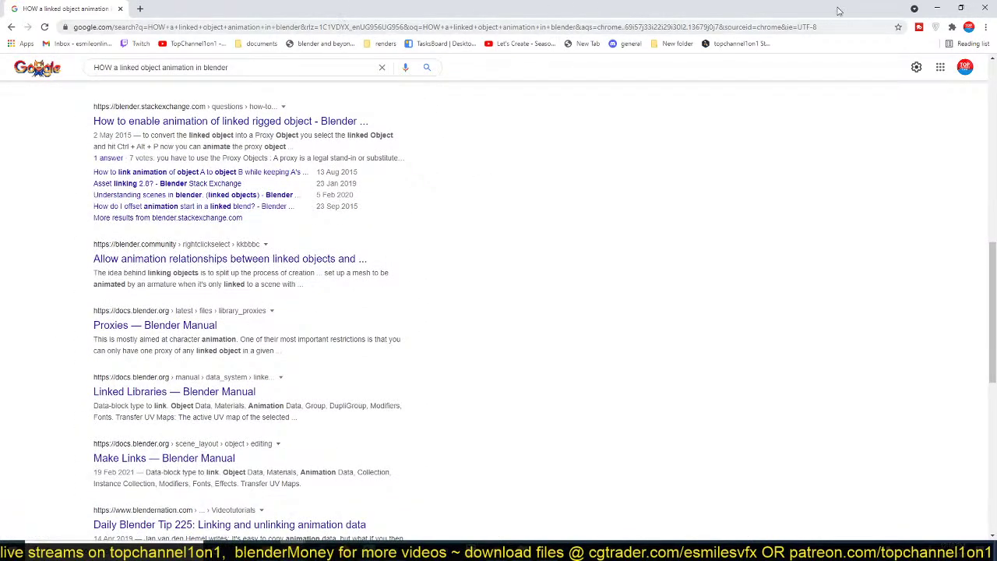
{"action": "left_click", "coordinate": [990, 9]}
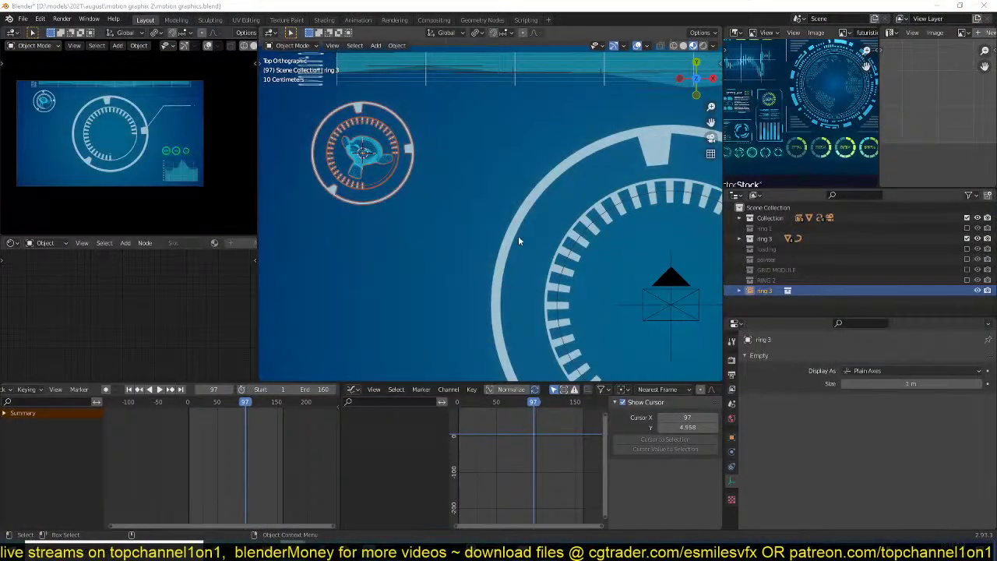
- Select all source objects of the ring 3 module, shift their keyframes to start near frame 110, and play the animation
{"action": "scroll", "coordinate": [518, 240], "scroll_direction": "down", "scroll_amount": 5}
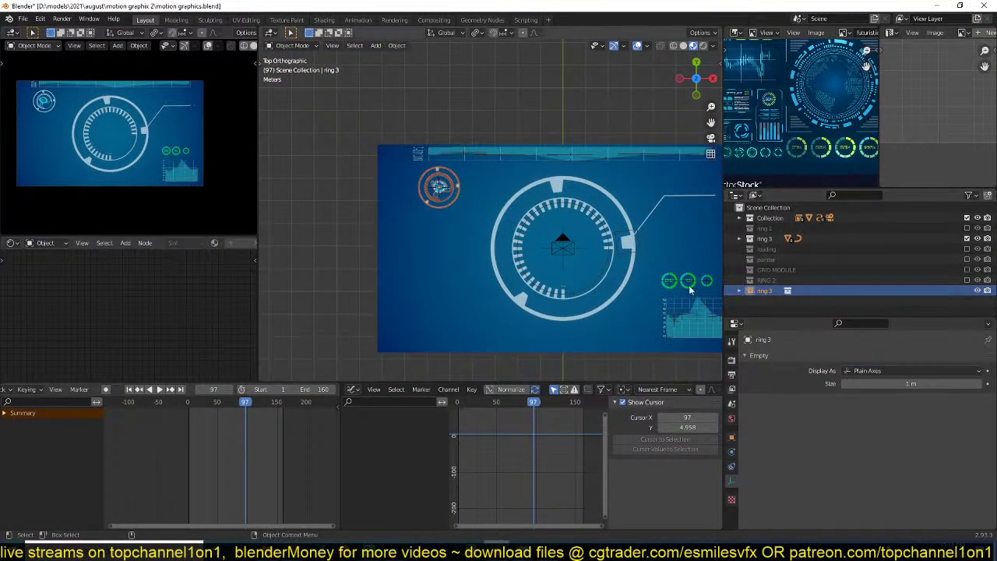
{"action": "scroll", "coordinate": [532, 308], "scroll_direction": "down", "scroll_amount": 6}
{"action": "scroll", "coordinate": [515, 193], "scroll_direction": "up", "scroll_amount": 6}
{"action": "middle_click_drag", "start_coordinate": [533, 305], "coordinate": [506, 164], "text": "shift"}
{"action": "left_click_drag", "start_coordinate": [423, 167], "coordinate": [585, 293]}
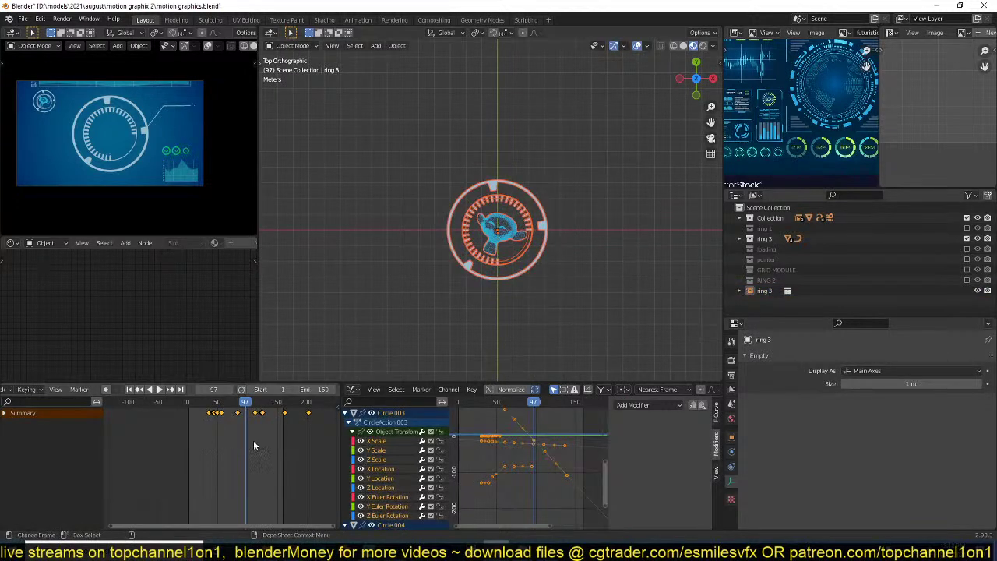
{"action": "key", "text": "g"}
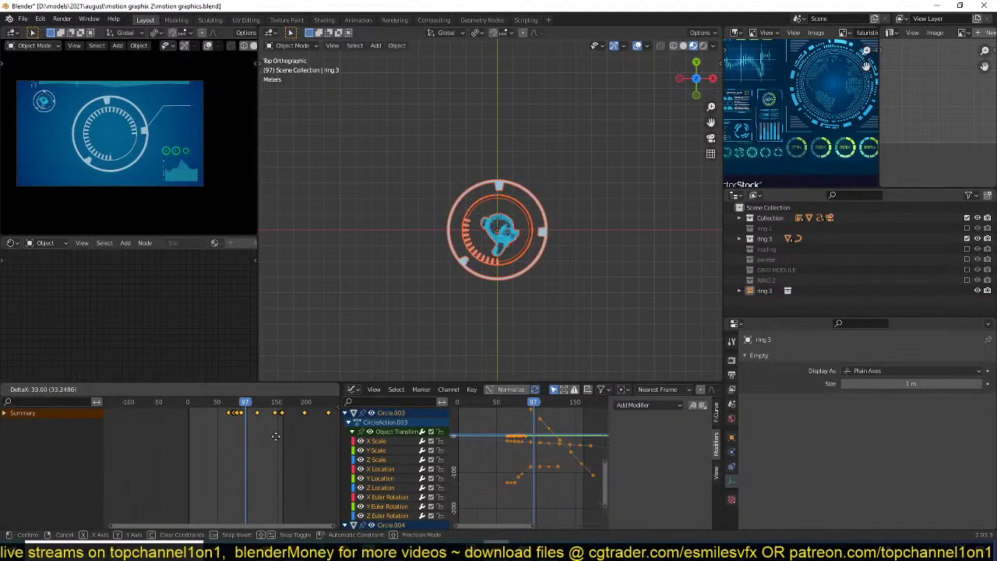
{"action": "left_click", "coordinate": [303, 433]}
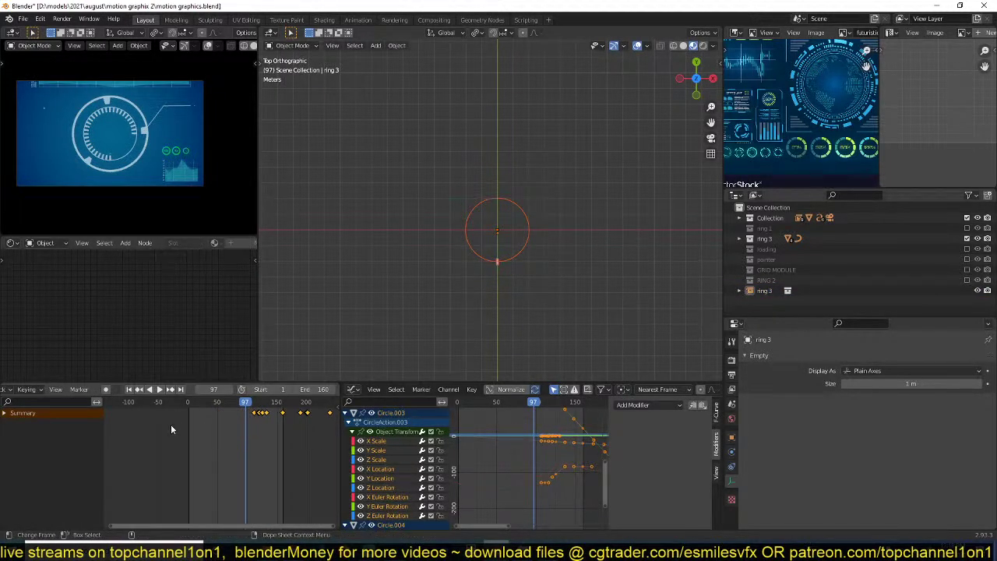
{"action": "key", "text": "space"}
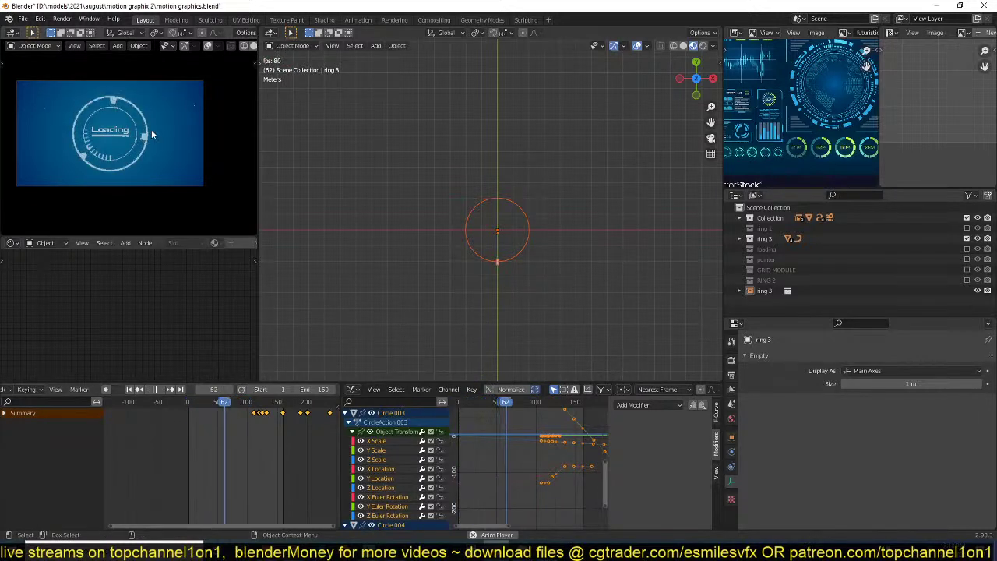
{"action": "key", "text": "Escape"}
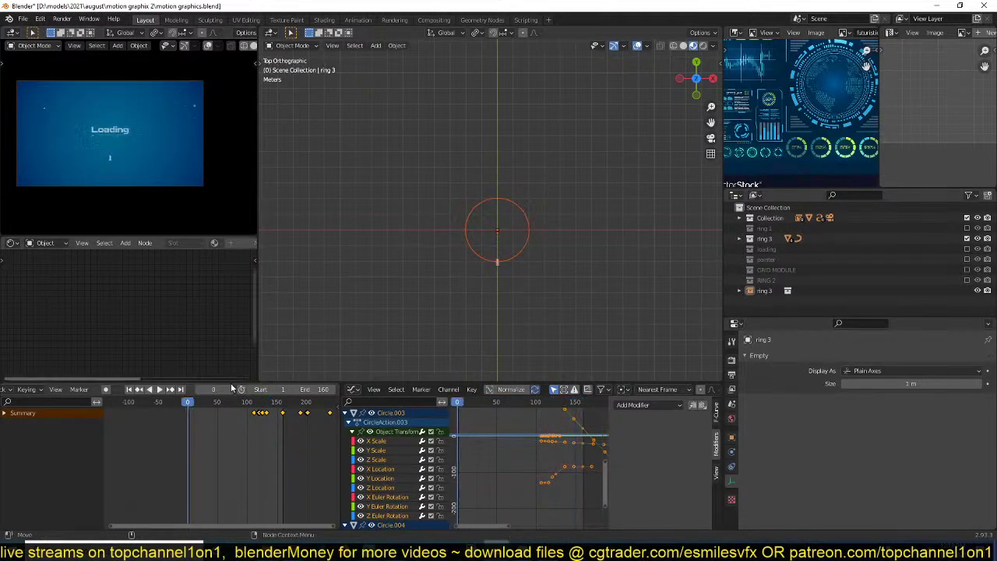
- Replay the loading sequence and move the ring 3 keyframes earlier to start at about frame 75
{"action": "key", "text": "space"}
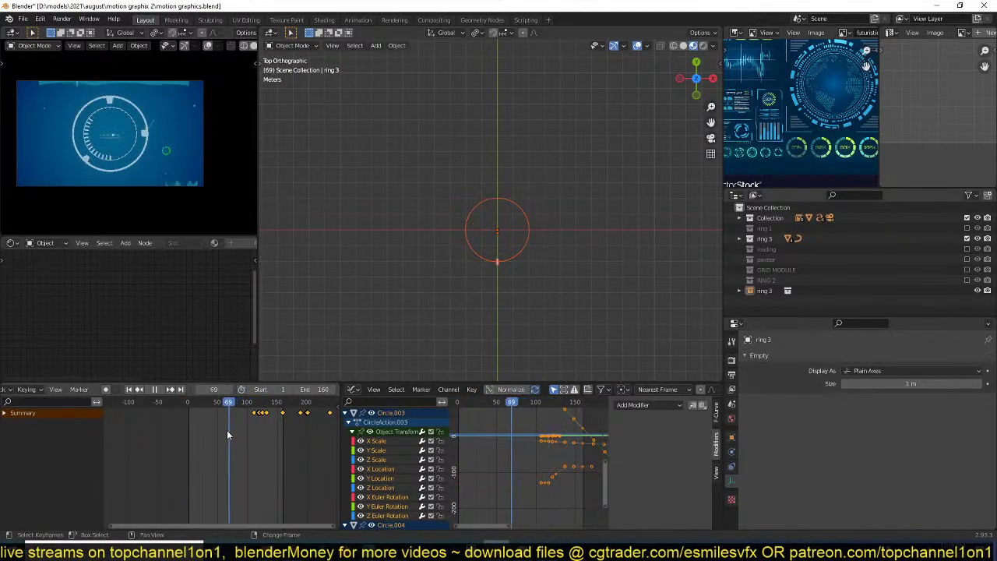
{"action": "right_click_drag", "start_coordinate": [228, 431], "coordinate": [162, 431], "text": "shift"}
{"action": "key", "text": "g"}
{"action": "left_click", "coordinate": [269, 424]}
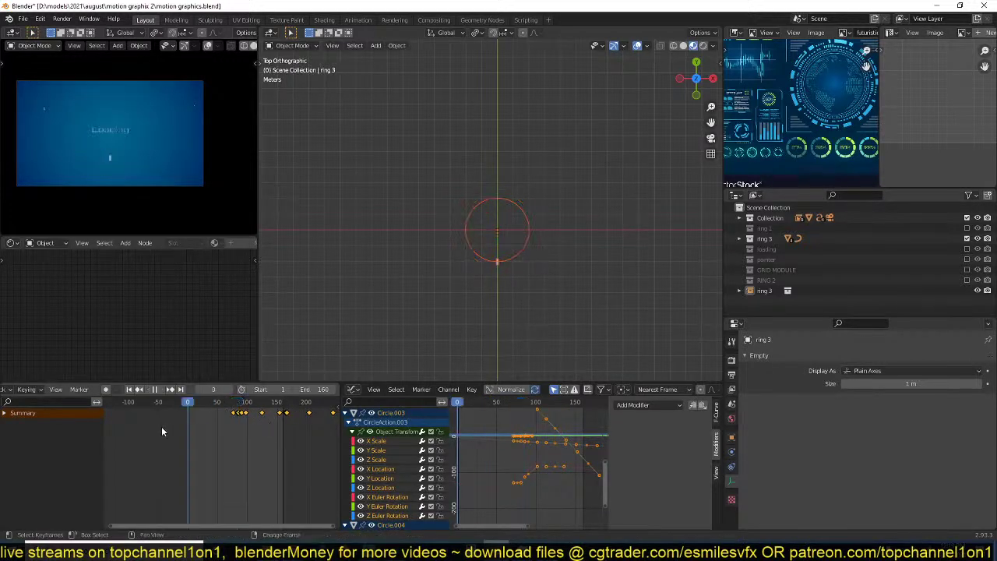
- Play the camera view maximized to check the ring 3 timing, and restore the normal layout
{"action": "scroll", "coordinate": [83, 134], "scroll_direction": "up", "scroll_amount": 3}
{"action": "key", "text": "ctrl+space"}
{"action": "scroll", "coordinate": [324, 187], "scroll_direction": "down", "scroll_amount": 5}
{"action": "scroll", "coordinate": [325, 190], "scroll_direction": "up", "scroll_amount": 1}
{"action": "key", "text": "space"}
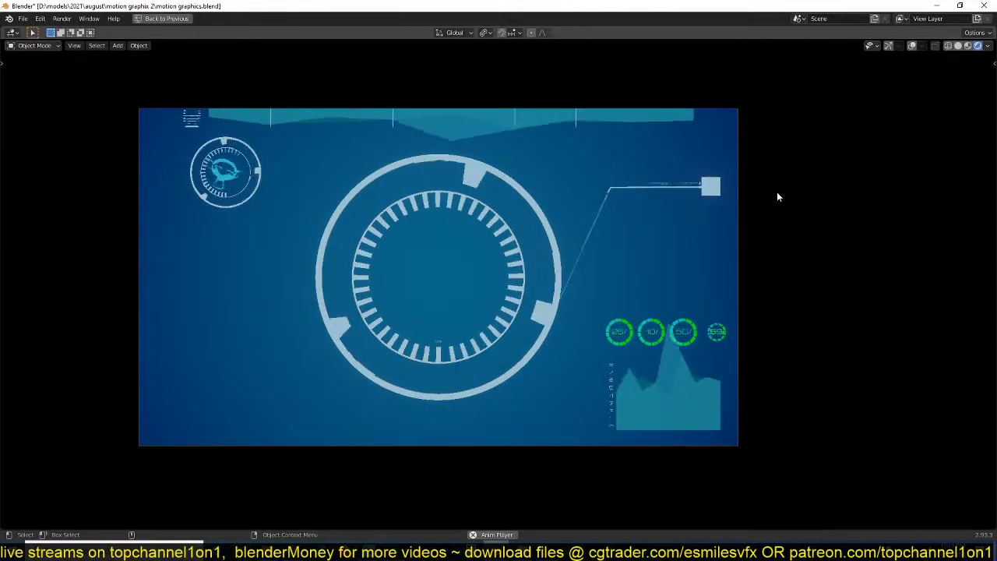
{"action": "key", "text": "Escape"}
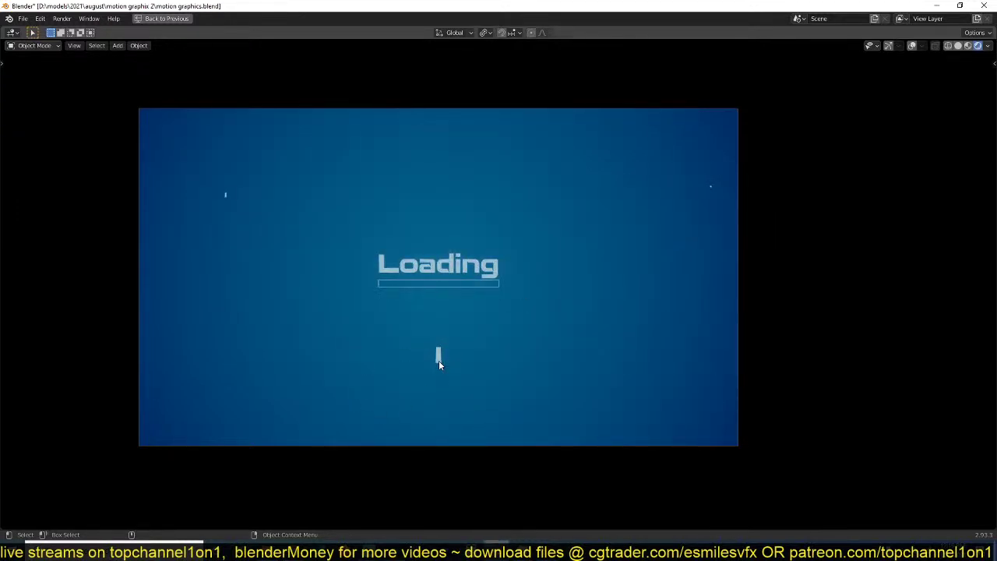
{"action": "key", "text": "ctrl+space"}
- Select the ring 3 tick segment, enable auto keying, and key its transform at frame 76 with a zero-distance move
{"action": "scroll", "coordinate": [518, 273], "scroll_direction": "up", "scroll_amount": 1}
{"action": "middle_click_drag", "start_coordinate": [505, 295], "coordinate": [494, 243], "text": "shift"}
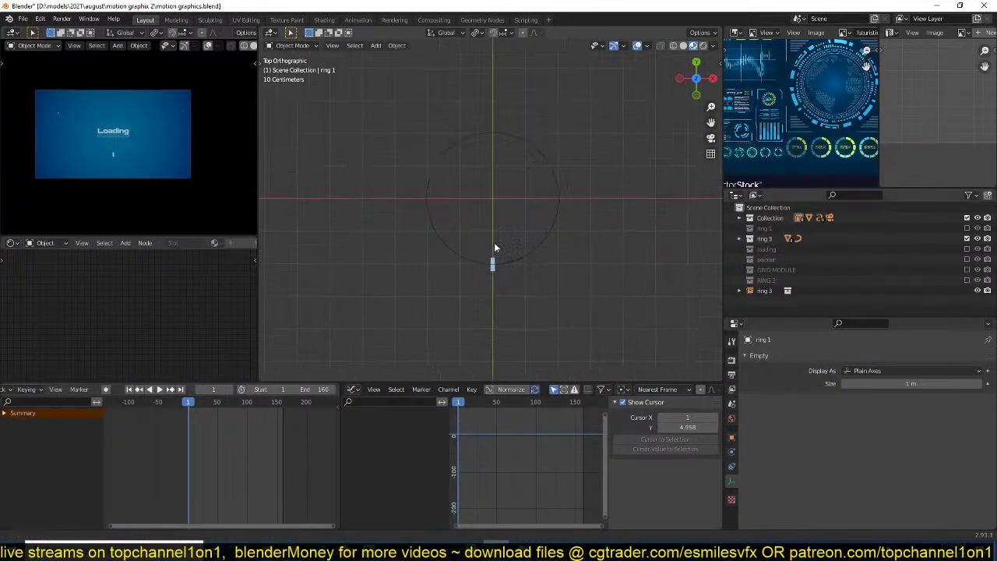
{"action": "left_click", "coordinate": [493, 268]}
{"action": "left_click", "coordinate": [498, 268]}
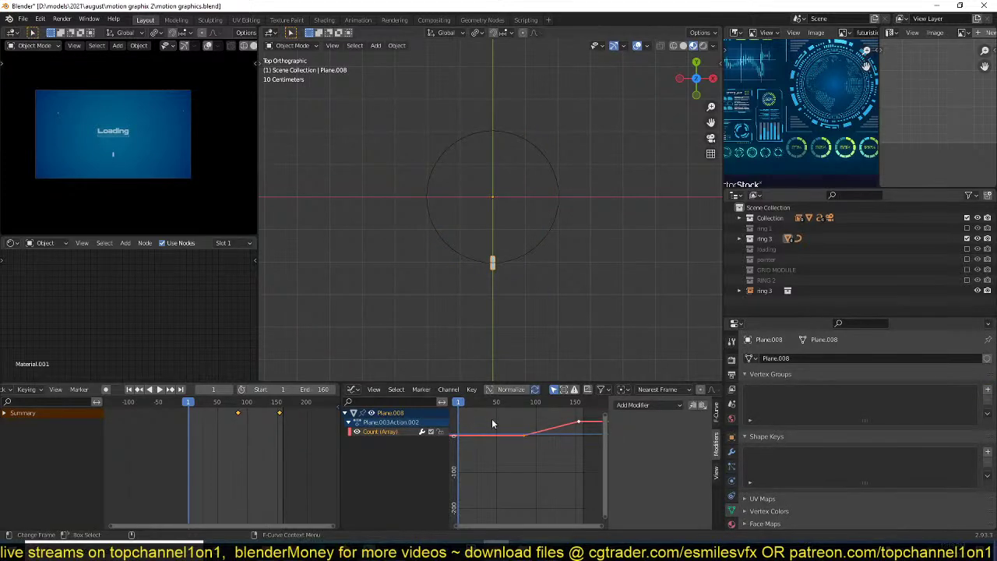
{"action": "right_click", "coordinate": [240, 419], "text": "shift"}
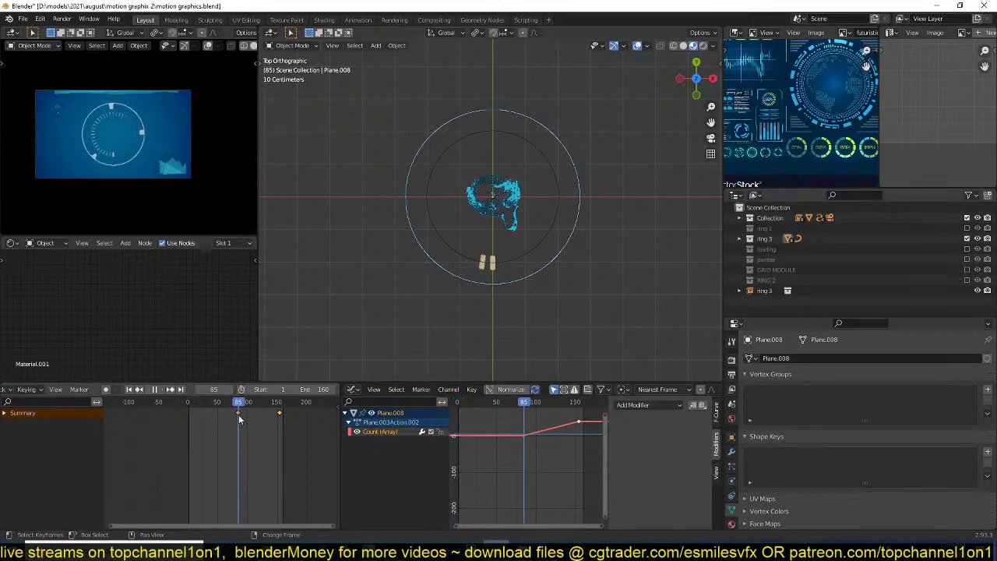
{"action": "scroll", "coordinate": [474, 278], "scroll_direction": "up", "scroll_amount": 4}
{"action": "middle_click_drag", "start_coordinate": [473, 278], "coordinate": [469, 259], "text": "shift"}
{"action": "right_click_drag", "start_coordinate": [239, 428], "coordinate": [233, 423], "text": "shift"}
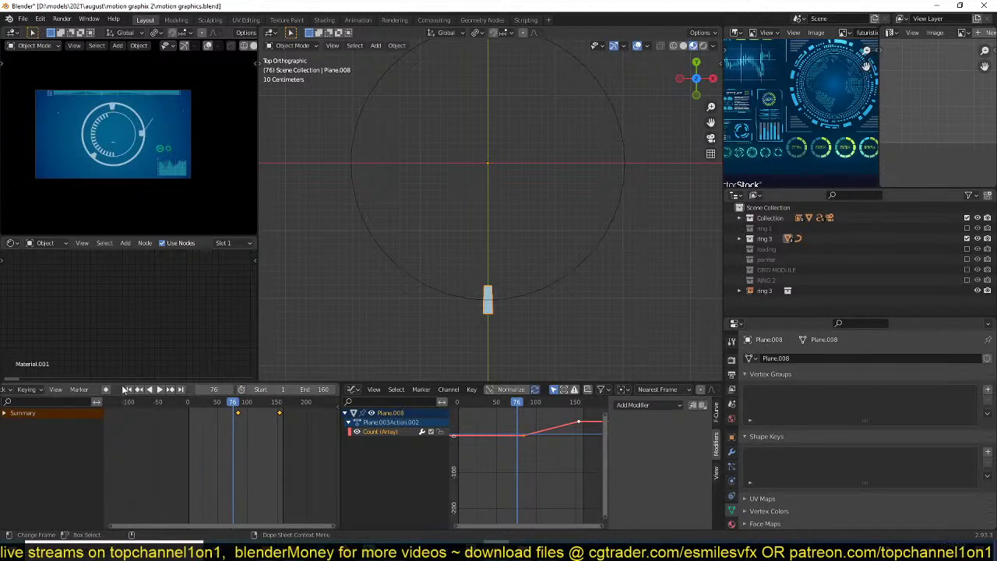
{"action": "key", "text": "g"}
{"action": "left_click", "coordinate": [456, 279]}
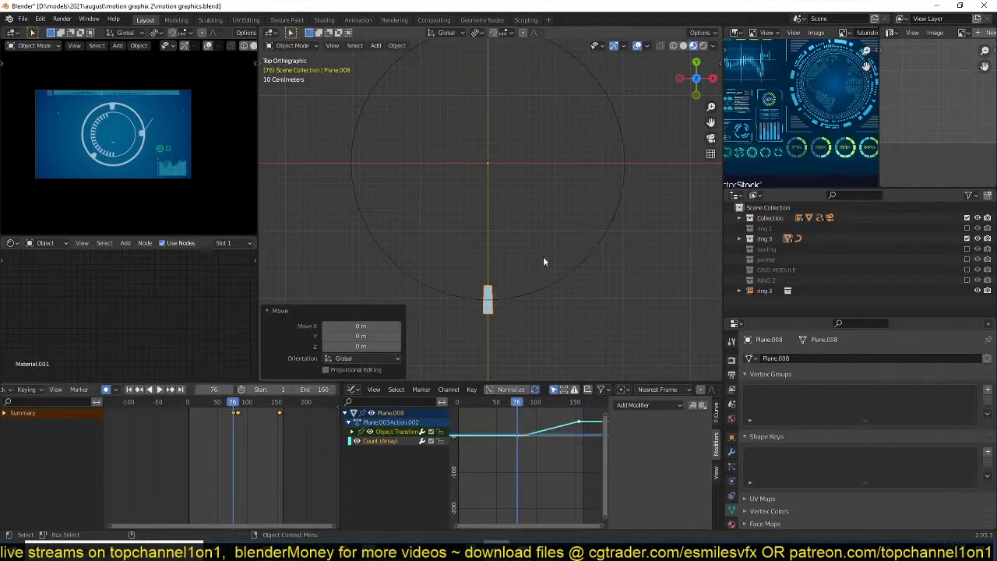
- Move the tick segment's new transform keyframe to frame 80 and scale the segment to 0 at frame 79
{"action": "scroll", "coordinate": [257, 428], "scroll_direction": "up", "scroll_amount": 13}
{"action": "left_click_drag", "start_coordinate": [256, 413], "coordinate": [265, 413]}
{"action": "right_click_drag", "start_coordinate": [265, 413], "coordinate": [261, 413], "text": "shift"}
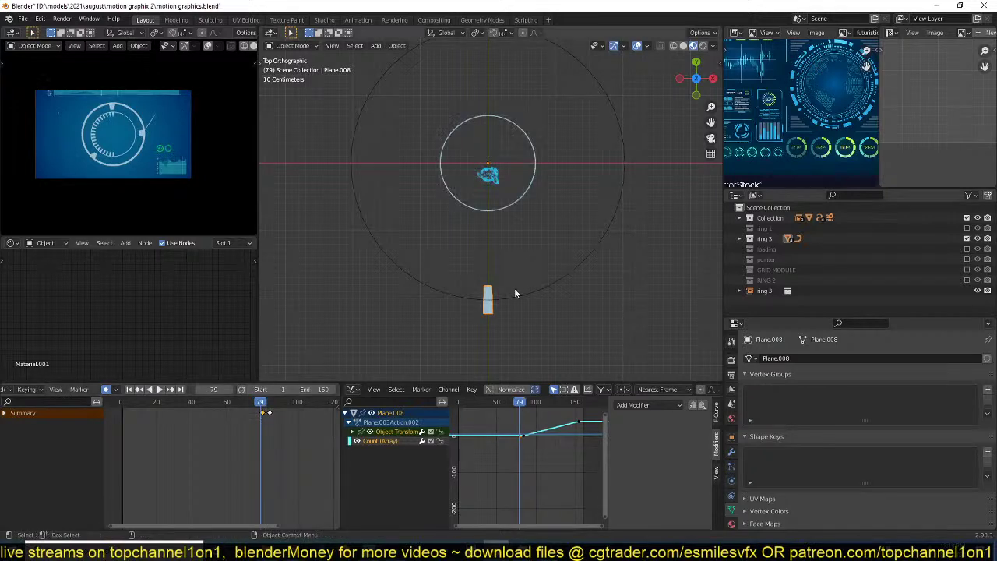
{"action": "key", "text": "s"}
{"action": "key", "text": "0"}
{"action": "key", "text": "Return"}
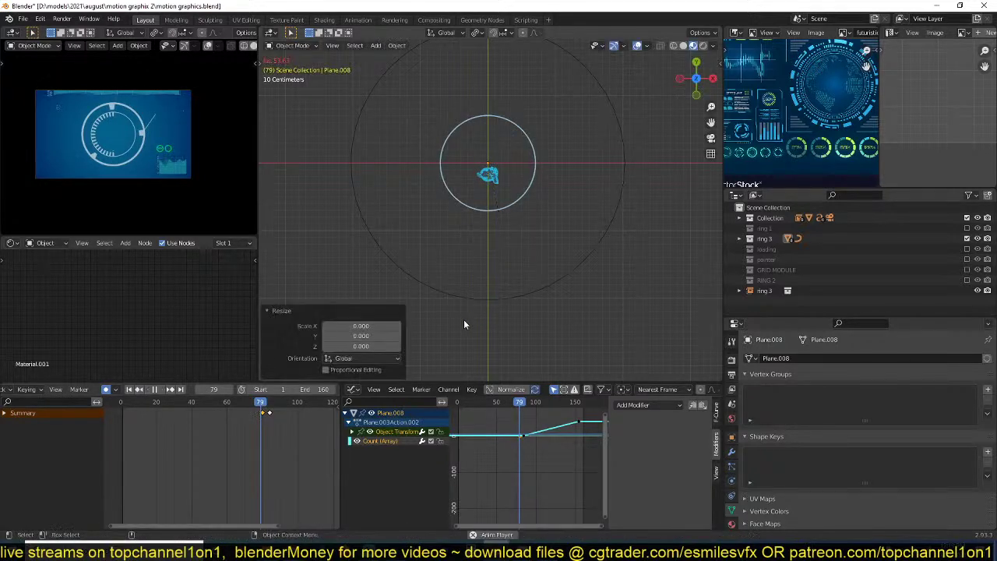
- Replay the animation from frame 0 to check when the ring 3 tick segment appears
{"action": "key", "text": "space"}
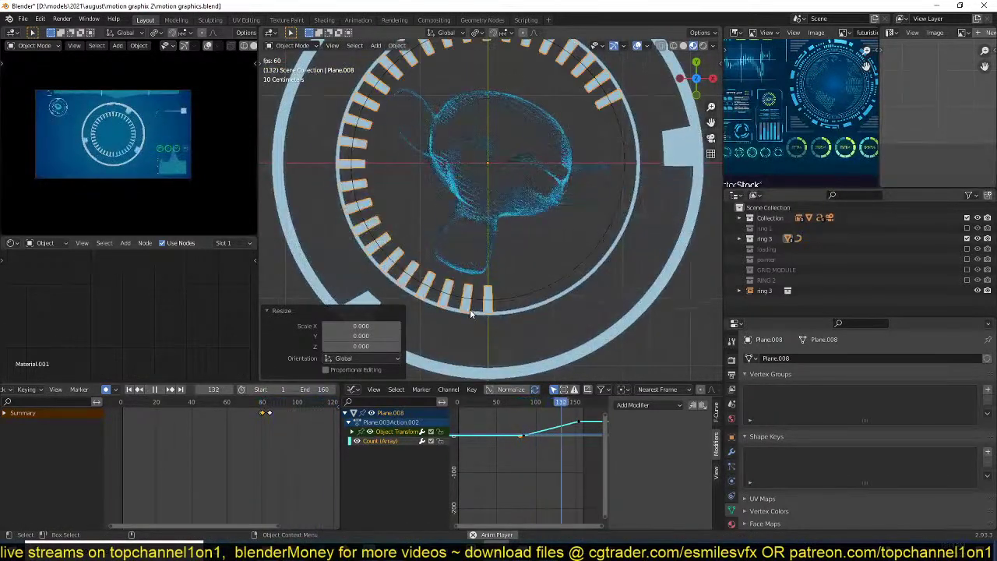
{"action": "key", "text": "space"}
{"action": "left_click", "coordinate": [120, 402]}
{"action": "key", "text": "space"}
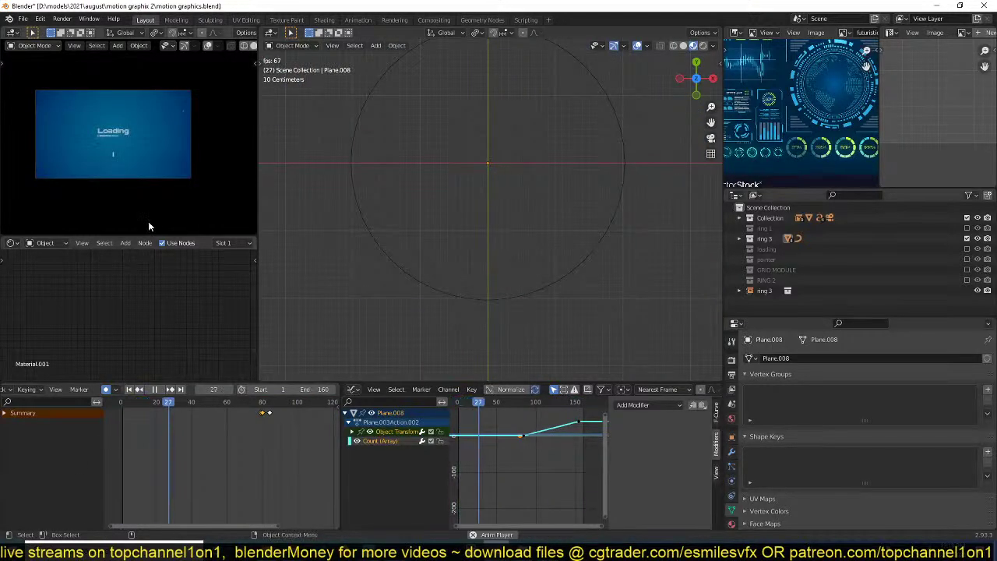
{"action": "scroll", "coordinate": [493, 184], "scroll_direction": "down", "scroll_amount": 10}
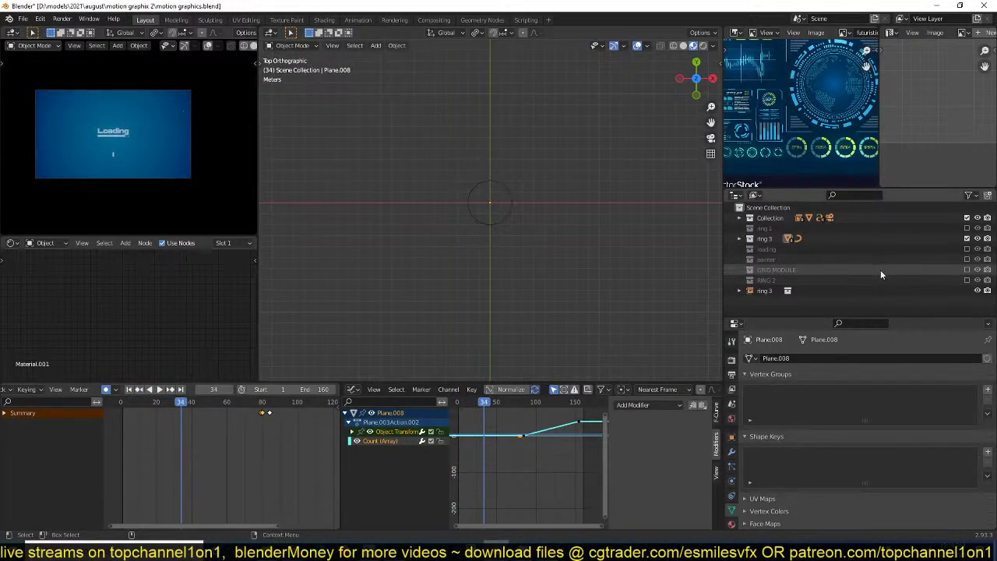
- Deselect the segment, save the file, and play the animation through to frame 130
{"action": "left_click", "coordinate": [382, 278]}
{"action": "key", "text": "ctrl+s"}
{"action": "key", "text": "space"}
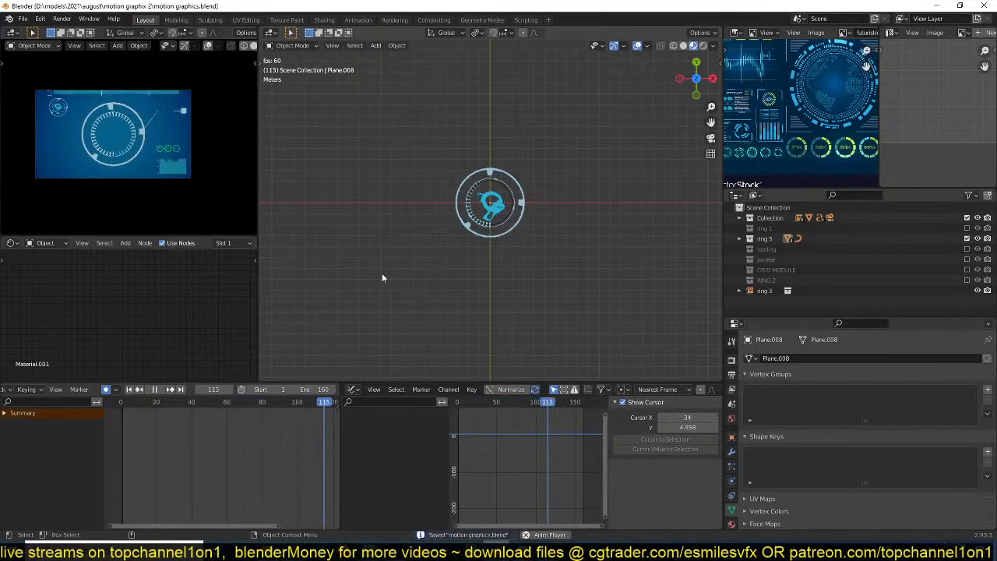
{"action": "key", "text": "space"}
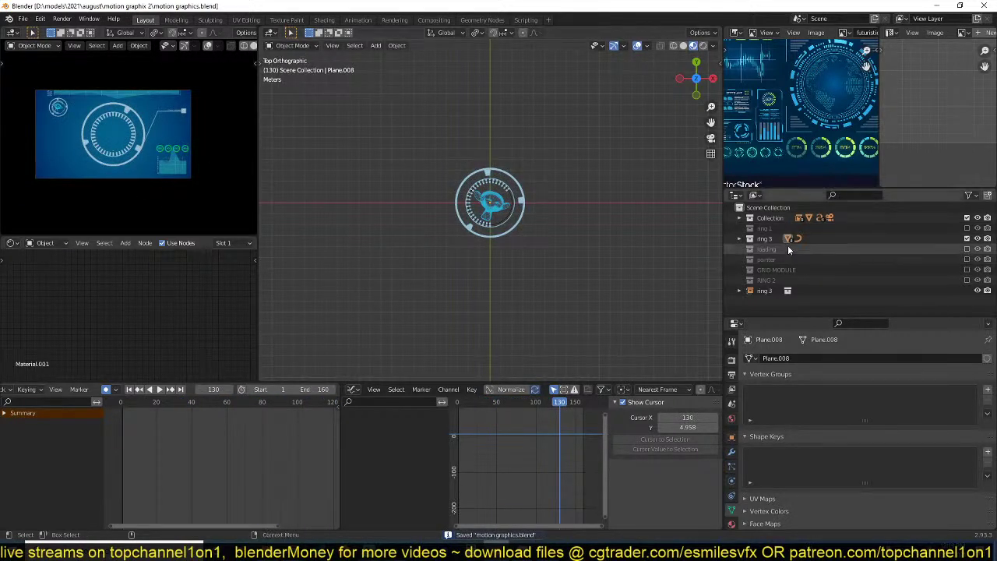
- Enable the ring 1 collection, exclude the ring 3 collection, and go to frame 42
{"action": "left_click", "coordinate": [759, 230]}
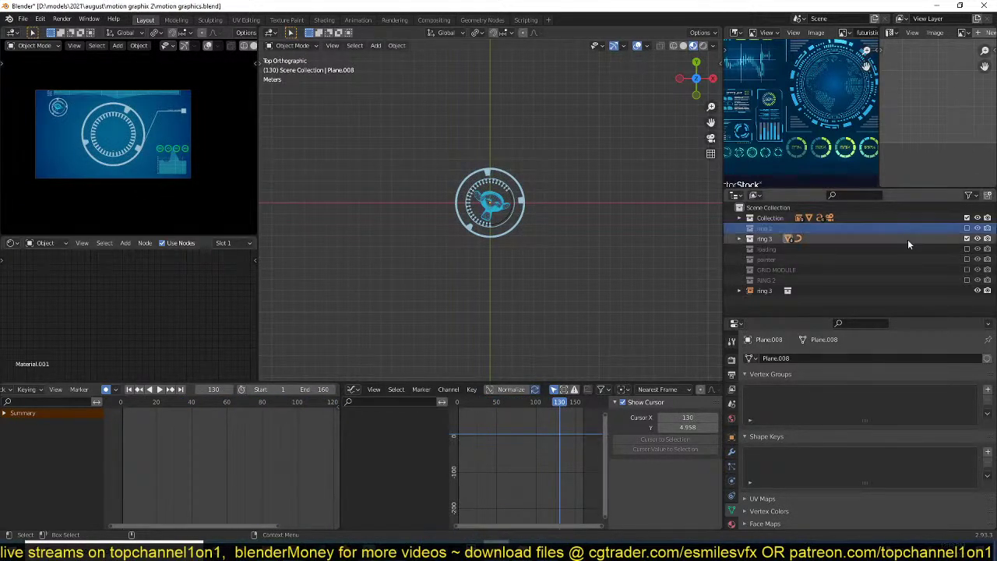
{"action": "left_click", "coordinate": [967, 238]}
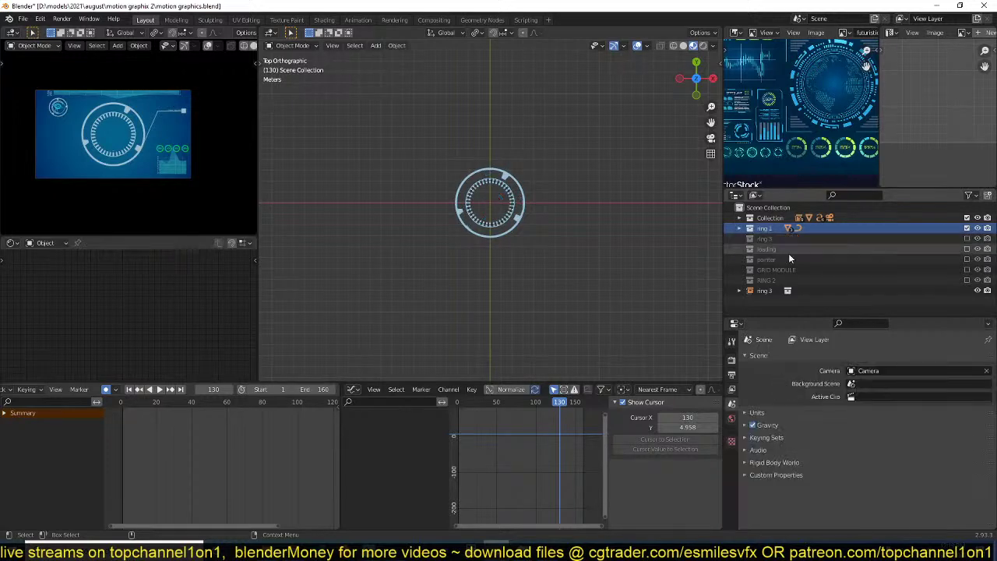
{"action": "scroll", "coordinate": [512, 257], "scroll_direction": "up", "scroll_amount": 7}
{"action": "left_click_drag", "start_coordinate": [176, 431], "coordinate": [195, 444]}
- Select the ring 1 tick segment and key its transform at frame 42 with a zero-distance move
{"action": "left_click", "coordinate": [492, 272]}
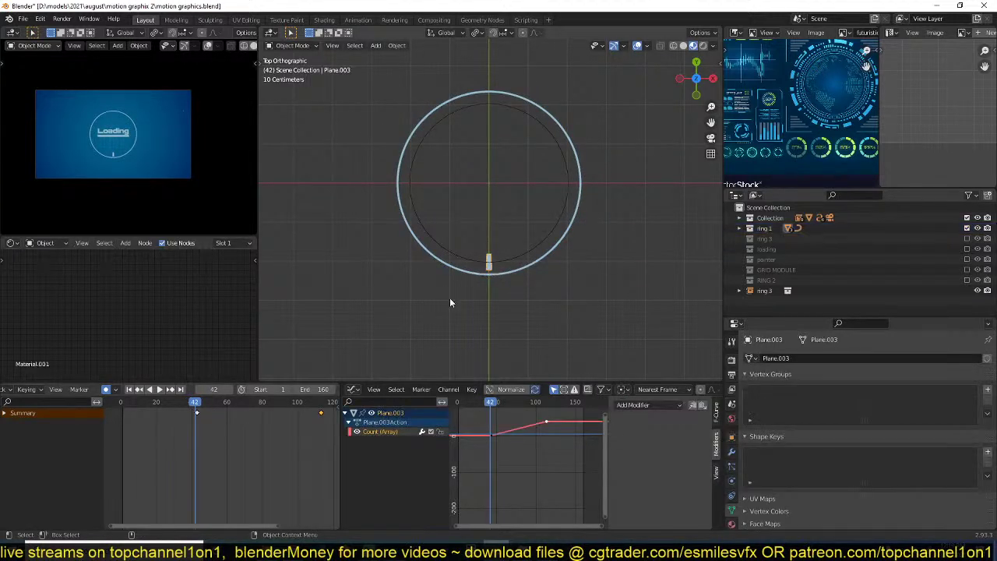
{"action": "scroll", "coordinate": [207, 434], "scroll_direction": "up", "scroll_amount": 3}
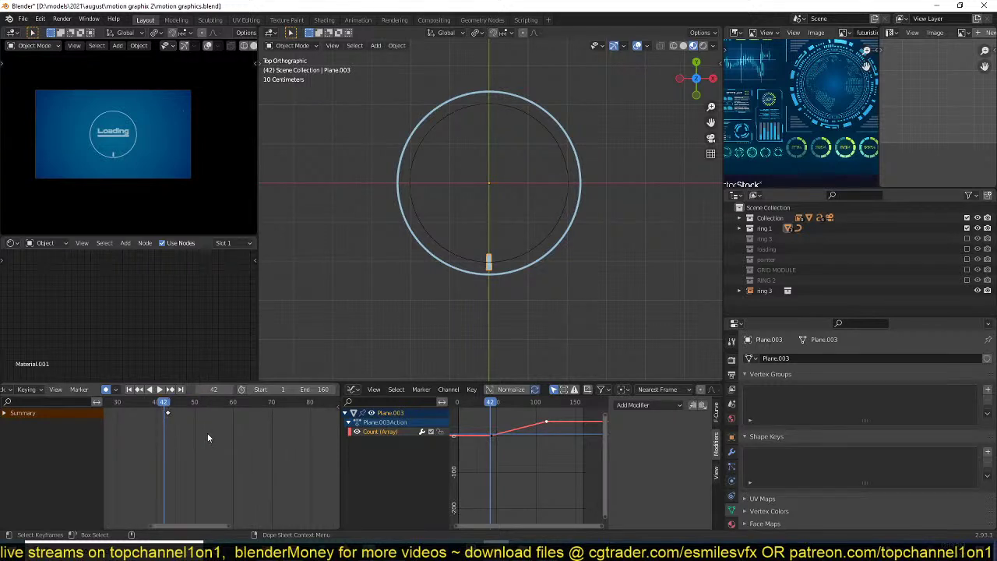
{"action": "key", "text": "g"}
{"action": "left_click", "coordinate": [547, 269]}
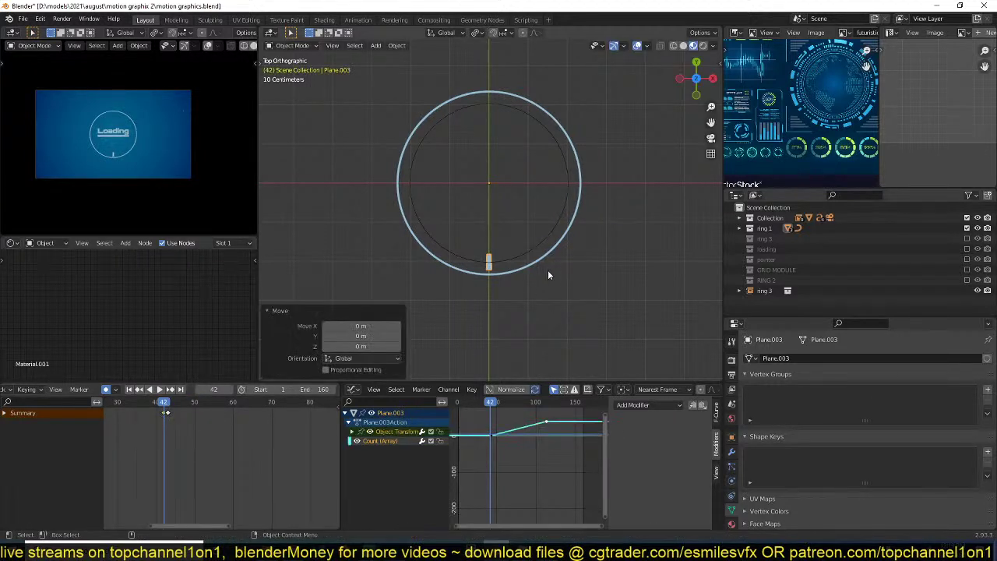
{"action": "left_click_drag", "start_coordinate": [165, 406], "coordinate": [159, 404]}
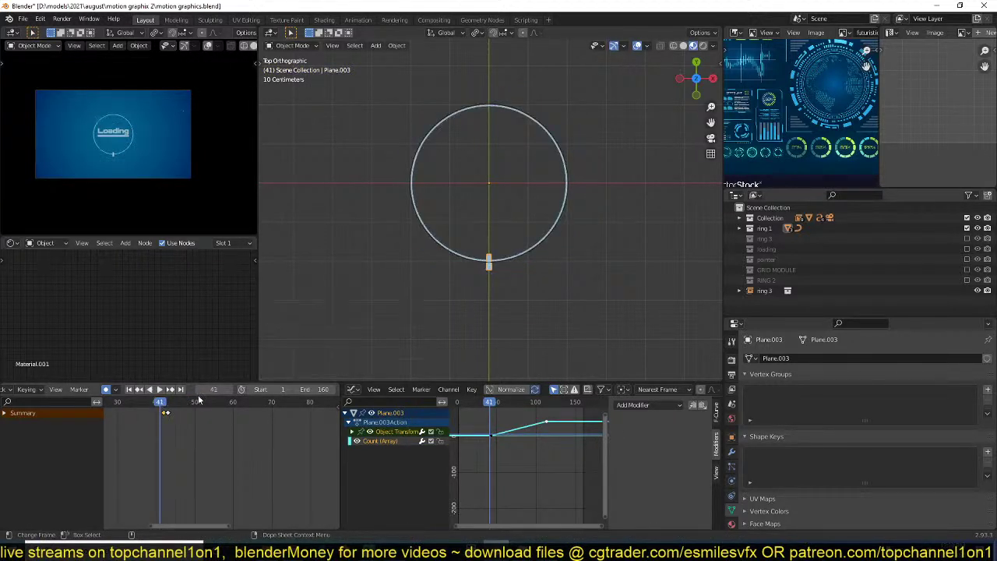
{"action": "key", "text": "s"}
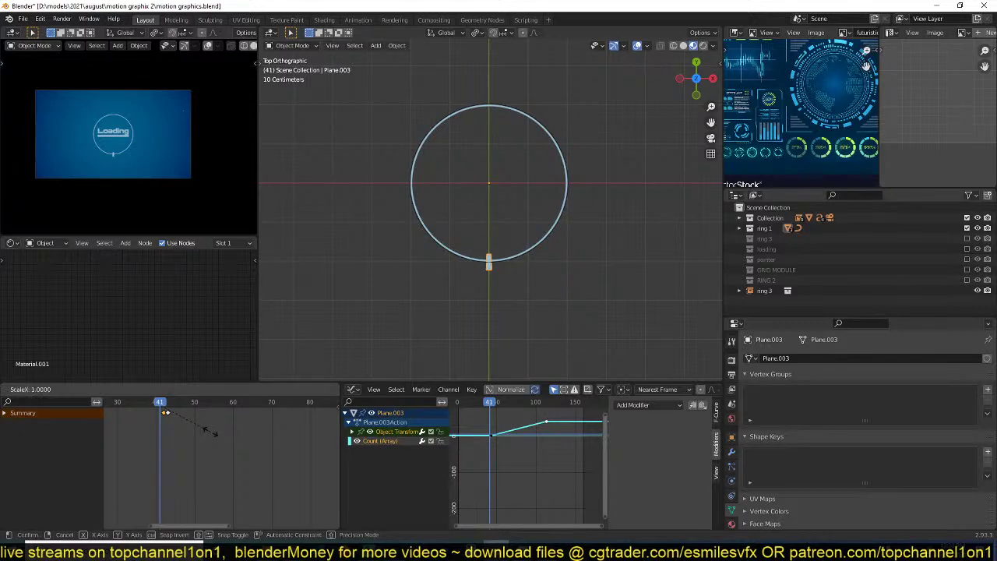
{"action": "right_click", "coordinate": [211, 434]}
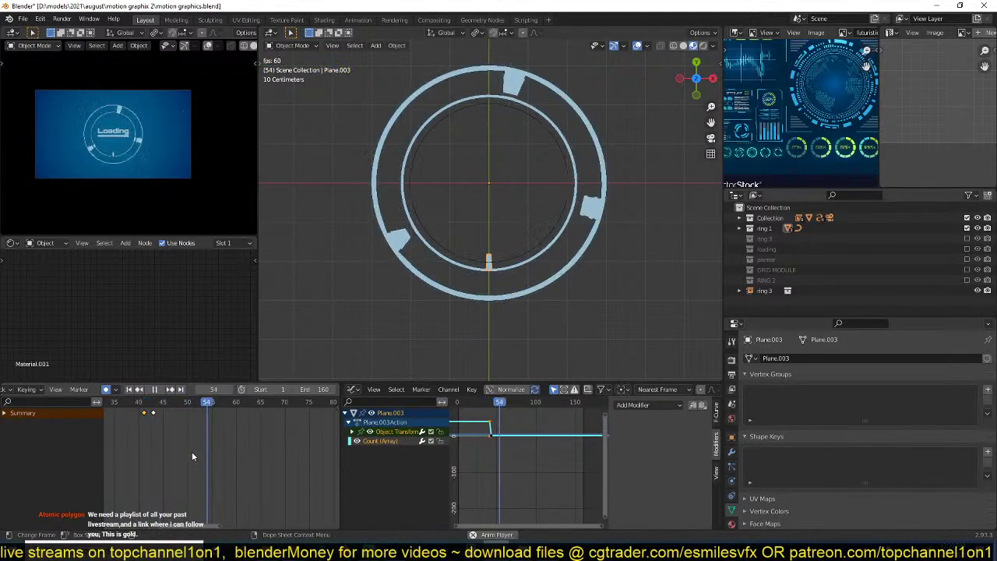
{"action": "scroll", "coordinate": [179, 437], "scroll_direction": "up", "scroll_amount": 2}
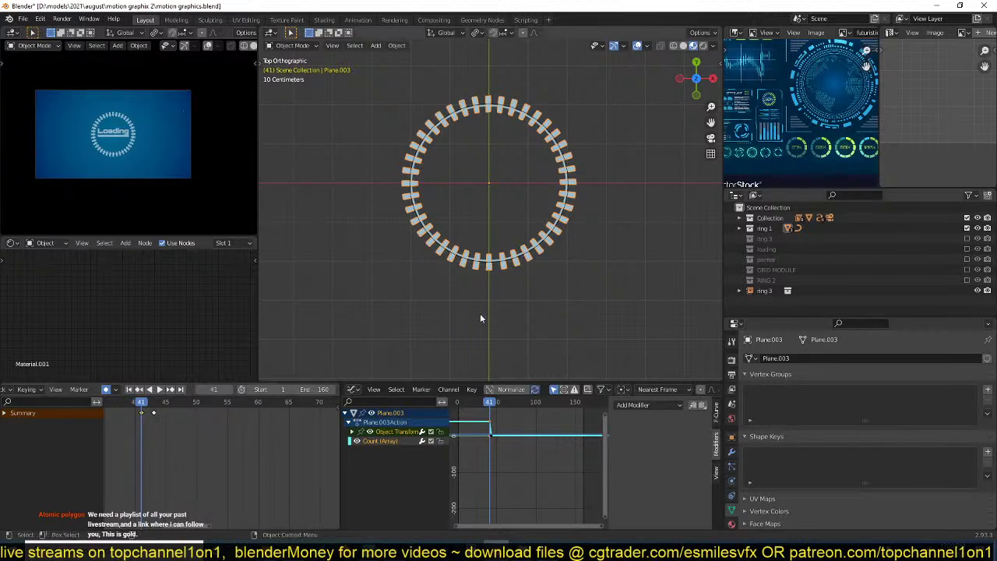
{"action": "key", "text": "ctrl+z"}
- Scale the ring 1 tick segment down by a factor of 0.2 at frame 42 and play the animation to frame 107
{"action": "key", "text": "Right"}
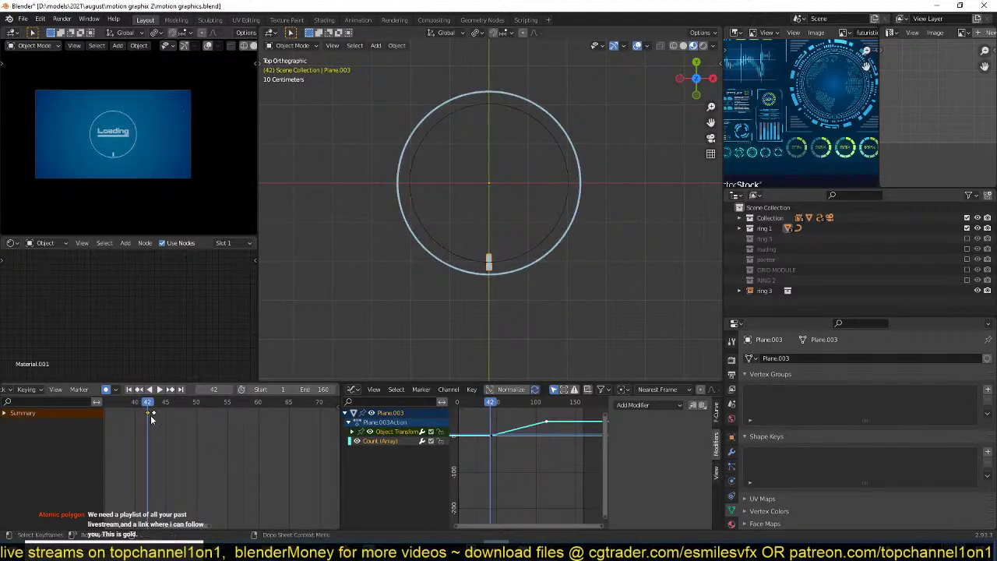
{"action": "key", "text": "s"}
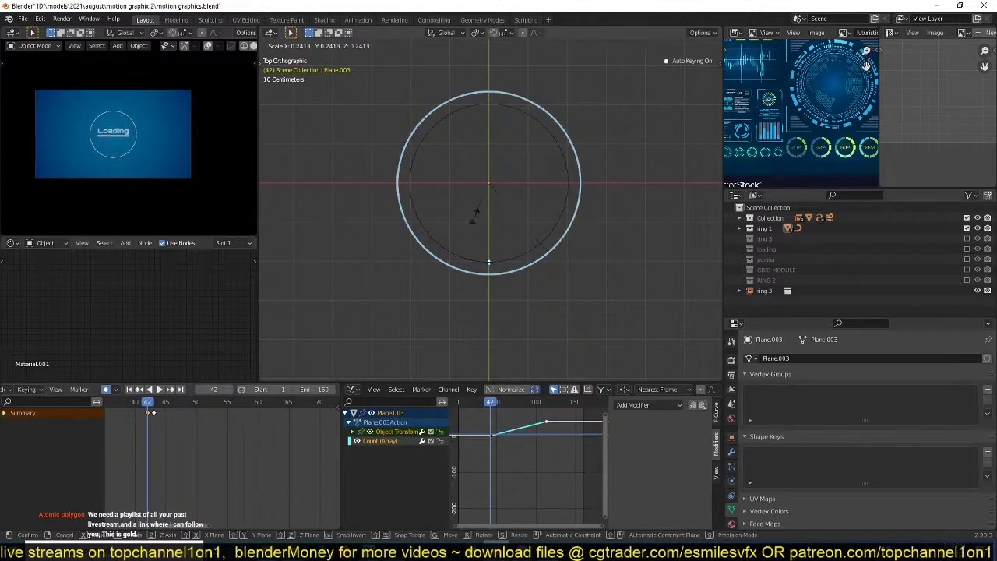
{"action": "left_click", "coordinate": [477, 218]}
{"action": "key", "text": "s"}
{"action": "left_click", "coordinate": [526, 257]}
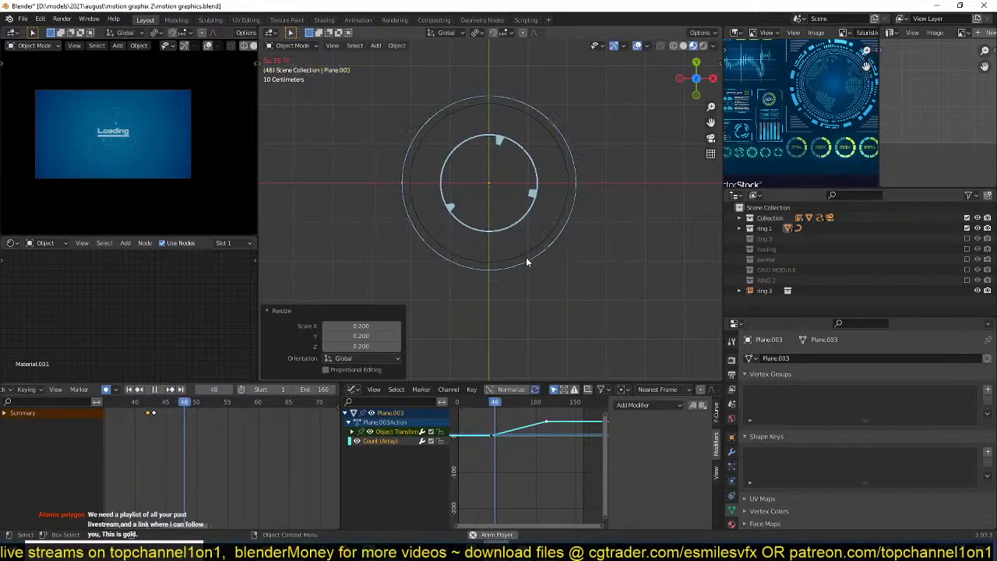
{"action": "key", "text": "space"}
{"action": "key", "text": "space"}
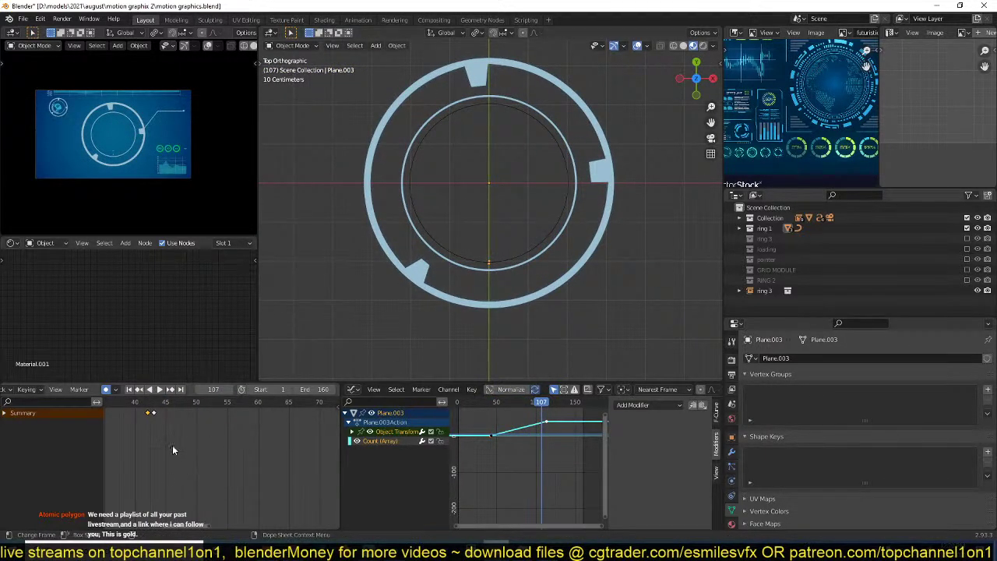
- Scale the ring 1 tick segment up at the frame 43 keyframe, and trim its size by a factor of about 0.833
{"action": "key", "text": "Down"}
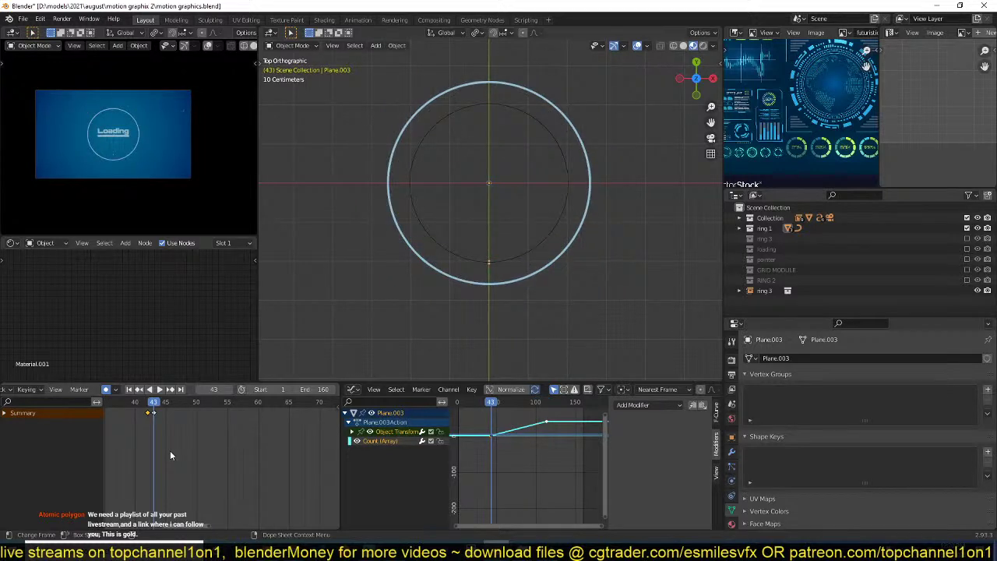
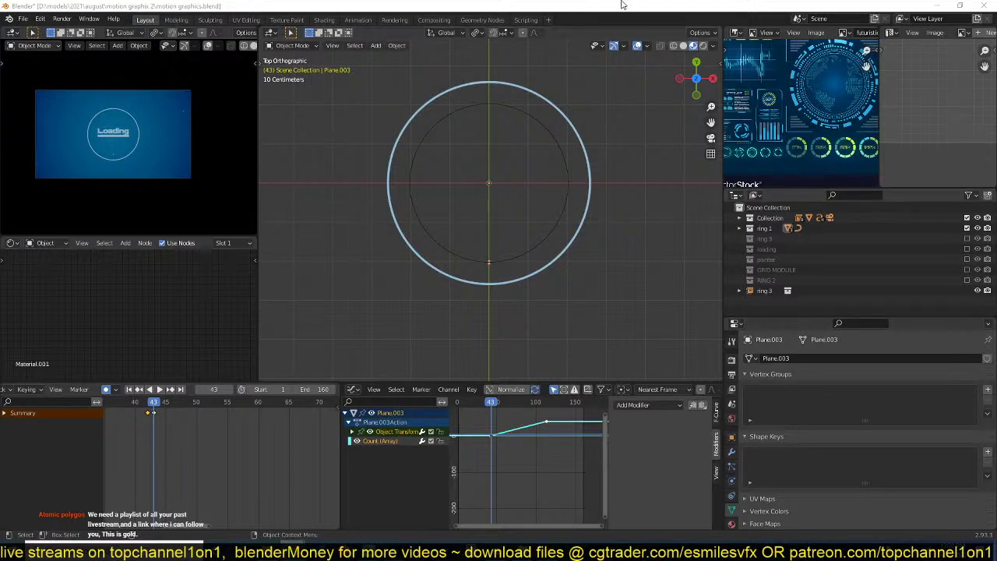
{"action": "scroll", "coordinate": [563, 248], "scroll_direction": "up", "scroll_amount": 2}
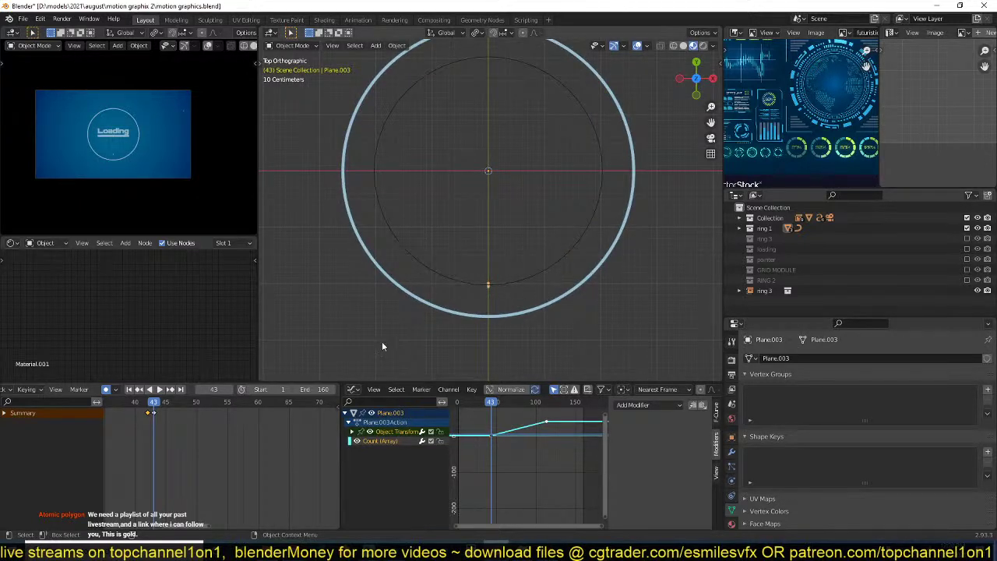
{"action": "scroll", "coordinate": [215, 442], "scroll_direction": "up", "scroll_amount": 1}
{"action": "left_click_drag", "start_coordinate": [136, 406], "coordinate": [134, 408]}
{"action": "key", "text": "s"}
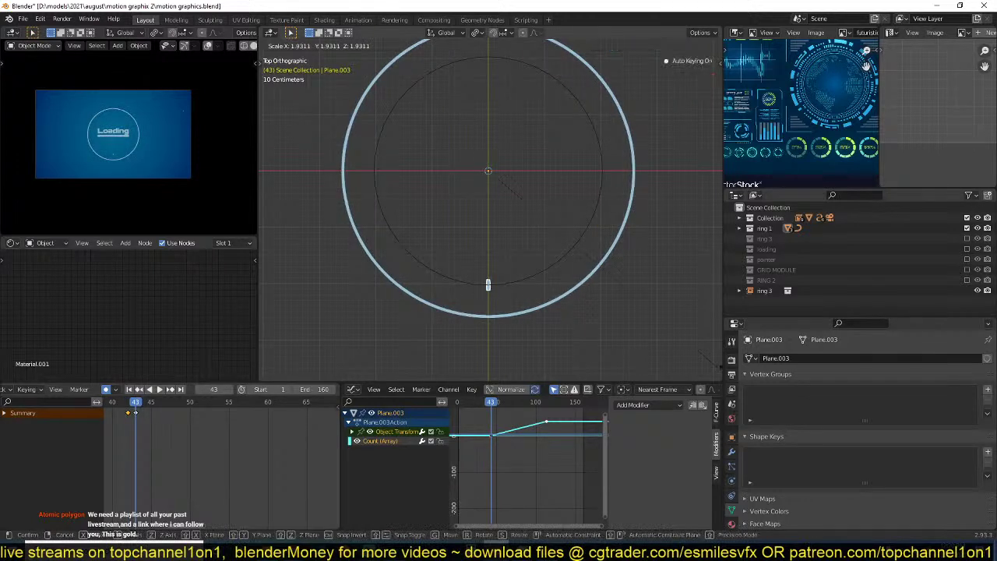
{"action": "left_click", "coordinate": [600, 280]}
{"action": "key", "text": "s"}
{"action": "left_click", "coordinate": [602, 275]}
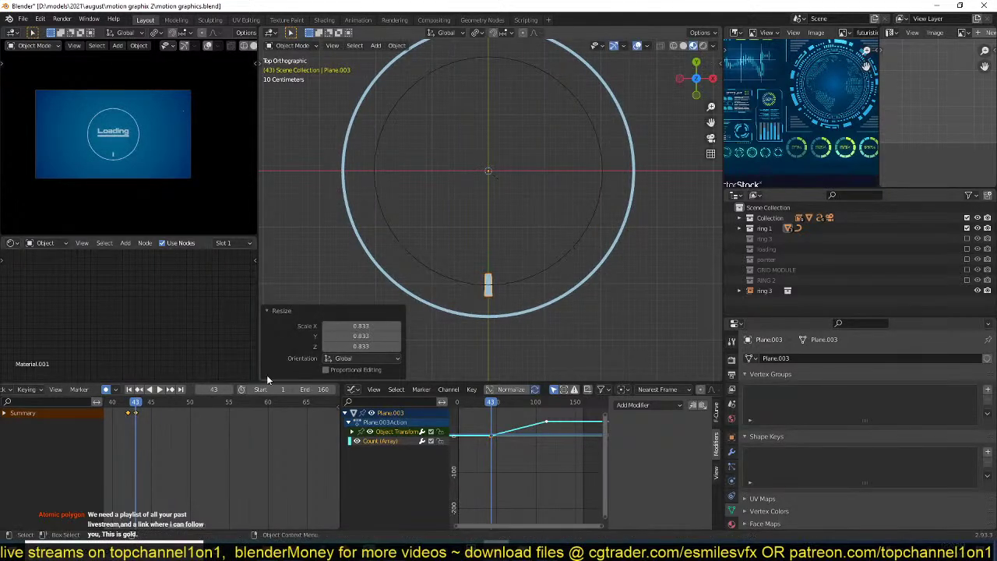
- Play the animation from frame 0 to frame 113 to check the ring 1 ticks, and save the file
{"action": "scroll", "coordinate": [183, 433], "scroll_direction": "down", "scroll_amount": 5}
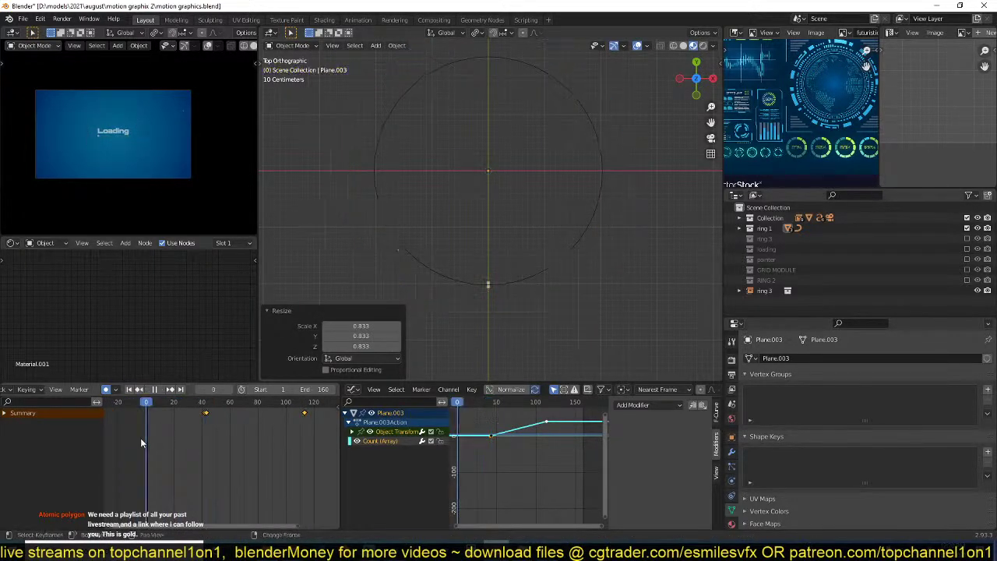
{"action": "key", "text": "space"}
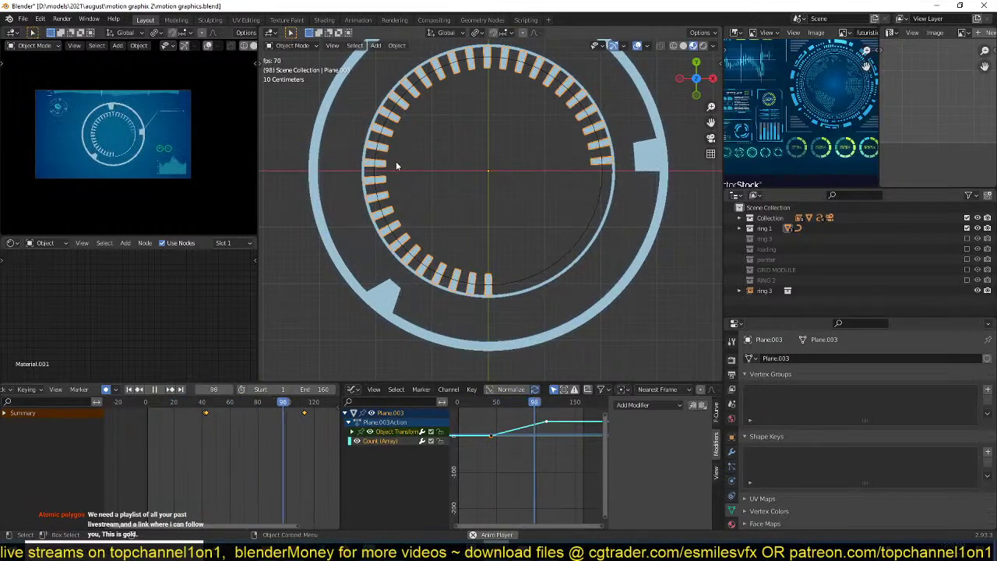
{"action": "key", "text": "space"}
{"action": "scroll", "coordinate": [396, 166], "scroll_direction": "down", "scroll_amount": 6}
{"action": "key", "text": "ctrl+s"}
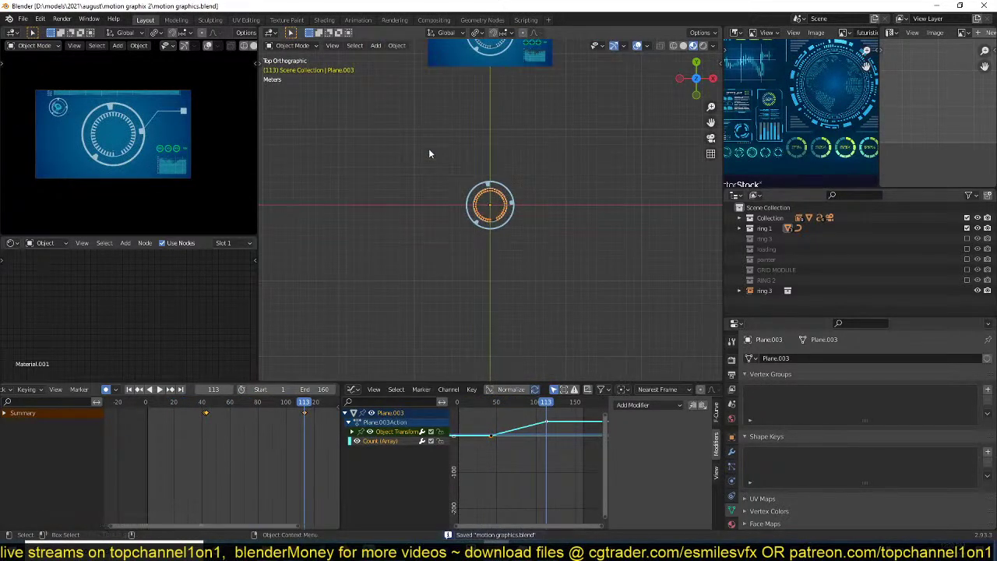
- Exclude the ring 1 collection from the view layer and save the file
{"action": "key", "text": "KP_Divide"}
{"action": "scroll", "coordinate": [431, 145], "scroll_direction": "down", "scroll_amount": 6}
{"action": "middle_click_drag", "start_coordinate": [436, 142], "coordinate": [428, 277], "text": "shift"}
{"action": "key", "text": "KP_Divide"}
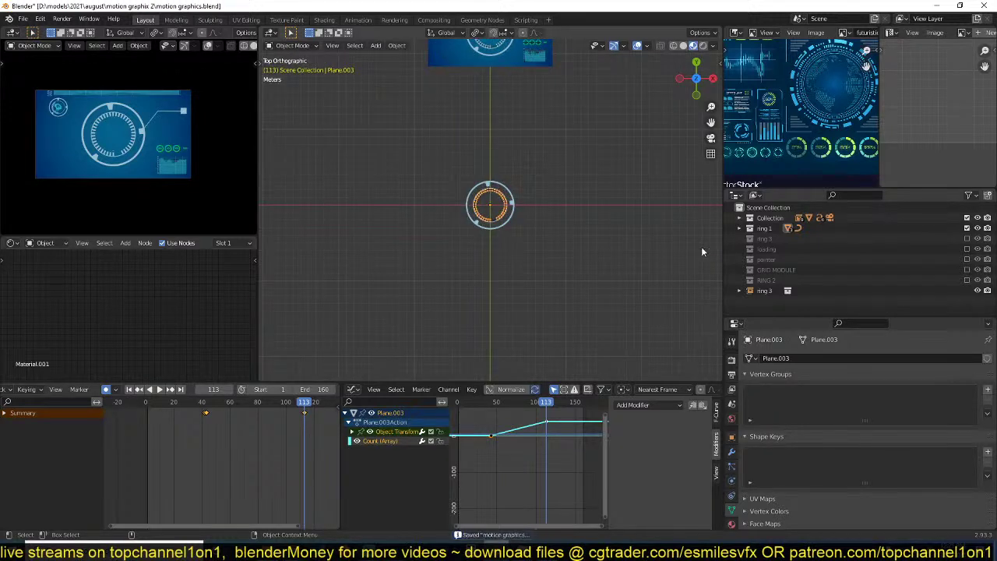
{"action": "left_click", "coordinate": [967, 227]}
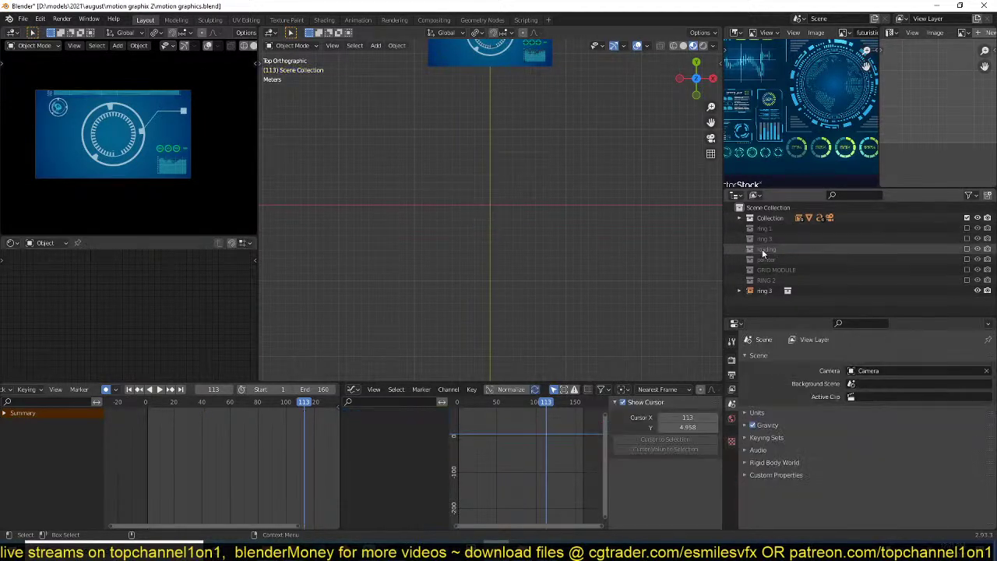
{"action": "key", "text": "ctrl+s"}
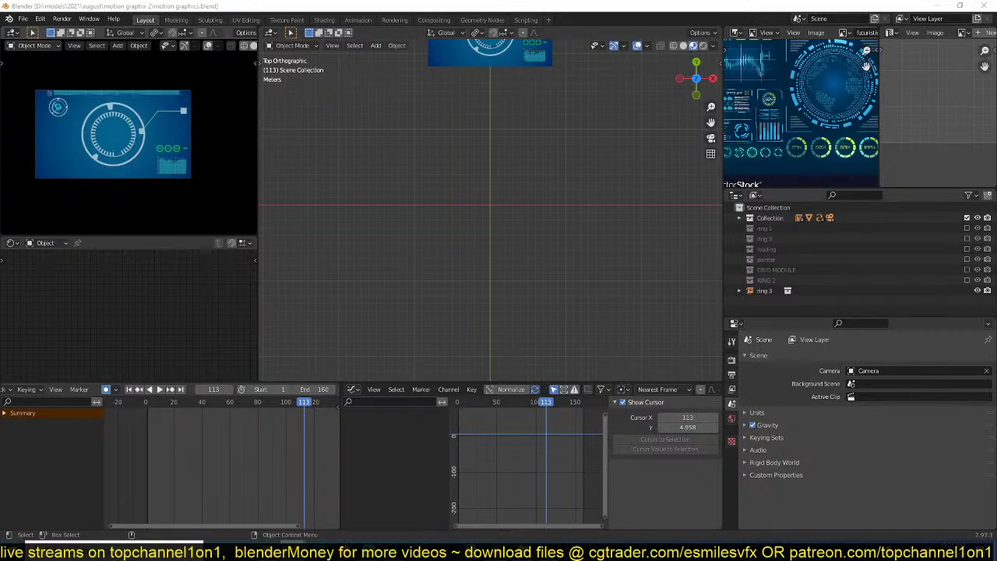
- Save the file and play the assembled HUD animation in the viewport, ending at frame 115
{"action": "left_click", "coordinate": [450, 214]}
{"action": "scroll", "coordinate": [450, 215], "scroll_direction": "down", "scroll_amount": 4}
{"action": "middle_click_drag", "start_coordinate": [450, 215], "coordinate": [438, 272], "text": "shift"}
{"action": "scroll", "coordinate": [468, 168], "scroll_direction": "up", "scroll_amount": 3}
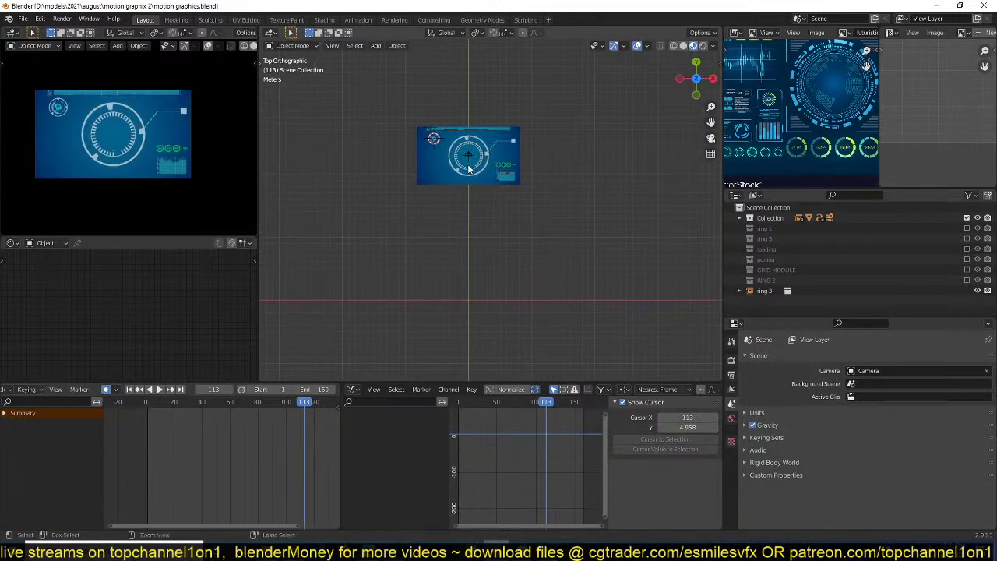
{"action": "key", "text": "ctrl+s"}
{"action": "scroll", "coordinate": [461, 233], "scroll_direction": "up", "scroll_amount": 5}
{"action": "middle_click_drag", "start_coordinate": [468, 168], "coordinate": [492, 227], "text": "shift"}
{"action": "key", "text": "space"}
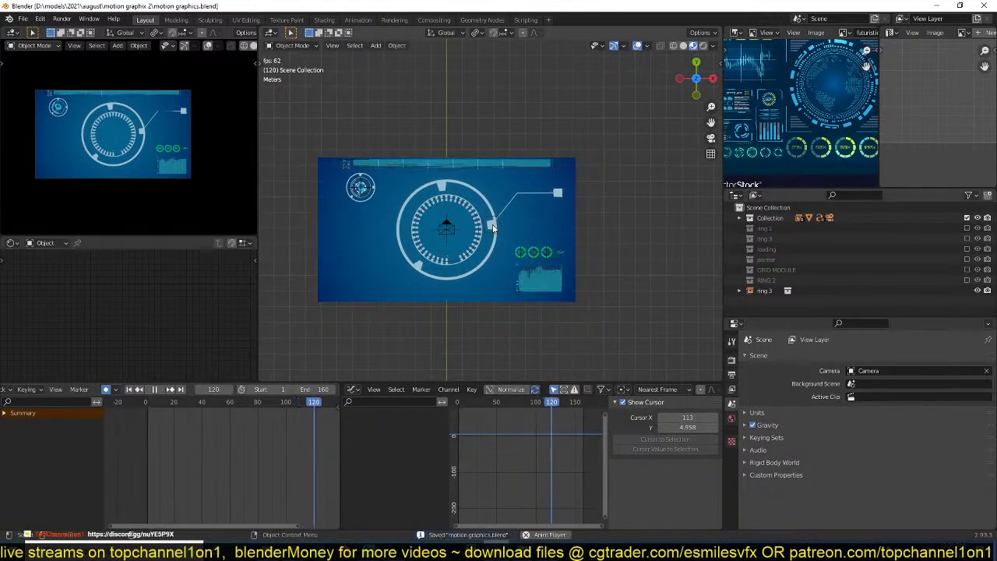
{"action": "key", "text": "space"}
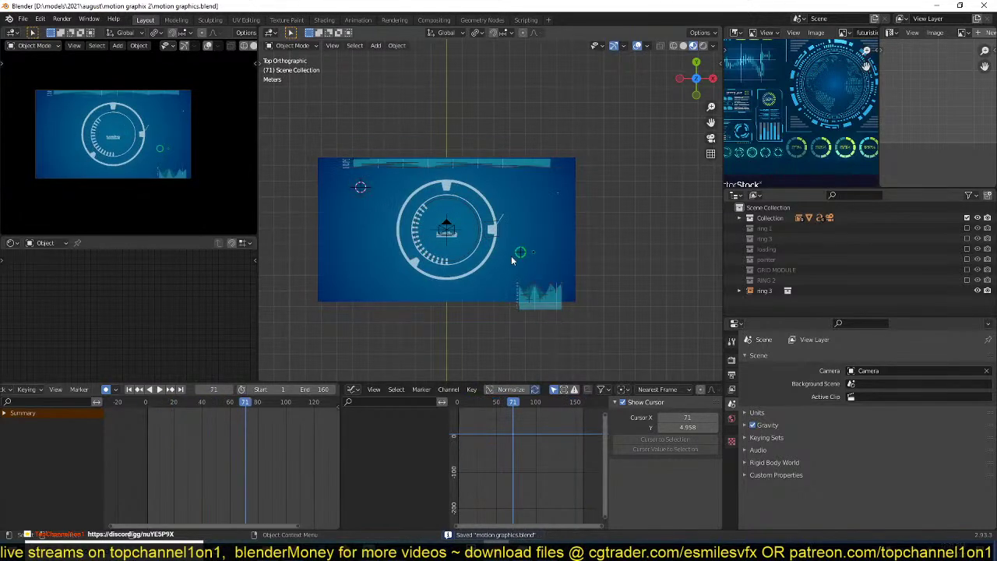
{"action": "mouse_move", "coordinate": [511, 256]}
{"action": "middle_mouse_down"}
{"action": "mouse_move", "coordinate": [418, 153]}
{"action": "mouse_move", "coordinate": [475, 180]}
{"action": "mouse_move", "coordinate": [508, 250]}
{"action": "middle_mouse_up"}
{"action": "key", "text": "space"}
- Save the file, lower the blue background plane about 1.47 m along Z, and scale it by about 1.328
{"action": "left_click", "coordinate": [516, 248]}
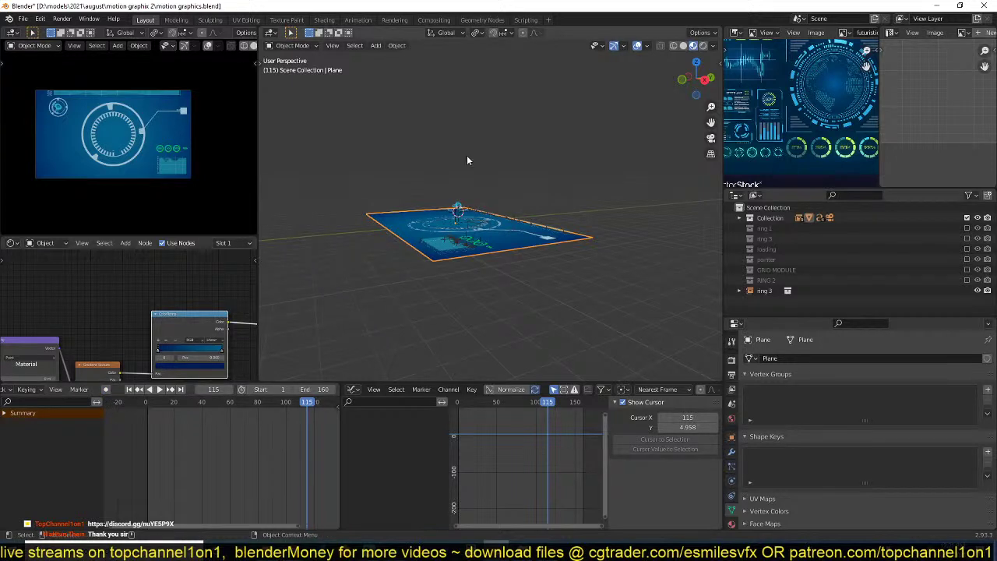
{"action": "key", "text": "ctrl+s"}
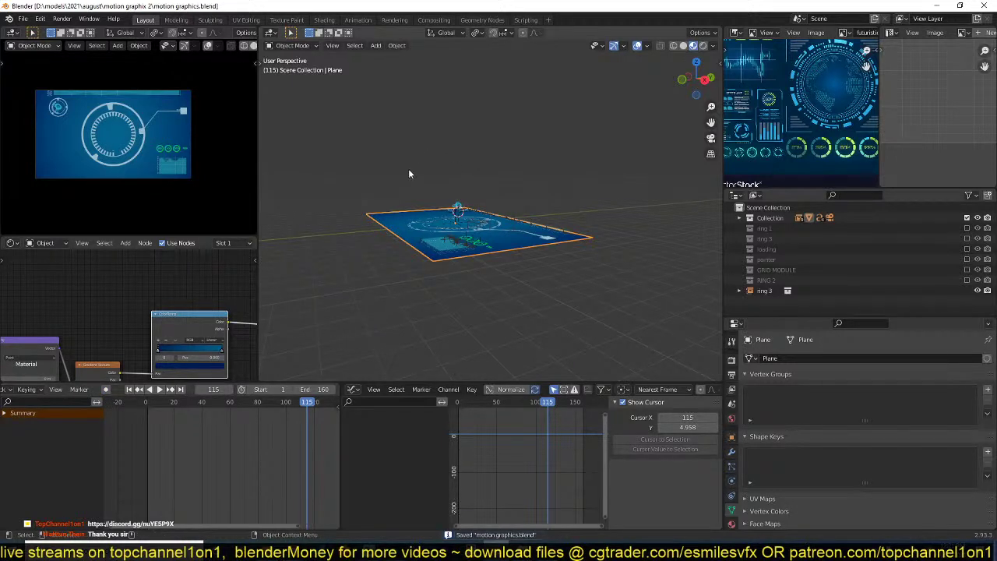
{"action": "key", "text": "g"}
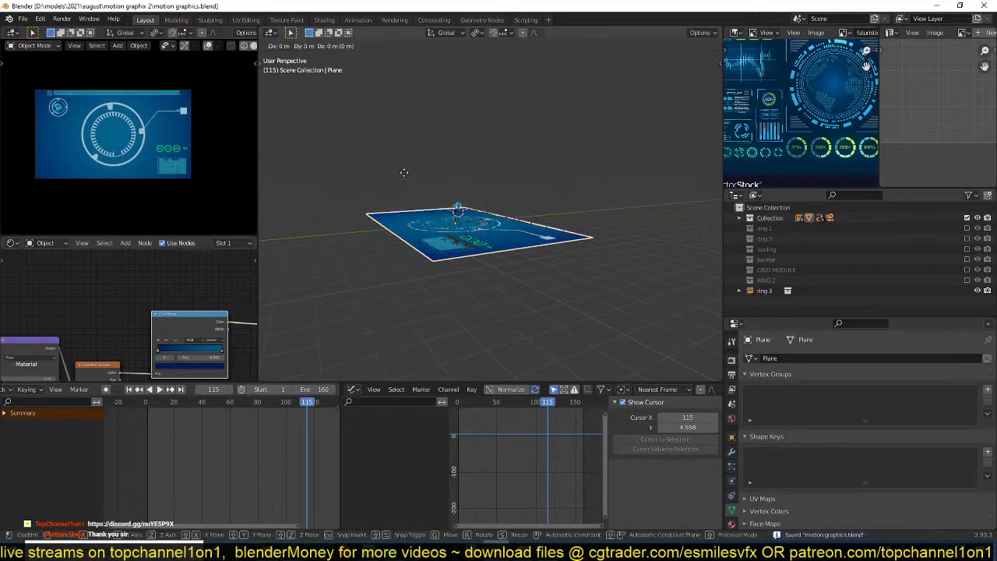
{"action": "key", "text": "z"}
{"action": "left_click", "coordinate": [403, 194]}
{"action": "key", "text": "s"}
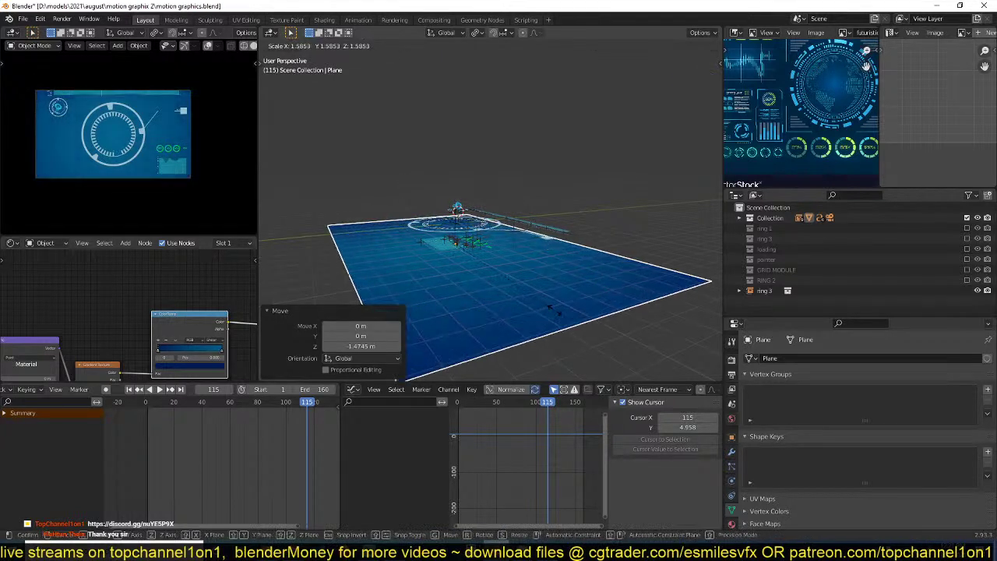
{"action": "left_click", "coordinate": [543, 289]}
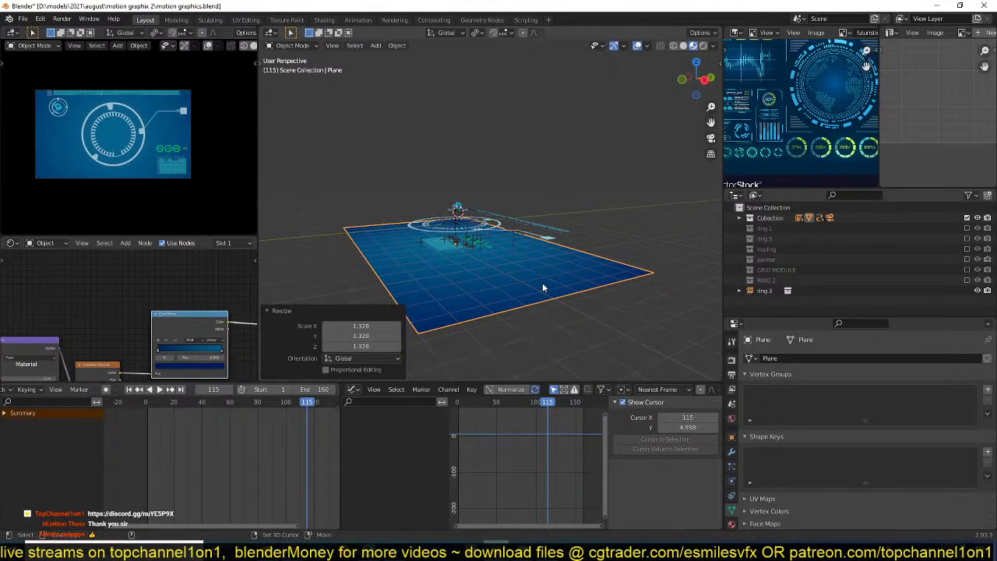
- Duplicate the background plane and place the copy about 0.99 m above it along Z
{"action": "key", "text": "shift+d"}
{"action": "key", "text": "z"}
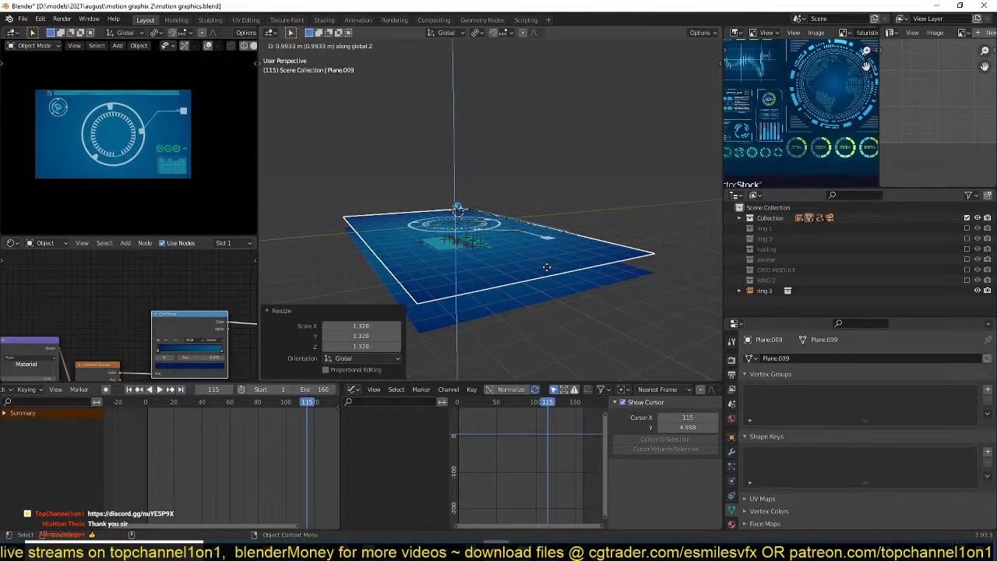
{"action": "left_click", "coordinate": [547, 271]}
{"action": "middle_click_drag", "start_coordinate": [544, 259], "coordinate": [554, 222]}
{"action": "middle_click_drag", "start_coordinate": [461, 211], "coordinate": [501, 249]}
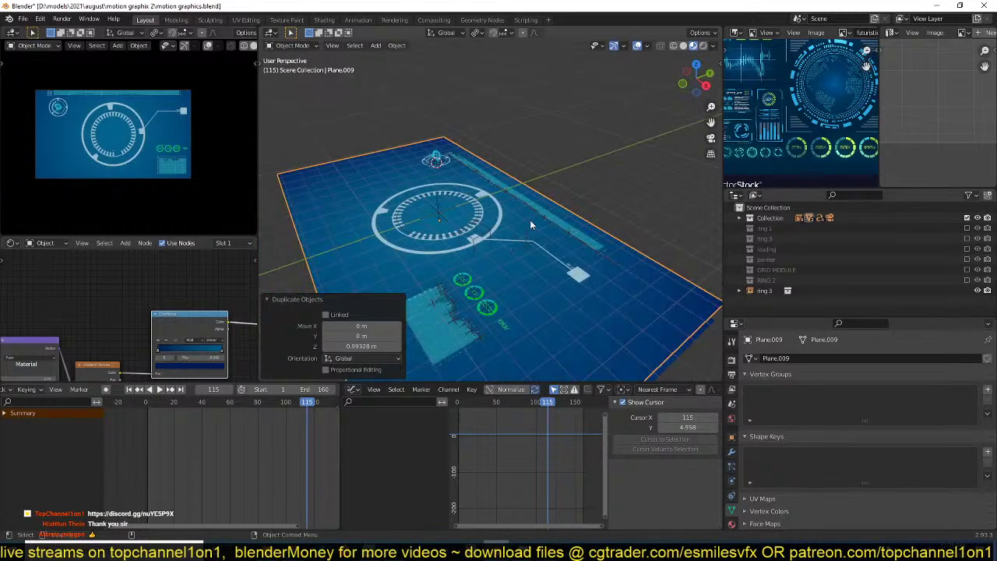
- Add a text object between the two background planes, scale it by about 3.284, and raise it along Z
{"action": "middle_click_drag", "start_coordinate": [530, 220], "coordinate": [426, 289]}
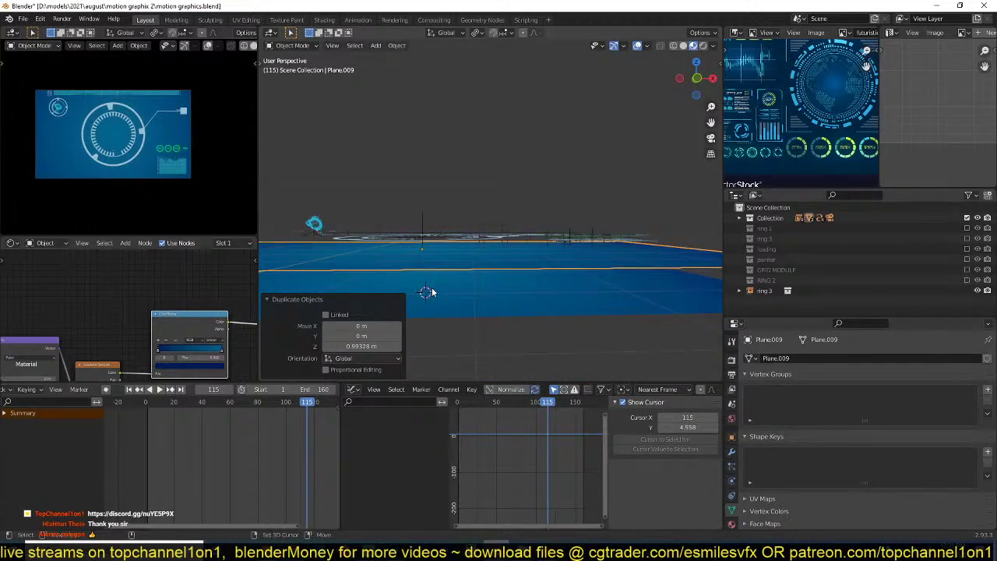
{"action": "key", "text": "shift+a"}
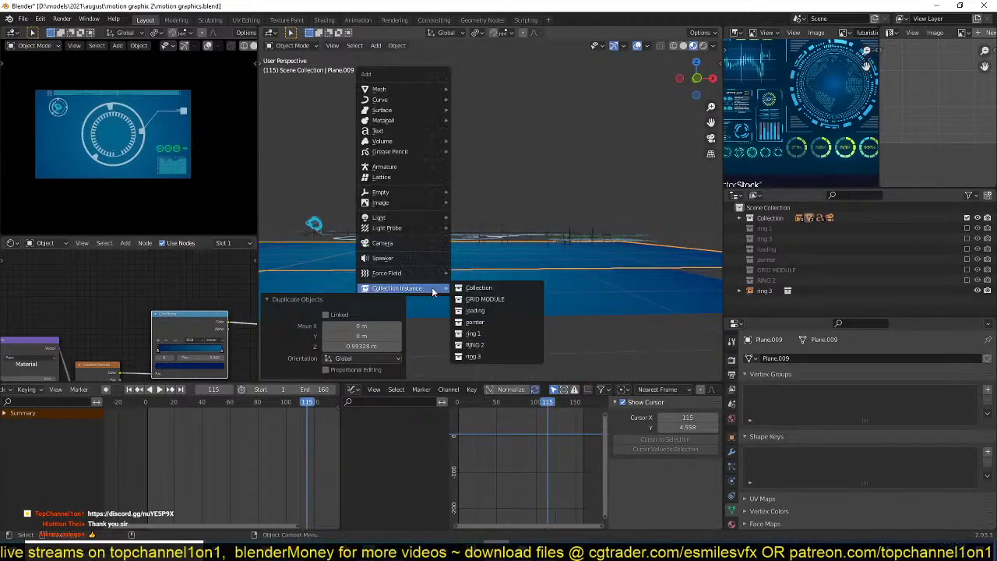
{"action": "left_click", "coordinate": [405, 131]}
{"action": "key", "text": "s"}
{"action": "left_click", "coordinate": [621, 279]}
{"action": "key", "text": "g"}
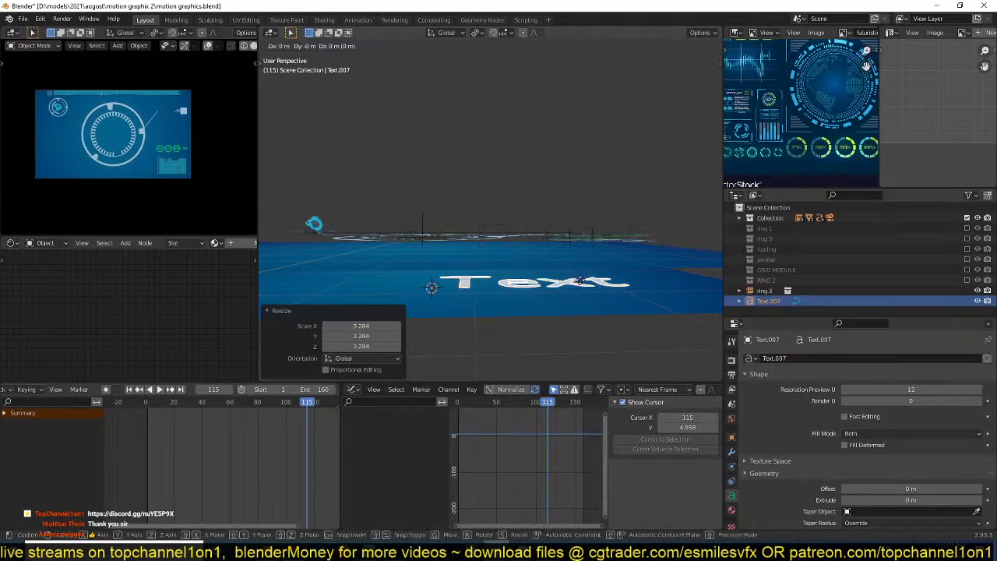
{"action": "key", "text": "z"}
{"action": "left_click", "coordinate": [583, 271]}
- Replace the text object's content with SHDSG and adjust its height by about 0.22 m along Z
{"action": "key", "text": "Tab"}
{"action": "key", "text": "ctrl+a"}
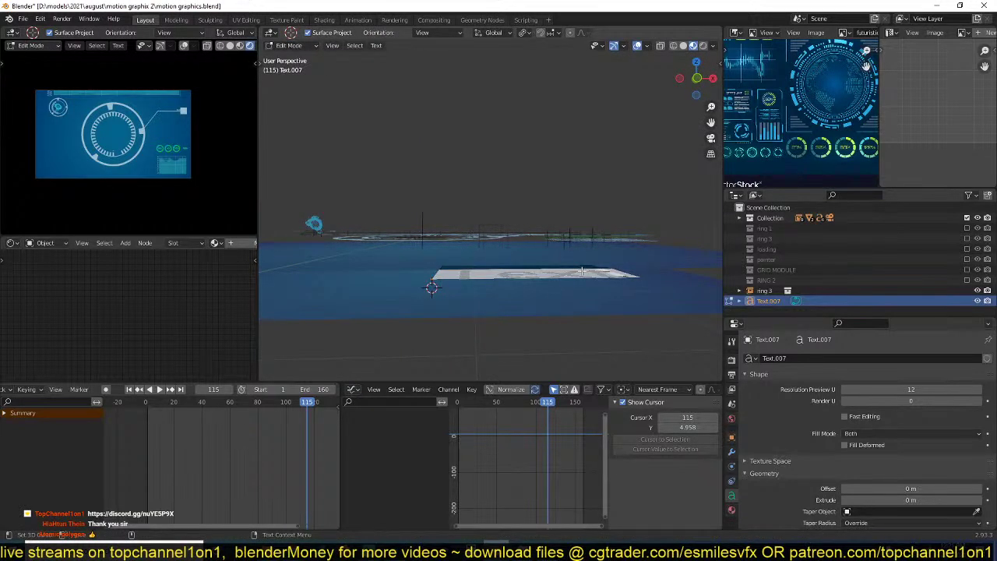
{"action": "type", "text": "SHDSG"}
{"action": "key", "text": "Tab"}
{"action": "key", "text": "g"}
{"action": "key", "text": "z"}
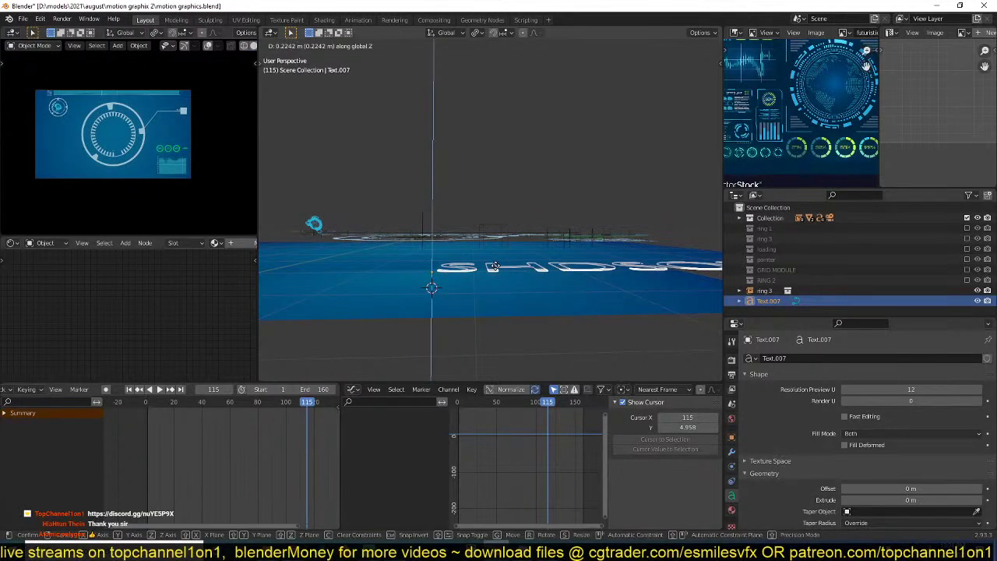
{"action": "left_click", "coordinate": [494, 266]}
- Unlink the shared material from the upper background plane and give the plane a new material
{"action": "middle_click_drag", "start_coordinate": [481, 283], "coordinate": [425, 309]}
{"action": "left_click", "coordinate": [575, 285]}
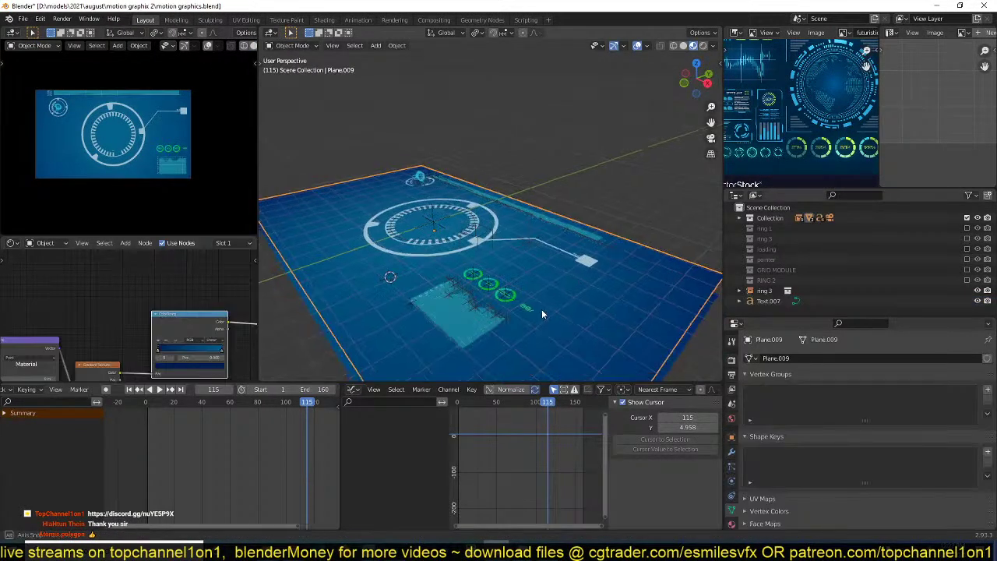
{"action": "middle_click_drag", "start_coordinate": [543, 314], "coordinate": [571, 298]}
{"action": "scroll", "coordinate": [220, 243], "scroll_direction": "down", "scroll_amount": 6}
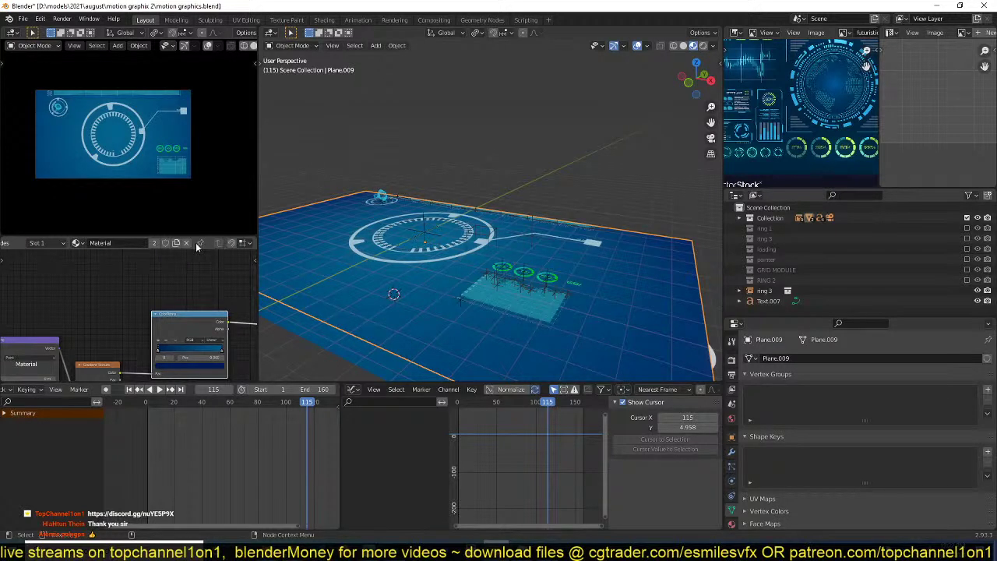
{"action": "left_click", "coordinate": [187, 244]}
{"action": "left_click", "coordinate": [184, 245]}
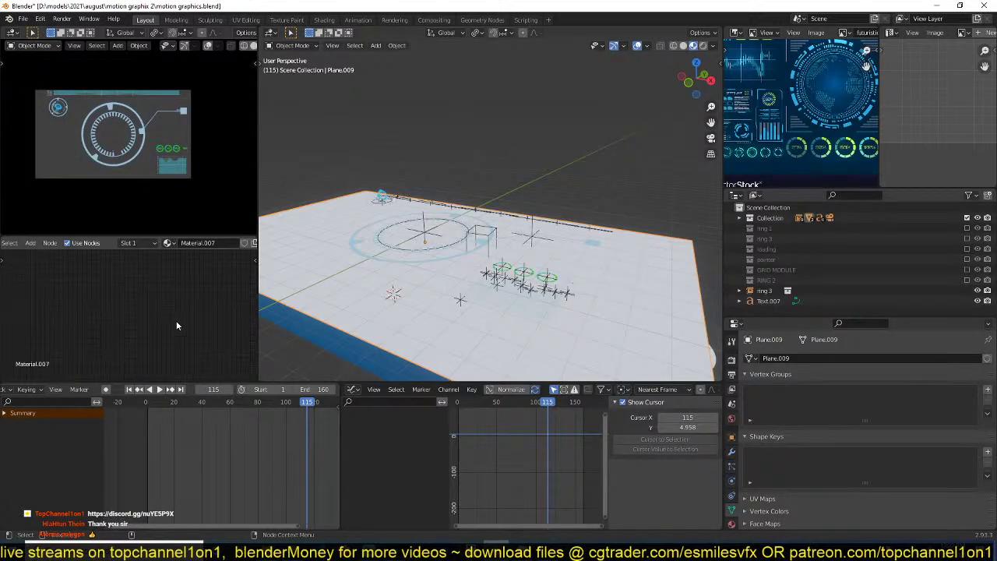
- Set the Principled shader's Transmission to 1 in the upper plane's new material
{"action": "key", "text": "Home"}
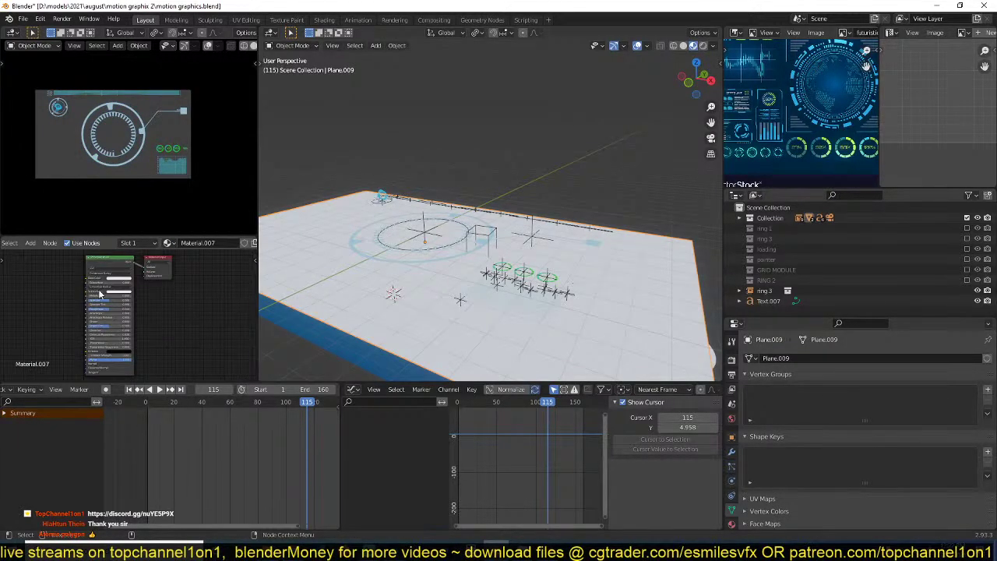
{"action": "scroll", "coordinate": [99, 295], "scroll_direction": "up", "scroll_amount": 3}
{"action": "scroll", "coordinate": [137, 307], "scroll_direction": "up", "scroll_amount": 1}
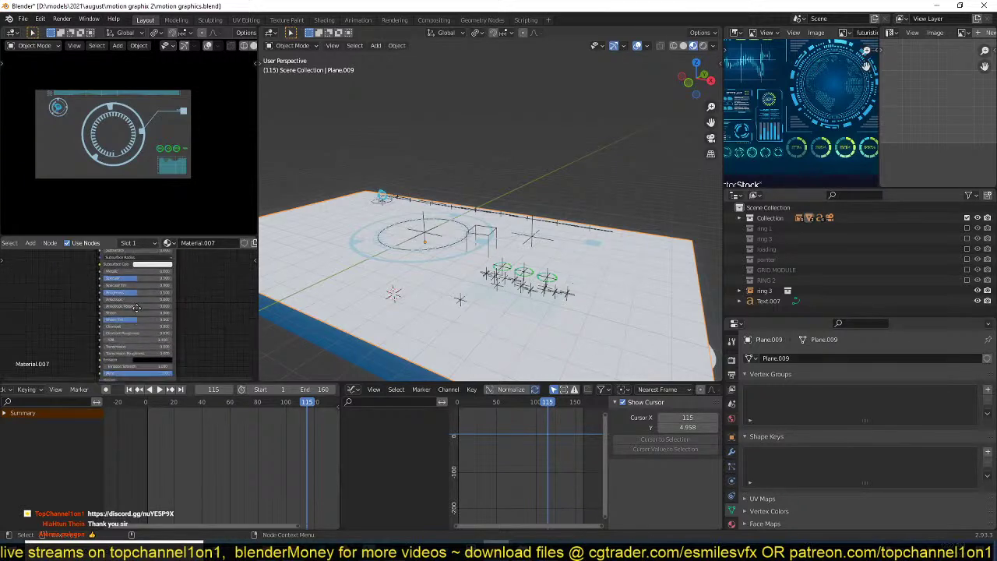
{"action": "middle_click_drag", "start_coordinate": [137, 307], "coordinate": [146, 271]}
{"action": "left_click", "coordinate": [160, 309]}
{"action": "type", "text": "1"}
{"action": "key", "text": "Return"}
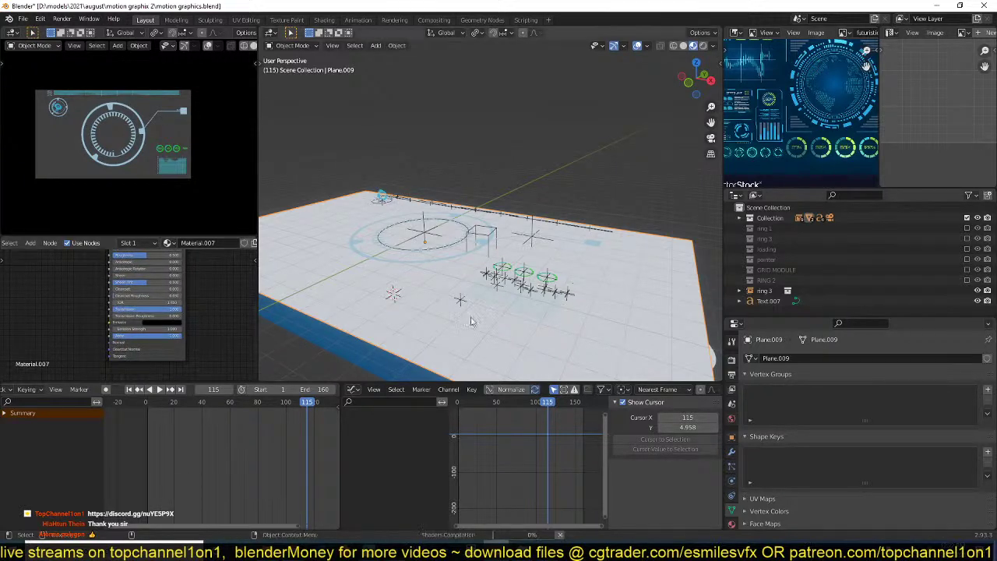
- Enable Screen Space Reflections with Refraction in the render settings
{"action": "scroll", "coordinate": [733, 492], "scroll_direction": "down", "scroll_amount": 2}
{"action": "left_click", "coordinate": [733, 498]}
{"action": "scroll", "coordinate": [793, 478], "scroll_direction": "down", "scroll_amount": 7}
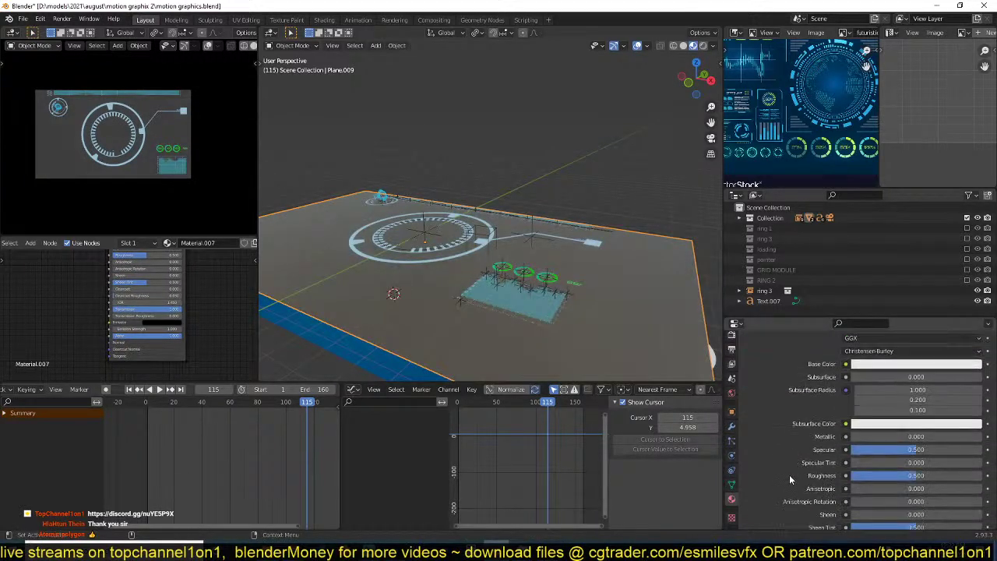
{"action": "left_click", "coordinate": [732, 350]}
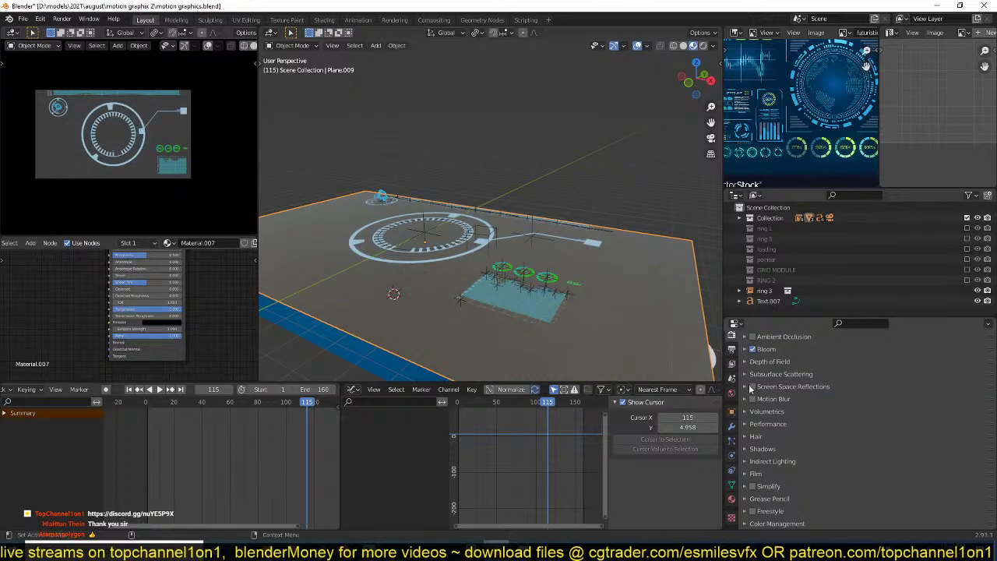
{"action": "left_click", "coordinate": [750, 387]}
{"action": "left_click", "coordinate": [752, 386]}
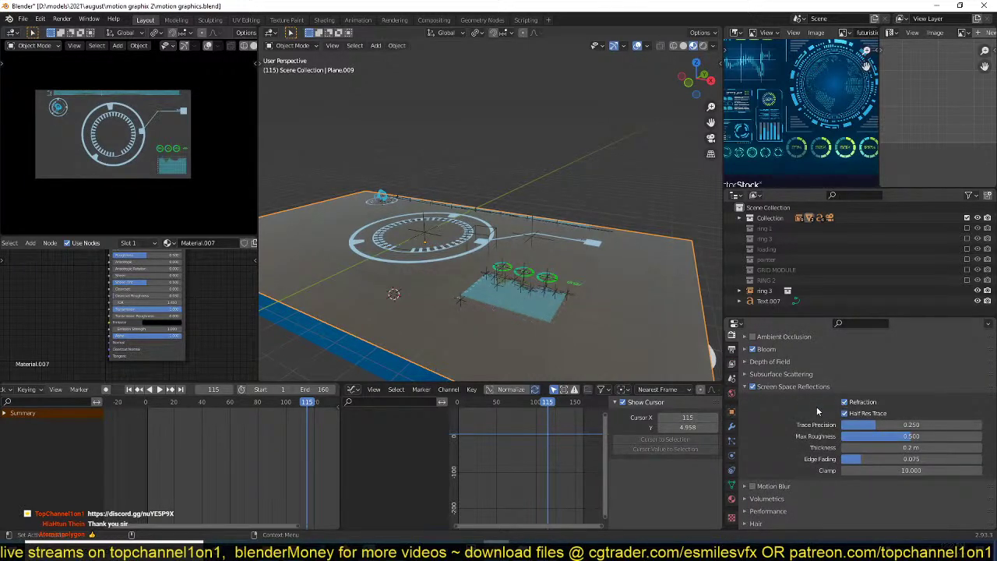
- Set the glass plane material's blend mode to Alpha Blend and enable Screen Space Refraction
{"action": "left_click", "coordinate": [732, 498]}
{"action": "scroll", "coordinate": [777, 499], "scroll_direction": "down", "scroll_amount": 8}
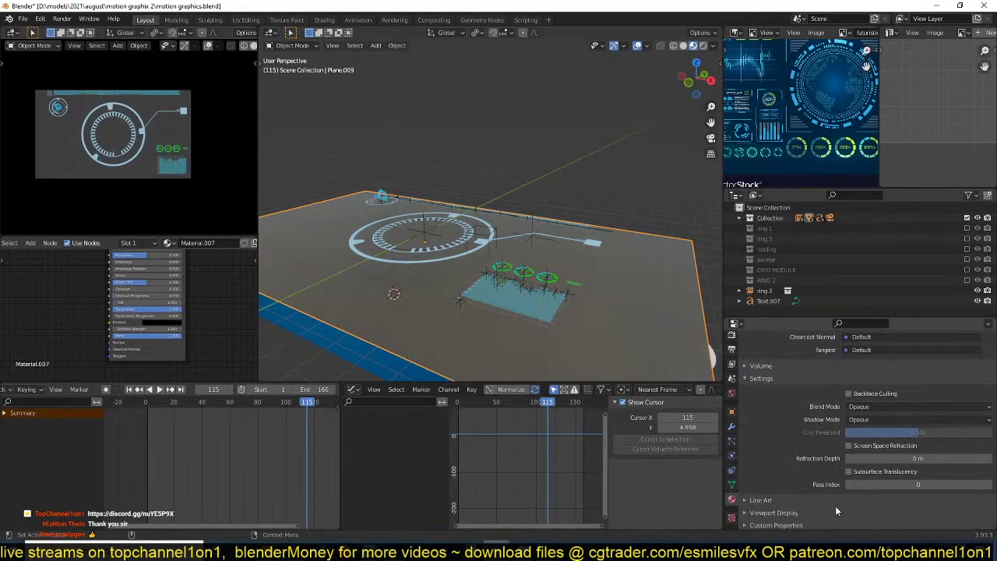
{"action": "left_click", "coordinate": [897, 409]}
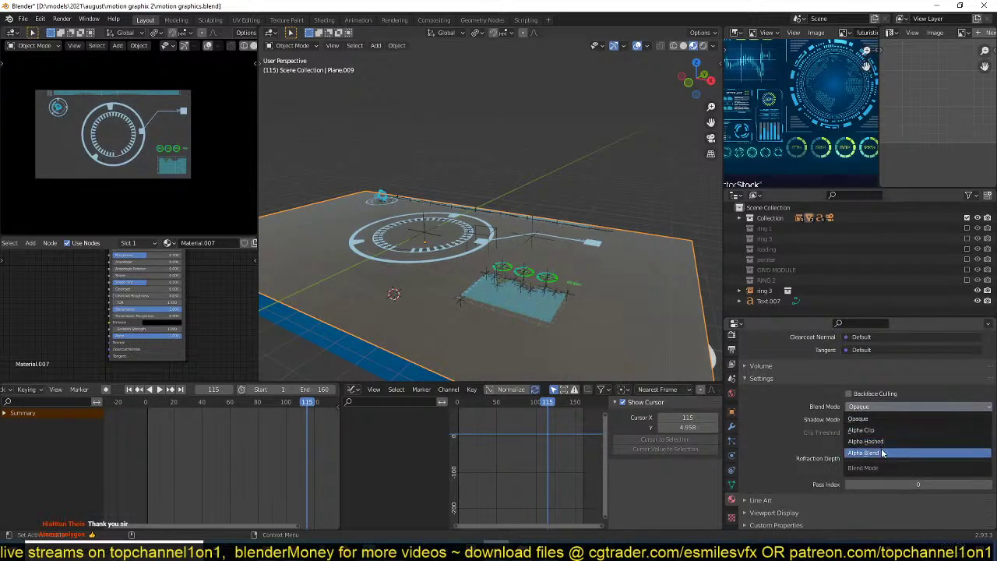
{"action": "left_click", "coordinate": [889, 442]}
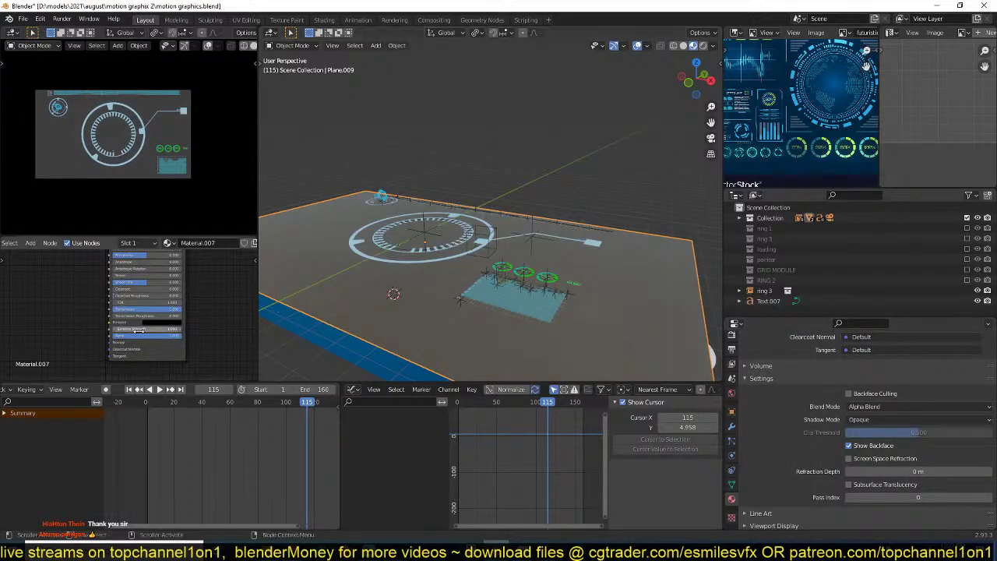
{"action": "scroll", "coordinate": [133, 318], "scroll_direction": "up", "scroll_amount": 4}
{"action": "middle_click_drag", "start_coordinate": [579, 308], "coordinate": [616, 343]}
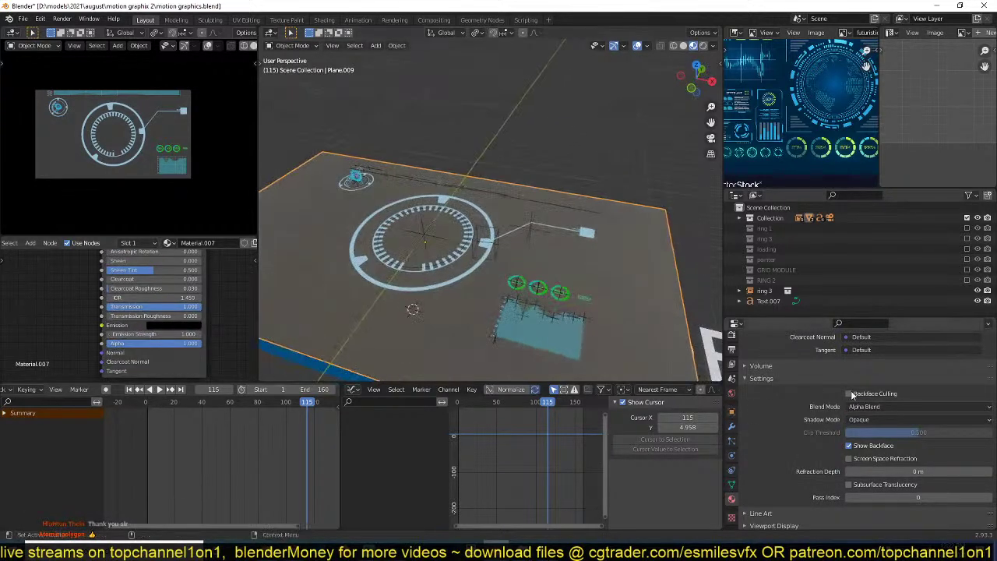
{"action": "left_click", "coordinate": [849, 459]}
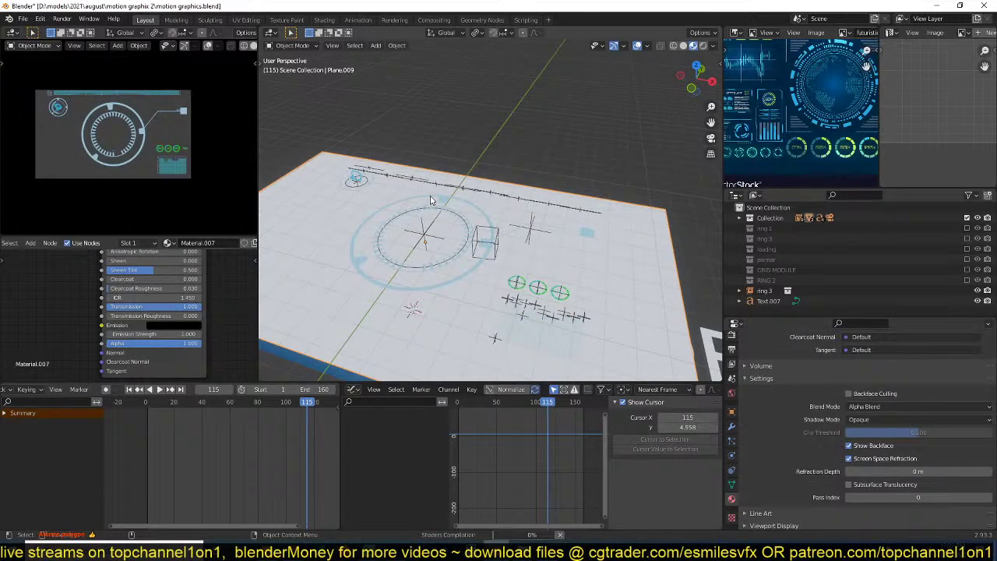
{"action": "middle_click_drag", "start_coordinate": [430, 200], "coordinate": [442, 176]}
{"action": "scroll", "coordinate": [529, 268], "scroll_direction": "up", "scroll_amount": 3}
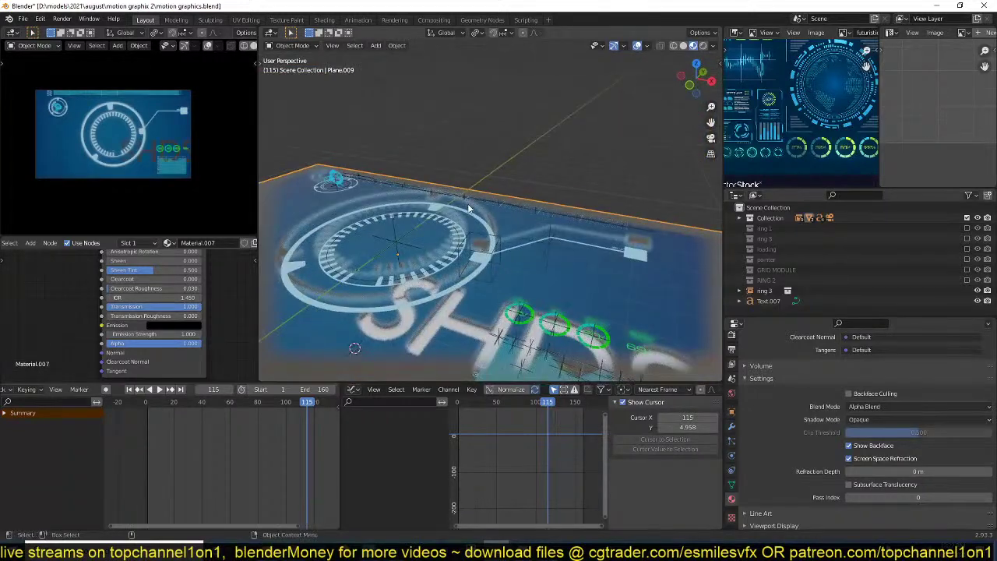
- Lower the glass plane by about 0.63 m along Z, bringing it closer to the text
{"action": "scroll", "coordinate": [488, 236], "scroll_direction": "down", "scroll_amount": 4}
{"action": "key", "text": "alt+a"}
{"action": "middle_click_drag", "start_coordinate": [503, 250], "coordinate": [415, 270]}
{"action": "scroll", "coordinate": [440, 211], "scroll_direction": "up", "scroll_amount": 4}
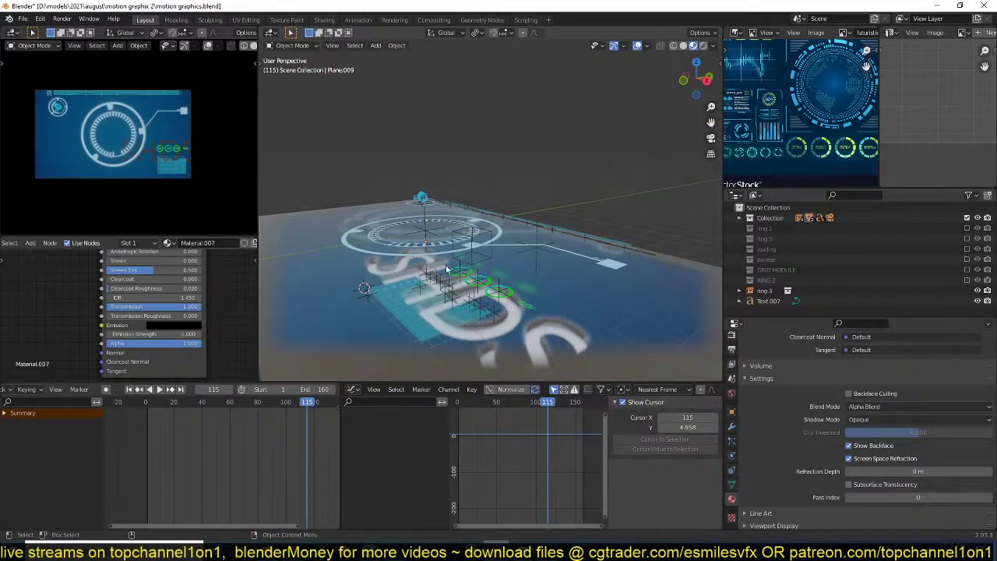
{"action": "left_click", "coordinate": [574, 264]}
{"action": "key", "text": "g"}
{"action": "key", "text": "z"}
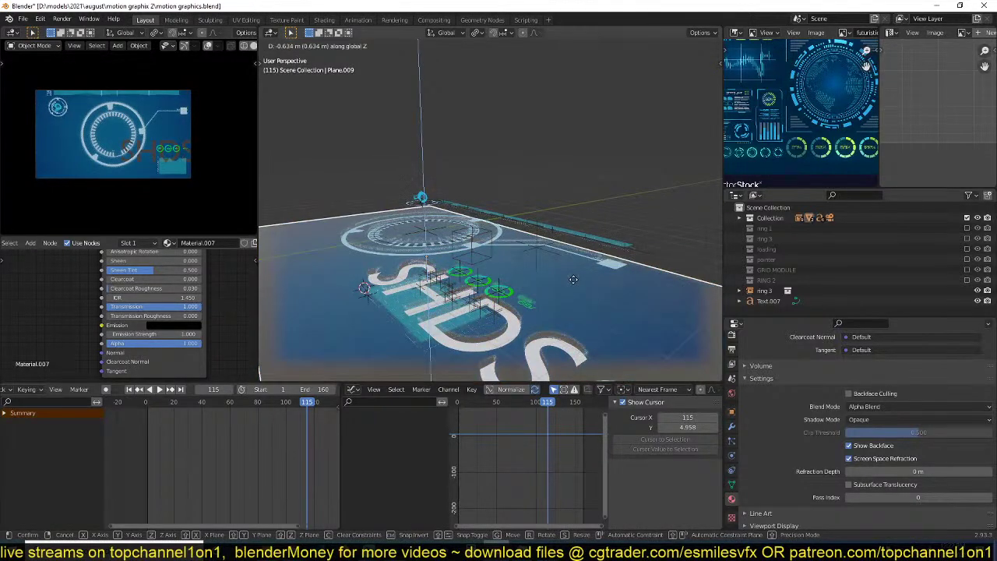
{"action": "left_click", "coordinate": [574, 279]}
- Assign the existing Material.001 to the text beneath the glass plane and scale the text down
{"action": "middle_click_drag", "start_coordinate": [574, 279], "coordinate": [545, 228]}
{"action": "left_click", "coordinate": [545, 228]}
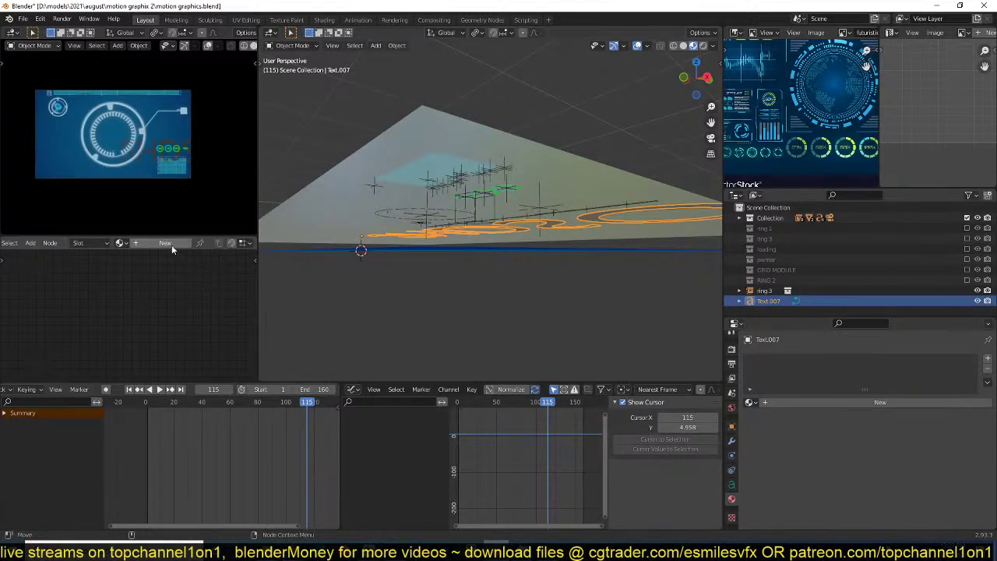
{"action": "left_click", "coordinate": [120, 243]}
{"action": "left_click", "coordinate": [125, 268]}
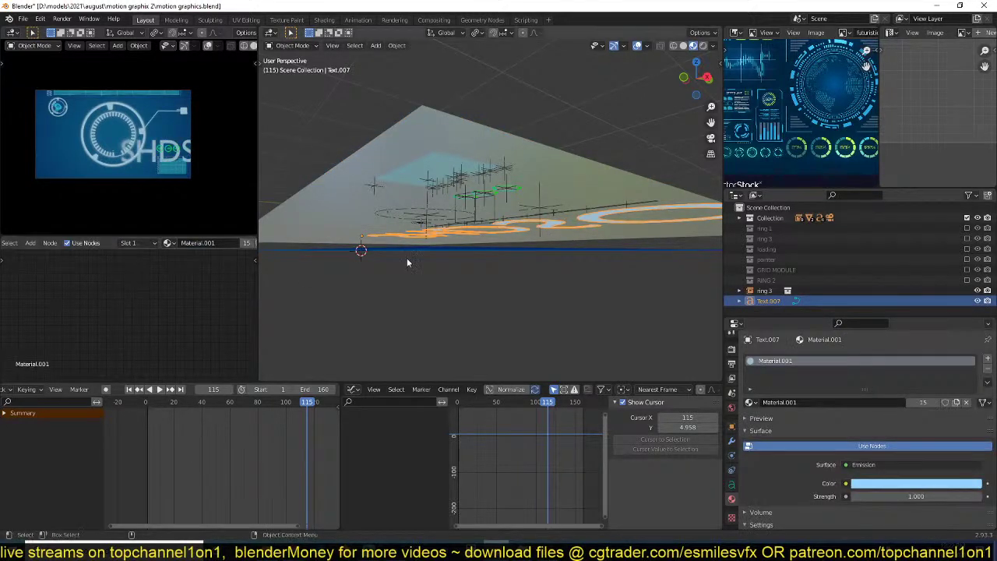
{"action": "middle_click_drag", "start_coordinate": [407, 258], "coordinate": [543, 294]}
{"action": "key", "text": "s"}
{"action": "left_click", "coordinate": [568, 266]}
{"action": "key", "text": "alt+a"}
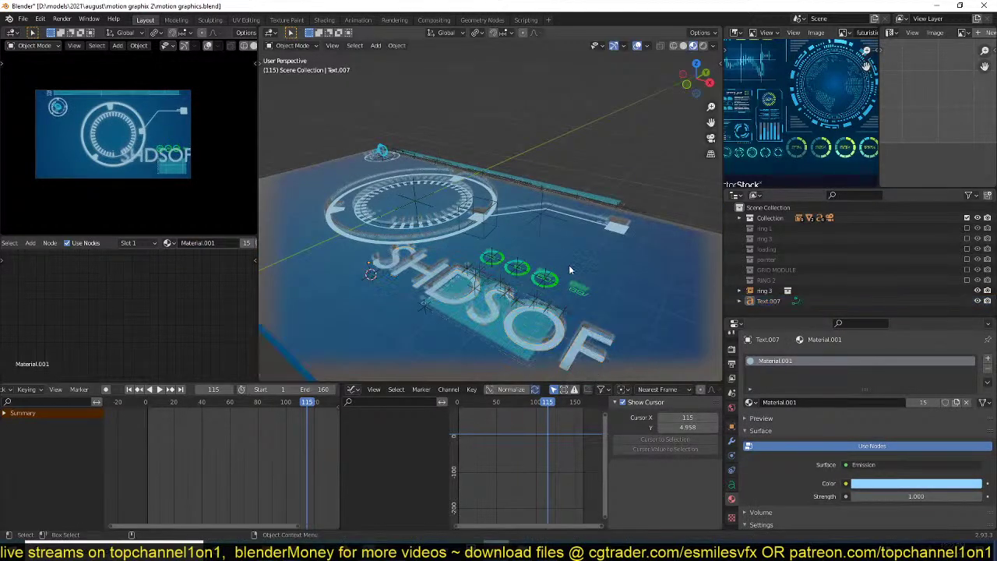
- Set the glass plane material's Roughness to 0.65 and its Base Color to light cyan blue
{"action": "left_click", "coordinate": [570, 270]}
{"action": "scroll", "coordinate": [119, 294], "scroll_direction": "down", "scroll_amount": 5}
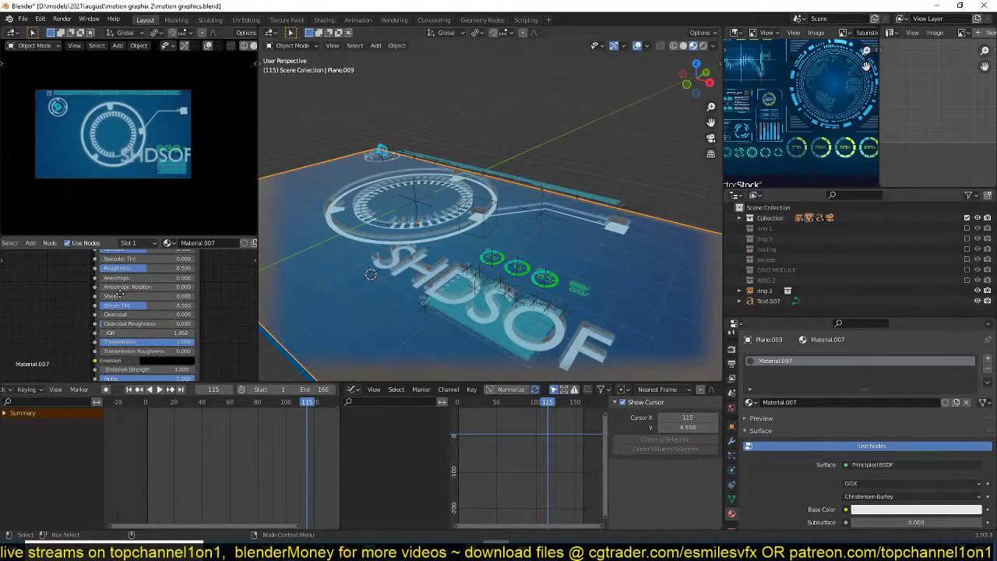
{"action": "left_click_drag", "start_coordinate": [119, 271], "coordinate": [133, 270]}
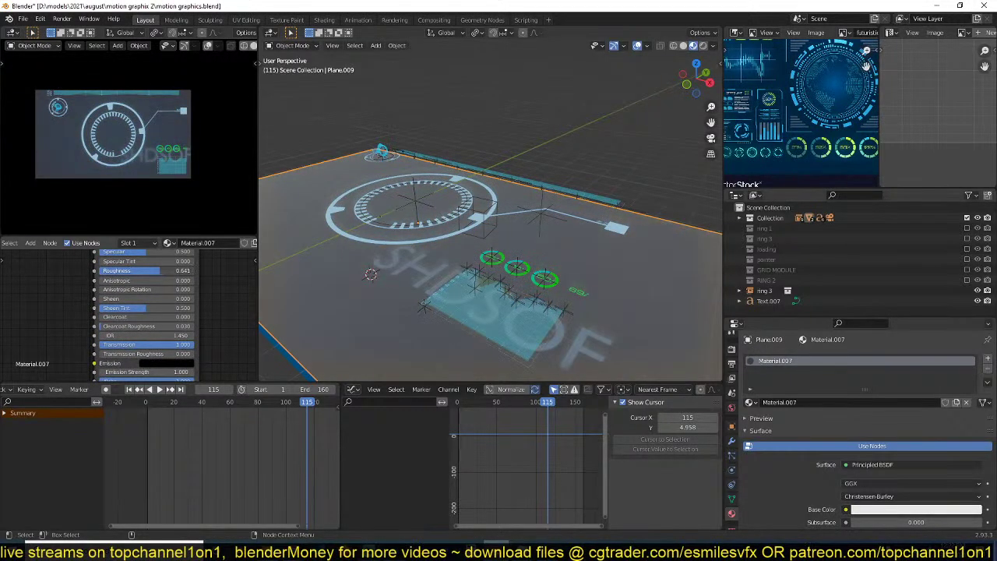
{"action": "scroll", "coordinate": [163, 280], "scroll_direction": "up", "scroll_amount": 5}
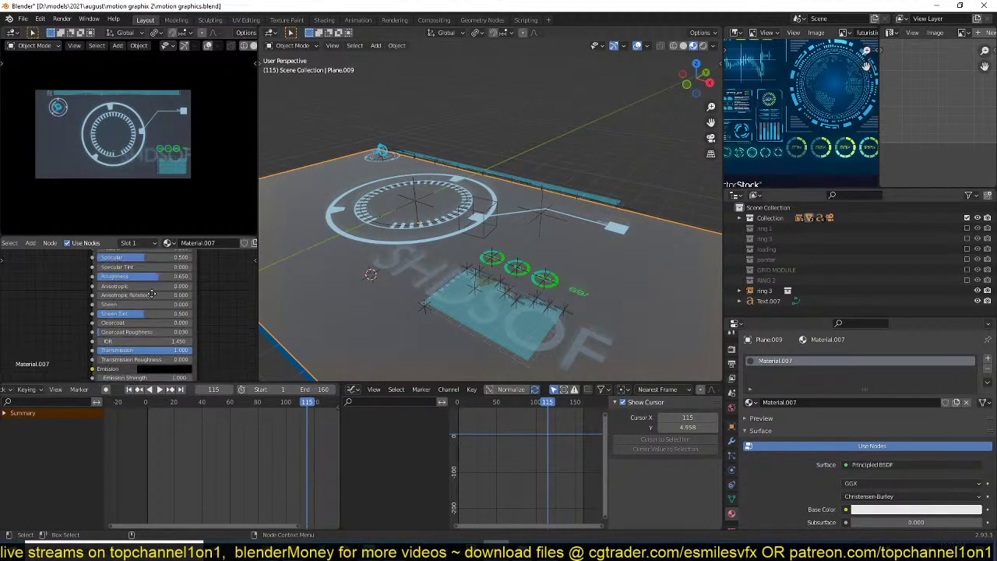
{"action": "left_click", "coordinate": [167, 281]}
{"action": "left_click", "coordinate": [182, 181]}
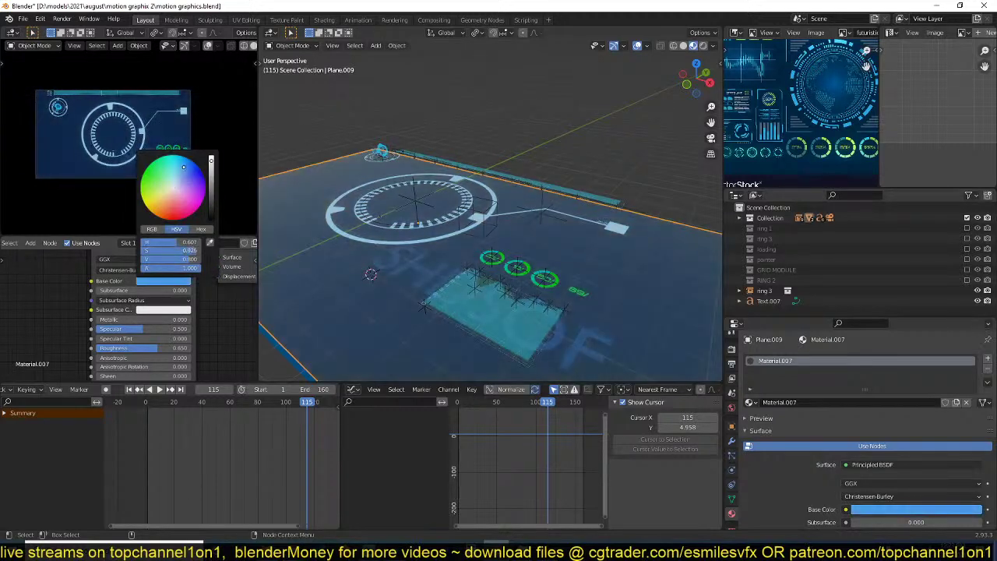
{"action": "scroll", "coordinate": [234, 320], "scroll_direction": "down", "scroll_amount": 5}
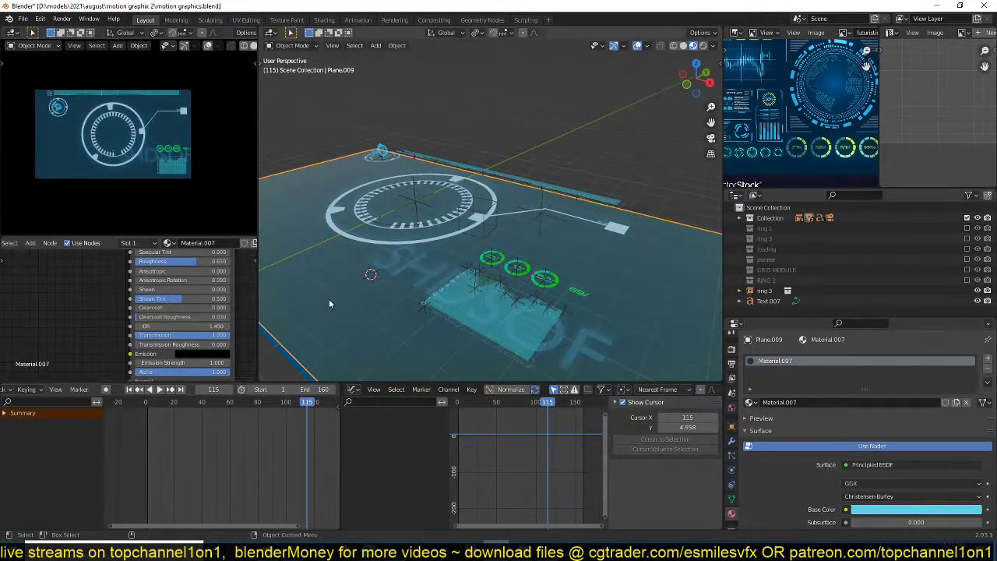
- Delete the text object beneath the glass plane
{"action": "middle_click_drag", "start_coordinate": [329, 298], "coordinate": [359, 298]}
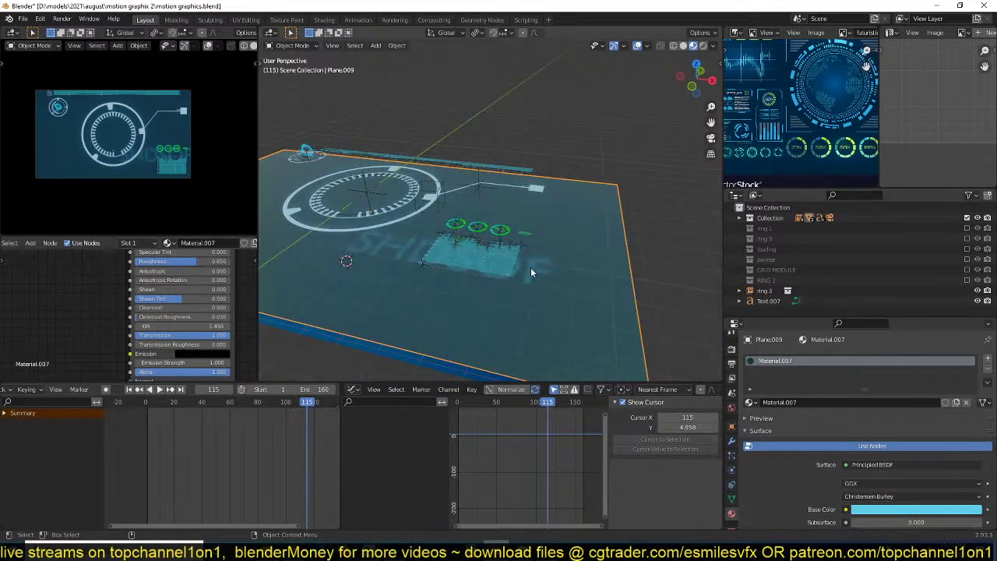
{"action": "middle_click_drag", "start_coordinate": [530, 267], "coordinate": [545, 284]}
{"action": "left_click", "coordinate": [544, 288]}
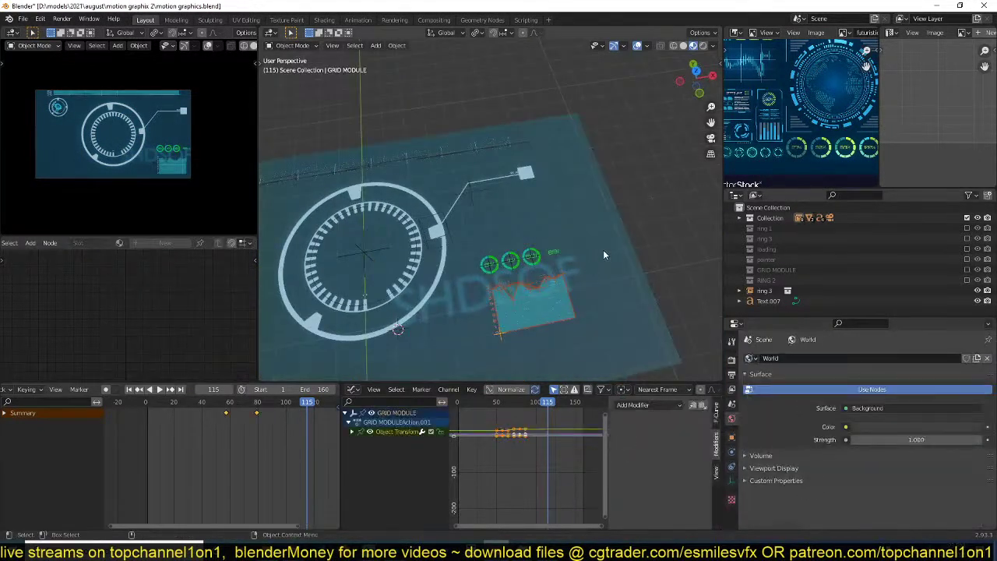
{"action": "left_click", "coordinate": [603, 250]}
{"action": "middle_click_drag", "start_coordinate": [582, 254], "coordinate": [403, 326]}
{"action": "key", "text": "Delete"}
- Duplicate the long upper grid module in place and delete the duplicate's keyframes
{"action": "left_click", "coordinate": [510, 168]}
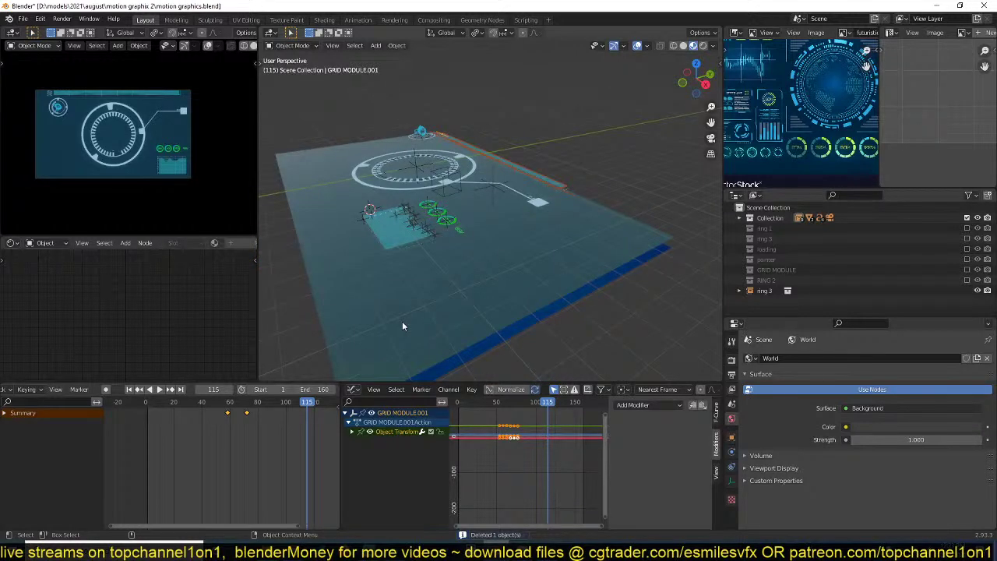
{"action": "key", "text": "shift+d"}
{"action": "right_click", "coordinate": [429, 258]}
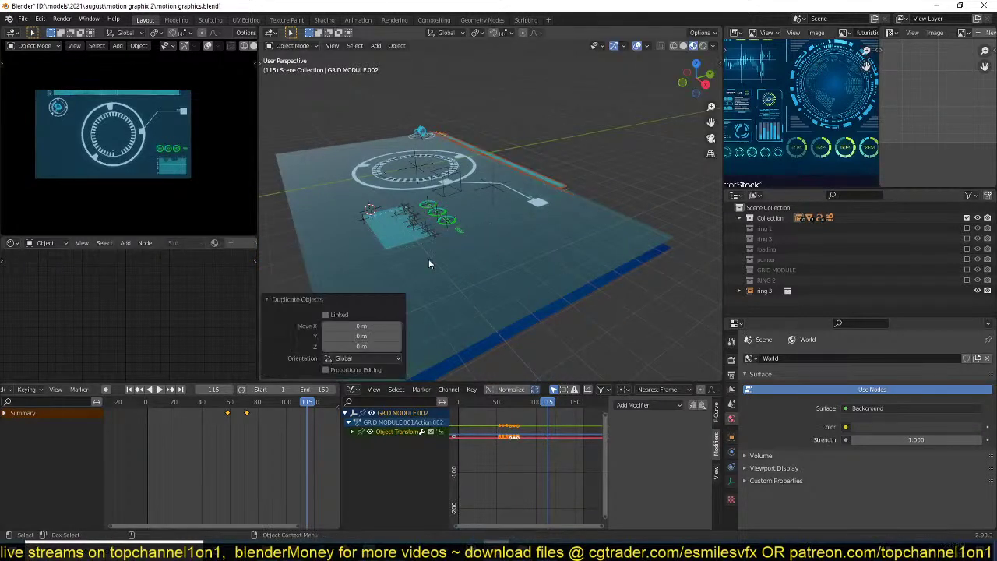
{"action": "key", "text": "x"}
{"action": "left_click", "coordinate": [198, 427]}
- Scale the duplicated grid module up by about 1.8 and move it across the middle of the main ring
{"action": "key", "text": "s"}
{"action": "left_click", "coordinate": [567, 201]}
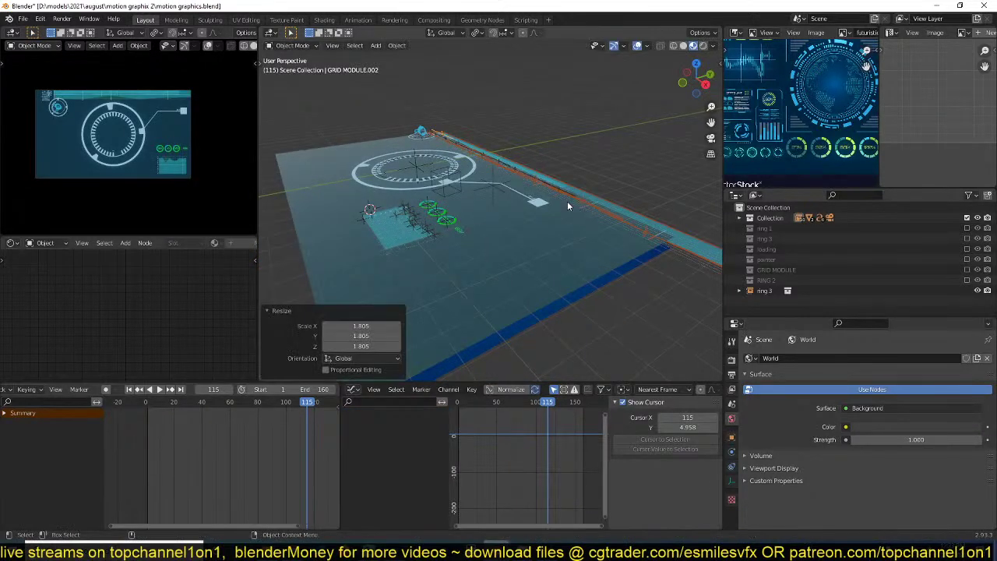
{"action": "key", "text": "KP_7"}
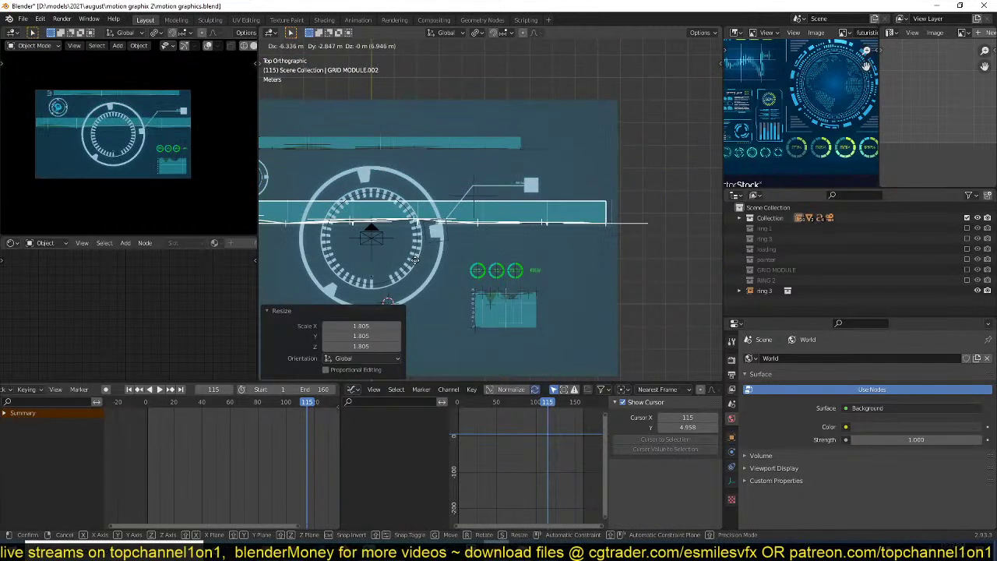
{"action": "left_click", "coordinate": [404, 268]}
- Lower the duplicated grid module by about 1.32 m along Z so it sits beneath the glass plane
{"action": "middle_click_drag", "start_coordinate": [405, 253], "coordinate": [435, 117]}
{"action": "key", "text": "g"}
{"action": "key", "text": "z"}
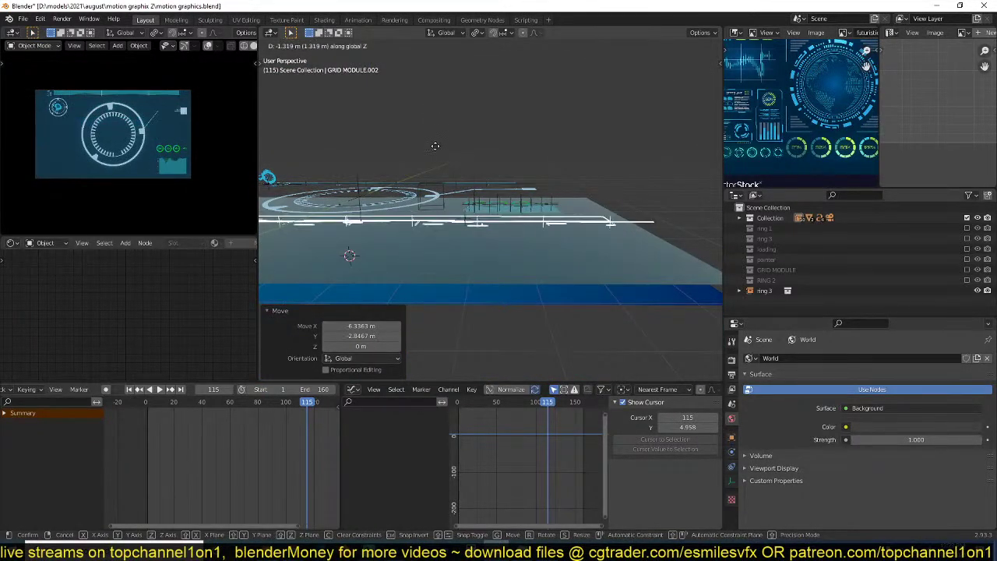
{"action": "left_click", "coordinate": [435, 144]}
{"action": "middle_click_drag", "start_coordinate": [434, 144], "coordinate": [395, 140]}
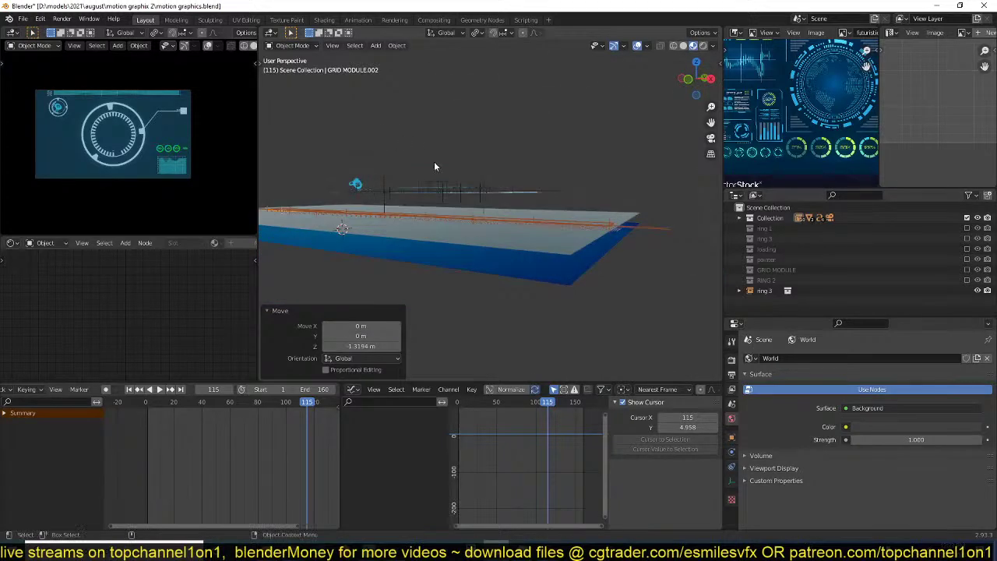
- Scale the lowered grid module by 1.618 along Y
{"action": "key", "text": "KP_7"}
{"action": "key", "text": "s"}
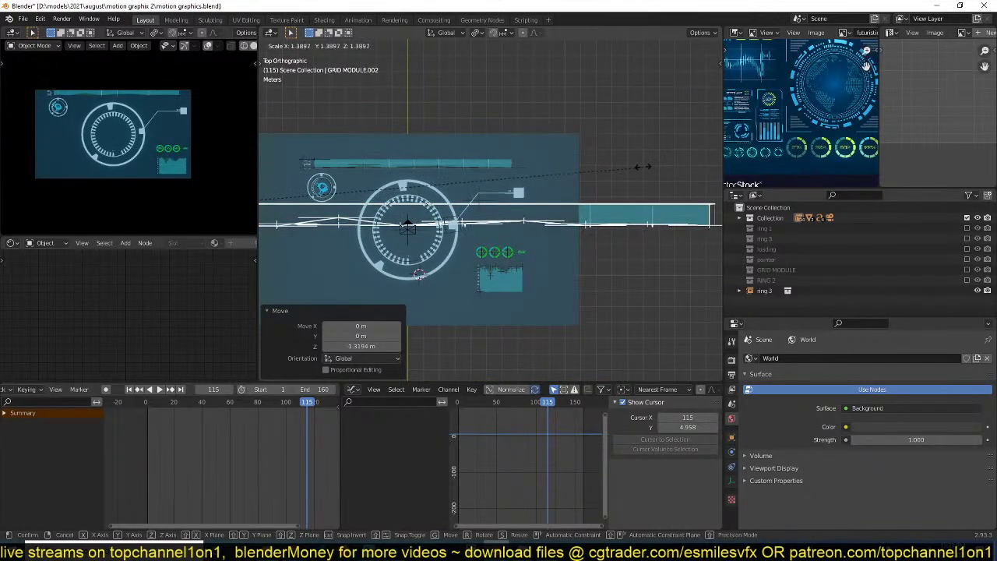
{"action": "type", "text": "y1.618"}
{"action": "key", "text": "Return"}
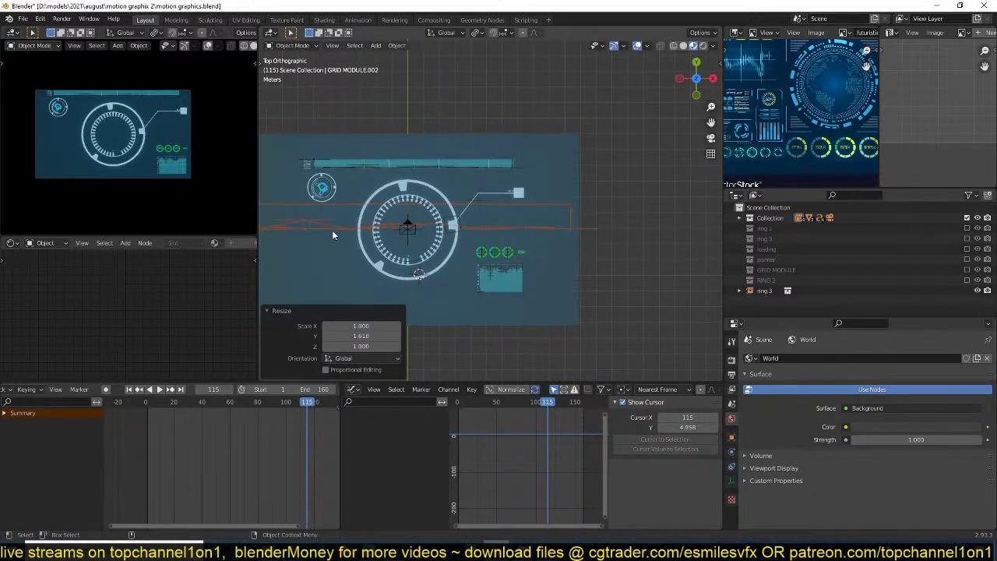
- Stretch the lowered grid module along Y by about 2.76 and move it about 1.23 m in X and 2.70 m in Y
{"action": "middle_click_drag", "start_coordinate": [333, 235], "coordinate": [416, 250], "text": "shift"}
{"action": "scroll", "coordinate": [417, 250], "scroll_direction": "down", "scroll_amount": 1}
{"action": "key", "text": "s"}
{"action": "key", "text": "y"}
{"action": "left_click", "coordinate": [589, 54]}
{"action": "key", "text": "g"}
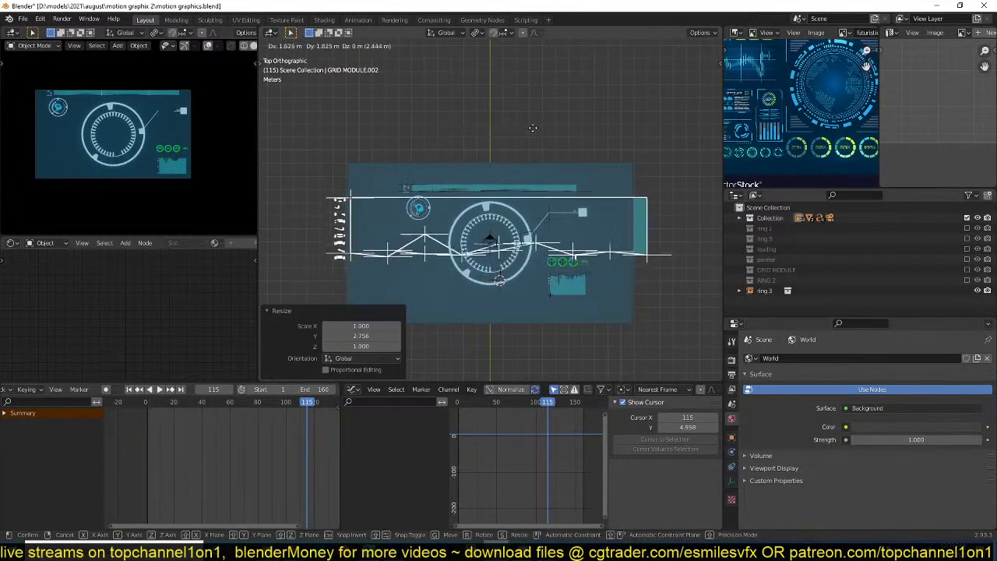
{"action": "left_click", "coordinate": [527, 118]}
{"action": "scroll", "coordinate": [526, 132], "scroll_direction": "up", "scroll_amount": 3}
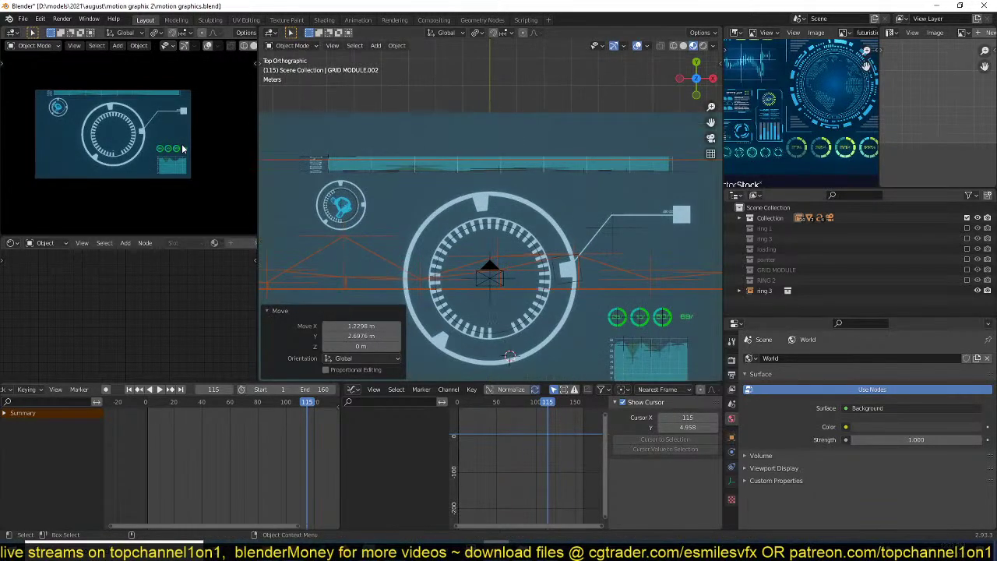
- Play the animation in a maximized camera view to review the blurred grid behind the glass
{"action": "key", "text": "ctrl+space"}
{"action": "key", "text": "Home"}
{"action": "key", "text": "space"}
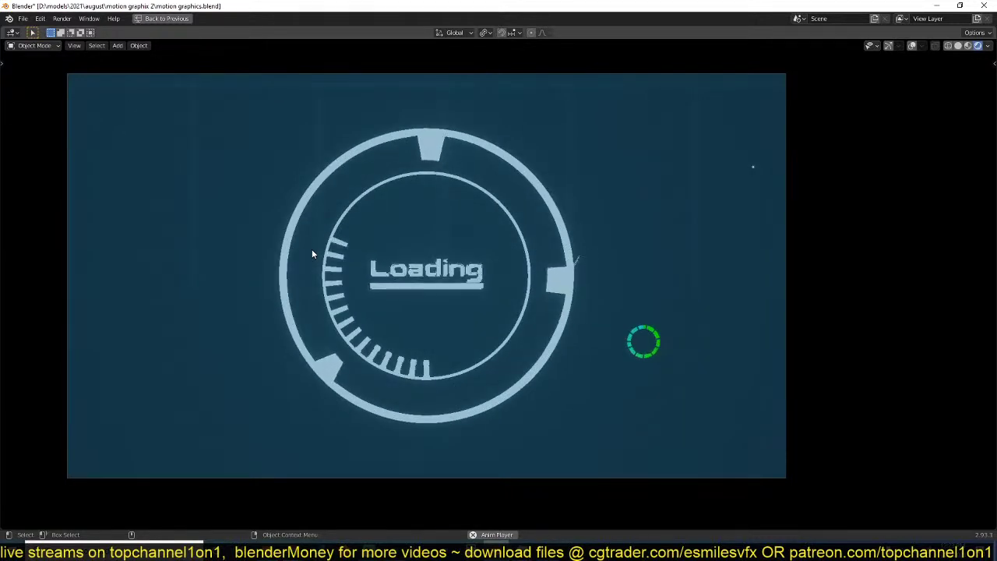
{"action": "key", "text": "space"}
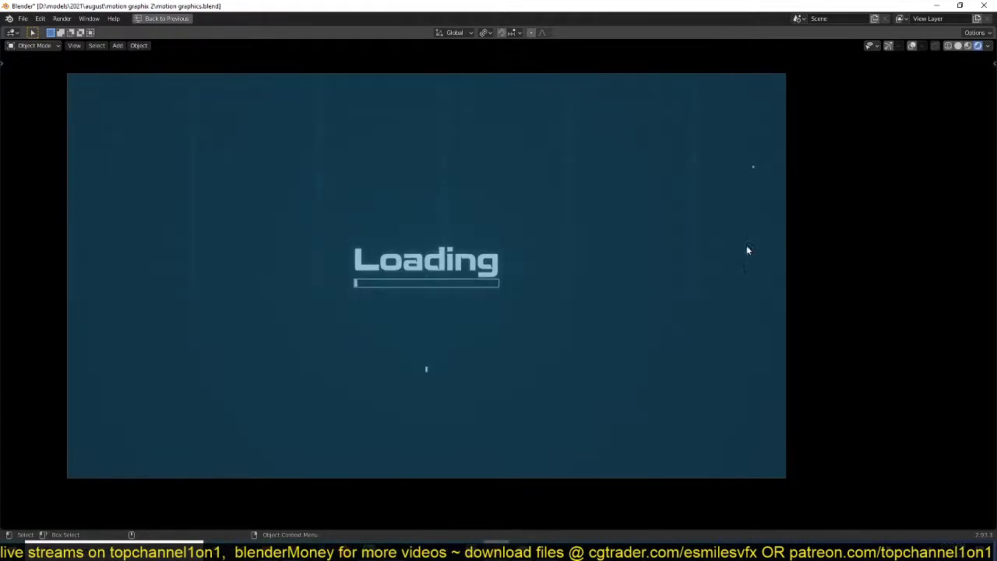
{"action": "key", "text": "ctrl+space"}
- Raise the lowered grid module by about 0.44 m along Z toward the glass plane
{"action": "middle_click_drag", "start_coordinate": [600, 230], "coordinate": [549, 233]}
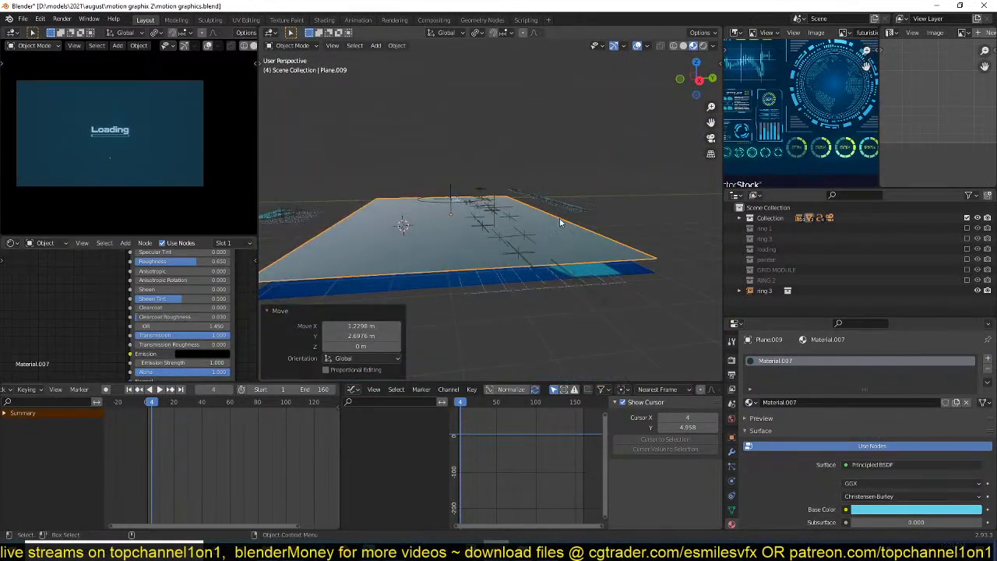
{"action": "left_click", "coordinate": [579, 274]}
{"action": "key", "text": "g"}
{"action": "key", "text": "z"}
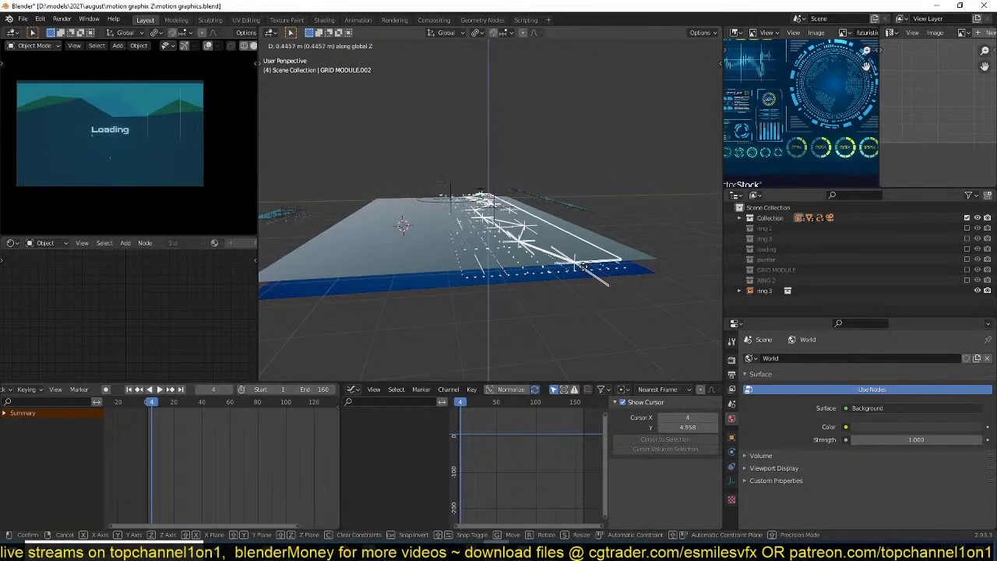
{"action": "left_click", "coordinate": [577, 272]}
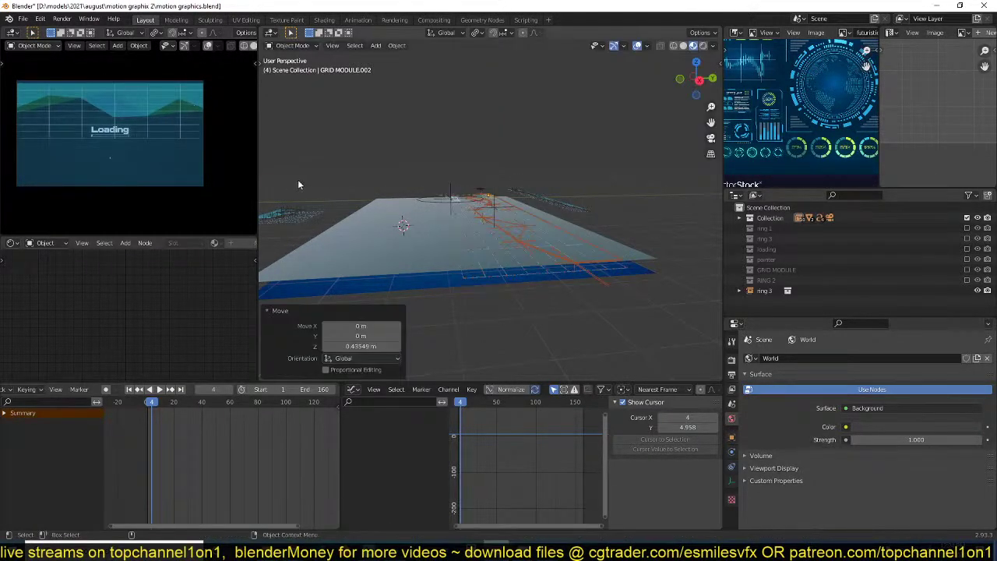
- Play part of the animation and stretch the large grid module along X
{"action": "key", "text": "space"}
{"action": "middle_click_drag", "start_coordinate": [375, 223], "coordinate": [371, 327]}
{"action": "key", "text": "s"}
{"action": "key", "text": "x"}
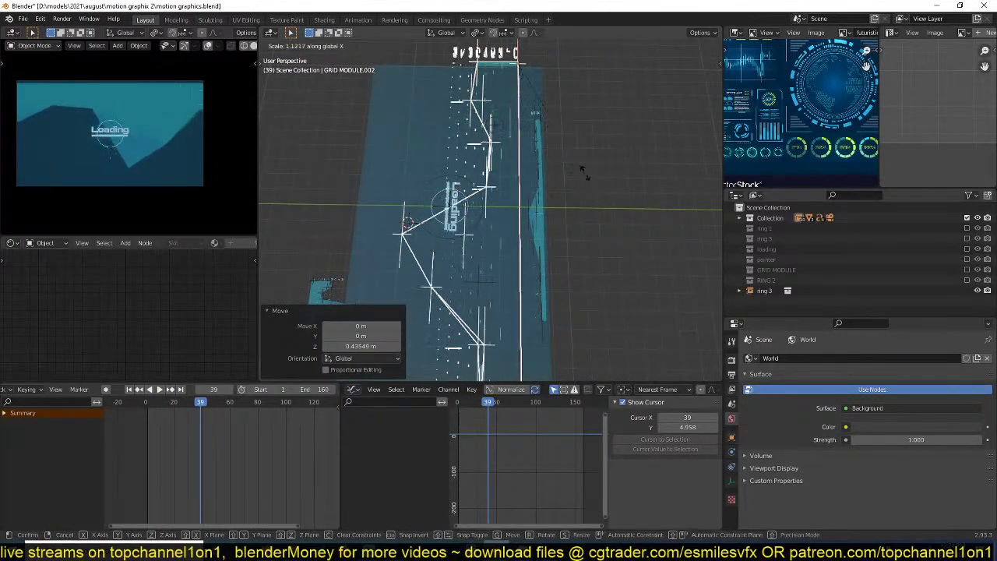
- Stretch the grid module instance to about 3.21 along Y and shift it along the Y axis
{"action": "left_click", "coordinate": [376, 209]}
{"action": "key", "text": "g"}
{"action": "key", "text": "x"}
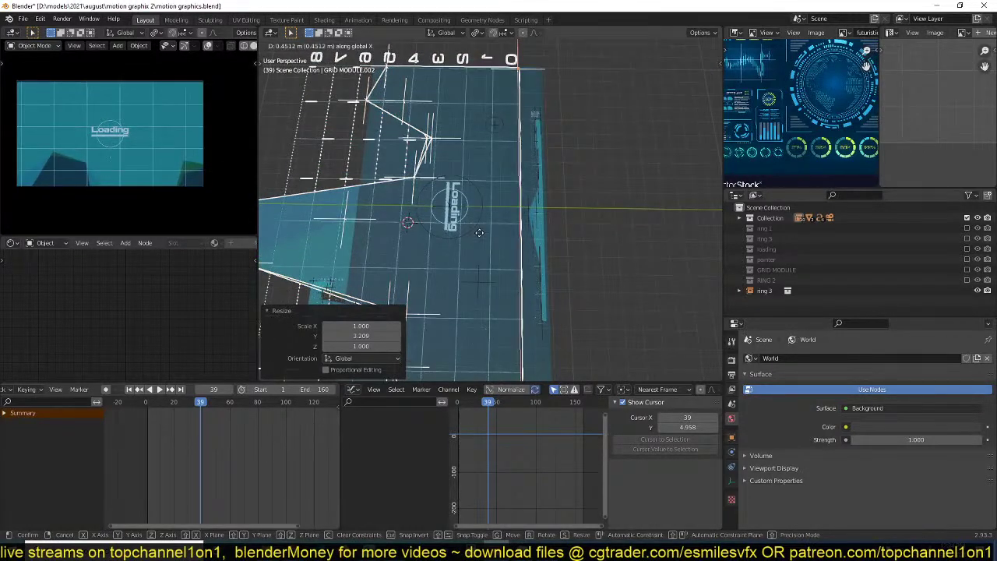
{"action": "key", "text": "y"}
{"action": "left_click", "coordinate": [478, 245]}
- Lower the grid module instance about 0.456 m along Z
{"action": "scroll", "coordinate": [479, 246], "scroll_direction": "down", "scroll_amount": 5}
{"action": "middle_click_drag", "start_coordinate": [478, 246], "coordinate": [481, 216]}
{"action": "left_click", "coordinate": [481, 218]}
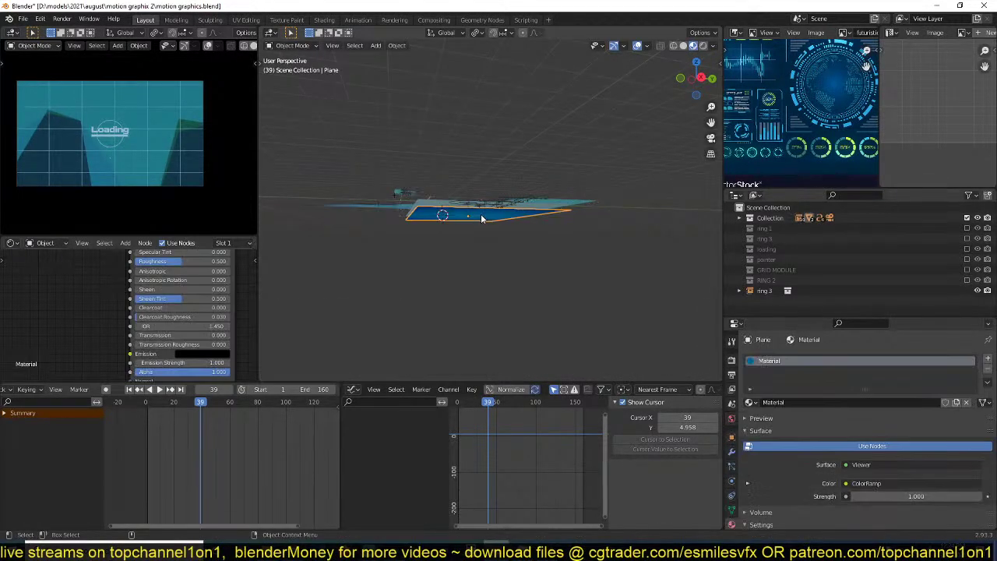
{"action": "left_click", "coordinate": [552, 208]}
{"action": "middle_click_drag", "start_coordinate": [551, 208], "coordinate": [550, 220]}
{"action": "left_click", "coordinate": [370, 216]}
{"action": "key", "text": "g"}
{"action": "key", "text": "z"}
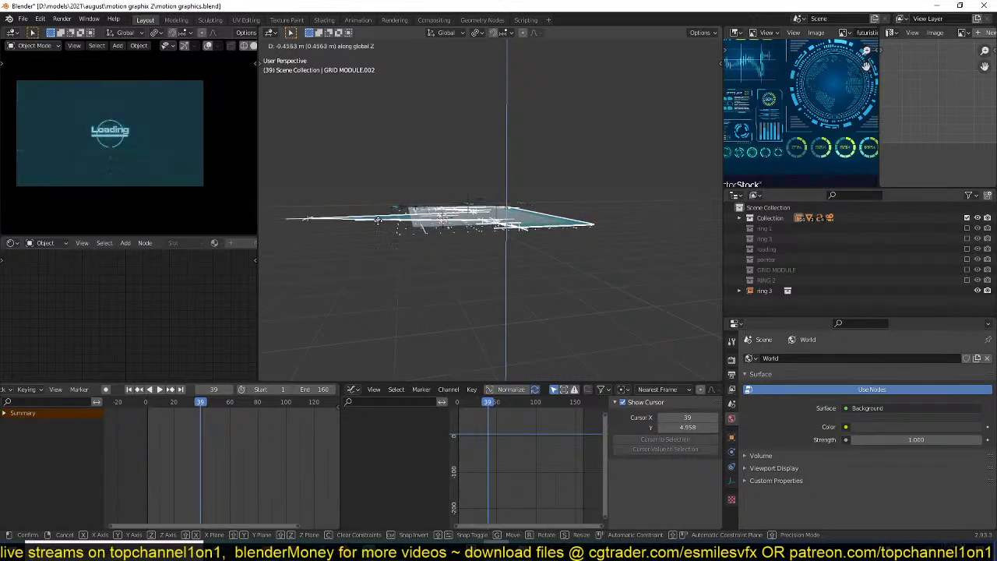
{"action": "left_click", "coordinate": [378, 221]}
- Play the animation to check the grid and pause it at frame 141
{"action": "middle_click_drag", "start_coordinate": [377, 220], "coordinate": [443, 310]}
{"action": "key", "text": "space"}
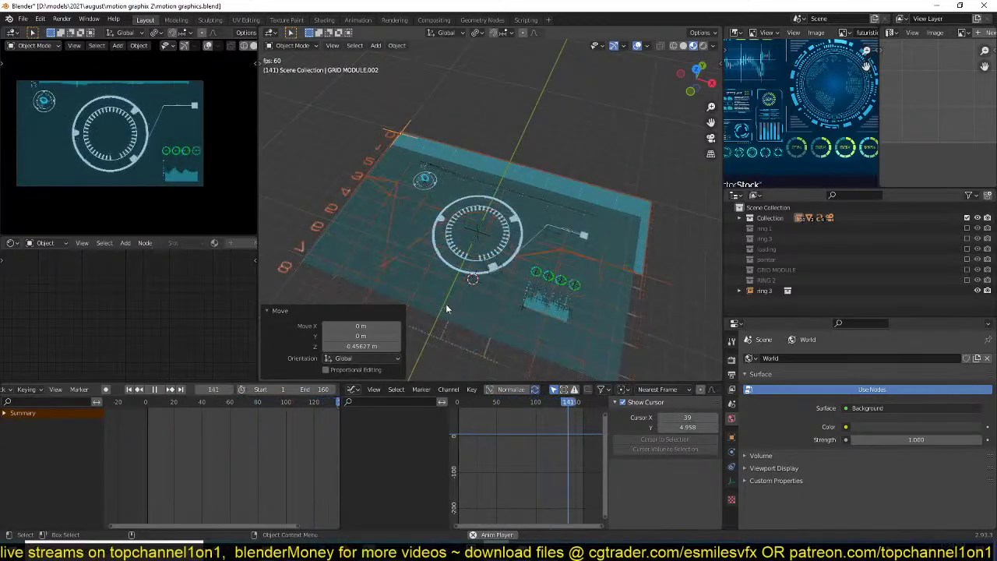
{"action": "key", "text": "space"}
- Set the translucent cover plane's material roughness to 0.232 and preview the animation
{"action": "middle_click_drag", "start_coordinate": [522, 300], "coordinate": [506, 254]}
{"action": "left_click", "coordinate": [617, 274]}
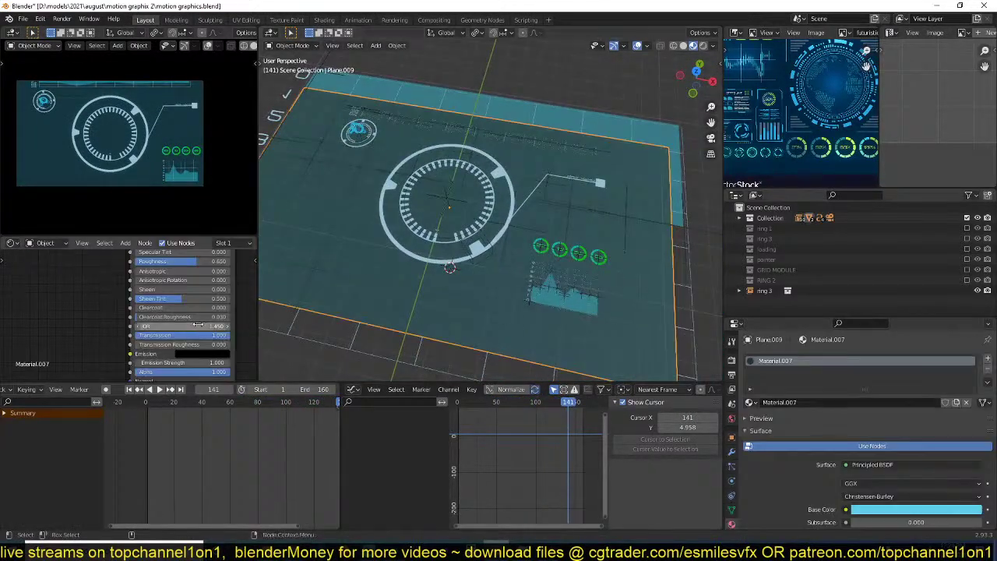
{"action": "left_click_drag", "start_coordinate": [180, 262], "coordinate": [163, 262]}
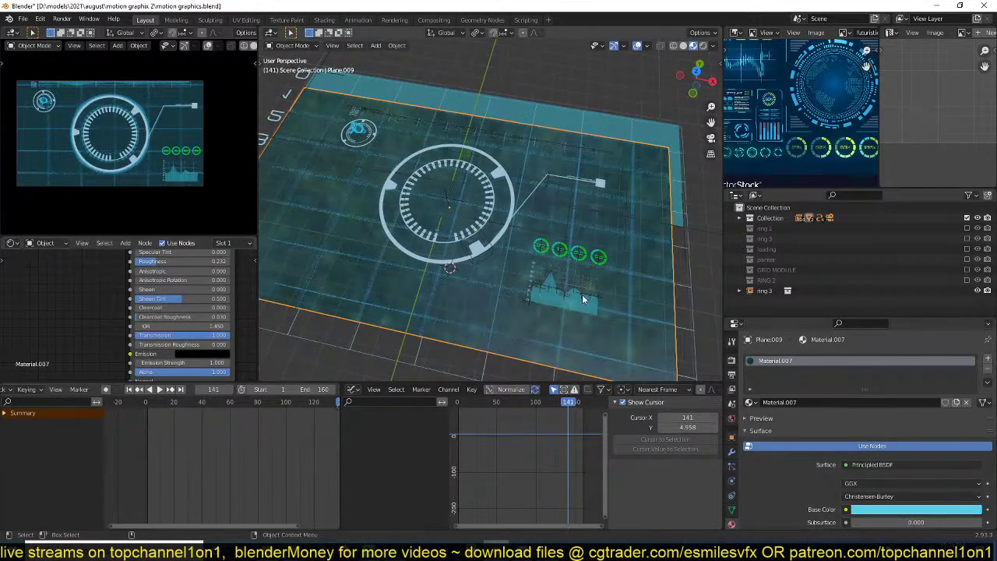
{"action": "key", "text": "space"}
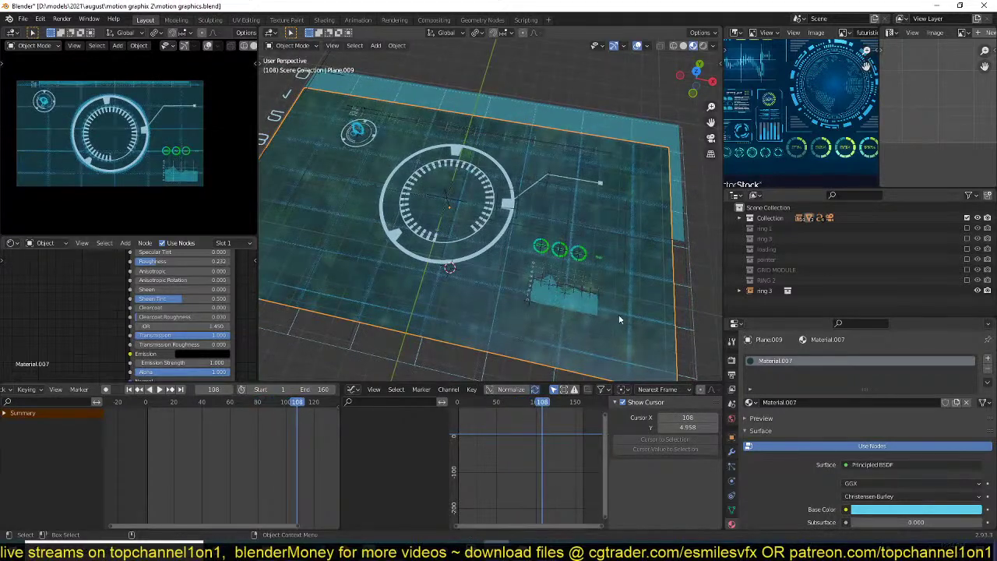
{"action": "middle_click_drag", "start_coordinate": [500, 266], "coordinate": [471, 227]}
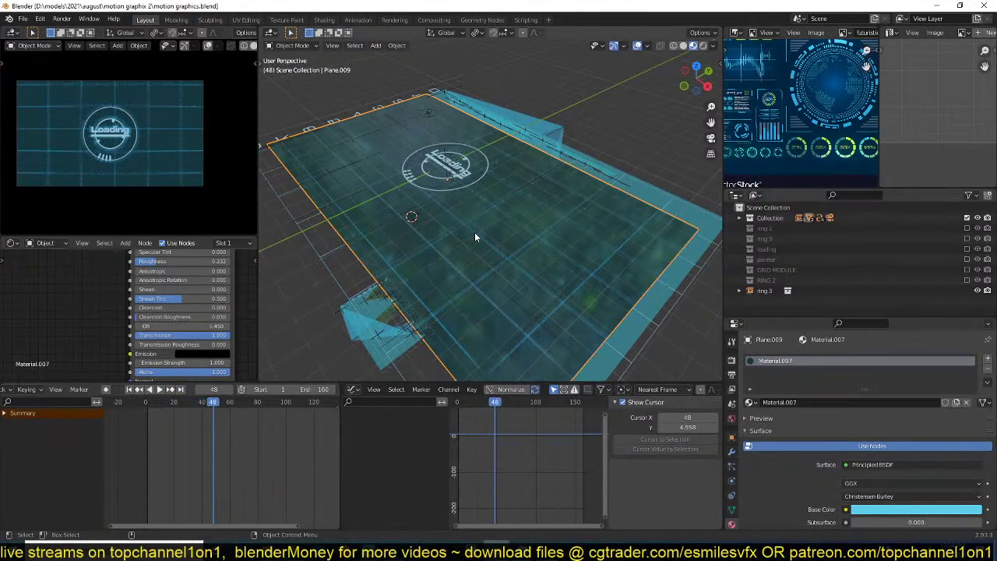
- Try deleting the translucent cover plane, and undo the deletion
{"action": "key", "text": "x"}
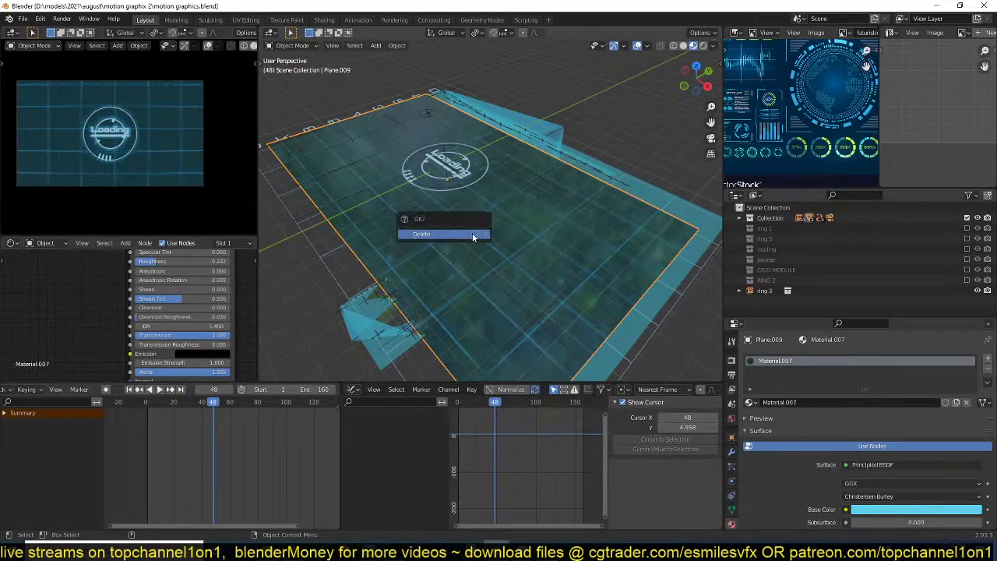
{"action": "left_click", "coordinate": [472, 233]}
{"action": "key", "text": "ctrl+z"}
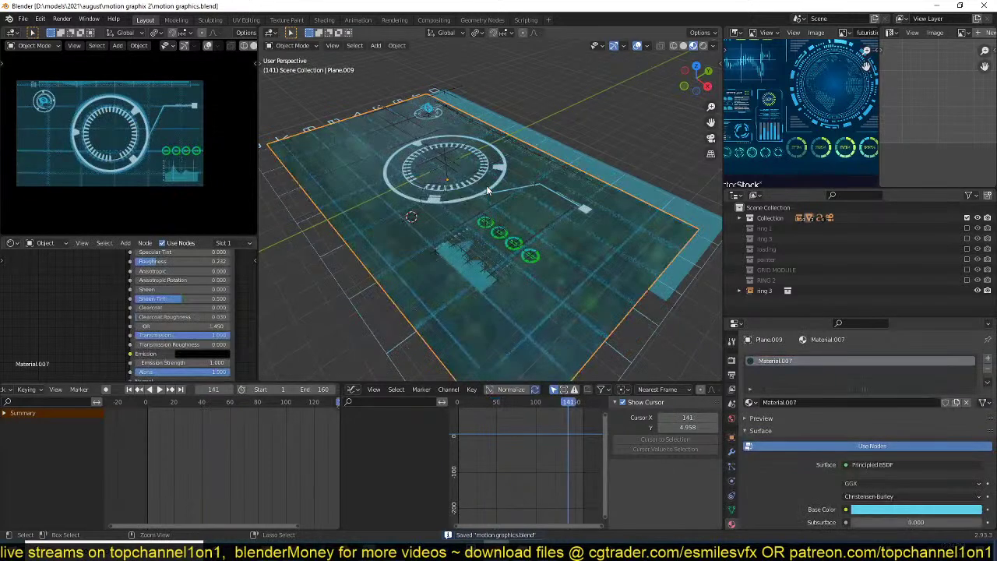
{"action": "key", "text": "ctrl+z"}
{"action": "key", "text": "ctrl+z"}
{"action": "key", "text": "ctrl+z"}
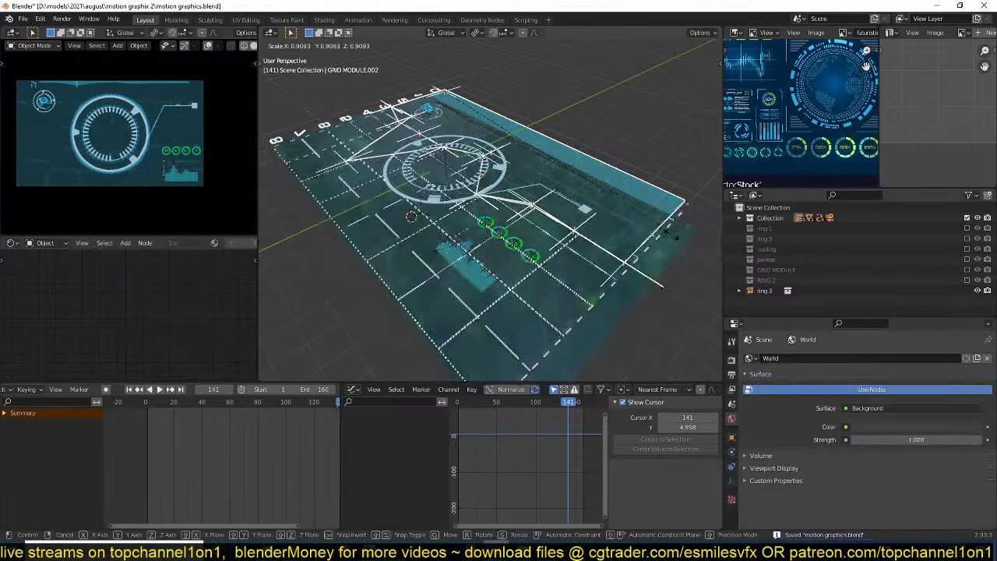
- Set the render output path to a newly created folder, New Folder(27), inside D:\temp
{"action": "left_click", "coordinate": [731, 362]}
{"action": "left_click", "coordinate": [732, 374]}
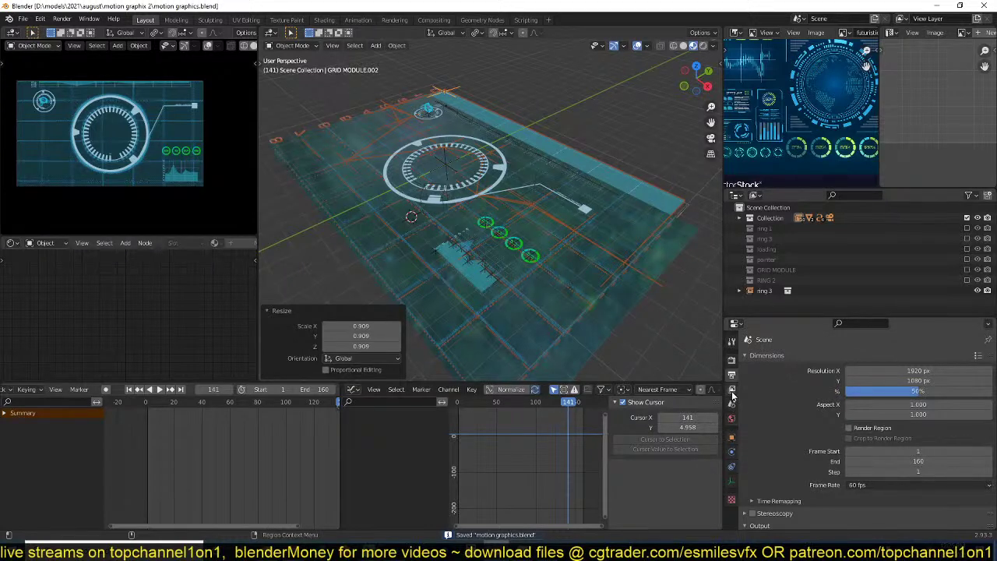
{"action": "left_click", "coordinate": [731, 391]}
{"action": "left_click", "coordinate": [732, 374]}
{"action": "scroll", "coordinate": [896, 421], "scroll_direction": "down", "scroll_amount": 5}
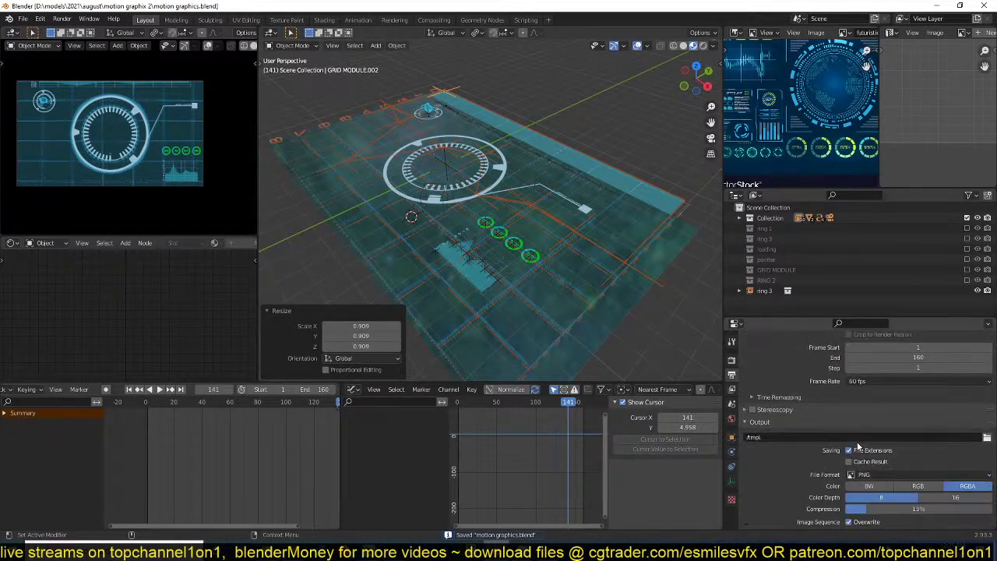
{"action": "left_click", "coordinate": [988, 401]}
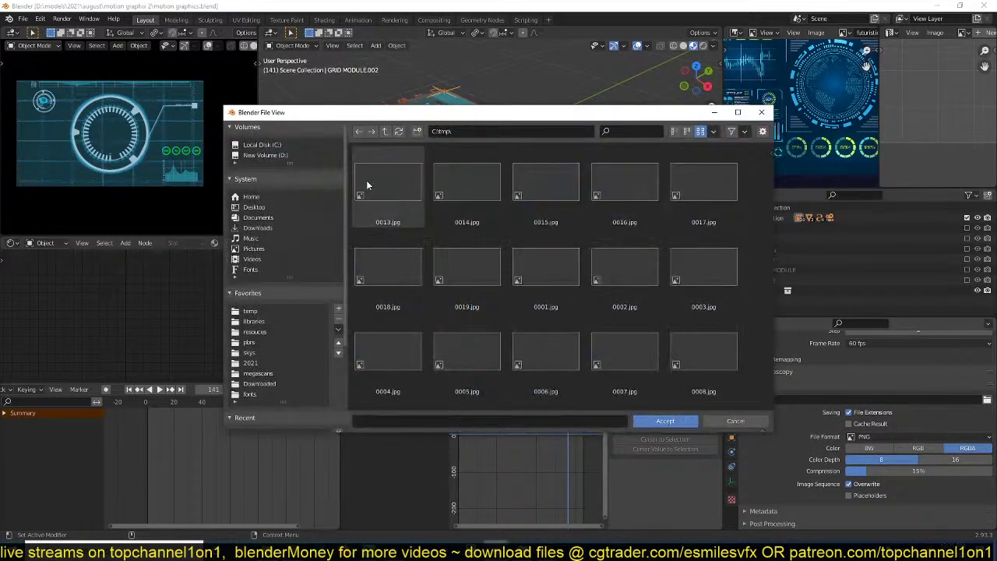
{"action": "left_click", "coordinate": [251, 311]}
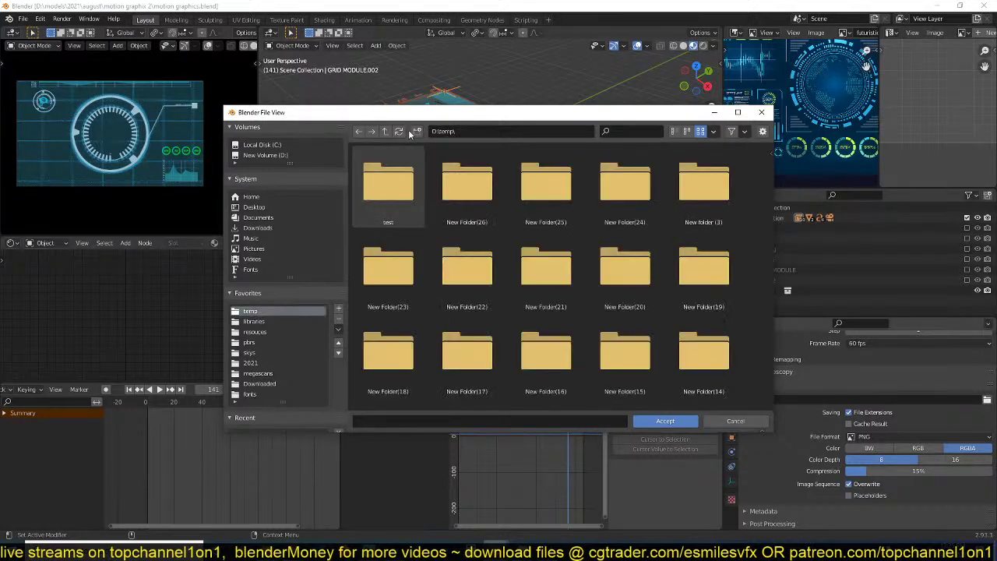
{"action": "left_click", "coordinate": [418, 131]}
{"action": "double_click", "coordinate": [421, 187]}
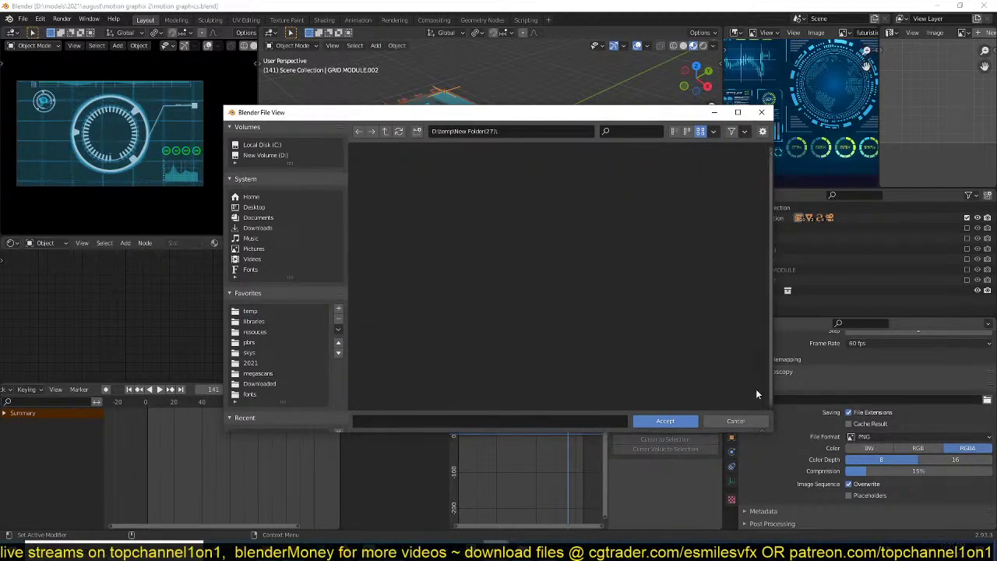
{"action": "left_click", "coordinate": [665, 420]}
- Set the output file format to JPEG and render the animation, closing the render window when finished
{"action": "left_click", "coordinate": [916, 435]}
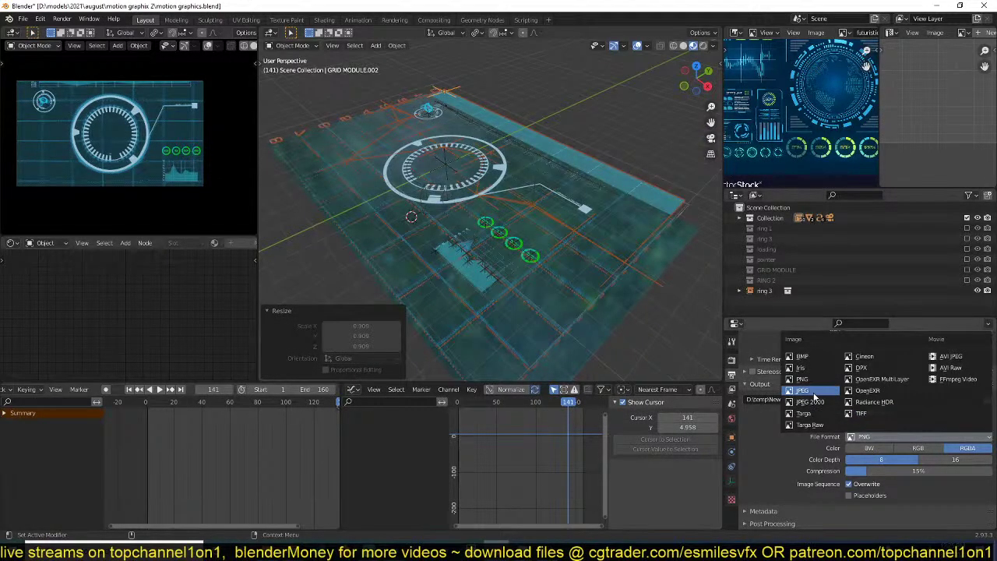
{"action": "left_click", "coordinate": [810, 390]}
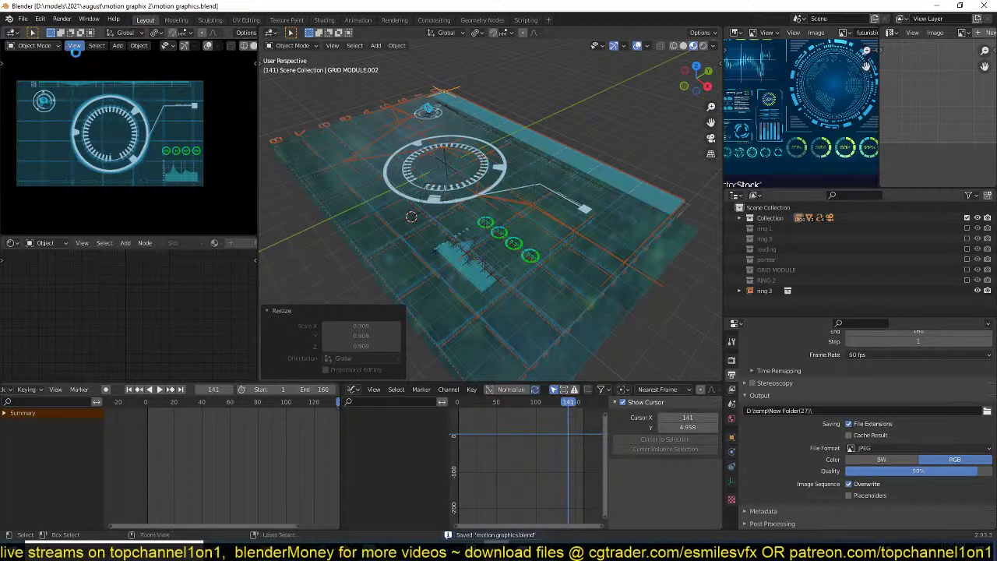
{"action": "left_click", "coordinate": [67, 19]}
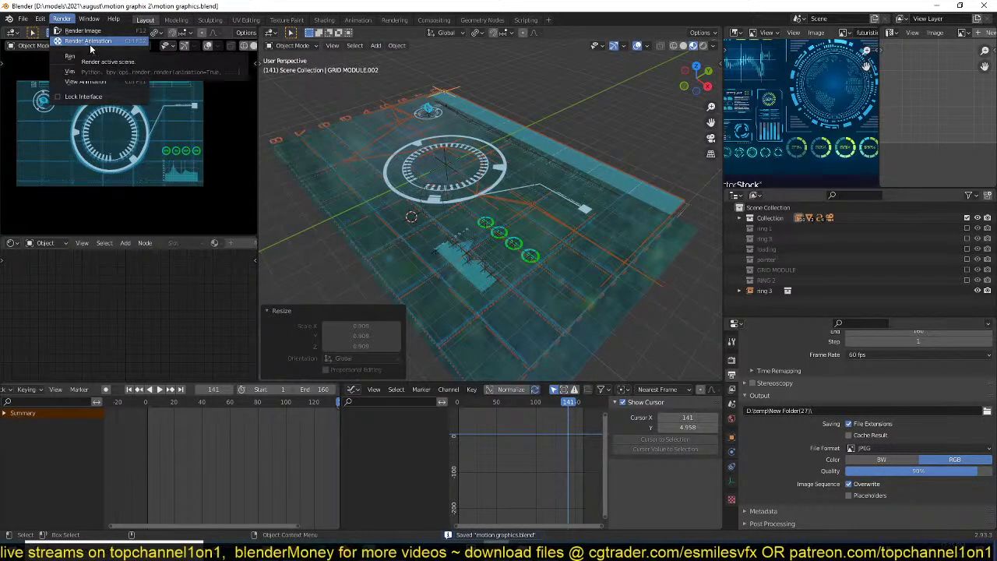
{"action": "left_click", "coordinate": [89, 44]}
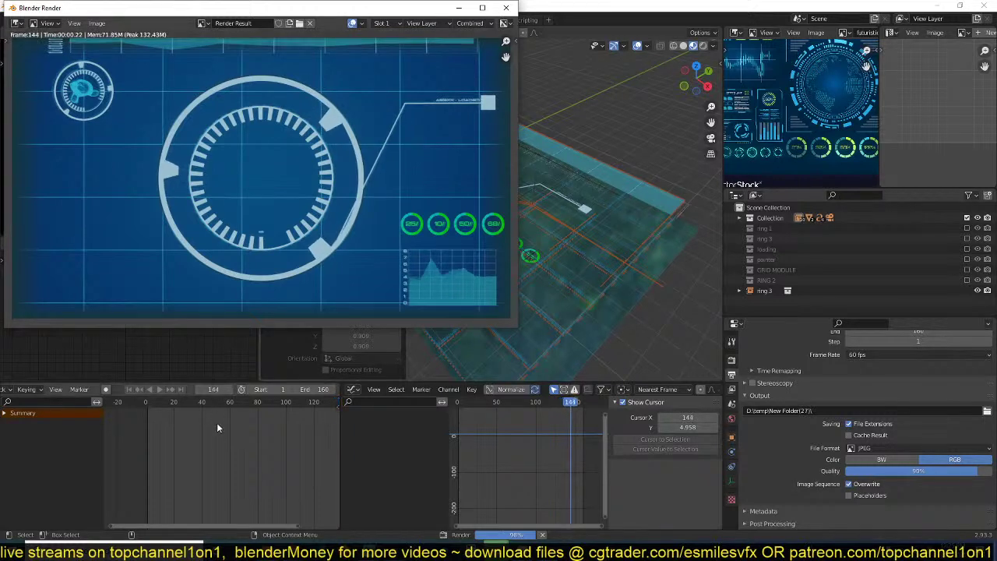
{"action": "scroll", "coordinate": [219, 432], "scroll_direction": "down", "scroll_amount": 2}
{"action": "scroll", "coordinate": [219, 429], "scroll_direction": "down", "scroll_amount": 2}
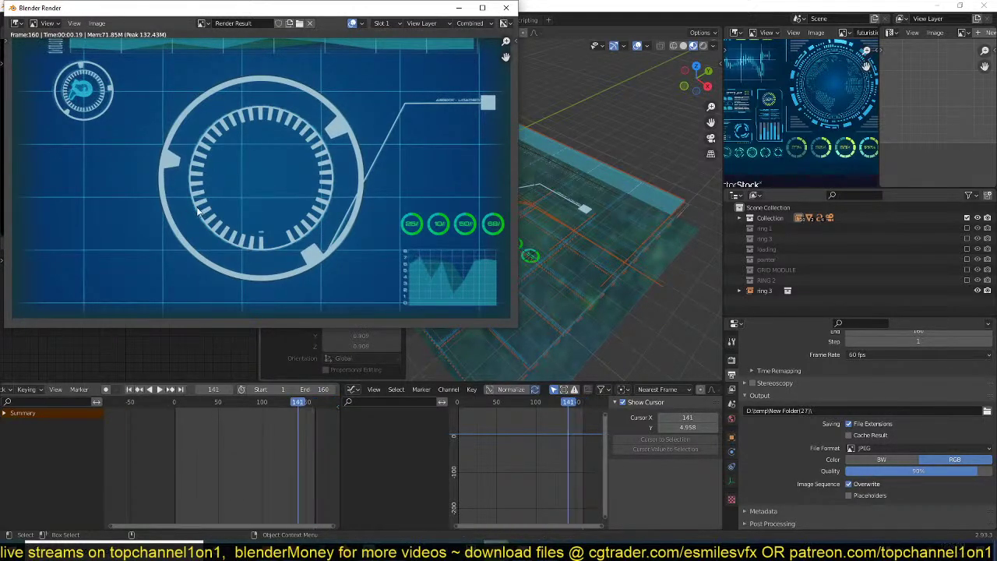
{"action": "left_click", "coordinate": [502, 8]}
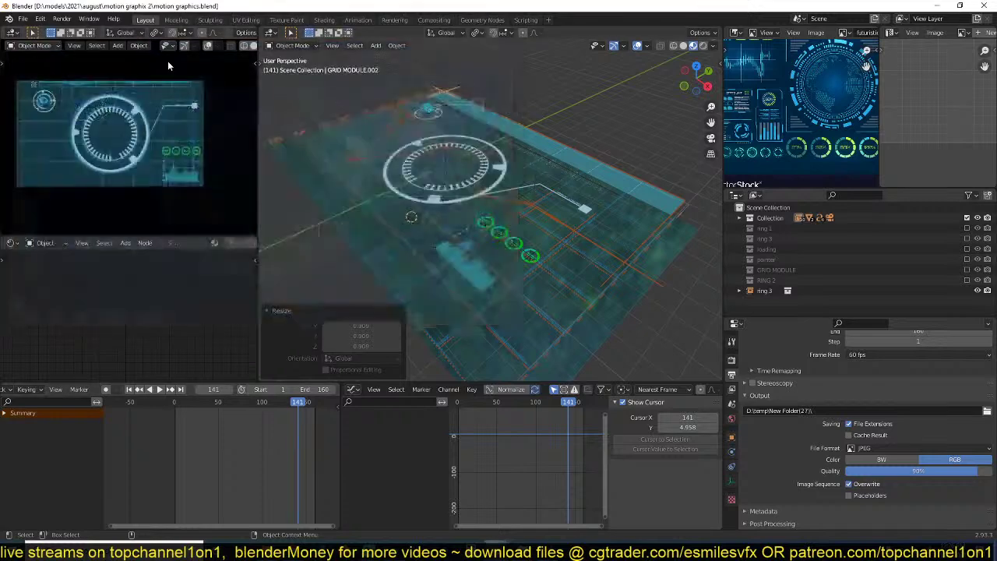
- View the last rendered image in its own window and close it
{"action": "left_click", "coordinate": [73, 21]}
{"action": "left_click", "coordinate": [86, 72]}
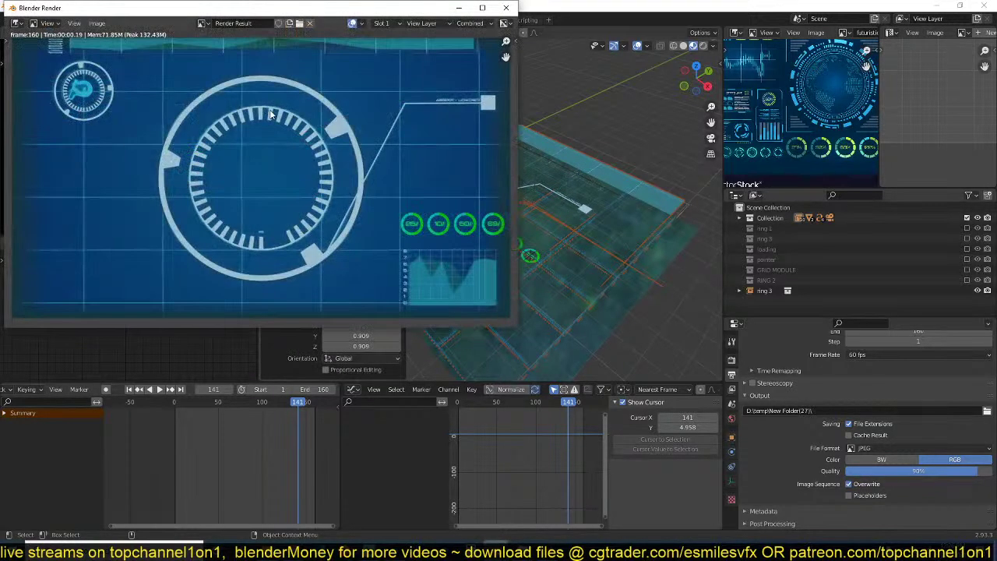
{"action": "left_click_drag", "start_coordinate": [273, 12], "coordinate": [350, 88]}
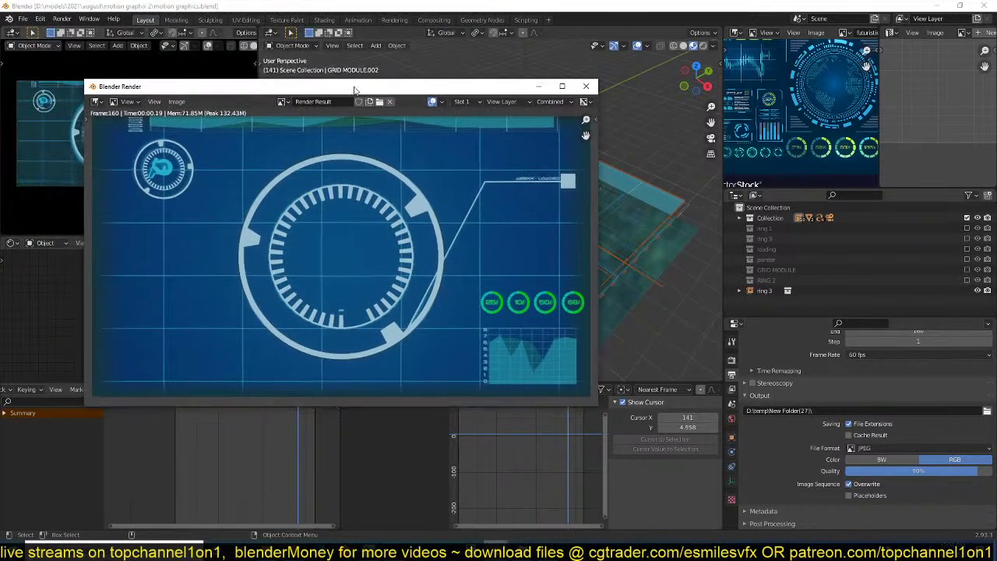
{"action": "scroll", "coordinate": [353, 190], "scroll_direction": "down", "scroll_amount": 2}
{"action": "left_click", "coordinate": [586, 86]}
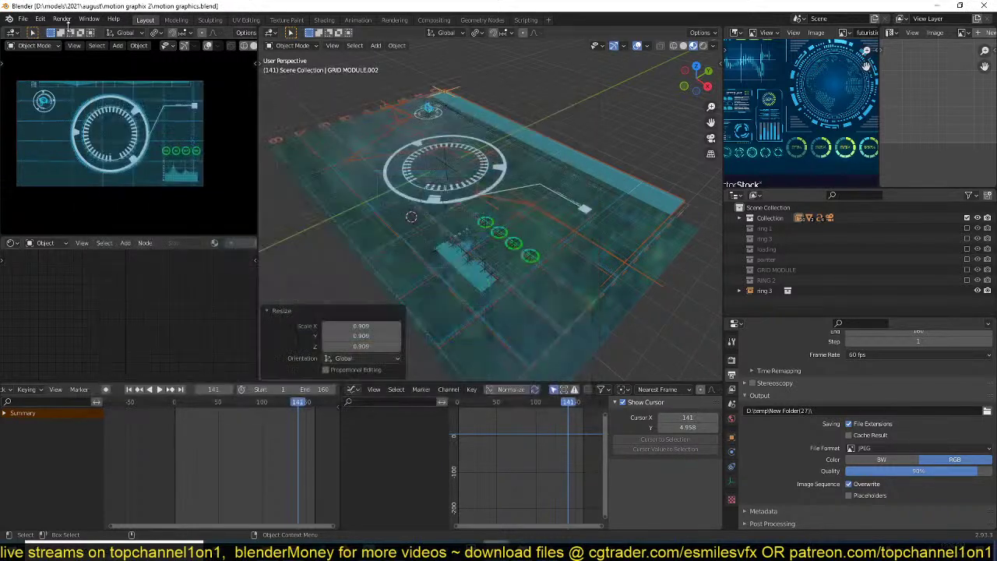
- Play back the rendered animation frames in the animation player and close it
{"action": "left_click", "coordinate": [63, 19]}
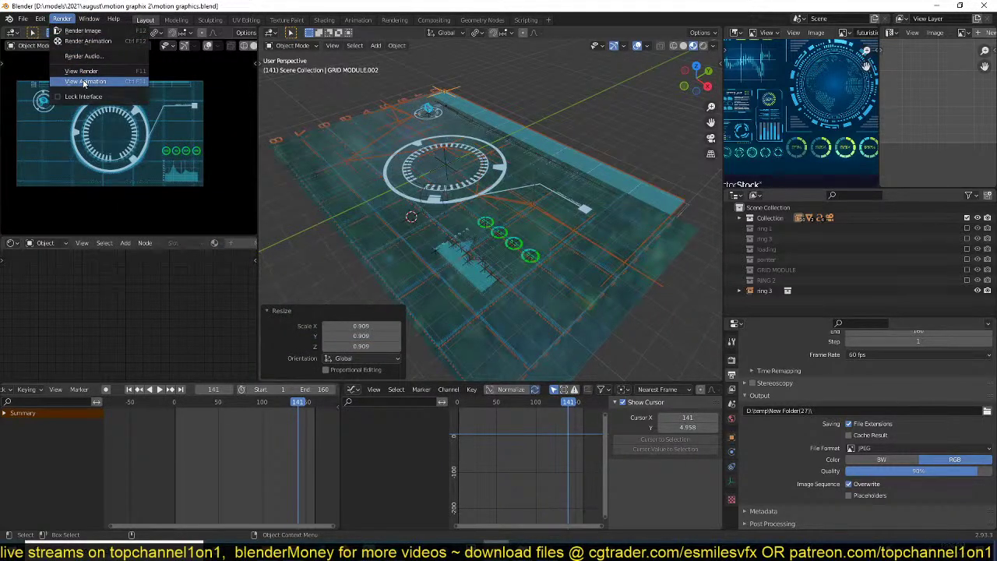
{"action": "left_click", "coordinate": [85, 82]}
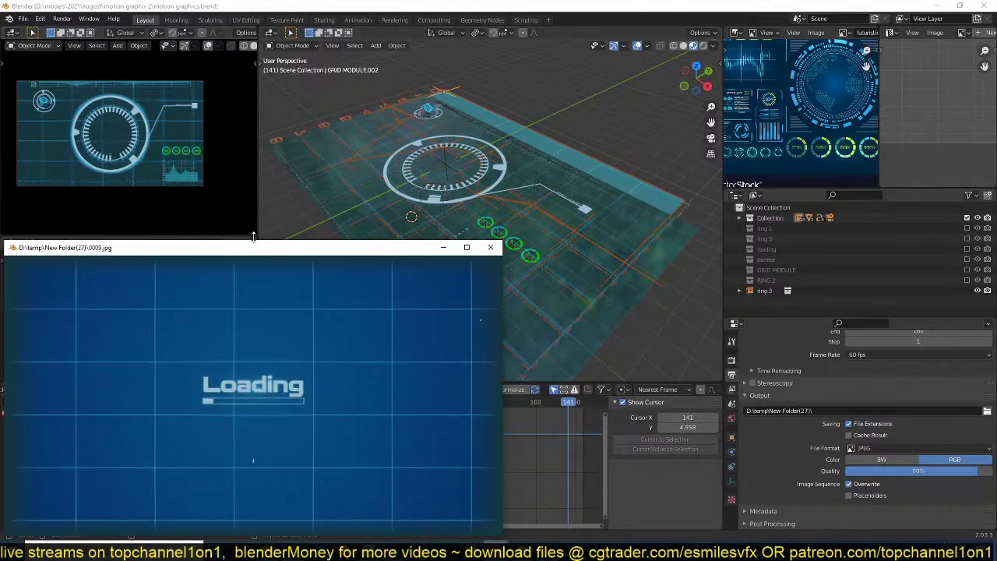
{"action": "left_click_drag", "start_coordinate": [265, 249], "coordinate": [351, 138]}
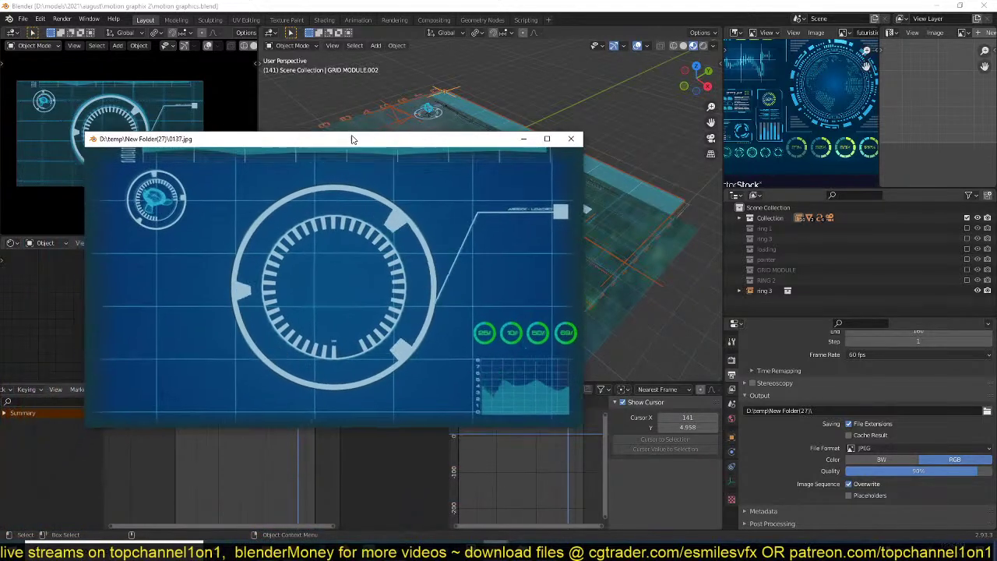
{"action": "left_click", "coordinate": [568, 140]}
- Delete the grid module instance from the scene
{"action": "middle_click_drag", "start_coordinate": [602, 174], "coordinate": [551, 154]}
{"action": "left_click", "coordinate": [527, 205]}
{"action": "middle_click_drag", "start_coordinate": [526, 212], "coordinate": [503, 198]}
{"action": "left_click", "coordinate": [534, 213]}
{"action": "middle_click_drag", "start_coordinate": [495, 257], "coordinate": [434, 295]}
{"action": "key", "text": "KP_7"}
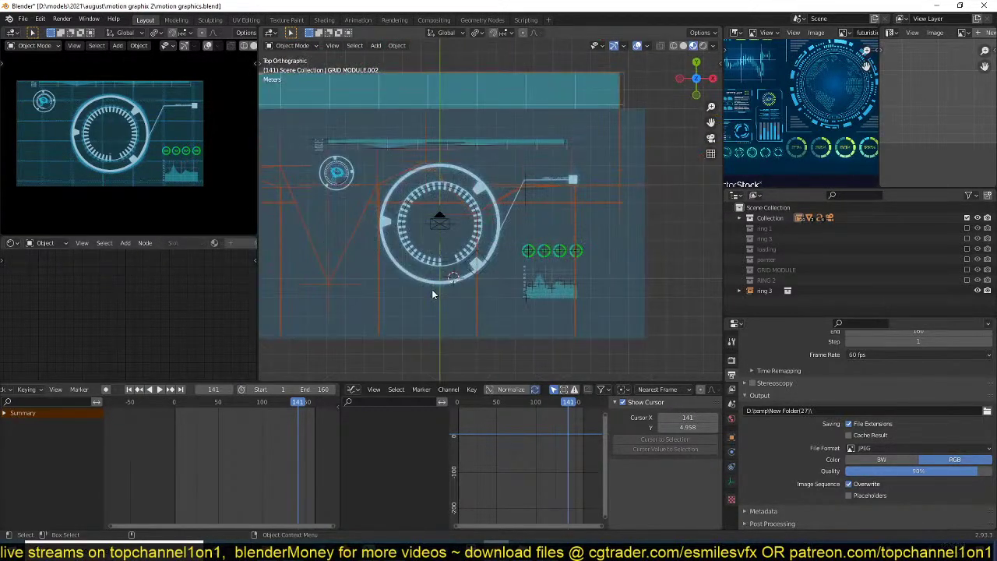
{"action": "key", "text": "x"}
{"action": "left_click", "coordinate": [440, 247]}
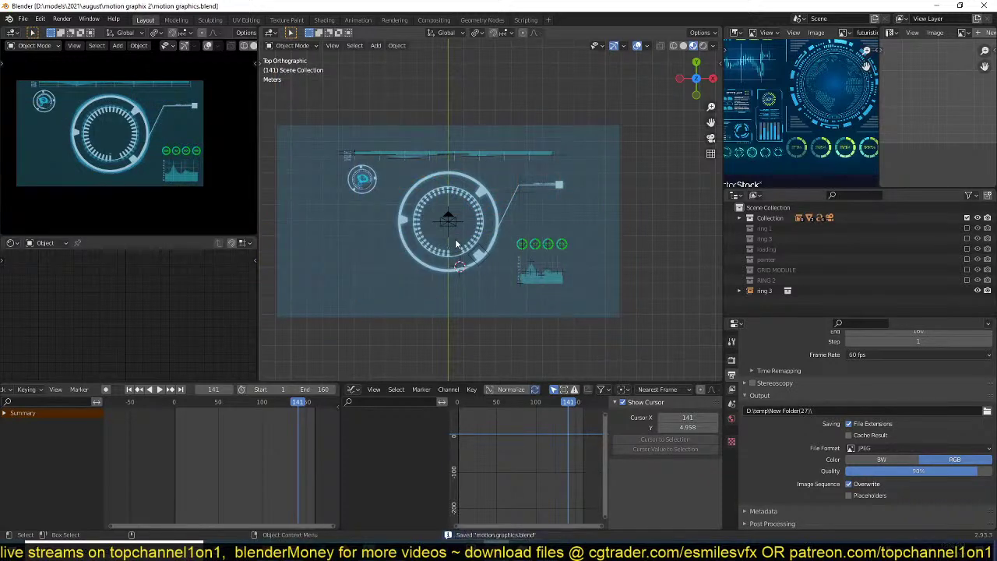
- Duplicate the translucent cover plane and place the copy about 0.43 m lower along Z
{"action": "middle_click_drag", "start_coordinate": [456, 244], "coordinate": [470, 231], "text": "shift"}
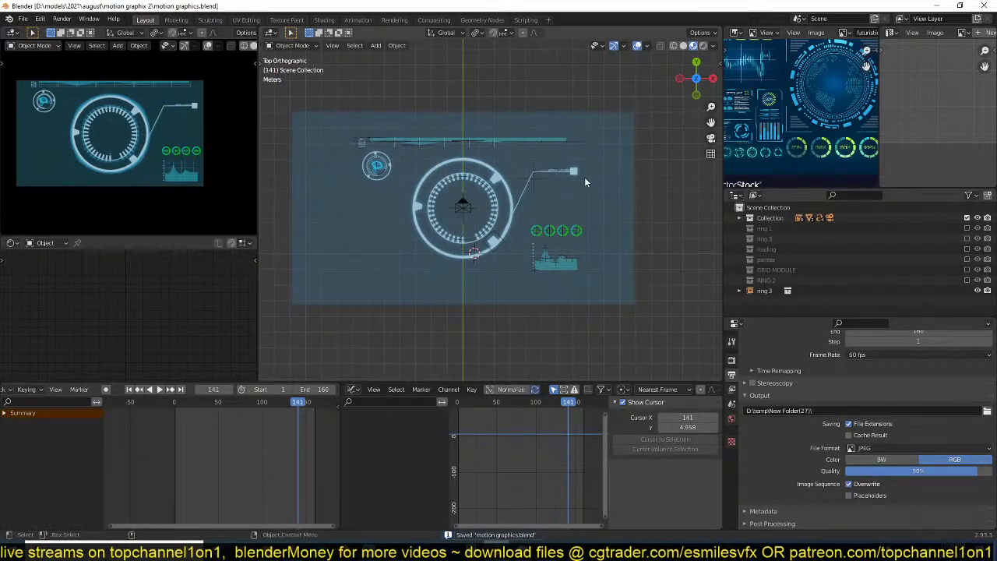
{"action": "left_click", "coordinate": [603, 240]}
{"action": "middle_click_drag", "start_coordinate": [603, 240], "coordinate": [534, 128]}
{"action": "key", "text": "g"}
{"action": "key", "text": "z"}
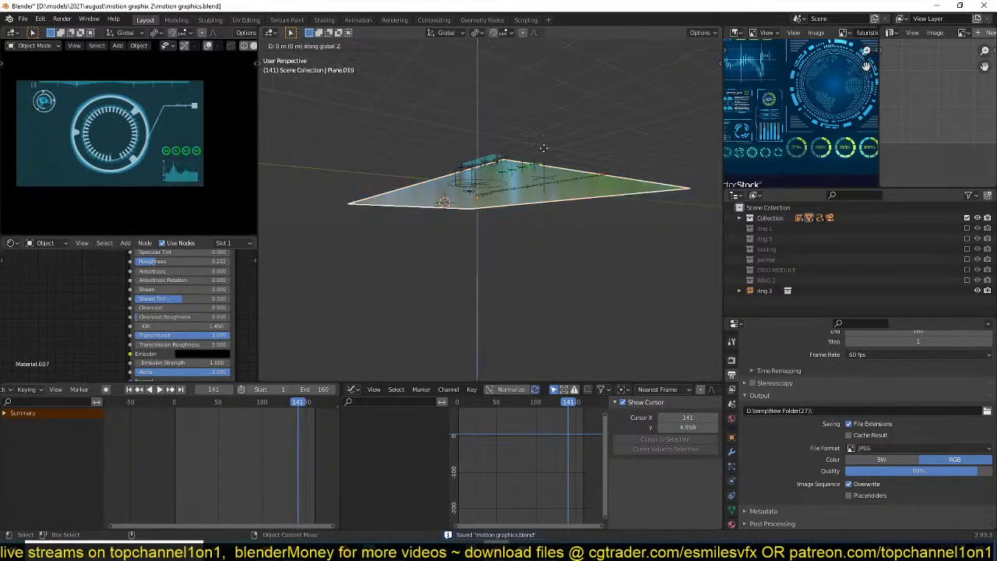
{"action": "left_click", "coordinate": [537, 180]}
- Unlink the lower plane copy's material and assign the emissive Material.001 to it
{"action": "scroll", "coordinate": [212, 302], "scroll_direction": "down", "scroll_amount": 4}
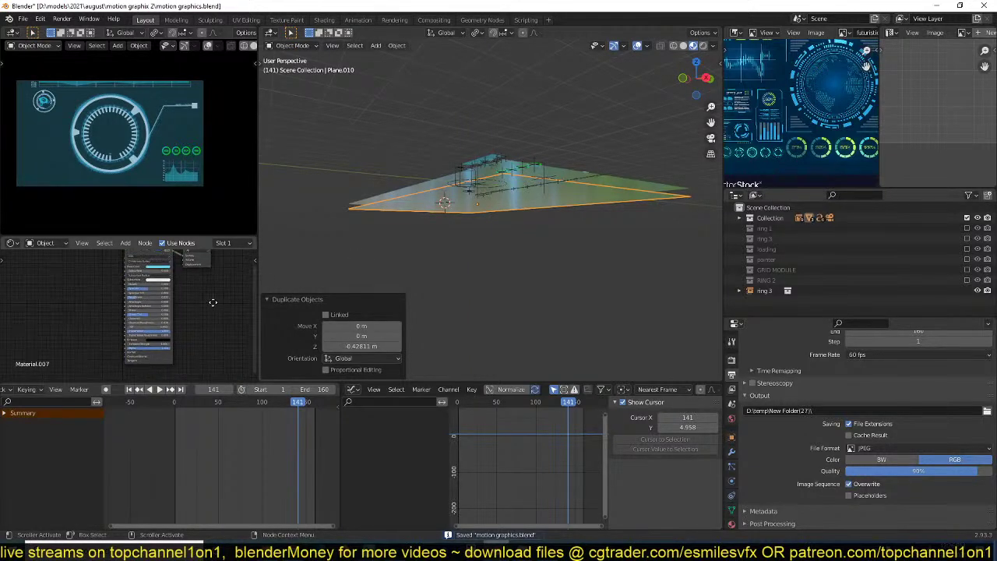
{"action": "scroll", "coordinate": [210, 305], "scroll_direction": "up", "scroll_amount": 1}
{"action": "scroll", "coordinate": [218, 261], "scroll_direction": "down", "scroll_amount": 3}
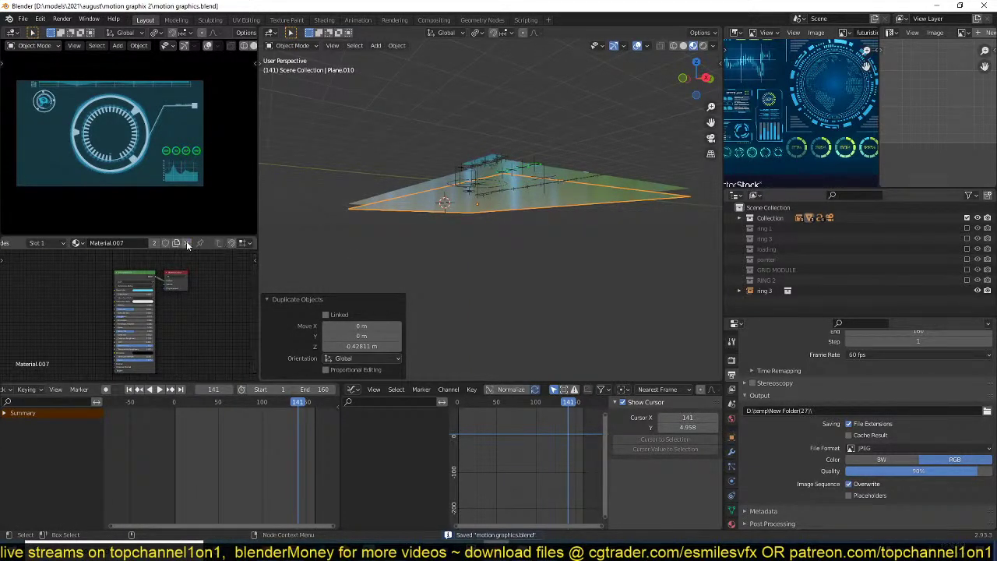
{"action": "left_click", "coordinate": [187, 244]}
{"action": "left_click", "coordinate": [121, 243]}
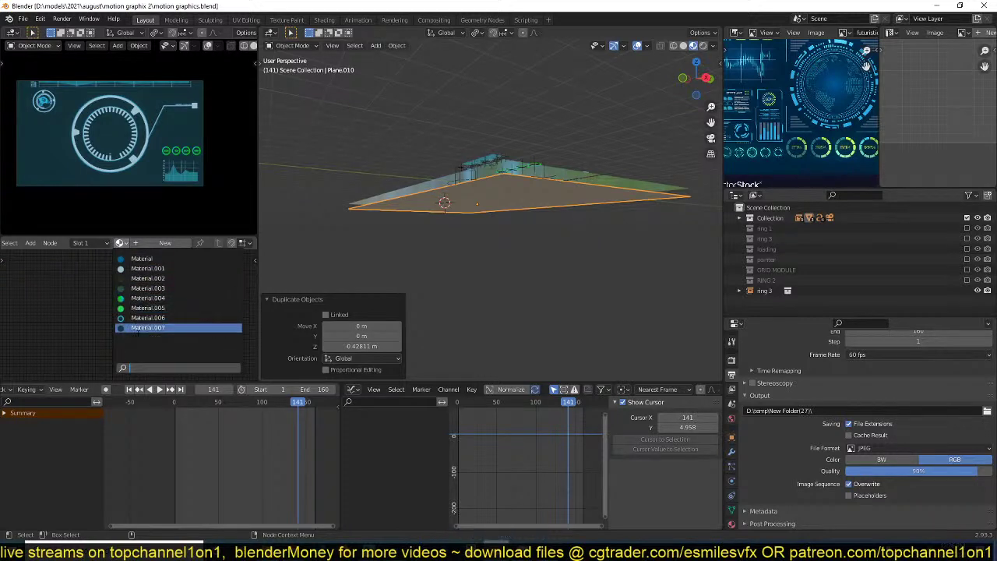
{"action": "left_click", "coordinate": [148, 268]}
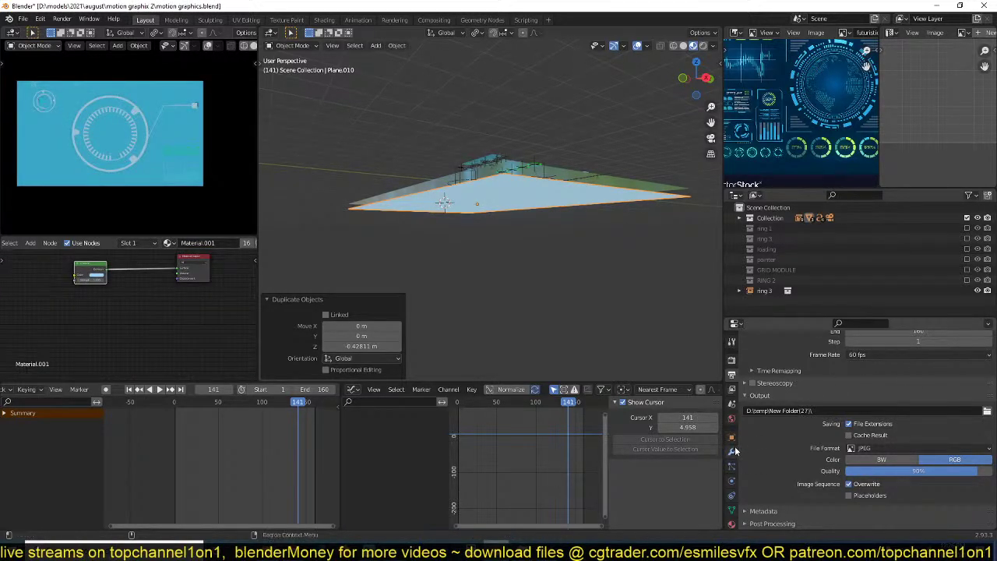
- Add a Wireframe modifier to the lower plane copy
{"action": "left_click", "coordinate": [732, 452]}
{"action": "left_click", "coordinate": [829, 359]}
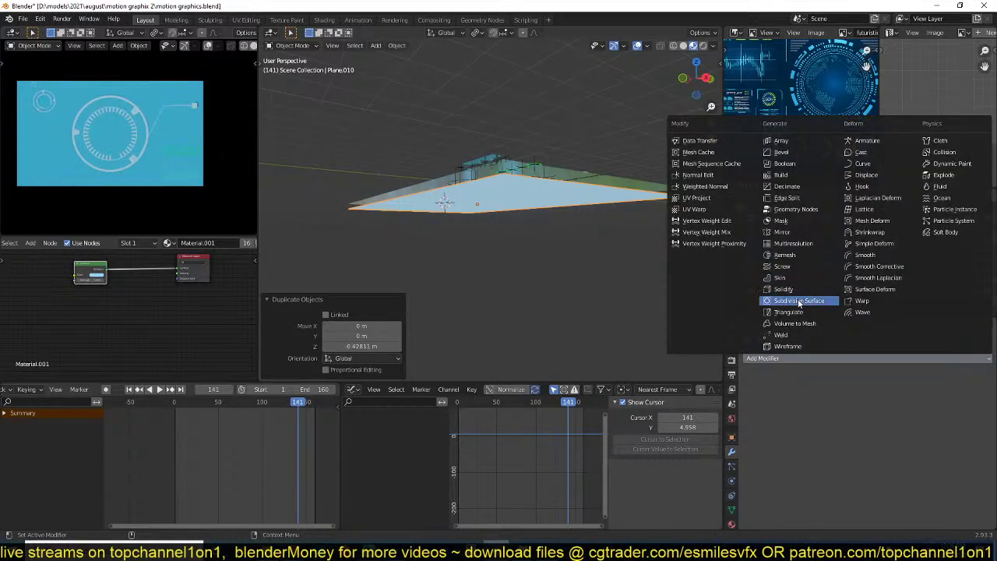
{"action": "left_click", "coordinate": [793, 348]}
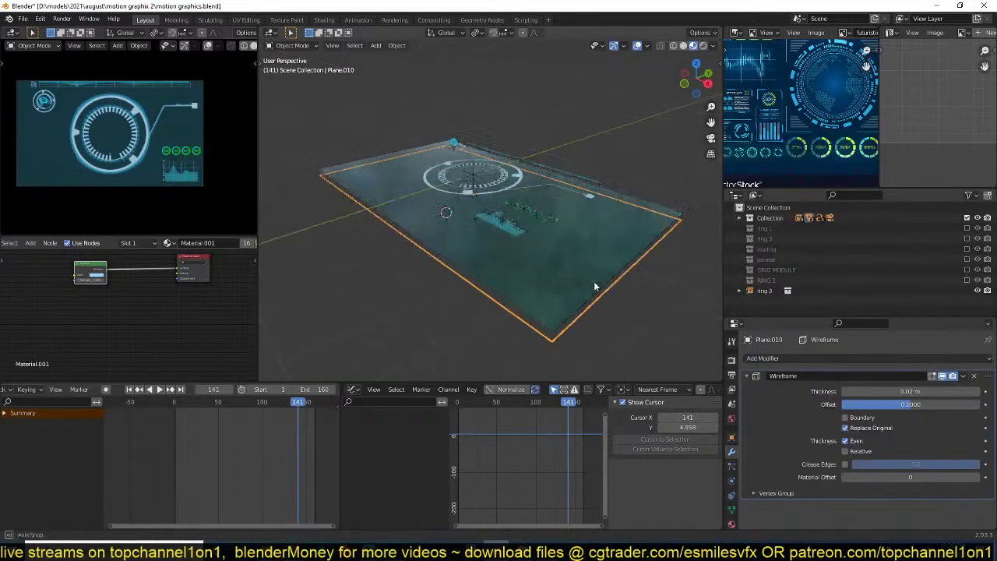
- Add loop cuts across the wireframe plane and subdivide it into a dense grid of roughly square cells
{"action": "key", "text": "Tab"}
{"action": "right_click", "coordinate": [601, 156]}
{"action": "left_click", "coordinate": [600, 154]}
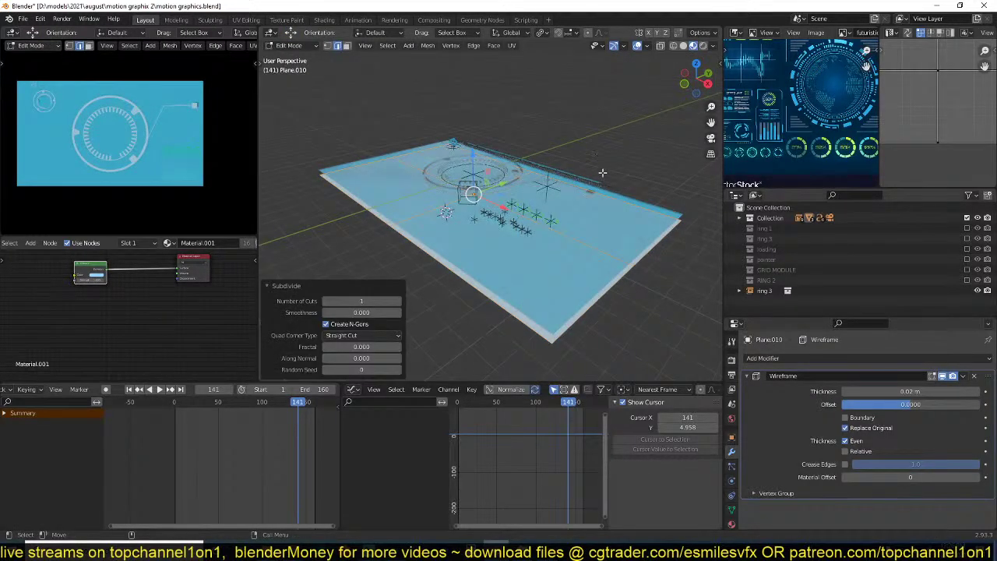
{"action": "key", "text": "KP_7"}
{"action": "left_click", "coordinate": [362, 335]}
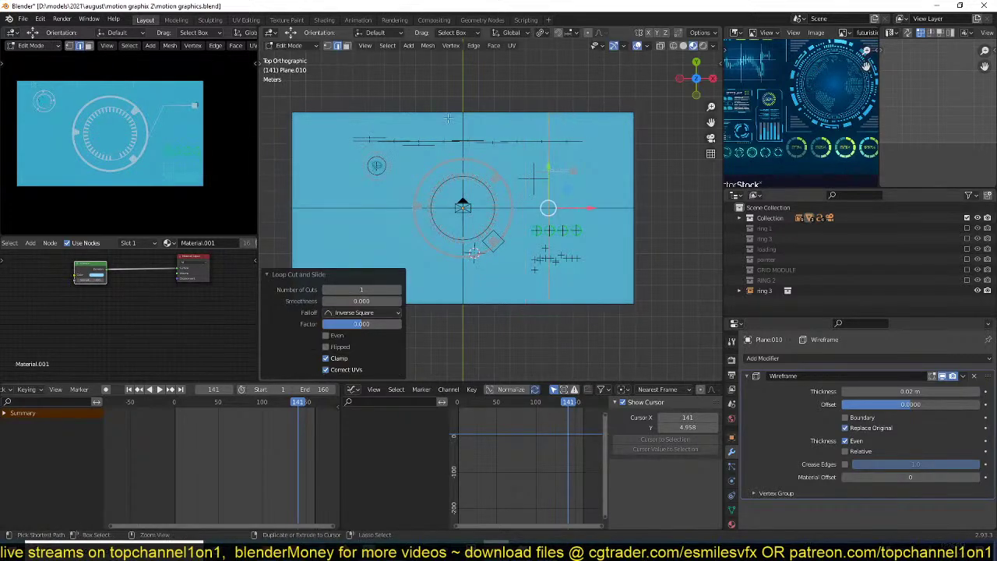
{"action": "right_click", "coordinate": [501, 125]}
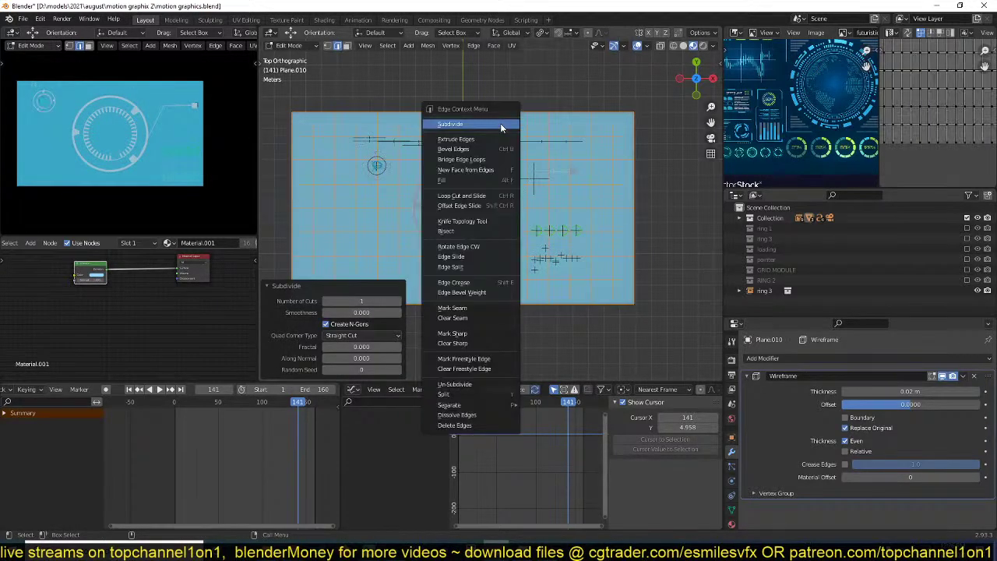
{"action": "left_click", "coordinate": [500, 124]}
{"action": "right_click", "coordinate": [453, 130]}
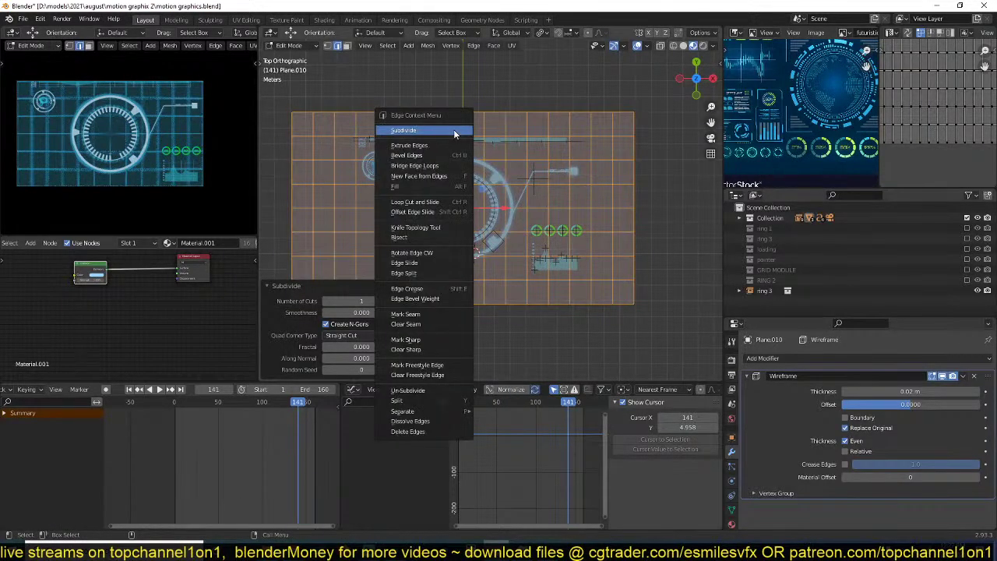
{"action": "key", "text": "Escape"}
{"action": "key", "text": "Tab"}
- Scale the grid plane by about 1.43, rotate it about 38.7° around Z, and enlarge it again by about 1.49
{"action": "key", "text": "s"}
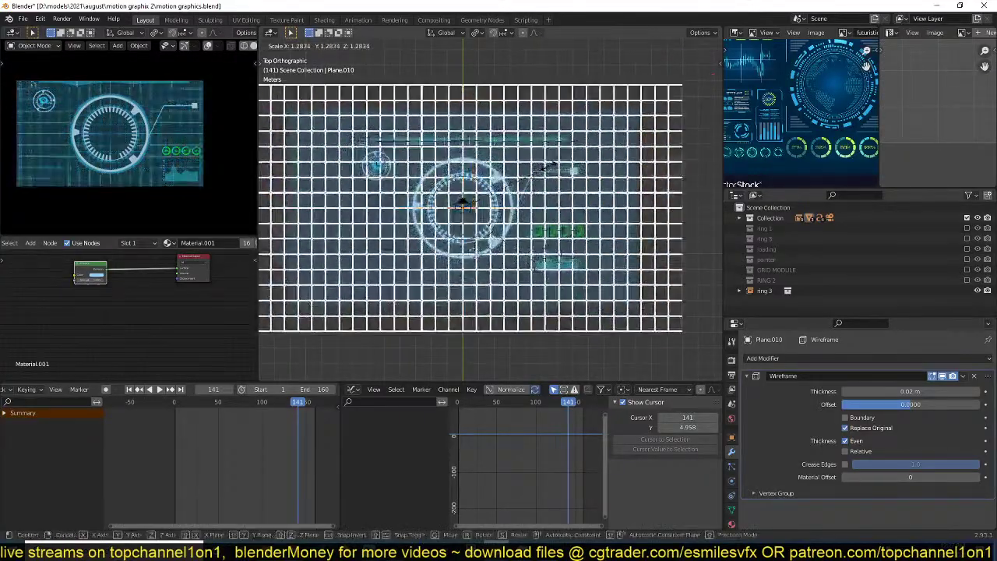
{"action": "key", "text": "Return"}
{"action": "key", "text": "r"}
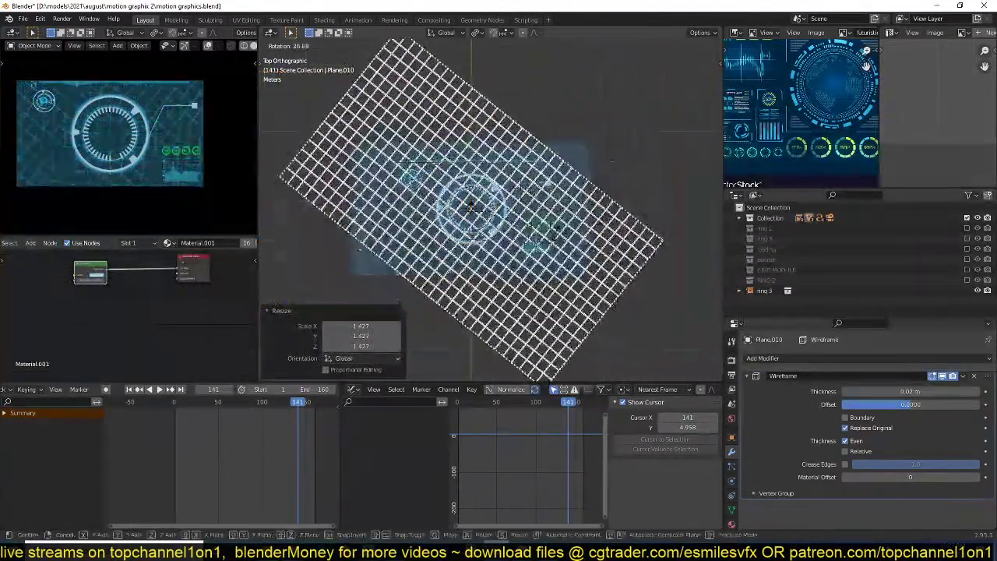
{"action": "key", "text": "Return"}
{"action": "key", "text": "s"}
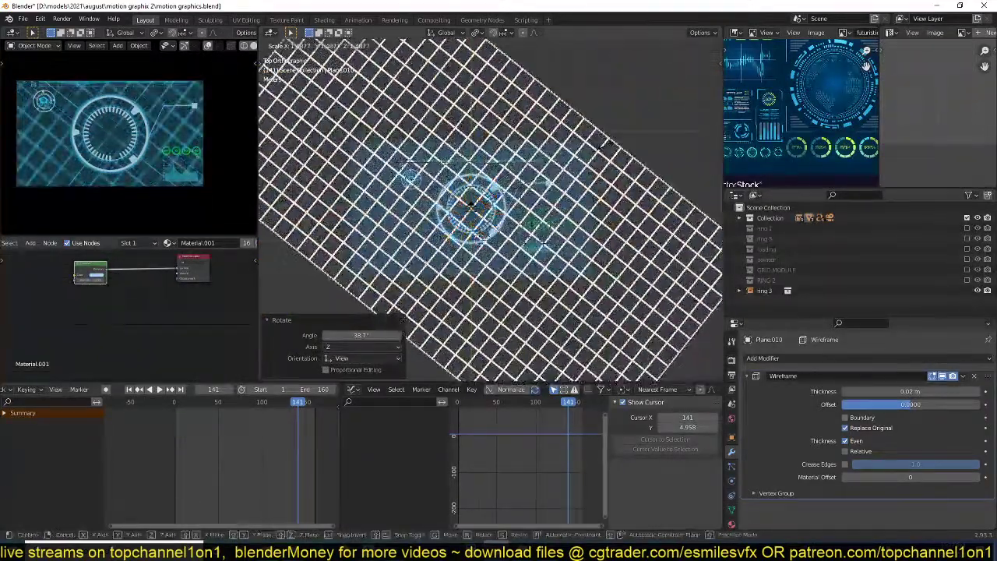
{"action": "key", "text": "Return"}
- Set the grid plane's Wireframe thickness to 0.0031 m and the emission strength of Material.001 to 0.71
{"action": "scroll", "coordinate": [156, 282], "scroll_direction": "up", "scroll_amount": 2}
{"action": "scroll", "coordinate": [128, 311], "scroll_direction": "up", "scroll_amount": 2}
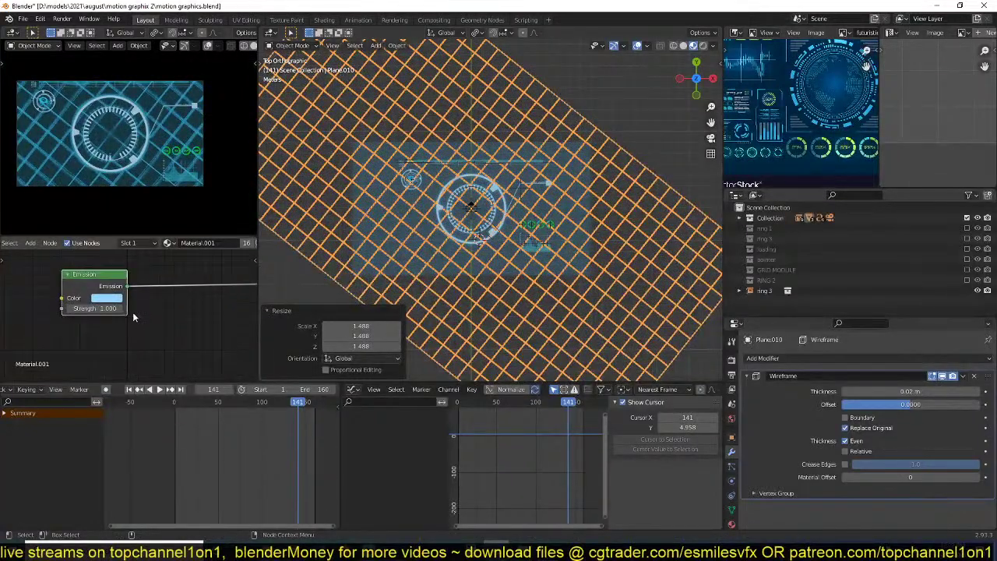
{"action": "left_click_drag", "start_coordinate": [95, 308], "coordinate": [68, 308]}
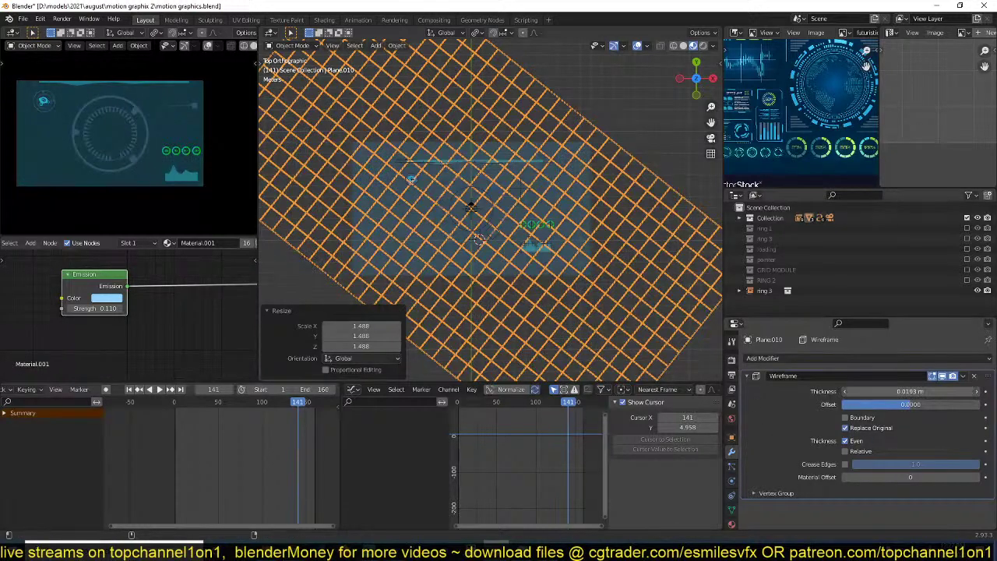
{"action": "left_click_drag", "start_coordinate": [910, 391], "coordinate": [881, 391]}
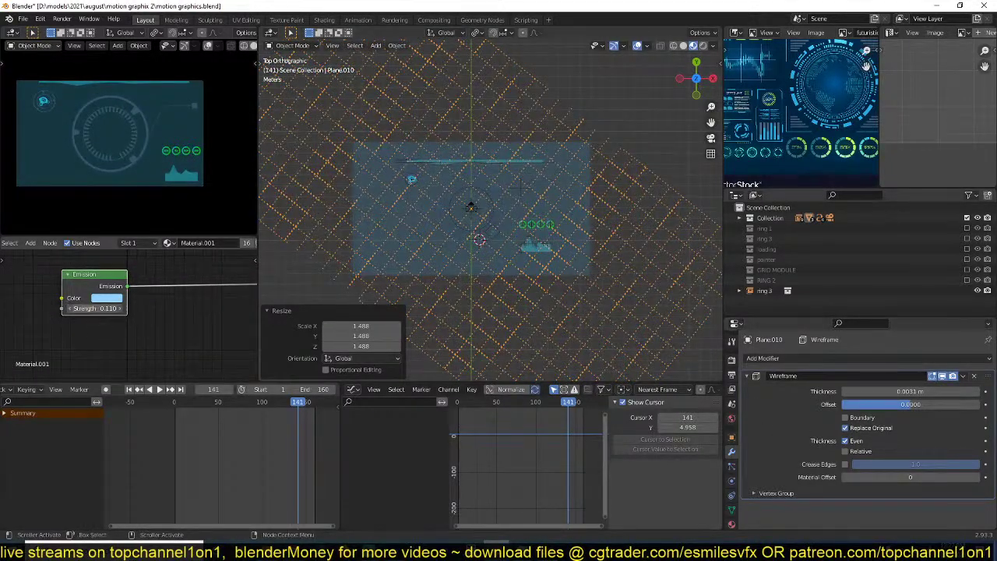
{"action": "left_click_drag", "start_coordinate": [94, 308], "coordinate": [141, 309]}
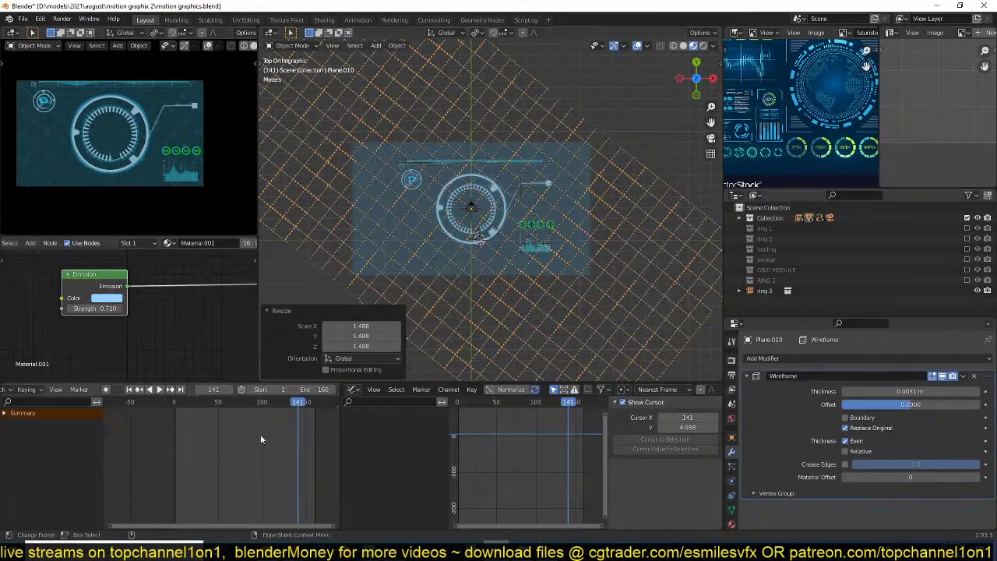
- With auto keying on, keyframe the grid plane in place at frame 0 and rotate it 44° at frame 158
{"action": "left_click_drag", "start_coordinate": [260, 440], "coordinate": [173, 437]}
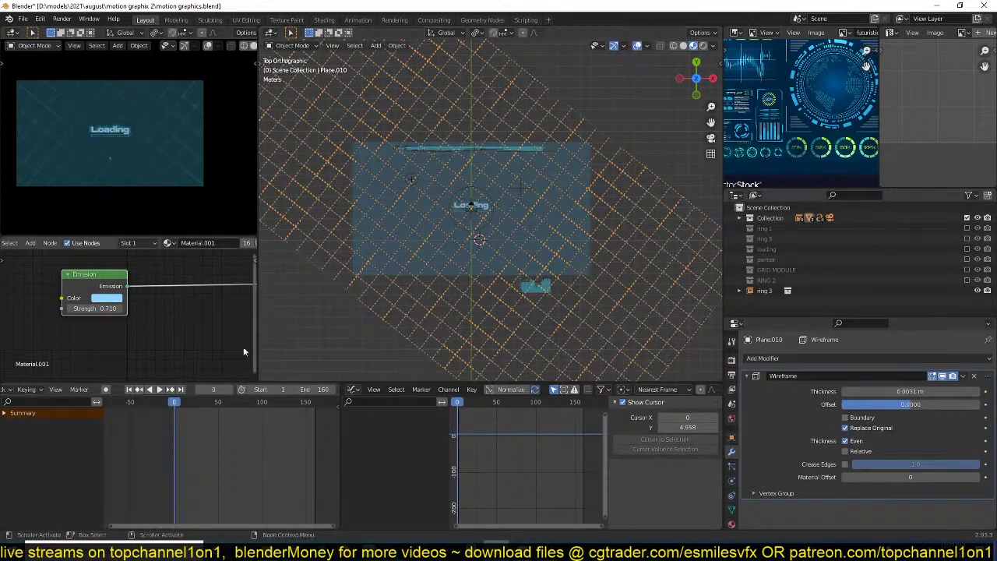
{"action": "left_click", "coordinate": [545, 187]}
{"action": "left_click", "coordinate": [545, 186]}
{"action": "key", "text": "g"}
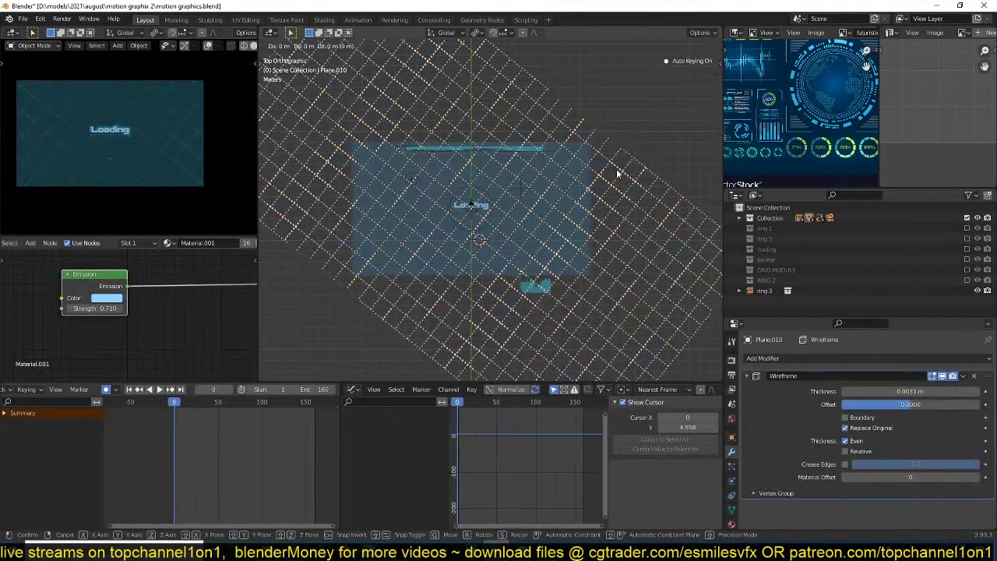
{"action": "left_click", "coordinate": [617, 173]}
{"action": "left_click", "coordinate": [312, 439]}
{"action": "key", "text": "r"}
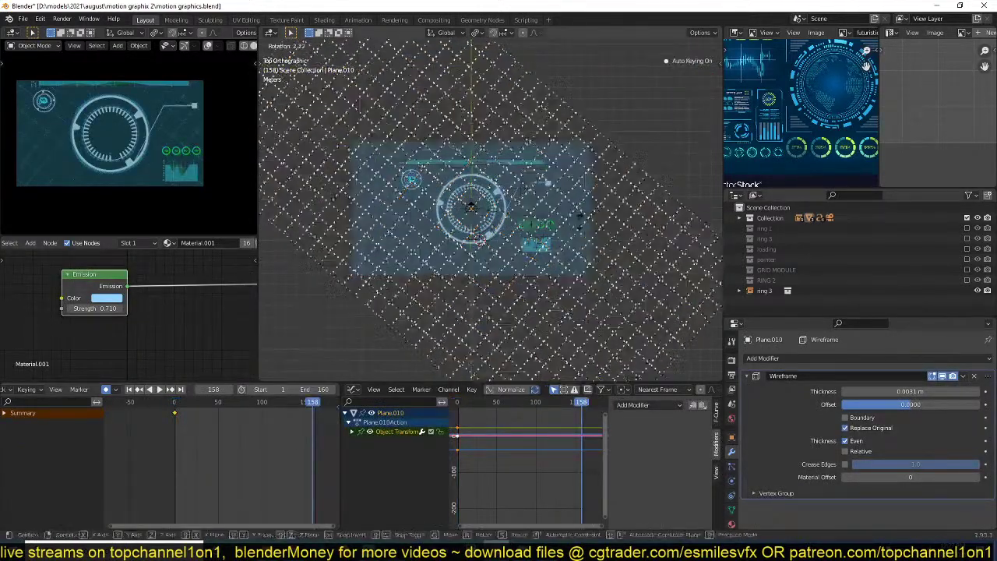
{"action": "left_click", "coordinate": [566, 318]}
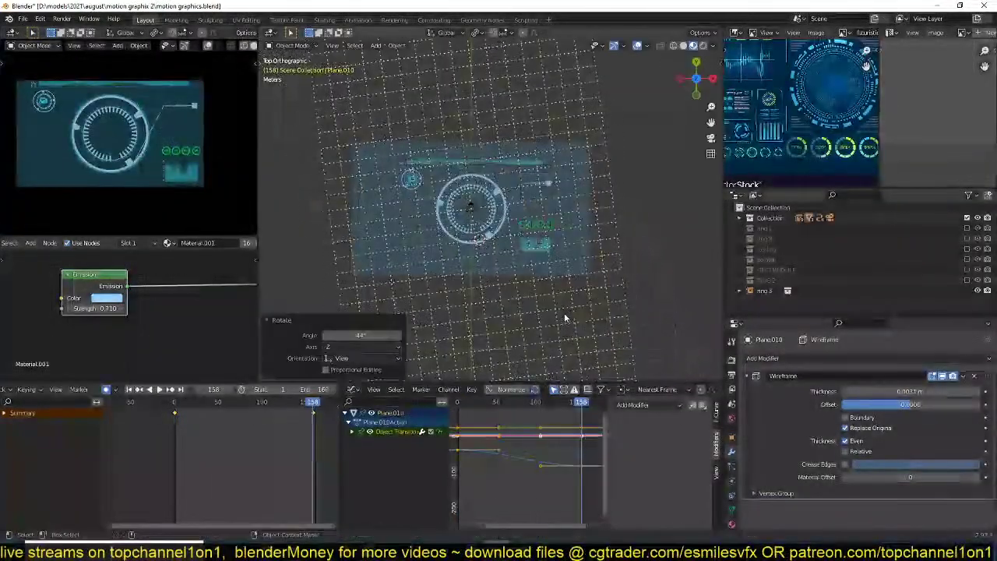
- Change the handle type of the grid plane's keyframes so its rotation runs linearly, and save the file
{"action": "key", "text": "v"}
{"action": "left_click", "coordinate": [270, 494]}
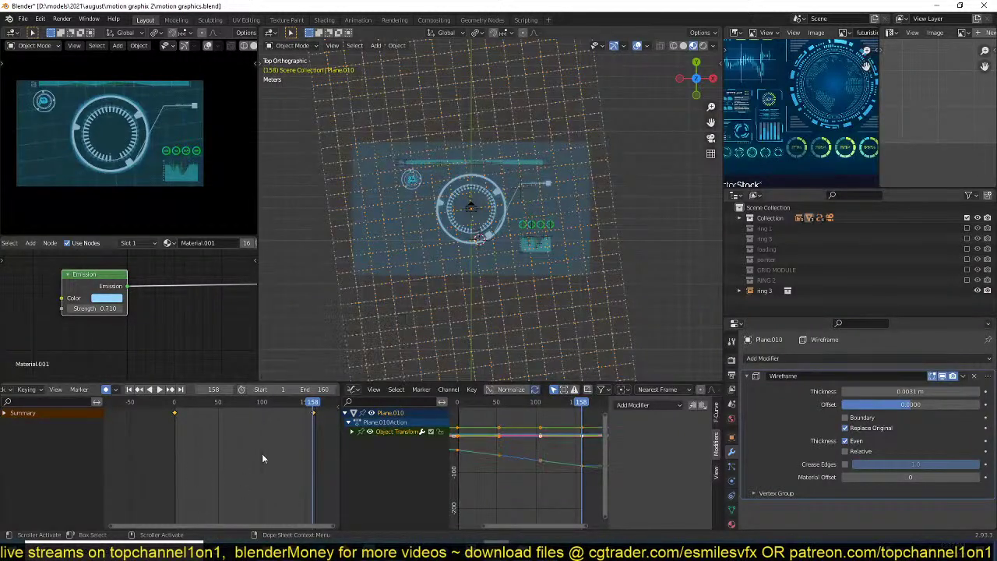
{"action": "left_click", "coordinate": [314, 413]}
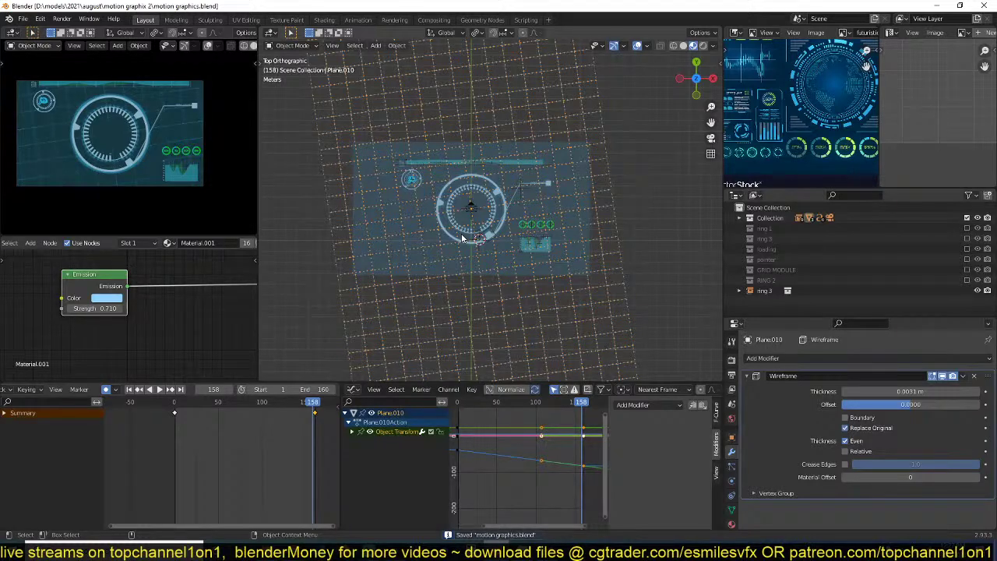
- Play back the animation to examine the rotating background grid behind the HUD elements
{"action": "middle_click_drag", "start_coordinate": [475, 222], "coordinate": [410, 233], "text": "shift"}
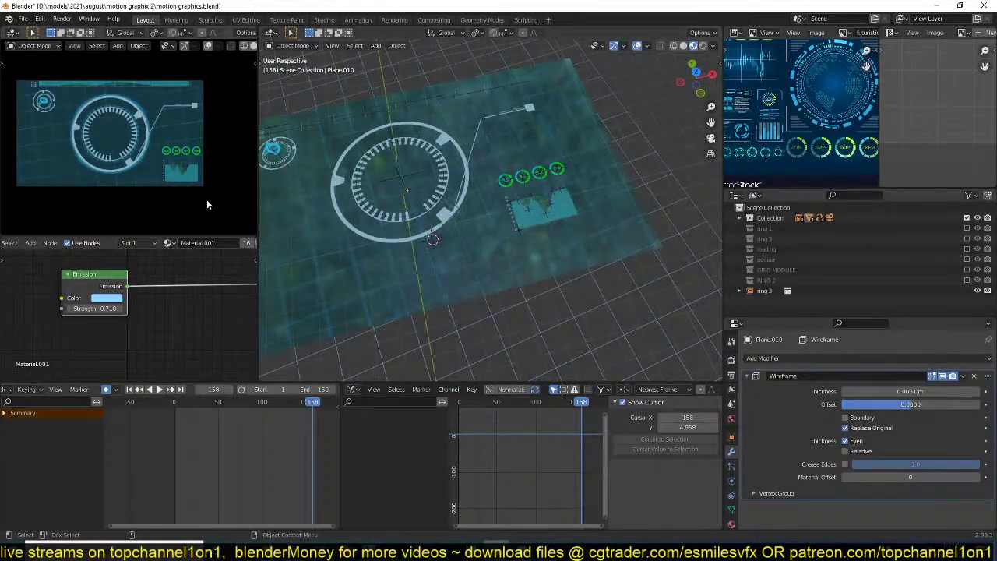
{"action": "key", "text": "space"}
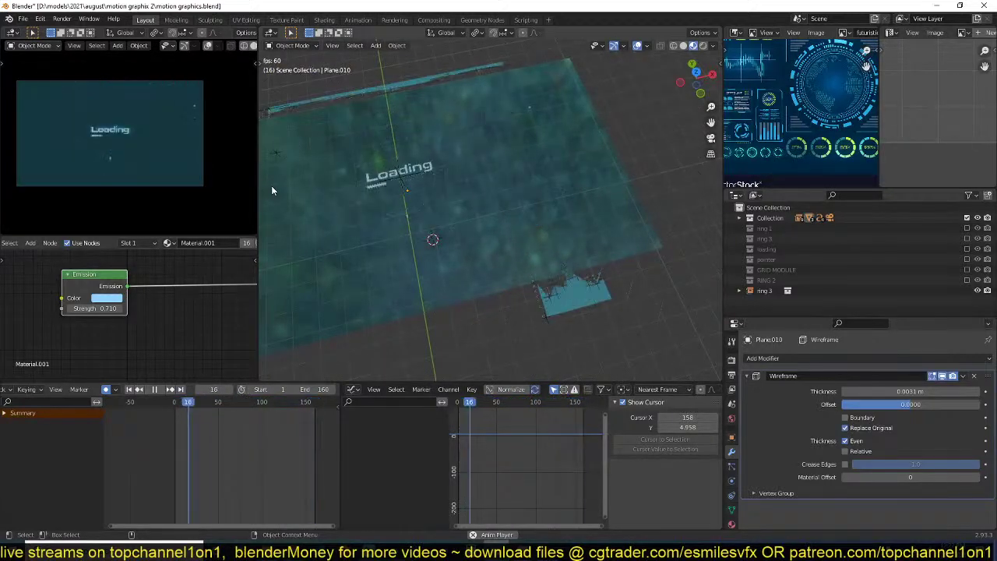
{"action": "key", "text": "space"}
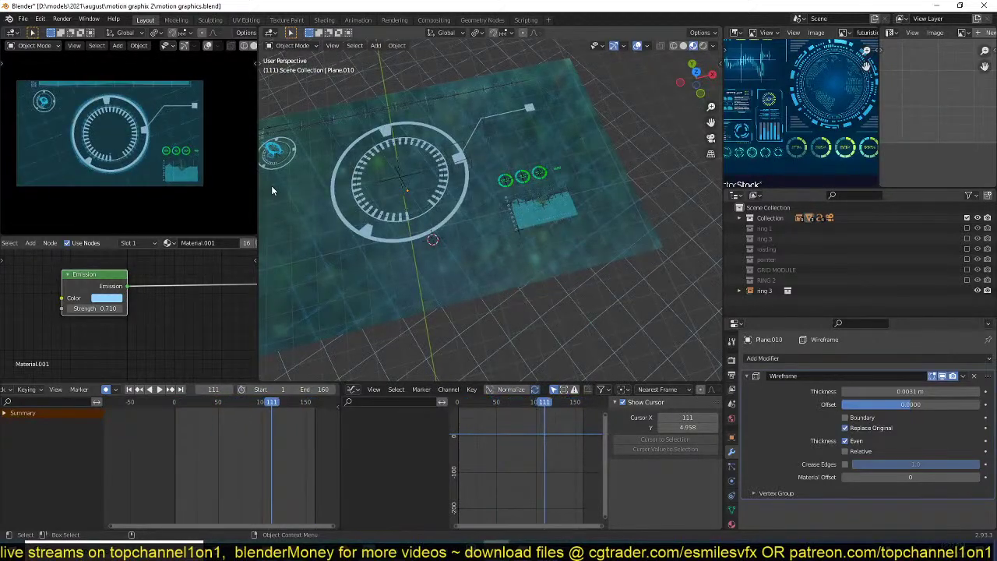
- Add a collection instance of ring 3 in the top view and scale it up by about 3.56
{"action": "left_click", "coordinate": [424, 153]}
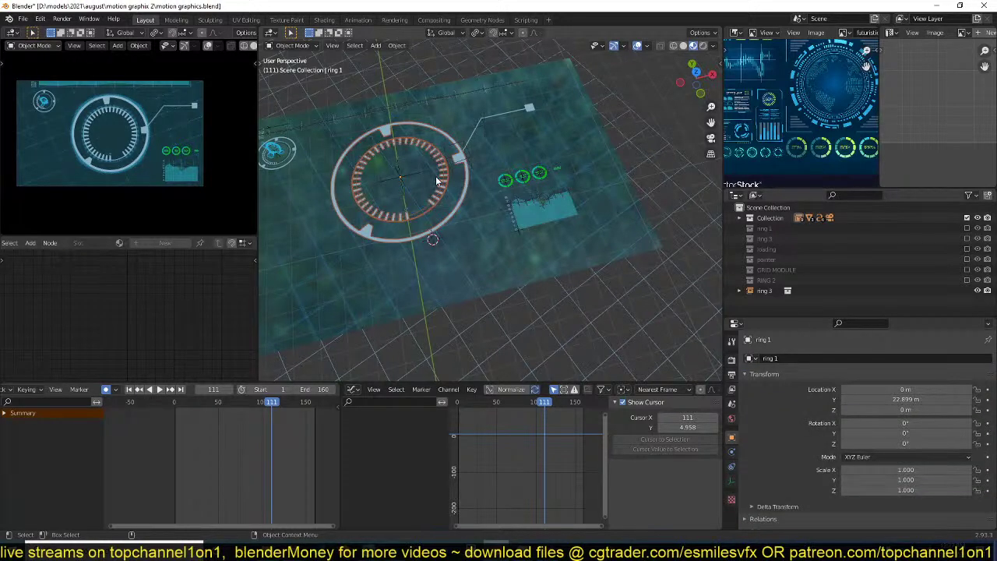
{"action": "key", "text": "KP_7"}
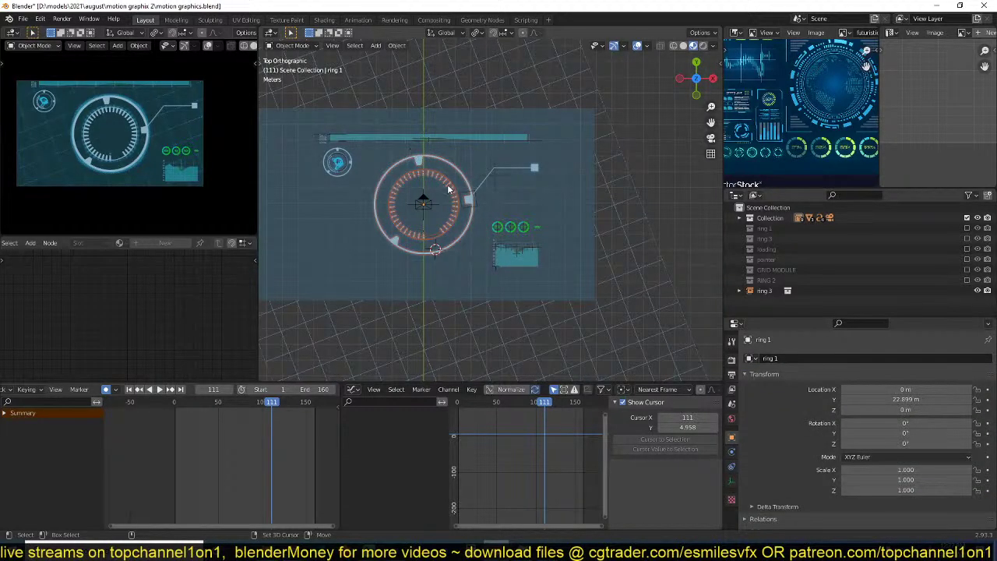
{"action": "key", "text": "shift+a"}
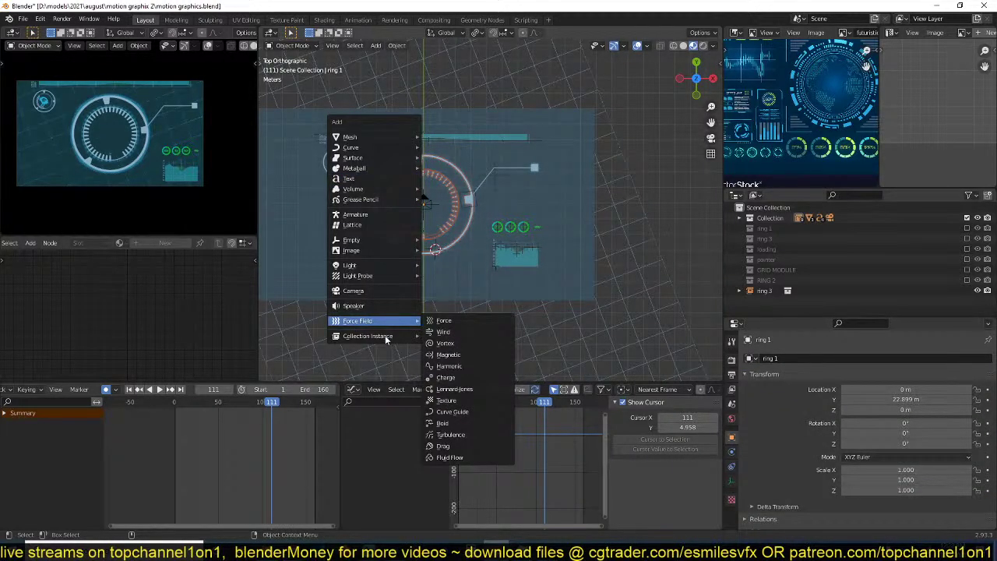
{"action": "mouse_move", "coordinate": [388, 340]}
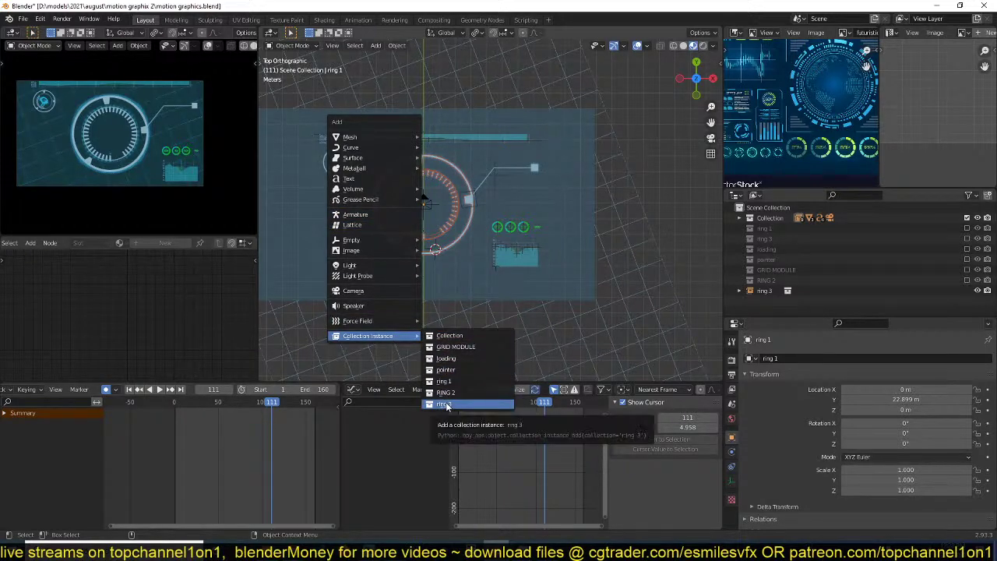
{"action": "left_click", "coordinate": [445, 404]}
{"action": "key", "text": "s"}
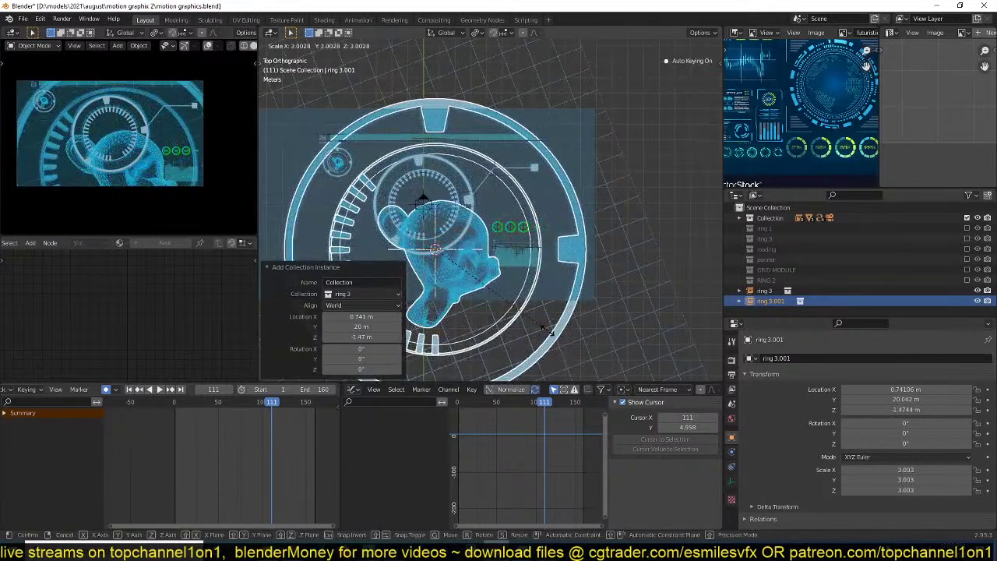
{"action": "left_click", "coordinate": [554, 328]}
- Enlarge the new ring 3 instance to a scale of about 4.71 and move it about 2.28 m along X and 1.88 m along Y
{"action": "key", "text": "i"}
{"action": "key", "text": "s"}
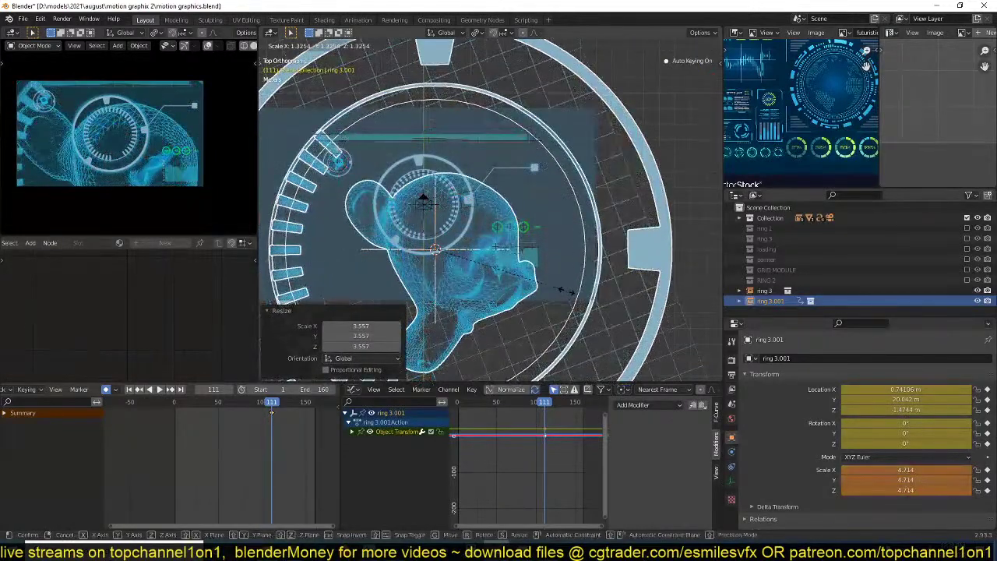
{"action": "left_click", "coordinate": [559, 290]}
{"action": "key", "text": "g"}
{"action": "left_click", "coordinate": [556, 262]}
- Delete the new ring 3 instance's keyframes and lower it about 16 m along Z beneath the background planes
{"action": "key", "text": "x"}
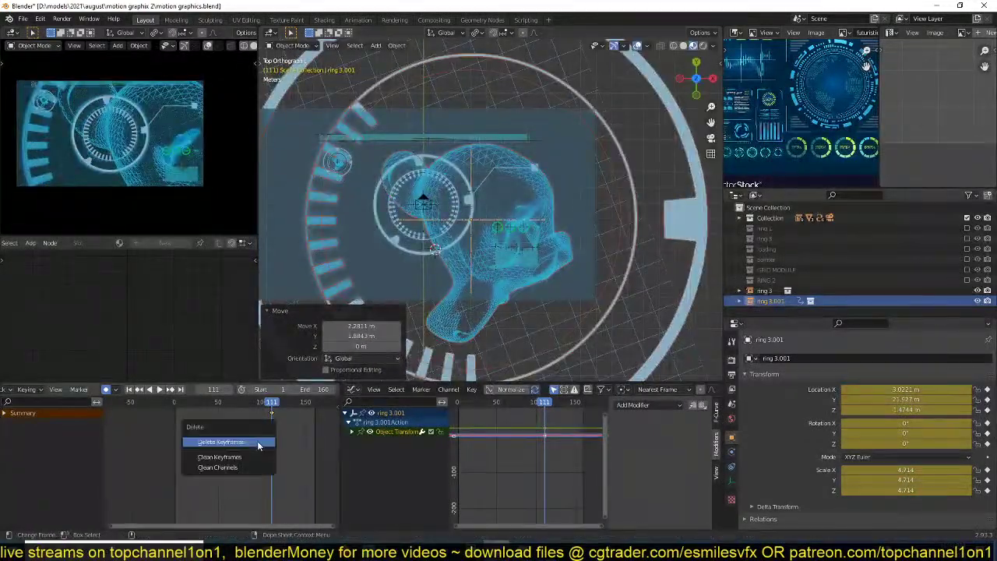
{"action": "left_click", "coordinate": [258, 445]}
{"action": "scroll", "coordinate": [527, 296], "scroll_direction": "down", "scroll_amount": 3}
{"action": "middle_click_drag", "start_coordinate": [526, 297], "coordinate": [481, 197]}
{"action": "key", "text": "g"}
{"action": "key", "text": "z"}
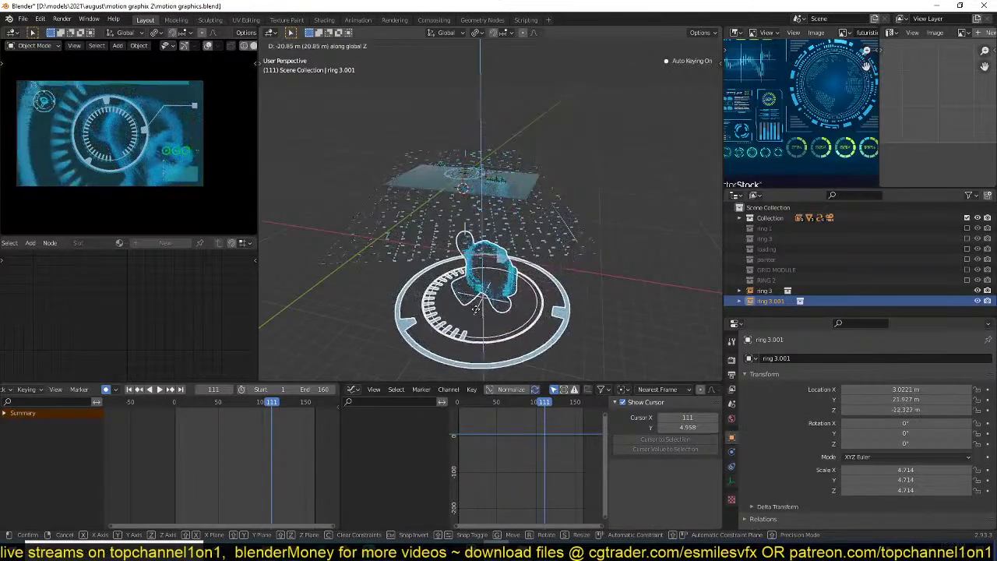
{"action": "left_click", "coordinate": [486, 271]}
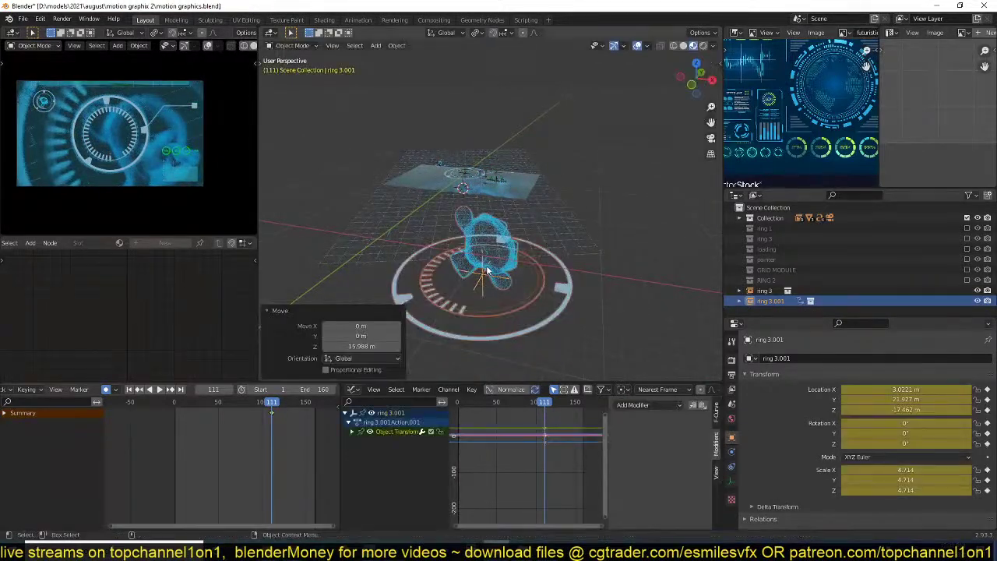
- Raise the large ring 3 instance 19.12 m along Z above the background planes
{"action": "key", "text": "g"}
{"action": "key", "text": "z"}
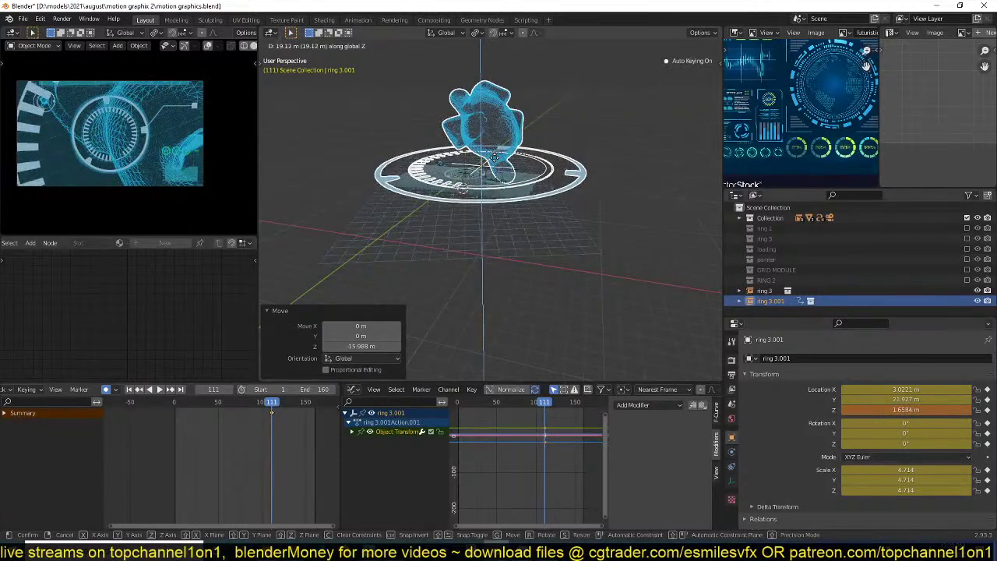
{"action": "left_click", "coordinate": [534, 205]}
{"action": "scroll", "coordinate": [534, 205], "scroll_direction": "up", "scroll_amount": 2}
- Shrink the large ring 3 instance to a scale of about 0.715 and move it about 2.43 m along X, 1.71 m along Y and 2.22 m along Z
{"action": "key", "text": "s"}
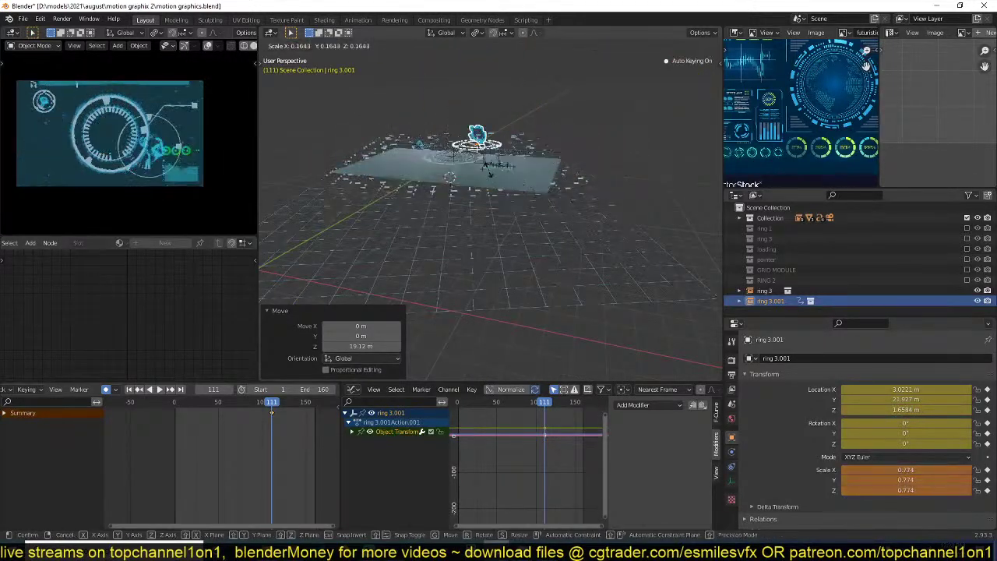
{"action": "left_click", "coordinate": [506, 156]}
{"action": "key", "text": "g"}
{"action": "left_click", "coordinate": [527, 164]}
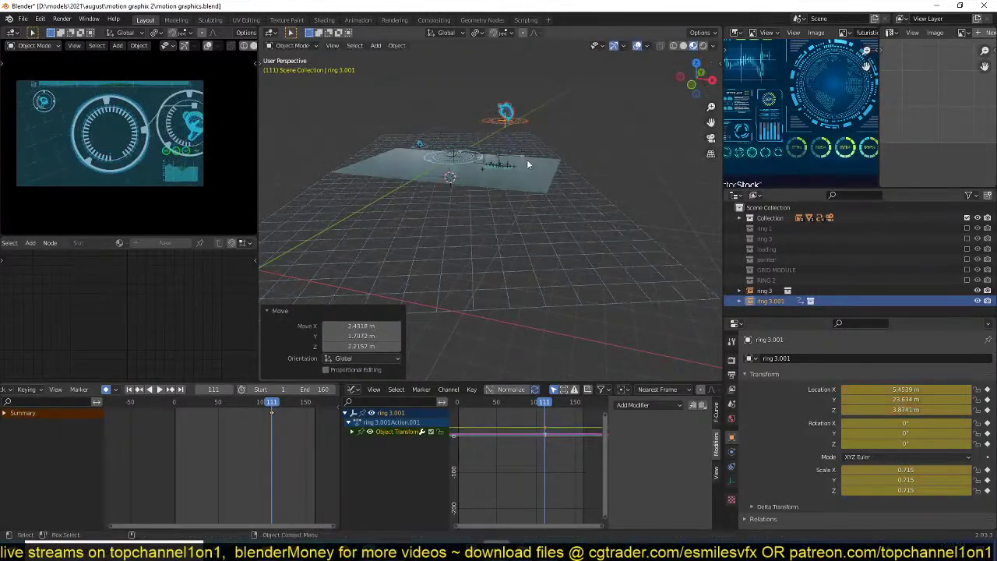
- Delete the second ring 3 instance and save the file with the scene in top view
{"action": "key", "text": "Delete"}
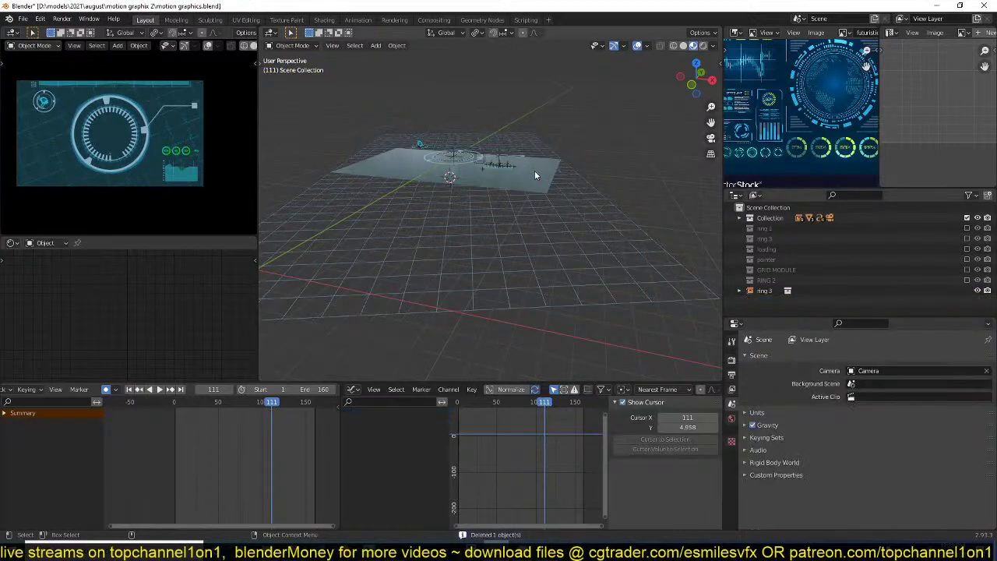
{"action": "key", "text": "KP_7"}
{"action": "key", "text": "ctrl+s"}
{"action": "scroll", "coordinate": [512, 227], "scroll_direction": "down", "scroll_amount": 8}
- Duplicate the ring 3 collection together with its objects
{"action": "left_click", "coordinate": [765, 291]}
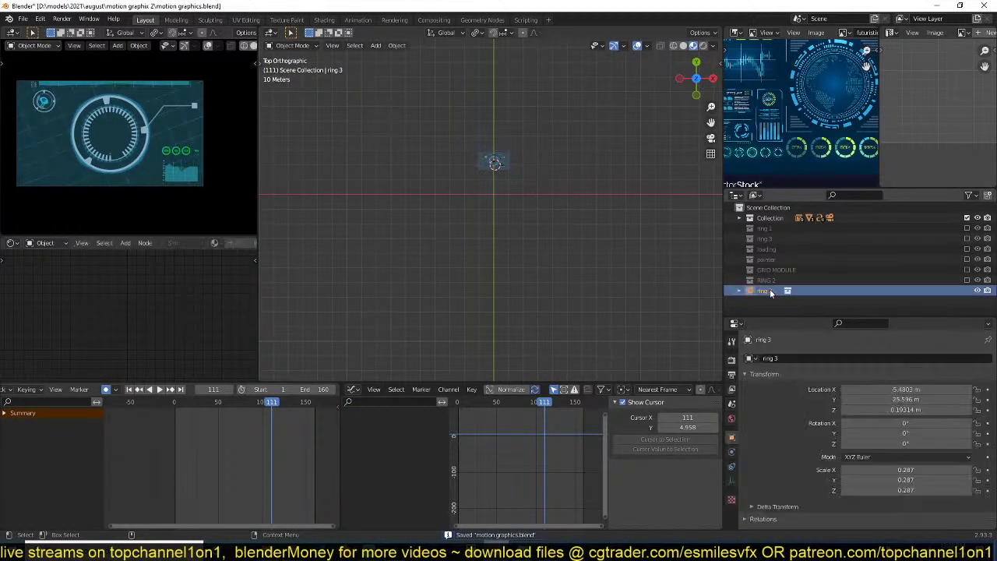
{"action": "right_click", "coordinate": [748, 291]}
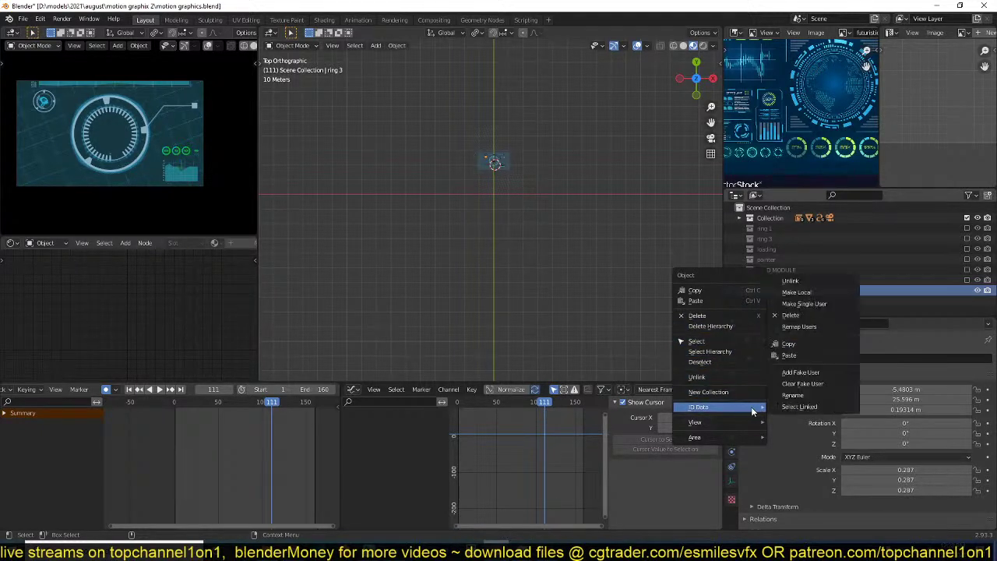
{"action": "right_click", "coordinate": [771, 292]}
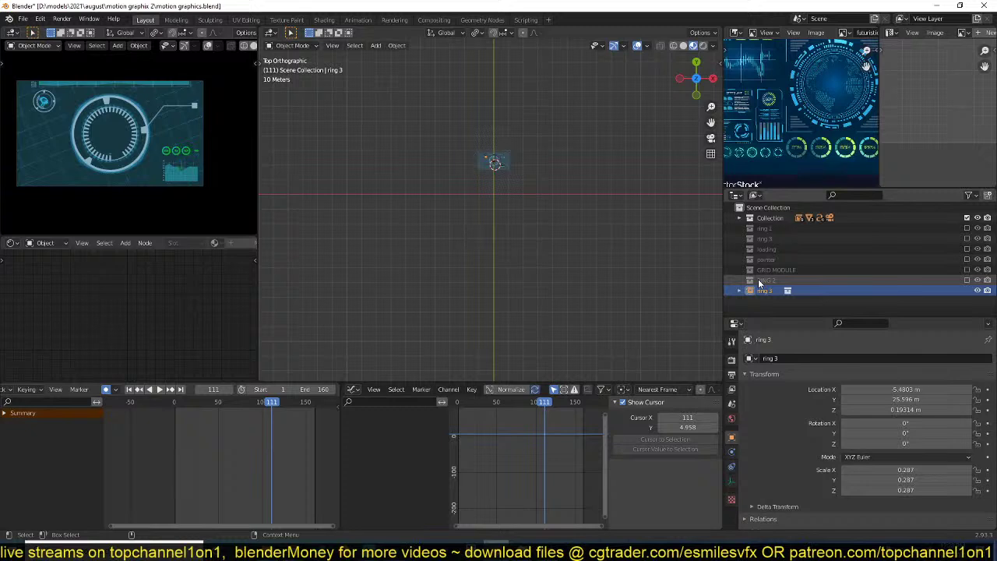
{"action": "right_click", "coordinate": [772, 241]}
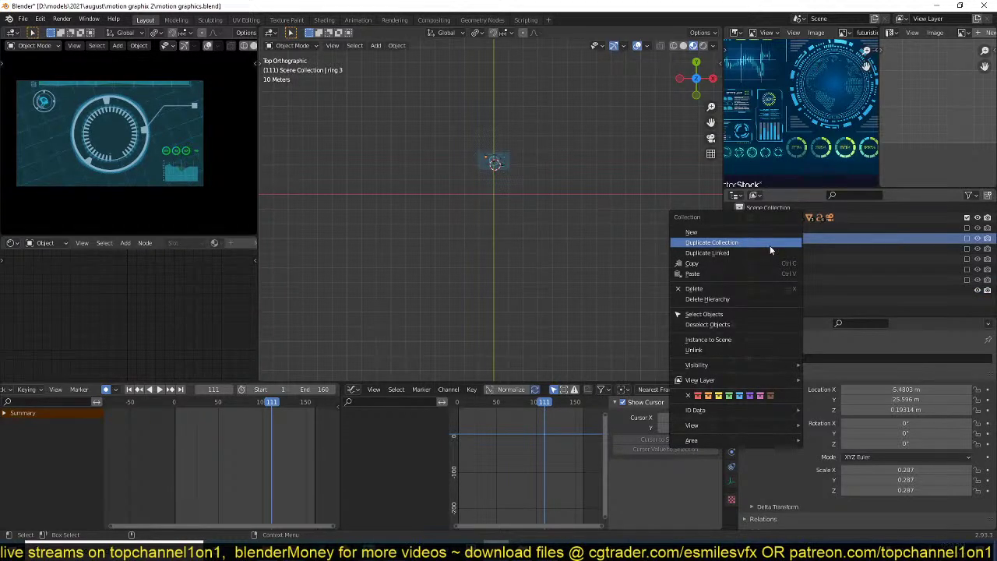
{"action": "left_click", "coordinate": [770, 246]}
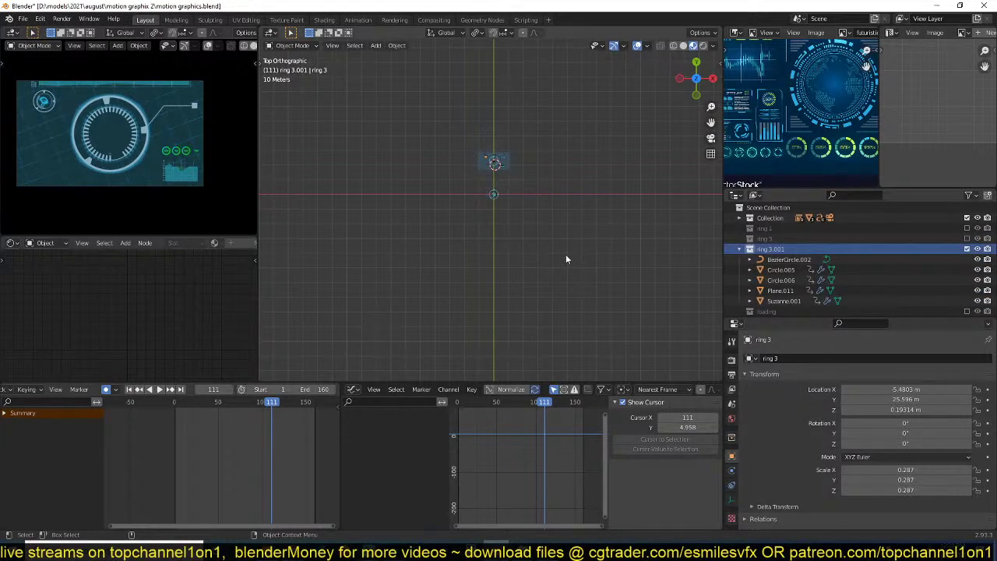
- Frame the duplicated collection's Bezier circle and examine the copied ring and monkey head in perspective
{"action": "left_click", "coordinate": [809, 292]}
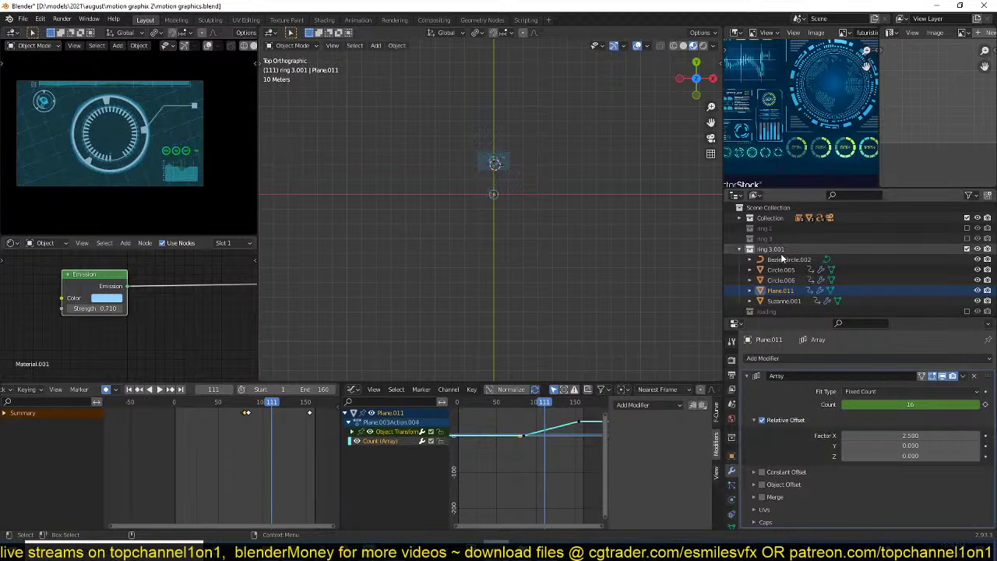
{"action": "left_click", "coordinate": [783, 251]}
{"action": "left_click", "coordinate": [786, 261]}
{"action": "key", "text": "KP_Decimal"}
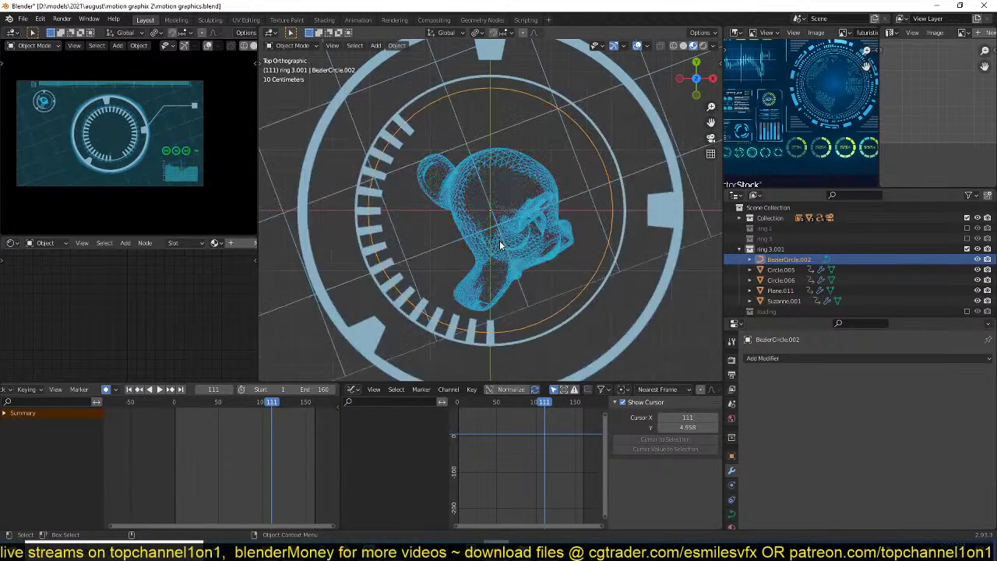
{"action": "middle_click_drag", "start_coordinate": [500, 243], "coordinate": [468, 168]}
{"action": "scroll", "coordinate": [502, 169], "scroll_direction": "down", "scroll_amount": 3}
{"action": "left_click", "coordinate": [501, 167]}
{"action": "key", "text": "shift+a"}
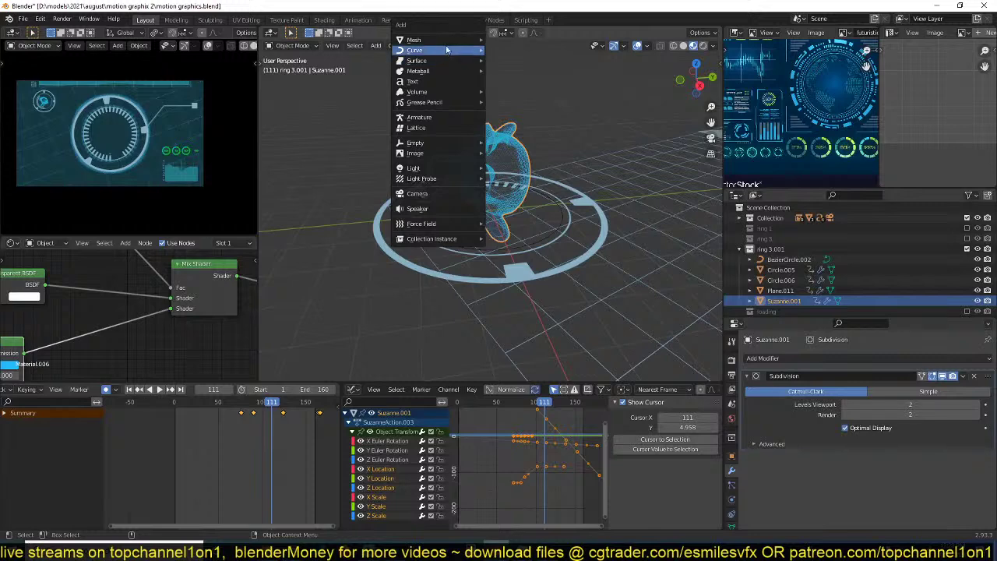
{"action": "mouse_move", "coordinate": [460, 43]}
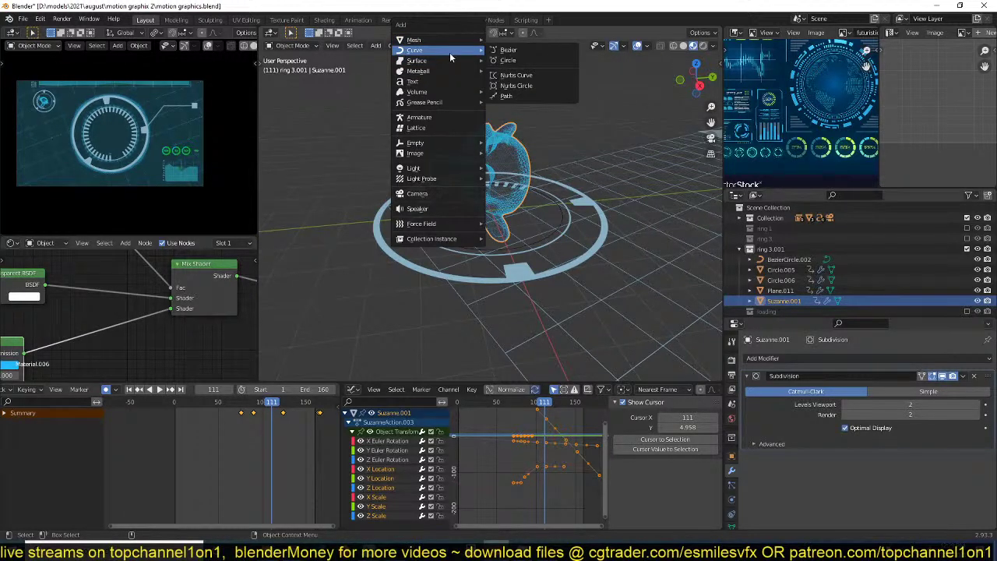
{"action": "left_click", "coordinate": [588, 184]}
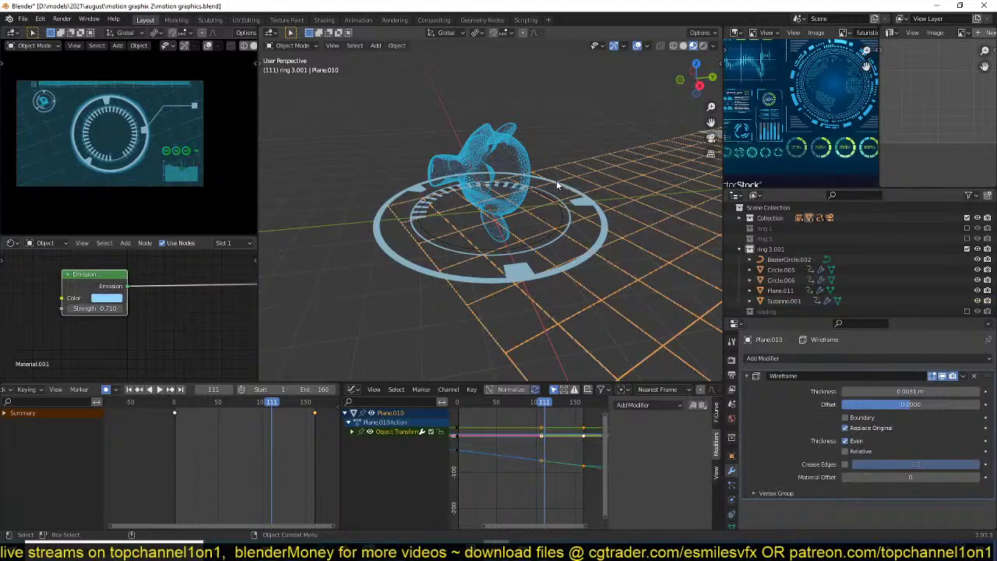
- Add the suit jacket from The Cloth Library's men cloth category to the duplicated ring collection
{"action": "key", "text": "n"}
{"action": "left_click", "coordinate": [717, 248]}
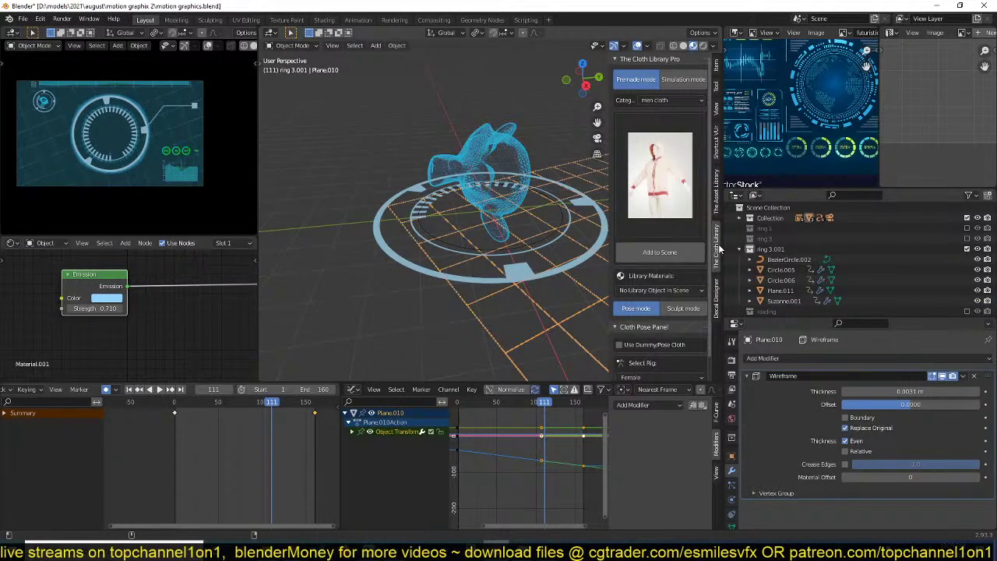
{"action": "middle_click_drag", "start_coordinate": [555, 225], "coordinate": [513, 213]}
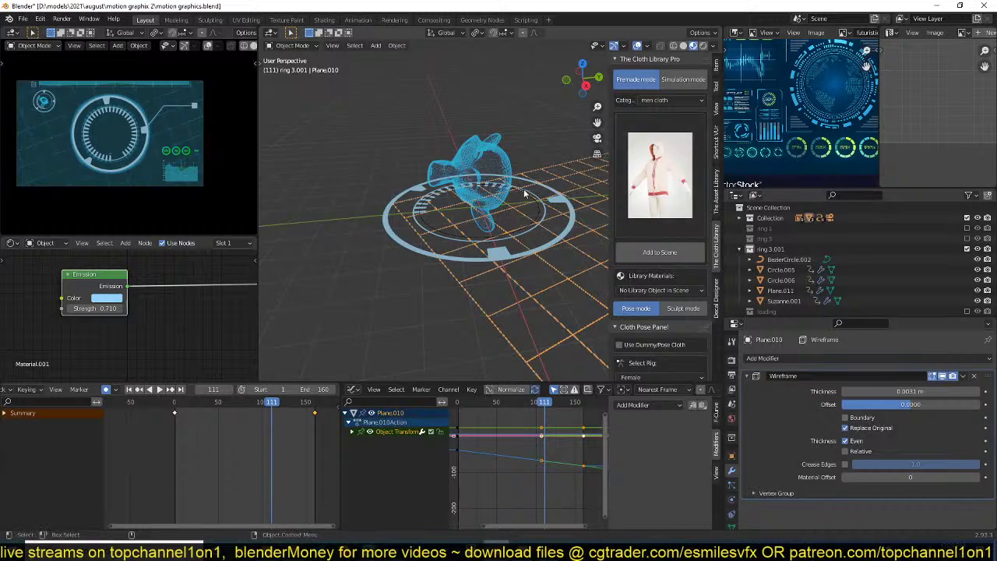
{"action": "middle_click_drag", "start_coordinate": [600, 194], "coordinate": [463, 221]}
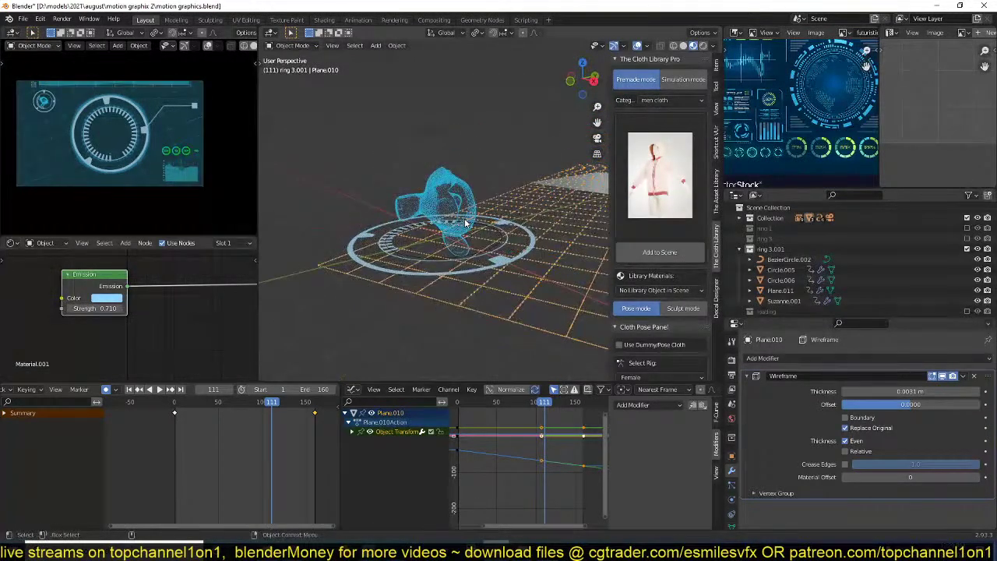
{"action": "left_click", "coordinate": [523, 181]}
{"action": "left_click", "coordinate": [643, 179]}
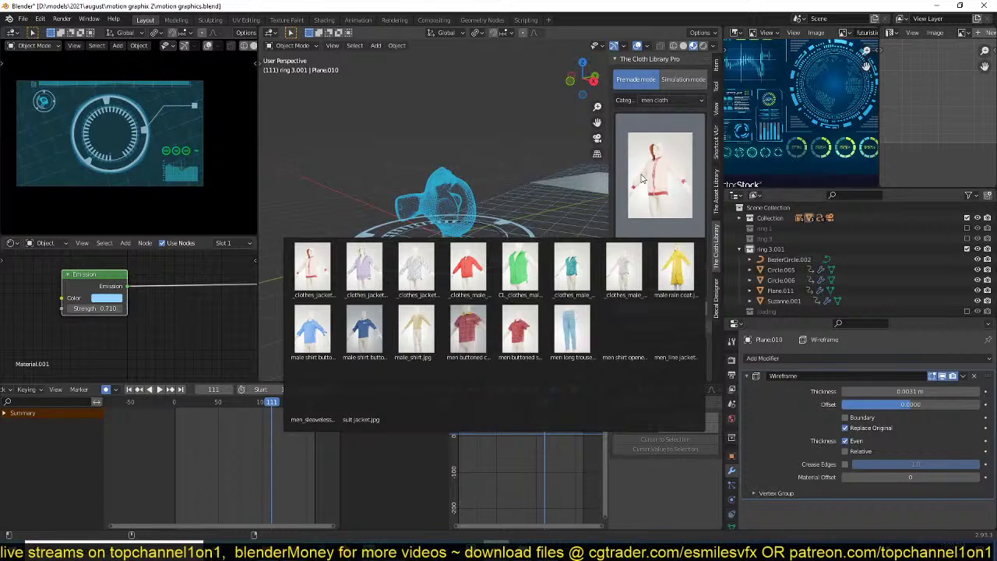
{"action": "left_click", "coordinate": [650, 151]}
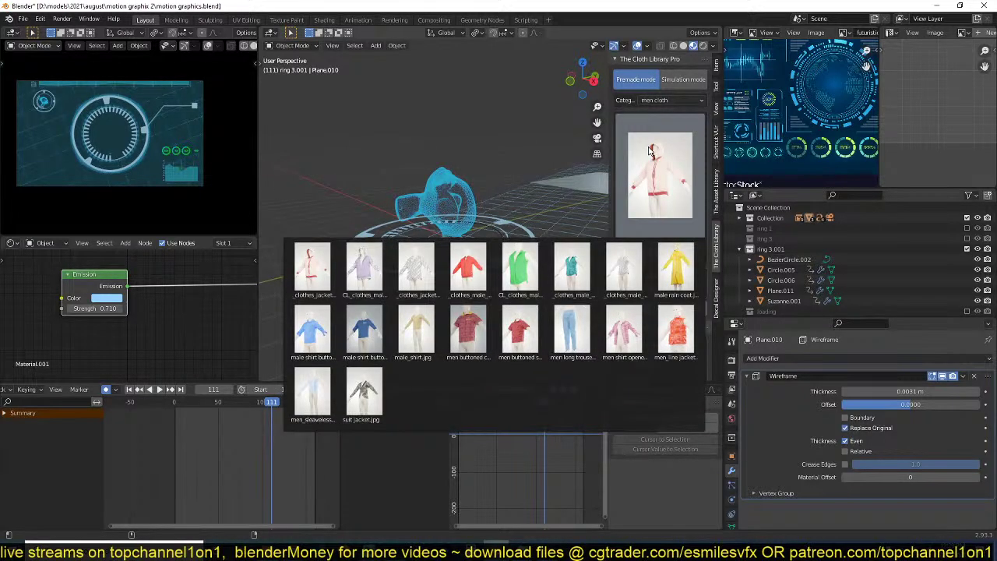
{"action": "left_click", "coordinate": [370, 382]}
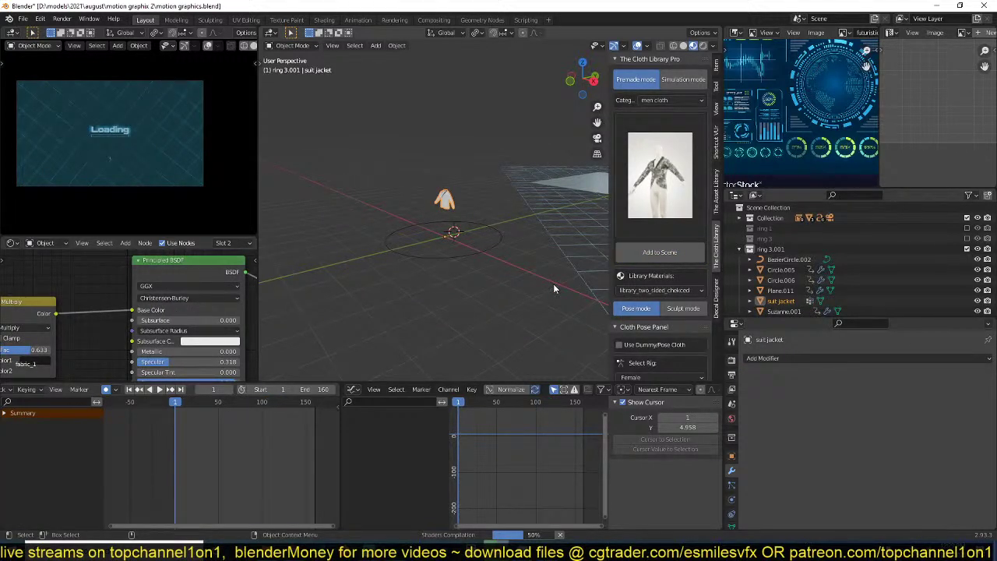
- Delete the suit jacket from the scene and undo the deletion
{"action": "scroll", "coordinate": [395, 204], "scroll_direction": "down", "scroll_amount": 3}
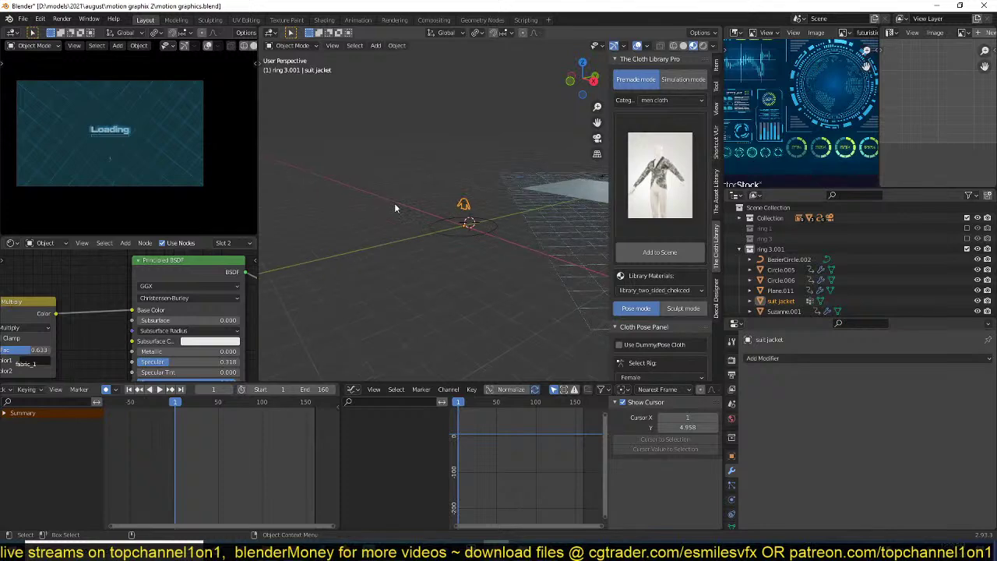
{"action": "scroll", "coordinate": [399, 206], "scroll_direction": "up", "scroll_amount": 8}
{"action": "mouse_move", "coordinate": [400, 207]}
{"action": "middle_mouse_down"}
{"action": "mouse_move", "coordinate": [476, 218]}
{"action": "mouse_move", "coordinate": [410, 223]}
{"action": "middle_mouse_up"}
{"action": "scroll", "coordinate": [476, 222], "scroll_direction": "down", "scroll_amount": 5}
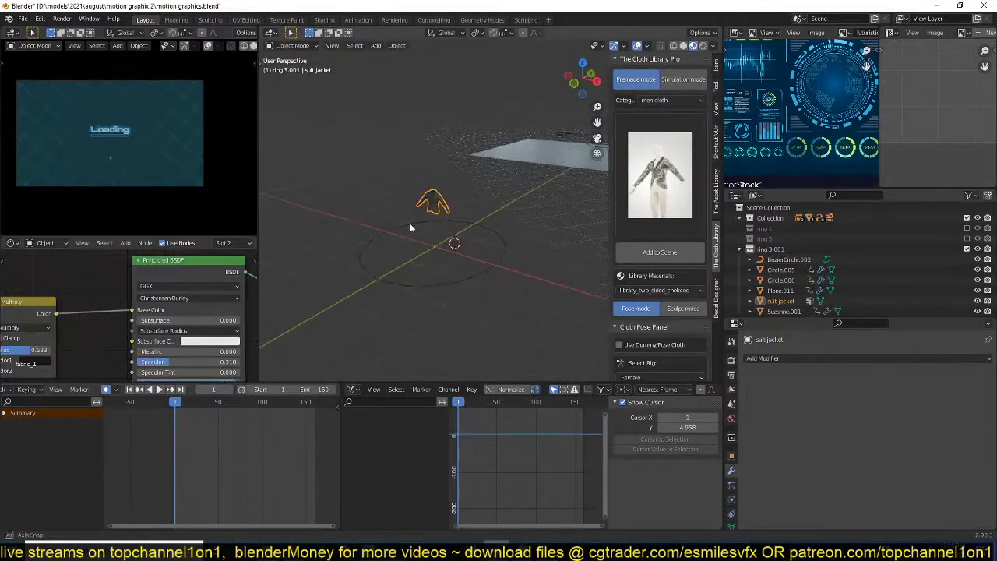
{"action": "left_click", "coordinate": [420, 209]}
{"action": "scroll", "coordinate": [485, 249], "scroll_direction": "down", "scroll_amount": 5}
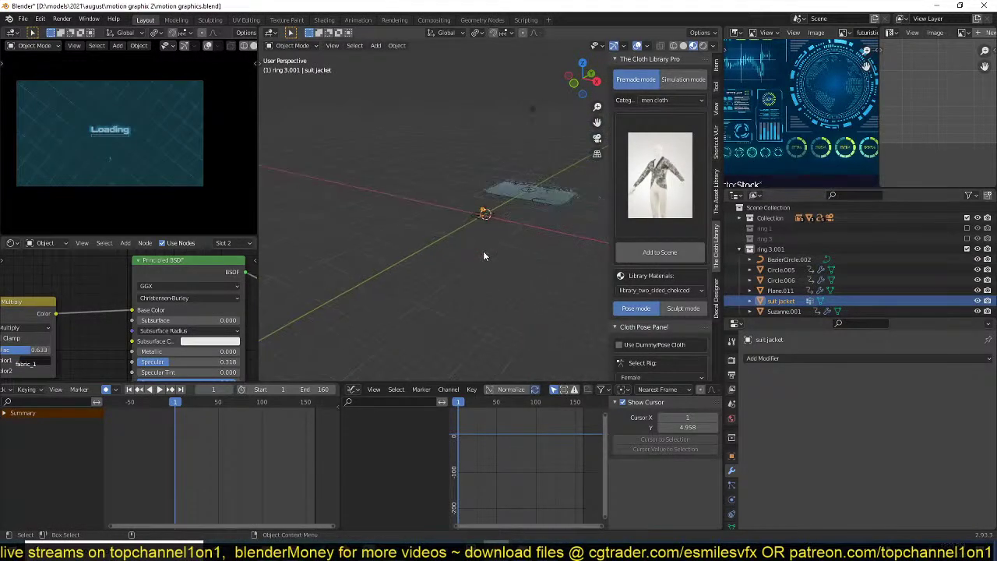
{"action": "scroll", "coordinate": [813, 279], "scroll_direction": "down", "scroll_amount": 1}
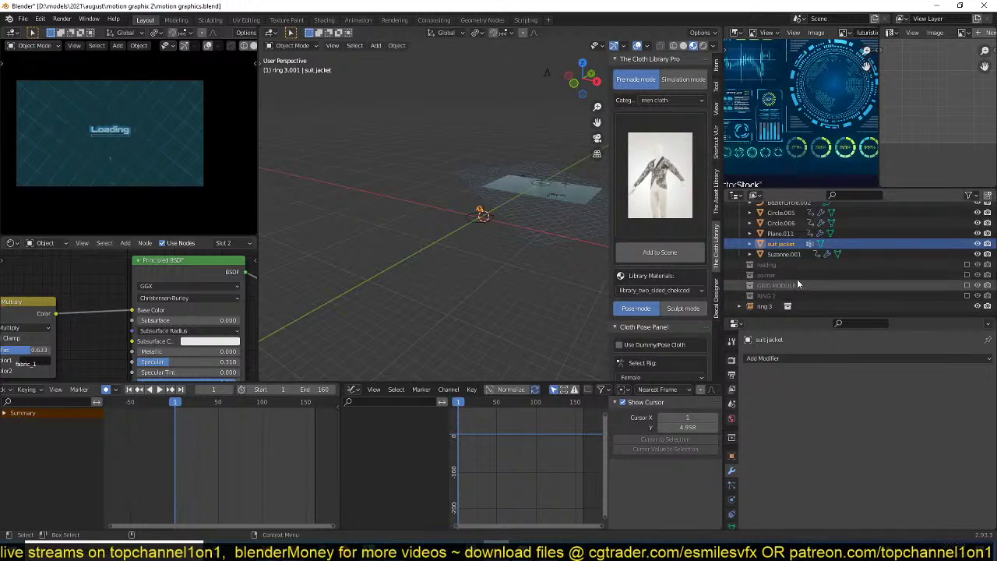
{"action": "key", "text": "x"}
{"action": "left_click", "coordinate": [519, 241]}
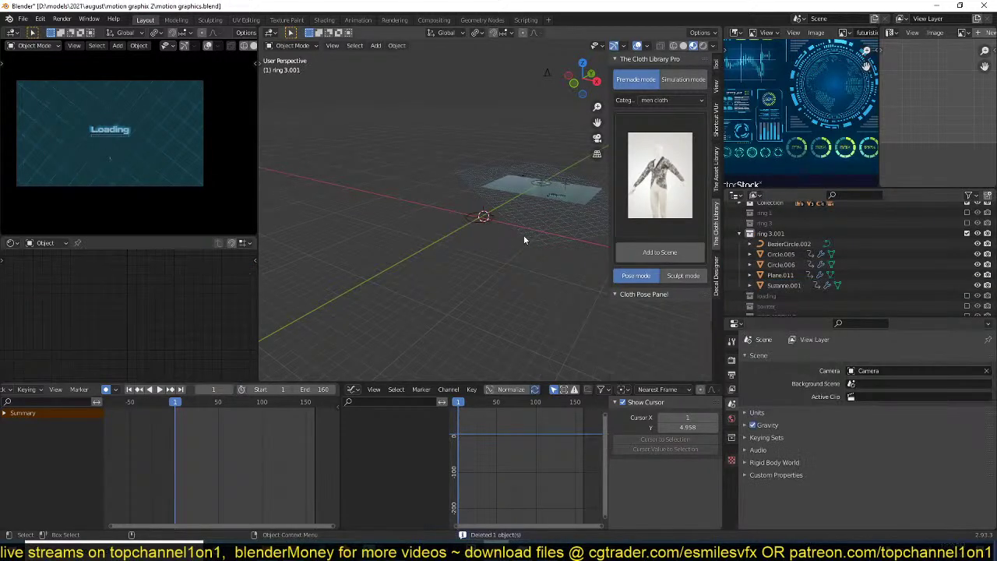
{"action": "scroll", "coordinate": [498, 227], "scroll_direction": "up", "scroll_amount": 4}
{"action": "key", "text": "ctrl+z"}
- Scale the suit jacket at the ring's centre by 0.312 and delete the resulting keyframes
{"action": "scroll", "coordinate": [479, 232], "scroll_direction": "up", "scroll_amount": 4}
{"action": "middle_click_drag", "start_coordinate": [477, 232], "coordinate": [475, 223]}
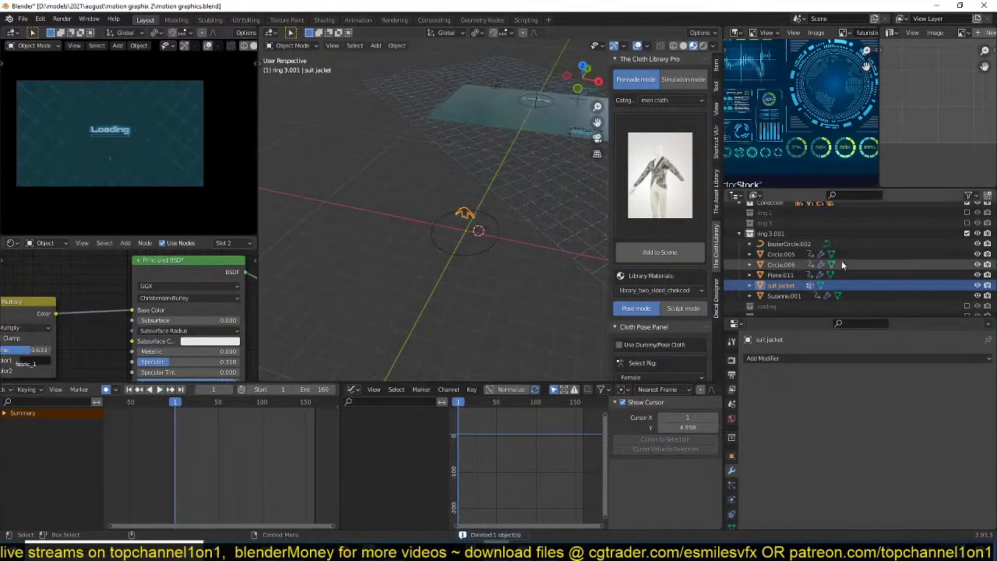
{"action": "left_click", "coordinate": [781, 254]}
{"action": "key", "text": "KP_Decimal"}
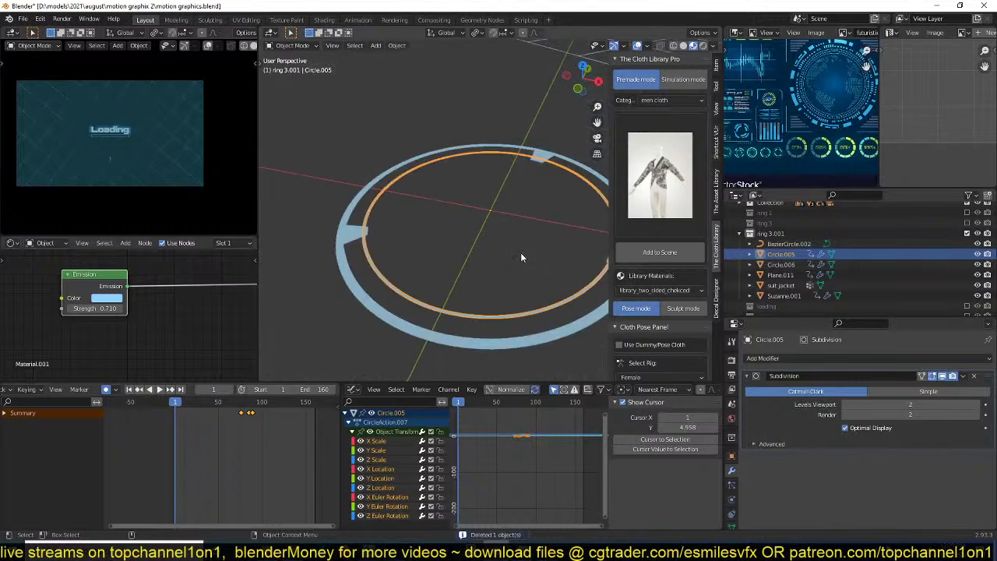
{"action": "scroll", "coordinate": [520, 252], "scroll_direction": "down", "scroll_amount": 8}
{"action": "scroll", "coordinate": [520, 253], "scroll_direction": "up", "scroll_amount": 5}
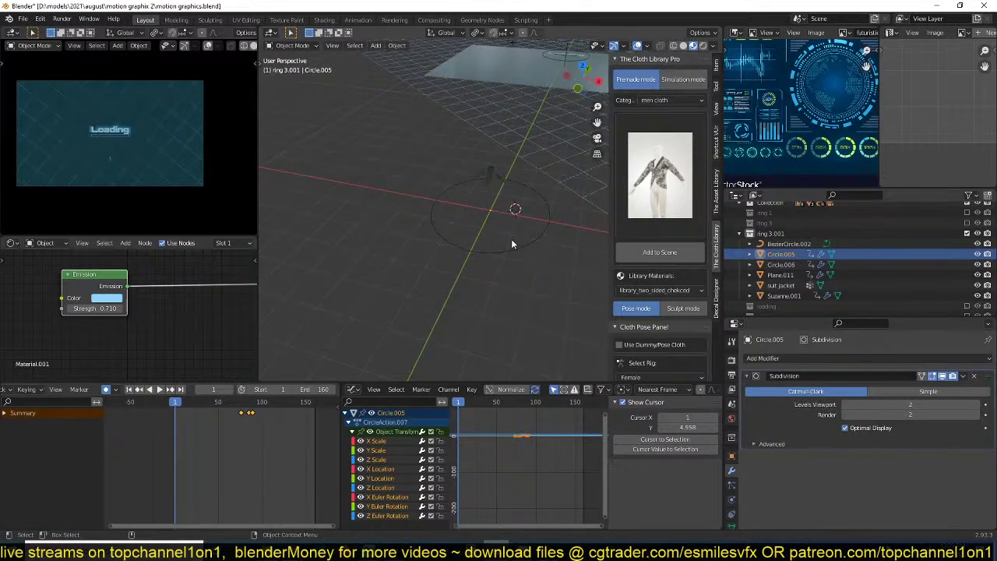
{"action": "key", "text": "s"}
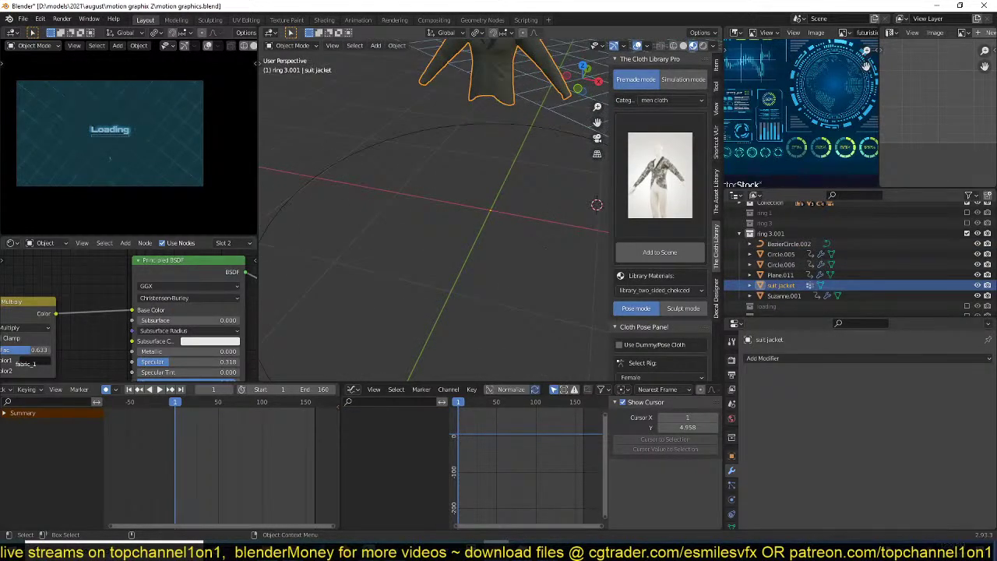
{"action": "left_click", "coordinate": [510, 216]}
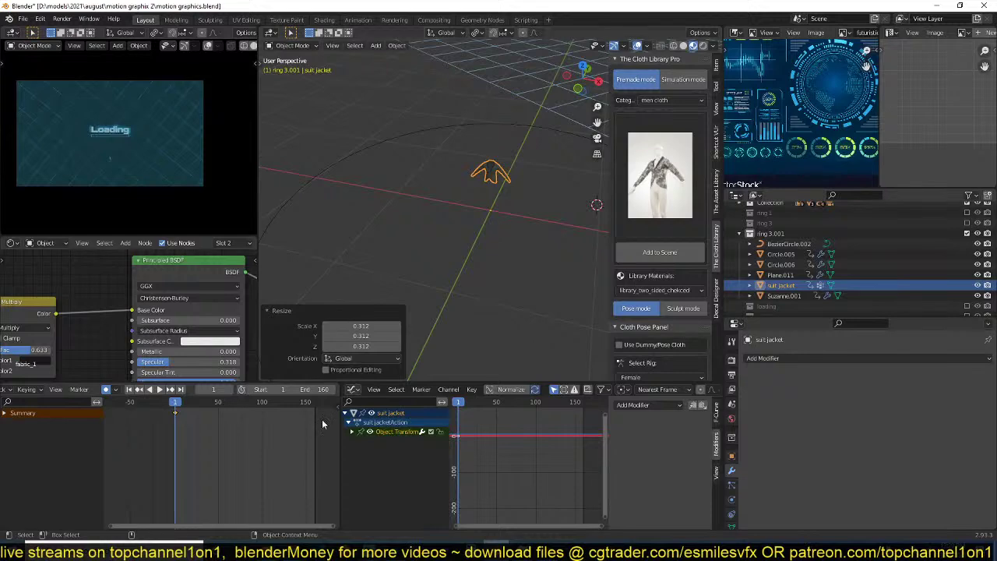
{"action": "key", "text": "x"}
{"action": "left_click", "coordinate": [251, 432]}
- Play the animation and stop it at frame 106 with the duplicated ring and monkey head in view
{"action": "scroll", "coordinate": [469, 213], "scroll_direction": "up", "scroll_amount": 4}
{"action": "scroll", "coordinate": [469, 211], "scroll_direction": "up", "scroll_amount": 3}
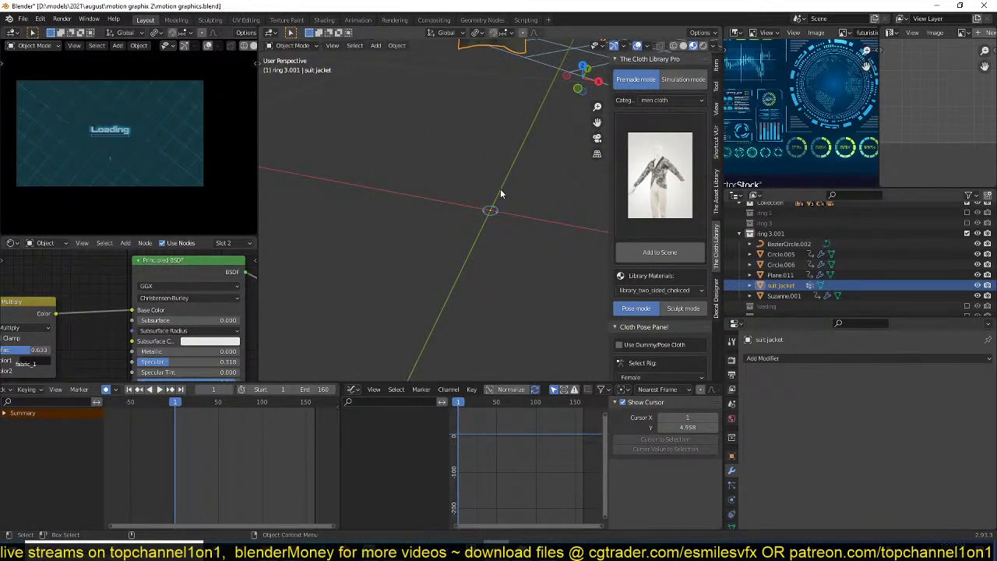
{"action": "scroll", "coordinate": [493, 209], "scroll_direction": "down", "scroll_amount": 1}
{"action": "scroll", "coordinate": [493, 209], "scroll_direction": "down", "scroll_amount": 5}
{"action": "key", "text": "space"}
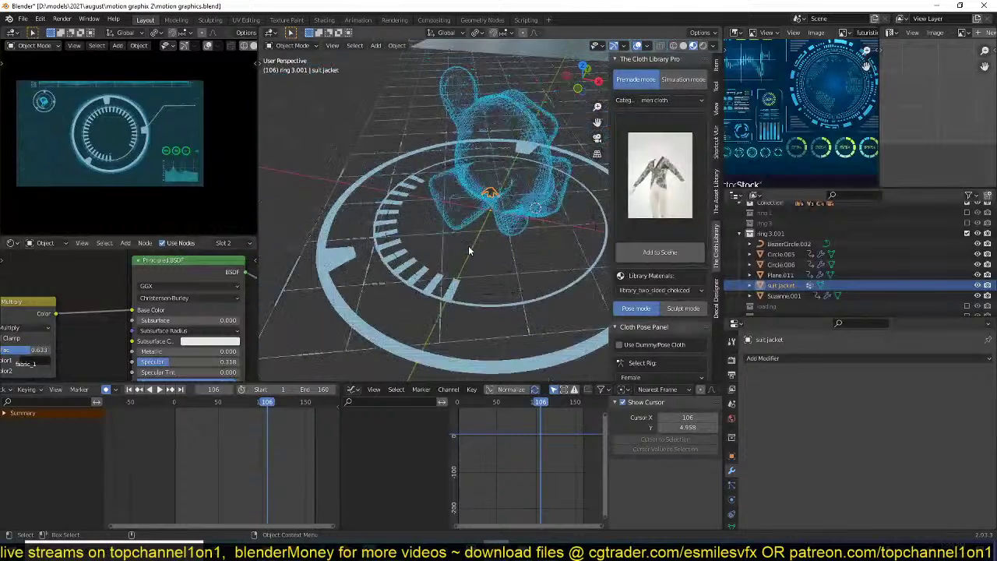
{"action": "key", "text": "space"}
- Enlarge the suit jacket to about the monkey head's size, with a final scale factor of 1.521, and delete its keyframes
{"action": "key", "text": "s"}
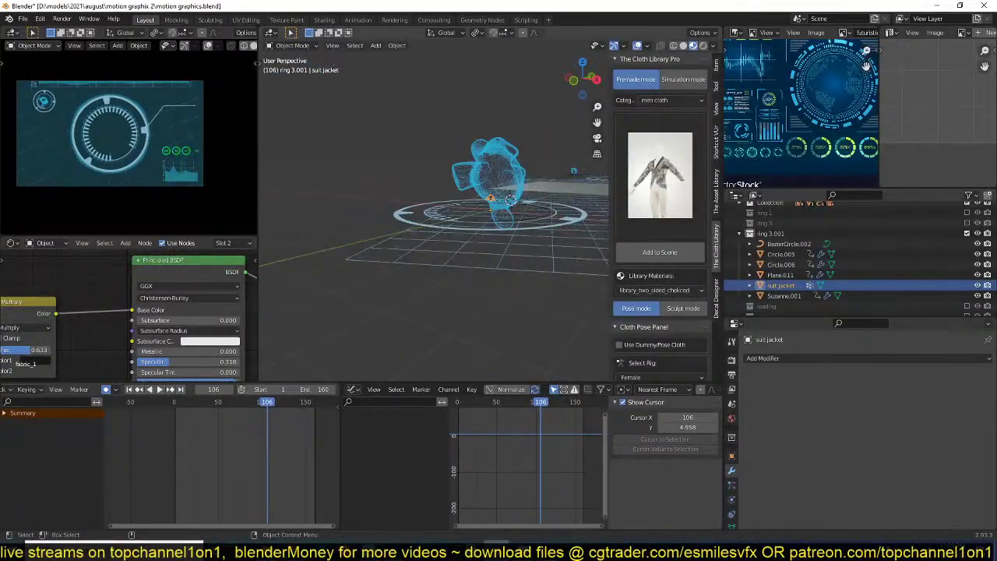
{"action": "key", "text": "Return"}
{"action": "key", "text": "s"}
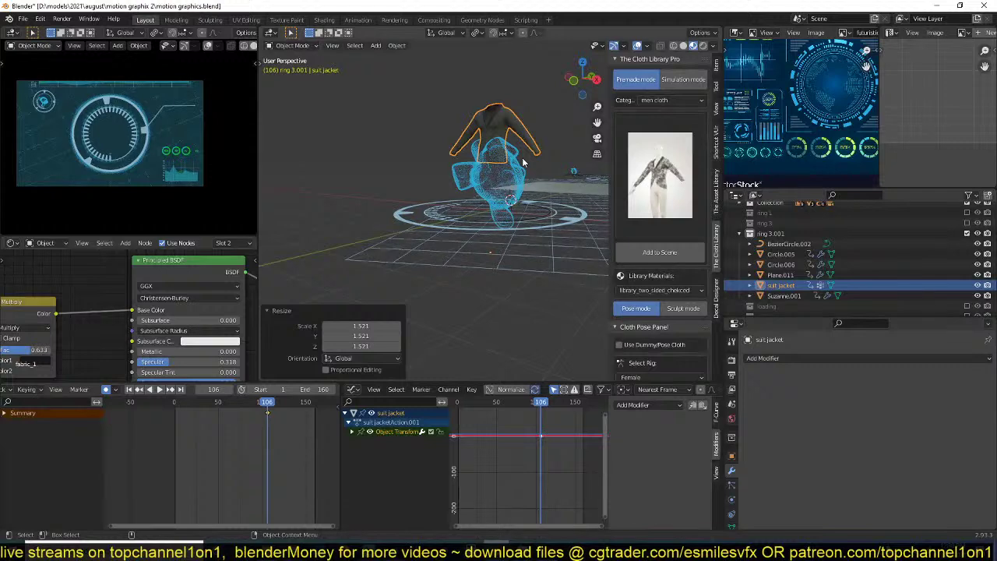
{"action": "key", "text": "Escape"}
{"action": "scroll", "coordinate": [505, 241], "scroll_direction": "up", "scroll_amount": 5}
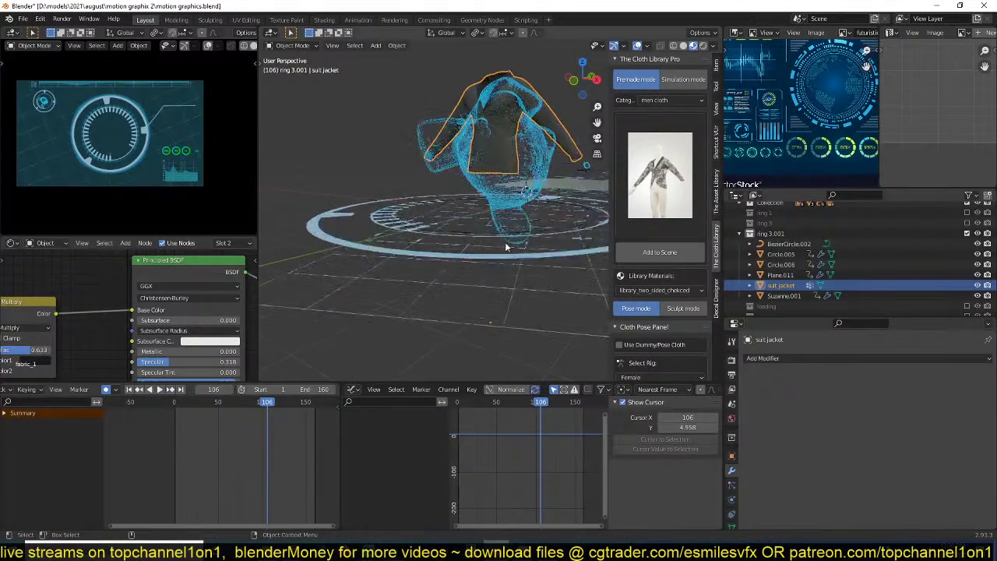
- Try to link the monkey head's animation data to the suit jacket and inspect where the jacket lands
{"action": "left_click", "coordinate": [514, 246]}
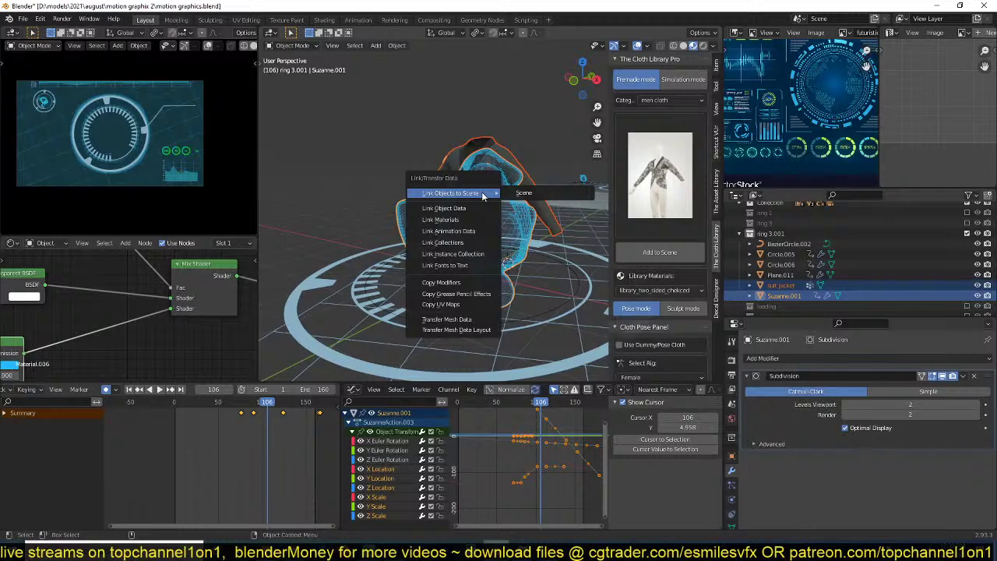
{"action": "left_click", "coordinate": [467, 232]}
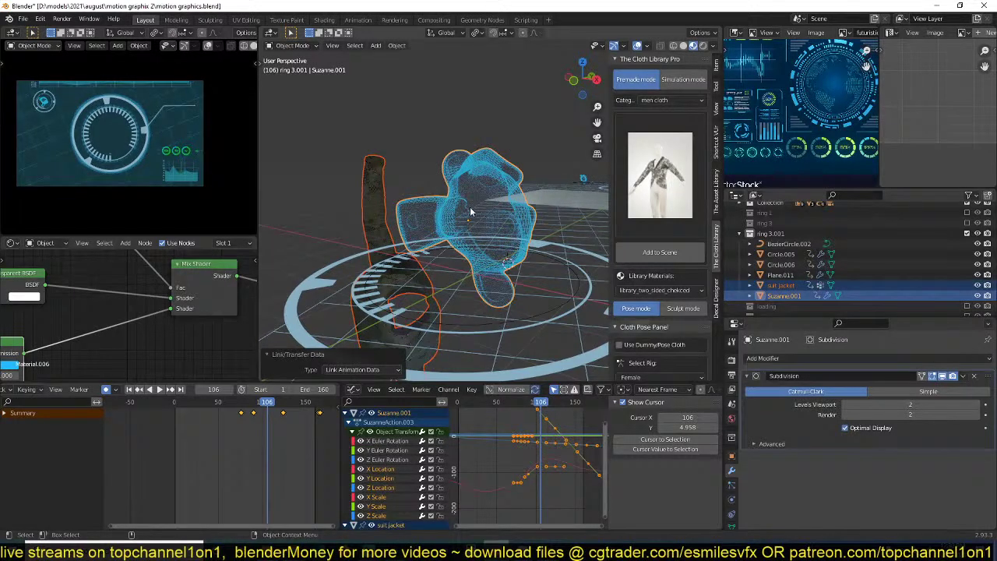
{"action": "scroll", "coordinate": [473, 211], "scroll_direction": "down", "scroll_amount": 2}
{"action": "middle_click_drag", "start_coordinate": [475, 211], "coordinate": [498, 215]}
{"action": "scroll", "coordinate": [499, 216], "scroll_direction": "down", "scroll_amount": 6}
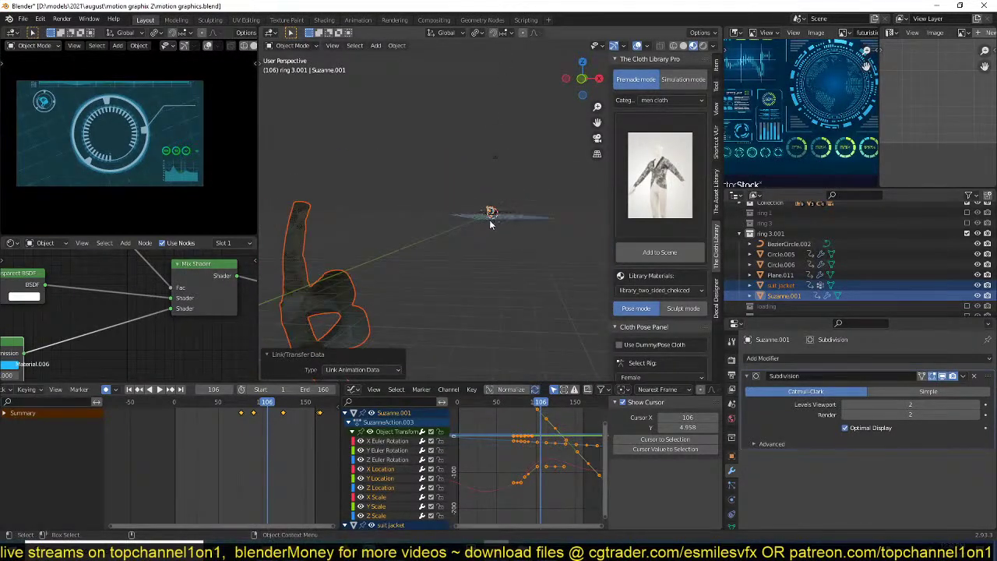
{"action": "key", "text": "h"}
{"action": "key", "text": "alt+h"}
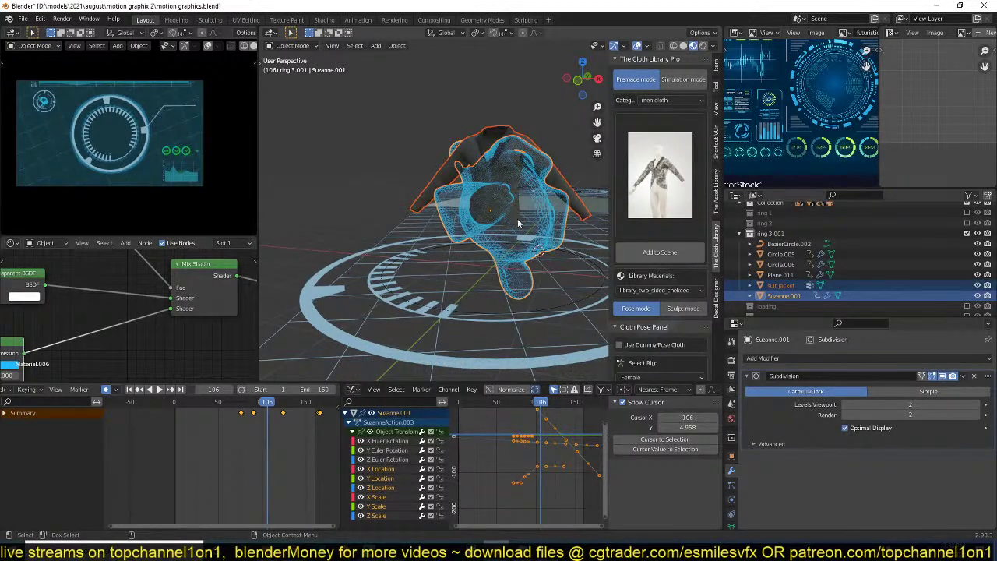
- Link the monkey head's material to the suit jacket
{"action": "middle_click_drag", "start_coordinate": [373, 226], "coordinate": [500, 200]}
{"action": "left_click", "coordinate": [471, 222]}
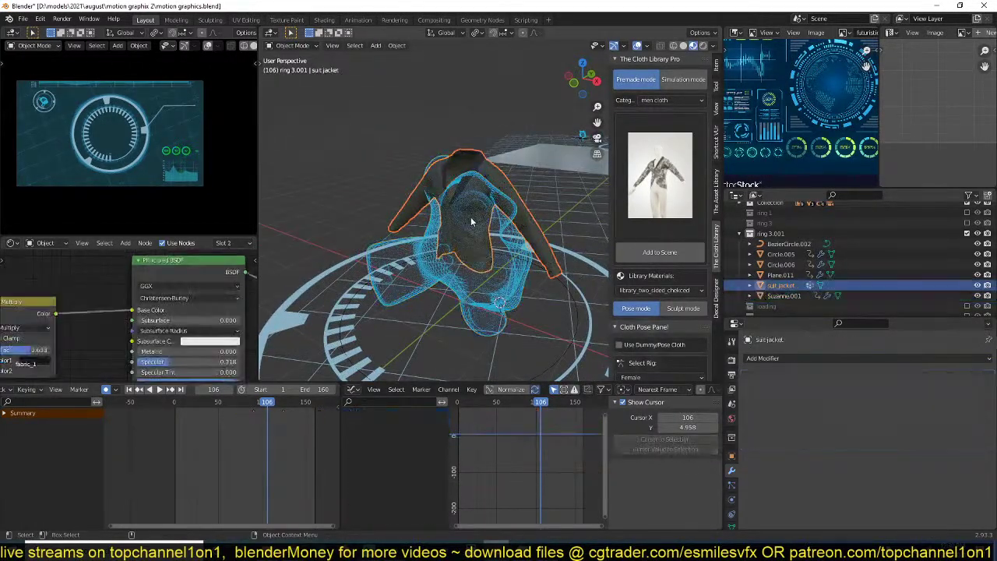
{"action": "left_click", "coordinate": [441, 254], "text": "shift"}
{"action": "key", "text": "ctrl+l"}
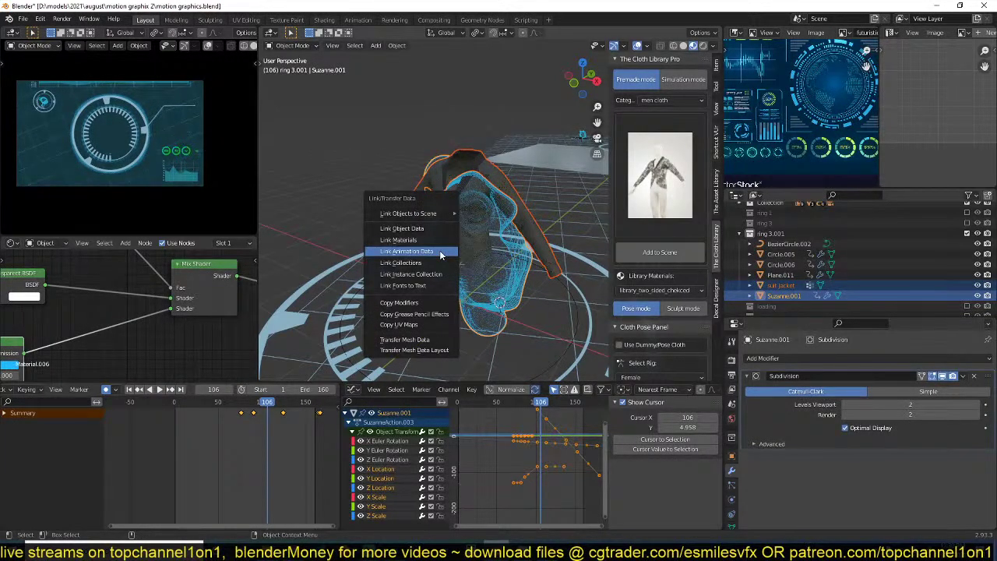
{"action": "left_click", "coordinate": [440, 241]}
- Delete the monkey head, check the jacket on the ring up to frame 127, and undo the deletion
{"action": "left_click", "coordinate": [390, 263]}
{"action": "left_click", "coordinate": [417, 270]}
{"action": "key", "text": "x"}
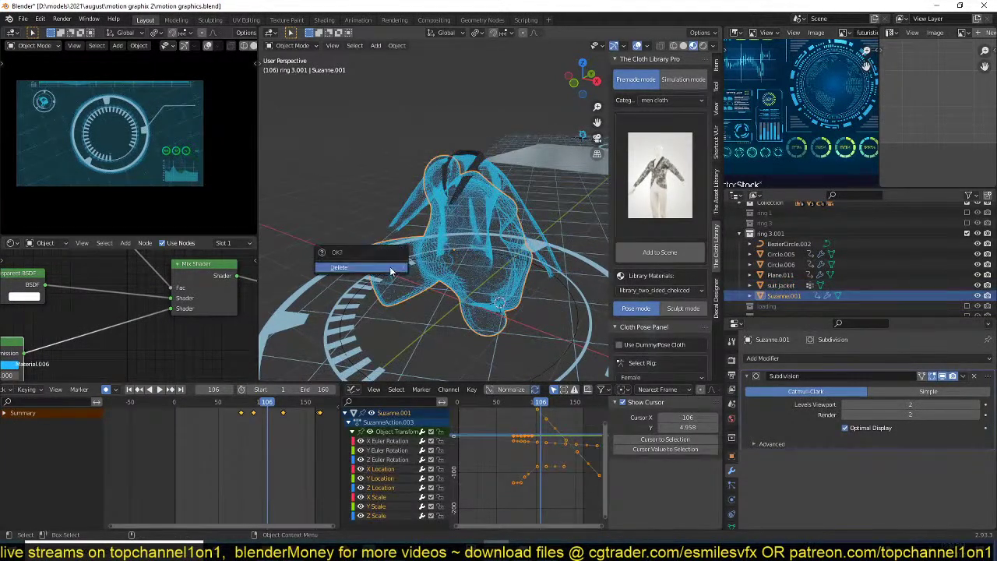
{"action": "left_click", "coordinate": [392, 270]}
{"action": "middle_click_drag", "start_coordinate": [440, 251], "coordinate": [462, 206]}
{"action": "left_click", "coordinate": [463, 204]}
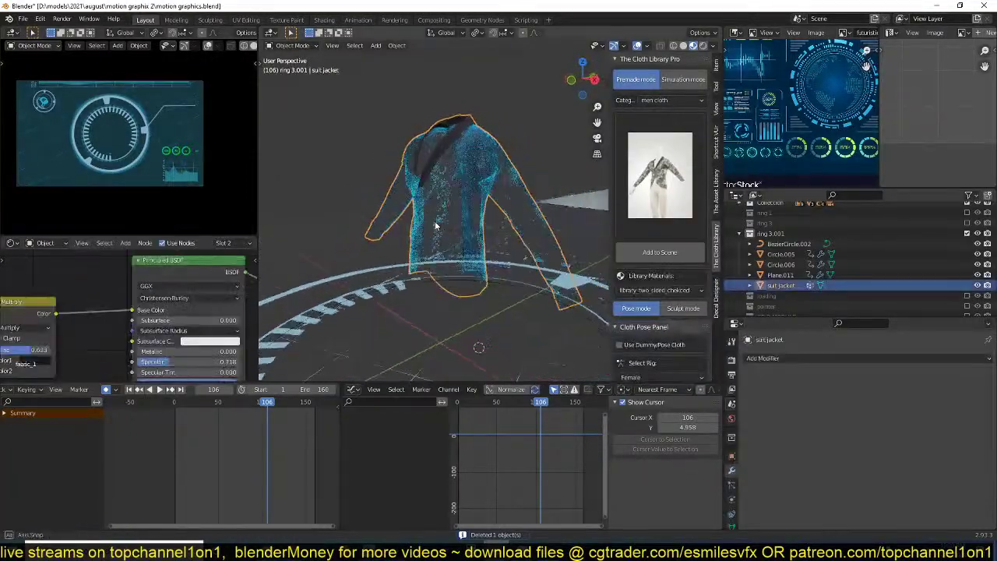
{"action": "middle_click_drag", "start_coordinate": [433, 244], "coordinate": [492, 253]}
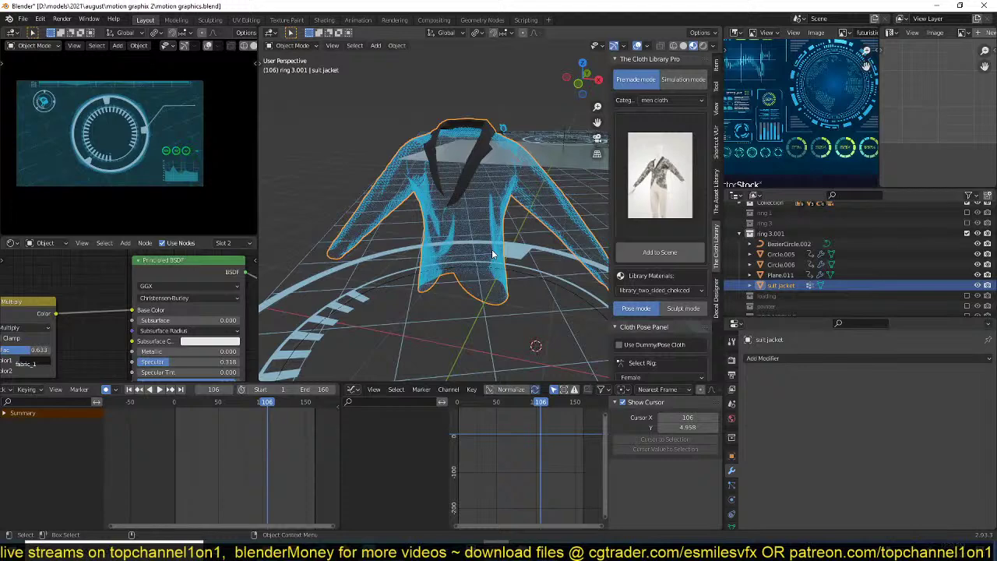
{"action": "middle_click_drag", "start_coordinate": [480, 243], "coordinate": [502, 248]}
{"action": "right_click_drag", "start_coordinate": [199, 447], "coordinate": [287, 440], "text": "shift"}
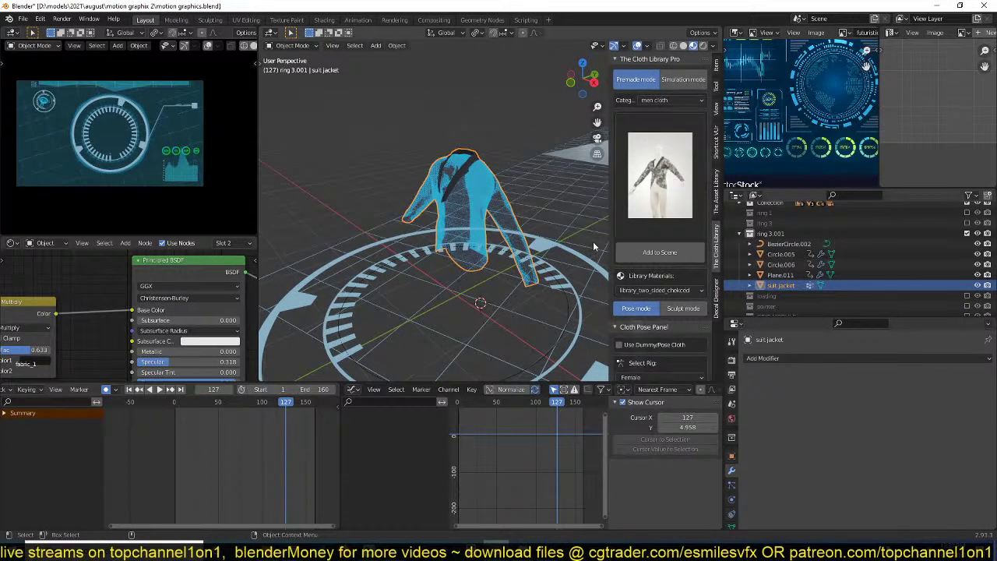
{"action": "key", "text": "ctrl+z"}
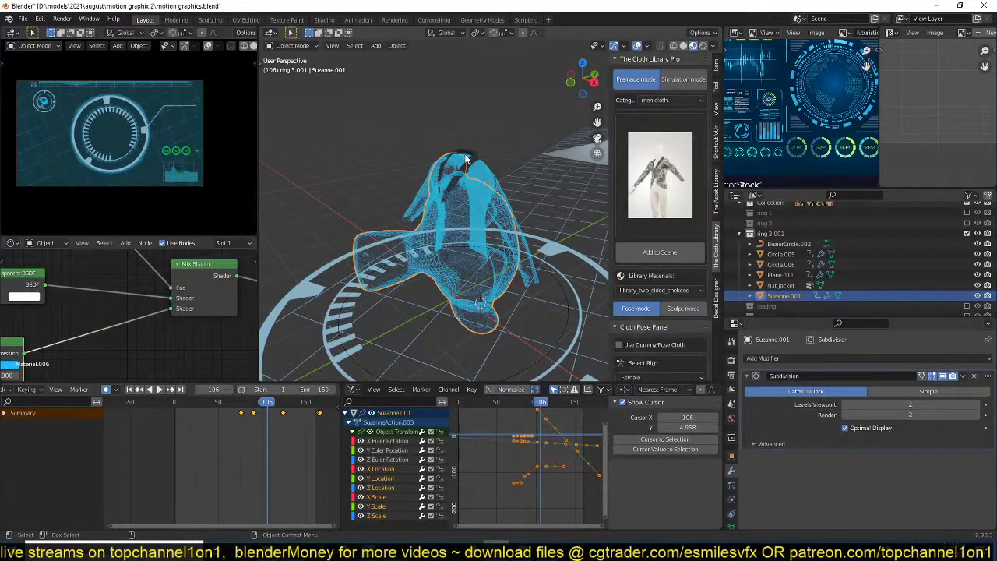
- Link the monkey head's animation data to the suit jacket
{"action": "left_click", "coordinate": [385, 243], "text": "shift"}
{"action": "key", "text": "ctrl+l"}
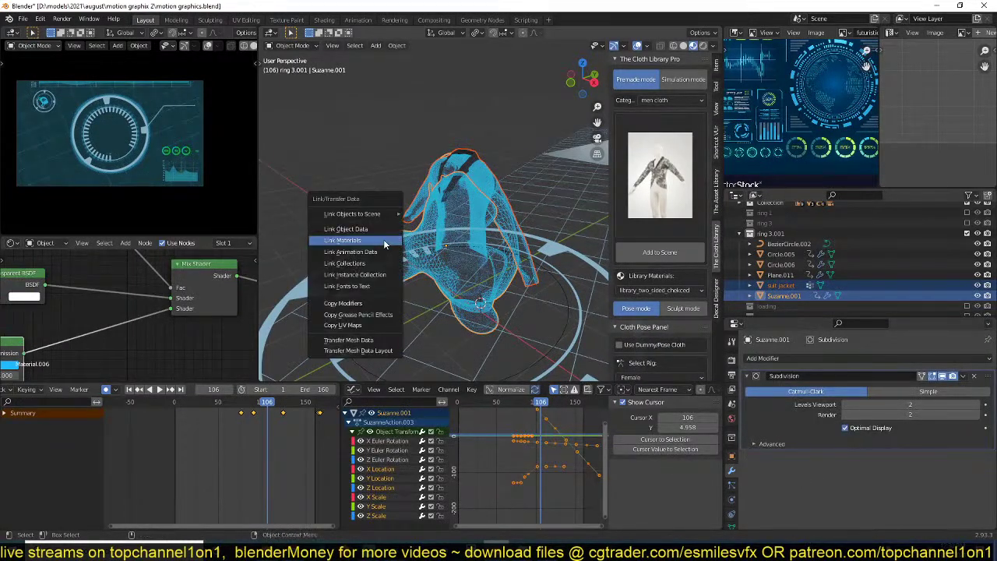
{"action": "left_click", "coordinate": [359, 252]}
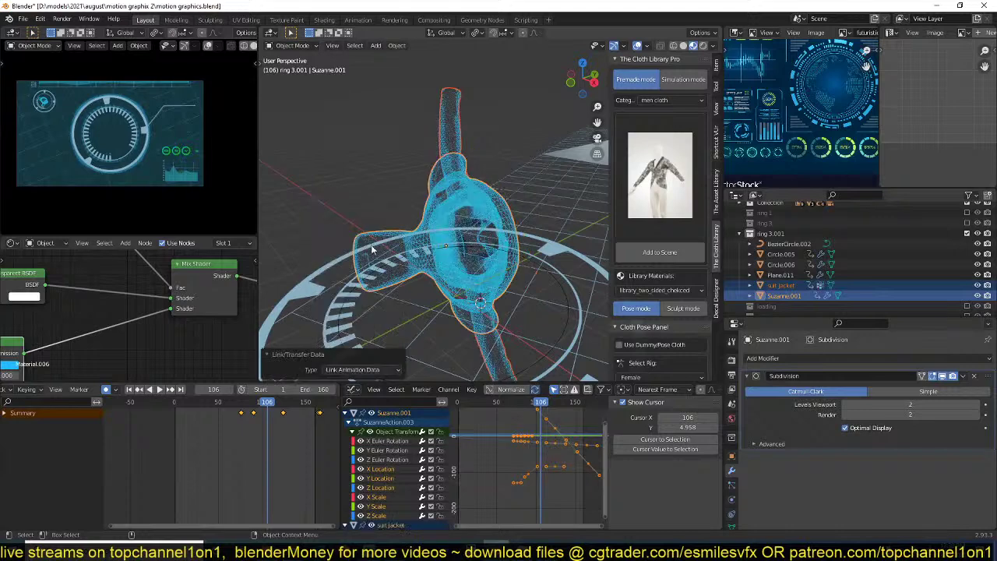
{"action": "middle_click_drag", "start_coordinate": [466, 202], "coordinate": [545, 196]}
{"action": "key", "text": "ctrl+z"}
{"action": "scroll", "coordinate": [374, 257], "scroll_direction": "down", "scroll_amount": 6}
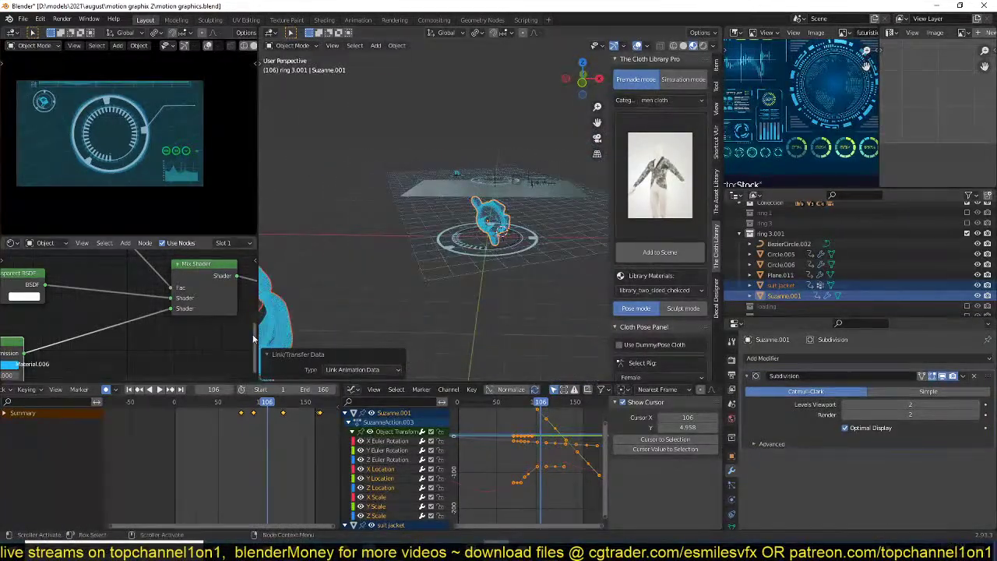
- In Edit Mode, move the suit jacket's mesh about 101 m in X and -83 m in Y, towards the ring
{"action": "left_click", "coordinate": [285, 329]}
{"action": "key", "text": "KP_Decimal"}
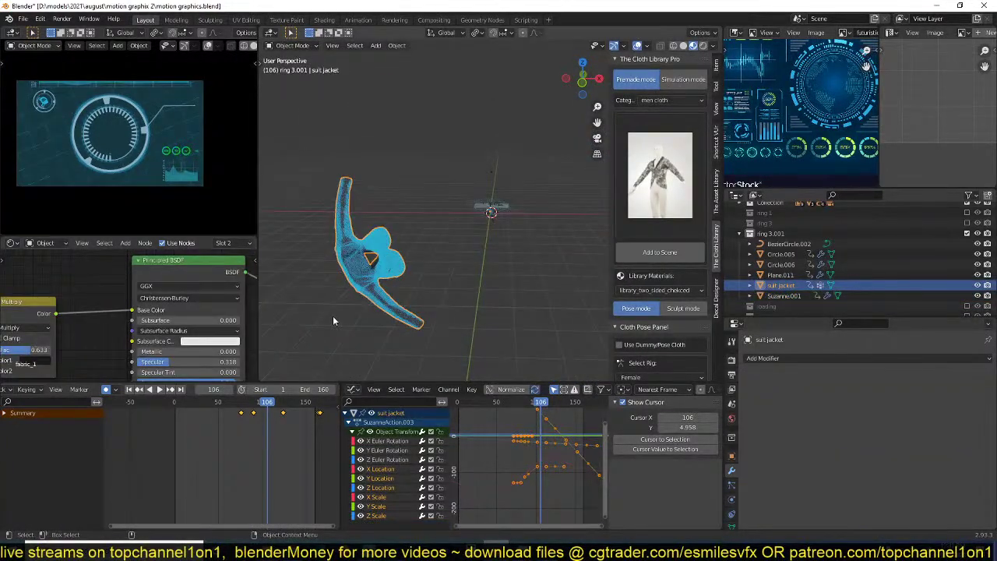
{"action": "key", "text": "KP_7"}
{"action": "scroll", "coordinate": [414, 185], "scroll_direction": "up", "scroll_amount": 3}
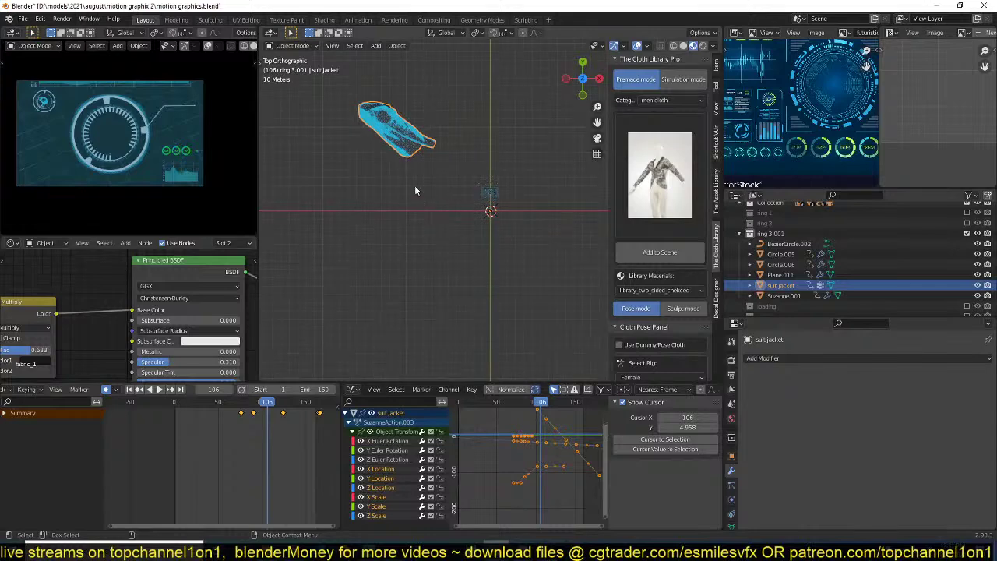
{"action": "key", "text": "Tab"}
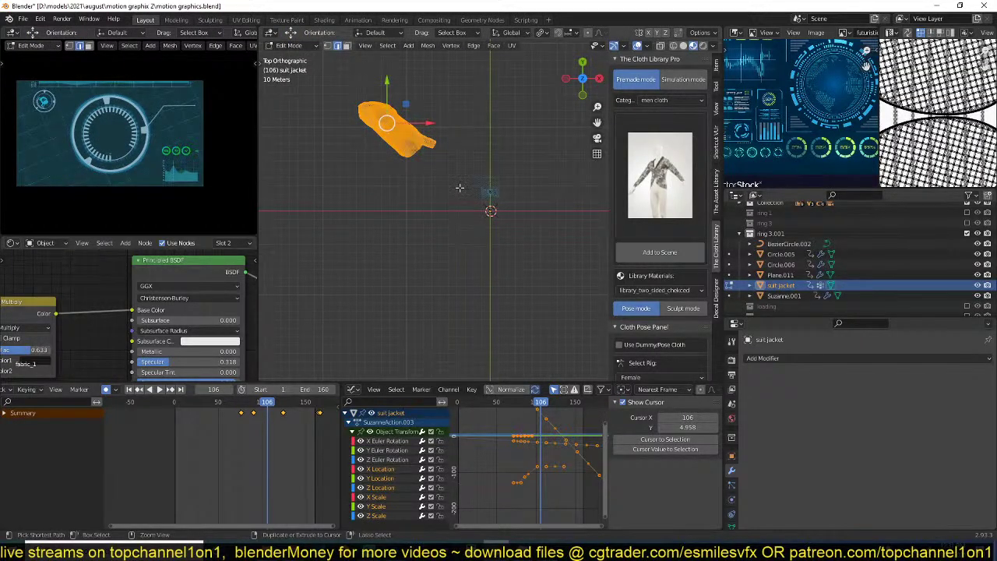
{"action": "key", "text": "g"}
{"action": "left_click", "coordinate": [502, 225]}
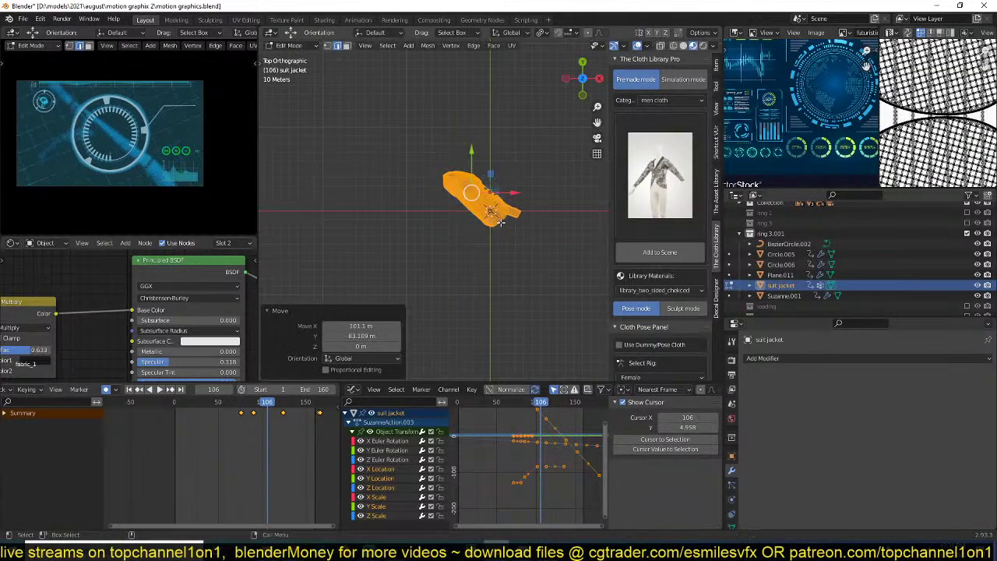
- Shrink the jacket's mesh and move it about 18.6 m in X and -21.7 m in Y onto the world origin
{"action": "key", "text": "s"}
{"action": "left_click", "coordinate": [511, 220]}
{"action": "key", "text": "g"}
{"action": "left_click", "coordinate": [507, 227]}
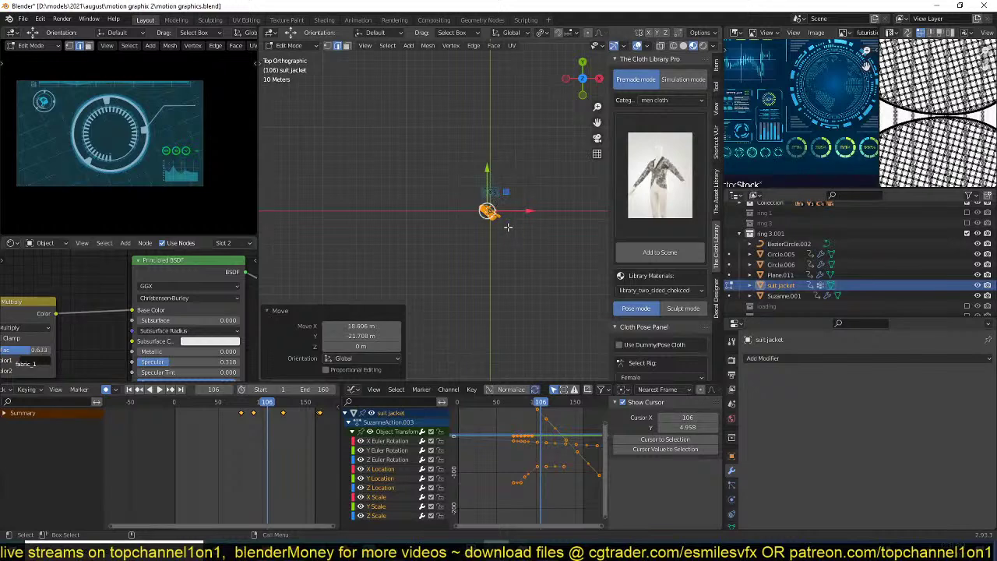
- Rotate the jacket's mesh upright, by 118° in the front view and -36.5° in the right view
{"action": "key", "text": "KP_Decimal"}
{"action": "key", "text": "r"}
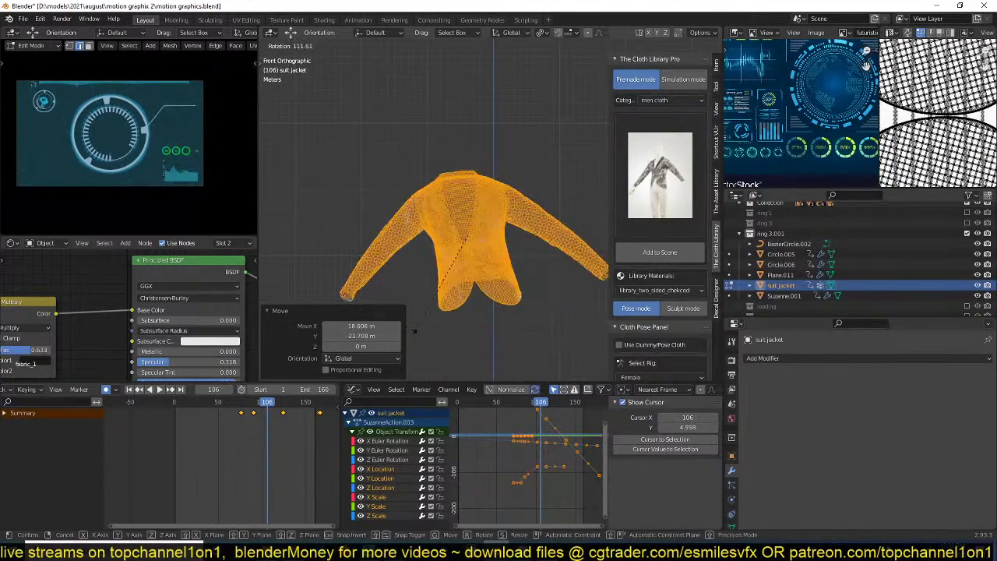
{"action": "left_click", "coordinate": [405, 324]}
{"action": "key", "text": "KP_3"}
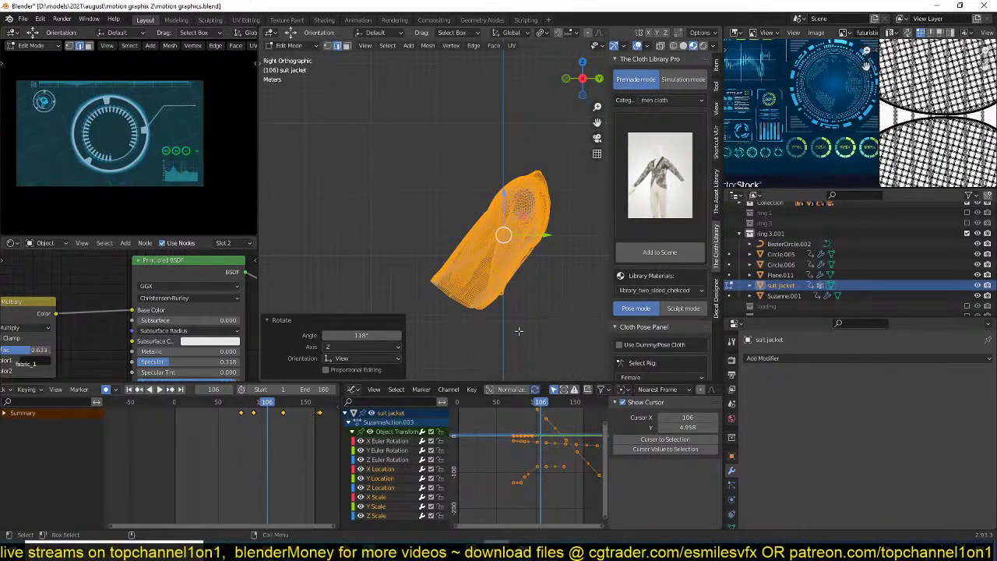
{"action": "key", "text": "r"}
{"action": "left_click", "coordinate": [523, 258]}
- Raise the jacket's mesh about 89 m along Z to the ring's level
{"action": "scroll", "coordinate": [525, 257], "scroll_direction": "down", "scroll_amount": 5}
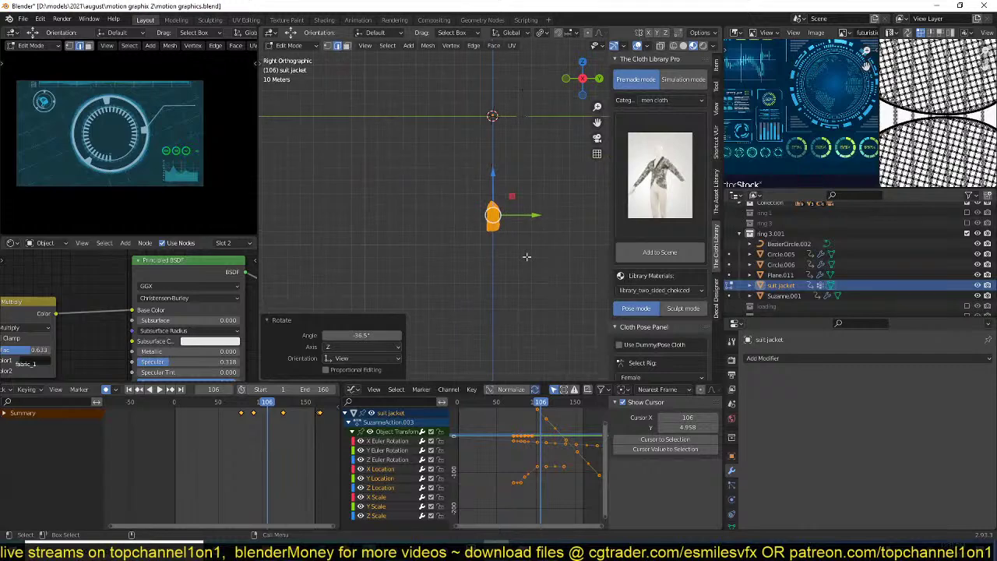
{"action": "key", "text": "g"}
{"action": "key", "text": "z"}
{"action": "left_click", "coordinate": [534, 144]}
{"action": "key", "text": "KP_Decimal"}
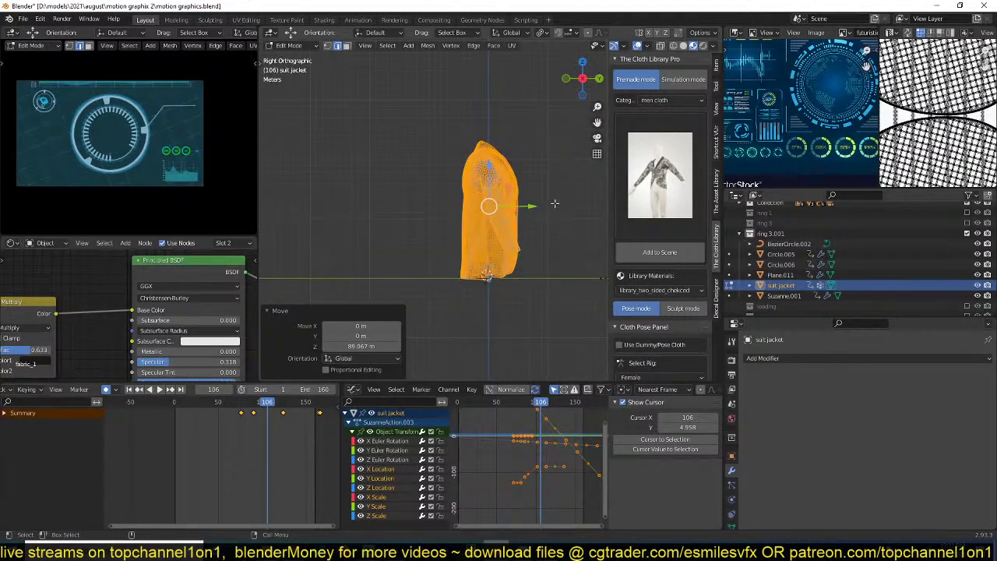
- Scale the jacket's mesh down further and lower it about 10.15 m along Z
{"action": "key", "text": "s"}
{"action": "left_click", "coordinate": [509, 212]}
{"action": "key", "text": "g"}
{"action": "key", "text": "z"}
{"action": "left_click", "coordinate": [509, 278]}
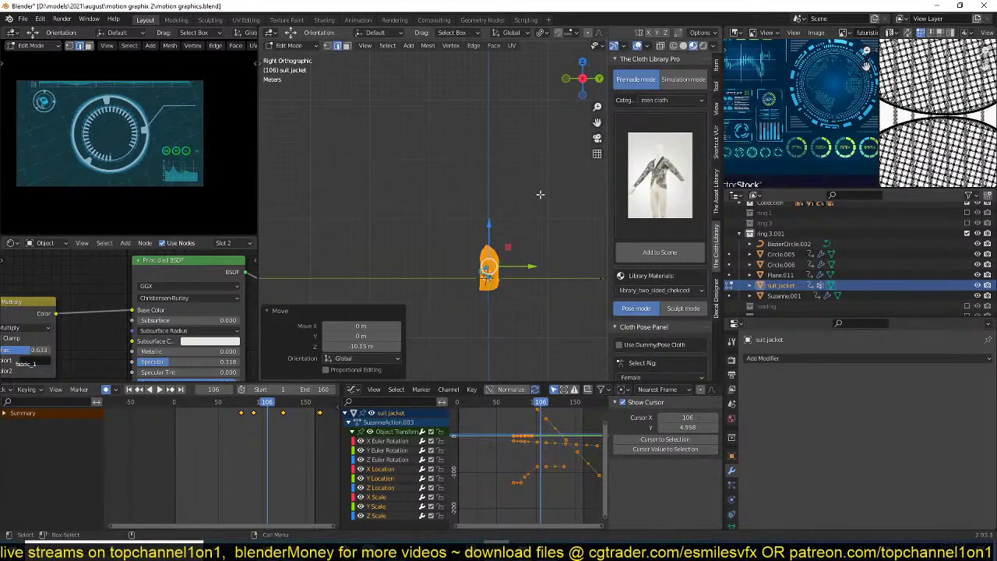
- Scale the jacket's mesh by 0.499, reduce it further to fit the monkey head, and adjust its height along Z
{"action": "key", "text": "s"}
{"action": "left_click", "coordinate": [519, 232]}
{"action": "key", "text": "KP_Decimal"}
{"action": "key", "text": "s"}
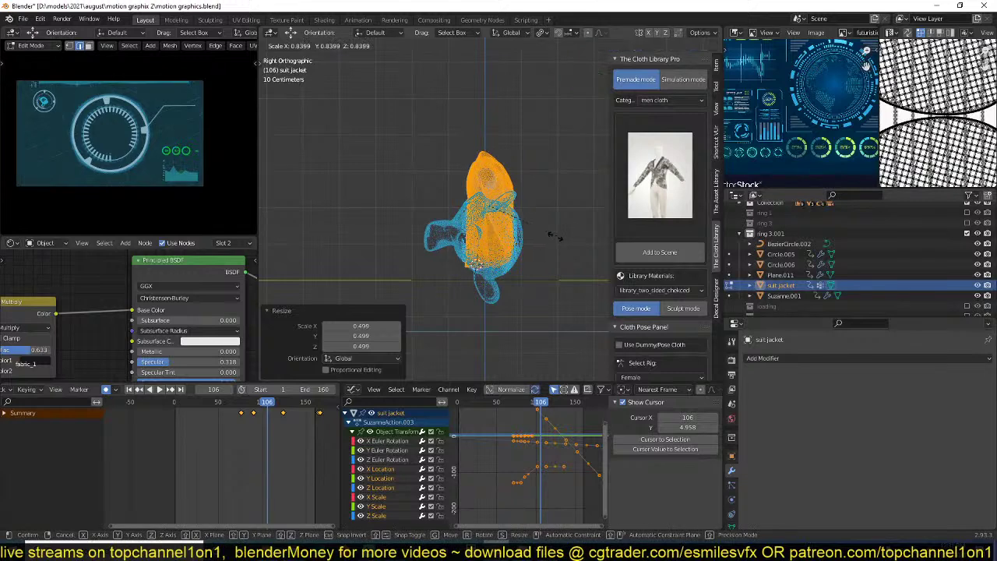
{"action": "left_click", "coordinate": [553, 236]}
{"action": "key", "text": "g"}
{"action": "key", "text": "z"}
{"action": "left_click", "coordinate": [553, 246]}
- Move the jacket's mesh over the monkey head at the ring's centre, working in the top view
{"action": "key", "text": "Tab"}
{"action": "middle_click_drag", "start_coordinate": [550, 244], "coordinate": [364, 242]}
{"action": "key", "text": "Tab"}
{"action": "key", "text": "KP_7"}
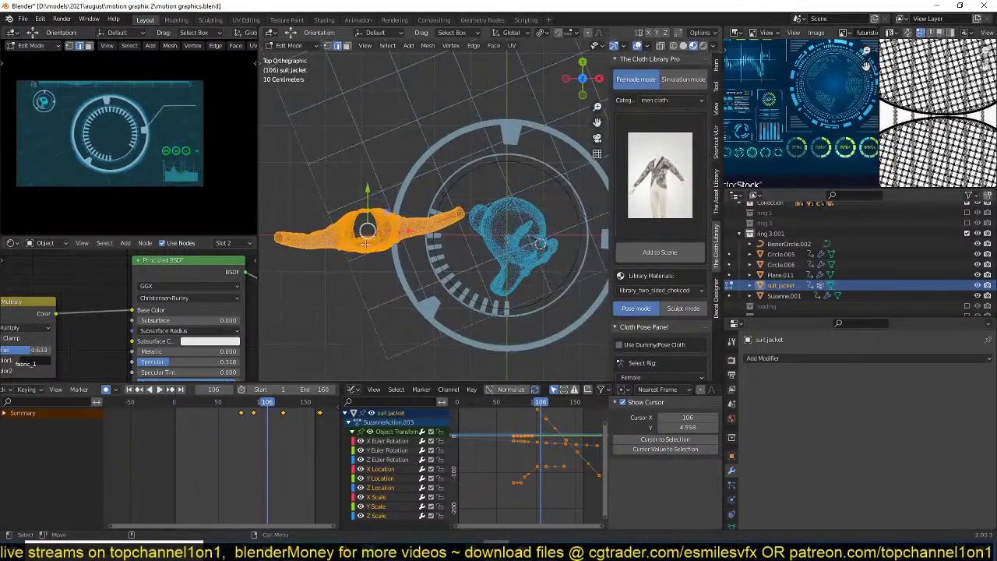
{"action": "key", "text": "g"}
{"action": "left_click", "coordinate": [515, 243]}
- Return to Object Mode and delete the monkey head from the ring
{"action": "key", "text": "Tab"}
{"action": "left_click", "coordinate": [515, 270]}
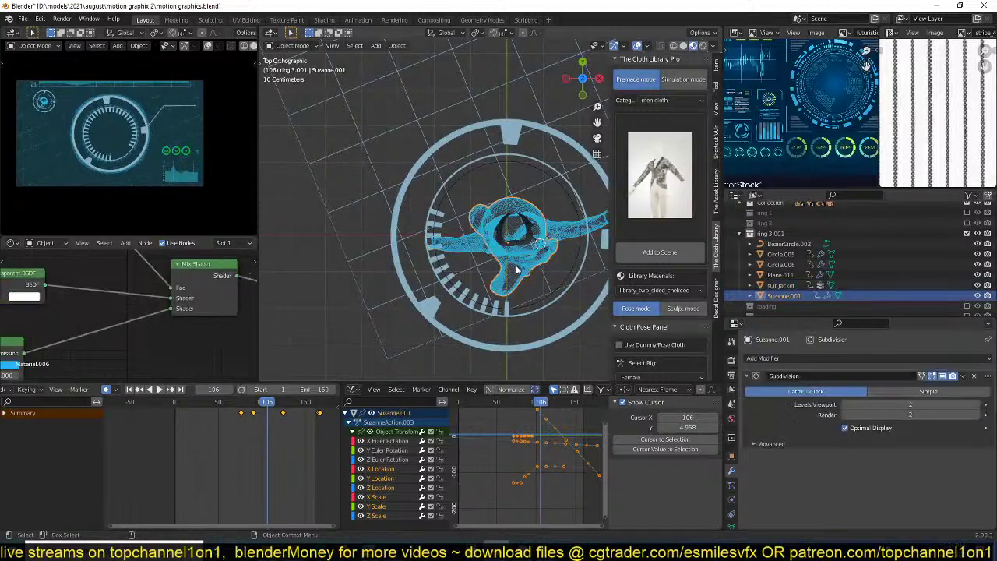
{"action": "key", "text": "x"}
{"action": "left_click", "coordinate": [515, 270]}
- Play the animation several times to check how the suit jacket appears and rotates above the ring
{"action": "middle_click_drag", "start_coordinate": [514, 269], "coordinate": [459, 204]}
{"action": "key", "text": "space"}
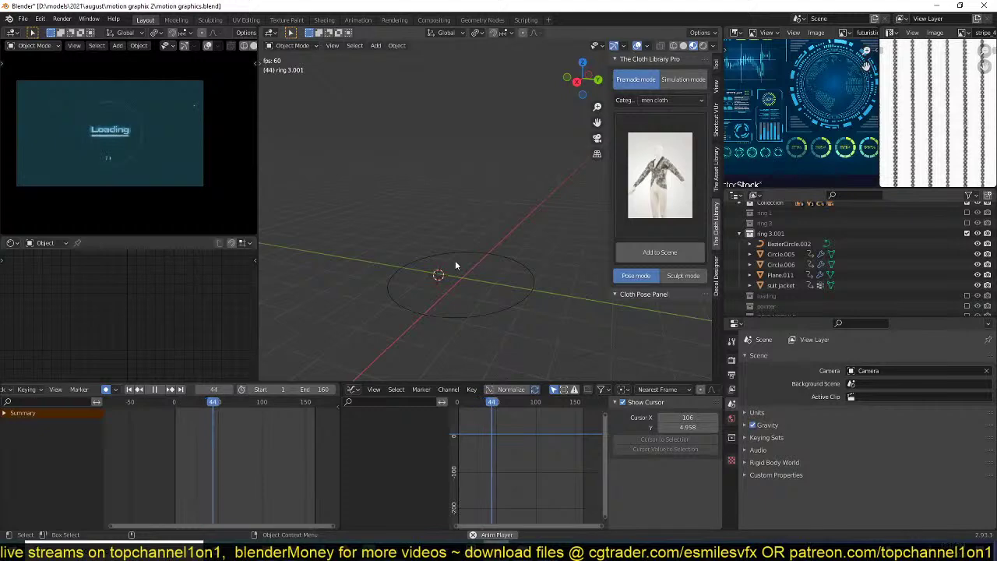
{"action": "left_click", "coordinate": [467, 214]}
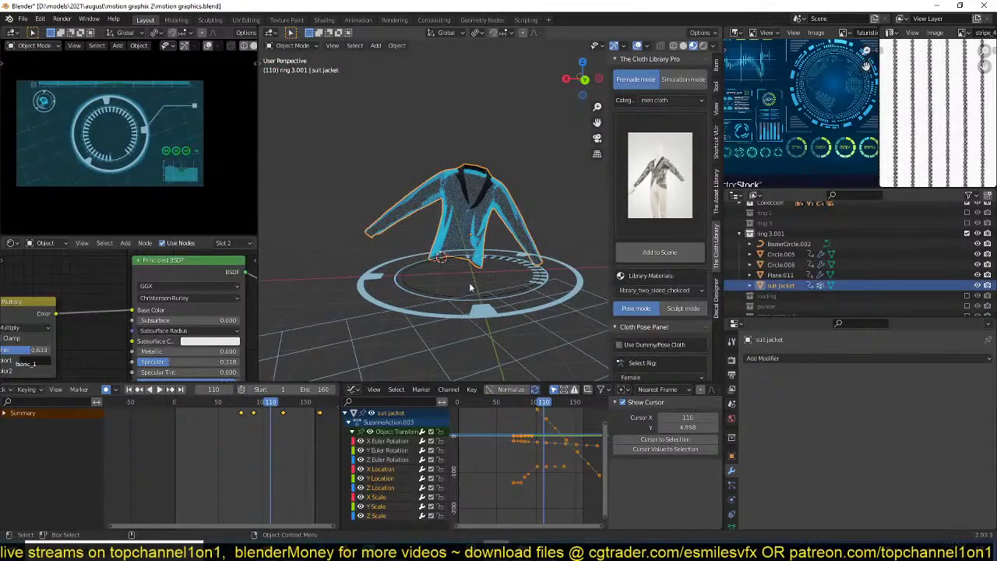
{"action": "key", "text": "space"}
{"action": "key", "text": "space"}
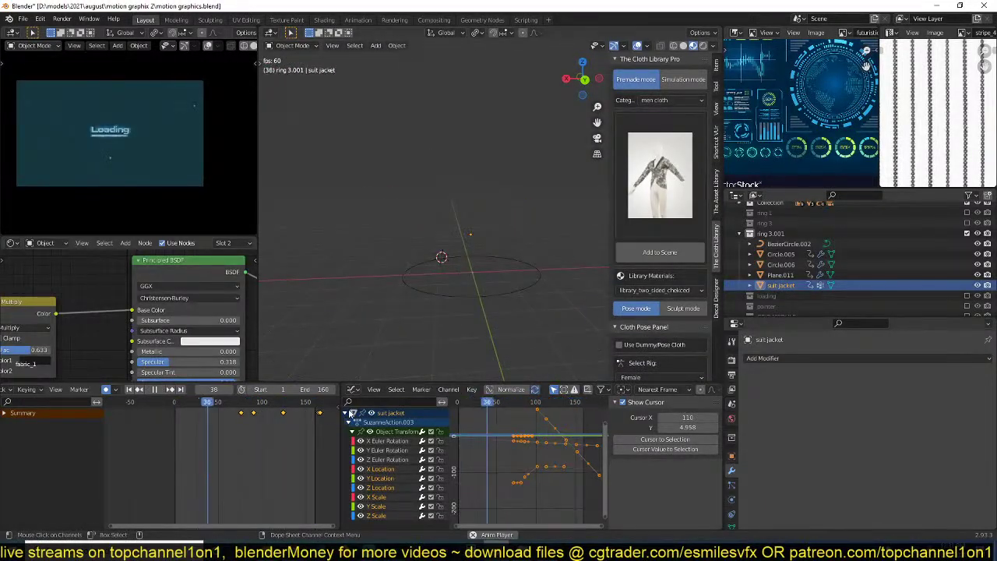
{"action": "key", "text": "space"}
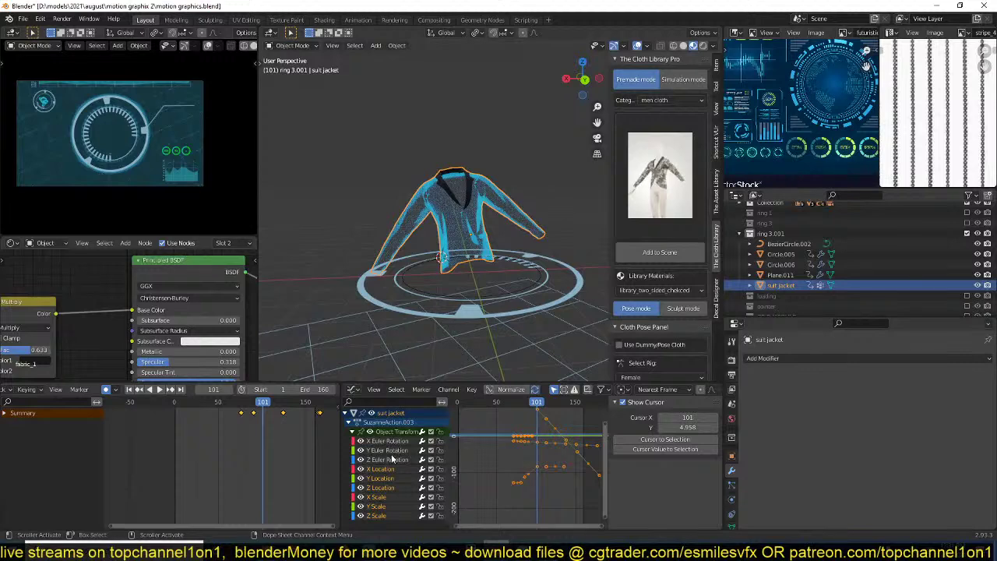
{"action": "key", "text": "space"}
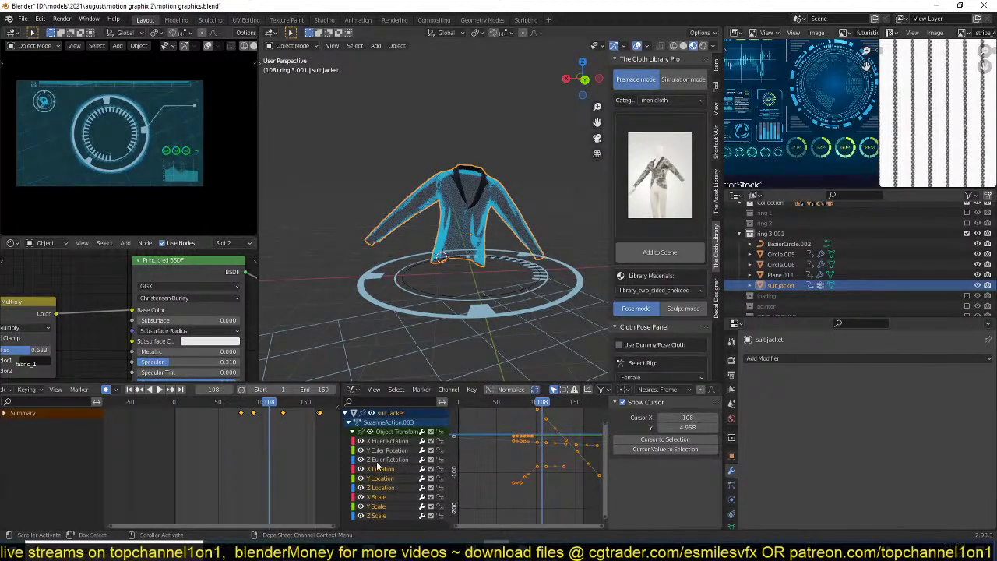
- Disable the suit jacket's Y Euler Rotation channel and replay the animation
{"action": "left_click", "coordinate": [391, 452]}
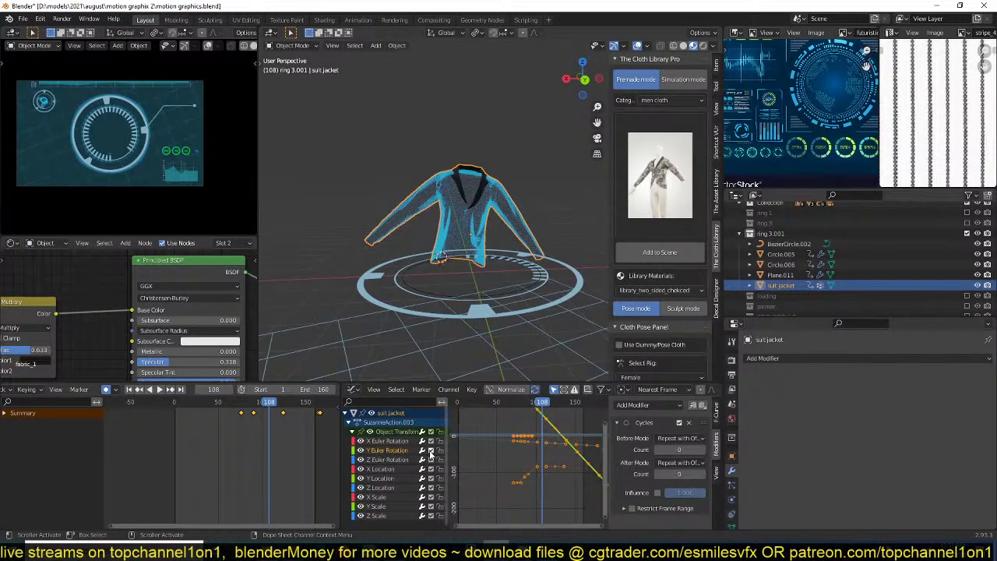
{"action": "key", "text": "space"}
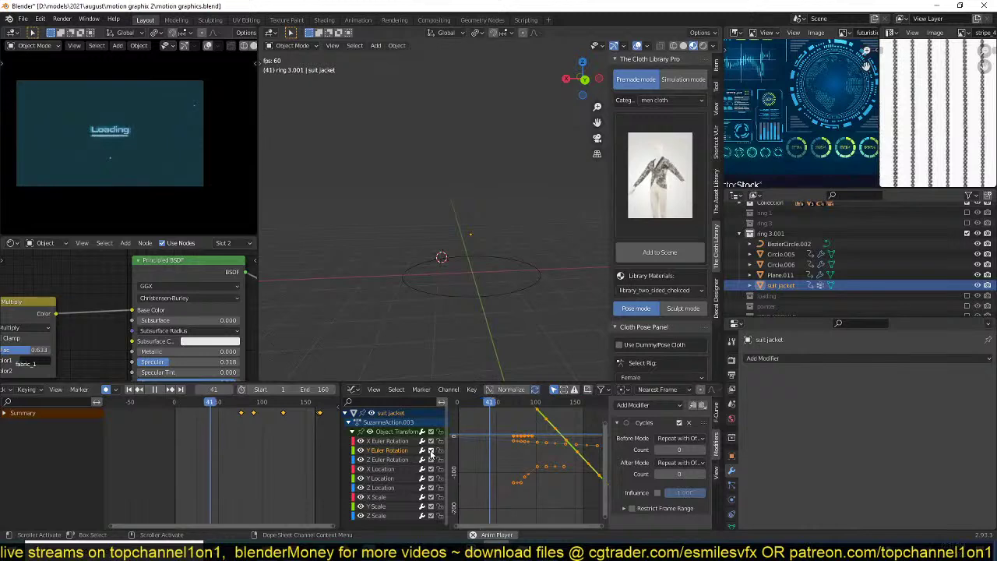
{"action": "key", "text": "space"}
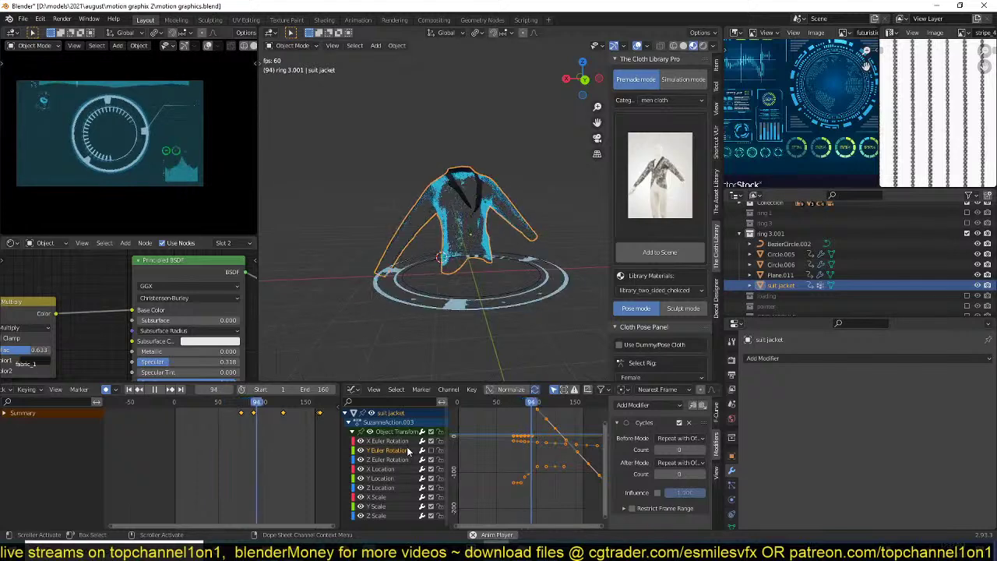
- Disable the suit jacket's X Euler Rotation channel and replay the animation, checking the jacket from another angle
{"action": "key", "text": "space"}
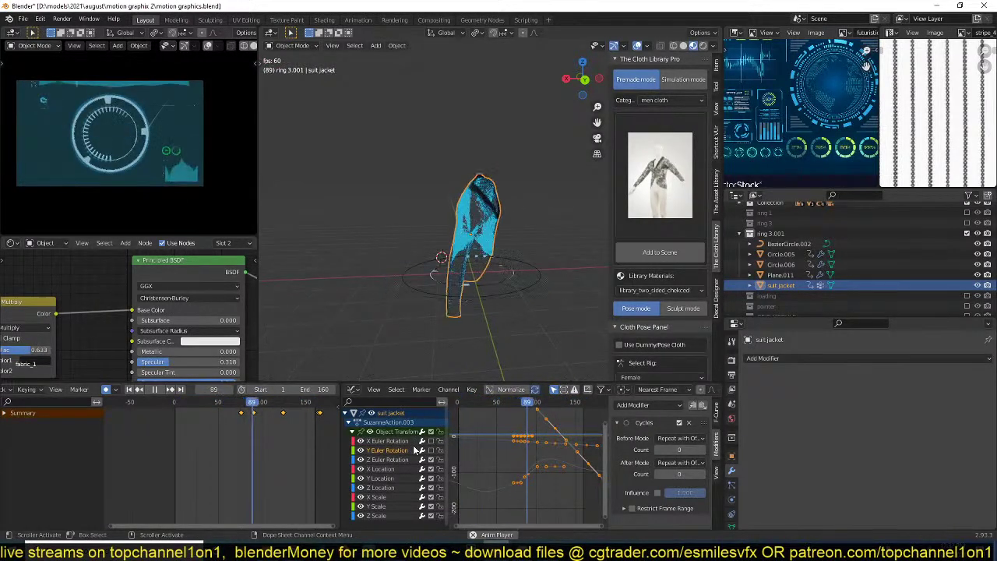
{"action": "left_click", "coordinate": [510, 275]}
{"action": "middle_click_drag", "start_coordinate": [509, 274], "coordinate": [441, 274]}
{"action": "scroll", "coordinate": [442, 274], "scroll_direction": "up", "scroll_amount": 4}
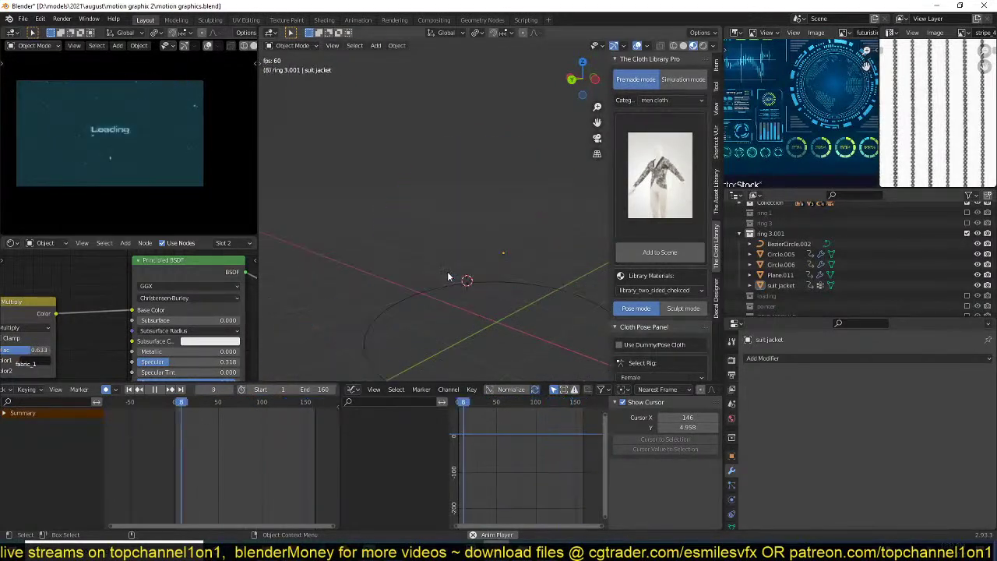
{"action": "scroll", "coordinate": [447, 273], "scroll_direction": "down", "scroll_amount": 4}
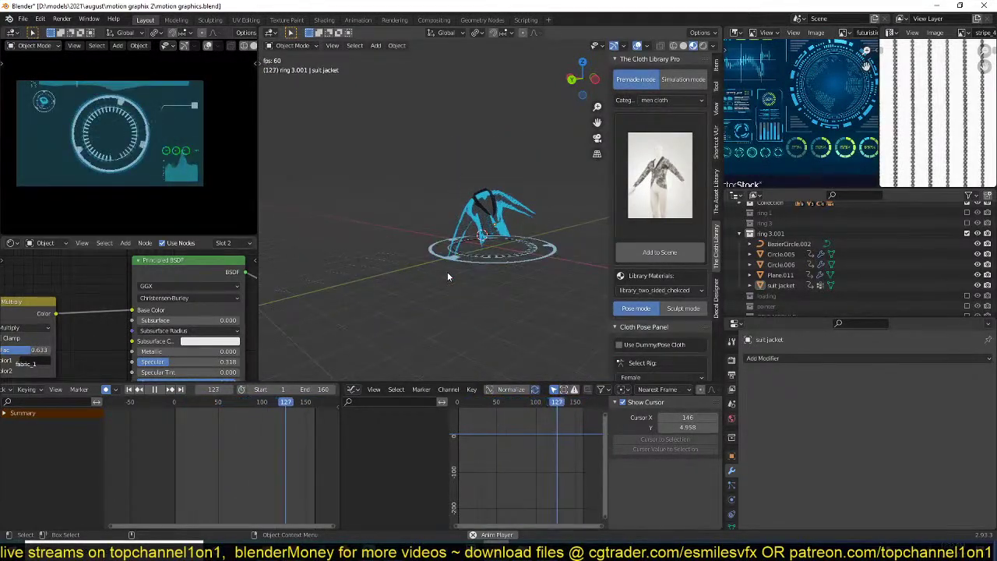
- Extend the animation's end frame to 247 and stop the playback
{"action": "scroll", "coordinate": [301, 404], "scroll_direction": "down", "scroll_amount": 8}
{"action": "left_click_drag", "start_coordinate": [300, 389], "coordinate": [335, 389]}
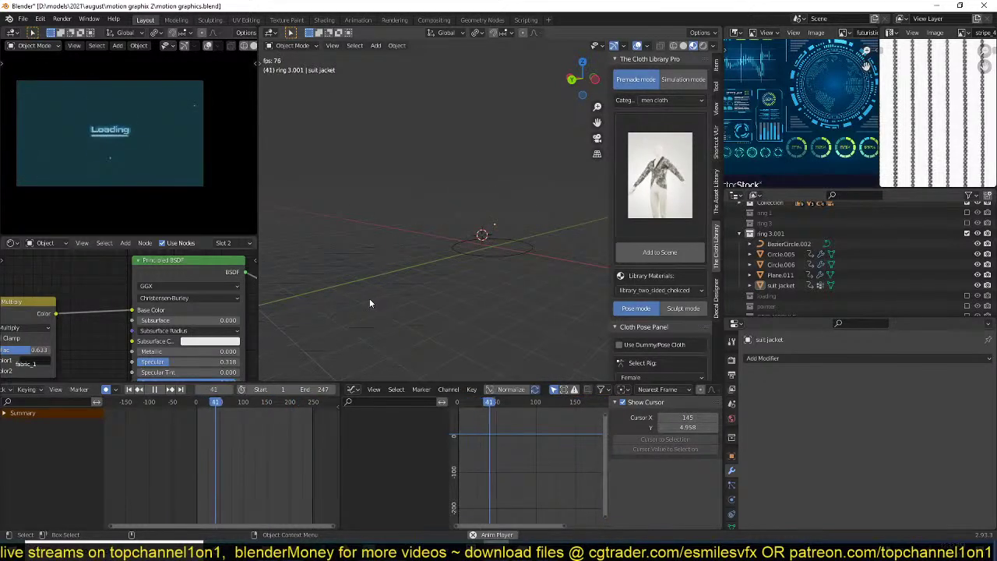
{"action": "key", "text": "space"}
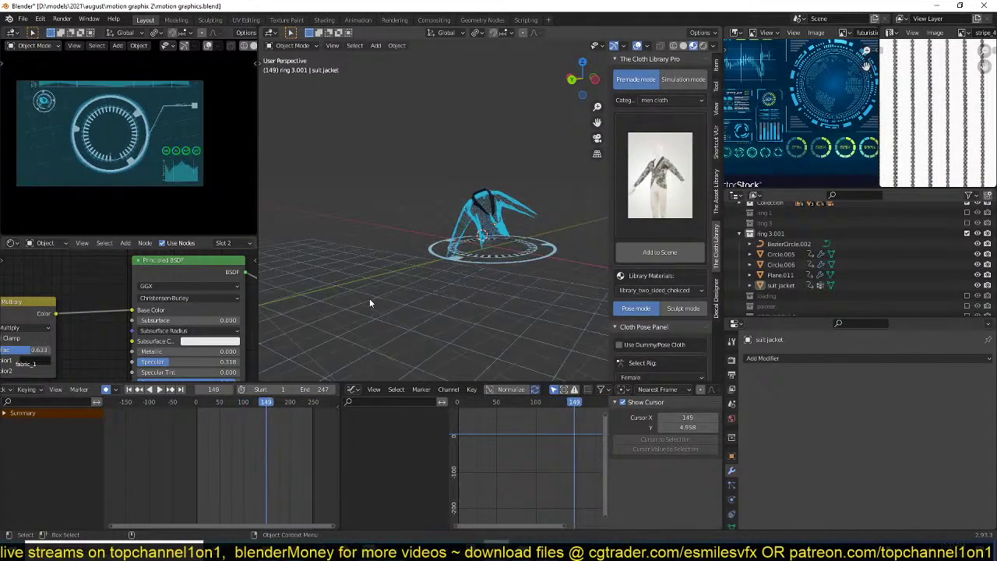
- Rename the ring 3.001 collection as RING 4 and exclude it from the view layer
{"action": "left_click", "coordinate": [485, 230]}
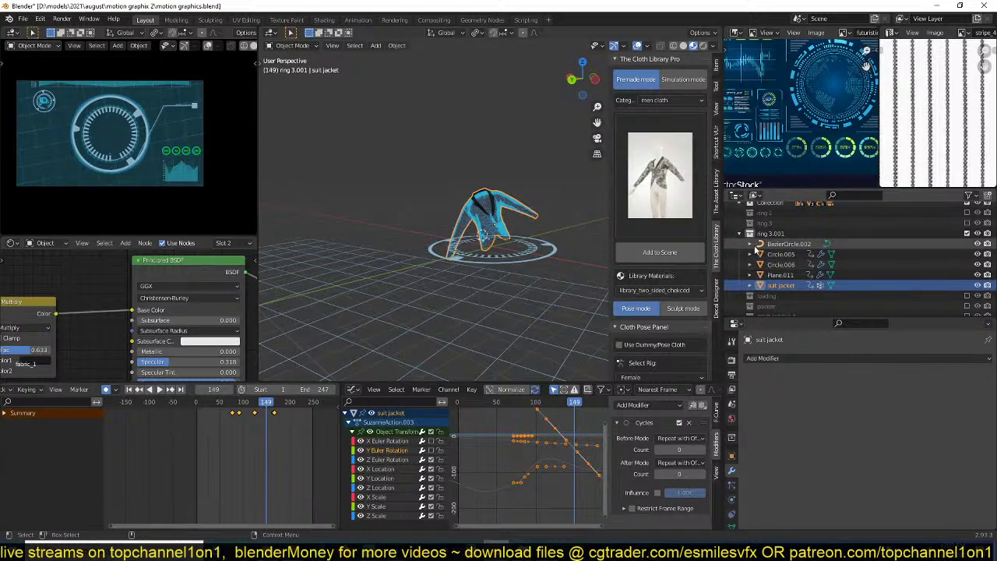
{"action": "left_click", "coordinate": [740, 233]}
{"action": "left_click", "coordinate": [771, 250]}
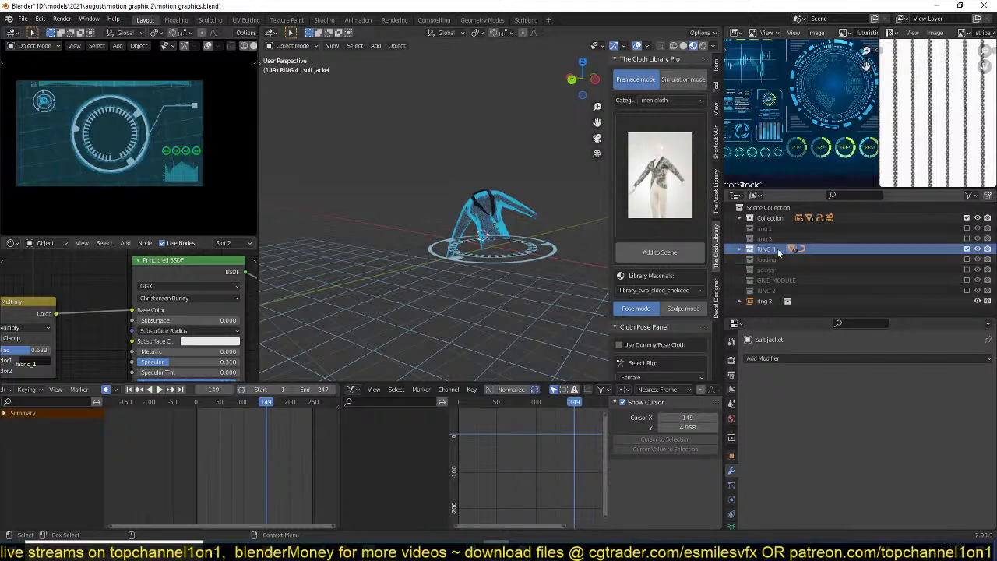
{"action": "left_click", "coordinate": [967, 249]}
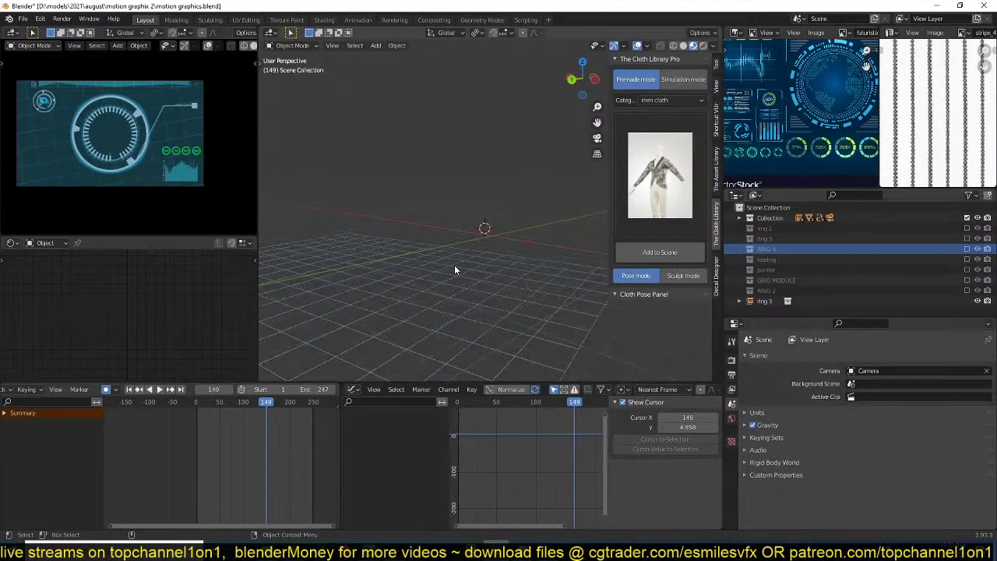
- Show the HUD layout from the top view and save the file
{"action": "key", "text": "KP_7"}
{"action": "middle_click_drag", "start_coordinate": [485, 225], "coordinate": [466, 311], "text": "shift"}
{"action": "scroll", "coordinate": [462, 279], "scroll_direction": "up", "scroll_amount": 9}
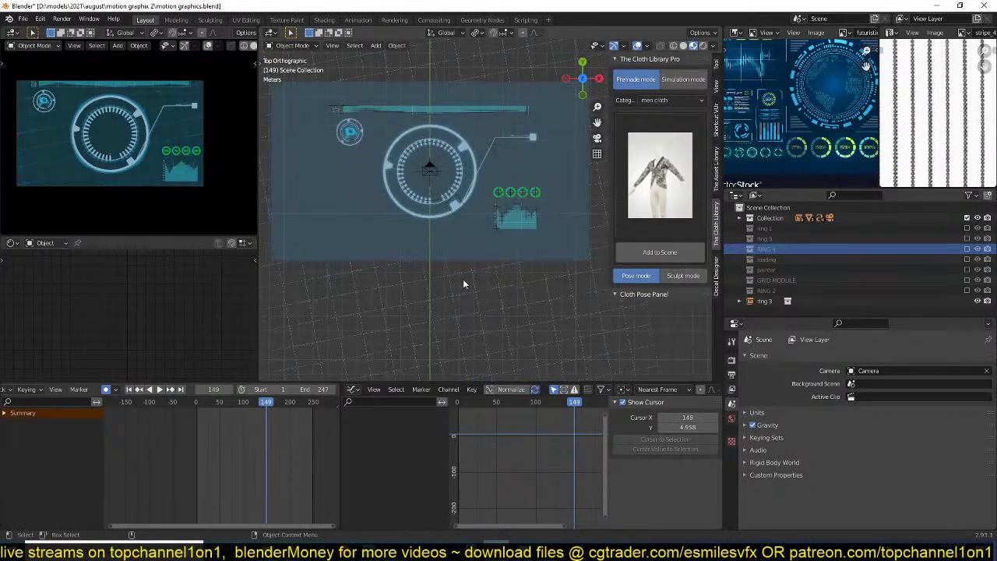
{"action": "key", "text": "ctrl+s"}
- Add a collection instance of RING 4 near the pointer line's end and scale it to about 0.448
{"action": "middle_click_drag", "start_coordinate": [488, 149], "coordinate": [419, 236], "text": "shift"}
{"action": "key", "text": "shift+a"}
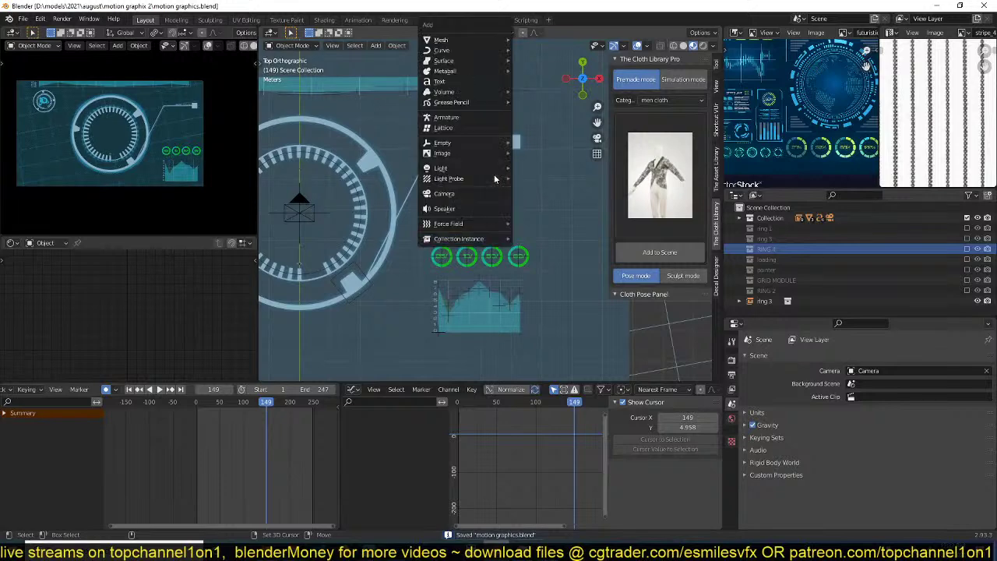
{"action": "mouse_move", "coordinate": [482, 238]}
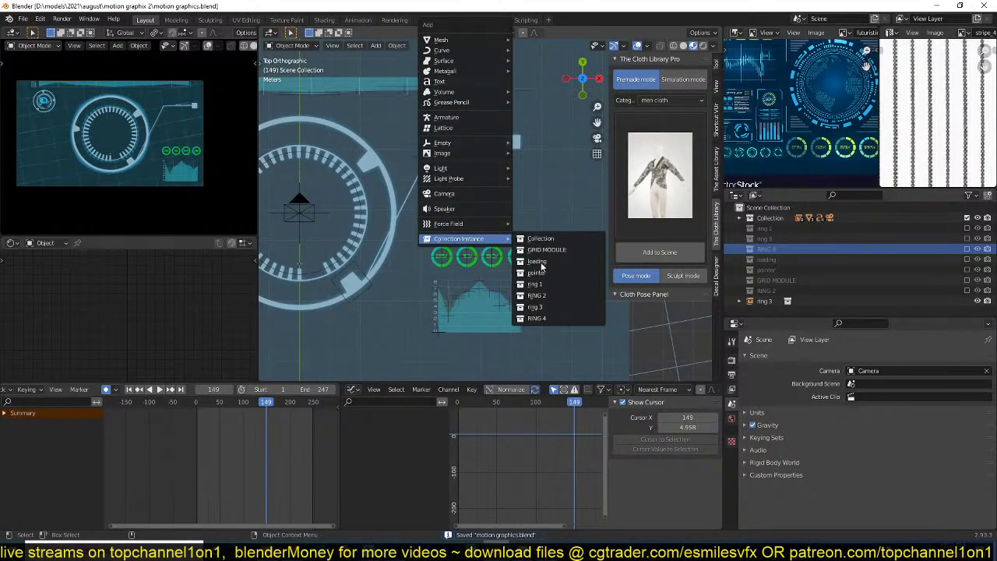
{"action": "left_click", "coordinate": [541, 318]}
{"action": "key", "text": "s"}
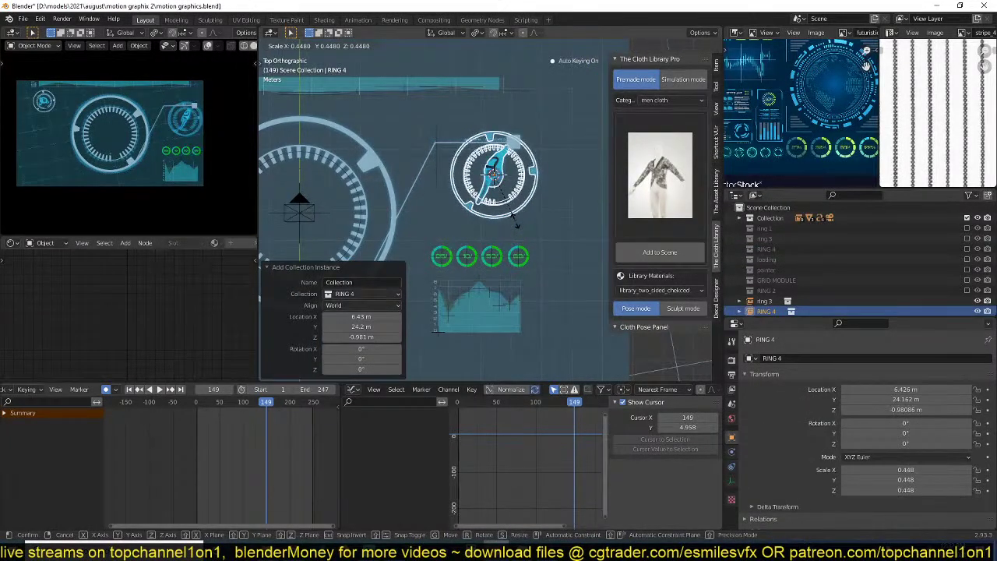
{"action": "left_click", "coordinate": [516, 221]}
- Move the RING 4 instance just above the percentage circles and raise it about 1.05 m along Z
{"action": "key", "text": "g"}
{"action": "left_click", "coordinate": [517, 247]}
{"action": "middle_click_drag", "start_coordinate": [516, 246], "coordinate": [463, 164]}
{"action": "key", "text": "g"}
{"action": "key", "text": "z"}
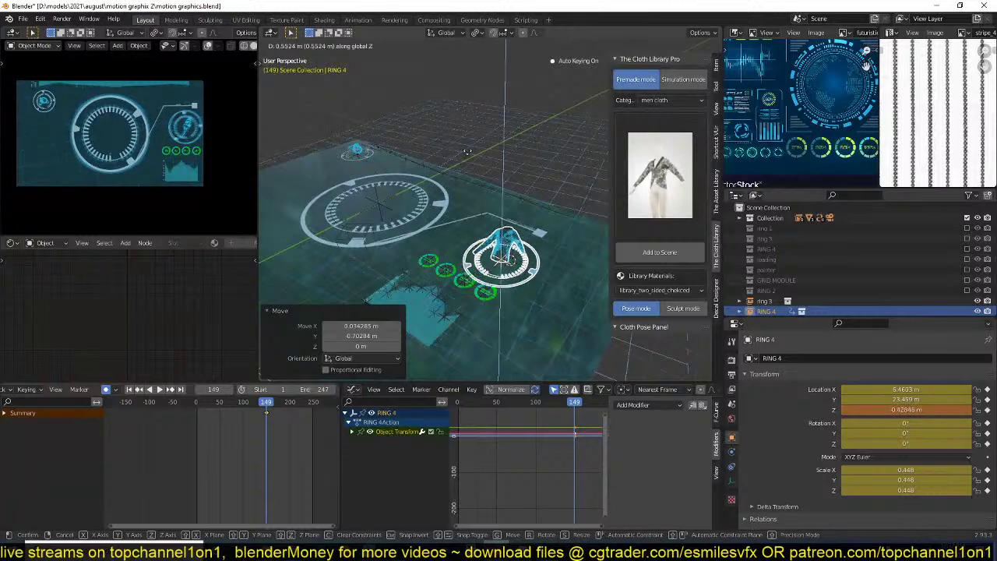
{"action": "left_click", "coordinate": [482, 142]}
- Delete the RING 4 instance's keyframes at frame 149 and save the file
{"action": "key", "text": "x"}
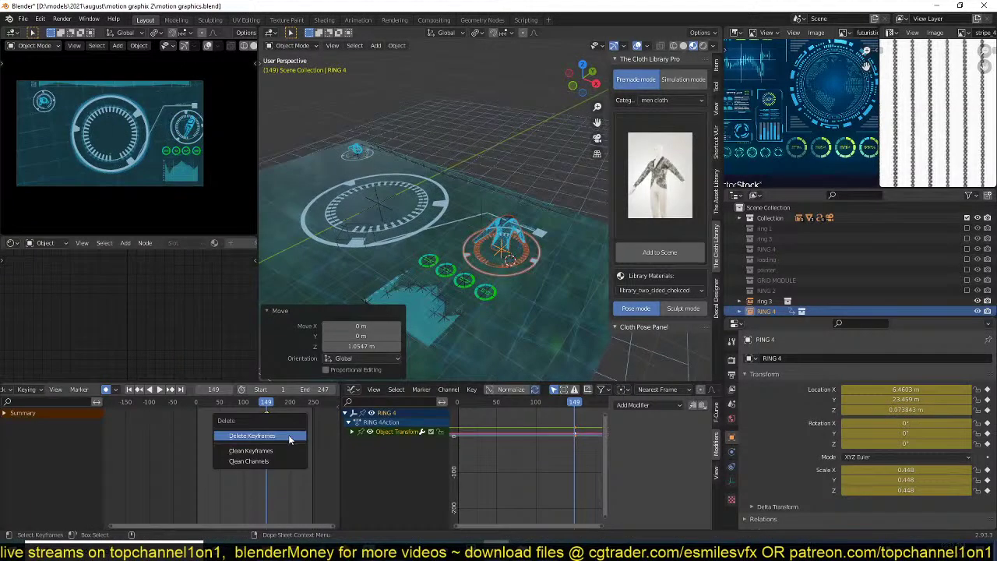
{"action": "left_click", "coordinate": [289, 441]}
{"action": "key", "text": "ctrl+s"}
- Play the animation to check the RING 4 hologram within the HUD
{"action": "key", "text": "space"}
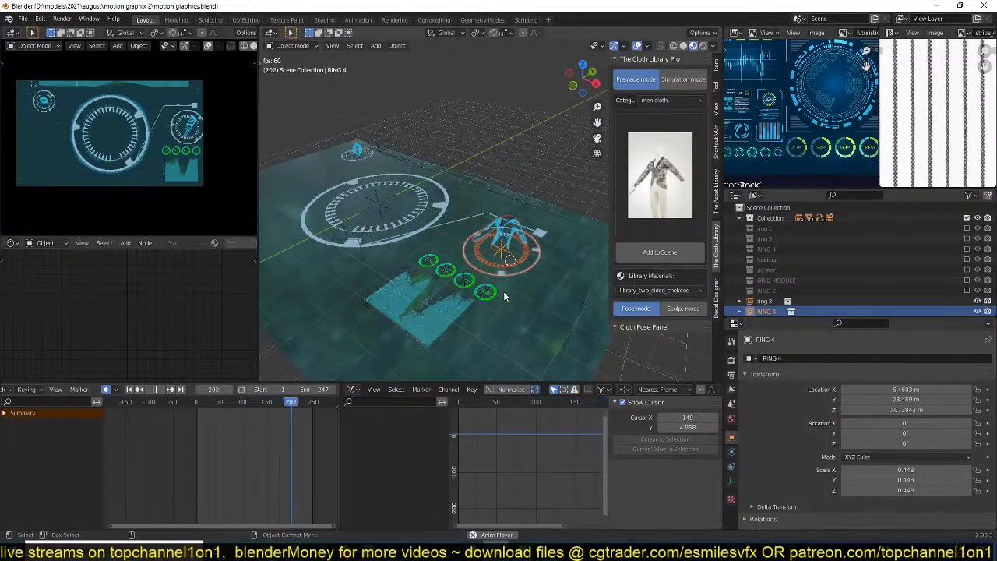
{"action": "key", "text": "space"}
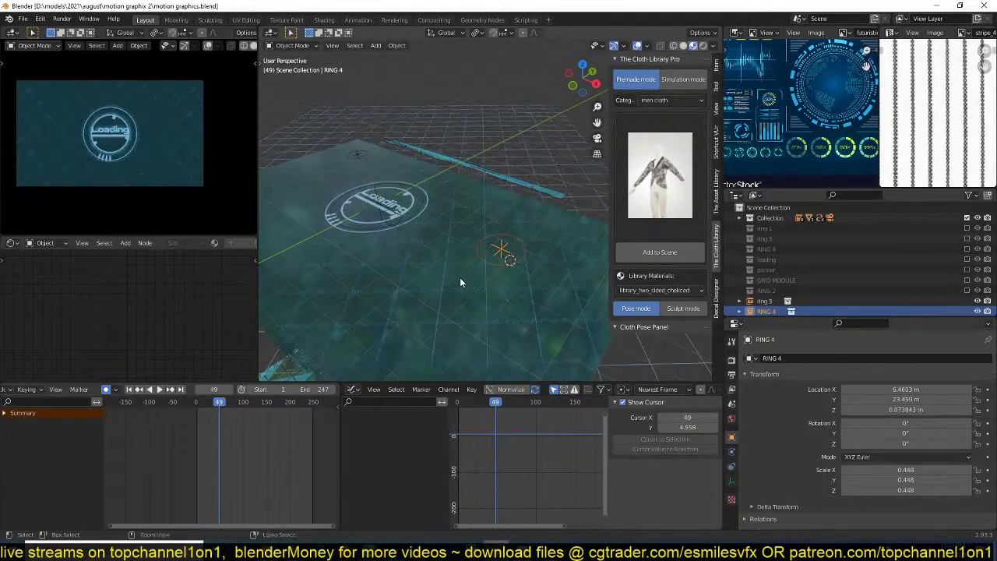
- Render the full animation, looking at the futuristic HUD reference image in the web browser during the render
{"action": "left_click", "coordinate": [63, 19]}
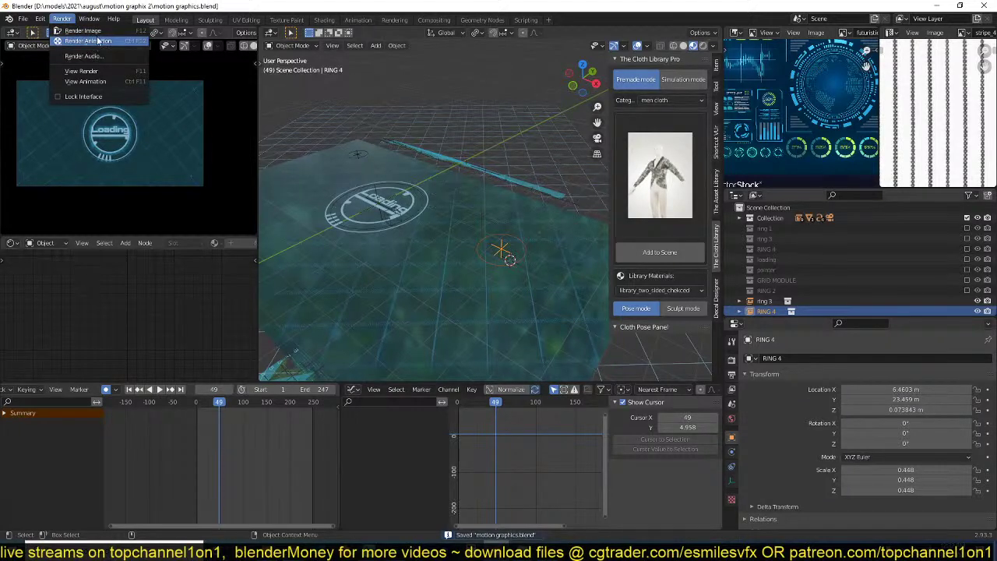
{"action": "left_click", "coordinate": [97, 40]}
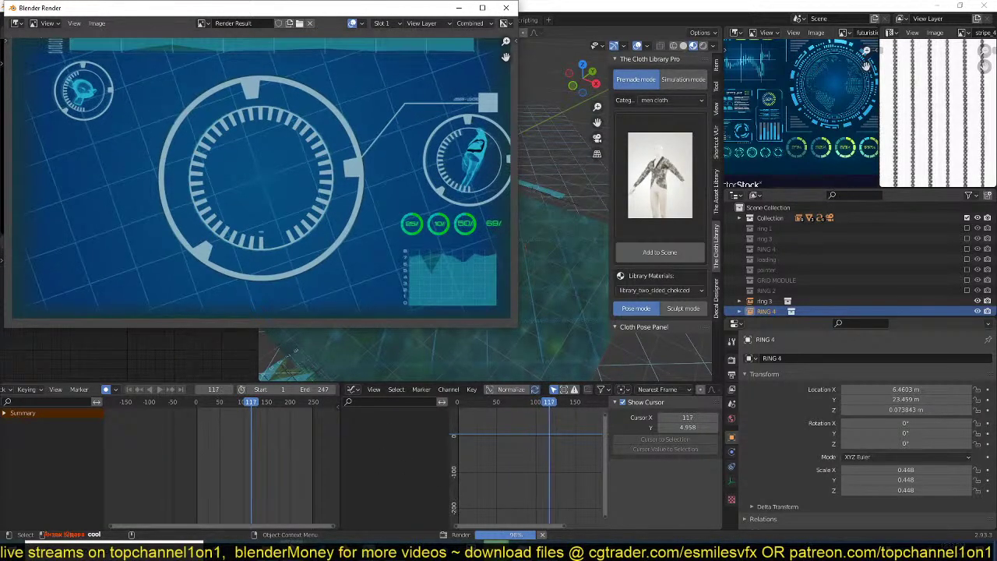
{"action": "mouse_move", "coordinate": [293, 553]}
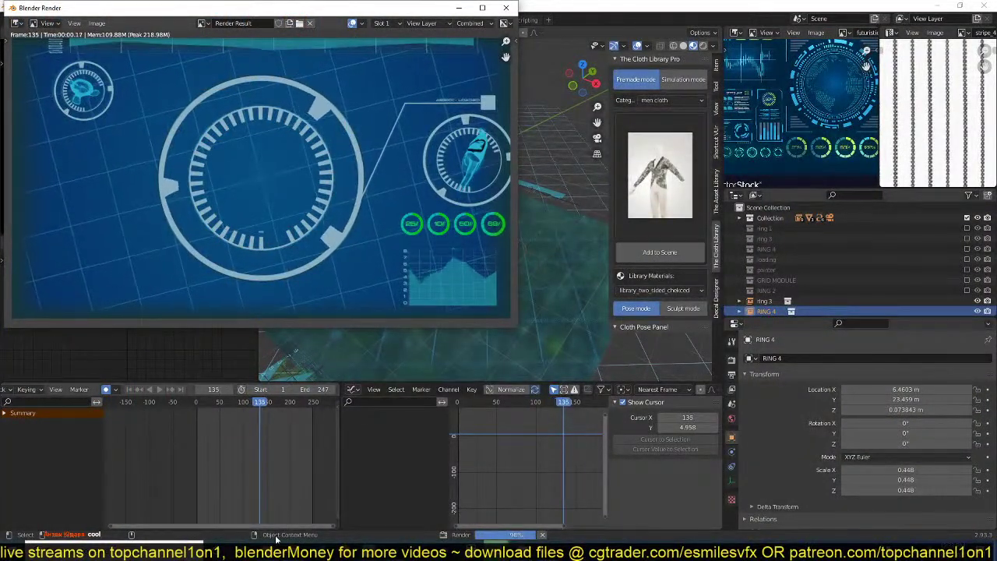
{"action": "mouse_move", "coordinate": [296, 552]}
{"action": "left_click", "coordinate": [303, 518]}
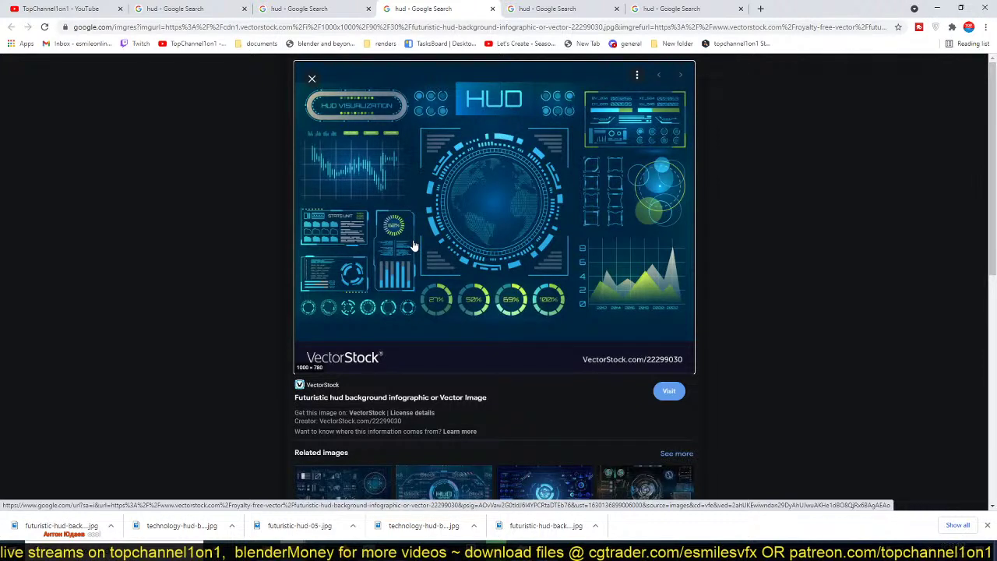
{"action": "mouse_move", "coordinate": [483, 528]}
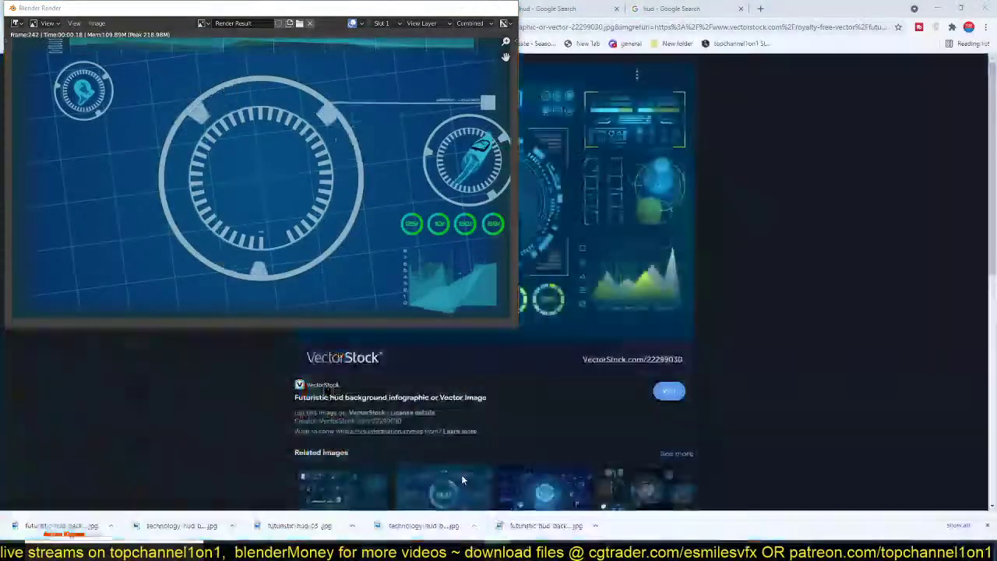
{"action": "left_click", "coordinate": [461, 477]}
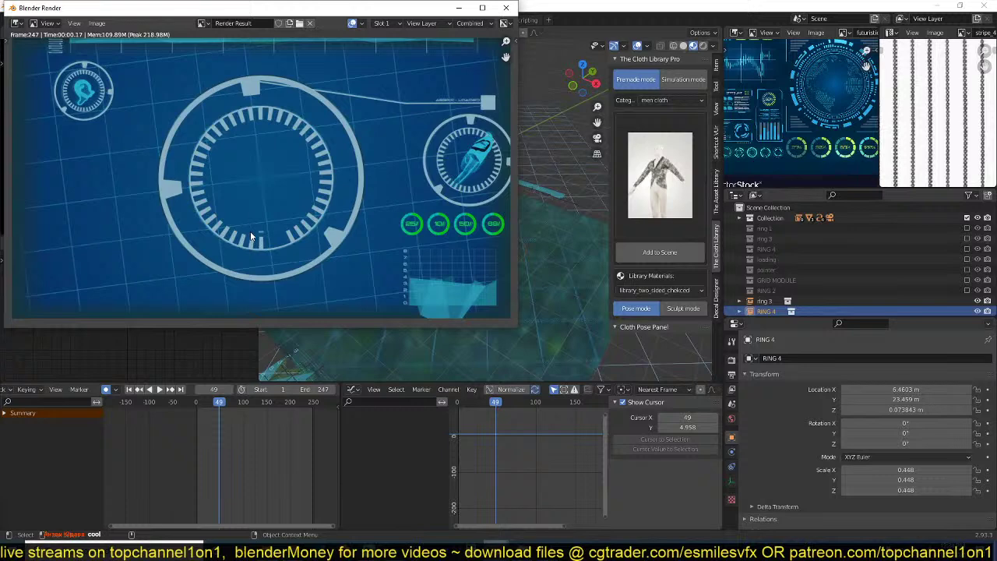
- Close the render window, watch the rendered animation in the animation player and close the player
{"action": "left_click", "coordinate": [514, 7]}
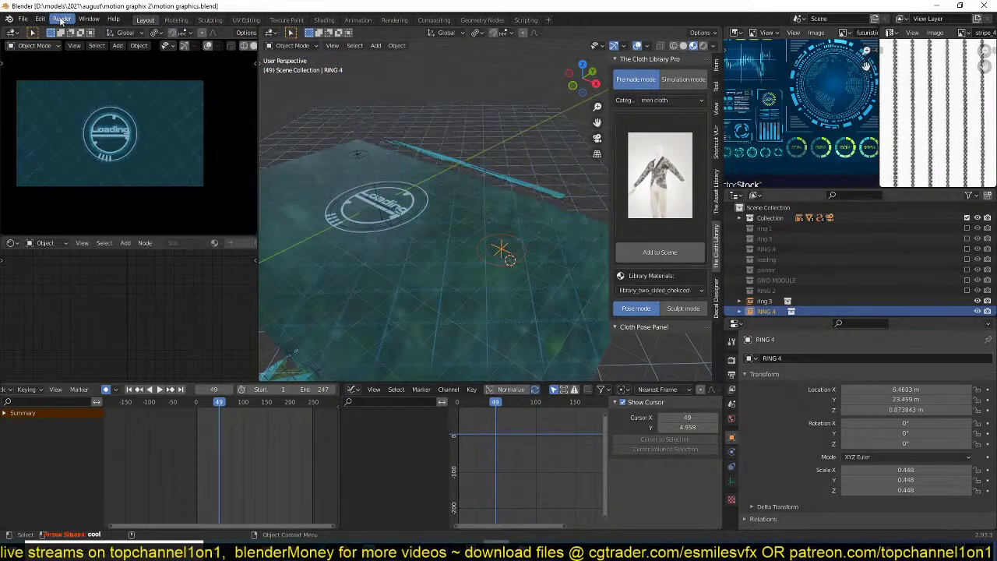
{"action": "left_click", "coordinate": [62, 19]}
{"action": "left_click", "coordinate": [94, 82]}
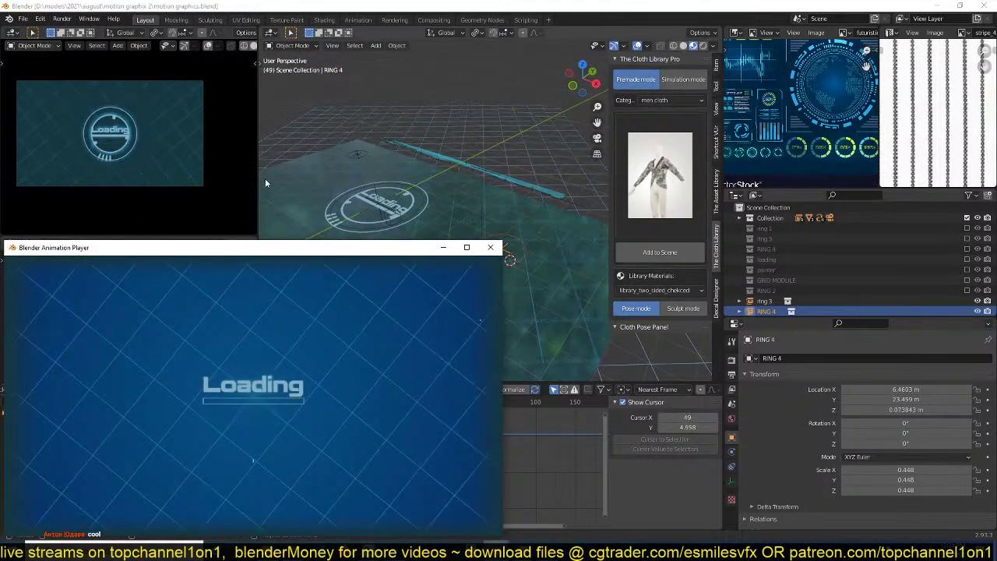
{"action": "left_click_drag", "start_coordinate": [234, 251], "coordinate": [310, 88]}
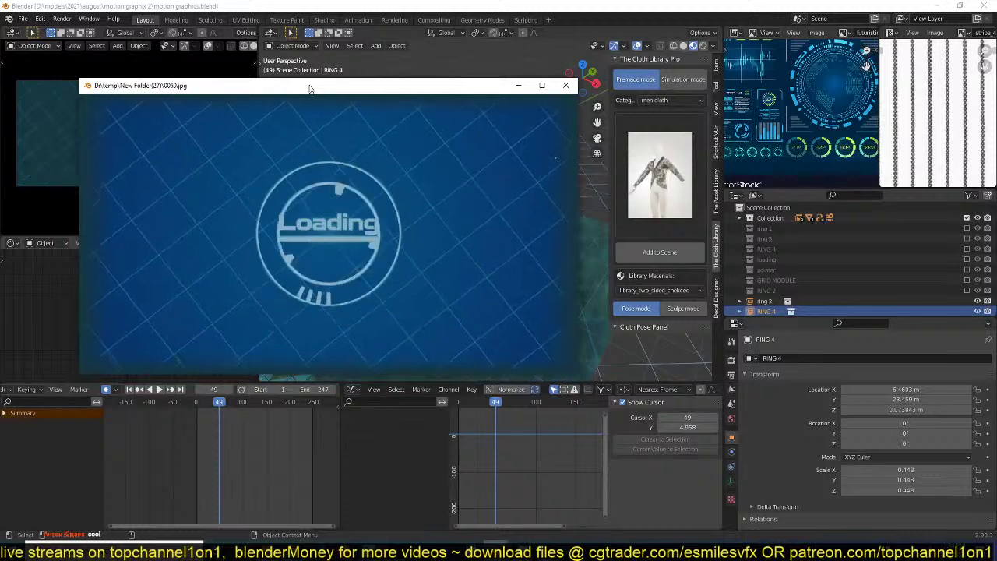
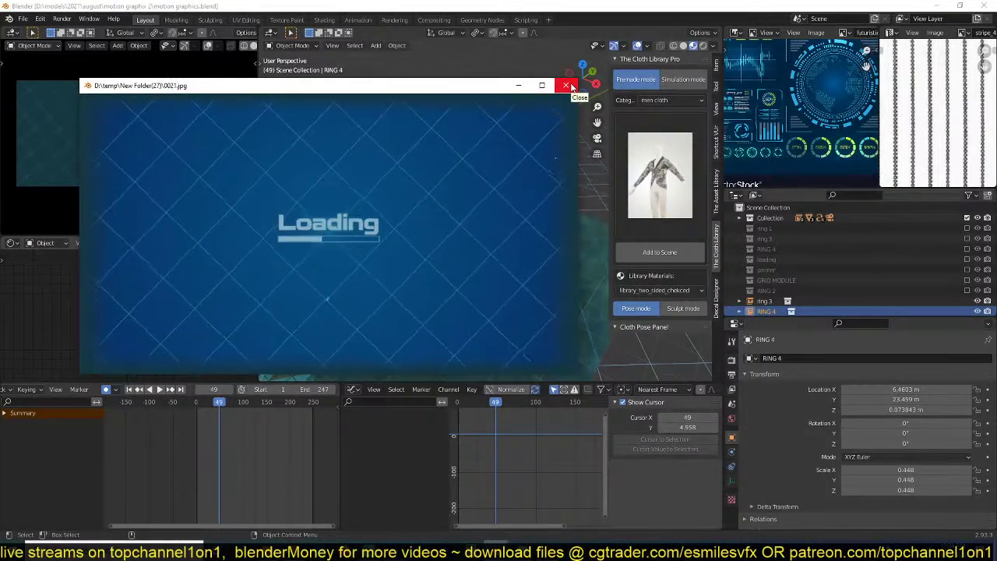
{"action": "left_click", "coordinate": [568, 85]}
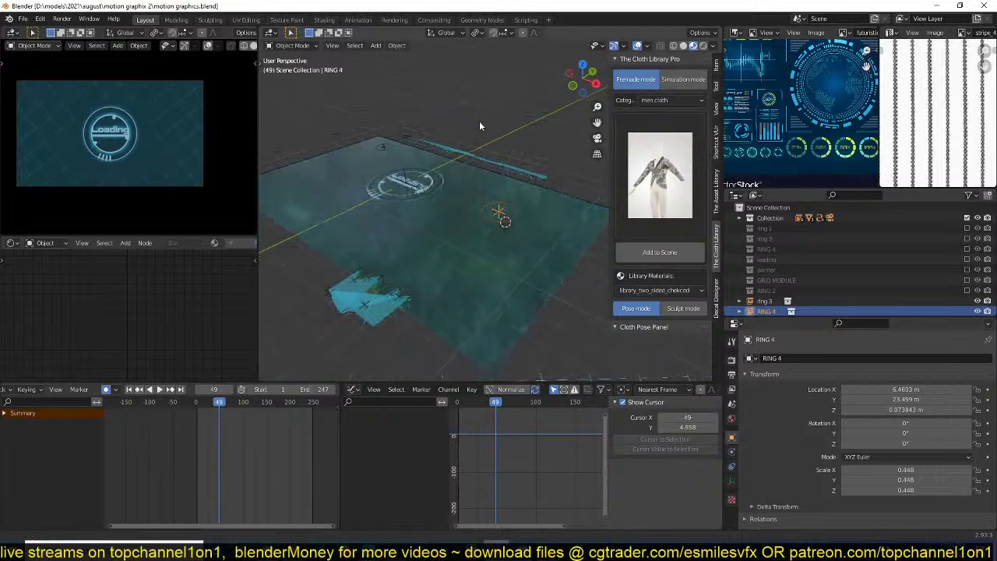
- Delete the teal plane tinting the background and undo the extra deletion of the blue background plane
{"action": "left_click", "coordinate": [479, 238]}
{"action": "middle_click_drag", "start_coordinate": [479, 241], "coordinate": [452, 228]}
{"action": "key", "text": "x"}
{"action": "left_click", "coordinate": [446, 246]}
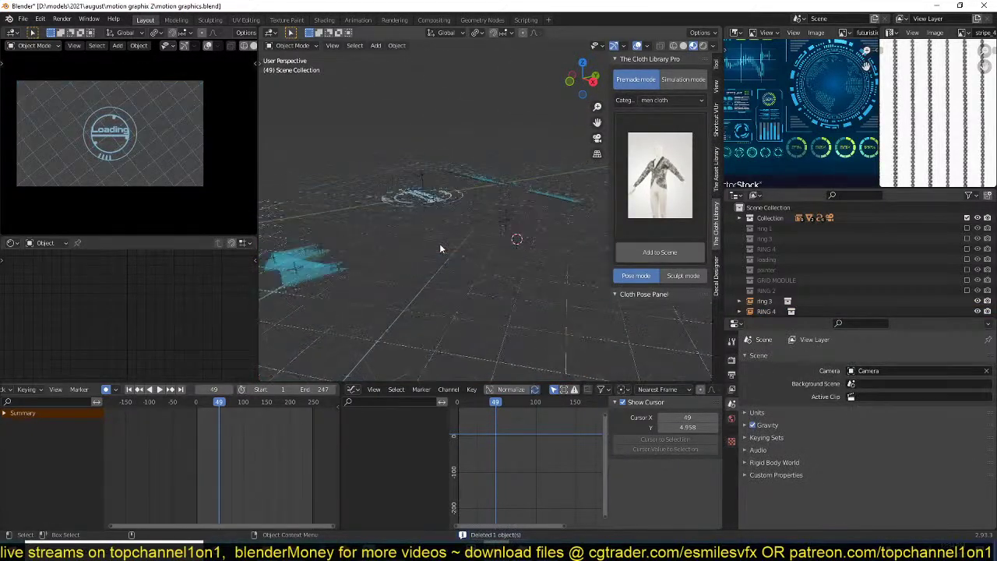
{"action": "key", "text": "KP_7"}
{"action": "key", "text": "ctrl+z"}
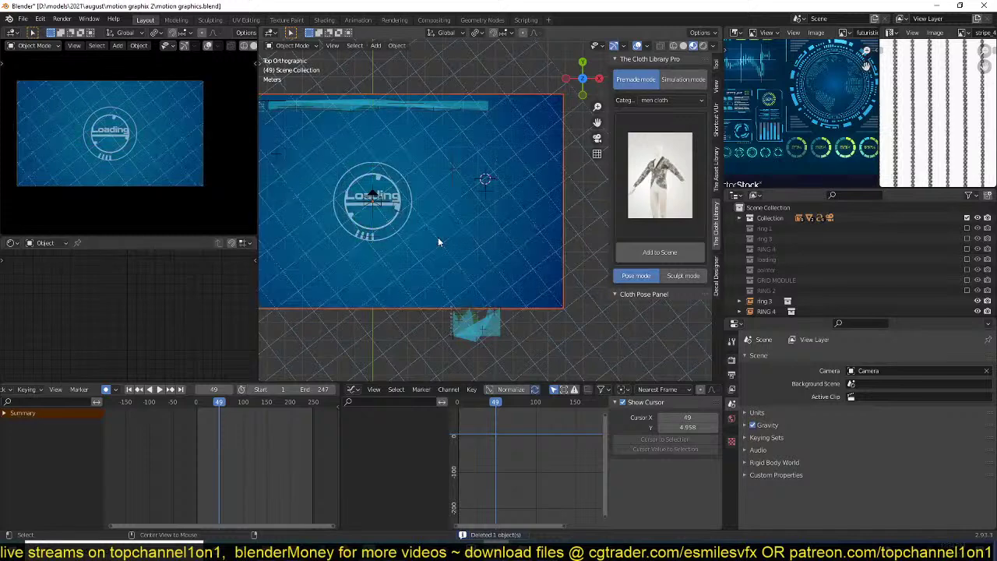
- Deselect the background plane and save the file
{"action": "key", "text": "ctrl+s"}
{"action": "left_click", "coordinate": [432, 232]}
{"action": "middle_click_drag", "start_coordinate": [409, 225], "coordinate": [449, 229], "text": "shift"}
{"action": "key", "text": "ctrl+s"}
{"action": "key", "text": "ctrl+s"}
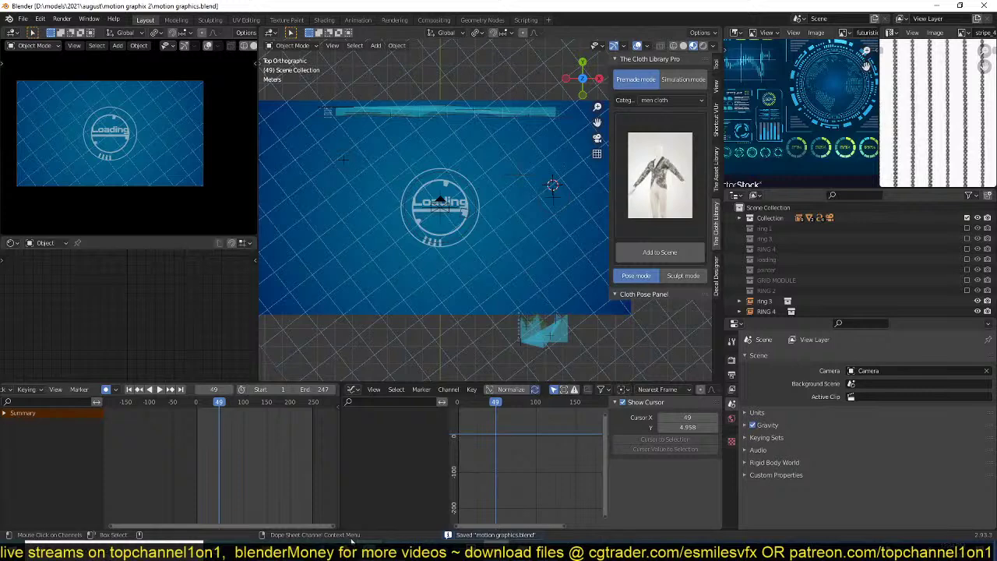
- Add a text object and clear its location to place it at the world origin, outside the HUD background
{"action": "middle_click_drag", "start_coordinate": [395, 253], "coordinate": [452, 238], "text": "shift"}
{"action": "scroll", "coordinate": [446, 227], "scroll_direction": "down", "scroll_amount": 4}
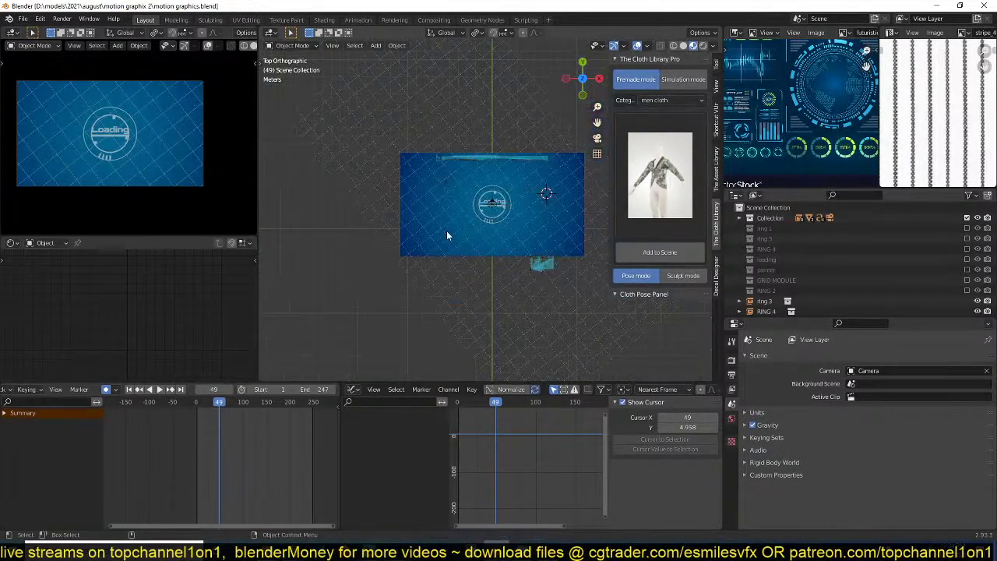
{"action": "middle_click_drag", "start_coordinate": [500, 324], "coordinate": [443, 265], "text": "shift"}
{"action": "scroll", "coordinate": [460, 272], "scroll_direction": "down", "scroll_amount": 3}
{"action": "middle_click_drag", "start_coordinate": [621, 363], "coordinate": [513, 277], "text": "shift"}
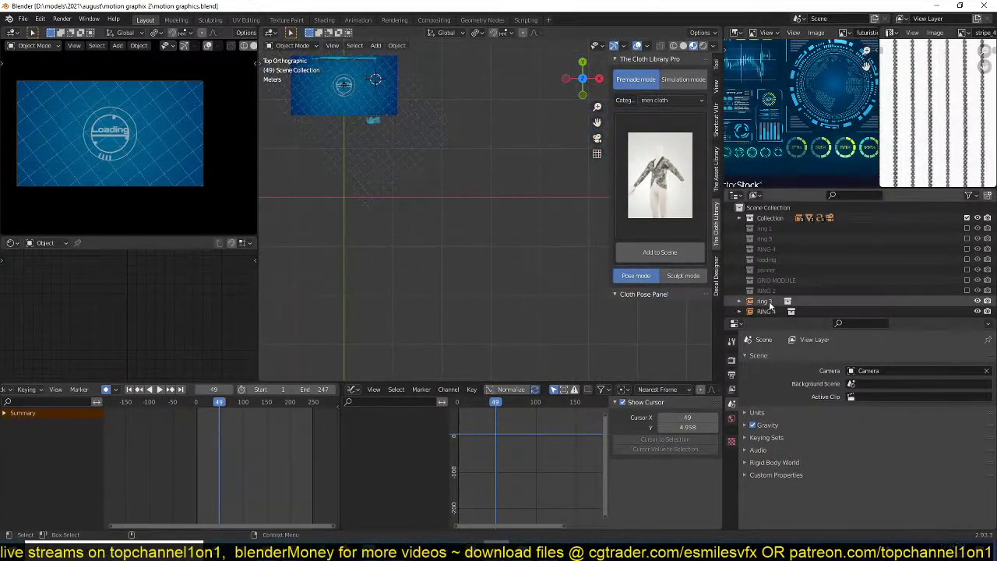
{"action": "scroll", "coordinate": [768, 304], "scroll_direction": "down", "scroll_amount": 2}
{"action": "scroll", "coordinate": [467, 282], "scroll_direction": "up", "scroll_amount": 2}
{"action": "key", "text": "shift+a"}
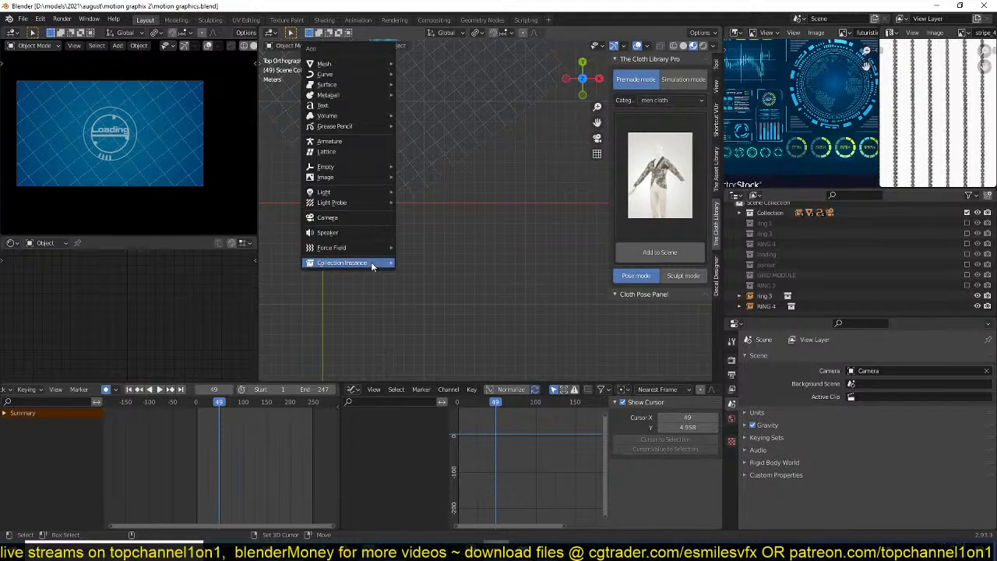
{"action": "left_click", "coordinate": [355, 107]}
{"action": "key", "text": "alt+g"}
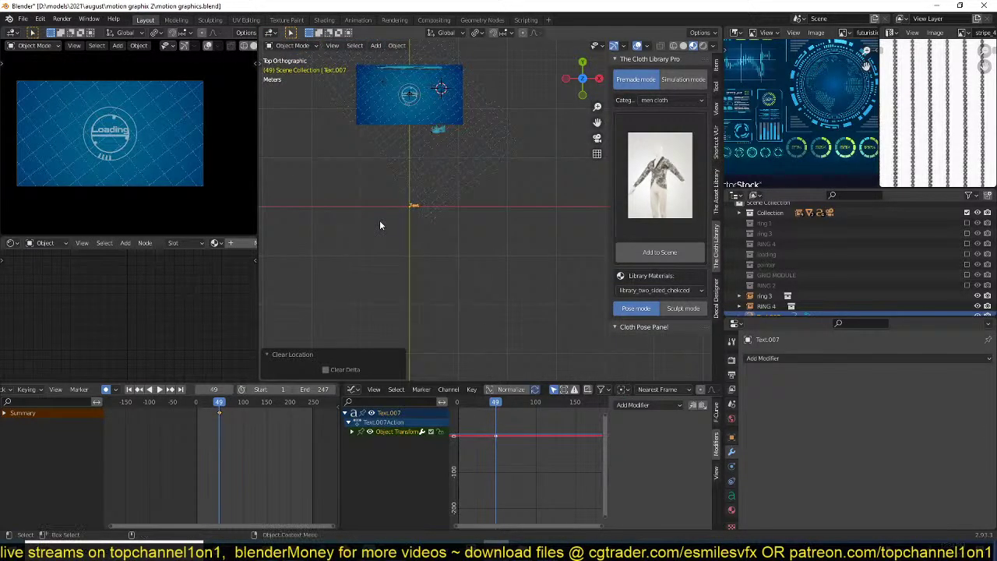
{"action": "key", "text": "KP_Decimal"}
{"action": "scroll", "coordinate": [380, 221], "scroll_direction": "down", "scroll_amount": 6}
{"action": "middle_click_drag", "start_coordinate": [450, 187], "coordinate": [423, 206], "text": "shift"}
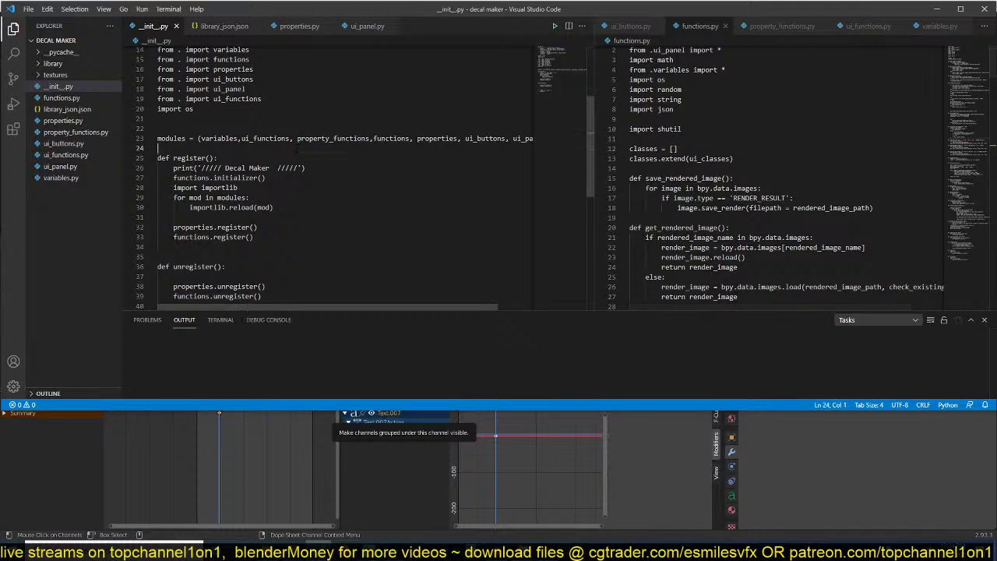
- Look through properties.py and ui_functions.py in the decal maker project for code to reuse as text
{"action": "left_click", "coordinate": [101, 122]}
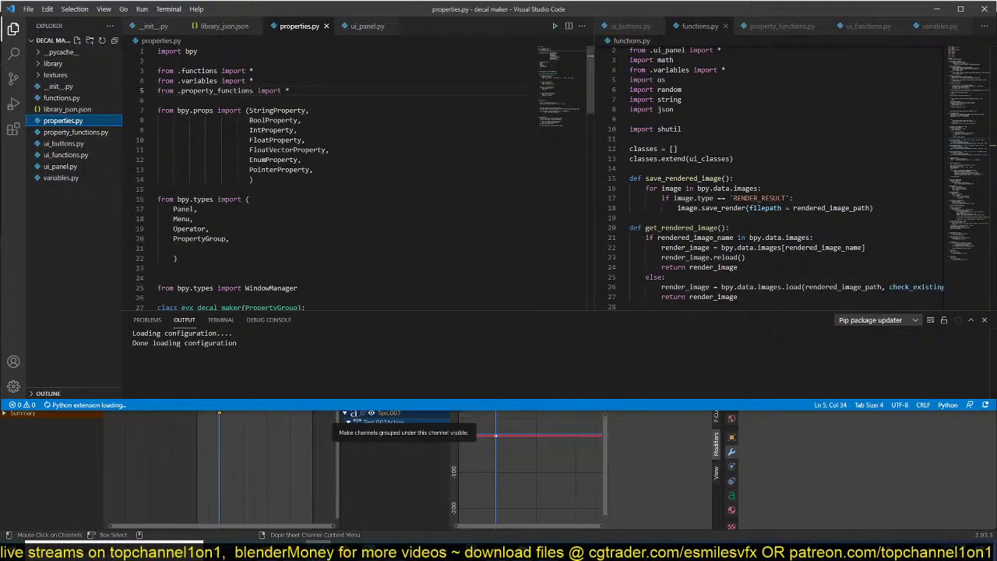
{"action": "left_click", "coordinate": [66, 155]}
{"action": "scroll", "coordinate": [222, 160], "scroll_direction": "down", "scroll_amount": 1}
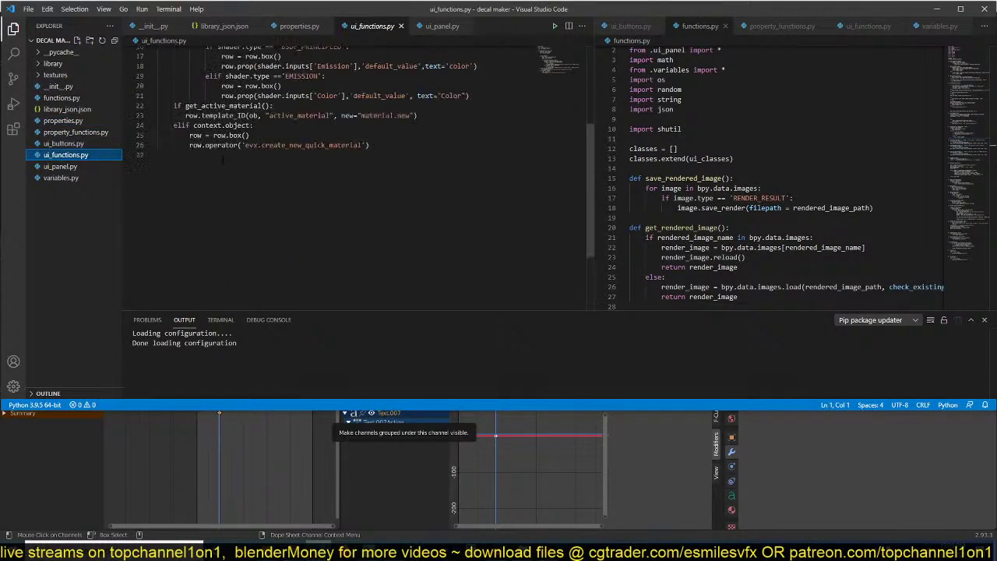
{"action": "scroll", "coordinate": [222, 160], "scroll_direction": "up", "scroll_amount": 5}
{"action": "scroll", "coordinate": [222, 159], "scroll_direction": "down", "scroll_amount": 3}
{"action": "scroll", "coordinate": [222, 159], "scroll_direction": "up", "scroll_amount": 3}
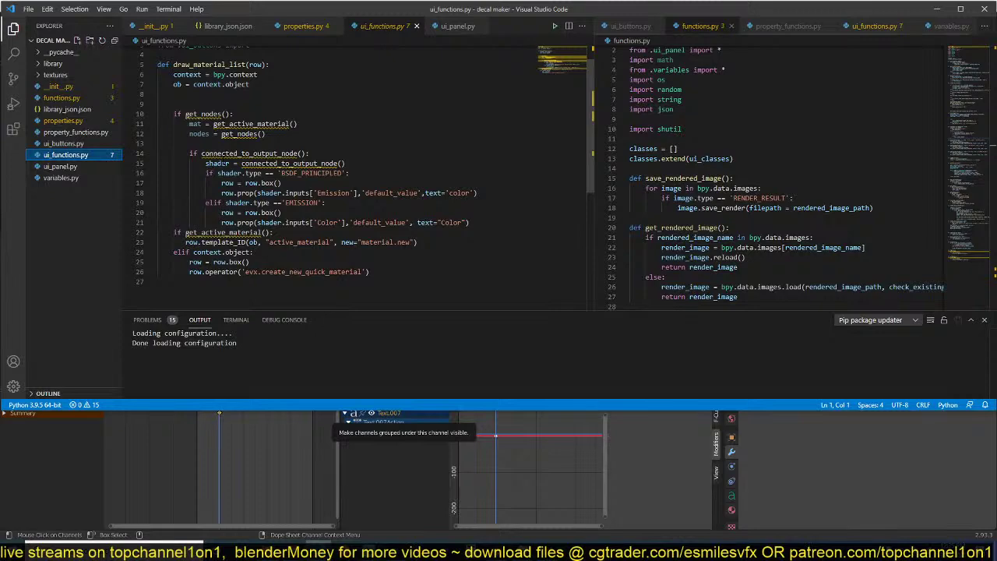
- Open ui_panel.py and copy its entire code
{"action": "left_click", "coordinate": [61, 166]}
{"action": "scroll", "coordinate": [158, 140], "scroll_direction": "down", "scroll_amount": 20}
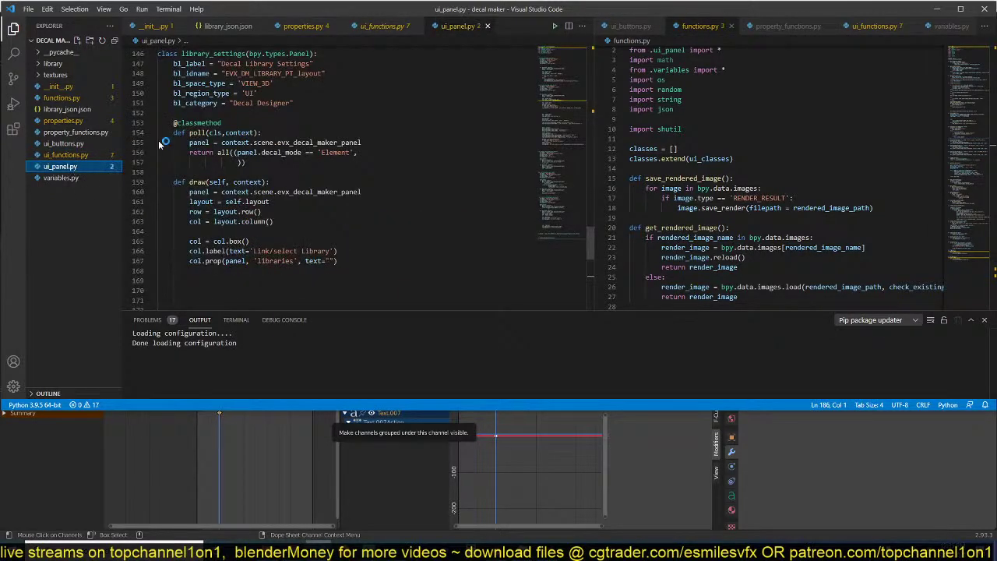
{"action": "scroll", "coordinate": [332, 180], "scroll_direction": "down", "scroll_amount": 1}
{"action": "scroll", "coordinate": [331, 179], "scroll_direction": "up", "scroll_amount": 3}
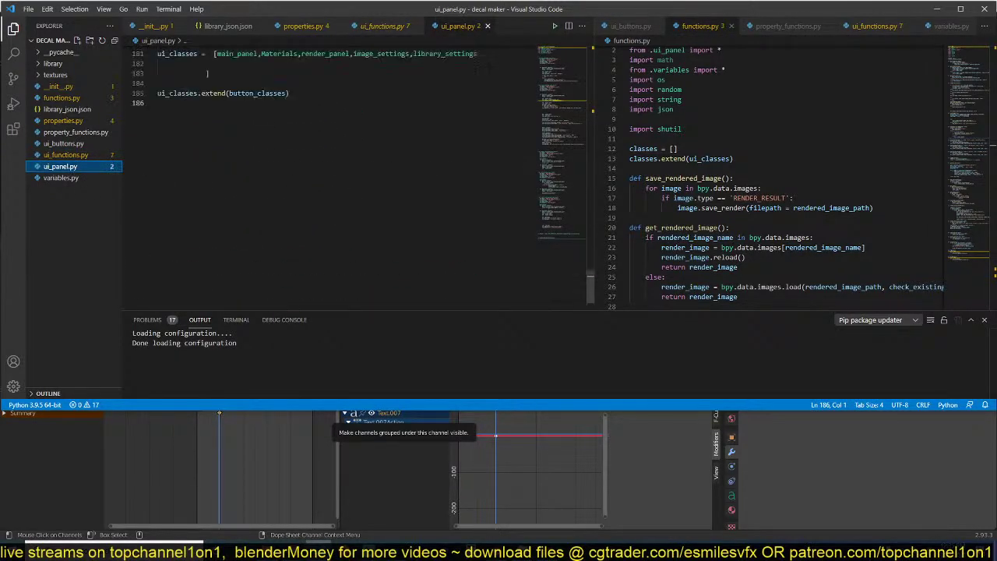
{"action": "left_click", "coordinate": [554, 114]}
{"action": "scroll", "coordinate": [331, 179], "scroll_direction": "up", "scroll_amount": 5}
{"action": "scroll", "coordinate": [331, 179], "scroll_direction": "up", "scroll_amount": 4}
{"action": "key", "text": "ctrl+a"}
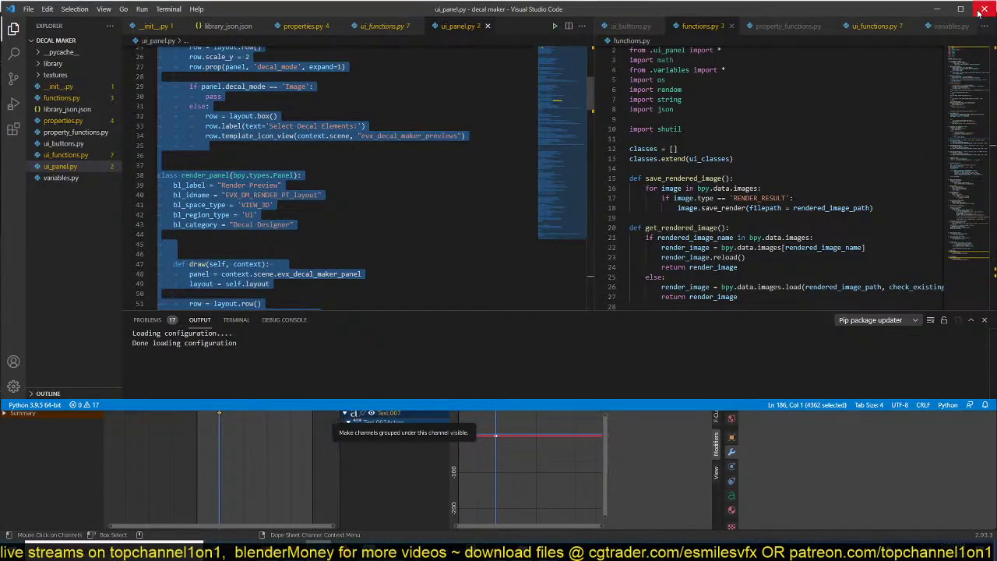
- Switch to Blender, replace the text object's content with the copied ui_panel.py code, and deselect it
{"action": "key", "text": "alt+Tab"}
{"action": "key", "text": "Tab"}
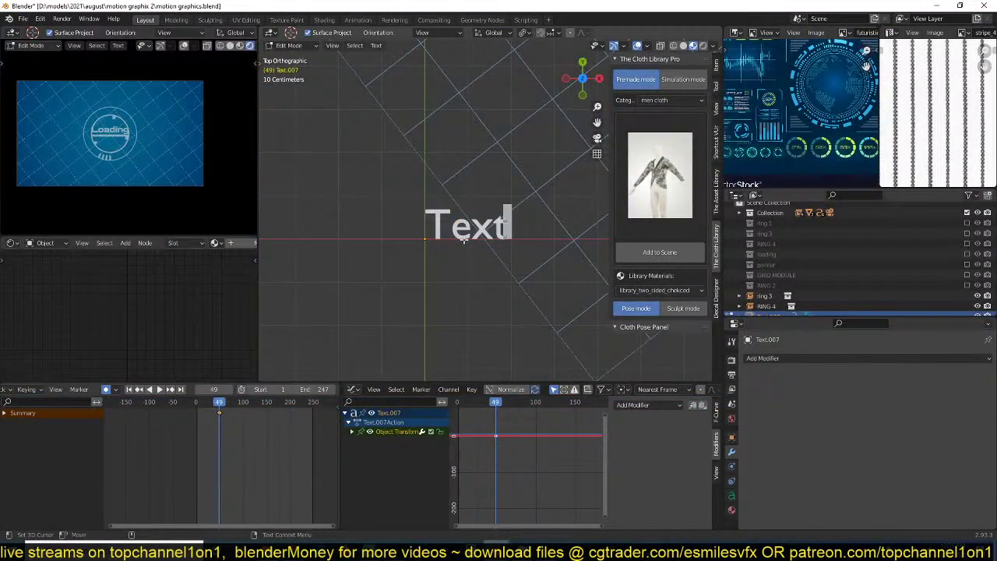
{"action": "type", "text": "A"}
{"action": "key", "text": "ctrl+a"}
{"action": "key", "text": "ctrl+v"}
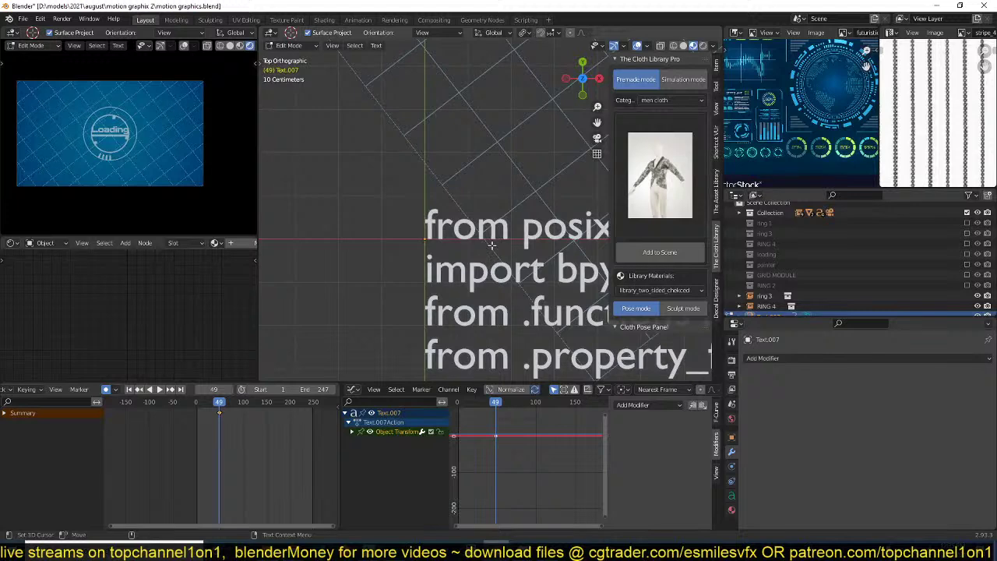
{"action": "scroll", "coordinate": [462, 240], "scroll_direction": "down", "scroll_amount": 8}
{"action": "key", "text": "Tab"}
{"action": "scroll", "coordinate": [402, 261], "scroll_direction": "up", "scroll_amount": 6}
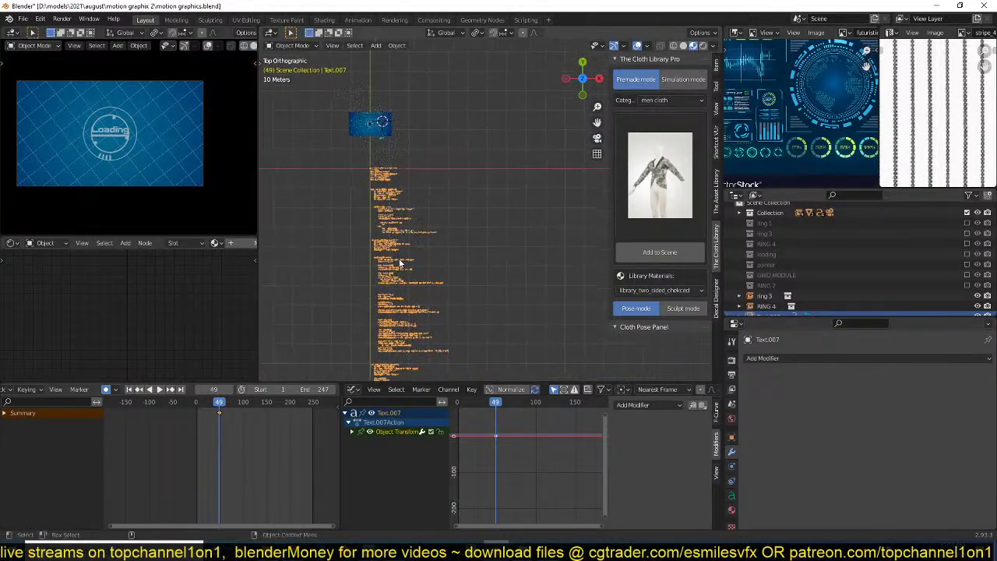
{"action": "left_click", "coordinate": [312, 237]}
{"action": "scroll", "coordinate": [411, 244], "scroll_direction": "up", "scroll_amount": 5}
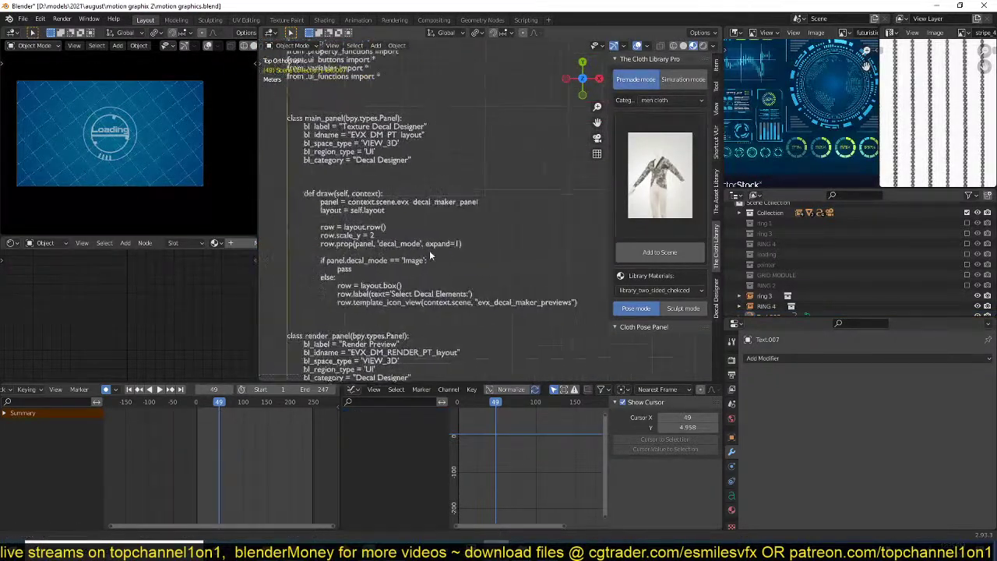
{"action": "left_click", "coordinate": [453, 240]}
{"action": "key", "text": "s"}
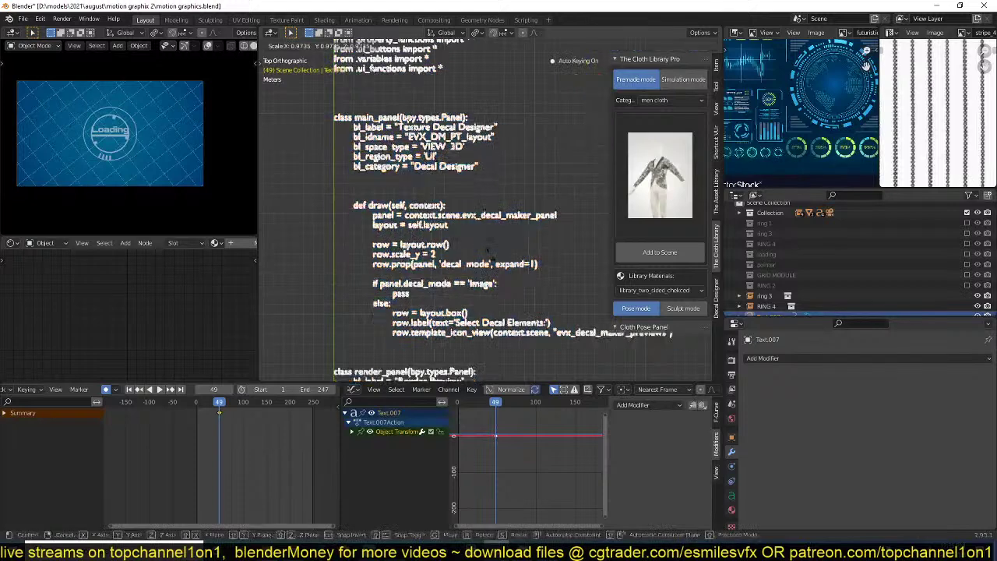
{"action": "right_click", "coordinate": [445, 298]}
{"action": "scroll", "coordinate": [468, 284], "scroll_direction": "down", "scroll_amount": 5}
{"action": "key", "text": "alt+a"}
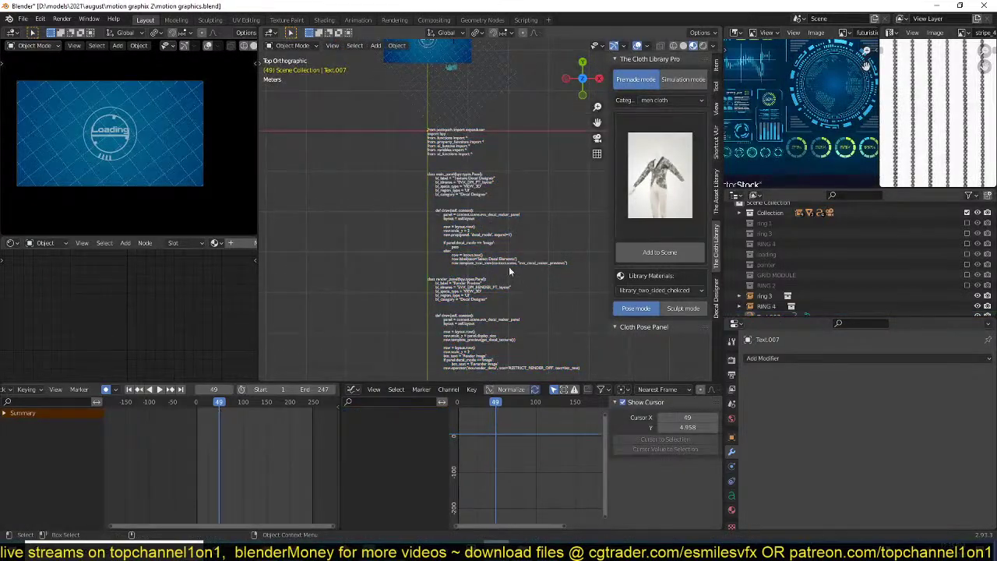
- Scale the code text object down to about 0.14 of its size and deselect it
{"action": "left_click", "coordinate": [507, 266]}
{"action": "key", "text": "s"}
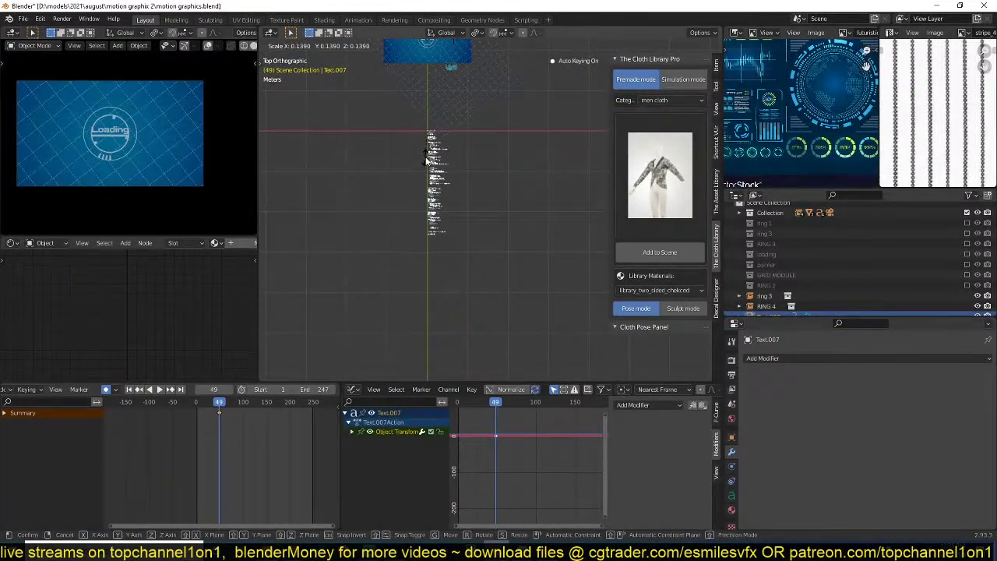
{"action": "left_click", "coordinate": [431, 162]}
{"action": "scroll", "coordinate": [444, 157], "scroll_direction": "up", "scroll_amount": 8}
{"action": "middle_click_drag", "start_coordinate": [444, 157], "coordinate": [588, 309], "text": "shift"}
{"action": "scroll", "coordinate": [584, 296], "scroll_direction": "down", "scroll_amount": 1}
{"action": "left_click", "coordinate": [553, 219]}
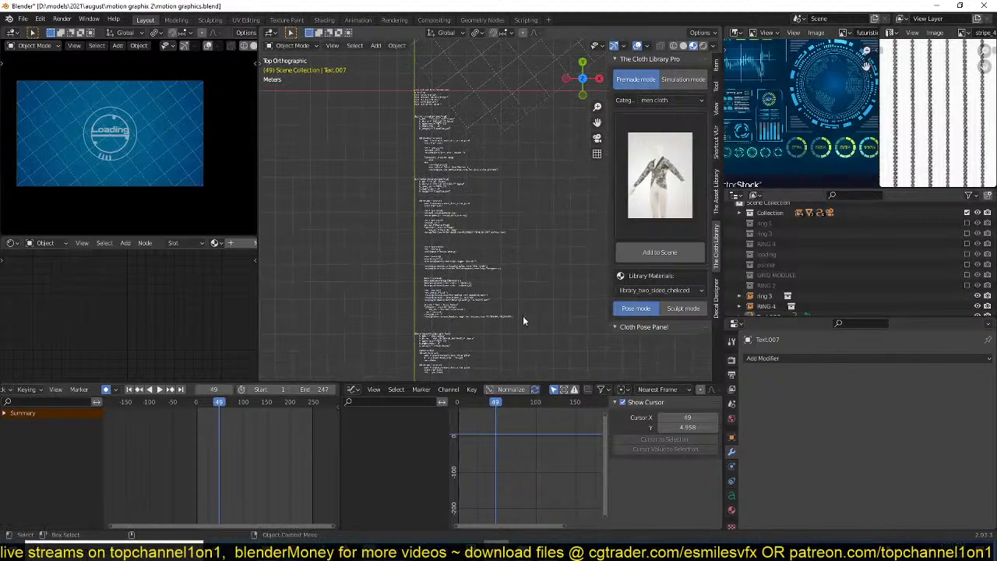
- Enlarge the code text object by a factor of about 1.16 and deselect it
{"action": "left_click", "coordinate": [443, 240]}
{"action": "key", "text": "s"}
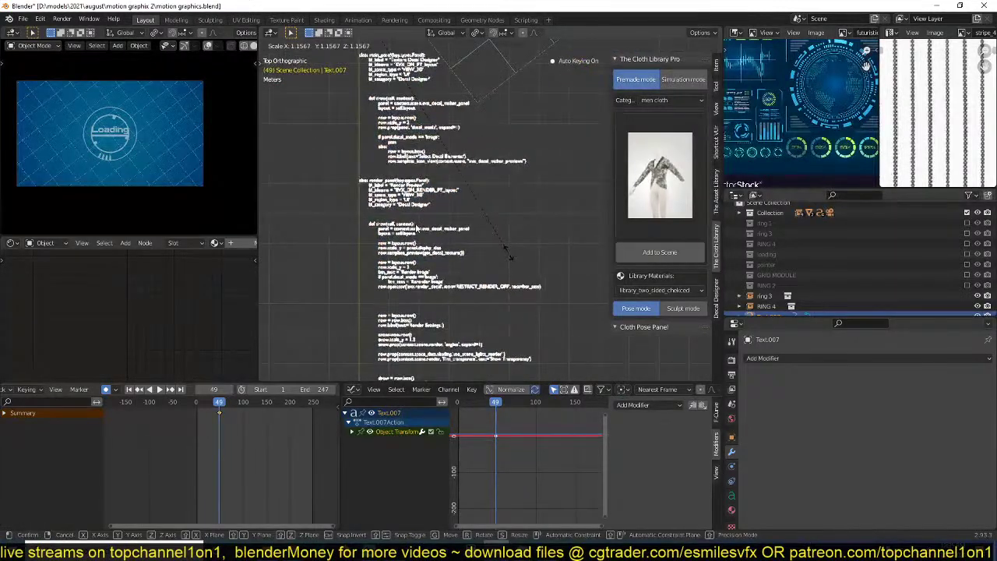
{"action": "left_click", "coordinate": [507, 251]}
{"action": "left_click", "coordinate": [507, 251]}
{"action": "middle_click_drag", "start_coordinate": [450, 236], "coordinate": [474, 255], "text": "shift"}
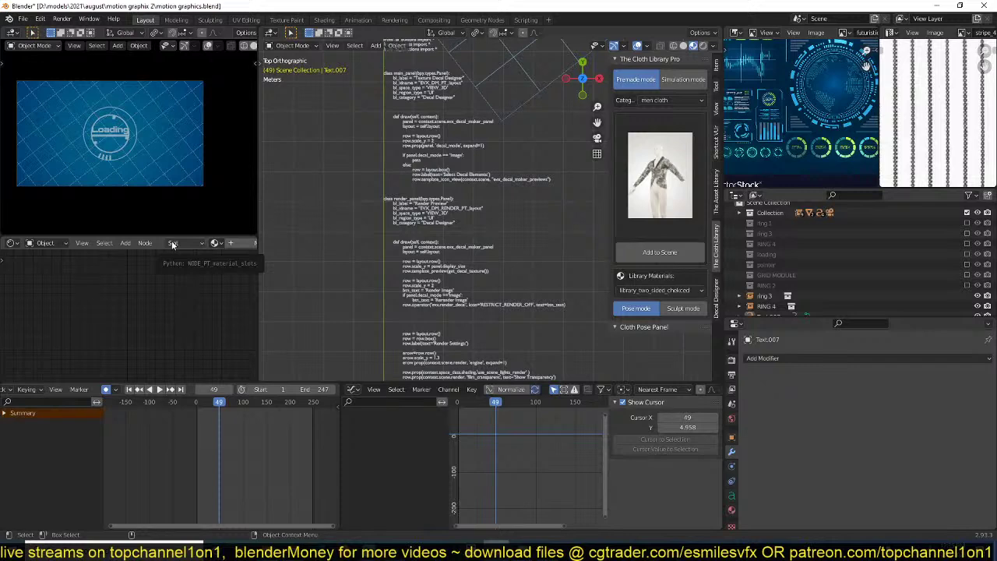
- Scale the code text object down by a factor of about 0.885
{"action": "left_click", "coordinate": [419, 241]}
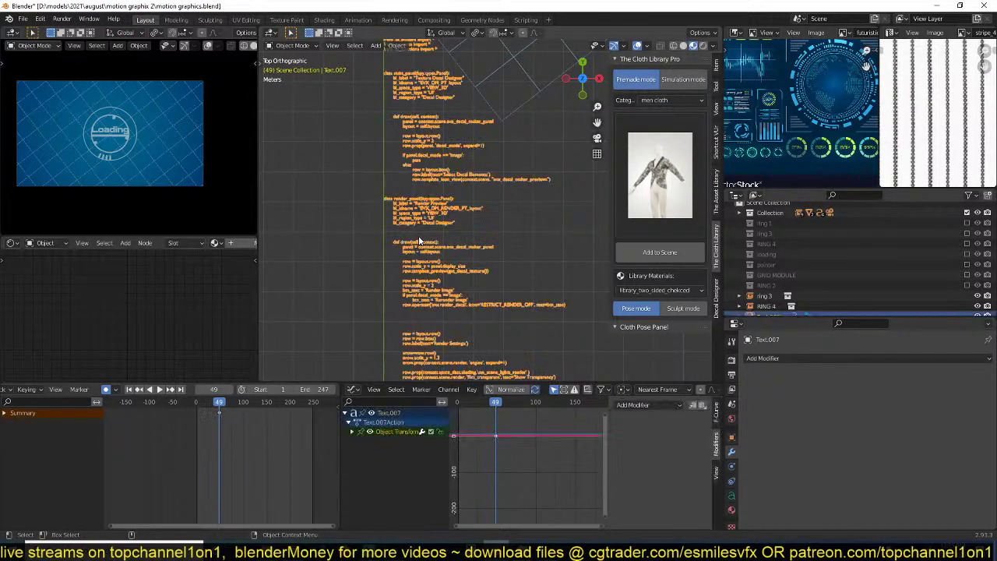
{"action": "scroll", "coordinate": [413, 259], "scroll_direction": "down", "scroll_amount": 6}
{"action": "scroll", "coordinate": [514, 295], "scroll_direction": "up", "scroll_amount": 1}
{"action": "key", "text": "s"}
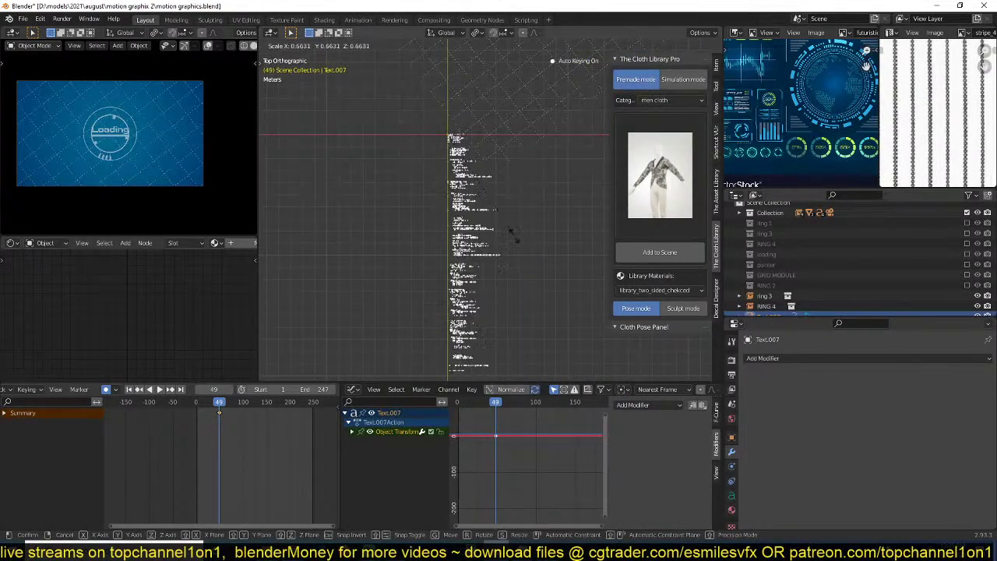
{"action": "left_click", "coordinate": [521, 271]}
{"action": "scroll", "coordinate": [488, 216], "scroll_direction": "up", "scroll_amount": 4}
{"action": "middle_click_drag", "start_coordinate": [487, 223], "coordinate": [486, 312], "text": "shift"}
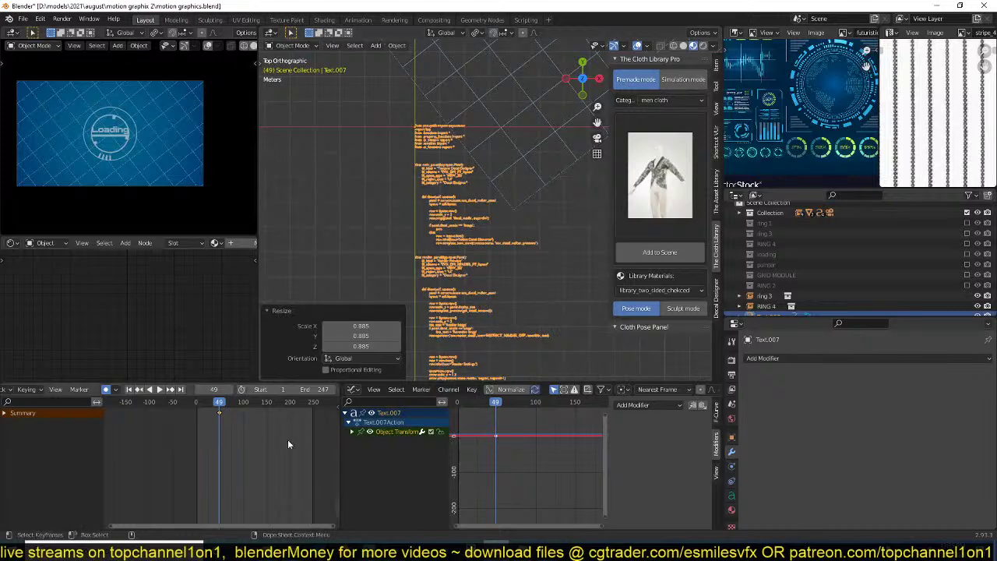
- Delete the code text's keyframe at frame 49 and readjust the text object's scale
{"action": "key", "text": "x"}
{"action": "left_click", "coordinate": [286, 442]}
{"action": "key", "text": "Tab"}
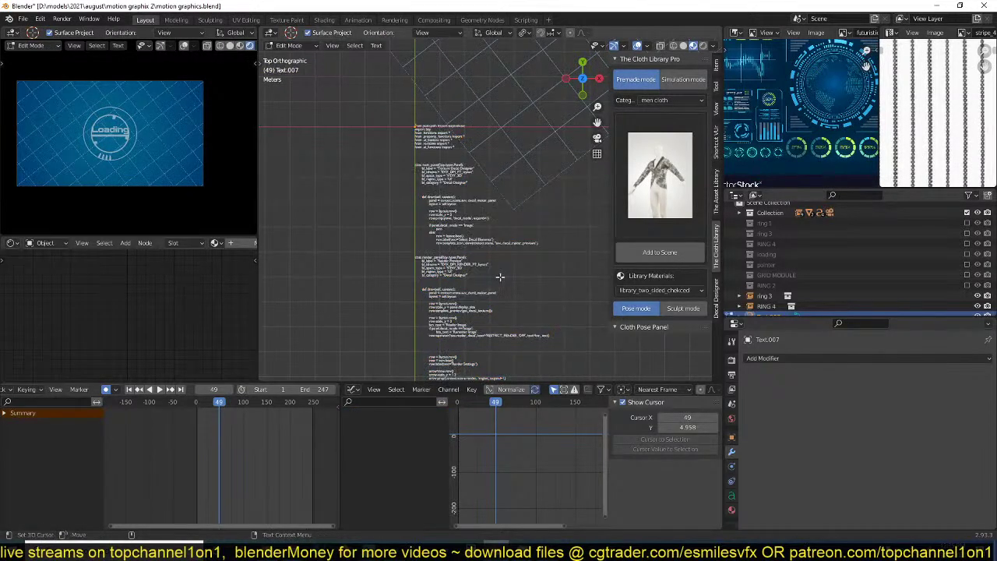
{"action": "key", "text": "Tab"}
{"action": "key", "text": "s"}
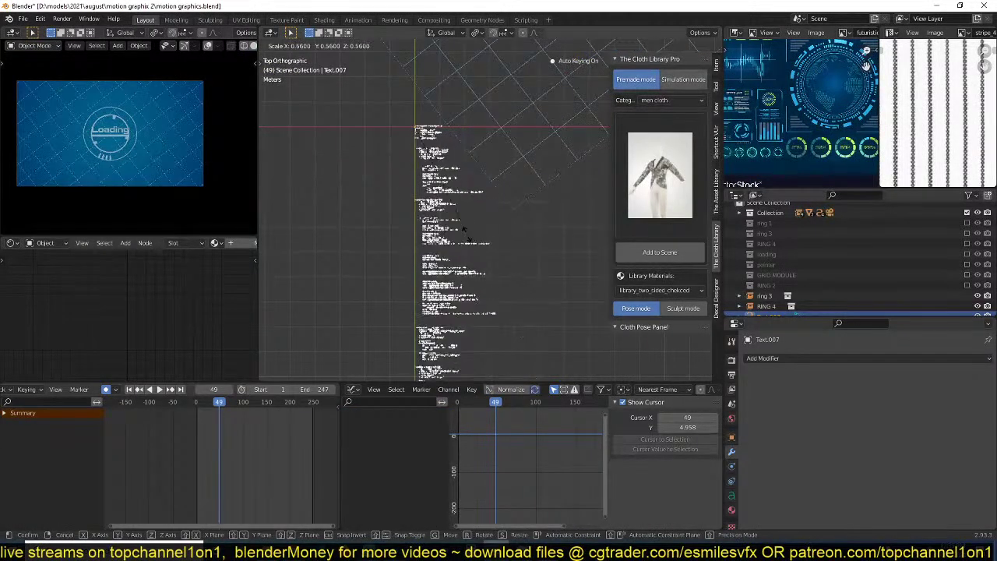
{"action": "left_click", "coordinate": [546, 291]}
{"action": "middle_click_drag", "start_coordinate": [476, 299], "coordinate": [468, 253], "text": "shift"}
- Delete the closing lines of code from the end of the text object and deselect it
{"action": "key", "text": "Tab"}
{"action": "scroll", "coordinate": [455, 265], "scroll_direction": "down", "scroll_amount": 5}
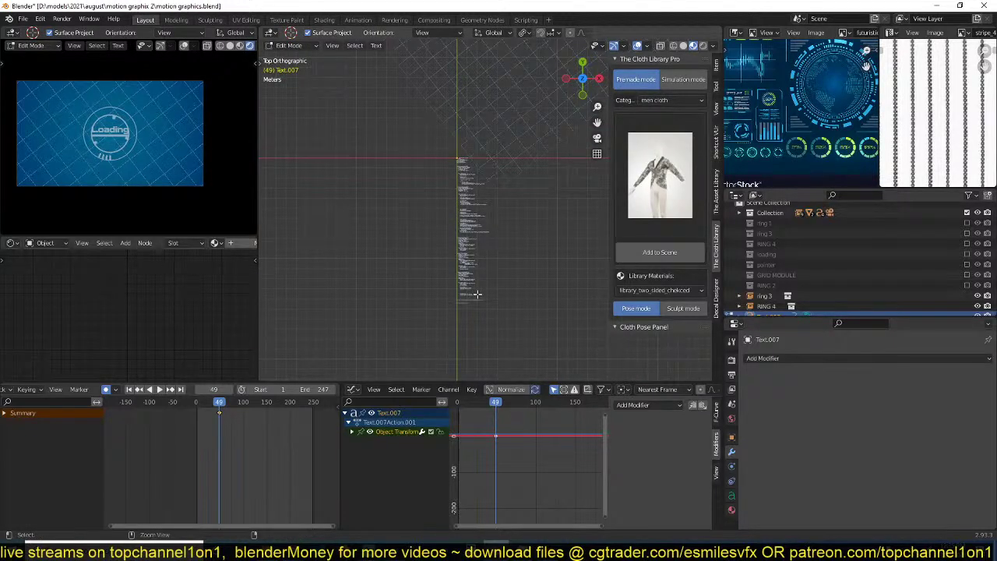
{"action": "key", "text": "ctrl+BackSpace"}
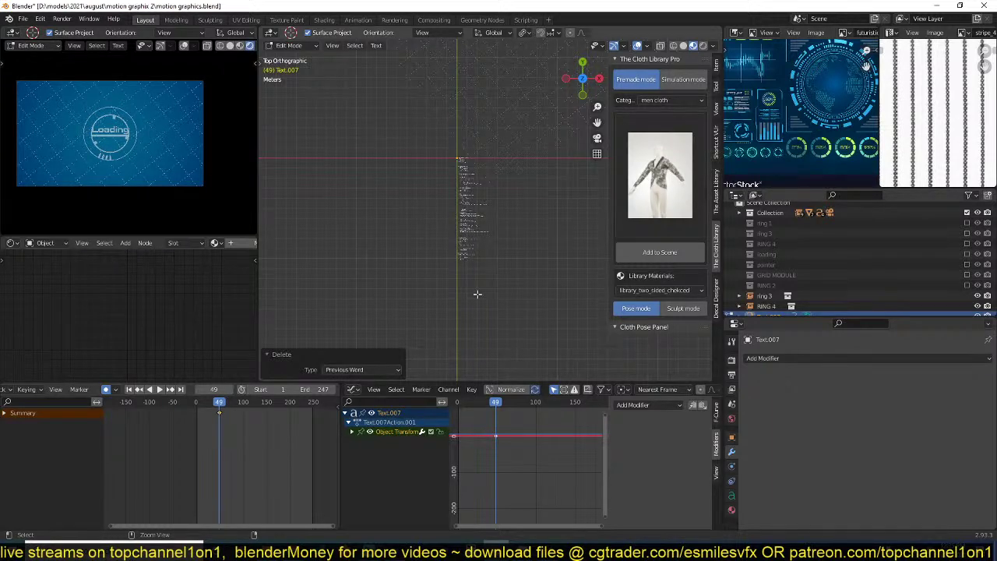
{"action": "key", "text": "Tab"}
{"action": "scroll", "coordinate": [477, 294], "scroll_direction": "up", "scroll_amount": 9}
{"action": "left_click", "coordinate": [403, 246]}
{"action": "scroll", "coordinate": [406, 254], "scroll_direction": "down", "scroll_amount": 1}
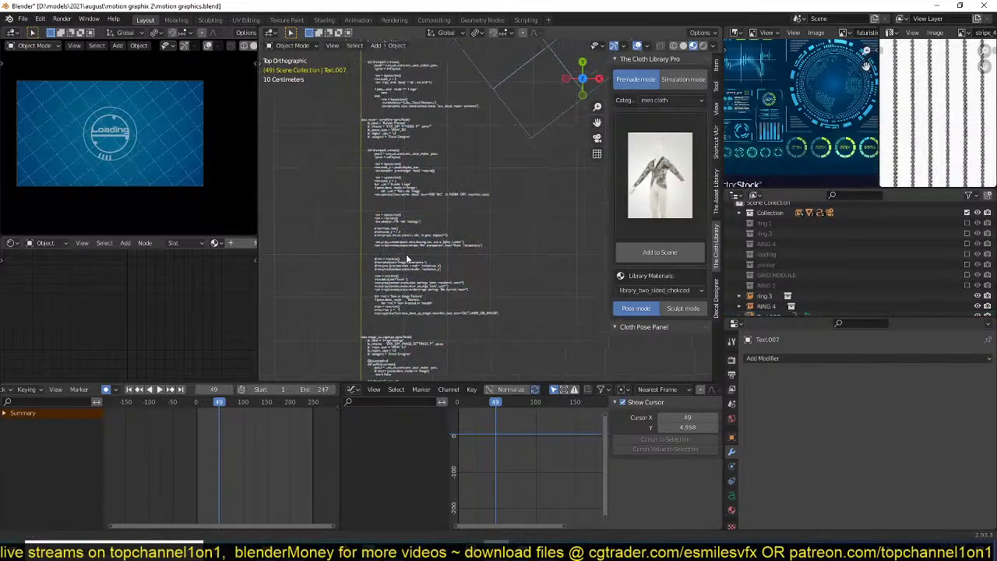
{"action": "scroll", "coordinate": [407, 246], "scroll_direction": "up", "scroll_amount": 3}
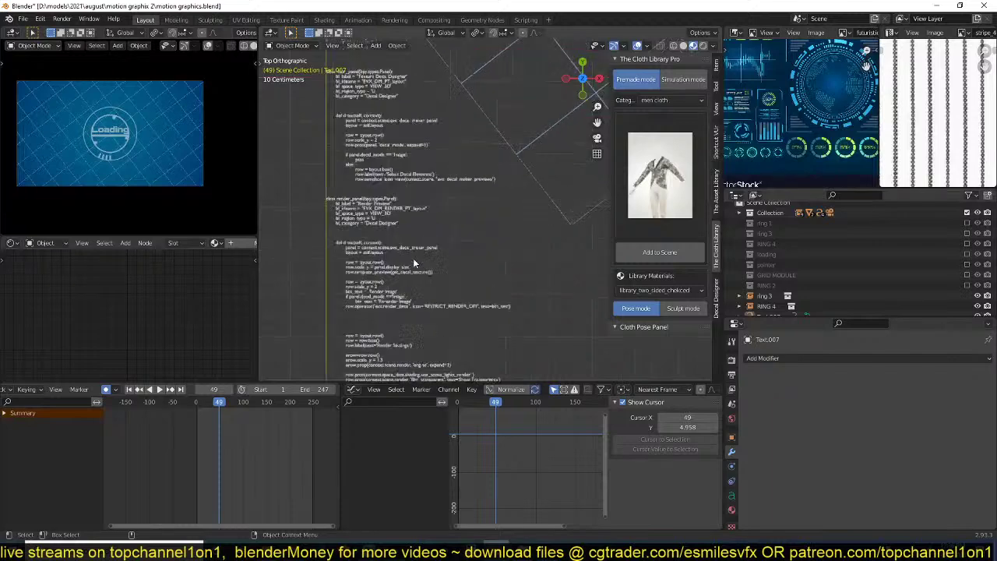
{"action": "scroll", "coordinate": [413, 258], "scroll_direction": "down", "scroll_amount": 1}
- Add a 2 m plane and clear its location so it sits at the world origin by the code text
{"action": "left_click", "coordinate": [414, 247]}
{"action": "scroll", "coordinate": [398, 242], "scroll_direction": "down", "scroll_amount": 4}
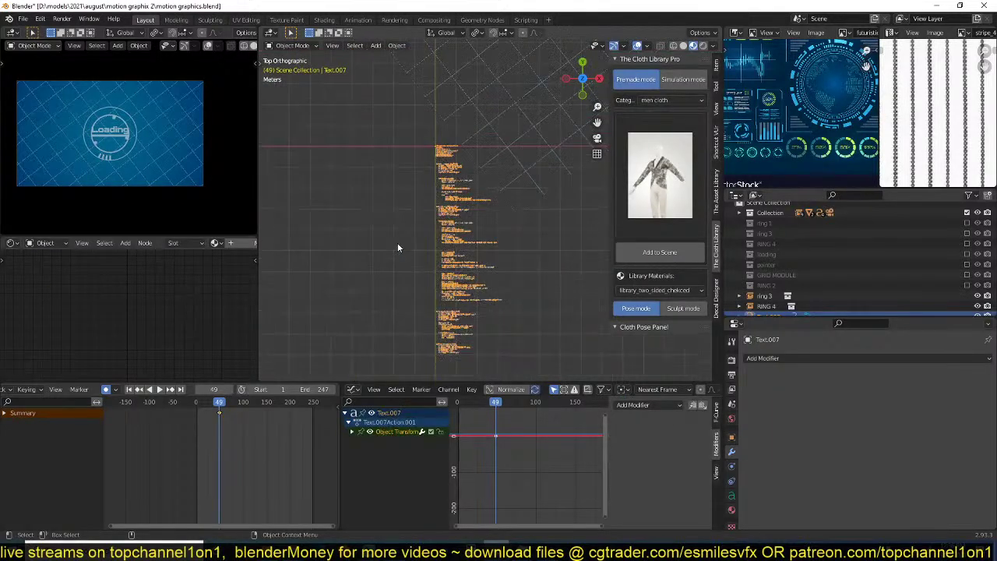
{"action": "middle_click_drag", "start_coordinate": [397, 242], "coordinate": [356, 258], "text": "shift"}
{"action": "scroll", "coordinate": [391, 255], "scroll_direction": "down", "scroll_amount": 2}
{"action": "scroll", "coordinate": [356, 258], "scroll_direction": "up", "scroll_amount": 2}
{"action": "key", "text": "shift+a"}
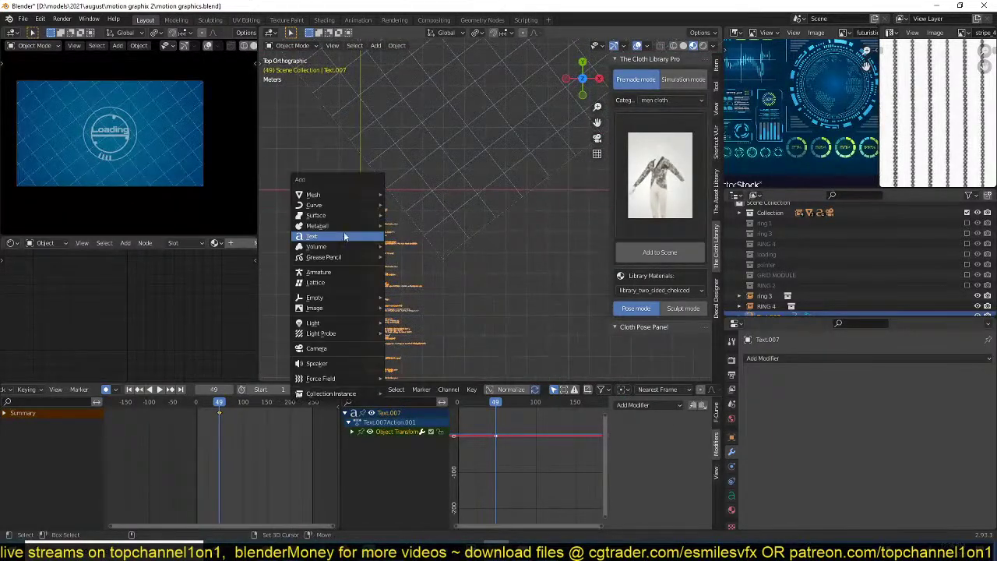
{"action": "left_click", "coordinate": [412, 195]}
{"action": "scroll", "coordinate": [406, 223], "scroll_direction": "down", "scroll_amount": 1}
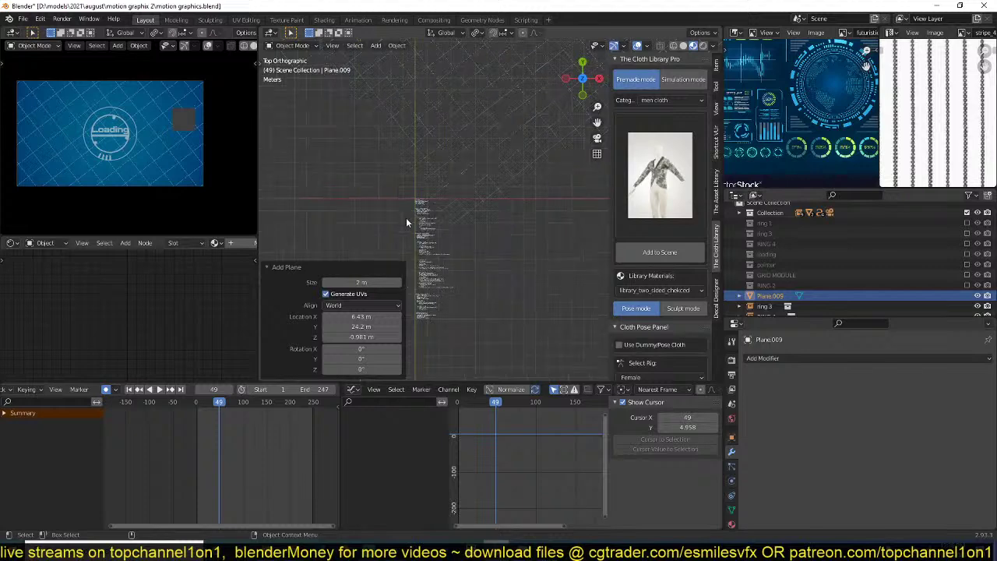
{"action": "key", "text": "alt+g"}
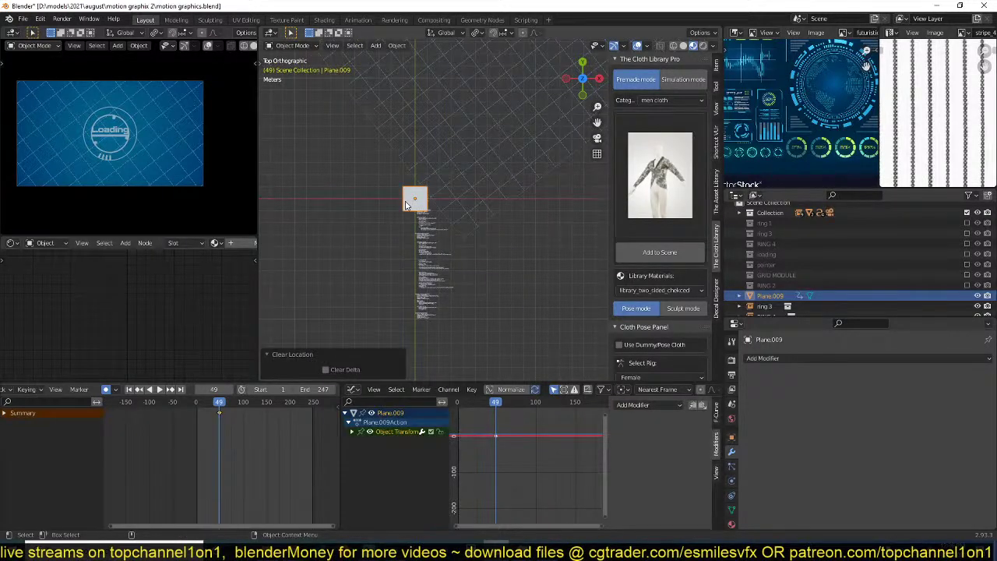
- Move the plane about 0.79 m in X and 0.82 m down in Y over the code's first lines, then scale it about 1.494 along X
{"action": "scroll", "coordinate": [406, 205], "scroll_direction": "up", "scroll_amount": 5}
{"action": "key", "text": "g"}
{"action": "left_click", "coordinate": [375, 210]}
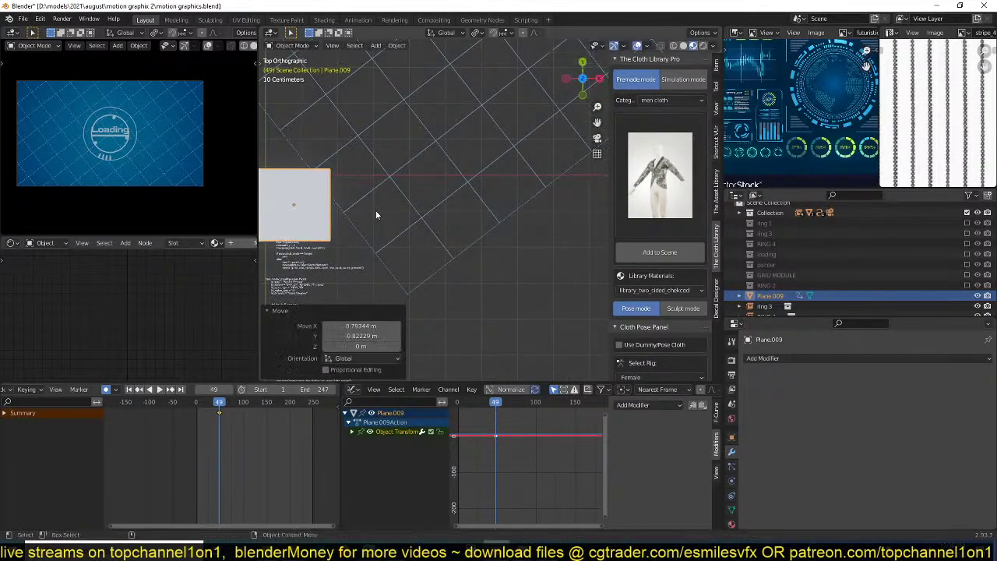
{"action": "middle_click_drag", "start_coordinate": [375, 214], "coordinate": [358, 184], "text": "shift"}
{"action": "key", "text": "s"}
{"action": "key", "text": "x"}
{"action": "left_click", "coordinate": [460, 211]}
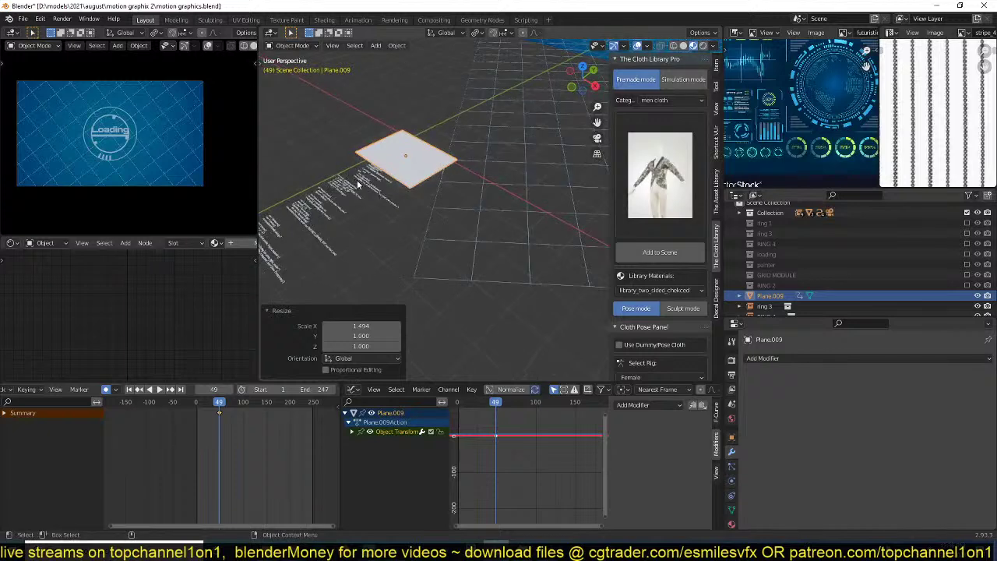
- Raise the code text along Z to just above the plane, then reselect the plane
{"action": "left_click", "coordinate": [358, 183]}
{"action": "key", "text": "g"}
{"action": "key", "text": "z"}
{"action": "left_click", "coordinate": [357, 178]}
{"action": "left_click", "coordinate": [406, 179], "text": "shift"}
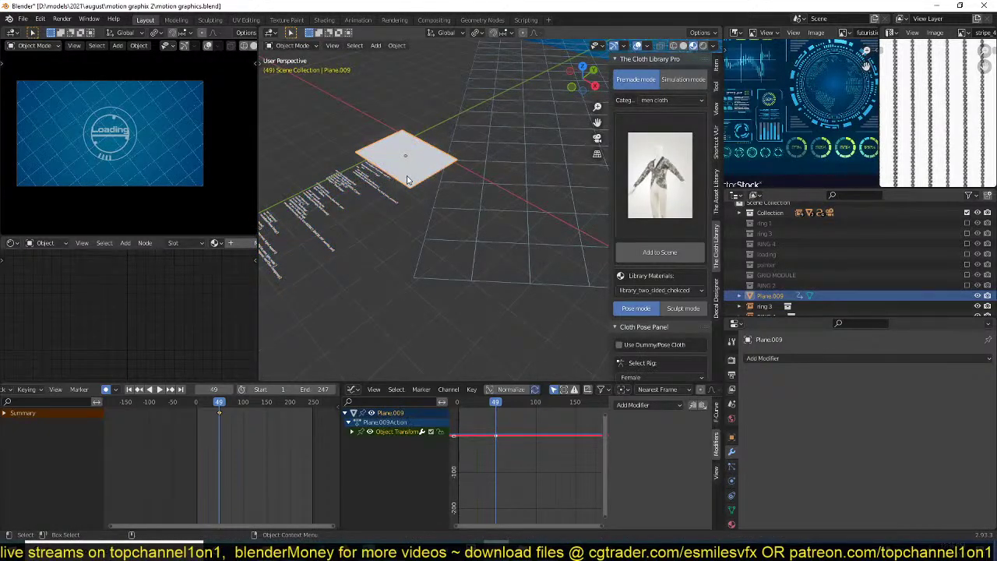
- Give the plane a new material, replacing its default shader with an Emission node linked to the Material Output
{"action": "key", "text": "KP_7"}
{"action": "scroll", "coordinate": [406, 178], "scroll_direction": "up", "scroll_amount": 5}
{"action": "middle_click_drag", "start_coordinate": [309, 195], "coordinate": [506, 196], "text": "shift"}
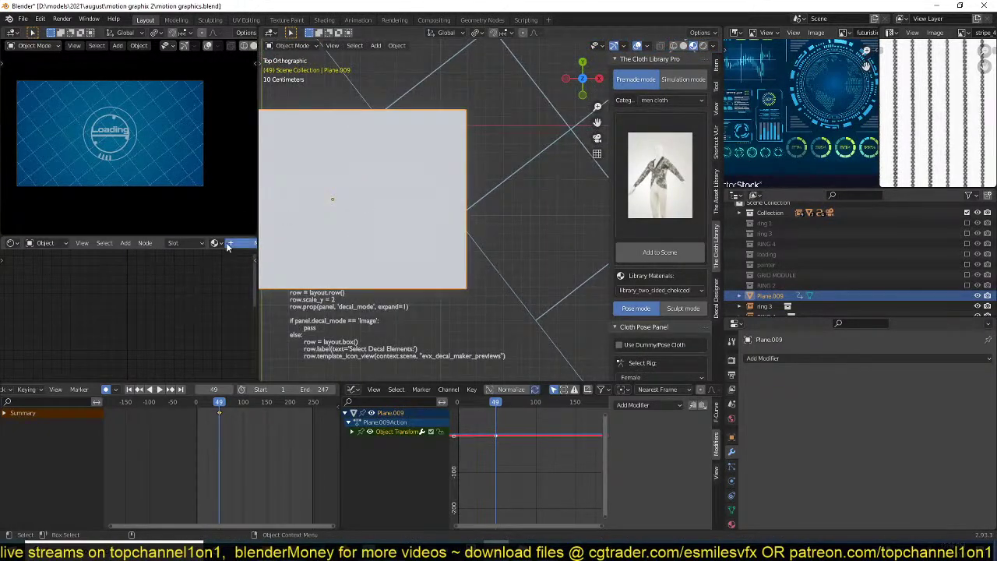
{"action": "left_click", "coordinate": [230, 244]}
{"action": "key", "text": "x"}
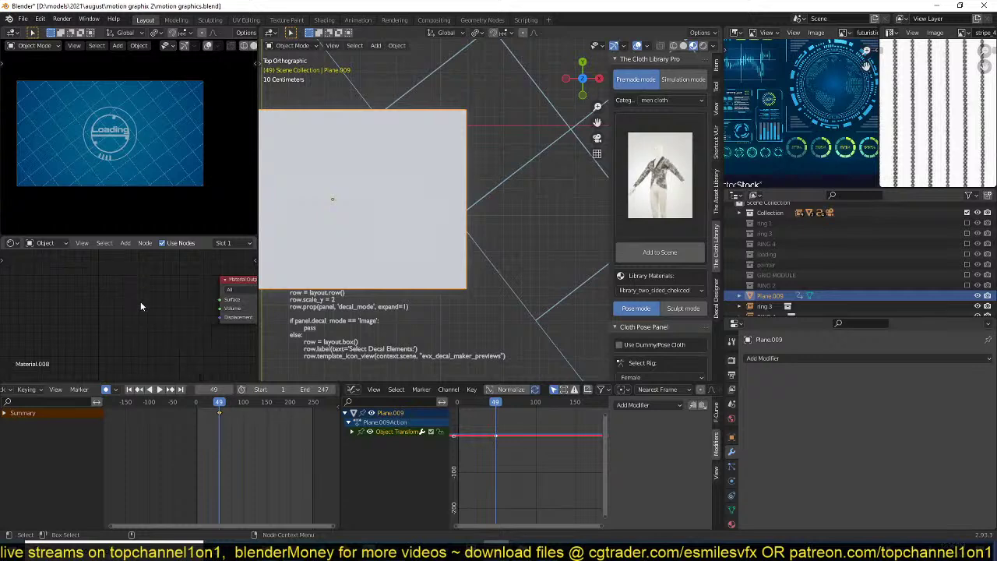
{"action": "key", "text": "shift+a"}
{"action": "mouse_move", "coordinate": [99, 324]}
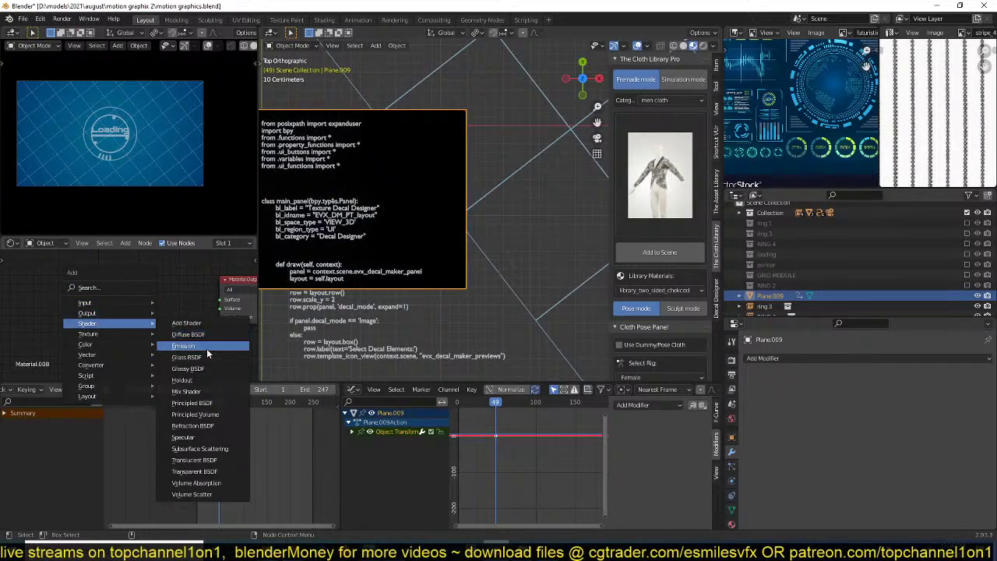
{"action": "left_click", "coordinate": [206, 347]}
{"action": "left_click", "coordinate": [120, 304]}
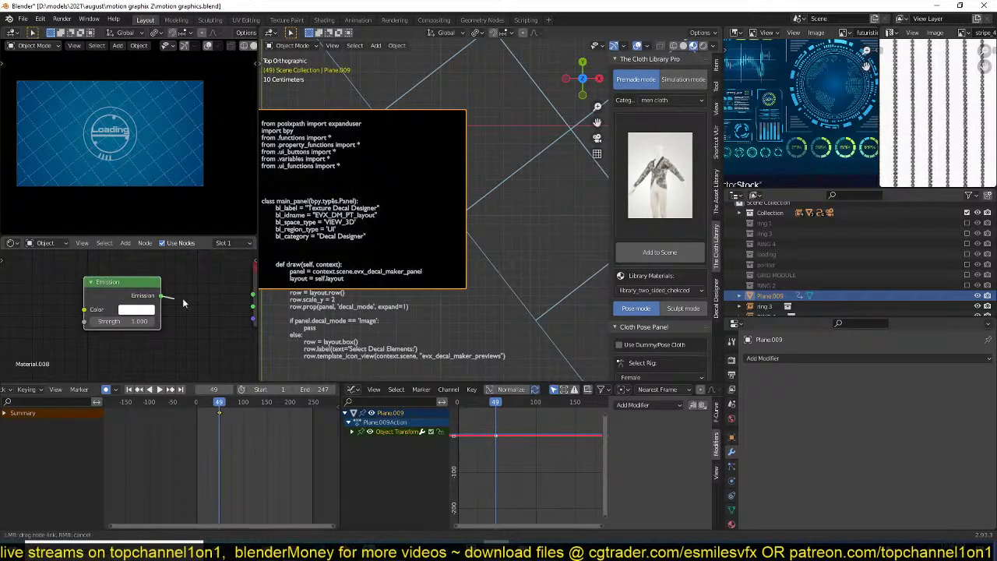
{"action": "left_click_drag", "start_coordinate": [161, 296], "coordinate": [249, 297]}
- Set the plane's emission colour to a dark blue with hue about 0.584 and saturation about 0.847
{"action": "left_click", "coordinate": [137, 309]}
{"action": "left_click_drag", "start_coordinate": [164, 191], "coordinate": [173, 168]}
{"action": "left_click", "coordinate": [213, 174]}
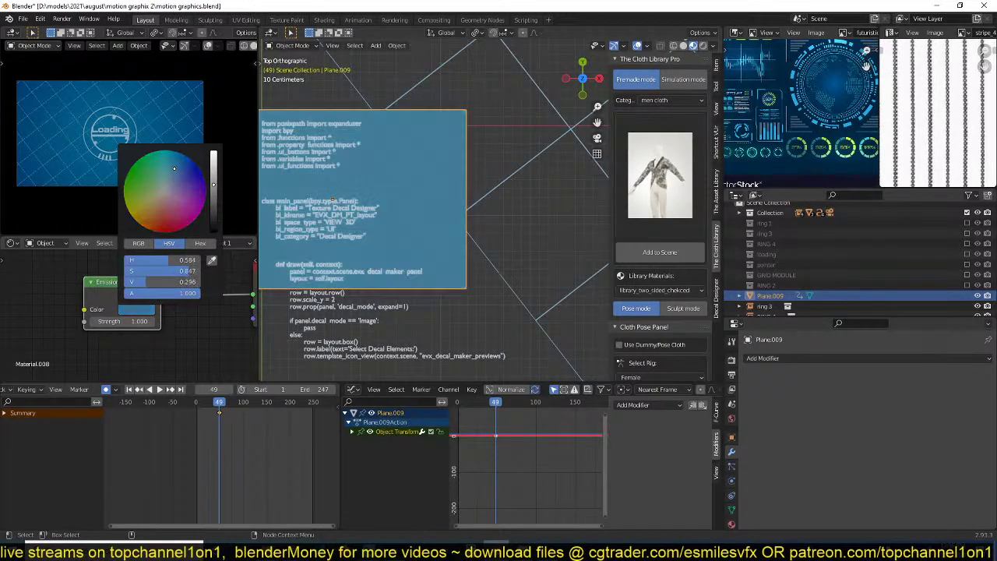
- Move the code text about 0.56 m in negative X so its lines start just inside the plane's left edge
{"action": "middle_click_drag", "start_coordinate": [327, 210], "coordinate": [409, 212], "text": "shift"}
{"action": "left_click", "coordinate": [402, 217]}
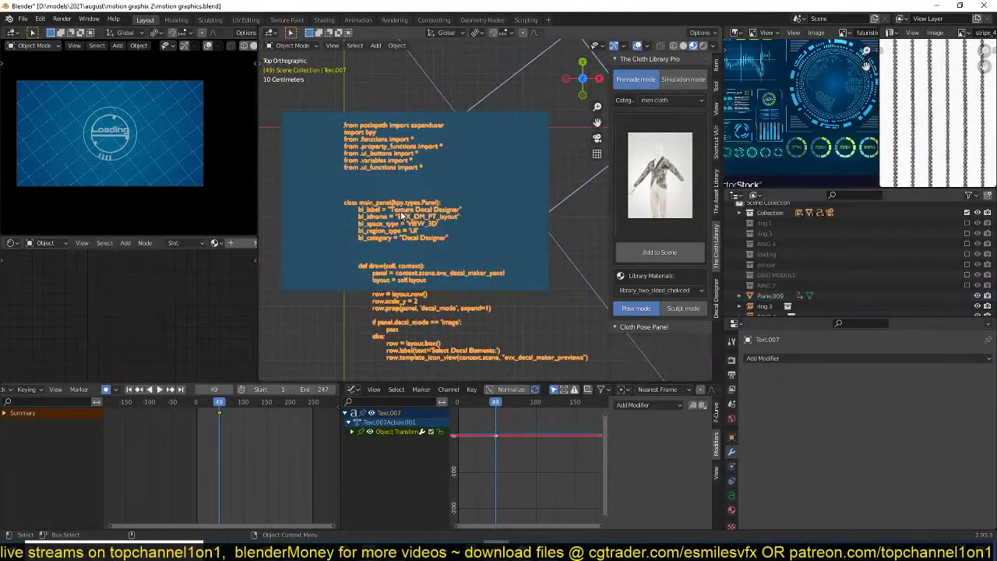
{"action": "key", "text": "g"}
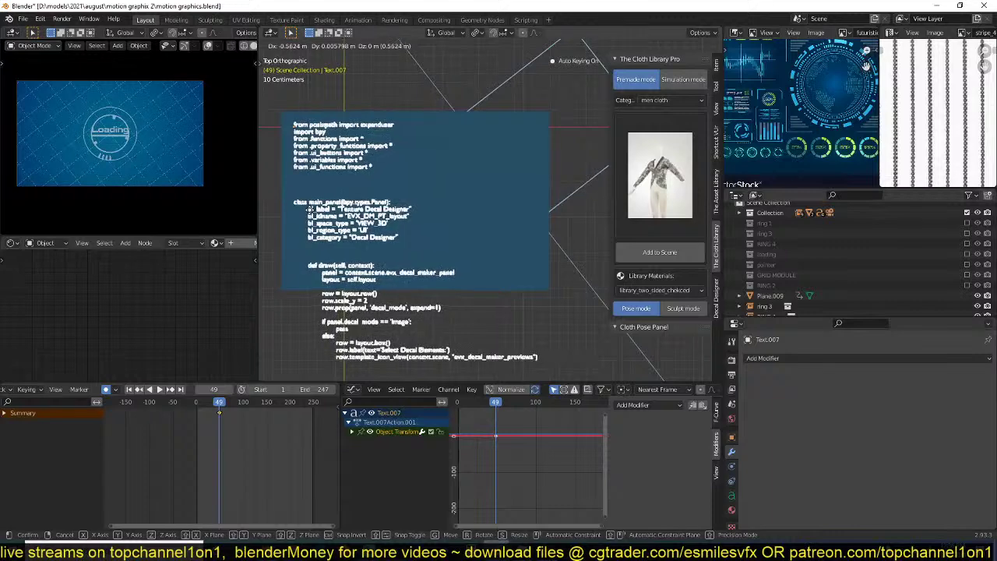
{"action": "left_click", "coordinate": [310, 214]}
{"action": "key", "text": "alt+a"}
- Load Michroma from the fonts folder as the code text's regular font
{"action": "left_click", "coordinate": [356, 224]}
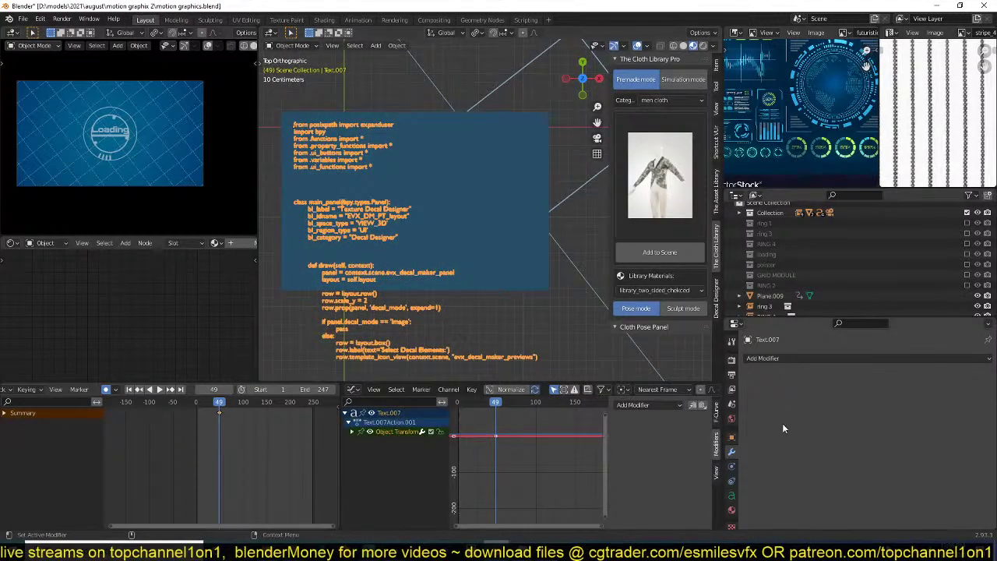
{"action": "left_click", "coordinate": [732, 495]}
{"action": "scroll", "coordinate": [868, 456], "scroll_direction": "down", "scroll_amount": 5}
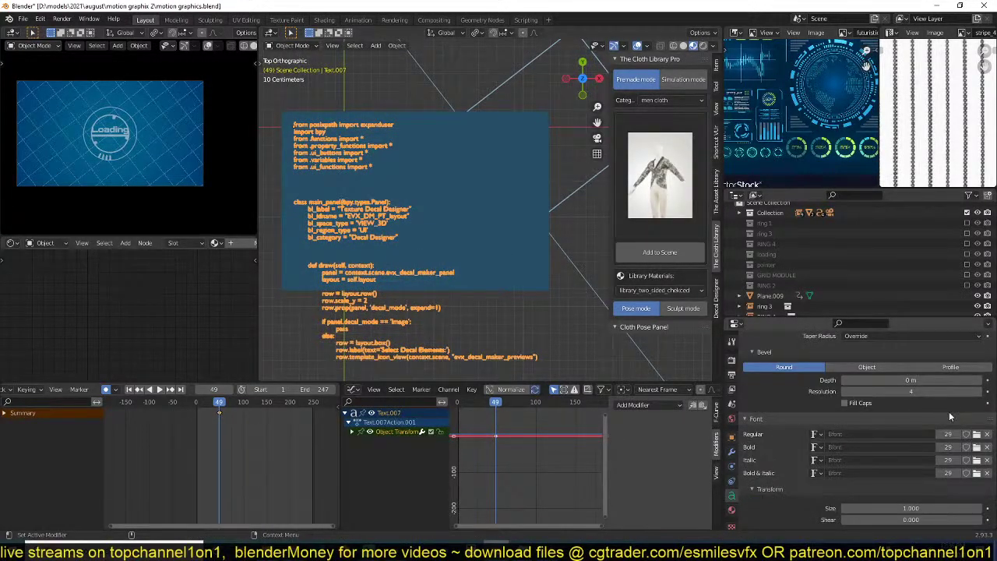
{"action": "left_click", "coordinate": [976, 435]}
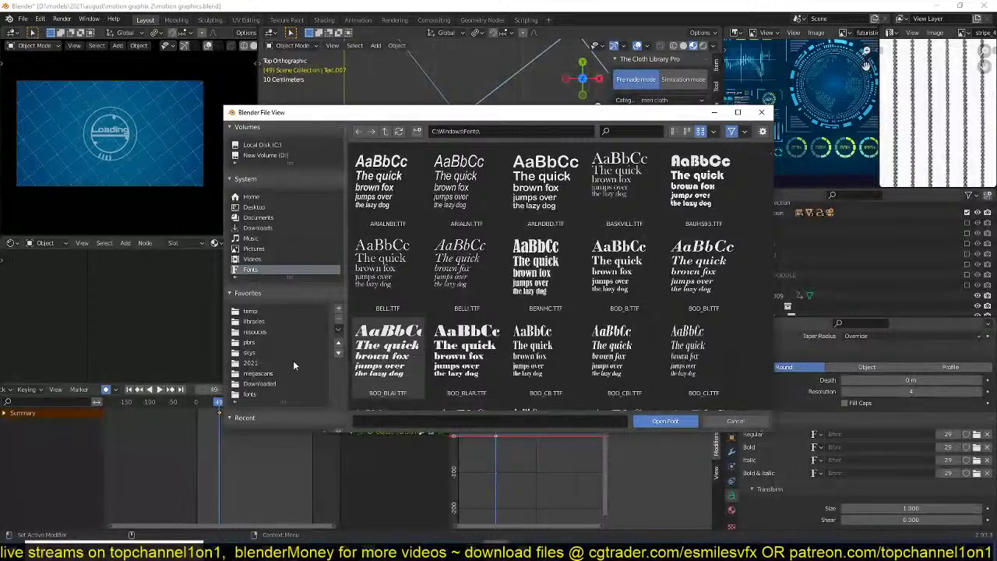
{"action": "left_click", "coordinate": [257, 332]}
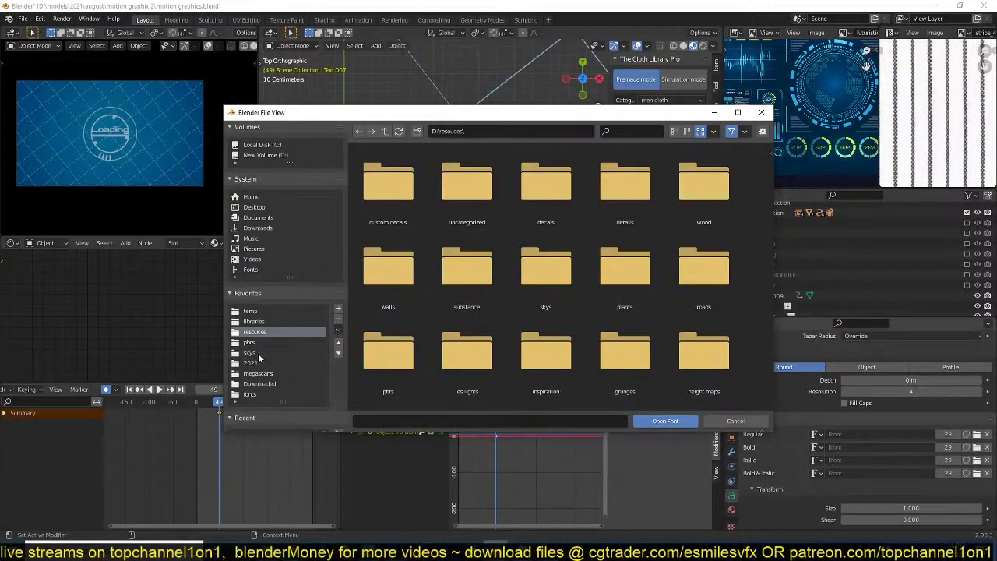
{"action": "left_click", "coordinate": [265, 270]}
{"action": "left_click", "coordinate": [249, 394]}
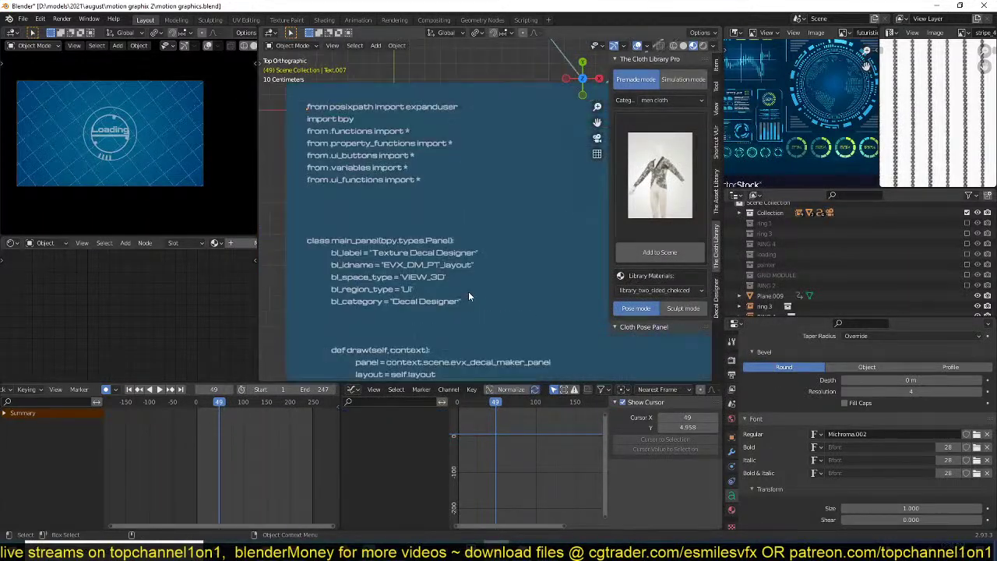
- Nudge the code text about 0.03 m in negative X and 0.07 m up in Y towards the plane's upper left corner
{"action": "left_click", "coordinate": [469, 296]}
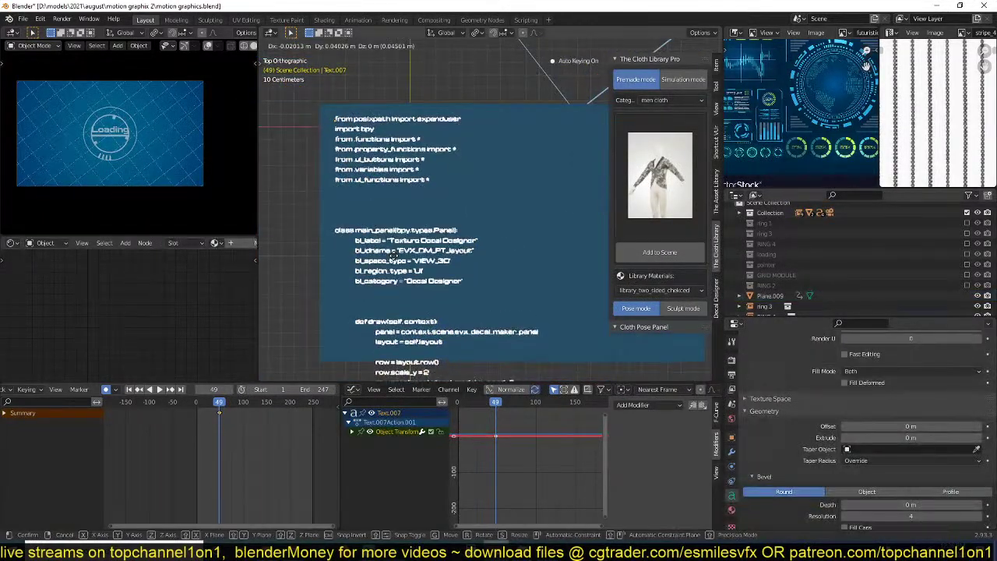
{"action": "left_click_drag", "start_coordinate": [412, 281], "coordinate": [446, 285]}
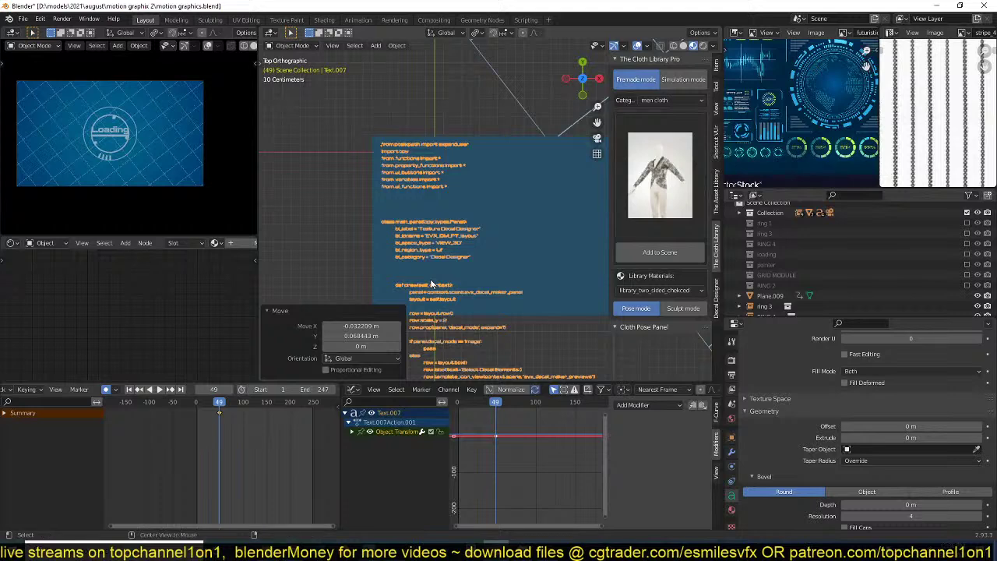
{"action": "key", "text": "alt+a"}
{"action": "scroll", "coordinate": [453, 281], "scroll_direction": "down", "scroll_amount": 2}
{"action": "middle_click_drag", "start_coordinate": [455, 281], "coordinate": [381, 291], "text": "shift"}
{"action": "scroll", "coordinate": [374, 281], "scroll_direction": "up", "scroll_amount": 2}
- Try a move of the code text along Y, then delete its keyframes at frame 49
{"action": "left_click", "coordinate": [367, 243]}
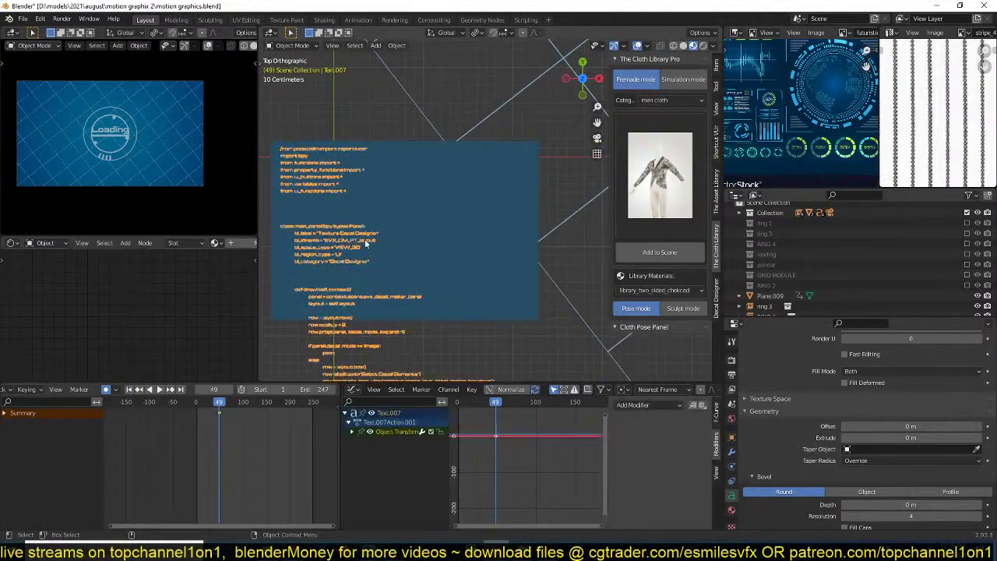
{"action": "key", "text": "g"}
{"action": "key", "text": "y"}
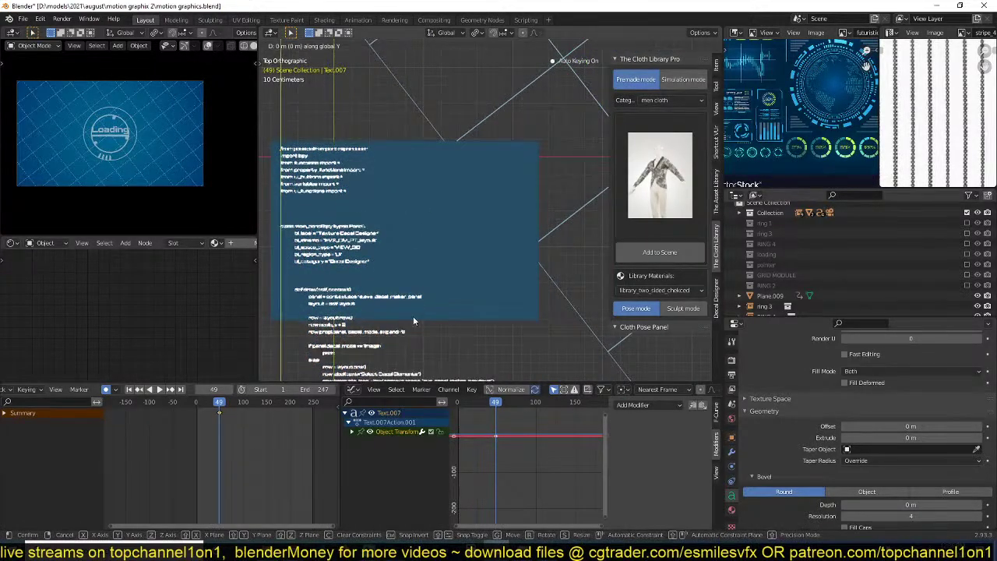
{"action": "left_click", "coordinate": [419, 267]}
{"action": "middle_click_drag", "start_coordinate": [419, 267], "coordinate": [464, 261], "text": "shift"}
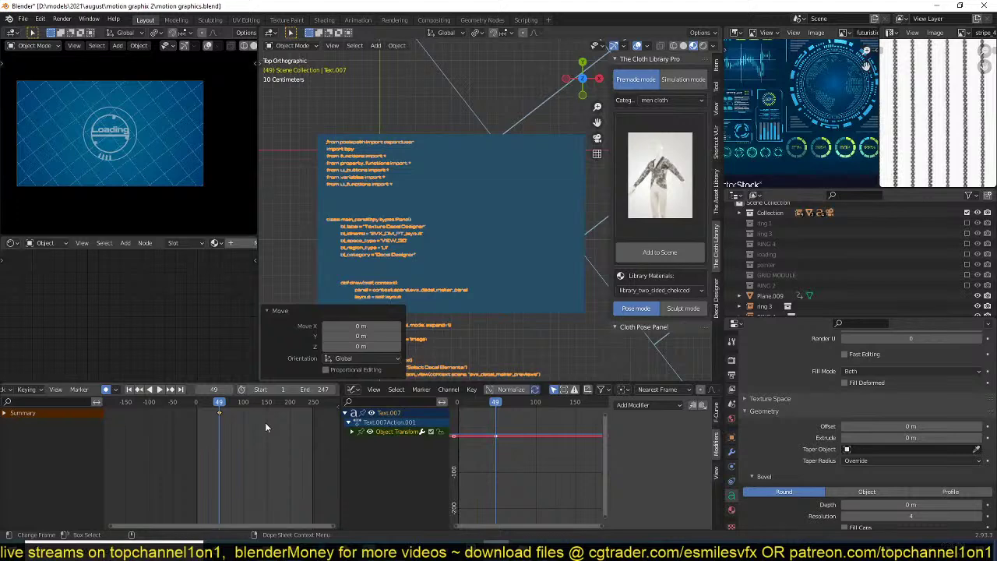
{"action": "key", "text": "x"}
{"action": "left_click", "coordinate": [232, 423]}
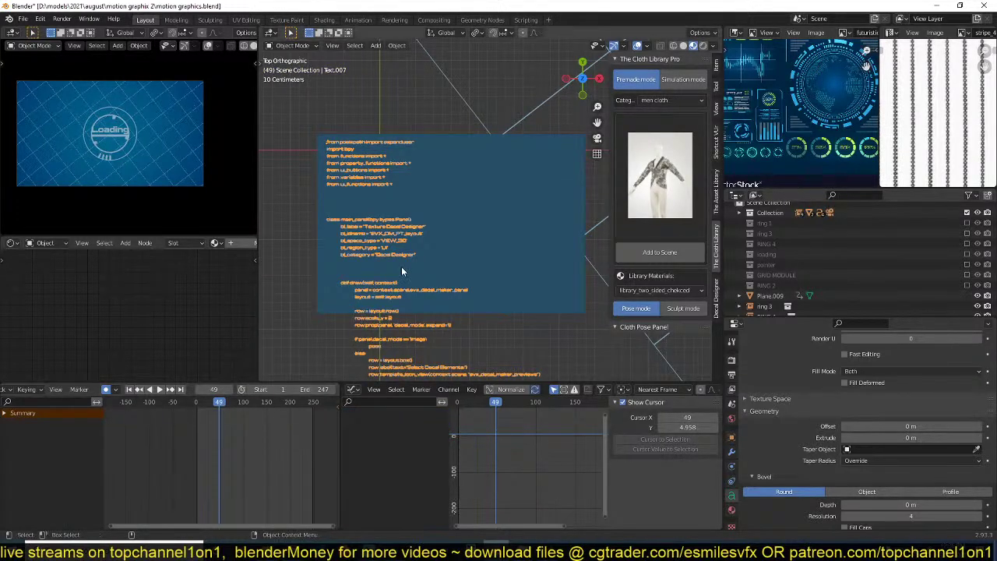
- Examine how far the code text extends below the plane and how it fits within the whole scene
{"action": "middle_click_drag", "start_coordinate": [430, 304], "coordinate": [433, 282], "text": "shift"}
{"action": "scroll", "coordinate": [430, 290], "scroll_direction": "down", "scroll_amount": 3}
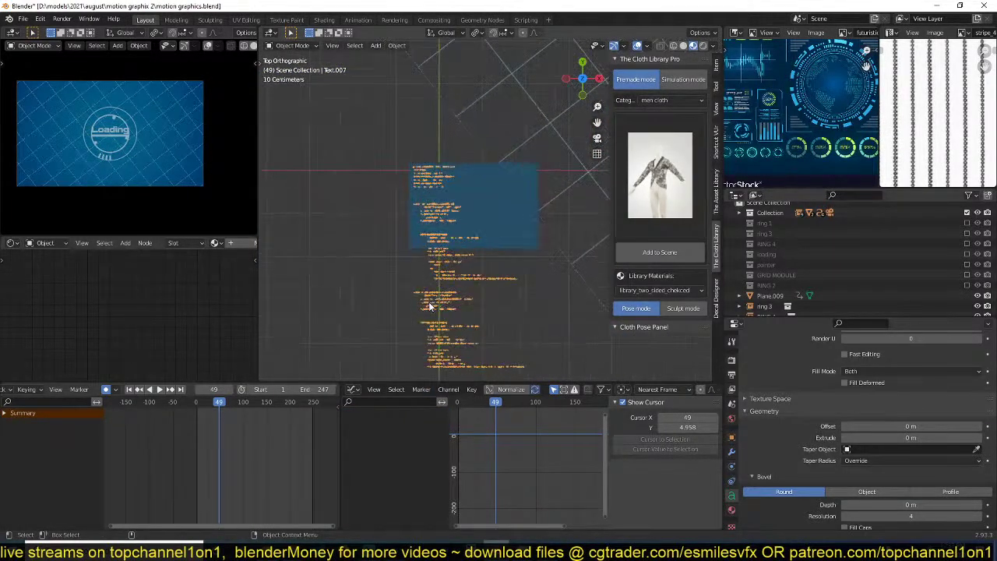
{"action": "scroll", "coordinate": [428, 302], "scroll_direction": "up", "scroll_amount": 3}
{"action": "scroll", "coordinate": [425, 304], "scroll_direction": "down", "scroll_amount": 3}
{"action": "scroll", "coordinate": [419, 307], "scroll_direction": "up", "scroll_amount": 5}
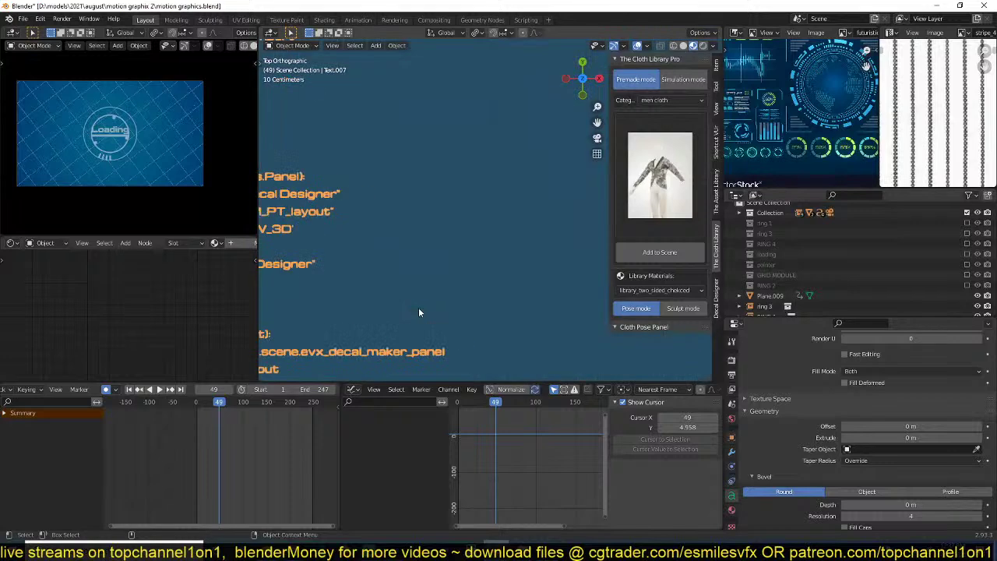
{"action": "scroll", "coordinate": [418, 307], "scroll_direction": "down", "scroll_amount": 4}
{"action": "scroll", "coordinate": [435, 299], "scroll_direction": "down", "scroll_amount": 12}
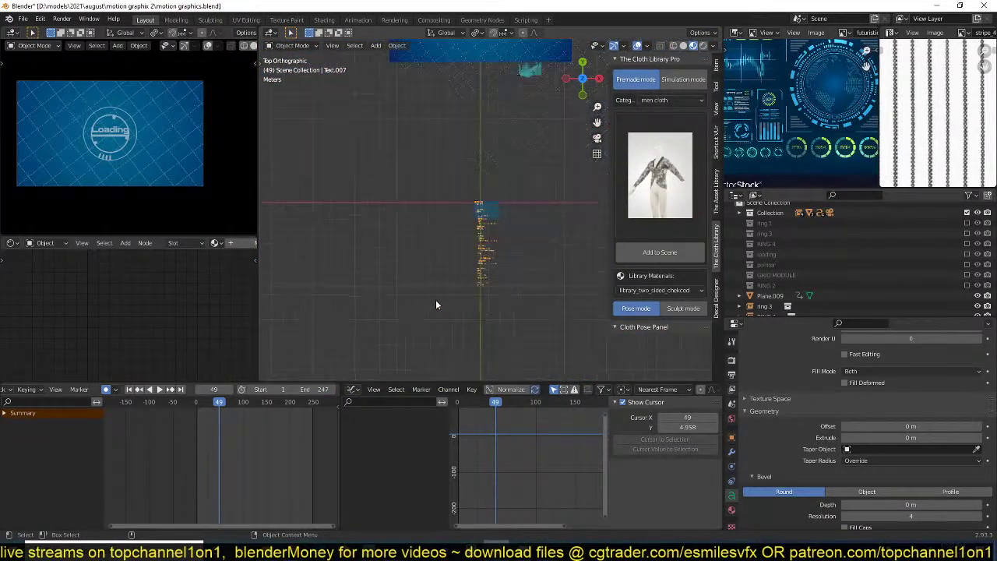
{"action": "scroll", "coordinate": [437, 300], "scroll_direction": "up", "scroll_amount": 14}
{"action": "middle_click_drag", "start_coordinate": [387, 290], "coordinate": [393, 302], "text": "shift"}
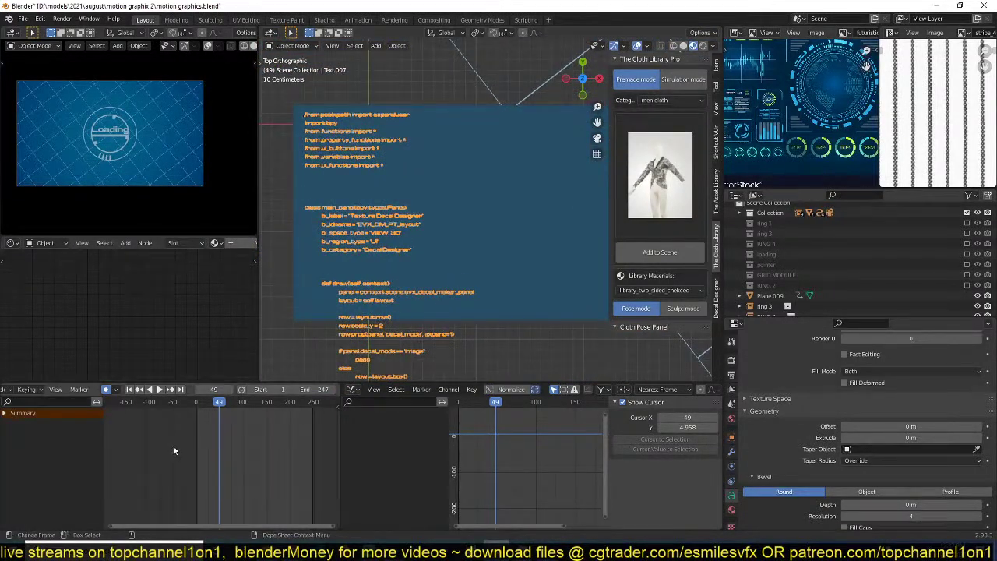
- Go to frame 0 and auto-key the code text at its current position
{"action": "key", "text": "shift+Left"}
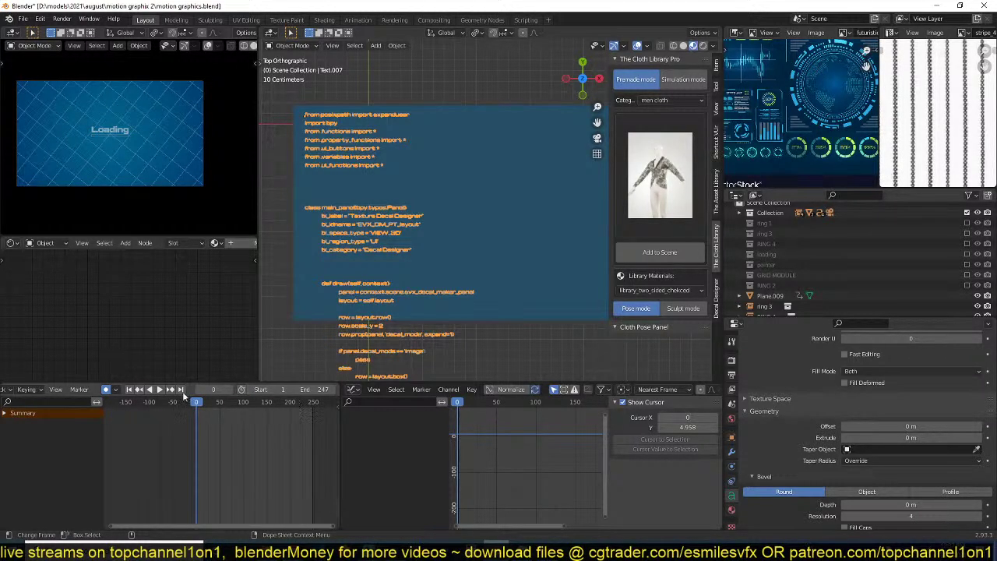
{"action": "key", "text": "g"}
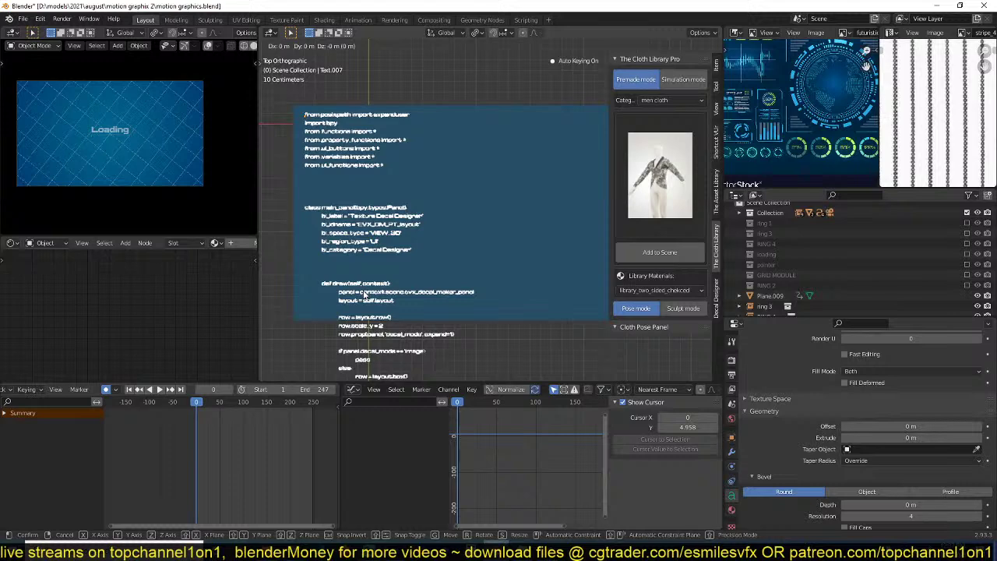
{"action": "left_click", "coordinate": [365, 294]}
- At frame 254, move the code text up along Y by about 3.10 m and a further 5.05 m, bringing its last lines over the plane
{"action": "right_click", "coordinate": [316, 441], "text": "shift"}
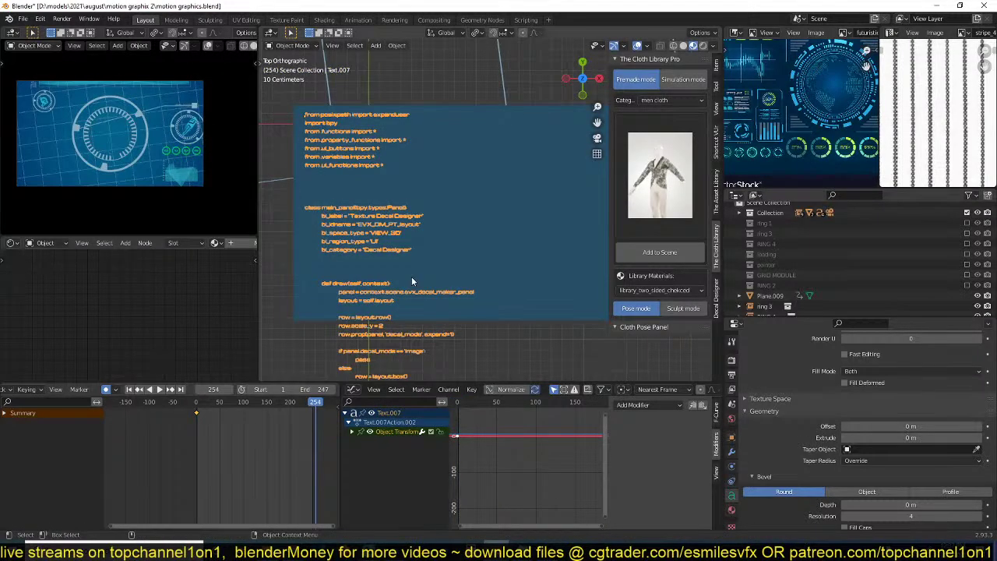
{"action": "key", "text": "g"}
{"action": "key", "text": "y"}
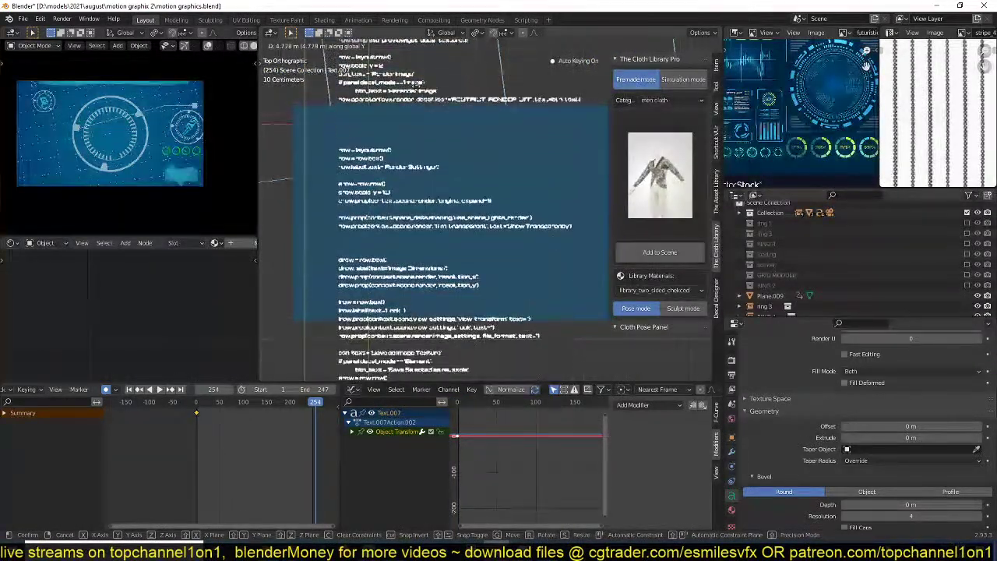
{"action": "right_click", "coordinate": [383, 46]}
{"action": "key", "text": "g"}
{"action": "key", "text": "y"}
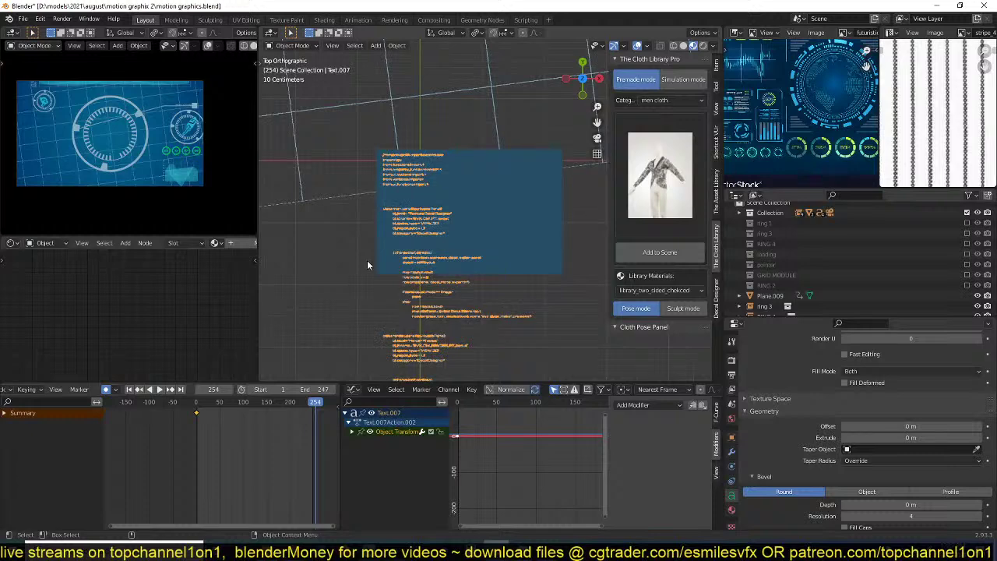
{"action": "left_click", "coordinate": [395, 125]}
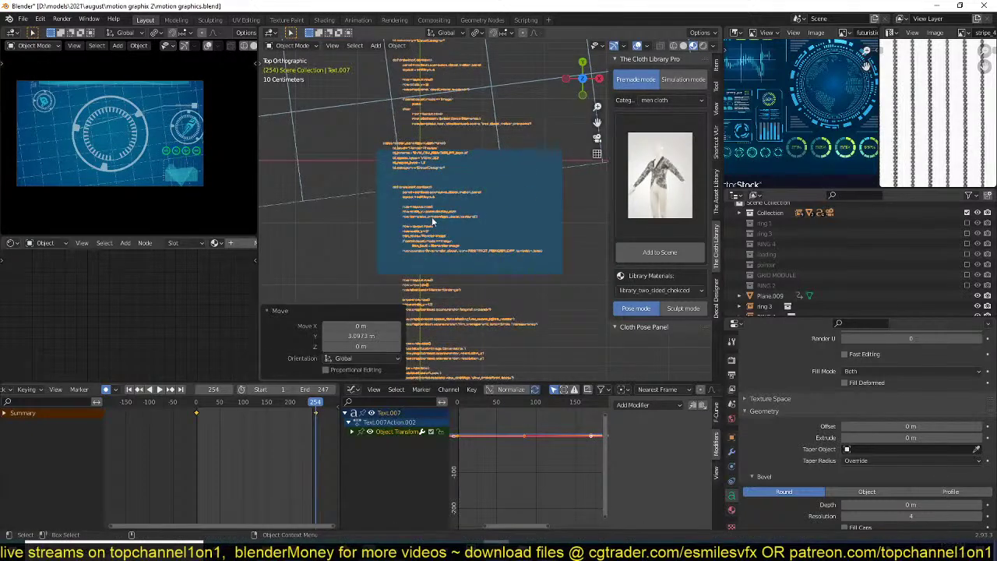
{"action": "key", "text": "g"}
{"action": "key", "text": "y"}
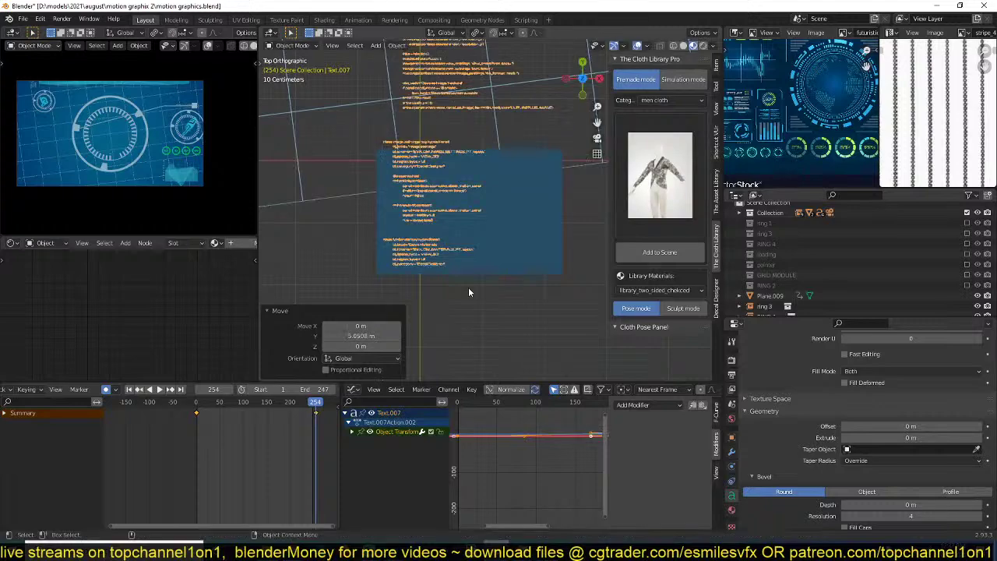
{"action": "left_click", "coordinate": [469, 286]}
- Play back the scrolling code text, then set the interpolation of its keyframes to linear
{"action": "key", "text": "space"}
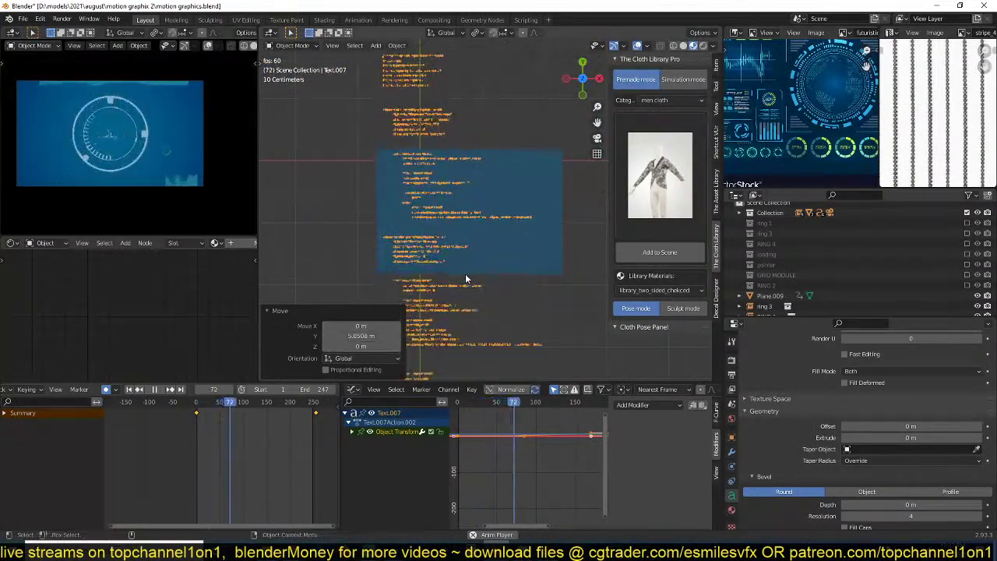
{"action": "key", "text": "space"}
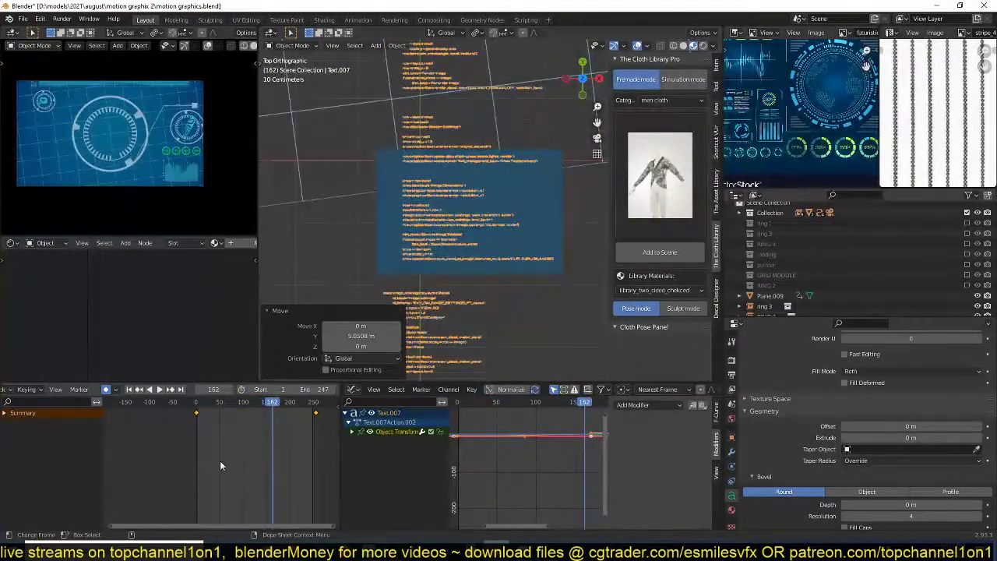
{"action": "right_click", "coordinate": [220, 460]}
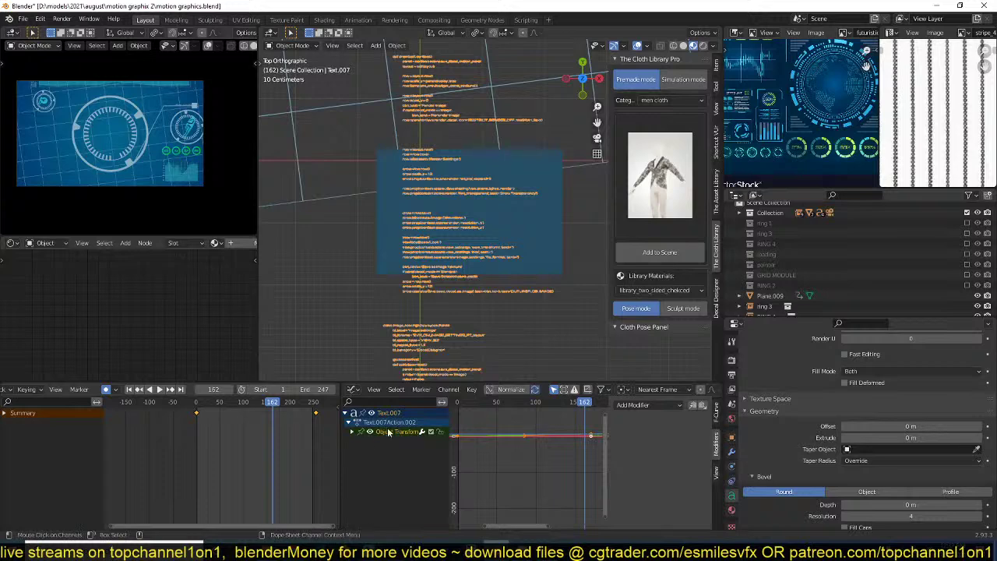
- Isolate the code text's Y Location curve by hiding all its other transform channels in the graph editor
{"action": "left_click", "coordinate": [349, 432]}
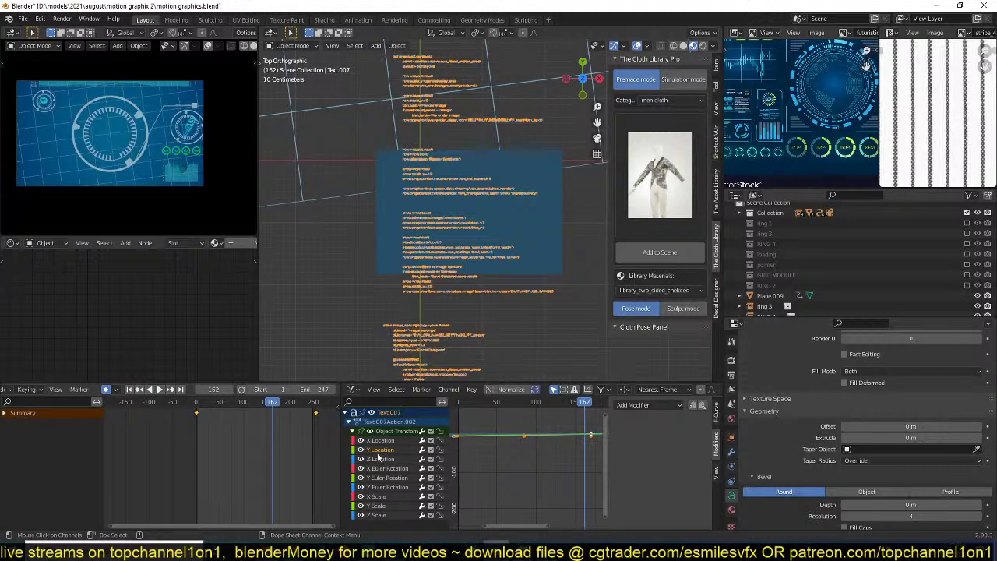
{"action": "key", "text": "b"}
{"action": "left_click_drag", "start_coordinate": [363, 447], "coordinate": [400, 516]}
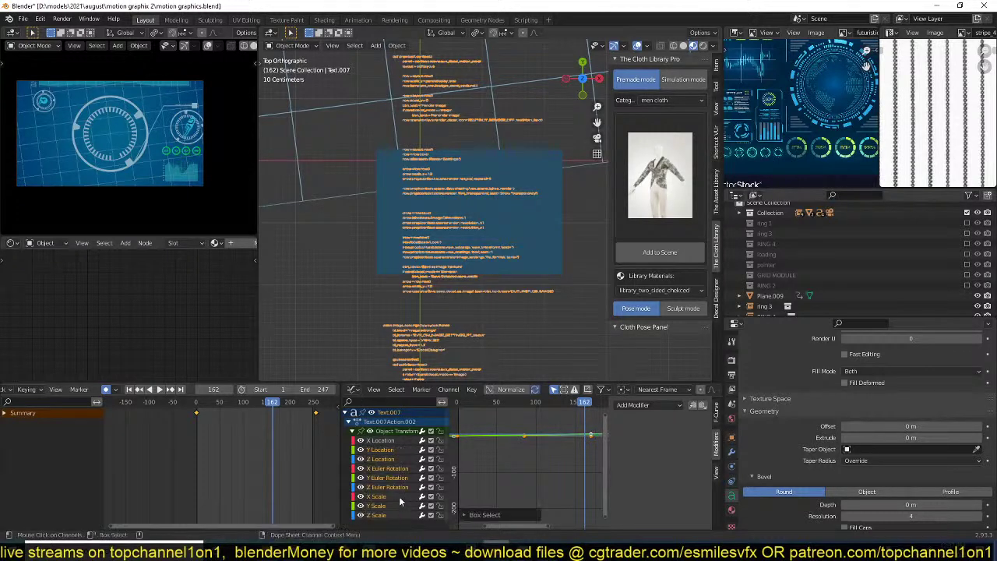
{"action": "left_click", "coordinate": [388, 469]}
{"action": "key", "text": "b"}
{"action": "left_click_drag", "start_coordinate": [365, 456], "coordinate": [409, 524]}
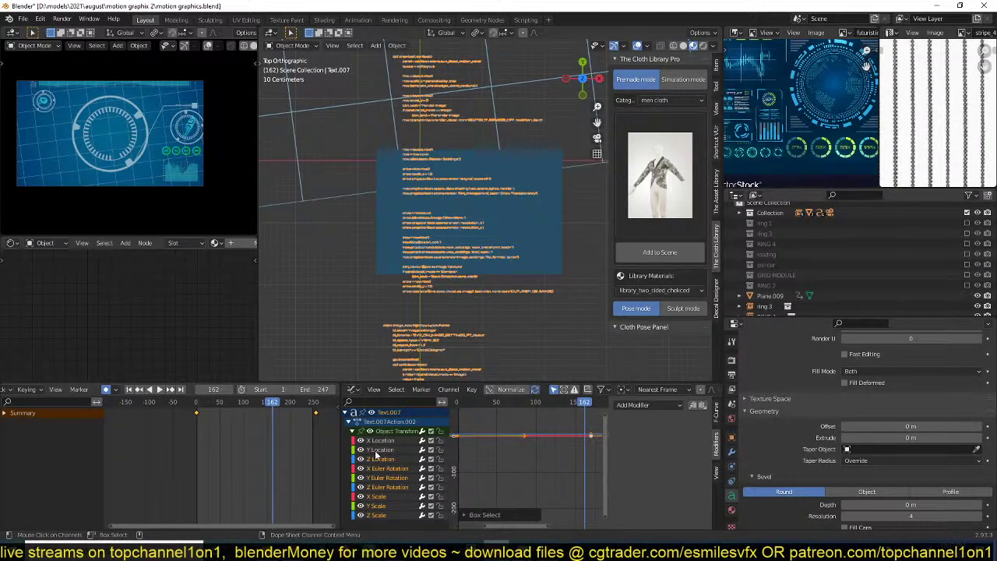
{"action": "left_click", "coordinate": [379, 450]}
{"action": "key", "text": "shift+h"}
- Add a Stepped modifier to the code text's Y Location curve and play back the result
{"action": "key", "text": "n"}
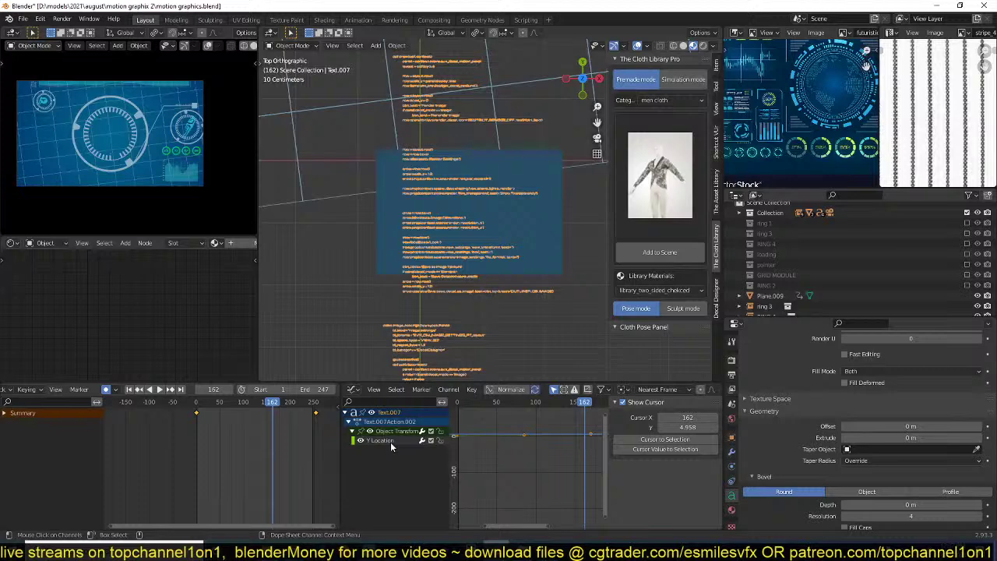
{"action": "left_click", "coordinate": [716, 442]}
{"action": "left_click", "coordinate": [647, 405]}
{"action": "left_click", "coordinate": [647, 487]}
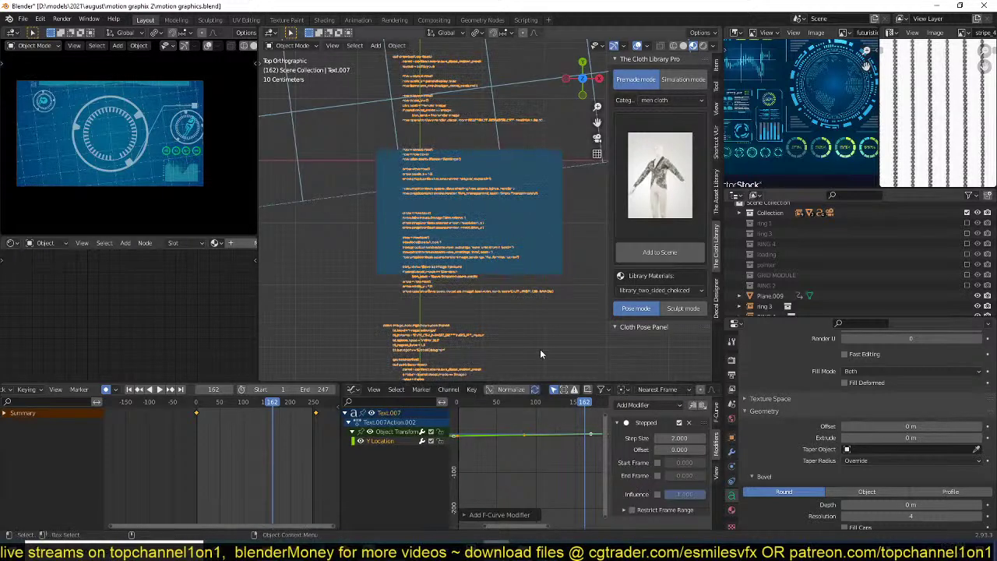
{"action": "key", "text": "space"}
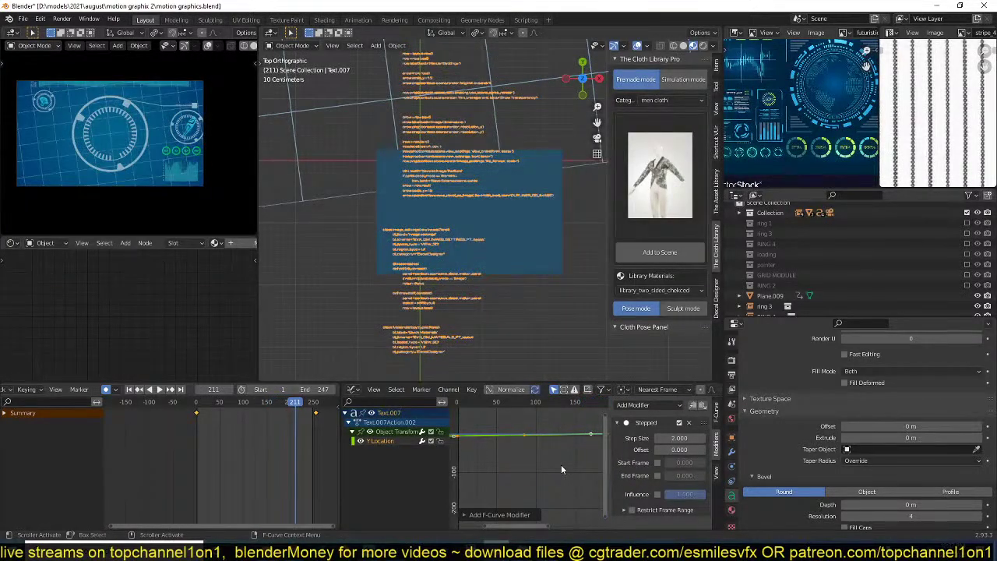
{"action": "key", "text": "Home"}
{"action": "key", "text": "Home"}
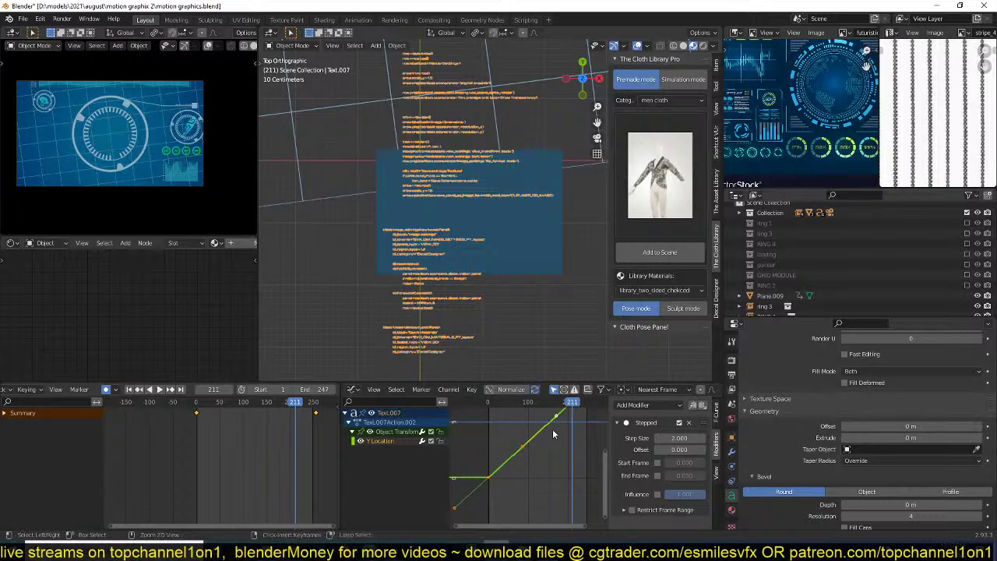
- Inspect the stepped Y Location curve enlarged and try a step size of 20.1, playing back the scroll
{"action": "key", "text": "ctrl+space"}
{"action": "scroll", "coordinate": [436, 253], "scroll_direction": "up", "scroll_amount": 2}
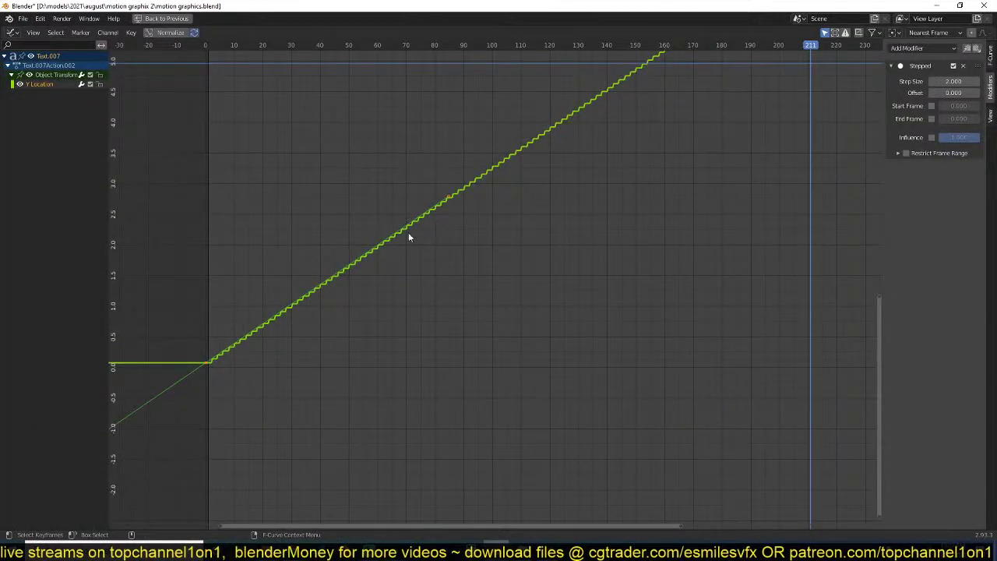
{"action": "middle_click_drag", "start_coordinate": [409, 237], "coordinate": [345, 314]}
{"action": "middle_click_drag", "start_coordinate": [452, 238], "coordinate": [433, 273]}
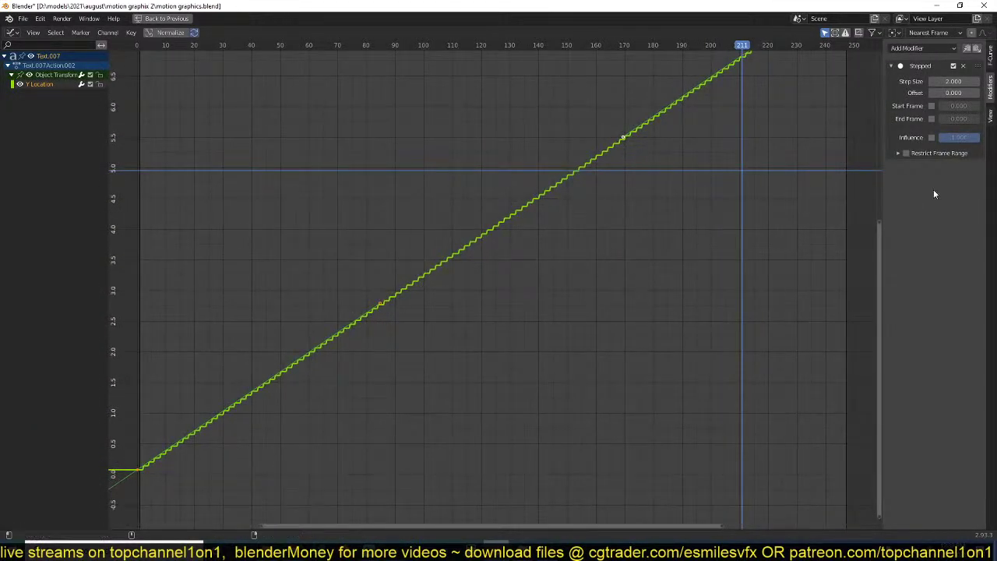
{"action": "left_click_drag", "start_coordinate": [946, 81], "coordinate": [993, 80]}
{"action": "key", "text": "ctrl+space"}
{"action": "key", "text": "space"}
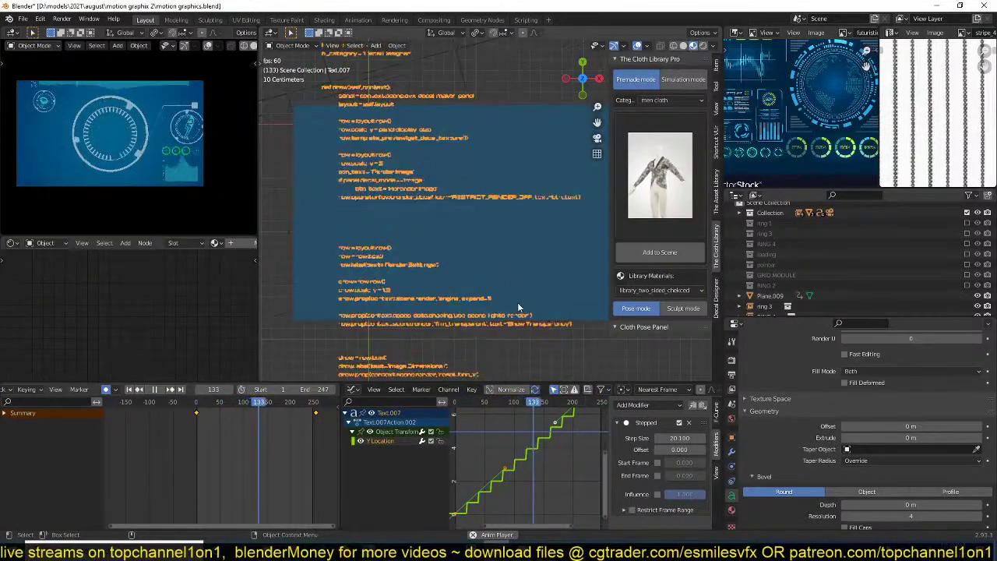
- Set the Stepped modifier's step size to 9 and play back the scrolling code text
{"action": "left_click_drag", "start_coordinate": [693, 437], "coordinate": [659, 435]}
{"action": "key", "text": "space"}
{"action": "key", "text": "space"}
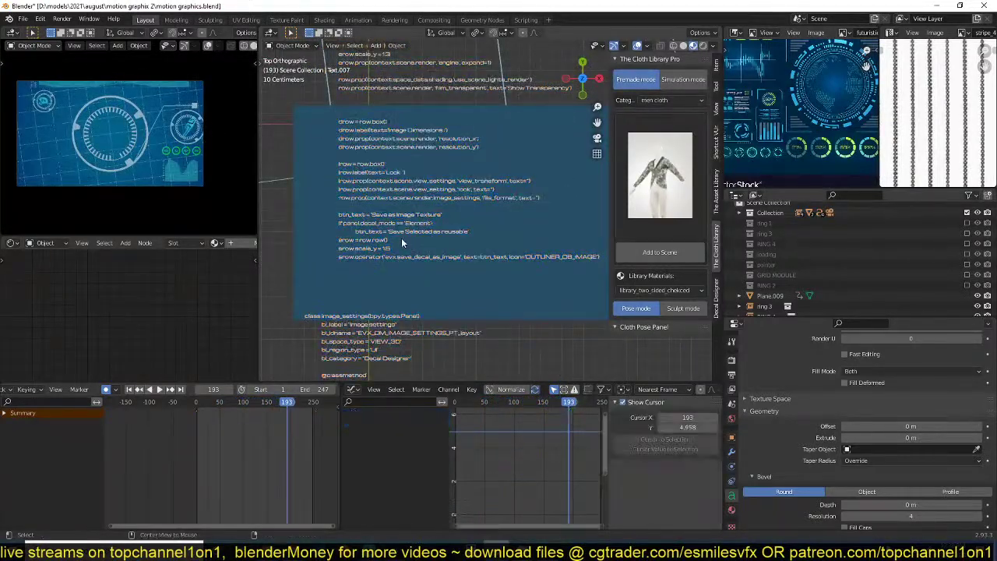
- Assign Material.001 to the code text and make it a single-user copy
{"action": "left_click", "coordinate": [215, 243]}
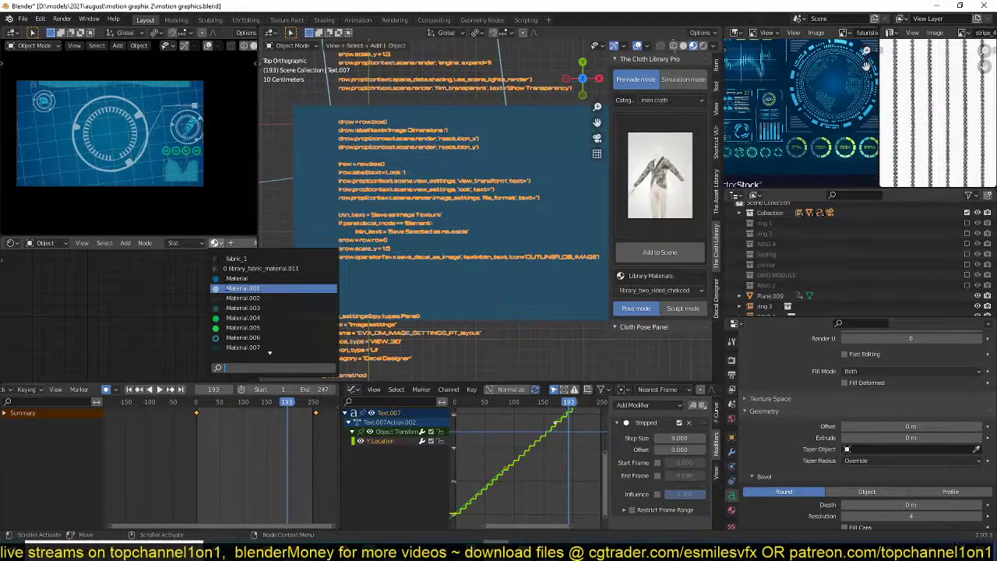
{"action": "left_click", "coordinate": [351, 198]}
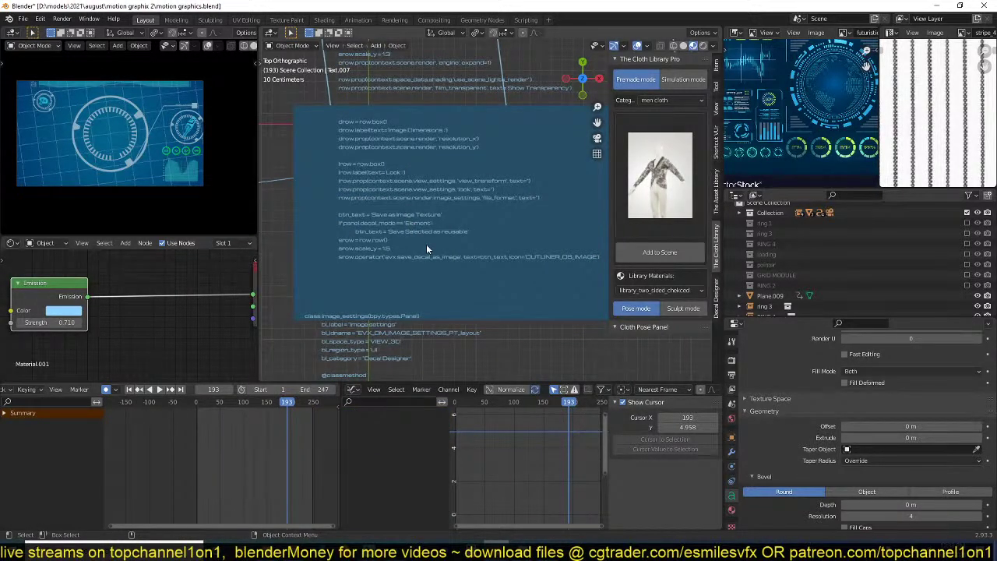
{"action": "left_click", "coordinate": [416, 212]}
{"action": "scroll", "coordinate": [459, 210], "scroll_direction": "down", "scroll_amount": 3}
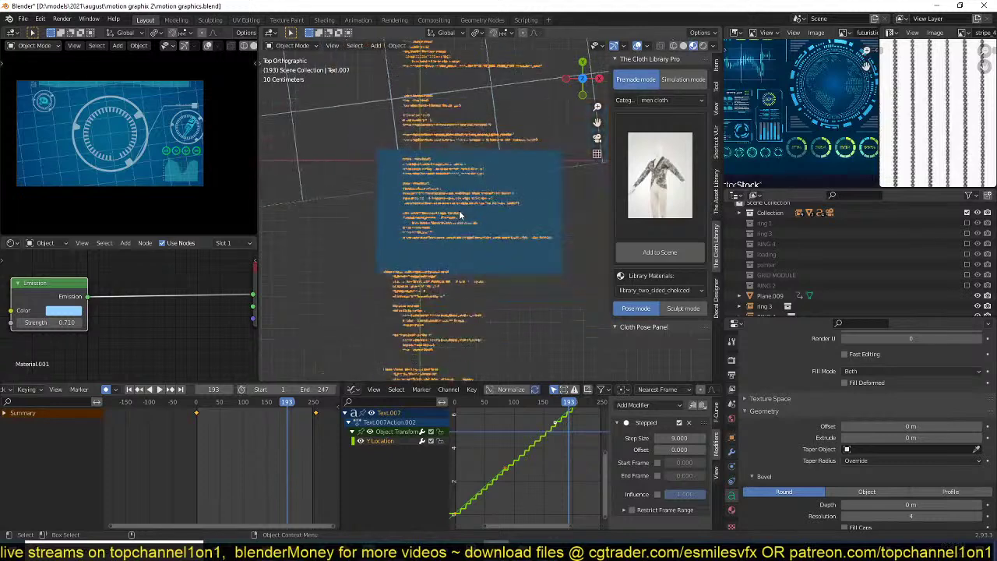
{"action": "left_click", "coordinate": [432, 141]}
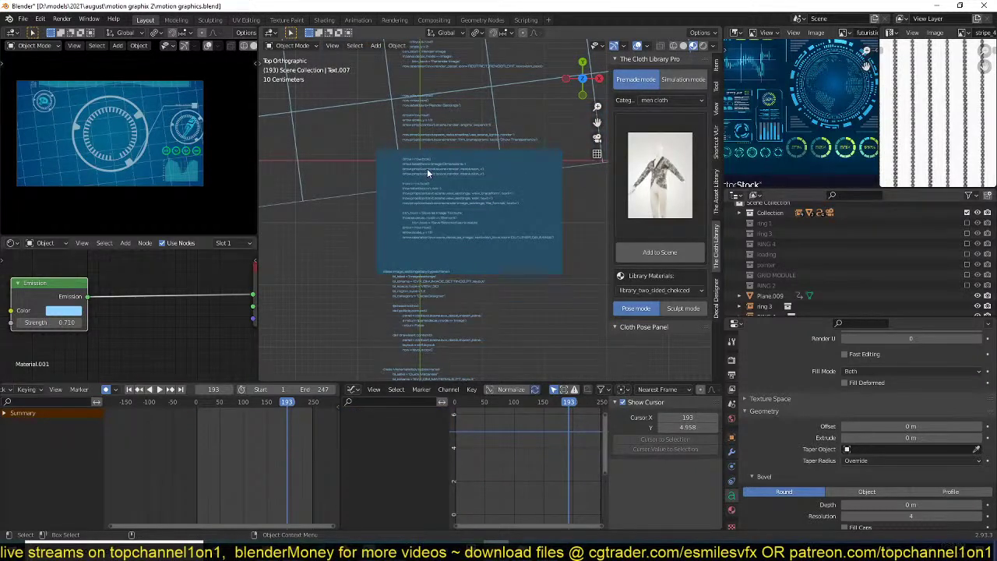
{"action": "scroll", "coordinate": [214, 244], "scroll_direction": "down", "scroll_amount": 4}
{"action": "left_click", "coordinate": [236, 244]}
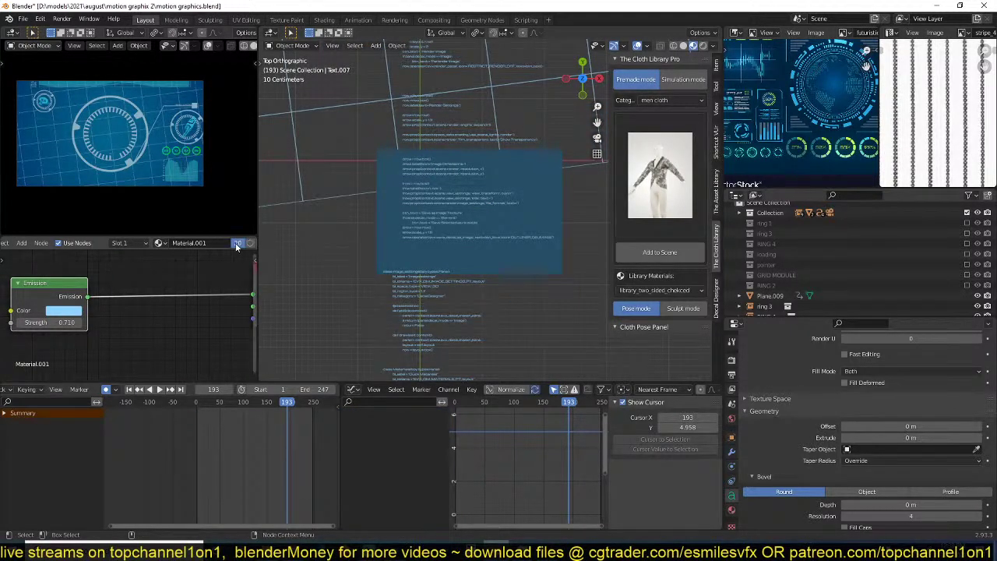
- Add a Gradient Texture node to the code text's material and preview it on the text
{"action": "middle_click_drag", "start_coordinate": [124, 287], "coordinate": [164, 285]}
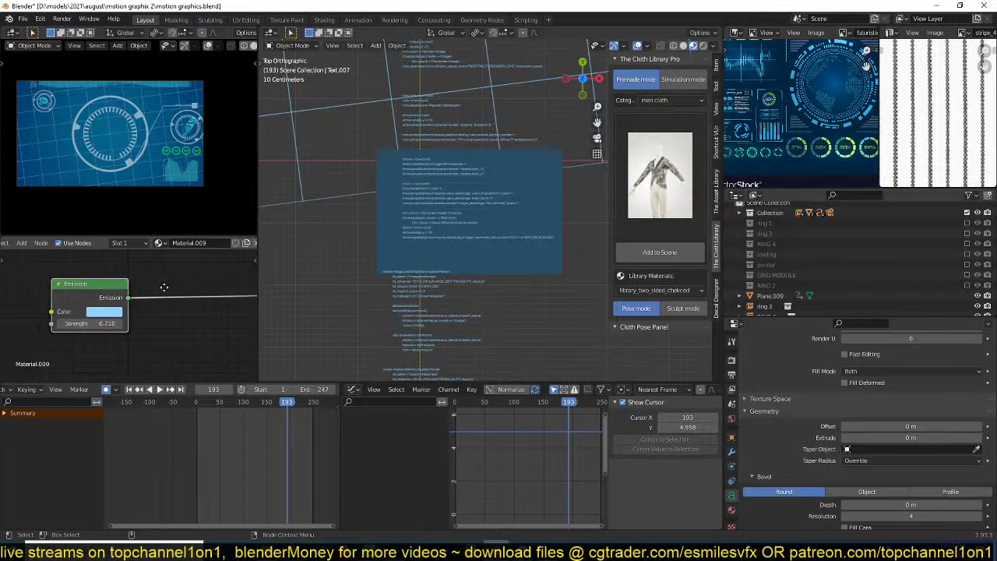
{"action": "scroll", "coordinate": [156, 295], "scroll_direction": "down", "scroll_amount": 3}
{"action": "key", "text": "shift+a"}
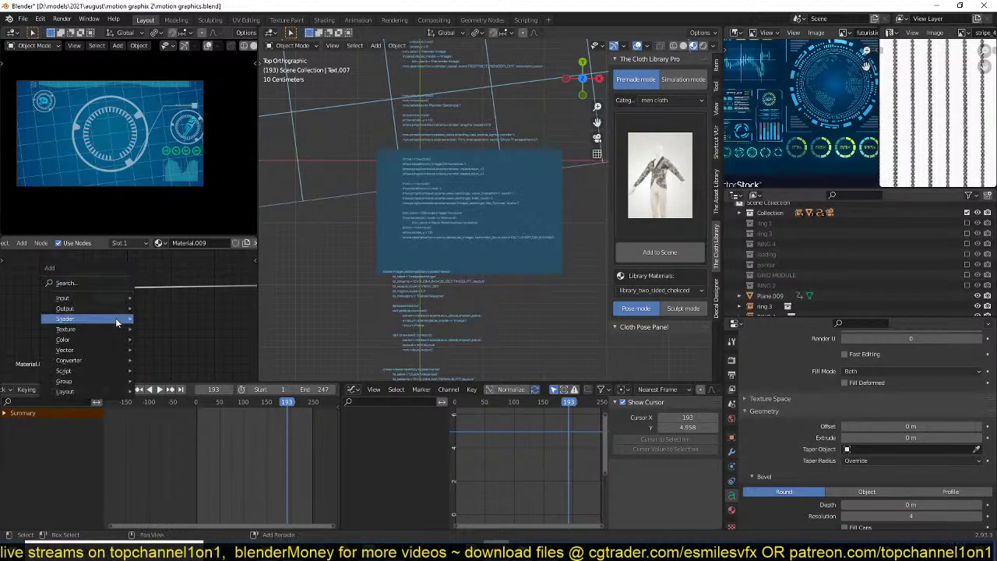
{"action": "mouse_move", "coordinate": [90, 331]}
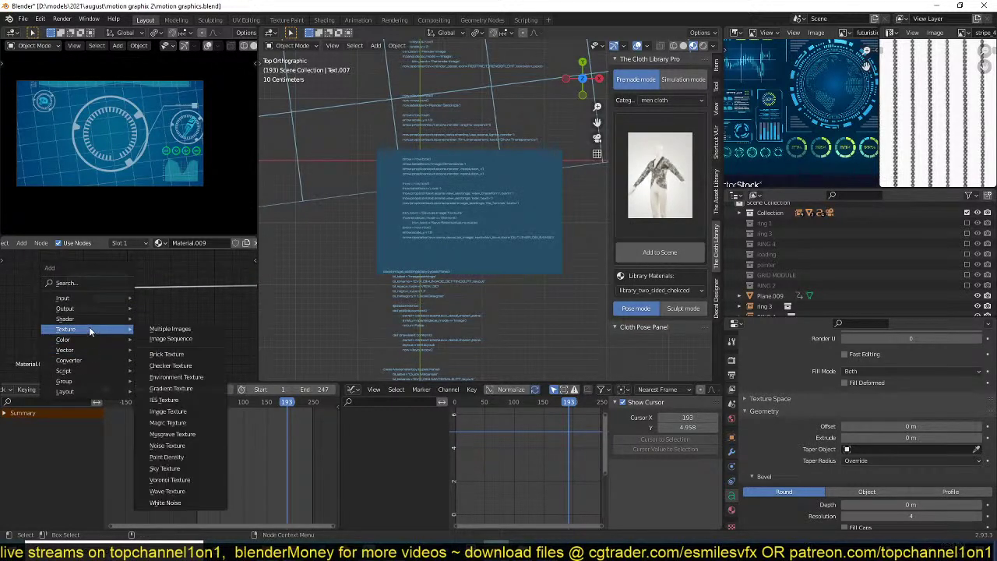
{"action": "left_click", "coordinate": [176, 370]}
{"action": "left_click", "coordinate": [156, 318]}
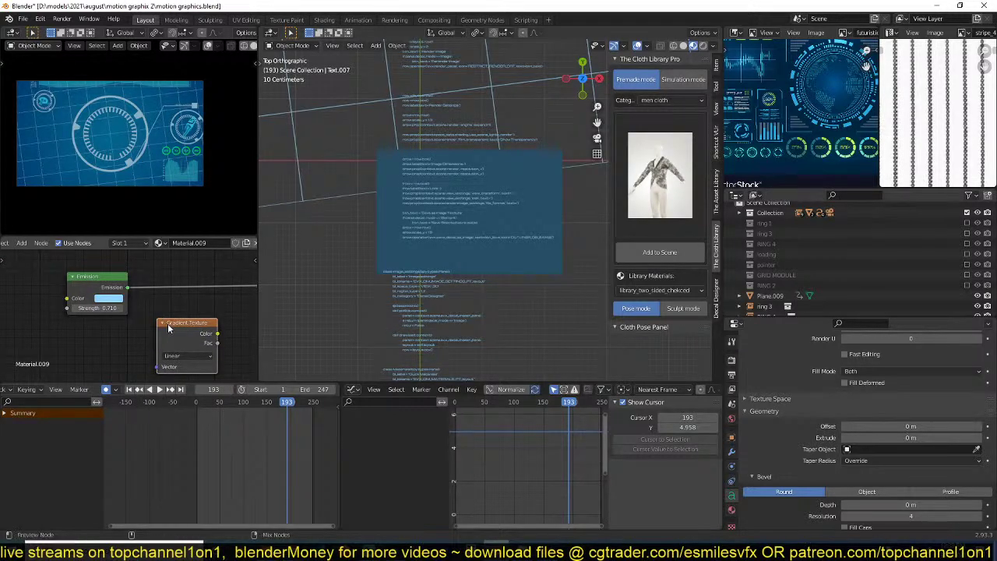
{"action": "scroll", "coordinate": [368, 280], "scroll_direction": "down", "scroll_amount": 2}
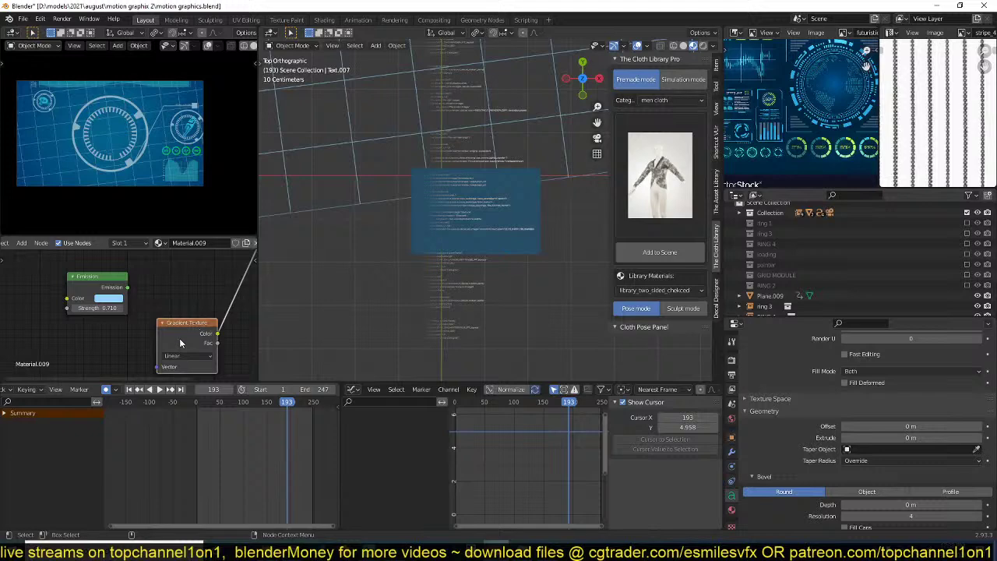
- Add Texture Coordinate and Mapping nodes to the gradient, using Object coordinates with the blue plane as reference object
{"action": "key", "text": "ctrl+t"}
{"action": "middle_click_drag", "start_coordinate": [162, 317], "coordinate": [220, 302]}
{"action": "scroll", "coordinate": [148, 312], "scroll_direction": "up", "scroll_amount": 1}
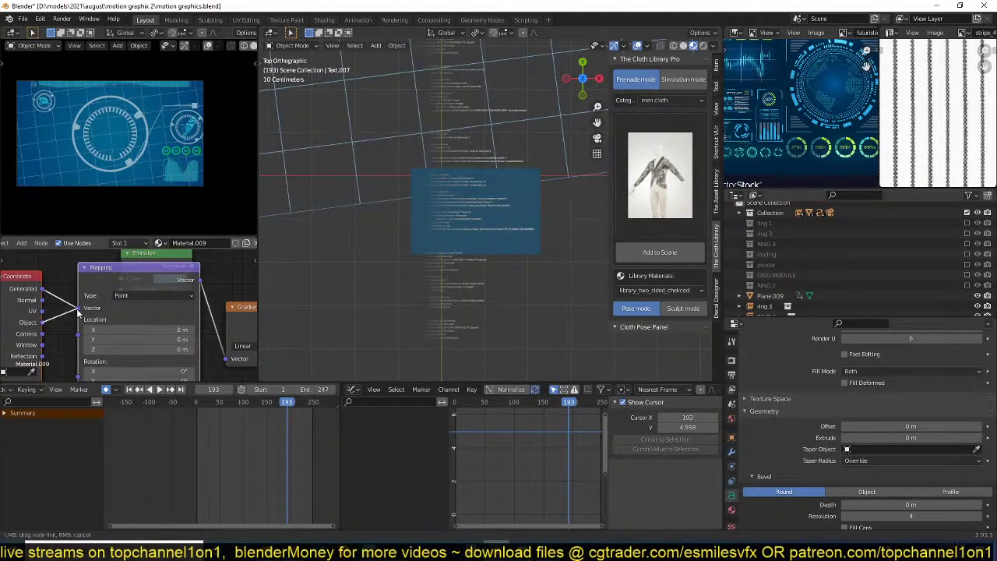
{"action": "left_click_drag", "start_coordinate": [77, 309], "coordinate": [77, 309]}
{"action": "scroll", "coordinate": [162, 293], "scroll_direction": "down", "scroll_amount": 2}
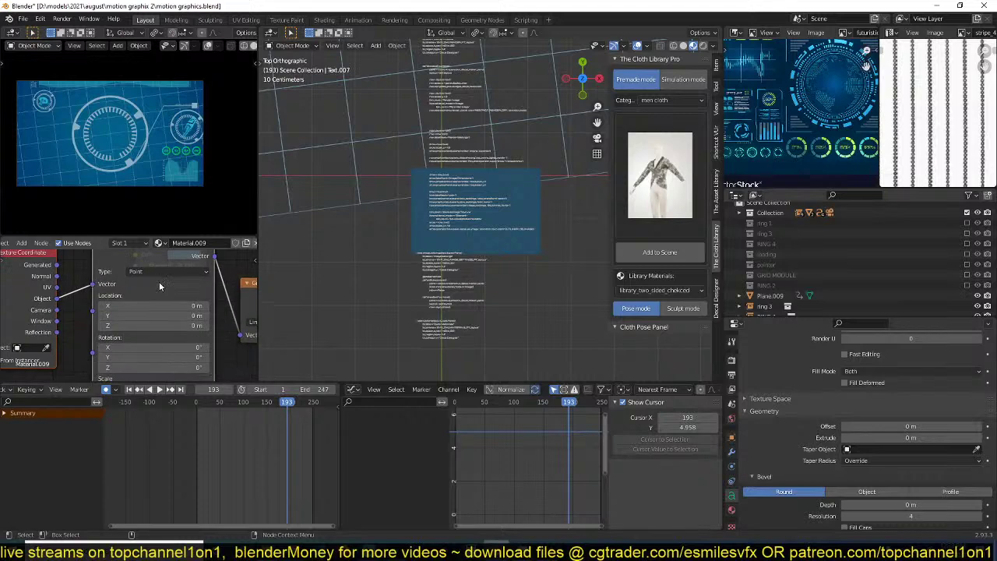
{"action": "left_click", "coordinate": [526, 209]}
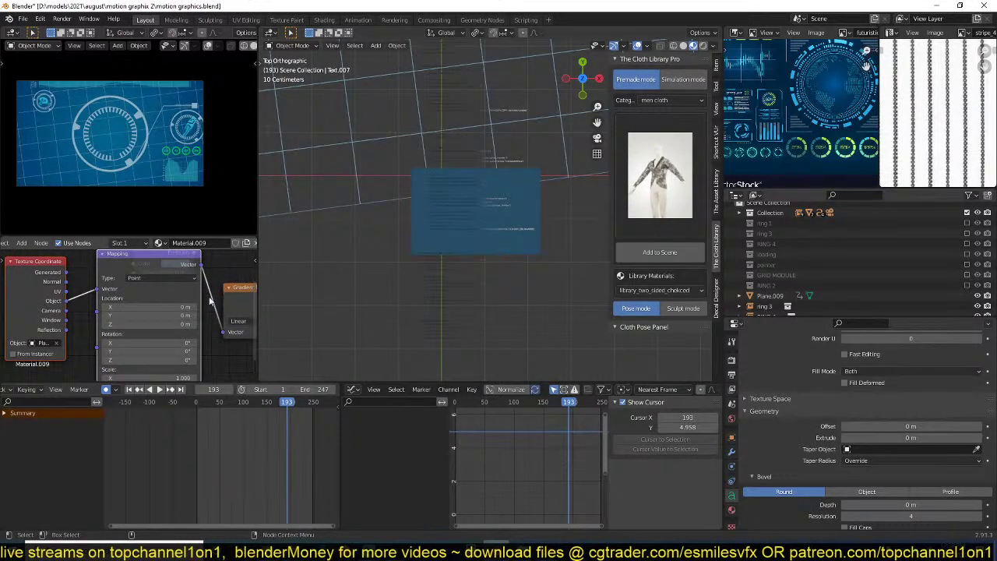
- Rearrange the code material's nodes, moving the Emission node clear and the gradient chain away from the output
{"action": "scroll", "coordinate": [209, 288], "scroll_direction": "down", "scroll_amount": 4}
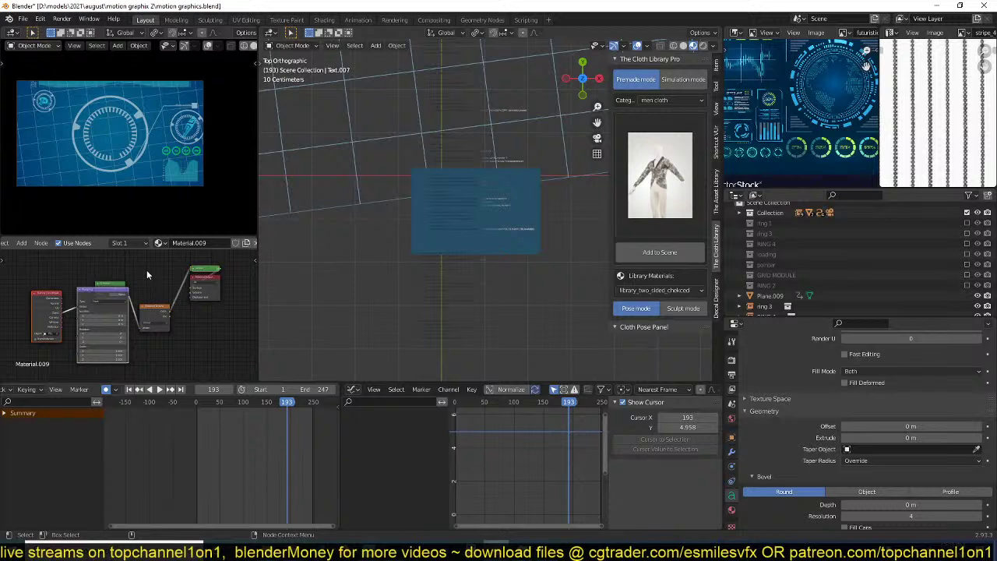
{"action": "left_click_drag", "start_coordinate": [122, 284], "coordinate": [138, 372]}
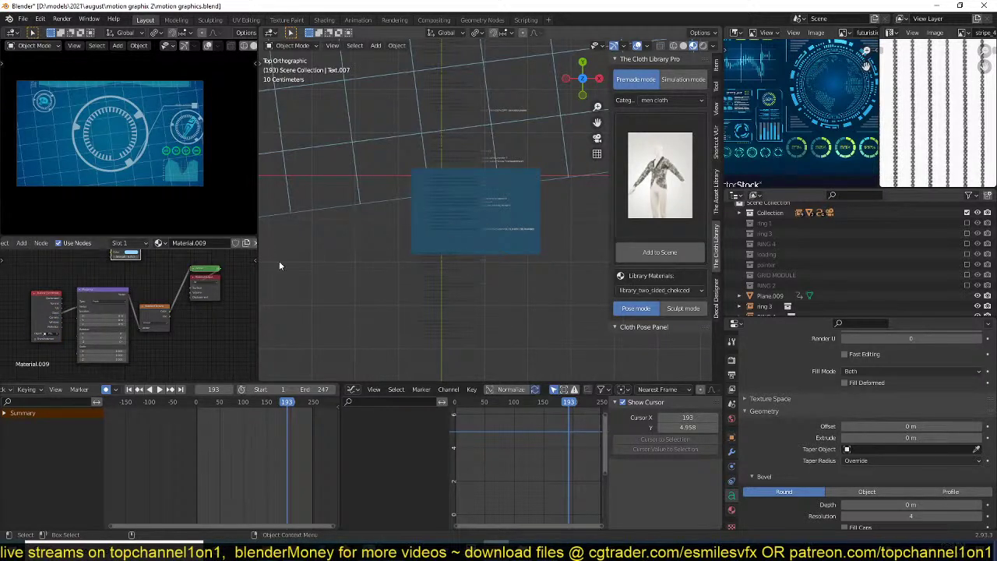
{"action": "left_click_drag", "start_coordinate": [169, 283], "coordinate": [56, 331]}
{"action": "left_click_drag", "start_coordinate": [161, 311], "coordinate": [117, 315]}
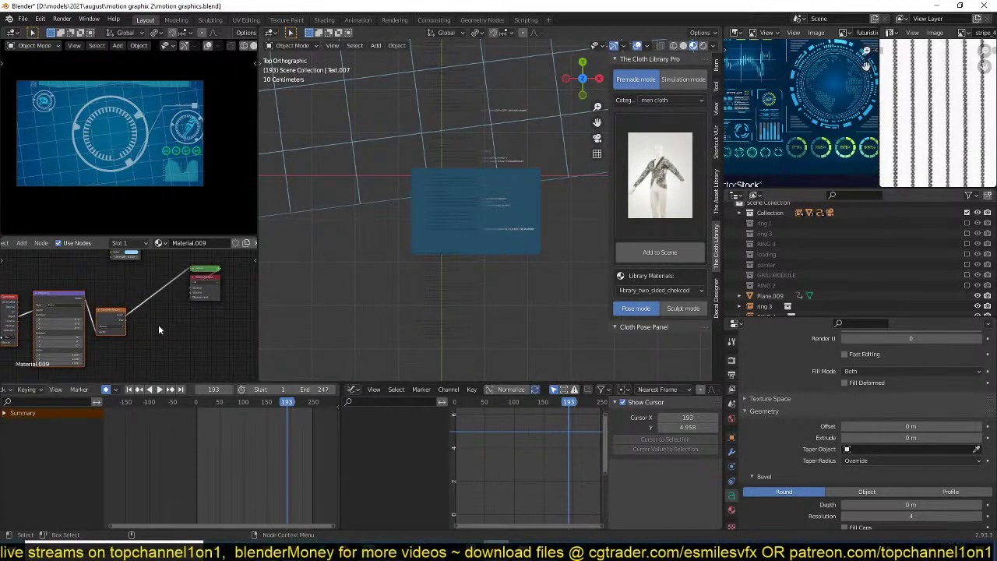
{"action": "scroll", "coordinate": [149, 311], "scroll_direction": "up", "scroll_amount": 2}
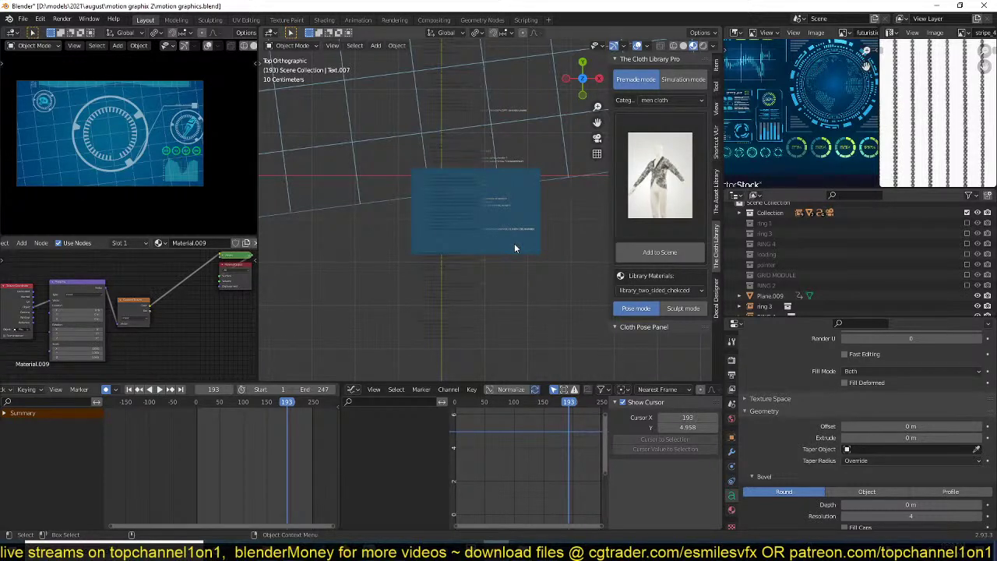
{"action": "left_click", "coordinate": [514, 248]}
{"action": "left_click", "coordinate": [464, 269]}
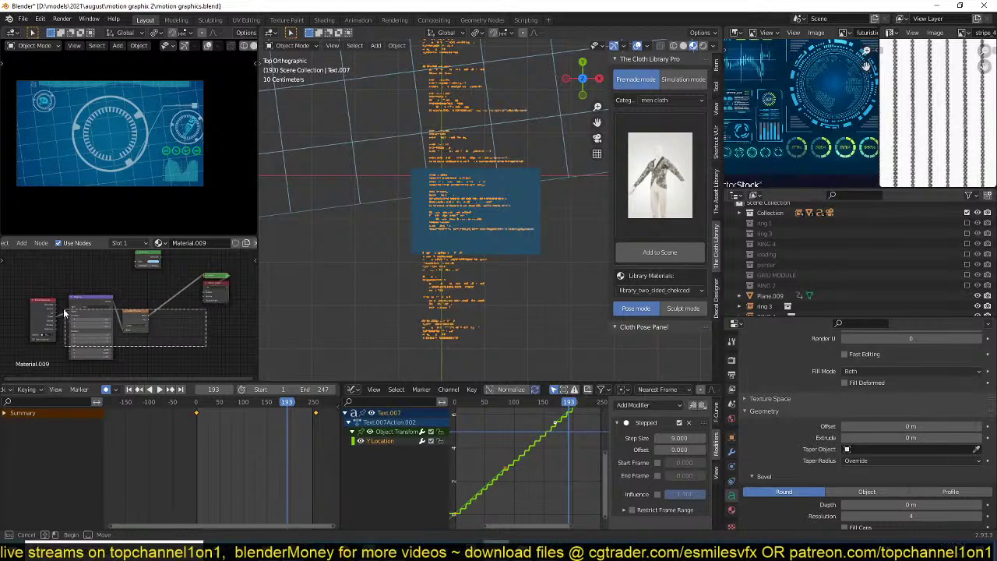
{"action": "left_click", "coordinate": [131, 317]}
{"action": "left_click_drag", "start_coordinate": [131, 318], "coordinate": [64, 326]}
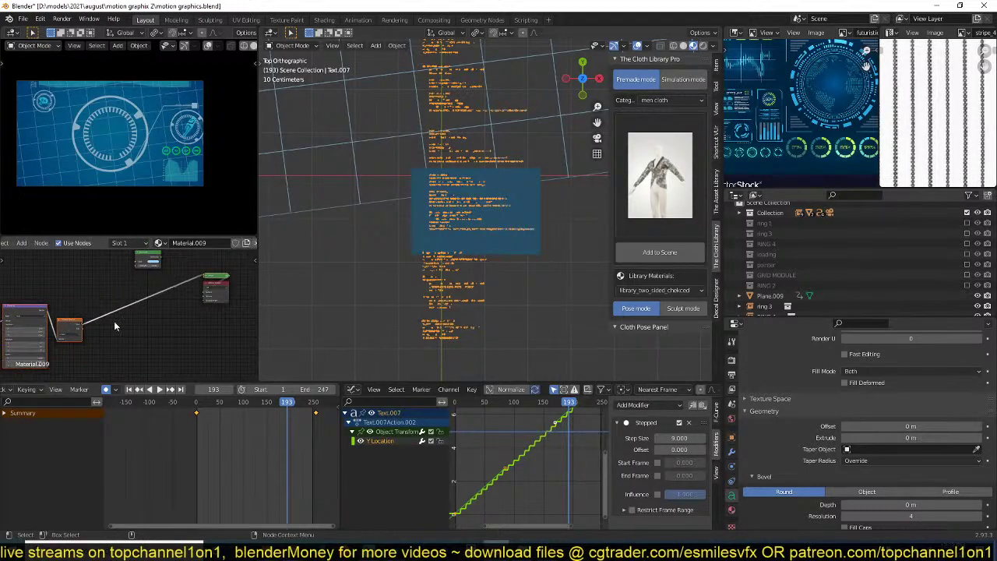
- Insert a ColorRamp node after the Gradient Texture in the code text's material
{"action": "key", "text": "shift+a"}
{"action": "key", "text": "shift+a"}
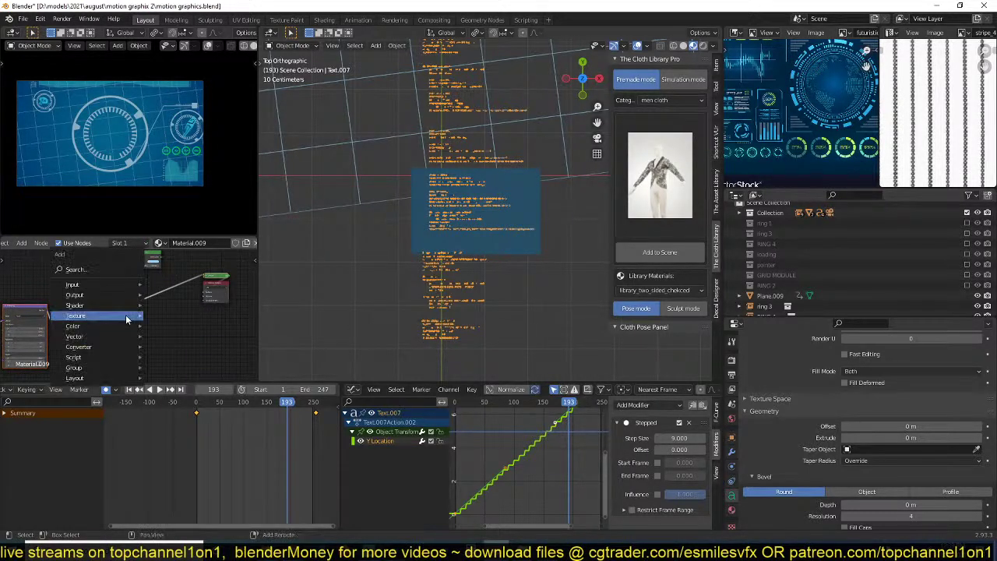
{"action": "mouse_move", "coordinate": [117, 346]}
{"action": "left_click", "coordinate": [194, 368]}
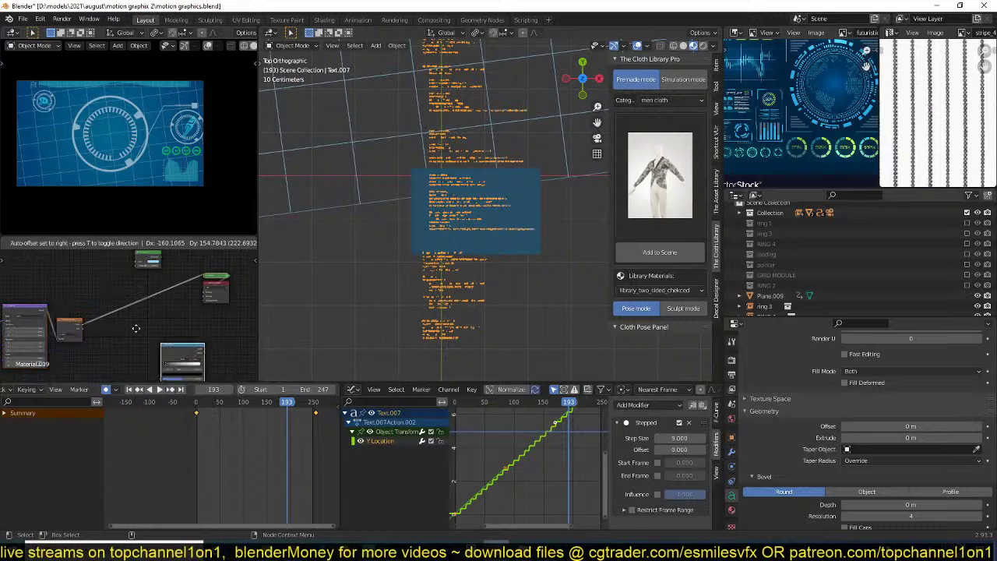
{"action": "left_click", "coordinate": [126, 334]}
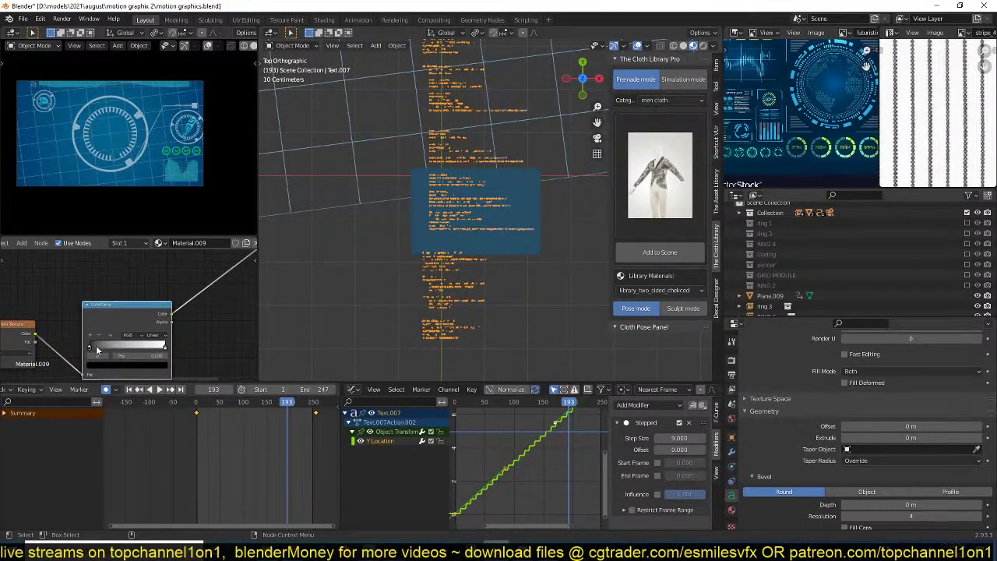
- Tighten the ColorRamp by moving the black stop inward and the white stop to 0.528, checking the fade on the text
{"action": "scroll", "coordinate": [148, 304], "scroll_direction": "up", "scroll_amount": 3}
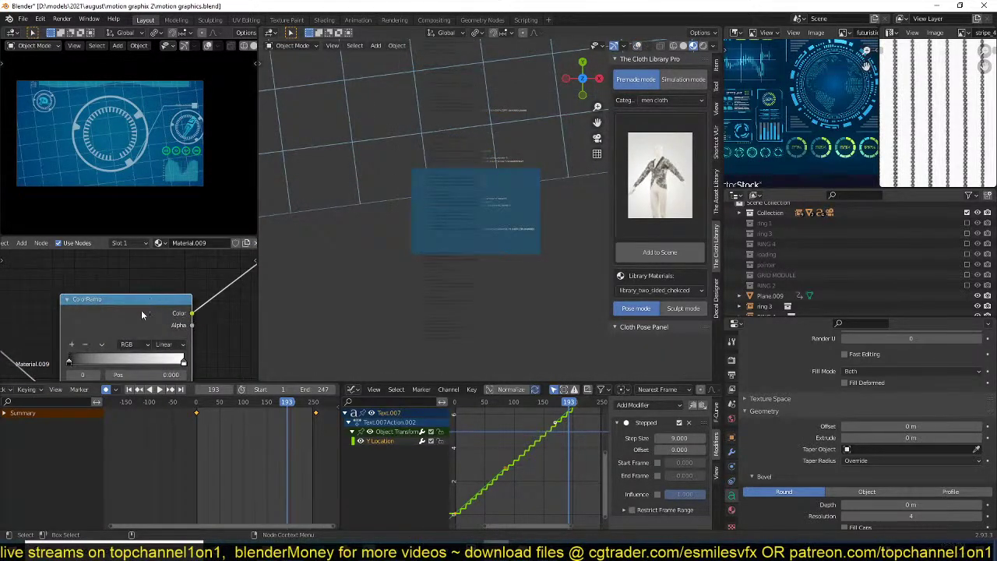
{"action": "left_click_drag", "start_coordinate": [70, 363], "coordinate": [88, 363]}
{"action": "left_click_drag", "start_coordinate": [151, 358], "coordinate": [129, 360]}
{"action": "scroll", "coordinate": [473, 235], "scroll_direction": "up", "scroll_amount": 5}
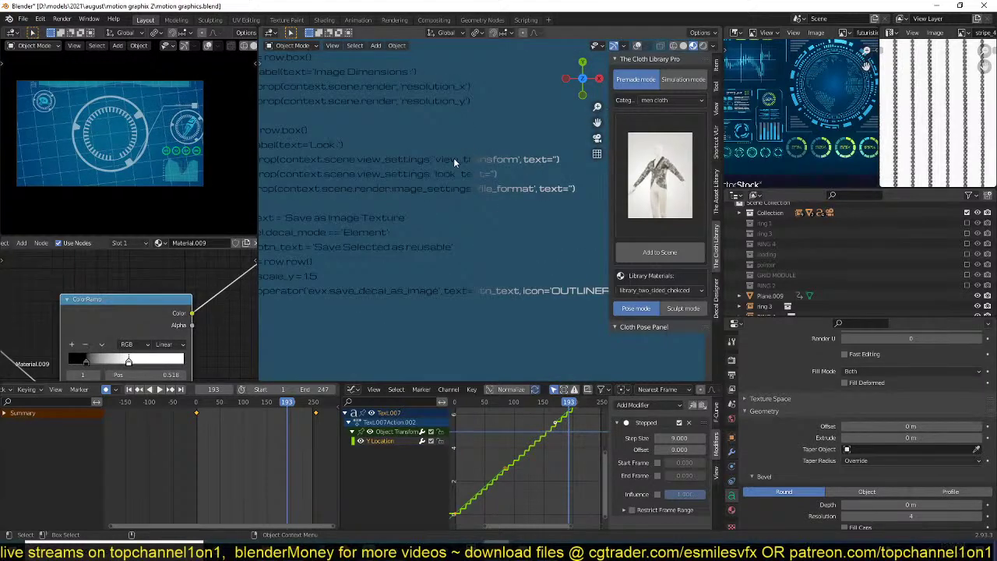
- Set the Mapping node's Z rotation to 90° and increase its X location to 1.09 m
{"action": "scroll", "coordinate": [376, 125], "scroll_direction": "down", "scroll_amount": 3}
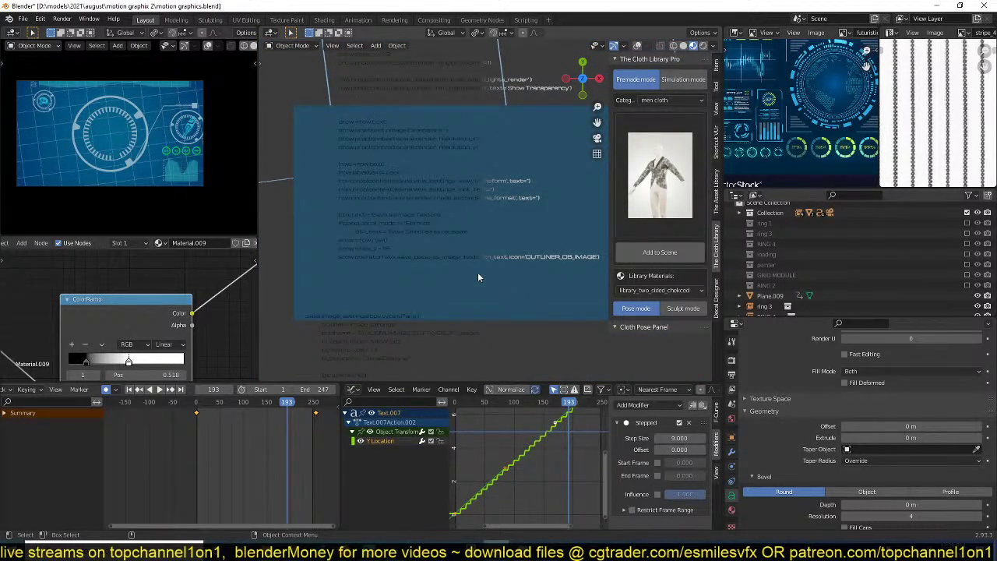
{"action": "middle_click_drag", "start_coordinate": [171, 330], "coordinate": [269, 354]}
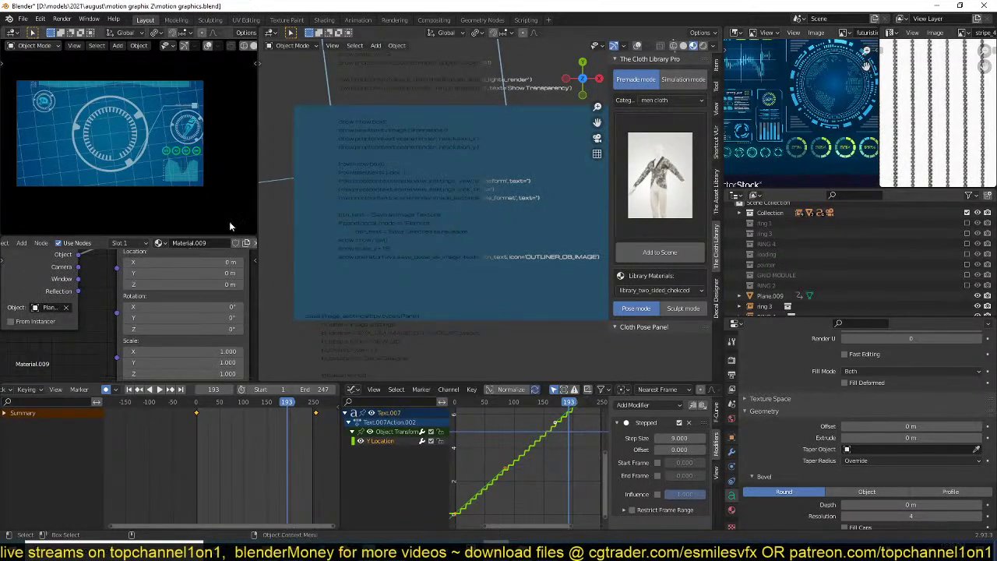
{"action": "left_click", "coordinate": [211, 328]}
{"action": "type", "text": "28.9d"}
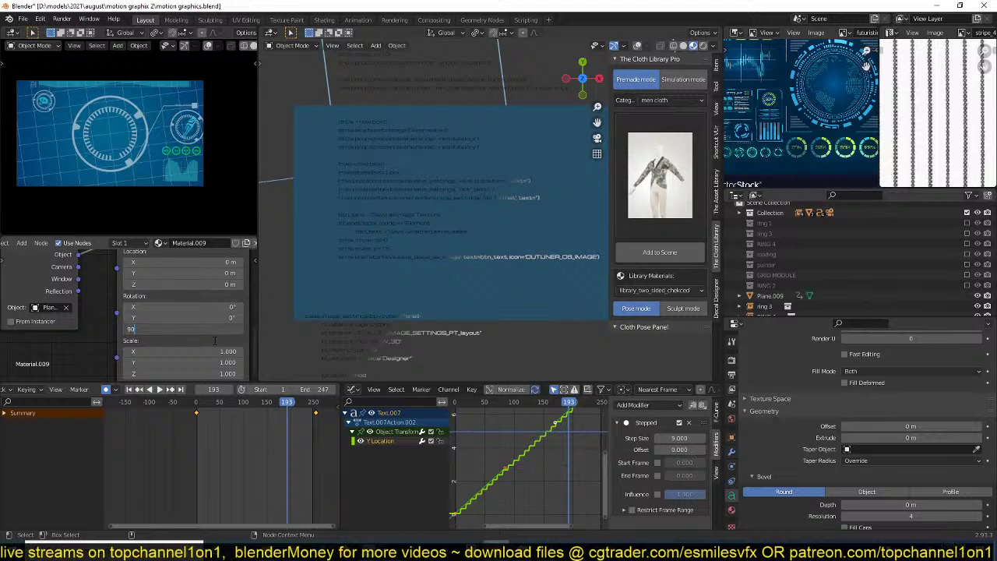
{"action": "key", "text": "Return"}
{"action": "middle_click_drag", "start_coordinate": [201, 297], "coordinate": [54, 300]}
{"action": "middle_click_drag", "start_coordinate": [249, 297], "coordinate": [181, 294]}
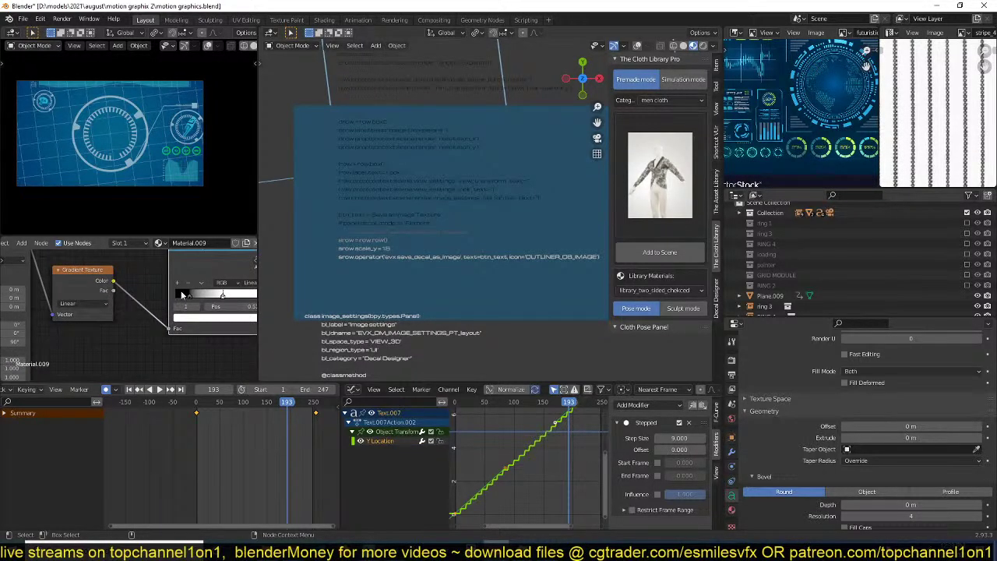
{"action": "middle_click_drag", "start_coordinate": [15, 304], "coordinate": [123, 291]}
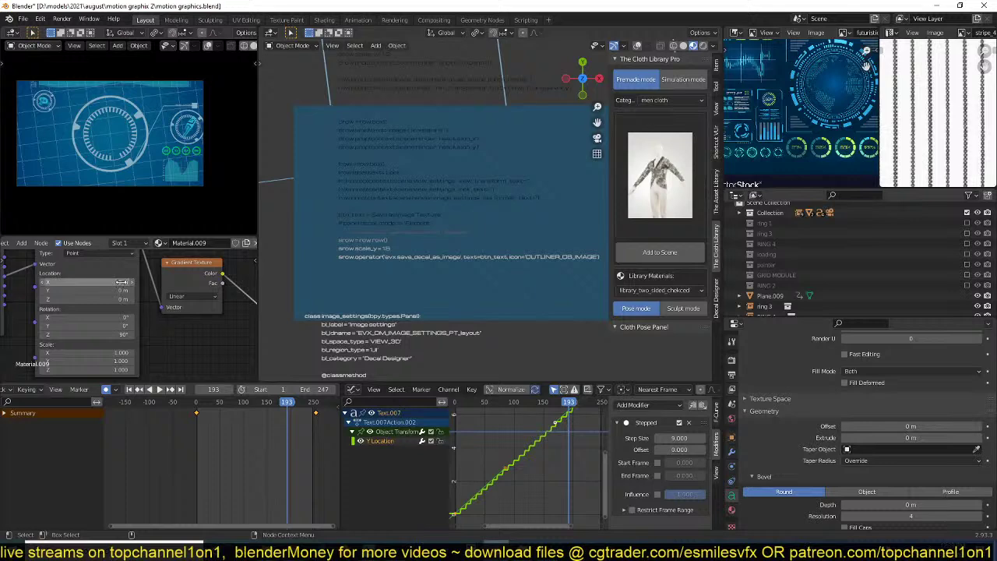
{"action": "left_click_drag", "start_coordinate": [121, 282], "coordinate": [153, 282]}
- Add a black stop near the ColorRamp's upper end at about 0.92 and shift the white middle stop to about 0.55
{"action": "middle_click_drag", "start_coordinate": [120, 306], "coordinate": [40, 310]}
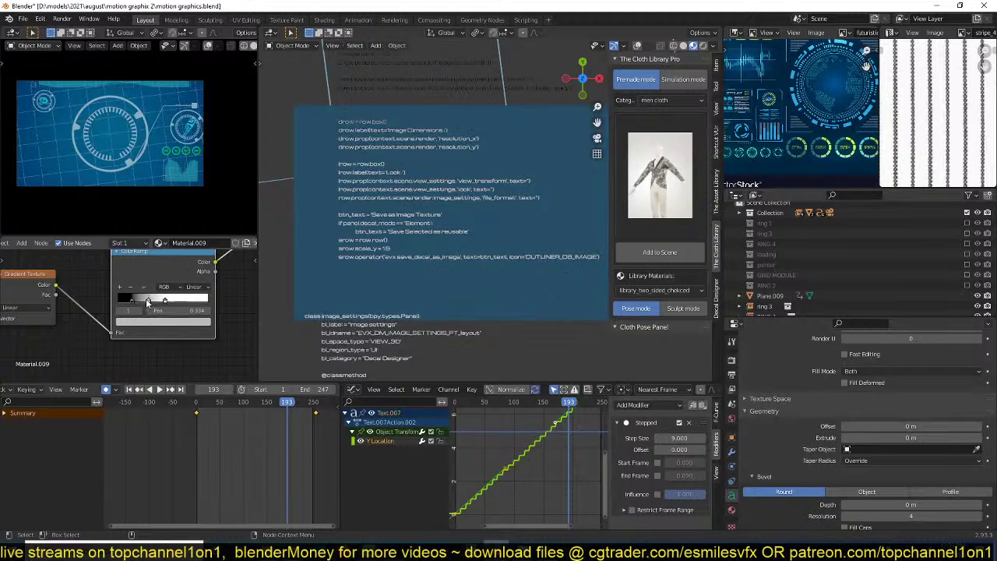
{"action": "left_click", "coordinate": [119, 288]}
{"action": "left_click_drag", "start_coordinate": [148, 299], "coordinate": [203, 299]}
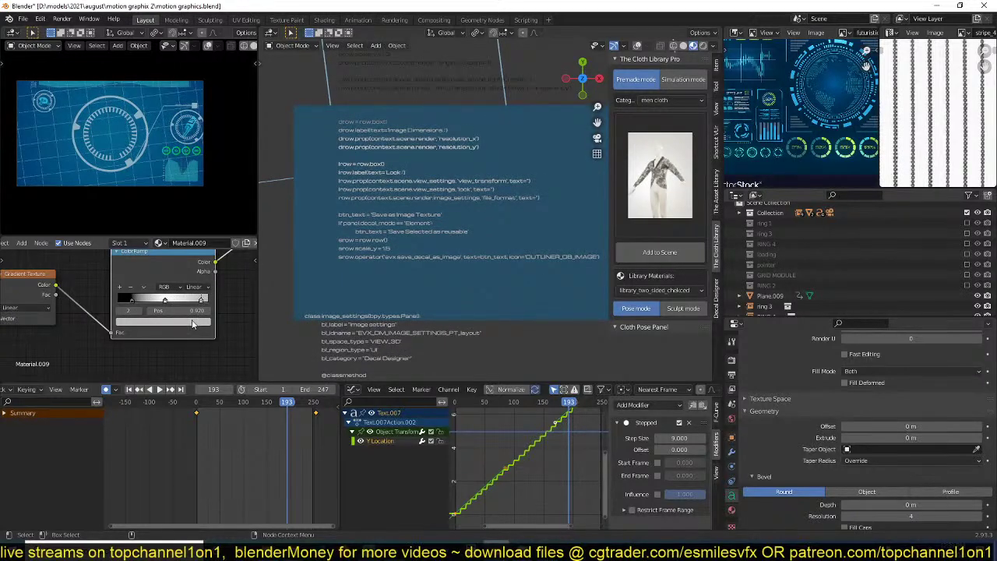
{"action": "left_click", "coordinate": [193, 324]}
{"action": "left_click_drag", "start_coordinate": [192, 238], "coordinate": [194, 262]}
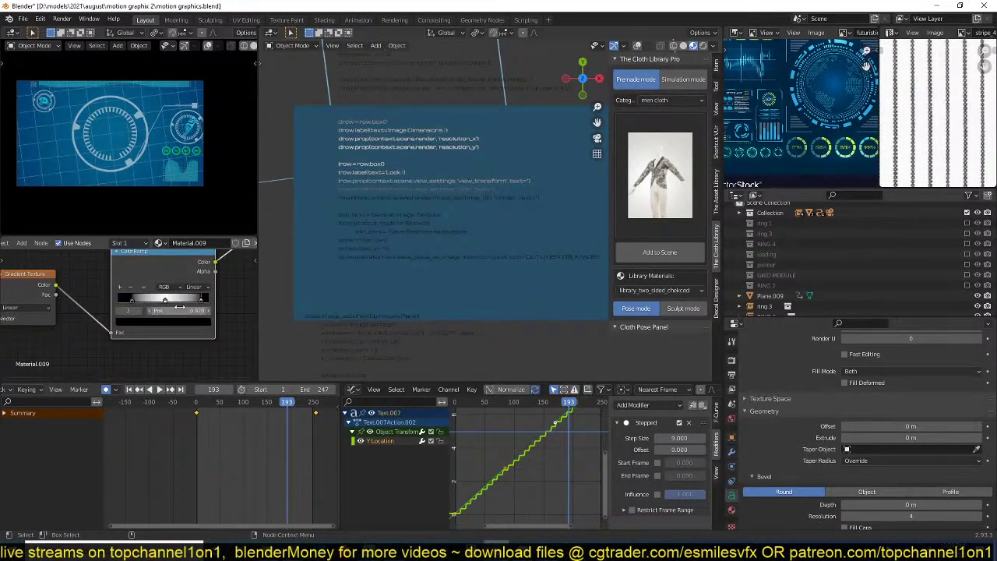
{"action": "left_click_drag", "start_coordinate": [165, 300], "coordinate": [193, 301]}
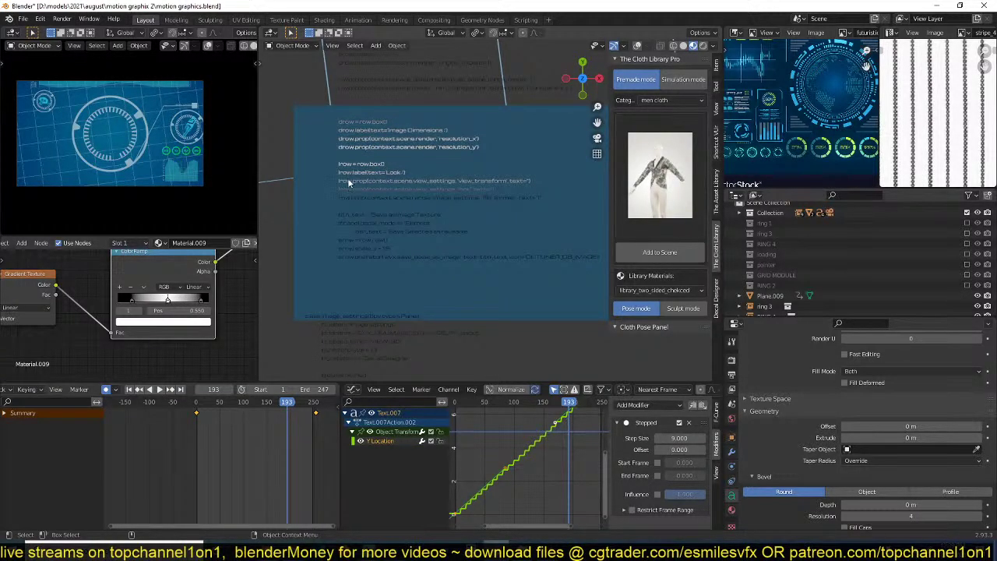
- Add another ColorRamp stop at 0.311 and set its color to white
{"action": "middle_click_drag", "start_coordinate": [173, 310], "coordinate": [183, 307]}
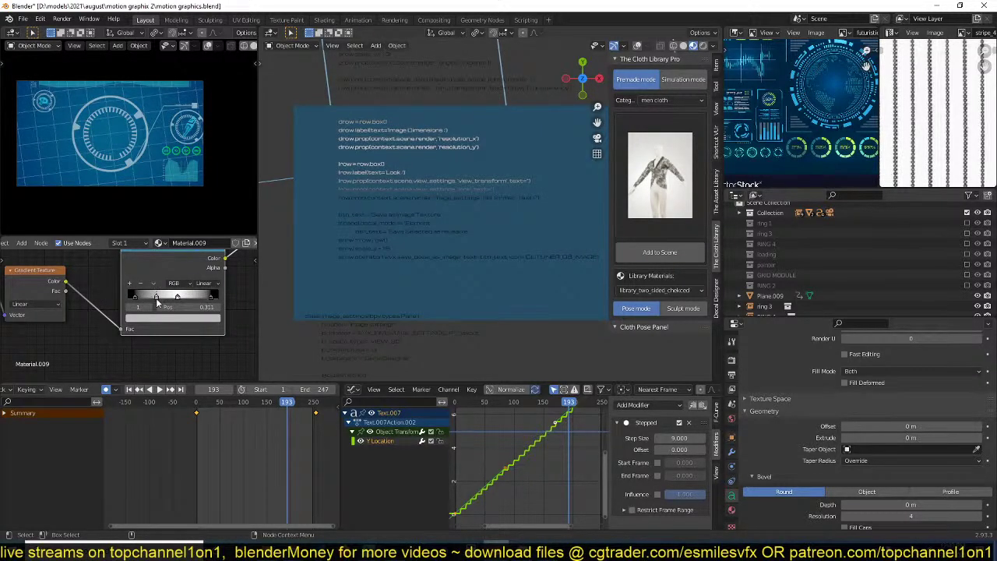
{"action": "left_click", "coordinate": [187, 320]}
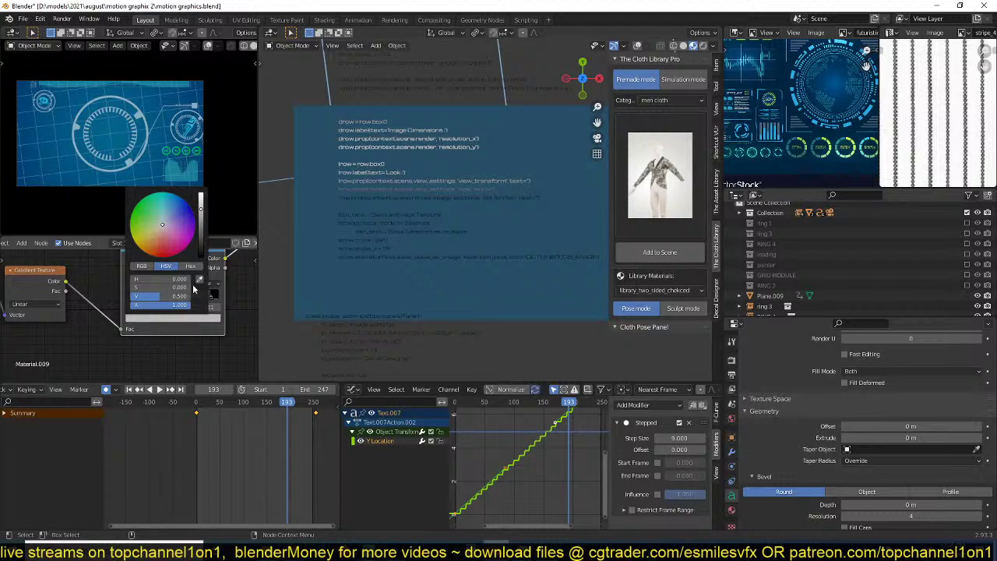
{"action": "left_click", "coordinate": [201, 204]}
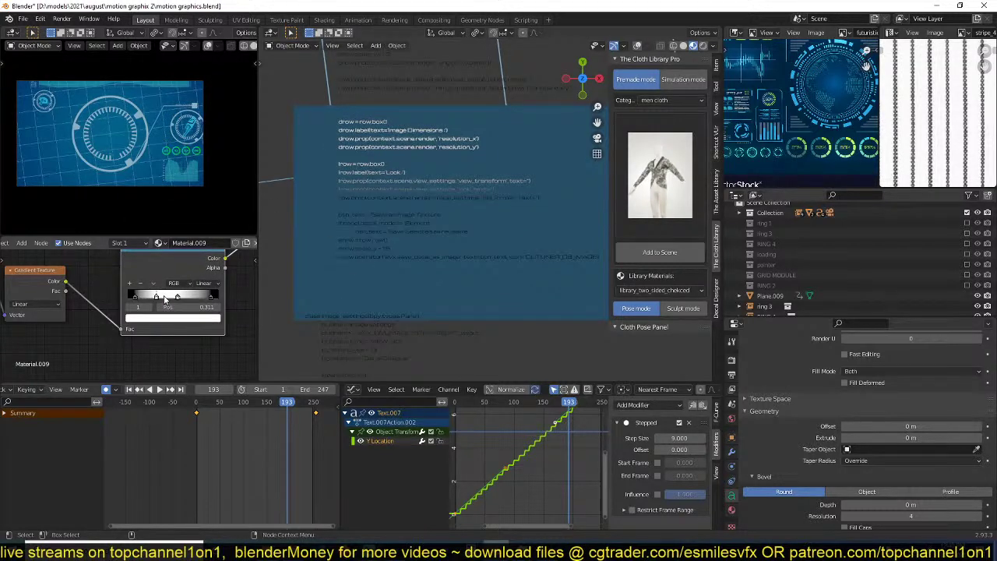
- Sharpen the fade edges by moving the lower white stop beside the black stop at 0.150 and the upper white stop to 0.805
{"action": "left_click_drag", "start_coordinate": [145, 298], "coordinate": [127, 301]}
{"action": "left_click", "coordinate": [138, 299]}
{"action": "left_click_drag", "start_coordinate": [132, 300], "coordinate": [140, 300]}
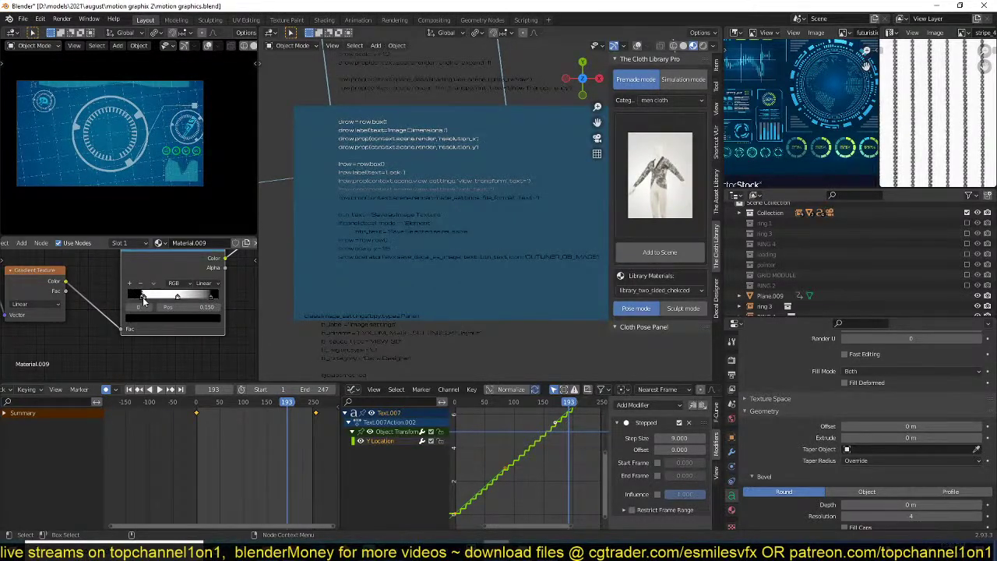
{"action": "left_click", "coordinate": [178, 299]}
{"action": "left_click_drag", "start_coordinate": [198, 297], "coordinate": [200, 297]}
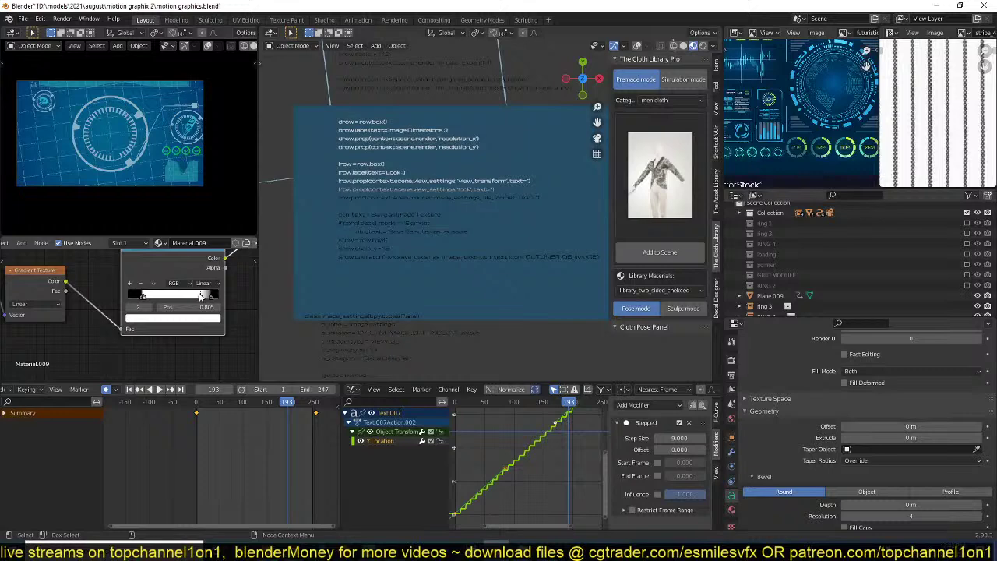
- Add a Transparent BSDF node to the code text's material
{"action": "scroll", "coordinate": [156, 283], "scroll_direction": "down", "scroll_amount": 3}
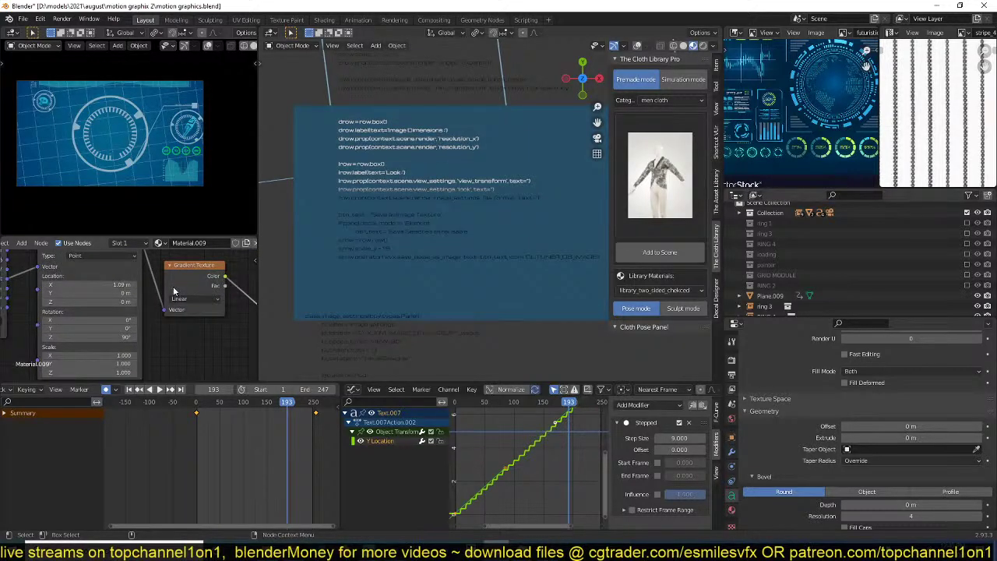
{"action": "scroll", "coordinate": [155, 291], "scroll_direction": "down", "scroll_amount": 3}
{"action": "middle_click_drag", "start_coordinate": [208, 291], "coordinate": [120, 316]}
{"action": "scroll", "coordinate": [123, 317], "scroll_direction": "up", "scroll_amount": 3}
{"action": "key", "text": "shift+a"}
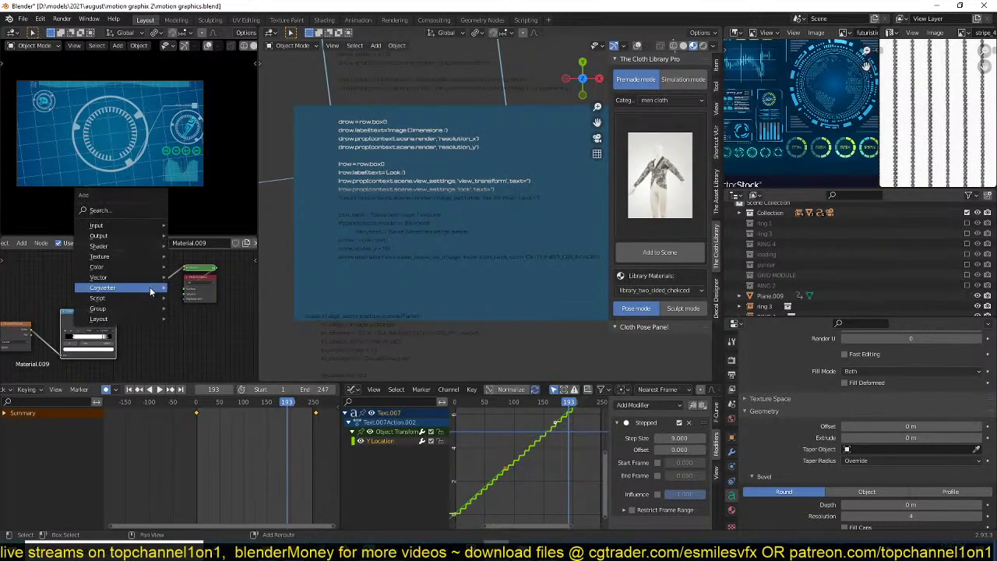
{"action": "mouse_move", "coordinate": [118, 249]}
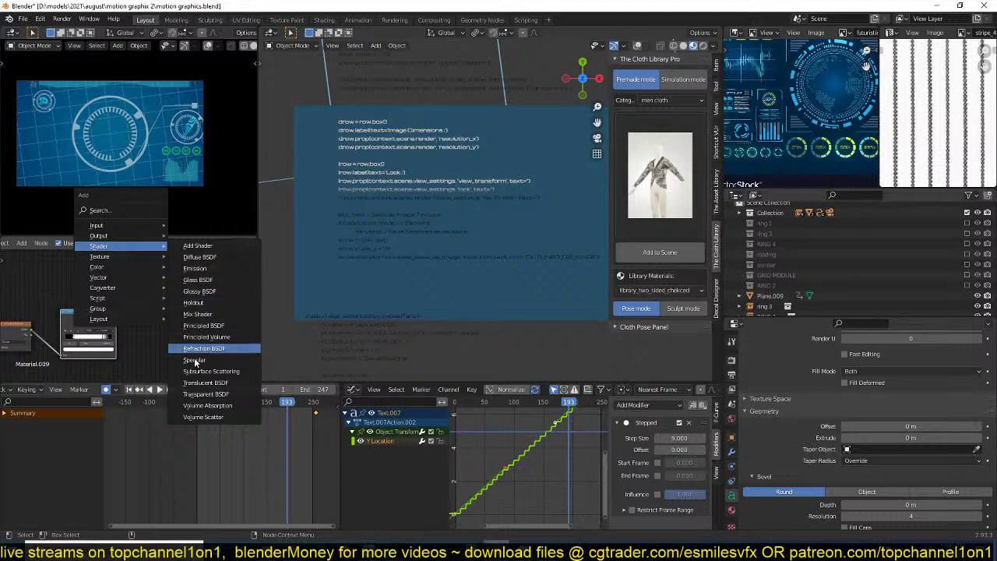
{"action": "left_click", "coordinate": [204, 395]}
{"action": "middle_click_drag", "start_coordinate": [142, 321], "coordinate": [120, 344]}
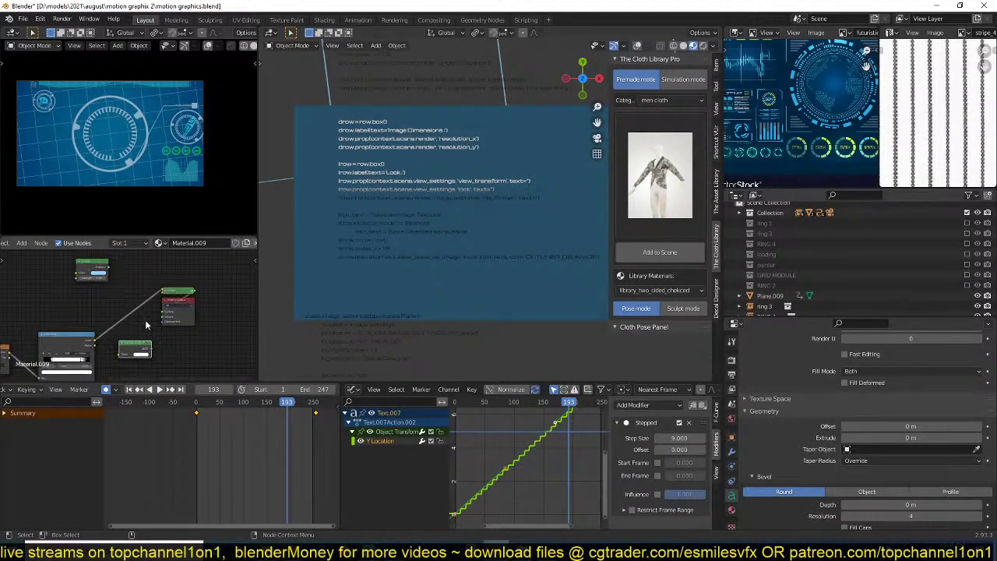
- Rearrange the output and shader nodes and combine Emission with Transparent BSDF through a Mix Shader
{"action": "left_click_drag", "start_coordinate": [180, 303], "coordinate": [239, 297]}
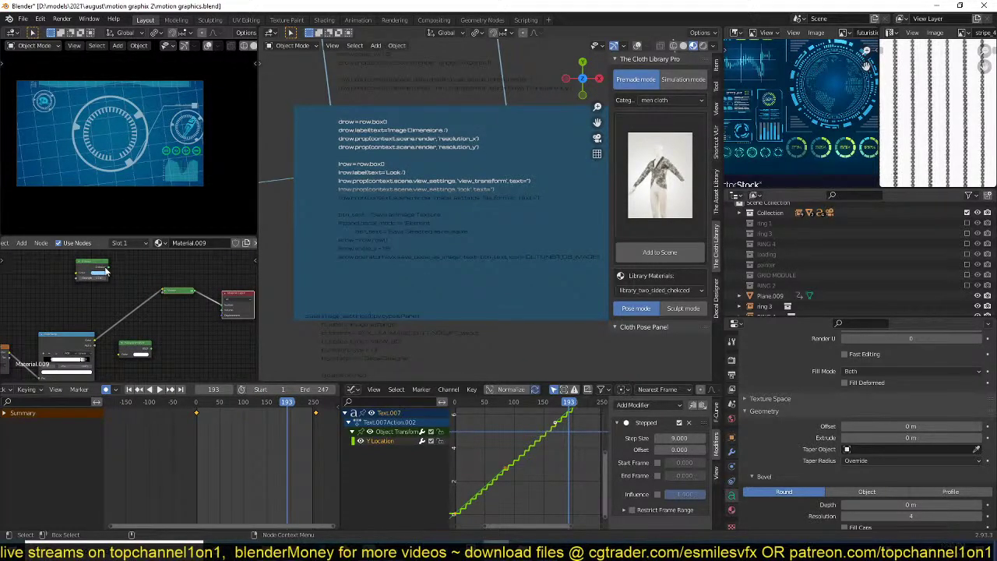
{"action": "left_click_drag", "start_coordinate": [92, 269], "coordinate": [176, 320]}
{"action": "right_click_drag", "start_coordinate": [144, 356], "coordinate": [173, 336], "text": "ctrl+shift"}
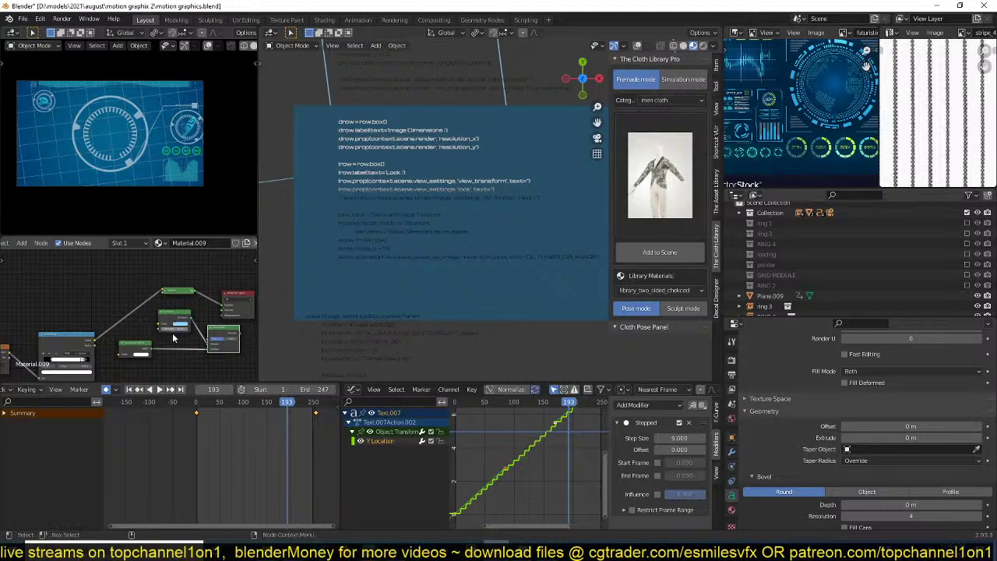
{"action": "left_click_drag", "start_coordinate": [124, 346], "coordinate": [148, 358]}
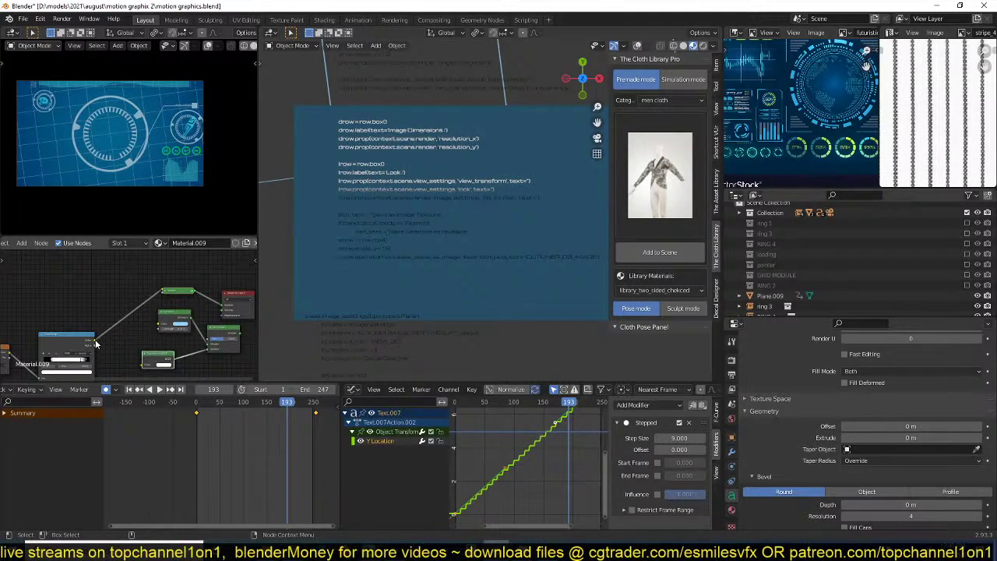
- Connect the ColorRamp's color to the Mix Shader's Fac and send the Mix Shader to the Material Output
{"action": "left_click_drag", "start_coordinate": [211, 340], "coordinate": [212, 339]}
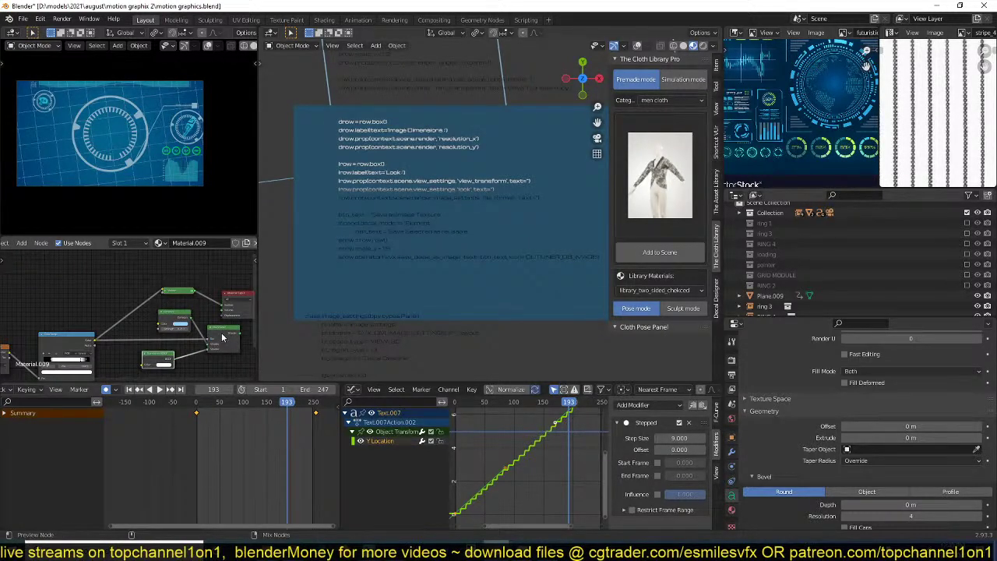
{"action": "left_click", "coordinate": [225, 335], "text": "ctrl+shift"}
{"action": "scroll", "coordinate": [234, 331], "scroll_direction": "up", "scroll_amount": 1}
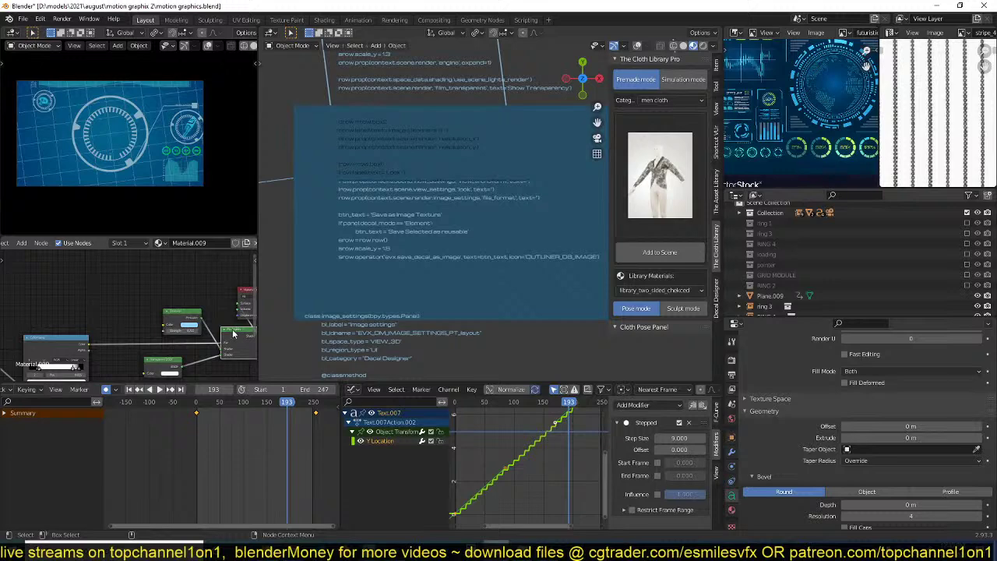
{"action": "middle_click_drag", "start_coordinate": [203, 335], "coordinate": [132, 328]}
- Set the code material's Blend Mode to Alpha Blend and its Shadow Mode to None
{"action": "scroll", "coordinate": [763, 479], "scroll_direction": "down", "scroll_amount": 3}
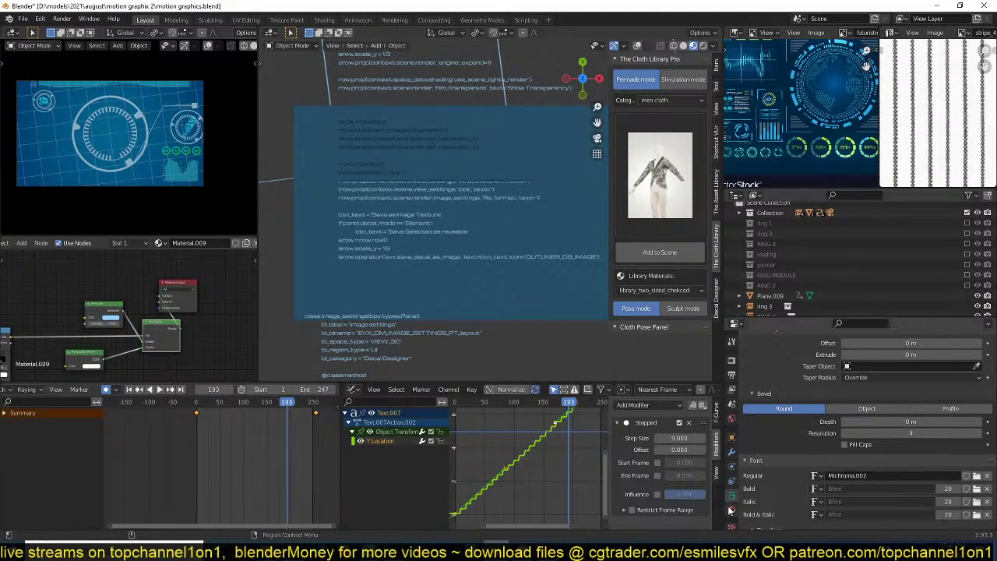
{"action": "left_click", "coordinate": [733, 506]}
{"action": "left_click", "coordinate": [884, 422]}
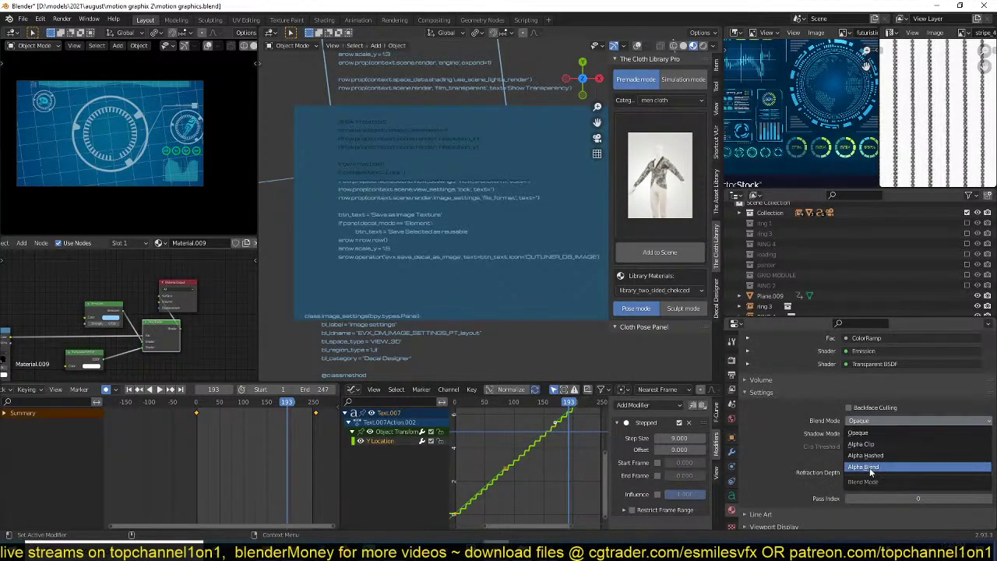
{"action": "left_click", "coordinate": [872, 468]}
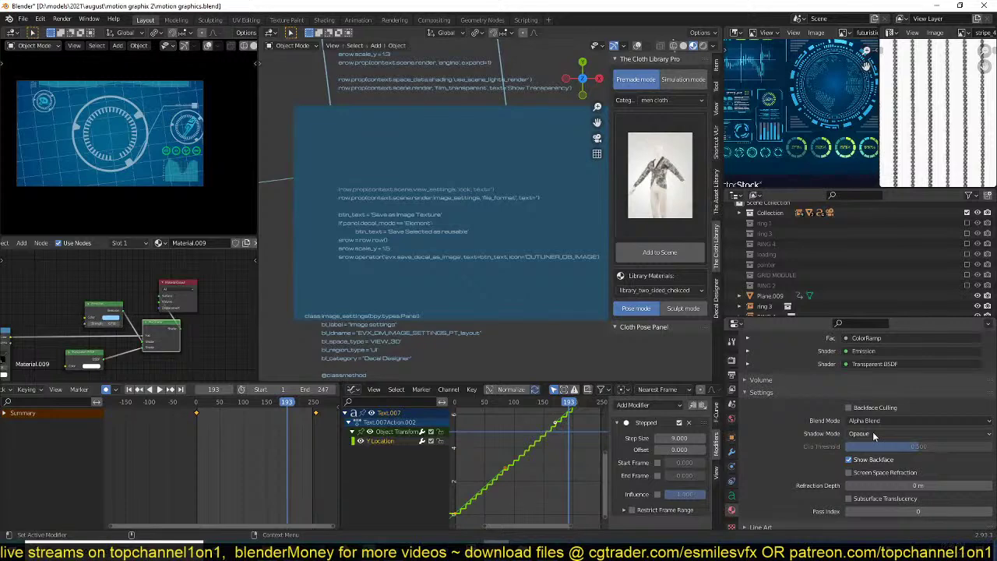
{"action": "left_click", "coordinate": [876, 434]}
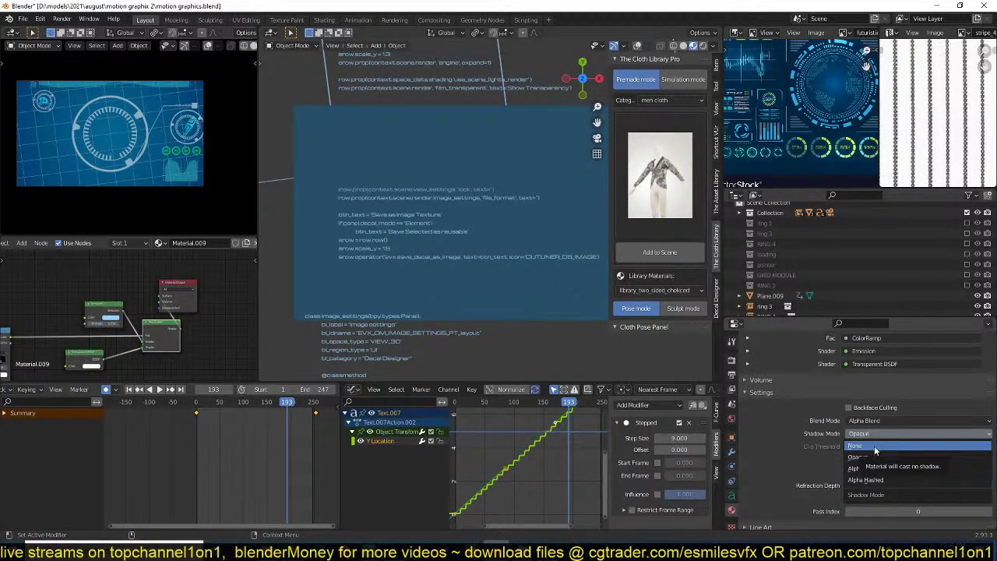
{"action": "left_click", "coordinate": [874, 451]}
{"action": "scroll", "coordinate": [477, 299], "scroll_direction": "down", "scroll_amount": 3}
{"action": "scroll", "coordinate": [478, 299], "scroll_direction": "up", "scroll_amount": 1}
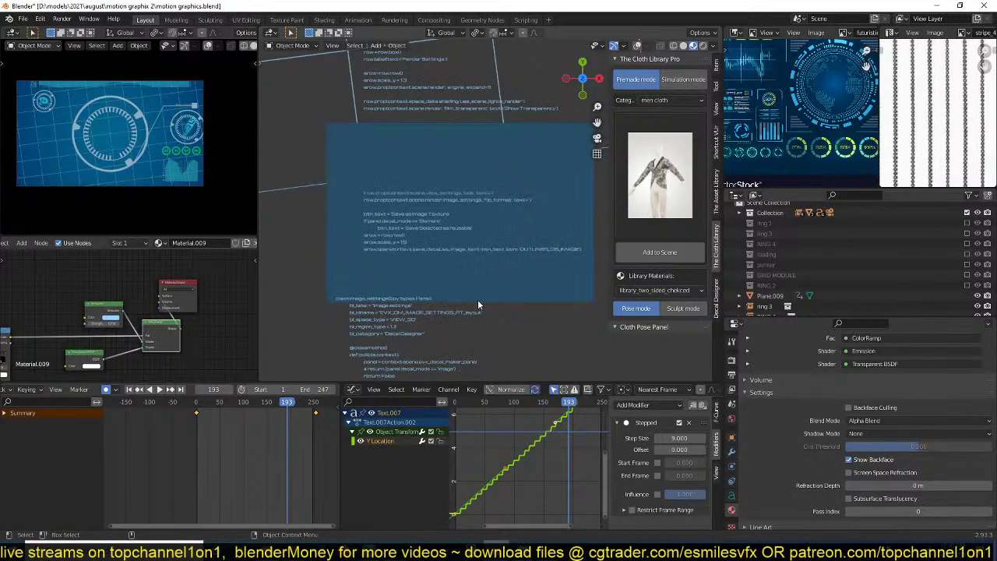
- Preview the ColorRamp's output directly on the code text over the blue plane
{"action": "middle_click_drag", "start_coordinate": [419, 305], "coordinate": [442, 301], "text": "shift"}
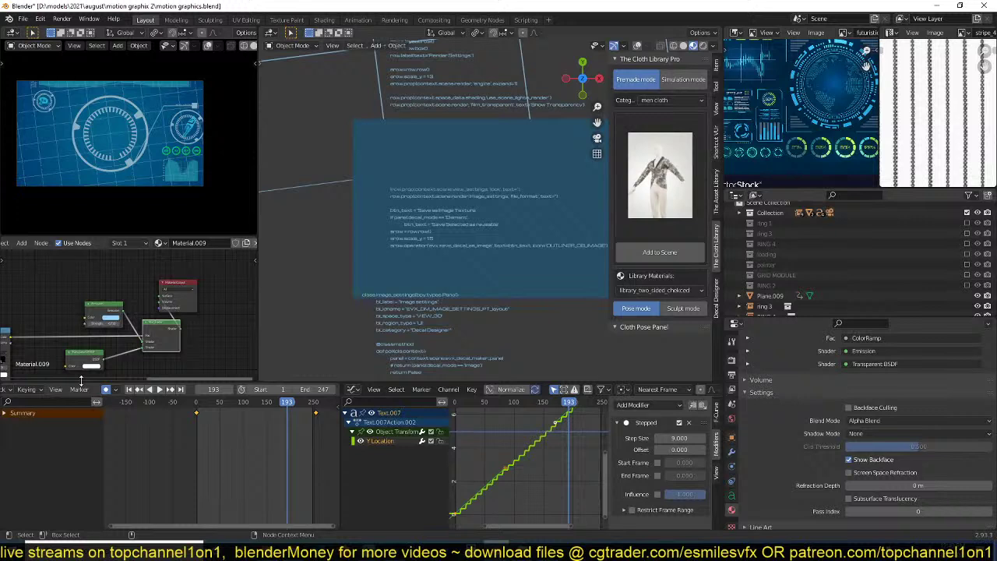
{"action": "middle_click_drag", "start_coordinate": [93, 346], "coordinate": [120, 338]}
{"action": "scroll", "coordinate": [124, 330], "scroll_direction": "down", "scroll_amount": 1}
{"action": "scroll", "coordinate": [178, 316], "scroll_direction": "down", "scroll_amount": 2}
{"action": "scroll", "coordinate": [141, 328], "scroll_direction": "down", "scroll_amount": 2}
{"action": "scroll", "coordinate": [134, 320], "scroll_direction": "up", "scroll_amount": 8}
{"action": "scroll", "coordinate": [182, 320], "scroll_direction": "down", "scroll_amount": 1}
{"action": "scroll", "coordinate": [183, 319], "scroll_direction": "up", "scroll_amount": 4}
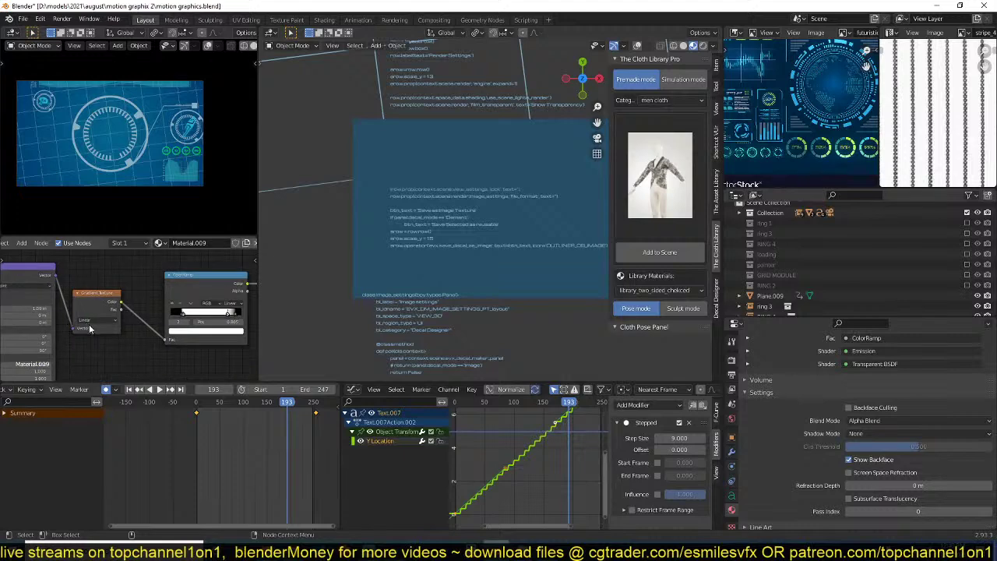
{"action": "middle_click_drag", "start_coordinate": [187, 308], "coordinate": [185, 297]}
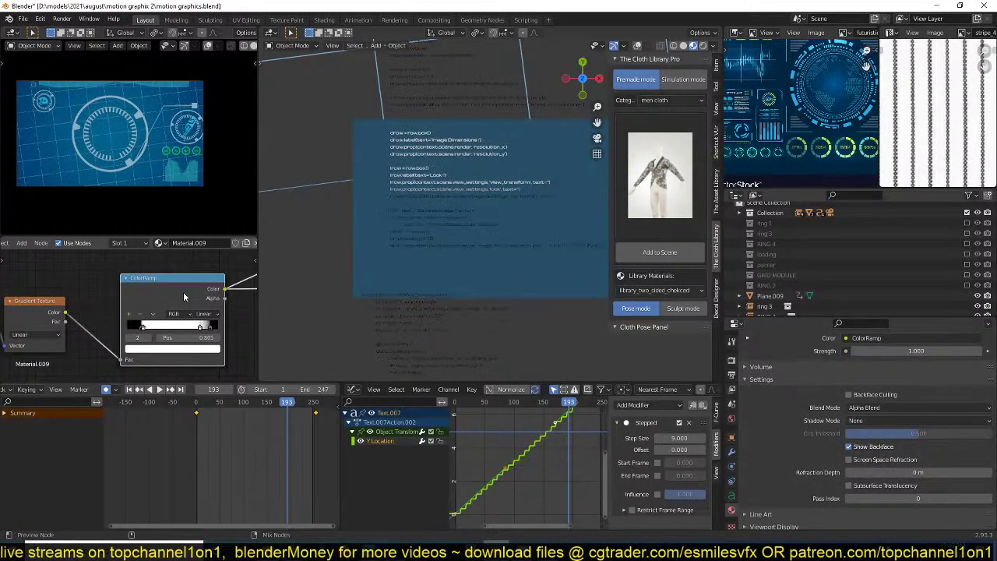
- Move the ColorRamp's lower black stop inward to about 0.27 and route the Mix Shader back to the Material Output
{"action": "scroll", "coordinate": [169, 335], "scroll_direction": "up", "scroll_amount": 1}
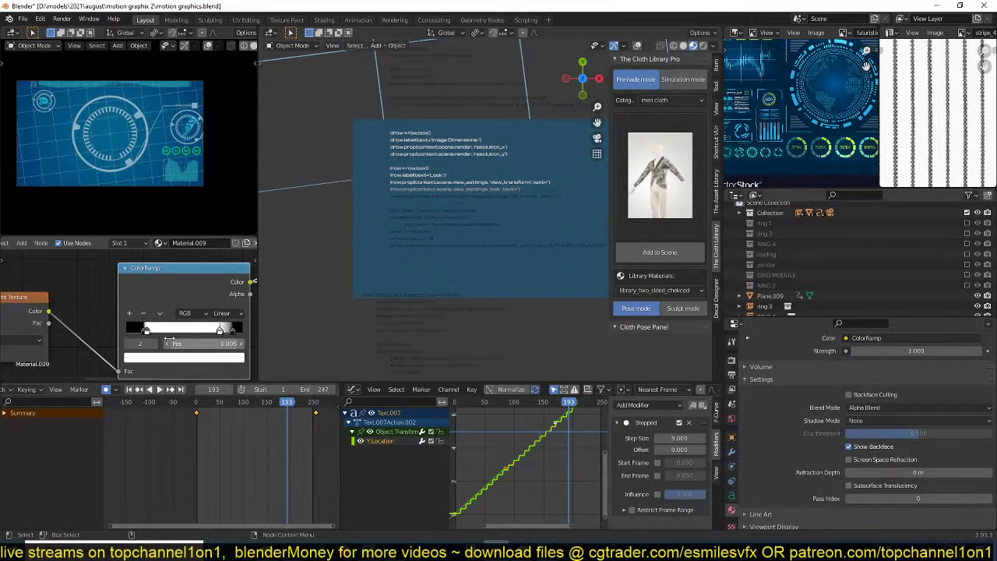
{"action": "mouse_move", "coordinate": [165, 331]}
{"action": "left_mouse_down"}
{"action": "mouse_move", "coordinate": [174, 334]}
{"action": "mouse_move", "coordinate": [152, 332]}
{"action": "left_mouse_up"}
{"action": "scroll", "coordinate": [154, 327], "scroll_direction": "down", "scroll_amount": 3}
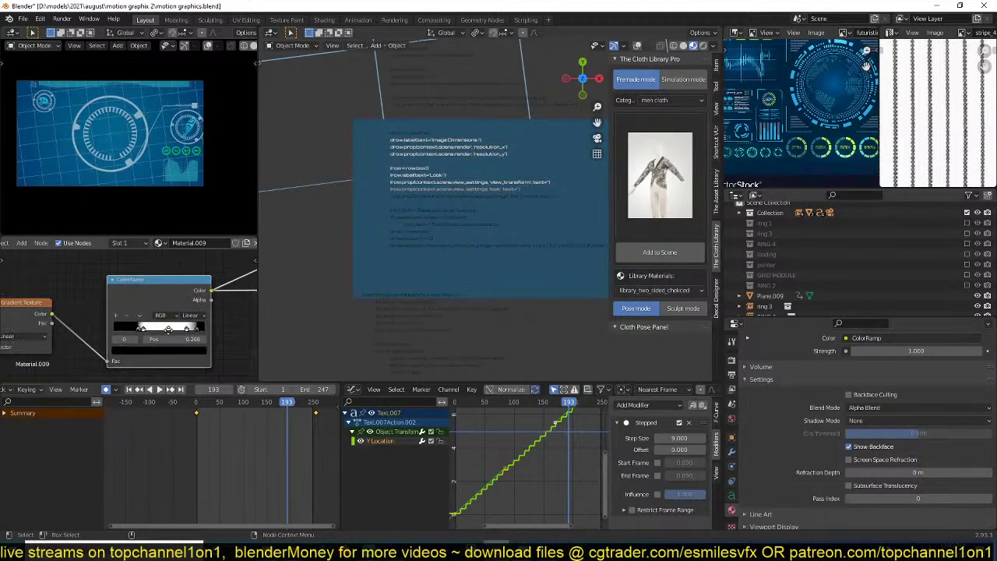
{"action": "middle_click_drag", "start_coordinate": [143, 323], "coordinate": [77, 339]}
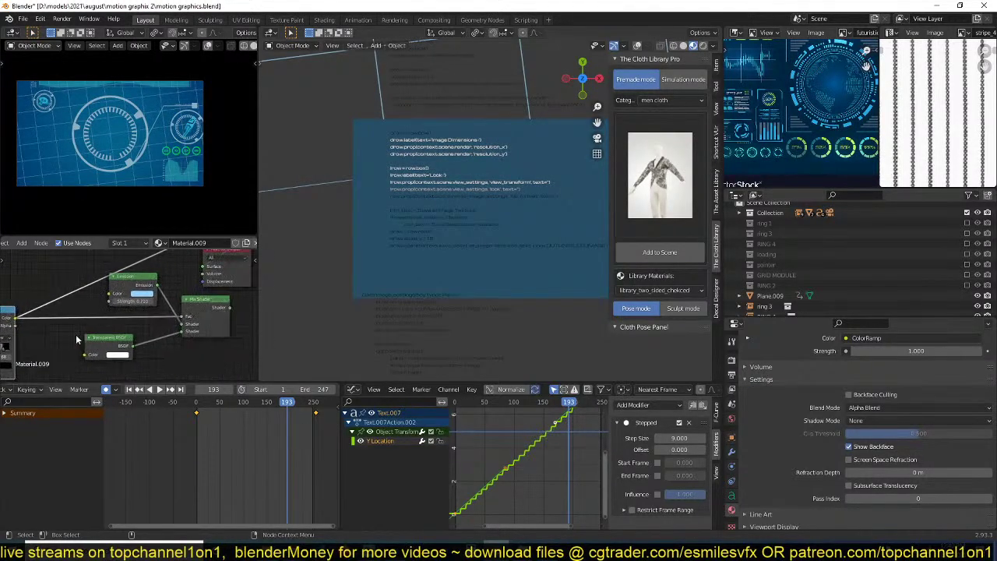
{"action": "left_click", "coordinate": [203, 306]}
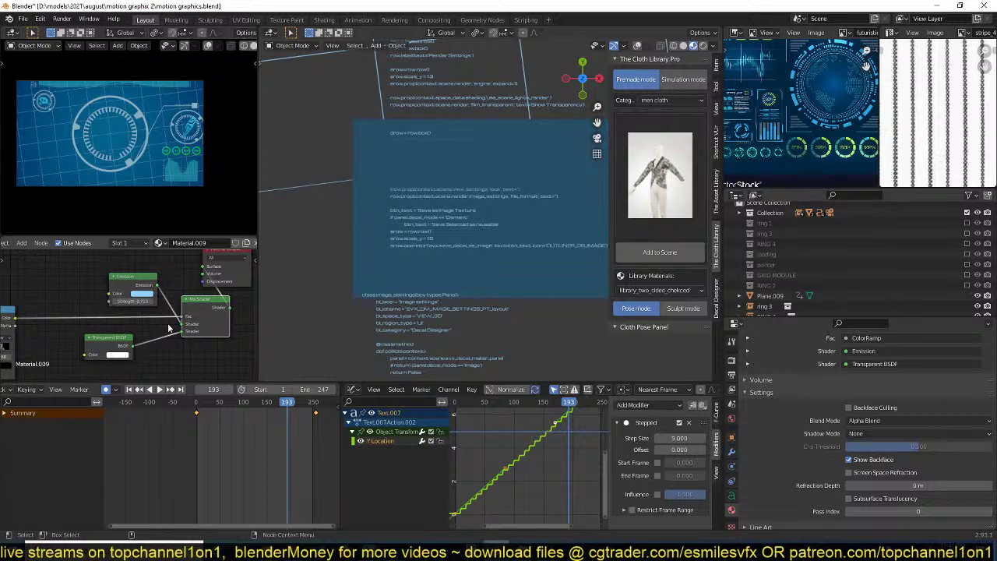
- Swap the Mix Shader's shader inputs so that Transparent BSDF feeds the first and Emission feeds the second
{"action": "middle_click_drag", "start_coordinate": [184, 309], "coordinate": [159, 310]}
{"action": "scroll", "coordinate": [218, 298], "scroll_direction": "up", "scroll_amount": 5}
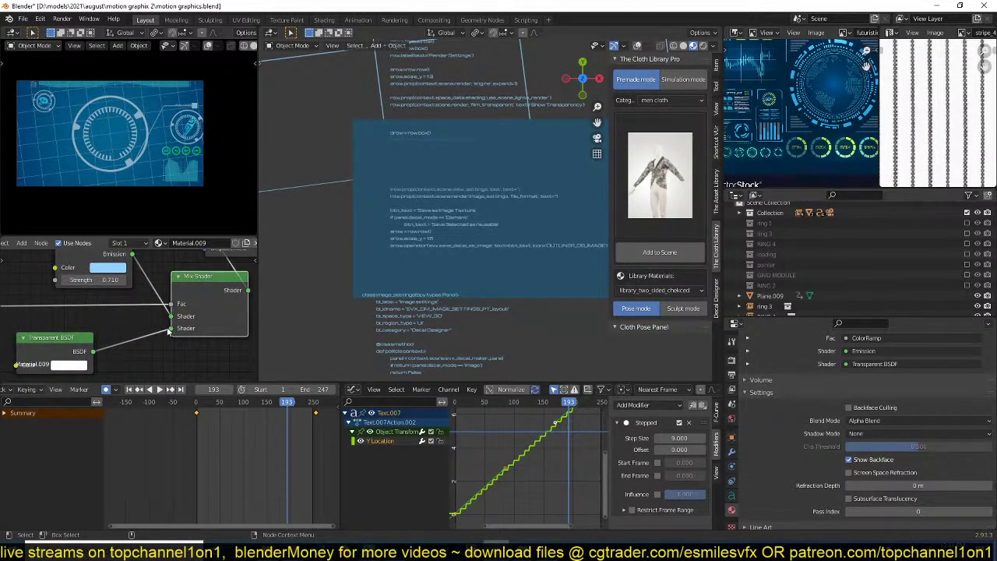
{"action": "mouse_move", "coordinate": [169, 331]}
{"action": "left_mouse_down"}
{"action": "mouse_move", "coordinate": [161, 328]}
{"action": "mouse_move", "coordinate": [172, 316]}
{"action": "left_mouse_up"}
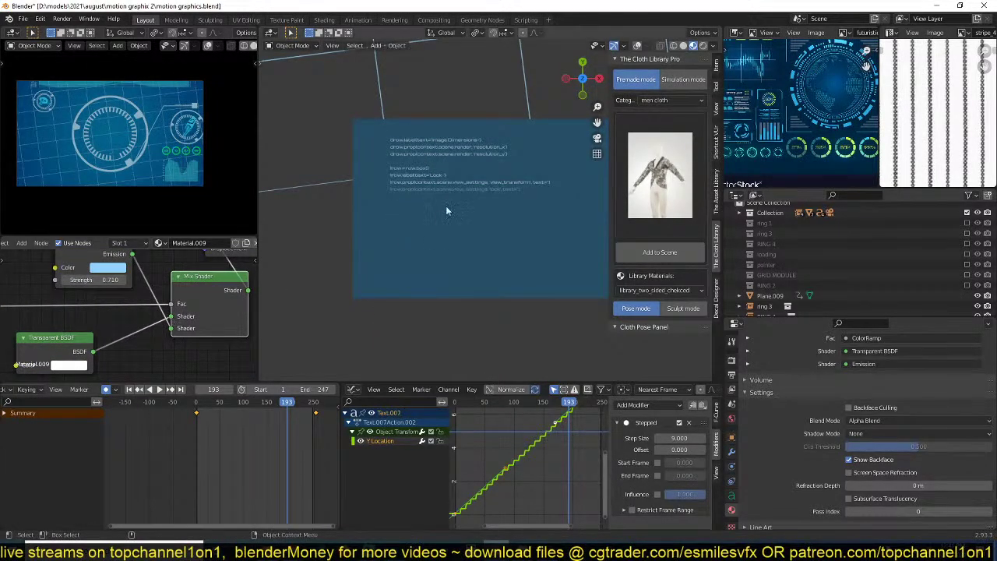
{"action": "scroll", "coordinate": [447, 204], "scroll_direction": "down", "scroll_amount": 6}
{"action": "scroll", "coordinate": [486, 163], "scroll_direction": "up", "scroll_amount": 5}
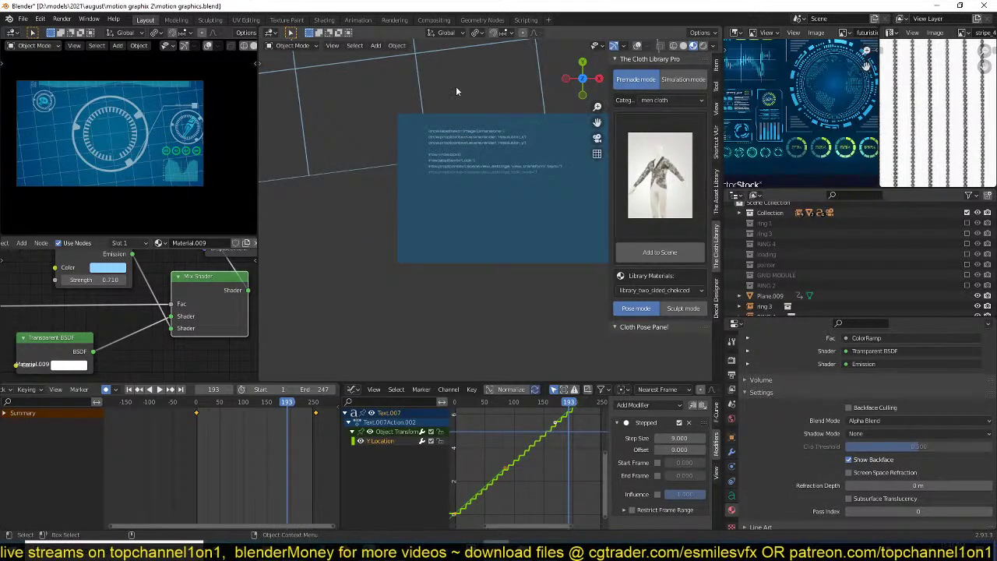
{"action": "scroll", "coordinate": [458, 140], "scroll_direction": "down", "scroll_amount": 3}
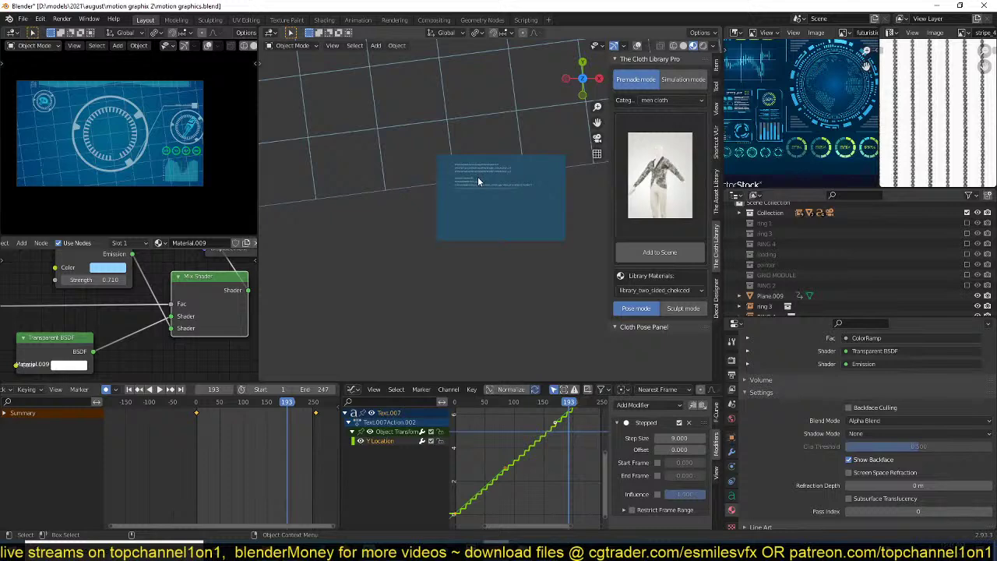
- Play the animation up to frame 87 and inspect how the code text fades on the panel
{"action": "key", "text": "space"}
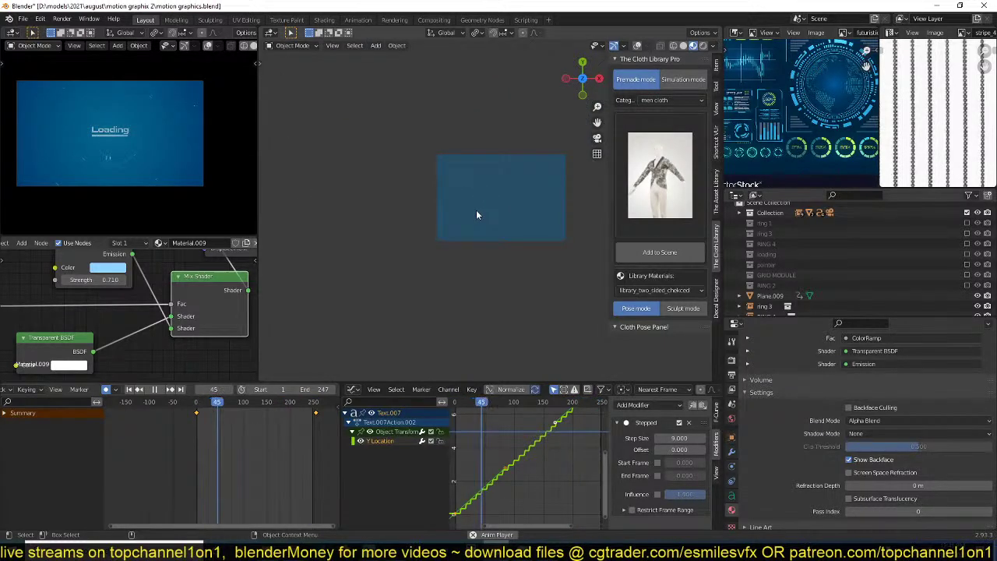
{"action": "key", "text": "space"}
{"action": "scroll", "coordinate": [476, 215], "scroll_direction": "up", "scroll_amount": 3}
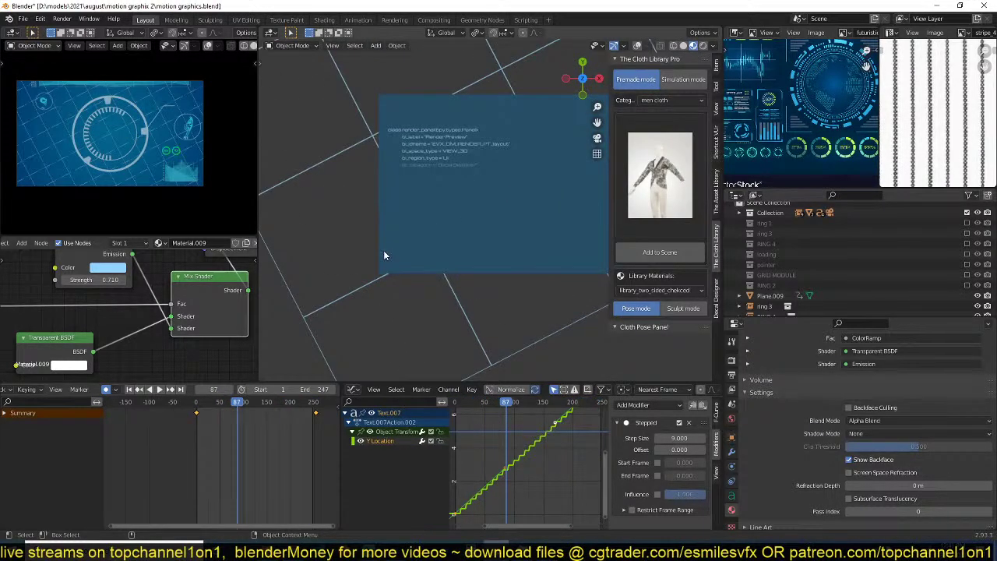
- Set the Mapping node's Scale to 0.400 in Y and -0.900 in Z
{"action": "scroll", "coordinate": [169, 344], "scroll_direction": "down", "scroll_amount": 2}
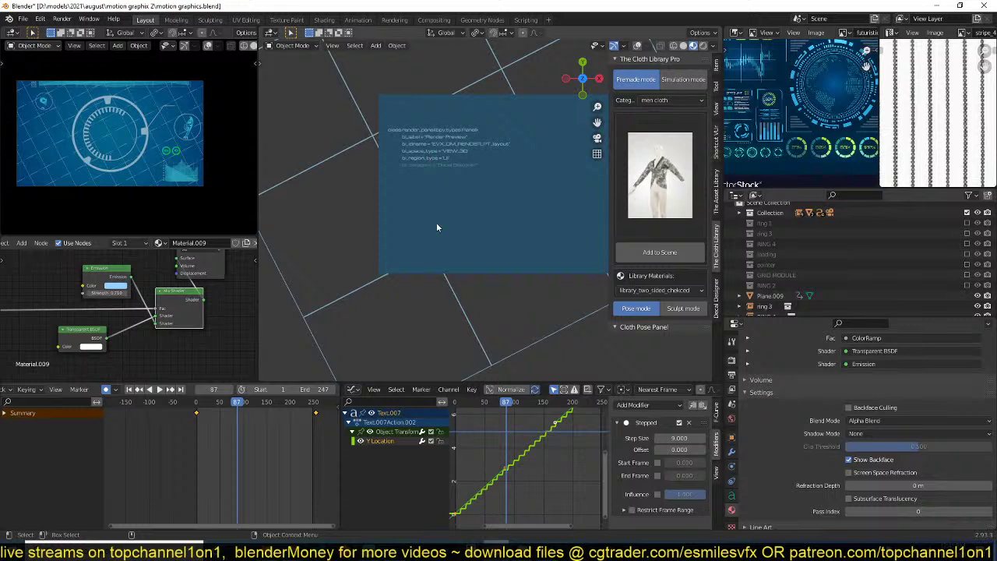
{"action": "scroll", "coordinate": [40, 285], "scroll_direction": "up", "scroll_amount": 3}
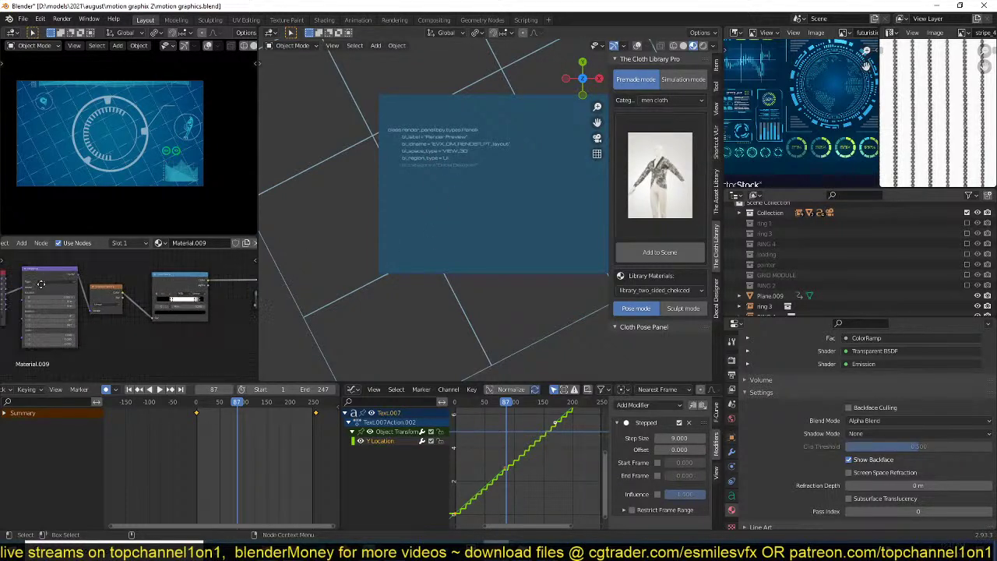
{"action": "scroll", "coordinate": [156, 310], "scroll_direction": "up", "scroll_amount": 4}
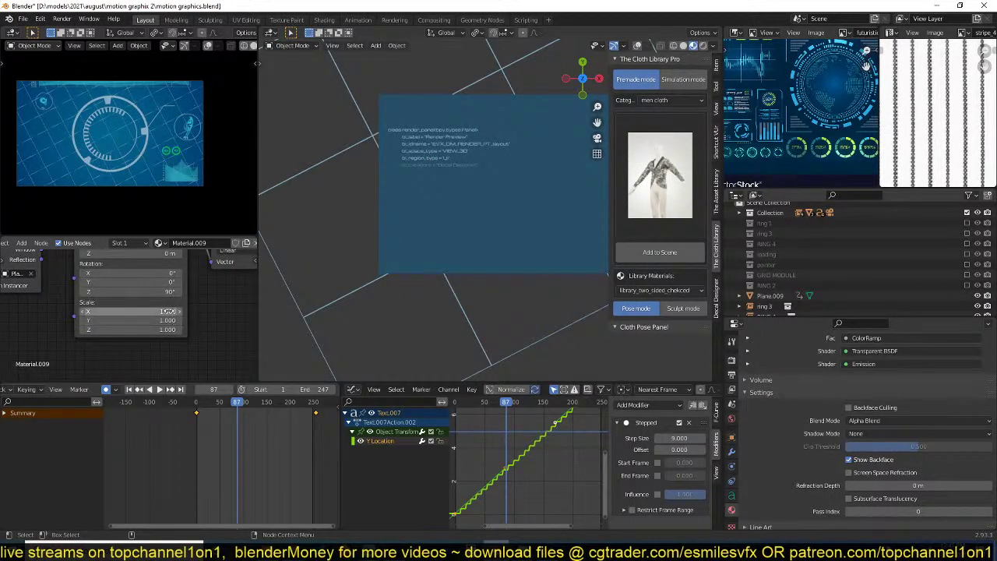
{"action": "mouse_move", "coordinate": [169, 312]}
{"action": "left_mouse_down"}
{"action": "mouse_move", "coordinate": [176, 329]}
{"action": "mouse_move", "coordinate": [165, 311]}
{"action": "mouse_move", "coordinate": [177, 311]}
{"action": "left_mouse_up"}
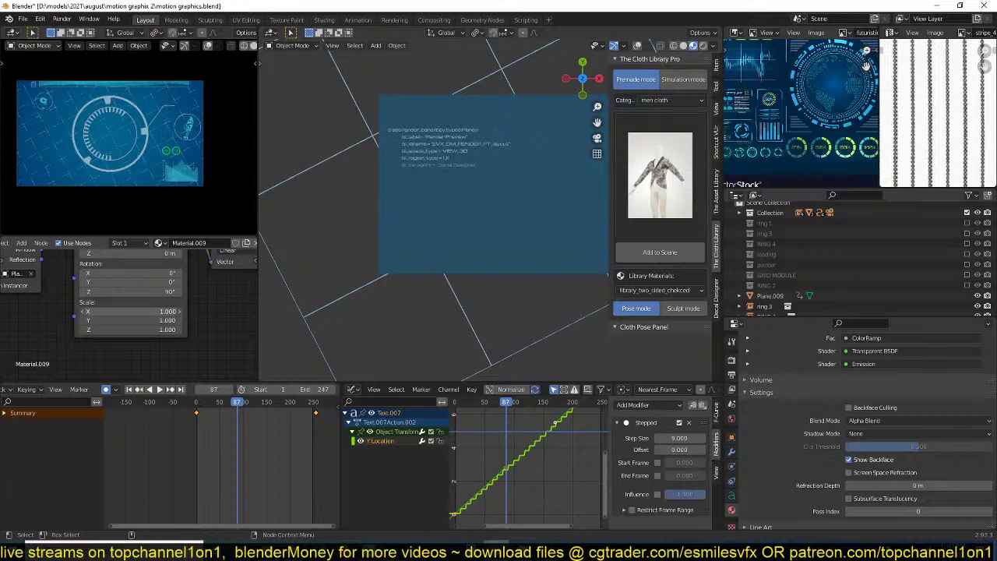
{"action": "mouse_move", "coordinate": [180, 330]}
{"action": "left_mouse_down"}
{"action": "mouse_move", "coordinate": [153, 329]}
{"action": "mouse_move", "coordinate": [167, 320]}
{"action": "left_mouse_up"}
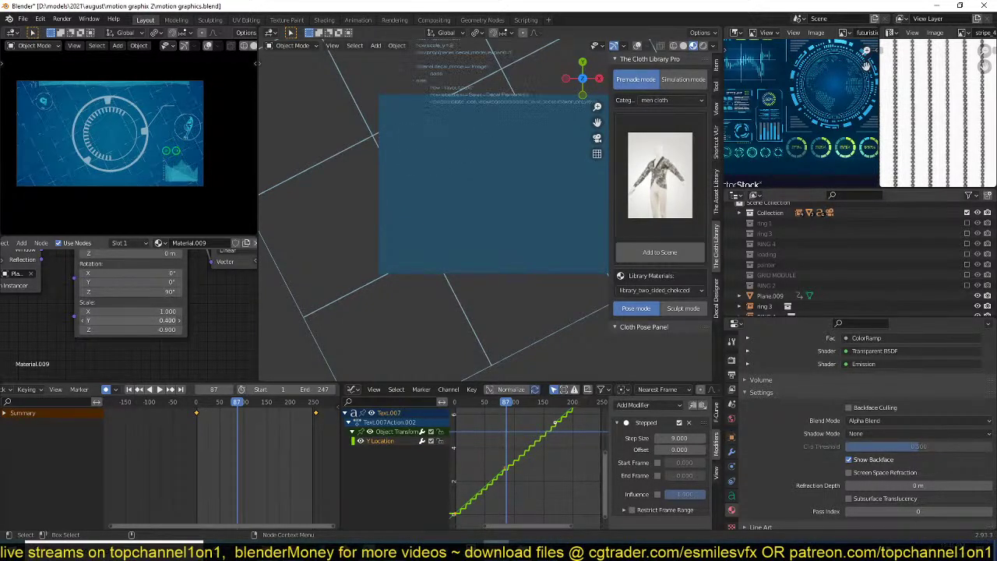
- Set the Mapping node's Location X to about 0.58 m and its Scale Z to -1.470
{"action": "middle_click_drag", "start_coordinate": [176, 299], "coordinate": [161, 357]}
{"action": "left_click_drag", "start_coordinate": [145, 292], "coordinate": [126, 291]}
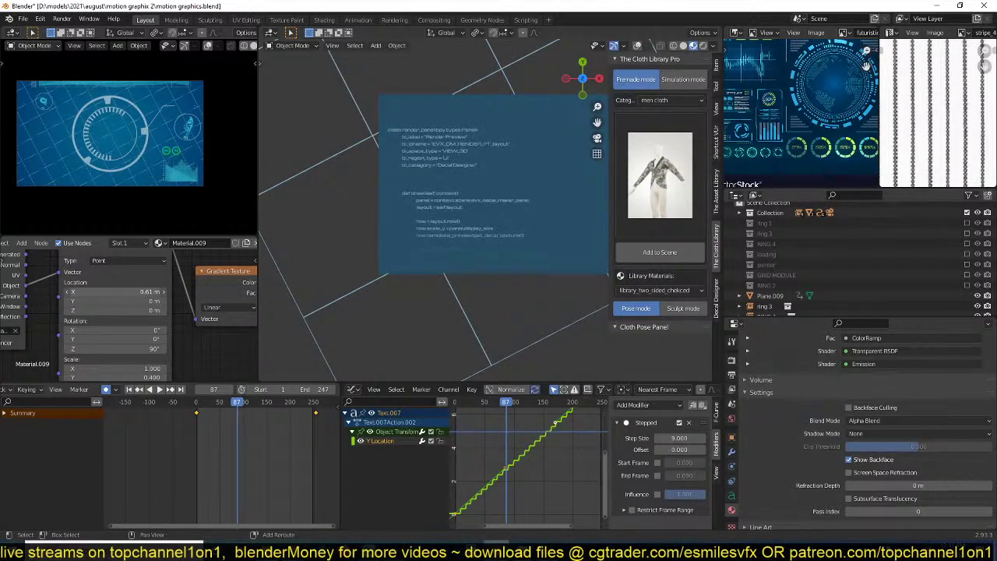
{"action": "middle_click_drag", "start_coordinate": [142, 325], "coordinate": [139, 308]}
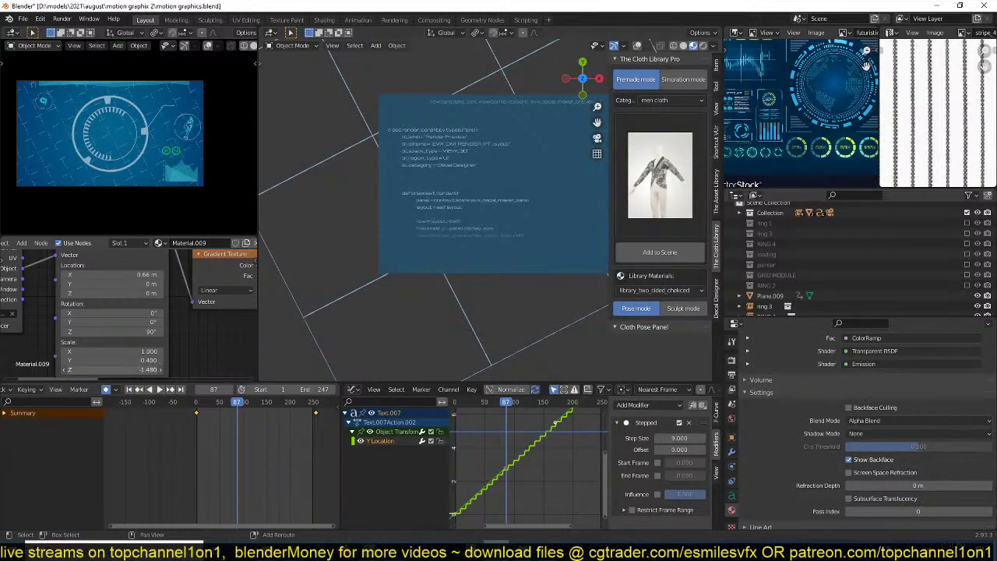
{"action": "left_click_drag", "start_coordinate": [148, 370], "coordinate": [149, 369]}
{"action": "left_click", "coordinate": [144, 271]}
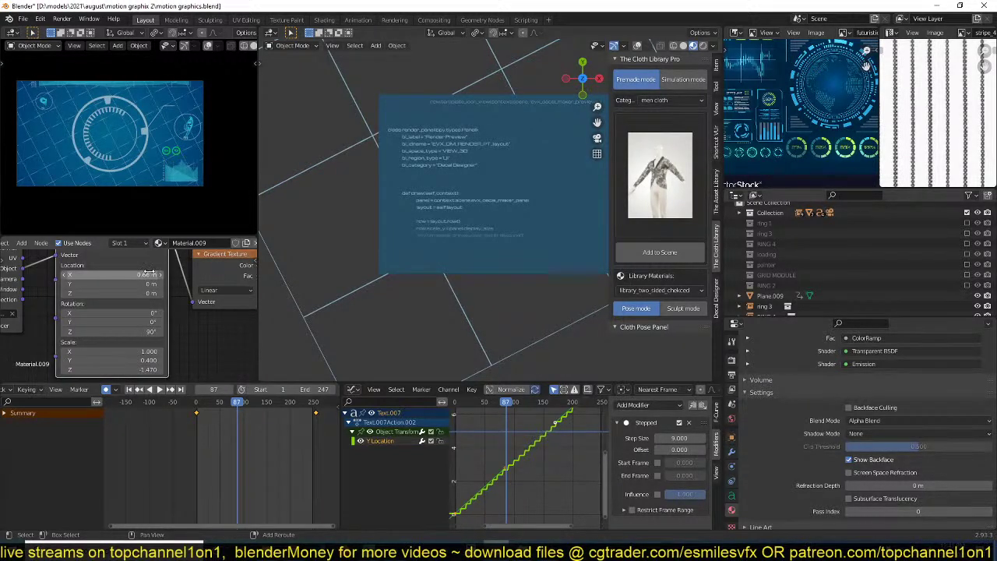
{"action": "left_click_drag", "start_coordinate": [144, 274], "coordinate": [133, 274]}
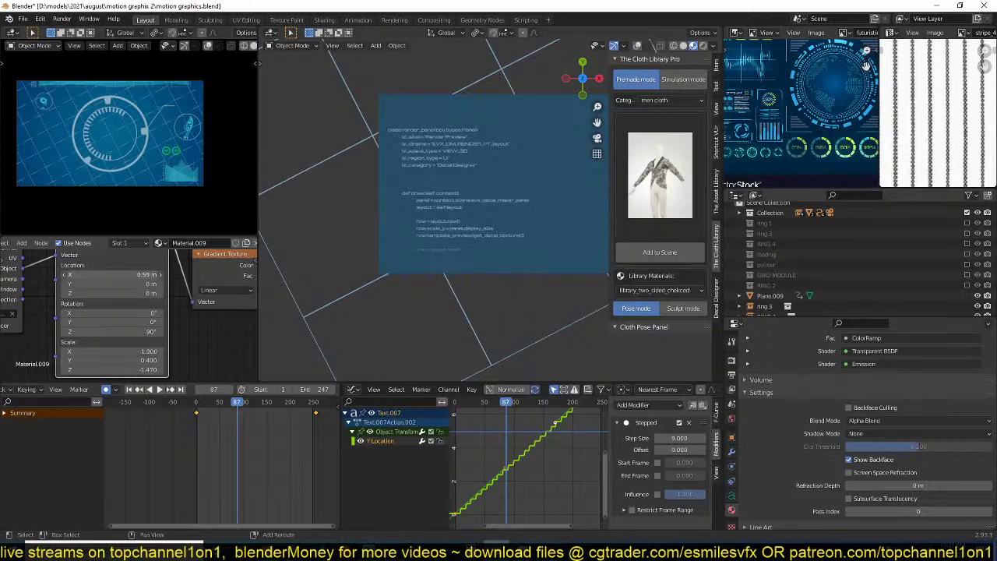
- Show the viewport overlays, select the blue panel's upper-right corner vertex in Edit Mode and try a vertex bevel on it
{"action": "scroll", "coordinate": [418, 200], "scroll_direction": "down", "scroll_amount": 3}
{"action": "middle_click_drag", "start_coordinate": [411, 208], "coordinate": [372, 230], "text": "shift"}
{"action": "scroll", "coordinate": [372, 231], "scroll_direction": "up", "scroll_amount": 3}
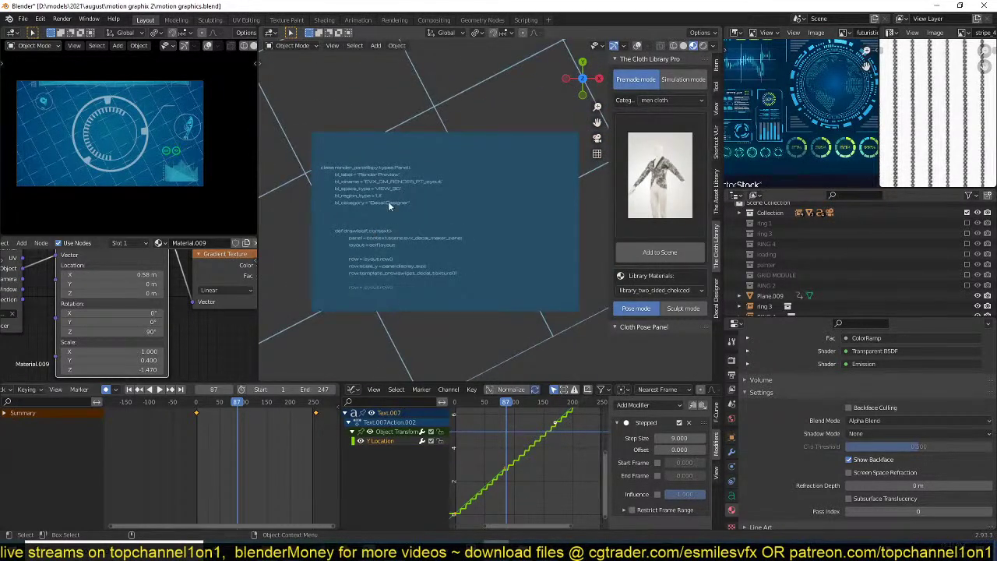
{"action": "middle_click_drag", "start_coordinate": [402, 199], "coordinate": [366, 212], "text": "shift"}
{"action": "left_click", "coordinate": [487, 178]}
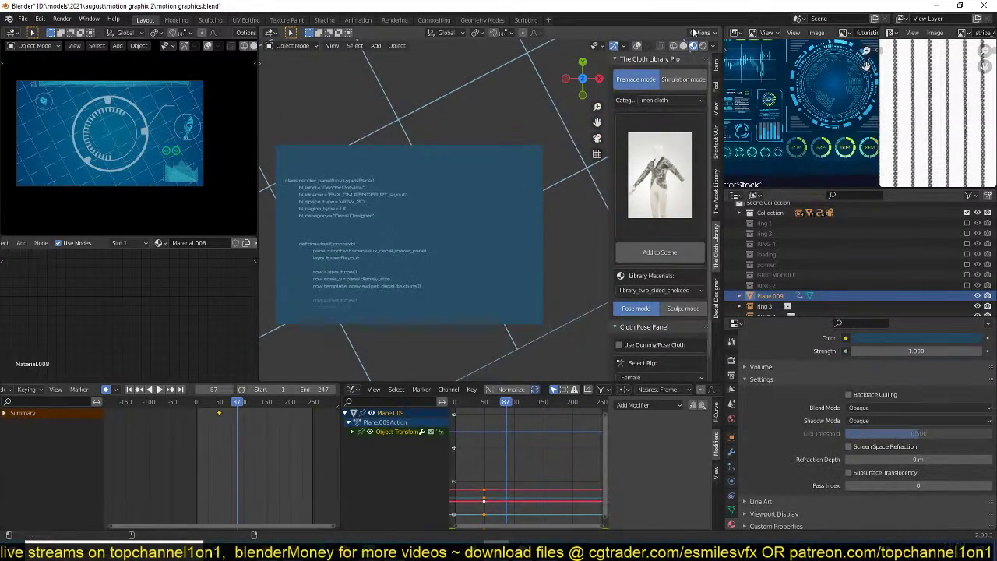
{"action": "left_click", "coordinate": [637, 46]}
{"action": "key", "text": "Tab"}
{"action": "key", "text": "1"}
{"action": "left_click", "coordinate": [545, 146]}
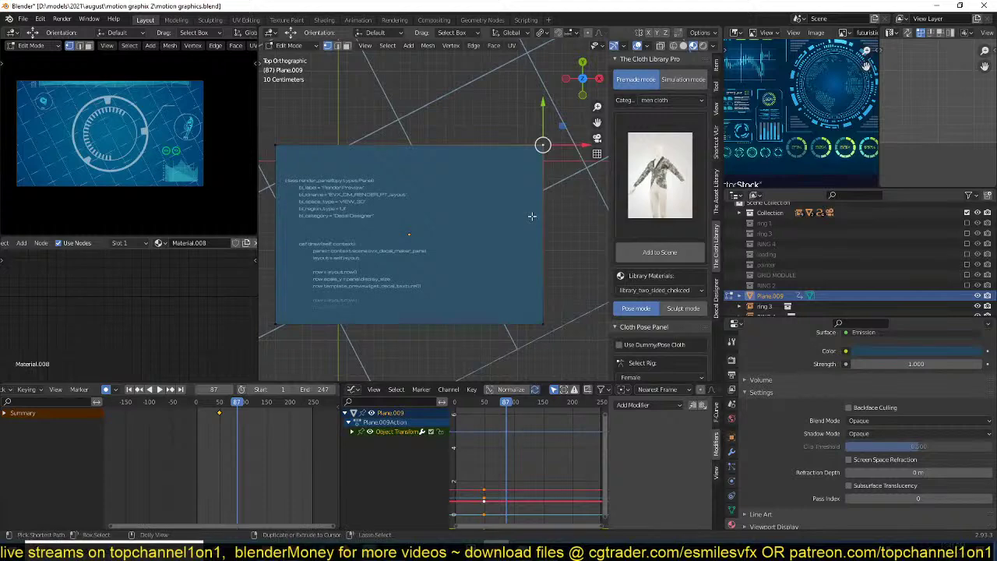
{"action": "key", "text": "ctrl+shift+b"}
{"action": "key", "text": "Escape"}
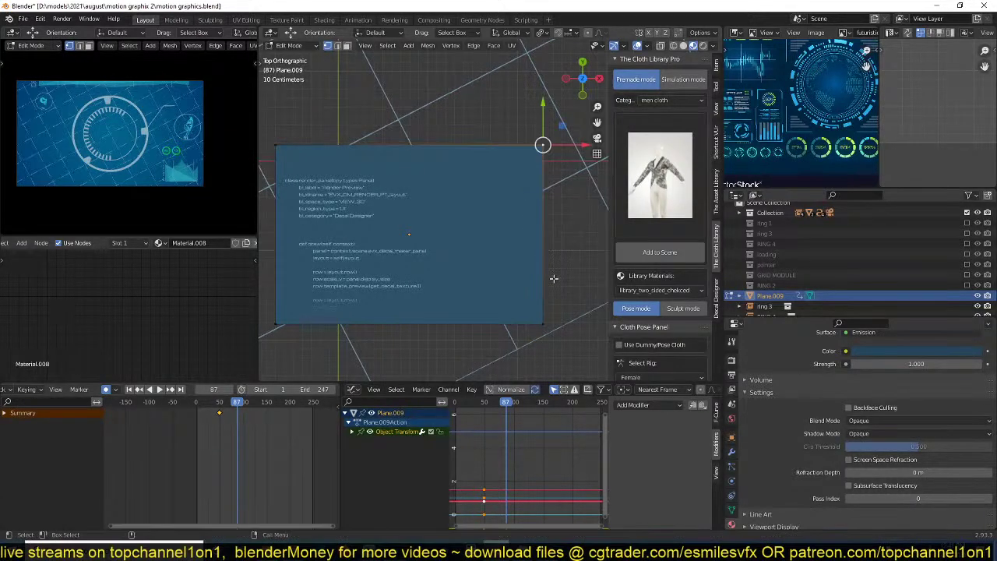
- Apply the panel's scale and bevel its upper-right corner vertex with a width of about 0.505 m
{"action": "key", "text": "Tab"}
{"action": "key", "text": "ctrl+a"}
{"action": "left_click", "coordinate": [441, 233]}
{"action": "key", "text": "Tab"}
{"action": "key", "text": "ctrl+shift+b"}
{"action": "left_click", "coordinate": [550, 282]}
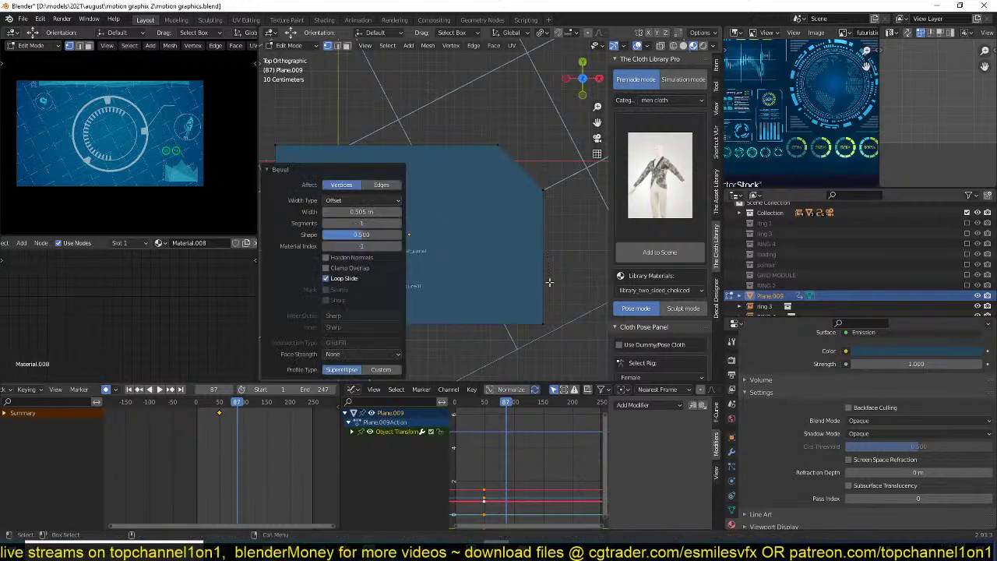
- Bevel the panel's lower-left corner vertex with a smaller width of about 0.25 m and return to Object Mode
{"action": "key", "text": "Tab"}
{"action": "scroll", "coordinate": [545, 277], "scroll_direction": "down", "scroll_amount": 2}
{"action": "key", "text": "alt+a"}
{"action": "middle_click_drag", "start_coordinate": [383, 267], "coordinate": [402, 259], "text": "shift"}
{"action": "left_click", "coordinate": [403, 263]}
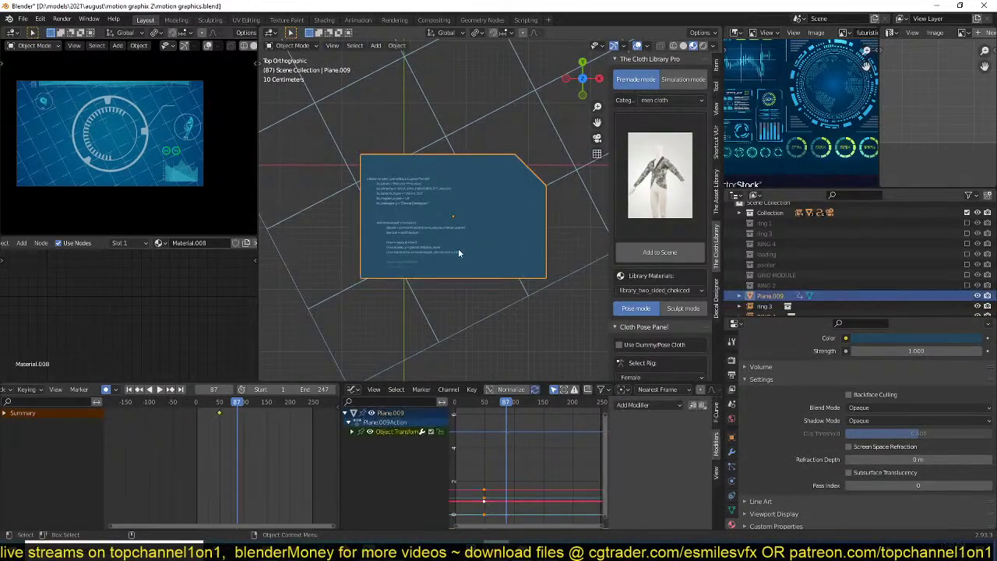
{"action": "key", "text": "Tab"}
{"action": "left_click", "coordinate": [360, 278]}
{"action": "key", "text": "ctrl+shift+b"}
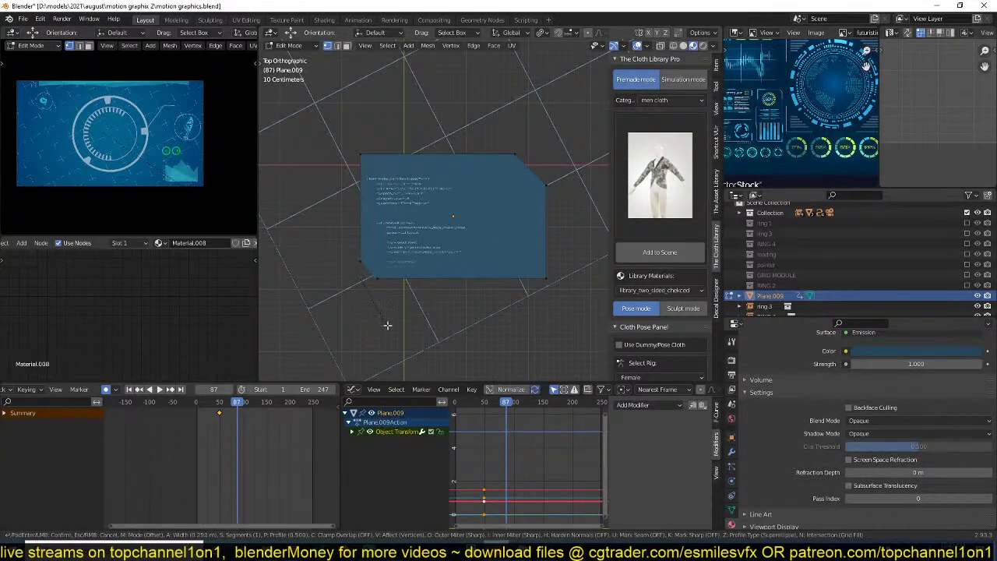
{"action": "left_click", "coordinate": [389, 326]}
{"action": "key", "text": "Tab"}
{"action": "middle_click_drag", "start_coordinate": [422, 202], "coordinate": [449, 198], "text": "shift"}
- Add a plane beside the panel's left edge and scale it to about 0.286 along X
{"action": "key", "text": "alt+a"}
{"action": "scroll", "coordinate": [437, 198], "scroll_direction": "up", "scroll_amount": 2}
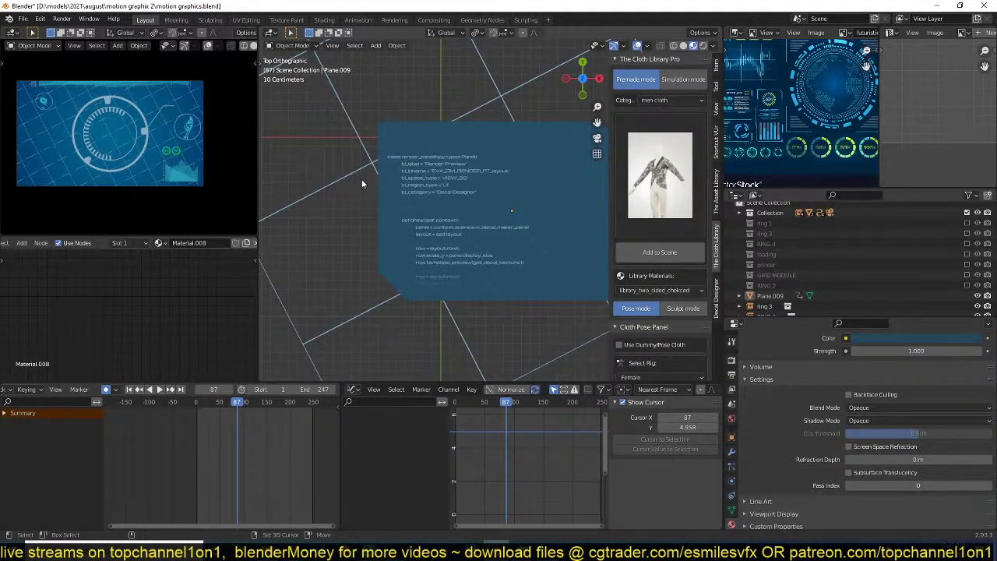
{"action": "key", "text": "shift+a"}
{"action": "mouse_move", "coordinate": [364, 178]}
{"action": "left_click", "coordinate": [477, 181]}
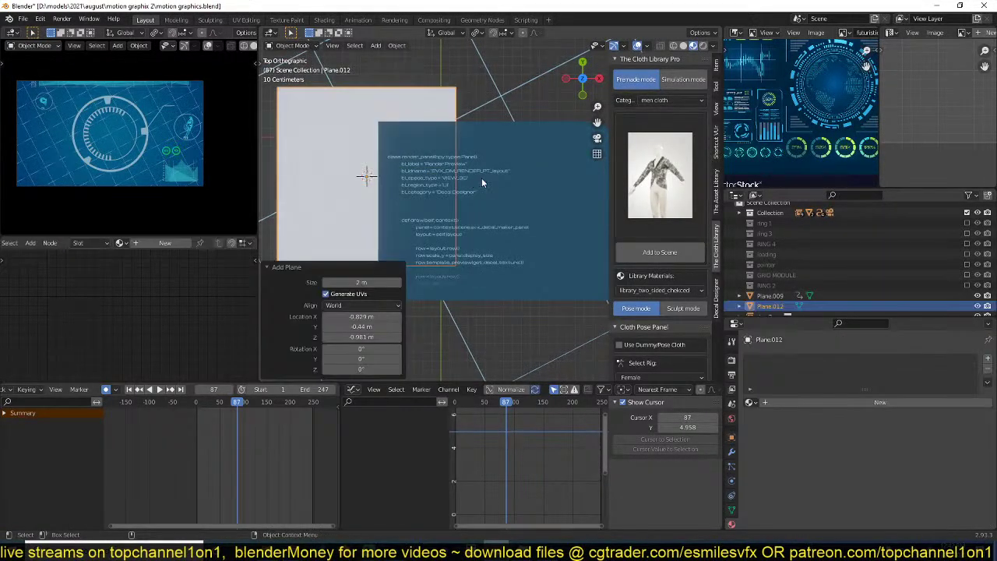
{"action": "key", "text": "s"}
{"action": "key", "text": "x"}
{"action": "left_click", "coordinate": [400, 181]}
- Scale the new plane uniformly to about 0.2, plus 0.414 along X, to form a slim vertical strip
{"action": "key", "text": "s"}
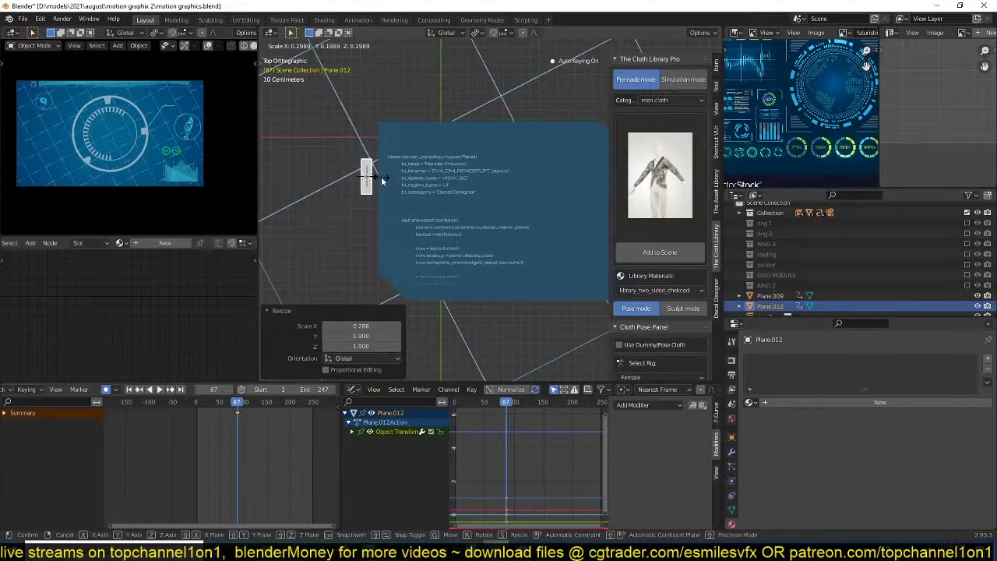
{"action": "left_click", "coordinate": [381, 176]}
{"action": "scroll", "coordinate": [427, 168], "scroll_direction": "up", "scroll_amount": 3}
{"action": "key", "text": "s"}
{"action": "key", "text": "x"}
{"action": "left_click", "coordinate": [453, 108]}
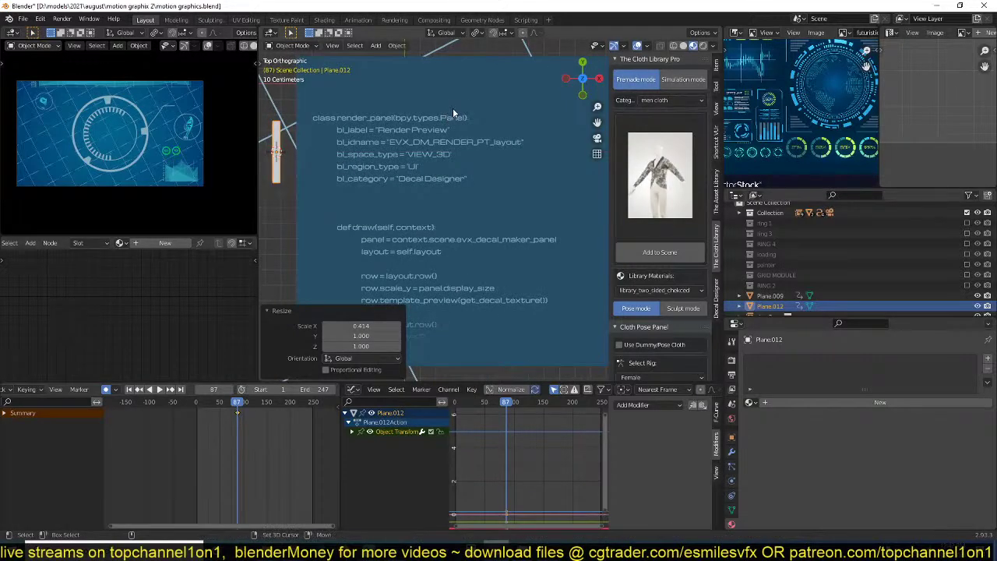
- Link the blue panel's material to the strip
{"action": "left_click", "coordinate": [452, 107], "text": "shift"}
{"action": "key", "text": "ctrl+l"}
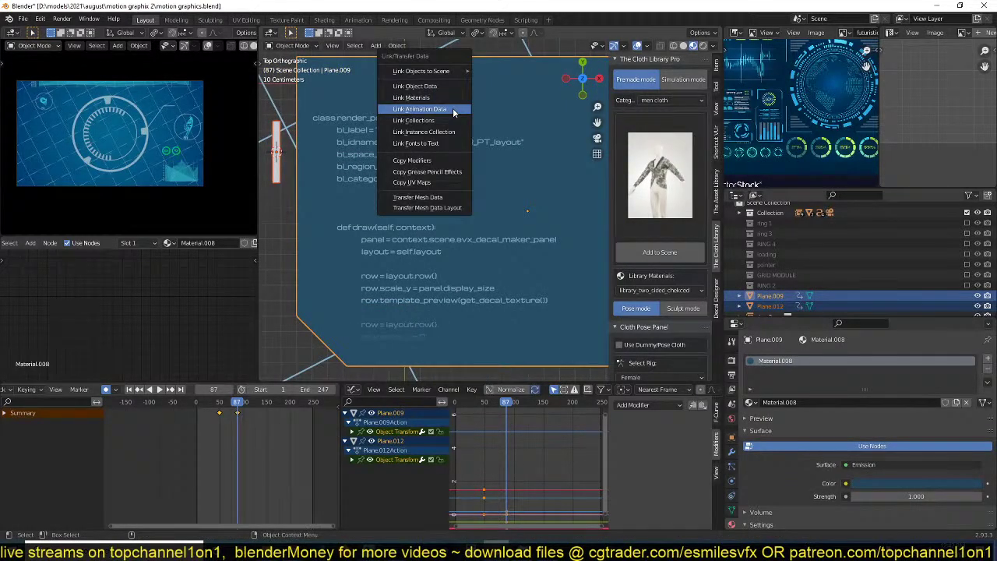
{"action": "left_click", "coordinate": [453, 109]}
{"action": "key", "text": "ctrl+z"}
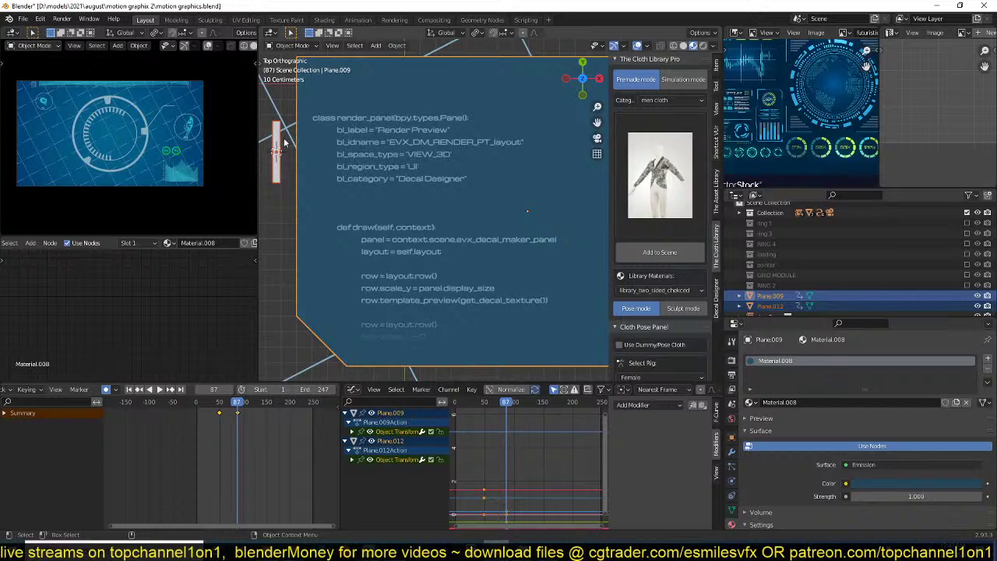
{"action": "key", "text": "ctrl+l"}
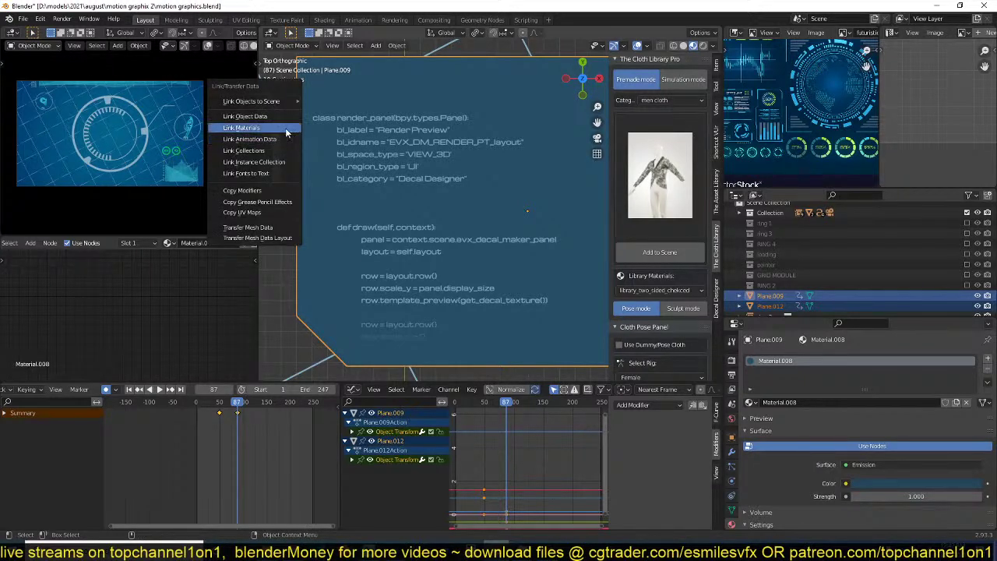
{"action": "left_click", "coordinate": [286, 130]}
- Select only the strip and delete its automatically recorded keyframes at frame 87
{"action": "key", "text": "alt+a"}
{"action": "middle_click_drag", "start_coordinate": [367, 170], "coordinate": [412, 189], "text": "shift"}
{"action": "left_click", "coordinate": [326, 180]}
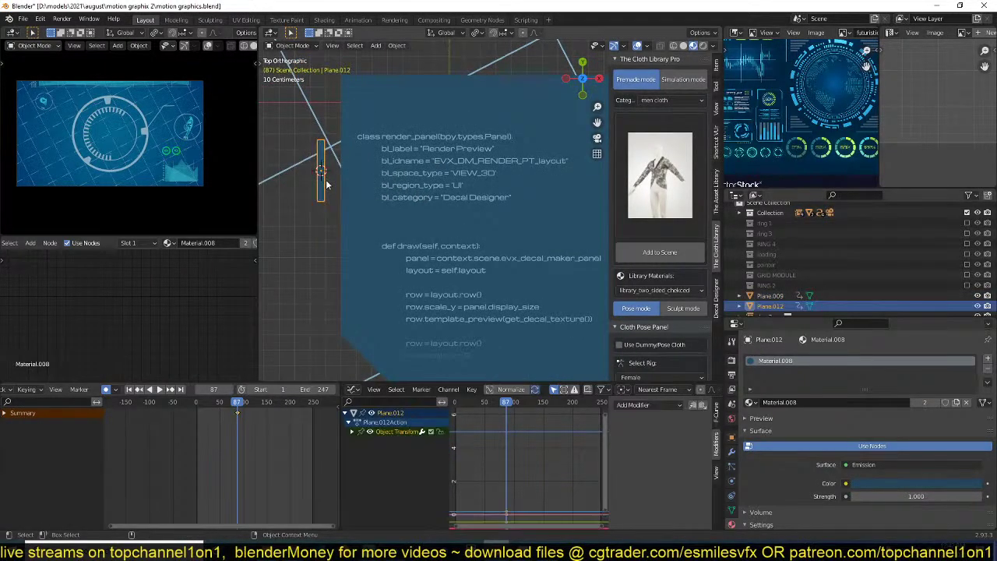
{"action": "key", "text": "x"}
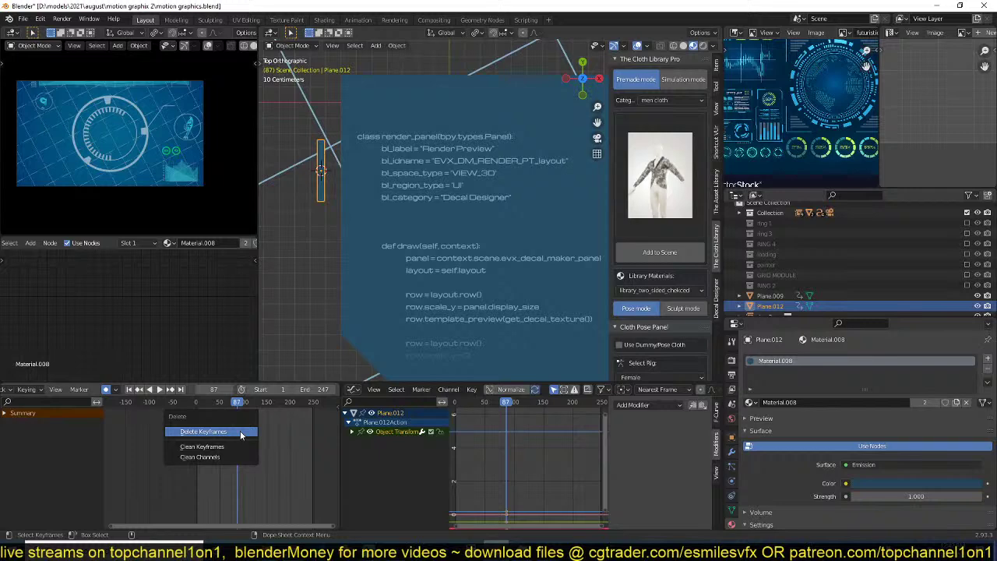
{"action": "left_click", "coordinate": [241, 433]}
- Move the strip close beside the panel's upper-left corner and narrow it to about 0.612 along X
{"action": "middle_click_drag", "start_coordinate": [314, 205], "coordinate": [337, 250], "text": "shift"}
{"action": "key", "text": "g"}
{"action": "left_click", "coordinate": [343, 189]}
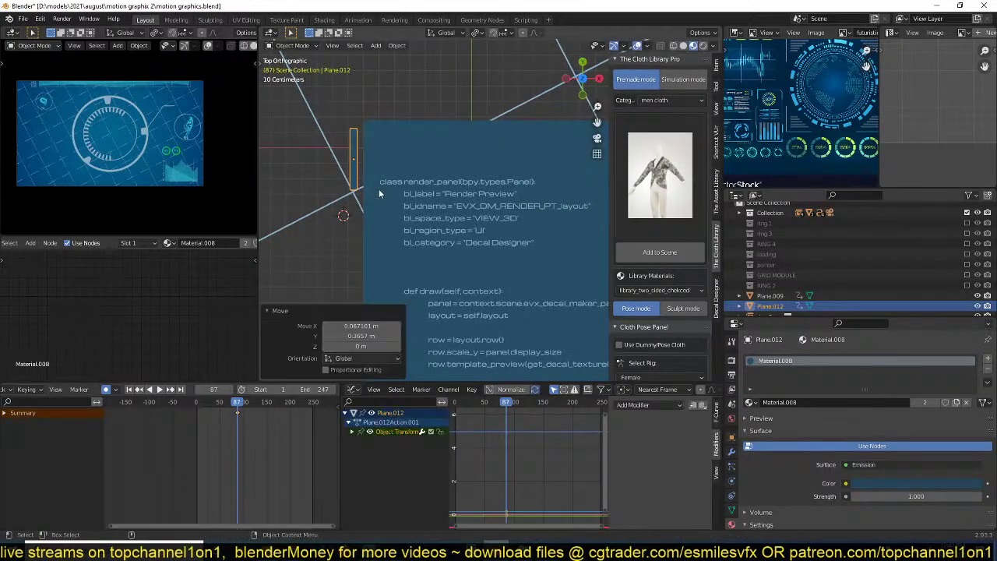
{"action": "key", "text": "s"}
{"action": "key", "text": "x"}
{"action": "left_click", "coordinate": [380, 173]}
{"action": "key", "text": "g"}
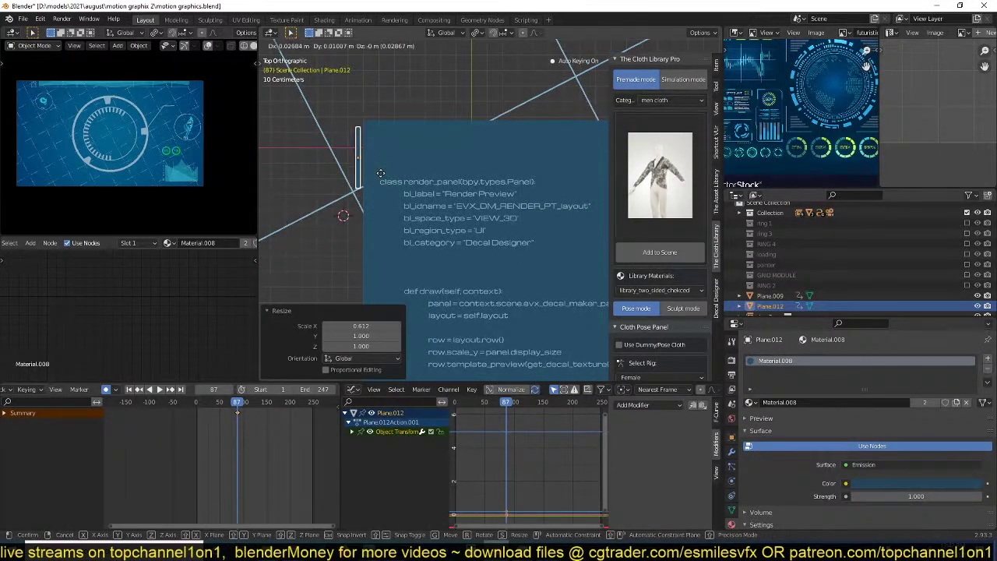
{"action": "left_click", "coordinate": [384, 174]}
- Delete the keyframes recorded by moving and narrowing the strip, and go to frame 46
{"action": "key", "text": "x"}
{"action": "left_click", "coordinate": [234, 414]}
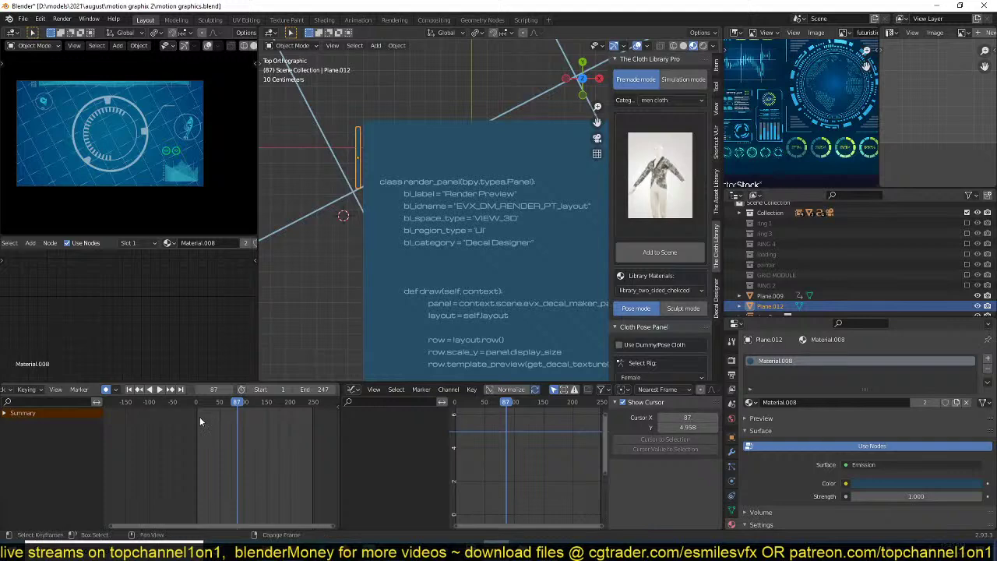
{"action": "right_click_drag", "start_coordinate": [199, 417], "coordinate": [219, 413], "text": "shift"}
{"action": "scroll", "coordinate": [448, 230], "scroll_direction": "down", "scroll_amount": 6}
{"action": "scroll", "coordinate": [447, 230], "scroll_direction": "up", "scroll_amount": 3}
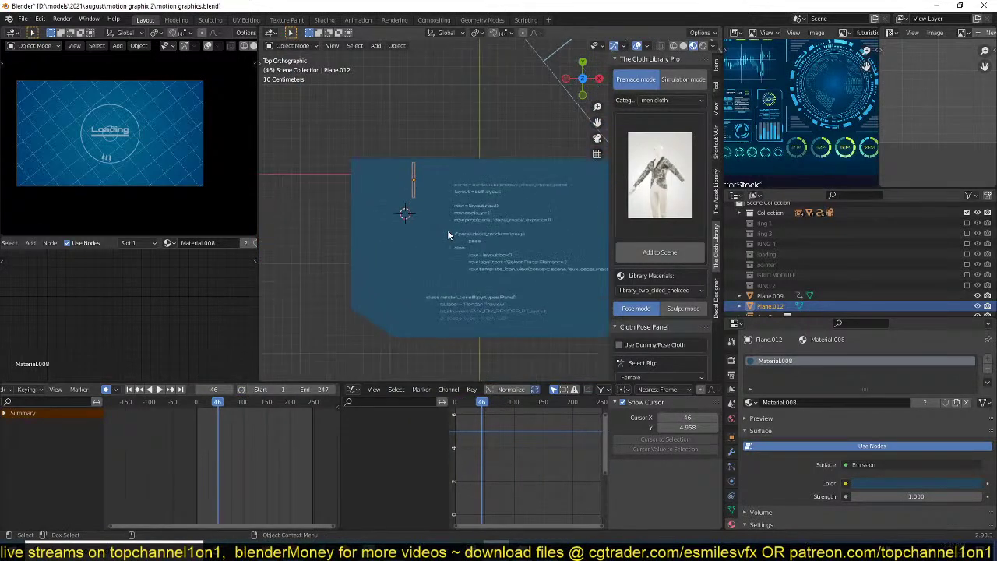
- Undo back to frame 87, select the blue panel and delete its recorded keyframes there
{"action": "scroll", "coordinate": [448, 229], "scroll_direction": "down", "scroll_amount": 4}
{"action": "key", "text": "ctrl+z"}
{"action": "key", "text": "ctrl+z"}
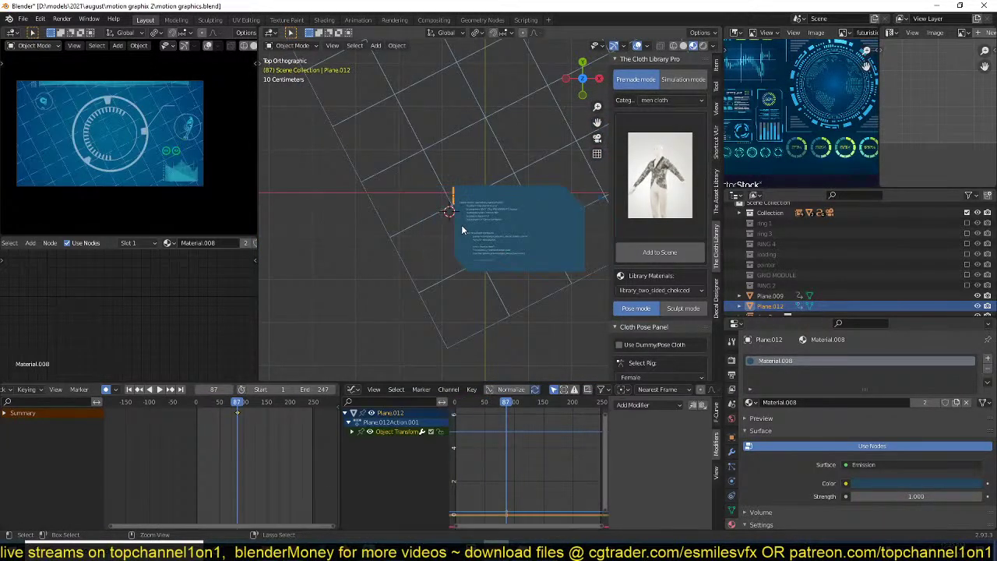
{"action": "left_click", "coordinate": [461, 225]}
{"action": "key", "text": "x"}
{"action": "left_click", "coordinate": [237, 450]}
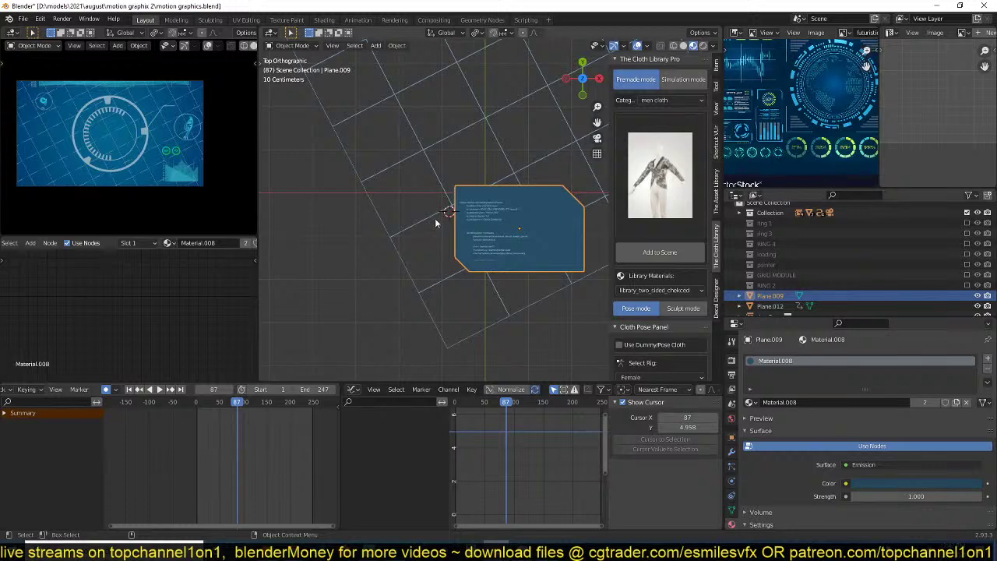
- At frame 116, slide the strip down along Y to the lower part of the panel's side, auto-keying its position
{"action": "scroll", "coordinate": [433, 217], "scroll_direction": "up", "scroll_amount": 4}
{"action": "left_click", "coordinate": [413, 185]}
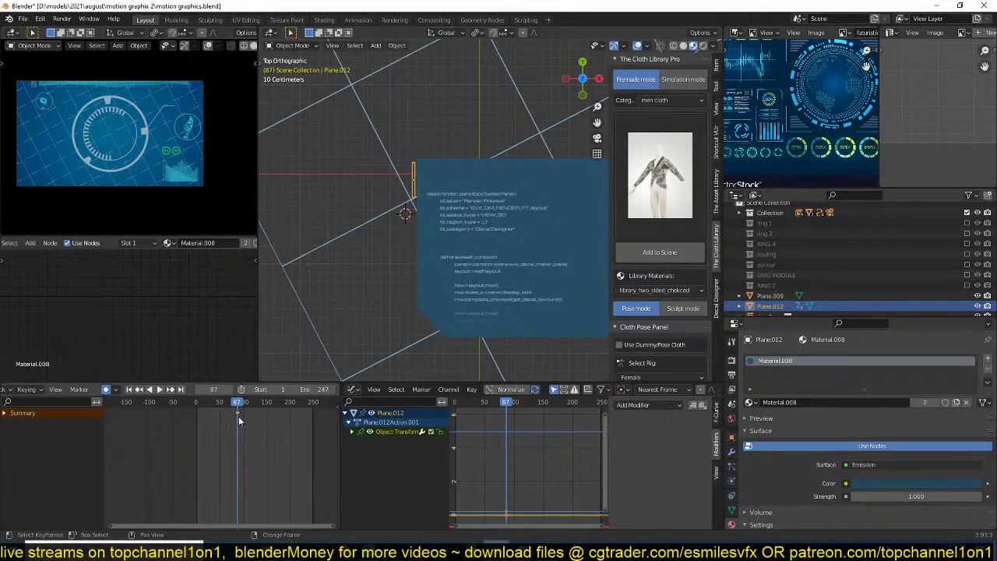
{"action": "left_click_drag", "start_coordinate": [239, 404], "coordinate": [251, 407]}
{"action": "key", "text": "g"}
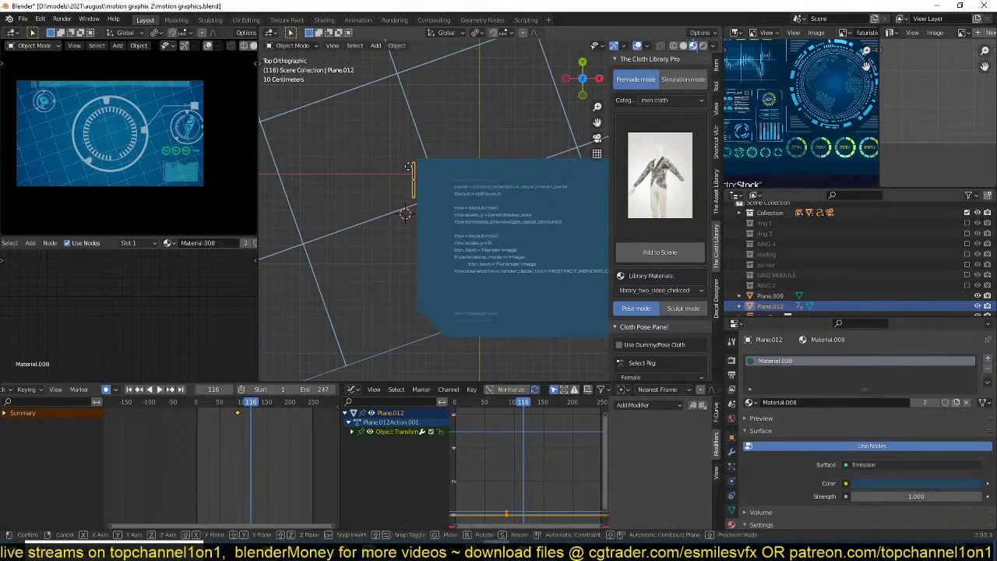
{"action": "key", "text": "y"}
{"action": "left_click", "coordinate": [407, 271]}
{"action": "left_click", "coordinate": [408, 289]}
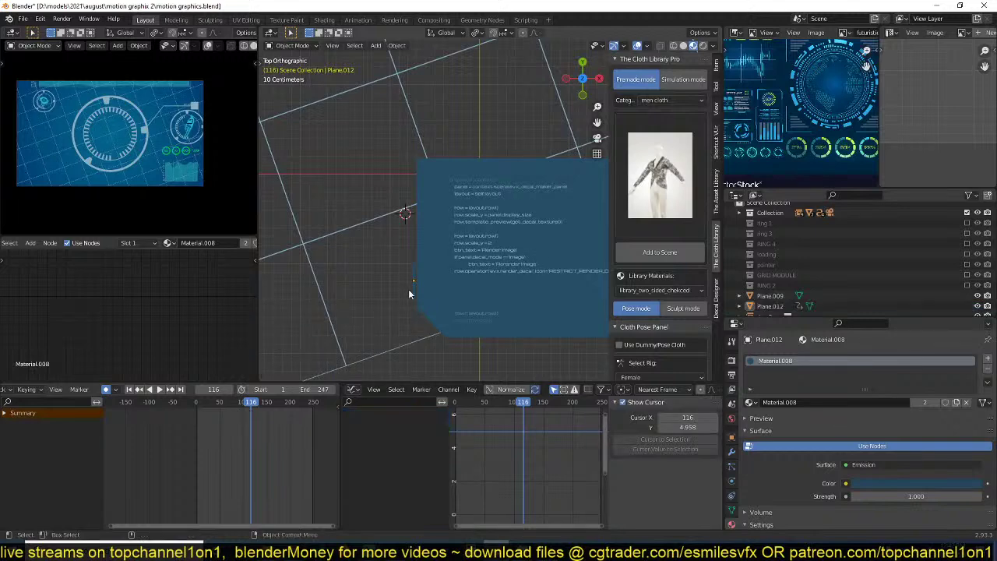
- Play the animation from the start, then move the strip's first keyframe from frame 87 to about frame 22
{"action": "key", "text": "shift+Left"}
{"action": "key", "text": "space"}
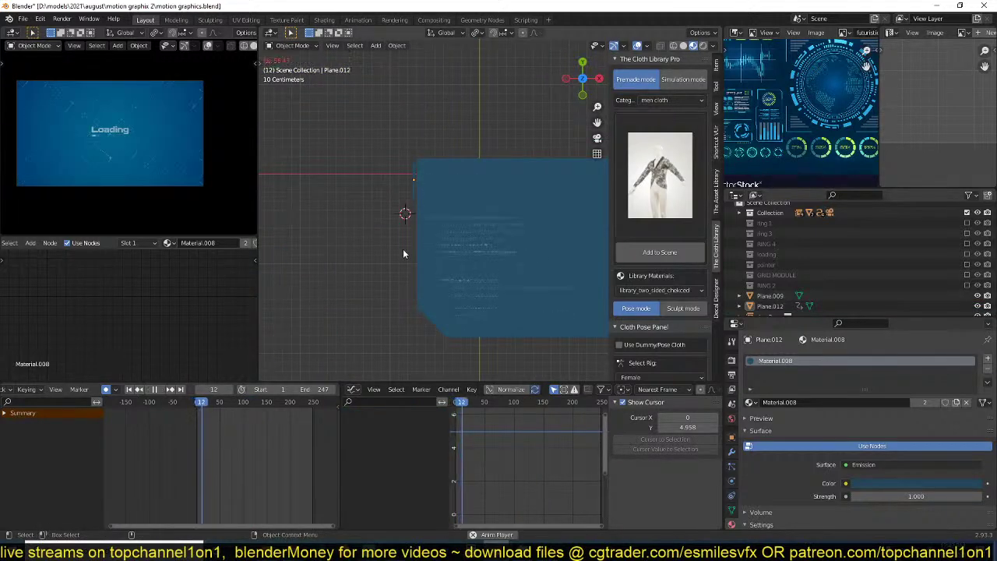
{"action": "key", "text": "space"}
{"action": "left_click", "coordinate": [412, 192]}
{"action": "key", "text": "space"}
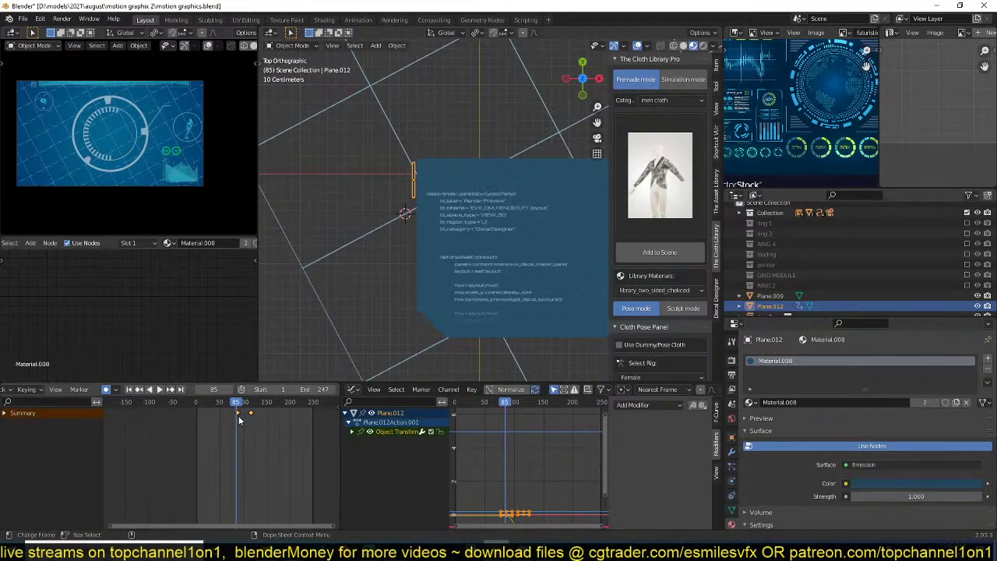
{"action": "key", "text": "g"}
{"action": "left_click", "coordinate": [207, 417]}
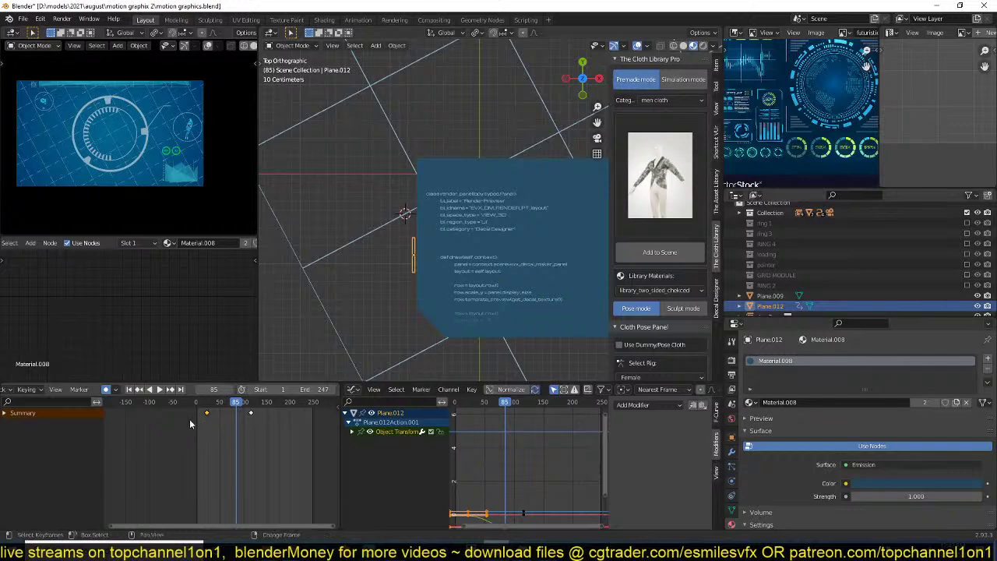
- Change the handle type of all the strip's keyframes to straighten its motion curve, and check the sliding in playback
{"action": "key", "text": "shift+Left"}
{"action": "key", "text": "space"}
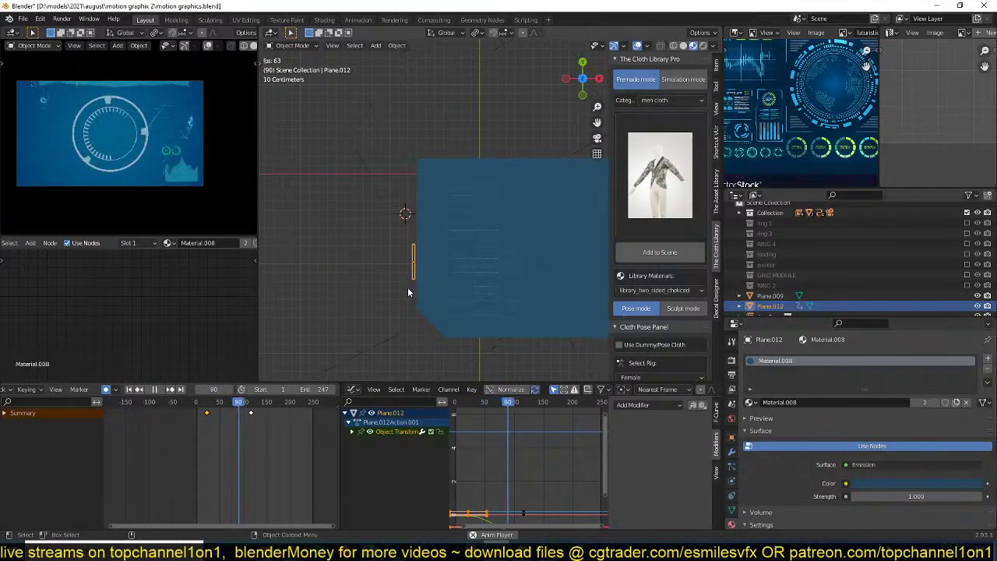
{"action": "key", "text": "space"}
{"action": "key", "text": "v"}
{"action": "key", "text": "a"}
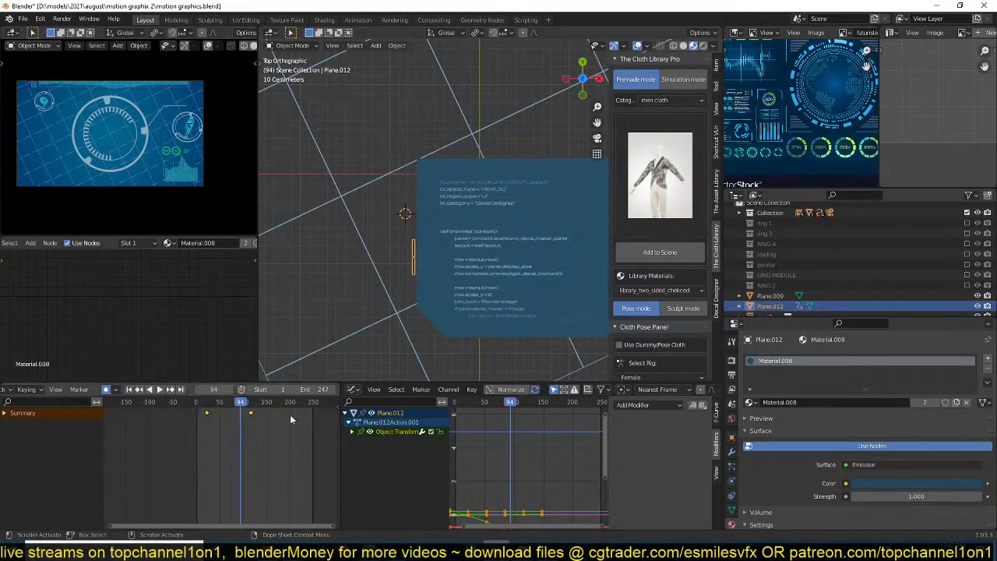
{"action": "key", "text": "shift+Left"}
{"action": "key", "text": "space"}
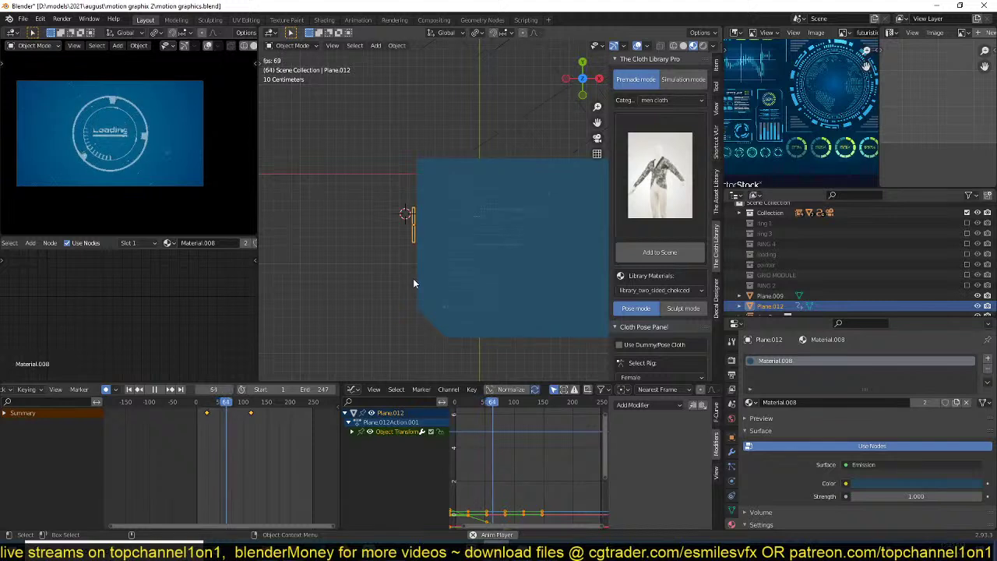
{"action": "key", "text": "space"}
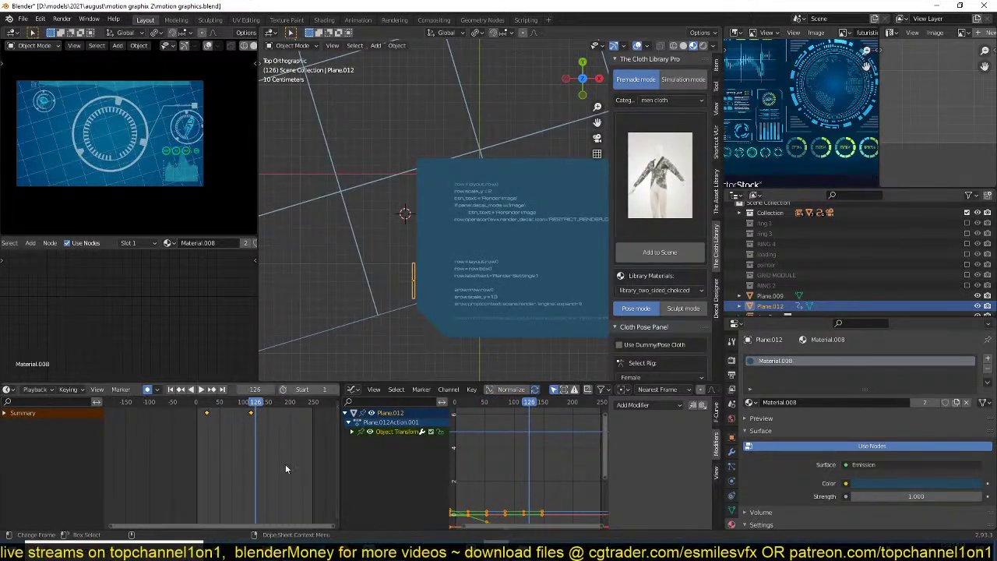
- Delete the strip's rotation, scale, X Location and Z Location channels, keeping only Y Location animated
{"action": "left_click", "coordinate": [352, 432]}
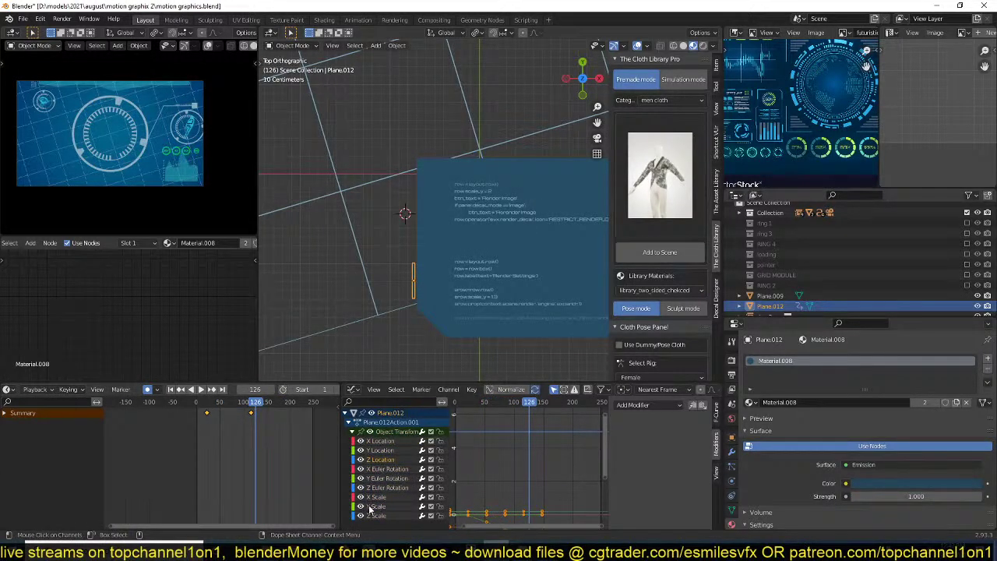
{"action": "left_click_drag", "start_coordinate": [369, 519], "coordinate": [393, 471]}
{"action": "key", "text": "x"}
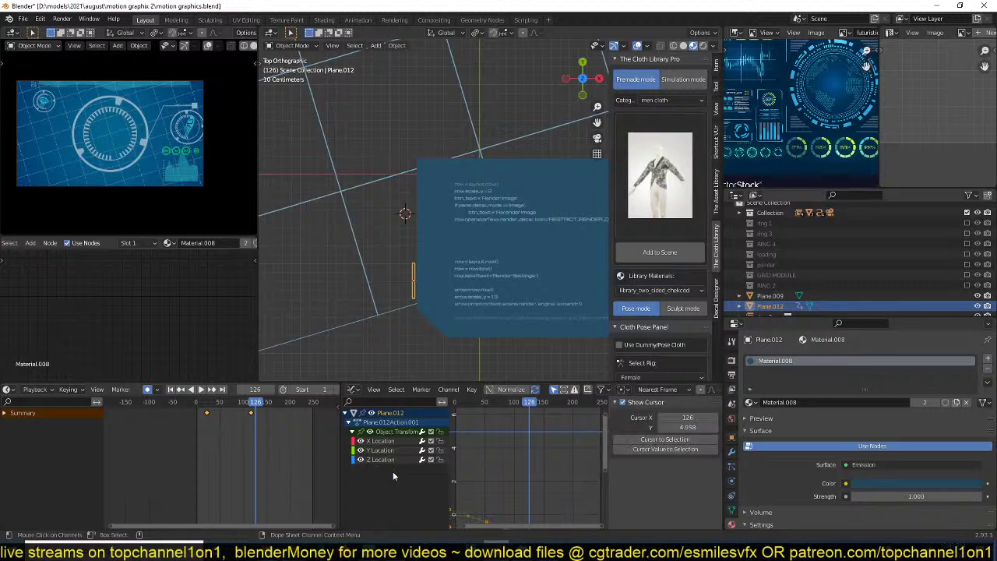
{"action": "left_click", "coordinate": [382, 441]}
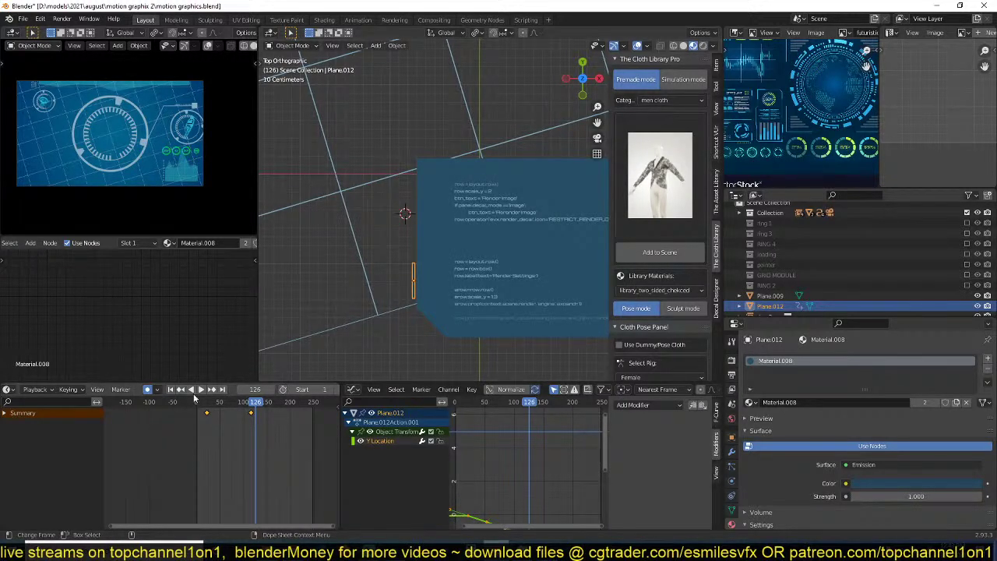
- With auto keying off, move the strip onto the panel just inside its side edge and raise it along Z above the surface
{"action": "scroll", "coordinate": [397, 301], "scroll_direction": "up", "scroll_amount": 3}
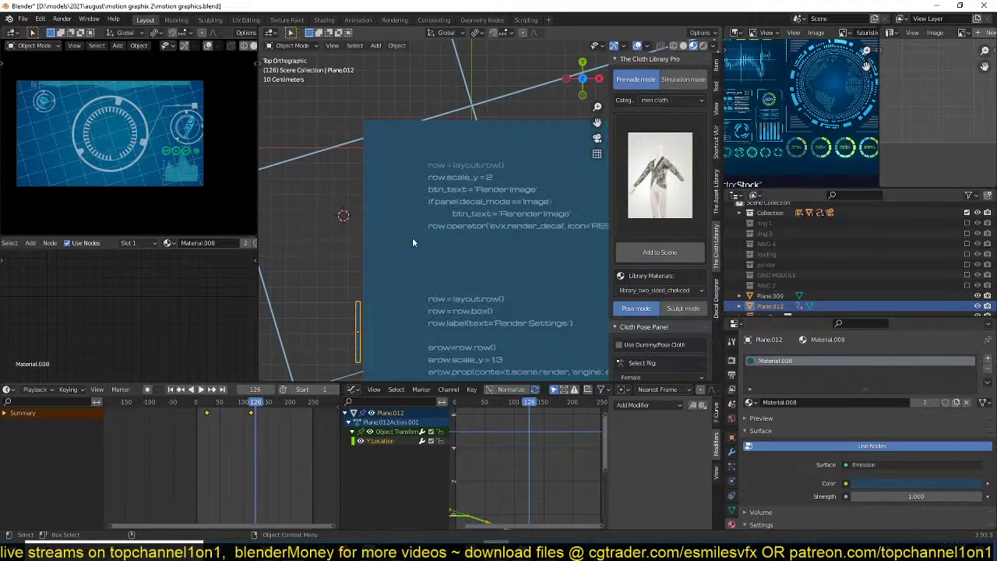
{"action": "key", "text": "g"}
{"action": "left_click", "coordinate": [418, 152]}
{"action": "middle_click_drag", "start_coordinate": [419, 152], "coordinate": [436, 117]}
{"action": "key", "text": "g"}
{"action": "key", "text": "z"}
{"action": "left_click", "coordinate": [463, 97]}
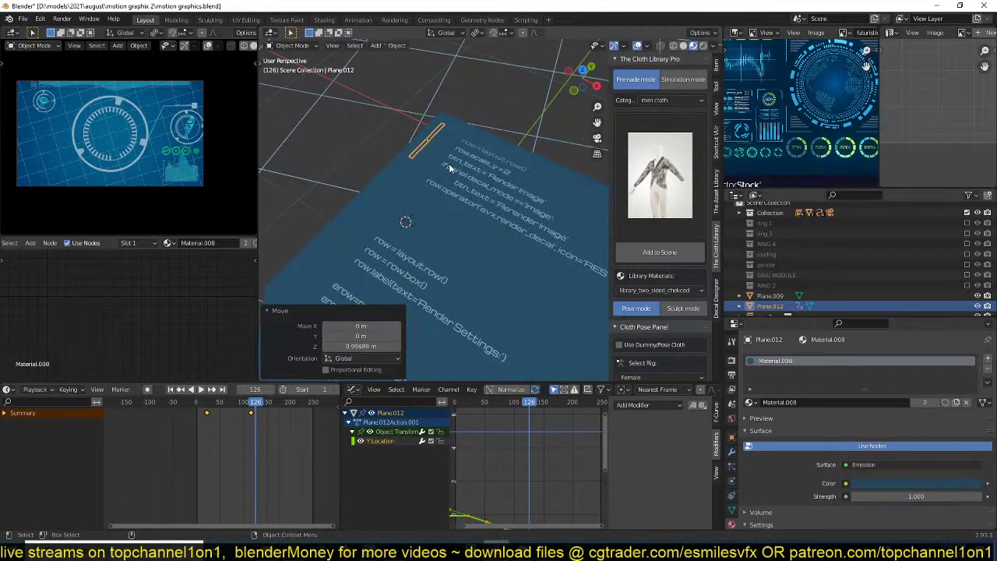
- Give the strip its own single-user copy of the material and darken its blue emission color
{"action": "key", "text": "KP_7"}
{"action": "key", "text": "alt+a"}
{"action": "mouse_move", "coordinate": [439, 173]}
{"action": "middle_mouse_down"}
{"action": "mouse_move", "coordinate": [449, 81]}
{"action": "mouse_move", "coordinate": [487, 50]}
{"action": "mouse_move", "coordinate": [416, 148]}
{"action": "mouse_move", "coordinate": [409, 207]}
{"action": "middle_mouse_up"}
{"action": "left_click", "coordinate": [375, 250]}
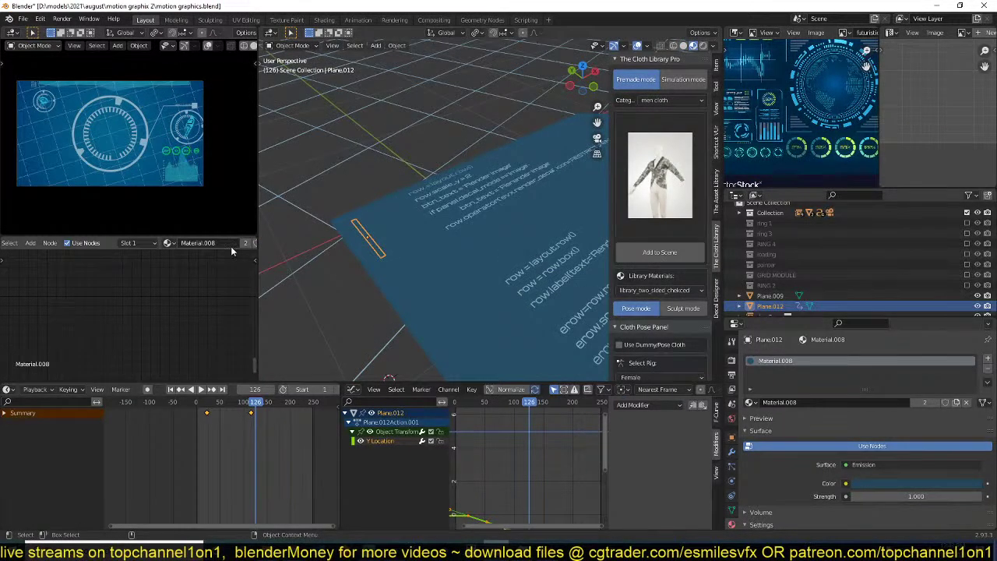
{"action": "key", "text": "Home"}
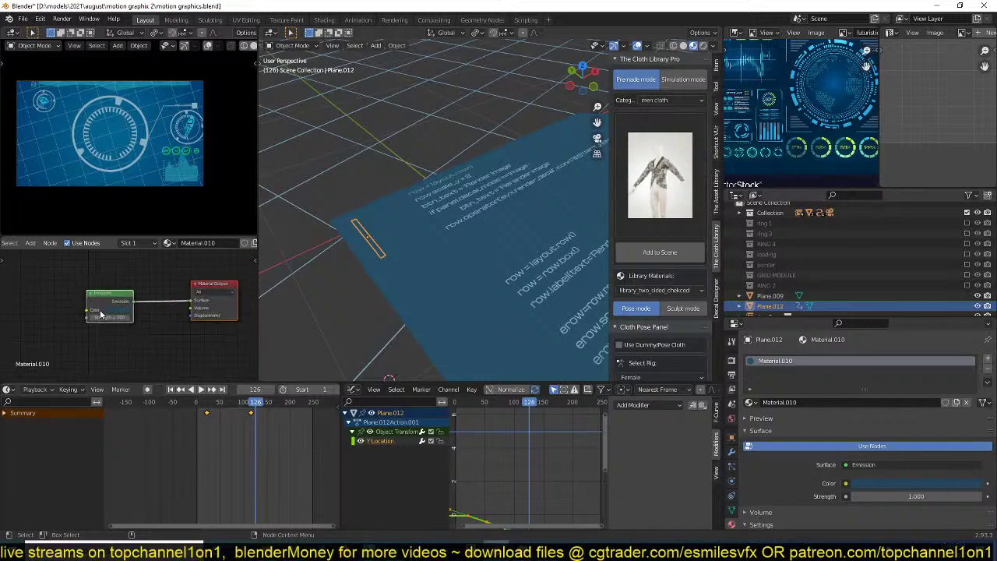
{"action": "scroll", "coordinate": [116, 320], "scroll_direction": "up", "scroll_amount": 5}
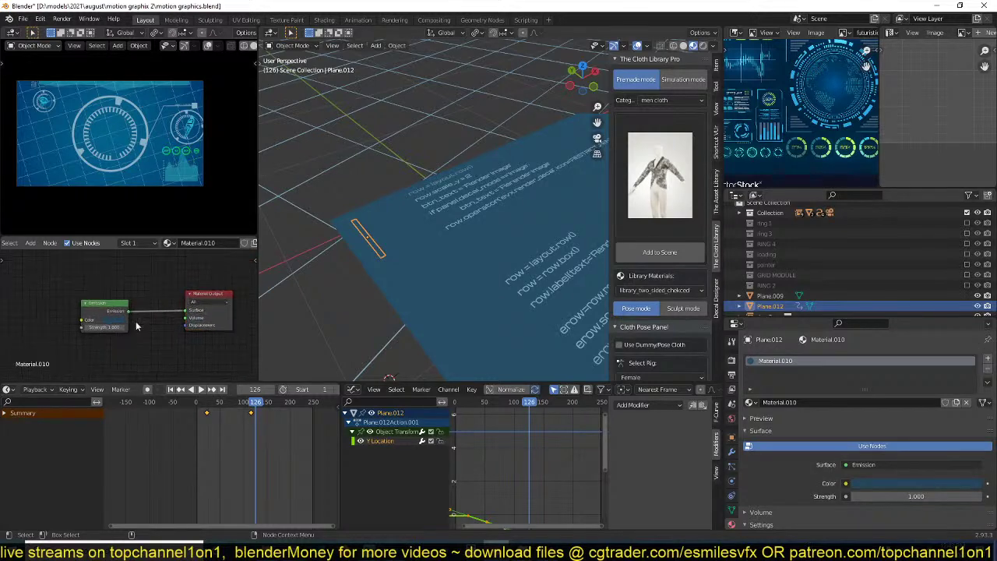
{"action": "left_click", "coordinate": [236, 319]}
{"action": "left_click_drag", "start_coordinate": [315, 201], "coordinate": [315, 212]}
{"action": "key", "text": "alt+a"}
{"action": "middle_click_drag", "start_coordinate": [432, 207], "coordinate": [366, 224]}
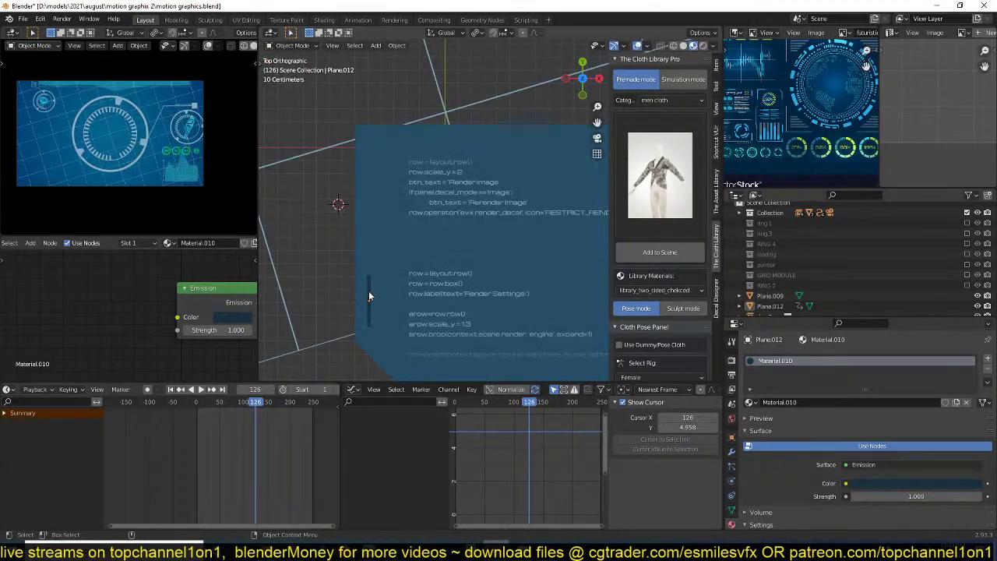
- Move the strip's last keyframe to about frame 247 at the end of the animation and play back the slower slide
{"action": "left_click", "coordinate": [368, 291]}
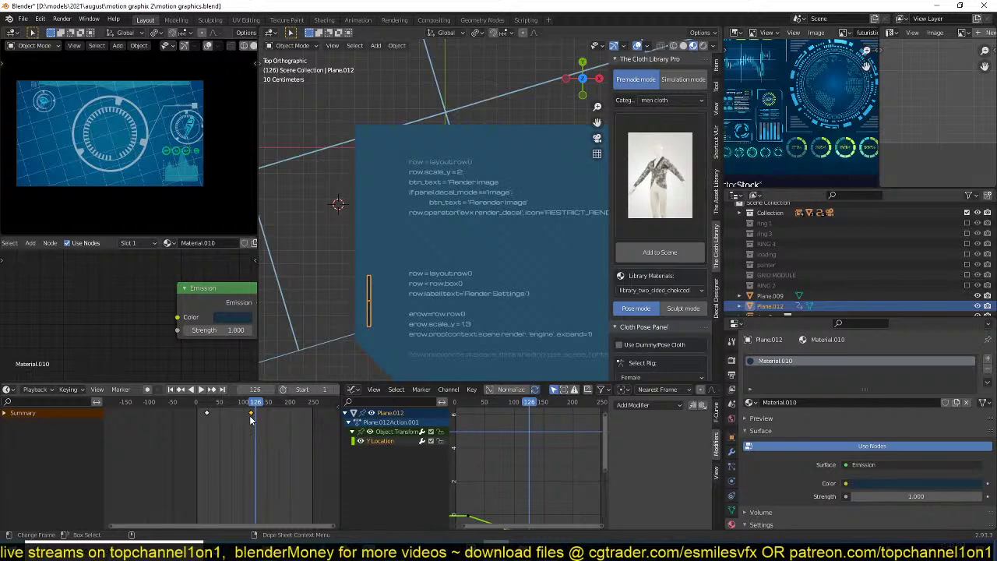
{"action": "key", "text": "space"}
{"action": "left_click", "coordinate": [213, 413]}
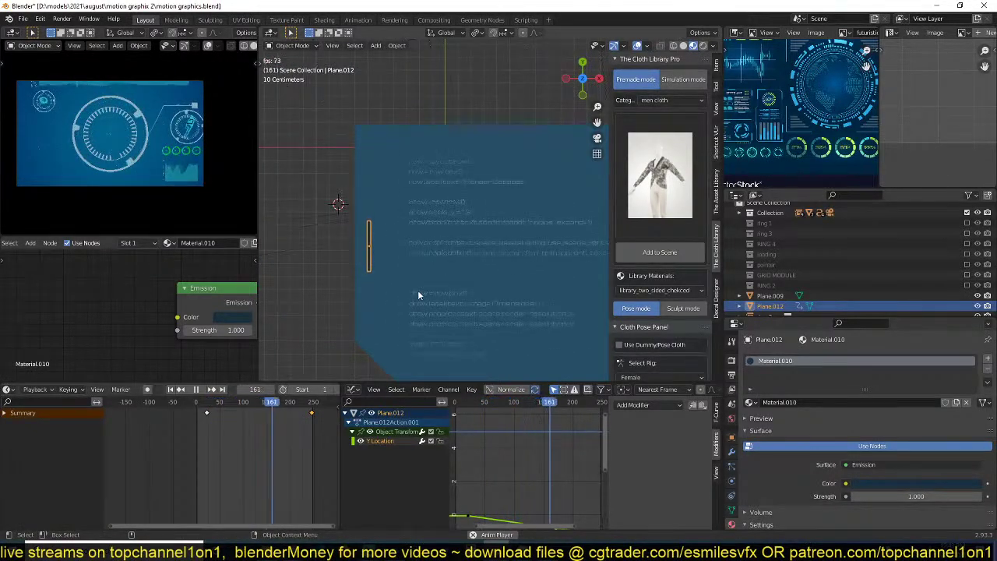
{"action": "scroll", "coordinate": [381, 280], "scroll_direction": "up", "scroll_amount": 3}
{"action": "key", "text": "space"}
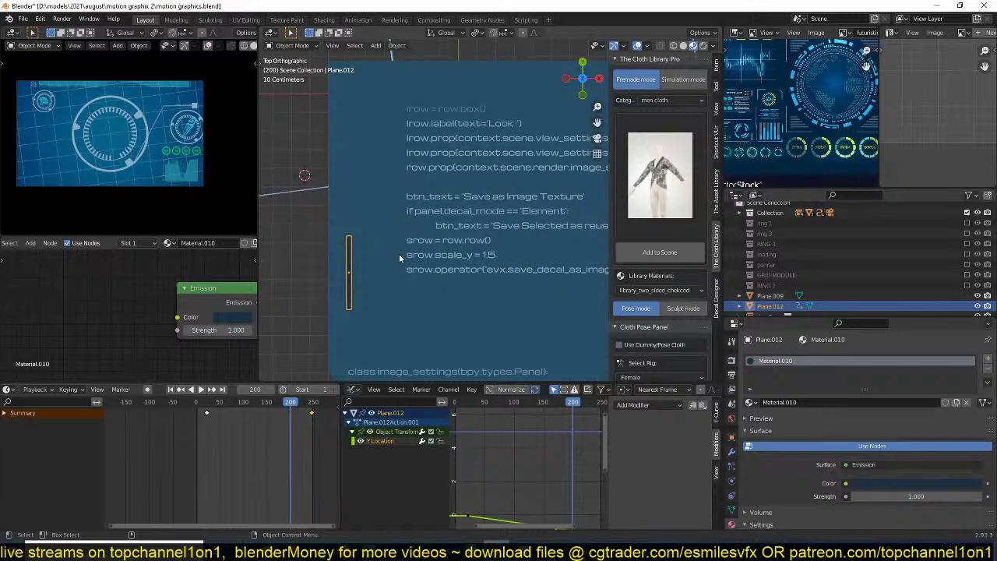
- Edit the panel's mesh, add a plane at its upper corner, scale it to about 0.17 and narrow it to 0.294 along X
{"action": "left_click", "coordinate": [373, 193]}
{"action": "key", "text": "Tab"}
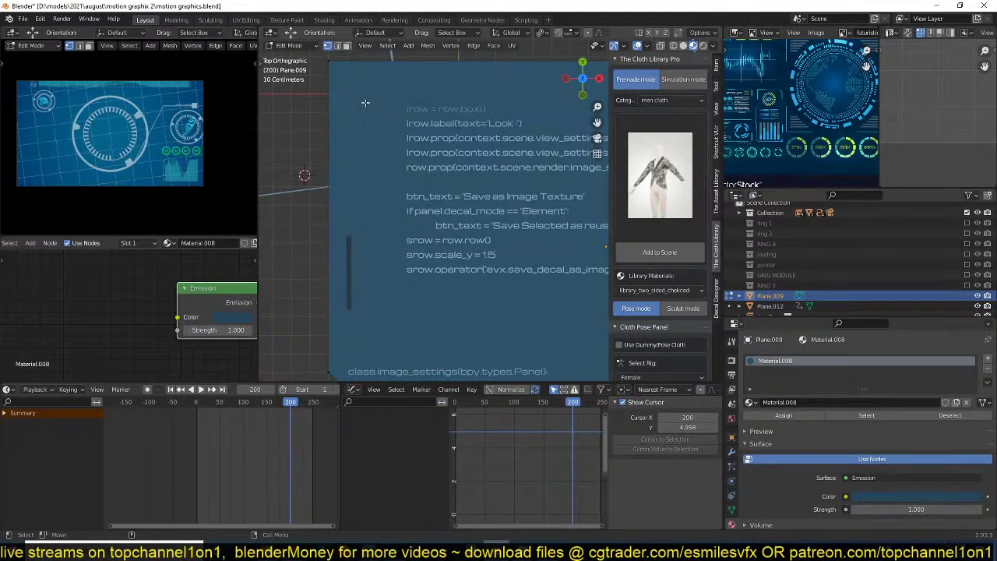
{"action": "scroll", "coordinate": [377, 135], "scroll_direction": "down", "scroll_amount": 2}
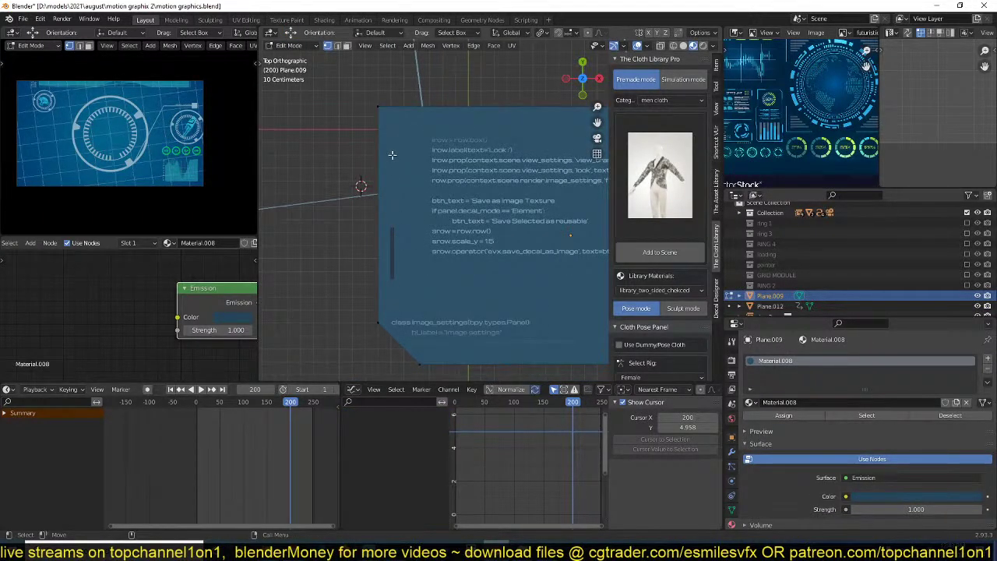
{"action": "key", "text": "shift+a"}
{"action": "left_click", "coordinate": [389, 142]}
{"action": "key", "text": "s"}
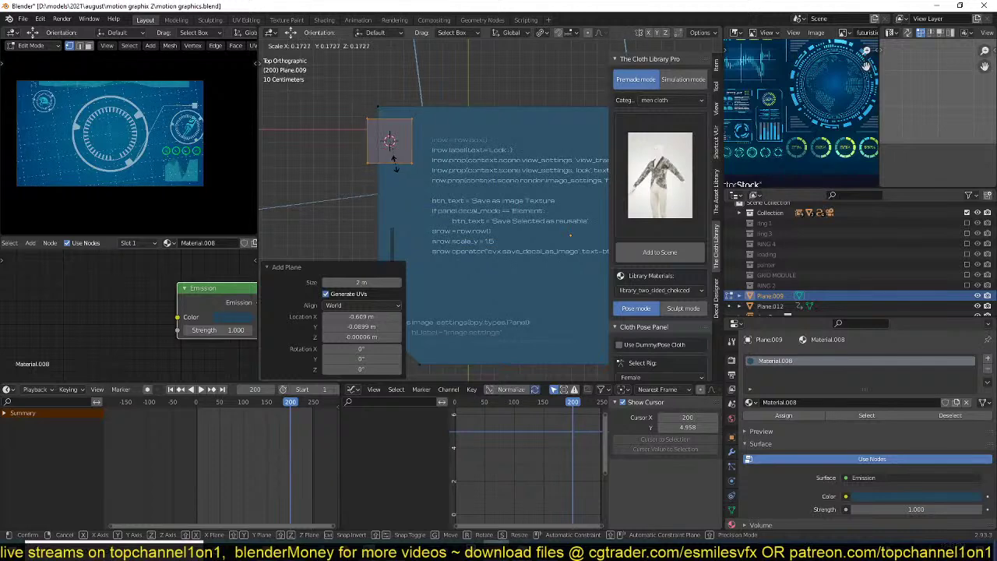
{"action": "key", "text": "x"}
{"action": "left_click", "coordinate": [403, 156]}
- Stretch the new plane about 4.5 times along Y and move it -0.56365 m along Y to form the strip's track
{"action": "key", "text": "s"}
{"action": "key", "text": "z"}
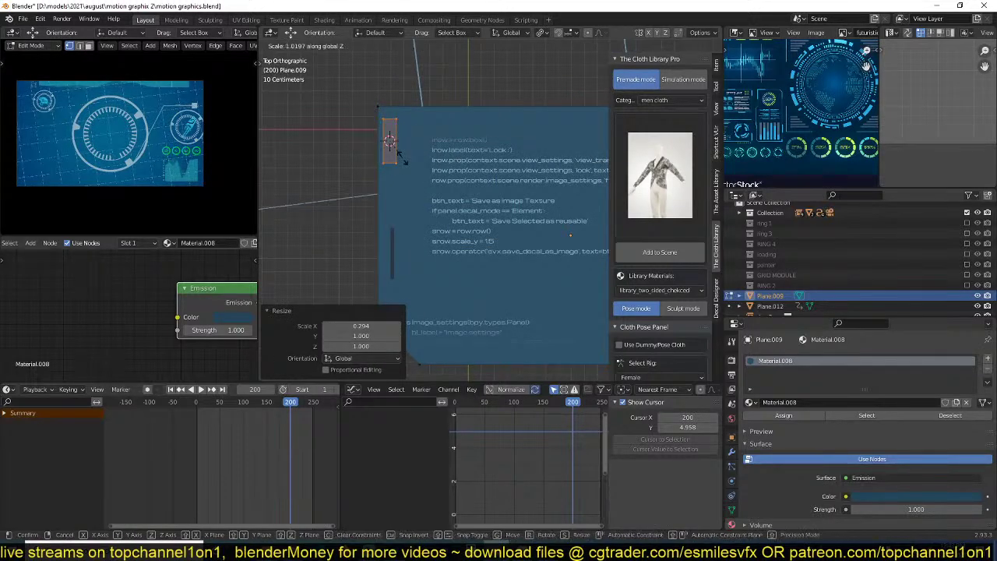
{"action": "key", "text": "y"}
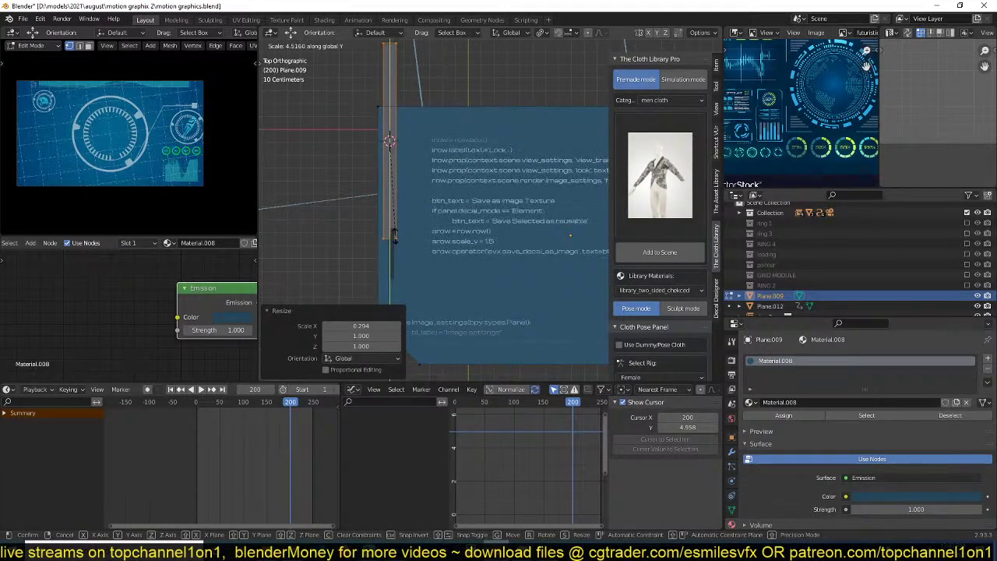
{"action": "left_click", "coordinate": [395, 236]}
{"action": "key", "text": "g"}
{"action": "key", "text": "y"}
{"action": "left_click", "coordinate": [400, 231]}
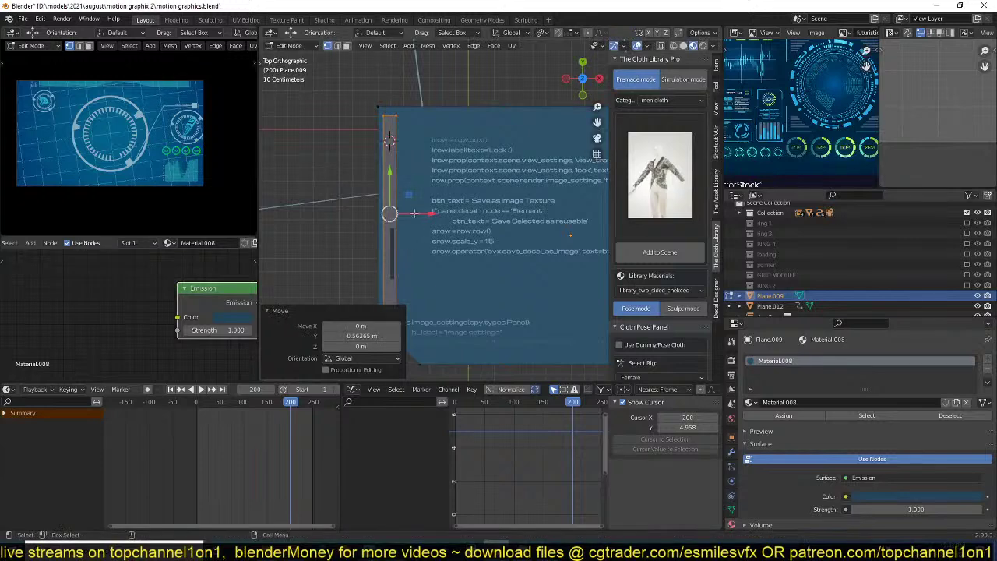
- Shift the track 0.02013 m along X to centre it on the strip, adjust its width, and raise it slightly above the panel
{"action": "key", "text": "g"}
{"action": "key", "text": "x"}
{"action": "left_click", "coordinate": [474, 207]}
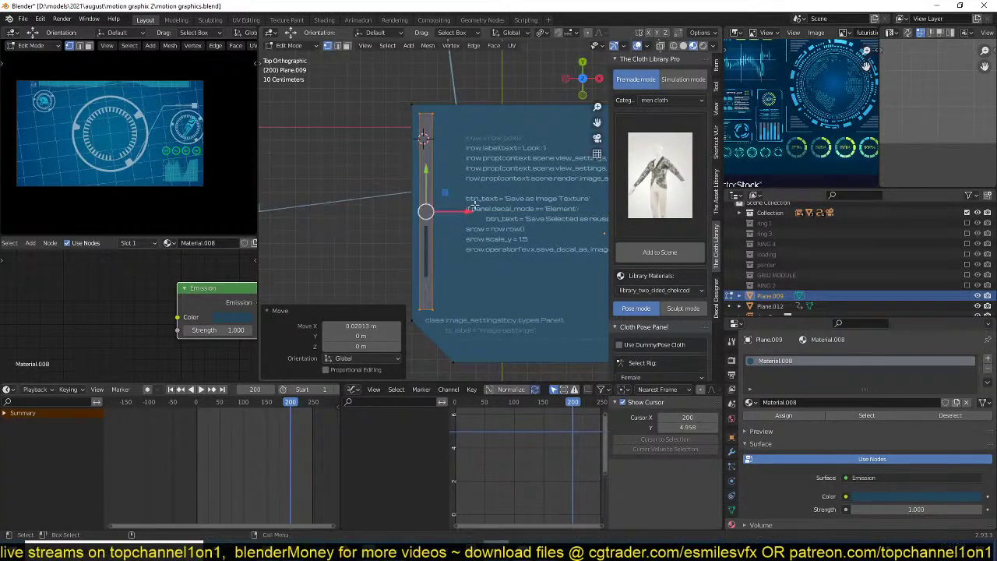
{"action": "key", "text": "s"}
{"action": "key", "text": "x"}
{"action": "left_click", "coordinate": [463, 204]}
{"action": "middle_click_drag", "start_coordinate": [463, 204], "coordinate": [458, 193]}
{"action": "left_click_drag", "start_coordinate": [416, 189], "coordinate": [416, 187]}
- Add a second material slot with Material.007, assign it to the track face, and play the animation from the top view
{"action": "left_click", "coordinate": [987, 360]}
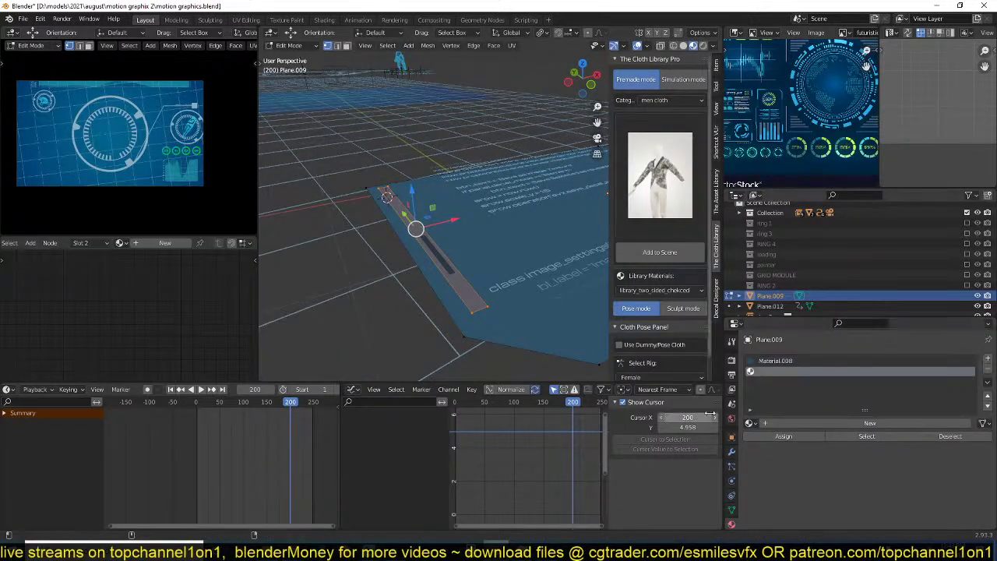
{"action": "left_click", "coordinate": [750, 423]}
{"action": "left_click", "coordinate": [771, 406]}
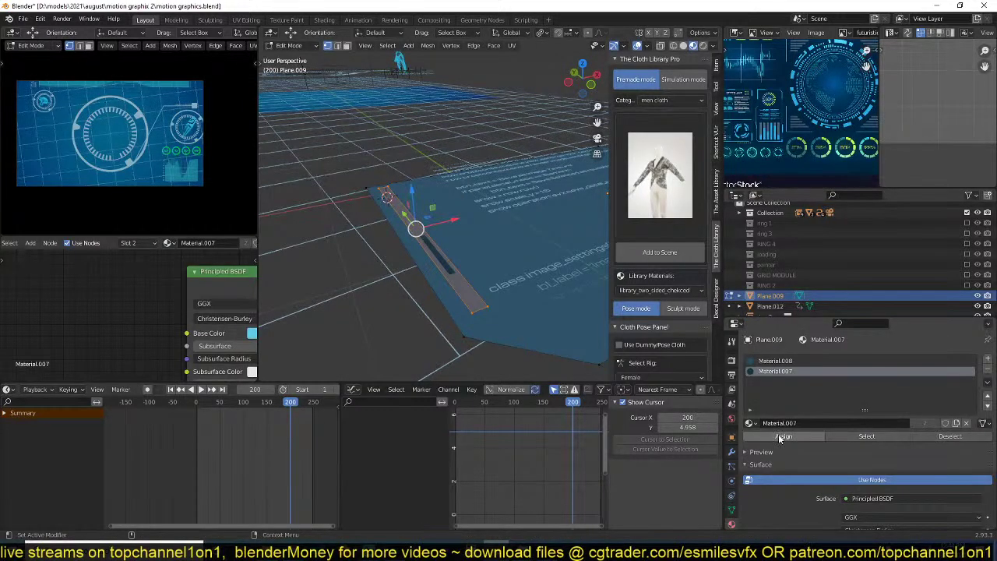
{"action": "key", "text": "Tab"}
{"action": "middle_click_drag", "start_coordinate": [449, 275], "coordinate": [397, 340]}
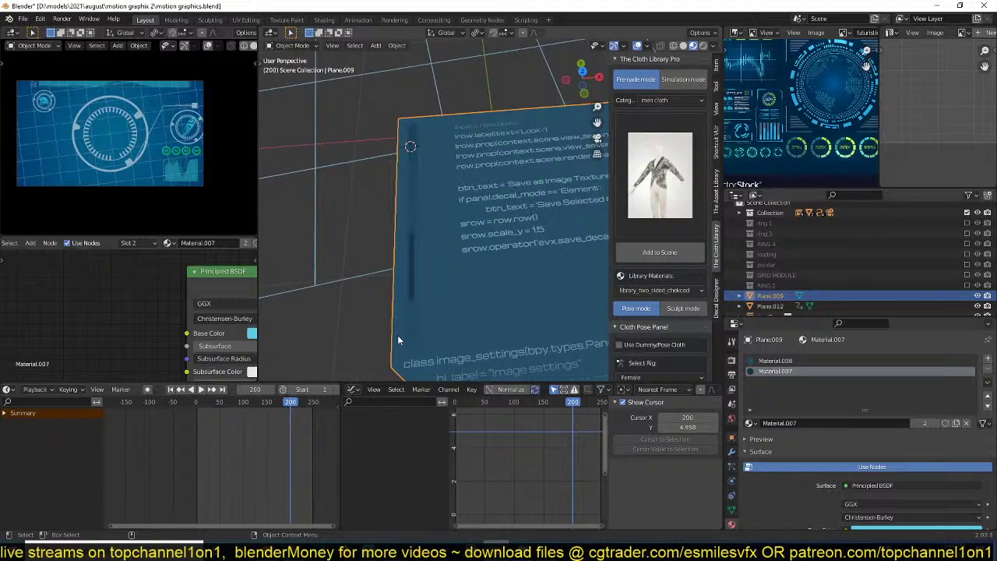
{"action": "key", "text": "KP_7"}
{"action": "key", "text": "space"}
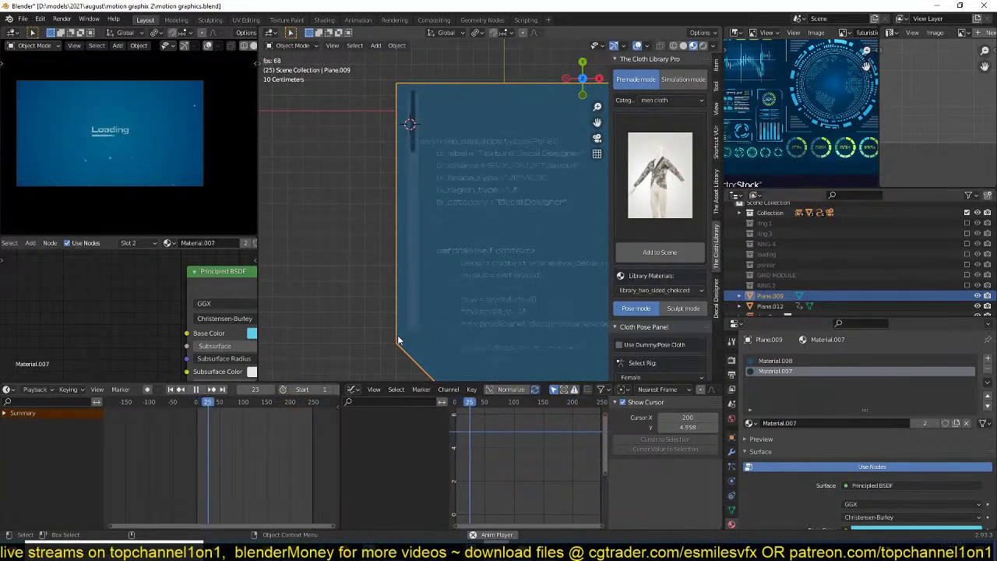
- Stop the animation playback, show the panel's Material.008 nodes and move the Emission node away from the output
{"action": "scroll", "coordinate": [433, 290], "scroll_direction": "down", "scroll_amount": 3}
{"action": "scroll", "coordinate": [434, 291], "scroll_direction": "down", "scroll_amount": 4, "text": "ctrl"}
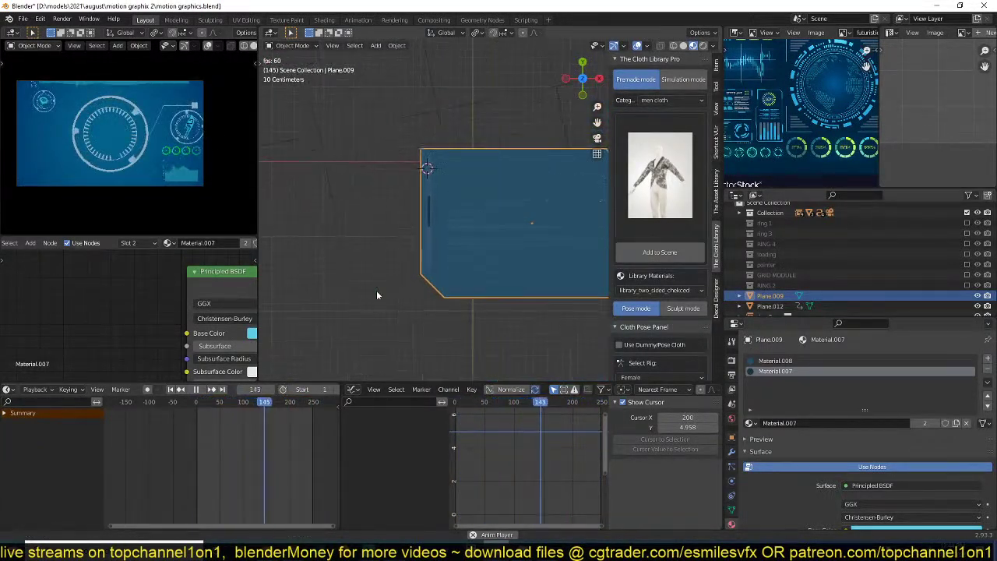
{"action": "key", "text": "space"}
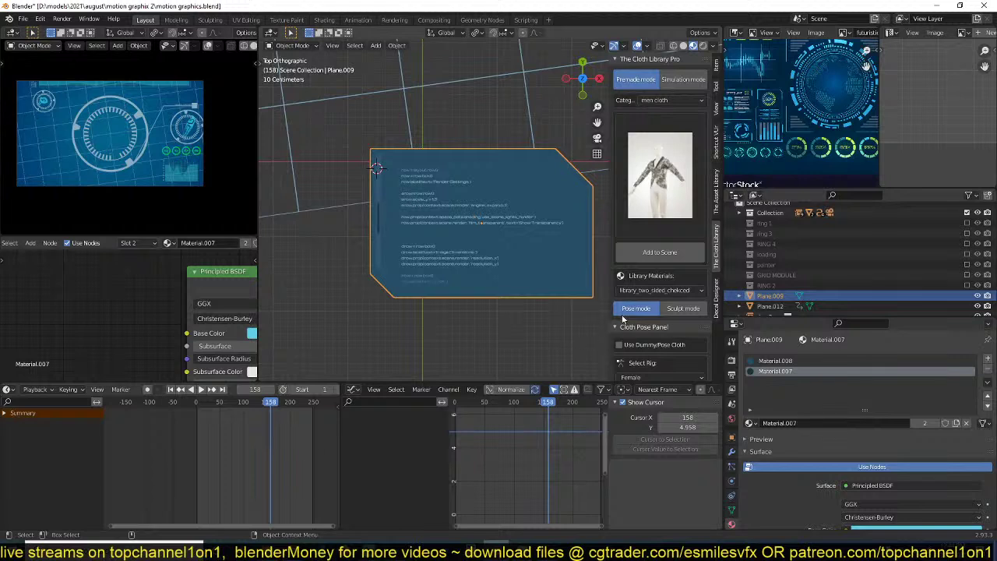
{"action": "left_click", "coordinate": [781, 362]}
{"action": "scroll", "coordinate": [95, 330], "scroll_direction": "down", "scroll_amount": 3}
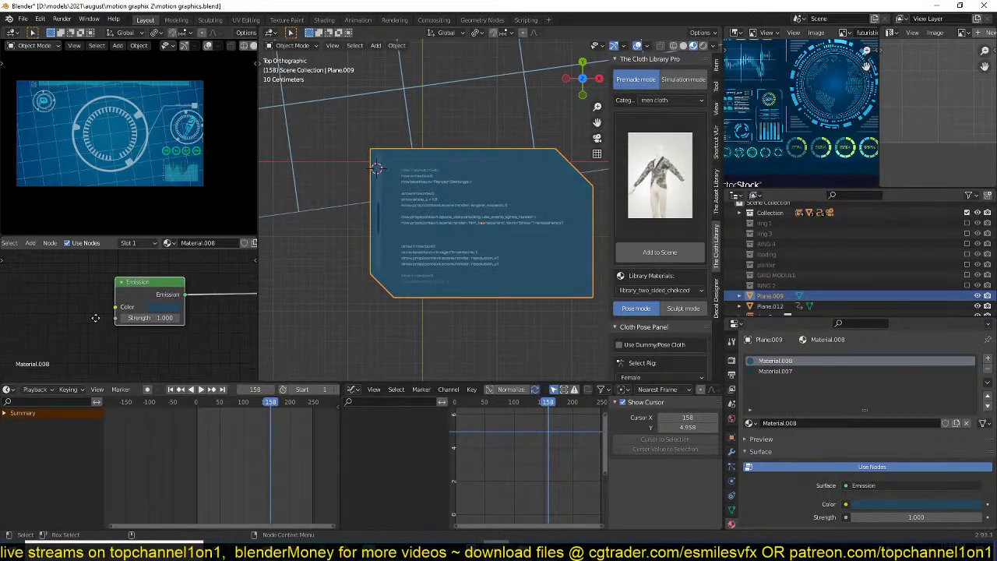
{"action": "left_click_drag", "start_coordinate": [106, 313], "coordinate": [87, 287]}
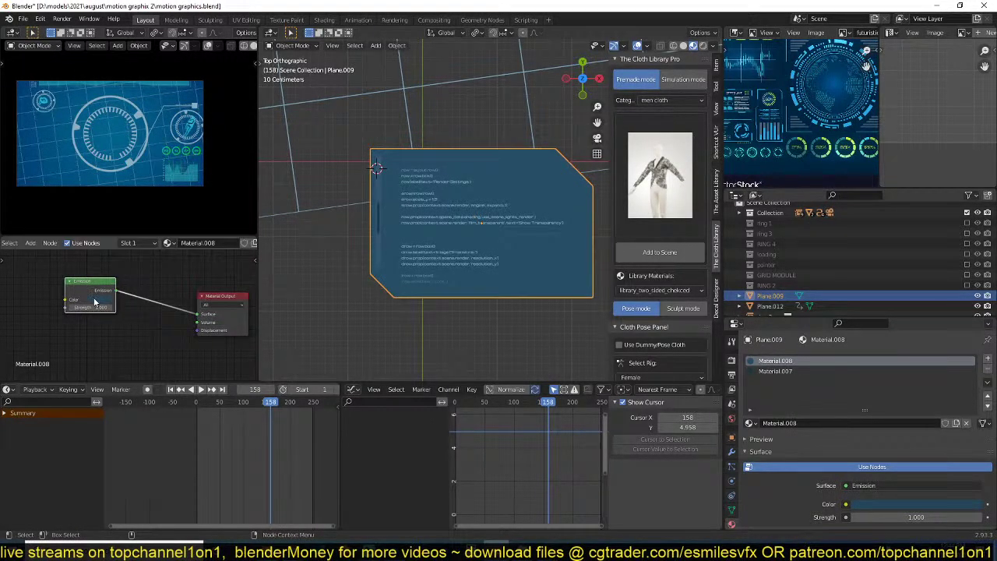
{"action": "scroll", "coordinate": [95, 302], "scroll_direction": "up", "scroll_amount": 3}
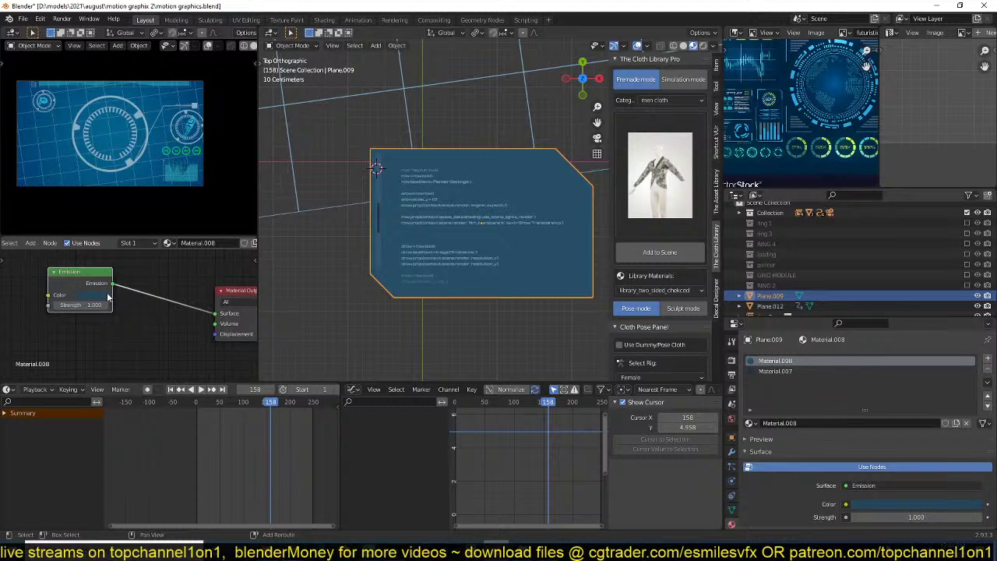
- Try replacing Material.008's Emission shader with a Transparent BSDF
{"action": "key", "text": "shift+s"}
{"action": "mouse_move", "coordinate": [98, 318]}
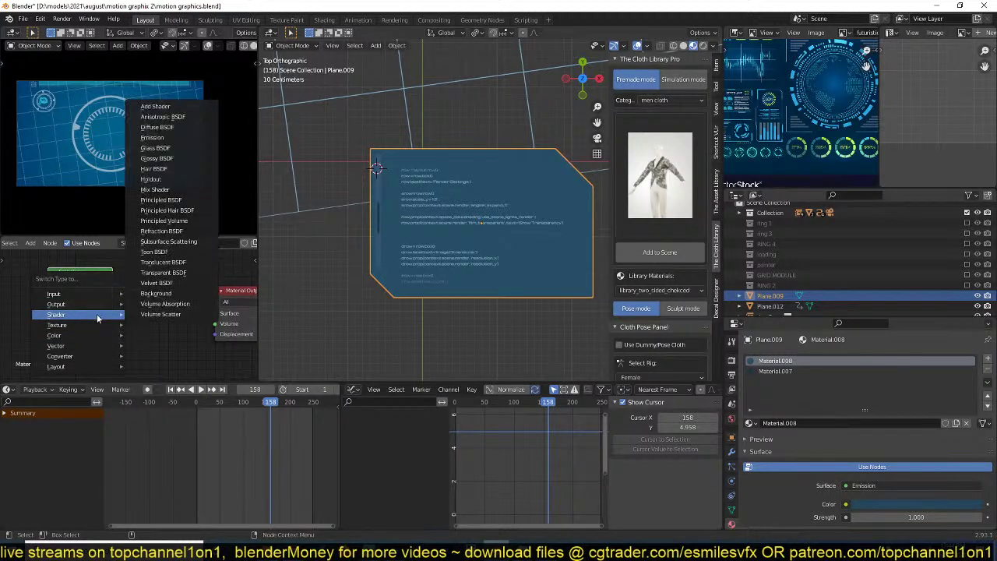
{"action": "left_click", "coordinate": [164, 273]}
{"action": "scroll", "coordinate": [152, 297], "scroll_direction": "down", "scroll_amount": 4}
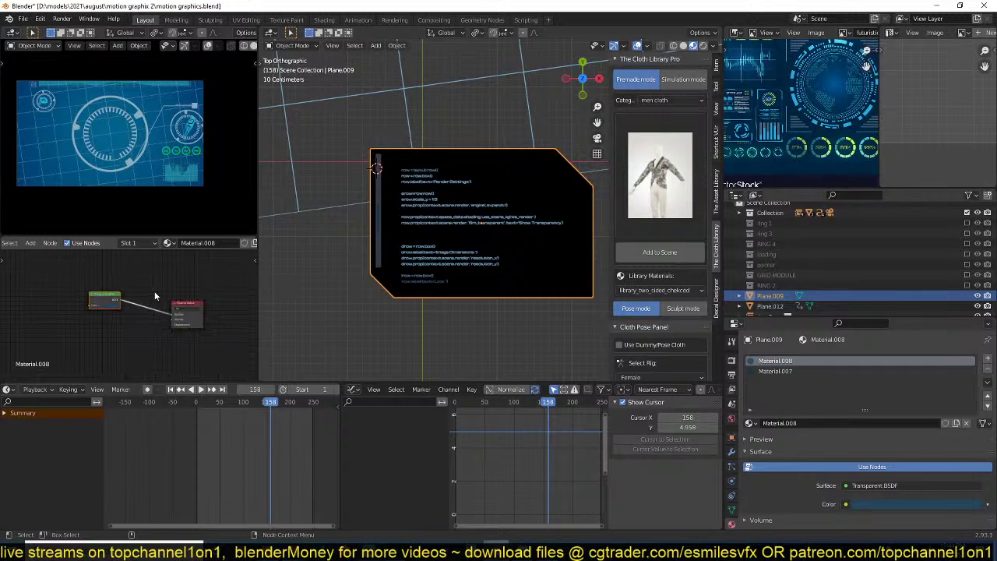
{"action": "middle_click_drag", "start_coordinate": [109, 310], "coordinate": [111, 299], "text": "ctrl"}
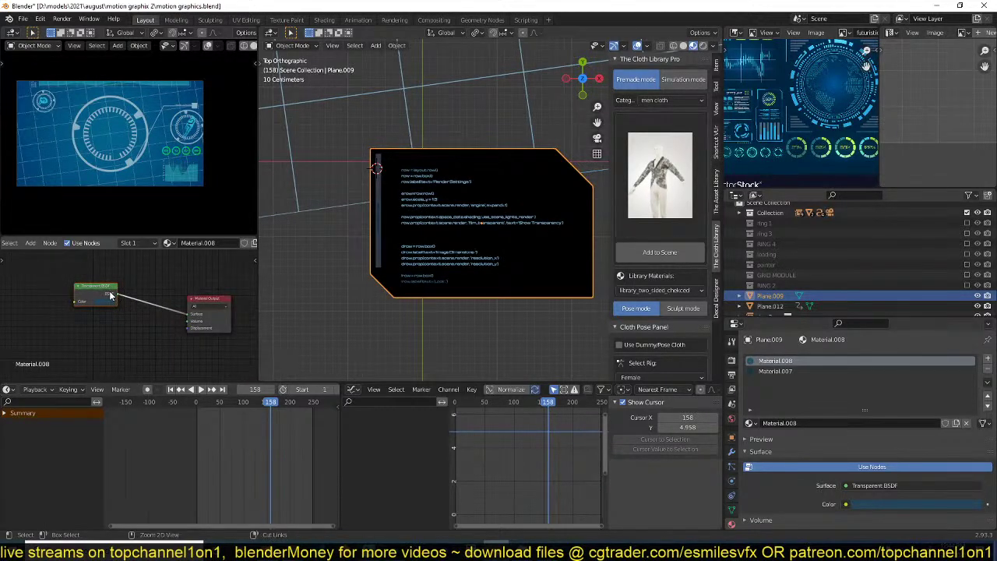
{"action": "key", "text": "ctrl+z"}
- Add a Transparent BSDF below the Emission node and combine both through a Mix Shader feeding the material output
{"action": "key", "text": "shift+a"}
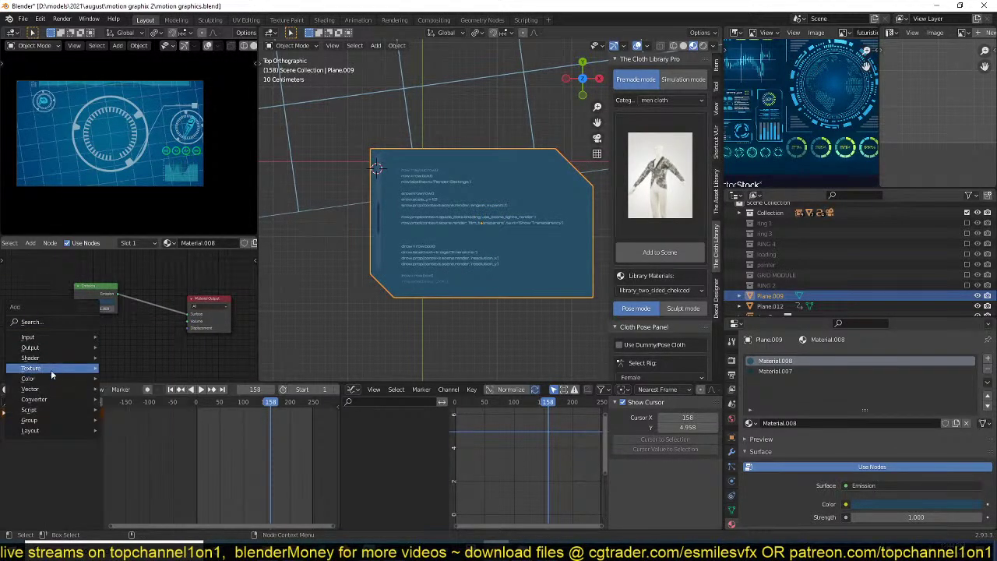
{"action": "mouse_move", "coordinate": [55, 358]}
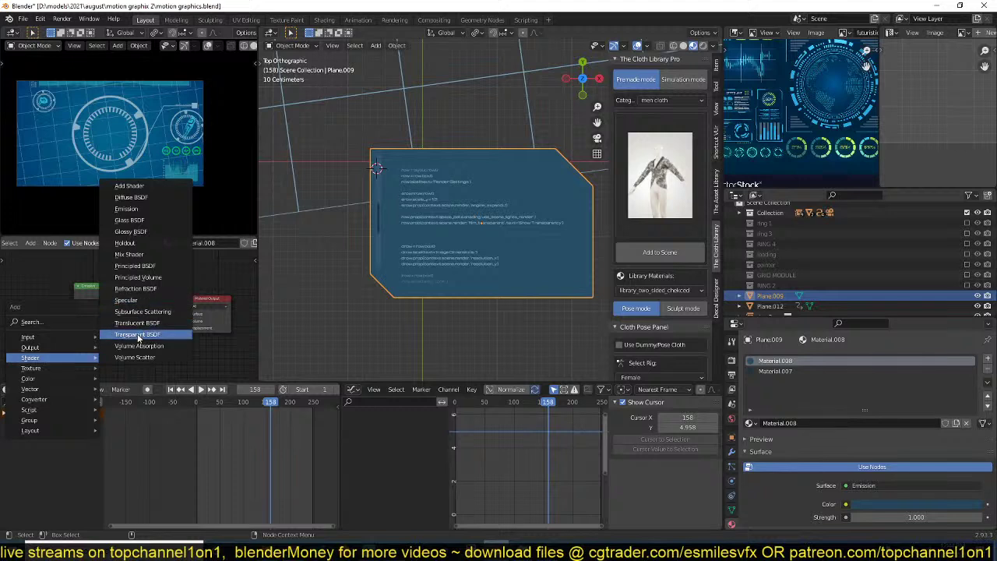
{"action": "left_click", "coordinate": [148, 335]}
{"action": "left_click", "coordinate": [77, 340]}
{"action": "right_click_drag", "start_coordinate": [82, 344], "coordinate": [91, 308], "text": "ctrl+shift"}
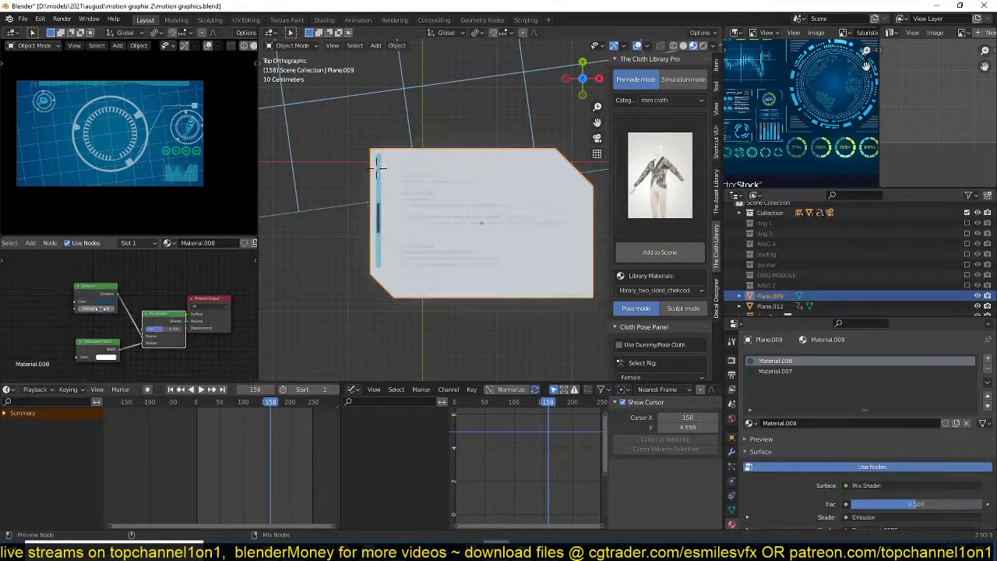
{"action": "left_click", "coordinate": [205, 291]}
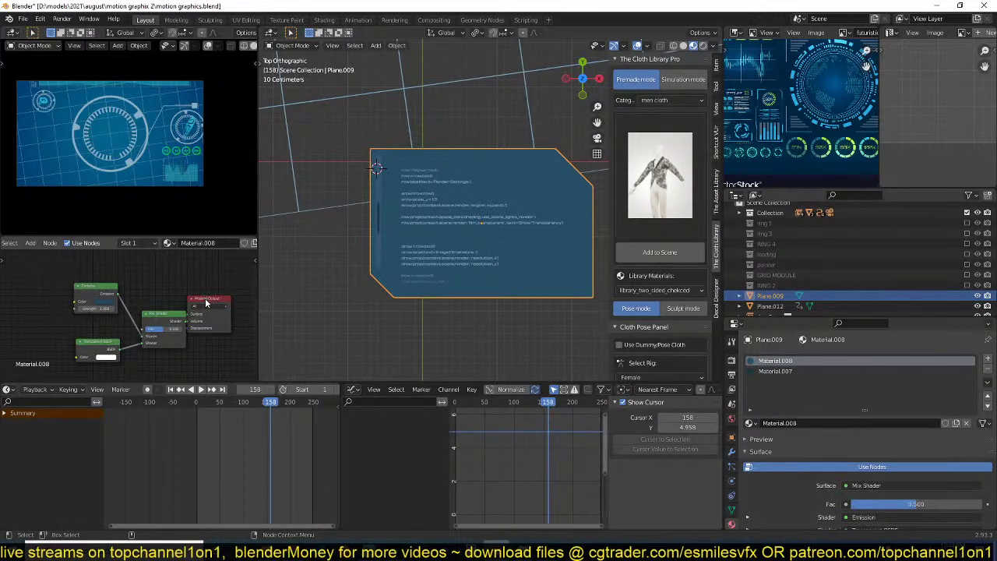
- Space out the material output node, set the Mix Shader factor to 0.767 and the material's blend mode to Alpha Blend
{"action": "left_click_drag", "start_coordinate": [208, 301], "coordinate": [233, 301]}
{"action": "scroll", "coordinate": [172, 333], "scroll_direction": "up", "scroll_amount": 2}
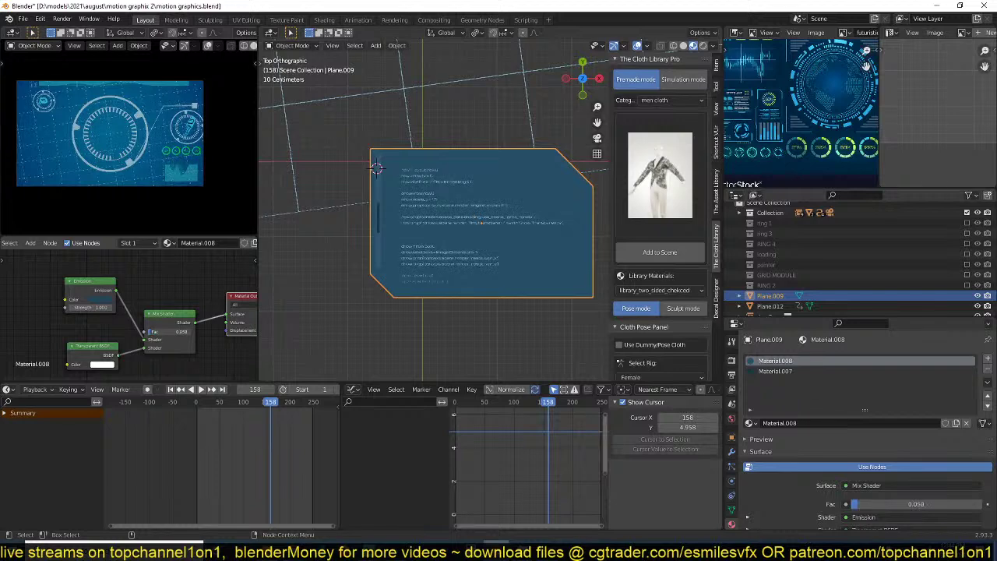
{"action": "scroll", "coordinate": [878, 437], "scroll_direction": "down", "scroll_amount": 5}
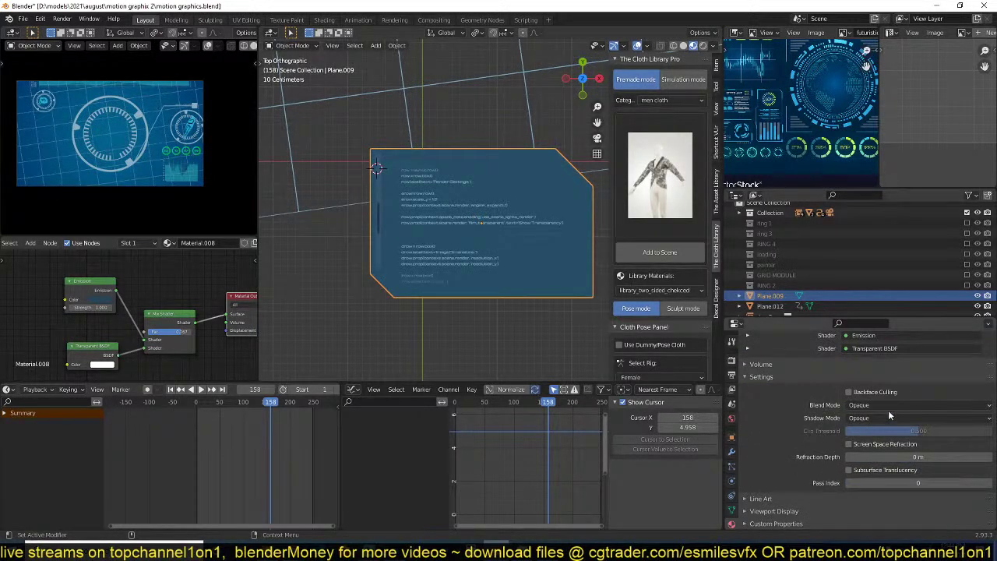
{"action": "left_click", "coordinate": [889, 407]}
{"action": "left_click", "coordinate": [888, 452]}
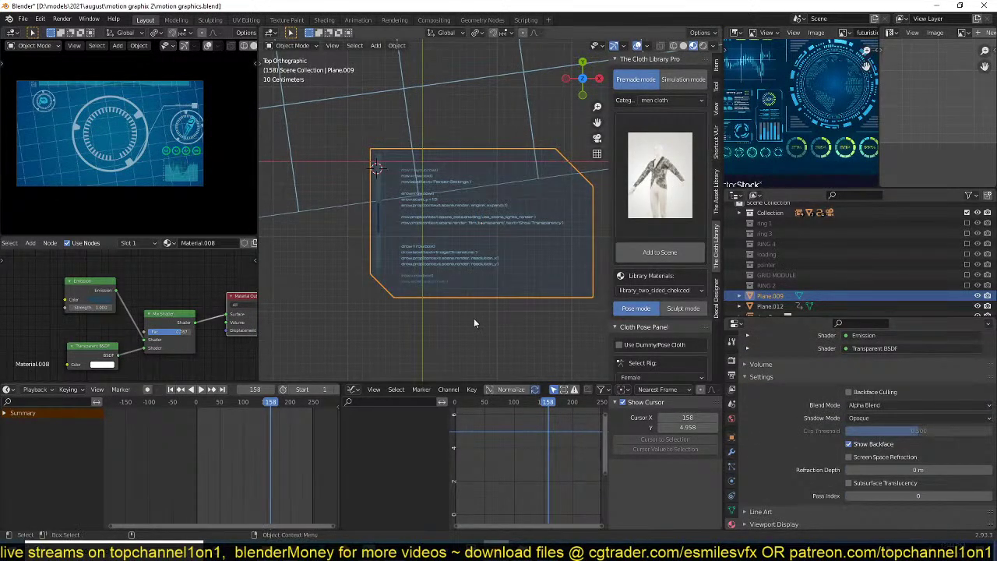
- Deselect everything and save the file
{"action": "scroll", "coordinate": [466, 301], "scroll_direction": "up", "scroll_amount": 2}
{"action": "key", "text": "alt+a"}
{"action": "key", "text": "ctrl+s"}
{"action": "scroll", "coordinate": [437, 296], "scroll_direction": "down", "scroll_amount": 3}
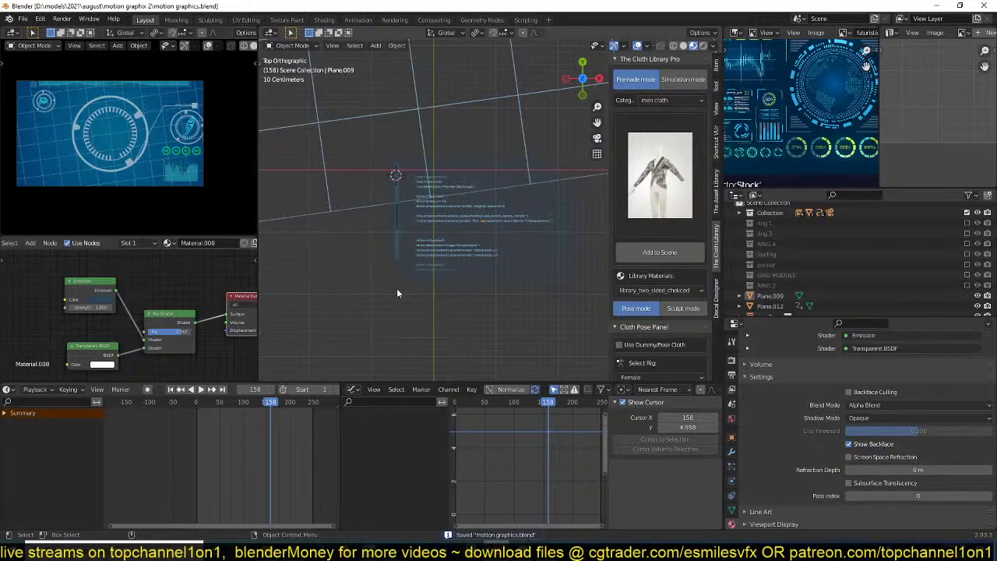
{"action": "left_click", "coordinate": [425, 250]}
{"action": "scroll", "coordinate": [581, 280], "scroll_direction": "down", "scroll_amount": 4}
{"action": "scroll", "coordinate": [833, 267], "scroll_direction": "down", "scroll_amount": 2}
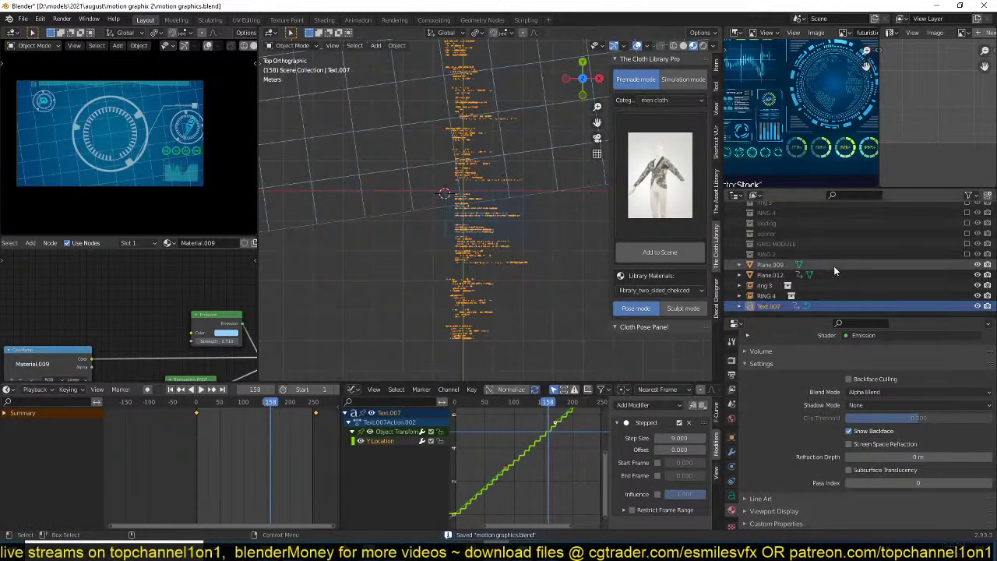
{"action": "scroll", "coordinate": [481, 283], "scroll_direction": "up", "scroll_amount": 3}
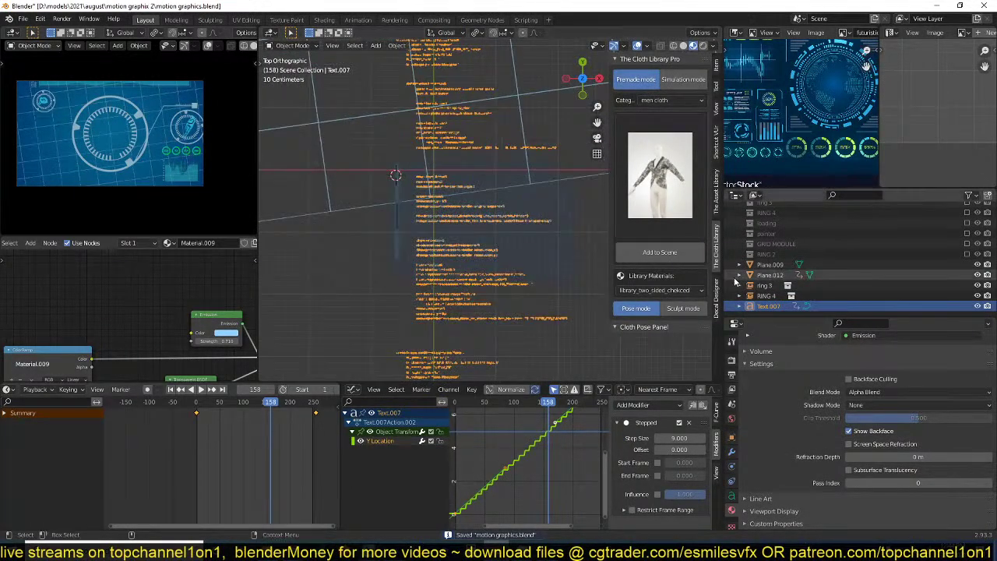
{"action": "scroll", "coordinate": [779, 280], "scroll_direction": "up", "scroll_amount": 2}
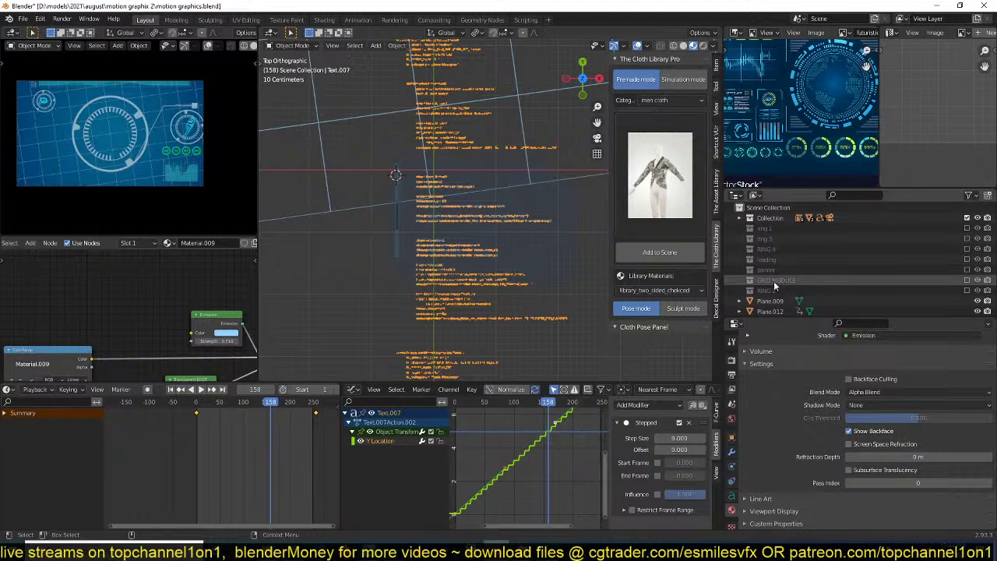
{"action": "scroll", "coordinate": [779, 276], "scroll_direction": "down", "scroll_amount": 2}
- Move the panel object Plane.009 into a new collection named CODE and save the file
{"action": "left_click", "coordinate": [775, 267]}
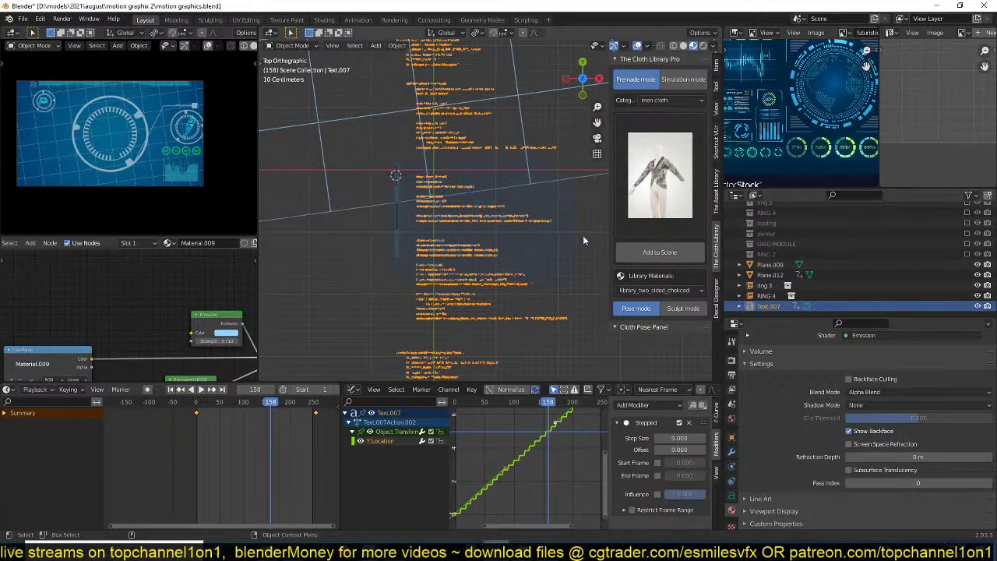
{"action": "key", "text": "ctrl+s"}
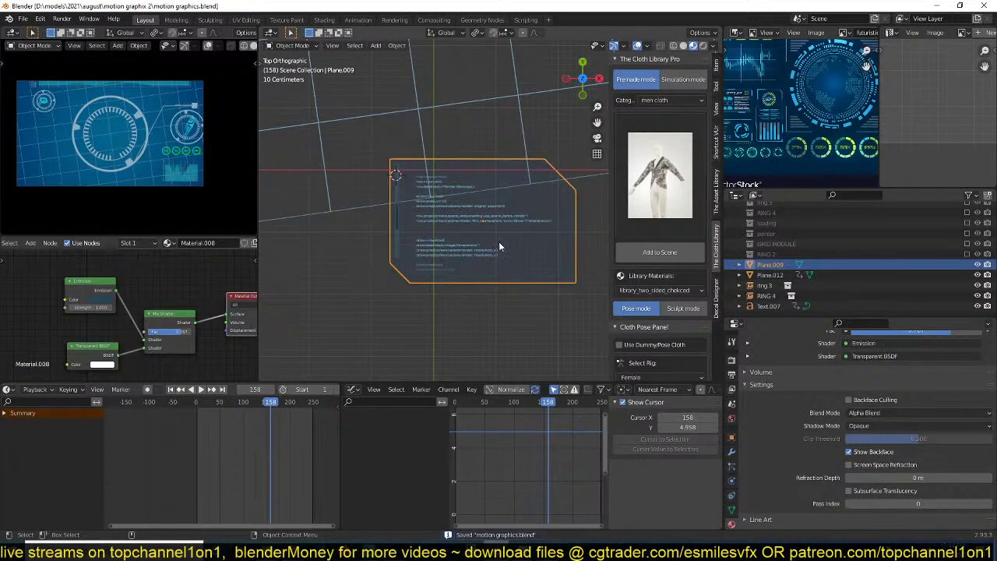
{"action": "middle_click_drag", "start_coordinate": [499, 242], "coordinate": [407, 228], "text": "shift"}
{"action": "key", "text": "m"}
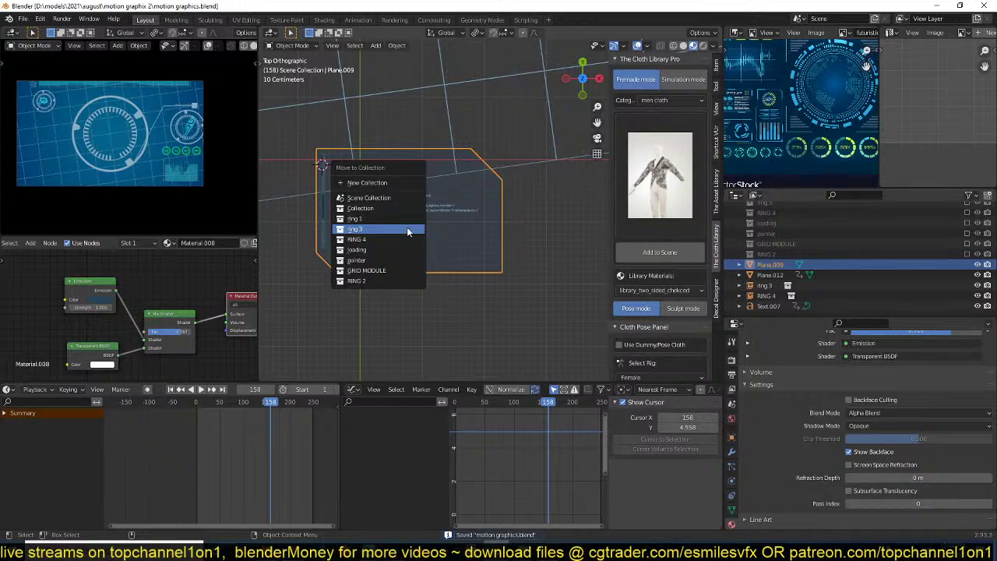
{"action": "left_click", "coordinate": [364, 182]}
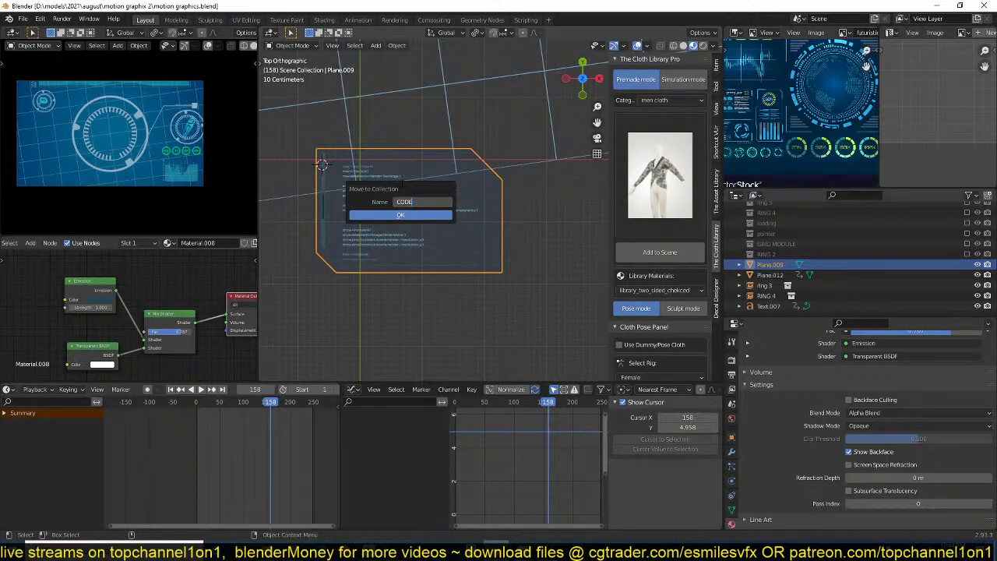
{"action": "left_click", "coordinate": [390, 216]}
{"action": "key", "text": "ctrl+s"}
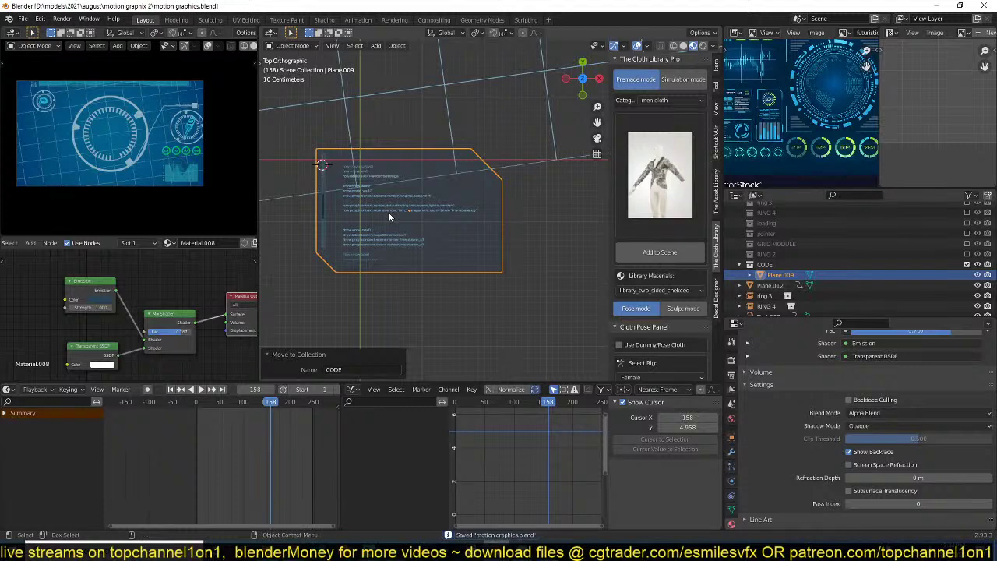
- Move the code text object and the small scrollbar plane into the CODE collection
{"action": "left_click", "coordinate": [387, 238]}
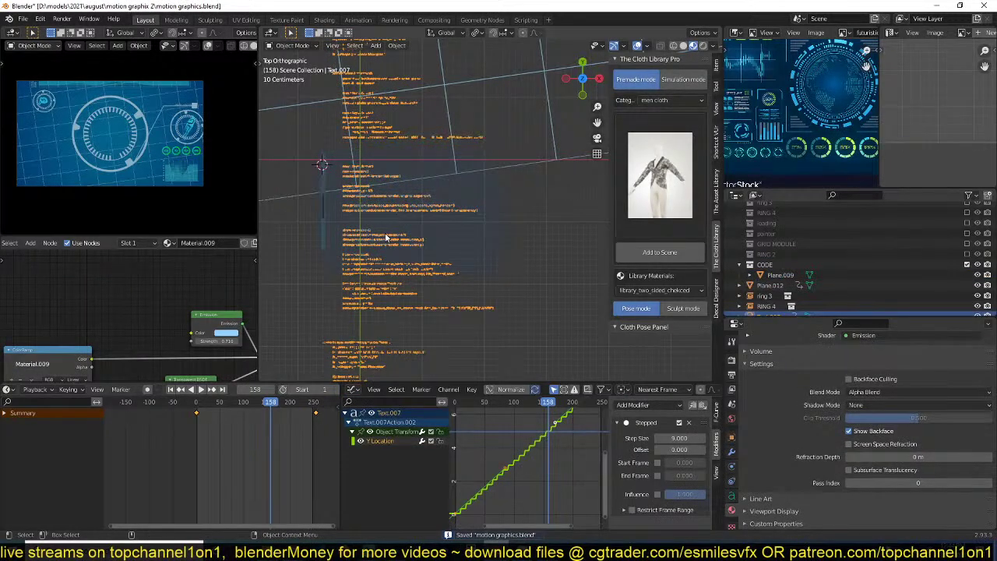
{"action": "key", "text": "m"}
{"action": "left_click", "coordinate": [364, 346]}
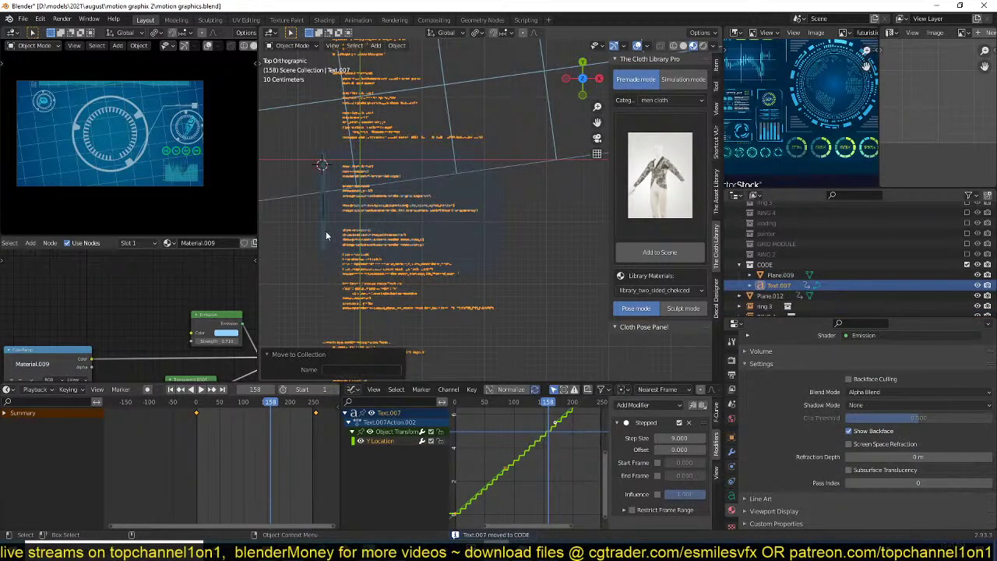
{"action": "left_click", "coordinate": [325, 233]}
{"action": "left_click", "coordinate": [323, 219]}
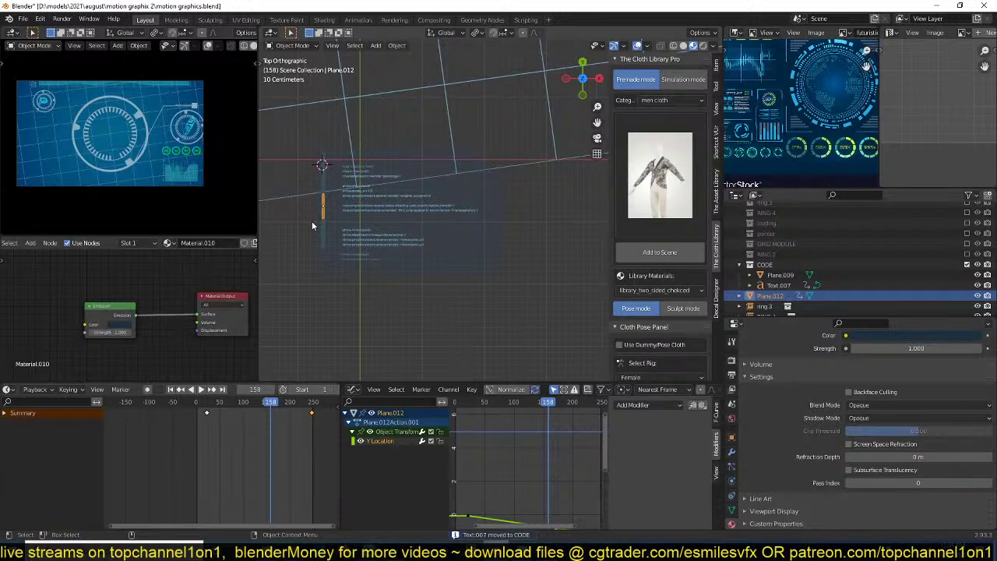
{"action": "key", "text": "m"}
{"action": "left_click", "coordinate": [319, 220]}
{"action": "left_click", "coordinate": [325, 231]}
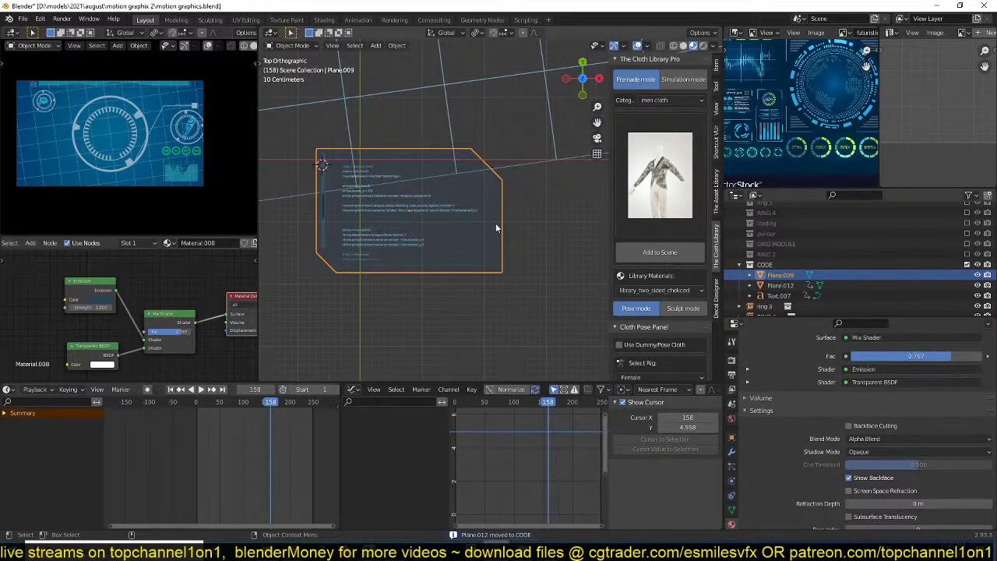
- Collapse the CODE collection, exclude it from the view layer and save the file
{"action": "left_click", "coordinate": [743, 264]}
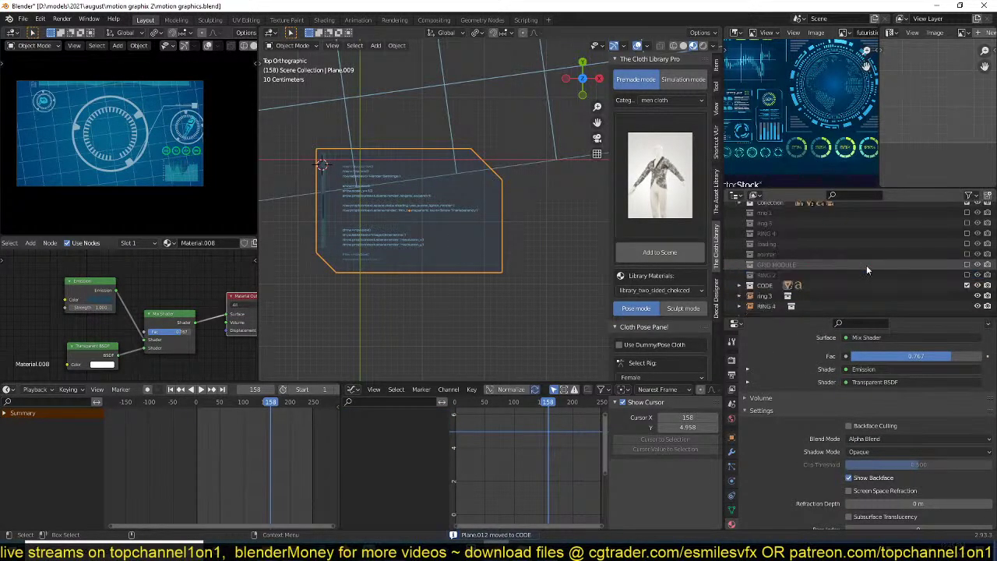
{"action": "left_click", "coordinate": [968, 285]}
{"action": "scroll", "coordinate": [437, 194], "scroll_direction": "down", "scroll_amount": 5}
{"action": "middle_click_drag", "start_coordinate": [389, 187], "coordinate": [420, 262], "text": "shift"}
{"action": "key", "text": "ctrl+s"}
{"action": "scroll", "coordinate": [377, 178], "scroll_direction": "down", "scroll_amount": 2}
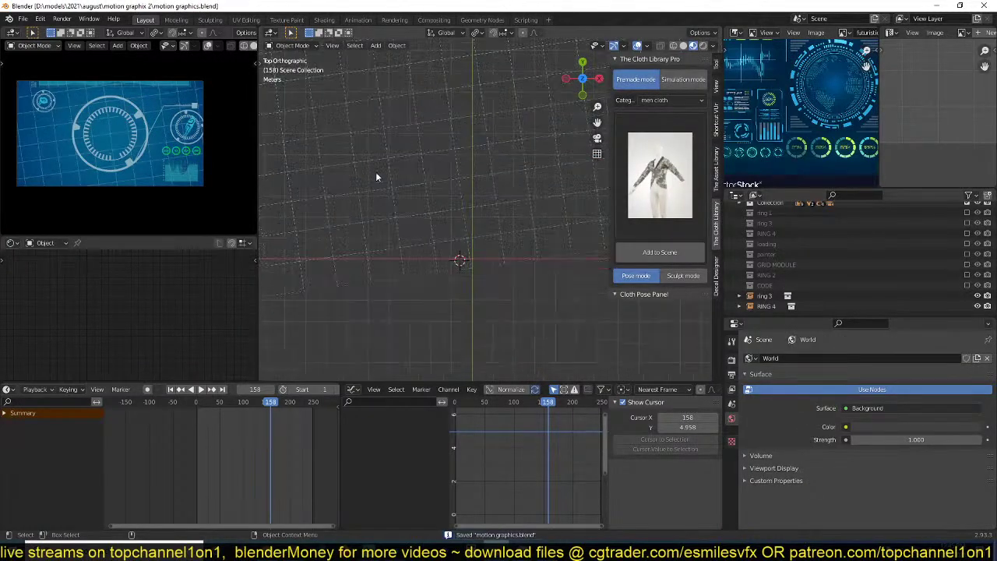
- Place the 3D cursor on the blue grid backdrop, beside the large ring, and add a CODE collection instance there
{"action": "middle_click_drag", "start_coordinate": [375, 190], "coordinate": [423, 320], "text": "shift"}
{"action": "scroll", "coordinate": [432, 282], "scroll_direction": "down", "scroll_amount": 5}
{"action": "scroll", "coordinate": [438, 284], "scroll_direction": "up", "scroll_amount": 6}
{"action": "scroll", "coordinate": [451, 257], "scroll_direction": "up", "scroll_amount": 2}
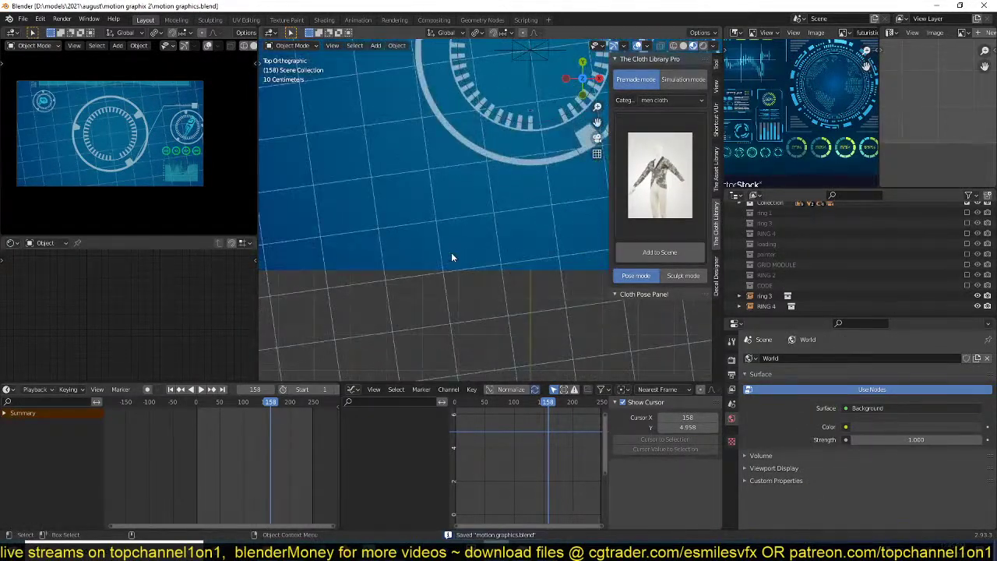
{"action": "scroll", "coordinate": [476, 247], "scroll_direction": "up", "scroll_amount": 4}
{"action": "key", "text": "shift+a"}
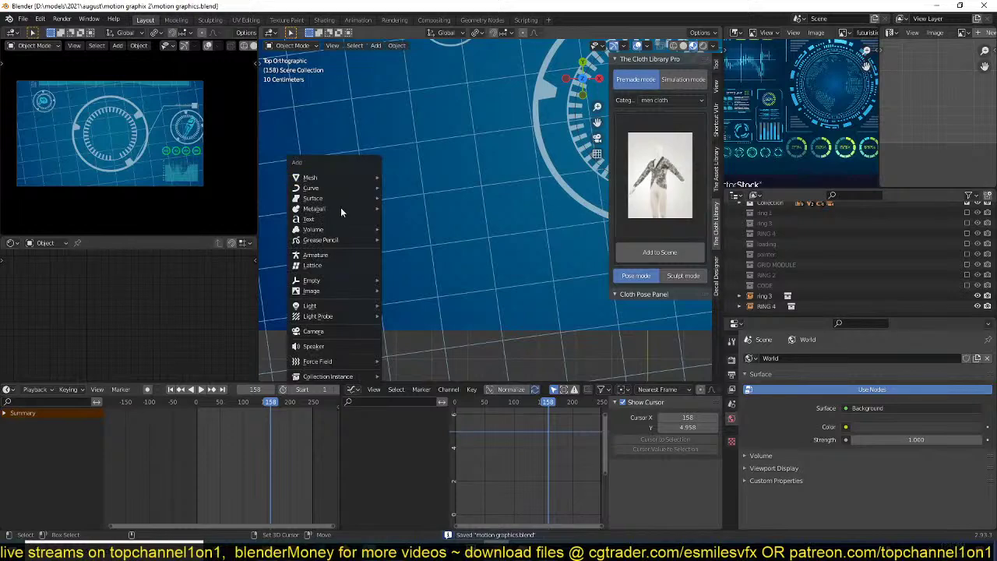
{"action": "mouse_move", "coordinate": [336, 375]}
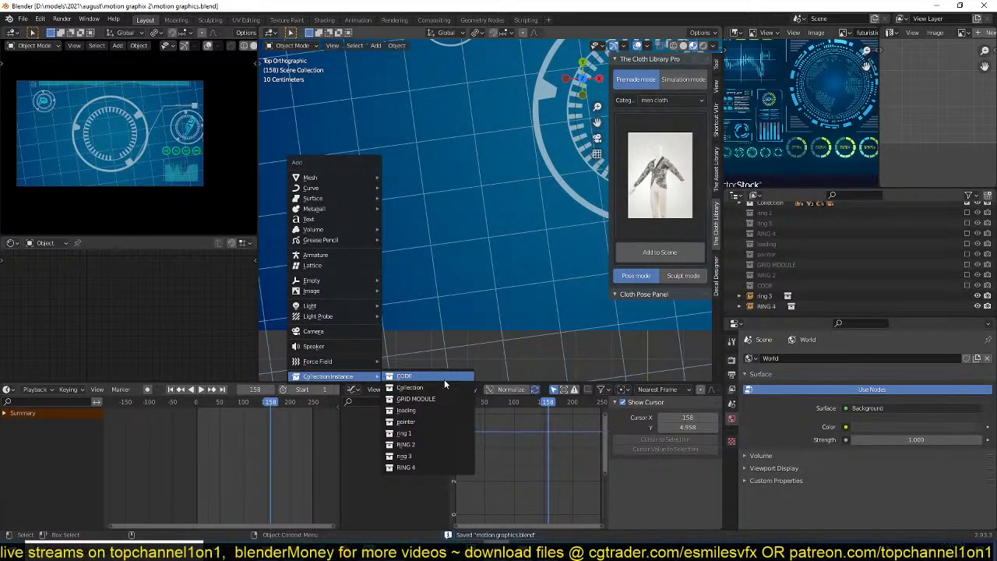
{"action": "key", "text": "Return"}
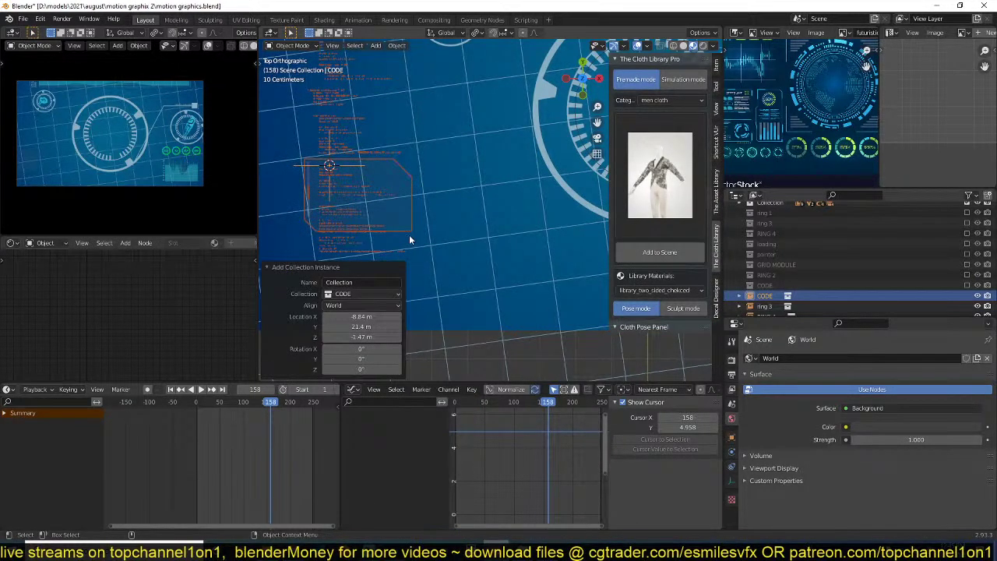
- Raise the CODE collection instance slightly along Z above the blue grid backdrop and deselect it
{"action": "middle_click_drag", "start_coordinate": [409, 234], "coordinate": [412, 162]}
{"action": "key", "text": "g"}
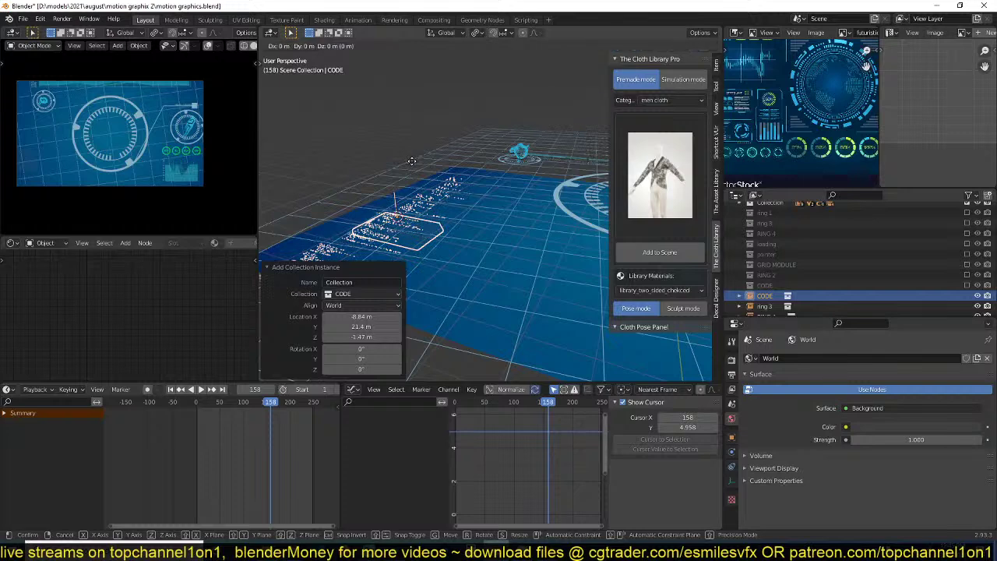
{"action": "key", "text": "z"}
{"action": "left_click", "coordinate": [413, 158]}
{"action": "left_click", "coordinate": [402, 160]}
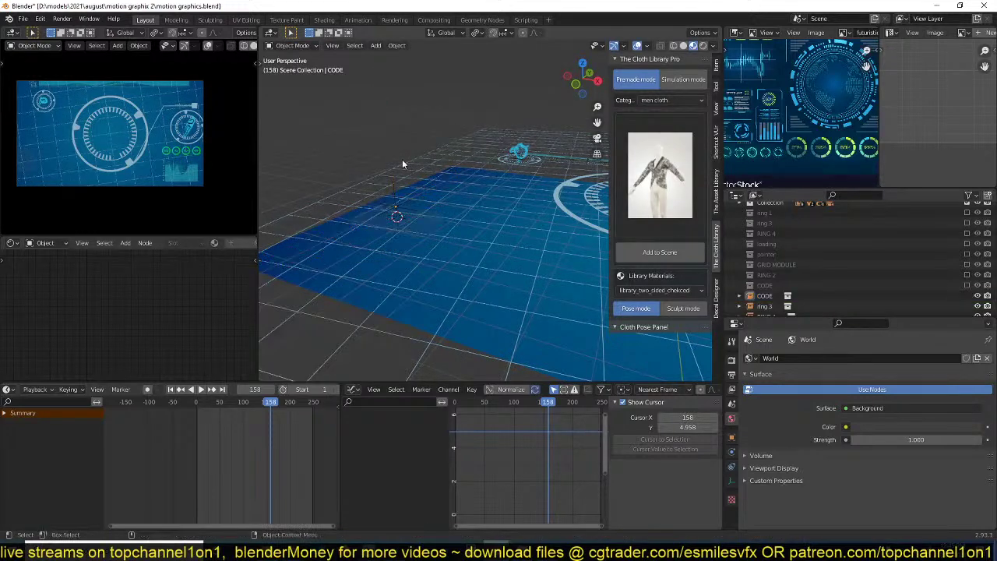
- In camera view, scale up the CODE instance and move it about 2.19 m in X and 0.76 m in Y into the frame's lower-left area
{"action": "key", "text": "KP_0"}
{"action": "scroll", "coordinate": [402, 159], "scroll_direction": "up", "scroll_amount": 3}
{"action": "left_click", "coordinate": [309, 243]}
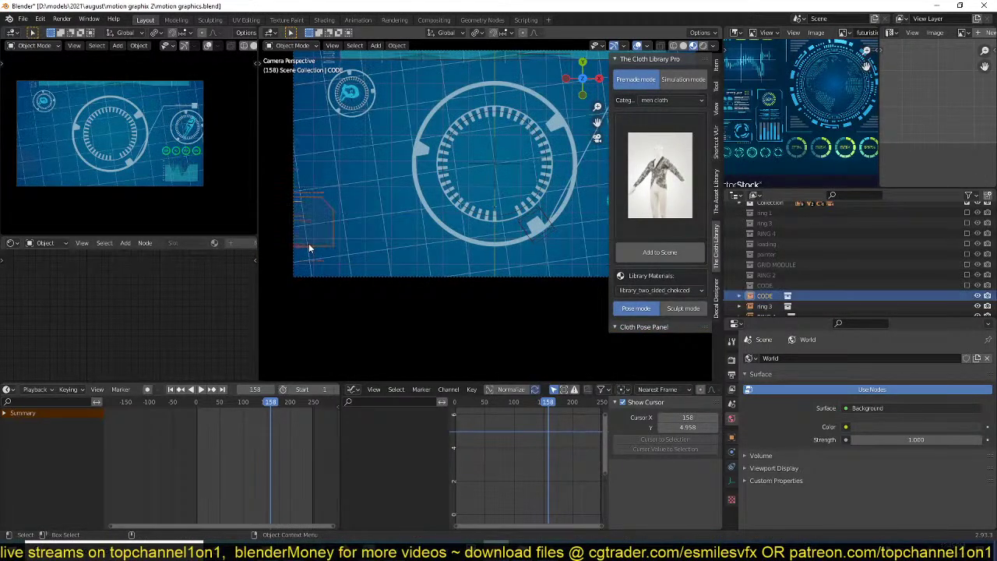
{"action": "key", "text": "s"}
{"action": "left_click", "coordinate": [344, 249]}
{"action": "key", "text": "g"}
{"action": "left_click", "coordinate": [400, 232]}
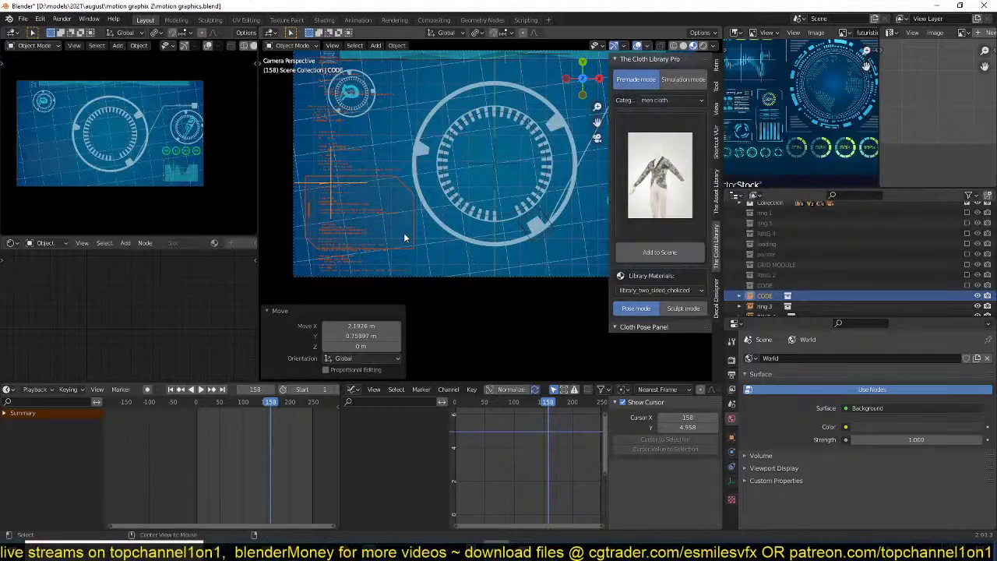
{"action": "left_click", "coordinate": [420, 250]}
- Play the animation in the maximized rendered camera preview and examine how the code panel instance appears
{"action": "key", "text": "space"}
{"action": "key", "text": "space"}
{"action": "key", "text": "ctrl+space"}
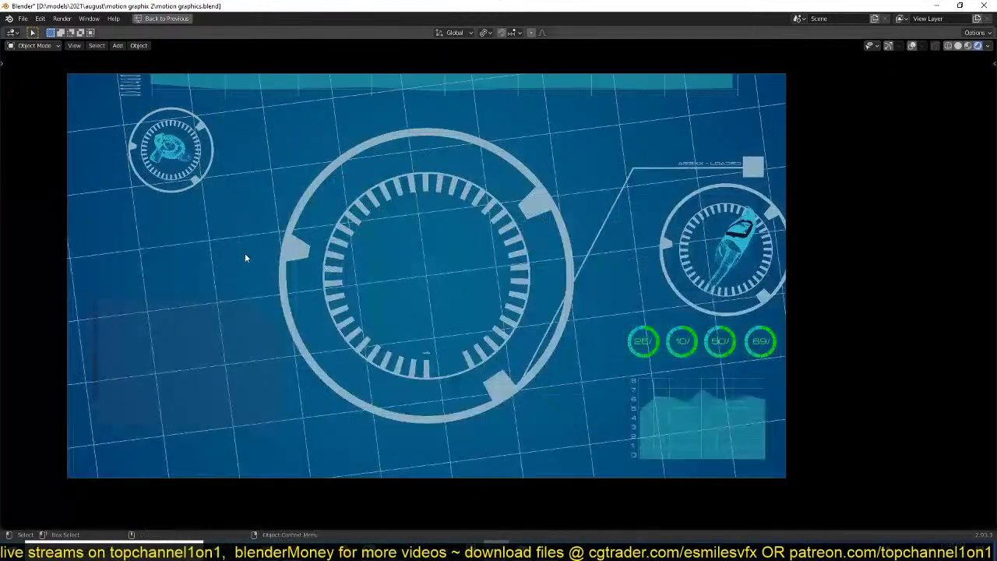
{"action": "scroll", "coordinate": [516, 178], "scroll_direction": "up", "scroll_amount": 4}
{"action": "scroll", "coordinate": [350, 231], "scroll_direction": "down", "scroll_amount": 2}
{"action": "scroll", "coordinate": [422, 203], "scroll_direction": "up", "scroll_amount": 2}
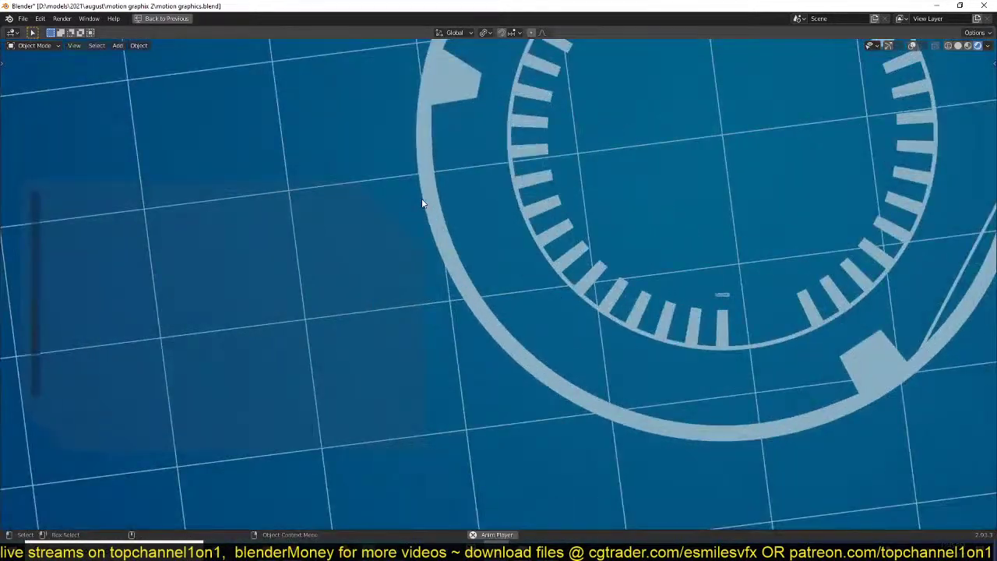
{"action": "key", "text": "ctrl+space"}
{"action": "key", "text": "ctrl+space"}
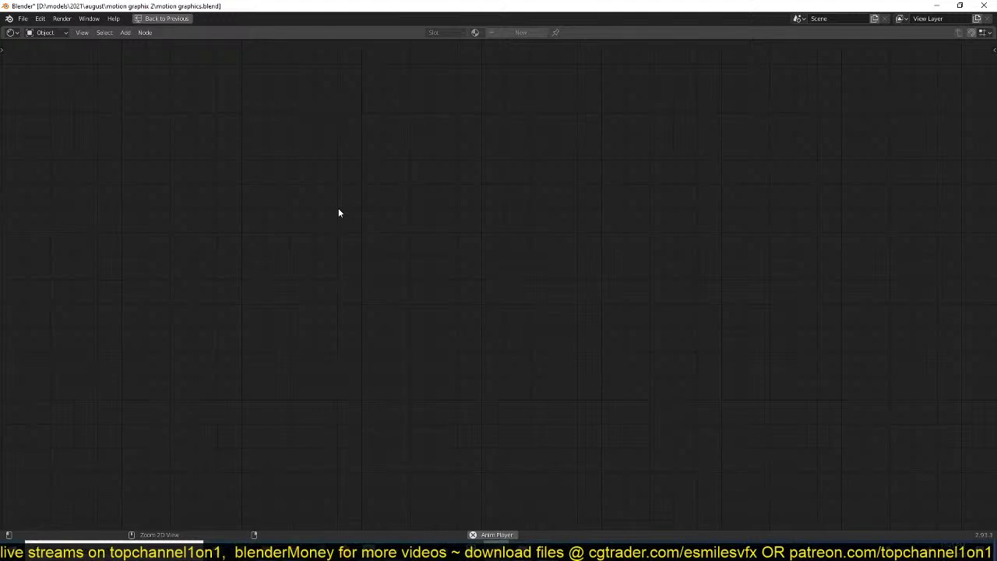
{"action": "key", "text": "ctrl+space"}
{"action": "middle_click_drag", "start_coordinate": [393, 248], "coordinate": [433, 202]}
{"action": "left_click", "coordinate": [413, 254]}
{"action": "key", "text": "g"}
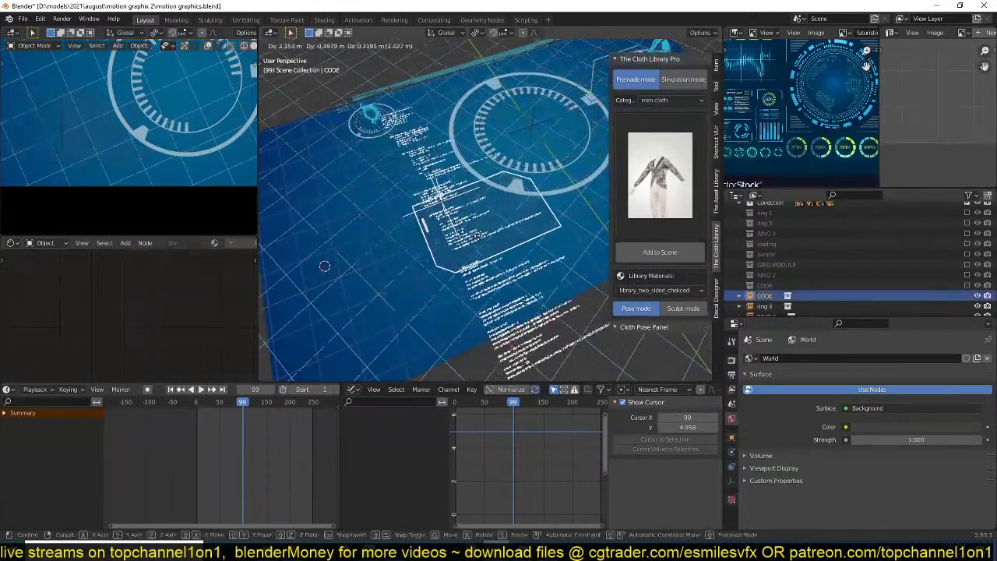
{"action": "right_click", "coordinate": [475, 305]}
{"action": "key", "text": "KP_7"}
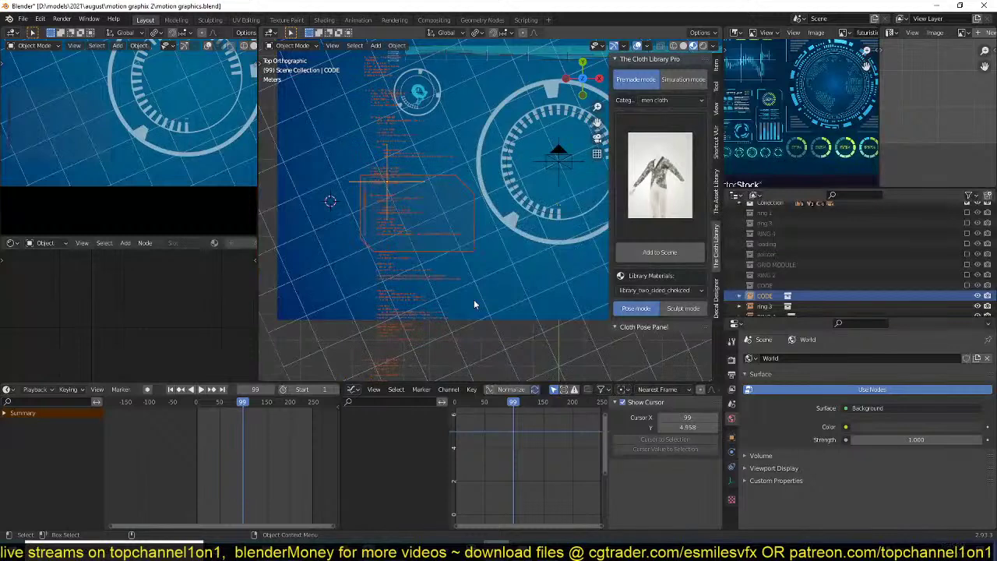
{"action": "left_click", "coordinate": [472, 302]}
- Include the original CODE collection in the view layer again and make it the active collection
{"action": "scroll", "coordinate": [437, 303], "scroll_direction": "up", "scroll_amount": 2}
{"action": "scroll", "coordinate": [435, 298], "scroll_direction": "down", "scroll_amount": 6}
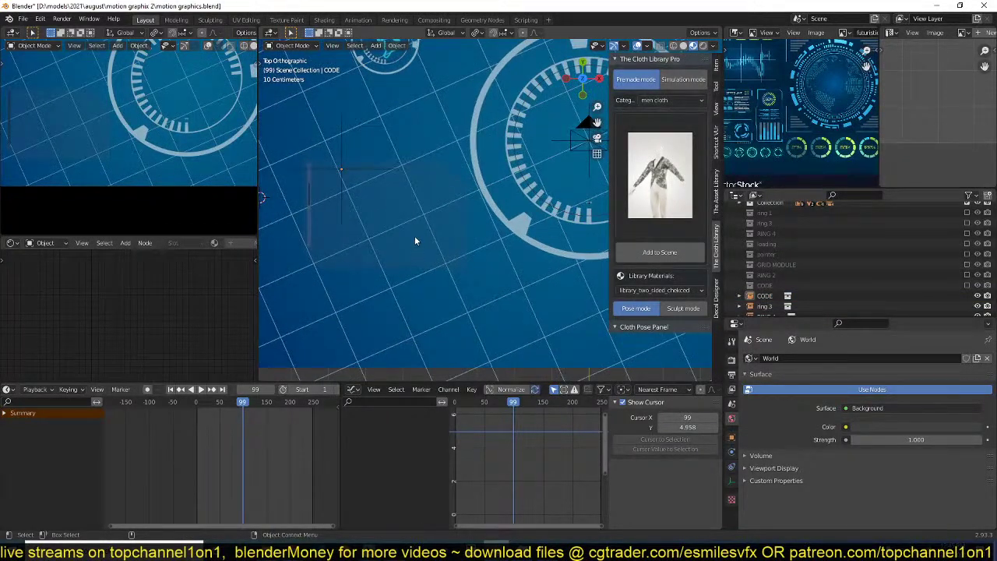
{"action": "middle_click_drag", "start_coordinate": [471, 260], "coordinate": [467, 151], "text": "shift"}
{"action": "middle_click_drag", "start_coordinate": [501, 343], "coordinate": [468, 245], "text": "shift"}
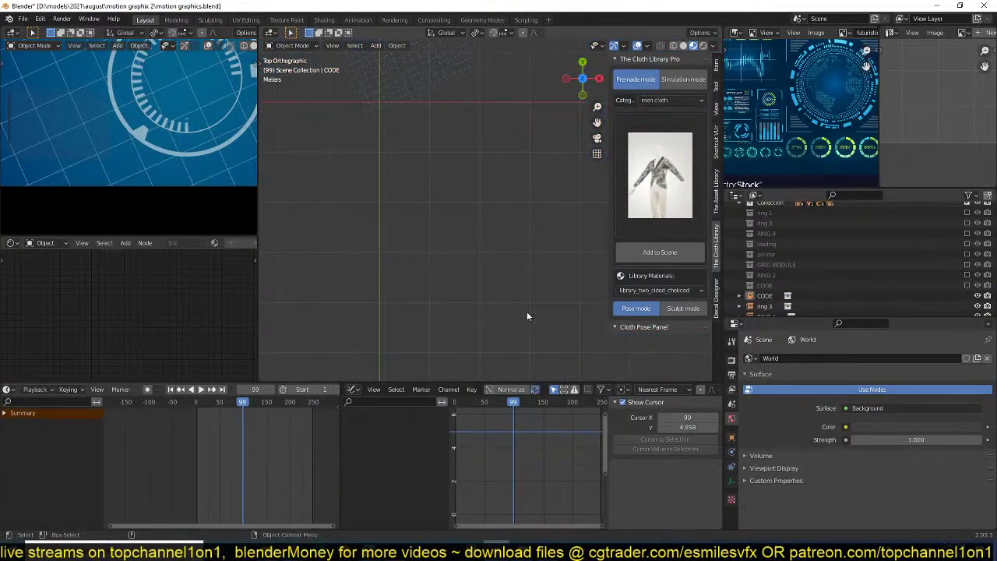
{"action": "scroll", "coordinate": [527, 311], "scroll_direction": "down", "scroll_amount": 7}
{"action": "scroll", "coordinate": [510, 301], "scroll_direction": "up", "scroll_amount": 3}
{"action": "scroll", "coordinate": [796, 287], "scroll_direction": "down", "scroll_amount": 1}
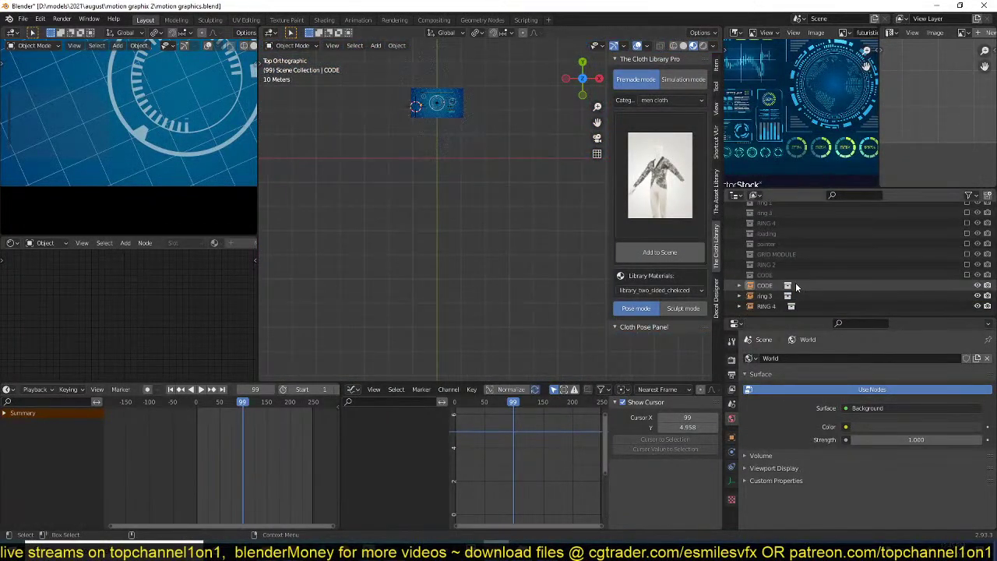
{"action": "left_click", "coordinate": [967, 275]}
{"action": "left_click", "coordinate": [857, 275]}
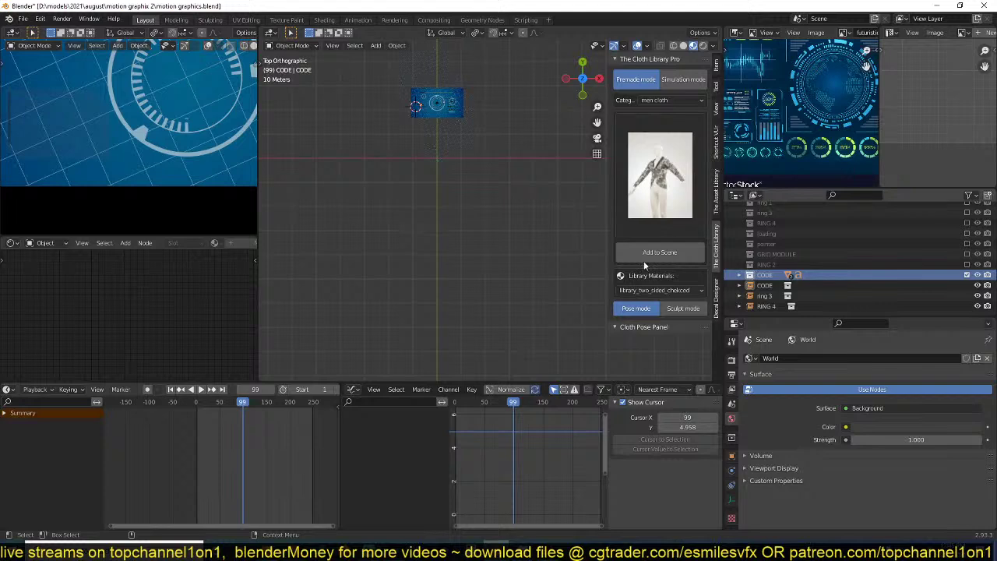
- Locate the original code panel at the world origin, check its code text object and save the file
{"action": "scroll", "coordinate": [436, 165], "scroll_direction": "up", "scroll_amount": 7}
{"action": "middle_click_drag", "start_coordinate": [434, 164], "coordinate": [514, 264], "text": "shift"}
{"action": "middle_click_drag", "start_coordinate": [414, 126], "coordinate": [428, 242], "text": "shift"}
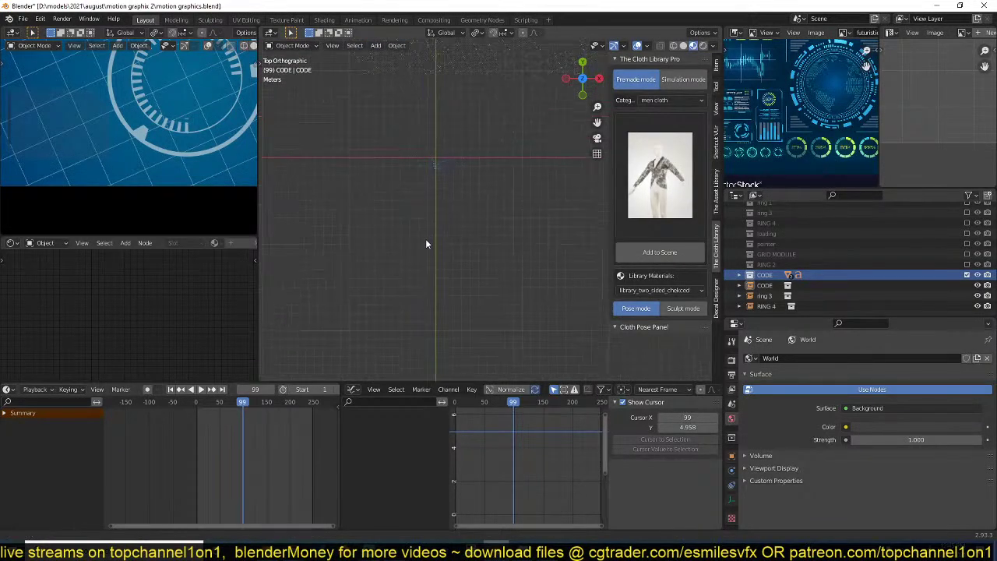
{"action": "scroll", "coordinate": [379, 162], "scroll_direction": "up", "scroll_amount": 5}
{"action": "scroll", "coordinate": [427, 224], "scroll_direction": "up", "scroll_amount": 4}
{"action": "middle_click_drag", "start_coordinate": [379, 159], "coordinate": [449, 227], "text": "shift"}
{"action": "scroll", "coordinate": [448, 228], "scroll_direction": "up", "scroll_amount": 4}
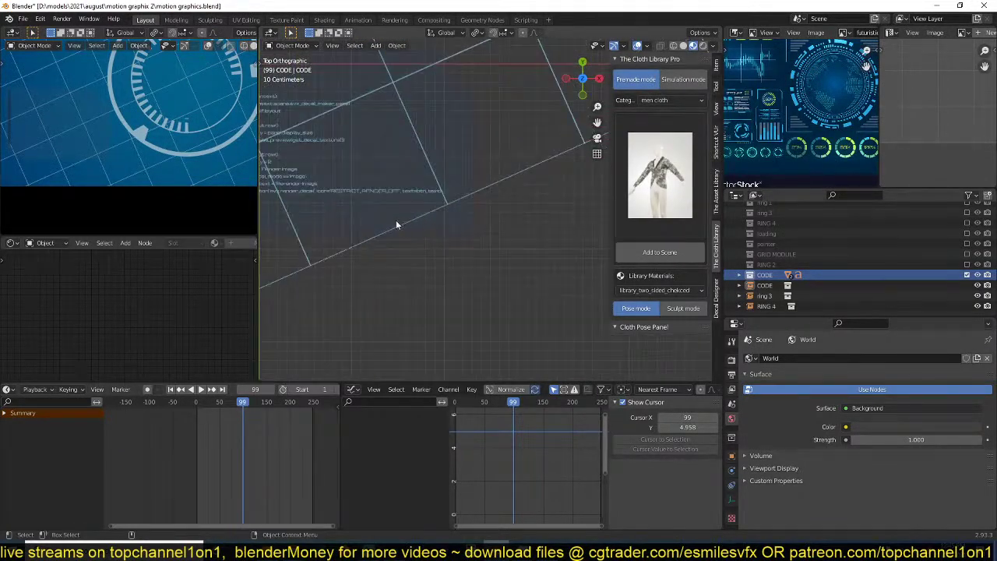
{"action": "middle_click_drag", "start_coordinate": [318, 200], "coordinate": [381, 238], "text": "shift"}
{"action": "scroll", "coordinate": [383, 228], "scroll_direction": "down", "scroll_amount": 1}
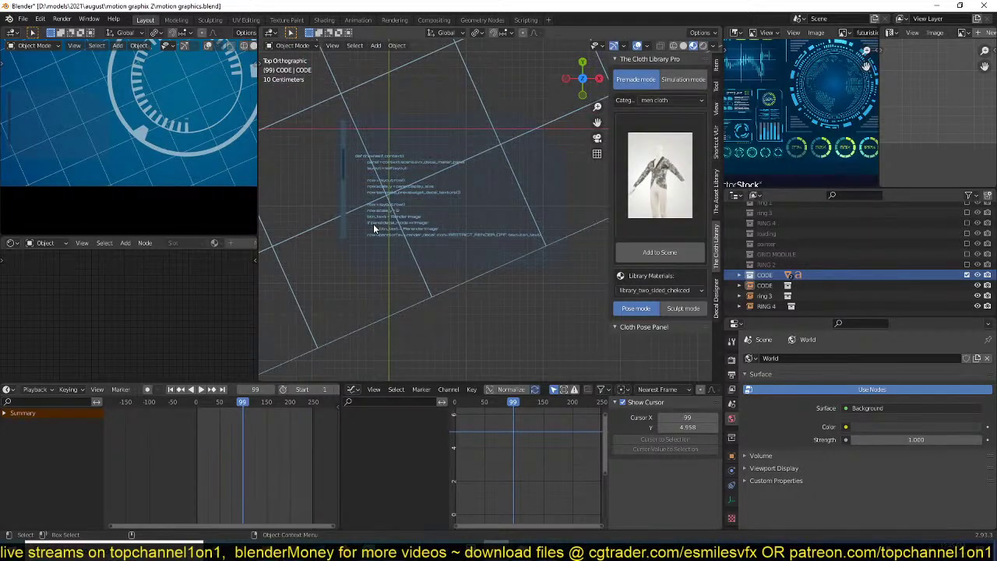
{"action": "left_click", "coordinate": [374, 228]}
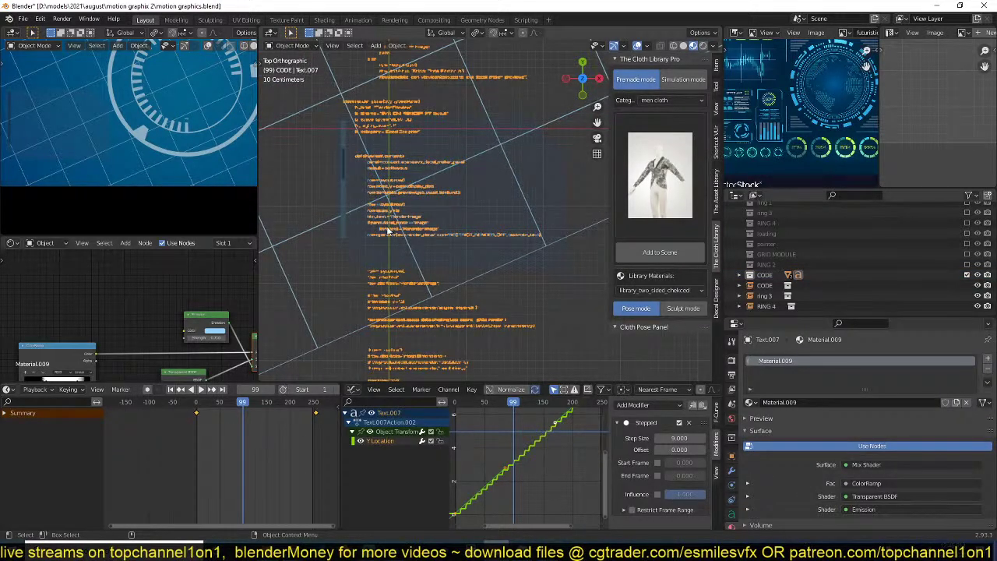
{"action": "left_click", "coordinate": [348, 232]}
{"action": "key", "text": "ctrl+s"}
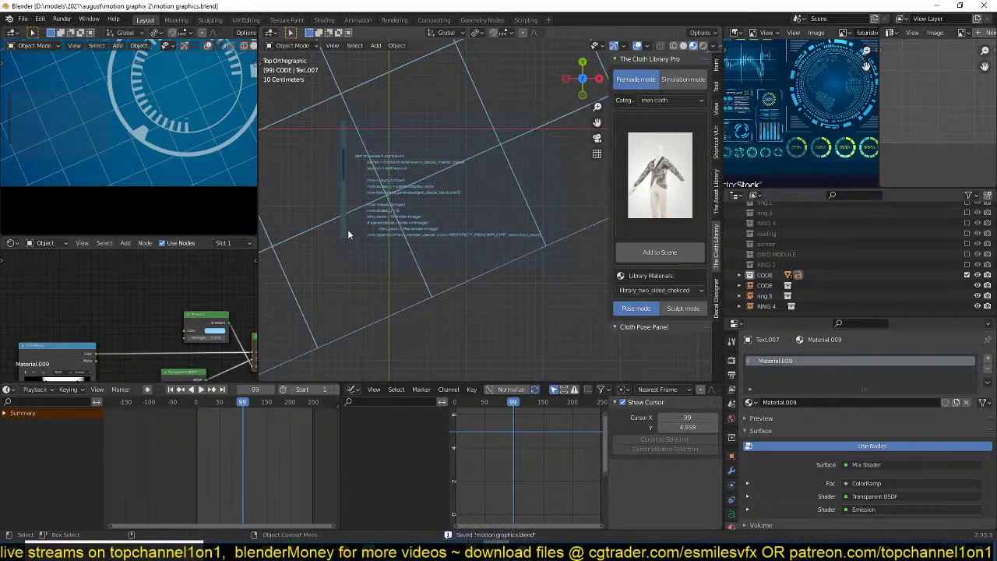
- Lower the Mix Shader factor of the panel Plane.009's Material.008 to 0.192 to make the panel more opaque
{"action": "scroll", "coordinate": [348, 230], "scroll_direction": "up", "scroll_amount": 5}
{"action": "left_click", "coordinate": [367, 247]}
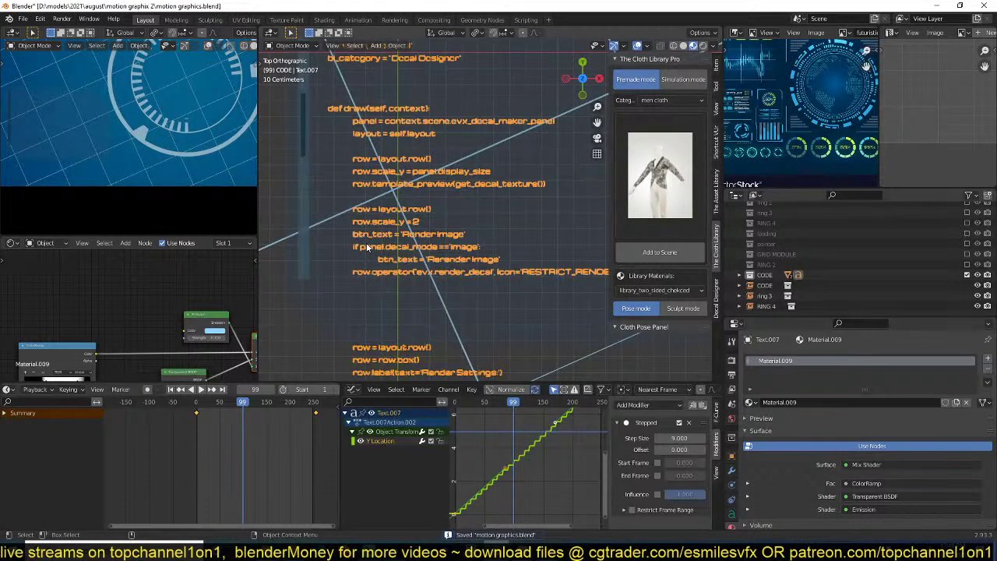
{"action": "key", "text": "alt+a"}
{"action": "scroll", "coordinate": [366, 243], "scroll_direction": "down", "scroll_amount": 5}
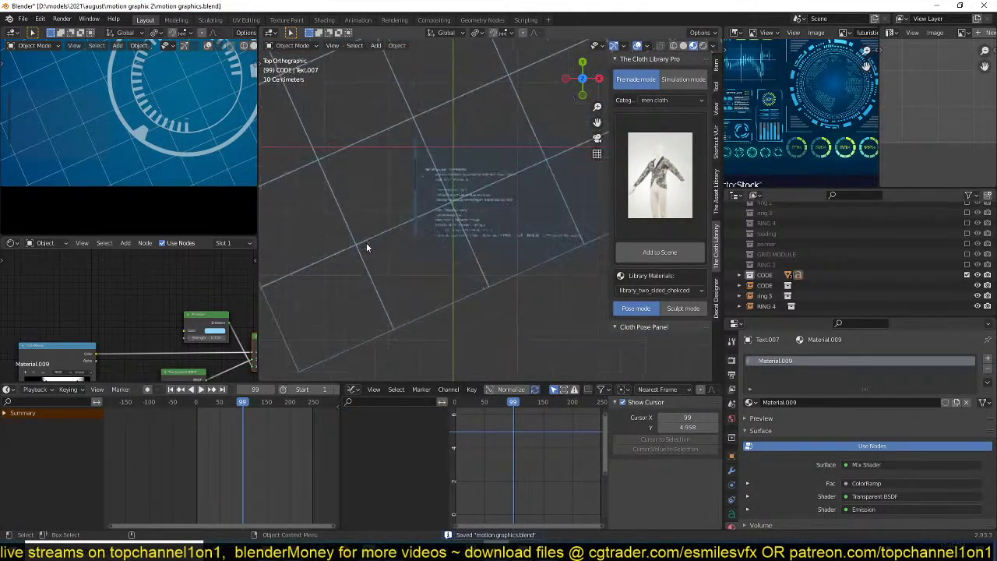
{"action": "scroll", "coordinate": [366, 243], "scroll_direction": "up", "scroll_amount": 1}
{"action": "left_click", "coordinate": [573, 201]}
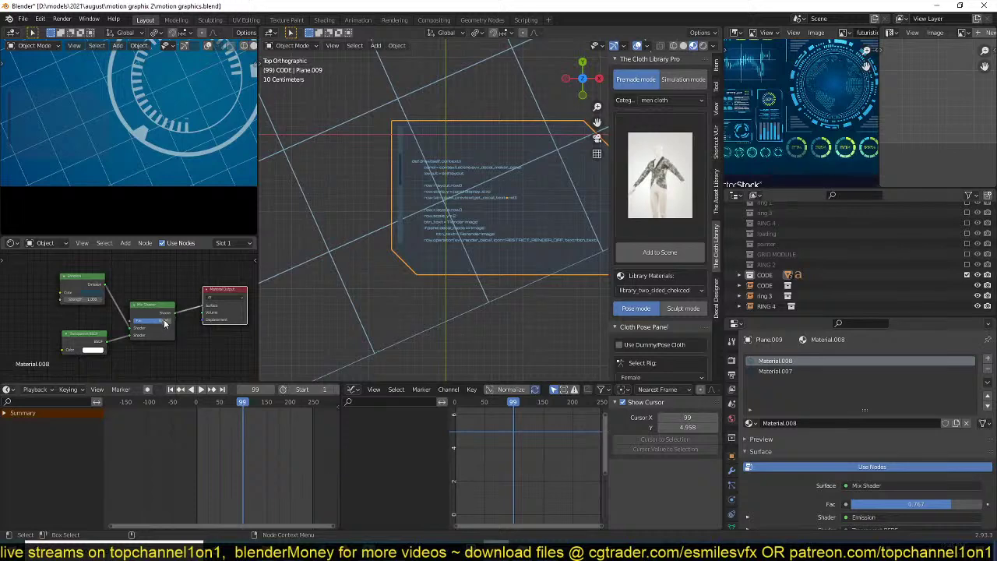
{"action": "left_click_drag", "start_coordinate": [164, 323], "coordinate": [117, 323]}
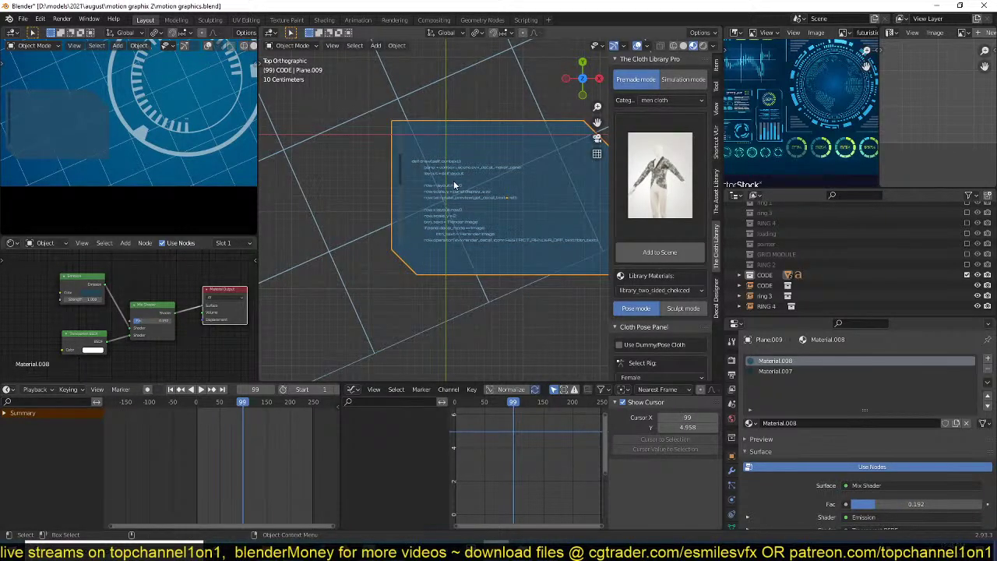
- Examine the code text's Material.009 node setup, from the Mix Shader back to the Mapping and Texture Coordinate nodes
{"action": "left_click", "coordinate": [454, 216]}
{"action": "left_click", "coordinate": [554, 210]}
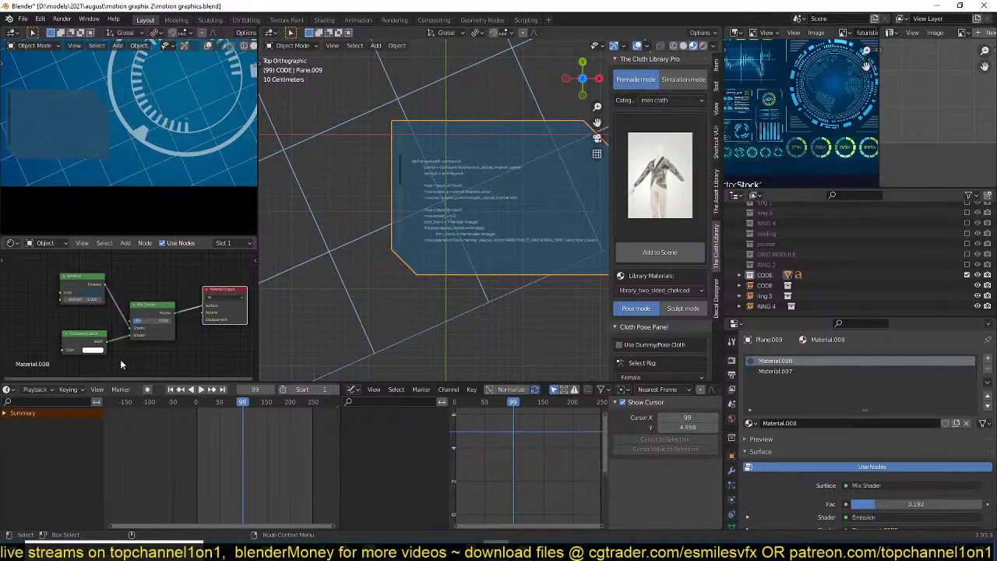
{"action": "scroll", "coordinate": [123, 363], "scroll_direction": "down", "scroll_amount": 4}
{"action": "scroll", "coordinate": [442, 226], "scroll_direction": "up", "scroll_amount": 4}
{"action": "left_click", "coordinate": [419, 170]}
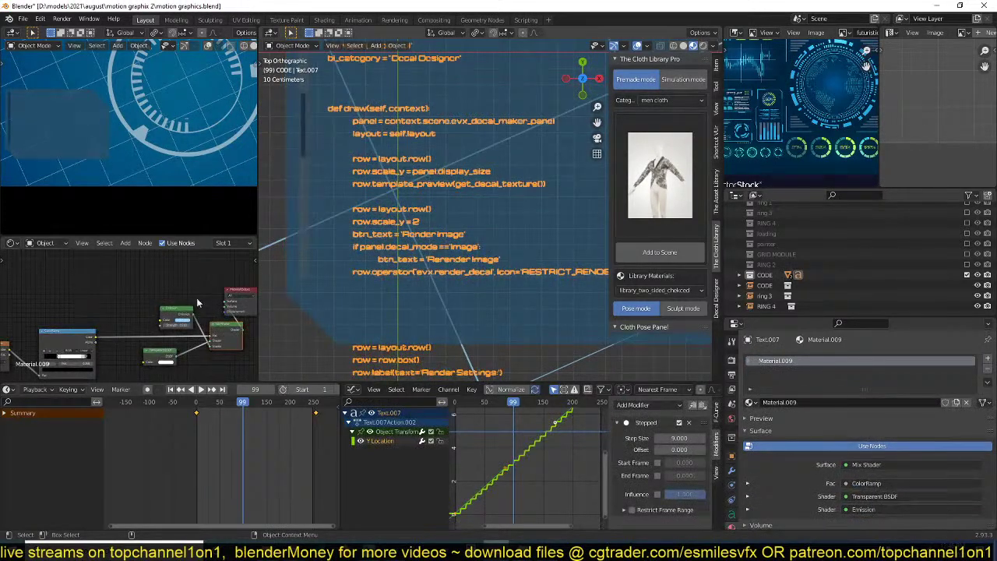
{"action": "middle_click_drag", "start_coordinate": [97, 341], "coordinate": [141, 325]}
{"action": "scroll", "coordinate": [490, 211], "scroll_direction": "down", "scroll_amount": 7}
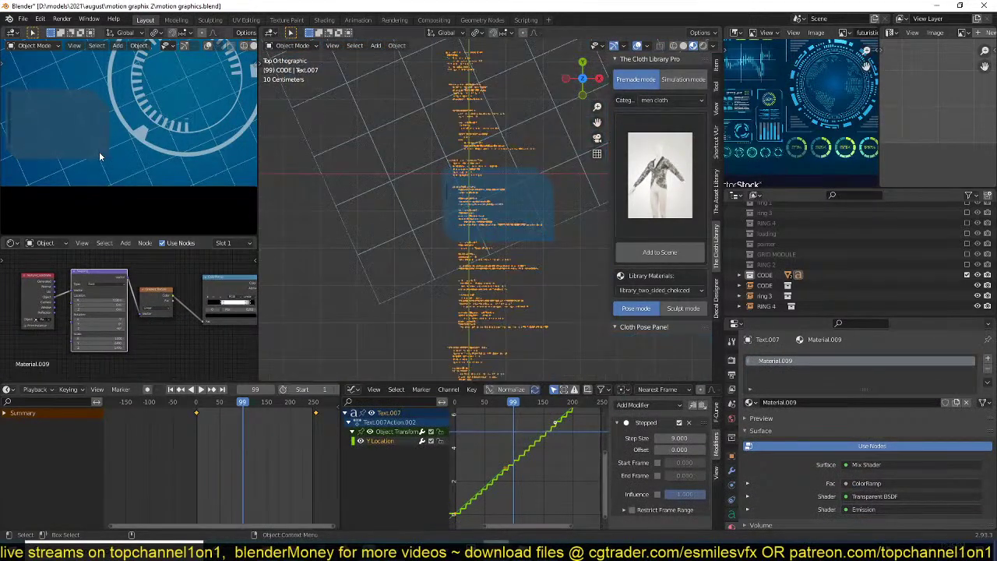
{"action": "scroll", "coordinate": [117, 312], "scroll_direction": "up", "scroll_amount": 2}
{"action": "middle_click_drag", "start_coordinate": [85, 303], "coordinate": [134, 312]}
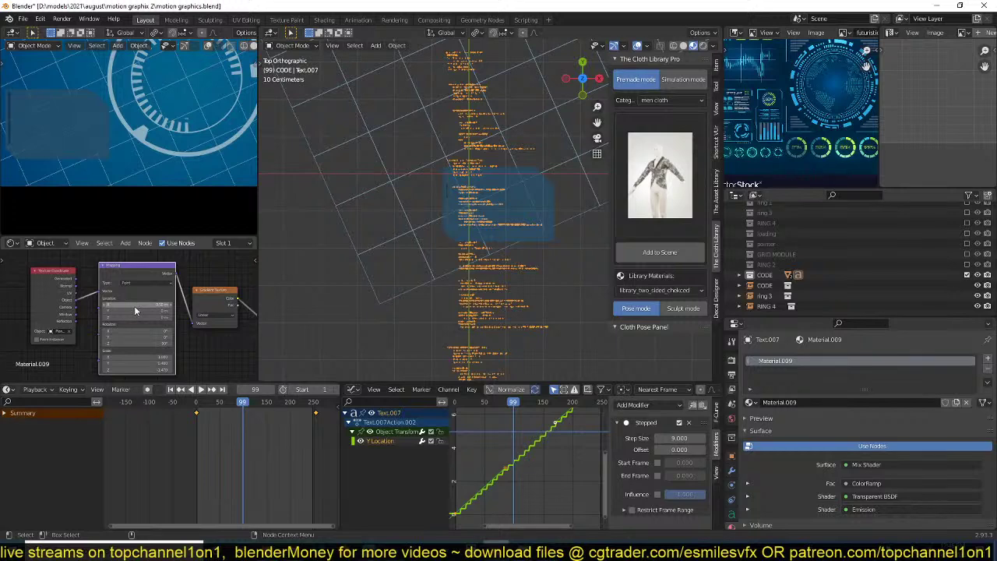
{"action": "scroll", "coordinate": [135, 311], "scroll_direction": "up", "scroll_amount": 1}
{"action": "scroll", "coordinate": [134, 310], "scroll_direction": "up", "scroll_amount": 1}
{"action": "scroll", "coordinate": [463, 180], "scroll_direction": "down", "scroll_amount": 10}
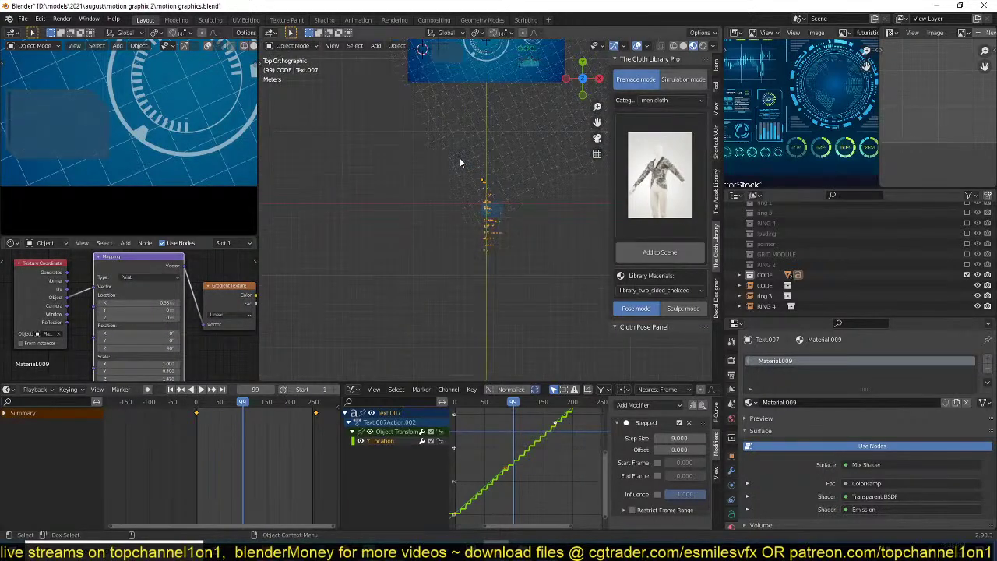
- Add a cube empty with a 1 m radius over the code panel instance and move it about 0.53 m in X and 0.50 m in Y
{"action": "middle_click_drag", "start_coordinate": [461, 134], "coordinate": [446, 265], "text": "shift"}
{"action": "scroll", "coordinate": [443, 214], "scroll_direction": "down", "scroll_amount": 1}
{"action": "scroll", "coordinate": [443, 215], "scroll_direction": "up", "scroll_amount": 8}
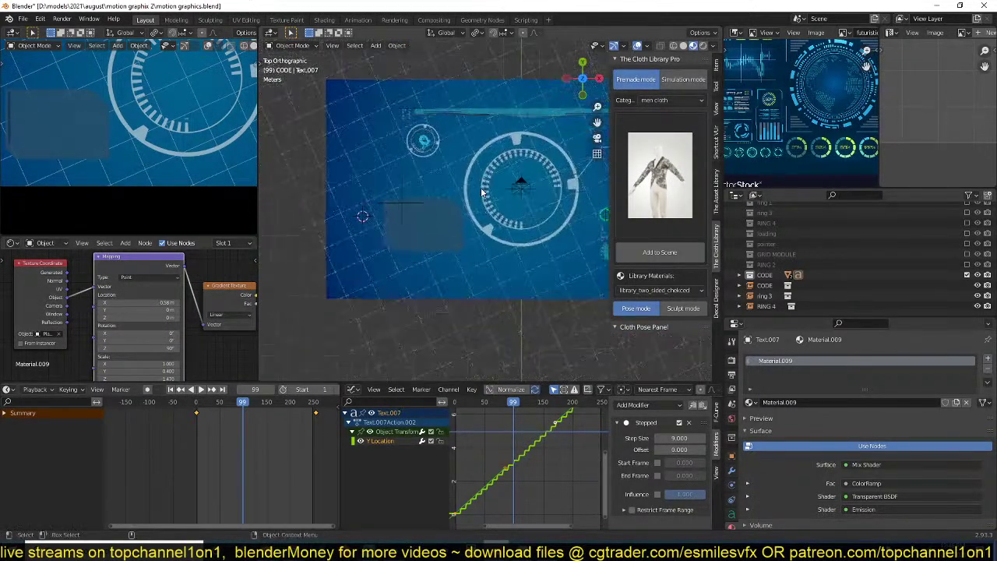
{"action": "key", "text": "shift+a"}
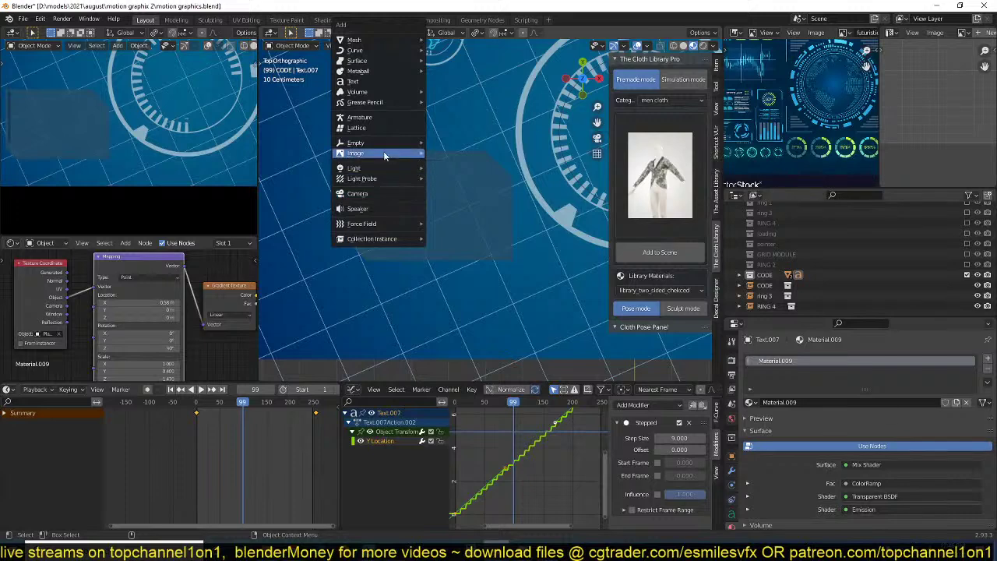
{"action": "mouse_move", "coordinate": [385, 142]}
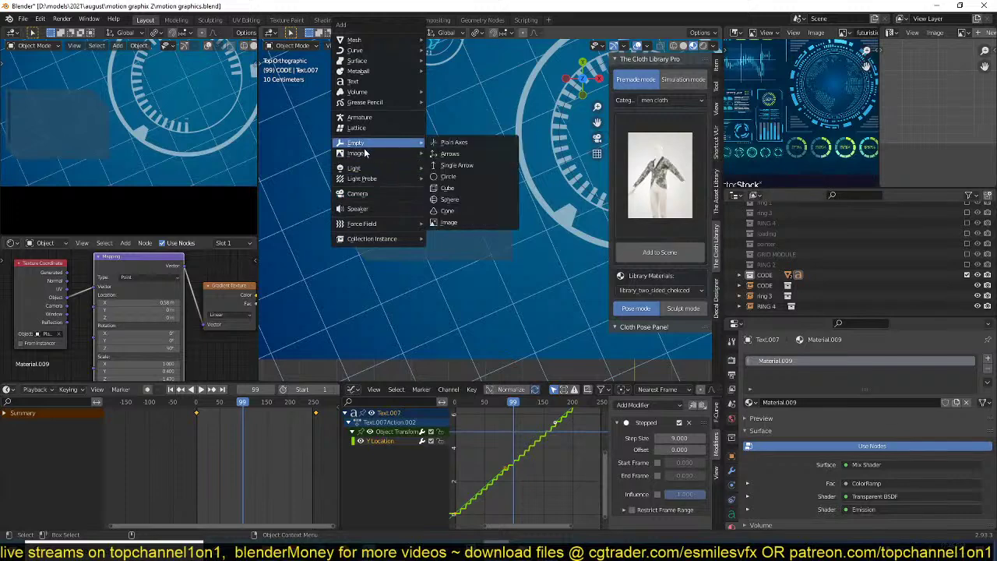
{"action": "left_click", "coordinate": [456, 190]}
{"action": "key", "text": "g"}
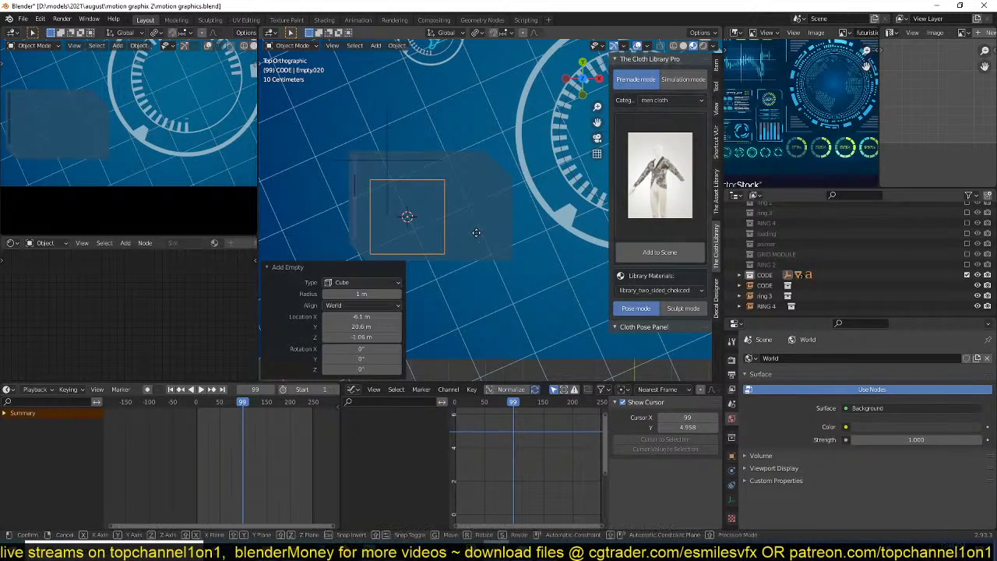
{"action": "left_click", "coordinate": [483, 217]}
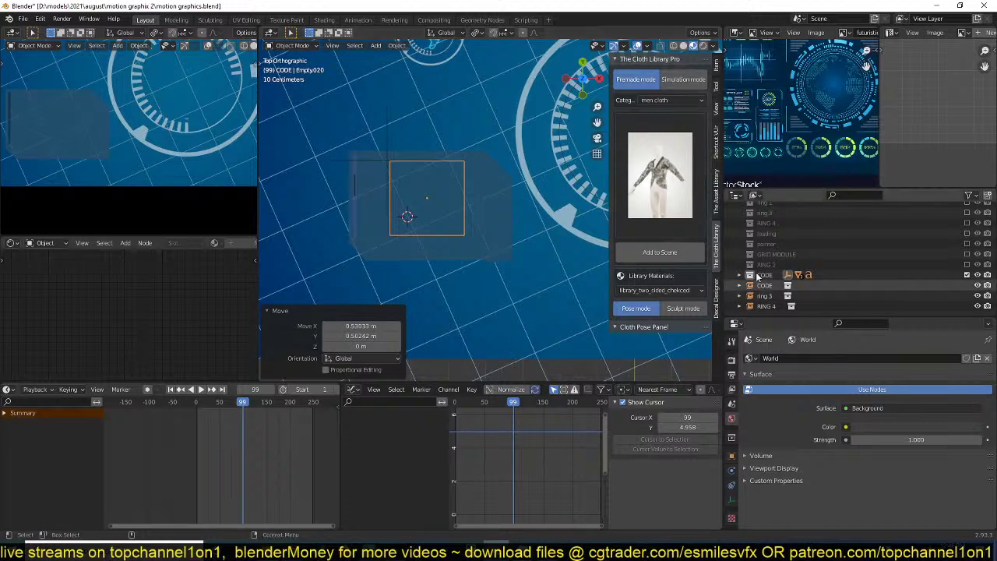
- Set the Texture Coordinate object in the code text's Material.009 to Empty.020
{"action": "scroll", "coordinate": [771, 296], "scroll_direction": "up", "scroll_amount": 2}
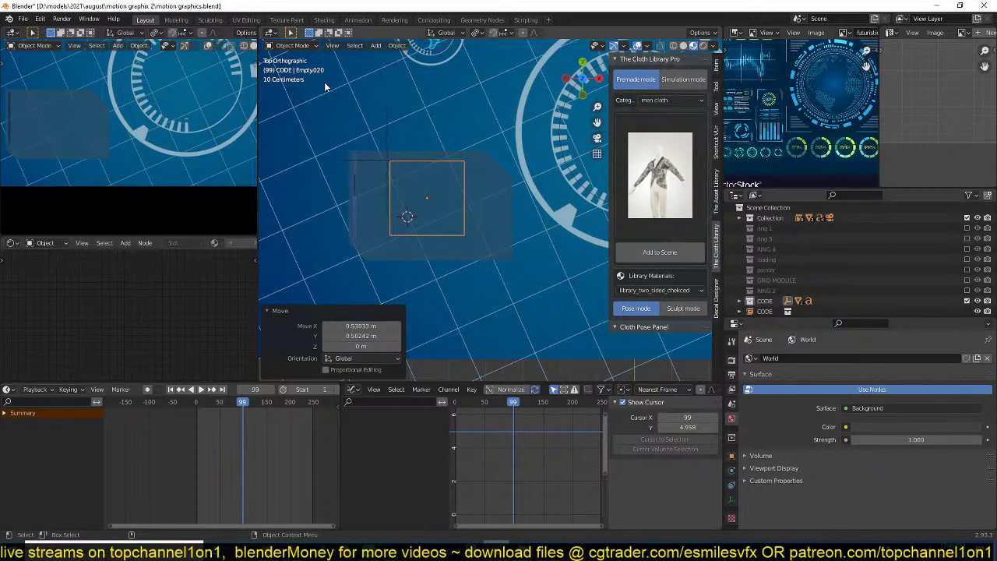
{"action": "scroll", "coordinate": [374, 178], "scroll_direction": "down", "scroll_amount": 8}
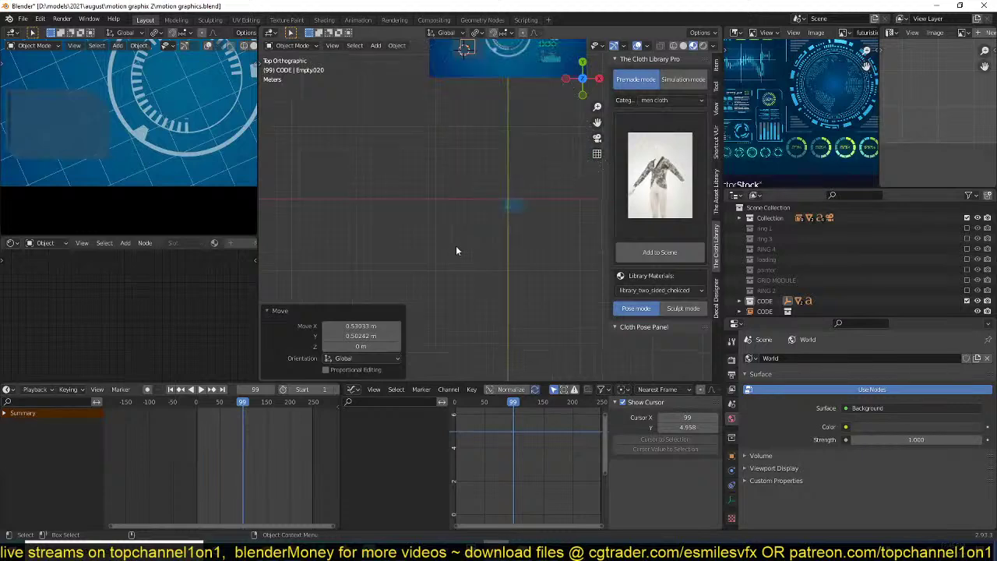
{"action": "scroll", "coordinate": [415, 264], "scroll_direction": "up", "scroll_amount": 6}
{"action": "left_click", "coordinate": [525, 226]}
{"action": "scroll", "coordinate": [232, 298], "scroll_direction": "up", "scroll_amount": 3}
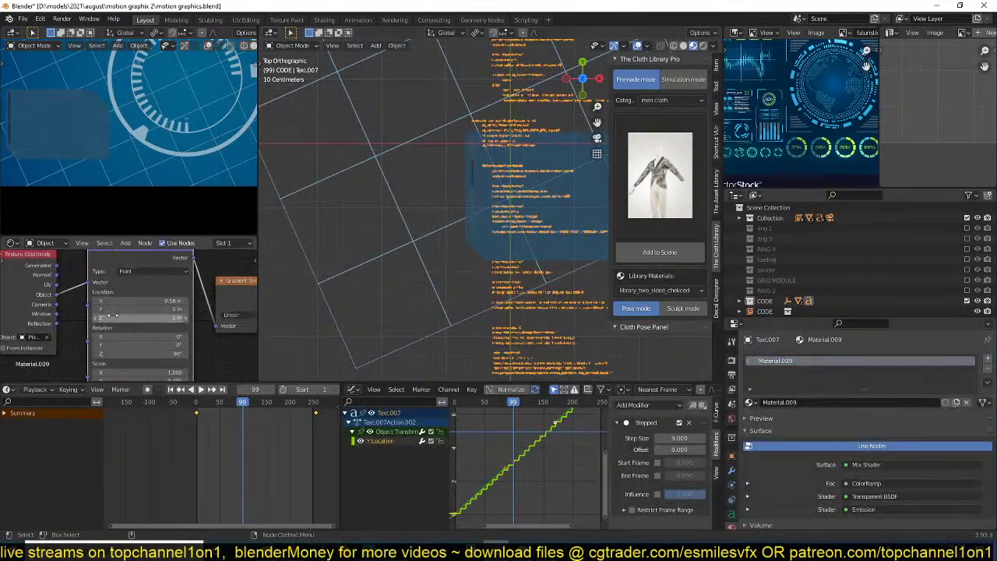
{"action": "left_click", "coordinate": [133, 322]}
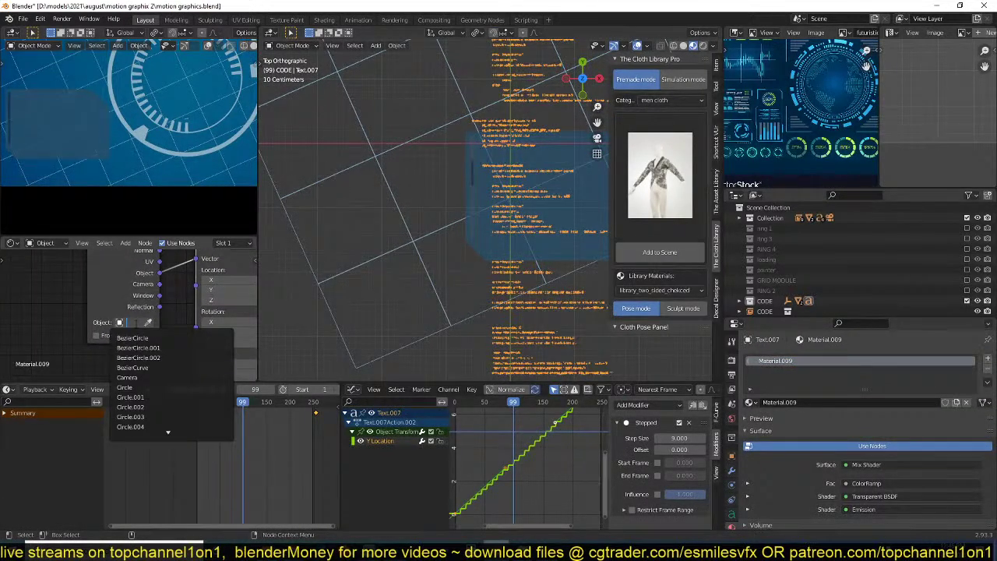
{"action": "type", "text": "Emp"}
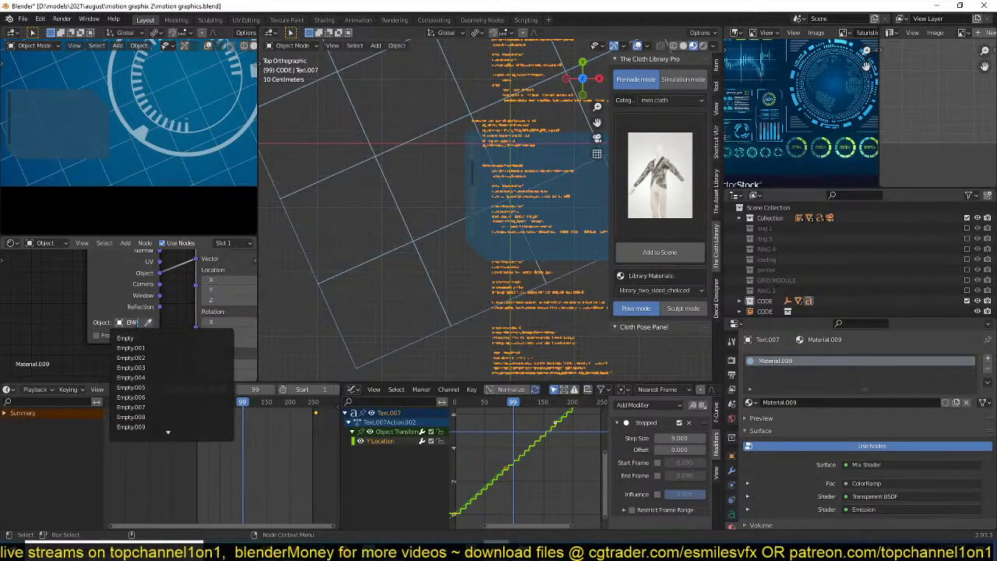
{"action": "scroll", "coordinate": [171, 382], "scroll_direction": "down", "scroll_amount": 9}
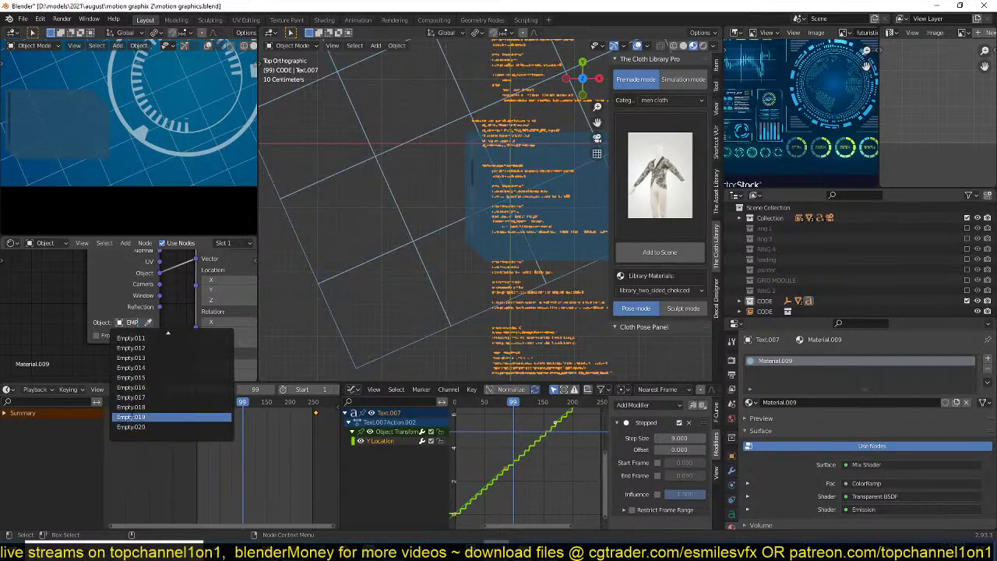
{"action": "left_click", "coordinate": [133, 427]}
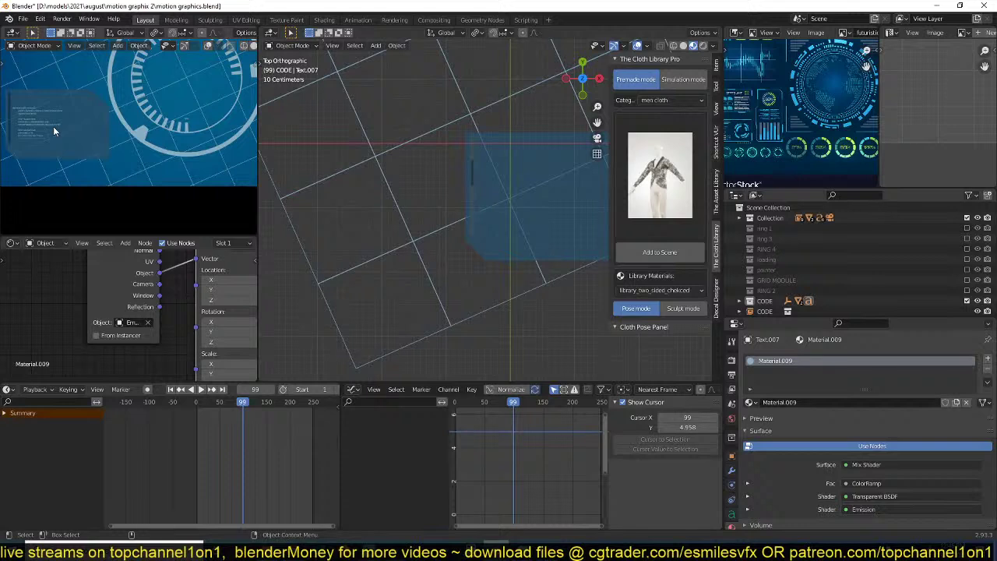
- Play back the animation to check the masked code text on the panel instance in the camera view, and save the file
{"action": "key", "text": "space"}
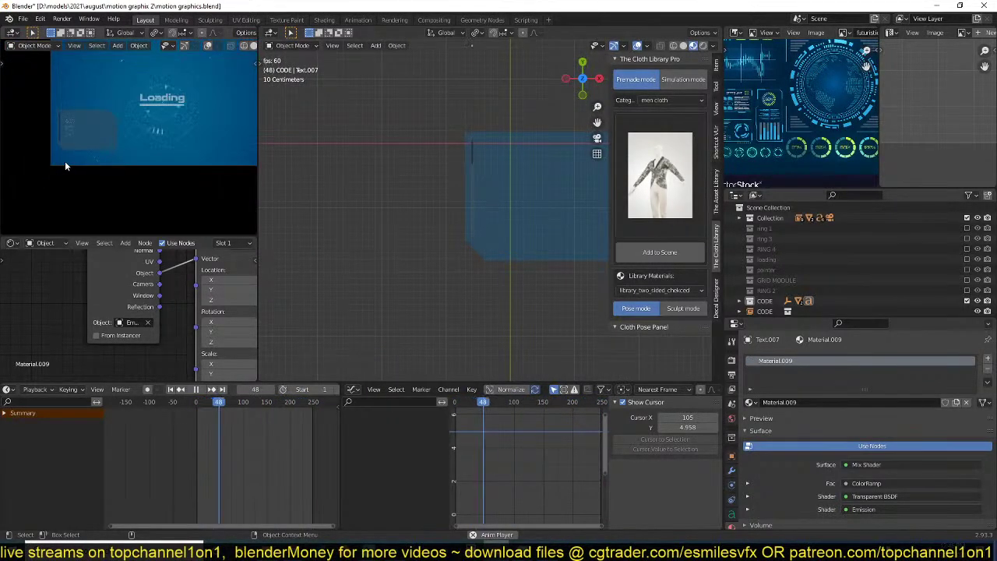
{"action": "middle_click_drag", "start_coordinate": [65, 161], "coordinate": [56, 194], "text": "shift"}
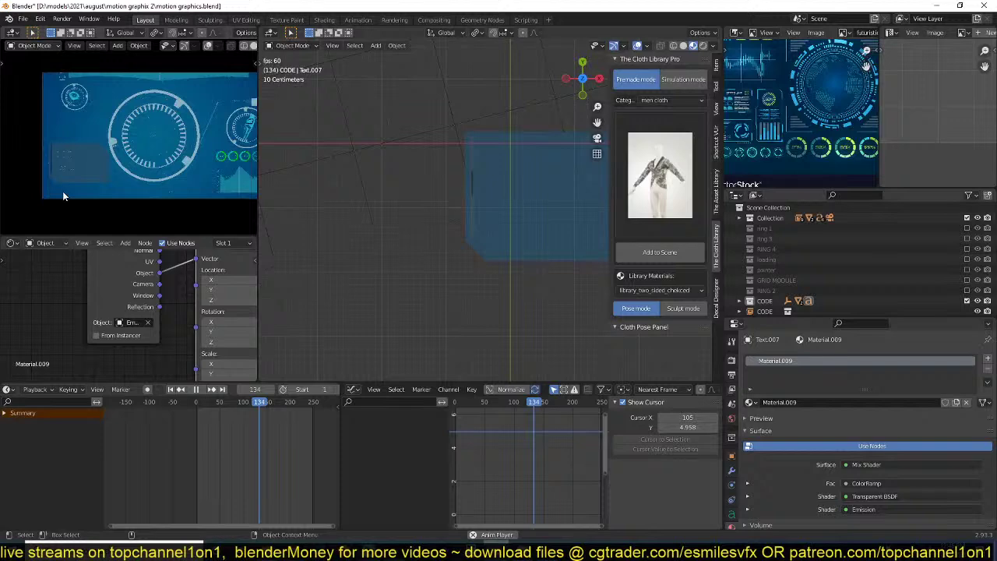
{"action": "scroll", "coordinate": [62, 191], "scroll_direction": "up", "scroll_amount": 3}
{"action": "key", "text": "space"}
{"action": "key", "text": "ctrl+s"}
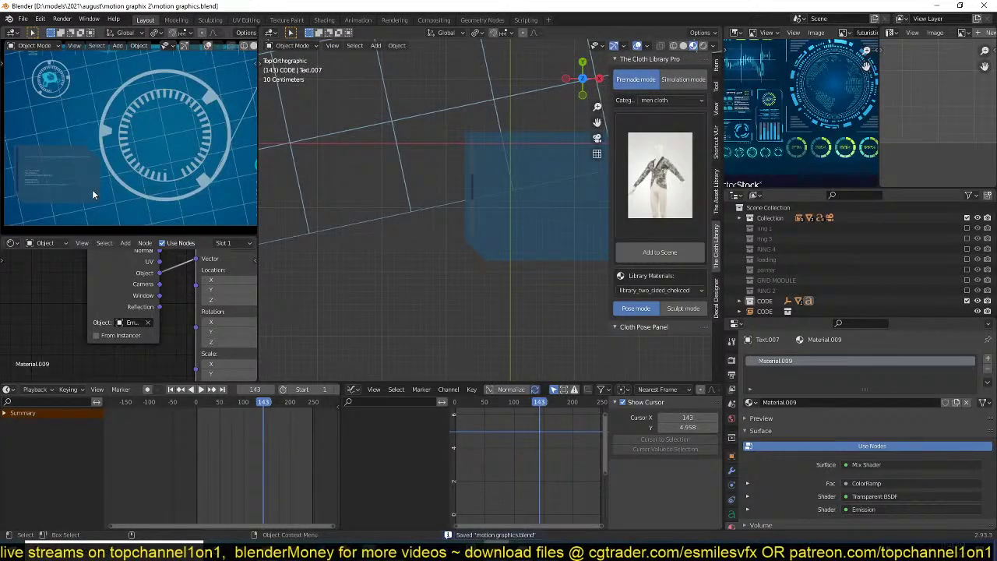
{"action": "key", "text": "ctrl+space"}
{"action": "key", "text": "Home"}
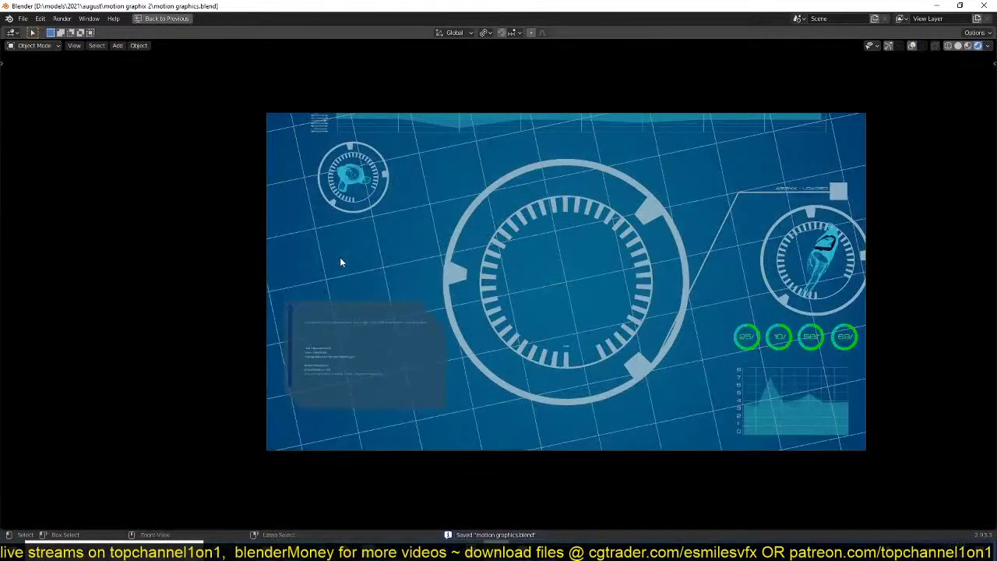
{"action": "key", "text": "ctrl+space"}
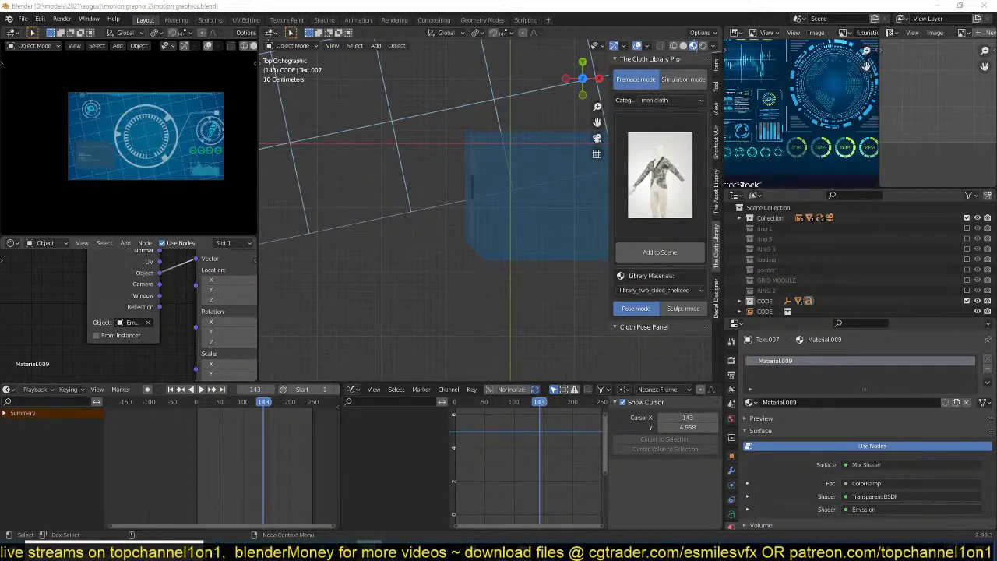
{"action": "key", "text": "space"}
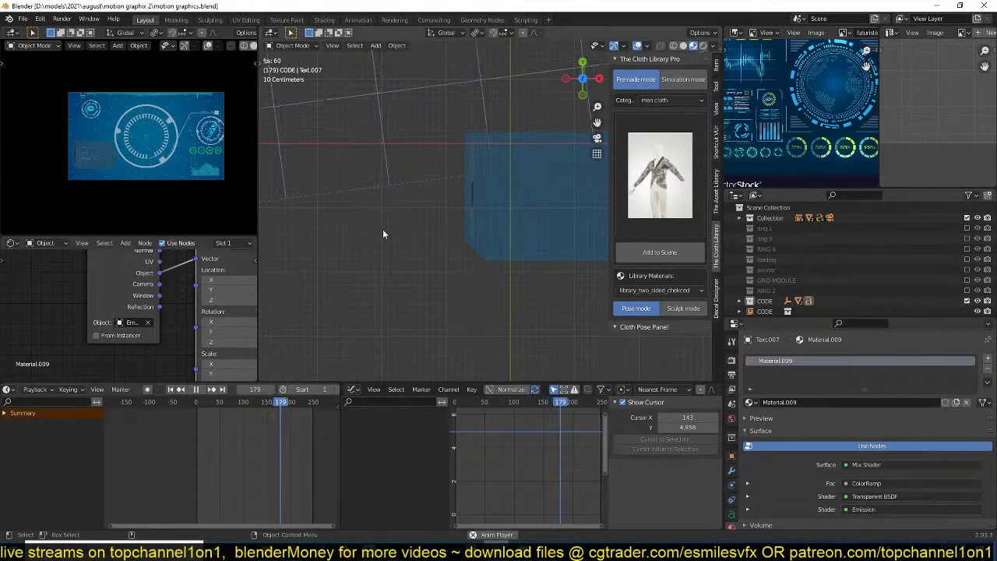
{"action": "key", "text": "space"}
- Darken the Emission color of panel Plane.009's Material.008 to near-black, save the file and play back the animation
{"action": "left_click", "coordinate": [441, 265]}
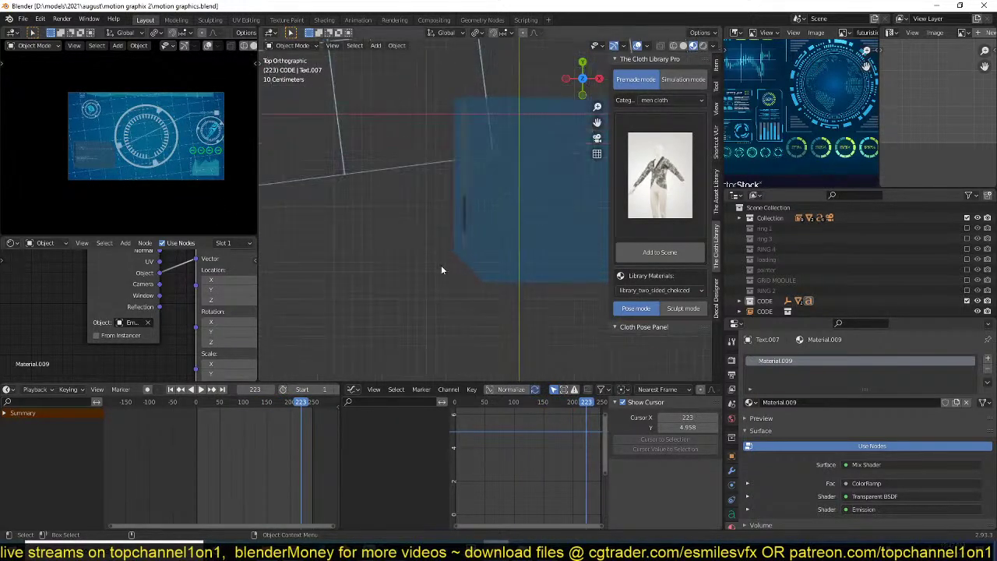
{"action": "left_click", "coordinate": [492, 251]}
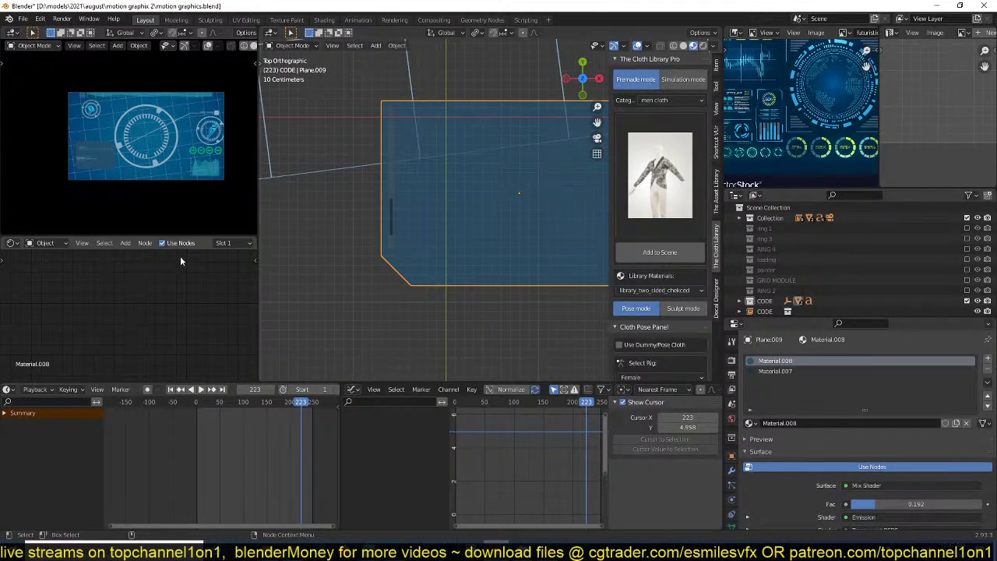
{"action": "key", "text": "Home"}
{"action": "scroll", "coordinate": [142, 276], "scroll_direction": "up", "scroll_amount": 4}
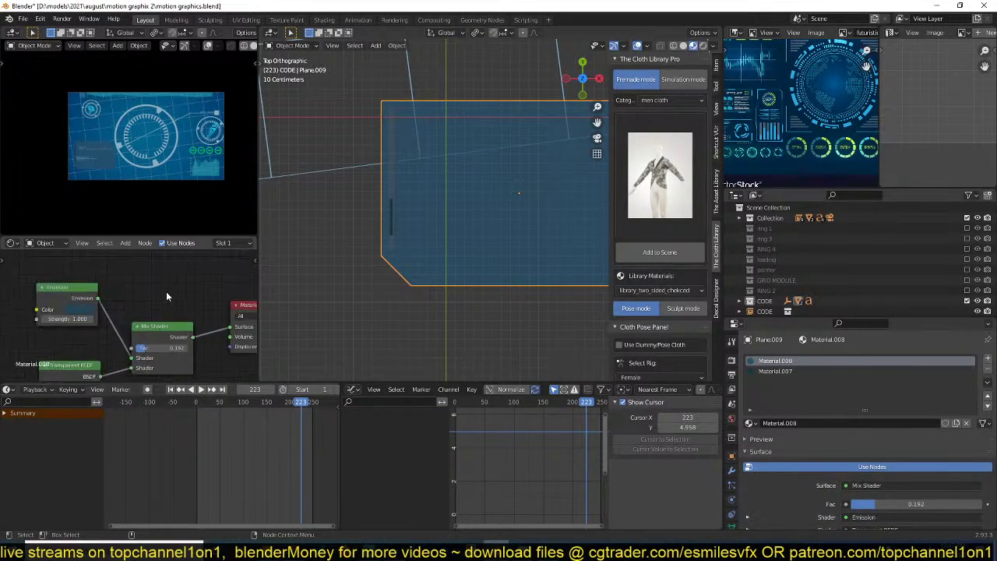
{"action": "left_click", "coordinate": [77, 310]}
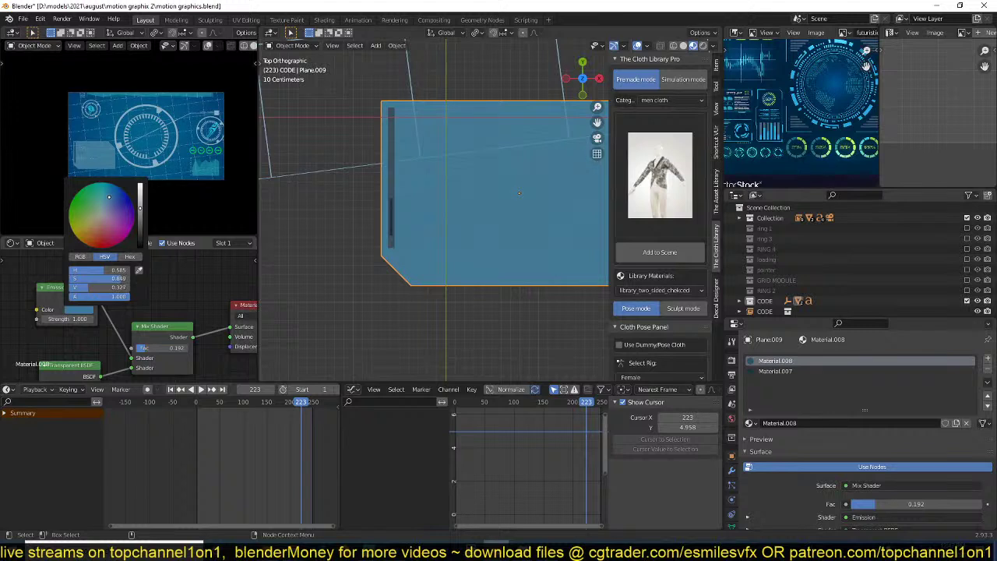
{"action": "left_click_drag", "start_coordinate": [110, 218], "coordinate": [140, 242]}
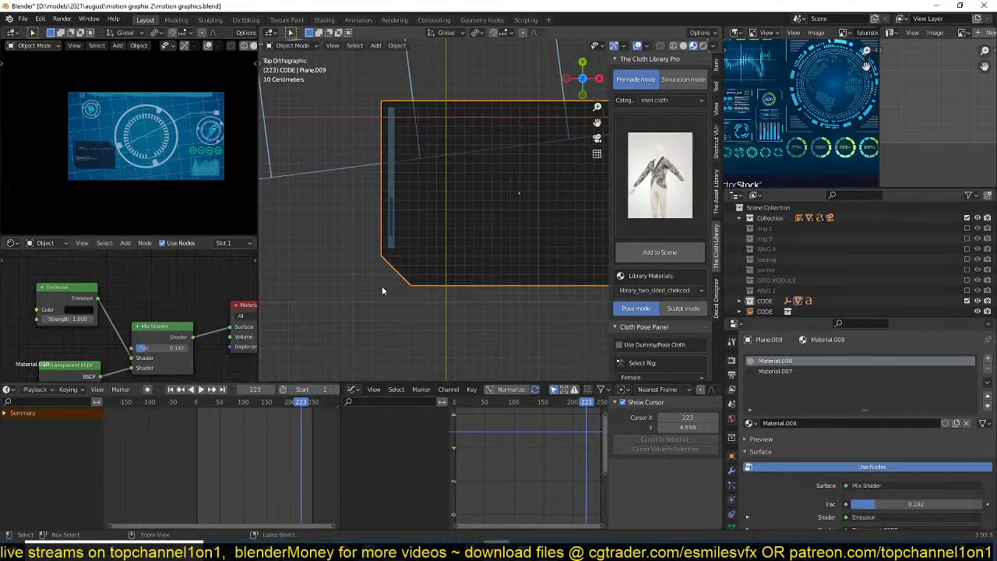
{"action": "left_click", "coordinate": [363, 333]}
{"action": "key", "text": "space"}
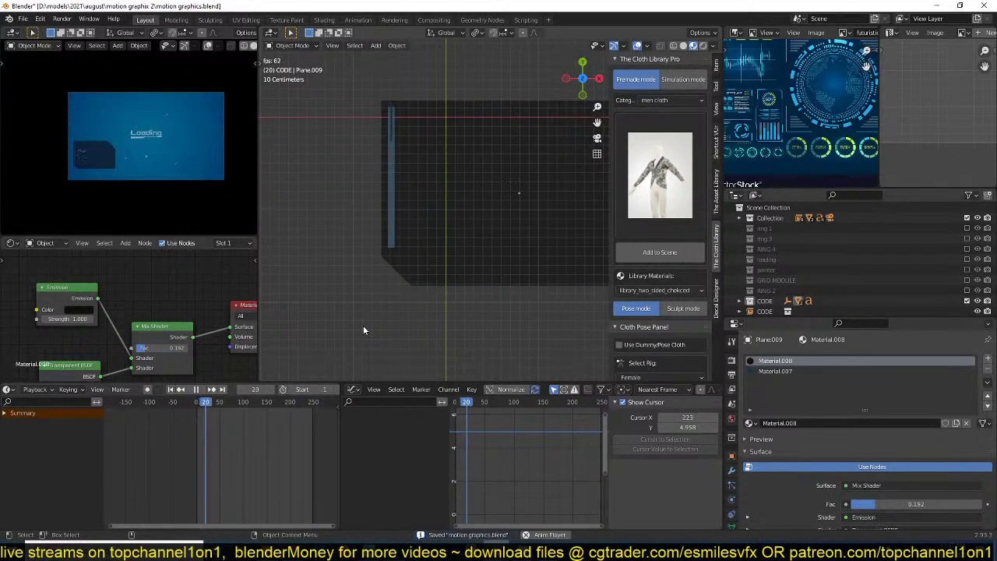
{"action": "key", "text": "space"}
- Select the CODE panel instance in the HUD scene and set the current frame to 65
{"action": "key", "text": "KP_7"}
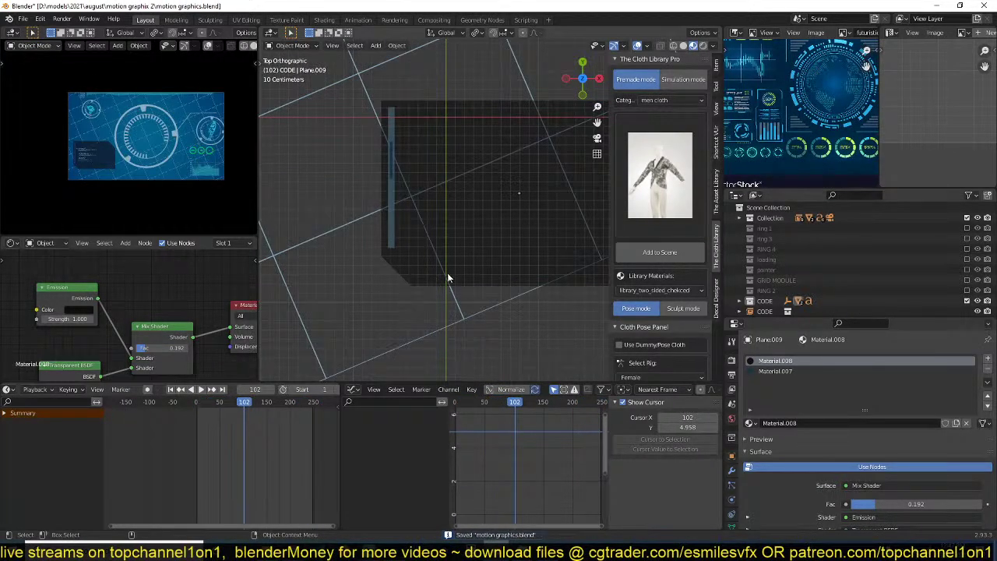
{"action": "scroll", "coordinate": [441, 231], "scroll_direction": "up", "scroll_amount": 6}
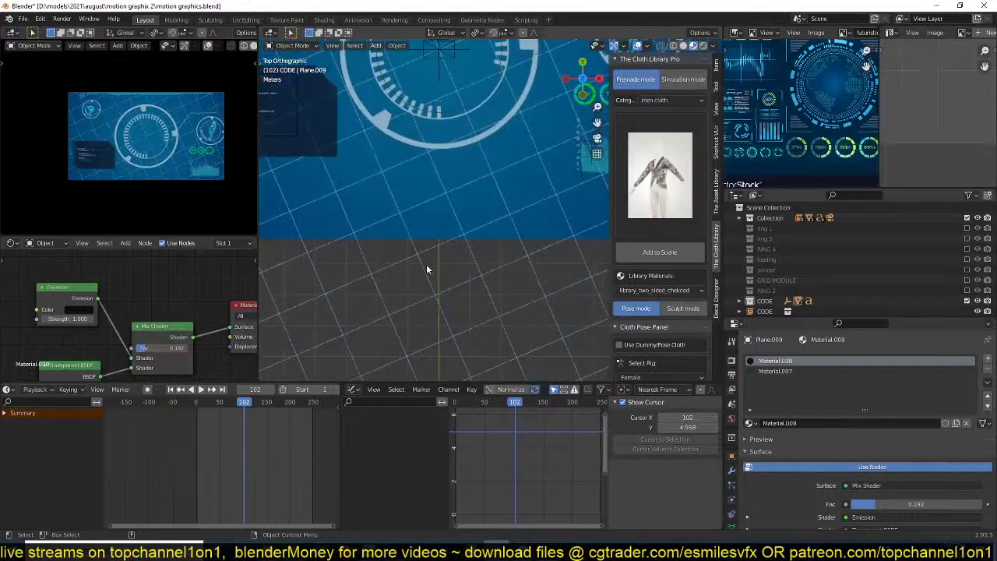
{"action": "left_click", "coordinate": [198, 451]}
{"action": "scroll", "coordinate": [419, 273], "scroll_direction": "up", "scroll_amount": 4}
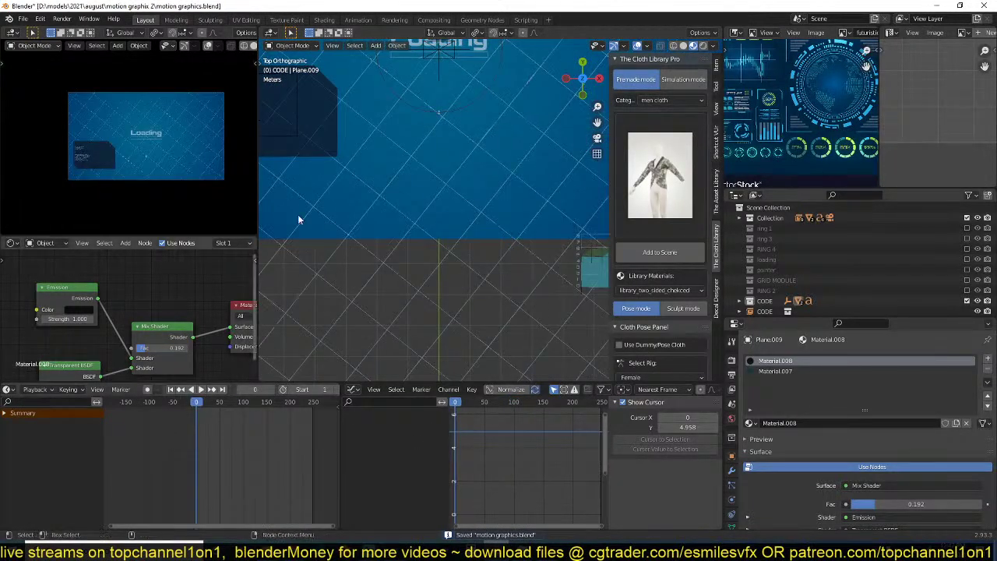
{"action": "scroll", "coordinate": [338, 201], "scroll_direction": "down", "scroll_amount": 5}
{"action": "left_click", "coordinate": [436, 210]}
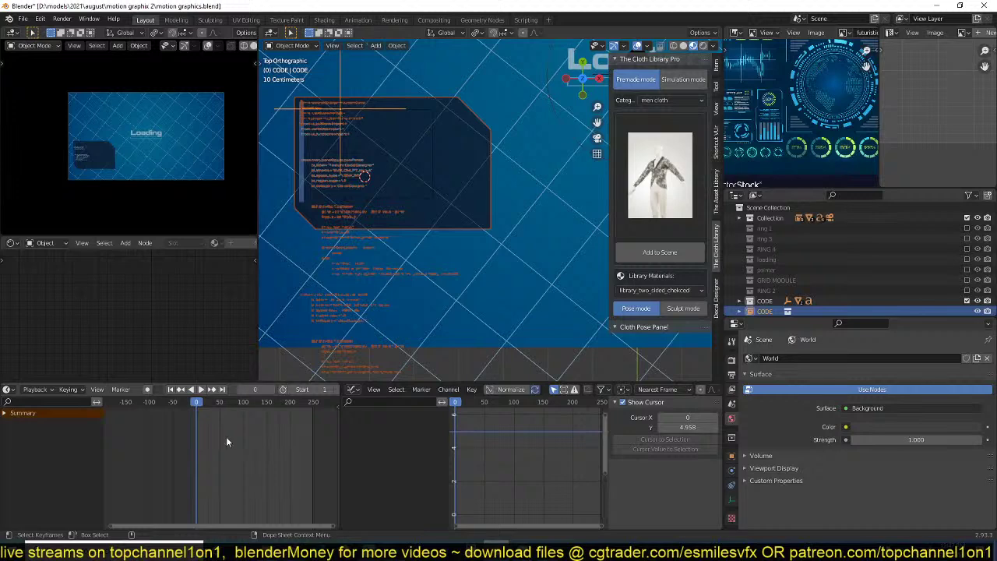
{"action": "key", "text": "space"}
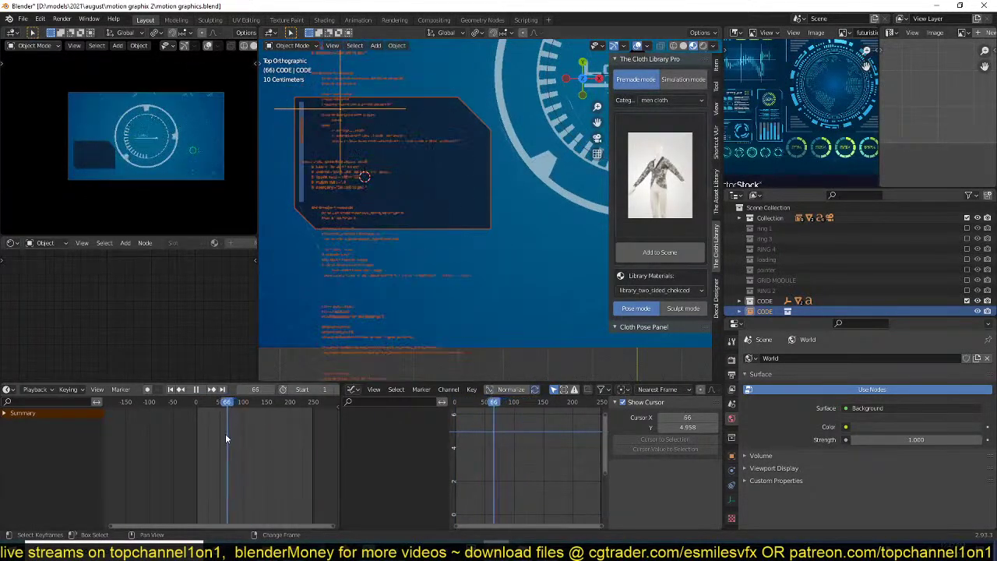
{"action": "key", "text": "space"}
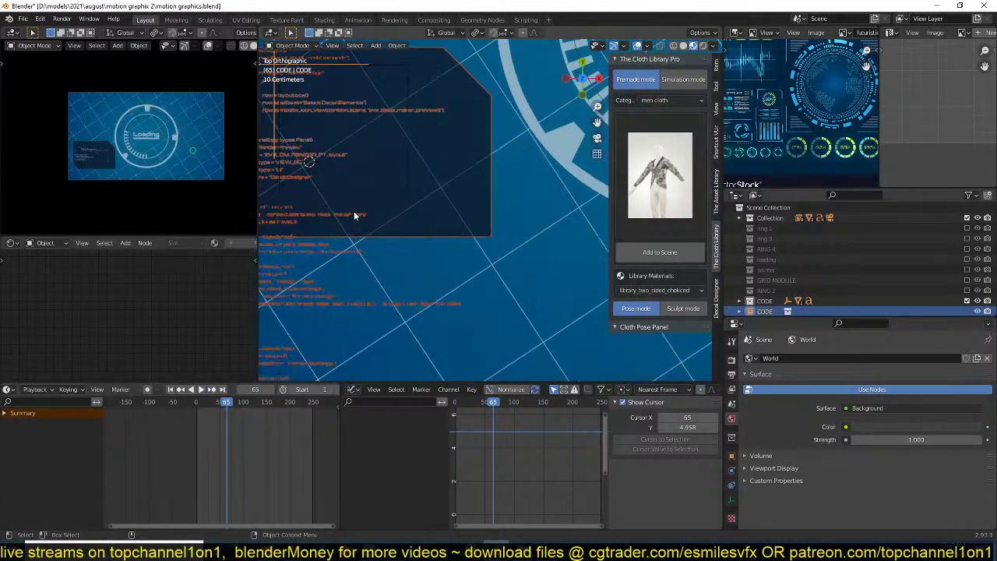
- Enable auto keying and keyframe the CODE instance's transform at frame 65 with a zero-distance move
{"action": "left_click", "coordinate": [146, 390]}
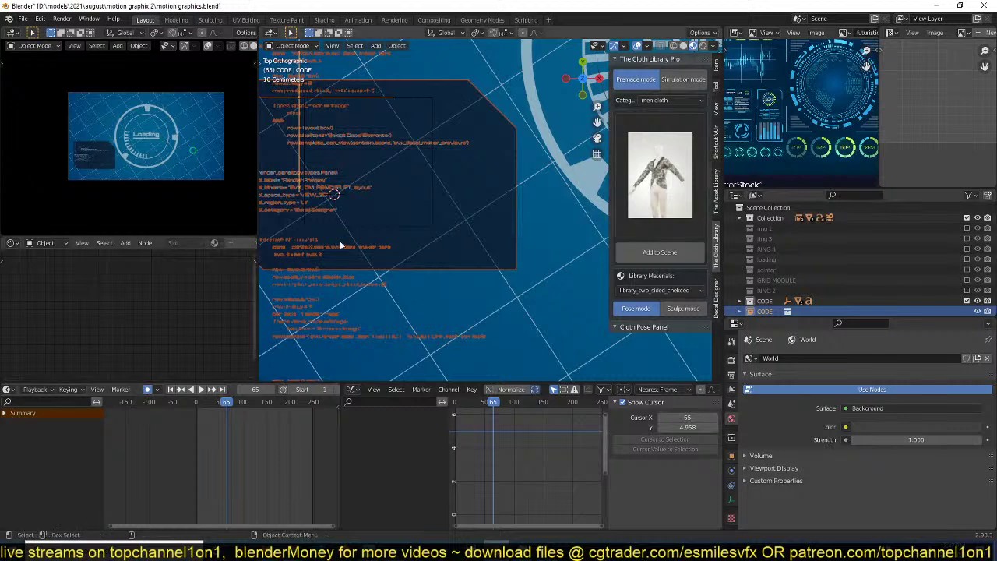
{"action": "key", "text": "g"}
{"action": "left_click", "coordinate": [367, 223]}
{"action": "scroll", "coordinate": [239, 437], "scroll_direction": "up", "scroll_amount": 9}
{"action": "scroll", "coordinate": [240, 440], "scroll_direction": "up", "scroll_amount": 3}
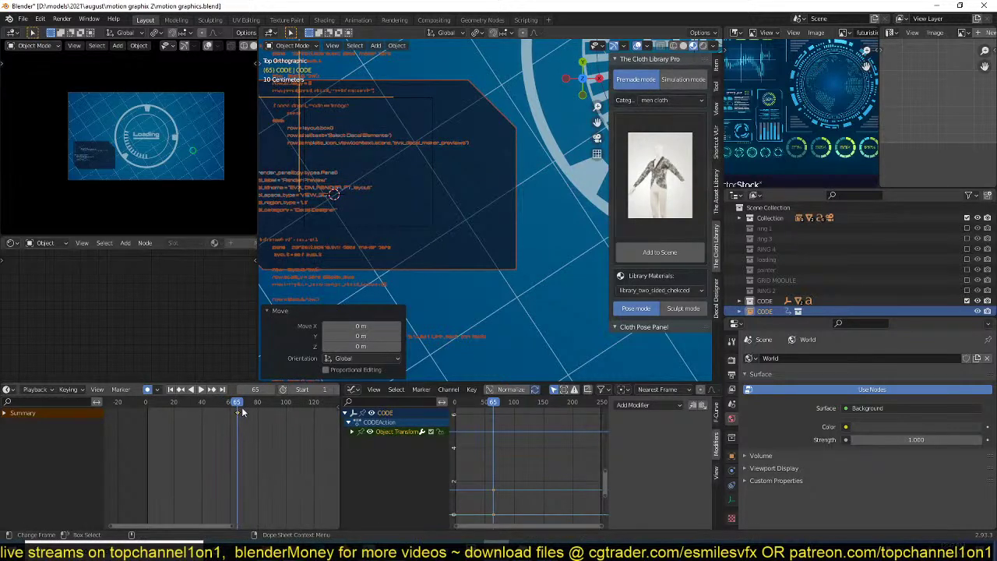
- Keyframe the CODE instance at a scale of 0 at frame 61
{"action": "left_click_drag", "start_coordinate": [240, 404], "coordinate": [232, 405]}
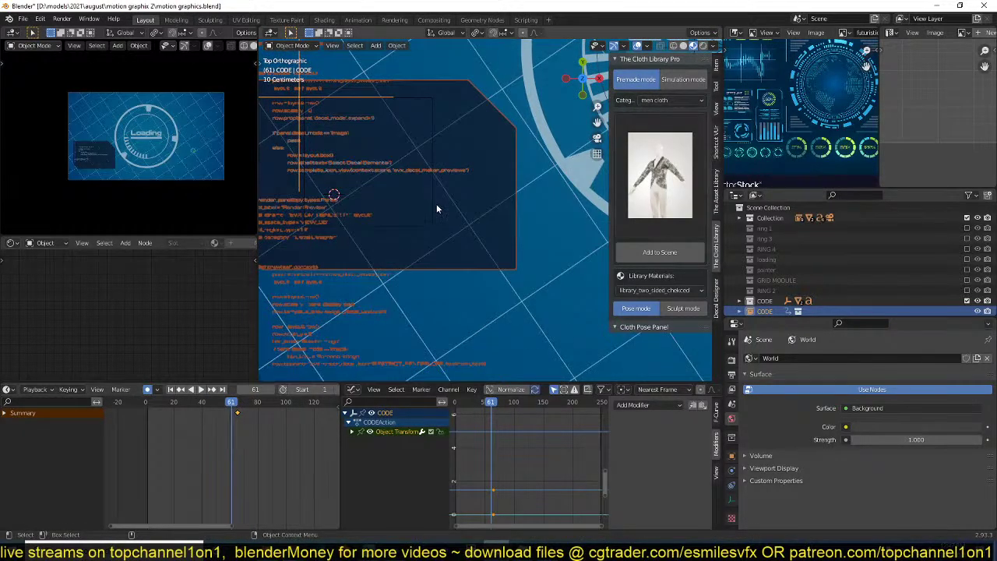
{"action": "key", "text": "s"}
{"action": "left_click", "coordinate": [404, 192]}
{"action": "key", "text": "s"}
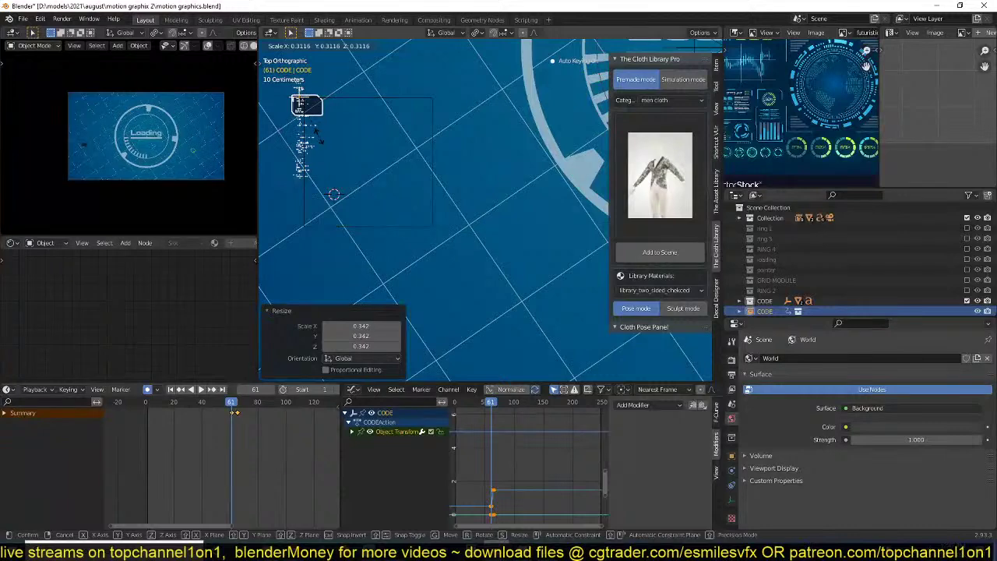
{"action": "left_click", "coordinate": [376, 143]}
{"action": "type", "text": "s"}
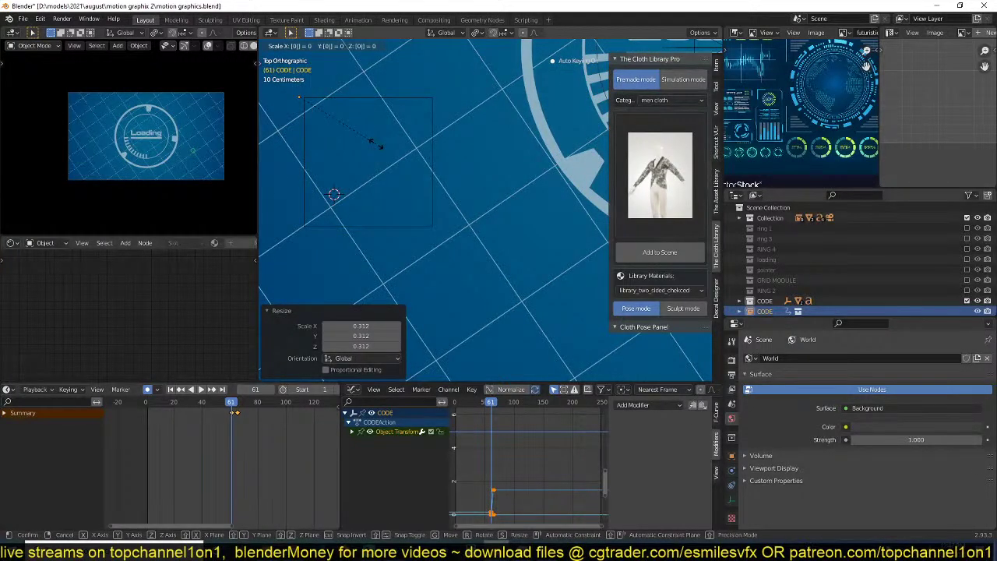
{"action": "type", "text": "0"}
{"action": "left_click", "coordinate": [372, 144]}
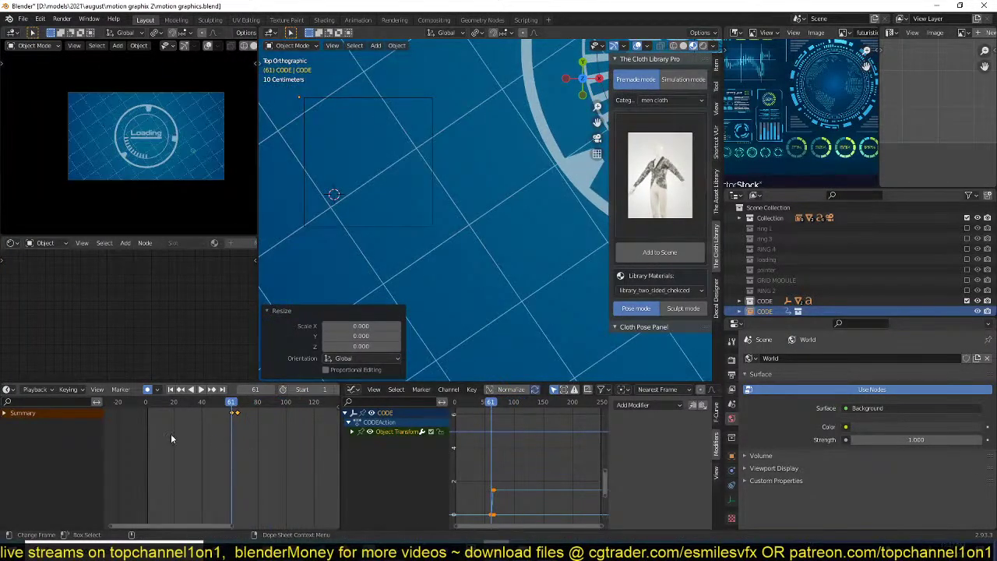
- Play back the CODE instance's scale-in and move its full-size keyframe to about frame 75
{"action": "key", "text": "space"}
{"action": "left_click", "coordinate": [328, 250]}
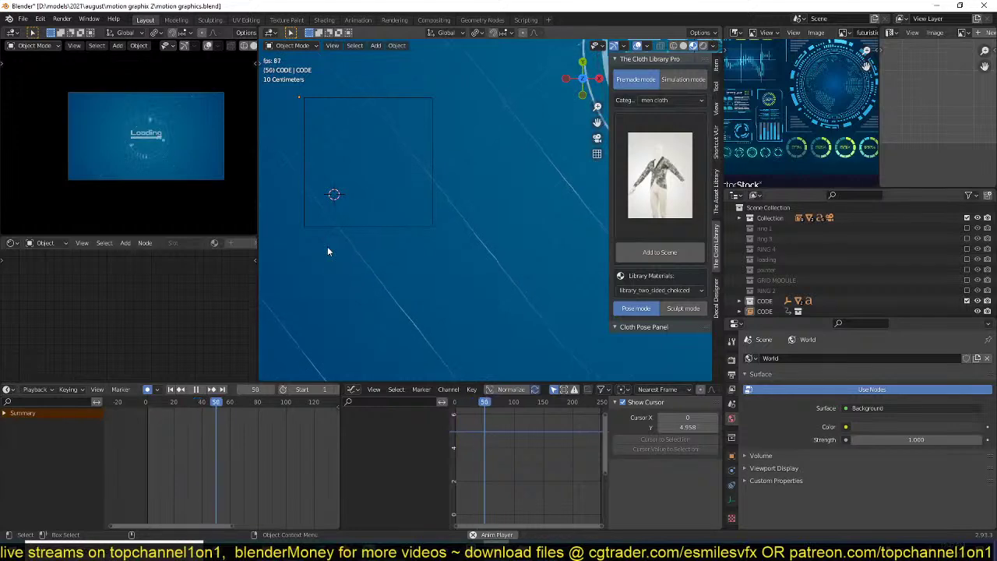
{"action": "left_click", "coordinate": [392, 198]}
{"action": "key", "text": "space"}
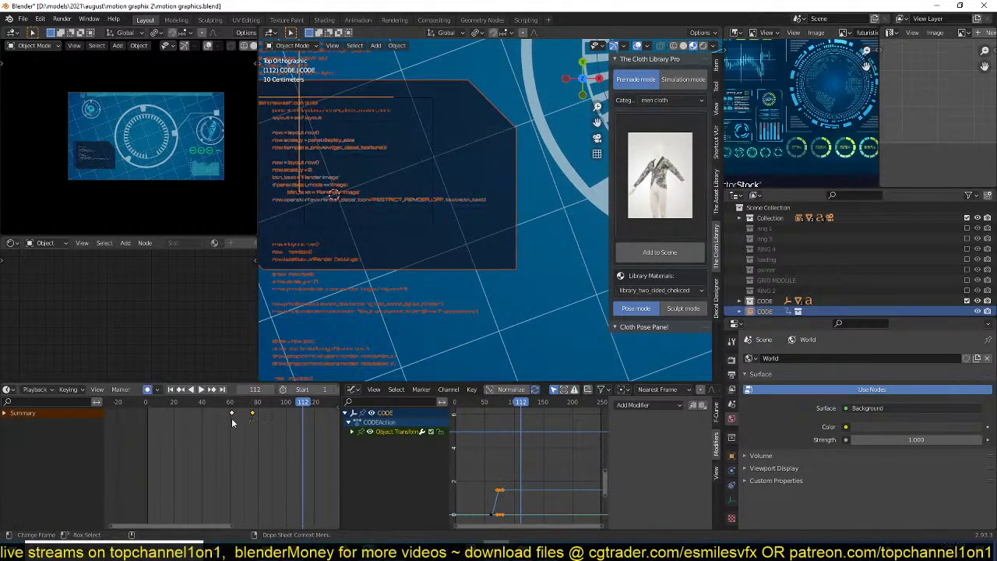
- Play the animation again to review the retimed scale-in of the code panel, and save the file
{"action": "key", "text": "space"}
{"action": "left_click", "coordinate": [456, 199]}
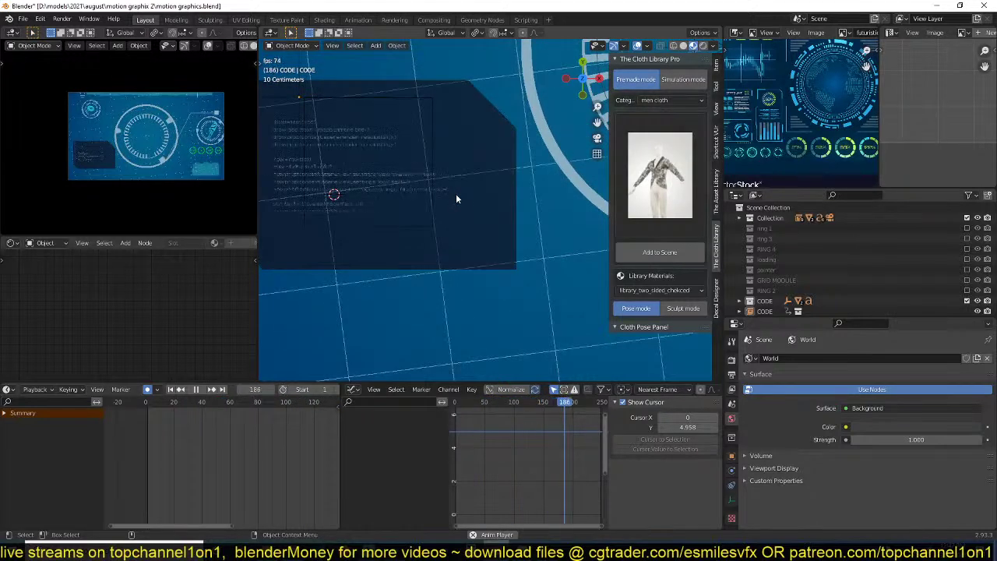
{"action": "key", "text": "space"}
{"action": "key", "text": "ctrl+s"}
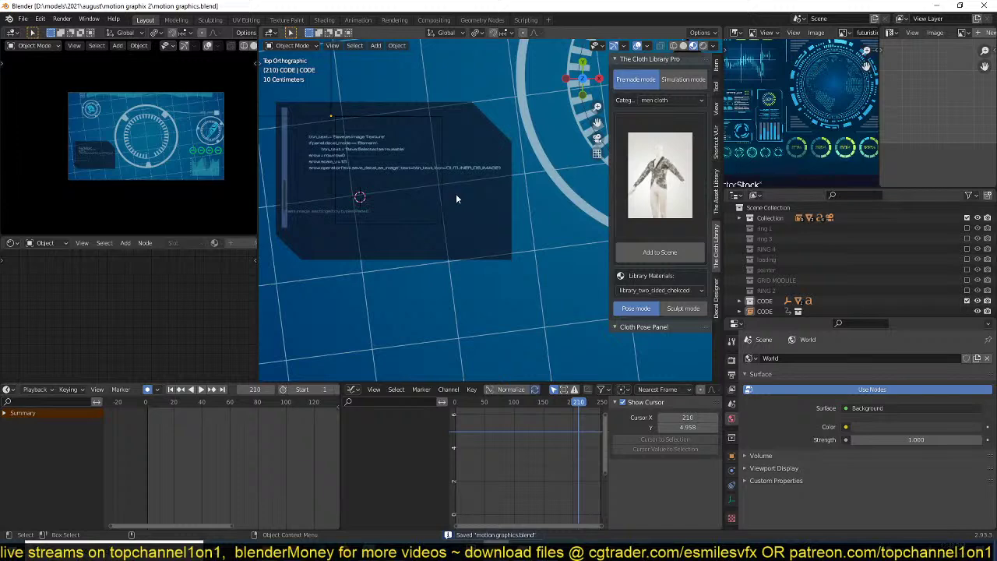
- Select the dark code panel's source plane away from the HUD background and go to frame 41
{"action": "scroll", "coordinate": [456, 199], "scroll_direction": "down", "scroll_amount": 8}
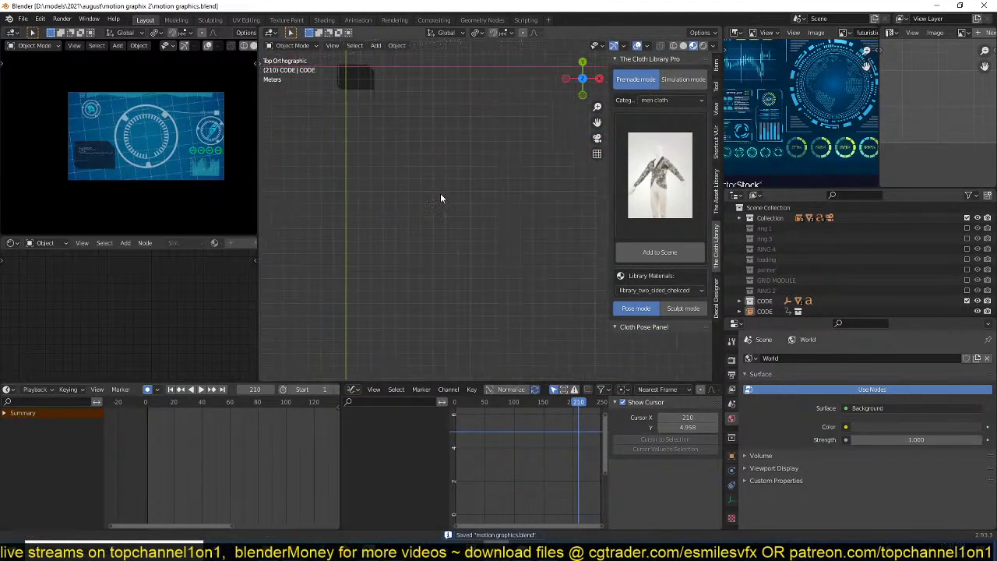
{"action": "scroll", "coordinate": [413, 204], "scroll_direction": "up", "scroll_amount": 8}
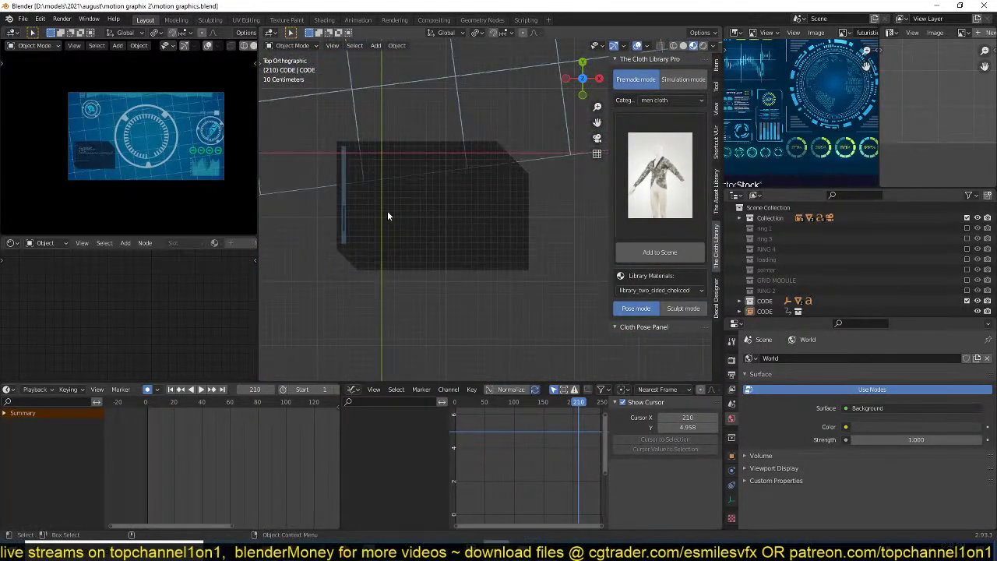
{"action": "left_click", "coordinate": [387, 210]}
{"action": "right_click", "coordinate": [160, 461]}
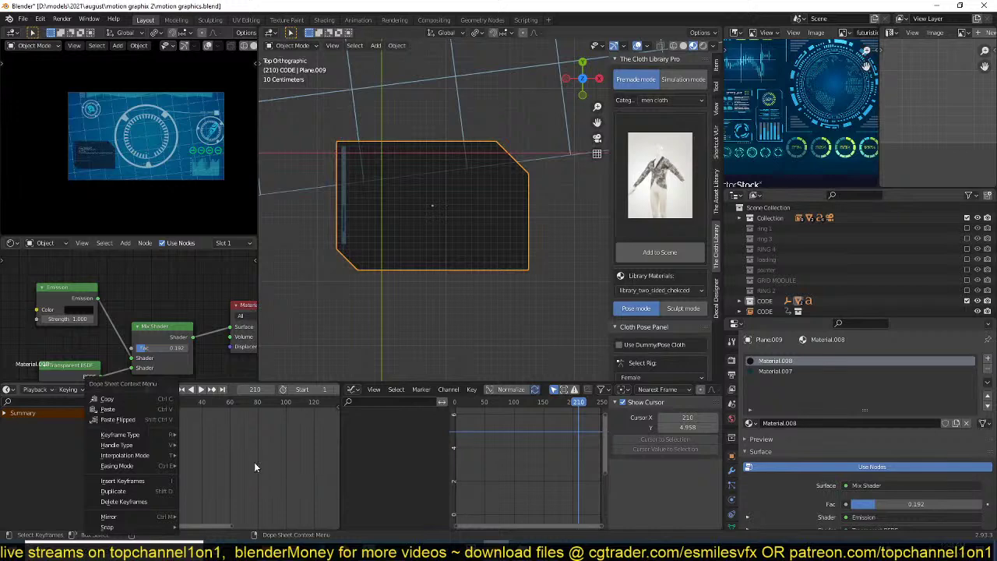
{"action": "key", "text": "Escape"}
{"action": "left_click_drag", "start_coordinate": [241, 438], "coordinate": [203, 444]}
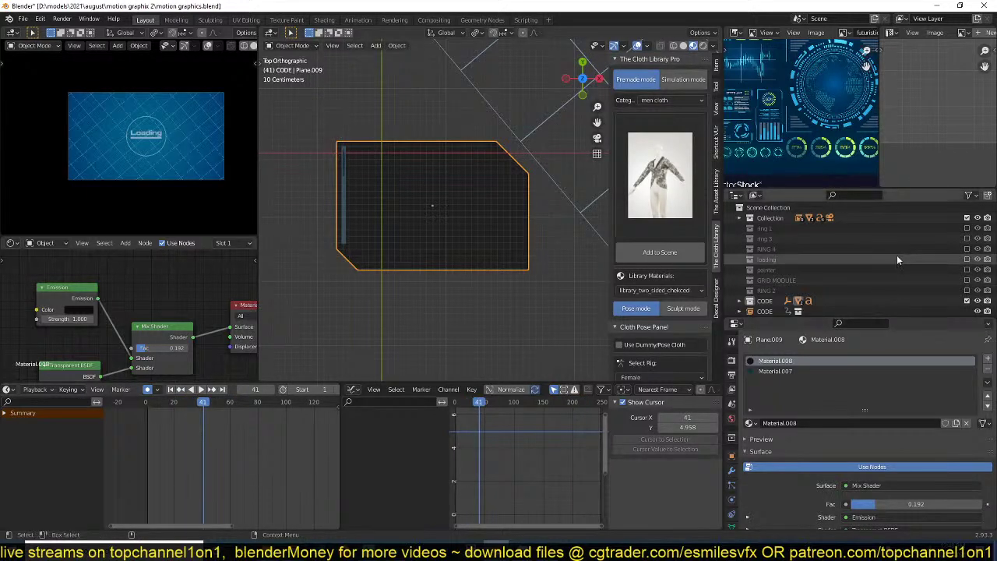
- Duplicate the code text object Text.007 from the CODE collection in place
{"action": "scroll", "coordinate": [896, 255], "scroll_direction": "down", "scroll_amount": 1}
{"action": "left_click", "coordinate": [739, 275]}
{"action": "scroll", "coordinate": [782, 276], "scroll_direction": "down", "scroll_amount": 2}
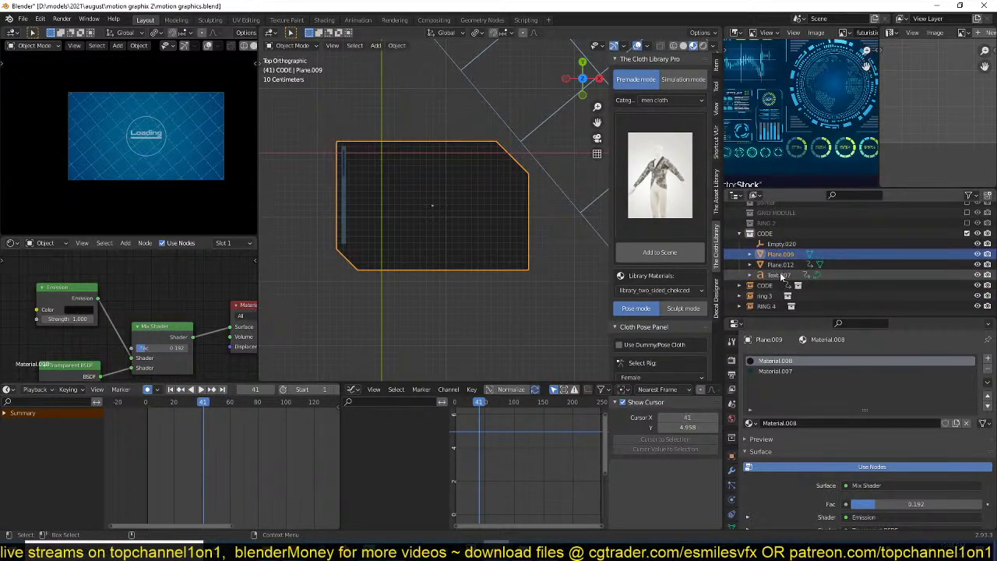
{"action": "left_click", "coordinate": [779, 275]}
{"action": "key", "text": "shift+d"}
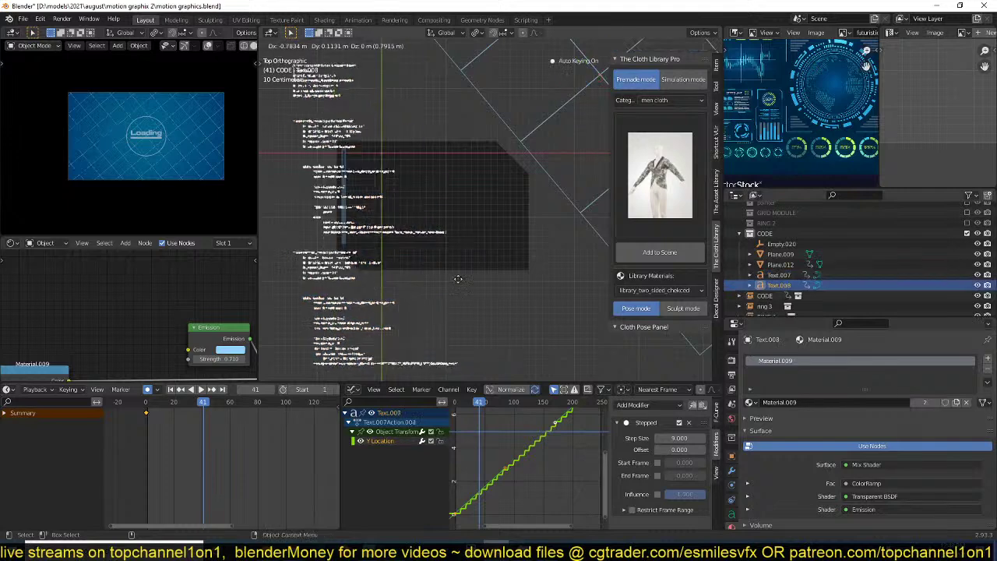
{"action": "right_click", "coordinate": [431, 276]}
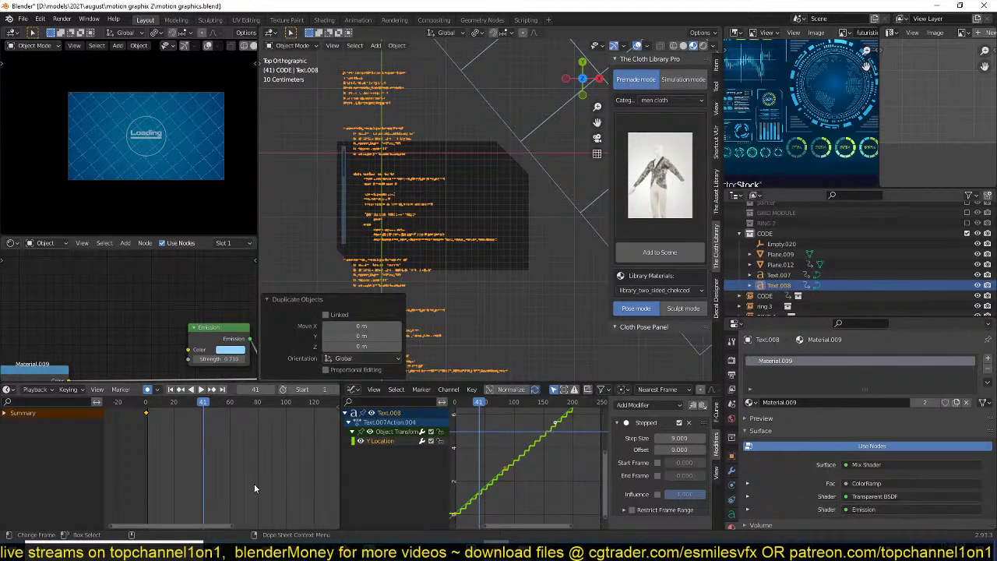
- Move the duplicated code text away from the source panel and up onto the left part of the HUD background
{"action": "scroll", "coordinate": [468, 245], "scroll_direction": "down", "scroll_amount": 9}
{"action": "scroll", "coordinate": [480, 272], "scroll_direction": "up", "scroll_amount": 3}
{"action": "scroll", "coordinate": [480, 270], "scroll_direction": "down", "scroll_amount": 3}
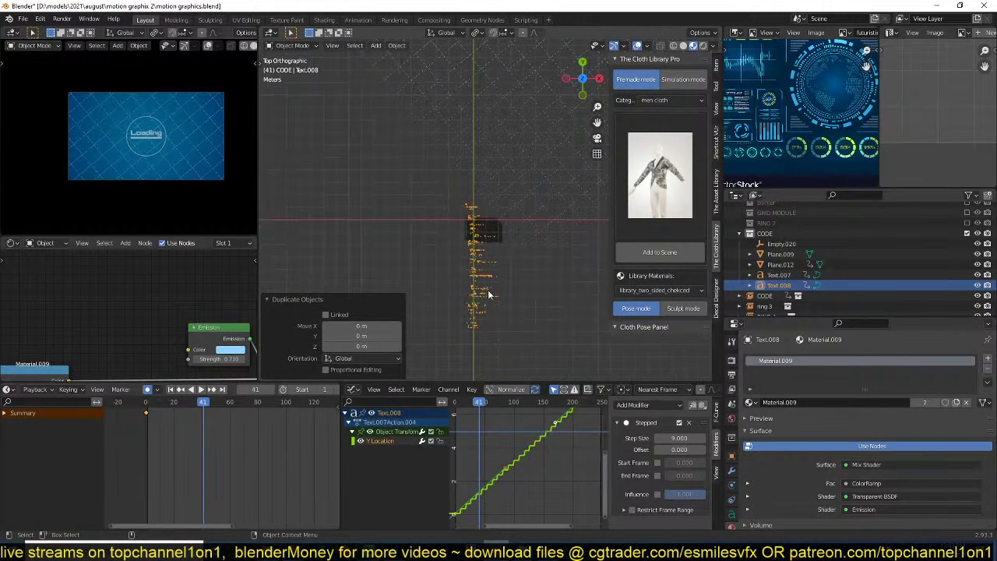
{"action": "key", "text": "g"}
{"action": "left_click", "coordinate": [485, 186]}
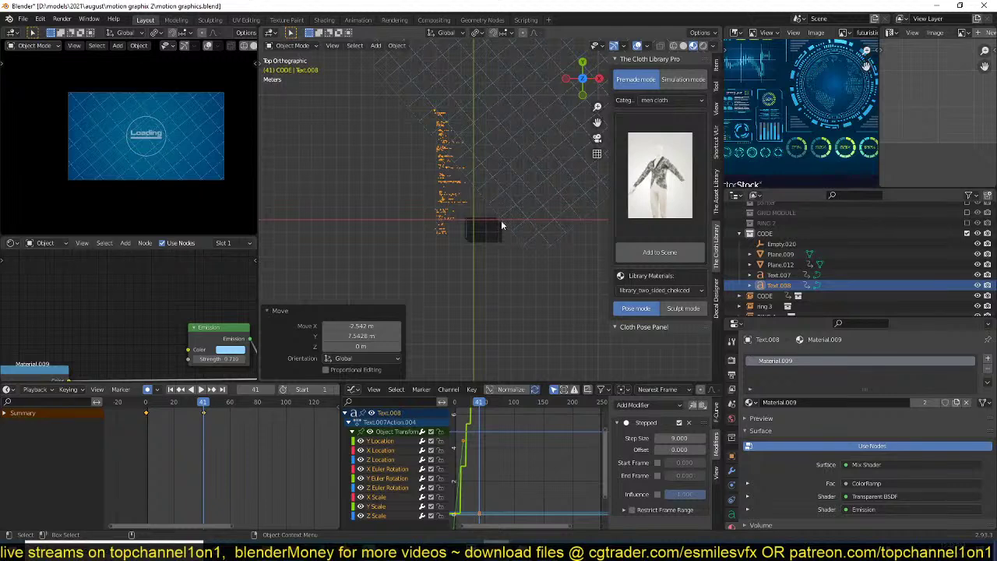
{"action": "middle_click_drag", "start_coordinate": [469, 186], "coordinate": [470, 286], "text": "shift"}
{"action": "scroll", "coordinate": [470, 287], "scroll_direction": "down", "scroll_amount": 4}
{"action": "key", "text": "g"}
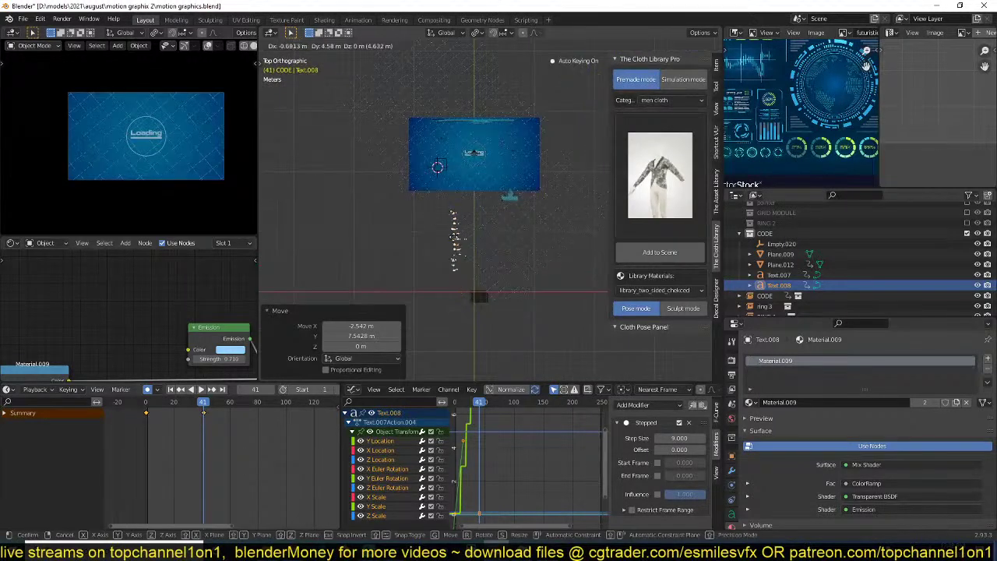
{"action": "left_click", "coordinate": [462, 231]}
- Scale the duplicated code text by about 1.57 and move it about 2.25 m up along Y
{"action": "key", "text": "s"}
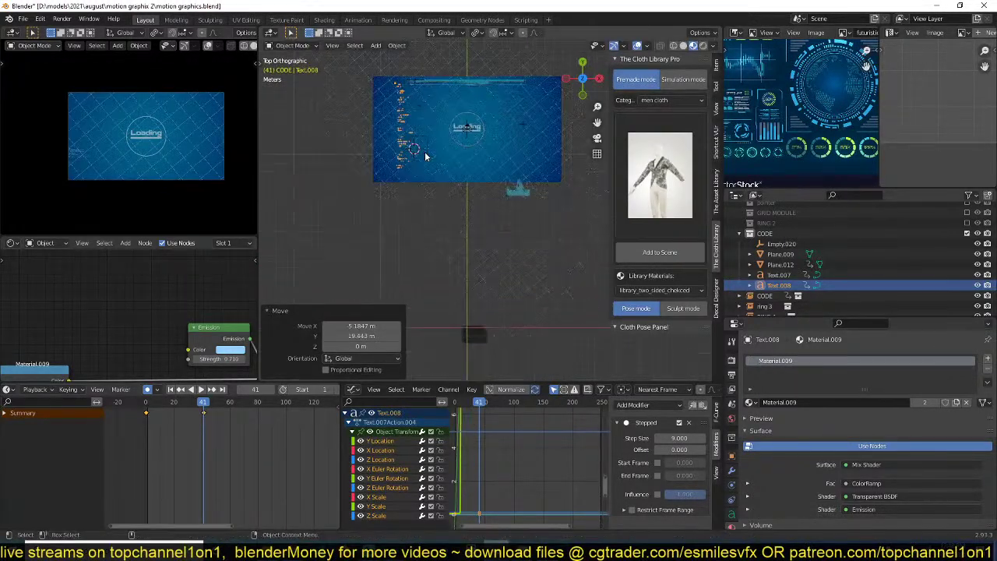
{"action": "left_click", "coordinate": [456, 232]}
{"action": "scroll", "coordinate": [385, 221], "scroll_direction": "up", "scroll_amount": 2}
{"action": "key", "text": "g"}
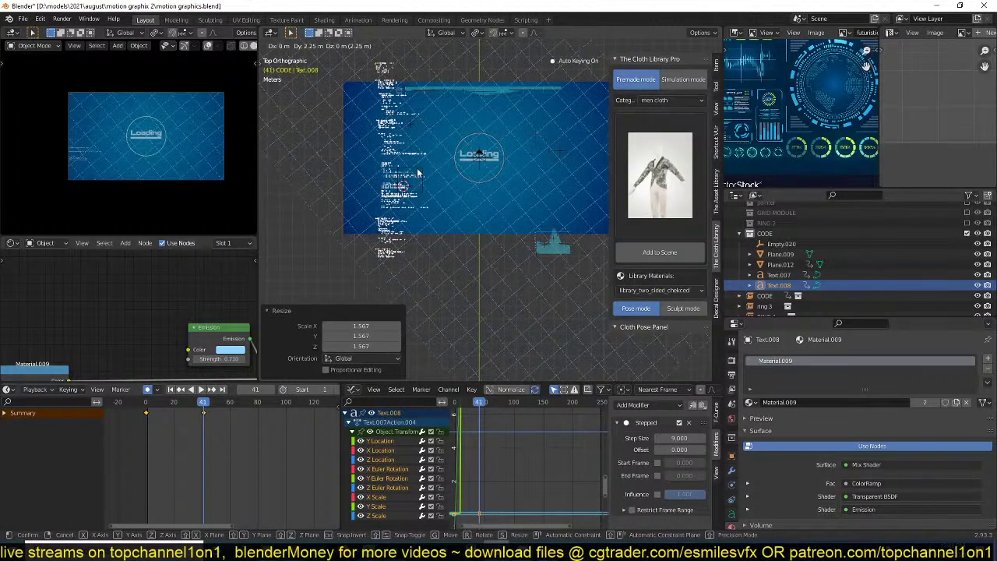
{"action": "left_click", "coordinate": [290, 420]}
- Make the duplicated text's material single-user and delete its masking nodes, the ColorRamp and the nodes feeding it
{"action": "scroll", "coordinate": [243, 247], "scroll_direction": "down", "scroll_amount": 5}
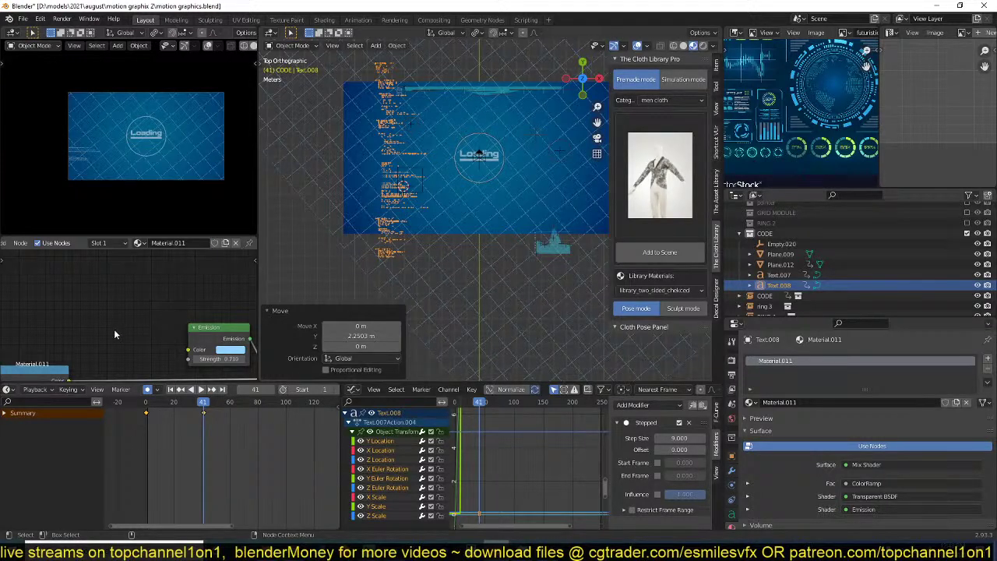
{"action": "scroll", "coordinate": [113, 329], "scroll_direction": "down", "scroll_amount": 3}
{"action": "scroll", "coordinate": [86, 306], "scroll_direction": "down", "scroll_amount": 1}
{"action": "middle_click_drag", "start_coordinate": [84, 303], "coordinate": [124, 298]}
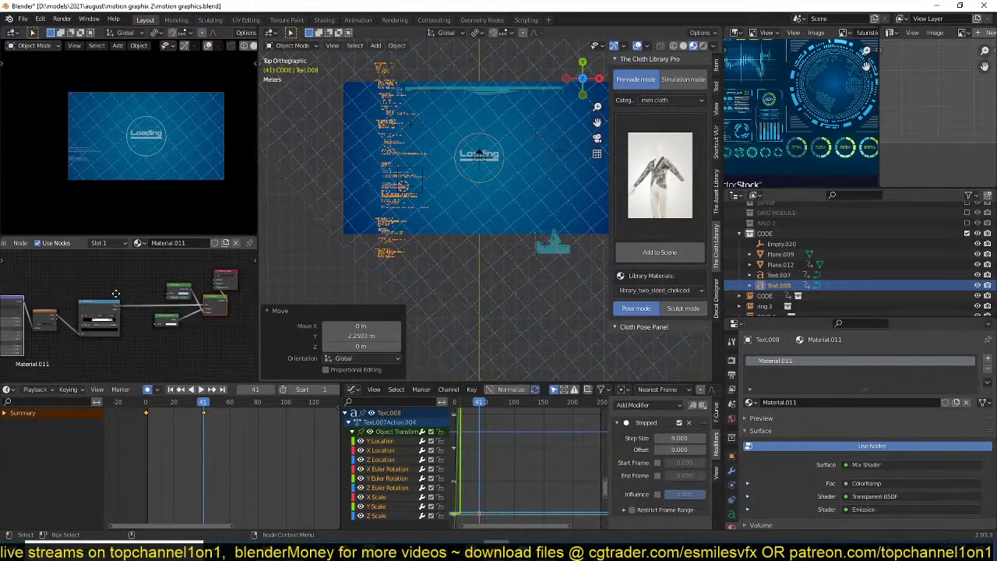
{"action": "left_click_drag", "start_coordinate": [134, 271], "coordinate": [2, 357]}
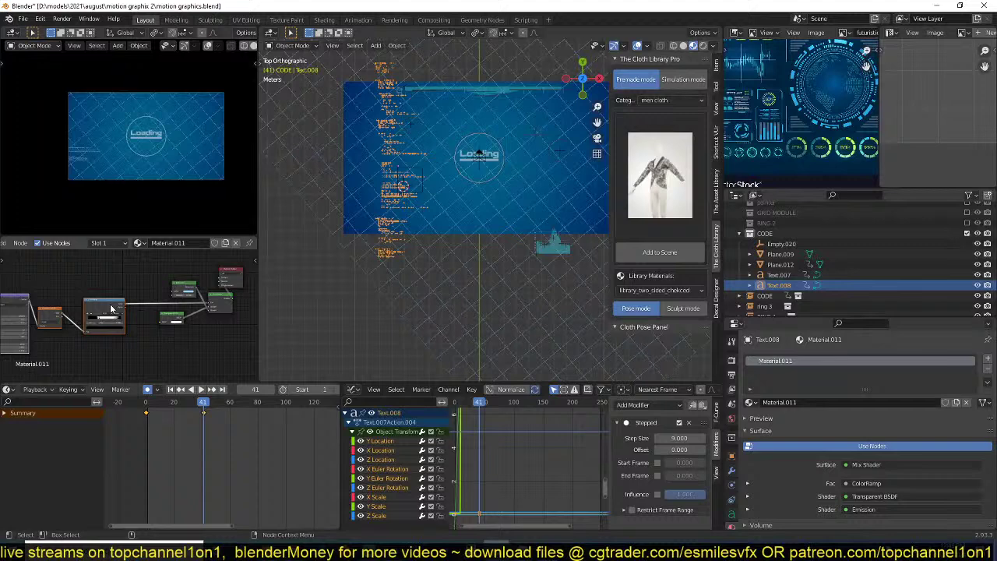
{"action": "key", "text": "x"}
- Scale the duplicated code text by about 1.11 and move it about 2.6 m towards the background's left edge
{"action": "key", "text": "s"}
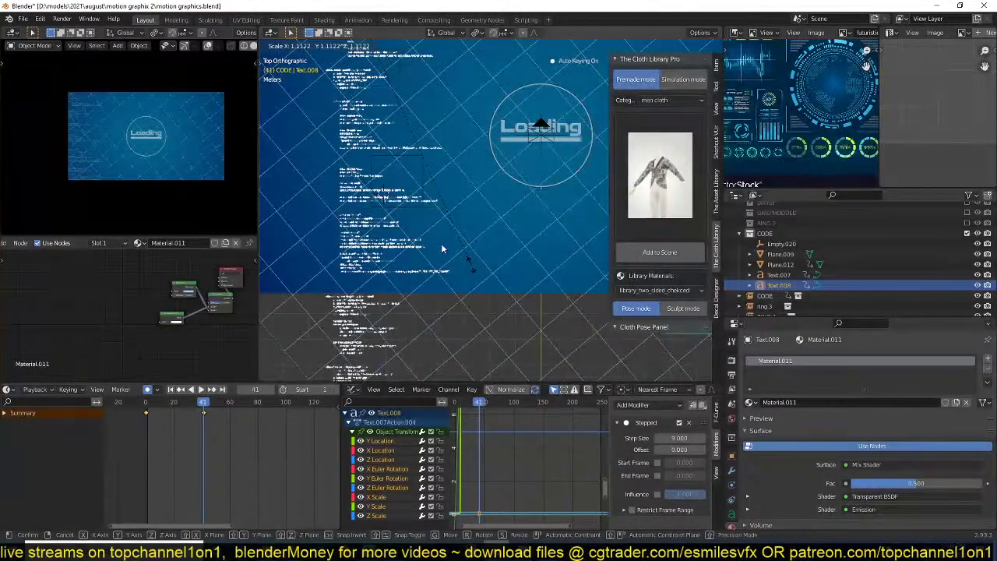
{"action": "left_click", "coordinate": [441, 247]}
{"action": "key", "text": "g"}
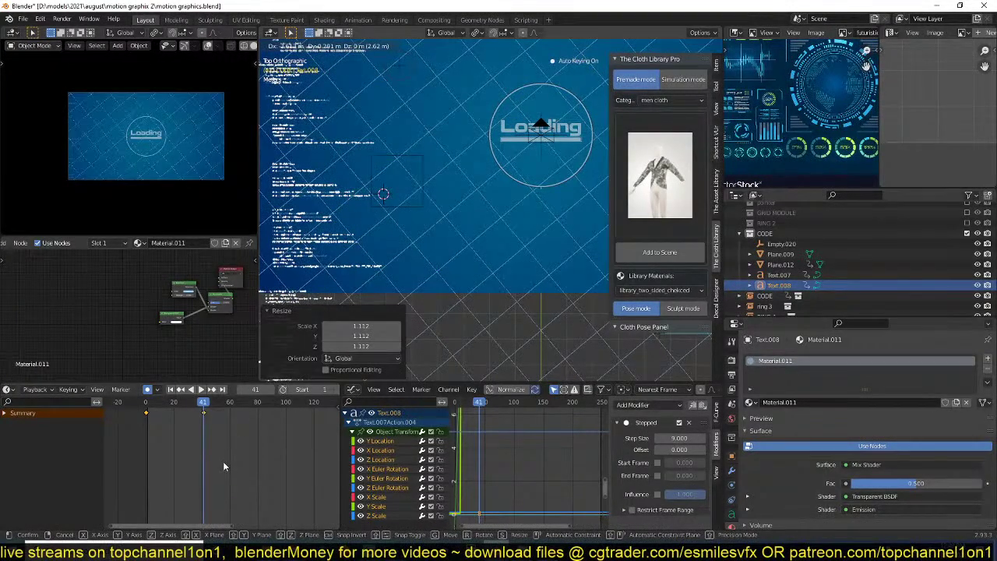
{"action": "left_click", "coordinate": [224, 466]}
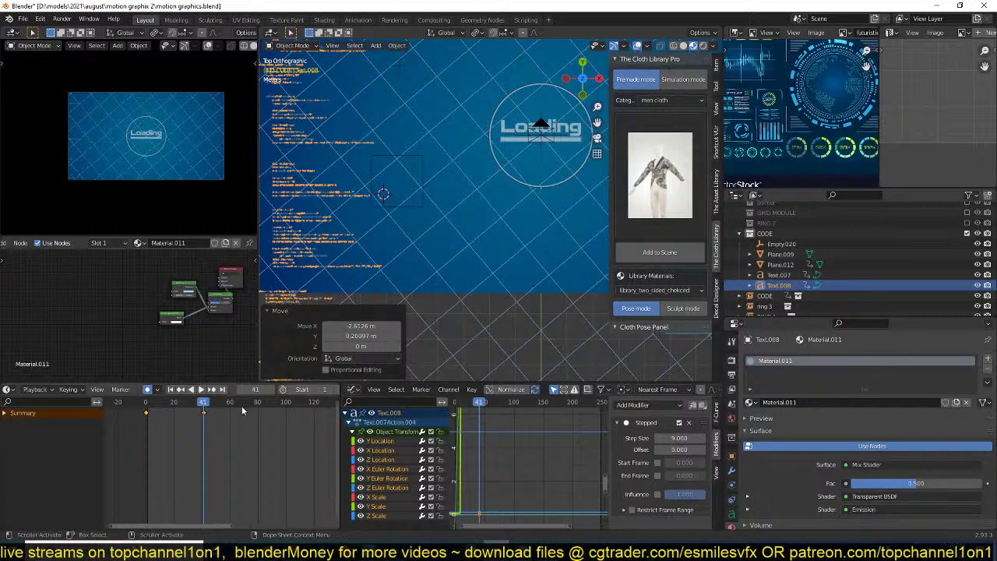
- Delete all keyframes of the duplicated code text and go to frame 0
{"action": "key", "text": "x"}
{"action": "left_click", "coordinate": [170, 424]}
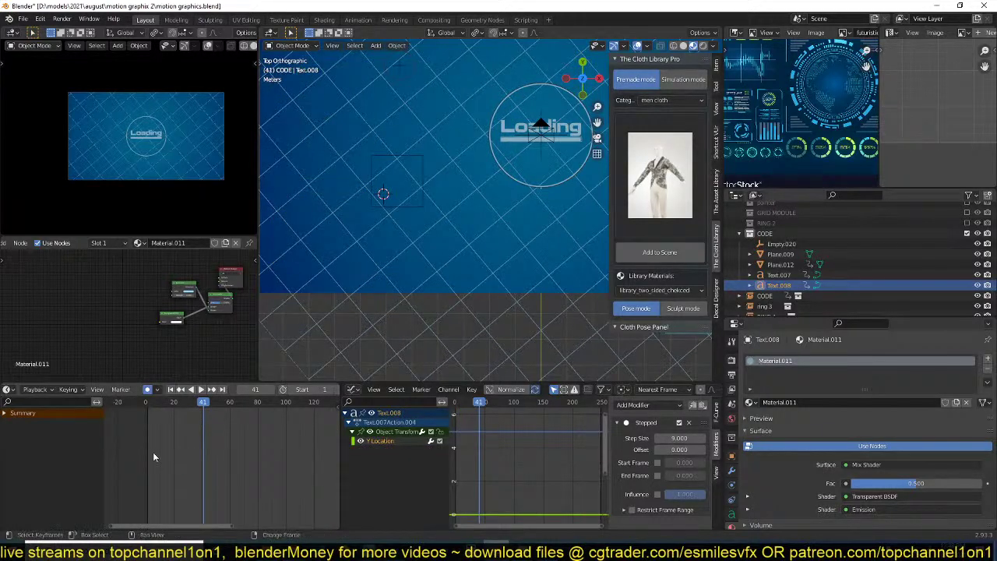
{"action": "left_click_drag", "start_coordinate": [153, 451], "coordinate": [147, 449]}
- Move the duplicated code text about 24.7 m up in Y onto the HUD background at frame 0
{"action": "scroll", "coordinate": [331, 314], "scroll_direction": "down", "scroll_amount": 6}
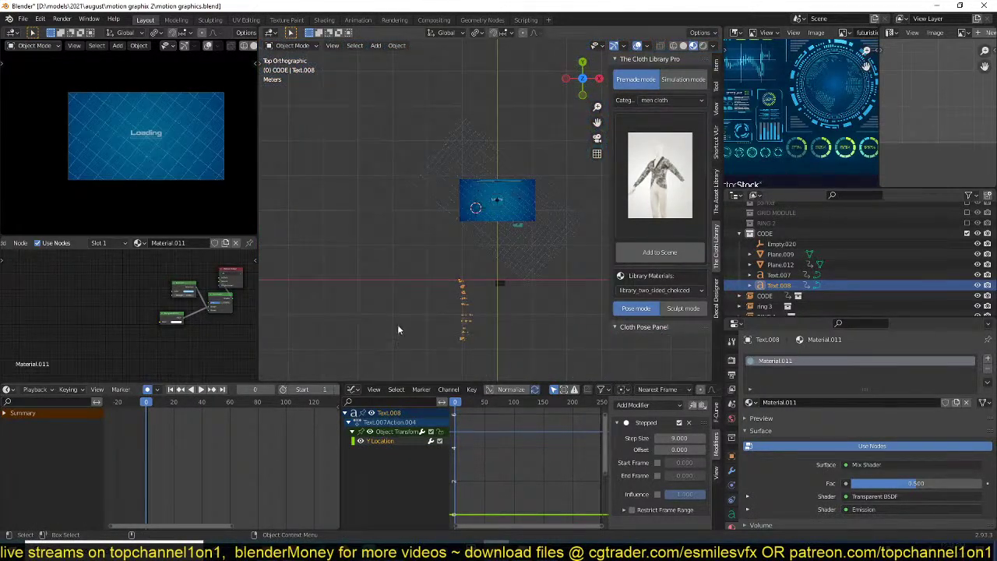
{"action": "scroll", "coordinate": [418, 335], "scroll_direction": "up", "scroll_amount": 3}
{"action": "key", "text": "g"}
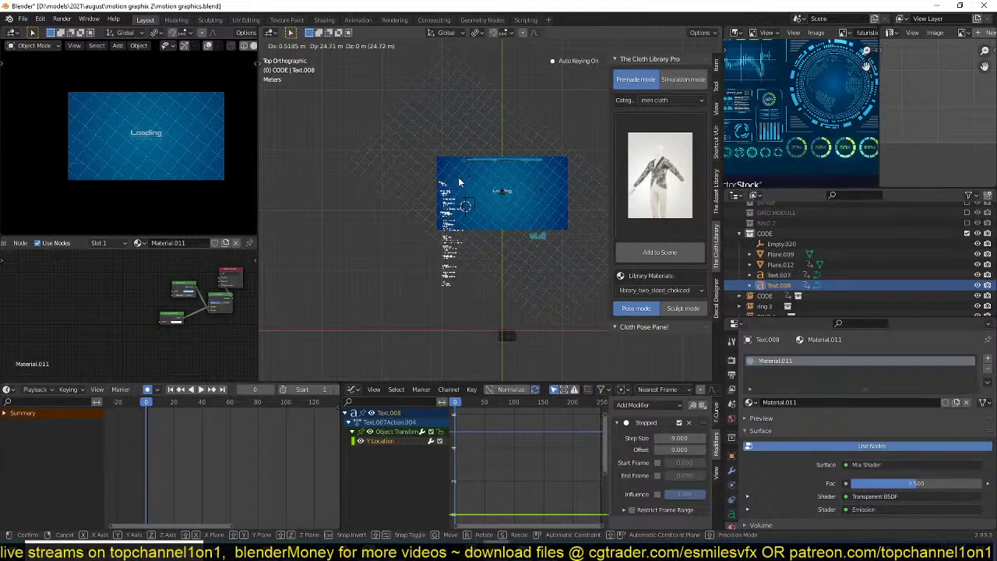
{"action": "left_click", "coordinate": [458, 249]}
{"action": "scroll", "coordinate": [458, 248], "scroll_direction": "up", "scroll_amount": 2}
{"action": "middle_click_drag", "start_coordinate": [441, 217], "coordinate": [439, 241], "text": "shift"}
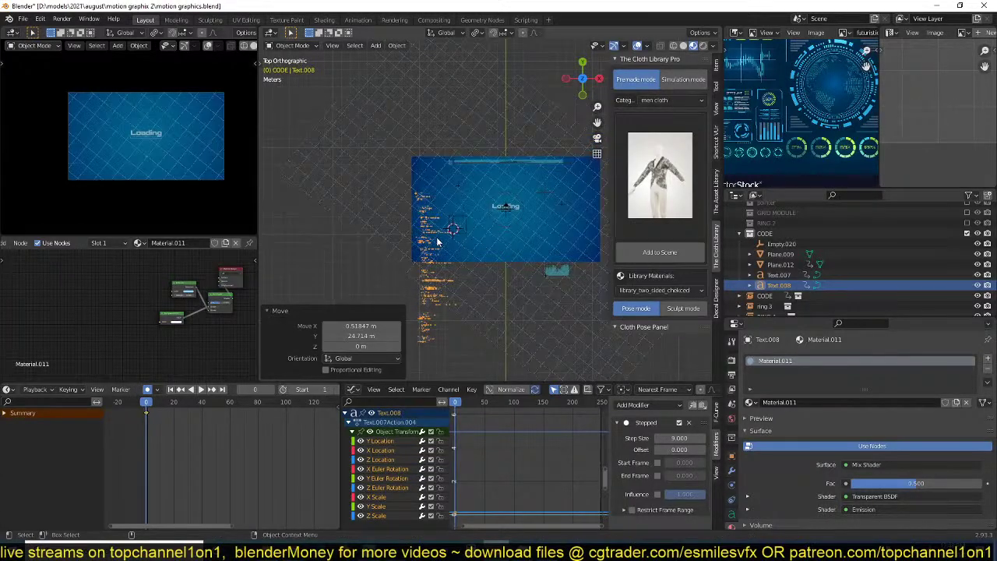
- Shift the duplicated code text about 5.7 m up along Y and about 2.8 m along X at frame 0
{"action": "key", "text": "g"}
{"action": "key", "text": "y"}
{"action": "left_click", "coordinate": [469, 242]}
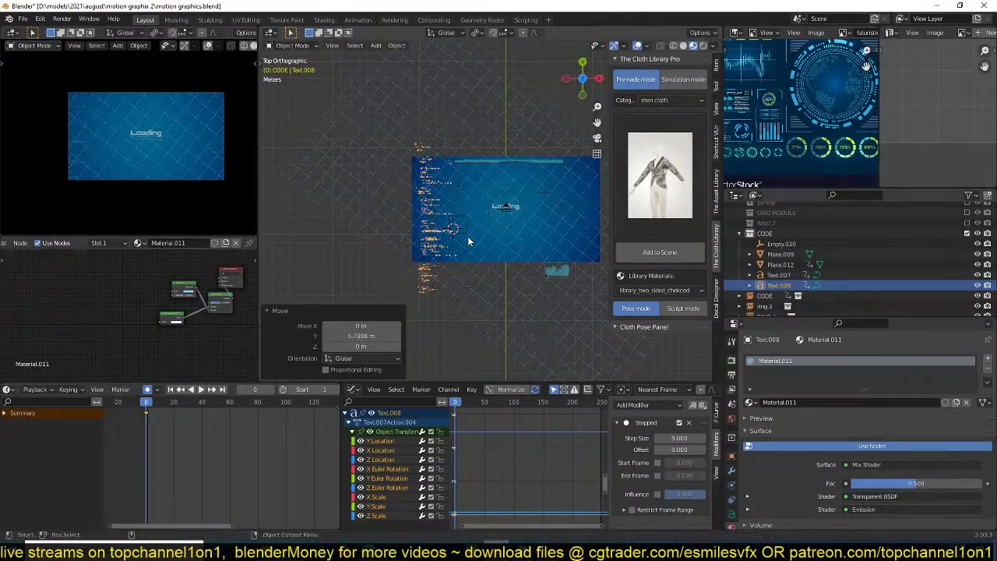
{"action": "key", "text": "g"}
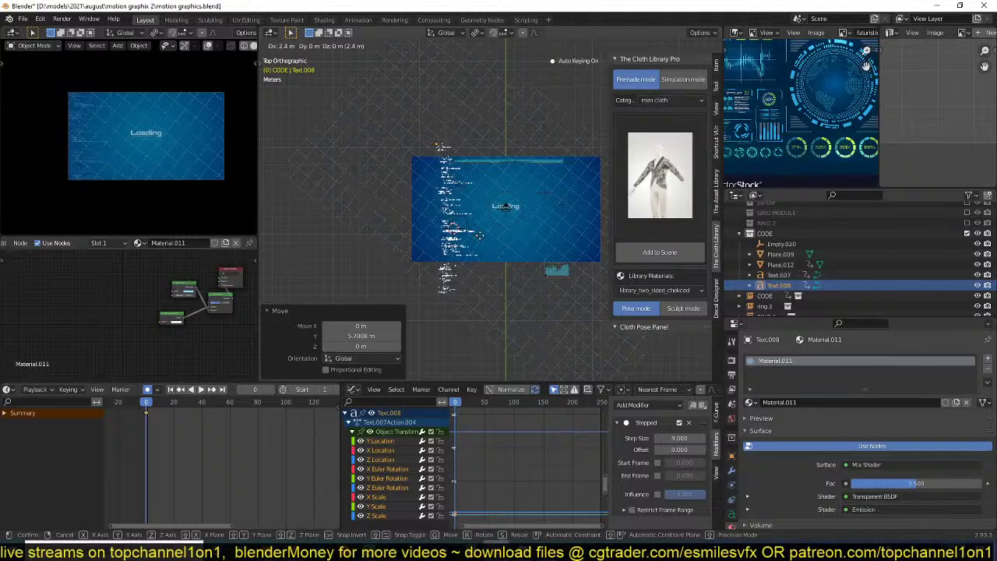
{"action": "left_click", "coordinate": [505, 207]}
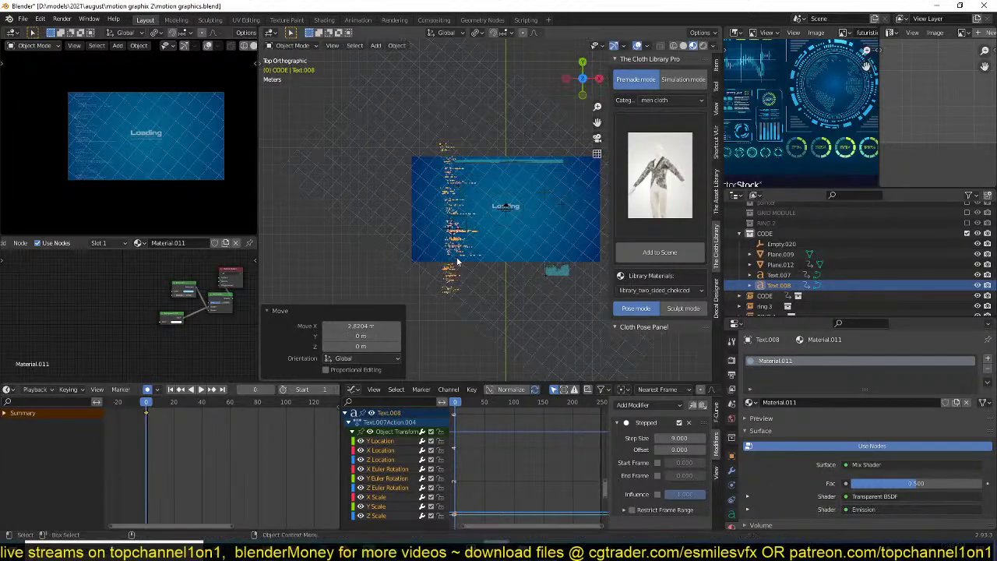
- Keyframe the duplicated code text at frame 54 about 3.7 m further up along Y
{"action": "scroll", "coordinate": [506, 207], "scroll_direction": "up", "scroll_amount": 1}
{"action": "left_click", "coordinate": [222, 417]}
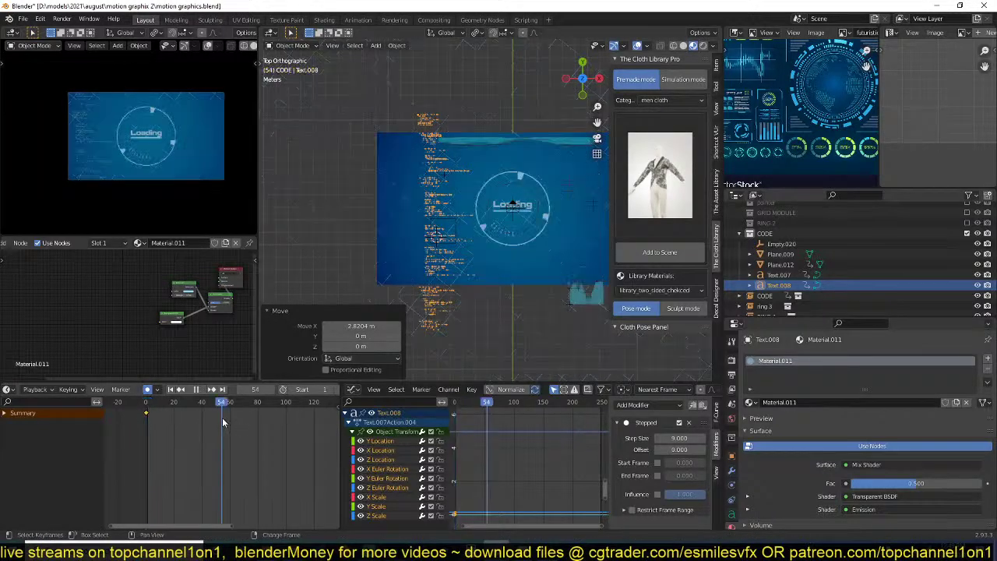
{"action": "key", "text": "g"}
{"action": "key", "text": "y"}
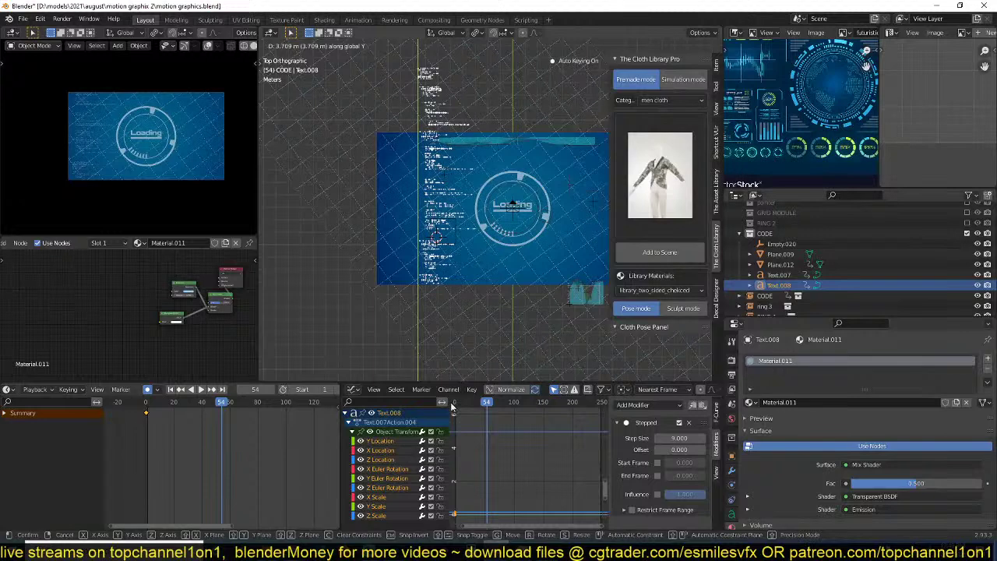
{"action": "left_click", "coordinate": [513, 201]}
- Isolate the duplicated text's Y Location curve in the Graph Editor by hiding all its other curves
{"action": "left_click", "coordinate": [387, 453]}
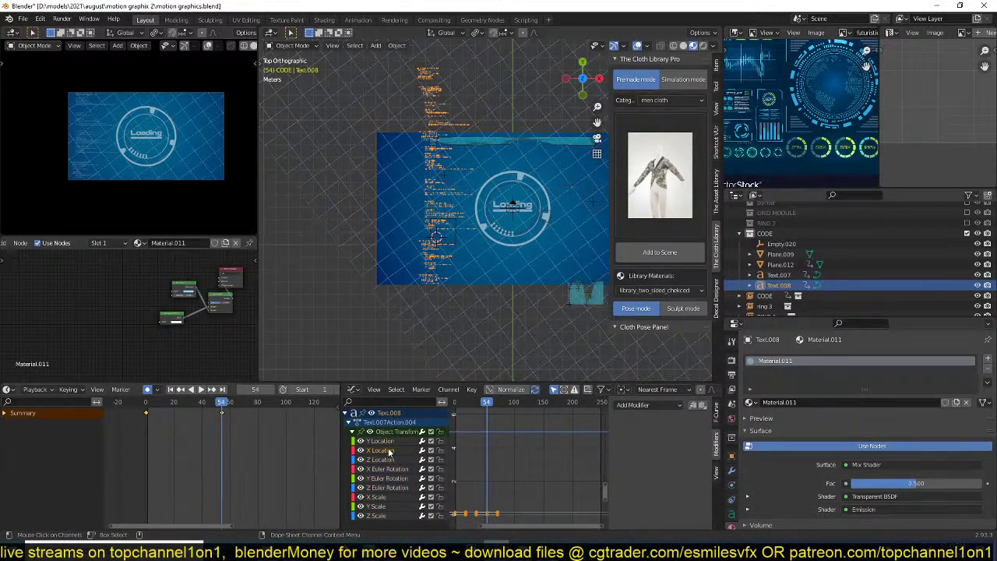
{"action": "key", "text": "Home"}
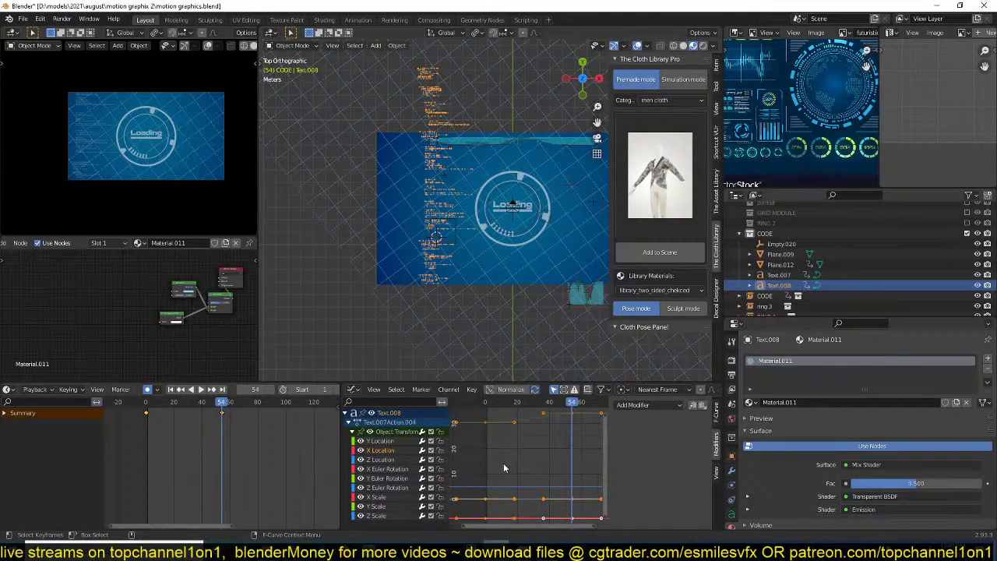
{"action": "left_click", "coordinate": [395, 445]}
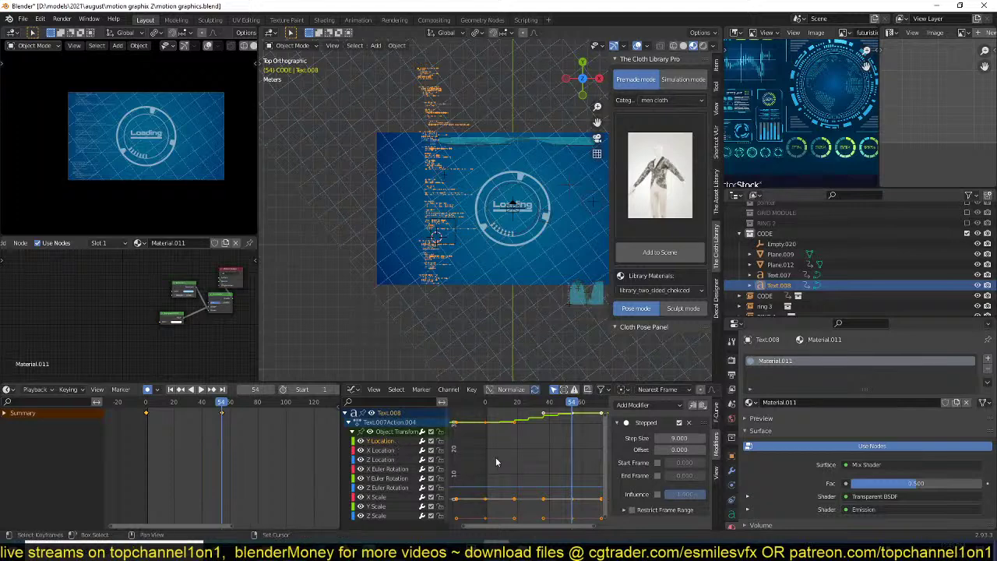
{"action": "key", "text": "shift+h"}
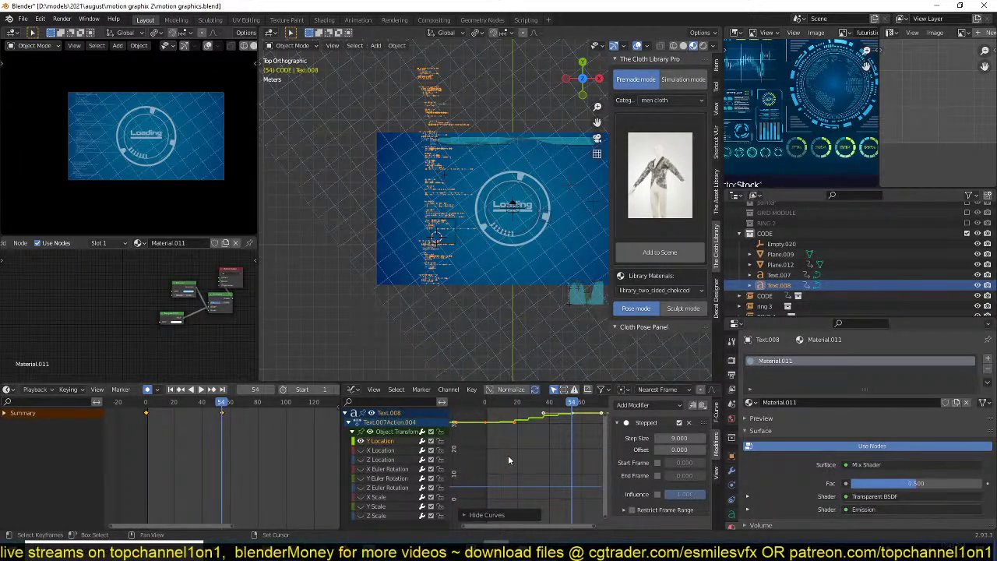
{"action": "scroll", "coordinate": [543, 445], "scroll_direction": "down", "scroll_amount": 5}
{"action": "middle_click_drag", "start_coordinate": [535, 447], "coordinate": [484, 482]}
- Maximize the Graph Editor and set the Y Location keyframes' handle type to Vector
{"action": "key", "text": "ctrl+space"}
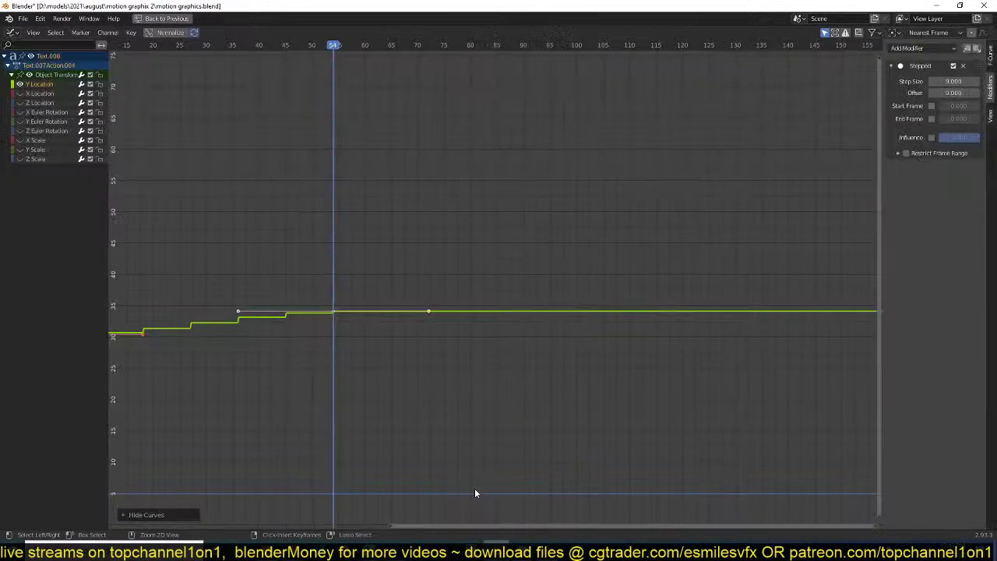
{"action": "key", "text": "v"}
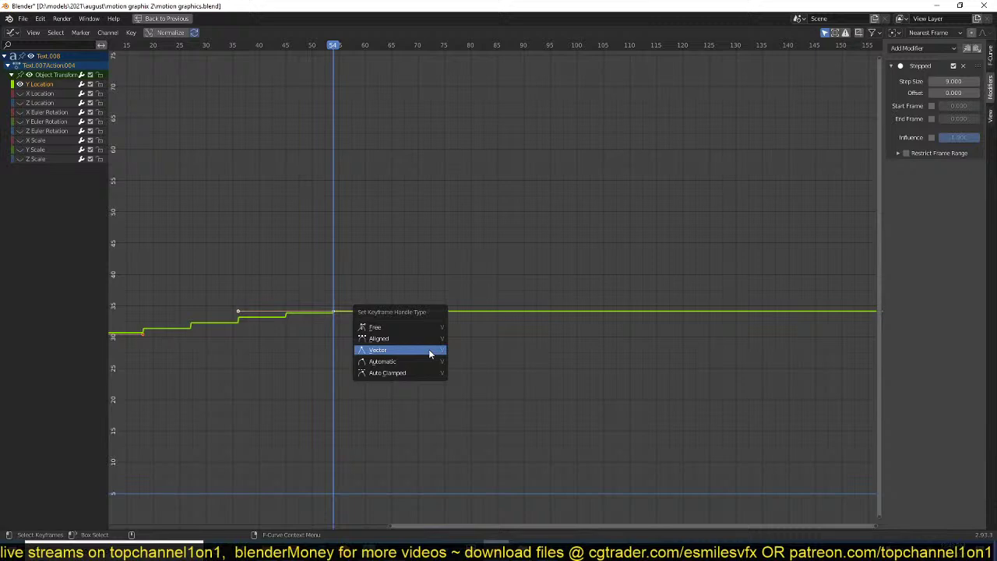
{"action": "left_click", "coordinate": [430, 351]}
- Move the duplicated text's end Y Location keyframe out to about frame 250 and up to a much higher value, keeping the stepped climb
{"action": "left_click", "coordinate": [343, 308]}
{"action": "left_click", "coordinate": [343, 311]}
{"action": "scroll", "coordinate": [426, 335], "scroll_direction": "down", "scroll_amount": 4}
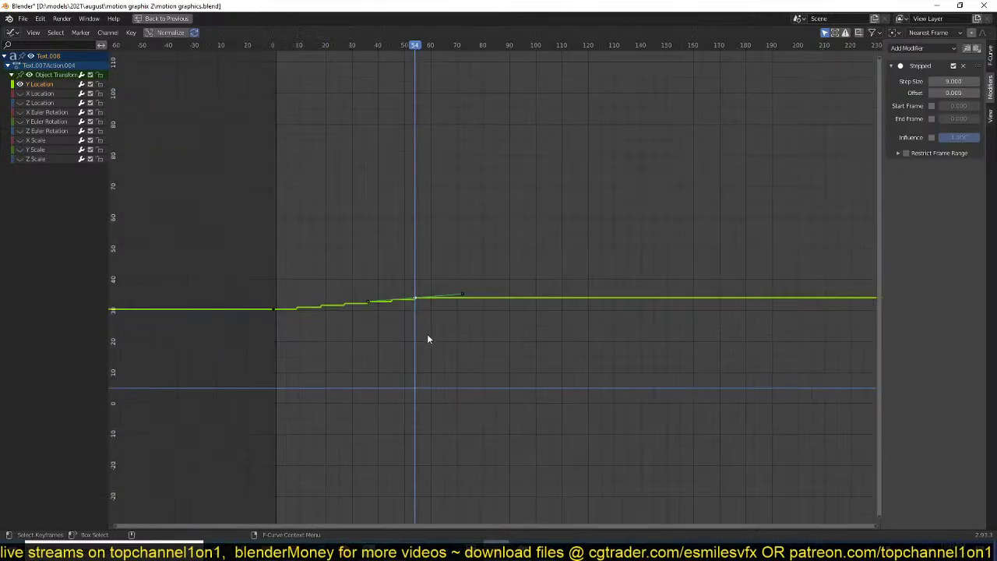
{"action": "key", "text": "g"}
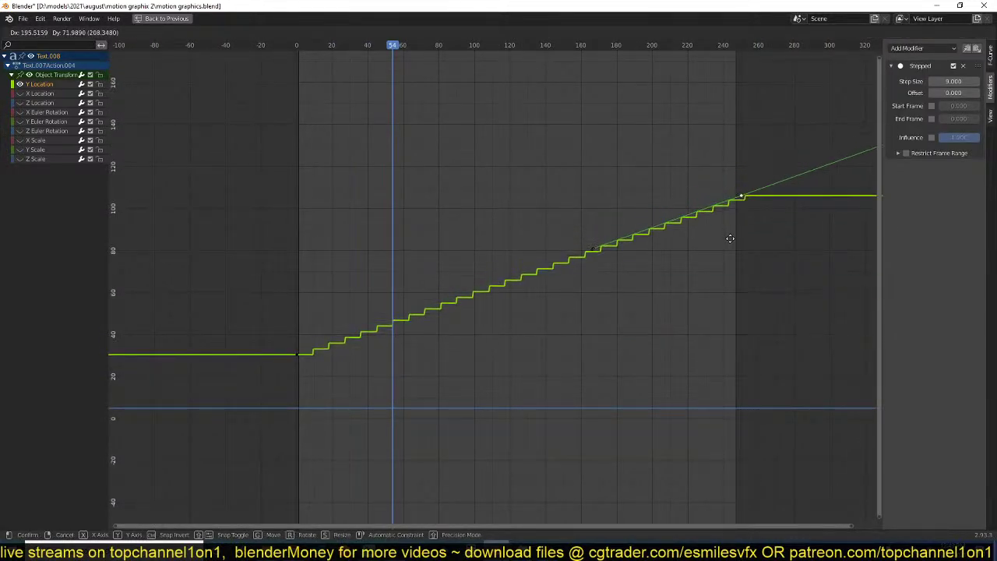
{"action": "left_click", "coordinate": [726, 257]}
{"action": "key", "text": "ctrl+space"}
- Play back the animation to check the duplicated code text's scrolling speed and starting position
{"action": "key", "text": "space"}
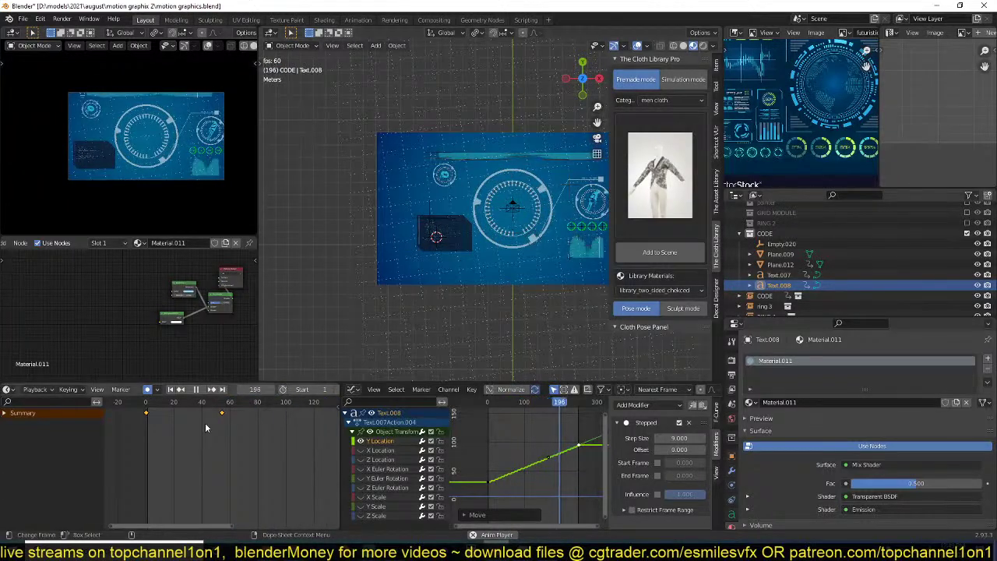
{"action": "key", "text": "space"}
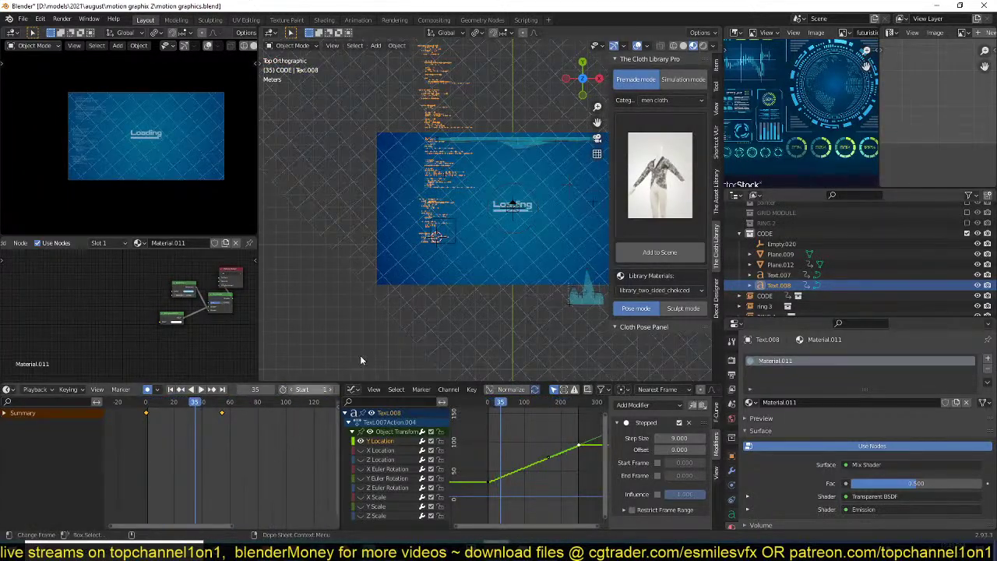
{"action": "key", "text": "space"}
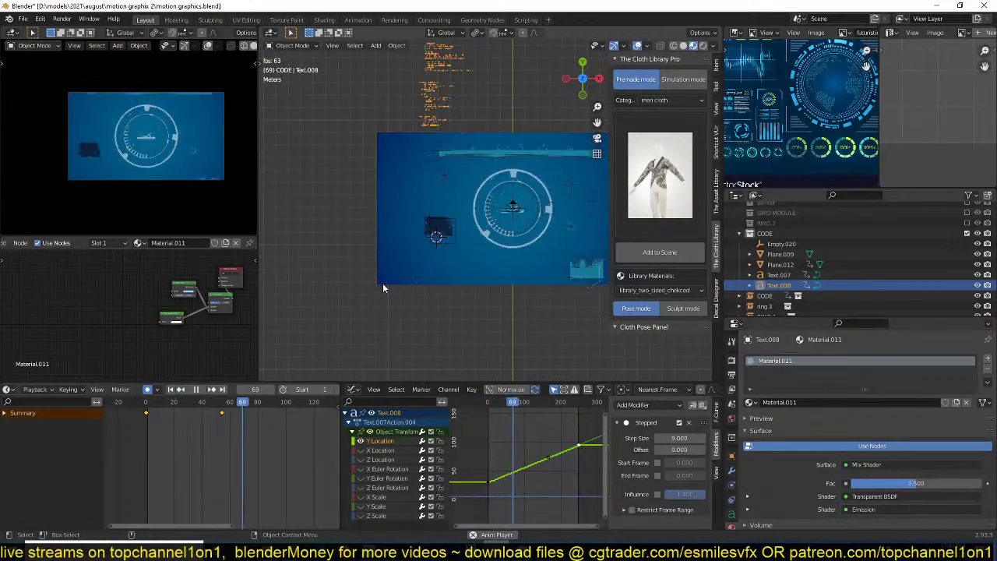
{"action": "key", "text": "space"}
{"action": "left_click_drag", "start_coordinate": [205, 402], "coordinate": [131, 431]}
{"action": "key", "text": "space"}
{"action": "key", "text": "space"}
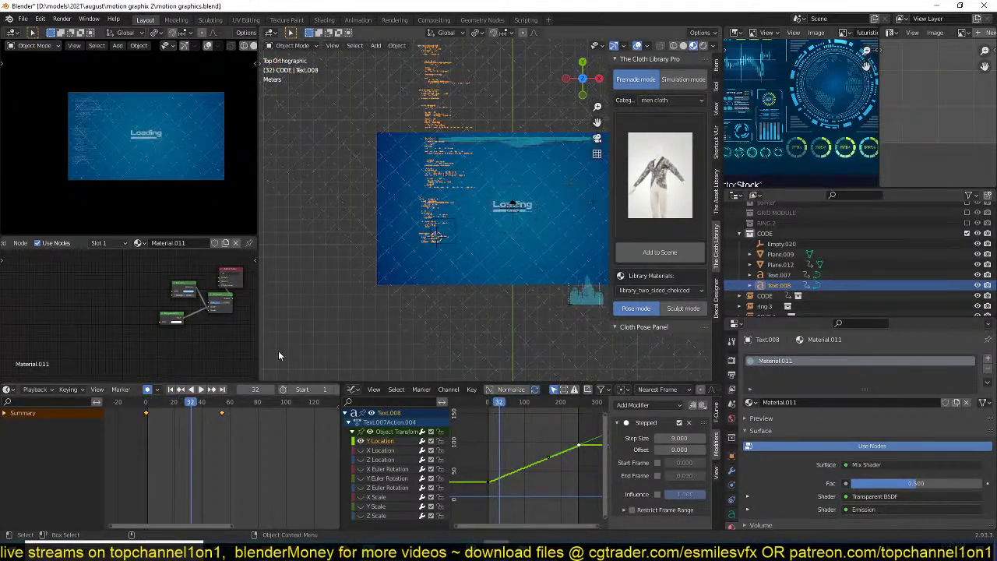
- At frame 0, move the duplicated code text down along Y until it starts just below the background
{"action": "left_click_drag", "start_coordinate": [187, 403], "coordinate": [131, 429]}
{"action": "key", "text": "g"}
{"action": "key", "text": "y"}
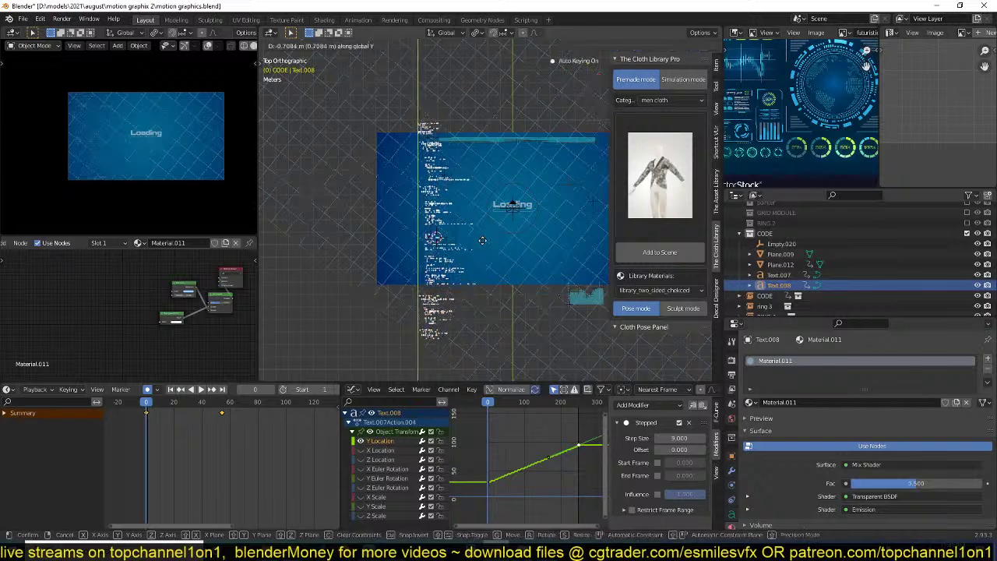
{"action": "left_click", "coordinate": [454, 94]}
{"action": "left_click", "coordinate": [449, 101]}
- Replay the animation from frame 0 to find where the code text leaves the background
{"action": "key", "text": "space"}
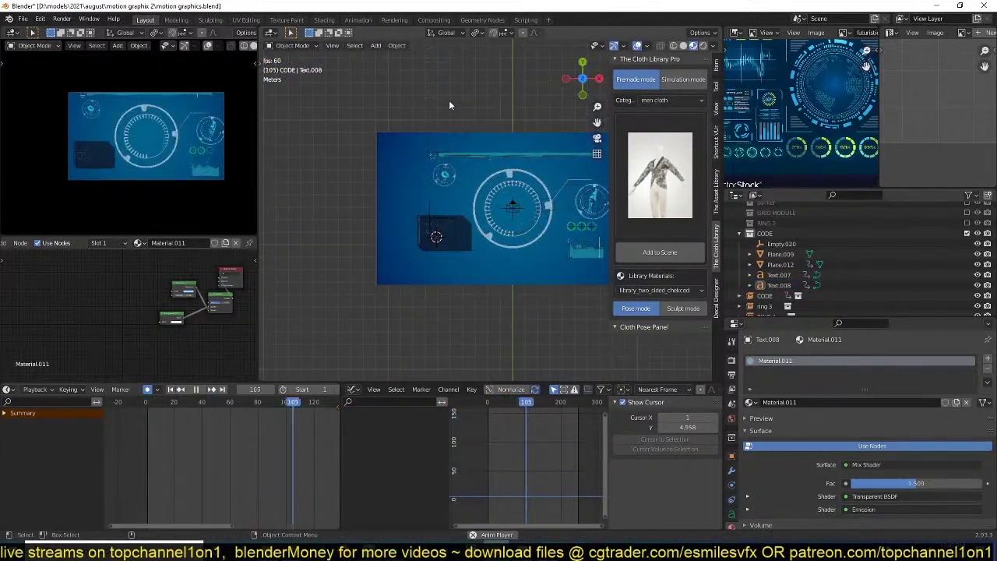
{"action": "key", "text": "space"}
{"action": "left_click", "coordinate": [143, 426]}
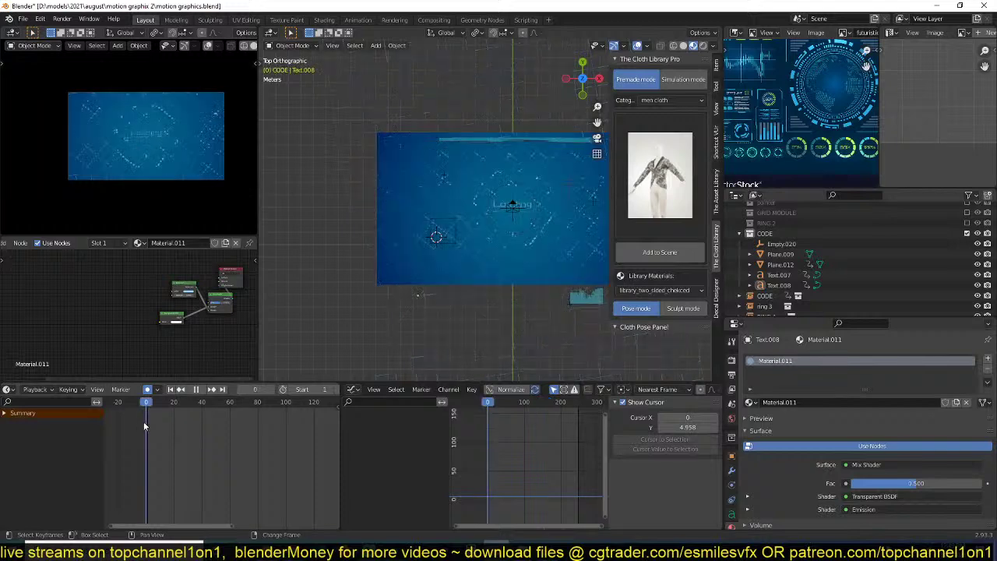
{"action": "key", "text": "space"}
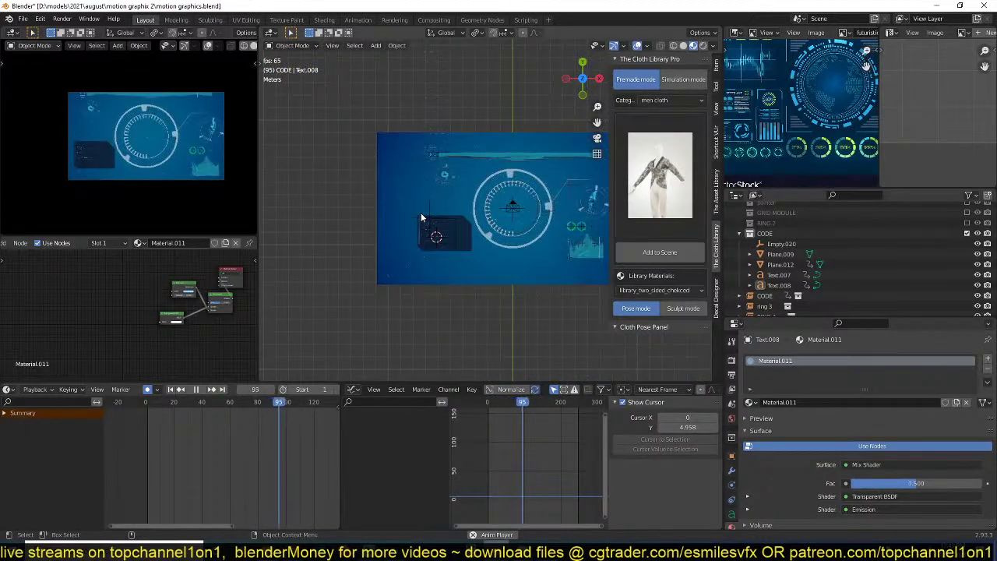
- Nudge the duplicated text's starting Y Location keyframe slightly, and keyframe the text at its current position at frame 105
{"action": "left_click", "coordinate": [430, 93]}
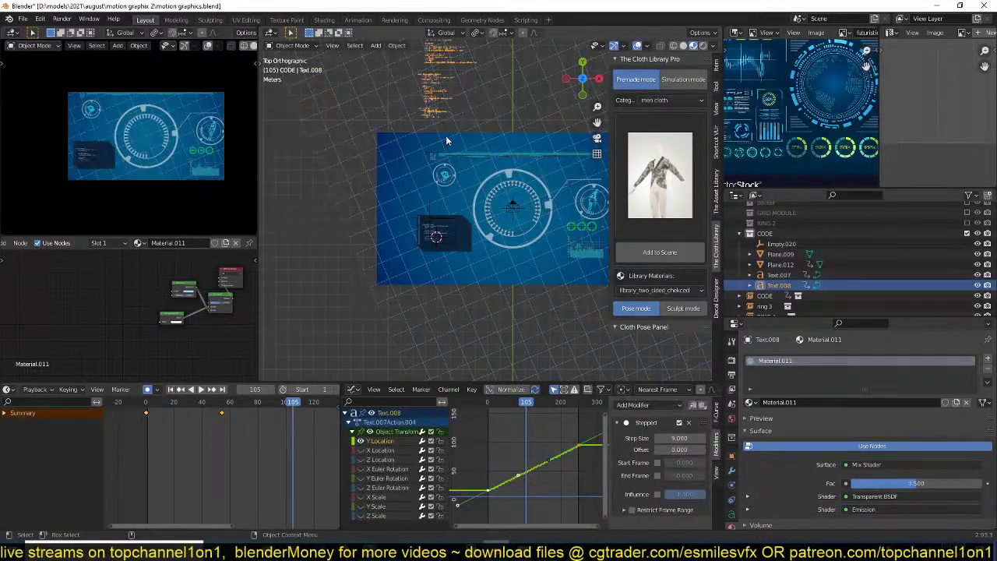
{"action": "key", "text": "g"}
{"action": "left_click", "coordinate": [525, 441]}
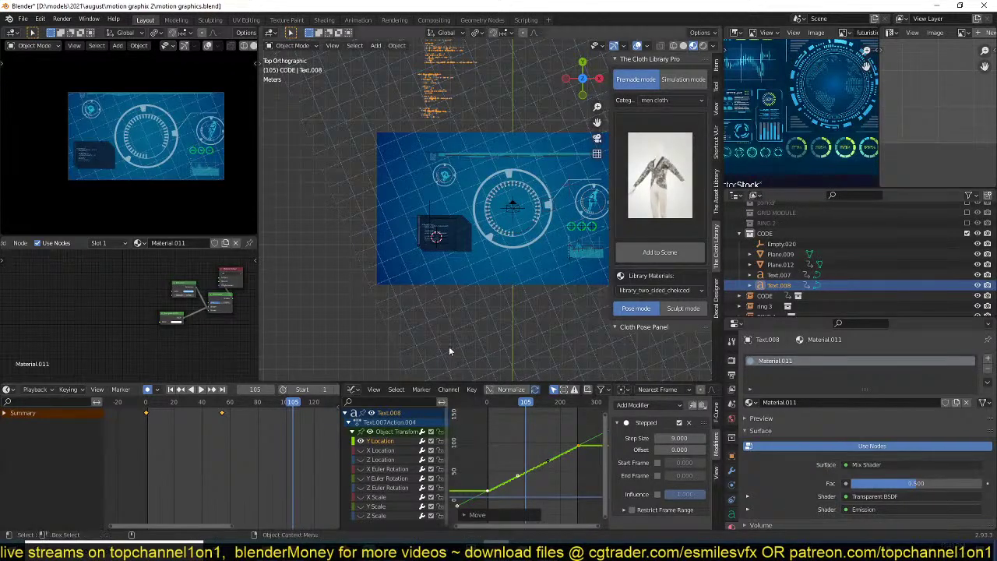
{"action": "key", "text": "g"}
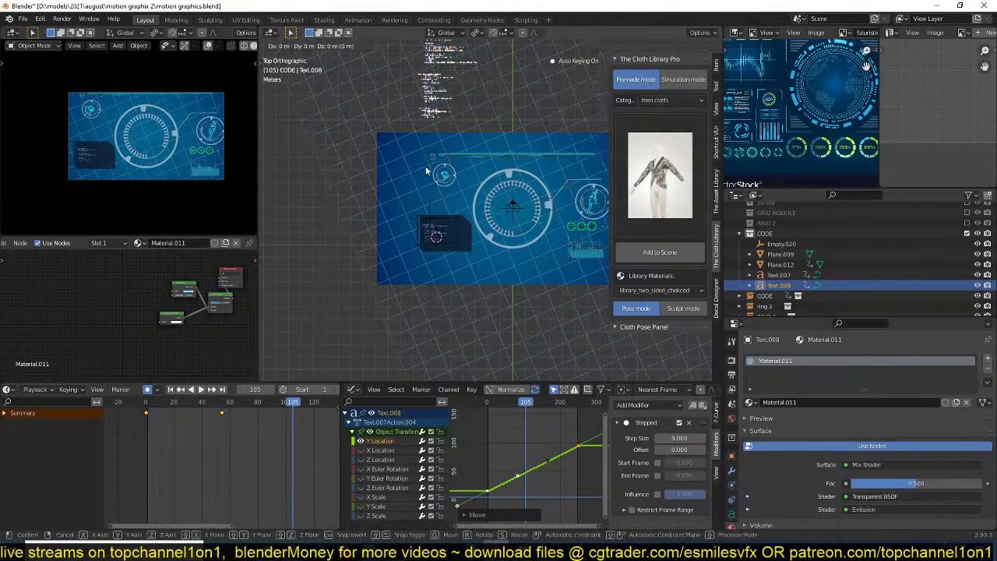
{"action": "left_click", "coordinate": [466, 272]}
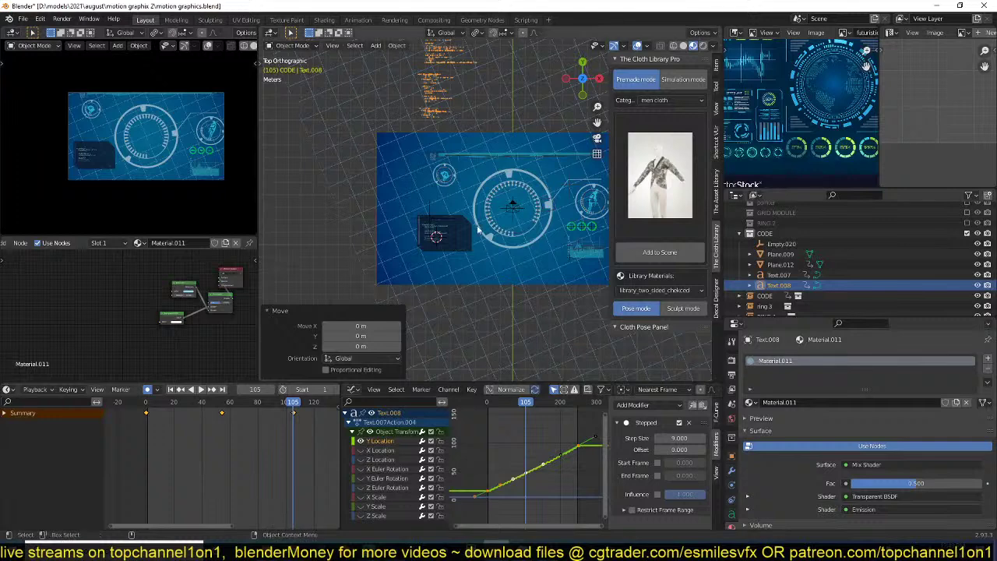
- At frame 106, move the duplicated code text -29.963 m along Y and set its Y Location keyframe handles to Vector
{"action": "key", "text": "Right"}
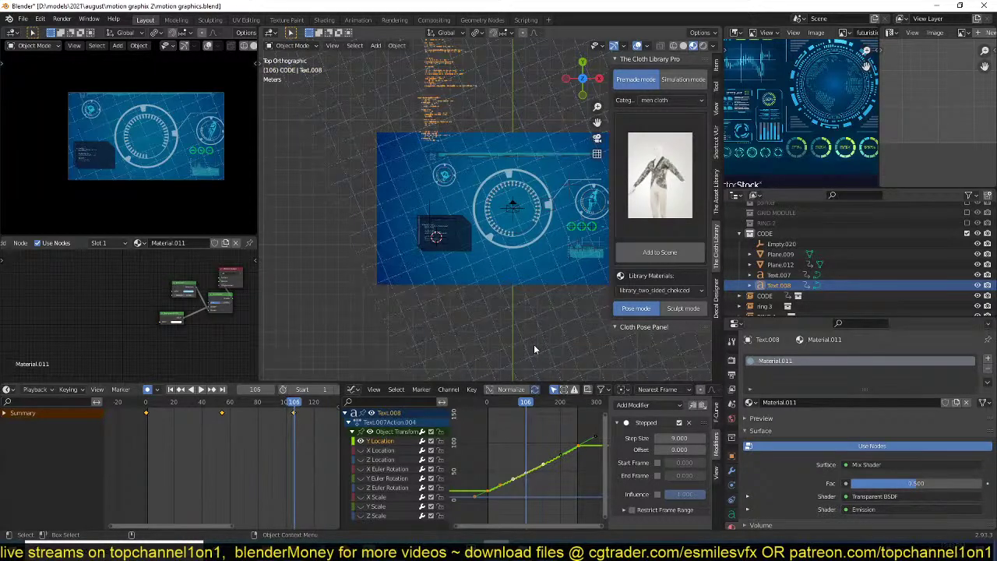
{"action": "key", "text": "g"}
{"action": "key", "text": "y"}
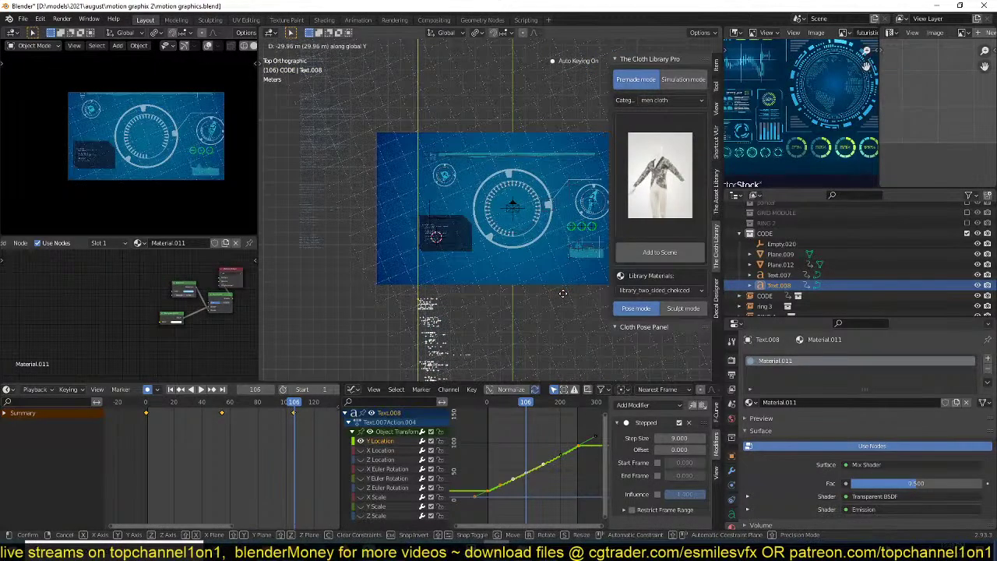
{"action": "left_click", "coordinate": [565, 308]}
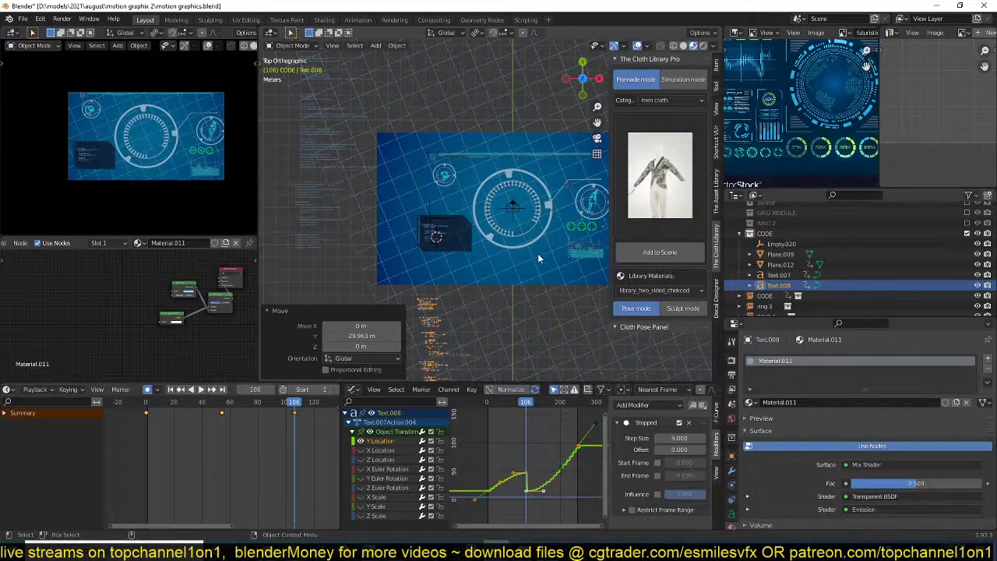
{"action": "key", "text": "v"}
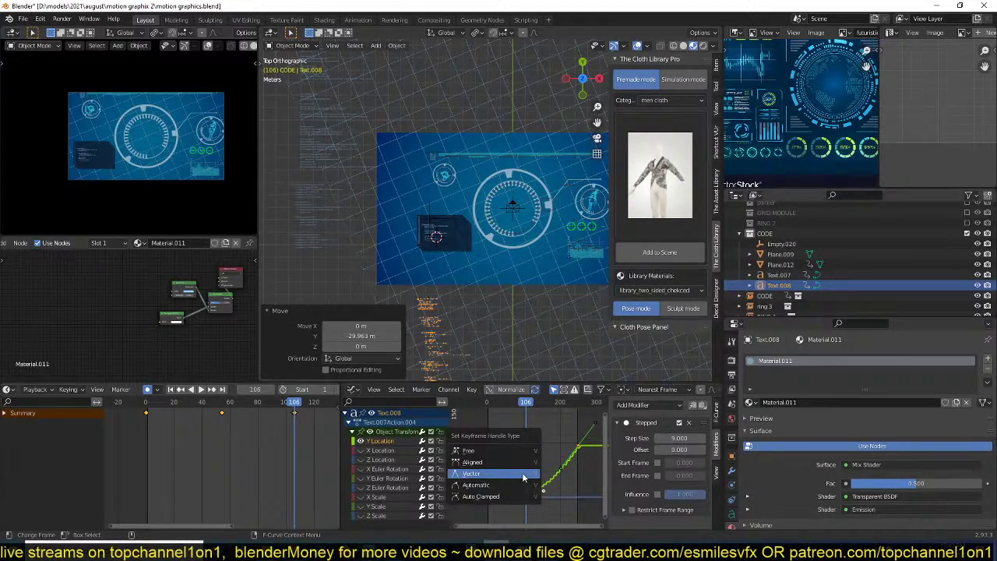
{"action": "left_click", "coordinate": [522, 475]}
- Check the code text's restarted scroll in playback and in the enlarged camera view, and save the file
{"action": "key", "text": "space"}
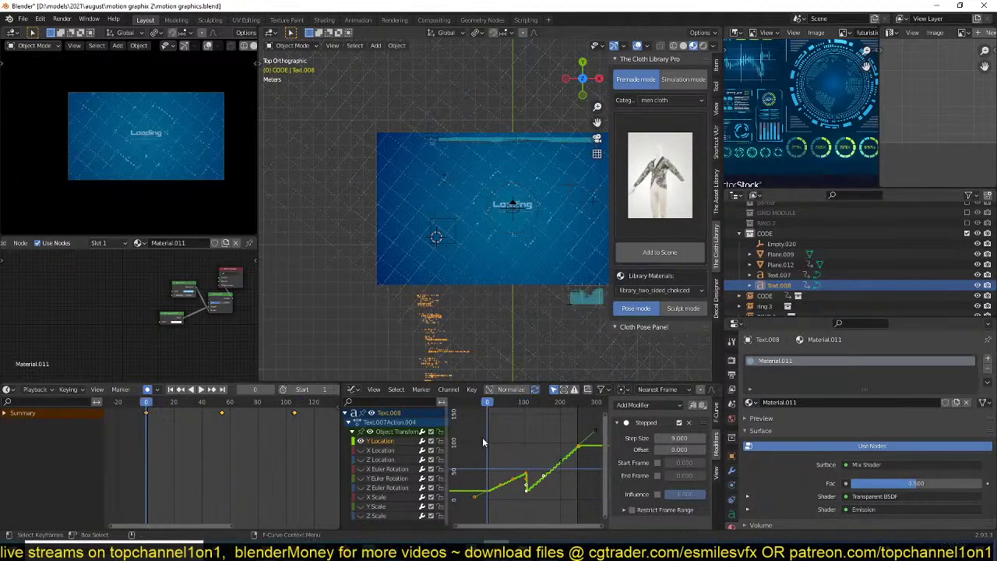
{"action": "left_click", "coordinate": [456, 167]}
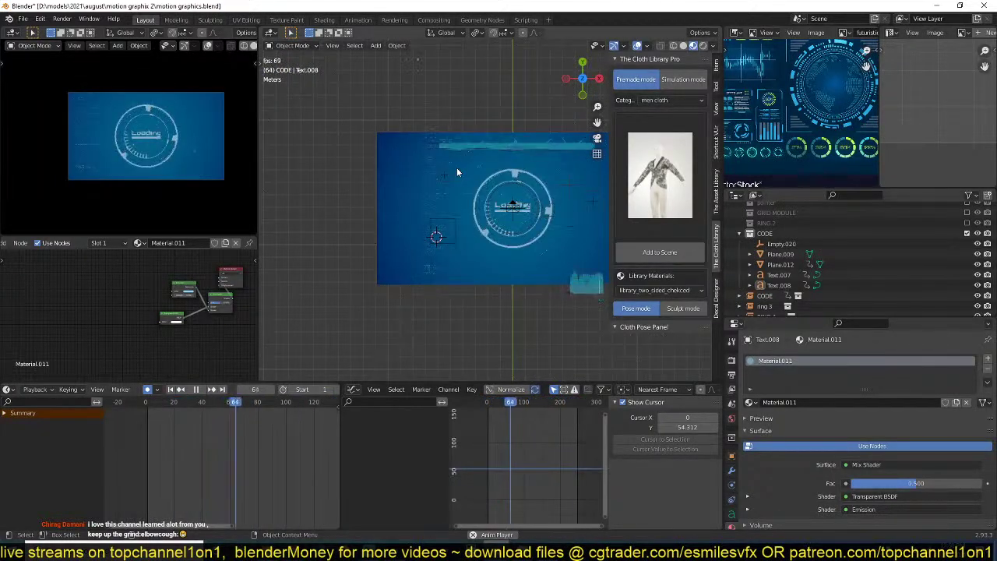
{"action": "key", "text": "space"}
{"action": "key", "text": "ctrl+s"}
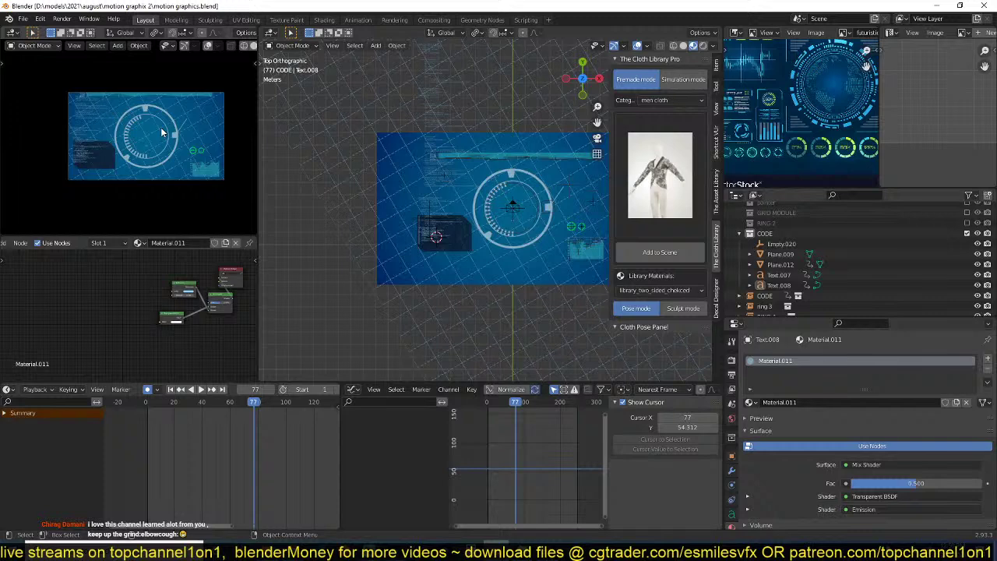
{"action": "key", "text": "ctrl+space"}
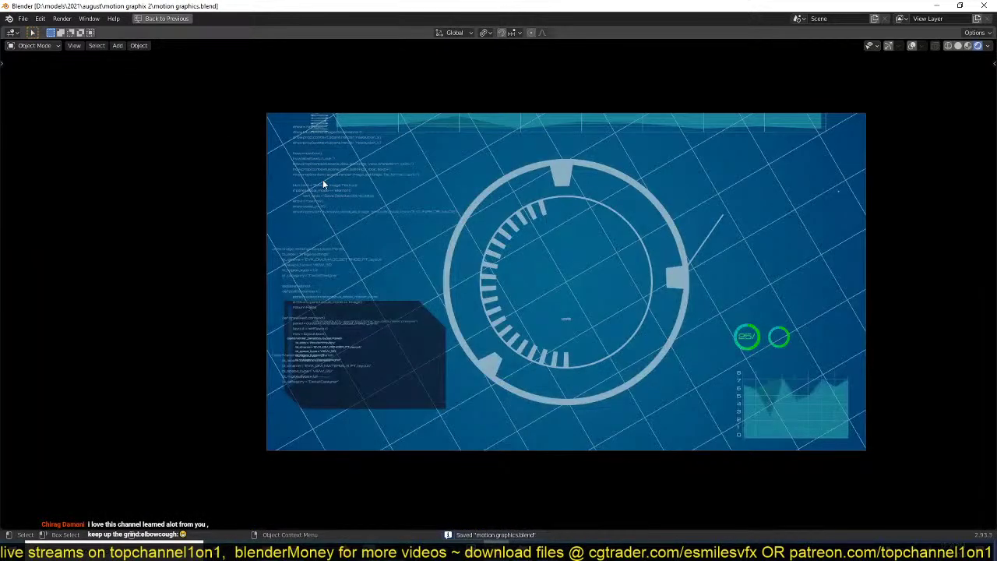
{"action": "key", "text": "ctrl+space"}
- Insert a Hue Saturation Value node after the background plane's ColorRamp and set its Value to about 0.11
{"action": "left_click", "coordinate": [396, 156]}
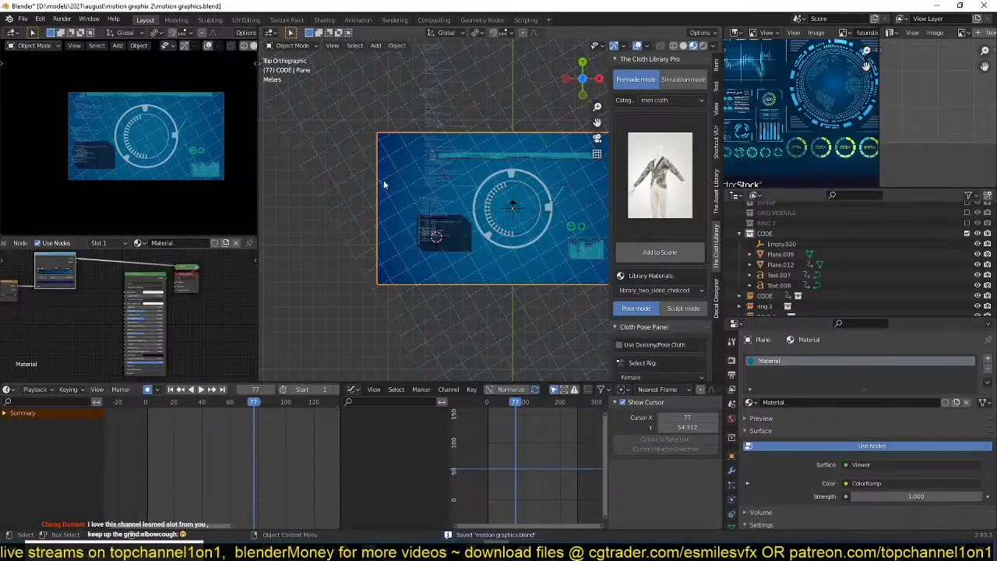
{"action": "scroll", "coordinate": [120, 282], "scroll_direction": "up", "scroll_amount": 2}
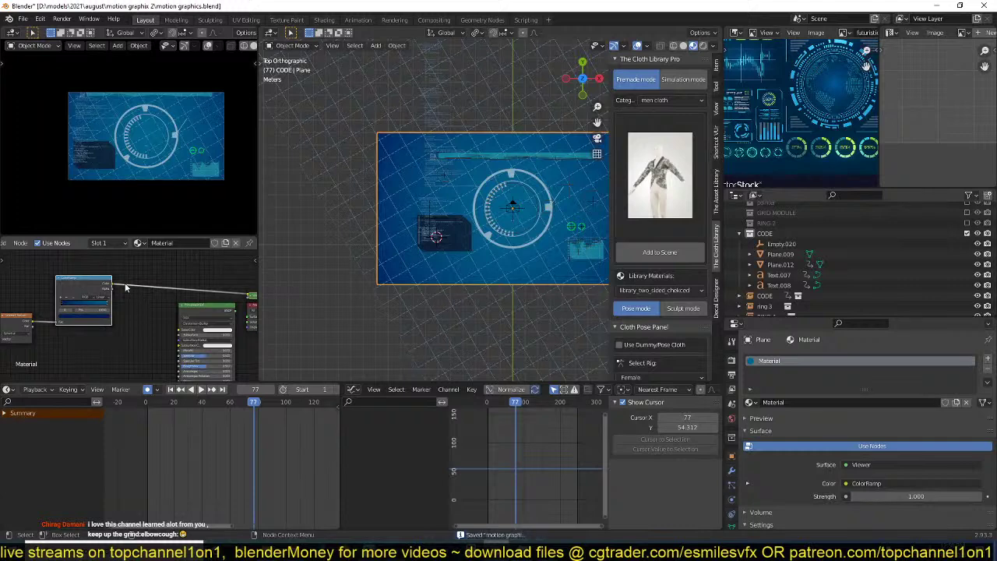
{"action": "scroll", "coordinate": [195, 282], "scroll_direction": "up", "scroll_amount": 1}
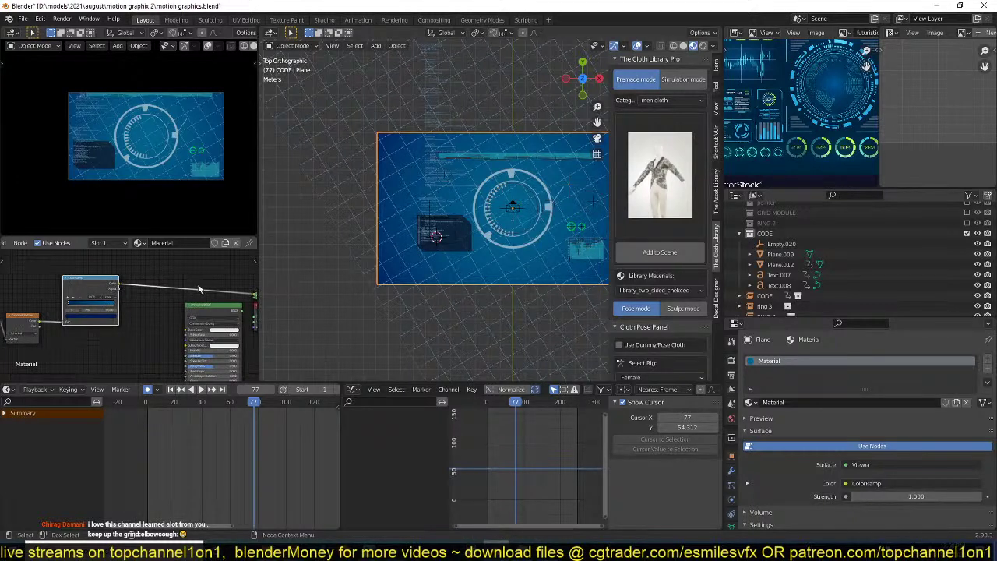
{"action": "key", "text": "shift+a"}
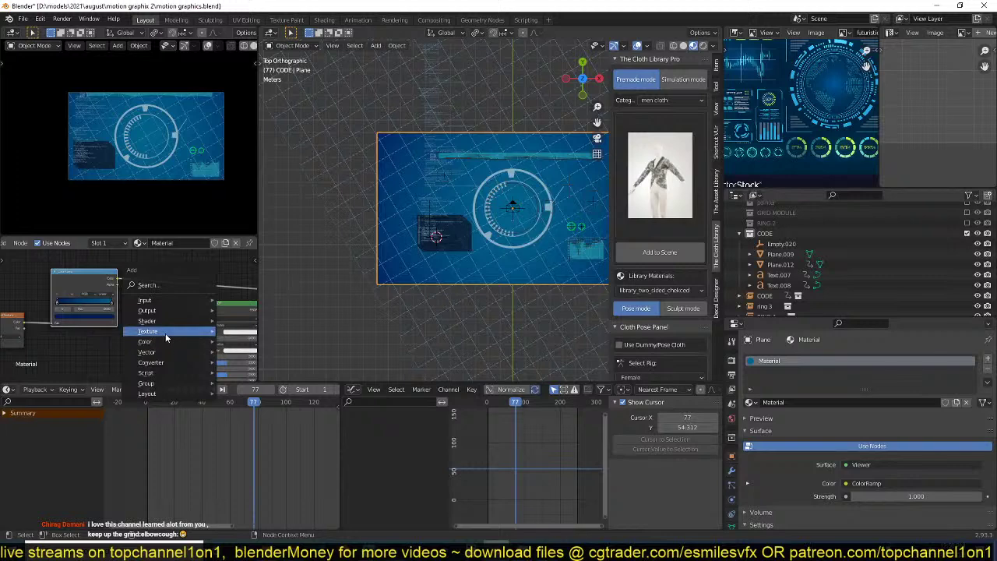
{"action": "mouse_move", "coordinate": [166, 342]}
{"action": "left_click", "coordinate": [251, 363]}
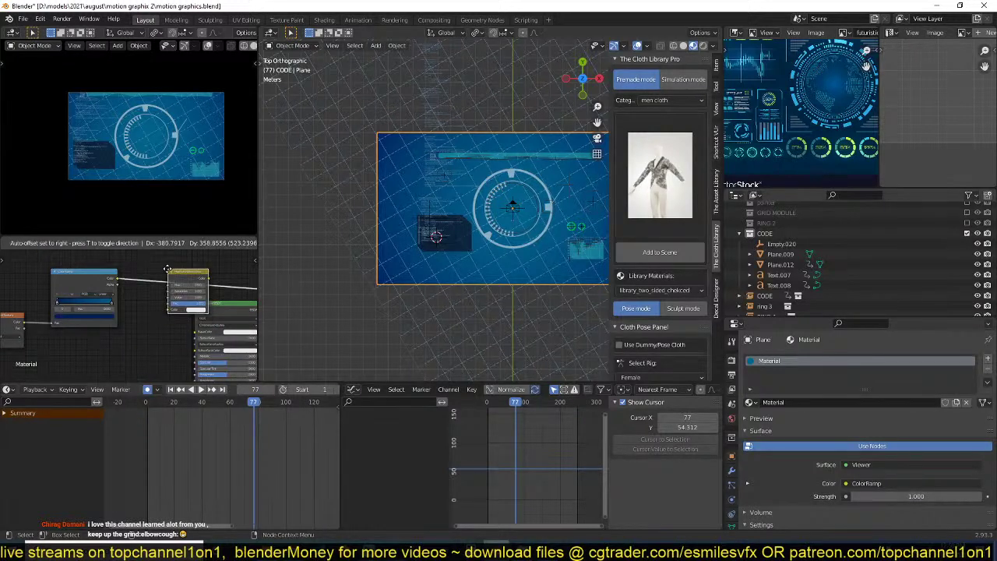
{"action": "left_click", "coordinate": [199, 331]}
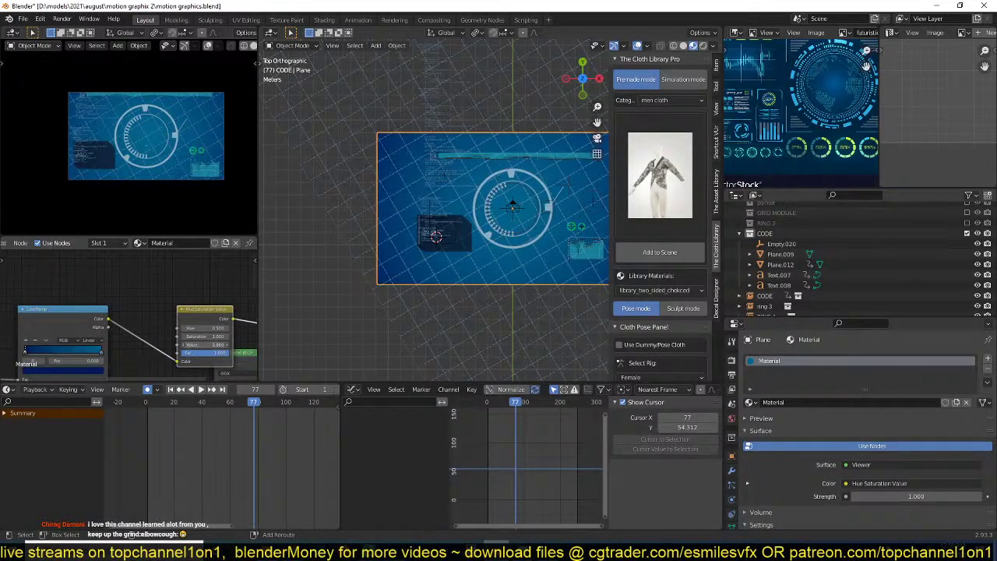
{"action": "left_click_drag", "start_coordinate": [205, 345], "coordinate": [156, 344]}
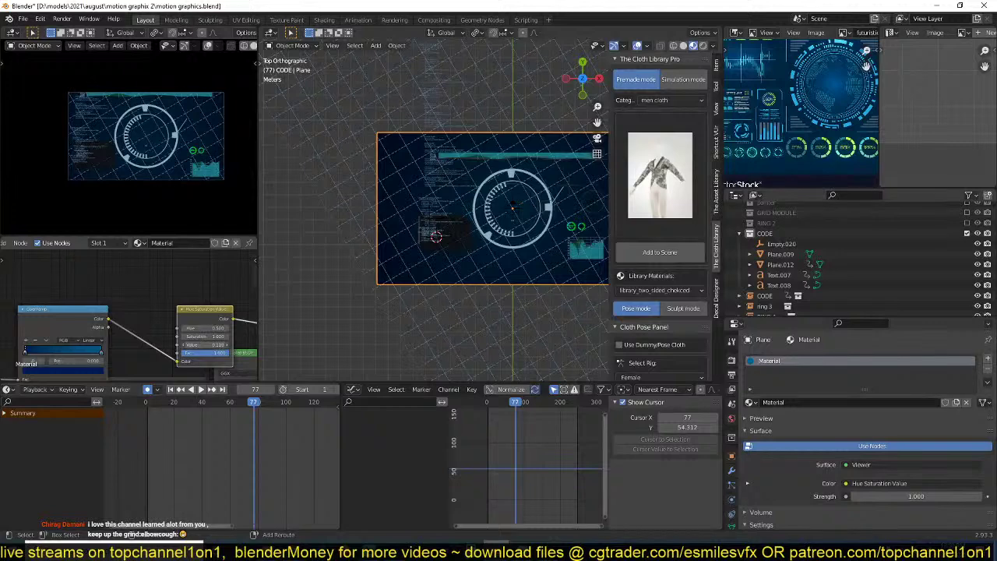
- Set the Emission strength of the grid plane's Material.001 to 0.070 and save the file
{"action": "left_click", "coordinate": [318, 115]}
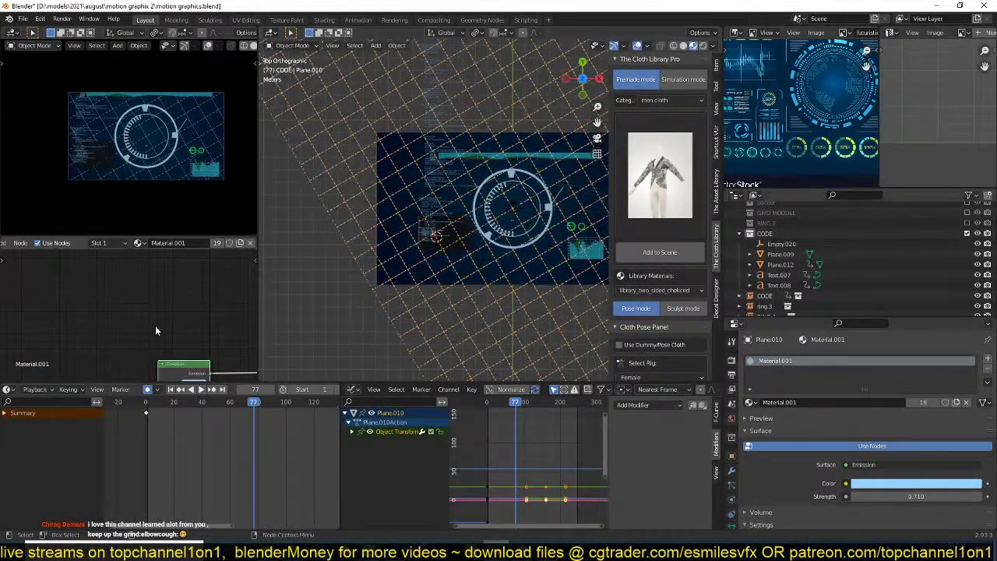
{"action": "middle_click_drag", "start_coordinate": [155, 326], "coordinate": [144, 288]}
{"action": "scroll", "coordinate": [154, 326], "scroll_direction": "up", "scroll_amount": 2}
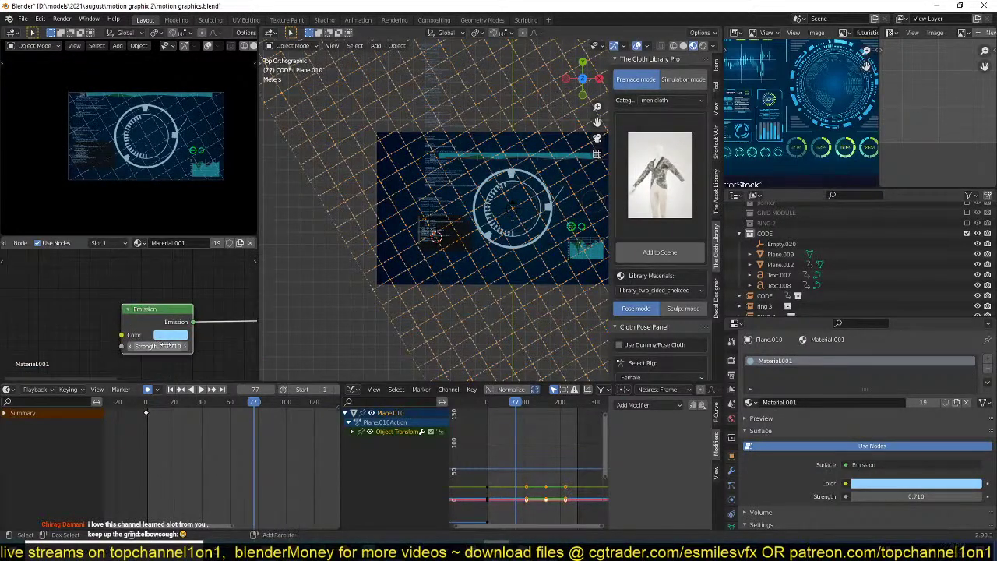
{"action": "mouse_move", "coordinate": [166, 345]}
{"action": "left_mouse_down"}
{"action": "mouse_move", "coordinate": [126, 345]}
{"action": "mouse_move", "coordinate": [152, 345]}
{"action": "left_mouse_up"}
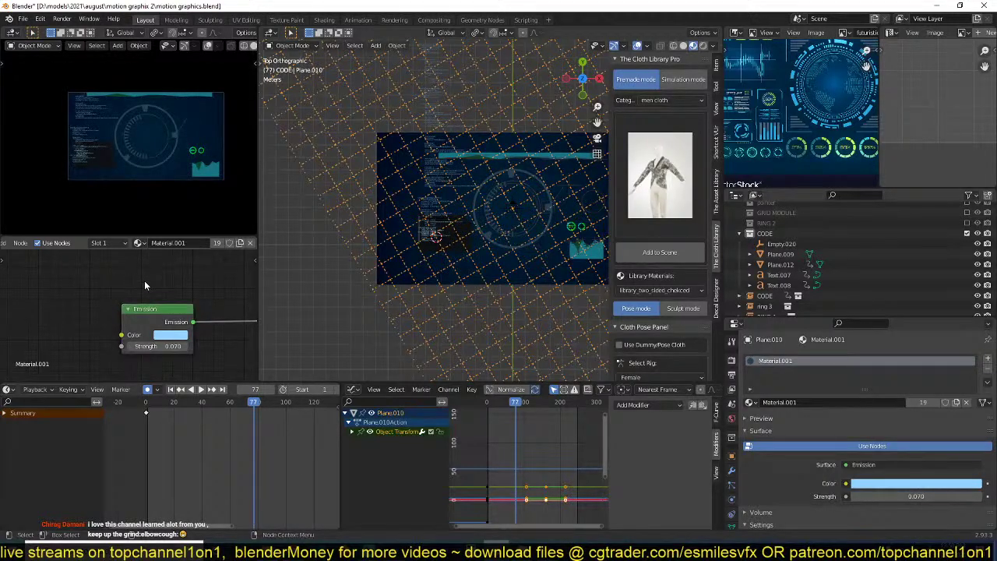
{"action": "key", "text": "ctrl+s"}
- Play back the animation to review the darkened HUD, and deselect the grid plane
{"action": "key", "text": "space"}
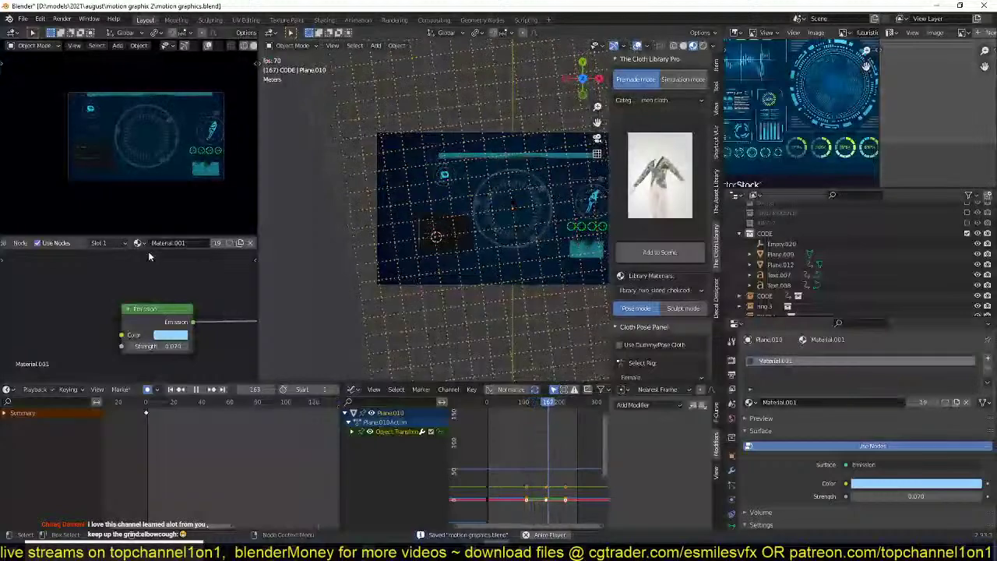
{"action": "key", "text": "space"}
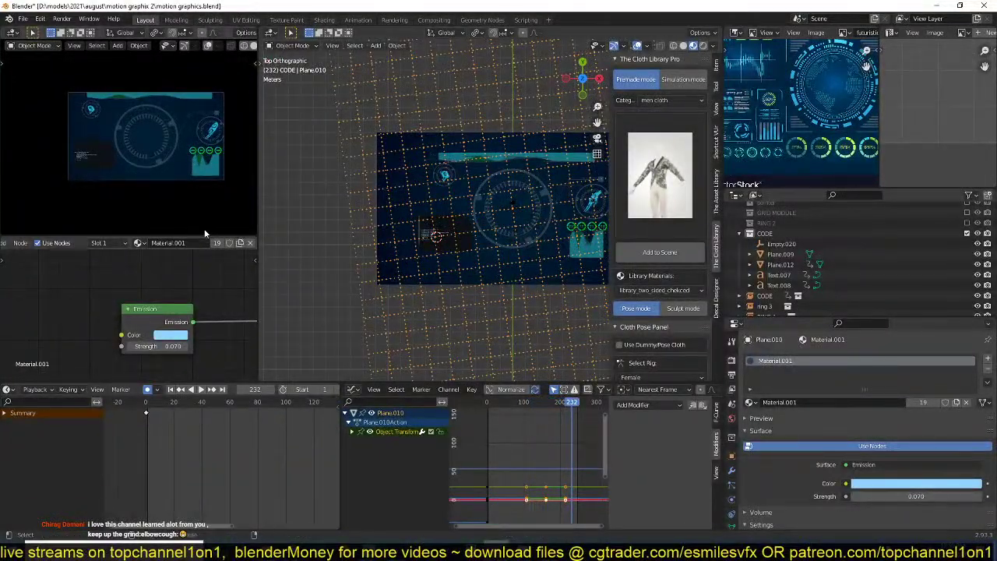
{"action": "left_click", "coordinate": [204, 230]}
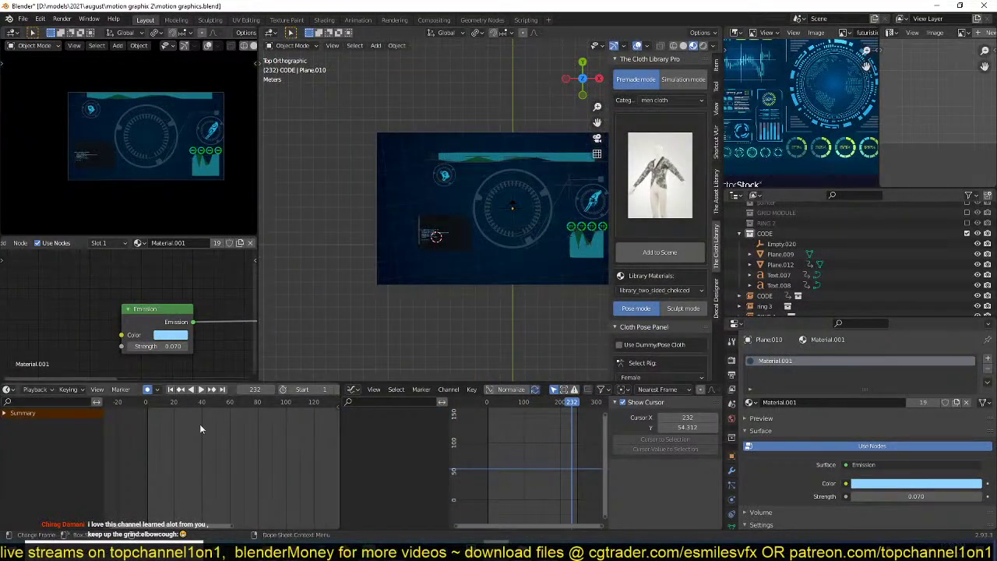
- Review the animation in playback, including the enlarged camera view, and save the file
{"action": "key", "text": "space"}
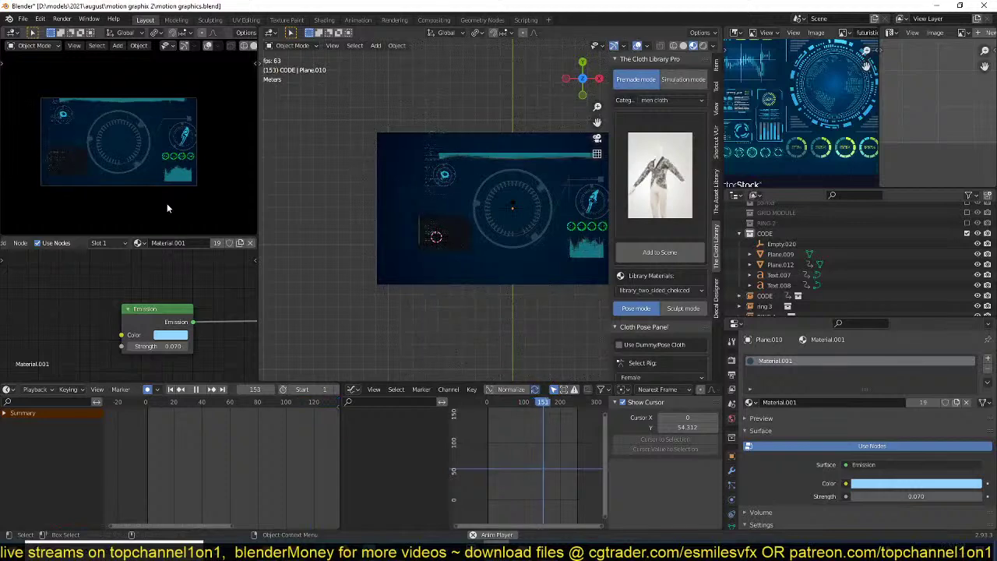
{"action": "key", "text": "ctrl+space"}
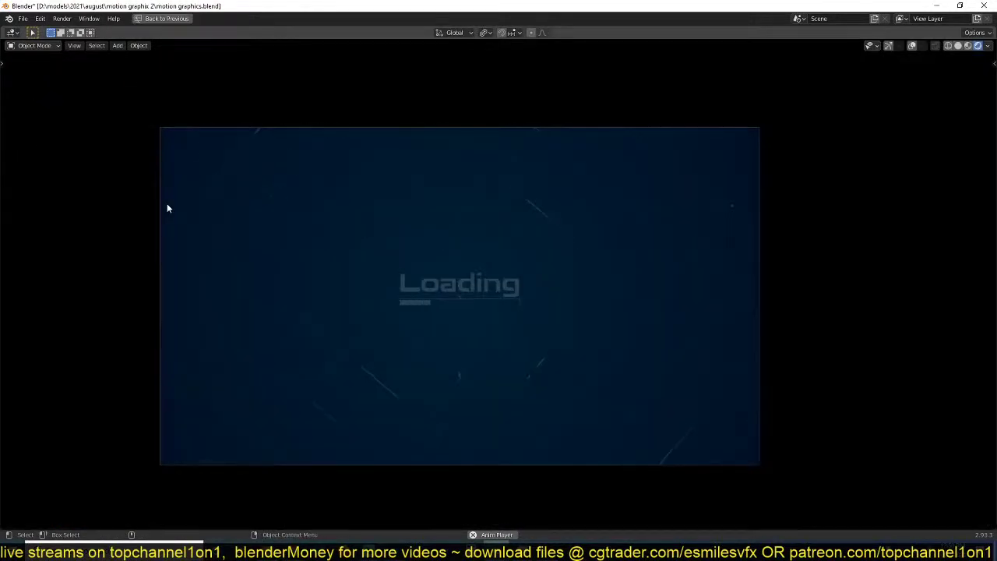
{"action": "key", "text": "ctrl+space"}
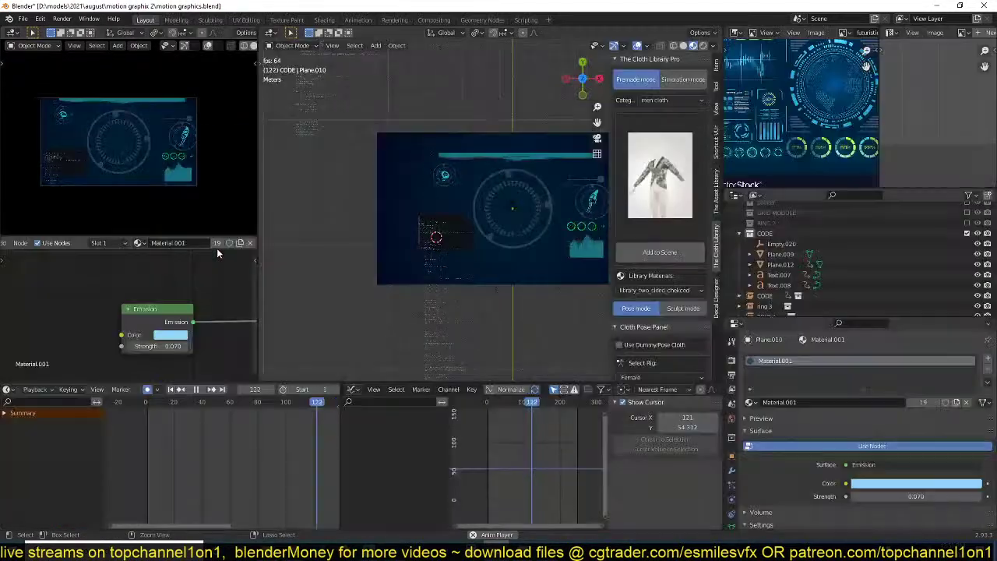
{"action": "key", "text": "space"}
{"action": "left_click_drag", "start_coordinate": [427, 253], "coordinate": [385, 253]}
{"action": "scroll", "coordinate": [385, 253], "scroll_direction": "up", "scroll_amount": 4}
{"action": "key", "text": "ctrl+s"}
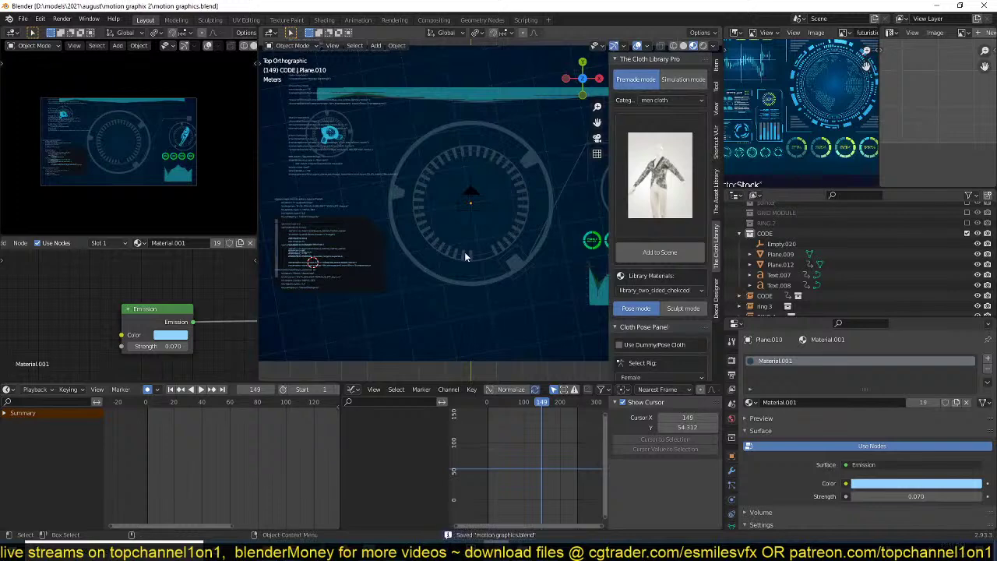
- Enable the ring 1 collection in the view layer and expand it to show its objects
{"action": "middle_click_drag", "start_coordinate": [464, 256], "coordinate": [446, 223]}
{"action": "left_click", "coordinate": [460, 194]}
{"action": "left_click", "coordinate": [462, 194]}
{"action": "scroll", "coordinate": [446, 198], "scroll_direction": "down", "scroll_amount": 4}
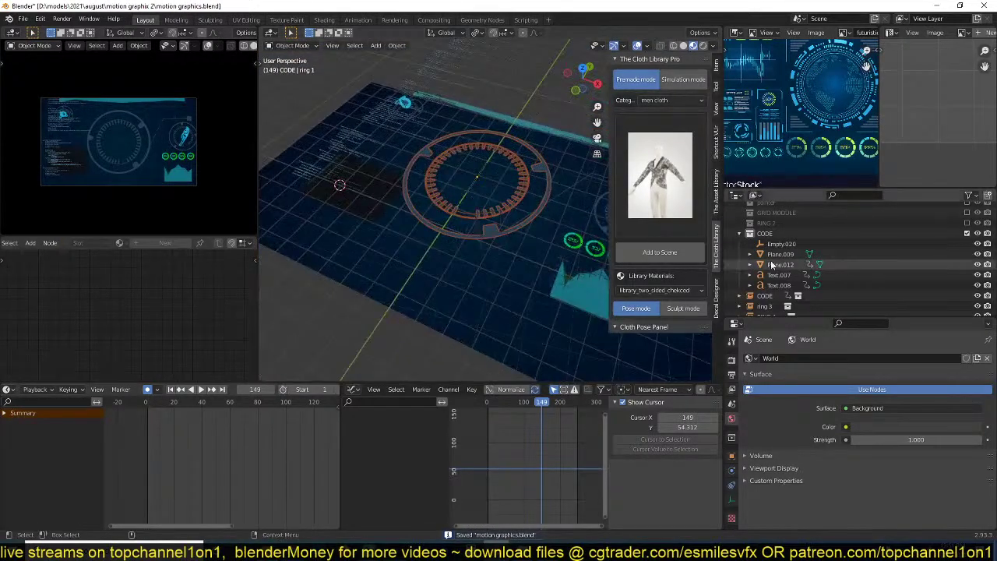
{"action": "scroll", "coordinate": [750, 265], "scroll_direction": "up", "scroll_amount": 5}
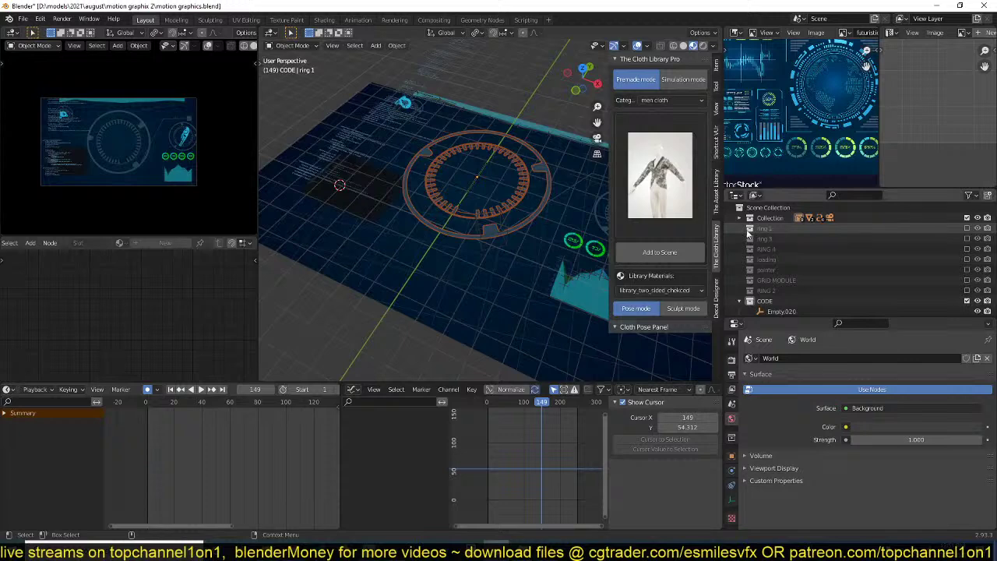
{"action": "left_click", "coordinate": [750, 229]}
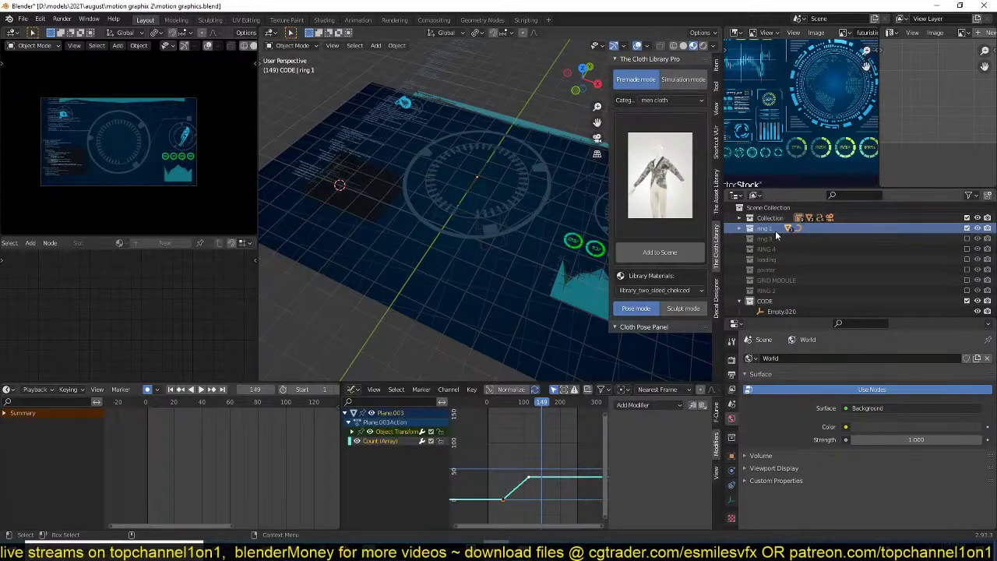
{"action": "left_click", "coordinate": [739, 228]}
- Set the Emission strength of Material.001 to 0.470 on the Circle.001 ring in the ring 1 collection
{"action": "left_click", "coordinate": [777, 268]}
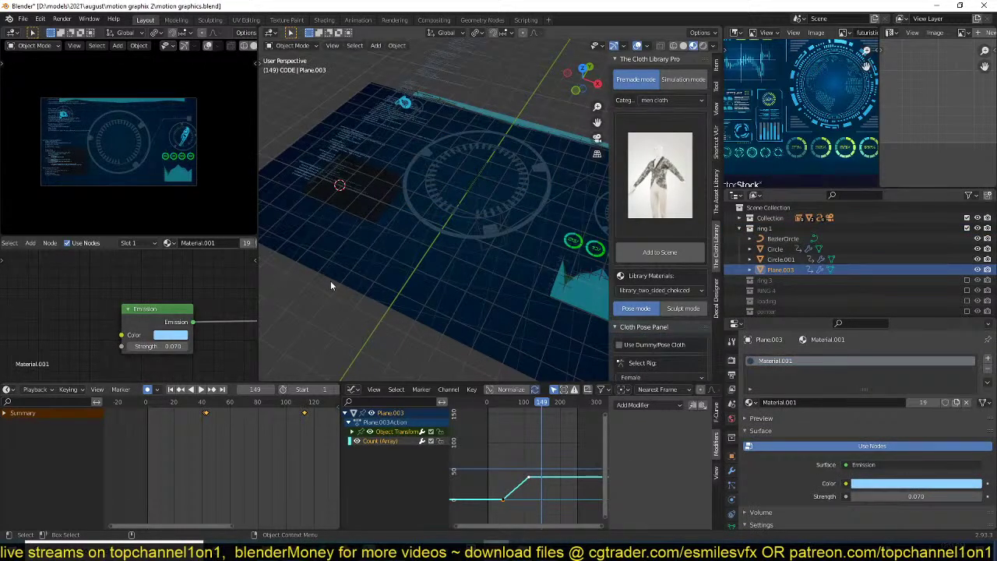
{"action": "key", "text": "KP_Decimal"}
{"action": "left_click", "coordinate": [290, 318]}
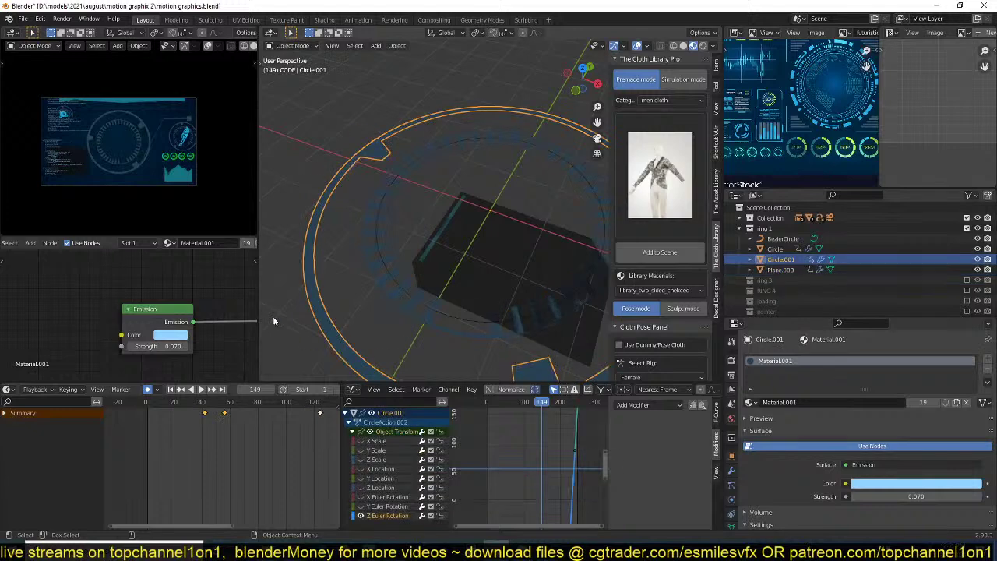
{"action": "scroll", "coordinate": [497, 146], "scroll_direction": "down", "scroll_amount": 10}
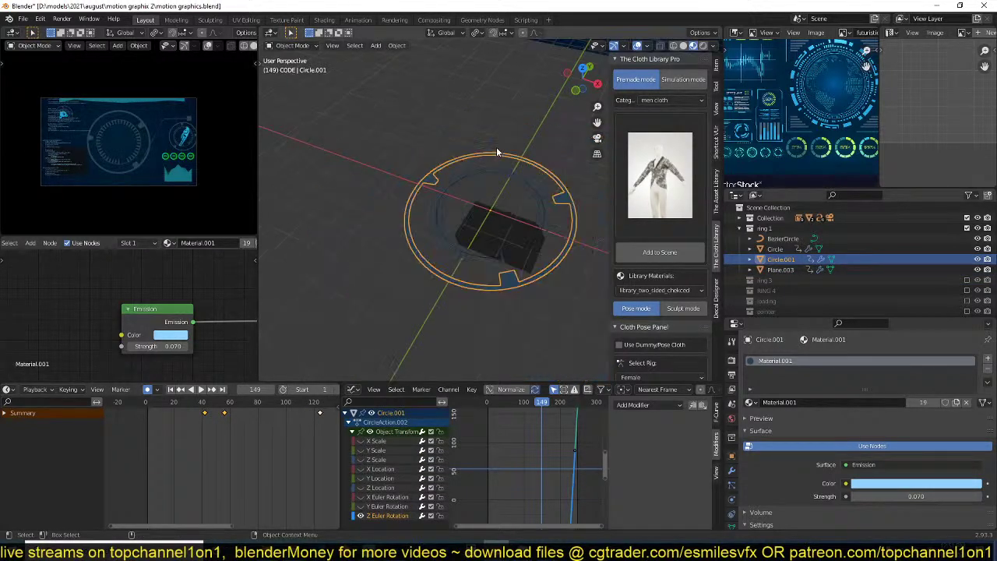
{"action": "left_click_drag", "start_coordinate": [160, 347], "coordinate": [192, 347]}
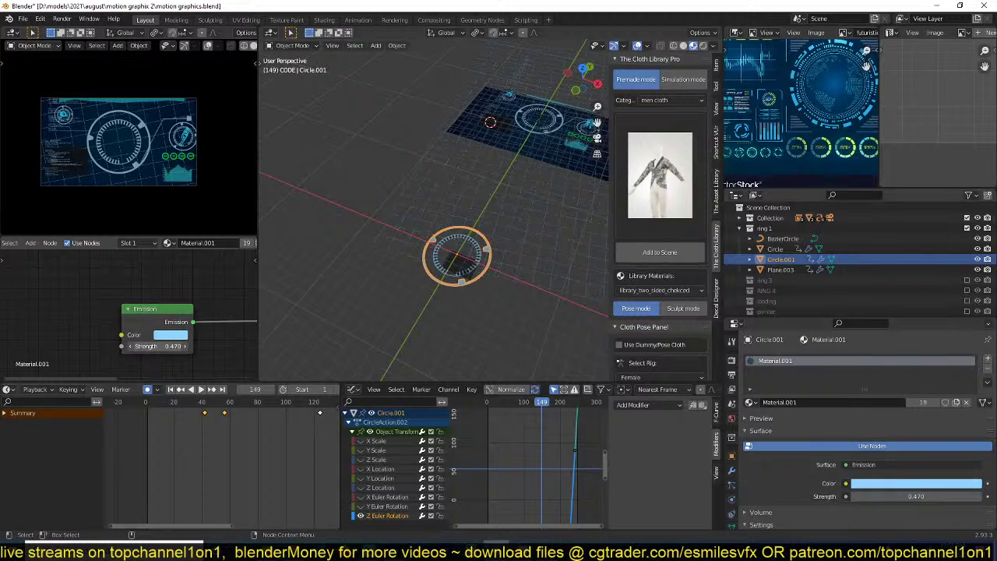
- Give the grid plane its own material copy, Material.012, with Emission strength 0.070, and save the file
{"action": "left_click", "coordinate": [427, 170]}
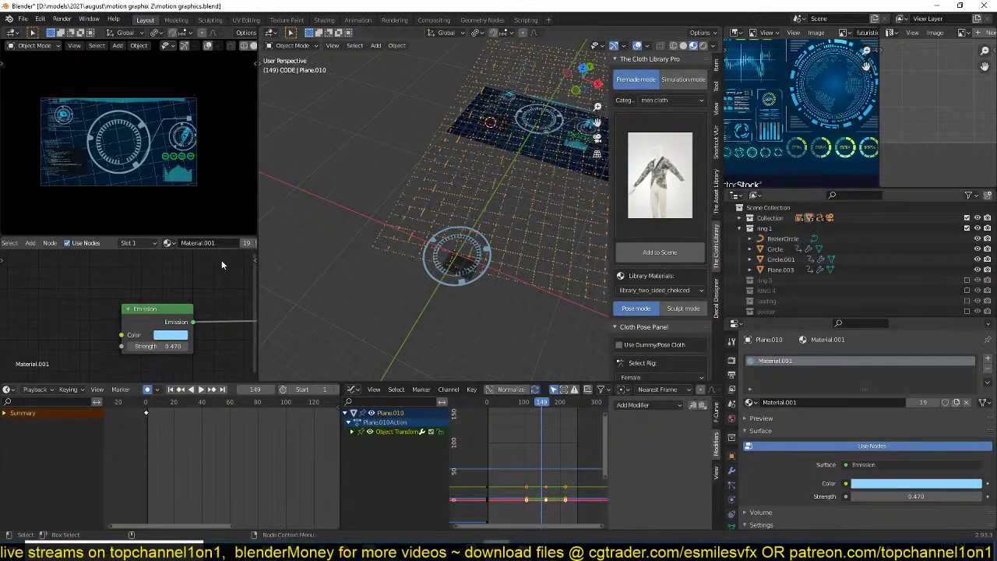
{"action": "left_click_drag", "start_coordinate": [172, 346], "coordinate": [147, 346]}
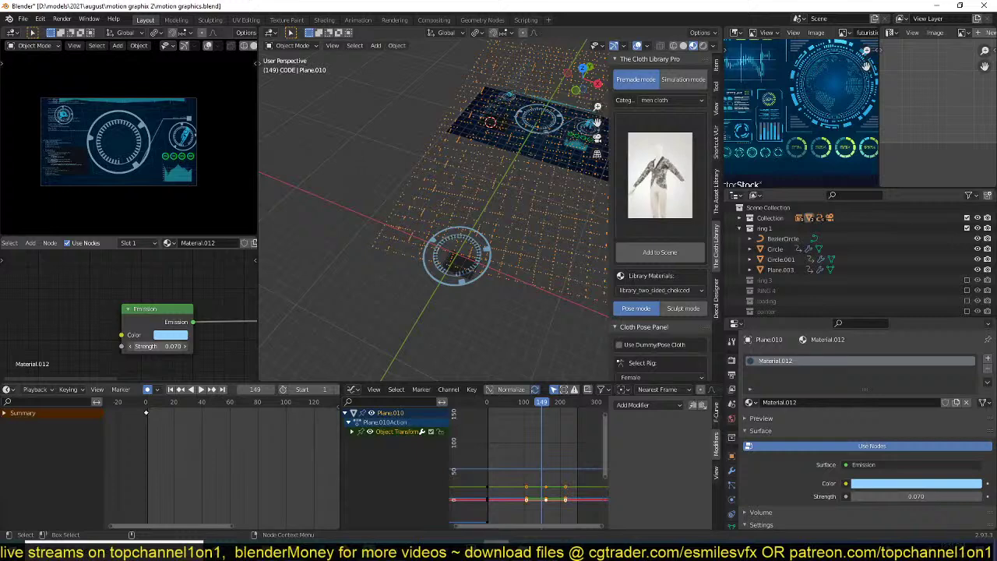
{"action": "left_click", "coordinate": [343, 149]}
{"action": "key", "text": "ctrl+s"}
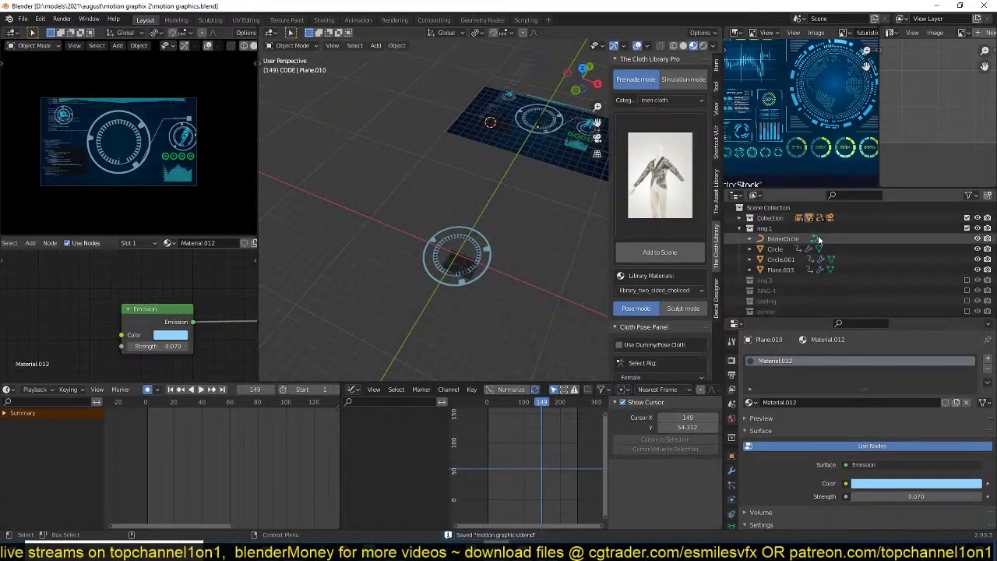
- Exclude the ring 1 collection from the view layer and play the animation from frame 0
{"action": "left_click", "coordinate": [967, 227]}
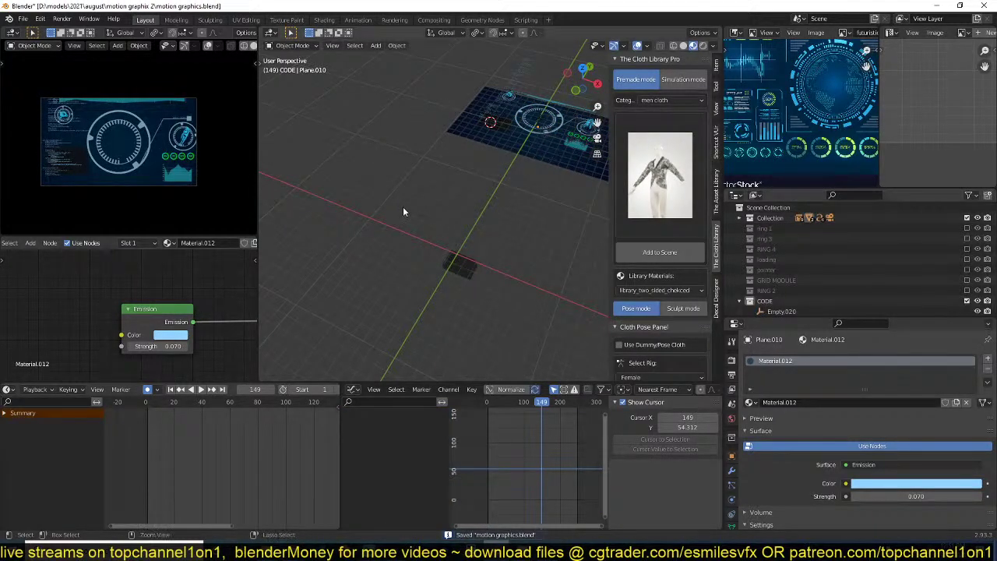
{"action": "left_click", "coordinate": [139, 404]}
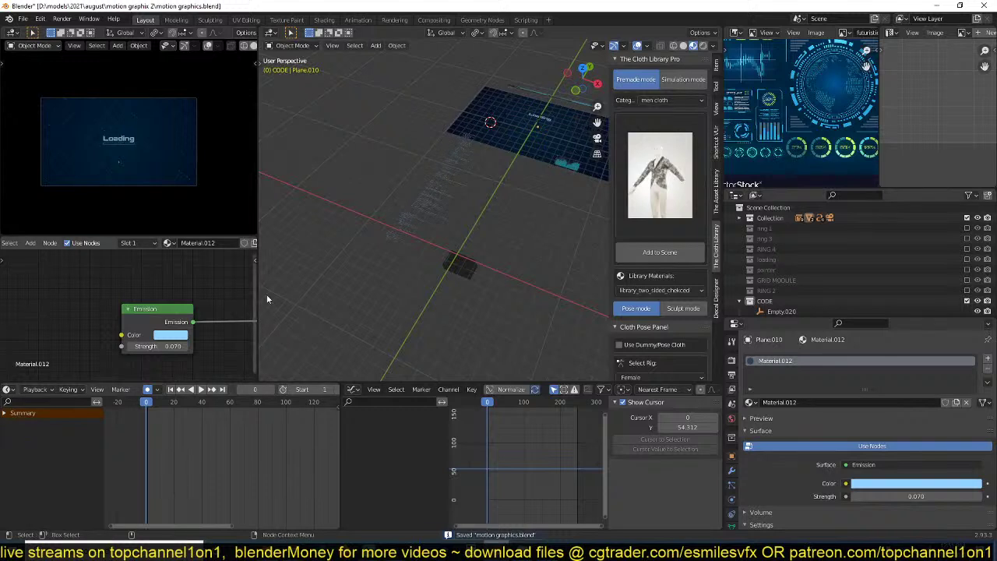
{"action": "key", "text": "space"}
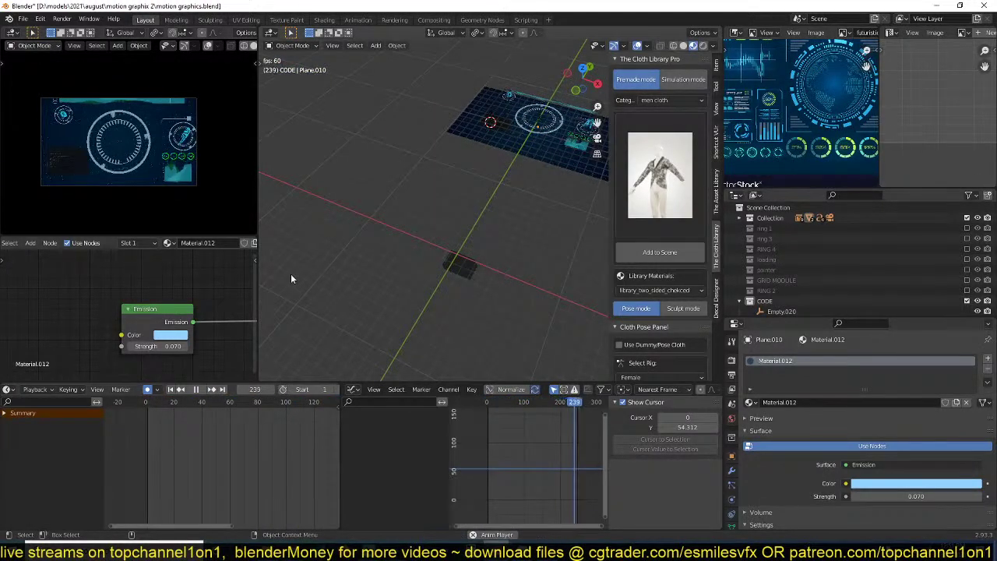
{"action": "key", "text": "space"}
- Select the background code text Text.008 and examine its height relative to the background plane during playback and from low angles
{"action": "scroll", "coordinate": [379, 228], "scroll_direction": "up", "scroll_amount": 4}
{"action": "middle_click_drag", "start_coordinate": [378, 228], "coordinate": [402, 271], "text": "shift"}
{"action": "left_click", "coordinate": [401, 269]}
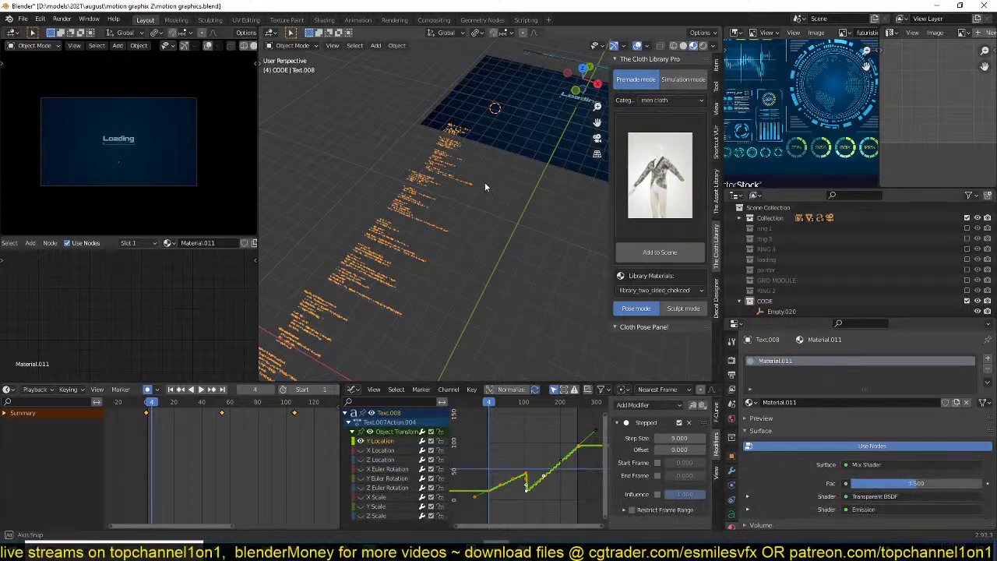
{"action": "middle_click_drag", "start_coordinate": [485, 182], "coordinate": [428, 193]}
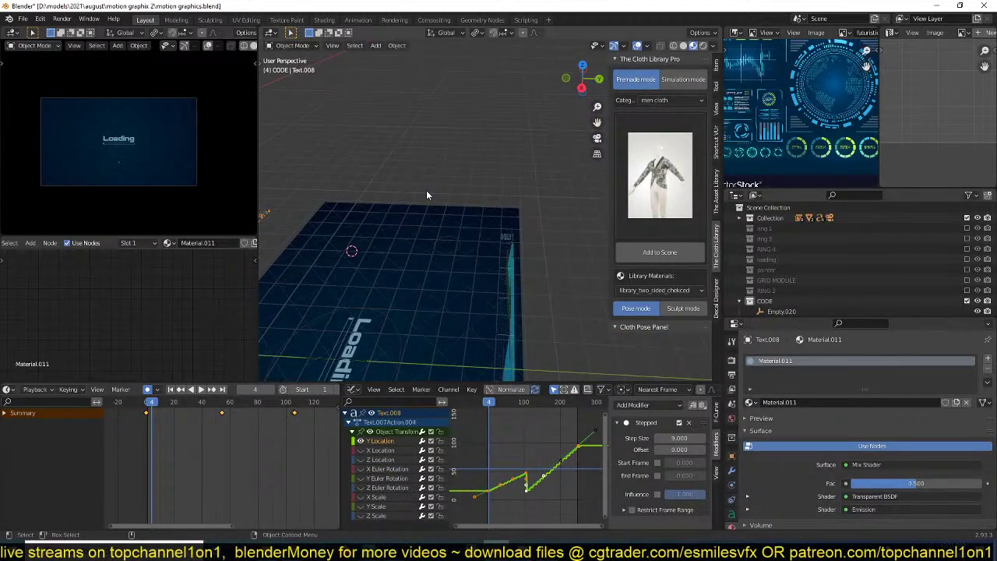
{"action": "key", "text": "KP_Decimal"}
{"action": "key", "text": "space"}
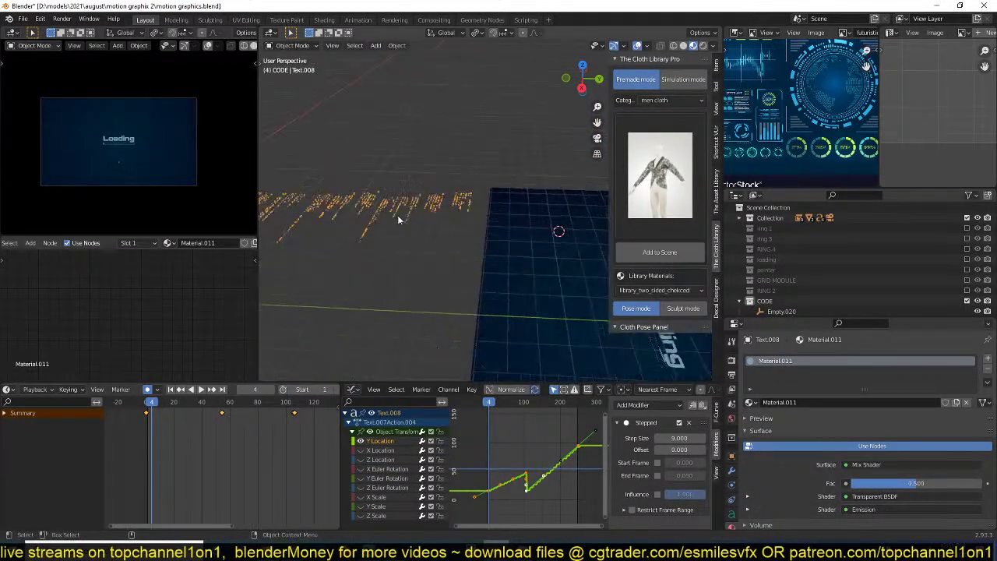
{"action": "middle_click_drag", "start_coordinate": [401, 215], "coordinate": [503, 200]}
{"action": "key", "text": "space"}
{"action": "key", "text": "space"}
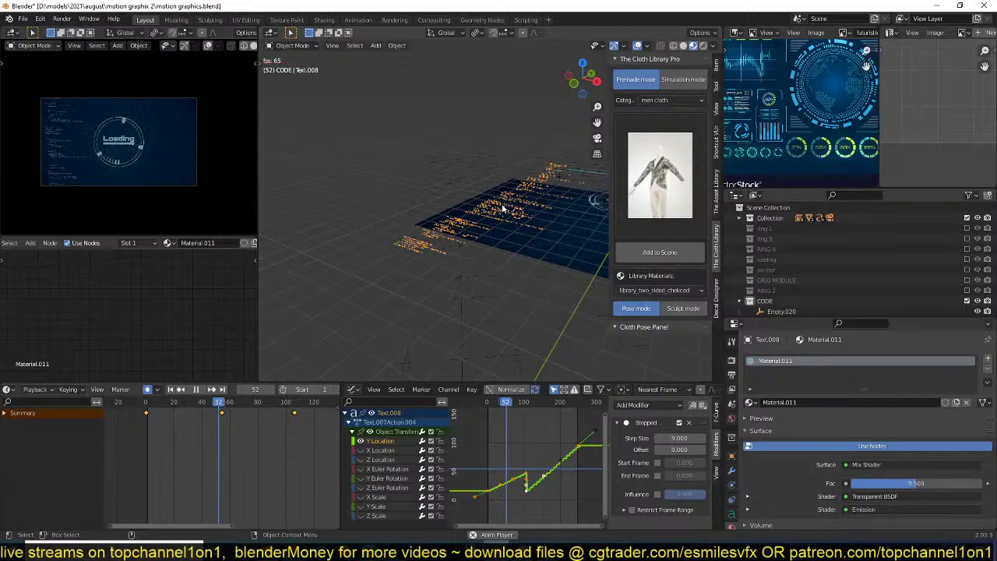
{"action": "key", "text": "space"}
{"action": "scroll", "coordinate": [509, 208], "scroll_direction": "up", "scroll_amount": 3}
{"action": "middle_click_drag", "start_coordinate": [509, 205], "coordinate": [498, 227]}
{"action": "key", "text": "KP_1"}
{"action": "scroll", "coordinate": [490, 171], "scroll_direction": "down", "scroll_amount": 8}
{"action": "scroll", "coordinate": [502, 226], "scroll_direction": "up", "scroll_amount": 3}
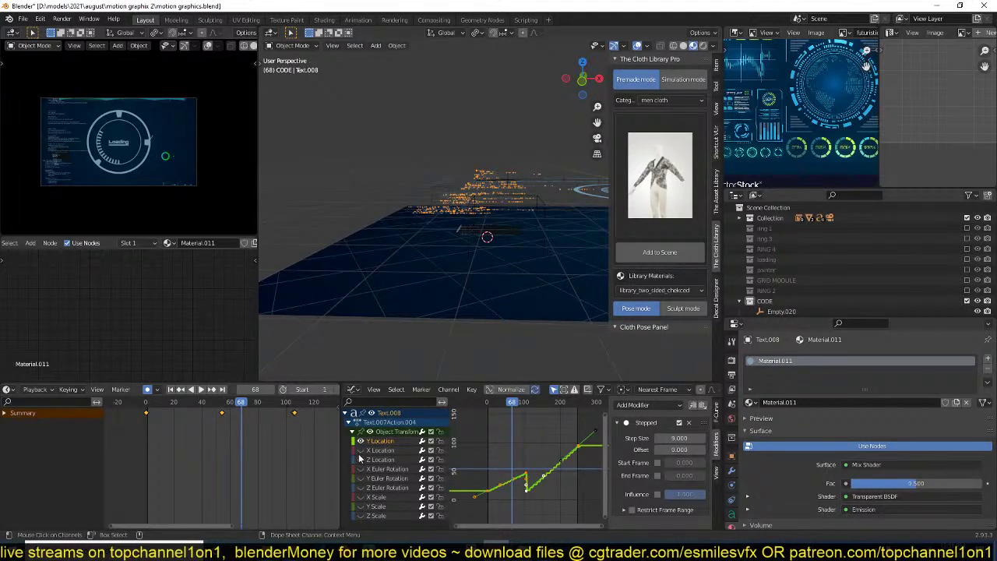
- Isolate the Z Location curve of the code text and move its keyframes down to about -1.65
{"action": "left_click", "coordinate": [378, 460]}
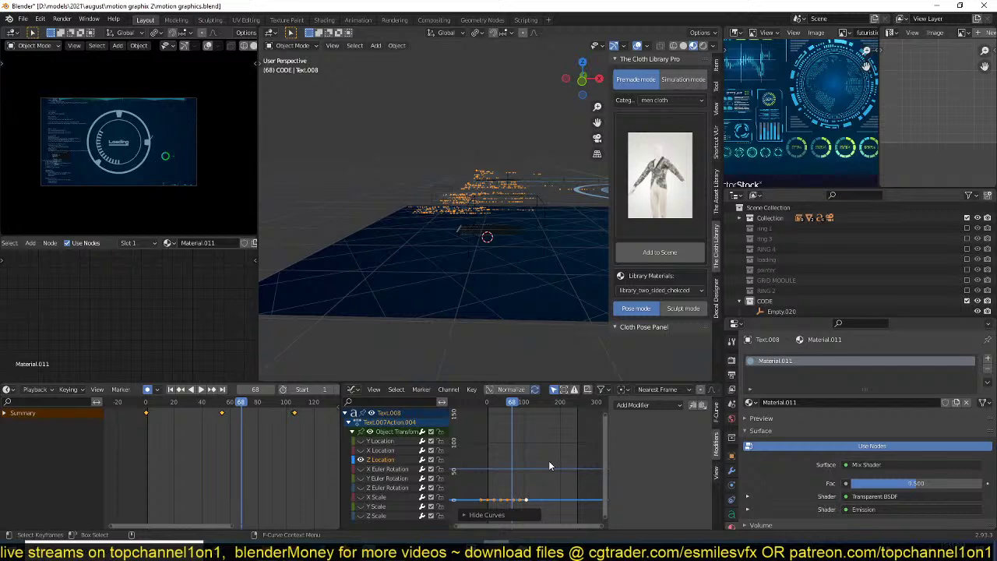
{"action": "key", "text": "g"}
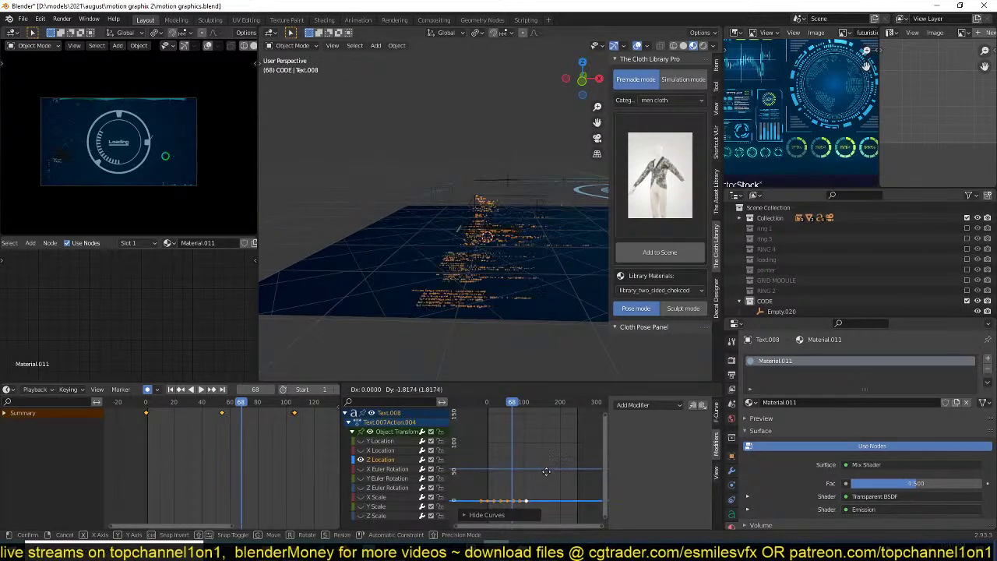
{"action": "left_click", "coordinate": [526, 459]}
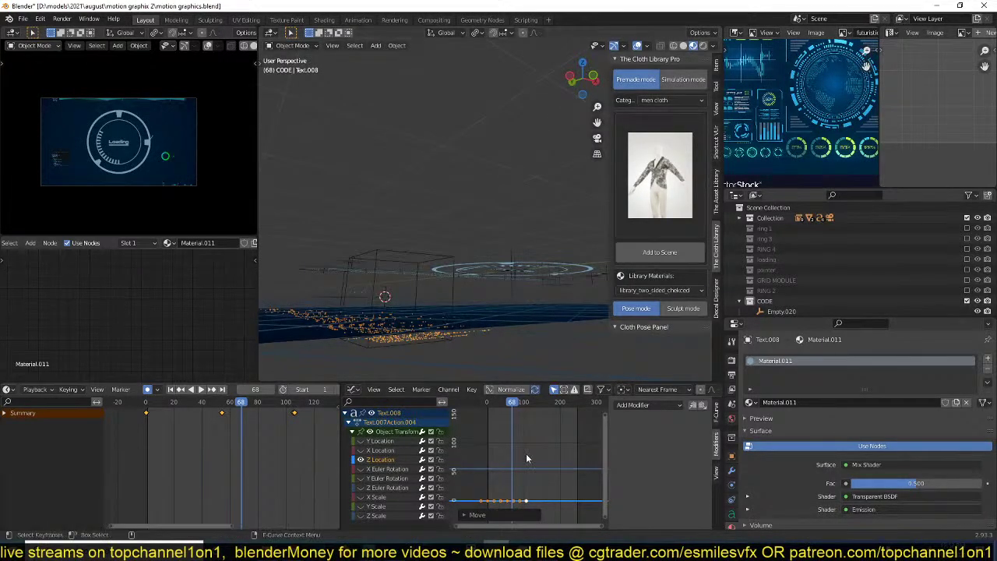
- Raise the code text's Z Location keyframes by about 0.2 along Y, deselect the text and save the file
{"action": "key", "text": "Home"}
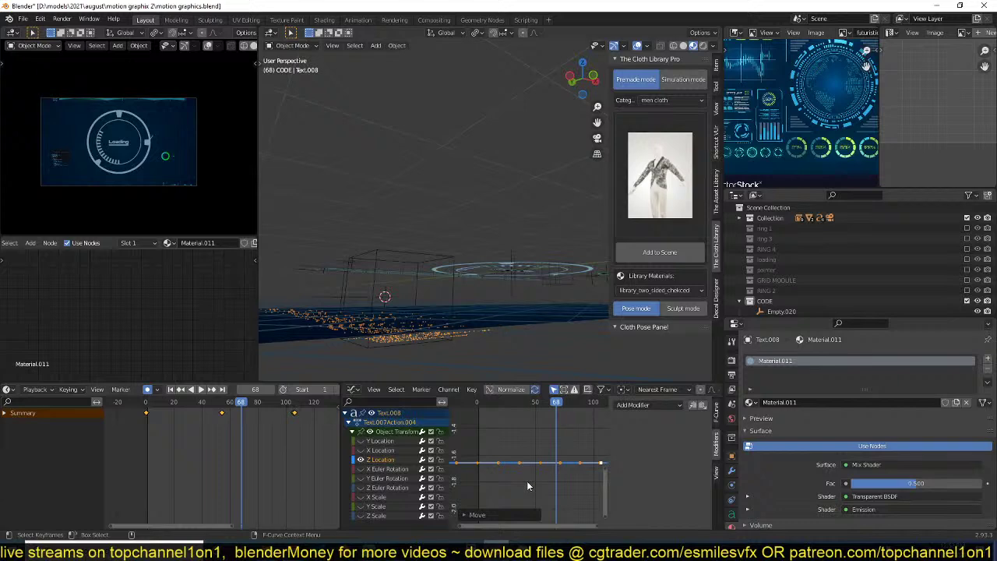
{"action": "key", "text": "g"}
{"action": "key", "text": "y"}
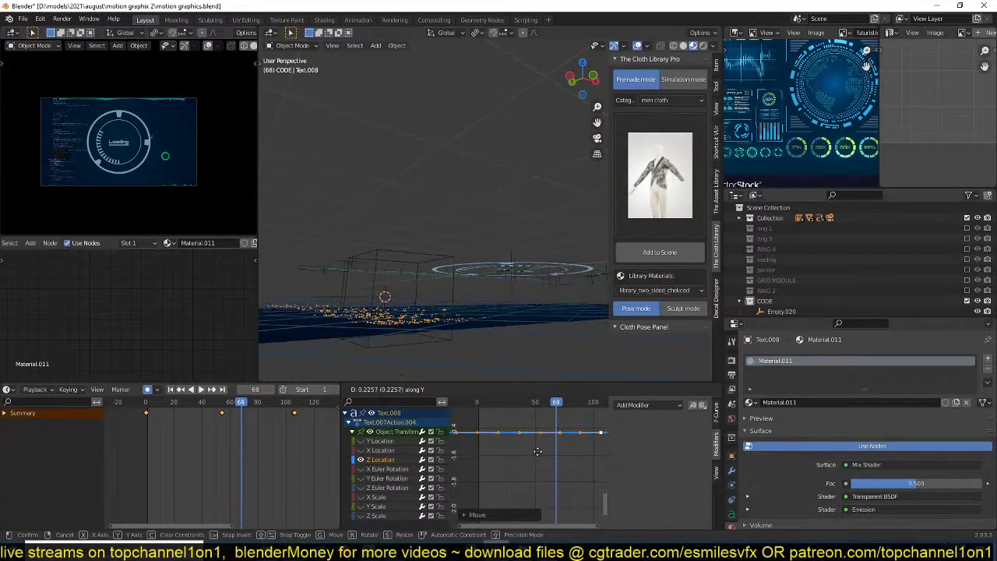
{"action": "left_click", "coordinate": [538, 454]}
{"action": "left_click", "coordinate": [303, 239]}
{"action": "key", "text": "ctrl+s"}
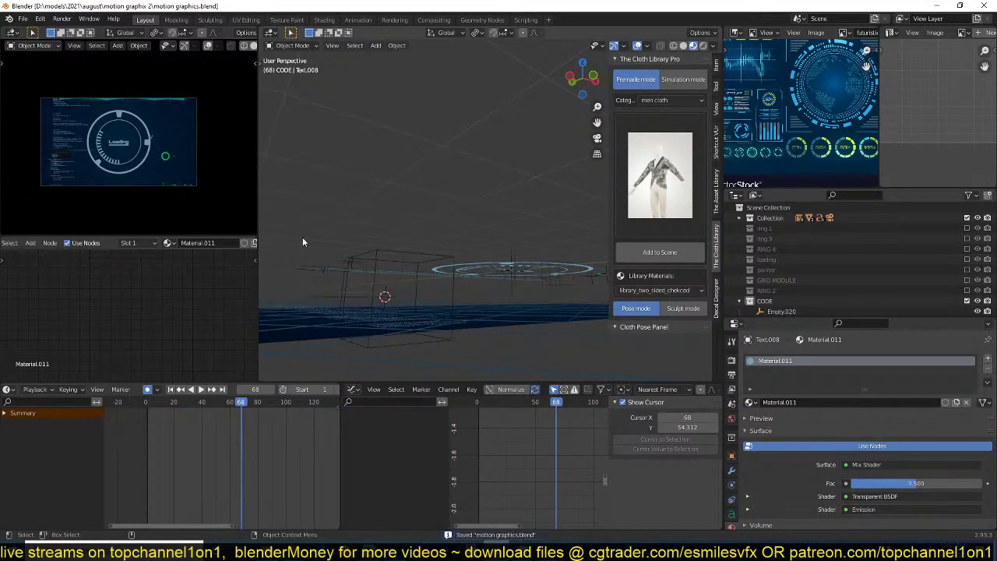
- Play back the animation to check the repositioned code text, and save the file
{"action": "key", "text": "space"}
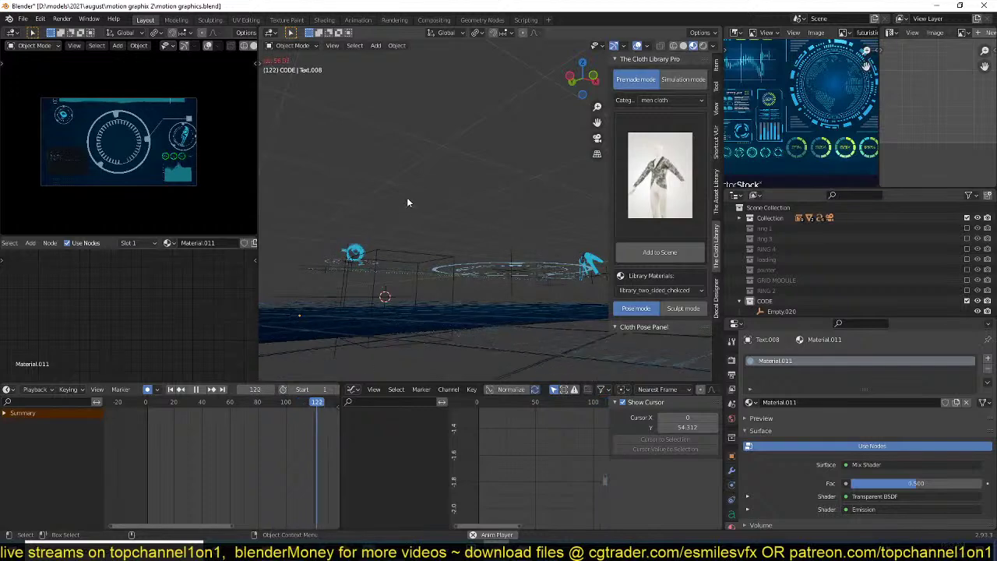
{"action": "key", "text": "ctrl+s"}
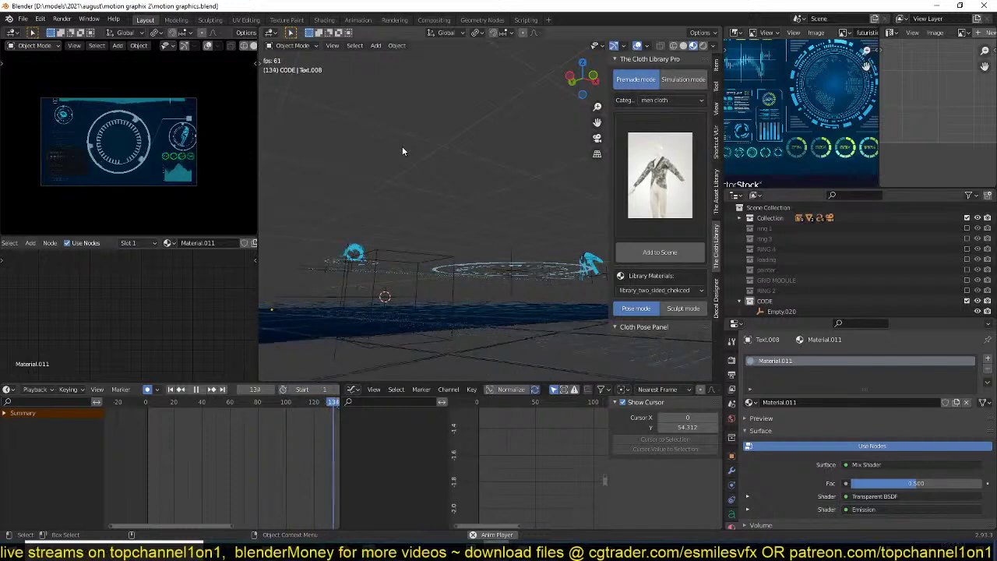
{"action": "key", "text": "space"}
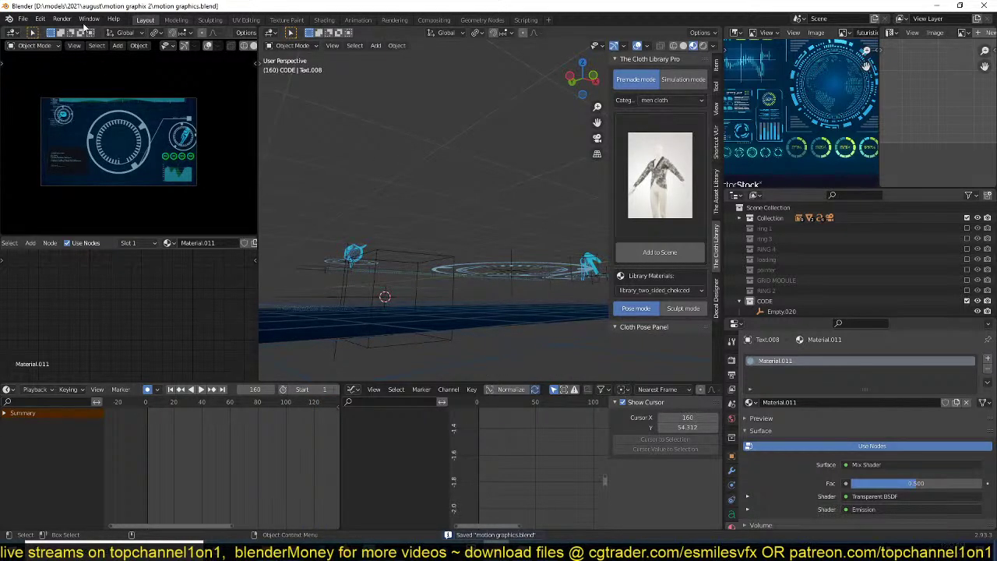
- Render the full animation and open the rendered result for viewing
{"action": "left_click", "coordinate": [61, 19]}
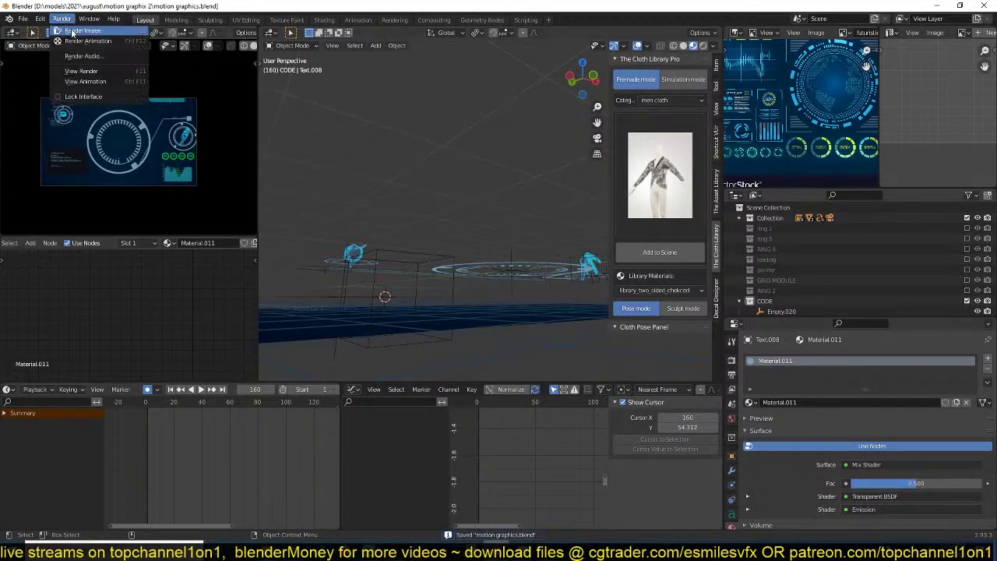
{"action": "left_click", "coordinate": [125, 40]}
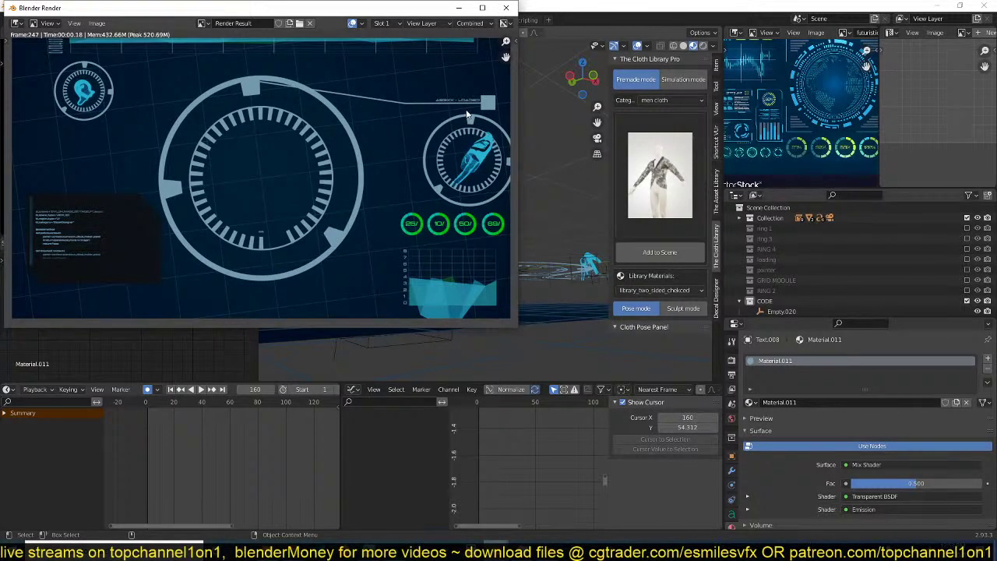
{"action": "left_click", "coordinate": [506, 9]}
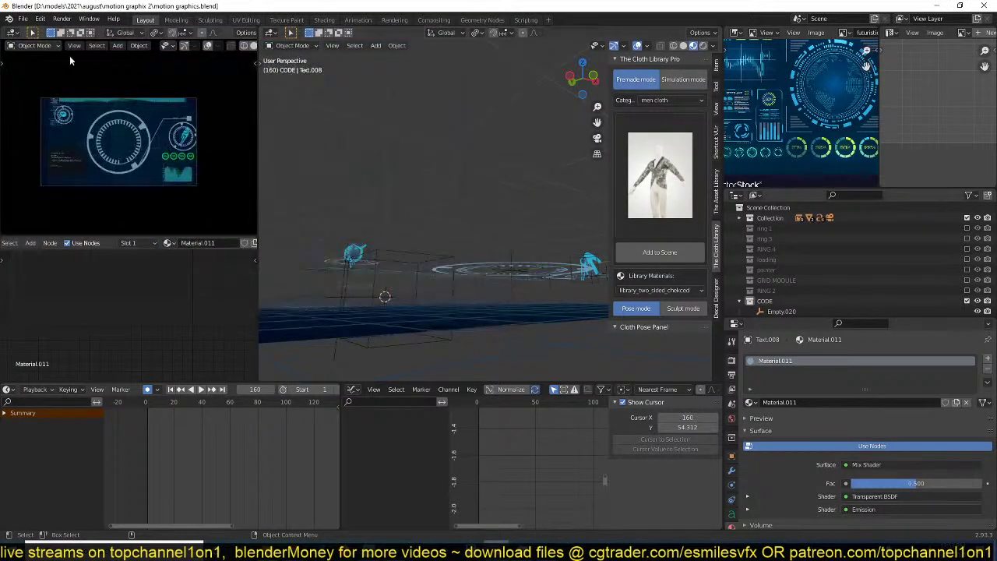
{"action": "left_click", "coordinate": [56, 19]}
{"action": "left_click", "coordinate": [74, 81]}
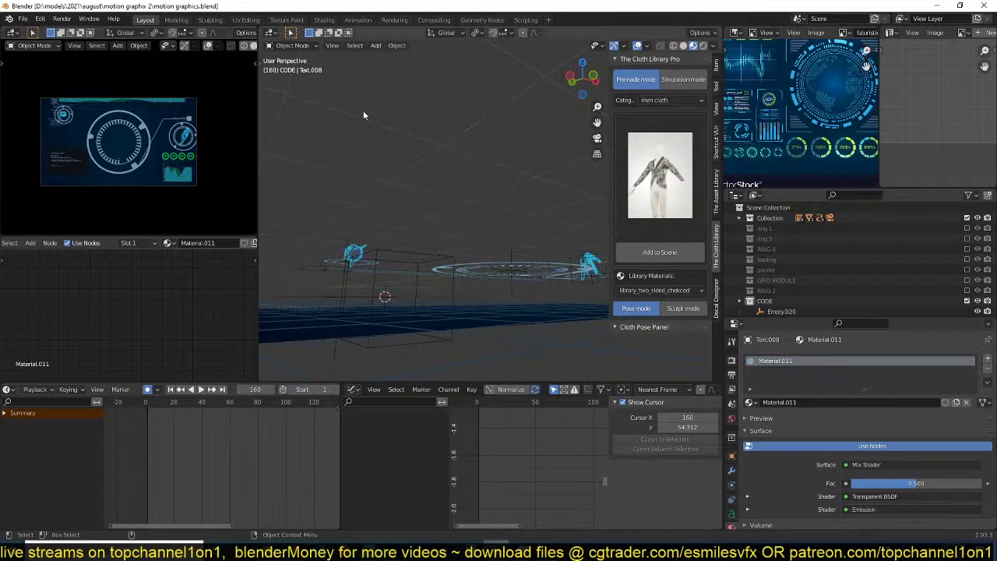
- Review the rendered animation, close its player and look over the HUD elements from the top view
{"action": "left_click_drag", "start_coordinate": [324, 245], "coordinate": [440, 127]}
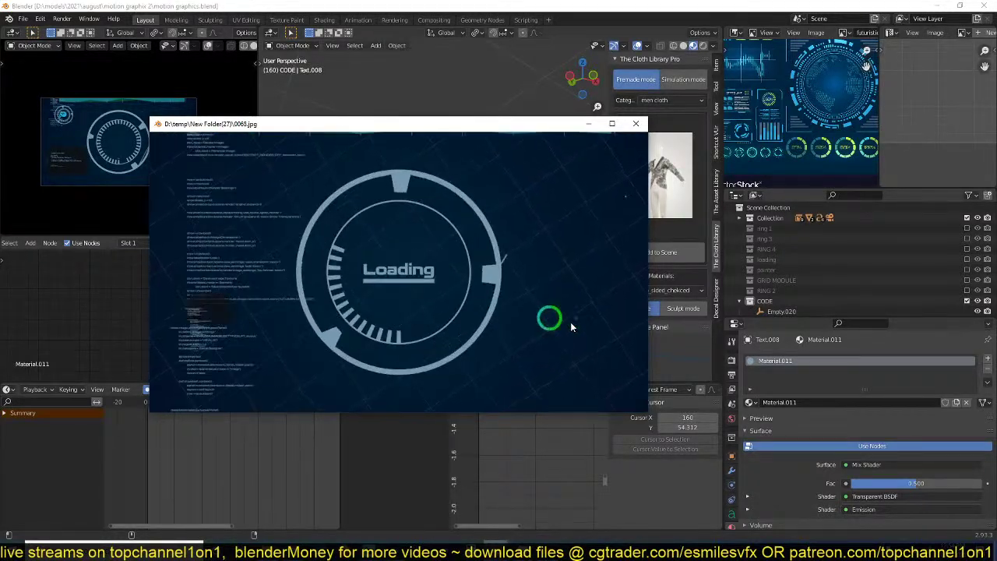
{"action": "left_click", "coordinate": [636, 125]}
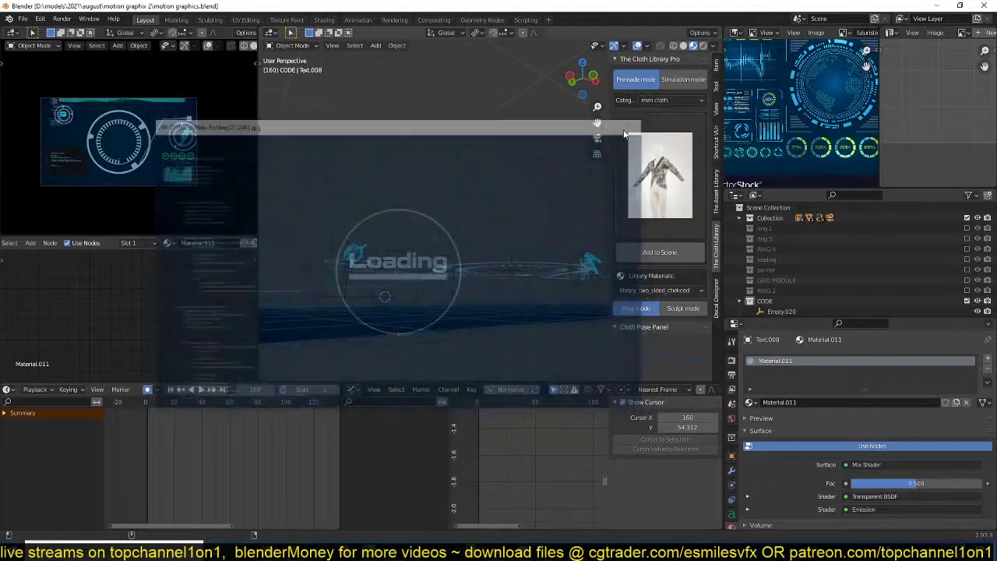
{"action": "key", "text": "KP_7"}
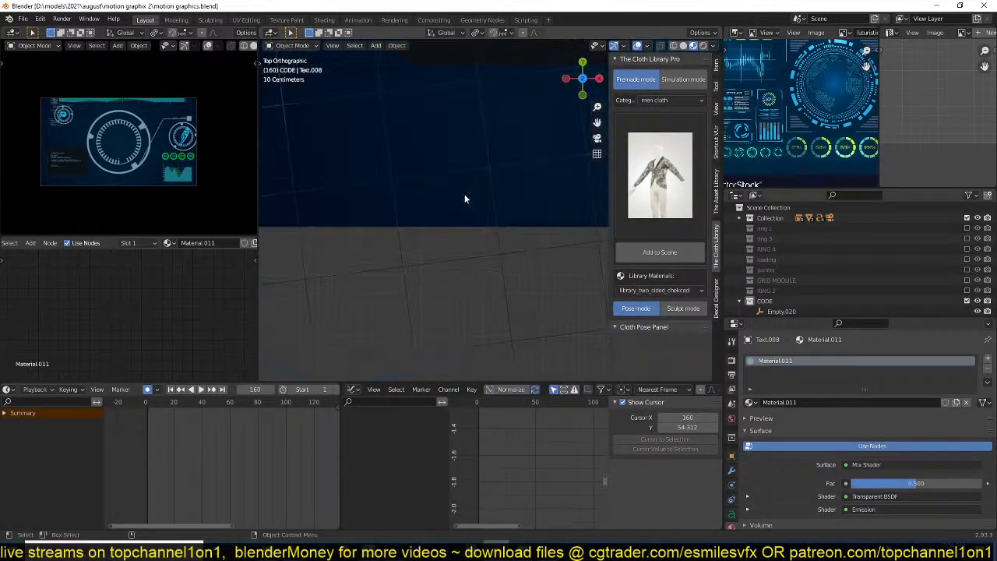
{"action": "middle_click_drag", "start_coordinate": [754, 123], "coordinate": [800, 114]}
{"action": "scroll", "coordinate": [793, 176], "scroll_direction": "up", "scroll_amount": 3}
{"action": "scroll", "coordinate": [517, 272], "scroll_direction": "down", "scroll_amount": 6}
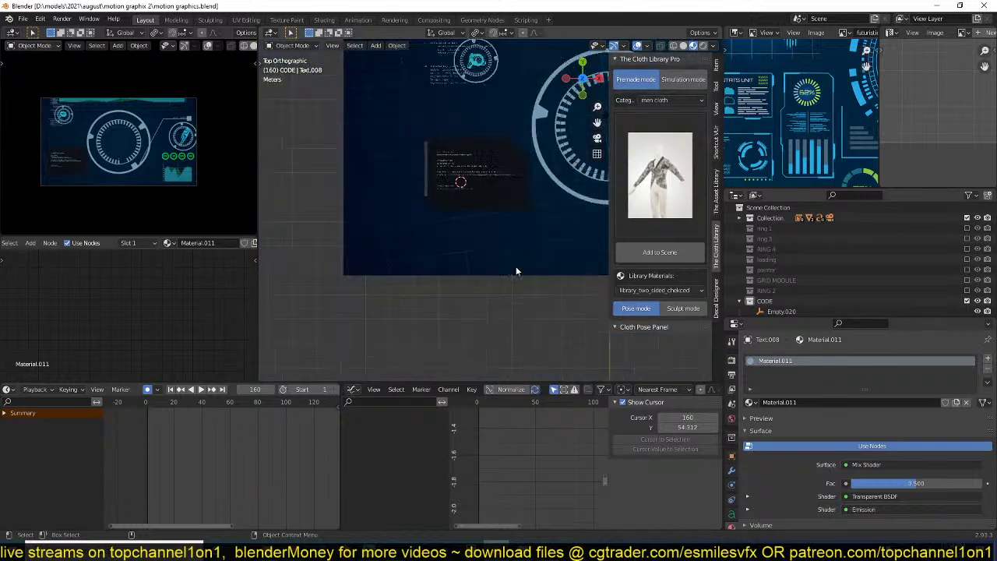
{"action": "scroll", "coordinate": [430, 289], "scroll_direction": "up", "scroll_amount": 5}
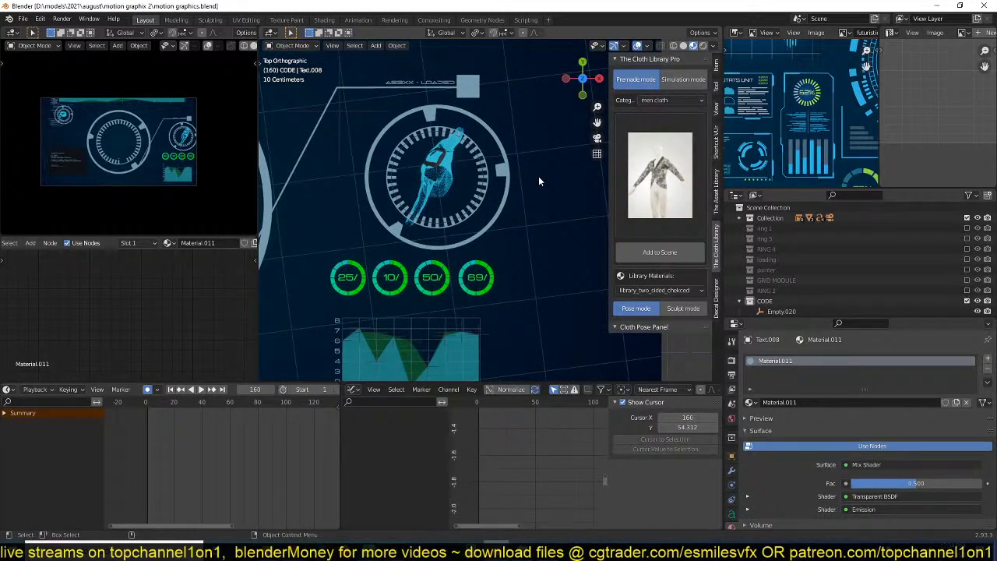
{"action": "middle_click_drag", "start_coordinate": [539, 176], "coordinate": [537, 178], "text": "shift"}
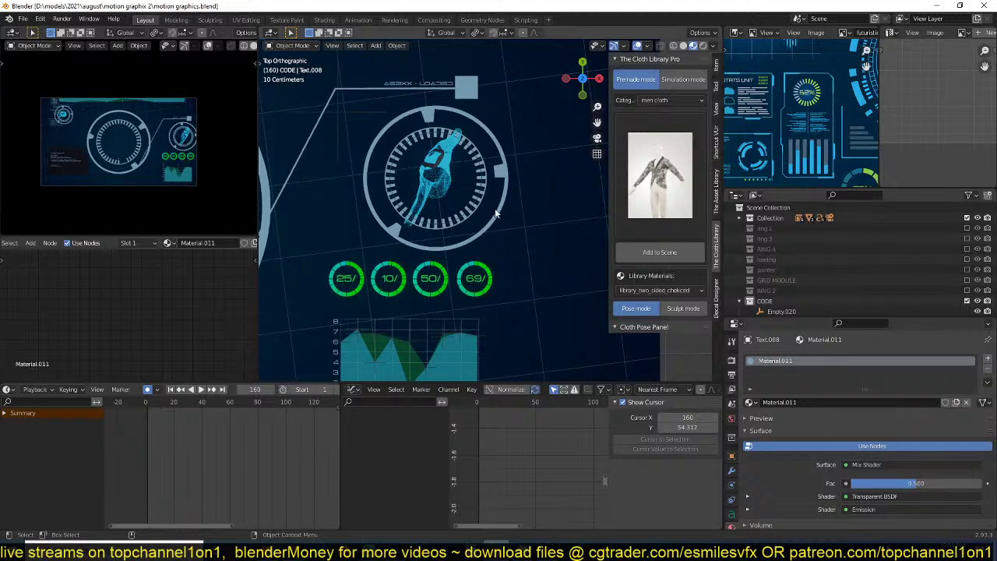
- Add a plane, place it at a 3D cursor set just above the four percentage gauges, and scale it about 1.9 times
{"action": "key", "text": "shift+a"}
{"action": "left_click", "coordinate": [413, 208]}
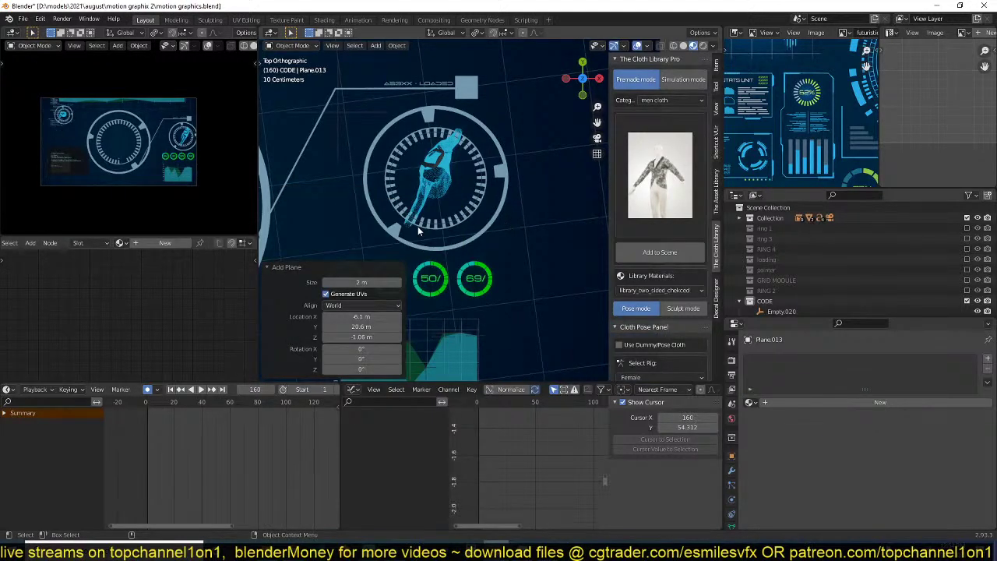
{"action": "scroll", "coordinate": [414, 233], "scroll_direction": "down", "scroll_amount": 8}
{"action": "right_click", "coordinate": [467, 223], "text": "shift"}
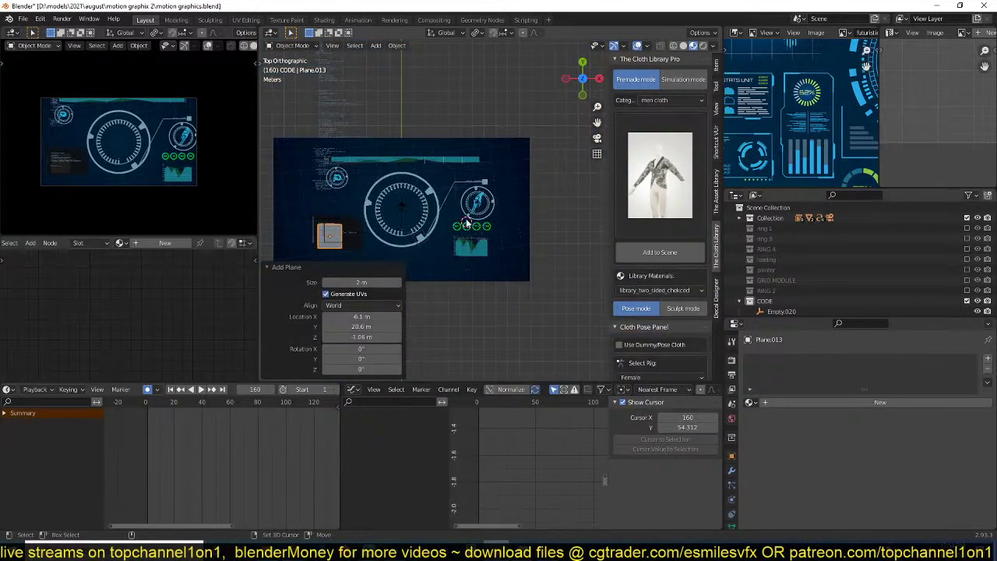
{"action": "key", "text": "shift+s"}
{"action": "left_click", "coordinate": [484, 116]}
{"action": "scroll", "coordinate": [512, 209], "scroll_direction": "up", "scroll_amount": 6}
{"action": "key", "text": "s"}
{"action": "left_click", "coordinate": [460, 239]}
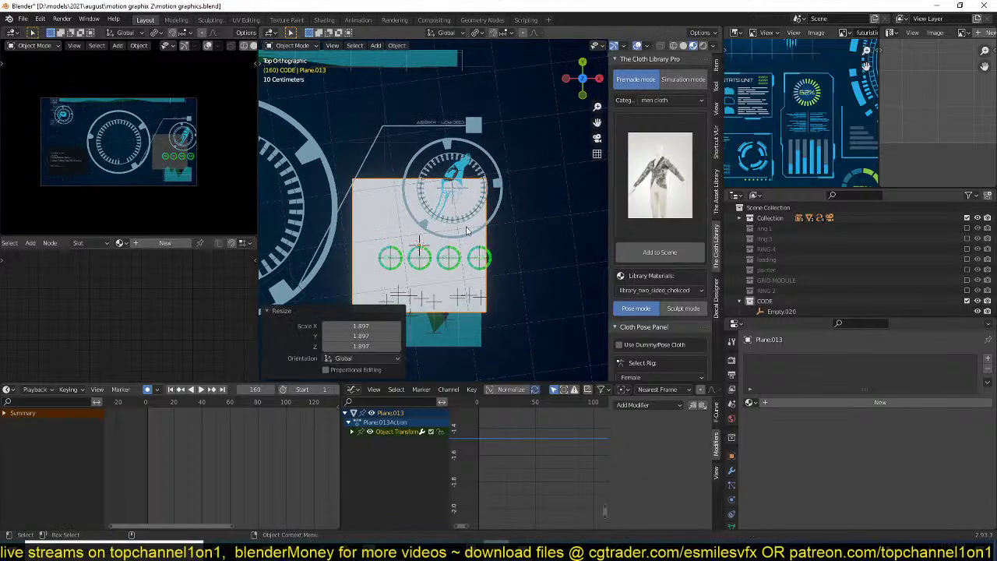
- Move the plane over the percentage gauges and graph and assign it the existing Material.001
{"action": "key", "text": "g"}
{"action": "left_click", "coordinate": [501, 256]}
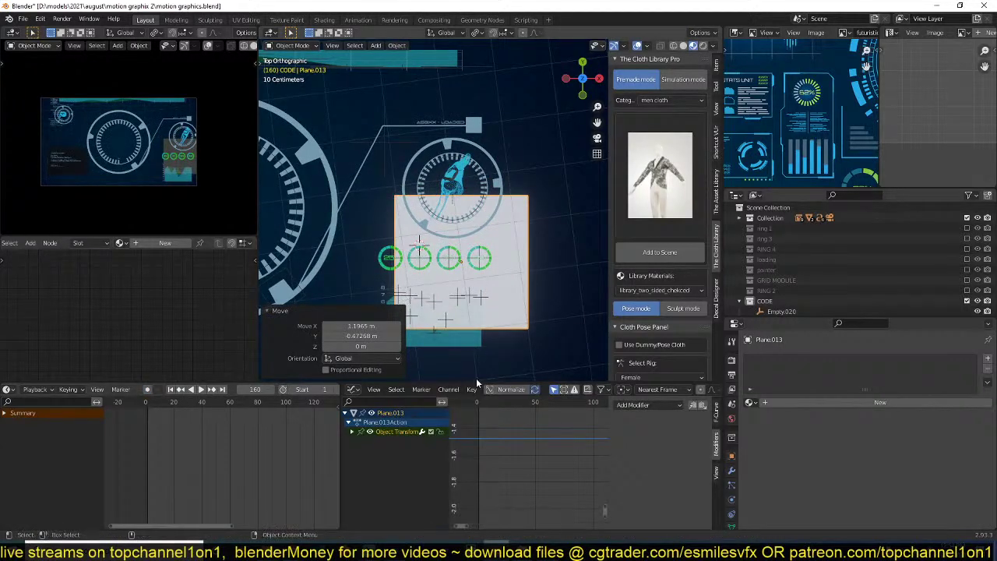
{"action": "left_click", "coordinate": [296, 457]}
{"action": "scroll", "coordinate": [491, 209], "scroll_direction": "up", "scroll_amount": 3}
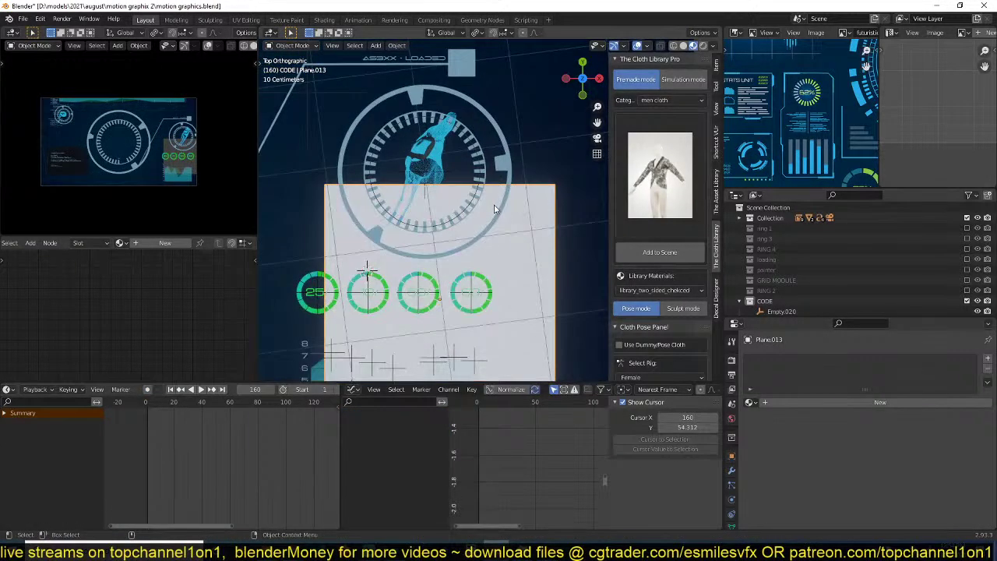
{"action": "key", "text": "g"}
{"action": "left_click", "coordinate": [463, 188]}
{"action": "left_click", "coordinate": [121, 243]}
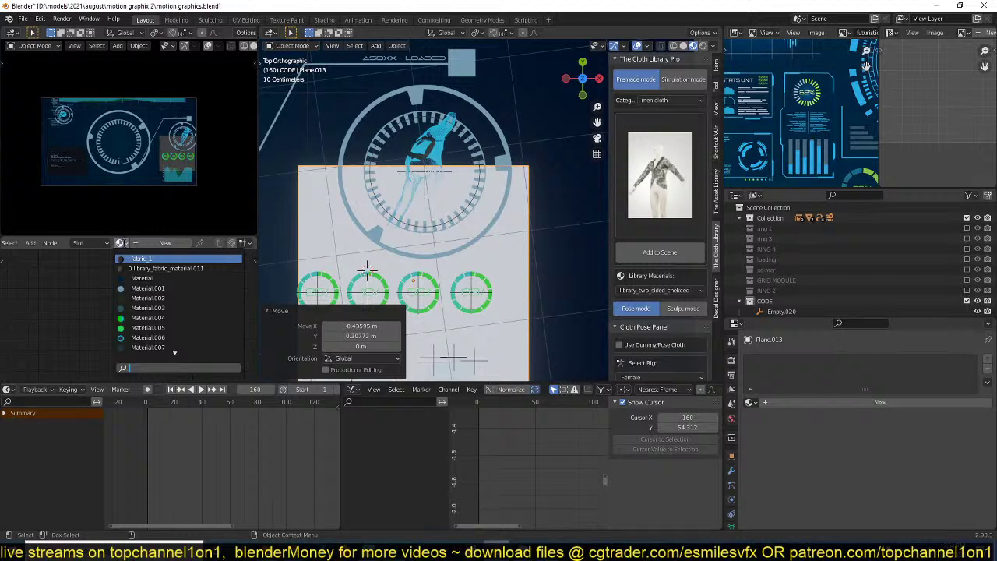
{"action": "left_click", "coordinate": [168, 288]}
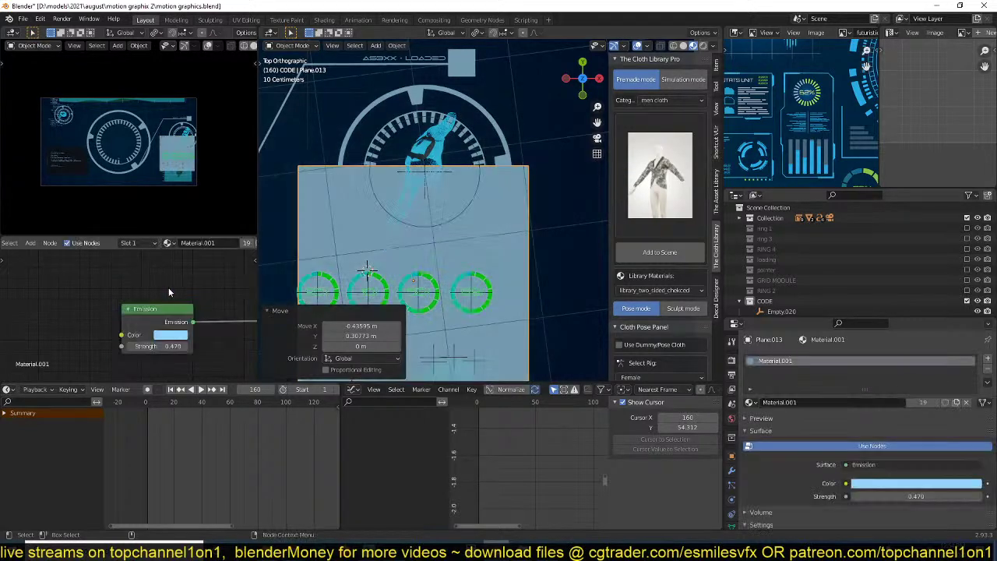
- Scale the plane up about 1.1 times, check its coverage of the gauges, and delete it
{"action": "key", "text": "s"}
{"action": "left_click", "coordinate": [527, 192]}
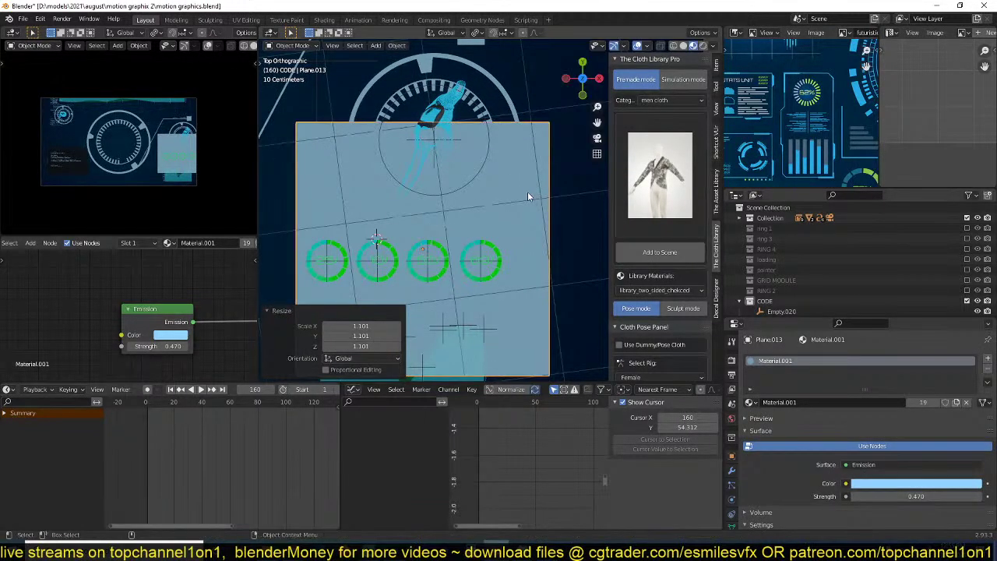
{"action": "scroll", "coordinate": [526, 193], "scroll_direction": "down", "scroll_amount": 2}
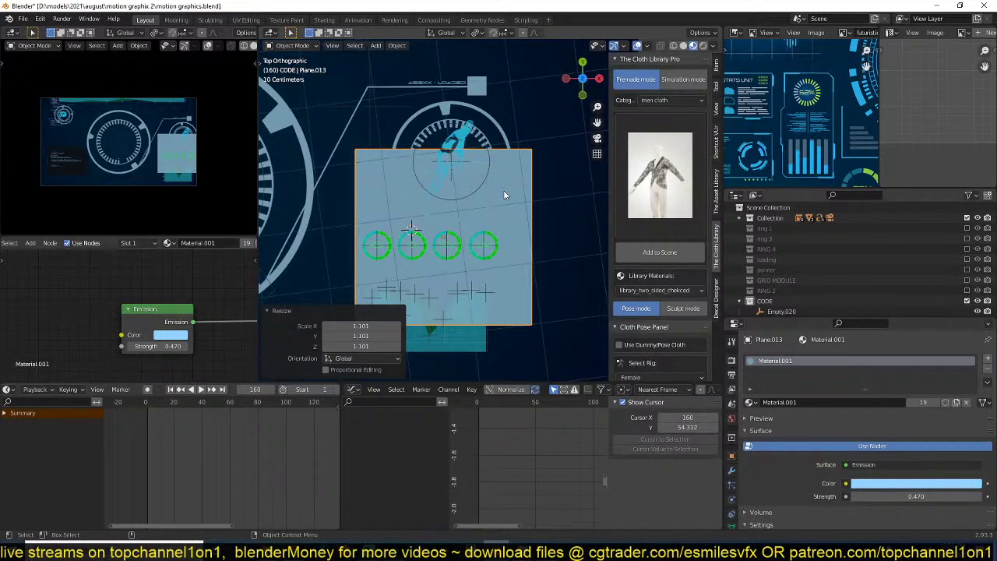
{"action": "key", "text": "x"}
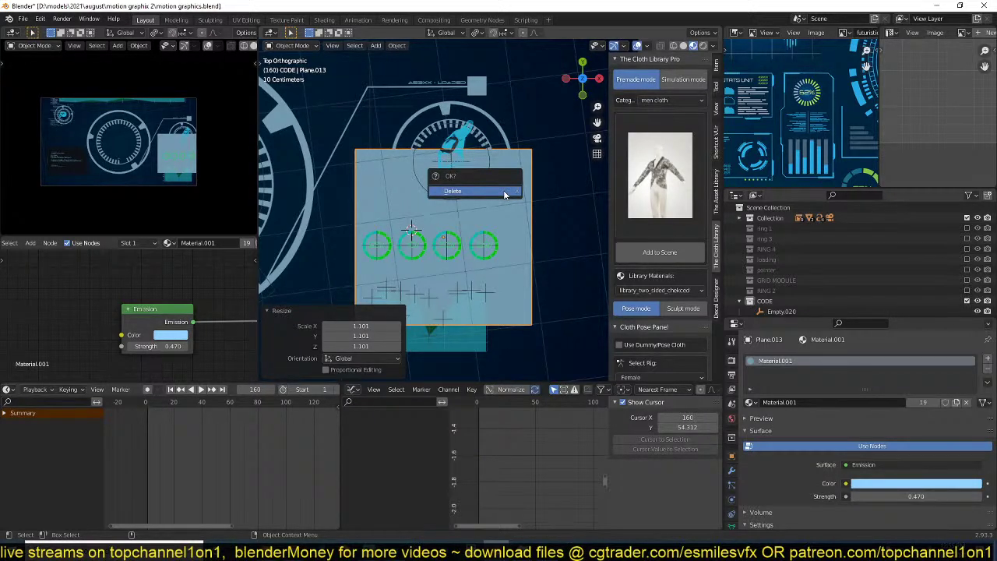
{"action": "left_click", "coordinate": [503, 193]}
- Add a Bezier circle around the gauges, enlarge it and set its point handles to Vector
{"action": "key", "text": "shift+a"}
{"action": "mouse_move", "coordinate": [436, 218]}
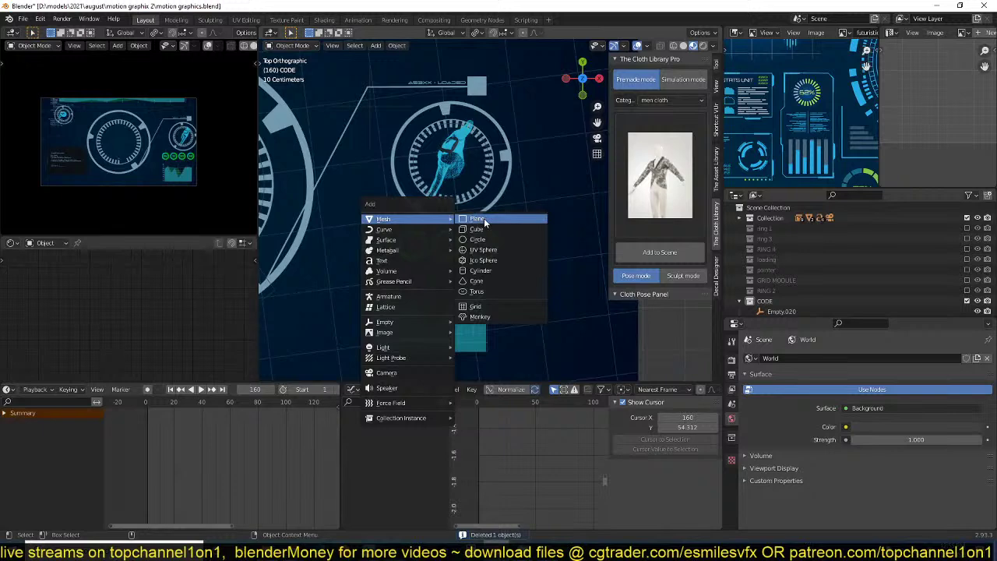
{"action": "mouse_move", "coordinate": [389, 229]}
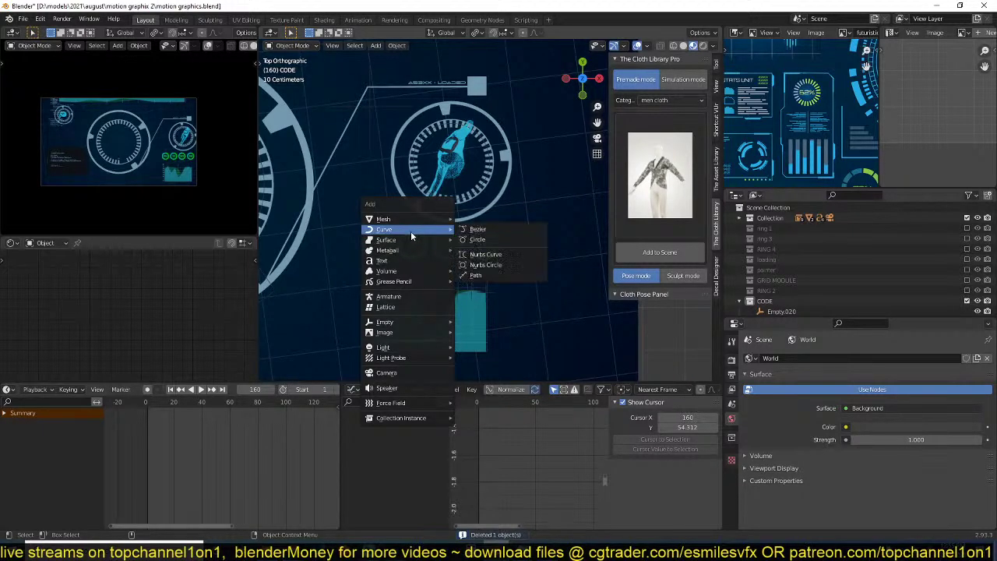
{"action": "left_click", "coordinate": [477, 239]}
{"action": "key", "text": "s"}
{"action": "left_click", "coordinate": [501, 232]}
{"action": "key", "text": "Tab"}
{"action": "key", "text": "v"}
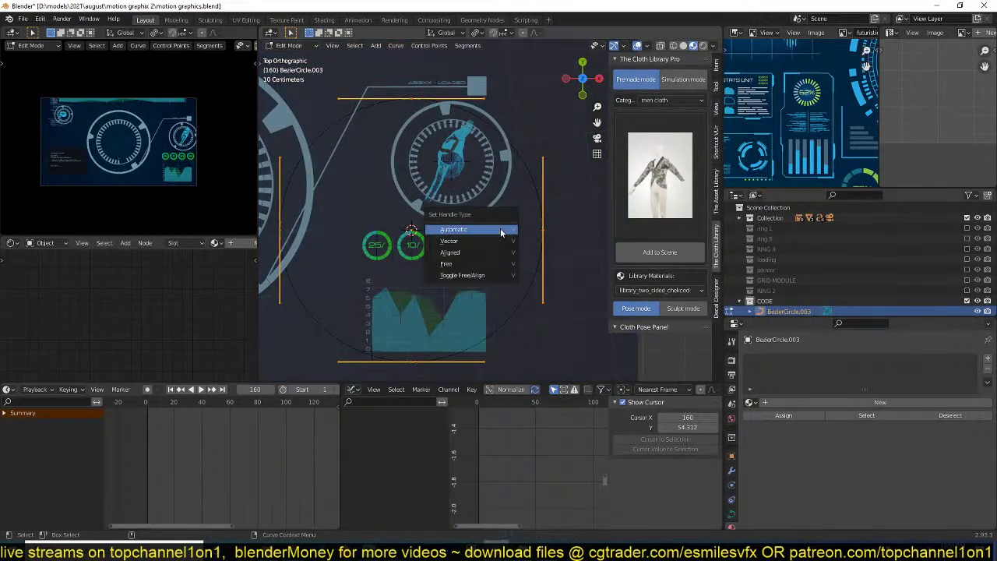
{"action": "left_click", "coordinate": [492, 245]}
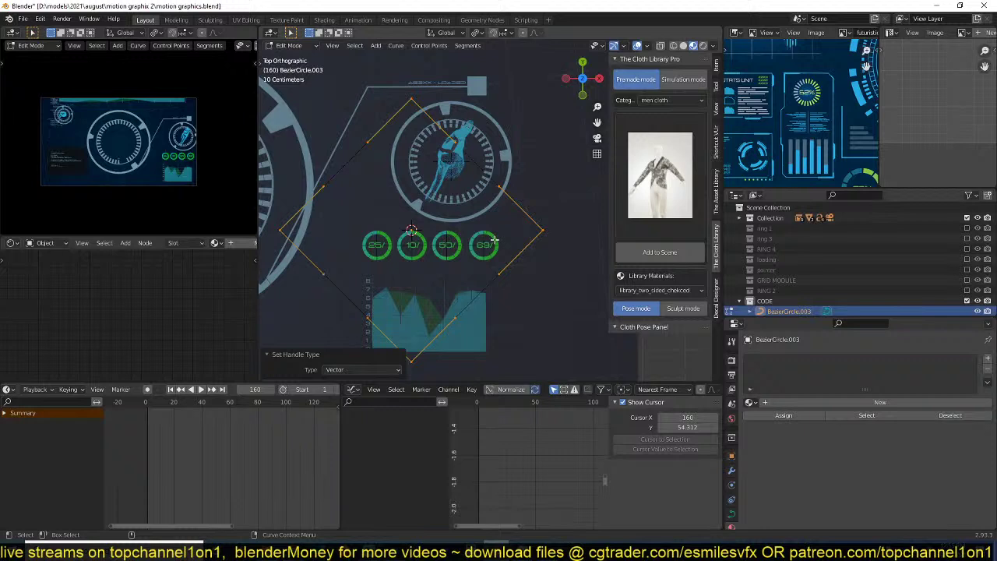
- Set the pivot to Median Point and rotate the curve's points 45° to form an upright square frame
{"action": "type", "text": "r45"}
{"action": "key", "text": "Return"}
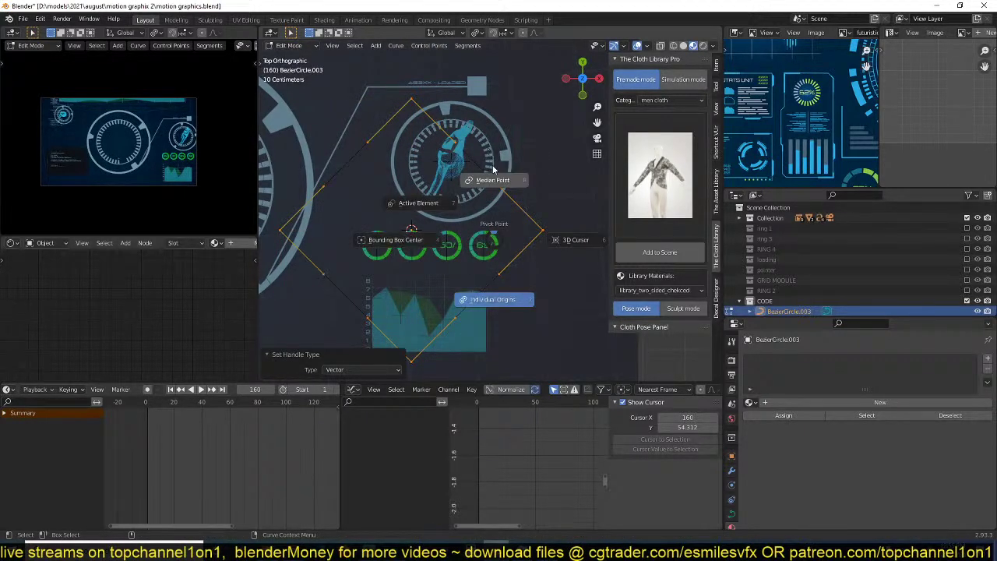
{"action": "left_click", "coordinate": [494, 170]}
{"action": "key", "text": "r"}
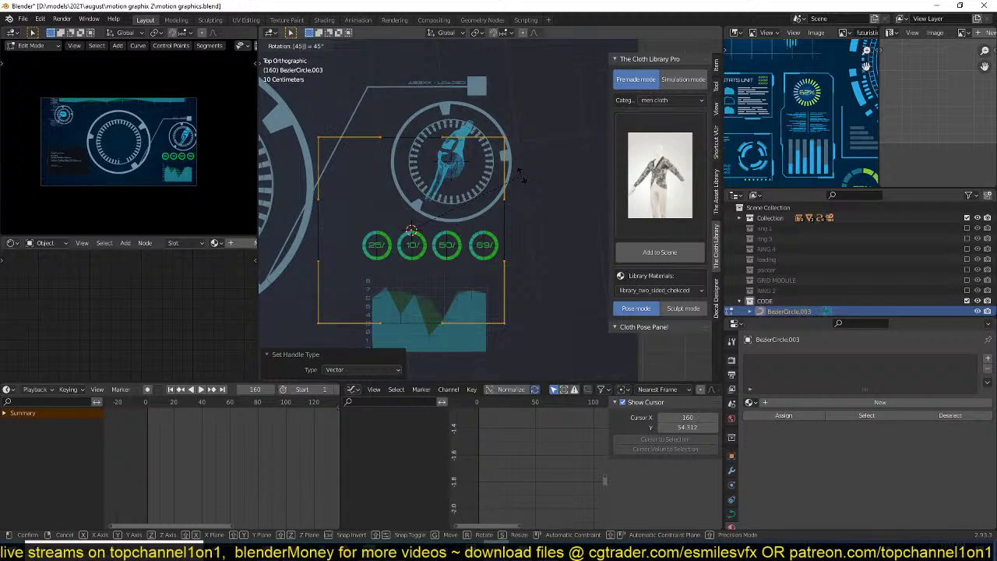
{"action": "key", "text": "Return"}
{"action": "key", "text": "Tab"}
- Give the square curve a bevel depth of 0.011 m and assign it the existing Material.001
{"action": "left_click", "coordinate": [732, 515]}
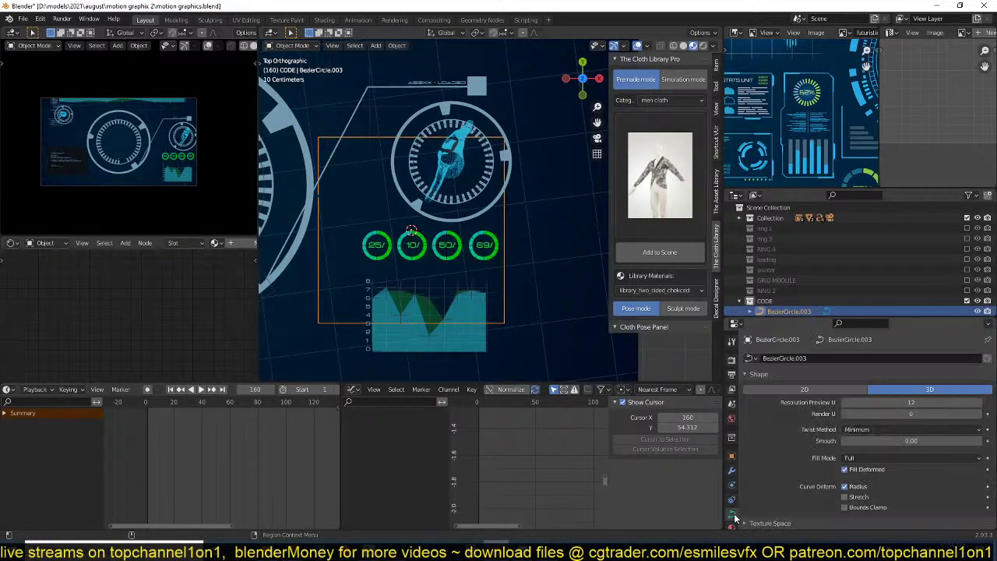
{"action": "scroll", "coordinate": [779, 441], "scroll_direction": "down", "scroll_amount": 5}
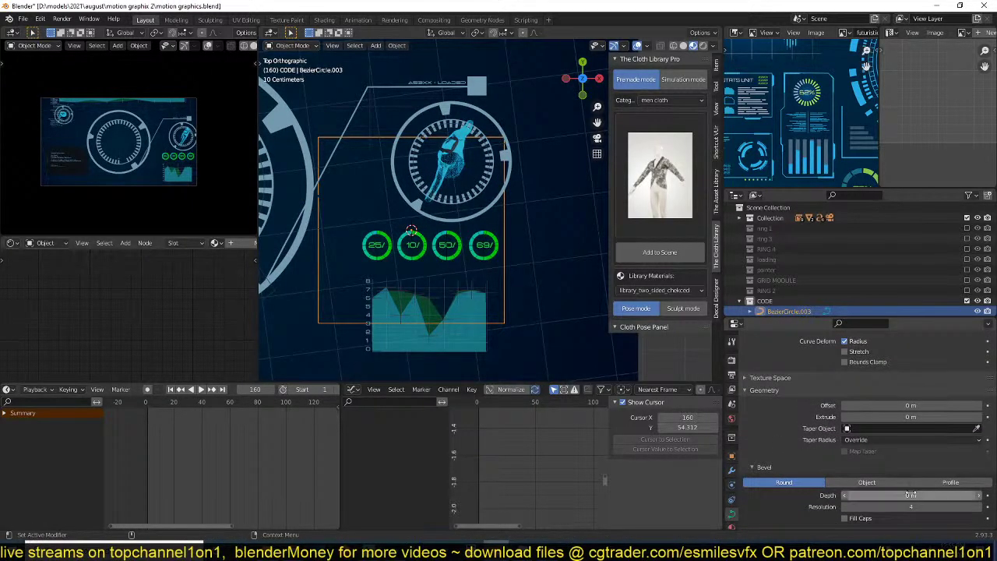
{"action": "left_click_drag", "start_coordinate": [911, 495], "coordinate": [935, 496]}
{"action": "left_click", "coordinate": [215, 243]}
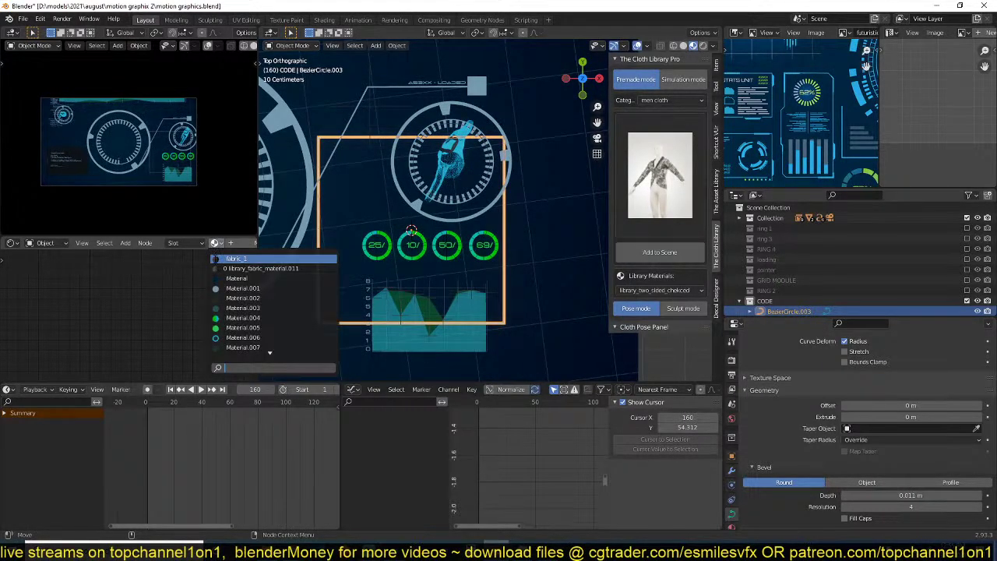
{"action": "left_click", "coordinate": [221, 290]}
- Move the square frame so it encloses the four percentage gauges and the graph
{"action": "scroll", "coordinate": [467, 187], "scroll_direction": "up", "scroll_amount": 3}
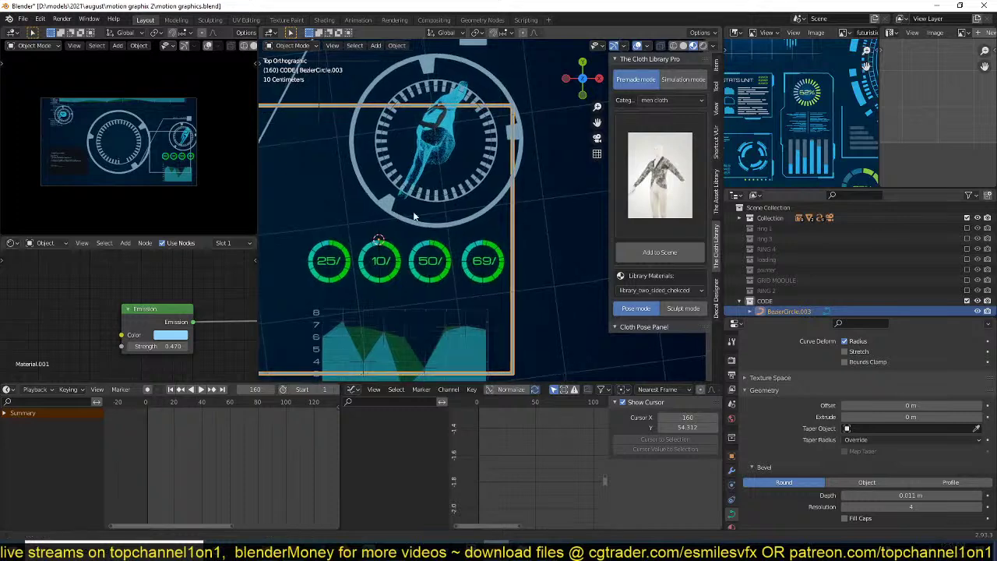
{"action": "key", "text": "g"}
{"action": "middle_click_drag", "start_coordinate": [420, 222], "coordinate": [441, 125], "text": "shift"}
{"action": "left_click", "coordinate": [433, 222]}
- Try extruding the frame's lower-left corner point and shift the new point about 0.6 m along X
{"action": "key", "text": "Tab"}
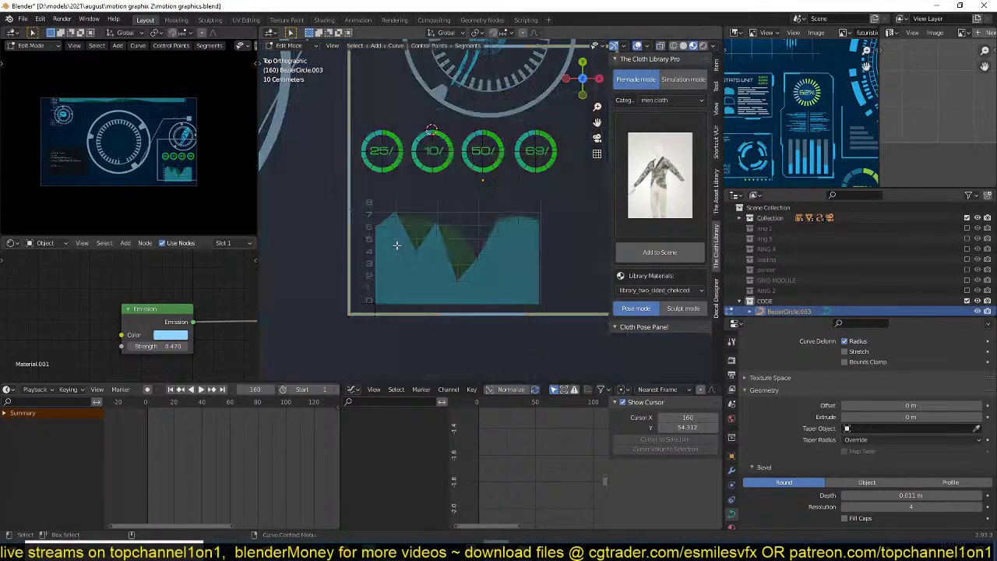
{"action": "middle_click_drag", "start_coordinate": [364, 289], "coordinate": [368, 277], "text": "shift"}
{"action": "scroll", "coordinate": [367, 298], "scroll_direction": "down", "scroll_amount": 2}
{"action": "scroll", "coordinate": [373, 289], "scroll_direction": "up", "scroll_amount": 2}
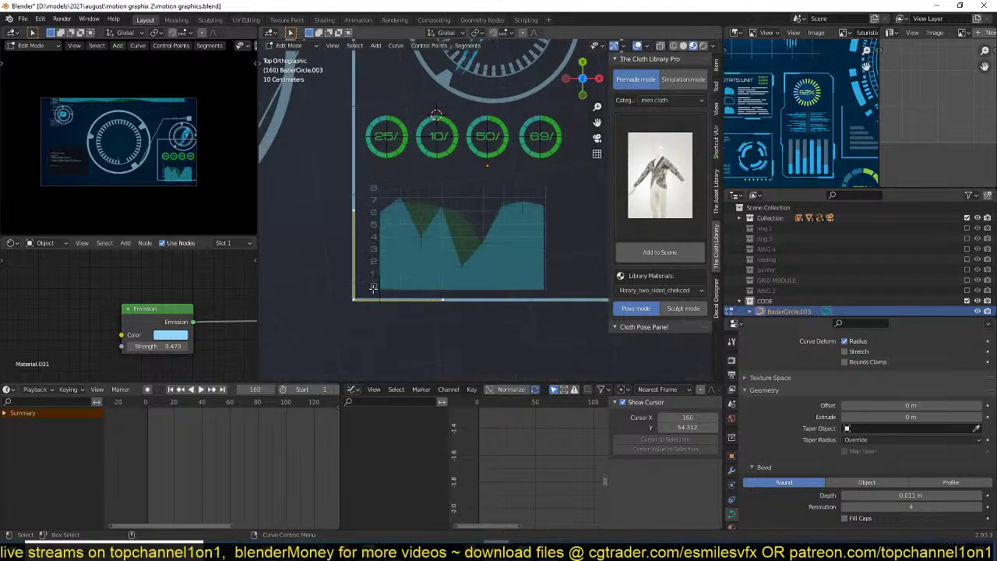
{"action": "key", "text": "e"}
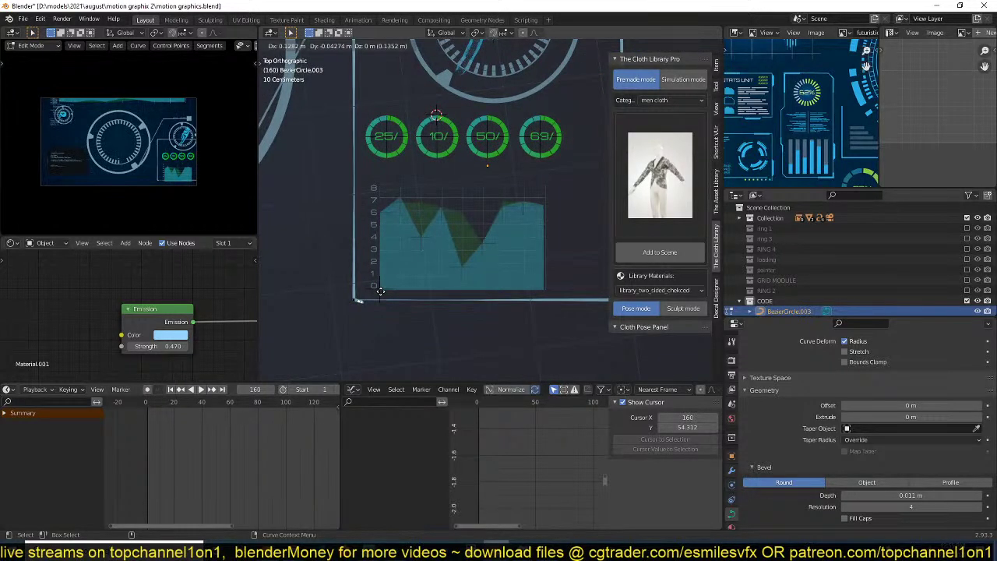
{"action": "right_click", "coordinate": [374, 290]}
{"action": "middle_click_drag", "start_coordinate": [364, 277], "coordinate": [368, 270], "text": "shift"}
{"action": "key", "text": "g"}
{"action": "key", "text": "x"}
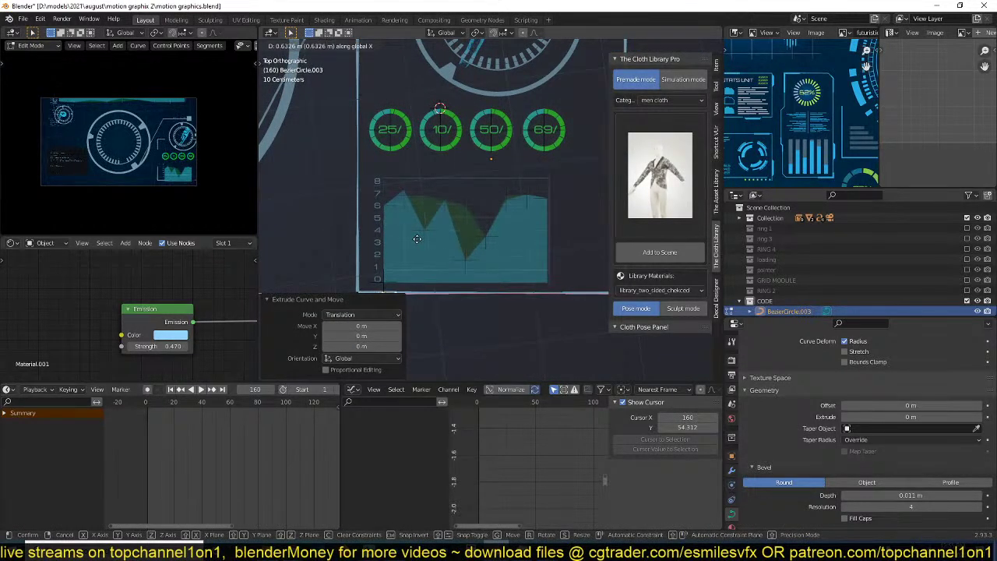
{"action": "left_click", "coordinate": [417, 238]}
- Try moving the frame's corner point along Z and Y, and delete the whole frame
{"action": "left_click", "coordinate": [356, 287]}
{"action": "key", "text": "g"}
{"action": "key", "text": "z"}
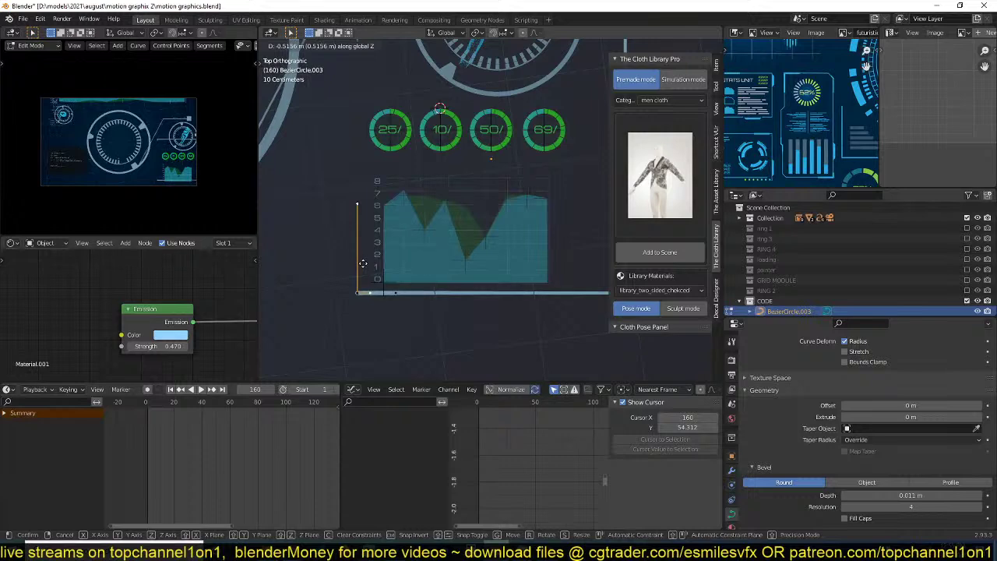
{"action": "right_click", "coordinate": [361, 272]}
{"action": "key", "text": "g"}
{"action": "key", "text": "y"}
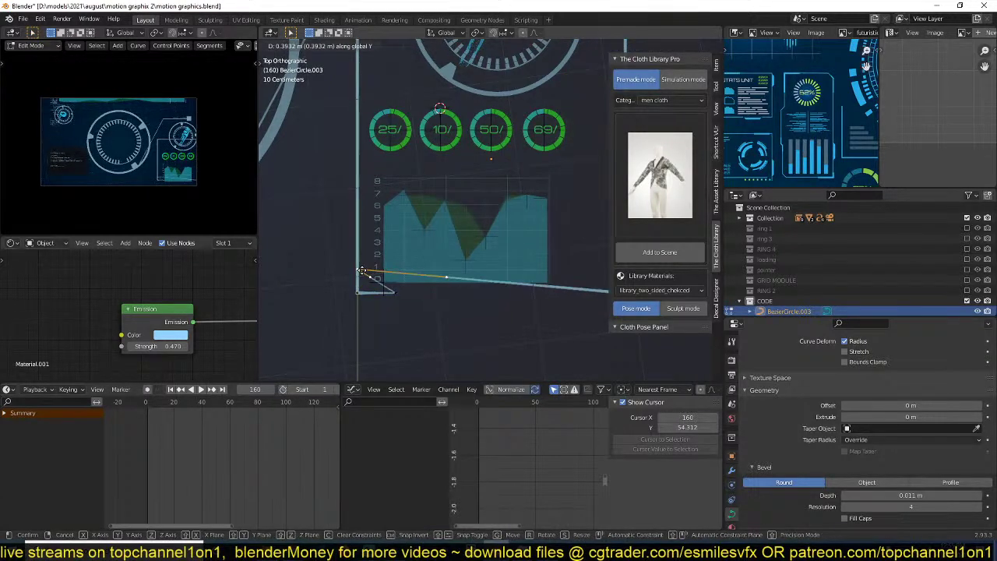
{"action": "right_click", "coordinate": [378, 285]}
{"action": "key", "text": "Tab"}
{"action": "scroll", "coordinate": [408, 282], "scroll_direction": "down", "scroll_amount": 3}
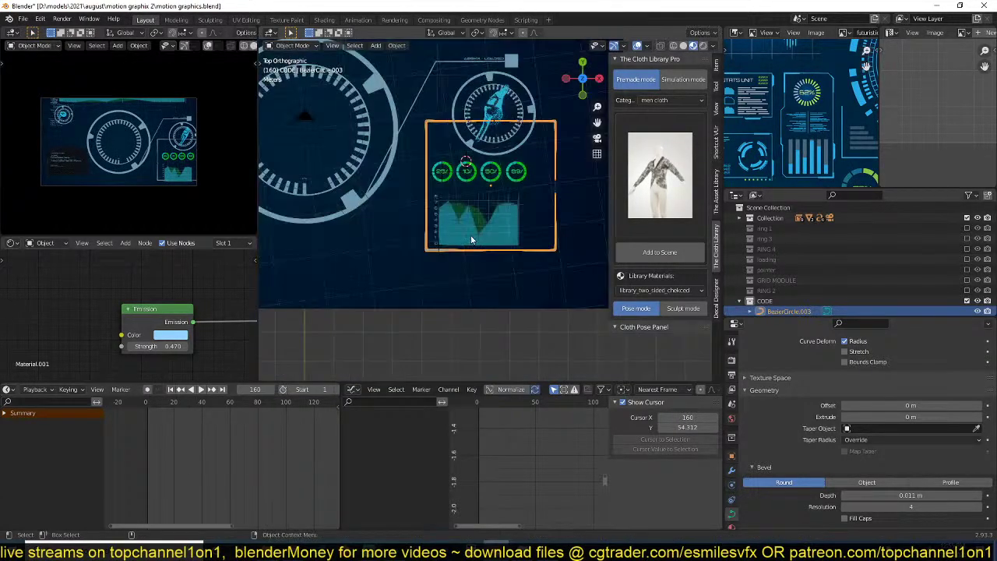
{"action": "key", "text": "x"}
{"action": "left_click", "coordinate": [444, 272]}
- Add a mesh plane over the round body gauge, assign it Material.001, and scale it to about 2.24
{"action": "key", "text": "shift+a"}
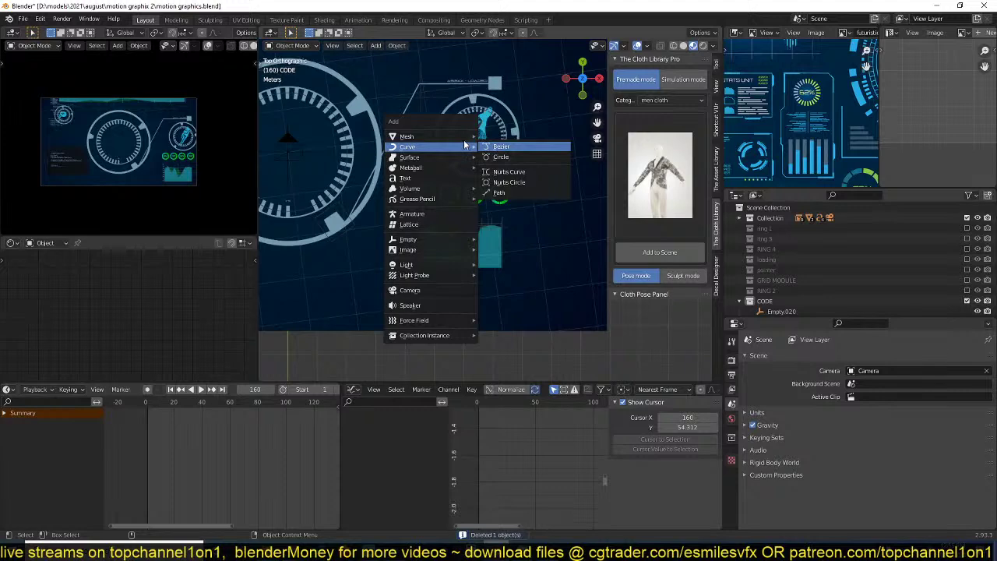
{"action": "mouse_move", "coordinate": [413, 137]}
{"action": "left_click", "coordinate": [502, 137]}
{"action": "left_click", "coordinate": [216, 242]}
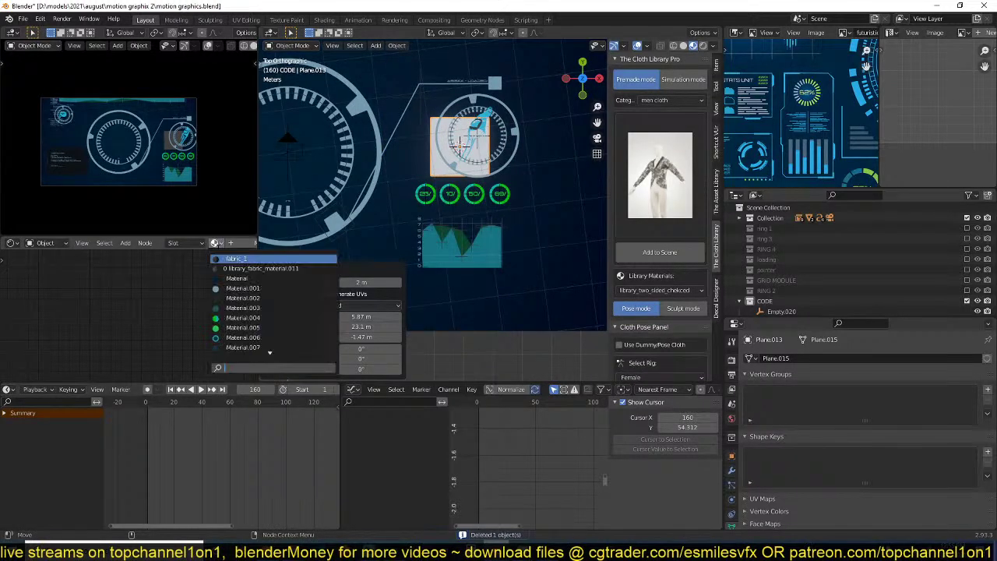
{"action": "left_click", "coordinate": [229, 289]}
{"action": "scroll", "coordinate": [467, 204], "scroll_direction": "up", "scroll_amount": 2}
{"action": "key", "text": "s"}
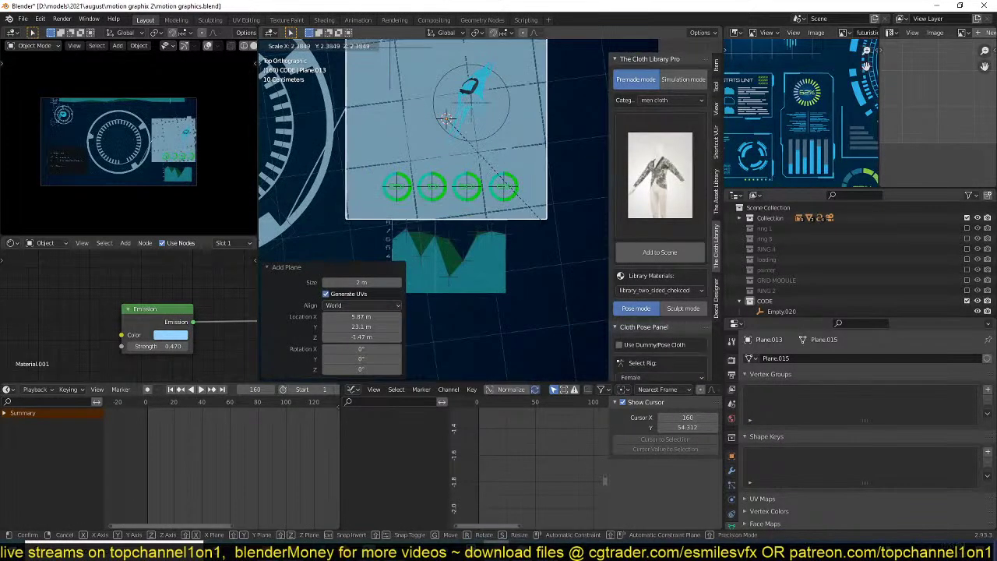
{"action": "left_click", "coordinate": [585, 248]}
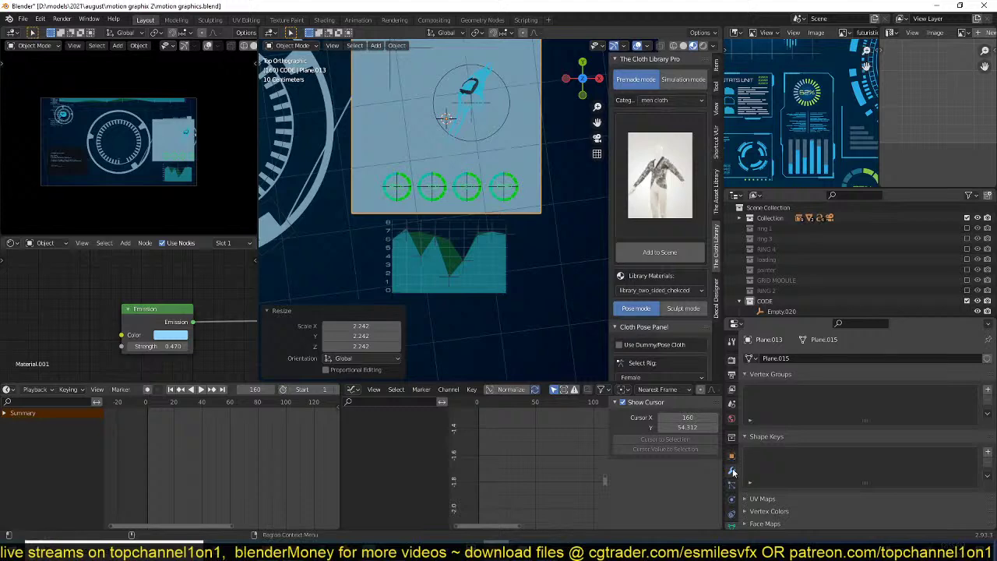
- Add a Wireframe modifier to the plane and enable its display in edit mode
{"action": "left_click", "coordinate": [731, 471]}
{"action": "left_click", "coordinate": [812, 358]}
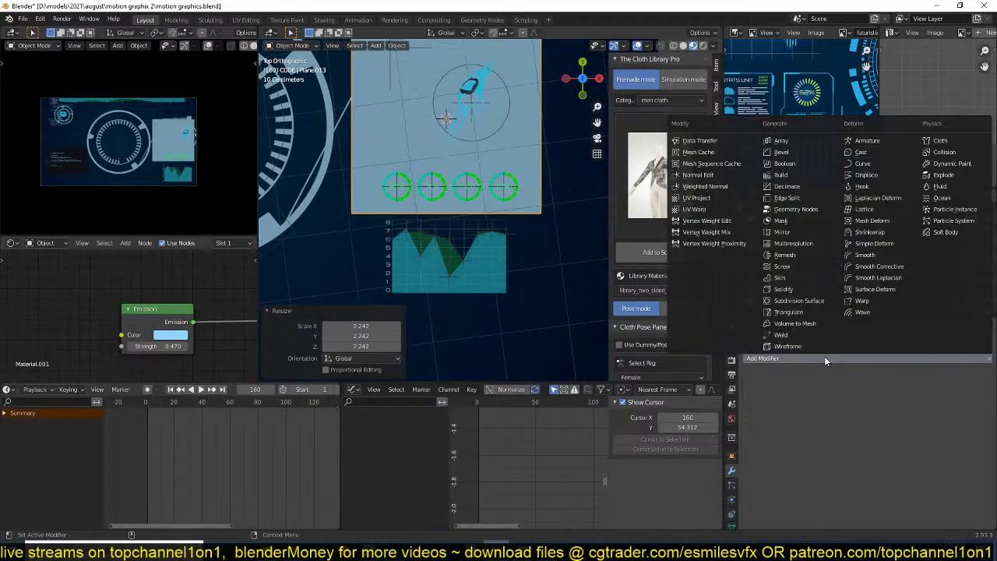
{"action": "left_click", "coordinate": [771, 347]}
{"action": "scroll", "coordinate": [577, 226], "scroll_direction": "down", "scroll_amount": 2}
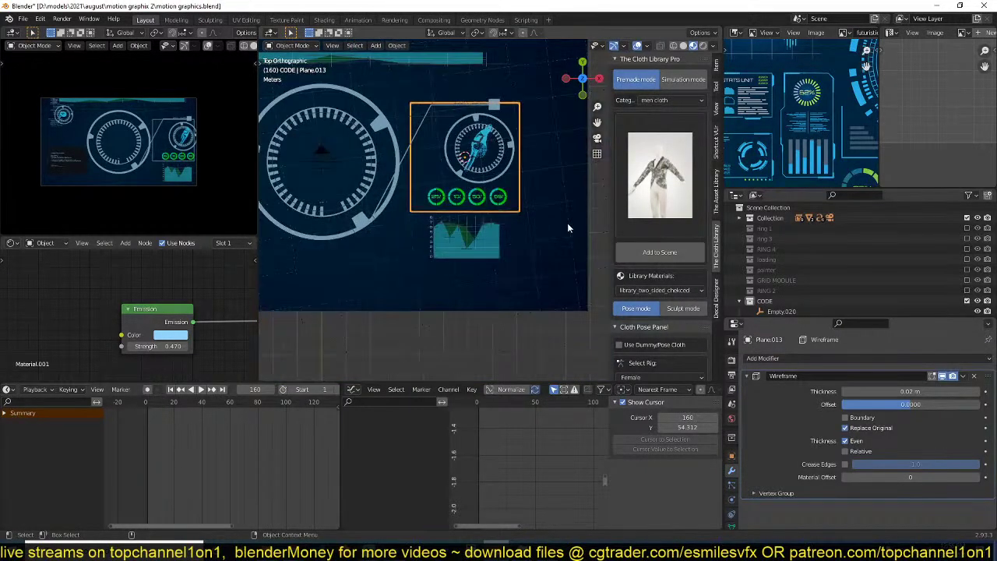
{"action": "scroll", "coordinate": [558, 243], "scroll_direction": "up", "scroll_amount": 1}
{"action": "key", "text": "Tab"}
{"action": "key", "text": "Tab"}
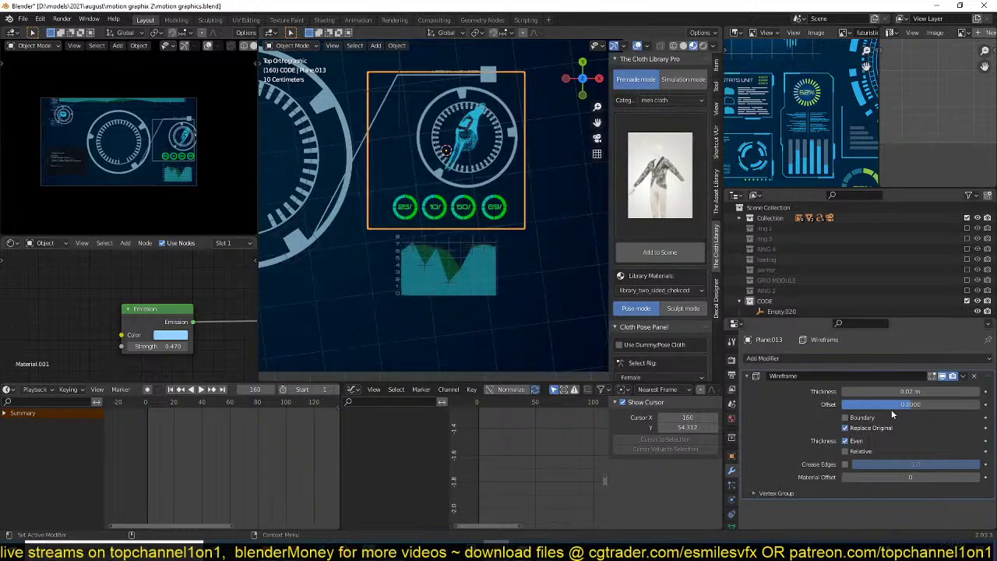
{"action": "left_click", "coordinate": [934, 377]}
{"action": "key", "text": "Tab"}
{"action": "key", "text": "Tab"}
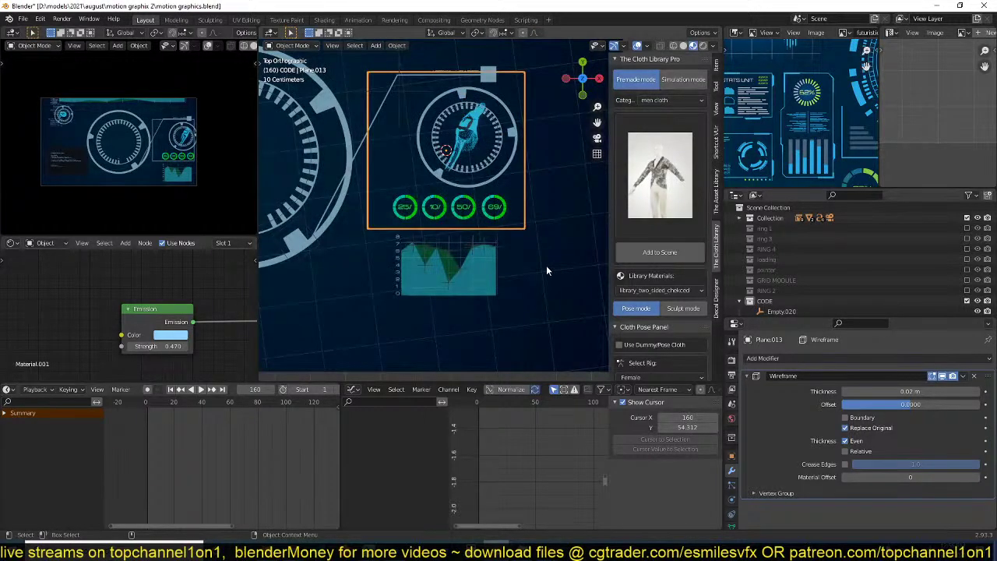
- Move the frame's bottom edge about -2.33 m along Y so the frame encloses the graph
{"action": "middle_click_drag", "start_coordinate": [411, 244], "coordinate": [418, 270], "text": "shift"}
{"action": "left_click", "coordinate": [528, 251]}
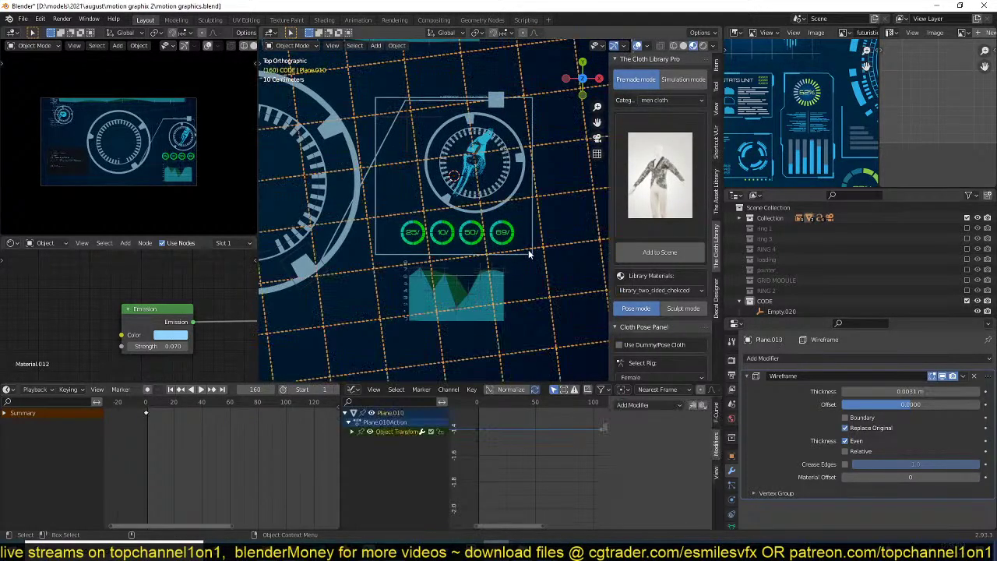
{"action": "left_click", "coordinate": [529, 251]}
{"action": "key", "text": "Tab"}
{"action": "left_click_drag", "start_coordinate": [359, 248], "coordinate": [574, 267]}
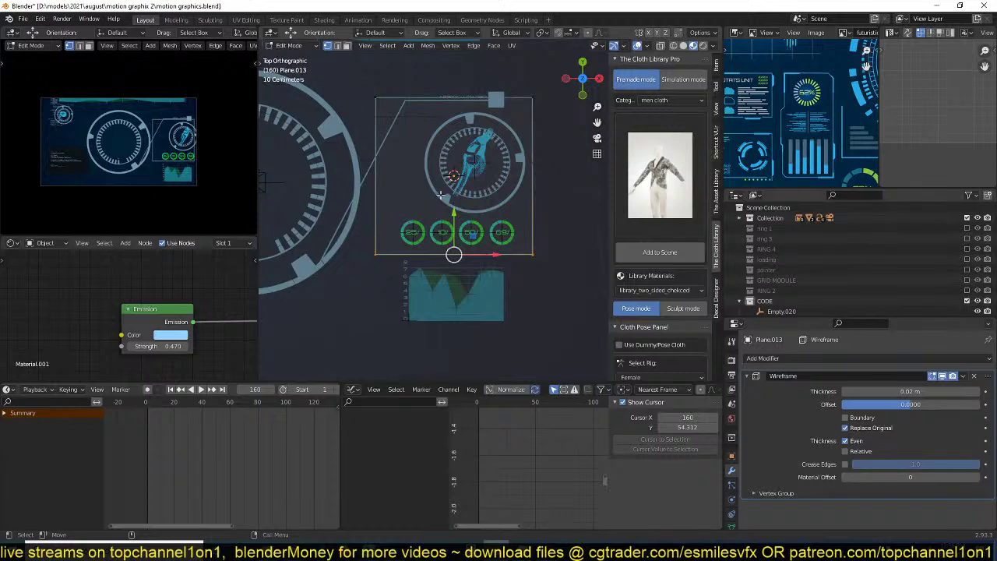
{"action": "key", "text": "g"}
{"action": "key", "text": "y"}
{"action": "left_click", "coordinate": [451, 304]}
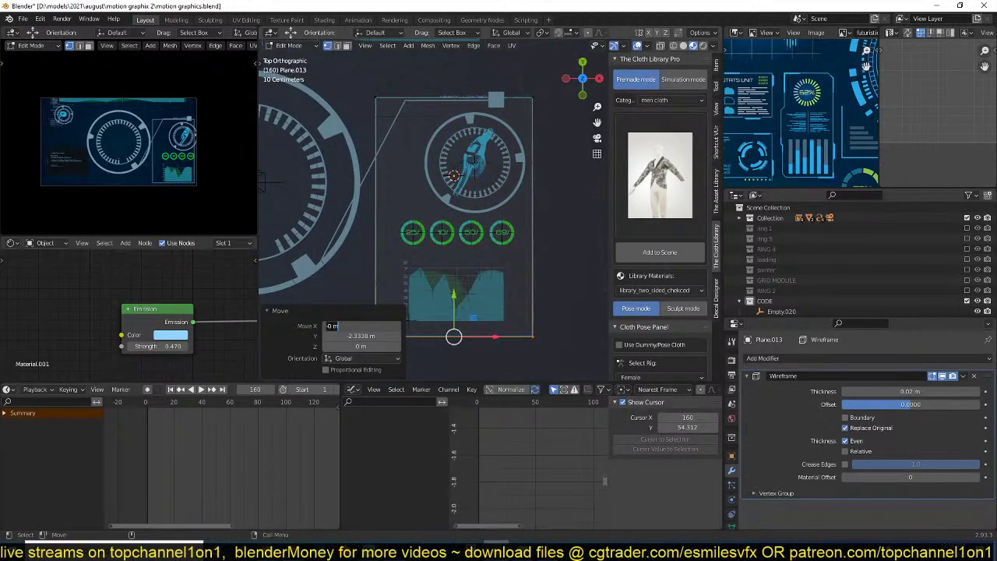
{"action": "left_click", "coordinate": [266, 310]}
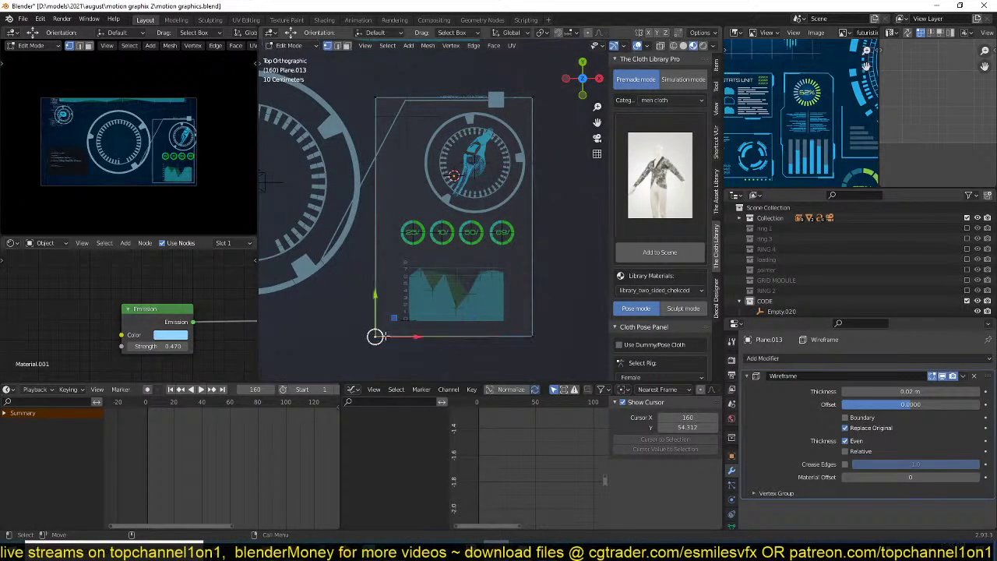
- Bevel the frame's lower-left corner vertex into a small diagonal cut and leave edit mode
{"action": "key", "text": "ctrl+b"}
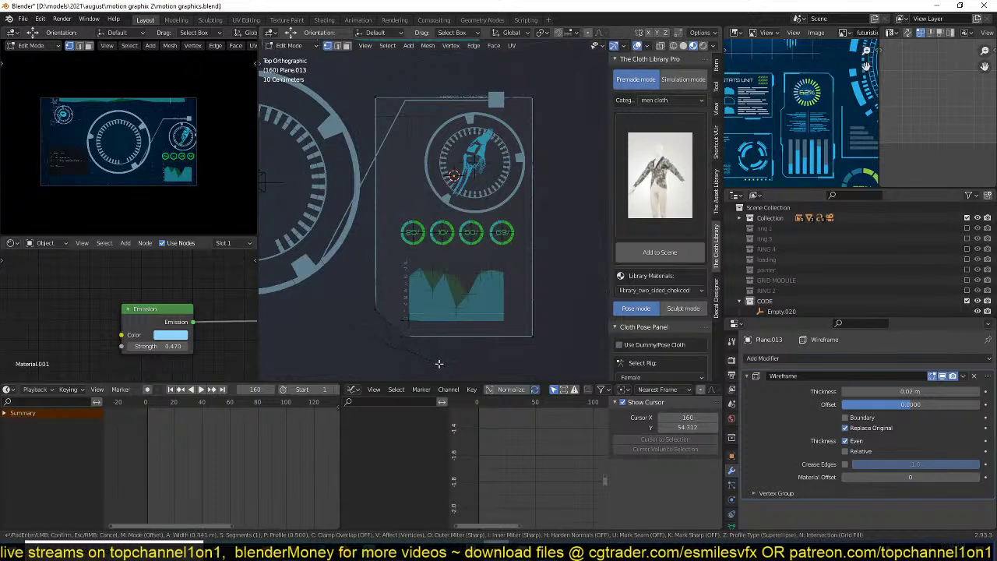
{"action": "left_click", "coordinate": [428, 356]}
{"action": "key", "text": "Tab"}
{"action": "key", "text": "a"}
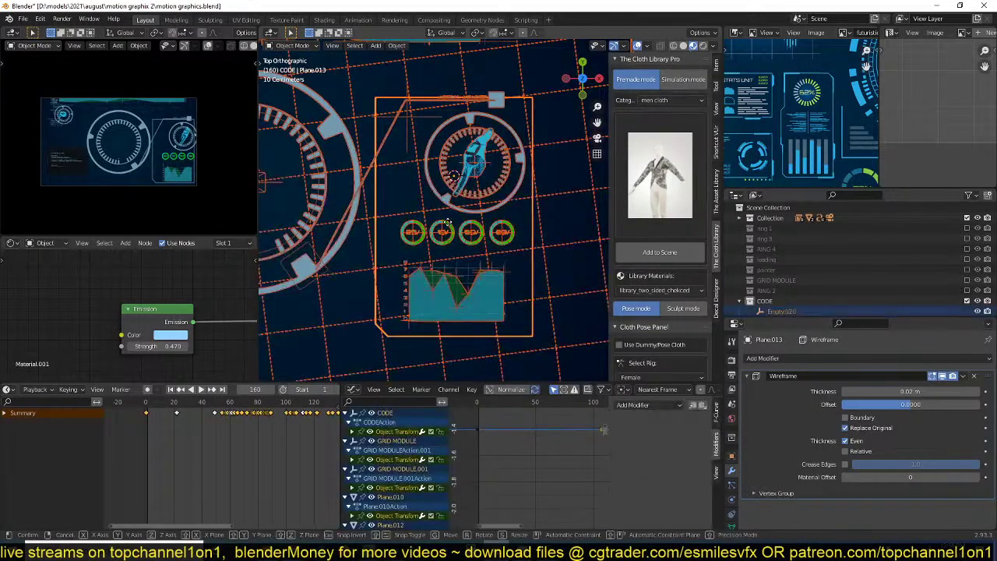
{"action": "key", "text": "g"}
{"action": "key", "text": "x"}
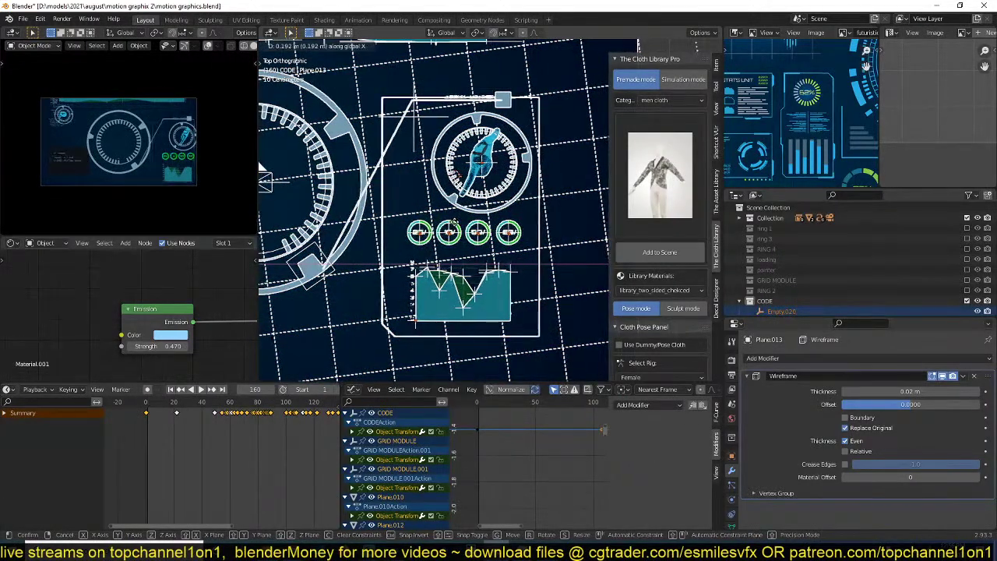
{"action": "left_click", "coordinate": [456, 332]}
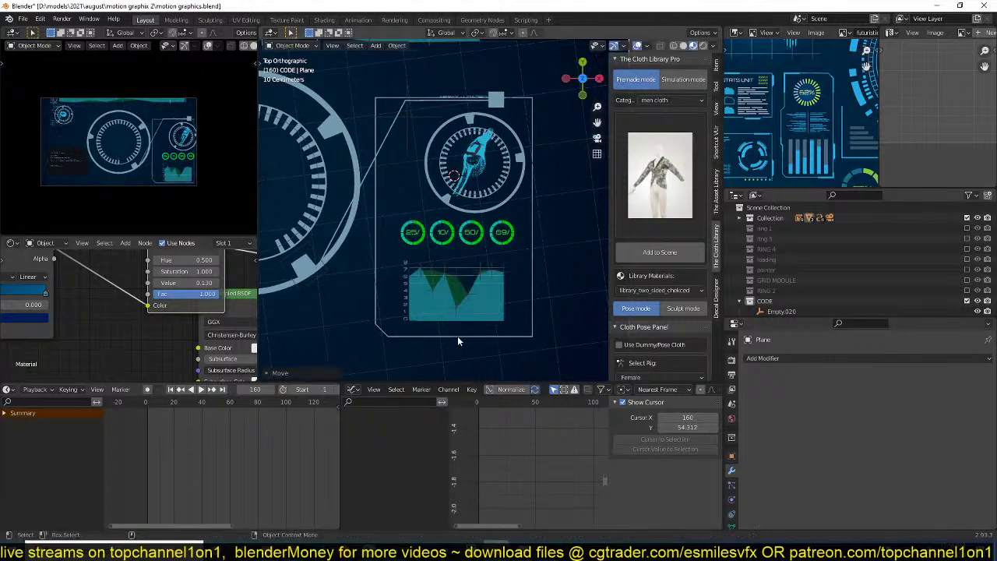
- Move the frame about 0.16 m along X and shift its left side inward toward the gauges
{"action": "left_click", "coordinate": [458, 336]}
{"action": "key", "text": "g"}
{"action": "key", "text": "x"}
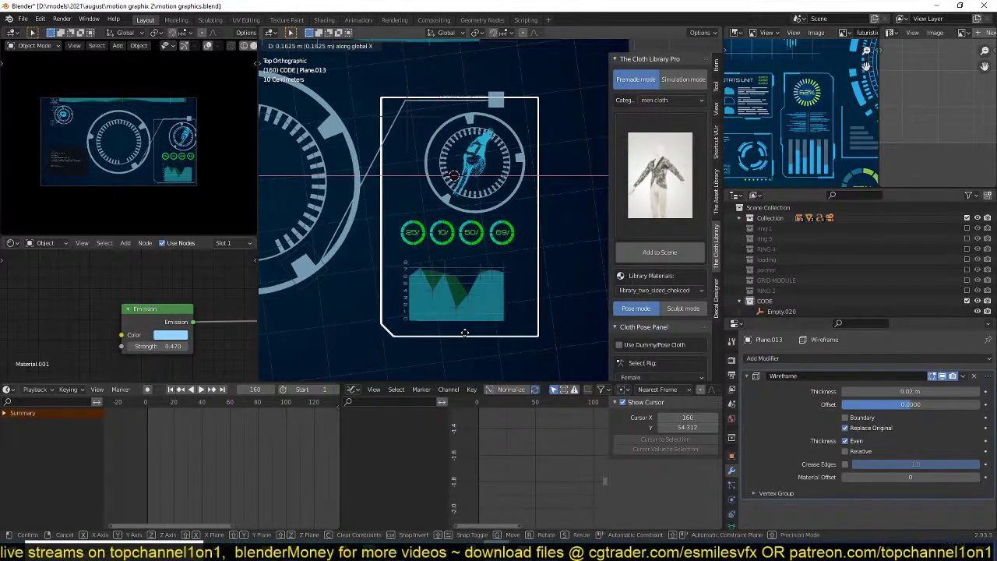
{"action": "left_click", "coordinate": [464, 329]}
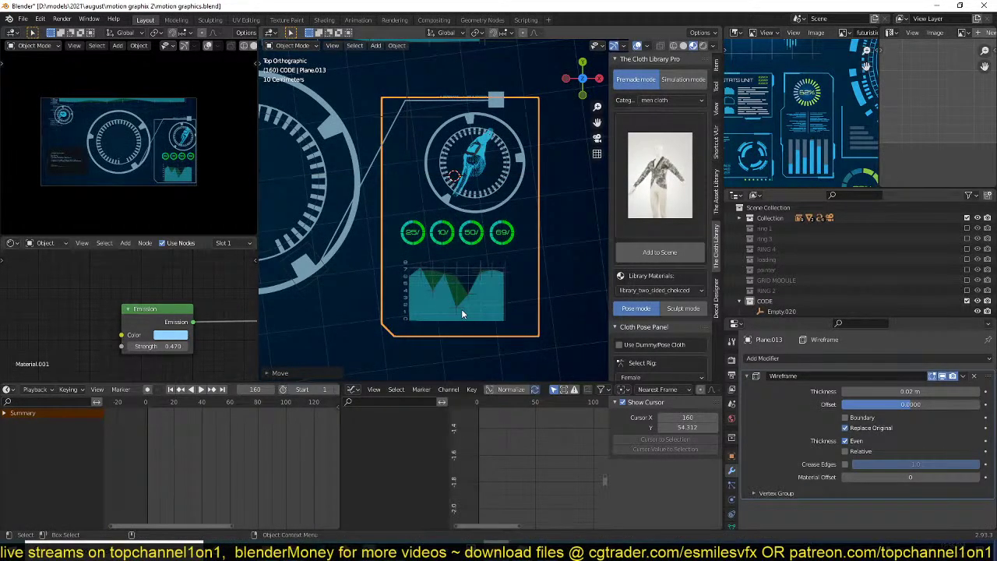
{"action": "key", "text": "Tab"}
{"action": "left_click_drag", "start_coordinate": [403, 266], "coordinate": [414, 358]}
{"action": "left_click_drag", "start_coordinate": [426, 250], "coordinate": [405, 248]}
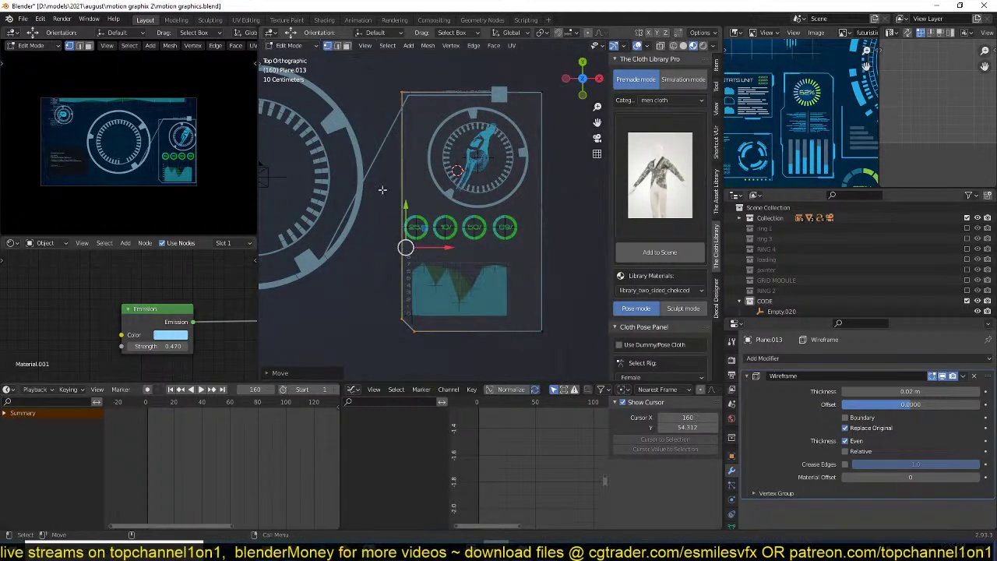
- Subdivide the frame's two long sides, flatten the connecting edge along Y, and bevel it about 0.73 m into a middle band
{"action": "left_click_drag", "start_coordinate": [379, 182], "coordinate": [549, 205]}
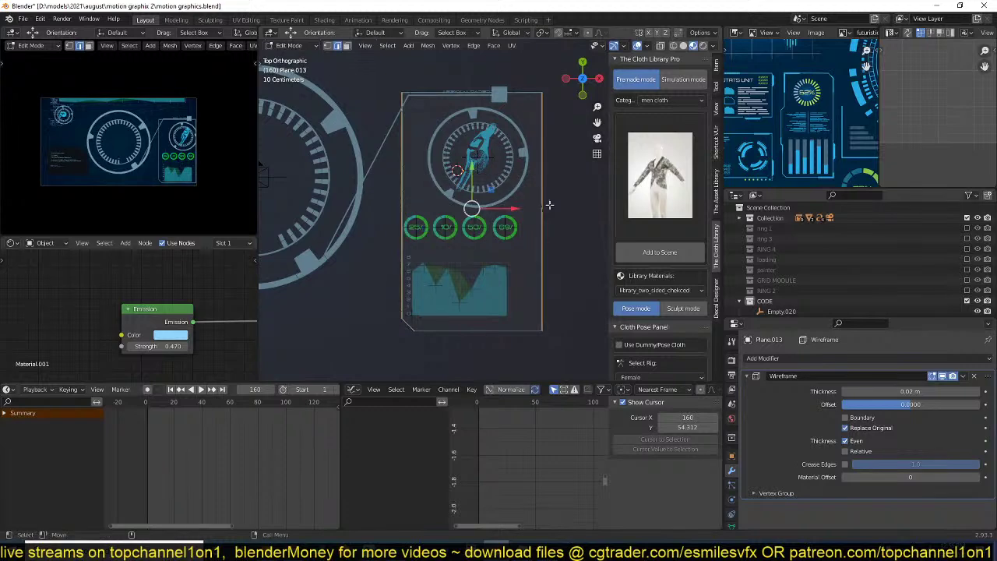
{"action": "right_click", "coordinate": [568, 192]}
{"action": "left_click", "coordinate": [495, 194]}
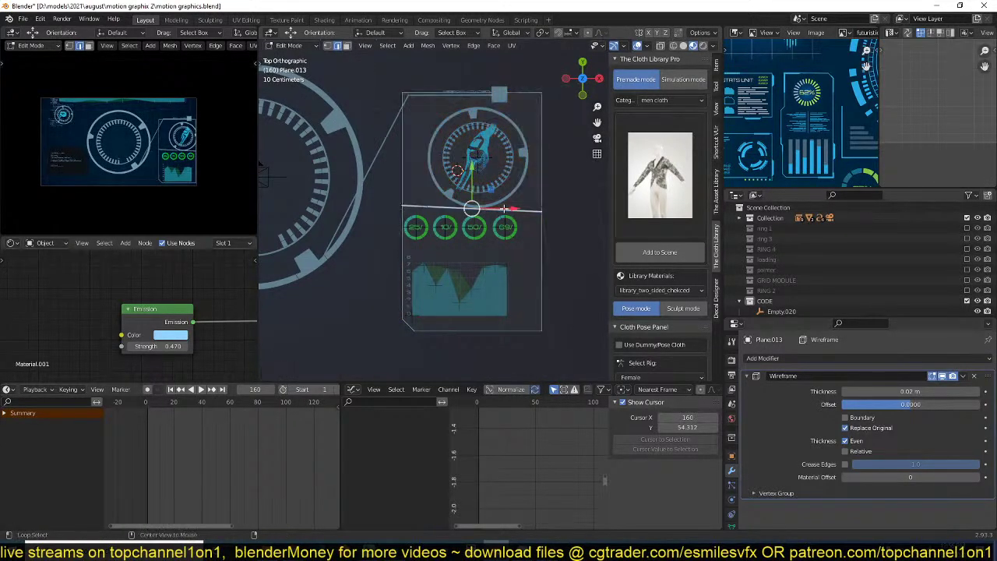
{"action": "key", "text": "y"}
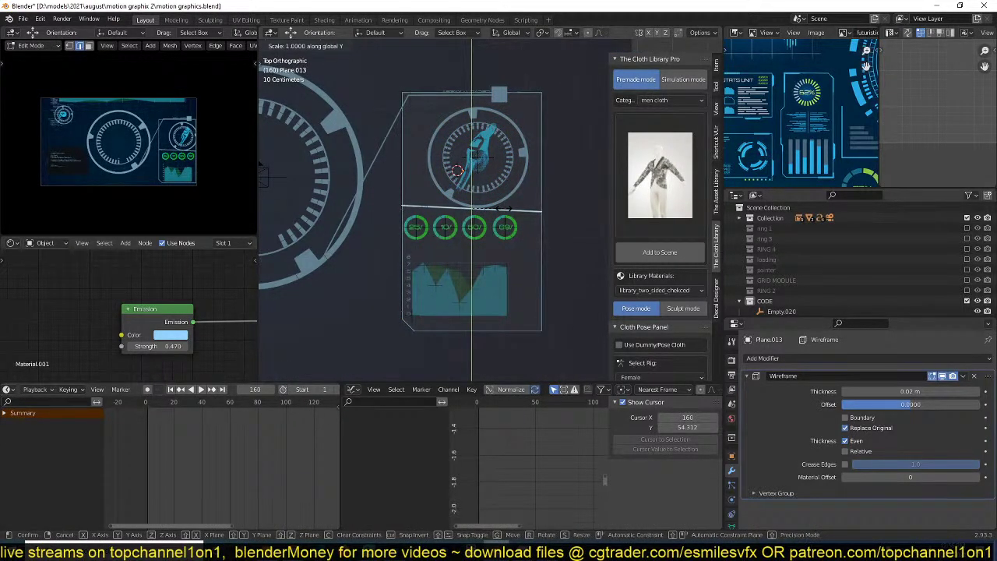
{"action": "key", "text": "Return"}
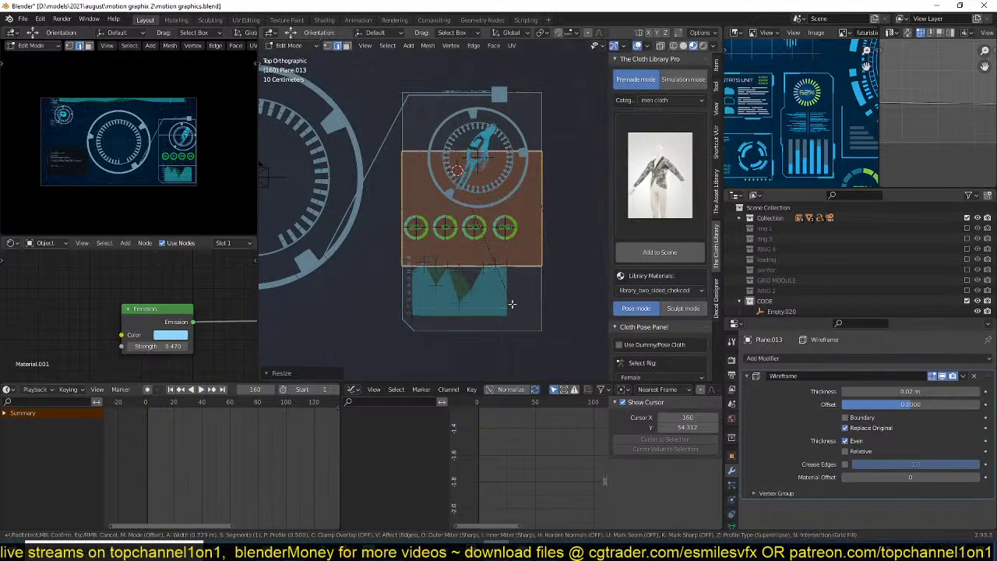
{"action": "key", "text": "Tab"}
{"action": "key", "text": "Tab"}
- Dissolve the frame's three stacked faces into one, keeping the points on its sides
{"action": "left_click", "coordinate": [464, 225]}
{"action": "left_click", "coordinate": [466, 129]}
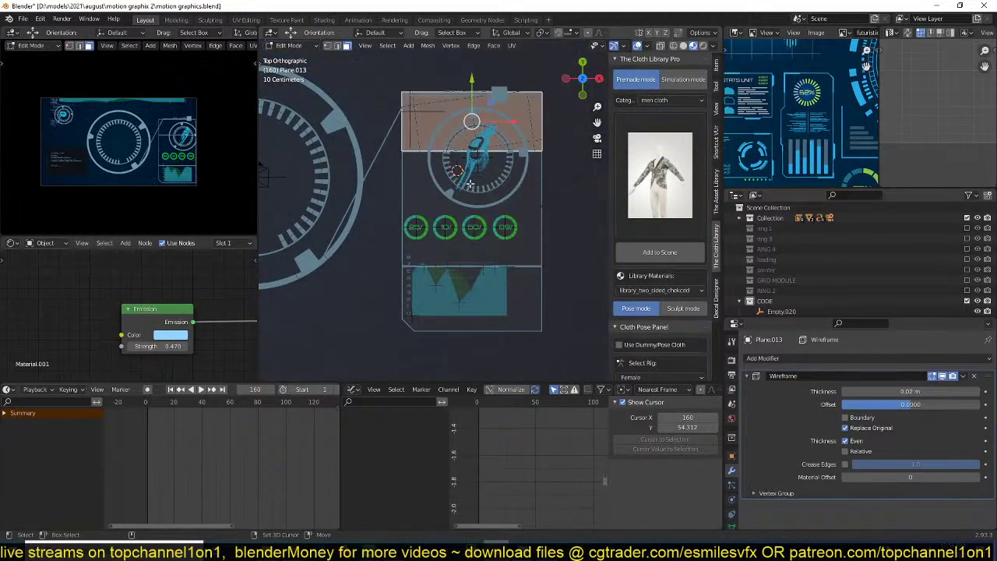
{"action": "left_click", "coordinate": [463, 211], "text": "shift"}
{"action": "left_click", "coordinate": [458, 281], "text": "shift"}
{"action": "key", "text": "Tab"}
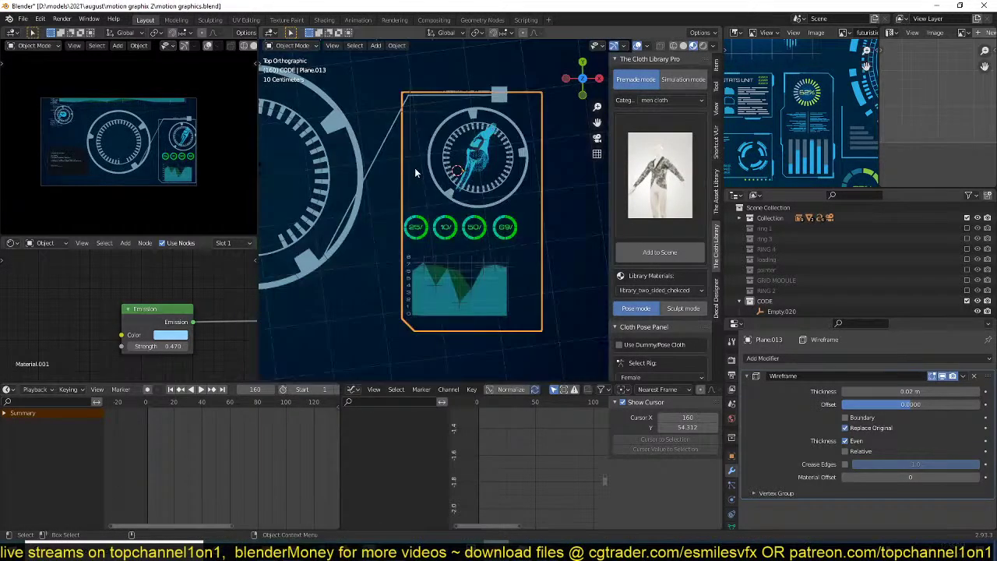
- Extrude the middle segment of the frame's left side outward along X, scaled slightly shorter, and merge all faces into one outline
{"action": "key", "text": "Tab"}
{"action": "left_click", "coordinate": [399, 175]}
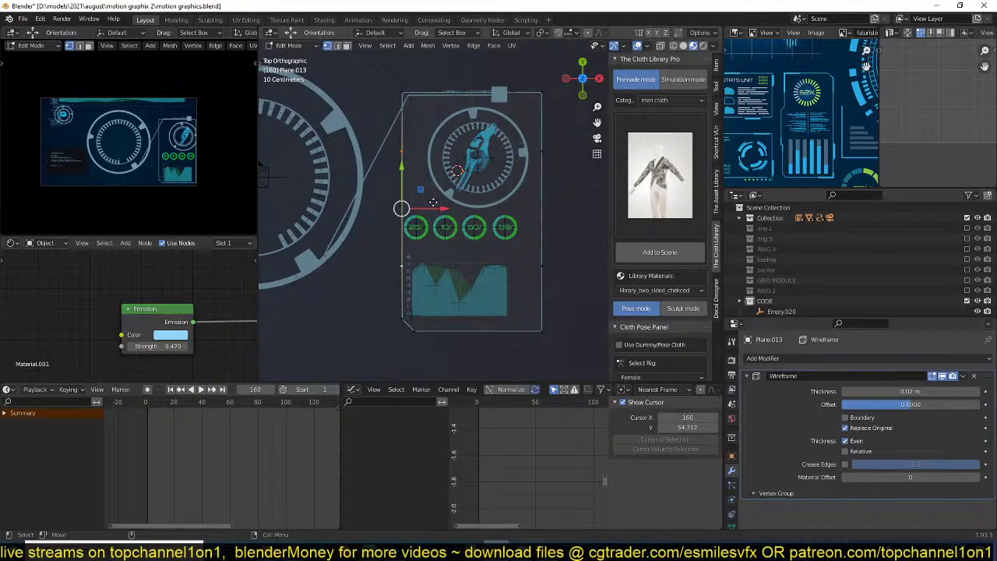
{"action": "key", "text": "e"}
{"action": "right_click", "coordinate": [443, 209]}
{"action": "key", "text": "g"}
{"action": "key", "text": "x"}
{"action": "left_click", "coordinate": [426, 212]}
{"action": "key", "text": "s"}
{"action": "left_click", "coordinate": [424, 158]}
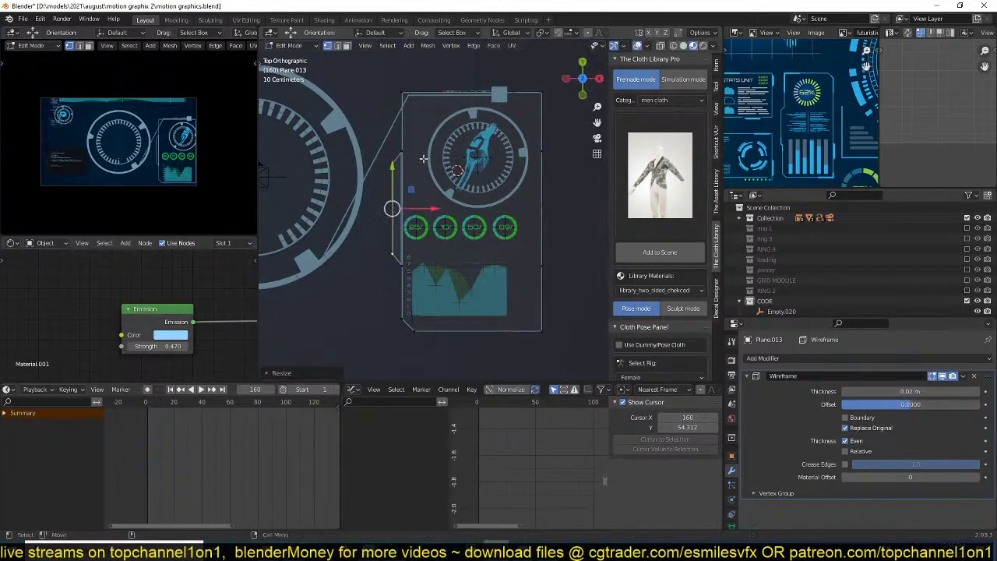
{"action": "key", "text": "a"}
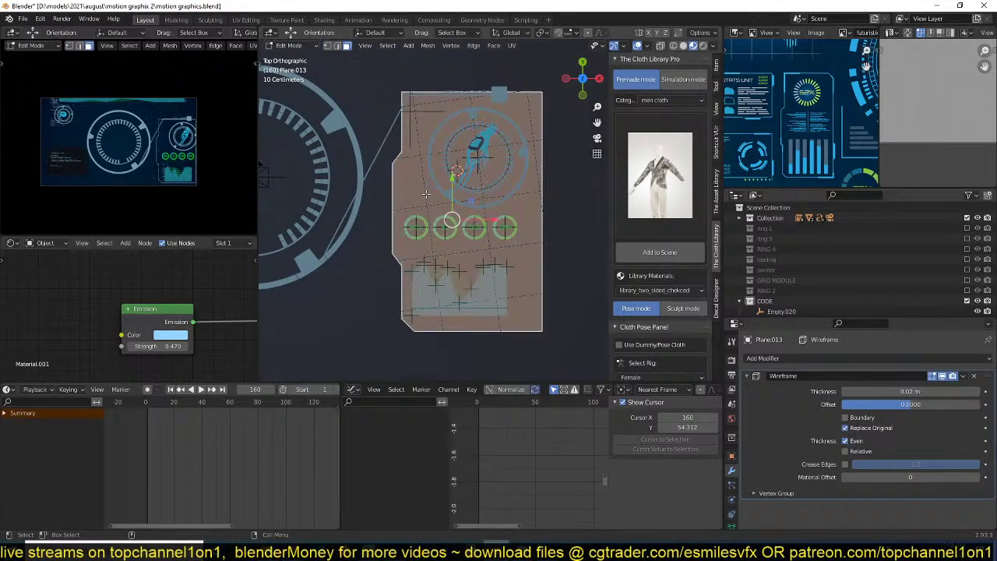
{"action": "key", "text": "Tab"}
- Try beveling the frame's upper-right corner by about 0.57 m and by about 0.98 m
{"action": "scroll", "coordinate": [425, 218], "scroll_direction": "up", "scroll_amount": 3}
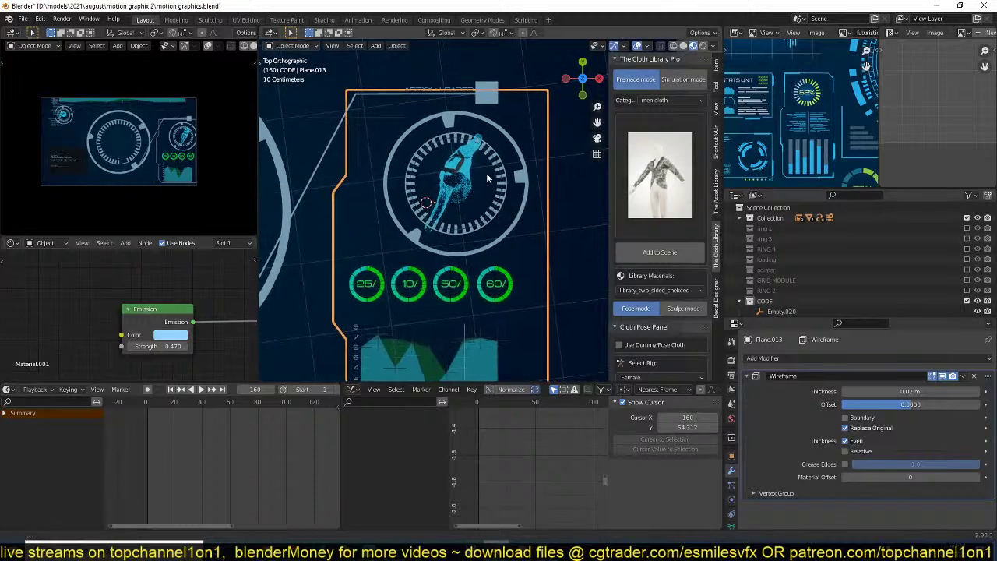
{"action": "scroll", "coordinate": [486, 173], "scroll_direction": "down", "scroll_amount": 2}
{"action": "key", "text": "Tab"}
{"action": "key", "text": "ctrl+b"}
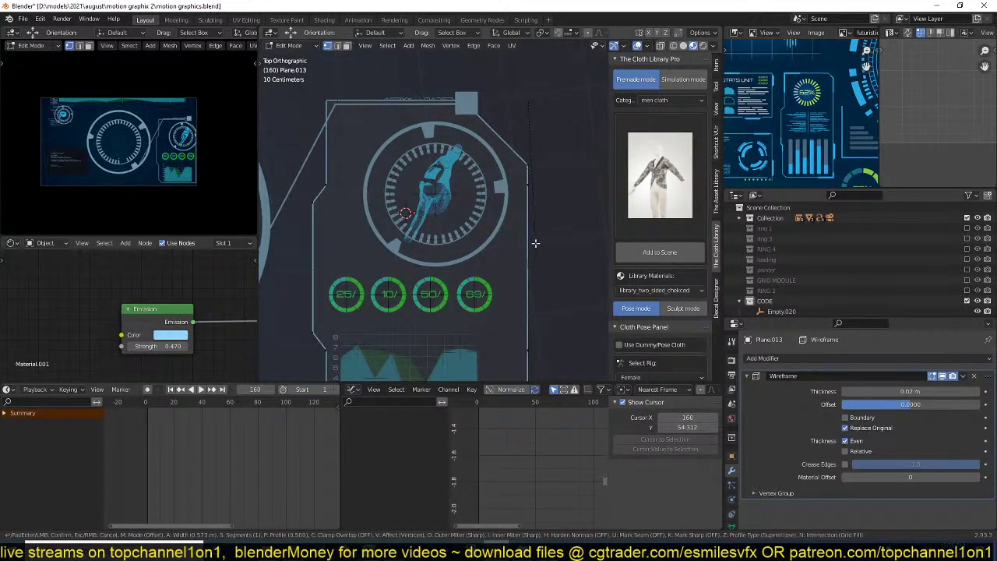
{"action": "left_click", "coordinate": [535, 243]}
{"action": "key", "text": "Tab"}
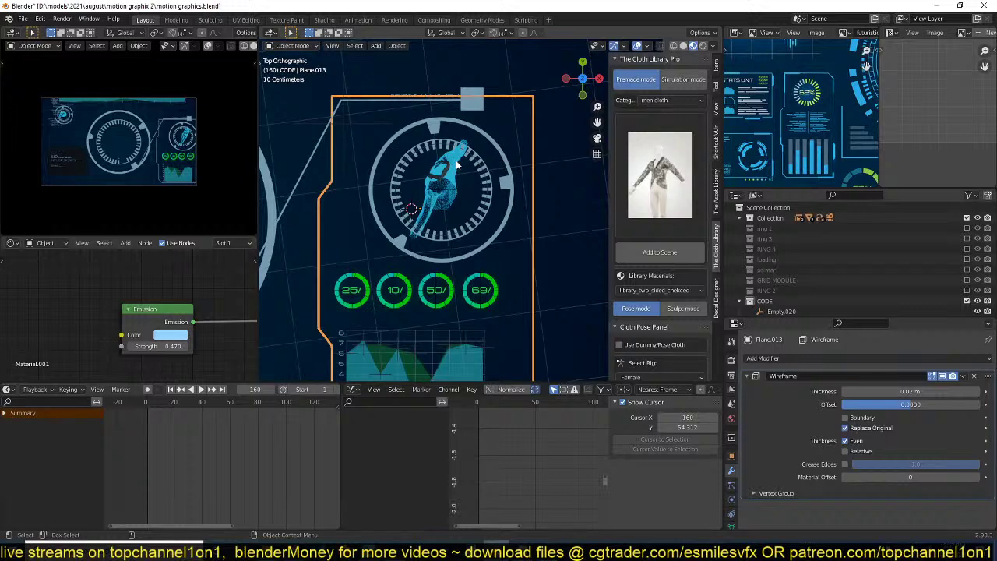
{"action": "key", "text": "Tab"}
{"action": "key", "text": "ctrl+shift+b"}
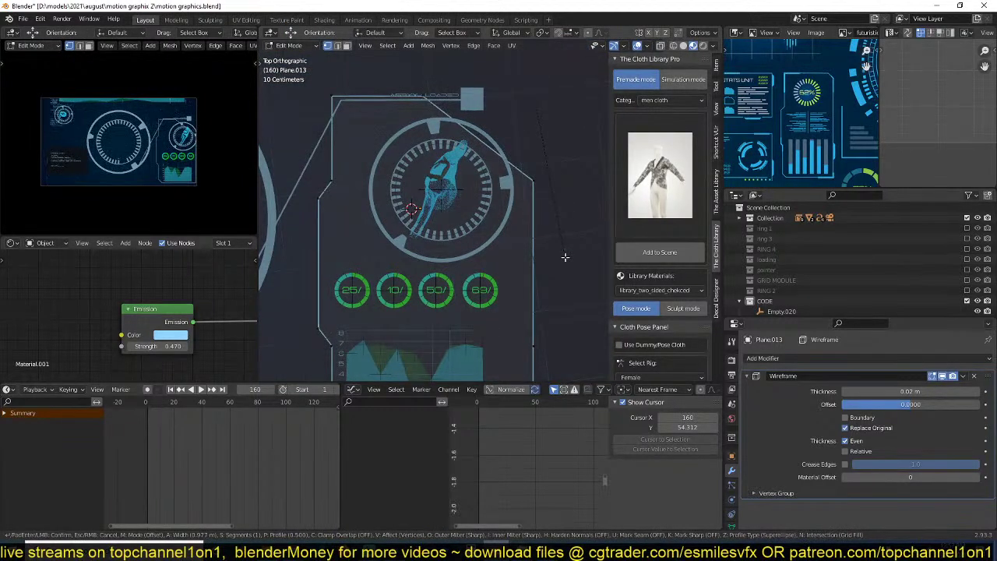
{"action": "right_click", "coordinate": [558, 237]}
- Dissolve the trial bevel back to a sharp upper-right corner and bevel that corner point by about 1.21 m
{"action": "left_click", "coordinate": [538, 191]}
{"action": "key", "text": "ctrl+x"}
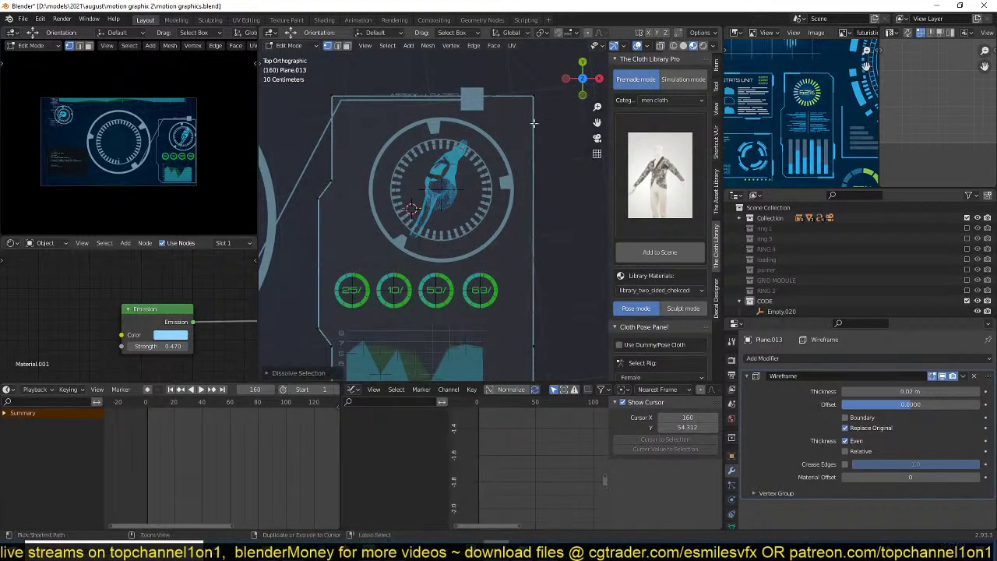
{"action": "left_click", "coordinate": [534, 97]}
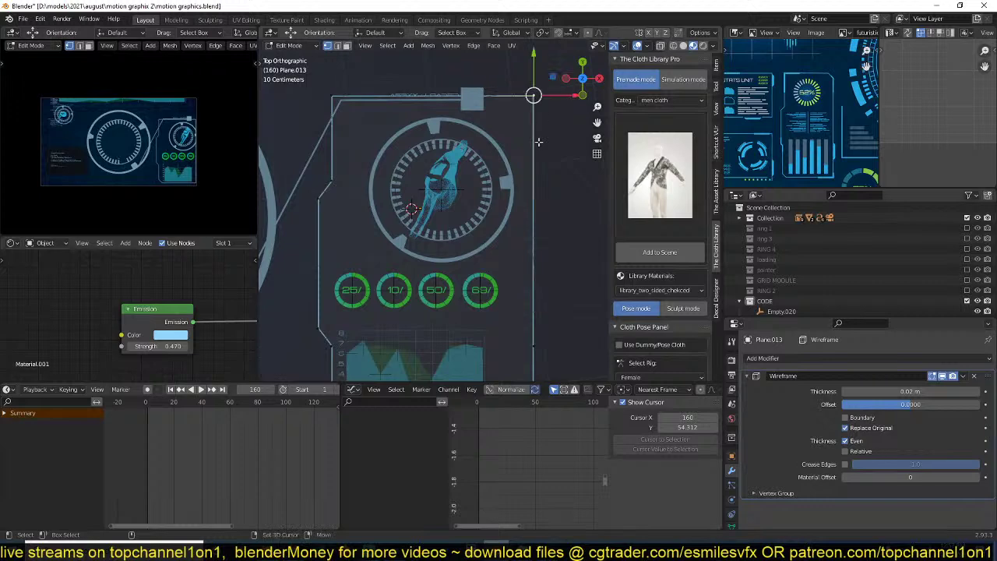
{"action": "key", "text": "ctrl+shift+b"}
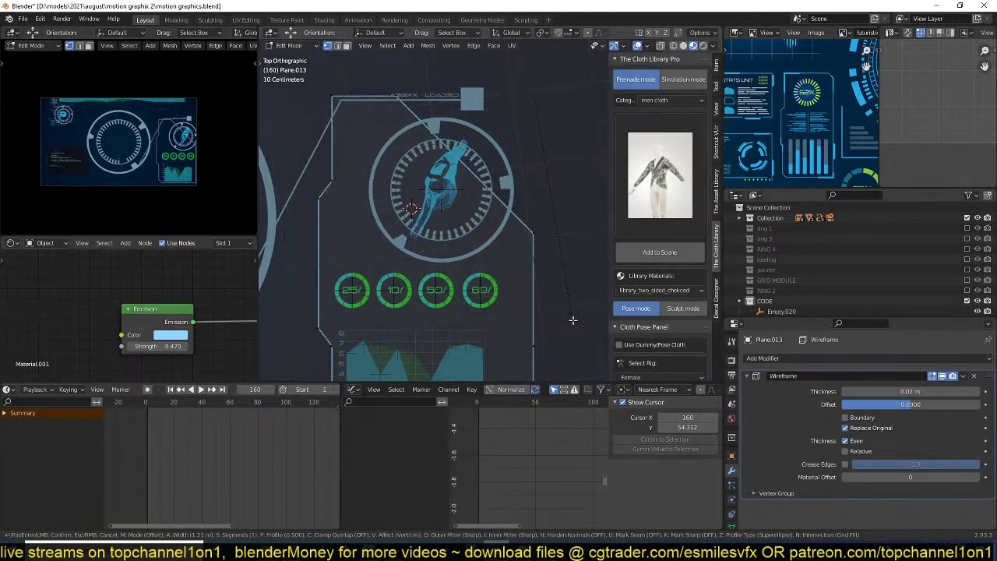
{"action": "left_click", "coordinate": [573, 320]}
{"action": "scroll", "coordinate": [436, 179], "scroll_direction": "up", "scroll_amount": 2}
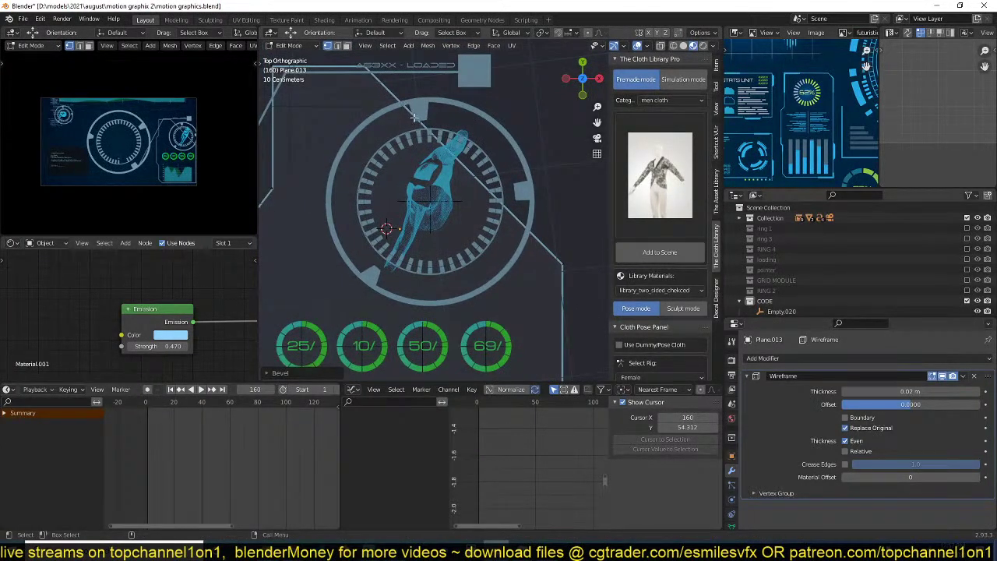
- Subdivide the diagonal edge of the frame's cut corner twice
{"action": "left_click", "coordinate": [463, 165]}
{"action": "right_click", "coordinate": [392, 92]}
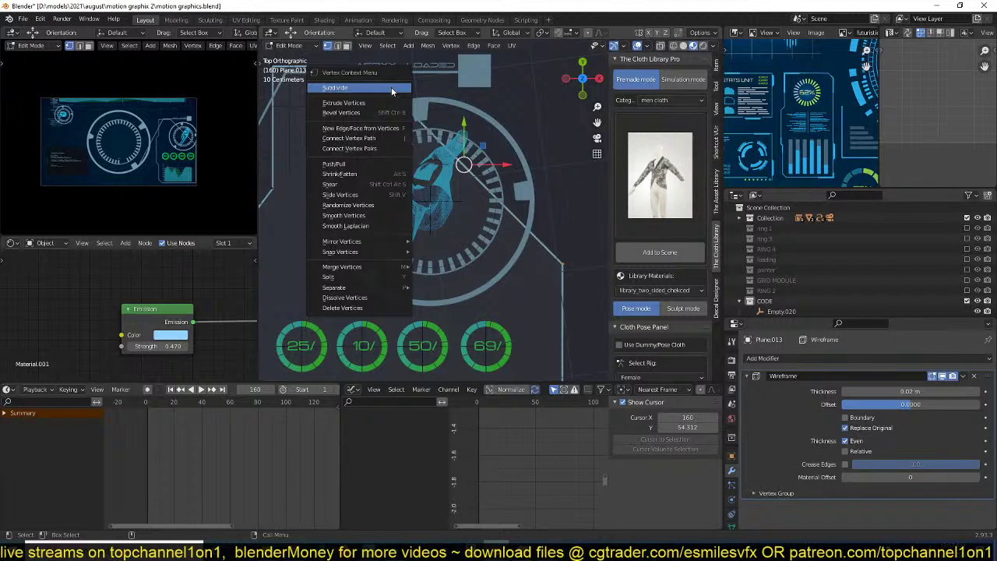
{"action": "left_click", "coordinate": [392, 88]}
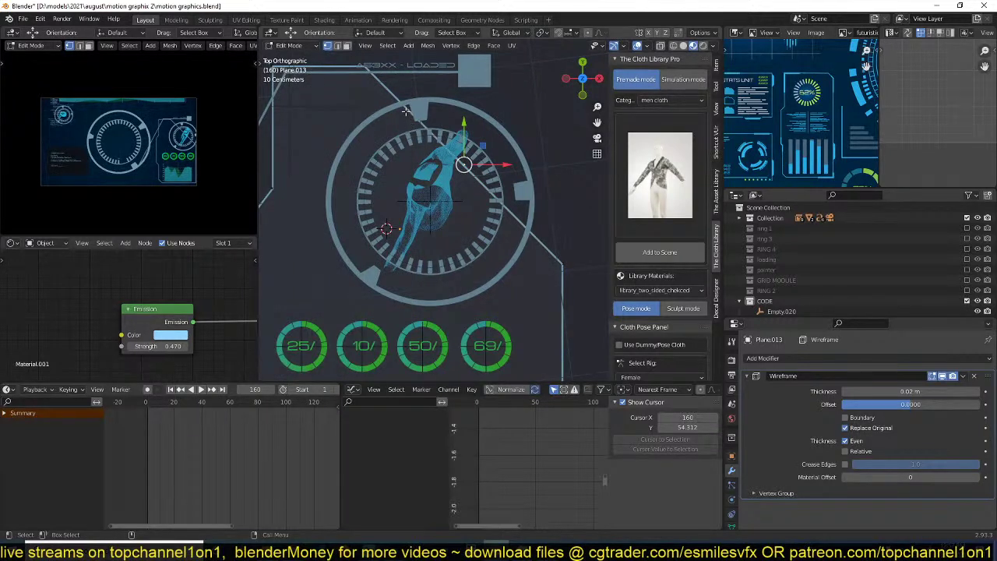
{"action": "left_click", "coordinate": [563, 261]}
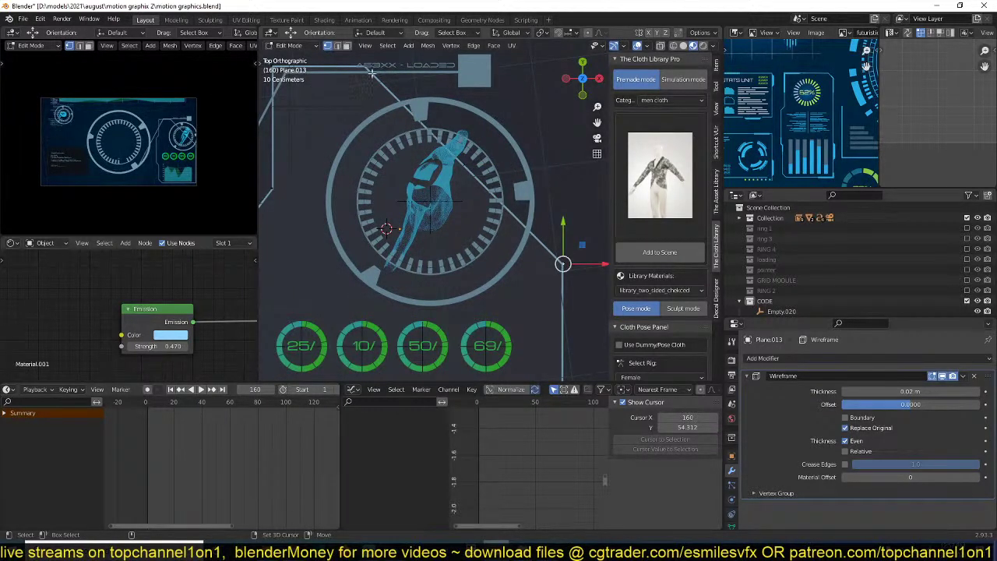
{"action": "left_click", "coordinate": [372, 74], "text": "shift"}
{"action": "right_click", "coordinate": [463, 165]}
{"action": "key", "text": "Escape"}
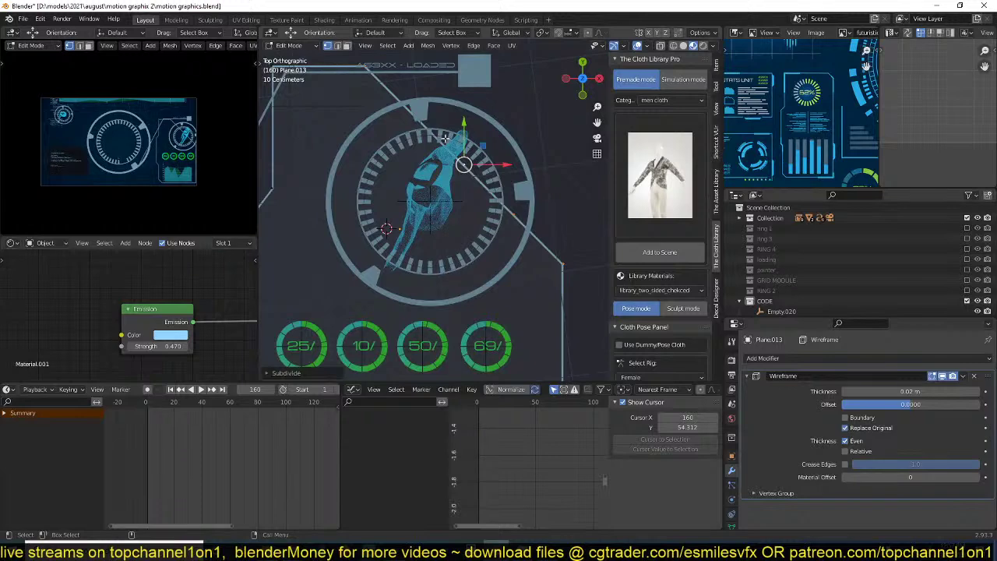
- Slide the diagonal's lower and upper in-between points along the edge, out to the rim of the round gauge
{"action": "key", "text": "f"}
{"action": "key", "text": "ctrl+z"}
{"action": "key", "text": "g"}
{"action": "key", "text": "g"}
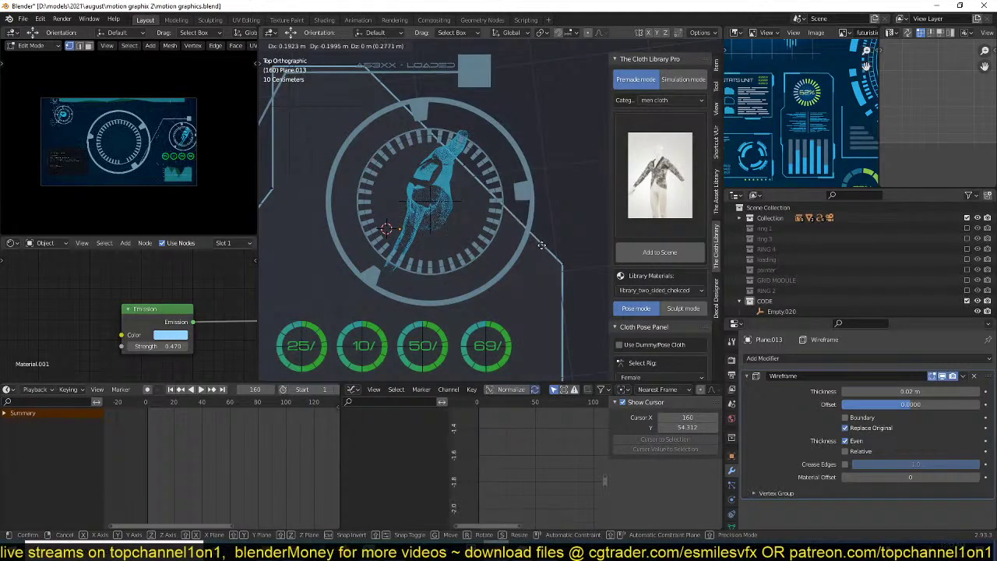
{"action": "left_click", "coordinate": [542, 243]}
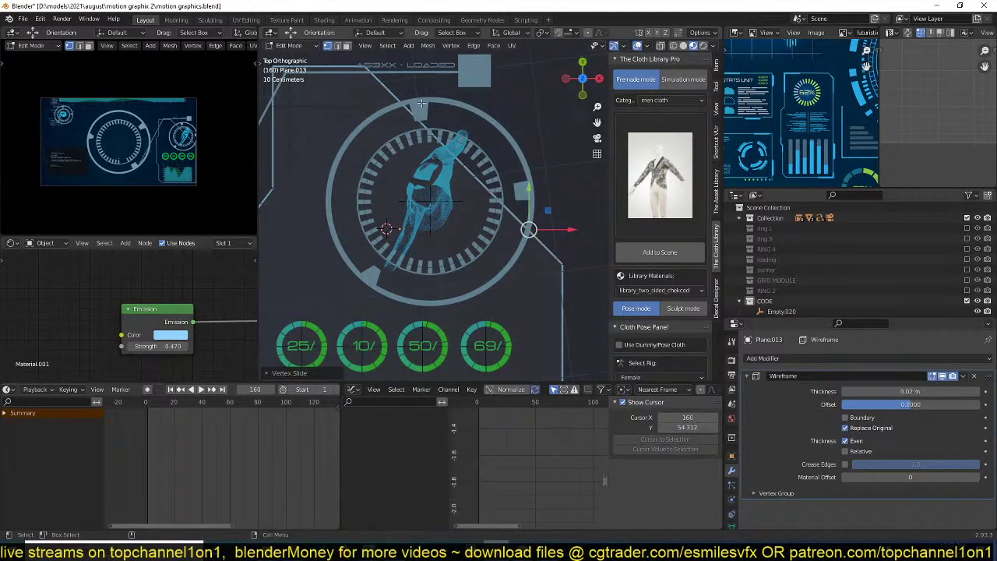
{"action": "double_click", "coordinate": [409, 106]}
{"action": "key", "text": "ctrl+z"}
{"action": "key", "text": "g"}
{"action": "key", "text": "g"}
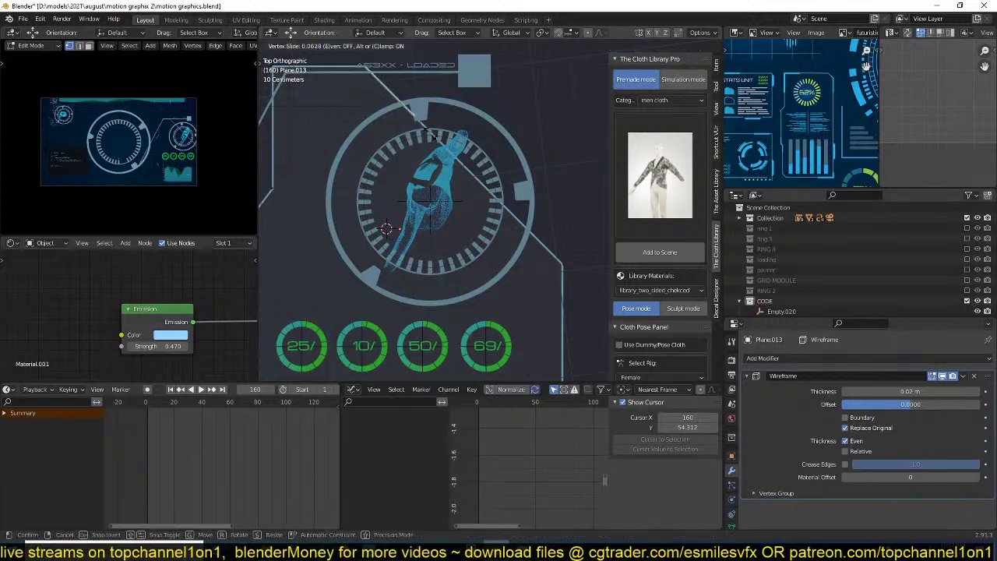
{"action": "left_click", "coordinate": [422, 123]}
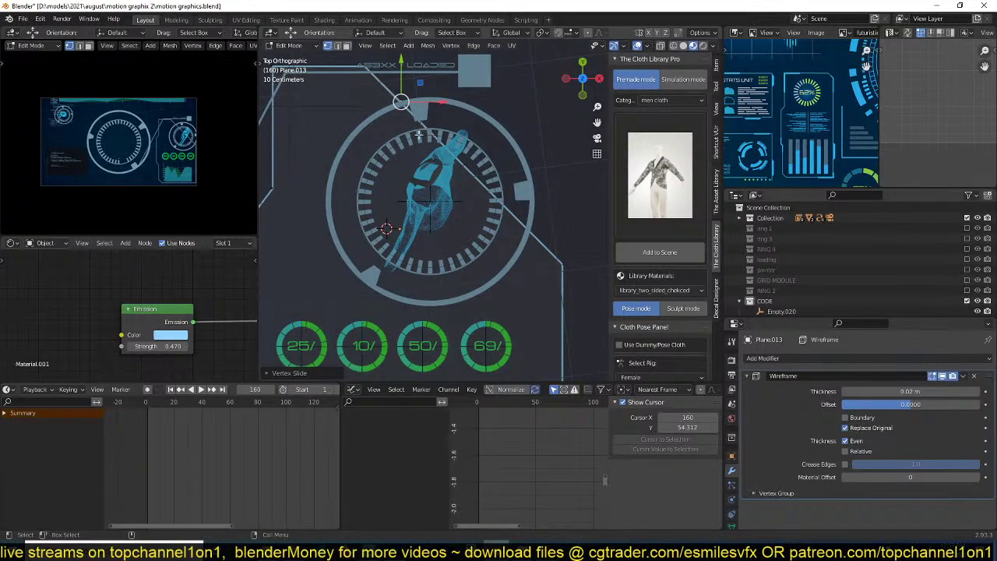
- Snap the 3D cursor to the diagonal's midpoint and slide the upper in-between point slightly further outward
{"action": "left_click", "coordinate": [468, 173]}
{"action": "key", "text": "shift+s"}
{"action": "left_click", "coordinate": [472, 193]}
{"action": "left_click", "coordinate": [394, 109]}
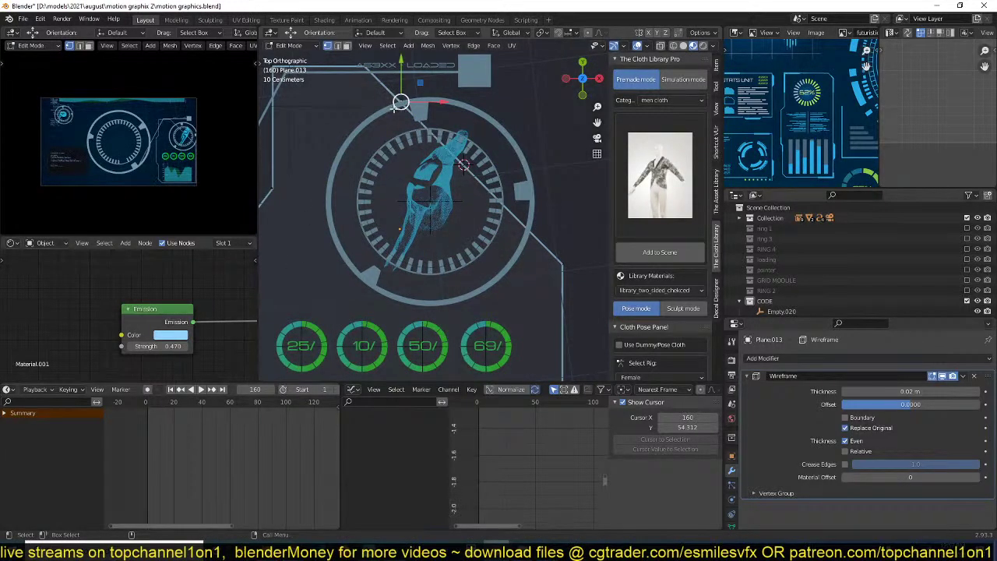
{"action": "key", "text": "t"}
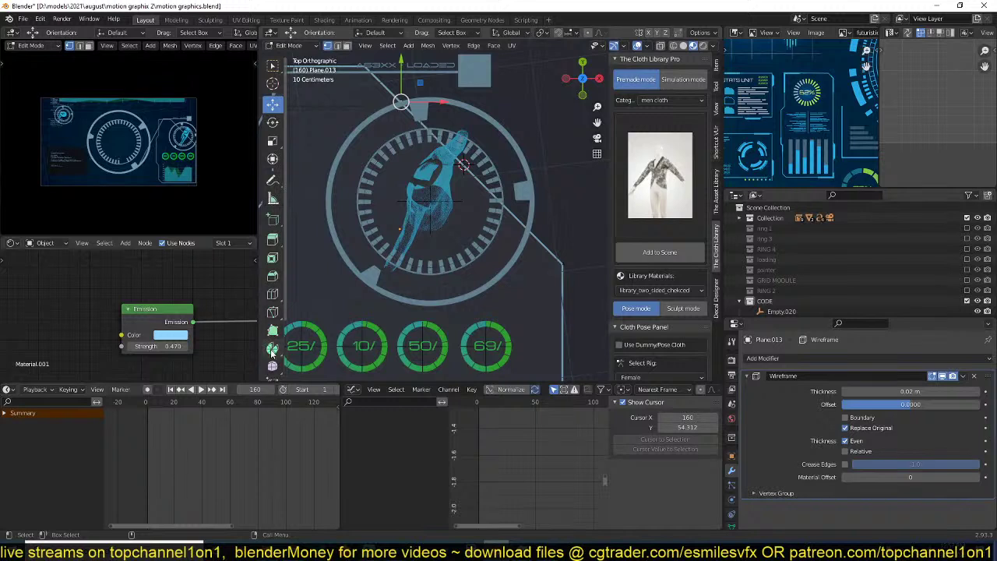
{"action": "key", "text": "shift+v"}
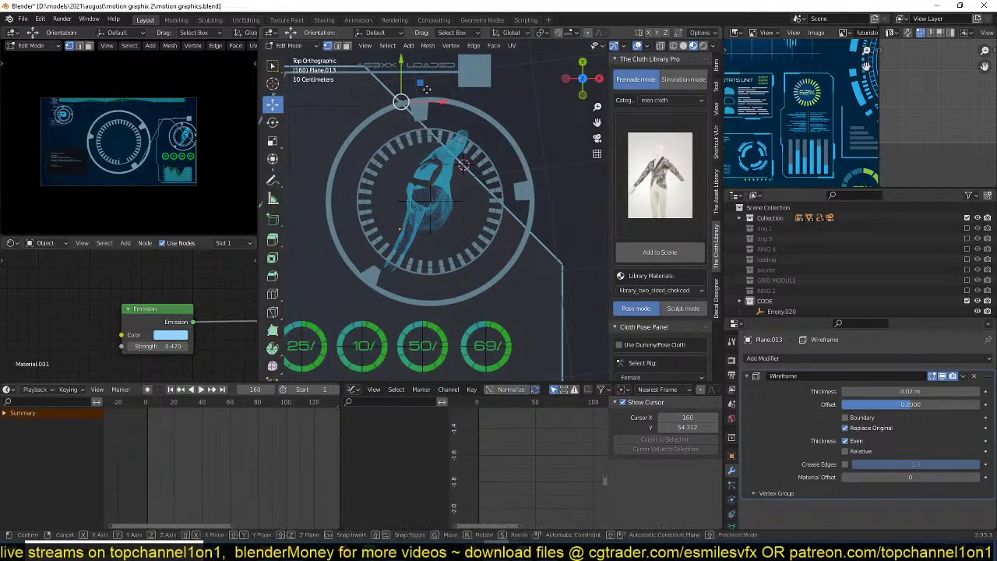
{"action": "left_click", "coordinate": [419, 82]}
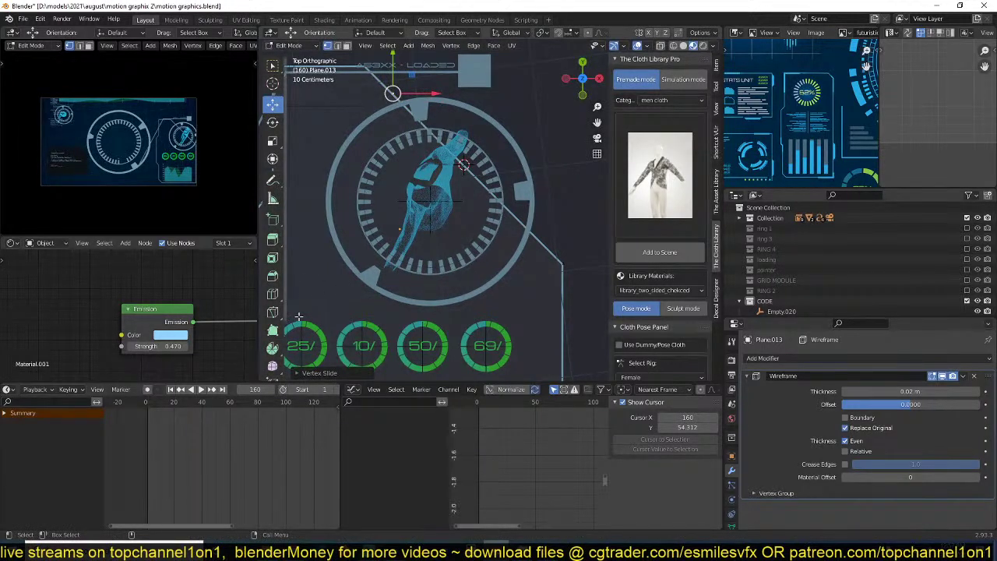
- Spin the diagonal's upper point into an arc and move the spin center to about X 6.55 m, Y 23.5 m on the gauge
{"action": "left_click", "coordinate": [272, 348]}
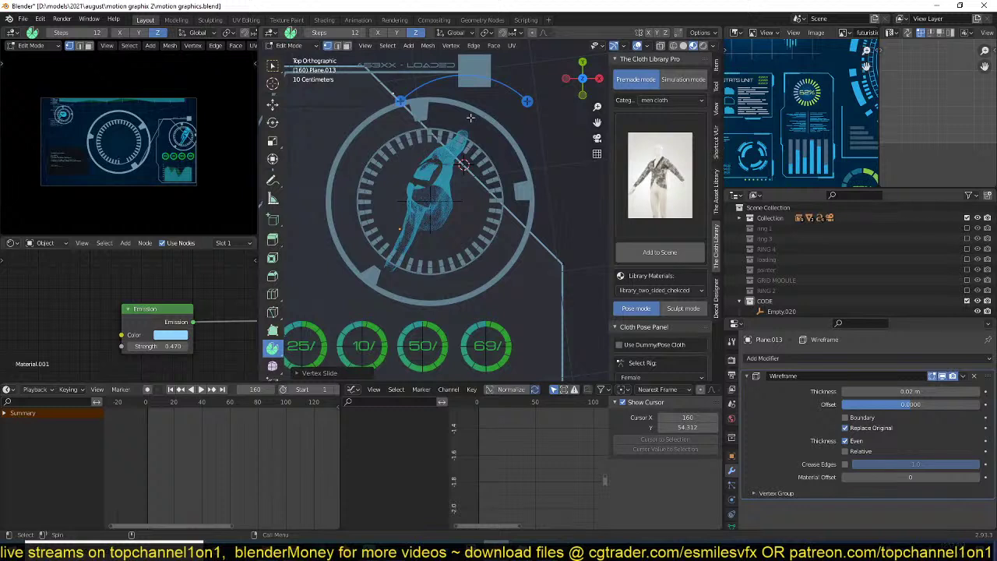
{"action": "left_click_drag", "start_coordinate": [471, 118], "coordinate": [436, 292]}
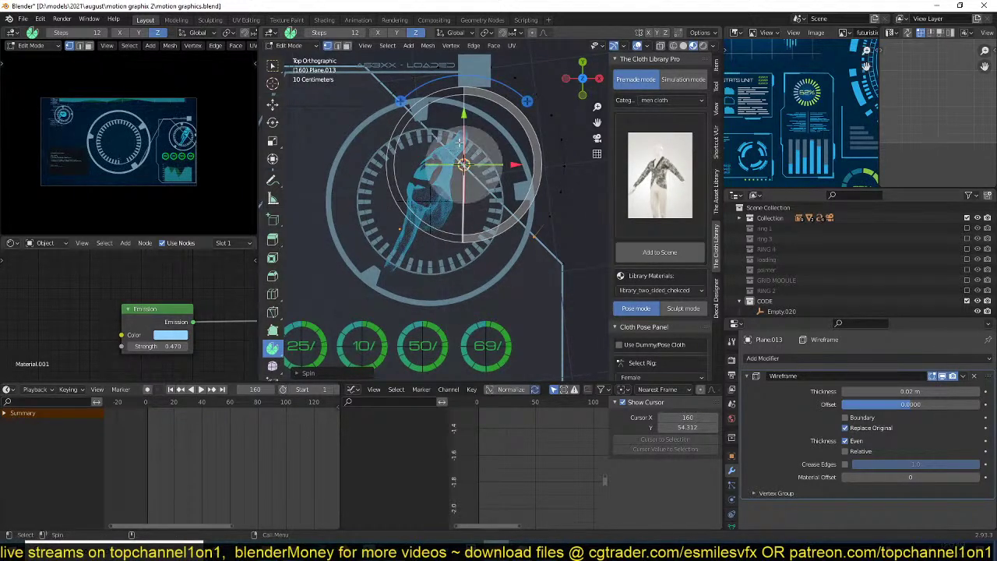
{"action": "left_click_drag", "start_coordinate": [465, 113], "coordinate": [465, 146]}
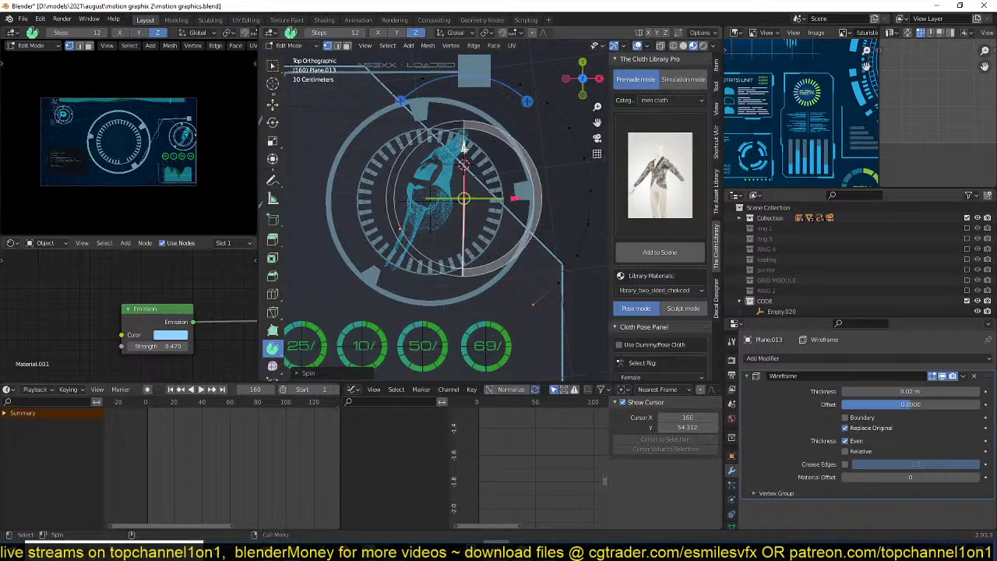
{"action": "left_click_drag", "start_coordinate": [512, 199], "coordinate": [507, 200]}
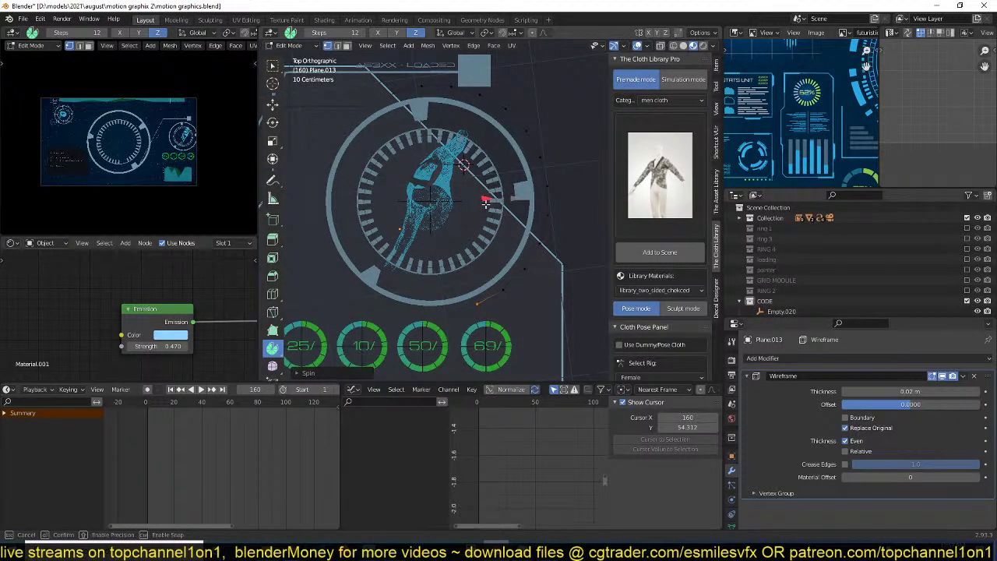
{"action": "left_click_drag", "start_coordinate": [486, 202], "coordinate": [486, 203]}
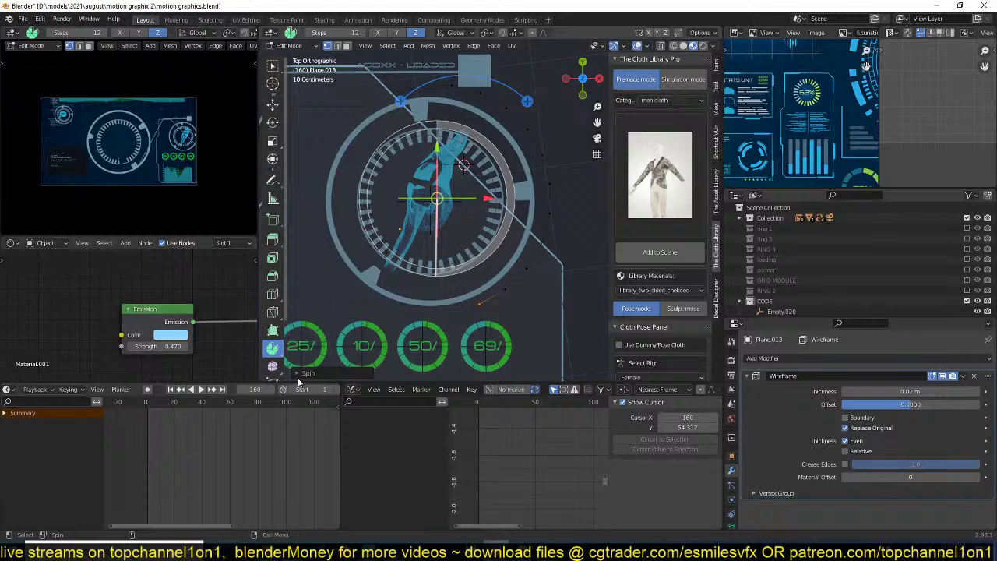
- Set the spin to 35 steps and an angle of 136° so the arc ends at the diagonal's lower point
{"action": "left_click", "coordinate": [300, 374]}
{"action": "left_click_drag", "start_coordinate": [385, 260], "coordinate": [383, 284]}
{"action": "left_click_drag", "start_coordinate": [452, 273], "coordinate": [491, 257]}
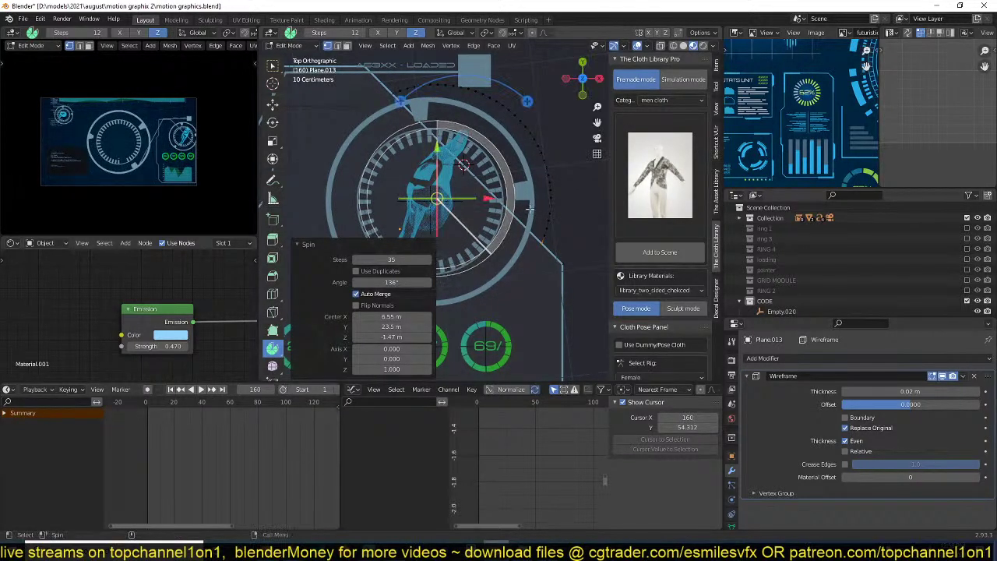
- Merge the arc's end point with the diagonal's lower point using At Last
{"action": "key", "text": "ctrl+z"}
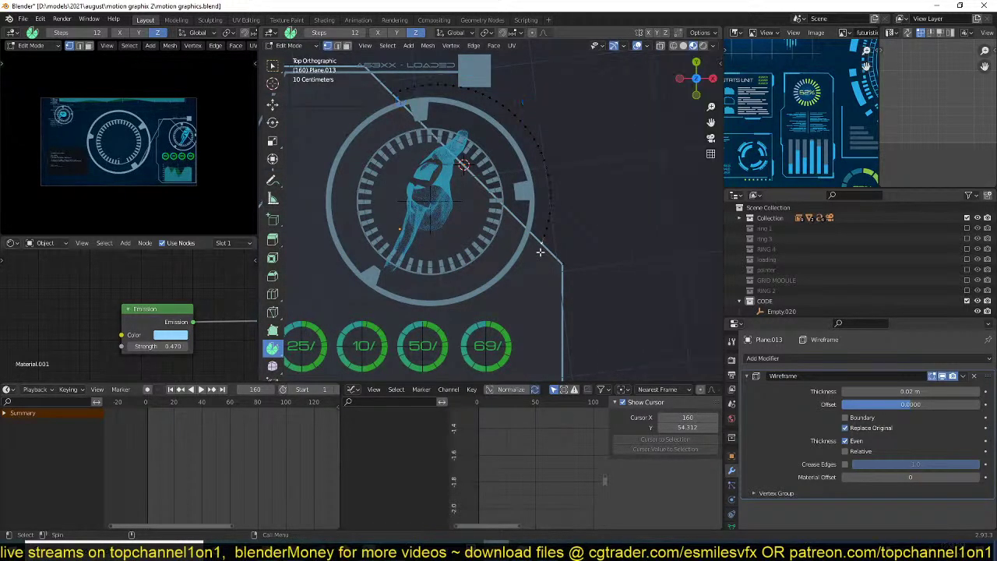
{"action": "key", "text": "m"}
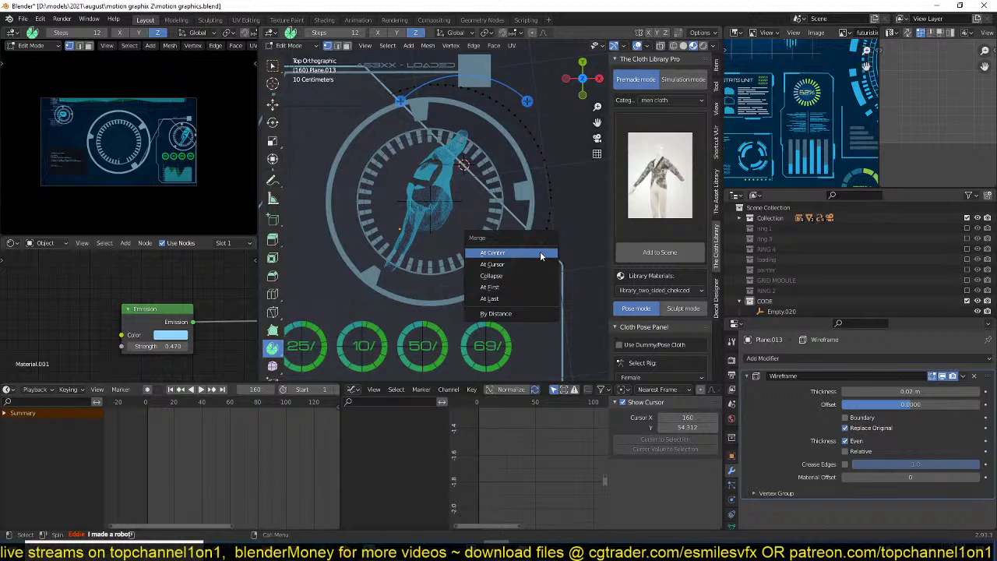
{"action": "left_click", "coordinate": [526, 298]}
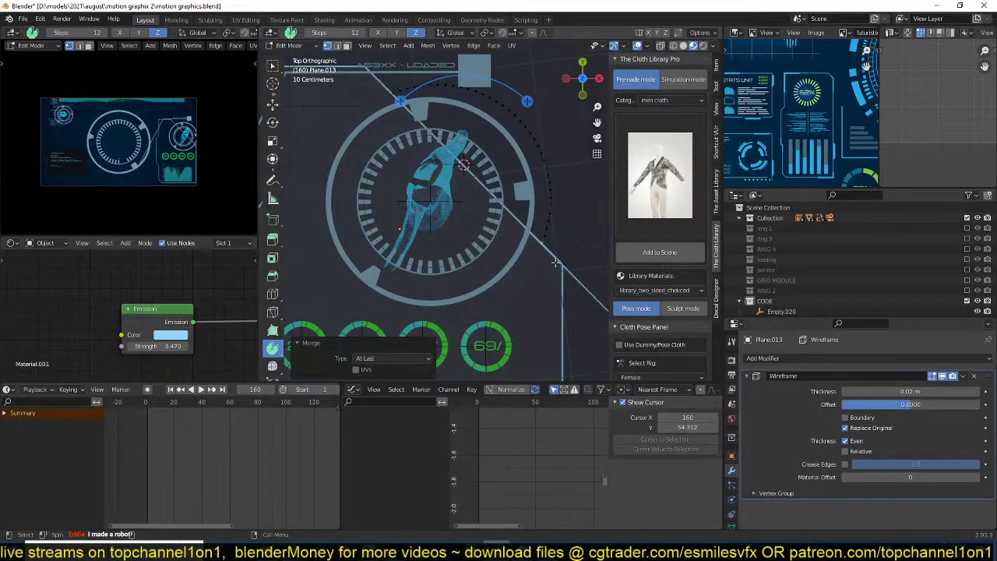
- Switch from the Spin tool back to the Move tool and save the file
{"action": "key", "text": "2"}
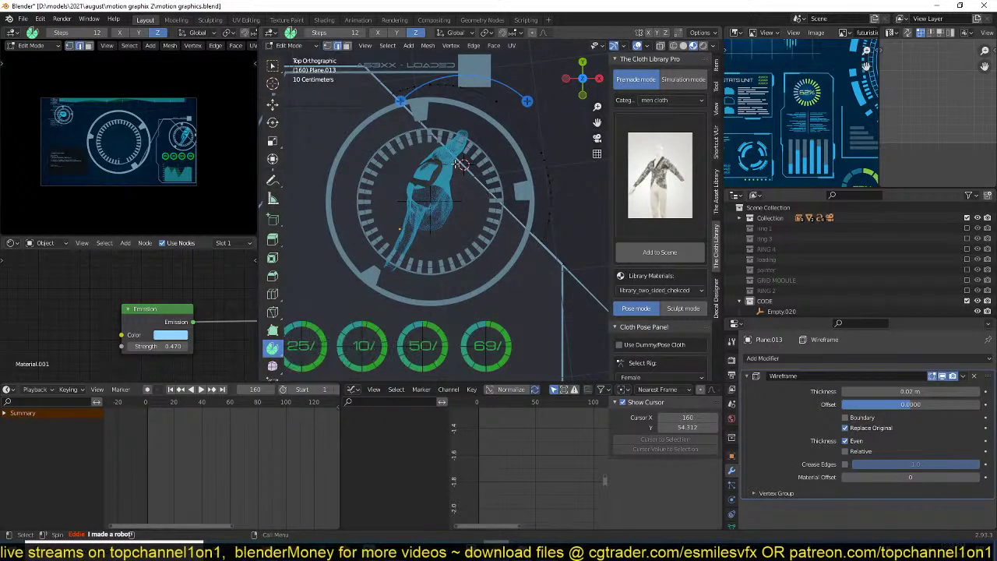
{"action": "left_click", "coordinate": [399, 101]}
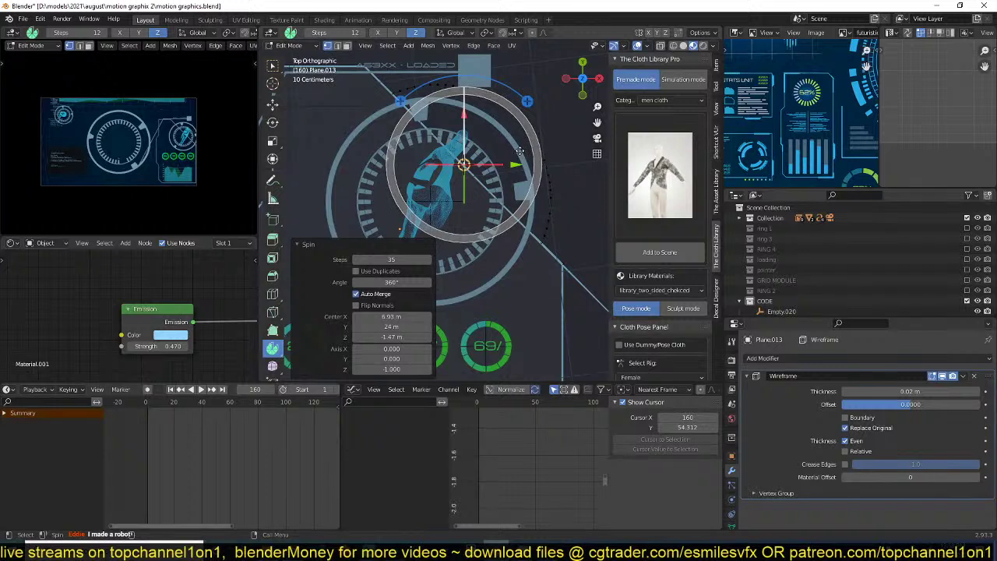
{"action": "left_click", "coordinate": [272, 105]}
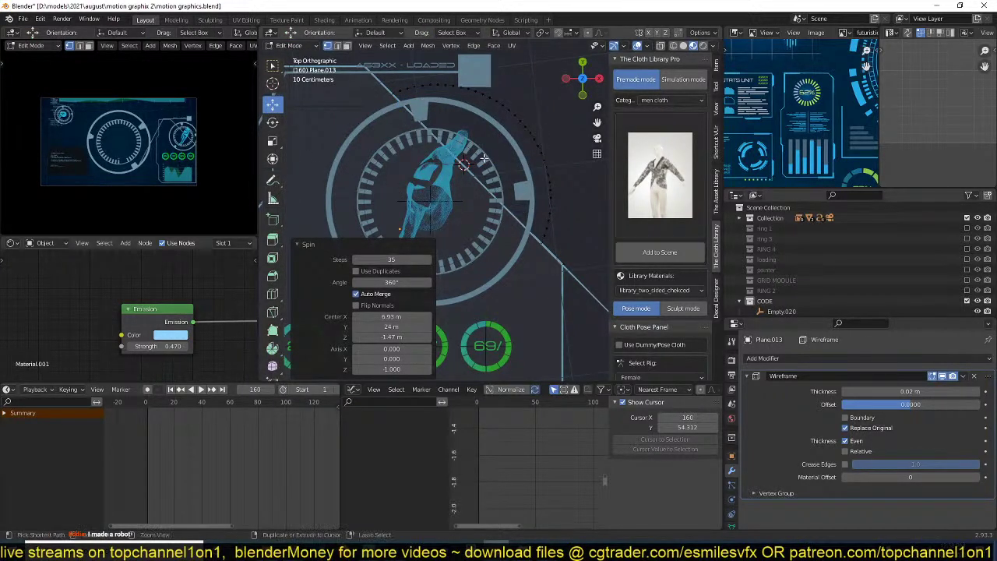
{"action": "key", "text": "ctrl+s"}
- Select the whole arc around the gauge, fill it with a face, and return to Object Mode
{"action": "left_click", "coordinate": [389, 95]}
{"action": "left_click", "coordinate": [542, 252], "text": "ctrl"}
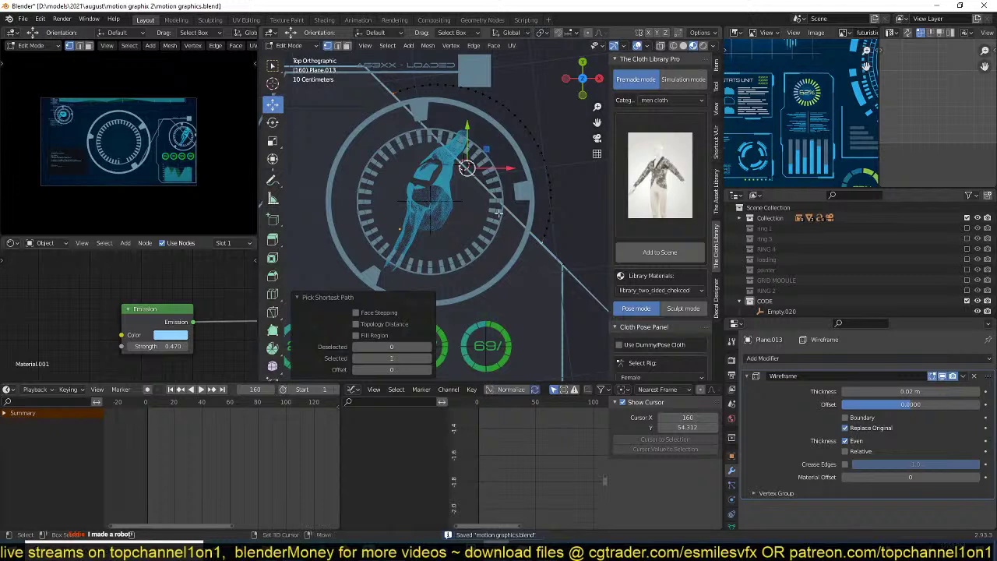
{"action": "left_click_drag", "start_coordinate": [388, 89], "coordinate": [546, 287]}
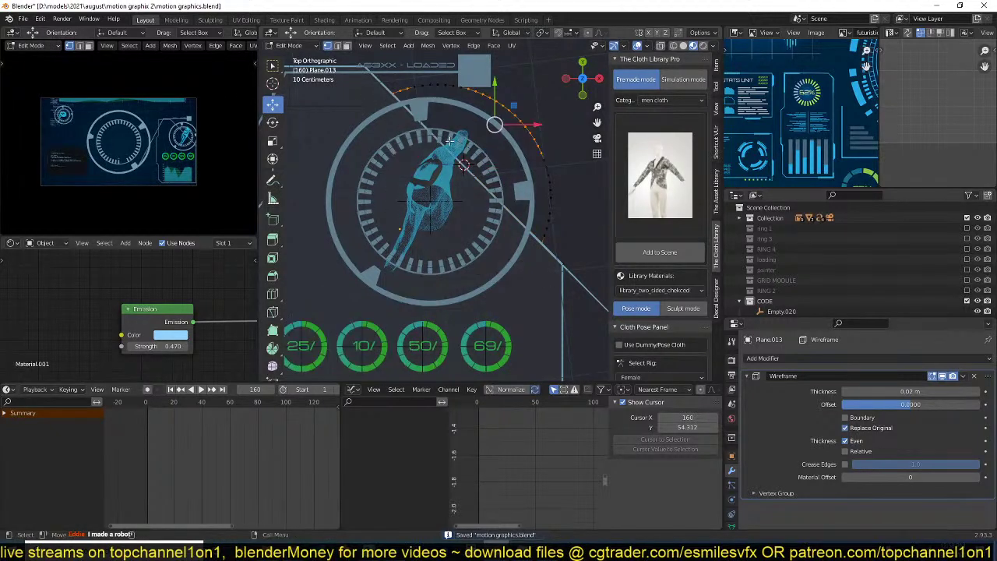
{"action": "key", "text": "2"}
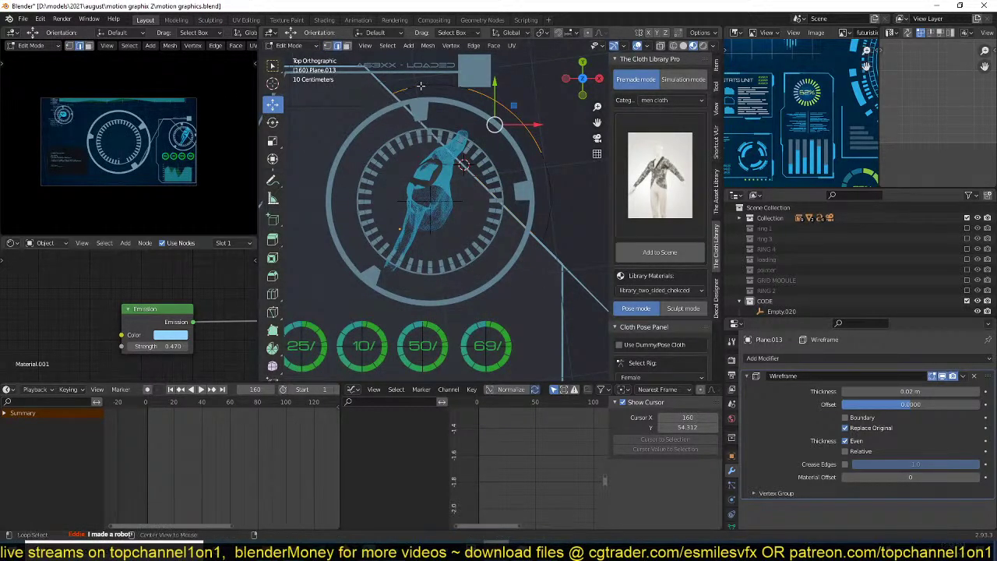
{"action": "left_click", "coordinate": [423, 85], "text": "alt"}
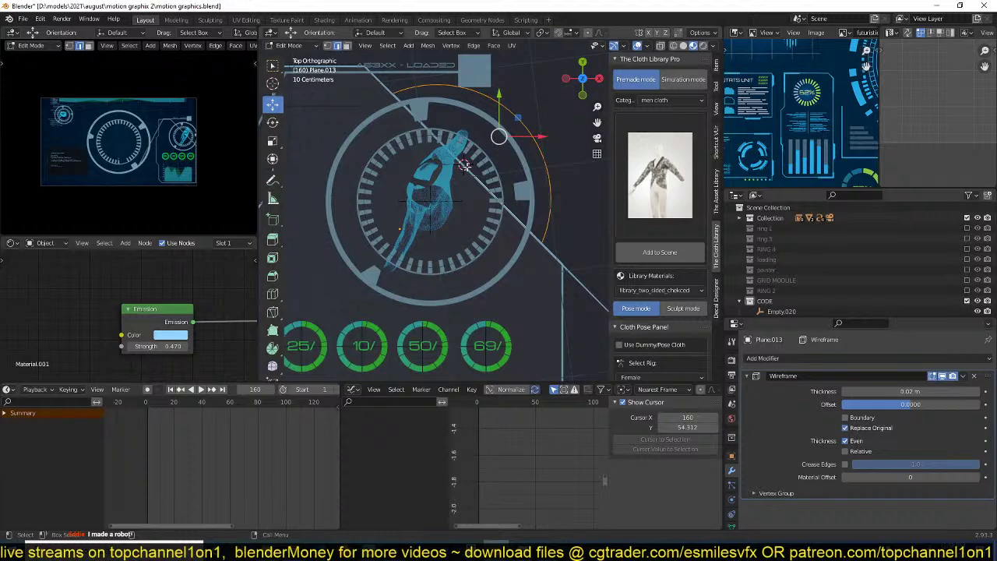
{"action": "key", "text": "f"}
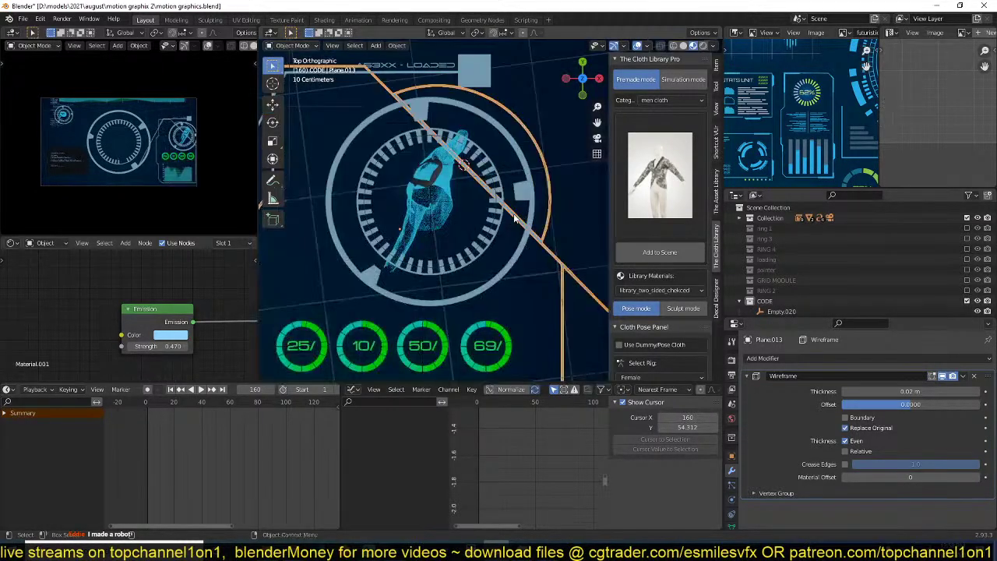
{"action": "key", "text": "Tab"}
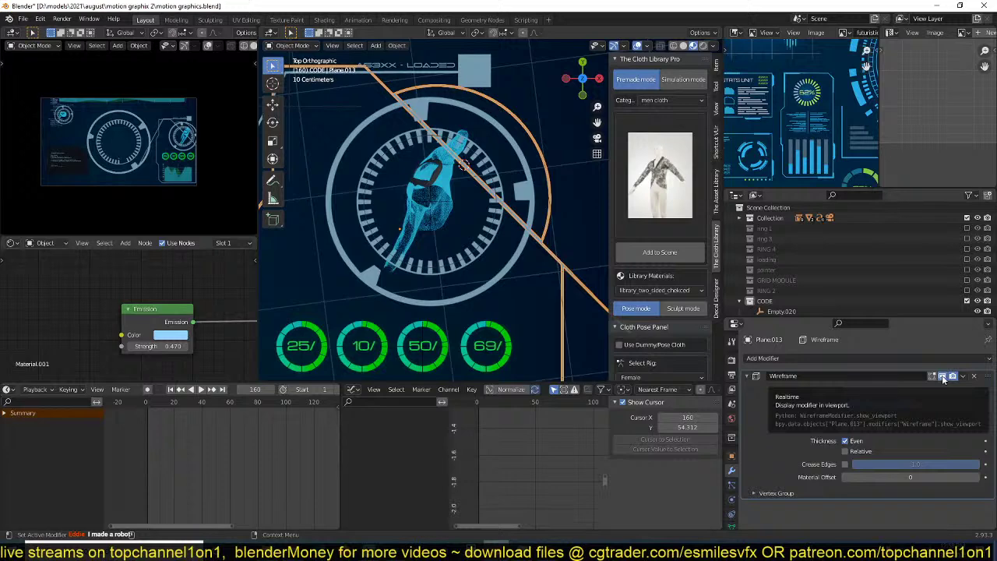
{"action": "scroll", "coordinate": [474, 264], "scroll_direction": "down", "scroll_amount": 3}
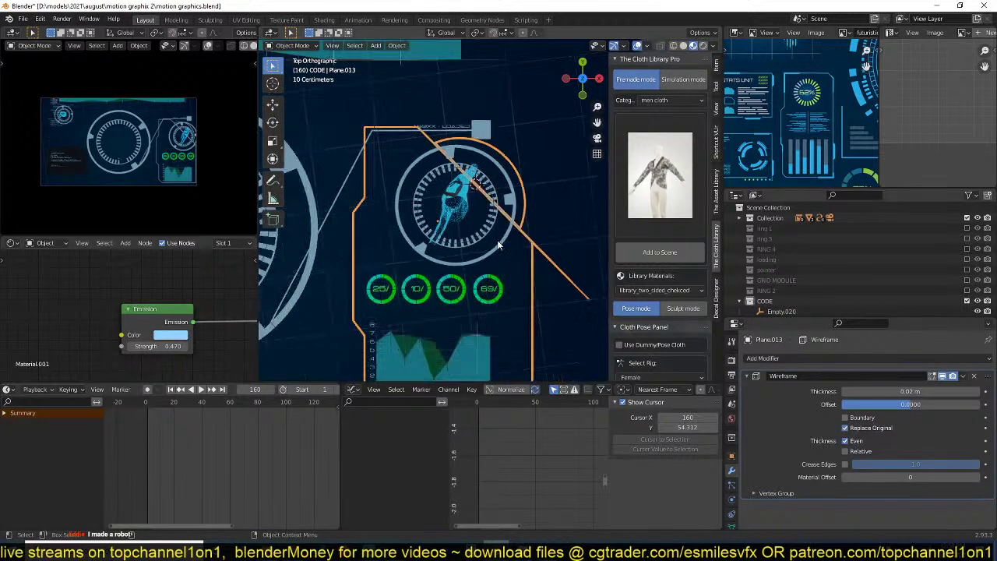
- Enable the Wireframe modifier's Edit Mode display and merge the frame and arc faces into one continuous outline
{"action": "left_click", "coordinate": [934, 377]}
{"action": "key", "text": "Tab"}
{"action": "key", "text": "a"}
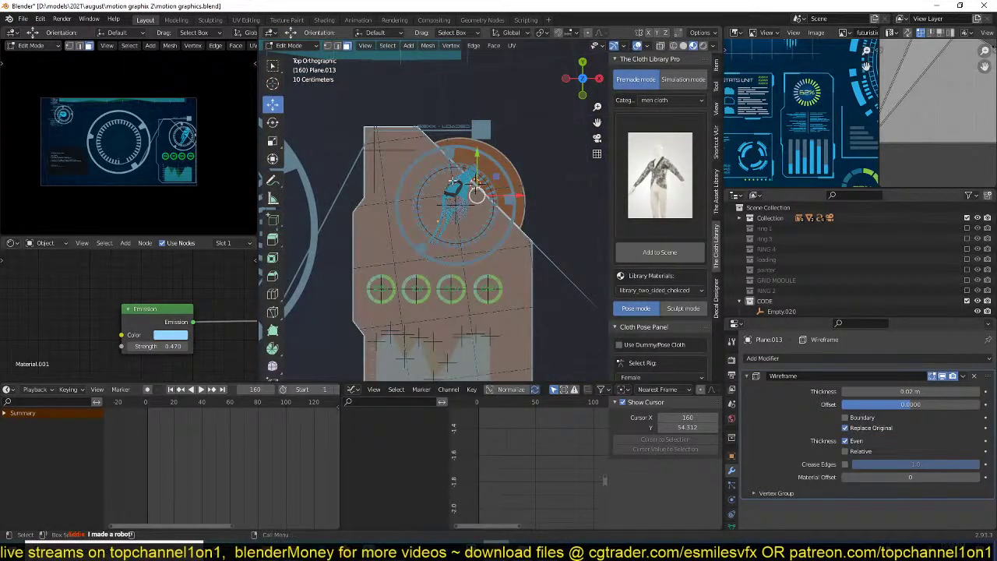
{"action": "key", "text": "Tab"}
{"action": "scroll", "coordinate": [469, 231], "scroll_direction": "up", "scroll_amount": 3}
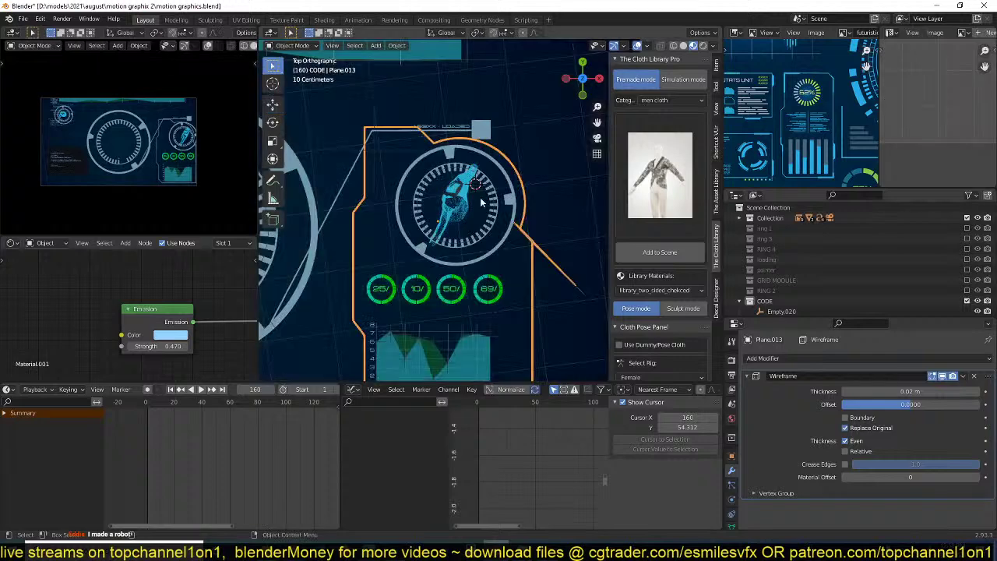
- Dissolve the stray diagonal vertices where the arc's lower end meets the frame's right side, and return to Object Mode
{"action": "key", "text": "Tab"}
{"action": "scroll", "coordinate": [469, 231], "scroll_direction": "up", "scroll_amount": 4}
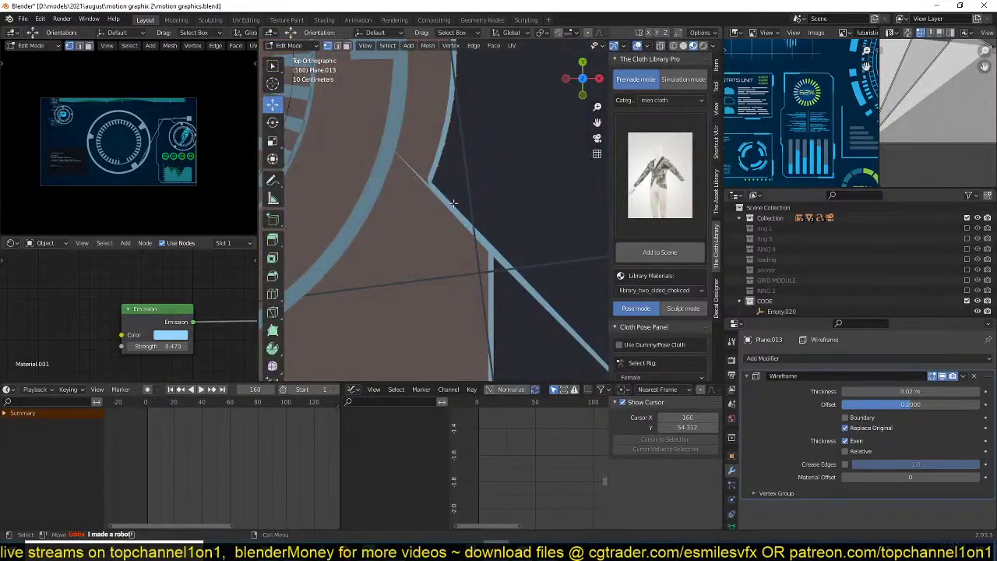
{"action": "left_click", "coordinate": [429, 188]}
{"action": "key", "text": "z"}
{"action": "left_click", "coordinate": [419, 224]}
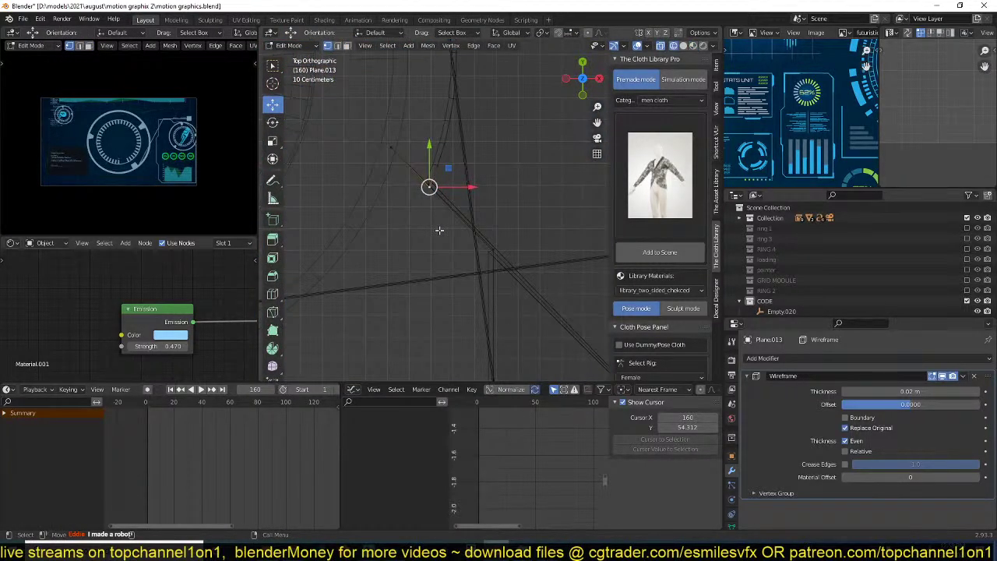
{"action": "left_click", "coordinate": [393, 145]}
{"action": "key", "text": "ctrl+x"}
{"action": "key", "text": "Tab"}
{"action": "scroll", "coordinate": [447, 214], "scroll_direction": "down", "scroll_amount": 7}
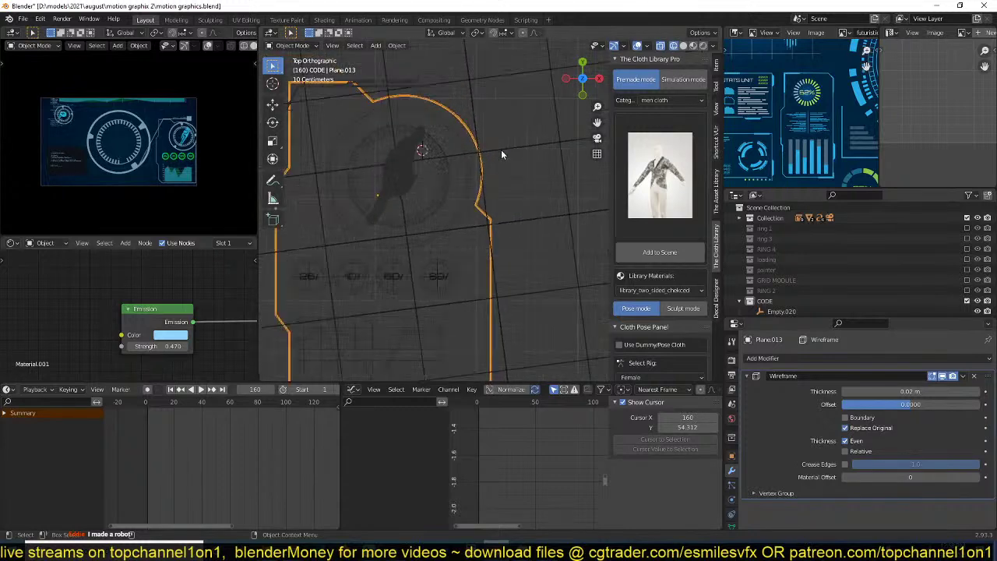
- Switch the viewport back to Material Preview shading and save the file
{"action": "left_click", "coordinate": [691, 43]}
{"action": "left_click", "coordinate": [692, 46]}
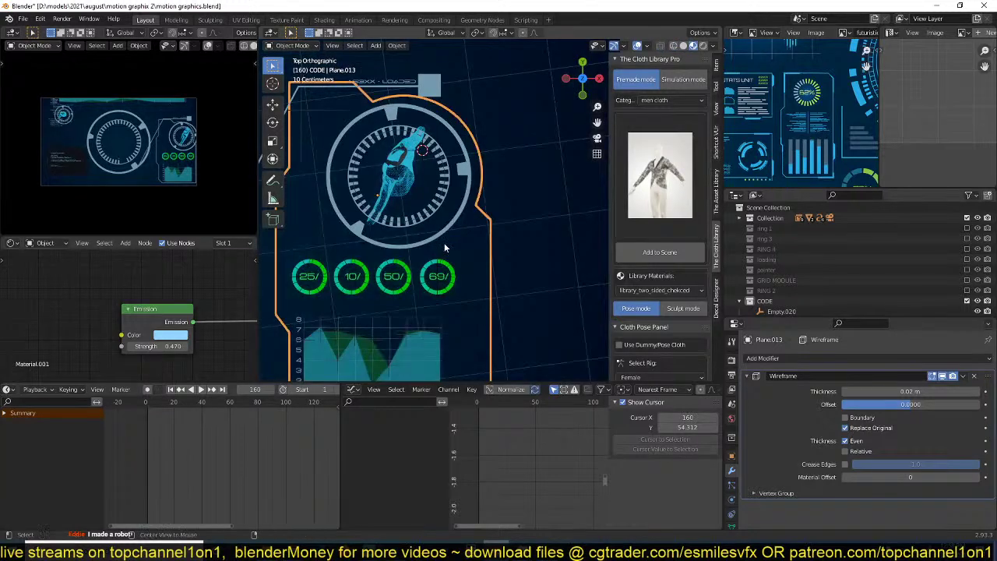
{"action": "scroll", "coordinate": [442, 246], "scroll_direction": "down", "scroll_amount": 3}
{"action": "scroll", "coordinate": [459, 240], "scroll_direction": "up", "scroll_amount": 4}
{"action": "scroll", "coordinate": [466, 242], "scroll_direction": "up", "scroll_amount": 1}
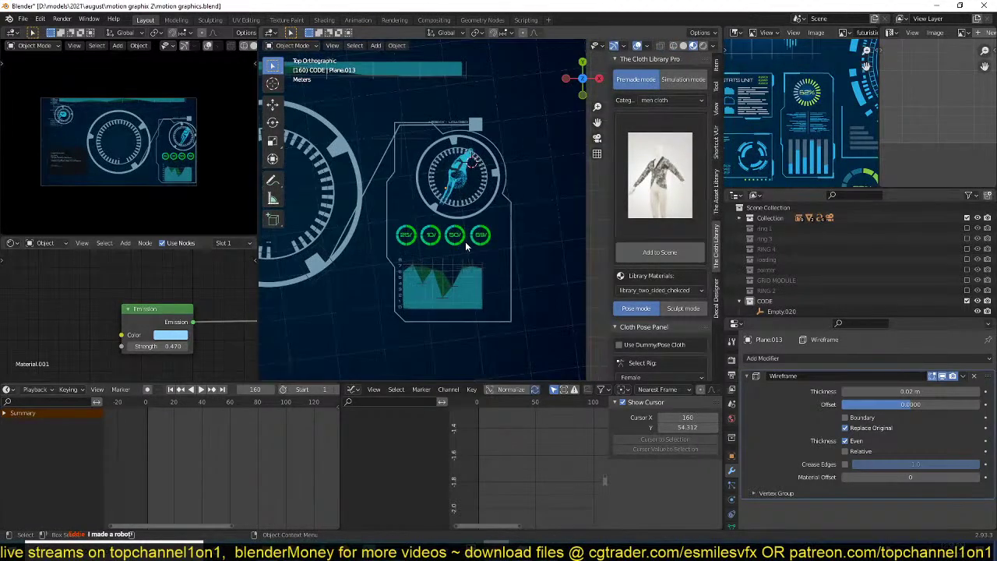
{"action": "key", "text": "ctrl+s"}
- Play the animation from frame 0 to check the frame around the gauges and graph
{"action": "scroll", "coordinate": [464, 234], "scroll_direction": "up", "scroll_amount": 2}
{"action": "scroll", "coordinate": [489, 217], "scroll_direction": "down", "scroll_amount": 1}
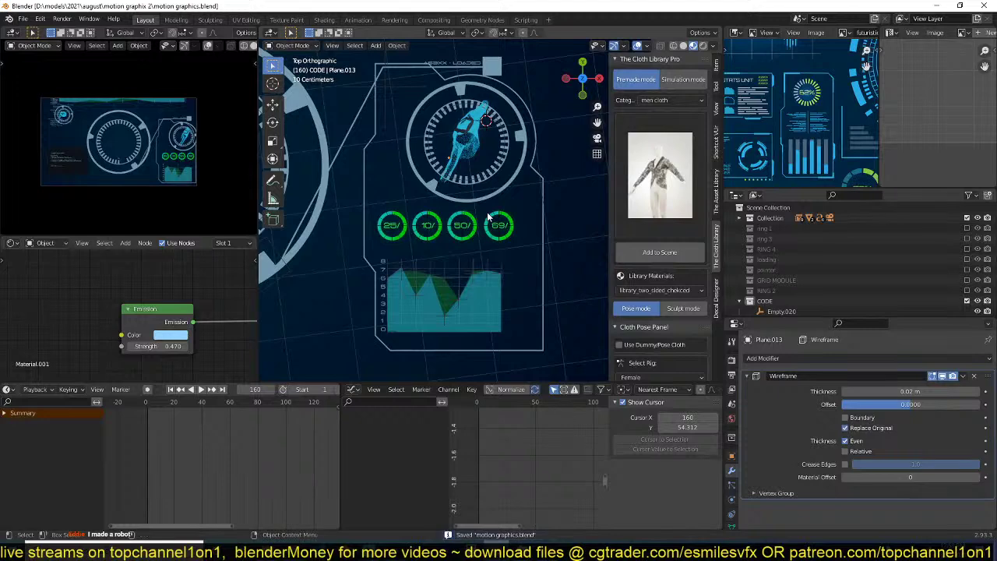
{"action": "scroll", "coordinate": [486, 212], "scroll_direction": "up", "scroll_amount": 1}
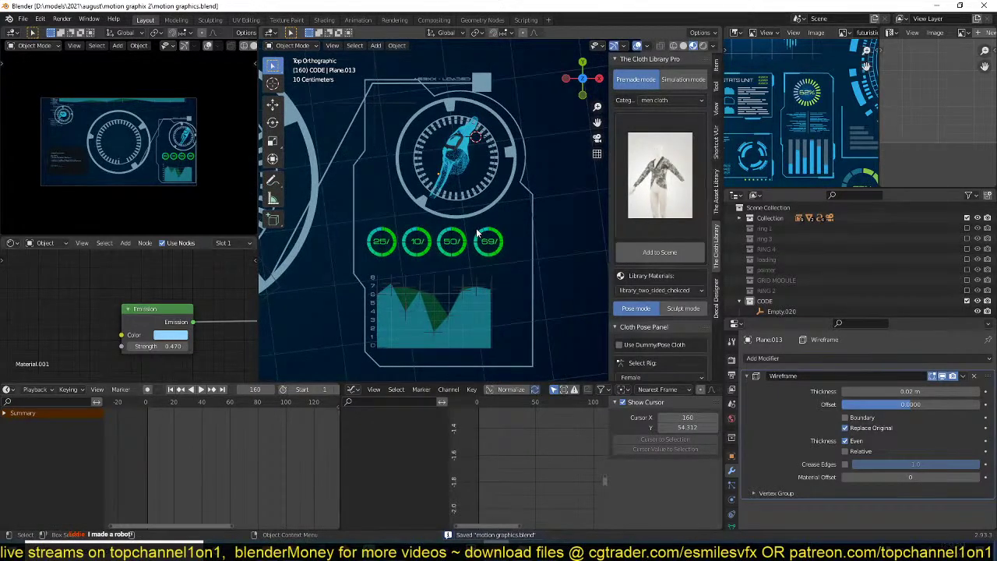
{"action": "key", "text": "shift+Left"}
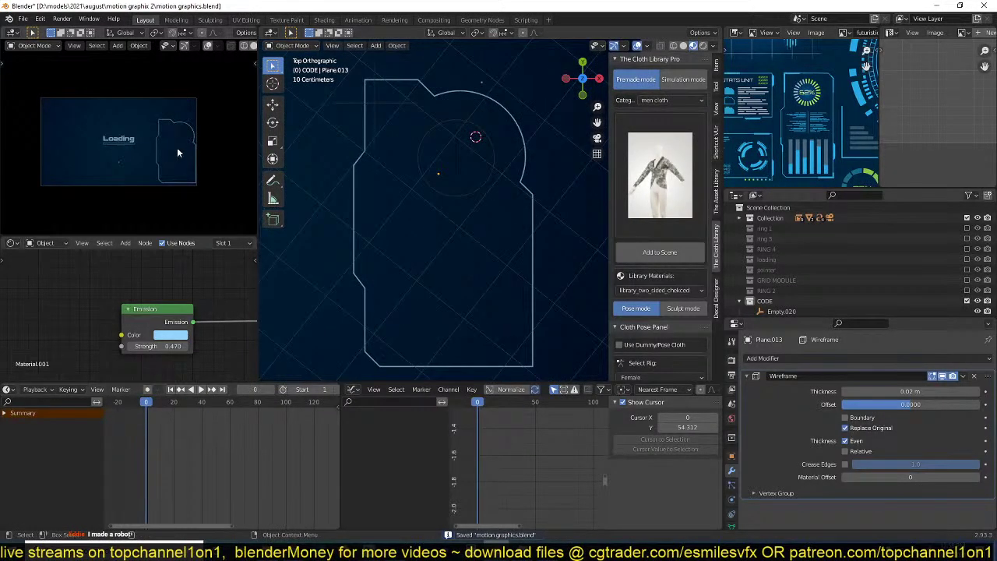
{"action": "key", "text": "space"}
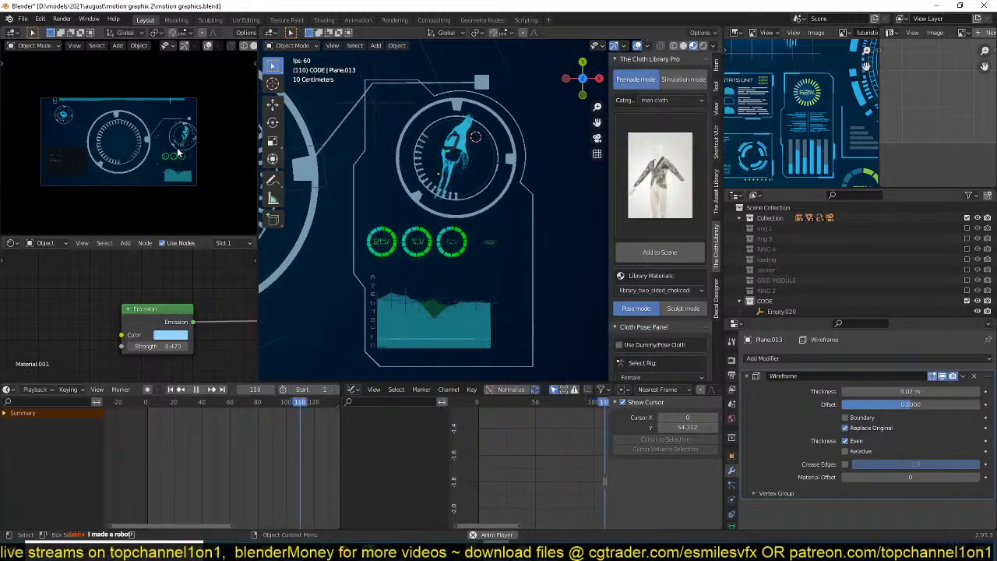
{"action": "key", "text": "space"}
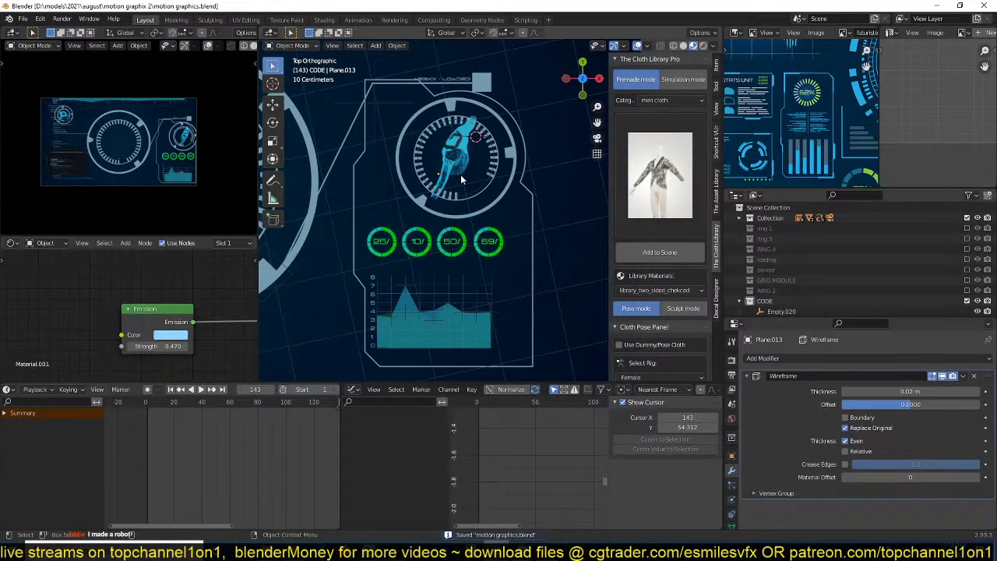
{"action": "scroll", "coordinate": [460, 175], "scroll_direction": "down", "scroll_amount": 2}
{"action": "scroll", "coordinate": [517, 256], "scroll_direction": "up", "scroll_amount": 2}
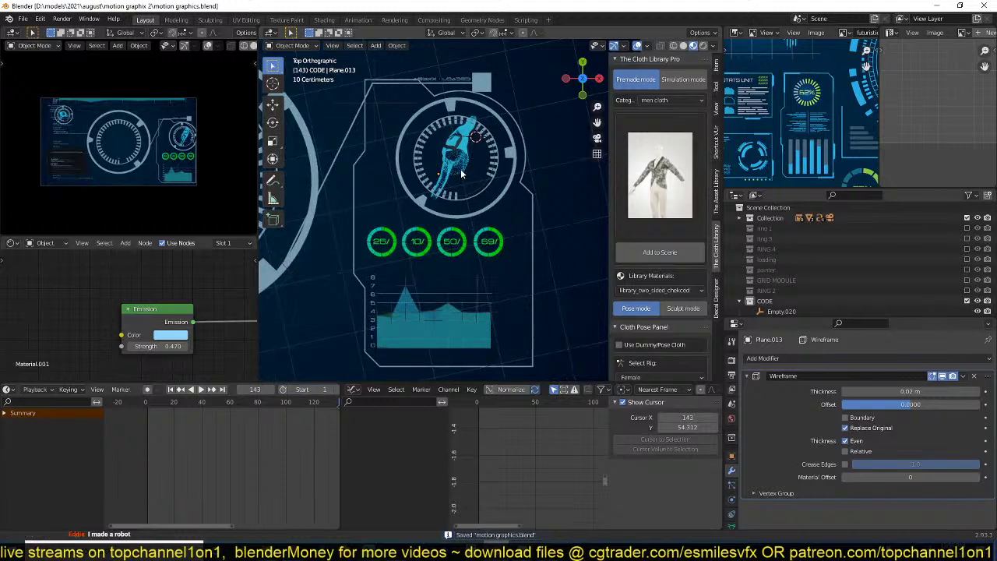
- Move the frame's straight right edge inward along X, closer to the graph, and save the file
{"action": "key", "text": "Tab"}
{"action": "left_click", "coordinate": [525, 331], "text": "ctrl"}
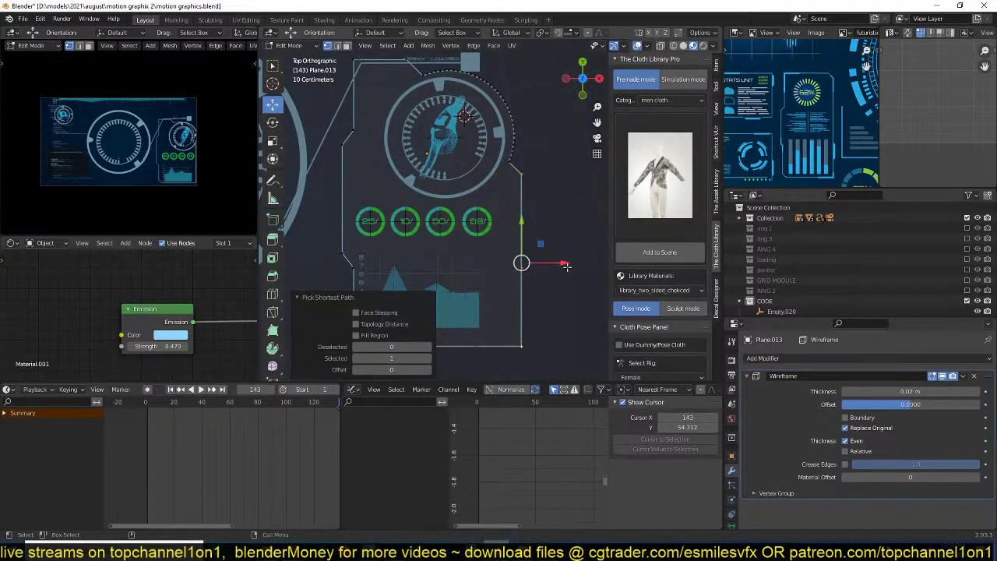
{"action": "left_click_drag", "start_coordinate": [564, 263], "coordinate": [538, 261]}
{"action": "key", "text": "Tab"}
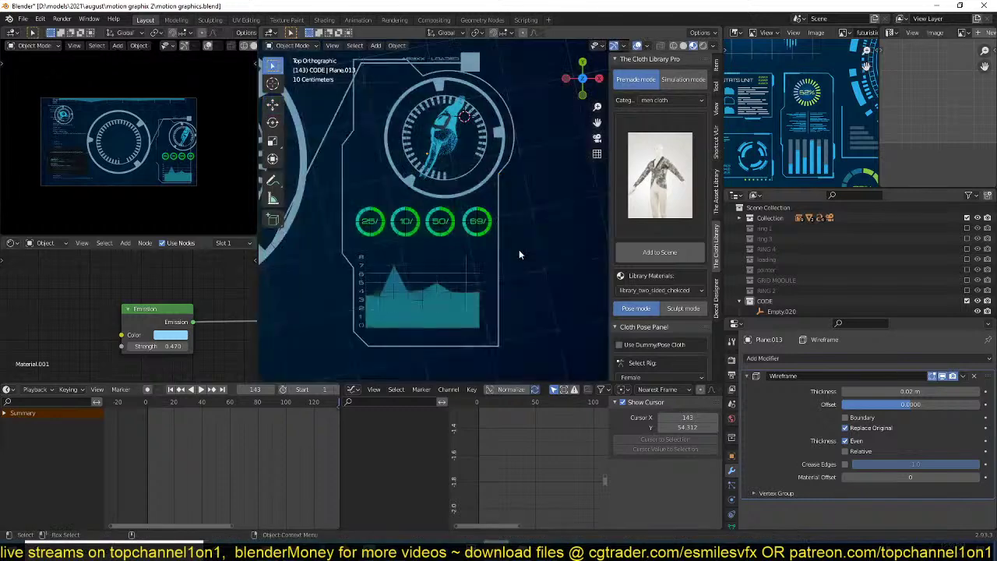
{"action": "key", "text": "ctrl+s"}
- Bevel the frame's lower-right corner by about 0.23 m, round the resulting vertices with a 3-segment bevel of about 0.034 m, and save
{"action": "key", "text": "Tab"}
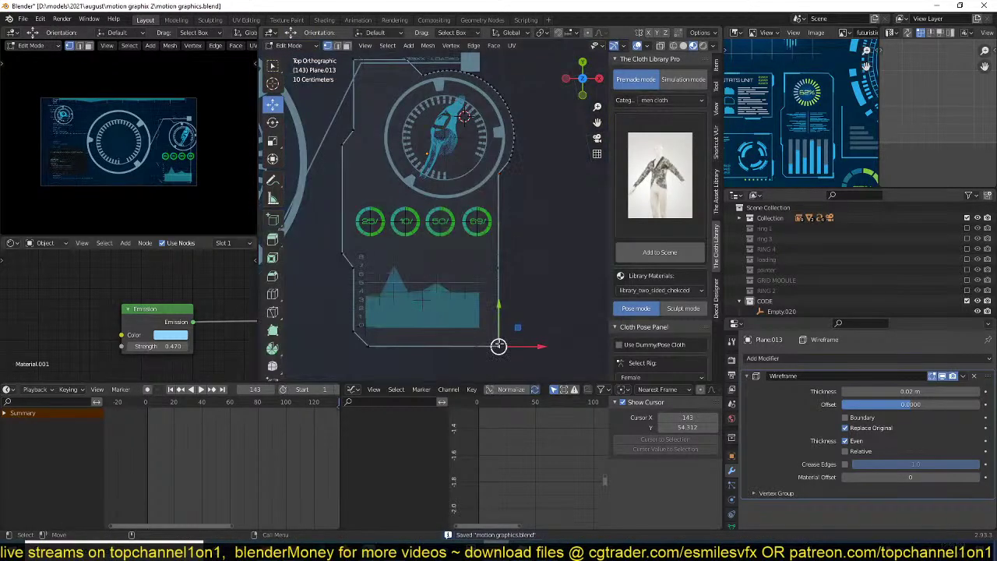
{"action": "key", "text": "ctrl+shift+b"}
{"action": "left_click", "coordinate": [573, 296]}
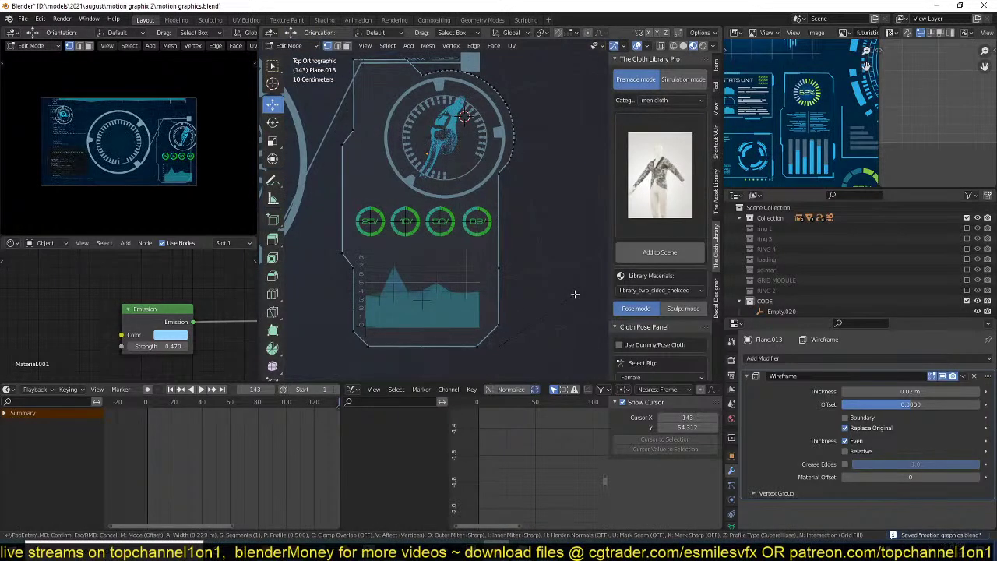
{"action": "key", "text": "ctrl+shift+b"}
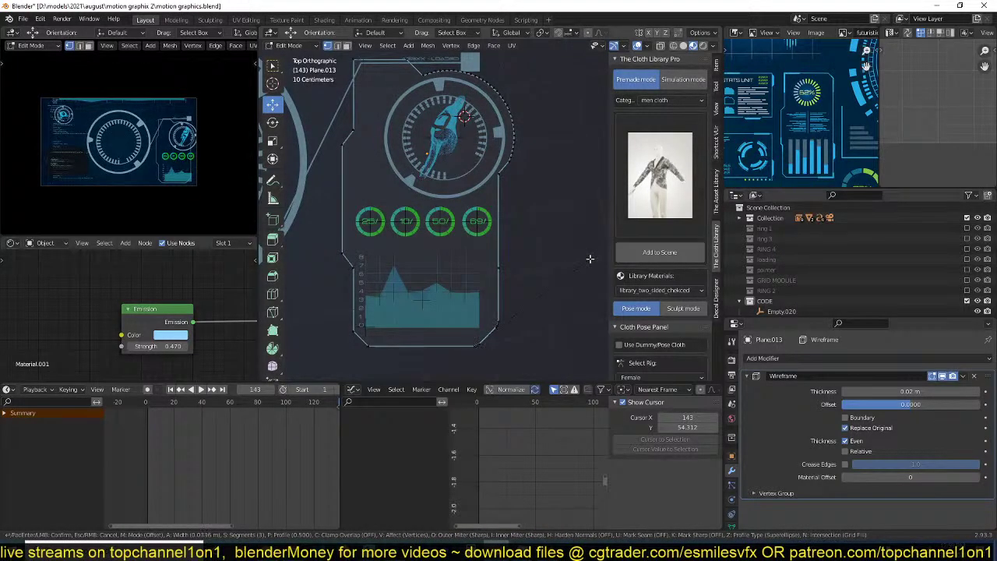
{"action": "left_click", "coordinate": [590, 259]}
{"action": "key", "text": "Tab"}
{"action": "key", "text": "ctrl+s"}
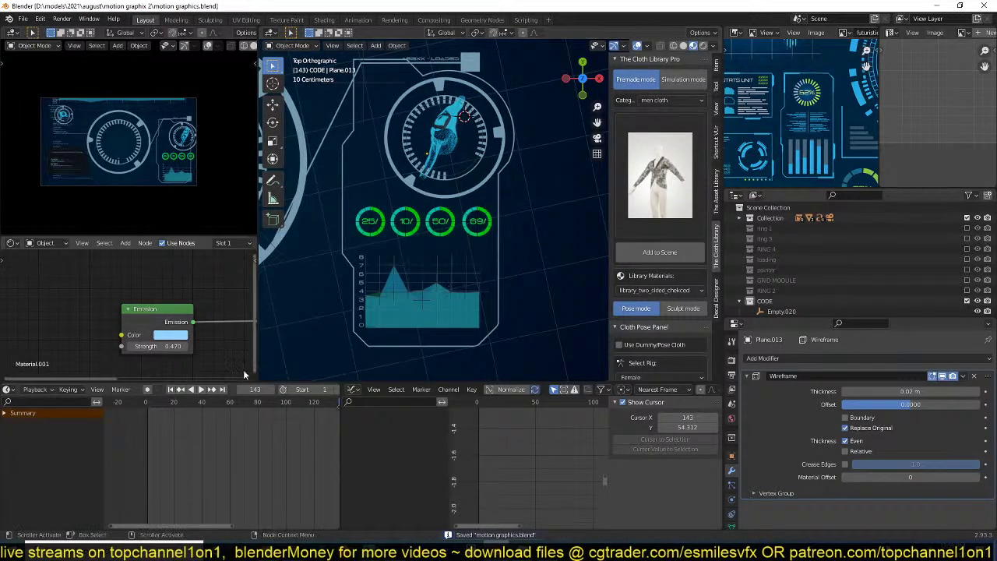
- Select the GRID MODULE graph, expand its Object Transforms channels and play the animation to frame 102
{"action": "scroll", "coordinate": [415, 284], "scroll_direction": "up", "scroll_amount": 1}
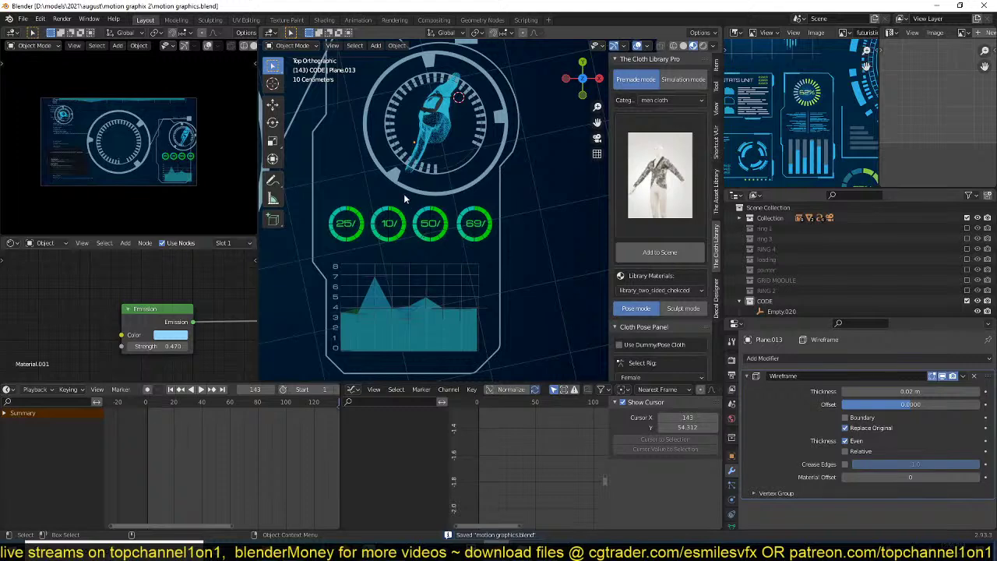
{"action": "middle_click_drag", "start_coordinate": [485, 247], "coordinate": [412, 152]}
{"action": "left_click", "coordinate": [385, 224]}
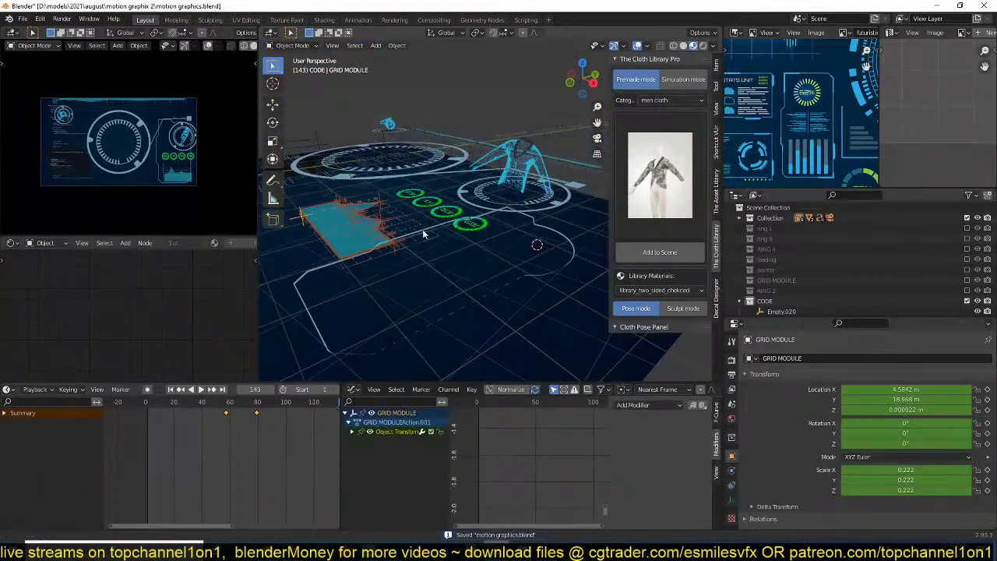
{"action": "middle_click_drag", "start_coordinate": [426, 233], "coordinate": [501, 169]}
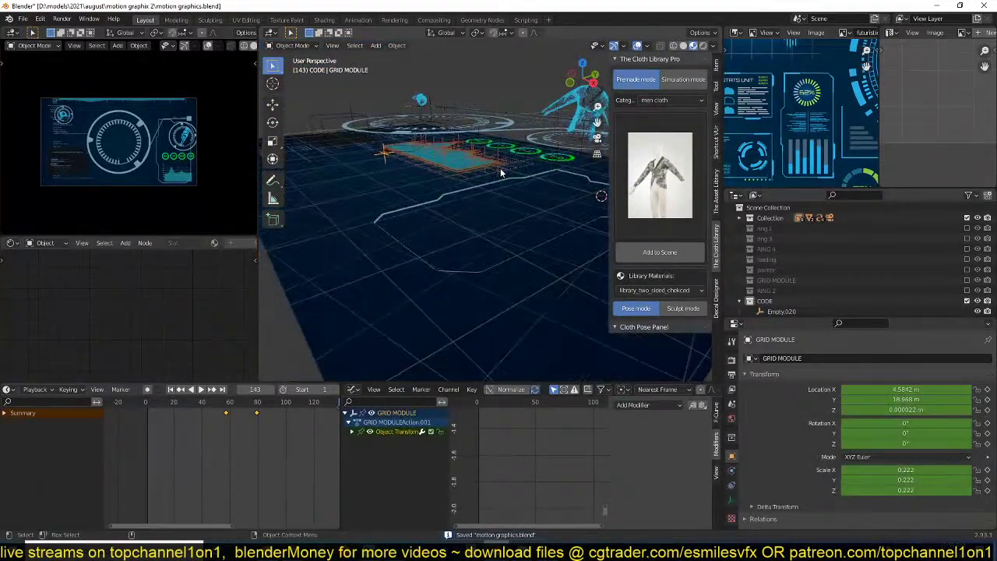
{"action": "left_click", "coordinate": [352, 431]}
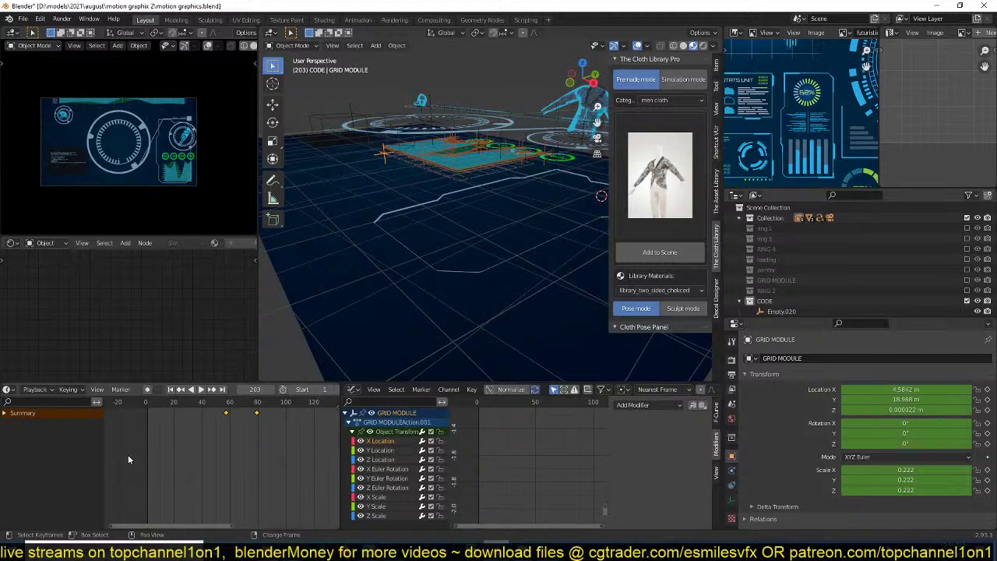
{"action": "key", "text": "space"}
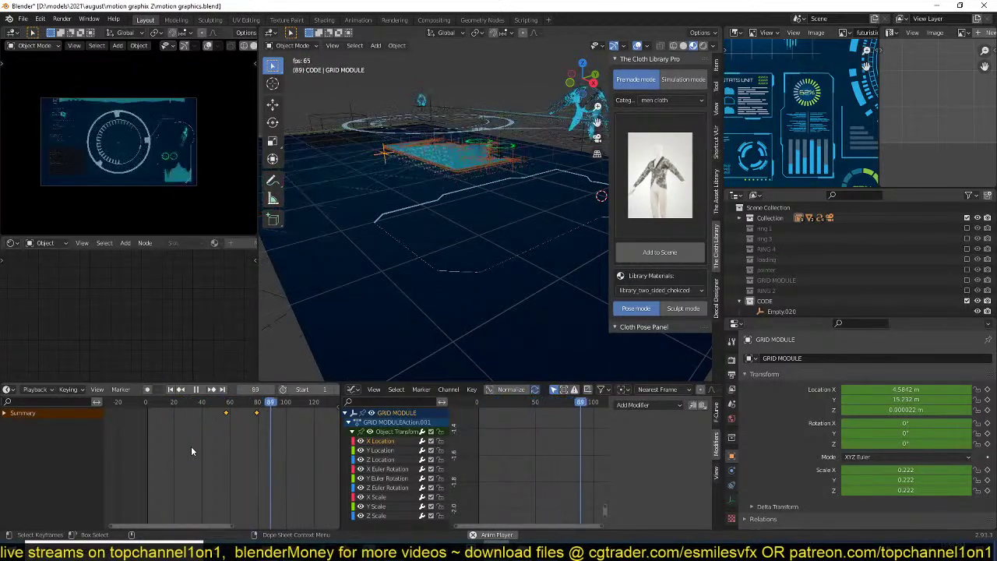
{"action": "key", "text": "space"}
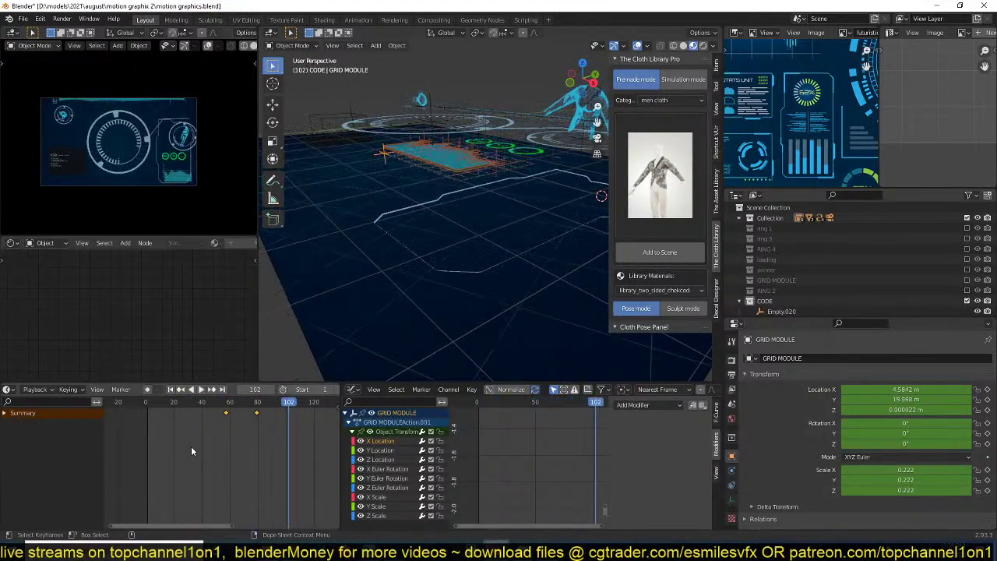
- Delete GRID MODULE's X and Z Location, rotation and scale animation channels, keeping only Y Location
{"action": "key", "text": "x"}
{"action": "left_click", "coordinate": [380, 453]}
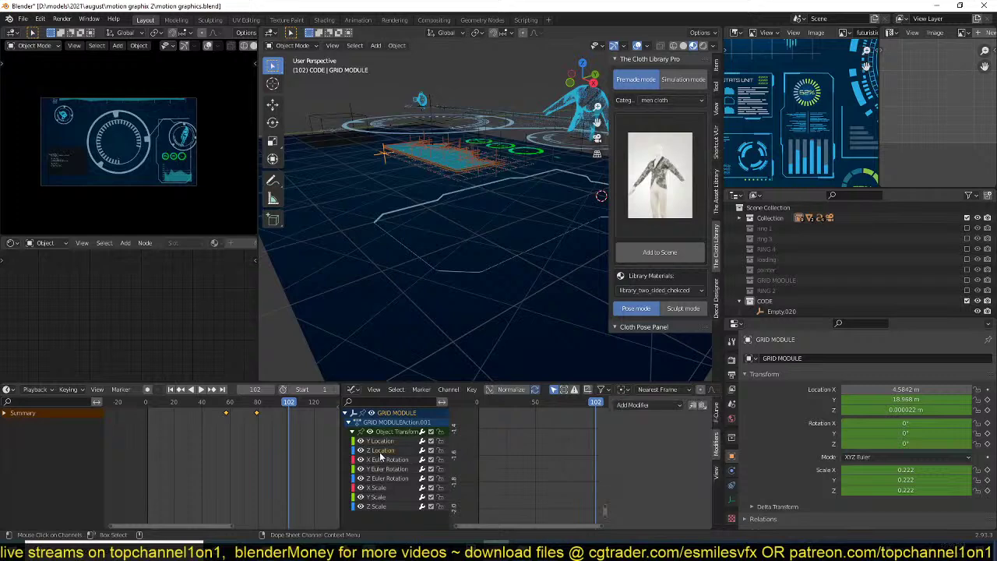
{"action": "key", "text": "x"}
{"action": "left_click_drag", "start_coordinate": [369, 512], "coordinate": [389, 476]}
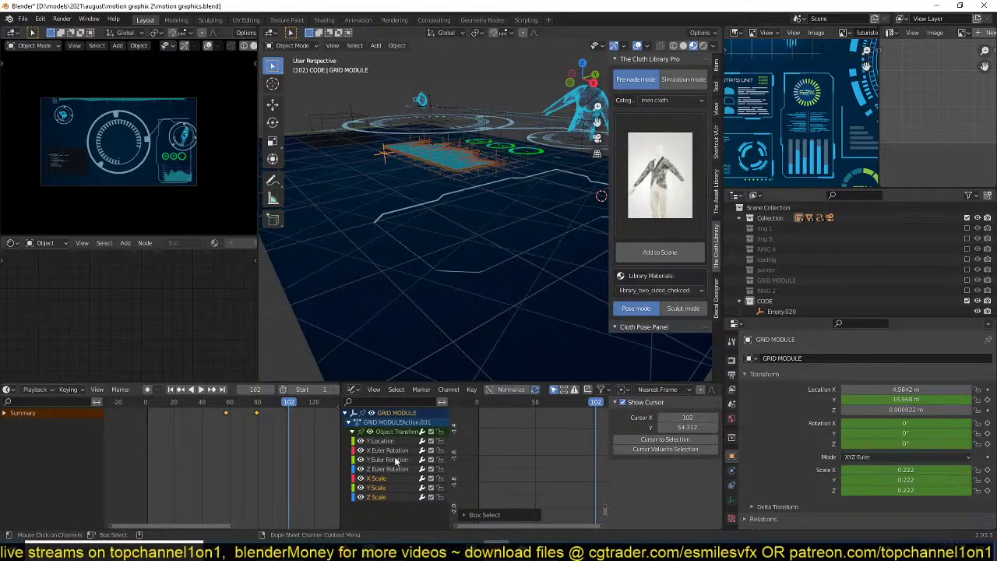
{"action": "left_click_drag", "start_coordinate": [377, 513], "coordinate": [384, 449]}
{"action": "key", "text": "x"}
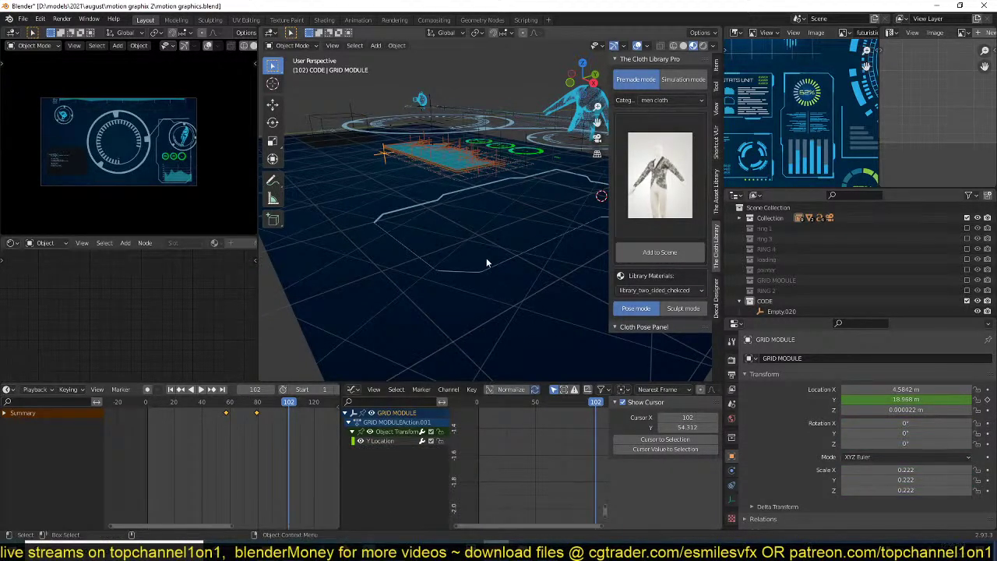
- Move the GRID MODULE graph by -1.5734 m along Z to the frame's level and save the file
{"action": "key", "text": "g"}
{"action": "key", "text": "z"}
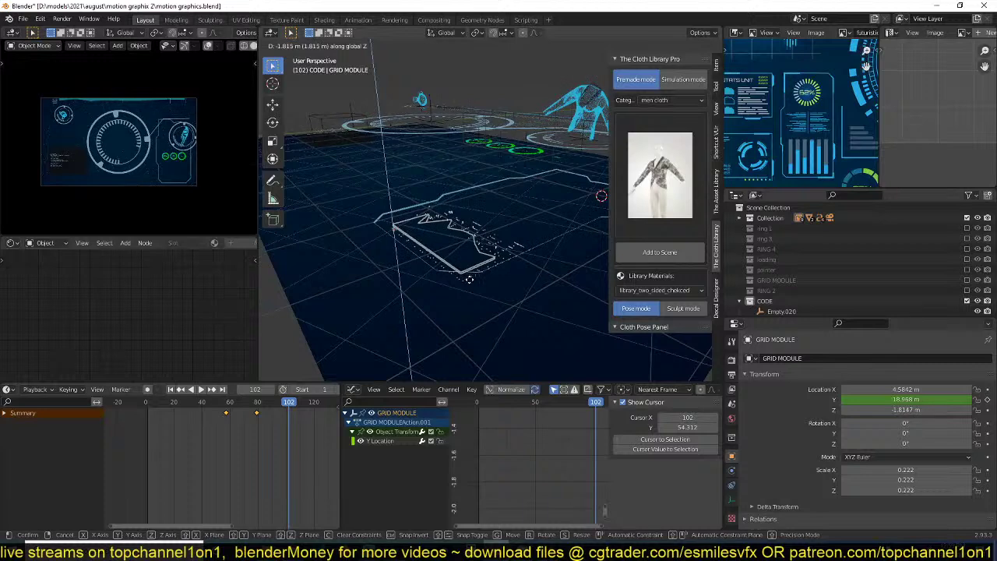
{"action": "left_click", "coordinate": [470, 269]}
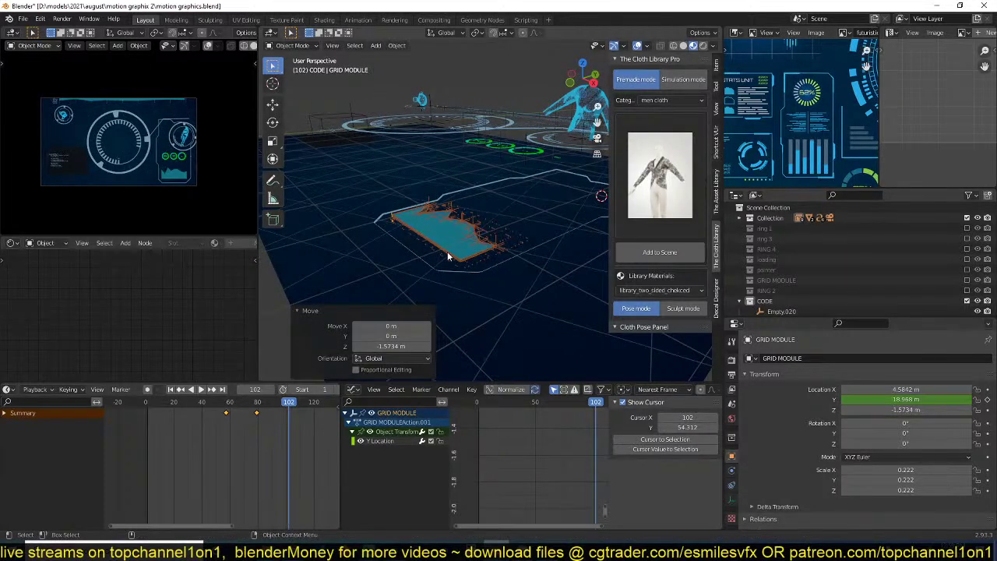
{"action": "key", "text": "ctrl+s"}
- Play the animation from frame 0 to check the lowered graph's motion
{"action": "key", "text": "shift+Left"}
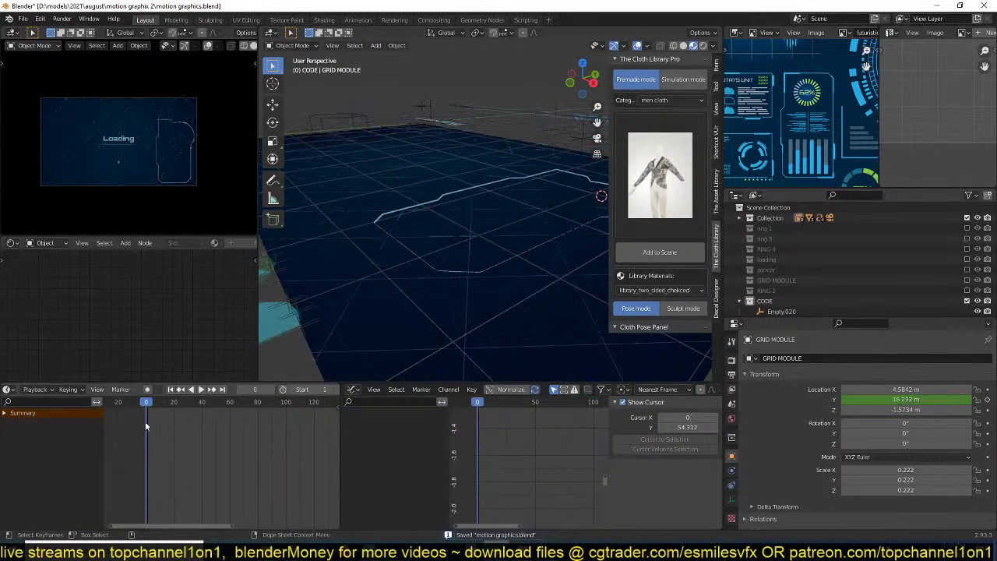
{"action": "key", "text": "space"}
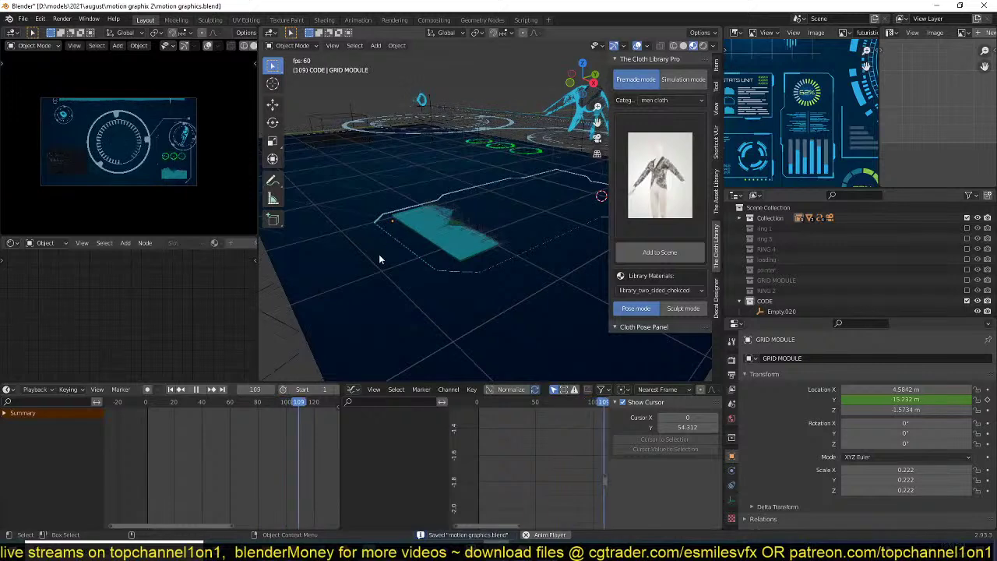
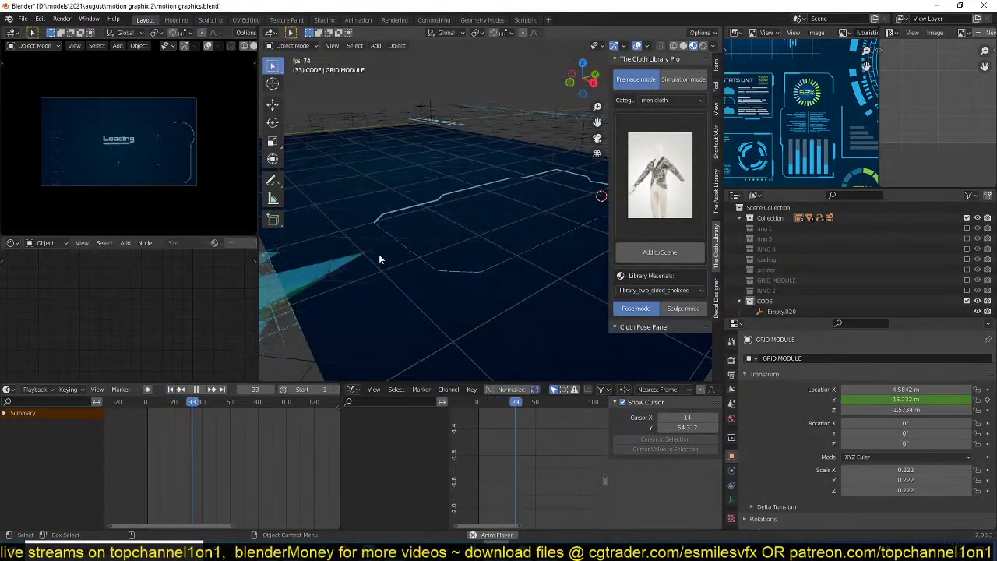
{"action": "key", "text": "space"}
- Raise the bottom vertices of the wireframe frame Plane.013 close to the graph's base in top view and save the file
{"action": "key", "text": "KP_7"}
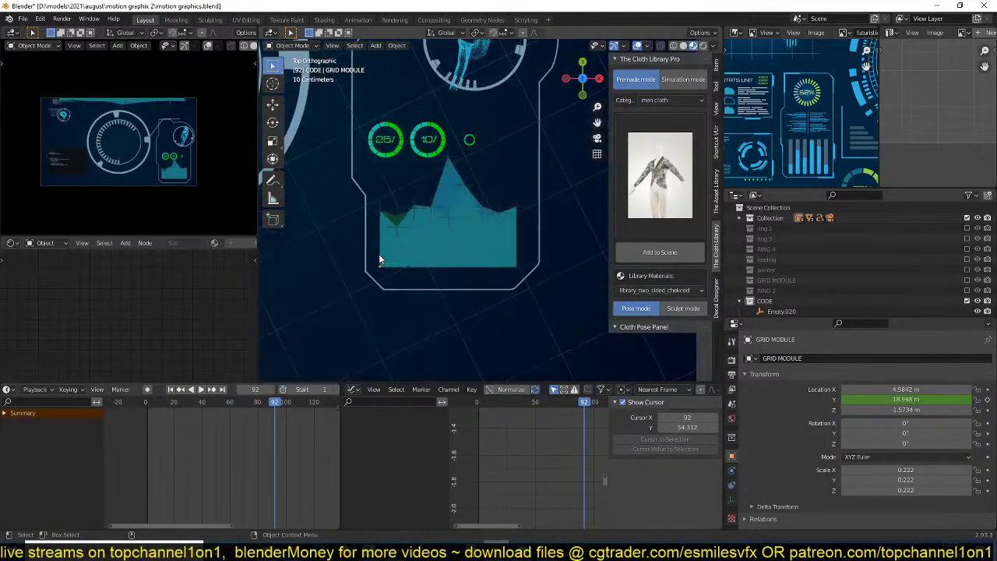
{"action": "left_click", "coordinate": [462, 288]}
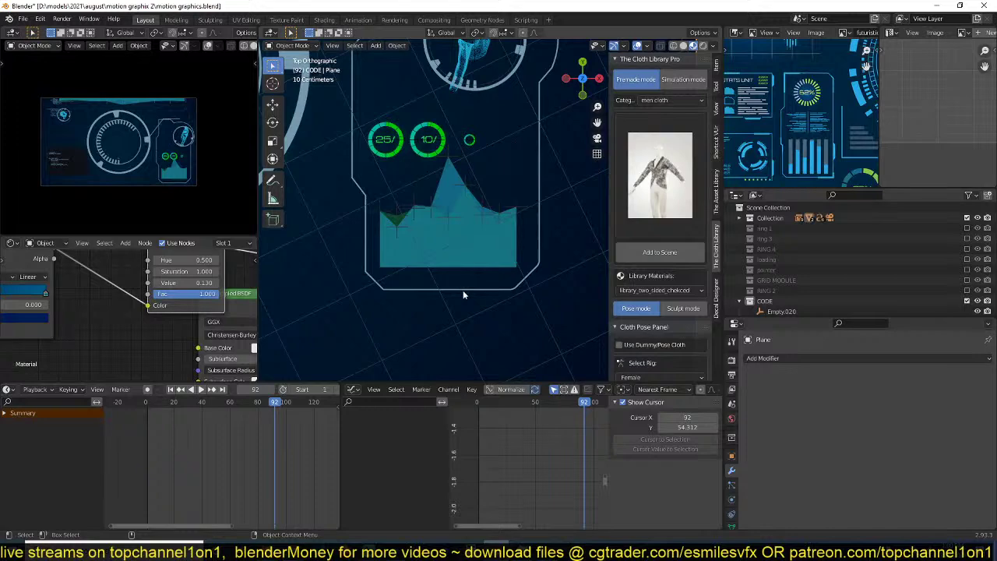
{"action": "key", "text": "Tab"}
{"action": "left_click_drag", "start_coordinate": [355, 248], "coordinate": [563, 310]}
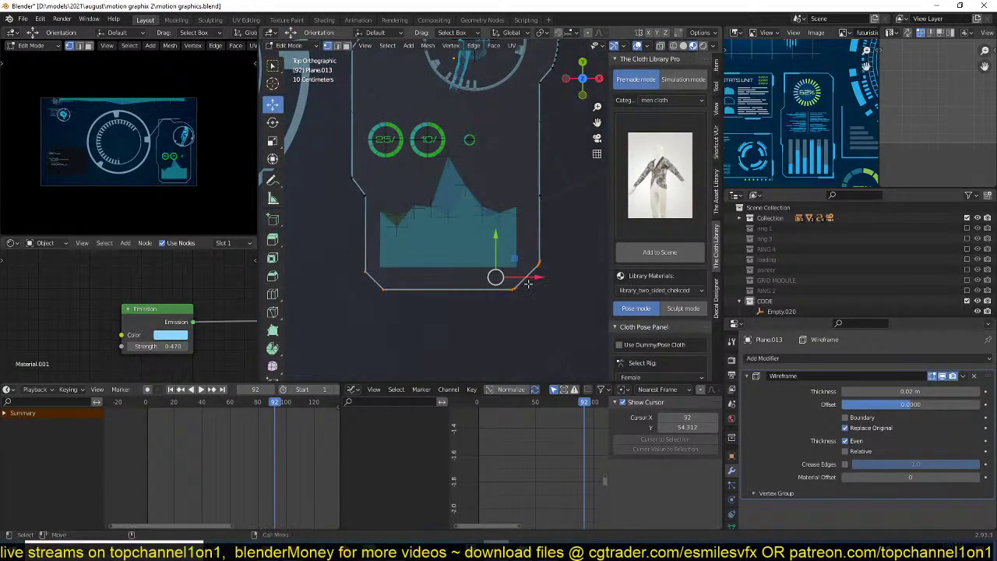
{"action": "key", "text": "Tab"}
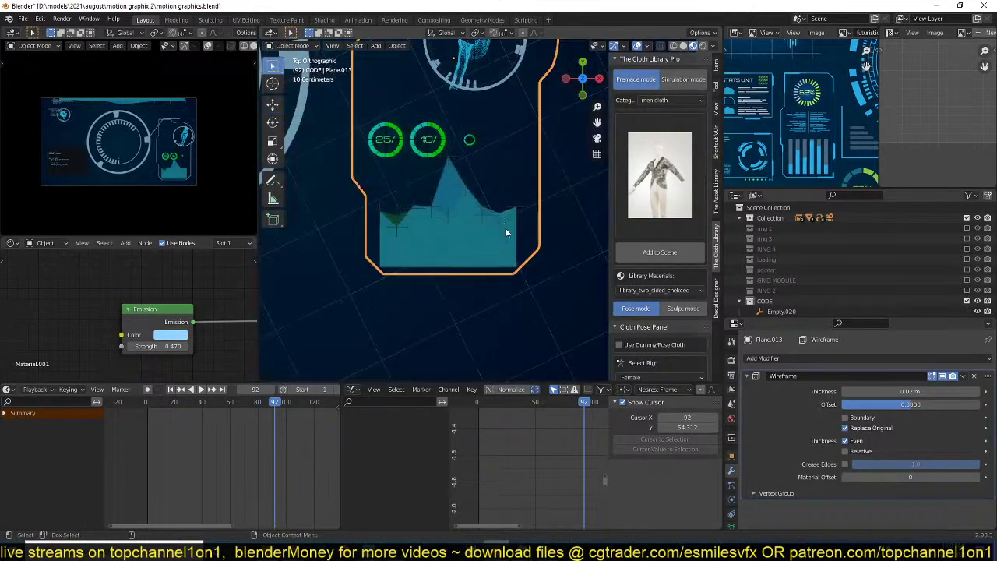
{"action": "scroll", "coordinate": [508, 274], "scroll_direction": "down", "scroll_amount": 3}
{"action": "scroll", "coordinate": [499, 200], "scroll_direction": "up", "scroll_amount": 1}
{"action": "key", "text": "ctrl+s"}
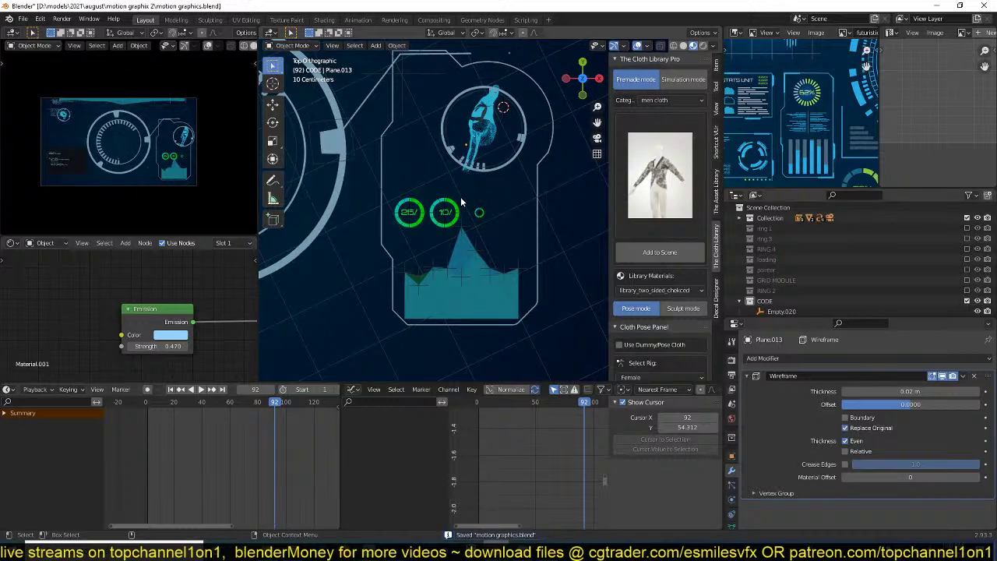
- Duplicate the "10/" gauge ring, scale the copy by about 4.22 and centre it around the figure's dial
{"action": "scroll", "coordinate": [462, 187], "scroll_direction": "up", "scroll_amount": 4}
{"action": "scroll", "coordinate": [461, 178], "scroll_direction": "down", "scroll_amount": 2}
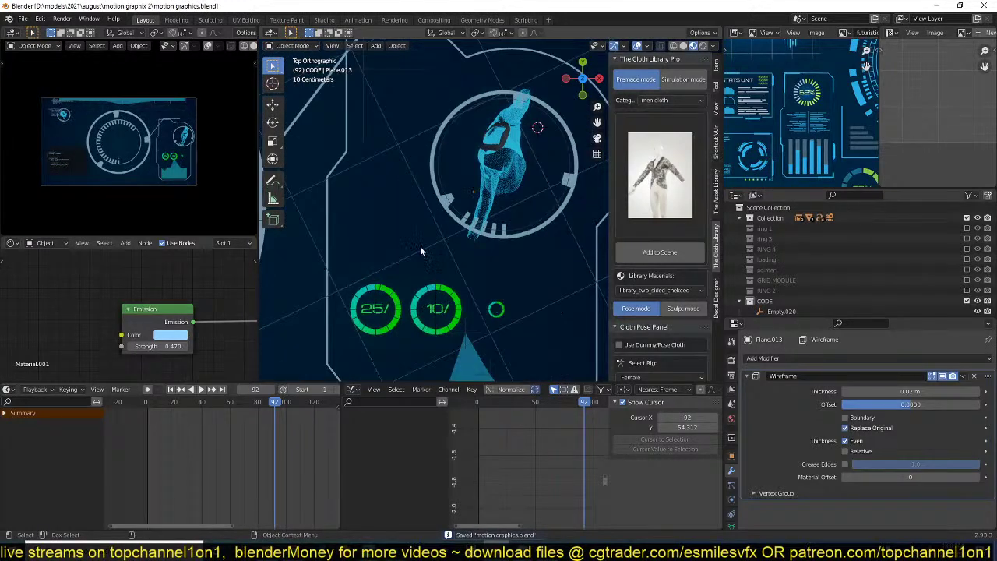
{"action": "left_click", "coordinate": [418, 309]}
{"action": "key", "text": "shift+d"}
{"action": "left_click", "coordinate": [481, 151]}
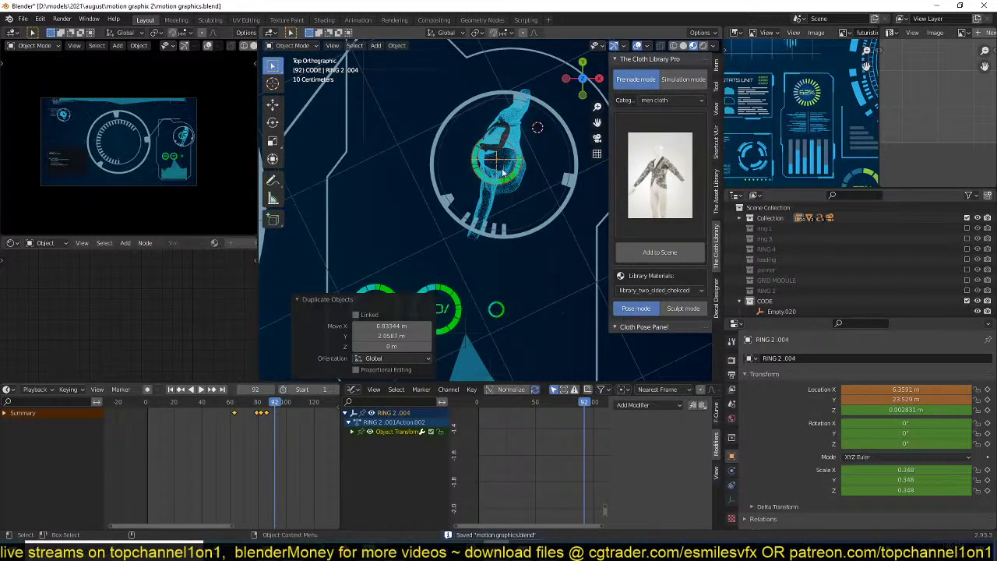
{"action": "key", "text": "s"}
{"action": "key", "text": "Escape"}
{"action": "key", "text": "g"}
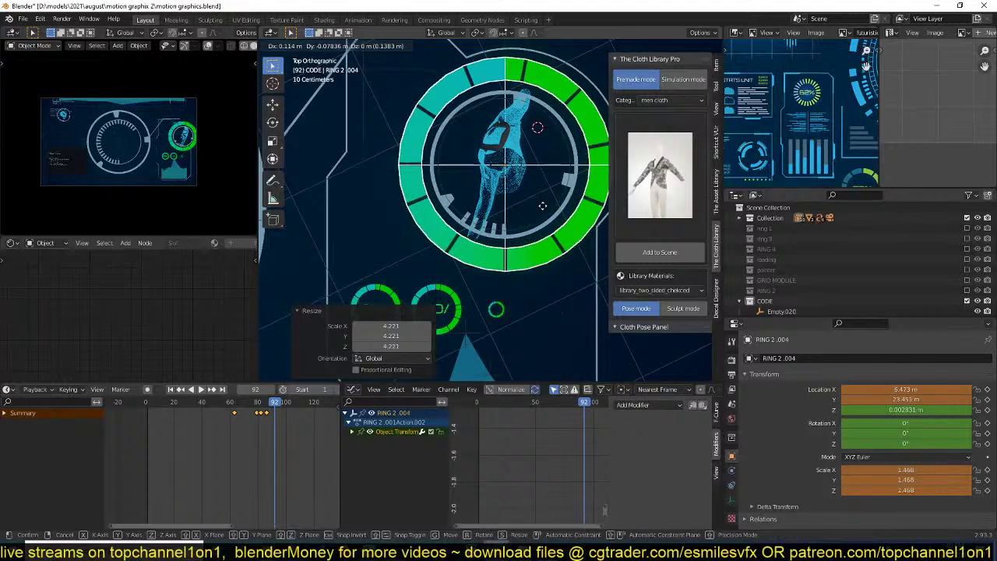
{"action": "left_click", "coordinate": [540, 209]}
- Delete all animation keyframes of the enlarged ring RING 2 .004 and save the file
{"action": "scroll", "coordinate": [534, 209], "scroll_direction": "down", "scroll_amount": 2}
{"action": "left_click", "coordinate": [535, 209]}
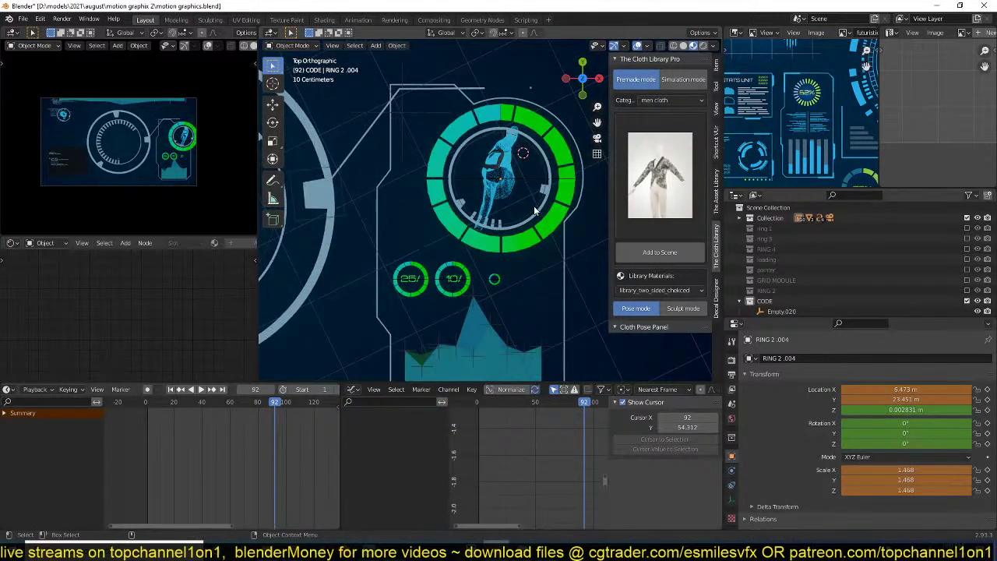
{"action": "left_click", "coordinate": [540, 229]}
{"action": "scroll", "coordinate": [457, 288], "scroll_direction": "down", "scroll_amount": 4}
{"action": "middle_click_drag", "start_coordinate": [457, 273], "coordinate": [475, 174], "text": "shift"}
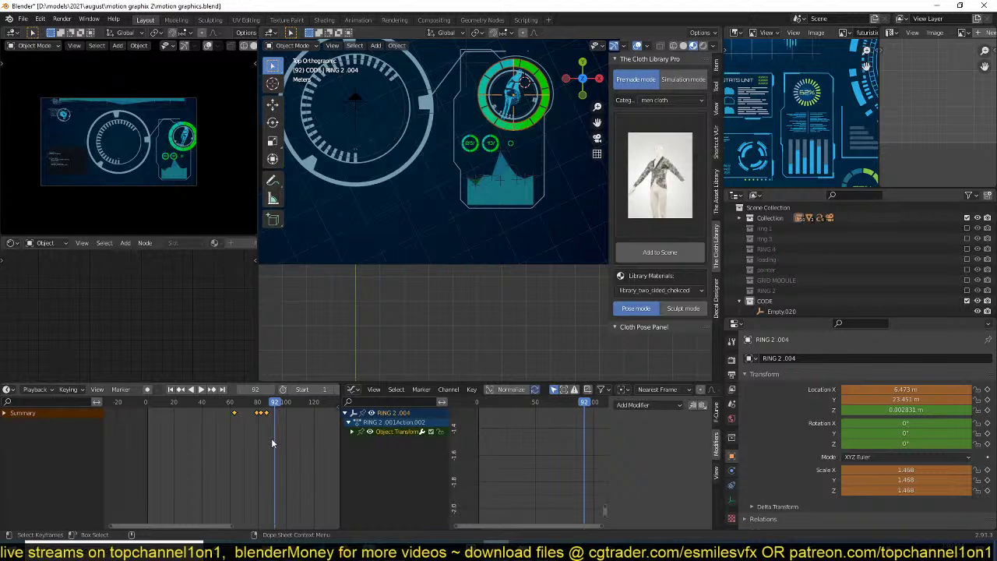
{"action": "key", "text": "Delete"}
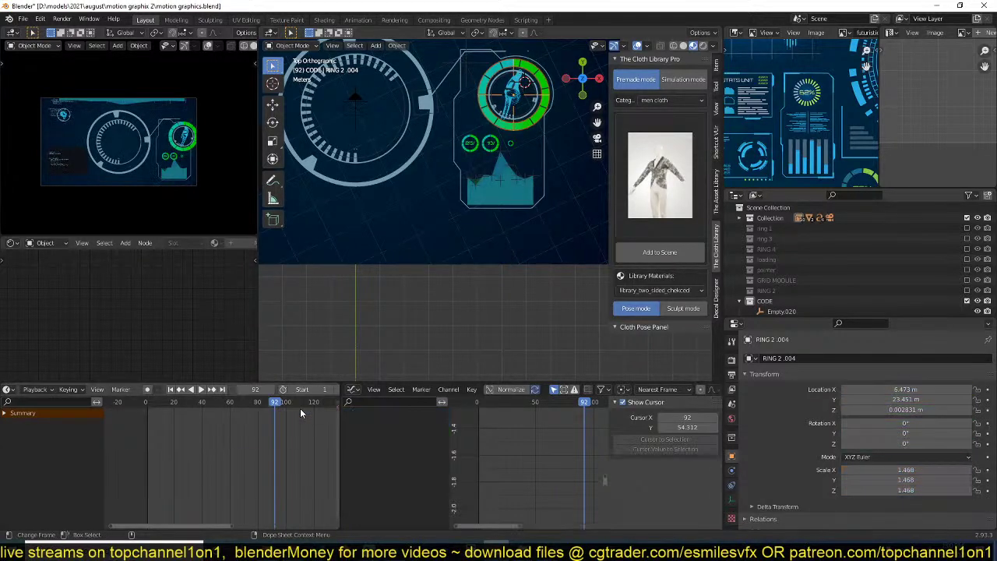
{"action": "key", "text": "ctrl+s"}
- Set the timeline to frame 34, enable the RING 2 collection and select its Circle.002 object
{"action": "right_click_drag", "start_coordinate": [211, 466], "coordinate": [195, 468], "text": "shift"}
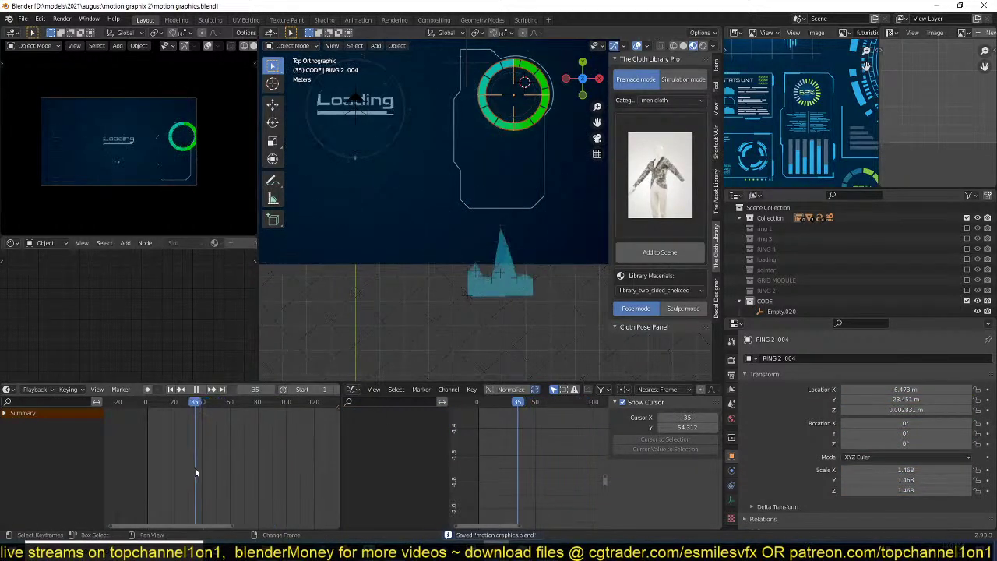
{"action": "key", "text": "space"}
{"action": "scroll", "coordinate": [760, 250], "scroll_direction": "down", "scroll_amount": 5}
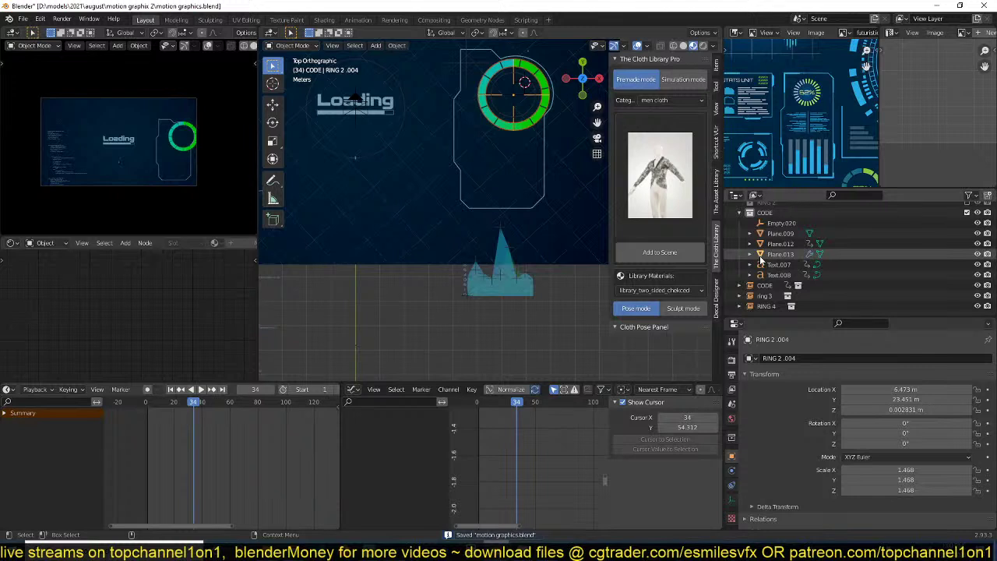
{"action": "scroll", "coordinate": [764, 259], "scroll_direction": "up", "scroll_amount": 5}
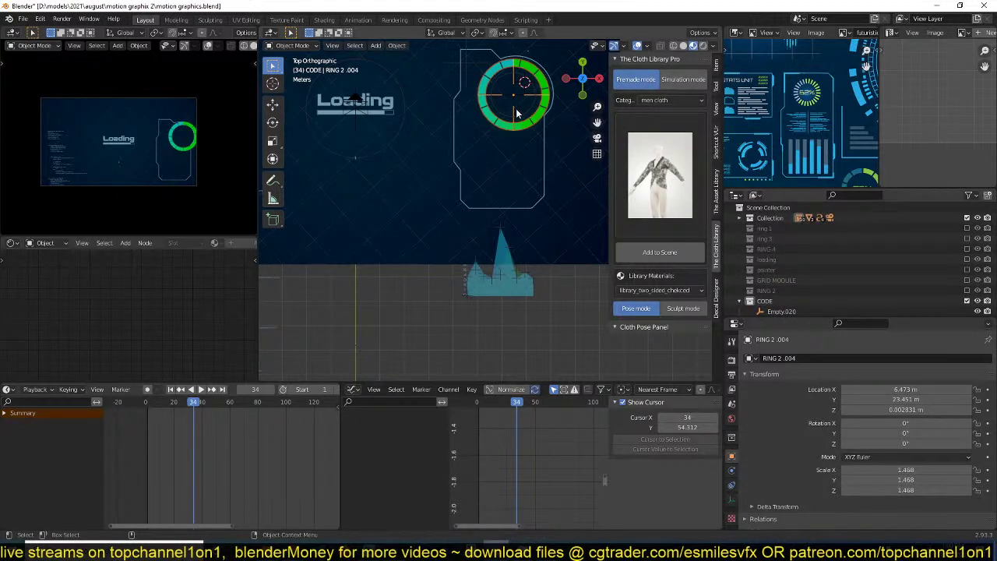
{"action": "left_click", "coordinate": [759, 292]}
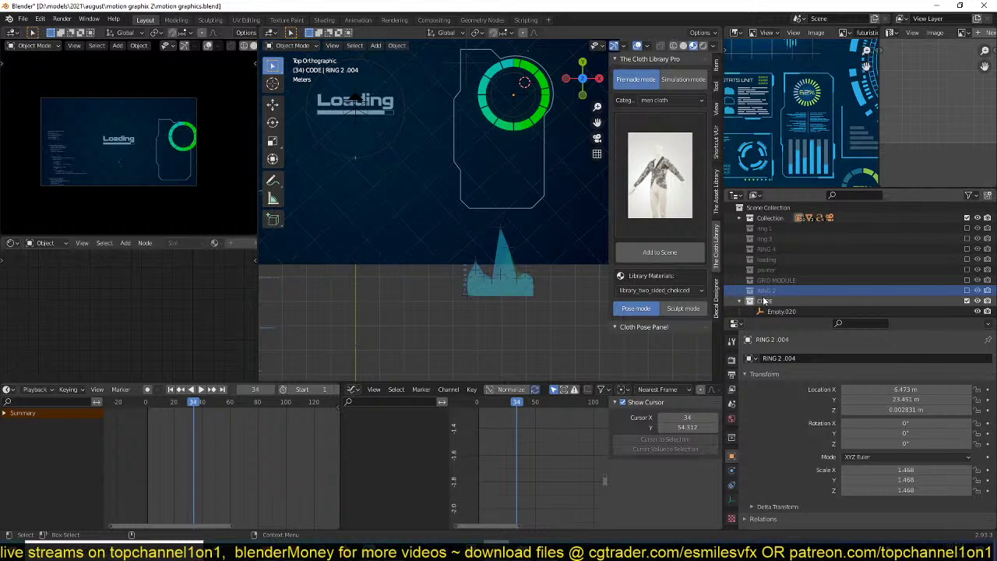
{"action": "scroll", "coordinate": [764, 300], "scroll_direction": "down", "scroll_amount": 5}
{"action": "scroll", "coordinate": [766, 302], "scroll_direction": "up", "scroll_amount": 5}
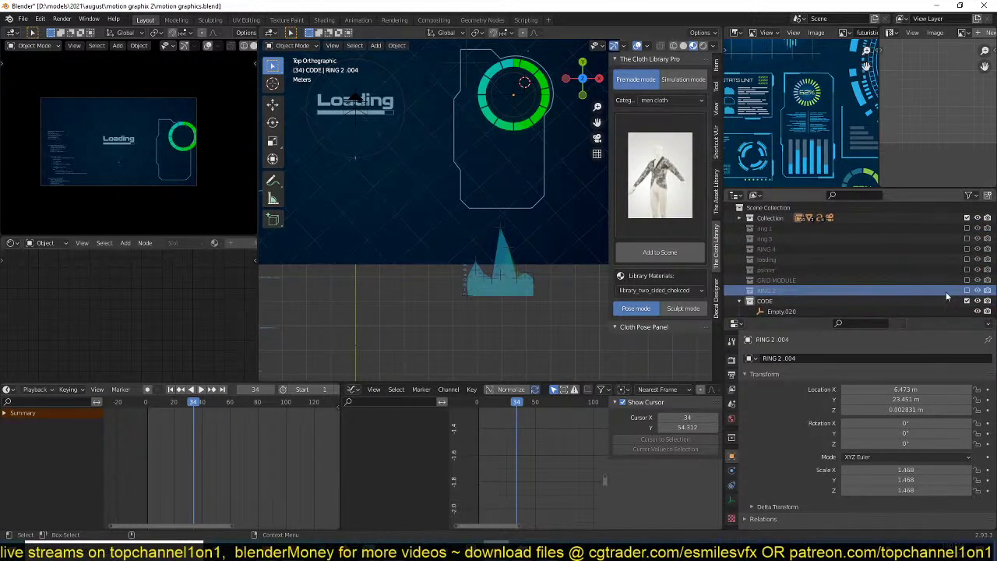
{"action": "left_click", "coordinate": [792, 301]}
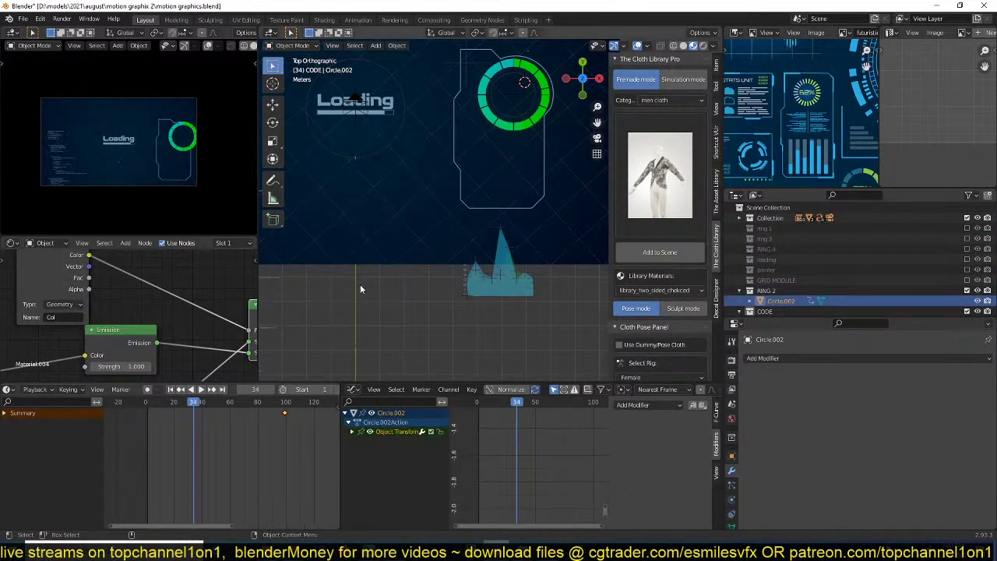
- Change the first ColorRamp stop in Circle.002's material from pure green to a teal green
{"action": "middle_click_drag", "start_coordinate": [175, 300], "coordinate": [18, 284]}
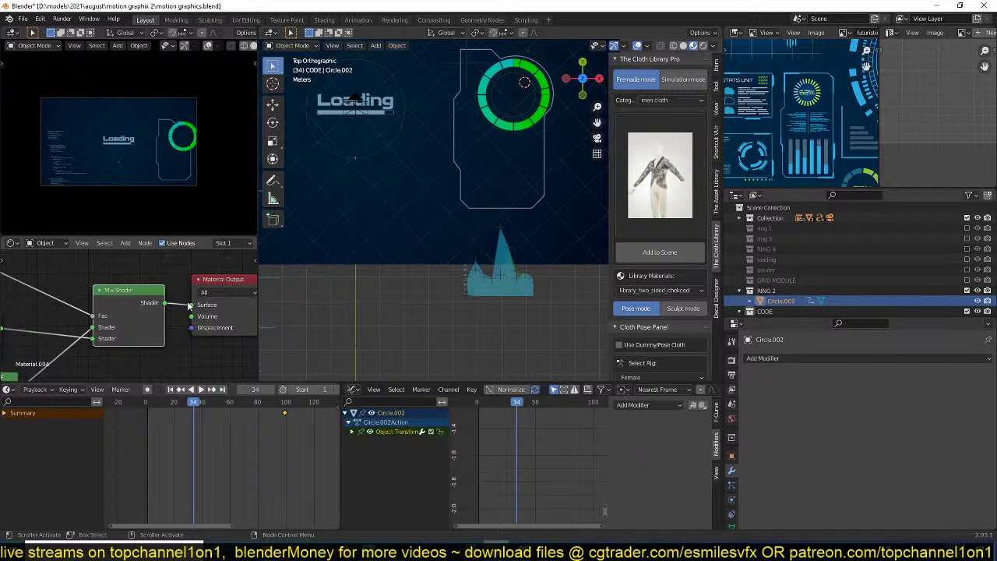
{"action": "scroll", "coordinate": [239, 277], "scroll_direction": "down", "scroll_amount": 4}
{"action": "middle_click_drag", "start_coordinate": [240, 278], "coordinate": [27, 262]}
{"action": "scroll", "coordinate": [158, 301], "scroll_direction": "up", "scroll_amount": 6}
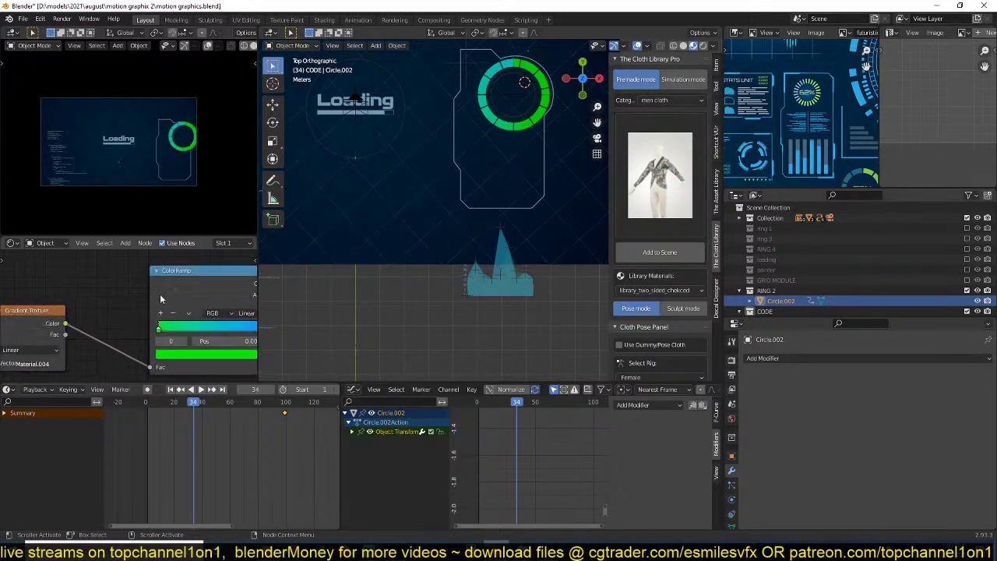
{"action": "middle_click_drag", "start_coordinate": [166, 317], "coordinate": [108, 298]}
{"action": "left_click", "coordinate": [121, 347]}
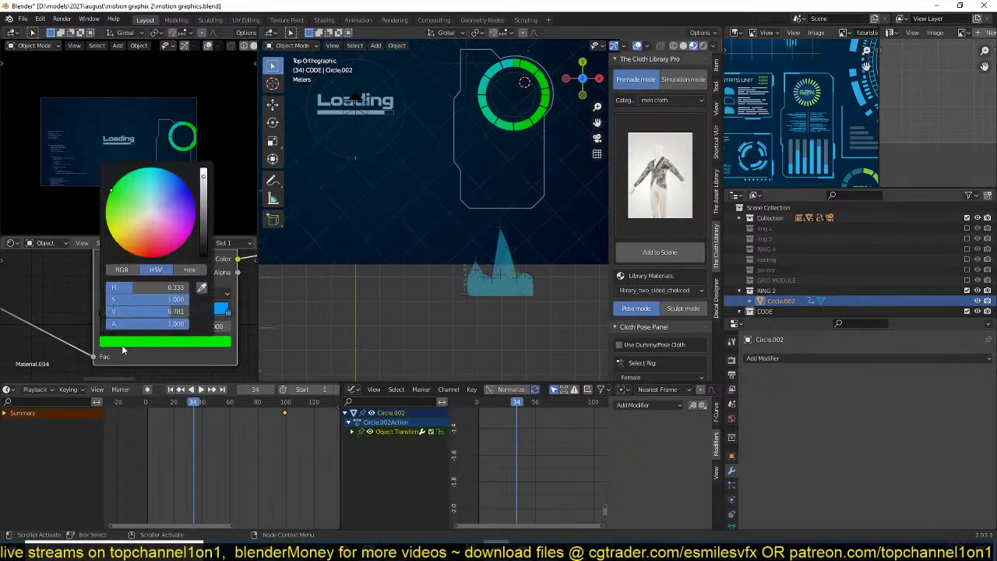
{"action": "left_click", "coordinate": [135, 184]}
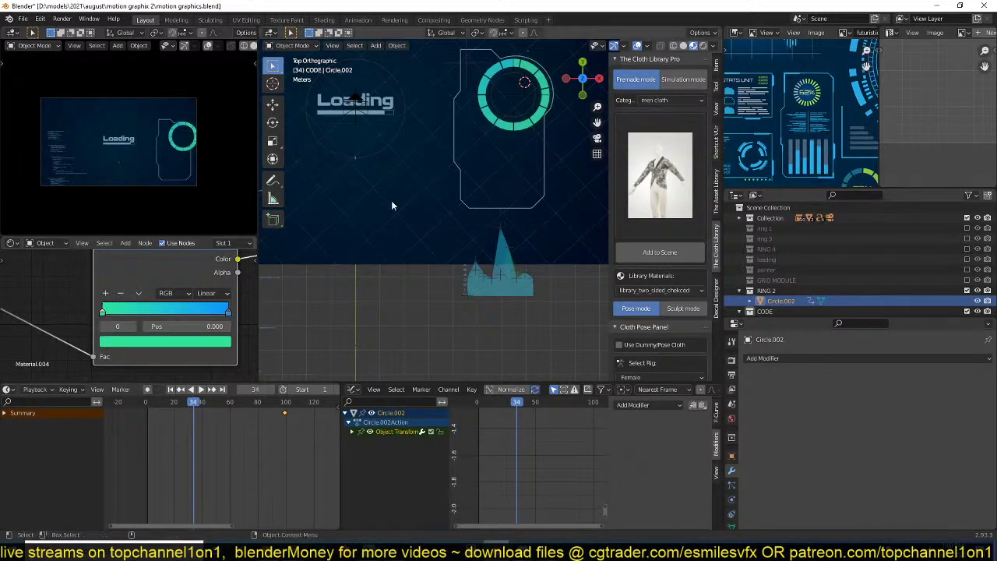
- Thin the source ring Circle.002 by scaling its inner edge loop outward in Edit Mode
{"action": "middle_click_drag", "start_coordinate": [450, 176], "coordinate": [437, 207], "text": "shift"}
{"action": "key", "text": "Tab"}
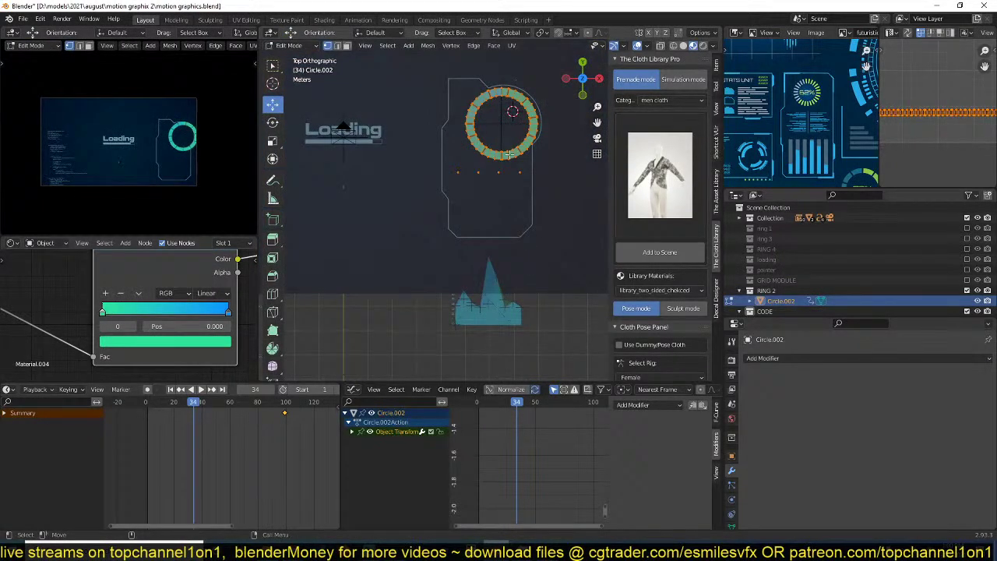
{"action": "middle_click_drag", "start_coordinate": [509, 154], "coordinate": [515, 187], "text": "shift"}
{"action": "scroll", "coordinate": [515, 187], "scroll_direction": "down", "scroll_amount": 6}
{"action": "middle_click_drag", "start_coordinate": [436, 310], "coordinate": [444, 245], "text": "shift"}
{"action": "scroll", "coordinate": [444, 245], "scroll_direction": "up", "scroll_amount": 4}
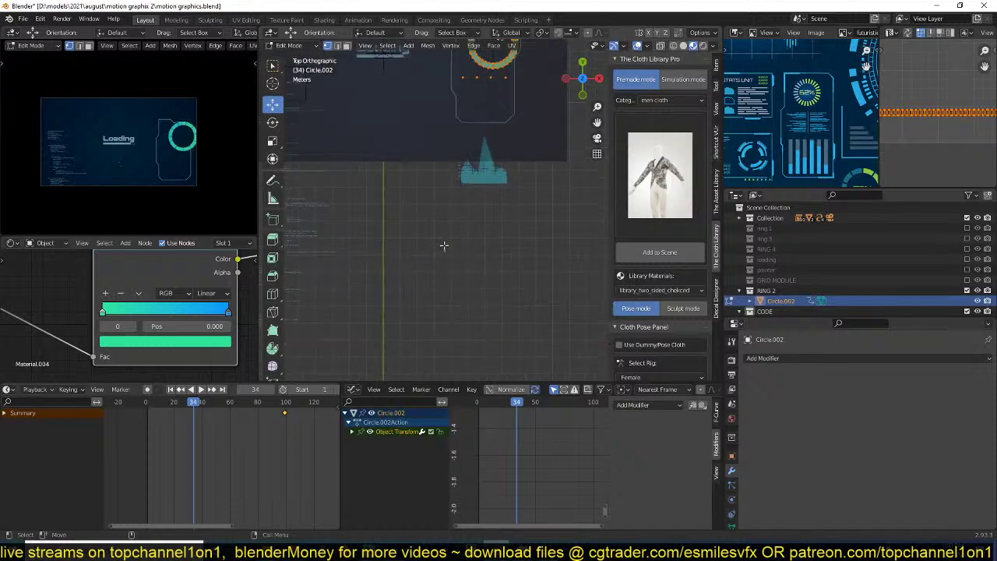
{"action": "scroll", "coordinate": [444, 245], "scroll_direction": "up", "scroll_amount": 2}
{"action": "middle_click_drag", "start_coordinate": [442, 357], "coordinate": [504, 93], "text": "shift"}
{"action": "scroll", "coordinate": [504, 93], "scroll_direction": "up", "scroll_amount": 4}
{"action": "left_click", "coordinate": [398, 218]}
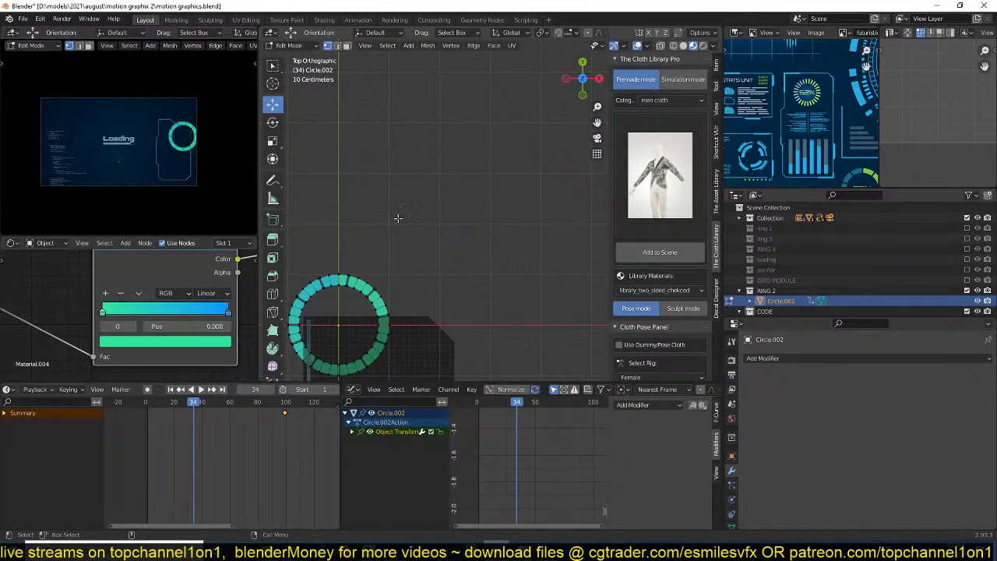
{"action": "scroll", "coordinate": [405, 221], "scroll_direction": "up", "scroll_amount": 4}
{"action": "key", "text": "a"}
{"action": "scroll", "coordinate": [369, 279], "scroll_direction": "down", "scroll_amount": 3}
{"action": "key", "text": "s"}
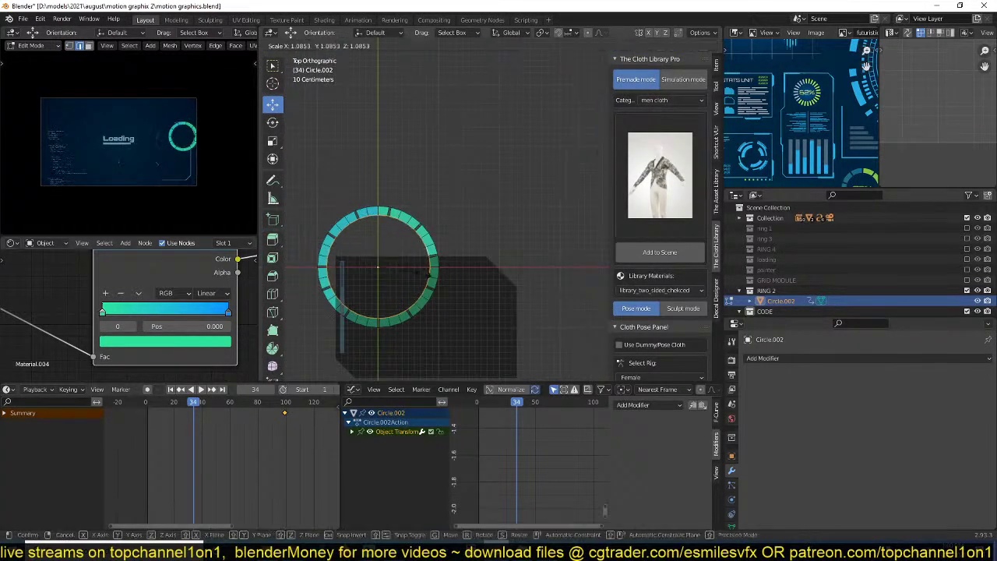
{"action": "left_click", "coordinate": [427, 274]}
{"action": "key", "text": "Tab"}
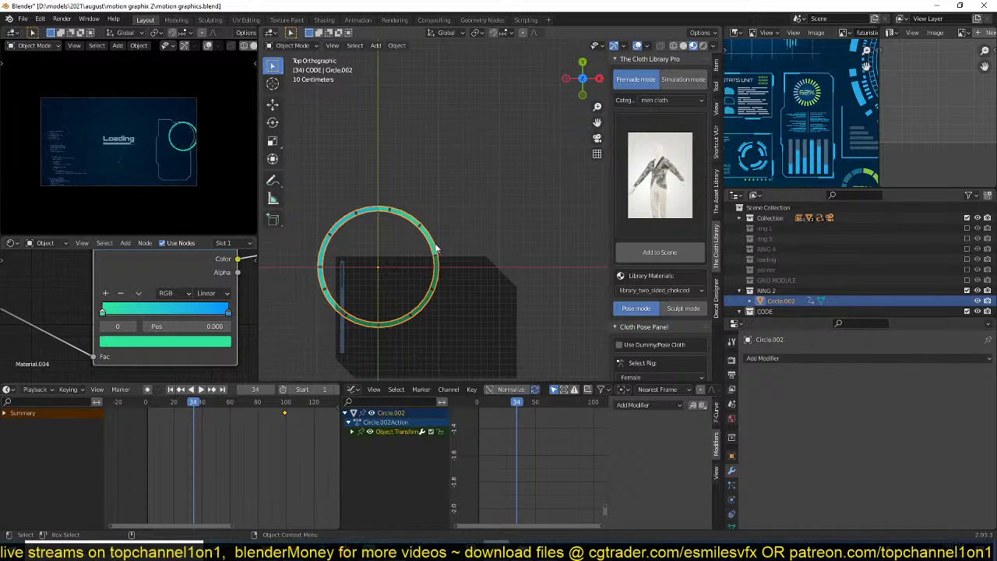
- Exclude the RING 2 collection from the view layer again and save the file
{"action": "scroll", "coordinate": [437, 244], "scroll_direction": "down", "scroll_amount": 2}
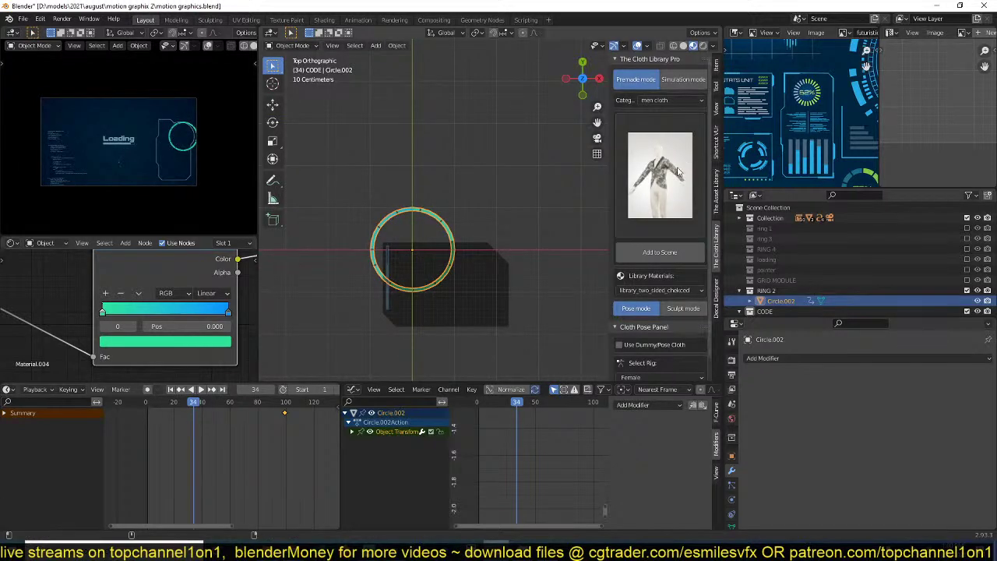
{"action": "left_click", "coordinate": [967, 290]}
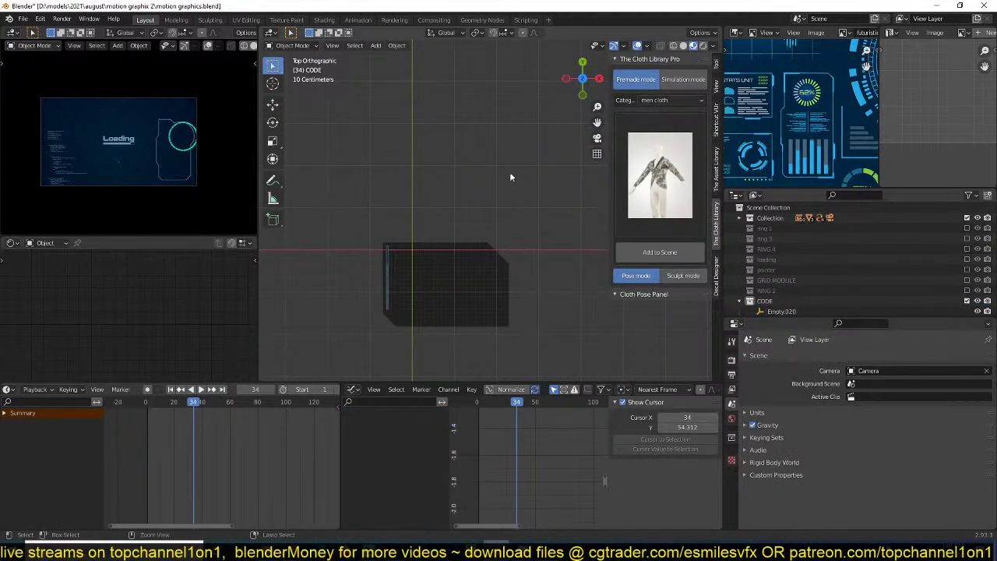
{"action": "key", "text": "ctrl+s"}
- Move the enlarged ring RING 2 .004 by about -1.46 m along Z to the frame's level and save the file
{"action": "scroll", "coordinate": [509, 172], "scroll_direction": "down", "scroll_amount": 5}
{"action": "middle_click_drag", "start_coordinate": [497, 184], "coordinate": [477, 245], "text": "shift"}
{"action": "scroll", "coordinate": [477, 245], "scroll_direction": "down", "scroll_amount": 4}
{"action": "middle_click_drag", "start_coordinate": [508, 130], "coordinate": [484, 261], "text": "shift"}
{"action": "scroll", "coordinate": [507, 250], "scroll_direction": "up", "scroll_amount": 6}
{"action": "scroll", "coordinate": [506, 250], "scroll_direction": "up", "scroll_amount": 3}
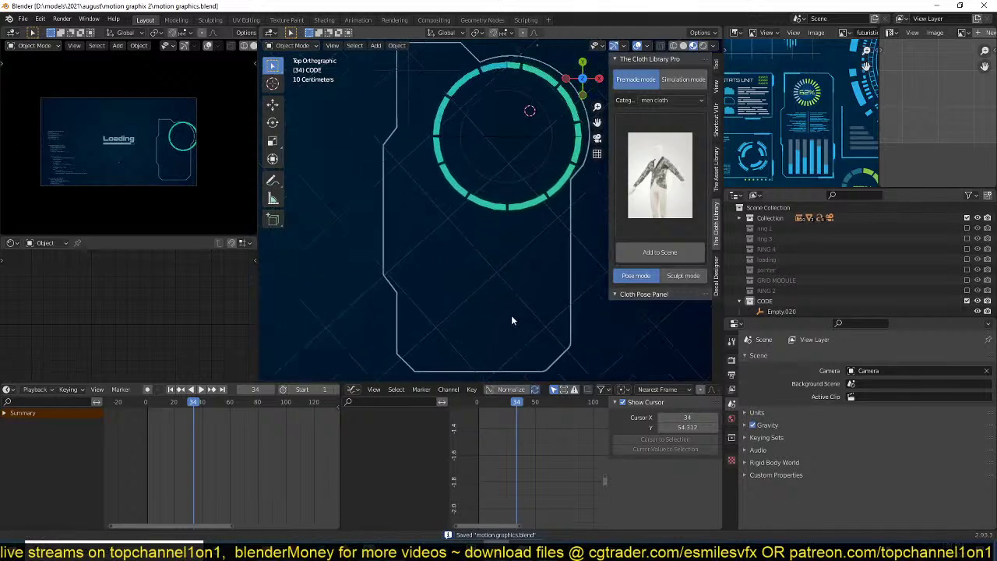
{"action": "left_click", "coordinate": [553, 224]}
{"action": "middle_click_drag", "start_coordinate": [553, 222], "coordinate": [468, 127]}
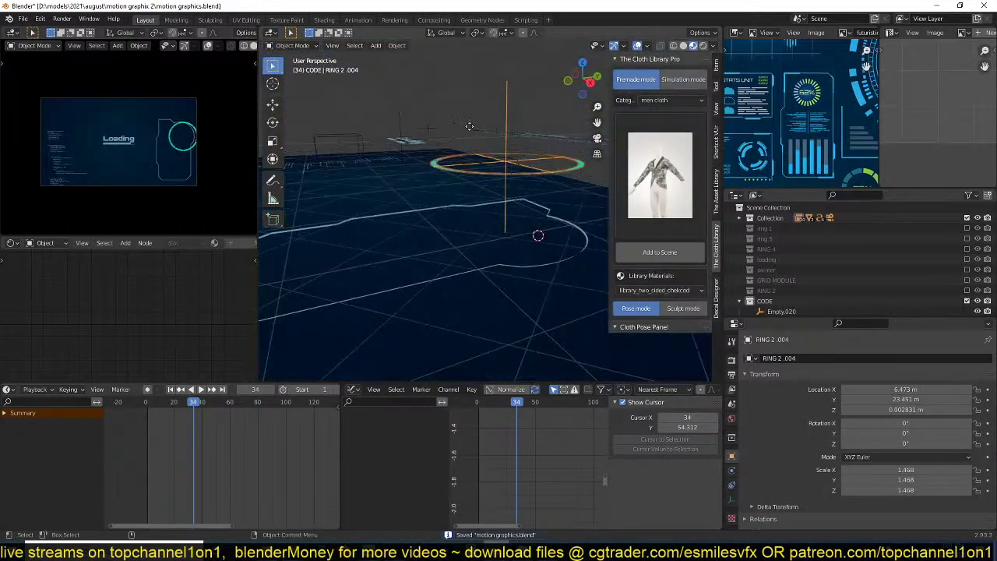
{"action": "key", "text": "g"}
{"action": "key", "text": "z"}
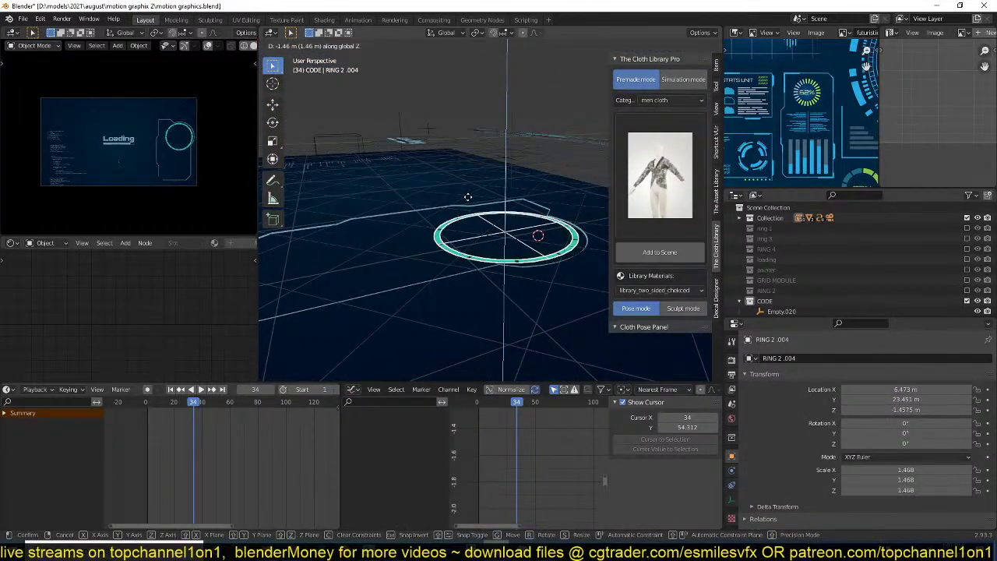
{"action": "left_click", "coordinate": [467, 201]}
{"action": "key", "text": "ctrl+s"}
- Deselect everything, return the timeline to frame 0 and render the animation
{"action": "key", "text": "alt+a"}
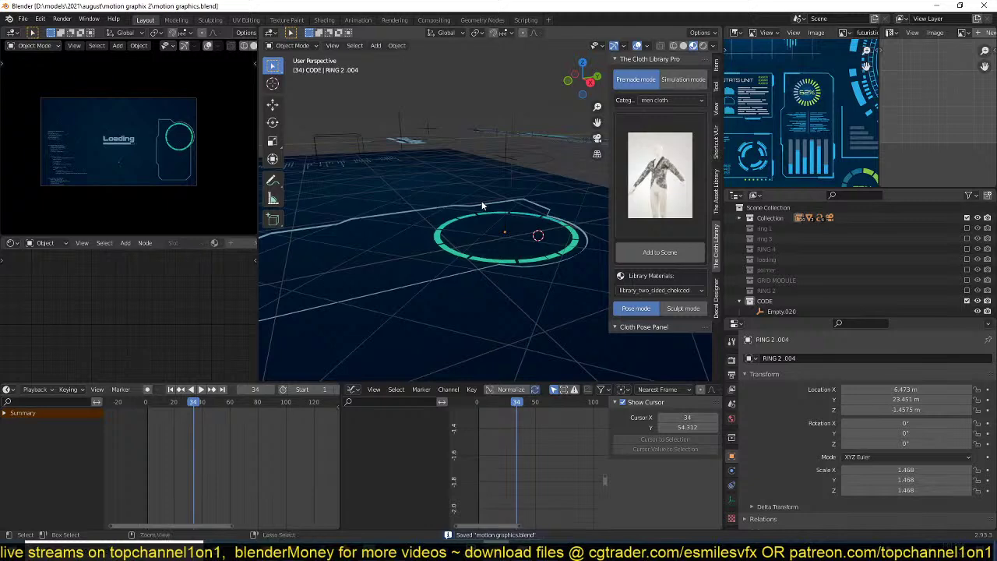
{"action": "left_click_drag", "start_coordinate": [223, 405], "coordinate": [134, 434]}
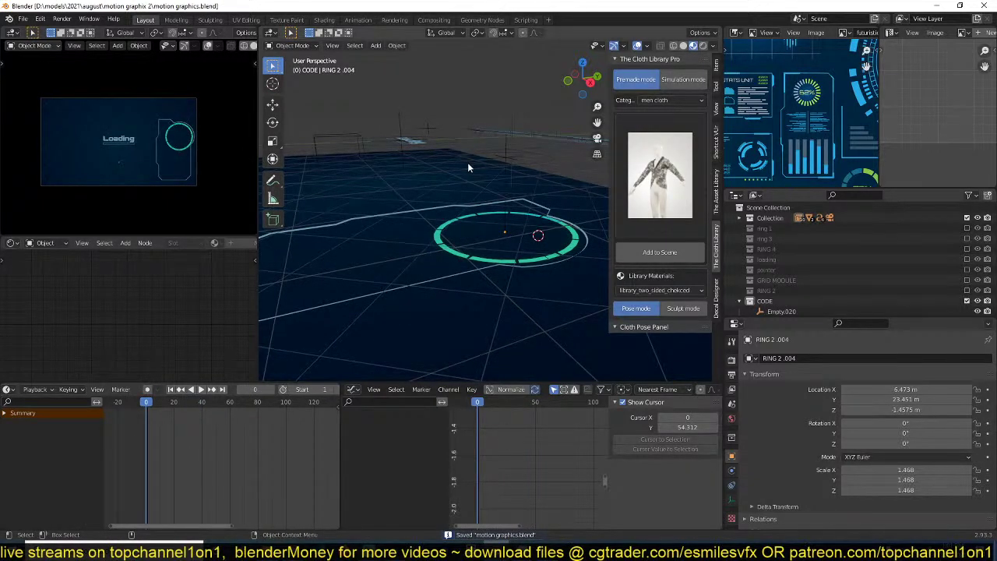
{"action": "key", "text": "KP_7"}
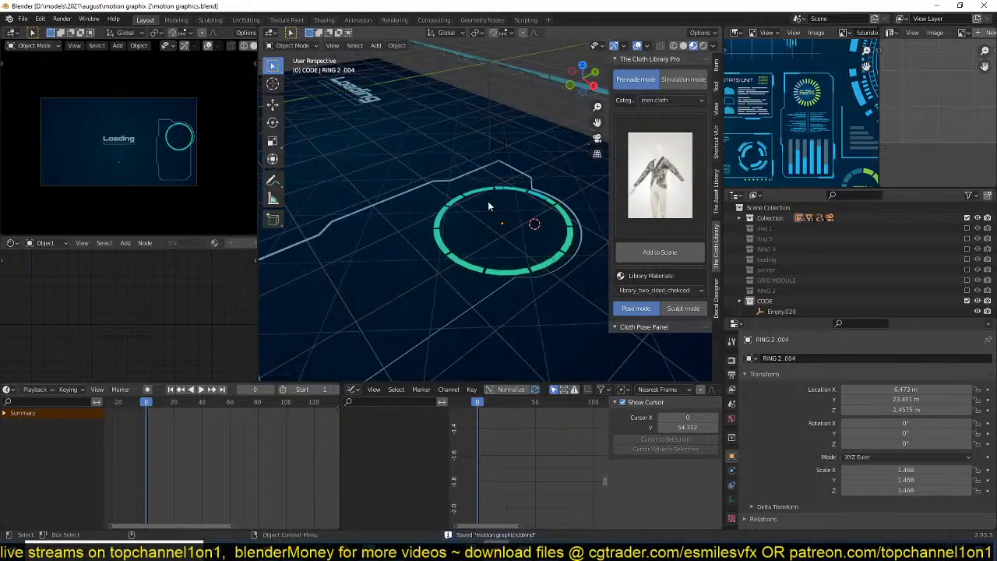
{"action": "scroll", "coordinate": [488, 201], "scroll_direction": "up", "scroll_amount": 2}
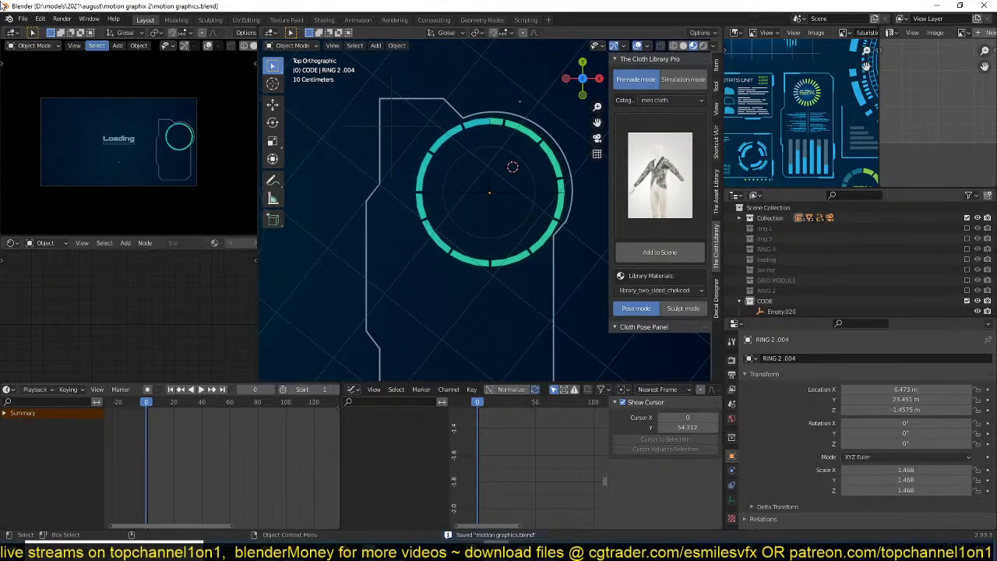
{"action": "left_click", "coordinate": [87, 19]}
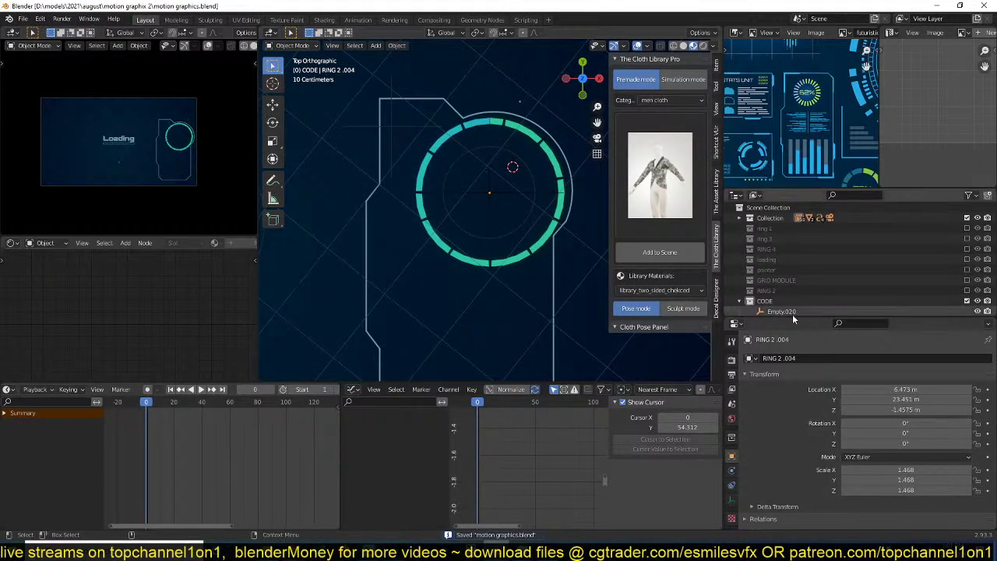
{"action": "left_click", "coordinate": [67, 21]}
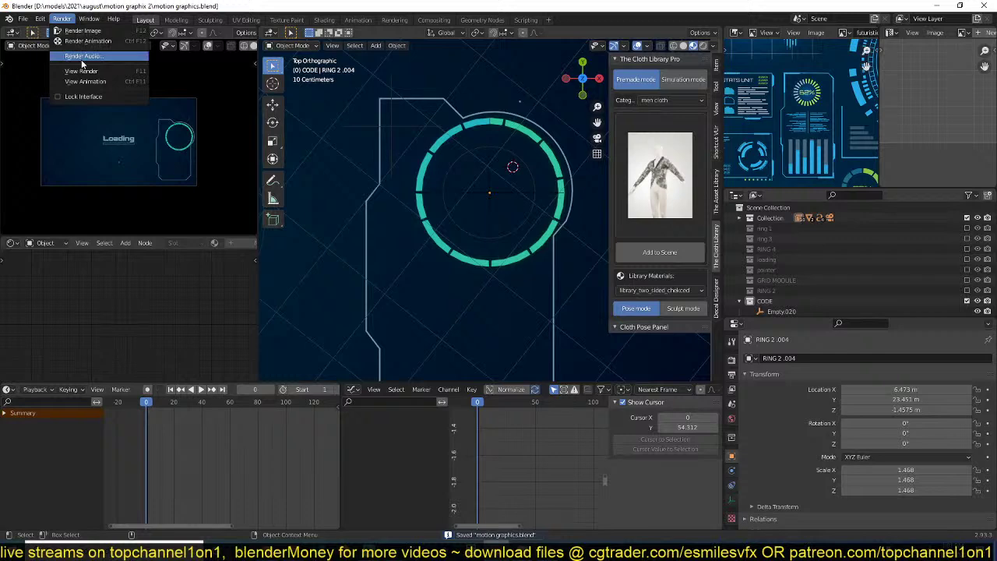
{"action": "left_click", "coordinate": [96, 43]}
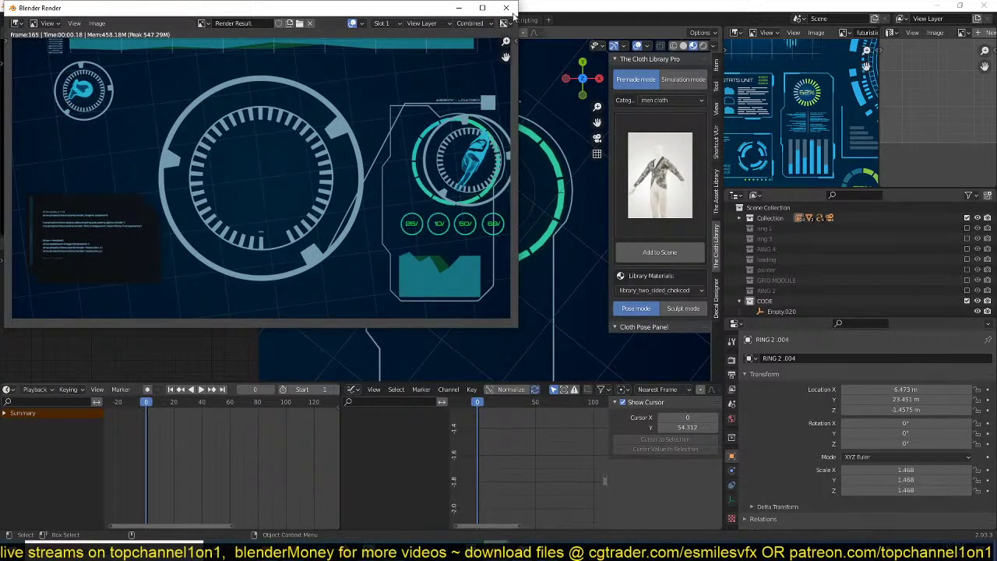
- Close the render window and play back the rendered animation to review the new ring
{"action": "key", "text": "Escape"}
{"action": "left_click", "coordinate": [63, 19]}
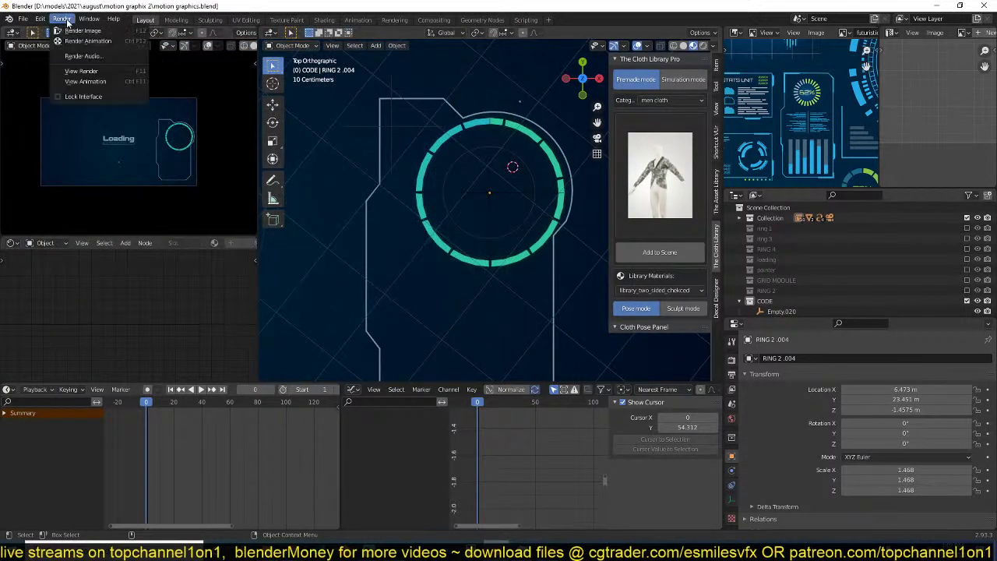
{"action": "left_click", "coordinate": [99, 84]}
{"action": "left_click_drag", "start_coordinate": [275, 248], "coordinate": [397, 99]}
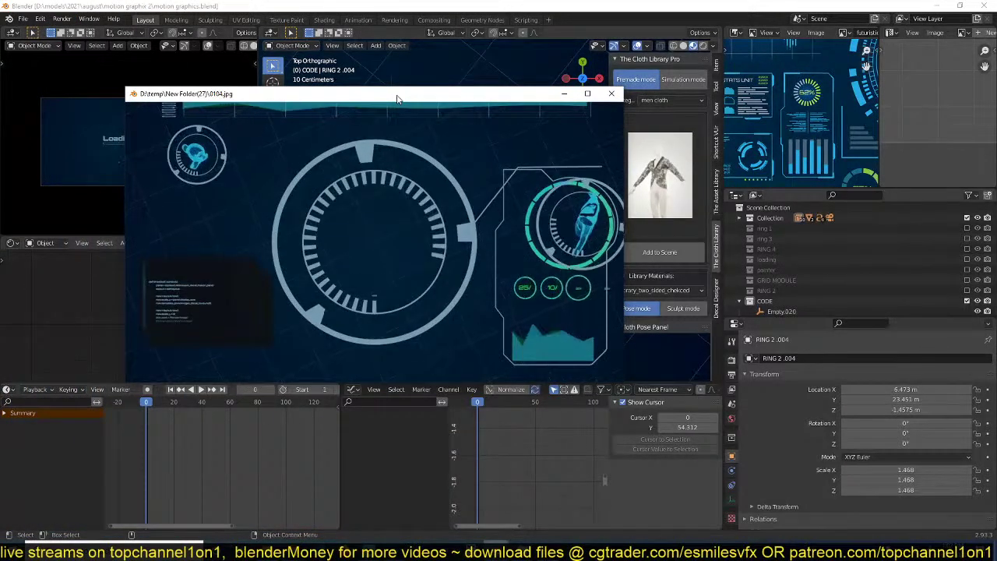